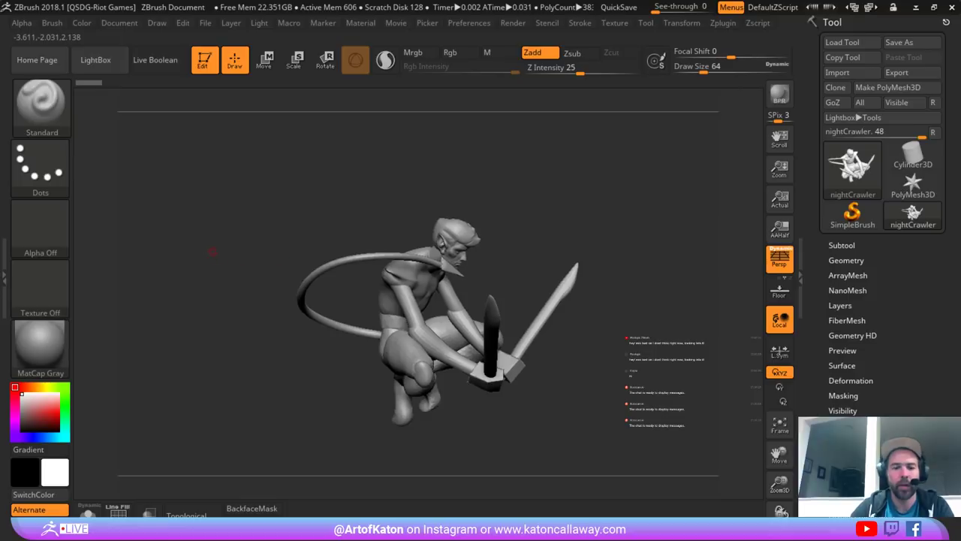
key(g)
key(Escape)
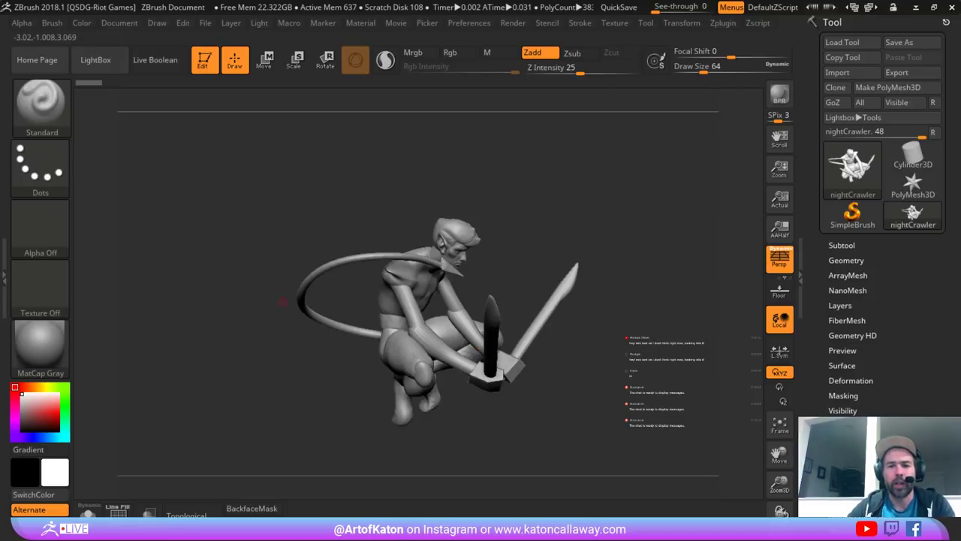
mouse_move(280, 303)
mouse_down()
mouse_move(349, 307)
mouse_move(277, 309)
mouse_up()
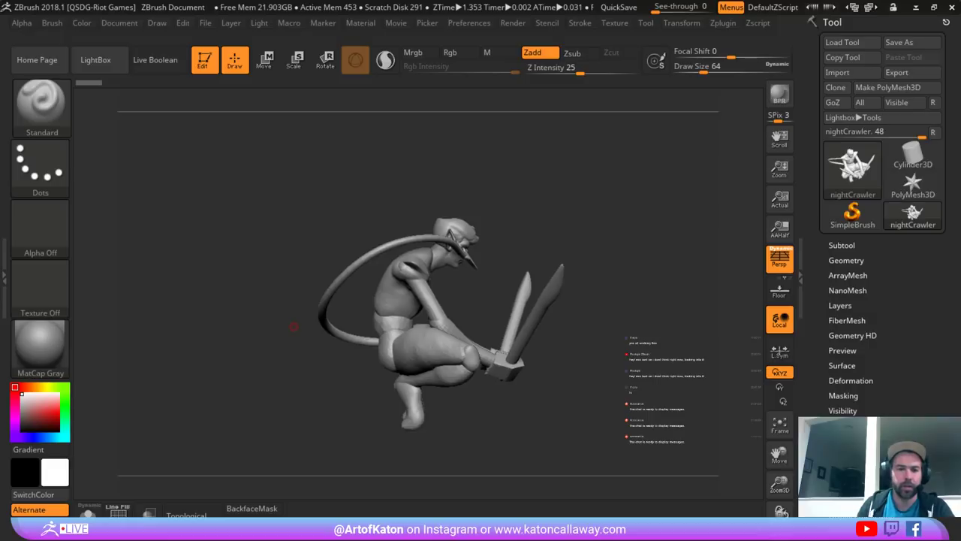
drag(638, 212, 534, 162)
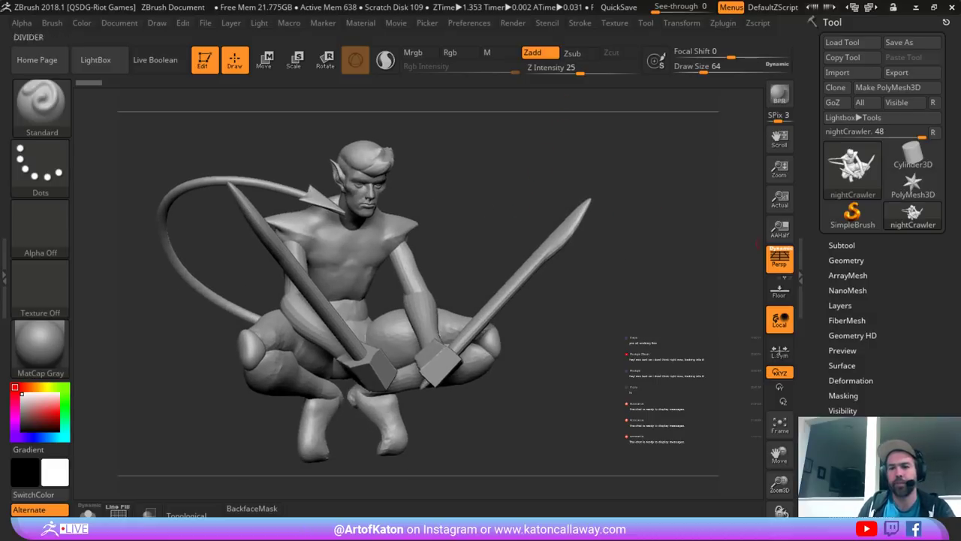
- Expand the Subtool section and add texture 089, a crouching-leg drawing, to Spotlight
click(842, 245)
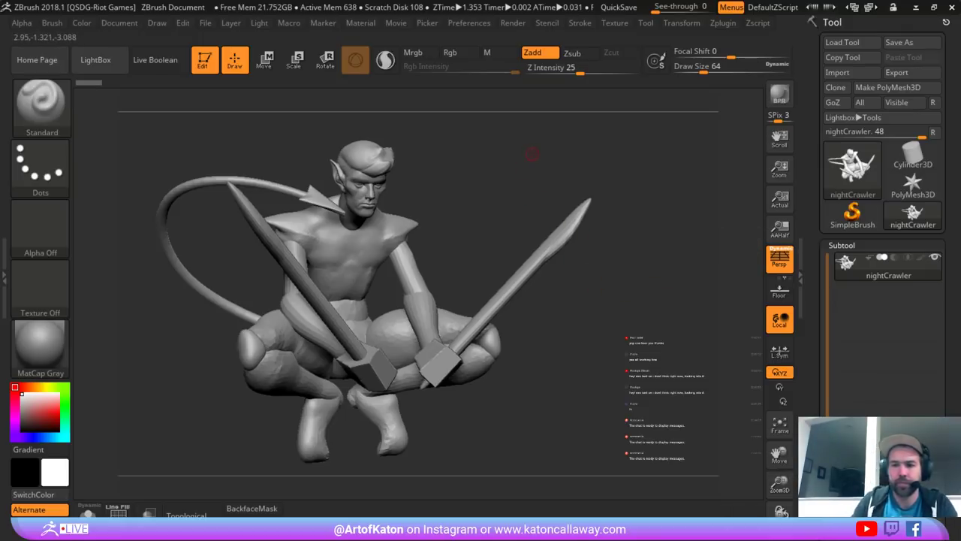
click(614, 22)
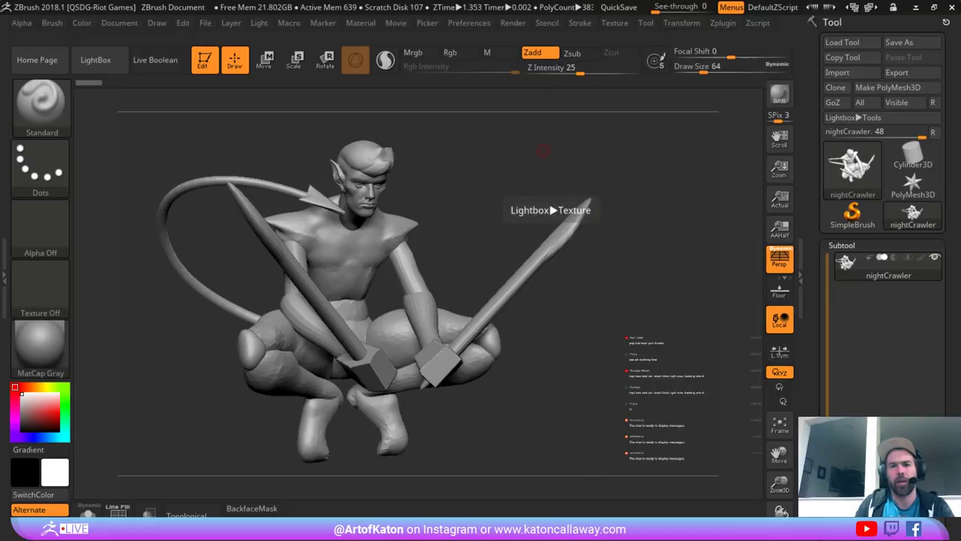
click(614, 24)
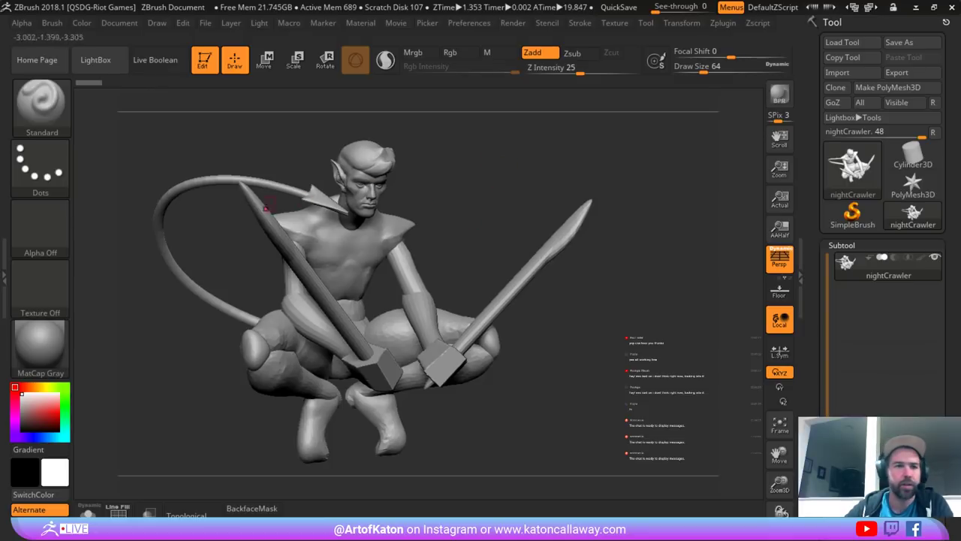
click(614, 23)
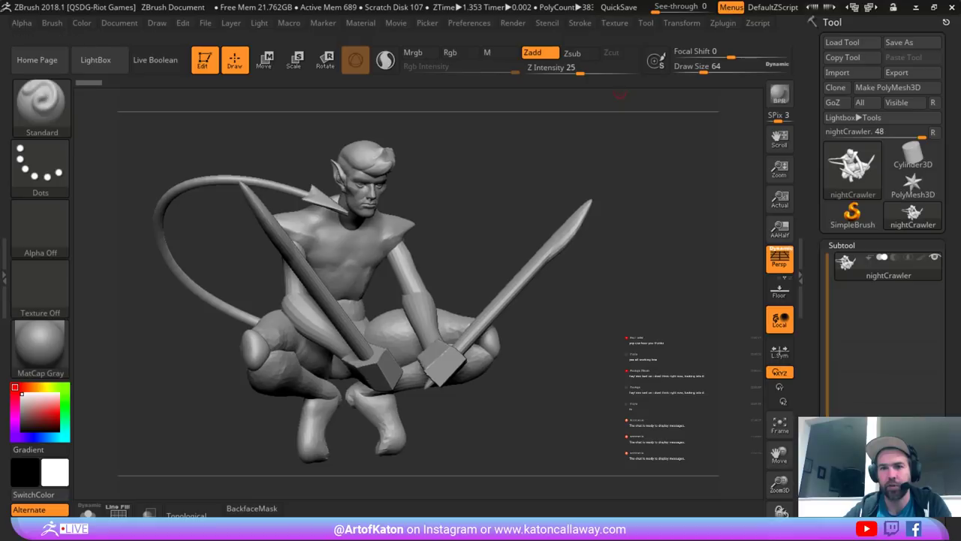
click(615, 23)
click(650, 246)
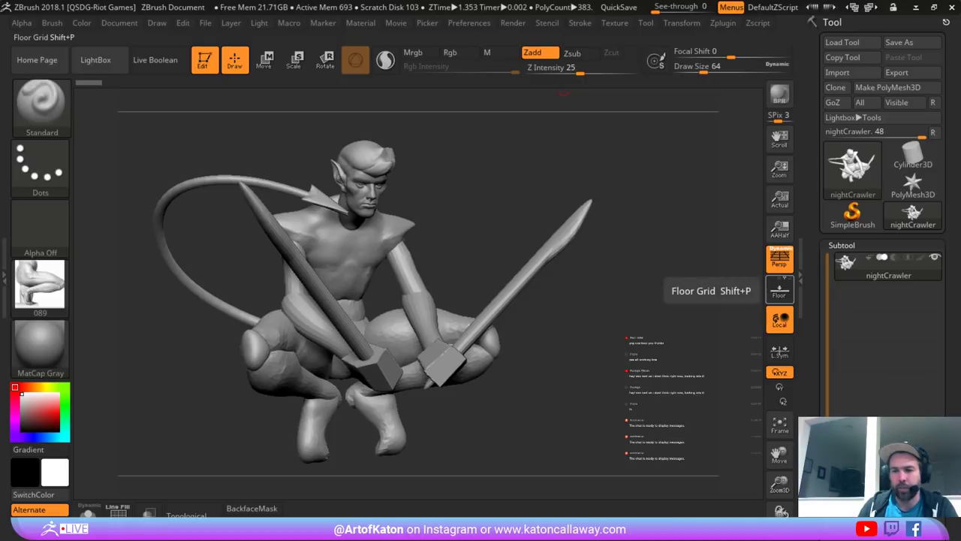
mouse_move(614, 23)
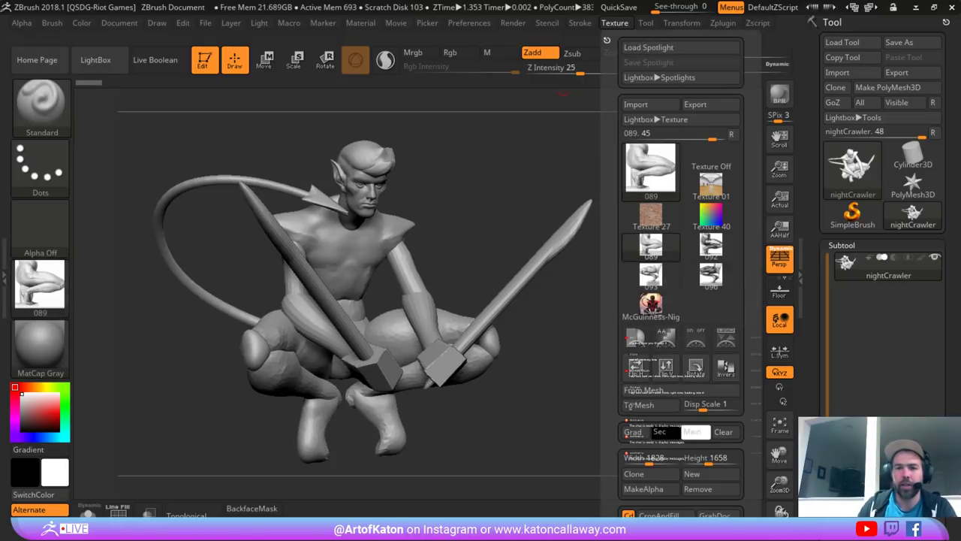
click(725, 338)
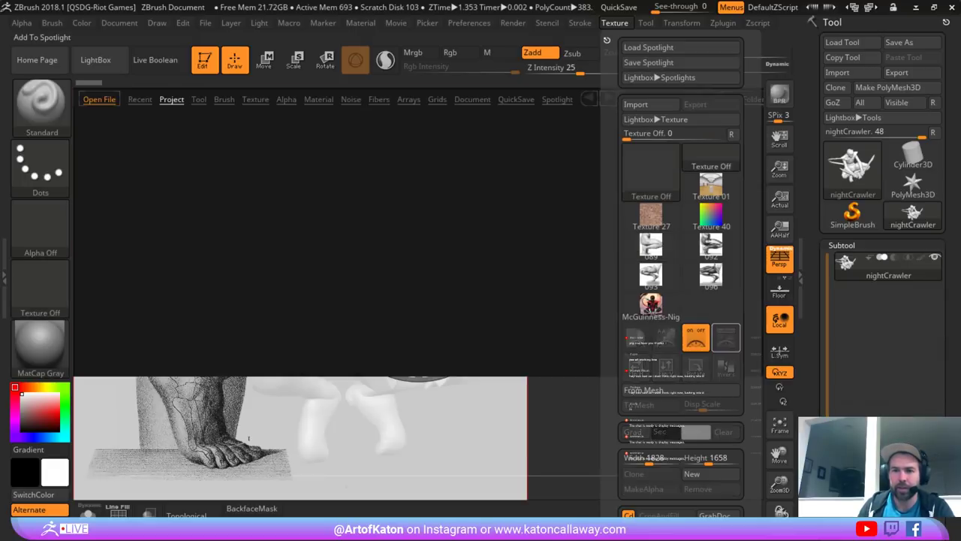
- Add textures 092, 093, 096 and McGuinness-Nightcrawler1 to Spotlight and close LightBox
click(711, 246)
click(726, 338)
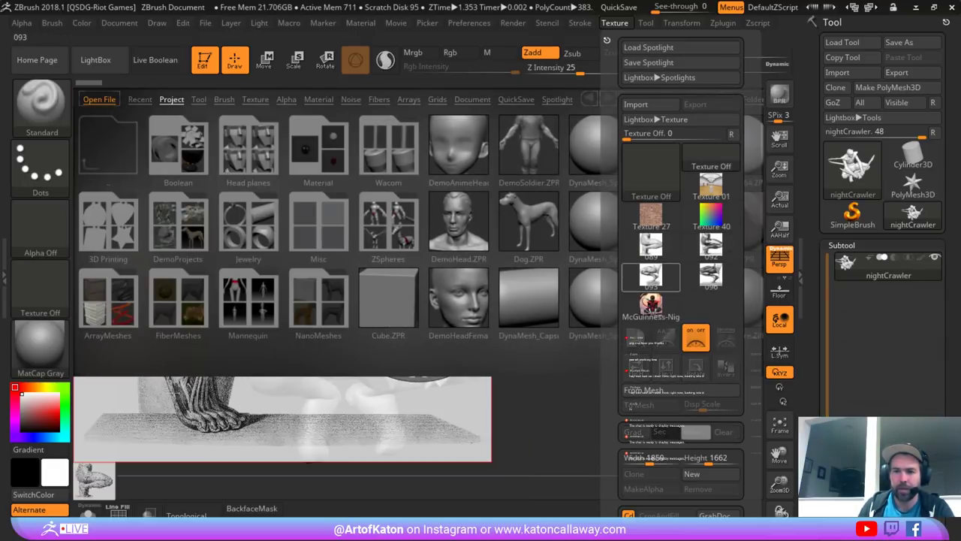
click(651, 276)
click(725, 338)
click(711, 276)
click(725, 338)
click(651, 304)
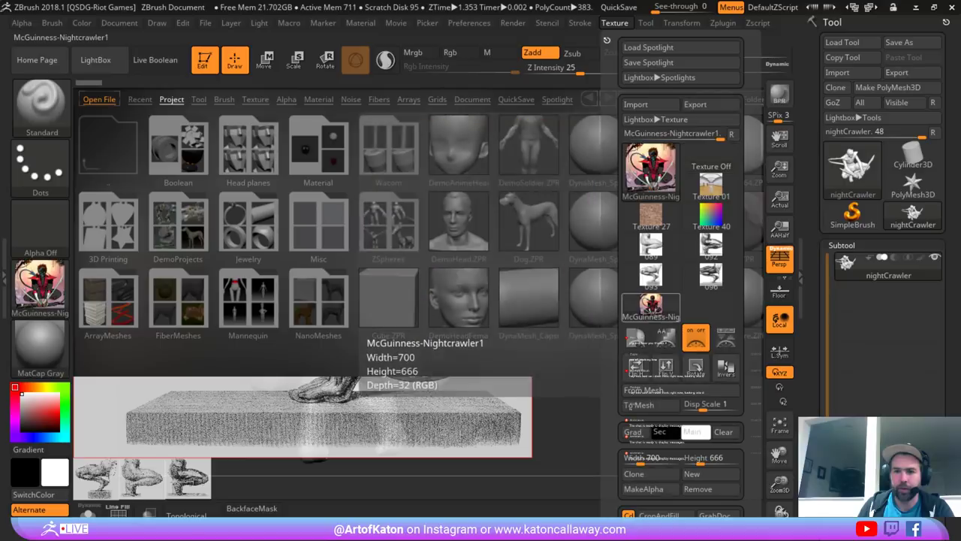
click(725, 338)
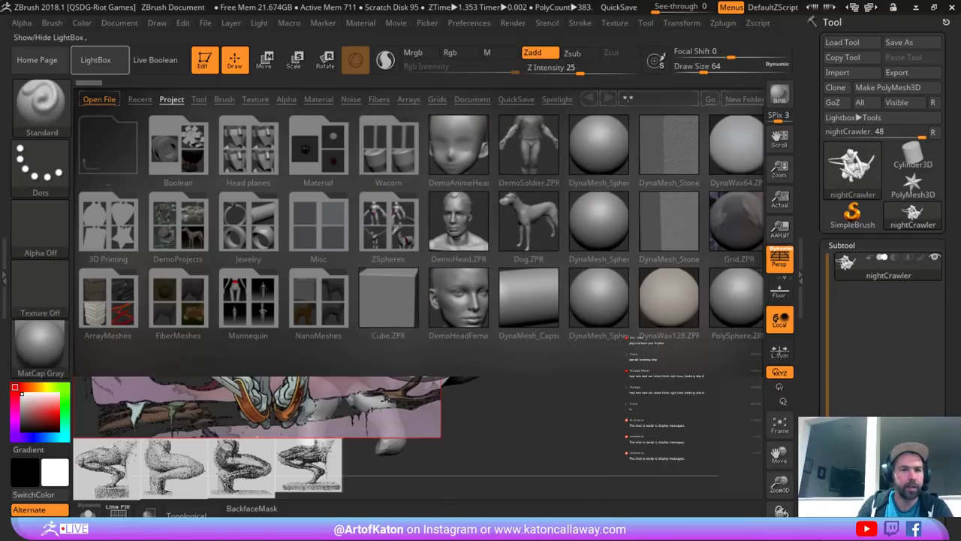
click(96, 60)
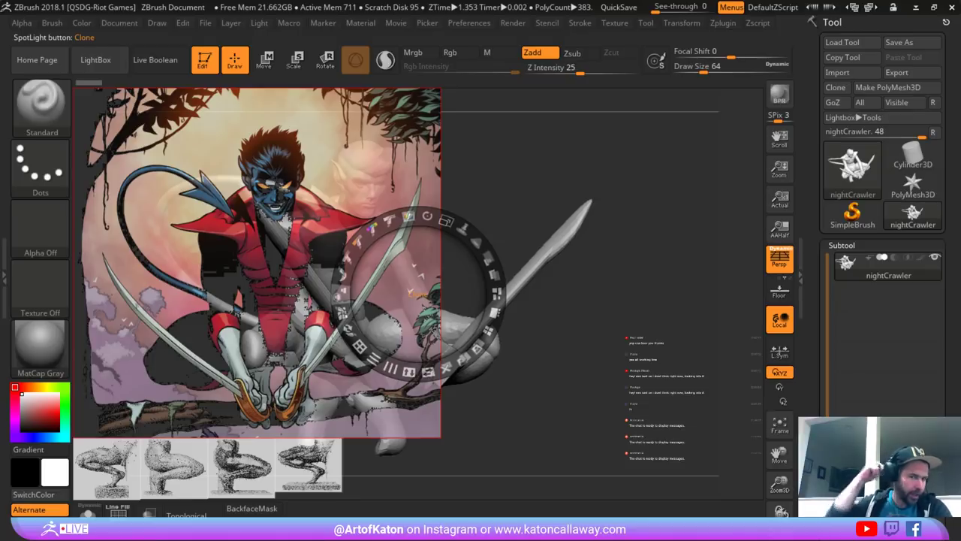
- Shrink the Nightcrawler illustration in Spotlight and place it in the canvas's upper-left corner, clear of the figure
drag(446, 220, 400, 221)
drag(406, 263, 280, 196)
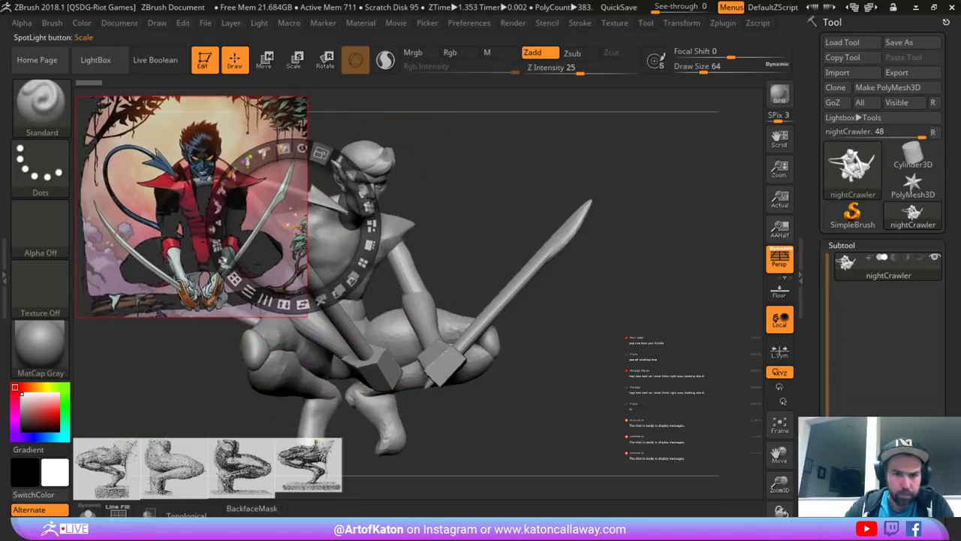
drag(320, 153, 283, 150)
drag(288, 201, 218, 153)
key(z)
drag(160, 293, 262, 277)
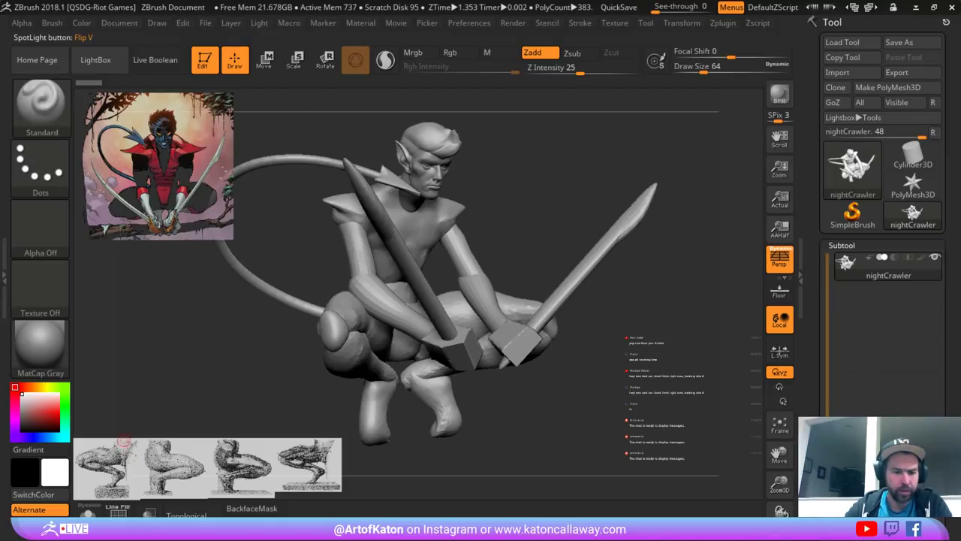
- Enlarge the first crouching-leg drawing and place it directly below the Nightcrawler illustration at a matching width
key(z)
click(122, 448)
drag(161, 412, 116, 431)
drag(143, 358, 208, 244)
drag(200, 202, 230, 225)
drag(203, 251, 214, 207)
drag(211, 157, 173, 153)
drag(218, 253, 207, 259)
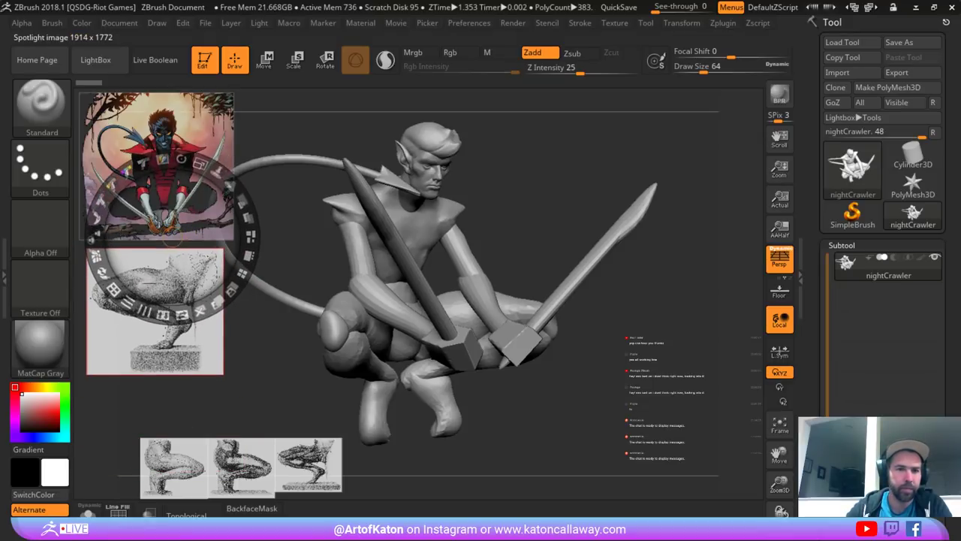
drag(199, 163, 217, 177)
drag(201, 251, 209, 246)
key(z)
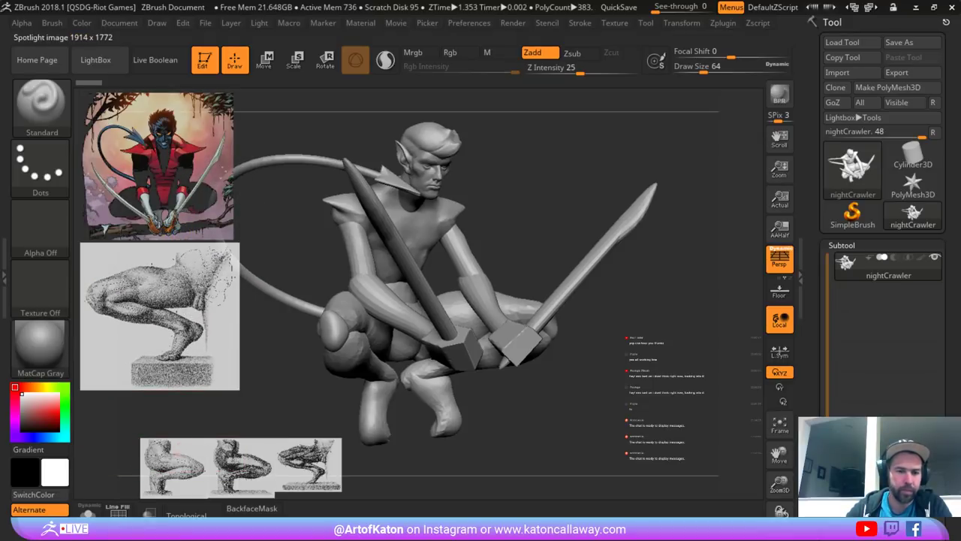
- Enlarge the second crouching-leg drawing and place it directly below the first one
drag(193, 432, 186, 412)
key(z)
click(187, 455)
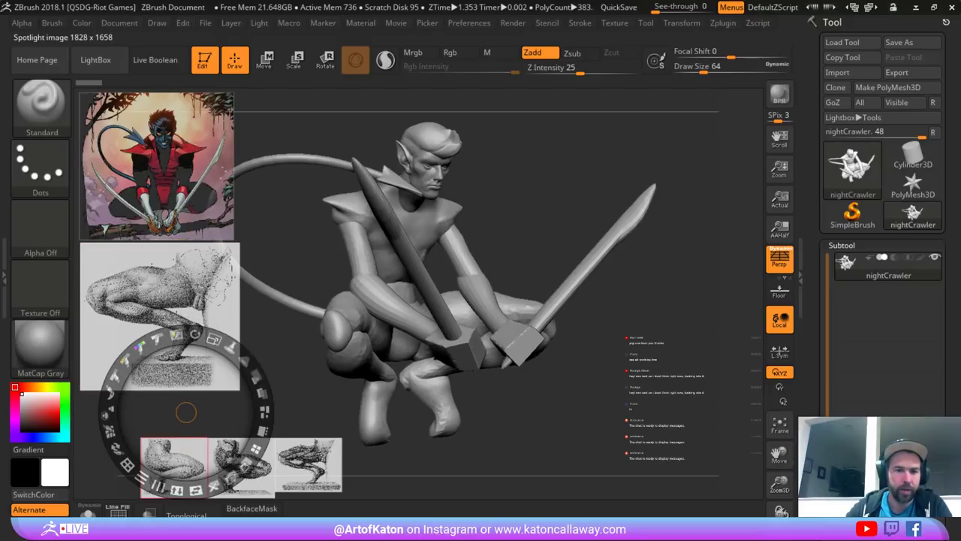
drag(215, 340, 238, 353)
drag(209, 380, 183, 319)
drag(190, 279, 199, 284)
drag(183, 320, 199, 299)
drag(202, 259, 196, 258)
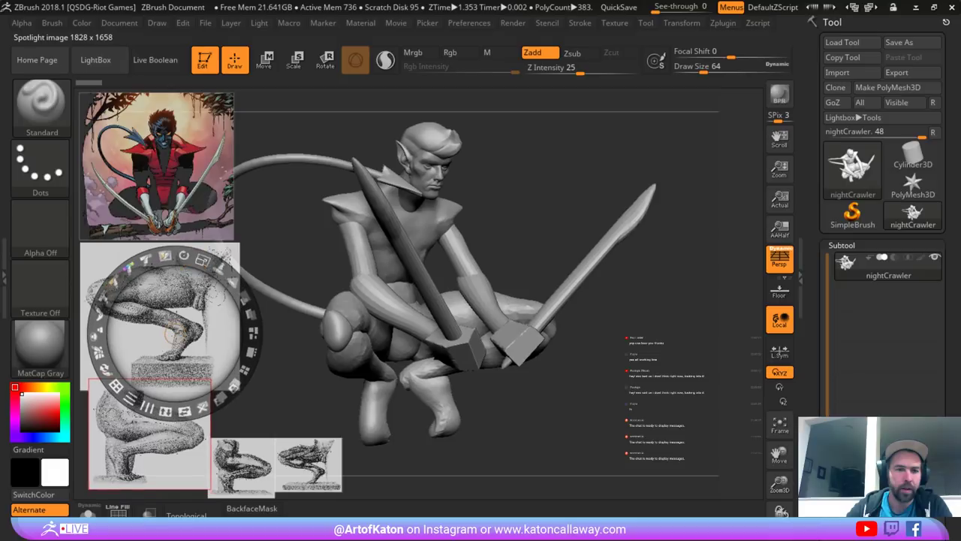
drag(185, 306, 177, 319)
key(z)
- Enlarge the third crouching-leg drawing and move it to the canvas's upper-right corner
drag(220, 455, 319, 118)
key(z)
click(266, 176)
drag(266, 177, 680, 245)
key(z)
- Examine the figure's crouching pose from the front, back and both sides
mouse_move(701, 207)
mouse_down()
mouse_move(637, 210)
mouse_move(725, 209)
mouse_move(597, 210)
mouse_move(500, 239)
mouse_up()
drag(573, 221, 546, 327)
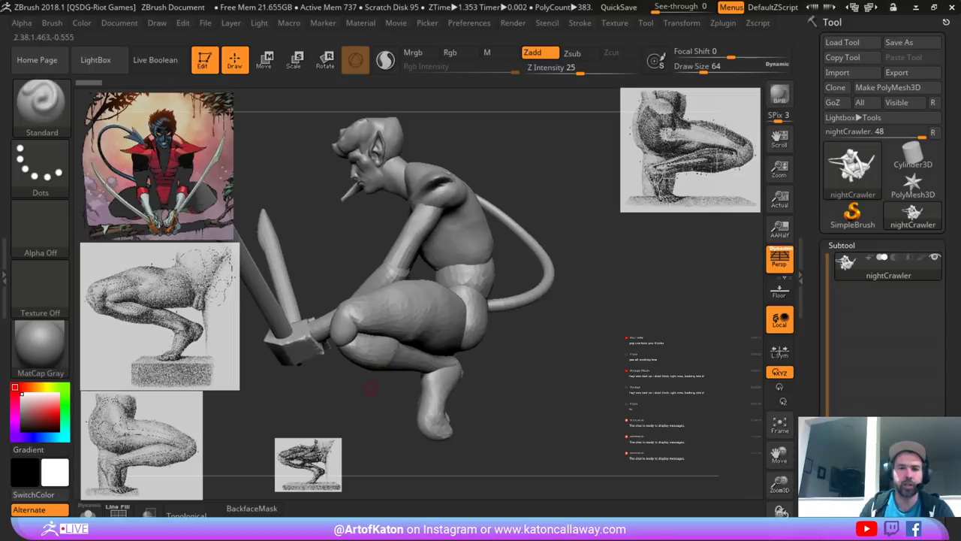
mouse_move(368, 391)
mouse_down()
mouse_move(499, 392)
mouse_move(511, 383)
mouse_move(518, 404)
mouse_up()
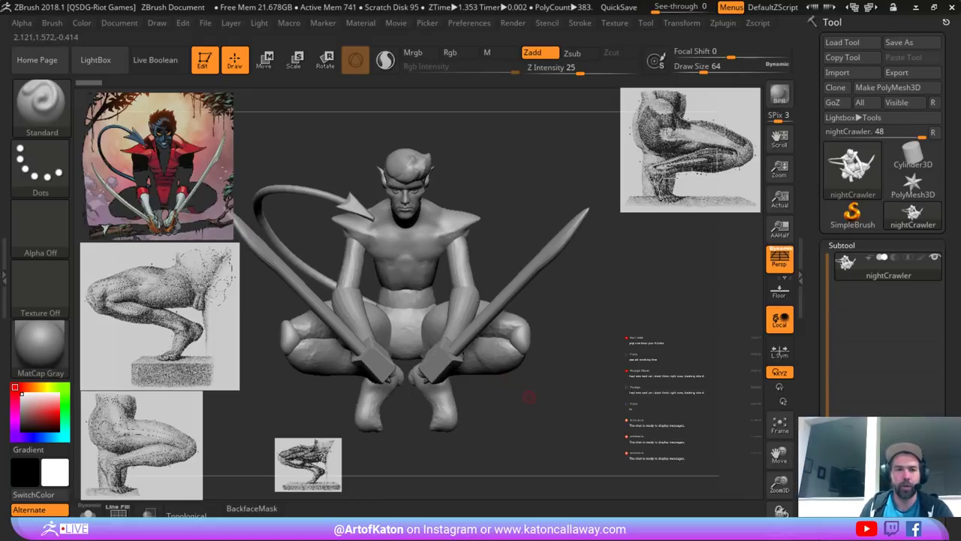
drag(529, 396, 304, 399)
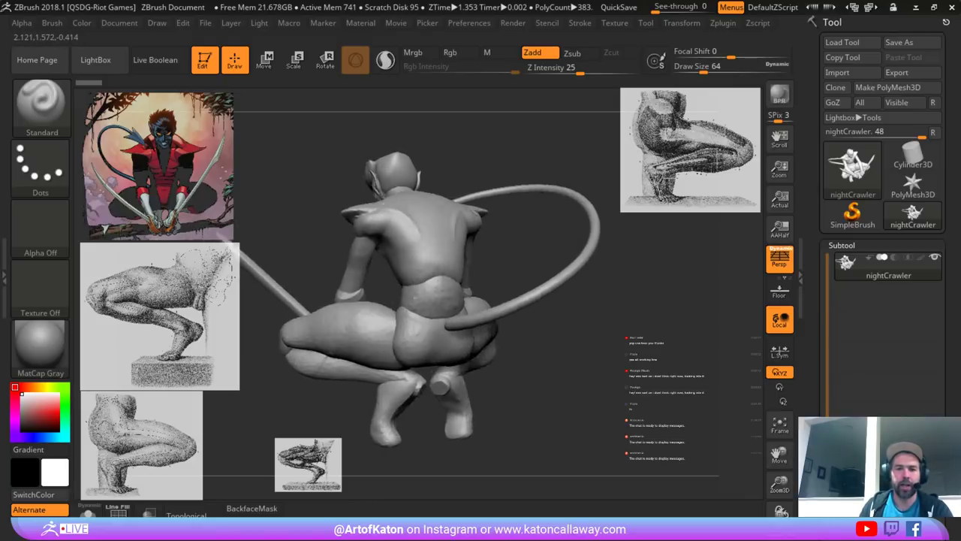
drag(425, 399, 353, 403)
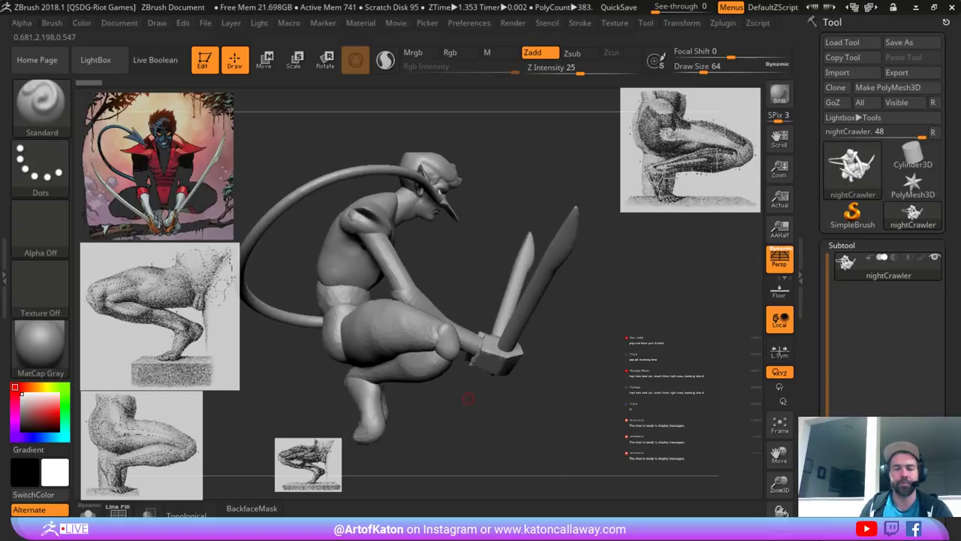
drag(478, 404, 221, 403)
mouse_move(393, 398)
alt+mouse_down()
mouse_move(393, 444)
mouse_move(282, 443)
mouse_move(324, 443)
alt+mouse_up()
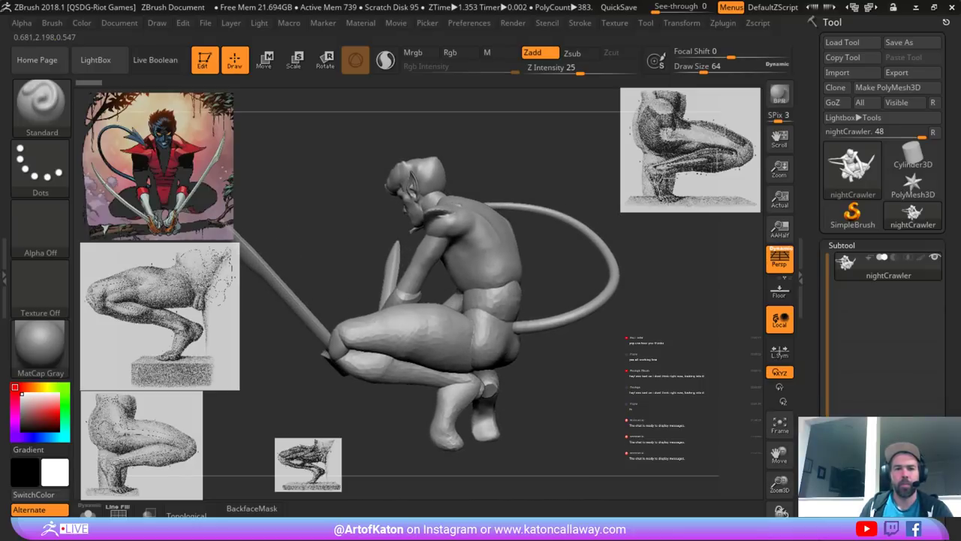
mouse_move(324, 443)
right_down()
mouse_move(399, 438)
mouse_move(393, 421)
mouse_move(480, 422)
right_up()
mouse_move(492, 199)
shift+right_down()
mouse_move(474, 198)
mouse_move(475, 210)
mouse_move(513, 220)
mouse_move(513, 244)
mouse_move(498, 260)
mouse_move(500, 220)
mouse_move(519, 242)
shift+right_up()
- Mask everything except the torso's polygroup and centre the transform gizmo on the torso
click(295, 60)
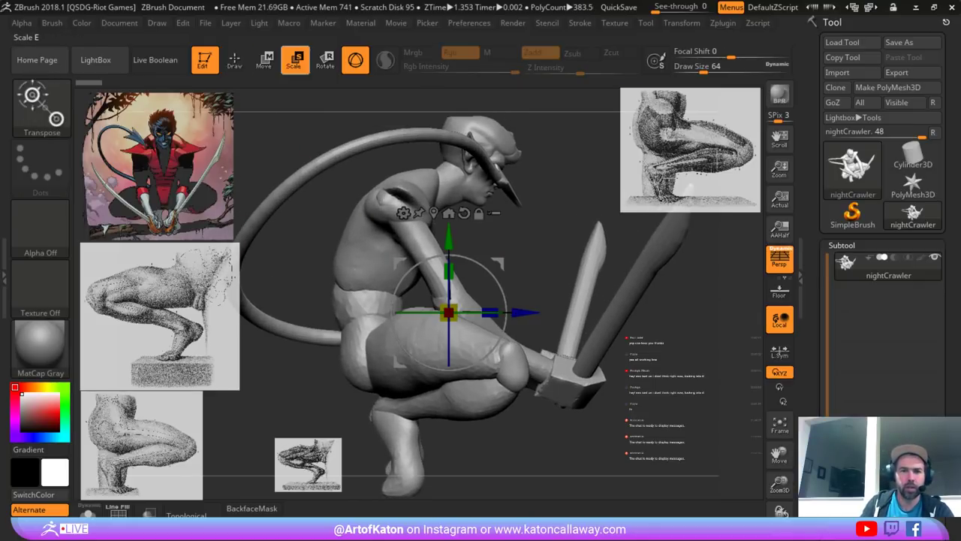
ctrl+click(376, 248)
click(424, 151)
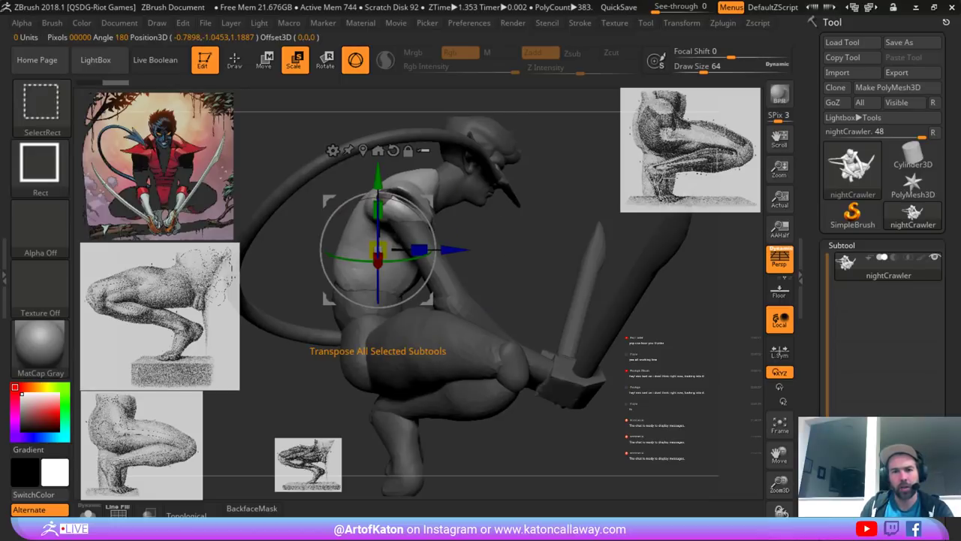
mouse_move(447, 179)
right_down()
mouse_move(363, 192)
mouse_move(443, 190)
mouse_move(439, 176)
mouse_move(392, 174)
right_up()
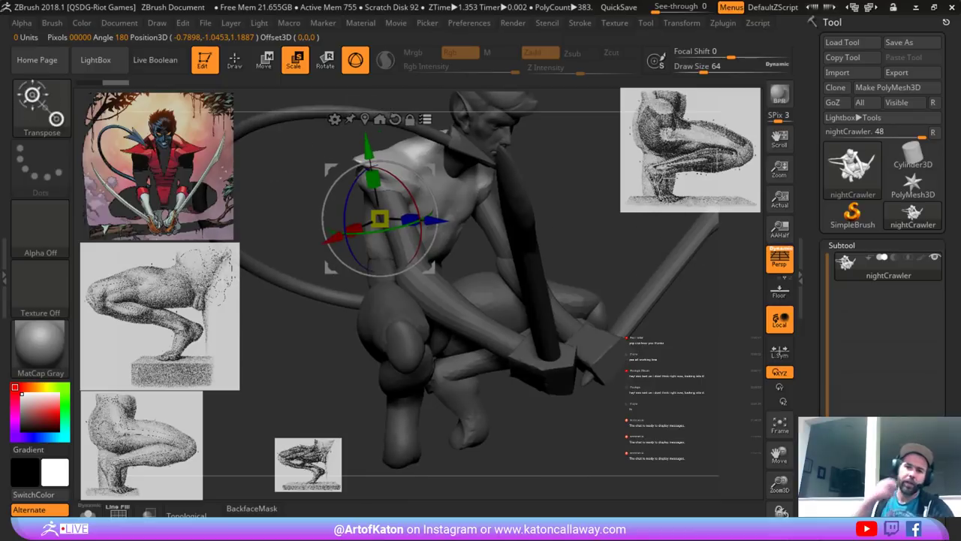
- Check the figure's polygroups with the polyframe display, hide it again and clear the mask
key(shift+f)
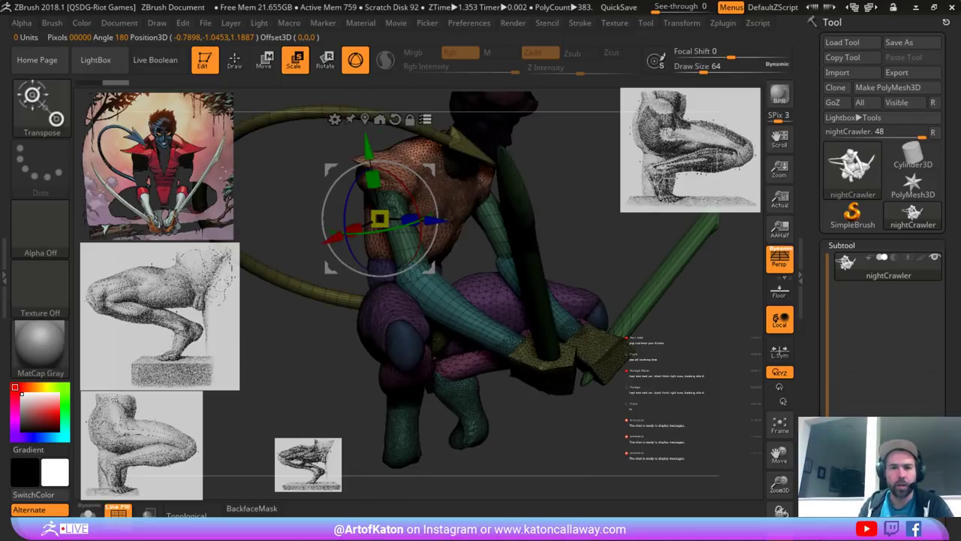
key(shift+f)
ctrl+click(106, 230)
- Examine the overall silhouette and proportions of the unmasked figure from the side, front and three-quarter views
shift+right_drag(105, 229, 150, 230)
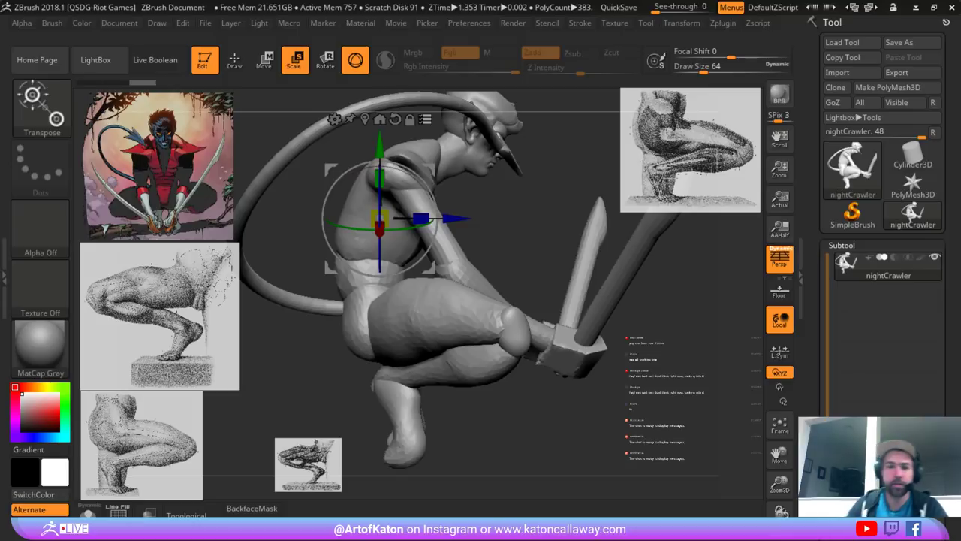
drag(676, 285, 652, 312)
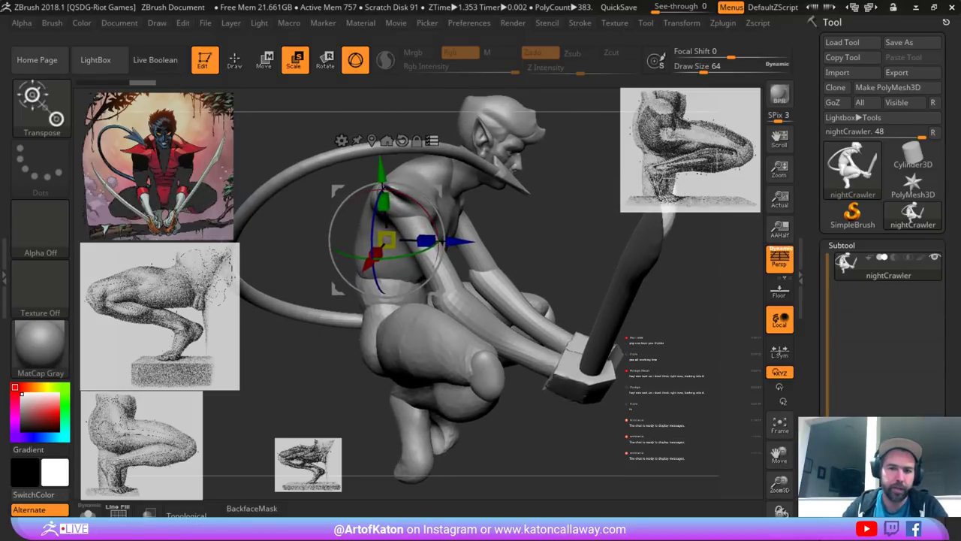
drag(301, 270, 195, 274)
alt+drag(301, 360, 293, 294)
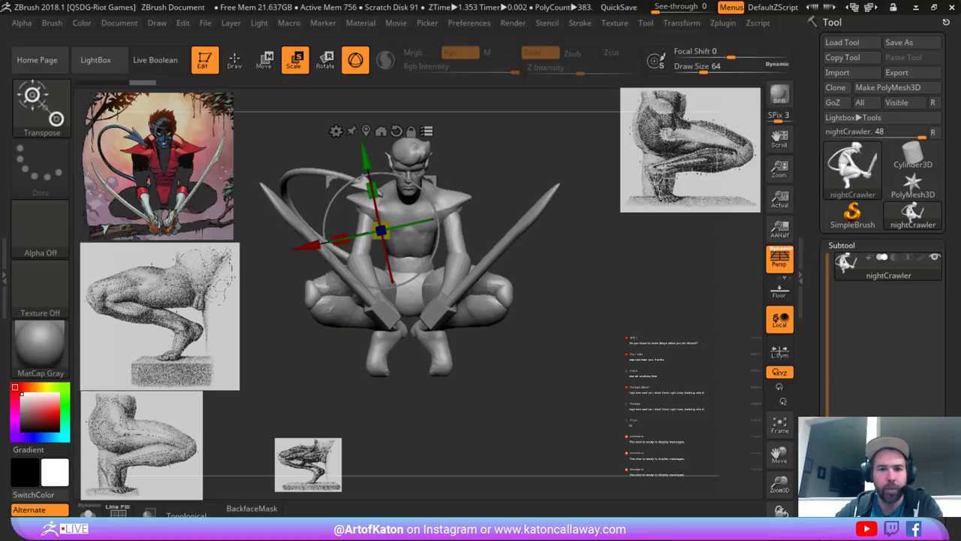
drag(480, 413, 608, 413)
alt+drag(579, 375, 579, 426)
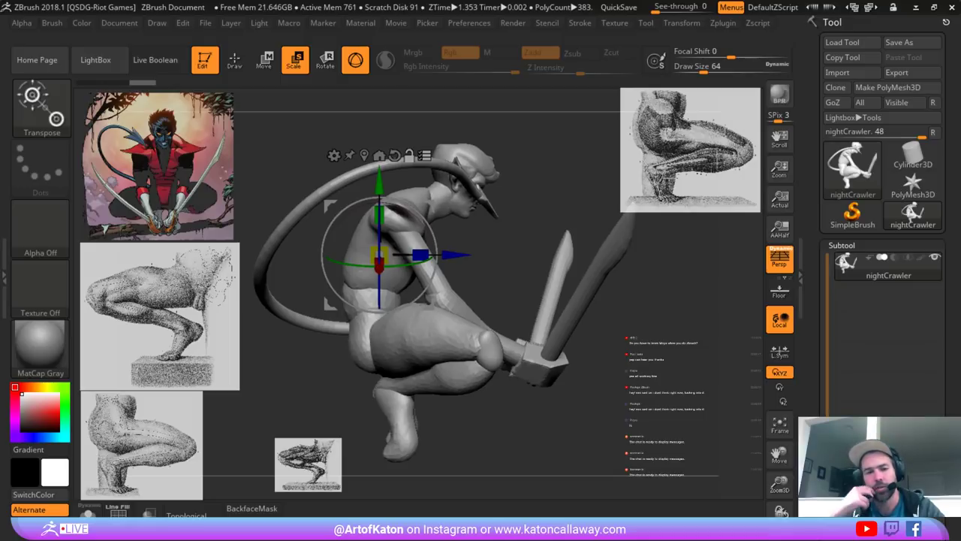
drag(639, 293, 480, 308)
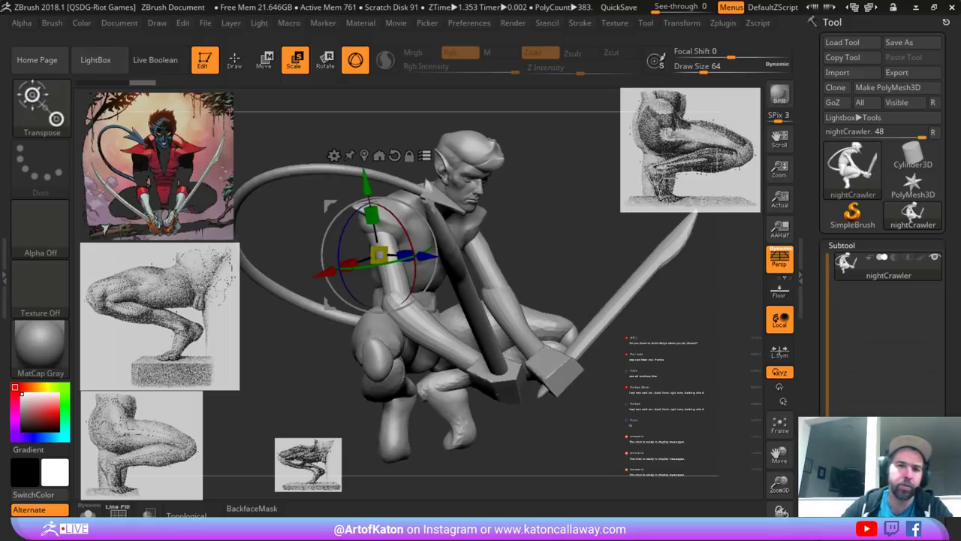
- Switch from the transform gizmo to drawing mode, frame the chest and turn on Sculptris Pro
key(q)
mouse_move(521, 208)
alt+mouse_down()
mouse_move(591, 256)
mouse_move(471, 252)
alt+mouse_up()
key(space)
alt+drag(555, 253, 569, 266)
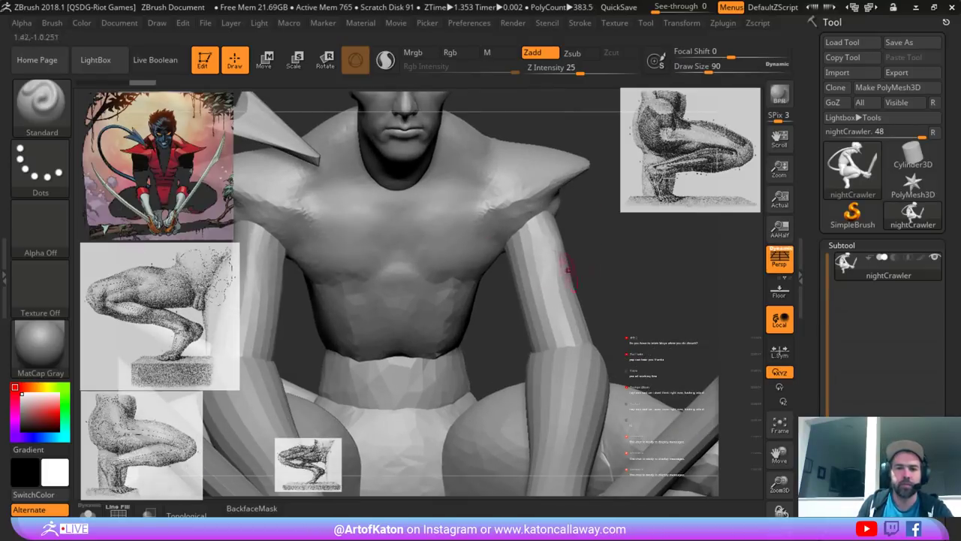
click(386, 61)
- Select the Clay brush for working on the chest and set its draw size to 140
right_drag(449, 247, 454, 230)
key(space)
drag(454, 230, 463, 230)
right_drag(538, 250, 502, 253)
key(b)
key(c)
key(l)
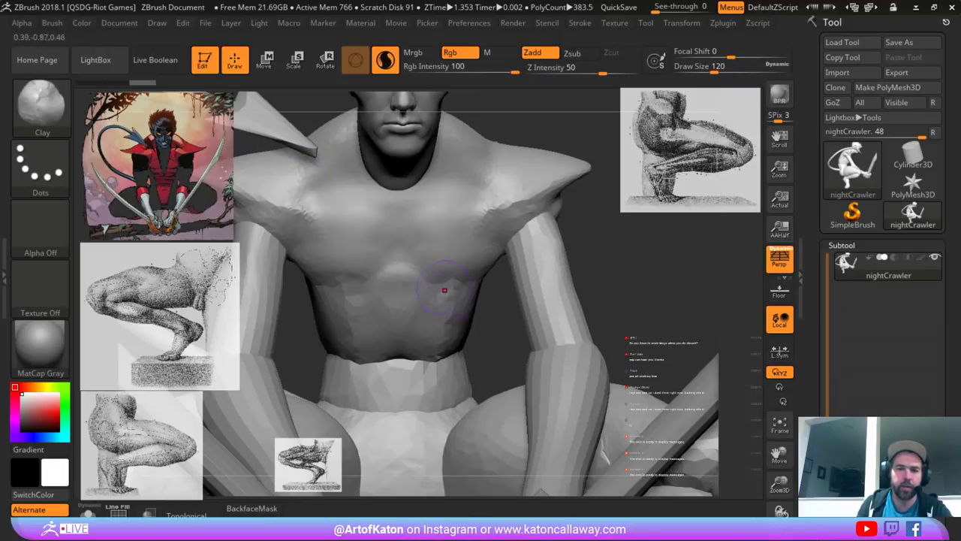
key(space)
drag(431, 276, 445, 291)
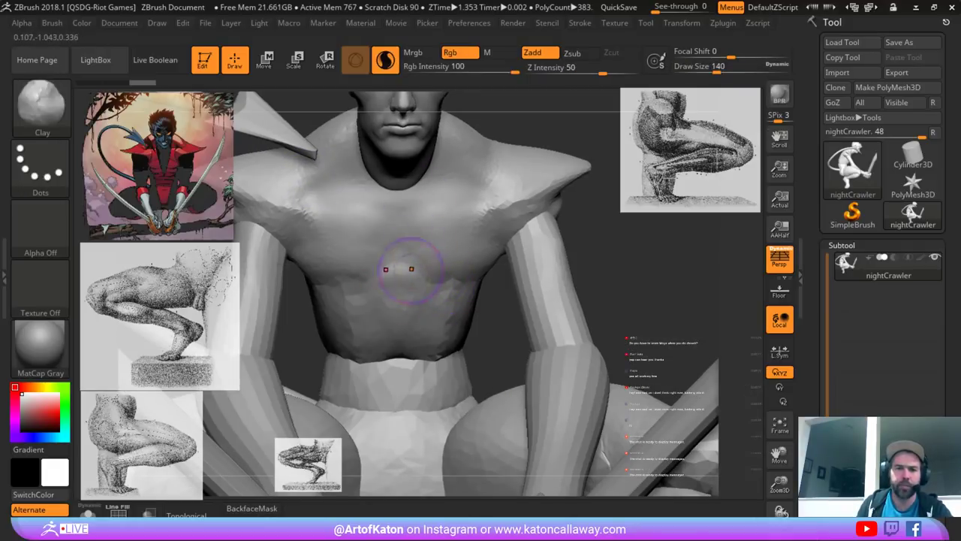
- Check the polygroups with the polyframe display and mask everything except the torso
key(shift+f)
key(shift+f)
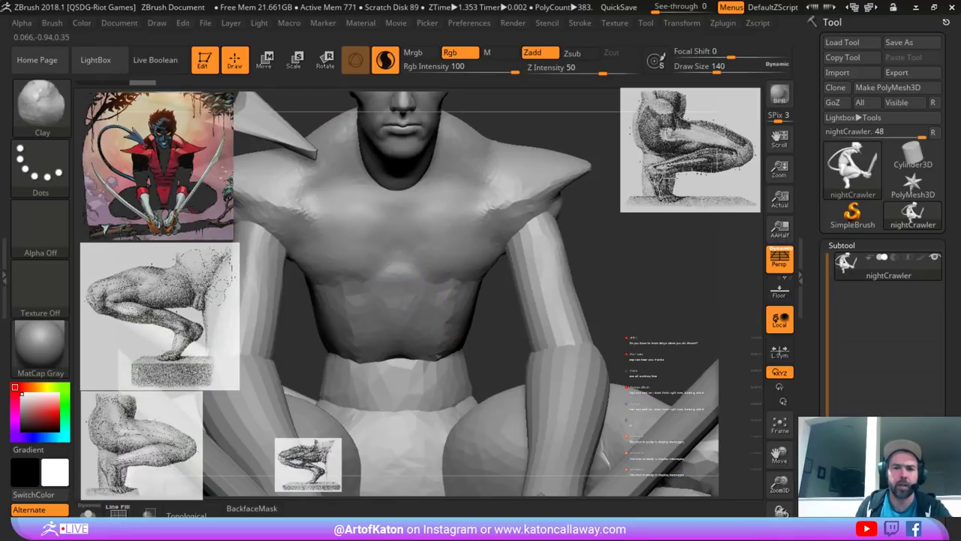
ctrl+click(433, 301)
click(52, 23)
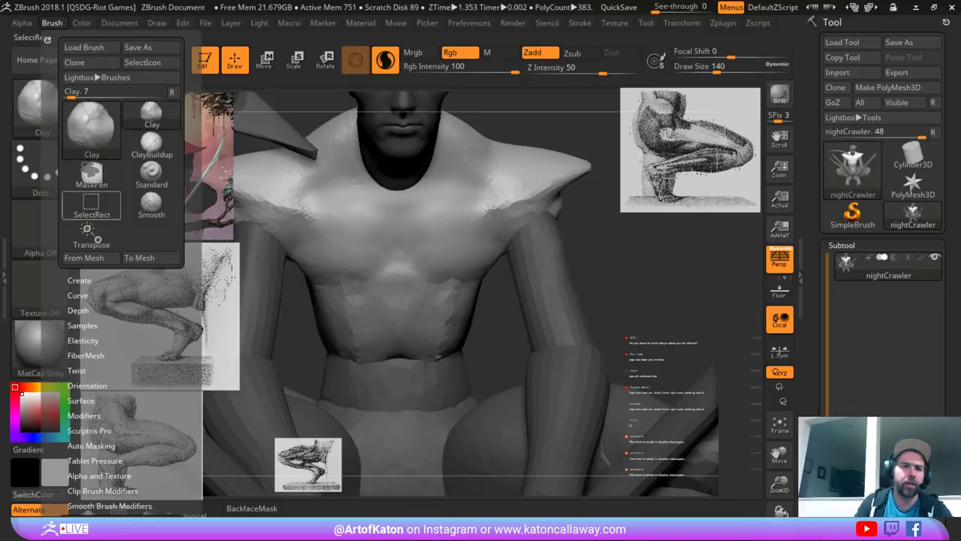
drag(162, 360, 162, 239)
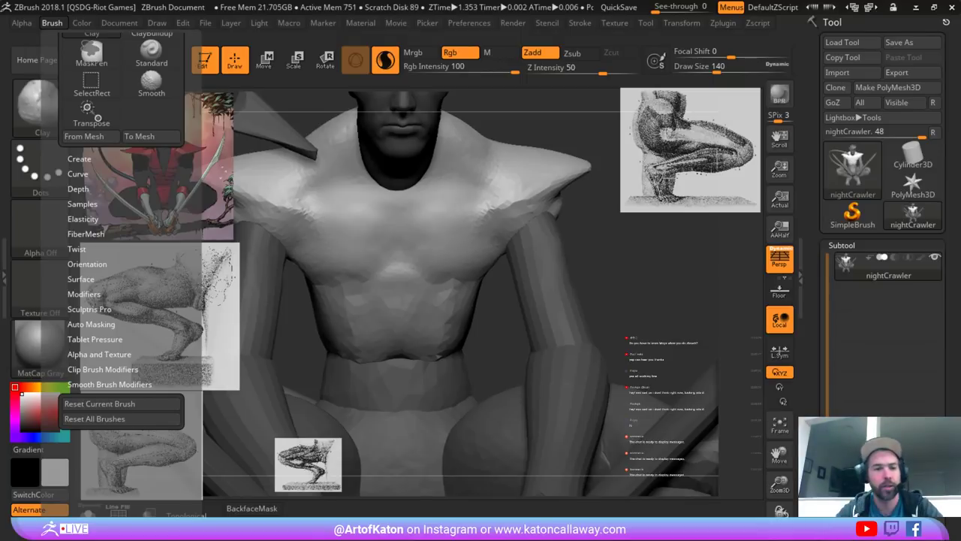
click(51, 23)
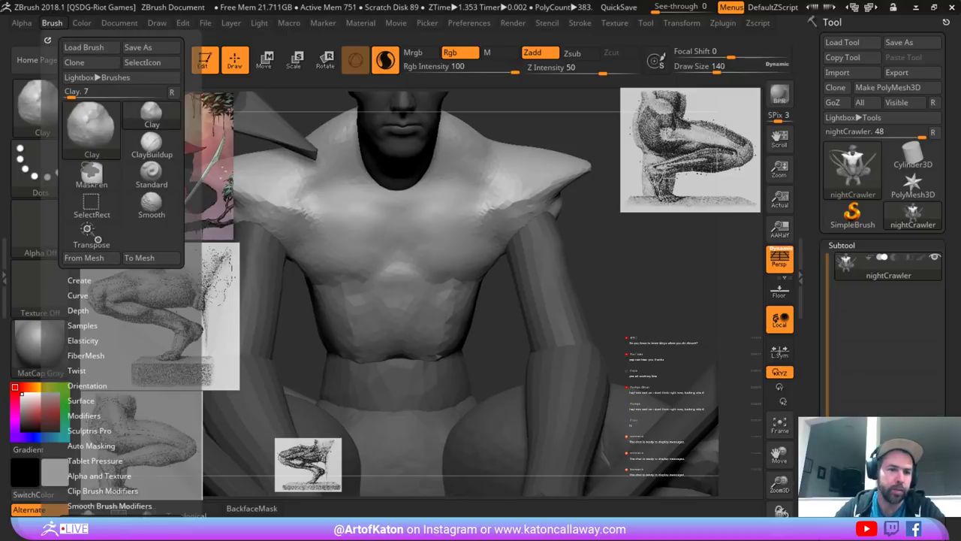
scroll(120, 262, down, 5)
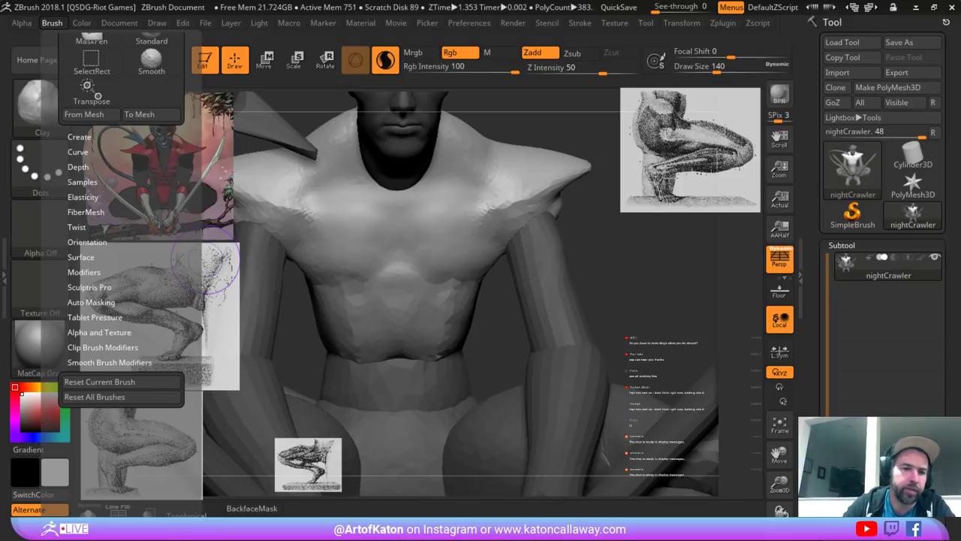
drag(105, 227, 105, 251)
click(92, 205)
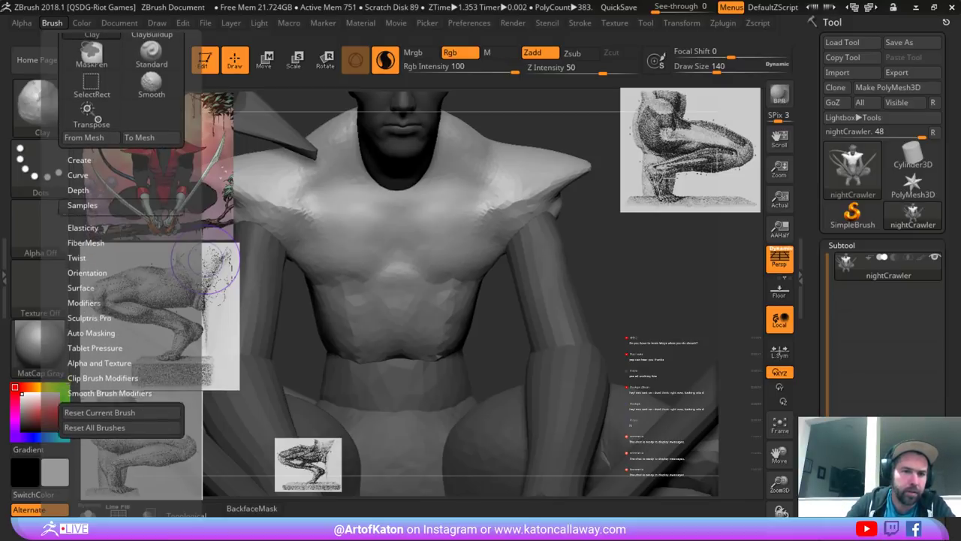
click(120, 338)
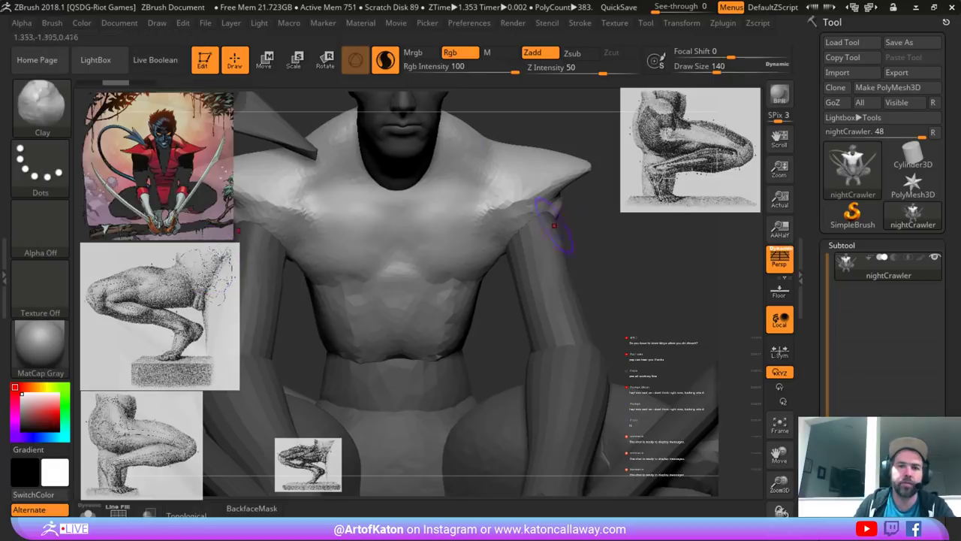
- Smooth the torso's surface around the upper back and shoulder with a draw size of 163
mouse_move(626, 235)
mouse_down()
mouse_move(599, 228)
mouse_move(596, 196)
mouse_move(568, 167)
mouse_move(587, 161)
mouse_move(587, 143)
mouse_up()
key(space)
drag(454, 270, 460, 271)
drag(638, 263, 541, 252)
shift+drag(475, 184, 497, 193)
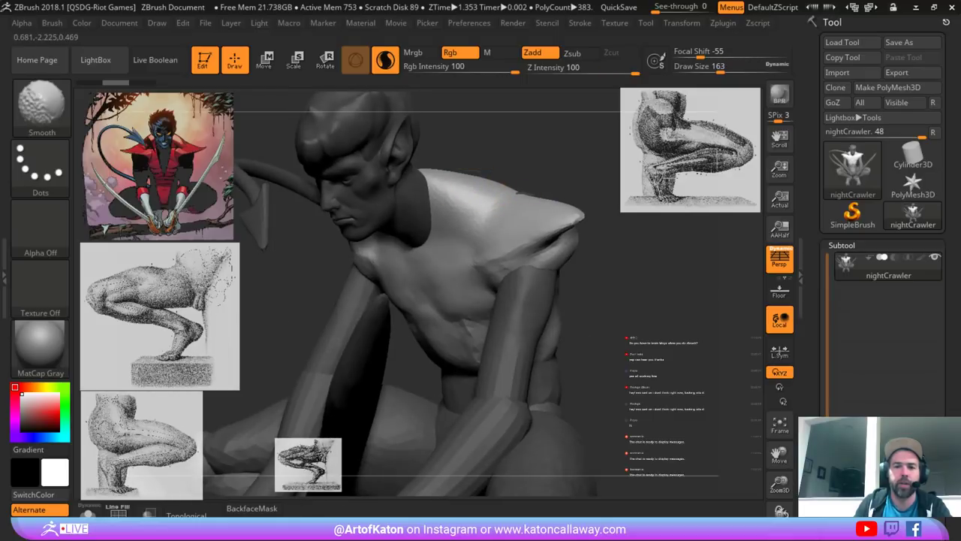
mouse_move(605, 197)
mouse_down()
mouse_move(575, 222)
mouse_move(535, 203)
mouse_up()
mouse_move(624, 248)
mouse_down()
mouse_move(600, 259)
mouse_move(574, 240)
mouse_up()
- Build up form on the torso near the shoulder using the Clay brush with a draw size of 197
key(space)
drag(509, 185, 516, 185)
mouse_move(448, 145)
mouse_down()
mouse_move(433, 161)
mouse_move(464, 186)
mouse_move(480, 179)
mouse_move(482, 192)
mouse_up()
mouse_move(616, 225)
alt+mouse_down()
mouse_move(600, 162)
mouse_move(578, 127)
alt+mouse_up()
drag(593, 195, 646, 218)
drag(600, 290, 652, 327)
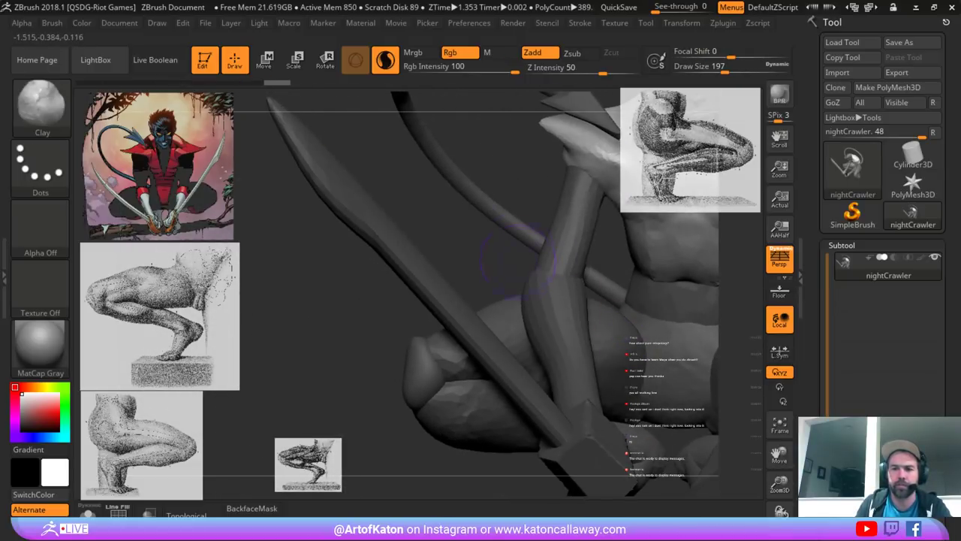
- Shape the pectorals from the front with the Clay brush at a draw size of 172 and smooth them
alt+drag(498, 174, 367, 174)
drag(654, 268, 496, 244)
alt+drag(556, 180, 542, 254)
key(space)
drag(497, 200, 489, 200)
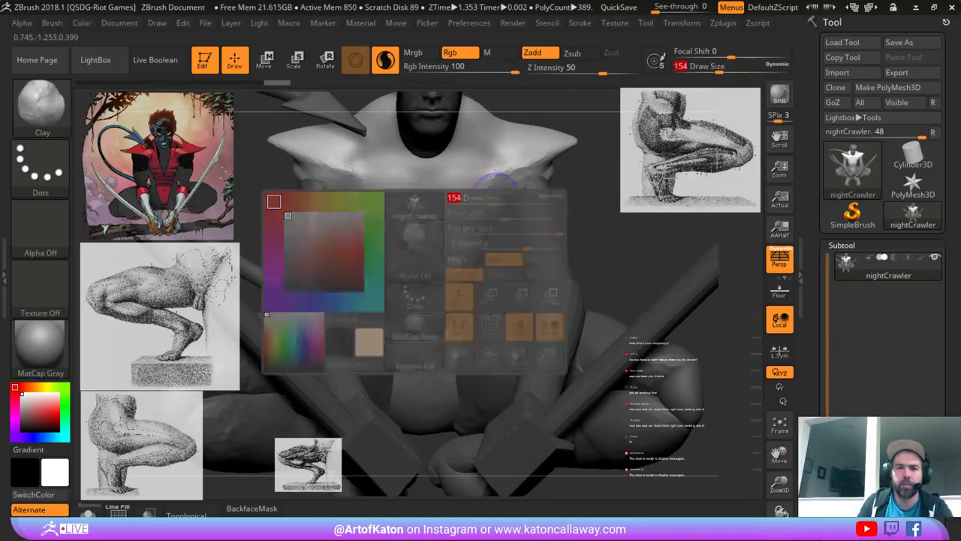
alt+drag(537, 248, 505, 301)
key(space)
drag(484, 193, 488, 193)
alt+right_drag(435, 186, 460, 223)
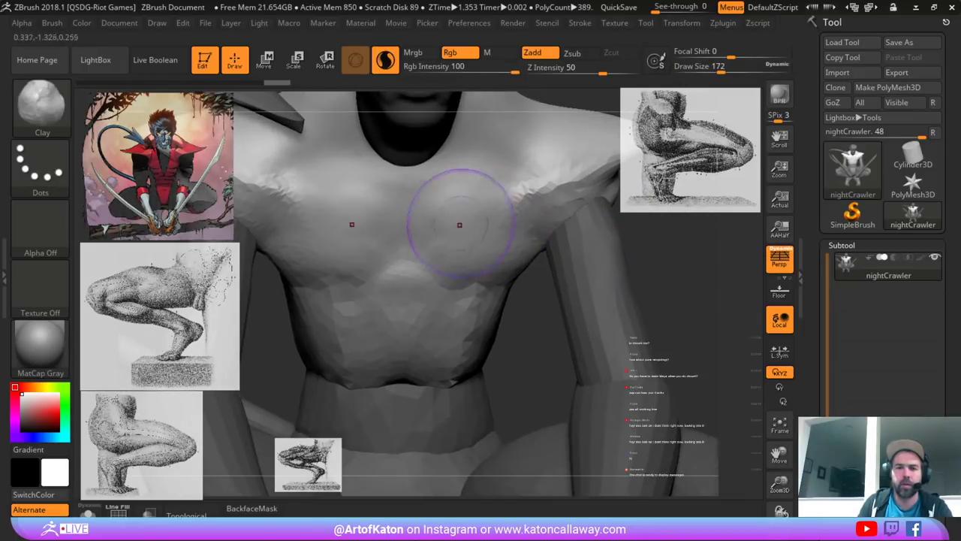
shift+drag(443, 242, 343, 212)
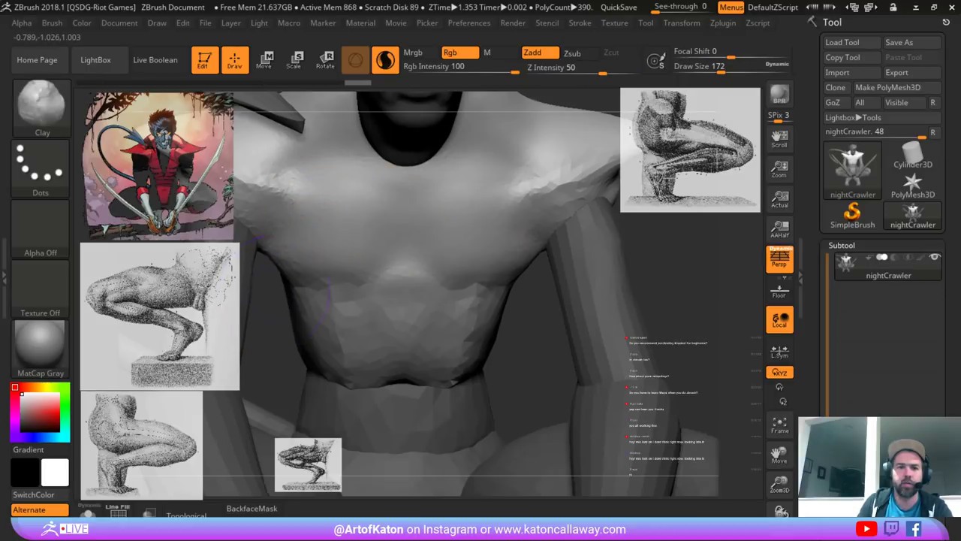
- Refine the side of the chest at a draw size of 145 and check the figure from a three-quarter view
alt+right_drag(312, 228, 372, 250)
key(space)
drag(353, 263, 347, 262)
mouse_move(347, 275)
alt+right_down()
mouse_move(328, 225)
mouse_move(379, 259)
mouse_move(323, 274)
mouse_move(319, 252)
mouse_move(443, 255)
mouse_move(320, 262)
mouse_move(319, 240)
alt+right_up()
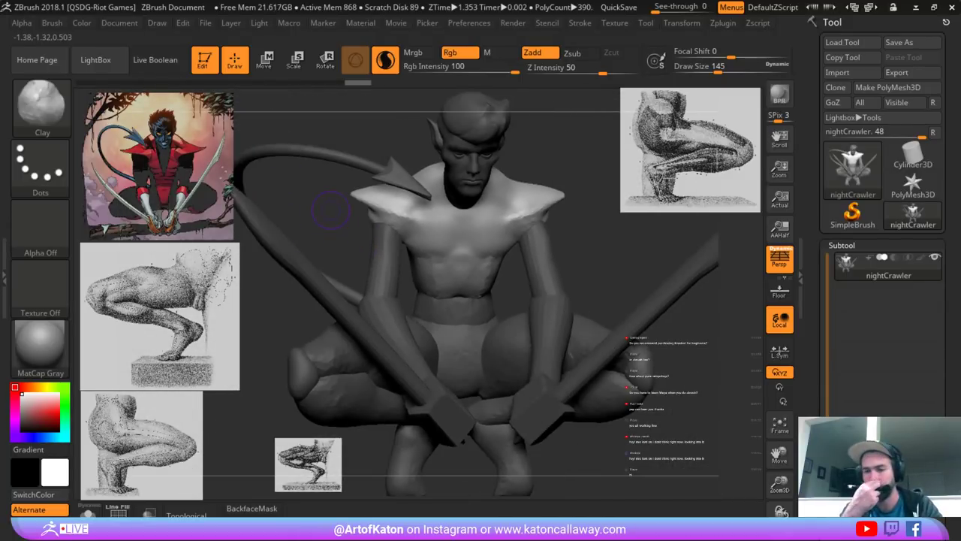
right_drag(568, 250, 546, 242)
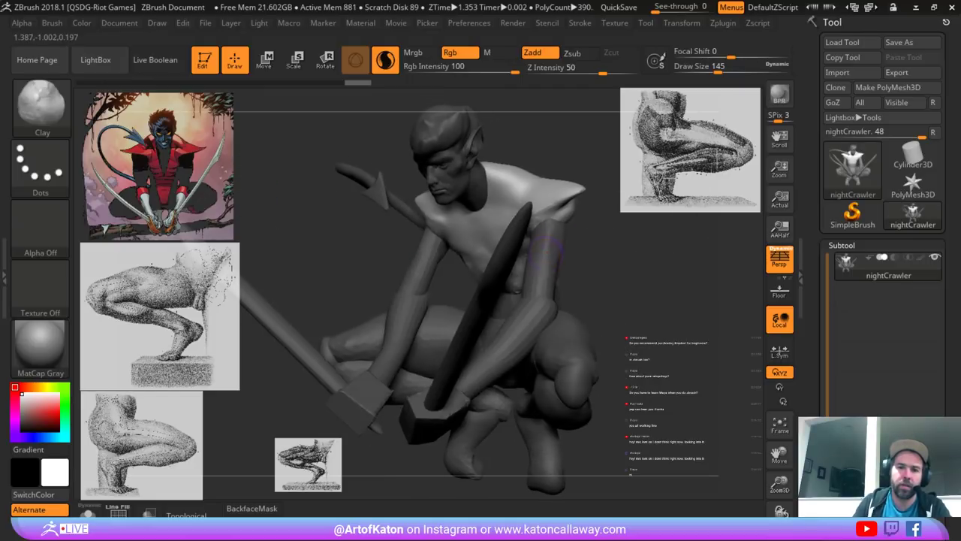
- Review the figure's polygroups with the polyframe display from the side and clear the mask
key(space)
drag(547, 242, 555, 242)
mouse_move(550, 241)
right_down()
mouse_move(529, 246)
mouse_move(535, 262)
right_up()
key(shift+f)
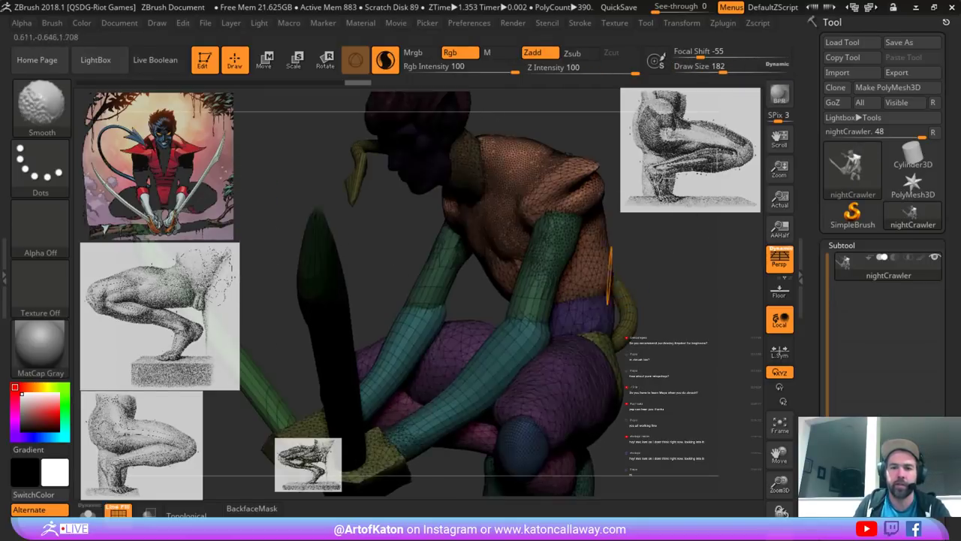
key(shift+f)
ctrl+drag(641, 256, 654, 272)
- Isolate the upper arms and shape their shoulder ends with the Clay brush at a draw size of 234
key(space)
drag(563, 242, 568, 242)
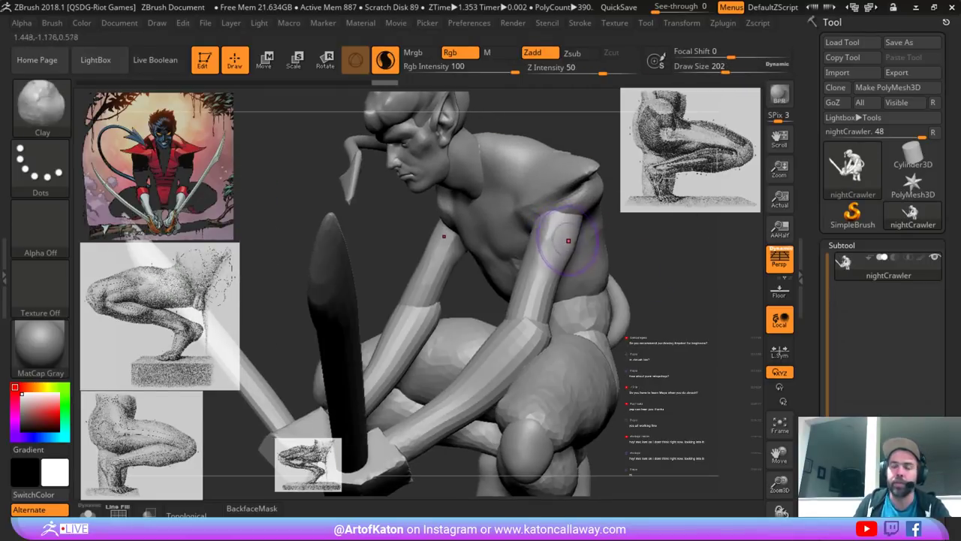
ctrl+shift+click(567, 242)
right_drag(576, 241, 572, 228)
key(space)
drag(571, 227, 578, 227)
mouse_move(586, 183)
shift+mouse_down()
mouse_move(588, 171)
mouse_move(576, 203)
shift+mouse_up()
mouse_move(425, 248)
right_down()
mouse_move(403, 130)
mouse_move(479, 193)
right_up()
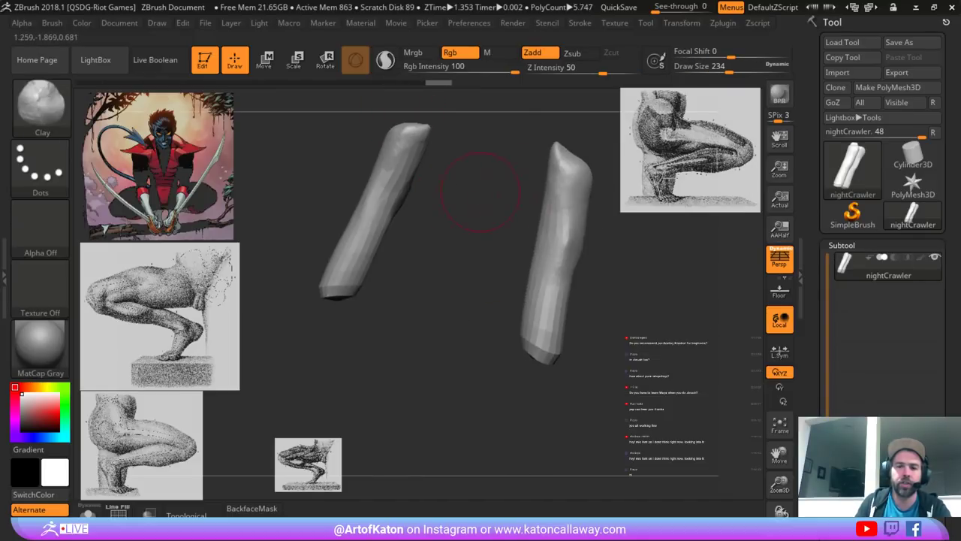
- Round off and smooth the shoulder ends of the isolated upper arms, reducing the draw size to 132
shift+drag(567, 192, 574, 184)
key(space)
drag(480, 234, 473, 234)
drag(563, 157, 577, 162)
right_drag(481, 203, 465, 196)
shift+drag(574, 166, 552, 147)
key(space)
right_drag(526, 176, 537, 169)
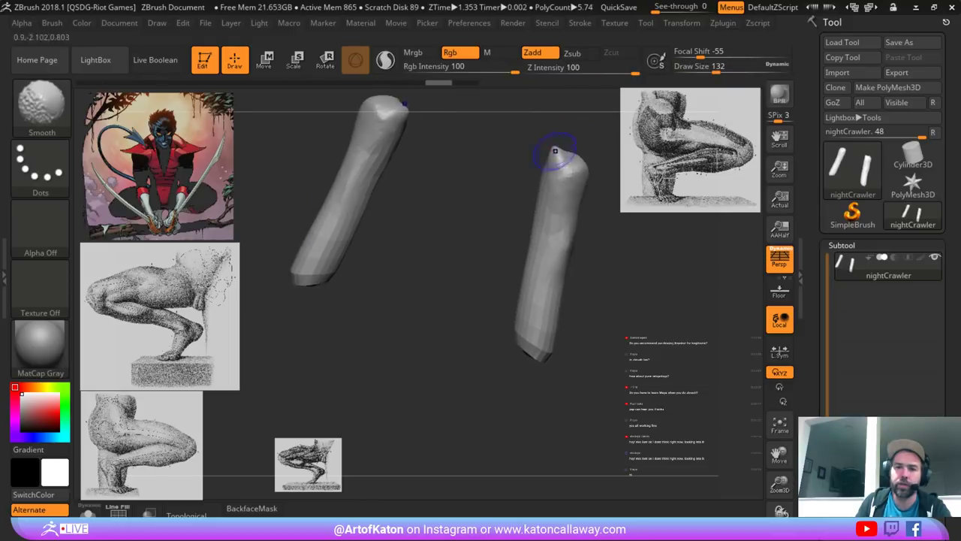
shift+drag(553, 154, 558, 156)
- Turn Sculptris Pro back on, show the whole figure and check it from the front and three-quarter views
click(386, 61)
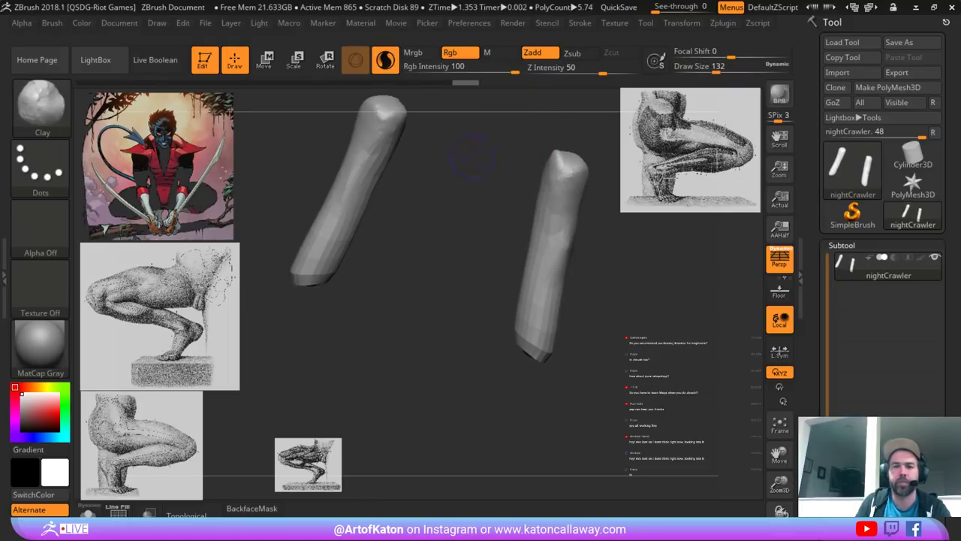
ctrl+shift+click(471, 156)
shift+right_drag(547, 200, 612, 265)
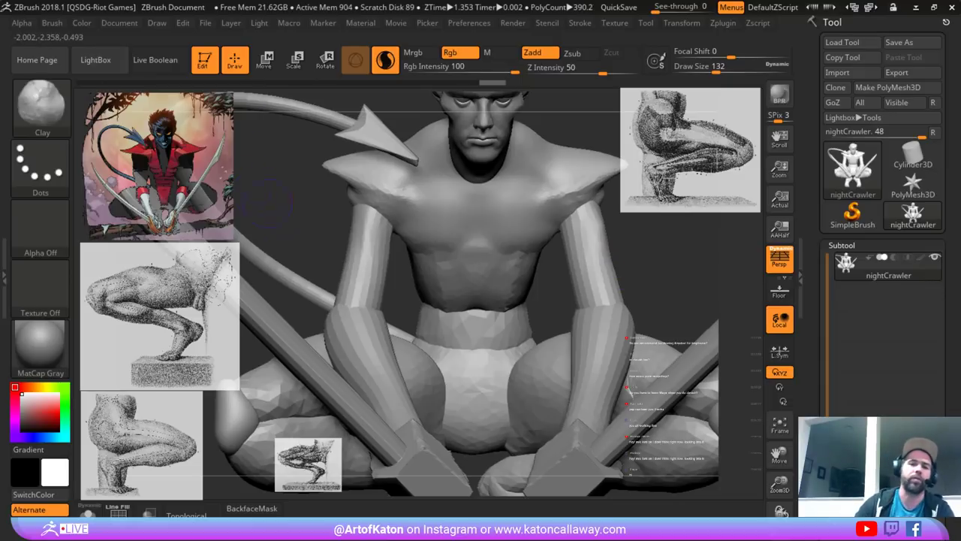
mouse_move(293, 308)
ctrl+right_down()
mouse_move(289, 232)
mouse_move(274, 216)
mouse_move(341, 257)
ctrl+right_up()
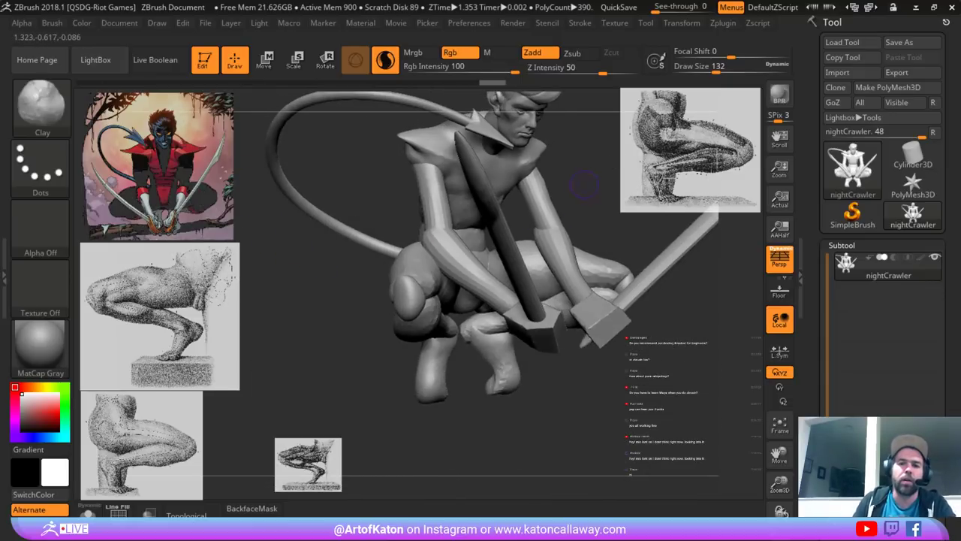
right_drag(585, 185, 635, 195)
- Isolate the torso, work on its shoulder with Clay at a draw size of 182 and turn off Sculptris Pro
ctrl+shift+click(448, 160)
key(space)
drag(458, 173, 465, 174)
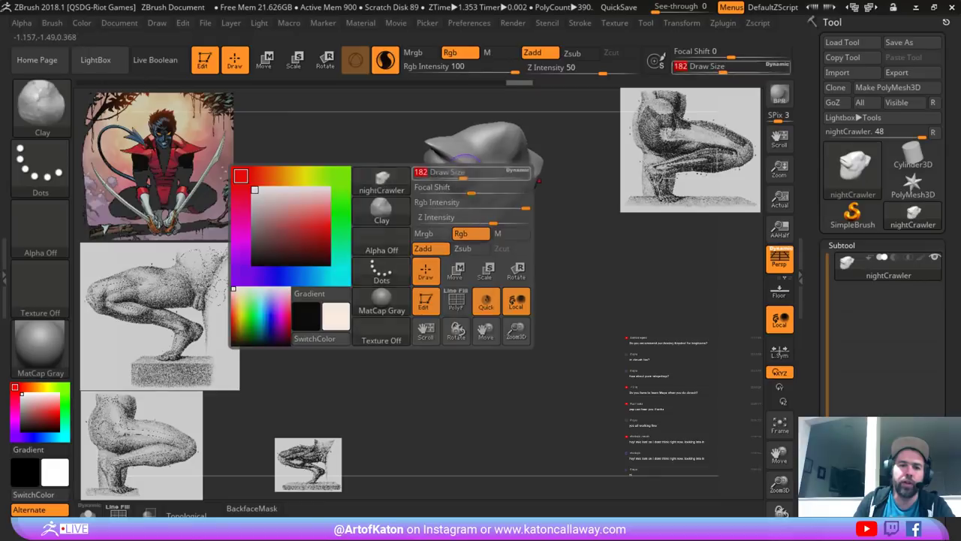
right_drag(501, 248, 492, 197)
alt+right_drag(543, 173, 558, 248)
right_drag(557, 248, 530, 259)
drag(440, 168, 415, 186)
click(386, 61)
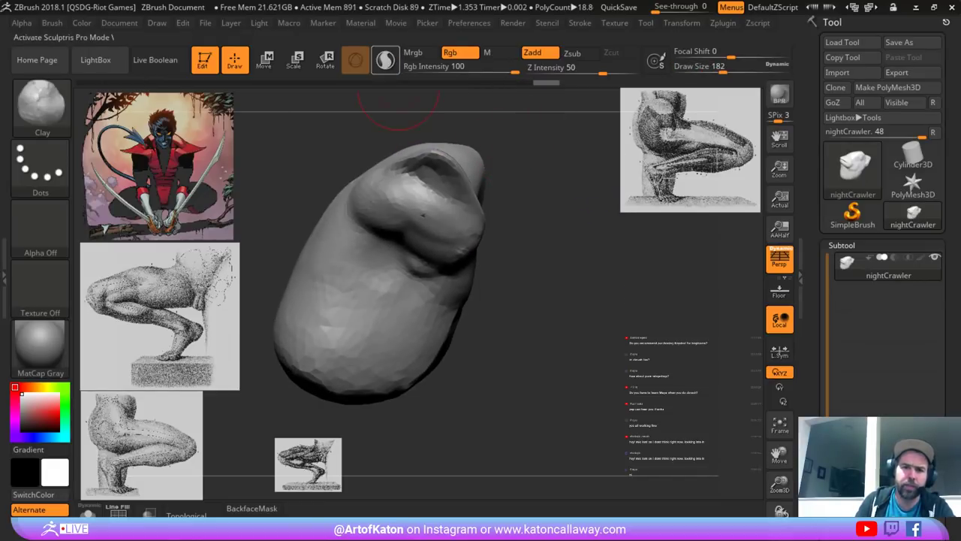
- Fill in the hollow at the end of the torso's shoulder with Clay strokes
right_drag(401, 113, 392, 129)
mouse_move(391, 170)
mouse_down()
mouse_move(425, 178)
mouse_move(416, 182)
mouse_up()
ctrl+right_drag(493, 147, 498, 187)
ctrl+shift+click(526, 188)
mouse_move(432, 188)
mouse_down()
mouse_move(457, 155)
mouse_move(451, 180)
mouse_up()
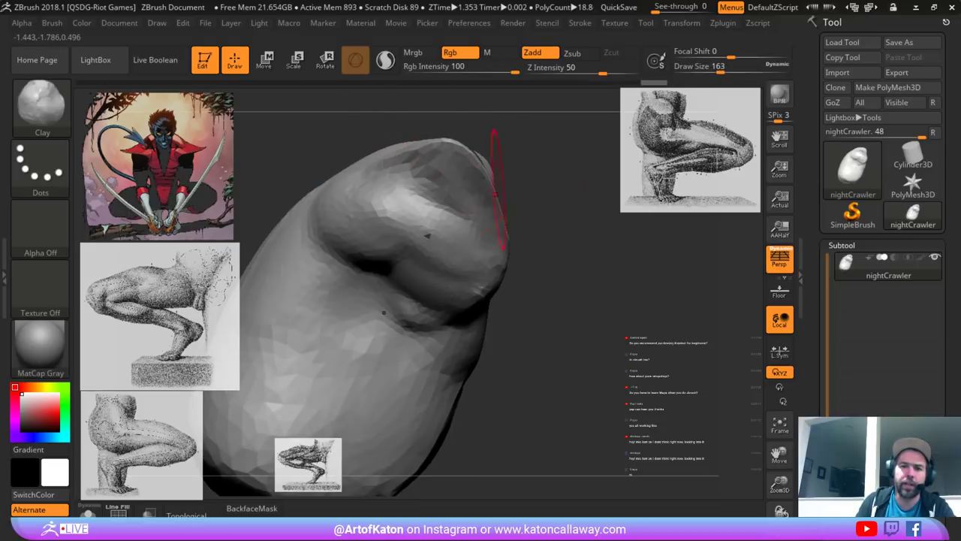
- Build up and smooth the outer edge of the shoulder, reducing the draw size to 132
right_drag(496, 194, 467, 180)
shift+drag(468, 177, 480, 166)
right_drag(444, 178, 461, 182)
mouse_move(461, 182)
mouse_down()
mouse_move(495, 215)
mouse_move(485, 228)
mouse_up()
right_drag(376, 187, 434, 180)
mouse_move(388, 172)
mouse_down()
mouse_move(435, 181)
mouse_move(476, 231)
mouse_up()
key(space)
drag(476, 187, 470, 187)
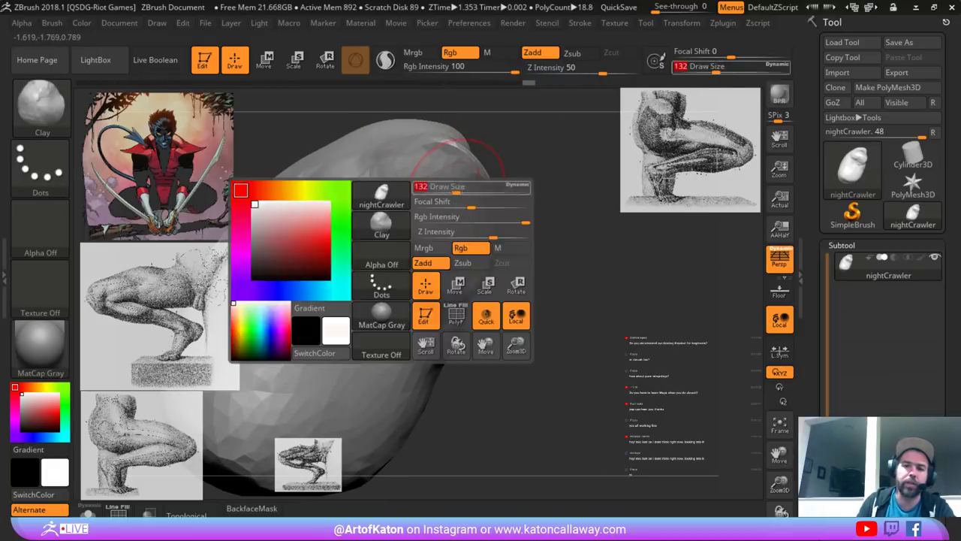
- Fill out and smooth the rounded shoulder mass on the isolated torso with the 132-size Clay brush
right_drag(495, 185, 445, 175)
right_drag(356, 182, 412, 178)
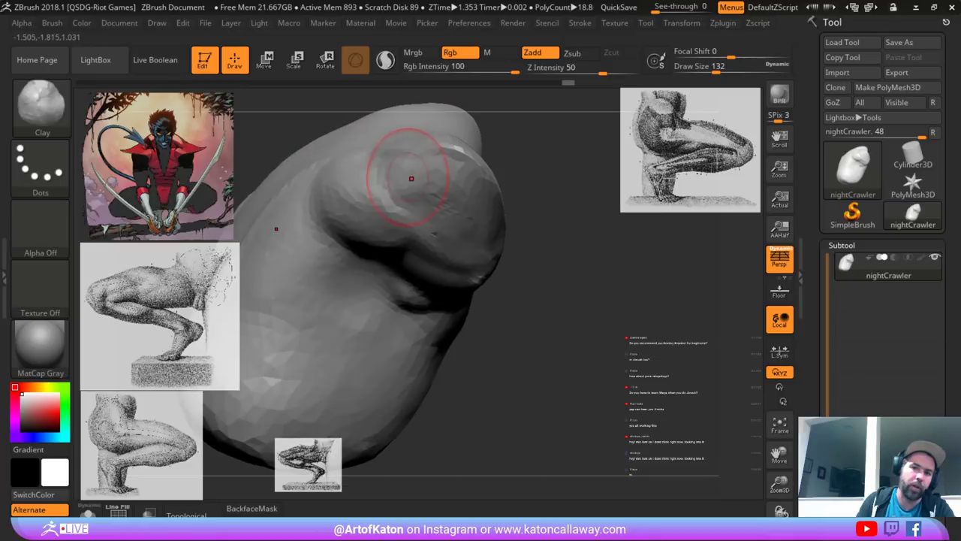
drag(412, 178, 425, 199)
drag(393, 149, 421, 221)
shift+drag(372, 174, 381, 161)
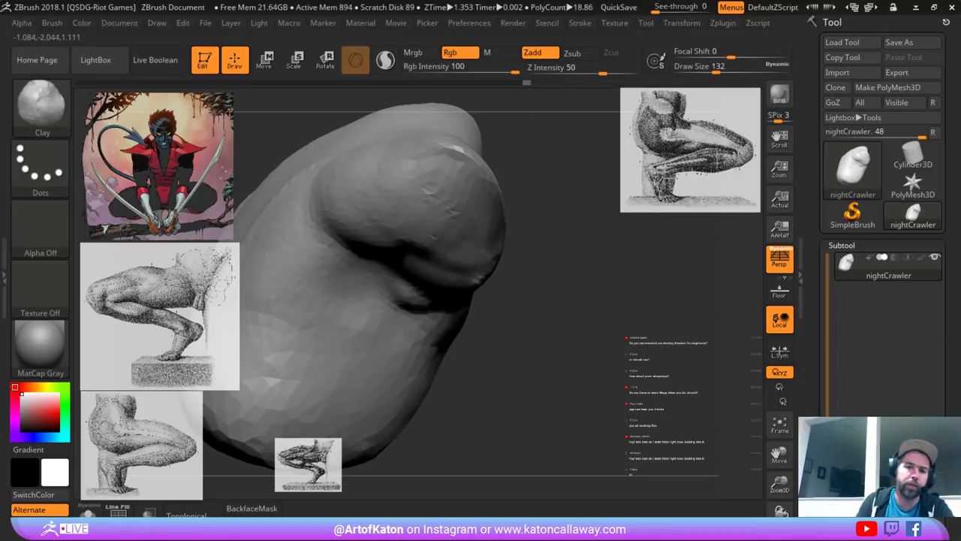
mouse_move(339, 185)
mouse_down()
mouse_move(376, 156)
mouse_move(395, 173)
mouse_up()
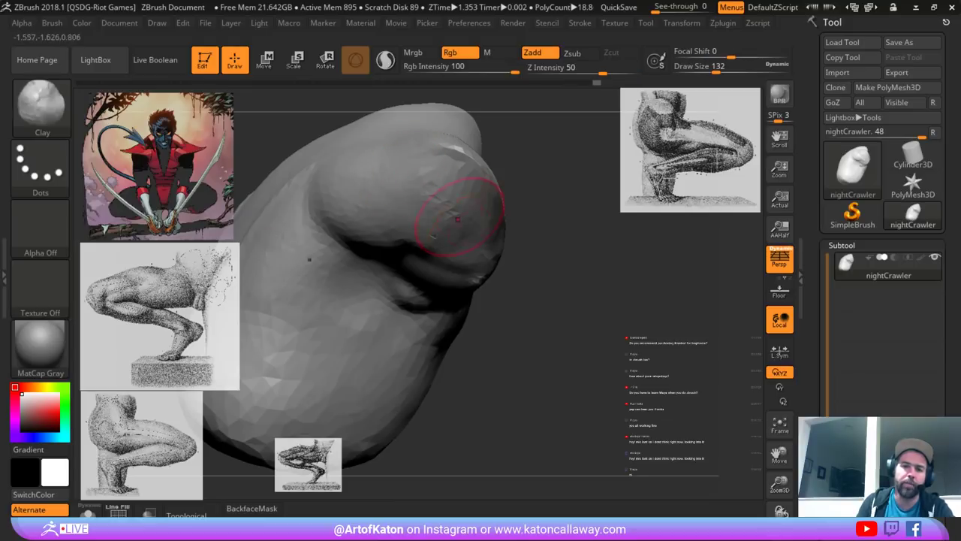
mouse_move(433, 236)
mouse_down()
mouse_move(444, 217)
mouse_move(477, 225)
mouse_up()
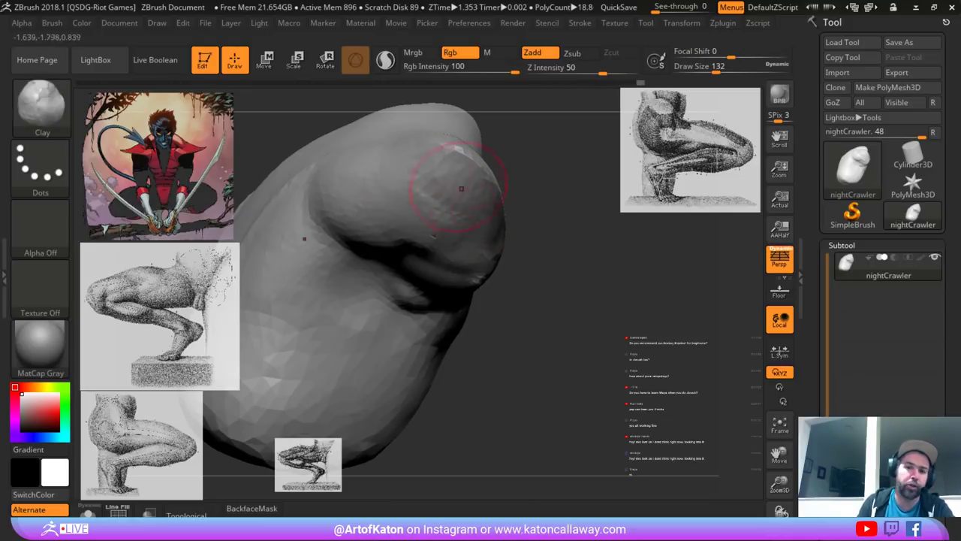
drag(461, 189, 442, 192)
- Examine the isolated torso, check its polyframe display and show the whole figure again from the front
drag(526, 242, 537, 187)
mouse_move(375, 225)
mouse_down()
mouse_move(419, 251)
mouse_move(450, 307)
mouse_up()
mouse_move(539, 216)
mouse_down()
mouse_move(551, 247)
mouse_move(542, 217)
mouse_move(414, 257)
mouse_up()
alt+drag(362, 324, 328, 345)
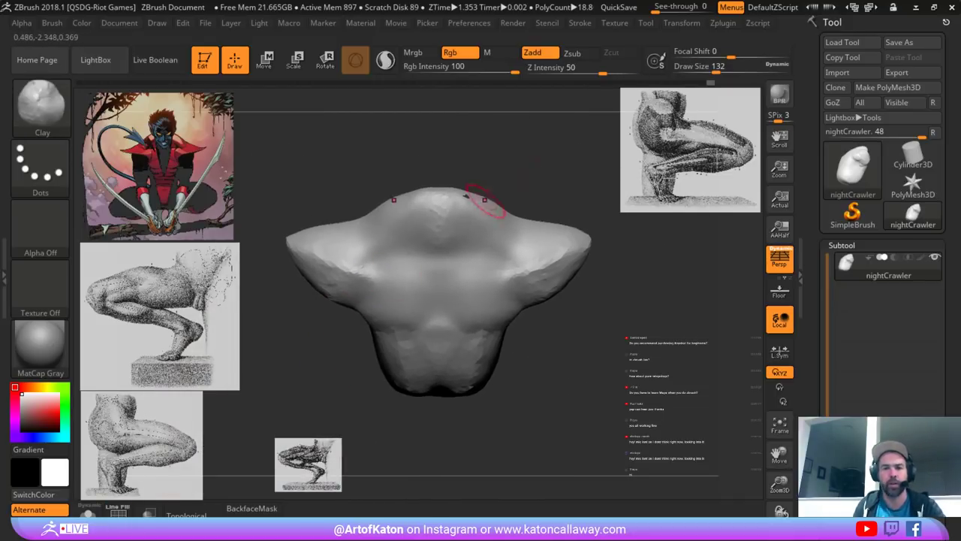
mouse_move(541, 177)
mouse_down()
mouse_move(518, 219)
mouse_move(555, 219)
mouse_move(571, 244)
mouse_move(564, 218)
mouse_up()
key(shift+f)
key(shift+f)
ctrl+shift+click(572, 151)
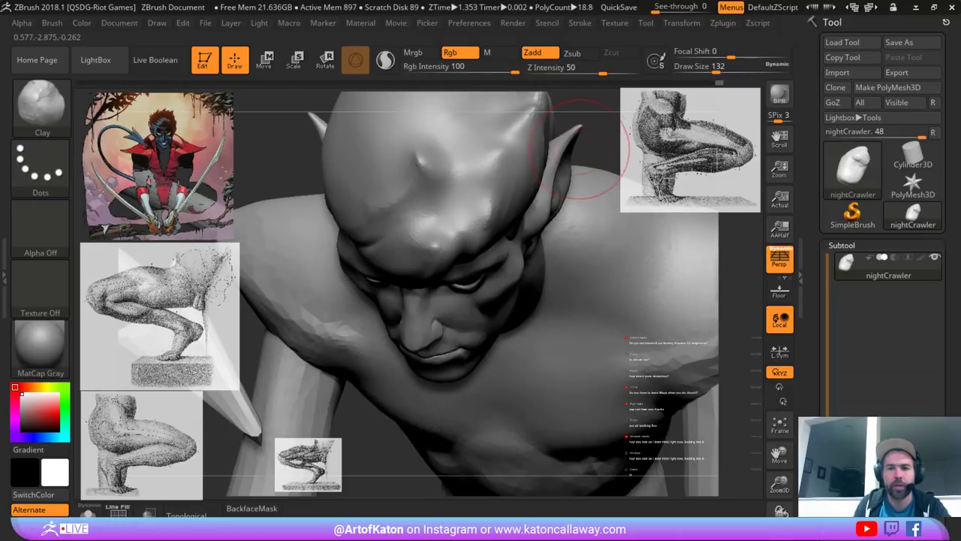
drag(580, 148, 585, 104)
alt+drag(381, 384, 390, 300)
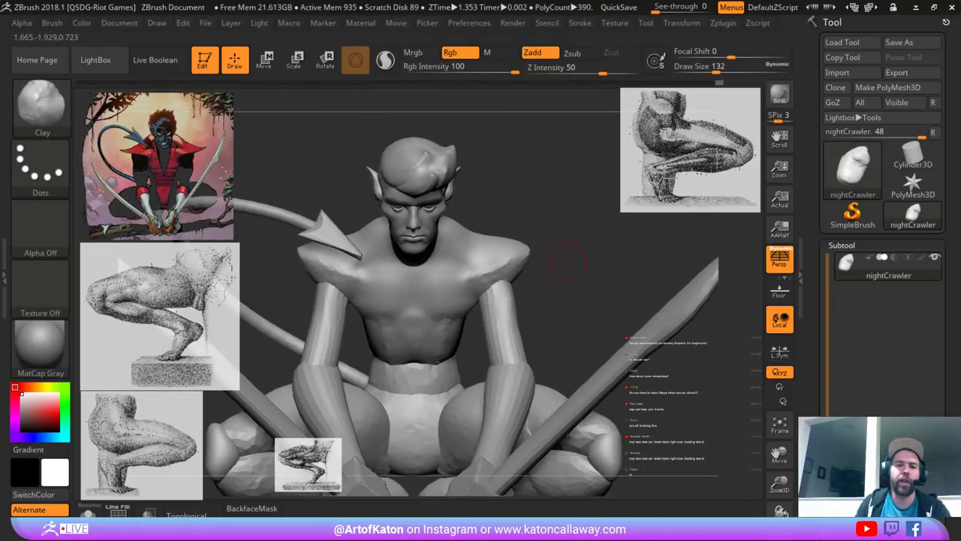
- Examine the whole crouching figure from the front and both sides, checking the polyframe and setting the Clay draw size to 163
mouse_move(568, 268)
alt+mouse_down()
mouse_move(575, 226)
mouse_move(674, 239)
mouse_move(590, 227)
alt+mouse_up()
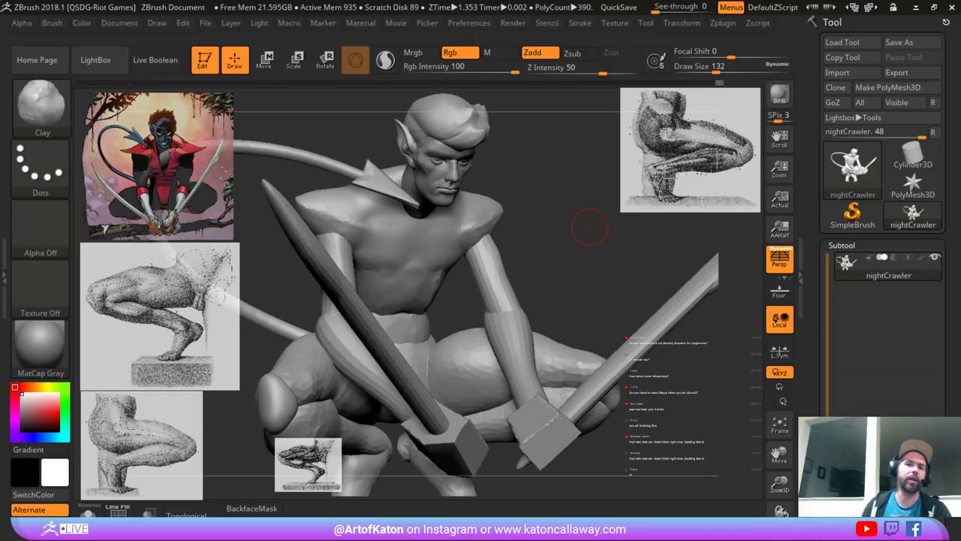
shift+drag(556, 239, 513, 243)
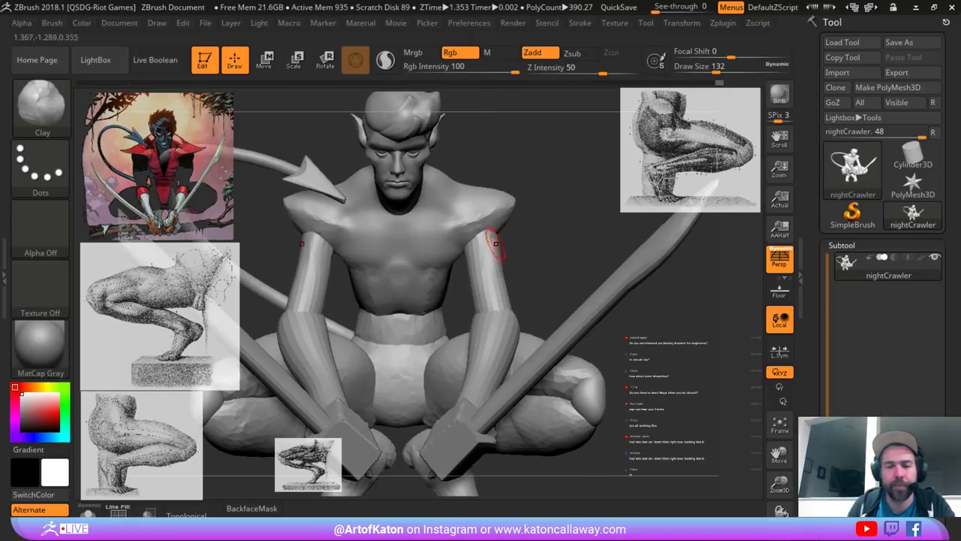
key(shift+f)
key(shift+f)
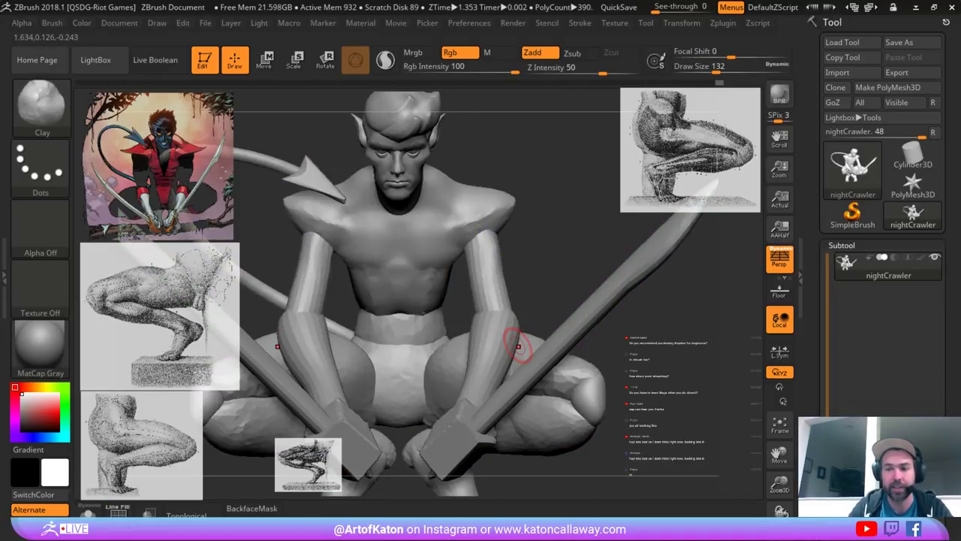
mouse_move(573, 161)
alt+mouse_down()
mouse_move(585, 217)
mouse_move(518, 220)
alt+mouse_up()
key(space)
drag(511, 219, 516, 219)
drag(560, 143, 459, 148)
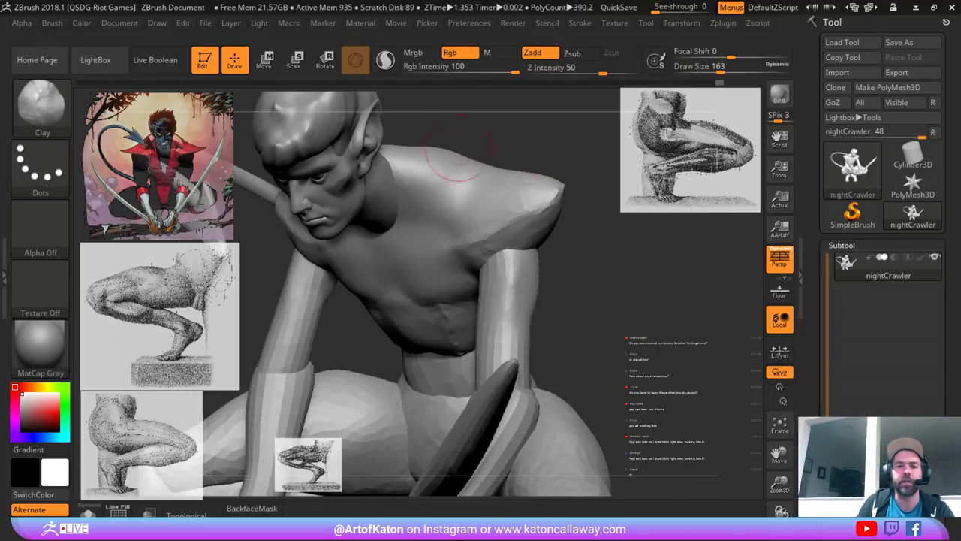
key(shift)
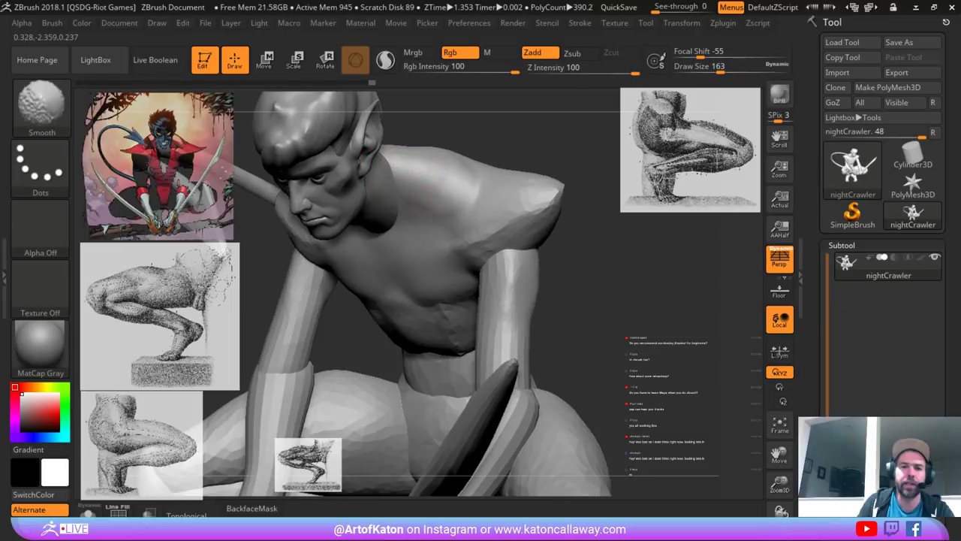
mouse_move(512, 150)
mouse_down()
mouse_move(575, 221)
mouse_move(589, 169)
mouse_up()
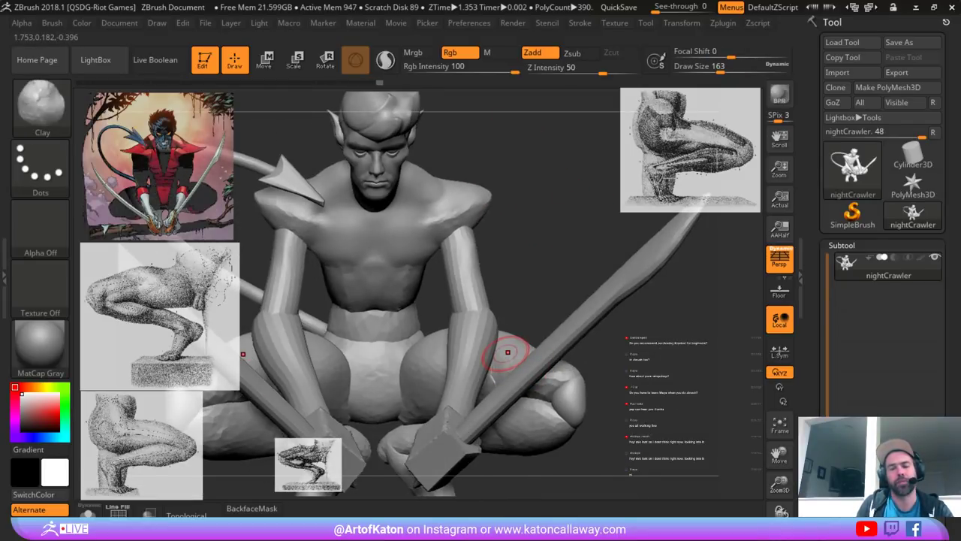
mouse_move(504, 192)
mouse_down()
mouse_move(518, 207)
mouse_move(400, 204)
mouse_up()
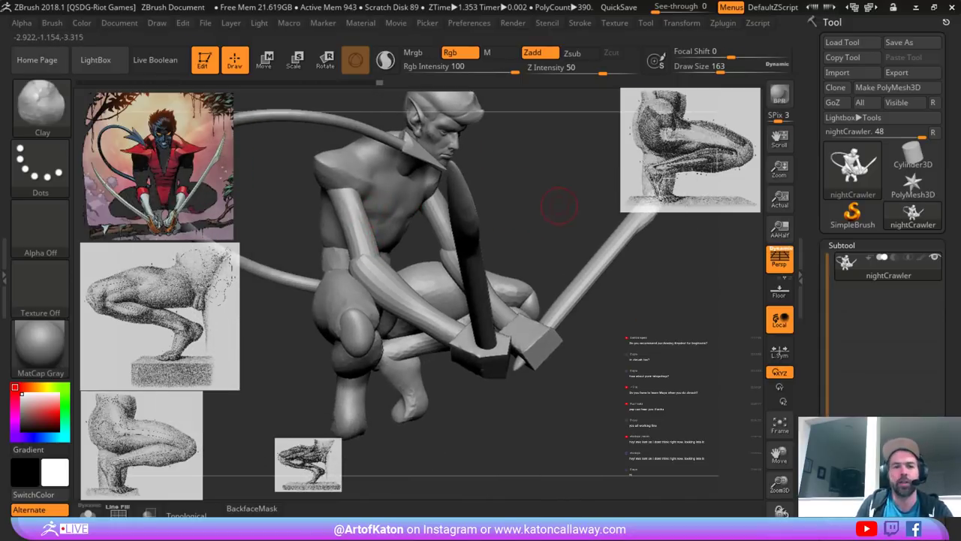
drag(559, 206, 409, 201)
mouse_move(349, 203)
alt+mouse_down()
mouse_move(347, 223)
mouse_move(425, 217)
mouse_move(450, 178)
mouse_move(458, 239)
mouse_move(467, 213)
mouse_move(499, 203)
mouse_move(511, 178)
mouse_move(498, 175)
mouse_move(503, 182)
mouse_move(504, 166)
mouse_move(508, 198)
mouse_move(448, 224)
mouse_move(361, 216)
mouse_move(393, 218)
alt+mouse_up()
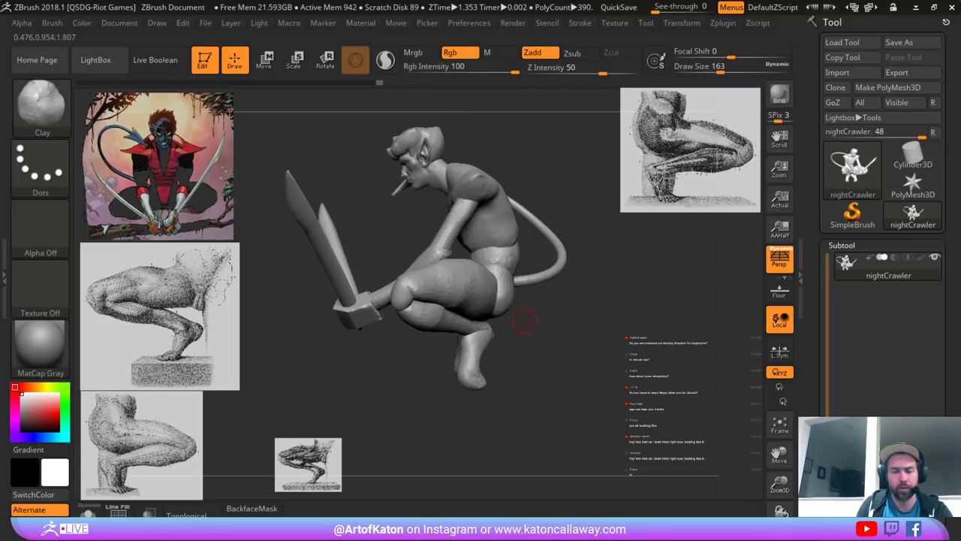
mouse_move(524, 322)
alt+mouse_down()
mouse_move(502, 317)
mouse_move(562, 331)
mouse_move(512, 329)
alt+mouse_up()
- Try masking everything except the lower leg with the Rotate gizmo moved to the knee, and clear that mask
key(r)
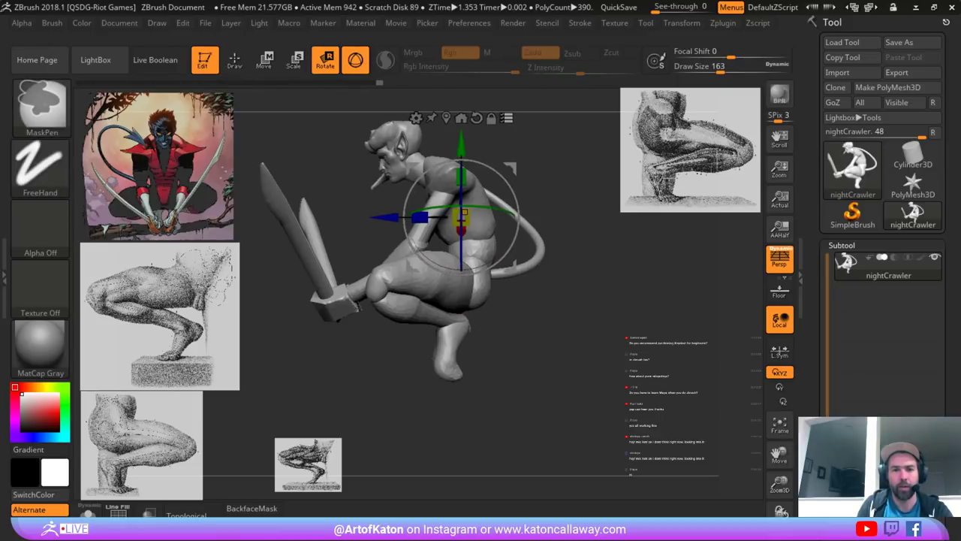
ctrl+click(408, 308)
alt+click(422, 207)
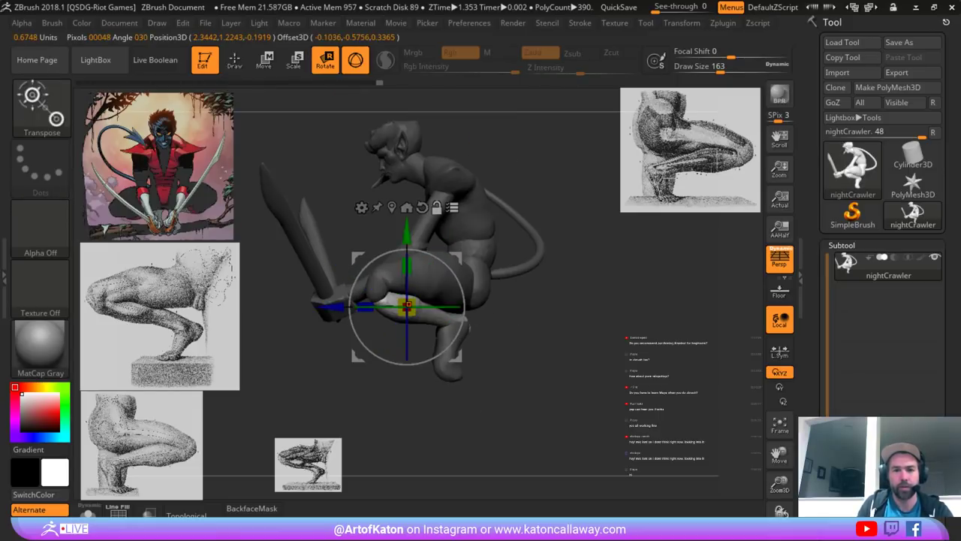
alt+drag(459, 257, 437, 273)
key(ctrl+z)
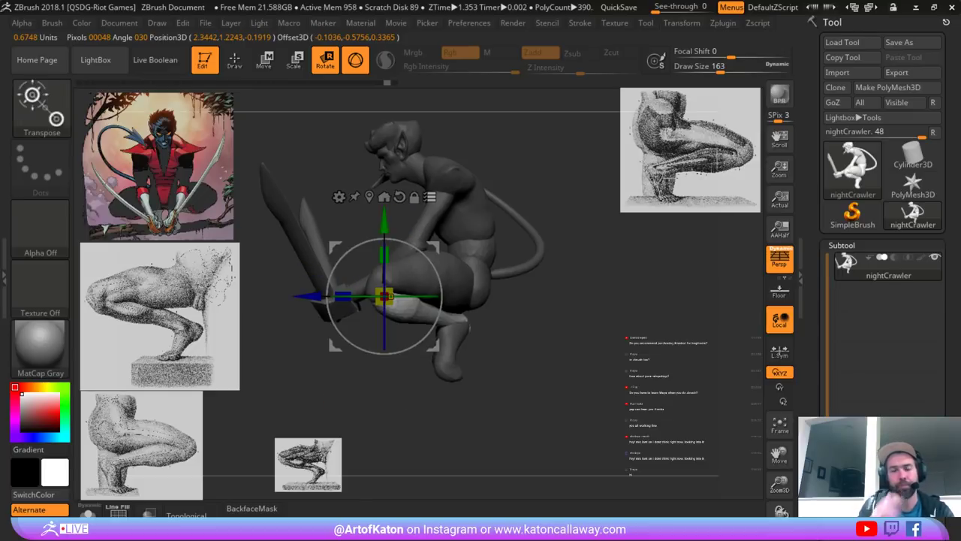
ctrl+drag(518, 342, 537, 360)
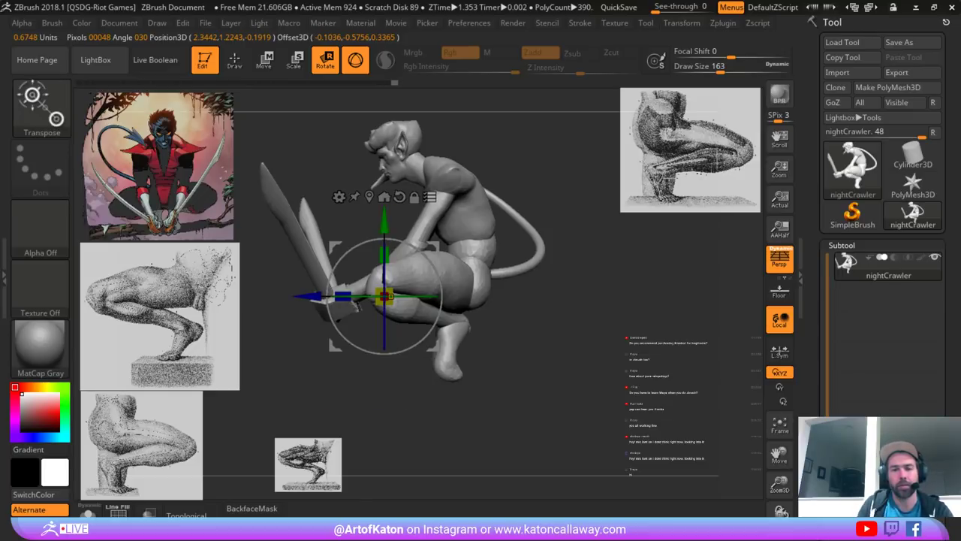
- Mask everything except the thighs using the Rotate gizmo and return to Draw mode
ctrl+shift+drag(466, 289, 521, 325)
ctrl+click(463, 283)
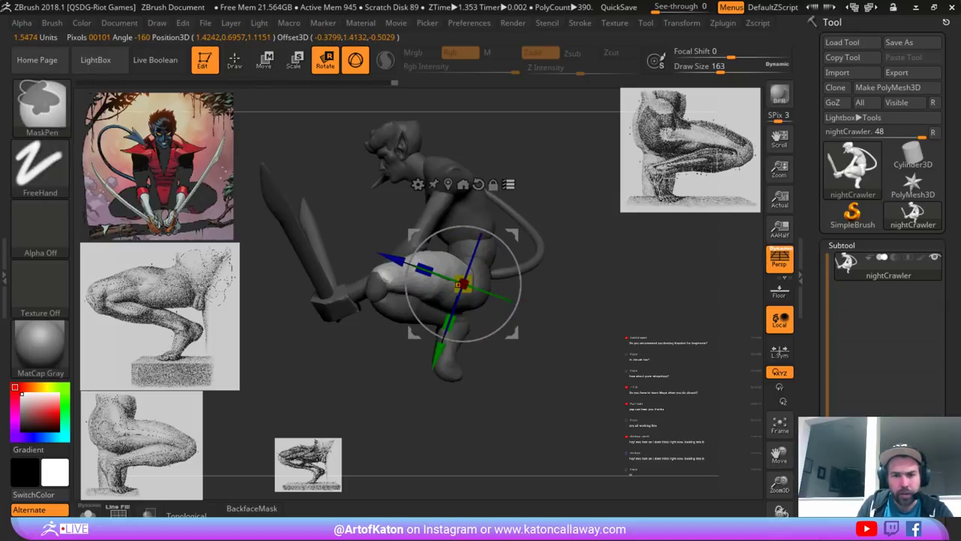
drag(537, 361, 582, 362)
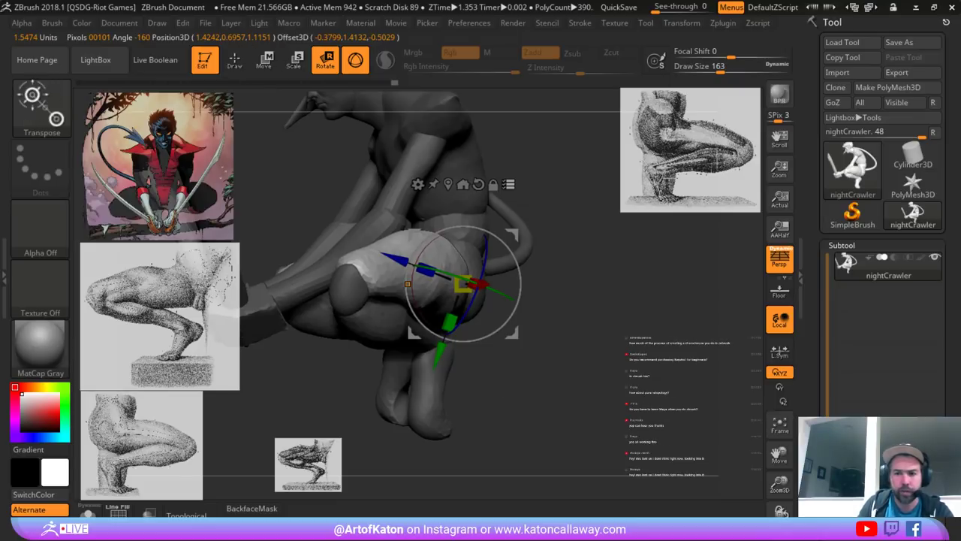
mouse_move(537, 361)
mouse_down()
mouse_move(600, 353)
mouse_move(623, 368)
mouse_move(559, 315)
mouse_move(533, 343)
mouse_move(495, 338)
mouse_up()
key(q)
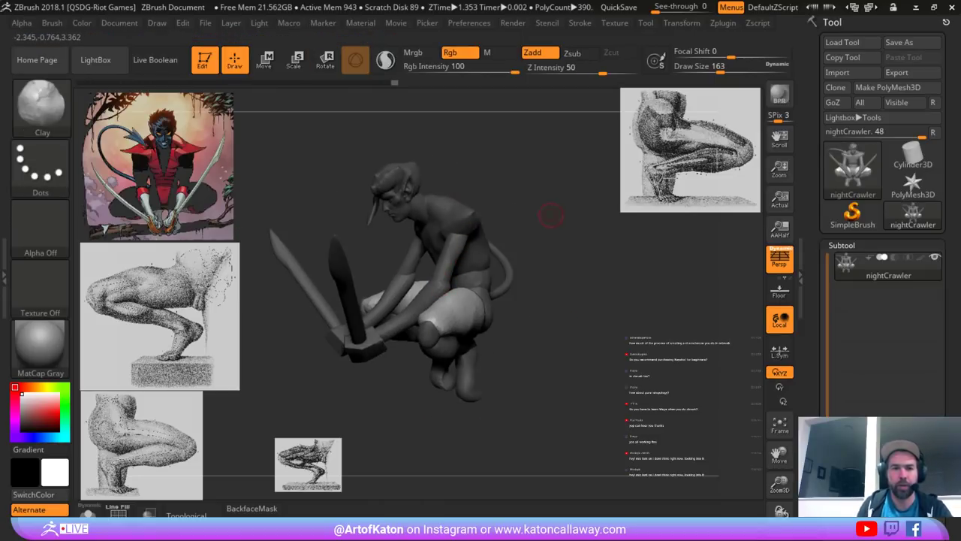
- Compare the unmasked thighs with the crouching-leg references from several angles, set the draw size to 140 and clear the mask
alt+drag(550, 215, 523, 291)
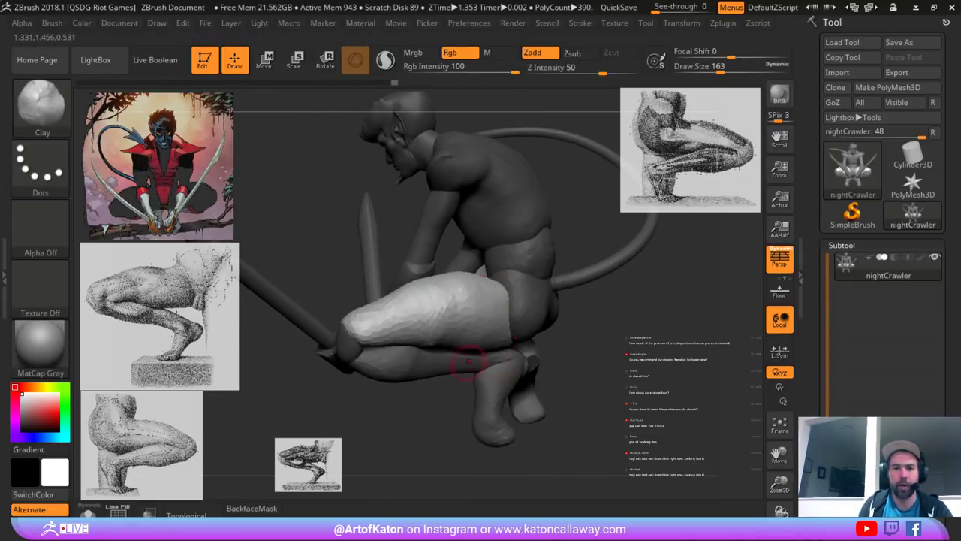
mouse_move(574, 319)
mouse_down()
mouse_move(601, 315)
mouse_move(552, 326)
mouse_move(504, 318)
mouse_move(629, 324)
mouse_move(580, 324)
mouse_up()
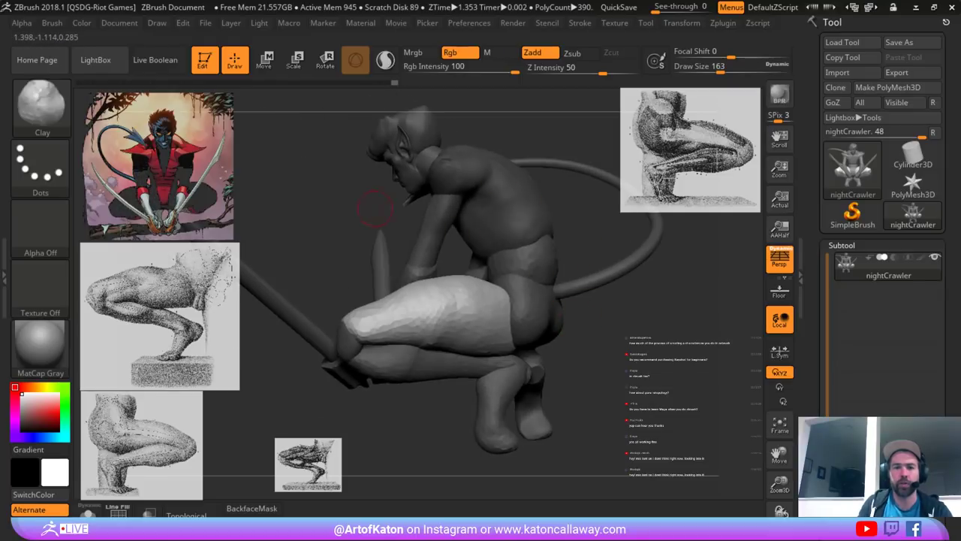
mouse_move(375, 208)
mouse_down()
mouse_move(491, 213)
mouse_move(488, 201)
mouse_up()
key(space)
drag(390, 274, 384, 273)
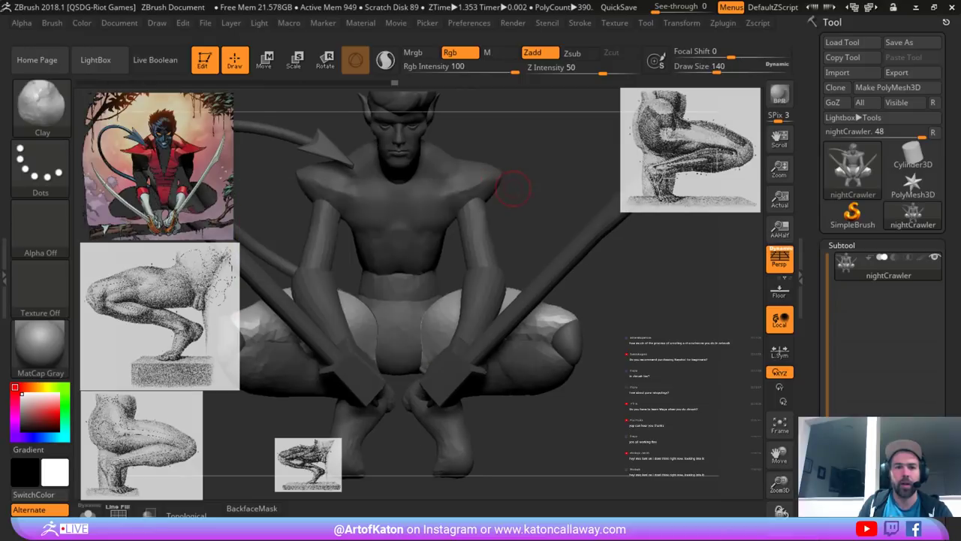
right_drag(513, 188, 468, 224)
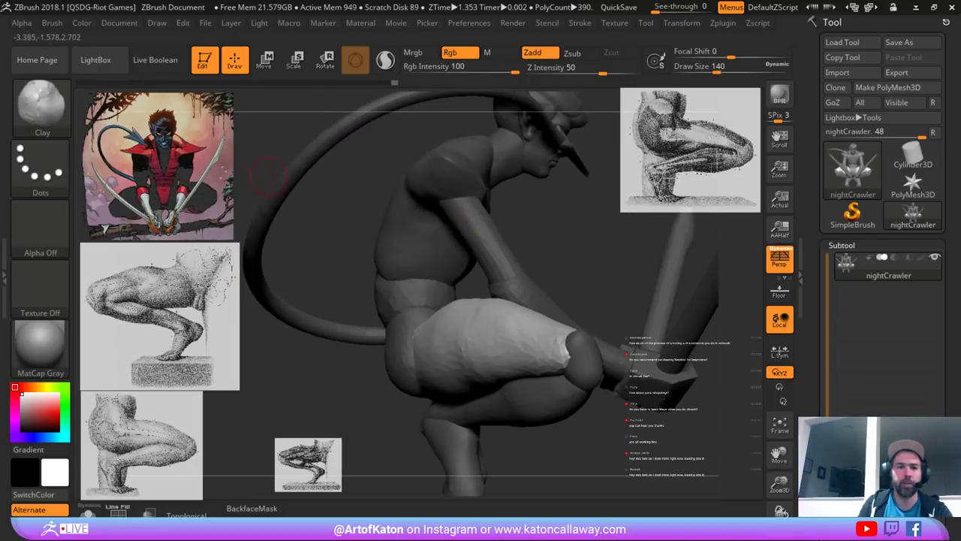
mouse_move(269, 177)
mouse_down()
mouse_move(323, 187)
mouse_move(394, 225)
mouse_up()
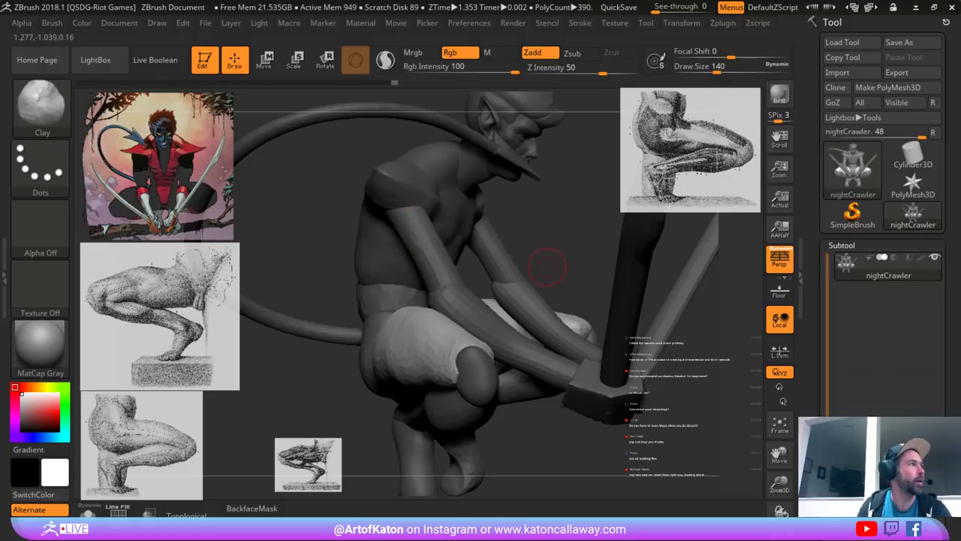
mouse_move(548, 234)
right_down()
mouse_move(526, 251)
mouse_move(533, 230)
mouse_move(522, 211)
mouse_move(508, 212)
mouse_move(546, 243)
mouse_move(522, 219)
mouse_move(532, 229)
right_up()
ctrl+drag(532, 232, 562, 268)
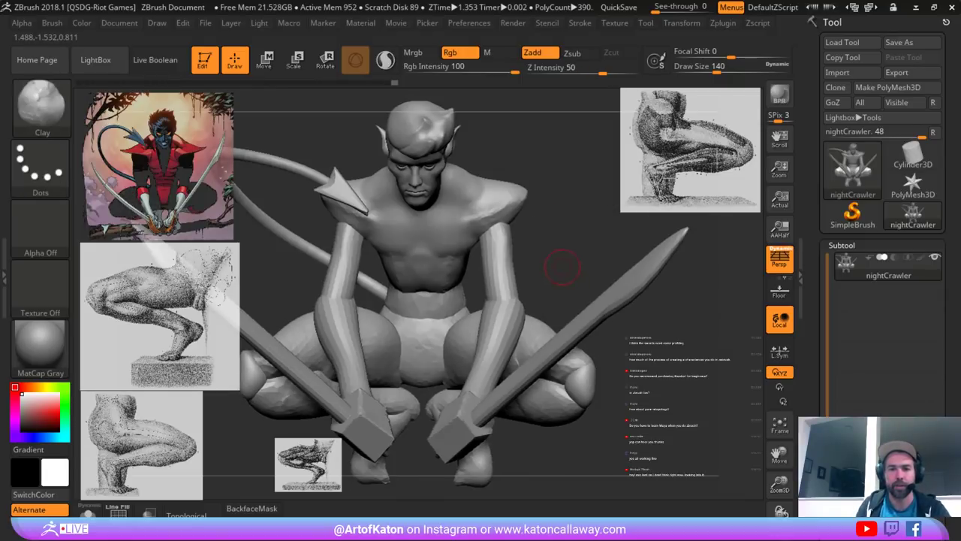
- Check the figure's polygroups from the side and hide the thighs, knees and lower legs
right_drag(562, 267, 502, 228)
right_drag(546, 260, 495, 260)
key(shift+f)
key(shift+f)
shift+right_drag(598, 330, 576, 295)
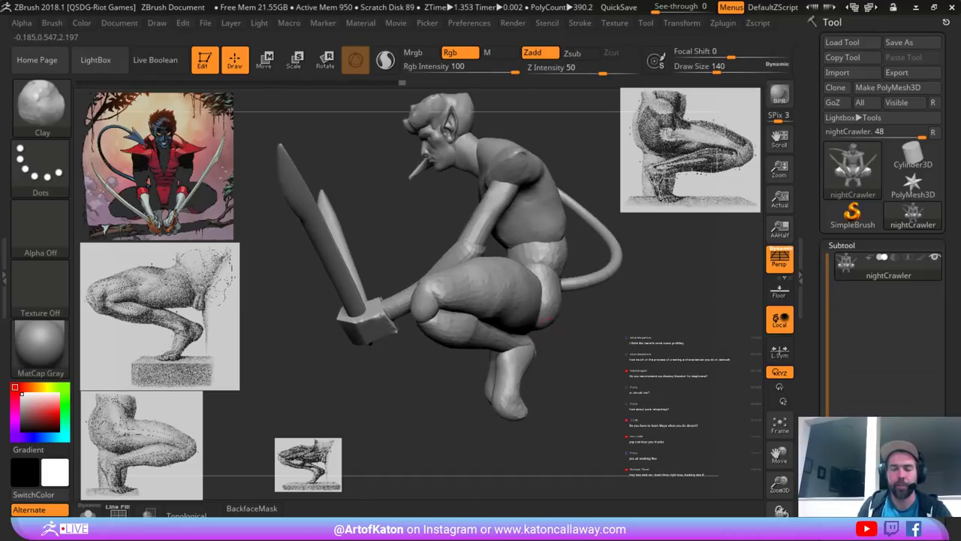
ctrl+shift+click(479, 297)
ctrl+shift+click(484, 299)
ctrl+shift+click(464, 320)
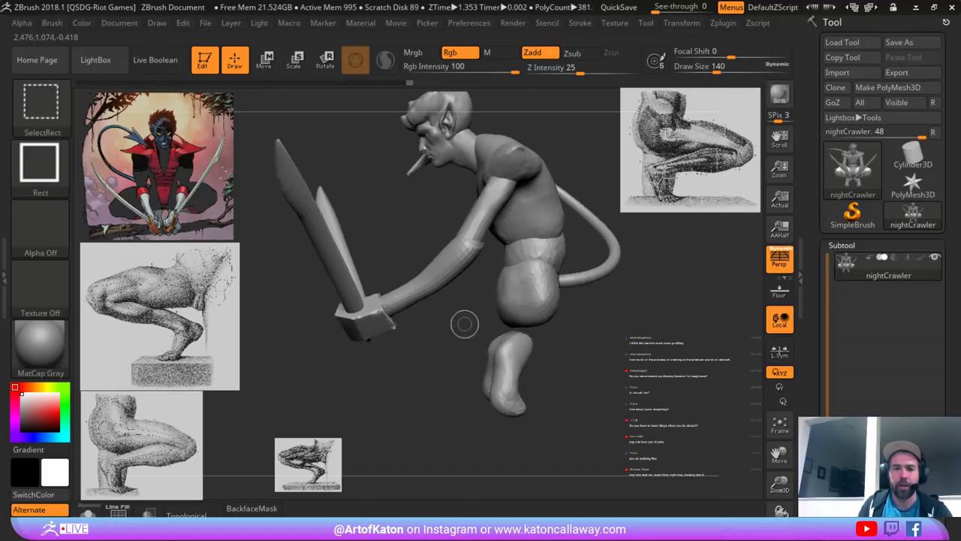
- Hide the feet and tail polygroups, keeping the pelvis and upper body
ctrl+shift+click(515, 359)
mouse_move(518, 360)
right_down()
mouse_move(451, 353)
mouse_move(516, 344)
right_up()
ctrl+shift+click(533, 293)
mouse_move(544, 301)
right_down()
mouse_move(484, 315)
mouse_move(477, 326)
mouse_move(518, 349)
mouse_move(530, 333)
mouse_move(602, 354)
mouse_move(554, 349)
mouse_move(532, 392)
right_up()
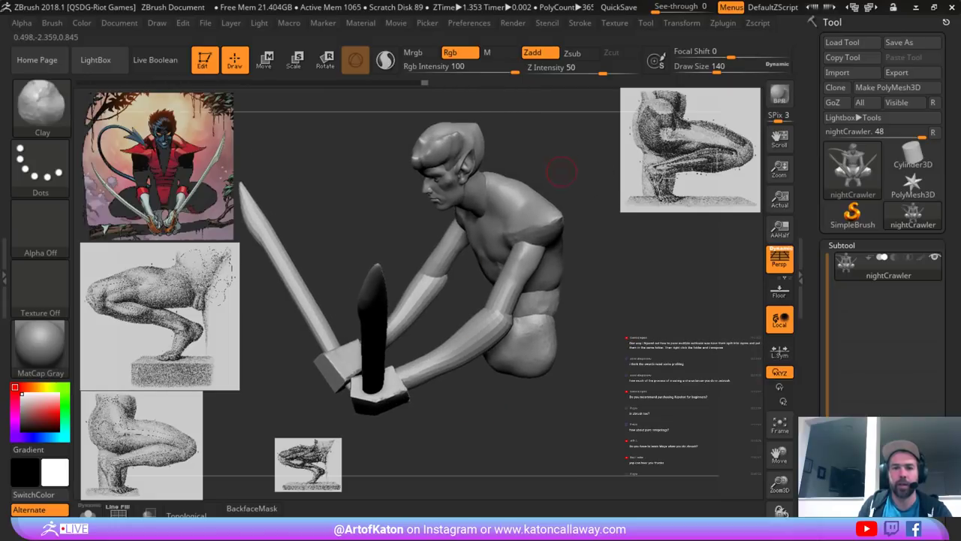
- Hide the face and hair polygroups, leaving the neck, torso, pelvis, arms and swords
right_drag(560, 161, 486, 156)
key(shift+f)
key(shift+f)
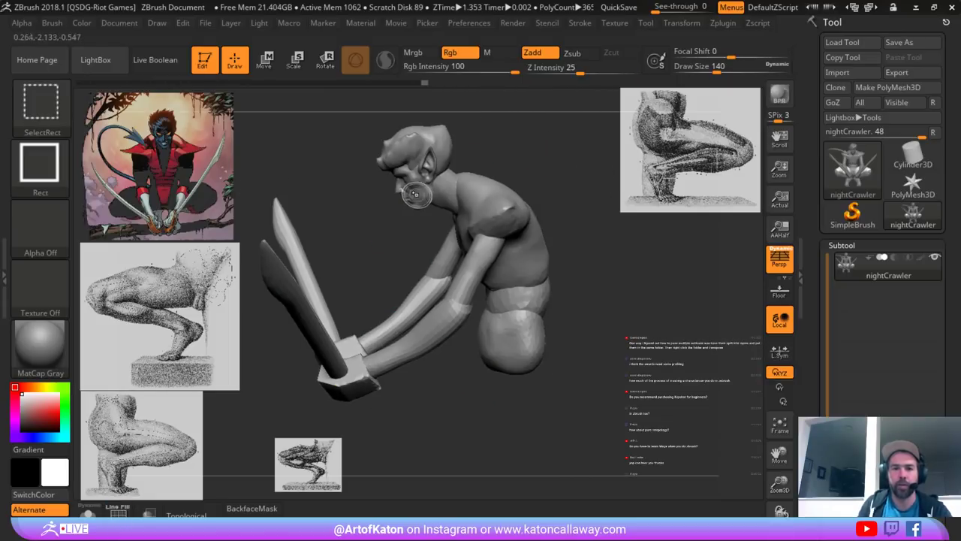
ctrl+shift+click(419, 188)
mouse_move(412, 229)
right_down()
mouse_move(392, 236)
mouse_move(392, 265)
mouse_move(411, 297)
right_up()
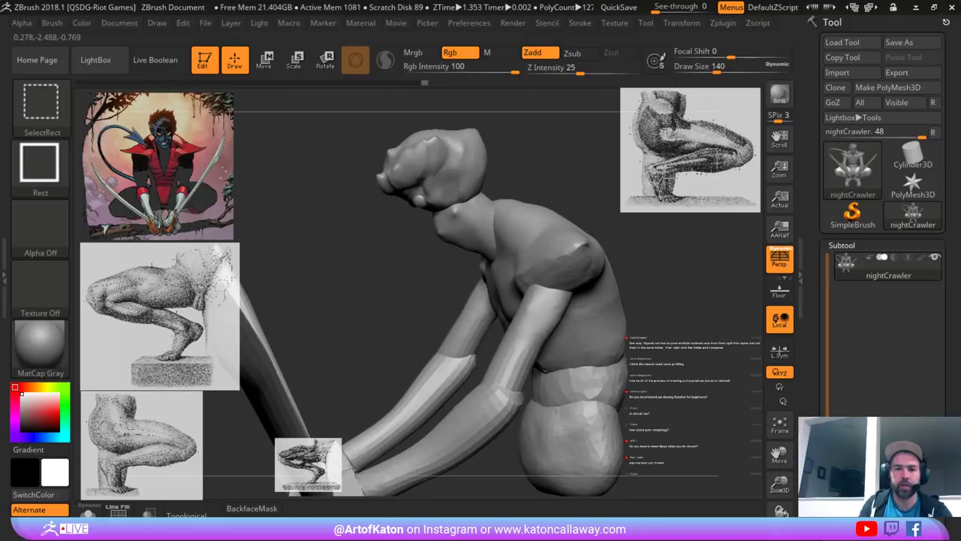
ctrl+shift+click(424, 202)
mouse_move(427, 208)
right_down()
mouse_move(379, 210)
mouse_move(526, 239)
mouse_move(536, 253)
mouse_move(535, 219)
mouse_move(300, 216)
right_up()
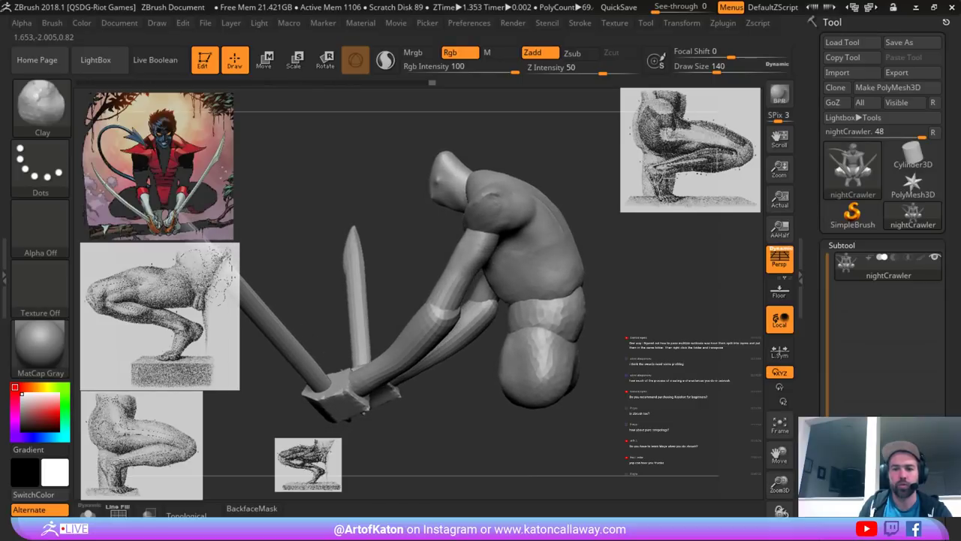
- Examine the remaining neck, torso, arms and pelvis from the side and front, and set the Clay draw size to 177
right_drag(428, 217, 468, 218)
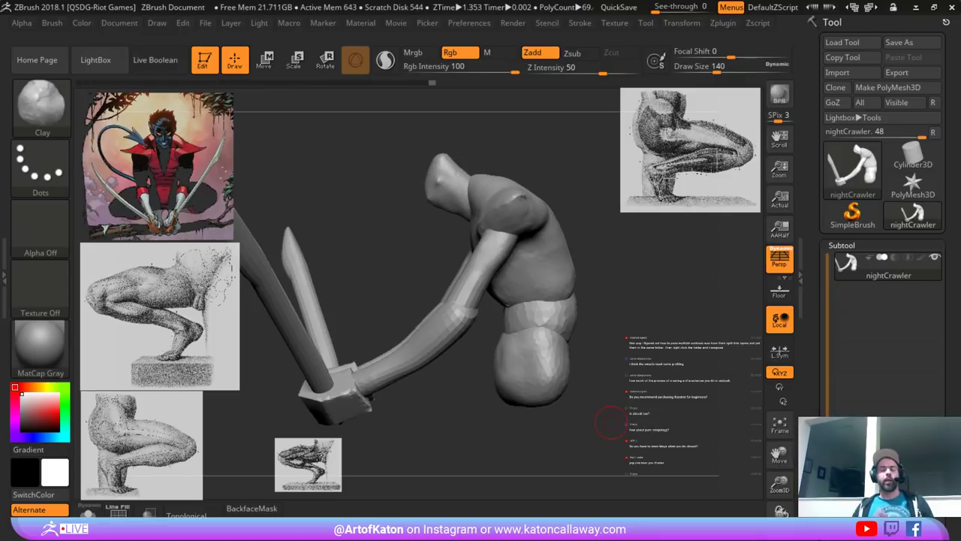
drag(401, 179, 401, 184)
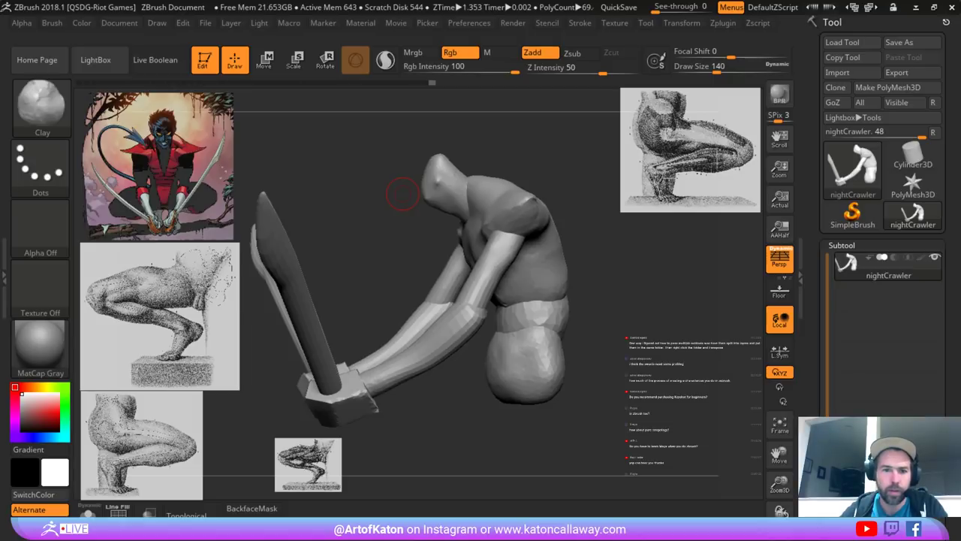
right_drag(514, 349, 514, 426)
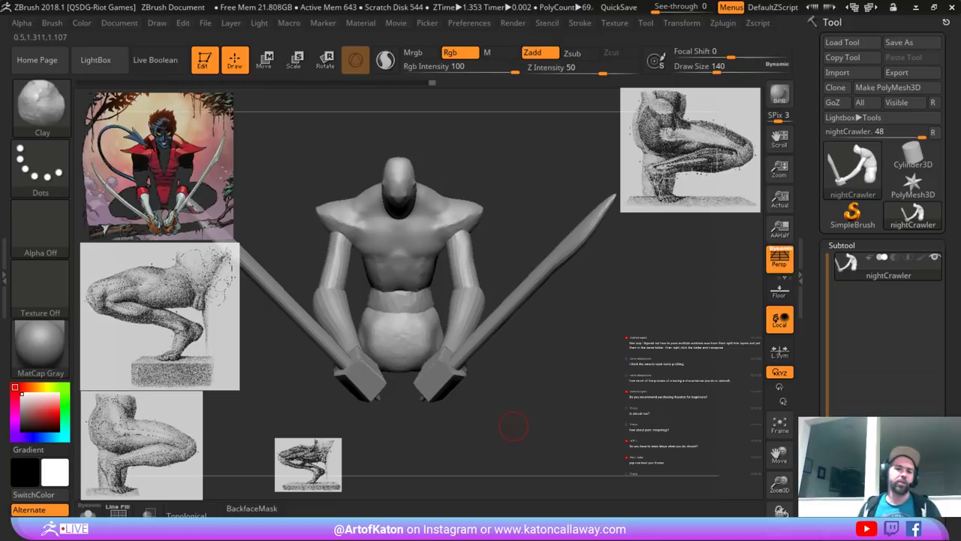
right_drag(507, 233, 409, 263)
right_drag(510, 287, 481, 300)
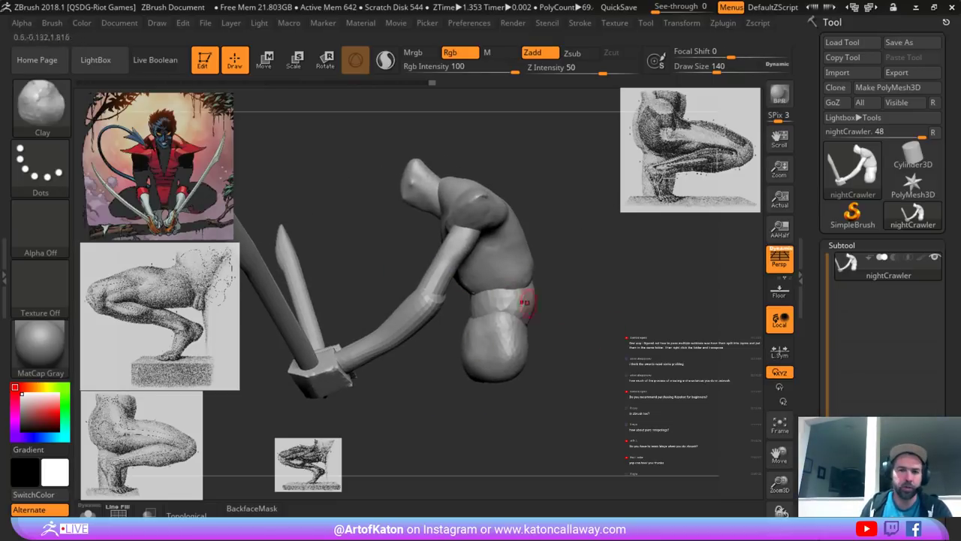
mouse_move(567, 293)
mouse_down()
mouse_move(484, 294)
mouse_move(567, 292)
mouse_move(561, 323)
mouse_up()
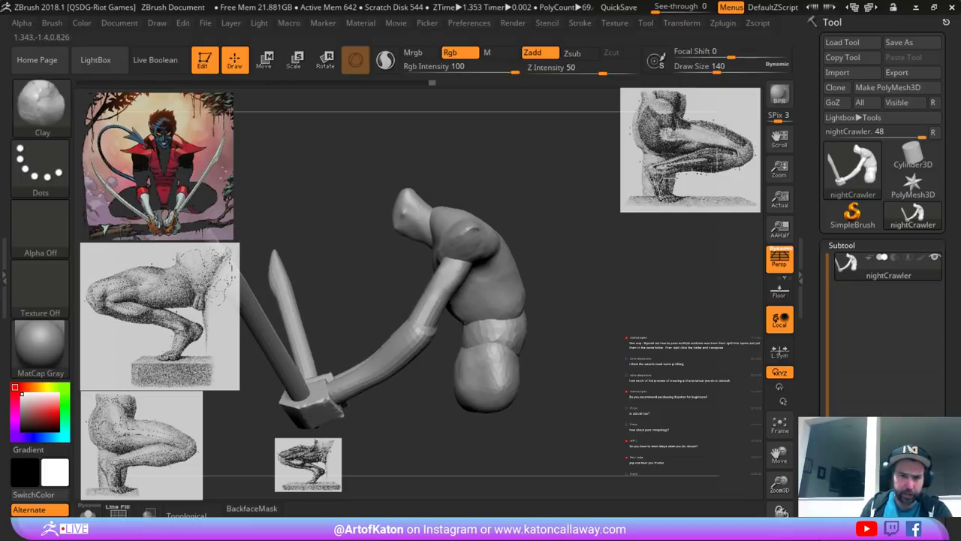
key(space)
drag(392, 346, 401, 347)
mouse_move(563, 301)
mouse_down()
mouse_move(646, 320)
mouse_move(575, 302)
mouse_up()
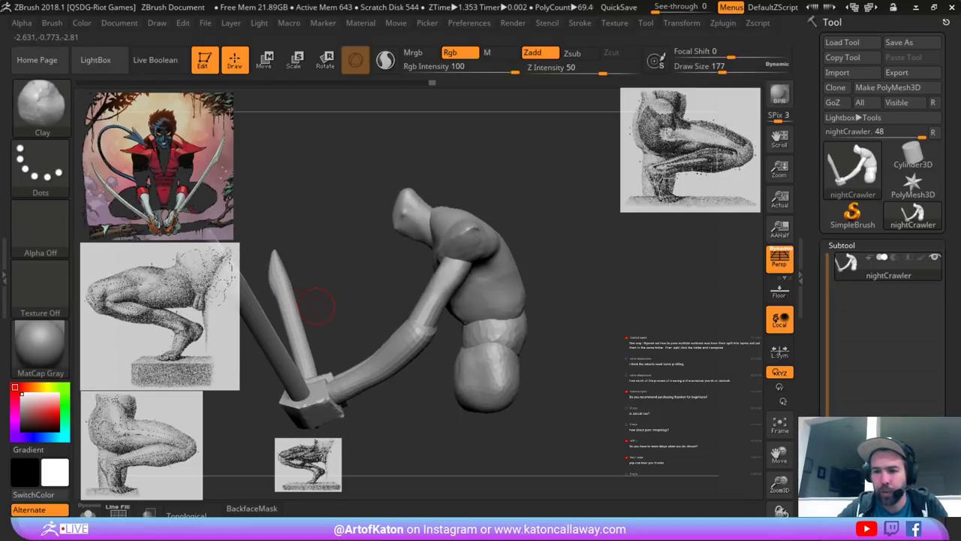
drag(349, 320, 440, 312)
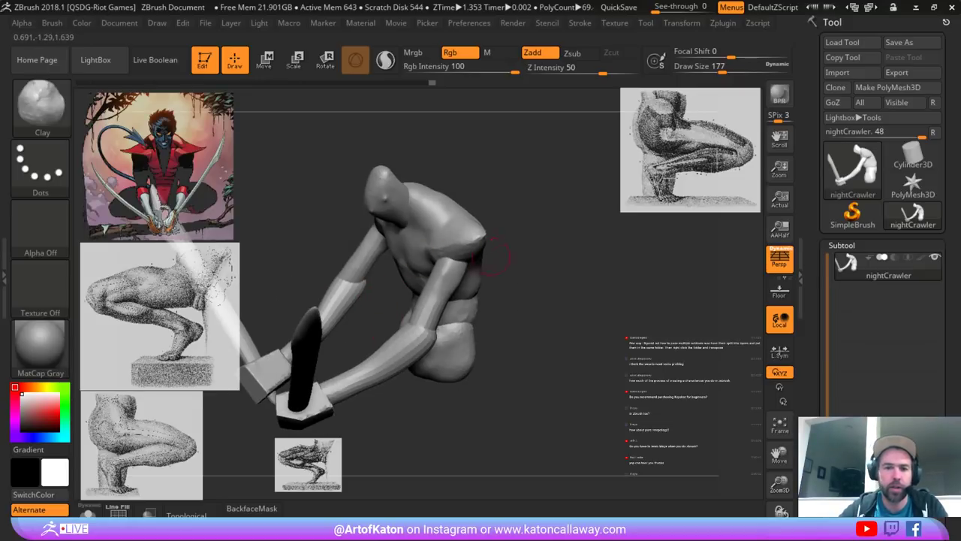
drag(498, 259, 532, 277)
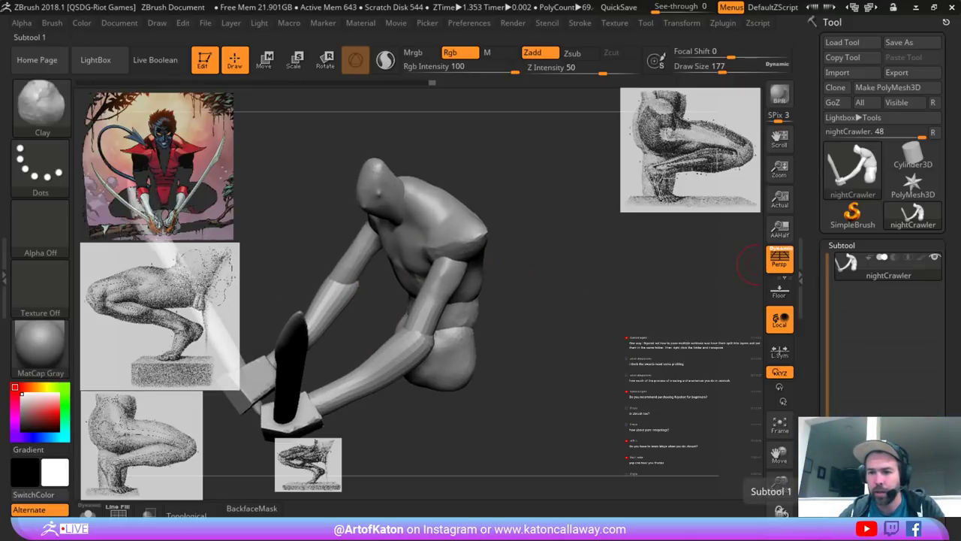
- Split the hidden head, legs, feet and tail into a separate subtool from the torso, arms and pelvis
drag(886, 390, 886, 94)
drag(876, 213, 876, 204)
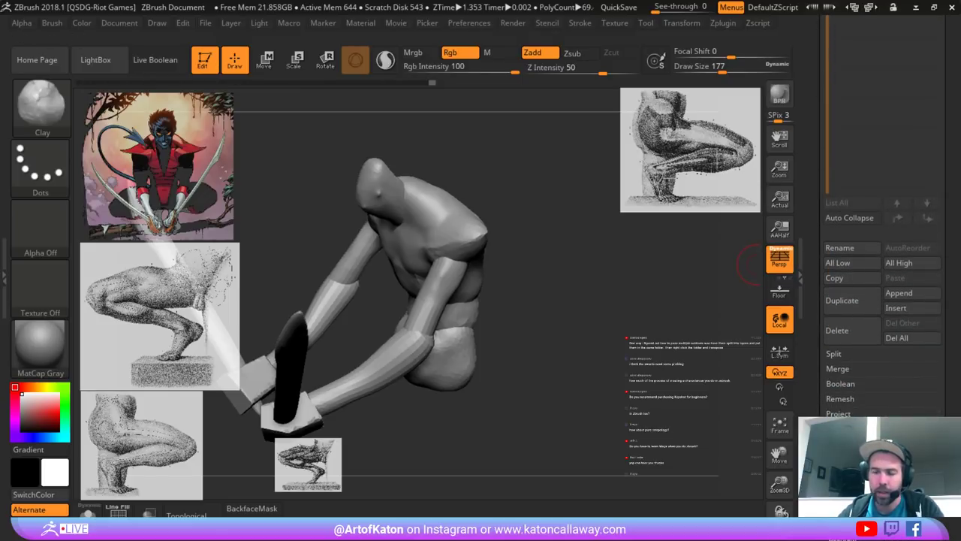
click(834, 354)
click(847, 368)
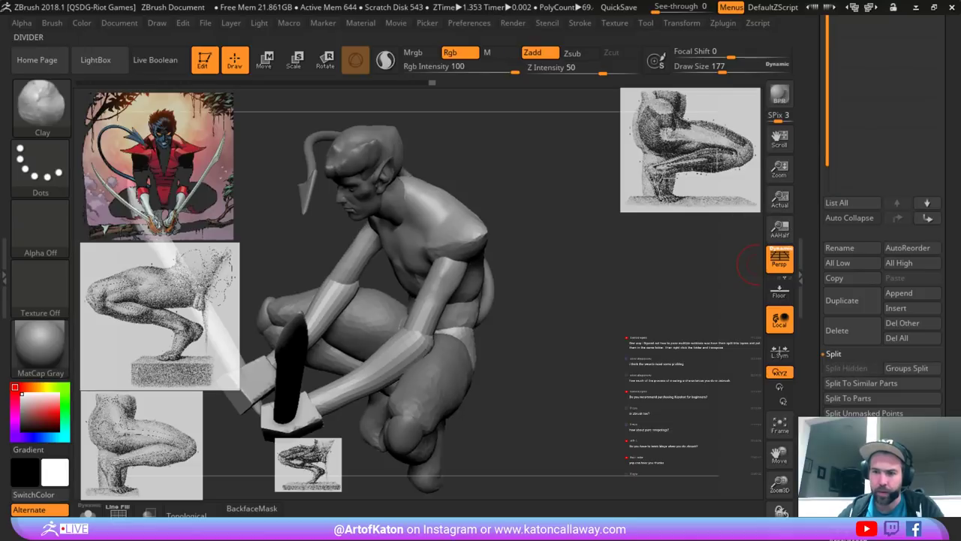
mouse_move(614, 246)
mouse_down()
mouse_move(536, 150)
mouse_move(586, 162)
mouse_up()
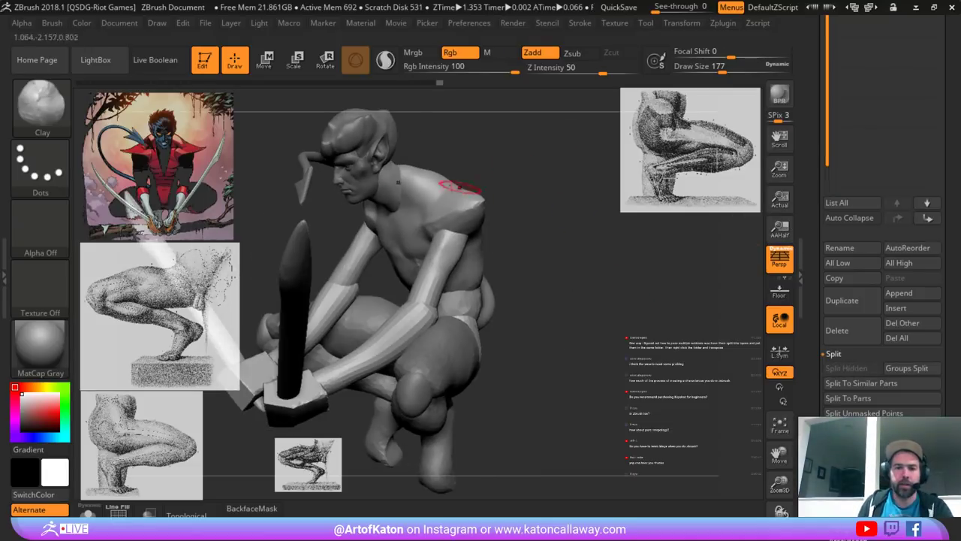
- DynaMesh the torso and arms subtool at resolution 128 and check its polygroup wireframe
mouse_move(526, 210)
mouse_down()
mouse_move(761, 303)
mouse_move(816, 254)
mouse_up()
mouse_move(698, 263)
mouse_down()
mouse_move(608, 259)
mouse_move(698, 274)
mouse_up()
drag(555, 251, 545, 198)
right_drag(505, 340, 477, 340)
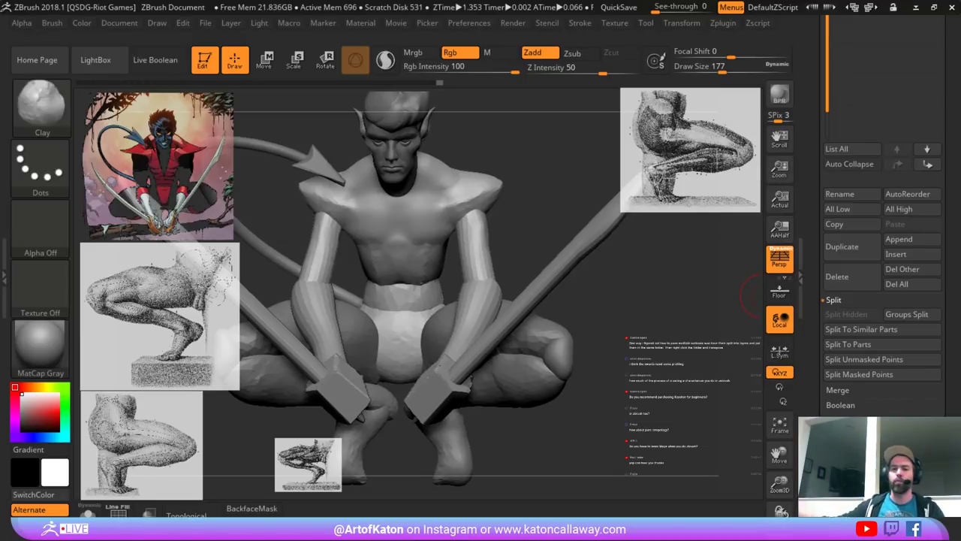
drag(901, 398, 901, 247)
click(845, 324)
drag(901, 346, 901, 400)
drag(901, 113, 901, 239)
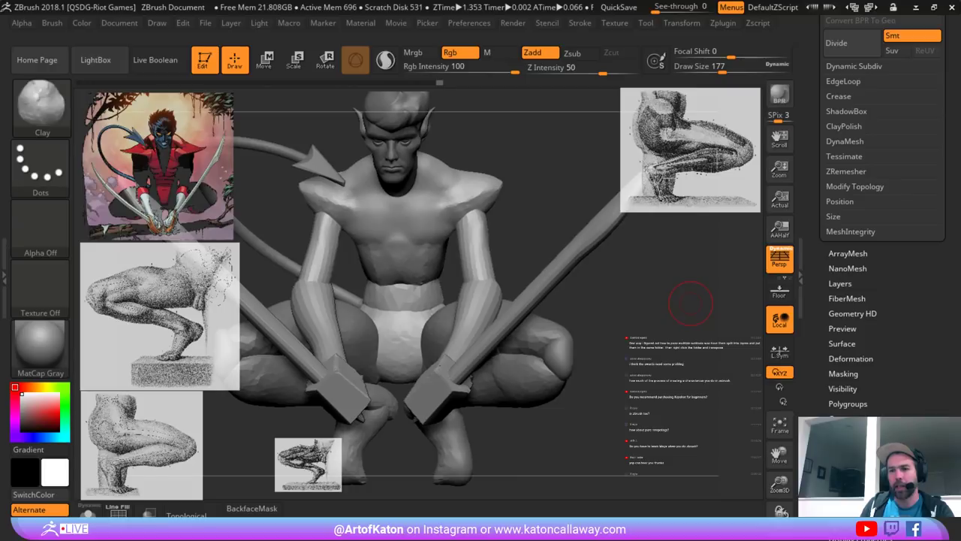
scroll(882, 188, up, 2)
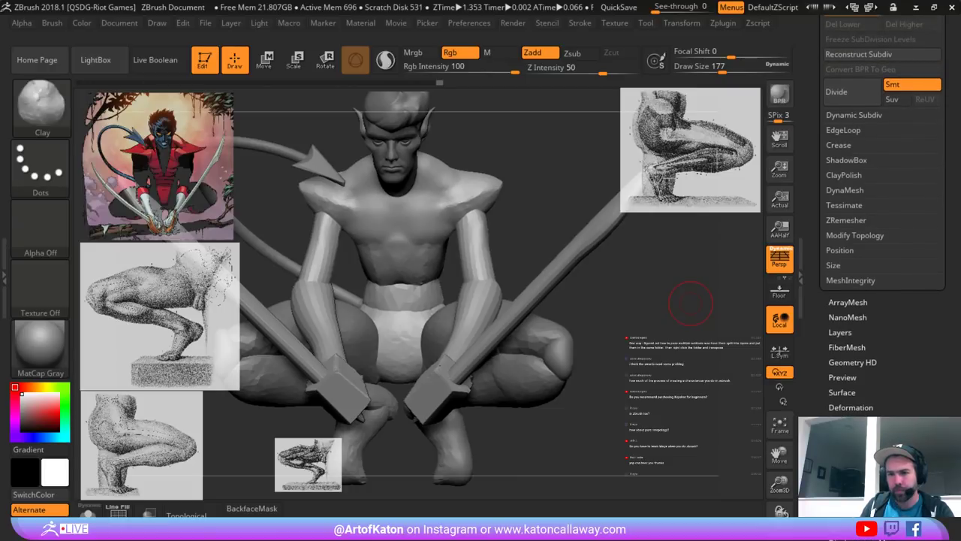
click(845, 190)
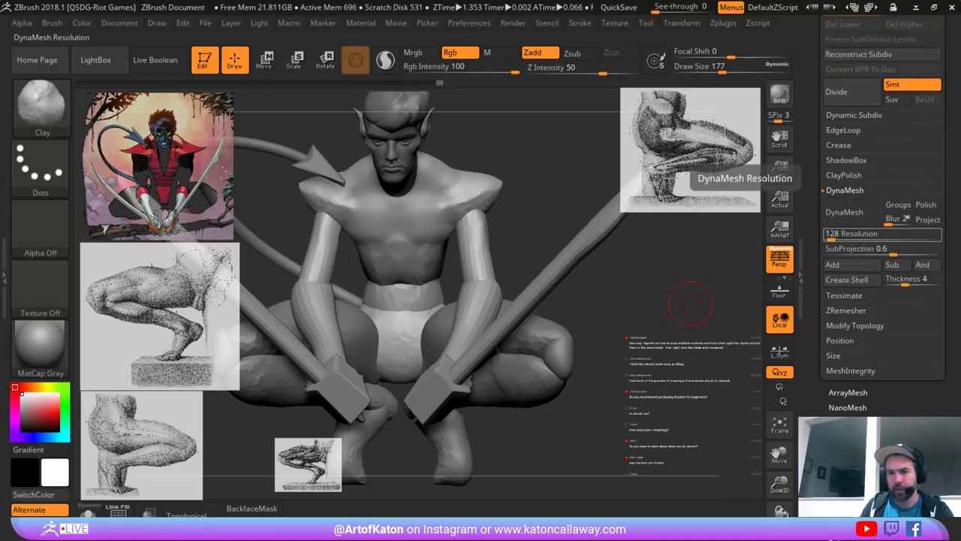
click(844, 212)
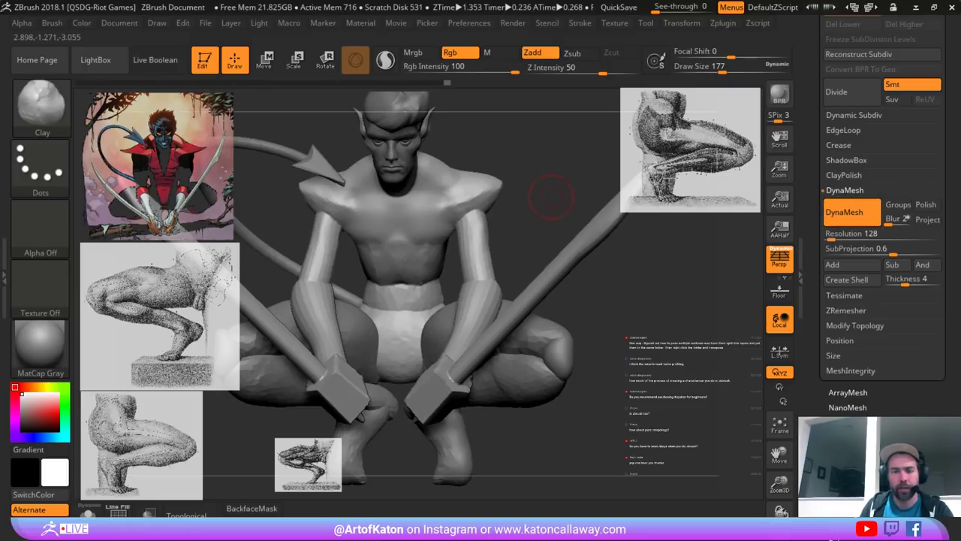
key(shift+f)
mouse_move(551, 197)
mouse_down()
mouse_move(570, 293)
mouse_move(588, 214)
mouse_move(565, 302)
mouse_up()
key(shift+f)
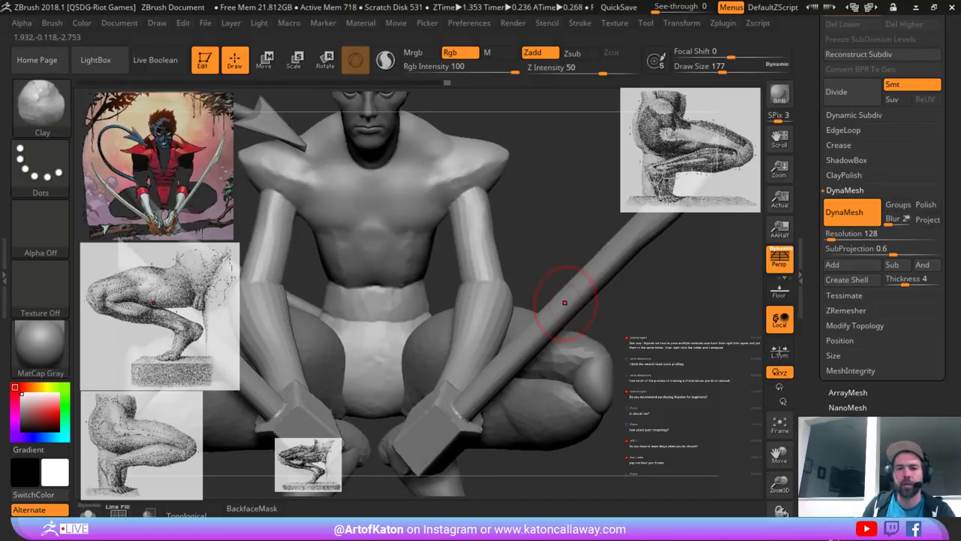
- Set the draw size to 192 and smooth the shoulder where it meets the upper arm
mouse_move(527, 203)
alt+mouse_down()
mouse_move(535, 244)
mouse_move(565, 242)
mouse_move(575, 206)
mouse_move(535, 198)
mouse_move(573, 225)
alt+mouse_up()
key(space)
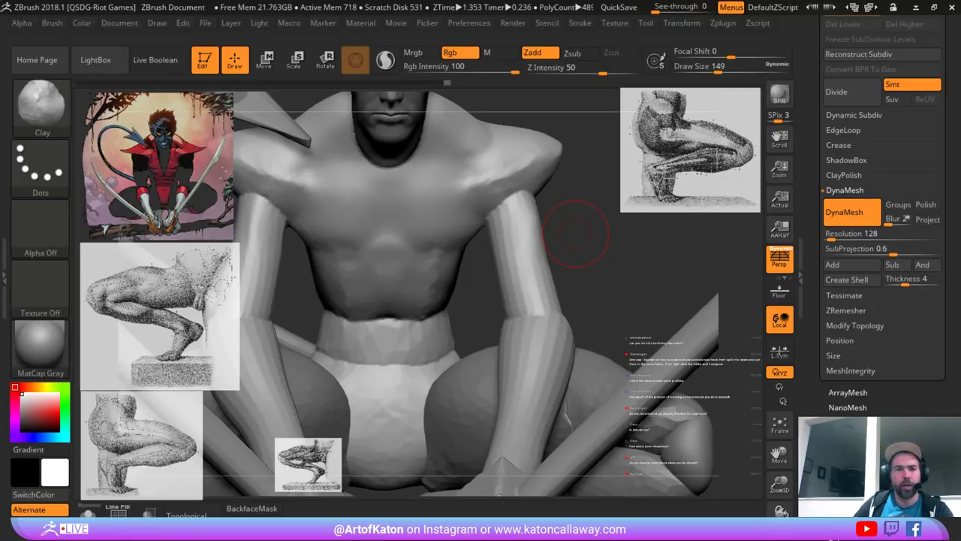
right_drag(492, 193, 492, 179)
key(space)
drag(450, 193, 457, 193)
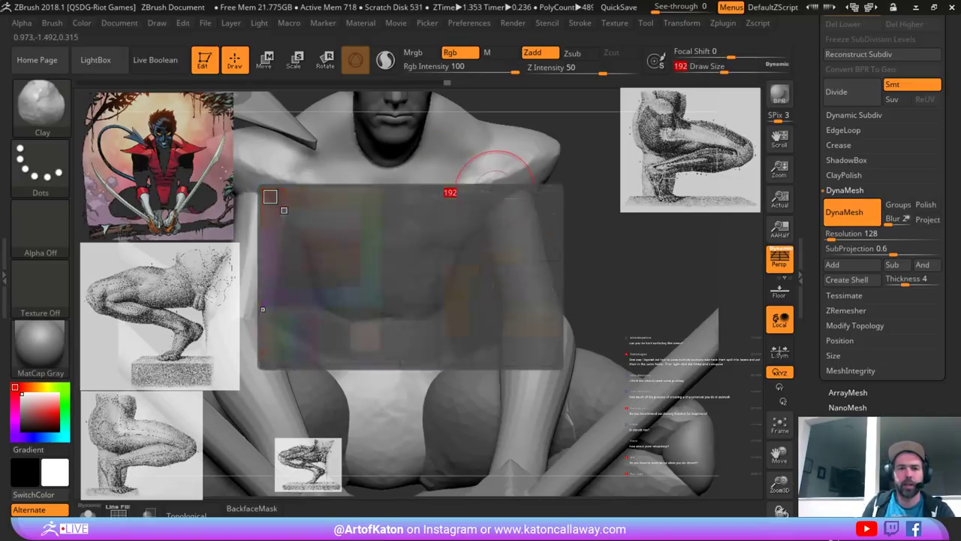
shift+drag(506, 167, 498, 182)
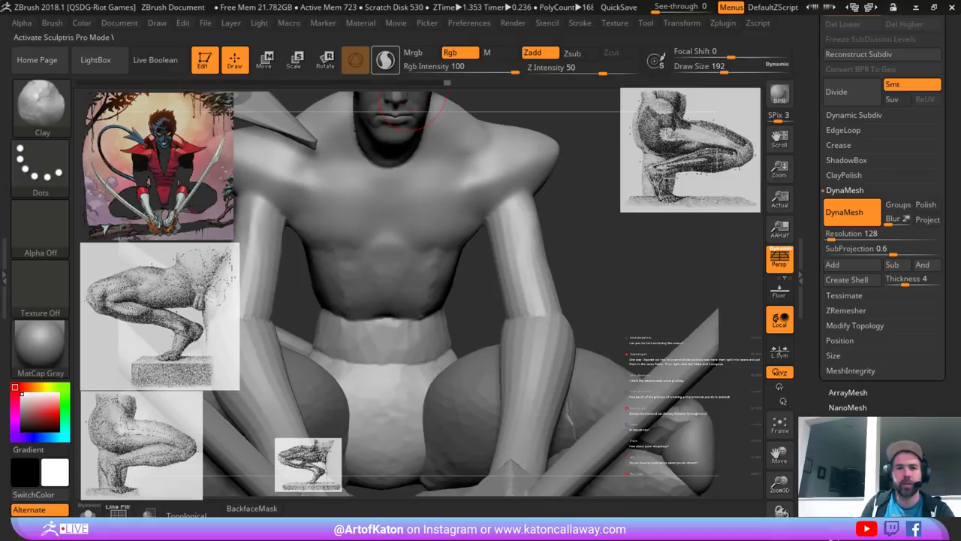
- Turn on Sculptris Pro mode and smooth the front of the shoulder into the upper arm
click(385, 60)
mouse_move(572, 165)
right_down()
mouse_move(558, 179)
mouse_move(501, 180)
right_up()
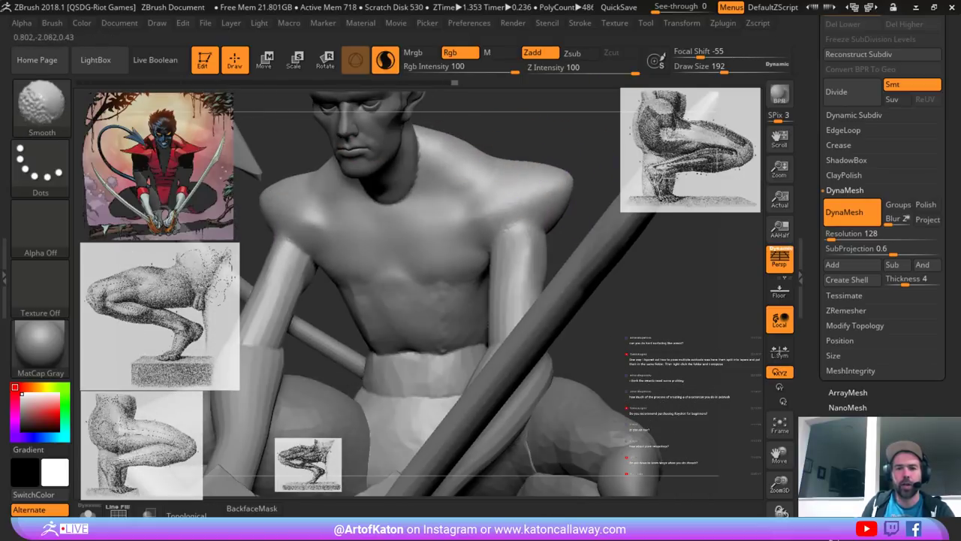
shift+drag(501, 181, 568, 203)
- Set the Clay draw size to 223 and build up the front of the shoulder over the arm joint
mouse_move(499, 195)
right_down()
mouse_move(543, 189)
mouse_move(518, 189)
right_up()
key(space)
drag(505, 190, 511, 189)
right_drag(537, 193, 496, 196)
key(space)
click(485, 198)
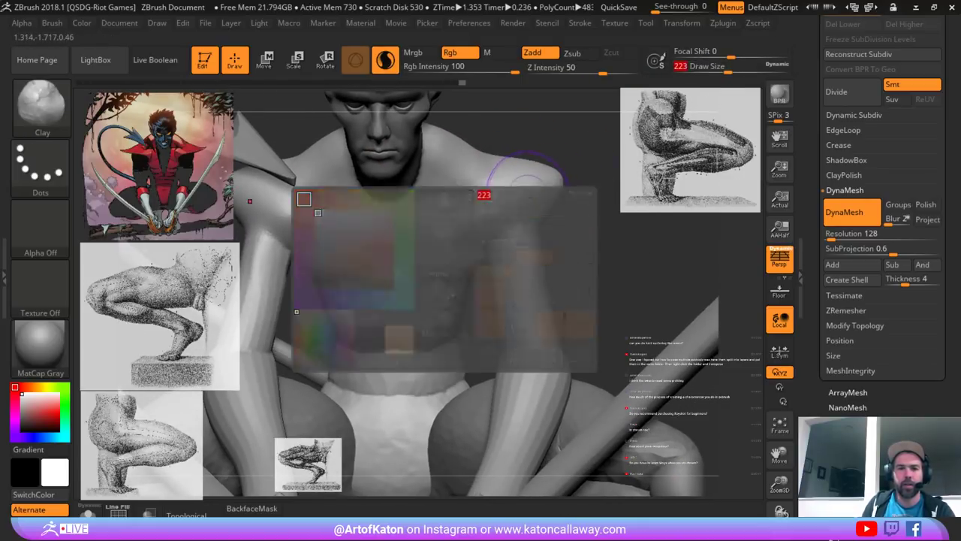
mouse_move(475, 218)
mouse_down()
mouse_move(510, 210)
mouse_move(535, 182)
mouse_move(523, 186)
mouse_up()
- Fill in the transition from deltoid to upper arm with the Clay brush at draw size 207
right_drag(571, 190, 517, 187)
key(space)
drag(542, 189, 536, 189)
mouse_move(536, 188)
right_down()
mouse_move(552, 207)
mouse_move(475, 239)
right_up()
key(space)
mouse_move(472, 241)
mouse_down()
mouse_move(488, 249)
mouse_move(473, 264)
mouse_up()
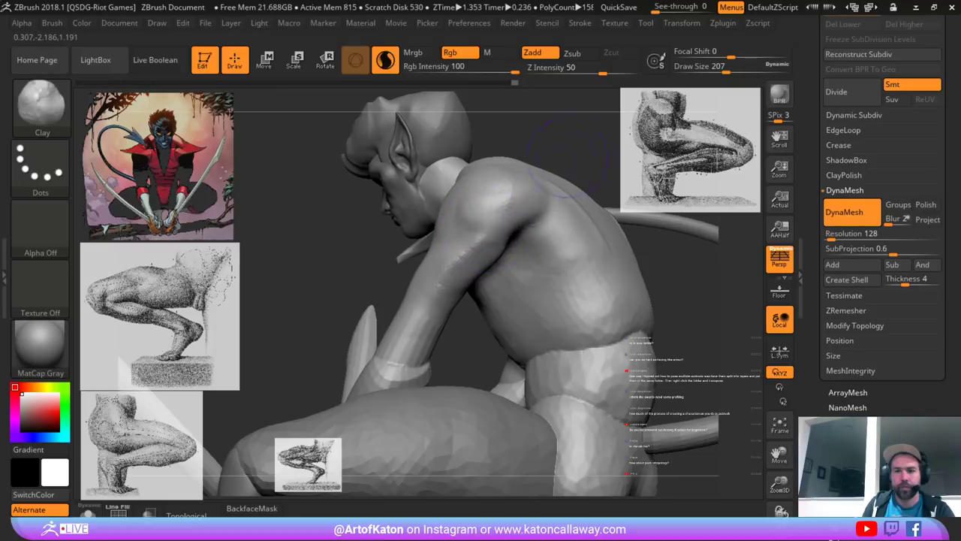
- Build up the upper arm with Clay and smooth the rear of the shoulder into the back
right_drag(569, 157, 565, 145)
mouse_move(626, 268)
right_down()
mouse_move(540, 150)
mouse_move(525, 203)
right_up()
mouse_move(389, 253)
mouse_down()
mouse_move(373, 264)
mouse_move(388, 277)
mouse_up()
right_drag(515, 224, 533, 136)
shift+drag(527, 195, 512, 199)
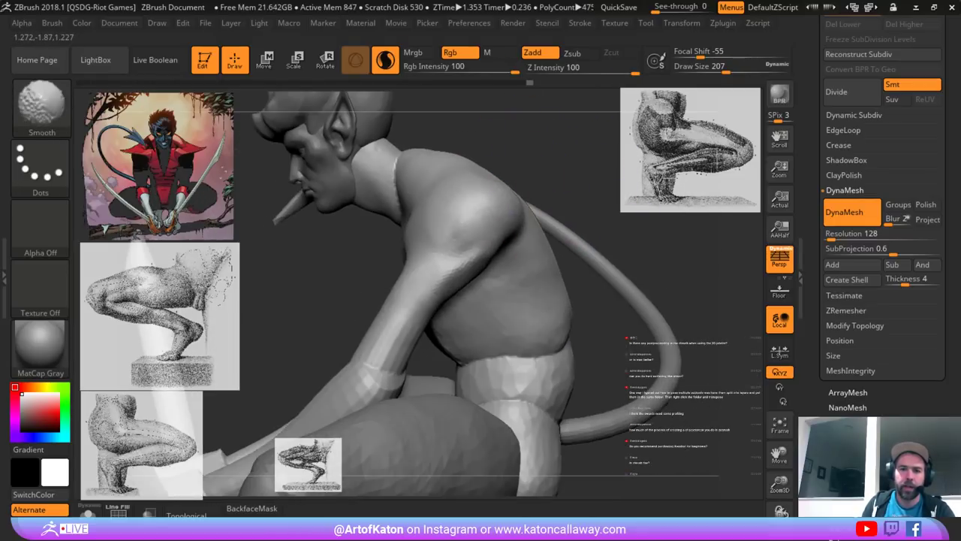
mouse_move(530, 211)
right_down()
mouse_move(520, 196)
mouse_move(528, 210)
right_up()
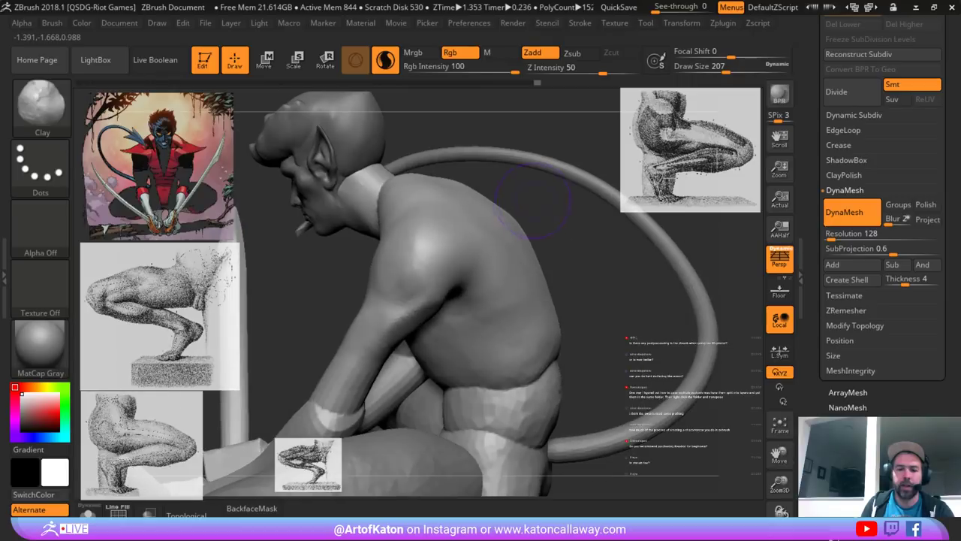
- Switch to the SnakeHook brush and set its draw size to 257 for the upper back
key(b)
key(s)
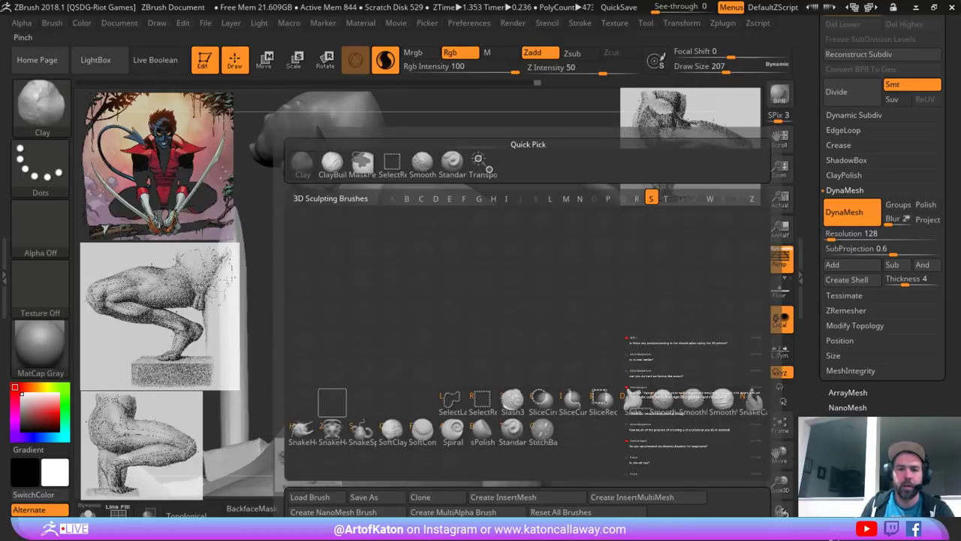
key(h)
key(space)
drag(475, 215, 488, 215)
right_drag(488, 218, 478, 236)
key(space)
drag(477, 236, 492, 237)
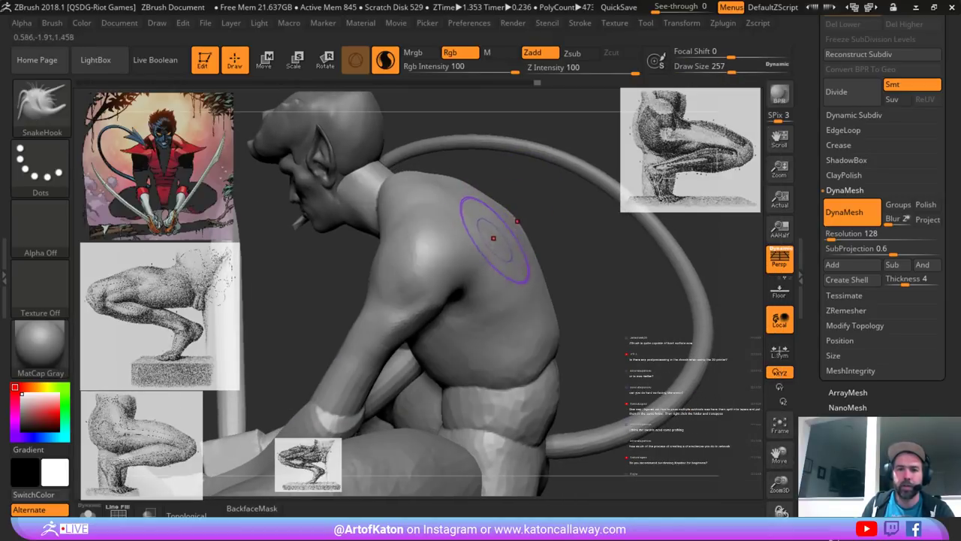
- Reshape the upper back and shoulder blade area with SnakeHook at draw size 262
right_drag(487, 223, 483, 223)
key(space)
drag(483, 223, 489, 223)
right_drag(489, 223, 489, 230)
key(space)
drag(489, 230, 485, 230)
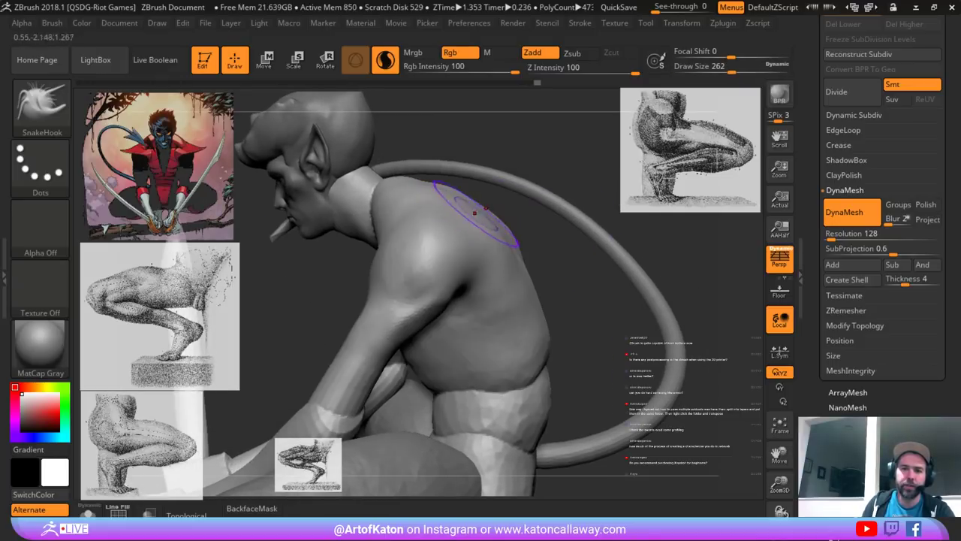
right_drag(487, 226, 455, 202)
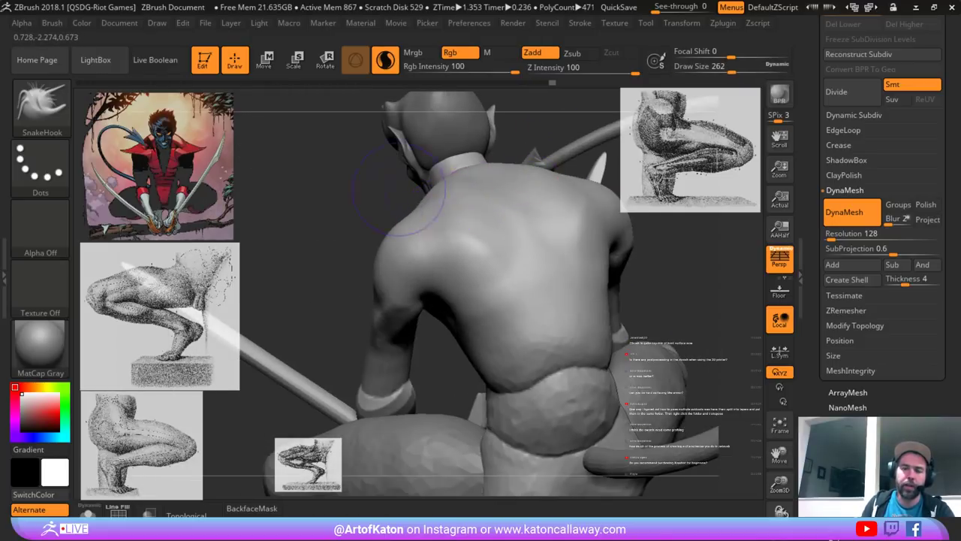
right_drag(399, 189, 443, 216)
drag(476, 231, 480, 242)
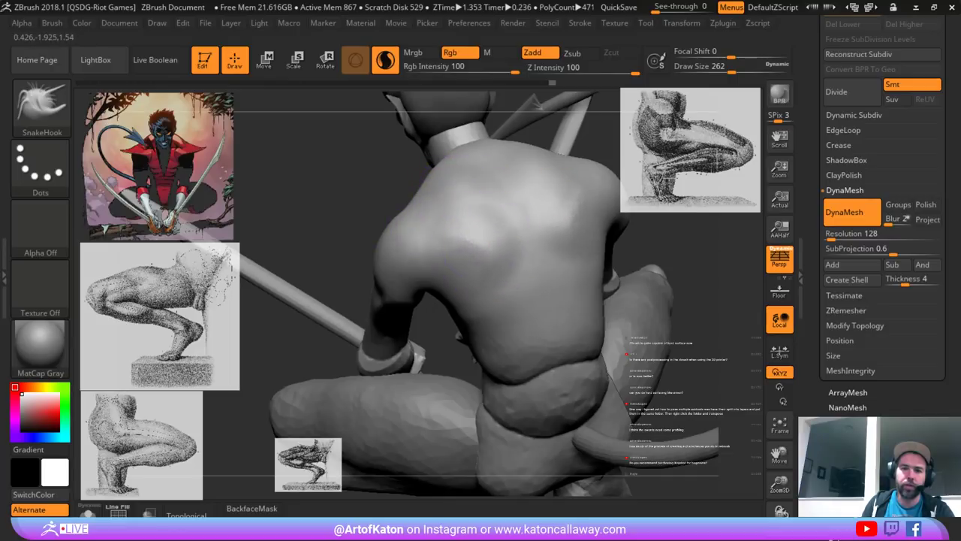
- Adjust the shoulder and upper back contour from above with SnakeHook at draw sizes 239 and 245
key(space)
click(441, 193)
right_drag(442, 194, 499, 214)
alt+click(421, 198)
key(space)
click(442, 220)
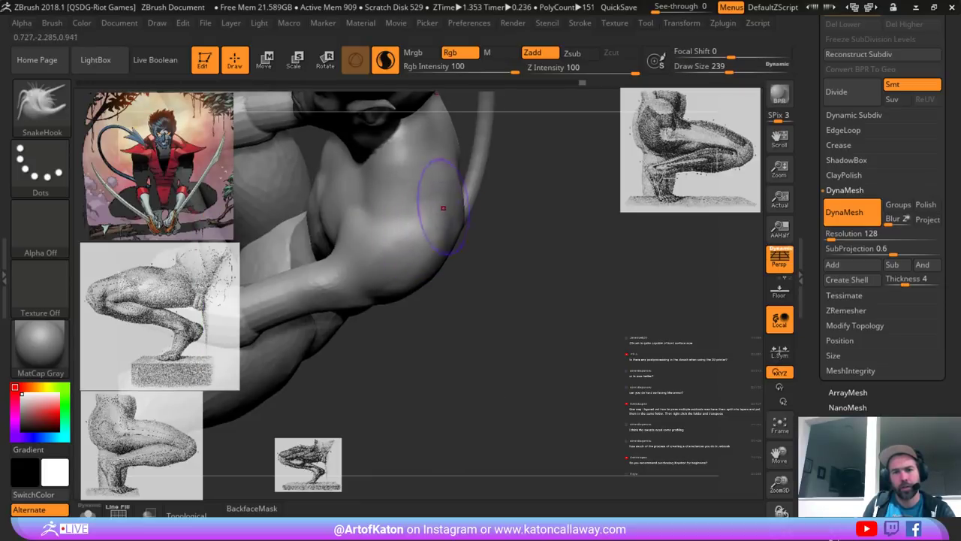
right_drag(443, 208, 488, 219)
alt+click(465, 219)
key(space)
click(476, 244)
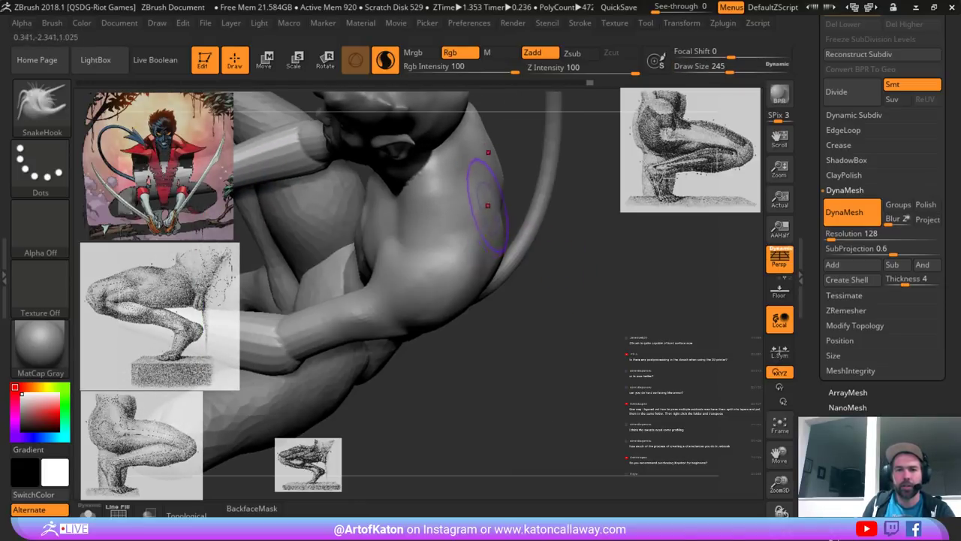
drag(518, 300, 556, 321)
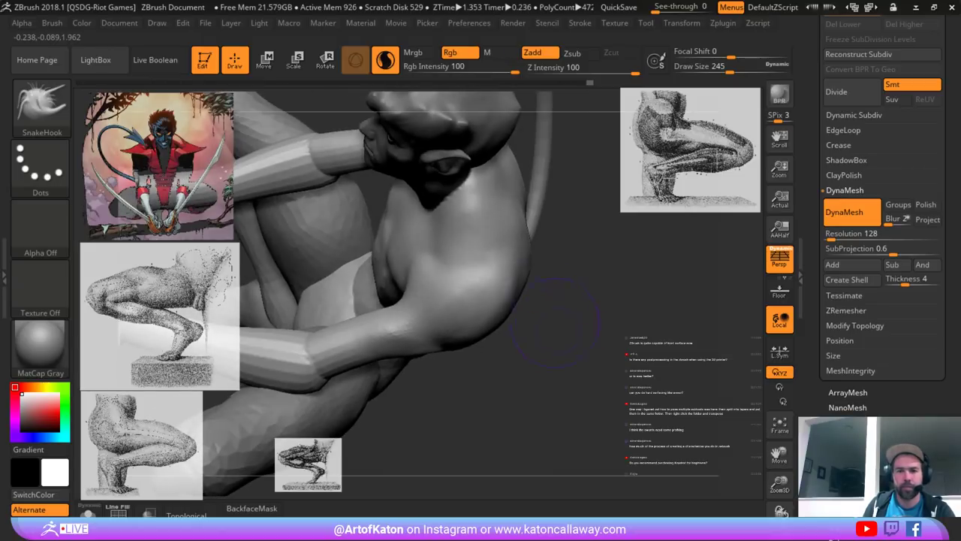
- Switch to the DamStandard brush and carve a groove across the top of the shoulder beside the neck
key(b)
key(d)
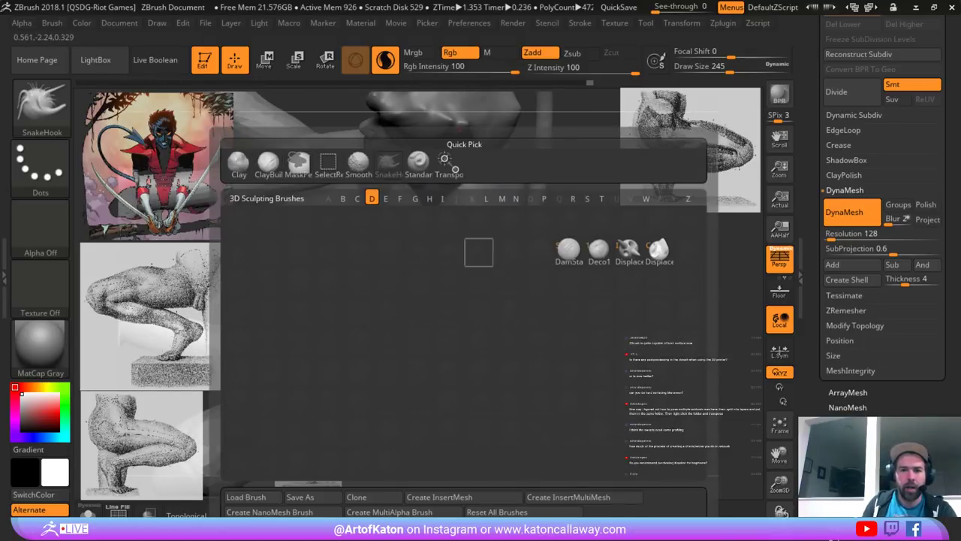
key(s)
shift+drag(452, 256, 445, 182)
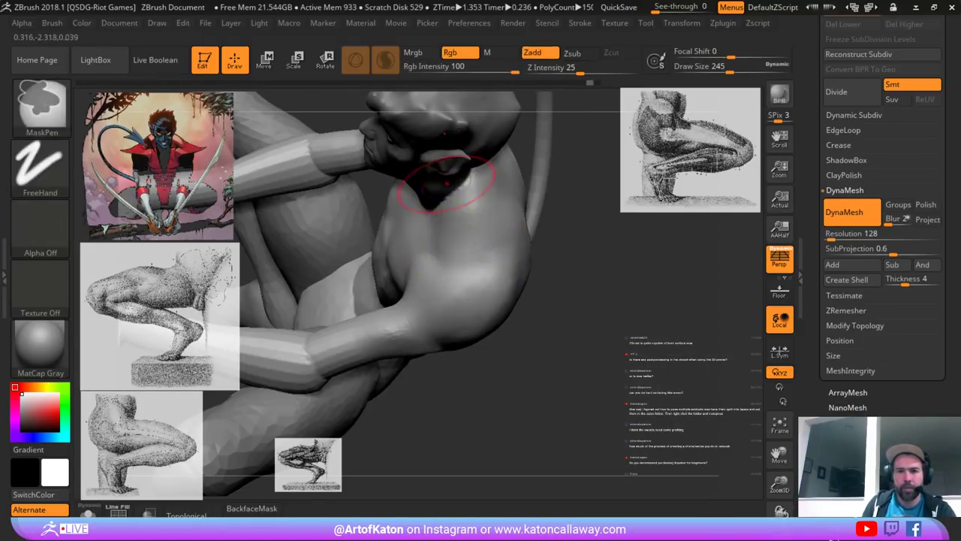
alt+click(524, 98)
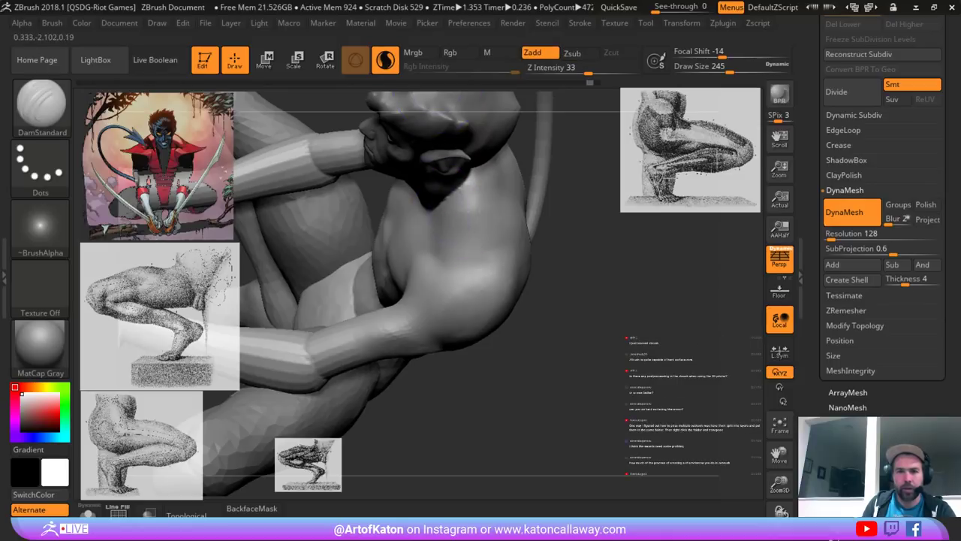
drag(443, 230, 451, 259)
- Deepen the groove between neck and deltoid with DamStandard at draw sizes 217 and 182
right_drag(446, 247, 442, 219)
key(space)
drag(444, 219, 435, 217)
right_drag(435, 217, 449, 227)
key(space)
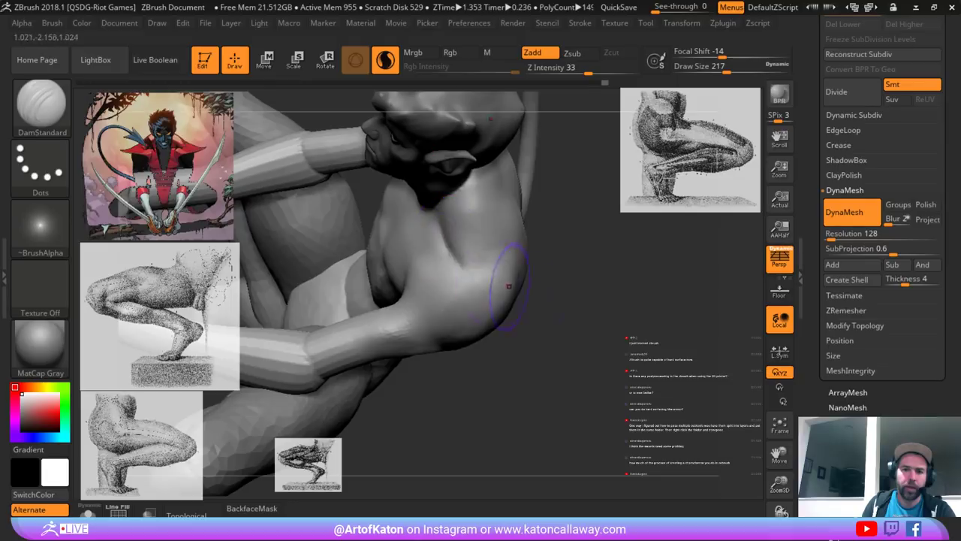
right_drag(508, 268, 466, 242)
key(space)
drag(466, 242, 446, 226)
mouse_move(518, 254)
right_down()
mouse_move(500, 272)
mouse_move(480, 263)
right_up()
mouse_move(455, 239)
mouse_down()
mouse_move(466, 263)
mouse_move(459, 256)
mouse_up()
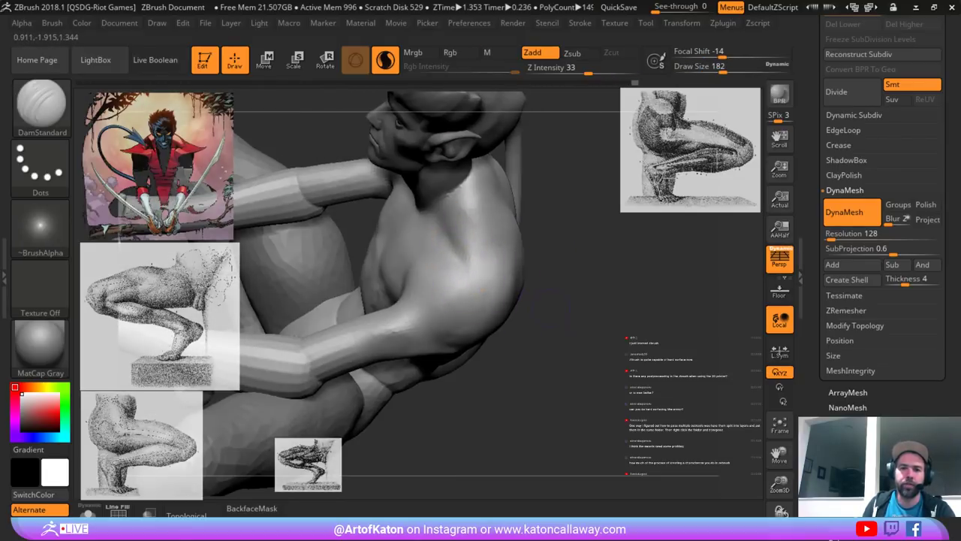
- Smooth the upper end of the carved groove on top of the shoulder
mouse_move(518, 300)
right_down()
mouse_move(552, 338)
mouse_move(568, 320)
mouse_move(542, 259)
mouse_move(519, 260)
right_up()
shift+drag(456, 226, 451, 214)
mouse_move(541, 255)
right_down()
mouse_move(563, 274)
mouse_move(533, 266)
right_up()
key(b)
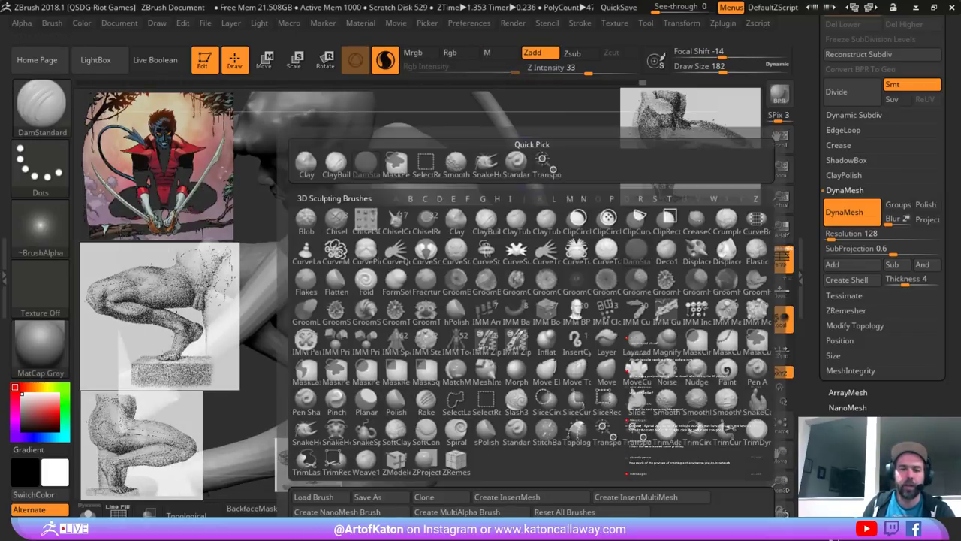
key(Escape)
- Set DamStandard to draw size 262 and Z Intensity 9, and lightly carve and smooth the shoulder groove
key(space)
drag(451, 223, 460, 224)
key(ctrl+z)
key(space)
drag(588, 69, 559, 69)
drag(432, 262, 458, 223)
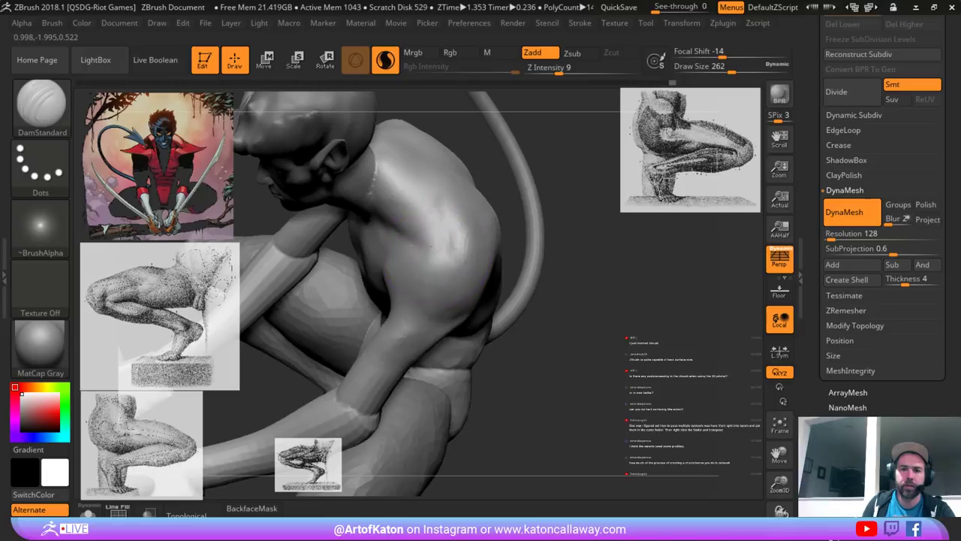
drag(567, 193, 519, 246)
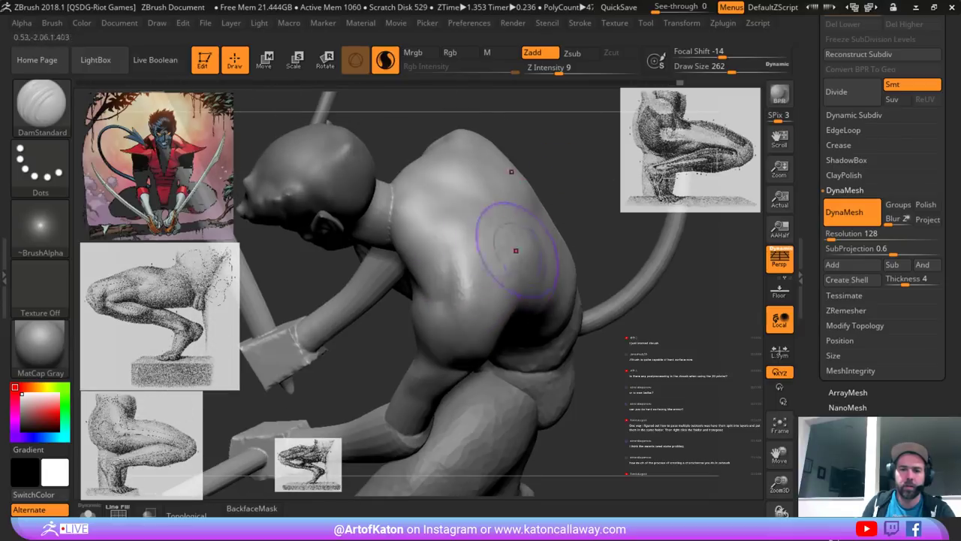
mouse_move(451, 231)
shift+mouse_down()
mouse_move(462, 213)
mouse_move(465, 239)
shift+mouse_up()
- Switch back to the SnakeHook brush and adjust its draw size for the shoulder and upper back
drag(574, 176, 522, 221)
mouse_move(522, 222)
right_down()
mouse_move(409, 210)
mouse_move(368, 189)
mouse_move(385, 212)
right_up()
key(b)
key(s)
key(h)
key(space)
drag(384, 213, 391, 213)
- Pull the shoulder and upper back contour into shape with SnakeHook at draw sizes 305 and 268
mouse_move(353, 218)
right_down()
mouse_move(371, 234)
mouse_move(447, 224)
mouse_move(434, 239)
mouse_move(430, 232)
right_up()
key(space)
key(space)
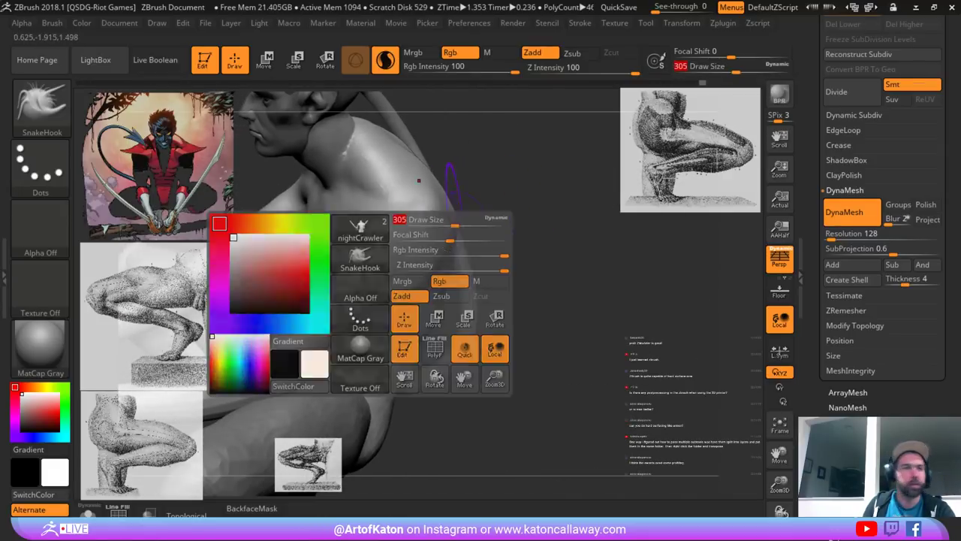
drag(430, 225, 436, 226)
mouse_move(435, 225)
right_down()
mouse_move(464, 255)
mouse_move(449, 245)
right_up()
key(space)
drag(430, 229, 424, 229)
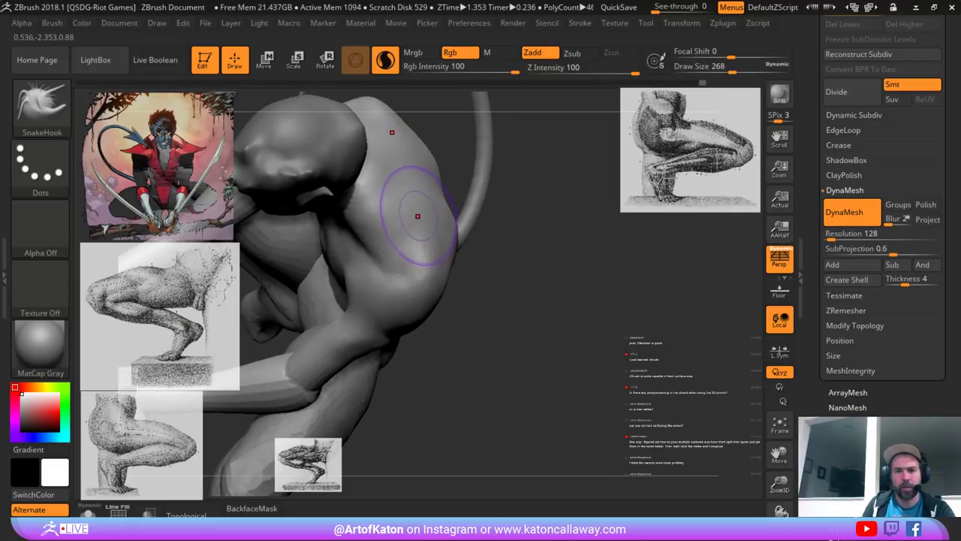
- Refine the shoulder-to-back silhouette in profile with SnakeHook at draw size 268
right_drag(494, 293, 469, 263)
mouse_move(481, 324)
right_down()
mouse_move(471, 295)
mouse_move(401, 285)
mouse_move(427, 313)
mouse_move(443, 315)
right_up()
mouse_move(443, 315)
mouse_down()
mouse_move(455, 326)
mouse_move(420, 352)
mouse_up()
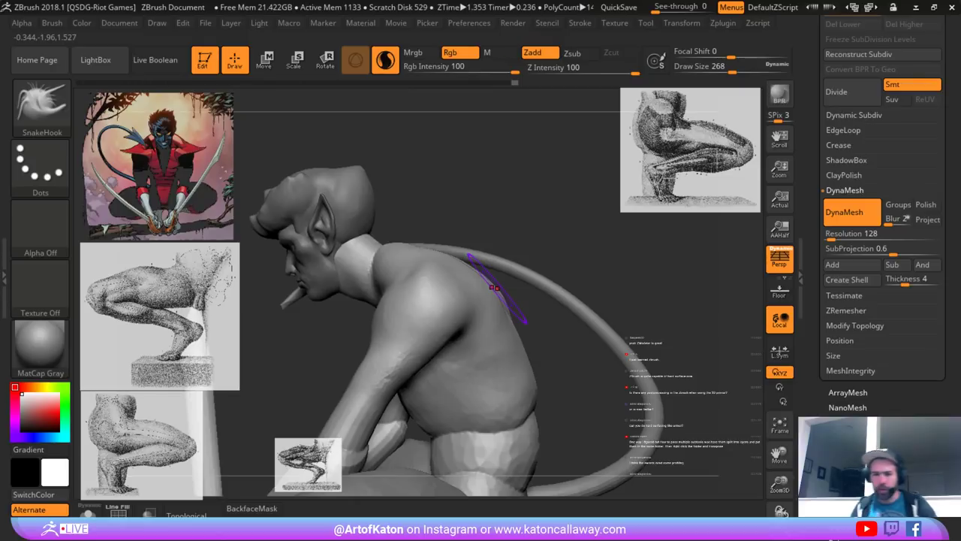
mouse_move(484, 204)
mouse_down()
mouse_move(512, 234)
mouse_move(499, 193)
mouse_up()
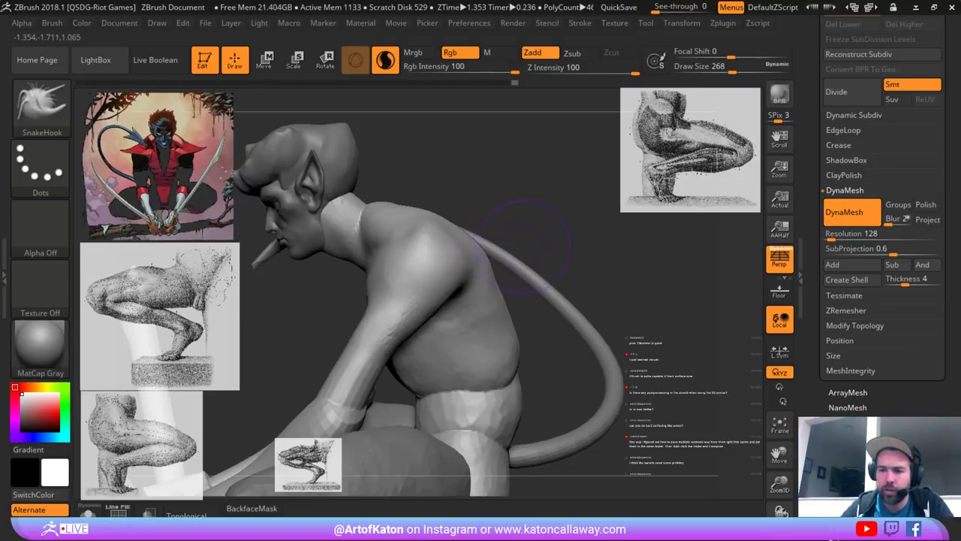
mouse_move(542, 247)
mouse_down()
mouse_move(601, 267)
mouse_move(594, 297)
mouse_move(545, 316)
mouse_up()
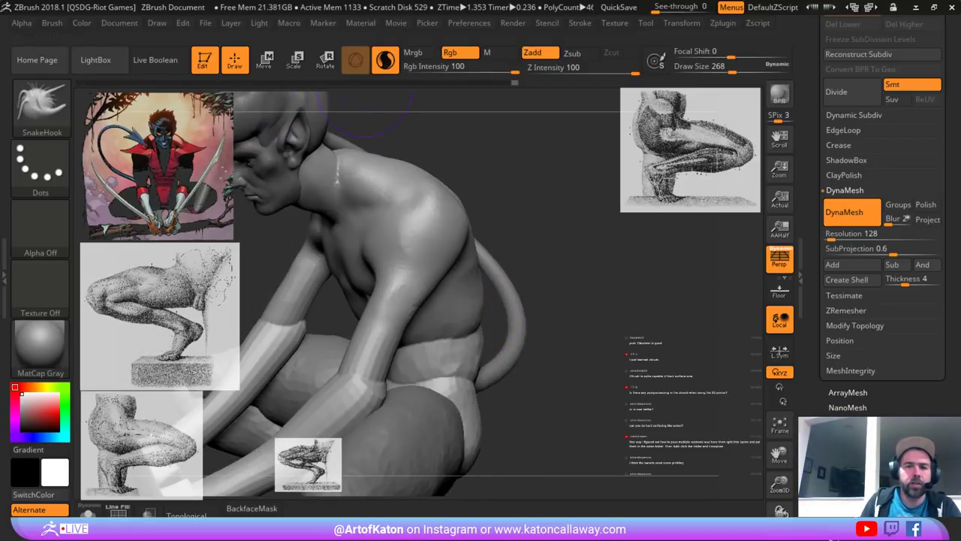
alt+drag(489, 184, 504, 195)
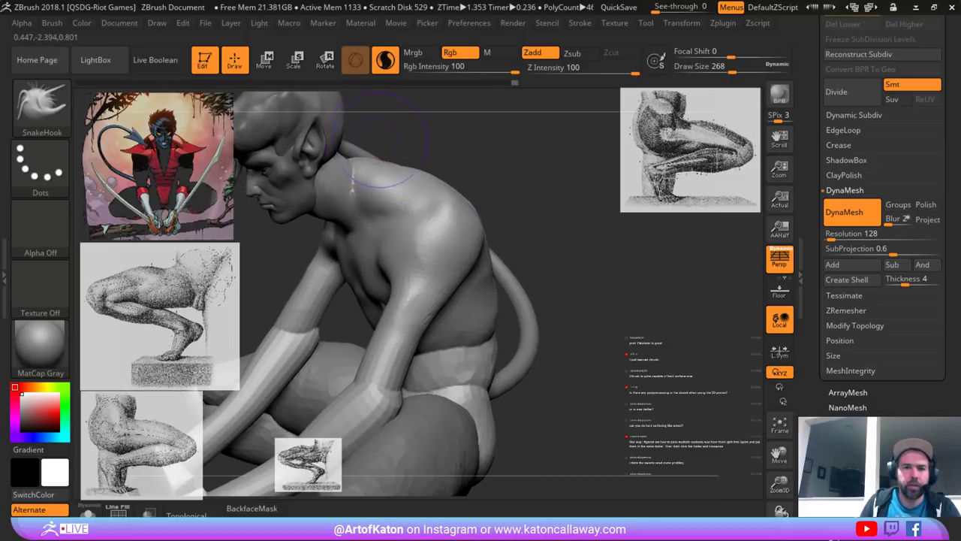
- Switch to the Clay brush at draw size 197, smooth the front of the shoulder and add volume down the upper arm
key(b)
click(217, 165)
mouse_move(516, 157)
alt+mouse_down()
mouse_move(529, 179)
mouse_move(555, 181)
mouse_move(503, 179)
alt+mouse_up()
key(space)
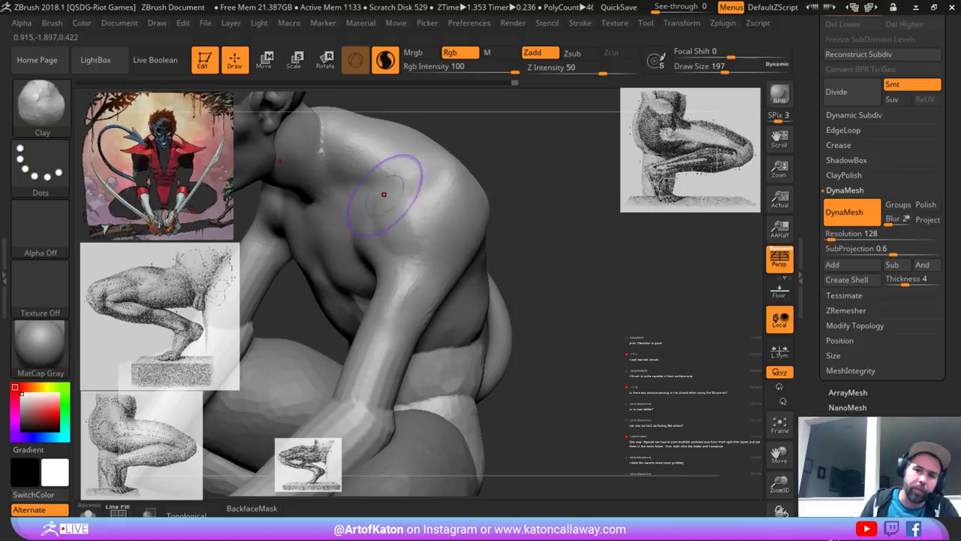
mouse_move(361, 217)
shift+mouse_down()
mouse_move(405, 238)
mouse_move(376, 245)
shift+mouse_up()
mouse_move(511, 229)
mouse_down()
mouse_move(552, 228)
mouse_move(559, 218)
mouse_up()
drag(440, 231, 443, 295)
drag(525, 241, 562, 201)
- Smooth the upper arm above the elbow at draw sizes 212 and 268
key(space)
drag(365, 325, 368, 325)
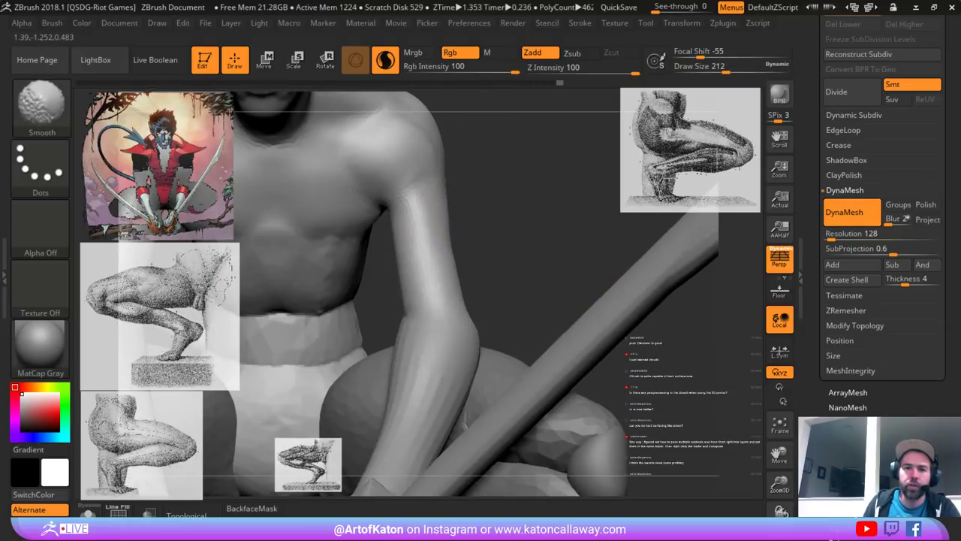
shift+drag(422, 242, 441, 294)
mouse_move(526, 248)
alt+mouse_down()
mouse_move(525, 204)
mouse_move(535, 256)
alt+mouse_up()
key(space)
drag(370, 331, 377, 331)
shift+drag(431, 272, 435, 305)
- Build up the outer upper arm below the deltoid with Clay at draw size 245
alt+drag(526, 218, 466, 214)
alt+right_drag(461, 214, 483, 184)
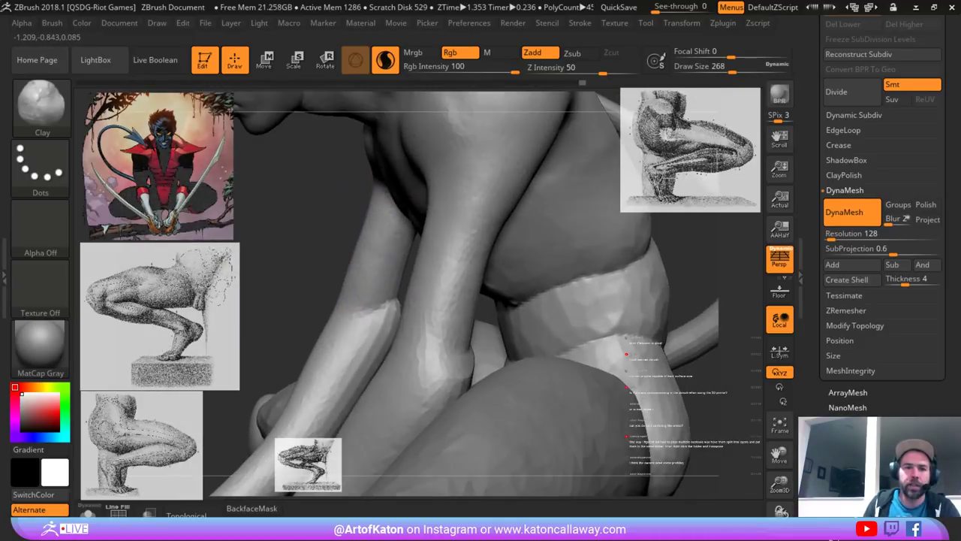
key(space)
drag(488, 208, 484, 208)
drag(342, 222, 282, 229)
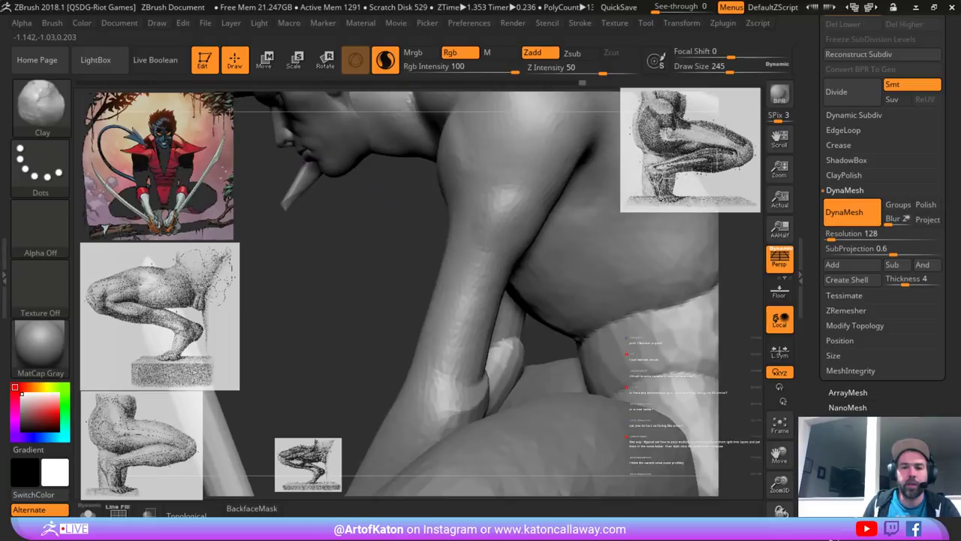
mouse_move(514, 186)
mouse_down()
mouse_move(505, 237)
mouse_move(382, 239)
mouse_up()
- Fill out the back of the upper arm with Clay at draw sizes 140 and 212
key(space)
key(space)
drag(451, 259, 456, 259)
drag(545, 185, 551, 192)
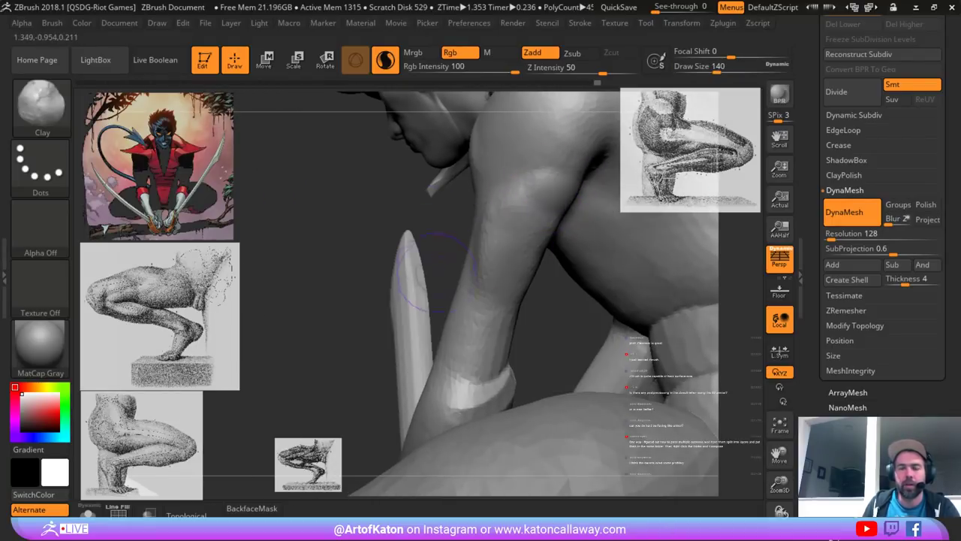
drag(444, 277, 425, 283)
key(space)
mouse_move(425, 284)
mouse_down()
mouse_move(437, 284)
mouse_move(354, 266)
mouse_move(319, 282)
mouse_up()
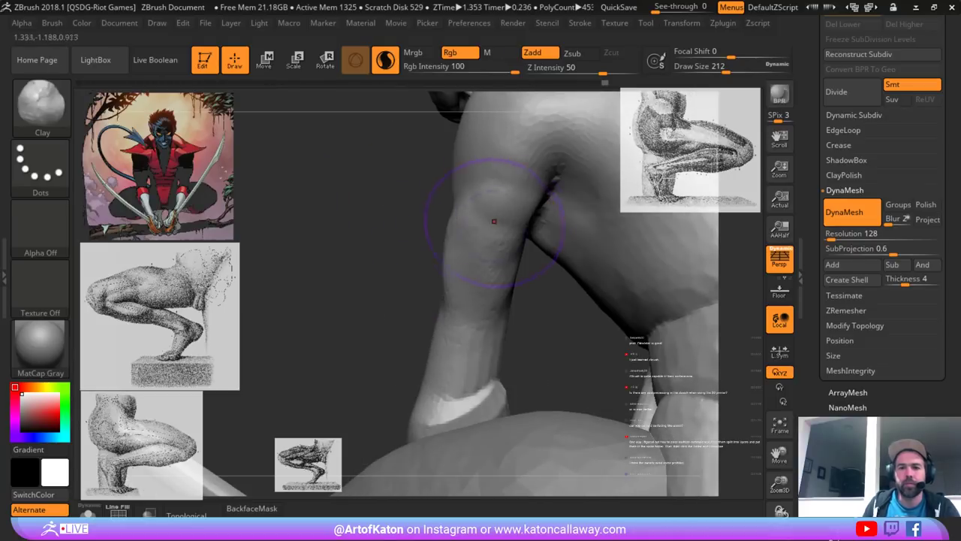
mouse_move(497, 221)
mouse_down()
mouse_move(530, 212)
mouse_move(518, 210)
mouse_move(498, 271)
mouse_move(486, 218)
mouse_move(510, 189)
mouse_up()
- Add clay to the rear of the shoulder above the armpit at draw size 212 and smooth it
alt+right_drag(504, 161, 481, 222)
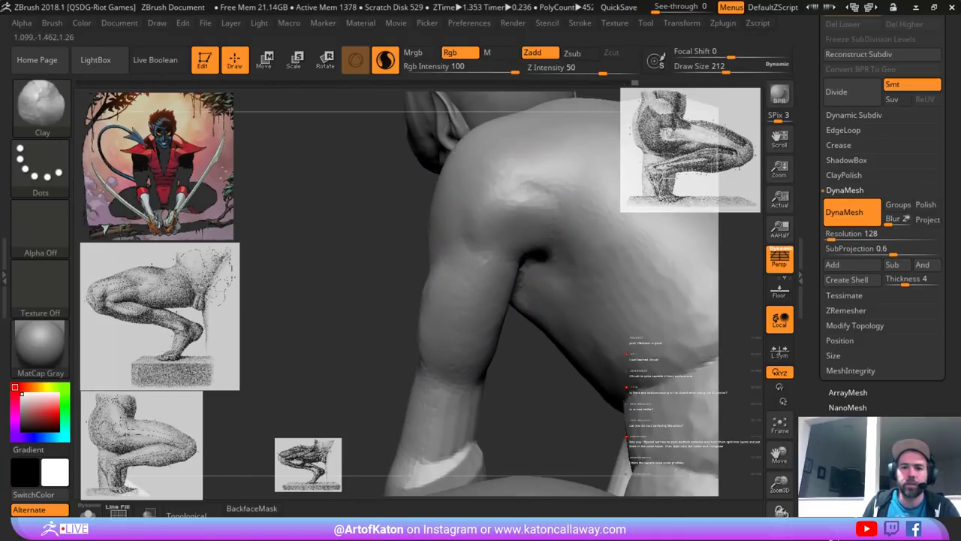
drag(530, 192, 554, 214)
shift+drag(549, 215, 539, 197)
alt+right_drag(368, 281, 329, 234)
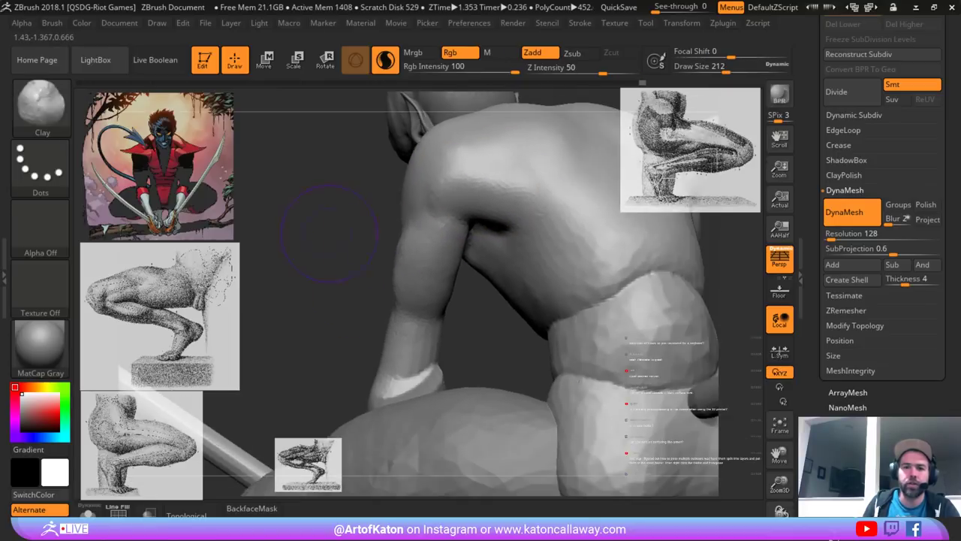
mouse_move(329, 233)
mouse_down()
mouse_move(492, 238)
mouse_move(492, 224)
mouse_up()
- Start a TimeLapse movie recording of the sculpt
key(ctrl)
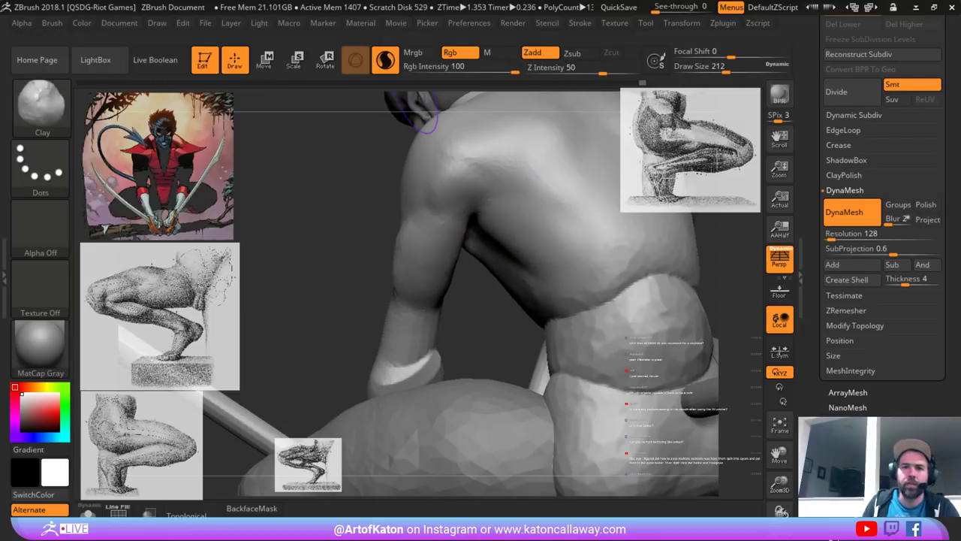
click(395, 23)
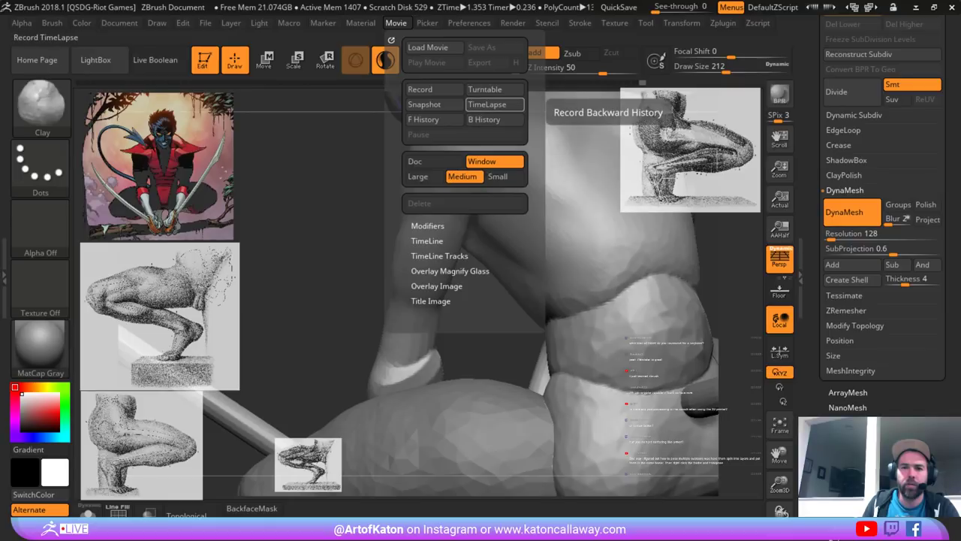
click(494, 104)
- Build up the shoulder blade and side of the back with Clay at draw size 212, and smooth behind the armpit
mouse_move(496, 202)
mouse_down()
mouse_move(529, 227)
mouse_move(557, 218)
mouse_move(539, 225)
mouse_move(523, 212)
mouse_move(549, 247)
mouse_up()
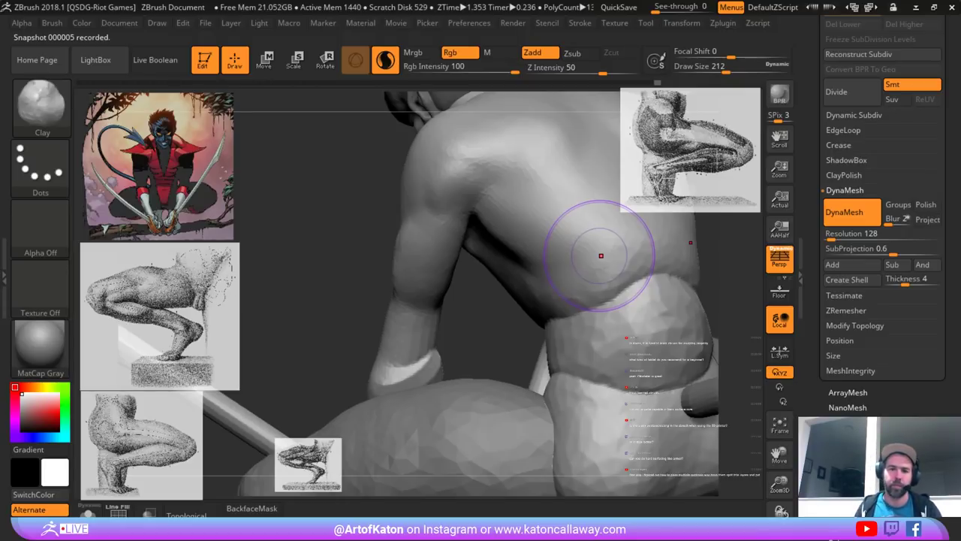
mouse_move(455, 197)
mouse_down()
mouse_move(464, 180)
mouse_move(487, 187)
mouse_up()
mouse_move(390, 171)
mouse_down()
mouse_move(315, 216)
mouse_move(378, 221)
mouse_move(383, 244)
mouse_up()
mouse_move(481, 215)
shift+mouse_down()
mouse_move(467, 196)
mouse_move(488, 206)
mouse_move(460, 200)
mouse_move(514, 231)
shift+mouse_up()
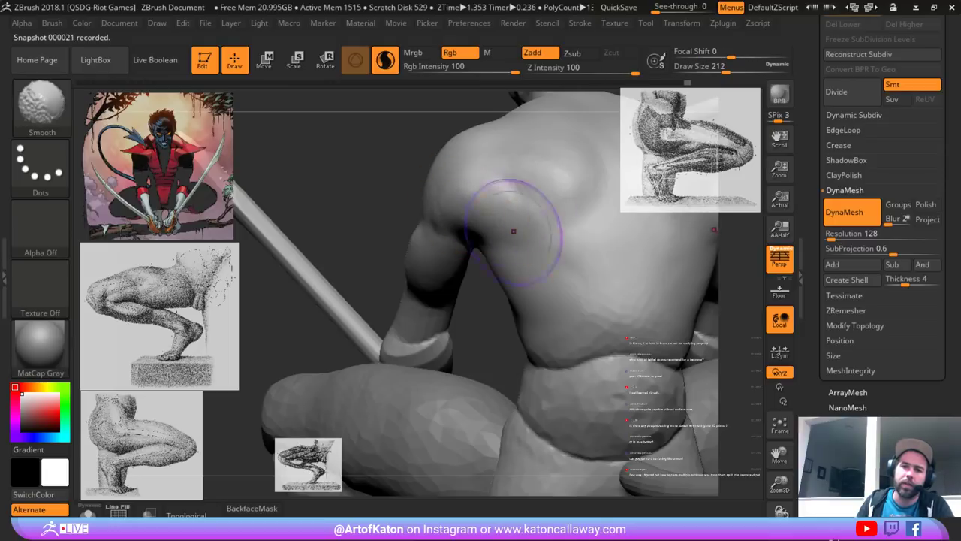
drag(345, 180, 405, 184)
right_drag(661, 240, 345, 263)
- Switch to the Standard brush and shape the inner edge of the shoulder blades at draw sizes 212 and 172
key(b)
click(328, 163)
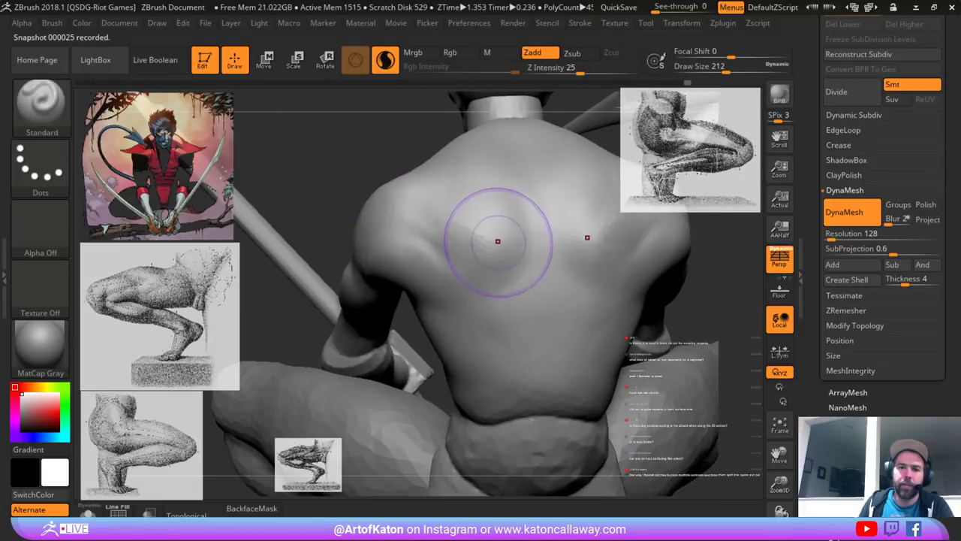
mouse_move(498, 240)
mouse_down()
mouse_move(505, 230)
mouse_move(502, 290)
mouse_move(507, 279)
mouse_up()
right_drag(505, 272, 418, 337)
key(space)
drag(518, 259, 496, 259)
right_drag(494, 248, 450, 300)
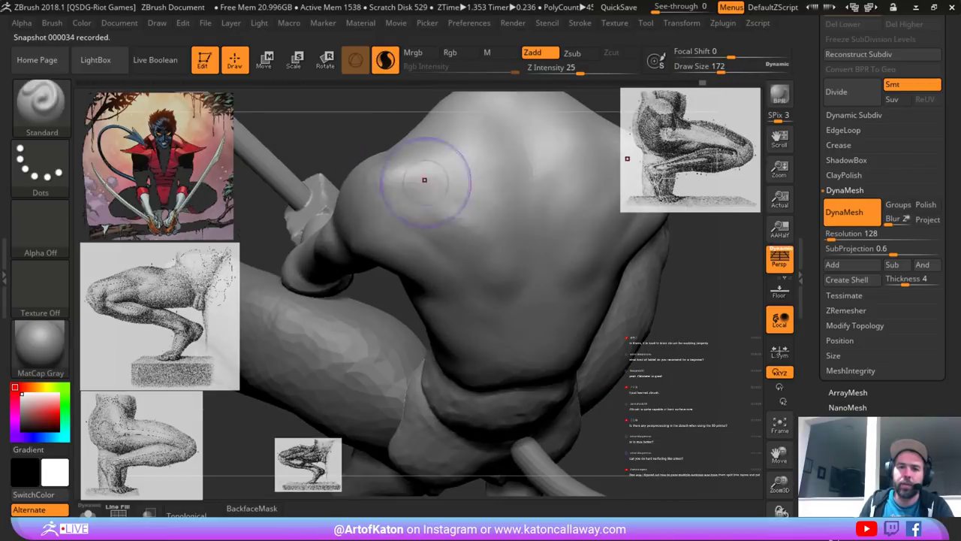
- Carve the hollows between the shoulder blades with the Standard brush at draw size 140 and smooth them
alt+drag(479, 177, 481, 194)
right_drag(482, 190, 476, 178)
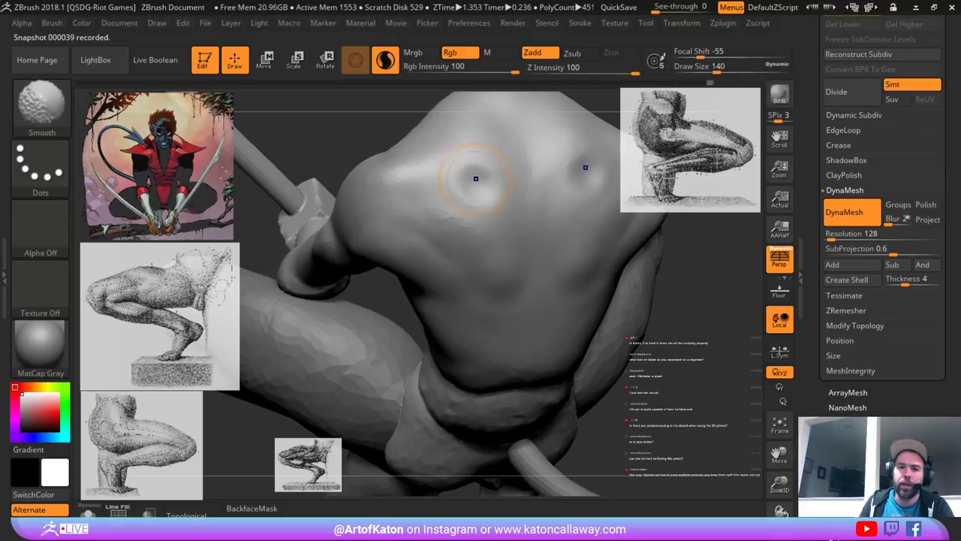
mouse_move(489, 163)
alt+mouse_down()
mouse_move(481, 175)
mouse_move(497, 150)
mouse_move(485, 174)
alt+mouse_up()
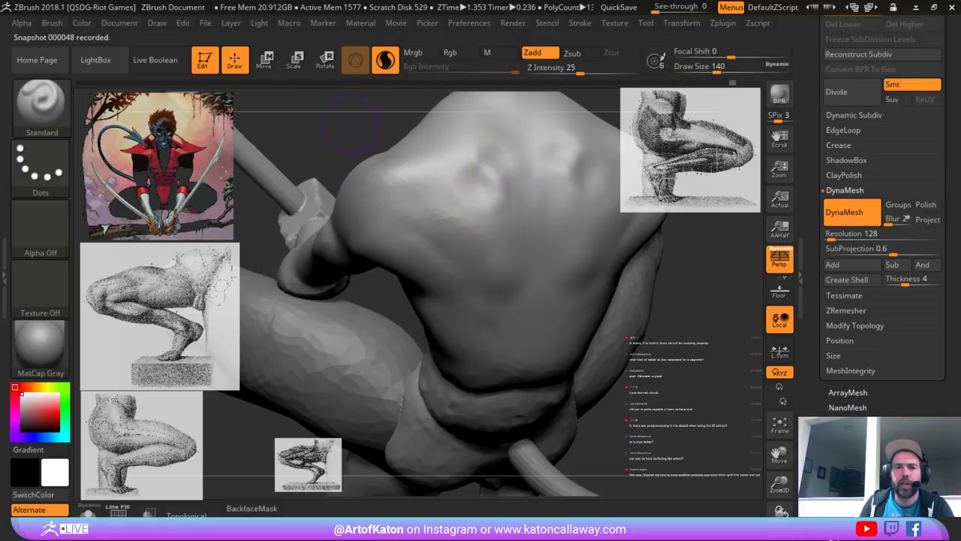
alt+right_drag(494, 169, 468, 215)
mouse_move(492, 227)
alt+mouse_down()
mouse_move(488, 198)
mouse_move(480, 203)
alt+mouse_up()
mouse_move(481, 188)
alt+right_down()
mouse_move(467, 227)
mouse_move(451, 210)
alt+right_up()
mouse_move(467, 197)
shift+mouse_down()
mouse_move(459, 177)
mouse_move(465, 241)
shift+mouse_up()
key(space)
alt+drag(460, 179, 483, 387)
key(ctrl+z)
key(ctrl+z)
key(ctrl+z)
- Carve the upper spine groove with the Standard brush at draw size 116 and smooth it up toward the neck
mouse_move(460, 197)
alt+mouse_down()
mouse_move(478, 323)
mouse_move(461, 214)
alt+mouse_up()
shift+drag(468, 300, 462, 318)
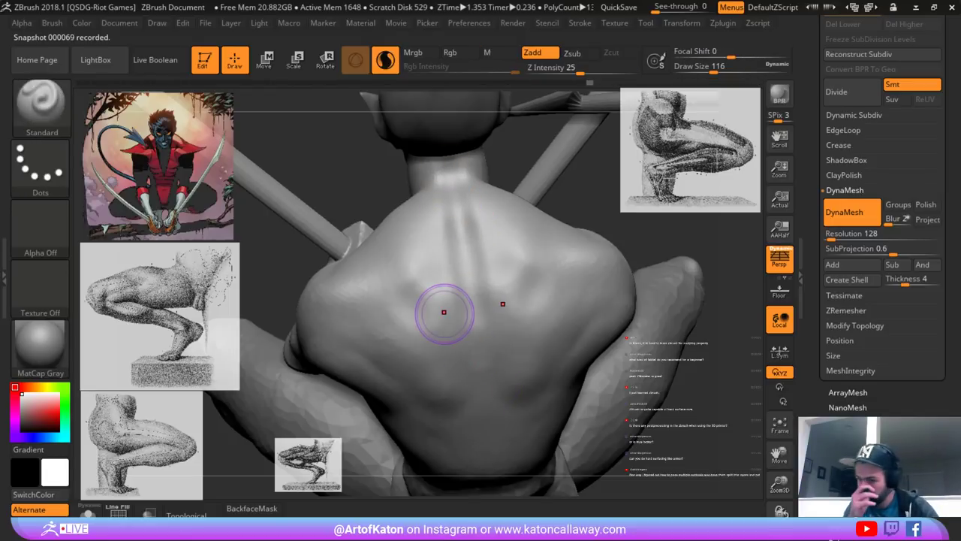
drag(323, 196, 361, 177)
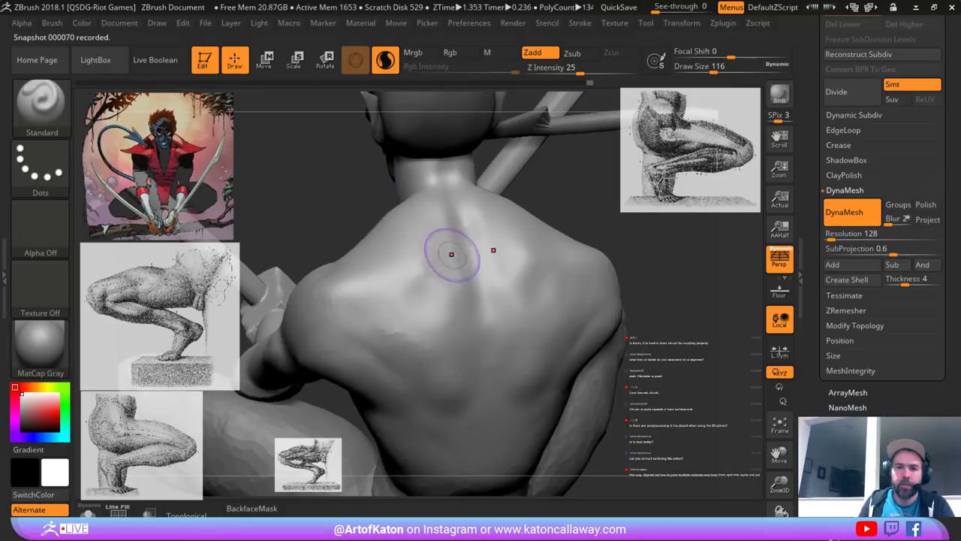
mouse_move(450, 256)
shift+mouse_down()
mouse_move(462, 270)
mouse_move(448, 183)
shift+mouse_up()
mouse_move(443, 248)
shift+mouse_down()
mouse_move(439, 274)
mouse_move(445, 228)
mouse_move(431, 197)
mouse_move(399, 246)
mouse_move(381, 214)
mouse_move(380, 222)
shift+mouse_up()
- Switch to the Clay brush at draw size 172 and build up the trapezius beside the upper spine
click(42, 107)
click(120, 161)
key(space)
key(space)
drag(335, 296, 340, 296)
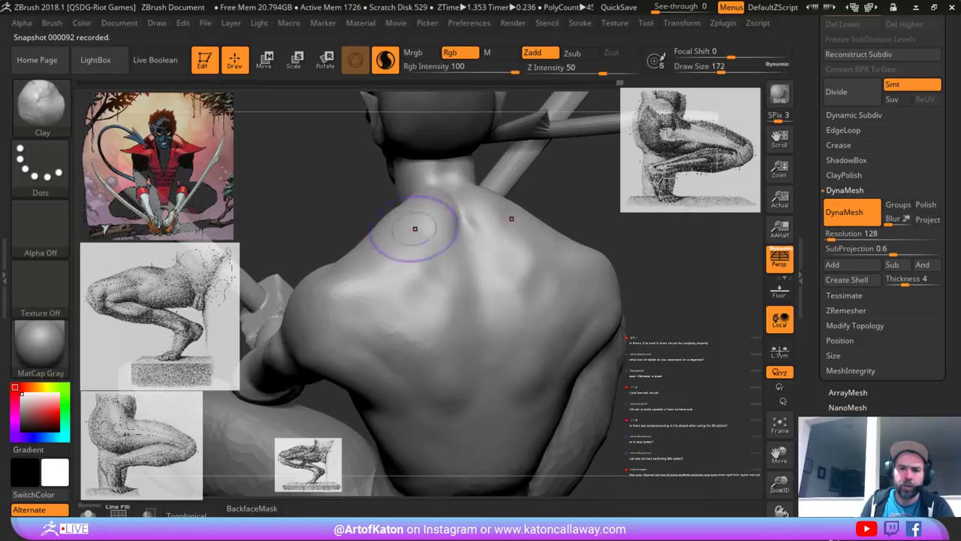
mouse_move(426, 229)
mouse_down()
mouse_move(399, 242)
mouse_move(417, 214)
mouse_move(435, 229)
mouse_move(443, 214)
mouse_move(454, 239)
mouse_up()
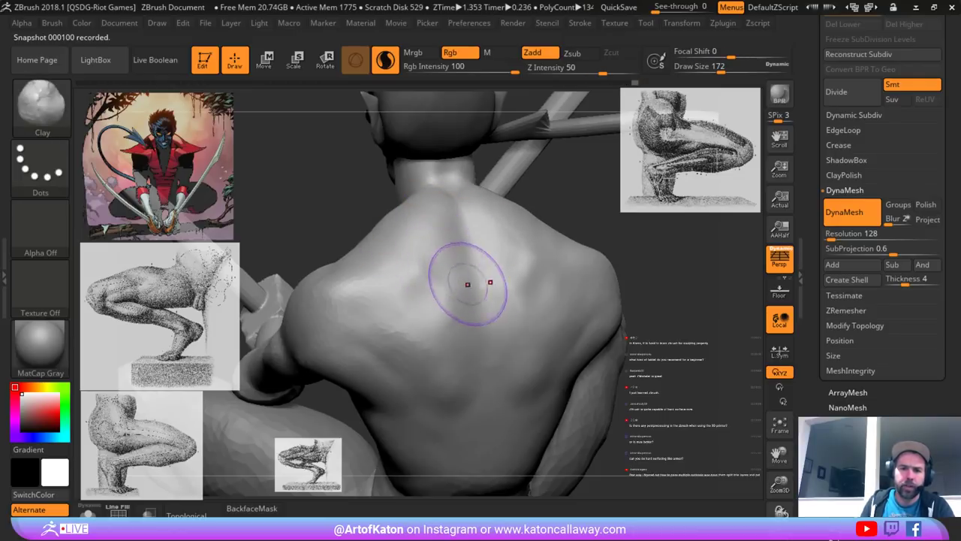
- Carve the groove along the top of the shoulder with DamStandard at draw sizes 197 and 167
mouse_move(281, 202)
mouse_down()
mouse_move(259, 207)
mouse_move(259, 177)
mouse_move(233, 167)
mouse_move(265, 194)
mouse_move(376, 194)
mouse_up()
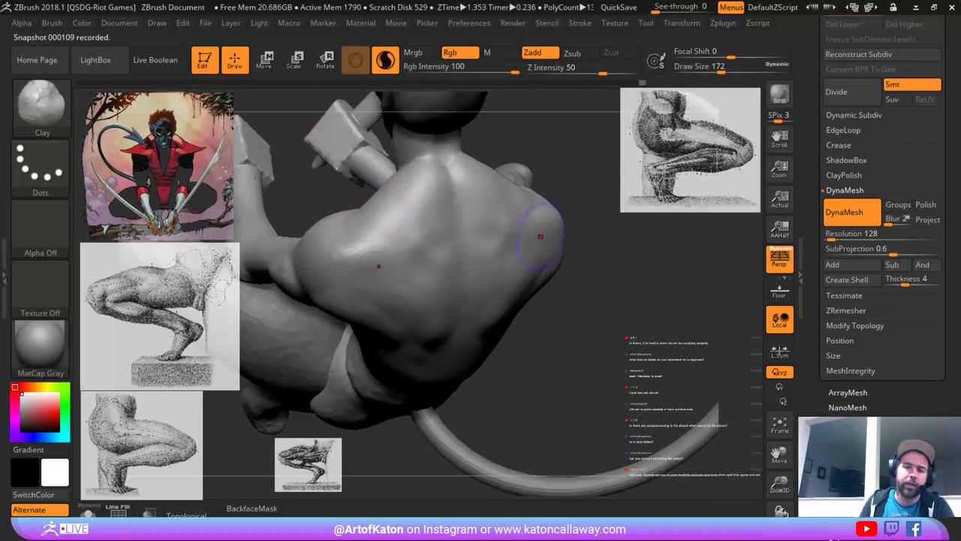
mouse_move(593, 226)
mouse_down()
mouse_move(560, 214)
mouse_move(646, 202)
mouse_up()
mouse_move(481, 218)
mouse_down()
mouse_move(555, 225)
mouse_move(473, 248)
mouse_move(480, 217)
mouse_move(563, 240)
mouse_up()
key(b)
click(312, 164)
key(space)
drag(361, 259, 366, 259)
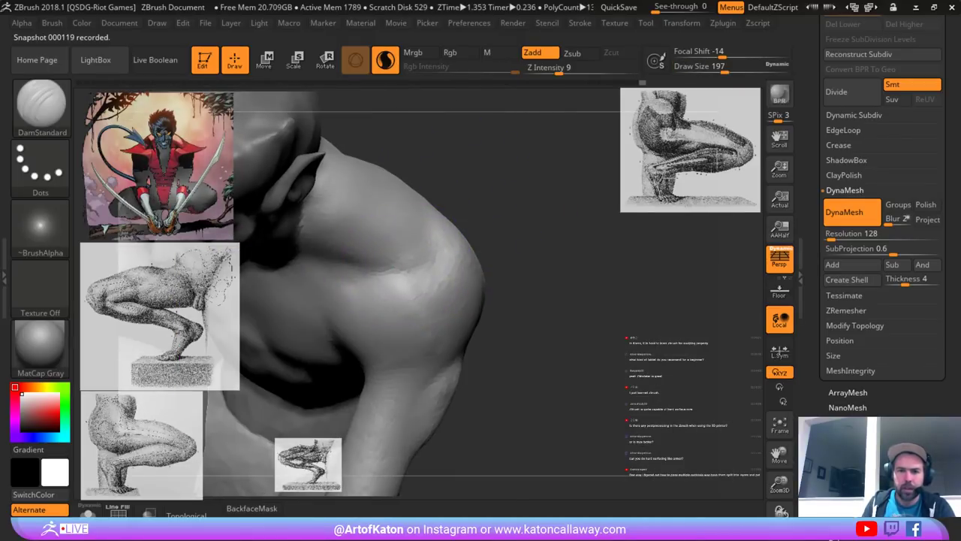
drag(525, 233, 532, 234)
key(space)
drag(440, 260, 443, 263)
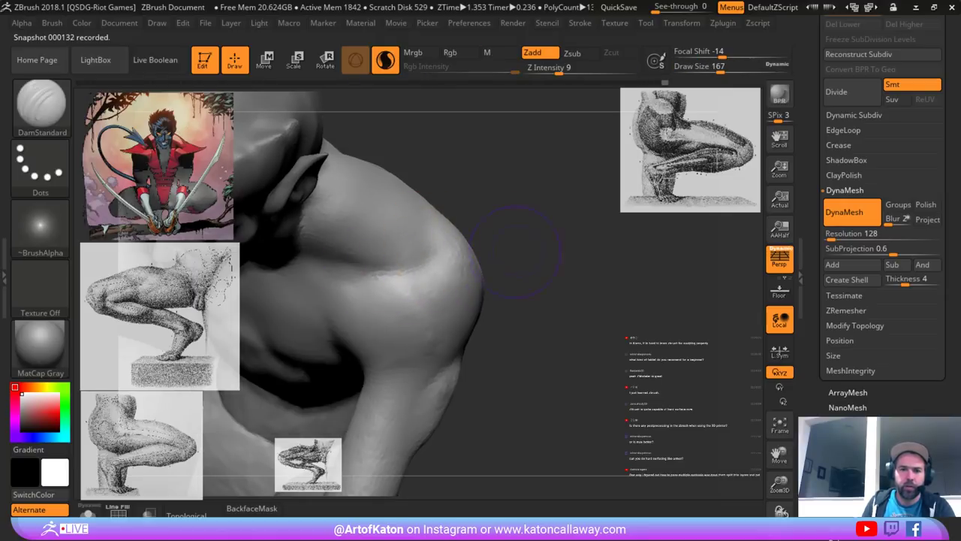
- Extend the shoulder groove toward the back with DamStandard at draw size 182 and smooth its rear end
mouse_move(526, 246)
mouse_down()
mouse_move(511, 264)
mouse_move(518, 229)
mouse_up()
key(space)
drag(360, 260, 354, 260)
mouse_move(526, 240)
alt+mouse_down()
mouse_move(525, 181)
mouse_move(475, 202)
mouse_move(526, 226)
mouse_move(537, 259)
alt+mouse_up()
key(space)
drag(460, 253, 467, 253)
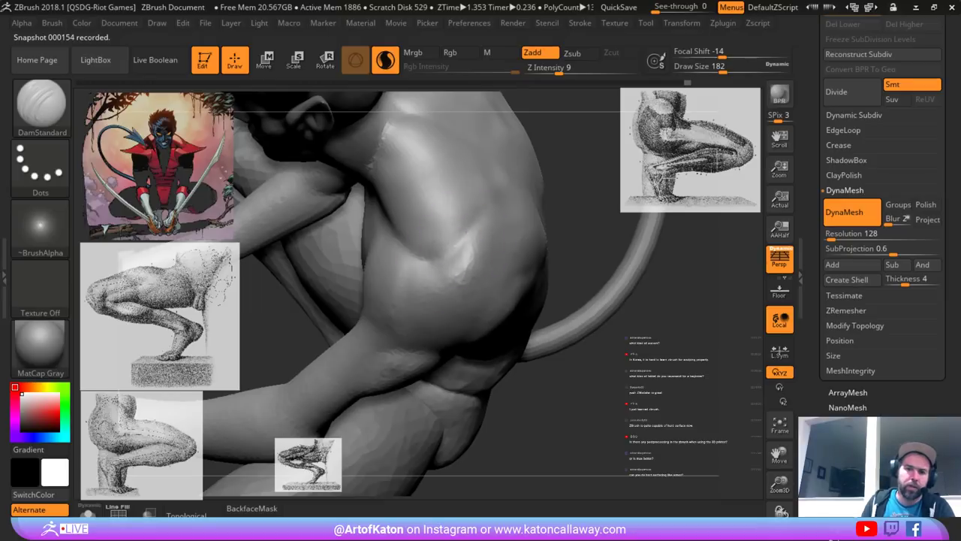
drag(559, 241, 555, 236)
mouse_move(467, 248)
shift+mouse_down()
mouse_move(472, 223)
mouse_move(460, 265)
shift+mouse_up()
- Set DamStandard to draw size 163 and refine the crease between the deltoid and shoulder blade
mouse_move(556, 223)
alt+mouse_down()
mouse_move(614, 143)
mouse_move(578, 169)
mouse_move(488, 162)
mouse_move(349, 192)
mouse_move(679, 177)
mouse_move(601, 199)
mouse_move(627, 252)
alt+mouse_up()
drag(627, 251, 526, 214)
key(space)
drag(480, 236, 488, 236)
drag(337, 226, 315, 217)
- Switch to the Standard brush and build up the inner edge of the shoulder blade at draw size 132
key(b)
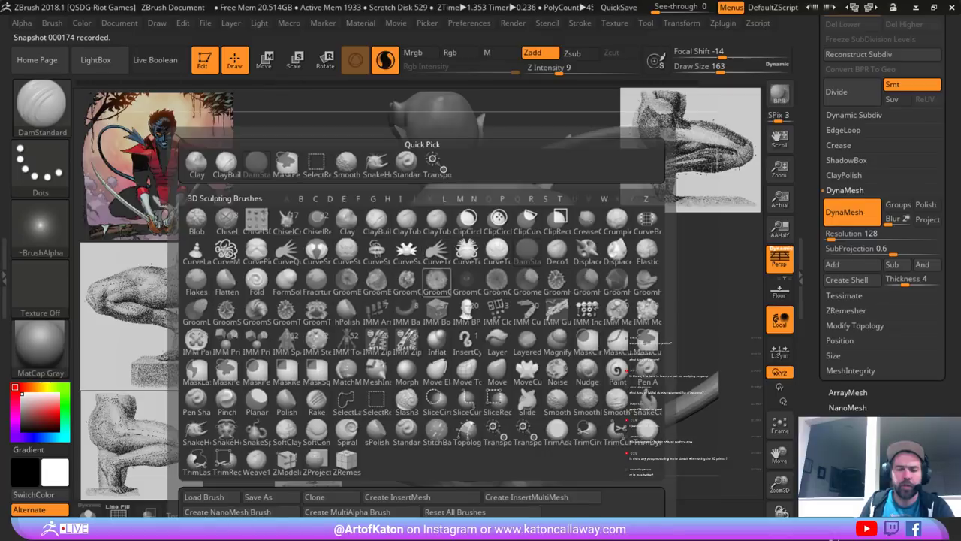
click(407, 162)
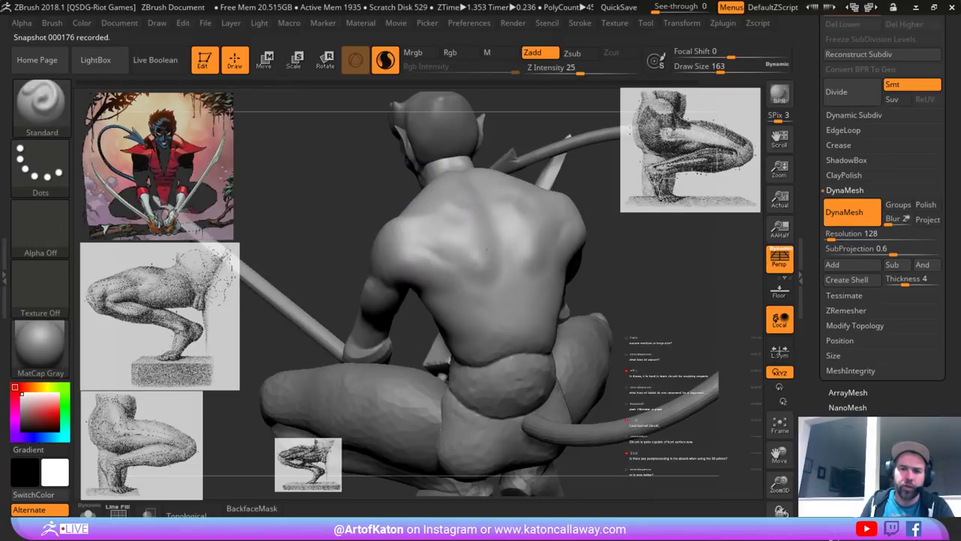
mouse_move(362, 187)
mouse_down()
mouse_move(356, 251)
mouse_move(331, 259)
mouse_up()
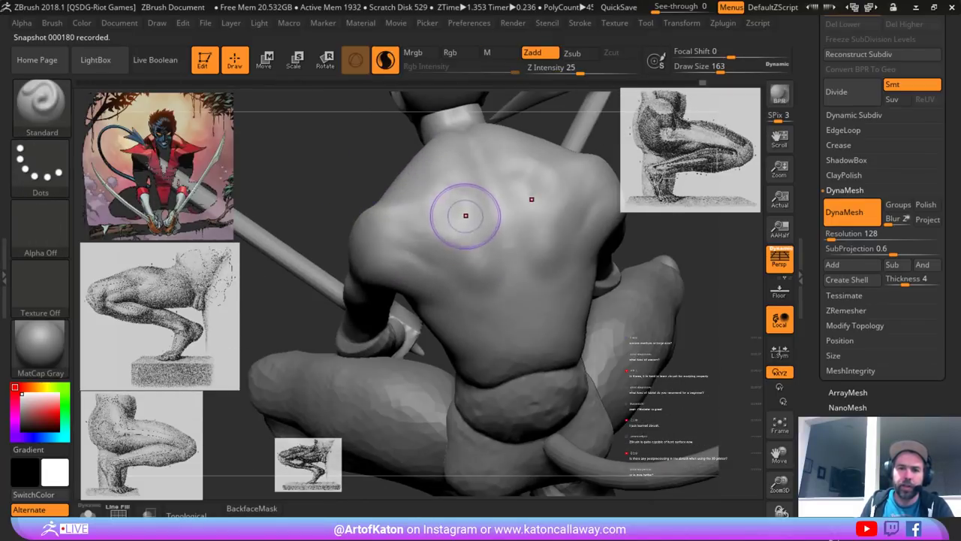
drag(330, 172, 347, 184)
key(space)
drag(402, 282, 395, 282)
drag(415, 208, 453, 196)
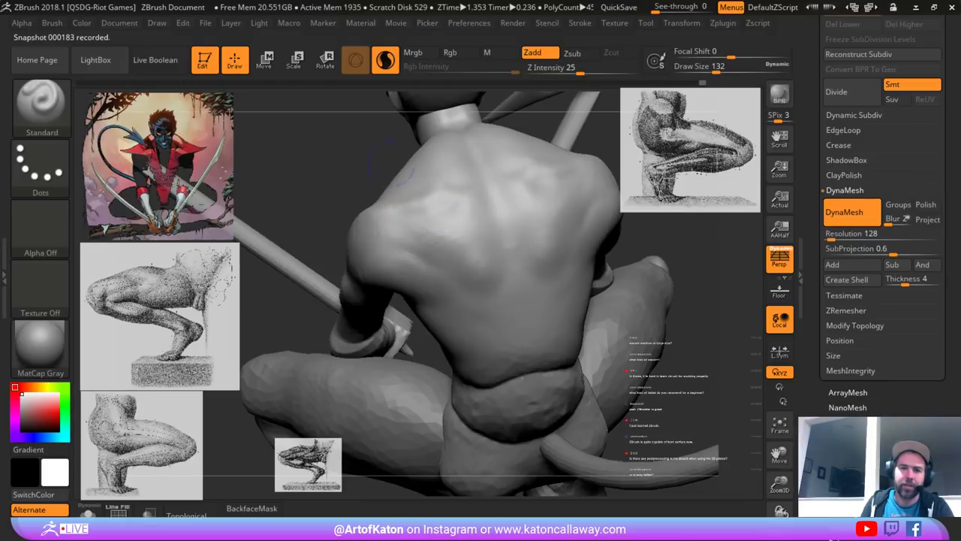
- Reduce the Standard brush to draw size 112 and smooth the forms between the shoulder blade and the spine
mouse_move(323, 172)
mouse_down()
mouse_move(391, 187)
mouse_move(467, 184)
mouse_move(424, 201)
mouse_move(465, 188)
mouse_move(434, 200)
mouse_up()
drag(368, 299, 380, 278)
key(space)
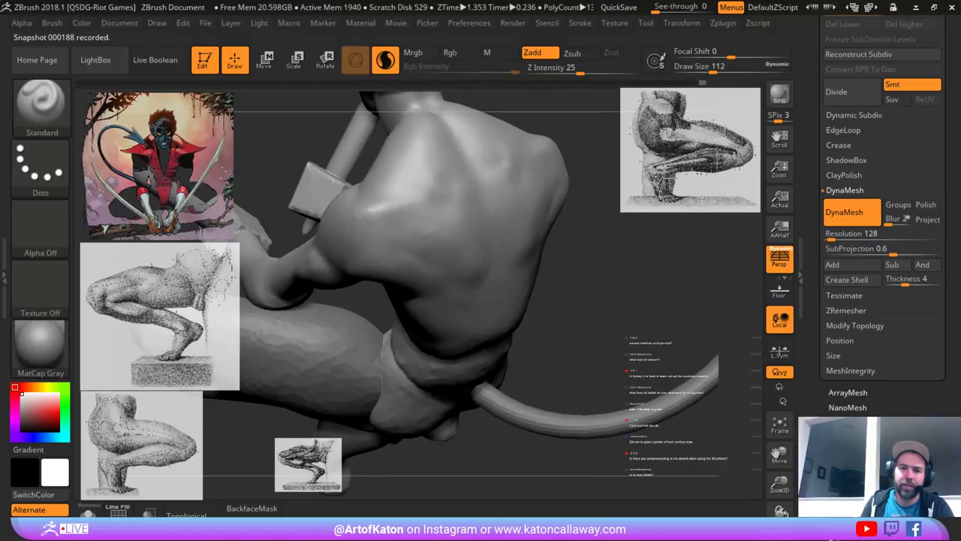
shift+drag(443, 184, 476, 159)
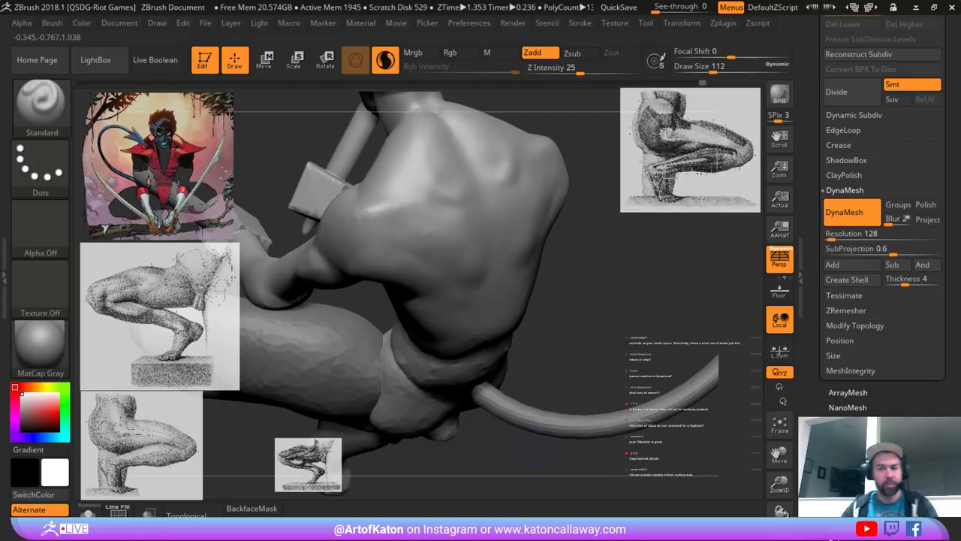
drag(574, 327, 603, 293)
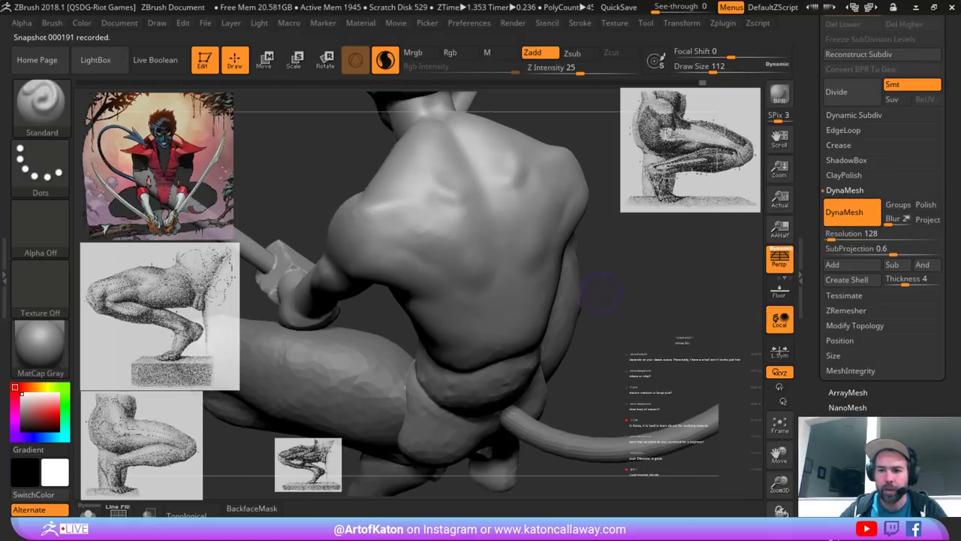
drag(669, 295, 606, 316)
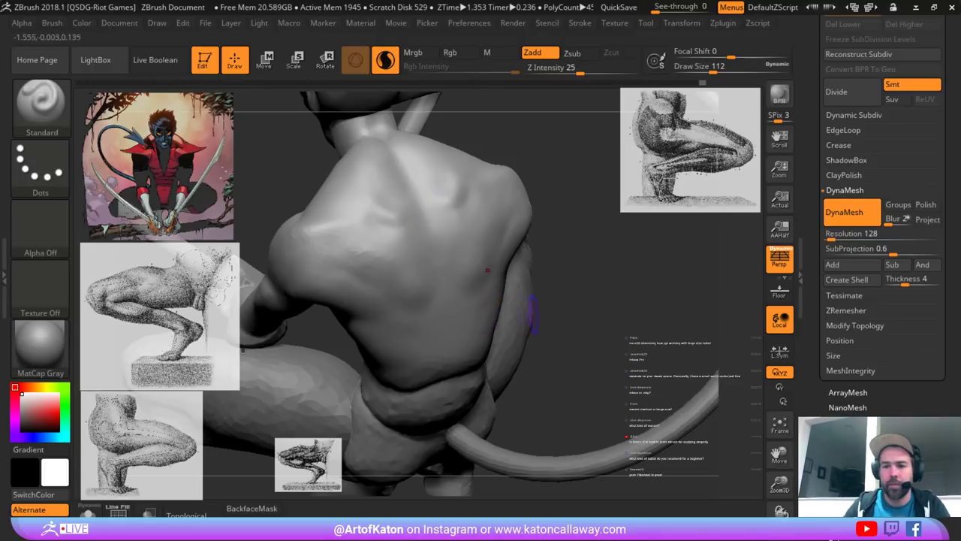
mouse_move(545, 319)
mouse_down()
mouse_move(566, 287)
mouse_move(557, 295)
mouse_move(561, 274)
mouse_move(544, 259)
mouse_move(591, 300)
mouse_up()
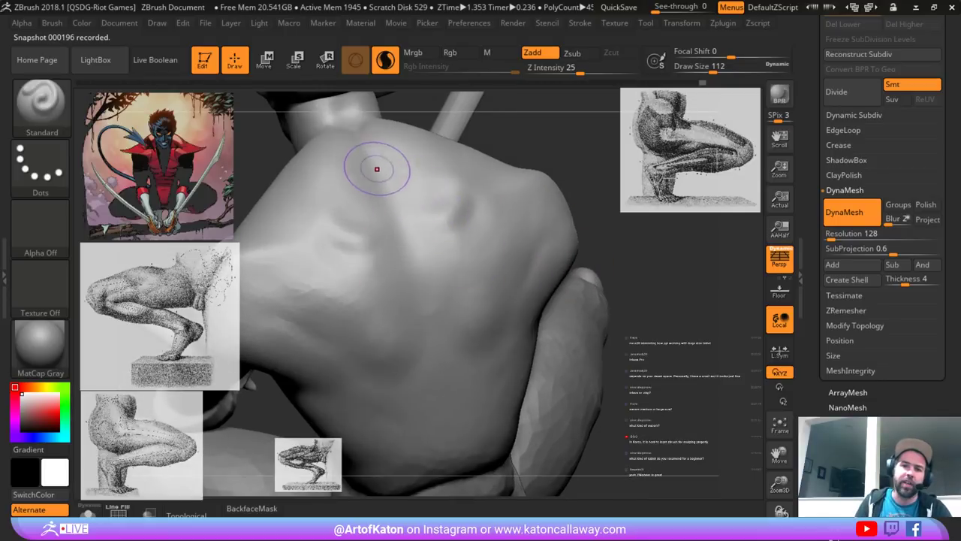
- Sculpt the furrow along the upper spine with the Standard brush and smooth its lower end between the shoulder blades
key(space)
drag(377, 167, 372, 168)
alt+right_drag(459, 163, 440, 215)
mouse_move(397, 210)
shift+mouse_down()
mouse_move(369, 194)
mouse_move(414, 286)
shift+mouse_up()
drag(367, 184, 390, 227)
drag(350, 166, 362, 178)
- Set the Standard brush to draw size 90 and shape the vertebra bump at the base of the neck
ctrl+right_drag(366, 180, 365, 183)
key(space)
mouse_move(365, 183)
mouse_down()
mouse_move(356, 180)
mouse_move(363, 185)
mouse_up()
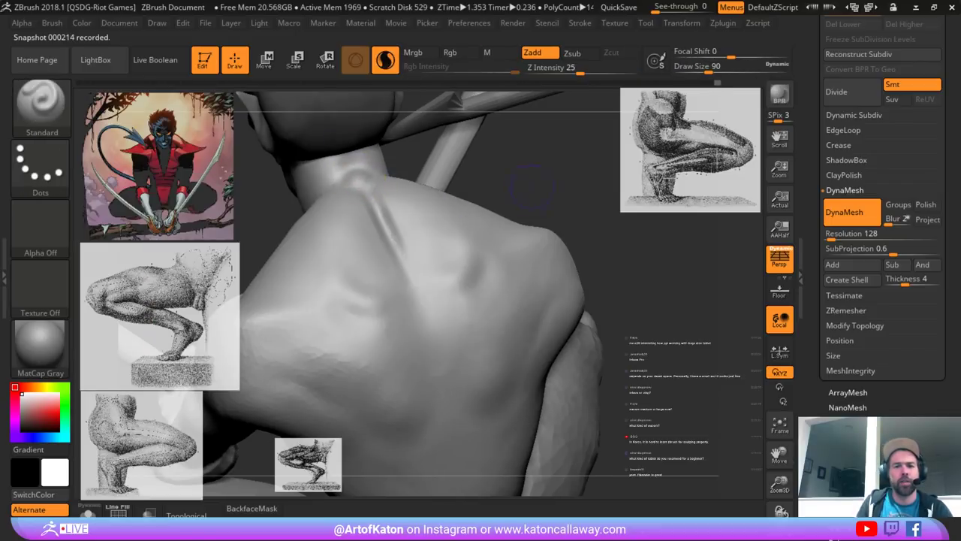
right_drag(363, 185, 388, 223)
drag(378, 203, 364, 209)
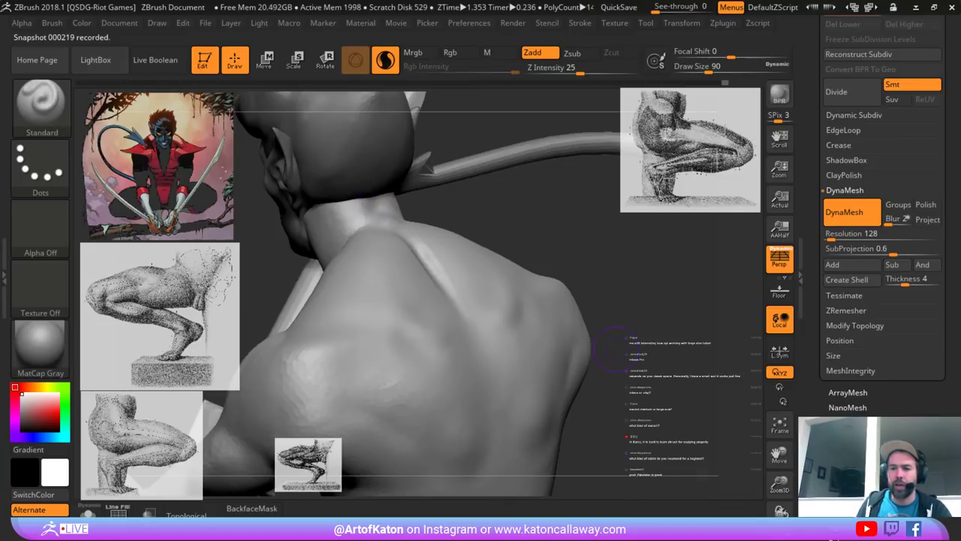
- Remove the Document and Transform palettes from the side tray so the Tool palette sits at its head
key(ctrl)
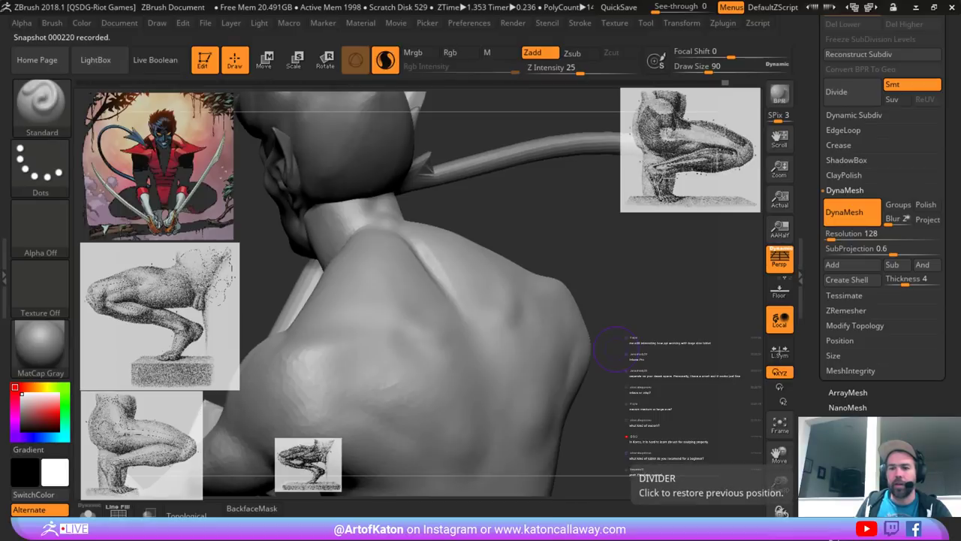
key(ctrl)
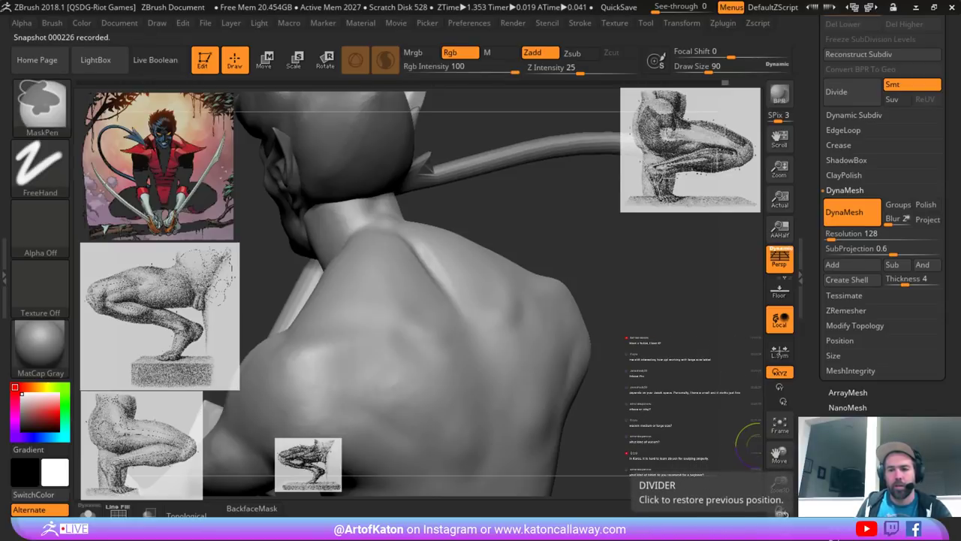
mouse_move(811, 451)
mouse_down()
mouse_move(811, 409)
mouse_move(810, 439)
mouse_up()
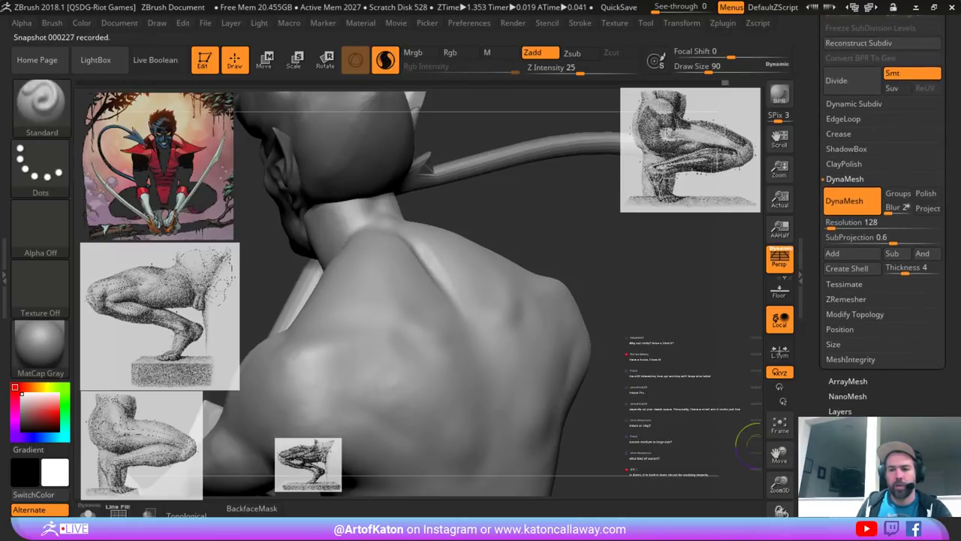
drag(811, 45, 811, 481)
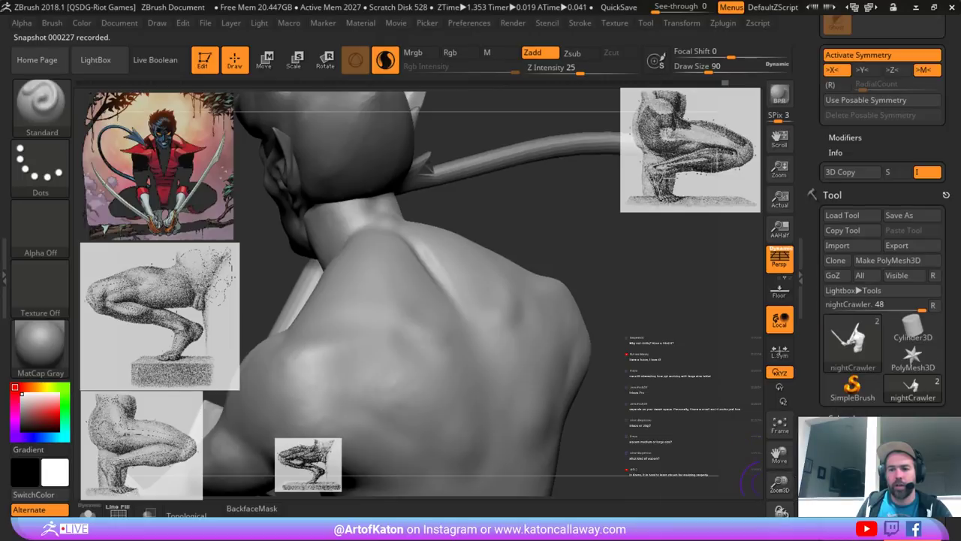
key(ctrl)
ctrl+drag(759, 460, 775, 492)
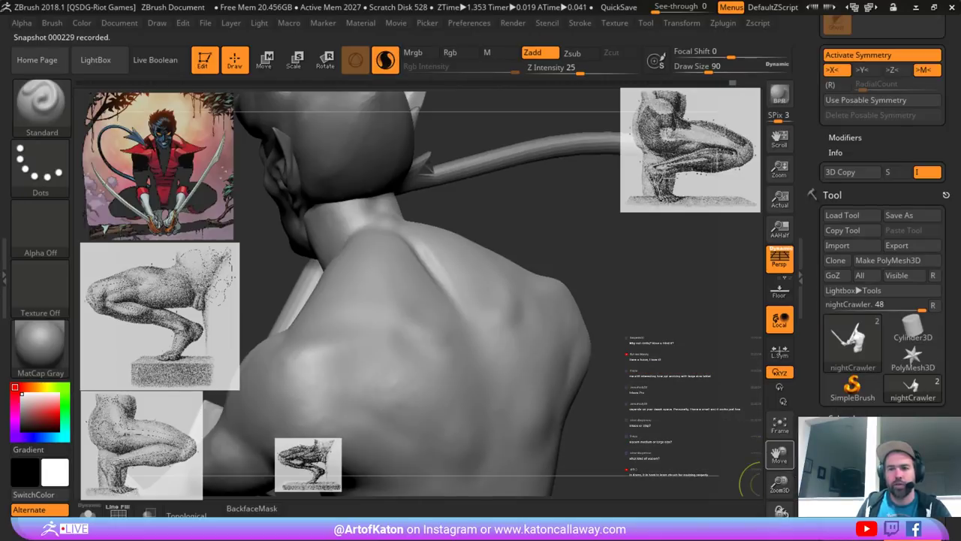
key(ctrl)
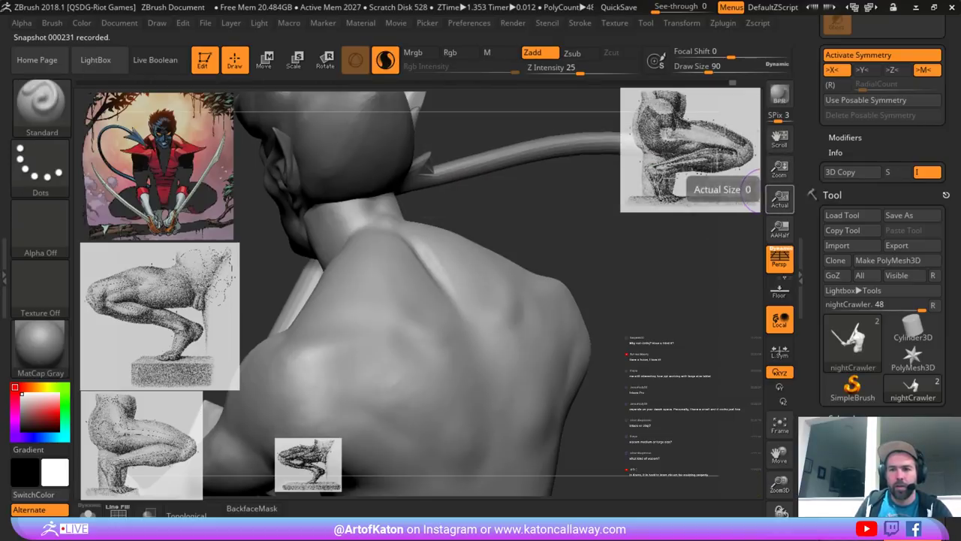
drag(811, 128, 811, 503)
drag(811, 173, 811, 462)
click(846, 22)
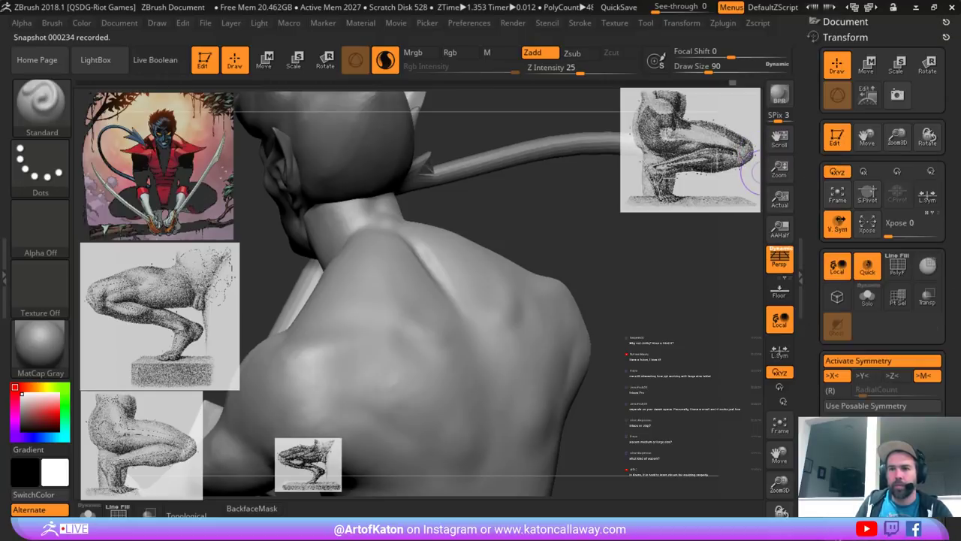
click(846, 22)
click(946, 23)
click(946, 22)
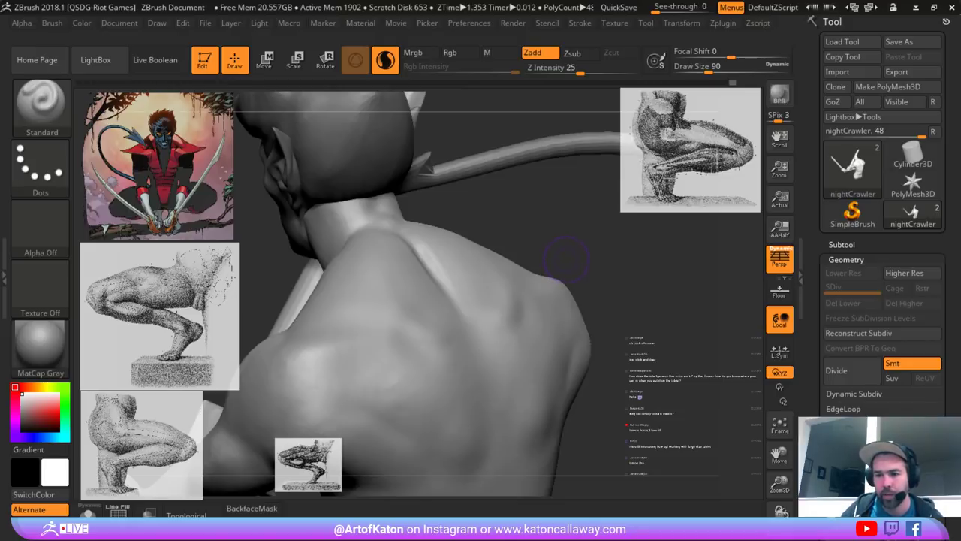
- Solo the torso subtool to view it from the front, switch to the Clay brush, and restore the full figure
drag(568, 238, 564, 209)
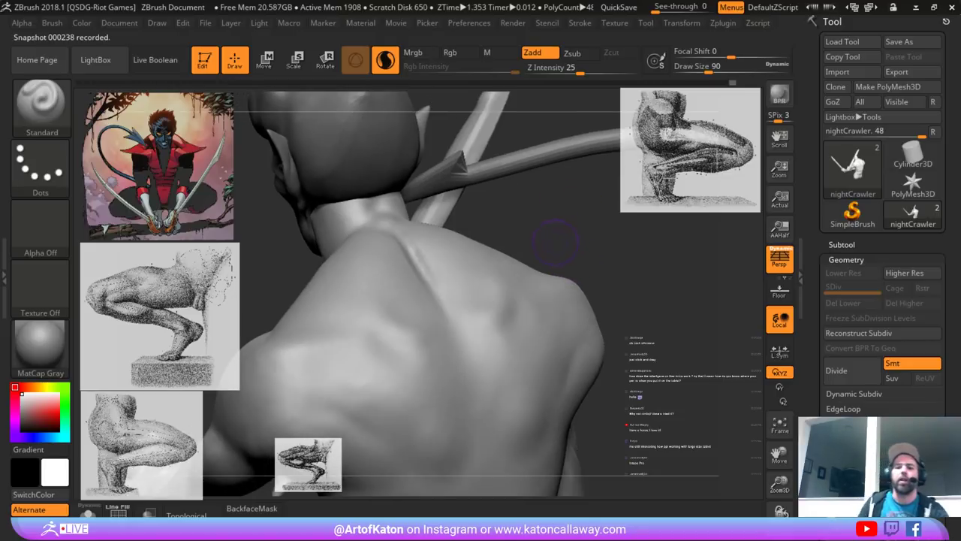
mouse_move(555, 242)
mouse_down()
mouse_move(535, 239)
mouse_move(537, 217)
mouse_move(518, 217)
mouse_up()
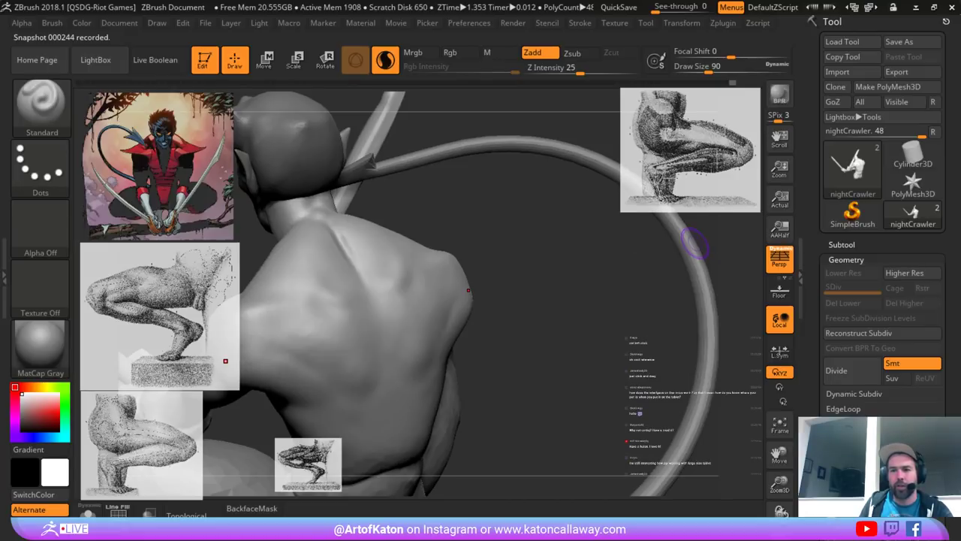
ctrl+drag(780, 360, 780, 164)
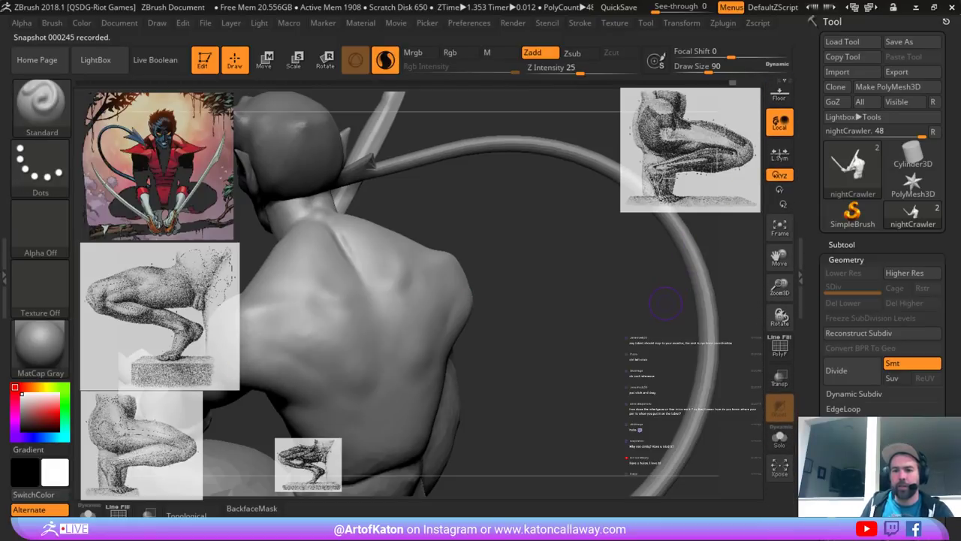
click(779, 437)
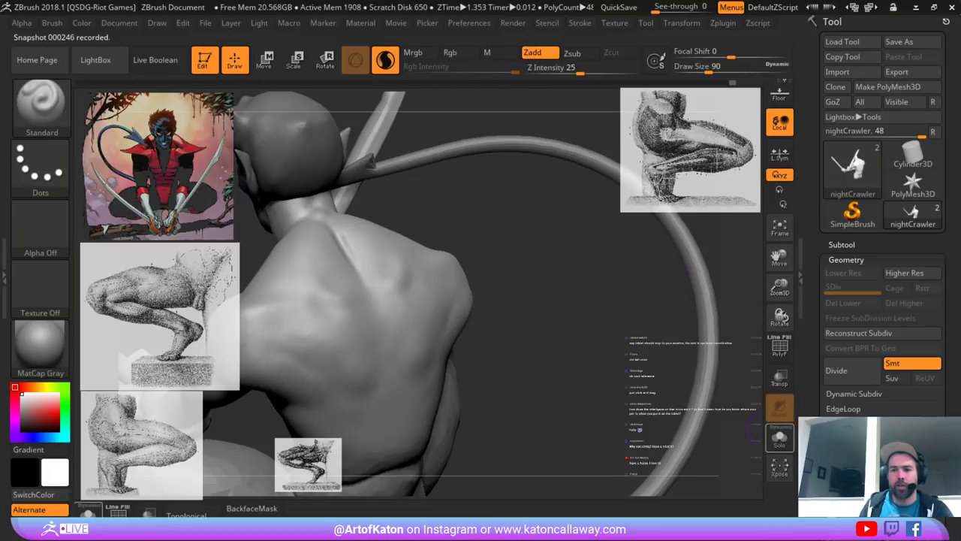
mouse_move(536, 292)
mouse_down()
mouse_move(594, 301)
mouse_move(473, 213)
mouse_move(521, 216)
mouse_move(535, 232)
mouse_move(574, 218)
mouse_move(521, 194)
mouse_move(462, 211)
mouse_move(482, 213)
mouse_move(470, 225)
mouse_up()
key(b)
key(c)
key(l)
click(779, 437)
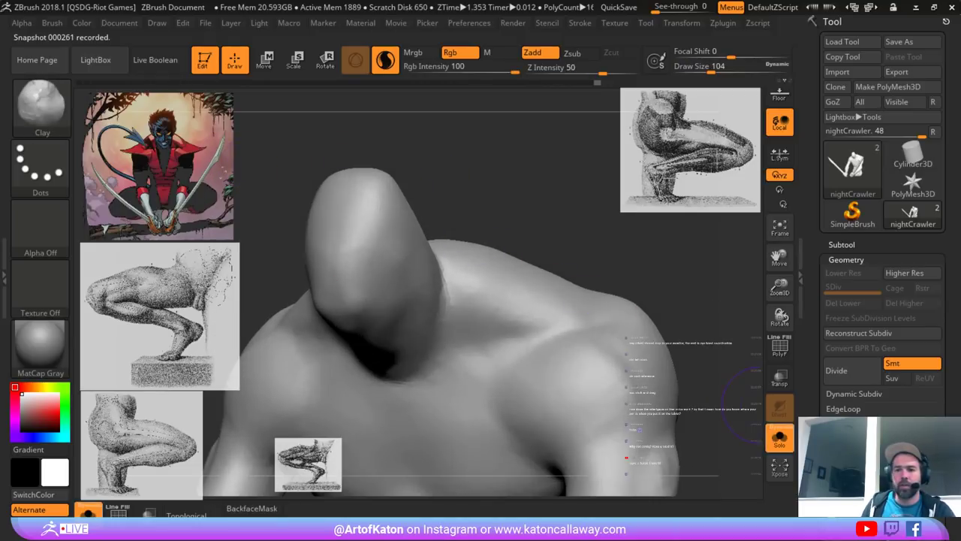
- Check the polygroups of the neck, torso, arms and sword with the PolyFrame display
mouse_move(555, 214)
mouse_down()
mouse_move(488, 218)
mouse_move(557, 195)
mouse_up()
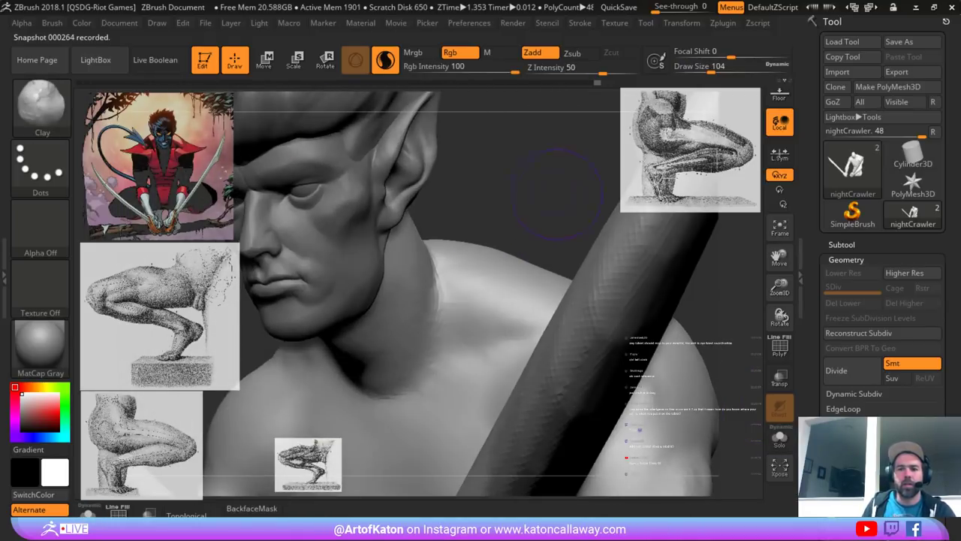
key(shift+f)
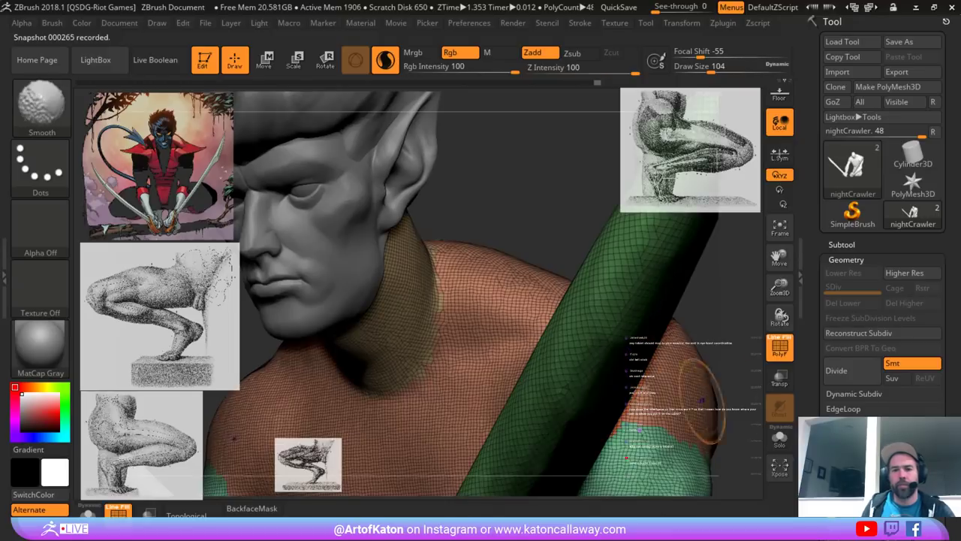
key(shift+f)
alt+drag(739, 402, 709, 330)
alt+drag(573, 413, 528, 333)
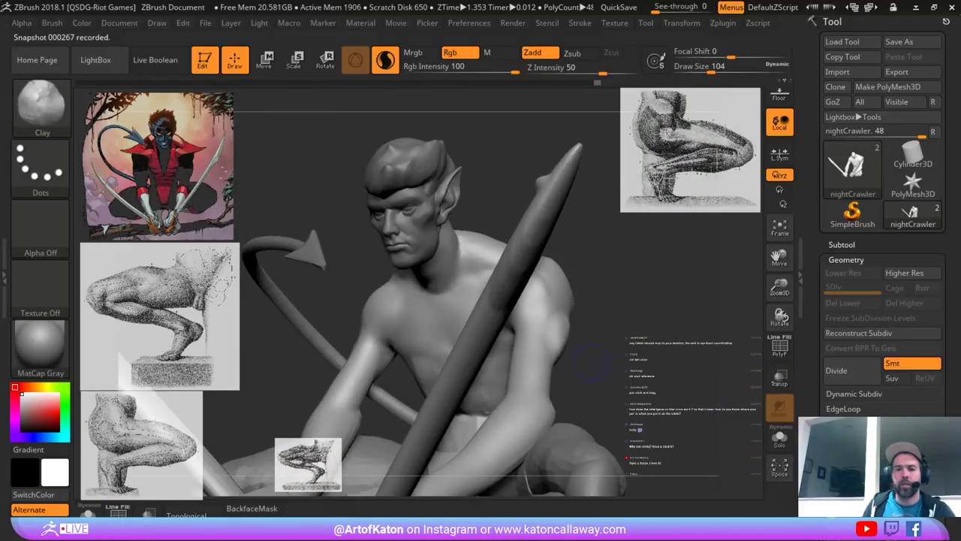
- Isolate the swords' polygroup within the body subtool and turn on the PolyFrame display
ctrl+shift+click(491, 319)
ctrl+shift+click(491, 318)
ctrl+shift+click(492, 319)
mouse_move(559, 272)
mouse_down()
mouse_move(575, 278)
mouse_move(573, 269)
mouse_move(600, 318)
mouse_up()
key(shift+f)
key(ctrl+shift+a)
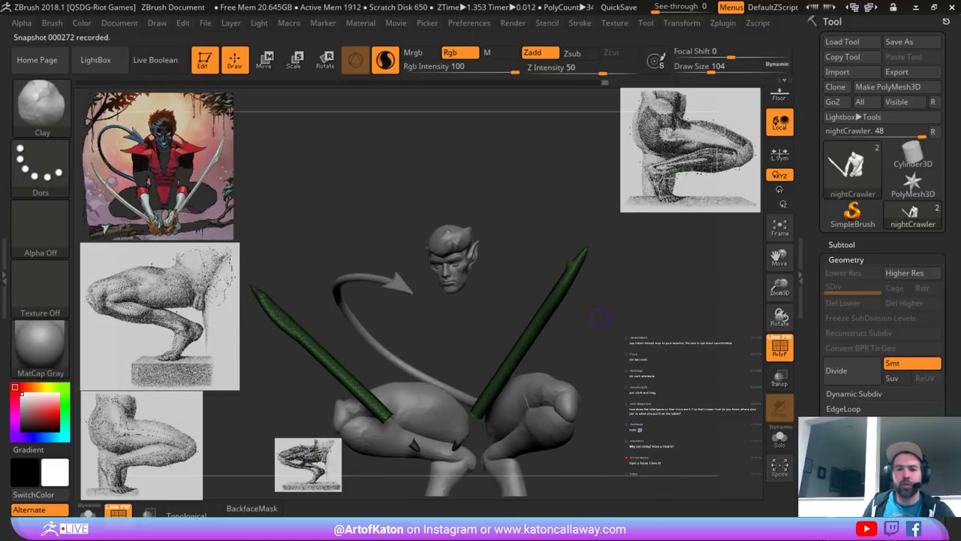
- Restore the body subtool's full visibility and hide only the swords' polygroup
drag(582, 370, 585, 390)
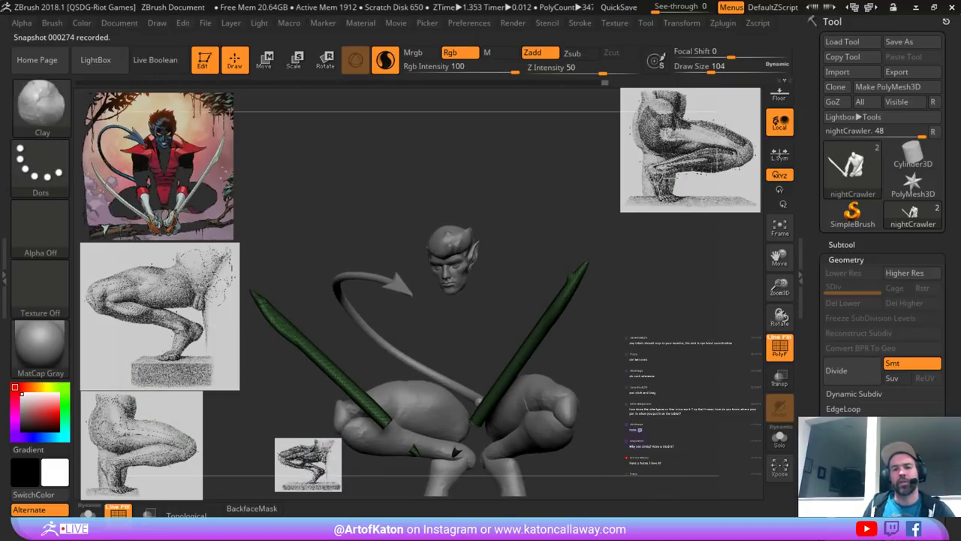
ctrl+click(637, 430)
ctrl+shift+click(637, 429)
mouse_move(635, 428)
mouse_down()
mouse_move(553, 422)
mouse_move(629, 422)
mouse_move(635, 413)
mouse_up()
ctrl+shift+click(524, 368)
ctrl+shift+click(541, 353)
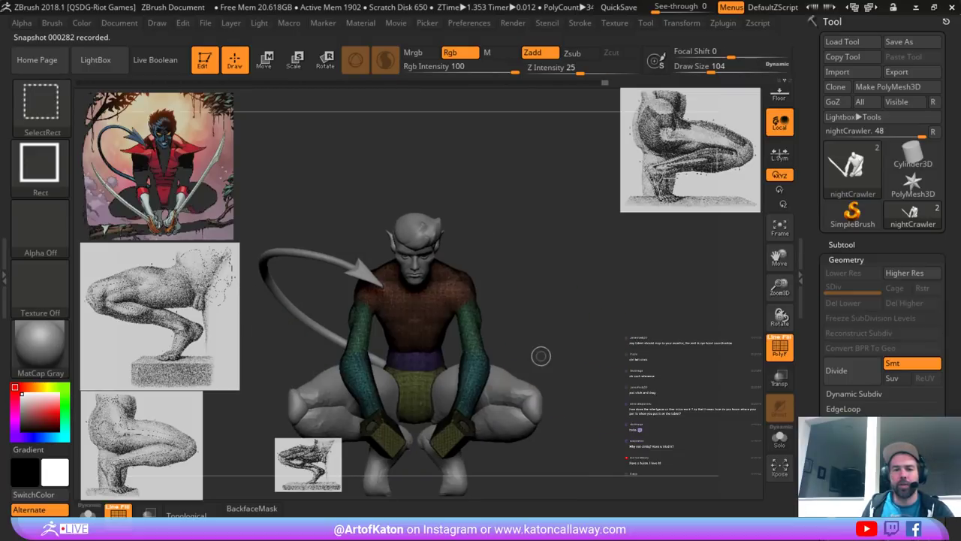
- Split the hidden swords off the body into their own subtool and bring the subtool list into view
mouse_move(601, 368)
mouse_down()
mouse_move(534, 371)
mouse_move(589, 370)
mouse_move(569, 386)
mouse_move(558, 381)
mouse_up()
alt+drag(575, 278, 617, 378)
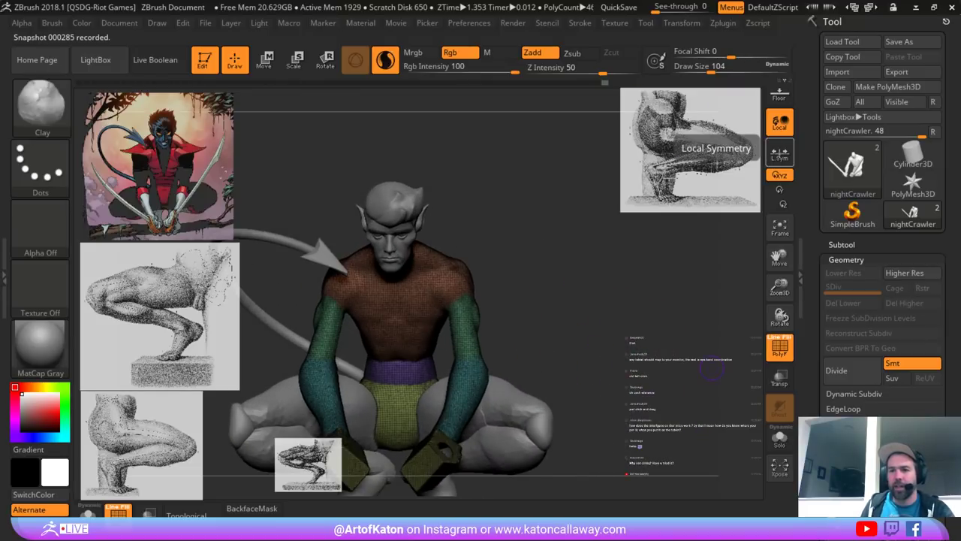
click(842, 245)
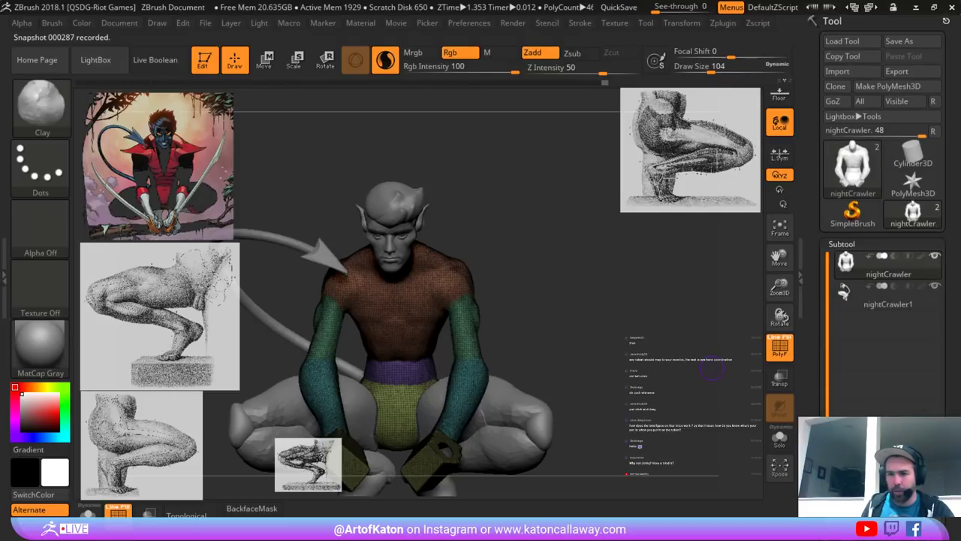
drag(949, 300, 949, 21)
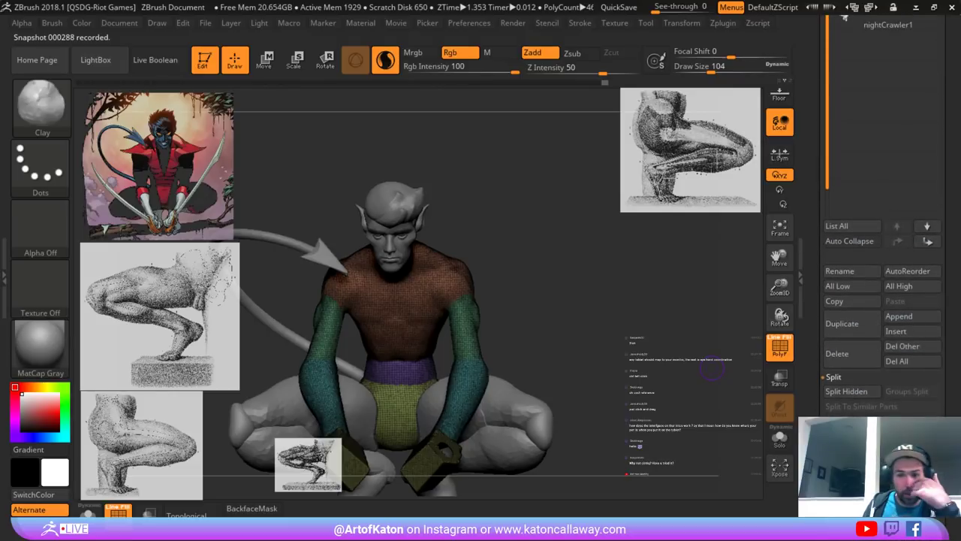
click(847, 392)
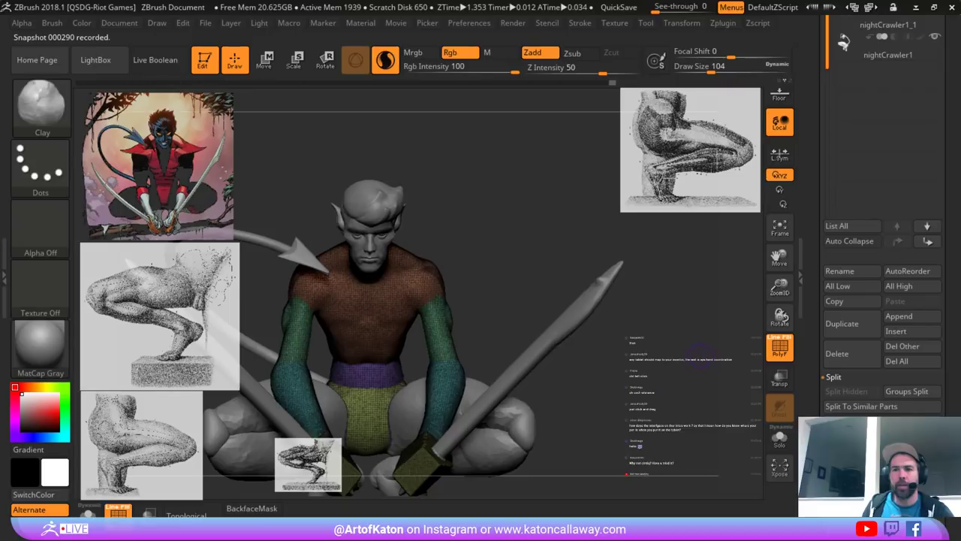
drag(949, 150, 949, 344)
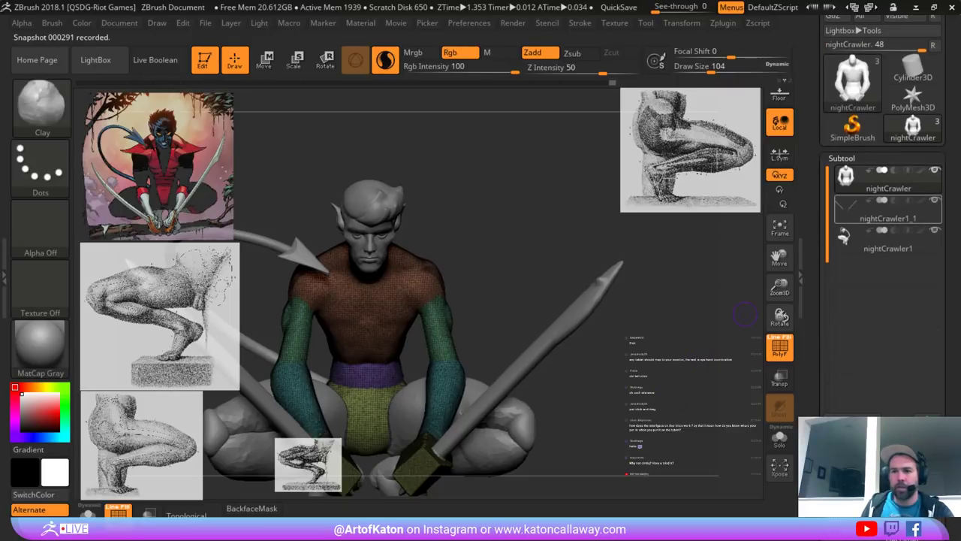
- Hide the separated swords subtool and turn off the PolyFrame display
click(935, 201)
mouse_move(573, 382)
alt+mouse_down()
mouse_move(582, 406)
mouse_move(609, 376)
mouse_move(600, 359)
alt+mouse_up()
key(shift+f)
key(shift+f)
key(shift+f)
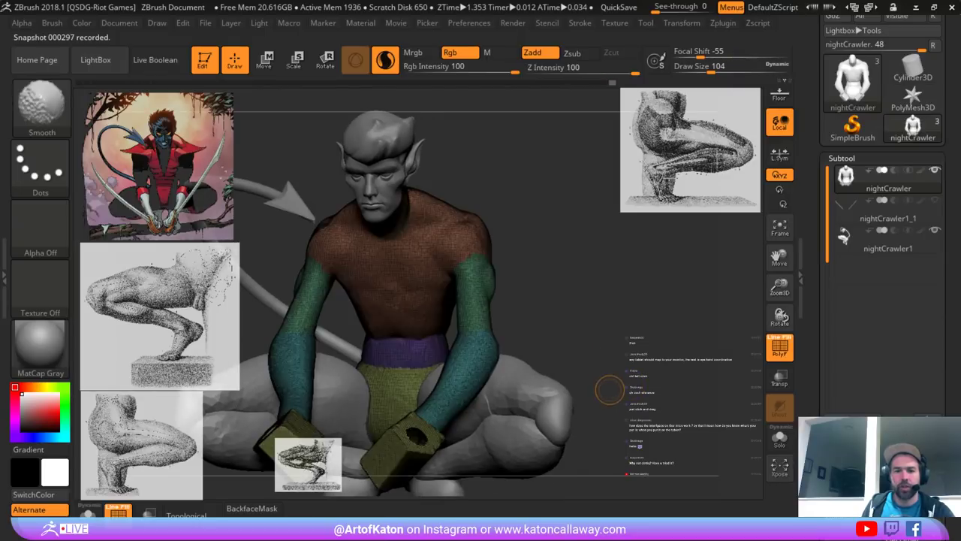
- Open the Modify Topology options in the body subtool's geometry settings
drag(949, 395, 949, 62)
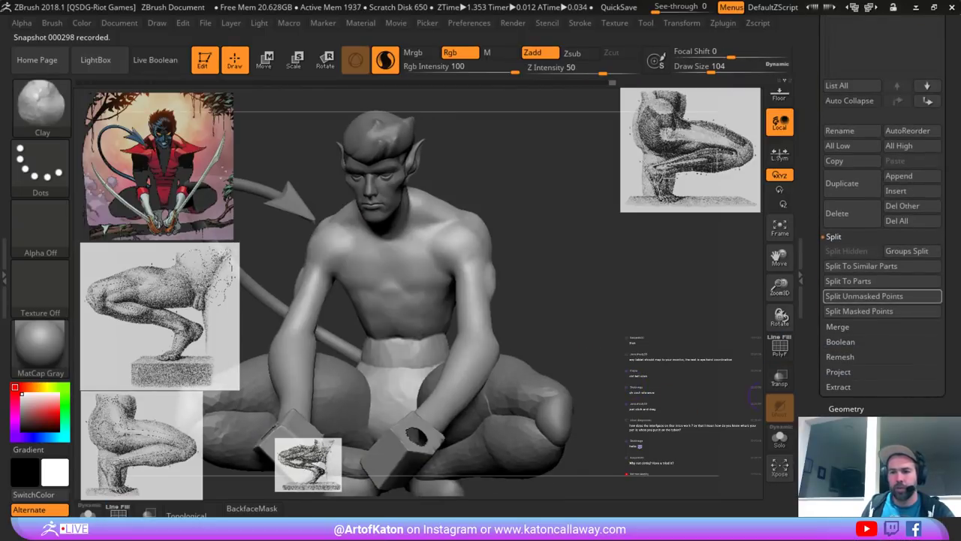
click(846, 408)
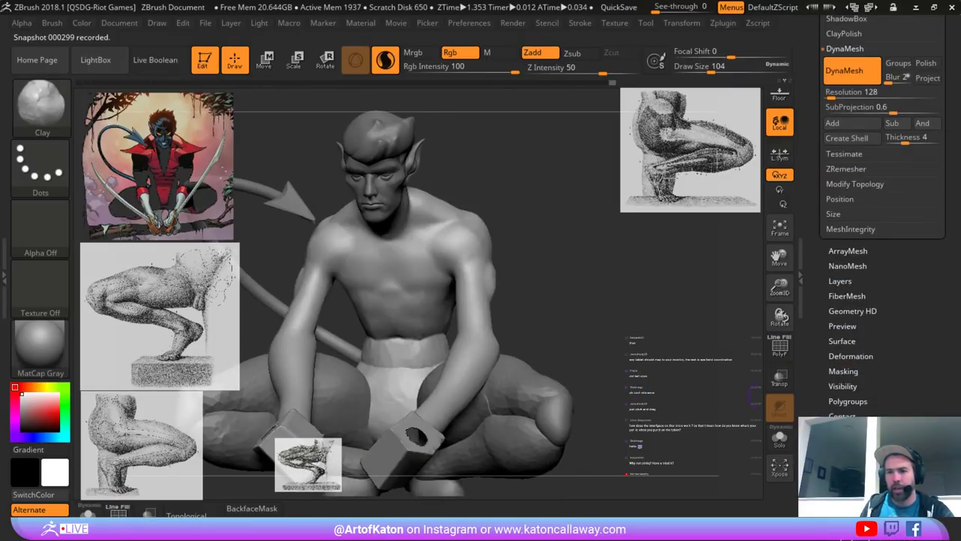
drag(949, 240, 949, 398)
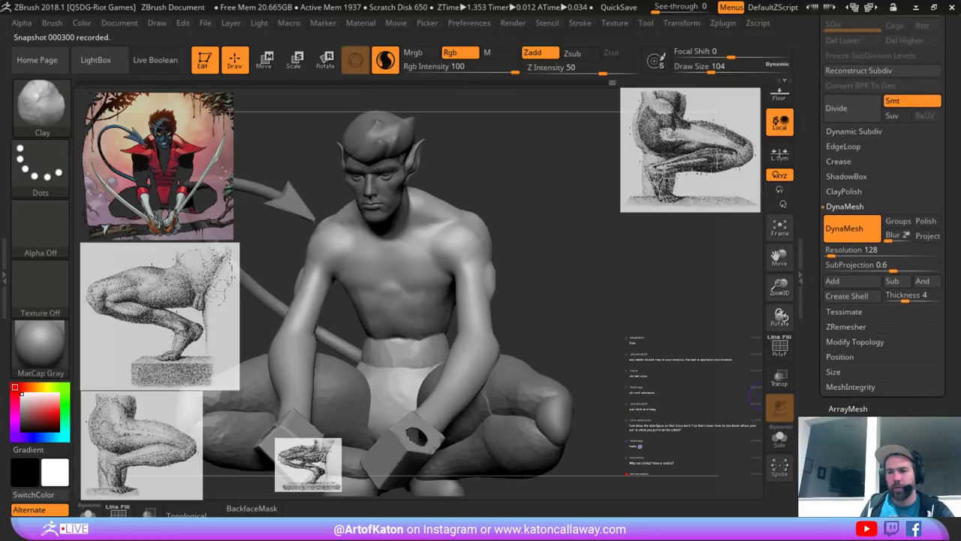
click(855, 342)
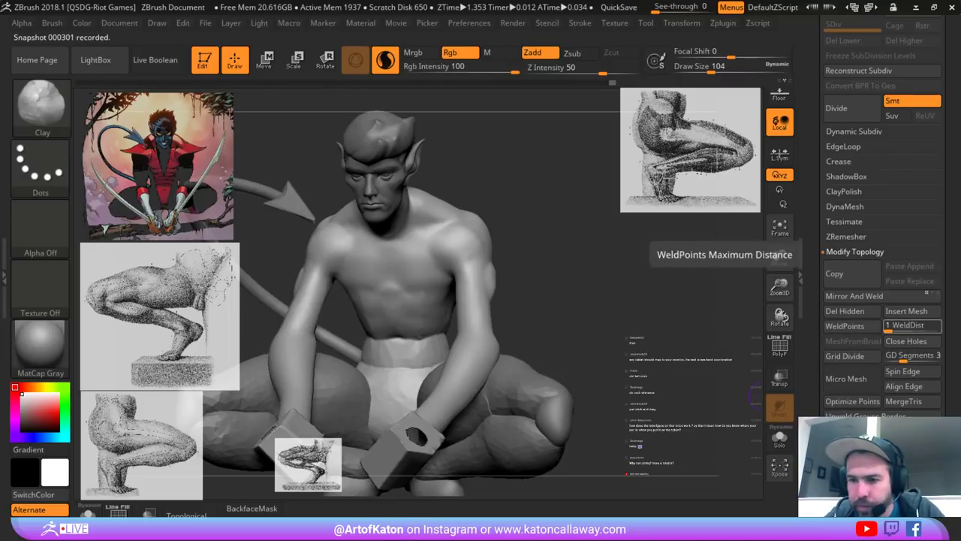
- Set the Clay brush's draw size to 140 and sculpt the front of the figure's left shoulder
drag(596, 434, 628, 425)
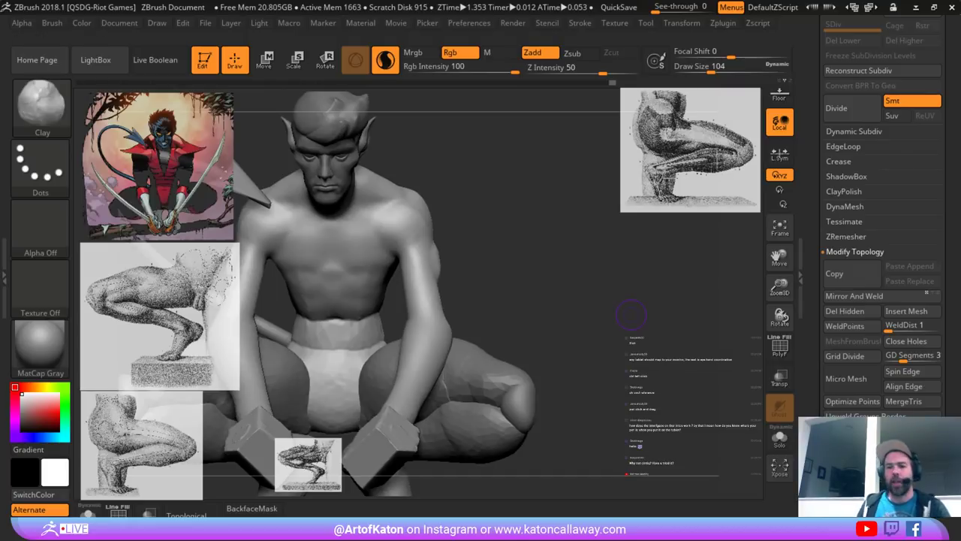
mouse_move(631, 315)
mouse_down()
mouse_move(509, 240)
mouse_move(515, 274)
mouse_move(549, 300)
mouse_up()
alt+drag(525, 218, 555, 248)
key(space)
drag(403, 218, 413, 218)
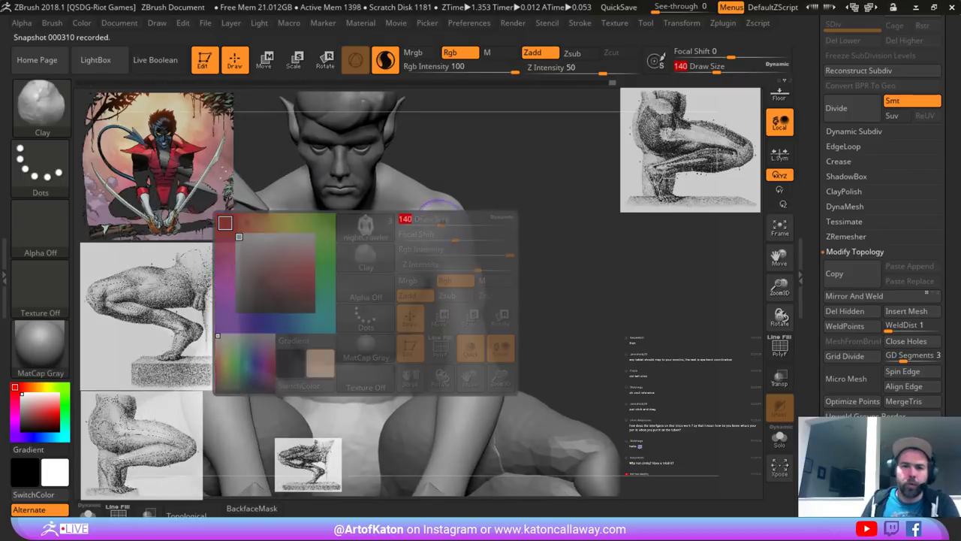
mouse_move(571, 225)
alt+mouse_down()
mouse_move(541, 263)
mouse_move(545, 255)
alt+mouse_up()
mouse_move(388, 264)
mouse_down()
mouse_move(442, 298)
mouse_move(442, 316)
mouse_move(403, 262)
mouse_move(450, 280)
mouse_move(451, 289)
mouse_up()
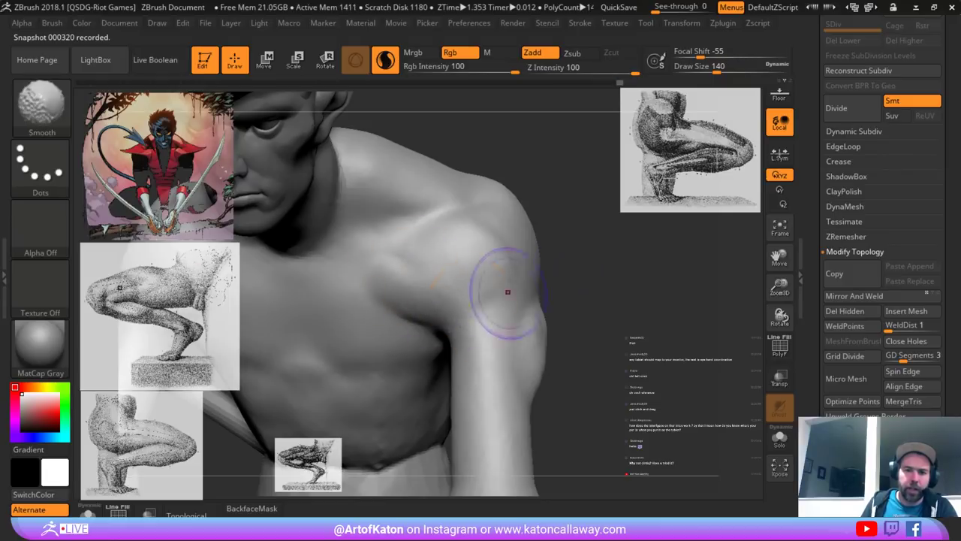
- Build up the front of the left deltoid with the Clay brush and smooth the outer upper arm
alt+drag(582, 316, 578, 275)
key(ctrl+d)
mouse_move(398, 226)
mouse_down()
mouse_move(450, 259)
mouse_move(427, 229)
mouse_move(458, 251)
mouse_up()
drag(593, 256, 586, 263)
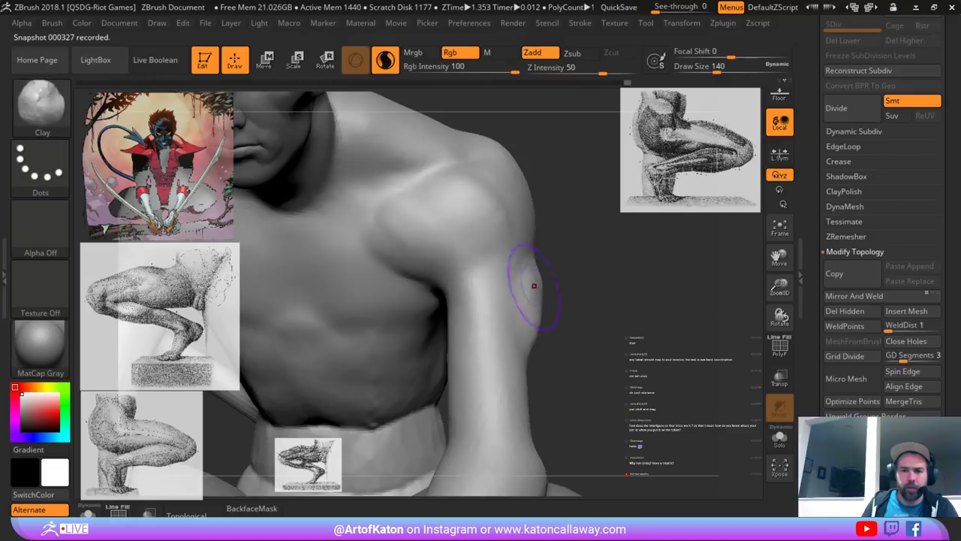
shift+drag(533, 283, 539, 327)
- Sculpt the left upper arm below the deltoid and refine the front of the armpit with the Clay brush
drag(585, 323, 631, 281)
mouse_move(464, 303)
mouse_down()
mouse_move(426, 311)
mouse_move(462, 362)
mouse_up()
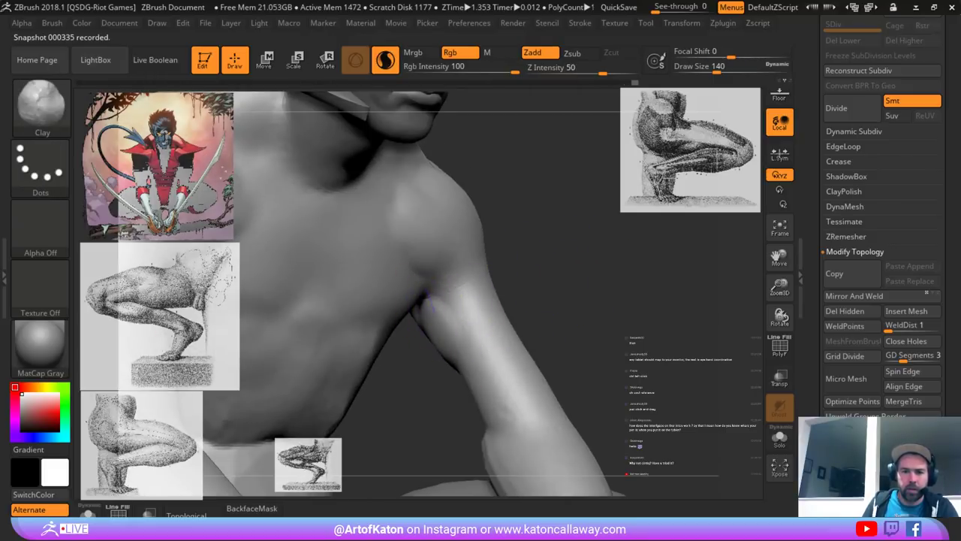
mouse_move(434, 316)
mouse_down()
mouse_move(501, 387)
mouse_move(432, 304)
mouse_up()
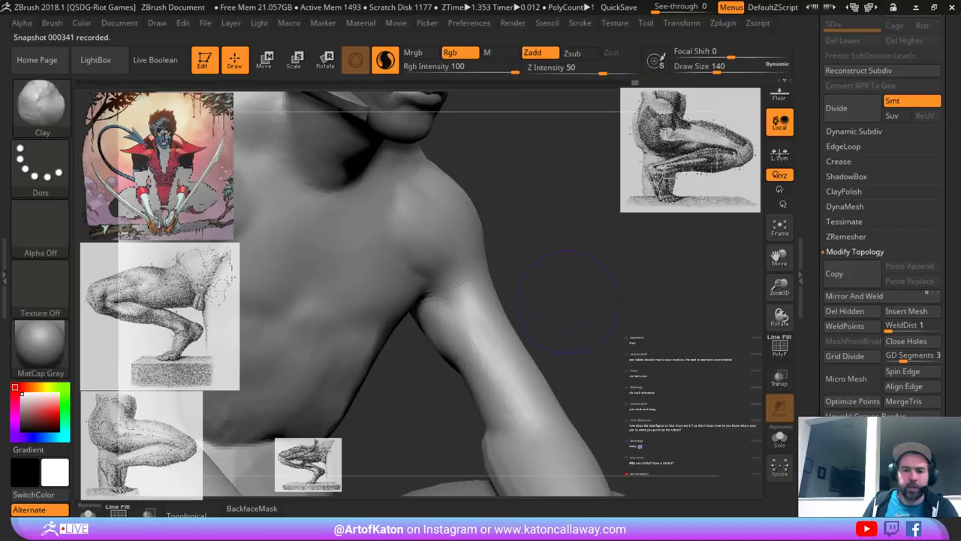
- Set the draw size to 149, then shape and smooth the left deltoid where it runs into the upper arm
mouse_move(585, 322)
alt+mouse_down()
mouse_move(571, 285)
mouse_move(578, 323)
alt+mouse_up()
key(space)
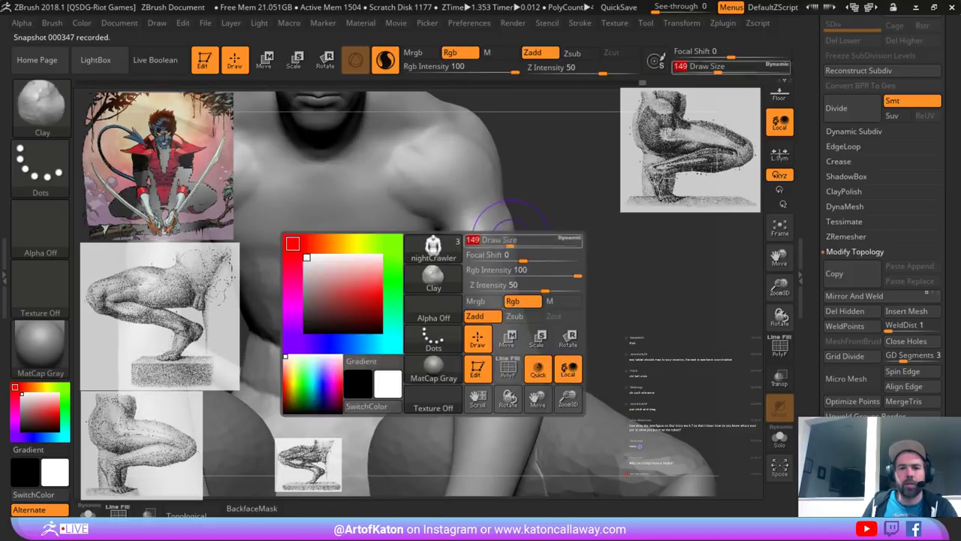
drag(507, 239, 511, 239)
drag(586, 300, 567, 293)
mouse_move(458, 195)
mouse_down()
mouse_move(477, 206)
mouse_move(425, 176)
mouse_move(450, 193)
mouse_up()
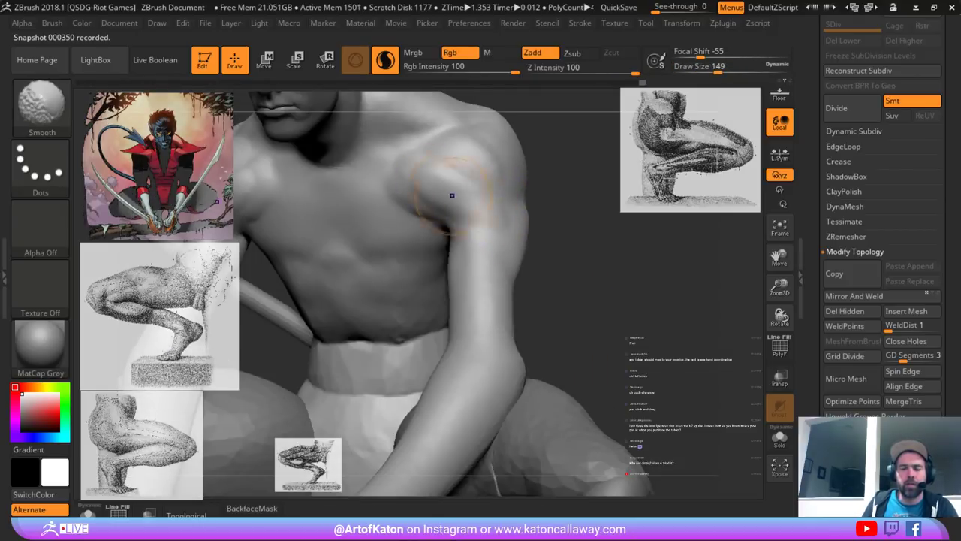
shift+drag(510, 173, 514, 197)
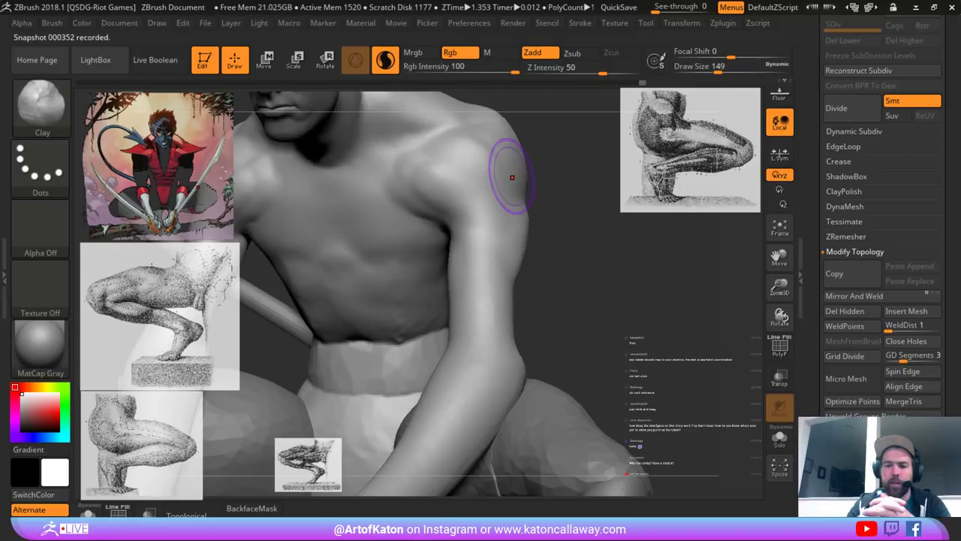
drag(459, 170, 485, 215)
- Turn Local rotation off and back on
mouse_move(600, 255)
mouse_down()
mouse_move(567, 239)
mouse_move(568, 218)
mouse_move(560, 253)
mouse_up()
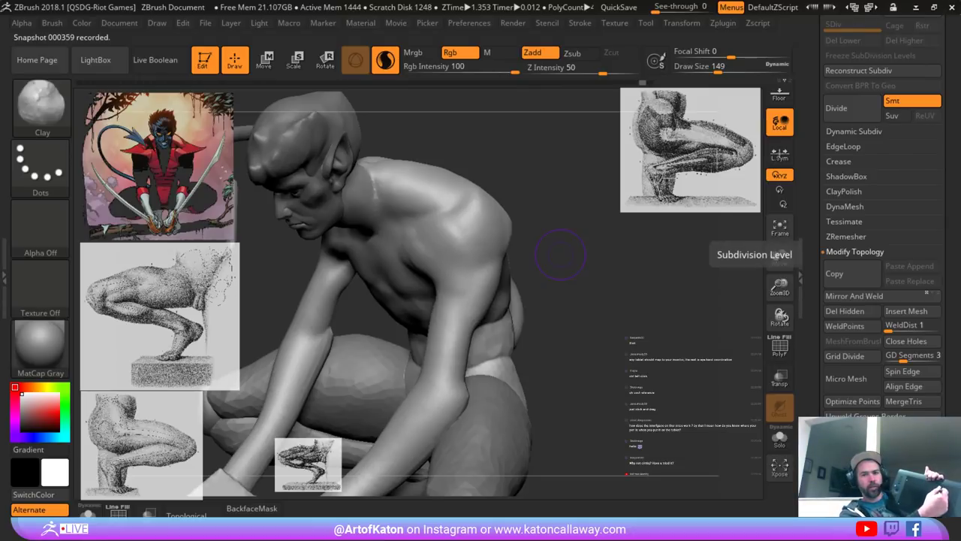
click(779, 123)
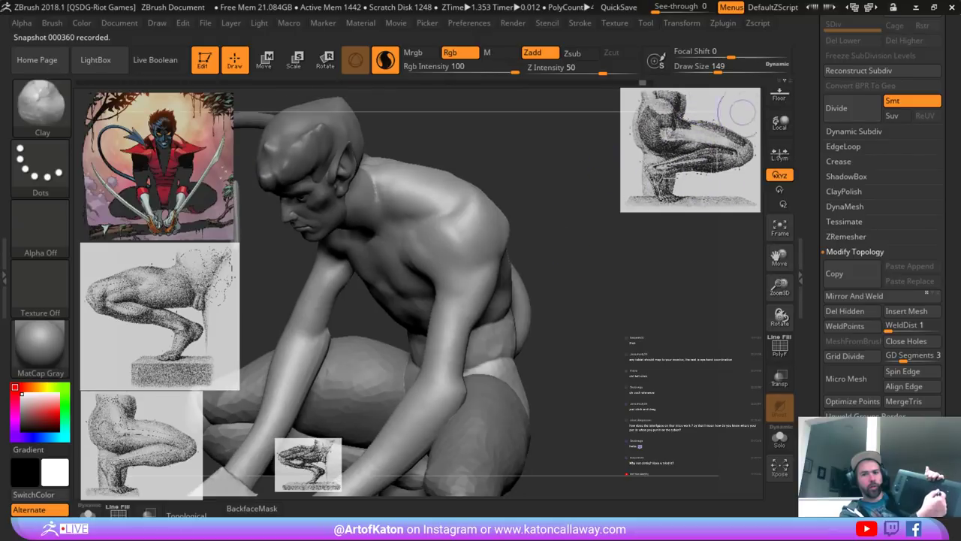
click(778, 123)
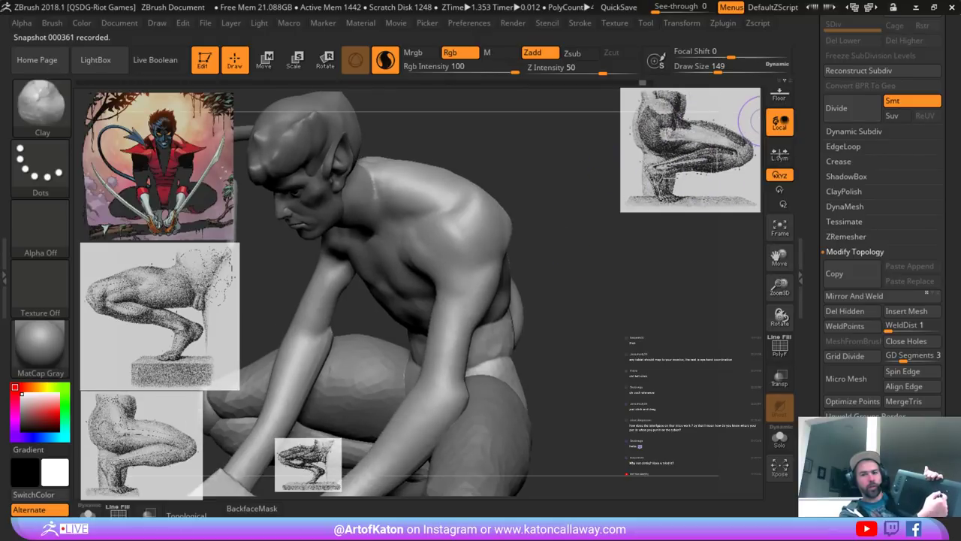
drag(607, 203, 569, 165)
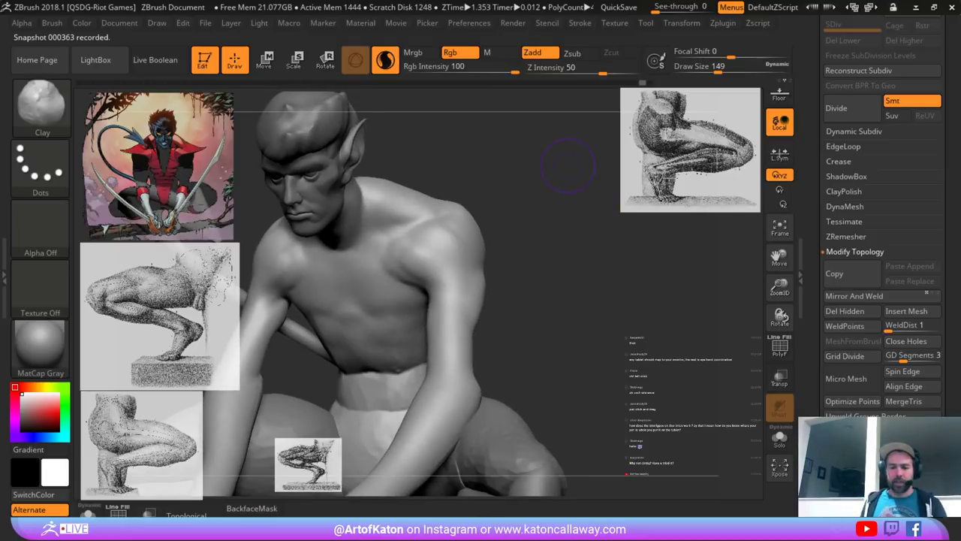
- Sculpt the muscles behind the left armpit along the side of the back and smooth them
drag(546, 263, 496, 263)
mouse_move(495, 263)
right_down()
mouse_move(398, 274)
mouse_move(450, 259)
right_up()
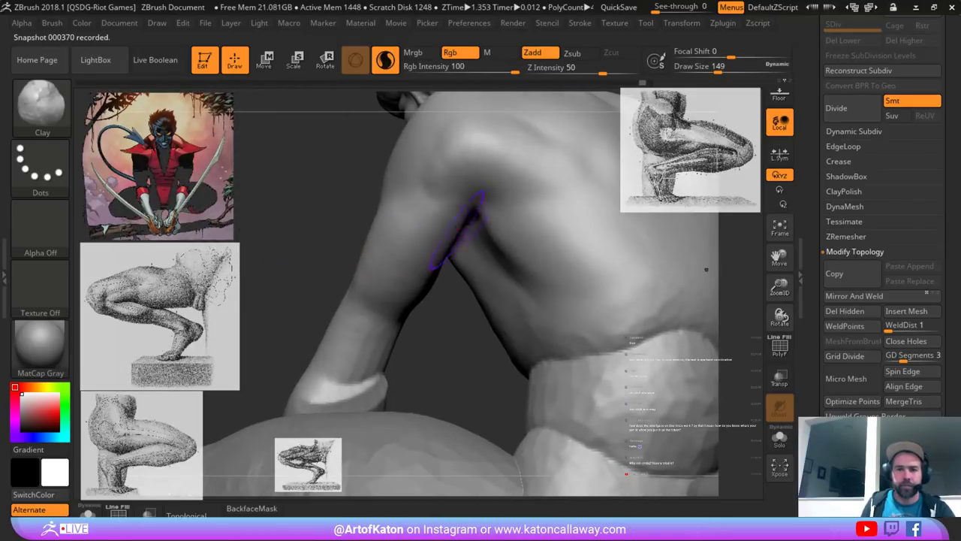
mouse_move(457, 221)
mouse_down()
mouse_move(450, 249)
mouse_move(502, 255)
mouse_up()
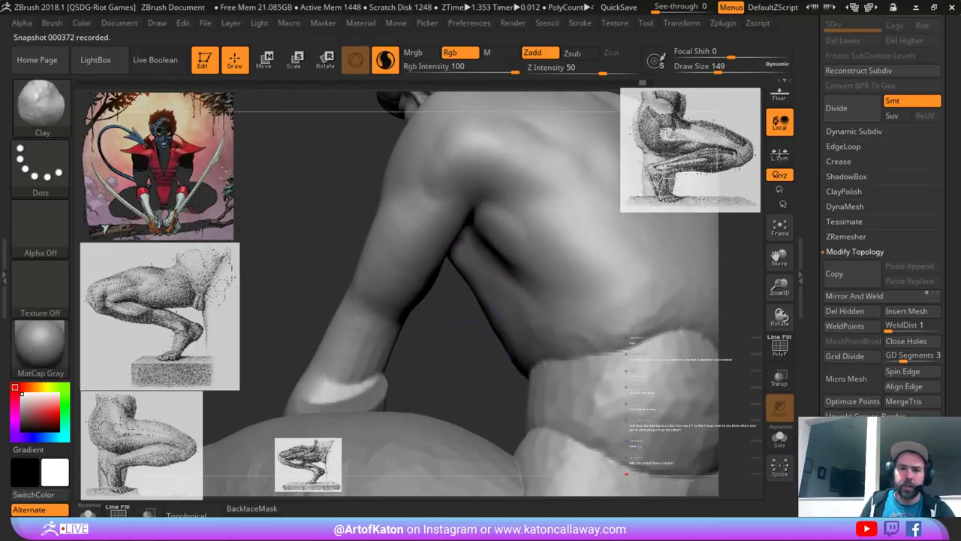
right_drag(451, 255, 481, 254)
mouse_move(486, 245)
mouse_down()
mouse_move(518, 276)
mouse_move(540, 282)
mouse_move(562, 264)
mouse_up()
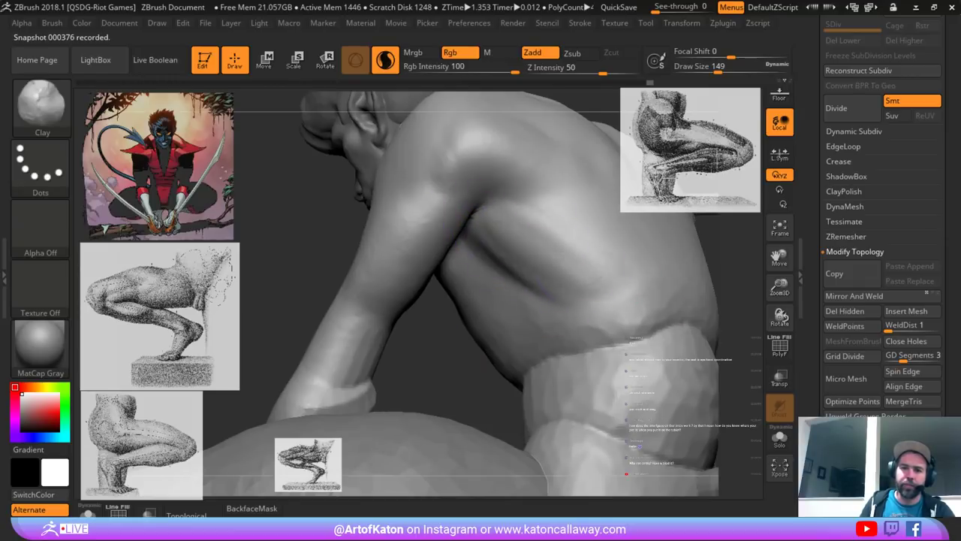
shift+drag(484, 226, 500, 251)
- Enlarge the Clay brush to draw size 158, sculpt the left side of the upper back and smooth the rear shoulder
ctrl+right_drag(480, 259, 481, 206)
right_drag(585, 251, 496, 250)
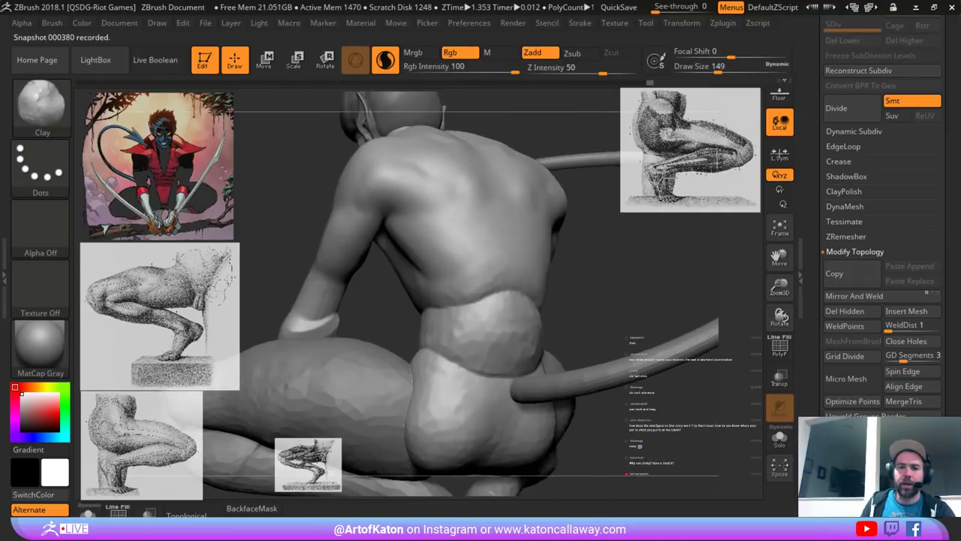
key(space)
drag(488, 247, 491, 247)
mouse_move(646, 251)
right_down()
mouse_move(618, 258)
mouse_move(619, 249)
mouse_move(617, 261)
right_up()
alt+right_drag(617, 261, 601, 312)
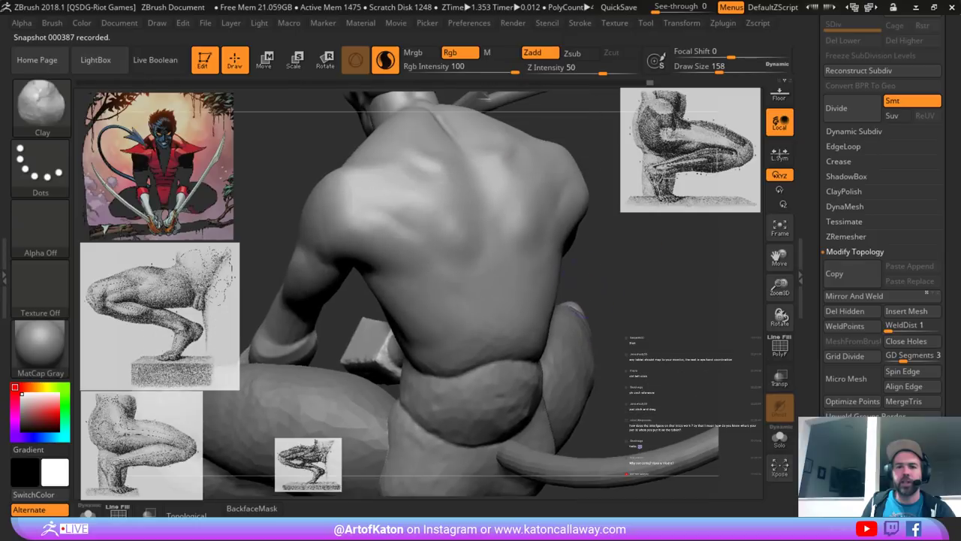
key(space)
drag(443, 204, 418, 252)
shift+drag(388, 170, 343, 227)
- Increase the draw size to 202 and build up the left shoulder blade and the back of the shoulder
mouse_move(300, 176)
right_down()
mouse_move(266, 160)
mouse_move(347, 207)
mouse_move(380, 197)
right_up()
mouse_move(414, 252)
mouse_down()
mouse_move(420, 214)
mouse_move(427, 247)
mouse_up()
right_drag(428, 247, 437, 246)
key(space)
mouse_move(420, 249)
mouse_down()
mouse_move(428, 242)
mouse_move(423, 262)
mouse_move(425, 226)
mouse_move(443, 271)
mouse_move(422, 279)
mouse_move(435, 262)
mouse_up()
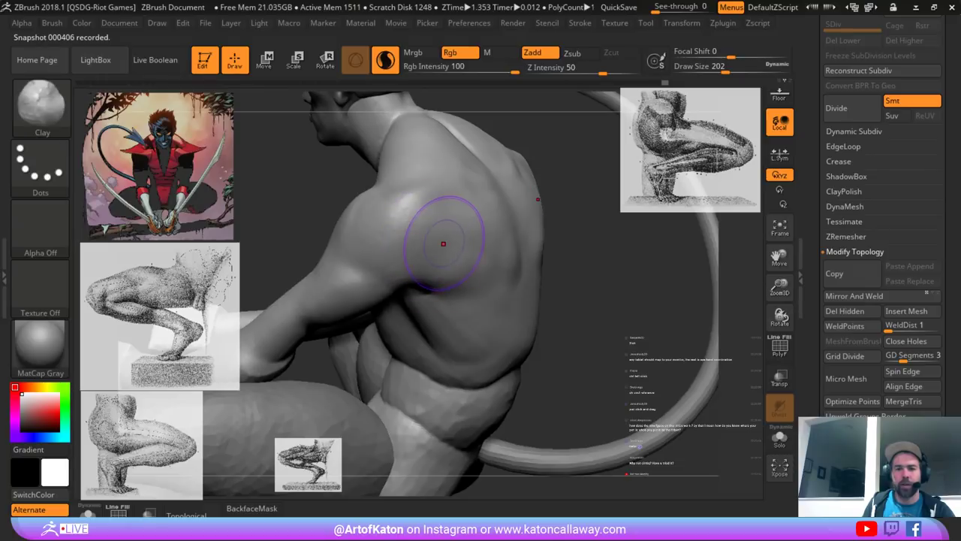
right_drag(451, 255, 432, 238)
mouse_move(420, 252)
mouse_down()
mouse_move(426, 222)
mouse_move(423, 234)
mouse_move(448, 201)
mouse_move(443, 229)
mouse_up()
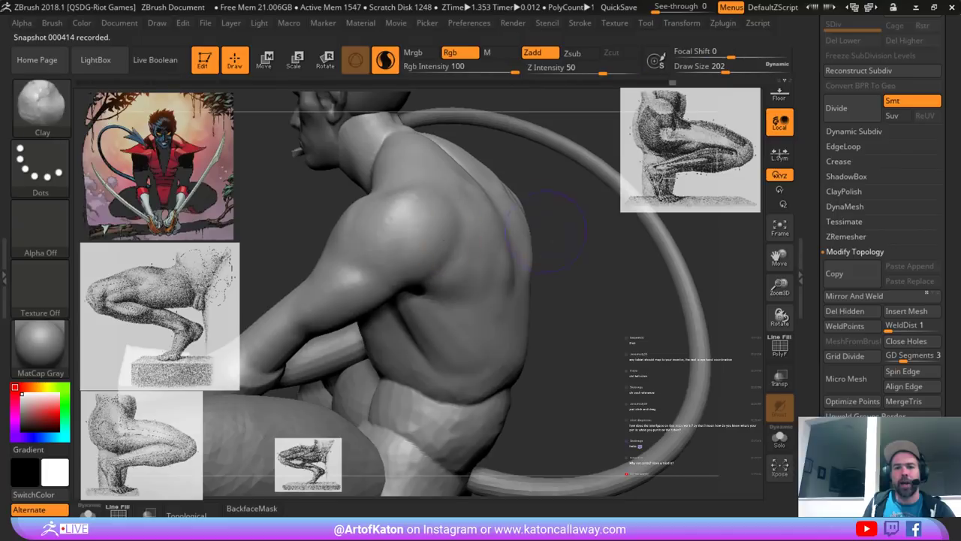
drag(546, 229, 567, 239)
mouse_move(474, 178)
mouse_down()
mouse_move(542, 194)
mouse_move(525, 187)
mouse_move(502, 219)
mouse_up()
- Switch to the SnakeHook brush and pull the left shoulder and upper arm into shape from several angles
key(b)
click(469, 163)
key(space)
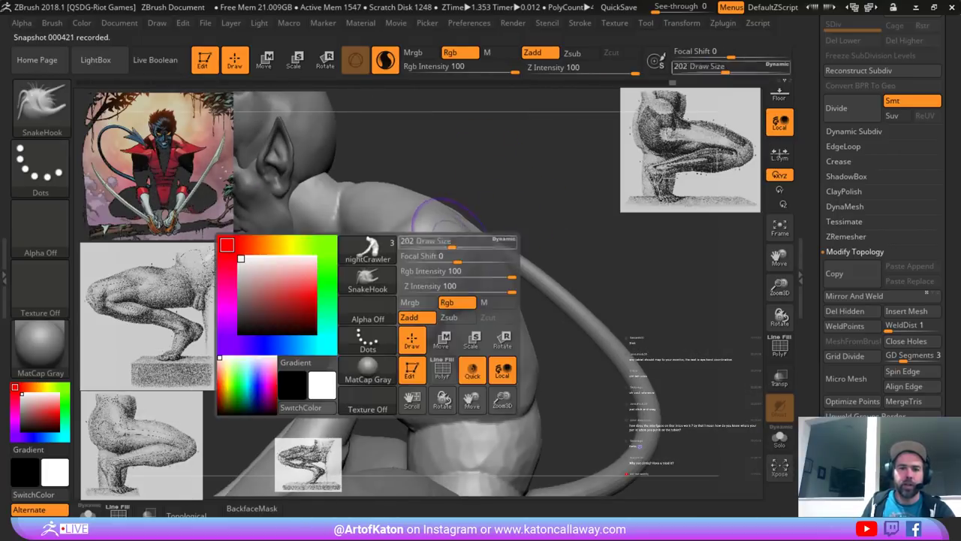
drag(452, 242, 449, 242)
mouse_move(384, 253)
mouse_down()
mouse_move(364, 283)
mouse_move(370, 259)
mouse_up()
drag(518, 203, 542, 197)
mouse_move(342, 282)
mouse_down()
mouse_move(335, 290)
mouse_move(360, 301)
mouse_up()
drag(519, 218, 524, 216)
key(space)
mouse_move(386, 290)
mouse_down()
mouse_move(358, 318)
mouse_move(355, 309)
mouse_up()
drag(553, 254, 519, 252)
- Switch to the DamStandard brush, reduce the draw size to 167, and define and smooth the front of the left armpit and upper arm
key(b)
click(361, 162)
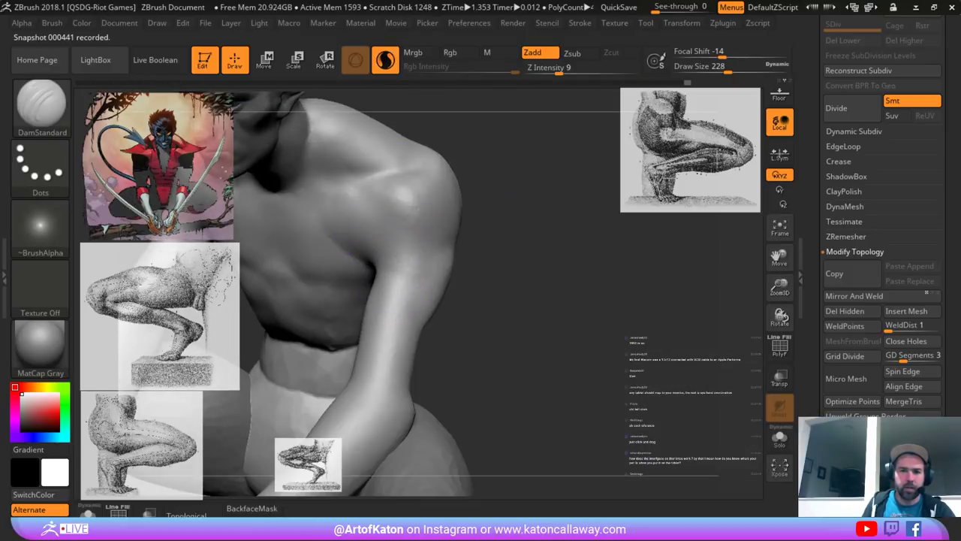
mouse_move(397, 266)
shift+mouse_down()
mouse_move(399, 287)
mouse_move(407, 274)
shift+mouse_up()
mouse_move(518, 301)
mouse_down()
mouse_move(466, 311)
mouse_move(548, 297)
mouse_move(525, 277)
mouse_move(518, 330)
mouse_move(522, 323)
mouse_up()
mouse_move(533, 248)
mouse_down()
mouse_move(520, 236)
mouse_move(480, 239)
mouse_move(484, 251)
mouse_up()
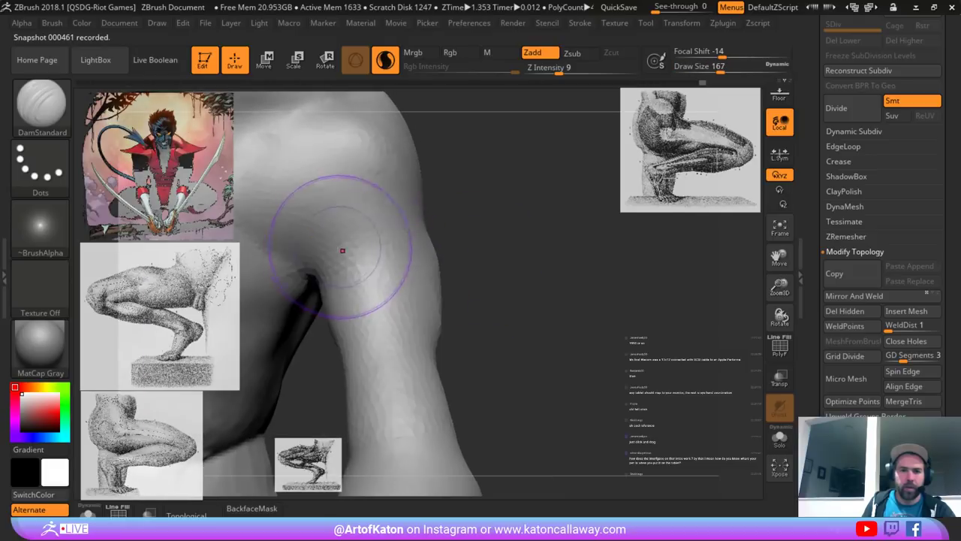
mouse_move(341, 251)
mouse_down()
mouse_move(391, 240)
mouse_move(375, 255)
mouse_up()
mouse_move(458, 244)
alt+mouse_down()
mouse_move(572, 263)
mouse_move(518, 248)
alt+mouse_up()
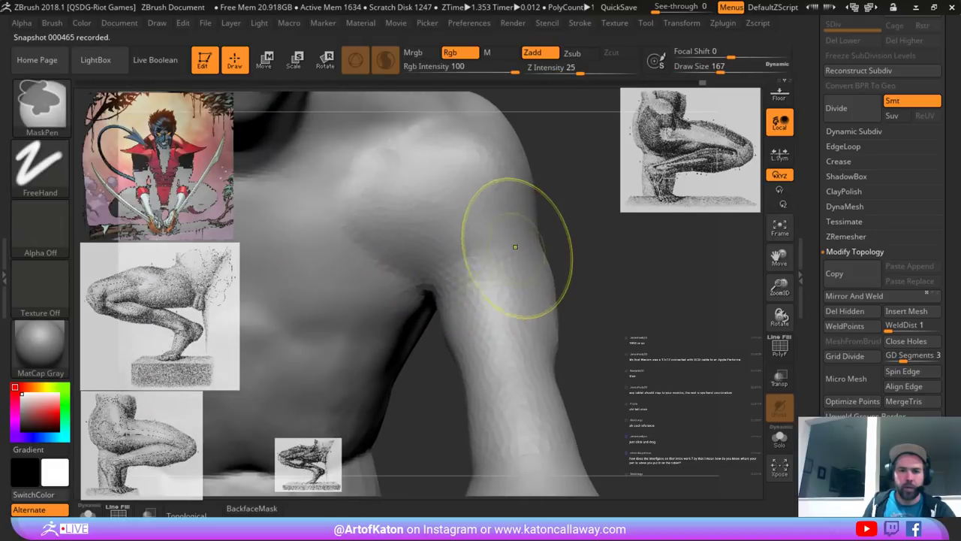
shift+drag(417, 274, 347, 228)
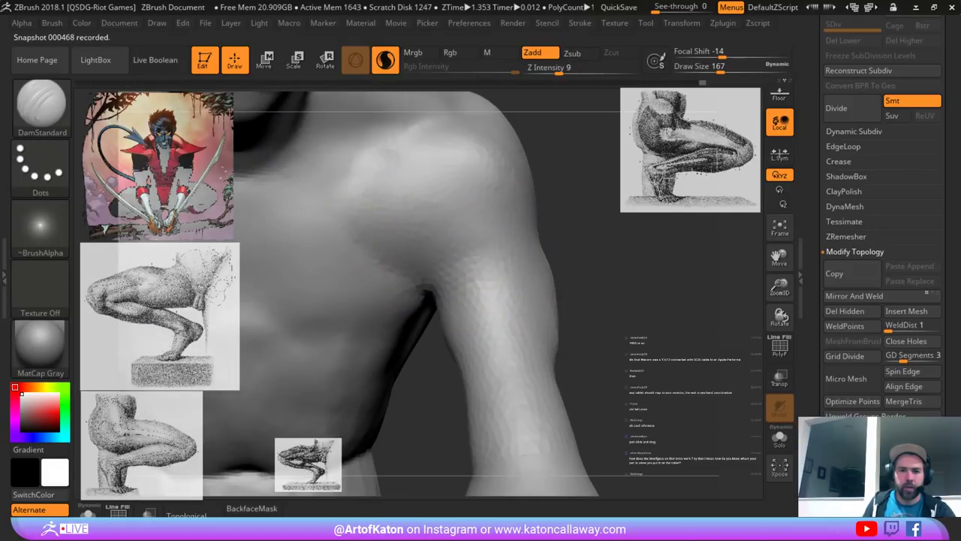
- Reduce the draw size to 124 and smooth the outer side of the left deltoid
mouse_move(469, 289)
ctrl+right_down()
mouse_move(468, 215)
mouse_move(450, 206)
ctrl+right_up()
right_click(439, 211)
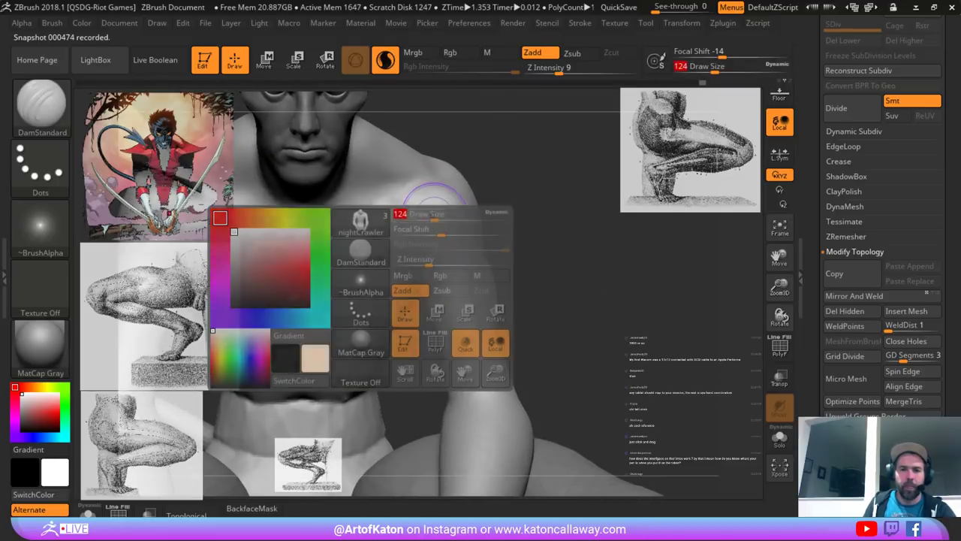
key(shift)
shift+drag(449, 175, 461, 213)
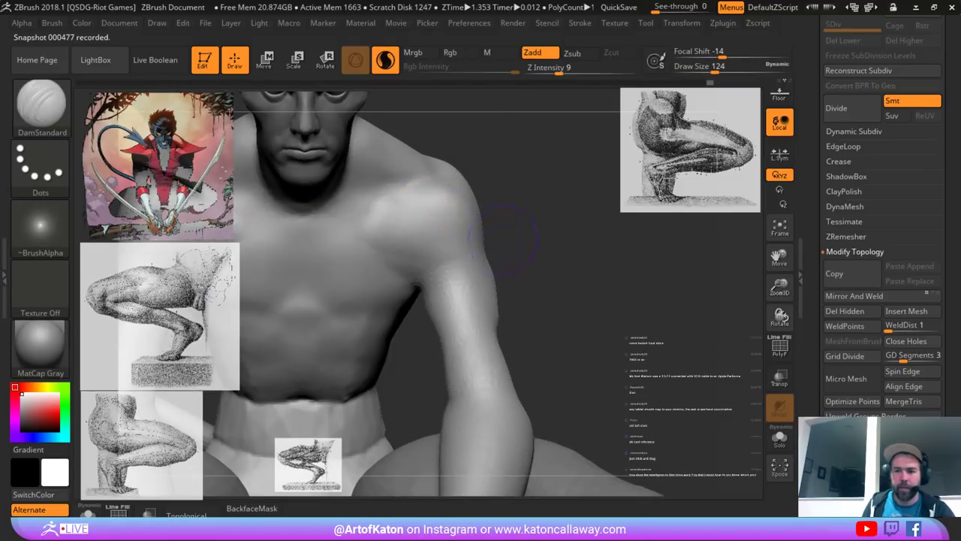
mouse_move(507, 238)
right_down()
mouse_move(536, 246)
mouse_move(552, 231)
right_up()
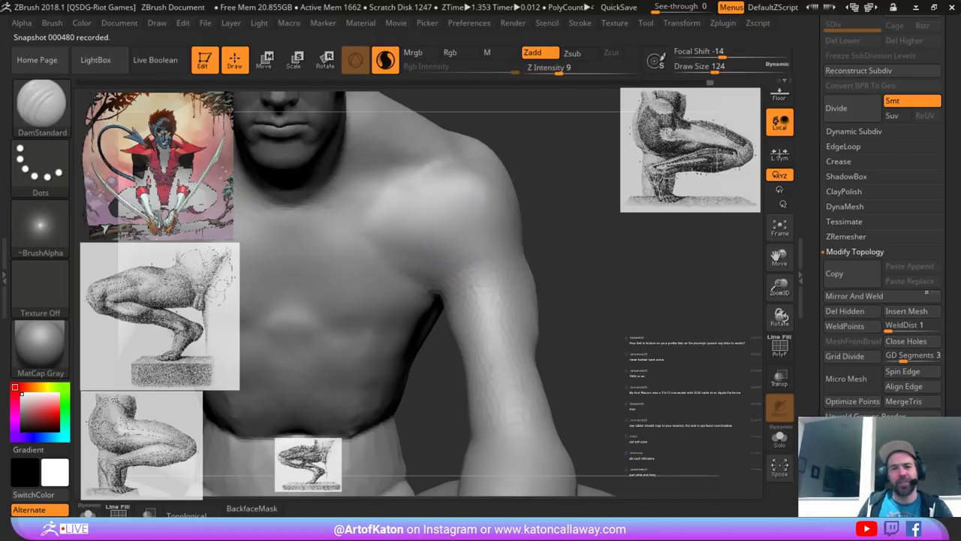
- Set the draw size to 94 and carve the crease between the left deltoid, chest and upper arm with DamStandard
key(space)
drag(453, 237, 446, 238)
mouse_move(424, 270)
shift+mouse_down()
mouse_move(377, 250)
mouse_move(424, 271)
shift+mouse_up()
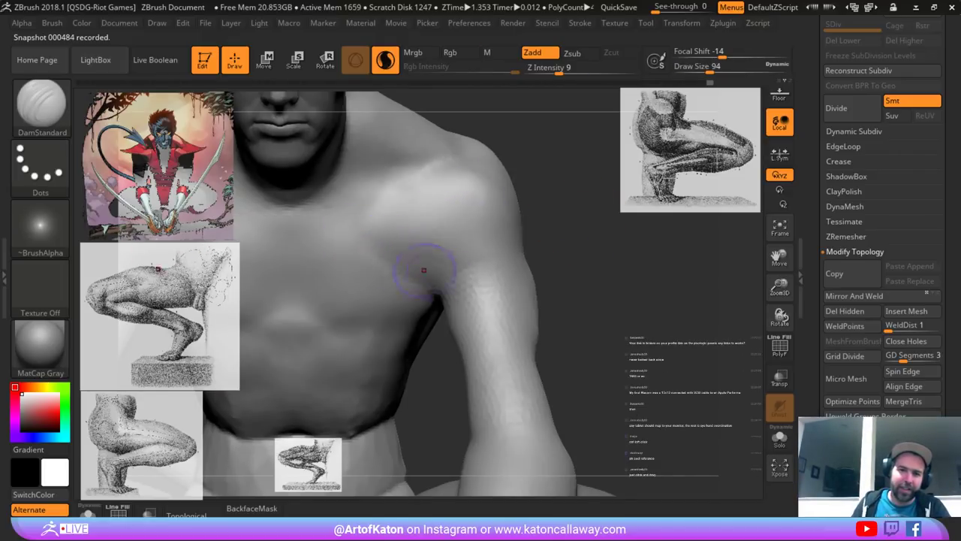
drag(376, 251, 451, 279)
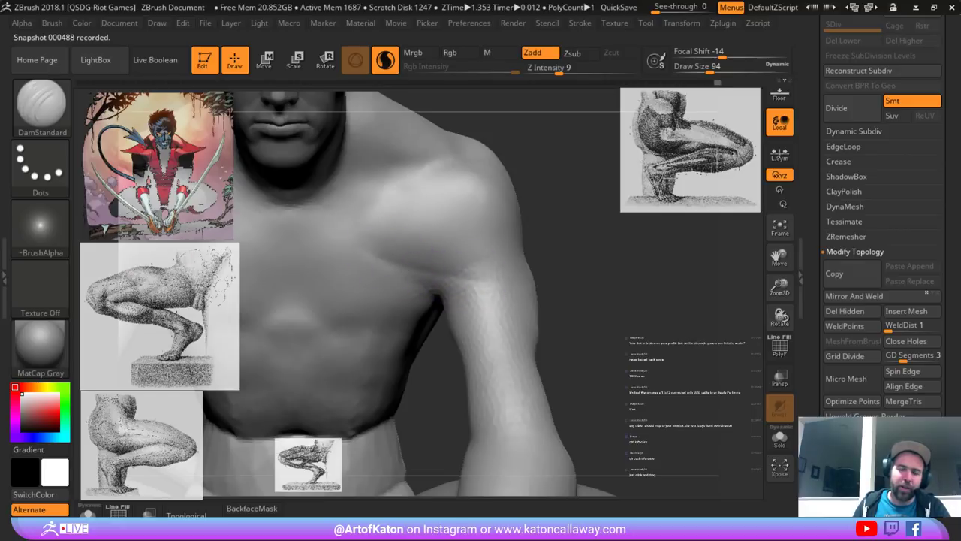
- Refine and smooth the front crease of the left armpit where the deltoid, chest and upper arm meet
mouse_move(383, 252)
mouse_down()
mouse_move(460, 279)
mouse_move(420, 260)
mouse_up()
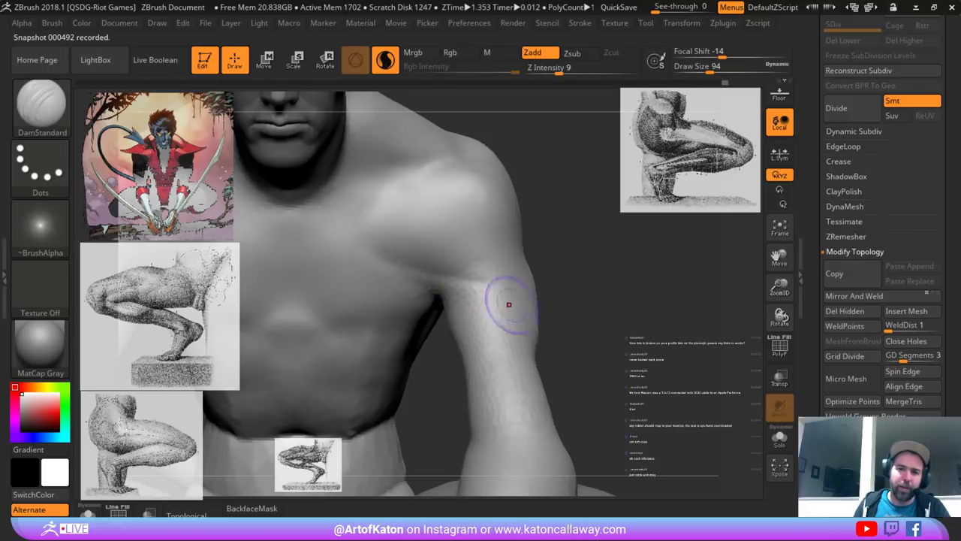
mouse_move(436, 293)
shift+mouse_down()
mouse_move(490, 294)
mouse_move(465, 288)
shift+mouse_up()
right_drag(465, 300, 465, 280)
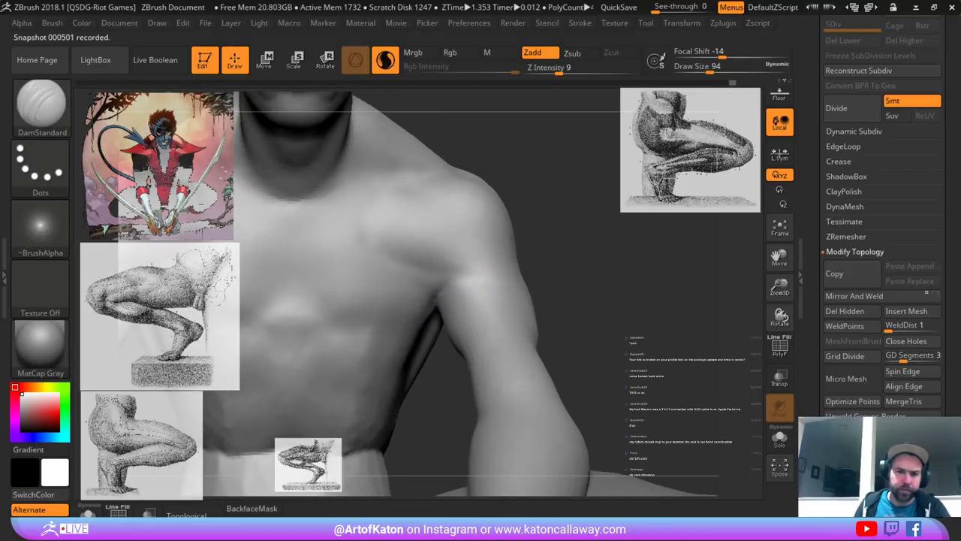
shift+drag(464, 292, 480, 279)
right_drag(480, 282, 450, 293)
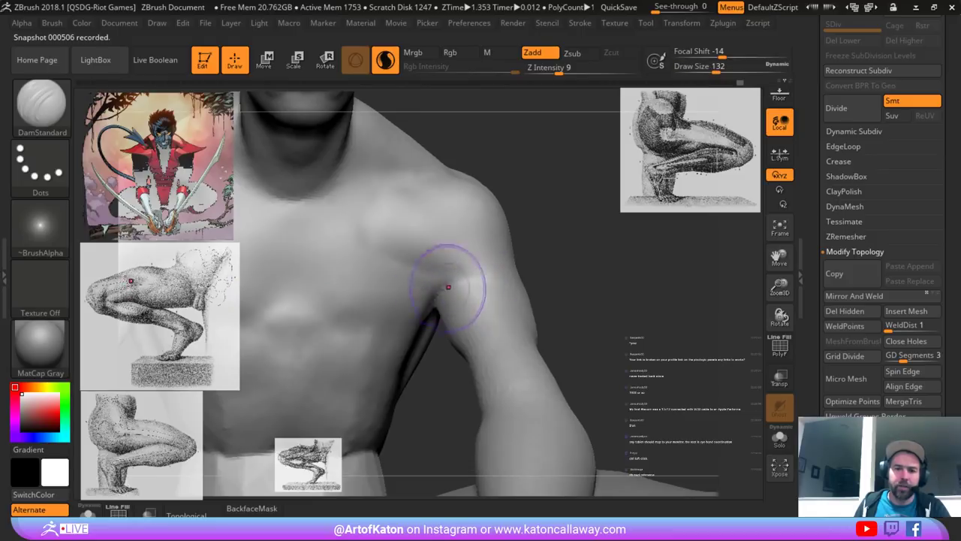
shift+drag(473, 281, 468, 270)
- Smooth the outer side of the left upper arm below the deltoid
mouse_move(550, 286)
ctrl+right_down()
mouse_move(547, 259)
mouse_move(539, 289)
ctrl+right_up()
right_drag(503, 258, 443, 269)
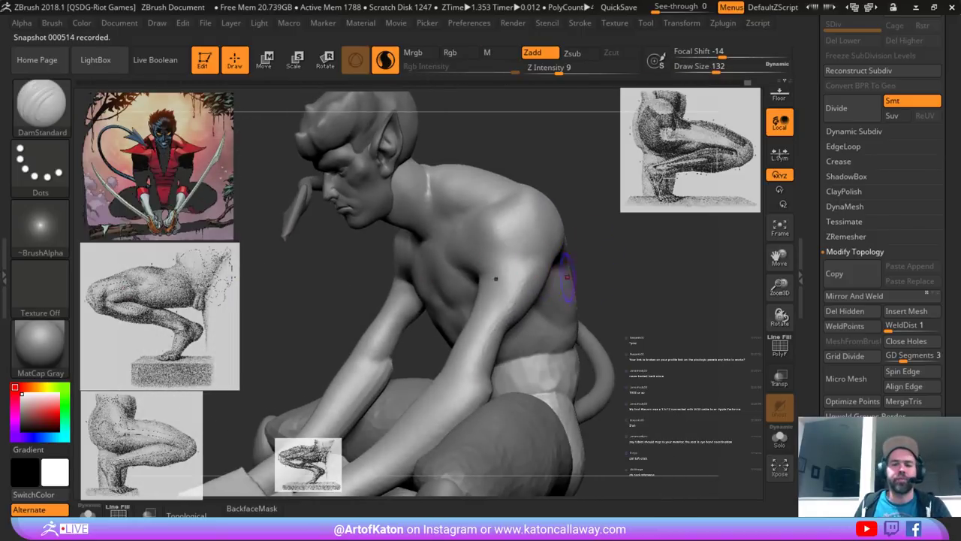
key(shift)
shift+drag(510, 308, 515, 294)
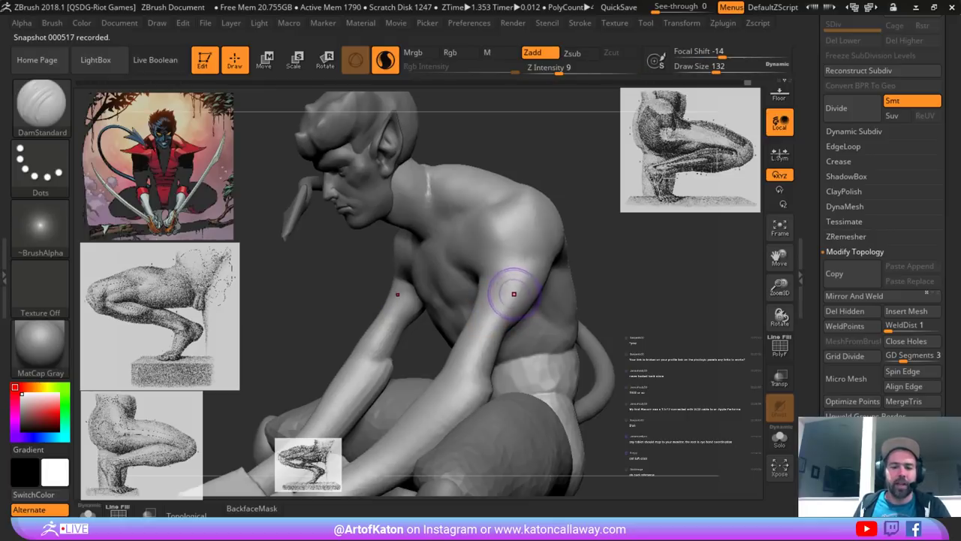
- Switch to the Clay brush and build up and smooth the left arm around the elbow
key(b)
key(b)
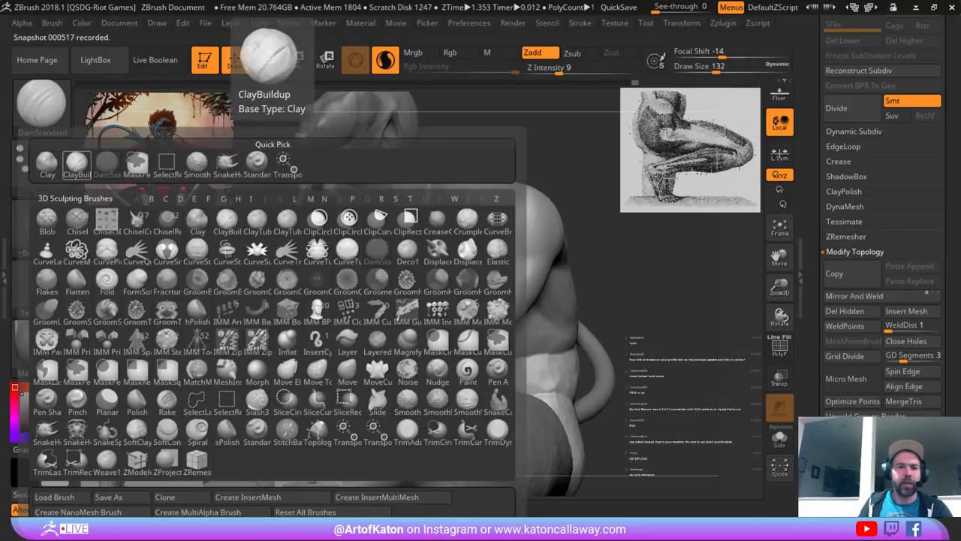
click(48, 164)
ctrl+right_drag(518, 263, 458, 281)
mouse_move(417, 323)
mouse_down()
mouse_move(401, 365)
mouse_move(405, 330)
mouse_up()
mouse_move(432, 316)
shift+mouse_down()
mouse_move(406, 343)
mouse_move(411, 318)
mouse_move(392, 358)
mouse_move(409, 347)
shift+mouse_up()
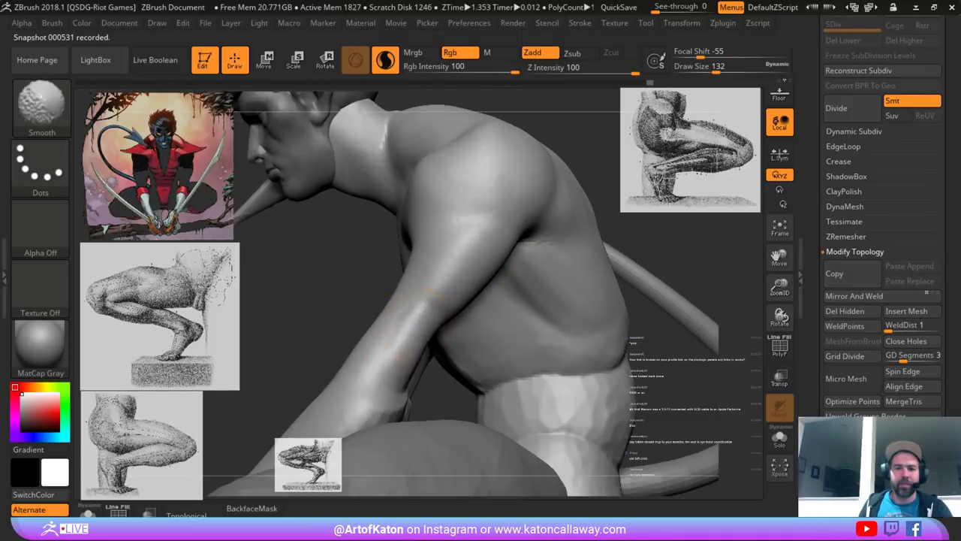
- Increase the draw size to 163 and build up and smooth the back of the left upper arm
right_drag(458, 323, 452, 323)
key(space)
drag(454, 289, 460, 289)
mouse_move(650, 254)
mouse_down()
mouse_move(508, 255)
mouse_move(452, 317)
mouse_move(431, 372)
mouse_up()
shift+drag(464, 327, 445, 358)
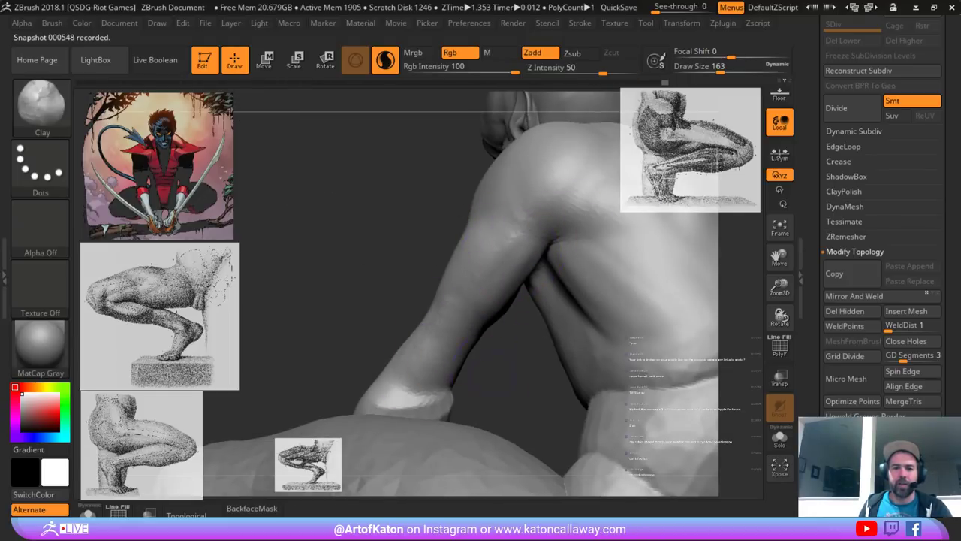
mouse_move(505, 360)
mouse_down()
mouse_move(488, 375)
mouse_move(499, 285)
mouse_move(409, 290)
mouse_up()
mouse_move(511, 259)
alt+mouse_down()
mouse_move(428, 334)
mouse_move(465, 327)
alt+mouse_up()
drag(467, 263, 452, 274)
shift+drag(459, 259, 476, 228)
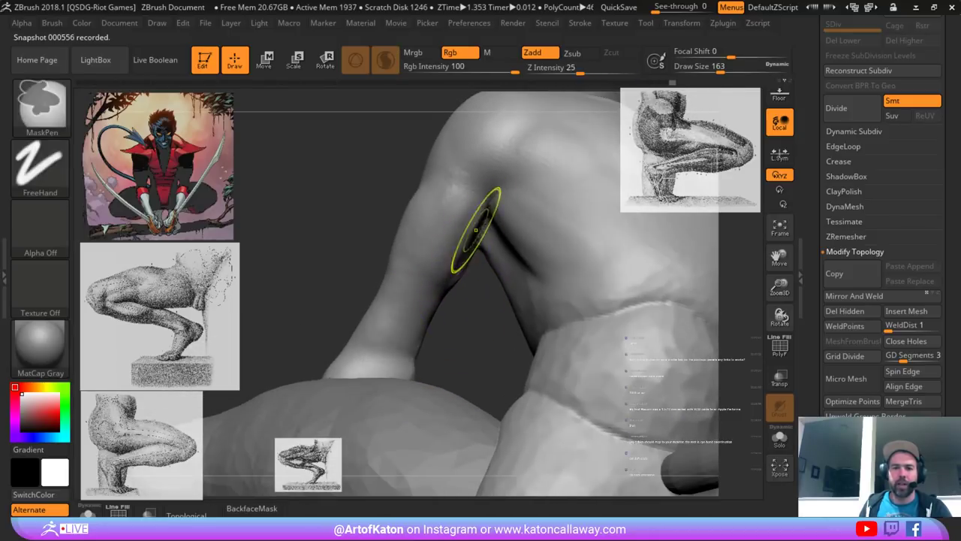
- Add clay volume to the left triceps next to the rear armpit
drag(467, 330, 471, 315)
drag(462, 247, 453, 279)
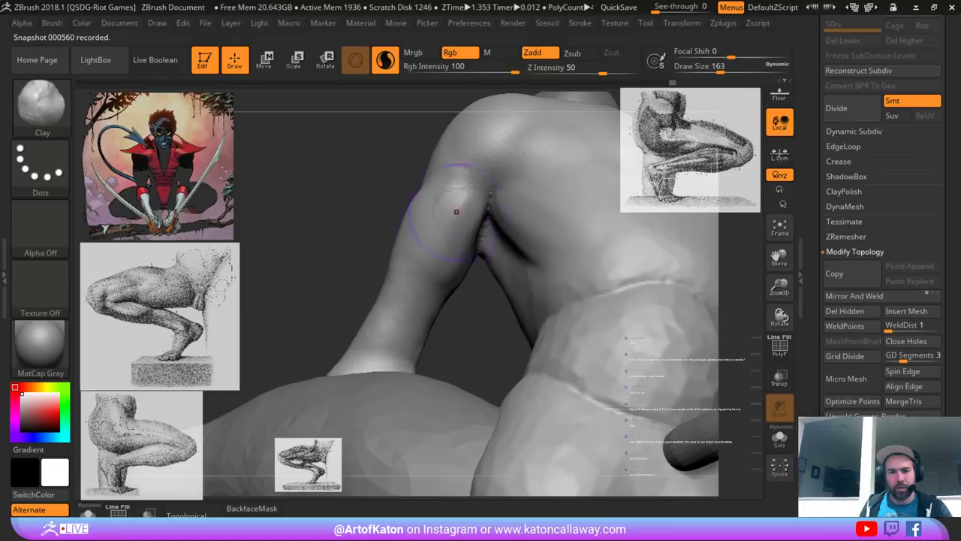
mouse_move(467, 222)
mouse_down()
mouse_move(453, 248)
mouse_move(460, 225)
mouse_up()
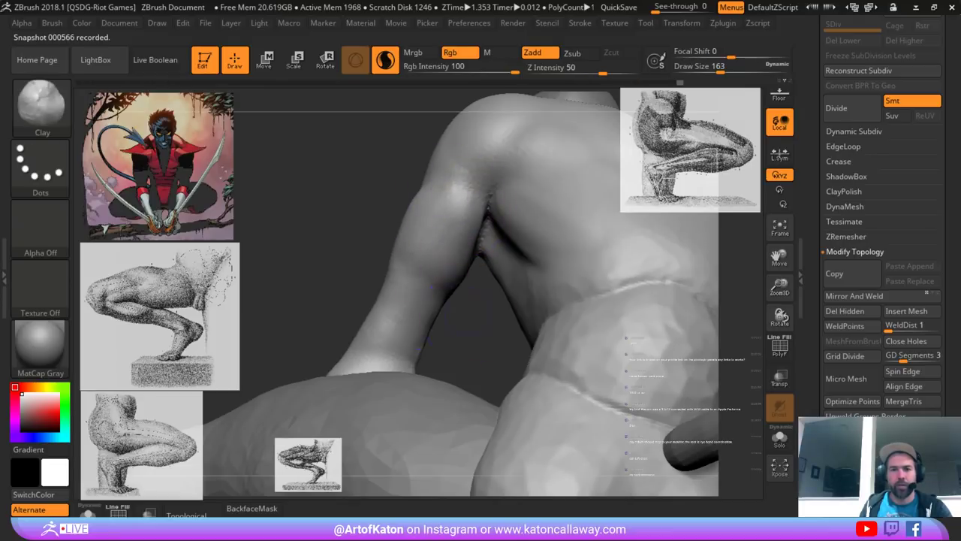
- Smooth the hard seam between the lower back and the waist on the figure's left side
drag(465, 330, 533, 338)
alt+drag(695, 279, 580, 212)
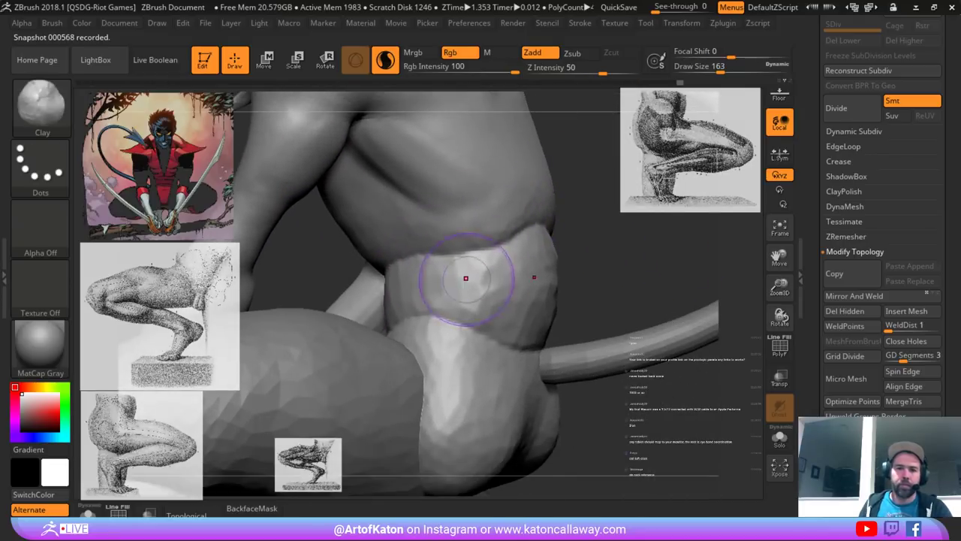
shift+drag(509, 250, 545, 234)
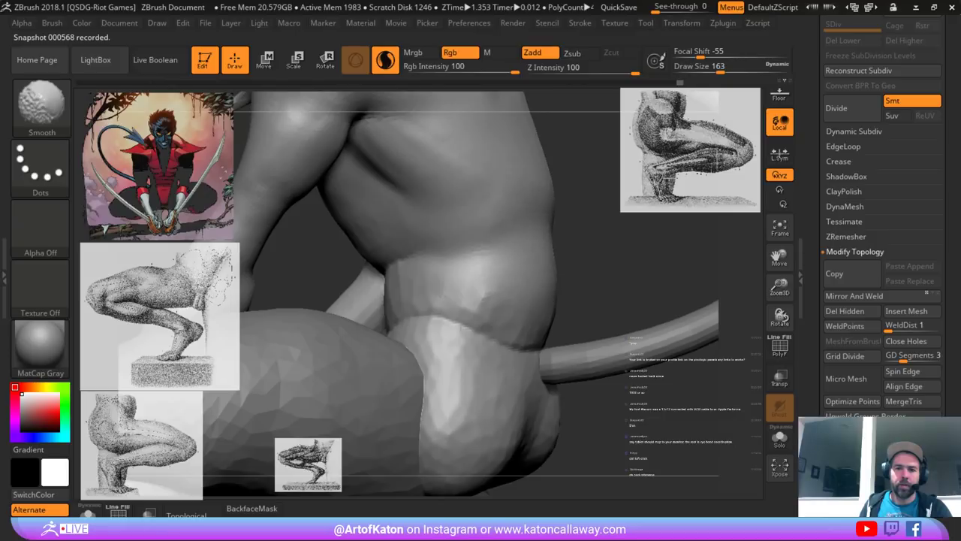
shift+drag(481, 289, 464, 299)
- Resize the Clay brush and build up the inner part of the chest muscles from the front
mouse_move(335, 236)
mouse_down()
mouse_move(578, 259)
mouse_move(545, 255)
mouse_move(503, 214)
mouse_up()
alt+drag(621, 260, 508, 219)
mouse_move(570, 192)
alt+mouse_down()
mouse_move(561, 218)
mouse_move(616, 229)
mouse_move(522, 229)
alt+mouse_up()
key(f)
drag(593, 300, 586, 330)
key(space)
drag(455, 256, 451, 257)
mouse_move(601, 240)
mouse_down()
mouse_move(612, 244)
mouse_move(584, 244)
mouse_up()
key(space)
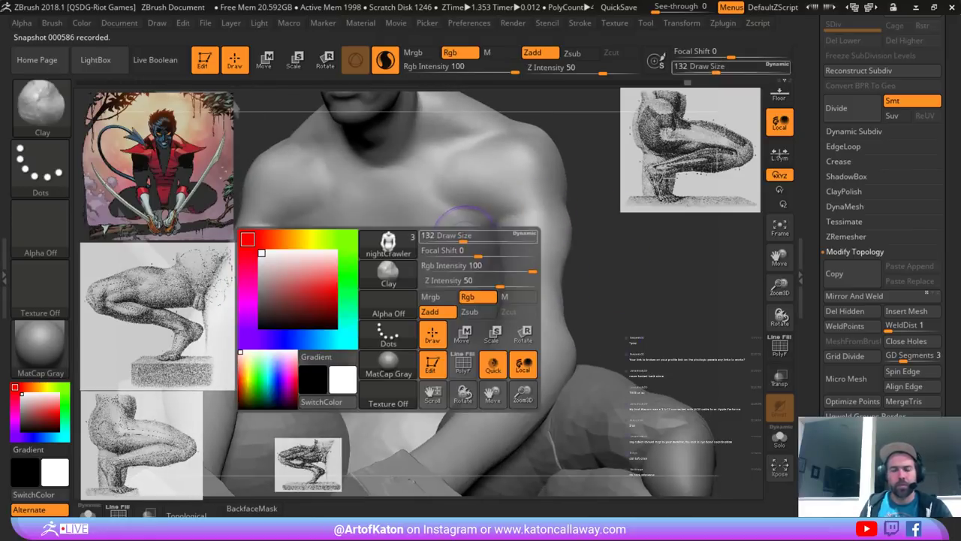
drag(470, 238, 475, 238)
drag(394, 210, 398, 226)
drag(601, 244, 612, 246)
- Set the draw size to 167 and build up and smooth the left pectoral
key(space)
mouse_move(414, 231)
mouse_down()
mouse_move(474, 240)
mouse_move(486, 228)
mouse_move(460, 225)
mouse_move(505, 212)
mouse_up()
shift+drag(504, 218, 481, 234)
mouse_move(492, 215)
mouse_down()
mouse_move(452, 229)
mouse_move(481, 225)
mouse_up()
drag(422, 240, 446, 223)
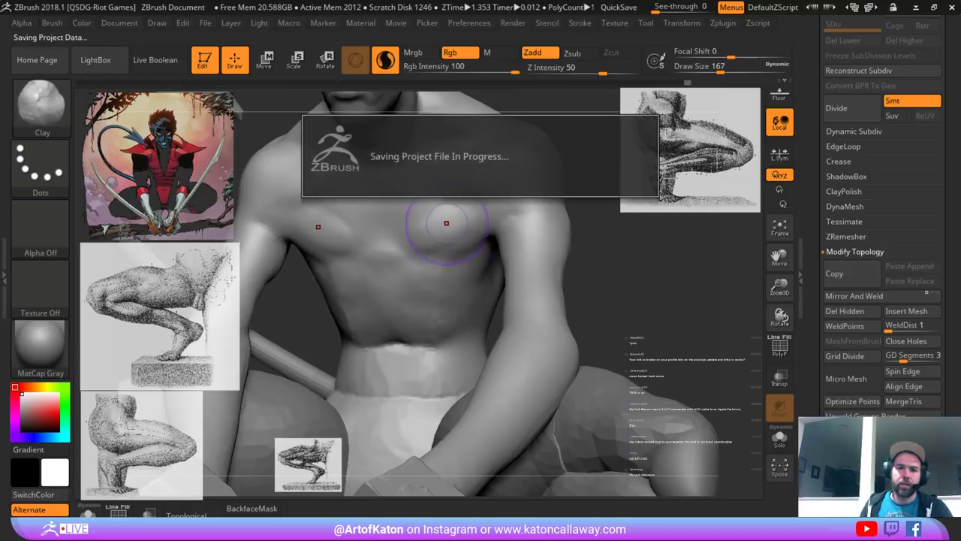
mouse_move(446, 223)
right_down()
mouse_move(444, 208)
mouse_move(461, 217)
right_up()
drag(429, 233, 460, 204)
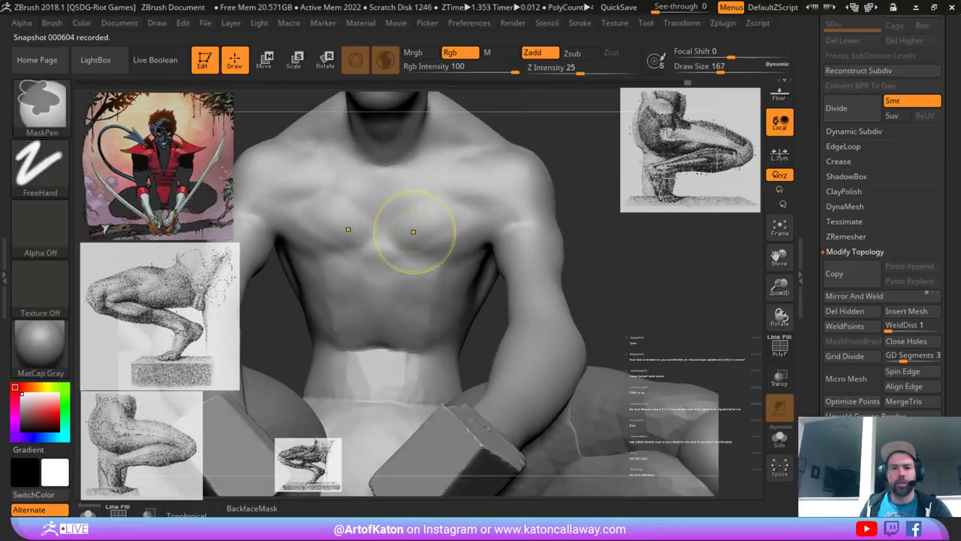
key(ctrl+z)
drag(414, 232, 451, 213)
key(ctrl+z)
- Shape the lower inner pectorals with Clay and bring the draw size to 149
mouse_move(405, 238)
mouse_down()
mouse_move(460, 223)
mouse_move(426, 240)
mouse_up()
key(space)
right_drag(416, 195, 421, 225)
key(space)
drag(419, 229, 423, 228)
right_drag(423, 229, 422, 202)
key(space)
drag(425, 218, 430, 218)
key(b)
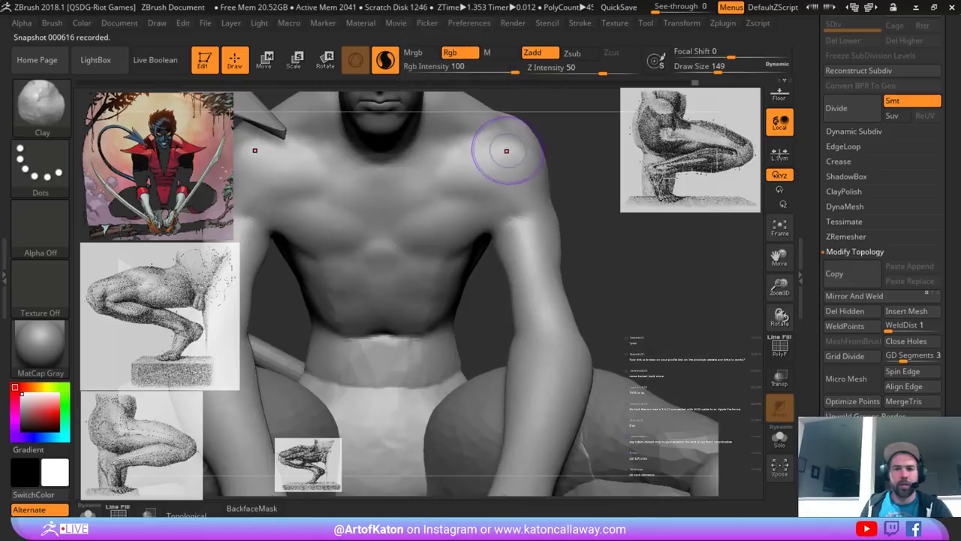
key(space)
drag(507, 151, 496, 155)
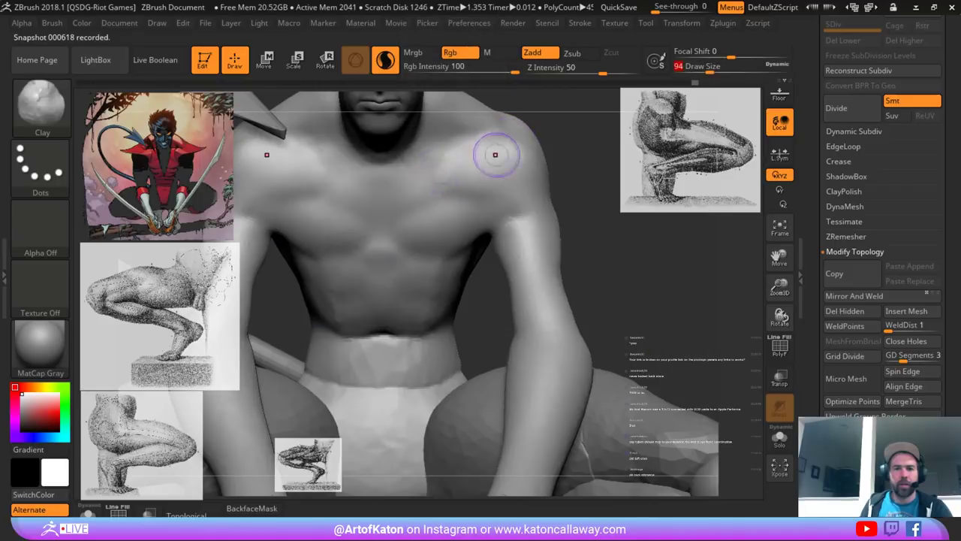
ctrl+drag(400, 180, 488, 155)
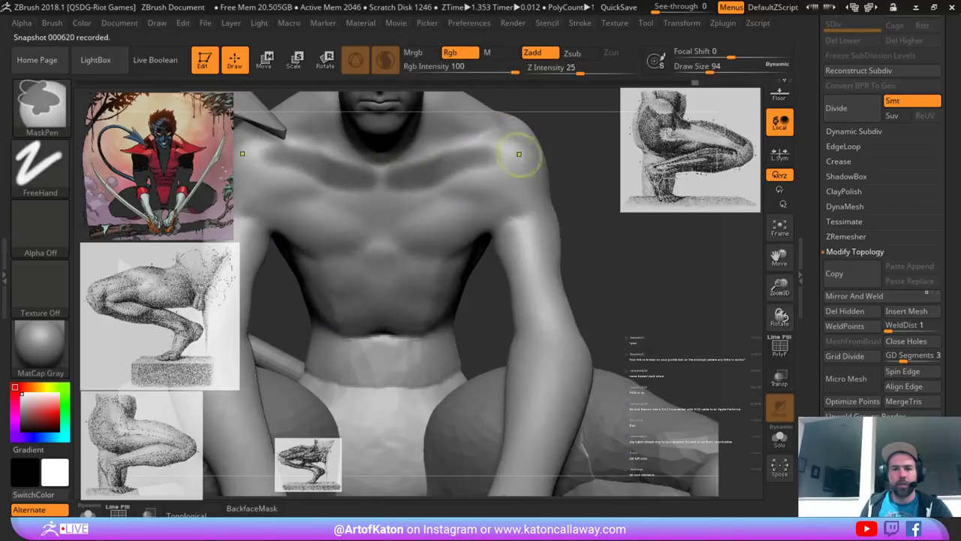
right_drag(522, 155, 479, 185)
key(ctrl+z)
- Set the draw size to 74 and mask the path of both clavicles out to the shoulders
key(space)
drag(473, 168, 466, 168)
ctrl+drag(392, 179, 505, 143)
alt+right_drag(568, 167, 542, 235)
key(ctrl+z)
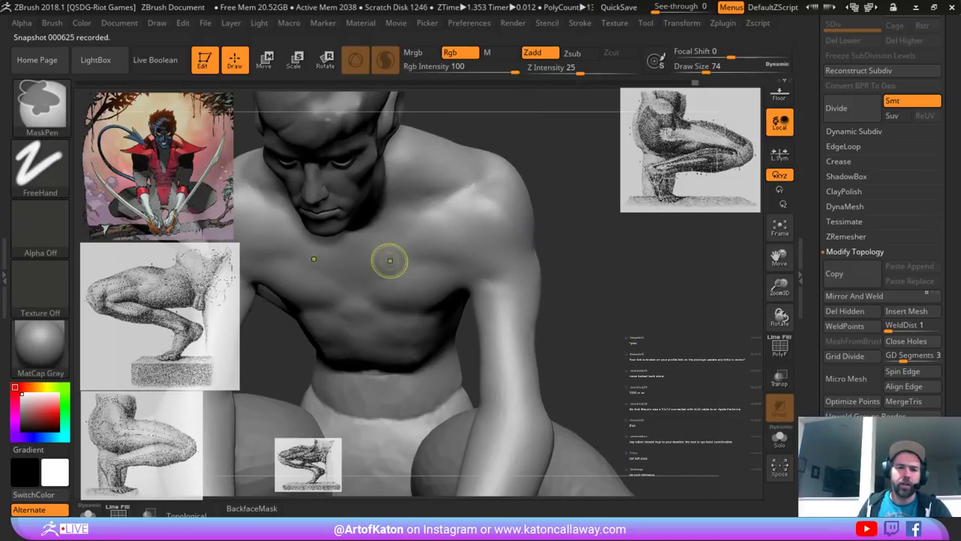
mouse_move(370, 243)
ctrl+mouse_down()
mouse_move(437, 226)
mouse_move(492, 194)
ctrl+mouse_up()
right_drag(562, 194, 558, 218)
mouse_move(498, 178)
ctrl+alt+mouse_down()
mouse_move(479, 180)
mouse_move(495, 192)
ctrl+alt+mouse_up()
right_drag(590, 212, 562, 165)
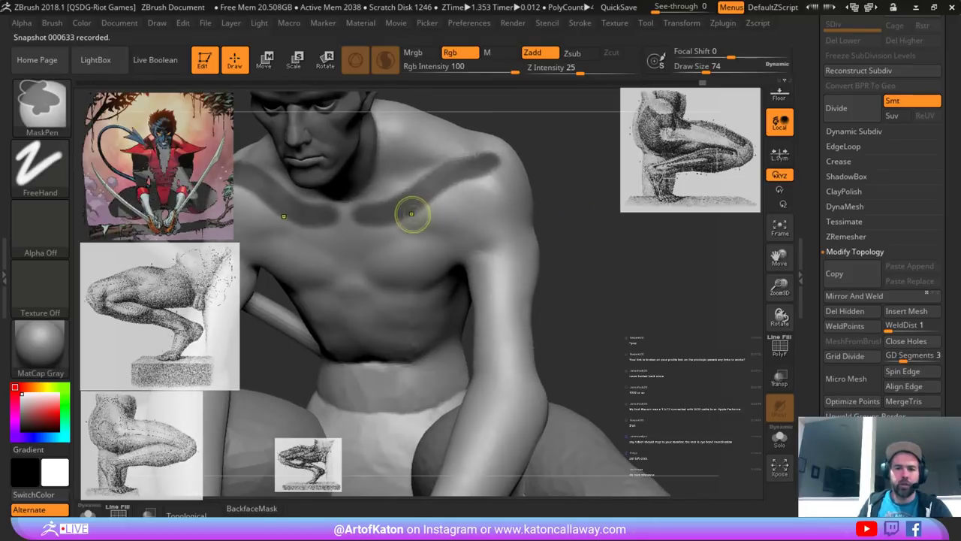
- Mask a band from the outer clavicle down over the front of the deltoid
ctrl+drag(456, 189, 503, 221)
right_drag(580, 206, 559, 204)
key(ctrl+z)
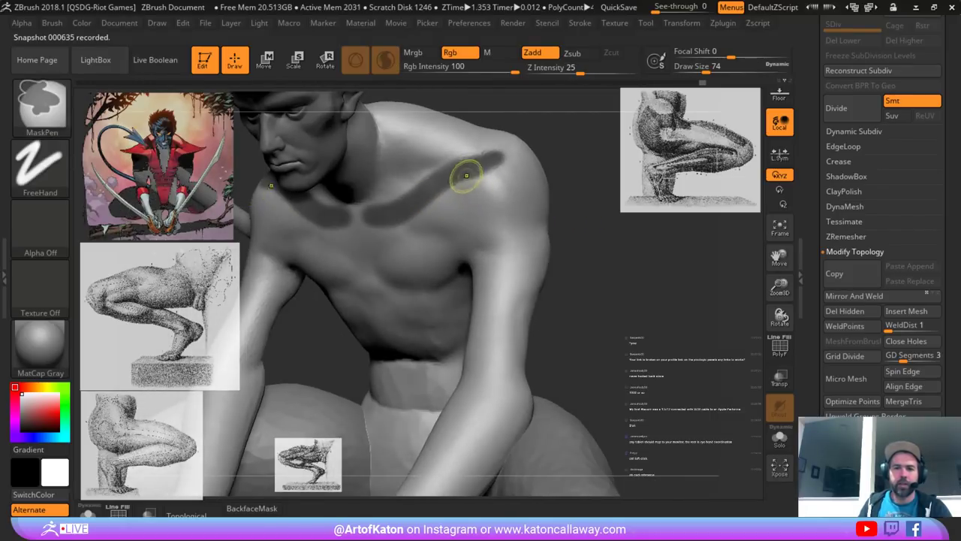
ctrl+drag(466, 178, 516, 214)
- Mask the upper pectoral band running from the chest to the upper arm
ctrl+drag(404, 223, 504, 239)
key(ctrl+z)
mouse_move(423, 226)
ctrl+mouse_down()
mouse_move(530, 247)
mouse_move(605, 227)
mouse_move(512, 248)
ctrl+mouse_up()
key(ctrl+z)
mouse_move(600, 225)
mouse_down()
mouse_move(576, 219)
mouse_move(593, 214)
mouse_up()
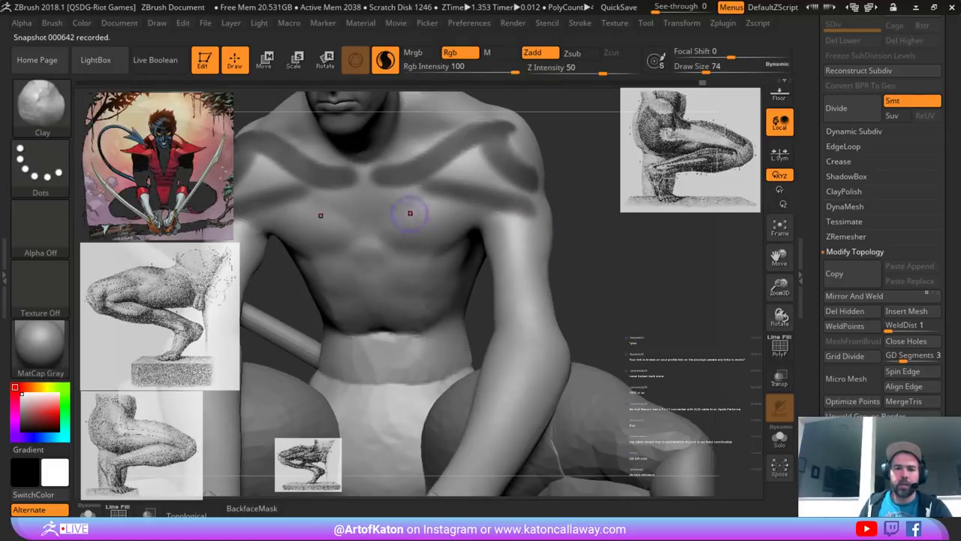
ctrl+click(425, 185)
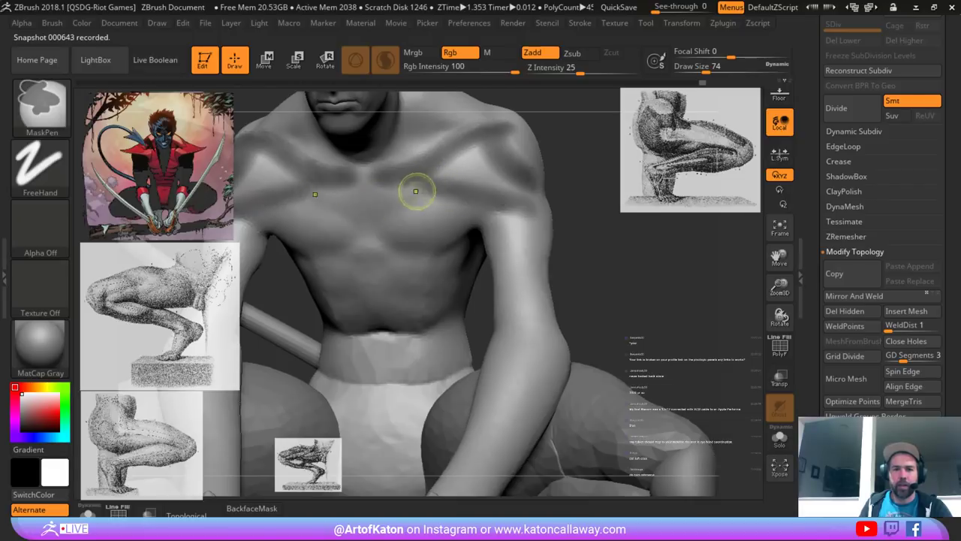
key(ctrl+z)
- Mask the lower pectoral bands converging on the upper arm and clear the mask
mouse_move(365, 200)
ctrl+mouse_down()
mouse_move(520, 205)
mouse_move(500, 210)
ctrl+mouse_up()
key(ctrl+z)
ctrl+drag(379, 239, 504, 220)
ctrl+drag(433, 253, 519, 224)
mouse_move(576, 241)
mouse_down()
mouse_move(647, 241)
mouse_move(488, 239)
mouse_move(585, 224)
mouse_move(601, 247)
mouse_move(559, 218)
mouse_up()
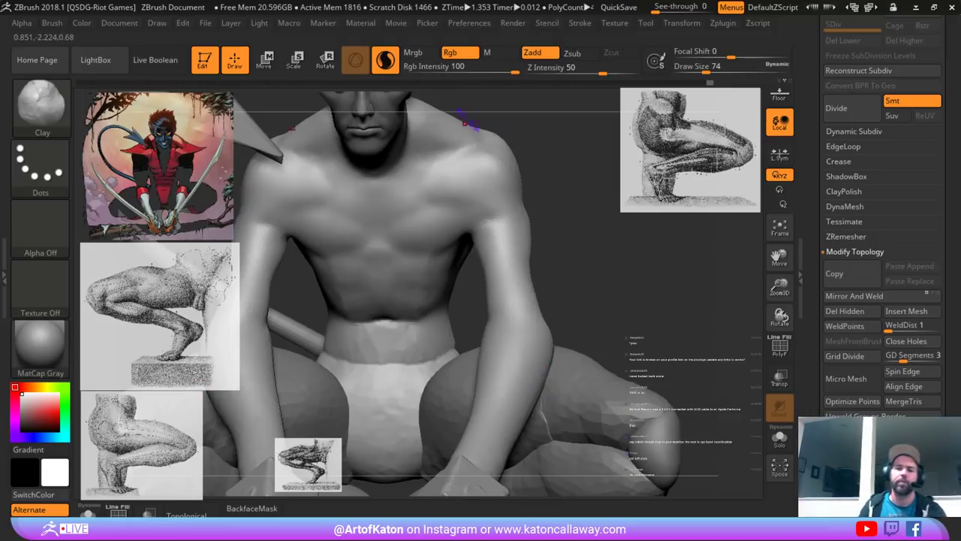
- Set the draw size to 108 and define the front edge of the left deltoid, undoing the last smoothing
mouse_move(464, 124)
right_down()
mouse_move(443, 154)
mouse_move(467, 180)
right_up()
key(space)
mouse_move(487, 199)
mouse_down()
mouse_move(485, 170)
mouse_move(507, 201)
mouse_up()
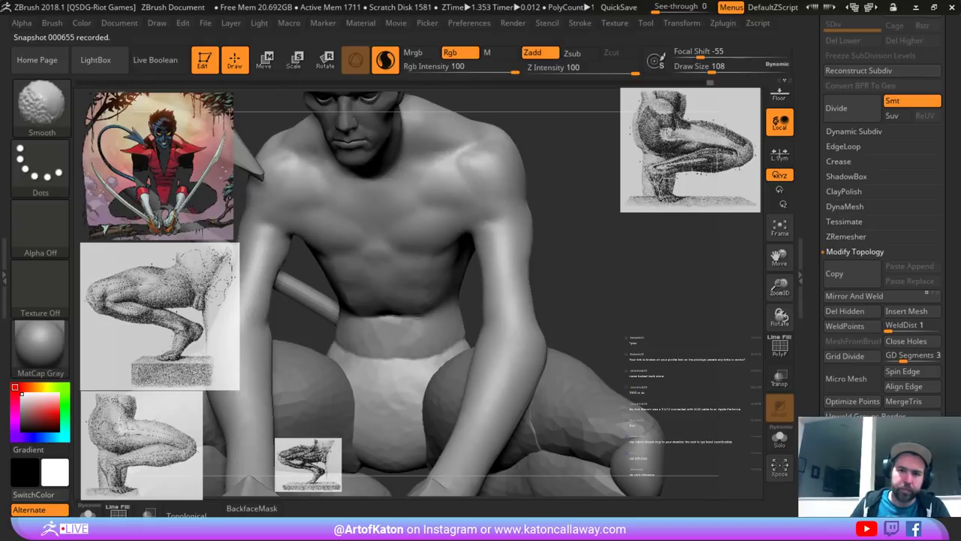
mouse_move(459, 167)
shift+mouse_down()
mouse_move(481, 191)
mouse_move(476, 172)
mouse_move(492, 182)
shift+mouse_up()
key(ctrl+z)
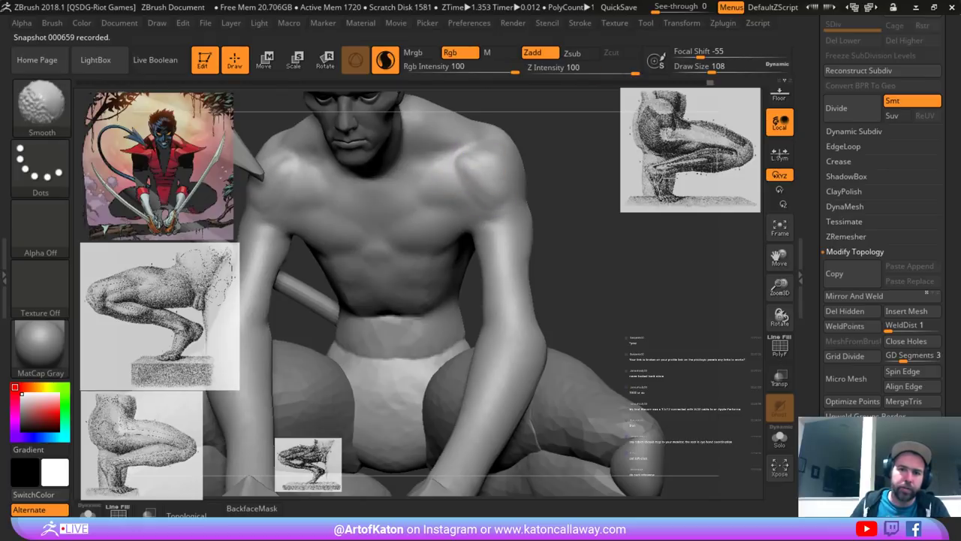
- Switch to the Standard brush and reduce the draw size to 83 for the clavicle area
mouse_move(492, 235)
right_down()
mouse_move(542, 218)
mouse_move(496, 208)
mouse_move(451, 232)
mouse_move(360, 230)
mouse_move(448, 242)
mouse_move(502, 225)
mouse_move(536, 192)
mouse_move(538, 175)
mouse_move(525, 227)
mouse_move(507, 233)
mouse_move(539, 257)
right_up()
key(b)
click(488, 164)
right_drag(492, 226, 474, 251)
key(space)
drag(494, 257, 486, 257)
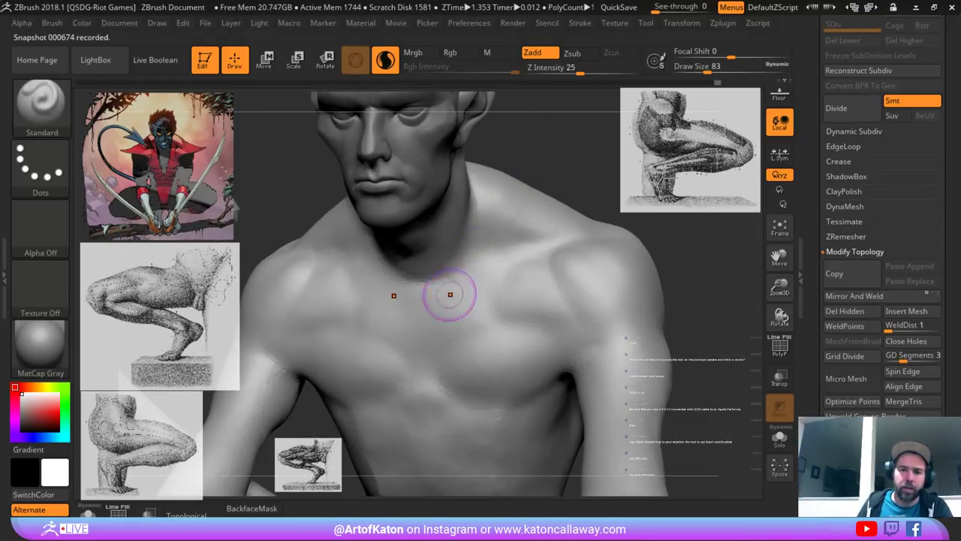
- Increase the draw size to 104, raise the left clavicle ridge from sternum to shoulder, and smooth it into the deltoid
key(space)
mouse_move(459, 294)
mouse_down()
mouse_move(440, 288)
mouse_move(539, 273)
mouse_up()
right_drag(526, 249, 512, 287)
shift+drag(511, 289, 519, 282)
drag(520, 282, 572, 257)
right_drag(574, 256, 560, 248)
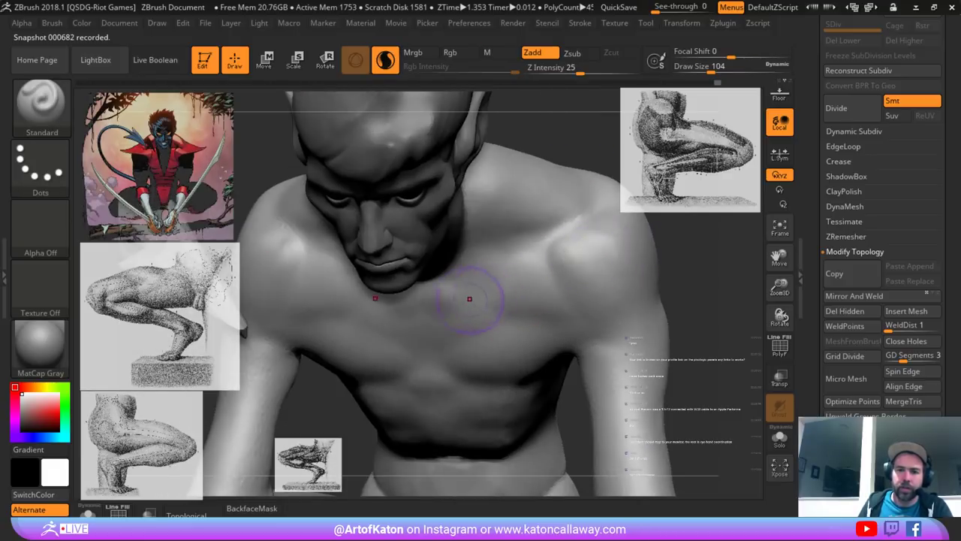
mouse_move(463, 292)
mouse_down()
mouse_move(550, 256)
mouse_move(536, 275)
mouse_move(550, 269)
mouse_up()
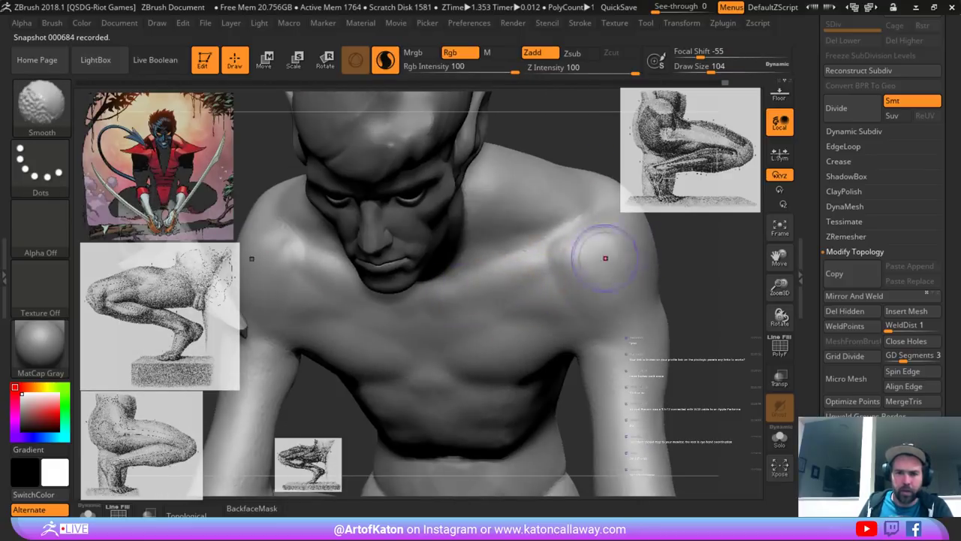
shift+drag(605, 257, 600, 265)
drag(717, 307, 720, 286)
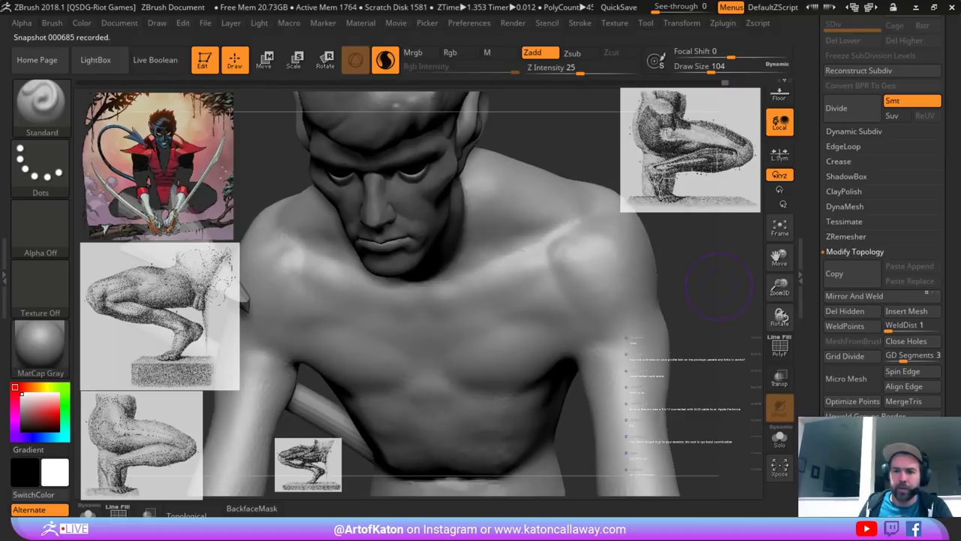
- Isolate the body from the other subtools and enlarge the brush for work on the neck
click(779, 438)
mouse_move(638, 300)
ctrl+right_down()
mouse_move(597, 202)
mouse_move(534, 208)
mouse_move(525, 285)
ctrl+right_up()
right_drag(525, 286, 450, 255)
key(space)
drag(437, 208, 442, 209)
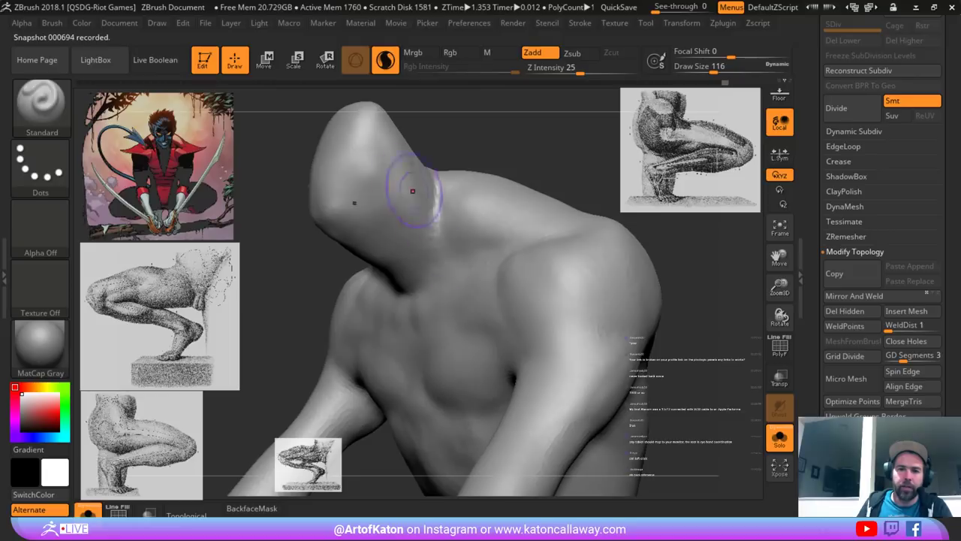
- Smooth the left side of the head and neck at draw size 145 and reduce the draw size to 116
right_drag(412, 191, 408, 188)
key(space)
drag(407, 188, 414, 188)
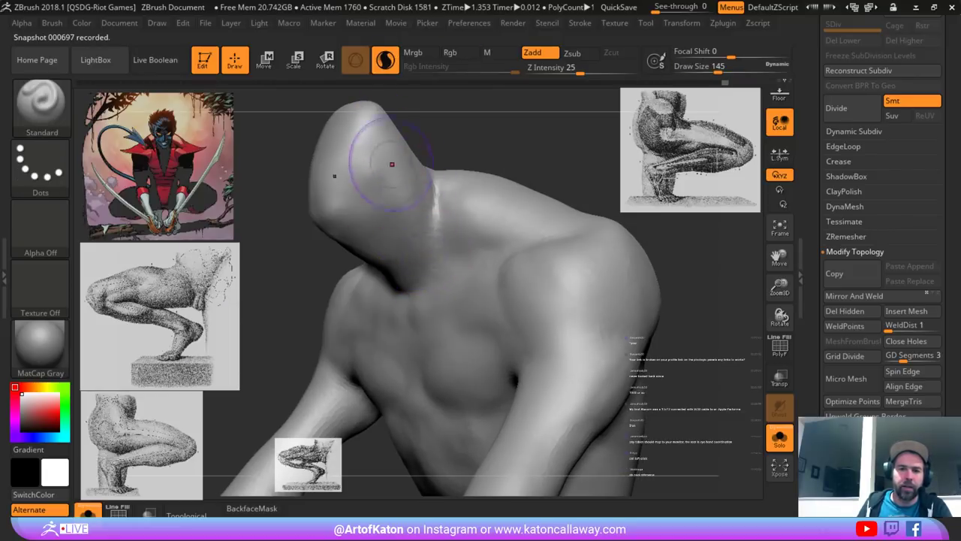
shift+drag(409, 136, 430, 169)
right_drag(429, 199, 418, 204)
key(space)
drag(417, 204, 411, 204)
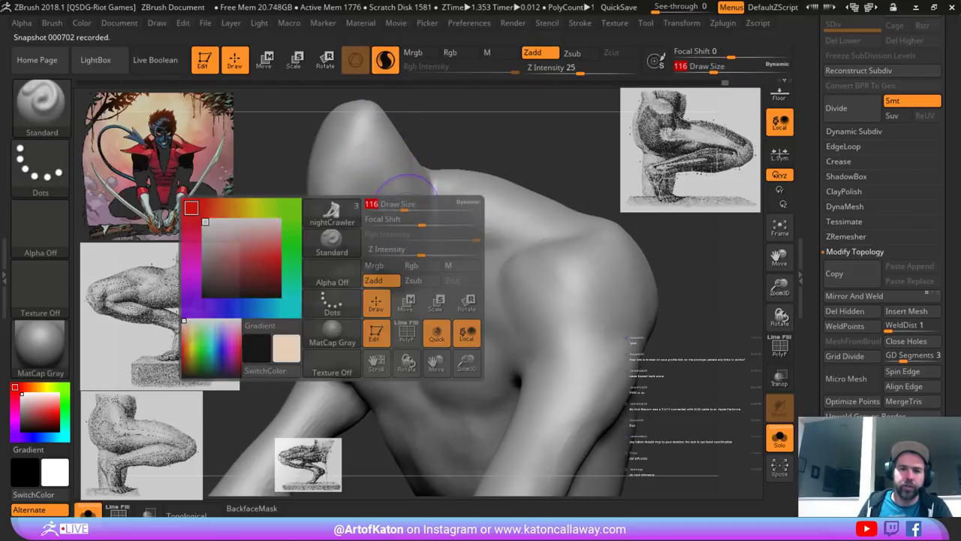
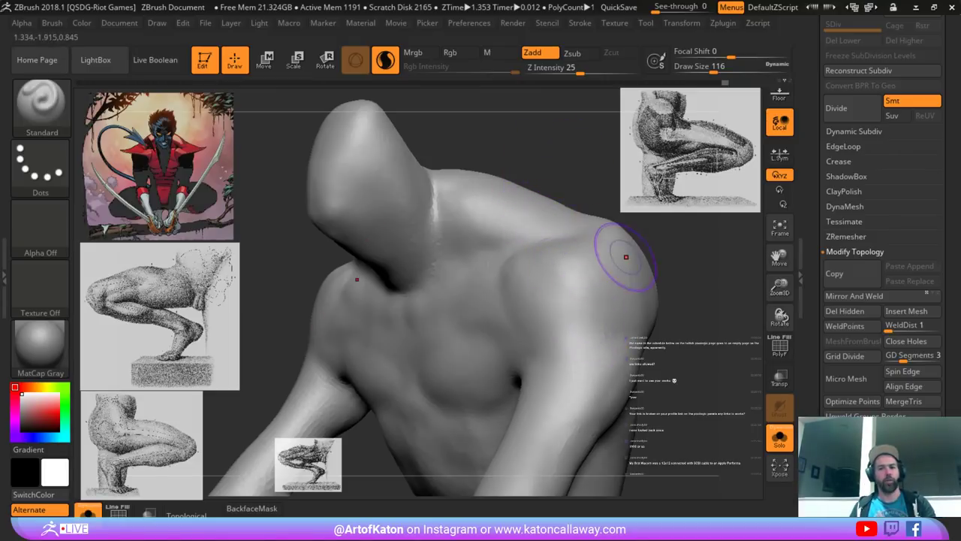
- Increase the draw size to 140 and smooth the crease where the left side of the neck meets the shoulder
drag(547, 183, 545, 198)
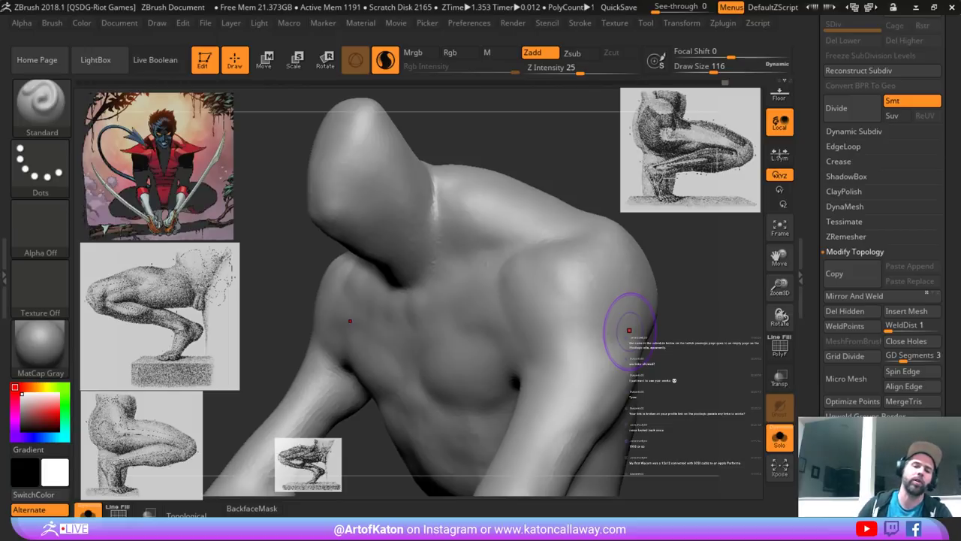
mouse_move(481, 155)
mouse_down()
mouse_move(505, 153)
mouse_move(499, 201)
mouse_move(485, 196)
mouse_move(502, 170)
mouse_move(458, 170)
mouse_up()
shift+drag(442, 219, 439, 233)
shift+drag(437, 268, 441, 229)
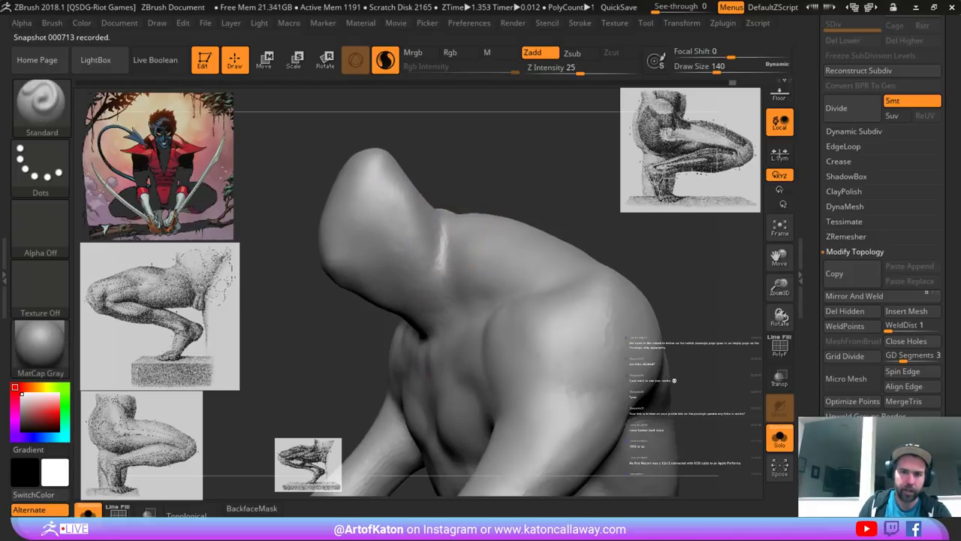
shift+drag(410, 176, 435, 207)
mouse_move(381, 166)
mouse_down()
mouse_move(395, 207)
mouse_move(434, 226)
mouse_move(425, 206)
mouse_move(466, 206)
mouse_up()
mouse_move(485, 165)
mouse_down()
mouse_move(545, 168)
mouse_move(481, 166)
mouse_up()
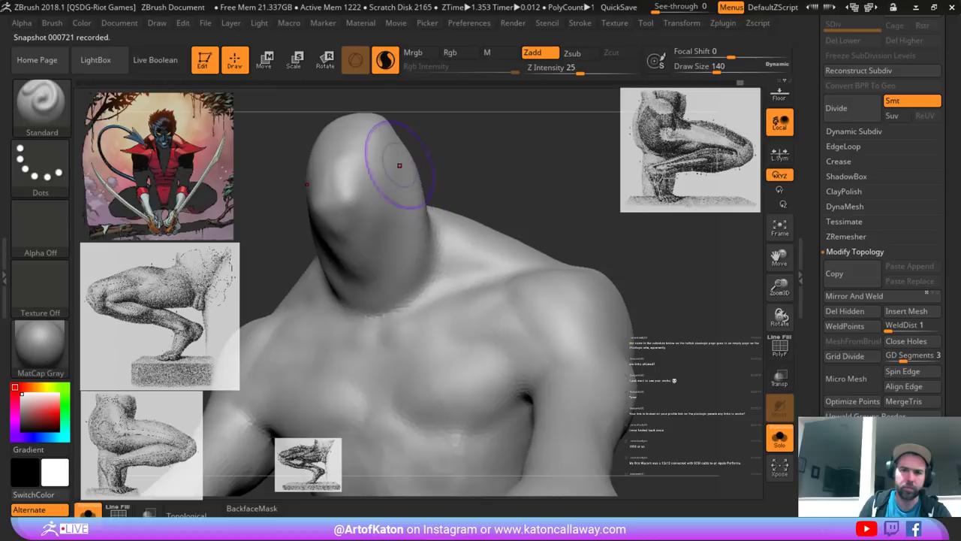
mouse_move(396, 214)
mouse_down()
mouse_move(396, 246)
mouse_move(410, 236)
mouse_up()
key(ctrl+z)
key(ctrl+z)
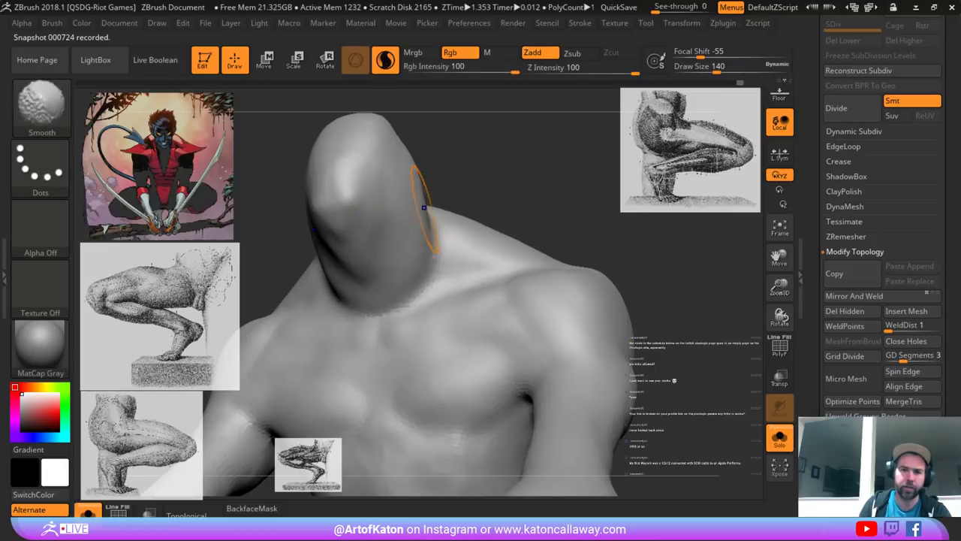
- Smooth the left side and underside of the head and neck form, and reduce the draw size to 94
key(space)
mouse_move(415, 161)
shift+mouse_down()
mouse_move(425, 197)
mouse_move(403, 224)
shift+mouse_up()
mouse_move(393, 286)
mouse_down()
mouse_move(368, 298)
mouse_move(375, 301)
mouse_move(360, 270)
mouse_move(342, 268)
mouse_move(365, 254)
mouse_up()
mouse_move(365, 262)
shift+mouse_down()
mouse_move(357, 272)
mouse_move(336, 251)
shift+mouse_up()
mouse_move(499, 184)
mouse_down()
mouse_move(481, 210)
mouse_move(451, 207)
mouse_move(537, 214)
mouse_move(528, 247)
mouse_up()
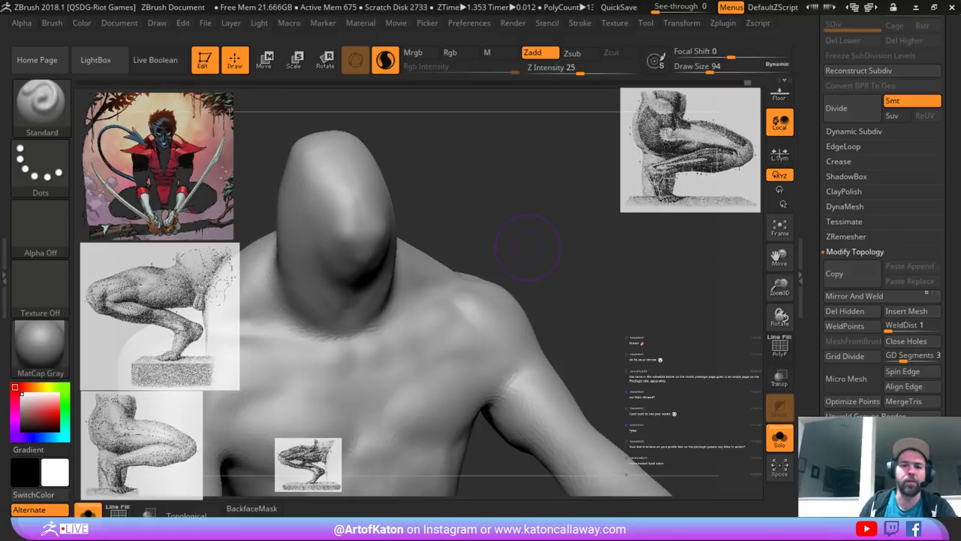
- Leave Solo mode to show all subtools again and increase the draw size to 104
mouse_move(528, 248)
mouse_down()
mouse_move(489, 242)
mouse_move(480, 260)
mouse_move(451, 264)
mouse_up()
click(780, 437)
drag(584, 330, 420, 254)
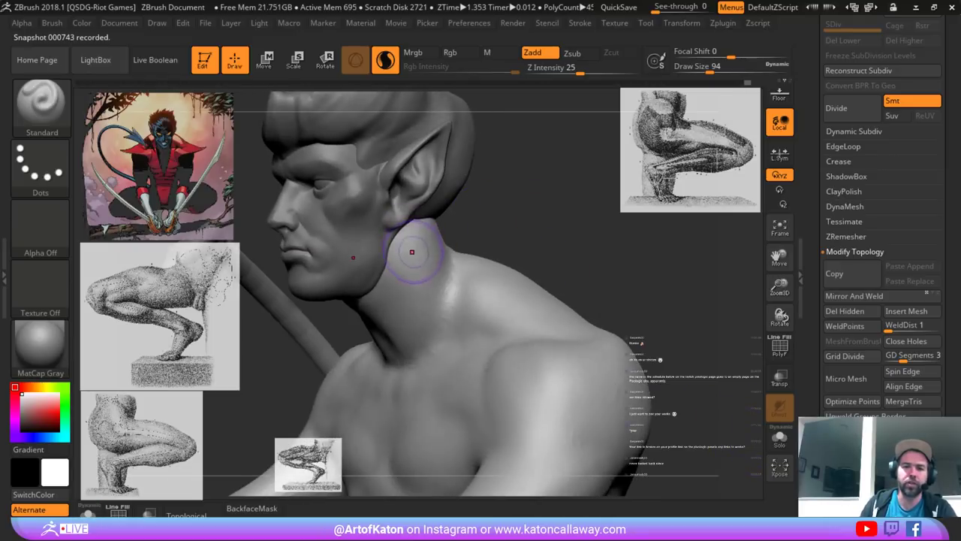
key(space)
click(413, 251)
drag(484, 214, 537, 223)
- Build up the left side of the neck from ear to clavicle with the Clay brush and smooth its base
key(b)
key(b)
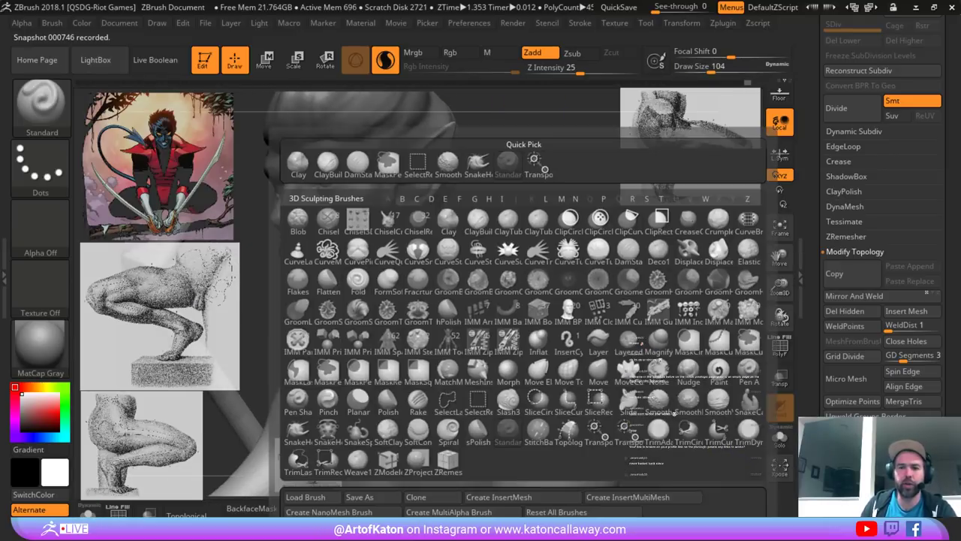
click(298, 163)
drag(415, 247, 368, 331)
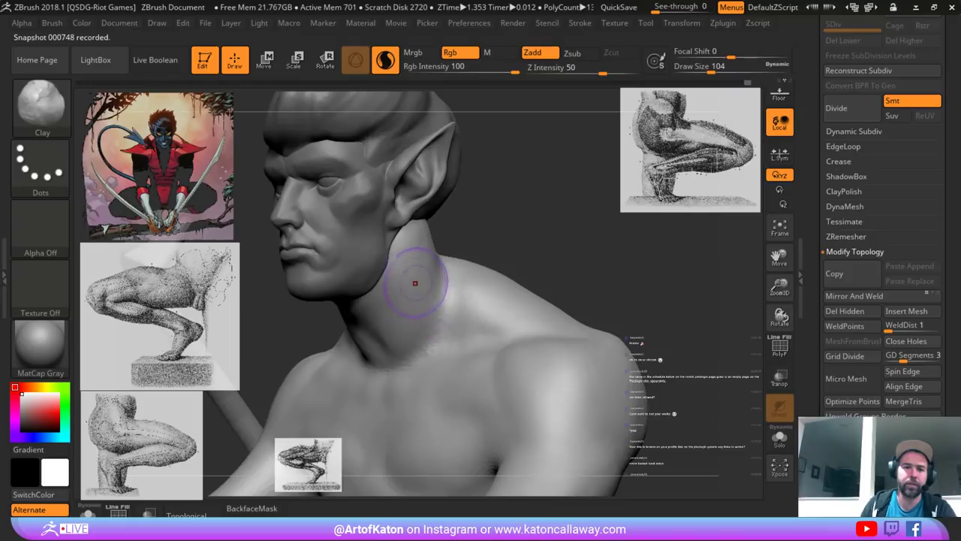
key(shift)
shift+drag(454, 294, 488, 270)
- Add more Clay strokes along the neck muscle toward the clavicle and reduce the draw size to 90
drag(510, 205, 514, 224)
mouse_move(445, 286)
mouse_down()
mouse_move(480, 267)
mouse_move(447, 301)
mouse_move(444, 289)
mouse_up()
mouse_move(510, 207)
mouse_down()
mouse_move(530, 210)
mouse_move(518, 191)
mouse_move(559, 195)
mouse_up()
mouse_move(425, 287)
mouse_down()
mouse_move(415, 294)
mouse_move(423, 246)
mouse_move(412, 275)
mouse_up()
key(space)
drag(526, 197, 542, 209)
drag(411, 312, 417, 331)
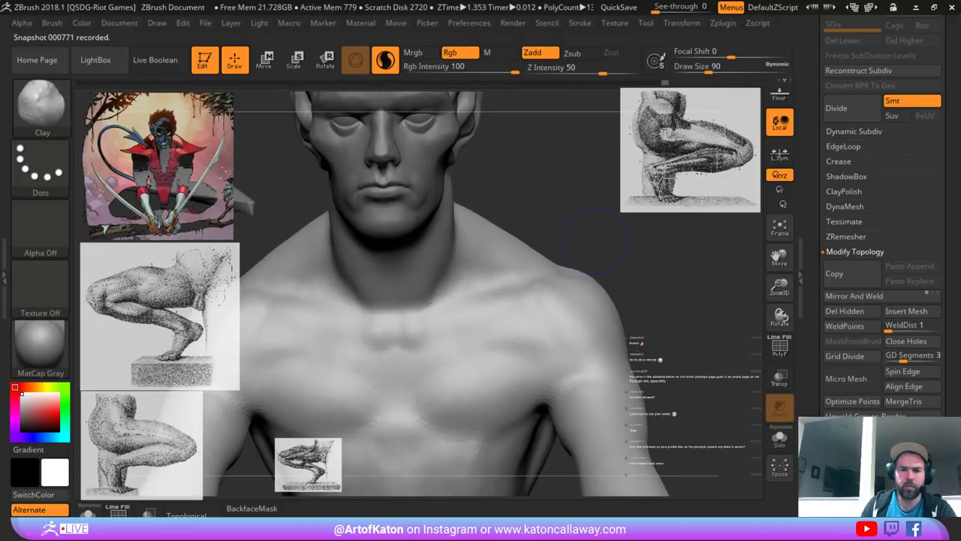
- Set the draw size to 87 and smooth the upper chest beneath the inner clavicles
mouse_move(537, 196)
mouse_down()
mouse_move(451, 206)
mouse_move(518, 201)
mouse_up()
key(space)
drag(462, 250, 467, 250)
mouse_move(532, 204)
mouse_down()
mouse_move(578, 210)
mouse_move(537, 197)
mouse_move(519, 222)
mouse_move(537, 272)
mouse_up()
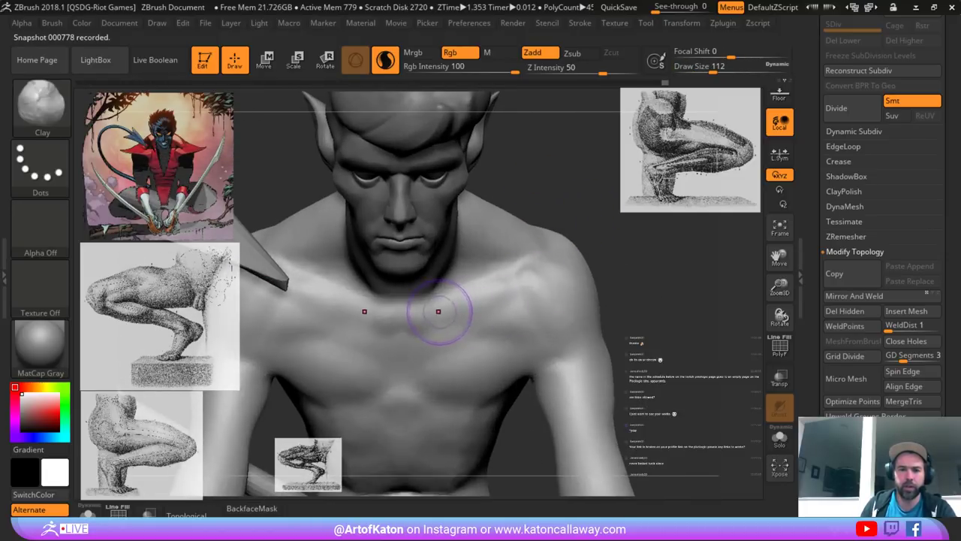
drag(555, 188, 554, 218)
key(space)
drag(445, 233, 439, 233)
shift+drag(431, 323, 449, 327)
shift+drag(449, 321, 457, 326)
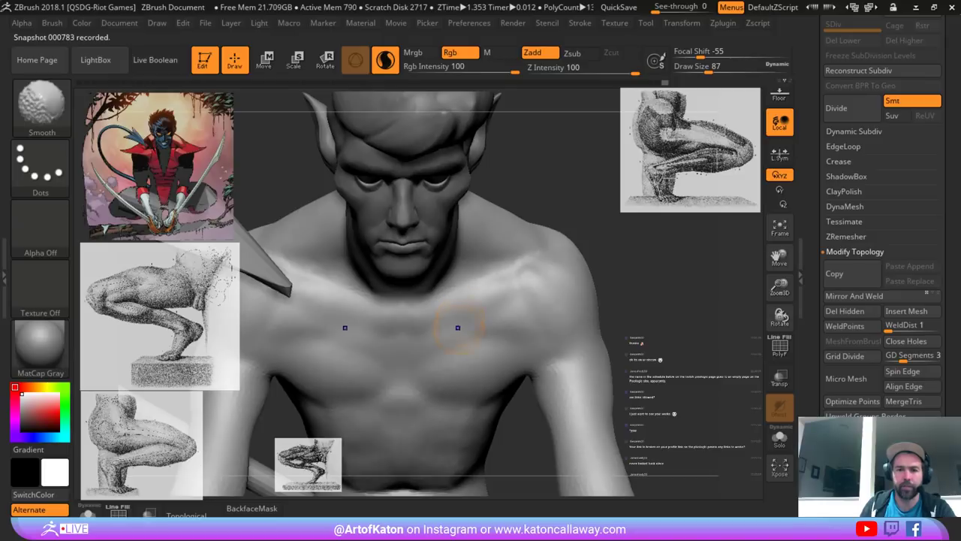
- Increase the draw size to 128, add Clay strokes across the front of the left shoulder, and smooth the deltoid
drag(621, 283, 564, 264)
key(space)
drag(459, 279, 466, 280)
drag(574, 274, 534, 277)
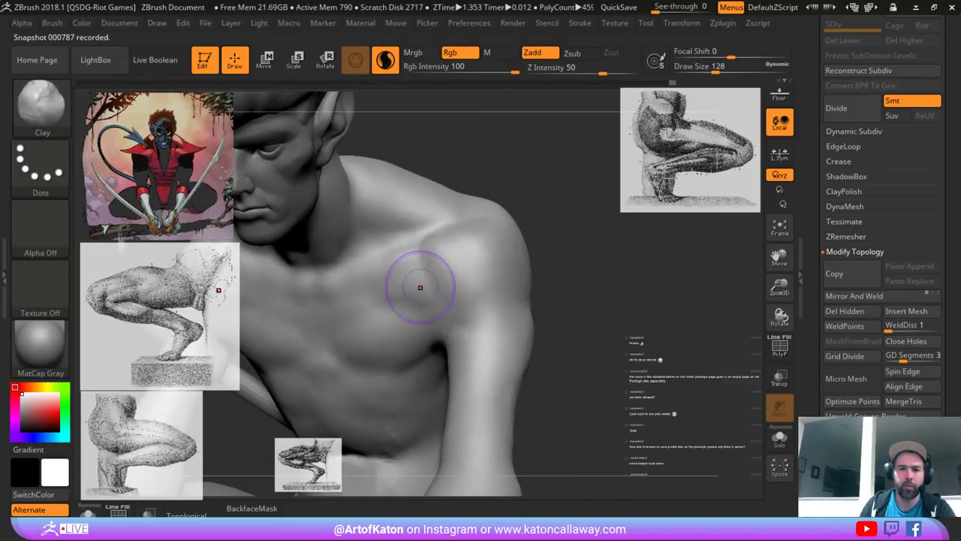
mouse_move(436, 258)
mouse_down()
mouse_move(451, 257)
mouse_move(454, 294)
mouse_move(478, 313)
mouse_move(474, 330)
mouse_move(492, 338)
mouse_move(498, 356)
mouse_move(465, 340)
mouse_move(484, 398)
mouse_move(499, 276)
mouse_up()
shift+drag(466, 197, 462, 226)
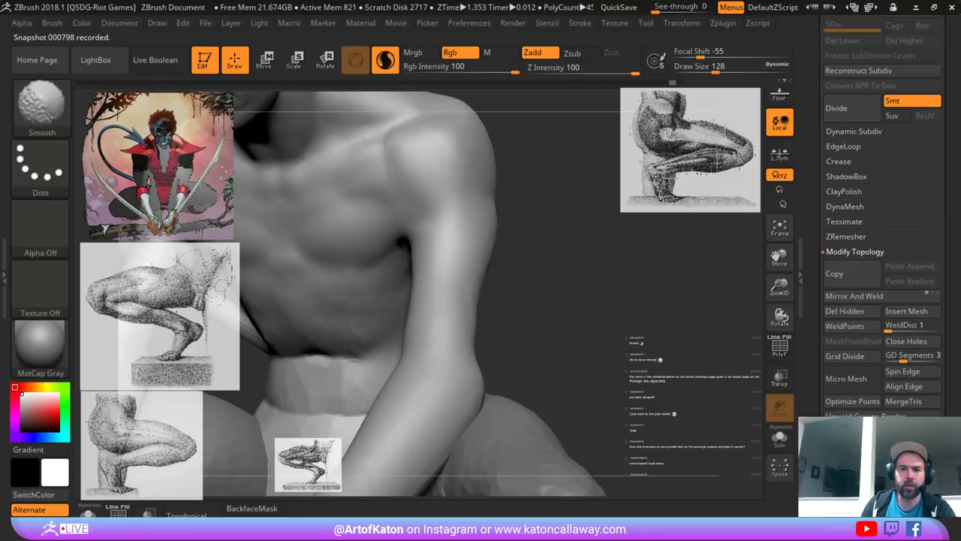
- Switch to the DamStandard brush, carve the lower edge of the left deltoid on the upper arm, and soften it
mouse_move(559, 248)
mouse_down()
mouse_move(541, 241)
mouse_move(552, 196)
mouse_up()
mouse_move(563, 286)
mouse_down()
mouse_move(582, 233)
mouse_move(533, 216)
mouse_move(542, 289)
mouse_move(574, 256)
mouse_move(542, 259)
mouse_up()
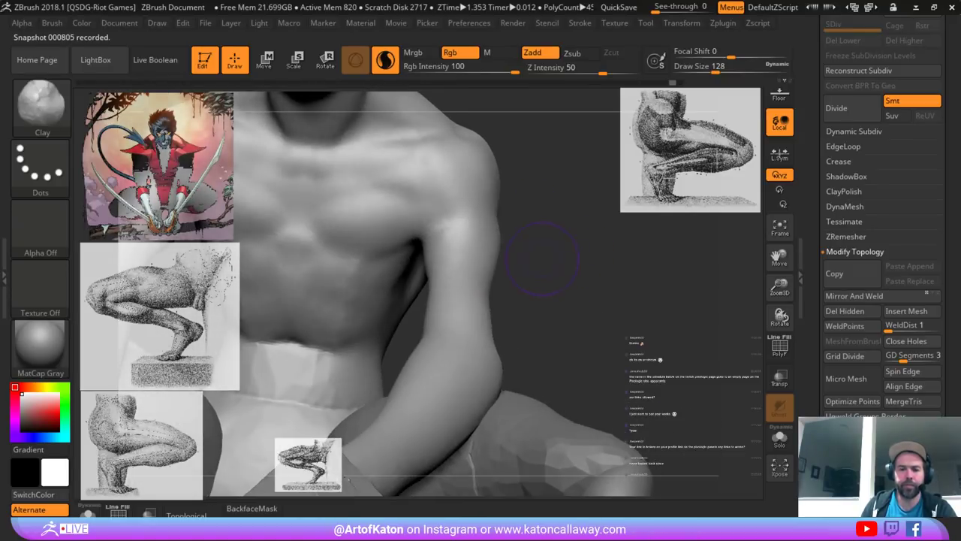
key(b)
click(371, 165)
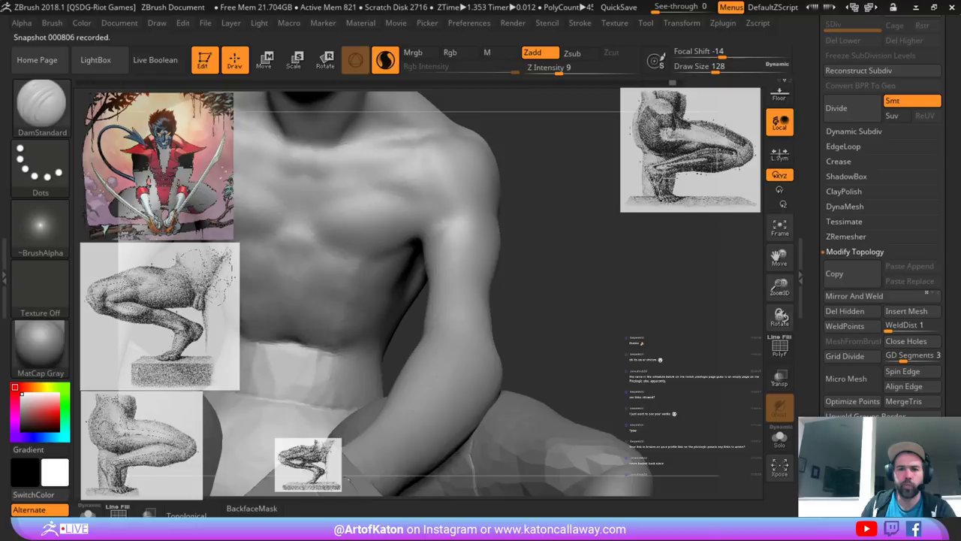
drag(438, 228, 467, 223)
drag(559, 259, 522, 252)
mouse_move(459, 228)
shift+mouse_down()
mouse_move(470, 245)
mouse_move(467, 221)
shift+mouse_up()
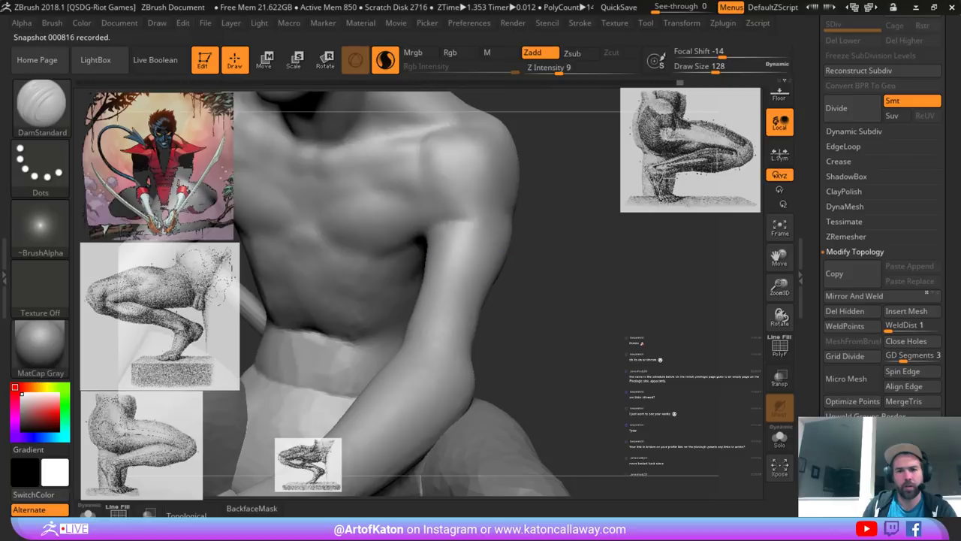
- Deepen the crease from the left armpit across the upper arm with DamStandard, smoothing the arm just below it
drag(529, 253, 564, 253)
mouse_move(418, 239)
mouse_down()
mouse_move(462, 223)
mouse_move(440, 240)
mouse_move(455, 225)
mouse_up()
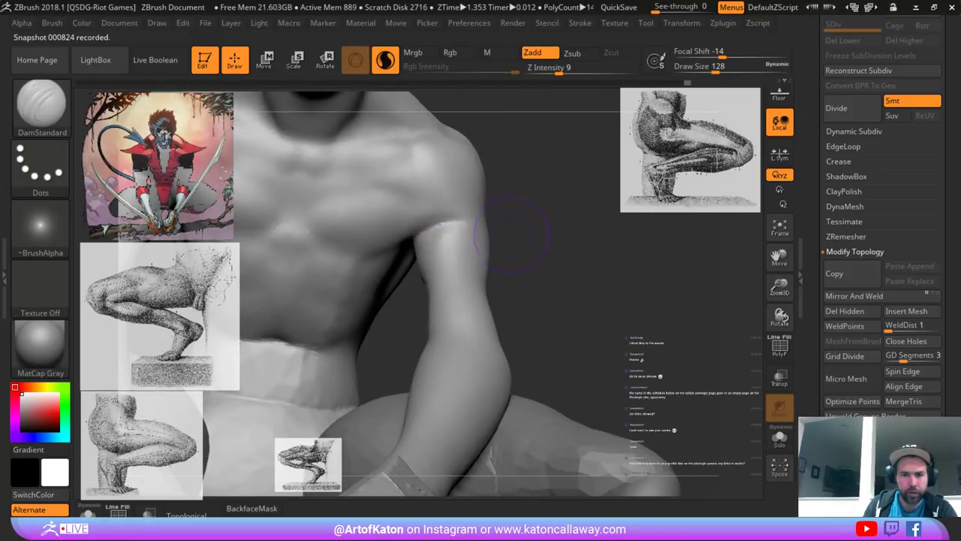
drag(526, 239, 482, 241)
mouse_move(438, 228)
shift+mouse_down()
mouse_move(446, 243)
mouse_move(434, 244)
shift+mouse_up()
shift+drag(444, 239, 438, 255)
drag(526, 241, 568, 244)
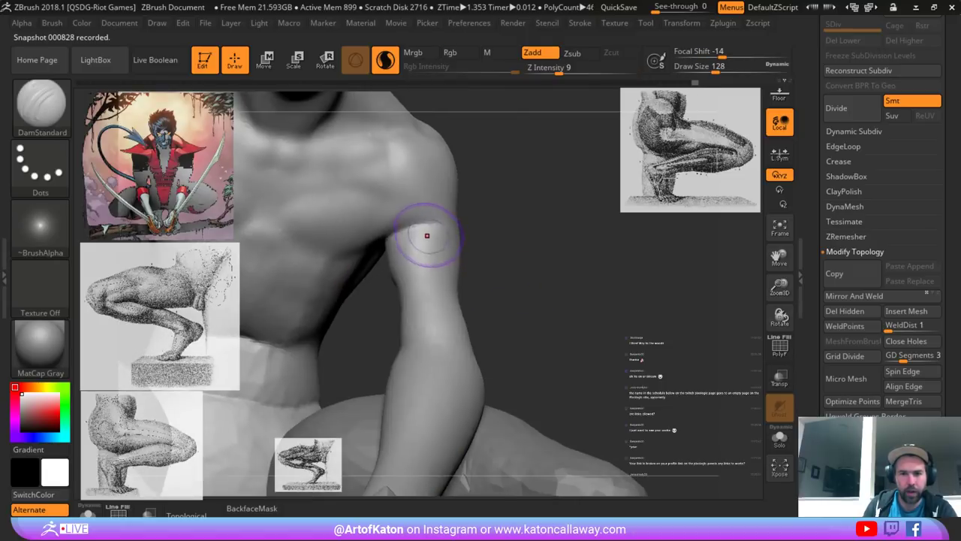
drag(396, 234, 445, 223)
drag(499, 248, 472, 276)
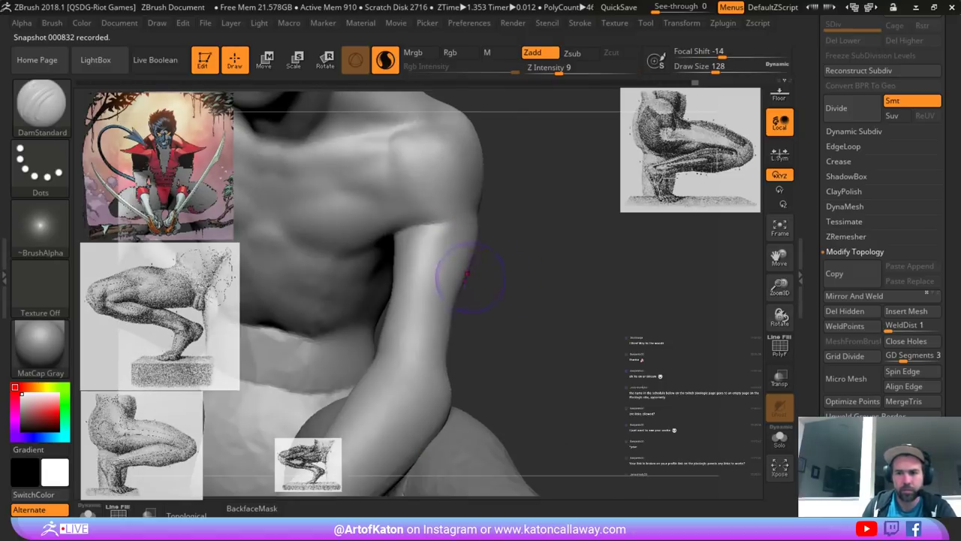
alt+drag(522, 213, 562, 254)
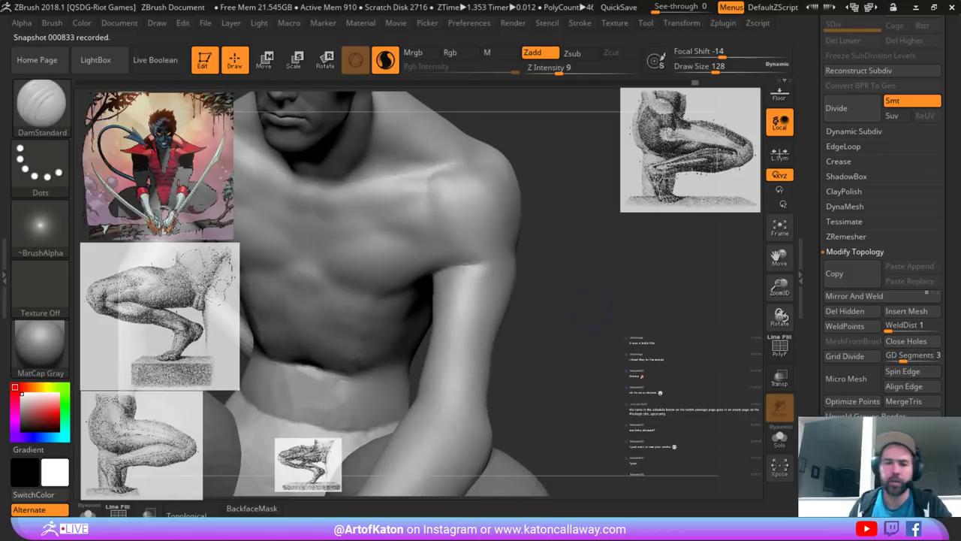
- Carve the rear crease of the left armpit with DamStandard and smooth the back of the upper arm beside it
mouse_move(590, 311)
mouse_down()
mouse_move(521, 289)
mouse_move(552, 292)
mouse_move(439, 282)
mouse_move(484, 263)
mouse_move(495, 244)
mouse_up()
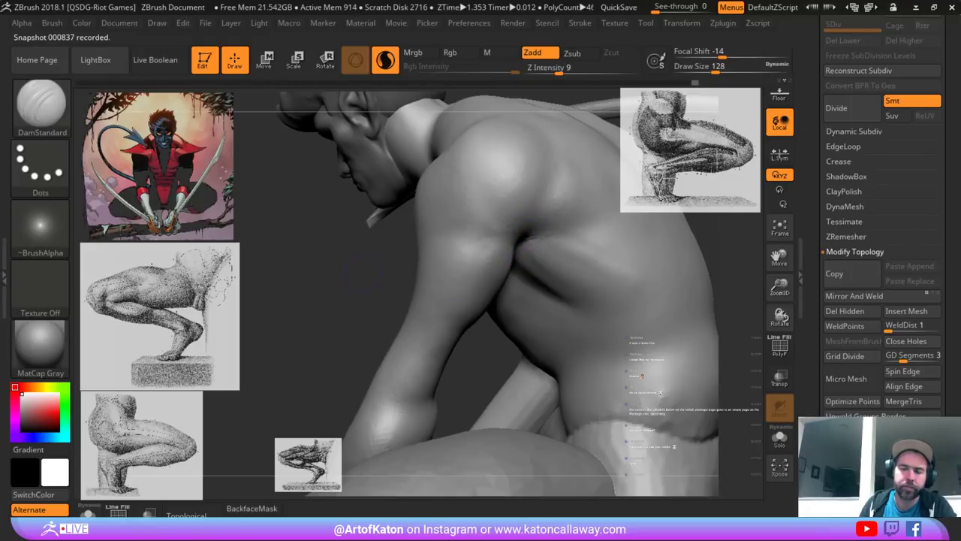
right_drag(489, 250, 489, 218)
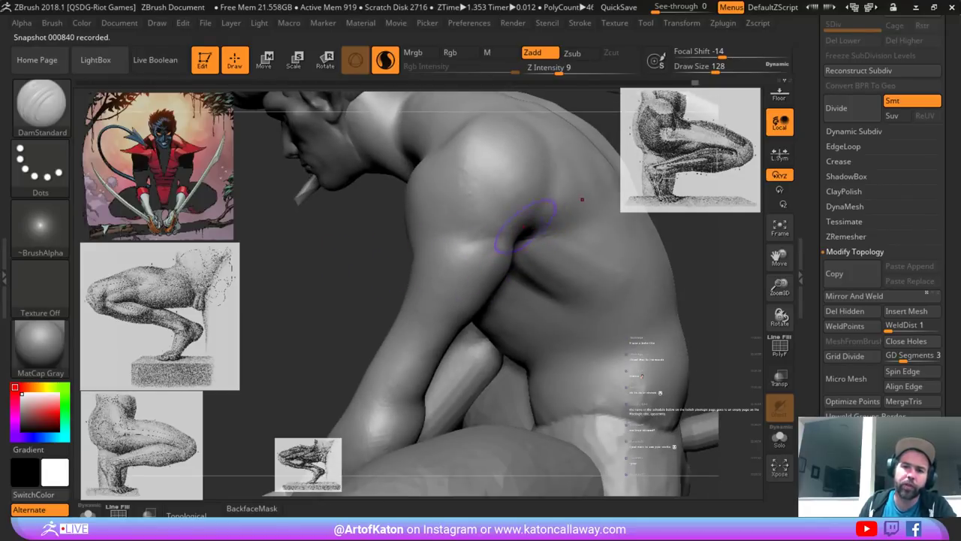
drag(519, 246, 532, 229)
mouse_move(563, 242)
right_down()
mouse_move(503, 241)
mouse_move(502, 255)
mouse_move(521, 263)
right_up()
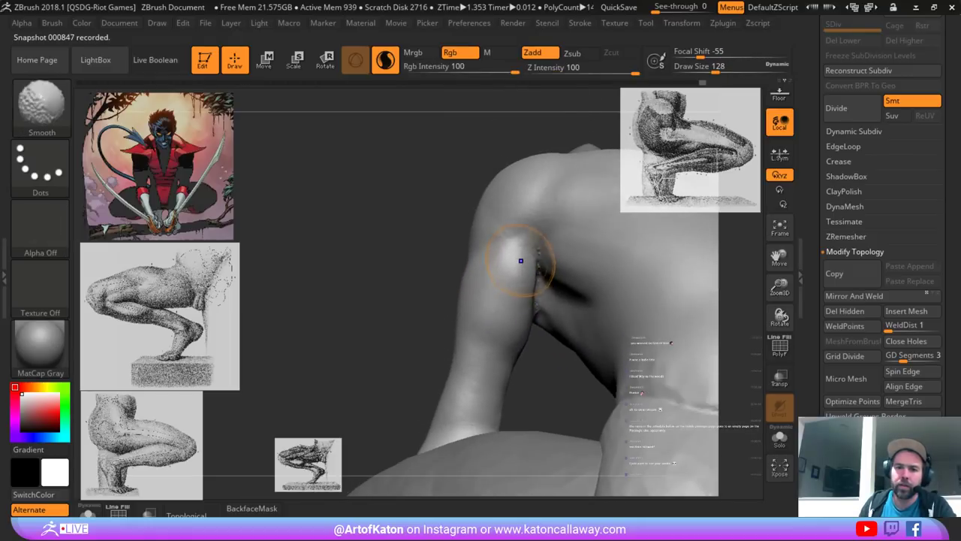
shift+drag(522, 259, 538, 307)
mouse_move(461, 301)
right_down()
mouse_move(439, 301)
mouse_move(559, 304)
mouse_move(466, 312)
mouse_move(442, 302)
mouse_move(474, 283)
right_up()
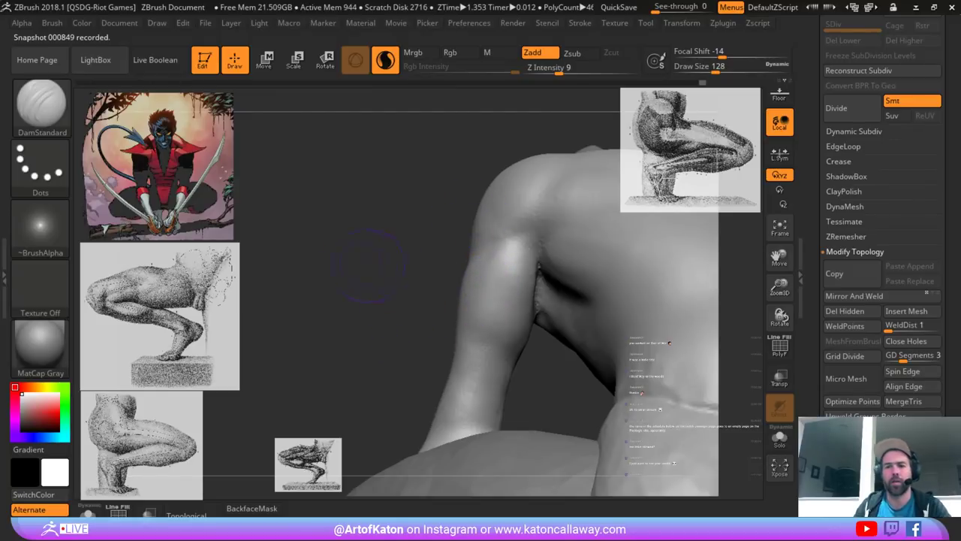
- Reduce the draw size to 108 and carve the crease beneath the deltoid on the back of the left arm
right_drag(368, 266, 390, 284)
key(s)
mouse_move(479, 236)
mouse_down()
mouse_move(477, 214)
mouse_move(477, 222)
mouse_move(467, 214)
mouse_up()
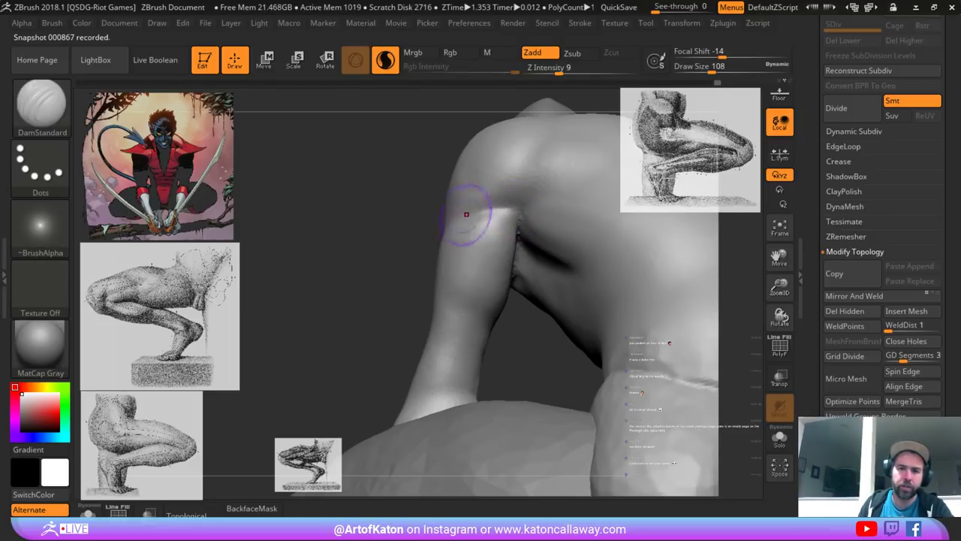
right_drag(467, 215, 566, 229)
right_drag(578, 178, 467, 218)
- Smooth the transition from the left deltoid to the upper arm at draw size 87, then raise the size to 124
key(space)
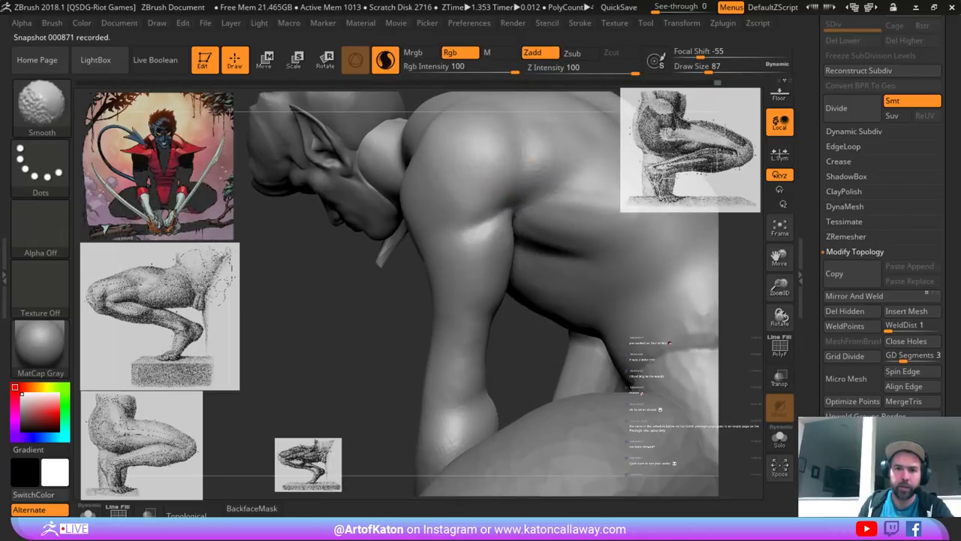
right_drag(393, 279, 391, 247)
key(space)
drag(391, 247, 397, 247)
right_drag(397, 247, 386, 286)
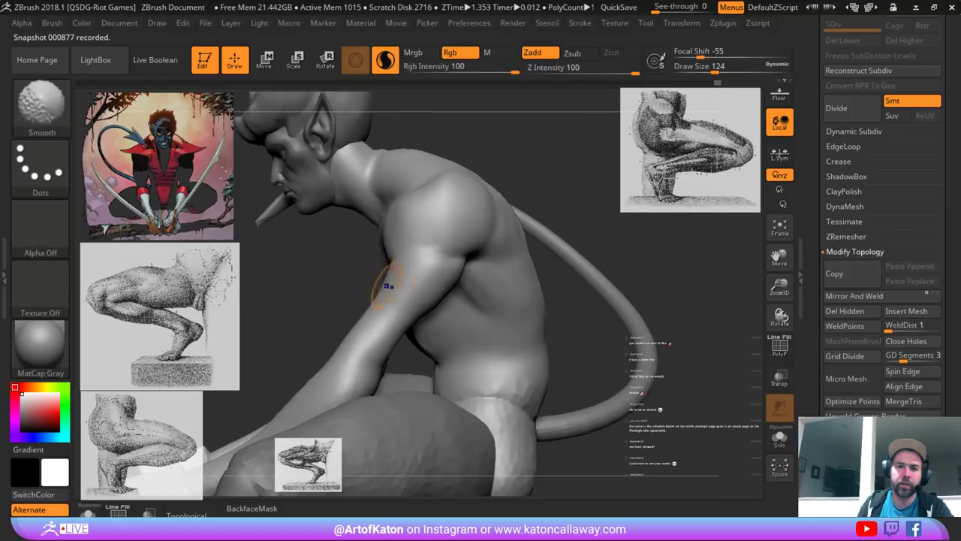
- Switch to the SnakeHook brush at draw size 257 and reshape the upper-back contour behind the left shoulder
alt+right_drag(471, 184, 449, 222)
key(b)
click(461, 164)
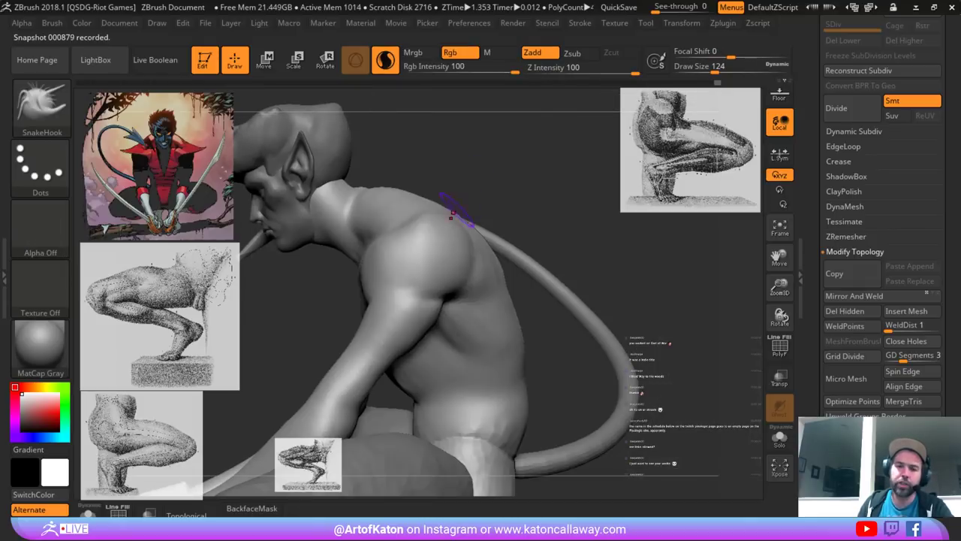
key(space)
drag(452, 216, 456, 229)
key(space)
key(space)
mouse_move(457, 235)
right_down()
mouse_move(449, 235)
mouse_move(455, 204)
right_up()
key(space)
drag(466, 204, 473, 204)
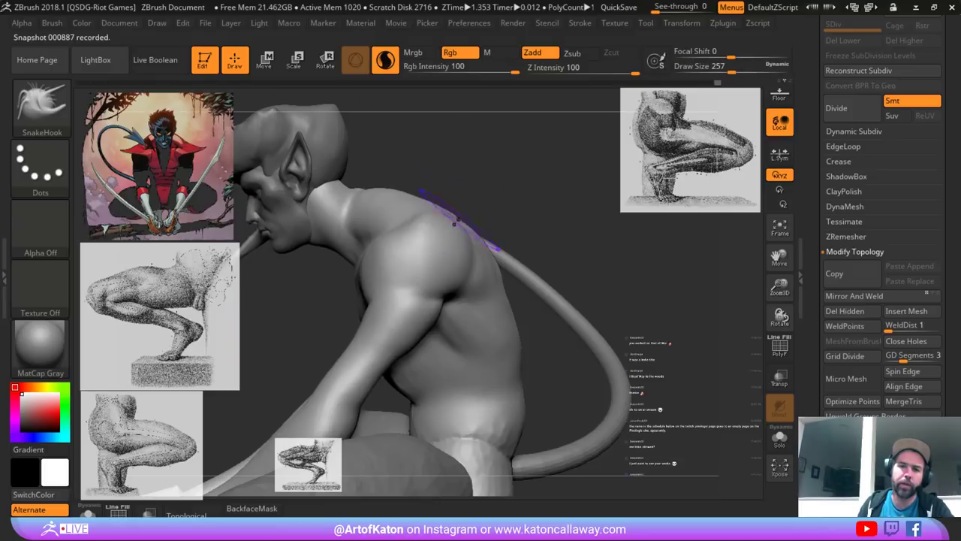
shift+drag(458, 237, 464, 245)
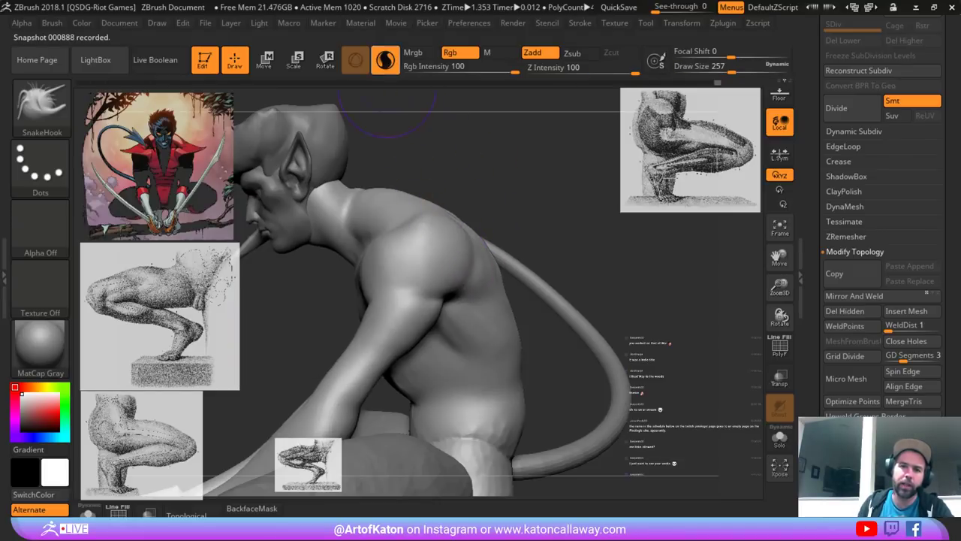
- Turn off Sculptris Pro and adjust the upper back and shoulder blade with SnakeHook at draw sizes 293 and 212
click(385, 60)
right_drag(461, 227, 457, 232)
key(space)
drag(456, 235, 461, 235)
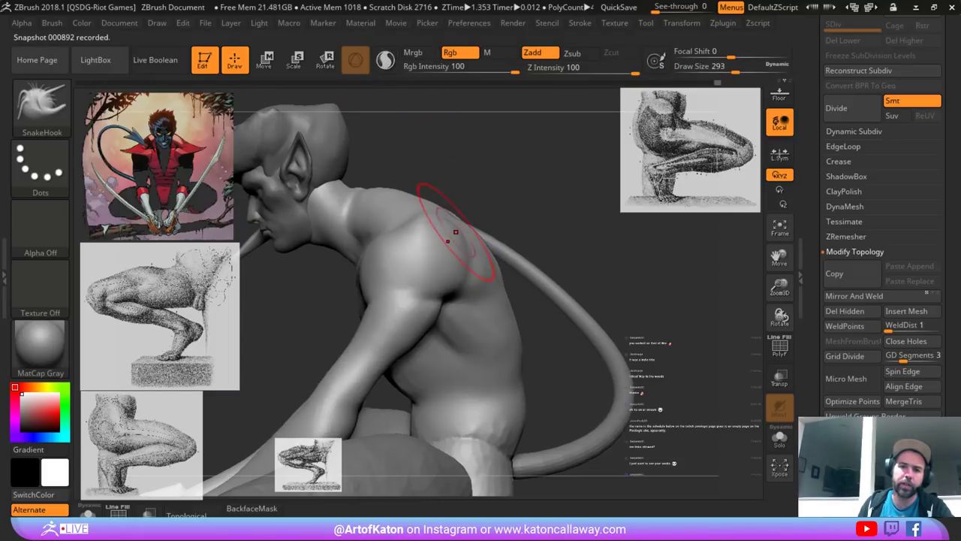
right_drag(456, 232, 443, 229)
key(space)
drag(440, 229, 434, 229)
drag(462, 261, 459, 262)
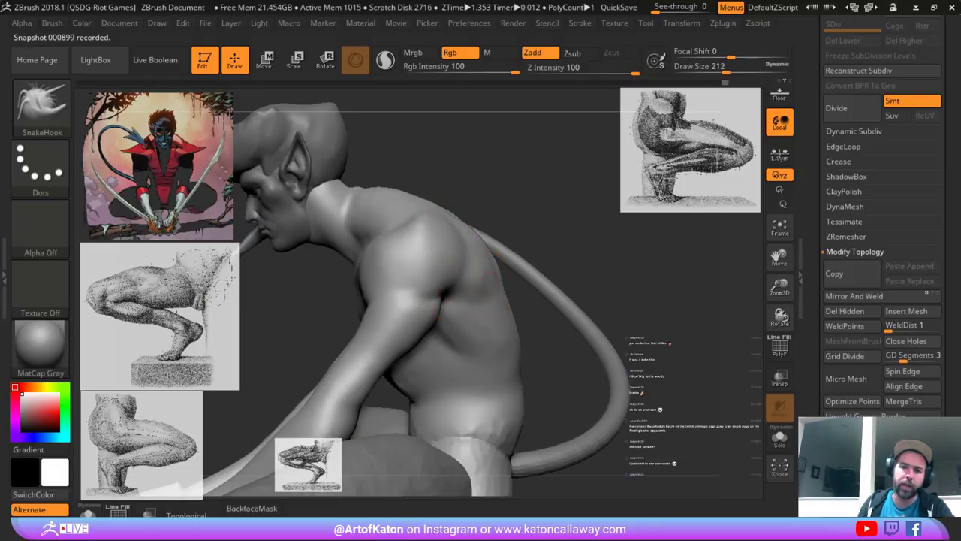
- Reshape the mid-back beside the spine with SnakeHook at draw size 212 and smooth the contour
right_drag(563, 288, 480, 257)
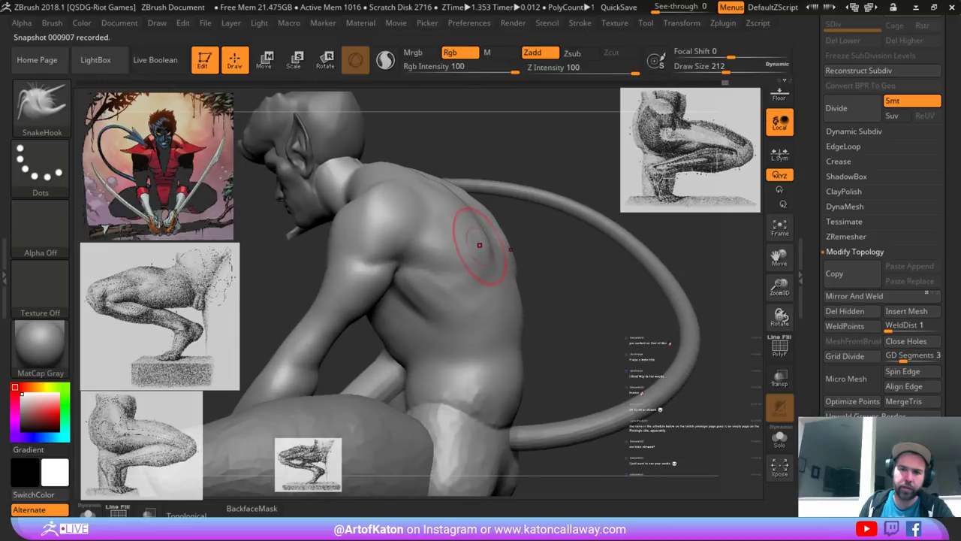
mouse_move(480, 245)
mouse_down()
mouse_move(476, 237)
mouse_move(490, 272)
mouse_up()
right_drag(553, 287, 521, 282)
shift+drag(492, 252, 497, 265)
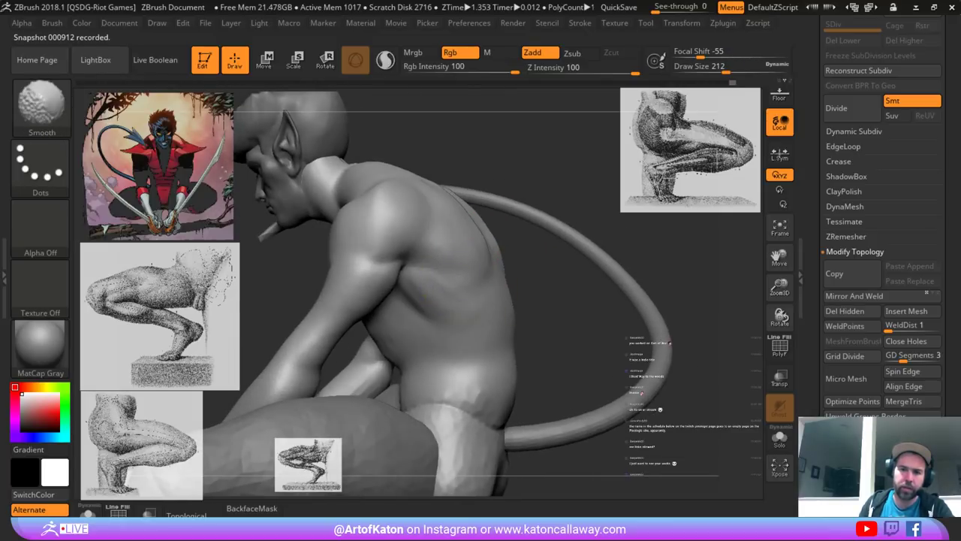
mouse_move(526, 292)
right_down()
mouse_move(558, 281)
mouse_move(481, 252)
mouse_move(467, 264)
mouse_move(417, 270)
right_up()
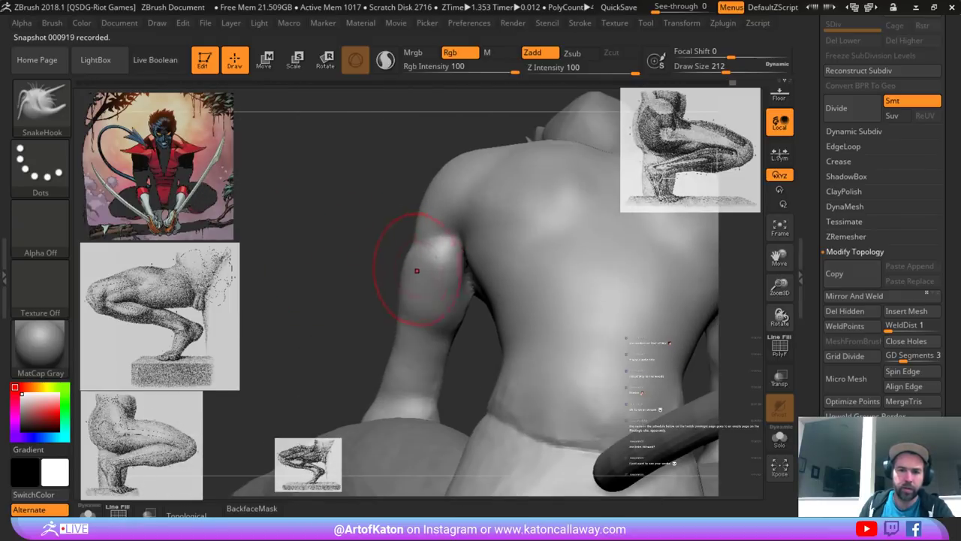
- Nudge the left upper arm with SnakeHook, then build up the front deltoid with Clay at draw size 158 and reduce the size to 108
mouse_move(438, 270)
mouse_down()
mouse_move(434, 294)
mouse_move(435, 255)
mouse_move(427, 256)
mouse_move(452, 262)
mouse_move(429, 279)
mouse_up()
key(space)
mouse_move(390, 267)
right_down()
mouse_move(526, 248)
mouse_move(508, 248)
mouse_move(527, 235)
mouse_move(481, 189)
mouse_move(630, 198)
mouse_move(488, 196)
mouse_move(532, 240)
mouse_move(557, 240)
mouse_move(541, 245)
mouse_move(525, 218)
mouse_move(541, 220)
right_up()
key(b)
click(310, 163)
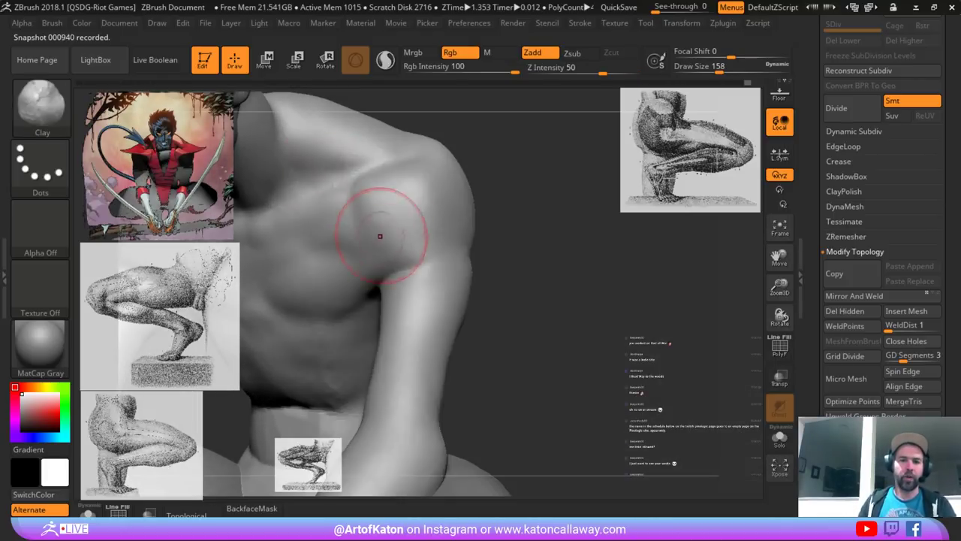
drag(373, 208, 397, 234)
key(space)
drag(401, 238, 393, 238)
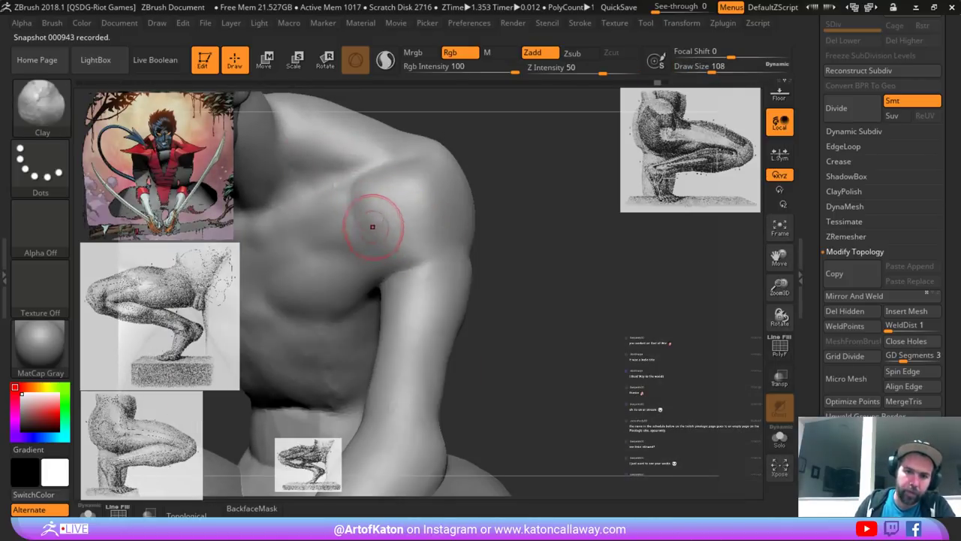
- Switch to the Standard brush at draw size 74 and smooth the left arm down towards the elbow
right_drag(480, 294, 494, 292)
key(b)
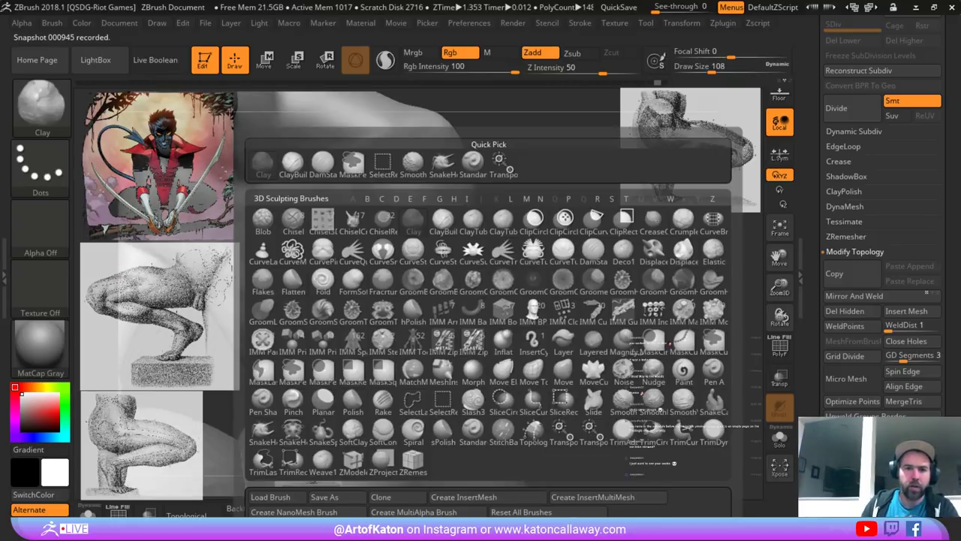
click(473, 164)
key(space)
drag(455, 262, 445, 261)
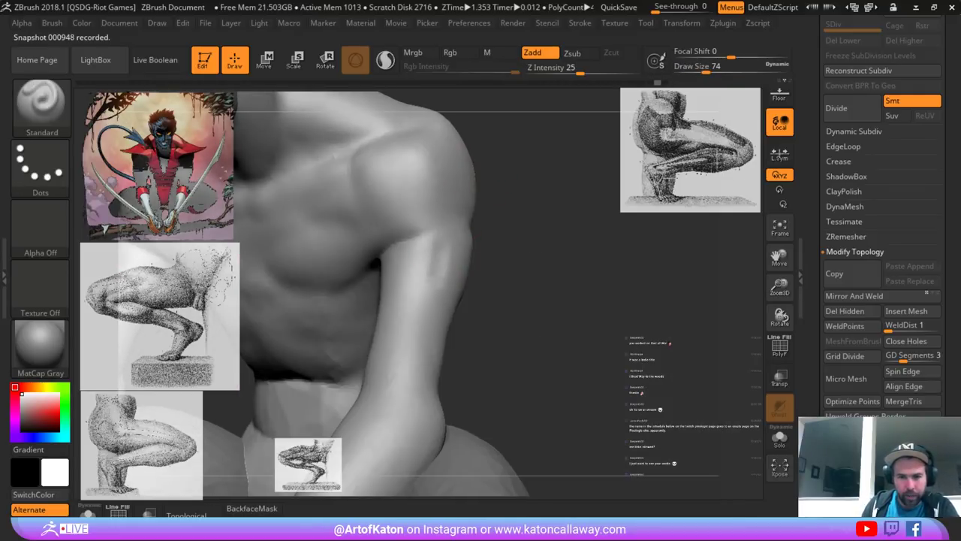
right_drag(447, 339, 481, 273)
mouse_move(473, 275)
shift+mouse_down()
mouse_move(462, 321)
mouse_move(395, 322)
mouse_move(441, 289)
shift+mouse_up()
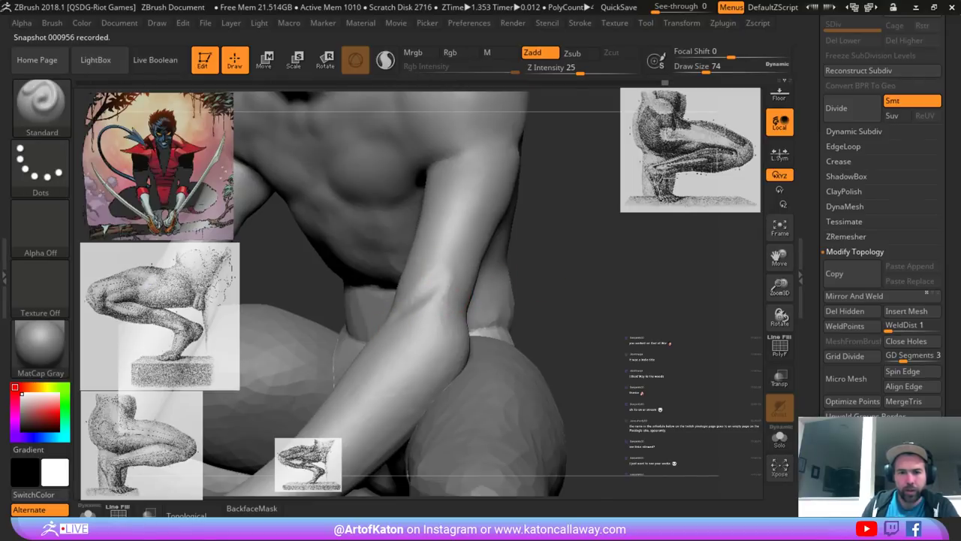
- Sculpt the crease at the left inner elbow with the Standard brush and smooth around it
mouse_move(481, 293)
right_down()
mouse_move(557, 242)
mouse_move(567, 259)
right_up()
shift+drag(430, 244, 409, 278)
drag(401, 280, 443, 202)
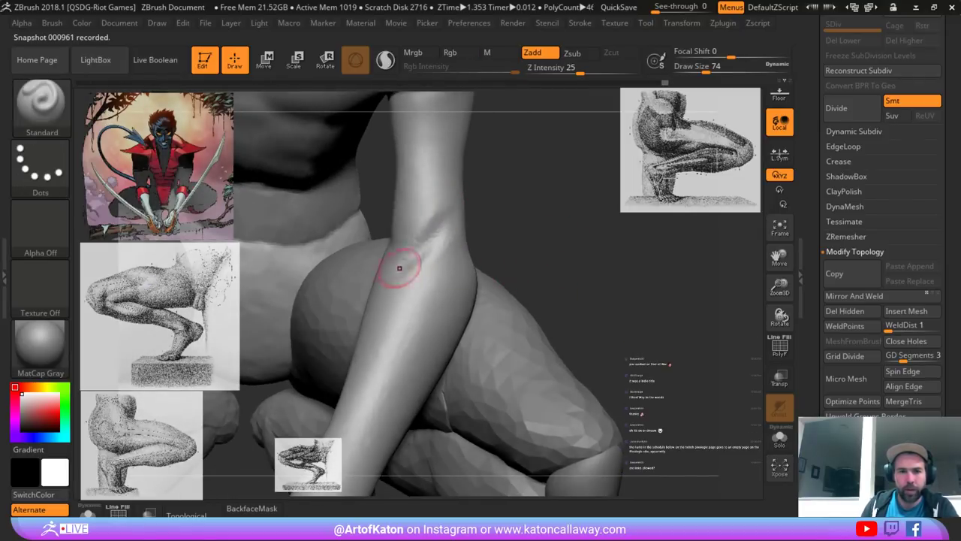
mouse_move(409, 263)
shift+mouse_down()
mouse_move(422, 237)
mouse_move(428, 251)
shift+mouse_up()
- Set the draw size to 44 and define the groove between biceps and triceps from the deltoid to the left inner elbow
right_drag(435, 277, 503, 301)
key(space)
drag(459, 221, 423, 241)
drag(456, 197, 426, 236)
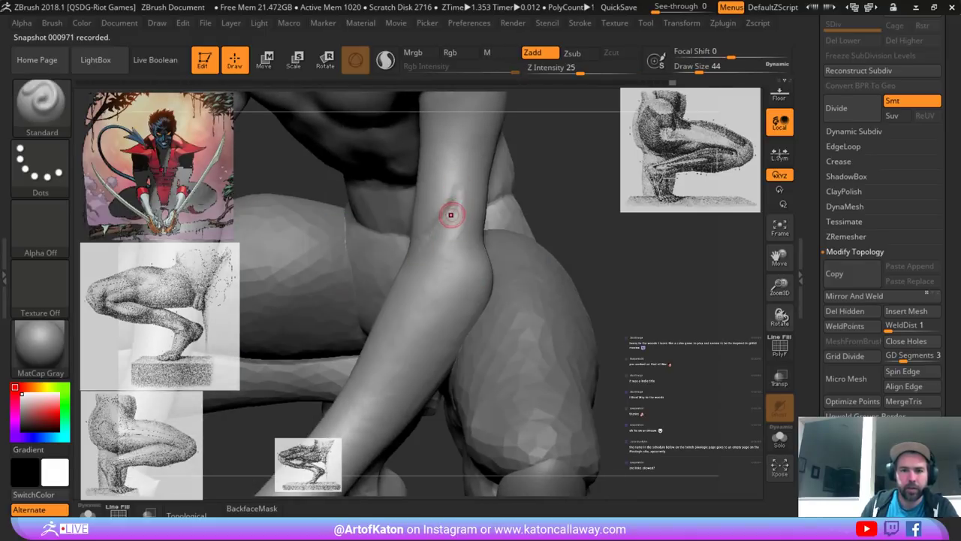
mouse_move(455, 218)
right_down()
mouse_move(504, 288)
mouse_move(420, 295)
mouse_move(456, 297)
right_up()
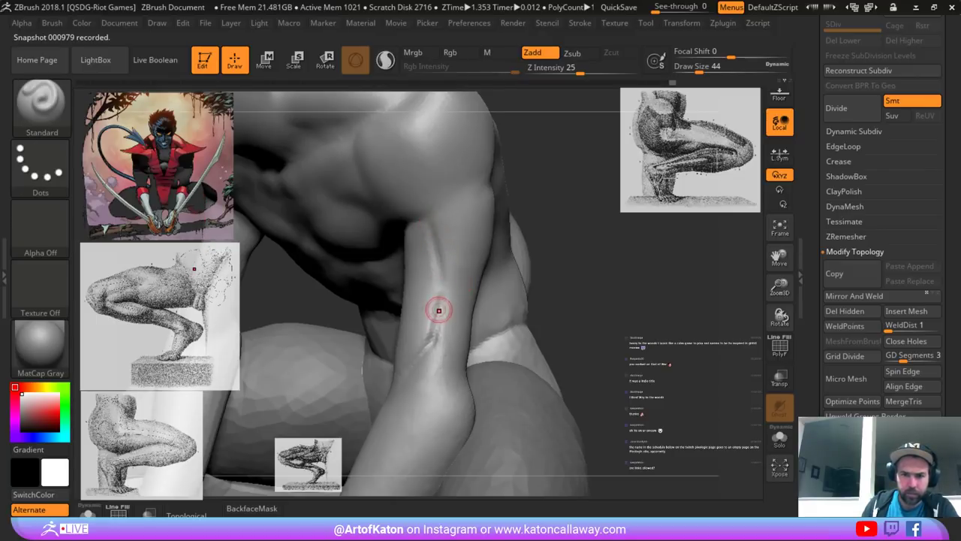
shift+drag(462, 202, 444, 297)
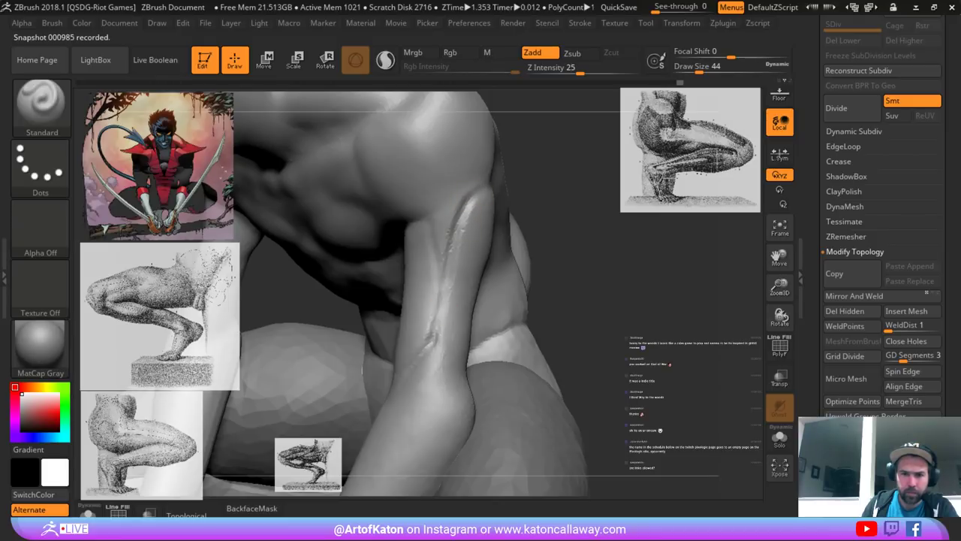
drag(578, 242, 488, 241)
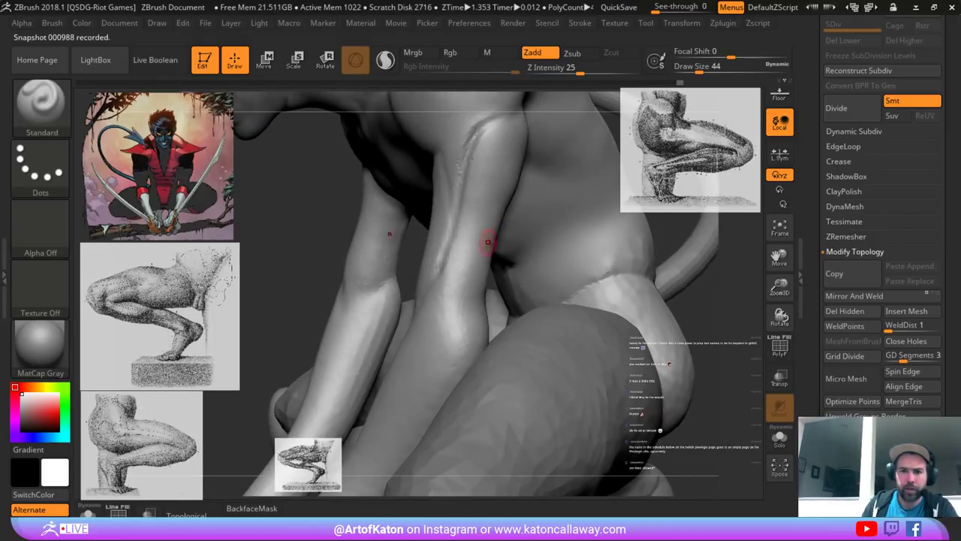
drag(293, 287, 368, 289)
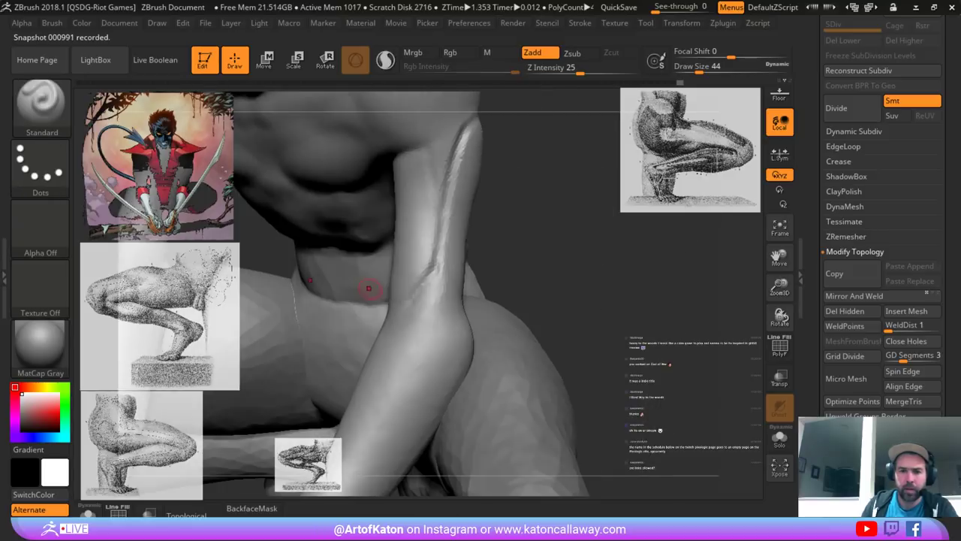
- Extend the muscle separation from the left elbow down the forearm with the Standard brush at draw size 44
mouse_move(430, 278)
mouse_down()
mouse_move(451, 353)
mouse_move(406, 427)
mouse_up()
alt+drag(579, 283, 603, 157)
mouse_move(540, 197)
mouse_down()
mouse_move(582, 197)
mouse_move(585, 225)
mouse_move(608, 238)
mouse_up()
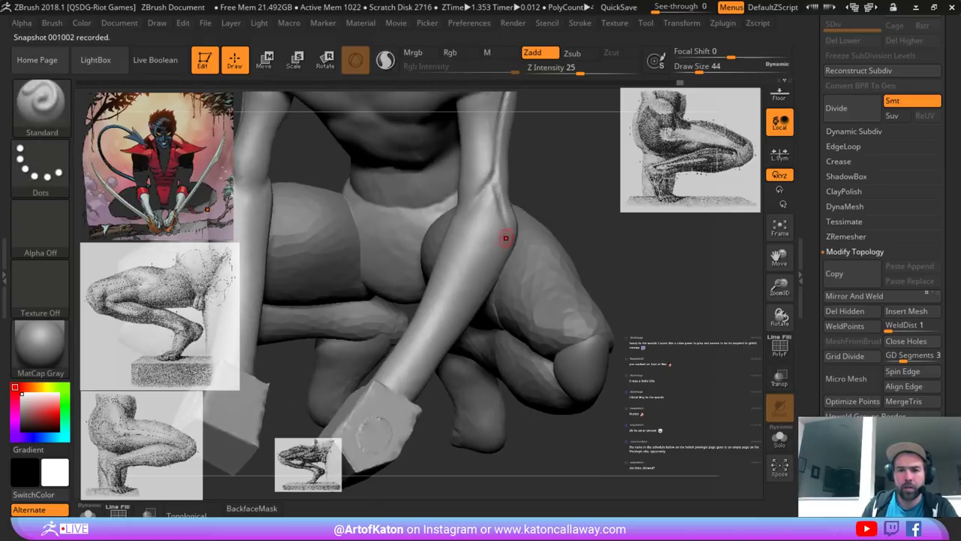
shift+drag(495, 248, 455, 272)
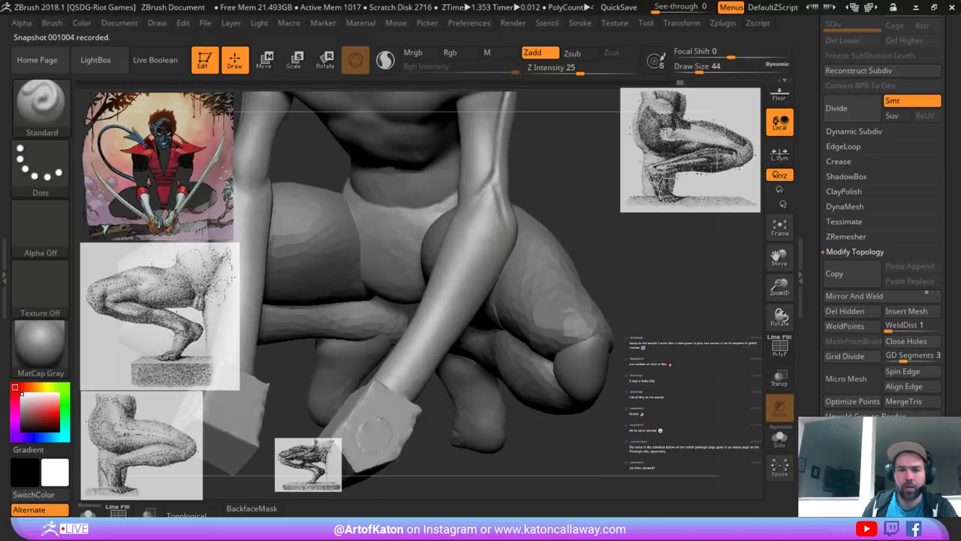
mouse_move(574, 205)
mouse_down()
mouse_move(597, 206)
mouse_move(546, 223)
mouse_up()
drag(489, 275, 428, 341)
alt+drag(587, 204, 588, 259)
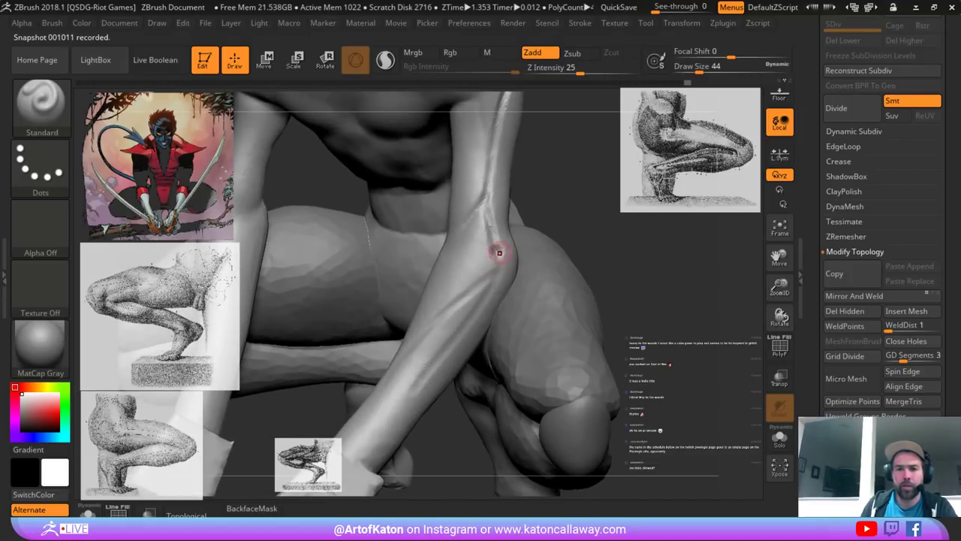
- Refine the left elbow's bony landmark and smooth the outer upper arm above it at draw size 68
shift+drag(498, 244, 497, 229)
mouse_move(582, 205)
mouse_down()
mouse_move(571, 221)
mouse_move(532, 233)
mouse_up()
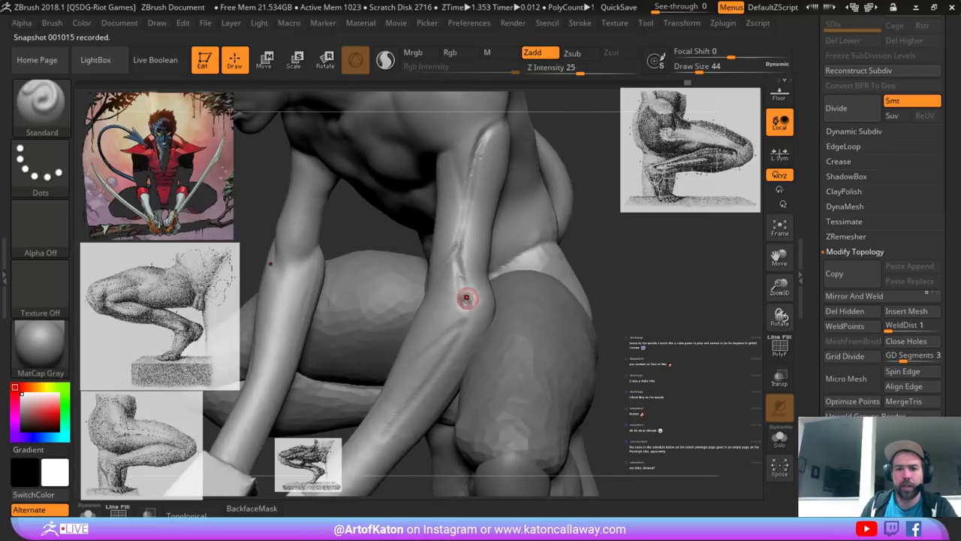
right_click(470, 285)
drag(466, 290, 471, 289)
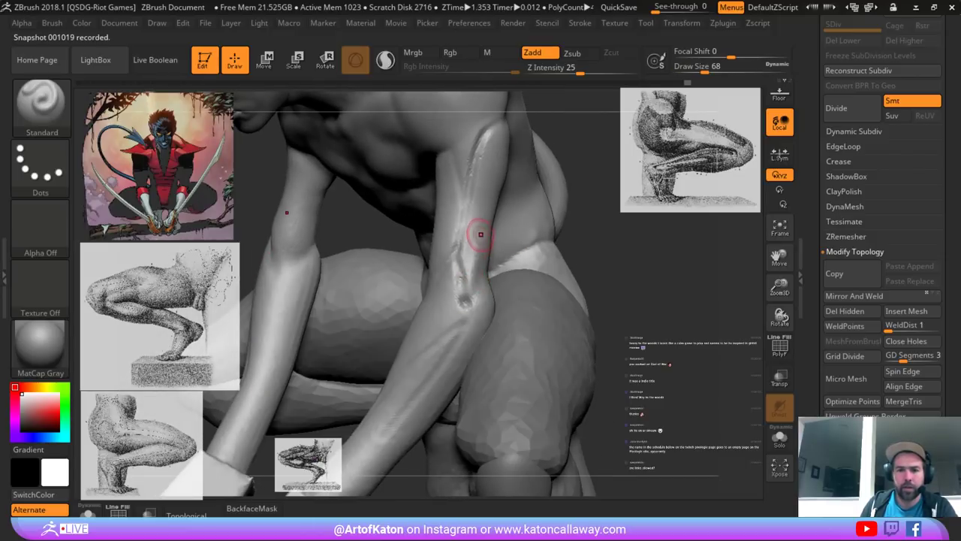
mouse_move(479, 239)
shift+mouse_down()
mouse_move(465, 259)
mouse_move(480, 226)
shift+mouse_up()
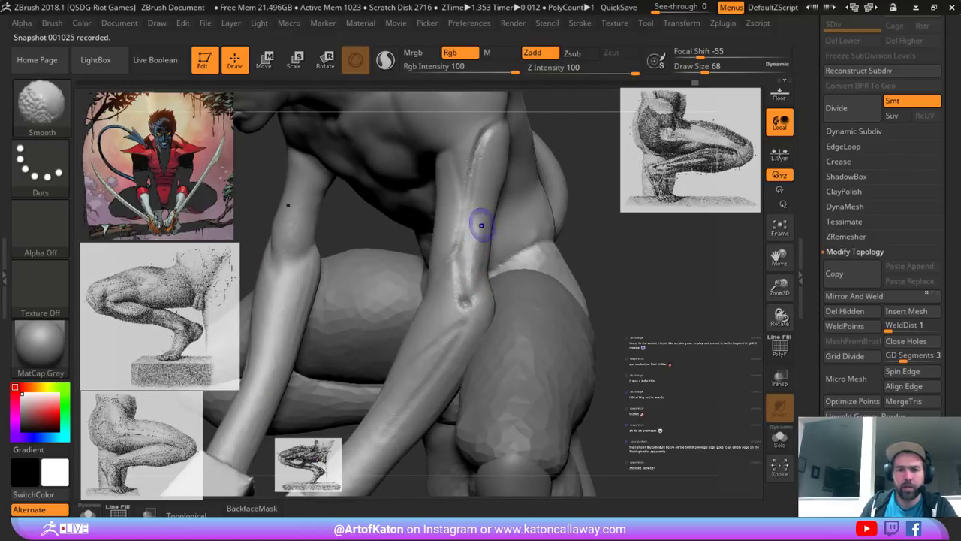
mouse_move(577, 232)
mouse_down()
mouse_move(568, 217)
mouse_move(542, 232)
mouse_move(562, 218)
mouse_move(525, 178)
mouse_move(547, 173)
mouse_move(529, 200)
mouse_move(532, 226)
mouse_move(589, 227)
mouse_move(511, 214)
mouse_move(566, 220)
mouse_up()
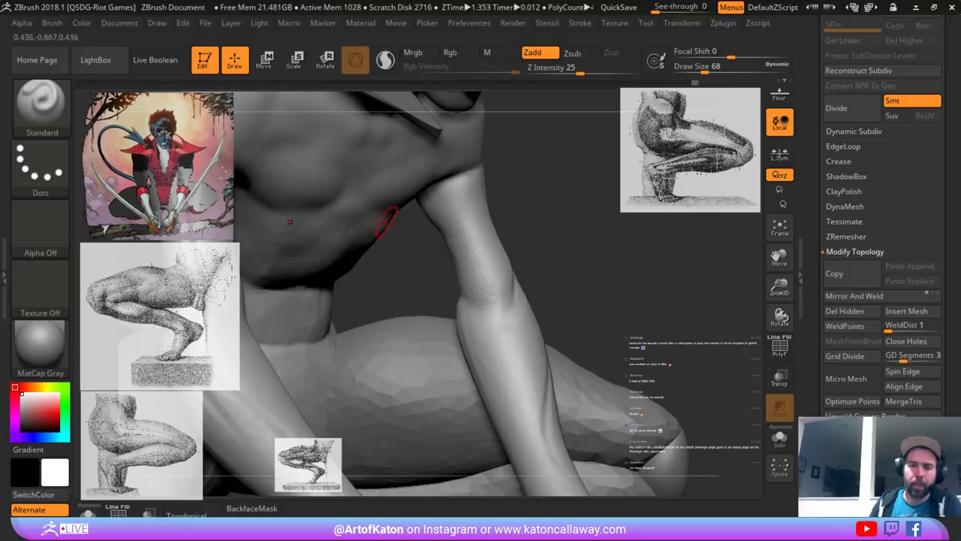
- Switch to SnakeHook at draw size 116 with Sculptris Pro on, and reshape and smooth the left upper arm
drag(536, 223, 495, 184)
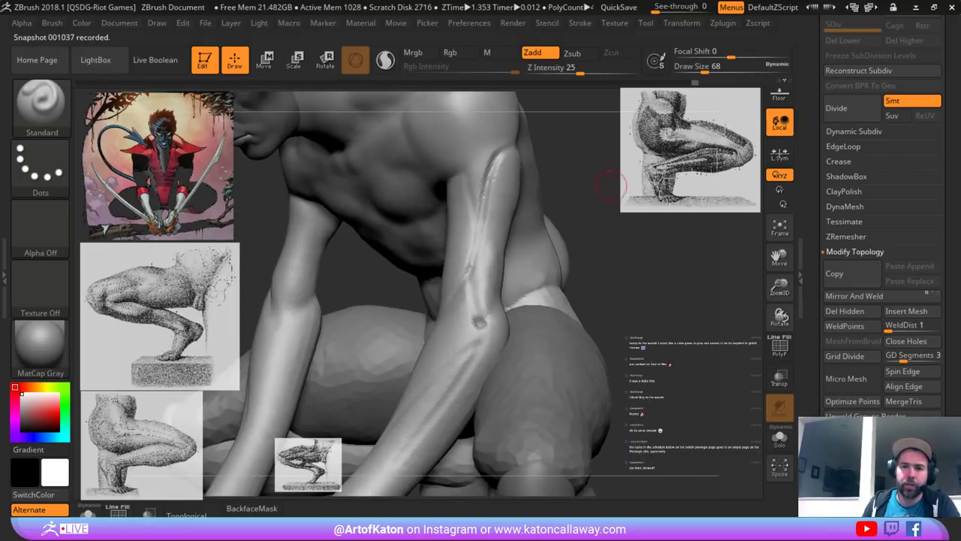
drag(610, 186, 669, 195)
drag(535, 212, 449, 183)
mouse_move(590, 185)
mouse_down()
mouse_move(552, 197)
mouse_move(537, 247)
mouse_move(514, 244)
mouse_up()
key(space)
mouse_move(440, 229)
mouse_down()
mouse_move(450, 226)
mouse_move(413, 246)
mouse_up()
key(b)
click(496, 163)
drag(542, 225, 532, 226)
key(space)
drag(414, 250, 420, 250)
drag(544, 225, 524, 227)
mouse_move(425, 259)
shift+mouse_down()
mouse_move(435, 297)
mouse_move(404, 268)
mouse_move(406, 281)
mouse_move(395, 236)
mouse_move(386, 238)
shift+mouse_up()
mouse_move(394, 238)
shift+mouse_down()
mouse_move(392, 227)
mouse_move(418, 254)
mouse_move(397, 279)
mouse_move(392, 223)
shift+mouse_up()
drag(539, 229, 481, 221)
drag(370, 206, 387, 196)
mouse_move(529, 225)
mouse_down()
mouse_move(525, 234)
mouse_move(524, 205)
mouse_move(605, 194)
mouse_up()
mouse_move(422, 159)
ctrl+mouse_down()
mouse_move(399, 159)
mouse_move(379, 177)
ctrl+mouse_up()
key(ctrl+z)
drag(570, 226, 526, 214)
ctrl+drag(403, 161, 372, 164)
key(ctrl+z)
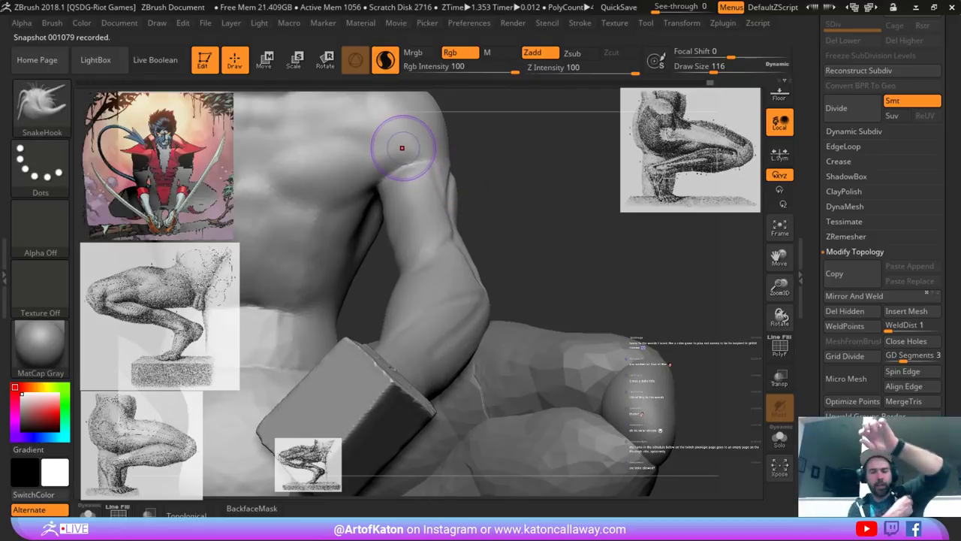
- Reduce the draw size to 83 and smooth the left biceps just below the deltoid
mouse_move(540, 306)
mouse_down()
mouse_move(539, 278)
mouse_move(538, 304)
mouse_up()
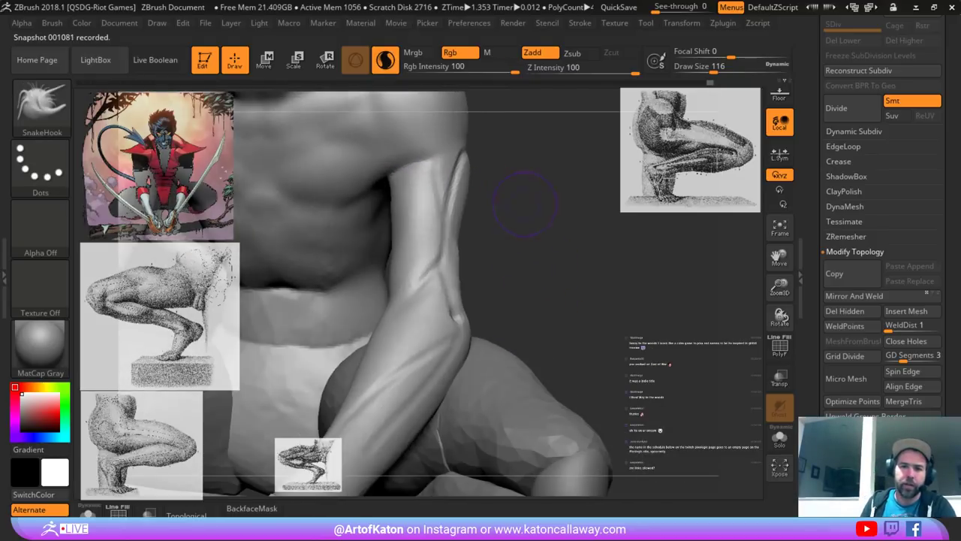
alt+drag(543, 256, 544, 293)
key(space)
drag(451, 217, 431, 207)
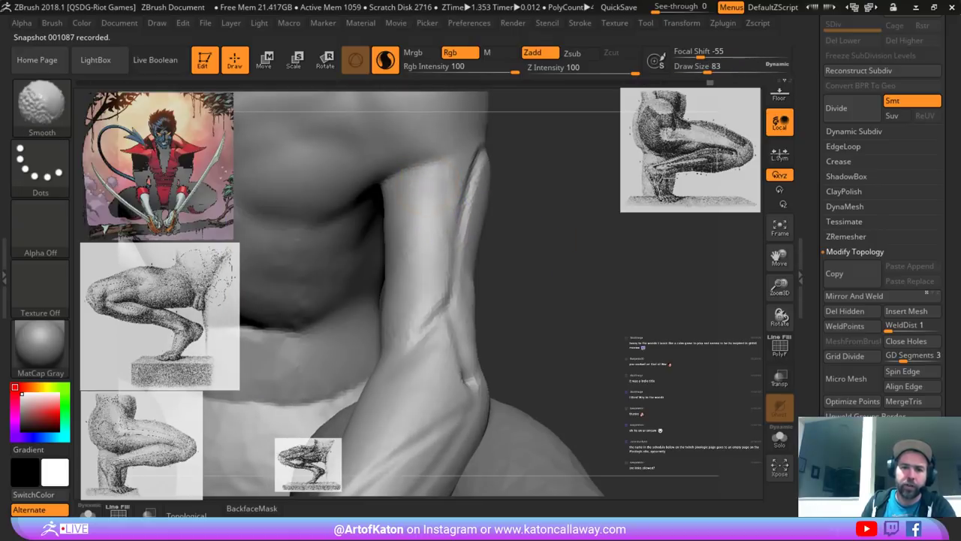
drag(518, 196, 508, 211)
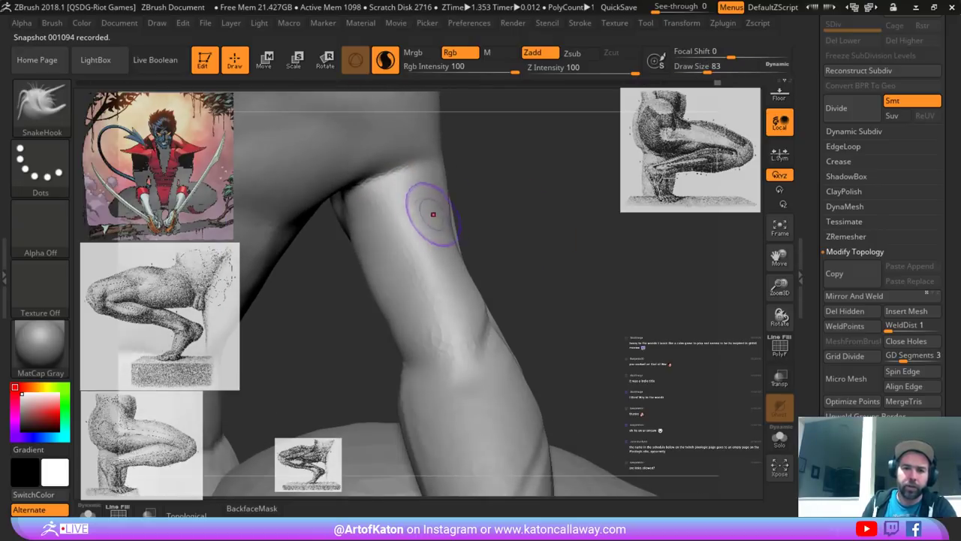
mouse_move(431, 212)
shift+mouse_down()
mouse_move(431, 252)
mouse_move(405, 247)
shift+mouse_up()
- Raise the draw size to 108 and smooth the inner upper arm at the left armpit
drag(519, 248, 504, 252)
key(space)
drag(336, 323, 345, 322)
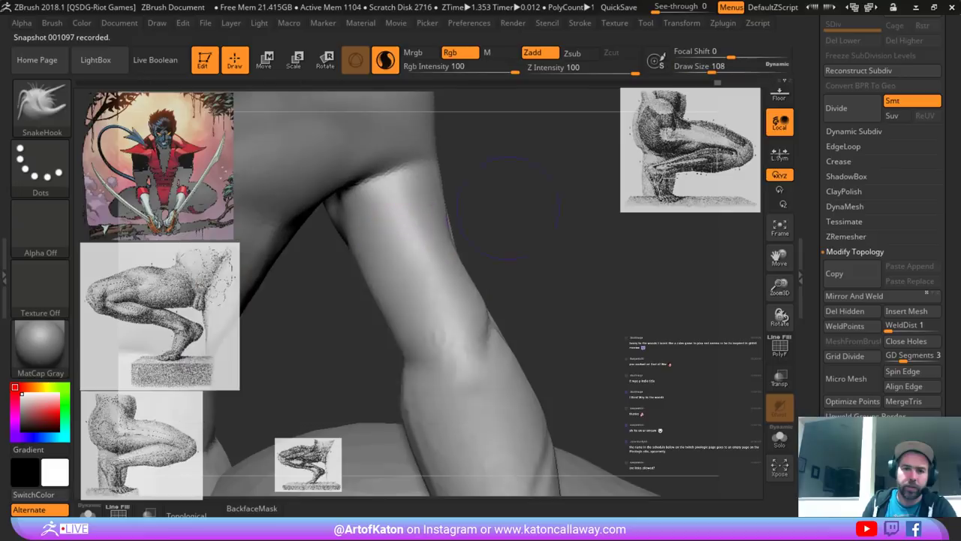
drag(525, 240, 451, 248)
drag(450, 187, 518, 195)
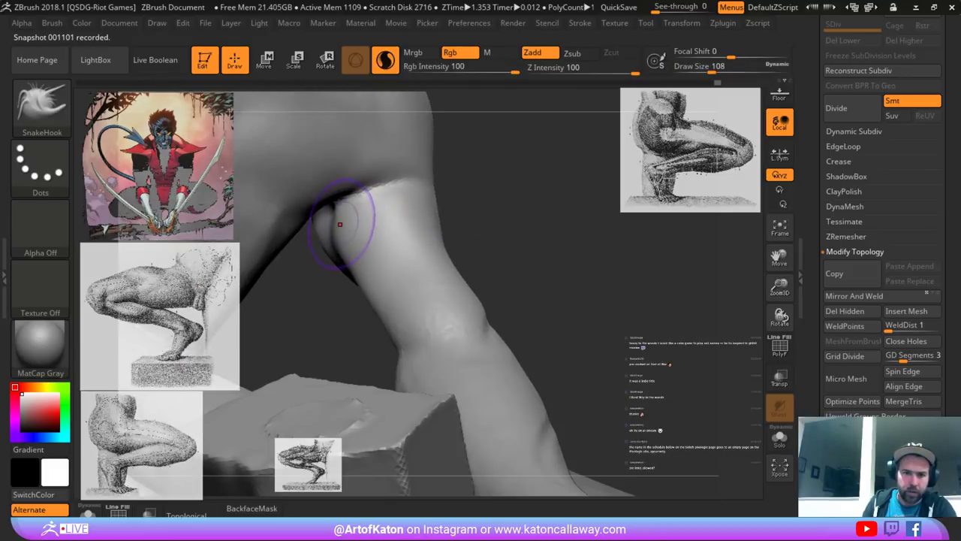
key(shift)
mouse_move(334, 227)
shift+mouse_down()
mouse_move(331, 218)
mouse_move(347, 217)
mouse_move(345, 244)
mouse_move(382, 234)
mouse_move(368, 225)
shift+mouse_up()
- Reshape the left upper arm with several SnakeHook strokes, then set the draw size to 83
drag(493, 251, 555, 252)
key(space)
mouse_move(395, 243)
mouse_down()
mouse_move(362, 221)
mouse_move(376, 248)
mouse_up()
mouse_move(518, 253)
mouse_down()
mouse_move(454, 251)
mouse_move(433, 234)
mouse_up()
mouse_move(411, 243)
mouse_down()
mouse_move(422, 252)
mouse_move(404, 290)
mouse_up()
mouse_move(385, 294)
mouse_down()
mouse_move(394, 305)
mouse_move(382, 321)
mouse_up()
mouse_move(364, 322)
mouse_down()
mouse_move(372, 330)
mouse_move(386, 241)
mouse_move(398, 225)
mouse_up()
drag(519, 251, 542, 253)
key(space)
drag(421, 244, 422, 238)
- Switch to DamStandard, smooth the upper biceps, and define the separation between the left deltoid and chest at draw size 104
key(b)
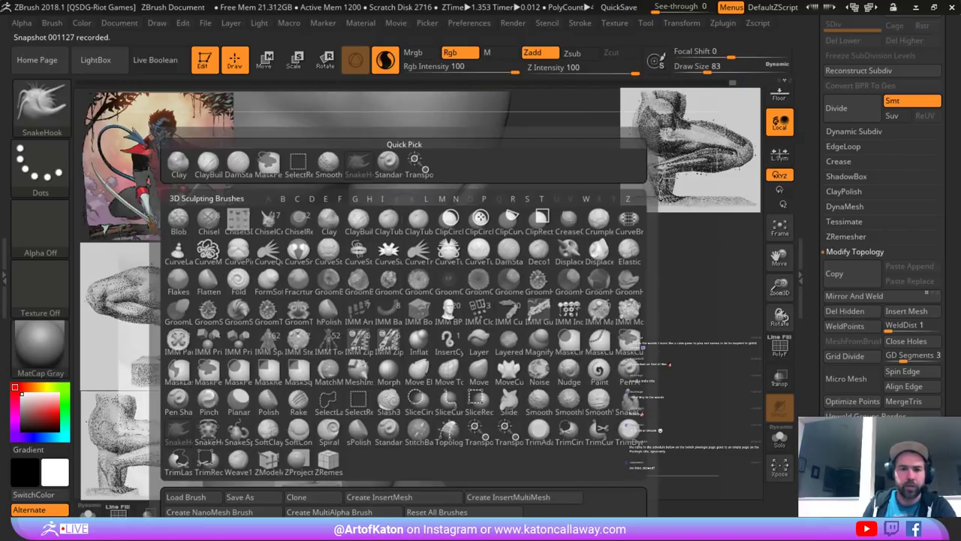
click(246, 158)
drag(504, 240, 519, 241)
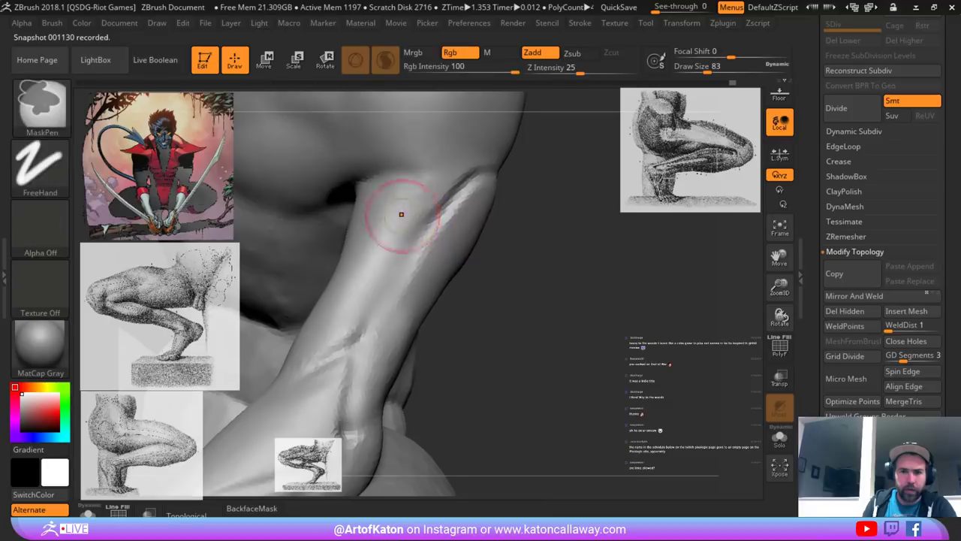
shift+drag(401, 212, 391, 184)
key(space)
drag(379, 197, 385, 197)
alt+drag(515, 250, 501, 218)
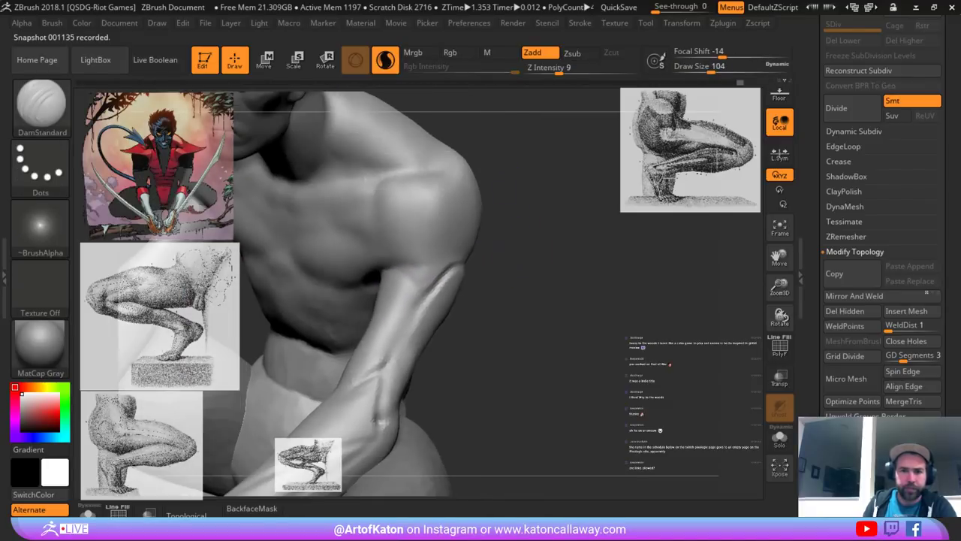
key(ctrl+z)
drag(390, 212, 379, 249)
key(ctrl+z)
drag(393, 178, 381, 224)
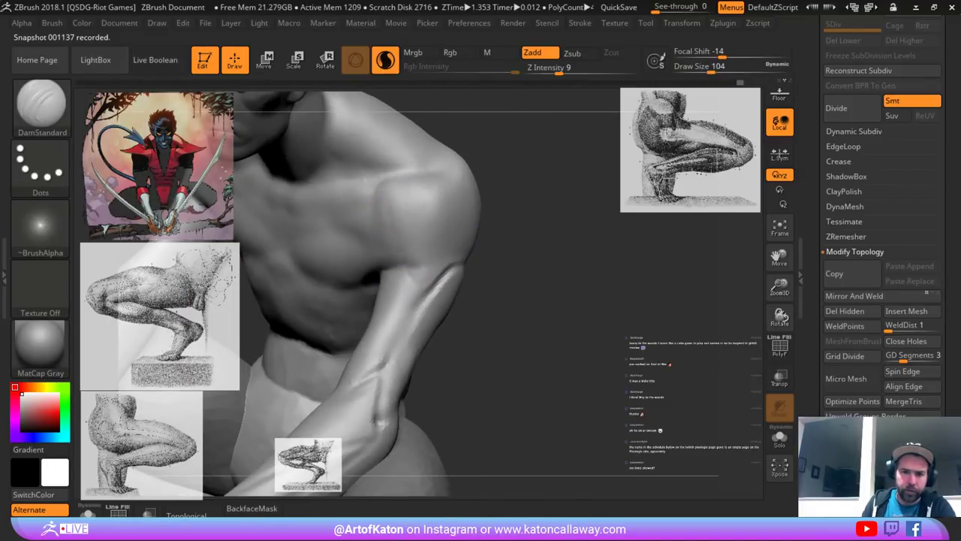
- Smooth the left biceps where it tucks under the deltoid and beside the armpit
drag(482, 301, 504, 299)
shift+drag(422, 289, 408, 273)
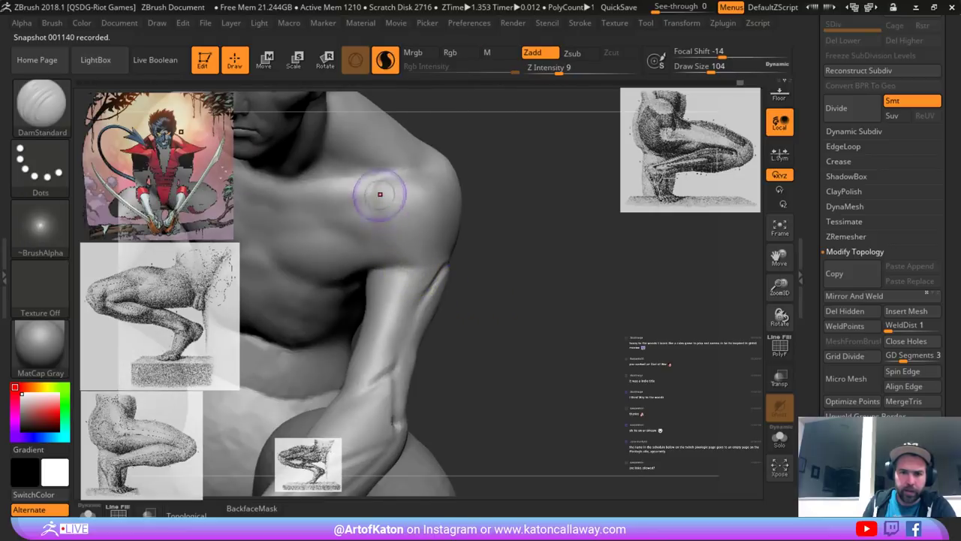
mouse_move(487, 302)
mouse_down()
mouse_move(521, 294)
mouse_move(485, 312)
mouse_move(505, 309)
mouse_up()
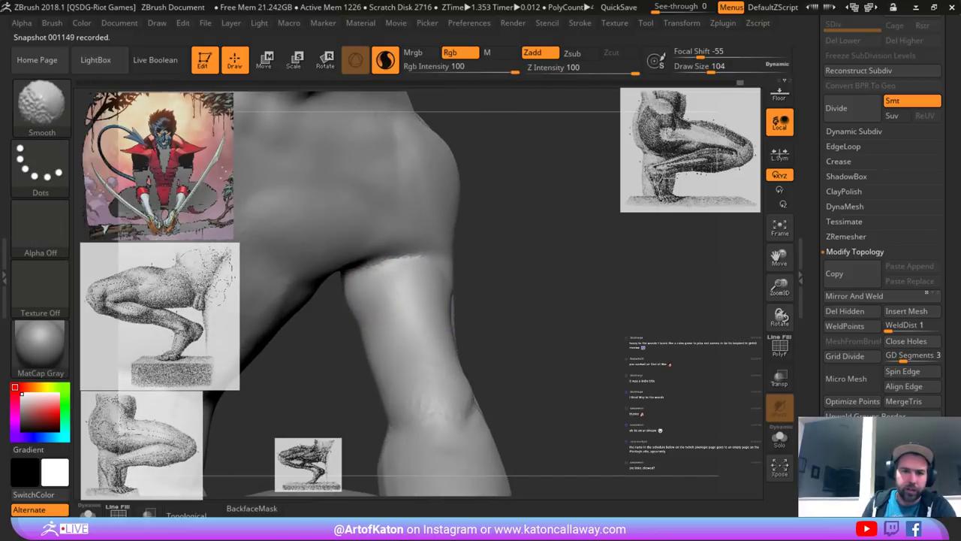
shift+drag(391, 276, 360, 294)
- Switch to SnakeHook at draw size 104 and adjust the inner edge of the left upper arm
alt+drag(480, 301, 444, 253)
key(b)
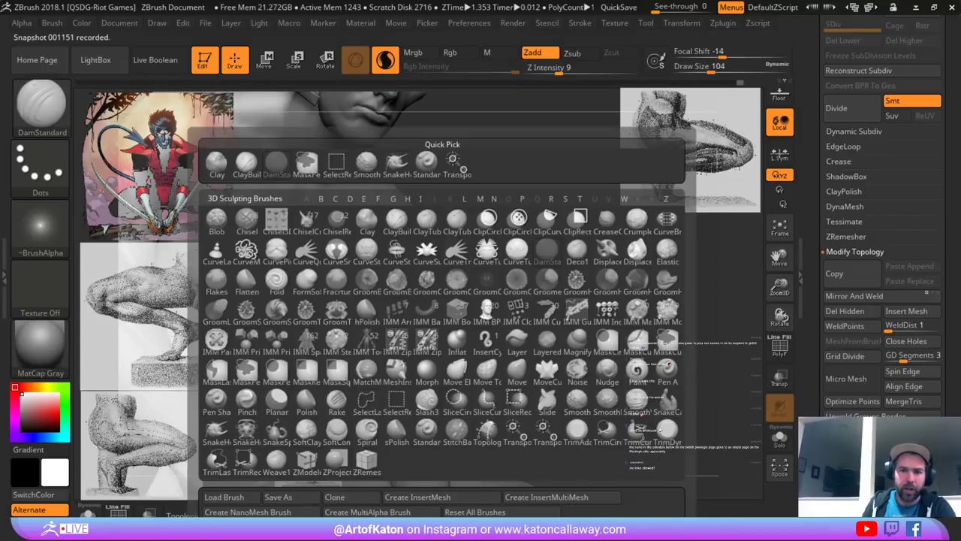
click(396, 165)
alt+drag(466, 220, 481, 188)
drag(510, 225, 529, 297)
mouse_move(371, 242)
mouse_down()
mouse_move(362, 245)
mouse_move(380, 249)
mouse_up()
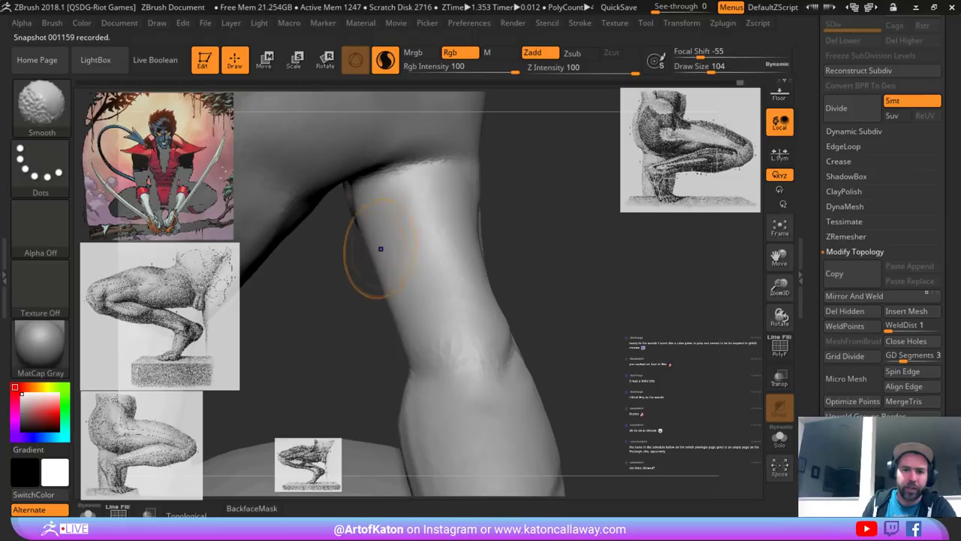
- Switch to the Clay brush at draw size 140 and build up the upper part of the left biceps
key(b)
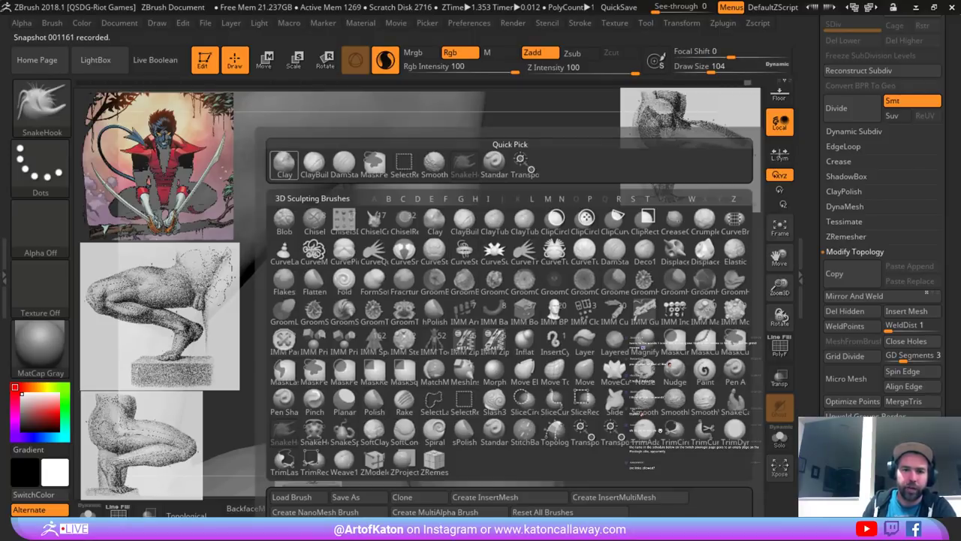
click(284, 164)
key(space)
mouse_move(406, 227)
mouse_down()
mouse_move(399, 257)
mouse_move(410, 232)
mouse_move(415, 249)
mouse_up()
drag(380, 181, 408, 247)
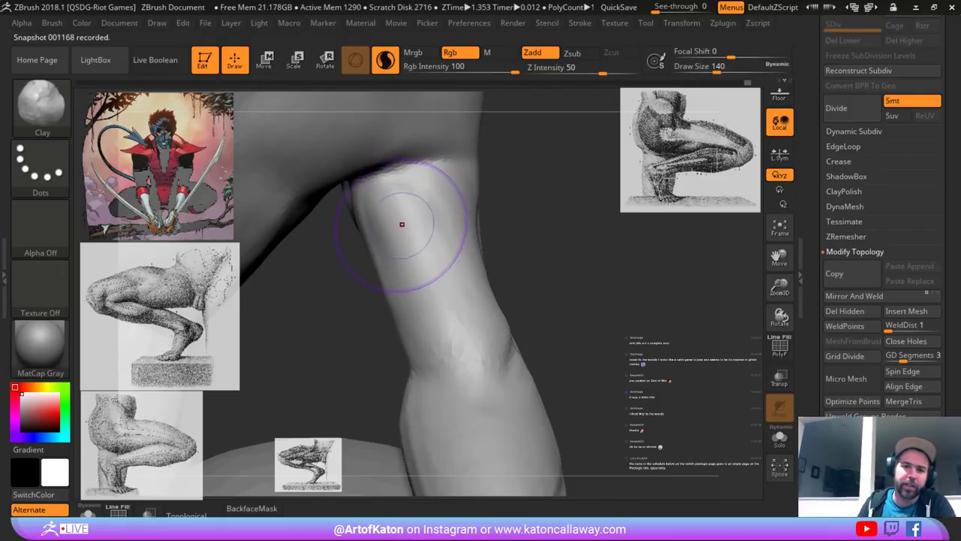
- Build up the left biceps from below the deltoid down to the elbow with Clay at draw size 140, smoothing the surface
key(ctrl)
drag(365, 191, 407, 268)
key(ctrl)
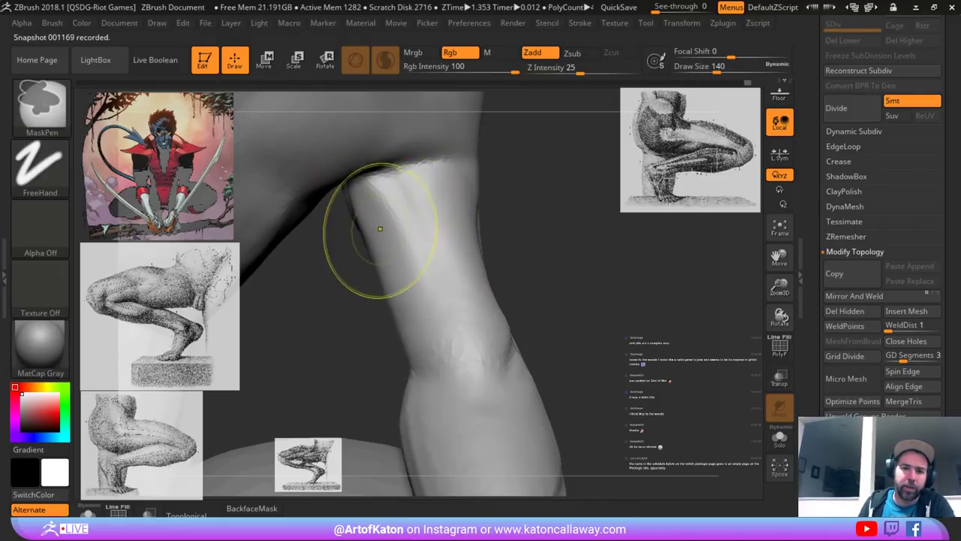
drag(361, 197, 416, 270)
drag(387, 205, 465, 325)
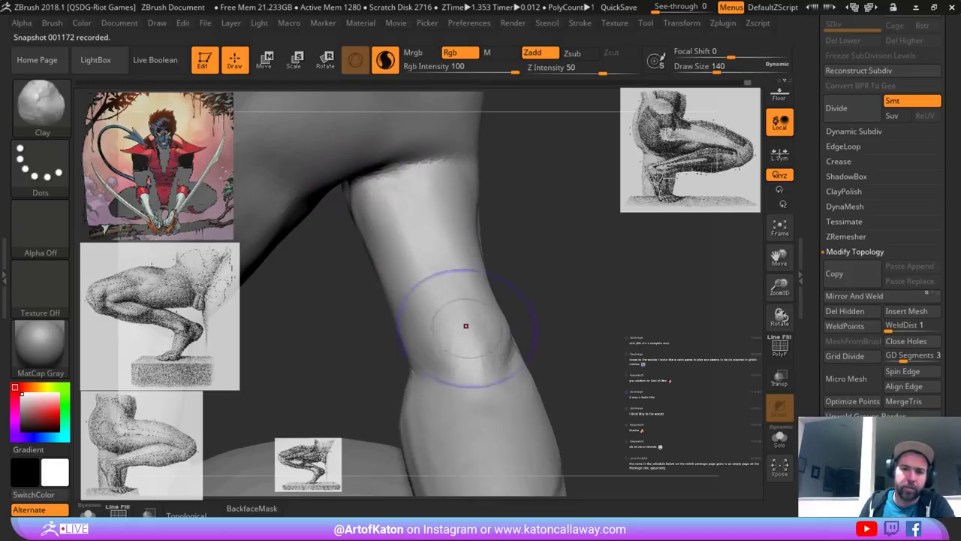
key(shift)
- Refine the border between the left deltoid and biceps, carving the crease with DamStandard at draw size 62 and smoothing it
drag(555, 225, 609, 229)
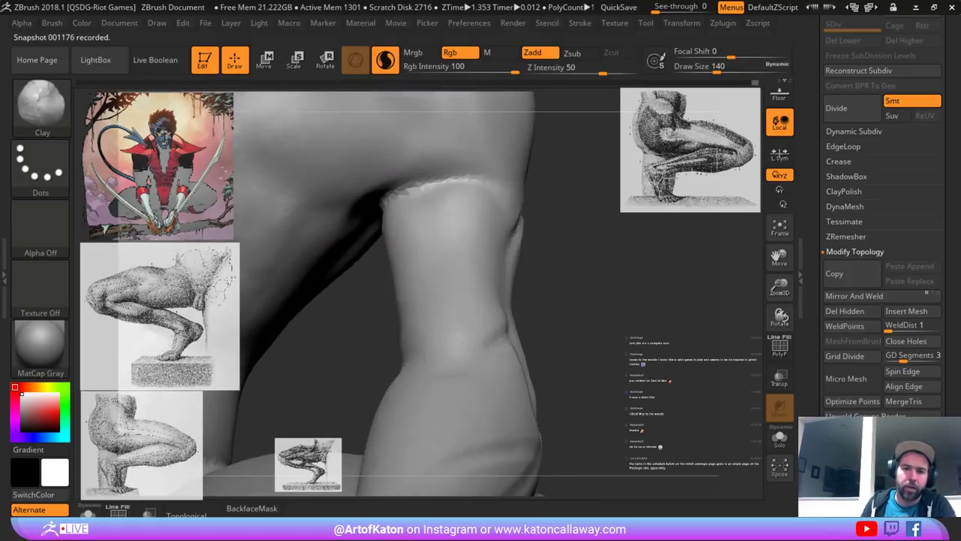
drag(450, 183, 401, 198)
mouse_move(571, 248)
mouse_down()
mouse_move(525, 248)
mouse_move(589, 236)
mouse_up()
key(b)
click(364, 164)
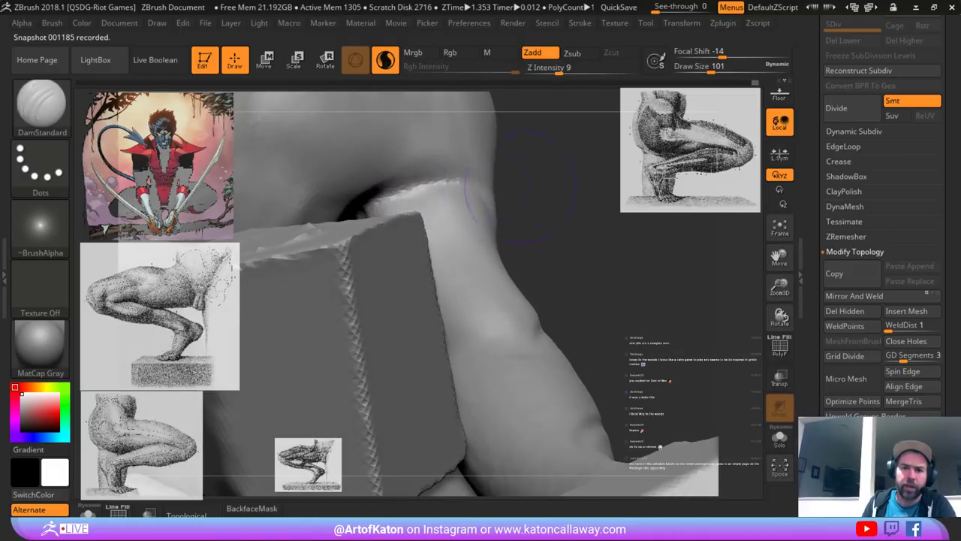
drag(520, 187, 492, 203)
key(space)
drag(431, 201, 420, 201)
drag(455, 181, 372, 200)
shift+drag(376, 198, 439, 185)
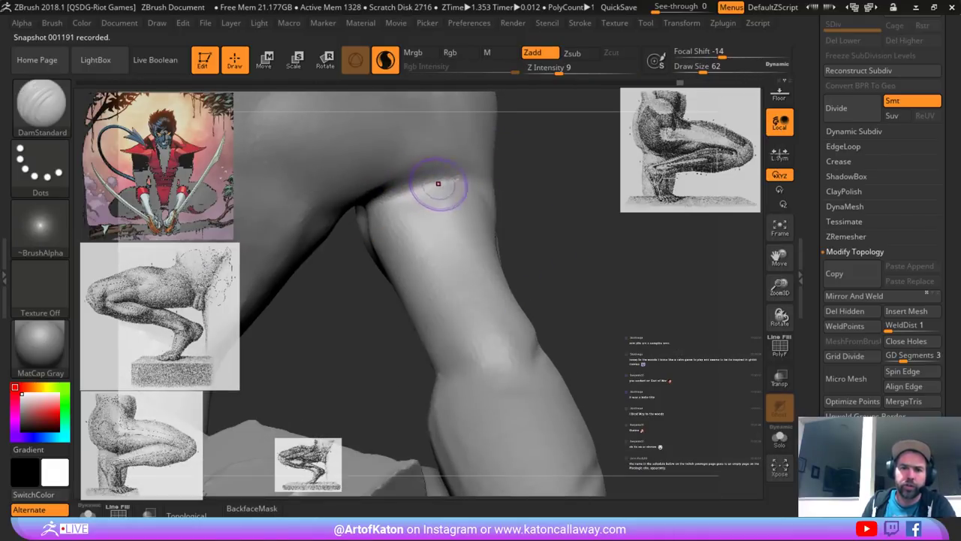
- Switch to the Clay brush at draw size 94 and add volume to the upper part of the left biceps
drag(528, 196, 509, 213)
right_drag(507, 213, 554, 274)
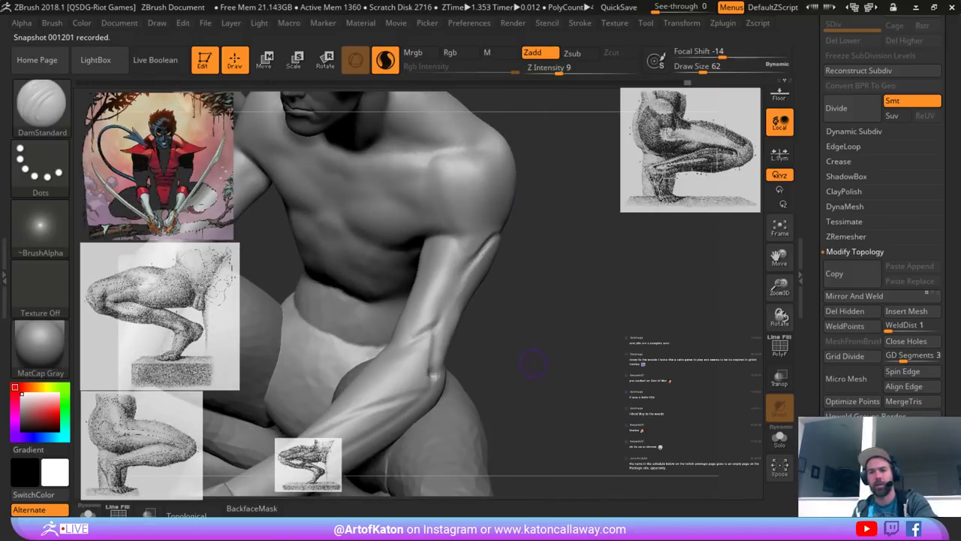
shift+drag(534, 364, 562, 344)
mouse_move(549, 243)
alt+mouse_down()
mouse_move(506, 266)
mouse_move(488, 257)
alt+mouse_up()
key(space)
drag(480, 255, 468, 218)
key(b)
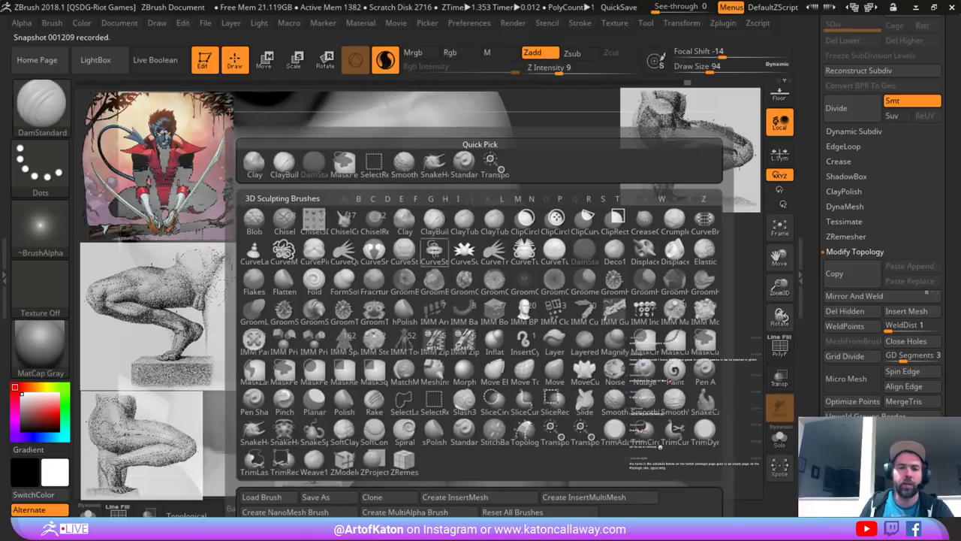
click(254, 164)
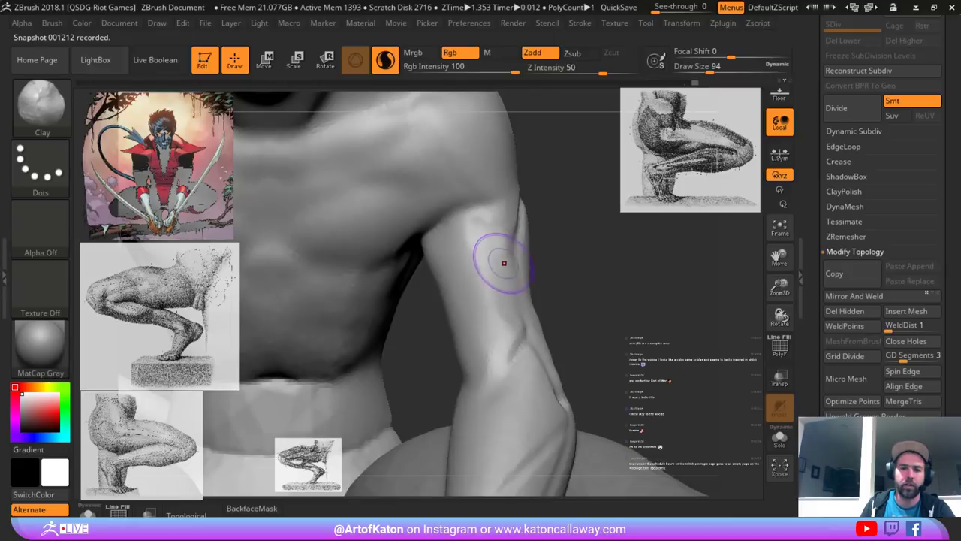
right_drag(504, 263, 504, 279)
right_drag(491, 245, 493, 251)
mouse_move(493, 252)
mouse_down()
mouse_move(496, 262)
mouse_move(511, 239)
mouse_up()
- Smooth the front of the left biceps from the elbow up to the deltoid at draw size 116
key(space)
shift+drag(490, 305, 488, 257)
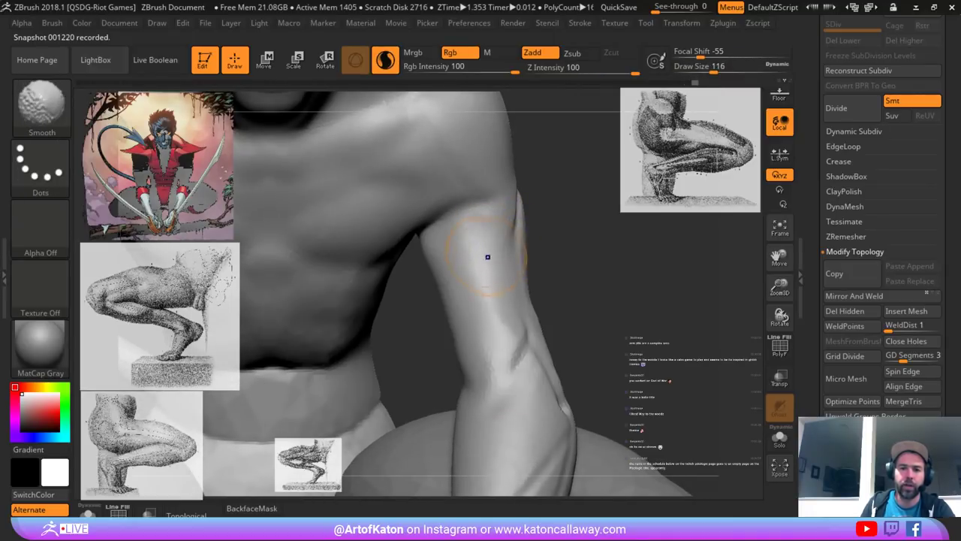
mouse_move(586, 301)
alt+mouse_down()
mouse_move(571, 233)
mouse_move(536, 262)
mouse_move(552, 323)
alt+mouse_up()
mouse_move(559, 270)
mouse_down()
mouse_move(546, 264)
mouse_move(568, 284)
mouse_move(565, 259)
mouse_up()
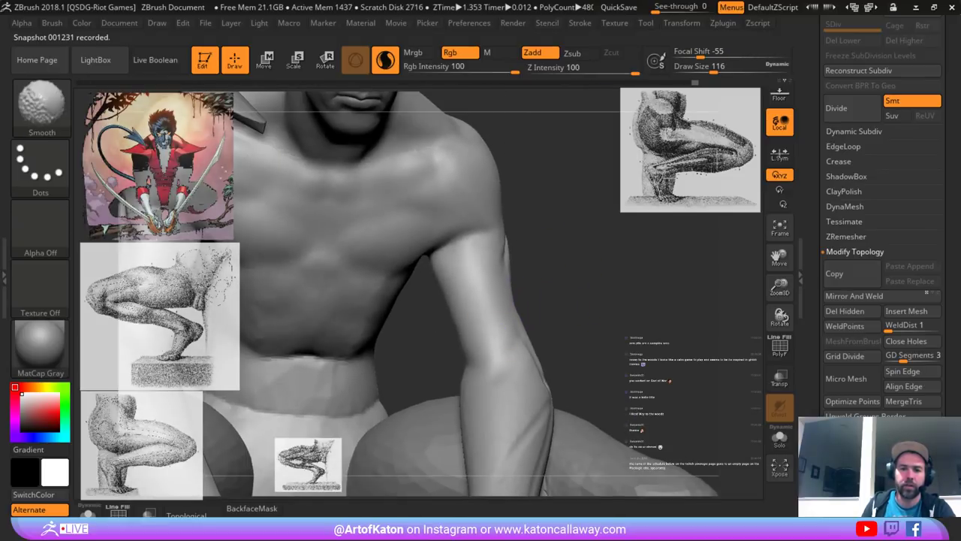
shift+drag(480, 300, 466, 271)
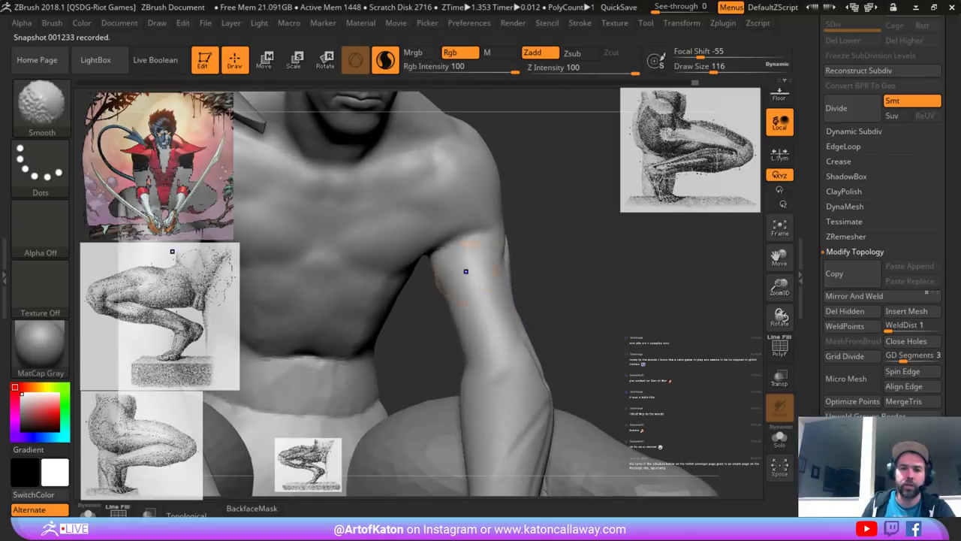
- Enlarge the Clay brush to draw size 154 for reshaping the left upper arm
mouse_move(571, 286)
alt+mouse_down()
mouse_move(556, 225)
mouse_move(518, 229)
mouse_move(601, 233)
mouse_move(552, 253)
mouse_move(559, 323)
mouse_move(552, 240)
mouse_move(560, 259)
alt+mouse_up()
drag(582, 218, 523, 196)
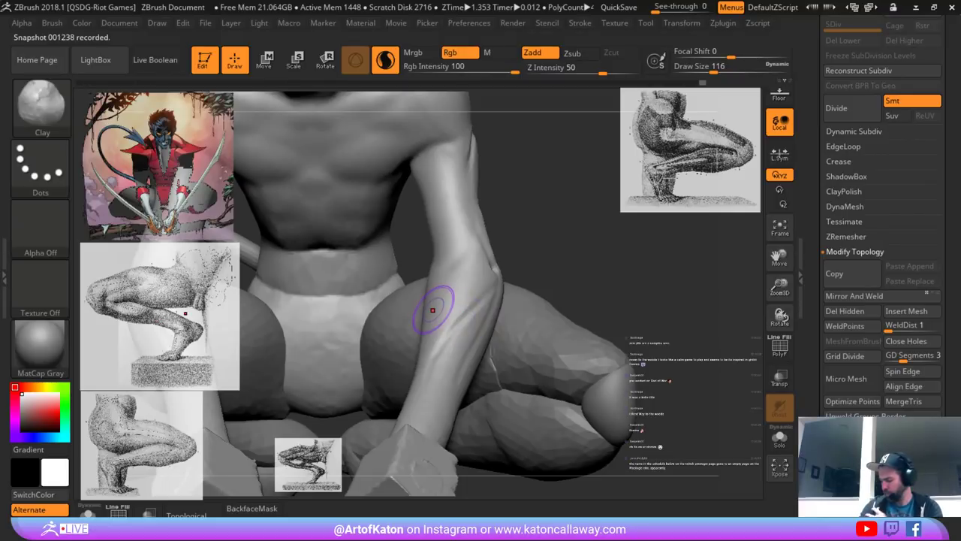
alt+drag(522, 232, 545, 289)
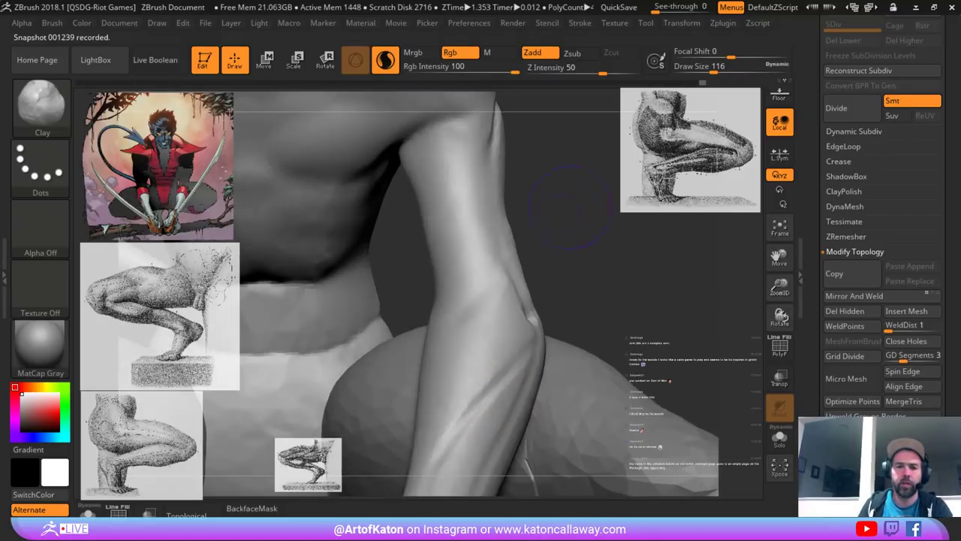
mouse_move(582, 218)
mouse_down()
mouse_move(539, 212)
mouse_move(601, 218)
mouse_up()
key(space)
drag(476, 230, 487, 230)
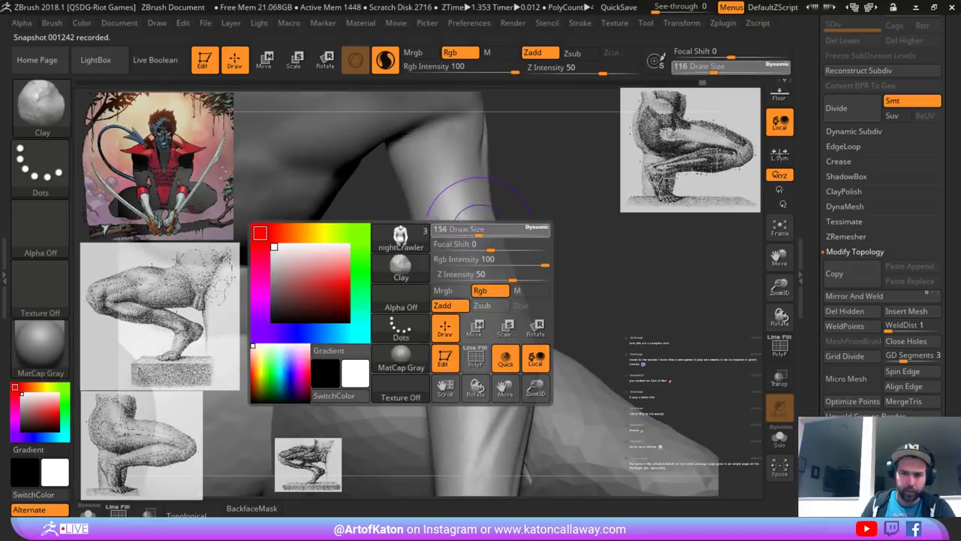
mouse_move(557, 235)
mouse_down()
mouse_move(505, 245)
mouse_move(565, 195)
mouse_move(593, 192)
mouse_move(572, 192)
mouse_up()
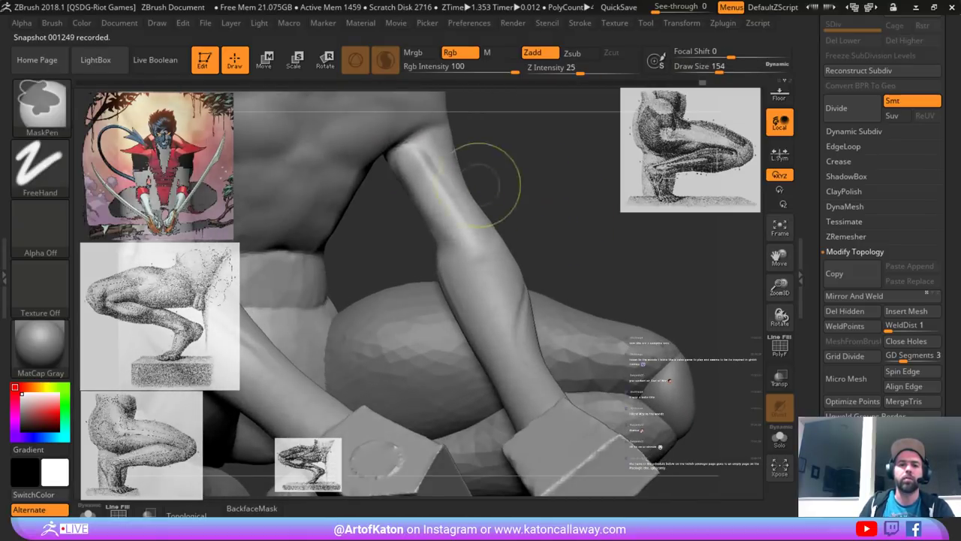
- Build up and smooth the upper arm between the armpit and the elbow
shift+drag(448, 194, 409, 155)
drag(439, 210, 457, 245)
shift+drag(412, 177, 447, 196)
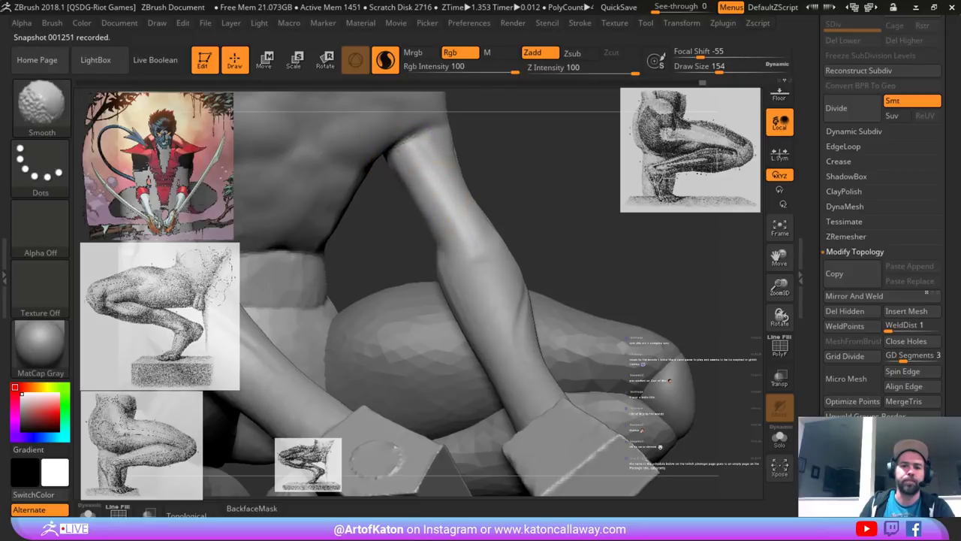
- Set the draw size to 158 and build up the front of the shoulder with the Clay brush
drag(559, 202, 492, 197)
key(space)
mouse_move(559, 201)
alt+mouse_down()
mouse_move(568, 225)
mouse_move(559, 218)
alt+mouse_up()
key(space)
drag(445, 133, 476, 160)
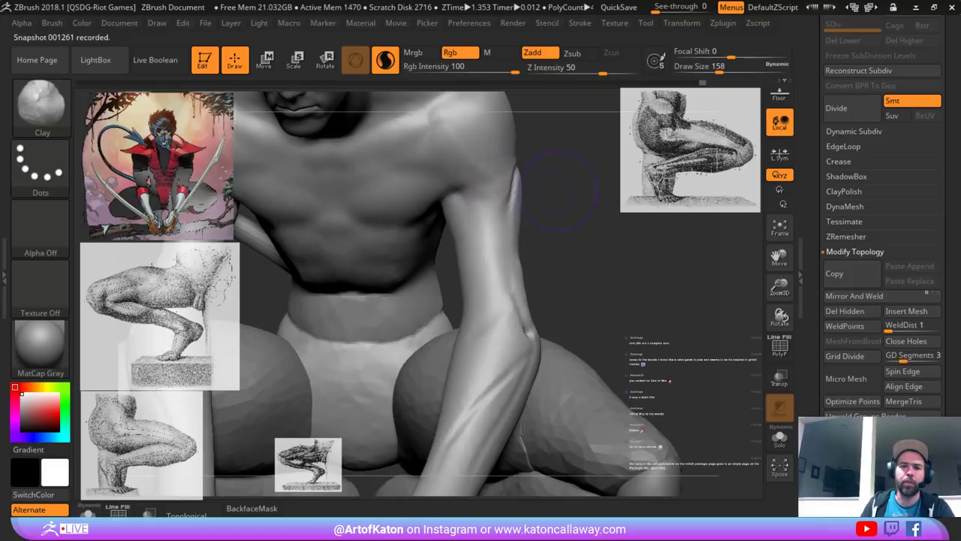
drag(562, 180, 526, 182)
key(shift)
key(ctrl)
key(ctrl)
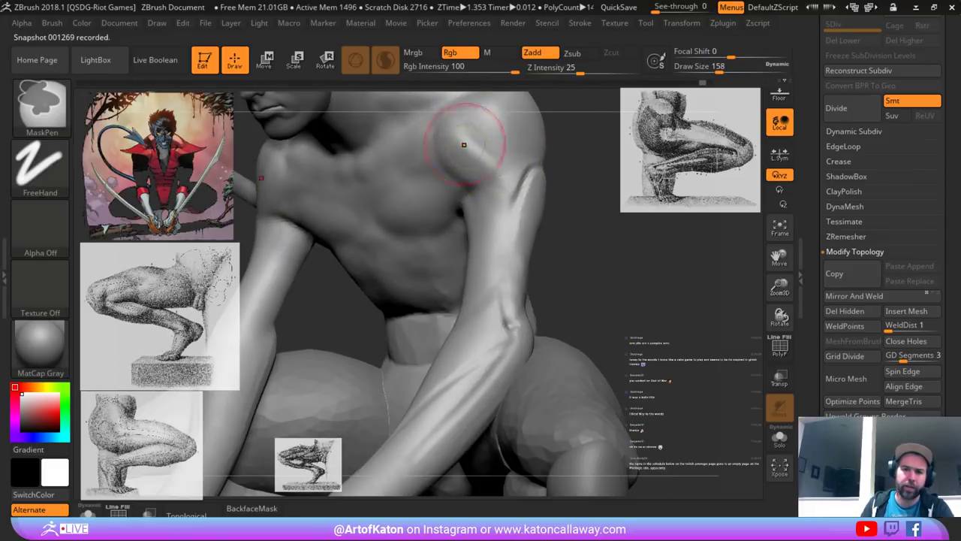
key(ctrl+z)
mouse_move(459, 129)
mouse_down()
mouse_move(473, 130)
mouse_move(480, 153)
mouse_move(467, 163)
mouse_move(485, 167)
mouse_move(476, 155)
mouse_up()
- Sculpt and smooth the outer and back surfaces of the upper arm below the deltoid with the Clay brush
mouse_move(582, 143)
alt+mouse_down()
mouse_move(590, 188)
mouse_move(533, 179)
alt+mouse_up()
mouse_move(509, 221)
mouse_down()
mouse_move(530, 172)
mouse_move(525, 188)
mouse_up()
mouse_move(589, 180)
alt+mouse_down()
mouse_move(574, 232)
mouse_move(597, 238)
mouse_move(589, 301)
mouse_move(605, 219)
mouse_move(545, 205)
mouse_move(443, 225)
mouse_move(468, 251)
mouse_move(409, 263)
alt+mouse_up()
alt+drag(515, 248, 496, 270)
mouse_move(514, 238)
alt+mouse_down()
mouse_move(486, 304)
mouse_move(476, 275)
mouse_move(497, 289)
mouse_move(472, 258)
alt+mouse_up()
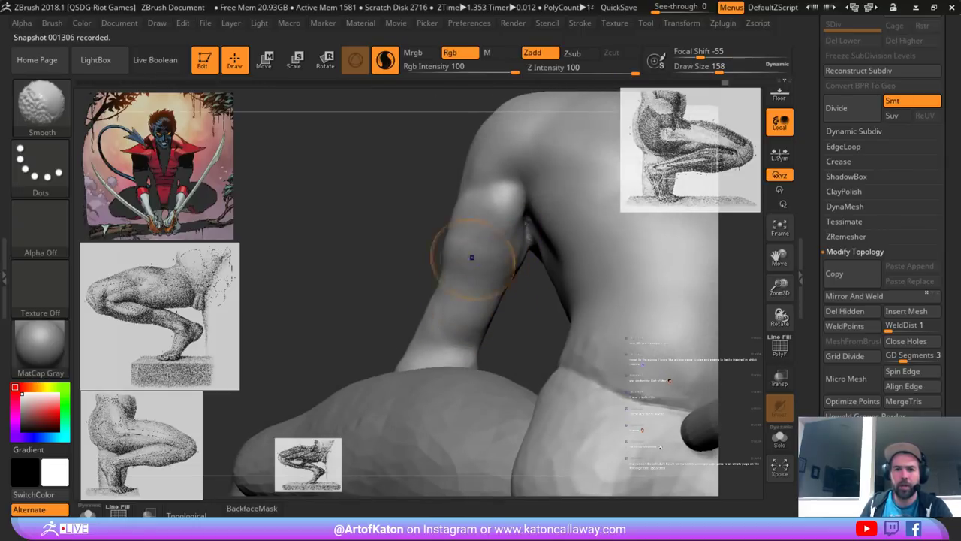
alt+drag(514, 228, 517, 252)
drag(424, 257, 394, 256)
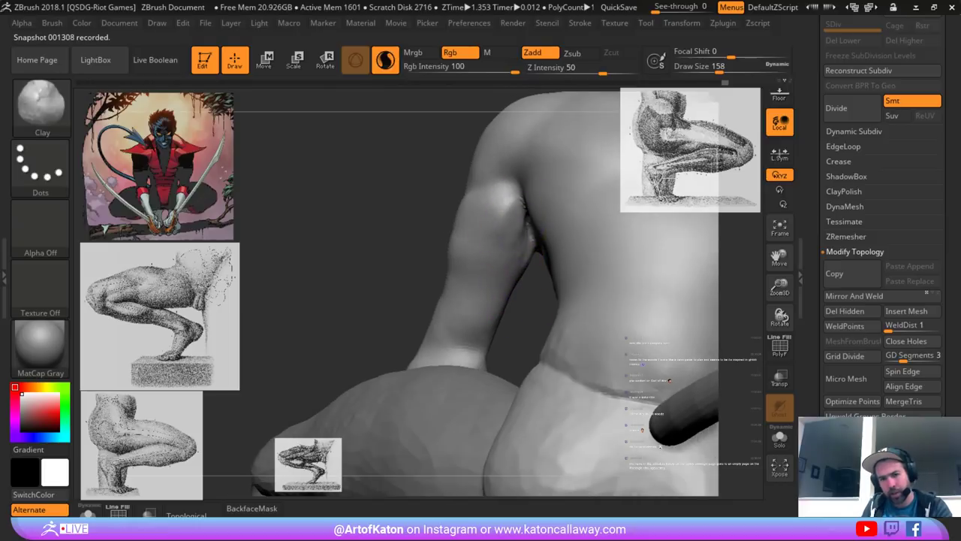
mouse_move(489, 239)
mouse_down()
mouse_move(498, 215)
mouse_move(485, 218)
mouse_up()
drag(398, 259, 597, 278)
- Adjust the rear shoulder near the armpit with the SnakeHook brush and smooth the deltoid surface
key(b)
click(539, 162)
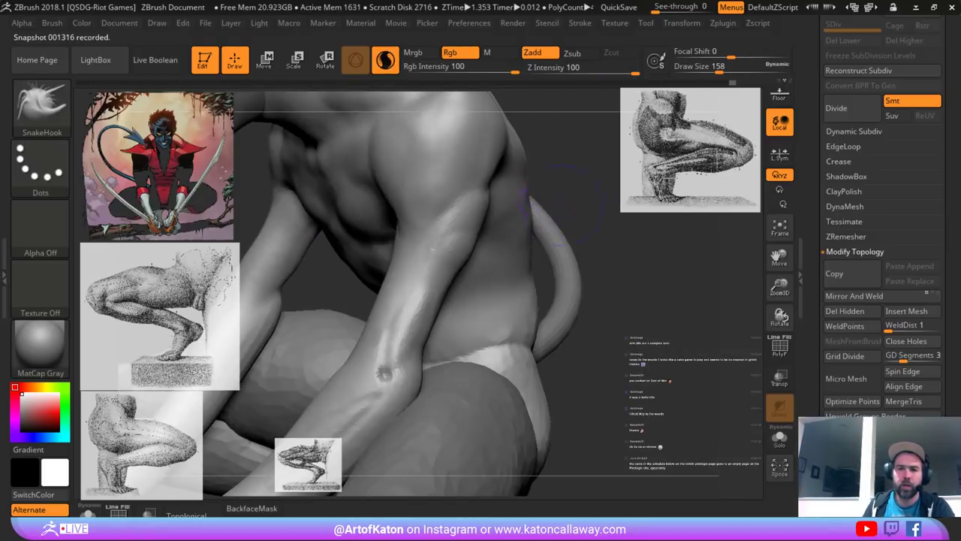
mouse_move(560, 166)
mouse_down()
mouse_move(507, 187)
mouse_move(493, 254)
mouse_up()
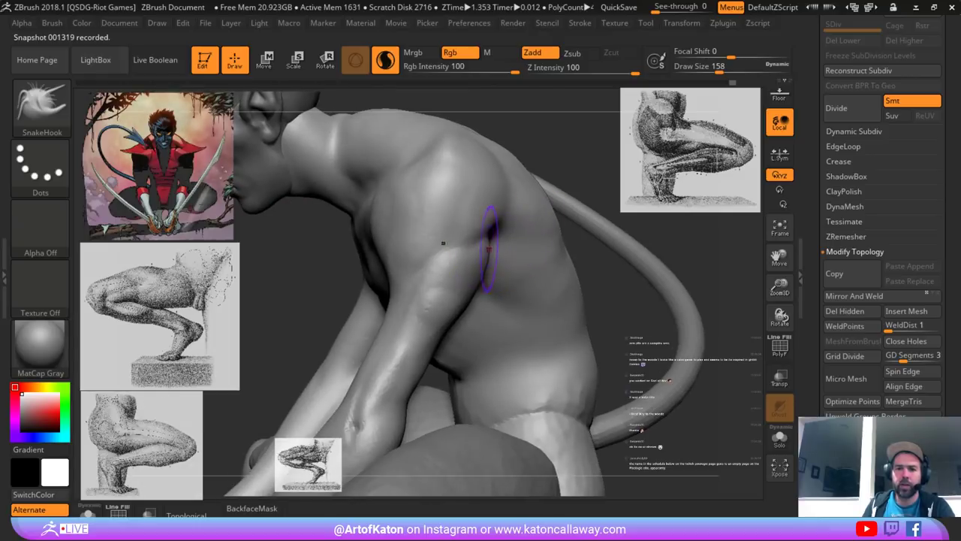
mouse_move(580, 167)
mouse_down()
mouse_move(623, 174)
mouse_move(612, 135)
mouse_move(621, 123)
mouse_up()
shift+drag(467, 252, 464, 225)
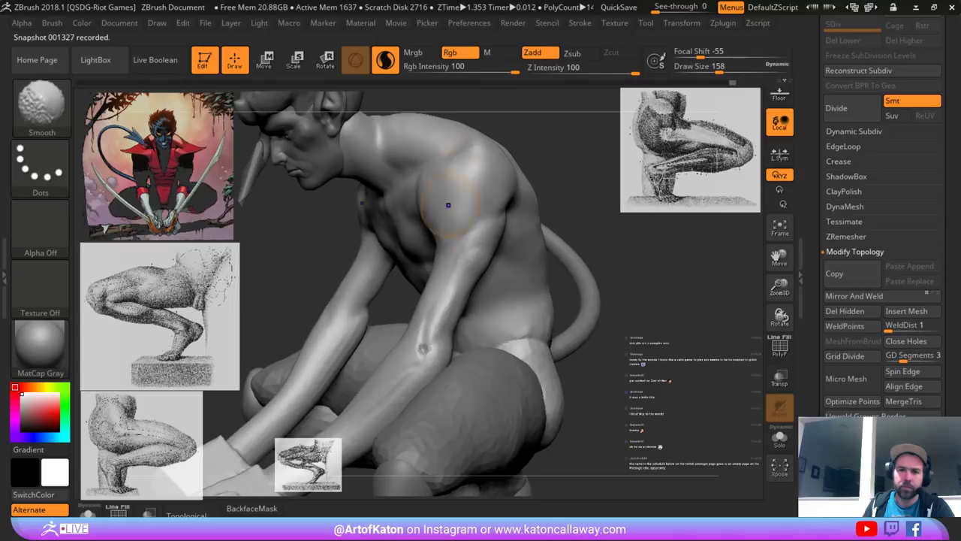
- Carve along the outer end of the collarbone with the DamStandard brush at draw size 101
key(b)
click(347, 161)
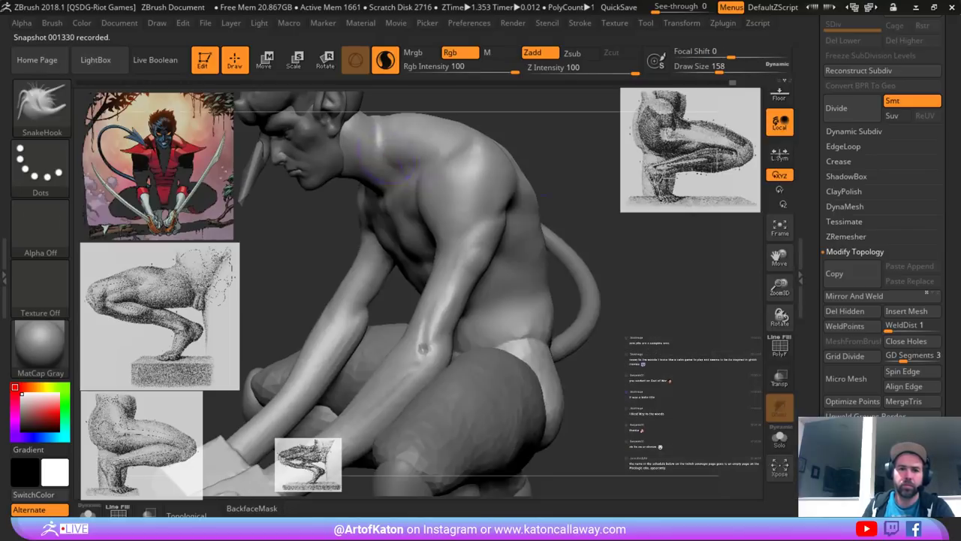
alt+drag(574, 143, 574, 252)
click(711, 71)
mouse_move(574, 195)
mouse_down()
mouse_move(578, 226)
mouse_move(593, 218)
mouse_move(562, 269)
mouse_up()
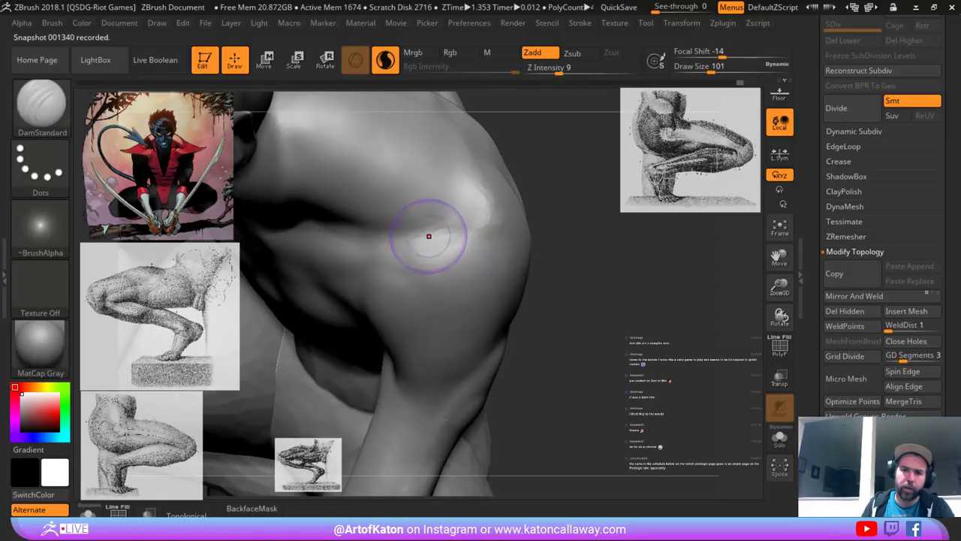
mouse_move(422, 237)
mouse_down()
mouse_move(481, 225)
mouse_move(445, 242)
mouse_move(473, 229)
mouse_move(462, 235)
mouse_up()
drag(574, 259, 562, 265)
- Set the draw size to 44 and mask a small oval spot on the bony tip of the shoulder
key(space)
mouse_move(460, 242)
mouse_down()
mouse_move(448, 244)
mouse_move(454, 230)
mouse_move(456, 242)
mouse_up()
key(ctrl+z)
drag(574, 252, 556, 244)
key(space)
drag(567, 229, 506, 258)
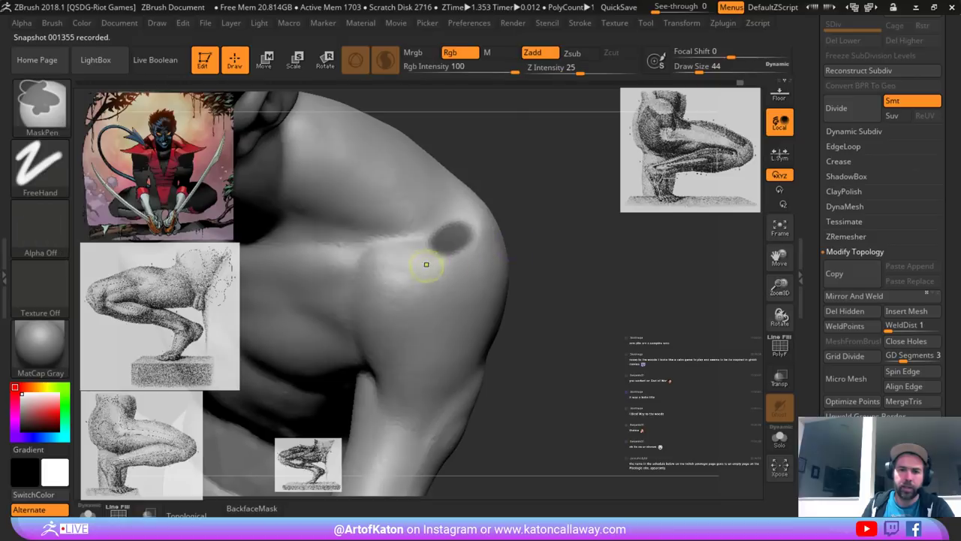
mouse_move(434, 251)
ctrl+mouse_down()
mouse_move(417, 275)
mouse_move(425, 344)
mouse_move(412, 308)
mouse_move(415, 391)
ctrl+mouse_up()
key(ctrl+z)
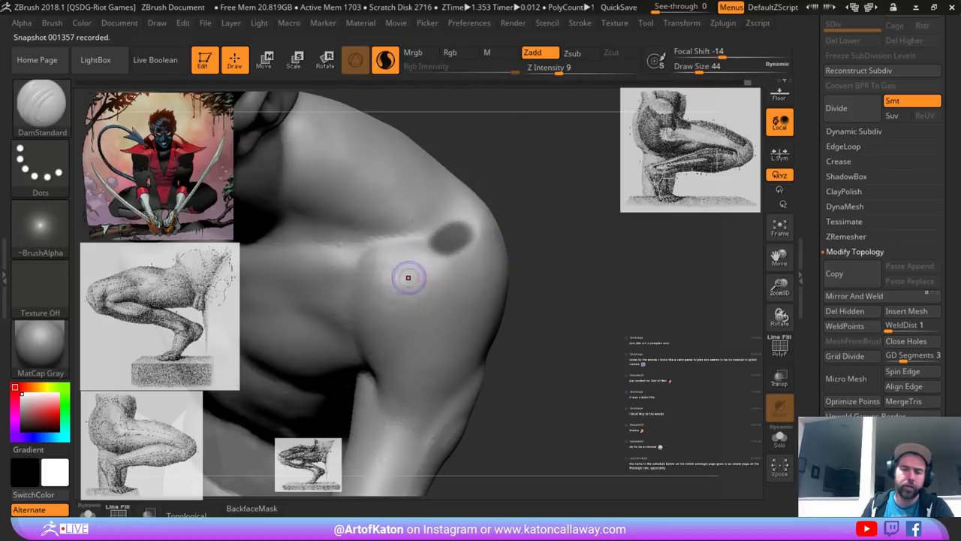
- Carve and soften a vertical groove down the deltoid from the masked spot with the DamStandard brush
drag(546, 314, 536, 279)
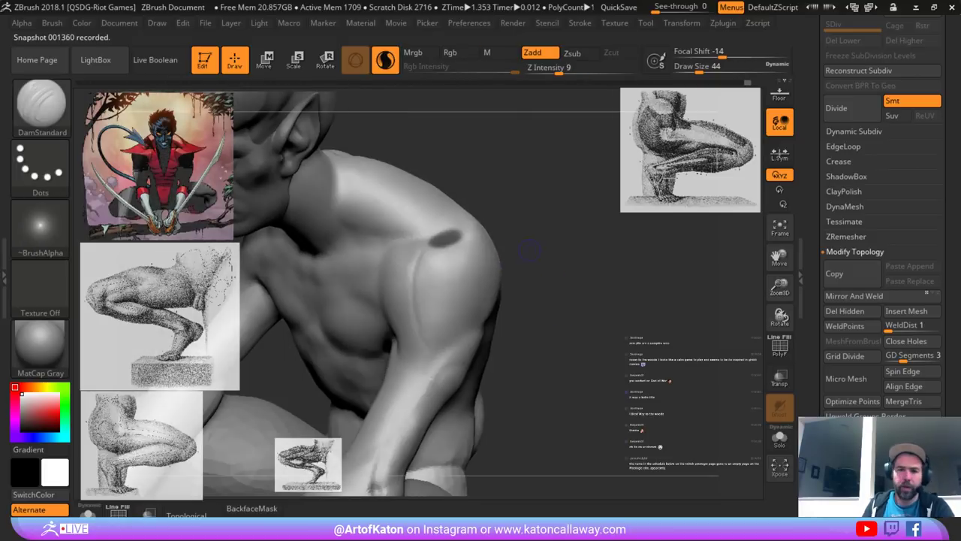
drag(546, 314, 544, 278)
shift+drag(419, 265, 422, 350)
drag(546, 301, 525, 280)
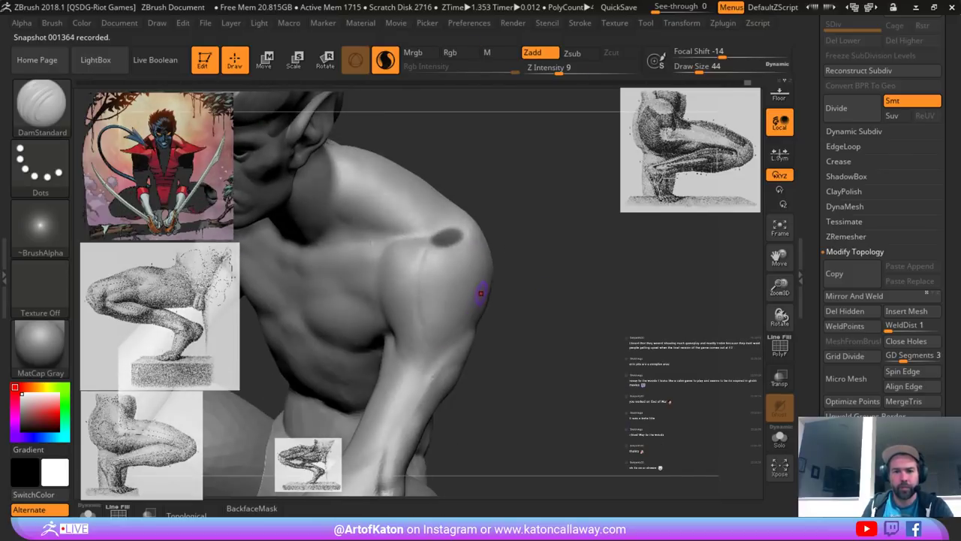
drag(422, 323, 421, 256)
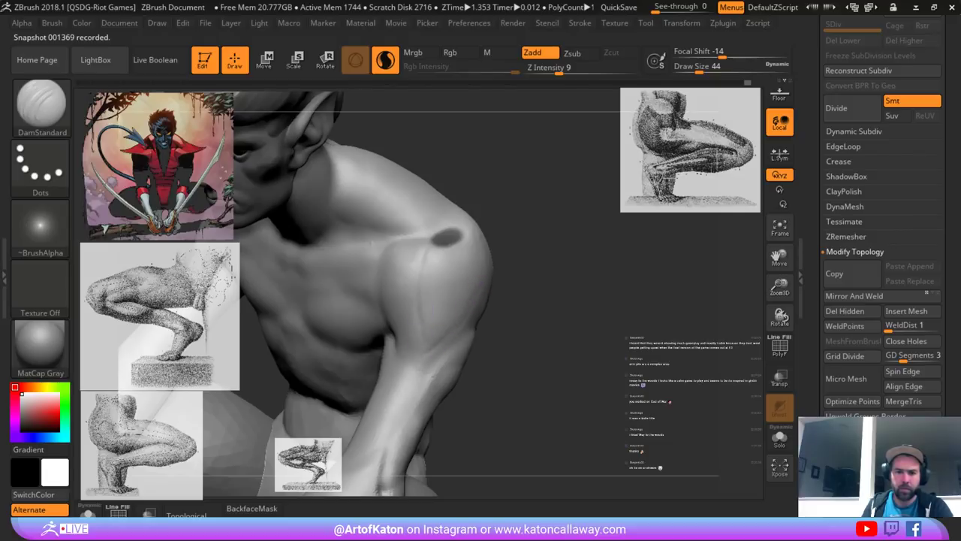
drag(438, 336, 426, 353)
drag(436, 290, 432, 256)
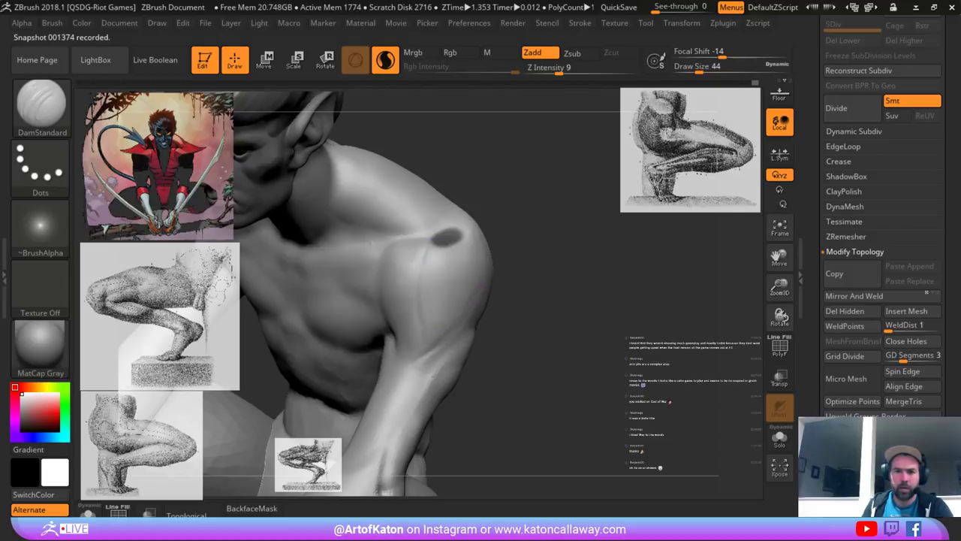
- Set the draw size to 74 and smooth the transitions from the front deltoid into the chest and upper arm
drag(518, 311, 552, 292)
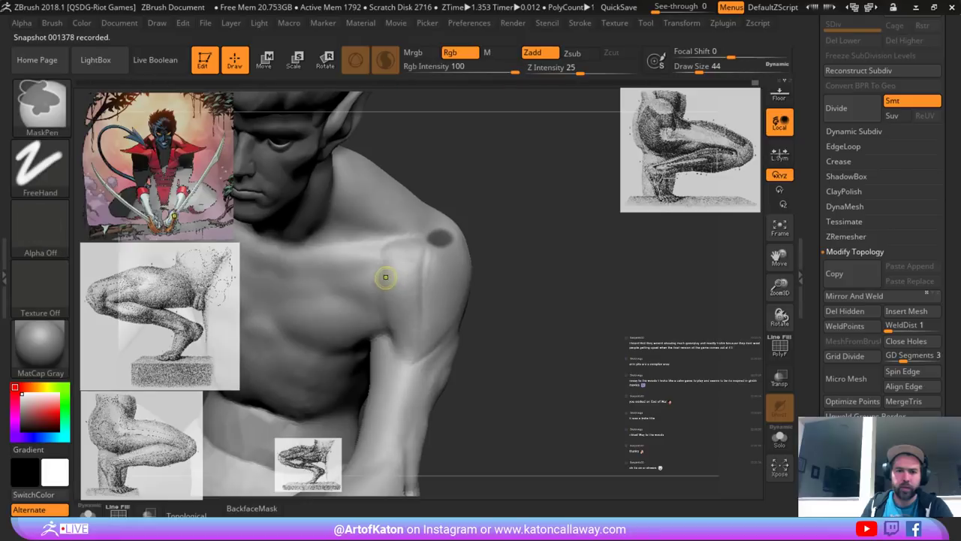
shift+drag(386, 277, 384, 259)
right_drag(430, 315, 446, 266)
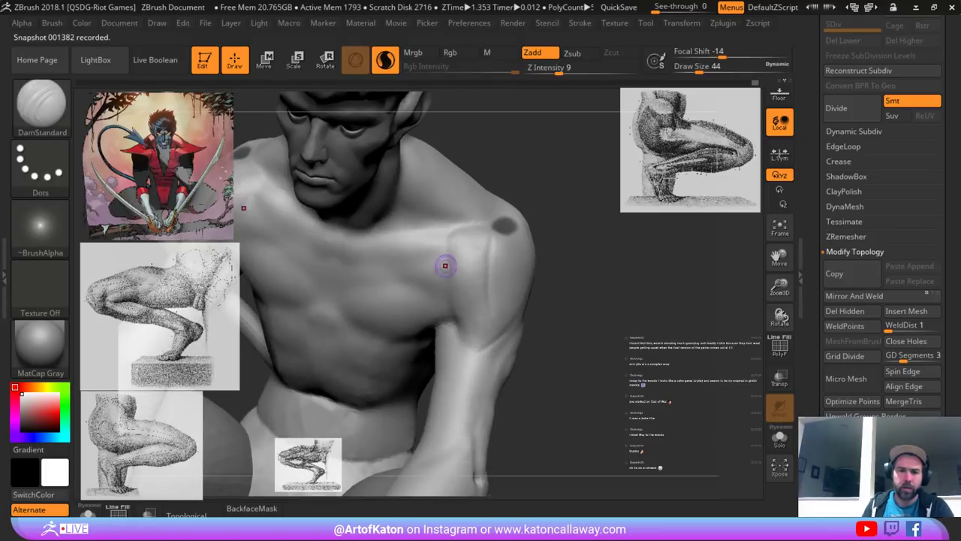
key(space)
drag(421, 266, 429, 266)
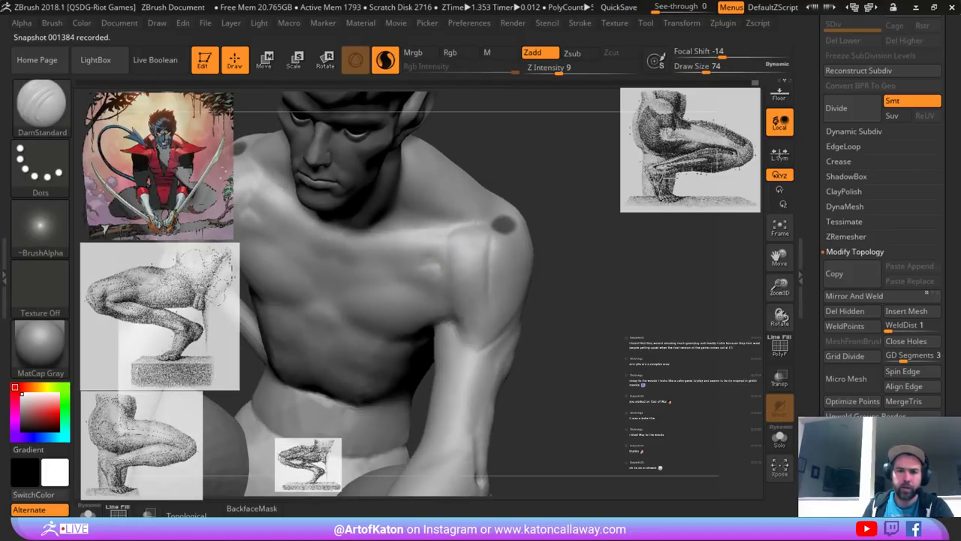
mouse_move(426, 254)
shift+mouse_down()
mouse_move(428, 276)
mouse_move(452, 280)
mouse_move(443, 261)
mouse_move(471, 251)
shift+mouse_up()
shift+drag(455, 346, 451, 360)
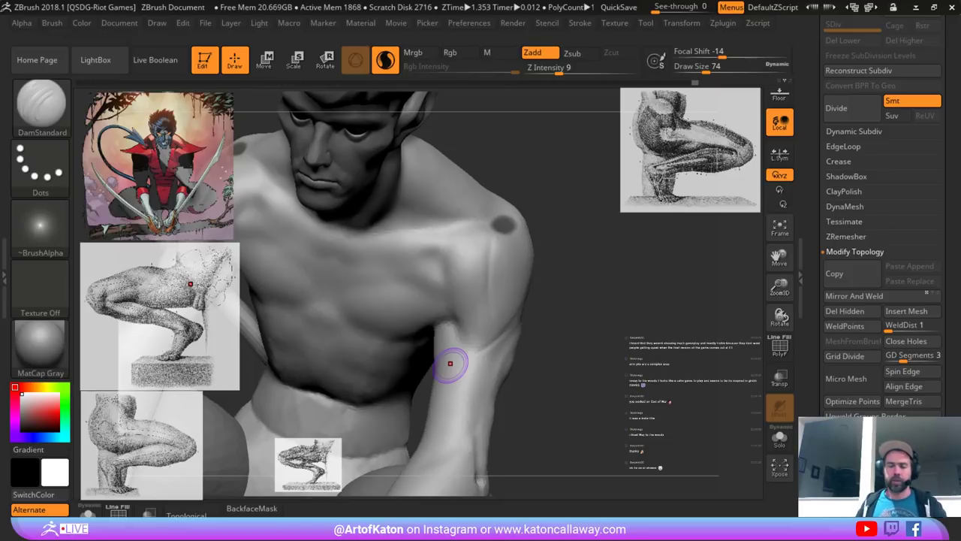
- Carve the crease between the outer chest and the front deltoid down toward the armpit
drag(566, 325, 554, 319)
mouse_move(457, 259)
mouse_down()
mouse_move(438, 266)
mouse_move(446, 264)
mouse_up()
mouse_move(454, 318)
mouse_down()
mouse_move(434, 277)
mouse_move(392, 278)
mouse_move(382, 266)
mouse_move(442, 284)
mouse_up()
- Switch to the Clay brush with draw size 104
key(b)
click(212, 164)
key(space)
- Try to build up diagonal muscle strands across the upper chest toward the shoulder
drag(358, 262, 443, 286)
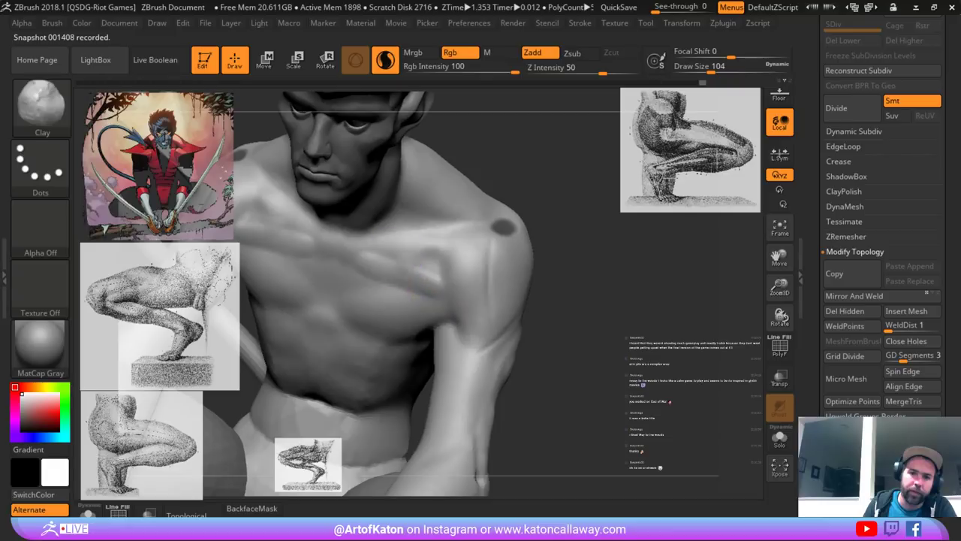
drag(389, 254, 430, 268)
mouse_move(390, 256)
mouse_down()
mouse_move(429, 271)
mouse_move(405, 272)
mouse_move(441, 279)
mouse_up()
alt+drag(356, 266, 416, 280)
key(ctrl+z)
key(ctrl+shift+z)
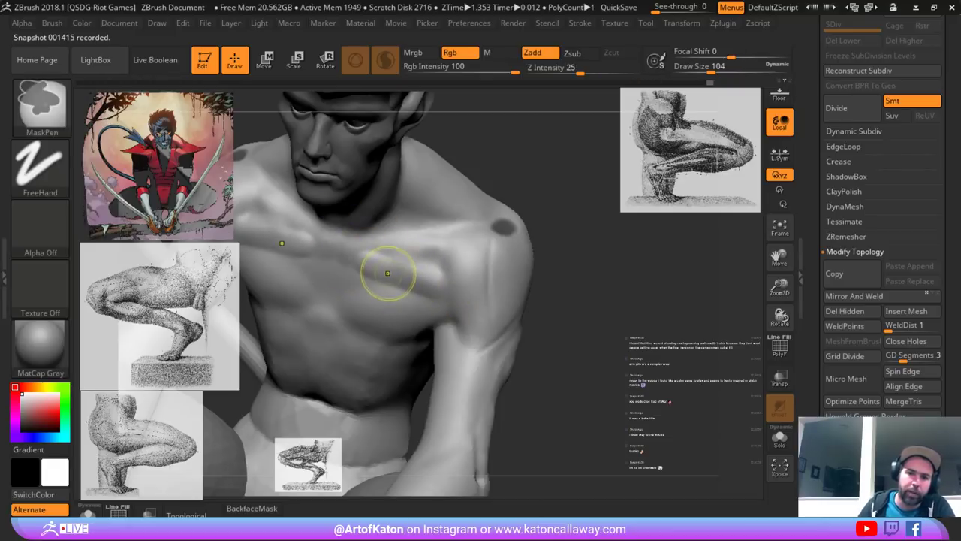
key(ctrl+z)
key(ctrl+z)
key(ctrl+z)
key(ctrl+z)
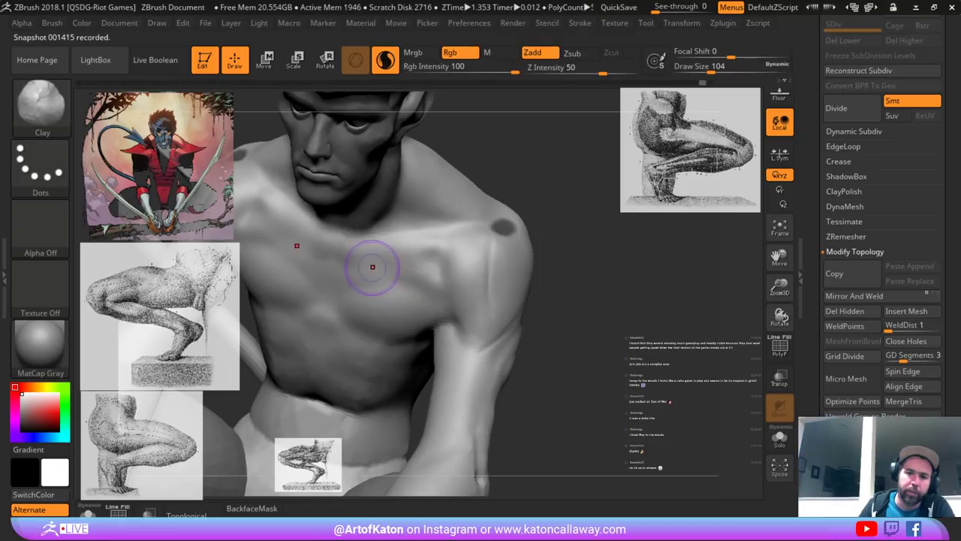
- Add clay to the upper chest below the collarbone and to the edge of the front deltoid
mouse_move(373, 267)
mouse_down()
mouse_move(441, 295)
mouse_move(425, 298)
mouse_move(358, 262)
mouse_move(391, 285)
mouse_up()
mouse_move(349, 256)
mouse_down()
mouse_move(427, 303)
mouse_move(378, 262)
mouse_up()
right_drag(388, 256, 488, 284)
drag(444, 267, 449, 250)
- Set the draw size to 136 and fill out and smooth the front deltoid where it meets the chest
key(space)
drag(476, 288, 482, 288)
right_drag(578, 259, 517, 255)
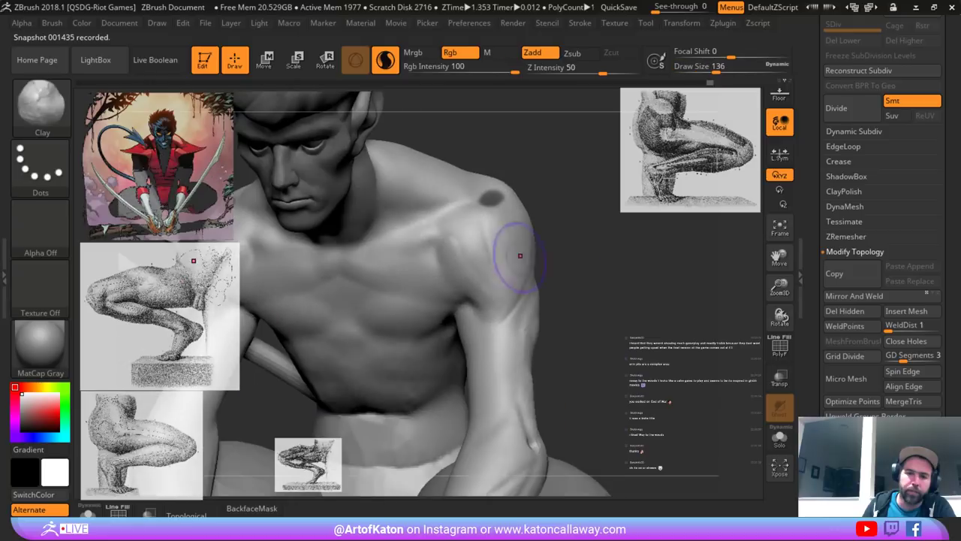
mouse_move(481, 264)
shift+mouse_down()
mouse_move(451, 251)
mouse_move(473, 294)
shift+mouse_up()
mouse_move(446, 249)
mouse_down()
mouse_move(451, 279)
mouse_move(492, 306)
mouse_up()
mouse_move(475, 245)
mouse_down()
mouse_move(489, 285)
mouse_move(461, 262)
mouse_up()
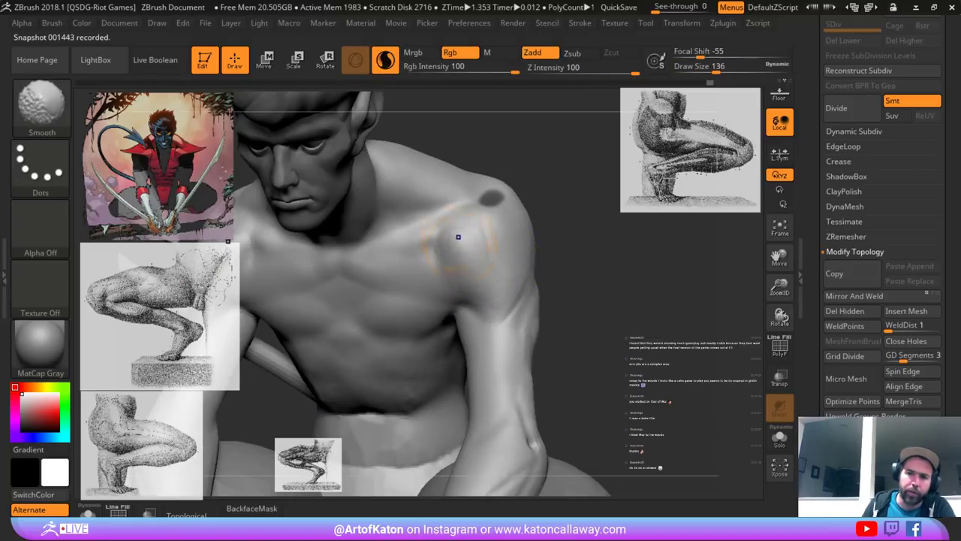
- Clear the mask on the shoulder tip and add clay to the outer side of the deltoid
right_drag(552, 264, 533, 248)
drag(532, 248, 514, 239)
ctrl+drag(569, 202, 579, 216)
right_drag(580, 217, 552, 241)
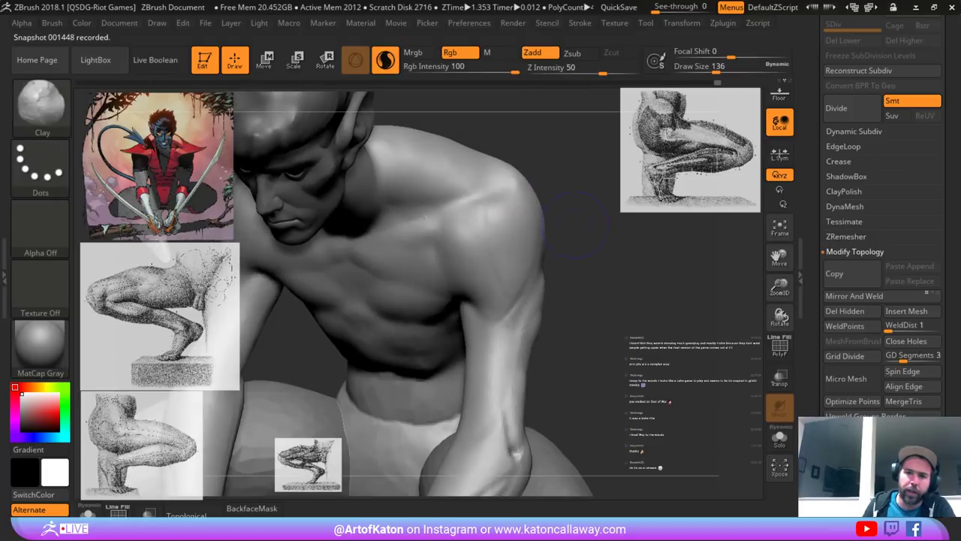
mouse_move(515, 212)
mouse_down()
mouse_move(506, 225)
mouse_move(519, 200)
mouse_move(523, 230)
mouse_up()
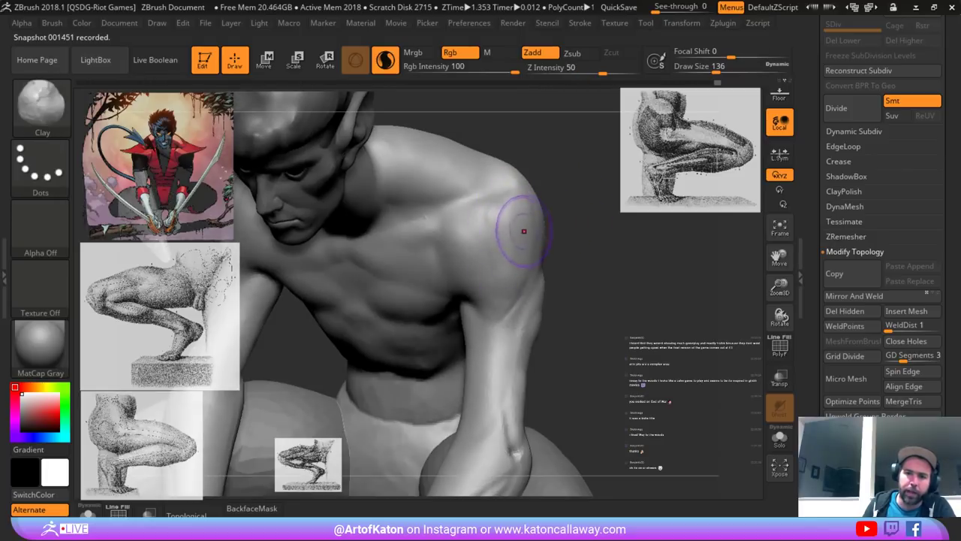
- Try masking a spot on the bony tip of the shoulder at draw size 108
right_drag(523, 230, 524, 215)
ctrl+drag(505, 195, 493, 193)
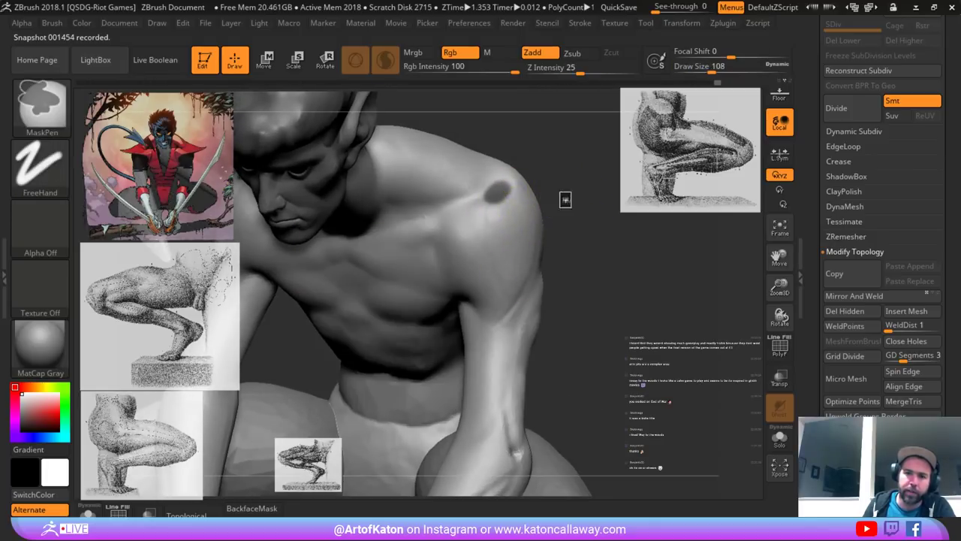
ctrl+drag(564, 200, 575, 213)
- Build up the outer deltoid from the shoulder tip down the side with the Clay brush
key(shift)
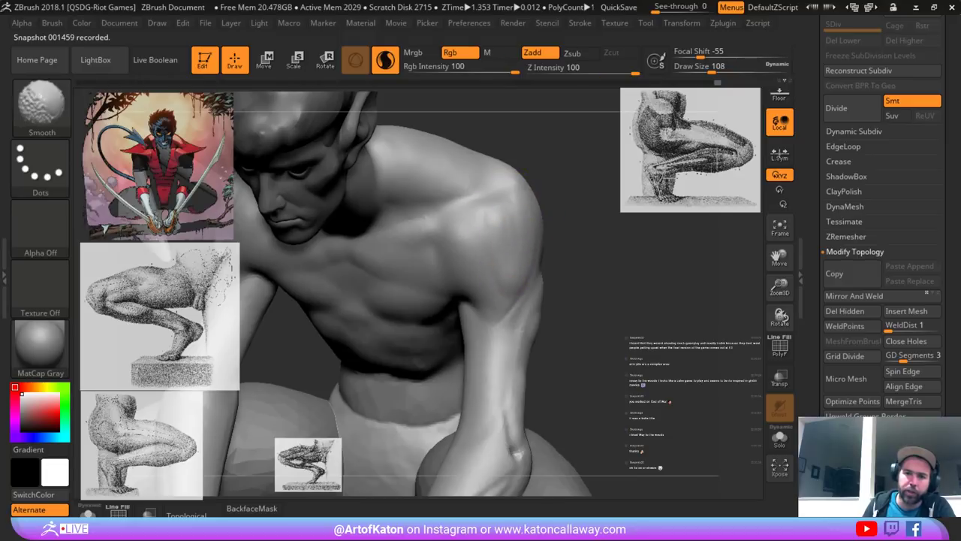
right_drag(518, 218, 527, 215)
drag(518, 200, 511, 233)
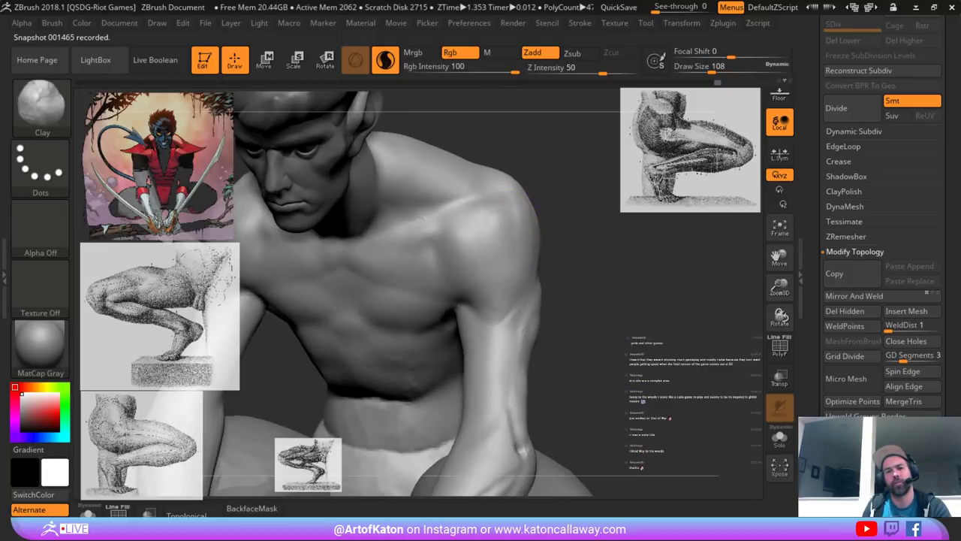
right_drag(526, 222, 481, 224)
mouse_move(539, 230)
mouse_down()
mouse_move(530, 187)
mouse_move(513, 281)
mouse_up()
- Switch to the Standard brush and smooth the side of the deltoid
key(b)
click(500, 164)
key(shift)
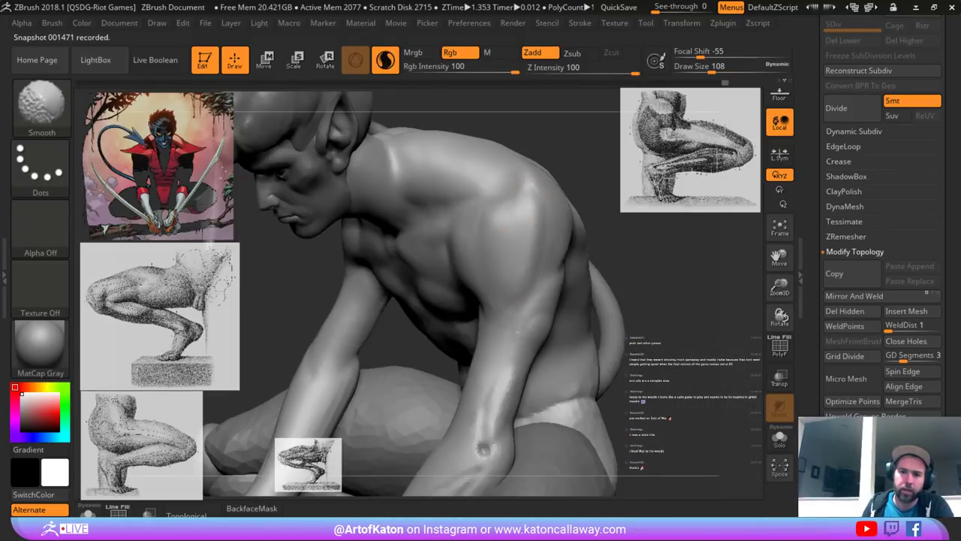
shift+drag(530, 223, 526, 244)
- Switch to the SnakeHook brush and adjust the outer contour of the deltoid from the front at draw size 182
right_drag(526, 244, 672, 239)
mouse_move(600, 238)
right_down()
mouse_move(582, 216)
mouse_move(600, 285)
mouse_move(583, 230)
mouse_move(568, 258)
right_up()
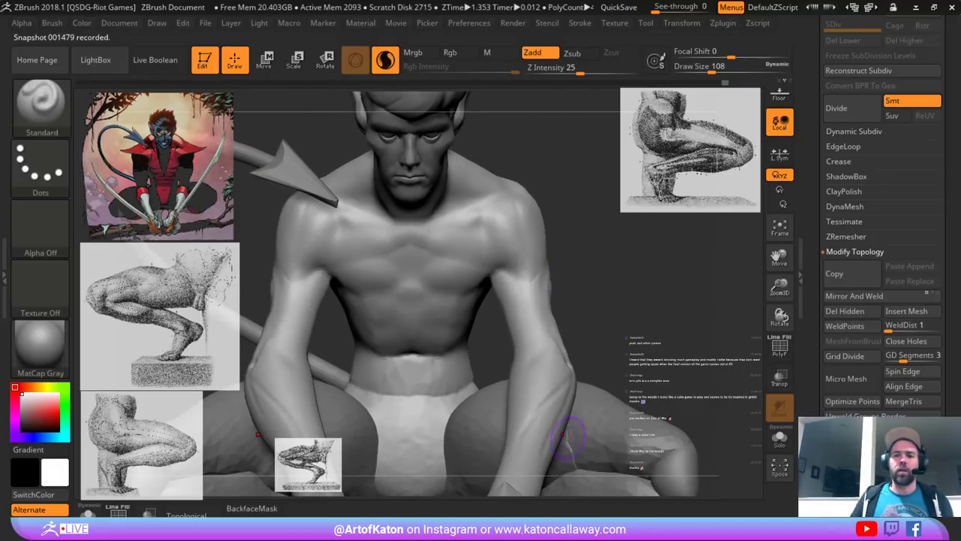
key(b)
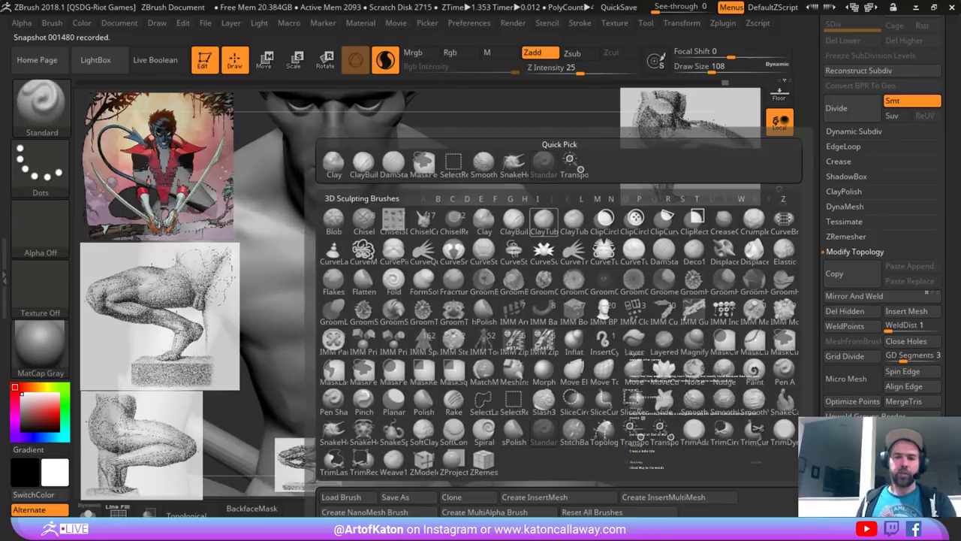
click(514, 163)
key(space)
drag(514, 224, 524, 223)
mouse_move(529, 214)
ctrl+right_down()
mouse_move(548, 259)
mouse_move(566, 239)
mouse_move(559, 229)
ctrl+right_up()
key(space)
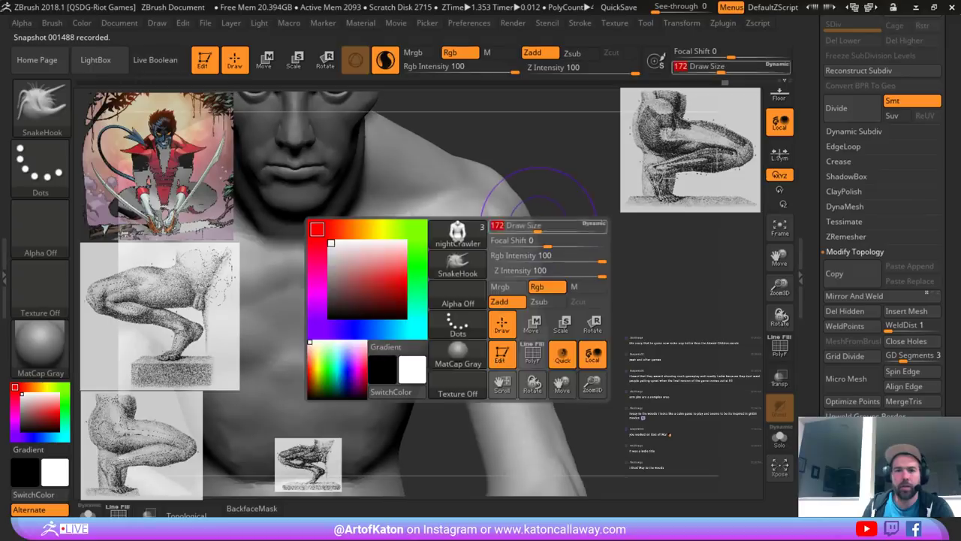
drag(538, 223, 545, 224)
mouse_move(568, 279)
ctrl+right_down()
mouse_move(572, 261)
mouse_move(558, 249)
ctrl+right_up()
key(space)
drag(538, 251, 541, 251)
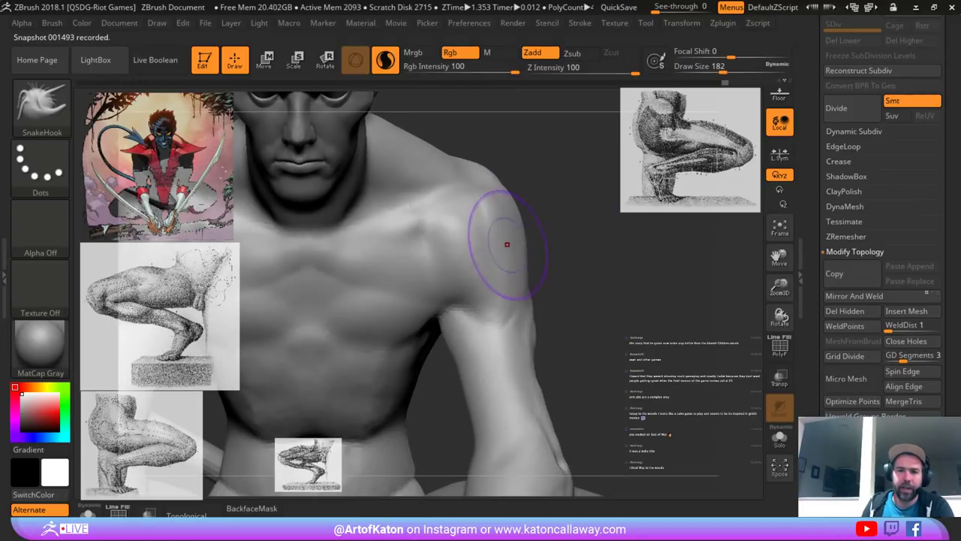
- Refine the deltoid's silhouette with SnakeHook from three-quarter and front views, smoothing the surface
key(space)
mouse_move(526, 235)
right_down()
mouse_move(487, 237)
mouse_move(493, 220)
mouse_move(484, 221)
right_up()
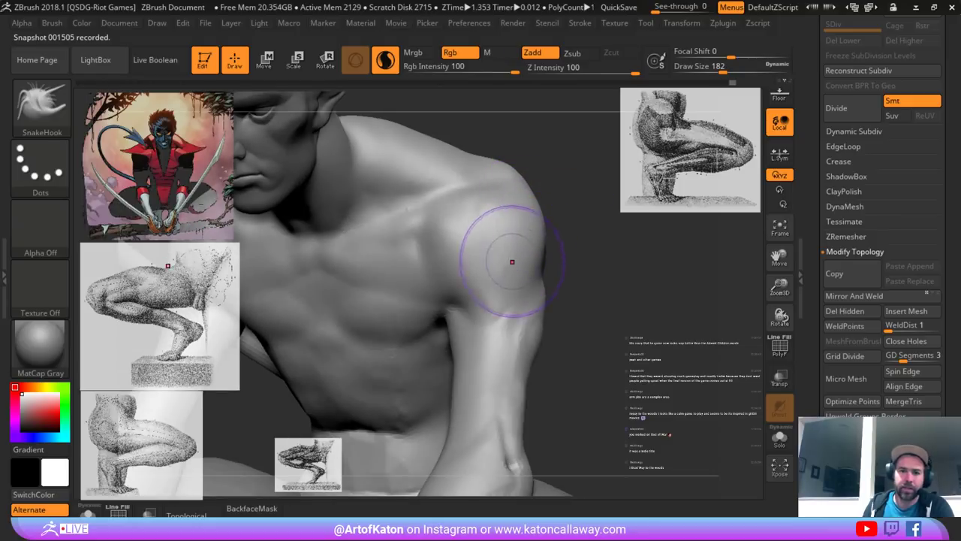
mouse_move(567, 274)
mouse_down()
mouse_move(513, 254)
mouse_move(562, 271)
mouse_up()
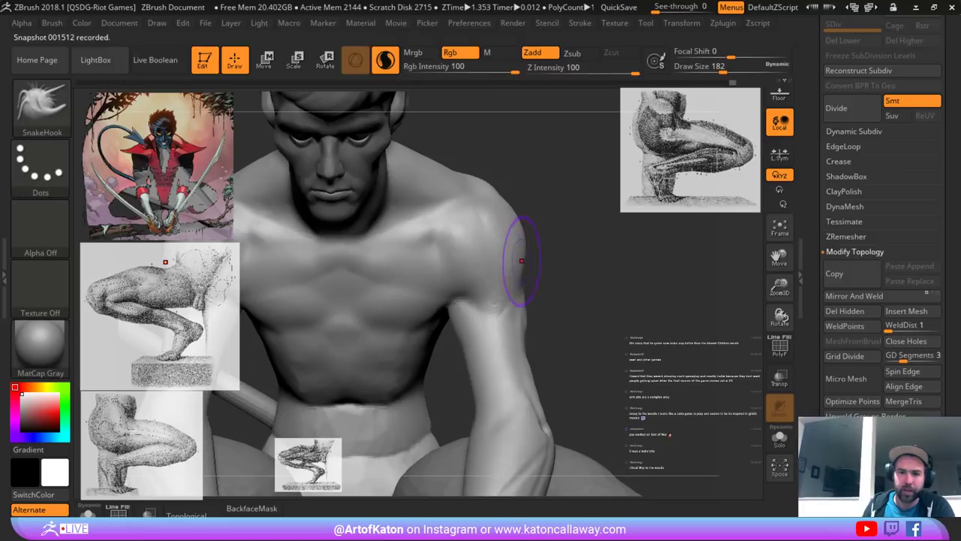
mouse_move(555, 263)
mouse_down()
mouse_move(515, 259)
mouse_move(552, 246)
mouse_move(494, 242)
mouse_move(594, 245)
mouse_move(483, 258)
mouse_up()
shift+drag(386, 314, 384, 280)
drag(575, 151, 560, 218)
- Reshape the top and rear of the shoulder with SnakeHook at draw sizes 140 and 172, and smooth the transitions
key(space)
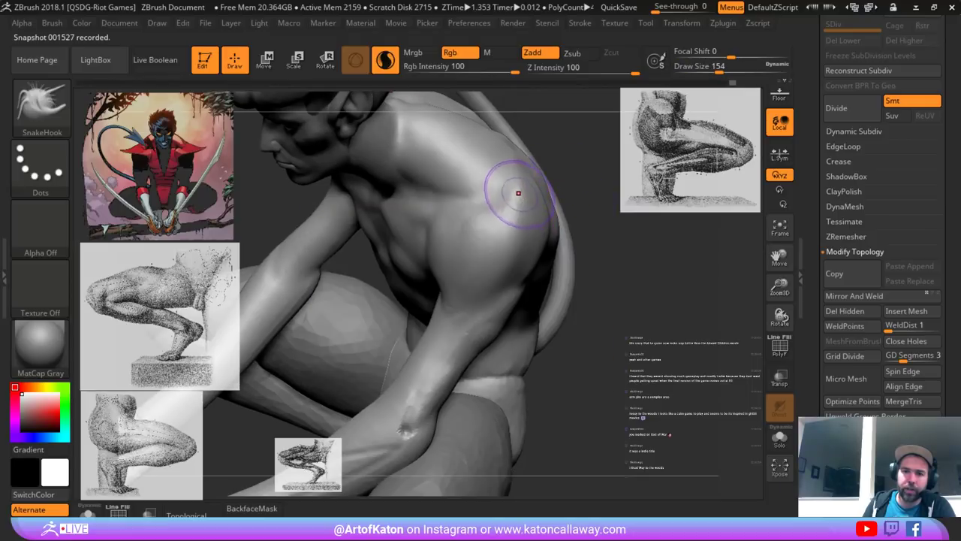
right_drag(518, 193, 532, 208)
key(space)
drag(520, 206, 519, 210)
key(space)
key(shift)
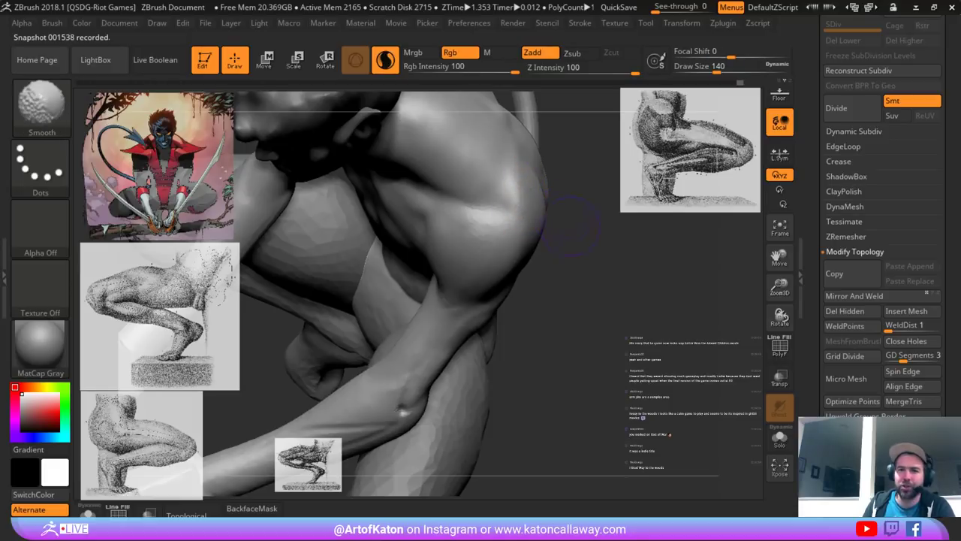
drag(587, 286, 512, 241)
key(space)
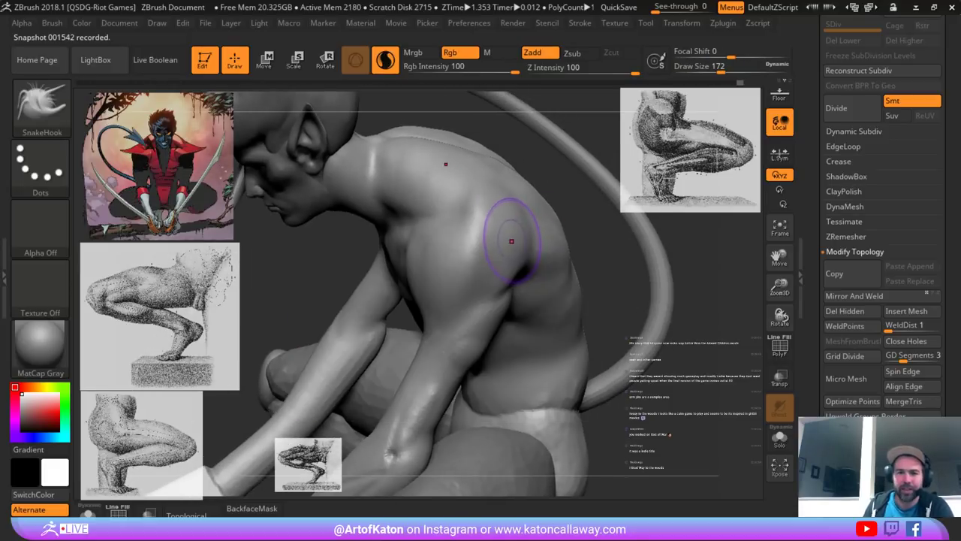
mouse_move(567, 193)
shift+mouse_down()
mouse_move(543, 196)
mouse_move(687, 199)
mouse_move(601, 220)
shift+mouse_up()
- Build up the rear deltoid where it meets the back using the Clay brush at draw size 136, and smooth it
key(b)
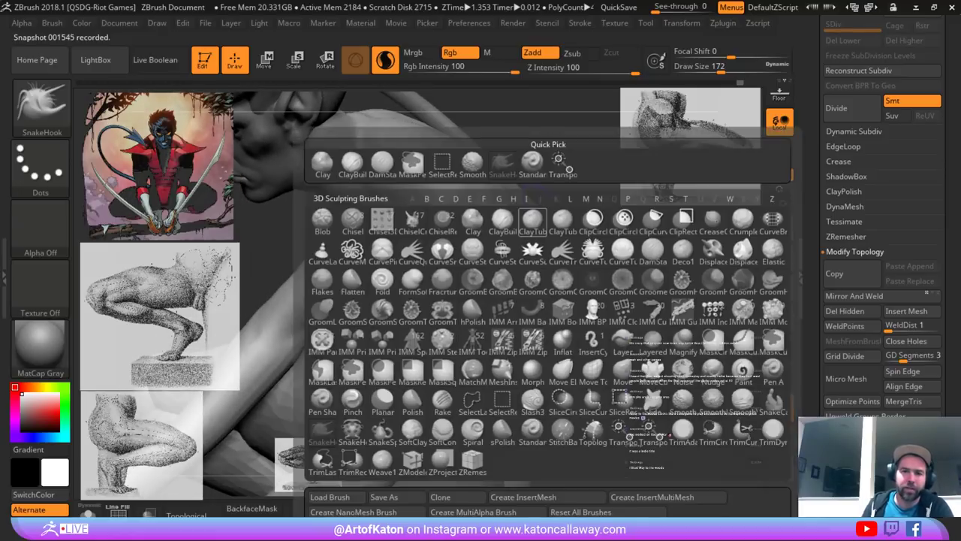
click(324, 164)
mouse_move(582, 184)
mouse_down()
mouse_move(529, 210)
mouse_move(496, 244)
mouse_up()
key(space)
mouse_move(608, 200)
mouse_down()
mouse_move(504, 234)
mouse_move(469, 296)
mouse_up()
mouse_move(510, 228)
shift+mouse_down()
mouse_move(512, 203)
mouse_move(477, 260)
shift+mouse_up()
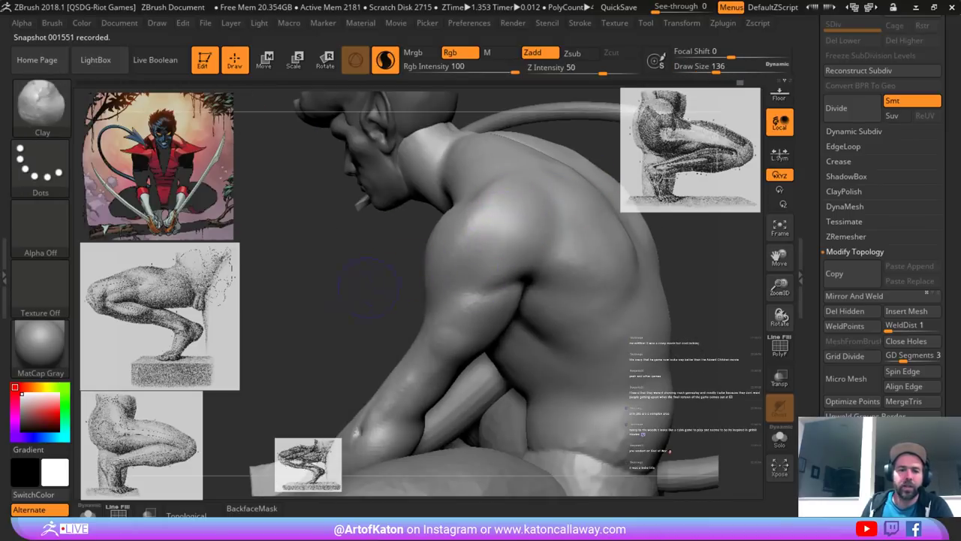
drag(402, 281, 351, 302)
- Add the back-anatomy texture 057 to Spotlight and close LightBox
click(615, 23)
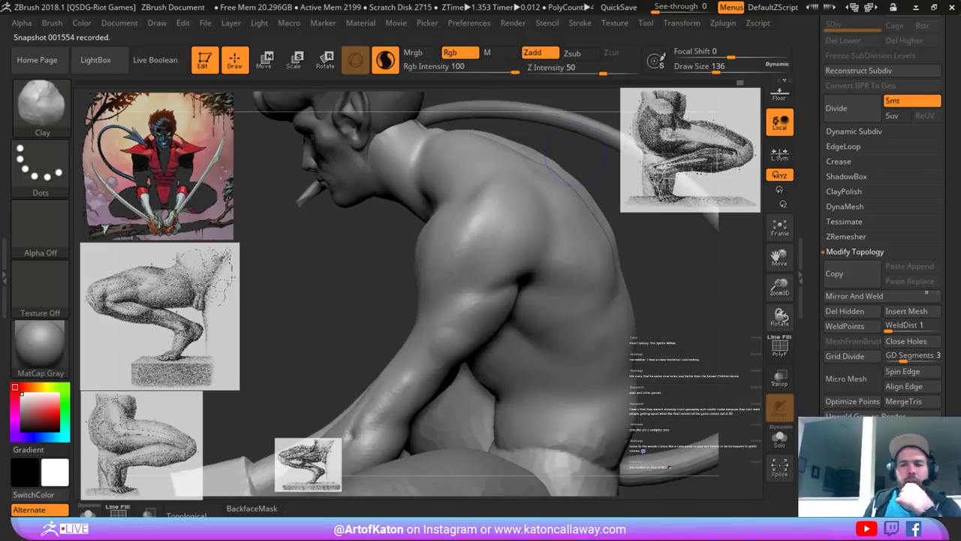
click(615, 23)
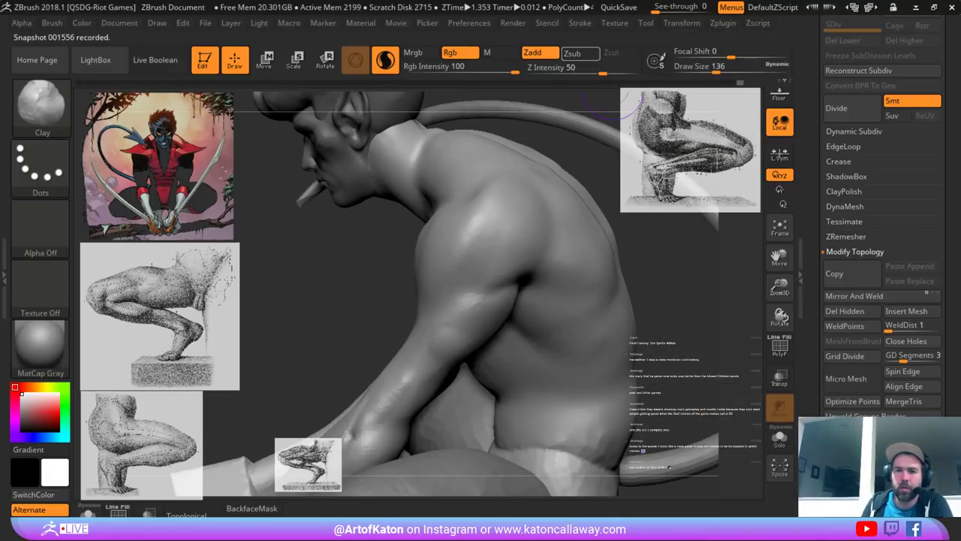
click(615, 23)
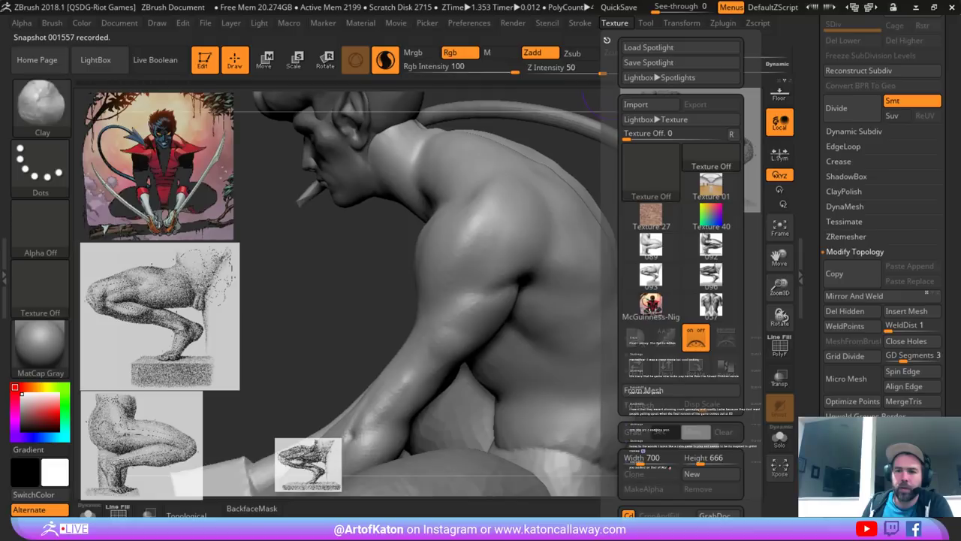
click(711, 307)
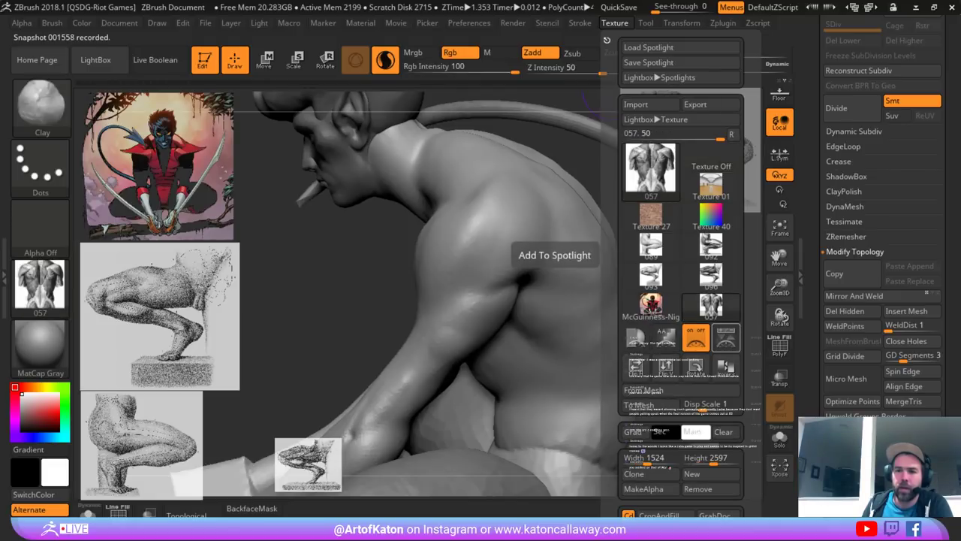
click(726, 338)
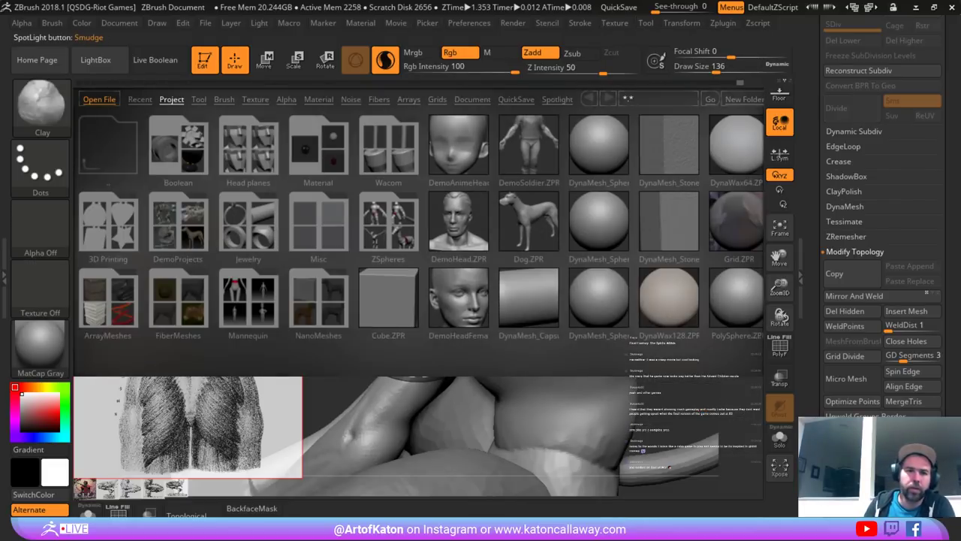
click(96, 60)
- Scale down the back-anatomy drawing and place it in an empty corner of the canvas beside the figure
drag(446, 220, 360, 241)
drag(418, 293, 231, 178)
drag(259, 105, 273, 112)
drag(232, 178, 245, 184)
drag(273, 112, 283, 118)
- Move the coloured Nightcrawler illustration directly beneath the back-anatomy drawing and enlarge it to a readable size
click(86, 487)
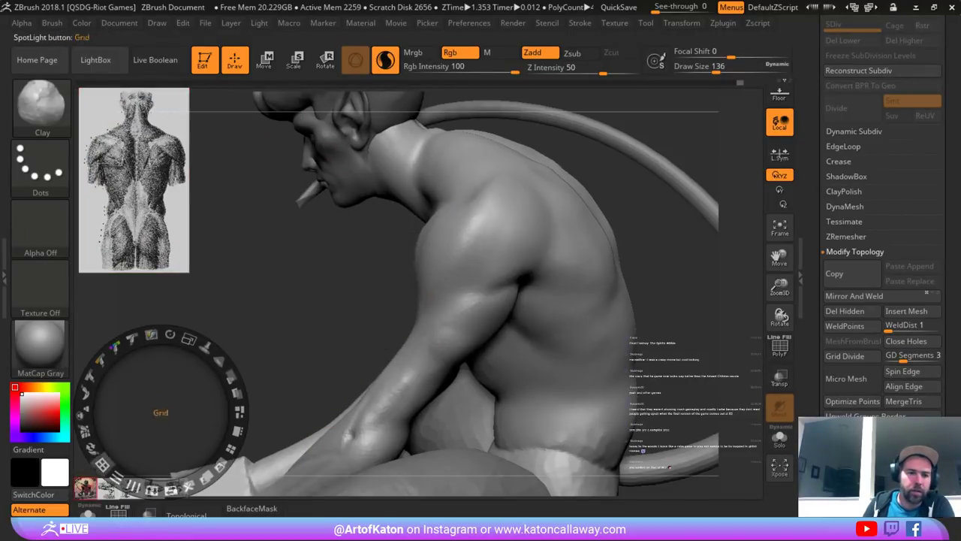
drag(151, 423, 215, 220)
drag(244, 149, 212, 297)
drag(217, 226, 325, 109)
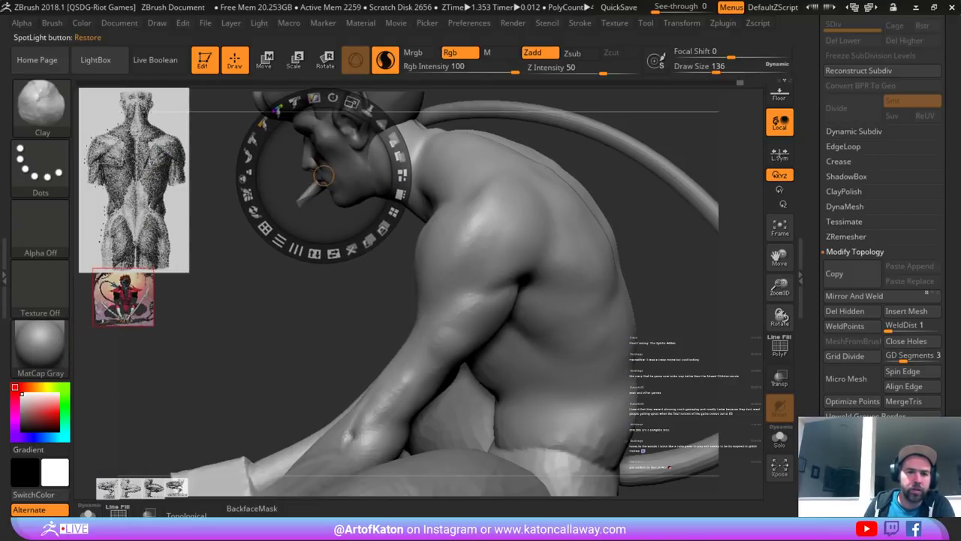
click(161, 298)
drag(189, 225, 216, 294)
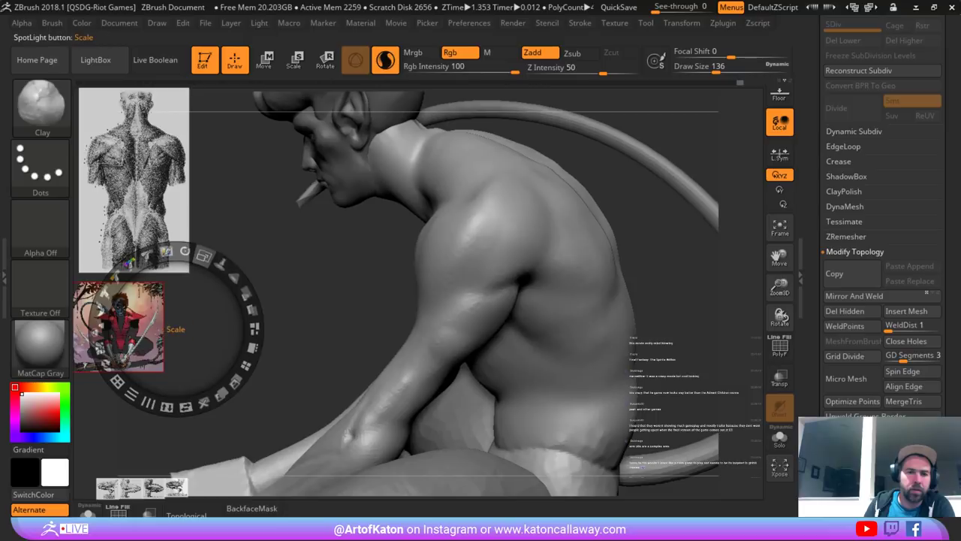
drag(204, 256, 228, 272)
drag(214, 297, 228, 298)
drag(190, 331, 215, 343)
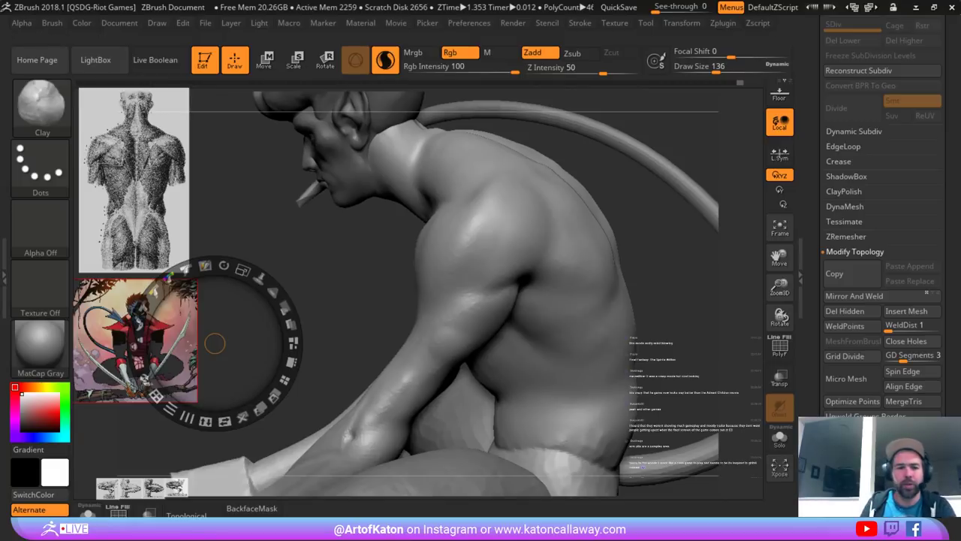
drag(215, 343, 228, 344)
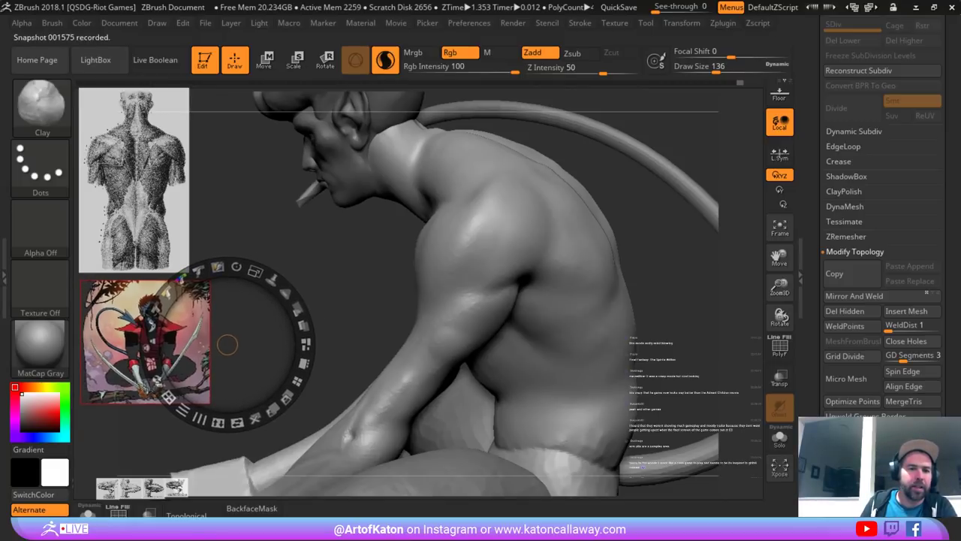
- Enlarge the back-anatomy drawing in Spotlight and reposition it so the whole back is visible
key(z)
drag(291, 277, 326, 278)
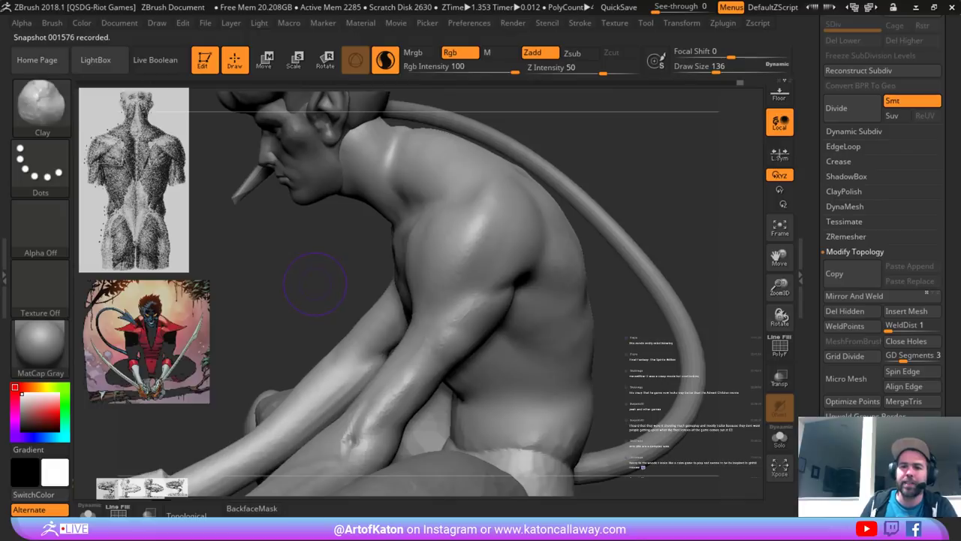
drag(181, 204, 188, 206)
key(z)
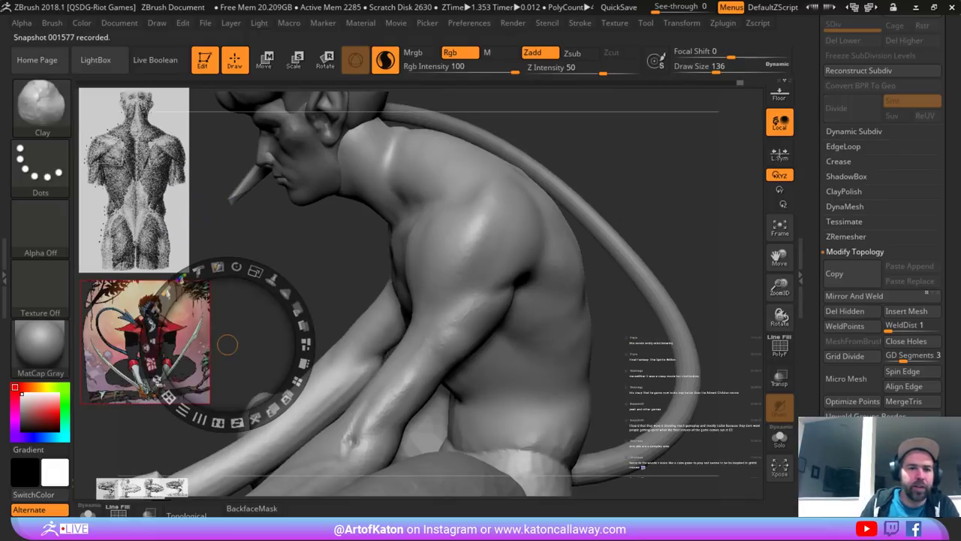
click(163, 204)
drag(190, 130, 219, 151)
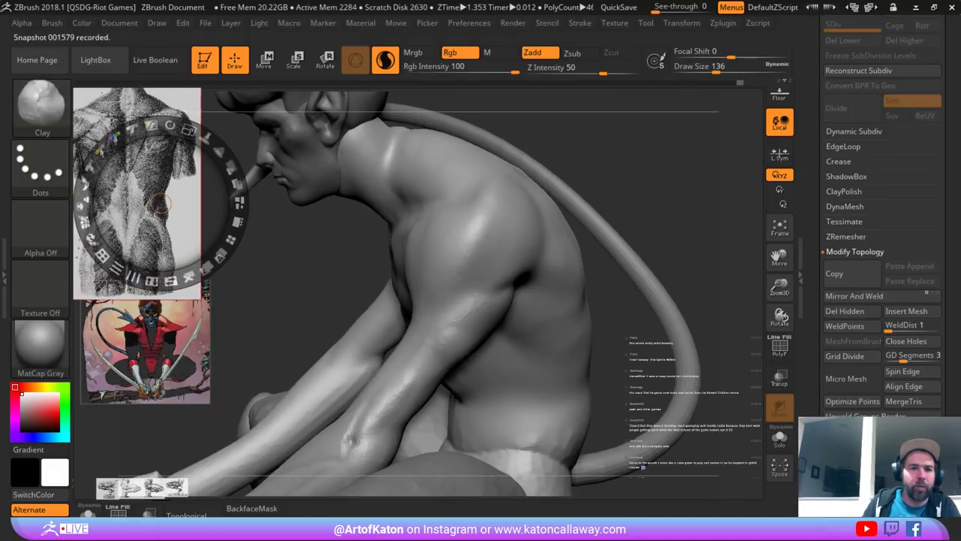
drag(177, 194, 195, 250)
- Enlarge the Nightcrawler illustration to match the drawing's width, place it underneath, and leave Spotlight editing
click(160, 384)
drag(189, 311, 203, 320)
drag(173, 356, 184, 429)
key(z)
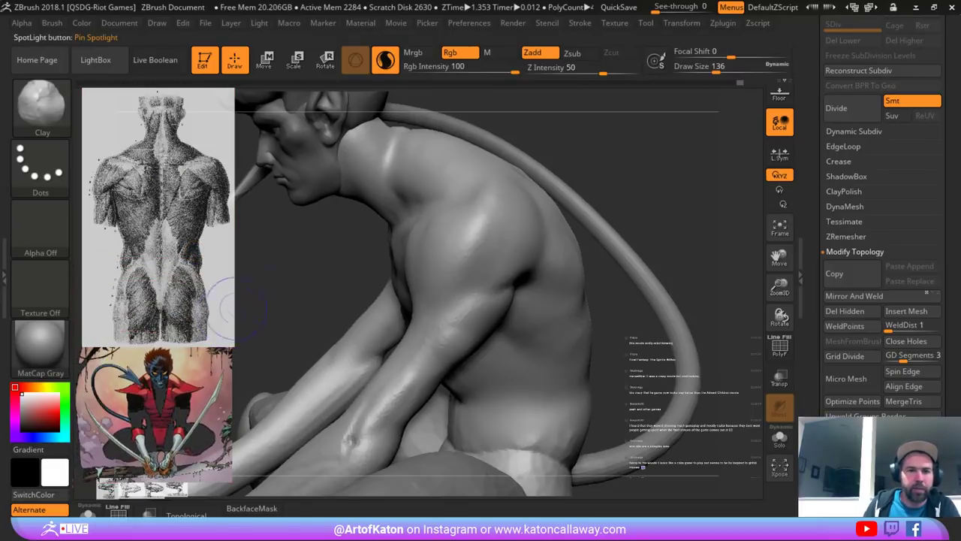
- Try marking the spine of the shoulder blade with a mask stroke at draw size 65
drag(279, 264, 259, 260)
alt+drag(300, 218, 290, 287)
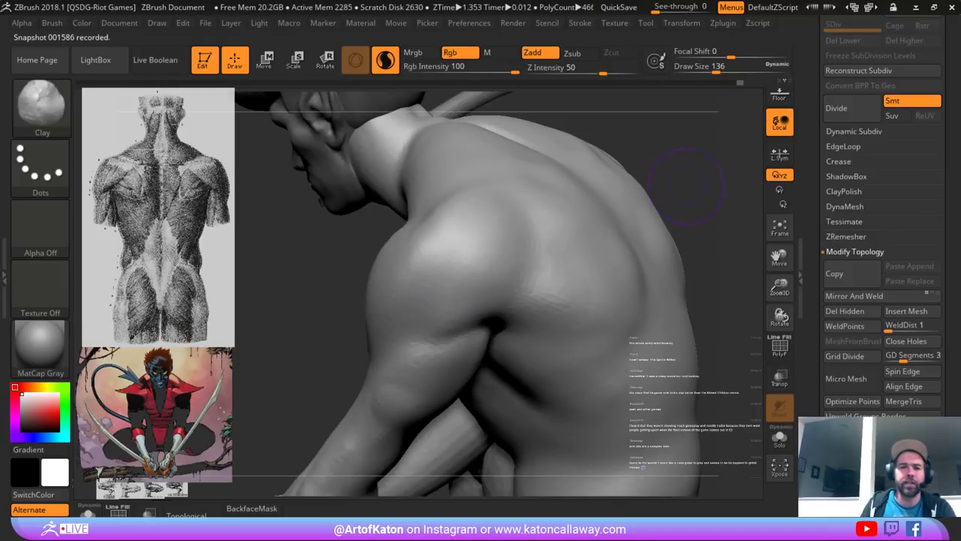
alt+drag(694, 179, 667, 142)
drag(646, 238, 609, 246)
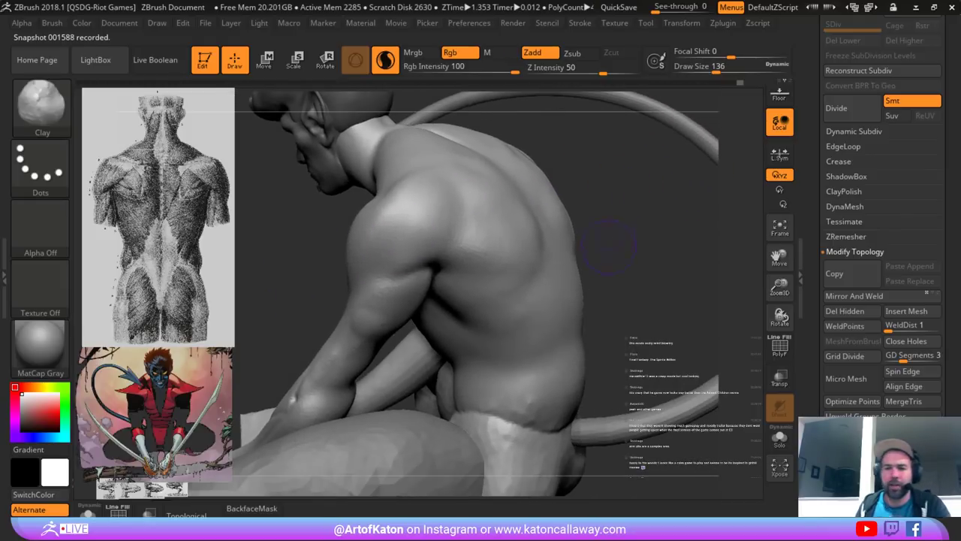
drag(607, 213, 359, 227)
right_click(356, 286)
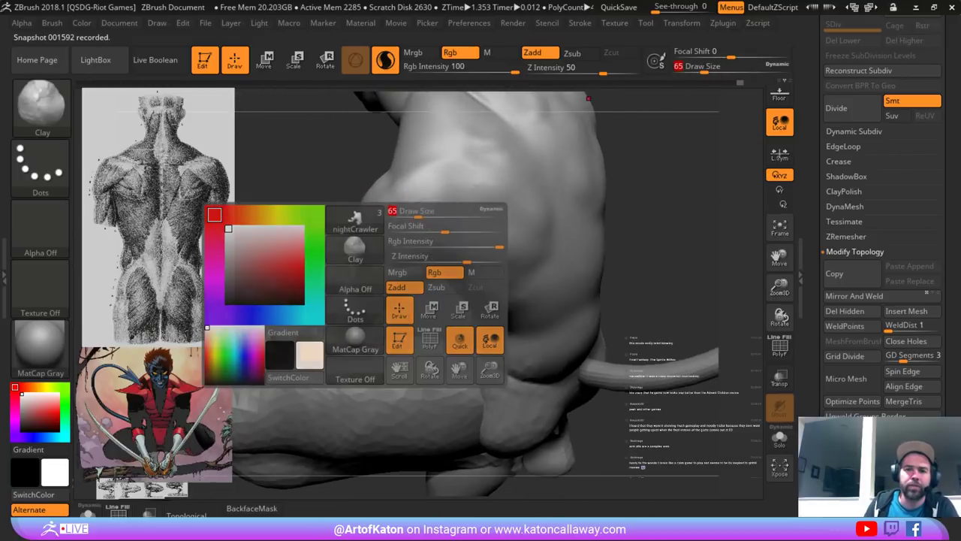
mouse_move(424, 191)
ctrl+mouse_down()
mouse_move(402, 192)
mouse_move(467, 155)
mouse_move(407, 193)
ctrl+mouse_up()
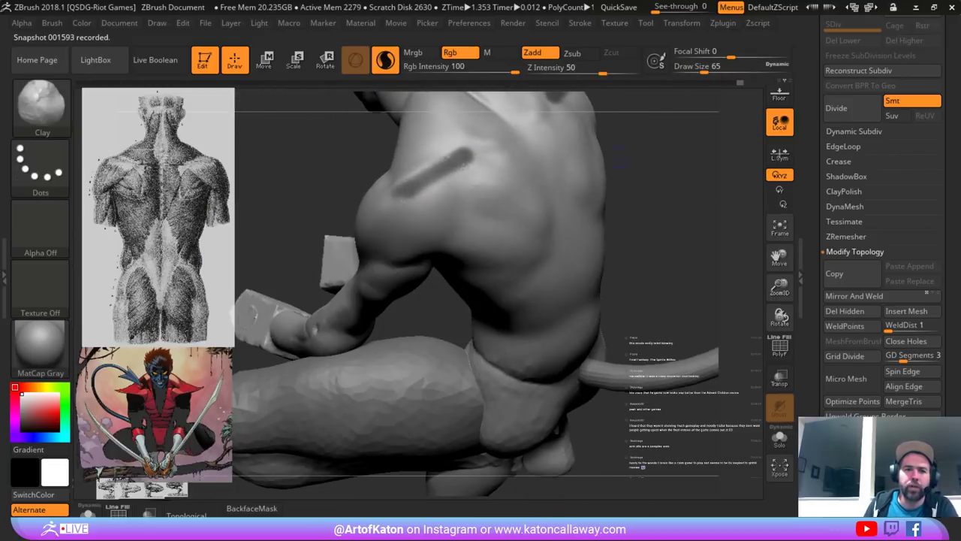
mouse_move(331, 197)
mouse_down()
mouse_move(547, 178)
mouse_move(557, 186)
mouse_up()
ctrl+drag(453, 149, 395, 189)
mouse_move(539, 218)
mouse_down()
mouse_move(518, 323)
mouse_move(542, 278)
mouse_move(570, 280)
mouse_up()
- Switch to the Standard brush, sculpt the ridge of the scapular spine toward the shoulder, and smooth it
key(b)
click(461, 170)
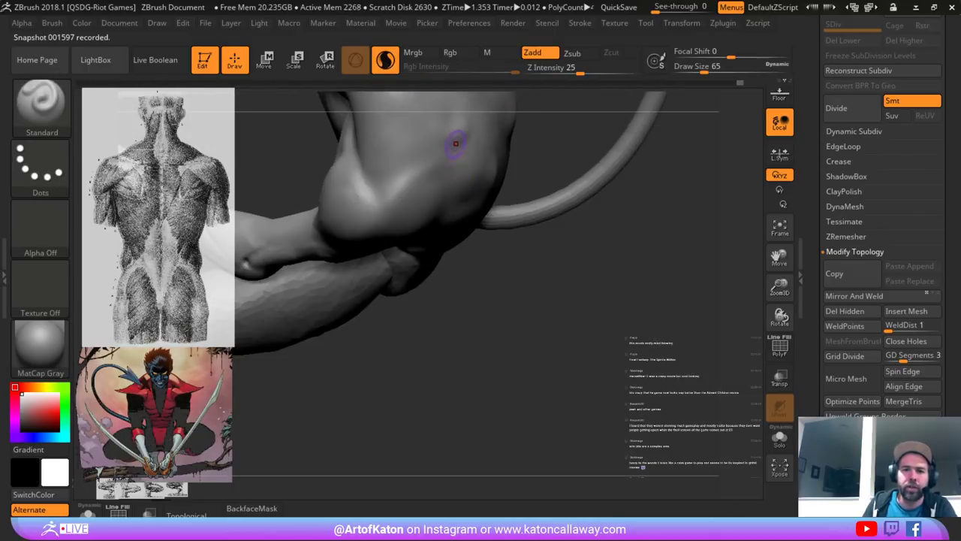
key(ctrl+z)
mouse_move(459, 130)
mouse_down()
mouse_move(410, 184)
mouse_move(393, 188)
mouse_up()
shift+drag(441, 156, 459, 142)
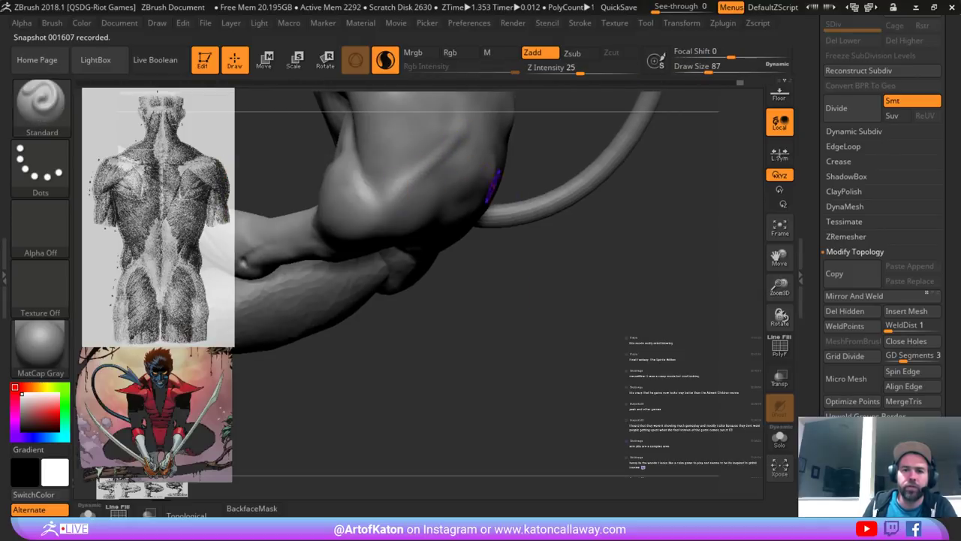
- Undo the last ridge stroke, rework the scapular spine near the shoulder at draw size 87, and smooth it
mouse_move(507, 287)
mouse_down()
mouse_move(419, 186)
mouse_move(386, 200)
mouse_up()
key(ctrl+z)
mouse_move(414, 172)
mouse_down()
mouse_move(380, 198)
mouse_move(392, 186)
mouse_up()
mouse_move(418, 145)
shift+mouse_down()
mouse_move(381, 182)
mouse_move(413, 166)
mouse_move(406, 201)
shift+mouse_up()
drag(504, 315, 491, 123)
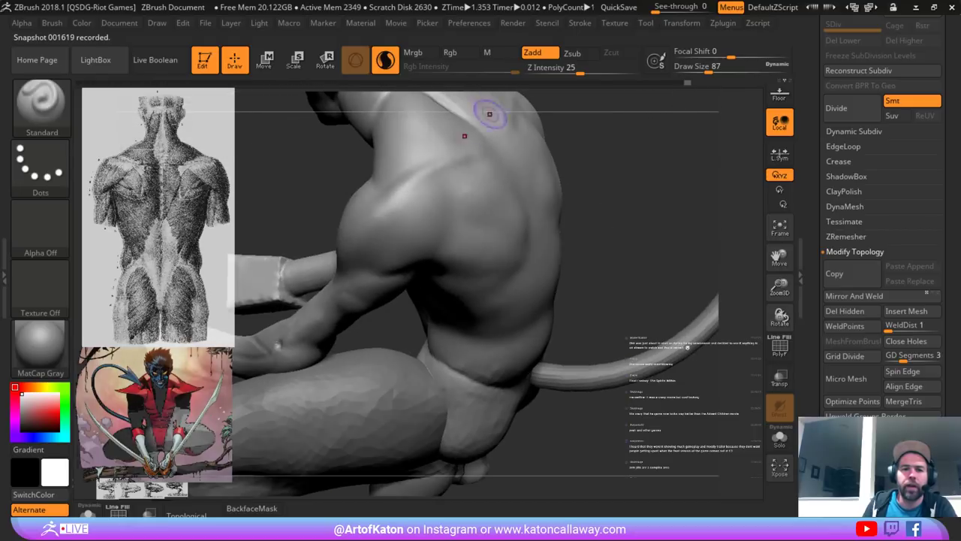
- Sculpt the rear shoulder muscle boundary below the scapular spine, smooth it, and refine the form at draw size 104
drag(455, 165, 433, 215)
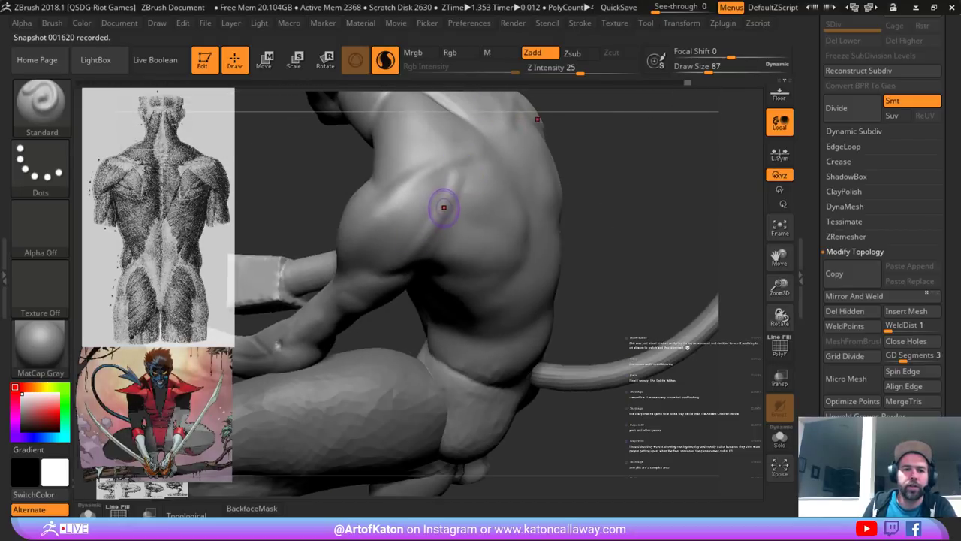
drag(584, 208, 530, 196)
mouse_move(426, 243)
shift+mouse_down()
mouse_move(474, 171)
mouse_move(457, 193)
shift+mouse_up()
right_click(454, 193)
drag(462, 178, 437, 196)
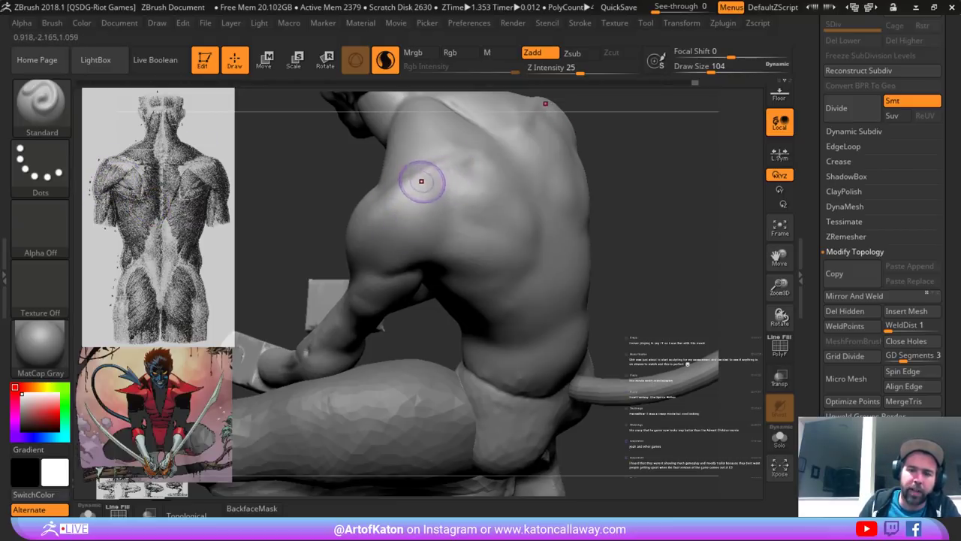
- Switch to the Clay brush, build up the rear shoulder muscle at draw size 140, and smooth it
key(b)
click(180, 164)
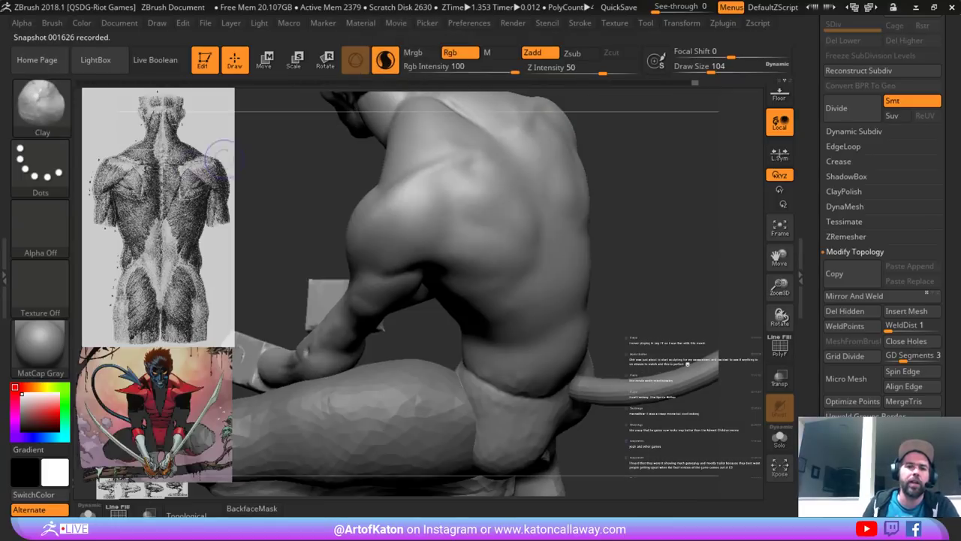
drag(262, 177, 398, 218)
key(space)
mouse_move(423, 228)
mouse_down()
mouse_move(391, 239)
mouse_move(418, 197)
mouse_move(387, 225)
mouse_move(392, 269)
mouse_move(389, 258)
mouse_up()
mouse_move(391, 255)
shift+mouse_down()
mouse_move(423, 228)
mouse_move(404, 210)
shift+mouse_up()
- Enlarge and reposition the anatomical back drawing so its shoulder and shoulder blade muscles fill the reference area
drag(159, 181, 167, 195)
key(z)
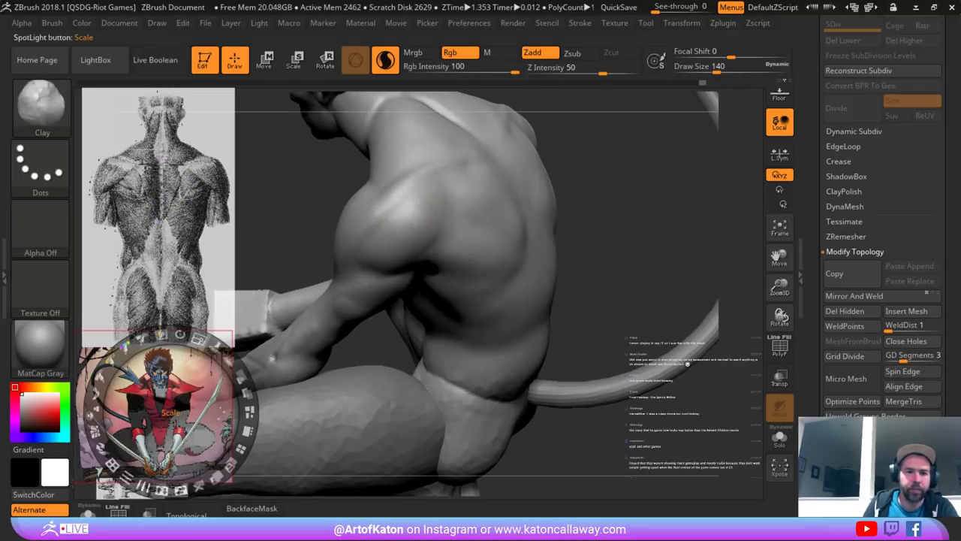
mouse_move(198, 340)
mouse_down()
mouse_move(214, 346)
mouse_move(199, 340)
mouse_up()
click(194, 246)
drag(224, 175, 256, 294)
drag(238, 277, 360, 379)
drag(346, 279, 358, 284)
mouse_move(353, 292)
mouse_down()
mouse_move(403, 339)
mouse_move(386, 359)
mouse_move(220, 323)
mouse_move(215, 347)
mouse_move(207, 337)
mouse_move(225, 329)
mouse_up()
click(326, 180)
drag(230, 222, 227, 255)
key(z)
drag(314, 191, 273, 189)
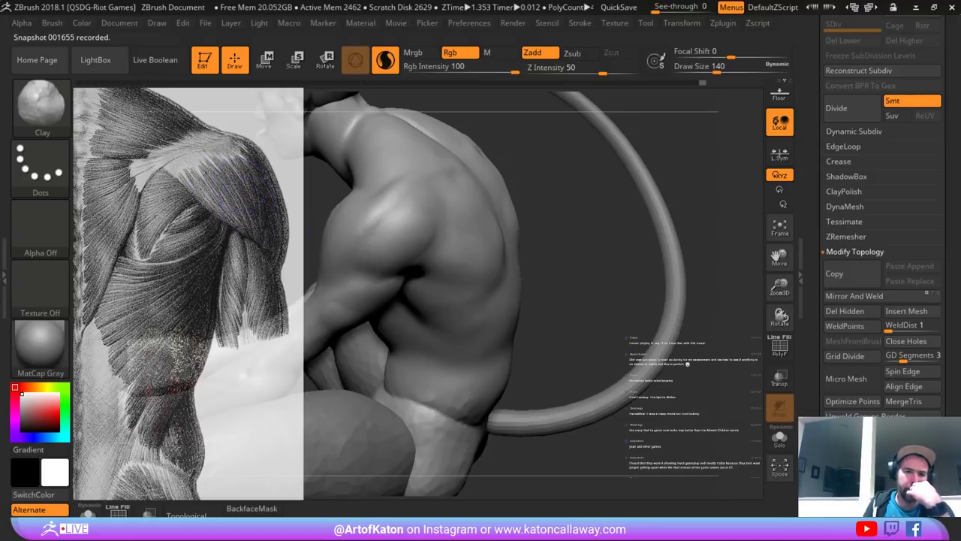
- Build up the muscle below the scapular spine with the Clay brush at draw size 140 and smooth the surface
shift+drag(576, 243, 531, 247)
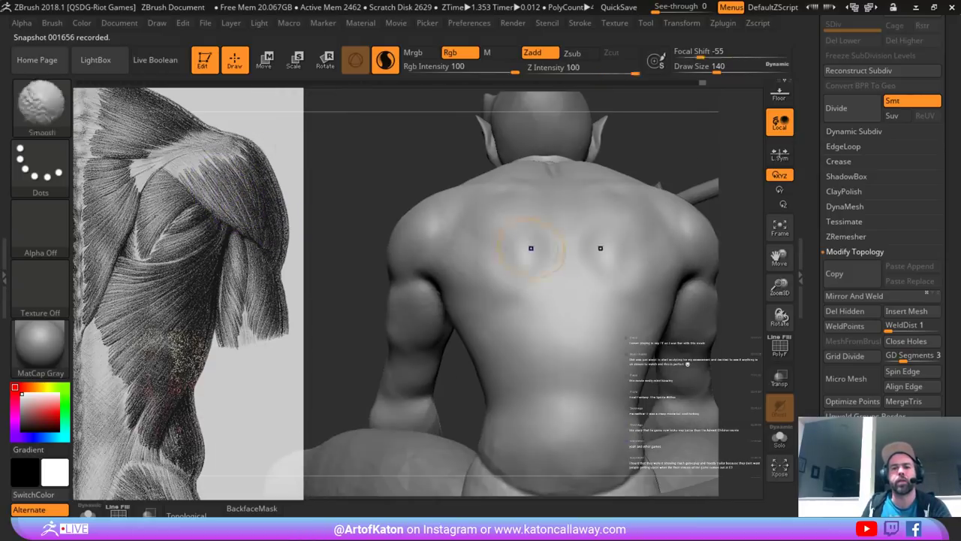
mouse_move(640, 231)
mouse_down()
mouse_move(593, 236)
mouse_move(581, 268)
mouse_move(528, 248)
mouse_up()
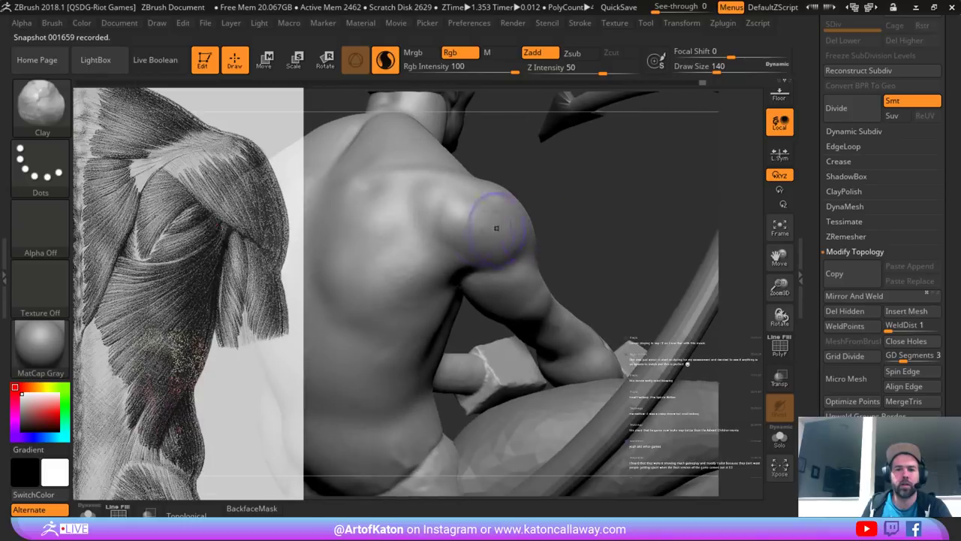
shift+drag(442, 201, 446, 202)
mouse_move(601, 203)
mouse_down()
mouse_move(582, 225)
mouse_move(593, 244)
mouse_up()
drag(414, 188, 447, 228)
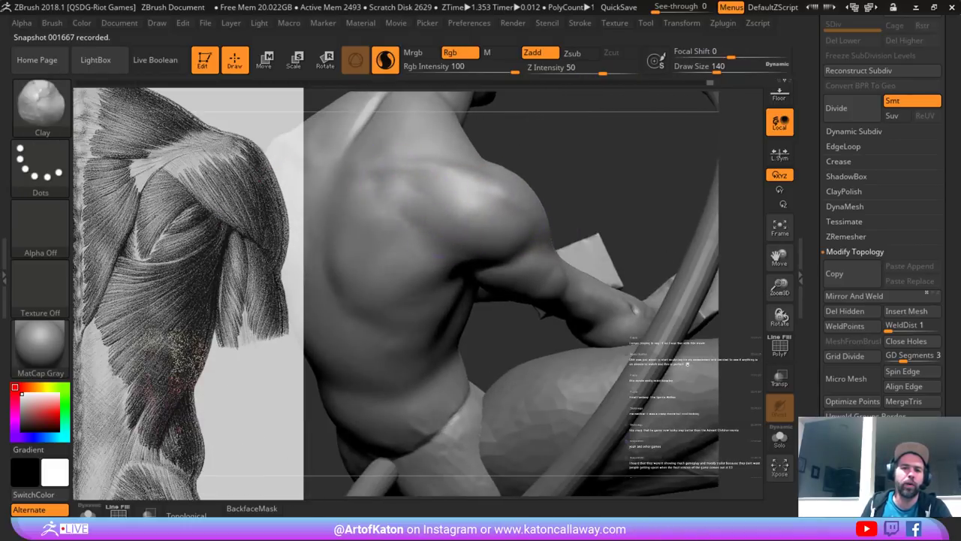
mouse_move(412, 188)
shift+mouse_down()
mouse_move(429, 202)
mouse_move(428, 235)
mouse_move(421, 218)
shift+mouse_up()
mouse_move(370, 173)
mouse_down()
mouse_move(424, 212)
mouse_move(425, 194)
mouse_up()
right_drag(425, 194, 433, 196)
- Refine the muscle below the inner scapular spine at draw size 108, smooth it, and raise the draw size to 158
key(space)
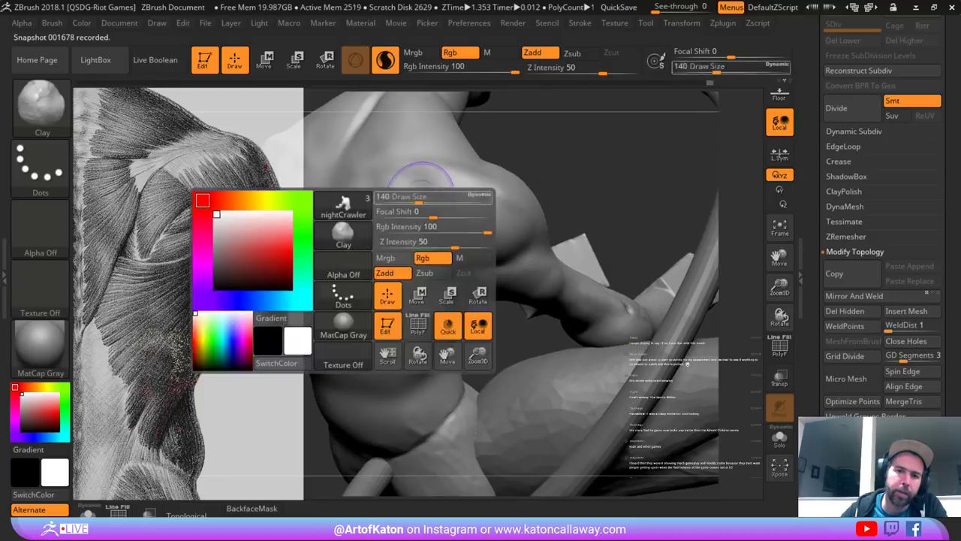
mouse_move(429, 196)
mouse_down()
mouse_move(391, 197)
mouse_move(398, 201)
mouse_up()
drag(372, 175, 425, 221)
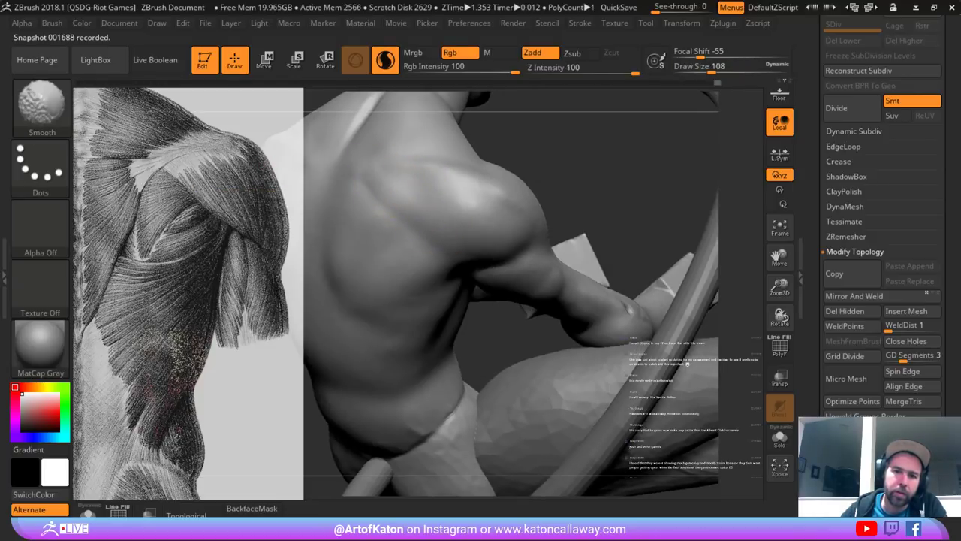
key(bracketright)
key(bracketright)
key(bracketright)
key(bracketright)
key(bracketright)
mouse_move(493, 248)
right_down()
mouse_move(516, 210)
mouse_move(601, 190)
right_up()
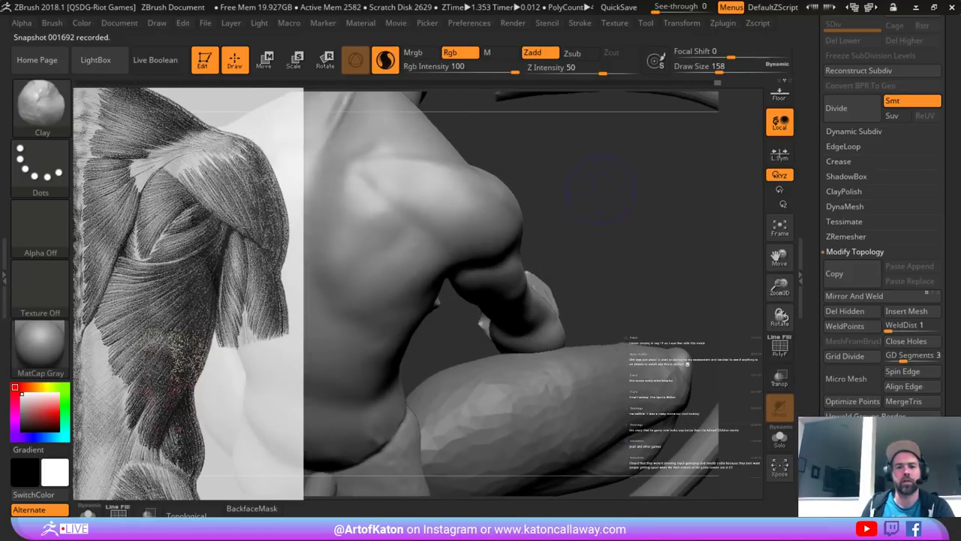
- Switch to the SnakeHook brush, reshape the outer shoulder at draw sizes 167 and 192, and undo the last pull
key(b)
click(529, 163)
mouse_move(530, 197)
right_down()
mouse_move(572, 207)
mouse_move(590, 239)
mouse_move(538, 228)
right_up()
key(space)
drag(539, 228, 545, 228)
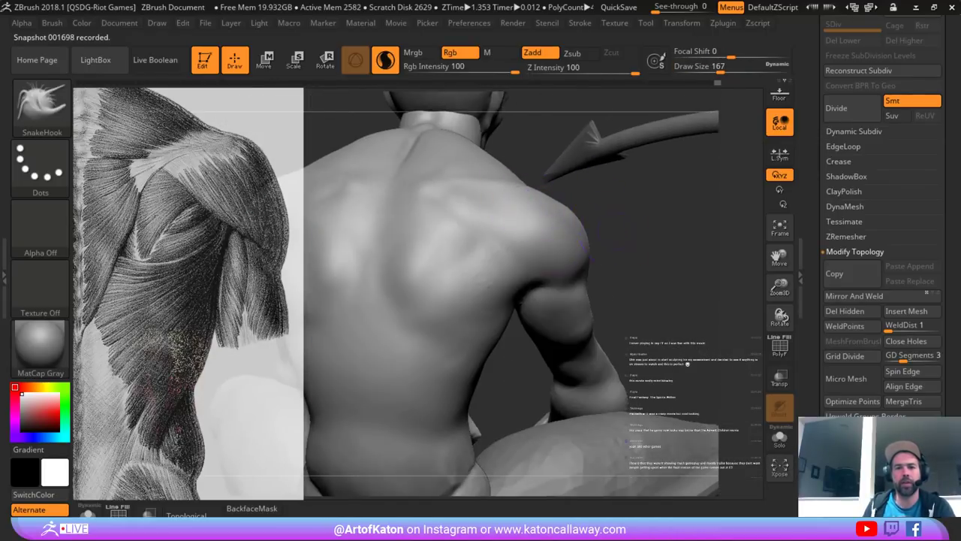
right_drag(564, 198, 507, 204)
key(space)
drag(507, 205, 510, 204)
key(ctrl+z)
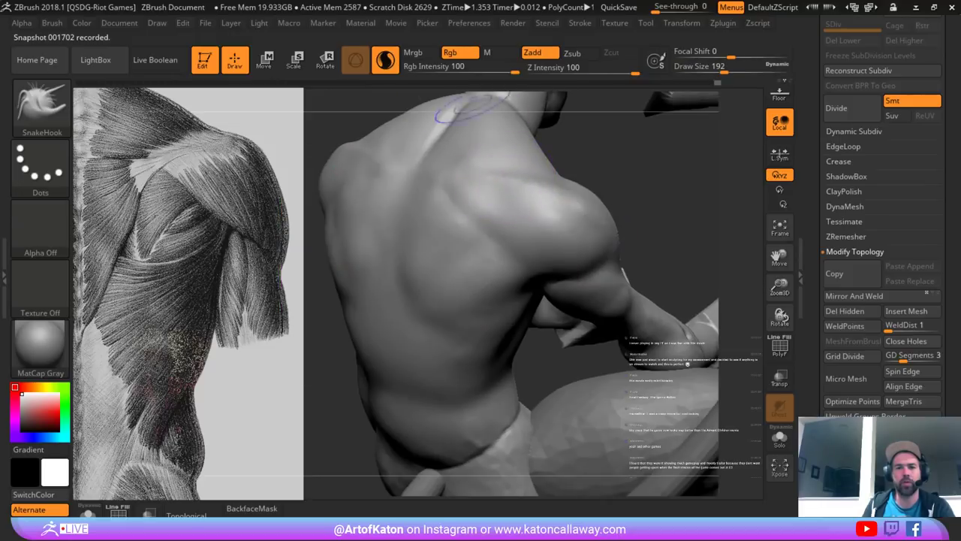
- Turn off Sculptris Pro mode and adjust the top of the shoulder with the SnakeHook brush at draw size 192
click(386, 61)
drag(502, 181, 538, 174)
mouse_move(537, 175)
right_down()
mouse_move(601, 169)
mouse_move(410, 131)
right_up()
drag(410, 131, 398, 232)
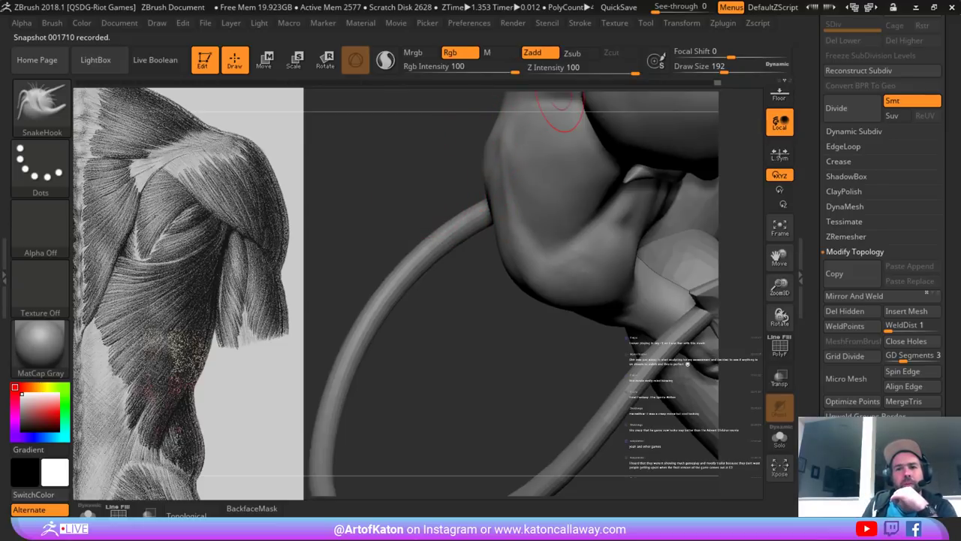
- Isolate the body by hiding the head, tail and other parts, and inspect the shoulder from the side and front
click(614, 23)
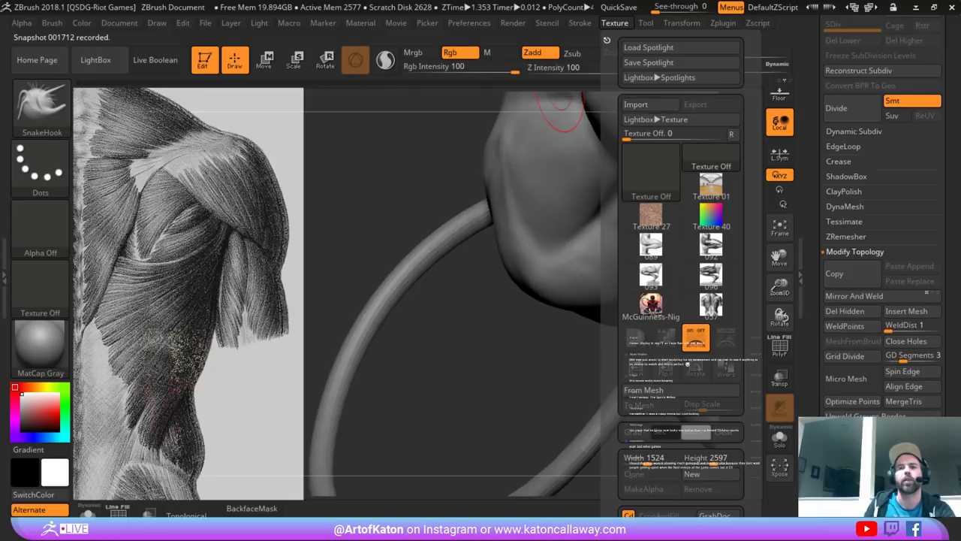
mouse_move(448, 321)
mouse_down()
mouse_move(409, 308)
mouse_move(449, 322)
mouse_move(420, 330)
mouse_move(409, 357)
mouse_up()
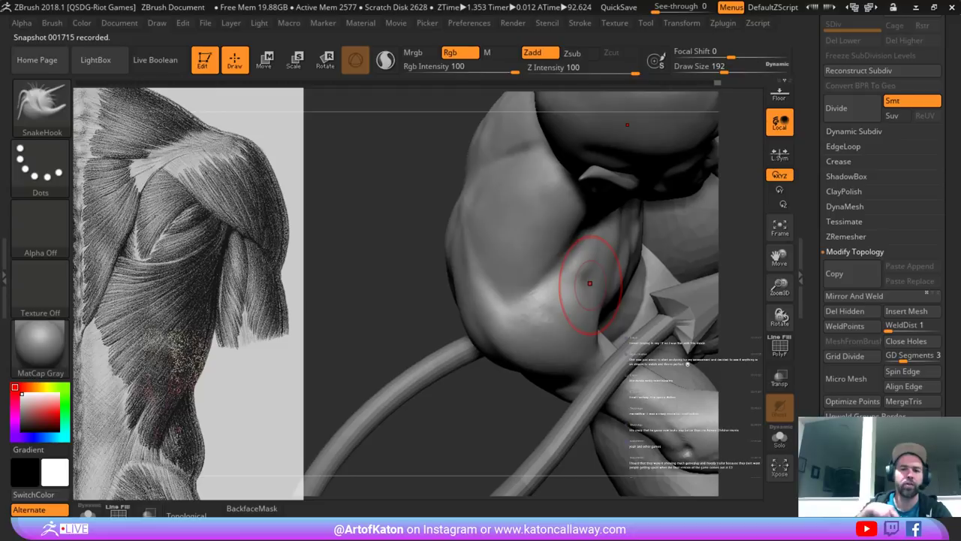
drag(409, 331, 401, 251)
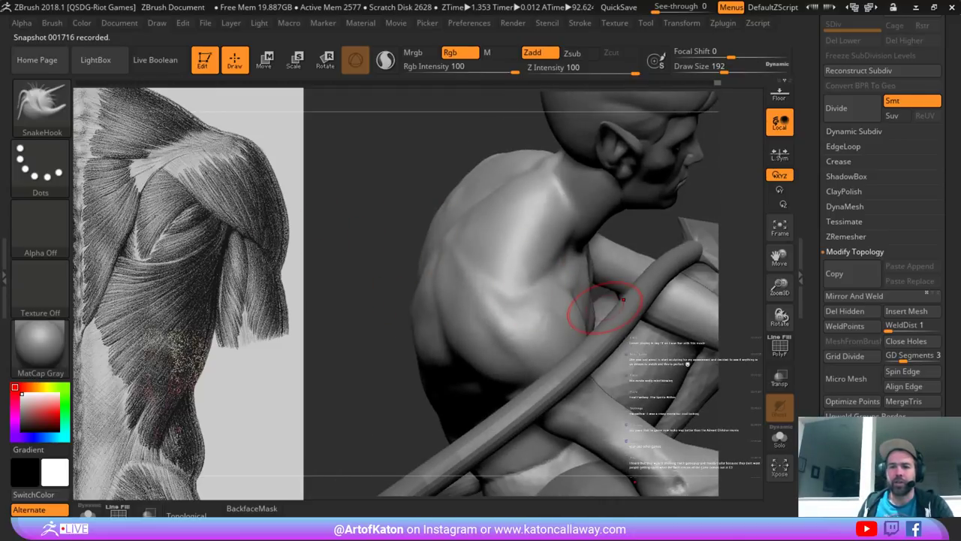
key(ctrl+shift+s)
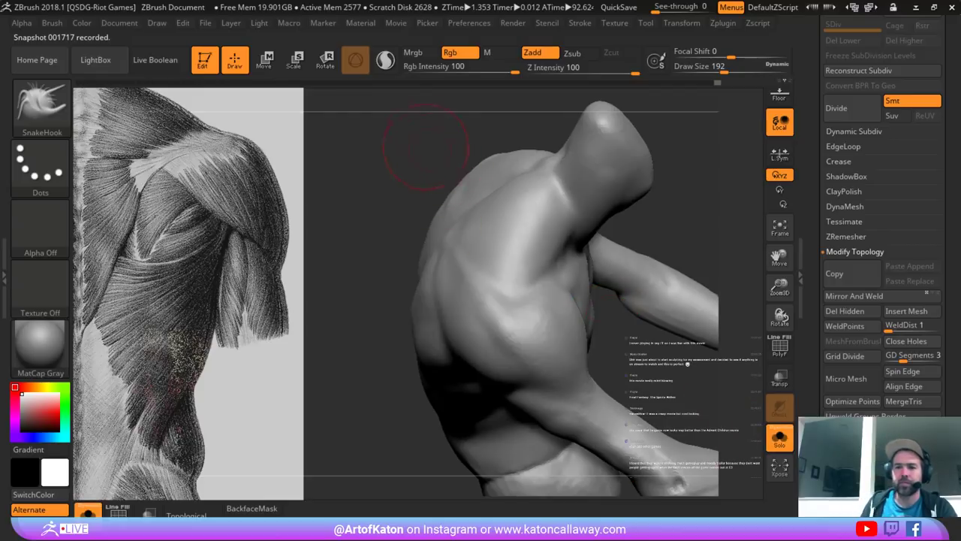
mouse_move(426, 147)
mouse_down()
mouse_move(402, 167)
mouse_move(418, 163)
mouse_move(390, 117)
mouse_up()
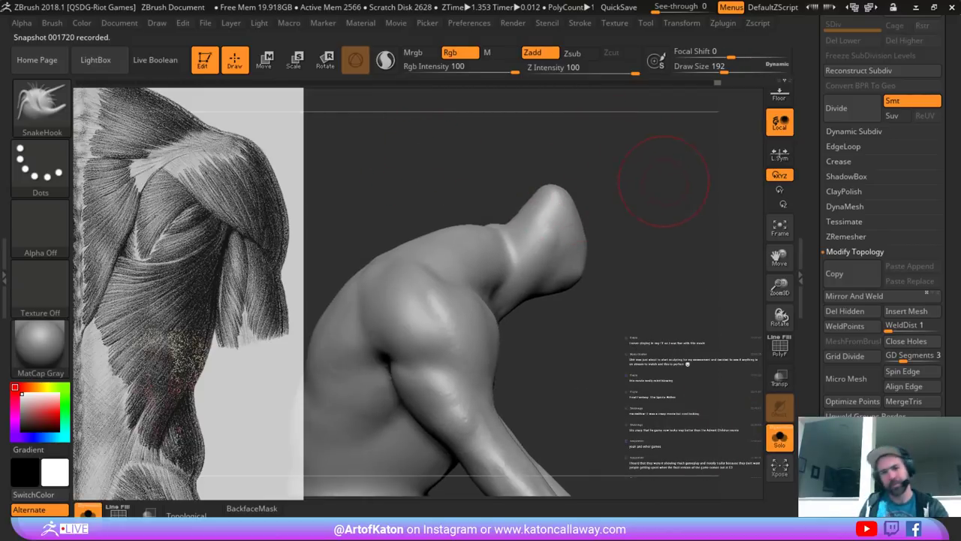
mouse_move(664, 181)
mouse_down()
mouse_move(584, 191)
mouse_move(496, 135)
mouse_move(481, 112)
mouse_move(428, 143)
mouse_move(443, 113)
mouse_move(571, 150)
mouse_move(548, 181)
mouse_move(450, 150)
mouse_move(481, 154)
mouse_move(488, 240)
mouse_up()
- Reshape the front of the shoulder and chest with the SnakeHook brush, undoing one pull and reducing the draw size to 120
key(b)
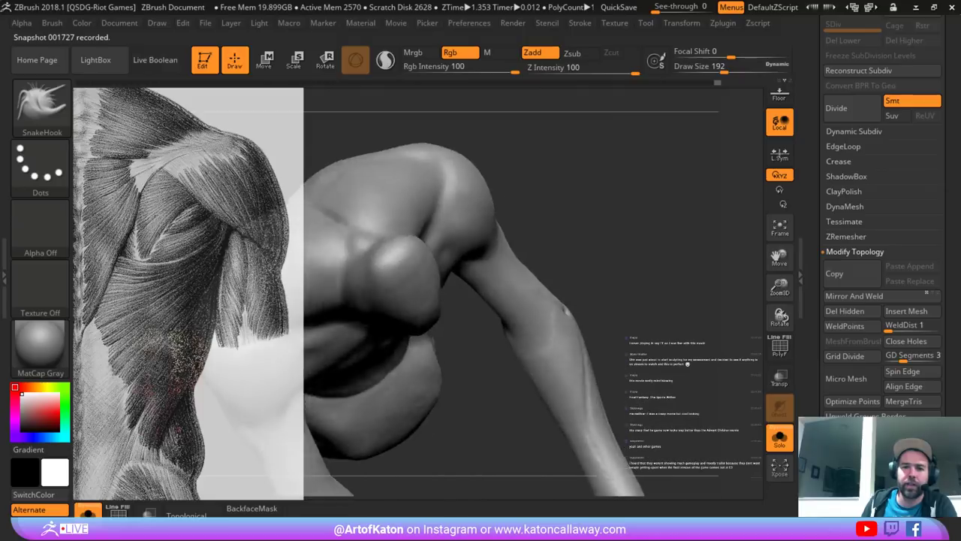
right_drag(488, 240, 450, 191)
right_click(450, 192)
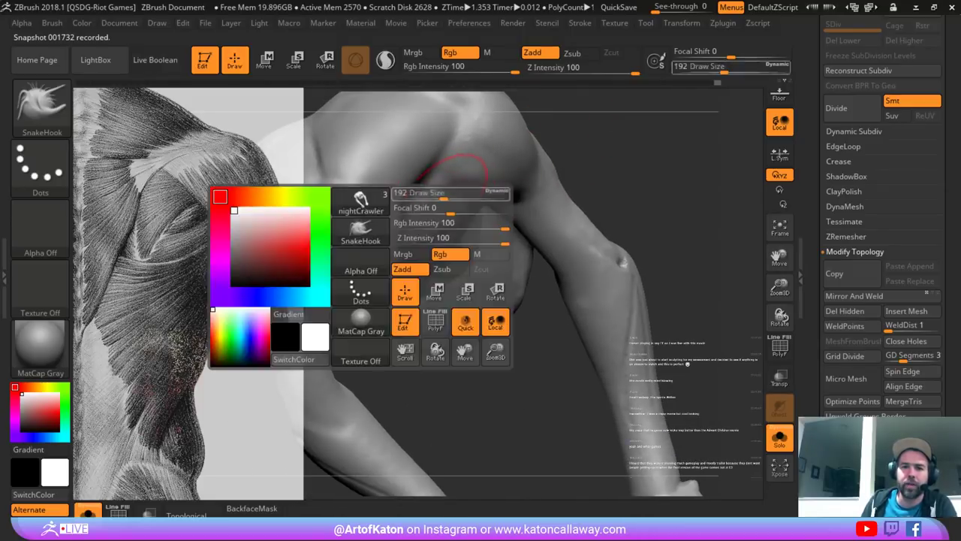
mouse_move(443, 194)
mouse_down()
mouse_move(451, 188)
mouse_move(436, 182)
mouse_up()
key(ctrl+z)
right_drag(435, 183, 433, 181)
right_click(434, 181)
mouse_move(433, 181)
mouse_down()
mouse_move(423, 146)
mouse_move(442, 151)
mouse_up()
alt+drag(616, 153, 676, 177)
alt+drag(519, 188, 590, 205)
right_click(489, 174)
drag(489, 175, 481, 185)
alt+drag(460, 315, 451, 255)
mouse_move(537, 180)
mouse_down()
mouse_move(581, 151)
mouse_move(631, 161)
mouse_move(548, 126)
mouse_move(562, 160)
mouse_move(526, 155)
mouse_up()
- Switch to the Standard brush, sculpt the muscle down the side of the neck at draw size 136, and smooth it
key(b)
click(474, 156)
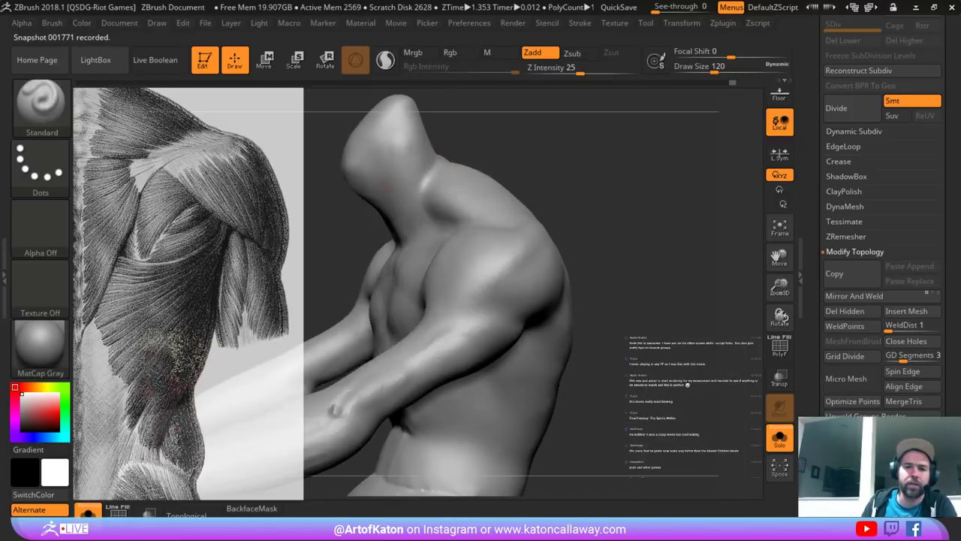
drag(467, 147, 481, 144)
mouse_move(401, 140)
mouse_down()
mouse_move(398, 125)
mouse_move(418, 197)
mouse_up()
mouse_move(411, 124)
mouse_down()
mouse_move(416, 199)
mouse_move(406, 160)
mouse_move(418, 194)
mouse_up()
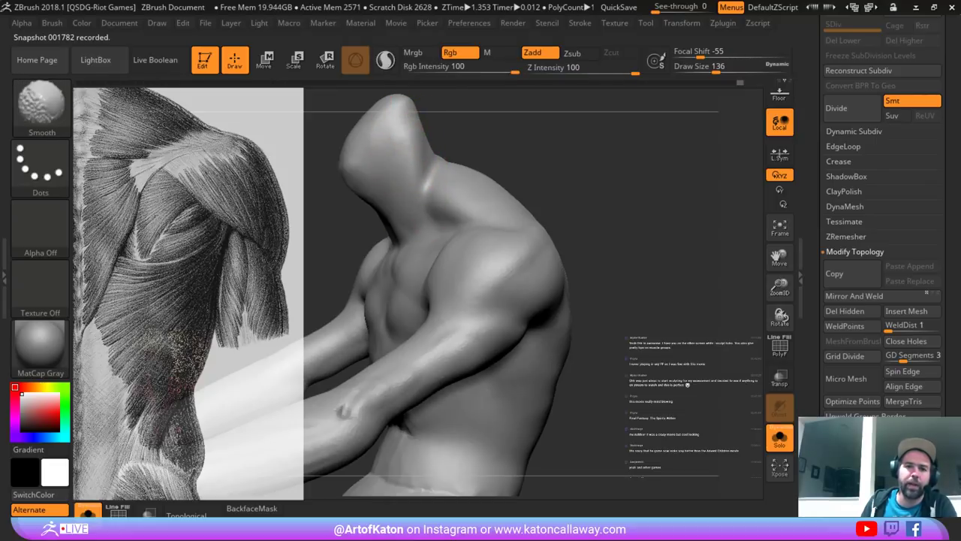
drag(481, 139, 408, 120)
shift+drag(555, 131, 499, 126)
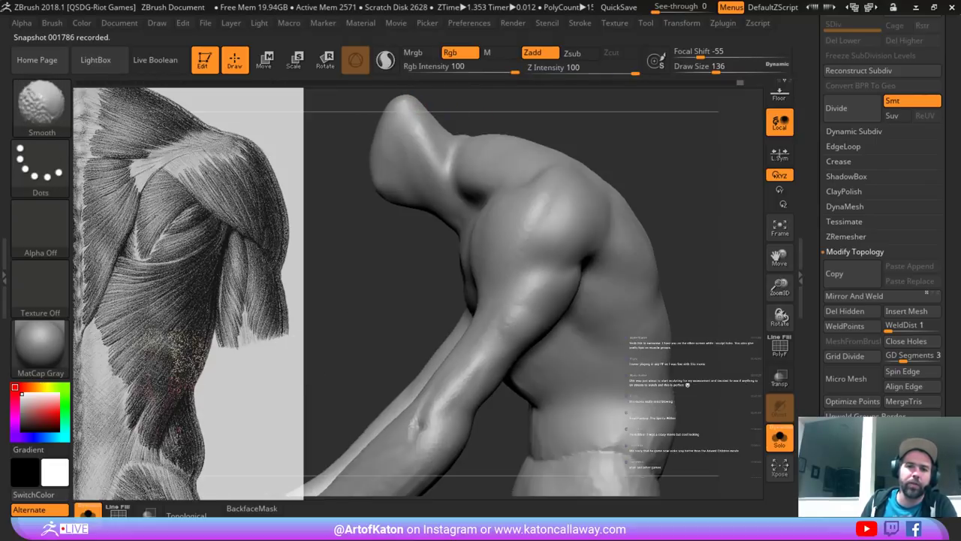
mouse_move(406, 118)
mouse_down()
mouse_move(404, 107)
mouse_move(407, 129)
mouse_up()
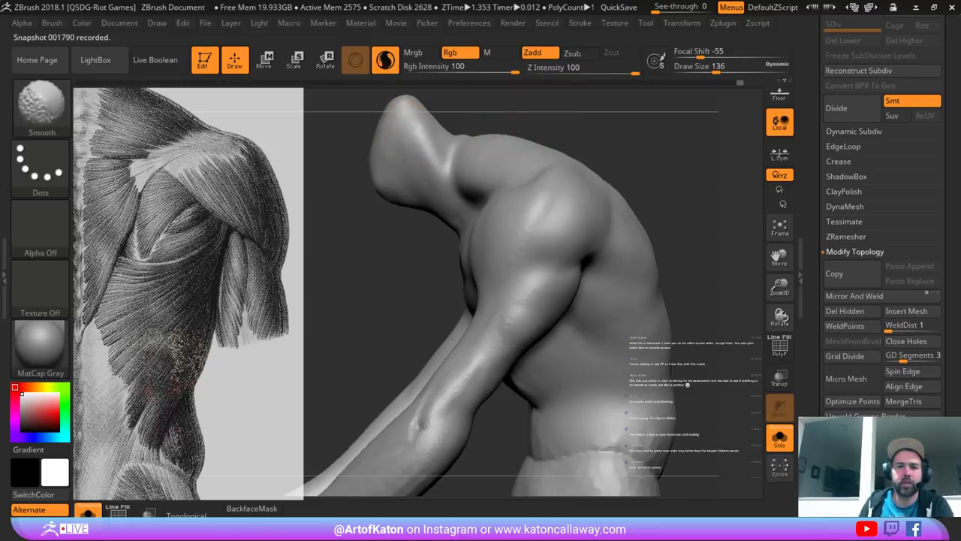
shift+drag(405, 166, 402, 190)
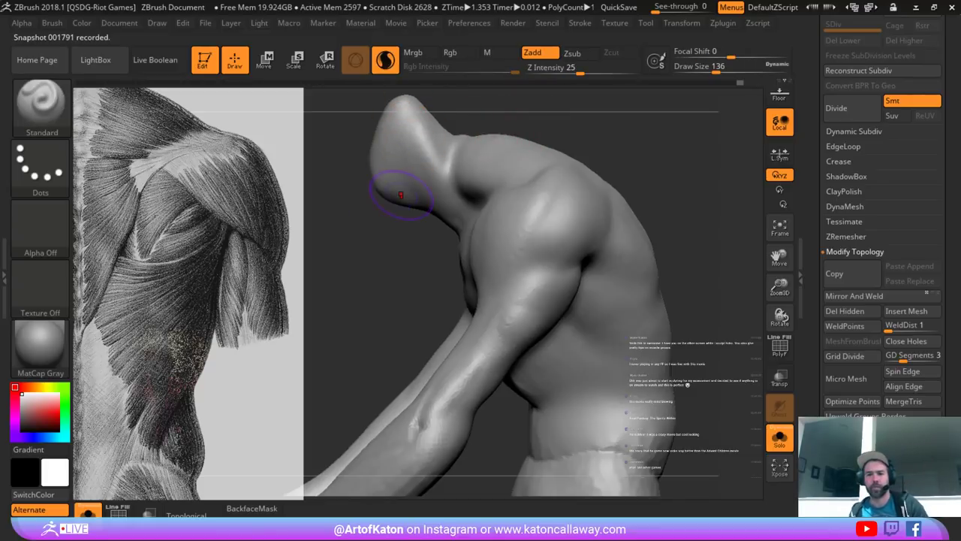
- Work the inner collarbone area with the Standard and Clay brushes at draw size 136, undoing one stroke
drag(364, 281, 481, 265)
mouse_move(547, 155)
mouse_down()
mouse_move(558, 180)
mouse_move(537, 163)
mouse_up()
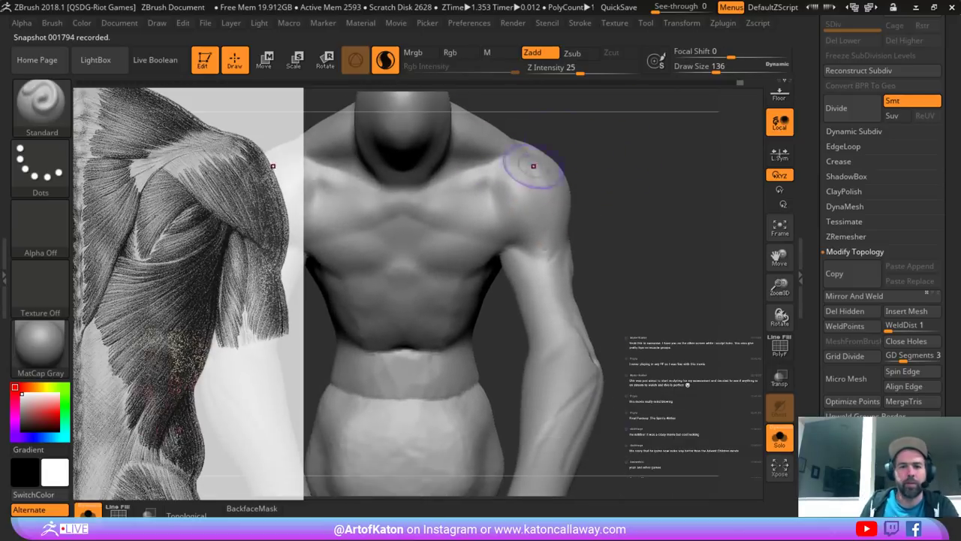
drag(431, 219, 443, 210)
key(b)
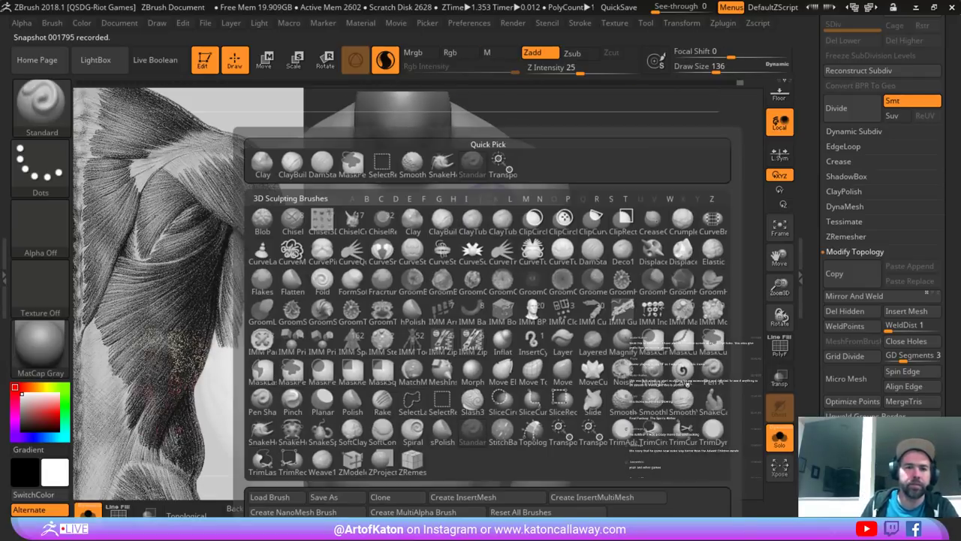
click(263, 164)
drag(608, 174, 551, 188)
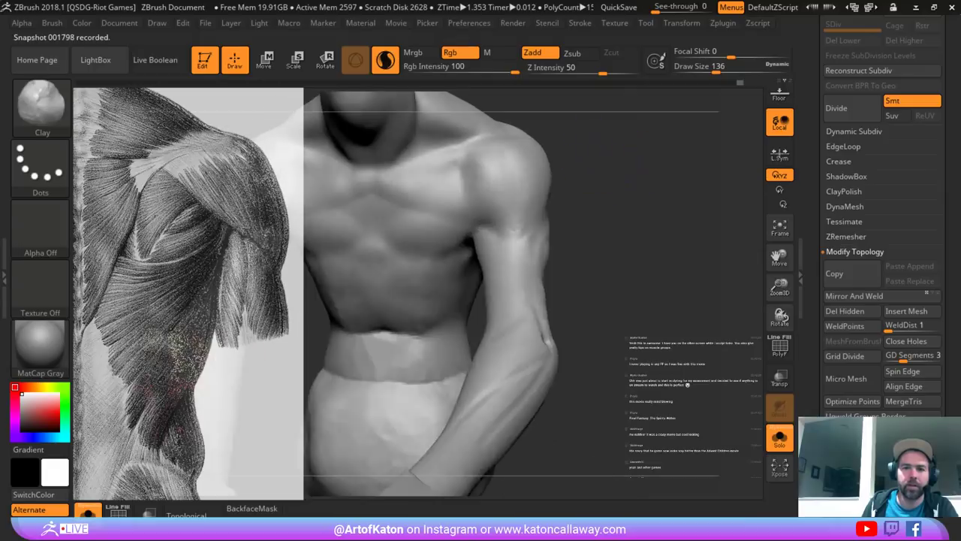
key(ctrl+z)
mouse_move(398, 177)
mouse_down()
mouse_move(458, 197)
mouse_move(371, 181)
mouse_move(381, 204)
mouse_move(385, 182)
mouse_up()
- Switch to the Standard brush and sculpt the lower ends of the neck muscles at the pit of the neck at draw size 112
key(b)
click(361, 163)
key(space)
mouse_move(580, 115)
mouse_down()
mouse_move(575, 126)
mouse_move(572, 102)
mouse_up()
key(space)
drag(385, 211, 386, 203)
drag(388, 184, 404, 214)
drag(413, 197, 408, 216)
drag(570, 138, 517, 156)
drag(436, 197, 425, 225)
drag(539, 143, 582, 137)
- Sculpt the neck muscle from the jaw down to the collarbone, smooth it, undo the last smoothing, and restroke the muscle
drag(427, 143, 411, 207)
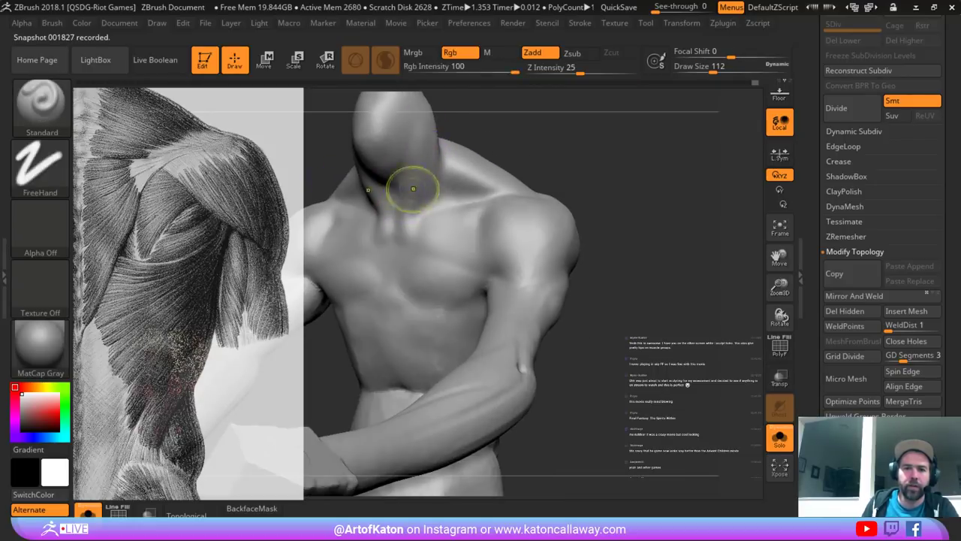
drag(427, 129, 415, 192)
shift+drag(431, 105, 416, 180)
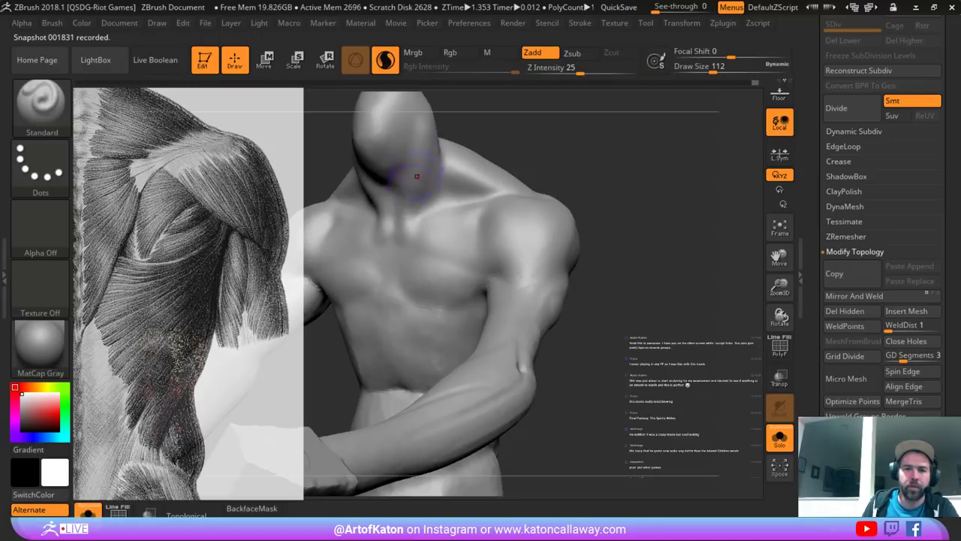
shift+drag(422, 147, 415, 211)
key(ctrl+z)
mouse_move(425, 120)
mouse_down()
mouse_move(407, 218)
mouse_move(418, 223)
mouse_up()
- Refine the neck muscle's collarbone attachment and the hollow beside it at draw size 80, and smooth the transitions
right_drag(419, 210, 415, 201)
key(space)
drag(416, 197, 404, 225)
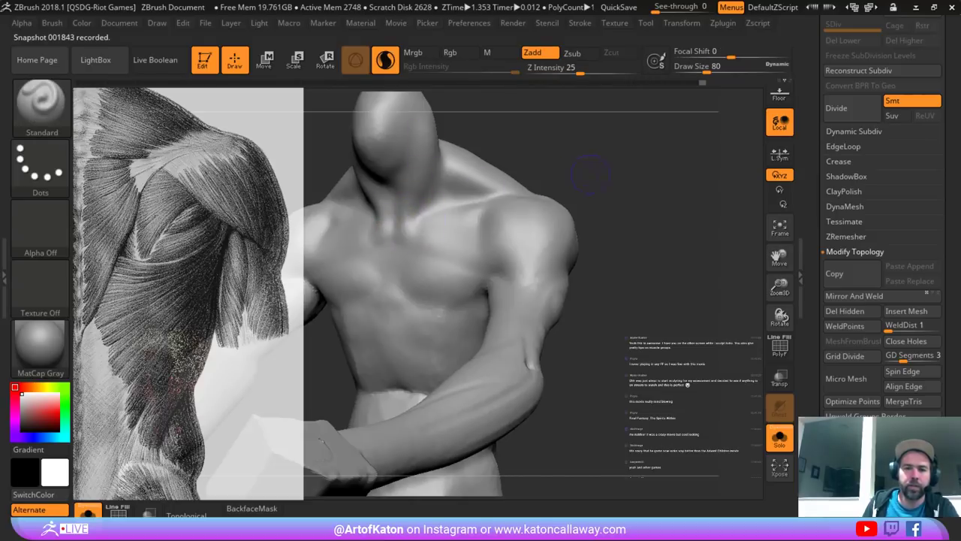
mouse_move(482, 190)
right_down()
mouse_move(559, 197)
mouse_move(488, 203)
right_up()
mouse_move(479, 205)
mouse_down()
mouse_move(471, 218)
mouse_move(482, 212)
mouse_move(472, 177)
mouse_up()
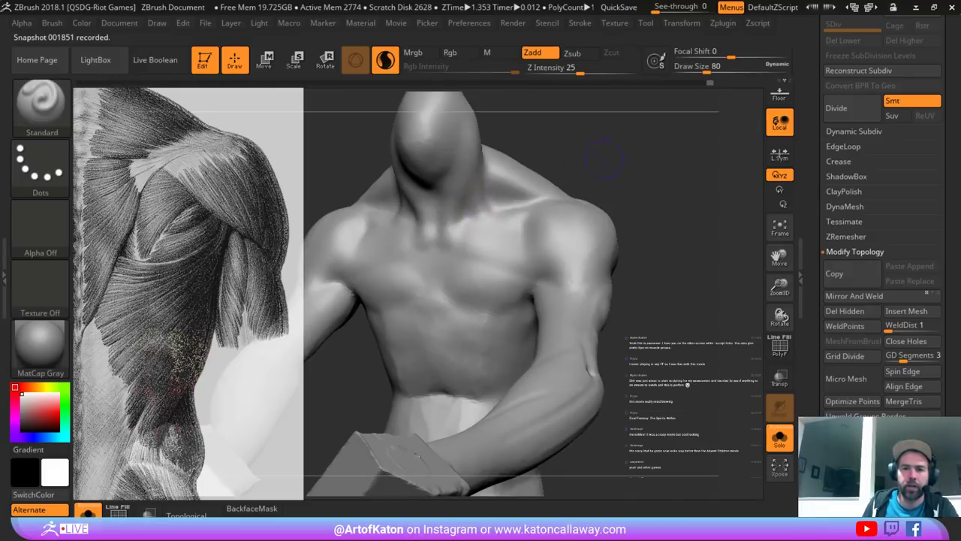
mouse_move(495, 210)
right_down()
mouse_move(575, 196)
mouse_move(477, 204)
right_up()
mouse_move(472, 210)
shift+mouse_down()
mouse_move(481, 201)
mouse_move(486, 213)
shift+mouse_up()
shift+drag(479, 173, 480, 192)
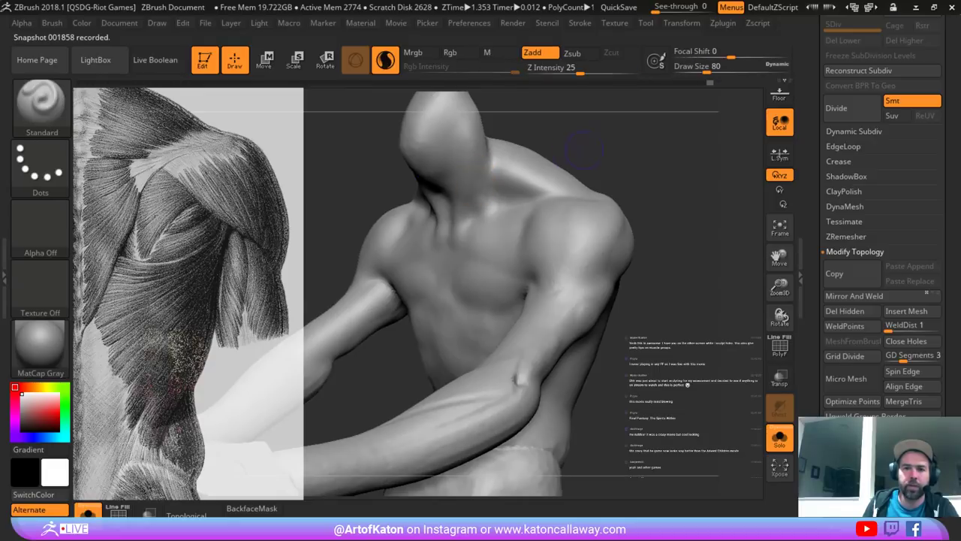
mouse_move(486, 197)
right_down()
mouse_move(534, 216)
mouse_move(450, 188)
mouse_move(408, 215)
right_up()
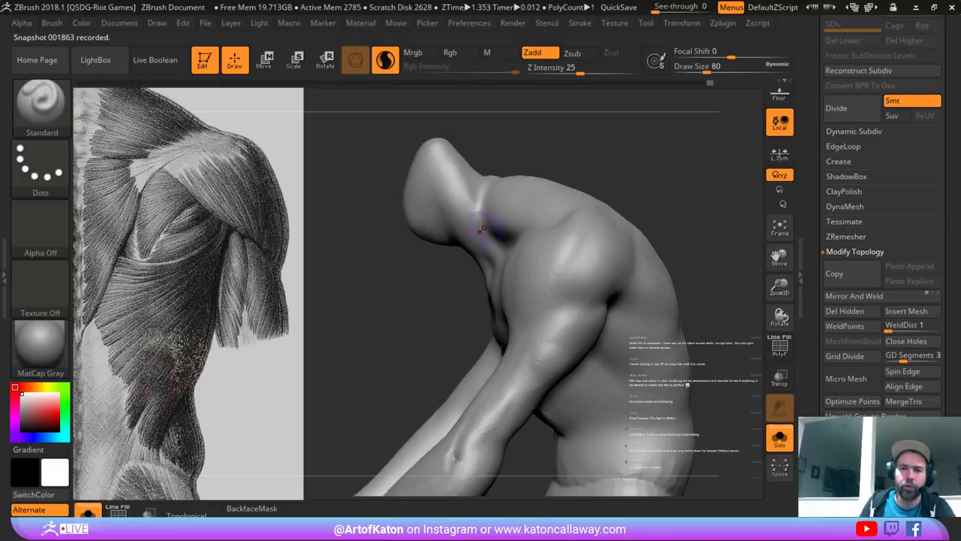
- Switch to the SnakeHook brush and reshape the contour of the back of the neck at draw size 149
key(b)
click(429, 164)
drag(390, 225, 414, 256)
key(space)
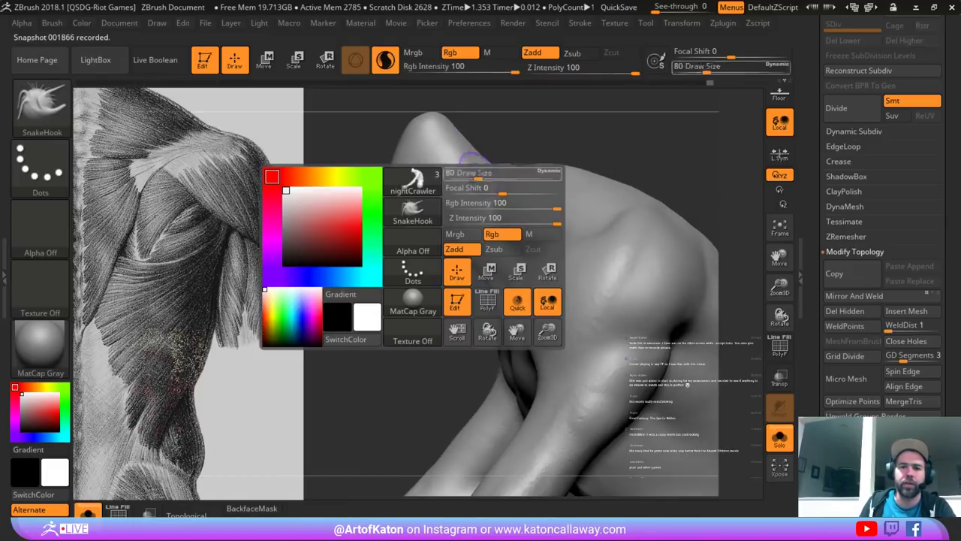
drag(475, 172, 483, 173)
mouse_move(526, 151)
mouse_down()
mouse_move(488, 161)
mouse_move(480, 184)
mouse_up()
key(space)
drag(465, 188, 469, 180)
key(space)
right_drag(465, 183, 470, 190)
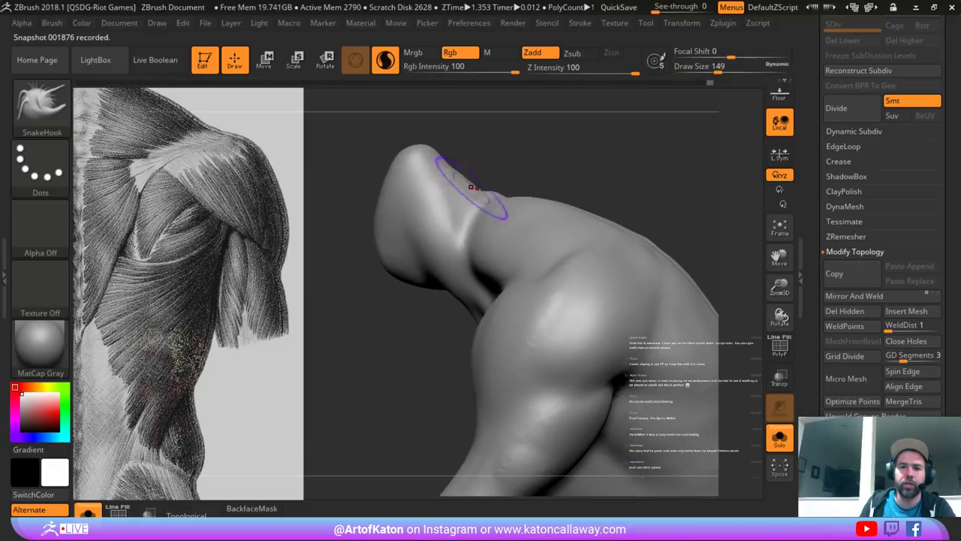
- Check the neck from the side and turn off Solo mode to show the head and the rest of the figure
key(shift)
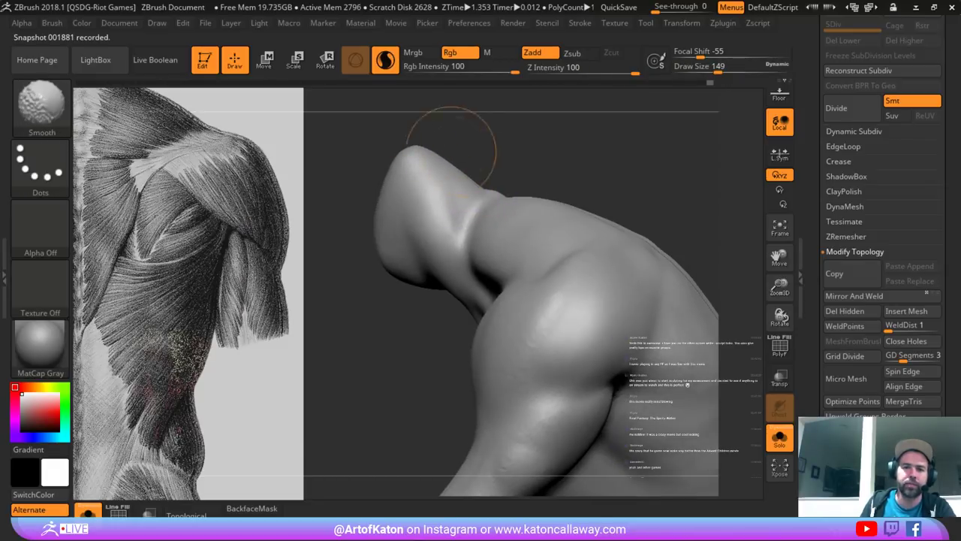
mouse_move(452, 152)
right_down()
mouse_move(495, 169)
mouse_move(473, 225)
mouse_move(443, 245)
mouse_move(459, 258)
right_up()
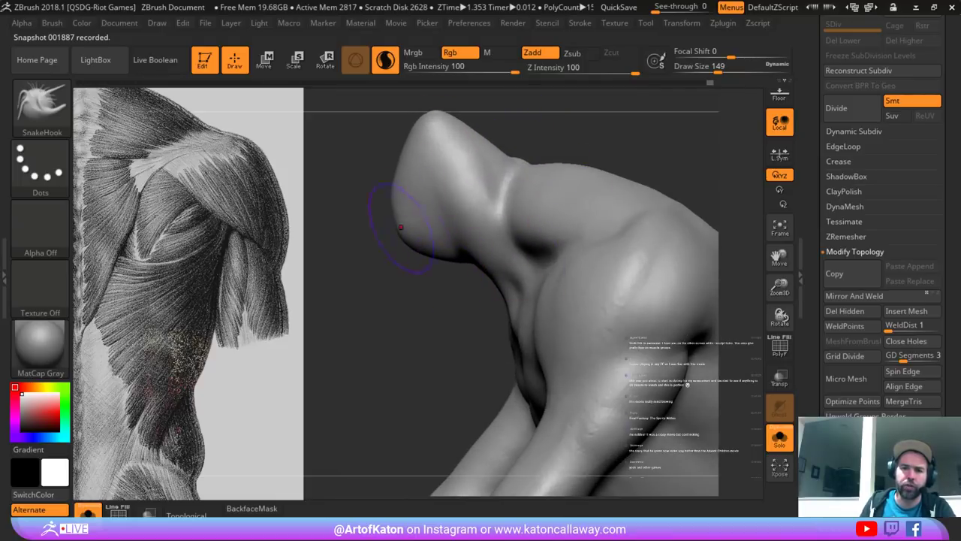
right_drag(496, 177, 471, 184)
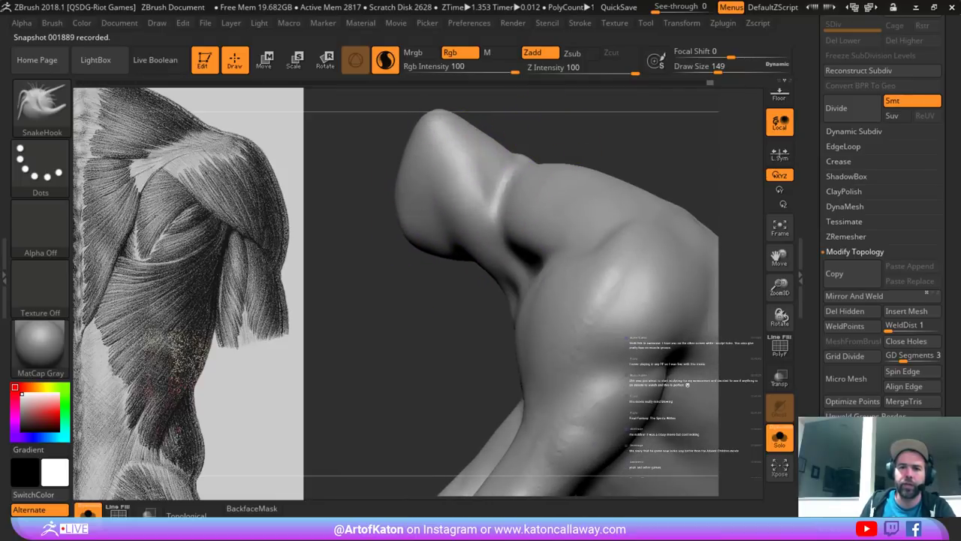
drag(629, 213, 625, 203)
click(780, 437)
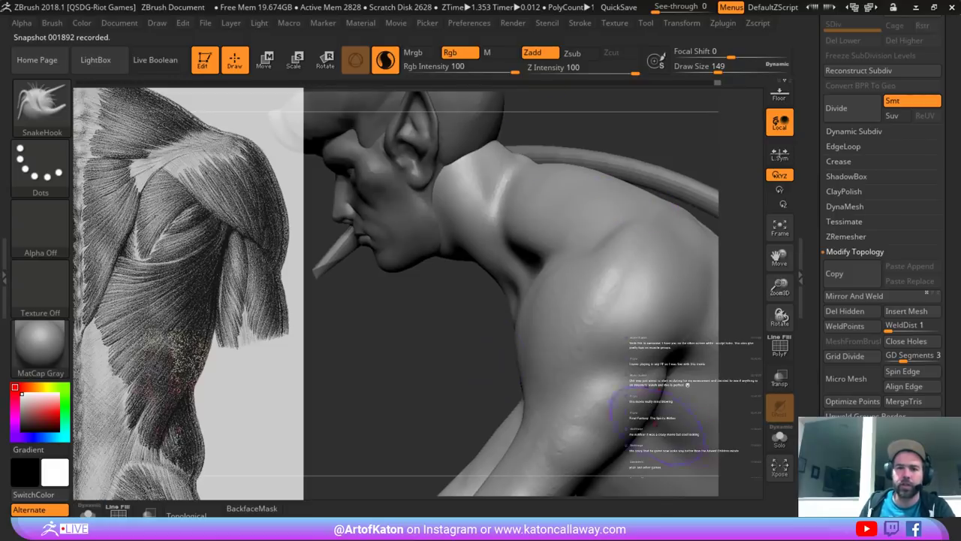
right_drag(658, 406, 693, 398)
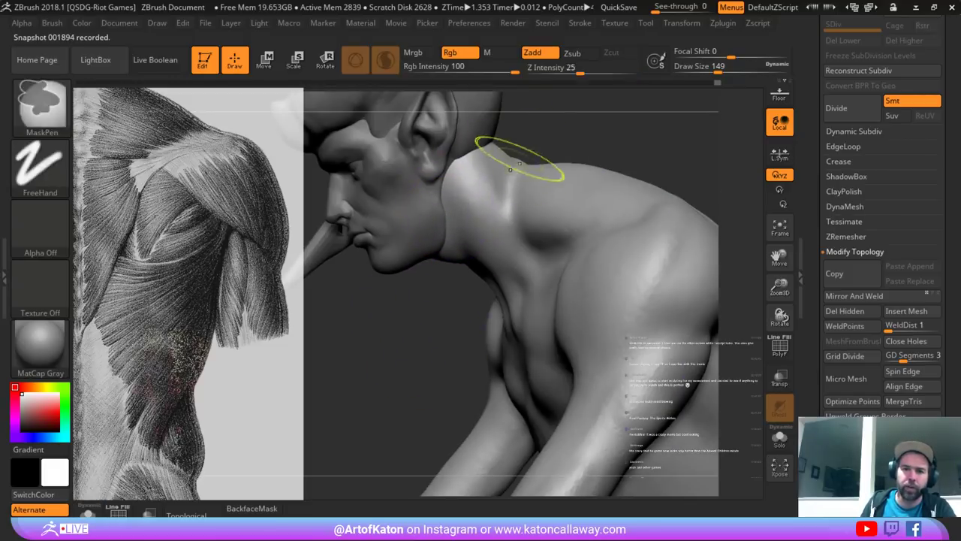
- Turn off Sculptris Pro mode and pull the upper neck behind the ear into shape at draw size 163
click(385, 60)
right_drag(415, 177, 500, 190)
key(space)
drag(441, 181, 501, 159)
mouse_move(568, 146)
right_down()
mouse_move(518, 150)
mouse_move(587, 153)
mouse_move(561, 161)
mouse_move(562, 105)
right_up()
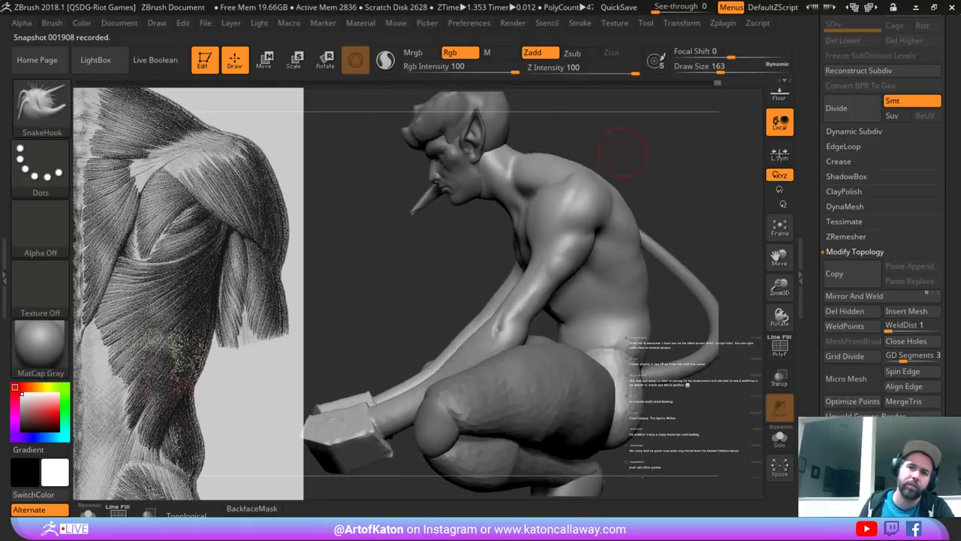
- Adjust the neck contour below the jaw with SnakeHook at draw size 124
mouse_move(638, 158)
ctrl+right_down()
mouse_move(638, 220)
mouse_move(590, 214)
mouse_move(612, 196)
ctrl+right_up()
shift+drag(612, 187, 628, 187)
mouse_move(628, 186)
right_down()
mouse_move(690, 191)
mouse_move(676, 207)
right_up()
right_drag(450, 284, 453, 276)
right_drag(472, 231, 474, 225)
key(space)
drag(475, 228, 469, 228)
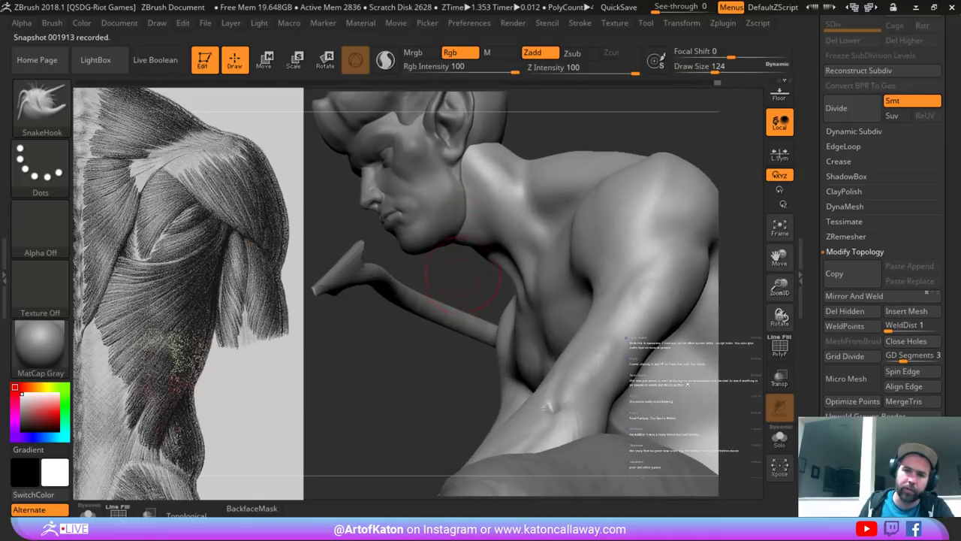
right_drag(462, 281, 471, 242)
right_drag(464, 276, 492, 265)
drag(490, 263, 426, 258)
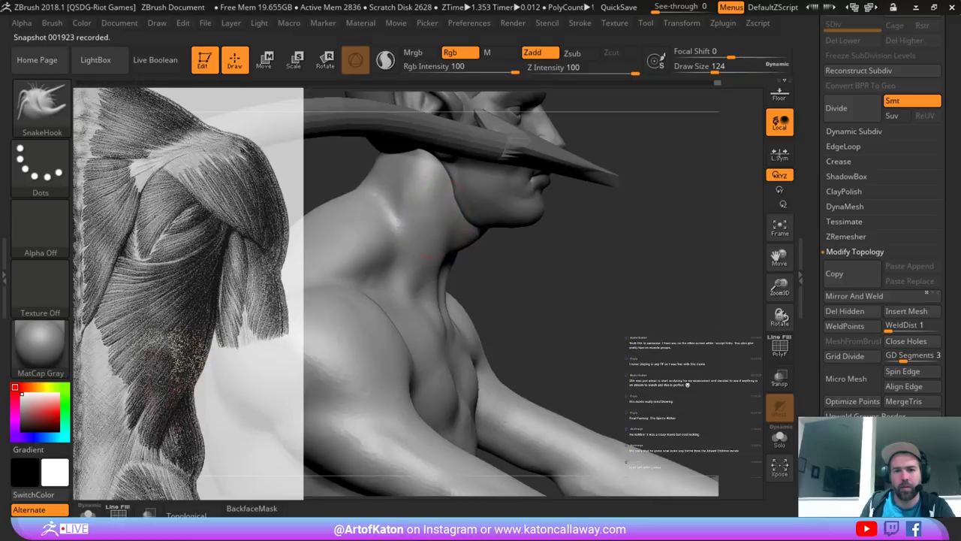
- Reshape the sides of the neck below the ears with SnakeHook at draw size 163
mouse_move(501, 286)
mouse_down()
mouse_move(442, 230)
mouse_move(440, 200)
mouse_up()
key(space)
right_drag(442, 200, 424, 194)
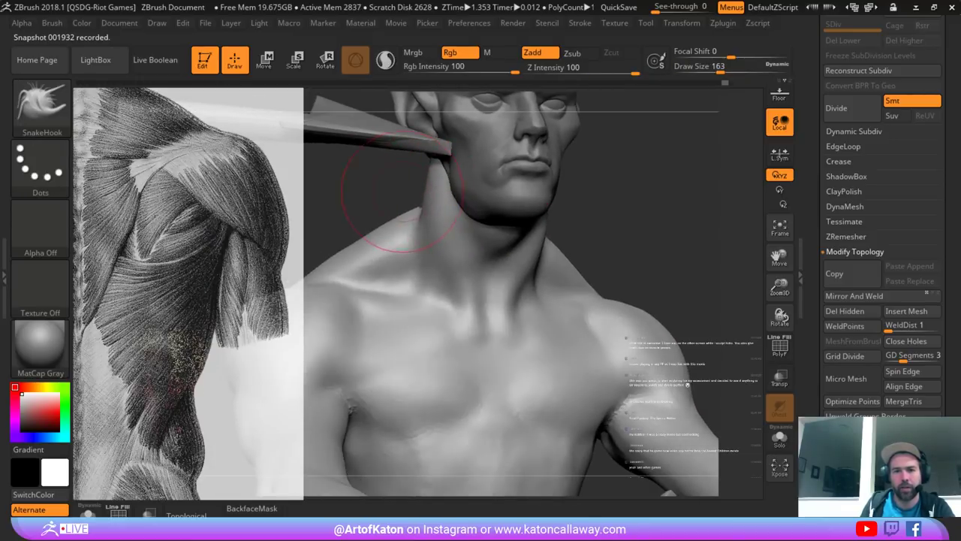
mouse_move(403, 191)
mouse_down()
mouse_move(434, 159)
mouse_move(418, 155)
mouse_up()
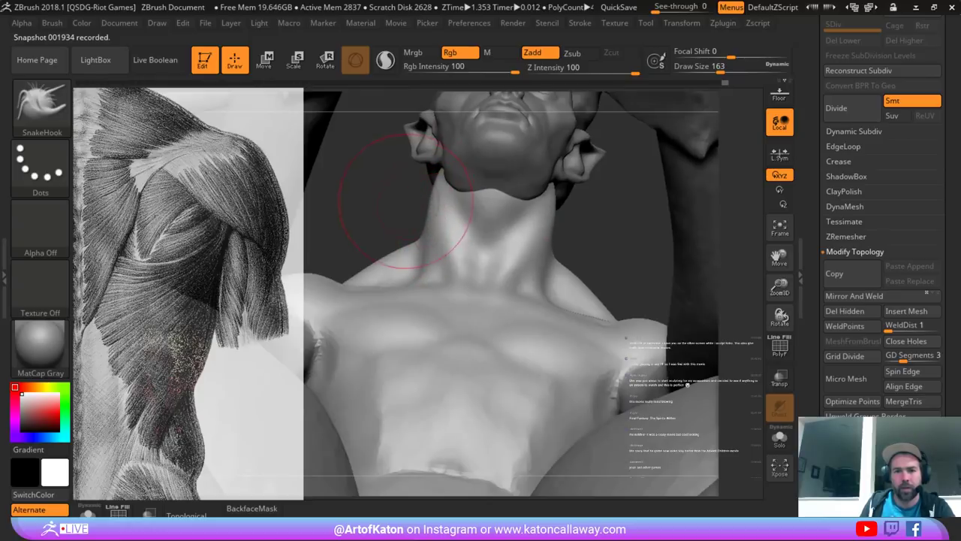
mouse_move(407, 201)
mouse_down()
mouse_move(389, 198)
mouse_move(442, 196)
mouse_move(423, 195)
mouse_move(443, 182)
mouse_up()
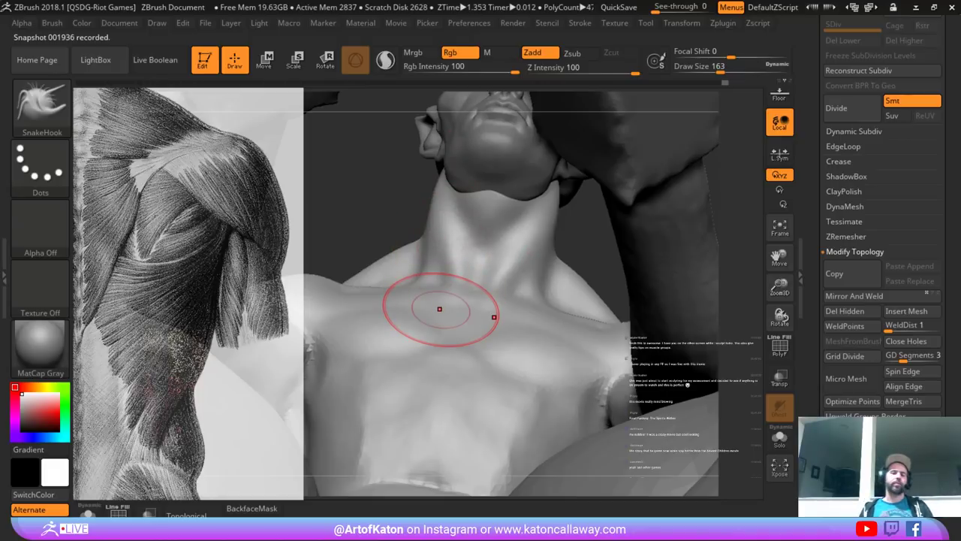
drag(342, 194, 463, 268)
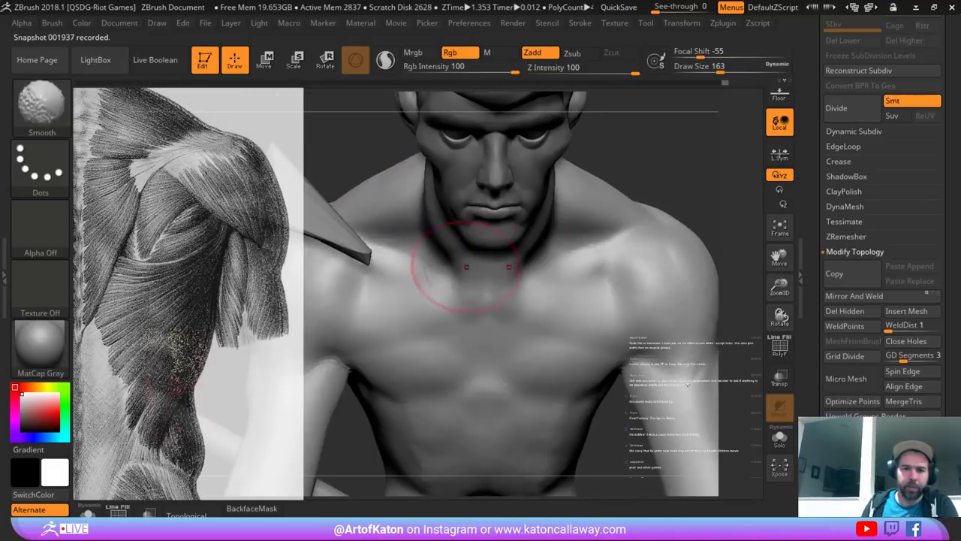
- Adjust the trapezius slope between neck and shoulder with SnakeHook at draw size 182 and smooth it
drag(655, 151, 532, 184)
right_drag(531, 184, 509, 184)
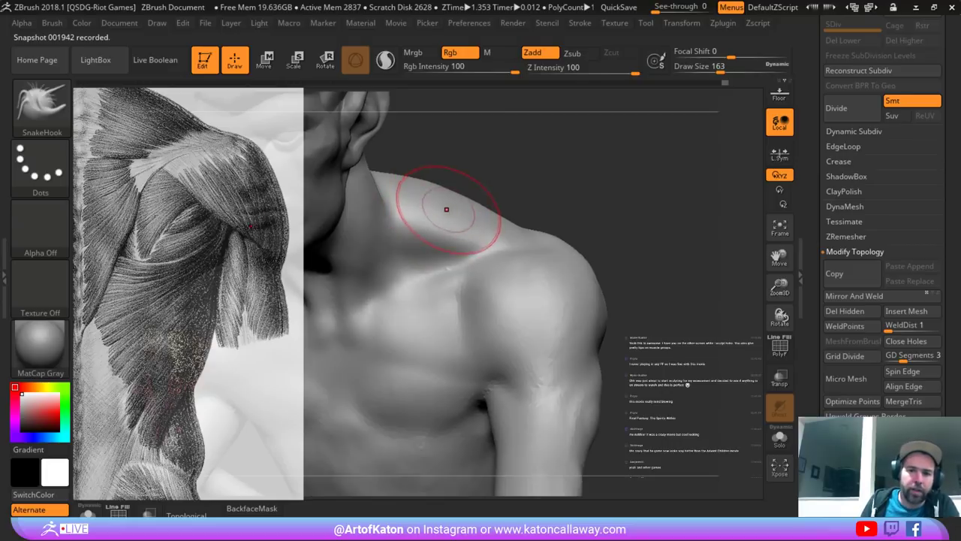
key(space)
drag(447, 209, 441, 205)
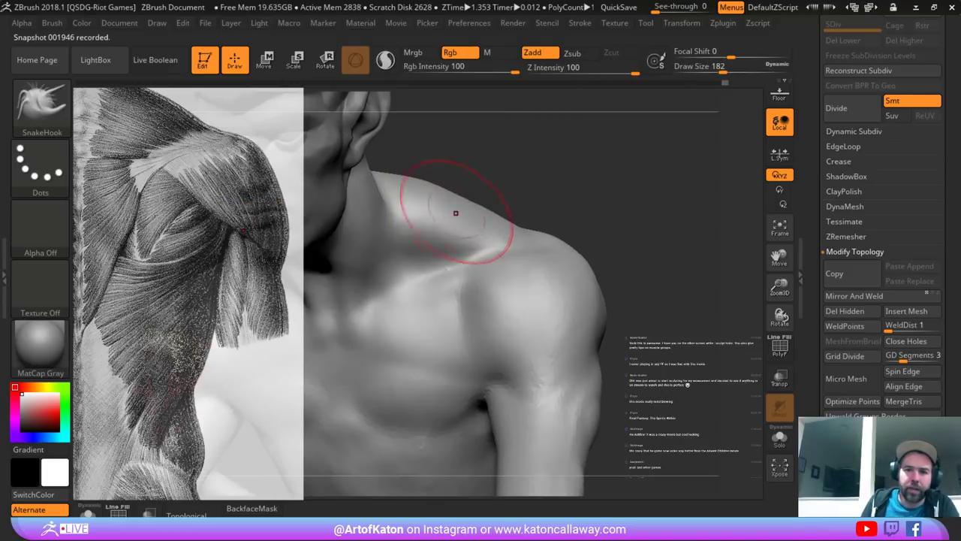
mouse_move(473, 211)
shift+mouse_down()
mouse_move(440, 184)
mouse_move(497, 214)
mouse_move(476, 135)
mouse_move(511, 138)
mouse_move(485, 174)
mouse_move(478, 161)
mouse_move(531, 163)
mouse_move(569, 193)
mouse_move(485, 171)
shift+mouse_up()
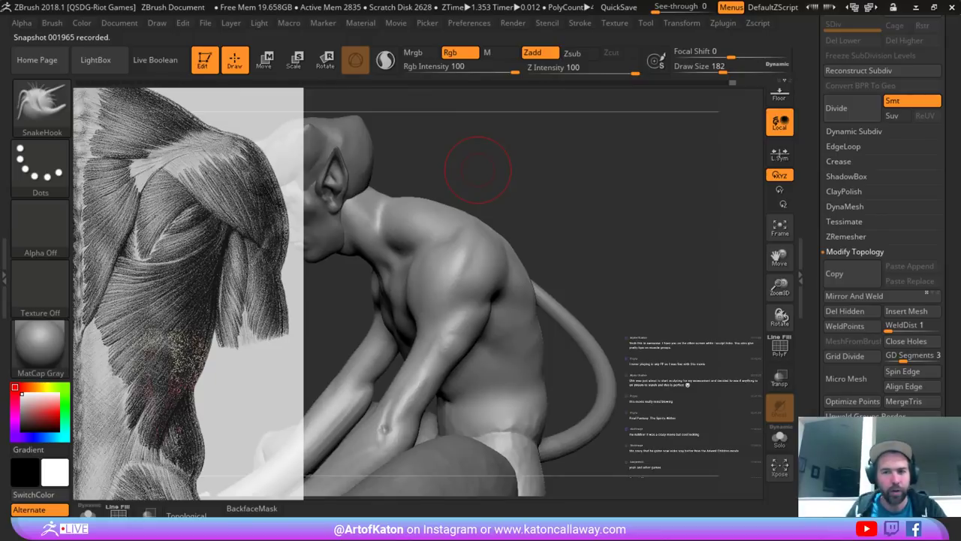
mouse_move(482, 179)
mouse_down()
mouse_move(511, 198)
mouse_move(515, 222)
mouse_up()
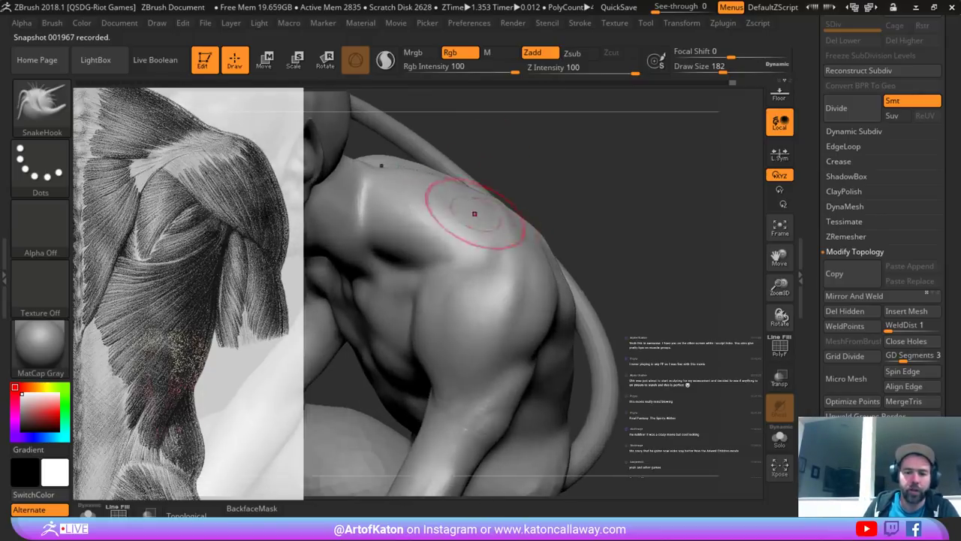
- Switch to the DamStandard brush and define the crease along the outer collarbone above the deltoid at draw size 108
key(b)
click(340, 163)
right_drag(447, 242, 451, 241)
key(s)
drag(451, 242, 439, 242)
right_drag(440, 242, 422, 248)
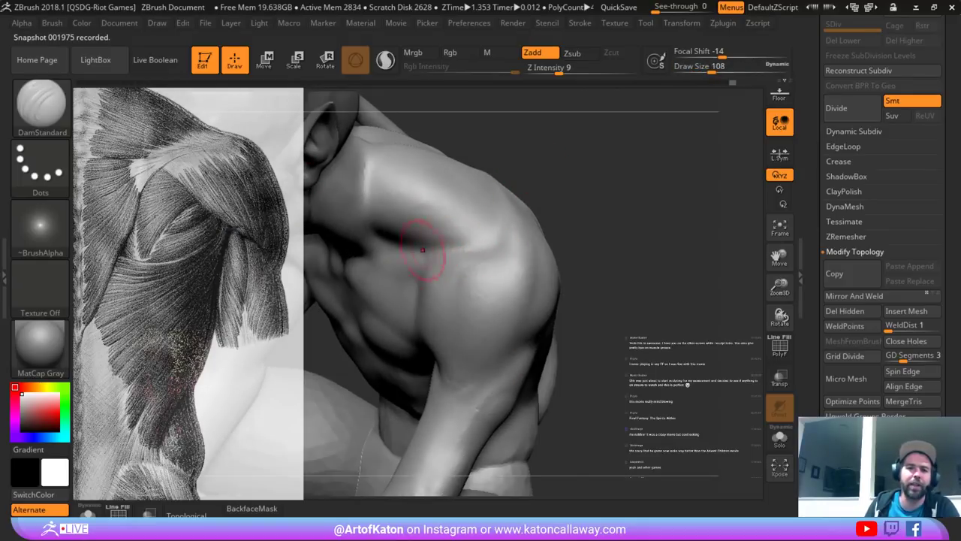
mouse_move(419, 230)
mouse_down()
mouse_move(470, 228)
mouse_move(408, 197)
mouse_move(460, 201)
mouse_up()
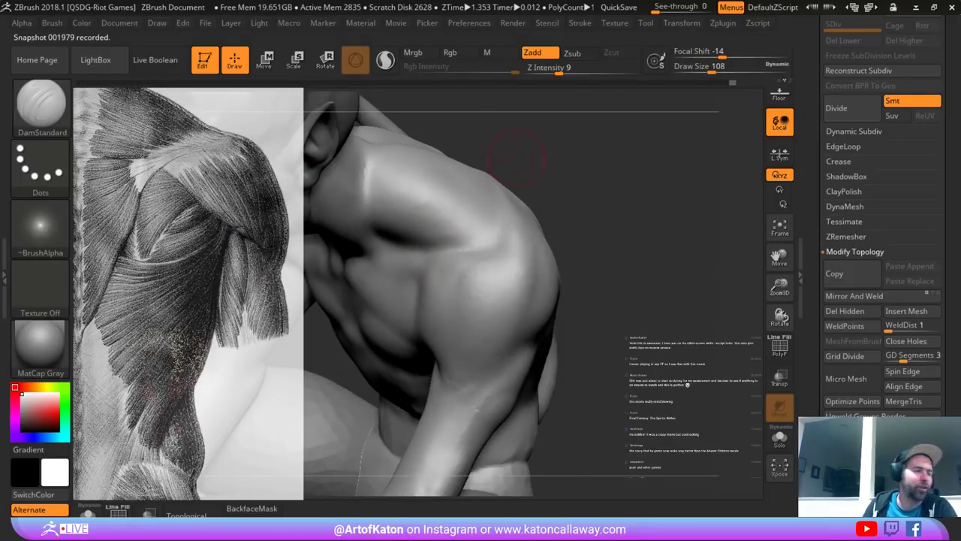
- Switch to the Clay brush, build up the front and side of the deltoid at draw size 120, and smooth it
alt+drag(559, 180, 570, 163)
key(b)
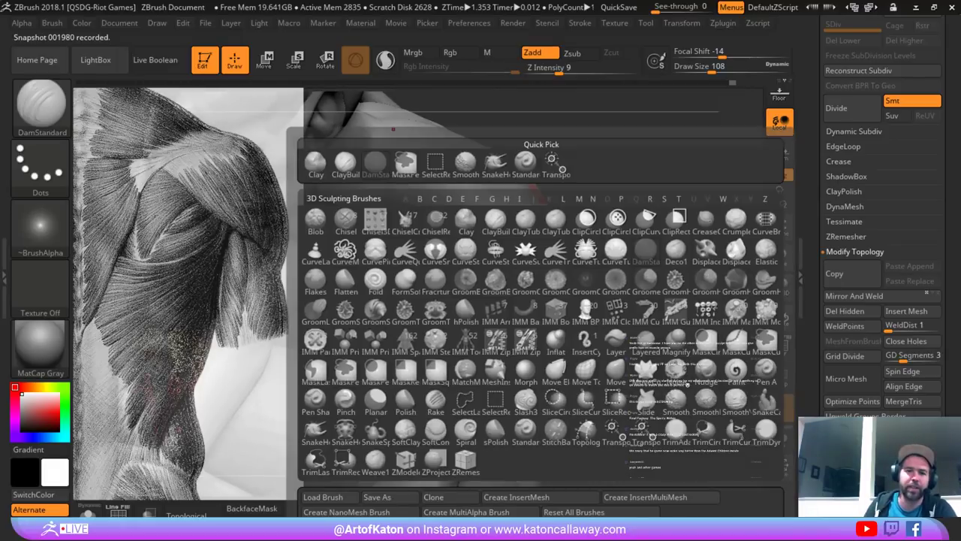
click(316, 164)
right_drag(455, 281, 452, 280)
key(s)
drag(452, 290, 456, 289)
mouse_move(443, 253)
mouse_down()
mouse_move(455, 315)
mouse_move(450, 256)
mouse_up()
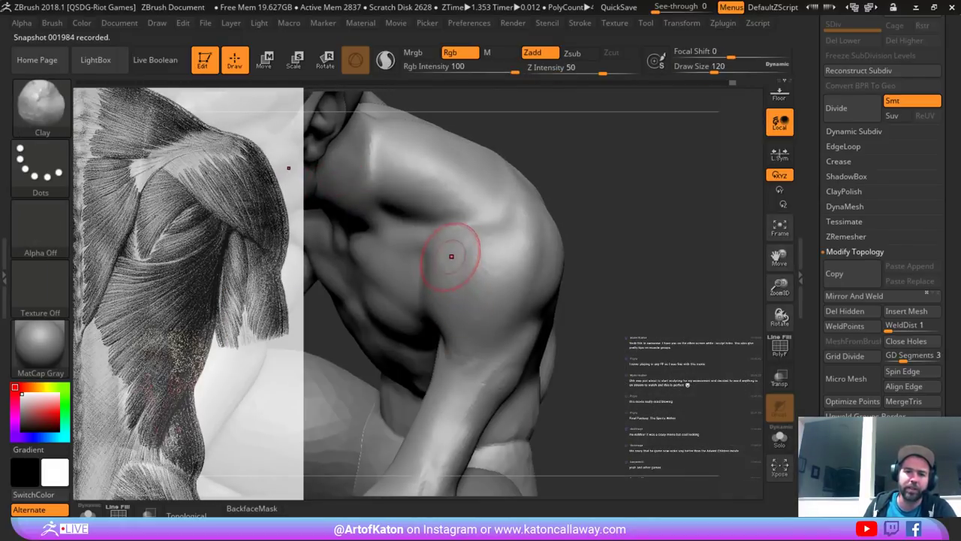
drag(586, 197, 578, 181)
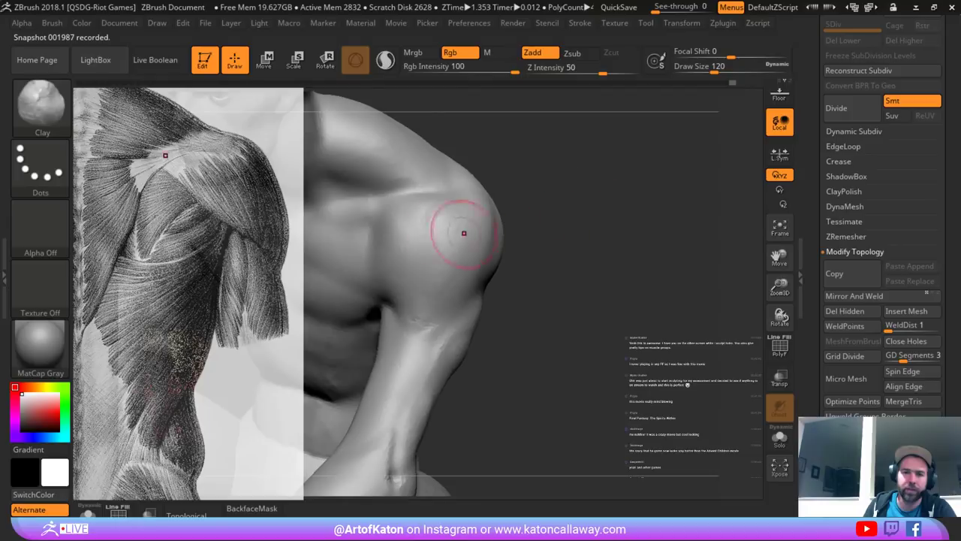
mouse_move(451, 208)
mouse_down()
mouse_move(426, 244)
mouse_move(410, 318)
mouse_up()
mouse_move(405, 271)
shift+mouse_down()
mouse_move(395, 234)
mouse_move(431, 273)
mouse_move(436, 262)
shift+mouse_up()
ctrl+right_drag(435, 263, 437, 233)
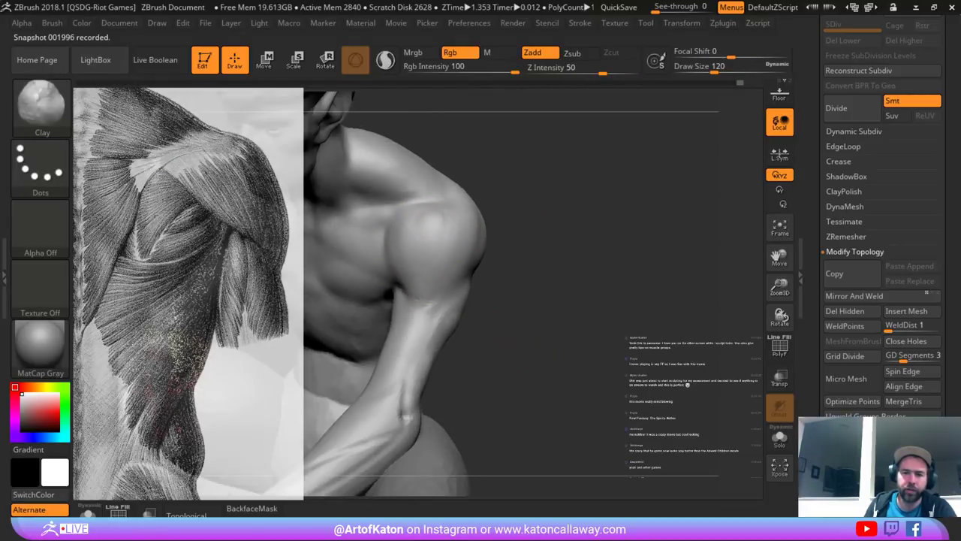
- Smooth the deltoid and the rough spot at the elbow
drag(556, 330, 511, 278)
mouse_move(638, 145)
mouse_down()
mouse_move(642, 137)
mouse_move(593, 143)
mouse_up()
mouse_move(506, 163)
shift+mouse_down()
mouse_move(491, 195)
mouse_move(507, 162)
shift+mouse_up()
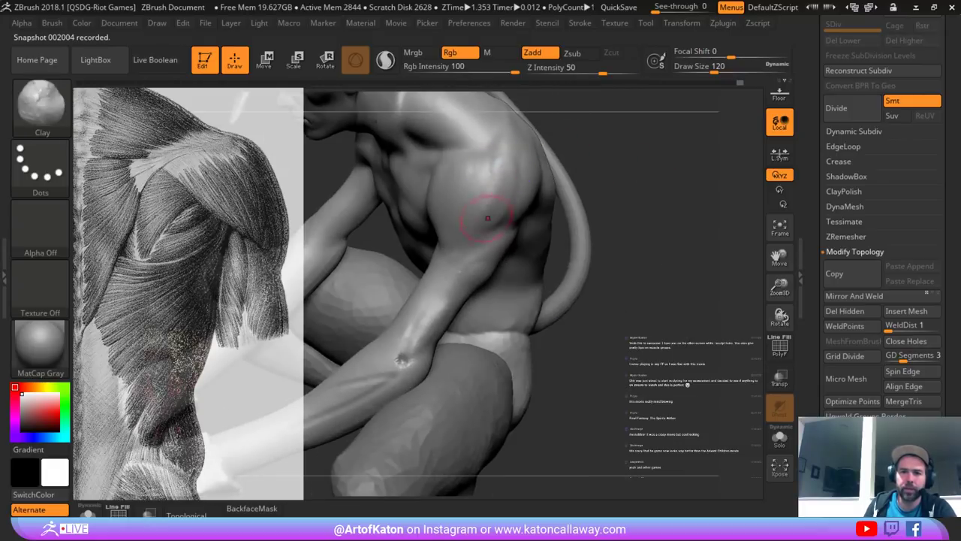
shift+drag(402, 360, 406, 352)
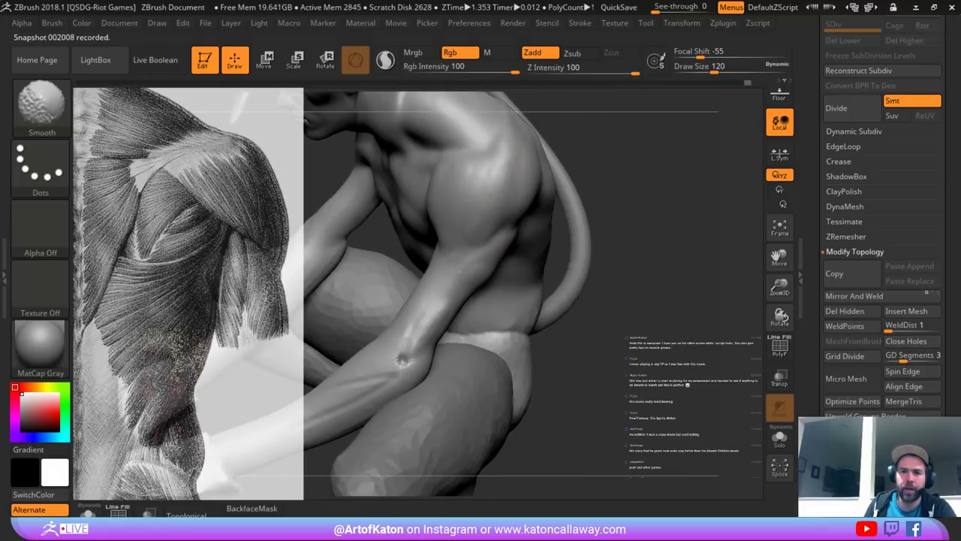
mouse_move(646, 176)
mouse_down()
mouse_move(552, 214)
mouse_move(512, 163)
mouse_up()
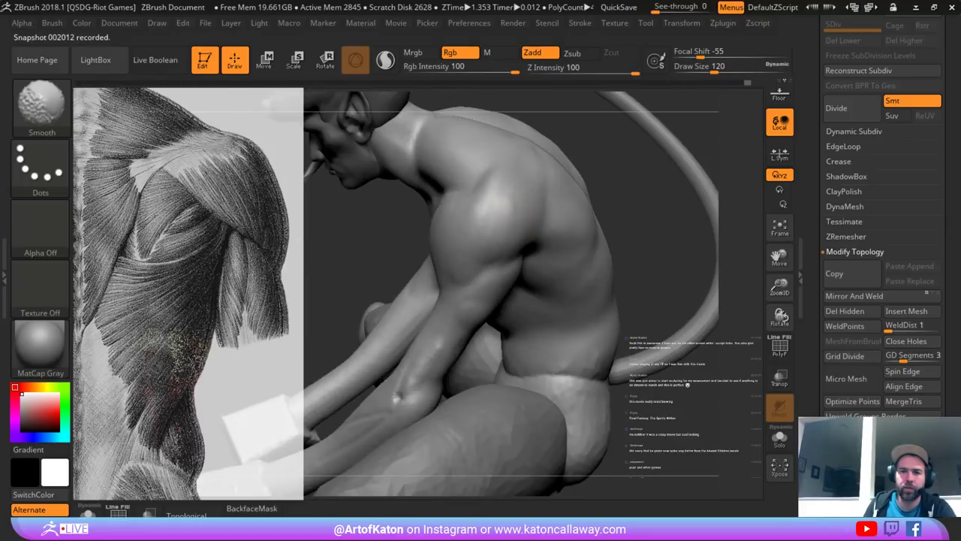
mouse_move(650, 124)
alt+mouse_down()
mouse_move(615, 146)
mouse_move(663, 160)
mouse_move(623, 165)
alt+mouse_up()
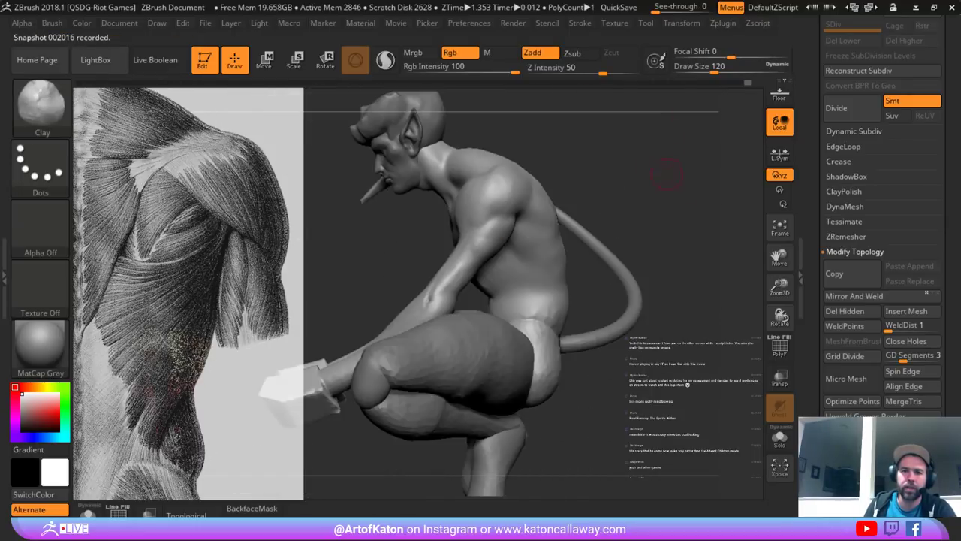
mouse_move(698, 175)
mouse_down()
mouse_move(624, 181)
mouse_move(647, 204)
mouse_up()
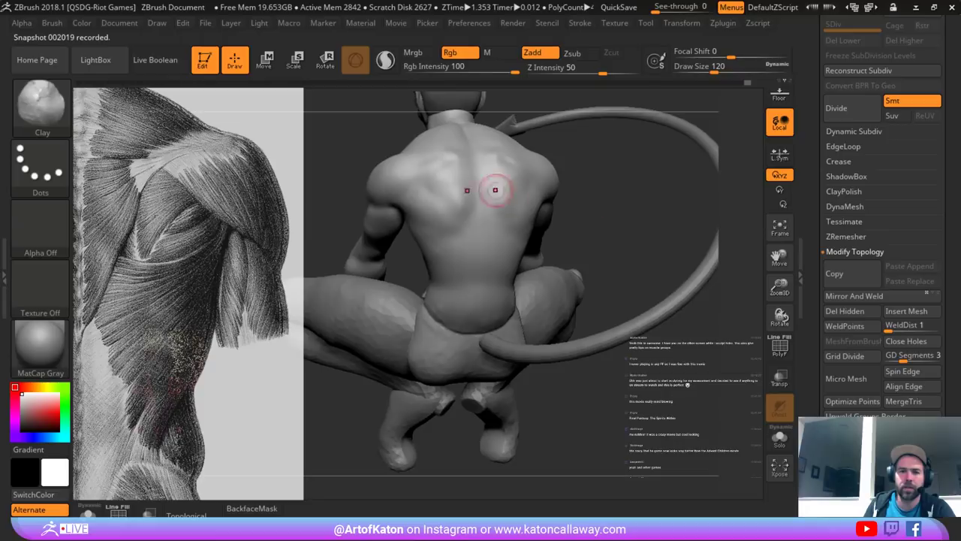
- Smooth the upper back beside the spine, and undo a Clay stroke across the shoulder blade made at draw size 149
shift+drag(460, 179, 472, 163)
mouse_move(631, 162)
alt+mouse_down()
mouse_move(638, 197)
mouse_move(624, 164)
mouse_move(593, 179)
mouse_move(599, 167)
mouse_move(637, 160)
mouse_move(578, 170)
mouse_move(601, 159)
alt+mouse_up()
key(space)
drag(417, 283, 422, 283)
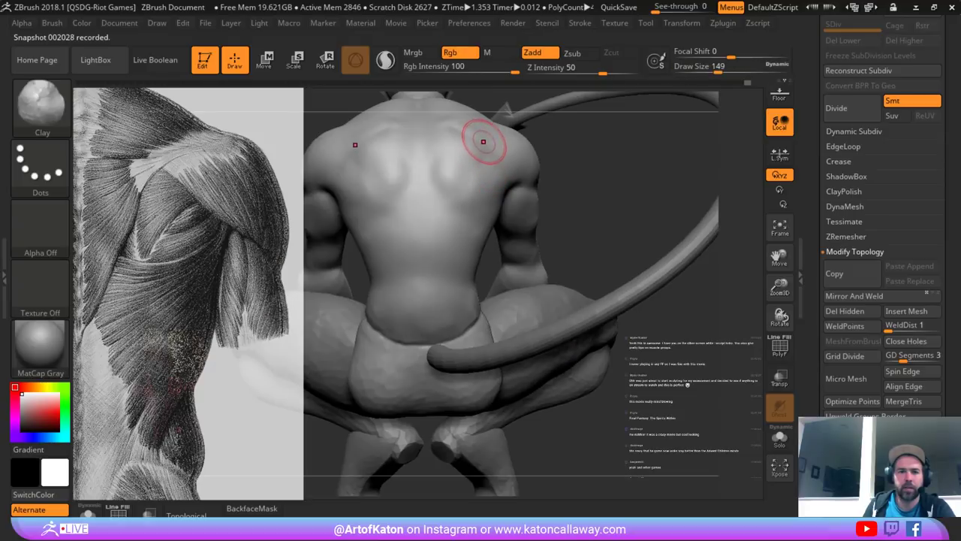
drag(484, 143, 434, 205)
key(ctrl+z)
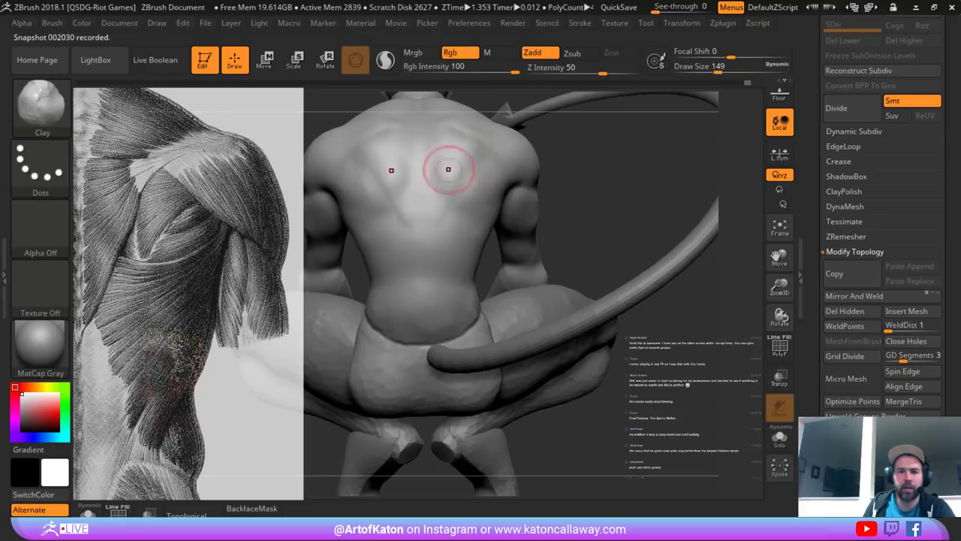
- Work the shoulder blade area with Clay and Smooth at draw sizes 172 and 136, undoing the last stroke
drag(601, 171, 606, 166)
key(space)
mouse_move(453, 185)
mouse_down()
mouse_move(459, 147)
mouse_move(434, 181)
mouse_up()
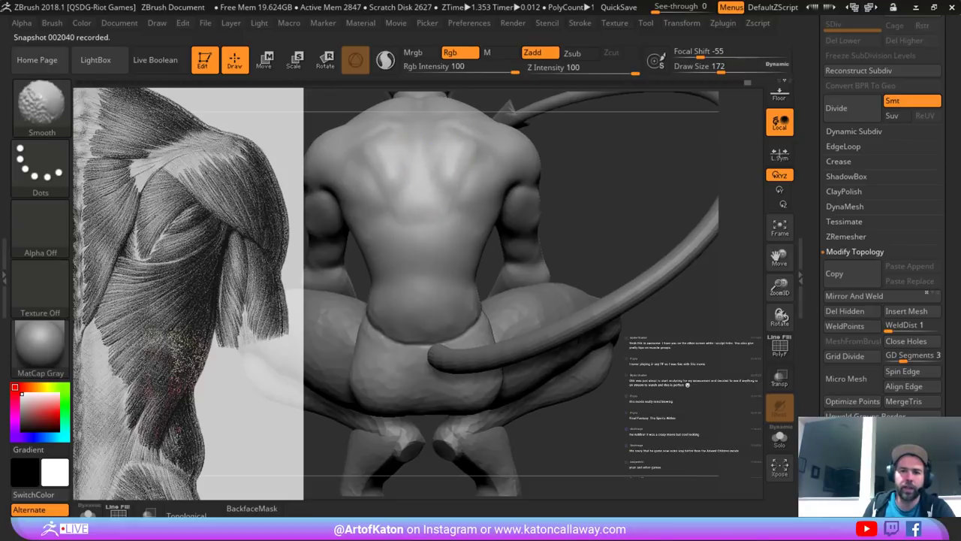
mouse_move(594, 176)
alt+mouse_down()
mouse_move(600, 195)
mouse_move(465, 205)
mouse_move(503, 192)
mouse_move(465, 196)
alt+mouse_up()
key(space)
key(ctrl+z)
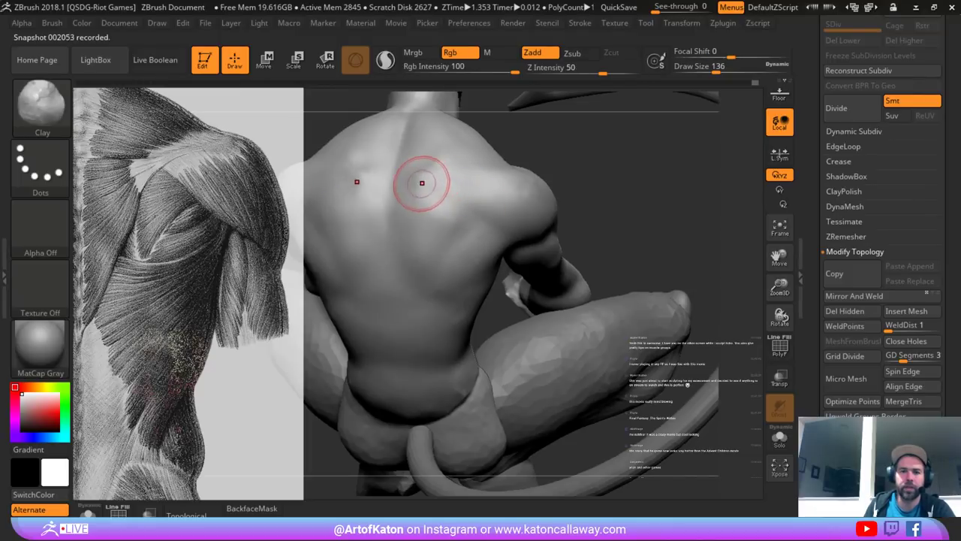
- Try flattening the shoulder blade area beside the spine with hPolish at draw size 136, and undo the stroke
drag(574, 180, 638, 180)
mouse_move(570, 161)
alt+mouse_down()
mouse_move(547, 201)
mouse_move(558, 213)
alt+mouse_up()
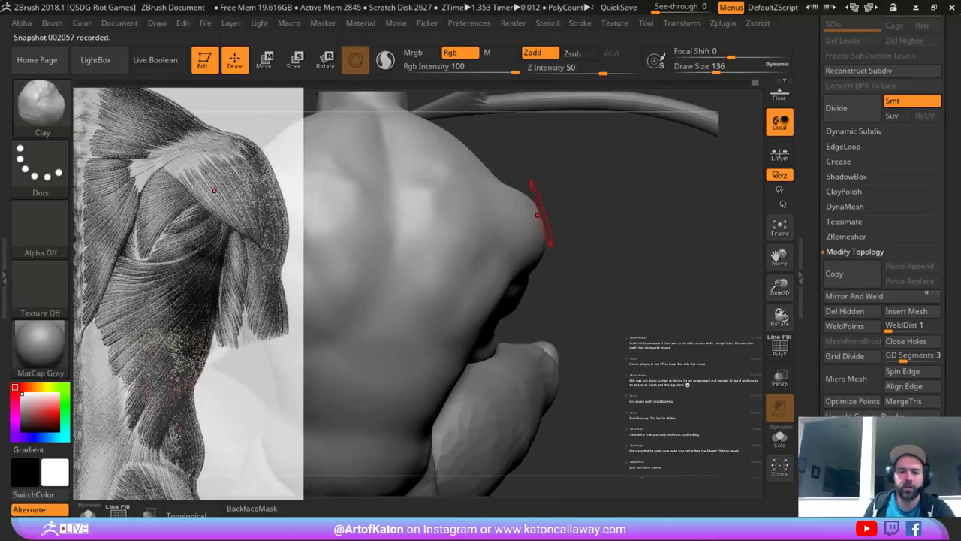
key(b)
key(h)
key(p)
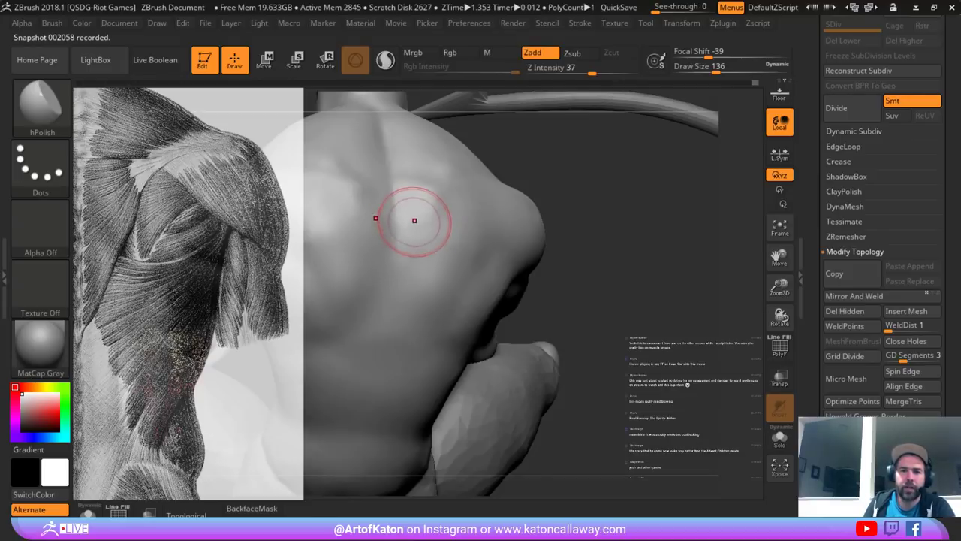
key(ctrl+z)
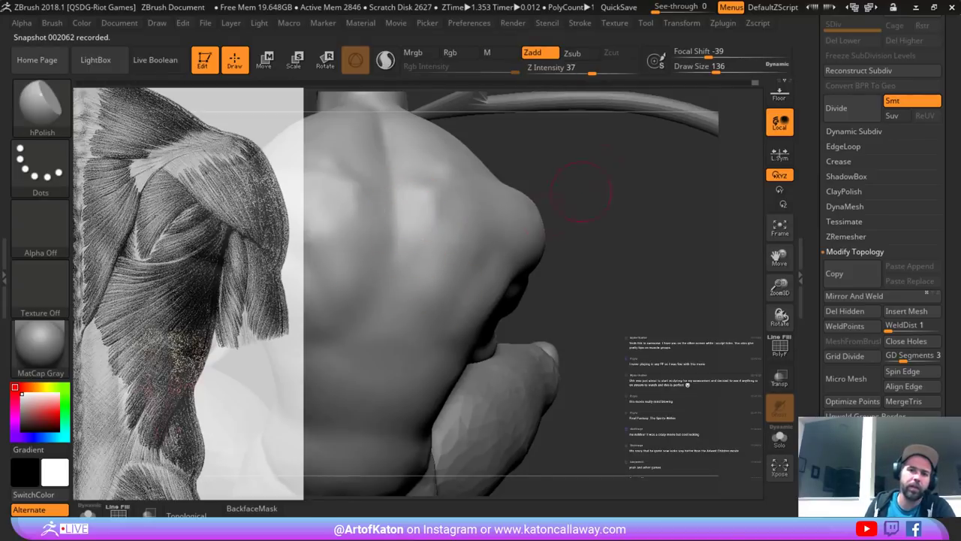
mouse_move(579, 197)
mouse_down()
mouse_move(612, 225)
mouse_move(612, 255)
mouse_up()
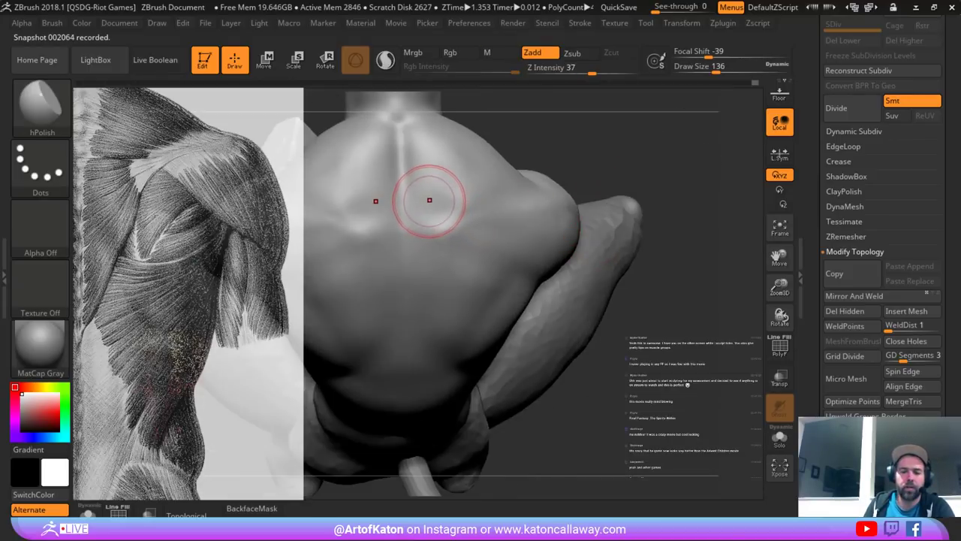
- Build up the upper back beside the spine with the Clay brush at draw size 182, and smooth it
key(b)
click(200, 164)
key(space)
drag(408, 198, 418, 197)
mouse_move(421, 193)
right_down()
mouse_move(447, 175)
mouse_move(437, 188)
right_up()
key(space)
drag(393, 189, 400, 190)
drag(567, 130, 560, 181)
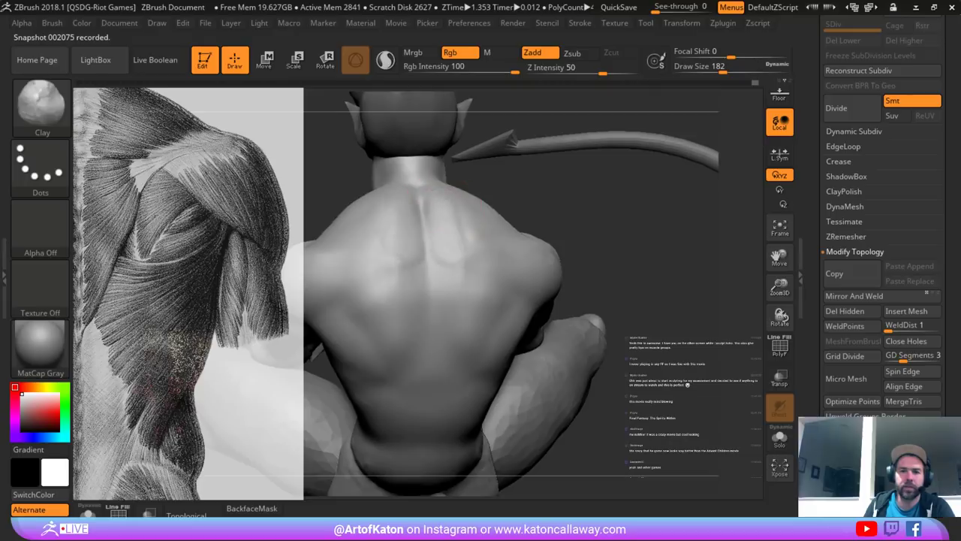
mouse_move(452, 244)
shift+mouse_down()
mouse_move(453, 236)
mouse_move(455, 249)
shift+mouse_up()
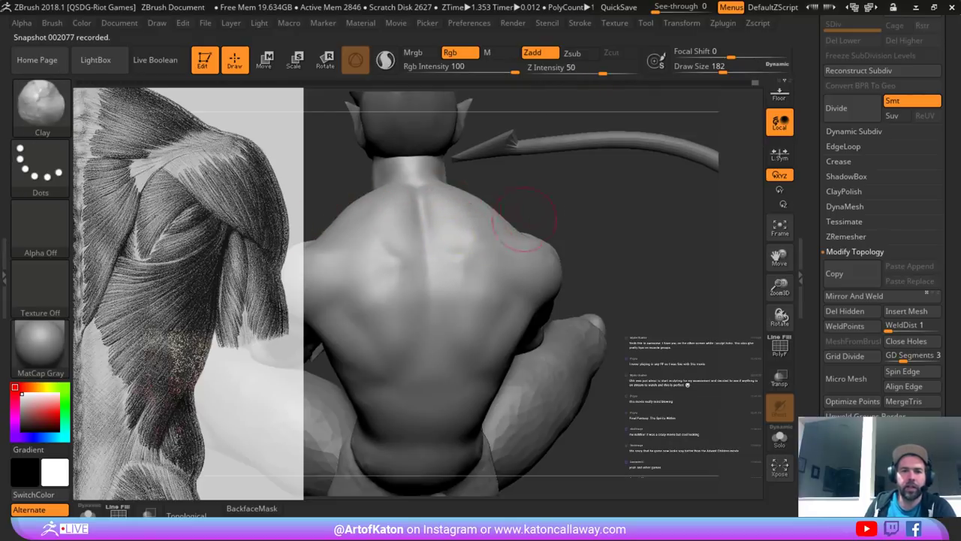
drag(535, 193, 551, 208)
shift+drag(439, 269, 444, 273)
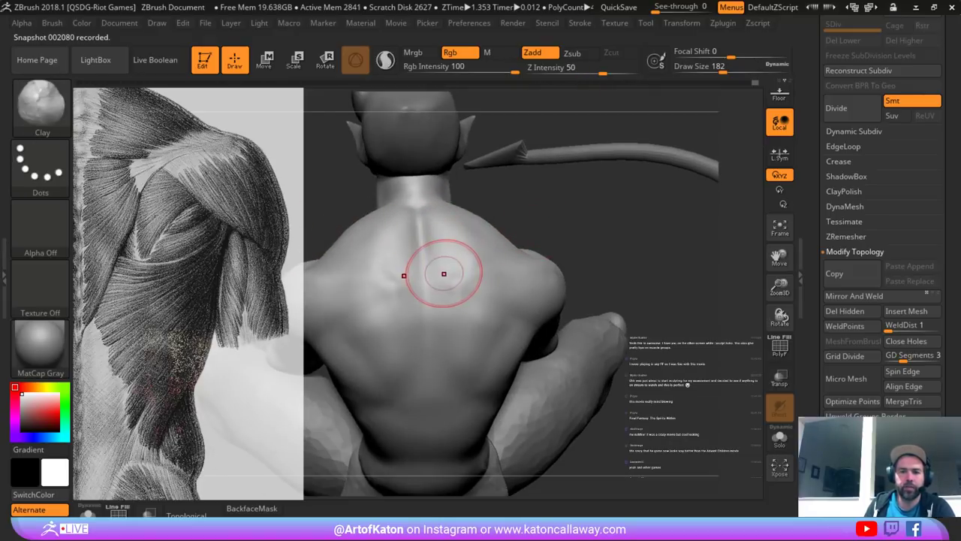
- Switch to the SnakeHook brush and adjust the form around the base of the neck and upper spine at draw size 136
key(b)
click(421, 160)
drag(500, 180, 523, 203)
key(space)
click(414, 260)
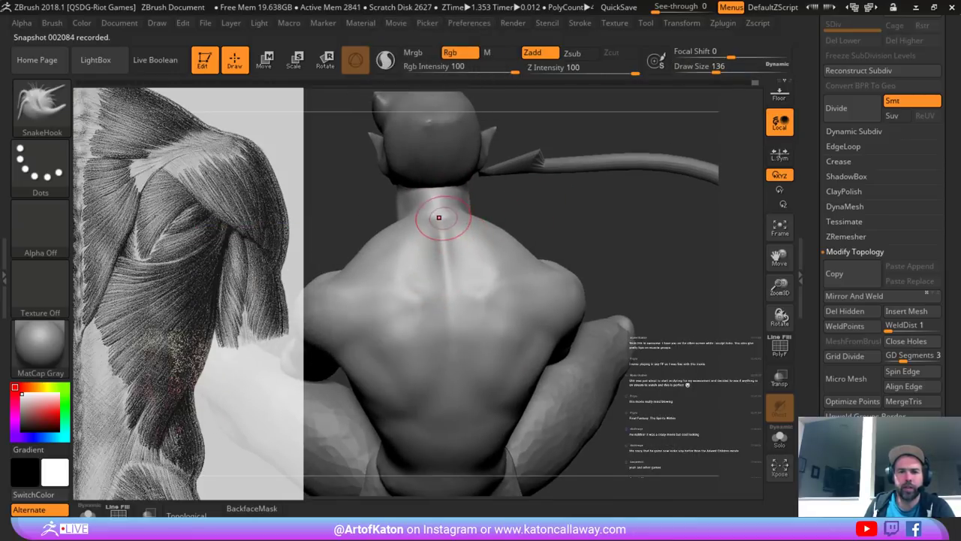
right_drag(487, 272, 461, 296)
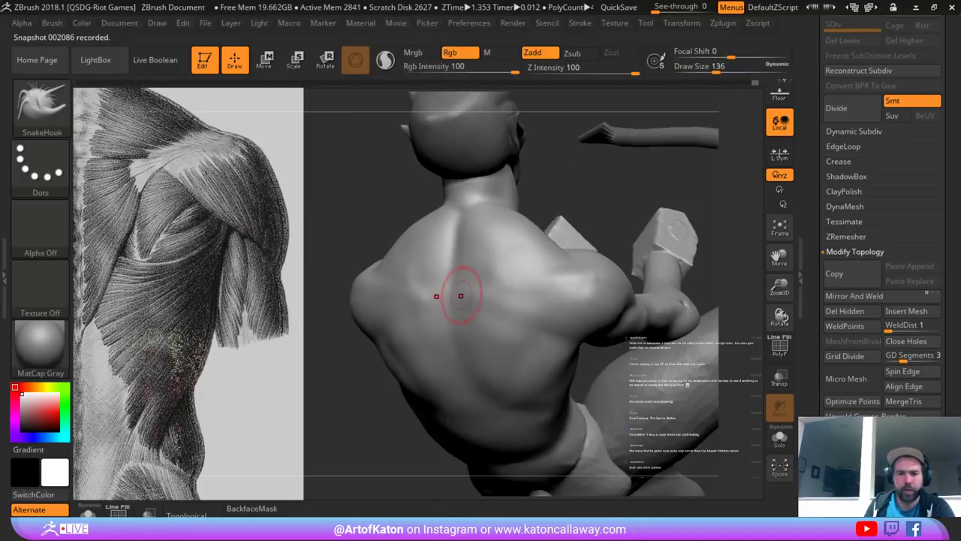
- Switch to the Standard brush and define the spine between the shoulder blades at draw size 104
key(b)
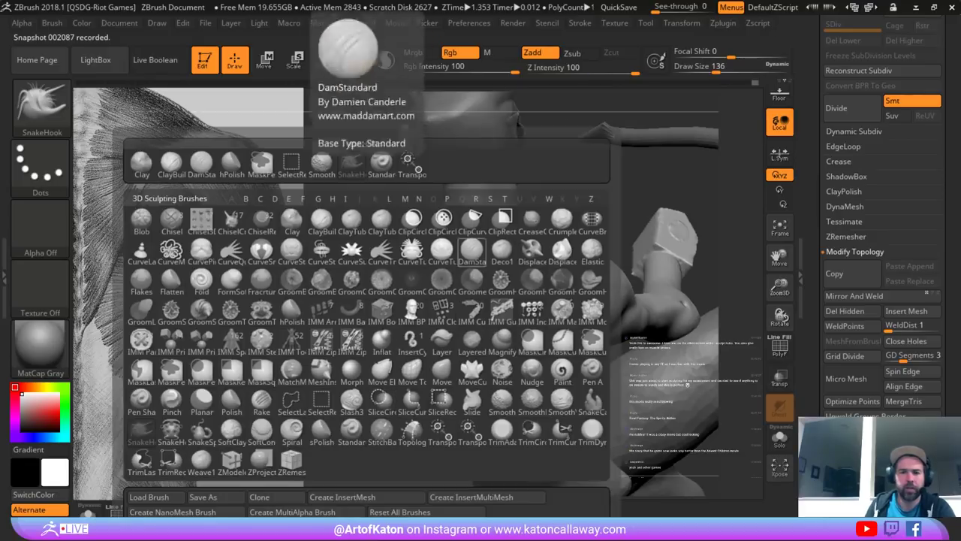
click(382, 162)
right_drag(391, 192, 404, 183)
drag(622, 183, 644, 179)
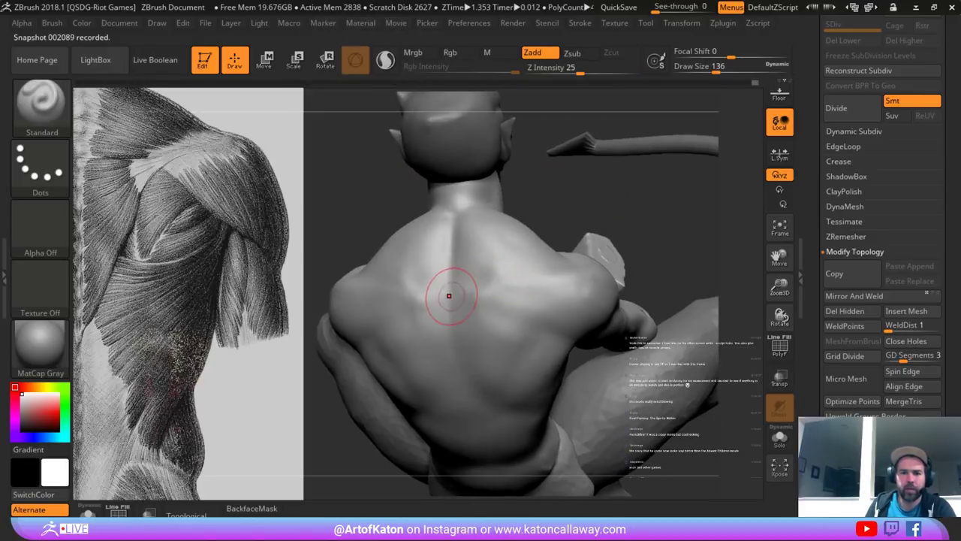
right_drag(450, 291, 455, 290)
key(space)
drag(455, 290, 454, 263)
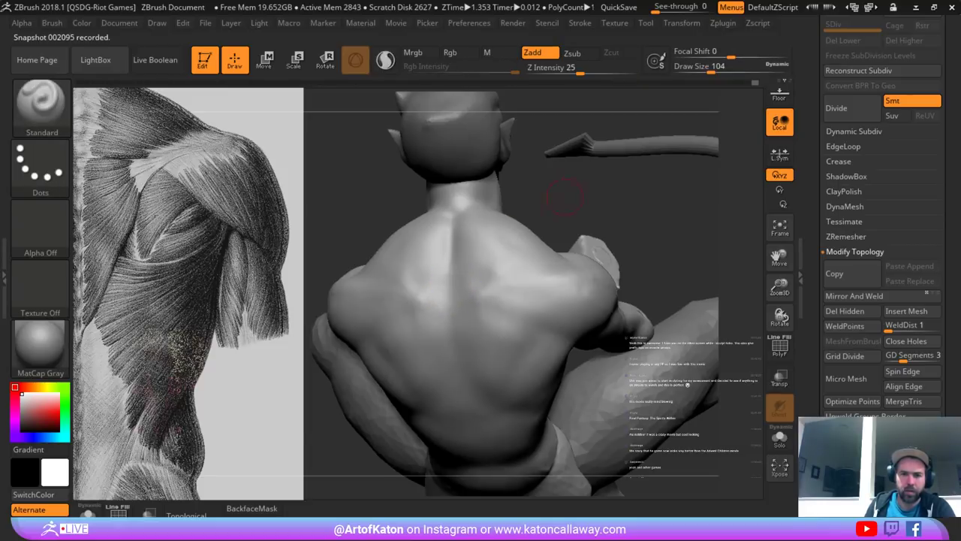
- Shape the lower trapezius edges along the spine with Standard and Smooth at draw sizes 154 and 167
mouse_move(559, 201)
mouse_down()
mouse_move(576, 197)
mouse_move(571, 225)
mouse_move(575, 173)
mouse_move(548, 188)
mouse_move(573, 187)
mouse_move(576, 225)
mouse_move(554, 239)
mouse_move(571, 246)
mouse_move(553, 243)
mouse_move(549, 264)
mouse_up()
key(space)
mouse_move(457, 248)
mouse_down()
mouse_move(465, 247)
mouse_move(456, 243)
mouse_up()
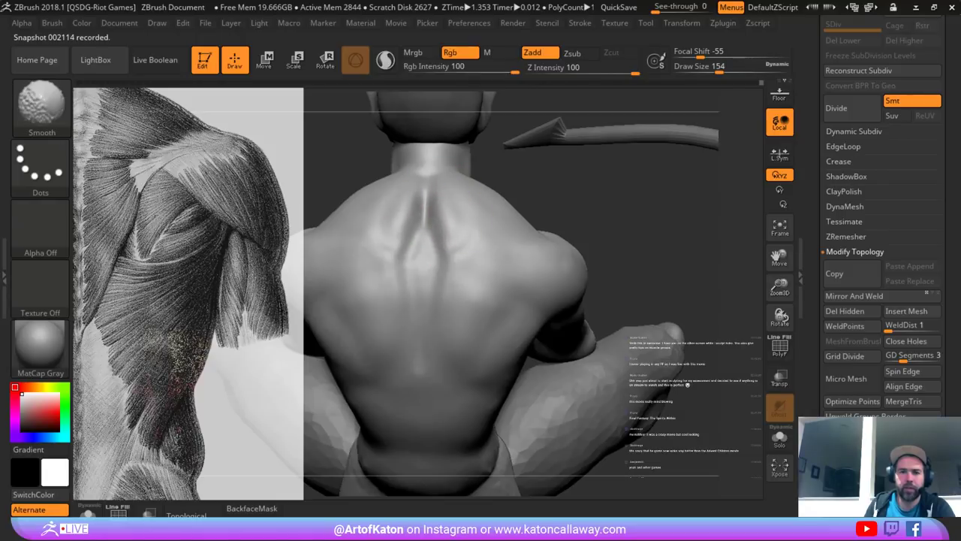
mouse_move(562, 207)
mouse_down()
mouse_move(548, 184)
mouse_move(575, 172)
mouse_move(562, 159)
mouse_move(509, 225)
mouse_move(546, 265)
mouse_up()
key(space)
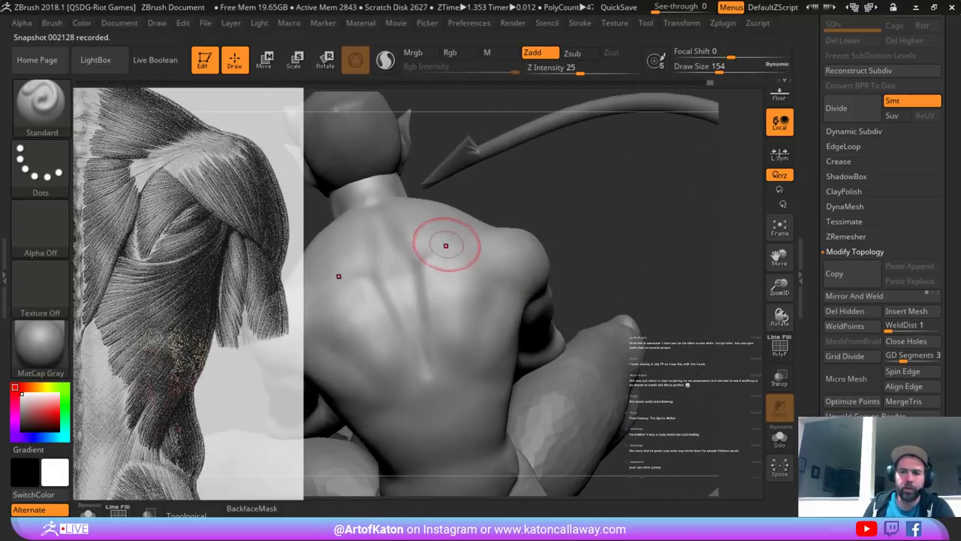
drag(446, 246, 440, 240)
key(s)
drag(440, 241, 444, 239)
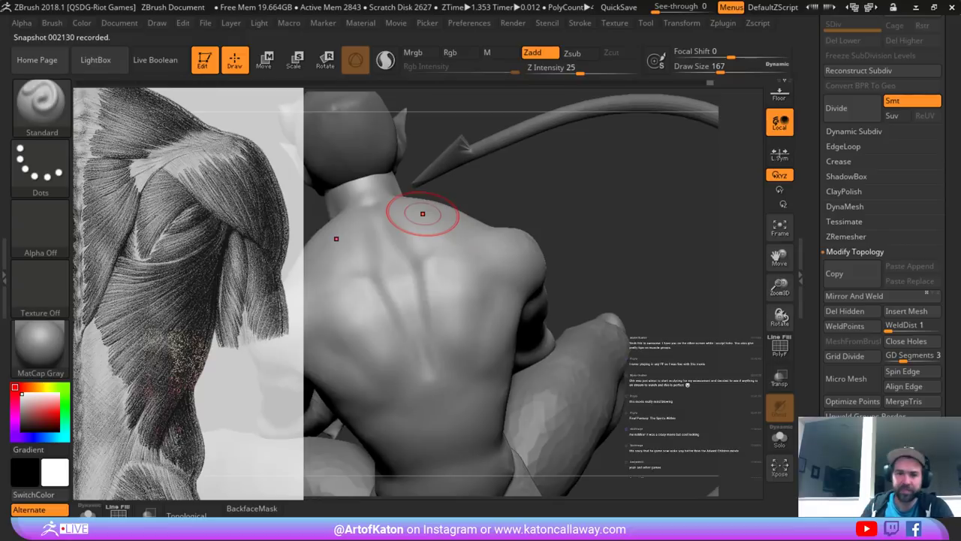
drag(529, 184, 530, 207)
- Work the trapezius and the grooves beside the spine with Clay and Smooth at draw size 167, undoing the unwanted strokes
key(b)
click(285, 162)
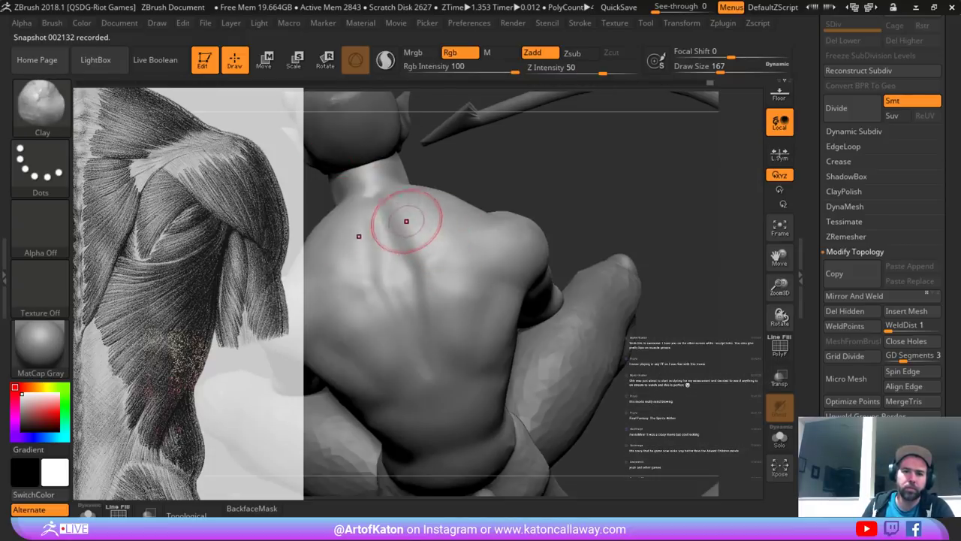
key(ctrl+z)
drag(381, 197, 415, 259)
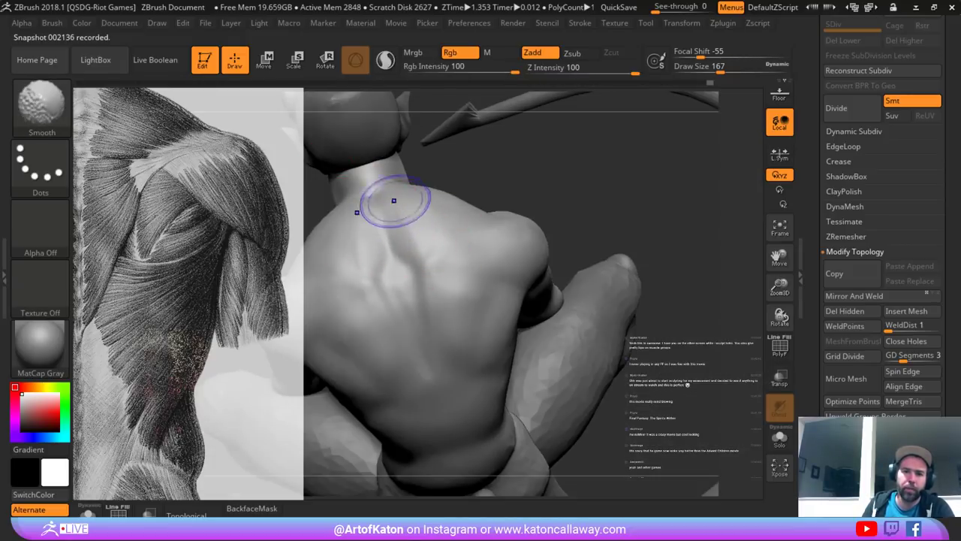
mouse_move(449, 300)
mouse_down()
mouse_move(435, 285)
mouse_move(428, 337)
mouse_up()
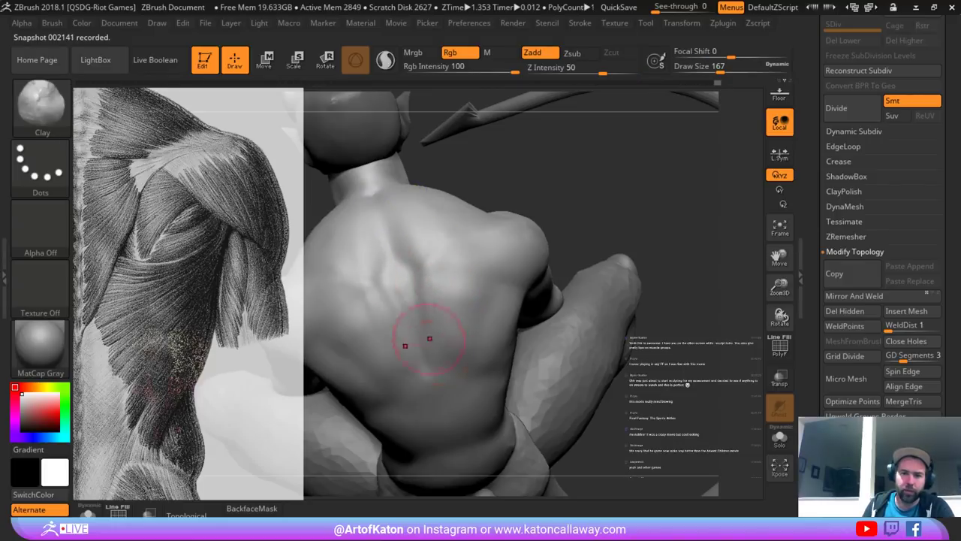
key(ctrl+z)
mouse_move(417, 278)
mouse_down()
mouse_move(426, 309)
mouse_move(387, 302)
mouse_up()
- Refine the hollows between the shoulder blades with the Clay brush at draw size 116
mouse_move(569, 195)
alt+mouse_down()
mouse_move(559, 162)
mouse_move(601, 166)
mouse_move(570, 188)
mouse_move(593, 204)
mouse_move(551, 197)
mouse_move(506, 222)
mouse_move(542, 218)
mouse_move(571, 229)
alt+mouse_up()
key(space)
drag(375, 337, 362, 337)
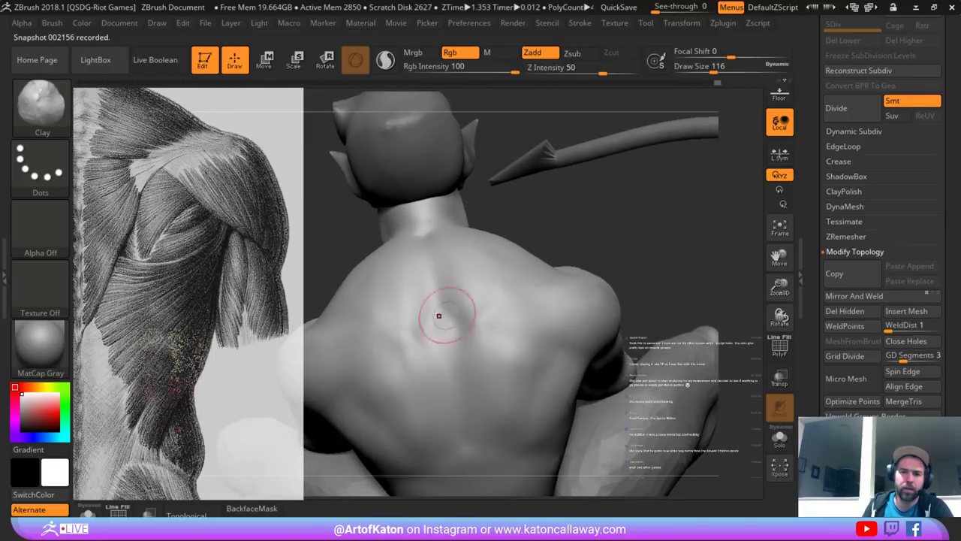
mouse_move(448, 315)
mouse_down()
mouse_move(445, 343)
mouse_move(444, 323)
mouse_up()
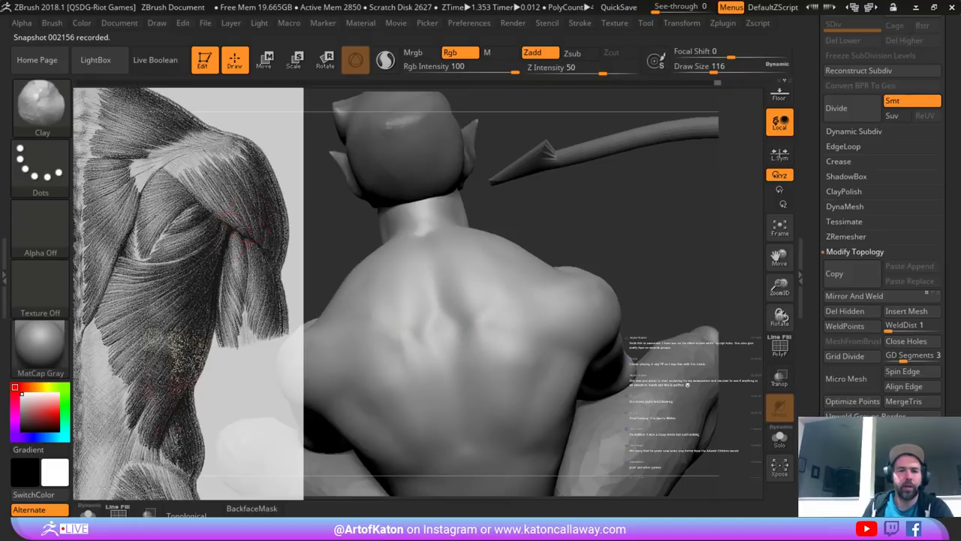
- Reposition the back anatomy reference in Spotlight to show the neck, spine and shoulder muscles
key(z)
drag(226, 254, 298, 385)
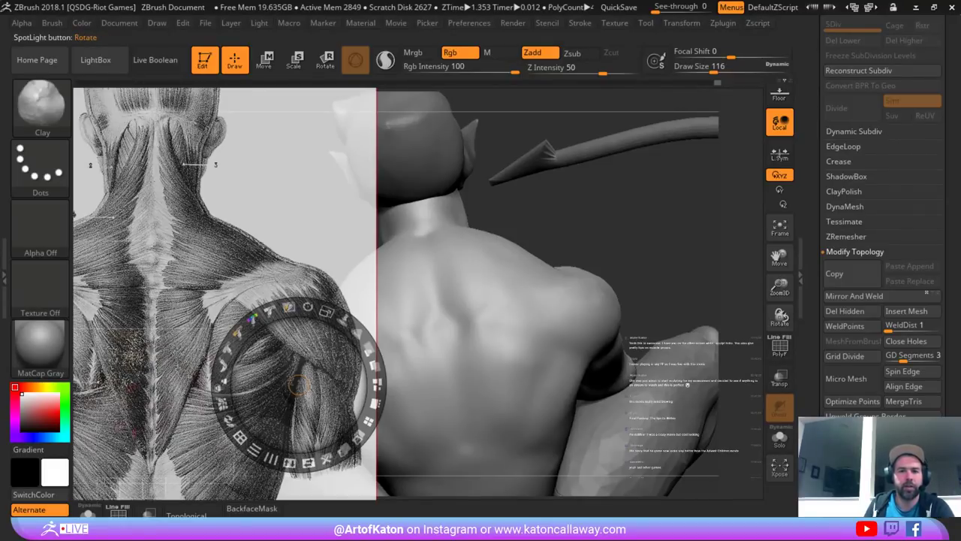
key(z)
- Carve the groove beside the upper spine with the Standard brush at draw sizes 116 and 83, and smooth it
mouse_move(537, 169)
mouse_down()
mouse_move(508, 193)
mouse_move(505, 218)
mouse_move(485, 205)
mouse_up()
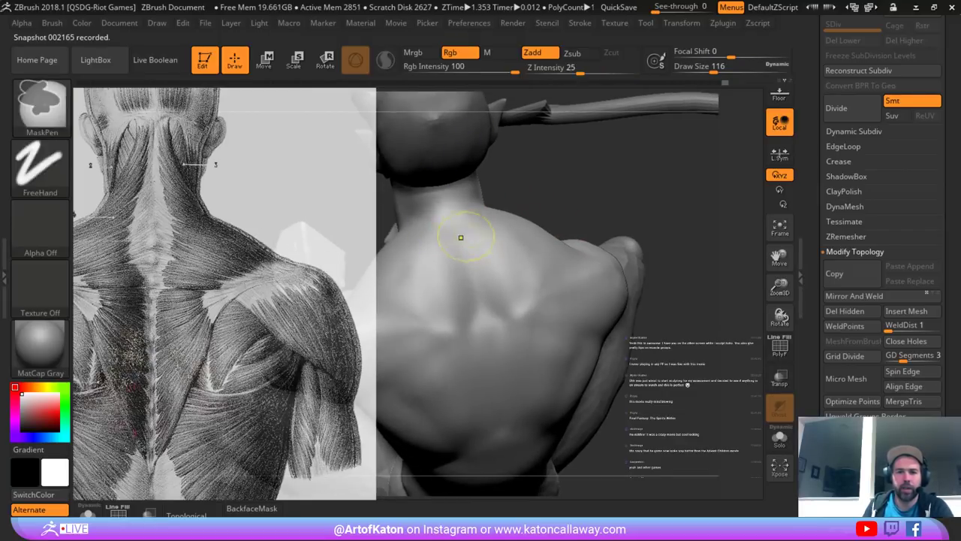
mouse_move(461, 238)
shift+mouse_down()
mouse_move(456, 224)
mouse_move(476, 237)
shift+mouse_up()
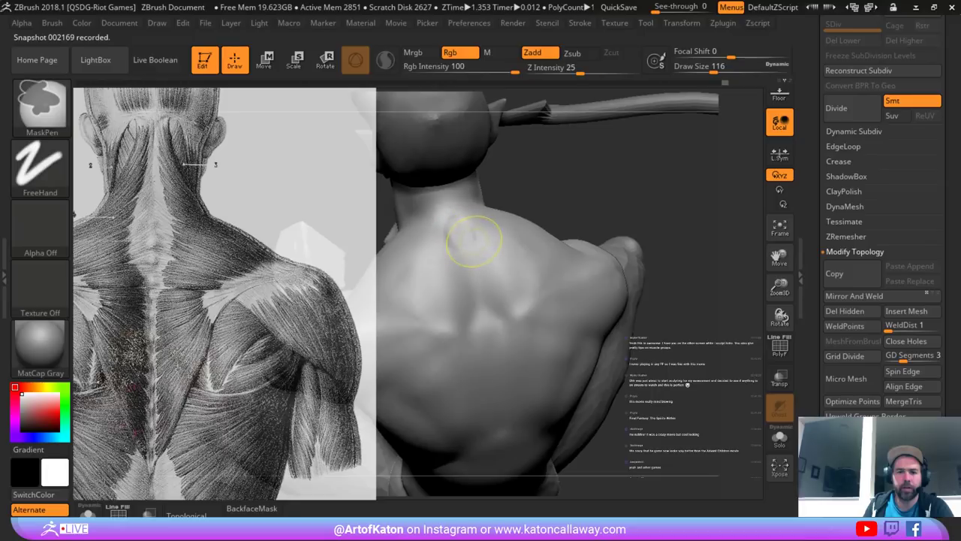
key(b)
click(483, 165)
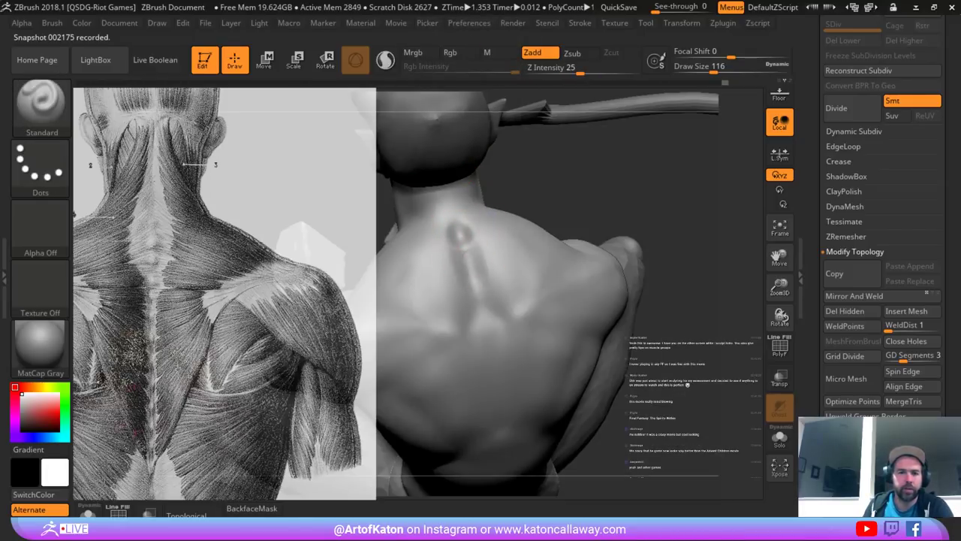
right_drag(513, 254, 498, 250)
mouse_move(498, 251)
shift+mouse_down()
mouse_move(473, 270)
mouse_move(482, 297)
shift+mouse_up()
shift+drag(467, 246, 454, 224)
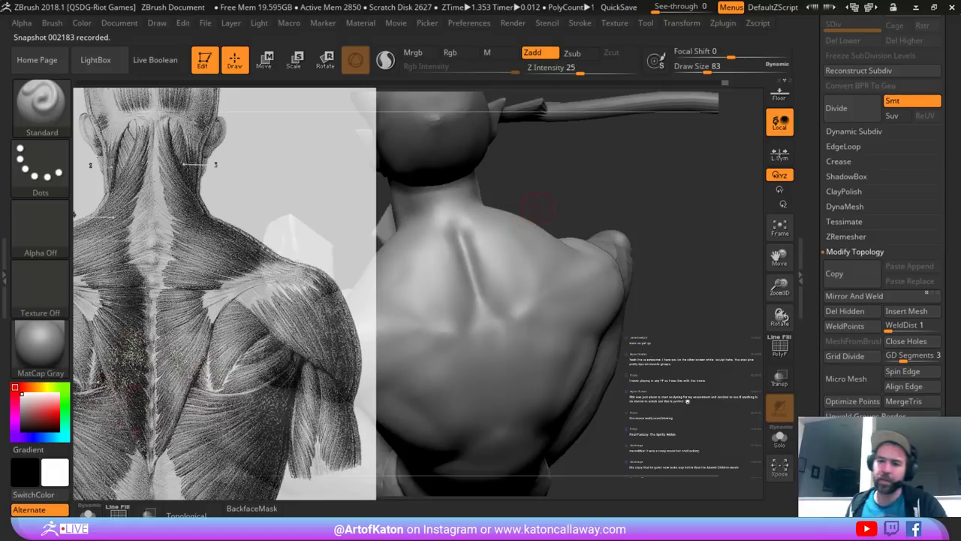
- Sculpt the forked trapezius tendon area where the neck meets the spine at draw size 83, and smooth its edges
drag(575, 193, 568, 219)
mouse_move(556, 383)
mouse_down()
mouse_move(542, 386)
mouse_move(536, 305)
mouse_up()
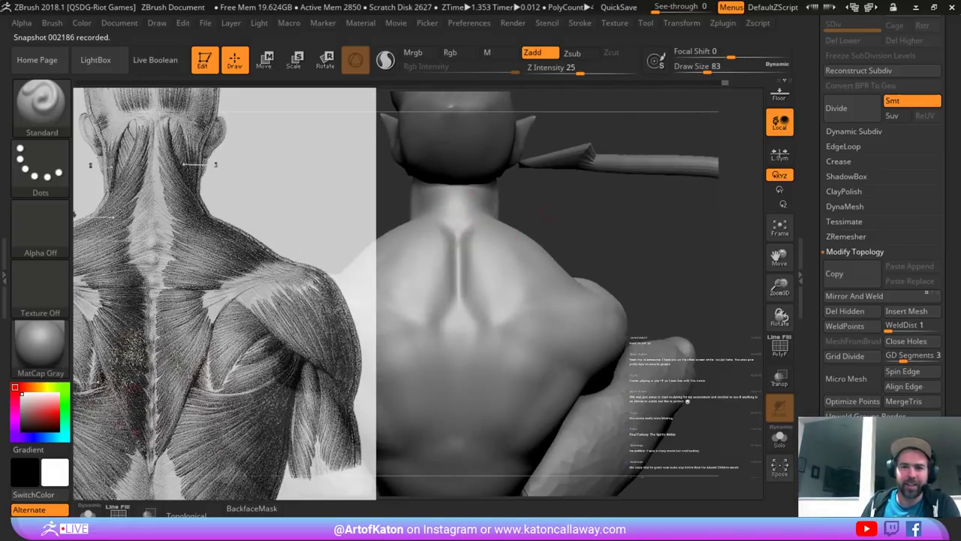
drag(545, 216, 537, 237)
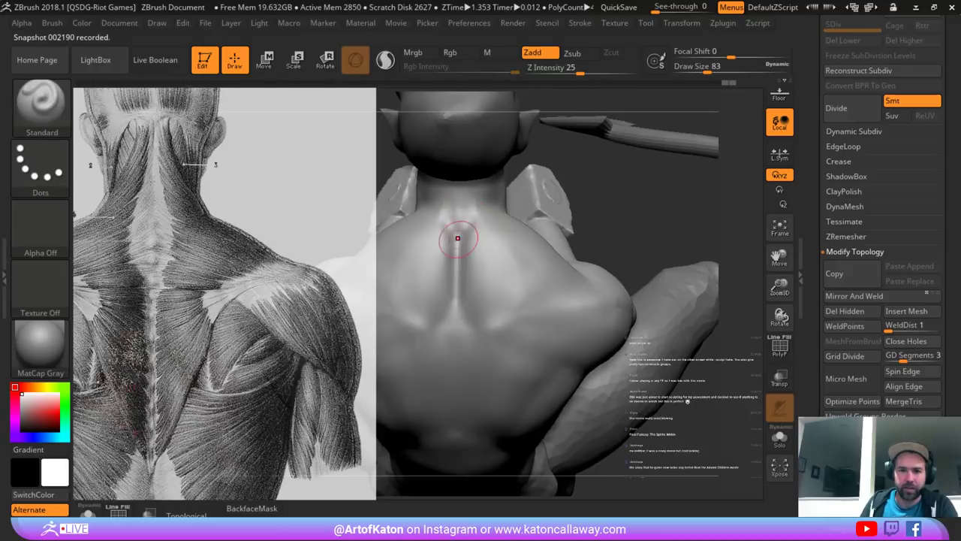
mouse_move(458, 238)
mouse_down()
mouse_move(474, 216)
mouse_move(469, 230)
mouse_up()
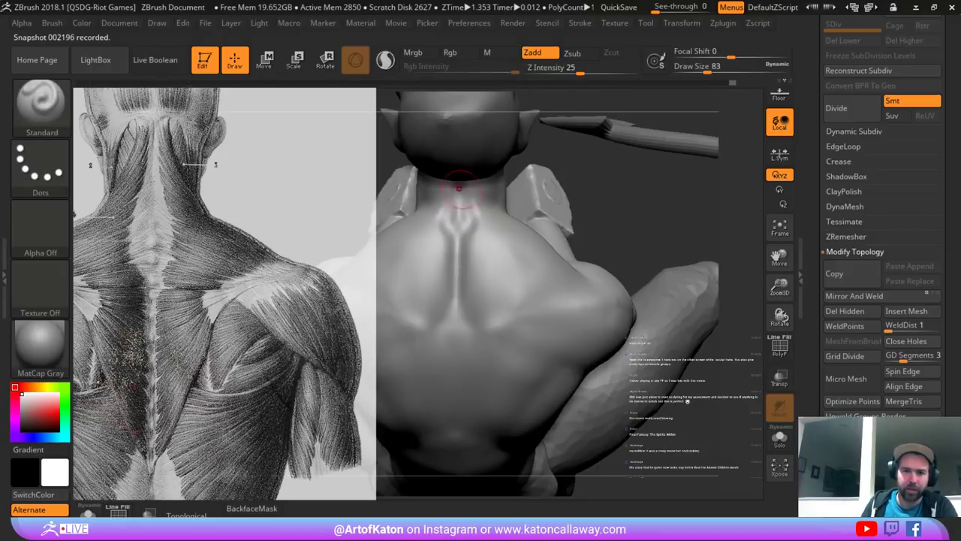
drag(459, 189, 460, 227)
mouse_move(586, 222)
mouse_down()
mouse_move(575, 189)
mouse_move(552, 194)
mouse_up()
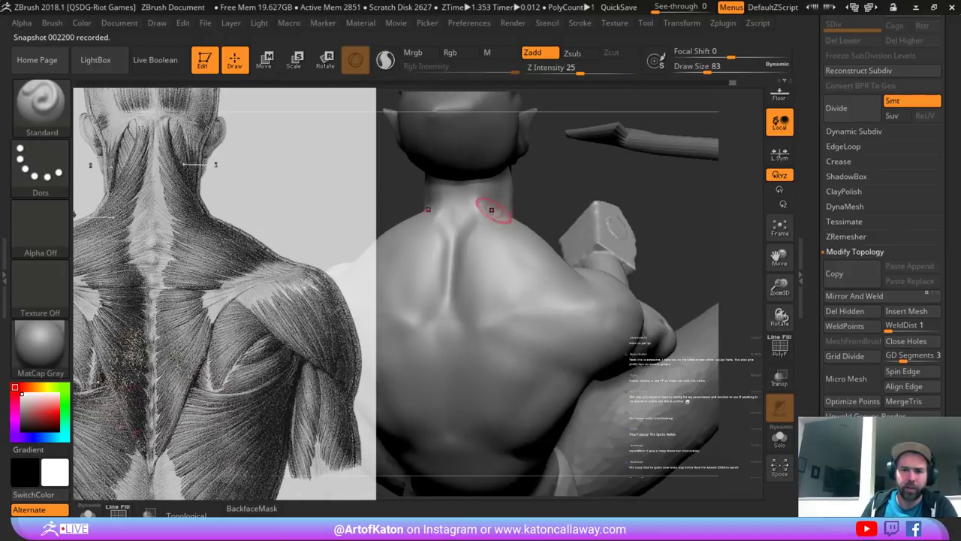
shift+drag(492, 210, 480, 226)
- Shape the back of the neck above the trapezius with the Standard brush at draw size 108
drag(575, 184, 586, 218)
key(space)
drag(478, 216, 476, 215)
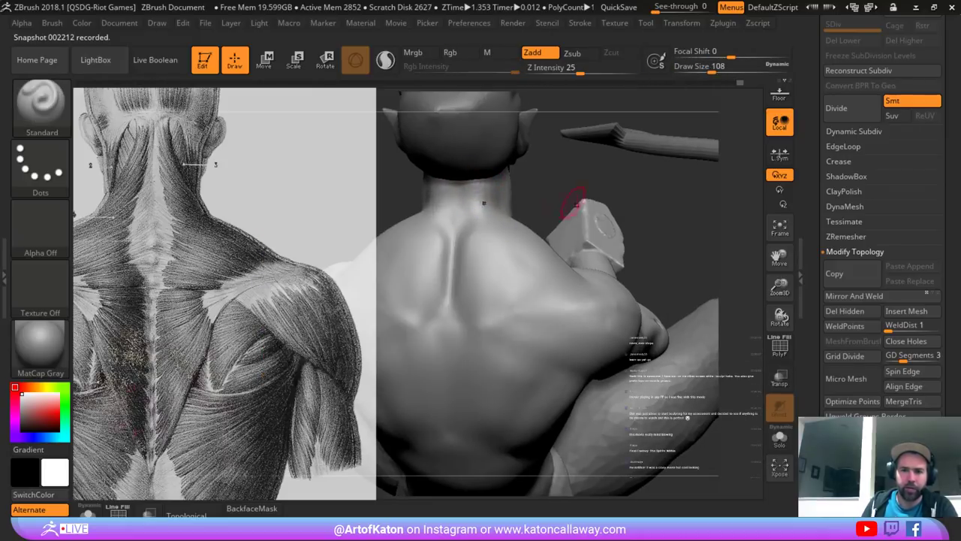
mouse_move(576, 203)
mouse_down()
mouse_move(545, 227)
mouse_move(542, 180)
mouse_move(562, 215)
mouse_up()
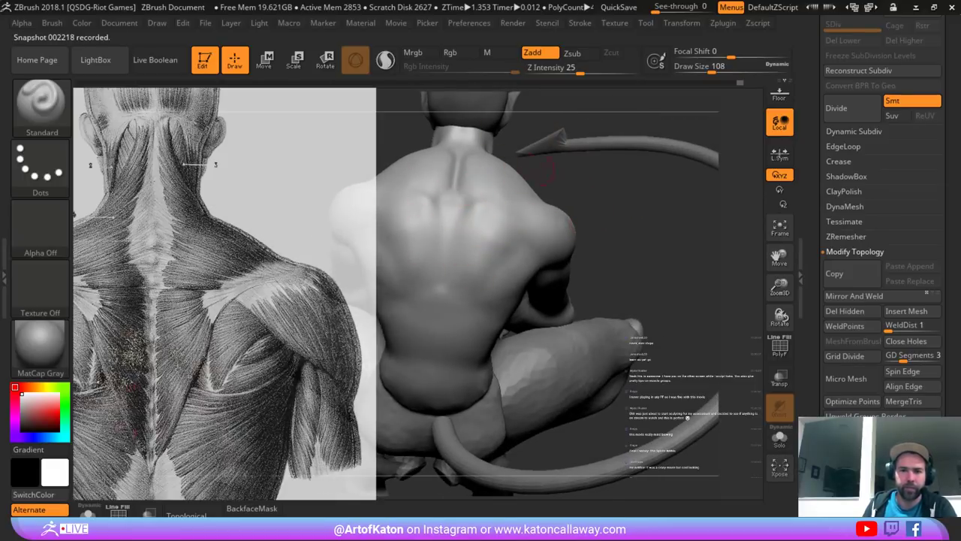
- Refine the muscle forms along the upper spine with the Standard brush at draw size 140
right_drag(547, 171, 490, 198)
key(space)
drag(473, 178, 478, 178)
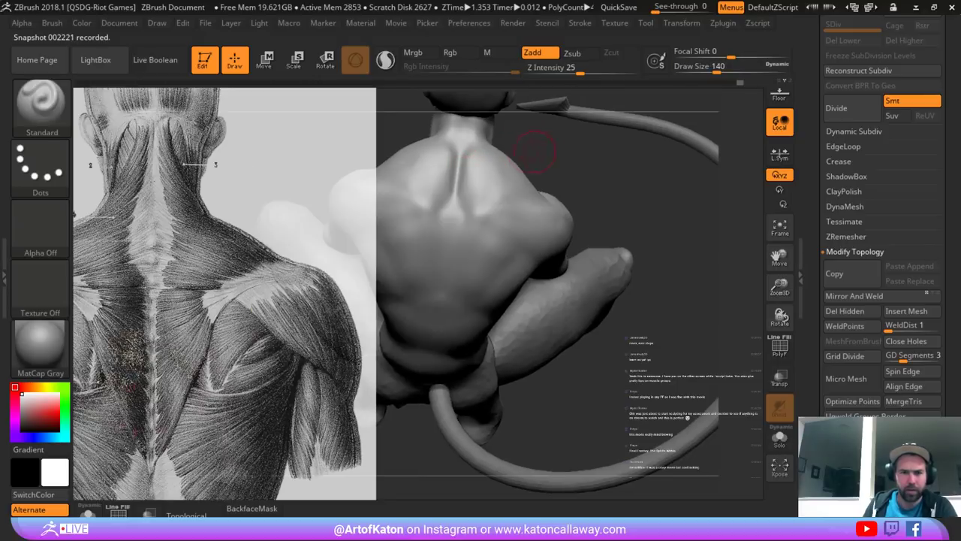
drag(536, 147, 550, 180)
mouse_move(466, 177)
mouse_down()
mouse_move(467, 165)
mouse_move(477, 196)
mouse_move(455, 238)
mouse_move(467, 234)
mouse_move(479, 255)
mouse_move(468, 237)
mouse_up()
- Switch to the Clay brush, fill out the upper back along the spine at draw size 167, and smooth it
key(b)
click(223, 162)
drag(607, 198, 603, 169)
key(space)
drag(487, 264, 493, 264)
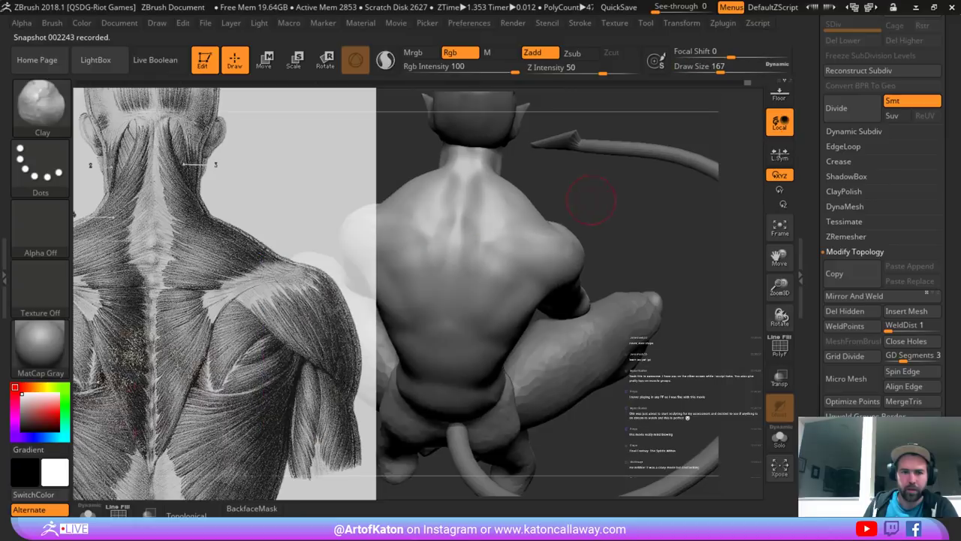
drag(586, 203, 595, 205)
drag(473, 234, 464, 254)
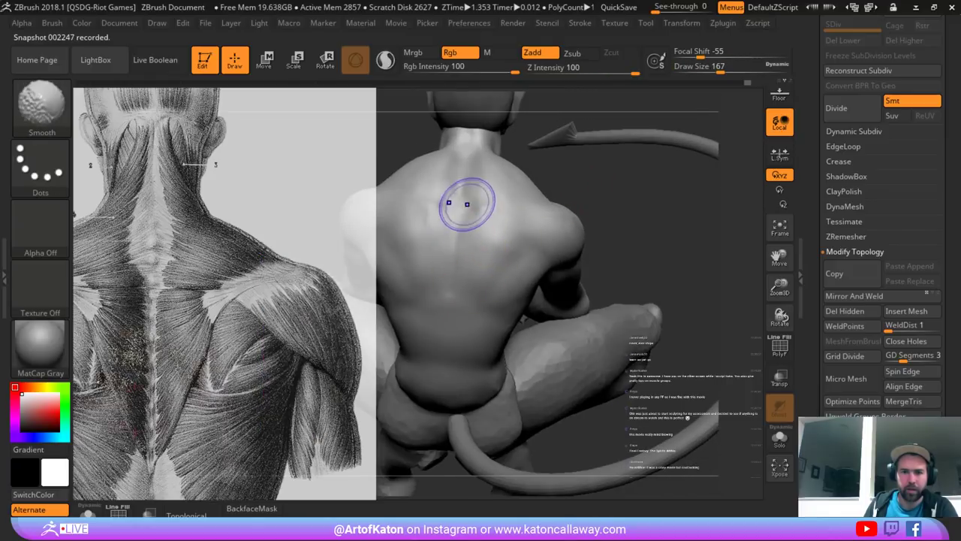
mouse_move(467, 203)
shift+mouse_down()
mouse_move(472, 178)
mouse_move(480, 198)
mouse_move(475, 164)
shift+mouse_up()
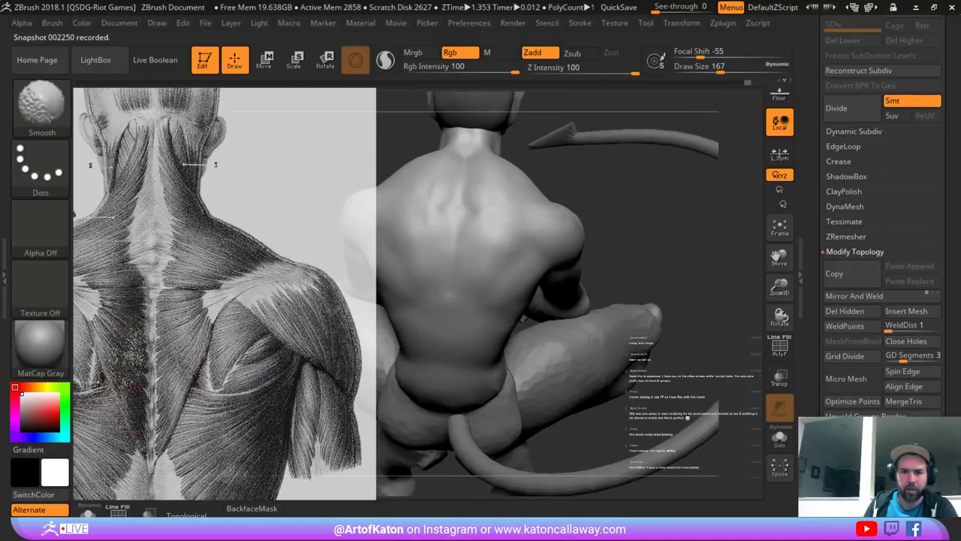
- Smooth the upper back and build up the base of the neck with the Clay brush at draw size 167
mouse_move(460, 210)
mouse_down()
mouse_move(453, 248)
mouse_move(464, 213)
mouse_move(491, 223)
mouse_up()
drag(593, 194, 600, 226)
mouse_move(484, 166)
mouse_down()
mouse_move(481, 201)
mouse_move(482, 156)
mouse_up()
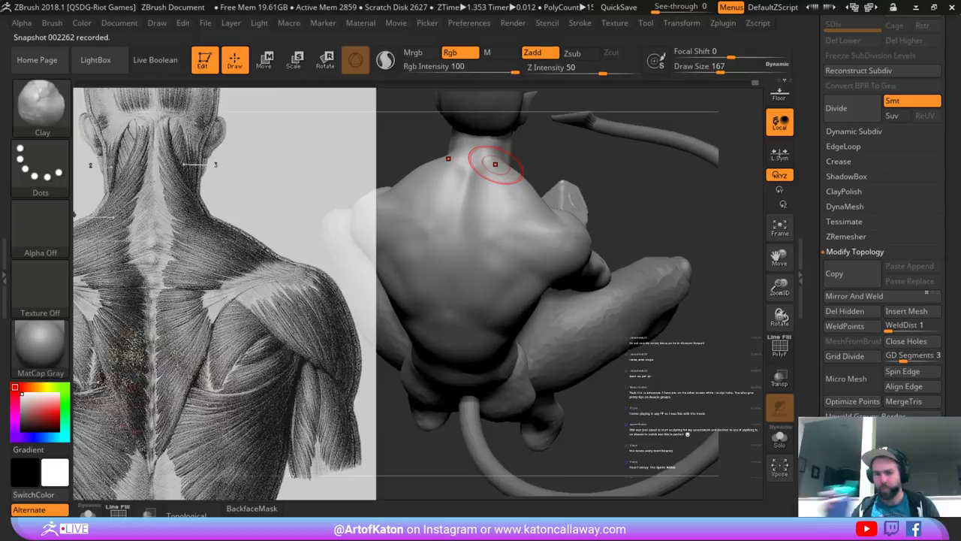
mouse_move(646, 188)
mouse_down()
mouse_move(639, 162)
mouse_move(582, 158)
mouse_move(647, 225)
mouse_move(655, 131)
mouse_up()
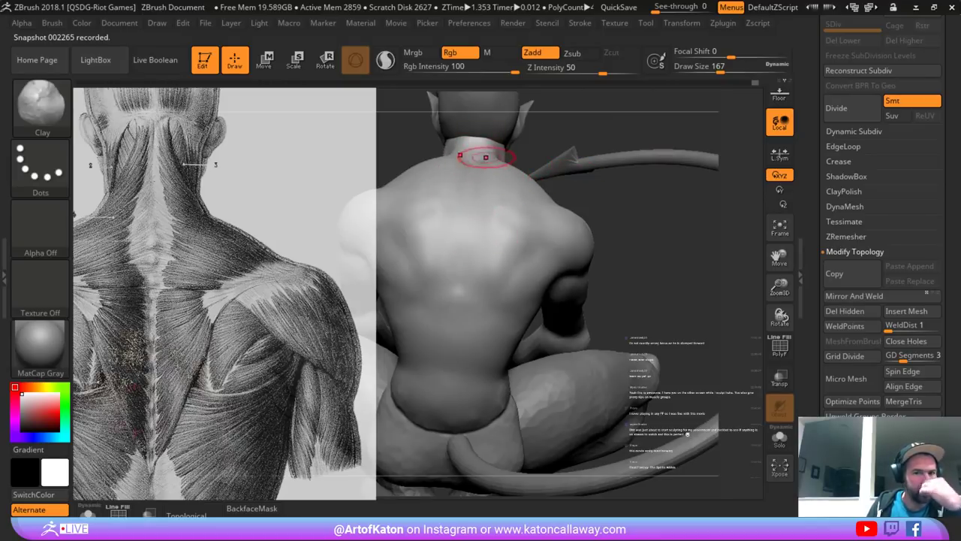
drag(627, 210, 594, 144)
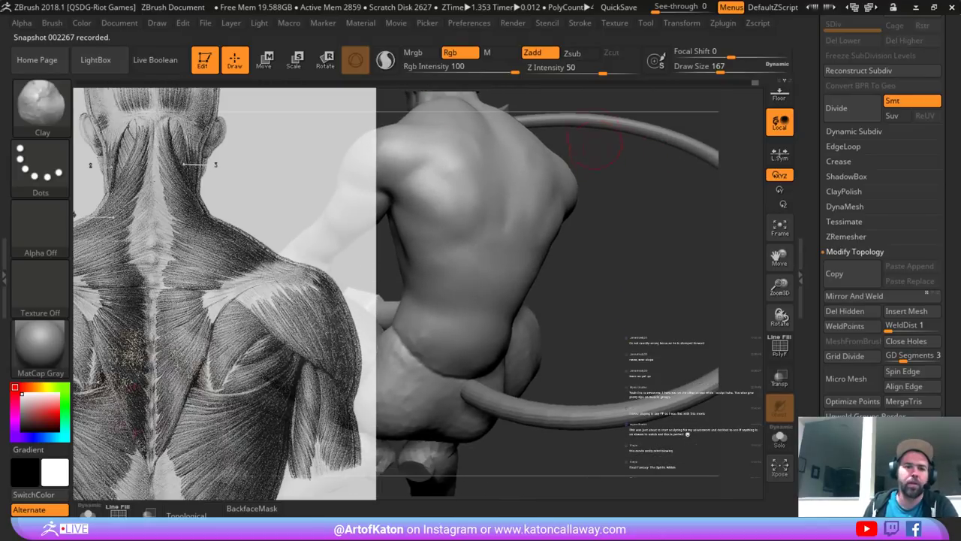
drag(624, 196, 592, 197)
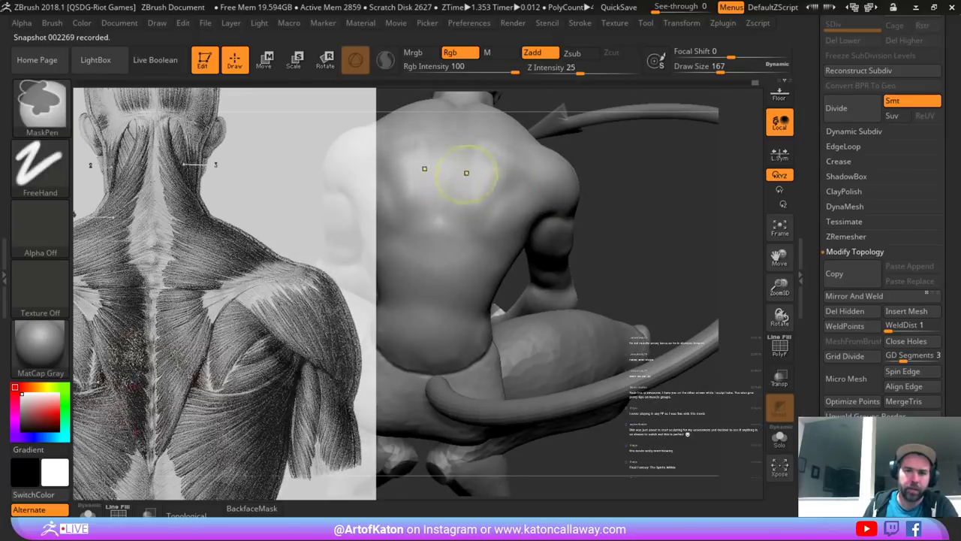
- Build up the middle of the back between the shoulder blades with the Clay brush at draw size 136
mouse_move(450, 211)
mouse_down()
mouse_move(472, 162)
mouse_move(460, 208)
mouse_up()
key(space)
drag(460, 208, 455, 208)
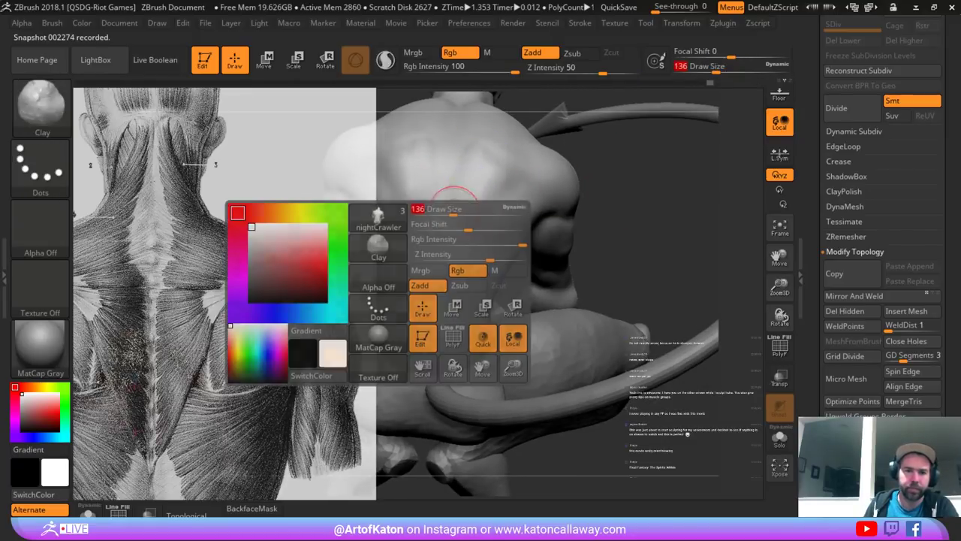
mouse_move(499, 153)
mouse_down()
mouse_move(445, 209)
mouse_move(437, 237)
mouse_up()
mouse_move(462, 177)
mouse_down()
mouse_move(474, 156)
mouse_move(465, 169)
mouse_up()
mouse_move(636, 206)
alt+mouse_down()
mouse_move(629, 169)
mouse_move(568, 185)
mouse_move(593, 197)
alt+mouse_up()
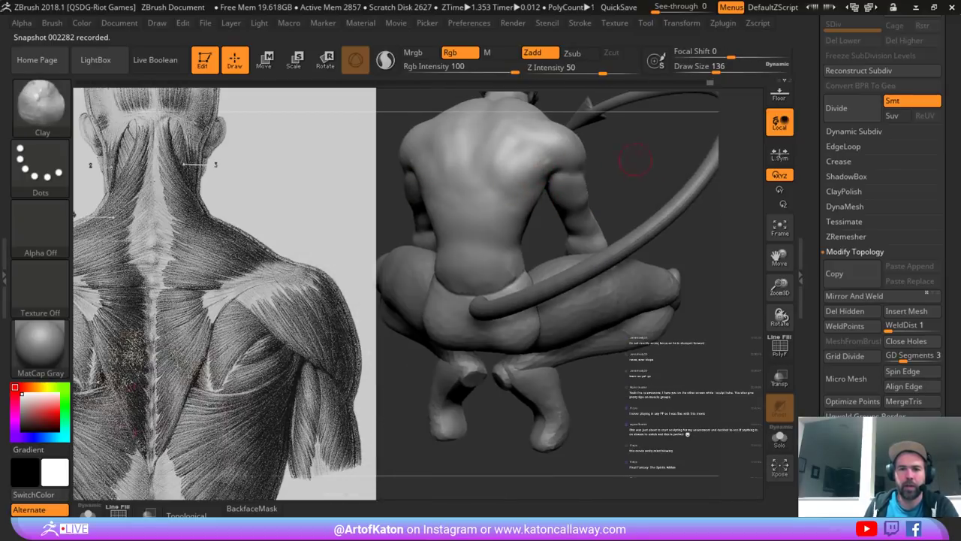
- Try Clay strokes along the outer edge of the shoulder blade and undo them
drag(635, 160, 601, 174)
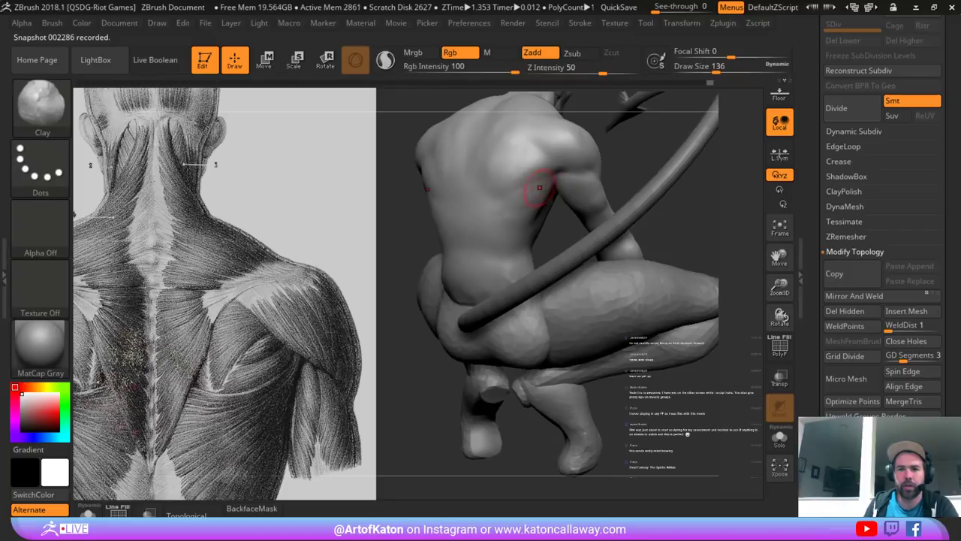
key(ctrl+z)
drag(540, 156, 524, 186)
key(ctrl+z)
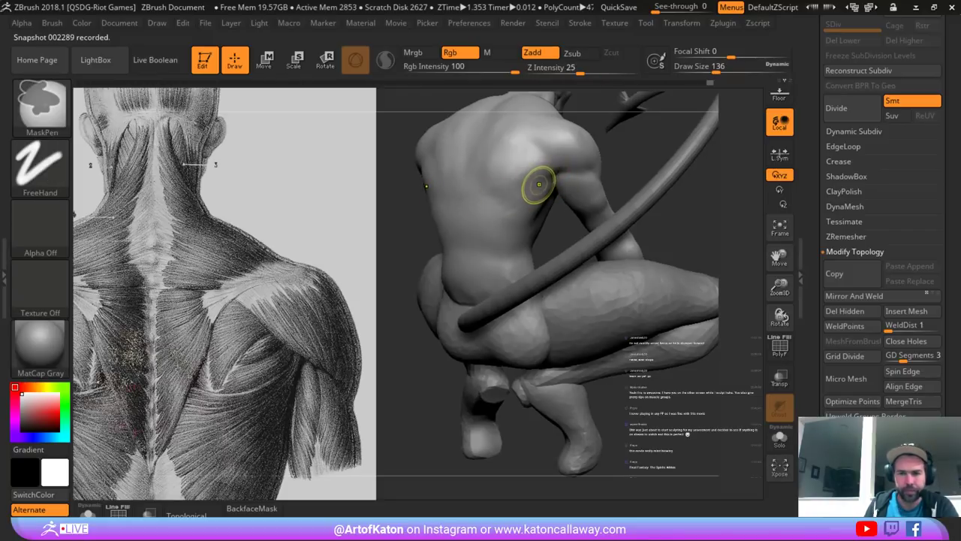
- Smooth the outer edge of the shoulder blade and add volume to it with the Clay brush
key(shift)
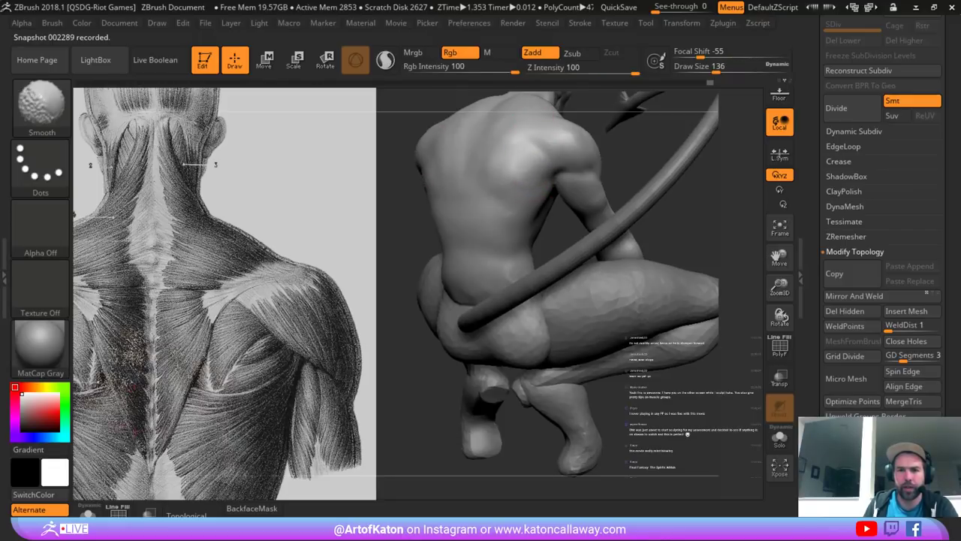
shift+drag(538, 169, 519, 161)
mouse_move(621, 154)
mouse_down()
mouse_move(648, 161)
mouse_move(624, 156)
mouse_move(617, 169)
mouse_move(635, 143)
mouse_move(605, 156)
mouse_up()
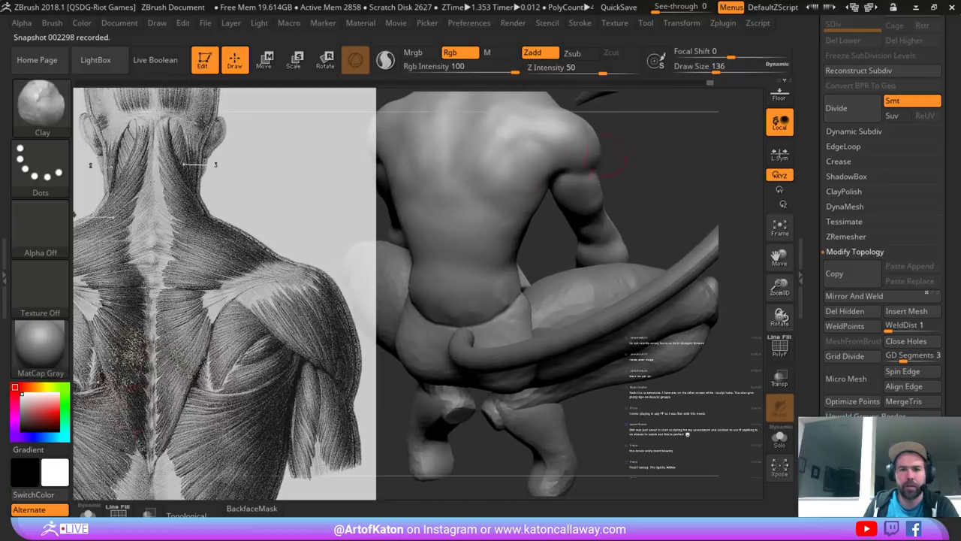
drag(524, 171, 529, 153)
mouse_move(529, 153)
shift+mouse_down()
mouse_move(524, 172)
mouse_move(533, 133)
shift+mouse_up()
mouse_move(624, 156)
mouse_down()
mouse_move(673, 145)
mouse_move(631, 150)
mouse_up()
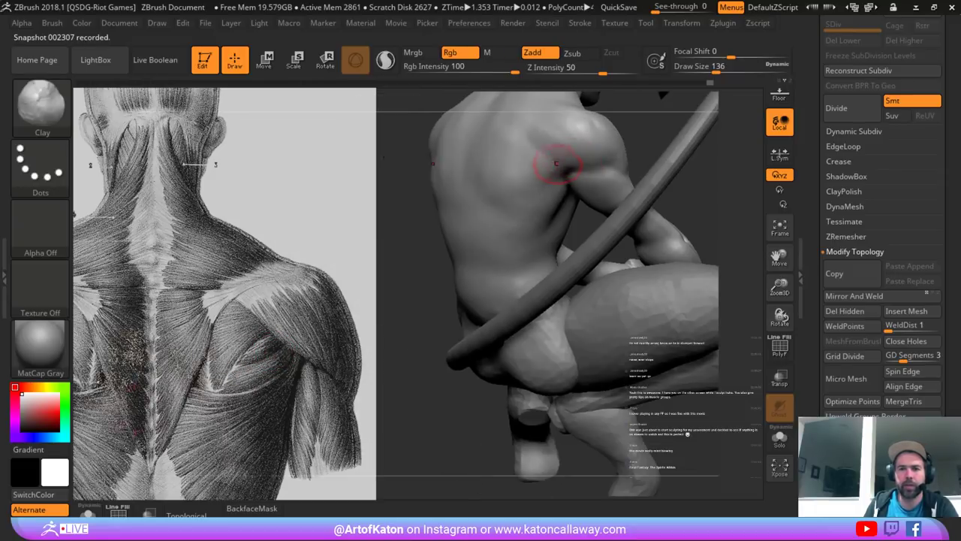
- Build up the muscles running from the shoulder blade into the rear armpit with the Clay brush, and smooth them
drag(533, 141, 568, 159)
mouse_move(531, 127)
mouse_down()
mouse_move(585, 133)
mouse_move(545, 131)
mouse_move(586, 148)
mouse_up()
mouse_move(673, 156)
mouse_down()
mouse_move(701, 144)
mouse_move(627, 157)
mouse_up()
shift+drag(568, 174, 561, 182)
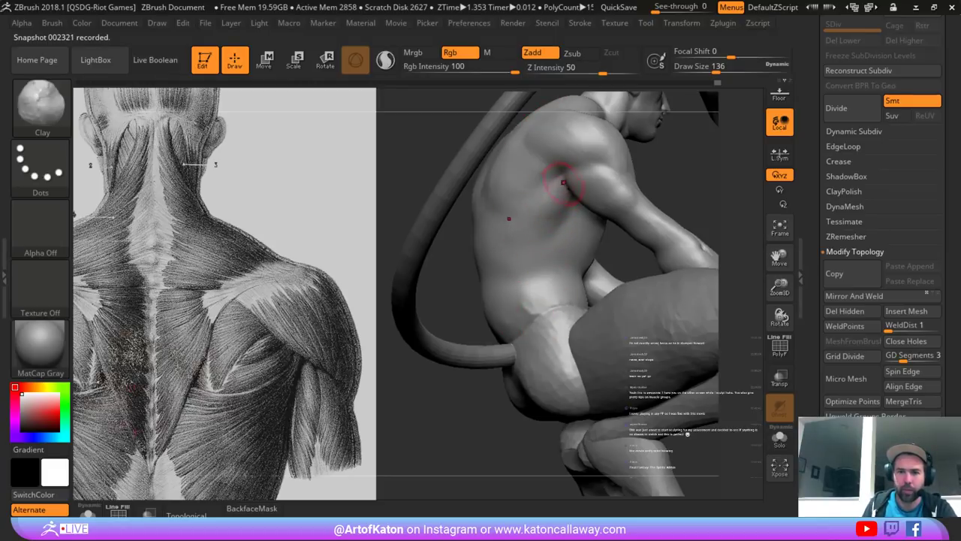
mouse_move(652, 167)
mouse_down()
mouse_move(703, 165)
mouse_move(678, 142)
mouse_move(626, 166)
mouse_up()
drag(490, 208, 539, 191)
drag(666, 161, 609, 159)
- Move the back anatomy reference image so its lower back and hip muscles are in view beside the figure
key(z)
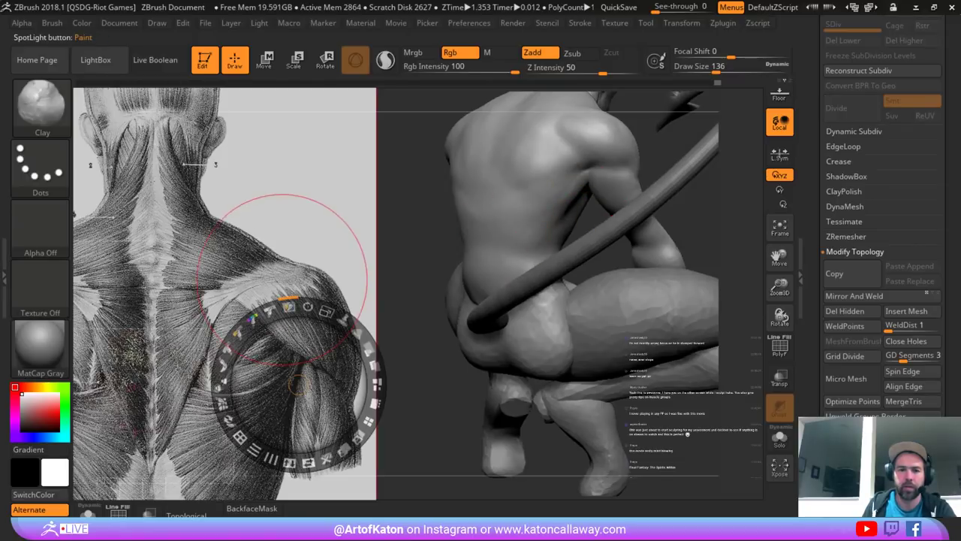
drag(295, 343, 285, 284)
drag(290, 325, 281, 218)
key(z)
drag(386, 395, 431, 371)
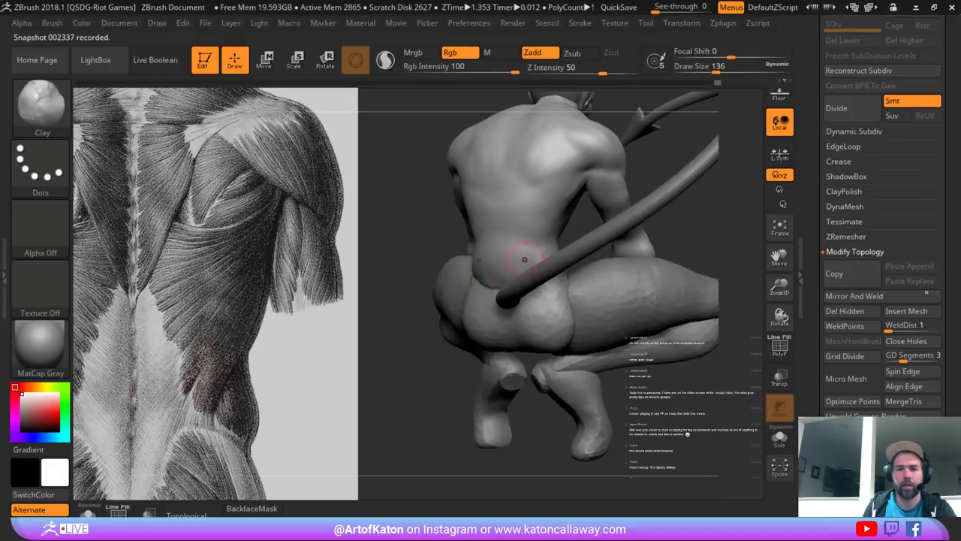
- Set the draw size to 149 and isolate the torso subtool from the rest of the figure
key(space)
drag(558, 227, 561, 227)
drag(703, 215, 745, 216)
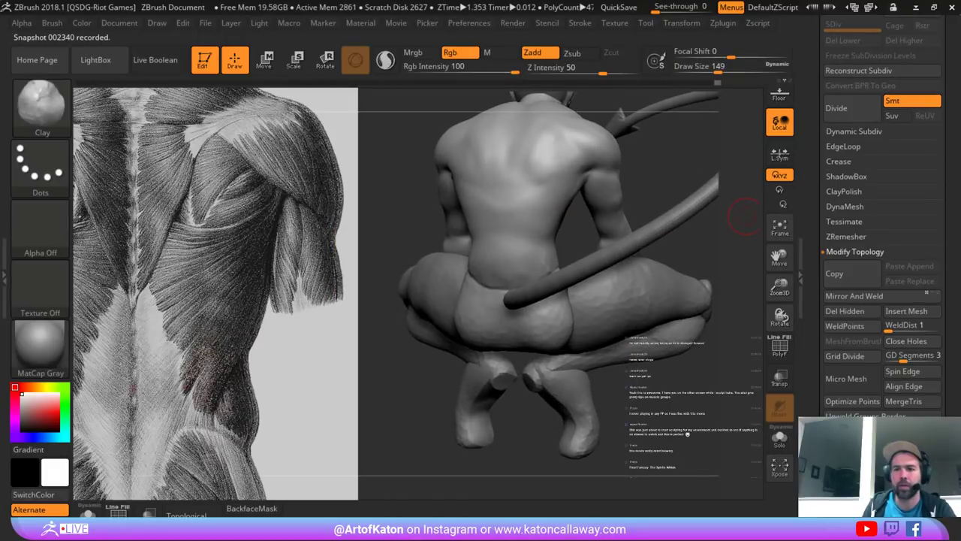
click(775, 438)
drag(531, 377, 484, 369)
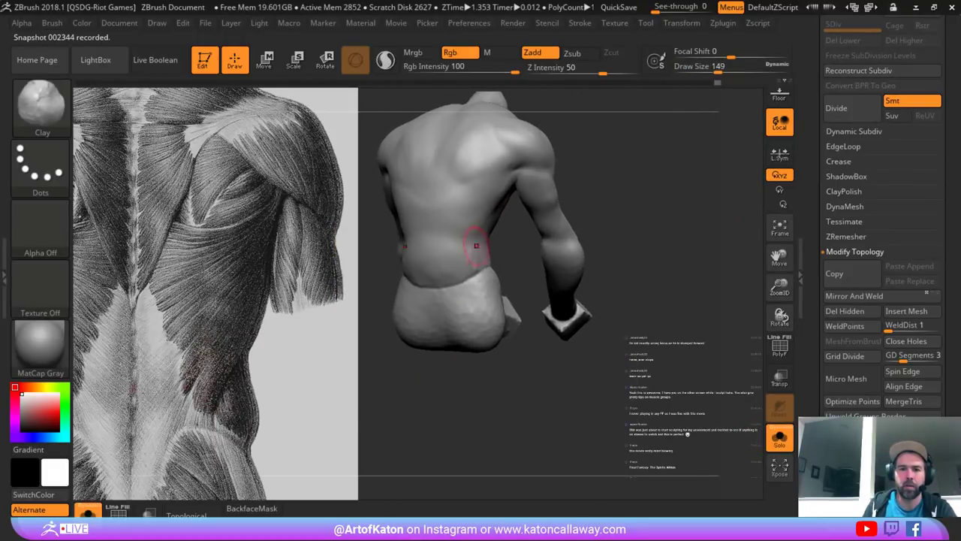
- Enlarge the brush and smooth the crease between the waist and the pelvis
key(space)
drag(476, 245, 481, 244)
shift+drag(436, 282, 459, 279)
drag(425, 387, 418, 385)
- Enable Sculptris Pro and blend the waist crease into the pelvis by smoothing it at draw size 228
key(space)
drag(411, 339, 421, 339)
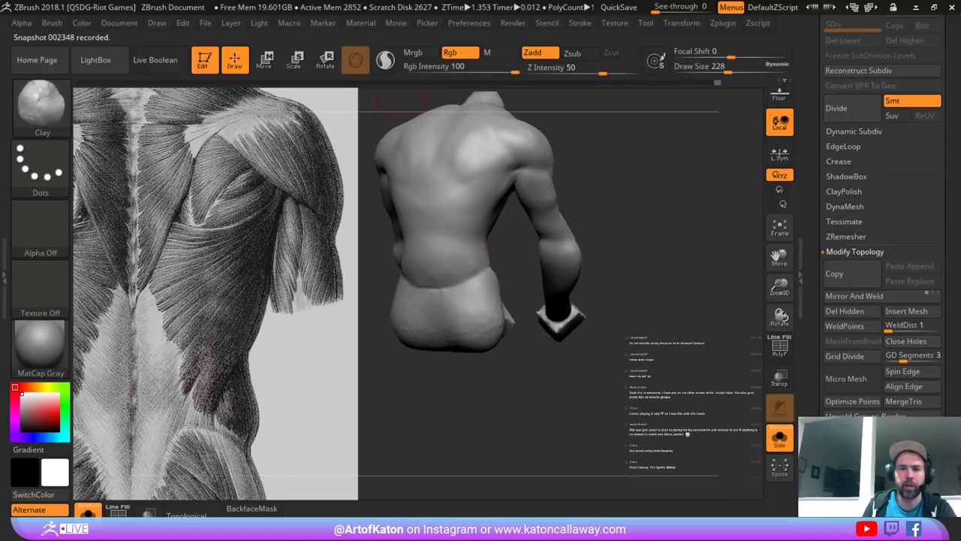
click(386, 61)
shift+drag(445, 275, 437, 277)
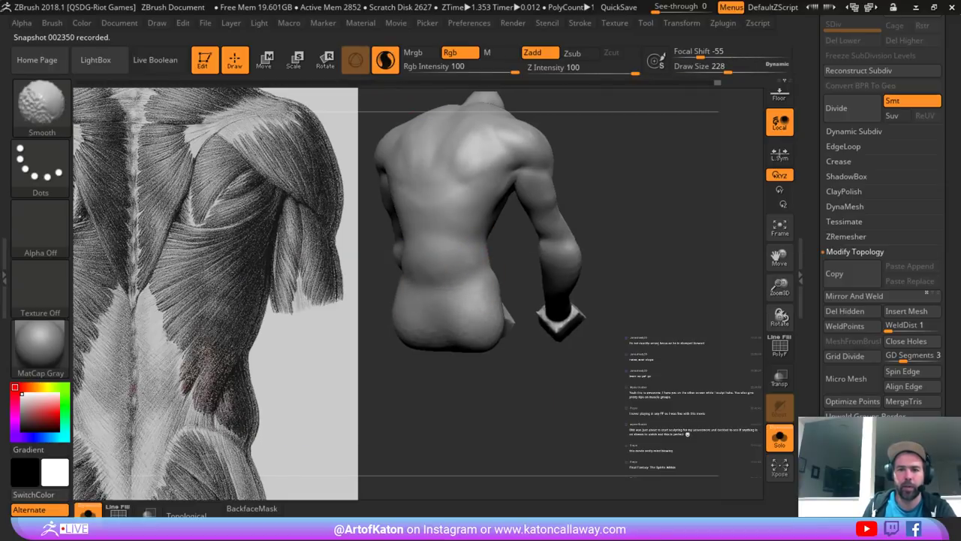
mouse_move(480, 387)
mouse_down()
mouse_move(418, 385)
mouse_move(447, 384)
mouse_up()
shift+drag(442, 258, 445, 272)
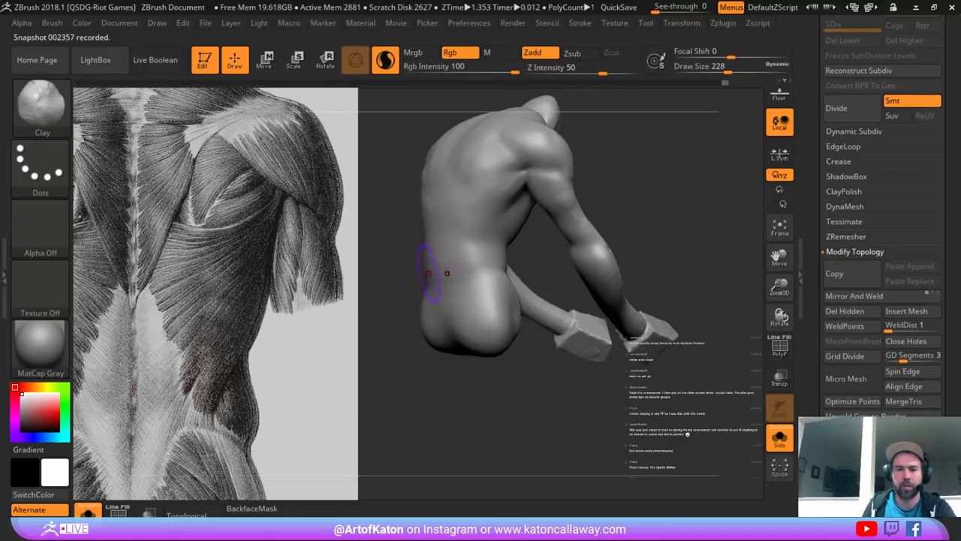
- Switch to the SnakeHook brush and reshape the sides of the waist at draw size 239
key(b)
click(441, 162)
mouse_move(401, 239)
mouse_down()
mouse_move(480, 242)
mouse_move(553, 197)
mouse_move(518, 221)
mouse_up()
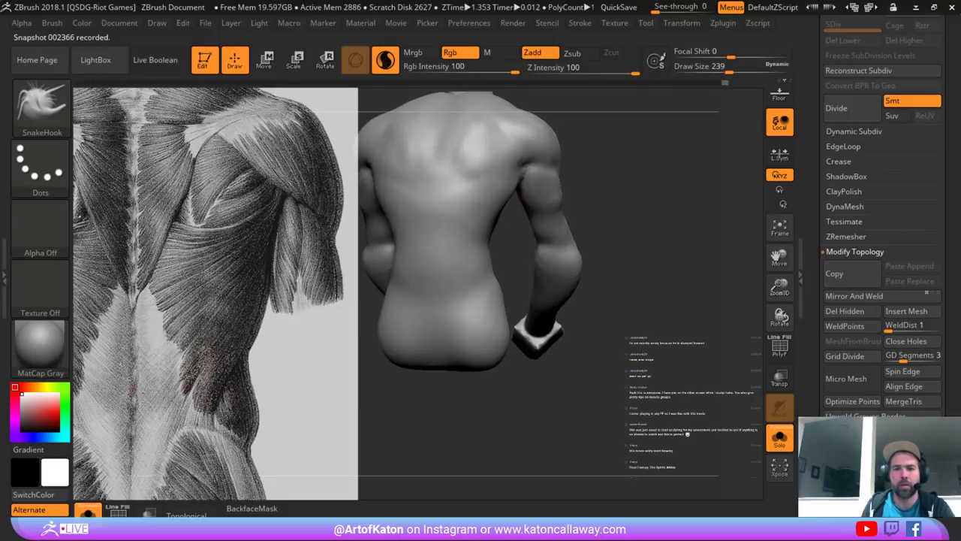
mouse_move(504, 235)
alt+mouse_down()
mouse_move(502, 251)
mouse_move(549, 234)
mouse_move(530, 211)
mouse_move(543, 200)
alt+mouse_up()
key(space)
mouse_move(567, 239)
mouse_down()
mouse_move(455, 225)
mouse_move(480, 239)
mouse_move(498, 235)
mouse_up()
- Refine the waist and hip silhouette with the SnakeHook brush at draw size 217, and smooth the waist
key(space)
mouse_move(528, 211)
mouse_down()
mouse_move(544, 203)
mouse_move(535, 218)
mouse_up()
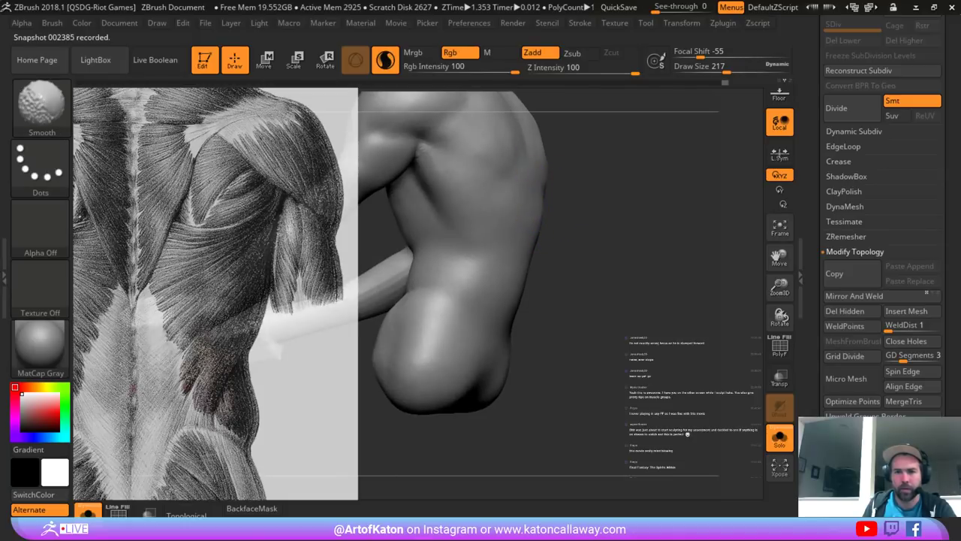
mouse_move(601, 225)
mouse_down()
mouse_move(590, 227)
mouse_move(586, 173)
mouse_up()
mouse_move(679, 150)
alt+mouse_down()
mouse_move(665, 197)
mouse_move(635, 207)
alt+mouse_up()
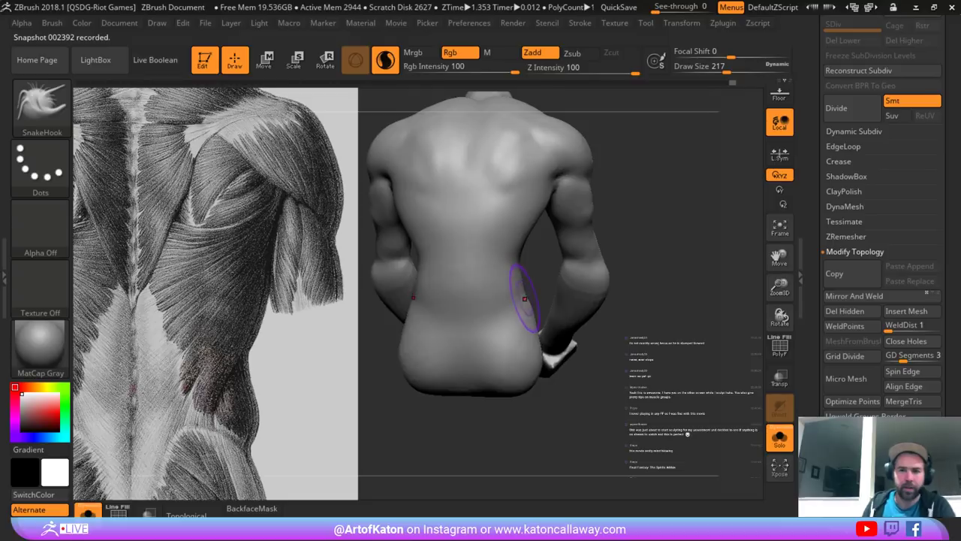
mouse_move(520, 287)
shift+mouse_down()
mouse_move(533, 272)
mouse_move(521, 263)
shift+mouse_up()
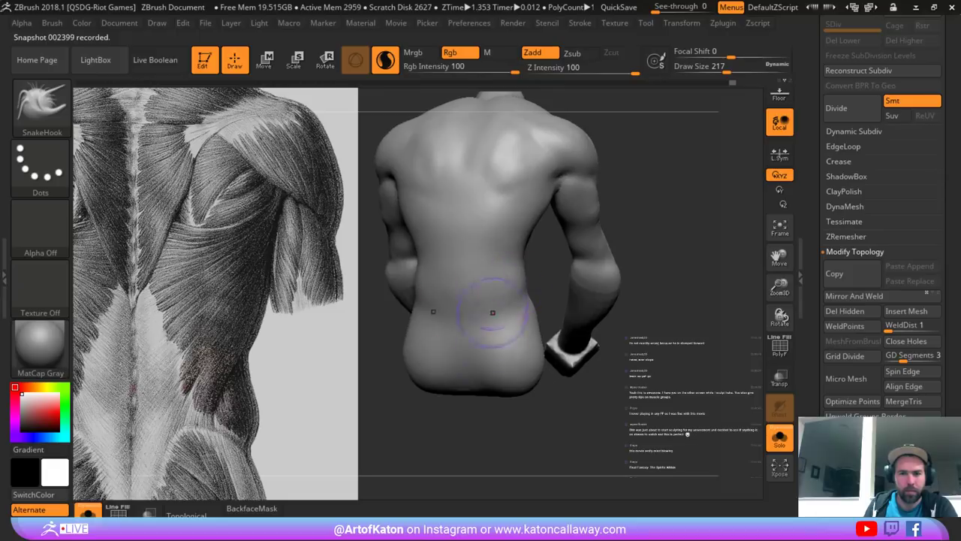
mouse_move(489, 427)
mouse_down()
mouse_move(409, 437)
mouse_move(435, 409)
mouse_up()
key(b)
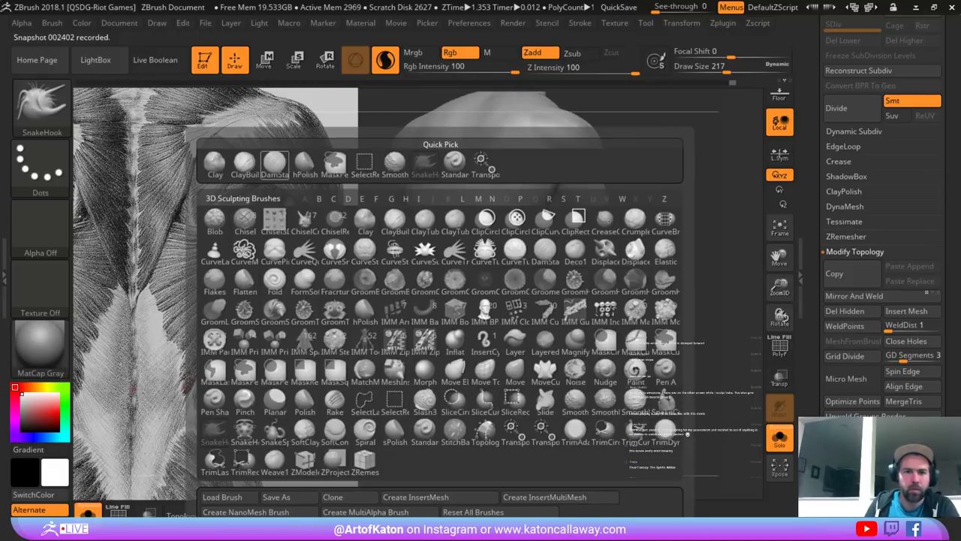
click(394, 161)
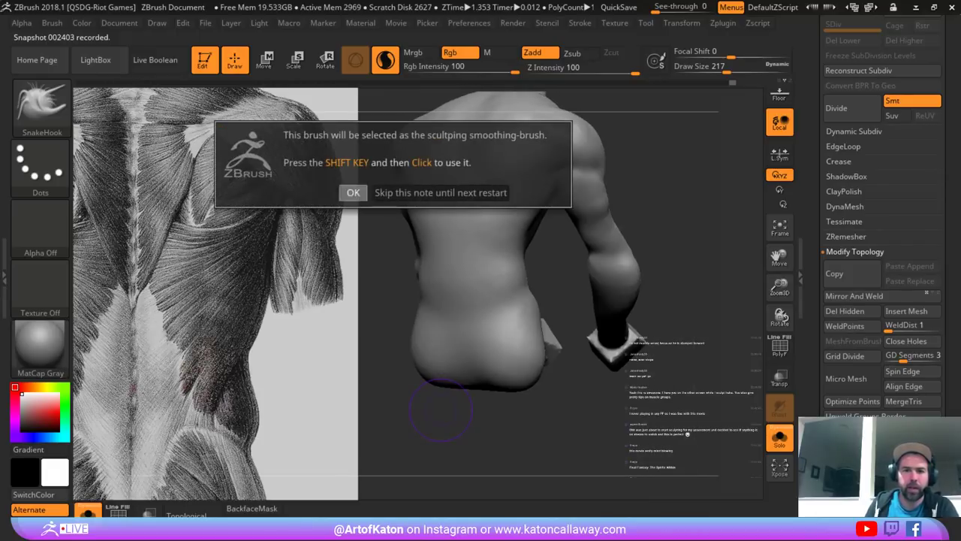
click(353, 193)
- Switch to the Standard brush with a draw size of 167
key(b)
click(428, 163)
key(space)
drag(471, 203, 464, 203)
drag(451, 436, 489, 432)
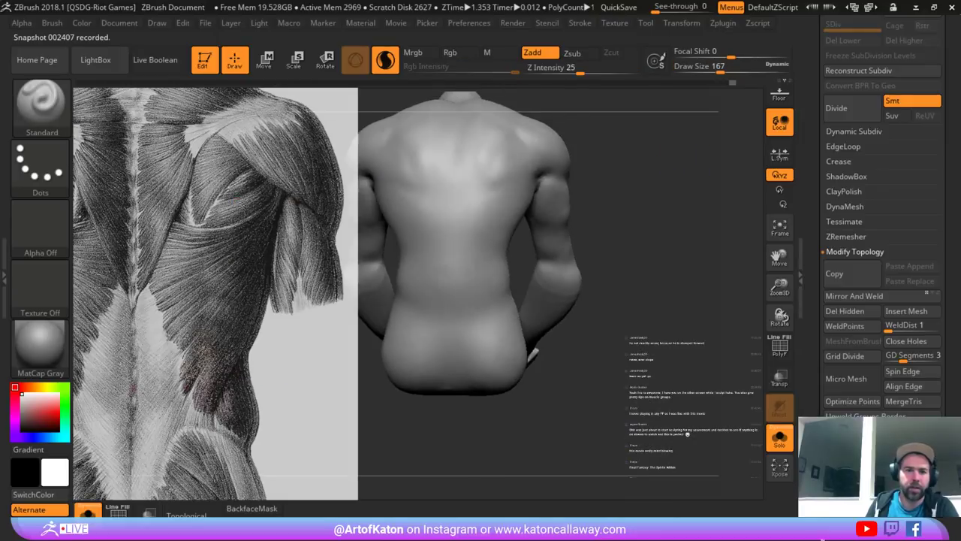
- Sculpt the spinal furrow down the middle of the back at draw size 112, undoing unwanted strokes
mouse_move(464, 205)
mouse_down()
mouse_move(450, 204)
mouse_move(452, 226)
mouse_up()
key(space)
mouse_move(453, 218)
shift+mouse_down()
mouse_move(455, 200)
mouse_move(447, 290)
shift+mouse_up()
key(ctrl+z)
key(ctrl+z)
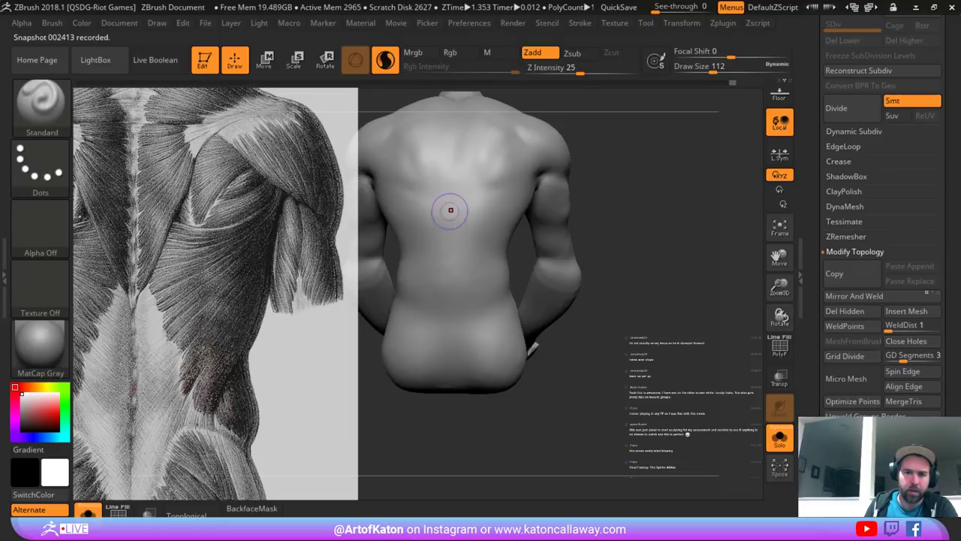
mouse_move(452, 202)
mouse_down()
mouse_move(450, 294)
mouse_move(452, 229)
mouse_up()
key(ctrl+z)
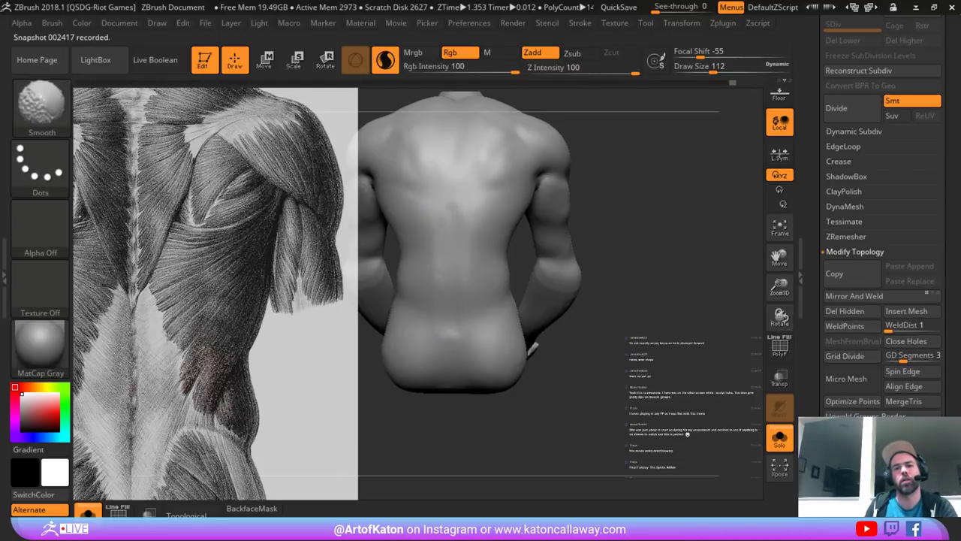
- Carve the V-shaped sacral creases above the buttocks with the Standard brush at draw size 112
drag(468, 333, 508, 311)
alt+right_drag(489, 362, 505, 318)
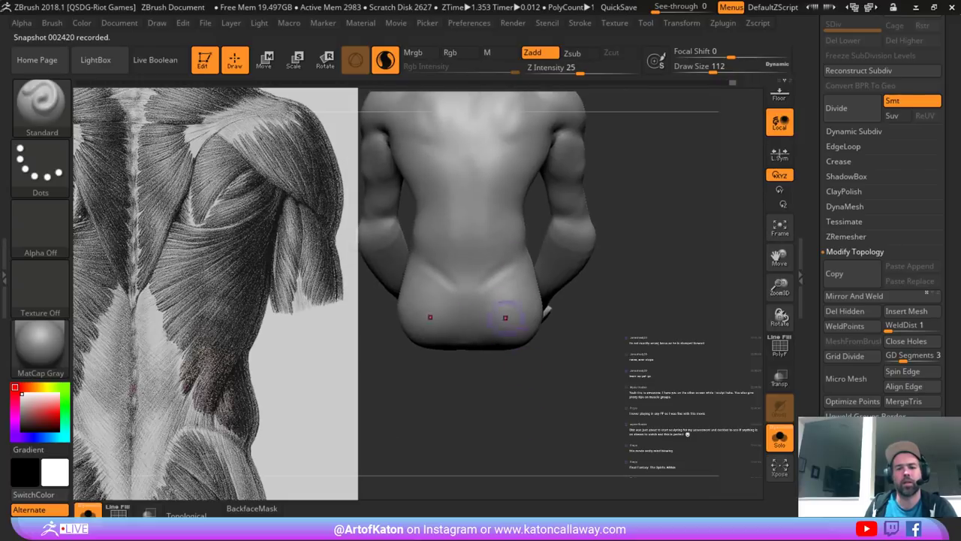
mouse_move(499, 278)
mouse_down()
mouse_move(476, 302)
mouse_move(500, 278)
mouse_up()
drag(534, 370, 442, 383)
- Refine the pelvic crest, sacral area and gluteal forms with the Standard brush at draw size 140
key(space)
drag(513, 300, 518, 299)
alt+right_drag(528, 395, 483, 401)
drag(483, 401, 487, 370)
mouse_move(474, 266)
mouse_down()
mouse_move(448, 277)
mouse_move(484, 254)
mouse_move(425, 296)
mouse_up()
drag(436, 376, 488, 377)
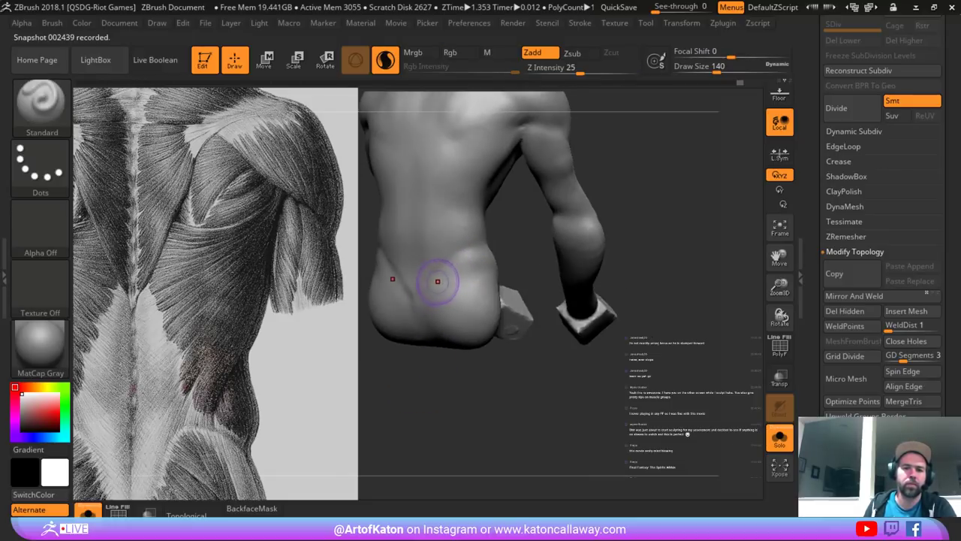
drag(438, 290, 452, 255)
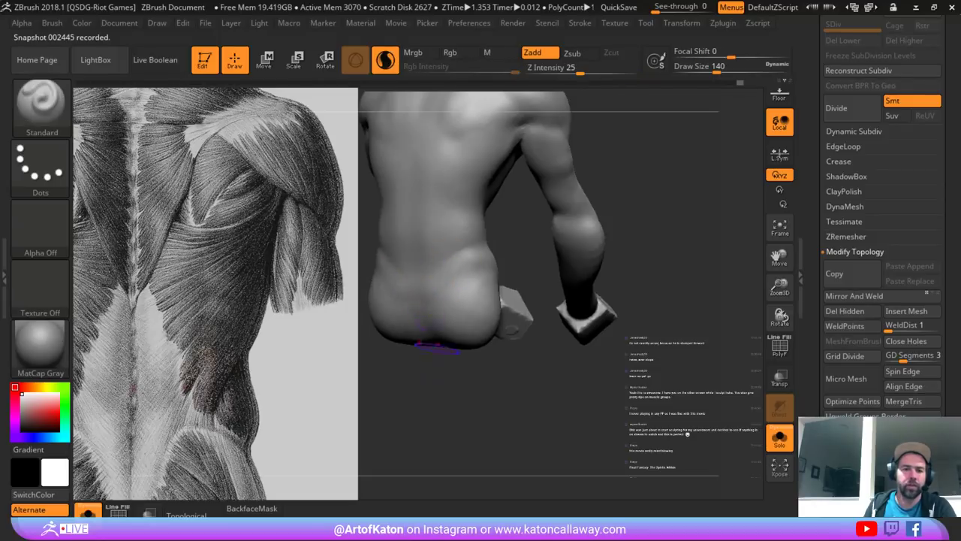
- Smooth the side of the lower back at draw size 177
alt+drag(437, 352, 470, 374)
key(space)
drag(463, 286, 468, 285)
key(shift)
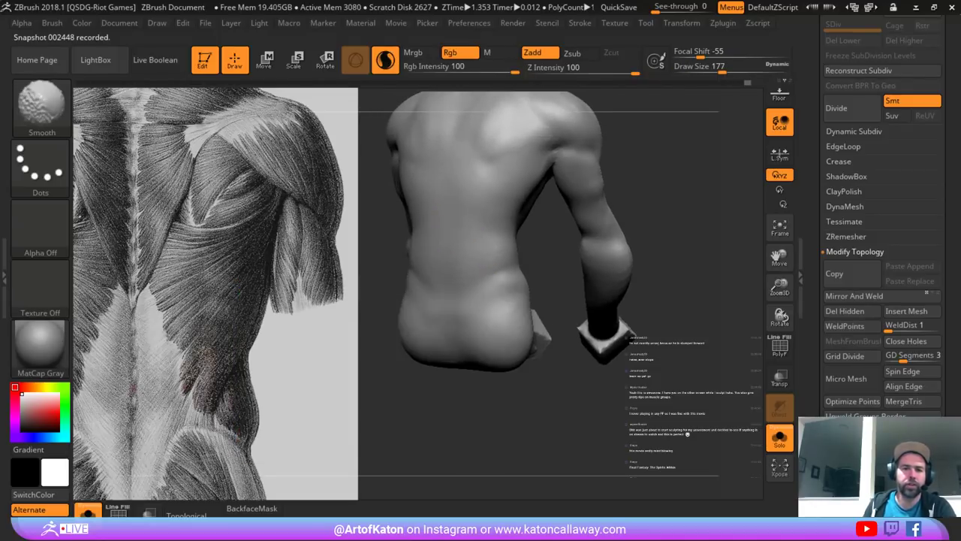
mouse_move(499, 228)
mouse_down()
mouse_move(483, 257)
mouse_move(510, 218)
mouse_up()
- Sculpt the latissimus edge along the side of the back below the armpit at draw size 140, undoing unwanted strokes
key(space)
drag(575, 252, 529, 244)
drag(545, 177, 482, 253)
shift+drag(503, 212, 477, 250)
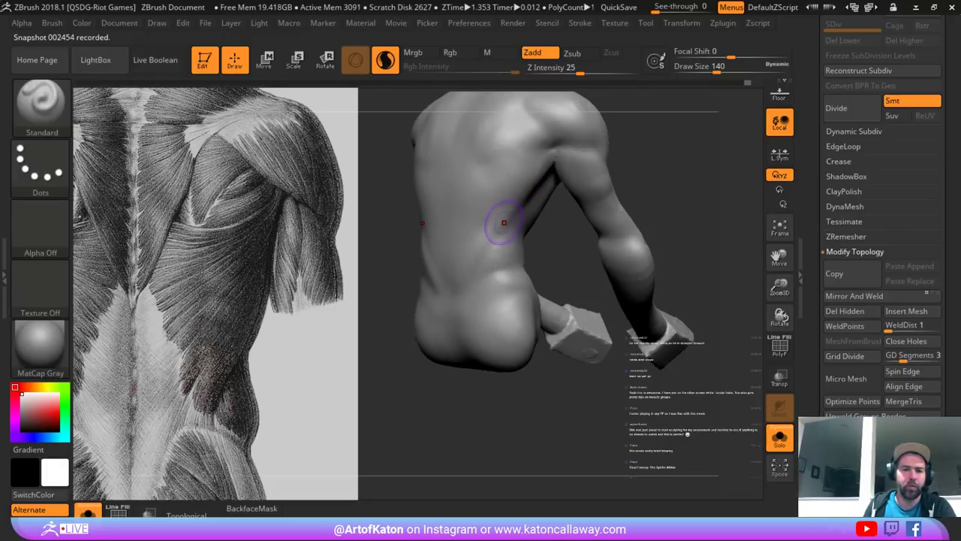
key(ctrl+z)
drag(523, 208, 483, 245)
key(ctrl+z)
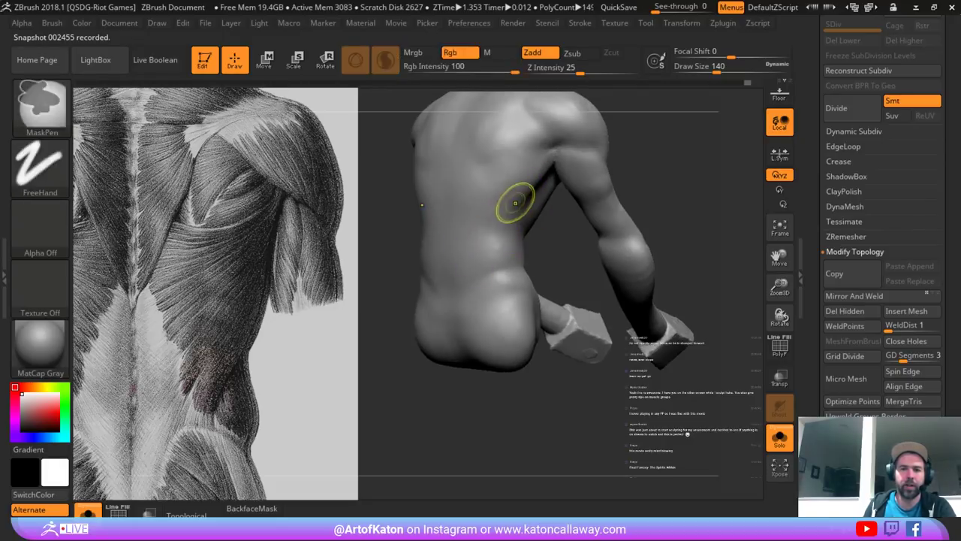
mouse_move(515, 204)
mouse_down()
mouse_move(461, 265)
mouse_move(491, 216)
mouse_up()
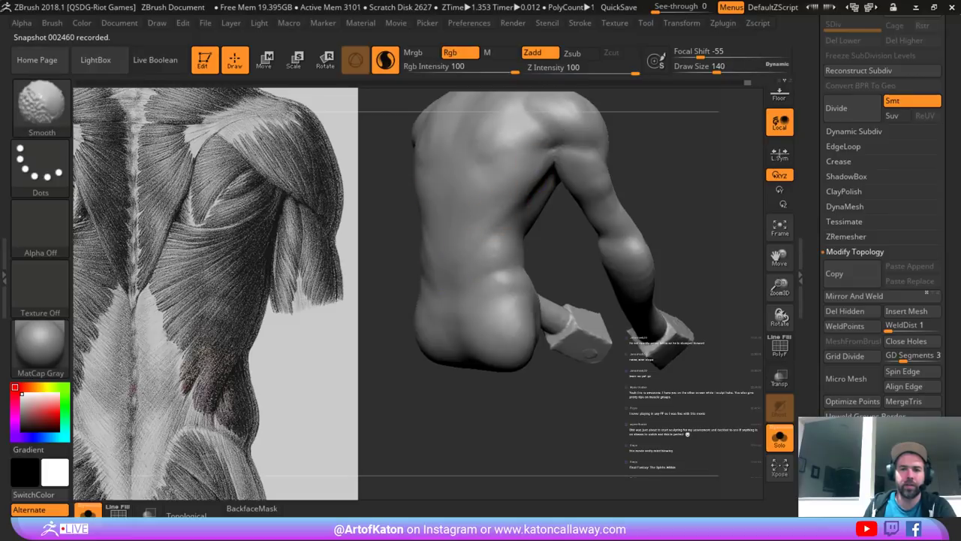
- Smooth and refine the armpit crease behind the shoulder, using the Standard brush at draw size 163
shift+drag(552, 163, 546, 174)
mouse_move(668, 113)
alt+mouse_down()
mouse_move(676, 151)
mouse_move(598, 198)
alt+mouse_up()
key(space)
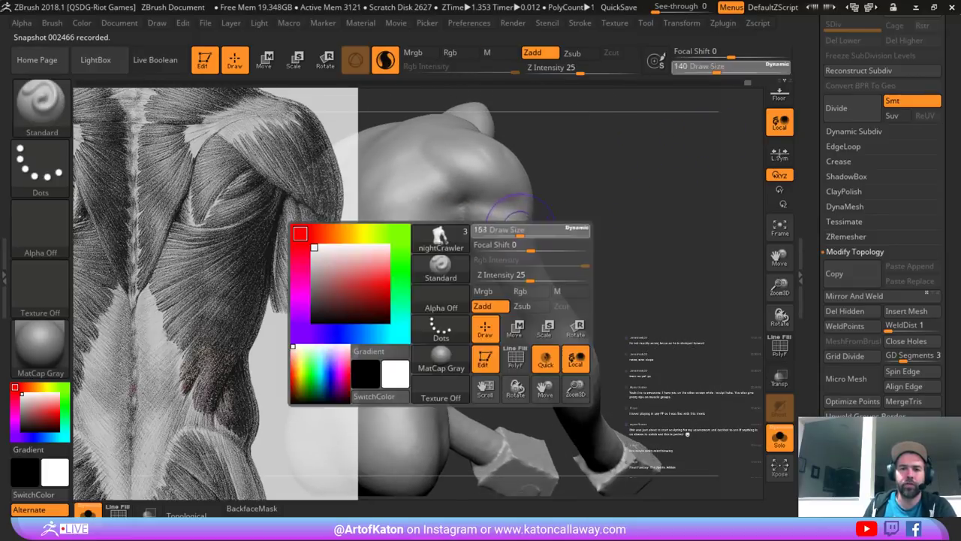
mouse_move(515, 228)
mouse_down()
mouse_move(485, 220)
mouse_move(512, 260)
mouse_move(524, 248)
mouse_move(491, 224)
mouse_up()
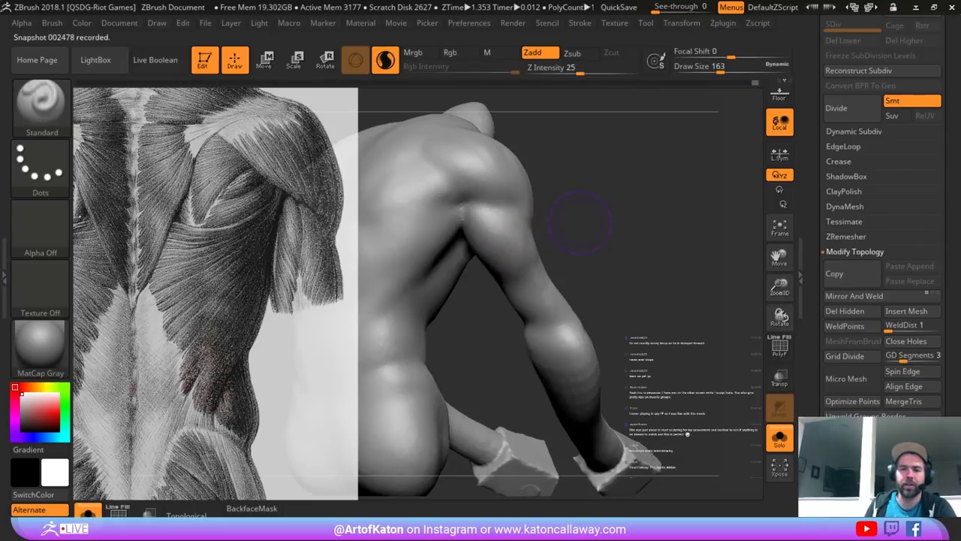
drag(578, 230, 527, 224)
- Save the current Nightcrawler sculpt as a tool file
alt+drag(601, 218, 579, 223)
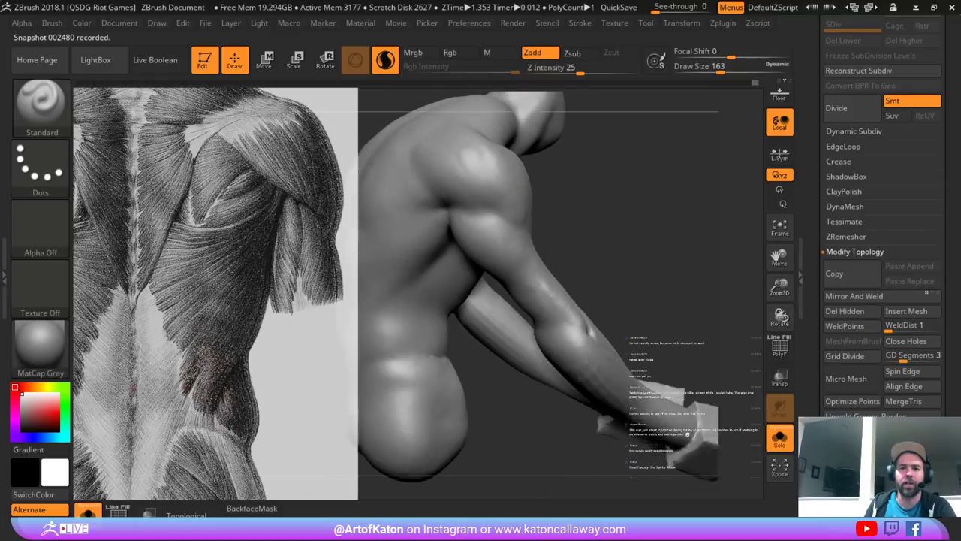
drag(661, 180, 641, 170)
drag(816, 150, 815, 413)
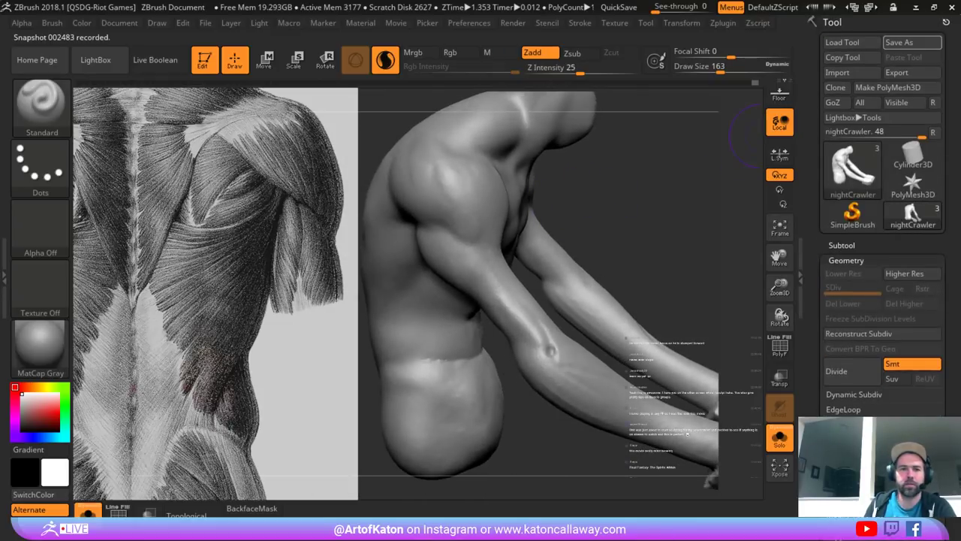
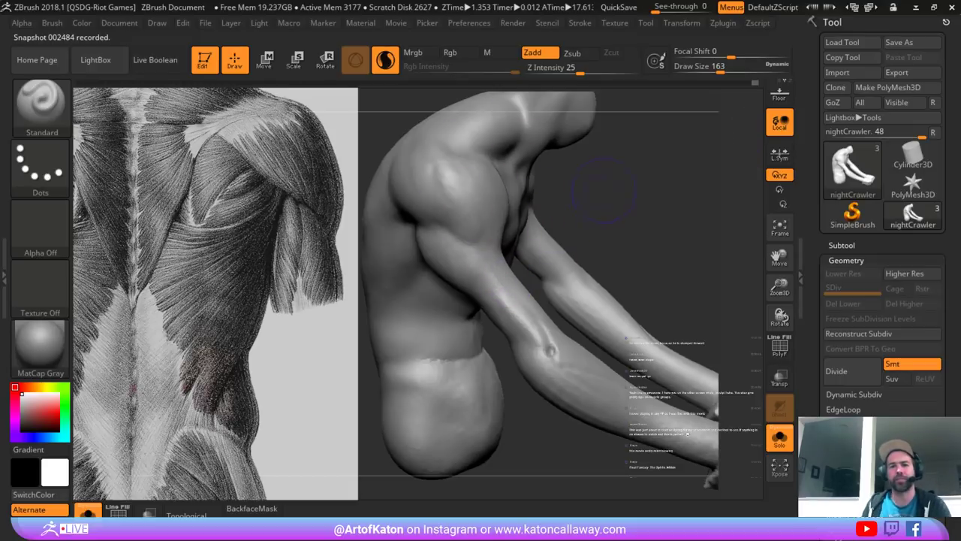
- Smooth the outer upper arm and the area around the armpit at draw size 163
mouse_move(608, 217)
mouse_down()
mouse_move(650, 226)
mouse_move(639, 213)
mouse_up()
mouse_move(479, 287)
shift+mouse_down()
mouse_move(482, 273)
mouse_move(490, 281)
shift+mouse_up()
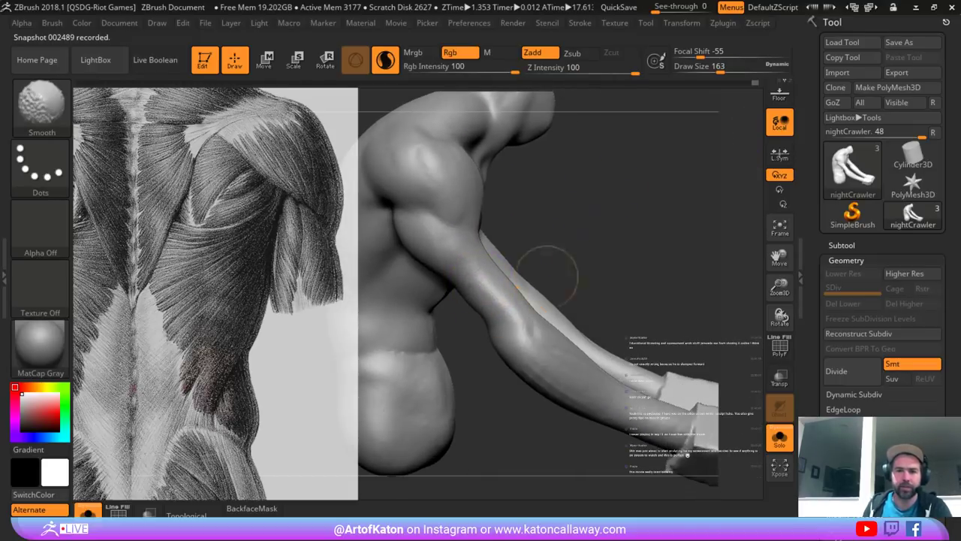
mouse_move(549, 275)
mouse_down()
mouse_move(489, 265)
mouse_move(456, 270)
mouse_move(483, 288)
mouse_move(458, 286)
mouse_move(481, 274)
mouse_move(471, 279)
mouse_move(418, 245)
mouse_move(434, 293)
mouse_up()
shift+drag(444, 235, 451, 215)
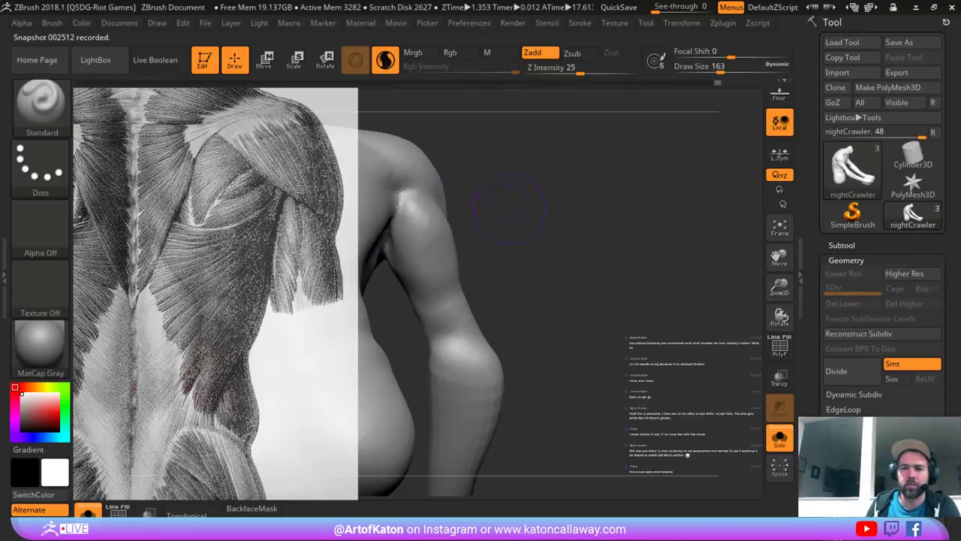
- Refine the triceps above the elbow with the Standard brush at draw size 163 and smooth the transition
mouse_move(510, 209)
mouse_down()
mouse_move(498, 194)
mouse_move(546, 203)
mouse_move(518, 210)
mouse_move(537, 197)
mouse_move(545, 207)
mouse_move(471, 272)
mouse_move(478, 314)
mouse_move(504, 333)
mouse_move(488, 358)
mouse_move(454, 354)
mouse_move(502, 362)
mouse_move(490, 366)
mouse_up()
drag(504, 334, 523, 370)
drag(582, 285, 567, 319)
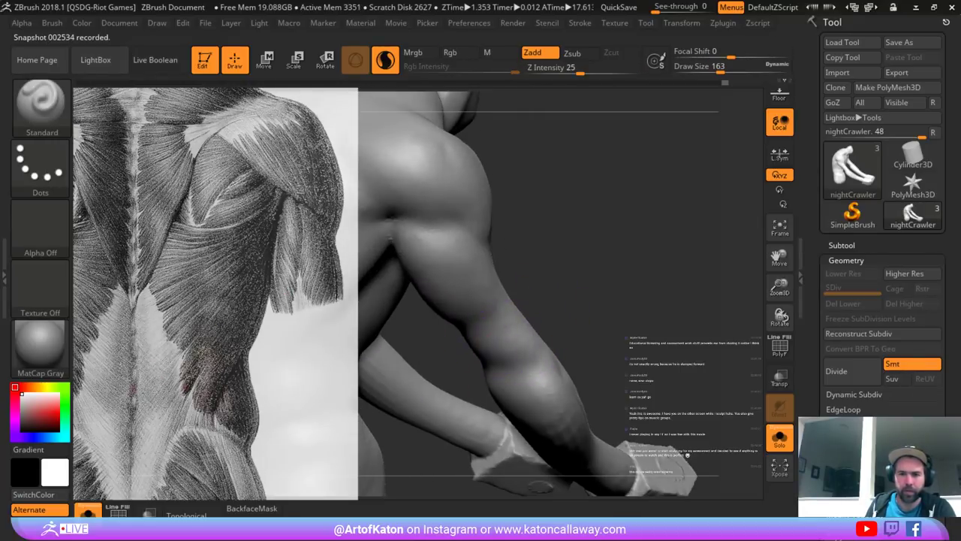
drag(505, 338, 484, 352)
drag(497, 320, 473, 326)
drag(593, 285, 563, 290)
shift+drag(493, 345, 502, 356)
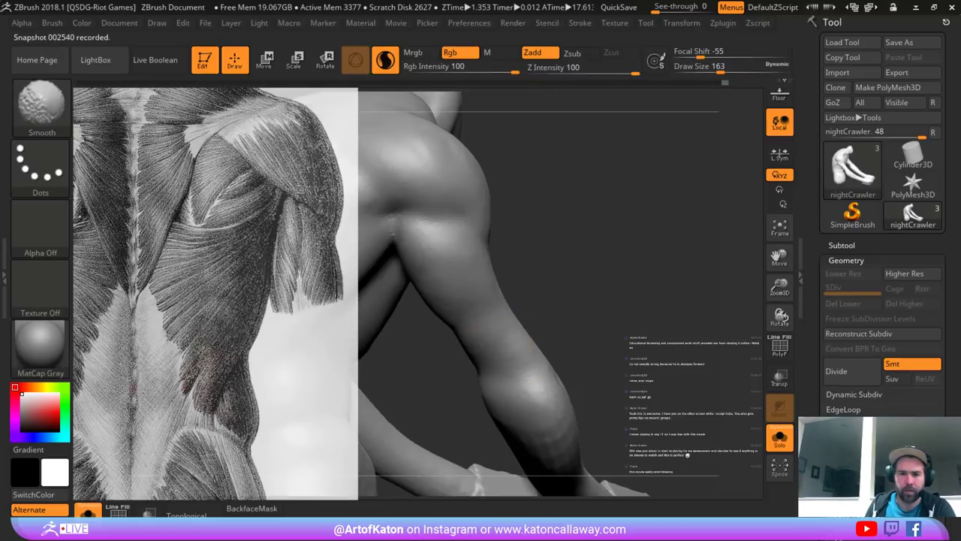
- Show all subtools and reshape the back's side profile with the SnakeHook brush at draw size 408
mouse_move(559, 319)
alt+mouse_down()
mouse_move(550, 271)
mouse_move(468, 397)
mouse_move(347, 418)
mouse_move(383, 443)
mouse_move(405, 356)
mouse_move(466, 368)
alt+mouse_up()
mouse_move(338, 368)
mouse_down()
mouse_move(398, 376)
mouse_move(390, 405)
mouse_up()
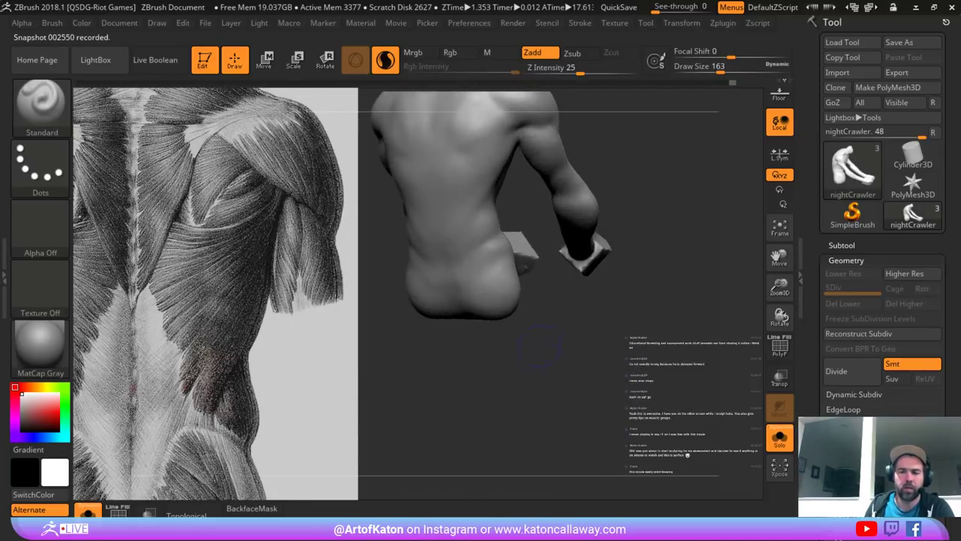
mouse_move(511, 353)
mouse_down()
mouse_move(559, 338)
mouse_move(564, 376)
mouse_move(443, 368)
mouse_up()
shift+drag(578, 229, 553, 251)
mouse_move(421, 319)
mouse_down()
mouse_move(447, 331)
mouse_move(415, 290)
mouse_up()
key(b)
click(407, 164)
key(space)
click(779, 439)
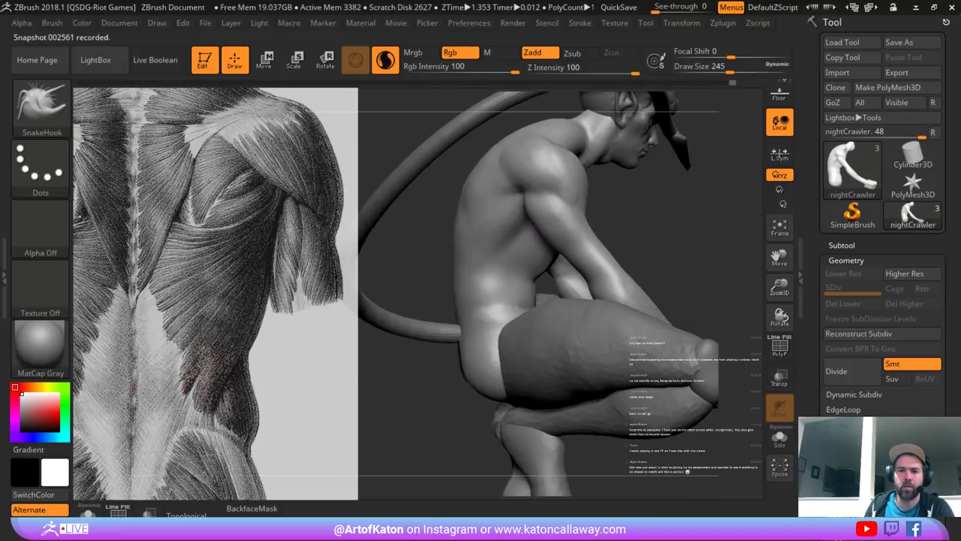
key(space)
drag(443, 242, 459, 242)
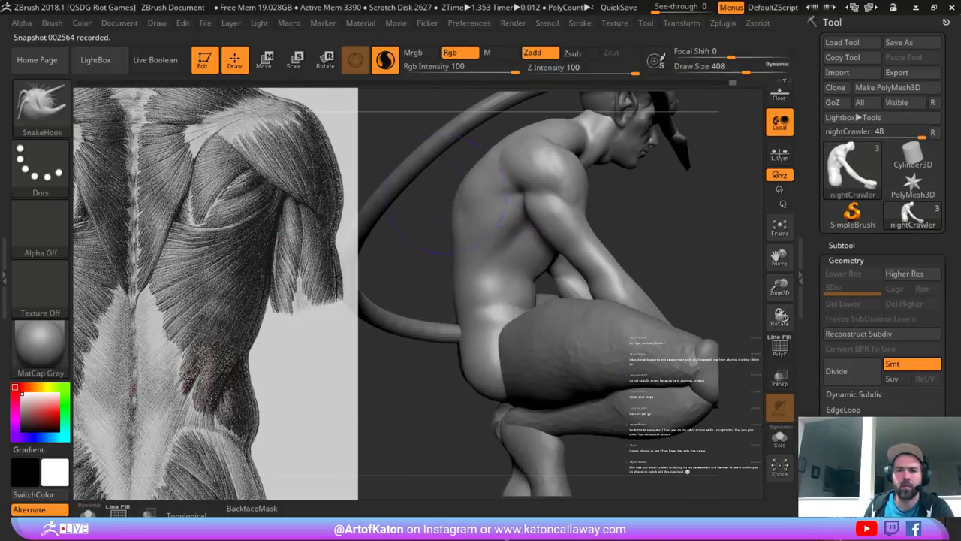
drag(446, 197, 434, 196)
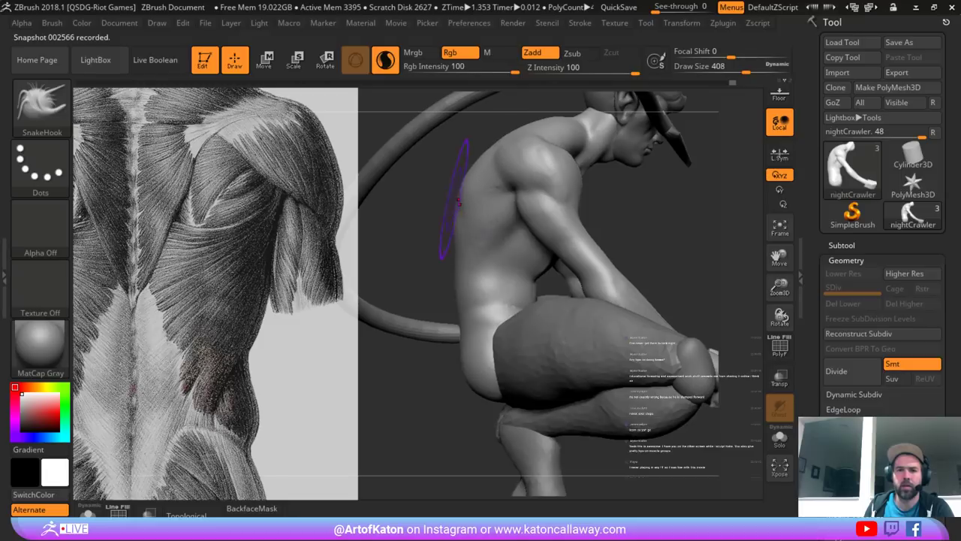
- Turn off Sculptris Pro and adjust the upper-back contour with the SnakeHook brush at draw size 372
click(385, 60)
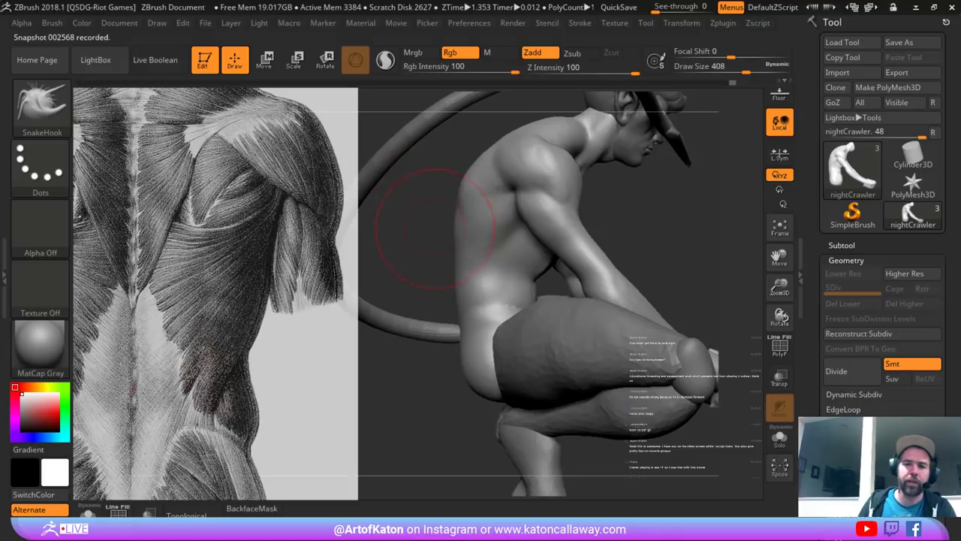
alt+drag(432, 248, 642, 218)
alt+drag(537, 120, 530, 203)
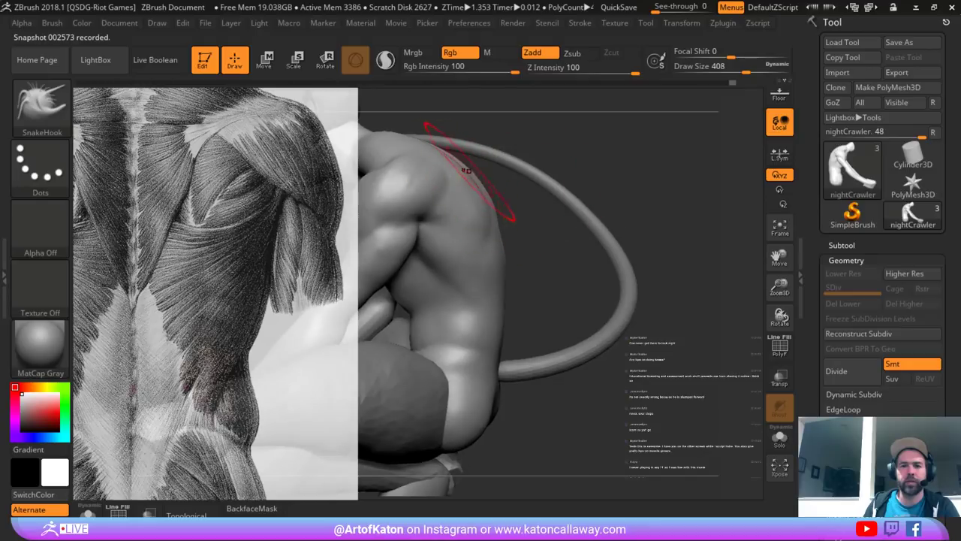
mouse_move(509, 161)
mouse_down()
mouse_move(493, 183)
mouse_move(479, 182)
mouse_up()
key(space)
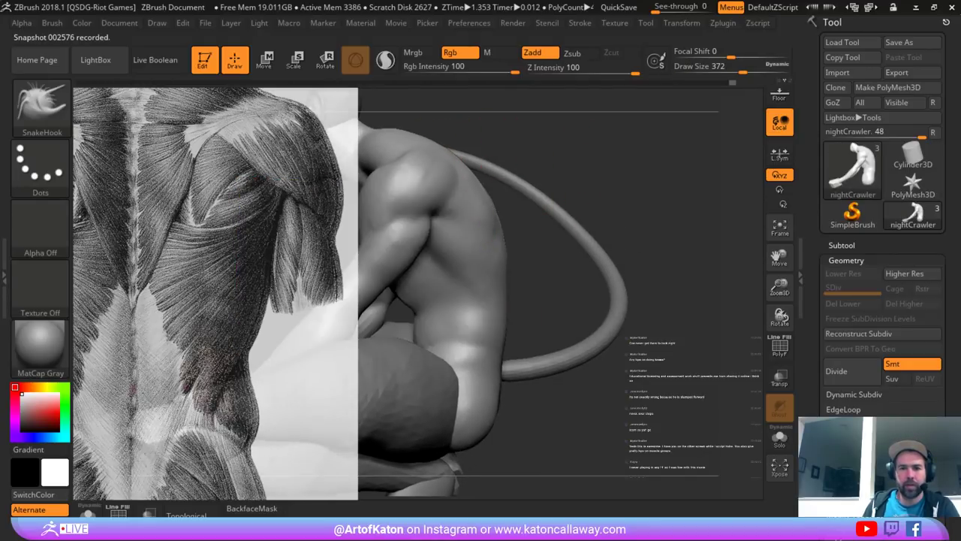
drag(524, 226, 543, 220)
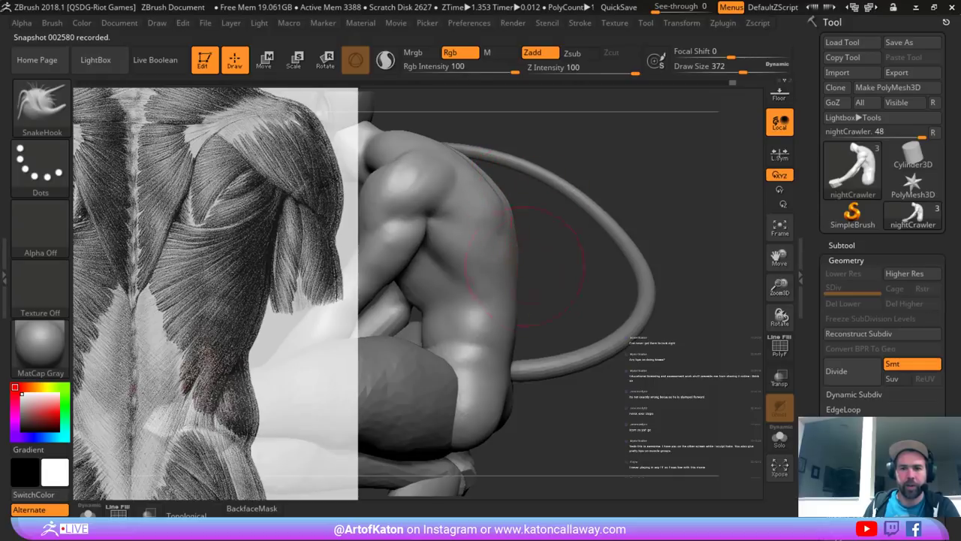
- Make the legs subtool nightCrawler1 active and set the SnakeHook draw size to 217
mouse_move(525, 267)
alt+mouse_down()
mouse_move(538, 225)
mouse_move(521, 232)
mouse_move(548, 248)
mouse_move(562, 241)
mouse_move(561, 208)
mouse_move(557, 229)
mouse_move(661, 169)
mouse_move(652, 154)
mouse_move(695, 169)
mouse_move(555, 241)
alt+mouse_up()
alt+click(518, 240)
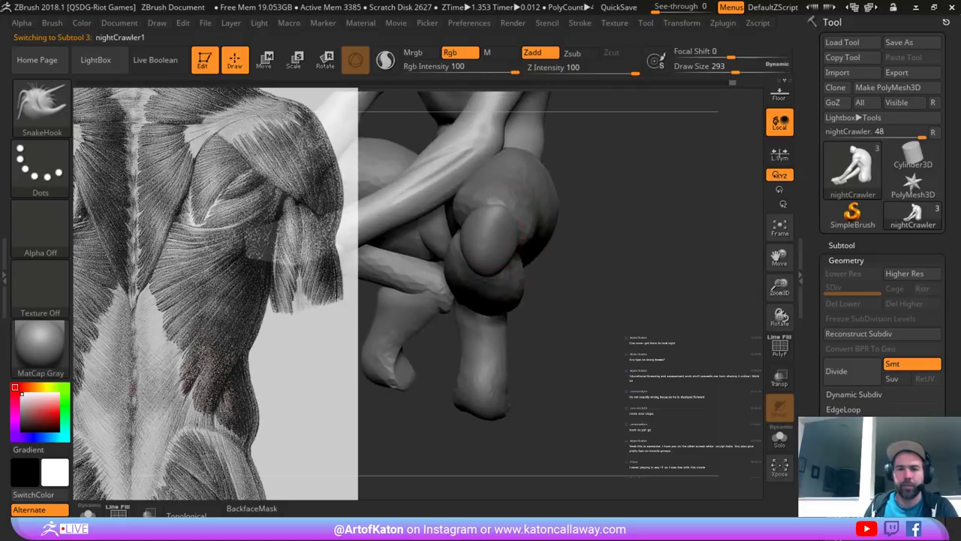
key(space)
mouse_move(551, 294)
mouse_down()
mouse_move(481, 304)
mouse_move(323, 227)
mouse_move(225, 282)
mouse_up()
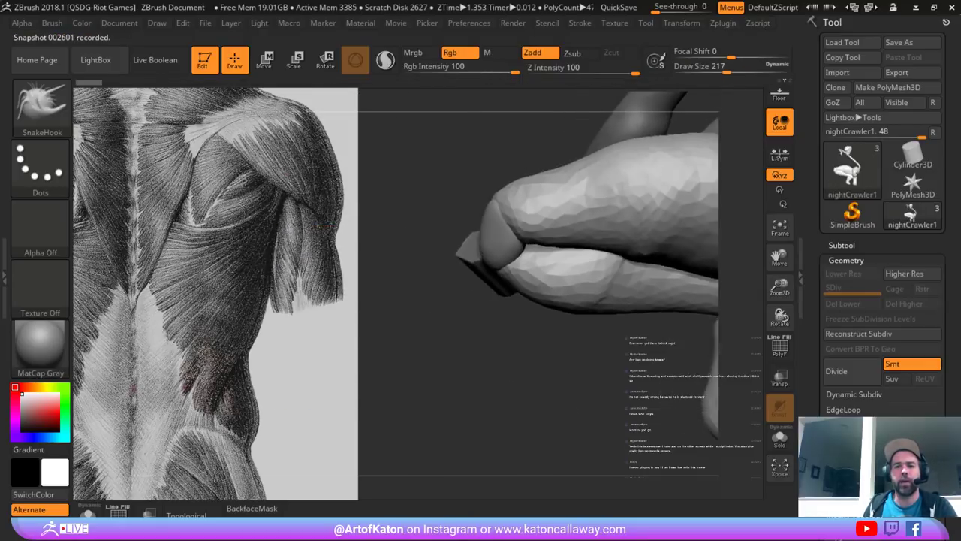
drag(458, 345, 413, 315)
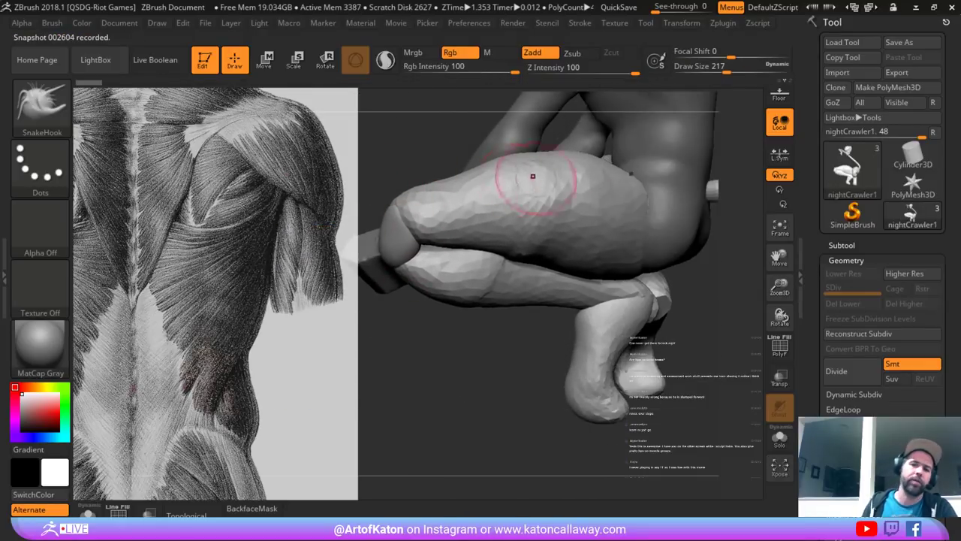
- Examine the legs' polygroups and wireframe, and the forms of the knee, thigh and calf from several angles
key(shift+f)
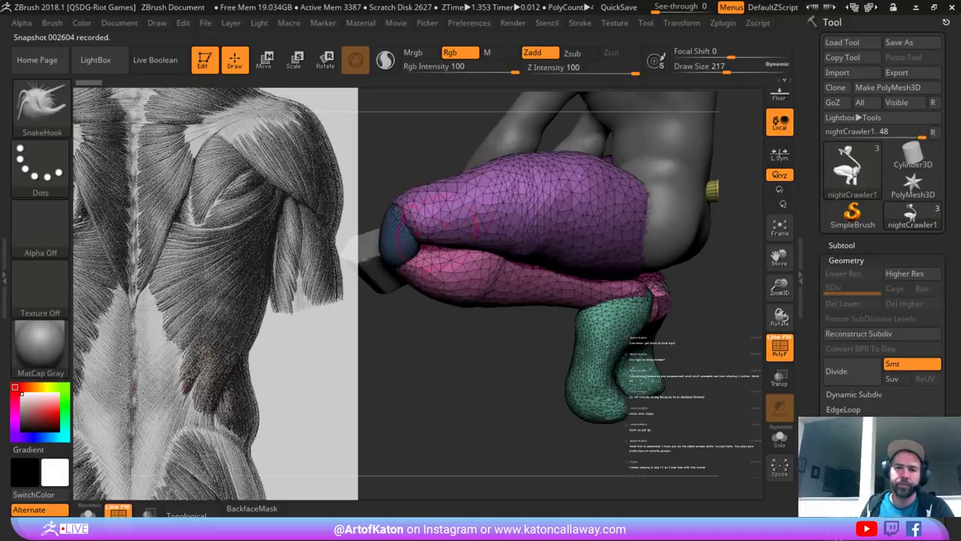
key(shift+f)
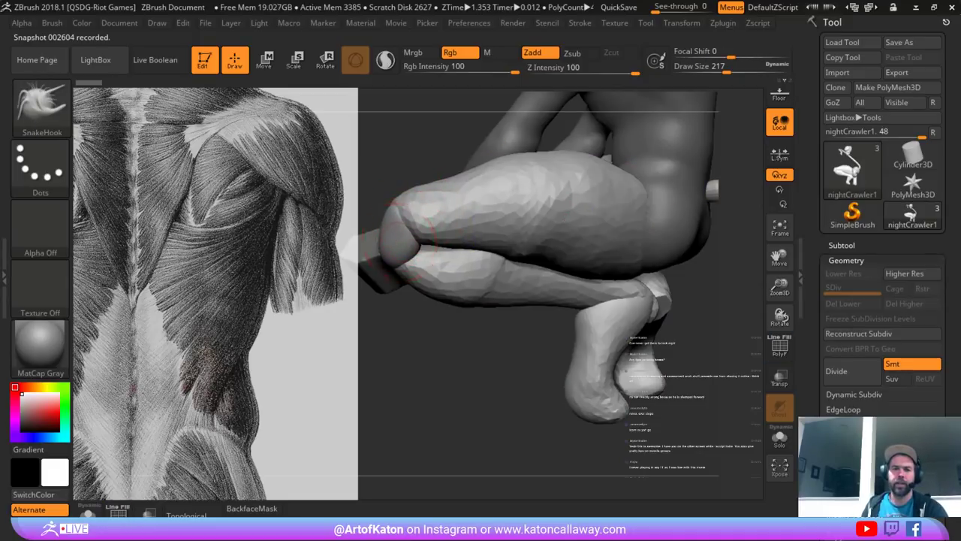
right_drag(400, 241, 442, 277)
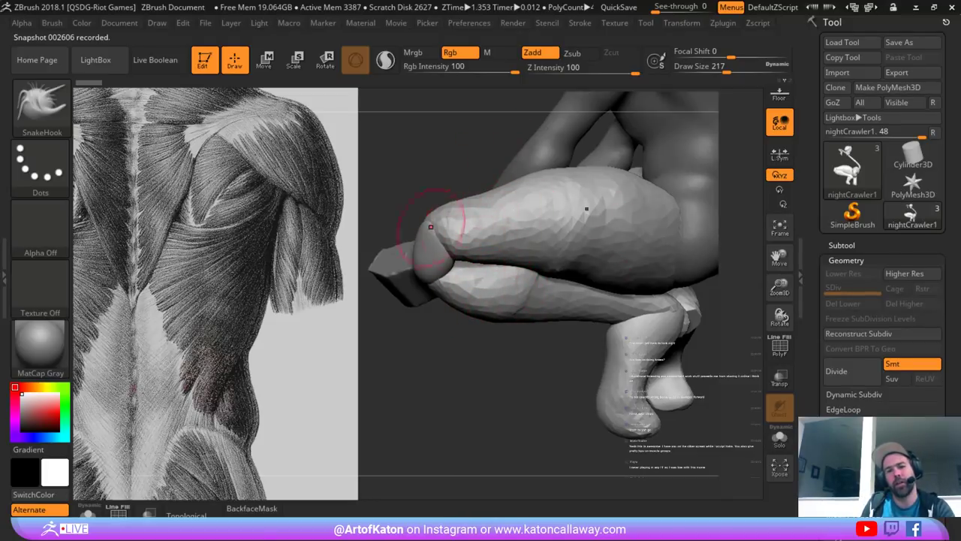
right_drag(426, 295, 538, 287)
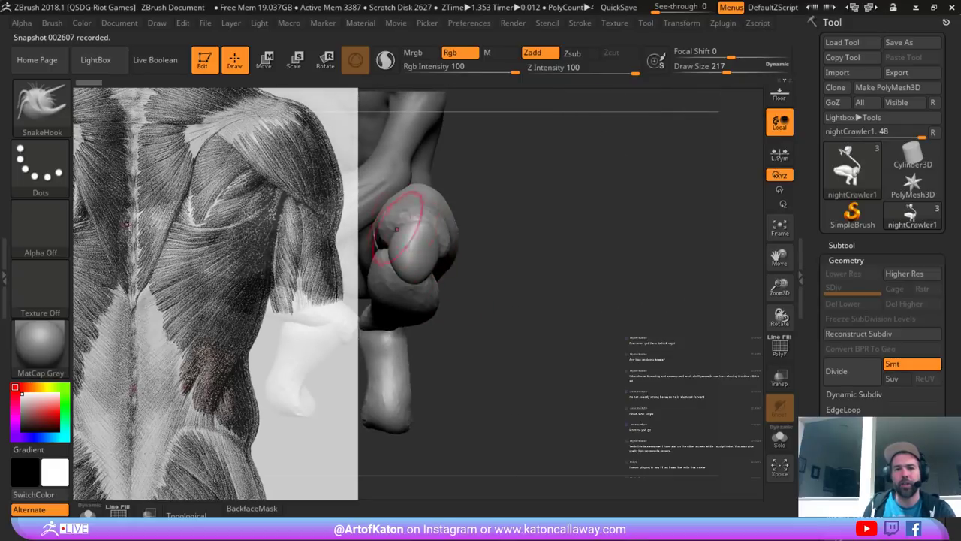
right_drag(451, 295, 531, 309)
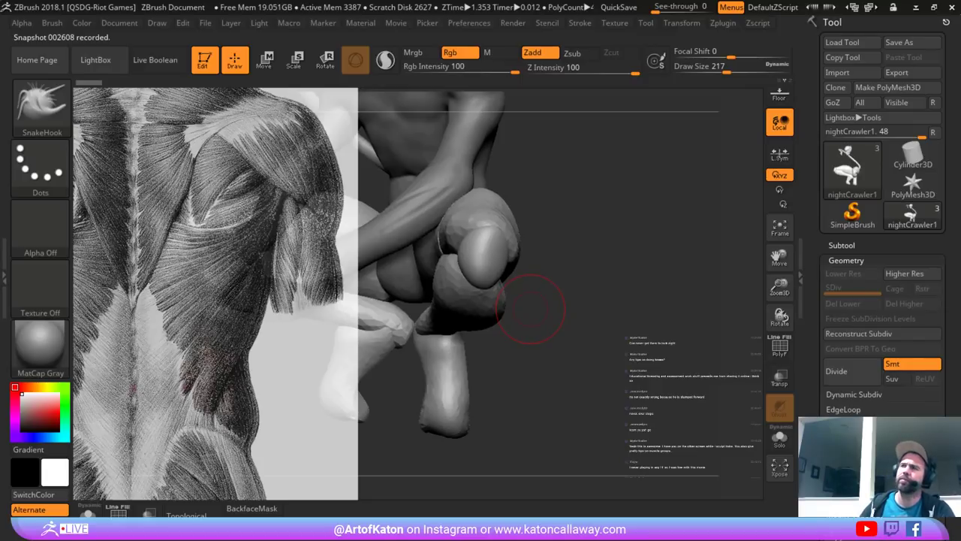
right_drag(487, 239, 474, 248)
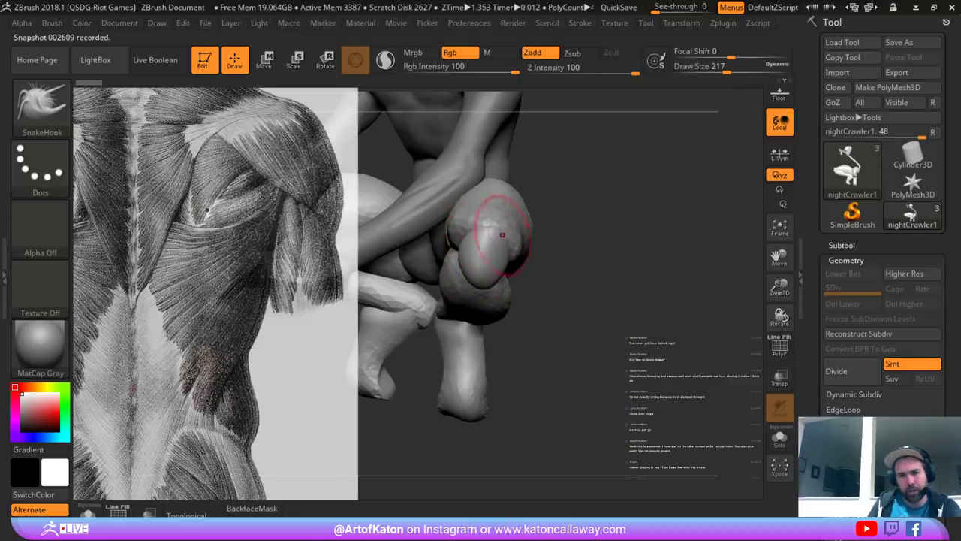
right_drag(556, 294, 436, 353)
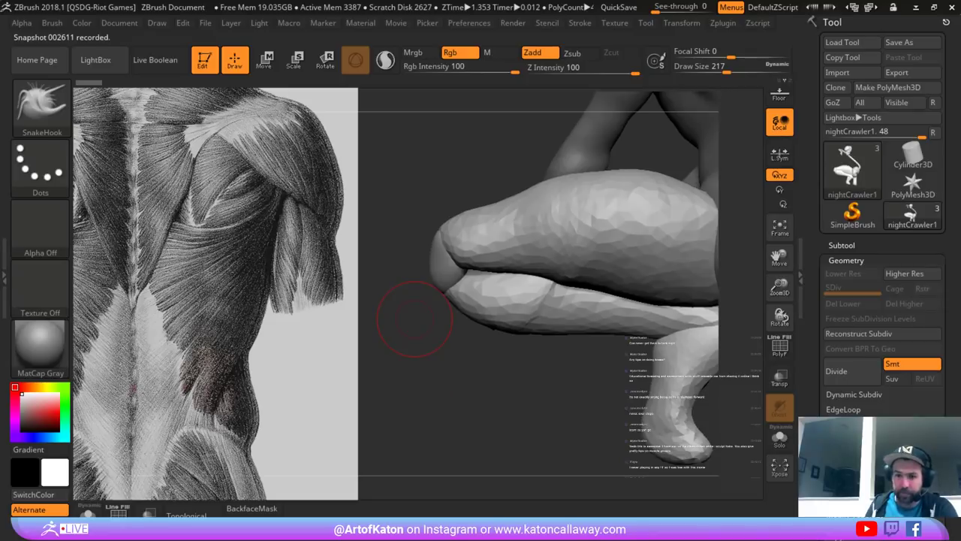
shift+right_drag(420, 387, 444, 369)
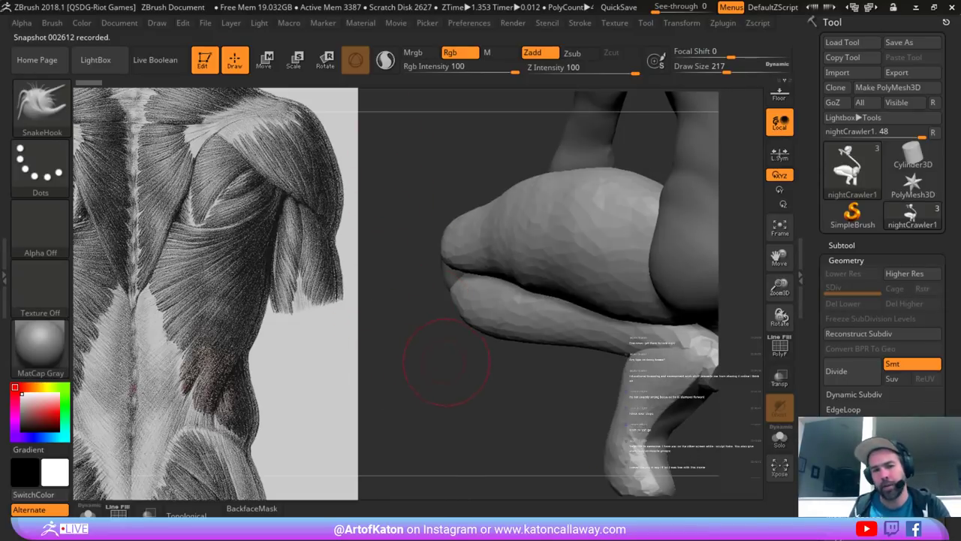
ctrl+right_drag(446, 362, 446, 330)
right_drag(446, 330, 464, 355)
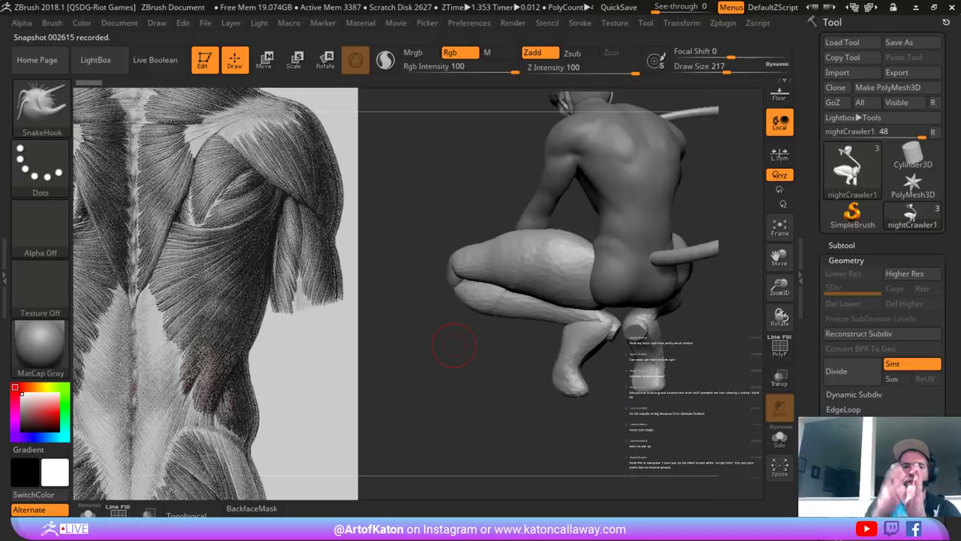
right_drag(421, 184, 430, 195)
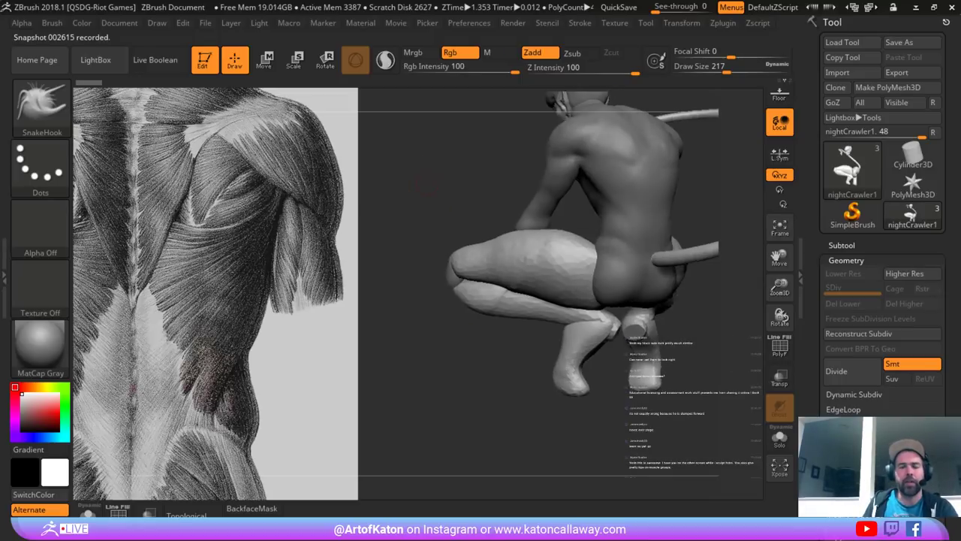
ctrl+right_drag(429, 248, 542, 280)
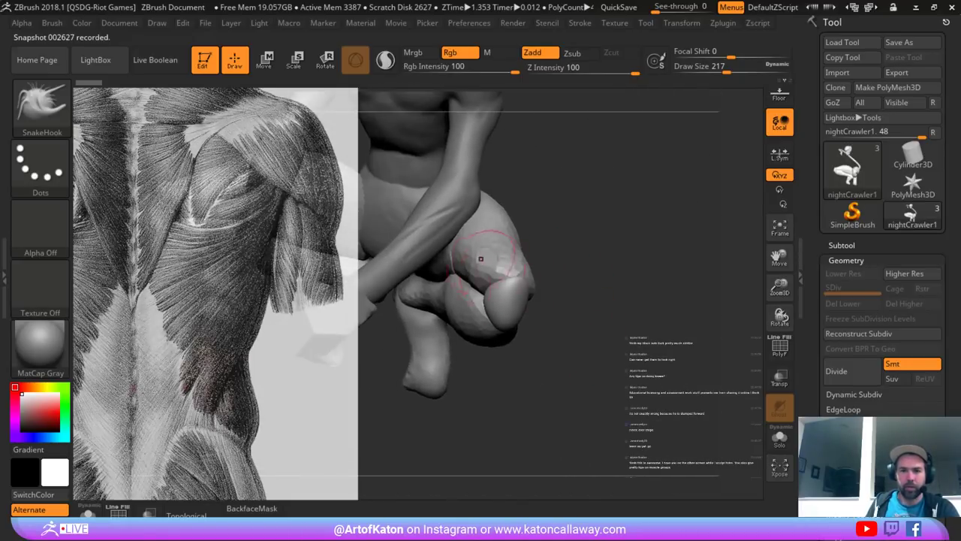
right_drag(483, 258, 610, 112)
- Make the torso subtool nightCrawler active again and check it in Solo mode
alt+click(562, 180)
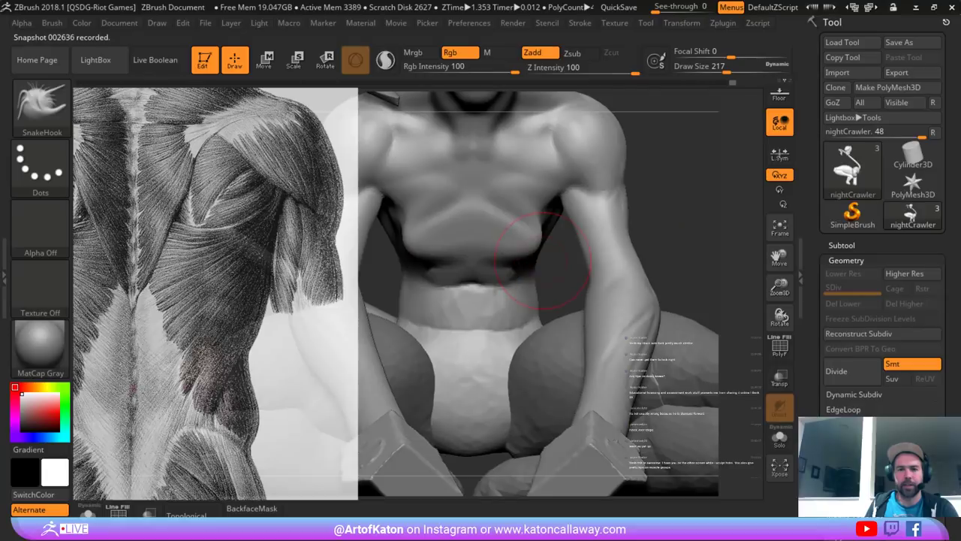
key(b)
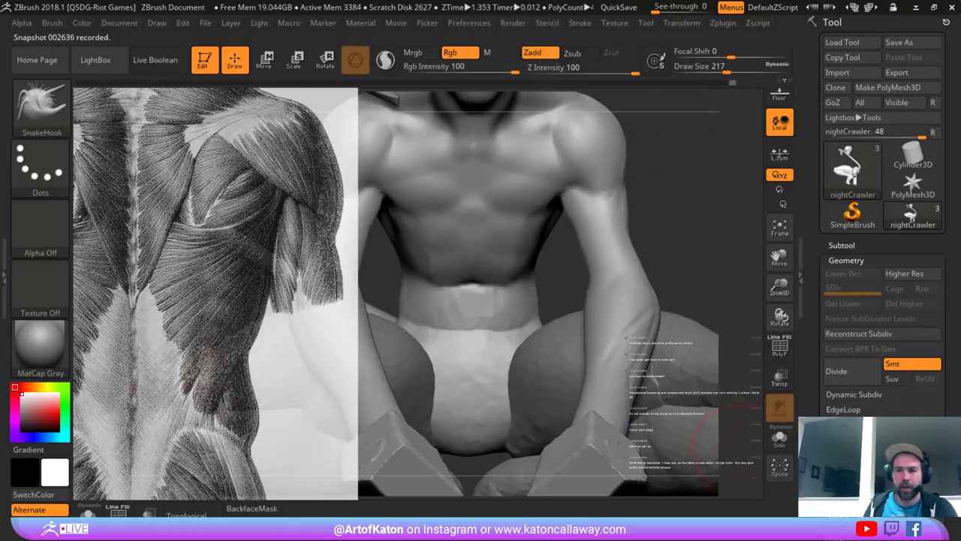
click(779, 438)
click(780, 438)
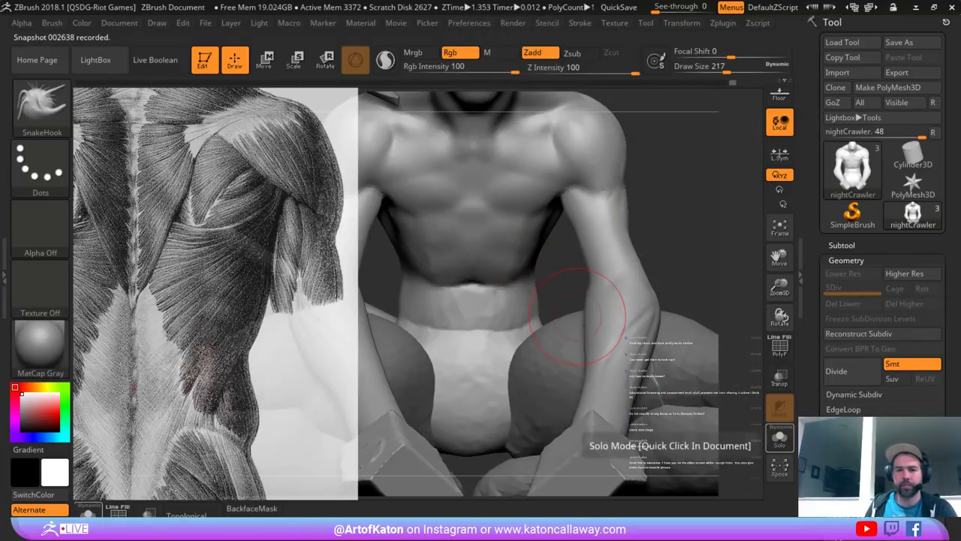
- Start building up the hip crest on the torso's side with the Standard brush at draw sizes 128 and 163
ctrl+right_drag(694, 135, 697, 180)
right_drag(687, 285, 443, 252)
mouse_move(574, 357)
ctrl+right_down()
mouse_move(573, 319)
mouse_move(590, 350)
mouse_move(563, 322)
ctrl+right_up()
key(bracketleft)
key(b)
key(s)
key(t)
right_drag(501, 244, 488, 233)
key(space)
drag(488, 233, 484, 232)
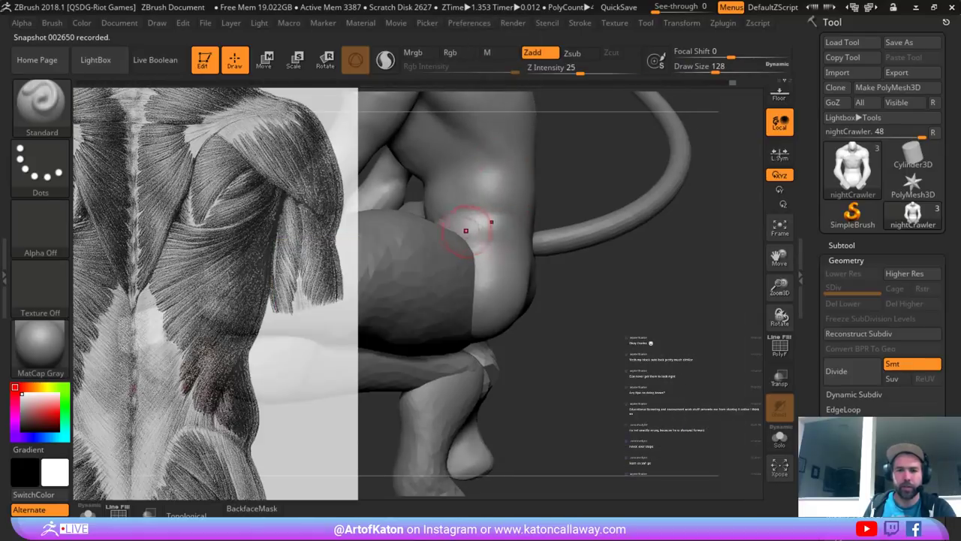
key(space)
mouse_move(467, 223)
right_down()
mouse_move(573, 325)
mouse_move(555, 318)
right_up()
- Shrink the back anatomy reference in Spotlight so the whole drawing shows, and place it above the character artwork
key(z)
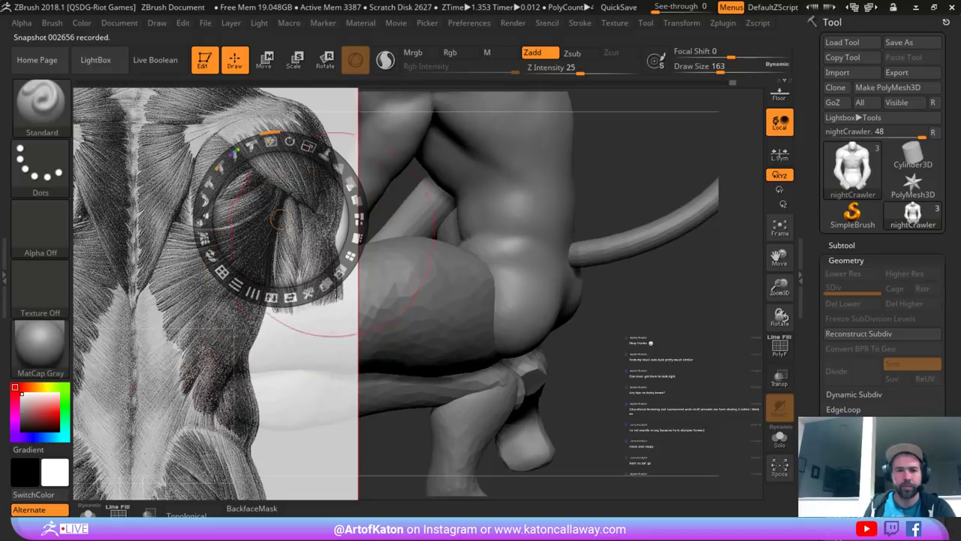
drag(308, 147, 210, 188)
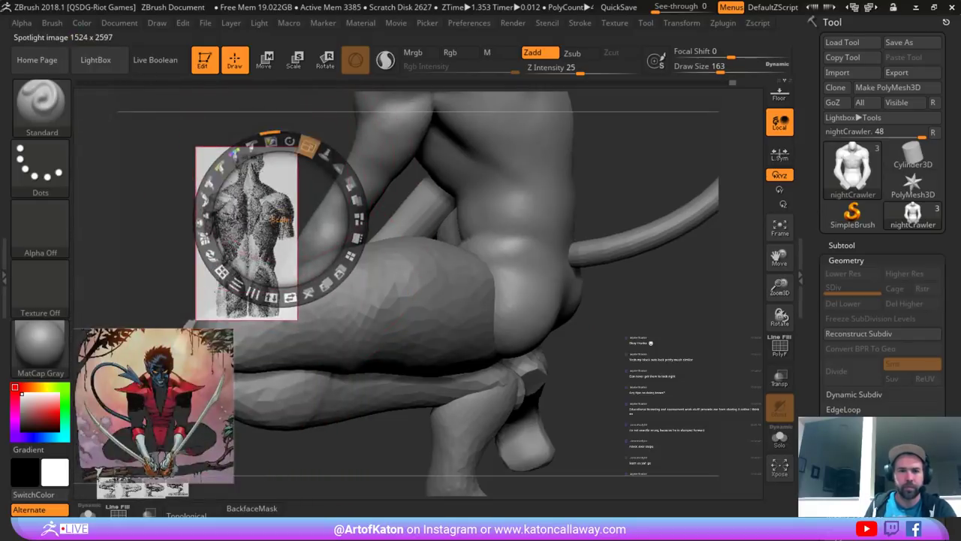
drag(308, 147, 330, 161)
drag(299, 199, 199, 156)
key(z)
- Undo the last stroke above the thigh and reshape the hip crest along the waist's side at draw size 132
mouse_move(528, 278)
right_down()
mouse_move(605, 303)
mouse_move(601, 366)
right_up()
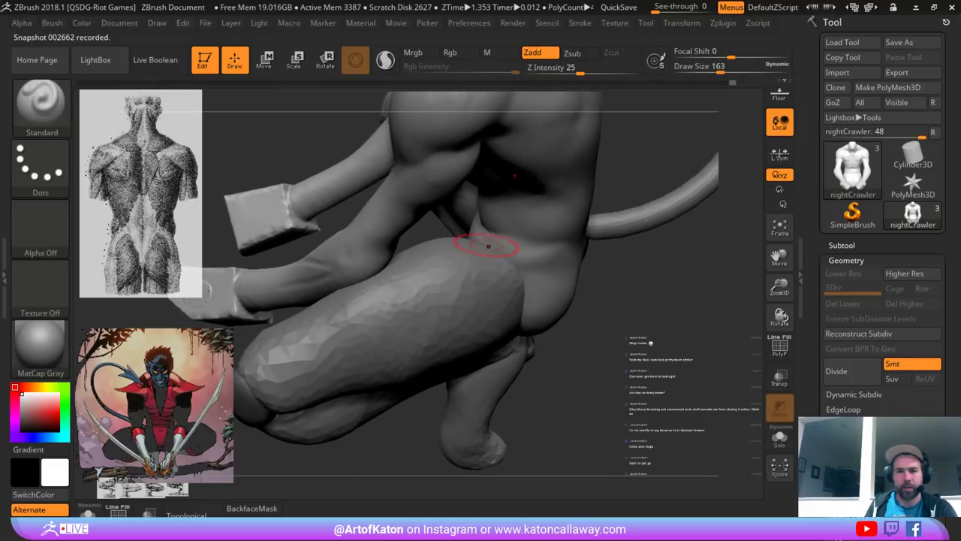
key(ctrl+z)
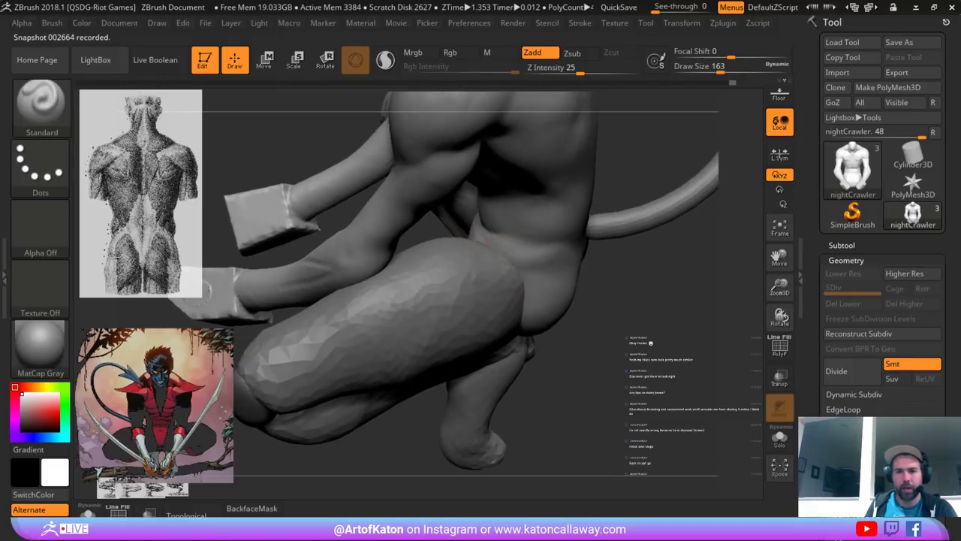
ctrl+right_drag(520, 267, 602, 351)
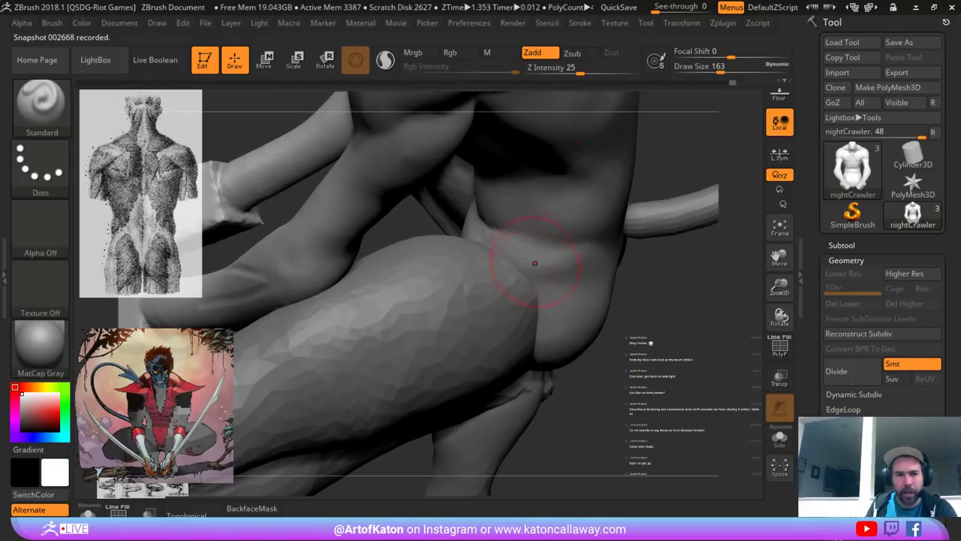
right_drag(535, 264, 510, 245)
key(space)
drag(509, 245, 564, 272)
right_drag(564, 272, 575, 283)
drag(527, 260, 592, 269)
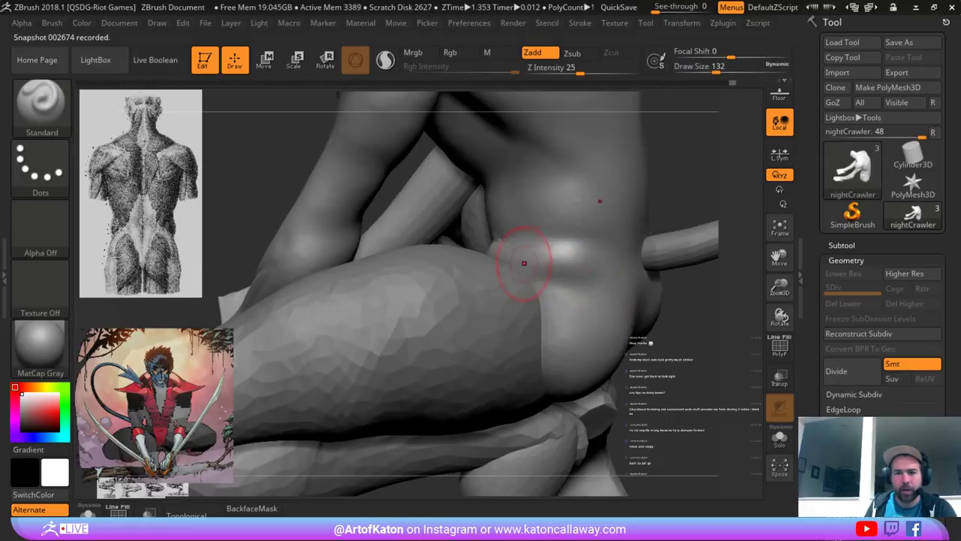
- Smooth the back of the hip and sculpt the pelvic crest as a ridge running down toward the tail base
right_drag(524, 262, 484, 271)
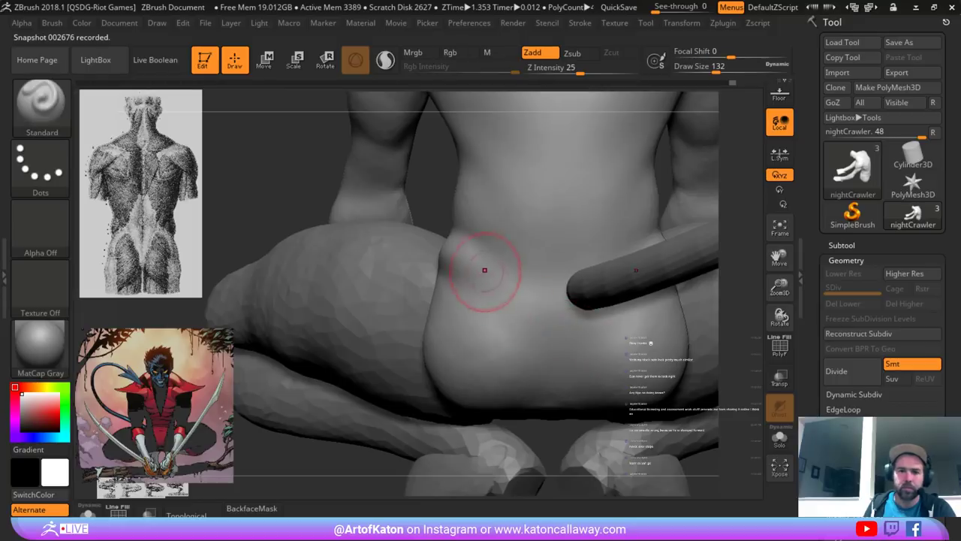
shift+drag(486, 275, 499, 292)
drag(465, 260, 563, 314)
right_drag(542, 296, 531, 291)
key(space)
mouse_move(530, 290)
mouse_down()
mouse_move(525, 282)
mouse_move(566, 310)
mouse_up()
mouse_move(562, 266)
mouse_down()
mouse_move(560, 296)
mouse_move(542, 284)
mouse_move(556, 306)
mouse_up()
drag(481, 244, 527, 278)
- Smooth above the pelvic ridge, then carve and soften a spinal furrow from the mid-back to the tail base at draw size 65
key(space)
drag(481, 352, 470, 352)
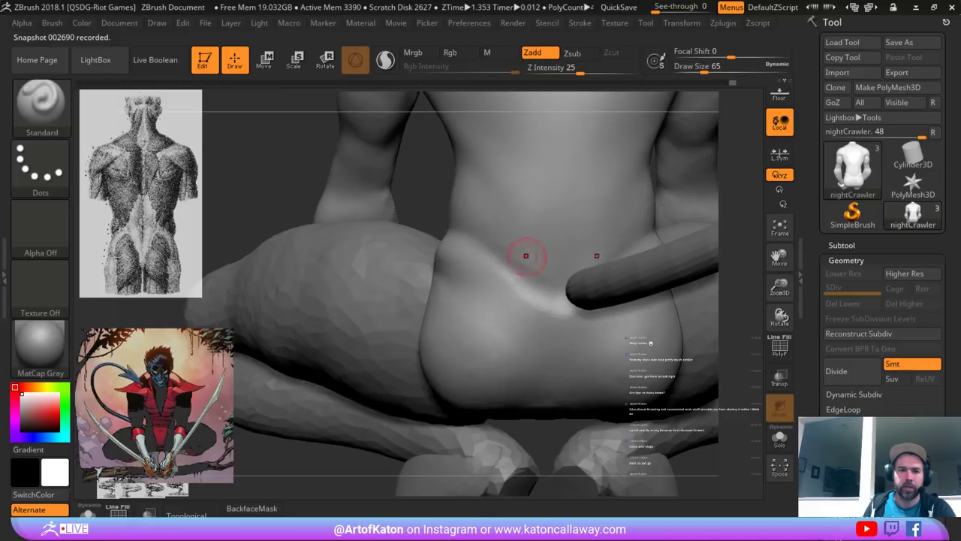
mouse_move(504, 263)
shift+mouse_down()
mouse_move(560, 305)
mouse_move(500, 255)
mouse_move(553, 282)
shift+mouse_up()
alt+drag(561, 224, 561, 305)
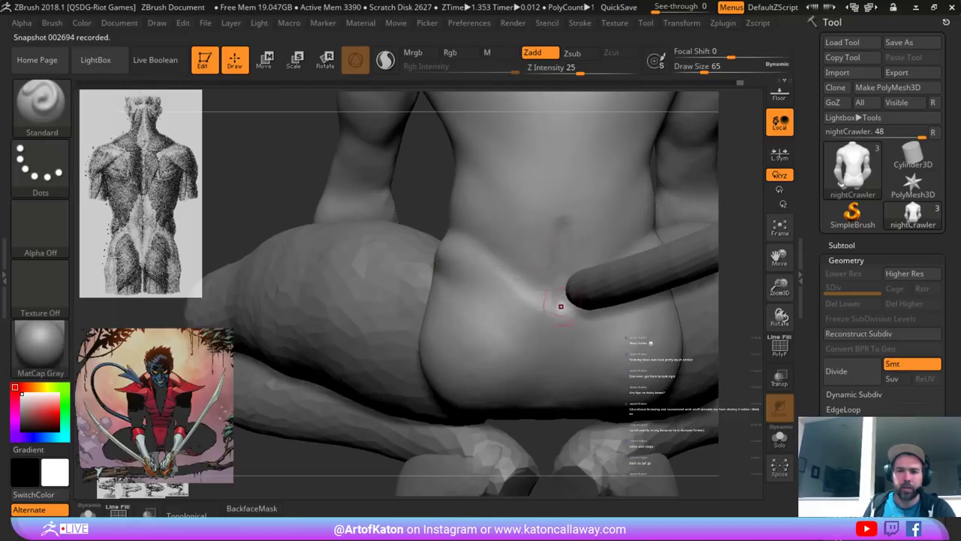
alt+drag(563, 182, 561, 282)
alt+drag(564, 149, 562, 281)
alt+right_drag(497, 267, 443, 410)
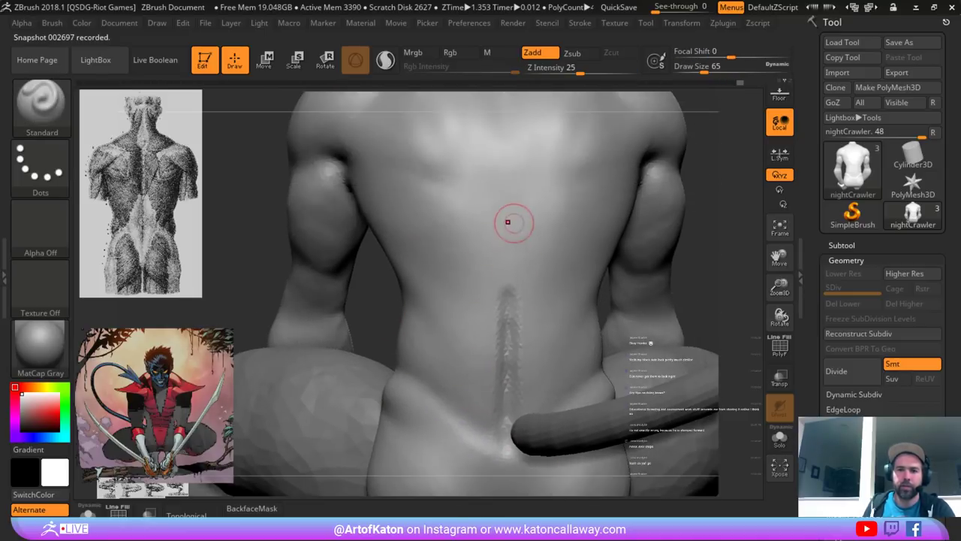
alt+drag(512, 219, 508, 324)
alt+drag(514, 172, 507, 395)
shift+drag(508, 233, 507, 418)
- Build up and smooth the muscle columns beside the spine with the Standard brush at draw sizes 149 and 187
right_drag(465, 375, 442, 387)
key(space)
drag(501, 305, 518, 303)
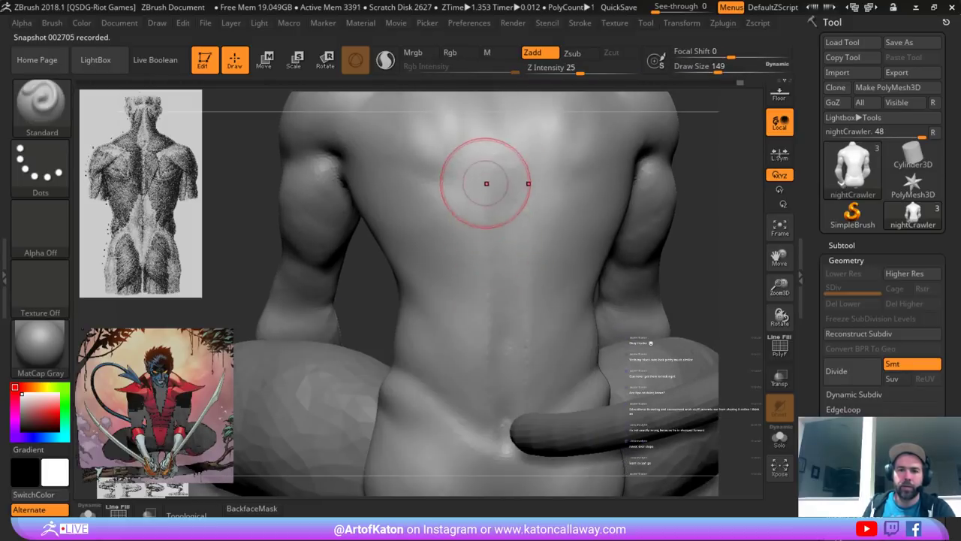
drag(486, 184, 492, 345)
shift+drag(478, 219, 492, 338)
key(space)
drag(490, 249, 496, 248)
mouse_move(486, 211)
mouse_down()
mouse_move(476, 263)
mouse_move(496, 376)
mouse_move(493, 323)
mouse_up()
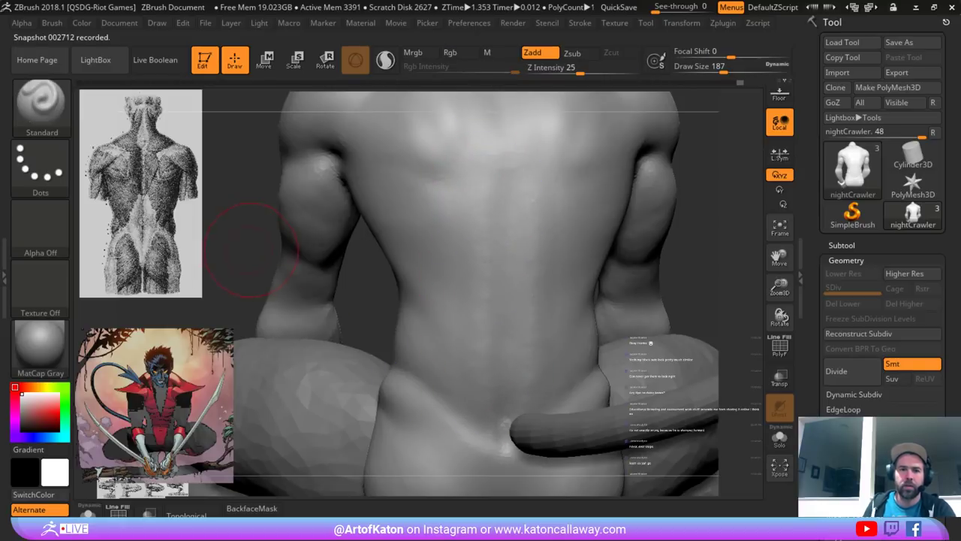
- Add volume along the spinal muscles down to the pelvis with the Clay brush at draw size 149
ctrl+right_drag(256, 247, 263, 180)
key(space)
drag(534, 262, 528, 260)
right_drag(481, 240, 465, 239)
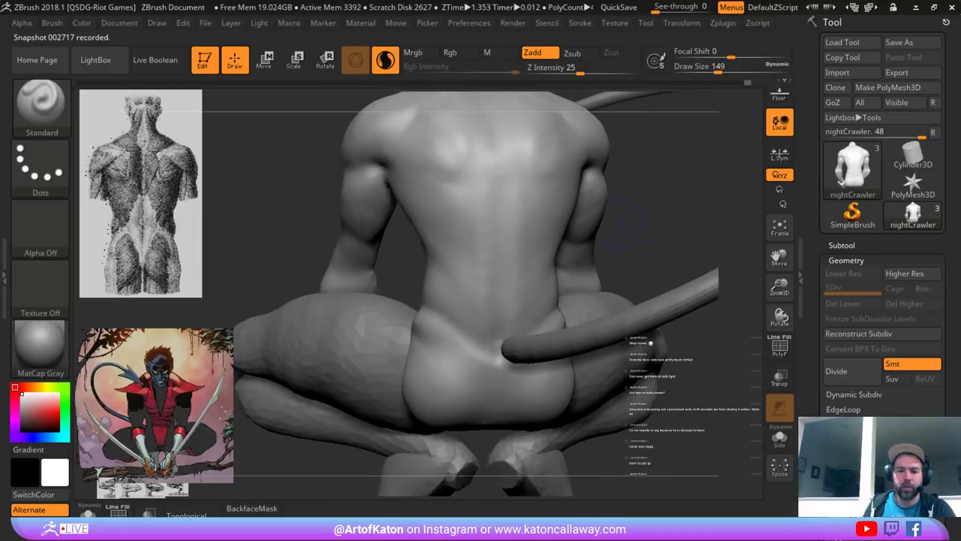
key(b)
click(394, 163)
drag(489, 218, 489, 338)
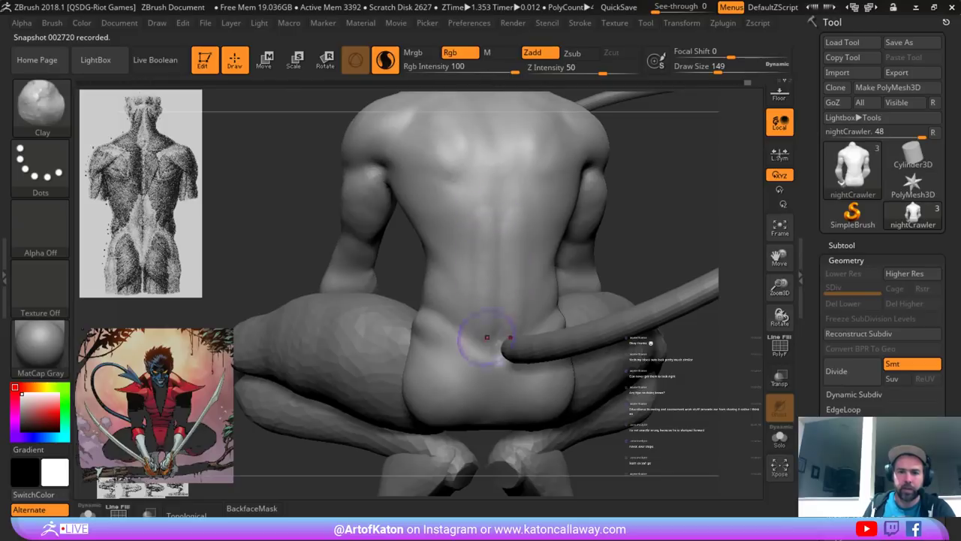
mouse_move(485, 188)
mouse_down()
mouse_move(474, 288)
mouse_move(481, 334)
mouse_up()
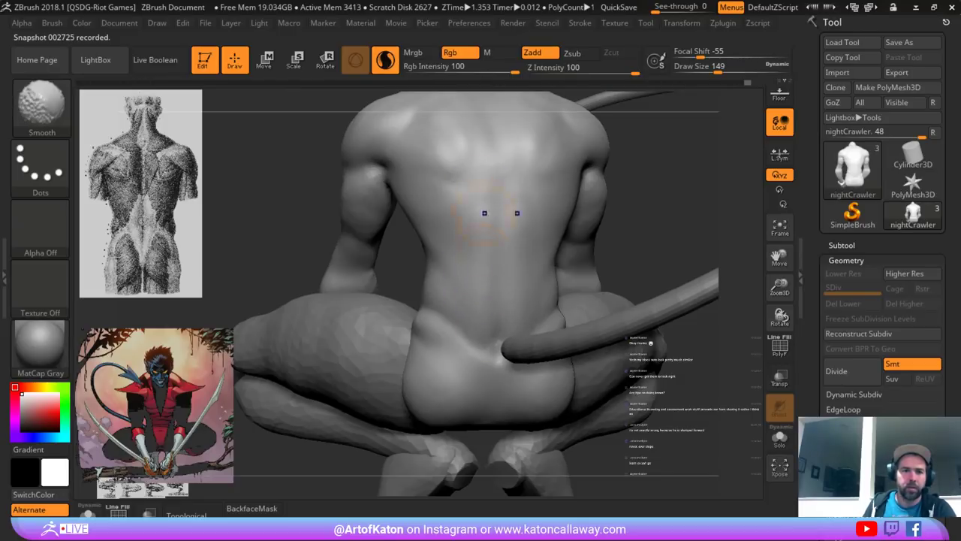
- Lay diagonal Clay strokes from below the shoulder blades toward the lower spine for the latissimus, and smooth them
drag(687, 208, 618, 247)
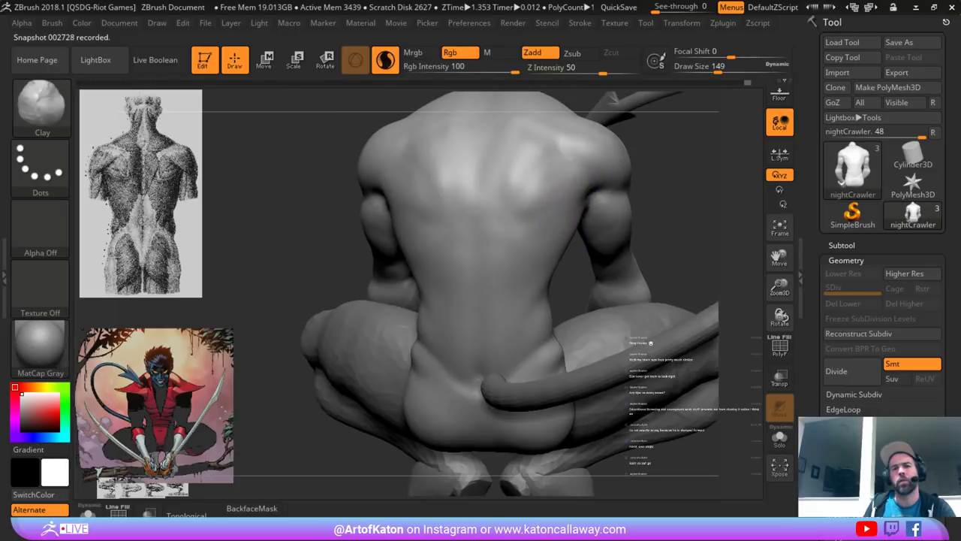
mouse_move(562, 204)
mouse_down()
mouse_move(481, 254)
mouse_move(496, 280)
mouse_up()
drag(577, 204, 495, 319)
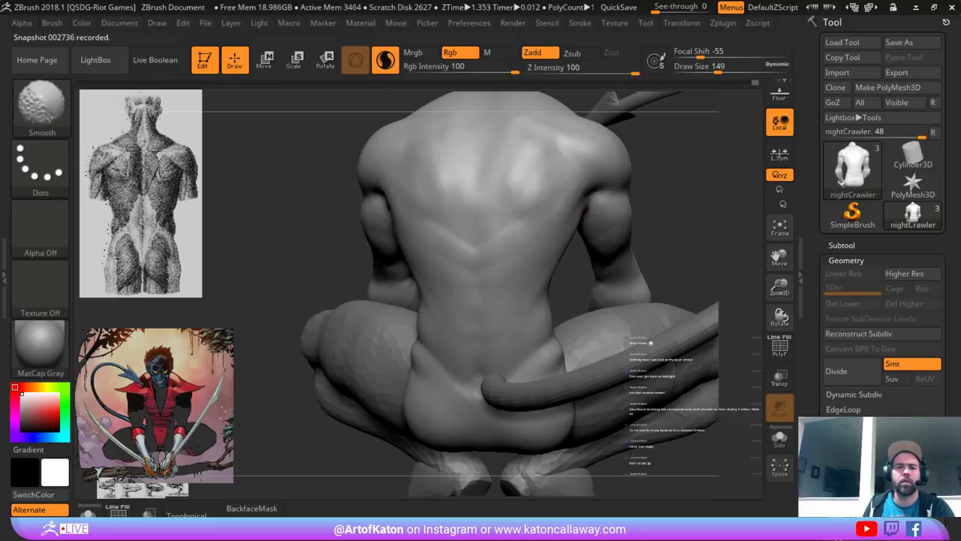
shift+drag(526, 263, 489, 303)
- Sculpt the side of the ribcage below the chest muscle from the front with the Clay brush
mouse_move(669, 211)
alt+mouse_down()
mouse_move(634, 246)
mouse_move(545, 237)
mouse_move(623, 225)
mouse_move(742, 236)
alt+mouse_up()
drag(639, 236, 732, 212)
drag(594, 239, 603, 292)
drag(574, 327, 489, 296)
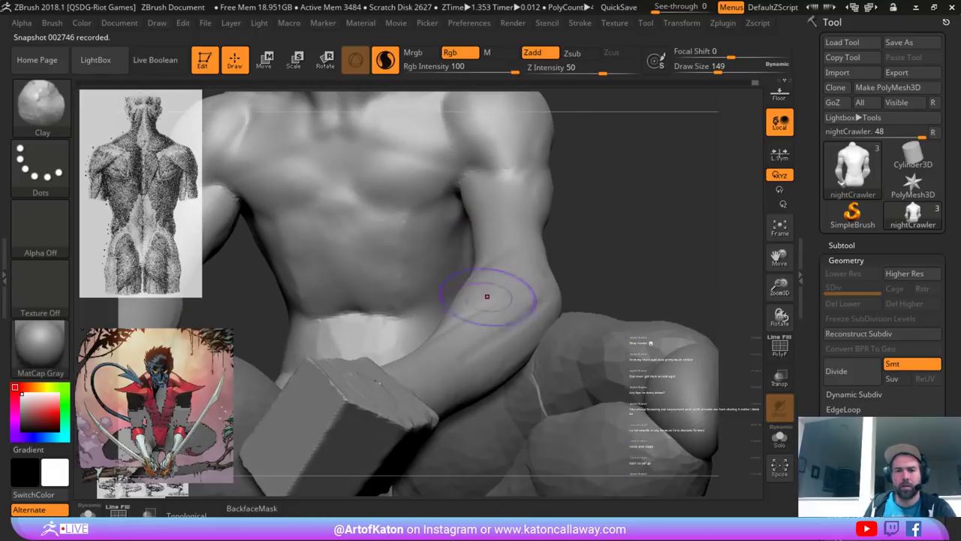
mouse_move(440, 225)
mouse_down()
mouse_move(449, 215)
mouse_move(412, 236)
mouse_up()
mouse_move(442, 207)
mouse_down()
mouse_move(409, 219)
mouse_move(445, 228)
mouse_move(449, 245)
mouse_up()
- Undo the last Clay stroke across the side ribs and smooth the upper abdomen and rib edge at draw size 167
key(space)
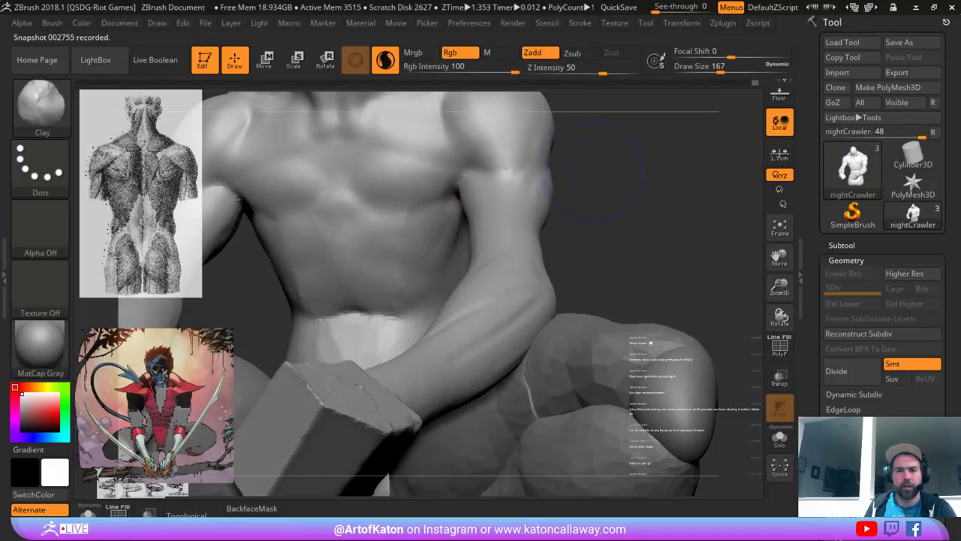
drag(605, 218, 632, 210)
mouse_move(458, 227)
mouse_down()
mouse_move(443, 262)
mouse_move(464, 219)
mouse_move(450, 248)
mouse_move(404, 227)
mouse_up()
key(ctrl+z)
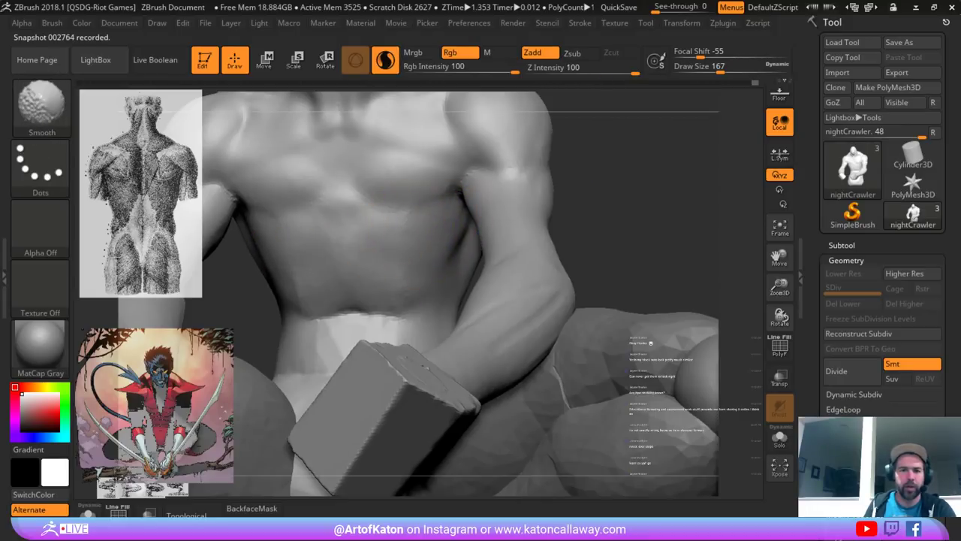
mouse_move(329, 242)
shift+mouse_down()
mouse_move(300, 272)
mouse_move(338, 307)
shift+mouse_up()
drag(606, 183, 648, 191)
shift+drag(347, 302, 377, 285)
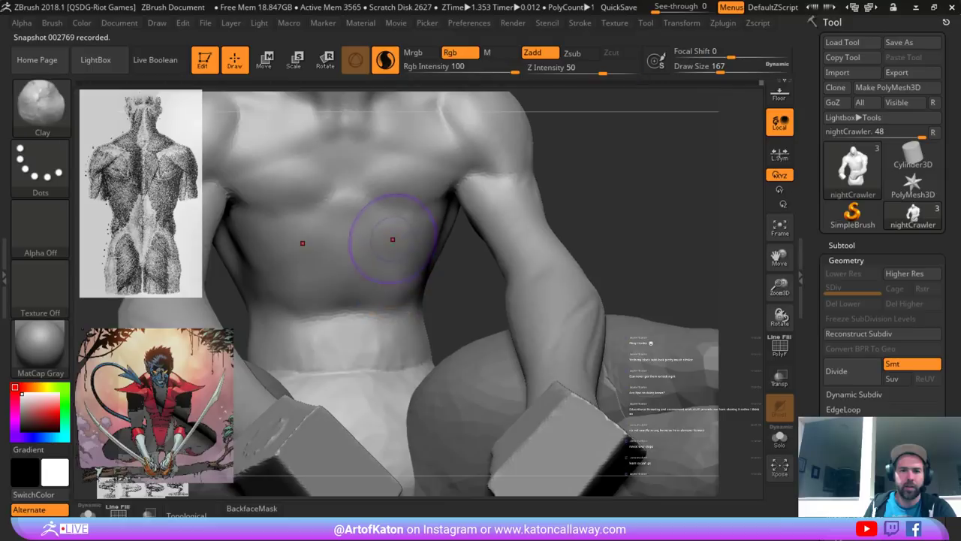
- Shape the ribs and upper abdomen with the Clay brush at draw size 154, undoing the last stroke
key(space)
drag(408, 239, 412, 239)
drag(614, 167, 617, 197)
key(space)
drag(406, 233, 399, 232)
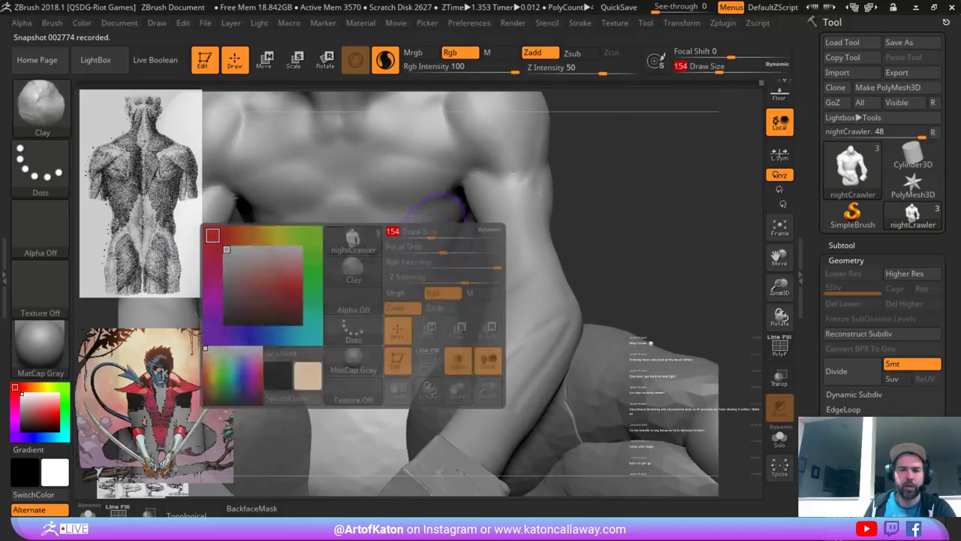
drag(609, 197, 601, 210)
mouse_move(372, 223)
mouse_down()
mouse_move(359, 234)
mouse_move(360, 263)
mouse_move(418, 276)
mouse_up()
mouse_move(376, 248)
mouse_down()
mouse_move(414, 249)
mouse_move(370, 193)
mouse_move(412, 195)
mouse_move(398, 209)
mouse_up()
key(ctrl+z)
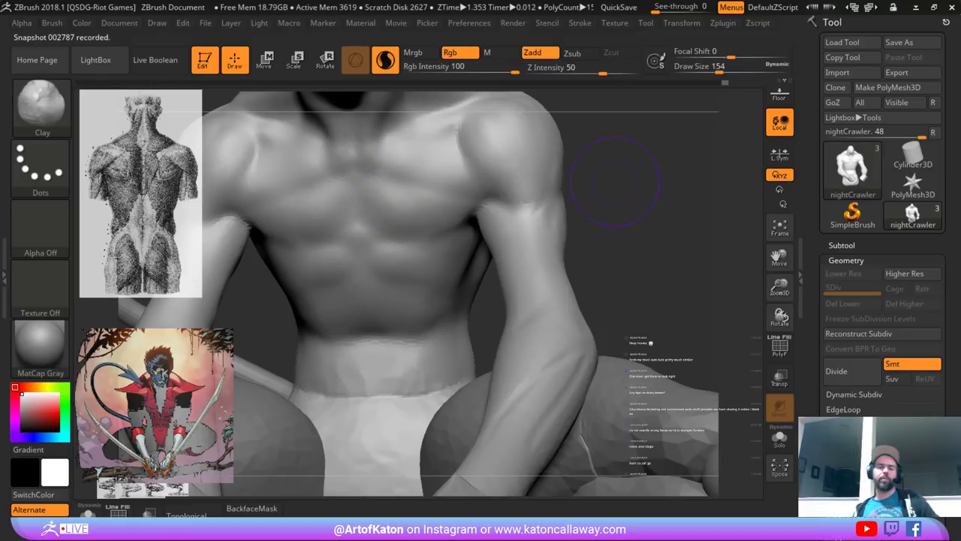
- Switch to the DamStandard brush at draw size 83 and cut a vertical crease down the upper sternum
shift+drag(619, 200, 659, 226)
key(space)
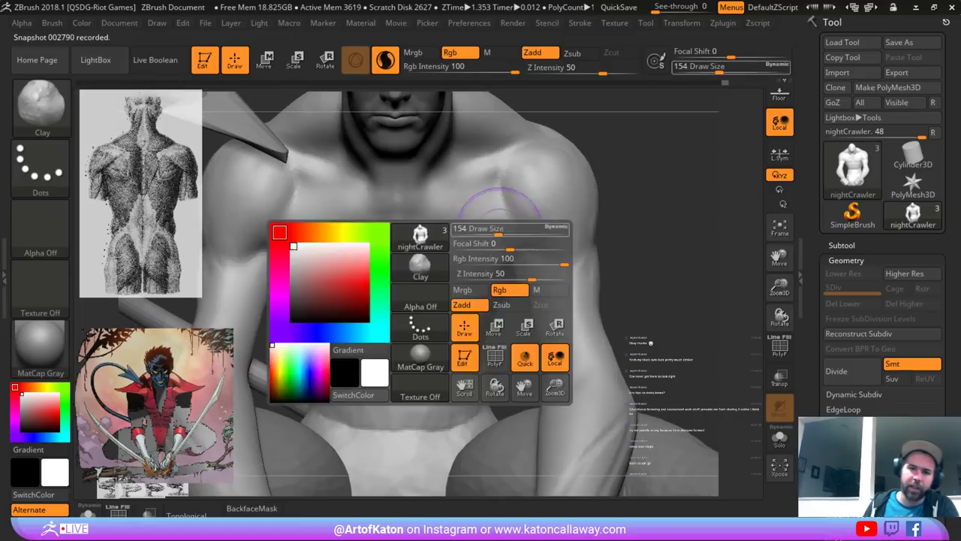
drag(504, 225, 490, 226)
alt+drag(620, 158, 623, 211)
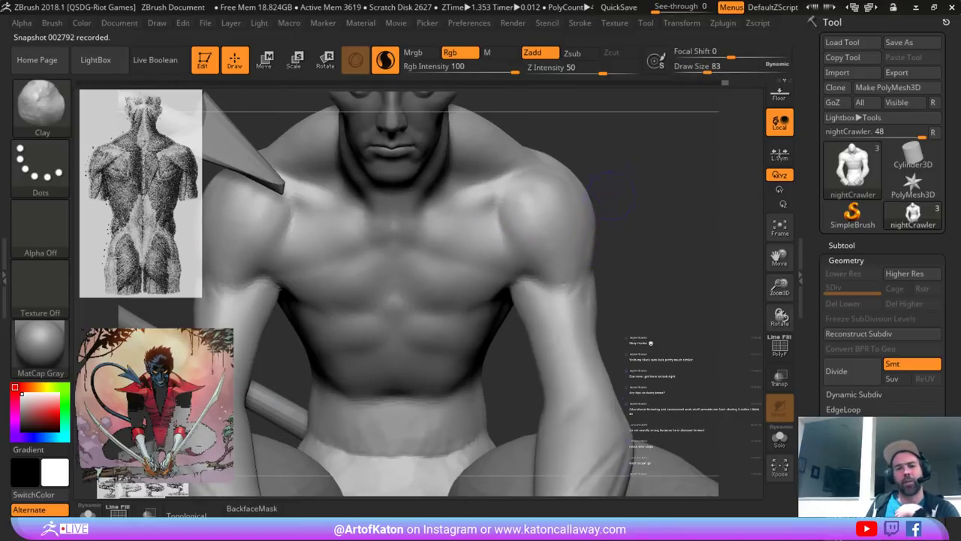
key(b)
key(d)
key(s)
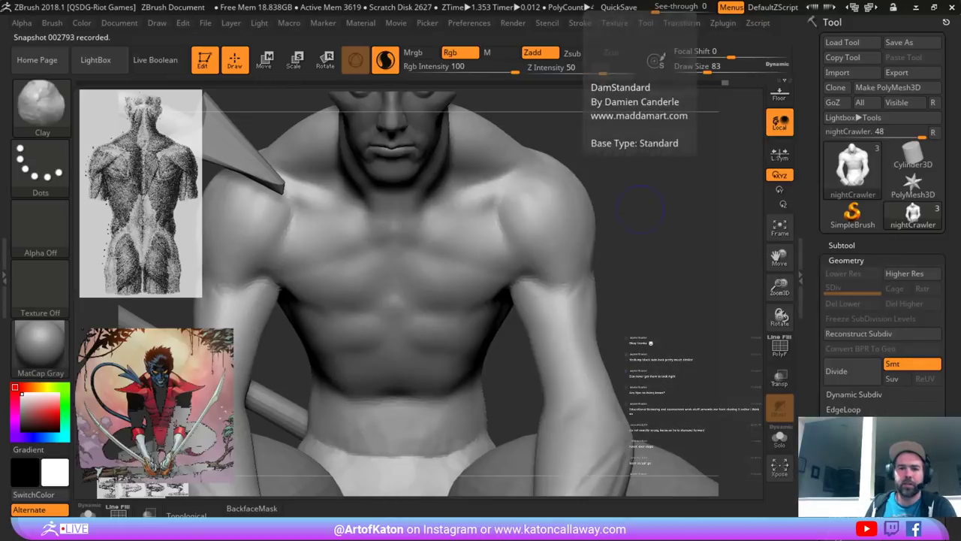
mouse_move(643, 209)
mouse_down()
mouse_move(644, 180)
mouse_move(639, 225)
mouse_up()
drag(358, 201, 356, 240)
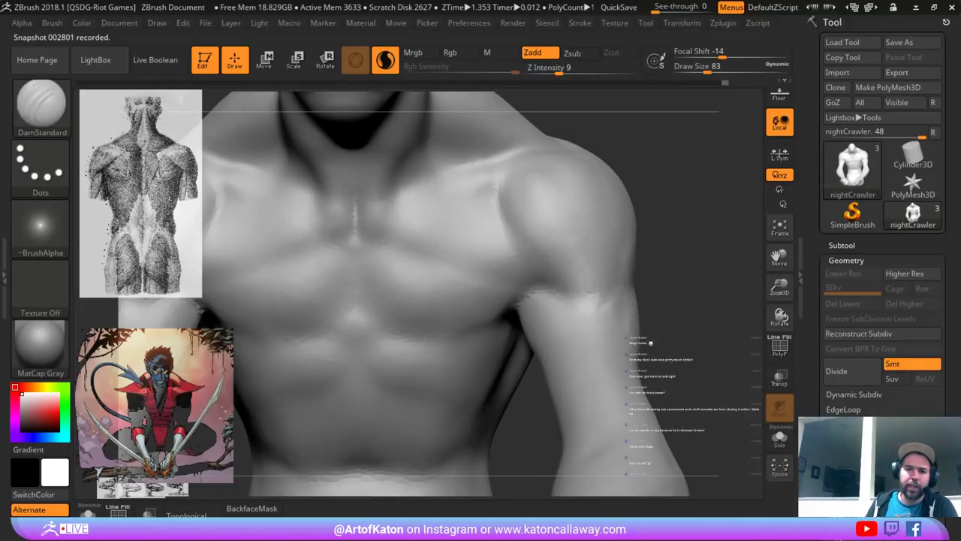
- Refine the sternal notch and the front neck muscles converging on it with the DamStandard brush
mouse_move(589, 143)
alt+mouse_down()
mouse_move(603, 212)
mouse_move(603, 180)
alt+mouse_up()
drag(367, 259, 368, 300)
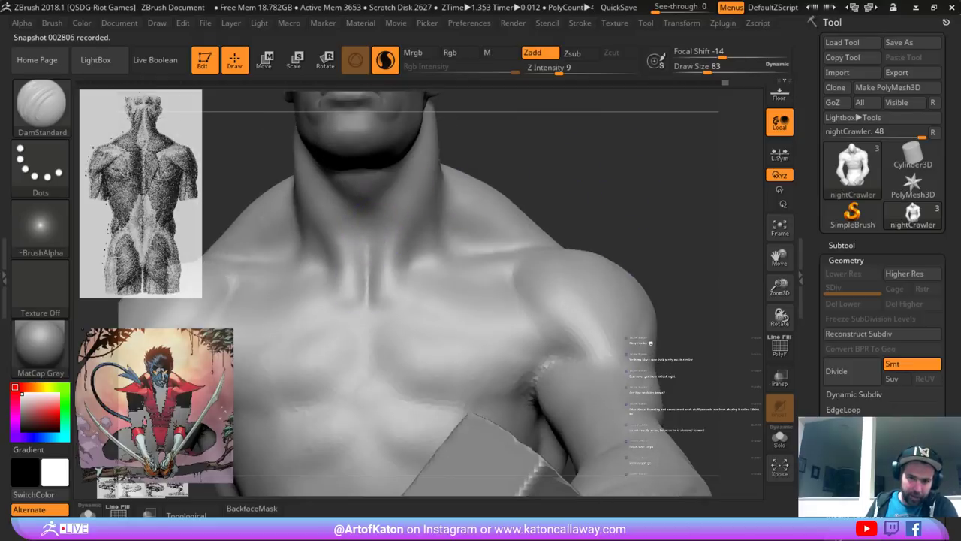
drag(410, 167, 377, 225)
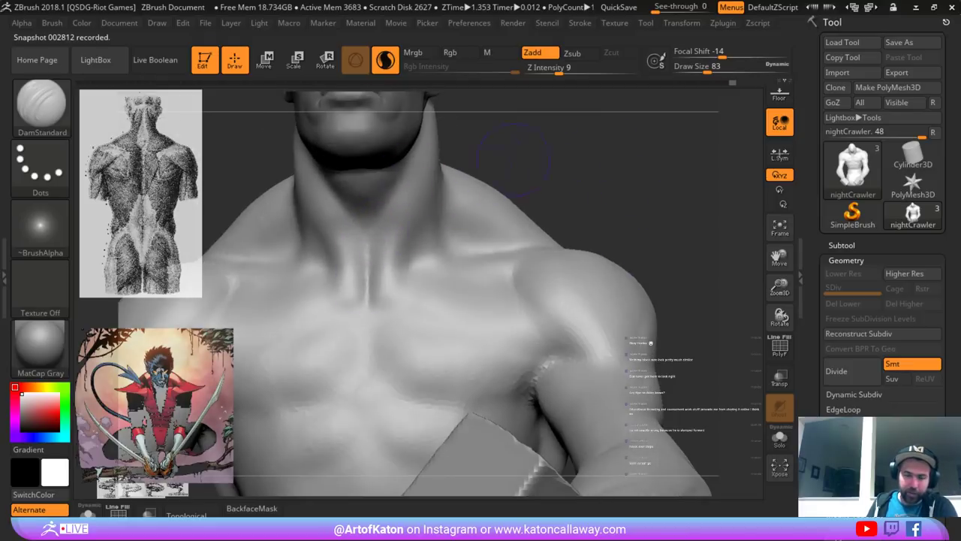
- Define the side neck muscles, the hollow above the collarbone and the shoulder's edge with DamStandard strokes
mouse_move(515, 160)
mouse_down()
mouse_move(451, 214)
mouse_move(452, 252)
mouse_up()
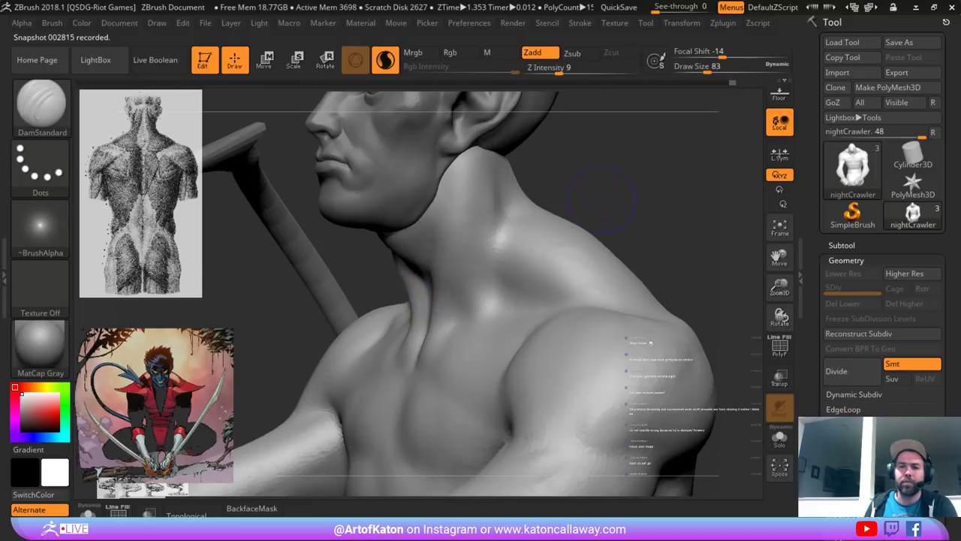
drag(583, 154, 584, 184)
mouse_move(496, 197)
mouse_down()
mouse_move(492, 251)
mouse_move(506, 174)
mouse_move(497, 225)
mouse_up()
mouse_move(590, 169)
mouse_down()
mouse_move(511, 173)
mouse_move(493, 223)
mouse_up()
mouse_move(353, 274)
mouse_down()
mouse_move(492, 268)
mouse_move(497, 294)
mouse_move(485, 305)
mouse_up()
mouse_move(584, 234)
alt+mouse_down()
mouse_move(583, 213)
mouse_move(590, 251)
alt+mouse_up()
mouse_move(539, 352)
mouse_down()
mouse_move(508, 366)
mouse_move(531, 361)
mouse_up()
drag(639, 210, 669, 193)
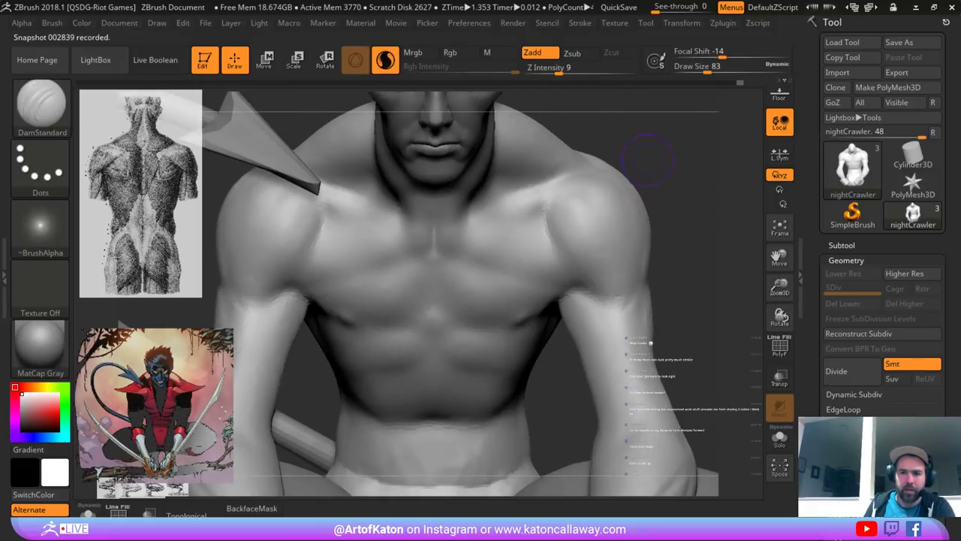
- Carve the upper chest muscle line outward from the sternum with DamStandard at draw size 54, undoing the last stroke
mouse_move(648, 160)
mouse_down()
mouse_move(643, 145)
mouse_move(602, 154)
mouse_up()
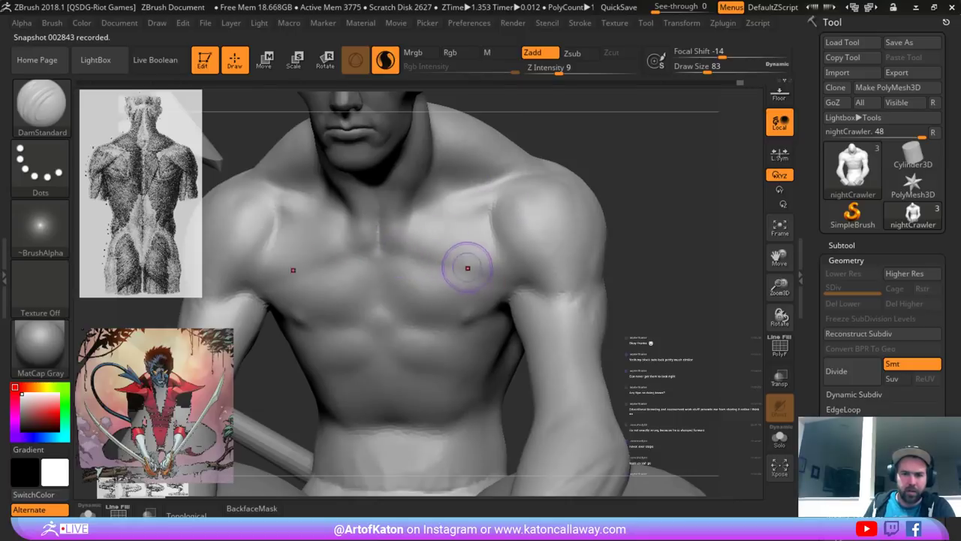
key(shift)
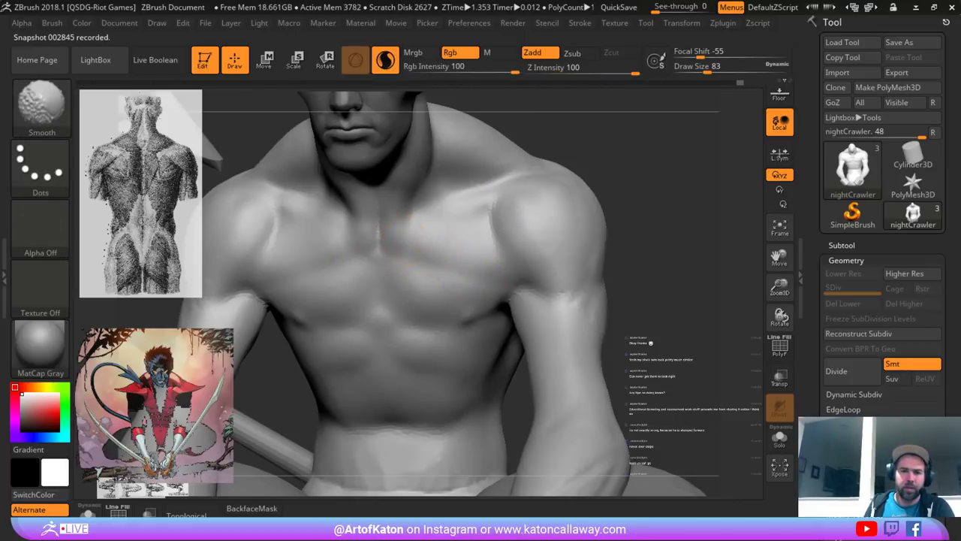
right_drag(406, 241, 425, 240)
key(space)
drag(431, 239, 379, 241)
key(ctrl+z)
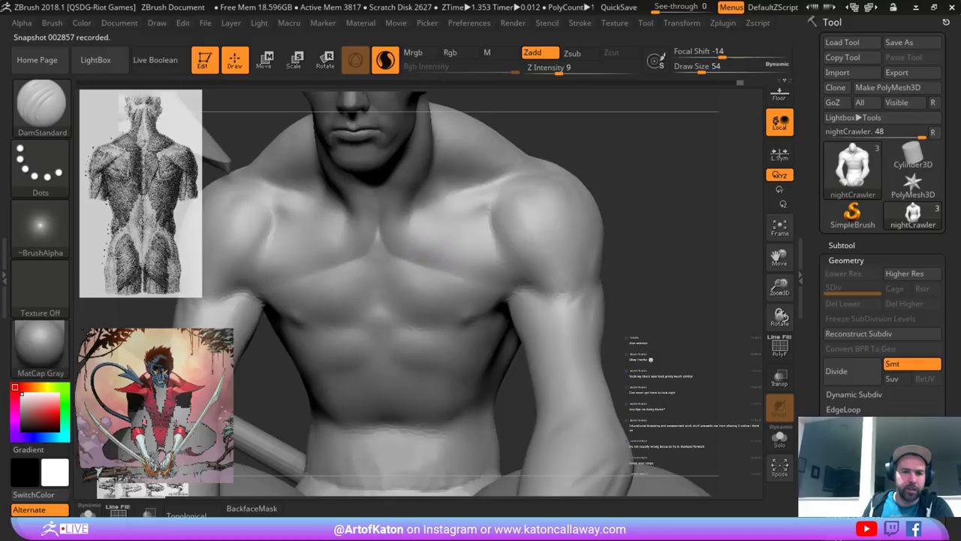
- Rework the crease around the upper sternum and inner collarbone ends with the DamStandard brush at draw size 87
right_drag(432, 250, 444, 254)
key(space)
drag(445, 253, 452, 253)
shift+right_drag(493, 181, 504, 173)
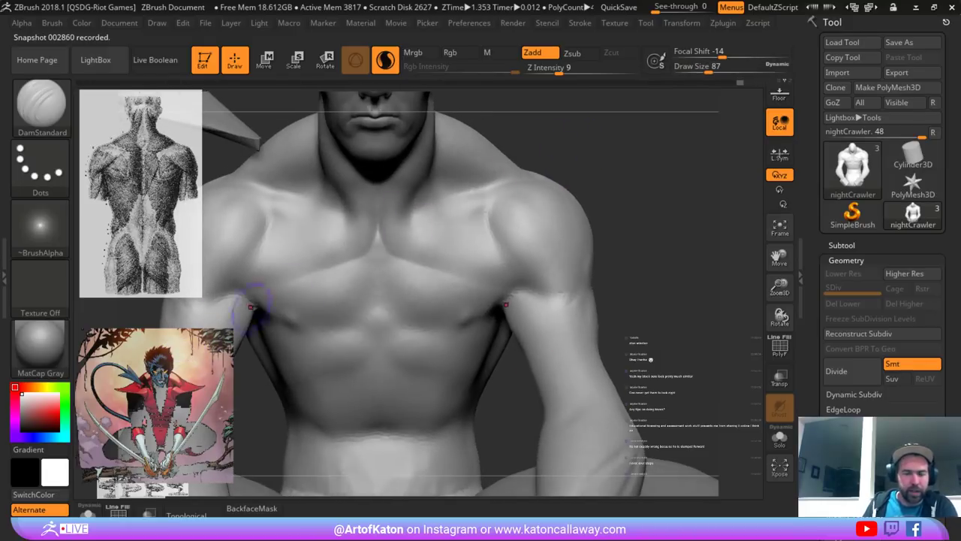
alt+right_drag(578, 163, 631, 151)
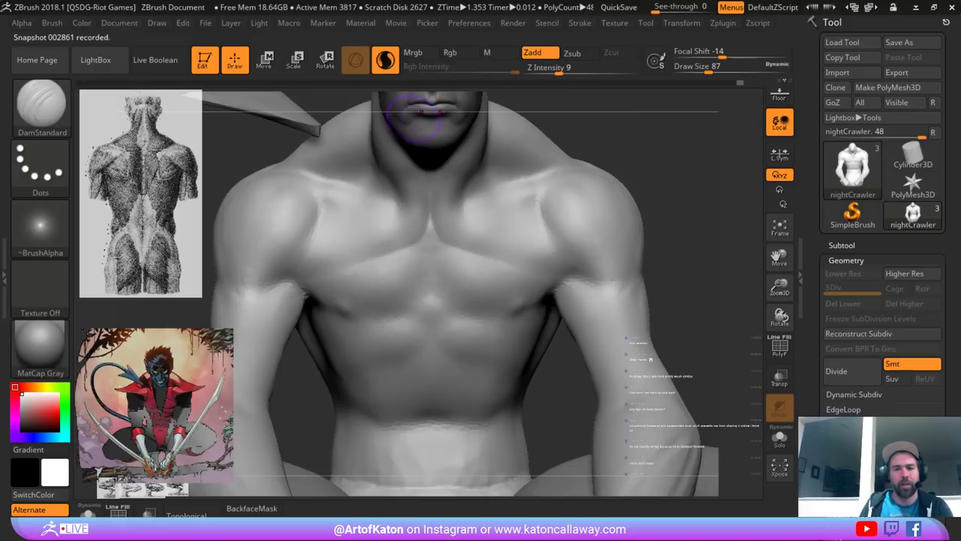
right_drag(612, 166, 608, 161)
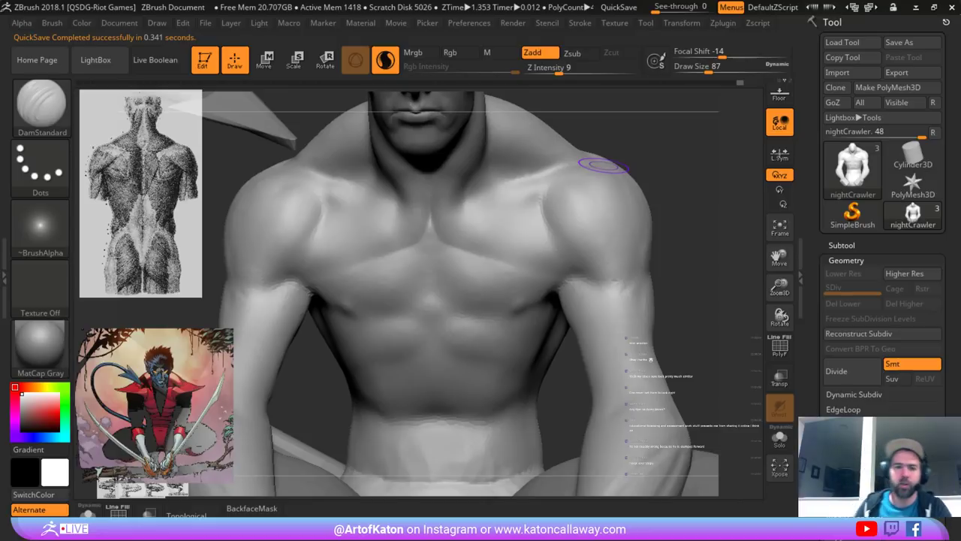
drag(650, 174, 529, 170)
mouse_move(384, 201)
mouse_down()
mouse_move(356, 246)
mouse_move(350, 220)
mouse_up()
key(space)
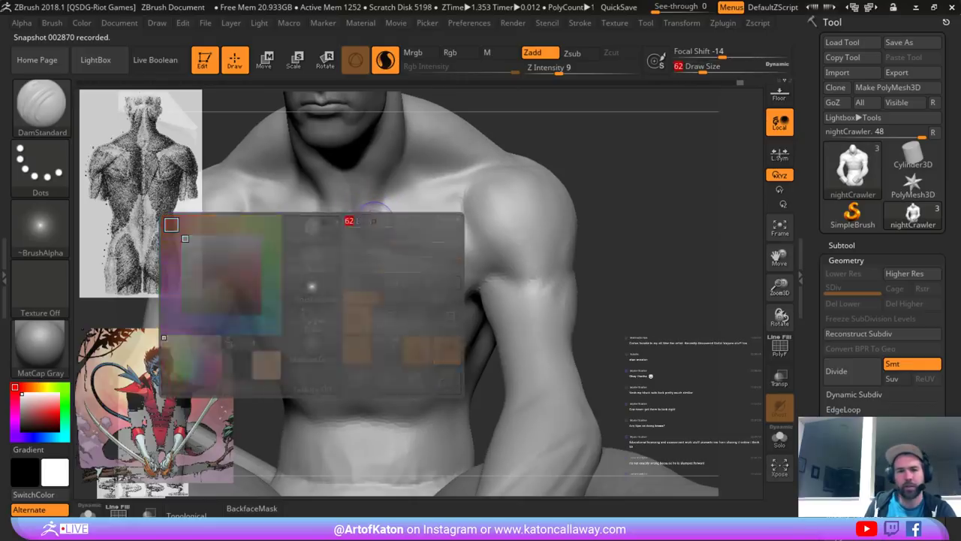
alt+drag(593, 191, 527, 204)
right_drag(527, 204, 517, 205)
key(space)
drag(356, 228, 381, 222)
- Build up and soften the rounded inner collarbone ends beside the sternal notch with the Standard brush, starting at draw size 77
key(b)
key(s)
key(t)
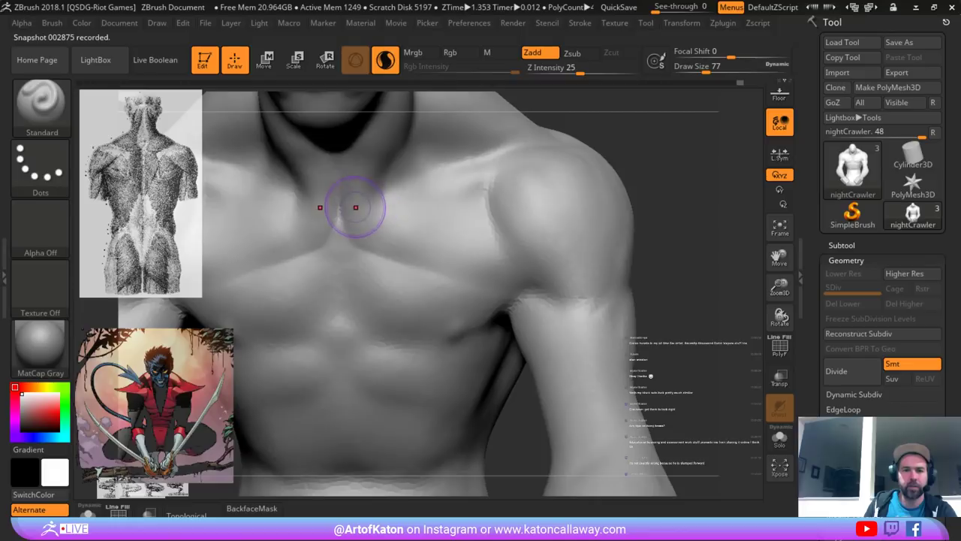
mouse_move(364, 201)
mouse_down()
mouse_move(370, 219)
mouse_move(386, 183)
mouse_move(369, 200)
mouse_move(382, 189)
mouse_up()
drag(631, 135, 625, 98)
key(space)
mouse_move(407, 221)
shift+mouse_down()
mouse_move(385, 224)
mouse_move(407, 188)
shift+mouse_up()
key(space)
- Smooth the front neck muscles and throat above the sternal notch with the Smooth brush at draw size 65
key(shift)
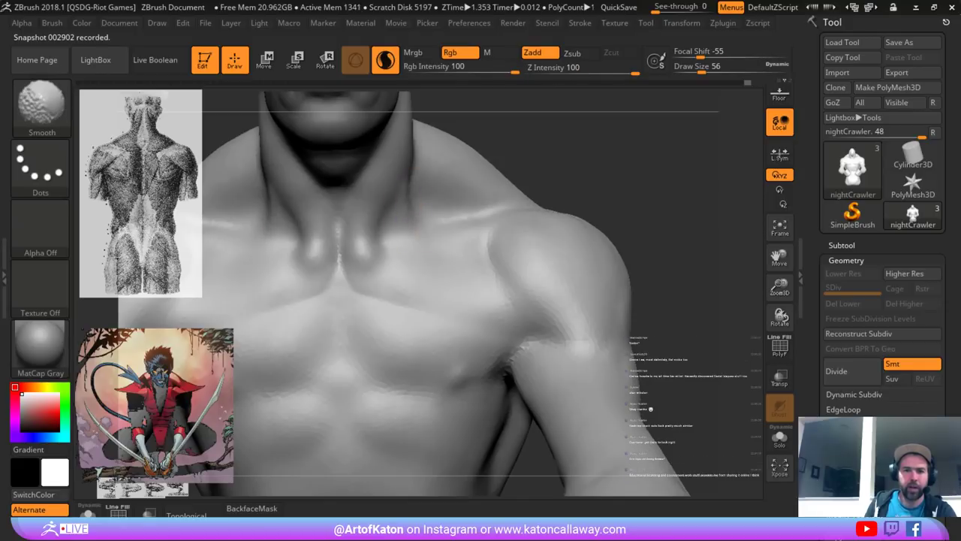
drag(646, 154, 421, 184)
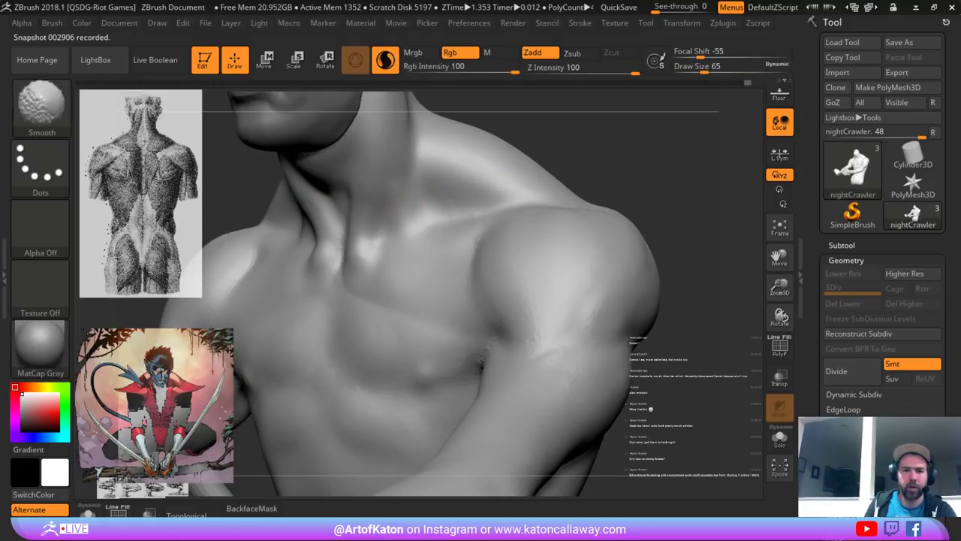
shift+drag(350, 206, 361, 183)
mouse_move(480, 120)
mouse_down()
mouse_move(529, 154)
mouse_move(563, 161)
mouse_up()
mouse_move(360, 241)
mouse_down()
mouse_move(356, 259)
mouse_move(369, 212)
mouse_up()
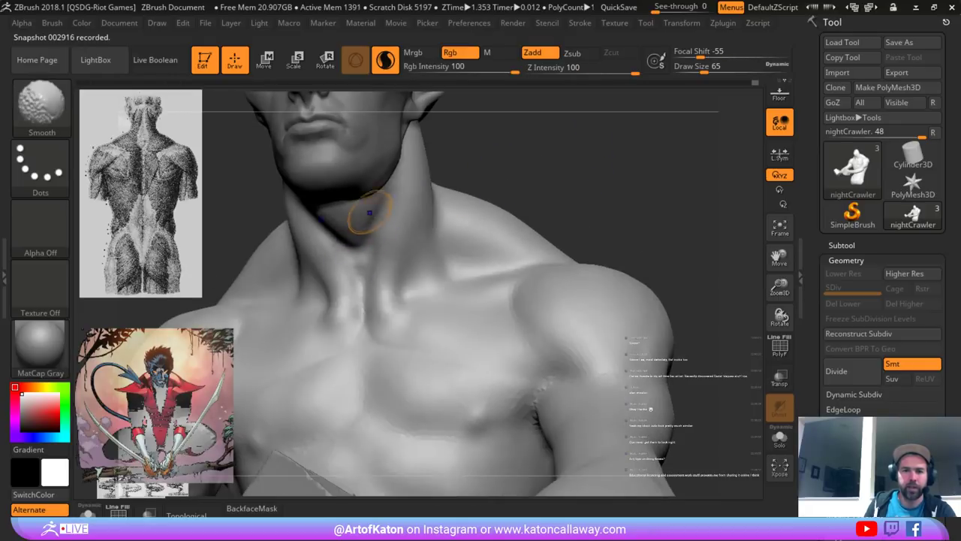
mouse_move(571, 225)
alt+mouse_down()
mouse_move(560, 165)
mouse_move(575, 169)
mouse_move(569, 218)
mouse_move(564, 188)
alt+mouse_up()
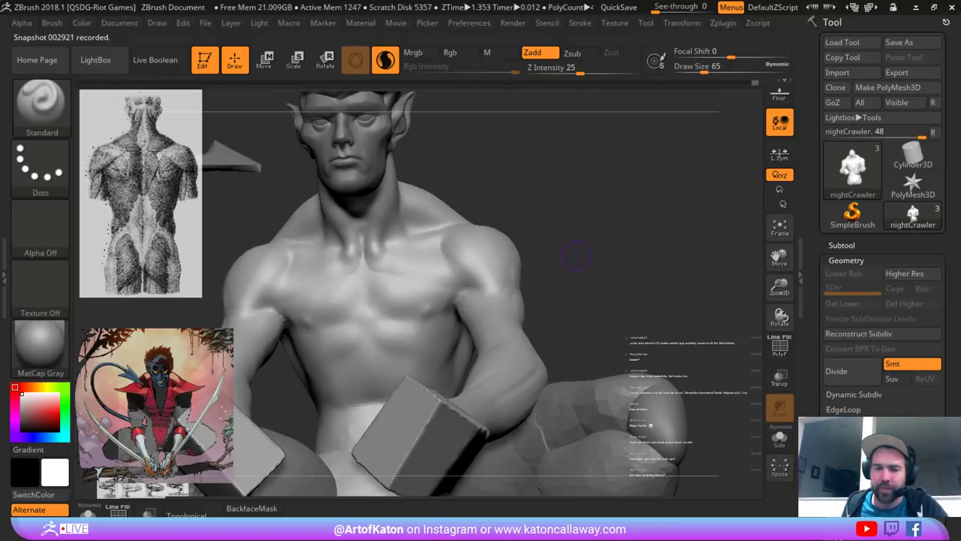
- Smooth the sternal notch area and raise the collarbone's outer ridge toward the shoulder with the Standard brush at draw size 65
drag(577, 256, 570, 331)
mouse_move(395, 283)
shift+mouse_down()
mouse_move(377, 270)
mouse_move(398, 267)
shift+mouse_up()
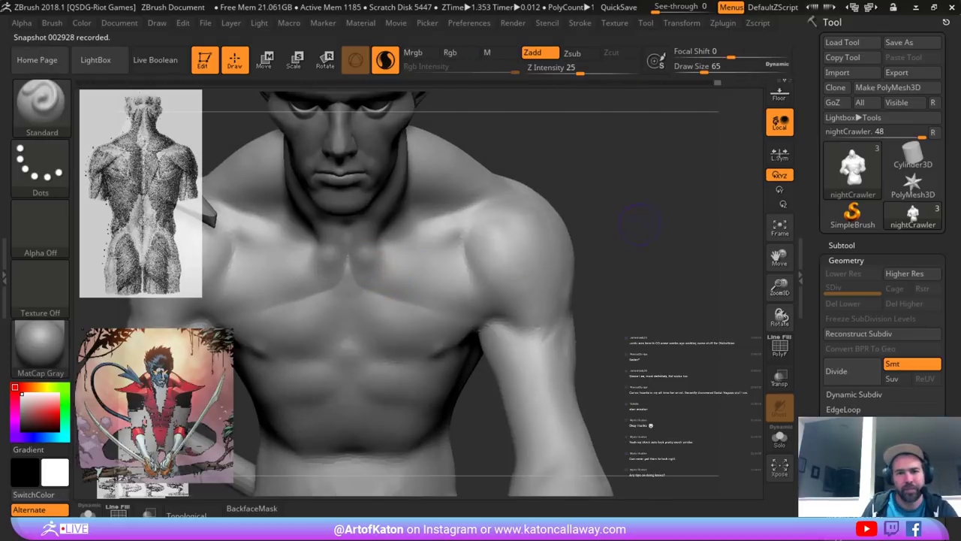
drag(633, 215, 563, 218)
shift+drag(379, 213, 361, 206)
mouse_move(603, 176)
mouse_down()
mouse_move(612, 199)
mouse_move(599, 197)
mouse_up()
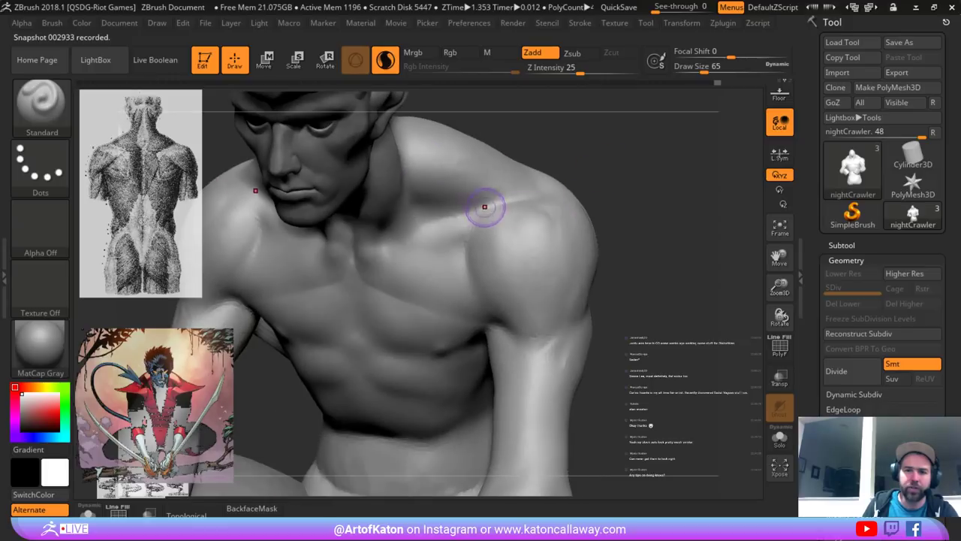
mouse_move(485, 208)
mouse_down()
mouse_move(534, 197)
mouse_move(521, 192)
mouse_up()
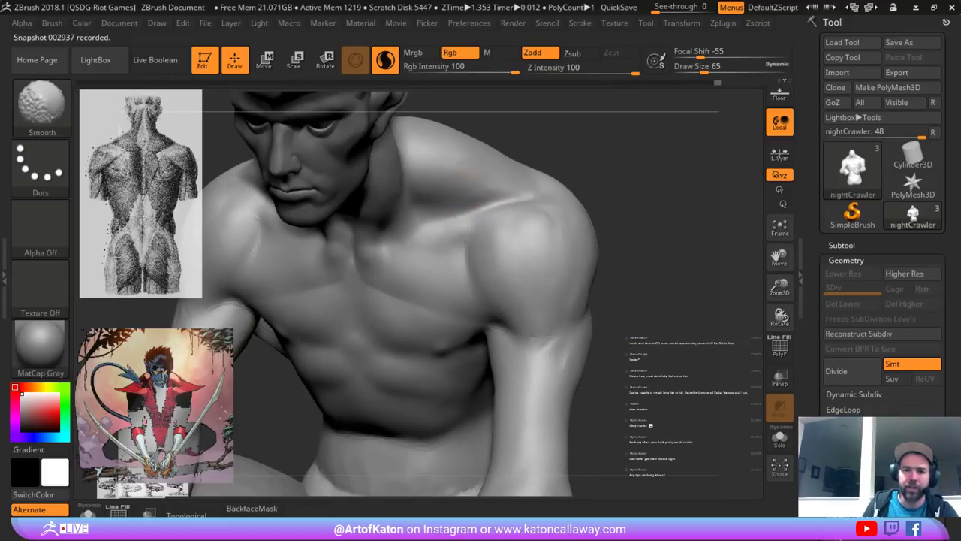
alt+drag(617, 196, 601, 135)
drag(600, 173, 565, 217)
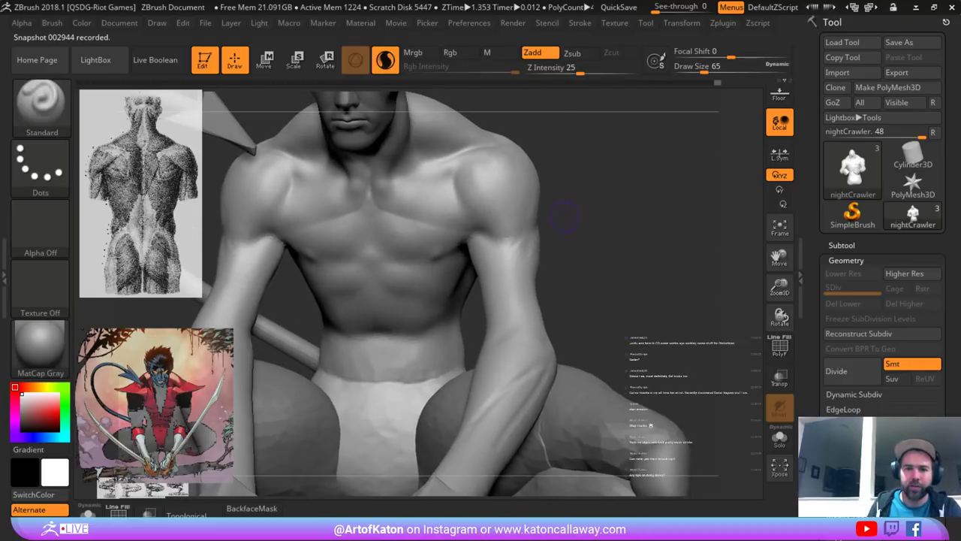
- Try to carve the gap between the upper chest and shoulder muscles with DamStandard at draw size 101
key(b)
click(389, 164)
key(space)
click(441, 193)
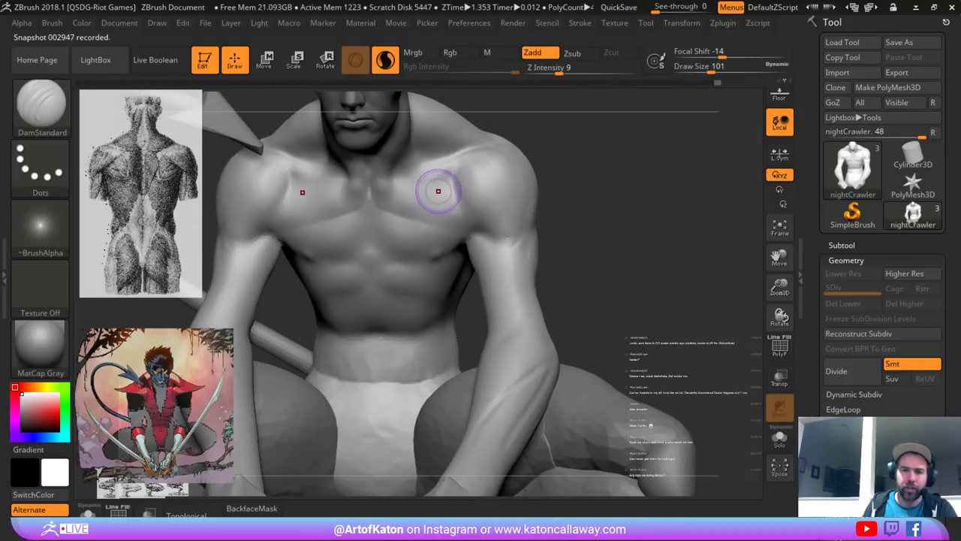
drag(448, 175, 461, 213)
key(ctrl+z)
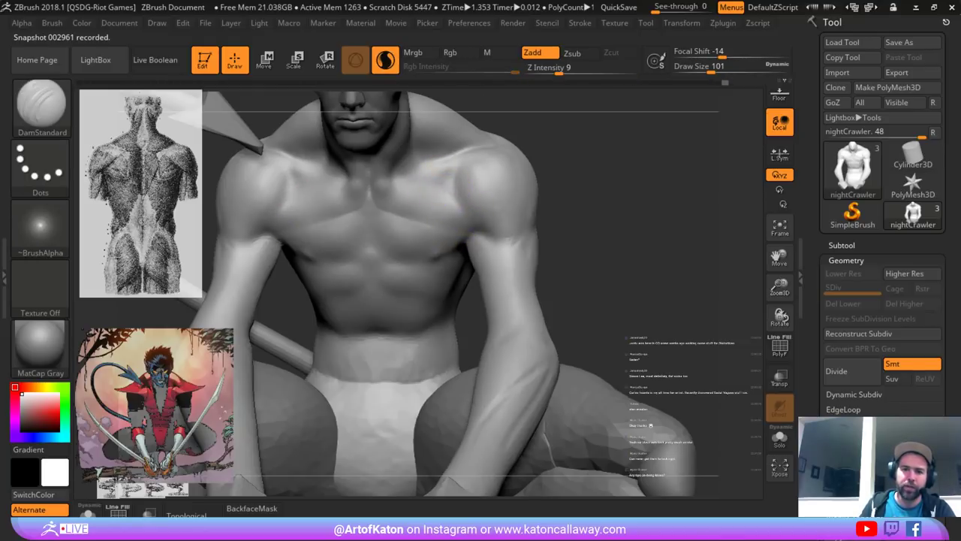
- Build up the upper chest below the collarbone with the Clay brush, turning Rgb off and setting Z Intensity to 19
key(b)
key(c)
key(b)
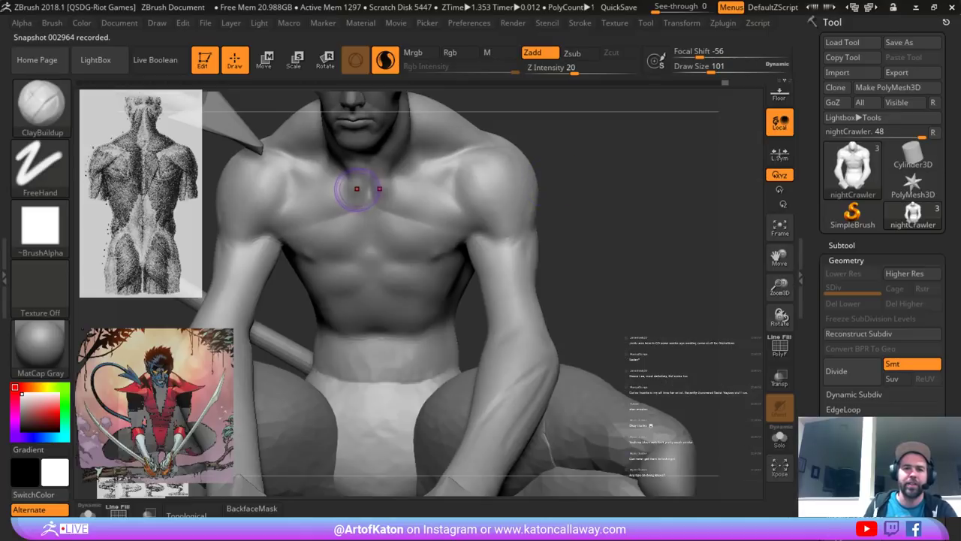
key(b)
key(c)
key(l)
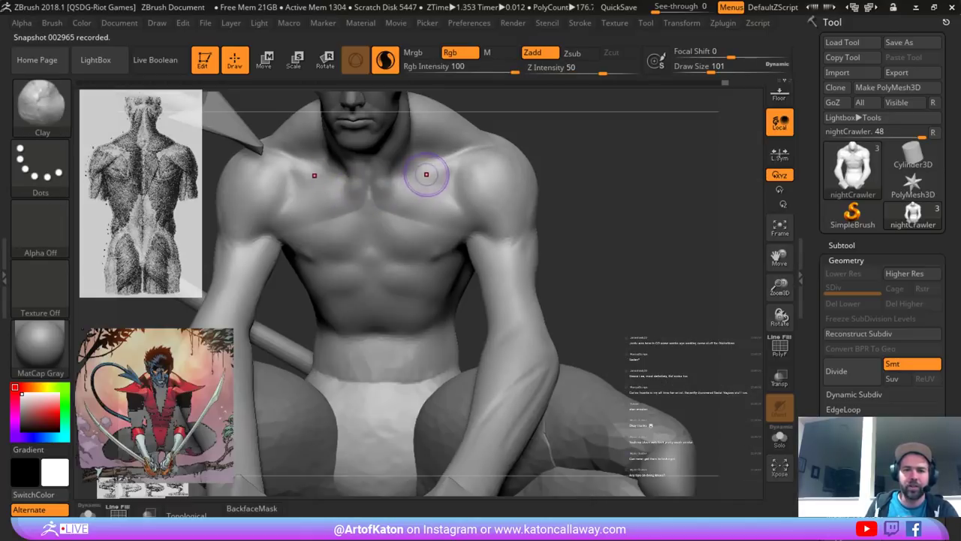
drag(426, 174, 397, 184)
drag(593, 159, 556, 177)
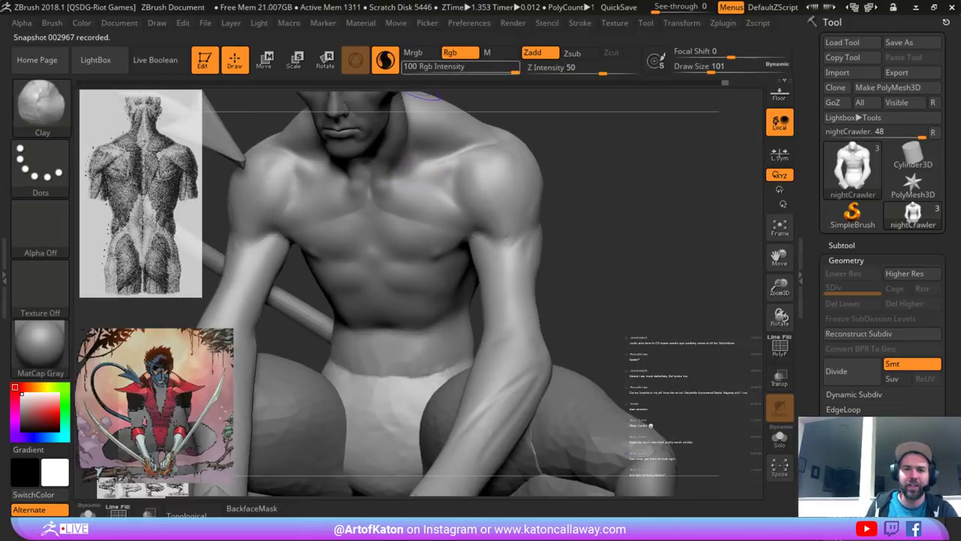
click(458, 53)
drag(599, 69, 572, 70)
- Undo a Clay stroke on the outer upper chest and smooth the transition between collarbone and shoulder
alt+drag(608, 135, 624, 180)
drag(638, 172, 627, 154)
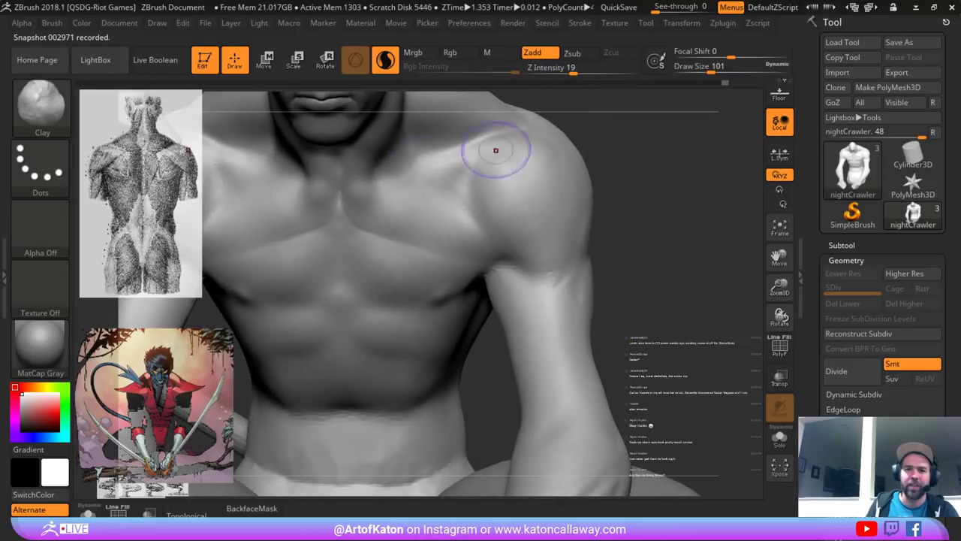
mouse_move(452, 162)
mouse_down()
mouse_move(393, 186)
mouse_move(451, 168)
mouse_move(439, 176)
mouse_move(461, 178)
mouse_move(433, 181)
mouse_move(443, 183)
mouse_up()
key(ctrl+z)
key(space)
drag(639, 181, 676, 185)
shift+drag(463, 165, 464, 174)
drag(638, 180, 668, 182)
alt+drag(638, 240, 623, 195)
- Fill out the chest muscle from the sternum outward with the Clay brush at draw size 112 and blend it
key(space)
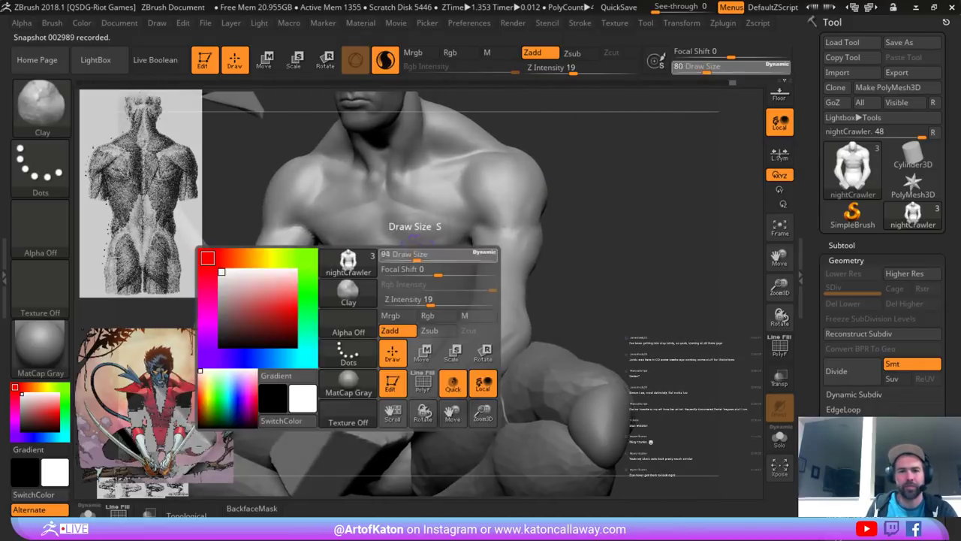
drag(416, 257, 424, 257)
drag(608, 217, 646, 218)
mouse_move(399, 231)
mouse_down()
mouse_move(428, 243)
mouse_move(397, 229)
mouse_move(397, 215)
mouse_move(440, 240)
mouse_up()
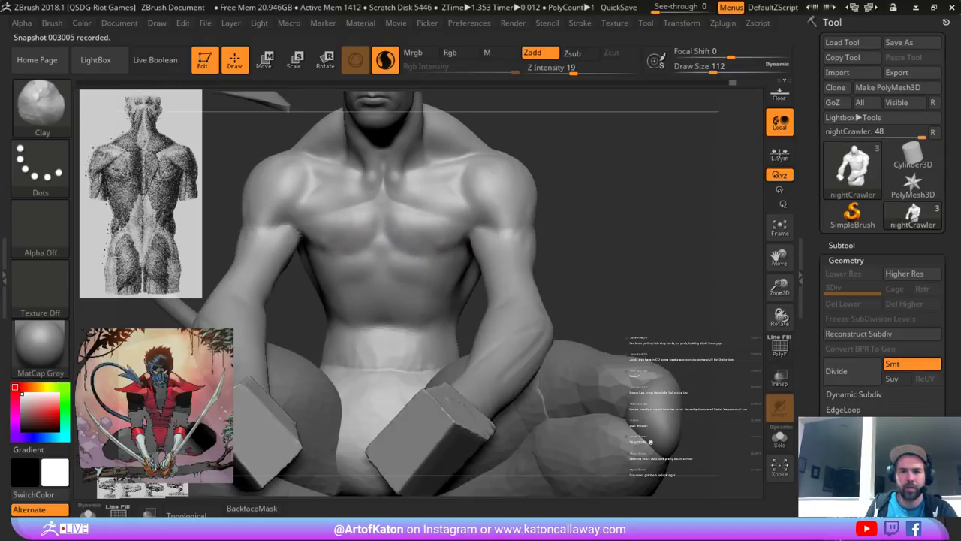
key(shift)
mouse_move(545, 214)
right_down()
mouse_move(368, 199)
mouse_move(448, 193)
right_up()
mouse_move(435, 197)
mouse_down()
mouse_move(424, 191)
mouse_move(450, 190)
mouse_move(441, 188)
mouse_up()
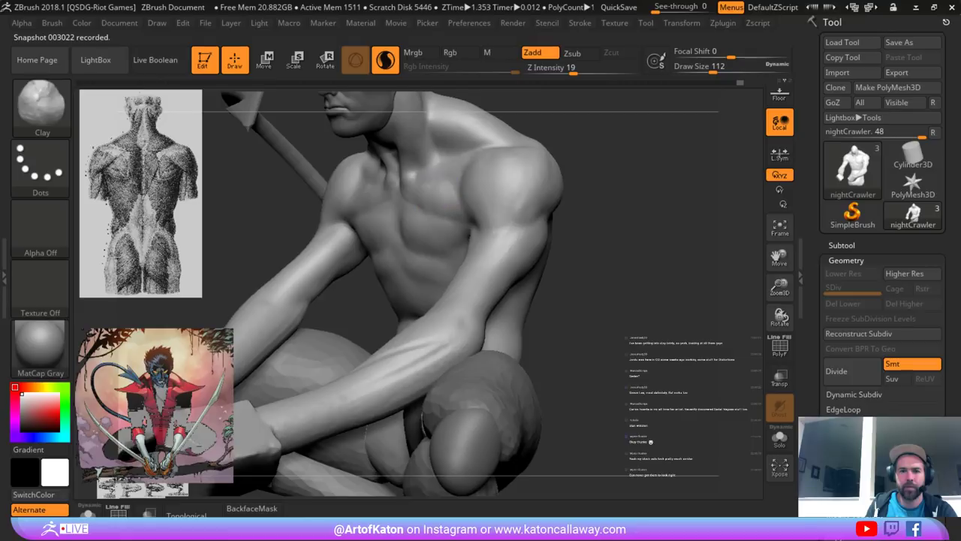
- Build up the inner and lower edges of the chest muscle with Clay strokes at draw size 112
mouse_move(482, 185)
ctrl+right_down()
mouse_move(488, 207)
mouse_move(479, 195)
ctrl+right_up()
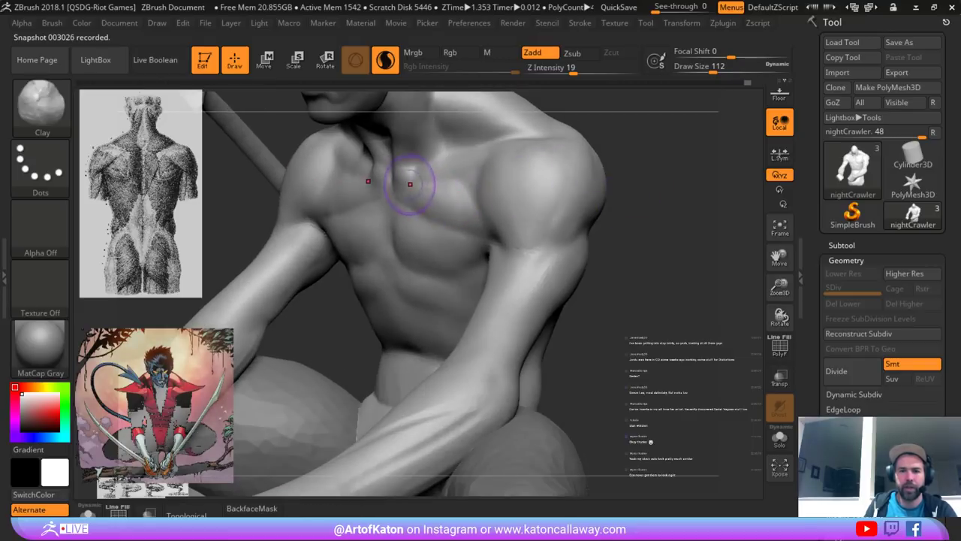
mouse_move(419, 186)
mouse_down()
mouse_move(447, 187)
mouse_move(410, 180)
mouse_move(418, 184)
mouse_move(408, 203)
mouse_up()
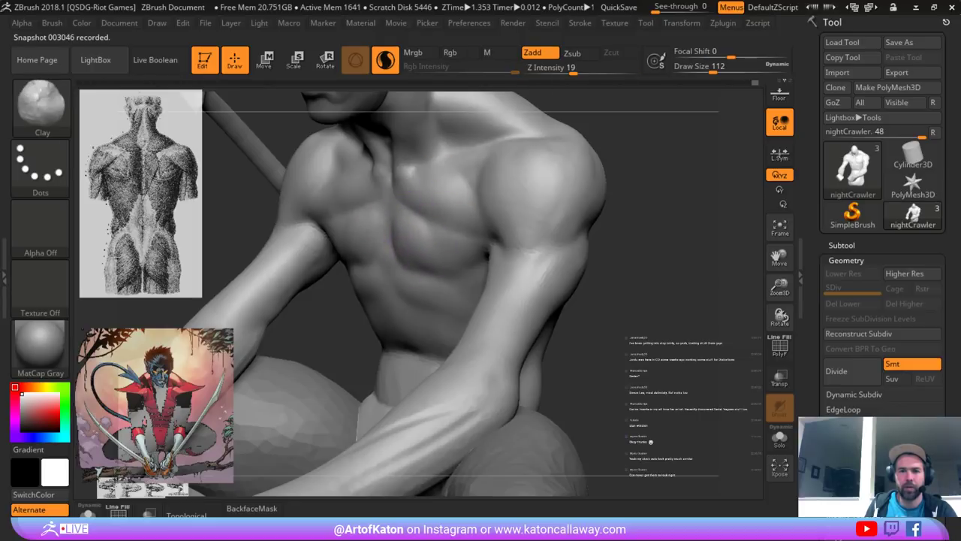
drag(435, 272, 463, 276)
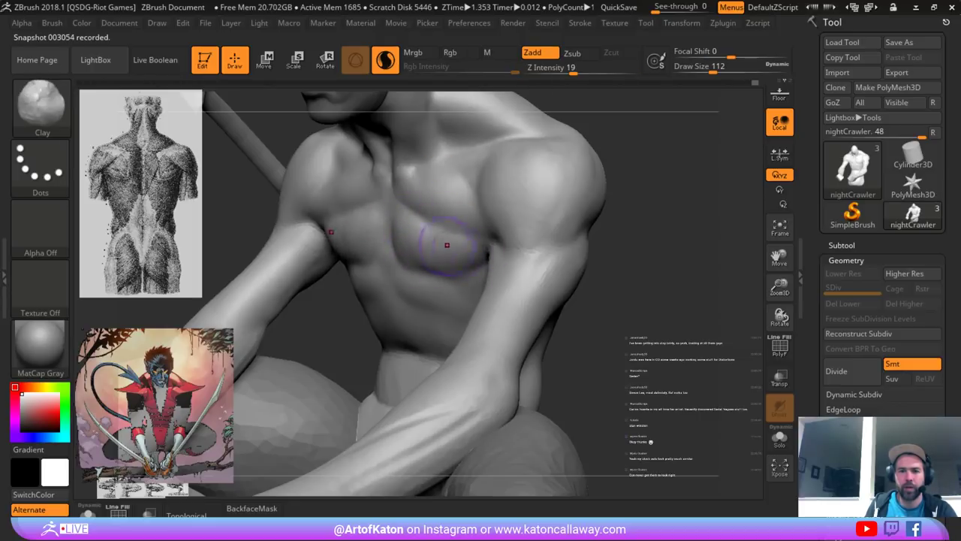
mouse_move(639, 218)
shift+mouse_down()
mouse_move(664, 221)
mouse_move(619, 233)
mouse_move(630, 225)
shift+mouse_up()
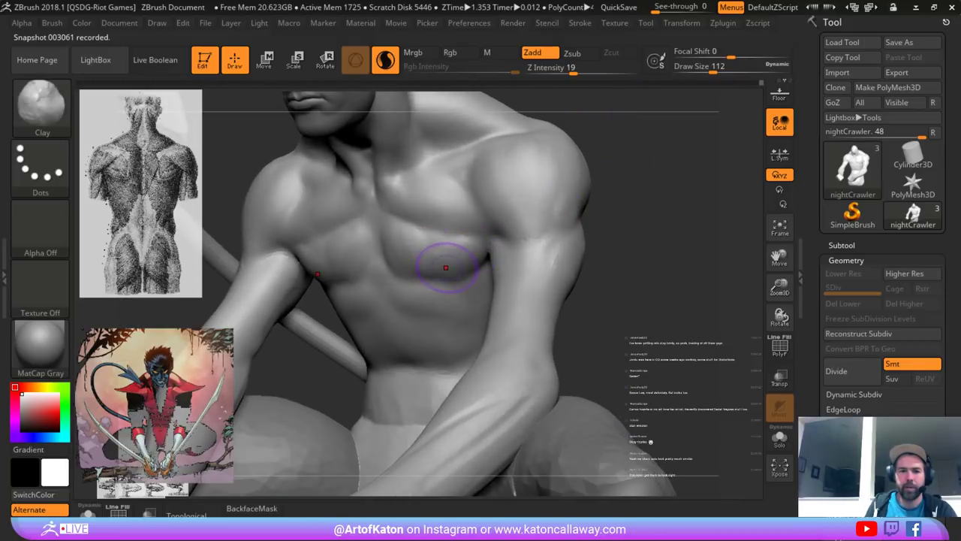
mouse_move(396, 242)
mouse_down()
mouse_move(404, 262)
mouse_move(421, 255)
mouse_up()
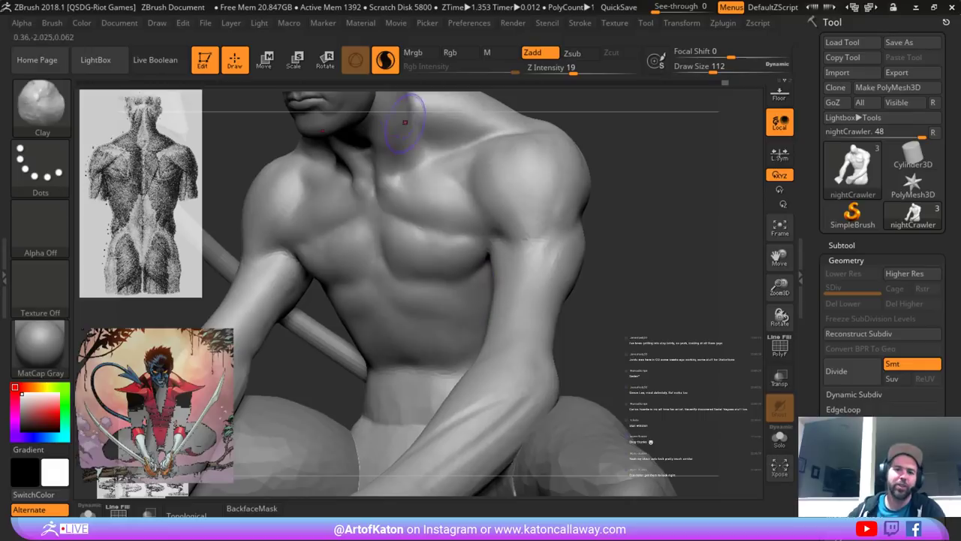
- Carve the division between the upper and lower chest muscle with the DamStandard brush at draw size 112
drag(605, 234, 575, 217)
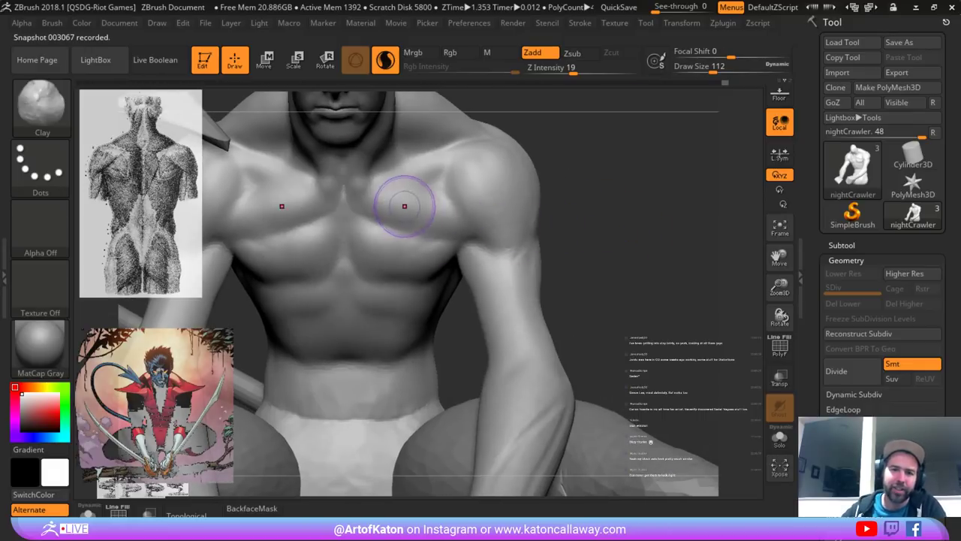
key(b)
click(247, 164)
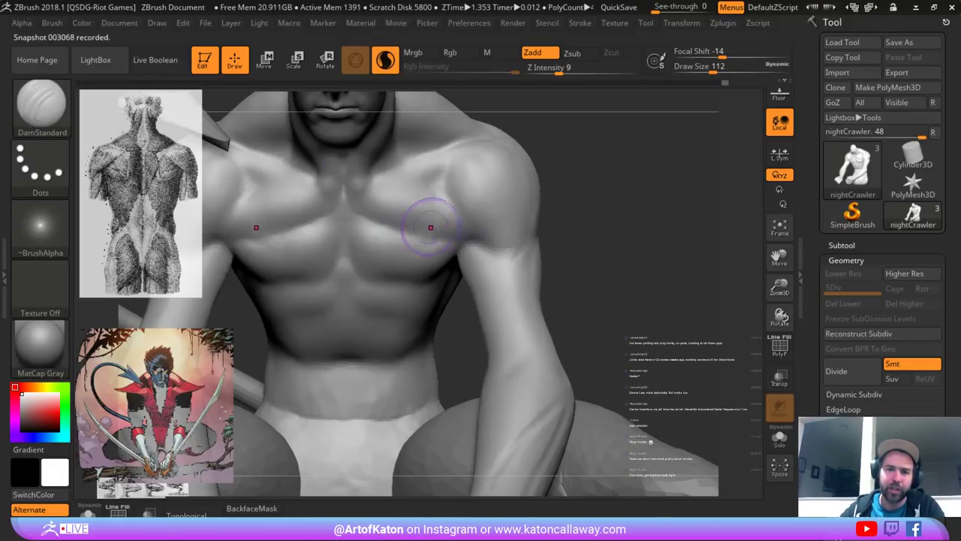
drag(372, 218, 404, 231)
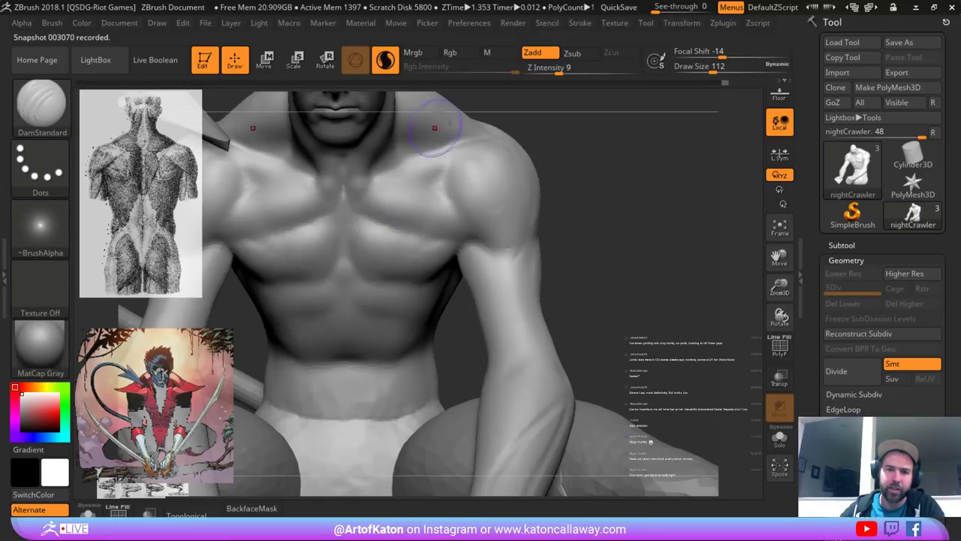
- Set DamStandard's Z Intensity to 16, undo a stroke across the upper chest, and define the border between chest and shoulder
drag(559, 69, 569, 69)
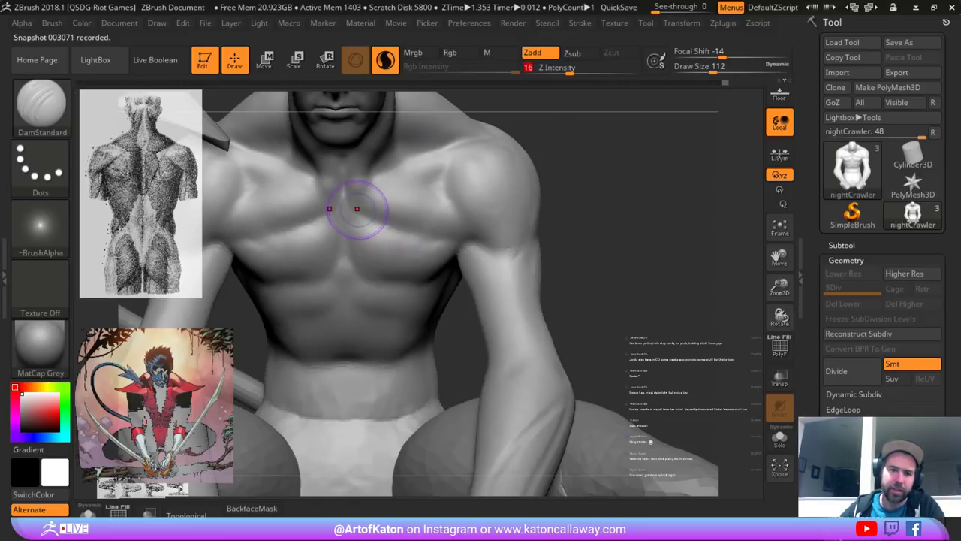
mouse_move(360, 210)
mouse_down()
mouse_move(394, 221)
mouse_move(425, 191)
mouse_move(414, 181)
mouse_move(433, 193)
mouse_move(418, 183)
mouse_move(441, 175)
mouse_up()
key(ctrl+z)
mouse_move(476, 214)
mouse_down()
mouse_move(454, 207)
mouse_move(470, 228)
mouse_up()
mouse_move(440, 197)
mouse_down()
mouse_move(481, 238)
mouse_move(526, 249)
mouse_move(507, 250)
mouse_up()
mouse_move(481, 211)
shift+mouse_down()
mouse_move(459, 187)
mouse_move(469, 211)
shift+mouse_up()
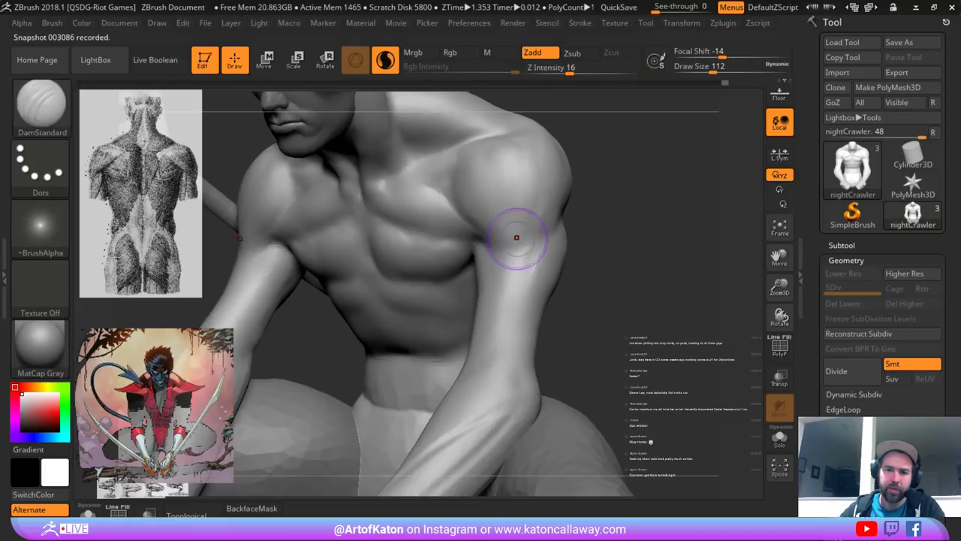
- Reshape the front of the shoulder muscle near the armpit with the SnakeHook brush at draw sizes 145 and 128
key(b)
click(501, 164)
drag(623, 212, 532, 217)
key(space)
drag(524, 216, 491, 219)
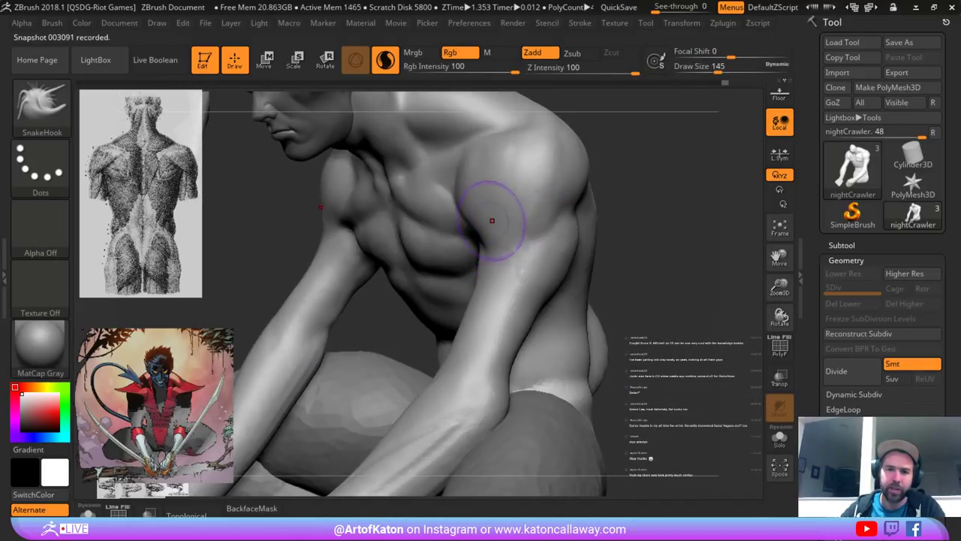
right_drag(492, 219, 486, 226)
key(space)
drag(487, 229, 496, 223)
- Smooth the outer upper arm just below the shoulder muscle with the Smooth brush at draw size 128
drag(600, 275, 665, 259)
key(shift)
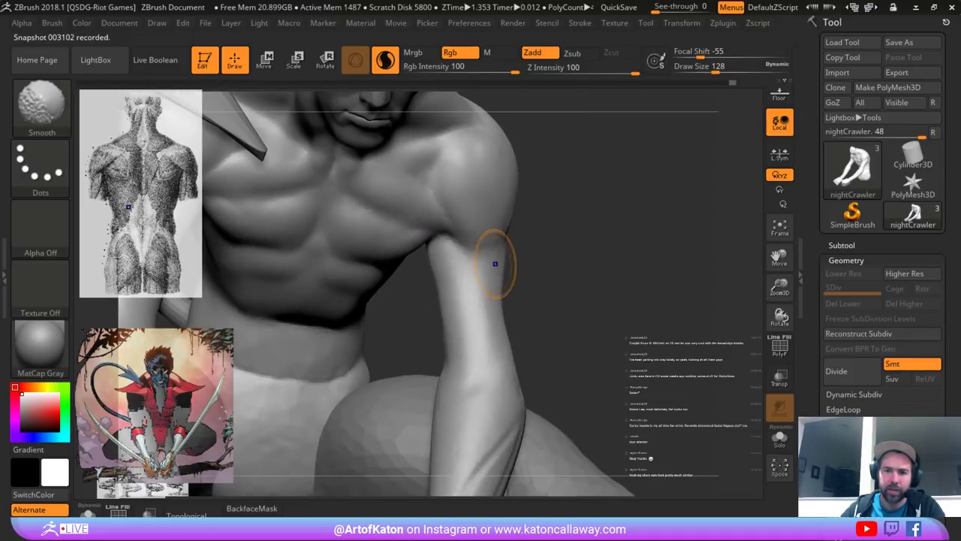
mouse_move(496, 264)
shift+mouse_down()
mouse_move(499, 275)
mouse_move(603, 240)
mouse_move(574, 220)
shift+mouse_up()
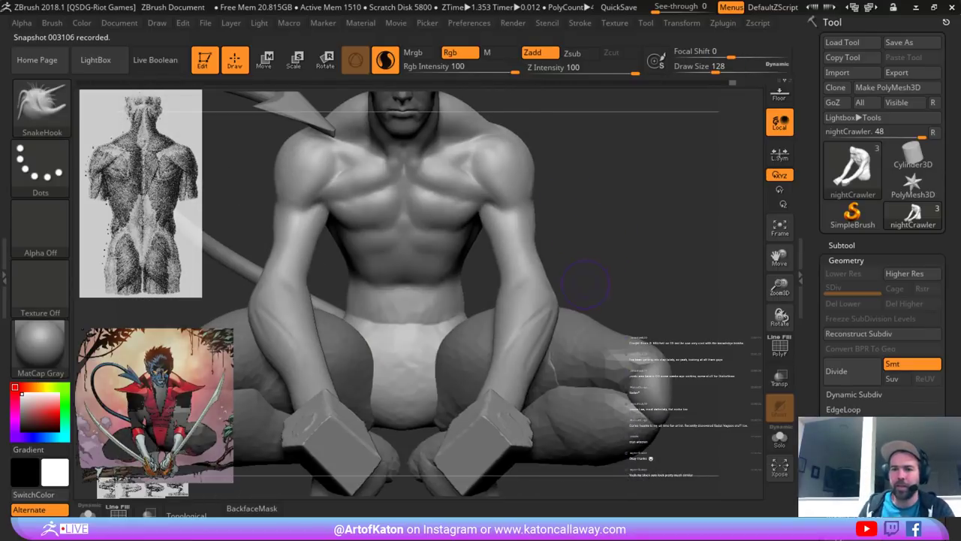
- Reshape the upper arm and the area above the elbow with the SnakeHook brush at draw sizes 136 and 145
drag(586, 284, 618, 295)
mouse_move(601, 248)
alt+mouse_down()
mouse_move(585, 195)
mouse_move(524, 265)
mouse_move(536, 266)
mouse_move(491, 253)
mouse_move(513, 256)
mouse_move(532, 239)
alt+mouse_up()
key(space)
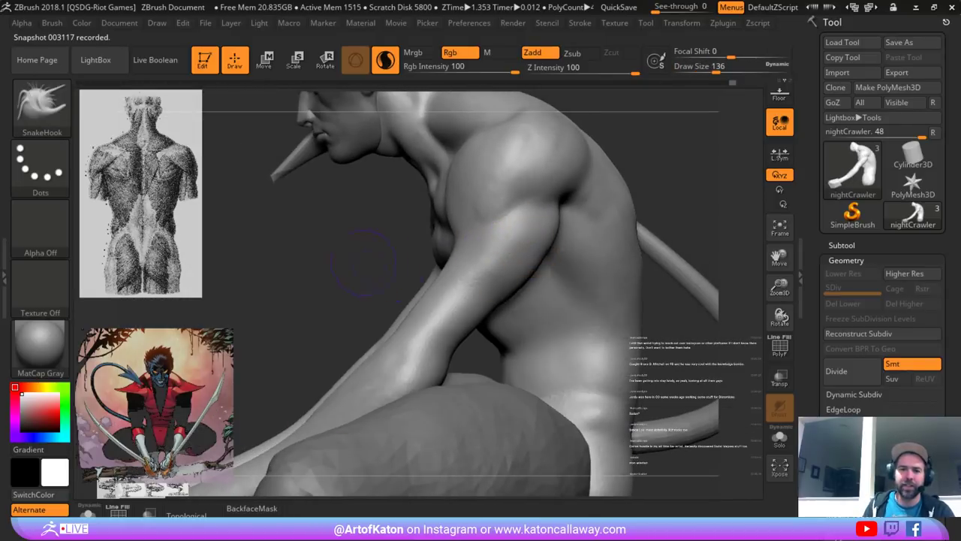
mouse_move(532, 238)
alt+right_down()
mouse_move(521, 174)
mouse_move(562, 181)
mouse_move(539, 196)
alt+right_up()
key(space)
drag(508, 211, 513, 211)
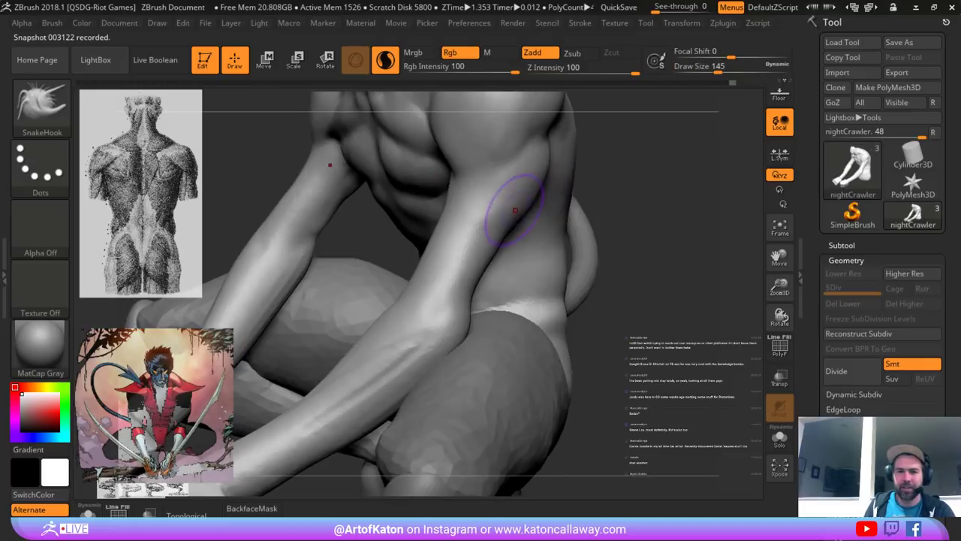
drag(478, 283, 464, 281)
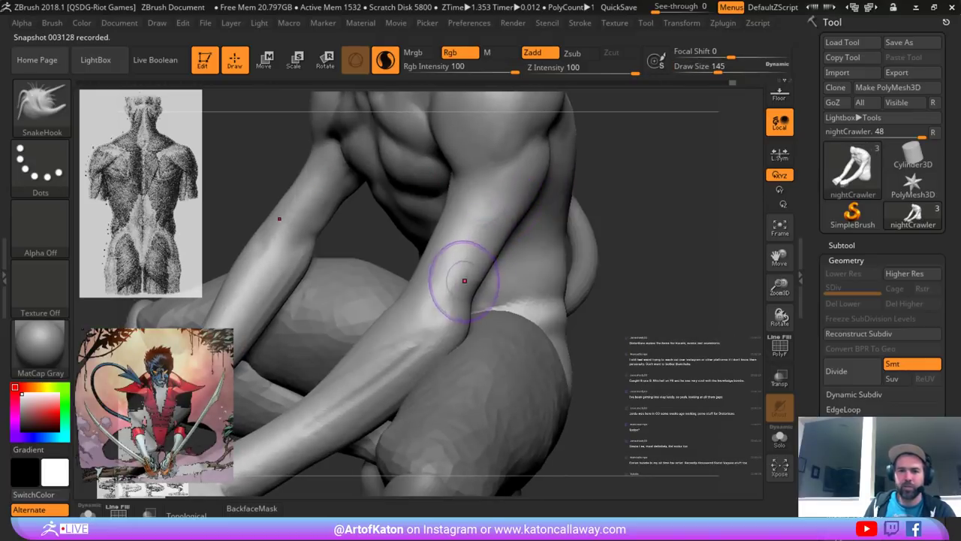
mouse_move(507, 255)
mouse_down()
mouse_move(507, 222)
mouse_move(518, 228)
mouse_up()
- Refine the outer upper arm with SnakeHook at draw size 163 and smooth the surface down toward the elbow
right_drag(631, 218, 539, 202)
key(space)
mouse_move(539, 202)
mouse_down()
mouse_move(548, 202)
mouse_move(499, 206)
mouse_move(474, 270)
mouse_up()
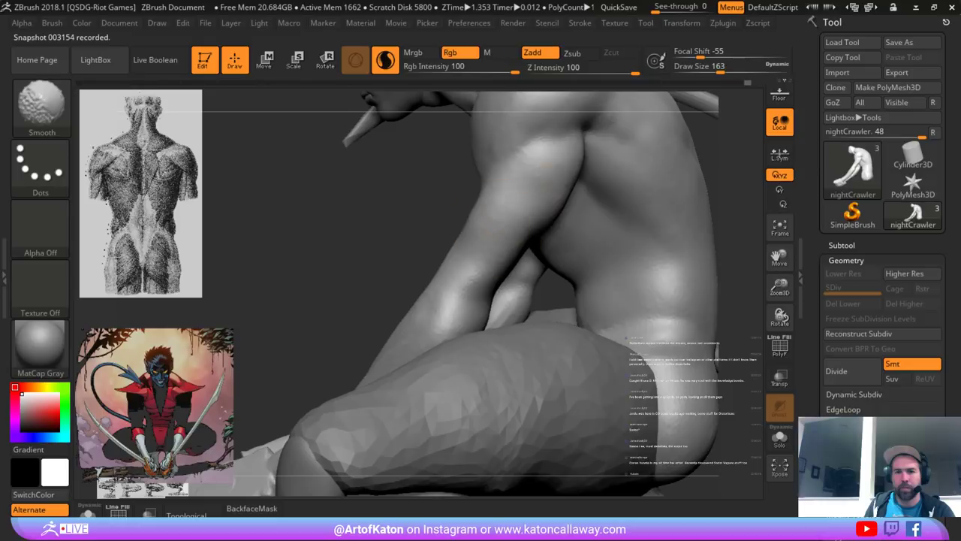
mouse_move(499, 225)
right_down()
mouse_move(597, 245)
mouse_move(582, 255)
mouse_move(573, 222)
mouse_move(469, 189)
mouse_move(512, 205)
right_up()
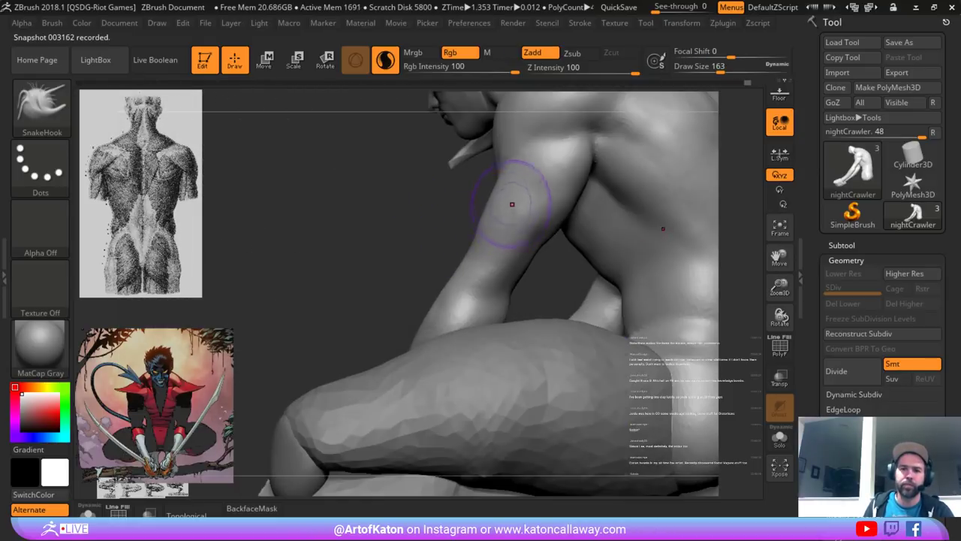
shift+drag(518, 210, 484, 259)
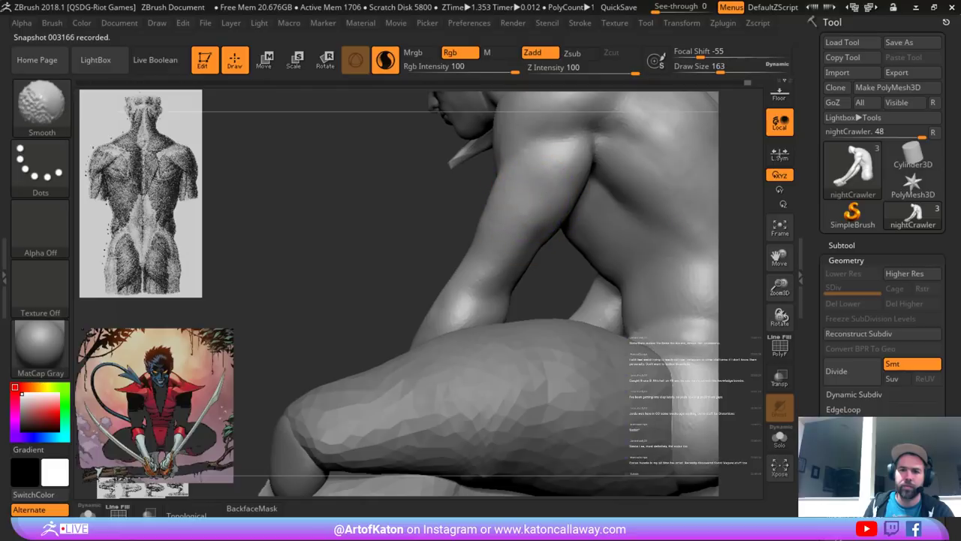
- Build up volume on the outer upper arm with the Clay brush at draw size 163 and Z Intensity 19
key(b)
key(c)
key(l)
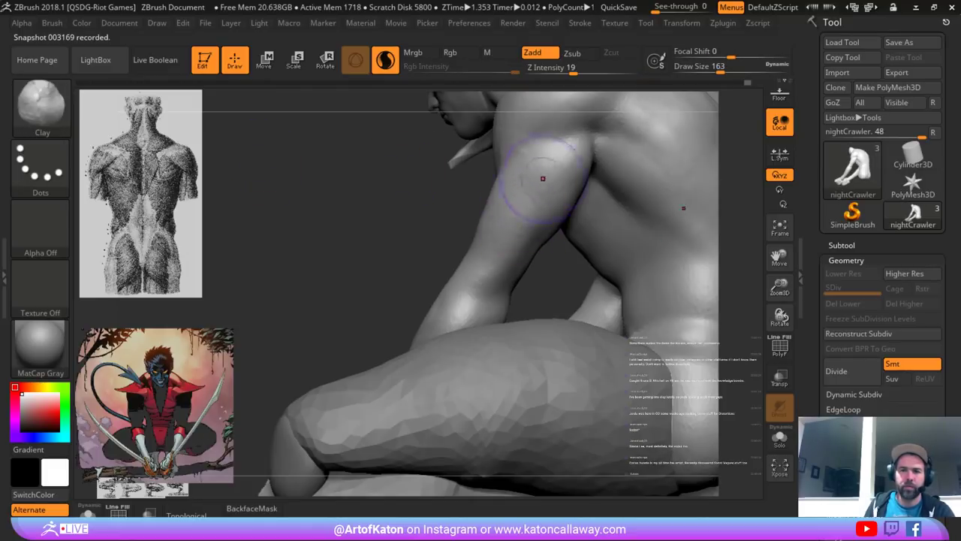
mouse_move(526, 169)
mouse_down()
mouse_move(522, 196)
mouse_move(508, 181)
mouse_move(519, 229)
mouse_move(501, 226)
mouse_move(515, 185)
mouse_move(518, 239)
mouse_up()
mouse_move(360, 210)
mouse_down()
mouse_move(556, 240)
mouse_move(556, 188)
mouse_move(529, 184)
mouse_move(542, 201)
mouse_move(564, 180)
mouse_move(565, 156)
mouse_move(590, 188)
mouse_move(597, 162)
mouse_move(605, 206)
mouse_move(613, 186)
mouse_up()
mouse_move(488, 289)
mouse_down()
mouse_move(497, 265)
mouse_move(493, 281)
mouse_up()
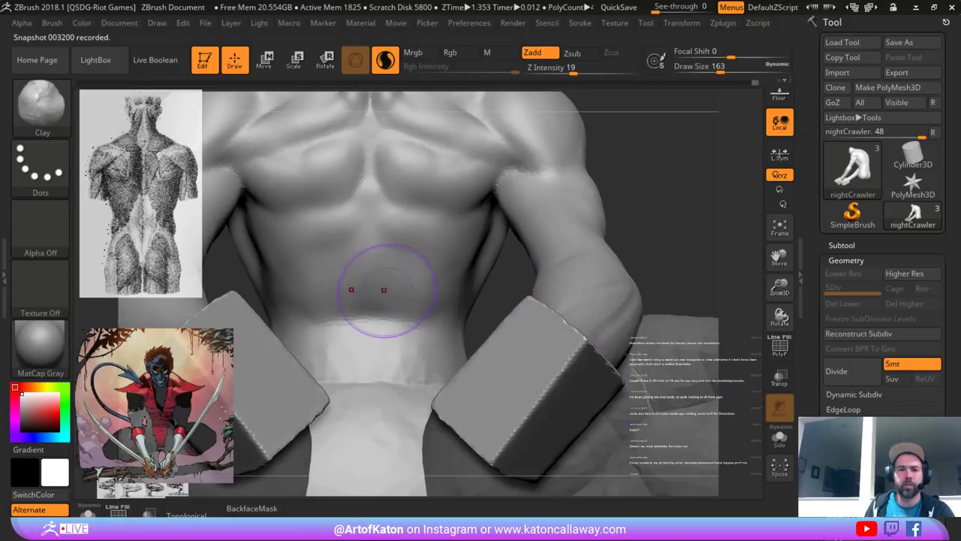
- Define the transition between the ribcage and waist with the DamStandard brush at draw size 101, softening it with smoothing
key(b)
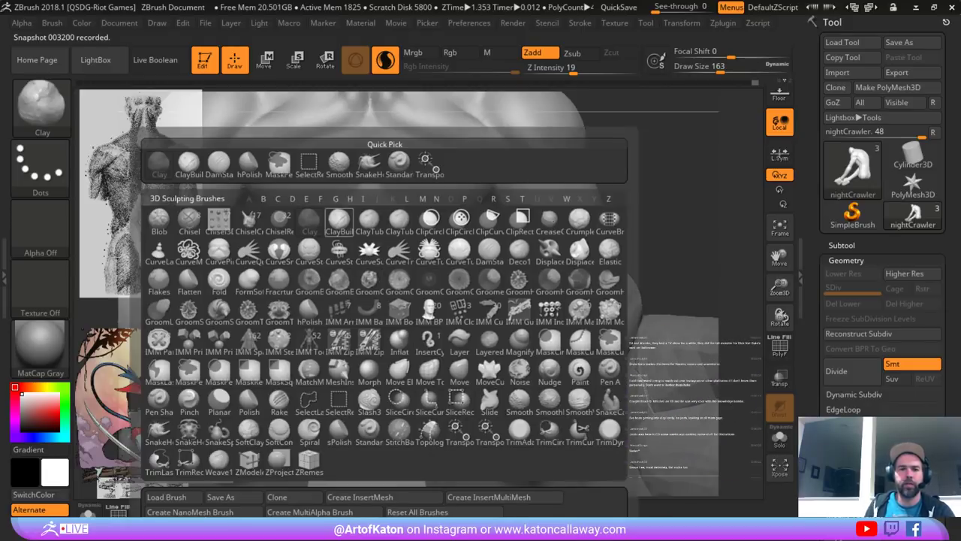
click(219, 164)
right_drag(387, 269, 385, 283)
key(space)
click(398, 276)
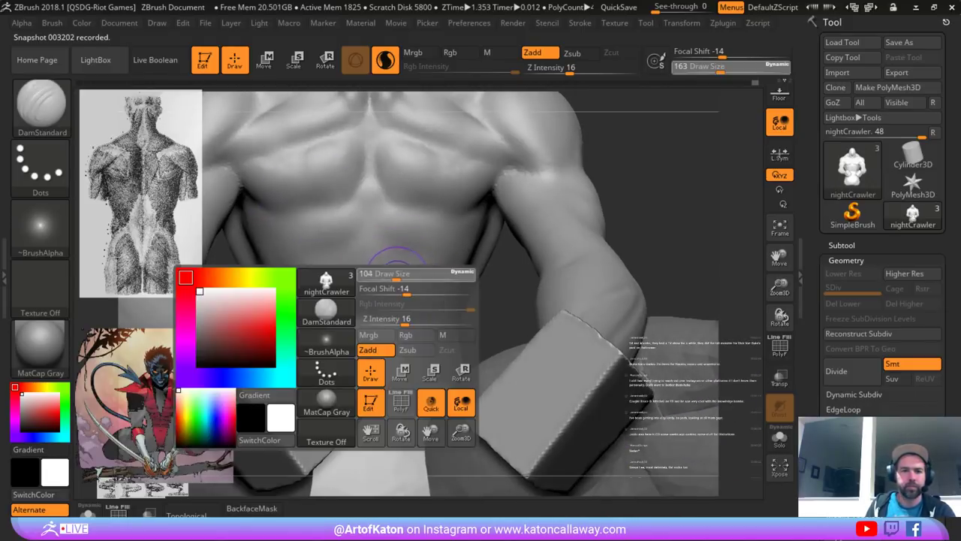
drag(502, 300, 504, 240)
shift+drag(396, 291, 394, 300)
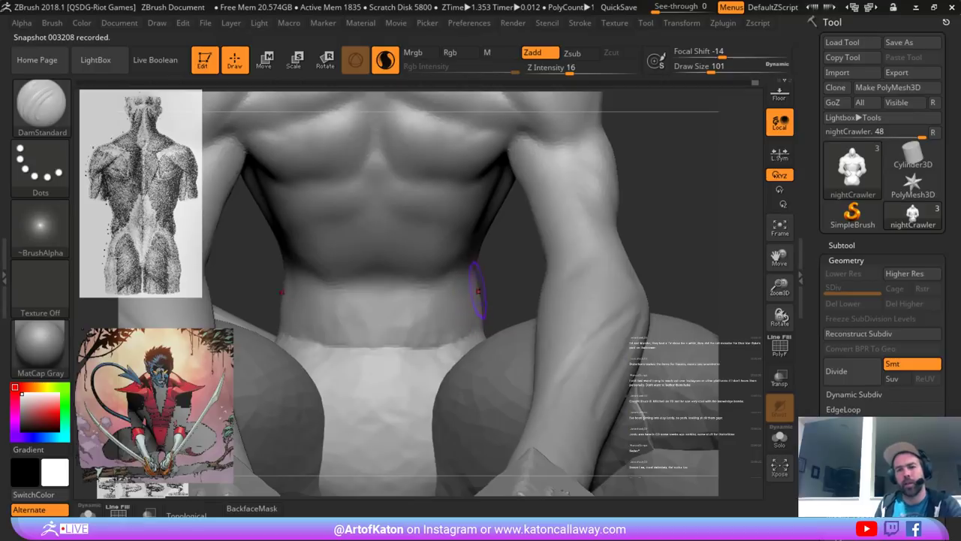
drag(473, 271, 476, 288)
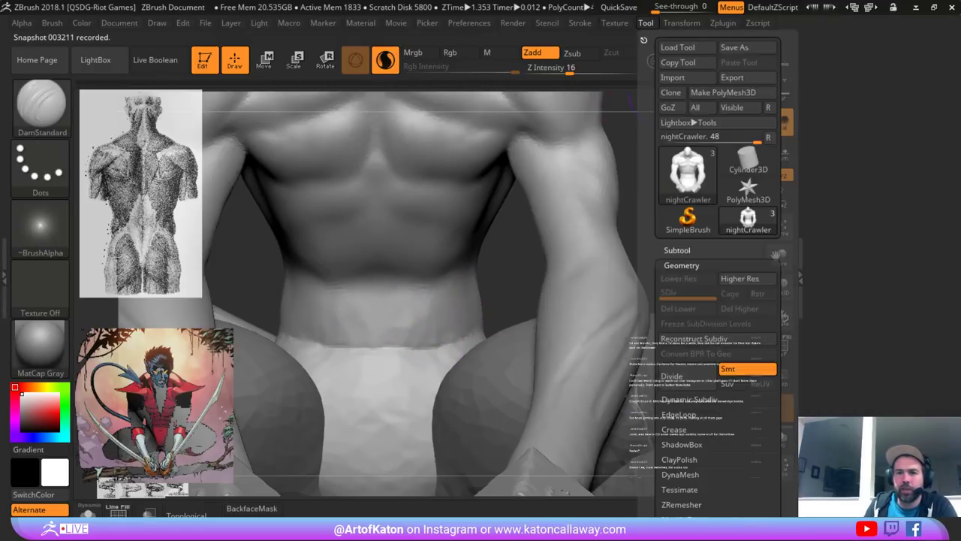
- Add texture 054, the front torso anatomy drawing, to Spotlight and enlarge and position it beside the figure as a reference
mouse_move(615, 23)
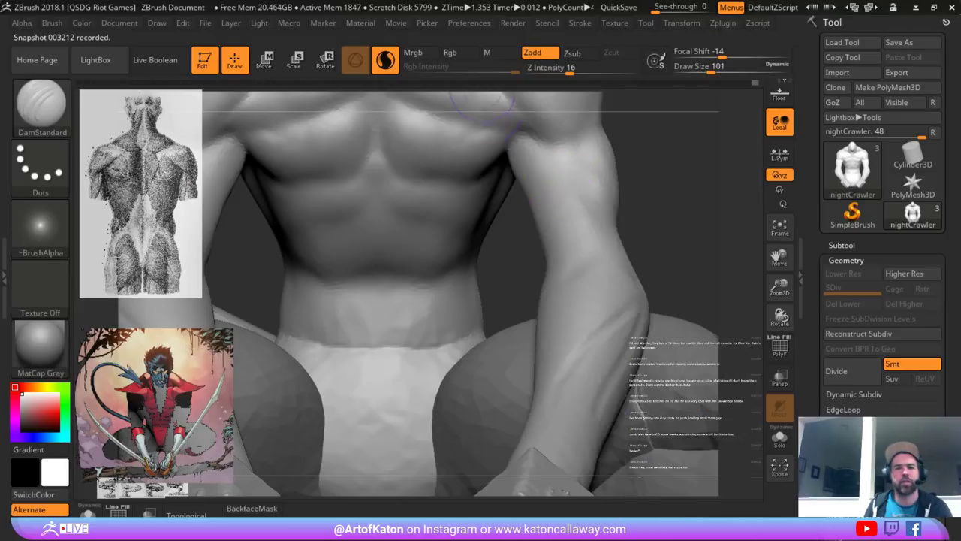
click(615, 24)
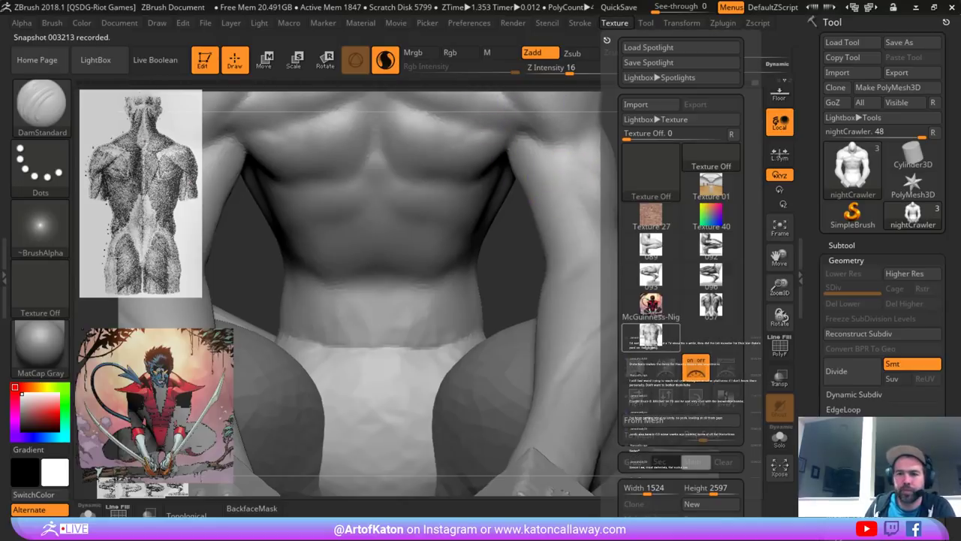
click(651, 335)
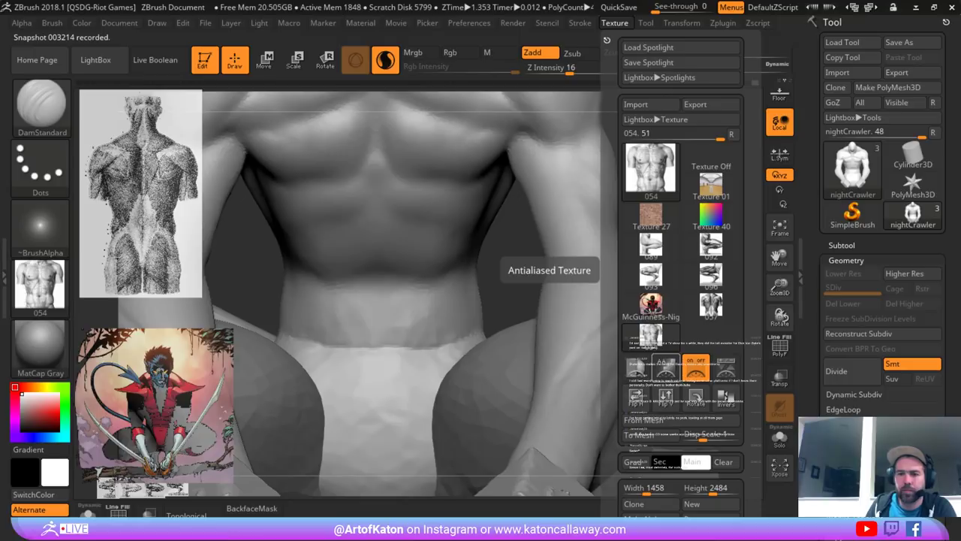
click(725, 368)
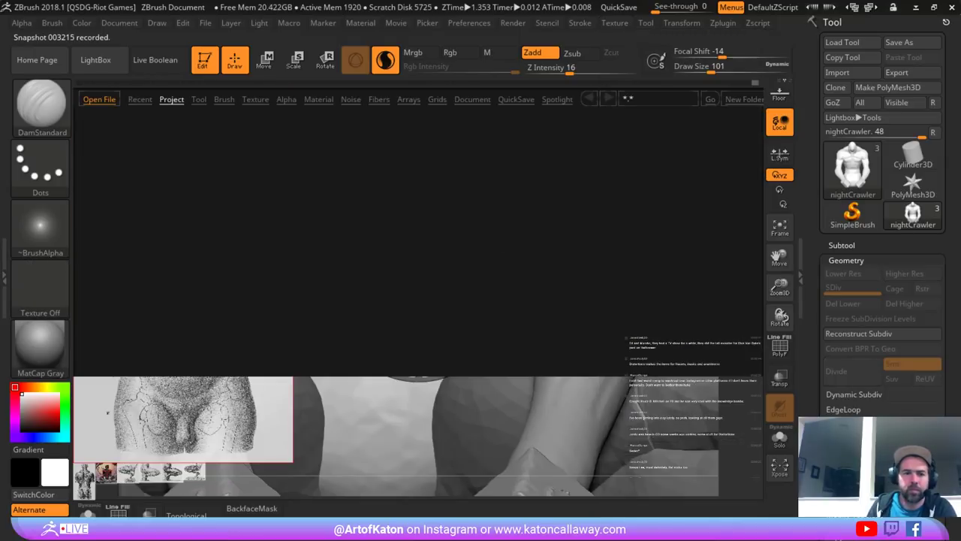
click(250, 412)
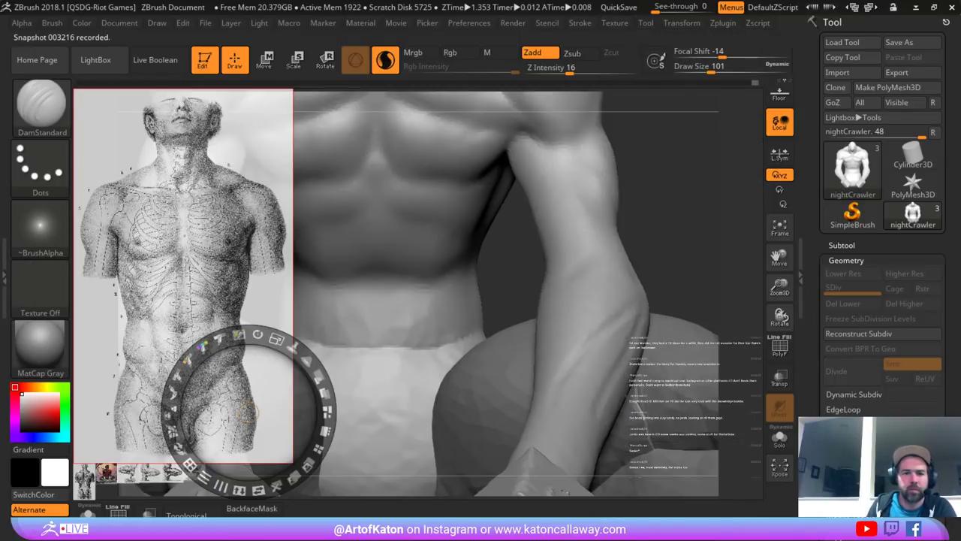
drag(276, 340, 316, 371)
drag(290, 256, 346, 412)
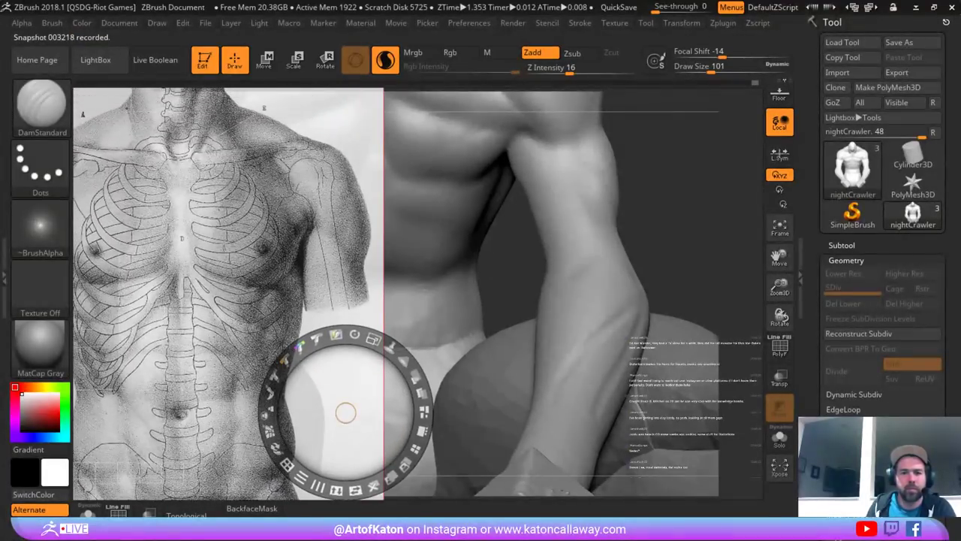
drag(352, 290, 348, 278)
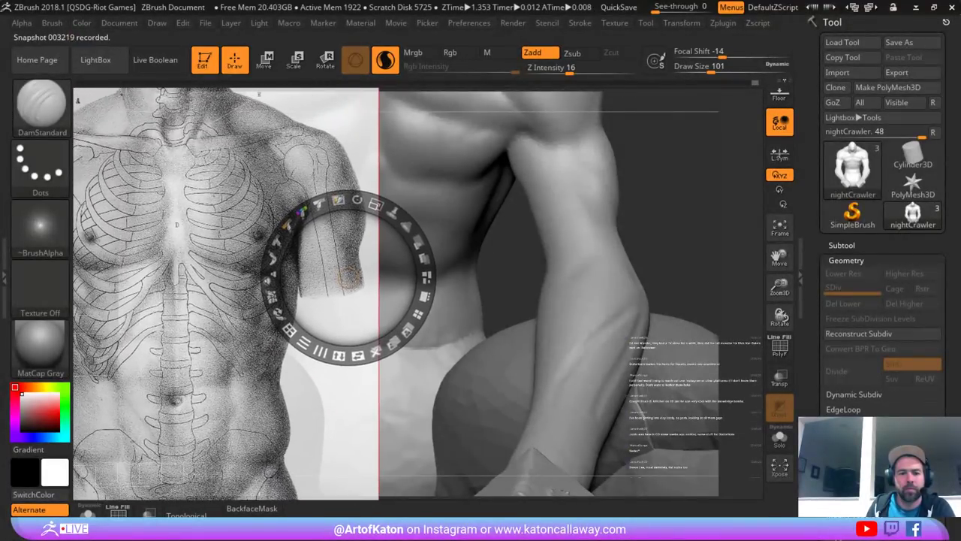
key(z)
drag(680, 187, 705, 202)
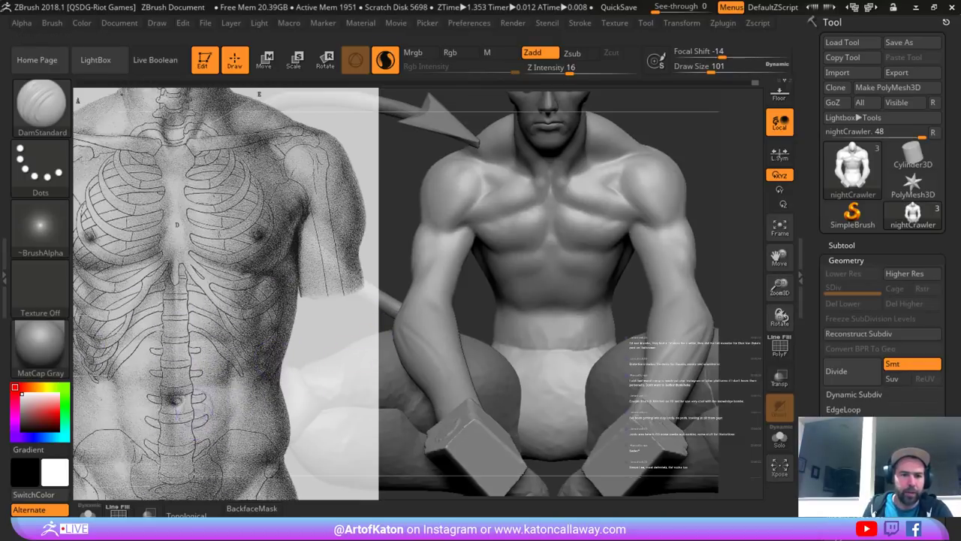
- Build up the middle of the abdomen around the navel area with the Clay brush
mouse_move(629, 282)
right_down()
mouse_move(629, 338)
mouse_move(594, 290)
right_up()
key(b)
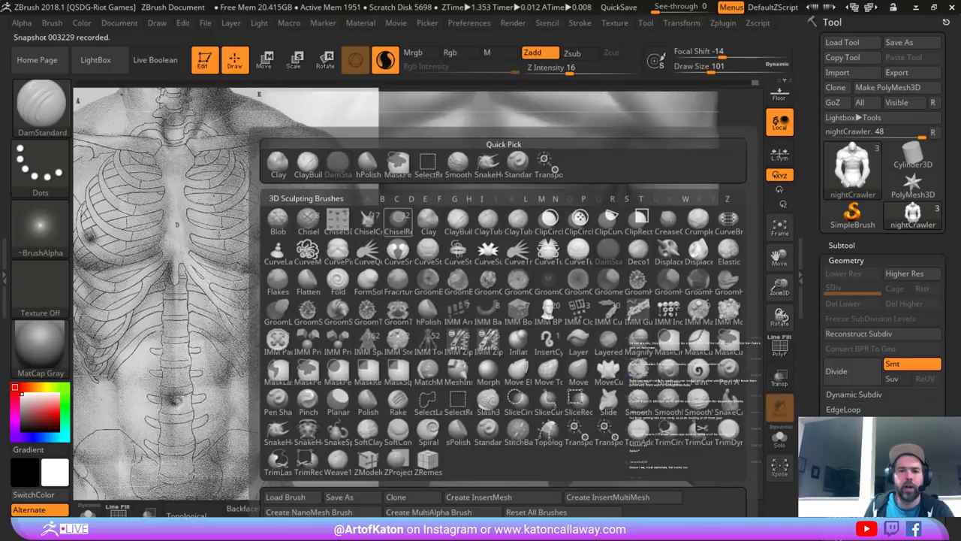
click(279, 164)
key(space)
drag(498, 293, 503, 283)
right_drag(503, 283, 504, 291)
key(space)
mouse_move(504, 288)
mouse_down()
mouse_move(473, 283)
mouse_move(511, 279)
mouse_move(497, 261)
mouse_move(488, 262)
mouse_move(534, 283)
mouse_move(485, 306)
mouse_up()
- Carve the navel and the crease curving out from it with the DamStandard brush at draw size 87
key(b)
click(343, 164)
key(space)
right_drag(517, 313, 538, 275)
drag(518, 308, 552, 286)
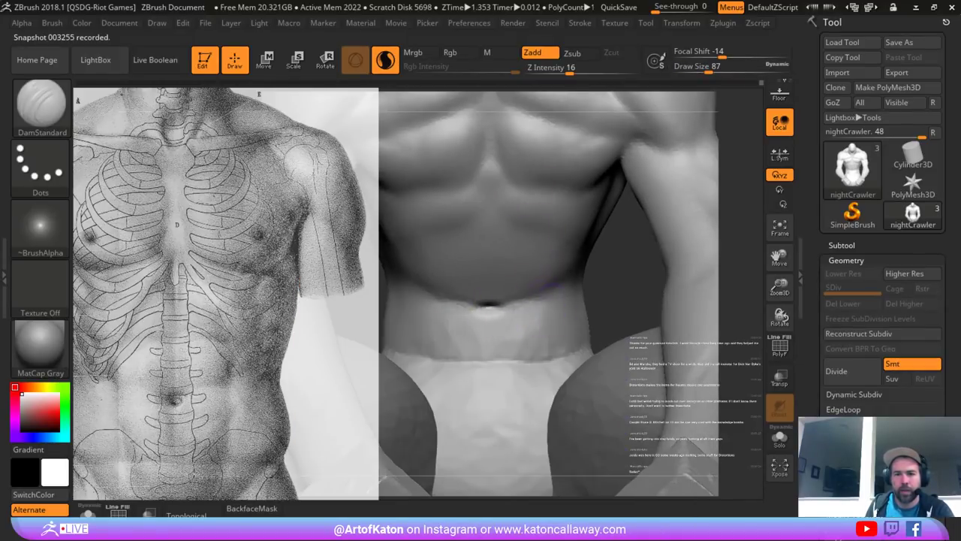
- Carve a horizontal crease across the abdomen above the navel with DamStandard at draw size 112
alt+right_drag(593, 291, 531, 266)
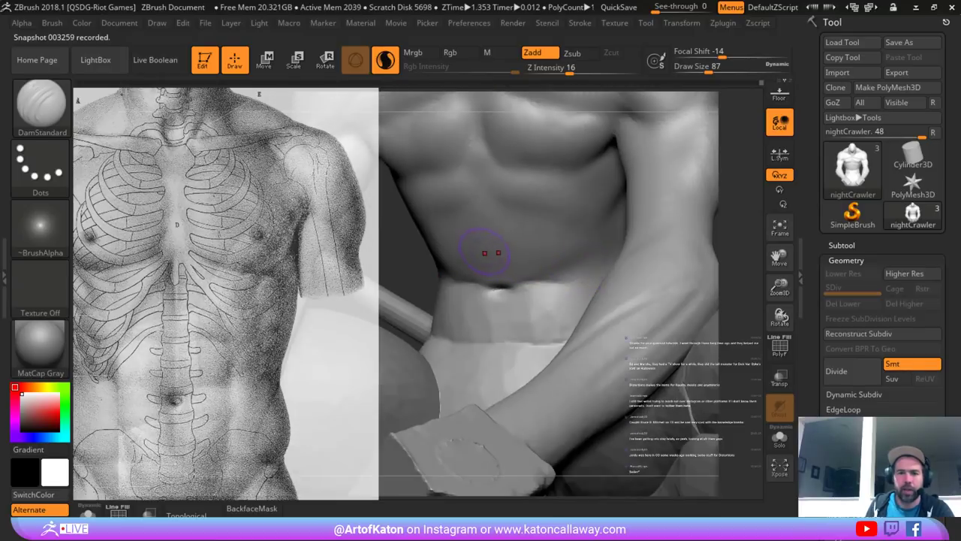
right_drag(450, 324, 464, 326)
key(space)
drag(529, 248, 534, 248)
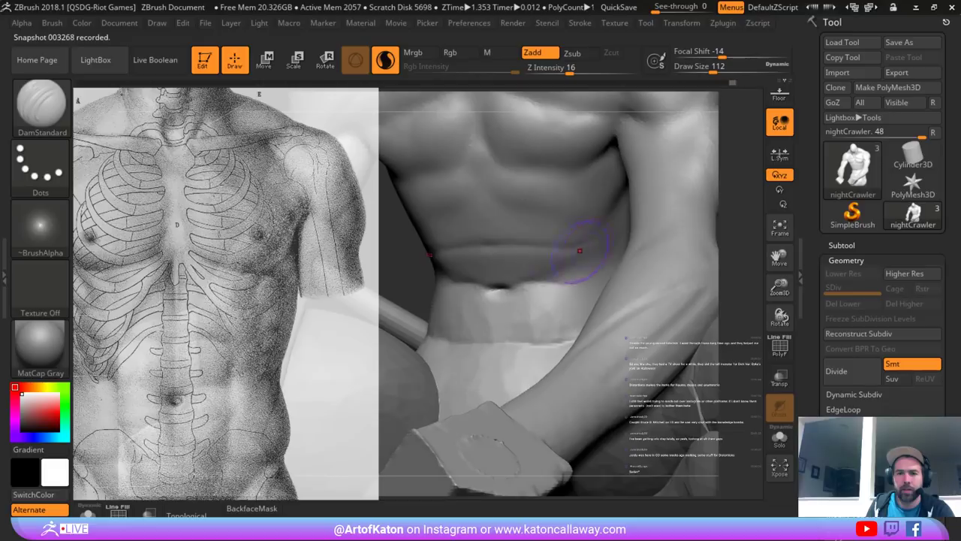
drag(601, 246, 542, 288)
shift+right_drag(450, 273, 457, 258)
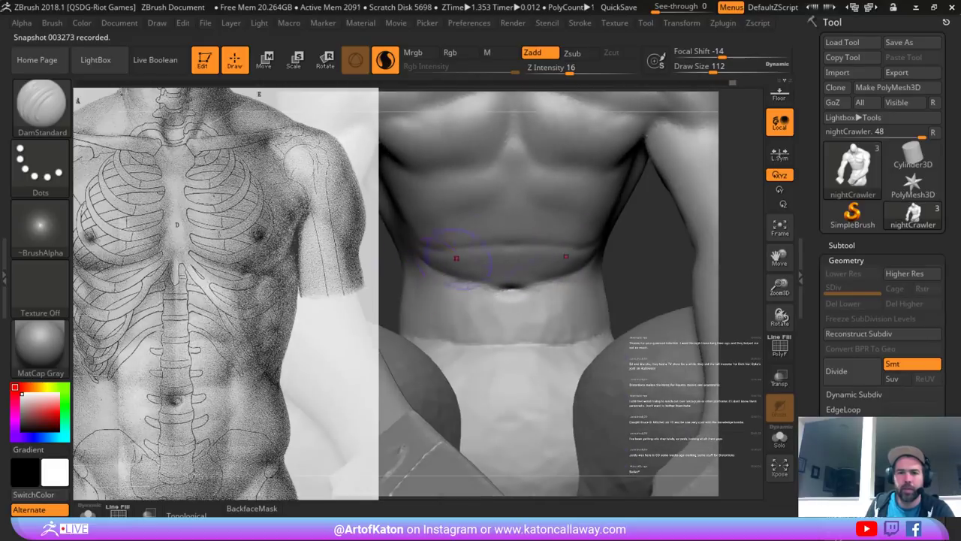
- Fill out the belly fold above the navel and the lower abdomen with the Clay brush at draw size 112
key(b)
click(401, 222)
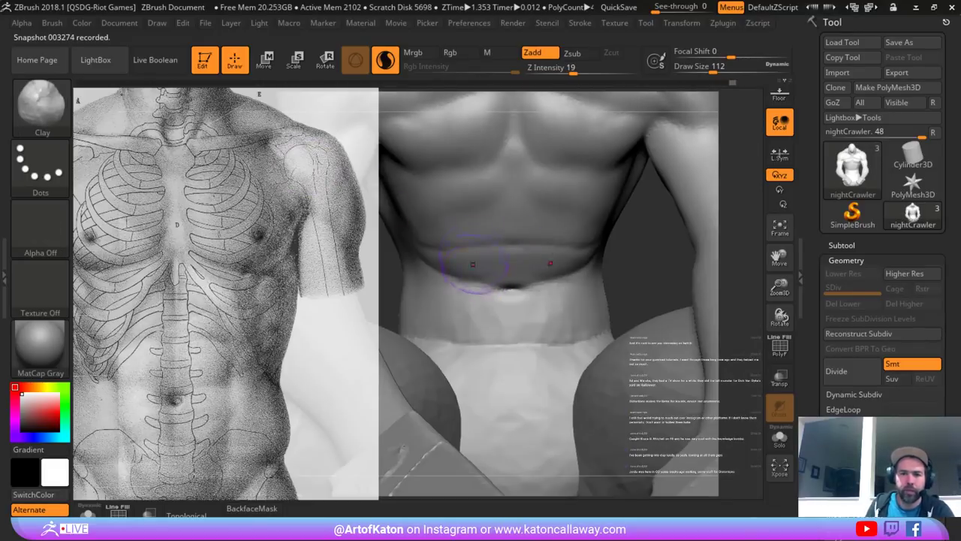
mouse_move(474, 264)
mouse_down()
mouse_move(512, 275)
mouse_move(477, 275)
mouse_move(480, 285)
mouse_up()
mouse_move(469, 327)
mouse_down()
mouse_move(488, 304)
mouse_move(511, 336)
mouse_up()
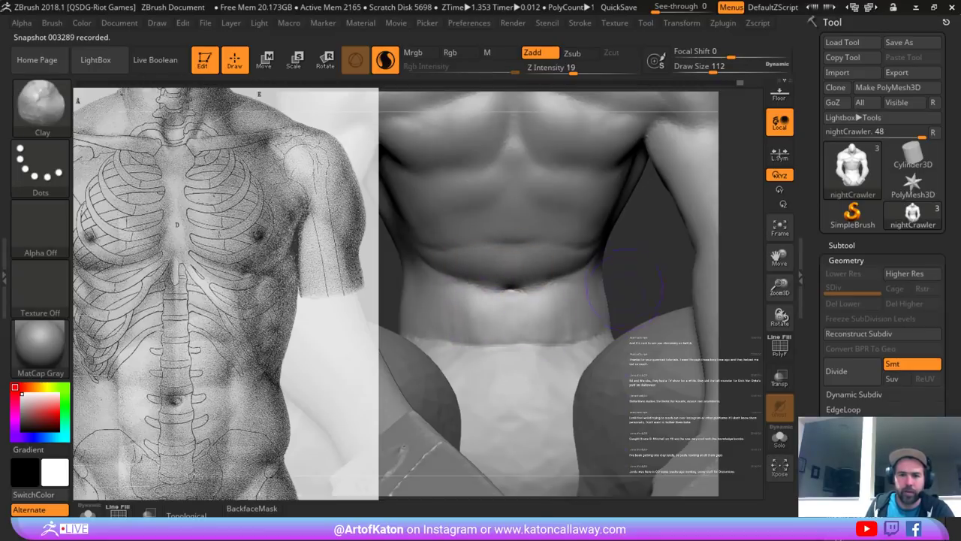
- Build up the lower abdomen and front of the pelvis with Clay at draw size 140, then smooth the faceted surface
mouse_move(635, 297)
alt+right_down()
mouse_move(628, 250)
mouse_move(601, 264)
alt+right_up()
key(space)
drag(561, 276, 567, 277)
mouse_move(639, 225)
right_down()
mouse_move(612, 217)
mouse_move(578, 244)
right_up()
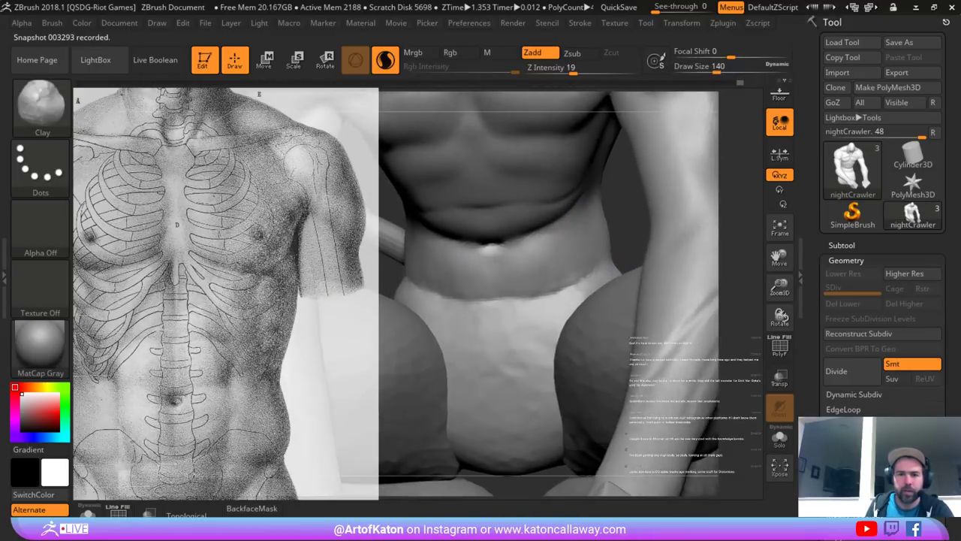
mouse_move(465, 282)
mouse_down()
mouse_move(435, 264)
mouse_move(454, 326)
mouse_move(481, 360)
mouse_move(488, 316)
mouse_move(492, 347)
mouse_up()
drag(499, 453, 488, 466)
drag(507, 452, 507, 467)
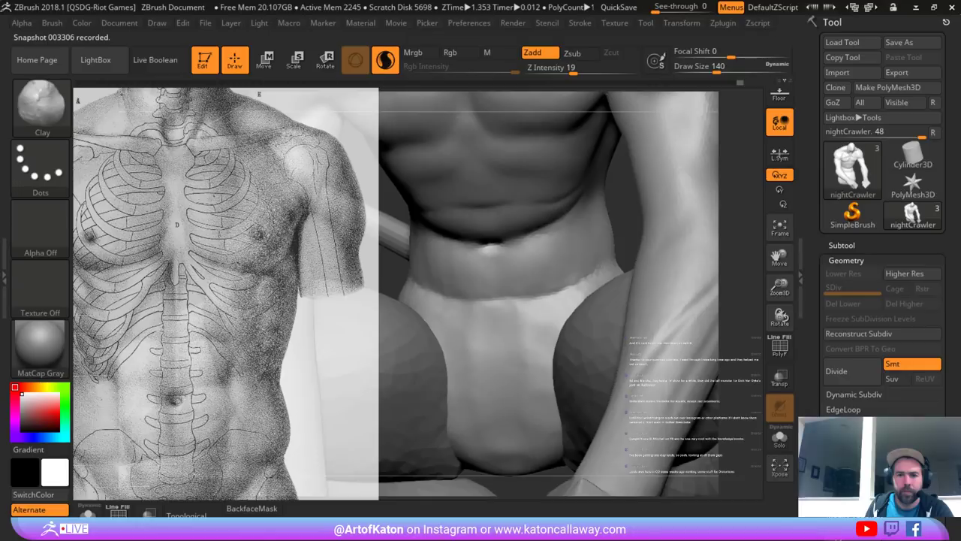
shift+drag(518, 331, 504, 304)
shift+drag(513, 406, 525, 430)
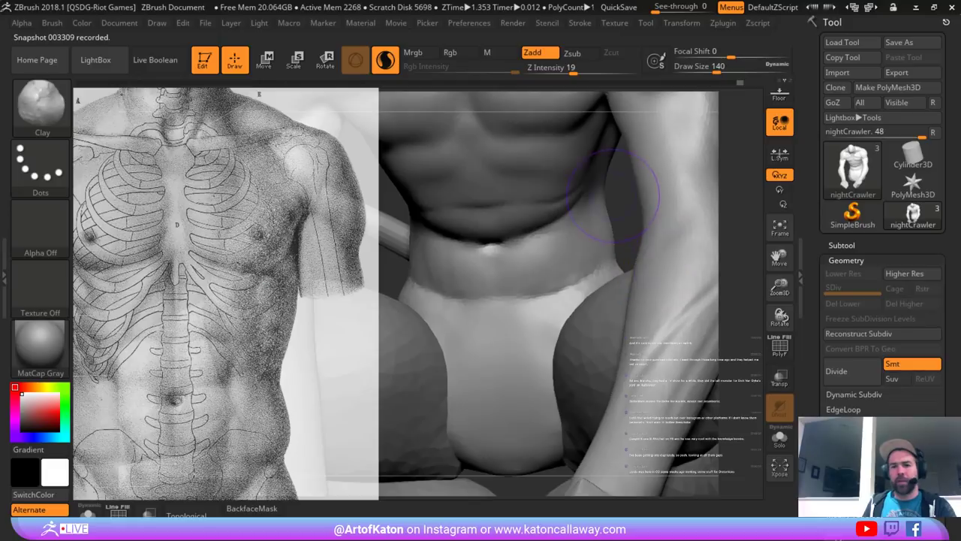
- Smooth the side of the waist and sculpt the lower belly beside the navel with Clay at draw sizes 101 and 132
mouse_move(625, 197)
mouse_down()
mouse_move(689, 200)
mouse_move(636, 200)
mouse_up()
key(shift)
mouse_move(578, 189)
shift+mouse_down()
mouse_move(543, 205)
mouse_move(561, 207)
shift+mouse_up()
key(space)
mouse_move(629, 201)
mouse_down()
mouse_move(564, 211)
mouse_move(507, 247)
mouse_up()
right_drag(506, 242, 514, 234)
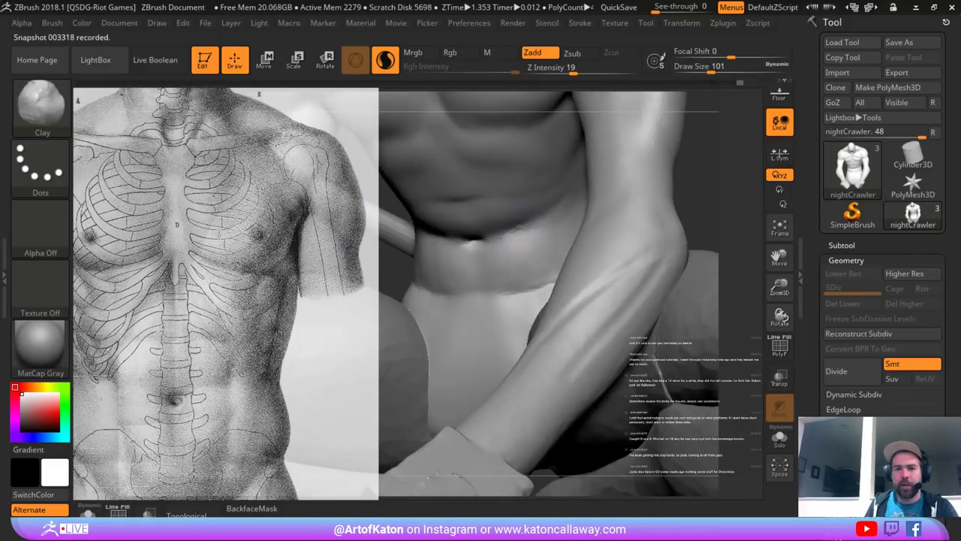
key(space)
mouse_move(506, 235)
mouse_down()
mouse_move(524, 270)
mouse_move(489, 272)
mouse_move(491, 320)
mouse_move(492, 308)
mouse_up()
- Sculpt the lower edge of the belly toward the hip with the Clay brush at draw size 132
mouse_move(717, 193)
mouse_down()
mouse_move(732, 154)
mouse_move(709, 169)
mouse_up()
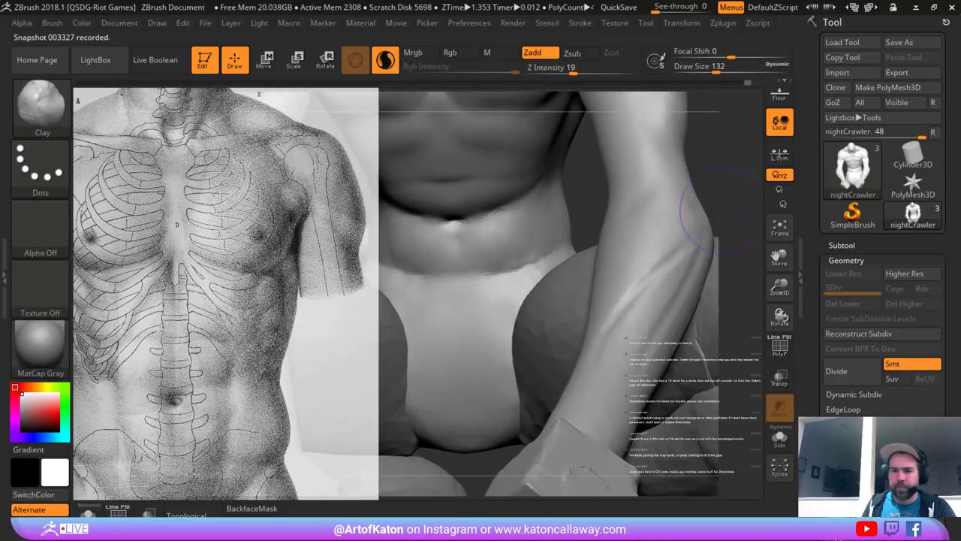
mouse_move(723, 211)
mouse_down()
mouse_move(747, 231)
mouse_move(722, 230)
mouse_up()
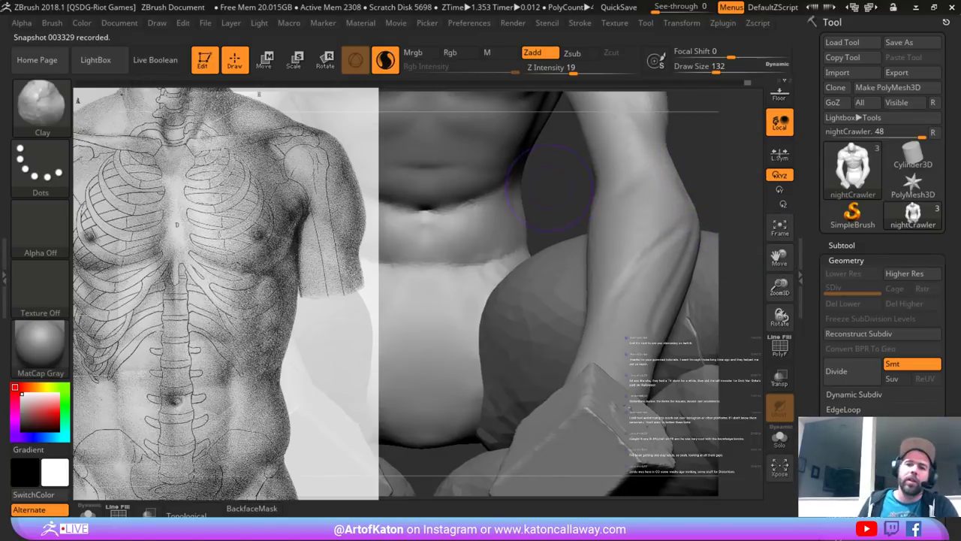
mouse_move(559, 187)
mouse_down()
mouse_move(580, 189)
mouse_move(590, 164)
mouse_up()
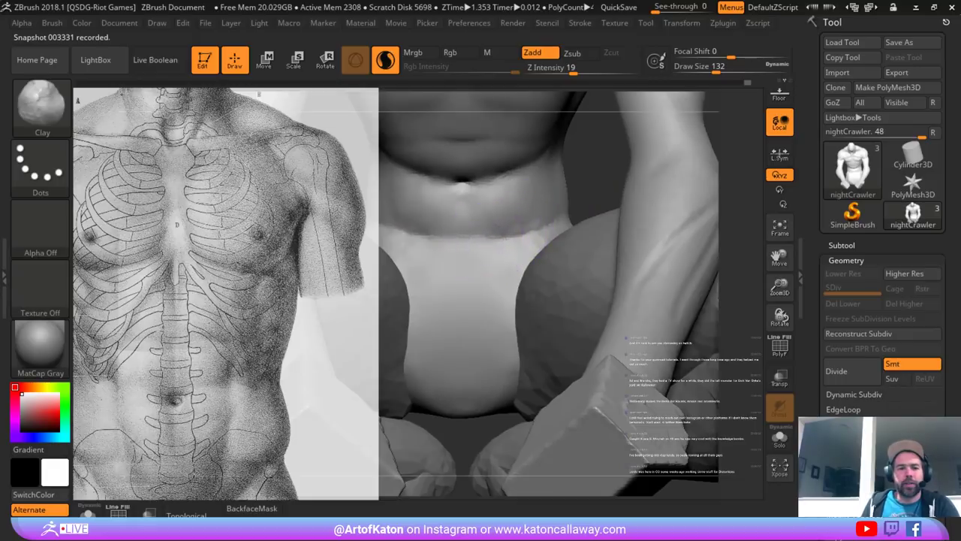
right_drag(485, 251, 515, 242)
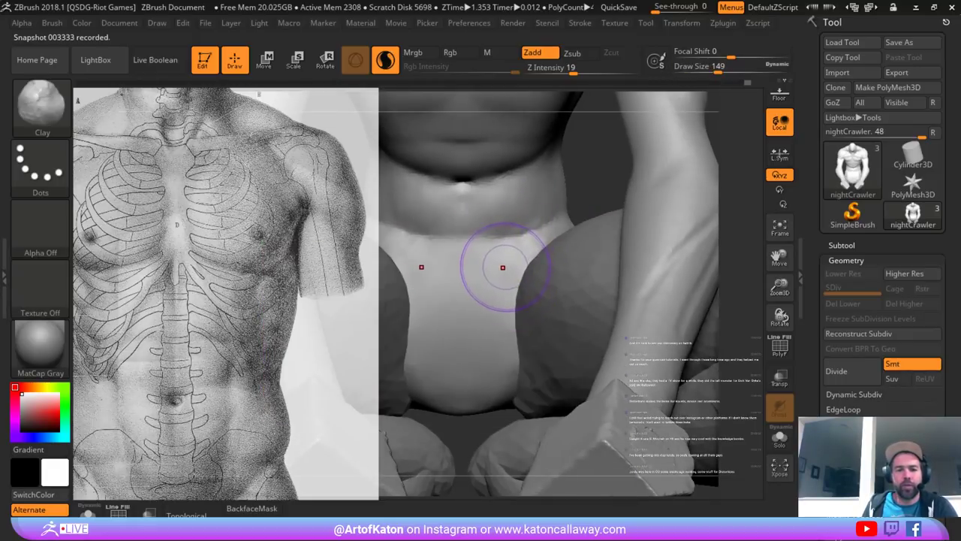
- Carve V-shaped groin creases from the hips toward the crotch with DamStandard at draw sizes 149 and 177, smoothing them lightly
key(b)
click(336, 164)
right_drag(539, 201, 549, 228)
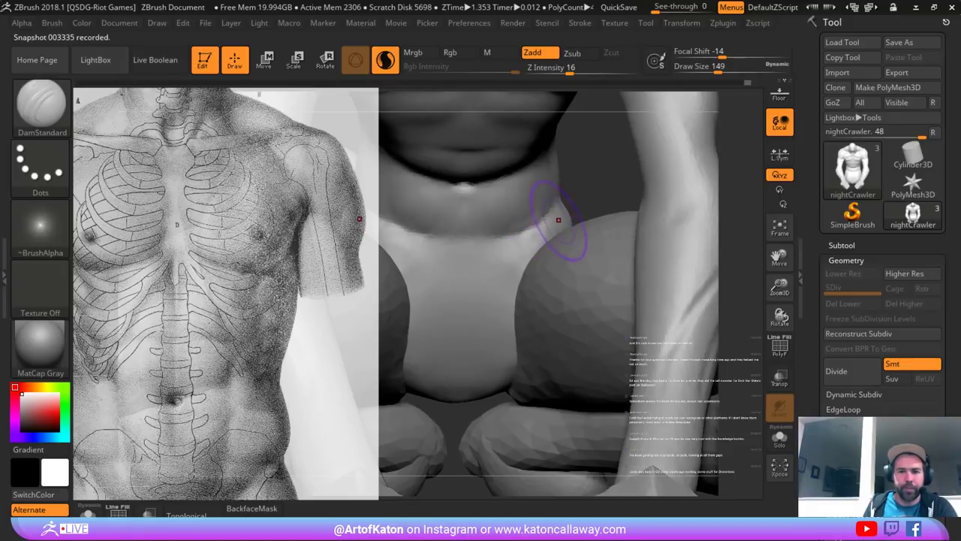
drag(550, 218, 498, 331)
mouse_move(527, 251)
mouse_down()
mouse_move(497, 337)
mouse_move(484, 341)
mouse_up()
drag(579, 207, 601, 193)
key(space)
mouse_move(531, 238)
mouse_down()
mouse_move(490, 327)
mouse_move(493, 320)
mouse_up()
mouse_move(520, 221)
shift+mouse_down()
mouse_move(493, 318)
mouse_move(498, 300)
shift+mouse_up()
- Fill out the lower abdomen between the groin creases with Clay at draw size 149 and smooth the area below the navel
key(b)
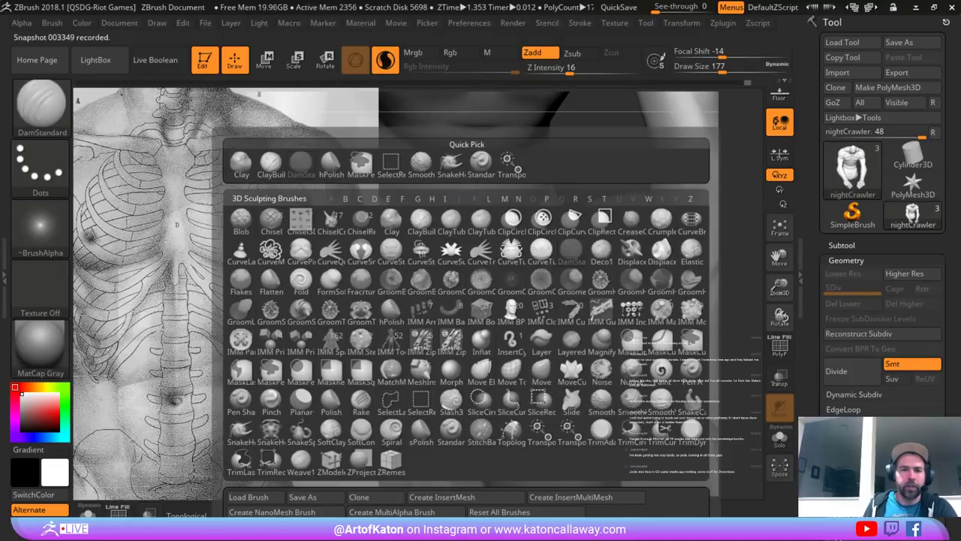
click(241, 163)
drag(425, 197, 488, 208)
key(space)
drag(475, 245, 467, 245)
mouse_move(544, 184)
shift+mouse_down()
mouse_move(530, 216)
mouse_move(532, 195)
mouse_move(481, 253)
shift+mouse_up()
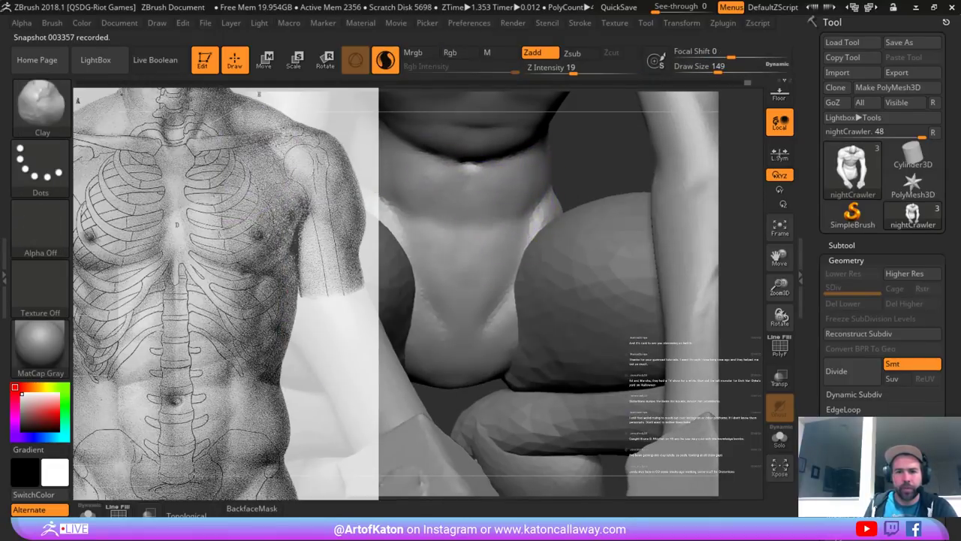
drag(489, 316, 498, 256)
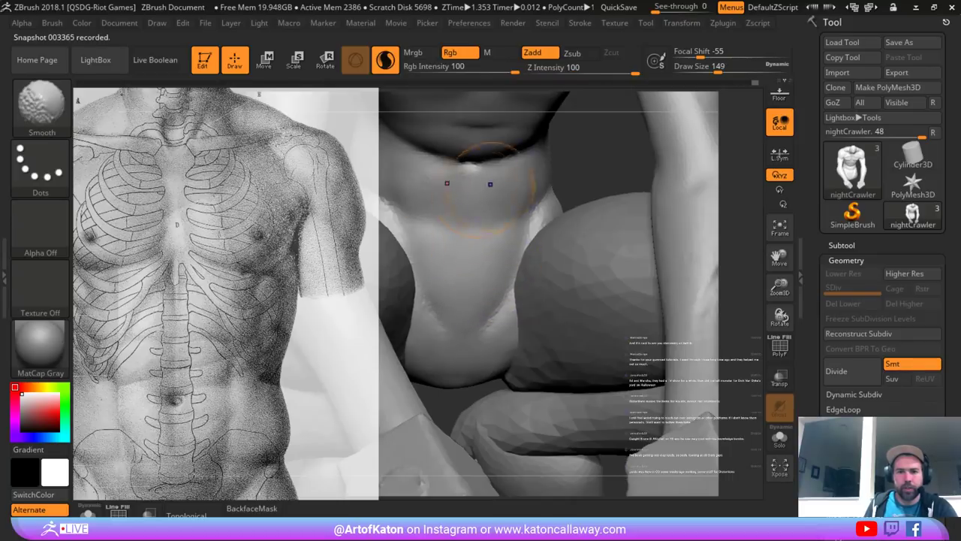
mouse_move(583, 124)
mouse_down()
mouse_move(581, 164)
mouse_move(564, 178)
mouse_up()
drag(485, 187, 457, 191)
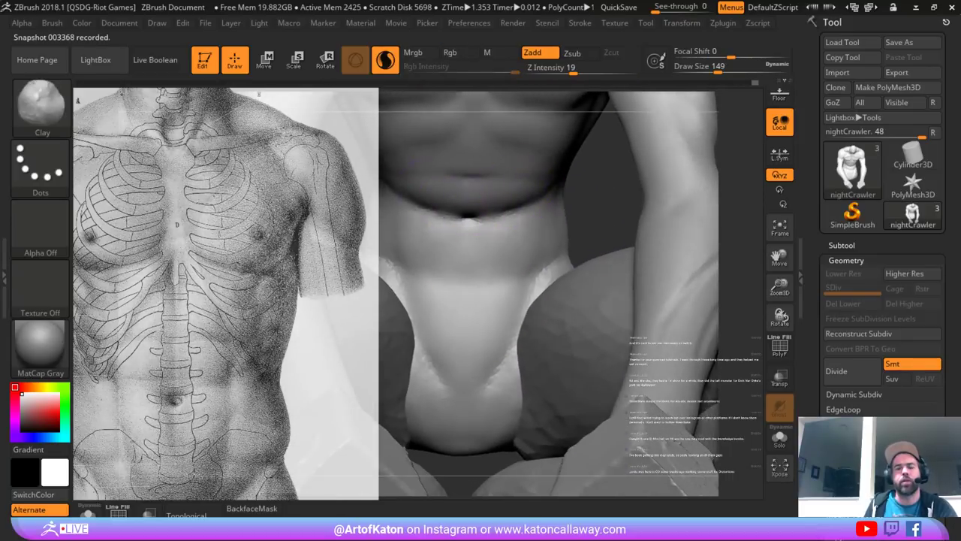
- Build up the upper abdominal muscles below the chest with Clay at draw sizes 149 and 177
alt+drag(582, 150, 584, 196)
drag(482, 200, 520, 213)
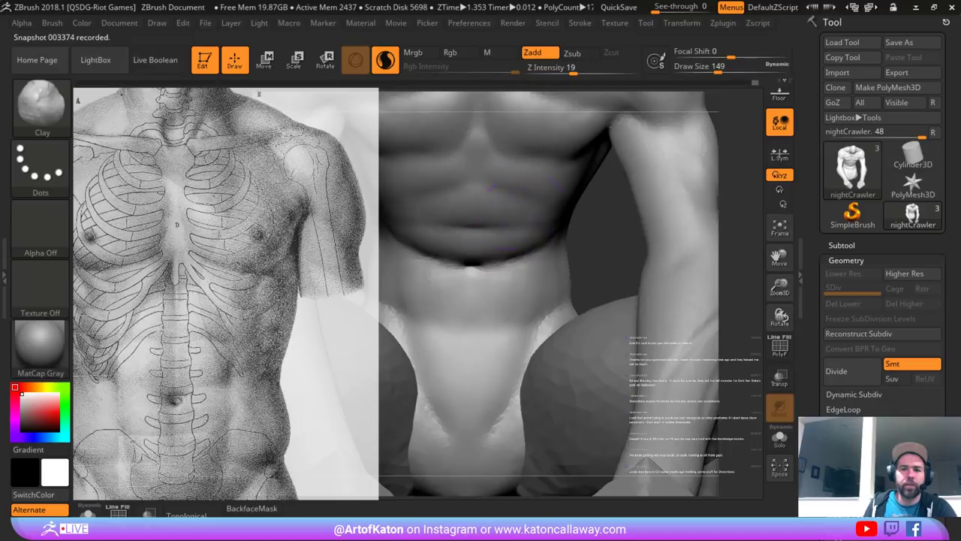
mouse_move(601, 236)
alt+mouse_down()
mouse_move(589, 286)
mouse_move(588, 253)
alt+mouse_up()
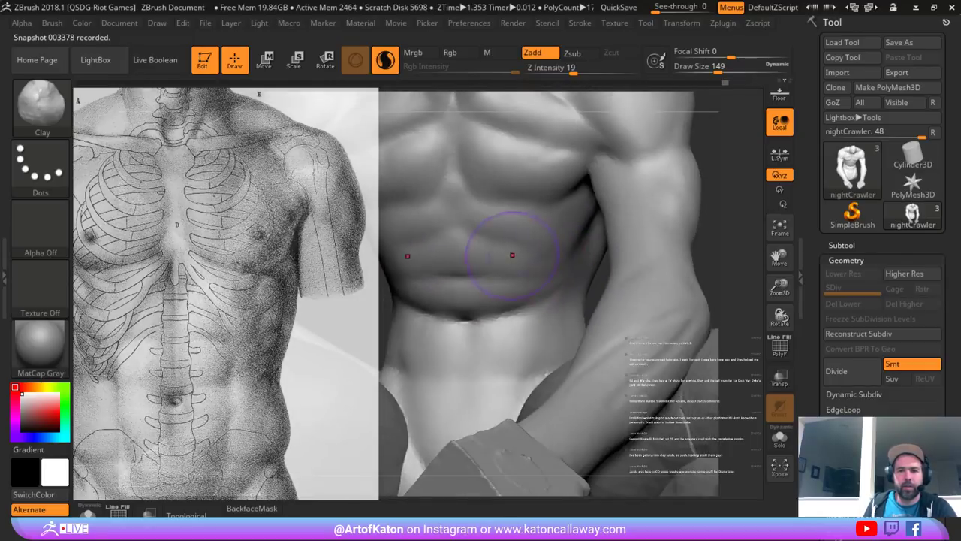
key(bracketright)
key(ctrl+z)
mouse_move(485, 226)
mouse_down()
mouse_move(512, 230)
mouse_move(503, 221)
mouse_up()
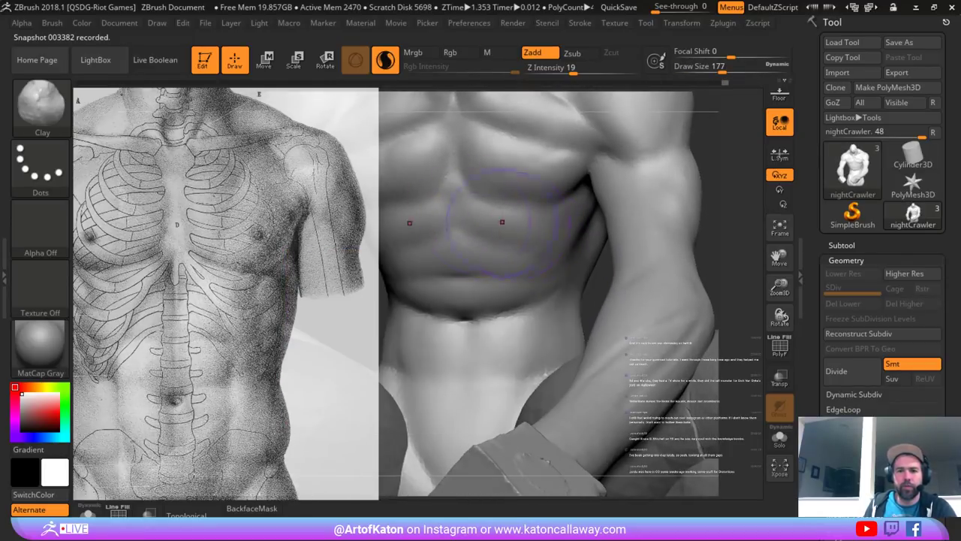
drag(556, 248, 569, 242)
- Shape the side of the rib cage and the flank beneath the armpit with Clay at draw size 177
mouse_move(727, 248)
mouse_down()
mouse_move(719, 180)
mouse_move(740, 167)
mouse_up()
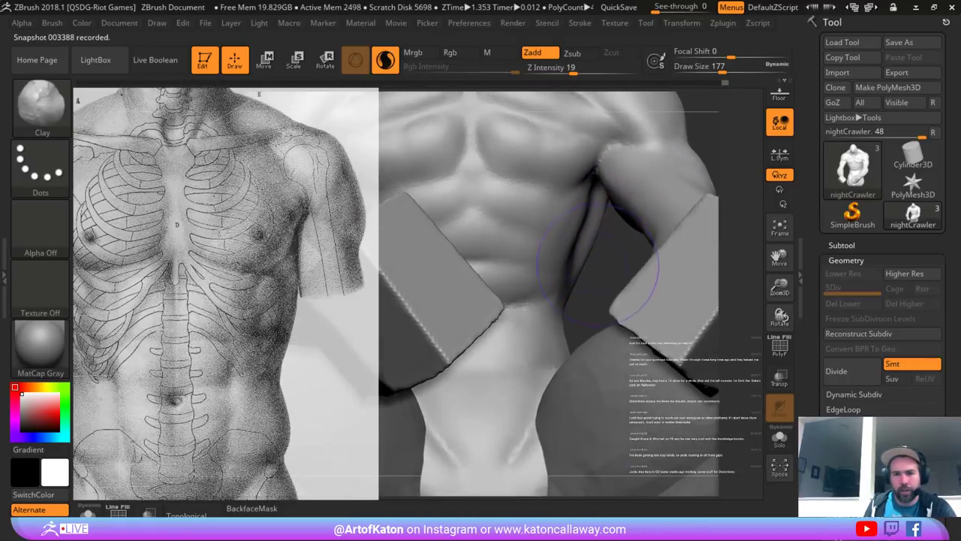
drag(598, 265, 560, 294)
drag(591, 178, 569, 282)
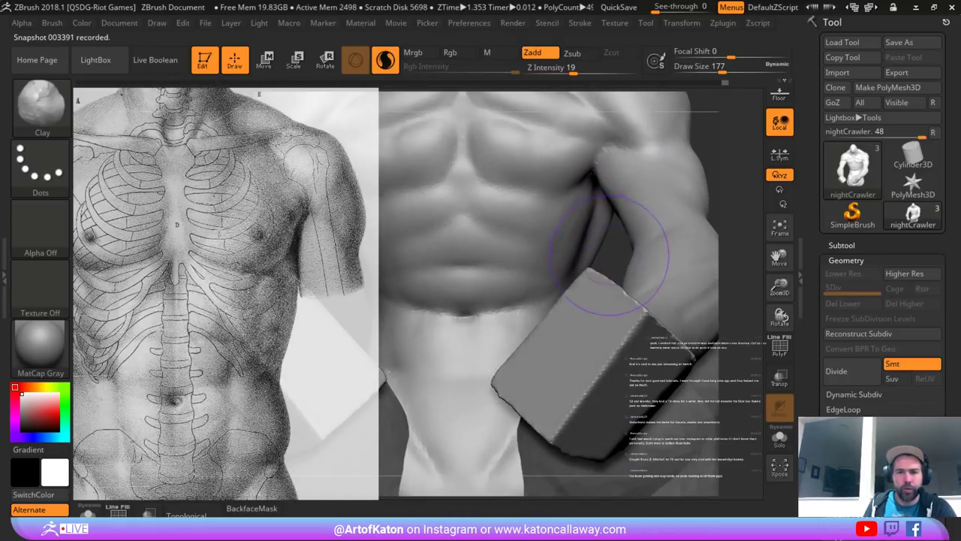
drag(602, 231, 592, 279)
drag(717, 199, 704, 259)
mouse_move(564, 238)
mouse_down()
mouse_move(515, 250)
mouse_move(508, 232)
mouse_up()
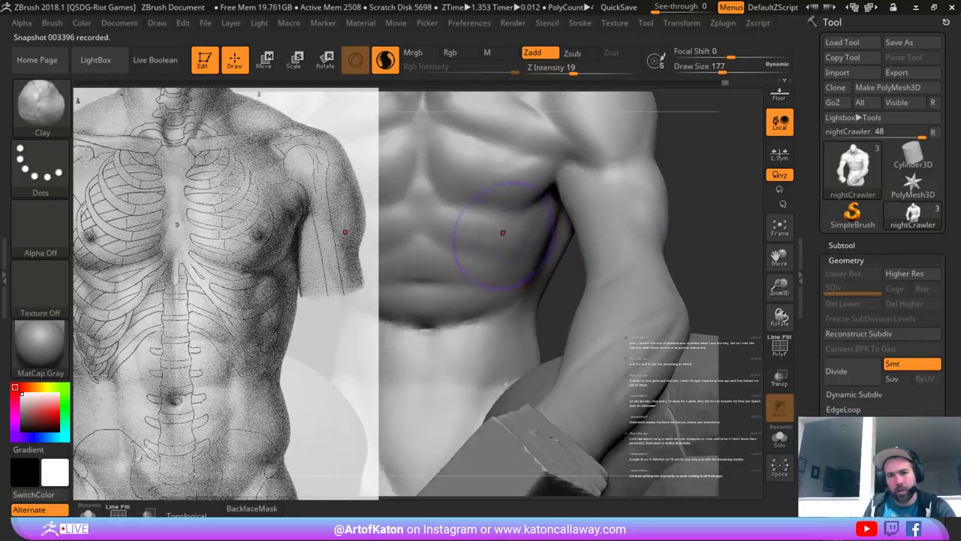
drag(535, 263, 541, 227)
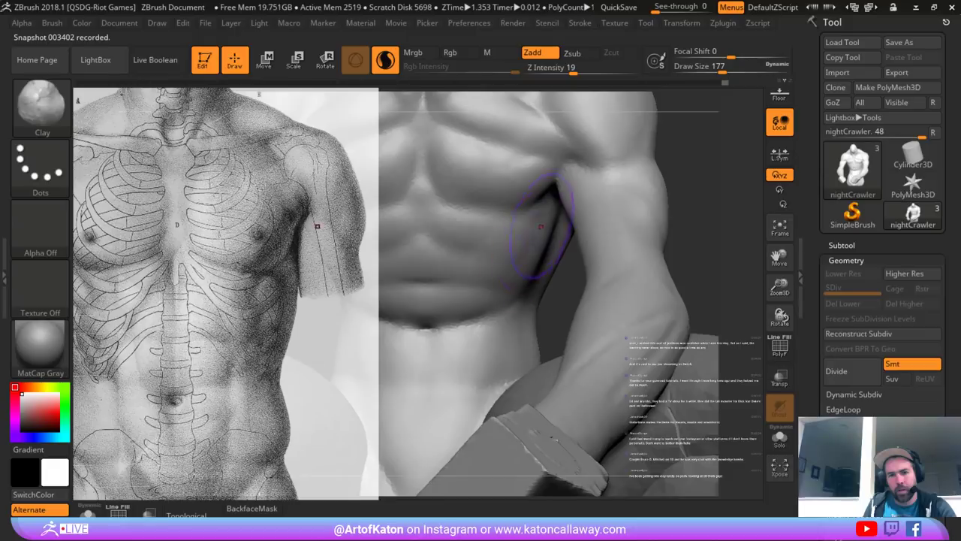
mouse_move(497, 252)
mouse_down()
mouse_move(459, 231)
mouse_move(504, 244)
mouse_move(454, 226)
mouse_move(495, 232)
mouse_up()
- Refine the abdomen around the belly fold with Clay at draw size 145 and undo the last stroke
mouse_move(700, 227)
alt+mouse_down()
mouse_move(695, 180)
mouse_move(736, 187)
mouse_move(661, 188)
mouse_move(698, 192)
mouse_move(699, 232)
mouse_move(717, 225)
alt+mouse_up()
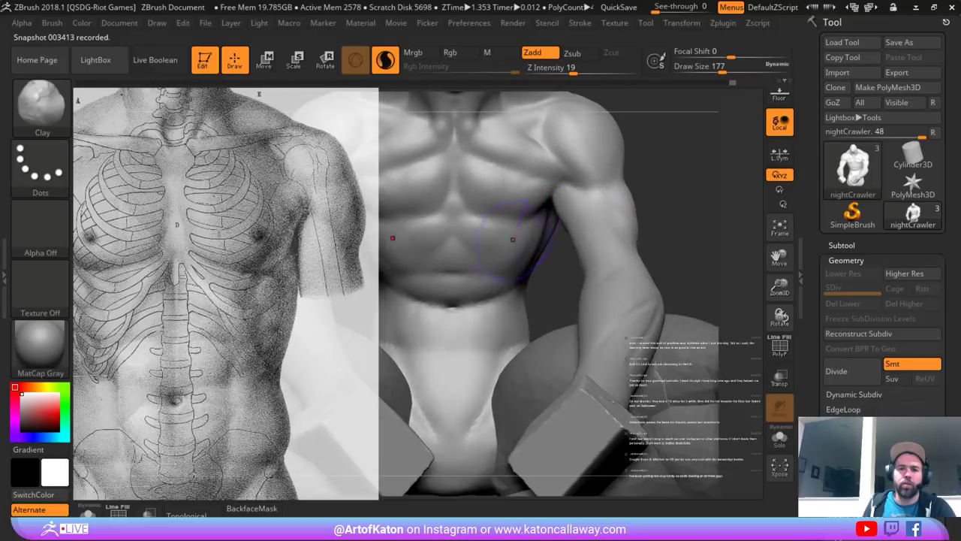
key(space)
mouse_move(511, 242)
mouse_down()
mouse_move(453, 236)
mouse_move(519, 279)
mouse_move(481, 327)
mouse_up()
drag(699, 226, 638, 218)
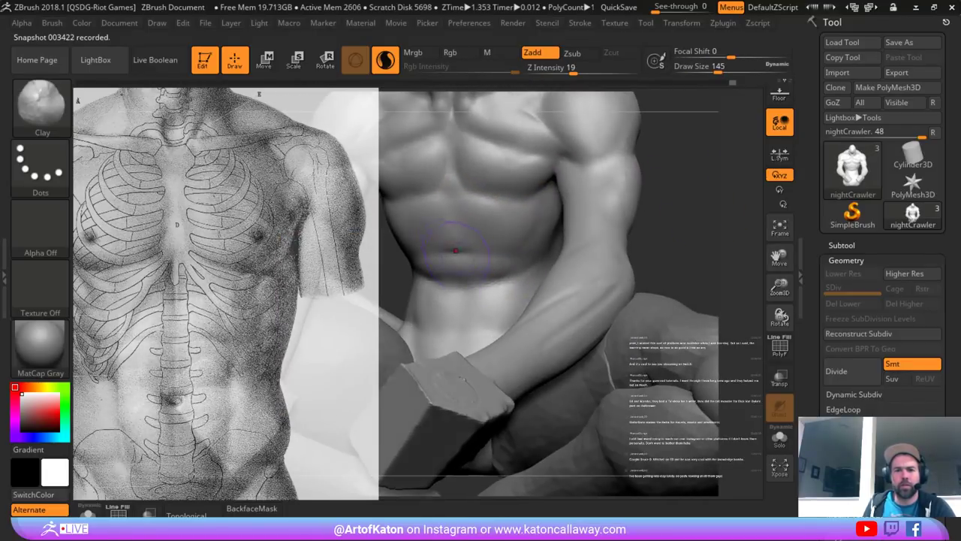
mouse_move(488, 251)
mouse_down()
mouse_move(476, 228)
mouse_move(484, 251)
mouse_up()
key(ctrl+z)
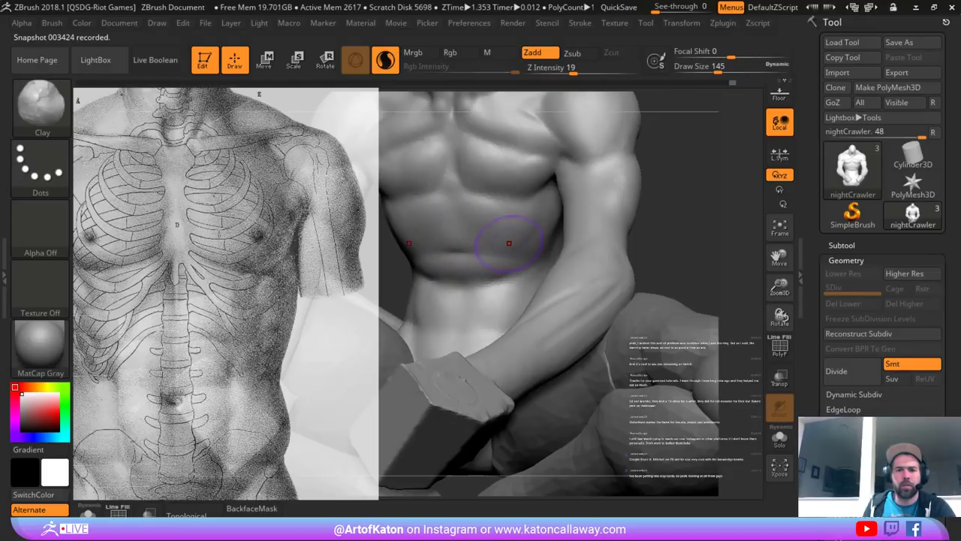
- Bring up the SpotLight controls for the reference images and switch to the DamStandard brush
key(z)
key(ctrl+z)
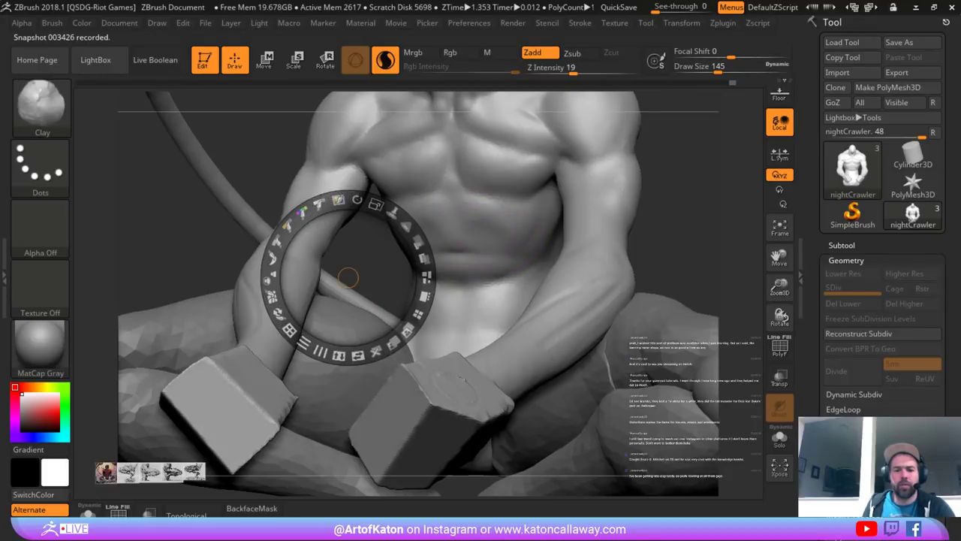
key(b)
click(310, 164)
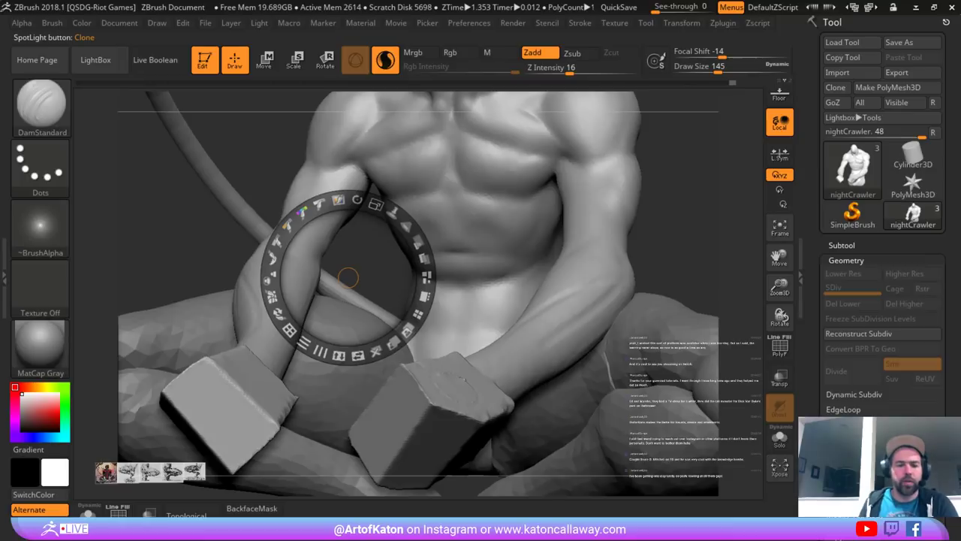
- Show the Spotlight reference images and enlarge and reposition the front torso anatomy reference
key(ctrl+shift+z)
key(ctrl+shift+z)
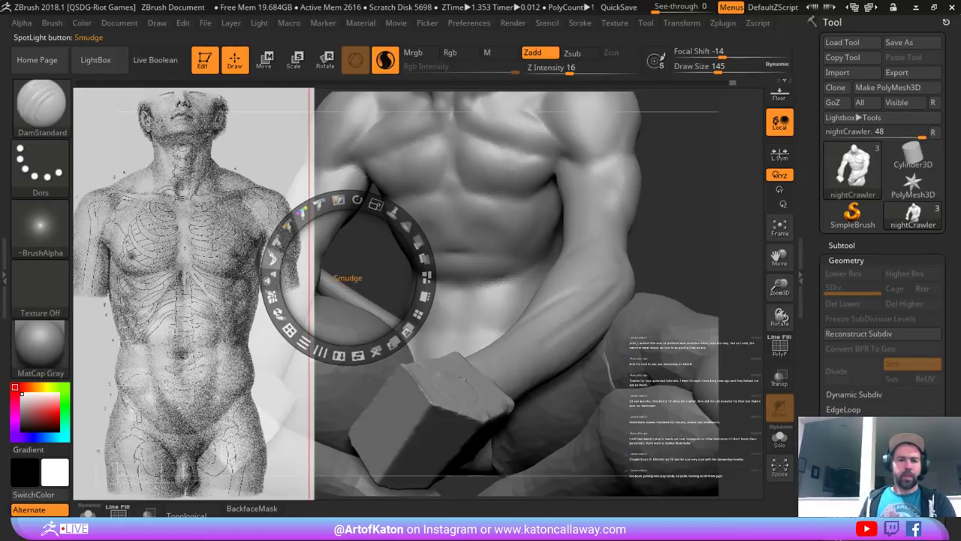
drag(357, 199, 411, 231)
drag(372, 262, 408, 175)
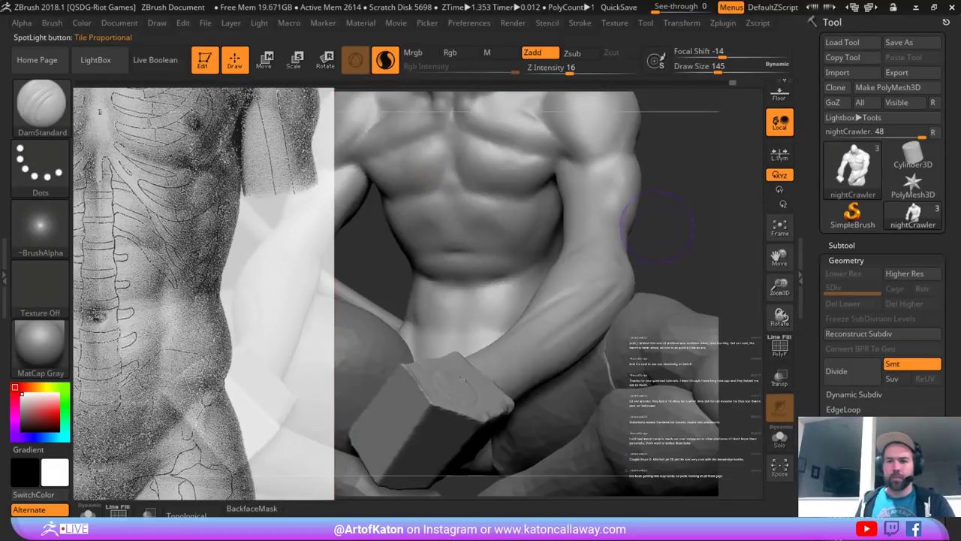
- Turn the figure to a straight front view and select the SnakeHook brush
drag(657, 227, 672, 221)
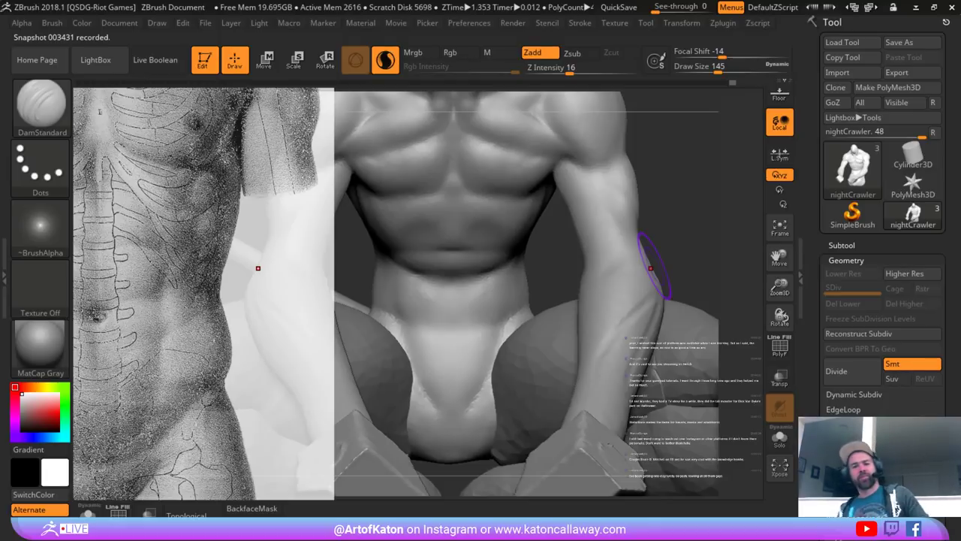
key(b)
click(485, 163)
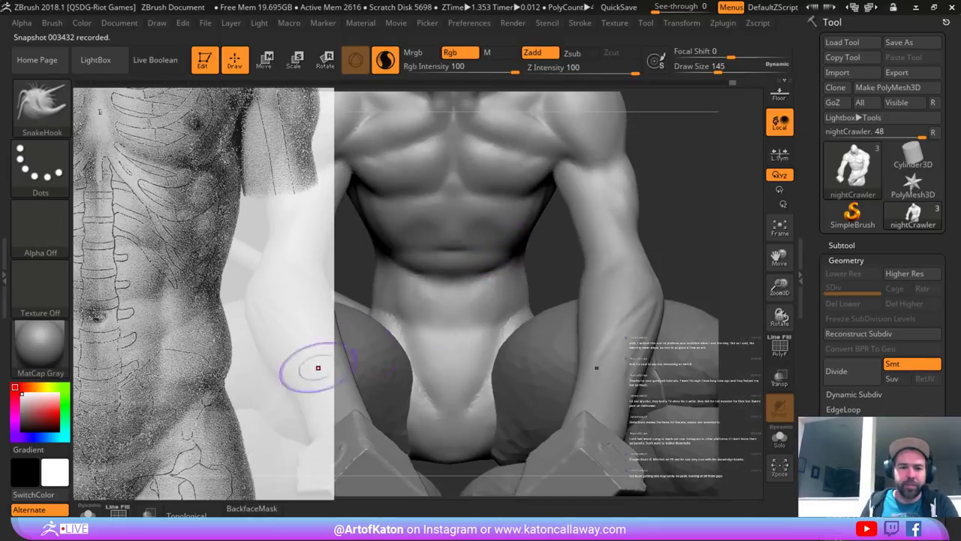
- Move the front torso reference aside, then shrink the back muscle reference and place it in the canvas's upper-left corner
key(z)
drag(199, 287, 781, 309)
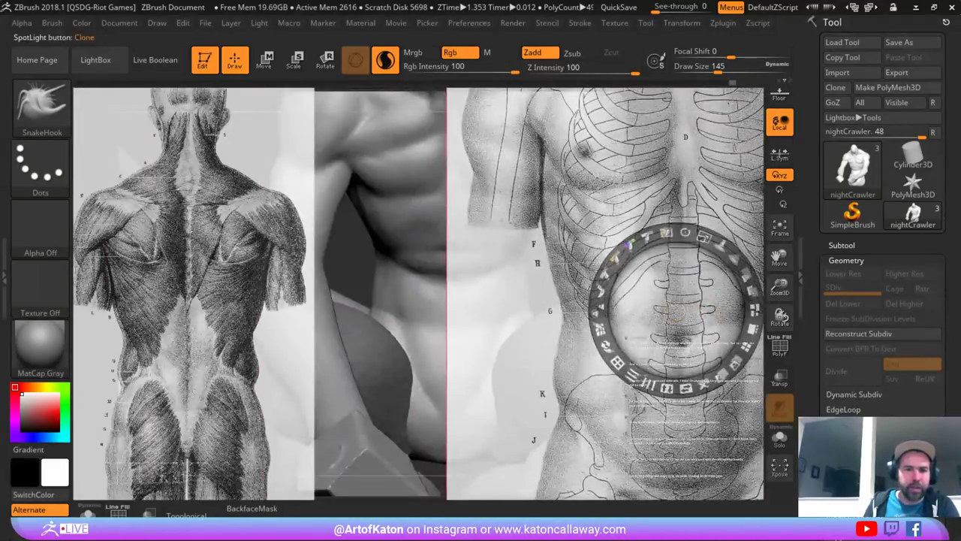
drag(222, 311, 326, 317)
drag(355, 243, 298, 244)
drag(326, 316, 221, 252)
drag(247, 179, 227, 174)
drag(220, 252, 160, 188)
- Enlarge the red-costumed comic character reference and place it beside the back muscle image
click(106, 475)
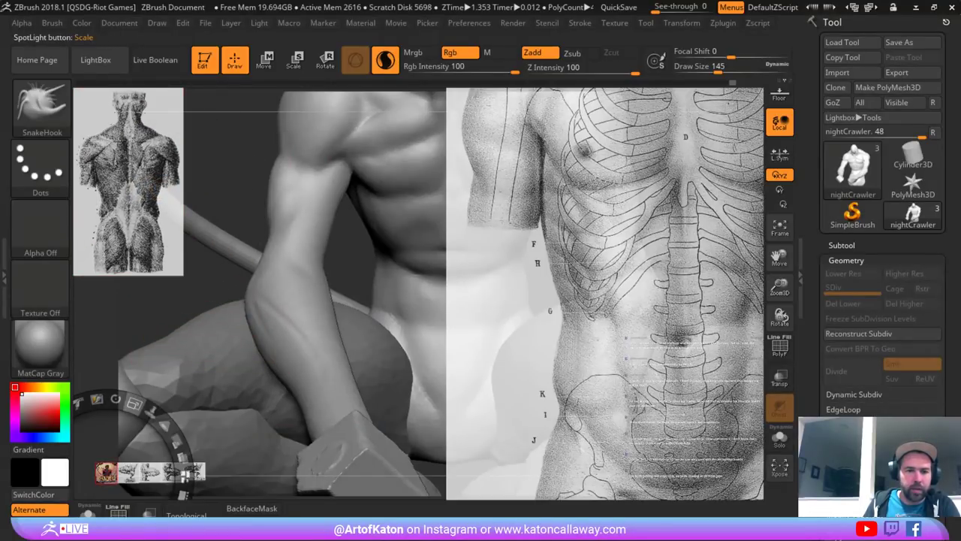
drag(133, 404, 185, 492)
drag(111, 473, 228, 149)
click(224, 176)
drag(250, 105, 284, 124)
mouse_move(234, 161)
mouse_down()
mouse_move(253, 214)
mouse_move(250, 205)
mouse_up()
key(z)
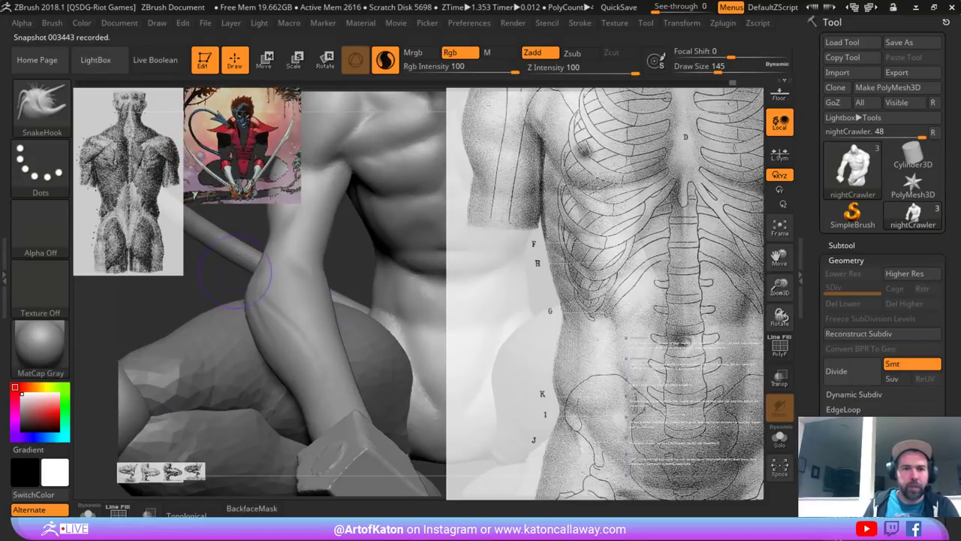
- Shrink the front torso anatomy reference and fit it directly below the back muscle image
key(z)
drag(529, 290, 527, 289)
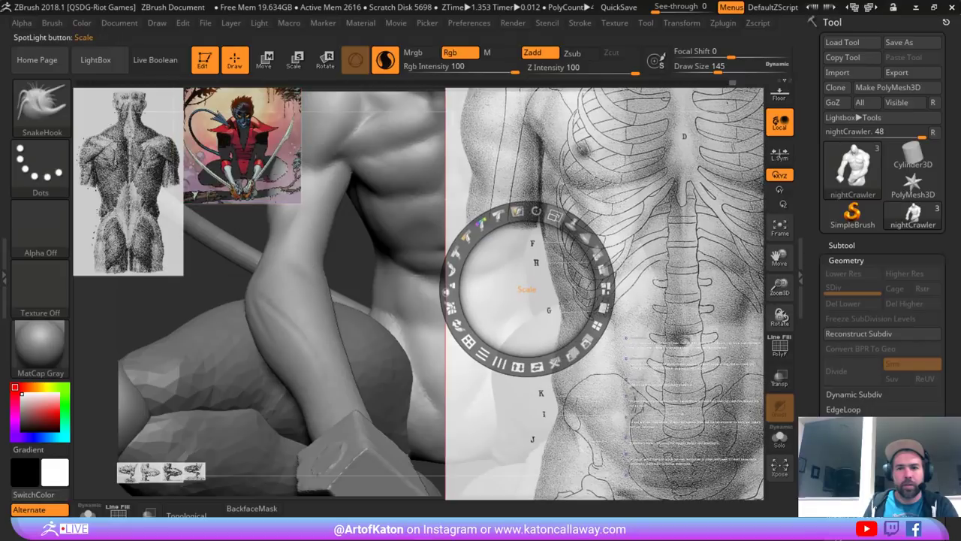
drag(555, 216, 464, 241)
mouse_move(537, 281)
mouse_down()
mouse_move(139, 377)
mouse_move(104, 374)
mouse_move(104, 408)
mouse_up()
key(z)
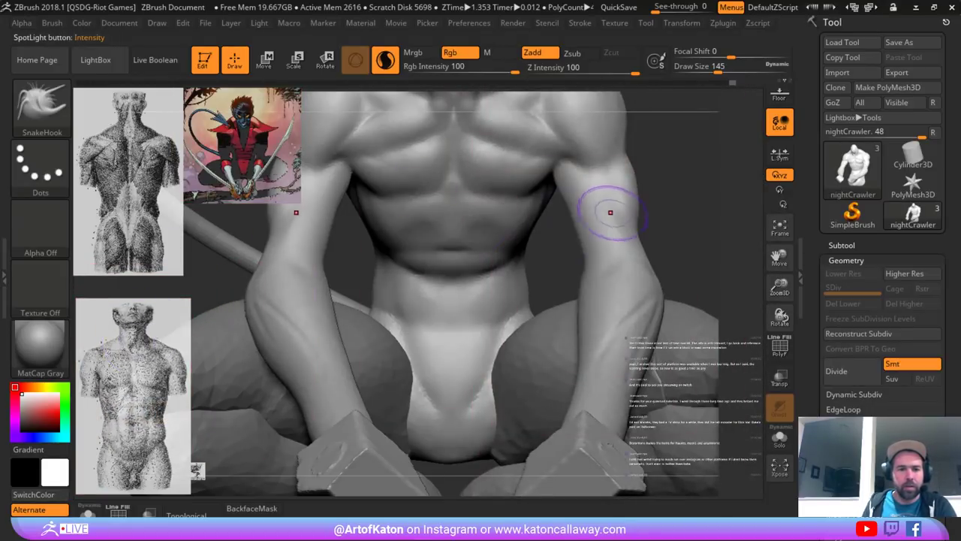
key(z)
drag(188, 338, 206, 347)
drag(163, 413, 148, 406)
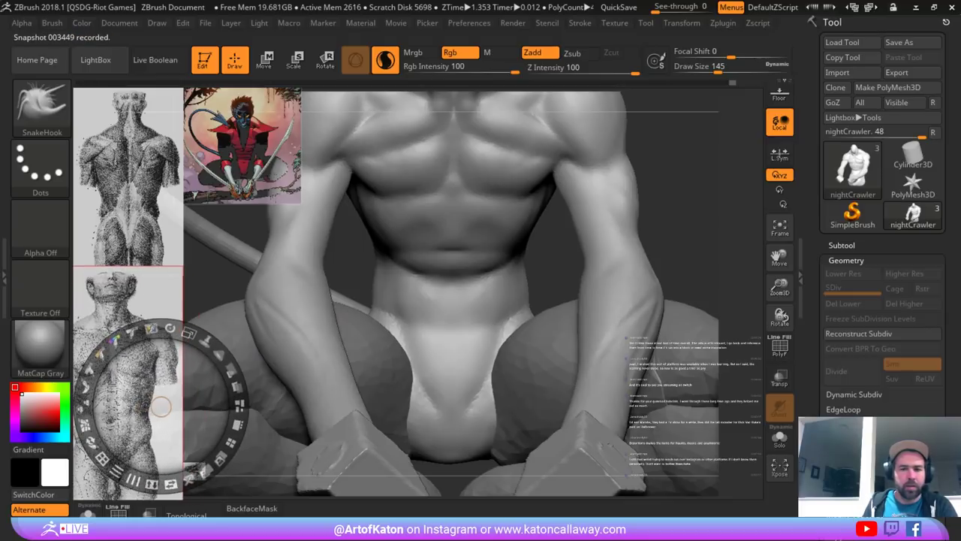
key(z)
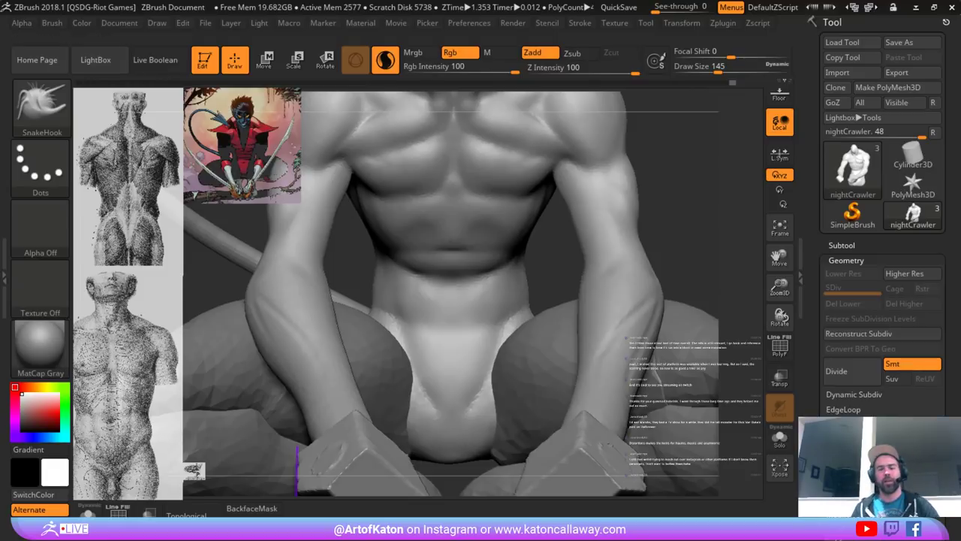
- Adjust the armpit area with SnakeHook from below, set the draw size to 182 and turn off Sculptris Pro
mouse_move(539, 246)
mouse_down()
mouse_move(541, 222)
mouse_move(551, 286)
mouse_move(535, 257)
mouse_move(547, 214)
mouse_move(544, 231)
mouse_up()
key(b)
drag(481, 213, 469, 201)
drag(547, 263, 540, 167)
mouse_move(471, 210)
mouse_down()
mouse_move(441, 208)
mouse_move(444, 230)
mouse_up()
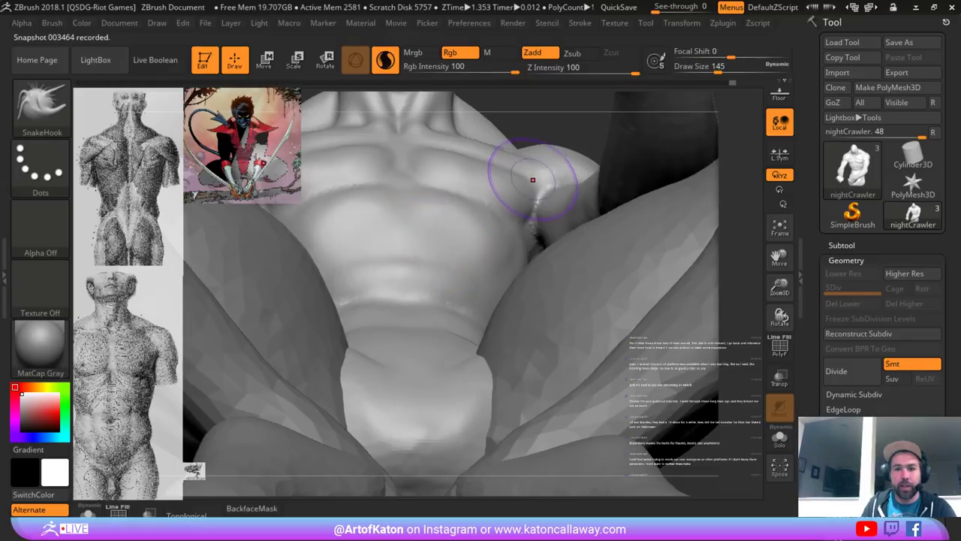
key(space)
drag(496, 170, 503, 170)
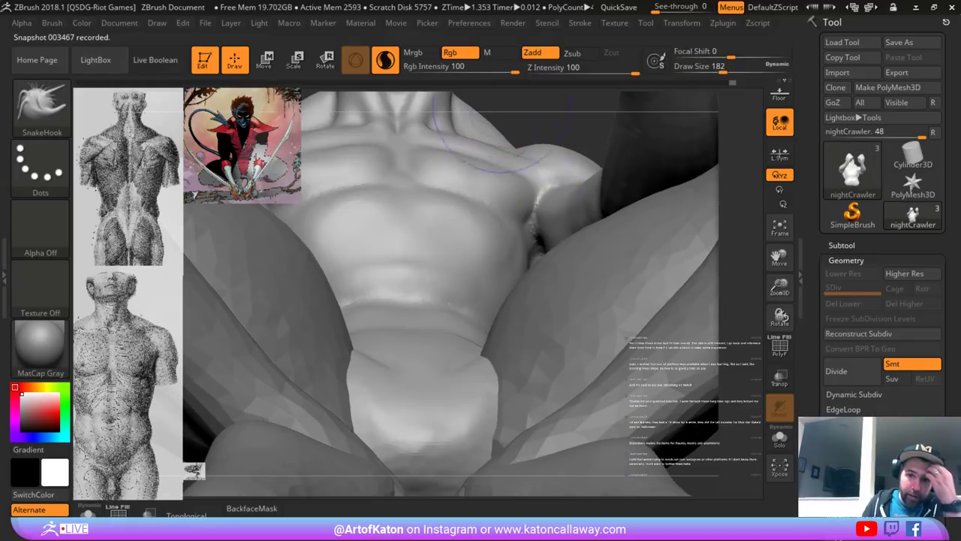
click(386, 61)
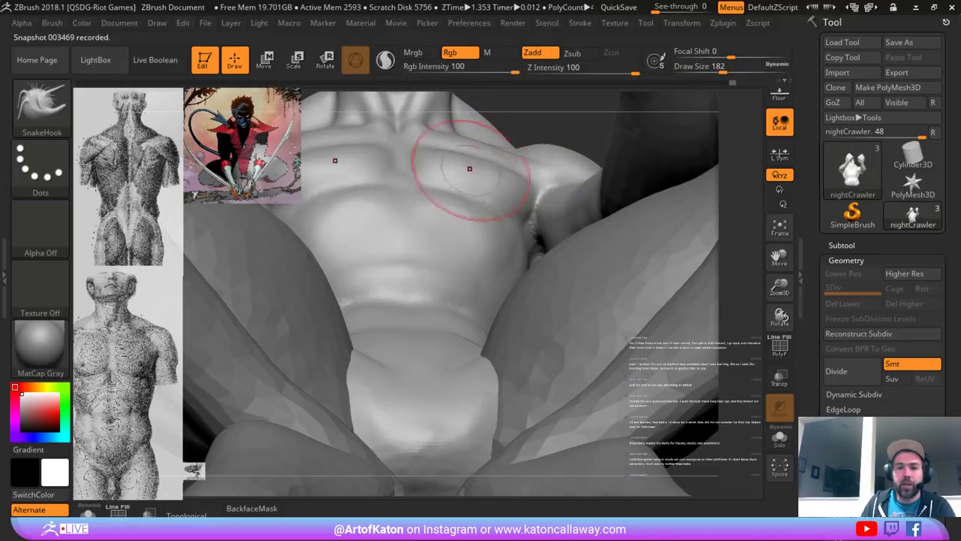
- Try to pull the chest and front shoulder into shape with SnakeHook
mouse_move(431, 167)
mouse_down()
mouse_move(423, 154)
mouse_move(412, 163)
mouse_move(402, 182)
mouse_move(415, 182)
mouse_up()
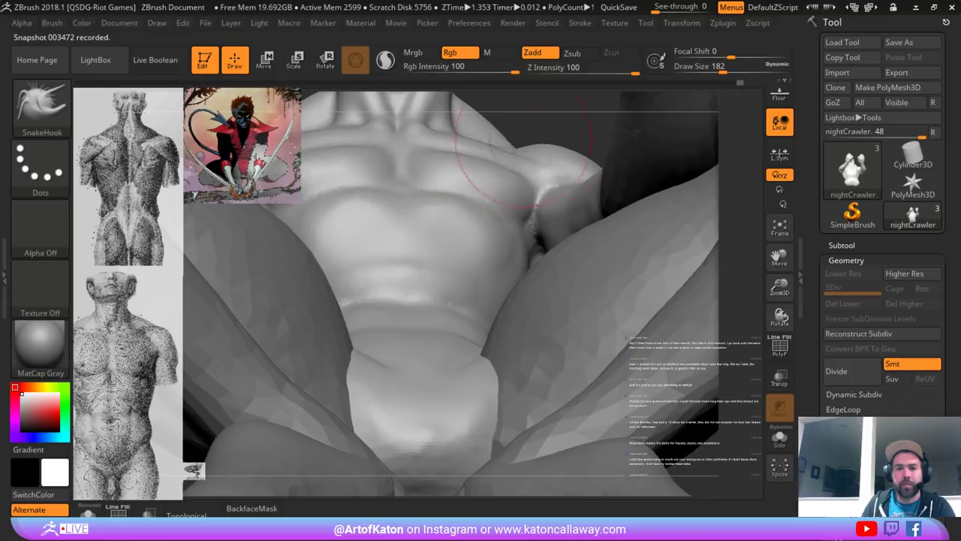
drag(539, 135, 518, 122)
drag(488, 158, 507, 173)
key(ctrl+z)
key(ctrl+z)
- Reshape the armpit and side of the chest with SnakeHook, using draw sizes of 163 and 104
key(space)
mouse_move(518, 139)
mouse_down()
mouse_move(541, 128)
mouse_move(582, 214)
mouse_up()
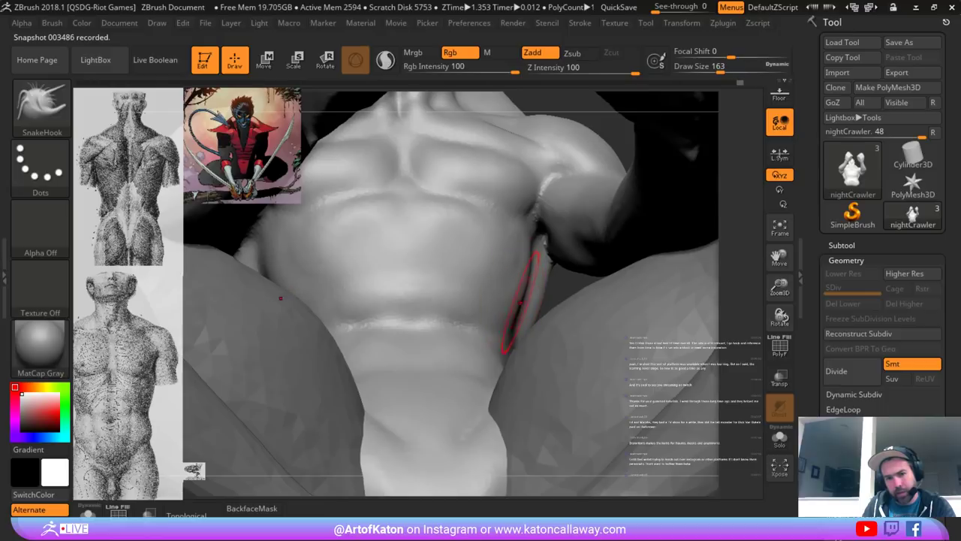
key(space)
drag(530, 250, 539, 225)
key(space)
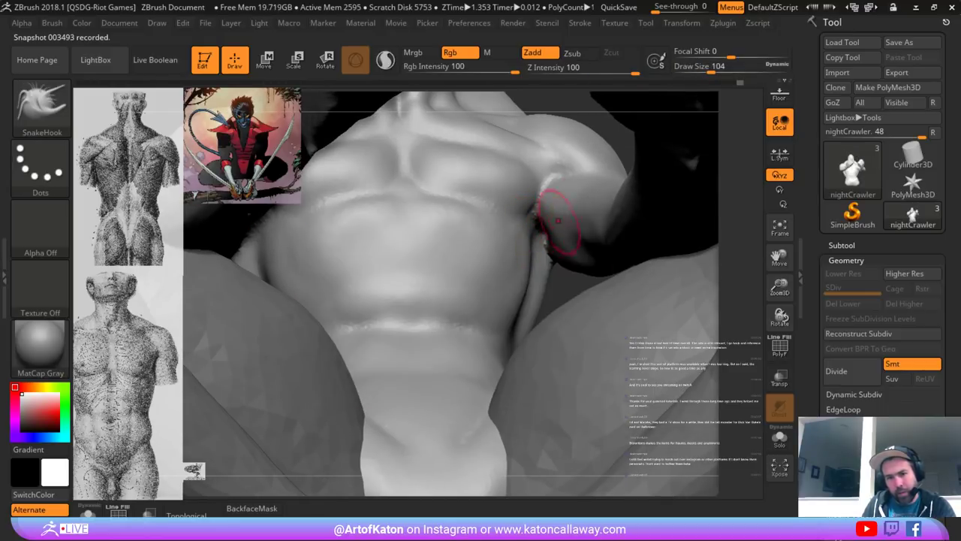
- Refine the armpit and upper arm from behind with SnakeHook at a draw size of 124
alt+drag(627, 145, 629, 248)
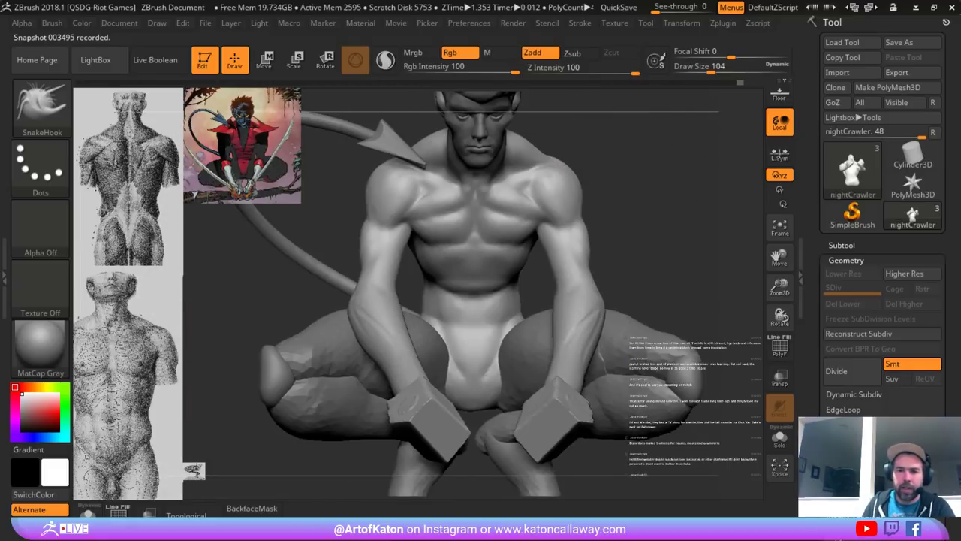
alt+drag(639, 173, 640, 225)
mouse_move(640, 225)
mouse_down()
mouse_move(668, 218)
mouse_move(475, 216)
mouse_up()
drag(669, 218, 561, 203)
key(space)
click(558, 203)
mouse_move(368, 173)
mouse_down()
mouse_move(371, 225)
mouse_move(391, 209)
mouse_up()
key(space)
click(458, 190)
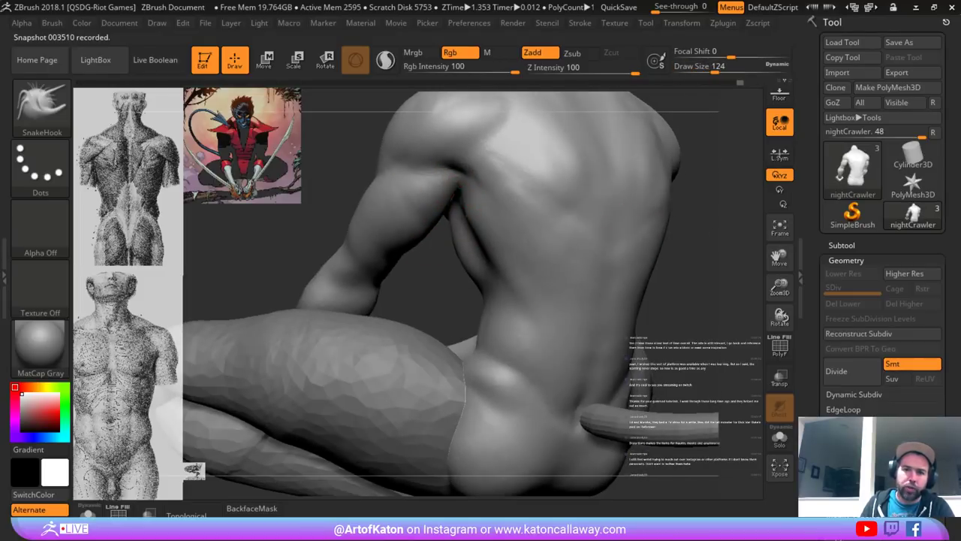
mouse_move(444, 297)
mouse_down()
mouse_move(463, 201)
mouse_move(469, 215)
mouse_up()
drag(463, 156, 458, 180)
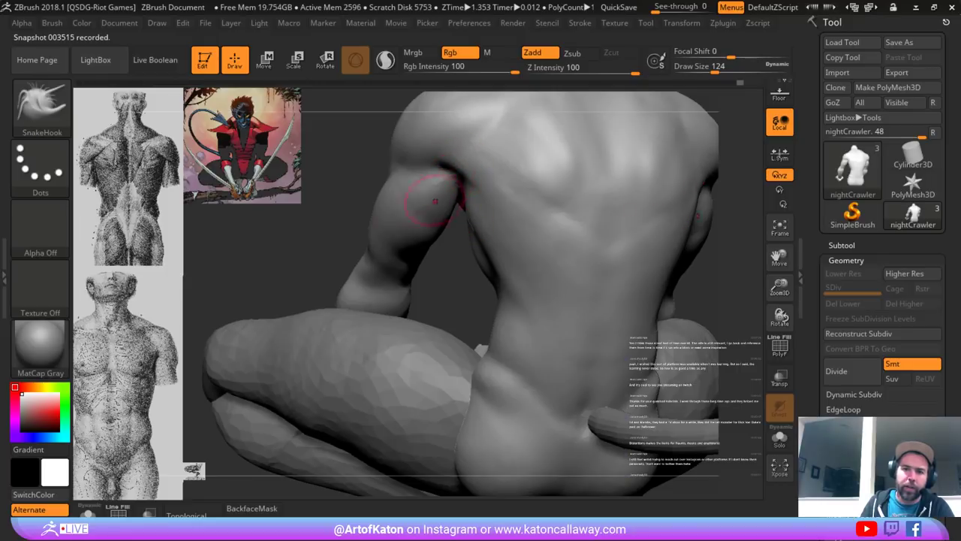
- Select the Clay brush and build up the back muscle running behind the armpit
alt+drag(339, 207, 333, 234)
mouse_move(331, 162)
alt+mouse_down()
mouse_move(334, 205)
mouse_move(428, 210)
alt+mouse_up()
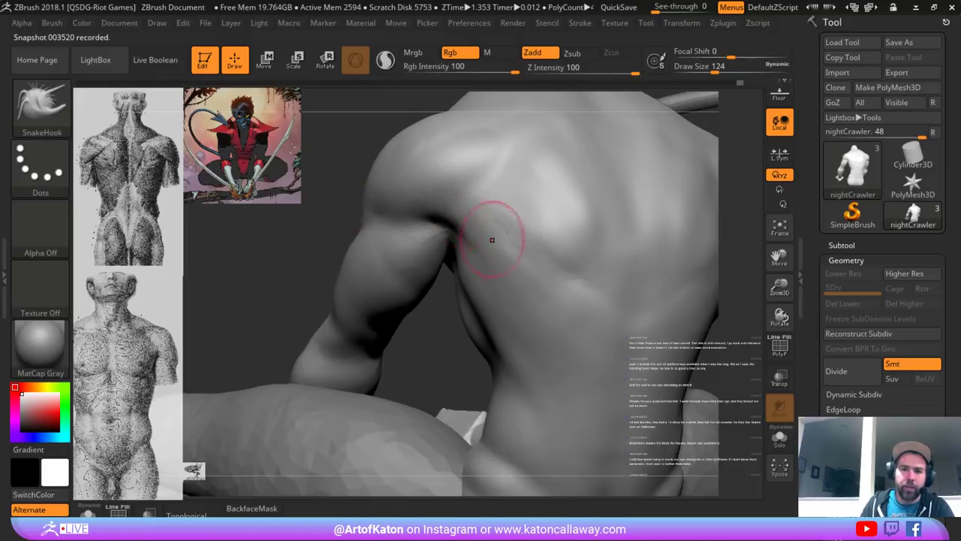
key(b)
click(275, 164)
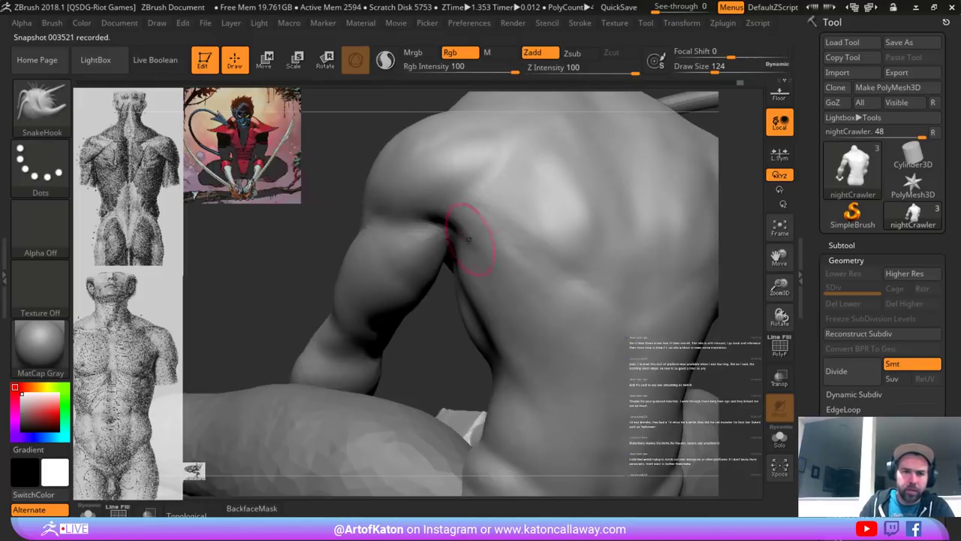
key(b)
key(c)
key(l)
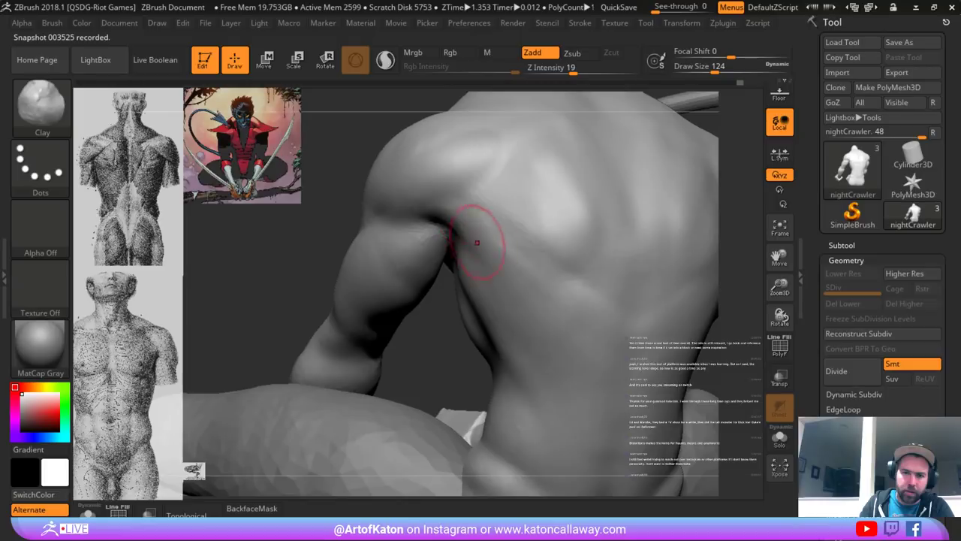
mouse_move(480, 240)
mouse_down()
mouse_move(493, 245)
mouse_move(501, 289)
mouse_up()
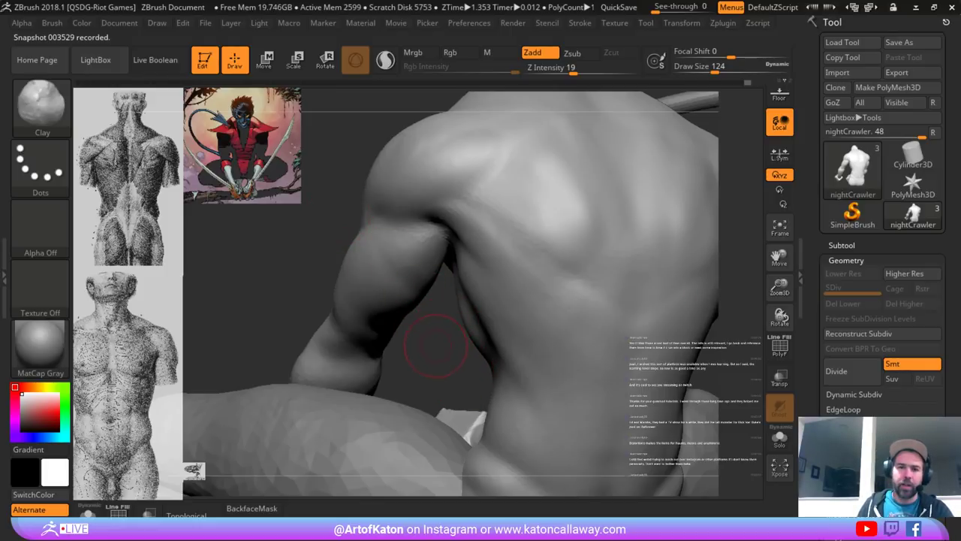
- Smooth and refine the muscle transition between the rear shoulder and the back
drag(439, 344, 453, 337)
mouse_move(461, 203)
mouse_down()
mouse_move(487, 229)
mouse_move(512, 227)
mouse_move(480, 226)
mouse_move(472, 210)
mouse_up()
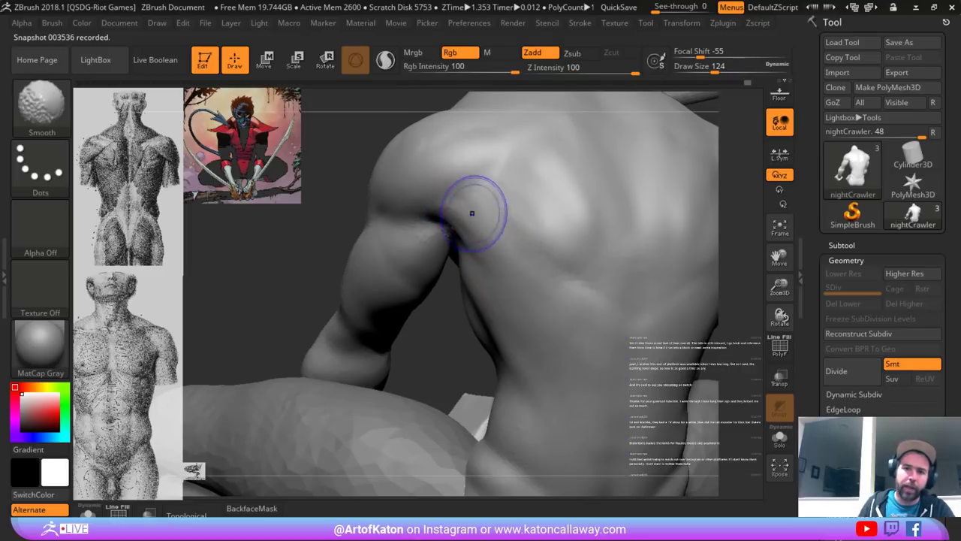
drag(446, 323, 495, 315)
mouse_move(468, 185)
mouse_down()
mouse_move(459, 193)
mouse_move(451, 182)
mouse_move(464, 204)
mouse_up()
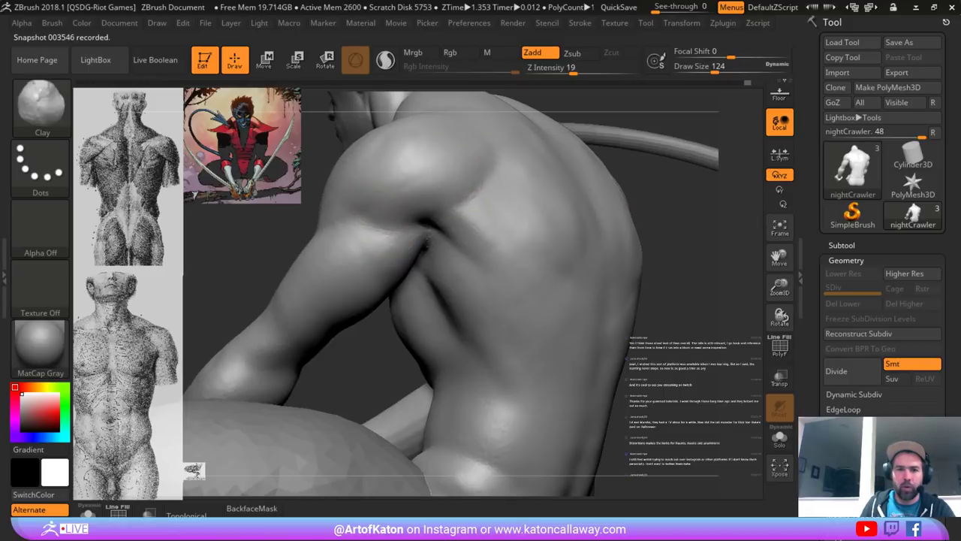
mouse_move(457, 166)
shift+mouse_down()
mouse_move(382, 185)
mouse_move(375, 218)
shift+mouse_up()
- Build up and smooth the muscles around the shoulder blade with Clay at a draw size of 140
drag(290, 247, 338, 229)
mouse_move(505, 177)
mouse_down()
mouse_move(519, 167)
mouse_move(492, 171)
mouse_move(504, 165)
mouse_up()
drag(705, 162, 601, 188)
key(space)
drag(485, 239, 495, 238)
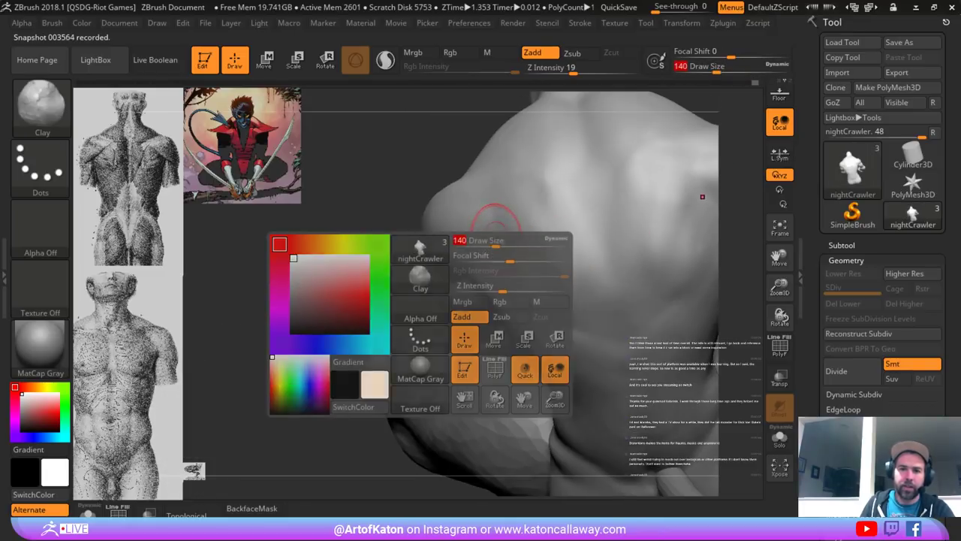
drag(338, 218, 391, 199)
mouse_move(471, 198)
mouse_down()
mouse_move(490, 201)
mouse_move(447, 207)
mouse_move(474, 198)
mouse_up()
alt+drag(362, 272, 507, 230)
mouse_move(418, 225)
shift+mouse_down()
mouse_move(408, 227)
mouse_move(416, 215)
shift+mouse_up()
- Refine and smooth the chest and front shoulder with a draw size of 83
drag(503, 207, 634, 259)
alt+drag(635, 150, 638, 197)
mouse_move(356, 233)
mouse_down()
mouse_move(288, 234)
mouse_move(368, 232)
mouse_move(365, 251)
mouse_move(301, 248)
mouse_move(364, 270)
mouse_up()
key(space)
shift+drag(294, 218, 406, 240)
alt+drag(638, 217, 612, 196)
shift+drag(368, 220, 290, 227)
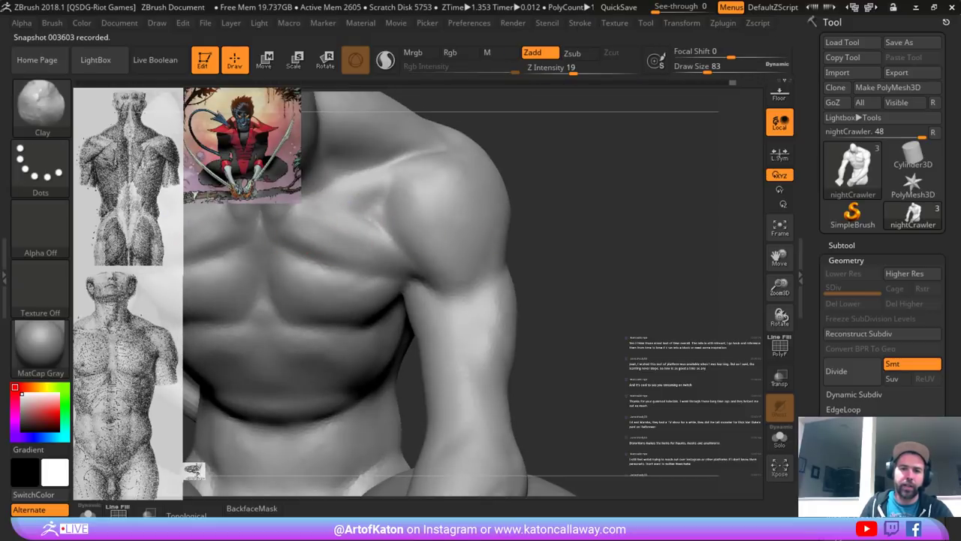
shift+drag(365, 246, 376, 230)
mouse_move(593, 248)
alt+mouse_down()
mouse_move(578, 197)
mouse_move(483, 188)
mouse_move(596, 204)
mouse_move(600, 252)
alt+mouse_up()
mouse_move(508, 238)
shift+mouse_down()
mouse_move(473, 230)
mouse_move(453, 210)
mouse_move(443, 218)
mouse_move(456, 201)
mouse_move(442, 214)
mouse_move(461, 233)
mouse_move(462, 215)
mouse_move(406, 209)
shift+mouse_up()
- Add volume to the upper abdomen below the chest with Clay at a draw size of 140
alt+drag(593, 206, 665, 154)
mouse_move(578, 187)
mouse_down()
mouse_move(603, 195)
mouse_move(590, 271)
mouse_move(532, 329)
mouse_move(468, 238)
mouse_move(521, 260)
mouse_move(451, 236)
mouse_up()
key(])
right_drag(315, 308, 344, 312)
key(])
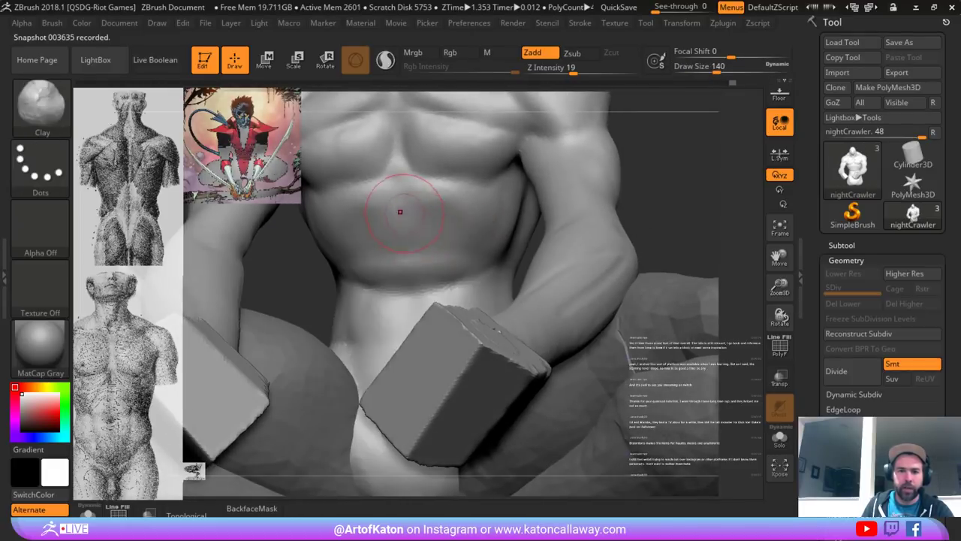
mouse_move(421, 239)
mouse_down()
mouse_move(429, 255)
mouse_move(421, 230)
mouse_move(380, 241)
mouse_move(442, 236)
mouse_move(425, 208)
mouse_move(444, 223)
mouse_up()
- Select the DamStandard brush and carve the lower edge of the rib cage at a draw size of 132
key(b)
click(274, 163)
key(s)
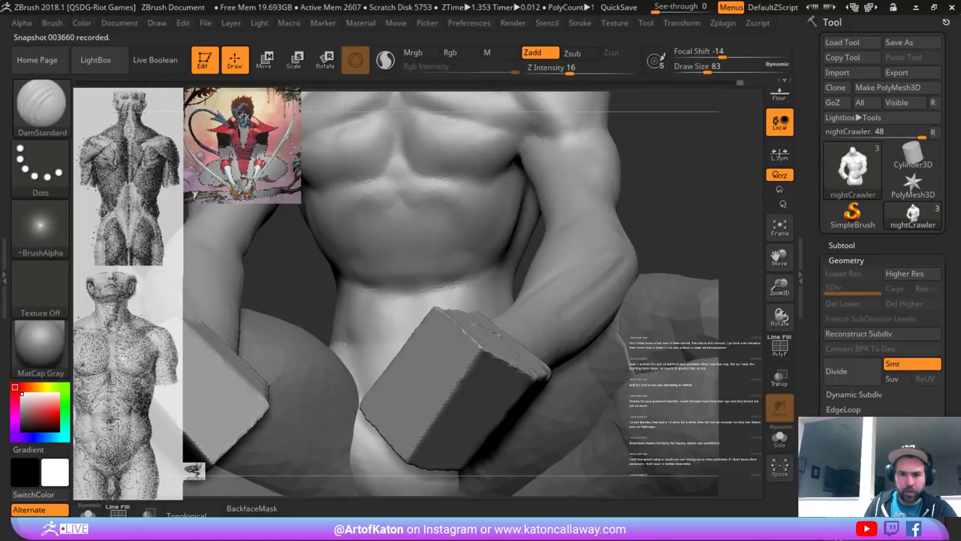
right_drag(483, 245, 504, 245)
key(space)
mouse_move(459, 240)
mouse_down()
mouse_move(488, 240)
mouse_move(472, 254)
mouse_move(476, 283)
mouse_up()
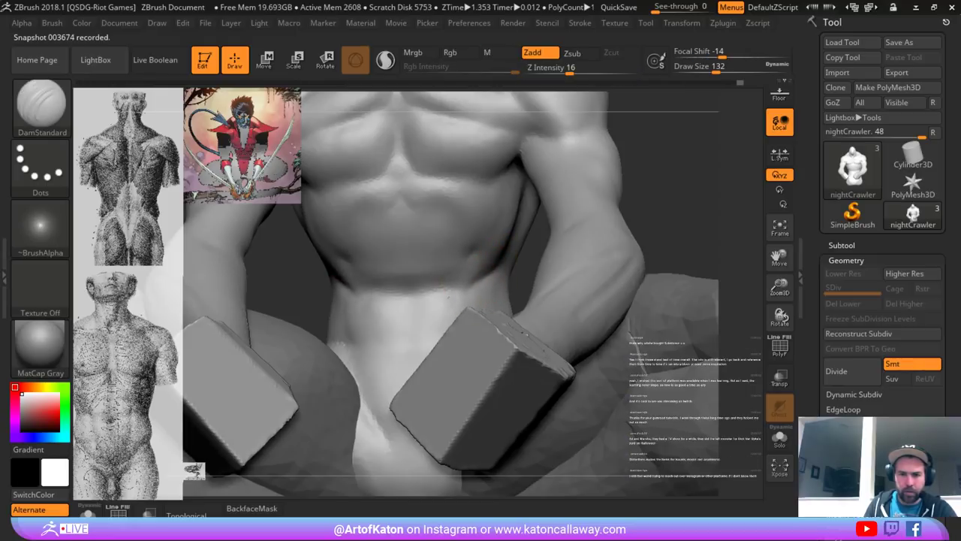
- Smooth the upper abdomen and soften the carved creases along the lower rib cage
shift+drag(463, 281, 430, 272)
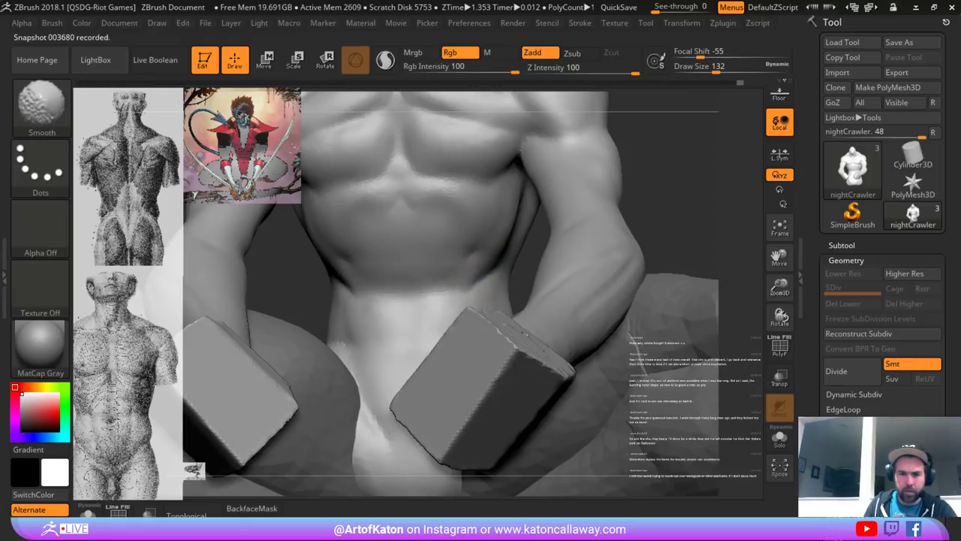
shift+drag(394, 222, 384, 236)
drag(414, 301, 428, 300)
mouse_move(520, 270)
mouse_down()
mouse_move(564, 275)
mouse_move(490, 281)
mouse_up()
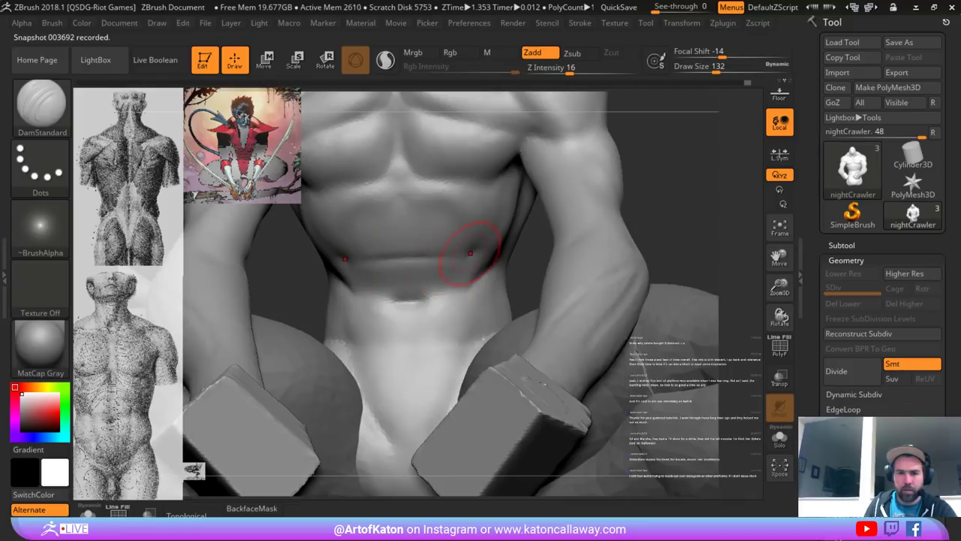
shift+drag(465, 253, 435, 267)
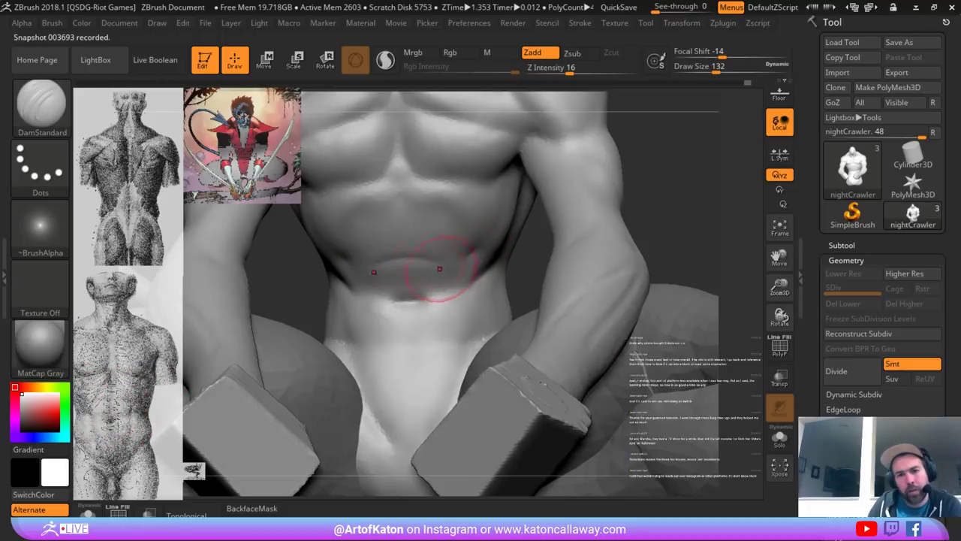
shift+drag(462, 257, 469, 253)
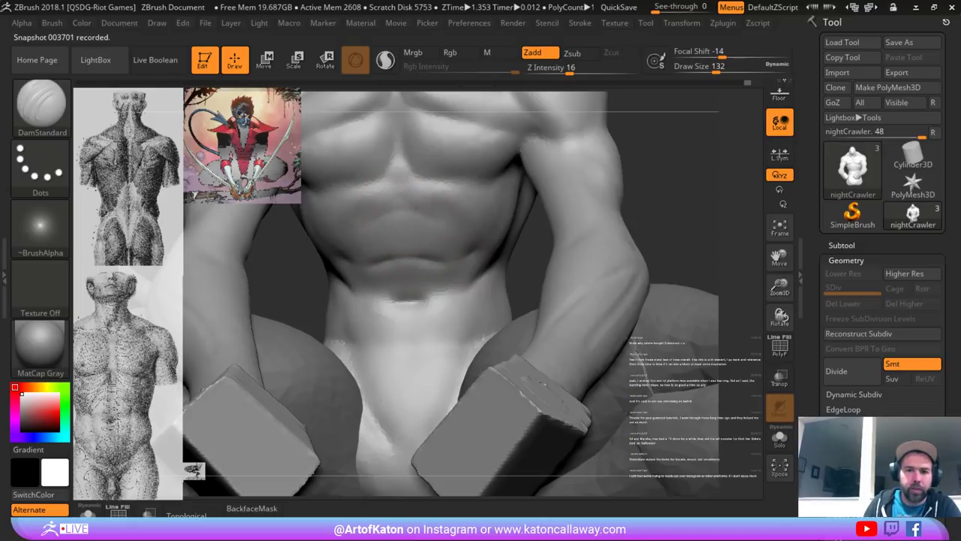
- Refine the creases across the upper abdomen and along the ribs with DamStandard at a draw size of 132
drag(408, 214, 436, 219)
mouse_move(418, 185)
mouse_down()
mouse_move(458, 187)
mouse_move(428, 232)
mouse_up()
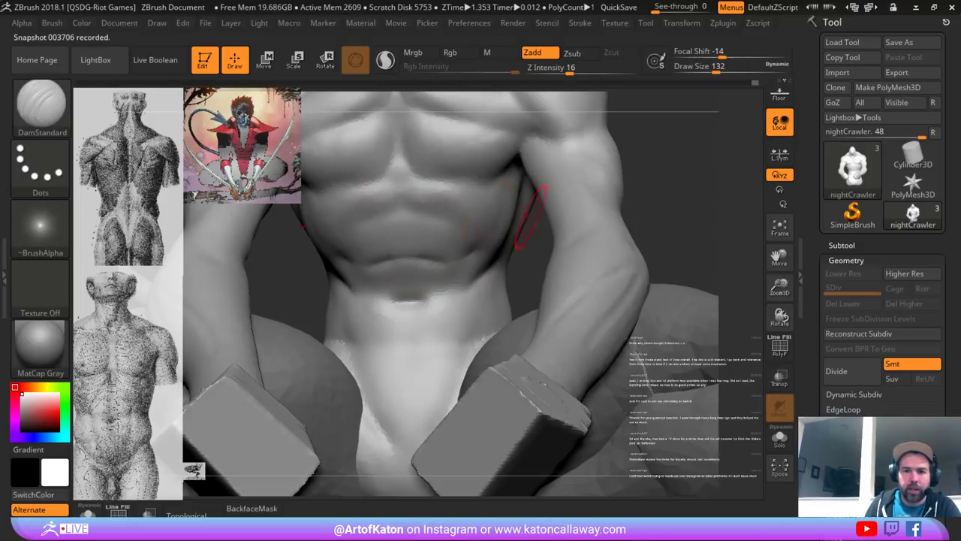
mouse_move(660, 218)
alt+mouse_down()
mouse_move(661, 165)
mouse_move(710, 154)
mouse_move(567, 169)
mouse_move(618, 200)
mouse_move(637, 186)
mouse_move(667, 263)
alt+mouse_up()
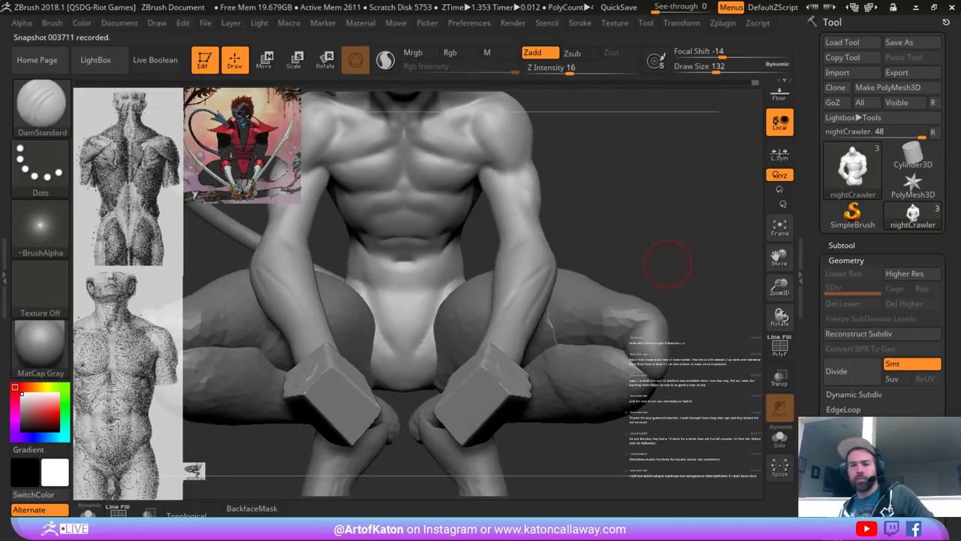
- Add volume to the upper abdomen below the chest with Clay at a draw size of 132, turning on Sculptris Pro
alt+drag(628, 203, 644, 256)
key(b)
click(316, 163)
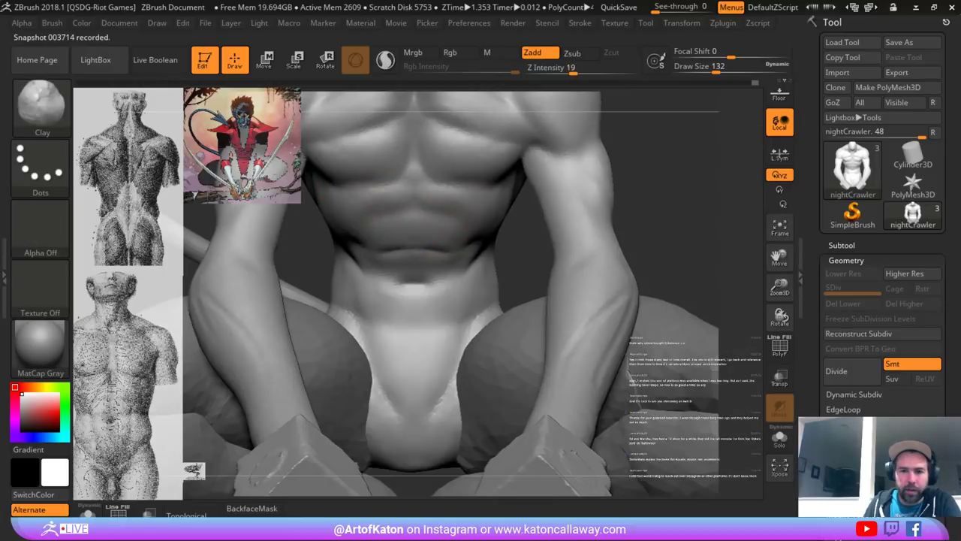
drag(661, 199, 714, 204)
mouse_move(451, 234)
mouse_down()
mouse_move(420, 231)
mouse_move(446, 242)
mouse_up()
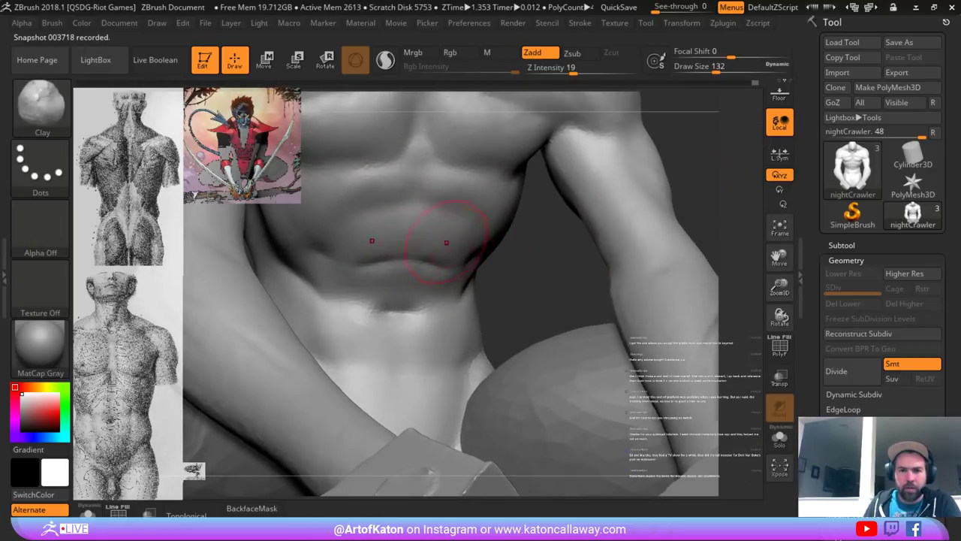
click(385, 60)
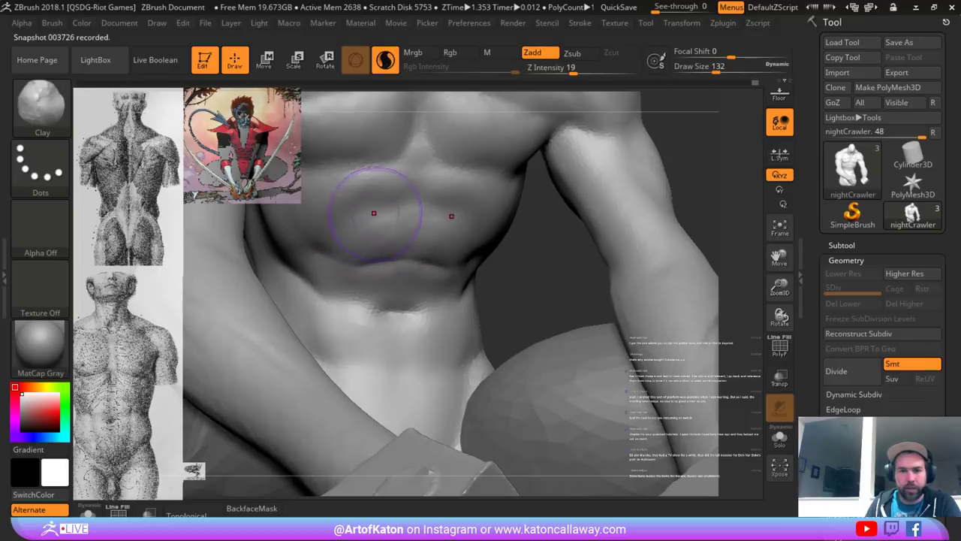
drag(374, 214, 398, 230)
- Refine the side of the rib cage and the abdomen above the navel with Clay at a draw size of 94
key(space)
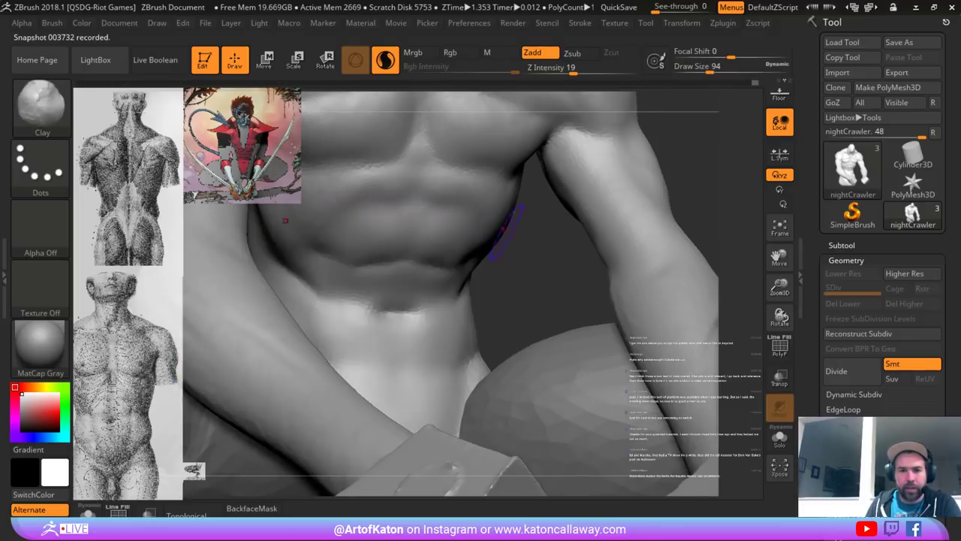
mouse_move(535, 231)
mouse_down()
mouse_move(470, 244)
mouse_move(447, 262)
mouse_move(456, 274)
mouse_up()
right_drag(461, 278, 485, 263)
key(space)
drag(484, 261, 494, 261)
mouse_move(430, 287)
mouse_down()
mouse_move(410, 287)
mouse_move(432, 288)
mouse_up()
mouse_move(435, 286)
shift+mouse_down()
mouse_move(425, 279)
mouse_move(449, 284)
mouse_move(430, 292)
mouse_move(467, 288)
shift+mouse_up()
mouse_move(460, 290)
mouse_down()
mouse_move(484, 288)
mouse_move(470, 281)
mouse_move(454, 297)
mouse_move(491, 283)
mouse_up()
- Build up and smooth the lower abdomen below the navel with Clay at a draw size of 163
alt+drag(567, 302, 662, 184)
key(space)
mouse_move(552, 242)
mouse_down()
mouse_move(568, 237)
mouse_move(535, 237)
mouse_up()
drag(397, 275, 438, 271)
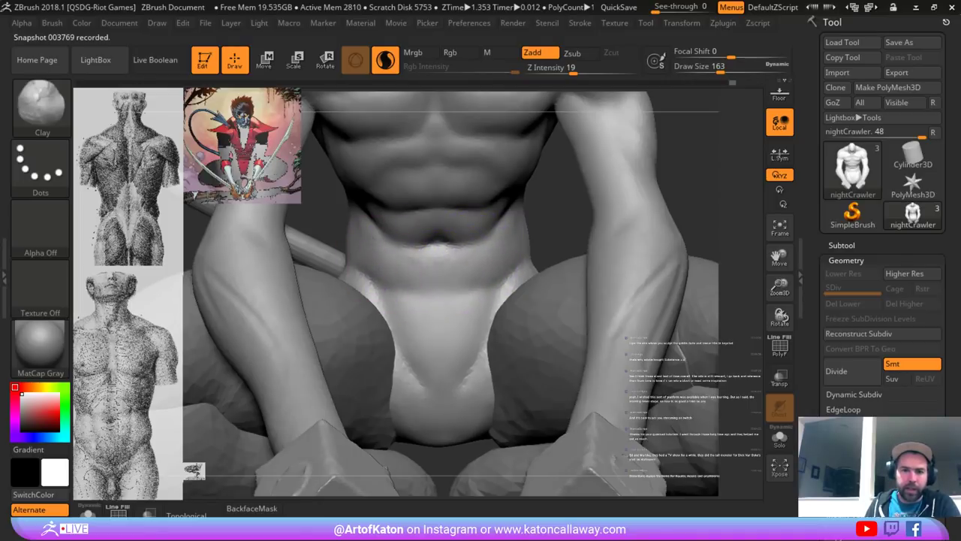
shift+drag(438, 264, 414, 287)
- Refine the lower abdomen and the sides of the waist with Clay at a draw size of 116
drag(559, 227, 575, 227)
key(space)
drag(456, 277, 449, 276)
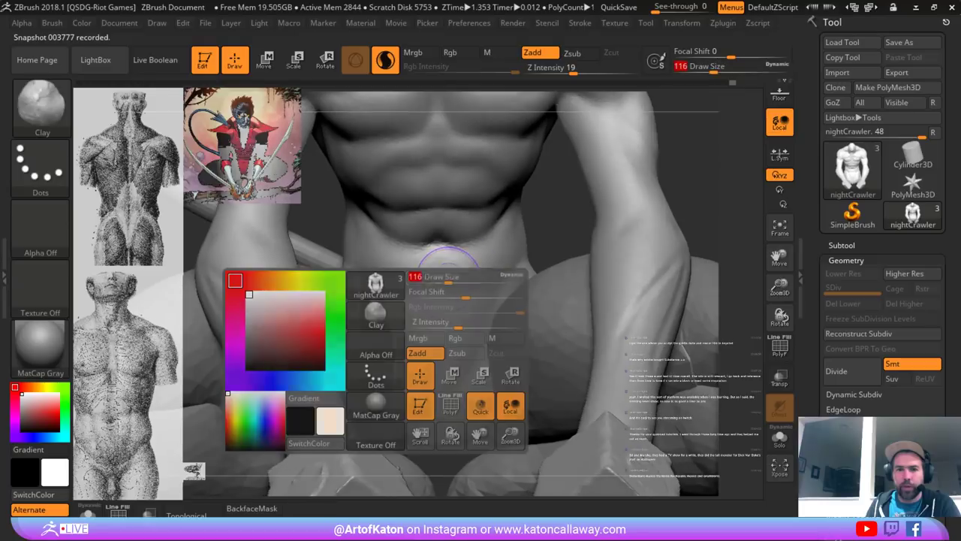
key(ctrl+d)
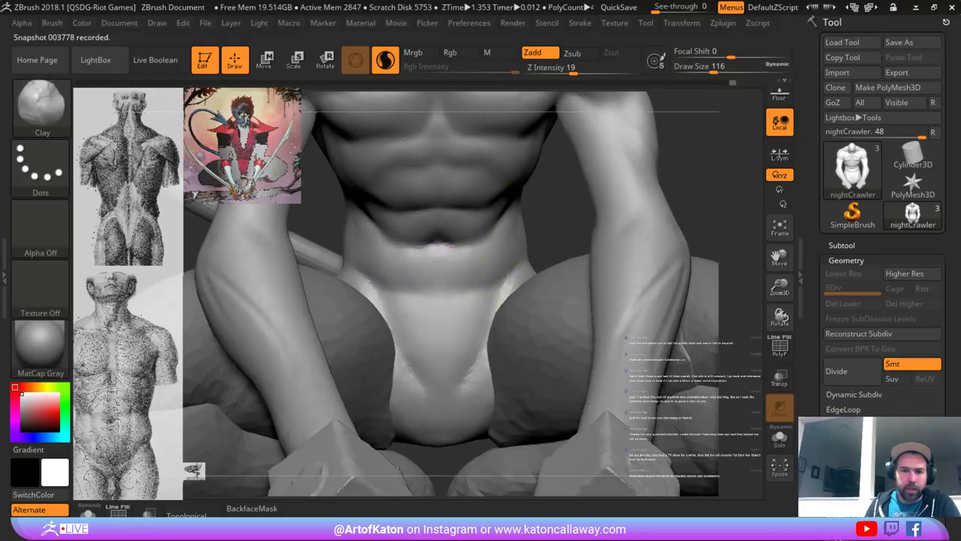
mouse_move(370, 240)
mouse_down()
mouse_move(408, 259)
mouse_move(398, 252)
mouse_move(376, 280)
mouse_up()
mouse_move(562, 225)
mouse_down()
mouse_move(557, 210)
mouse_move(510, 226)
mouse_move(556, 233)
mouse_up()
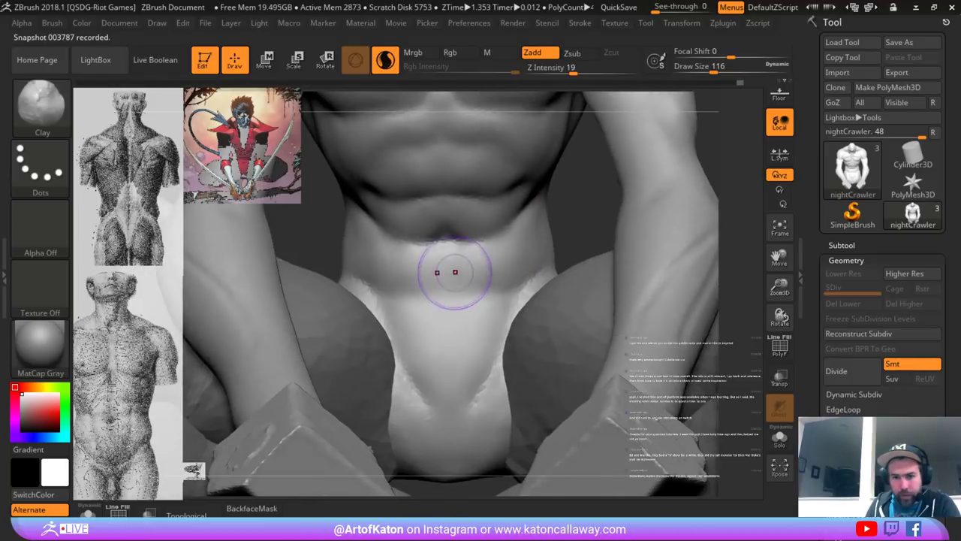
drag(468, 267, 470, 283)
- Select the DamStandard brush and carve the crease at the navel at a draw size of 80
key(b)
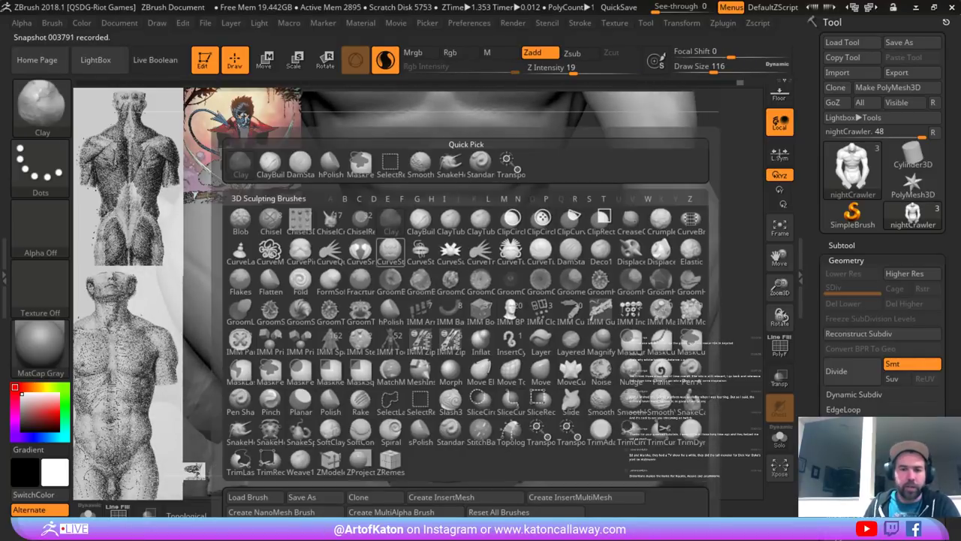
click(300, 164)
key(bracketleft)
key(bracketleft)
key(bracketleft)
key(bracketleft)
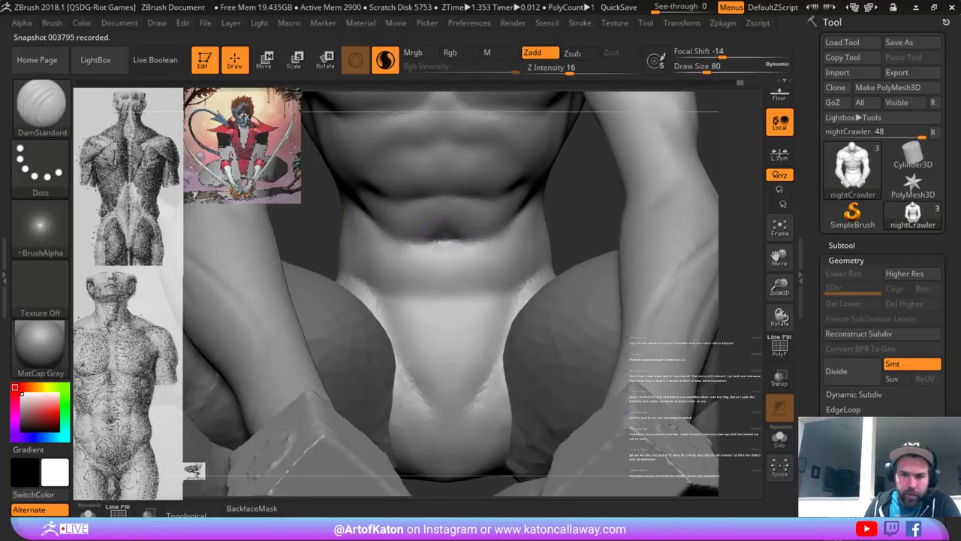
drag(433, 239, 459, 246)
drag(574, 225, 518, 227)
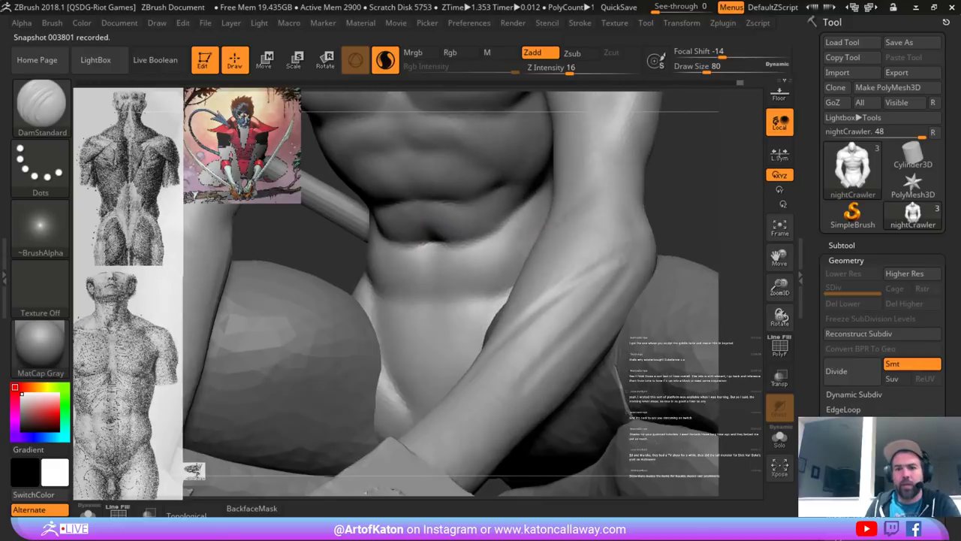
- Smooth the oblique area at the side of the waist beside the navel crease
right_drag(534, 211, 588, 225)
right_drag(527, 230, 452, 195)
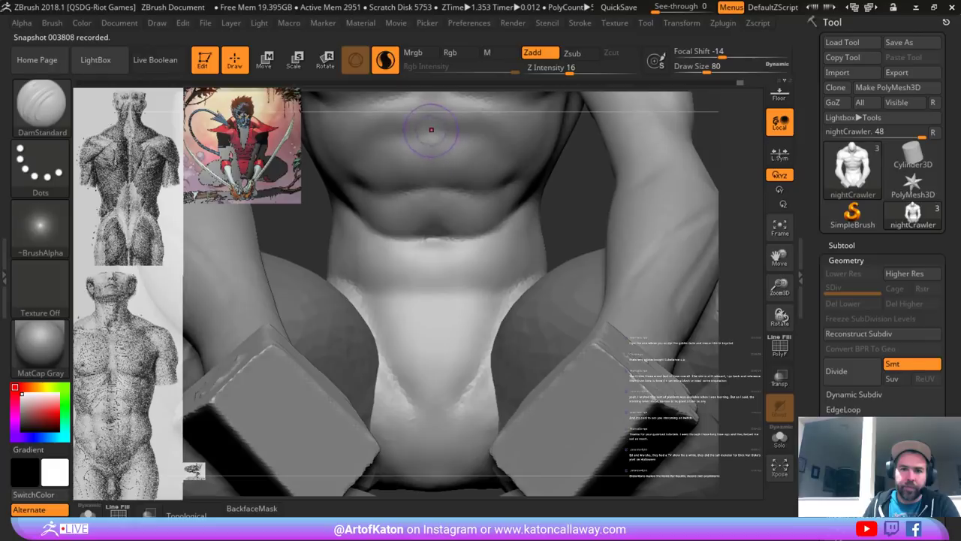
right_drag(552, 225, 521, 219)
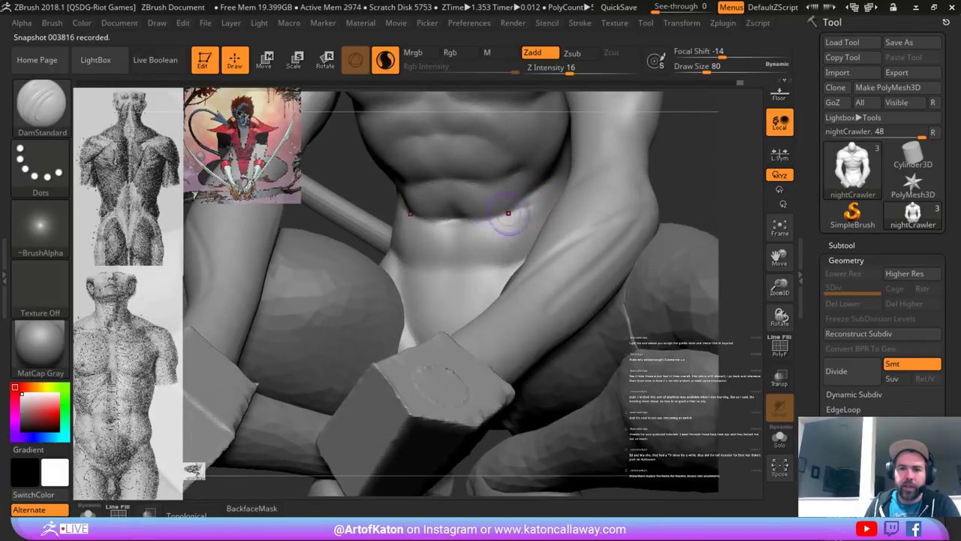
shift+drag(509, 213, 535, 207)
mouse_move(526, 217)
right_down()
mouse_move(542, 206)
mouse_move(535, 198)
right_up()
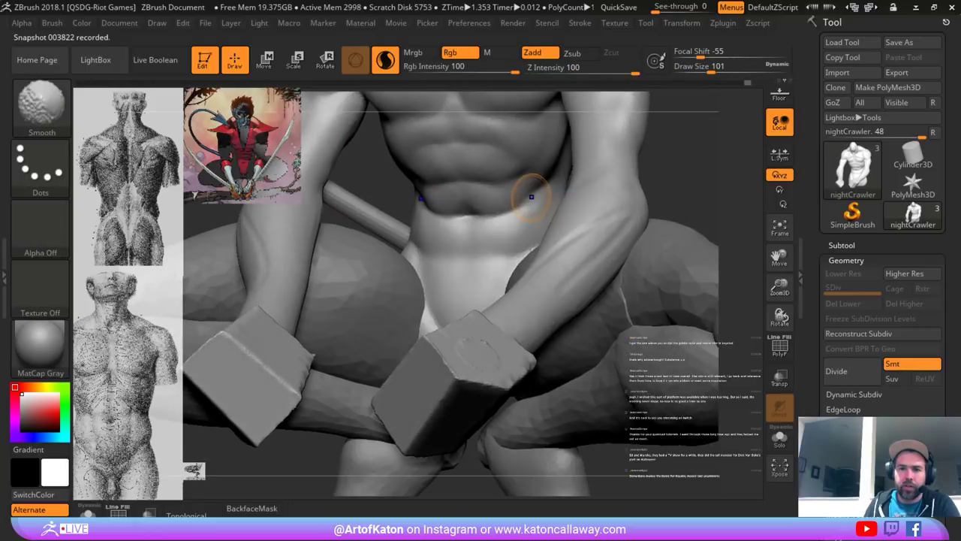
mouse_move(532, 213)
shift+mouse_down()
mouse_move(515, 215)
mouse_move(532, 213)
shift+mouse_up()
mouse_move(537, 226)
right_down()
mouse_move(496, 252)
mouse_move(515, 292)
right_up()
- Shape the flank above the hip with DamStandard at draw sizes of 182 and 140
key(space)
drag(586, 209, 577, 210)
right_drag(578, 210, 586, 211)
key(space)
drag(586, 207, 591, 206)
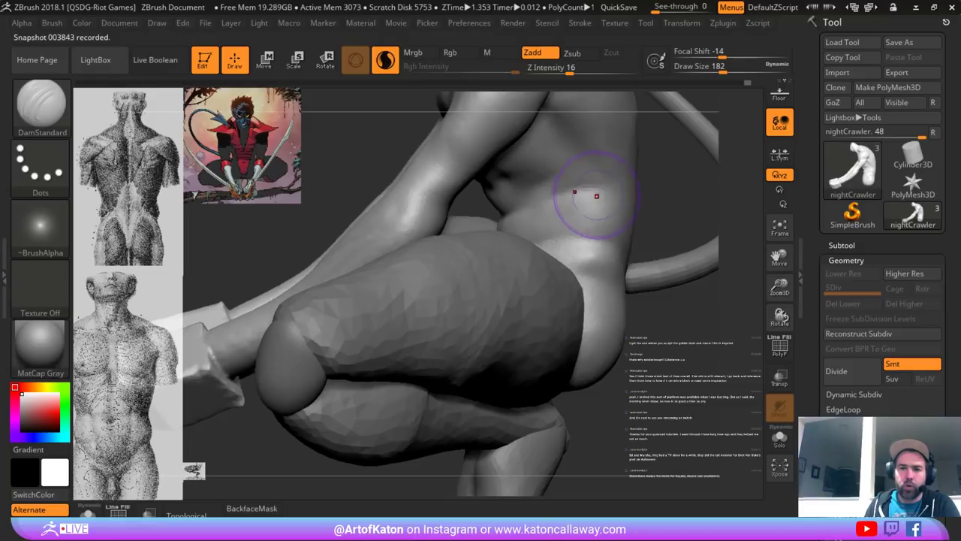
scroll(596, 196, down, 2)
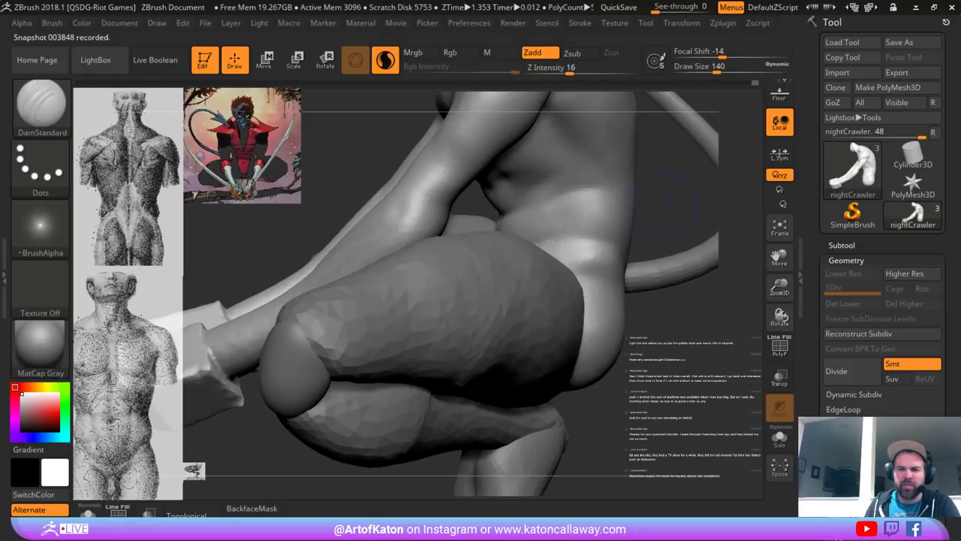
mouse_move(664, 204)
mouse_down()
mouse_move(740, 208)
mouse_move(736, 181)
mouse_move(658, 180)
mouse_move(667, 235)
mouse_move(648, 217)
mouse_up()
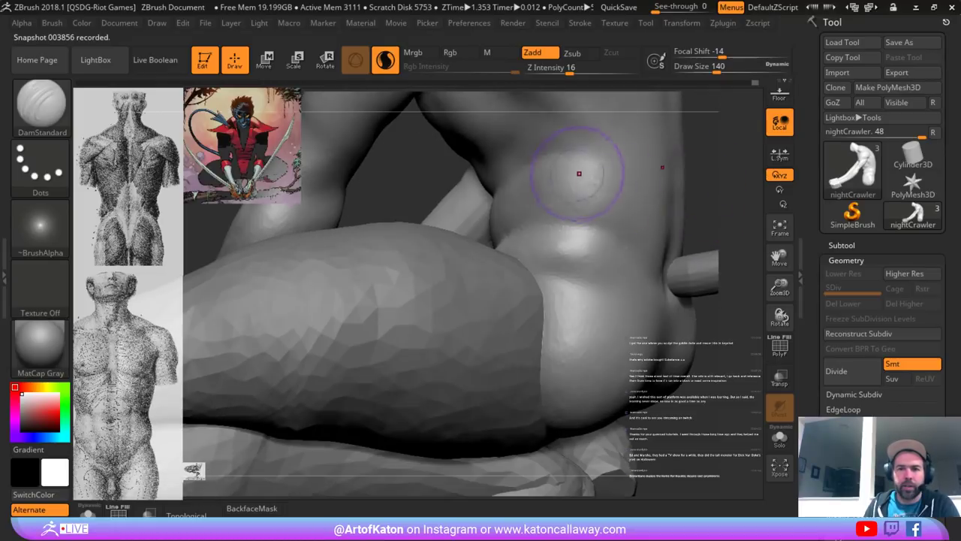
mouse_move(698, 165)
alt+mouse_down()
mouse_move(625, 180)
mouse_move(662, 191)
mouse_move(628, 194)
alt+mouse_up()
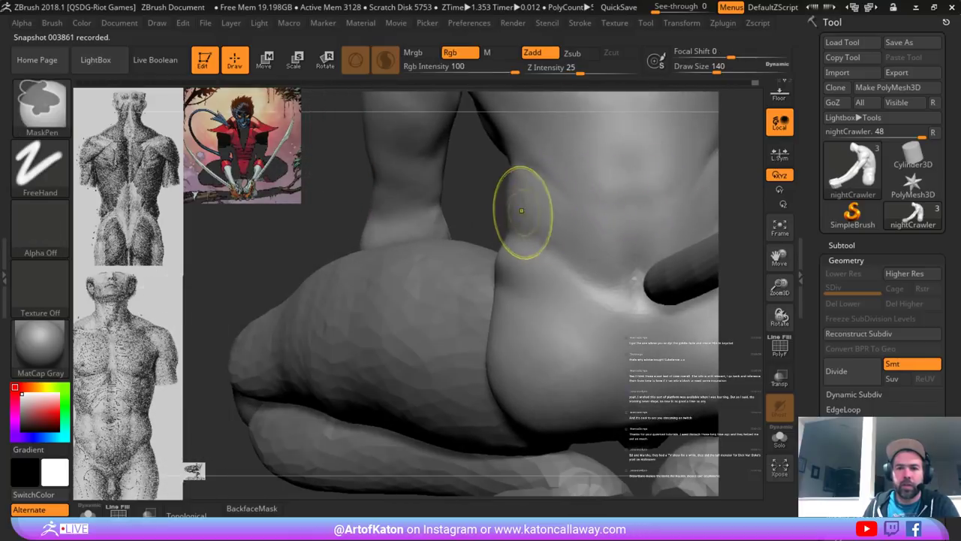
- Smooth the back of the hip and rework it with DamStandard, raising the draw size to 228
shift+drag(573, 274, 559, 245)
right_drag(558, 242, 572, 239)
key(space)
drag(568, 239, 576, 238)
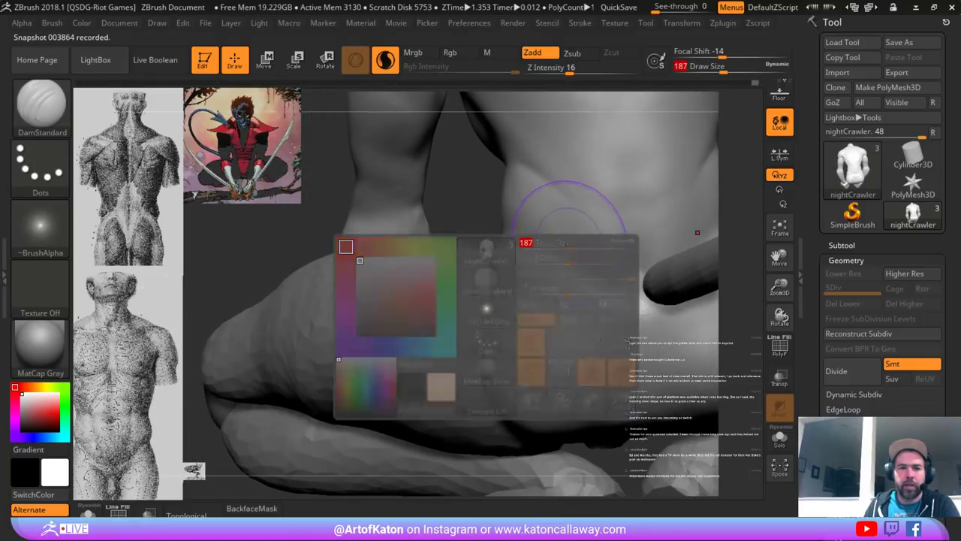
mouse_move(571, 259)
right_down()
mouse_move(536, 255)
mouse_move(570, 263)
right_up()
key(space)
drag(571, 263, 512, 273)
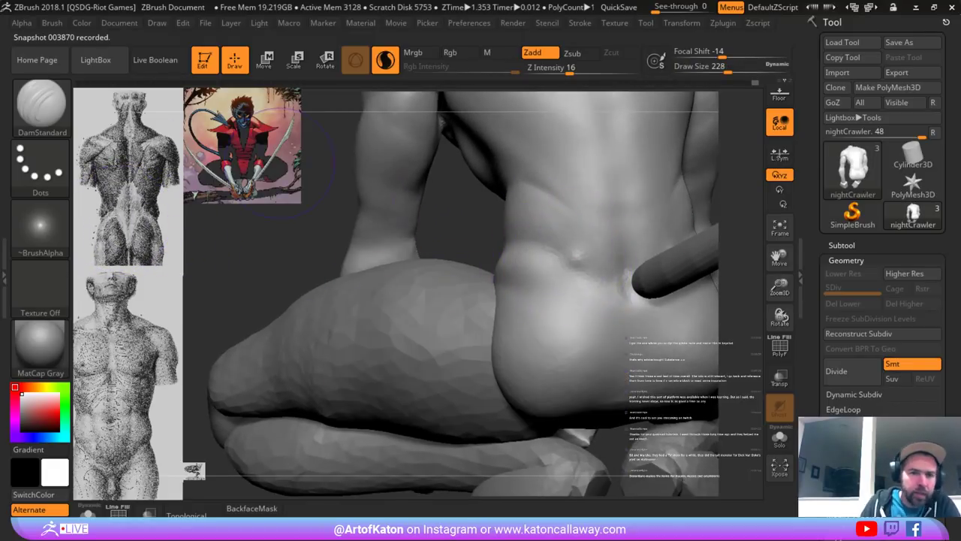
- Define the hip crest line from the flank toward the tail base with DamStandard at draw sizes of 197 and 158
right_drag(552, 259, 517, 275)
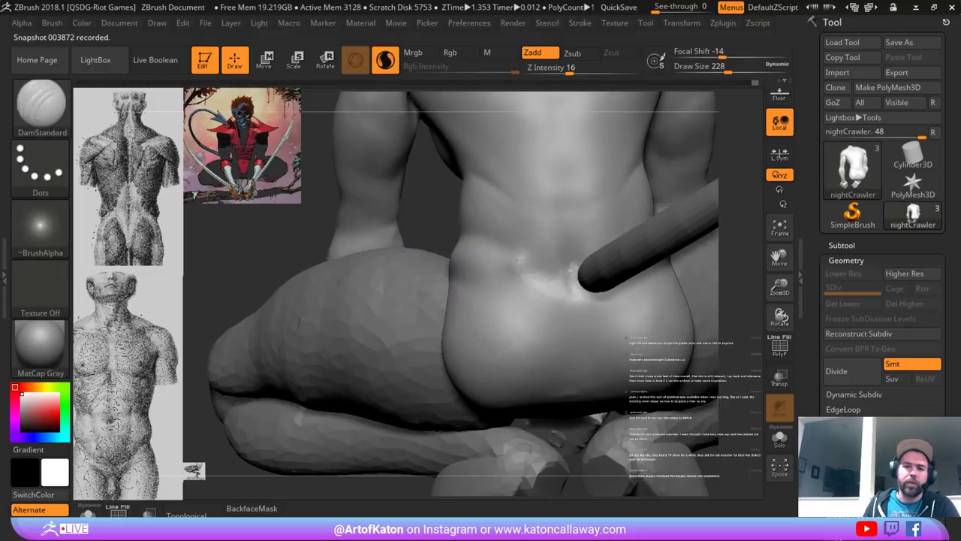
drag(517, 261, 473, 256)
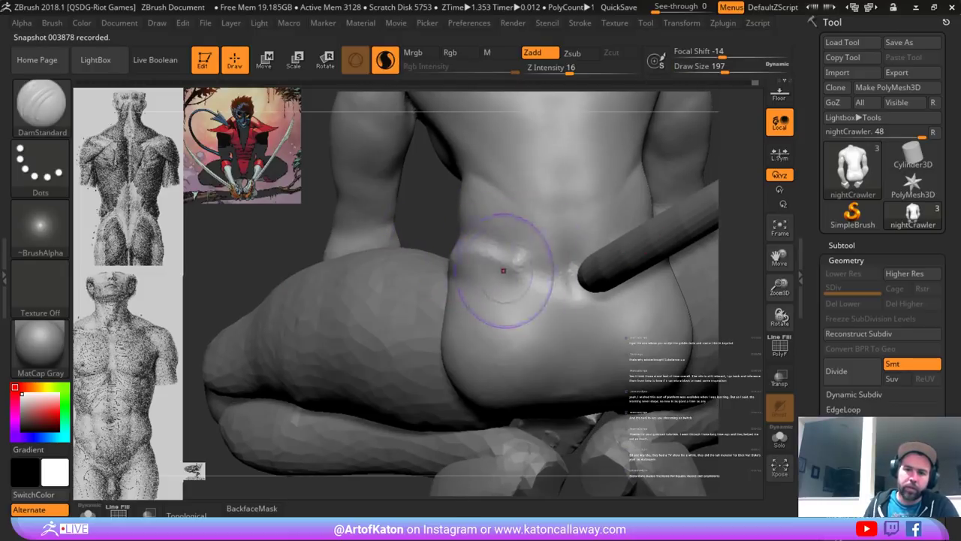
right_drag(512, 262, 531, 254)
key(bracketleft)
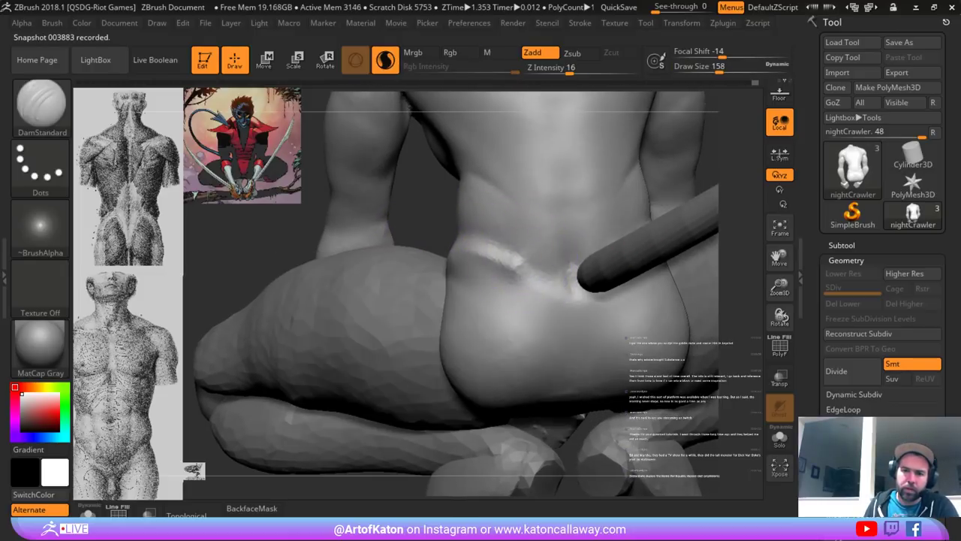
drag(557, 281, 527, 268)
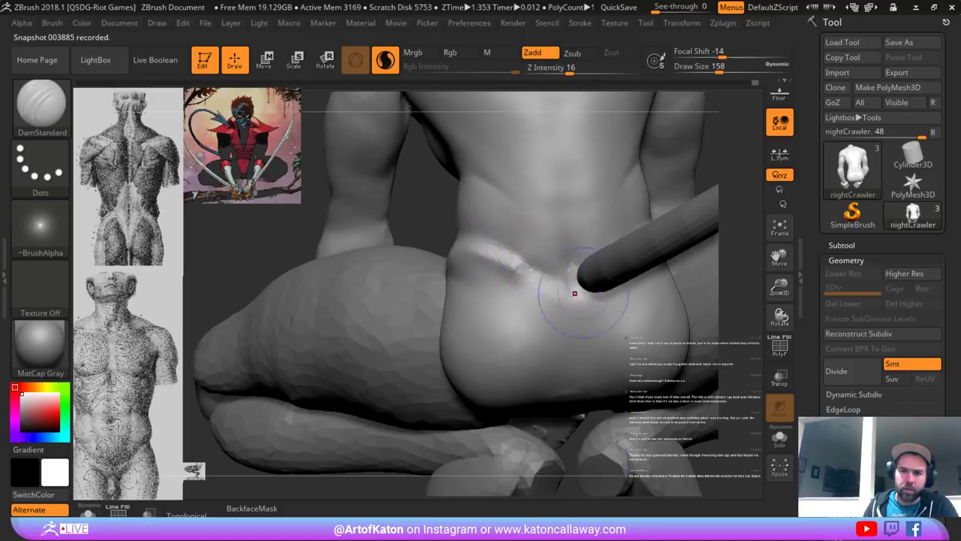
- Smooth the hip crest near the tail base and refine the lower back with the draw size at 140
shift+drag(583, 290, 570, 281)
right_drag(563, 277, 581, 276)
key(space)
drag(551, 251, 541, 241)
key(space)
mouse_move(406, 206)
mouse_down()
mouse_move(421, 188)
mouse_move(398, 241)
mouse_up()
- Enlarge the back anatomy reference in Spotlight and reposition it to show the lower back and buttocks
key(z)
click(161, 215)
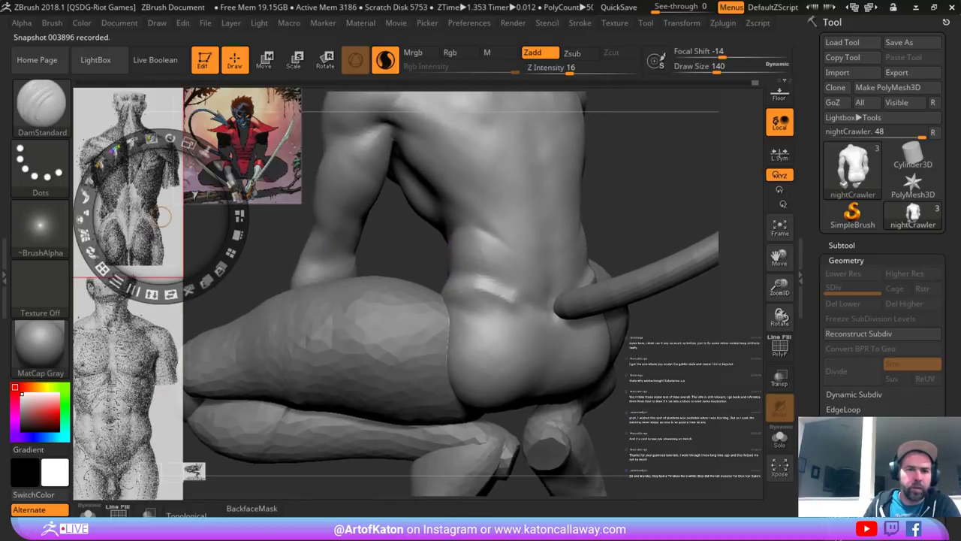
drag(189, 140, 236, 239)
mouse_move(161, 216)
mouse_down()
mouse_move(194, 210)
mouse_move(223, 178)
mouse_move(241, 204)
mouse_move(250, 202)
mouse_up()
key(z)
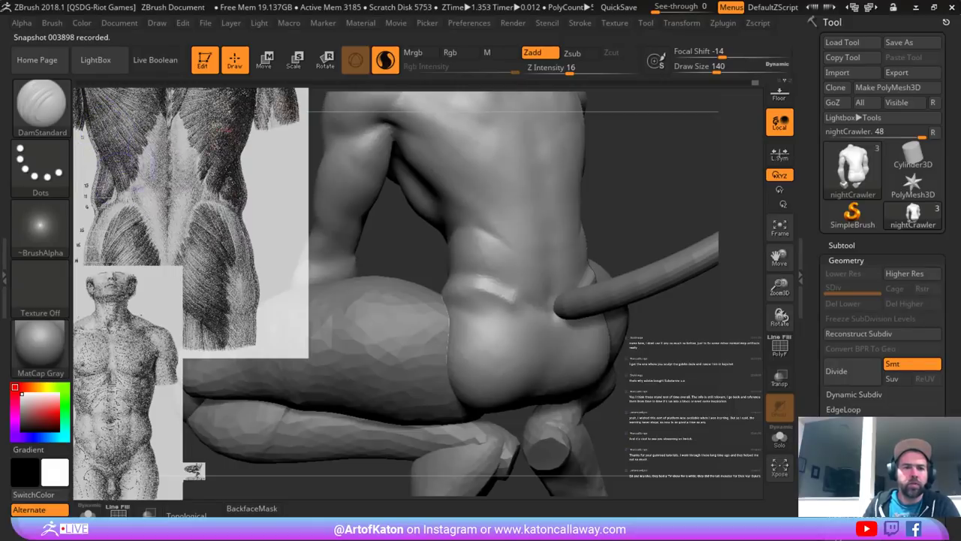
- Select the Clay brush and build up the lower back and the side below the armpit at a draw size of 140
drag(635, 180, 601, 206)
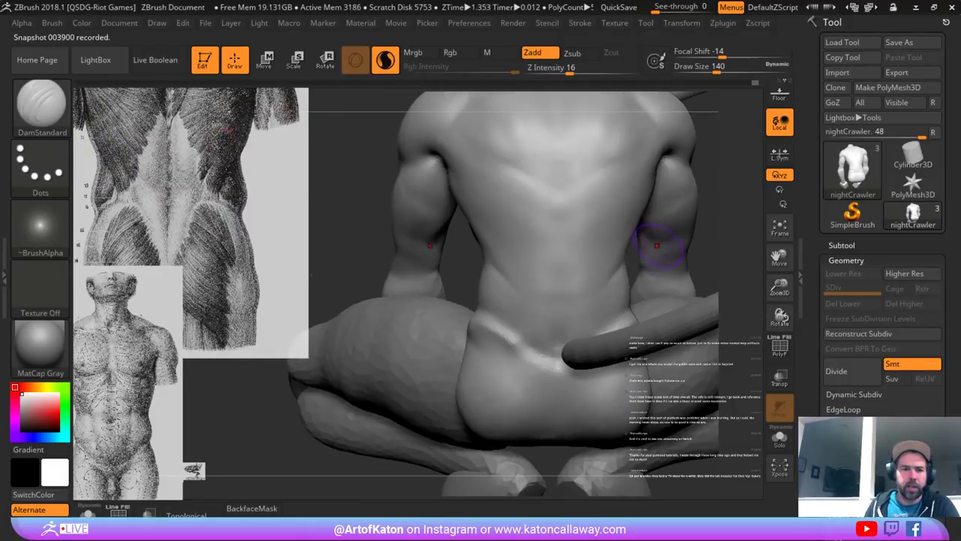
key(b)
click(359, 166)
mouse_move(442, 238)
mouse_down()
mouse_move(496, 254)
mouse_move(513, 299)
mouse_up()
drag(520, 263, 521, 309)
mouse_move(490, 225)
mouse_down()
mouse_move(507, 248)
mouse_move(517, 308)
mouse_up()
mouse_move(442, 256)
mouse_down()
mouse_move(454, 247)
mouse_move(457, 189)
mouse_move(478, 225)
mouse_up()
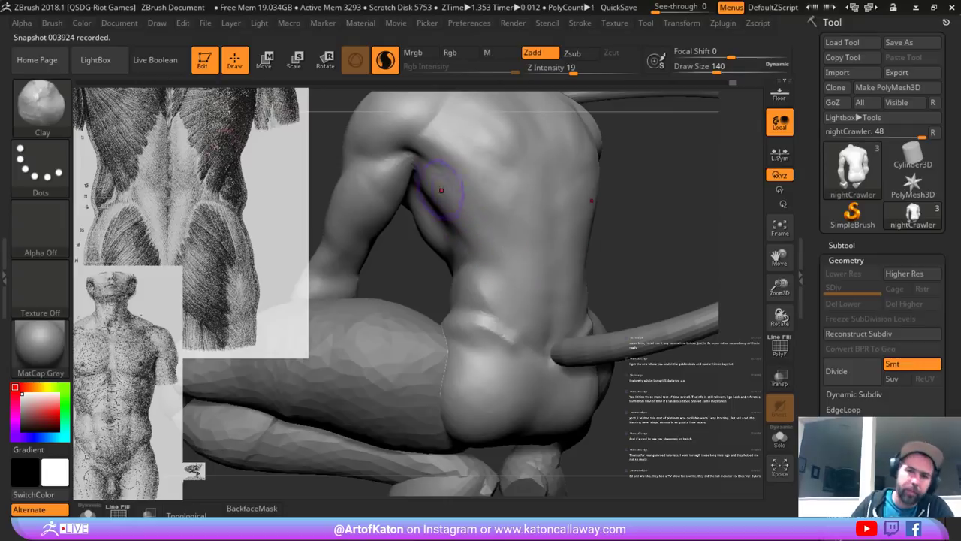
drag(499, 256, 437, 192)
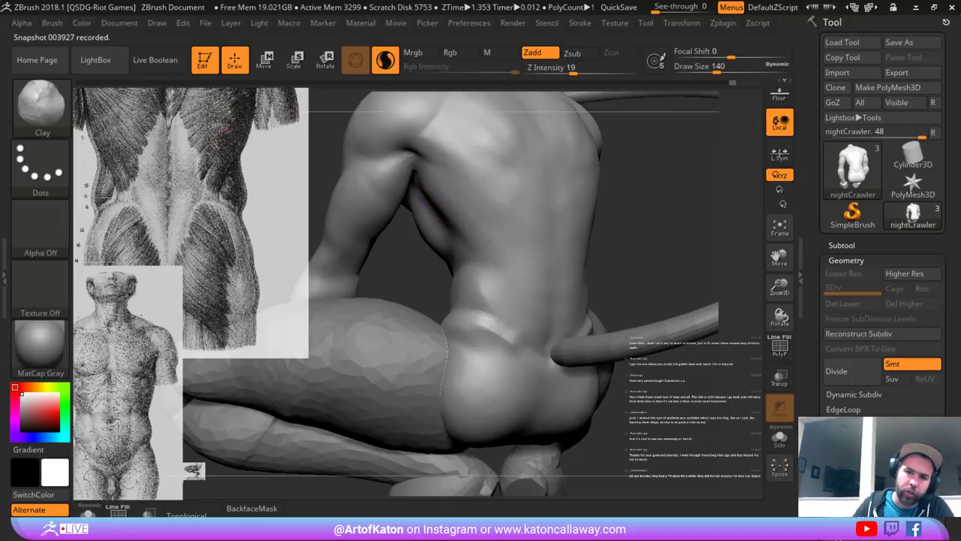
- Smooth the latissimus area on the side of the back below the armpit
shift+drag(496, 223, 463, 194)
drag(642, 239, 664, 238)
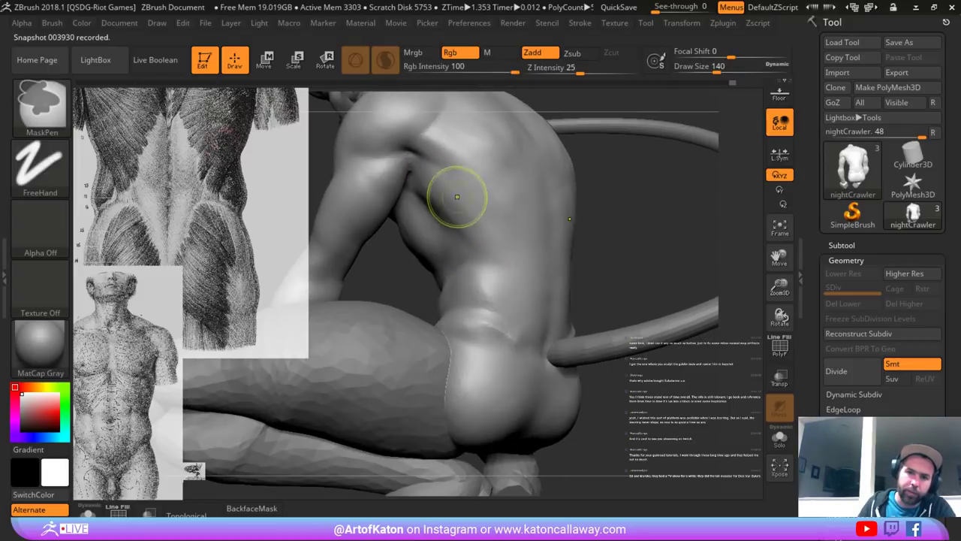
shift+drag(455, 200, 425, 203)
mouse_move(542, 254)
mouse_down()
mouse_move(596, 247)
mouse_move(511, 224)
mouse_up()
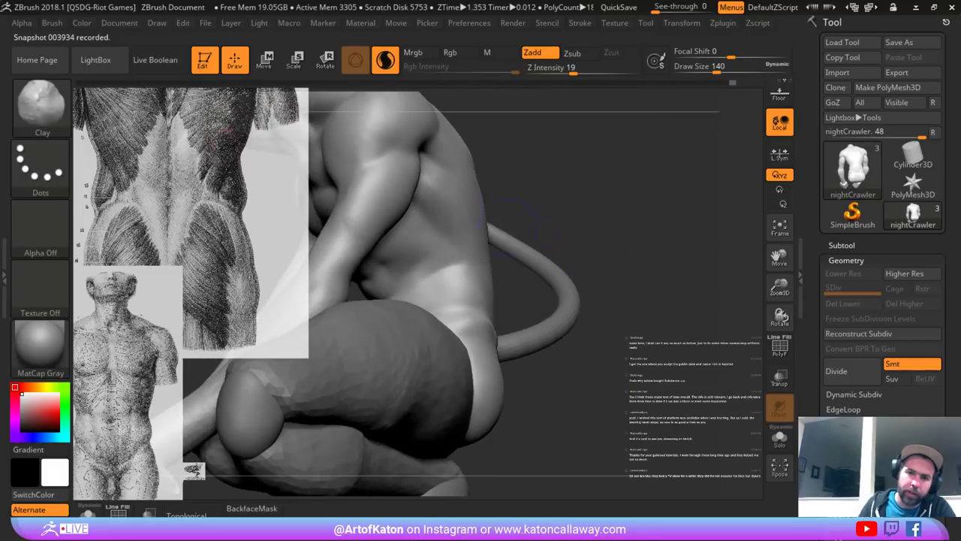
shift+drag(436, 174, 439, 188)
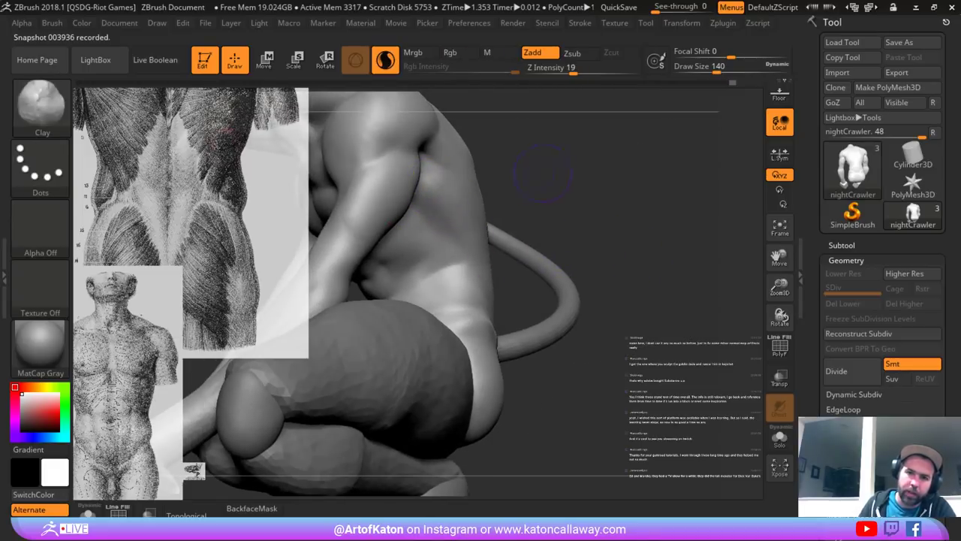
alt+drag(543, 174, 544, 196)
drag(629, 279, 519, 257)
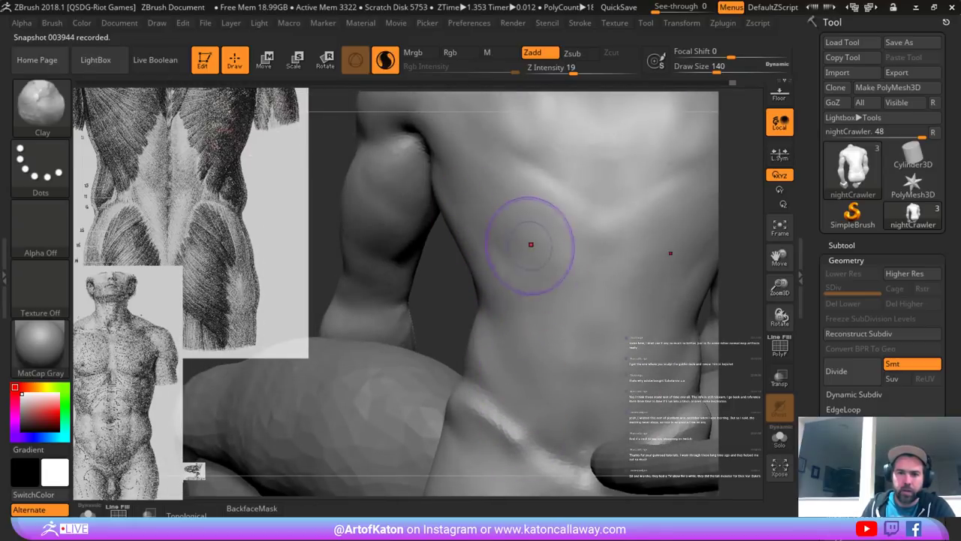
- Undo the last stroke and rework the side of the back from the armpit down to the waist with the Clay brush
key(ctrl)
key(ctrl+z)
drag(456, 189, 527, 290)
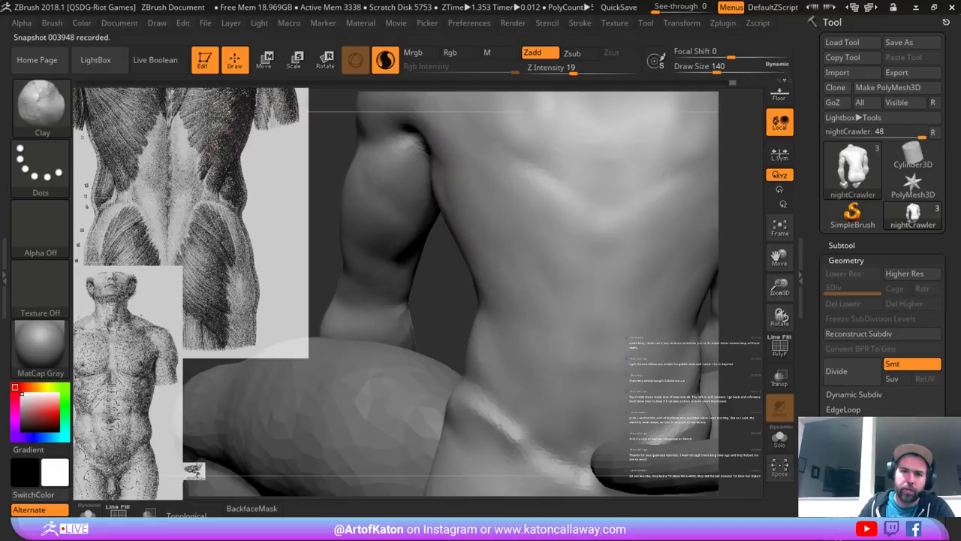
mouse_move(463, 164)
mouse_down()
mouse_move(486, 198)
mouse_move(489, 236)
mouse_move(536, 311)
mouse_up()
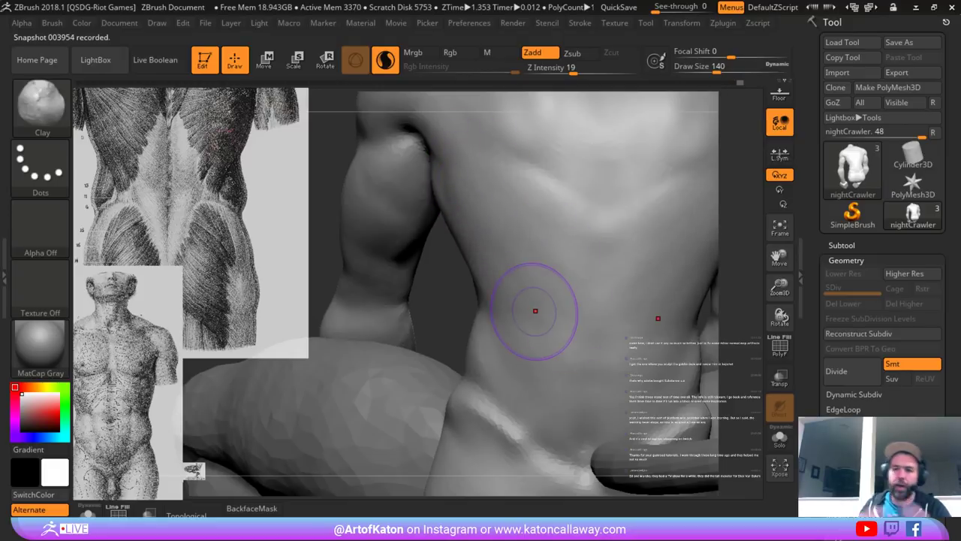
- Build up and define the lower edge of the latissimus below the rear armpit with the Clay brush at draw size 140
mouse_move(454, 259)
mouse_down()
mouse_move(589, 259)
mouse_move(601, 142)
mouse_up()
mouse_move(661, 270)
mouse_down()
mouse_move(419, 319)
mouse_move(585, 282)
mouse_move(657, 301)
mouse_move(593, 274)
mouse_move(582, 289)
mouse_up()
alt+drag(600, 173, 619, 248)
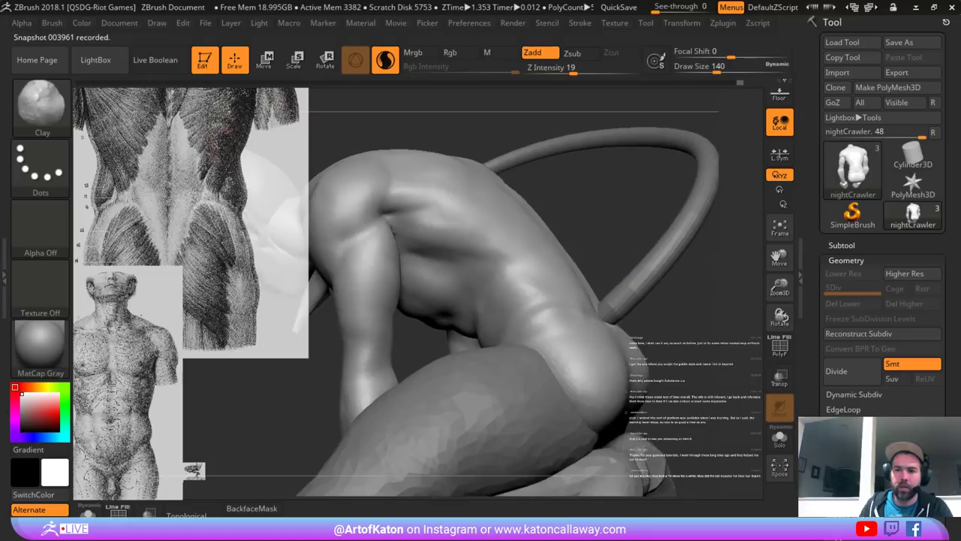
alt+drag(619, 203, 619, 244)
mouse_move(448, 199)
mouse_down()
mouse_move(388, 215)
mouse_move(424, 241)
mouse_move(491, 251)
mouse_move(458, 234)
mouse_move(465, 241)
mouse_up()
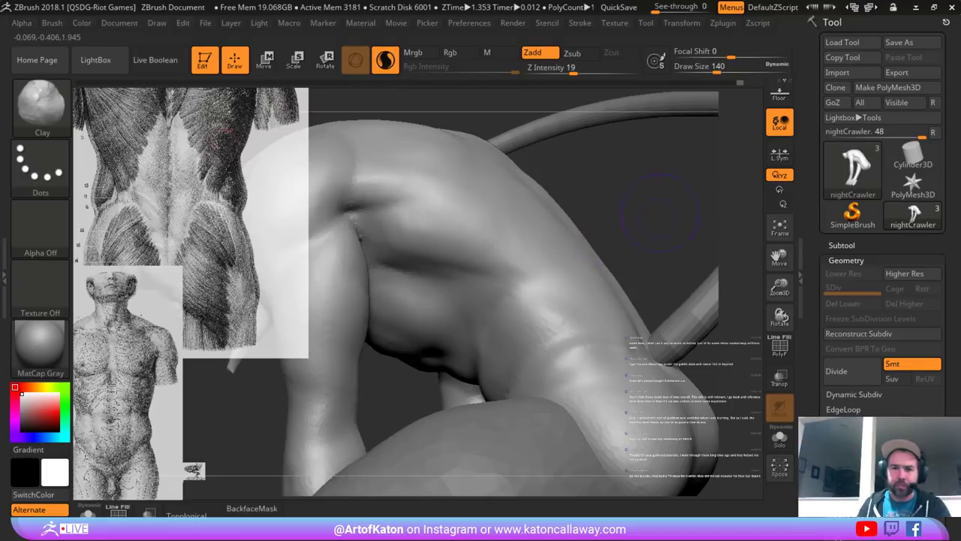
drag(638, 225, 597, 218)
mouse_move(385, 210)
mouse_down()
mouse_move(366, 236)
mouse_move(382, 227)
mouse_up()
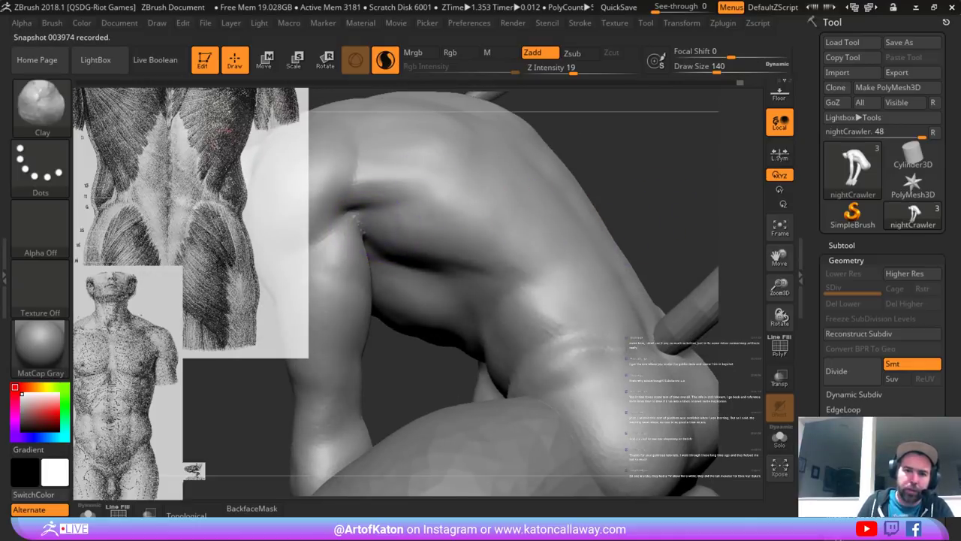
mouse_move(461, 256)
mouse_down()
mouse_move(459, 228)
mouse_move(398, 241)
mouse_up()
alt+drag(645, 225, 639, 166)
- Set the Clay brush's draw size to 112 and touch up the side of the back near the waist
shift+drag(569, 187, 480, 197)
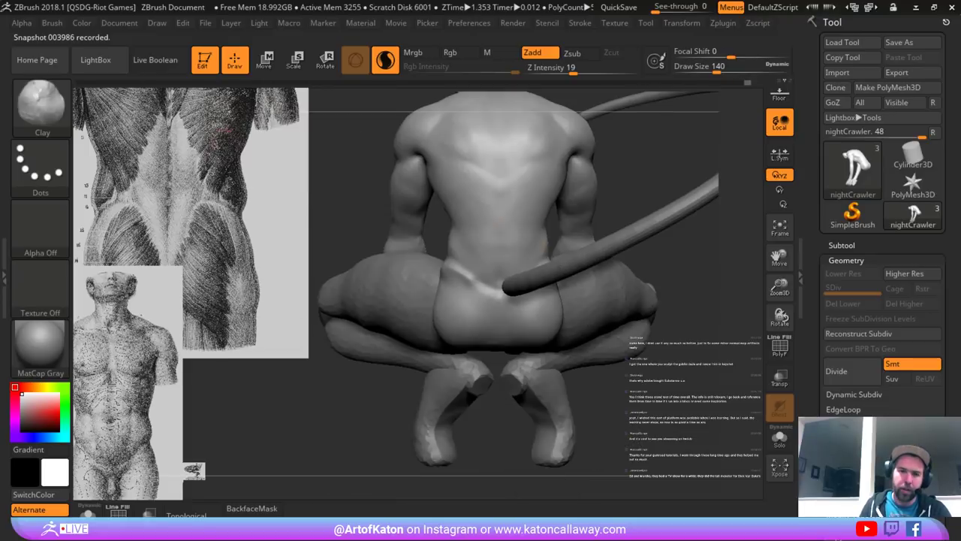
key(space)
drag(467, 228, 454, 228)
alt+drag(661, 195, 661, 255)
drag(420, 203, 473, 301)
drag(331, 248, 398, 247)
alt+drag(437, 290, 424, 218)
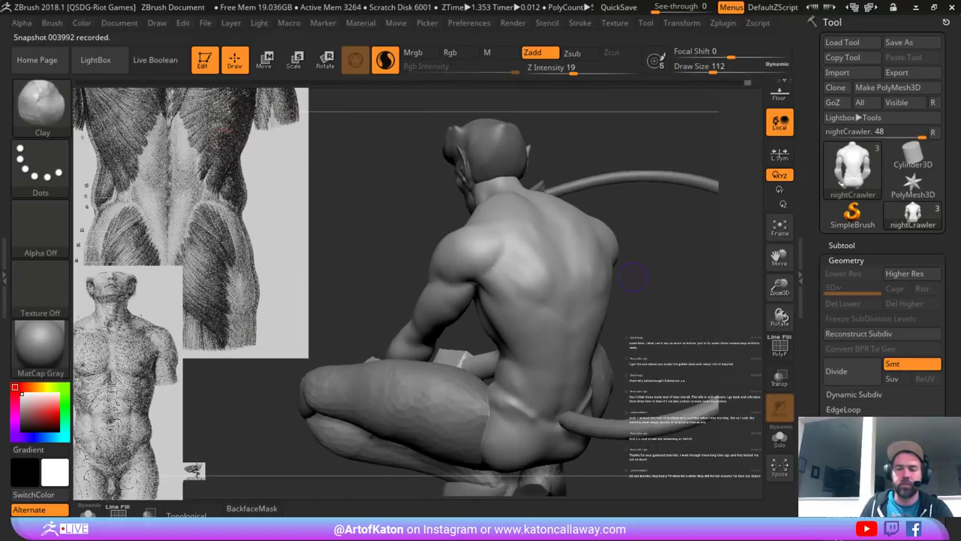
drag(633, 277, 676, 257)
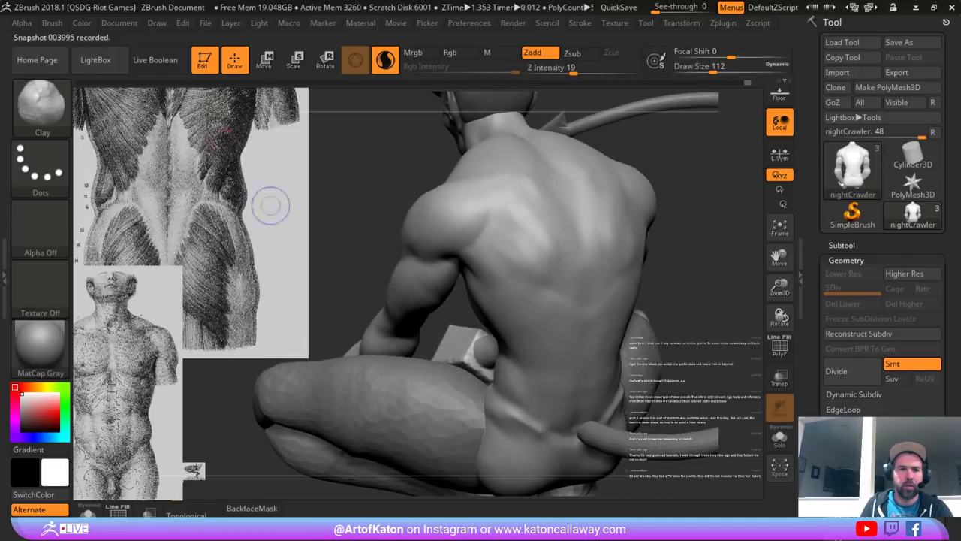
- Reposition the back anatomy reference in Spotlight to show the shoulder blades and upper back
key(z)
drag(251, 200, 231, 187)
drag(232, 188, 243, 287)
key(z)
- Add clay behind the armpit below the shoulder blade and smooth the surrounding back forms
mouse_move(361, 180)
alt+mouse_down()
mouse_move(359, 164)
mouse_move(348, 191)
mouse_move(417, 256)
alt+mouse_up()
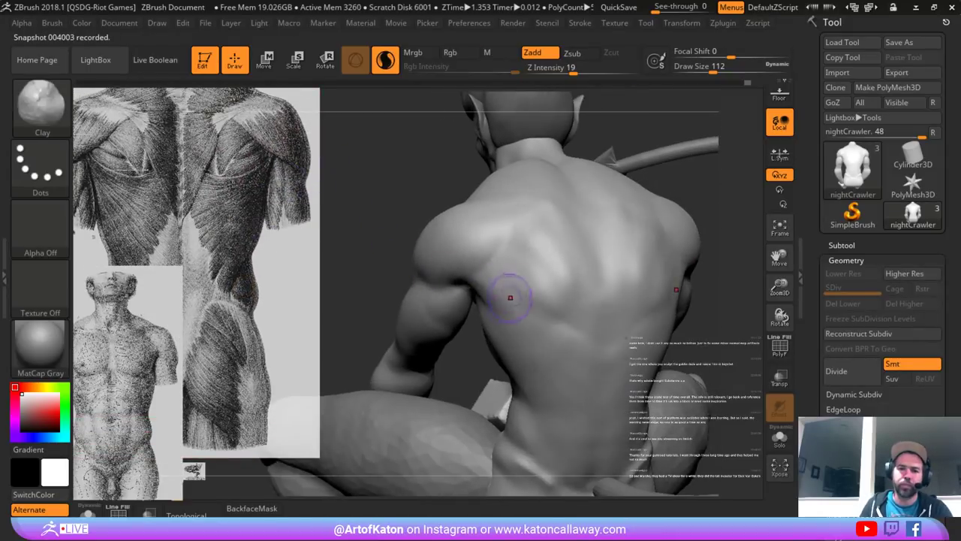
mouse_move(481, 283)
mouse_down()
mouse_move(518, 313)
mouse_move(488, 274)
mouse_move(505, 288)
mouse_up()
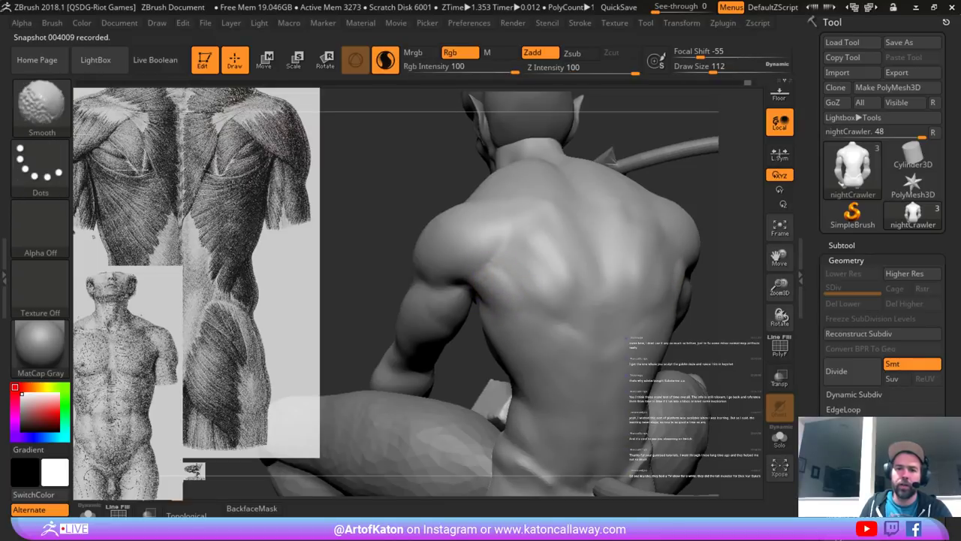
mouse_move(714, 223)
alt+mouse_down()
mouse_move(698, 198)
mouse_move(660, 203)
mouse_move(627, 228)
mouse_move(593, 227)
alt+mouse_up()
key(space)
click(573, 233)
drag(387, 199, 450, 229)
mouse_move(499, 198)
mouse_down()
mouse_move(526, 211)
mouse_move(548, 244)
mouse_up()
mouse_move(668, 226)
mouse_down()
mouse_move(710, 180)
mouse_move(597, 160)
mouse_move(661, 184)
mouse_move(655, 162)
mouse_move(676, 259)
mouse_move(644, 250)
mouse_up()
- Select the DamStandard brush with draw size 257 and Z intensity 4, and turn off Sculptris Pro
key(b)
click(468, 162)
key(space)
click(527, 284)
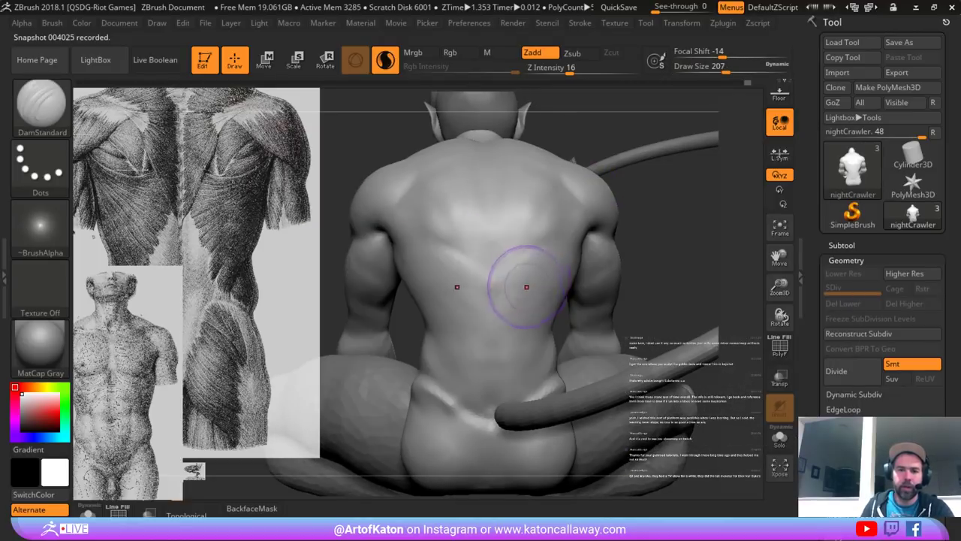
key(ctrl+z)
drag(571, 128, 552, 124)
key(])
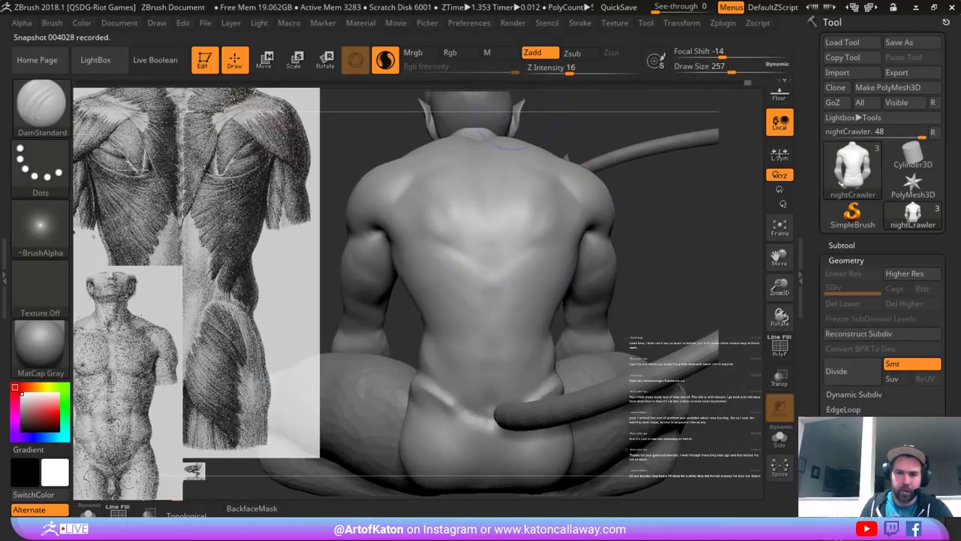
click(535, 69)
text(5)
drag(535, 71, 533, 70)
click(385, 61)
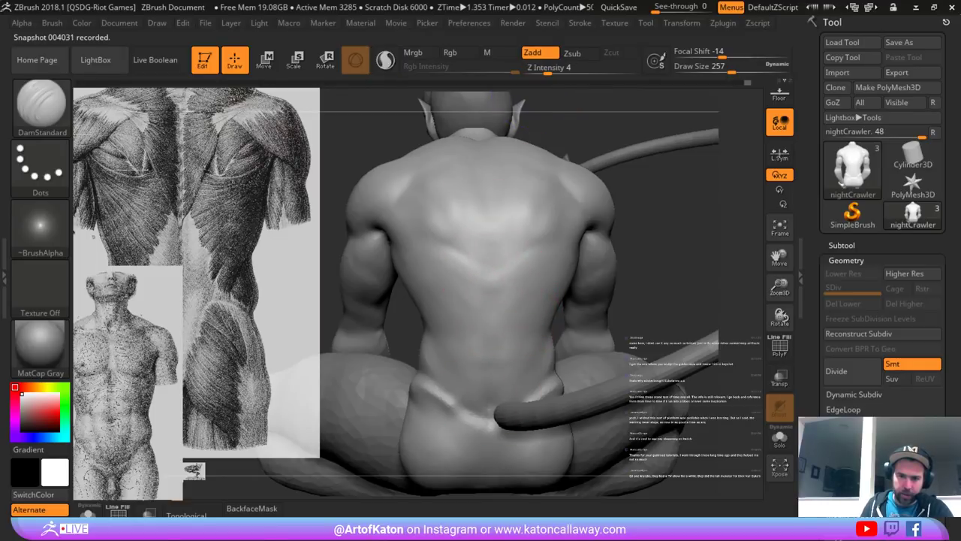
- Carve the spine furrow from the middle of the back to the tail base and set the draw size to 217
drag(491, 263, 491, 404)
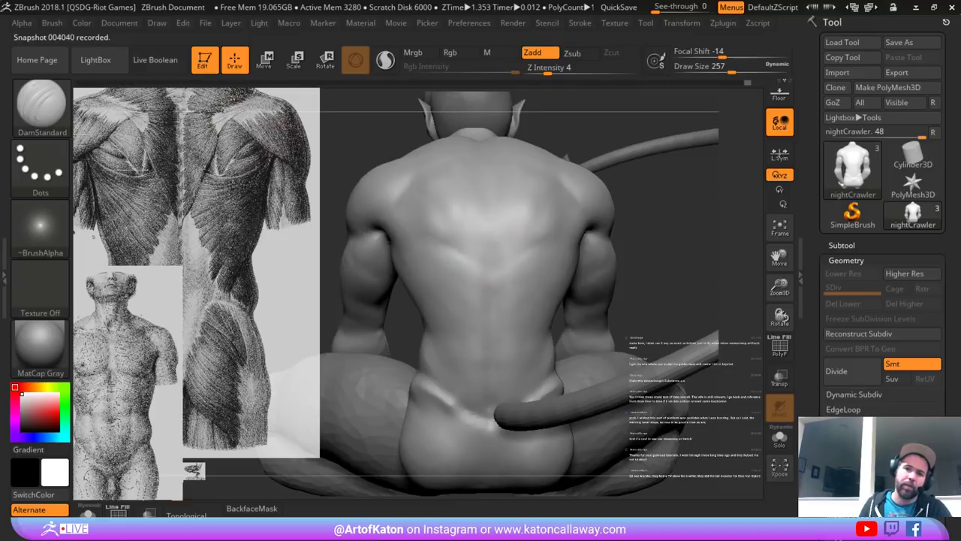
mouse_move(667, 218)
mouse_down()
mouse_move(635, 271)
mouse_move(534, 231)
mouse_up()
key(s)
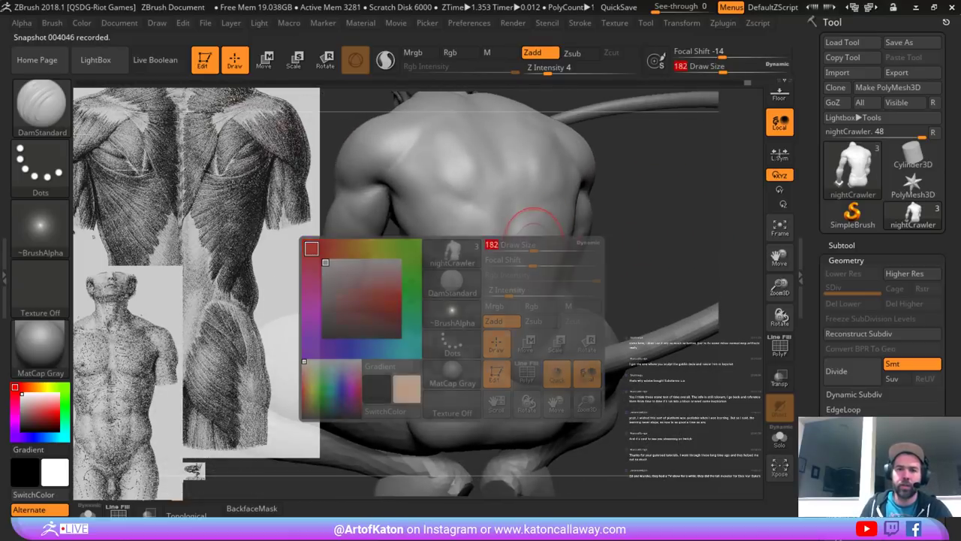
alt+drag(622, 174, 610, 257)
key(space)
drag(497, 253, 503, 252)
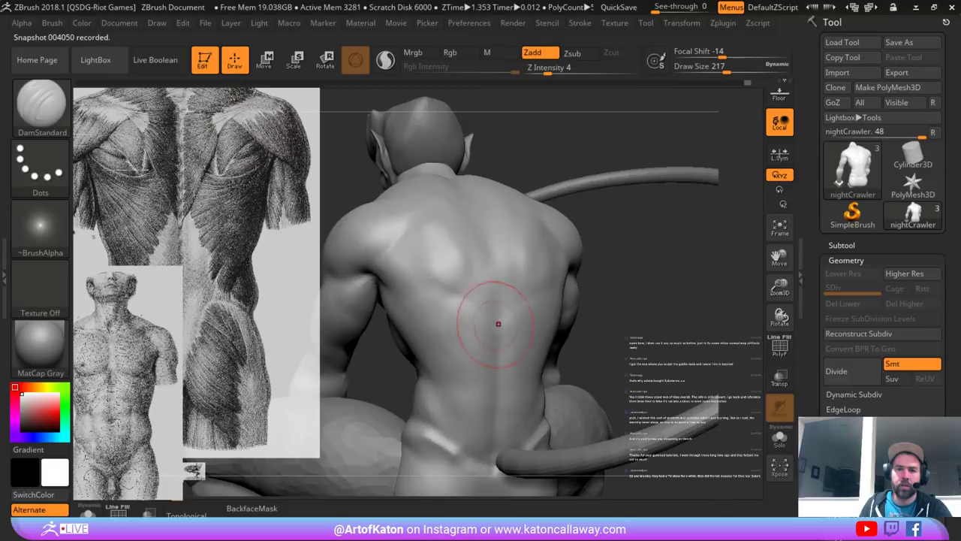
- Set the DamStandard draw size to 251 and carve lightly along the inner edge of the shoulder blade
mouse_move(637, 248)
mouse_down()
mouse_move(601, 290)
mouse_move(593, 286)
mouse_up()
key(space)
drag(510, 253, 515, 253)
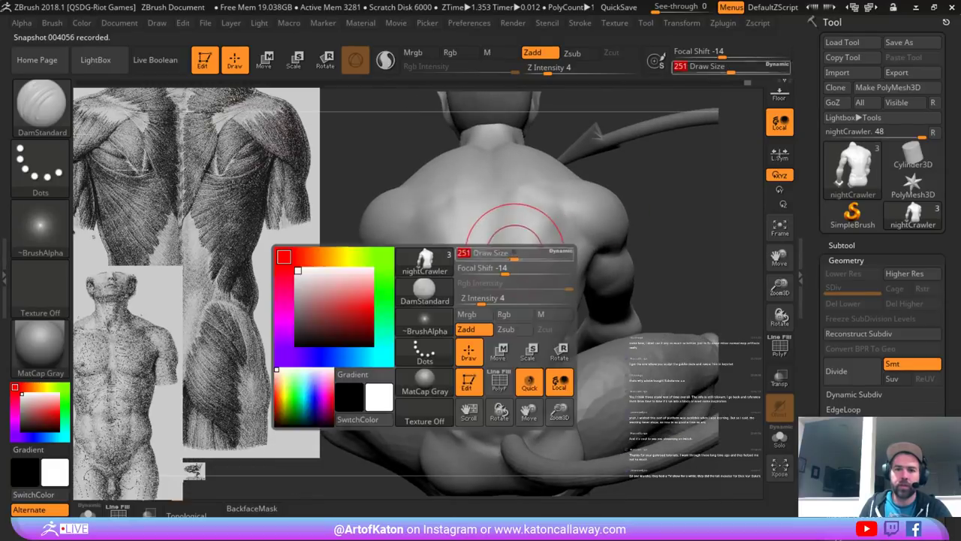
drag(607, 170, 638, 162)
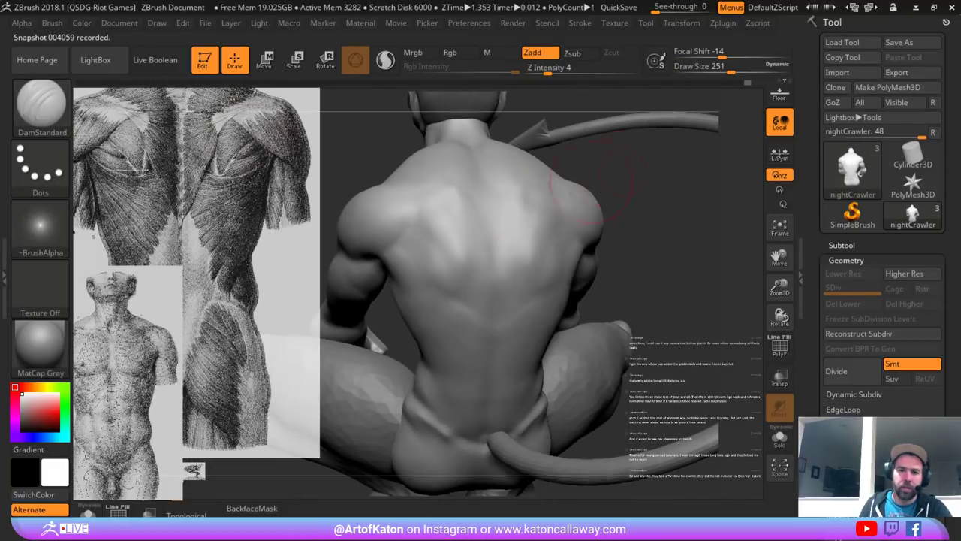
drag(531, 226, 518, 255)
- Carve the groove between the spine and the shoulder blade, undoing and redrawing the stroke
mouse_move(643, 195)
mouse_down()
mouse_move(610, 159)
mouse_move(636, 217)
mouse_move(609, 239)
mouse_up()
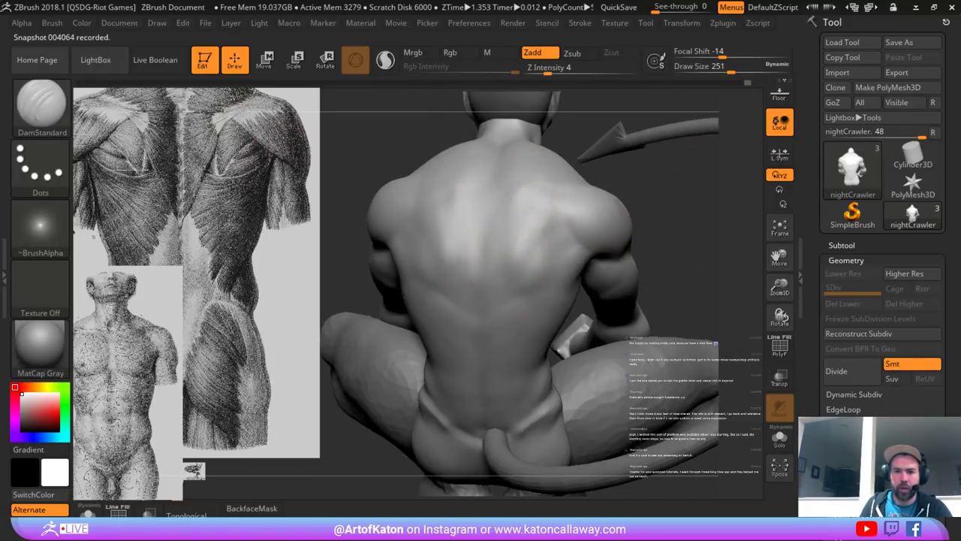
drag(513, 192, 501, 252)
key(ctrl+z)
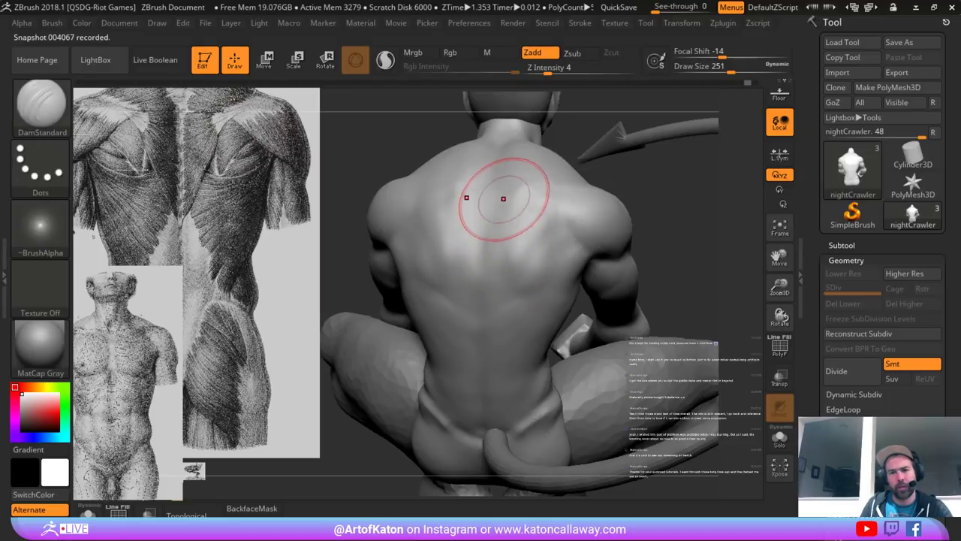
drag(513, 197, 506, 252)
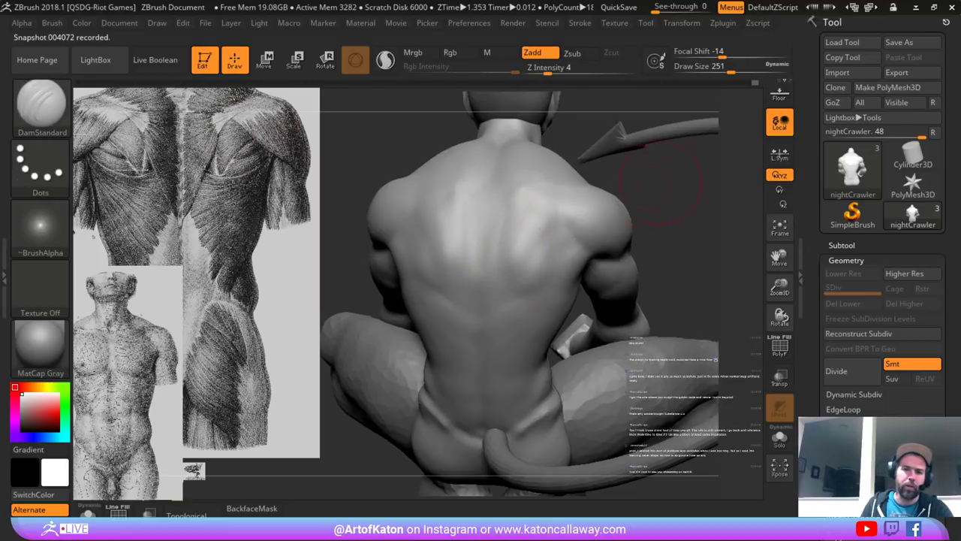
drag(661, 182, 648, 229)
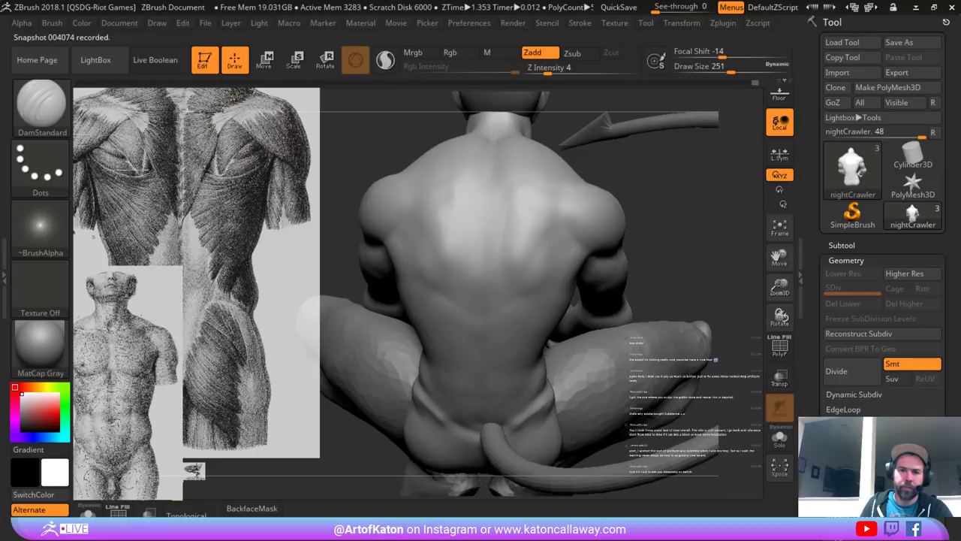
key(ctrl+z)
drag(511, 203, 502, 259)
- Set the draw size to 187 and deepen the spine furrow between the trapezius muscles below the neck
mouse_move(661, 248)
mouse_down()
mouse_move(655, 154)
mouse_move(635, 244)
mouse_move(647, 274)
mouse_up()
mouse_move(532, 207)
mouse_down()
mouse_move(515, 201)
mouse_move(524, 187)
mouse_move(526, 203)
mouse_move(524, 188)
mouse_up()
key(space)
shift+drag(537, 165, 539, 195)
drag(646, 161, 638, 221)
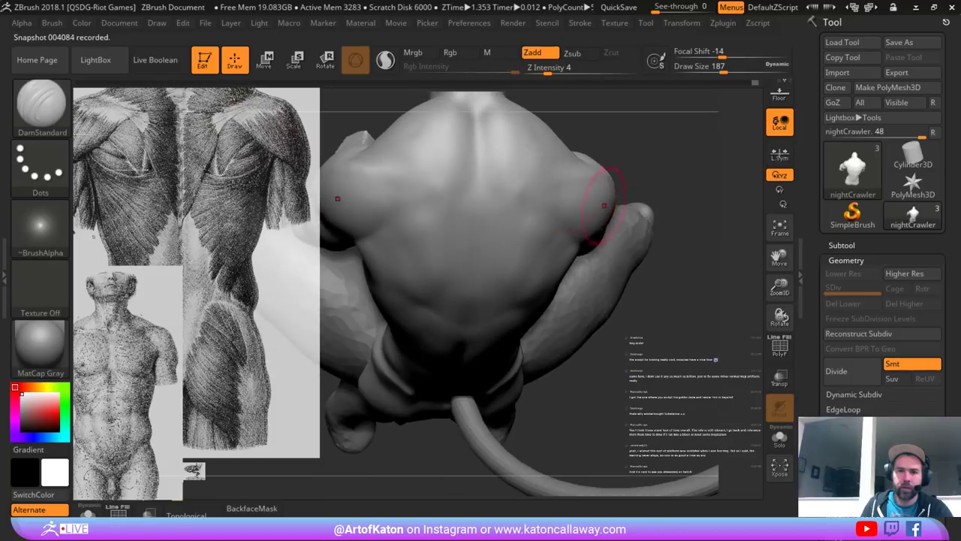
mouse_move(476, 131)
mouse_down()
mouse_move(478, 181)
mouse_move(478, 129)
mouse_up()
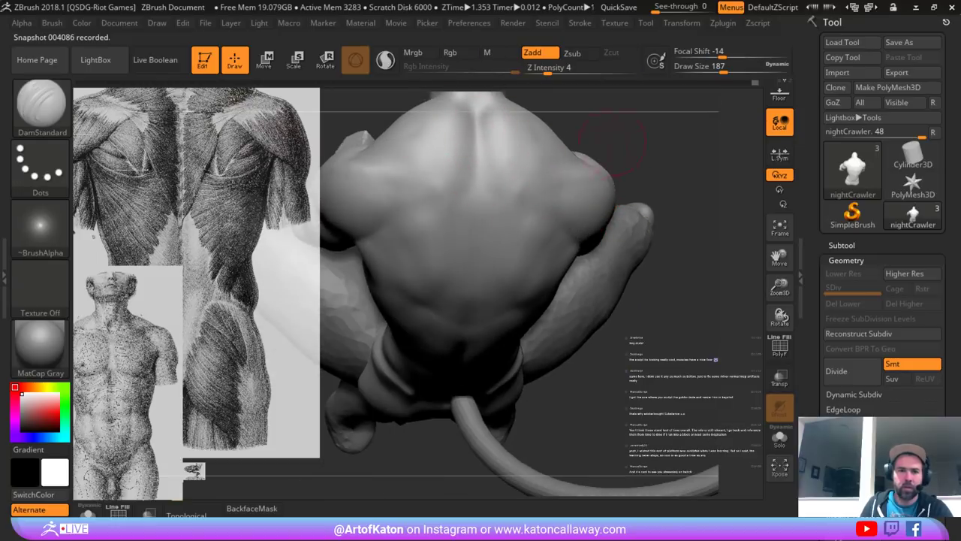
drag(612, 144, 610, 202)
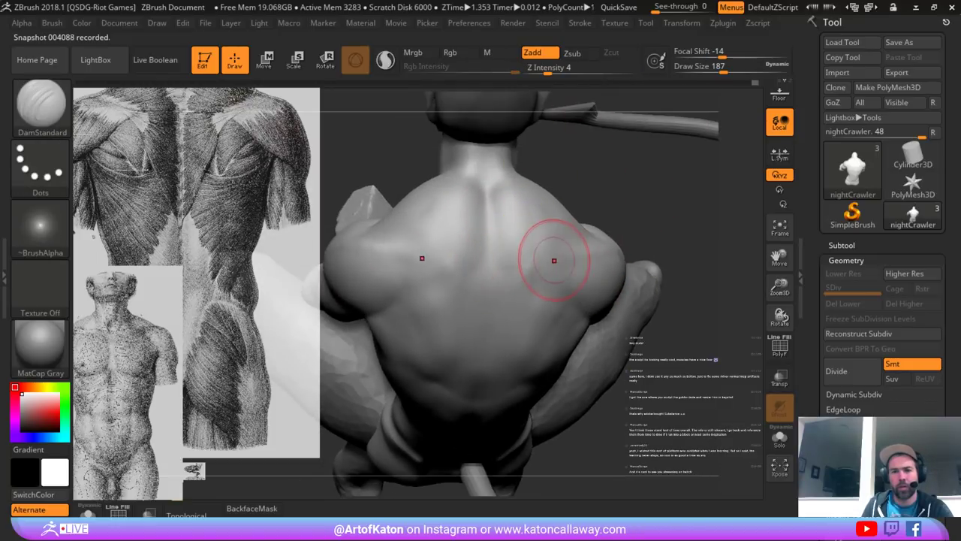
- Smooth the transition around the inner side of the shoulder blade
mouse_move(714, 174)
mouse_down()
mouse_move(710, 248)
mouse_move(708, 227)
mouse_up()
shift+drag(533, 291, 529, 270)
drag(676, 218, 682, 255)
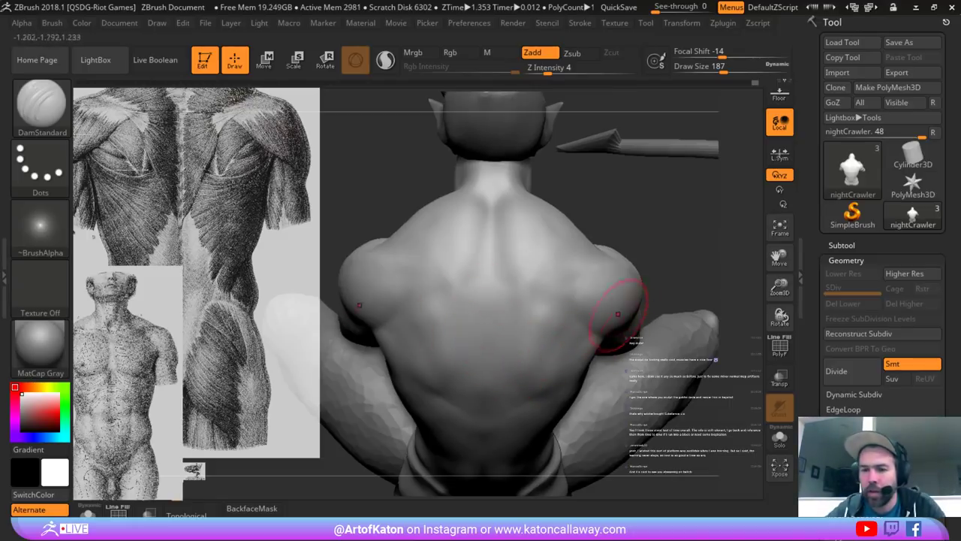
- Shrink the back anatomy reference in Spotlight above the front-view figure and move the comic reference to the opposite side of the sculpt
shift+drag(668, 222, 706, 187)
mouse_move(706, 188)
alt+mouse_down()
mouse_move(710, 262)
mouse_move(646, 248)
mouse_move(721, 240)
mouse_move(629, 187)
mouse_move(580, 219)
alt+mouse_up()
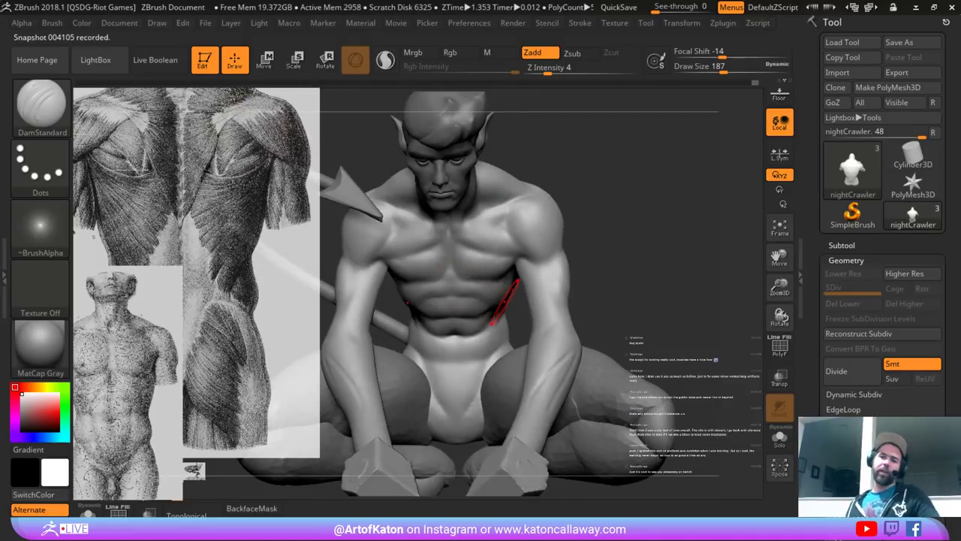
drag(633, 211, 597, 231)
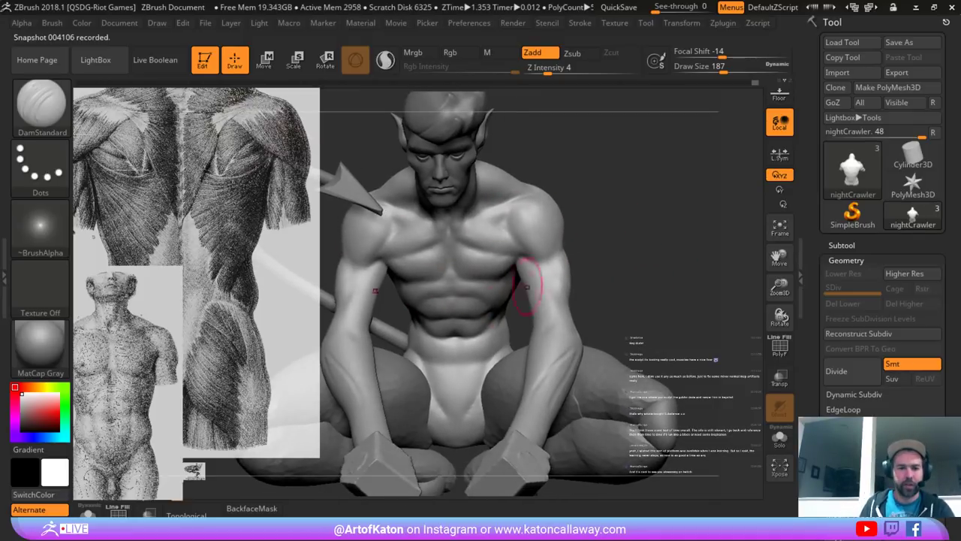
key(z)
drag(271, 284, 258, 284)
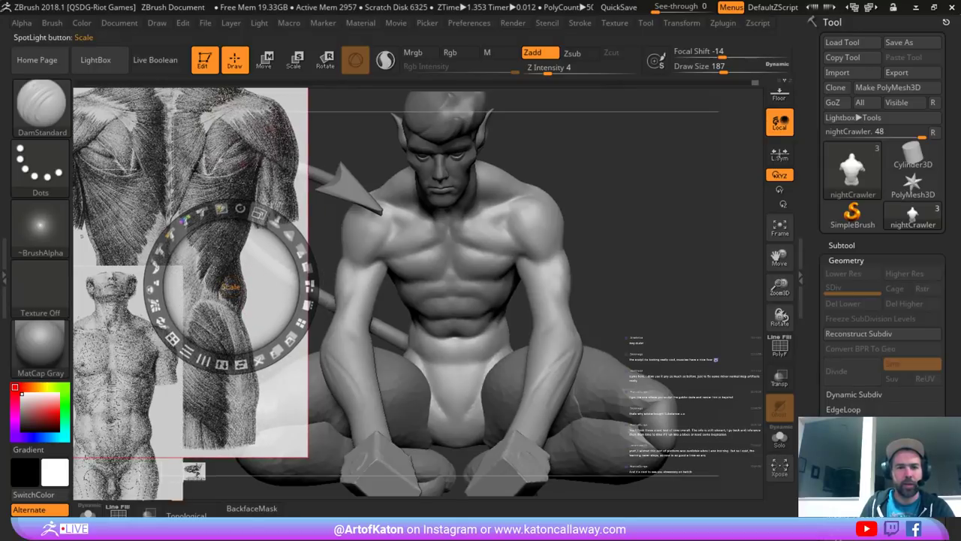
drag(259, 214, 177, 231)
drag(221, 263, 150, 189)
click(253, 176)
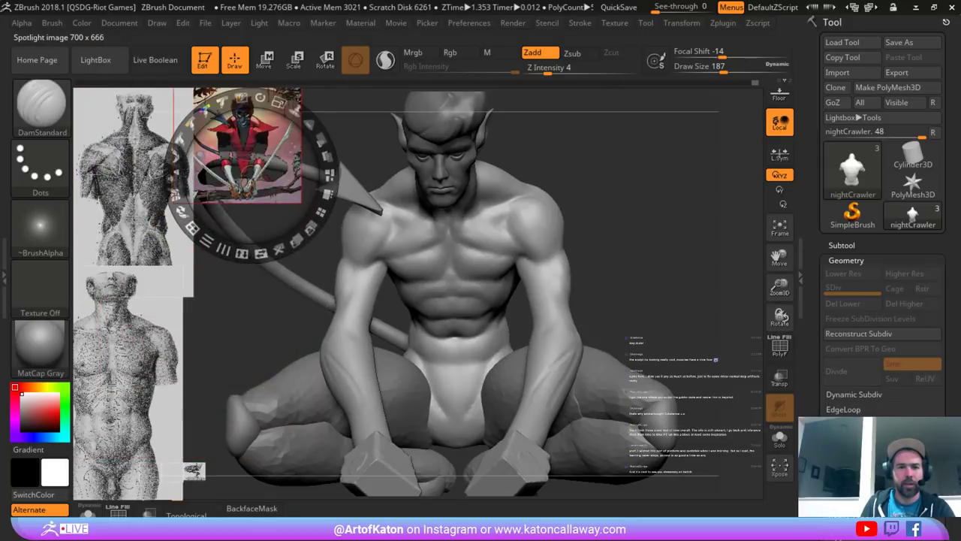
drag(252, 177, 709, 184)
key(z)
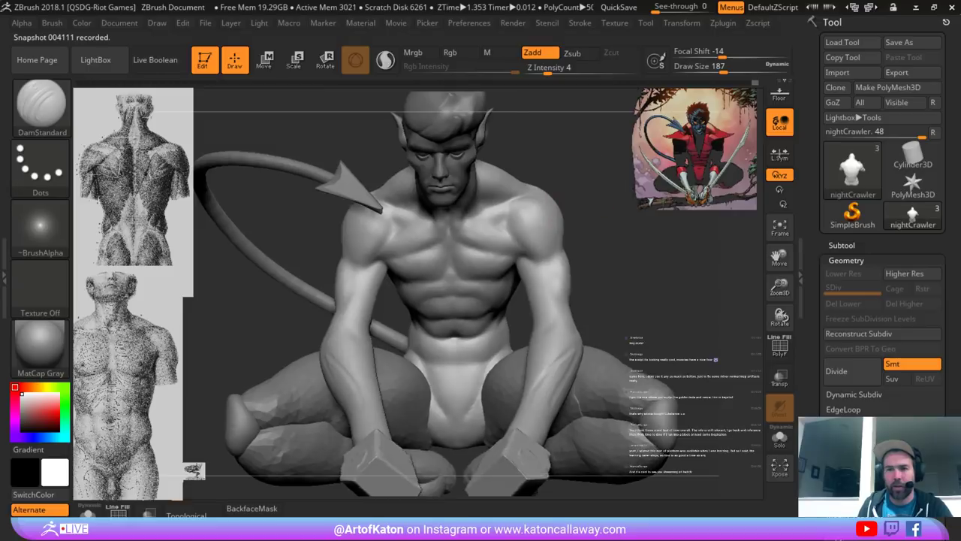
- Frame the arm at the elbow, select the SnakeHook brush and set its draw size to 167
mouse_move(601, 225)
mouse_down()
mouse_move(584, 215)
mouse_move(638, 280)
mouse_move(603, 257)
mouse_up()
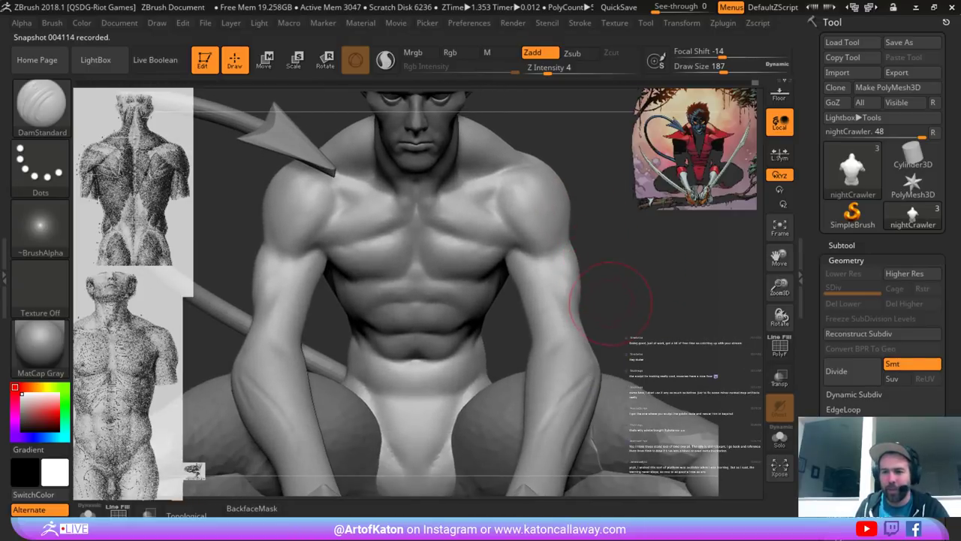
alt+drag(615, 248, 575, 174)
mouse_move(589, 234)
alt+mouse_down()
mouse_move(605, 218)
mouse_move(651, 273)
mouse_move(556, 215)
alt+mouse_up()
key(space)
drag(534, 218, 525, 216)
mouse_move(616, 218)
mouse_down()
mouse_move(600, 241)
mouse_move(601, 283)
mouse_up()
key(b)
click(578, 164)
mouse_move(608, 225)
alt+mouse_down()
mouse_move(661, 203)
mouse_move(639, 214)
alt+mouse_up()
key(space)
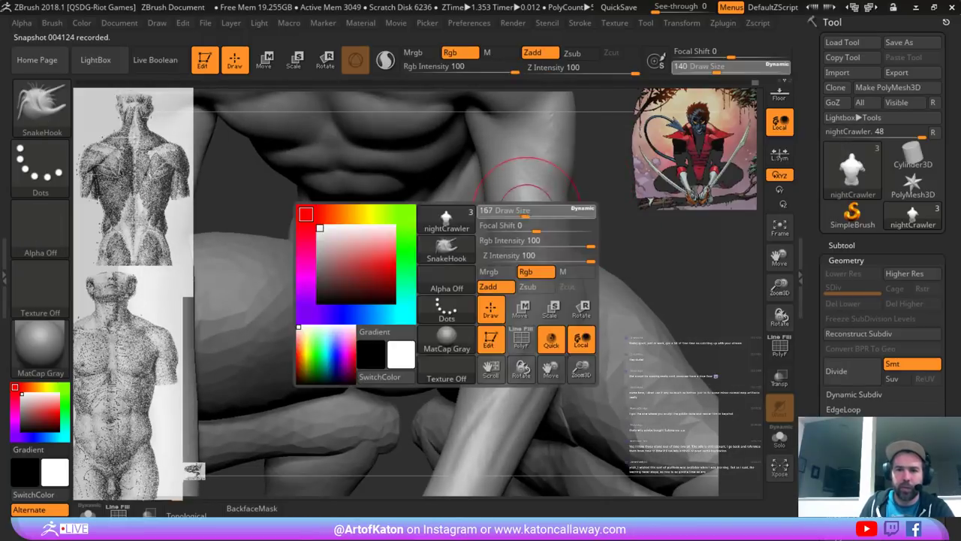
drag(535, 211, 542, 211)
- Pull the inner contour of the arm just above the elbow toward the torso and smooth it
drag(492, 166, 484, 175)
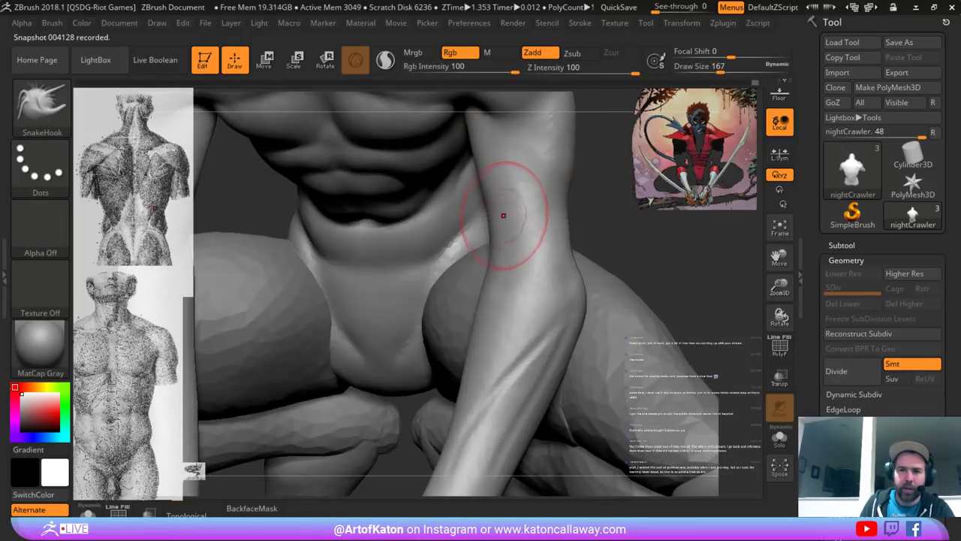
drag(498, 208, 491, 206)
mouse_move(489, 197)
mouse_down()
mouse_move(476, 163)
mouse_move(478, 211)
mouse_up()
shift+drag(479, 200, 483, 178)
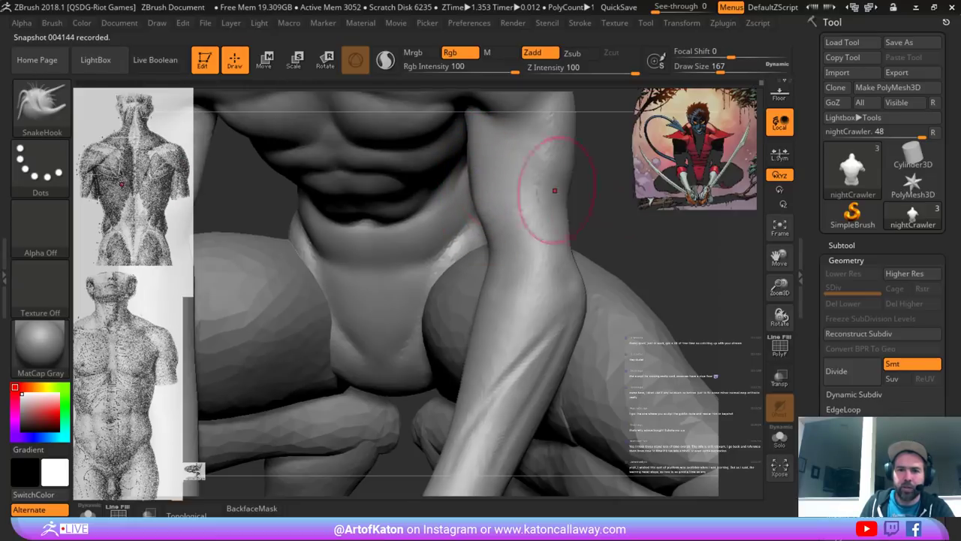
- Shape the inner contour of the upper arm with the SnakeHook brush and reduce its draw size to 124
alt+right_drag(539, 189, 536, 233)
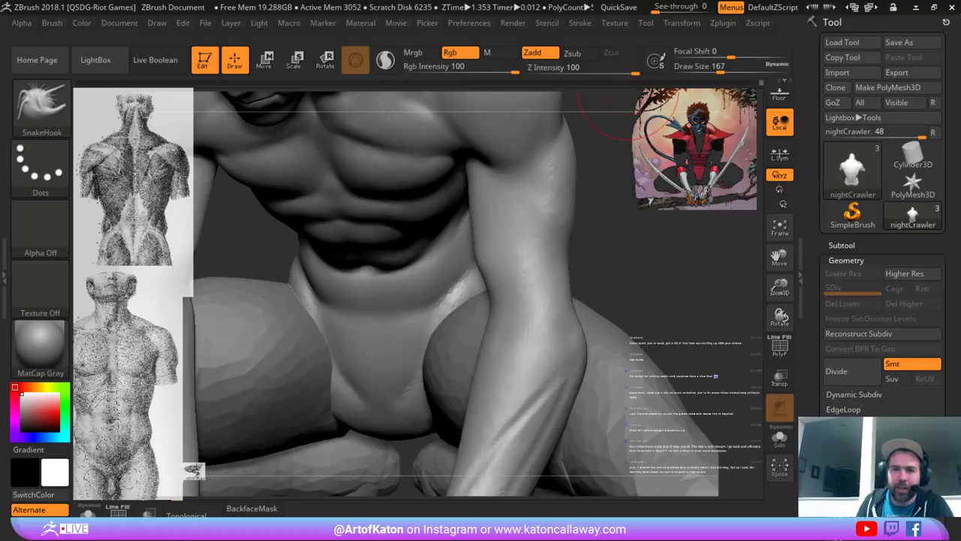
drag(489, 224, 475, 230)
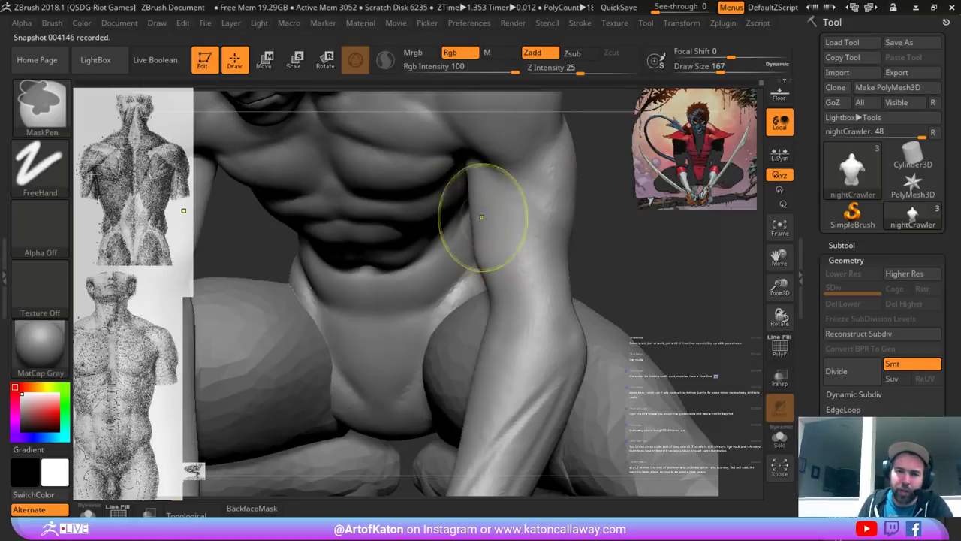
mouse_move(612, 240)
mouse_down()
mouse_move(676, 261)
mouse_move(558, 246)
mouse_up()
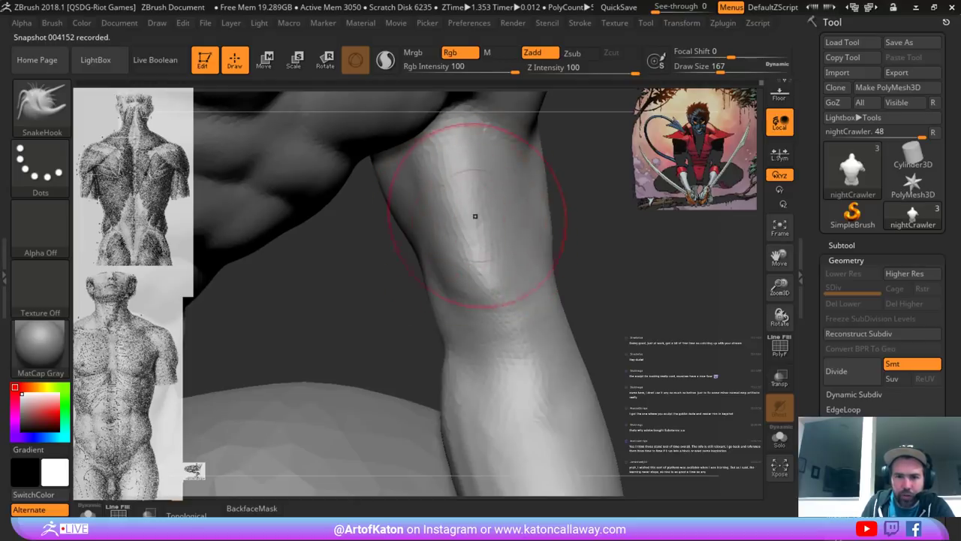
key(space)
drag(500, 219, 493, 218)
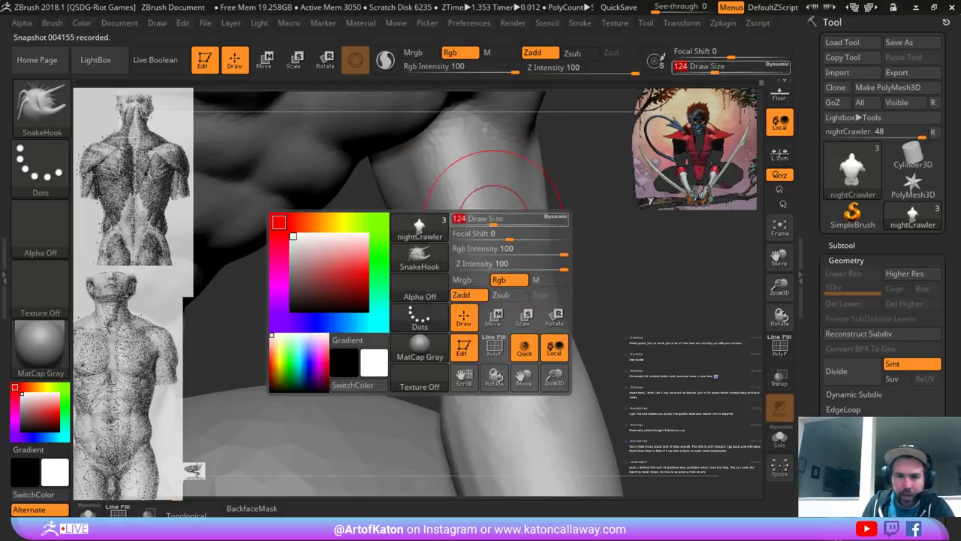
drag(570, 232, 503, 289)
right_drag(447, 249, 487, 216)
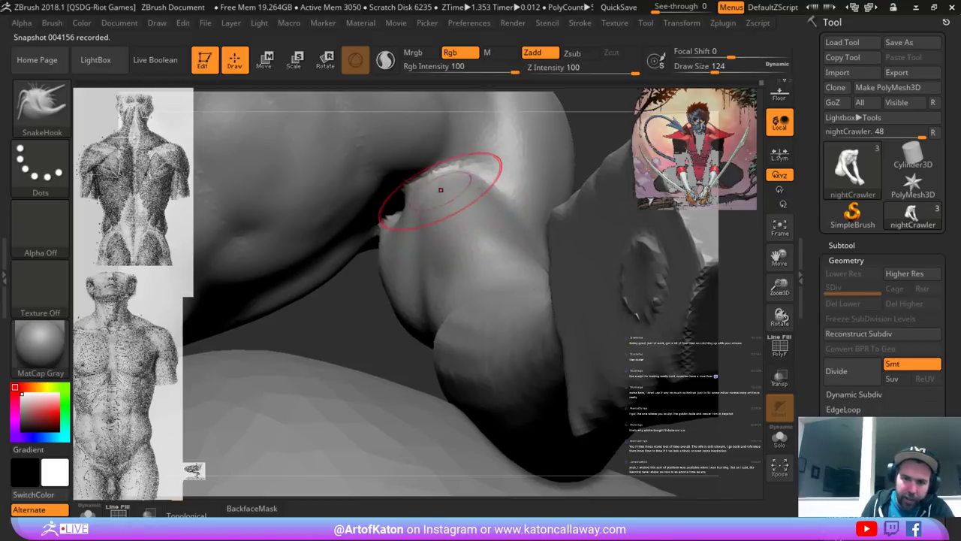
drag(381, 296, 381, 331)
- Build up the inner biceps above the elbow with the Clay brush at draw size 80 and smooth the strokes
key(b)
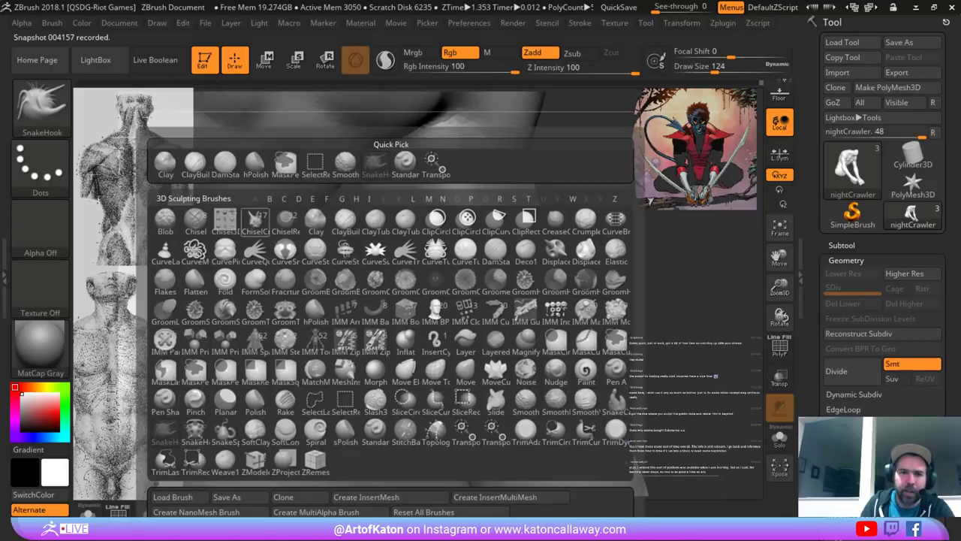
click(166, 164)
drag(575, 240, 525, 243)
drag(465, 276, 431, 296)
key(space)
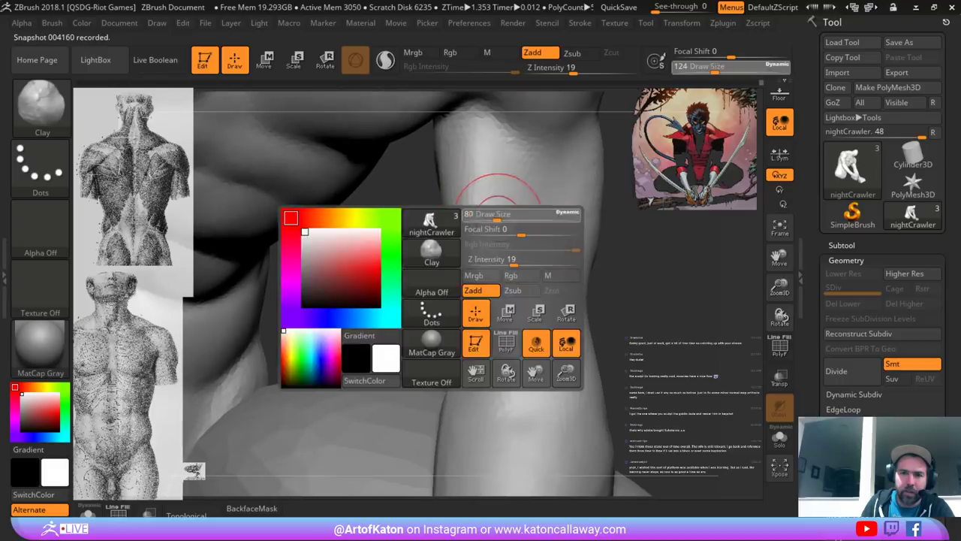
drag(500, 216, 493, 216)
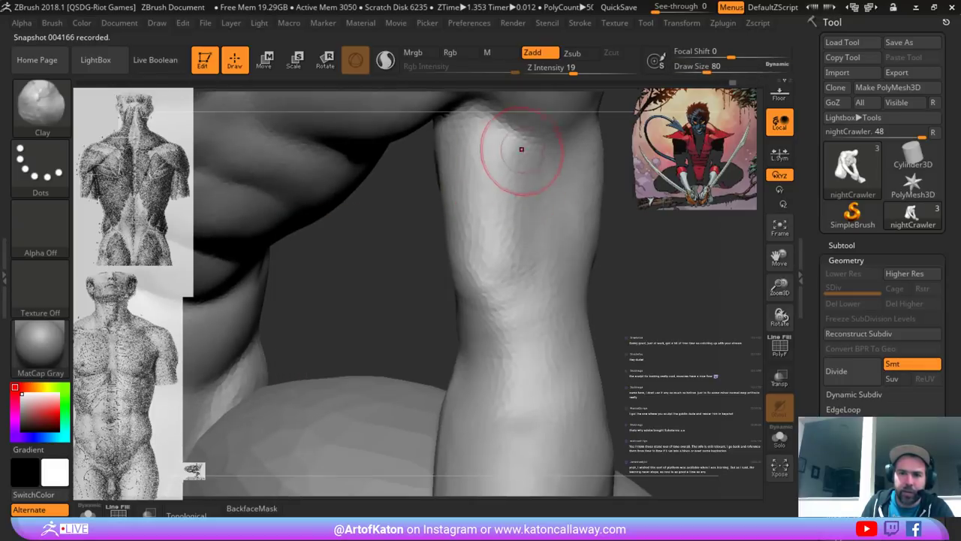
drag(521, 149, 505, 210)
drag(513, 159, 498, 188)
mouse_move(497, 240)
shift+mouse_down()
mouse_move(515, 165)
mouse_move(549, 247)
shift+mouse_up()
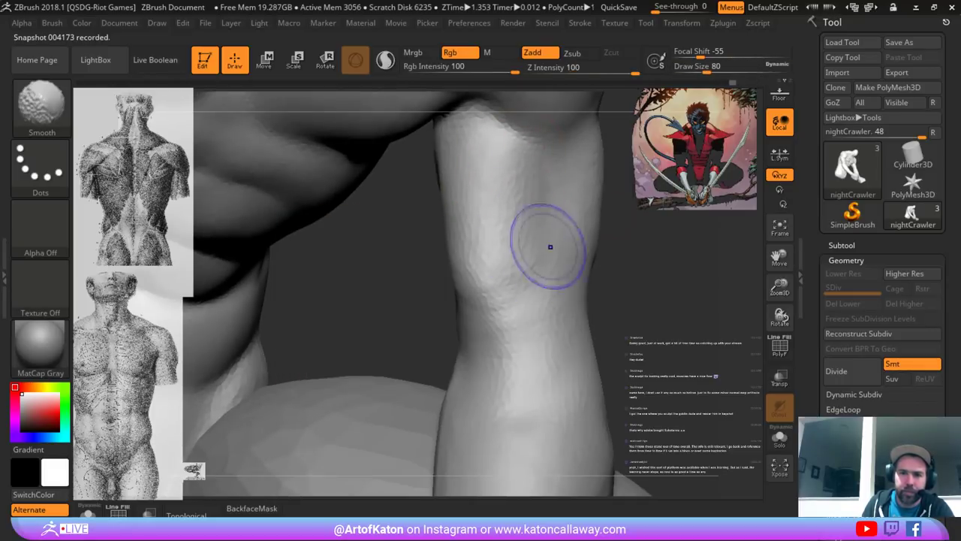
mouse_move(648, 241)
mouse_down()
mouse_move(609, 244)
mouse_move(594, 293)
mouse_up()
- Flatten the front of the biceps with the hPolish brush at draw size 104 and smooth it
key(b)
key(h)
key(p)
key(space)
drag(548, 229, 552, 228)
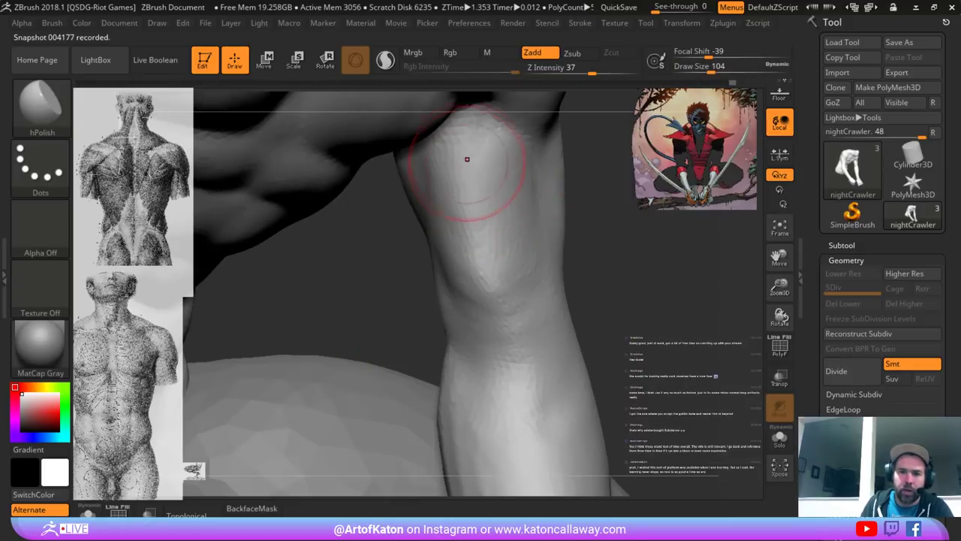
mouse_move(480, 218)
shift+mouse_down()
mouse_move(468, 172)
mouse_move(488, 218)
shift+mouse_up()
mouse_move(609, 244)
mouse_down()
mouse_move(587, 246)
mouse_move(600, 265)
mouse_up()
- Smooth the biceps down toward the elbow and set the hPolish draw size to 97
key(space)
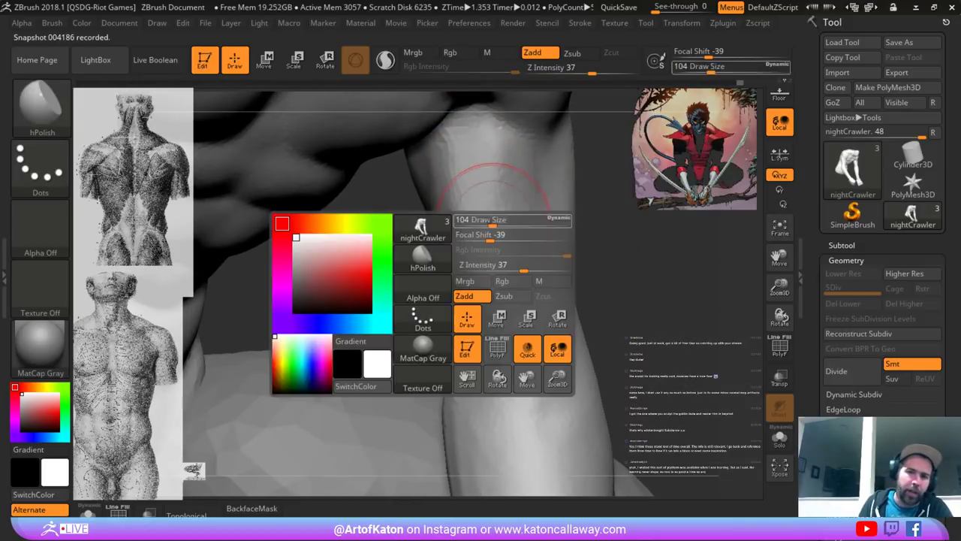
drag(503, 219, 498, 219)
shift+drag(488, 203, 491, 263)
mouse_move(669, 262)
mouse_down()
mouse_move(601, 278)
mouse_move(597, 266)
mouse_move(667, 269)
mouse_move(657, 146)
mouse_up()
mouse_move(593, 263)
mouse_down()
mouse_move(690, 267)
mouse_move(593, 267)
mouse_move(605, 342)
mouse_up()
right_drag(491, 205, 484, 201)
key(space)
drag(488, 198, 498, 197)
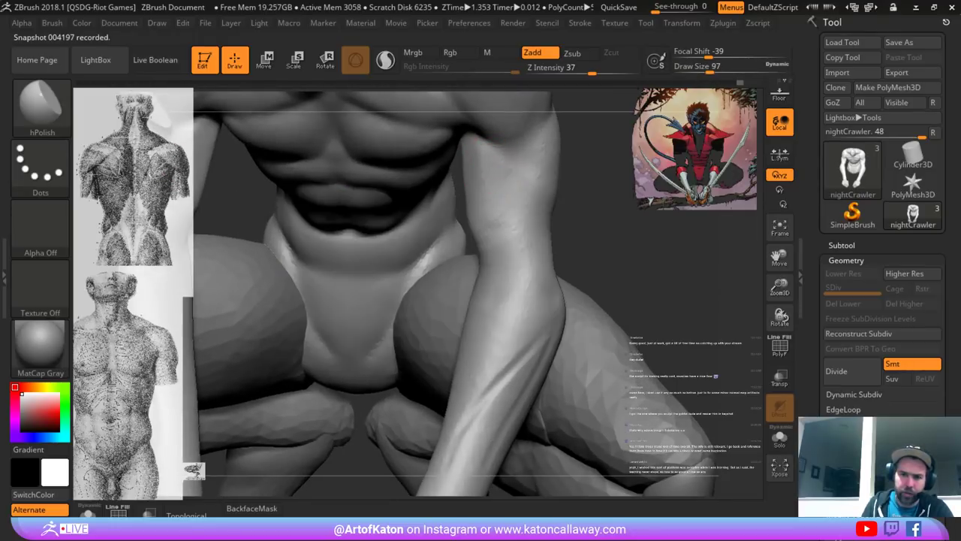
- Polish and smooth the upper biceps just below the armpit with hPolish at draw size 83
right_drag(499, 187, 496, 180)
shift+drag(499, 176, 496, 164)
drag(492, 166, 486, 155)
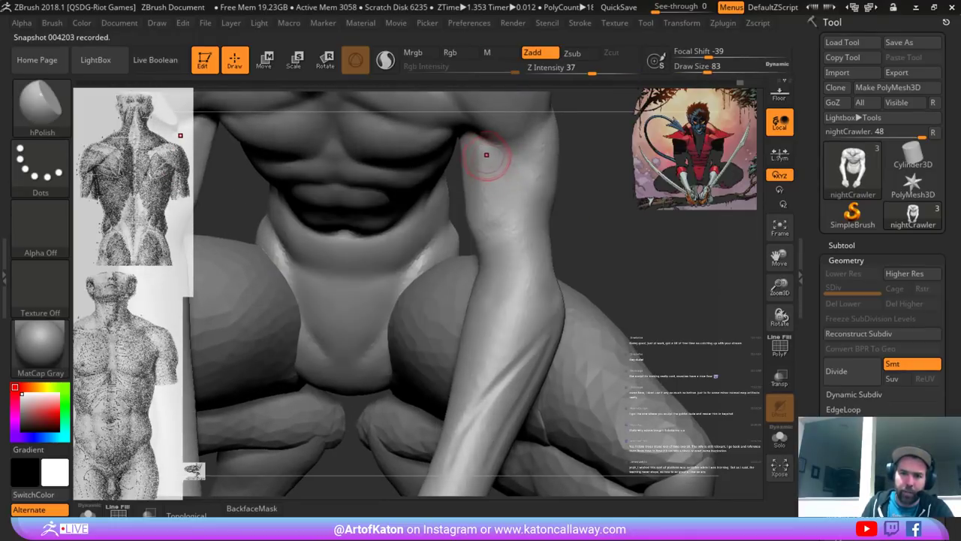
mouse_move(486, 188)
shift+mouse_down()
mouse_move(482, 203)
mouse_move(496, 209)
shift+mouse_up()
- Polish and smooth the length of the biceps from the armpit to the elbow crease, using hPolish at draw size 97
mouse_move(594, 221)
mouse_down()
mouse_move(476, 223)
mouse_move(568, 238)
mouse_move(544, 235)
mouse_up()
mouse_move(449, 174)
mouse_down()
mouse_move(442, 200)
mouse_move(453, 226)
mouse_move(463, 180)
mouse_up()
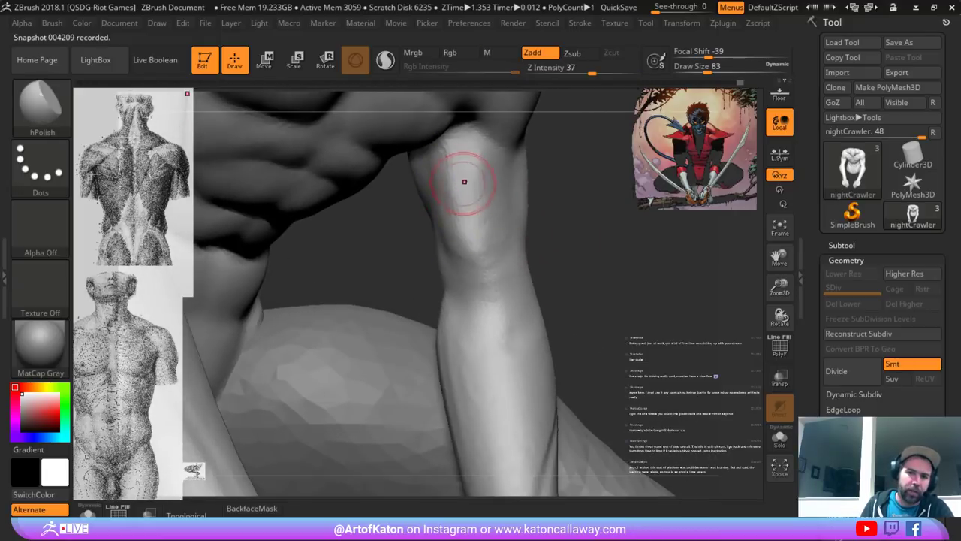
right_drag(464, 180, 458, 167)
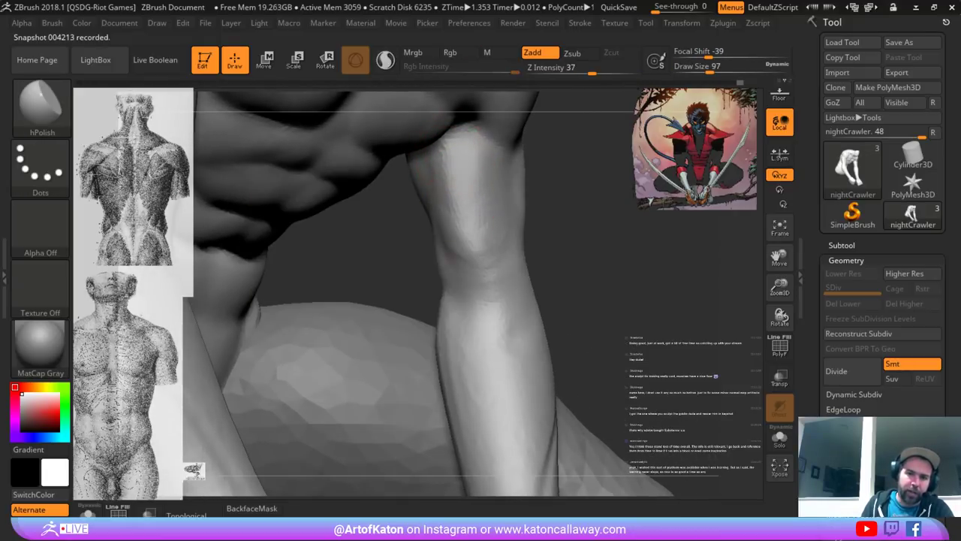
shift+drag(461, 214, 465, 241)
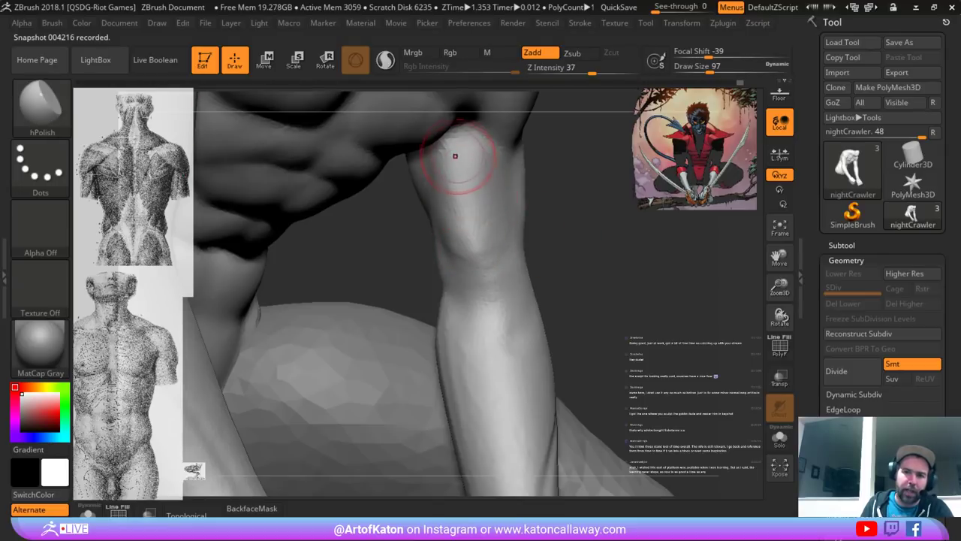
mouse_move(455, 156)
mouse_down()
mouse_move(484, 268)
mouse_move(474, 256)
mouse_up()
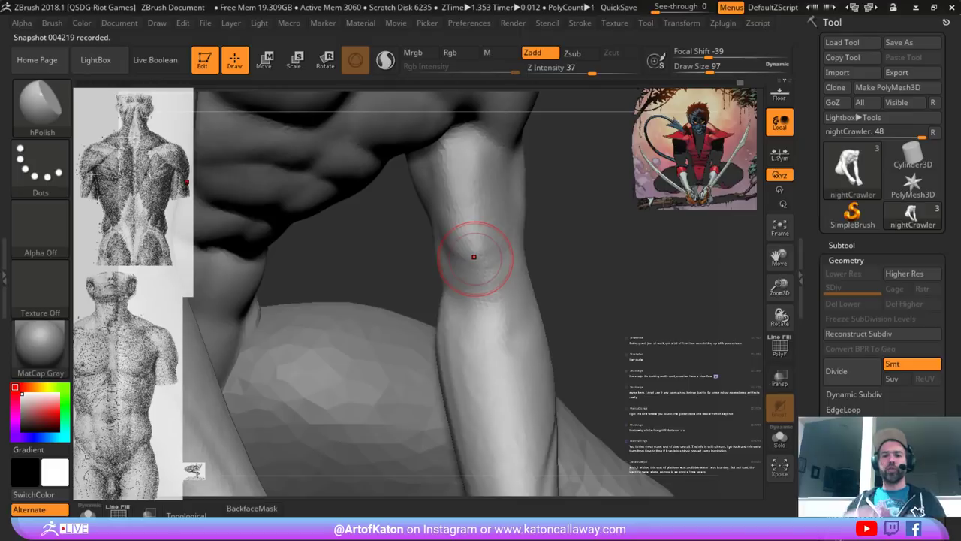
drag(579, 294, 601, 279)
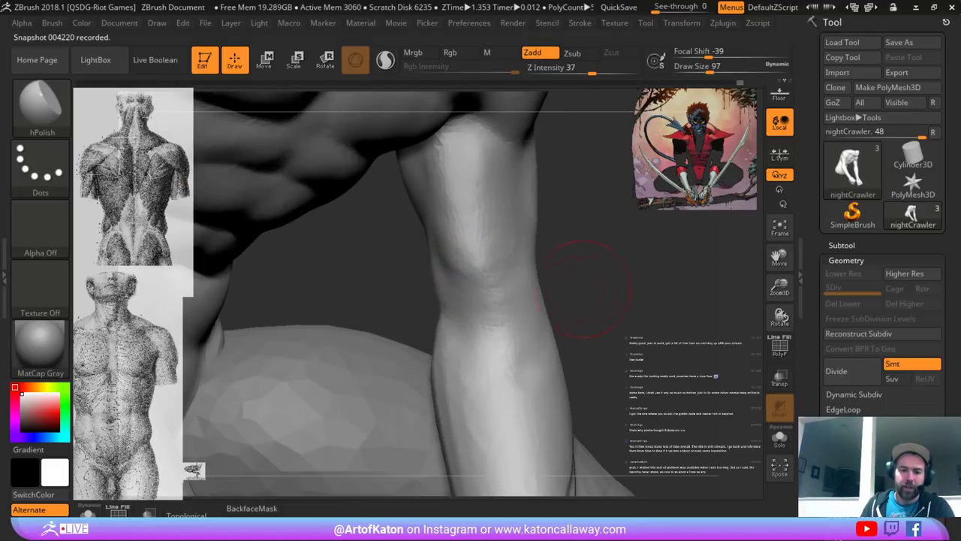
- Select the SnakeHook brush, set its draw size to 101 and review the whole figure's silhouette
key(b)
click(554, 165)
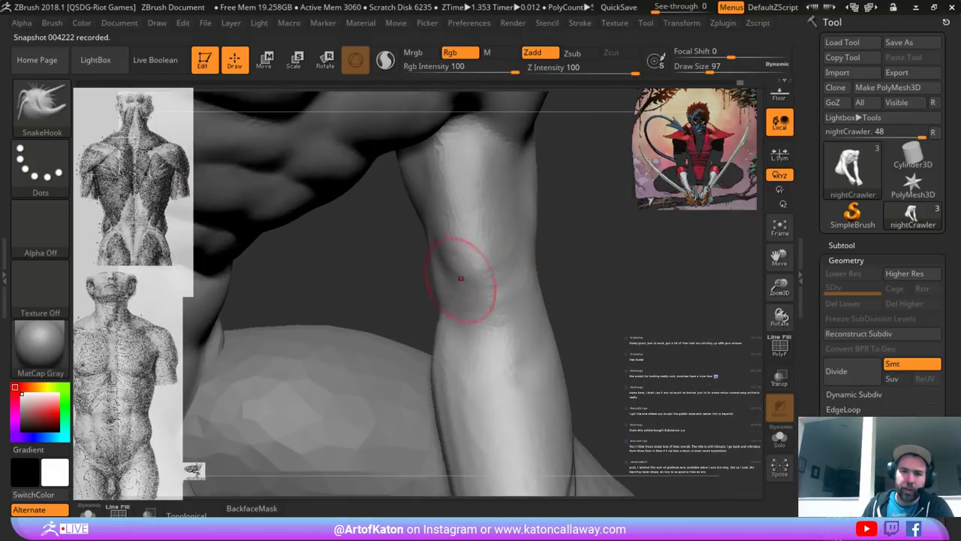
key(space)
drag(476, 250, 478, 251)
mouse_move(590, 263)
mouse_down()
mouse_move(638, 270)
mouse_move(607, 261)
mouse_move(656, 167)
mouse_move(647, 124)
mouse_up()
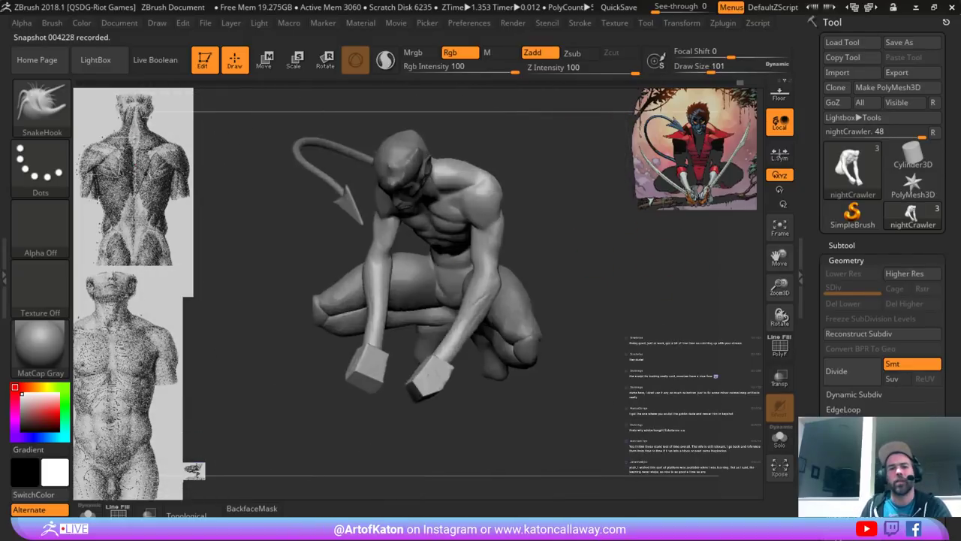
mouse_move(559, 214)
mouse_down()
mouse_move(589, 225)
mouse_move(568, 225)
mouse_move(567, 265)
mouse_move(605, 265)
mouse_move(542, 263)
mouse_move(553, 286)
mouse_up()
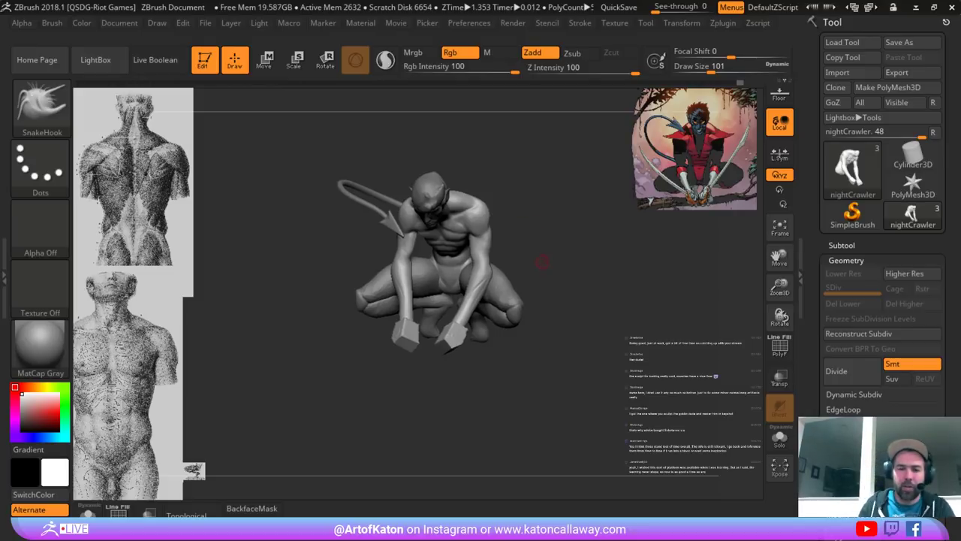
- Select the DamStandard brush, set Z Intensity to 20 and draw size to 132, and smooth the outer arm above the elbow
mouse_move(543, 261)
alt+mouse_down()
mouse_move(624, 275)
mouse_move(568, 236)
alt+mouse_up()
key(b)
click(361, 163)
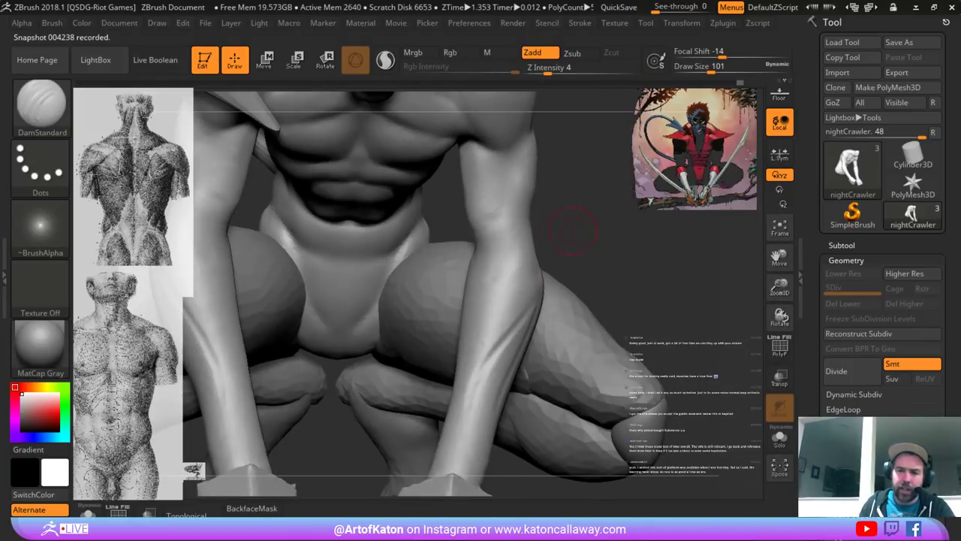
drag(548, 69, 574, 70)
mouse_move(564, 218)
mouse_down()
mouse_move(529, 223)
mouse_move(476, 273)
mouse_up()
shift+drag(528, 221, 524, 226)
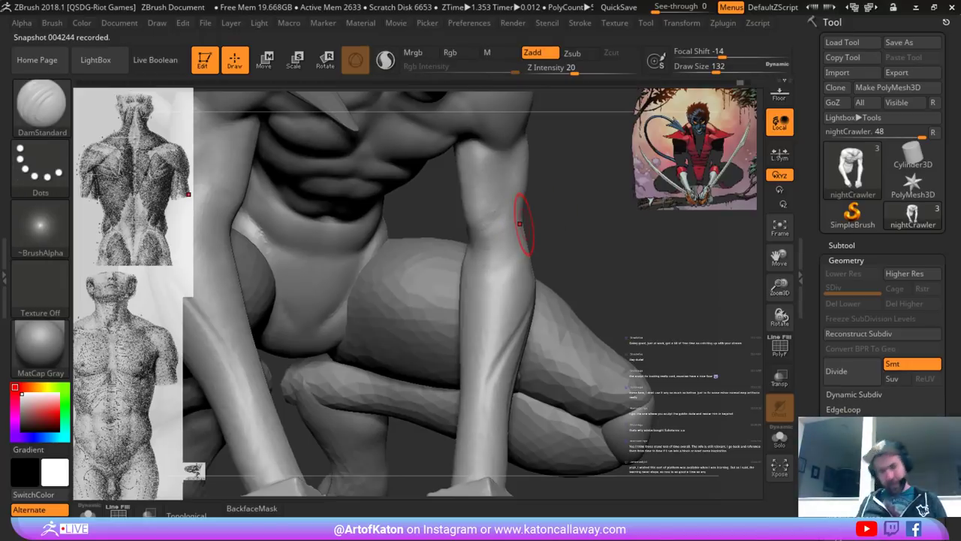
- Carve diagonal creases across the front of the elbow with the DamStandard brush at draw size 154
mouse_move(576, 258)
mouse_down()
mouse_move(569, 239)
mouse_move(516, 225)
mouse_up()
drag(475, 266, 521, 219)
right_drag(521, 219, 526, 218)
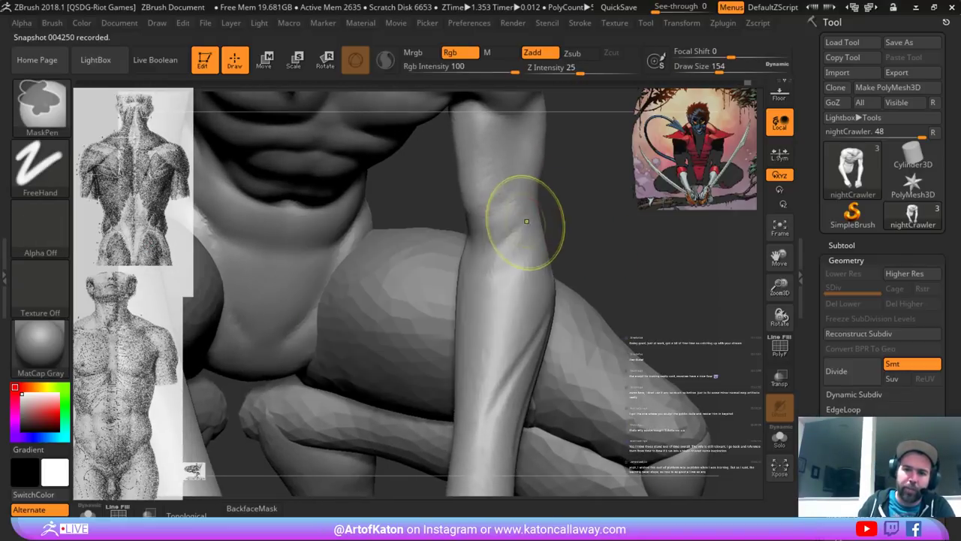
drag(512, 236, 530, 208)
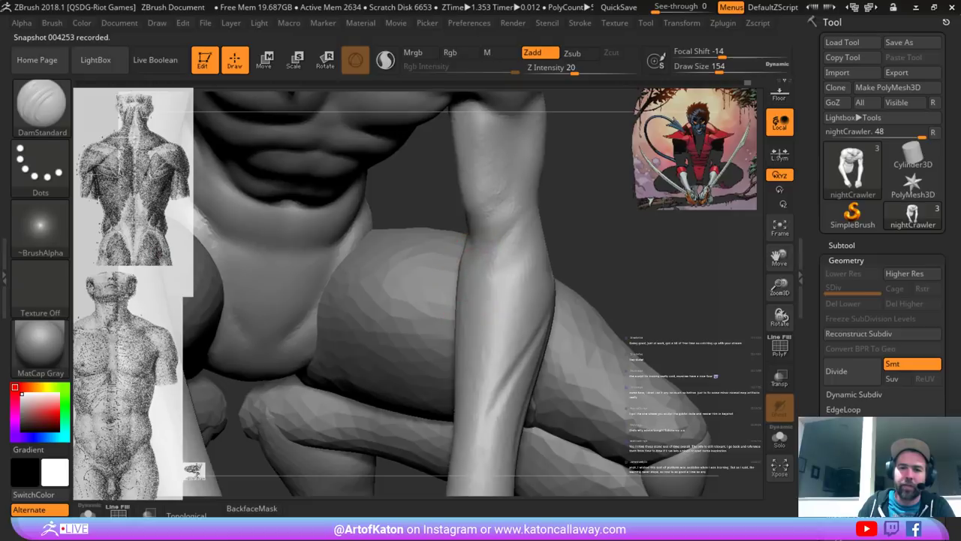
drag(464, 251, 512, 193)
drag(468, 275, 519, 215)
mouse_move(610, 213)
mouse_down()
mouse_move(554, 214)
mouse_move(595, 215)
mouse_up()
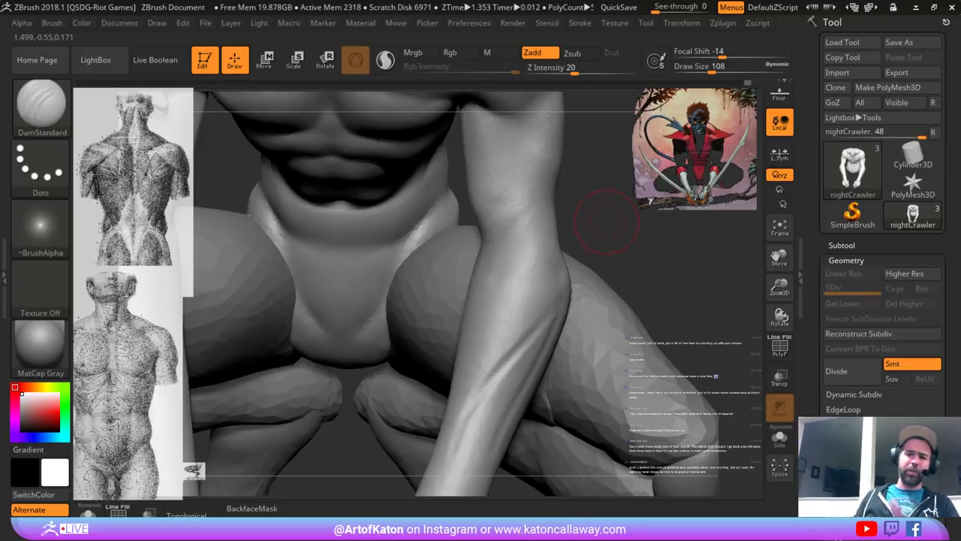
- Reframe the figure, switch to the SnakeHook brush at draw size 202 and adjust the arm around the elbow
mouse_move(605, 238)
alt+mouse_down()
mouse_move(605, 184)
mouse_move(605, 229)
mouse_move(563, 239)
mouse_move(607, 256)
mouse_move(526, 242)
mouse_move(592, 234)
alt+mouse_up()
key(f)
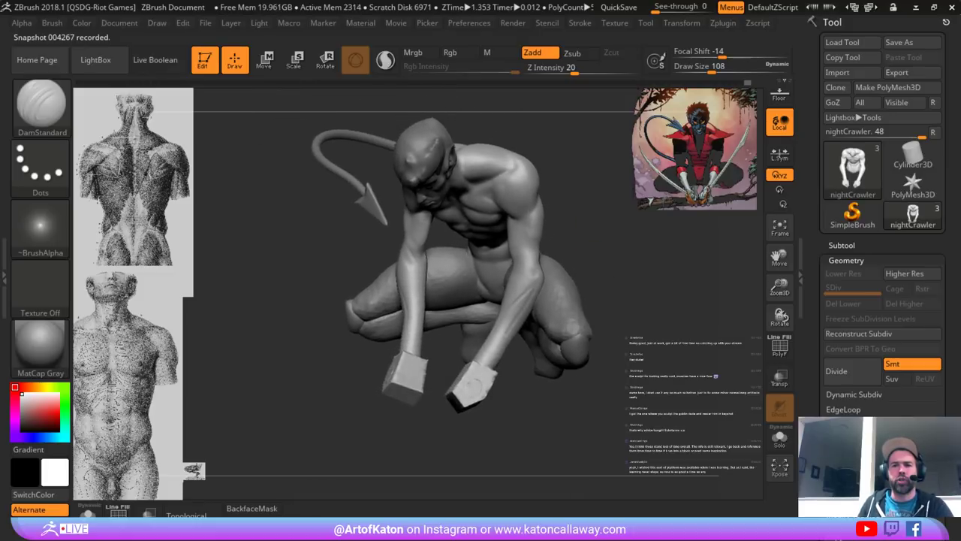
mouse_move(600, 191)
alt+mouse_down()
mouse_move(605, 244)
mouse_move(621, 227)
mouse_move(593, 235)
mouse_move(577, 182)
mouse_move(610, 180)
mouse_move(612, 231)
mouse_move(583, 212)
alt+mouse_up()
key(b)
click(572, 167)
key(space)
key(space)
key(space)
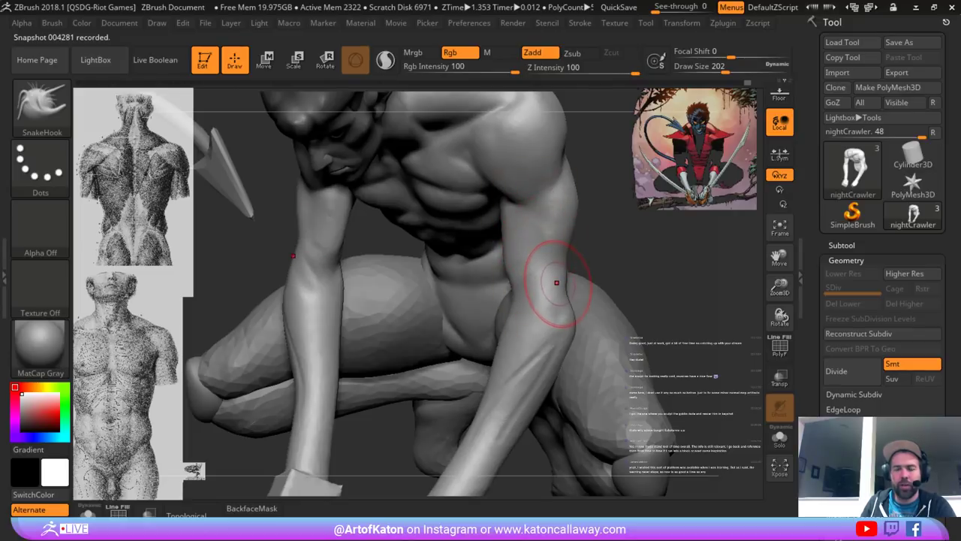
- Adjust the upper arm's contour from the side and rear with the SnakeHook brush at draw size 182
key(f)
drag(620, 248, 613, 316)
mouse_move(611, 214)
mouse_down()
mouse_move(625, 218)
mouse_move(580, 229)
mouse_up()
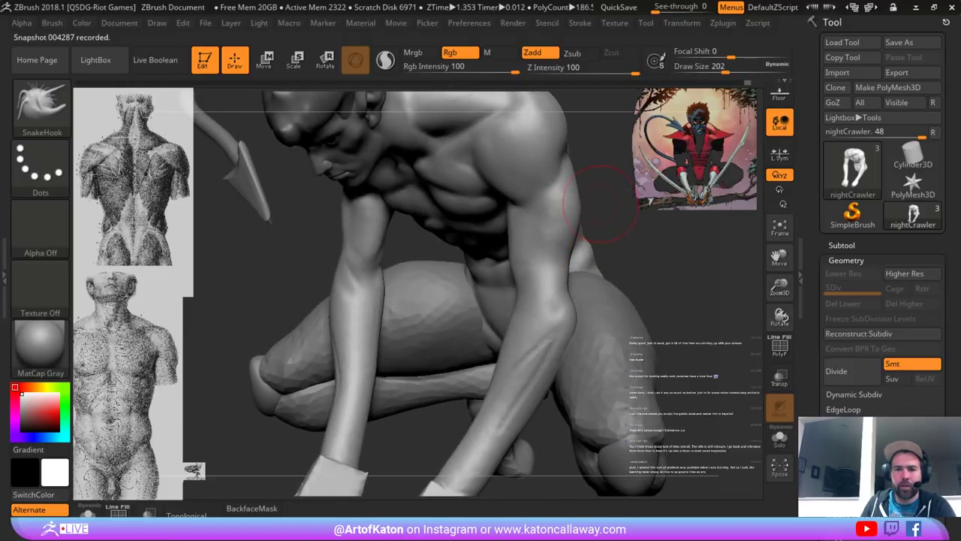
drag(611, 195, 600, 194)
key(space)
mouse_move(576, 193)
mouse_down()
mouse_move(520, 216)
mouse_move(475, 216)
mouse_up()
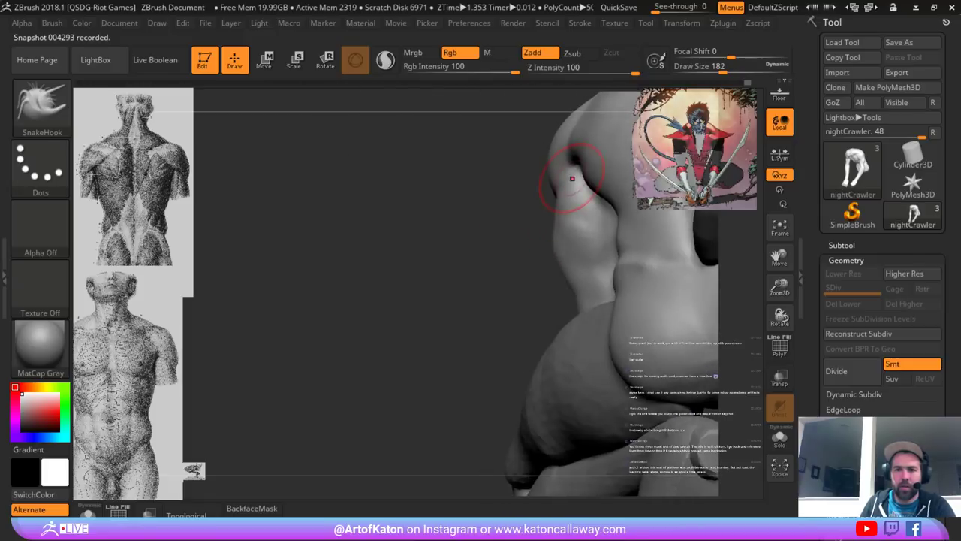
drag(572, 190, 575, 190)
drag(520, 202, 610, 220)
drag(566, 255, 567, 257)
- Review the full pose, then refine the upper arm with the SnakeHook brush at draw size 136
drag(728, 240, 778, 252)
alt+drag(699, 293, 660, 260)
drag(637, 294, 657, 301)
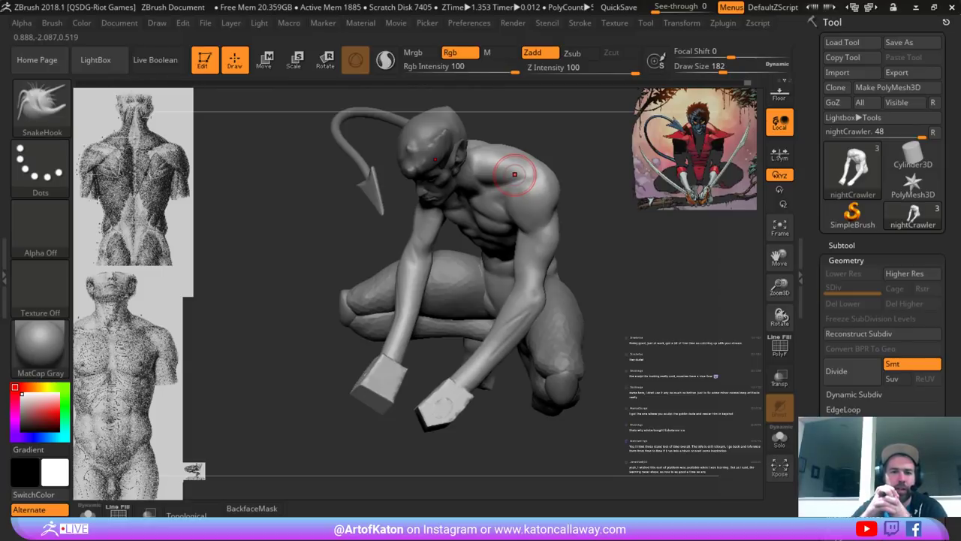
drag(643, 214, 590, 332)
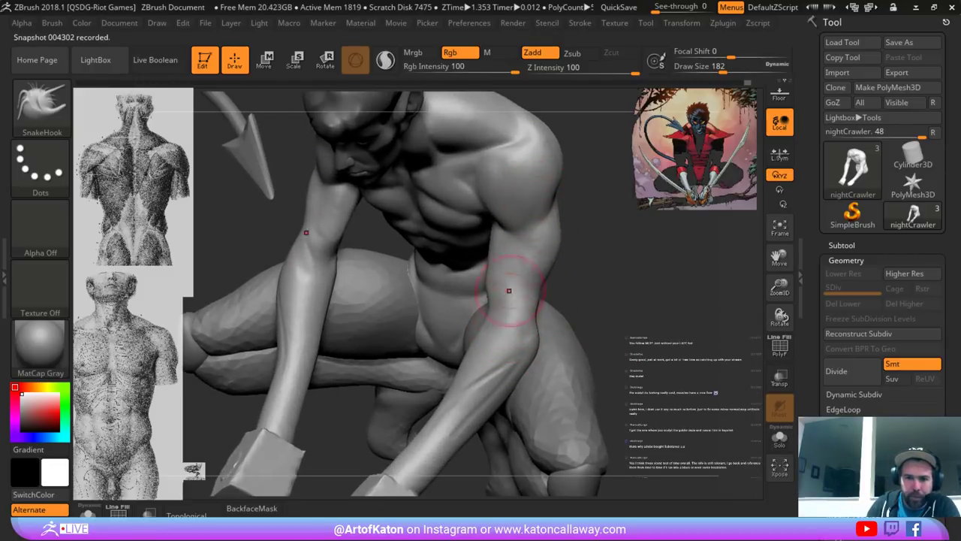
right_drag(533, 189, 528, 187)
click(528, 187)
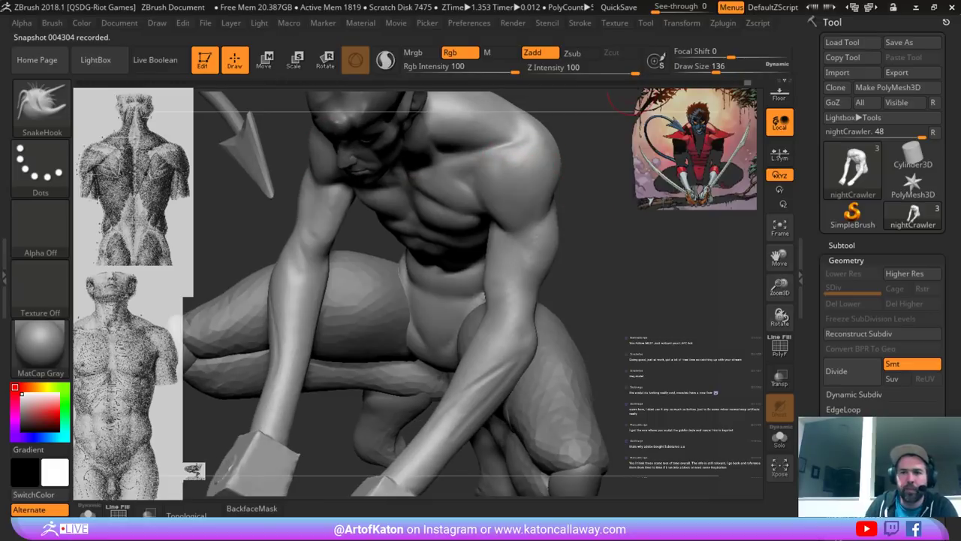
click(614, 22)
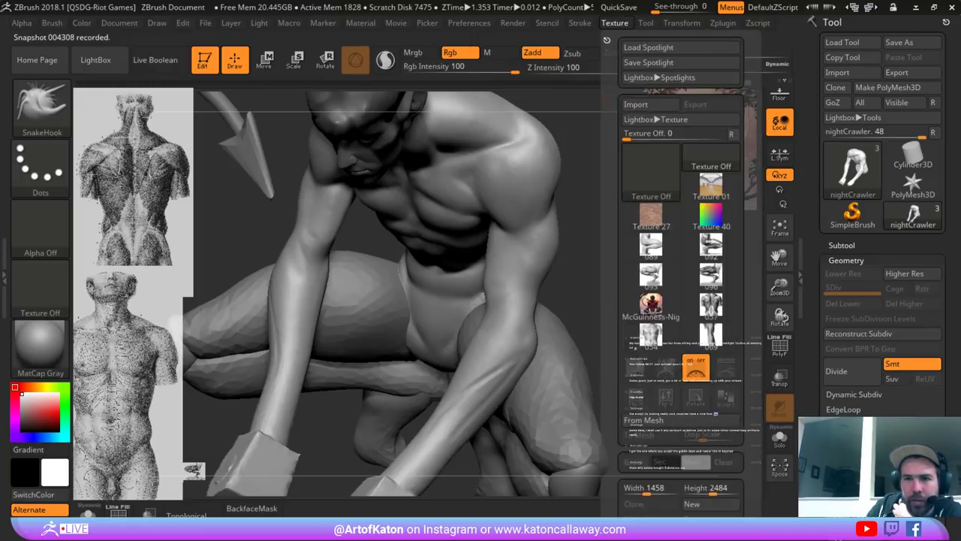
mouse_move(682, 23)
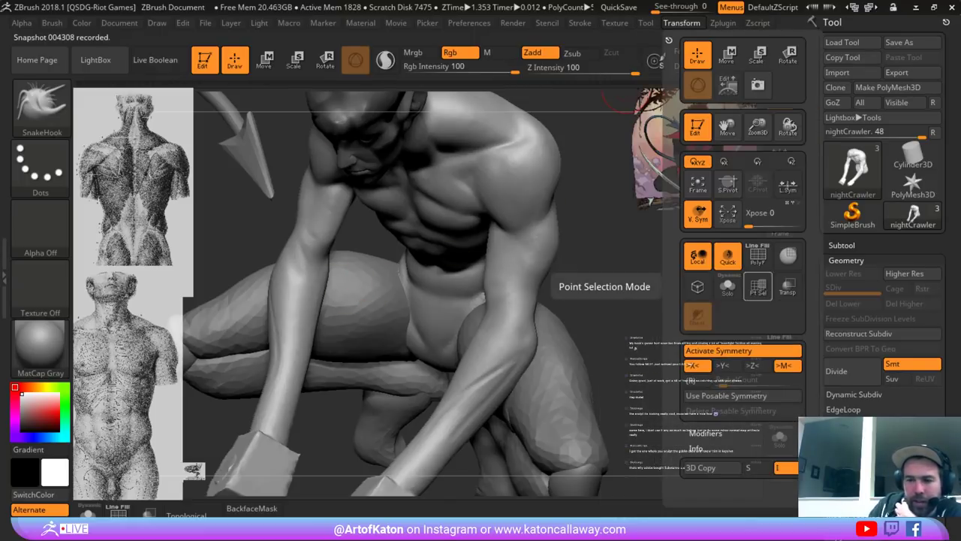
- Add the arm anatomy texture 069 to Spotlight as a reference and close LightBox
click(614, 23)
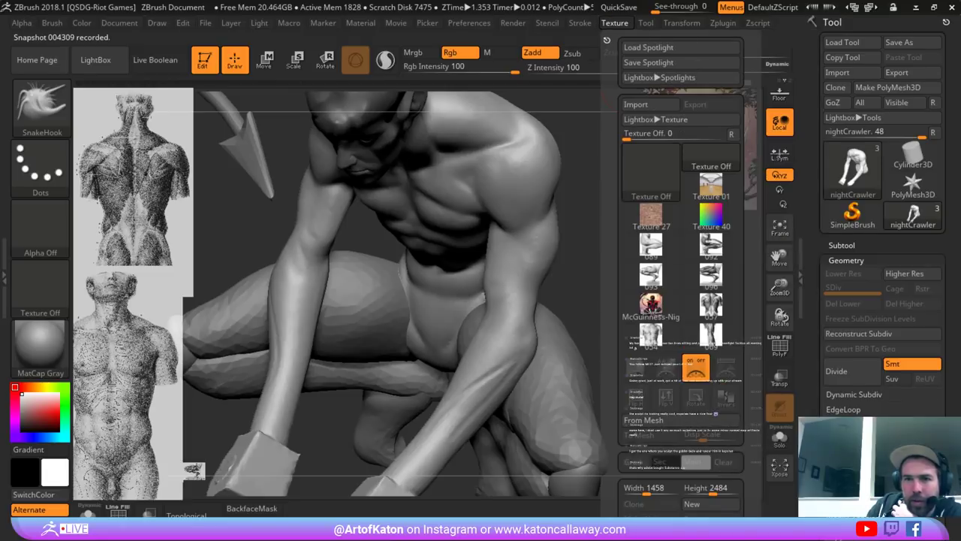
click(711, 336)
mouse_move(712, 336)
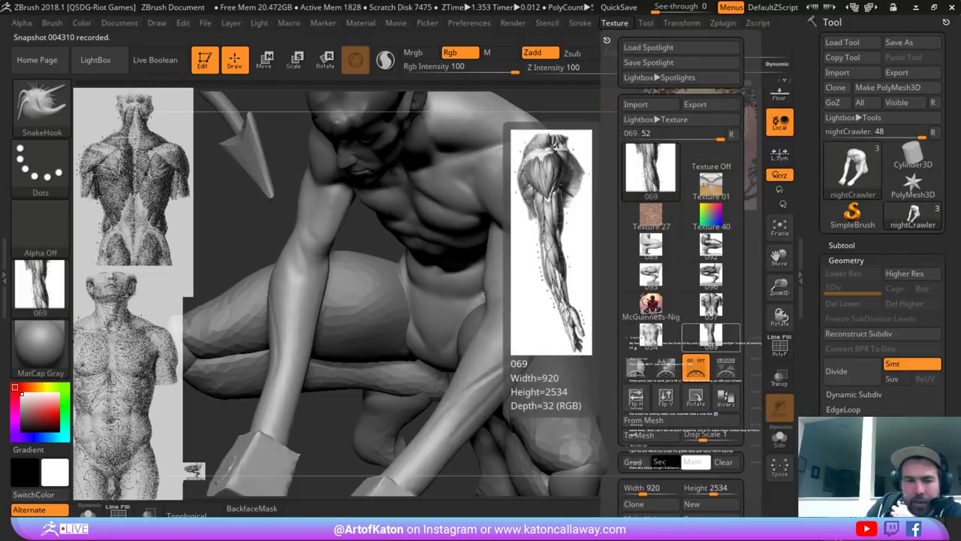
click(726, 368)
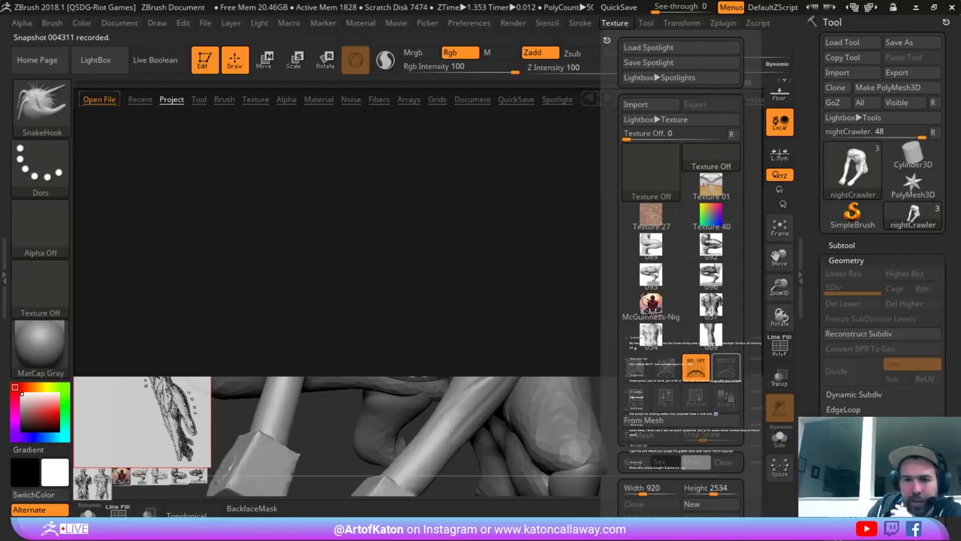
click(96, 60)
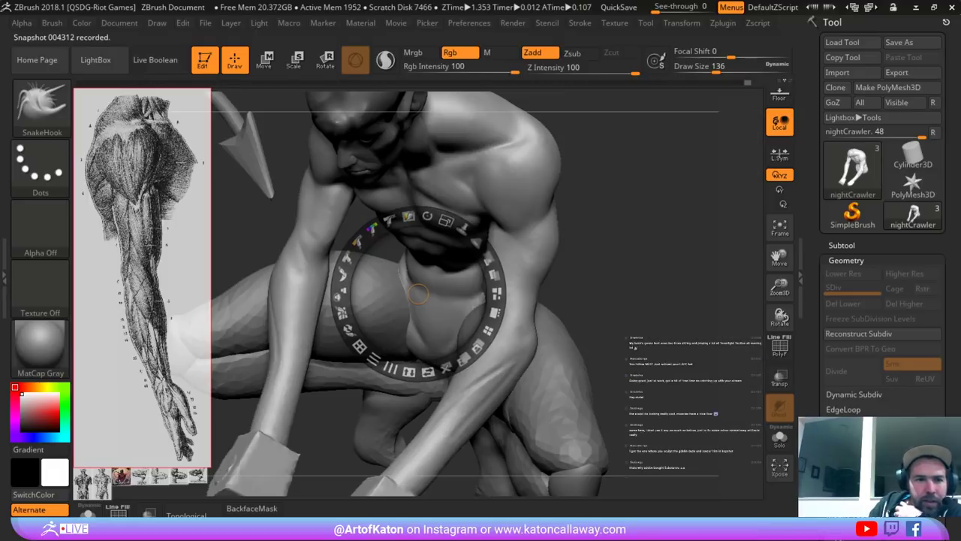
- Bring the bent-arm anatomy drawing into Spotlight, scale it down and place it over the empty area beside the figure
click(614, 22)
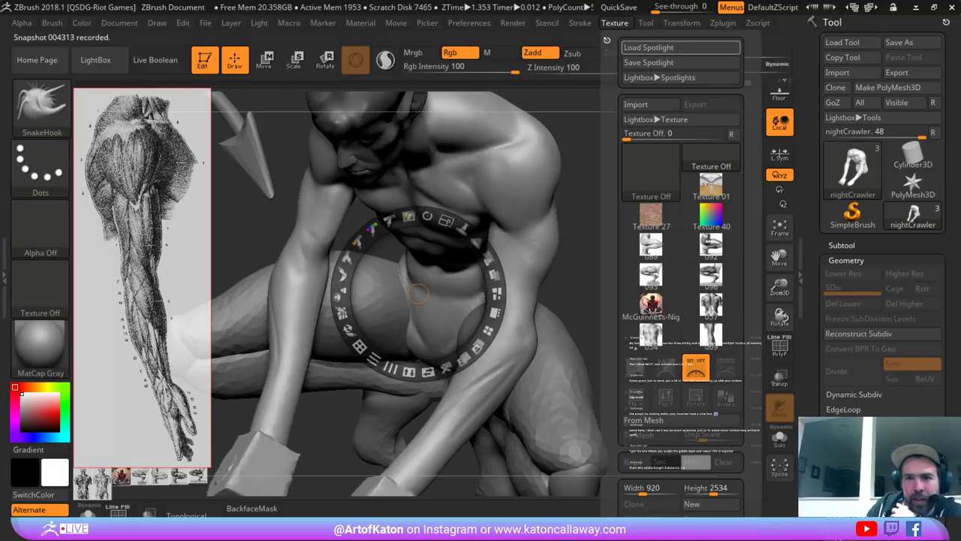
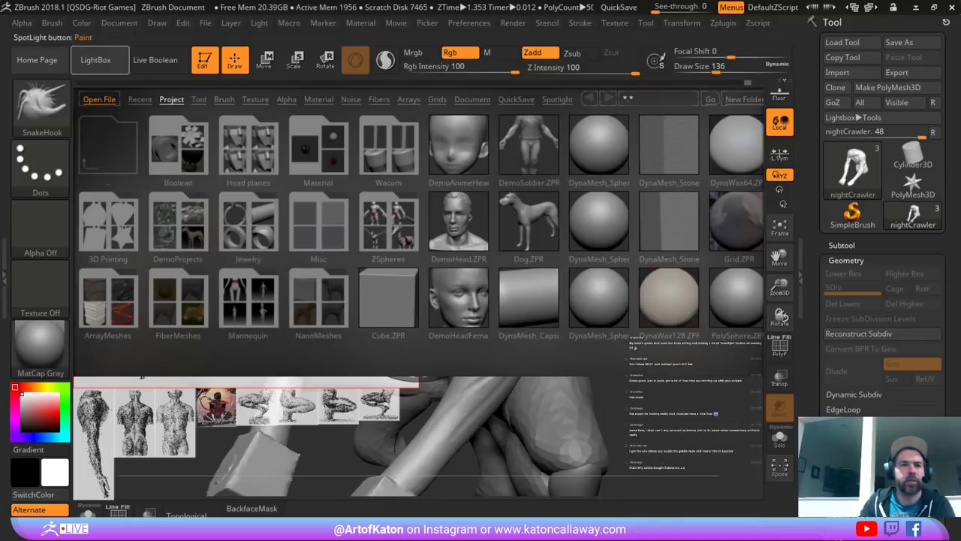
click(95, 60)
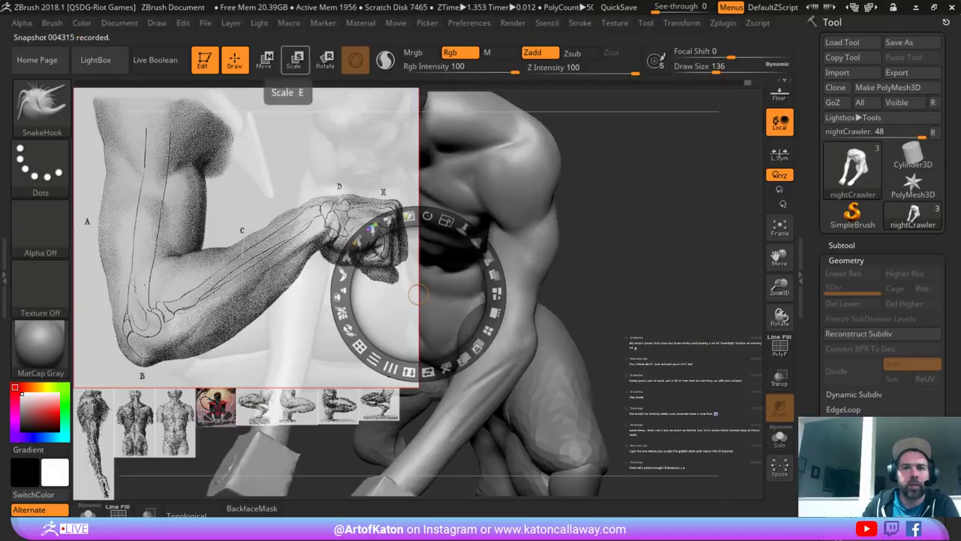
drag(446, 221, 426, 216)
mouse_move(402, 255)
mouse_down()
mouse_move(364, 213)
mouse_move(367, 261)
mouse_up()
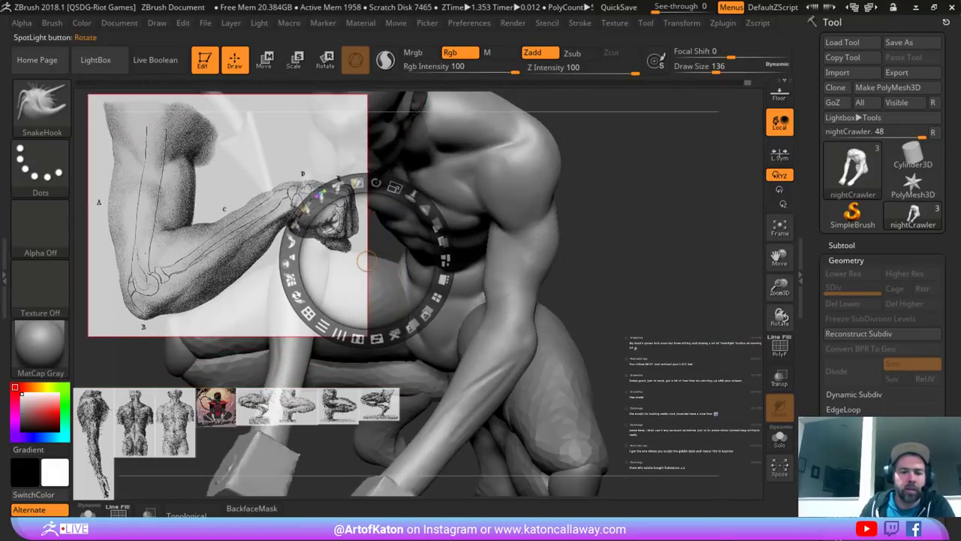
key(z)
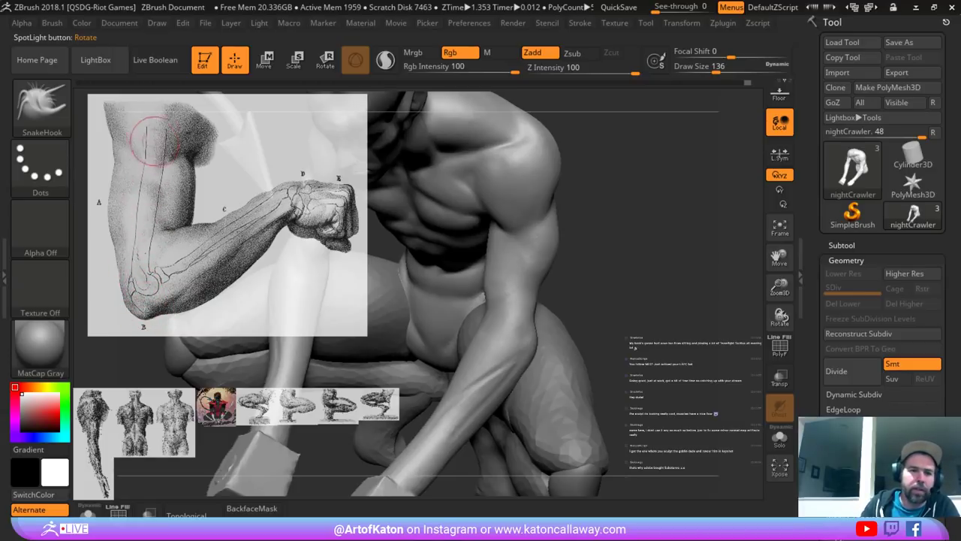
key(z)
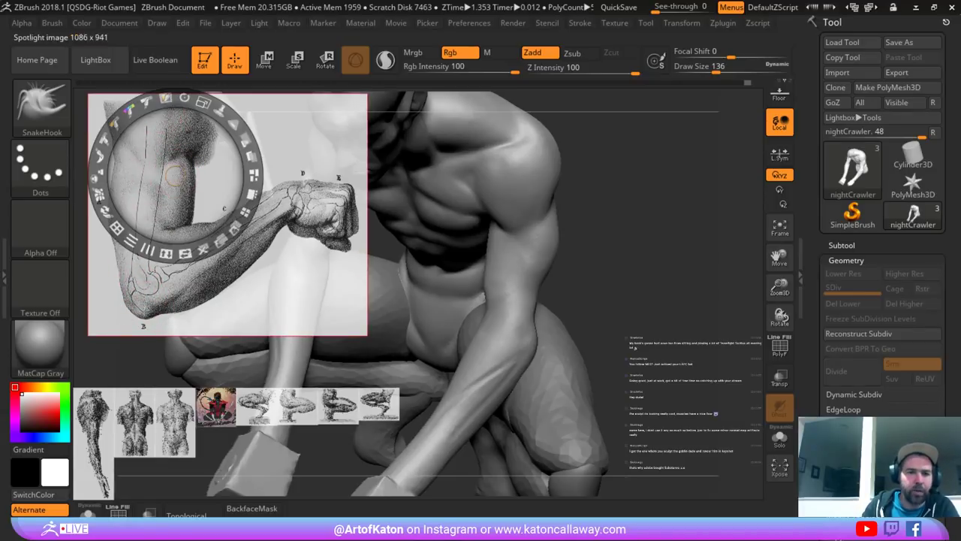
drag(172, 185, 167, 224)
key(z)
- Refine the upper arm and elbow against the bent-arm drawing with the SnakeHook brush at draw size 94
drag(587, 231, 576, 243)
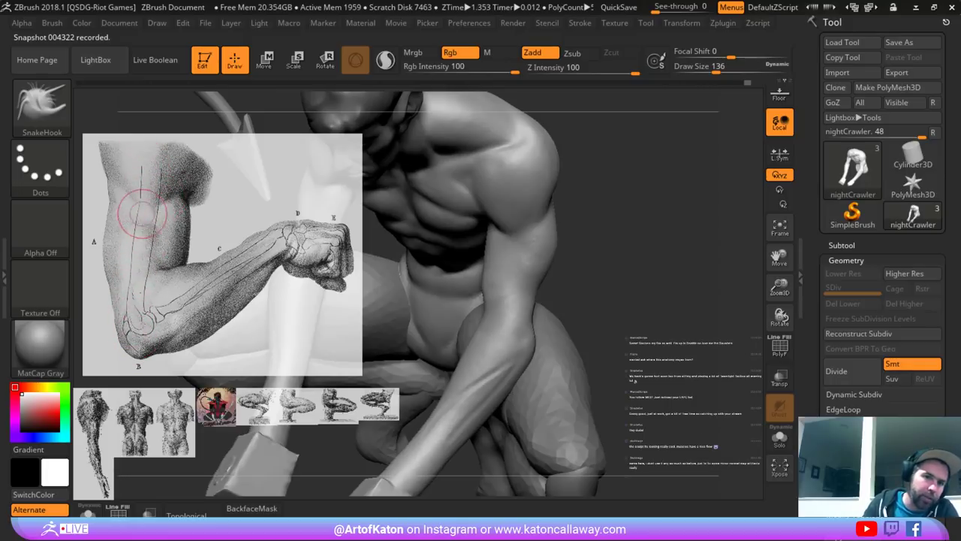
drag(142, 213, 149, 240)
right_drag(549, 268, 526, 281)
key(space)
drag(568, 249, 558, 249)
right_drag(541, 271, 518, 288)
ctrl+drag(508, 298, 534, 152)
mouse_move(583, 174)
mouse_down()
mouse_move(621, 179)
mouse_move(609, 189)
mouse_up()
mouse_move(593, 235)
mouse_down()
mouse_move(526, 237)
mouse_move(594, 217)
mouse_move(584, 230)
mouse_up()
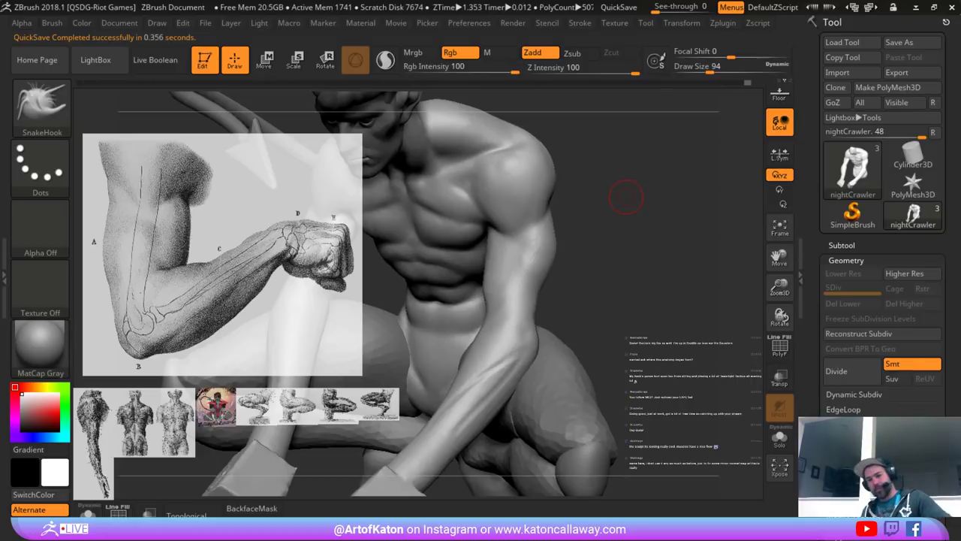
mouse_move(626, 197)
mouse_down()
mouse_move(504, 250)
mouse_move(573, 241)
mouse_move(591, 250)
mouse_move(613, 230)
mouse_move(613, 281)
mouse_move(614, 217)
mouse_move(615, 240)
mouse_up()
key(b)
click(366, 163)
key(bracketright)
key(b)
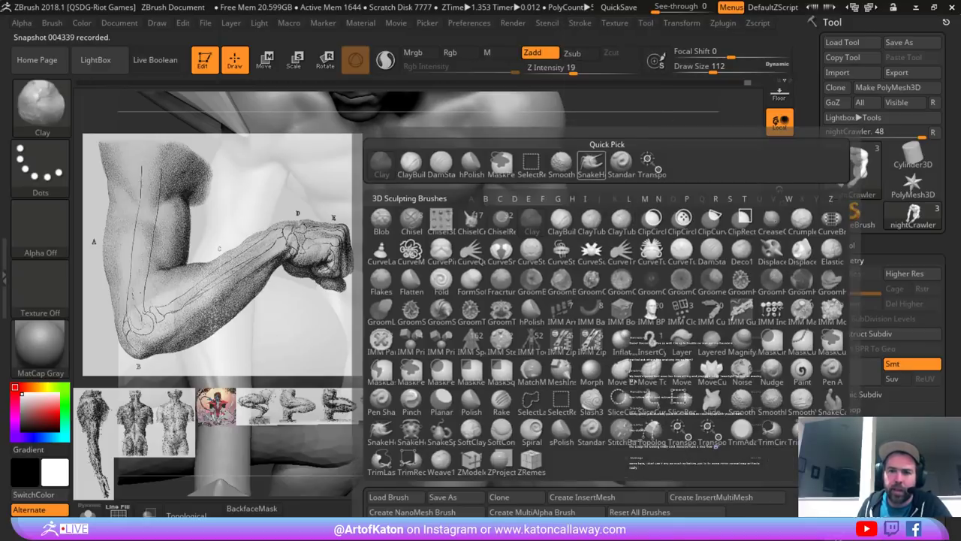
- Reshape the outer contour of the biceps with the SnakeHook brush at draw size 187, undoing an unwanted stroke
click(592, 164)
mouse_move(606, 200)
alt+mouse_down()
mouse_move(607, 243)
mouse_move(585, 232)
mouse_move(595, 232)
alt+mouse_up()
key(space)
mouse_move(623, 225)
mouse_down()
mouse_move(640, 210)
mouse_move(647, 230)
mouse_up()
drag(602, 184, 607, 188)
key(space)
key(ctrl+z)
key(space)
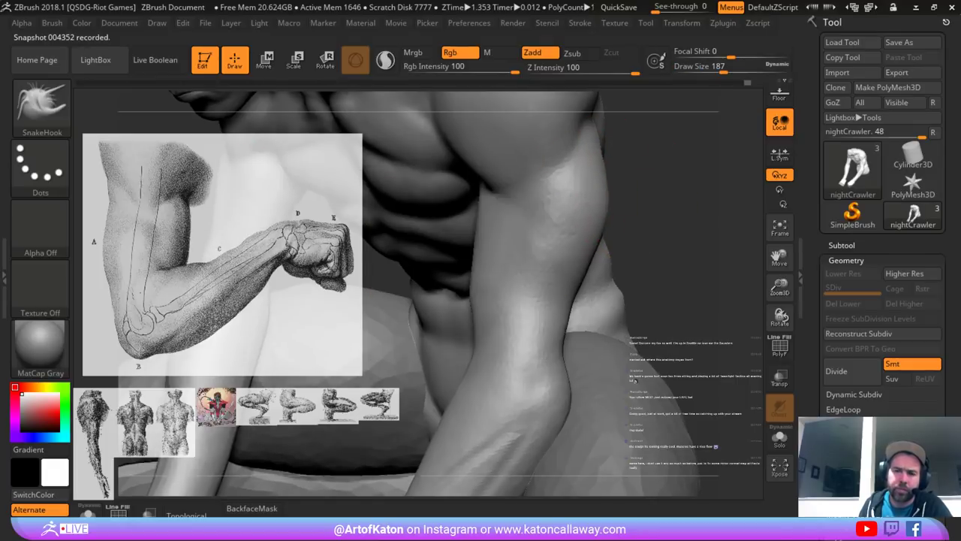
alt+drag(661, 217, 633, 178)
drag(585, 241, 591, 231)
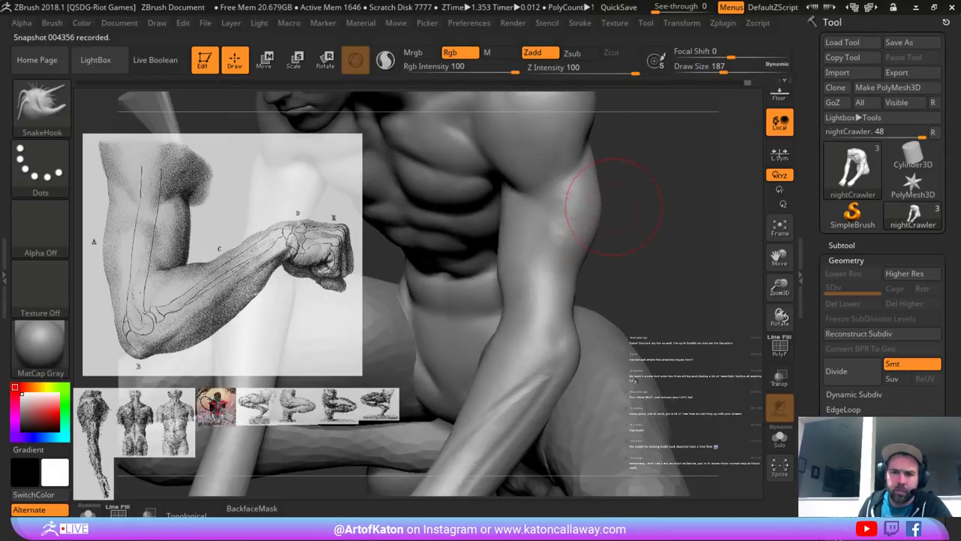
- Adjust the upper arm just above the elbow with the SnakeHook brush at draw size 223
drag(646, 217, 552, 240)
key(space)
drag(516, 270, 527, 269)
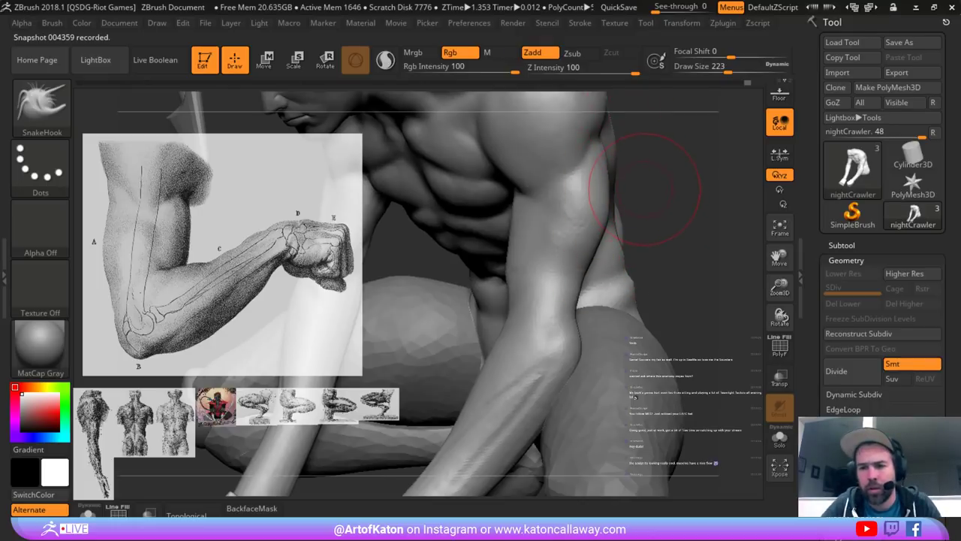
drag(663, 179, 687, 202)
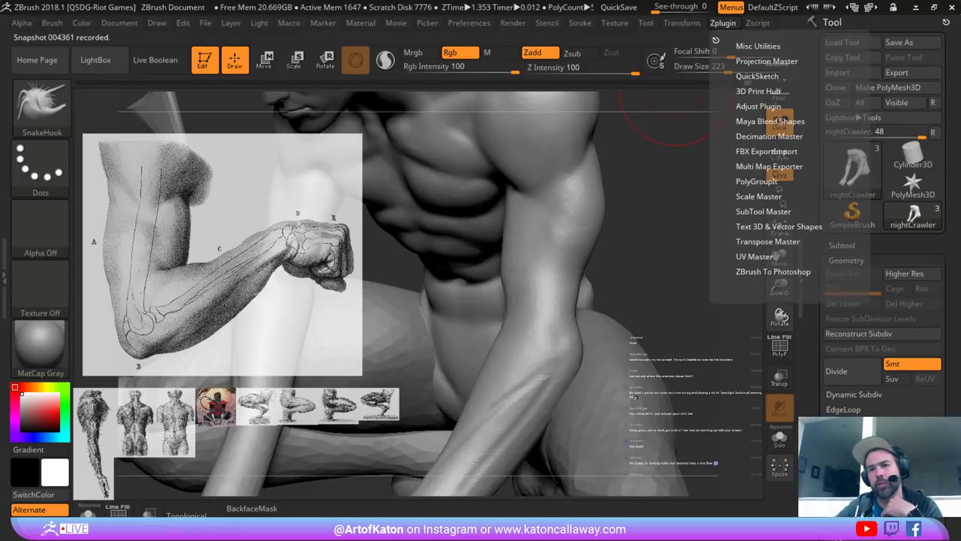
mouse_move(646, 24)
click(614, 23)
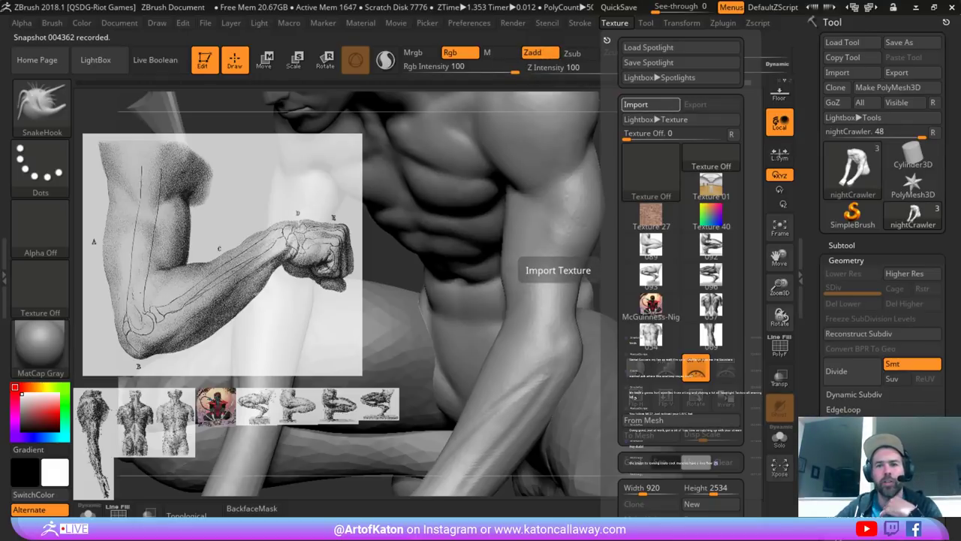
- Shape the upper arm's triceps side from the side view with the SnakeHook brush at draw size 182
mouse_move(714, 146)
mouse_down()
mouse_move(675, 146)
mouse_move(685, 172)
mouse_move(652, 135)
mouse_move(617, 210)
mouse_move(636, 210)
mouse_move(601, 204)
mouse_move(612, 205)
mouse_move(610, 195)
mouse_up()
key(space)
mouse_move(652, 192)
mouse_down()
mouse_move(557, 183)
mouse_move(522, 204)
mouse_move(469, 186)
mouse_up()
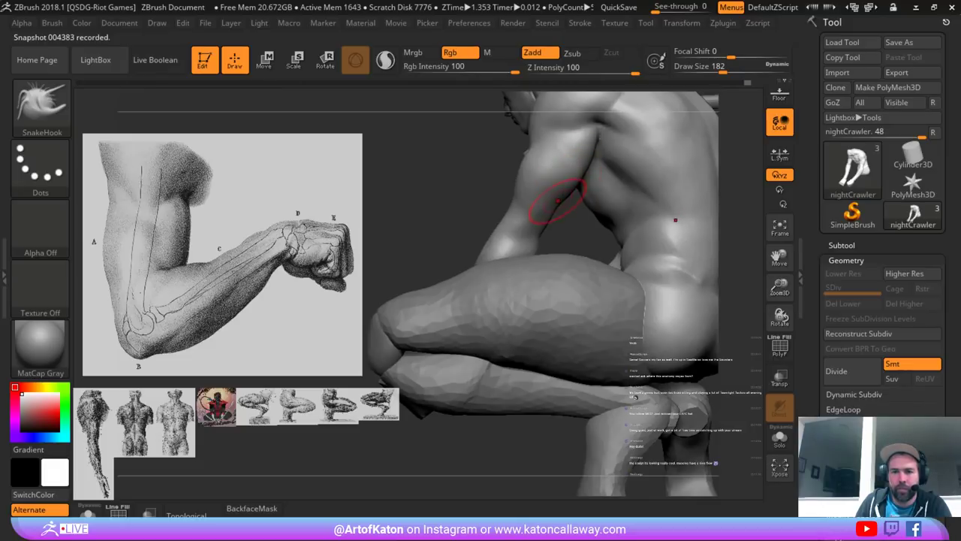
mouse_move(565, 216)
mouse_down()
mouse_move(575, 216)
mouse_move(574, 194)
mouse_move(564, 199)
mouse_up()
key(ctrl+z)
drag(579, 162, 562, 170)
key(shift+f)
key(shift+f)
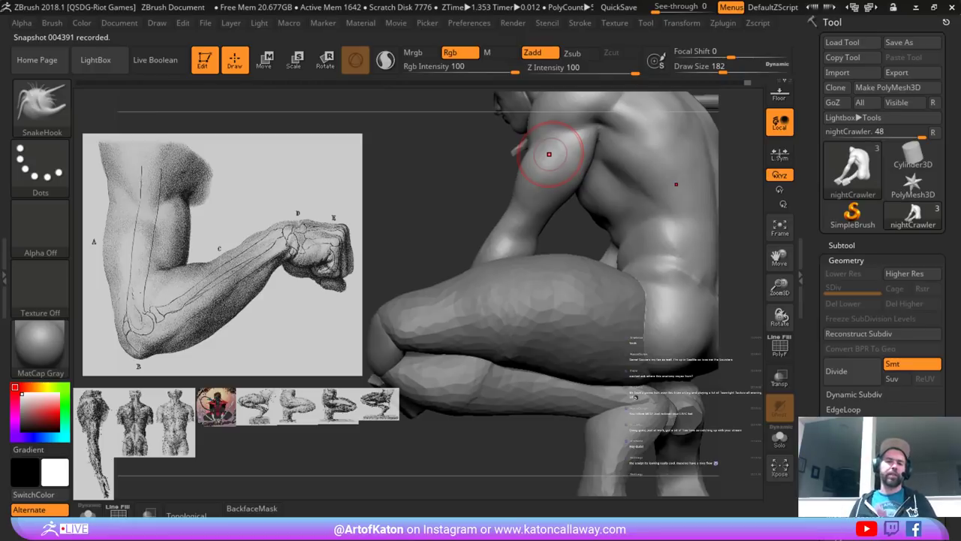
drag(434, 259, 457, 253)
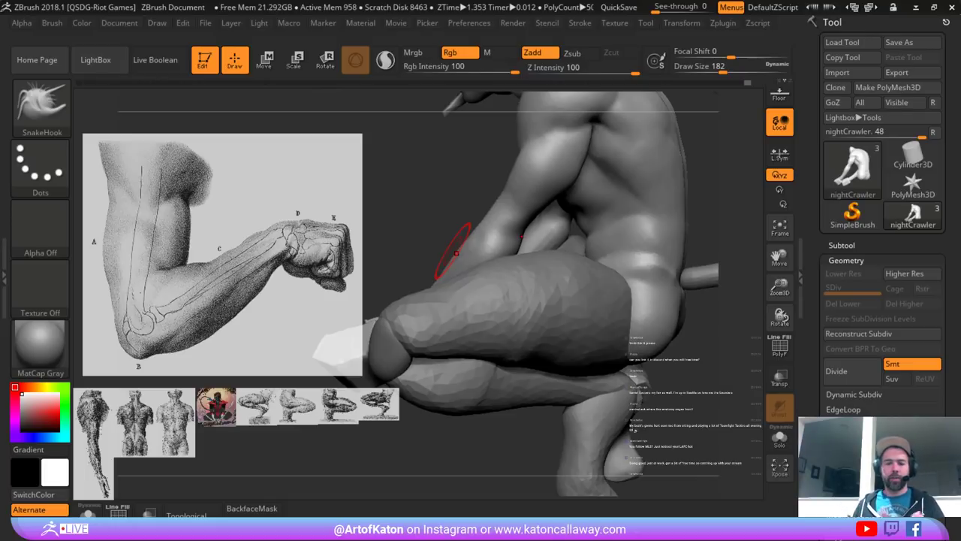
drag(440, 220, 454, 188)
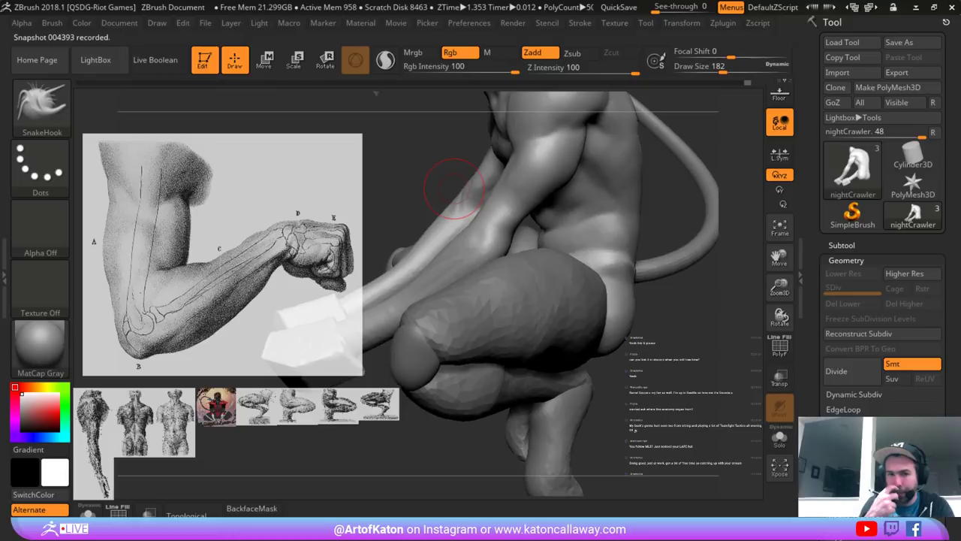
- Set the draw size to 128 and smooth the diagonal creases on the forearm below the elbow
mouse_move(458, 184)
right_down()
mouse_move(474, 193)
mouse_move(440, 180)
mouse_move(553, 185)
mouse_move(551, 240)
right_up()
alt+right_drag(668, 229, 604, 211)
key(space)
drag(604, 210, 596, 211)
right_drag(597, 210, 595, 224)
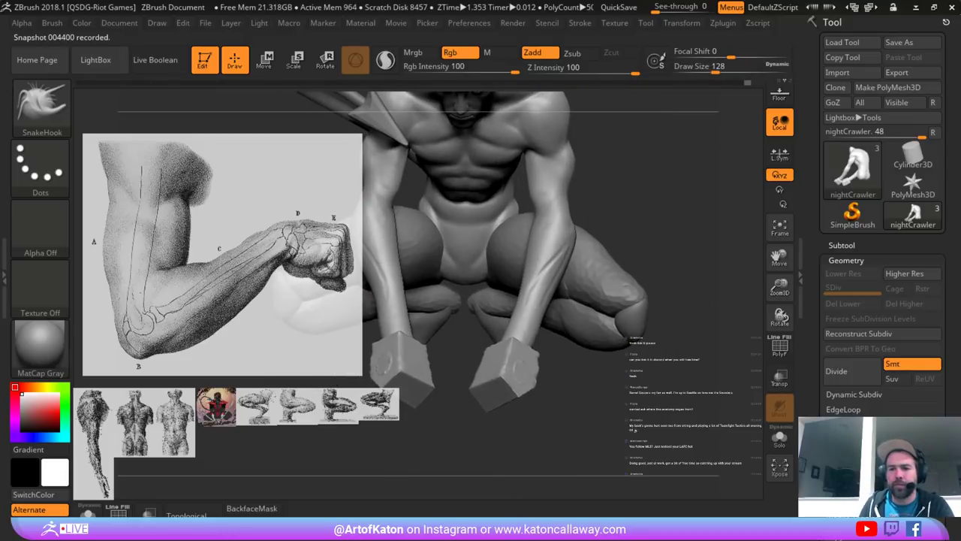
ctrl+right_drag(636, 185, 633, 215)
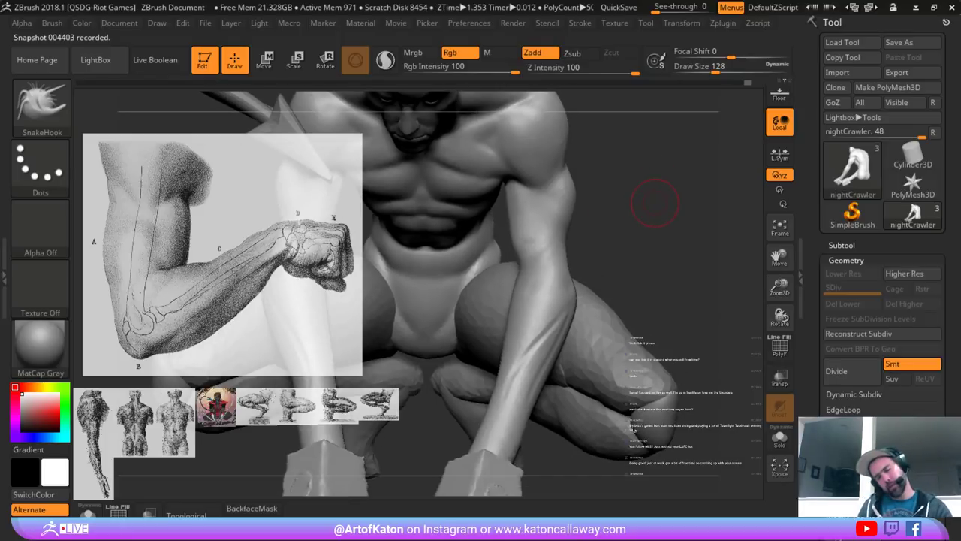
shift+drag(558, 304, 563, 348)
mouse_move(620, 243)
right_down()
mouse_move(603, 217)
mouse_move(593, 220)
right_up()
shift+drag(549, 266, 551, 287)
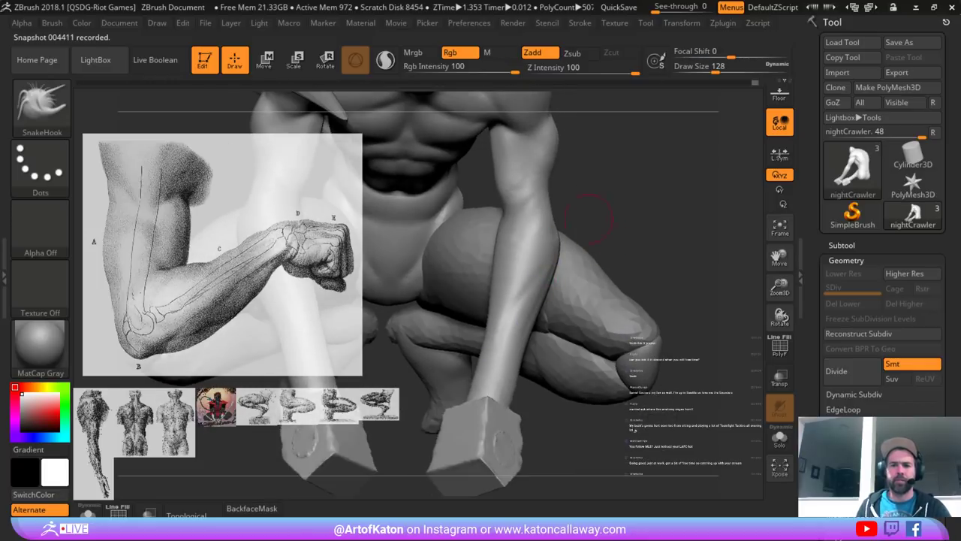
- Build up the front of the elbow with the Clay brush at draw size 145 and smooth the area above it
right_drag(591, 218, 610, 218)
key(space)
drag(521, 259, 528, 258)
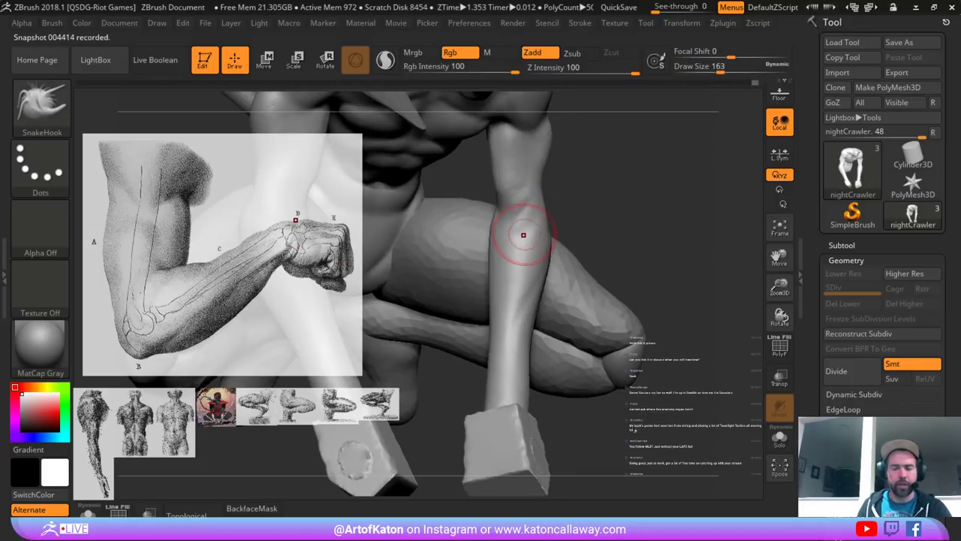
key(b)
click(297, 164)
mouse_move(550, 225)
right_down()
mouse_move(586, 193)
mouse_move(588, 225)
mouse_move(557, 227)
right_up()
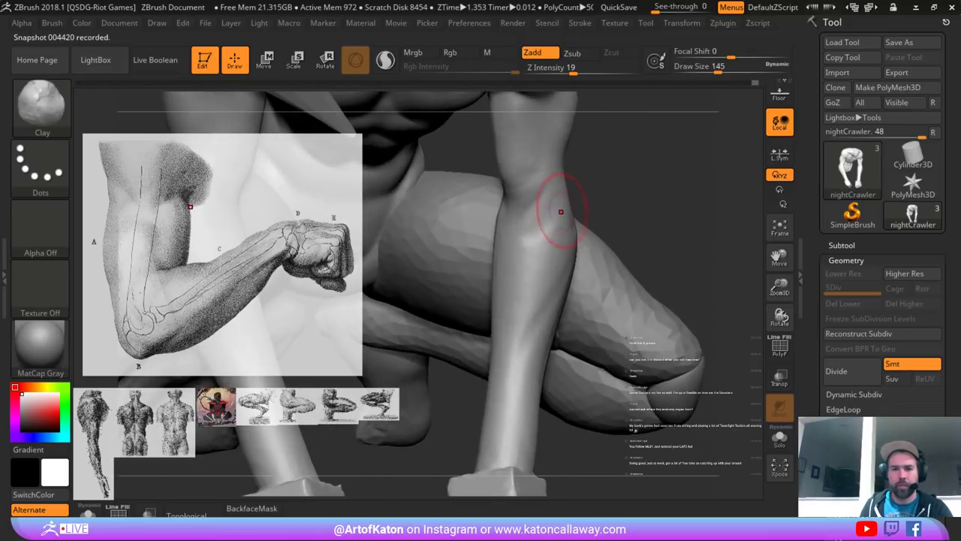
drag(542, 225, 536, 252)
mouse_move(546, 185)
shift+mouse_down()
mouse_move(558, 211)
mouse_move(550, 217)
shift+mouse_up()
mouse_move(553, 217)
ctrl+right_down()
mouse_move(553, 185)
mouse_move(534, 193)
mouse_move(548, 157)
mouse_move(622, 128)
mouse_move(648, 187)
mouse_move(665, 180)
ctrl+right_up()
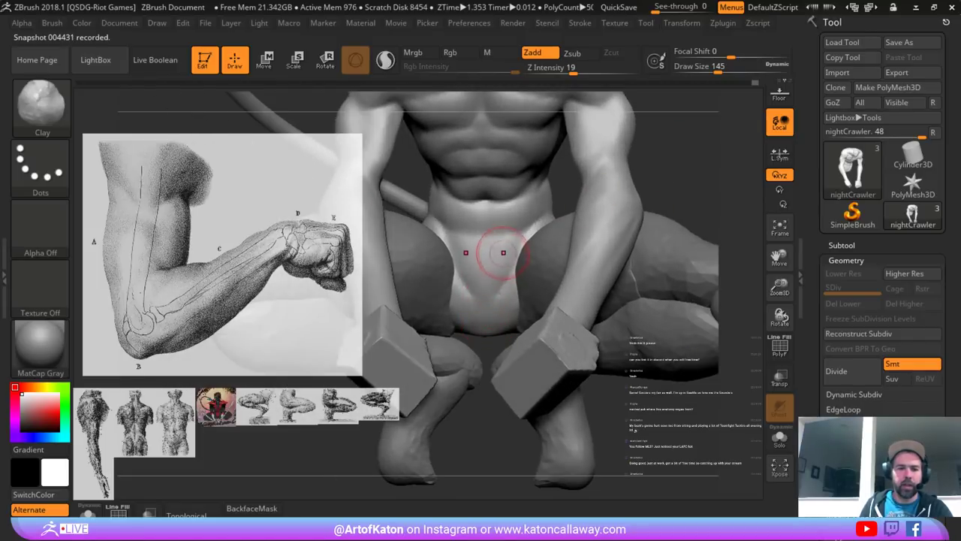
- Build up the side of the waist above the hip with the Clay brush at draw size 158
right_drag(453, 250, 460, 248)
key(space)
drag(461, 249, 467, 248)
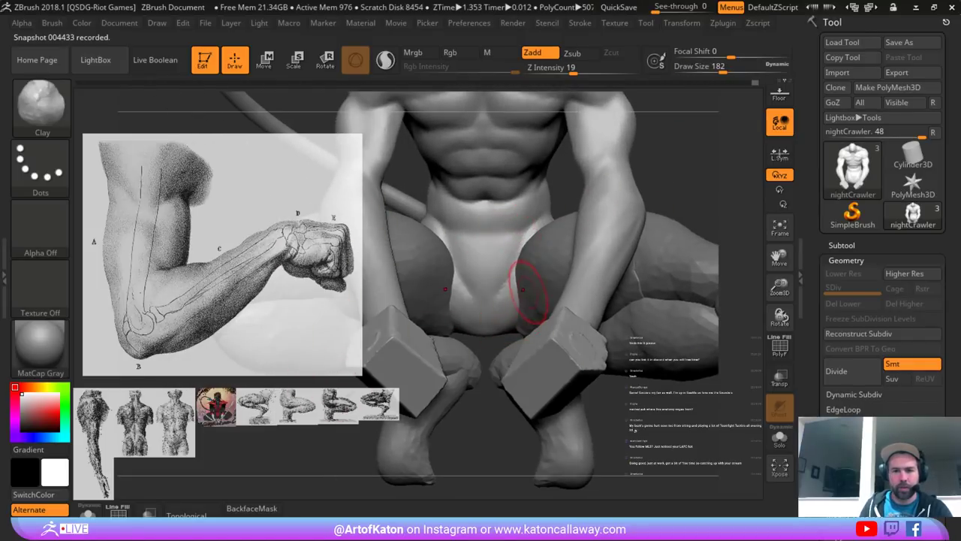
right_drag(600, 210, 441, 216)
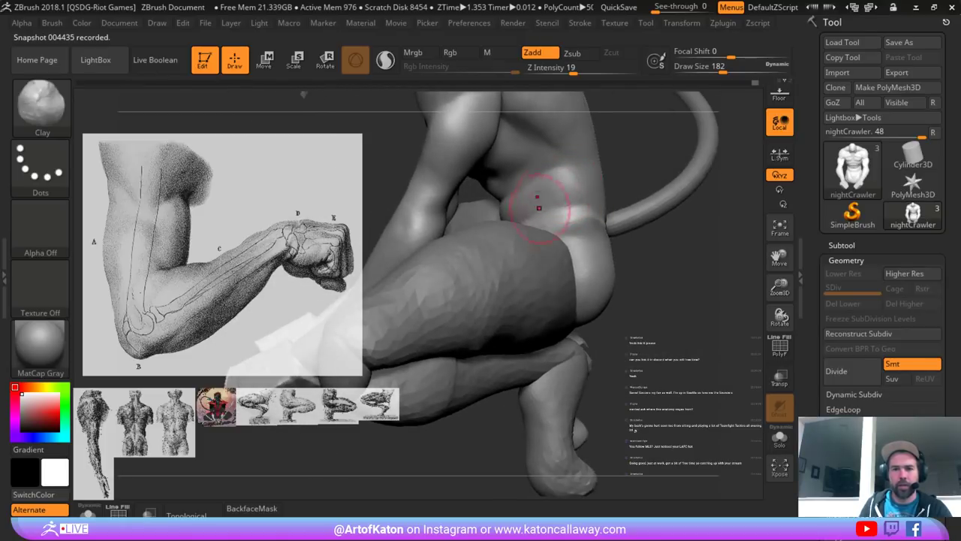
right_drag(467, 260, 473, 260)
key(space)
drag(475, 260, 471, 260)
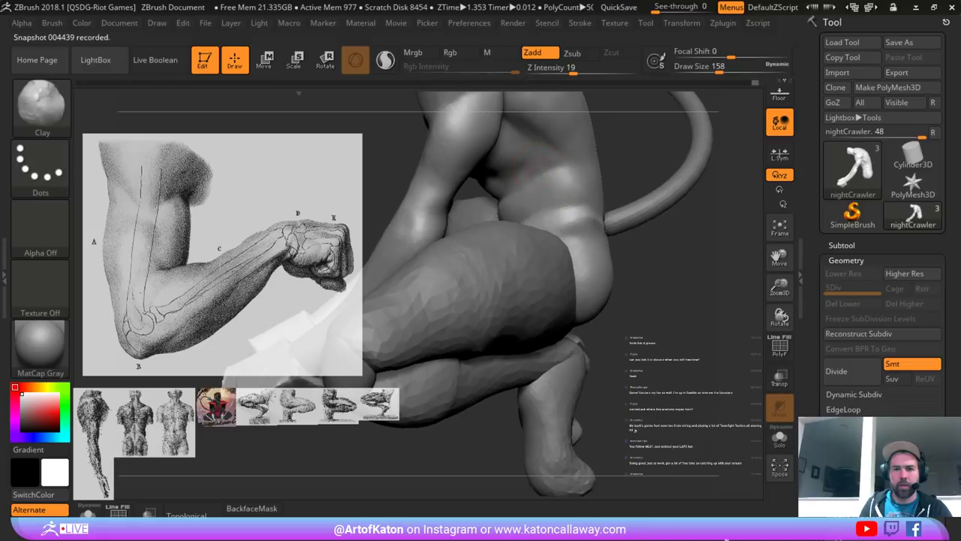
mouse_move(538, 166)
mouse_down()
mouse_move(542, 180)
mouse_move(523, 200)
mouse_move(575, 189)
mouse_up()
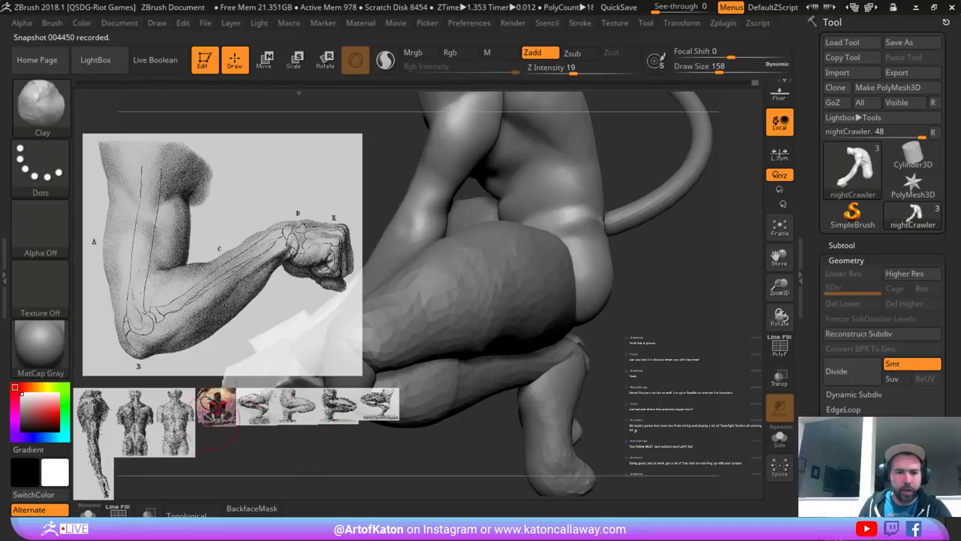
- Import the torso anatomy drawing 058 as a texture and add it to Spotlight as a reference
mouse_move(616, 24)
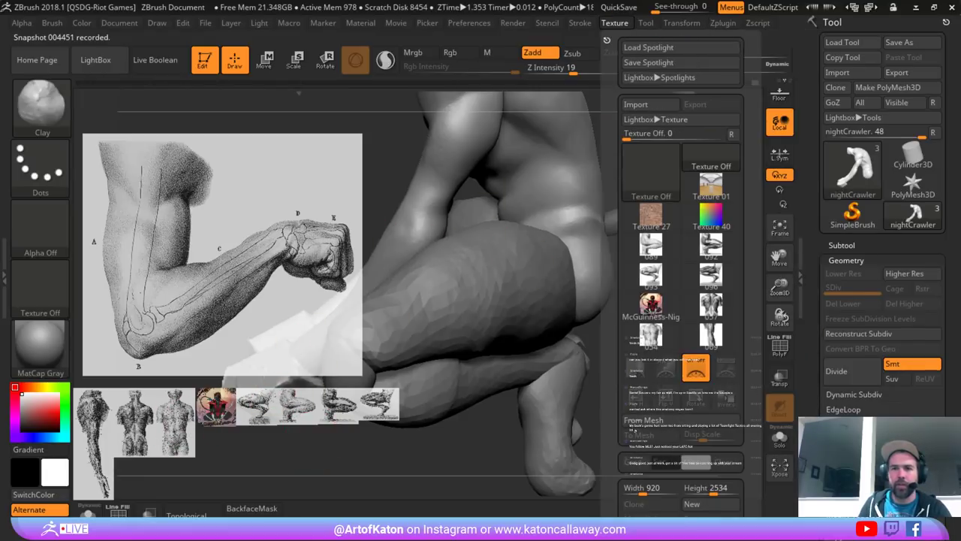
click(648, 104)
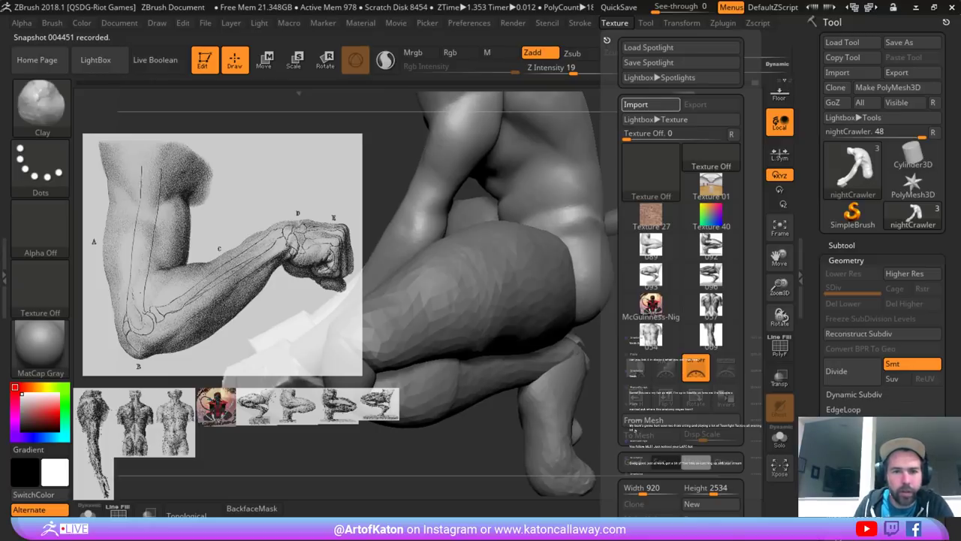
click(614, 24)
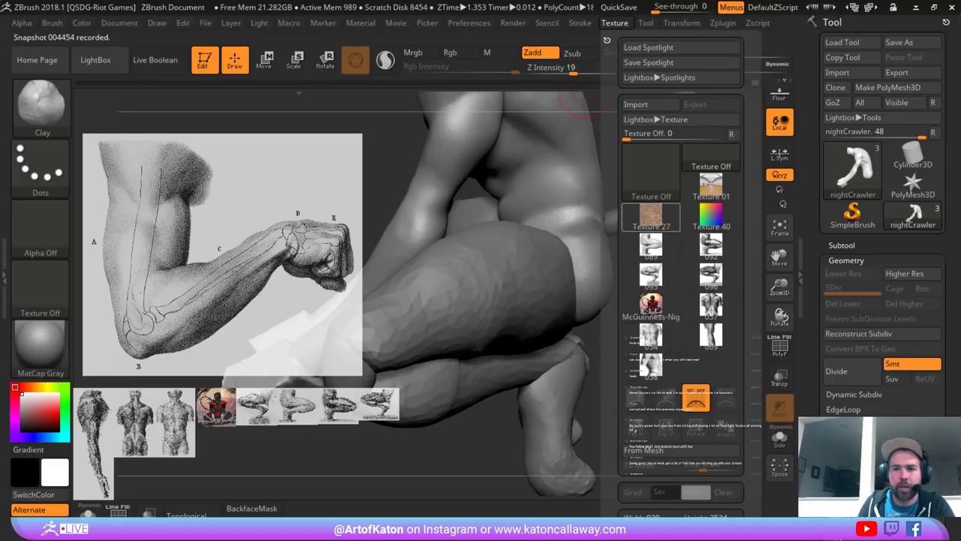
mouse_move(651, 217)
click(651, 366)
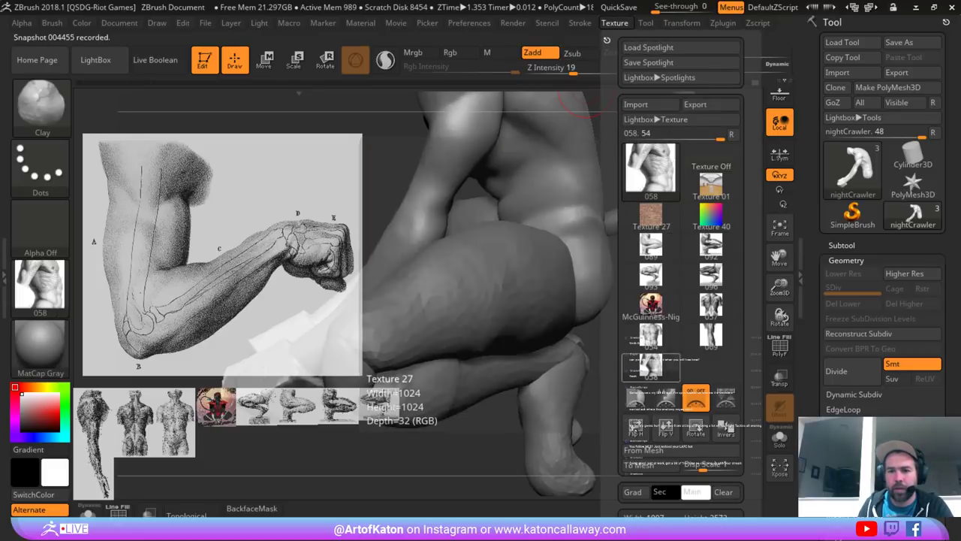
click(726, 398)
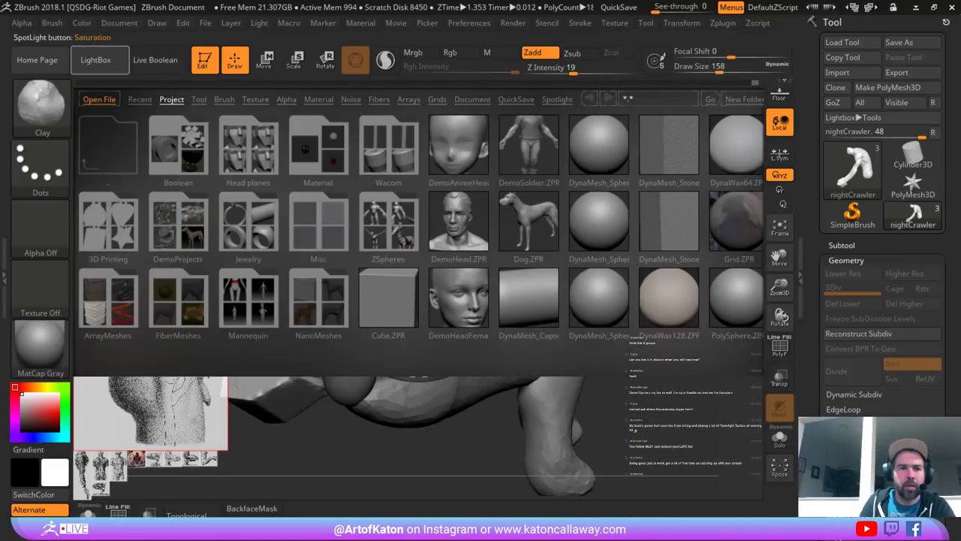
- Hide LightBox, place the side-view torso drawing beside the model and leave Spotlight editing
key(comma)
drag(450, 224, 459, 238)
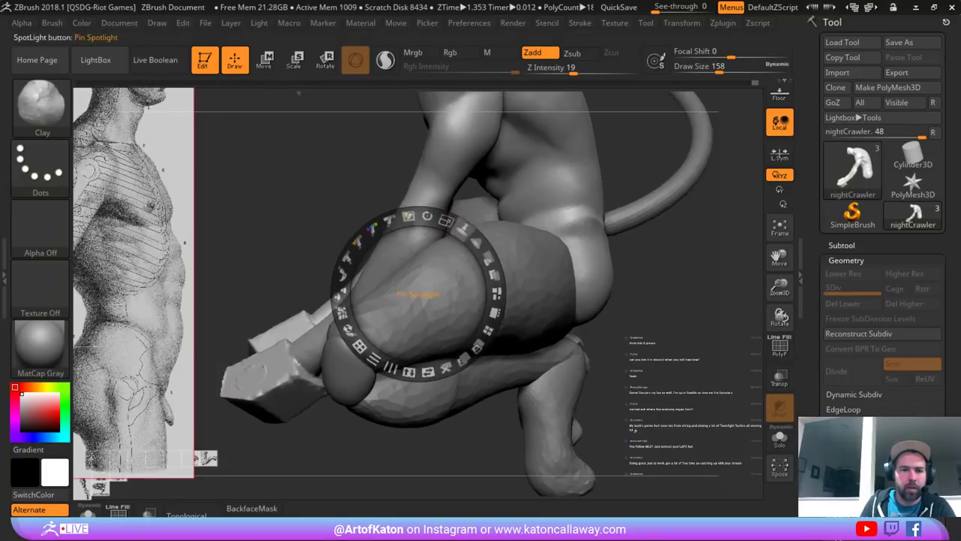
key(z)
- Isolate the body in Solo mode and touch up the side of the hip with the Clay brush at draw size 182
mouse_move(297, 265)
mouse_down()
mouse_move(622, 210)
mouse_move(734, 251)
mouse_up()
click(779, 439)
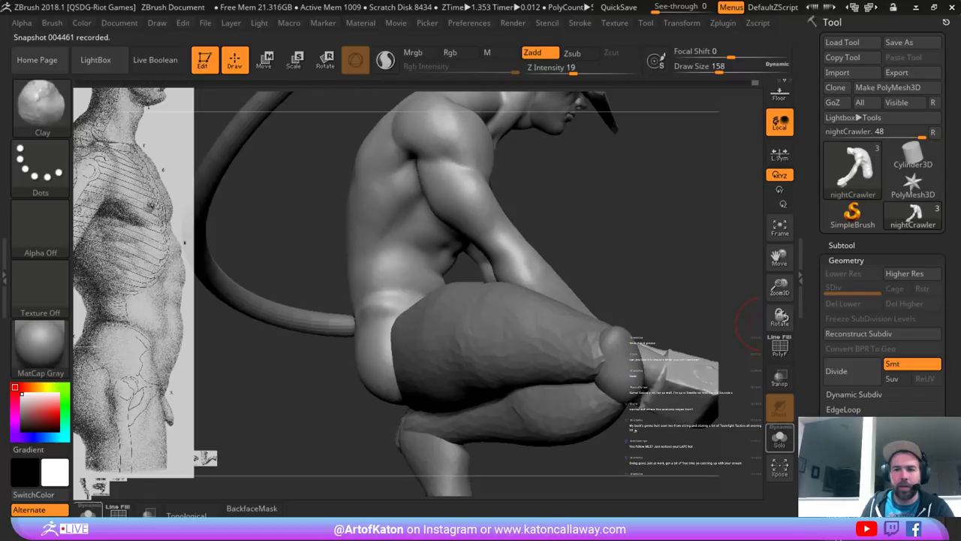
key(space)
drag(343, 346, 349, 346)
alt+drag(601, 188, 644, 208)
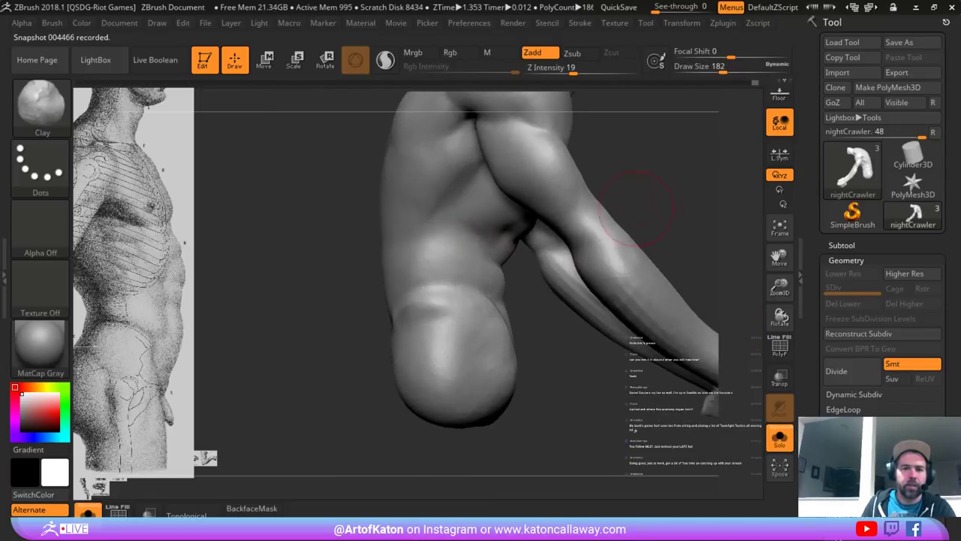
drag(490, 254, 470, 256)
key(ctrl)
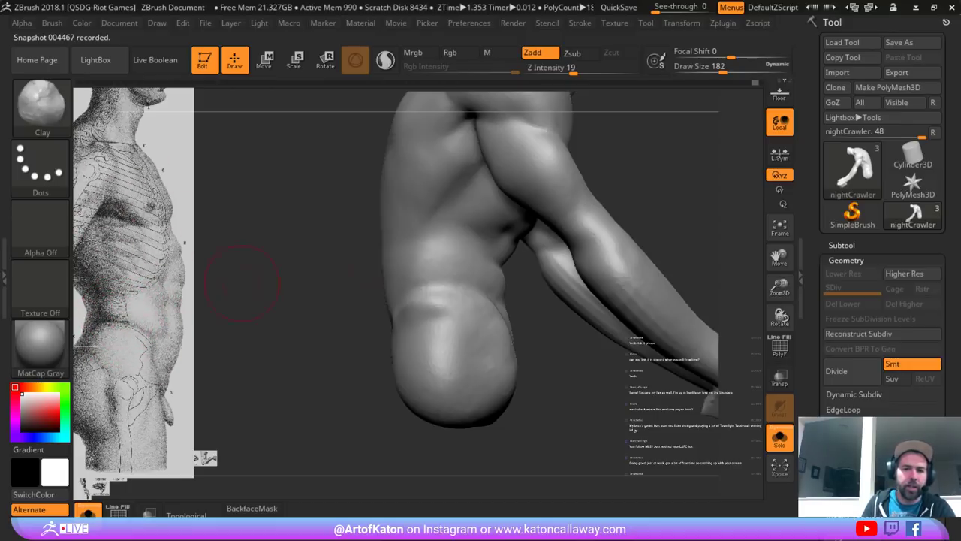
- Enlarge the side-view torso drawing in Spotlight and reposition it so that the waist and pelvis fill the reference area
alt+drag(347, 277, 345, 217)
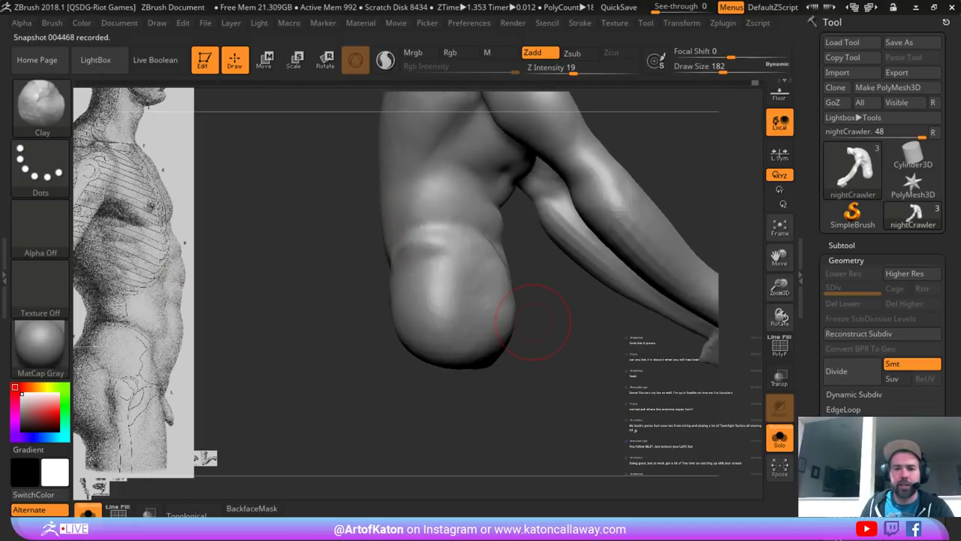
key(z)
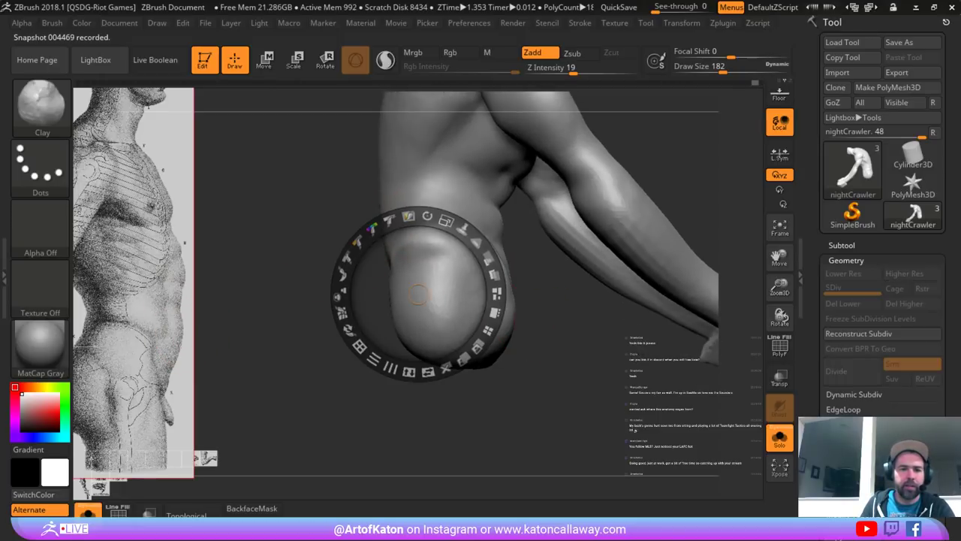
click(179, 327)
drag(219, 259, 242, 373)
mouse_move(180, 325)
mouse_down()
mouse_move(298, 395)
mouse_move(271, 254)
mouse_move(340, 299)
mouse_up()
key(z)
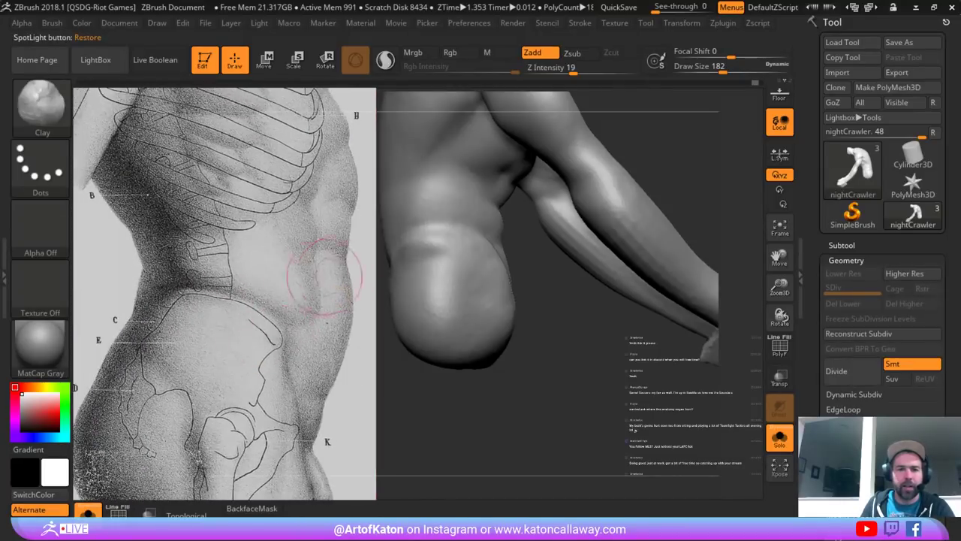
- Shape the front hip bones and the outer hip with the SnakeHook brush at draw size 177
alt+drag(444, 401, 462, 451)
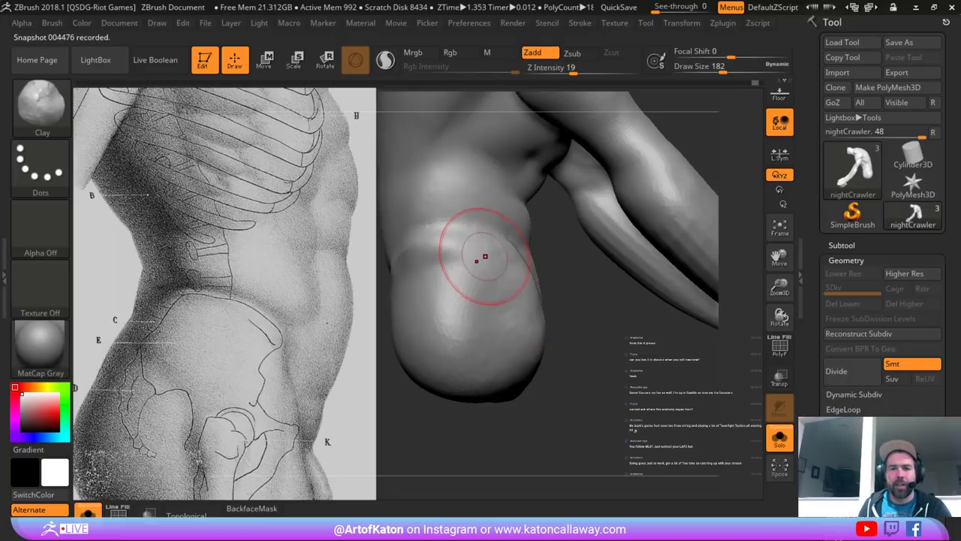
key(b)
click(463, 163)
key(space)
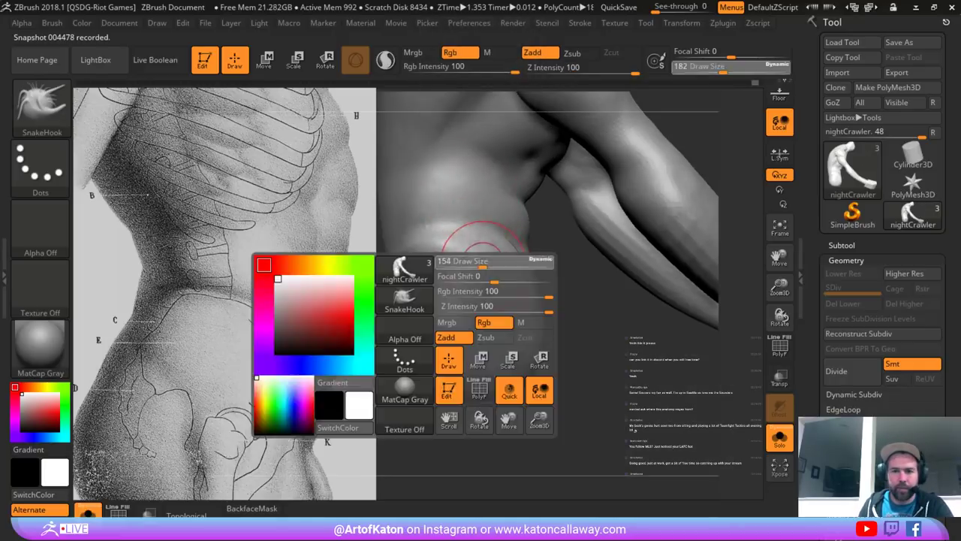
mouse_move(484, 261)
mouse_down()
mouse_move(523, 269)
mouse_move(516, 285)
mouse_up()
key(space)
drag(713, 255, 661, 238)
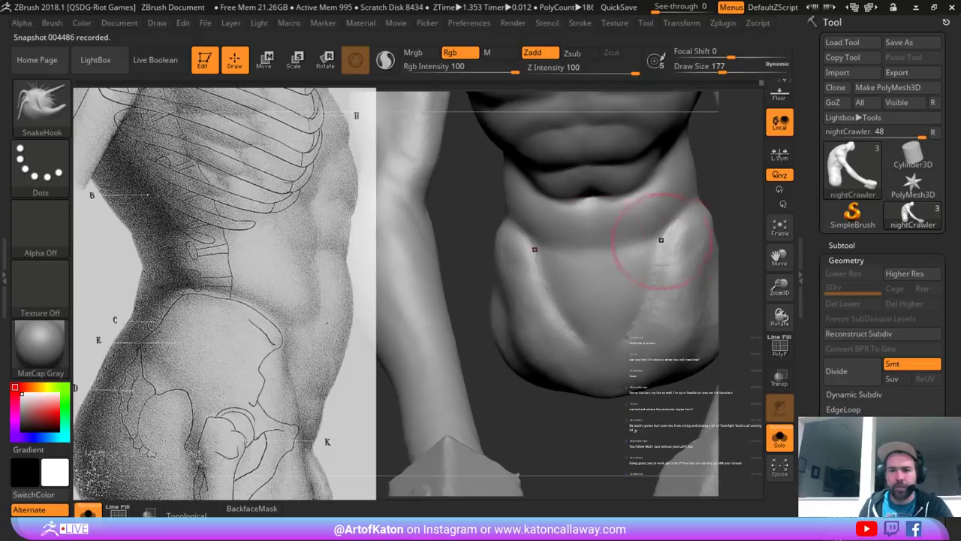
mouse_move(508, 248)
mouse_down()
mouse_move(502, 258)
mouse_move(514, 261)
mouse_up()
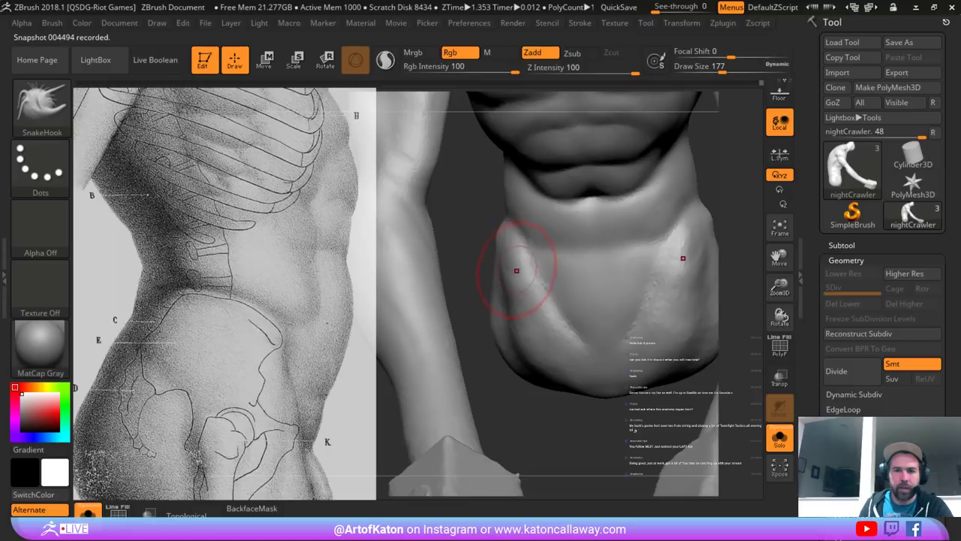
drag(498, 299, 495, 307)
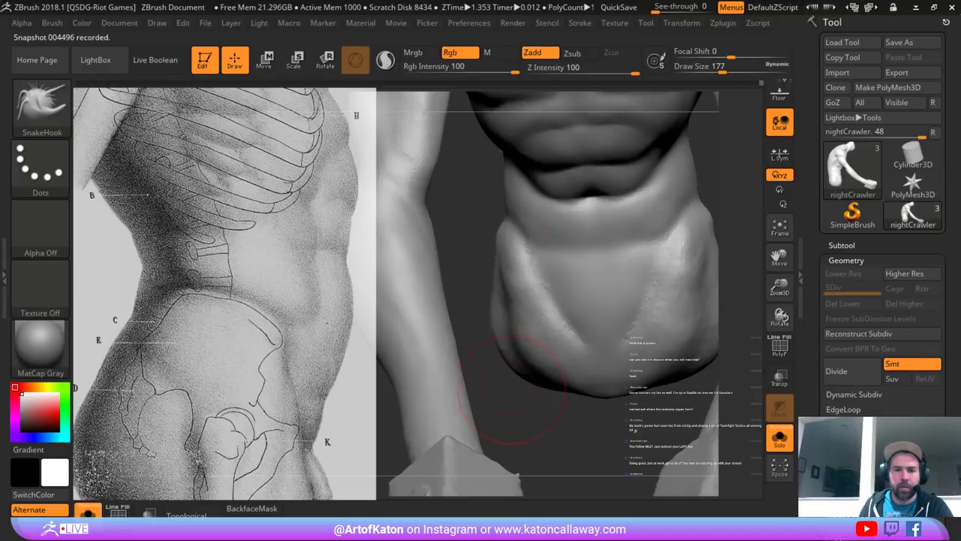
- Adjust the outer hip contour from the front with the SnakeHook brush, raising the draw size to 251
drag(570, 394, 527, 379)
drag(499, 305, 496, 299)
right_drag(495, 298, 506, 290)
key(space)
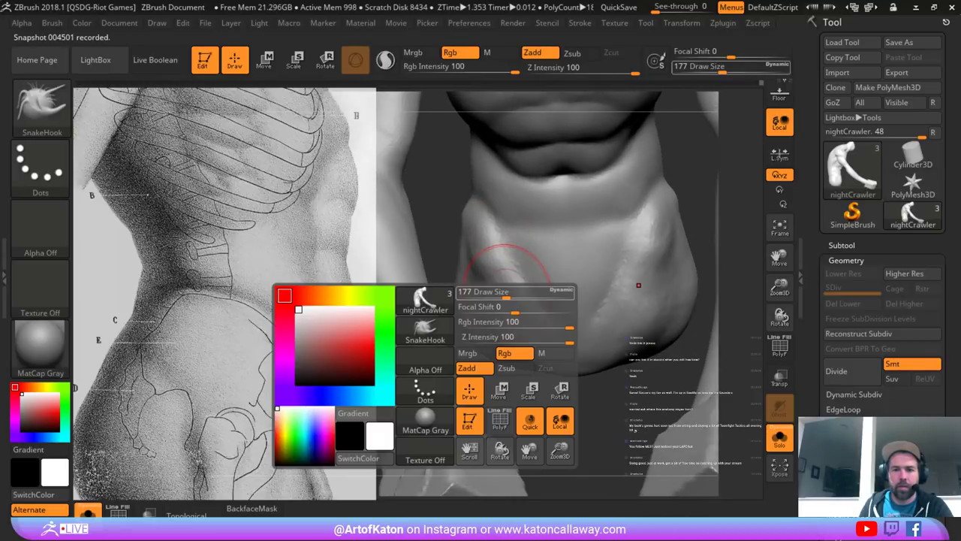
mouse_move(507, 290)
mouse_down()
mouse_move(518, 283)
mouse_move(507, 309)
mouse_move(517, 294)
mouse_up()
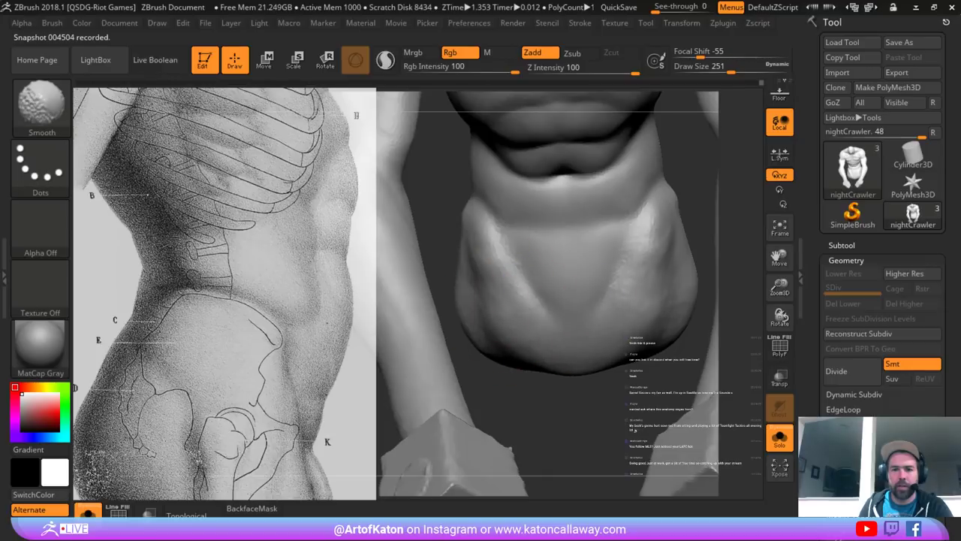
mouse_move(563, 383)
mouse_down()
mouse_move(521, 362)
mouse_move(556, 363)
mouse_up()
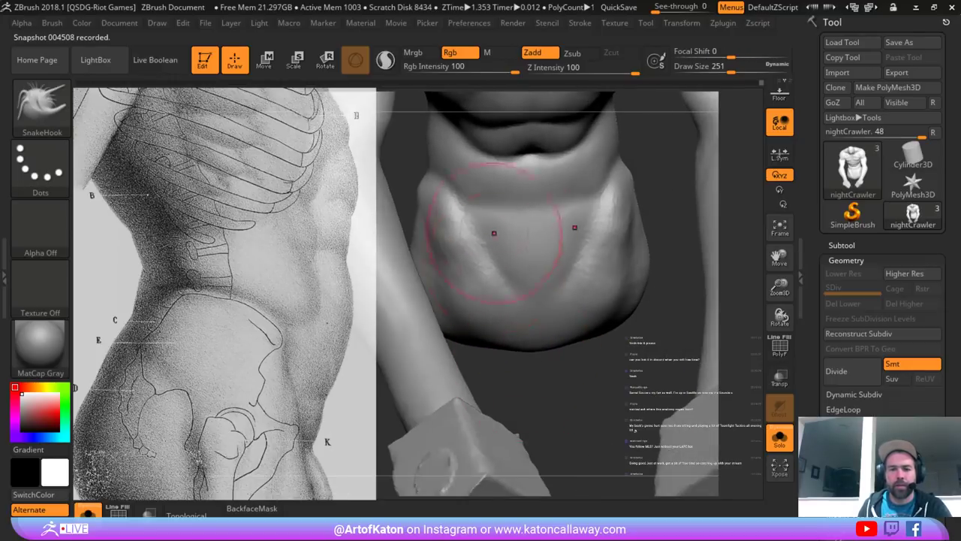
- Build up the lower abdomen and the front of the pelvis with the Clay brush at draw size 187
key(b)
click(285, 164)
drag(373, 225, 391, 214)
key(space)
drag(576, 279, 569, 279)
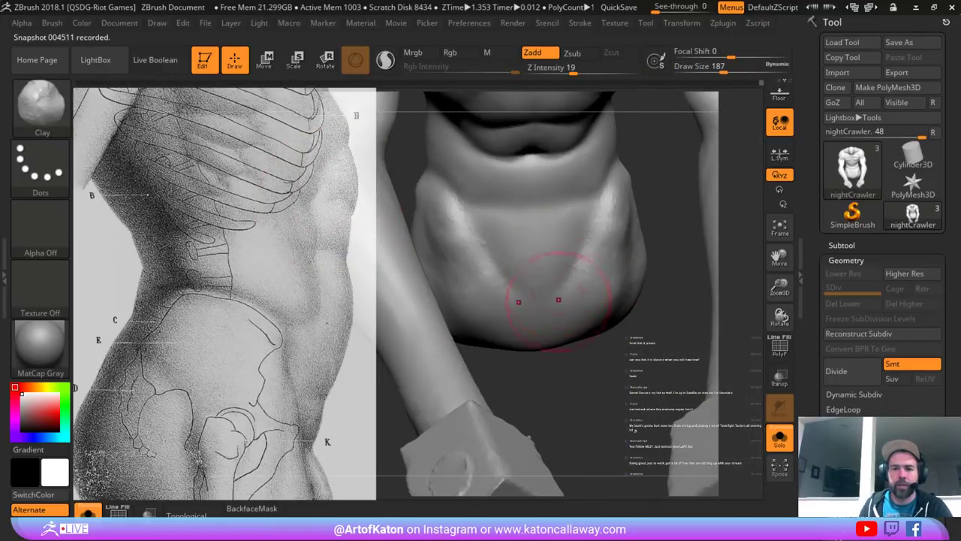
drag(353, 129, 375, 247)
alt+drag(655, 261, 591, 251)
mouse_move(534, 280)
mouse_down()
mouse_move(485, 345)
mouse_move(492, 330)
mouse_up()
mouse_move(480, 292)
mouse_down()
mouse_move(474, 319)
mouse_move(442, 338)
mouse_up()
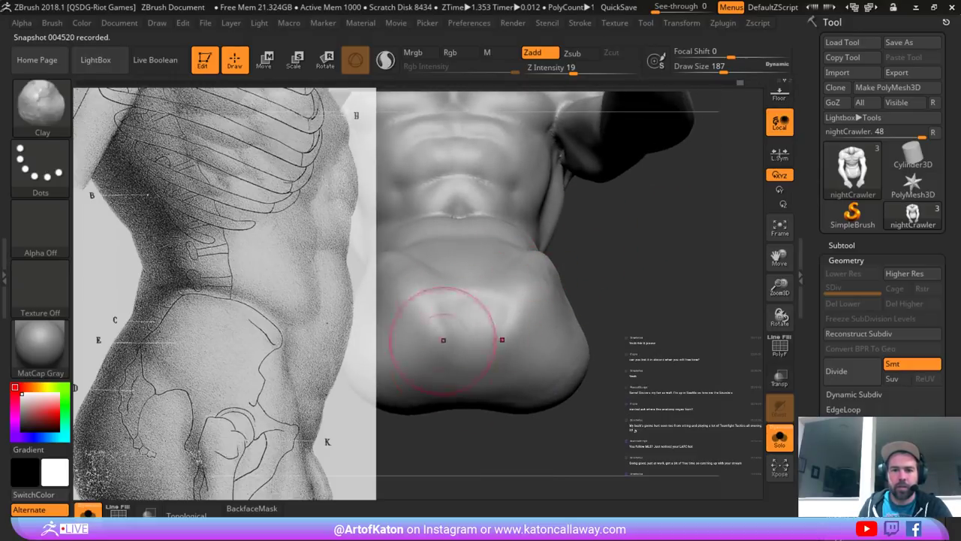
mouse_move(462, 308)
mouse_down()
mouse_move(470, 346)
mouse_move(469, 327)
mouse_up()
mouse_move(471, 283)
mouse_down()
mouse_move(457, 266)
mouse_move(464, 314)
mouse_up()
mouse_move(616, 247)
mouse_down()
mouse_move(706, 244)
mouse_move(545, 339)
mouse_move(497, 281)
mouse_move(538, 281)
mouse_up()
- Shape the belly profile above the pelvis with the SnakeHook brush at draw size 228
key(b)
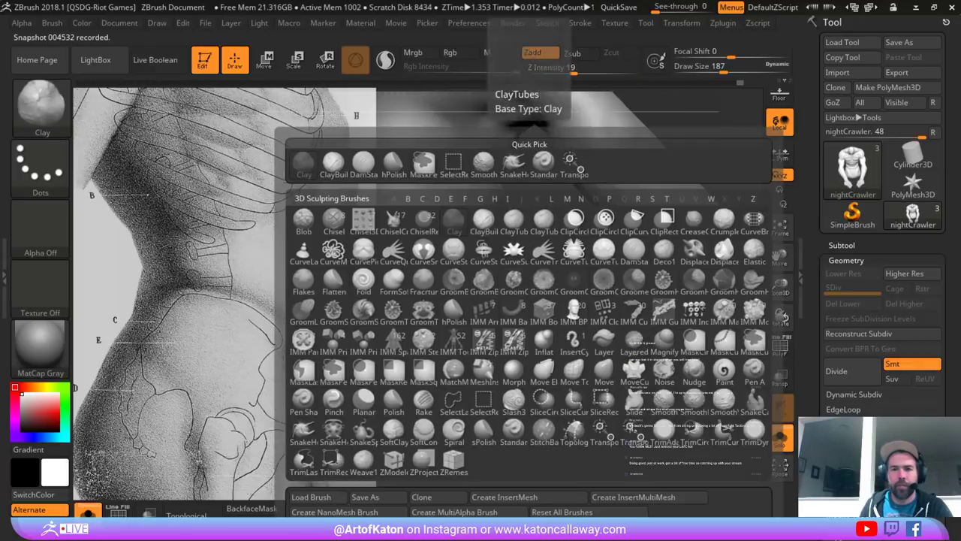
click(542, 161)
key(space)
mouse_move(514, 269)
mouse_down()
mouse_move(505, 225)
mouse_move(528, 242)
mouse_up()
key(space)
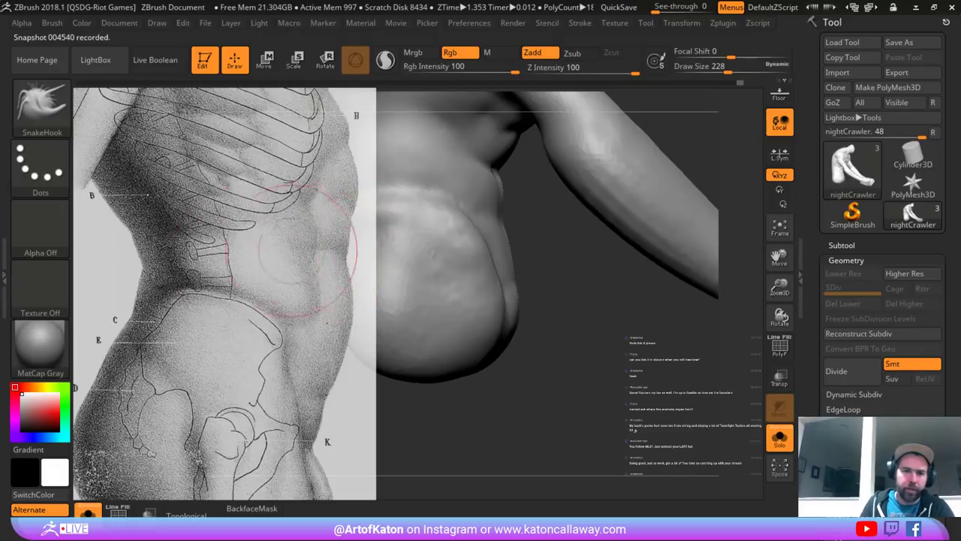
mouse_move(518, 242)
mouse_down()
mouse_move(564, 305)
mouse_move(537, 289)
mouse_move(546, 301)
mouse_move(538, 307)
mouse_up()
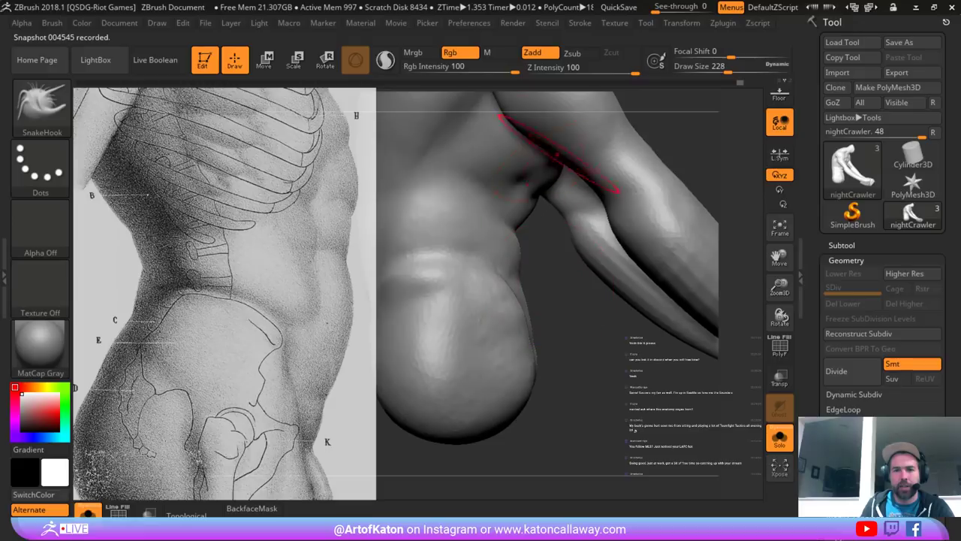
drag(554, 241, 542, 197)
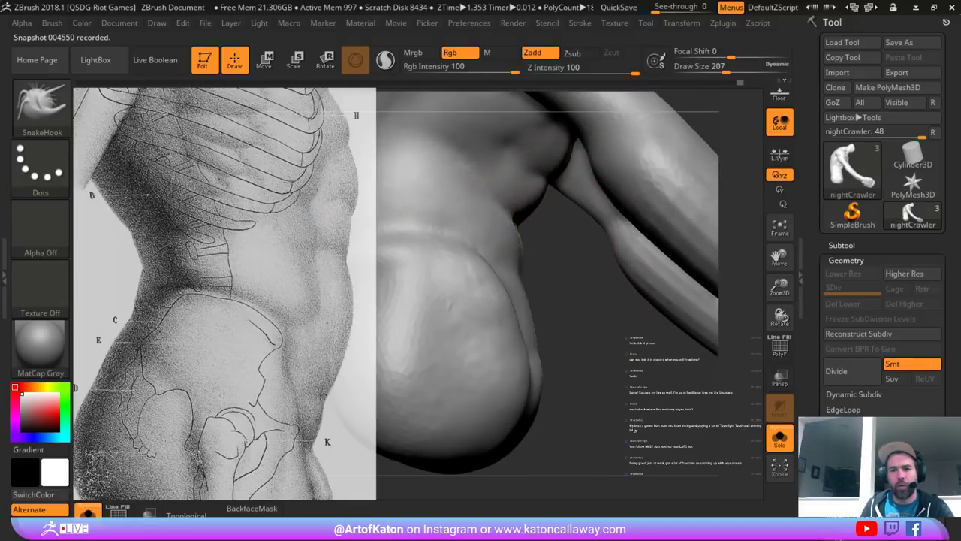
- Set the SnakeHook draw size to 257 and reshape the front contour of the lower belly and pelvis
mouse_move(565, 272)
mouse_down()
mouse_move(527, 285)
mouse_move(432, 289)
mouse_move(559, 287)
mouse_move(542, 284)
mouse_up()
key(space)
mouse_move(526, 287)
mouse_down()
mouse_move(569, 317)
mouse_move(556, 281)
mouse_move(530, 266)
mouse_up()
drag(561, 319, 550, 287)
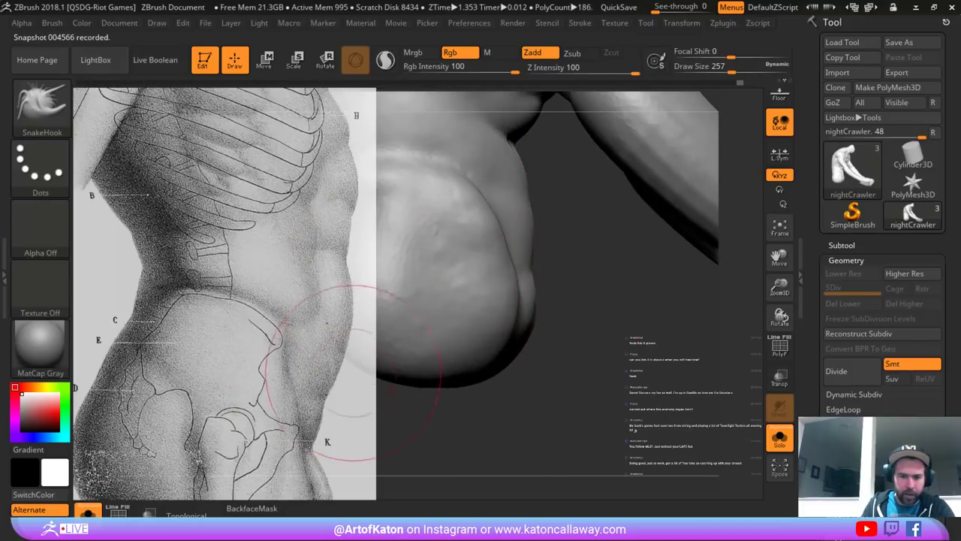
drag(557, 302, 568, 299)
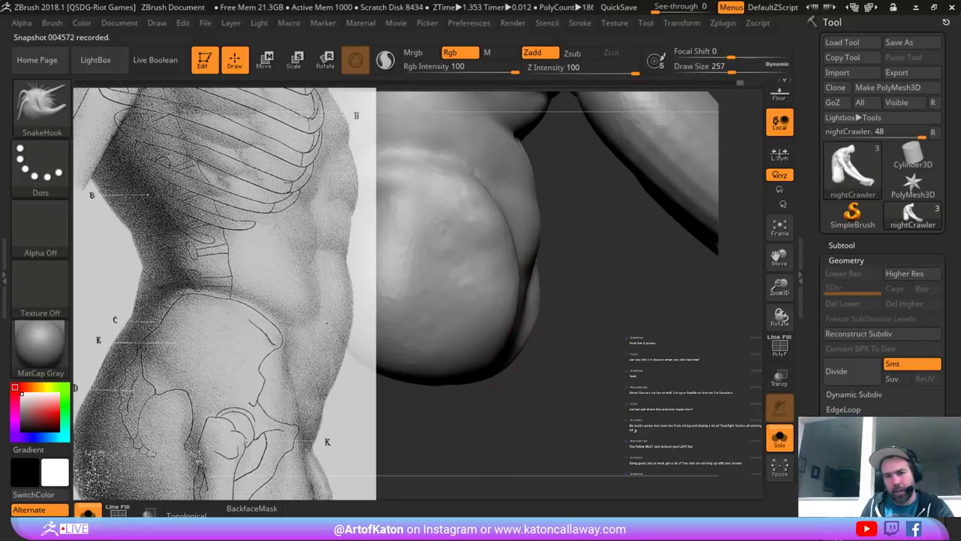
drag(582, 332, 553, 335)
- Refine the lower front edge of the pelvis with the SnakeHook brush at draw size 197
right_drag(519, 314, 528, 313)
key(space)
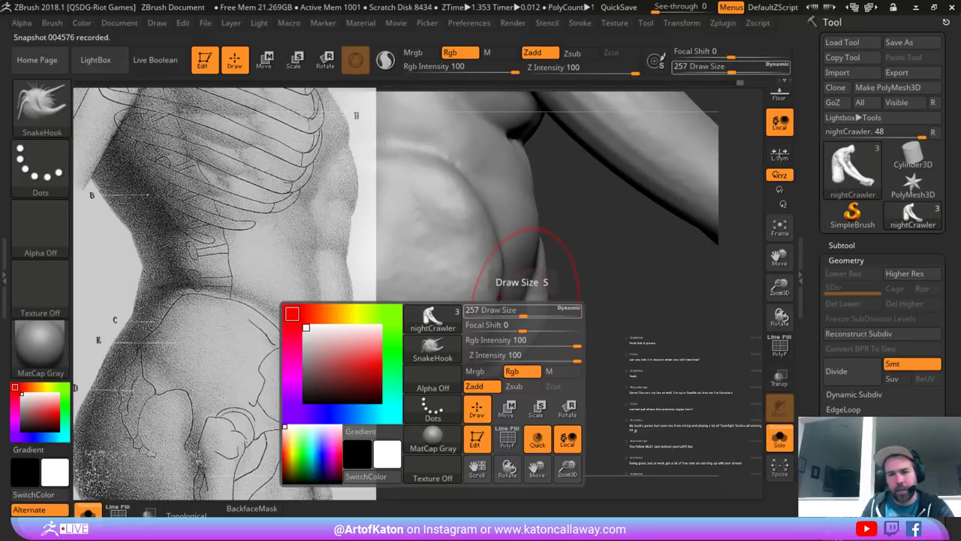
drag(525, 312, 517, 316)
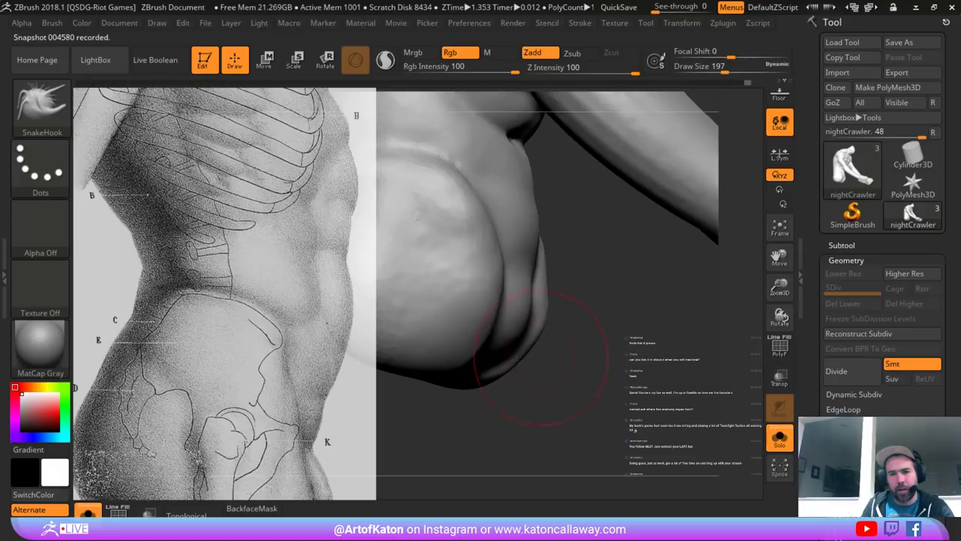
mouse_move(541, 359)
mouse_down()
mouse_move(562, 369)
mouse_move(554, 364)
mouse_up()
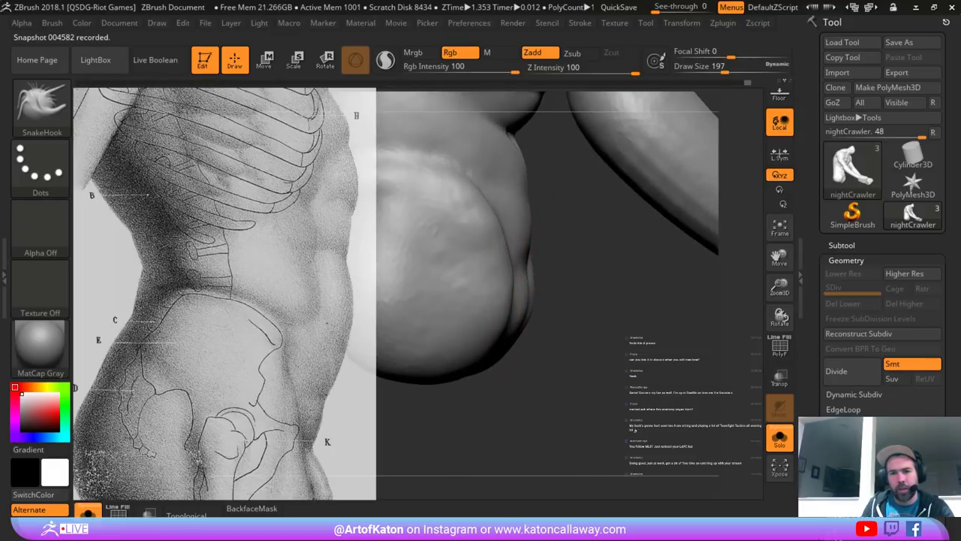
mouse_move(554, 294)
mouse_down()
mouse_move(542, 297)
mouse_move(529, 335)
mouse_move(551, 326)
mouse_move(547, 335)
mouse_move(545, 308)
mouse_move(525, 292)
mouse_up()
drag(455, 365, 504, 361)
- Reshape the lower-back contour from the side with the SnakeHook brush, increasing the draw size from 257 to 318 and 365
key(s)
drag(504, 245, 514, 247)
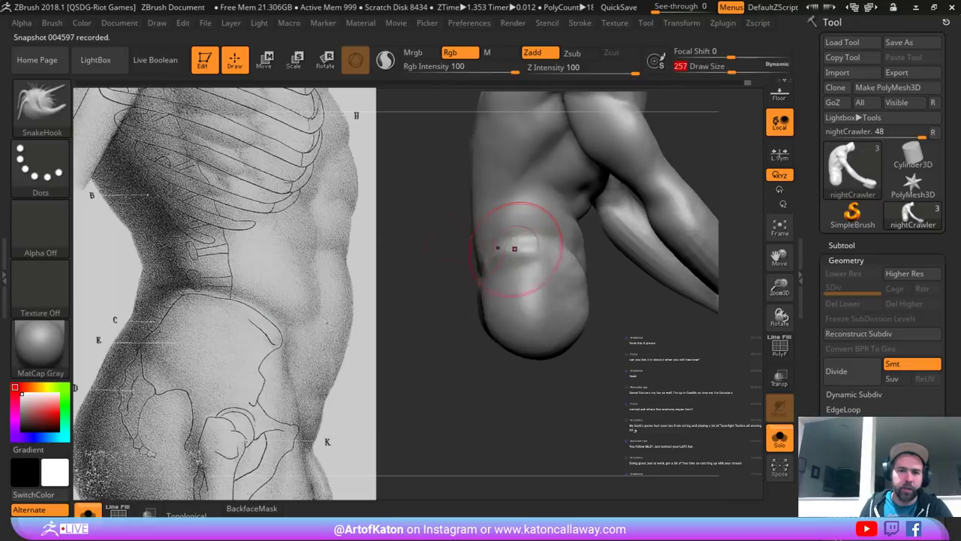
mouse_move(451, 248)
mouse_down()
mouse_move(436, 248)
mouse_move(467, 293)
mouse_move(476, 266)
mouse_move(431, 301)
mouse_move(469, 241)
mouse_up()
key(s)
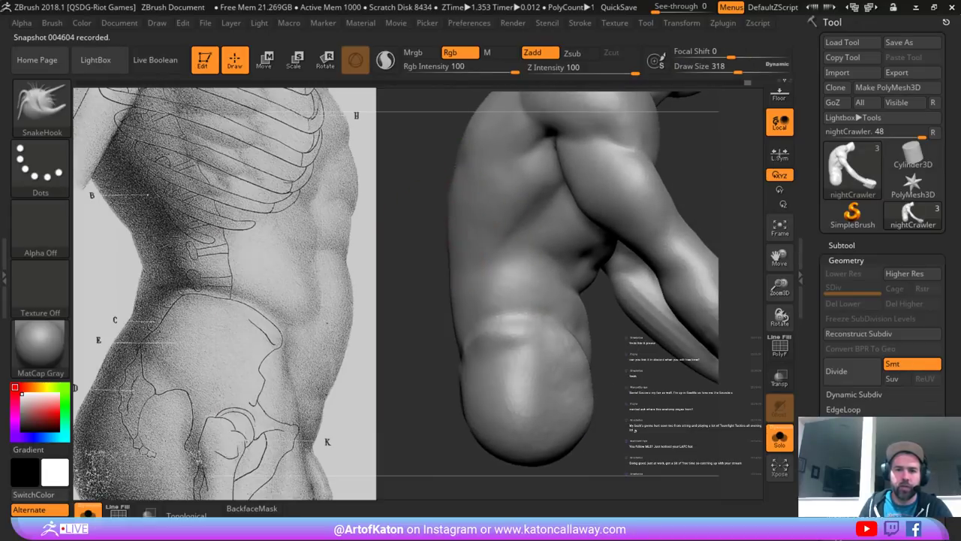
alt+drag(429, 215, 431, 271)
key(space)
drag(493, 232, 503, 232)
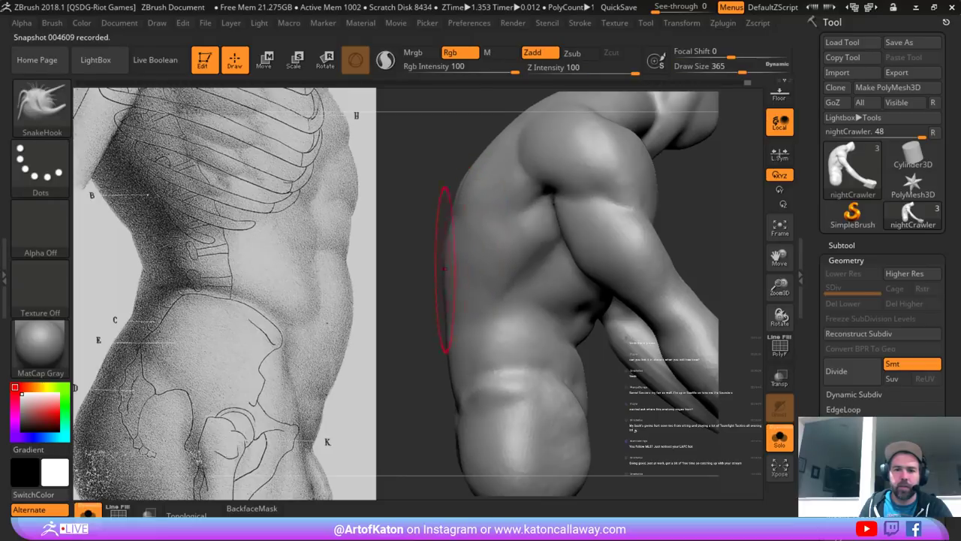
drag(450, 290, 443, 234)
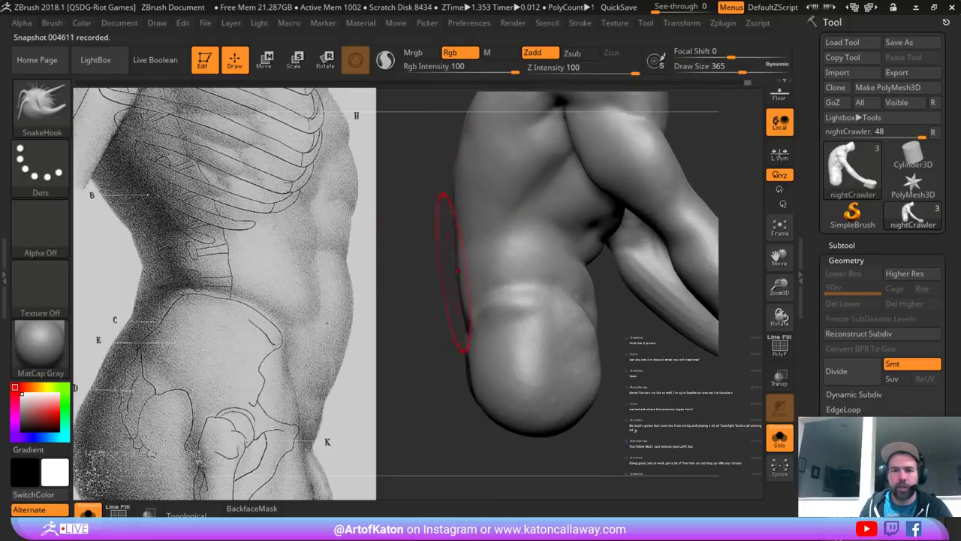
- Reshape the side contour of the waist from behind with the SnakeHook brush at draw size 212
key(space)
drag(506, 296, 488, 297)
mouse_move(458, 236)
mouse_down()
mouse_move(575, 255)
mouse_move(561, 283)
mouse_up()
key(space)
drag(488, 297, 474, 297)
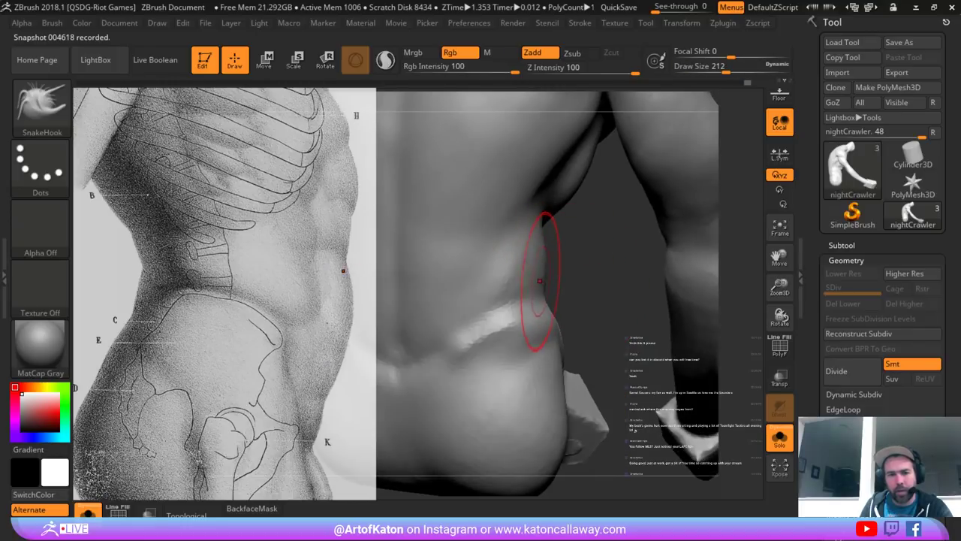
drag(550, 270, 565, 268)
- Refine the waist contour above the hip crest with the SnakeHook brush at draw size 163 and smooth the area
key(space)
drag(475, 298, 461, 298)
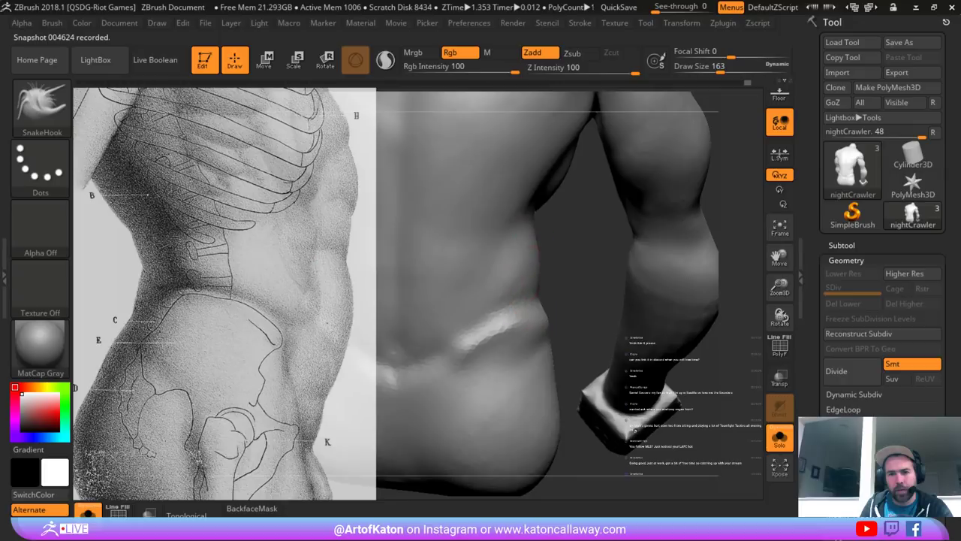
drag(538, 263, 542, 263)
mouse_move(574, 266)
mouse_down()
mouse_move(501, 261)
mouse_move(527, 260)
mouse_up()
drag(497, 260, 475, 260)
mouse_move(539, 302)
shift+mouse_down()
mouse_move(518, 330)
mouse_move(484, 311)
shift+mouse_up()
key(f)
mouse_move(430, 329)
mouse_down()
mouse_move(481, 311)
mouse_move(455, 319)
mouse_move(514, 262)
mouse_move(562, 249)
mouse_up()
- Adjust the side of the torso between armpit and waist with the SnakeHook brush at draw size 192
key(space)
mouse_move(507, 236)
alt+mouse_down()
mouse_move(495, 290)
mouse_move(493, 278)
alt+mouse_up()
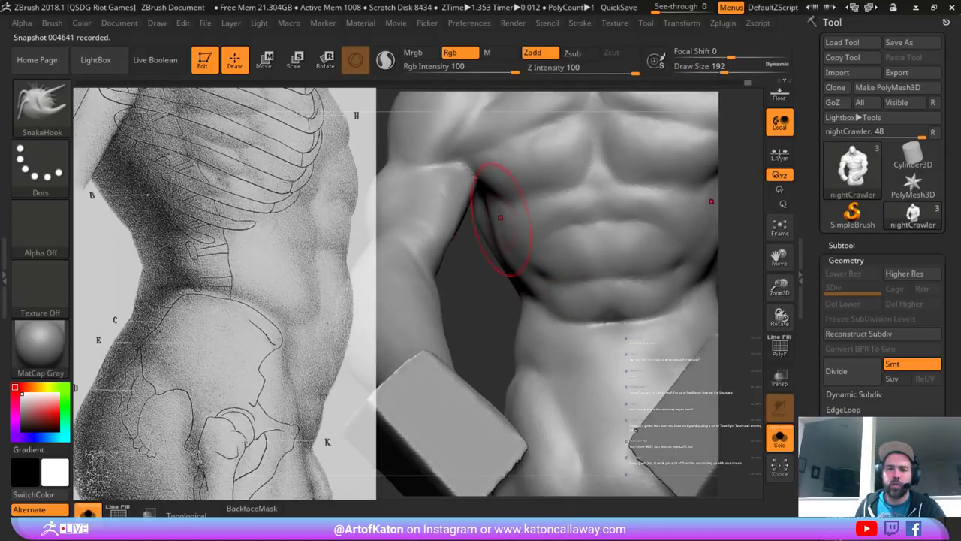
drag(514, 318, 493, 261)
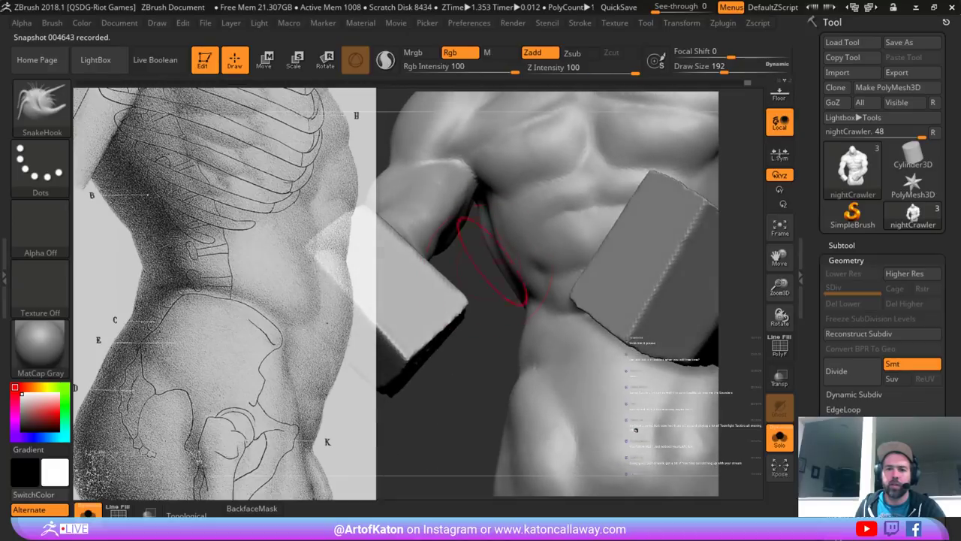
mouse_move(484, 318)
mouse_down()
mouse_move(482, 248)
mouse_move(518, 260)
mouse_move(505, 274)
mouse_move(508, 266)
mouse_up()
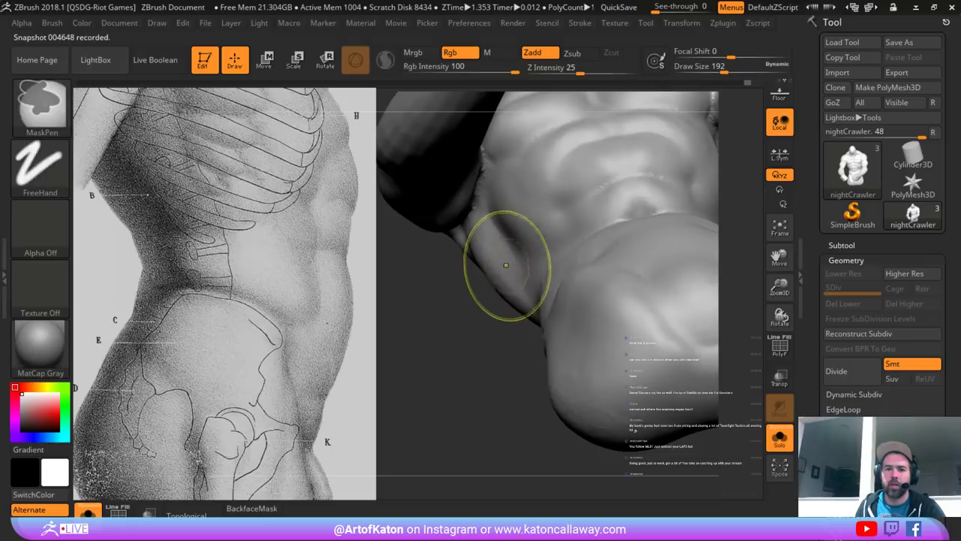
key(ctrl+z)
drag(484, 301, 496, 296)
mouse_move(507, 343)
alt+mouse_down()
mouse_move(492, 304)
mouse_move(559, 316)
mouse_move(548, 278)
mouse_move(560, 334)
mouse_move(495, 368)
mouse_move(479, 330)
mouse_move(488, 398)
mouse_move(516, 386)
mouse_move(552, 413)
mouse_move(568, 390)
mouse_move(582, 435)
alt+mouse_up()
mouse_move(640, 199)
alt+mouse_down()
mouse_move(620, 162)
mouse_move(616, 217)
mouse_move(642, 224)
mouse_move(560, 213)
mouse_move(546, 221)
mouse_move(524, 188)
alt+mouse_up()
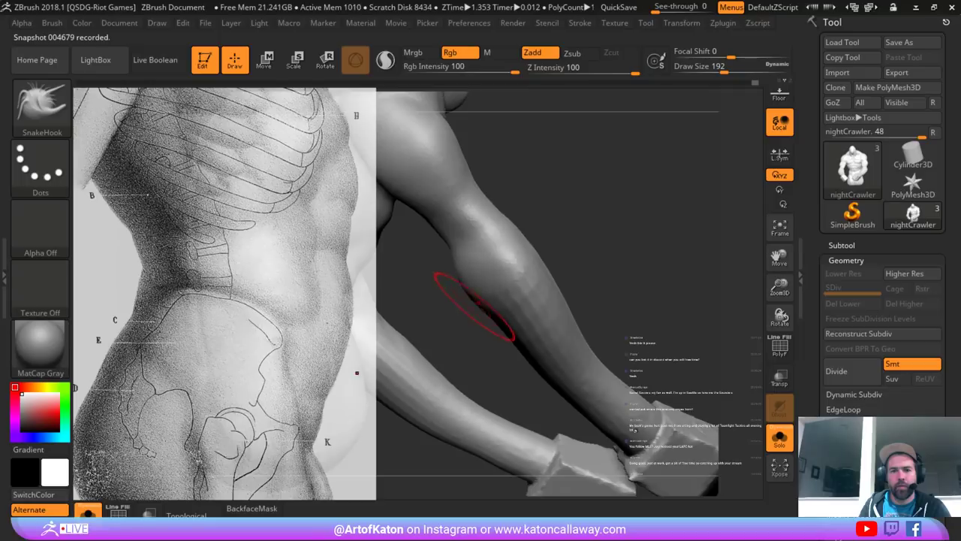
drag(571, 260, 447, 235)
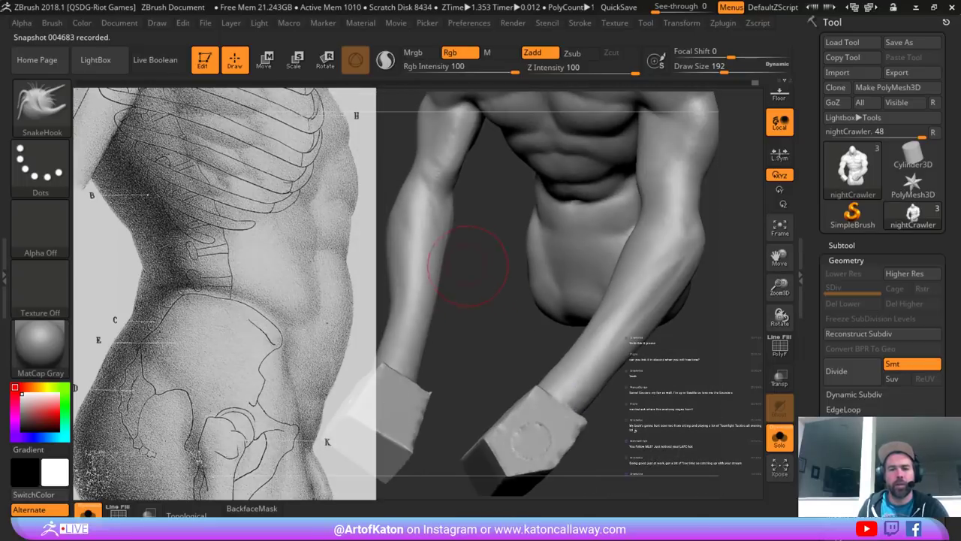
- Shrink the side-view anatomy drawing in Spotlight and move it away from the sculpture
key(z)
drag(367, 223, 289, 241)
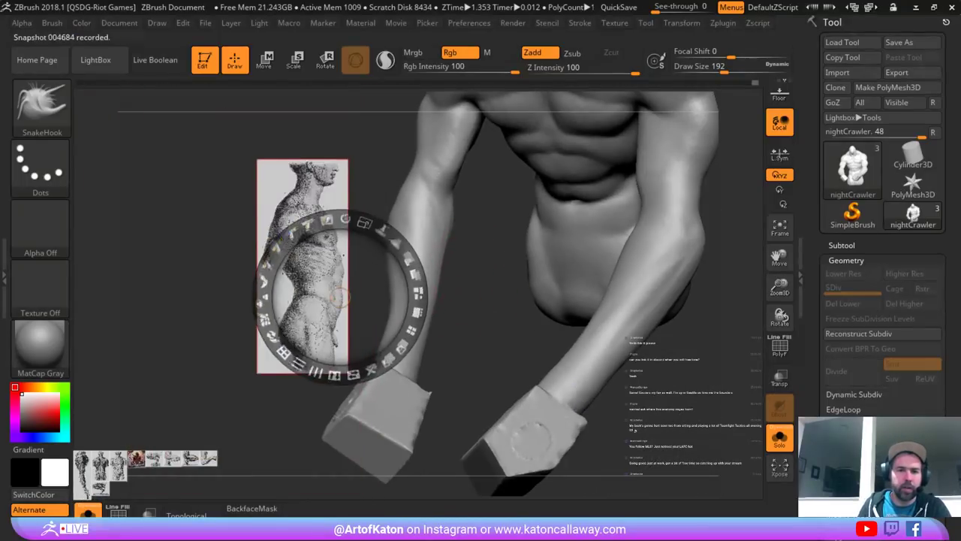
drag(327, 289, 165, 229)
key(z)
key(z)
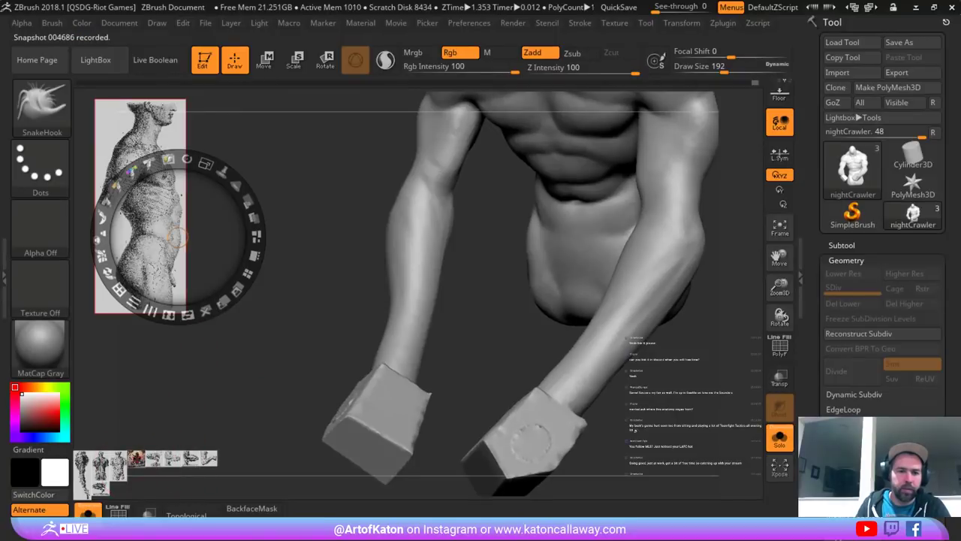
- Try different tile arrangements for the Spotlight reference images
drag(136, 458, 163, 368)
drag(190, 295, 87, 381)
drag(190, 295, 238, 388)
key(ctrl+z)
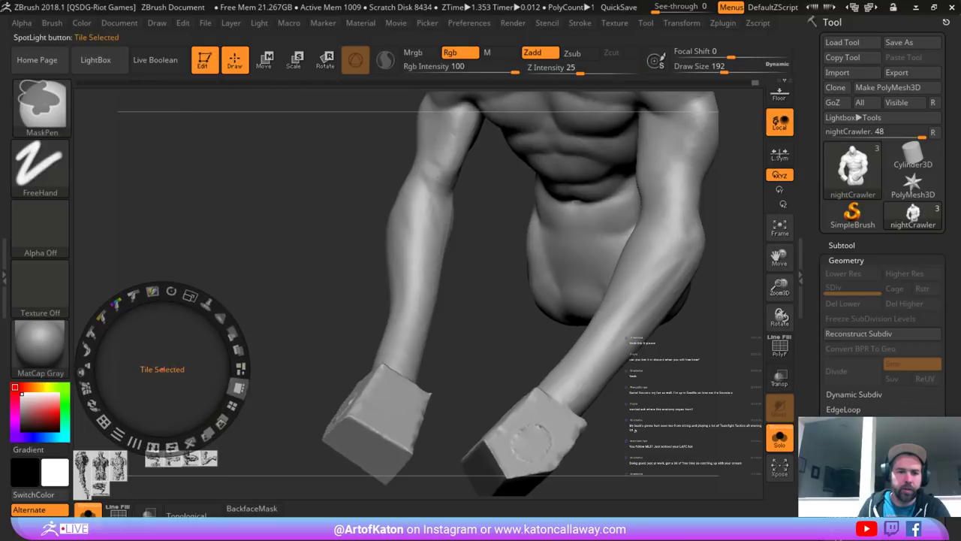
key(ctrl+shift+z)
key(ctrl+shift+z)
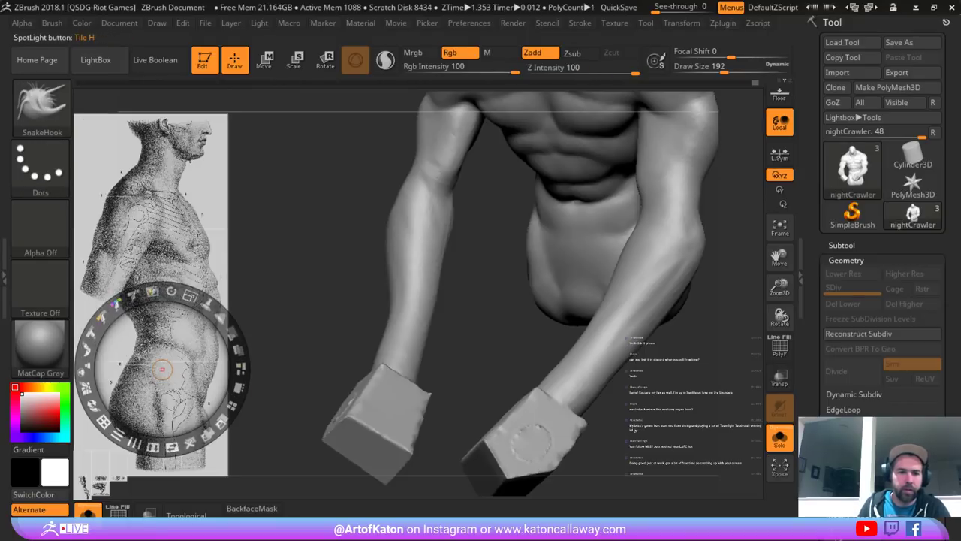
- Reposition the enlarged side-view anatomy drawing beside the sculpture so the whole figure can be seen
drag(162, 368, 166, 341)
key(z)
drag(300, 323, 323, 350)
key(z)
drag(167, 340, 173, 286)
drag(201, 212, 226, 225)
drag(173, 286, 173, 293)
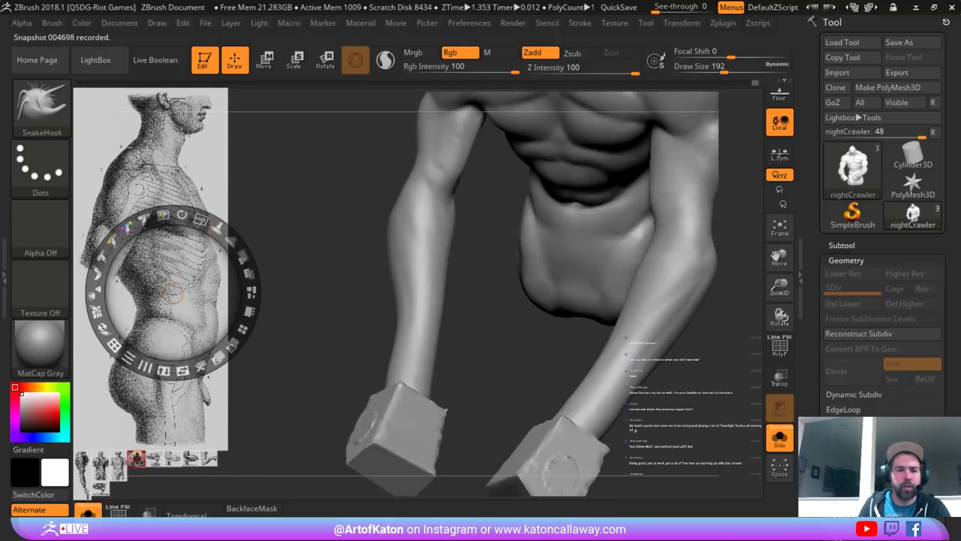
- Pull the Nightcrawler illustration out of the row of reference thumbnails and place it enlarged next to the anatomy drawing
click(161, 412)
drag(188, 340, 218, 359)
drag(160, 411, 288, 304)
click(233, 254)
drag(250, 238, 276, 139)
click(260, 177)
- Scale down the side-view anatomy drawing and enlarge the Nightcrawler illustration directly beside it as the main reference
click(197, 303)
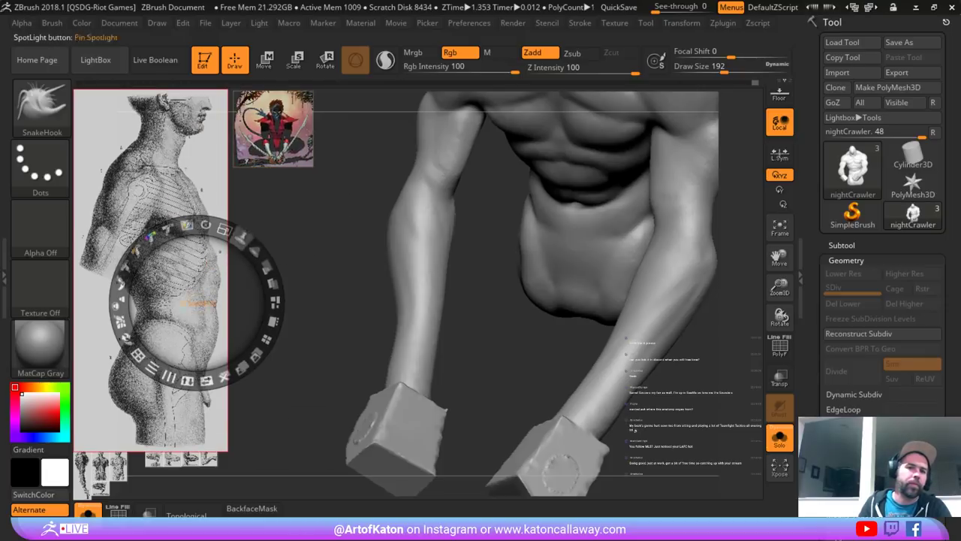
drag(225, 230, 129, 151)
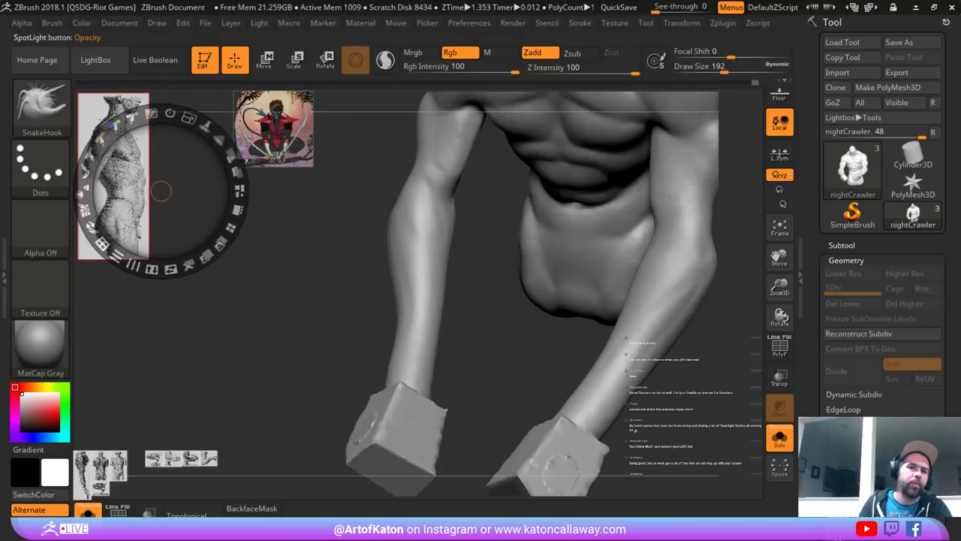
click(268, 144)
drag(247, 161, 186, 173)
drag(233, 103, 259, 118)
drag(211, 179, 209, 236)
drag(232, 157, 208, 257)
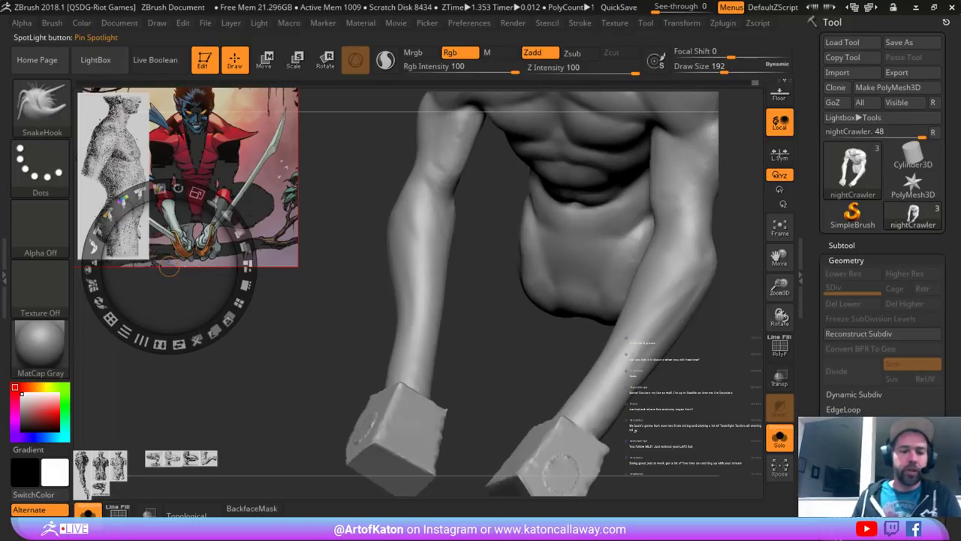
drag(343, 215, 419, 195)
key(z)
- Switch to the Clay brush at draw size 207 and build up and smooth the flank above the hip
alt+drag(625, 212, 420, 225)
alt+drag(645, 224, 616, 248)
key(b)
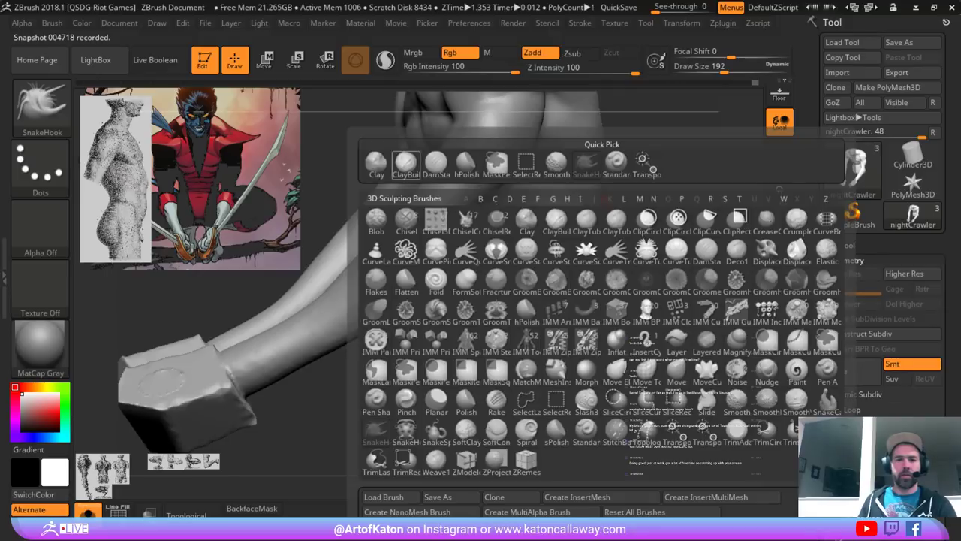
click(407, 165)
mouse_move(509, 208)
right_down()
mouse_move(558, 202)
mouse_move(518, 210)
right_up()
key(space)
drag(519, 210, 523, 210)
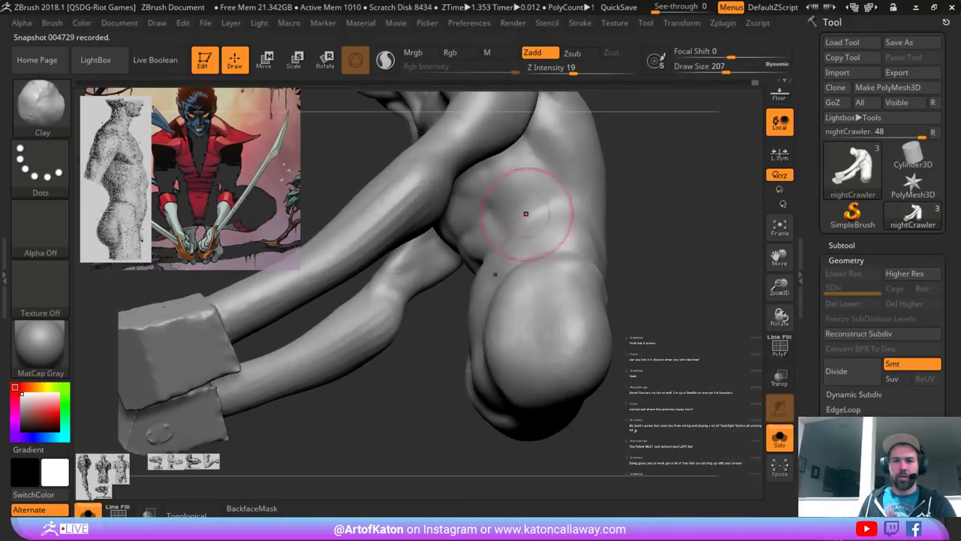
shift+drag(542, 229, 561, 205)
mouse_move(648, 213)
shift+mouse_down()
mouse_move(705, 252)
mouse_move(732, 252)
mouse_move(705, 249)
mouse_move(666, 160)
mouse_move(631, 278)
shift+mouse_up()
key(ctrl+z)
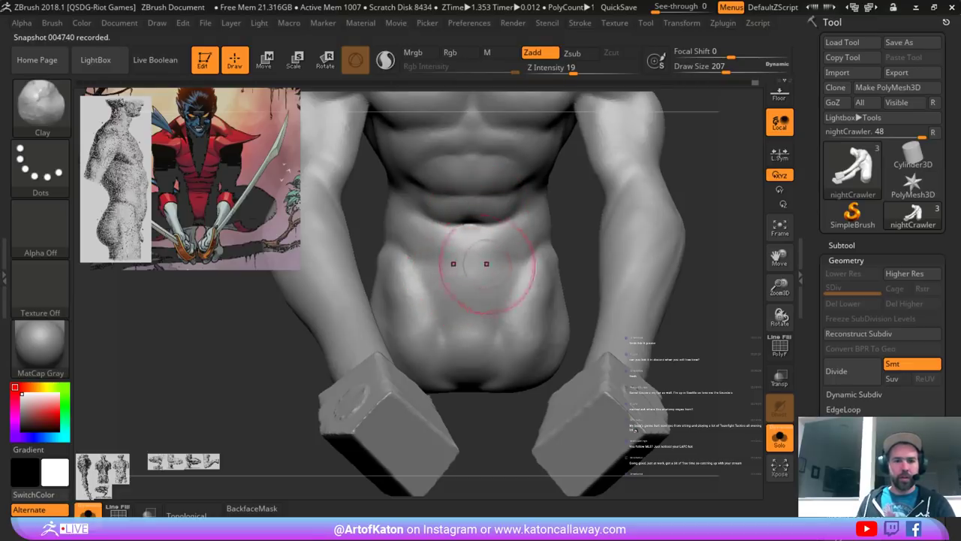
- Refine the crease beside the navel with the DamStandard brush at draw size 83 and soften it
key(b)
key(d)
key(s)
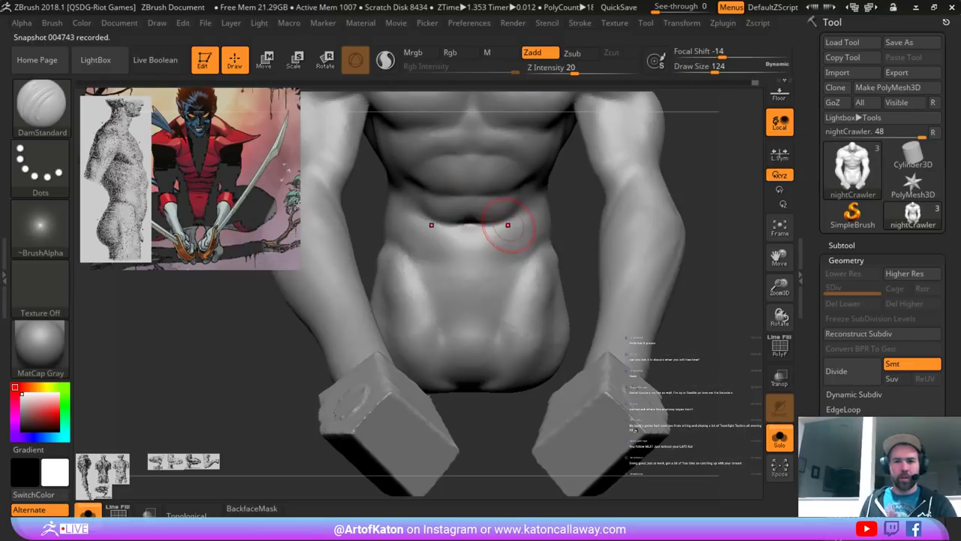
right_drag(530, 214, 480, 215)
key(bracketleft)
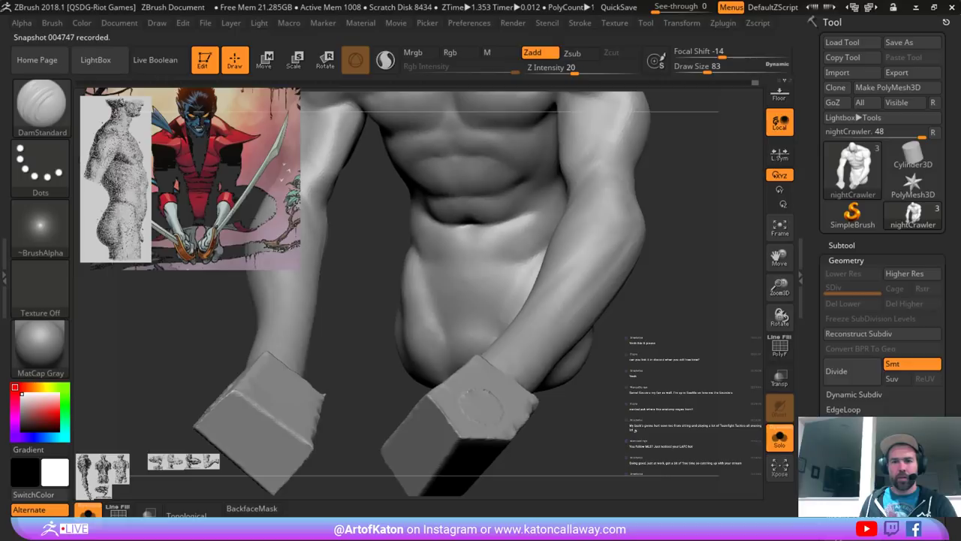
shift+drag(508, 223, 527, 213)
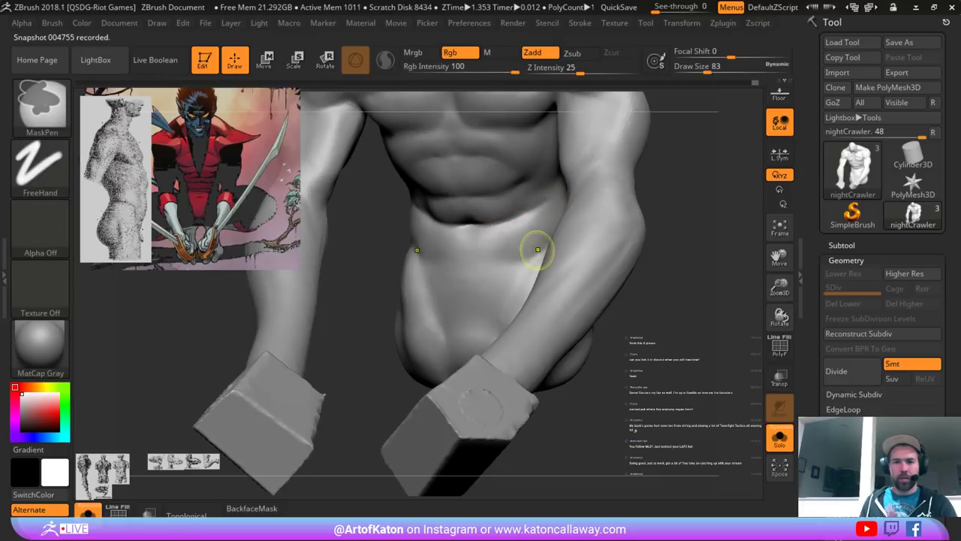
- Switch to the SnakeHook brush and reshape the forearm contour below the elbow at draw size 167
ctrl+right_drag(481, 405, 481, 345)
mouse_move(482, 345)
right_down()
mouse_move(559, 341)
mouse_move(488, 338)
mouse_move(529, 341)
right_up()
ctrl+right_drag(682, 221, 600, 261)
mouse_move(620, 183)
right_down()
mouse_move(594, 214)
mouse_move(598, 197)
mouse_move(565, 260)
mouse_move(521, 221)
mouse_move(531, 230)
right_up()
key(b)
click(552, 163)
key(s)
drag(530, 230, 568, 247)
right_drag(568, 247, 537, 255)
right_drag(462, 274, 476, 269)
key(space)
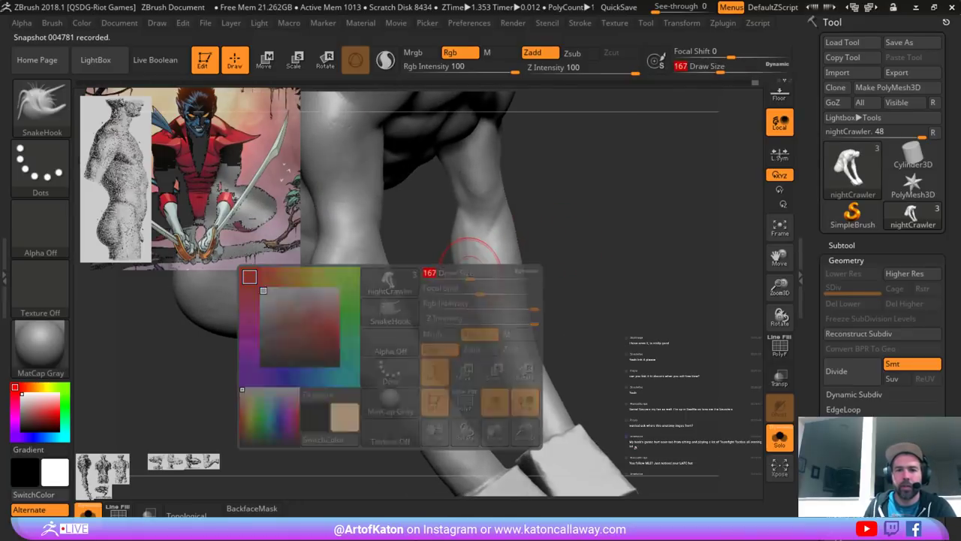
drag(476, 269, 485, 272)
- Reshape the forearm down to the wrist with the SnakeHook brush at draw sizes 212 and 268, smoothing the lower part
right_drag(476, 251, 491, 250)
key(space)
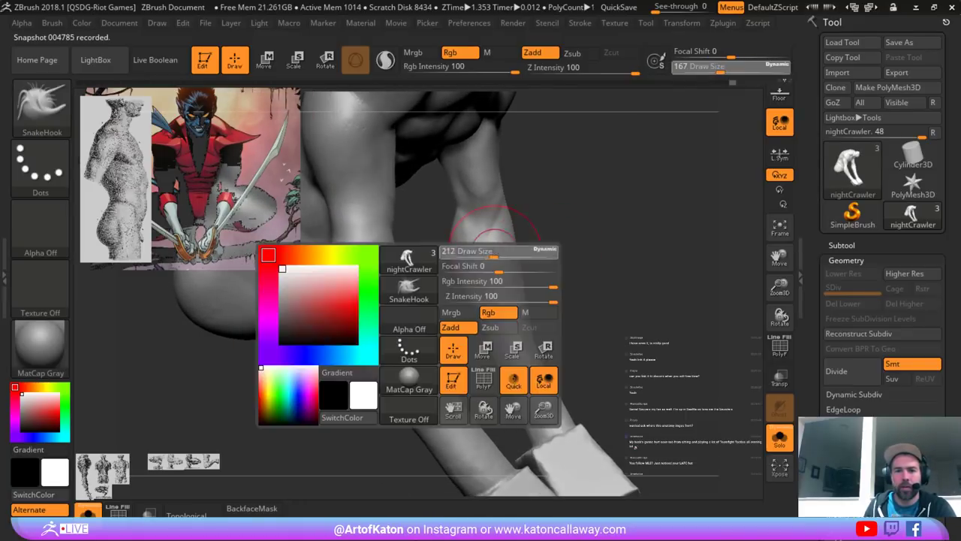
drag(491, 251, 503, 252)
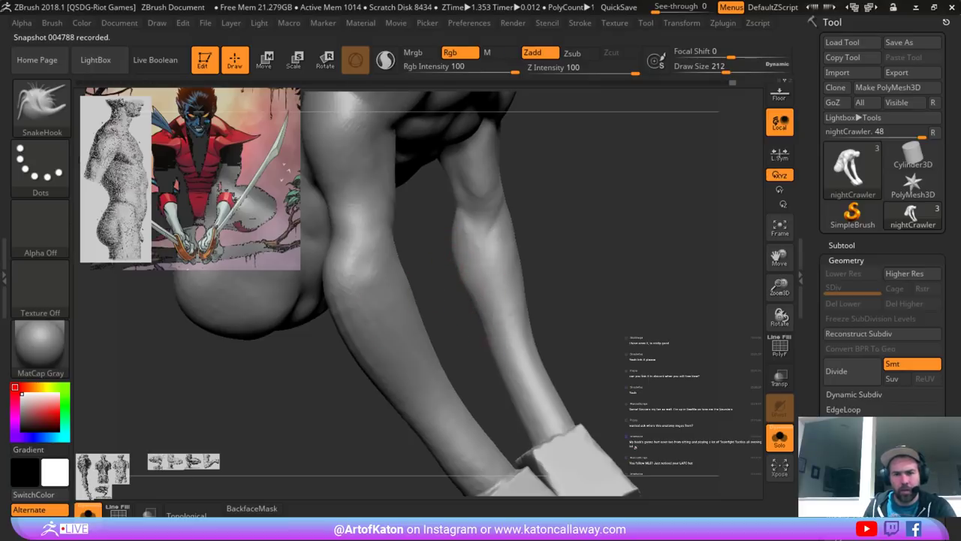
drag(495, 364, 503, 362)
key(space)
drag(535, 282, 547, 276)
alt+right_drag(547, 276, 534, 220)
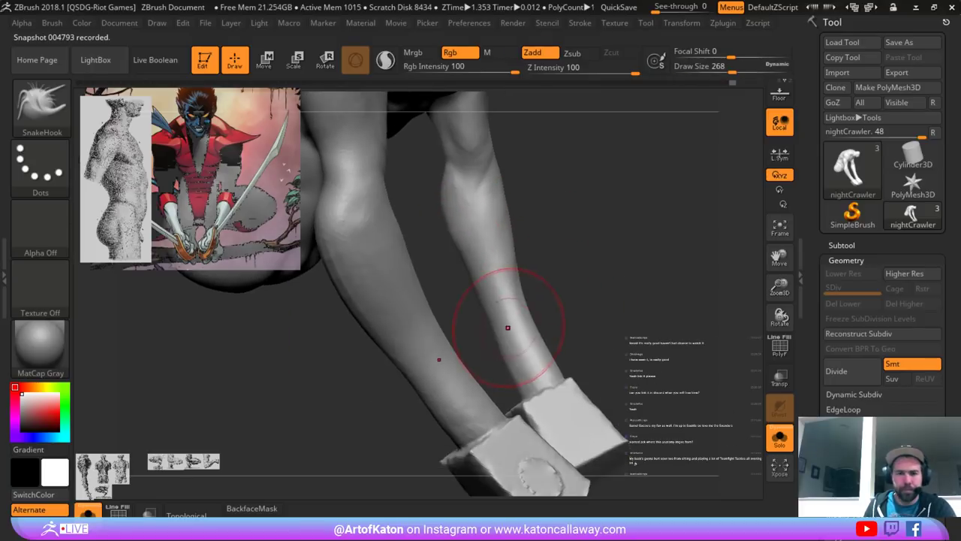
shift+drag(516, 311, 530, 356)
- Try to adjust the inner forearm contour with the SnakeHook brush at draw size 212
right_drag(543, 281, 488, 283)
key(space)
drag(488, 284, 476, 283)
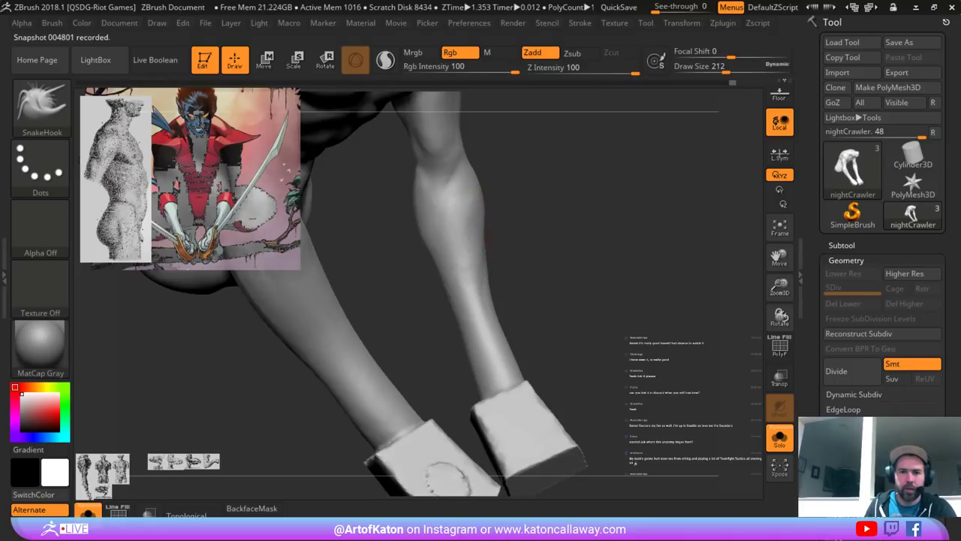
mouse_move(482, 236)
right_down()
mouse_move(516, 220)
mouse_move(473, 222)
right_up()
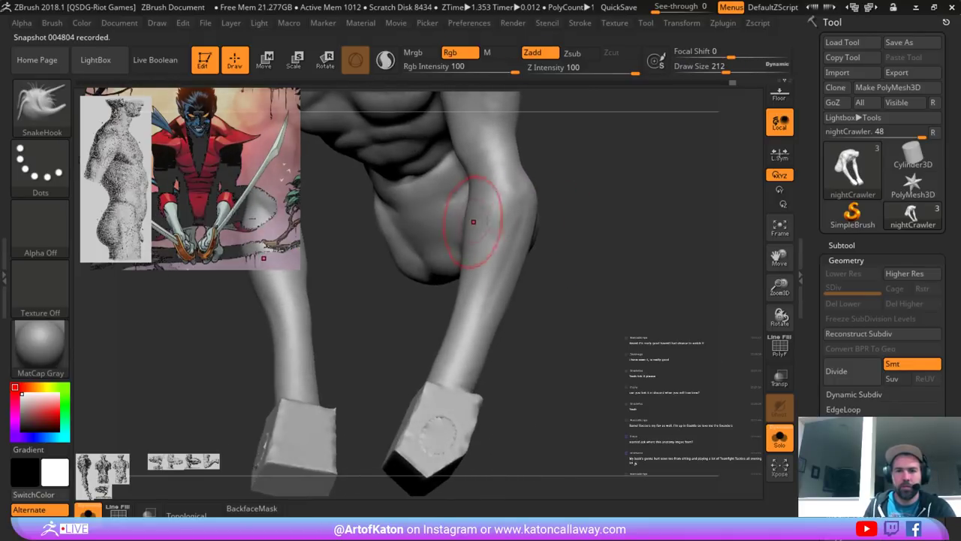
drag(445, 256, 460, 265)
key(ctrl+z)
right_drag(553, 279, 468, 287)
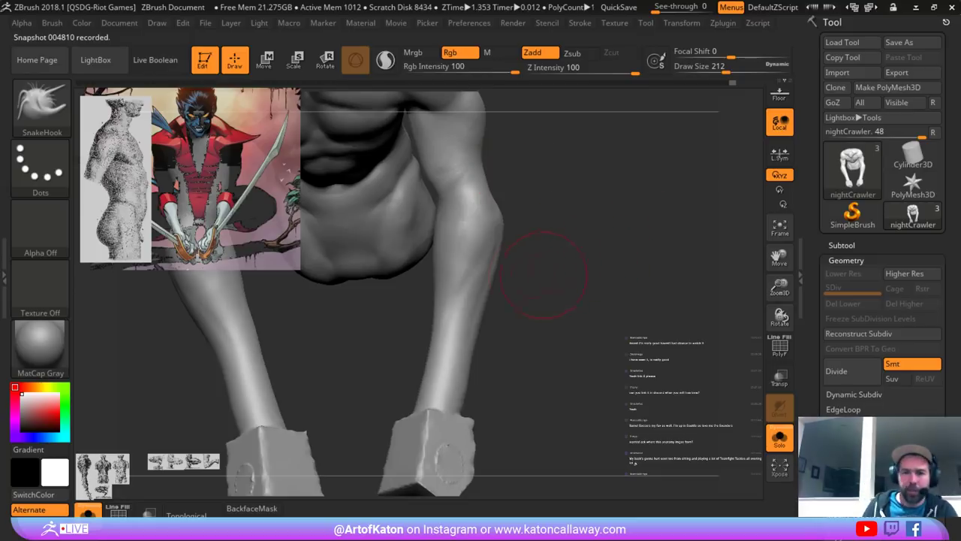
- Reshape the outer contour of the forearm with the SnakeHook brush at draw sizes 268 and 207
drag(553, 273, 544, 282)
key(space)
drag(477, 307, 486, 301)
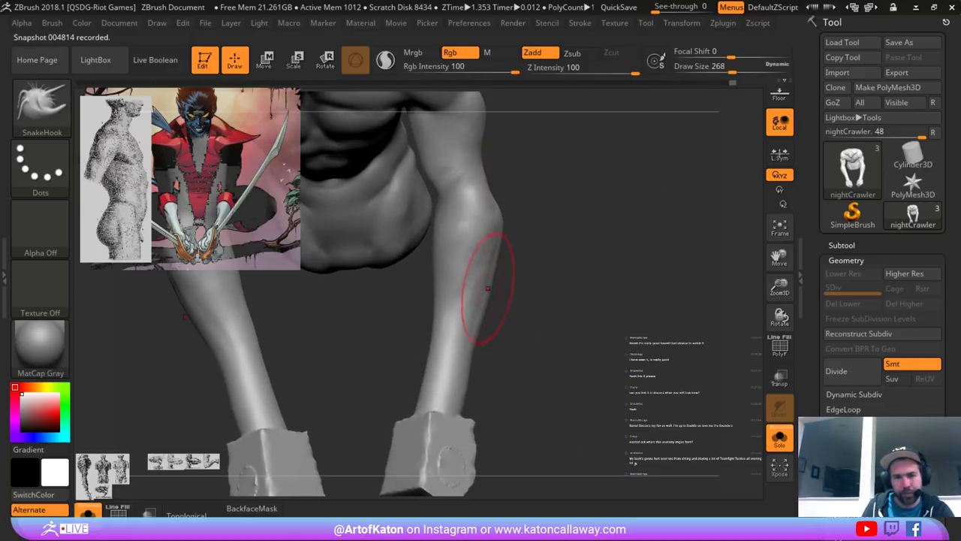
key(space)
drag(542, 288, 501, 283)
drag(494, 287, 543, 290)
drag(478, 341, 476, 319)
mouse_move(544, 282)
mouse_down()
mouse_move(519, 256)
mouse_move(551, 215)
mouse_move(558, 327)
mouse_up()
key(space)
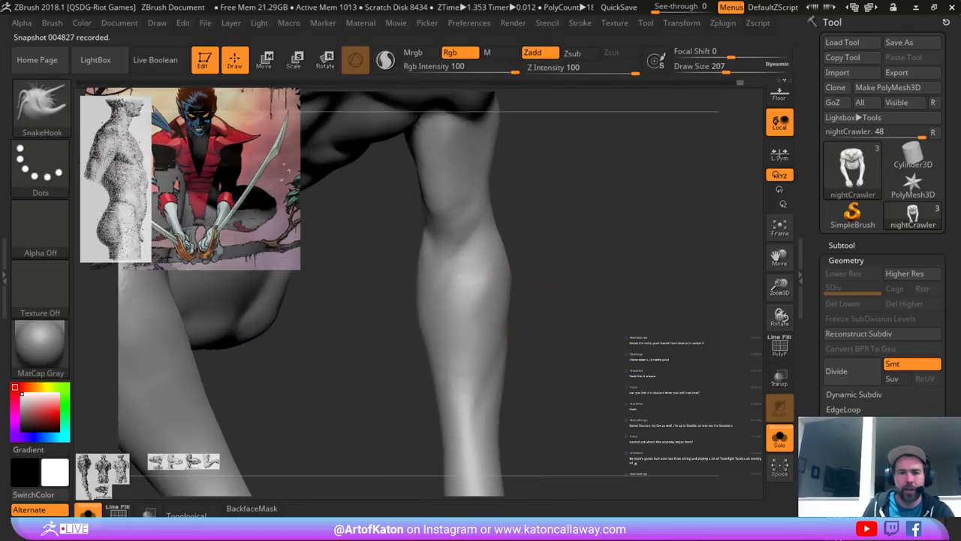
- Smooth the upper arm just above the elbow and turn on Sculptris Pro mode
key(space)
drag(548, 235, 541, 235)
mouse_move(463, 198)
shift+mouse_down()
mouse_move(460, 230)
mouse_move(445, 240)
mouse_move(455, 225)
shift+mouse_up()
key(shift+f)
key(shift+f)
mouse_move(547, 214)
mouse_down()
mouse_move(563, 218)
mouse_move(565, 247)
mouse_move(562, 198)
mouse_move(593, 222)
mouse_move(556, 247)
mouse_up()
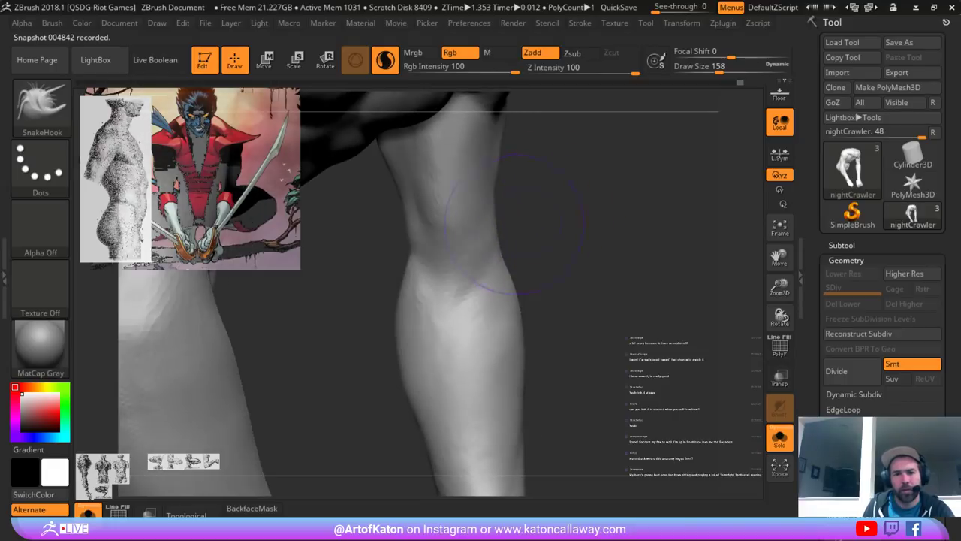
- Reshape the elbow and the adjoining forearm edge with the SnakeHook brush in Sculptris Pro mode, smoothing them at draw size 172
key(space)
drag(478, 236, 469, 236)
shift+drag(415, 263, 410, 244)
drag(347, 292, 402, 284)
key(space)
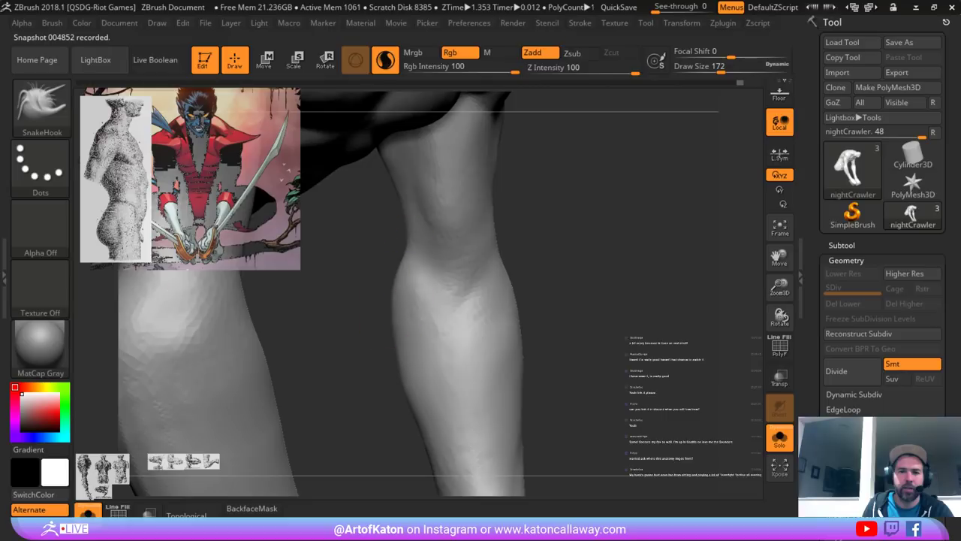
shift+drag(393, 282, 401, 365)
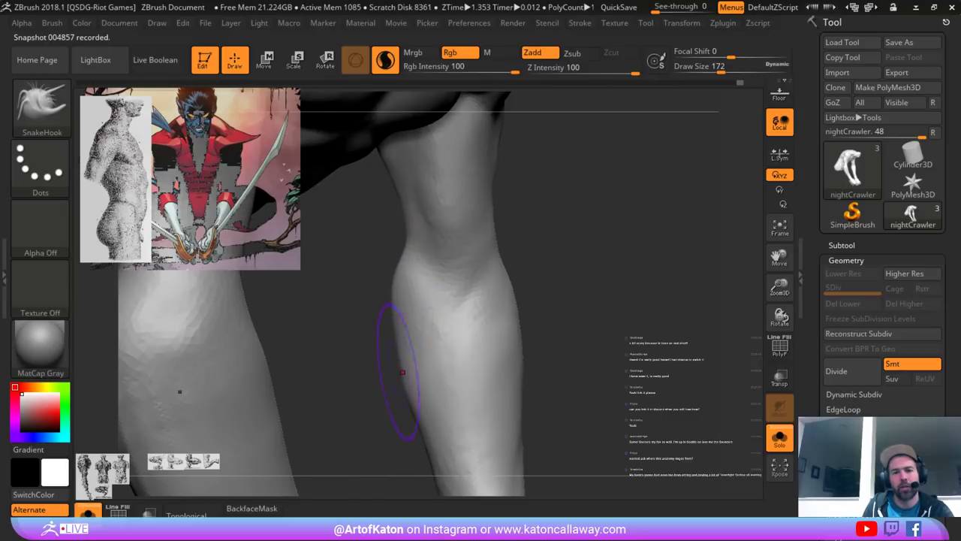
- Switch to the Clay brush at draw size 116 and refine and smooth the inner upper arm above the elbow
alt+drag(555, 309, 547, 272)
mouse_move(547, 272)
alt+mouse_down()
mouse_move(549, 282)
mouse_move(492, 289)
mouse_move(497, 267)
mouse_move(488, 279)
mouse_move(390, 237)
alt+mouse_up()
key(b)
key(c)
key(l)
key(s)
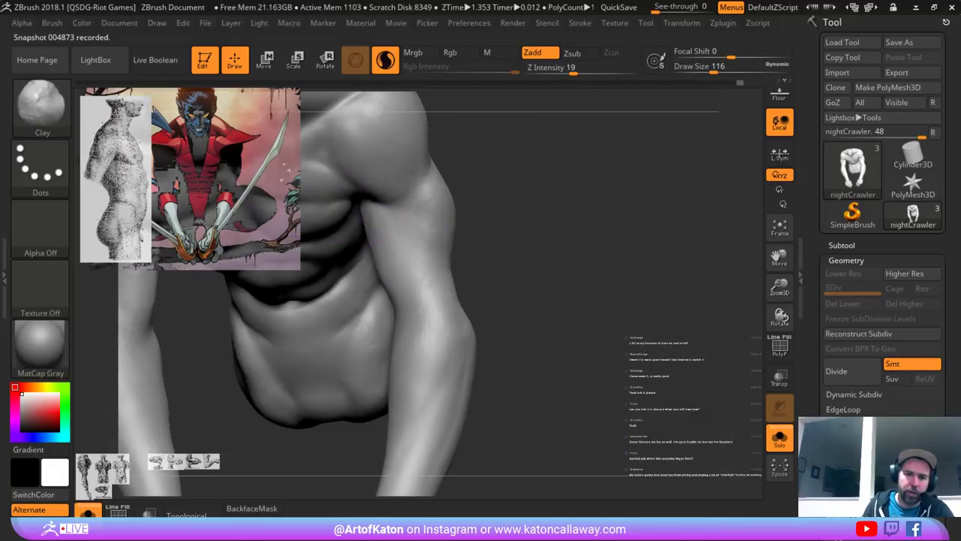
mouse_move(398, 280)
shift+mouse_down()
mouse_move(383, 226)
mouse_move(400, 213)
shift+mouse_up()
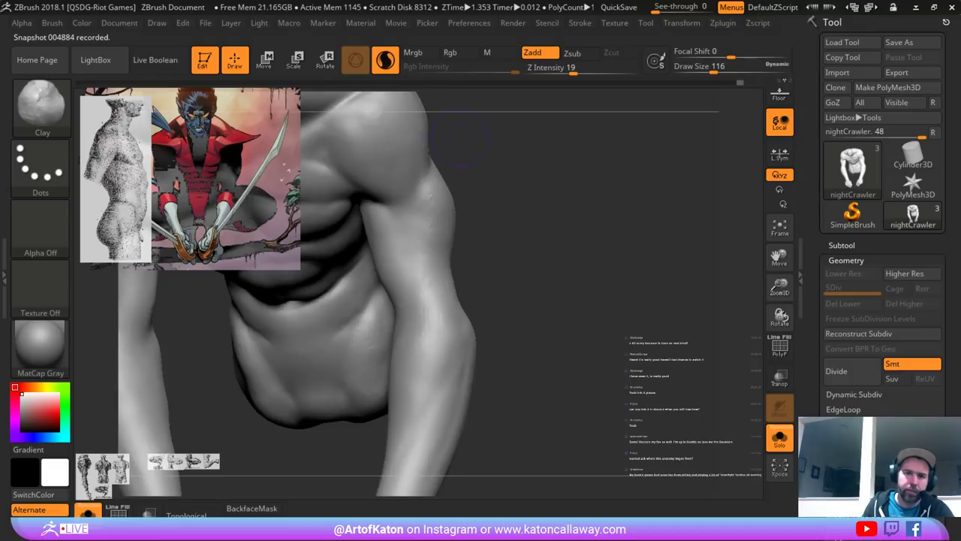
- Refine and smooth the lower edge of the deltoid and the outer upper arm with the Clay brush at draw size 116
alt+drag(460, 139, 461, 209)
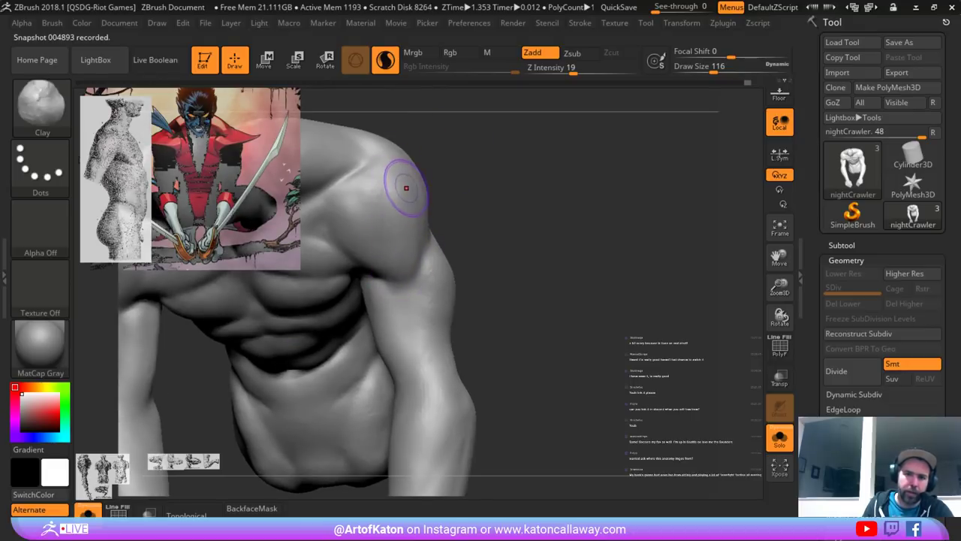
mouse_move(419, 253)
mouse_down()
mouse_move(407, 278)
mouse_move(418, 223)
mouse_move(410, 288)
mouse_up()
drag(492, 200, 426, 201)
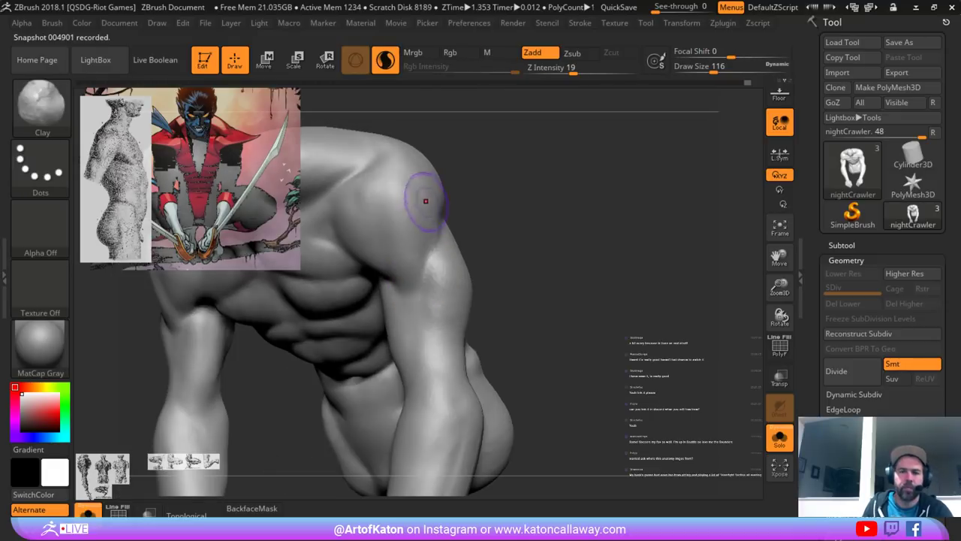
right_drag(475, 178, 440, 168)
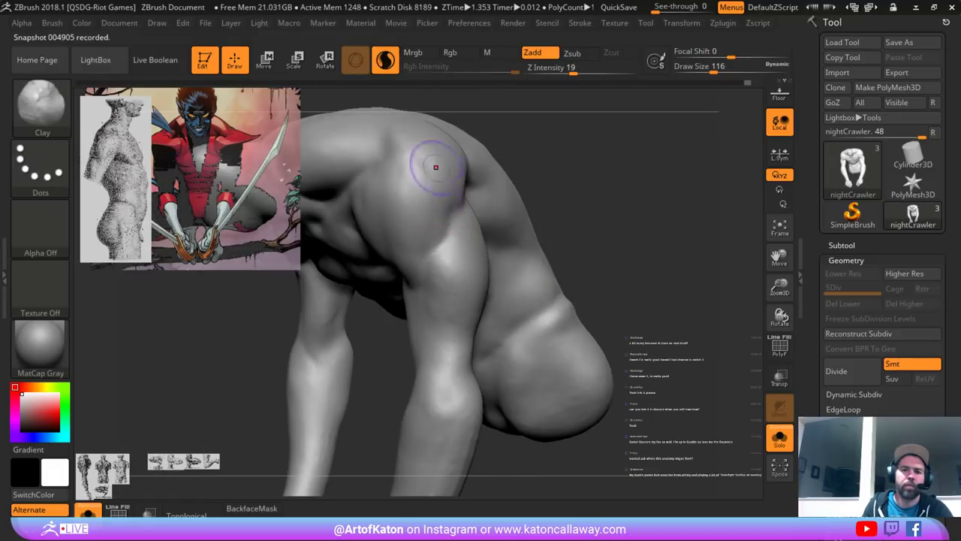
mouse_move(565, 147)
mouse_down()
mouse_move(489, 247)
mouse_move(471, 249)
mouse_up()
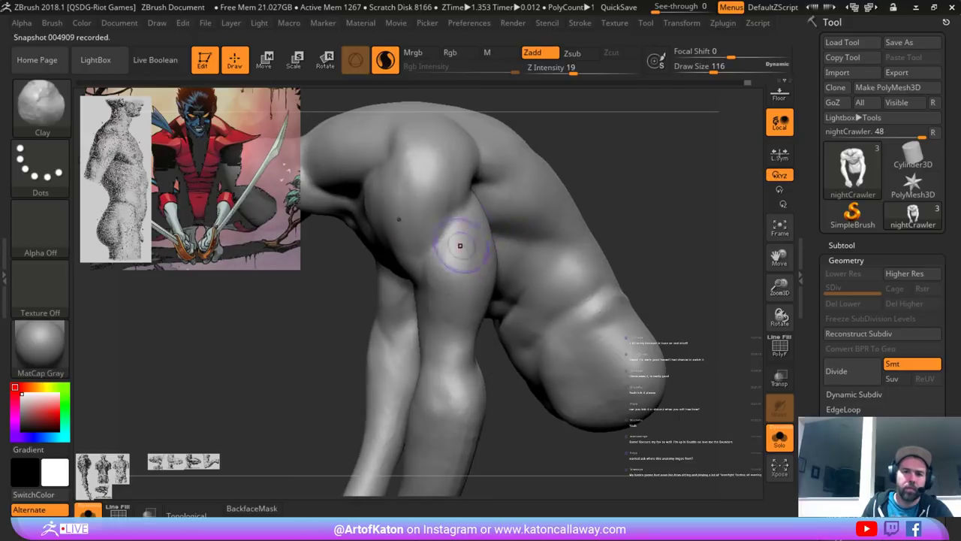
ctrl+right_drag(480, 248, 492, 225)
mouse_move(518, 262)
right_down()
mouse_move(473, 285)
mouse_move(463, 258)
mouse_move(541, 259)
mouse_move(526, 300)
mouse_move(525, 263)
mouse_move(481, 252)
mouse_move(537, 248)
mouse_move(518, 240)
right_up()
key(shift)
- Carve a groove along the back of the arm into the elbow with the DamStandard brush at draw size 163
key(b)
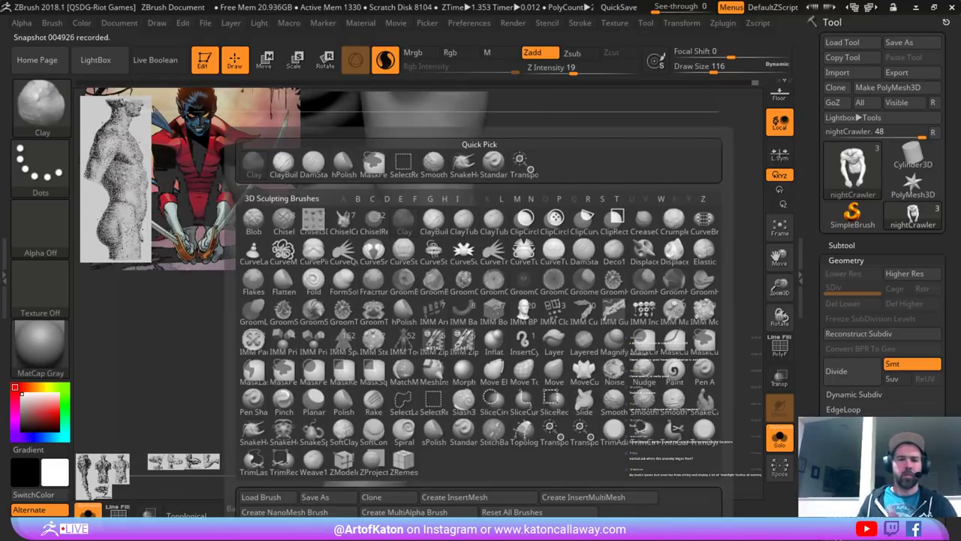
click(314, 165)
right_drag(393, 213, 412, 216)
key(s)
drag(476, 267, 484, 267)
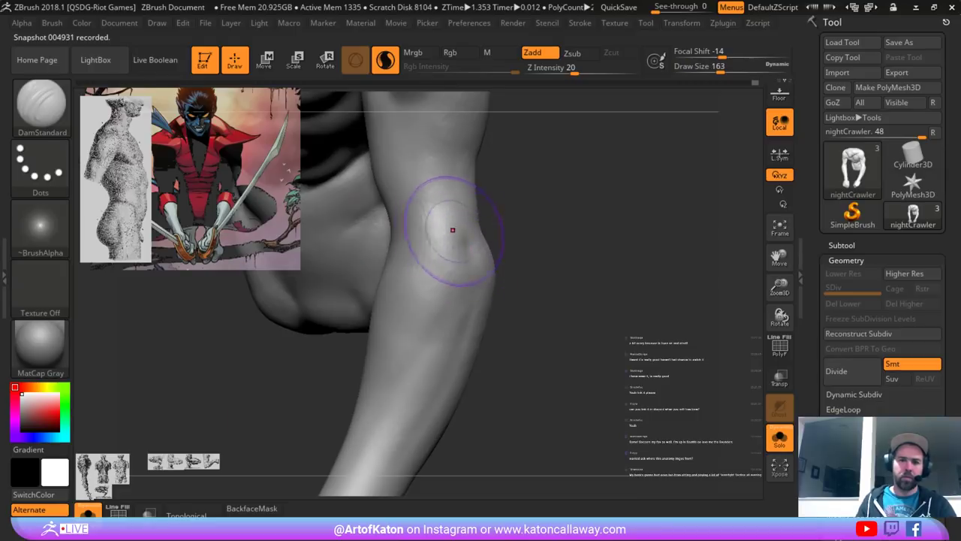
drag(449, 208, 468, 257)
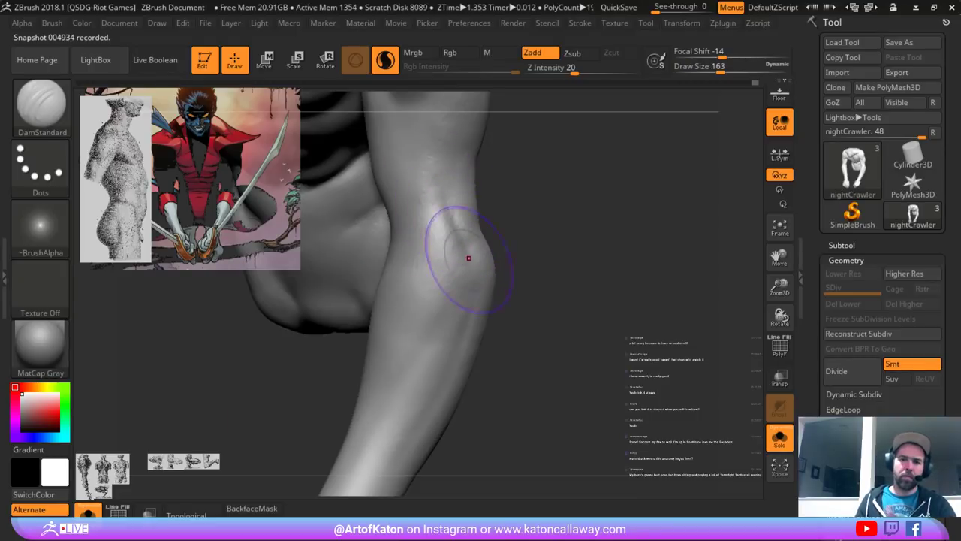
right_drag(453, 225, 495, 293)
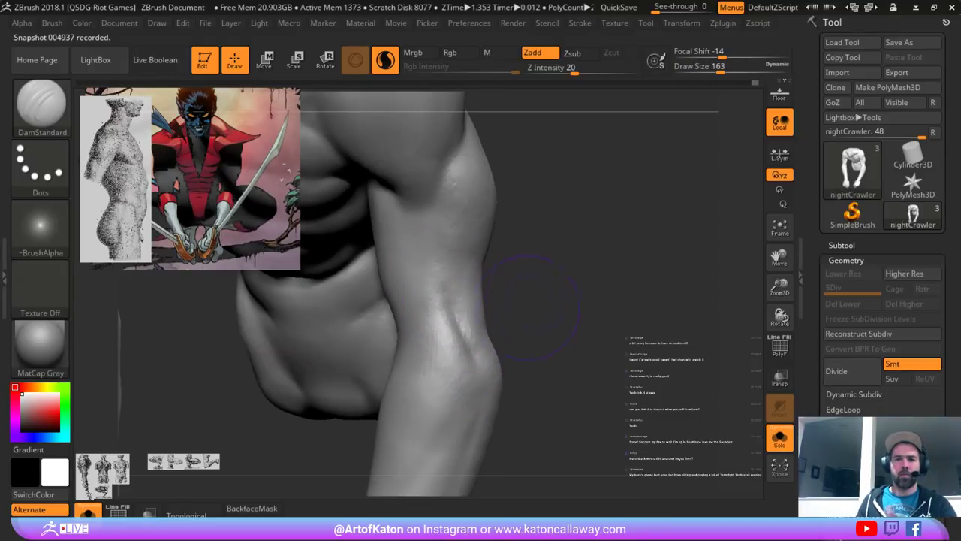
right_drag(496, 255, 462, 286)
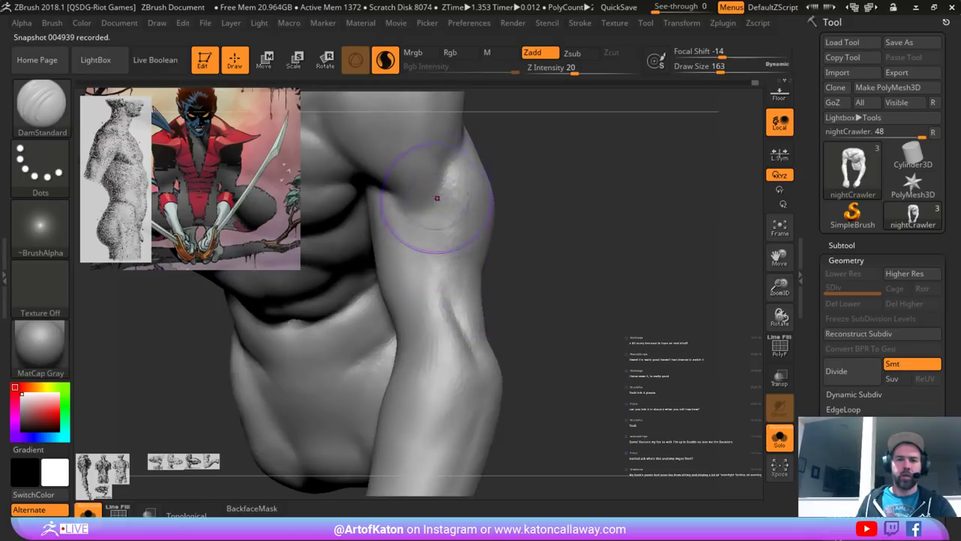
- Reduce the DamStandard draw size to 104 and soften the lower end of the elbow groove
key(space)
drag(448, 273, 440, 271)
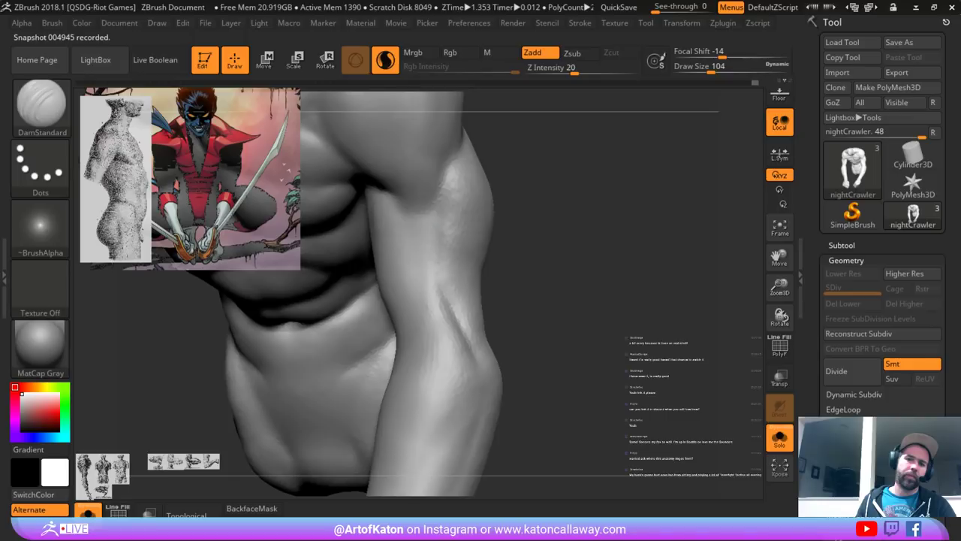
drag(548, 292, 494, 325)
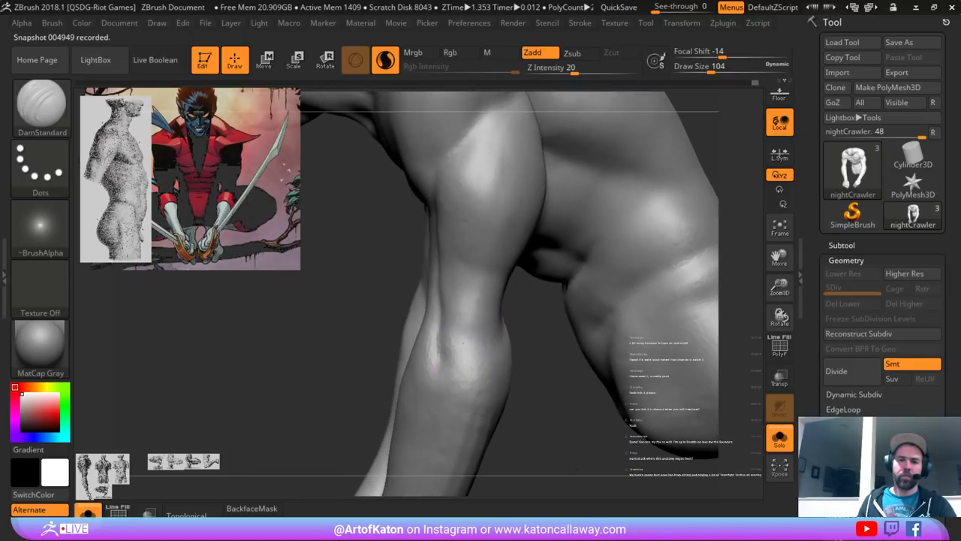
mouse_move(448, 362)
shift+mouse_down()
mouse_move(465, 350)
mouse_move(433, 342)
shift+mouse_up()
drag(368, 343, 533, 274)
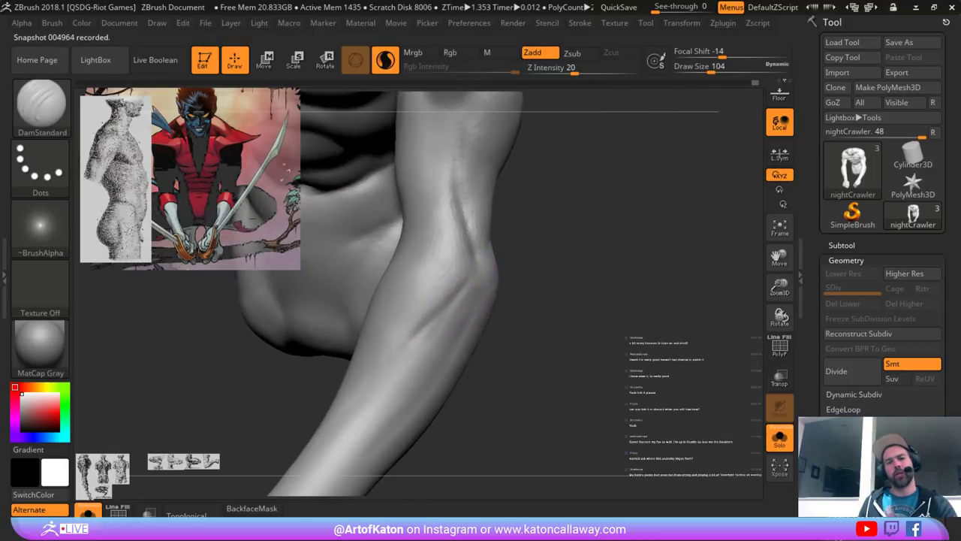
- Smooth the diagonal muscle crease running down the forearm from the elbow
shift+drag(443, 306, 472, 282)
alt+drag(532, 260, 534, 225)
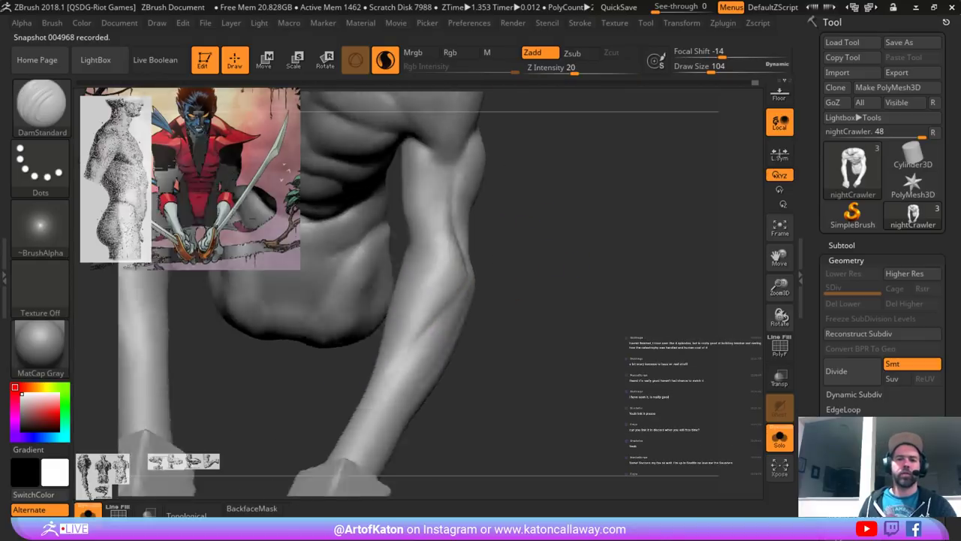
mouse_move(582, 252)
mouse_down()
mouse_move(537, 272)
mouse_move(560, 280)
mouse_move(593, 263)
mouse_up()
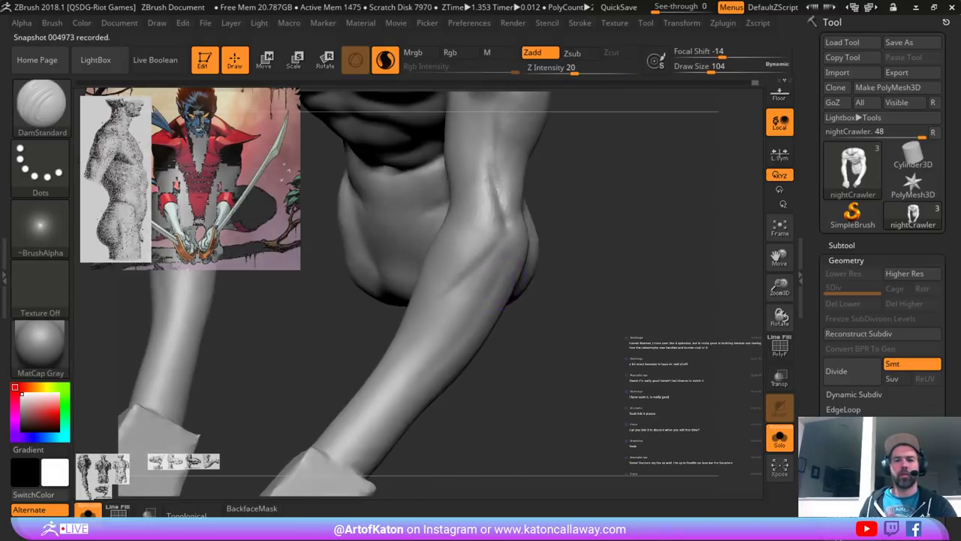
shift+drag(460, 283, 484, 252)
drag(575, 255, 627, 247)
- Switch to the Clay brush at draw size 120, then build up and smooth the elbow and the adjoining upper arm
key(space)
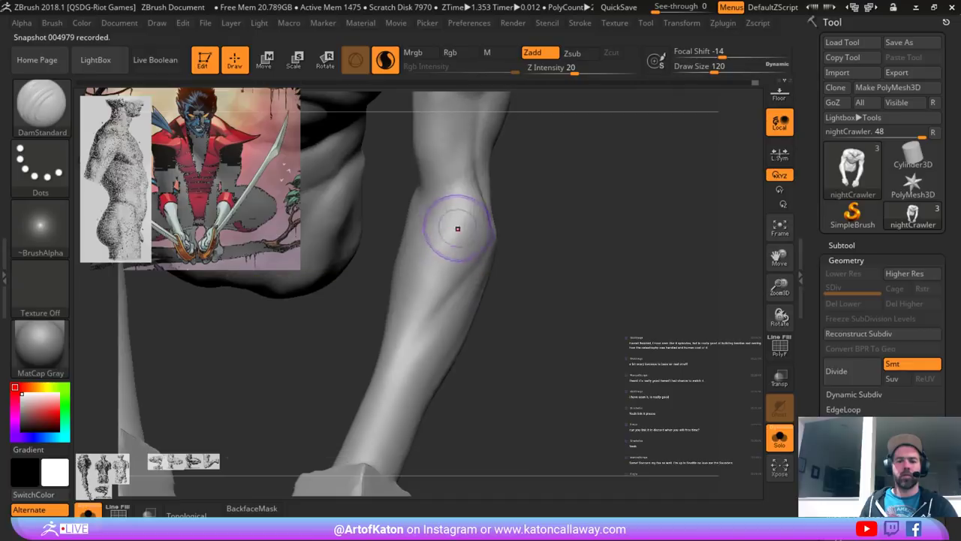
key(b)
click(238, 162)
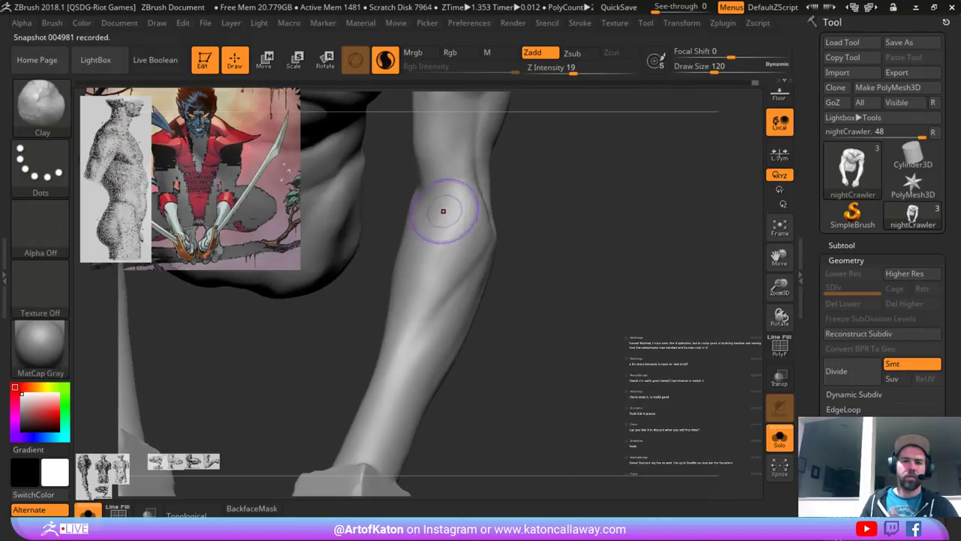
alt+drag(370, 288, 384, 331)
mouse_move(457, 261)
mouse_down()
mouse_move(425, 290)
mouse_move(467, 259)
mouse_move(469, 214)
mouse_up()
shift+drag(473, 229, 480, 220)
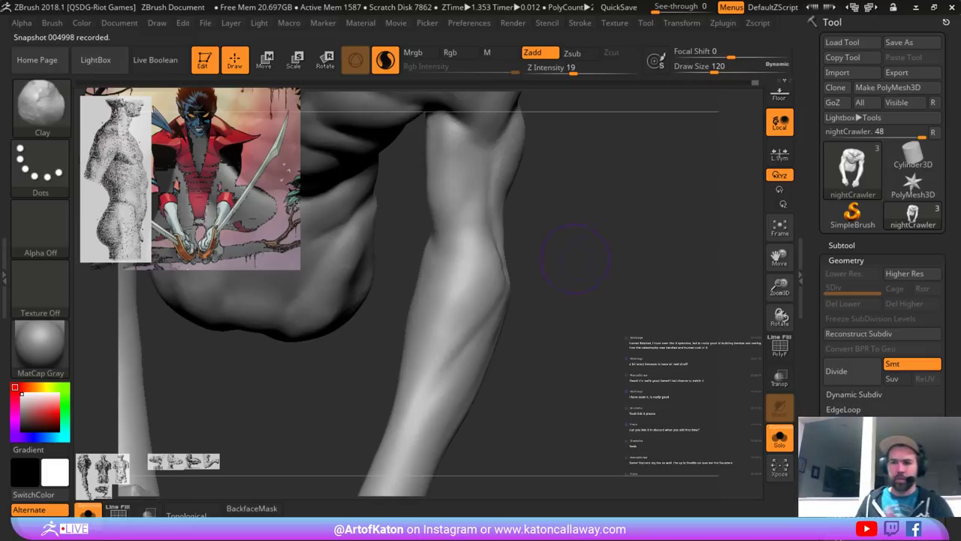
drag(598, 256, 585, 261)
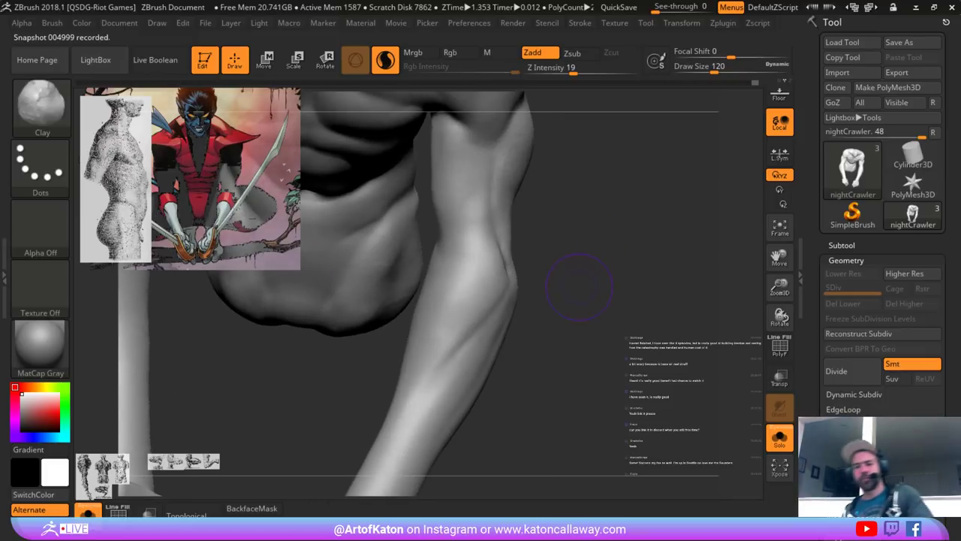
mouse_move(584, 239)
alt+mouse_down()
mouse_move(586, 258)
mouse_move(574, 218)
mouse_move(541, 249)
mouse_move(563, 296)
alt+mouse_up()
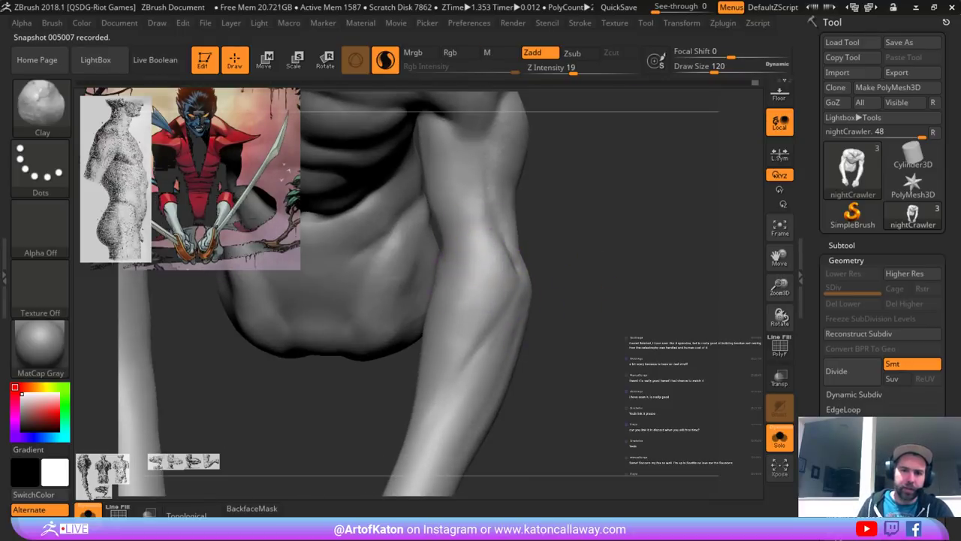
- Fill out the upper forearm below the elbow with the Clay brush and smooth its muscle transition
mouse_move(459, 261)
mouse_down()
mouse_move(431, 334)
mouse_move(452, 353)
mouse_up()
mouse_move(579, 322)
alt+mouse_down()
mouse_move(574, 277)
mouse_move(503, 301)
alt+mouse_up()
mouse_move(473, 352)
shift+mouse_down()
mouse_move(492, 376)
mouse_move(454, 392)
mouse_move(554, 397)
mouse_move(548, 342)
mouse_move(481, 349)
mouse_move(534, 320)
shift+mouse_up()
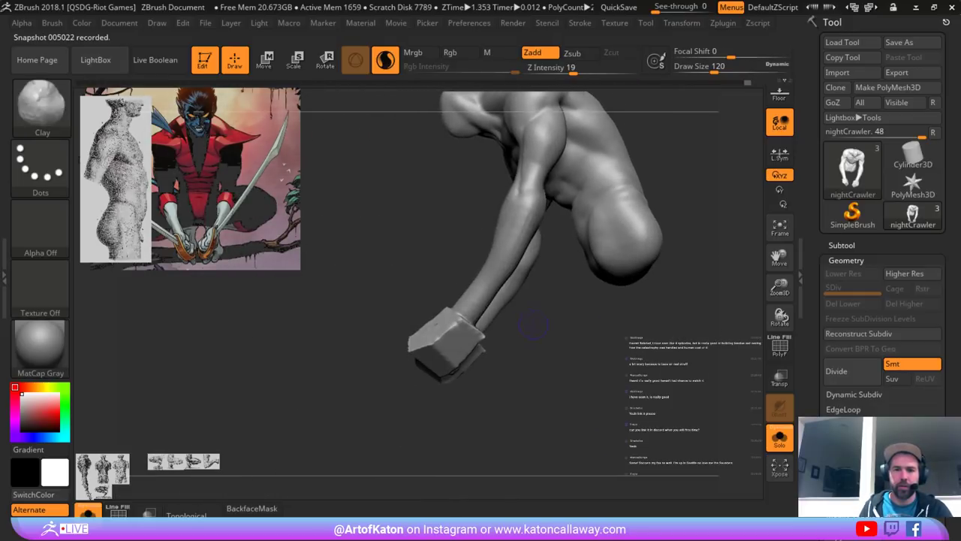
mouse_move(533, 361)
alt+mouse_down()
mouse_move(528, 321)
mouse_move(512, 337)
mouse_move(539, 418)
alt+mouse_up()
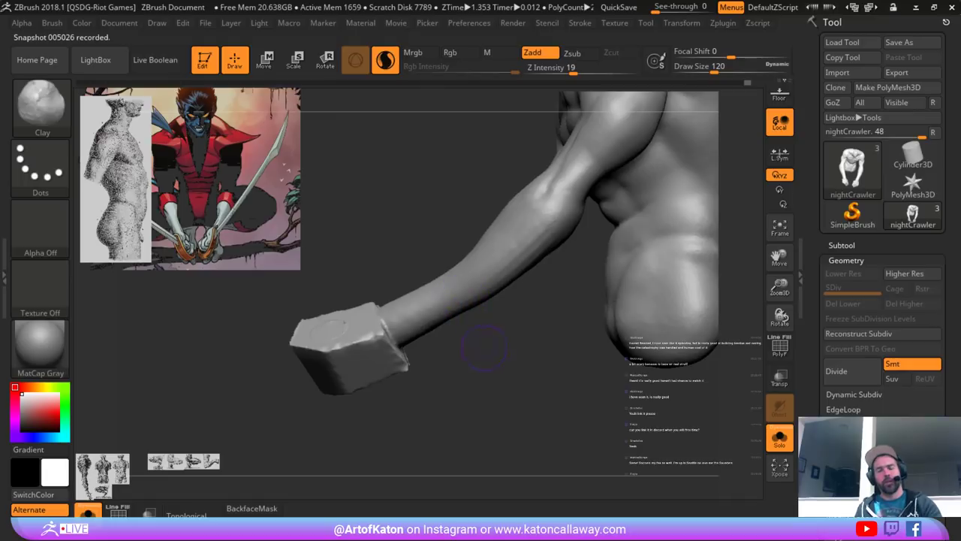
- Select the SnakeHook brush, show the full figure to compare the arms with the legs, and isolate the body again
key(b)
click(495, 171)
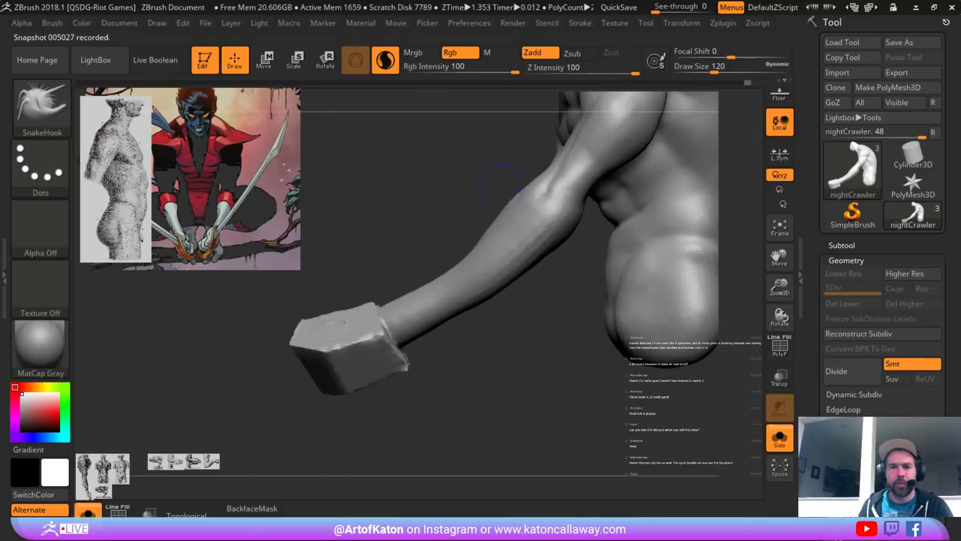
click(610, 364)
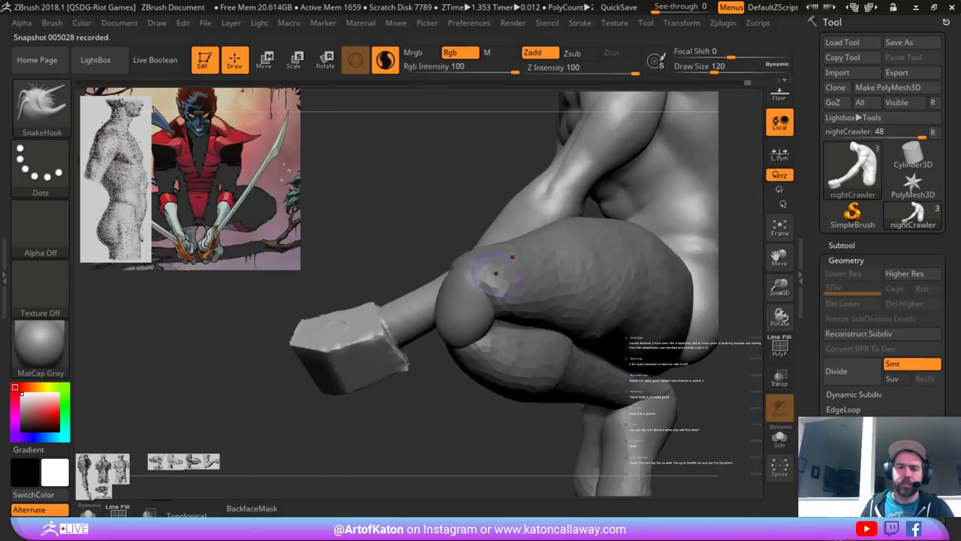
mouse_move(451, 225)
mouse_down()
mouse_move(510, 259)
mouse_move(484, 244)
mouse_move(665, 259)
mouse_move(600, 248)
mouse_move(552, 263)
mouse_up()
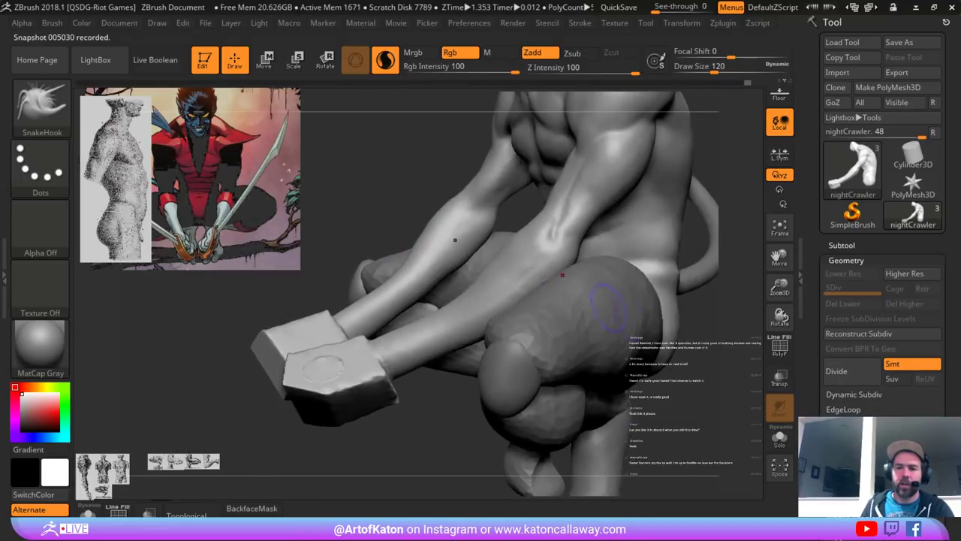
click(780, 437)
drag(467, 225, 421, 230)
- Set the SnakeHook brush to draw size 372 with focal shift 20 and turn off Sculptris Pro mode
key(space)
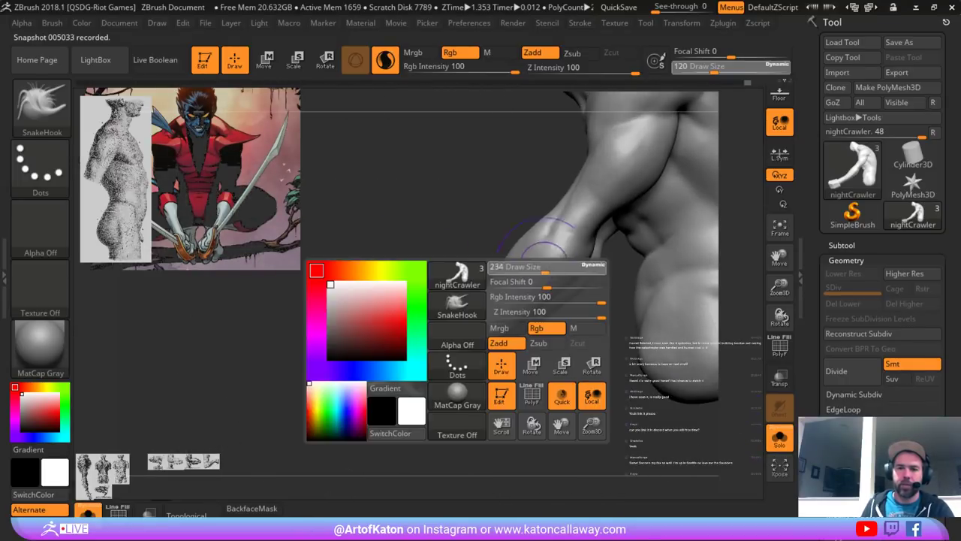
drag(539, 268, 557, 268)
drag(592, 352, 528, 333)
key(space)
right_drag(511, 278, 503, 276)
key(space)
drag(522, 266, 534, 266)
click(387, 62)
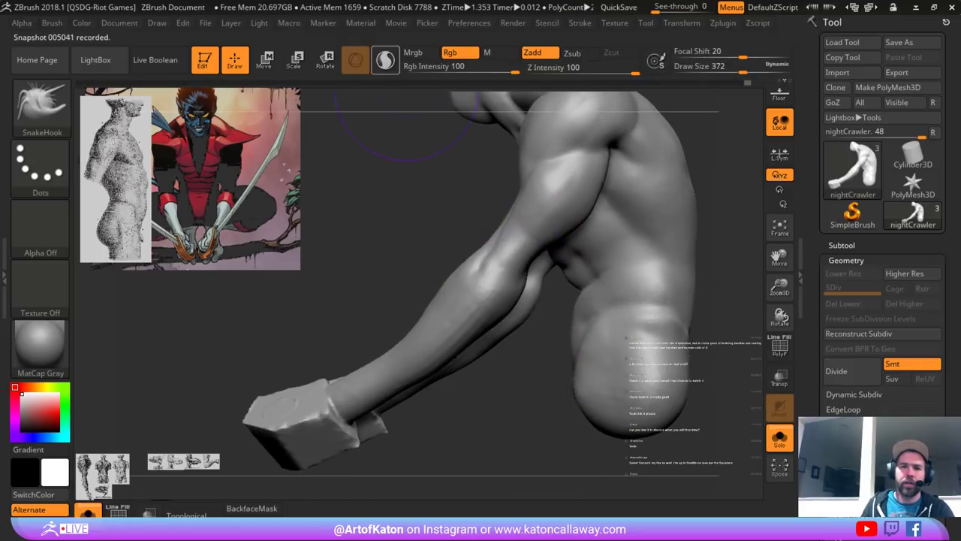
- Adjust the elbow and forearm contour with the SnakeHook brush, raising the draw size to 437 and 492
right_drag(505, 281, 498, 282)
key(space)
drag(501, 283, 510, 283)
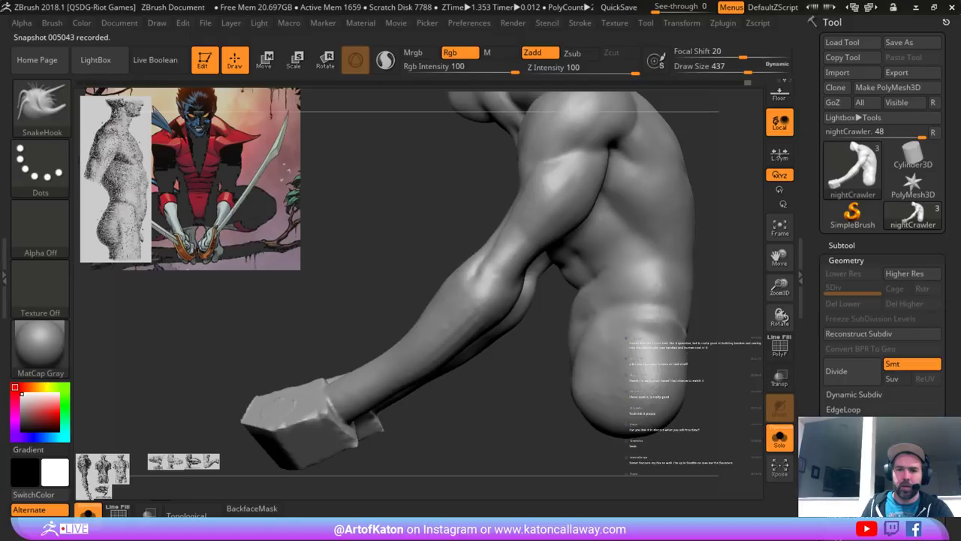
right_drag(505, 277, 498, 276)
key(space)
drag(496, 275, 504, 276)
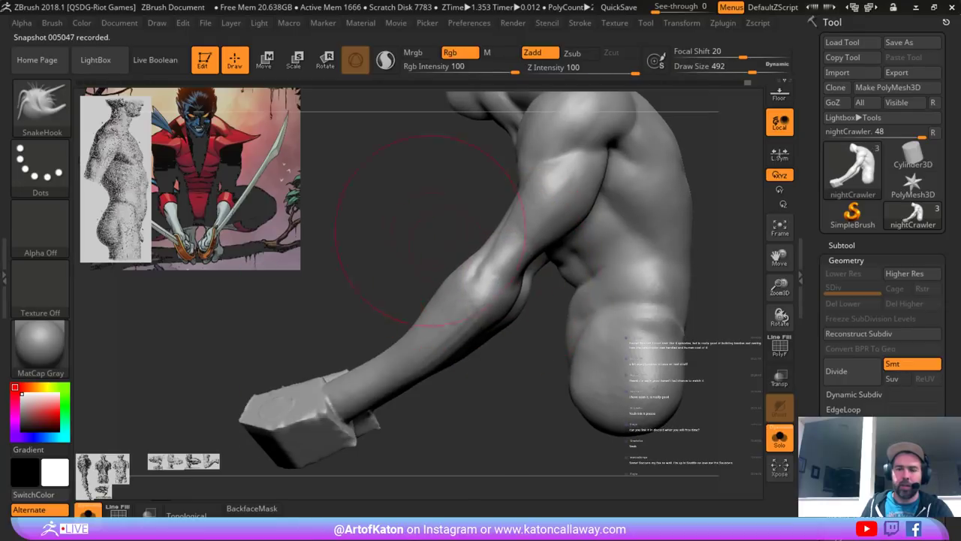
mouse_move(430, 231)
right_down()
mouse_move(528, 284)
mouse_move(469, 293)
mouse_move(428, 265)
mouse_move(462, 297)
mouse_move(401, 199)
right_up()
ctrl+right_drag(353, 217, 323, 293)
- Reduce the draw size to 324 and smooth the forearm from below the elbow down to the wrist
key(space)
drag(309, 298, 293, 298)
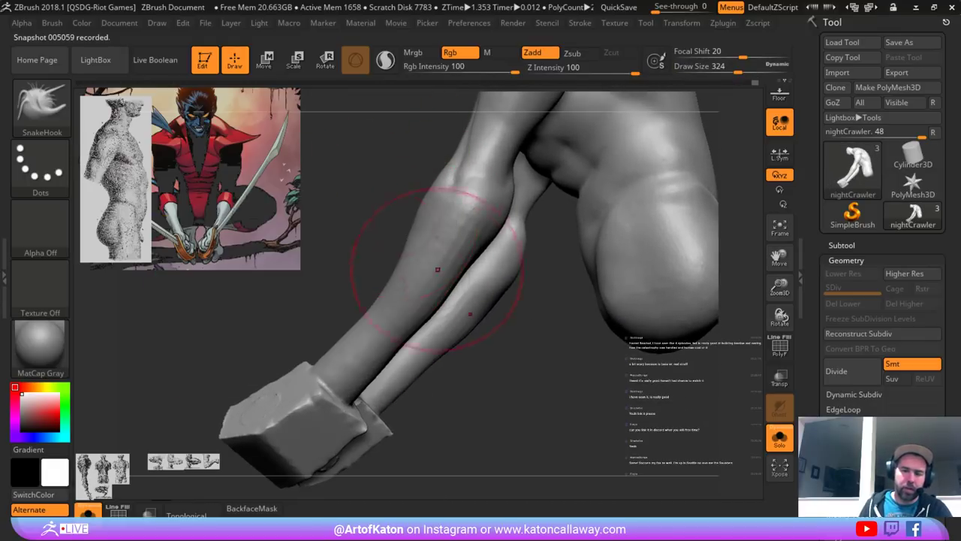
shift+drag(438, 271, 413, 312)
shift+drag(374, 348, 364, 358)
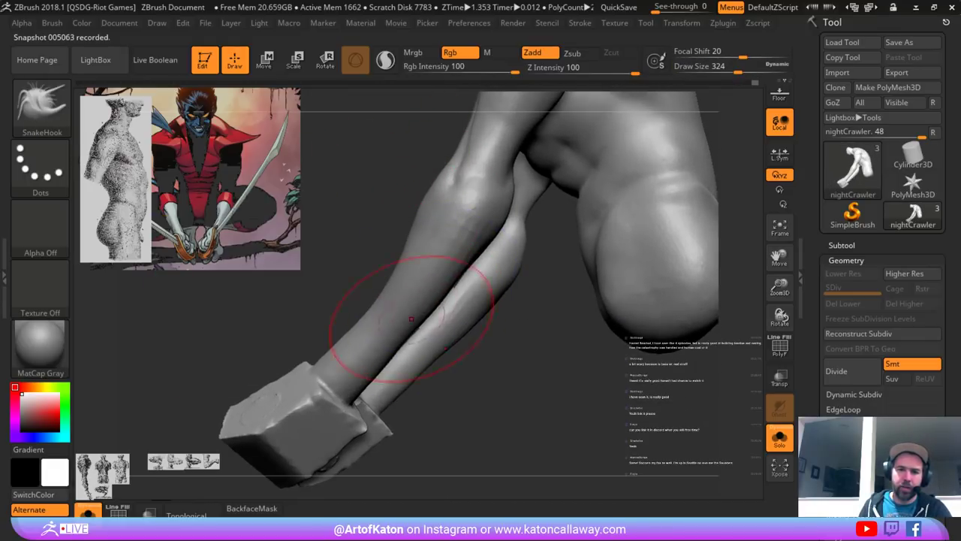
right_drag(411, 319, 418, 310)
- Reshape the underside of the forearm with the SnakeHook brush at draw size 293 and undo the last adjustment
key(space)
drag(418, 307, 449, 271)
key(space)
drag(458, 268, 449, 268)
drag(460, 223, 471, 212)
right_drag(488, 275, 474, 263)
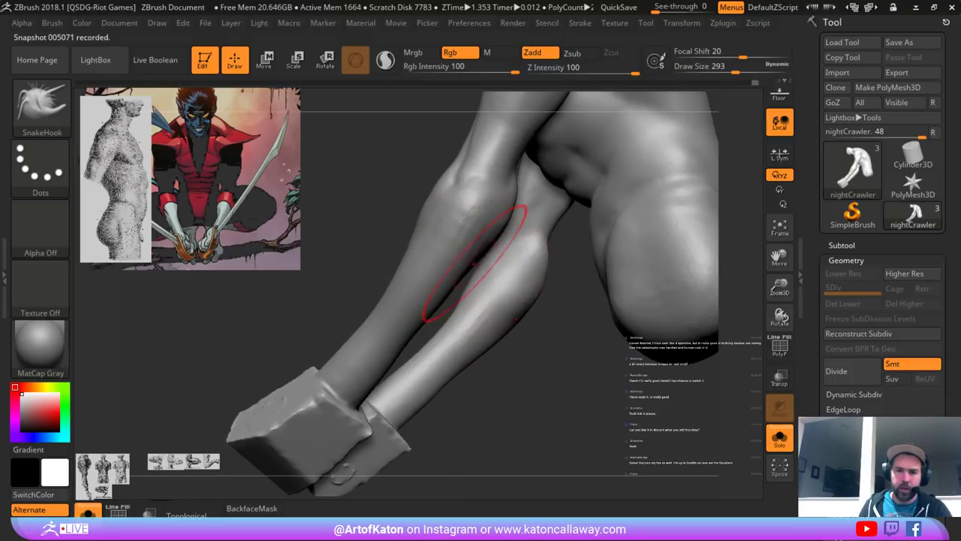
key(ctrl+z)
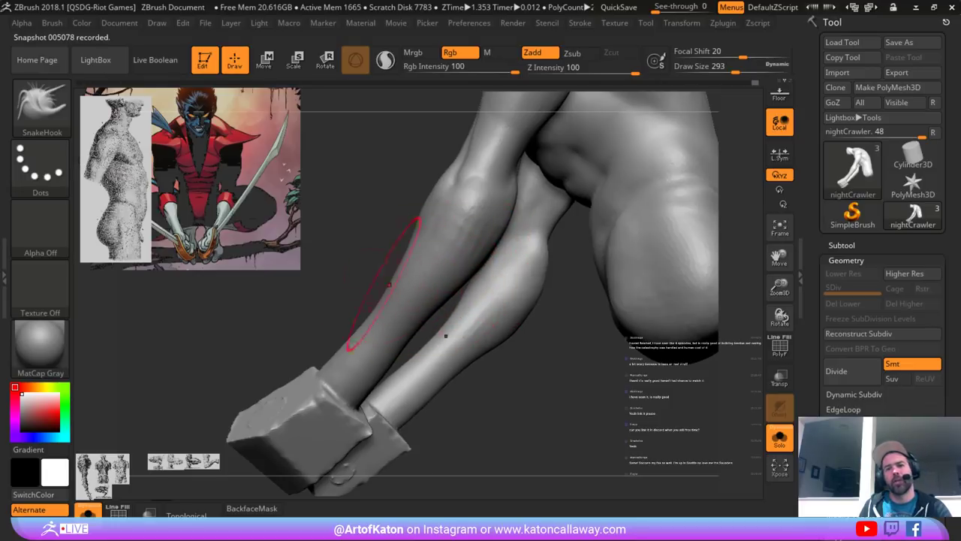
- Smooth the blocky hands where they meet the wrists and turn off Solo to show the full figure
mouse_move(388, 285)
right_down()
mouse_move(333, 290)
mouse_move(369, 281)
mouse_move(398, 289)
right_up()
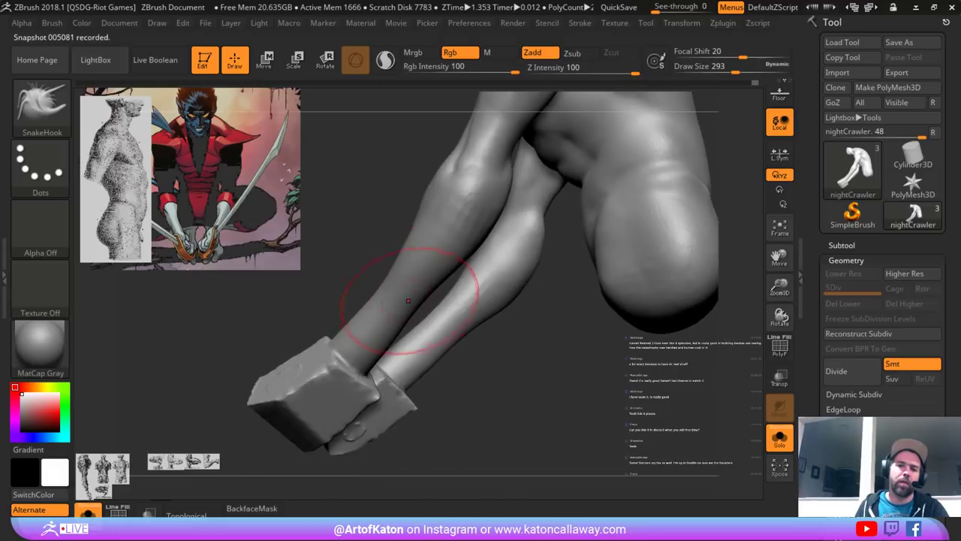
drag(450, 304, 420, 307)
mouse_move(421, 307)
right_down()
mouse_move(478, 274)
mouse_move(513, 322)
mouse_move(524, 301)
right_up()
drag(425, 307, 419, 309)
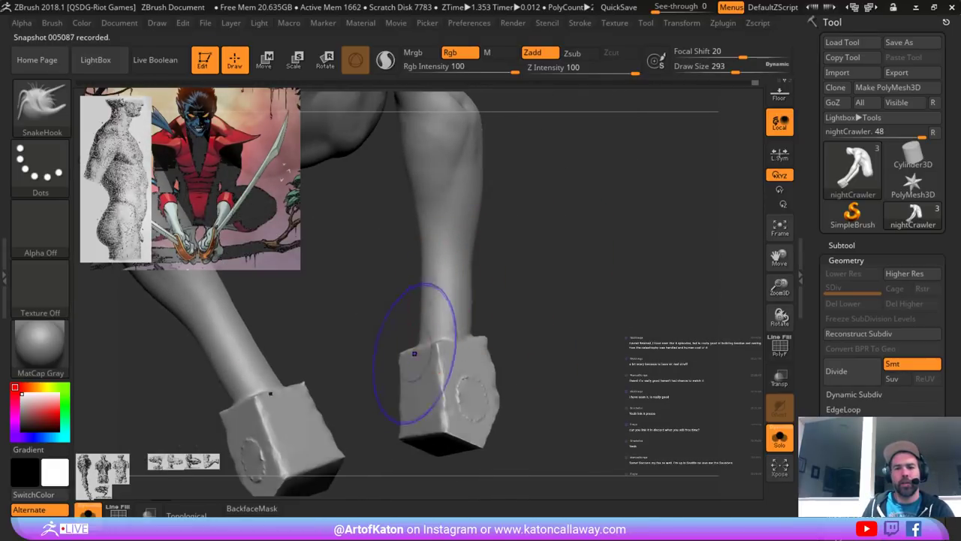
shift+drag(414, 354, 446, 376)
click(780, 438)
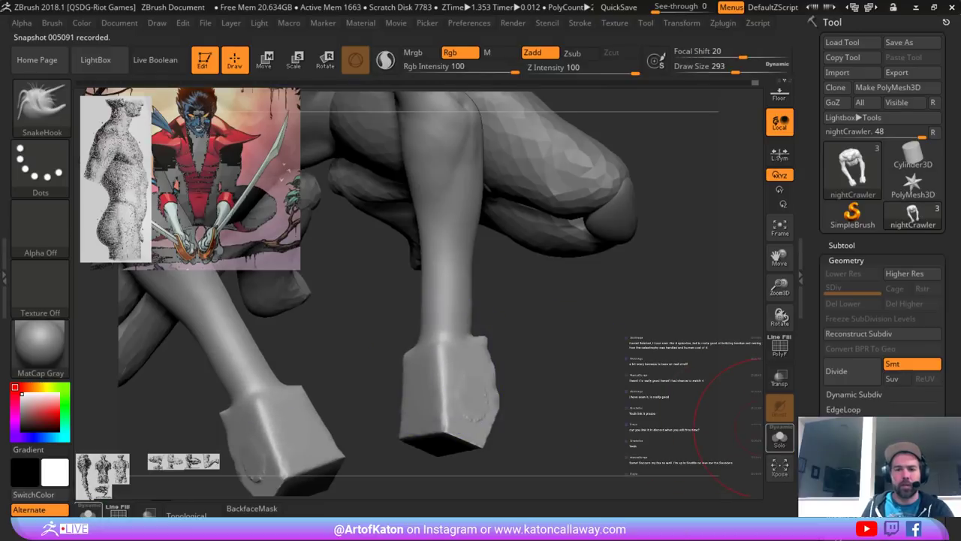
- Isolate the upper body with Solo and smooth the ragged edges of the blocky hand below the wrist
click(779, 438)
mouse_move(661, 391)
right_down()
mouse_move(536, 322)
mouse_move(488, 334)
right_up()
ctrl+right_drag(488, 334, 504, 418)
shift+drag(454, 361, 467, 400)
right_drag(518, 402, 481, 398)
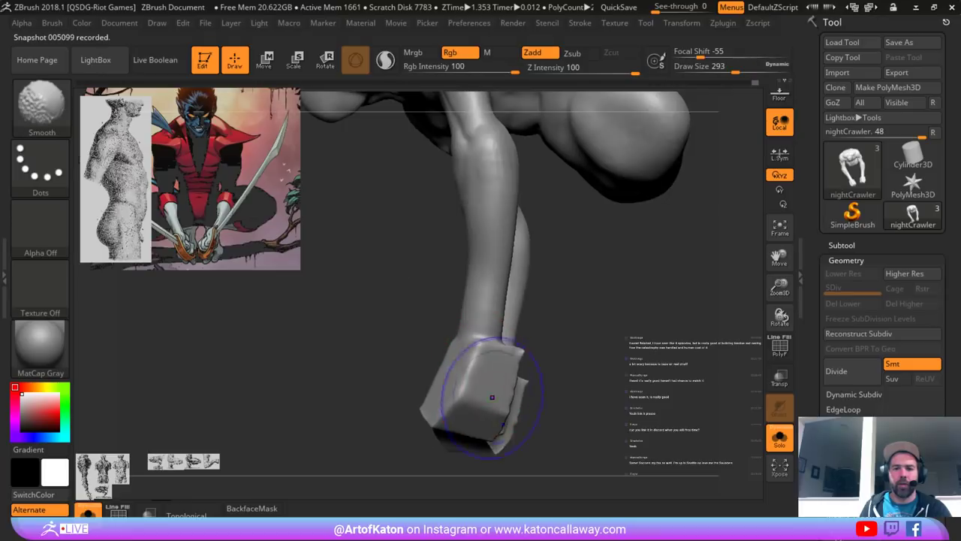
mouse_move(492, 393)
shift+mouse_down()
mouse_move(504, 380)
mouse_move(513, 398)
shift+mouse_up()
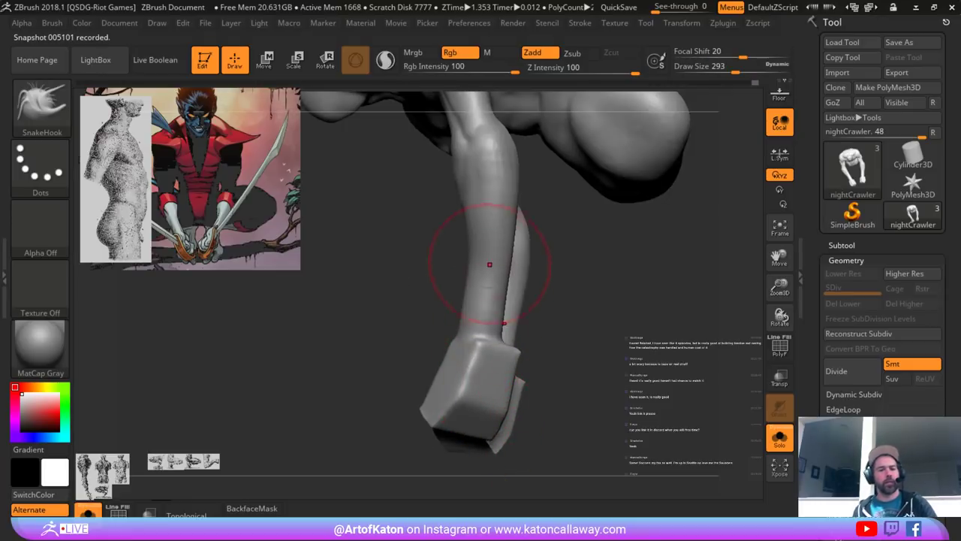
mouse_move(559, 328)
right_down()
mouse_move(612, 295)
mouse_move(590, 215)
right_up()
- Define the forms around the elbow and upper forearm with the DamStandard brush at draw size 87
key(space)
click(575, 208)
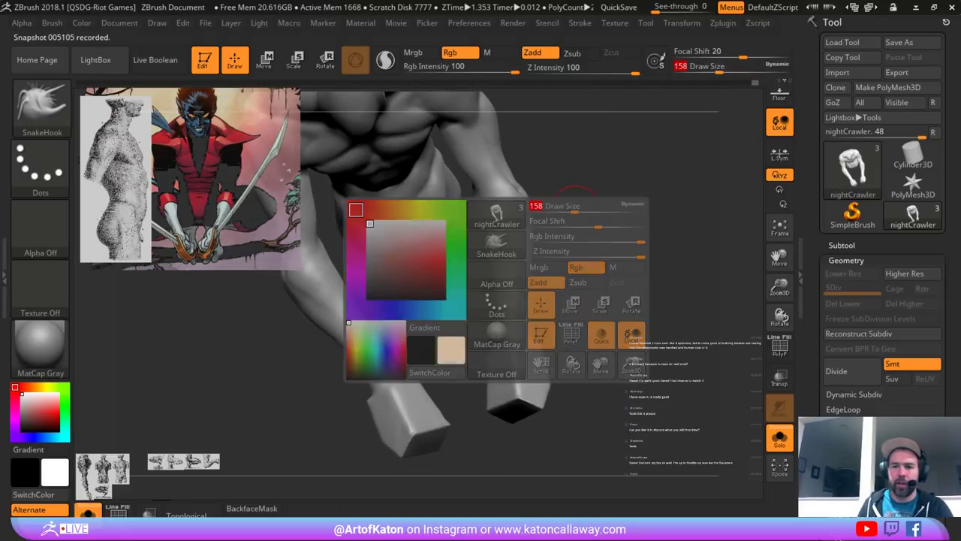
mouse_move(584, 154)
ctrl+right_down()
mouse_move(595, 203)
mouse_move(576, 282)
ctrl+right_up()
key(b)
key(d)
key(s)
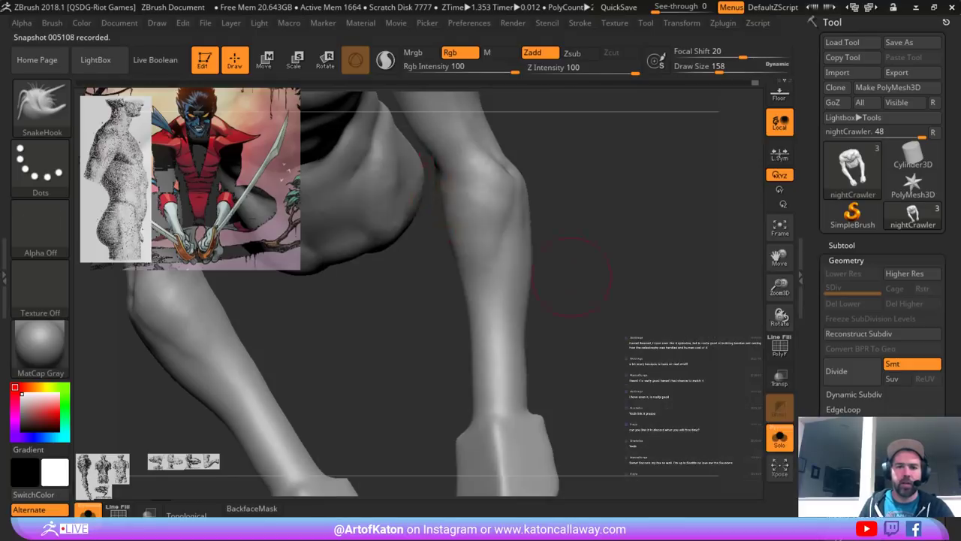
key(space)
click(509, 250)
drag(508, 248, 507, 248)
drag(511, 202, 492, 309)
right_drag(492, 309, 511, 223)
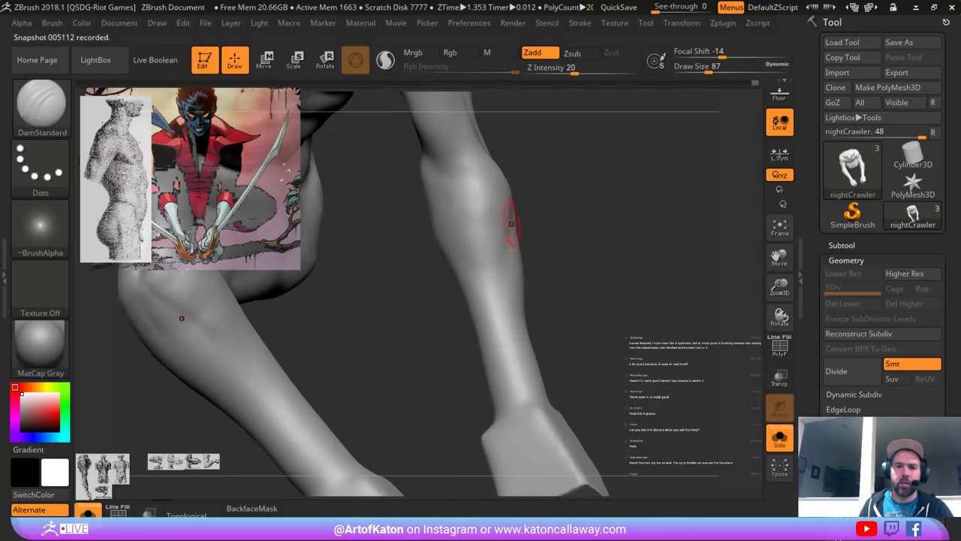
mouse_move(534, 273)
right_down()
mouse_move(552, 263)
mouse_move(547, 247)
mouse_move(539, 263)
right_up()
mouse_move(467, 178)
mouse_down()
mouse_move(454, 184)
mouse_move(457, 196)
mouse_move(455, 159)
mouse_move(442, 160)
mouse_up()
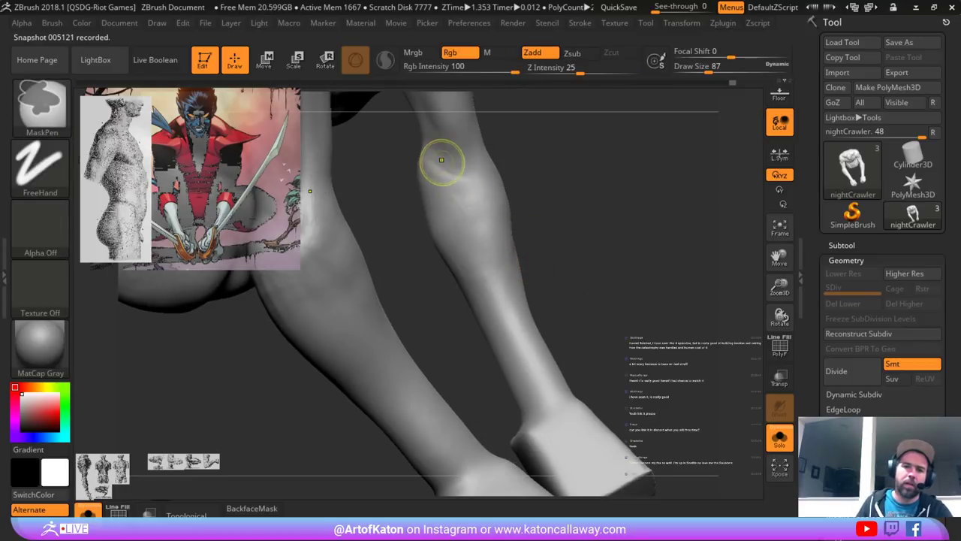
- Build up the outer upper arm below the deltoid with the Clay brush at draw size 140 and smooth it
mouse_move(542, 255)
alt+right_down()
mouse_move(507, 187)
mouse_move(526, 197)
mouse_move(574, 270)
mouse_move(502, 273)
mouse_move(484, 263)
mouse_move(593, 281)
mouse_move(609, 368)
mouse_move(521, 349)
alt+right_up()
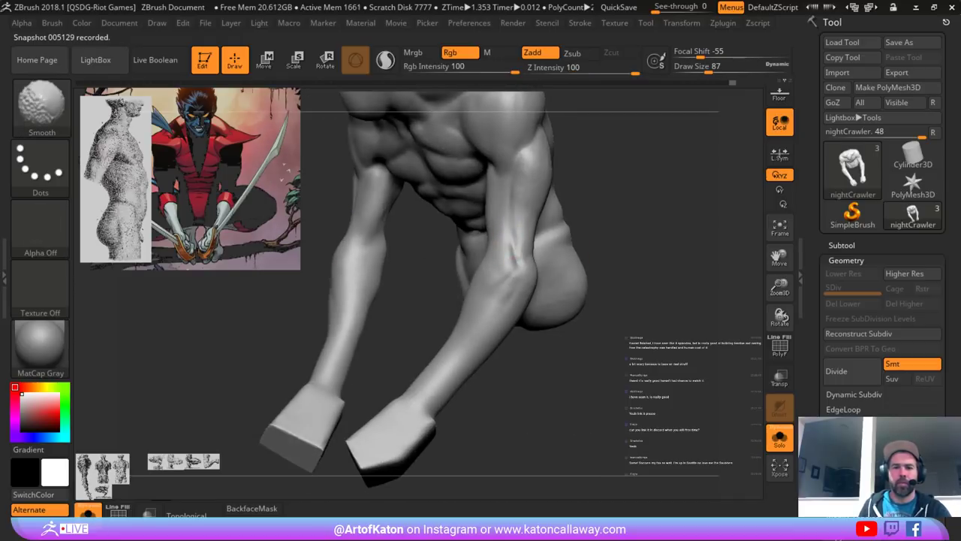
mouse_move(516, 257)
right_down()
mouse_move(603, 181)
mouse_move(584, 240)
right_up()
key(b)
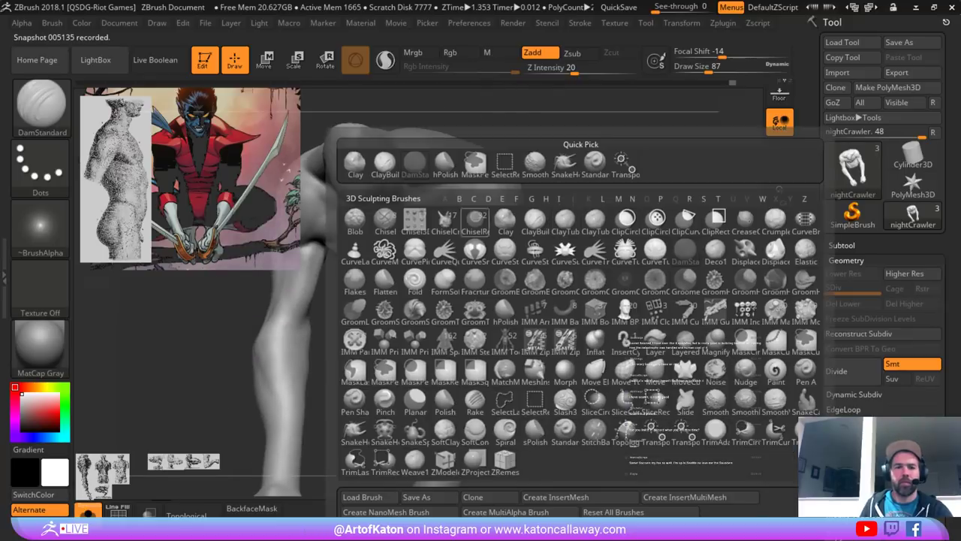
click(355, 165)
alt+right_drag(449, 185, 453, 327)
key(space)
drag(453, 327, 466, 328)
mouse_move(466, 327)
right_down()
mouse_move(546, 300)
mouse_move(550, 291)
mouse_move(564, 310)
mouse_move(560, 251)
mouse_move(383, 257)
mouse_move(421, 242)
right_up()
mouse_move(564, 198)
mouse_down()
mouse_move(541, 201)
mouse_move(564, 178)
mouse_up()
mouse_move(546, 223)
shift+mouse_down()
mouse_move(557, 225)
mouse_move(559, 197)
shift+mouse_up()
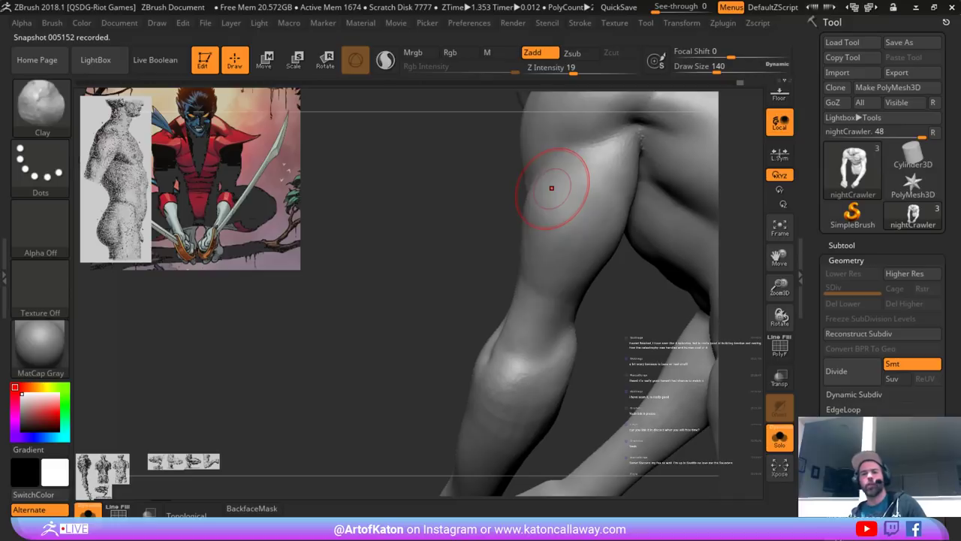
- Add volume to the triceps with the Clay brush at draw size 187 and smooth it down towards the elbow
mouse_move(424, 238)
right_down()
mouse_move(605, 224)
mouse_move(594, 253)
right_up()
mouse_move(569, 264)
mouse_down()
mouse_move(582, 280)
mouse_move(601, 270)
mouse_move(631, 203)
mouse_move(571, 226)
mouse_move(539, 268)
mouse_up()
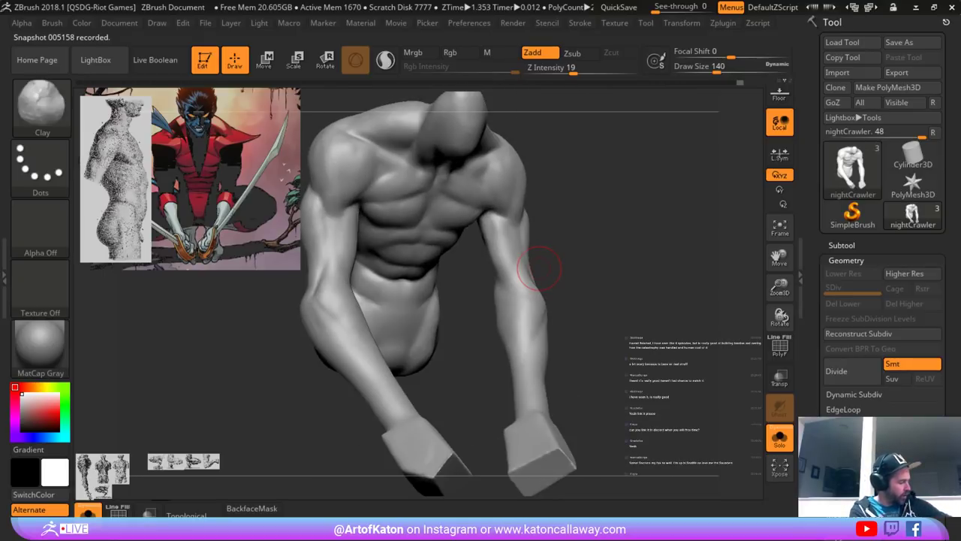
mouse_move(573, 259)
mouse_down()
mouse_move(590, 252)
mouse_move(612, 282)
mouse_move(565, 289)
mouse_up()
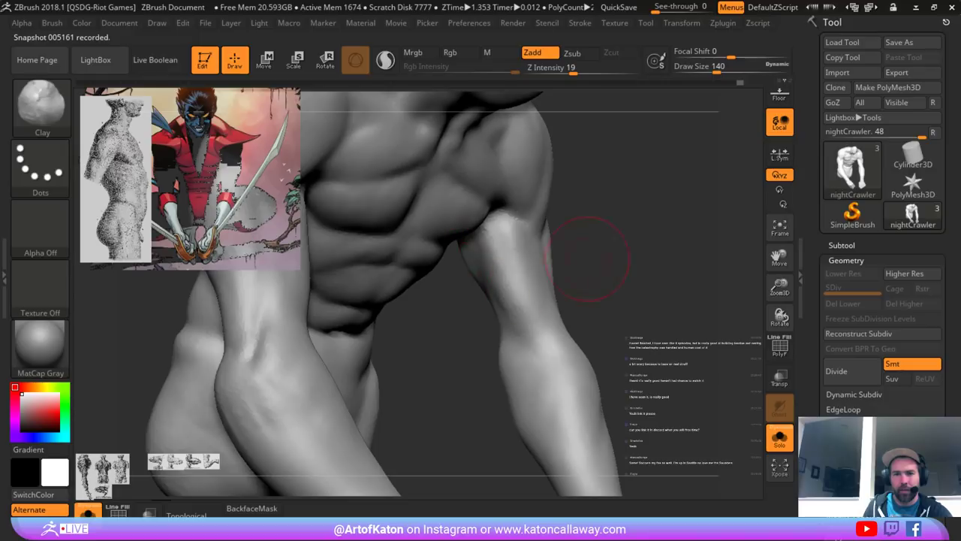
mouse_move(588, 259)
mouse_down()
mouse_move(551, 259)
mouse_move(626, 279)
mouse_up()
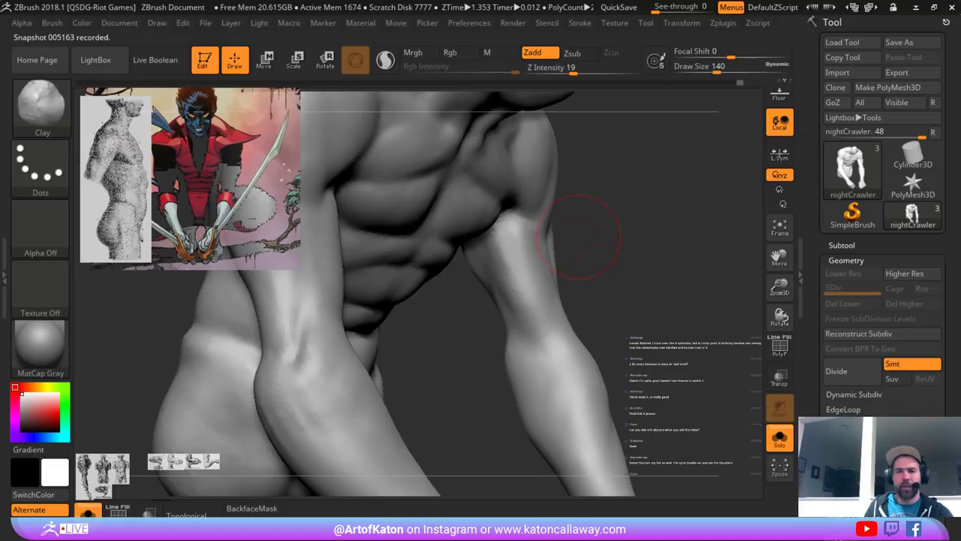
drag(578, 237, 545, 258)
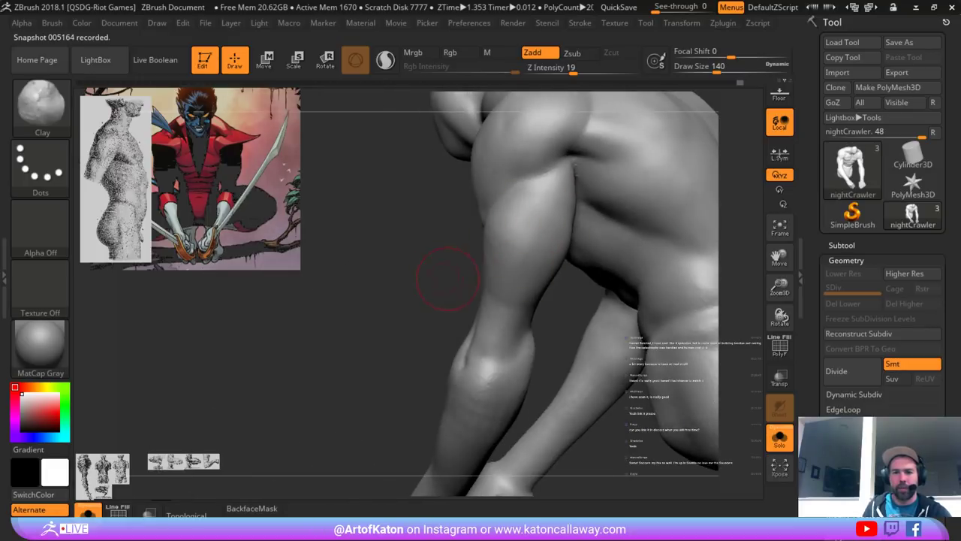
mouse_move(448, 278)
mouse_down()
mouse_move(498, 287)
mouse_move(461, 288)
mouse_up()
key(space)
click(467, 288)
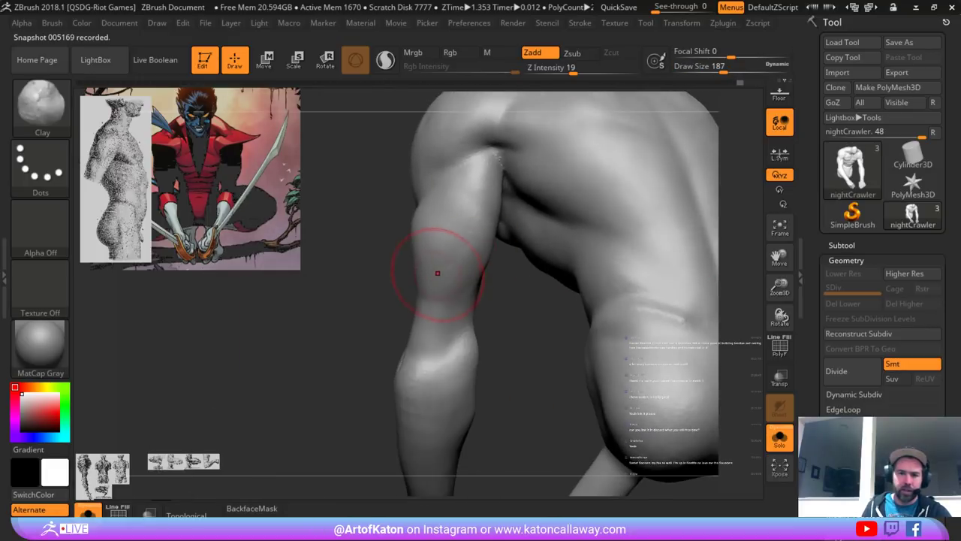
drag(479, 197, 467, 227)
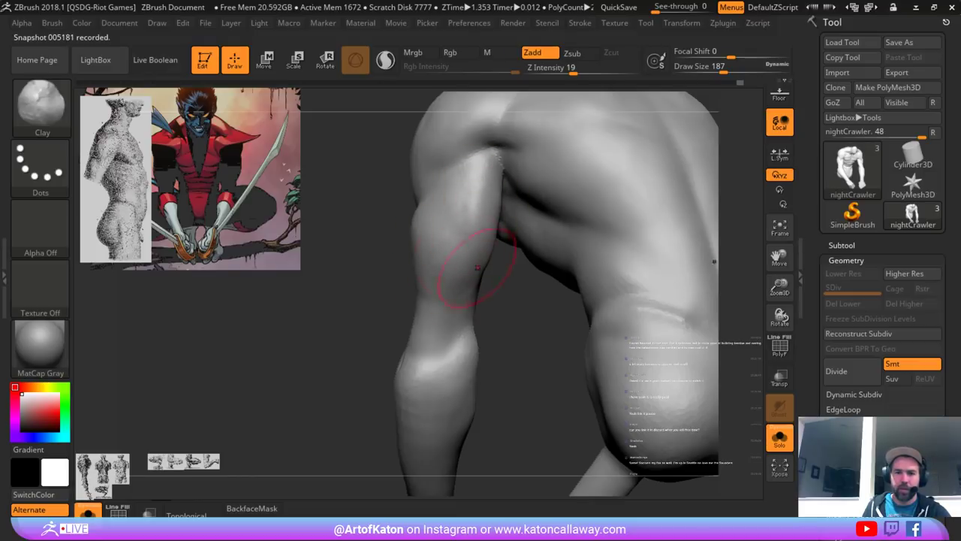
shift+drag(466, 208, 460, 255)
drag(526, 289, 513, 286)
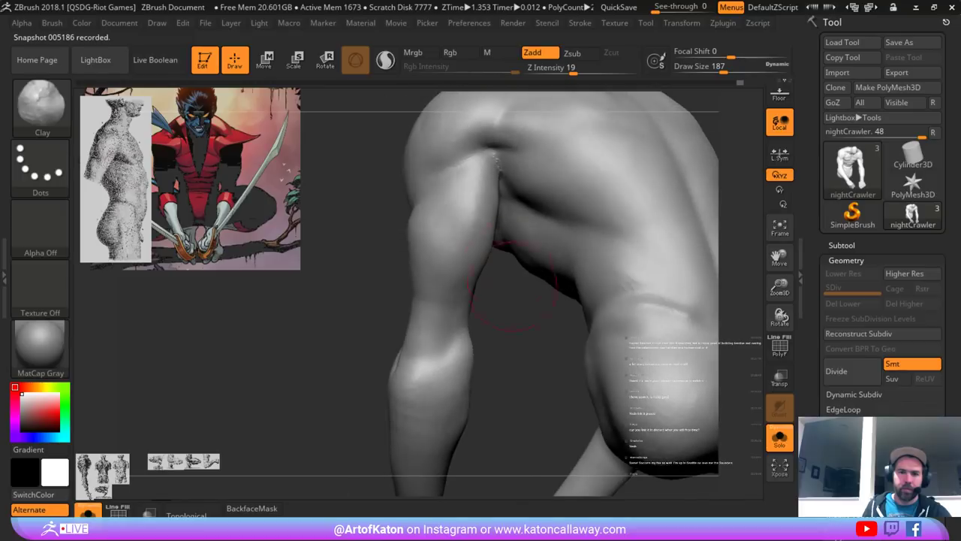
- Toggle Sculptris Pro and continue sculpting and smoothing the back of the upper arm above the elbow
click(385, 60)
drag(468, 213, 463, 244)
shift+drag(461, 225, 453, 305)
mouse_move(526, 331)
mouse_down()
mouse_move(650, 323)
mouse_move(510, 308)
mouse_up()
drag(511, 364, 469, 371)
key(space)
drag(486, 334, 452, 296)
mouse_move(341, 338)
alt+mouse_down()
mouse_move(338, 289)
mouse_move(428, 319)
mouse_move(537, 308)
alt+mouse_up()
mouse_move(601, 240)
mouse_down()
mouse_move(563, 216)
mouse_move(570, 248)
mouse_move(503, 233)
mouse_move(481, 244)
mouse_move(475, 234)
mouse_move(463, 251)
mouse_move(455, 221)
mouse_up()
- Switch to another sculpting brush, toggle Sculptris Pro and shape the upper arm just below the deltoid, adjusting the draw size
key(b)
click(452, 163)
key(space)
mouse_move(356, 225)
mouse_down()
mouse_move(423, 212)
mouse_move(417, 188)
mouse_up()
click(383, 64)
key(space)
drag(347, 274, 335, 282)
key(space)
drag(406, 257, 347, 251)
- Refine the transition between the deltoid and the outer upper arm, varying the draw size and finishing at 94
key(space)
drag(408, 236, 402, 239)
drag(350, 254, 338, 255)
key(space)
drag(420, 236, 414, 223)
mouse_move(342, 253)
mouse_down()
mouse_move(492, 251)
mouse_move(468, 193)
mouse_move(470, 247)
mouse_move(448, 229)
mouse_move(390, 246)
mouse_up()
key(space)
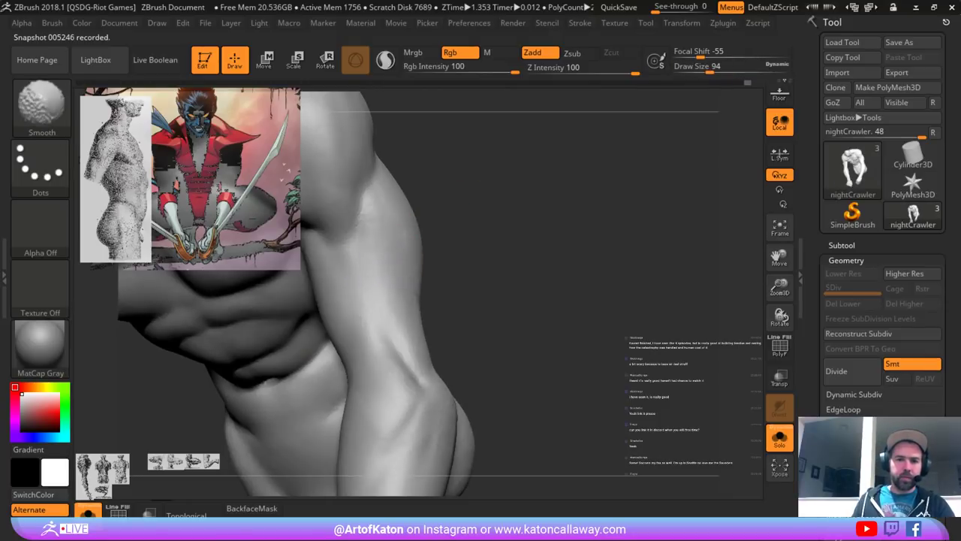
- Blend the base of the deltoid into the upper arm and touch up the biceps with the Clay brush at draw size 94
key(b)
key(c)
key(l)
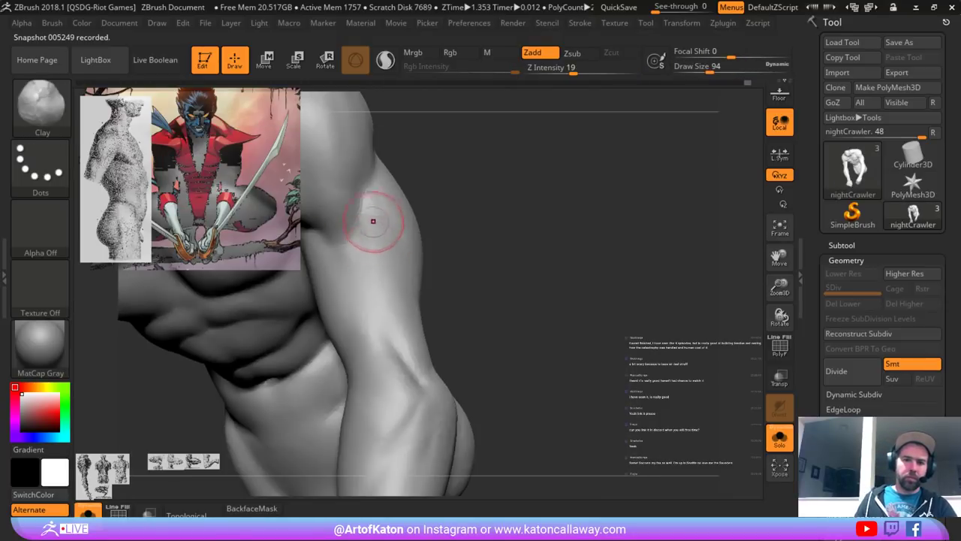
shift+drag(367, 203, 392, 204)
mouse_move(495, 247)
alt+mouse_down()
mouse_move(492, 217)
mouse_move(526, 233)
mouse_move(510, 257)
mouse_move(558, 221)
mouse_move(460, 259)
alt+mouse_up()
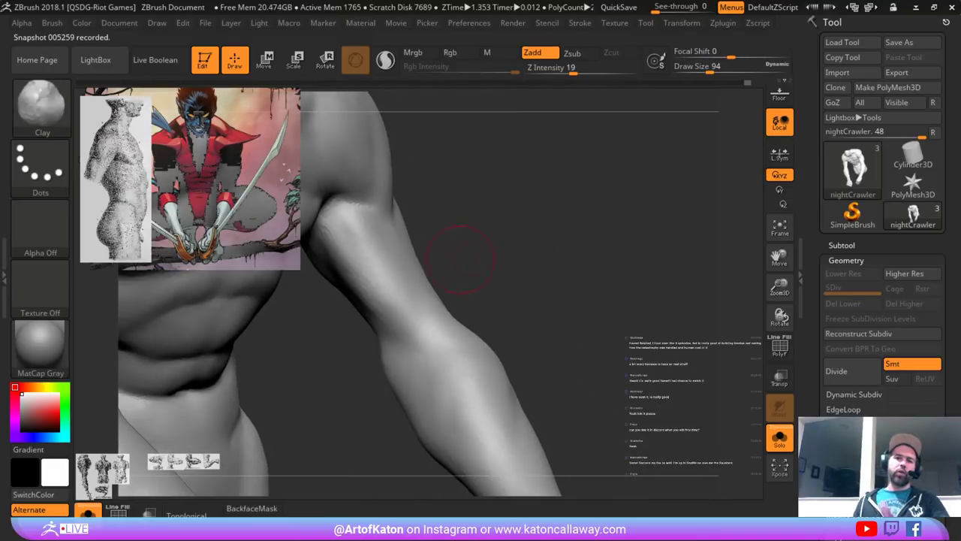
drag(347, 231, 376, 239)
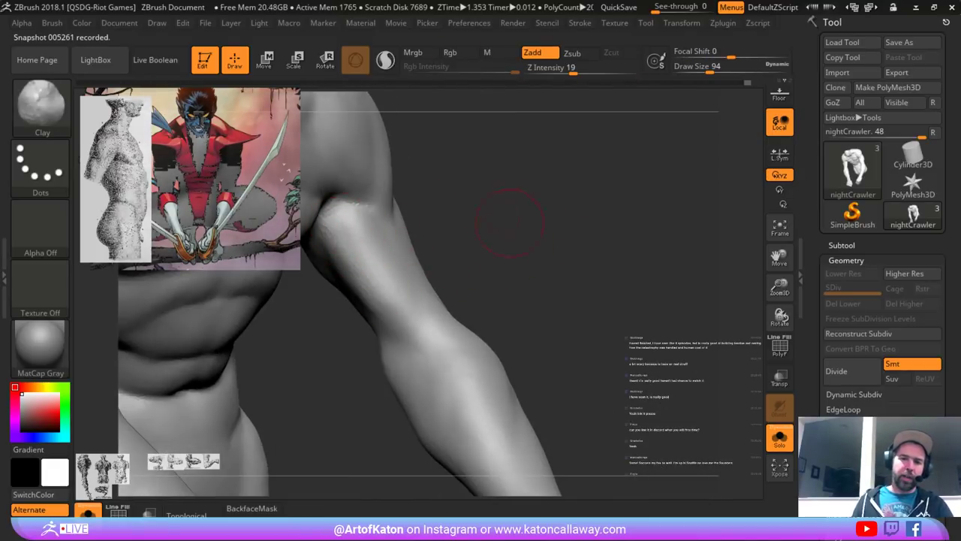
mouse_move(510, 224)
alt+mouse_down()
mouse_move(502, 189)
mouse_move(498, 220)
alt+mouse_up()
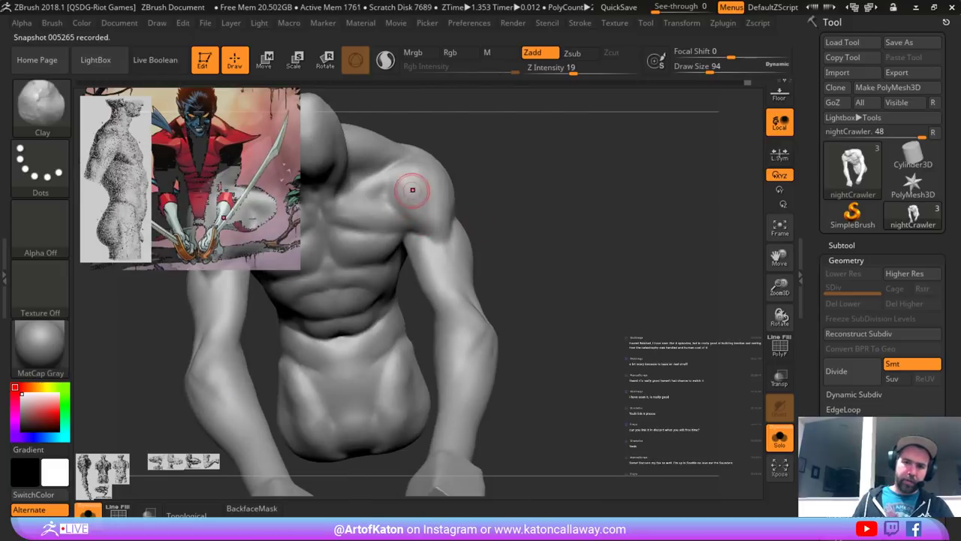
- Set the draw size to 132 and smooth the lower part of the deltoid
drag(519, 256, 484, 251)
drag(528, 278, 518, 259)
shift+drag(436, 204, 431, 207)
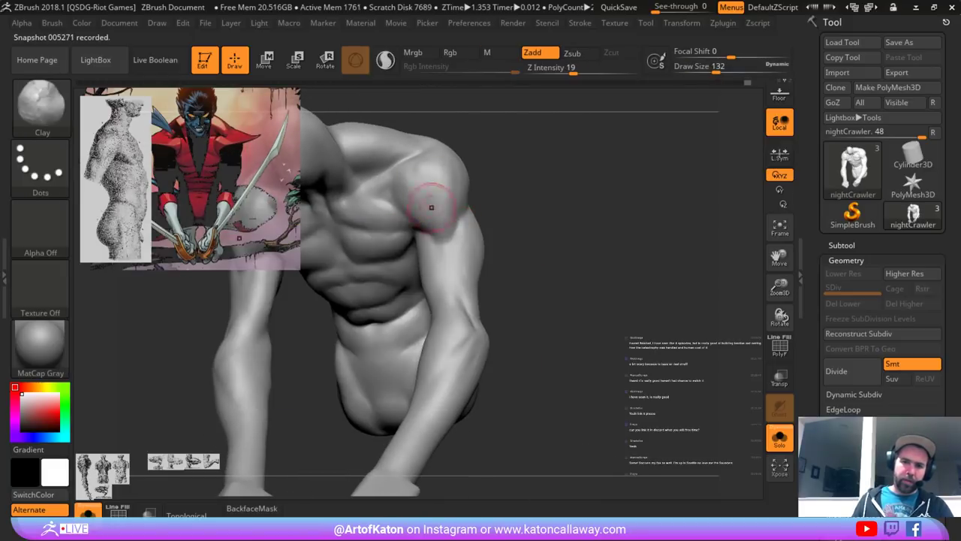
mouse_move(511, 251)
mouse_down()
mouse_move(537, 254)
mouse_move(526, 214)
mouse_up()
shift+drag(518, 255, 526, 265)
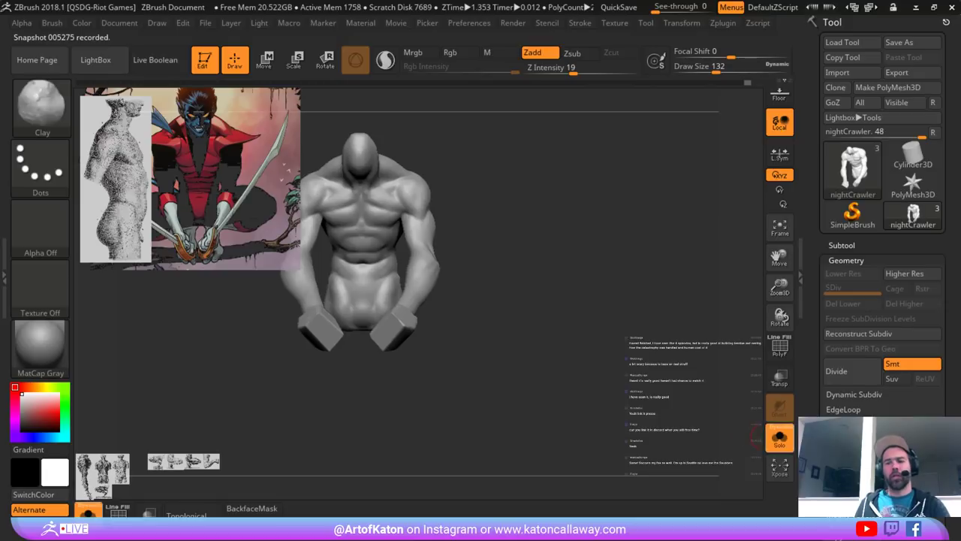
- Turn off Solo, set the draw size to 87 and make the nightCrawler1 subtool active
click(780, 438)
mouse_move(565, 340)
mouse_down()
mouse_move(514, 338)
mouse_move(582, 338)
mouse_move(565, 339)
mouse_move(567, 289)
mouse_move(575, 338)
mouse_up()
drag(555, 196, 537, 233)
key(space)
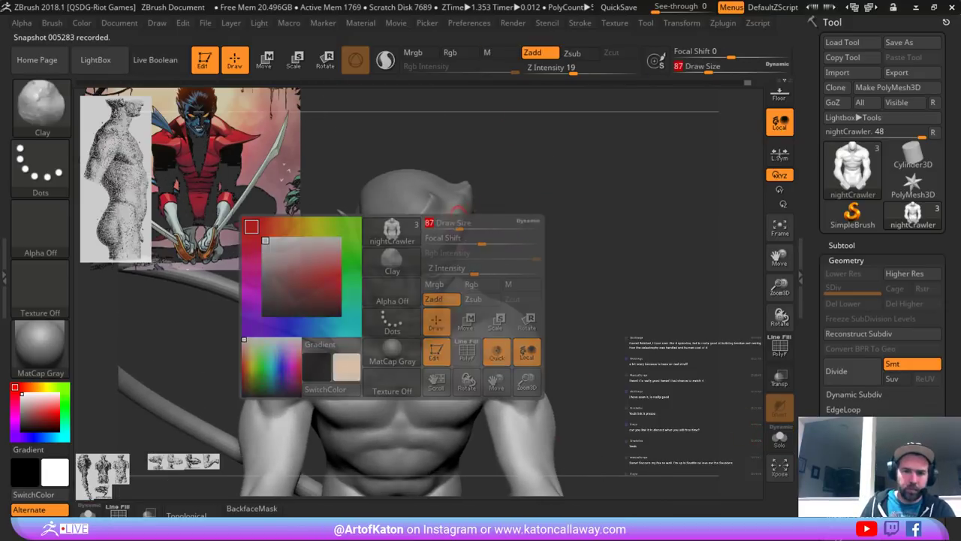
drag(467, 224, 459, 224)
alt+click(449, 229)
mouse_move(509, 261)
mouse_down()
mouse_move(565, 257)
mouse_move(515, 255)
mouse_up()
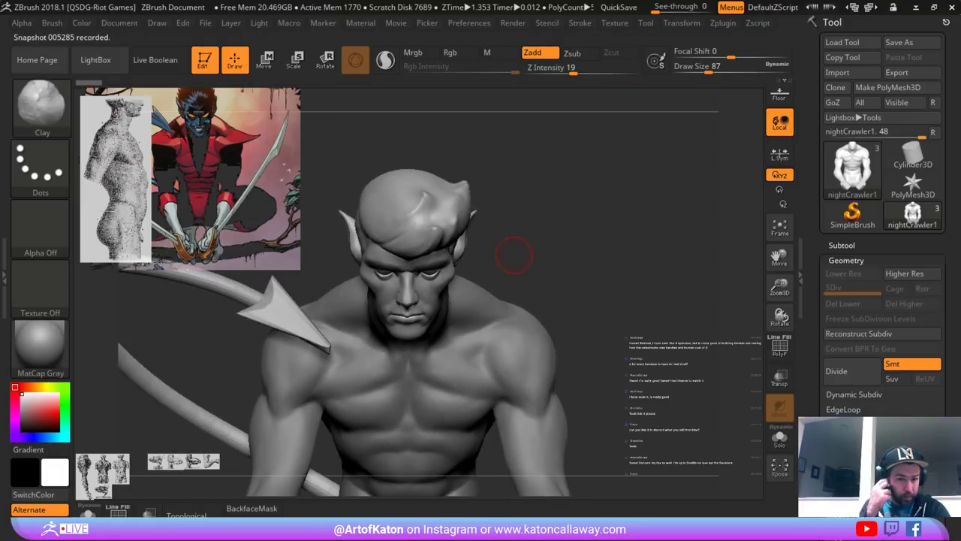
alt+drag(557, 291, 557, 177)
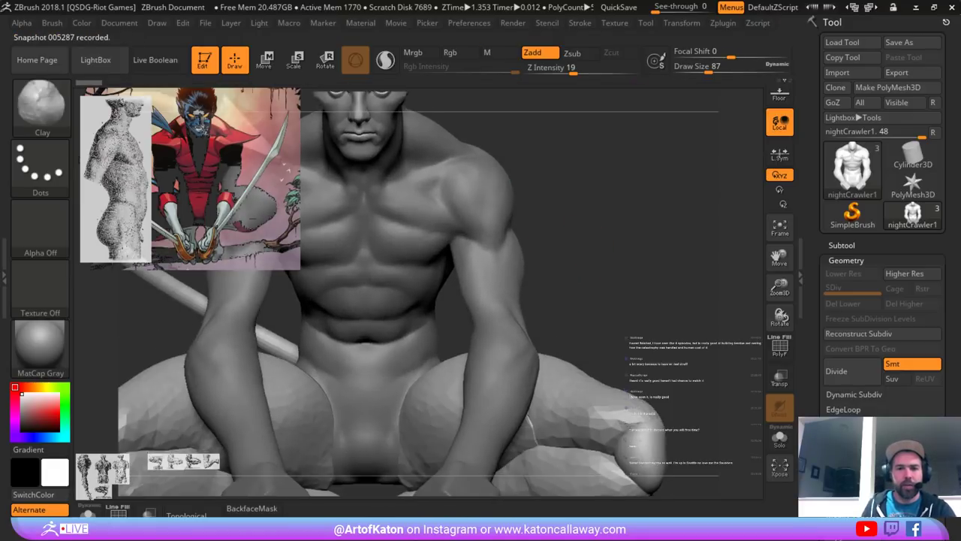
- Reactivate the torso subtool, refine the groin crease beside the thigh with DamStandard at draw size 163, and reduce the size to 132
alt+drag(557, 259, 529, 205)
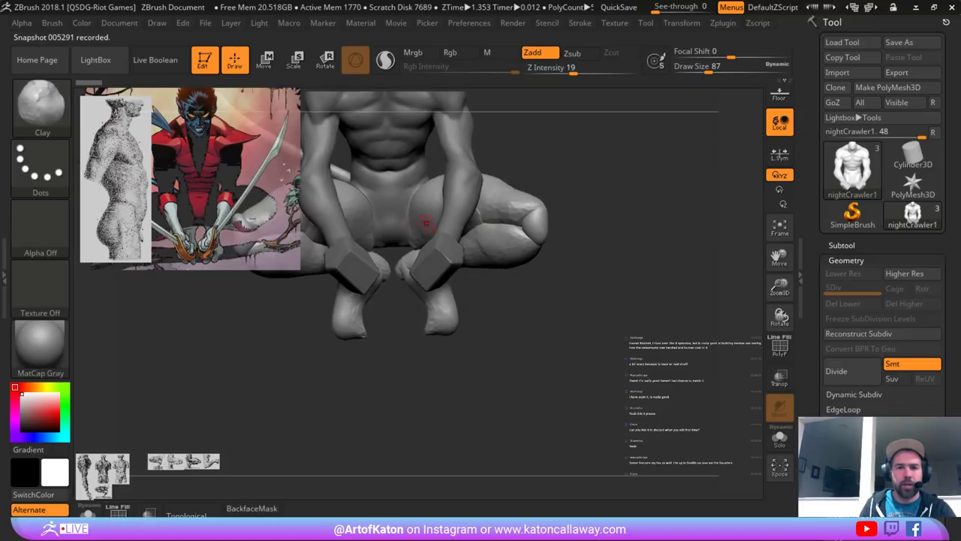
key(space)
drag(410, 231, 417, 231)
alt+click(457, 183)
alt+drag(582, 109, 652, 146)
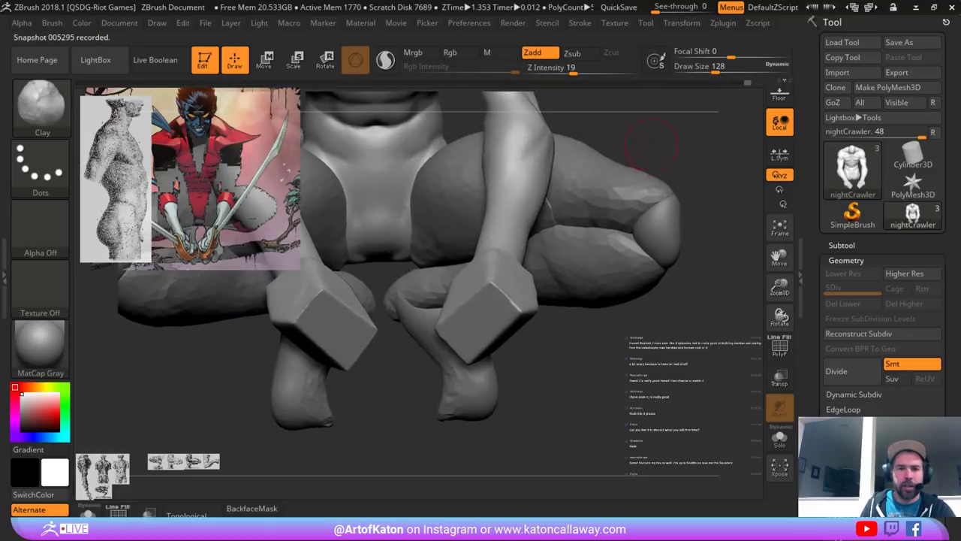
key(b)
click(311, 164)
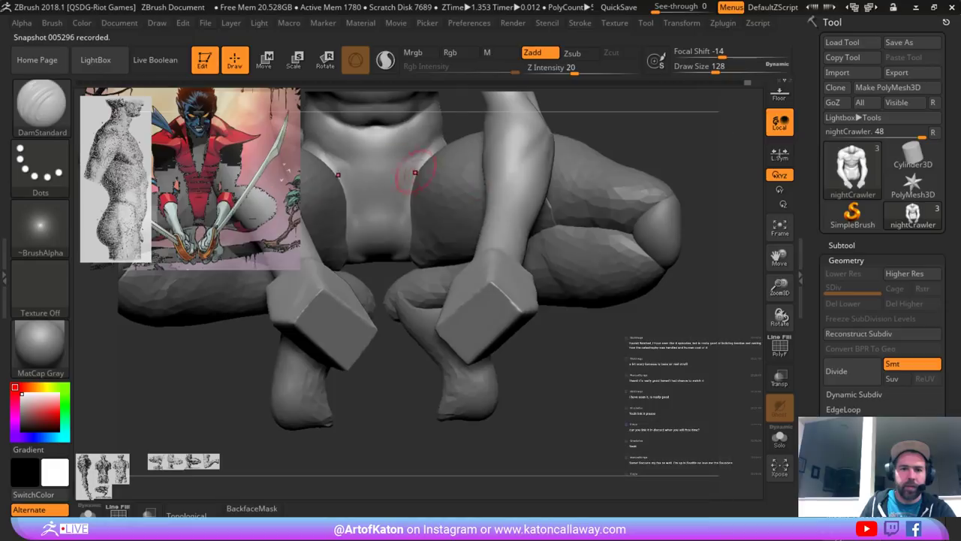
key(space)
drag(418, 176, 423, 176)
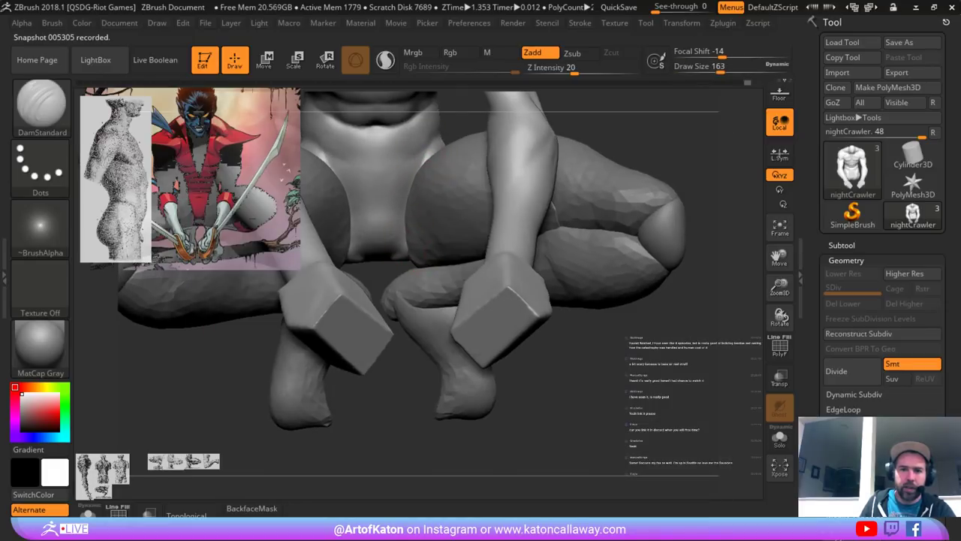
mouse_move(620, 104)
mouse_down()
mouse_move(631, 126)
mouse_move(614, 133)
mouse_up()
key(bracketleft)
key(bracketleft)
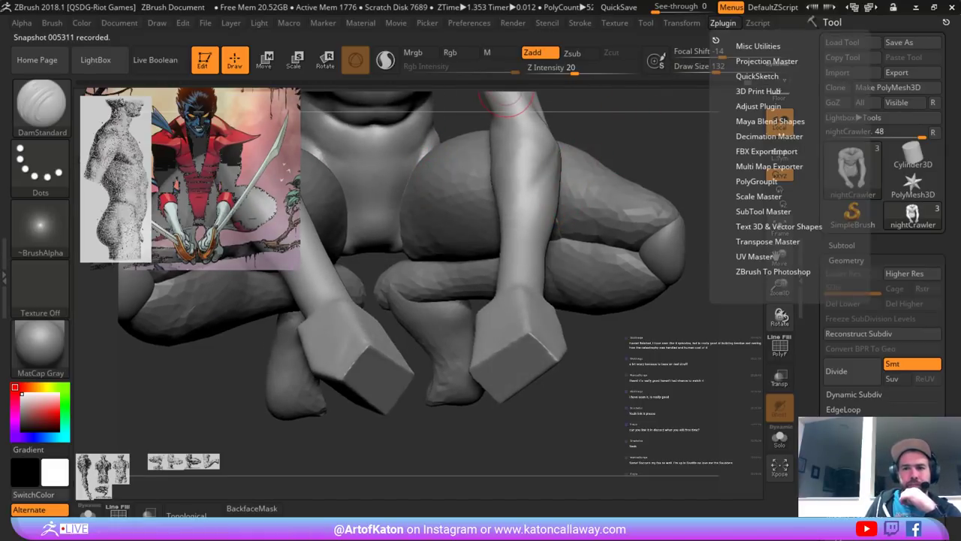
- Select the legs subtool, try carving a diagonal crease across the inner thigh with DamStandard, and undo the strokes
mouse_move(682, 23)
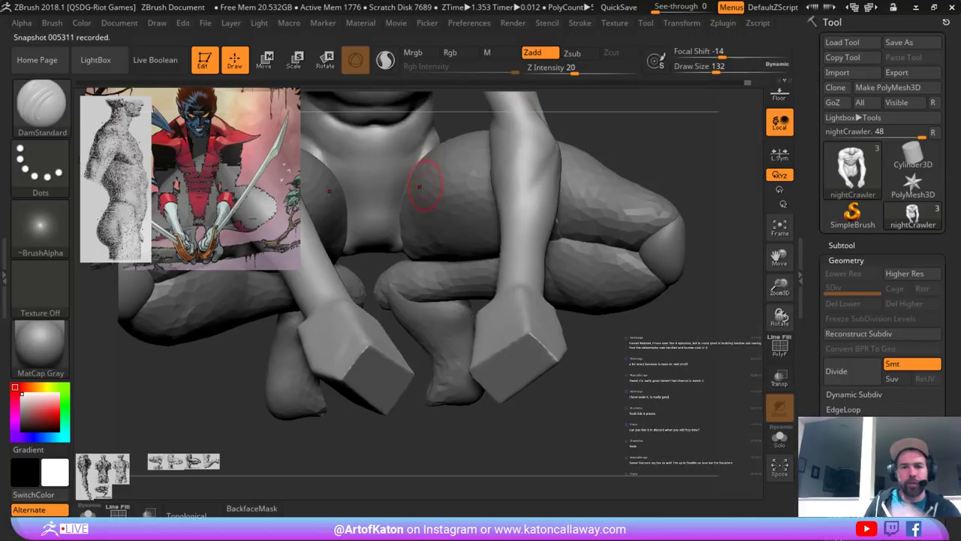
alt+click(440, 199)
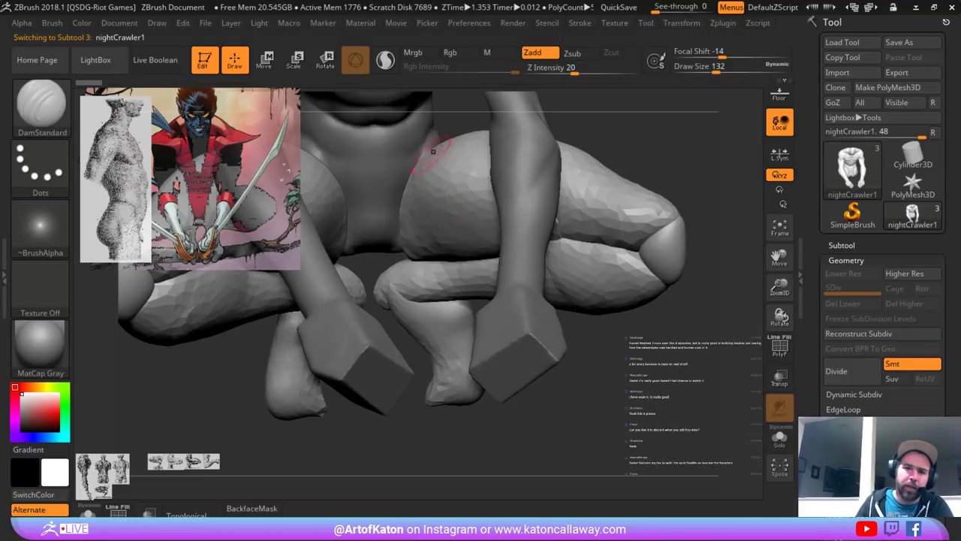
drag(422, 179, 473, 228)
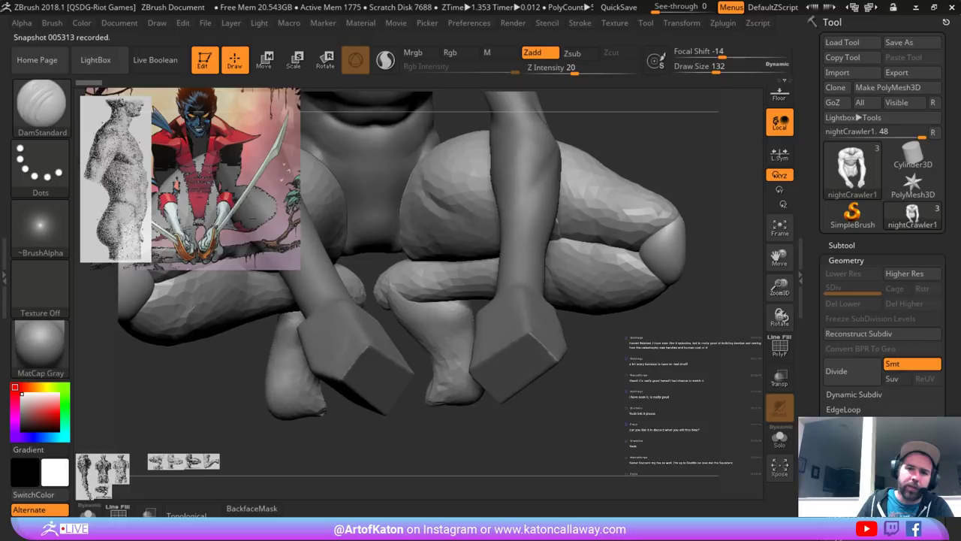
drag(424, 189, 488, 233)
right_drag(458, 225, 518, 223)
key(ctrl+z)
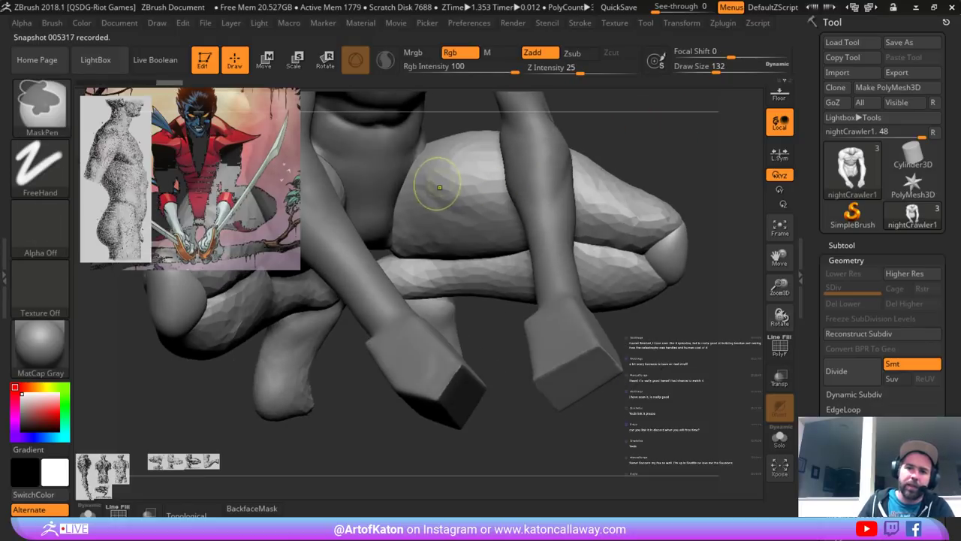
- Isolate the legs and try carving diagonal creases across the inner thigh with DamStandard
drag(424, 190, 492, 231)
right_drag(600, 218, 556, 216)
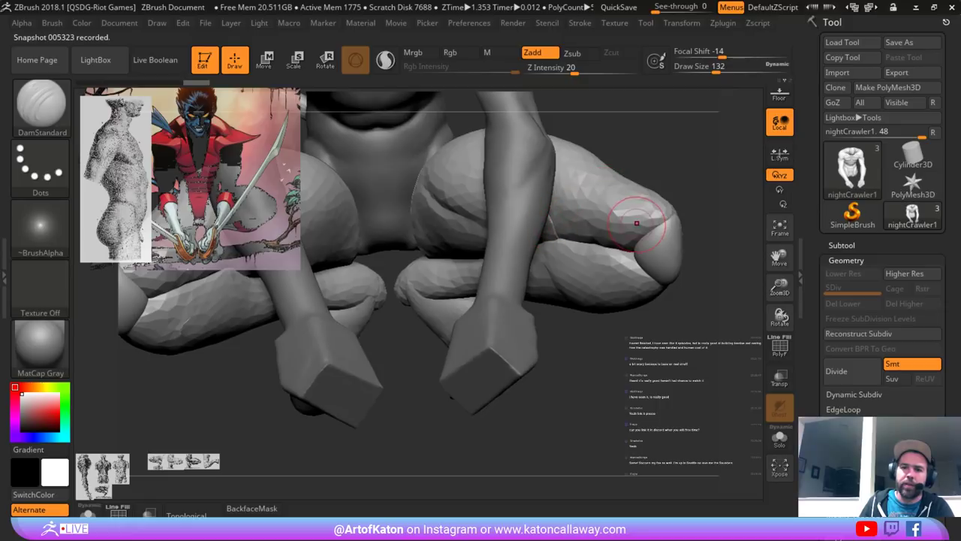
click(780, 438)
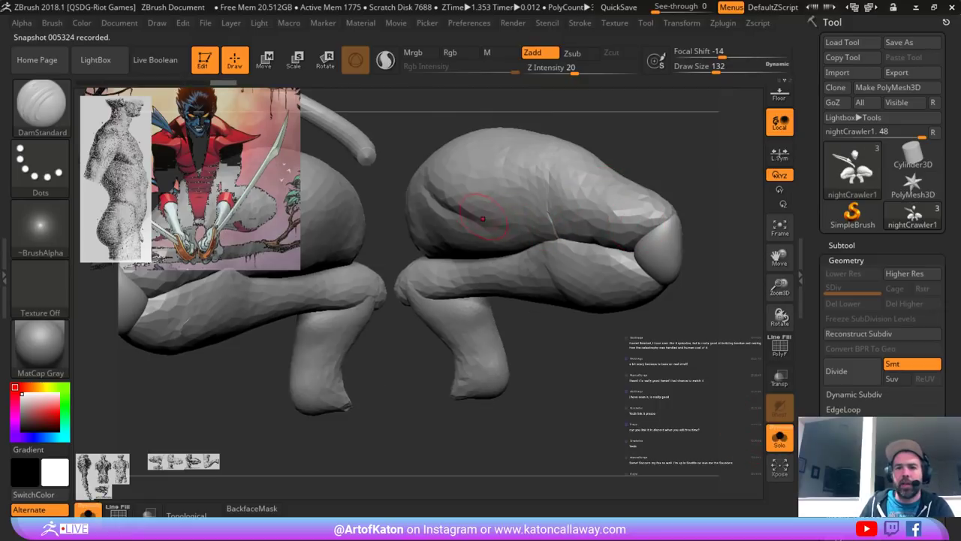
right_drag(554, 226, 522, 222)
drag(584, 182, 555, 207)
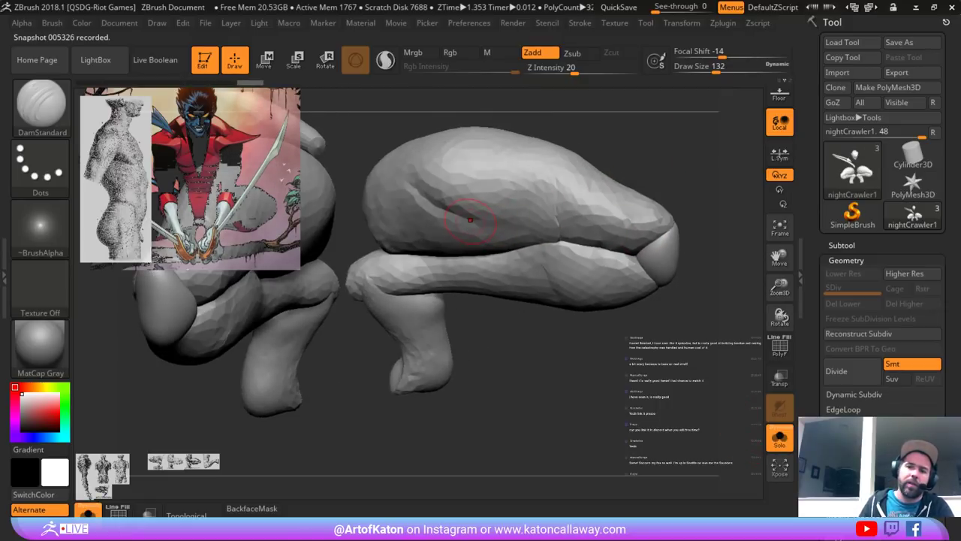
drag(462, 222, 491, 227)
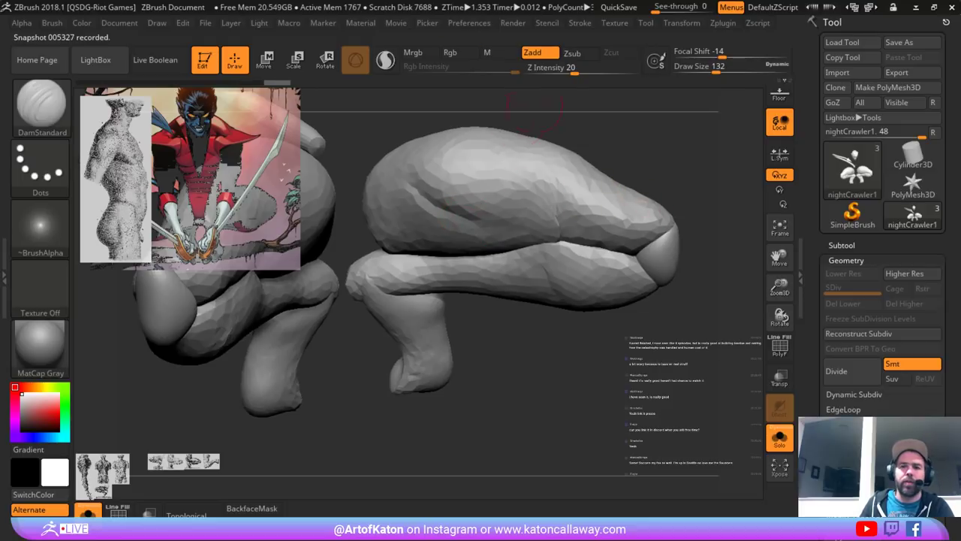
- Edit the Spotlight references, shrink the side-view torso drawing and move it clear of the Nightcrawler artwork
key(z)
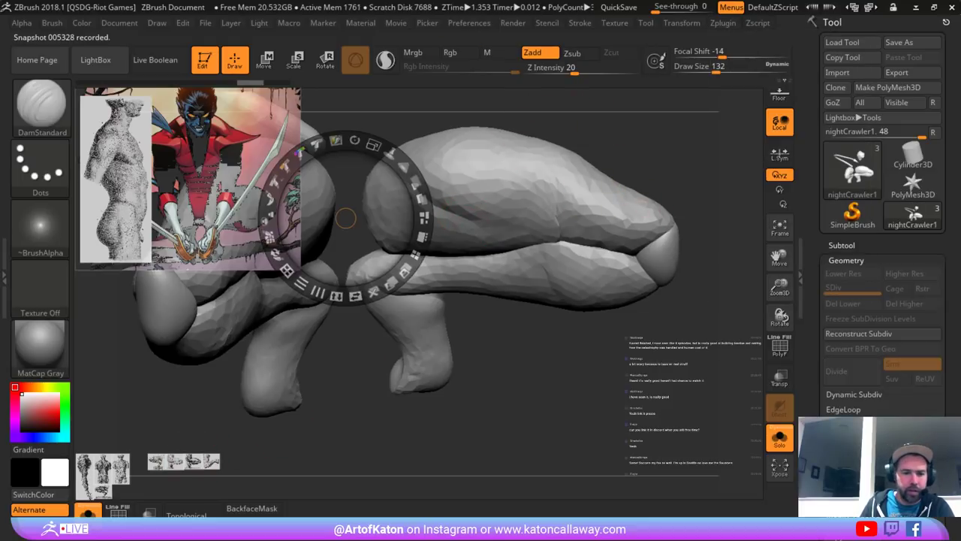
click(158, 460)
drag(187, 386, 151, 383)
key(ctrl+z)
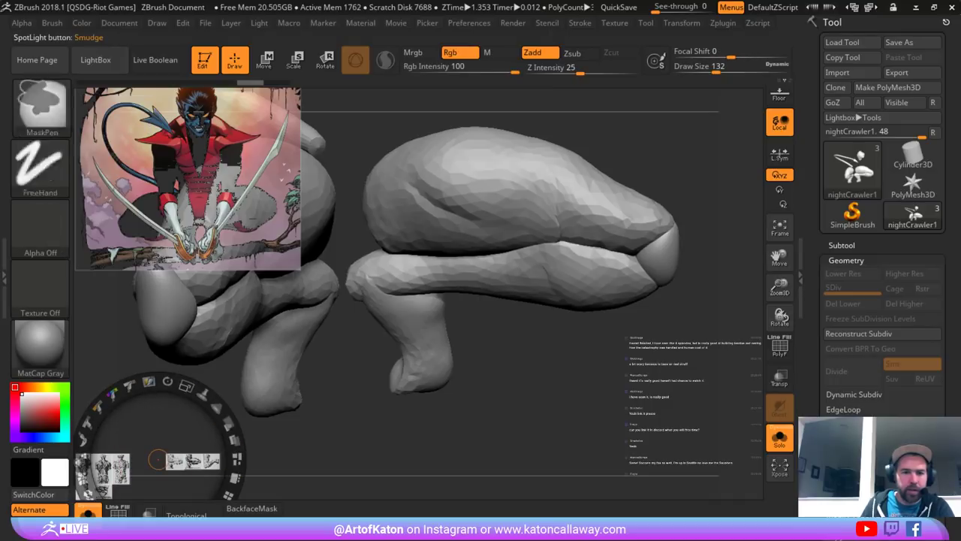
key(ctrl+z)
click(180, 339)
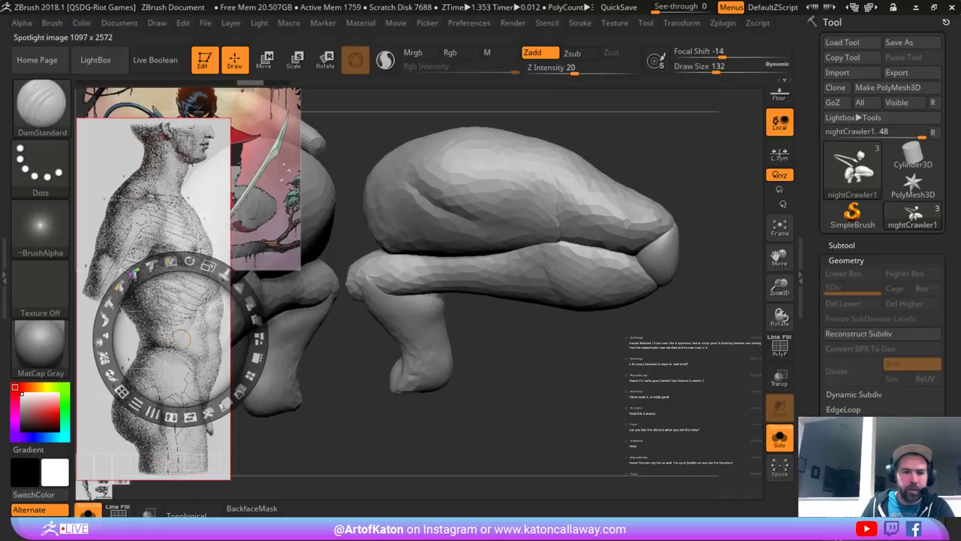
drag(210, 266, 113, 299)
drag(169, 324, 115, 326)
- Pull the crouching-leg anatomy drawing out of the reference group and enlarge it
click(103, 491)
drag(146, 433, 242, 410)
click(165, 411)
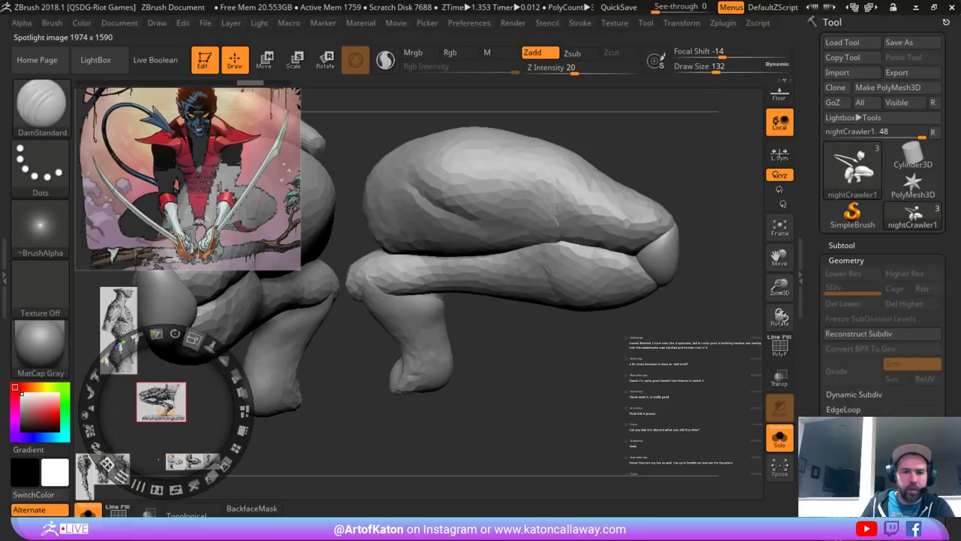
drag(193, 340, 229, 457)
drag(338, 389, 354, 379)
- Move the torso drawing to the lower edge, fit the leg drawing beneath the Nightcrawler artwork, and finish editing the references
click(141, 315)
drag(141, 315, 260, 448)
click(155, 357)
drag(183, 284, 231, 354)
drag(156, 357, 231, 356)
drag(258, 283, 238, 278)
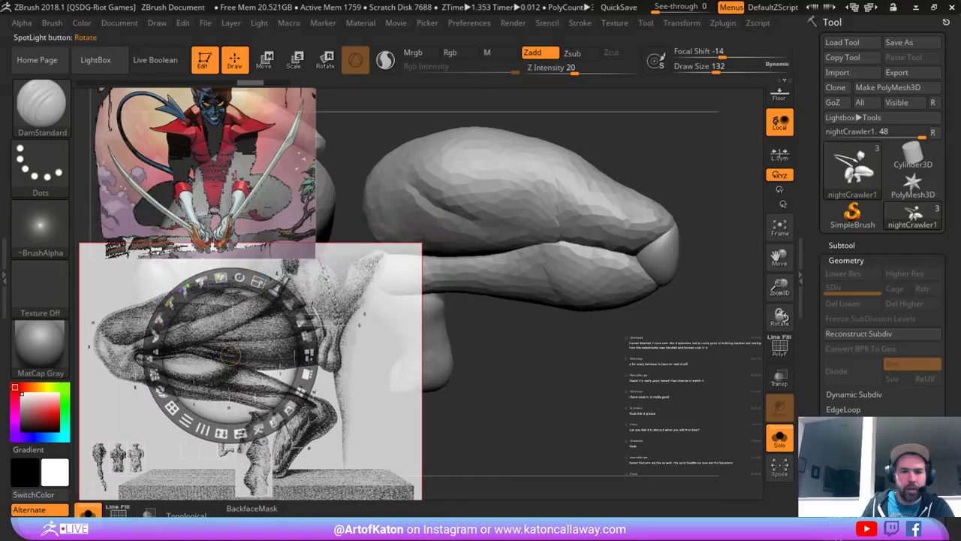
drag(231, 354, 189, 348)
key(z)
- Shift the leg anatomy drawing so that its knee is fully in view beside the model
drag(523, 392, 491, 396)
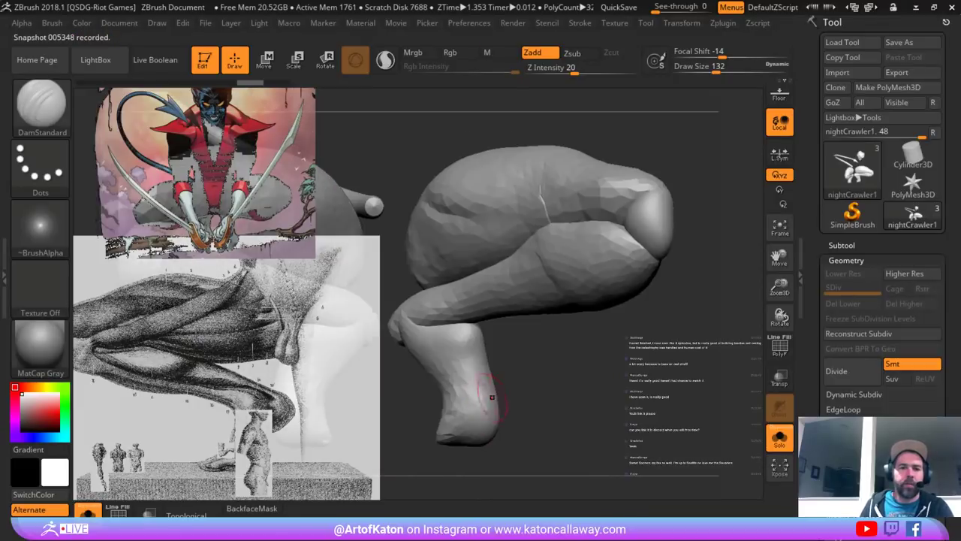
mouse_move(585, 390)
mouse_down()
mouse_move(518, 359)
mouse_move(589, 361)
mouse_up()
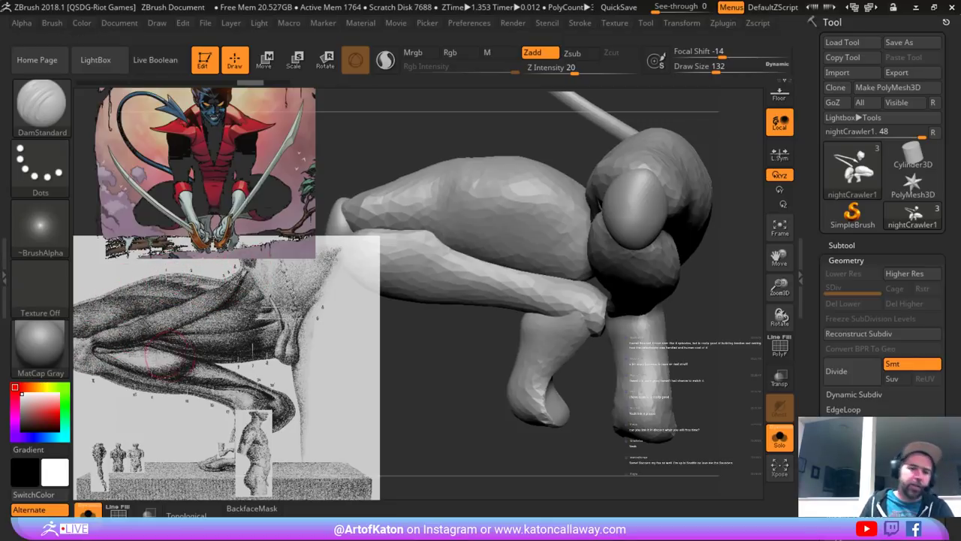
drag(171, 355, 216, 338)
key(z)
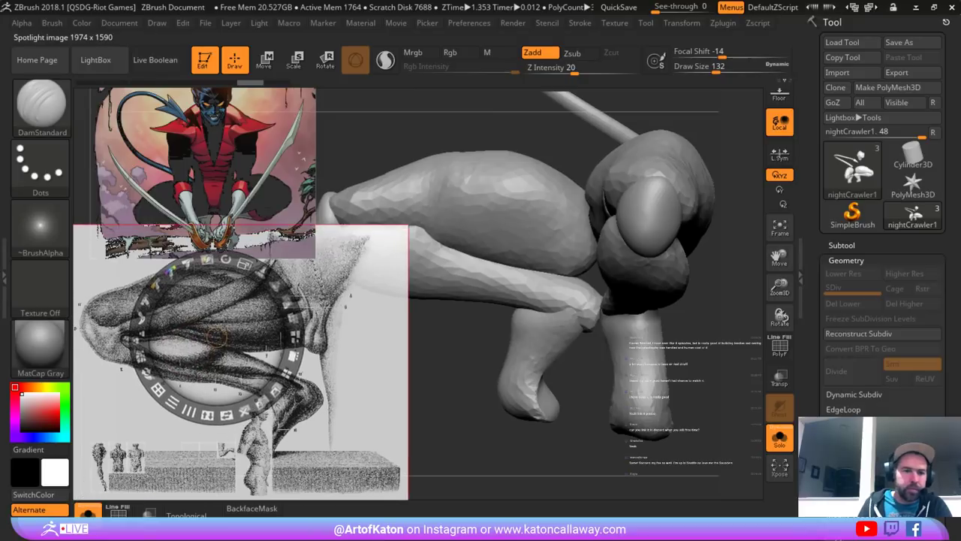
key(z)
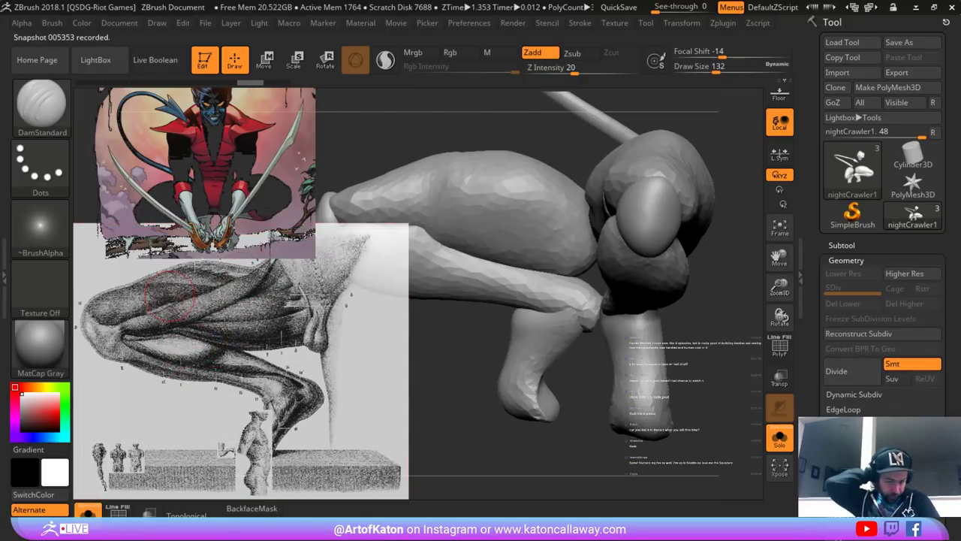
- Undo the crease strokes on the inner thigh and turn off Solo
mouse_move(458, 178)
right_down()
mouse_move(503, 197)
mouse_move(495, 216)
right_up()
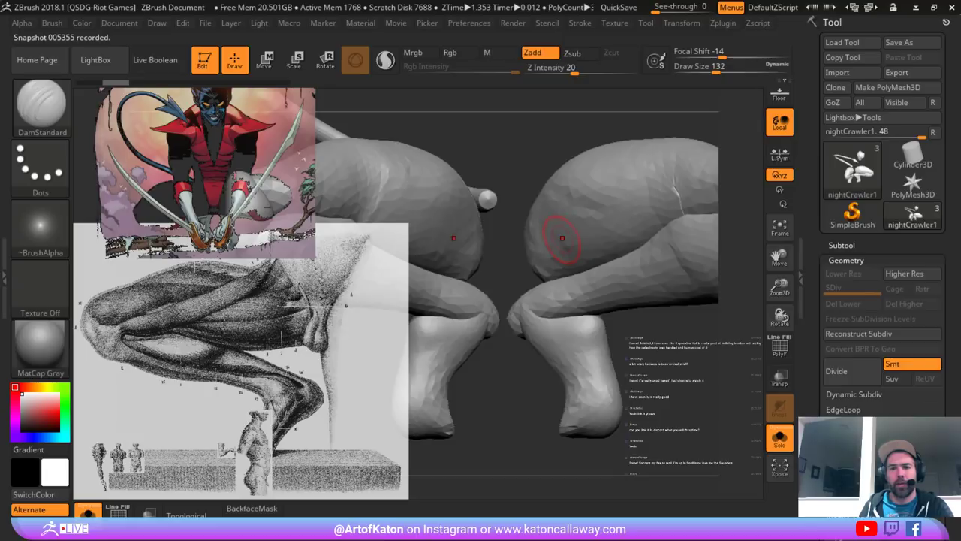
key(ctrl+z)
click(777, 441)
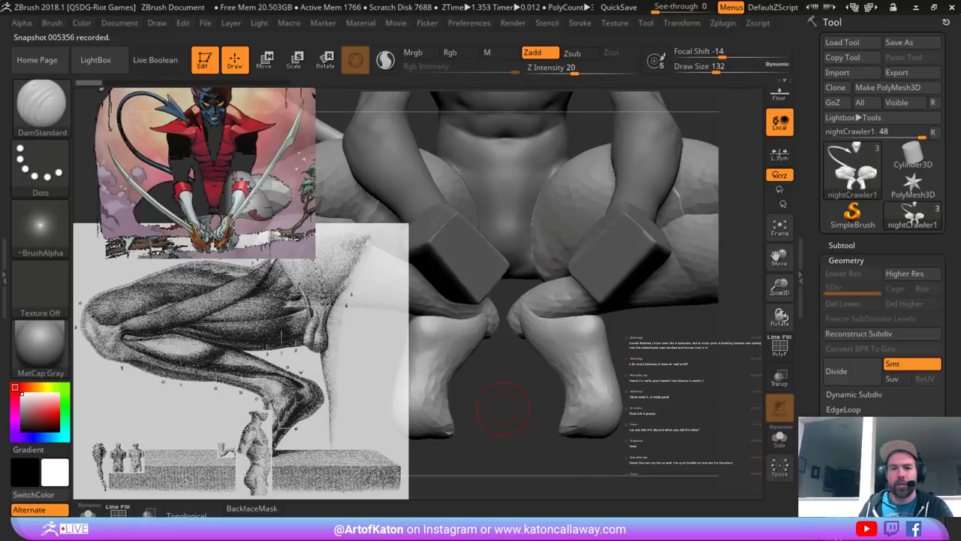
- Set the draw size to 163 and make the nightCrawler torso subtool active
mouse_move(489, 397)
right_down()
mouse_move(511, 408)
mouse_move(522, 304)
right_up()
key(space)
drag(534, 238, 540, 237)
mouse_move(540, 225)
right_down()
mouse_move(542, 251)
mouse_move(484, 257)
mouse_move(499, 274)
right_up()
mouse_move(499, 187)
alt+right_down()
mouse_move(522, 205)
mouse_move(481, 199)
mouse_move(518, 207)
alt+right_up()
alt+click(474, 198)
ctrl+right_drag(420, 203, 391, 181)
right_drag(451, 180, 368, 173)
alt+right_drag(368, 173, 398, 154)
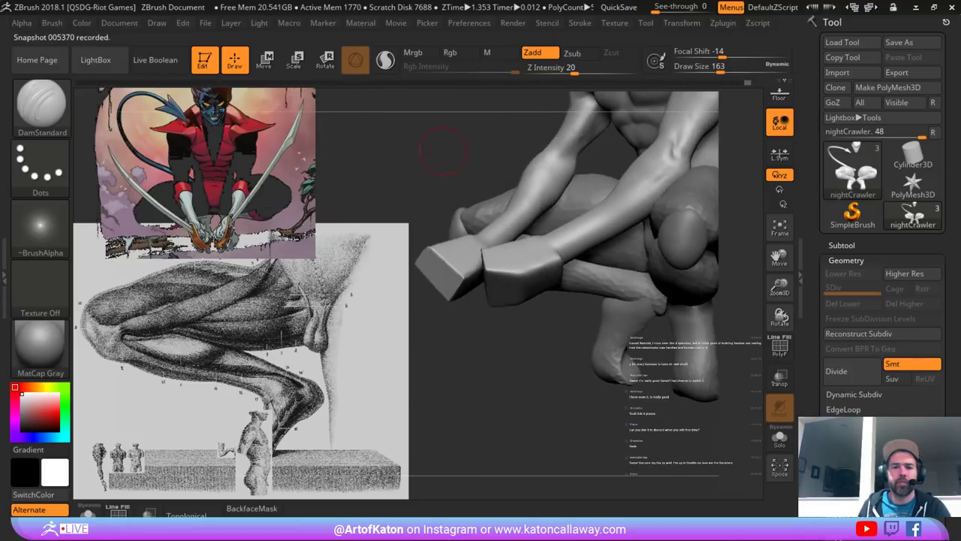
- Hide the forearms and hands of the torso subtool from the side view
ctrl+shift+drag(387, 157, 453, 195)
mouse_move(446, 175)
right_down()
mouse_move(420, 154)
mouse_move(417, 136)
mouse_move(449, 180)
mouse_move(412, 165)
mouse_move(469, 188)
right_up()
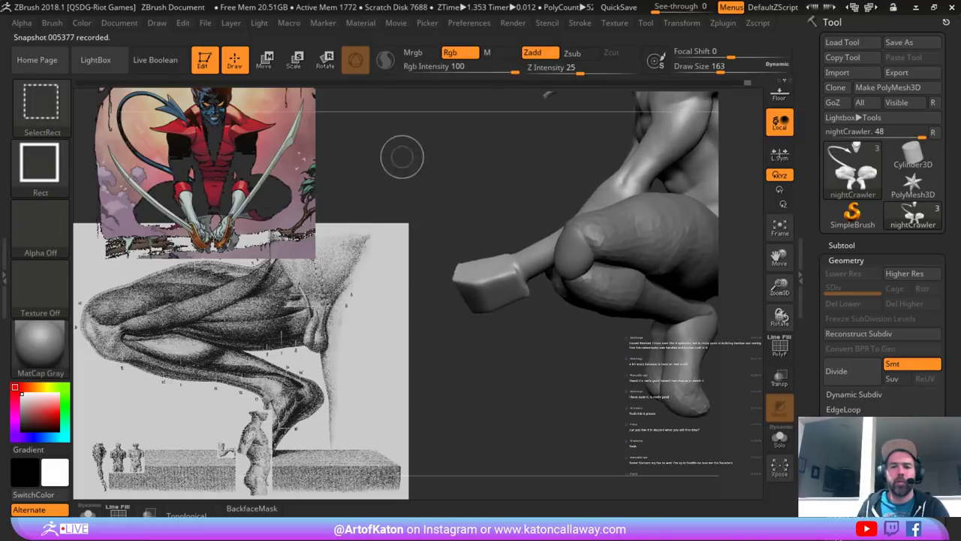
mouse_move(403, 165)
ctrl+alt+shift+mouse_down()
mouse_move(570, 348)
mouse_move(640, 366)
ctrl+alt+shift+mouse_up()
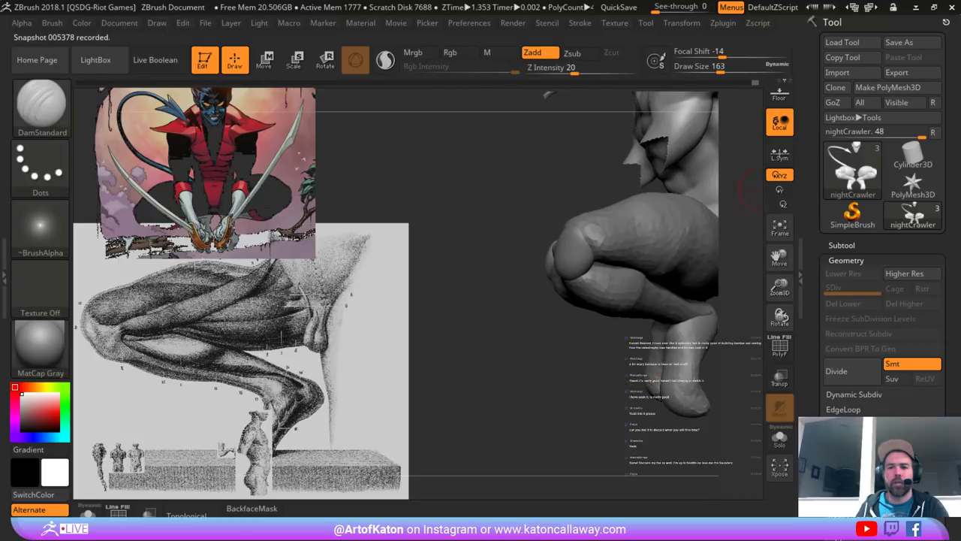
alt+right_drag(717, 223, 627, 213)
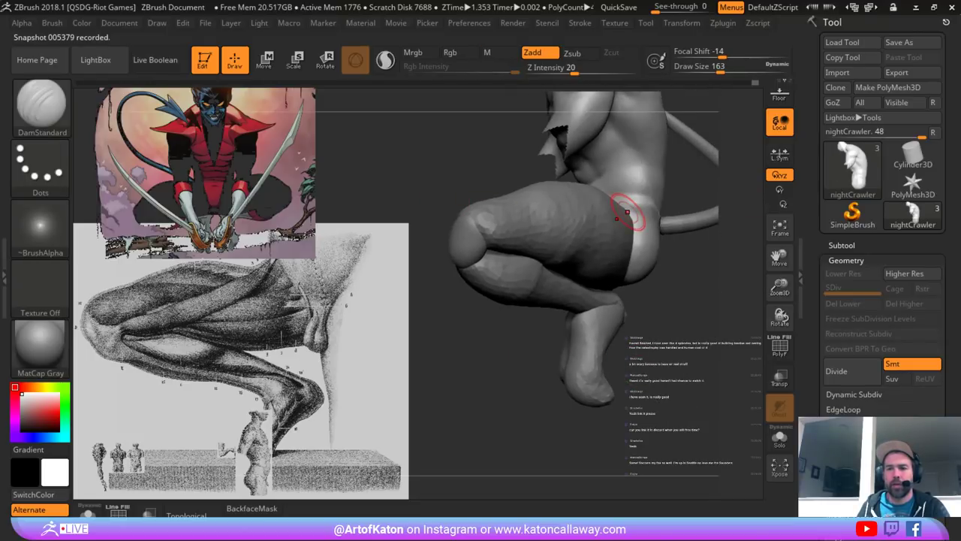
- Hide more of the leftover elbow geometry in a side view without perspective, and turn perspective back on
ctrl+click(774, 158)
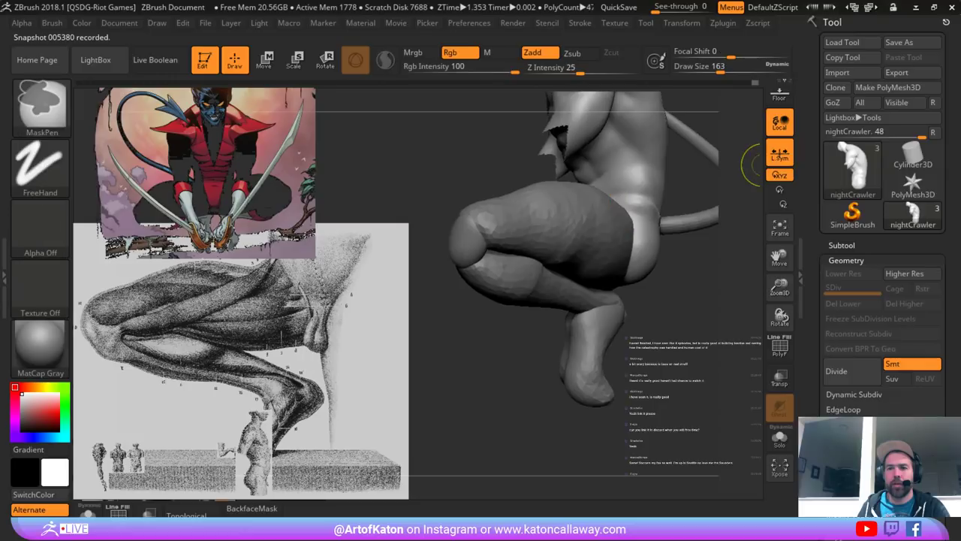
ctrl+click(778, 156)
ctrl+drag(793, 159, 793, 229)
key(p)
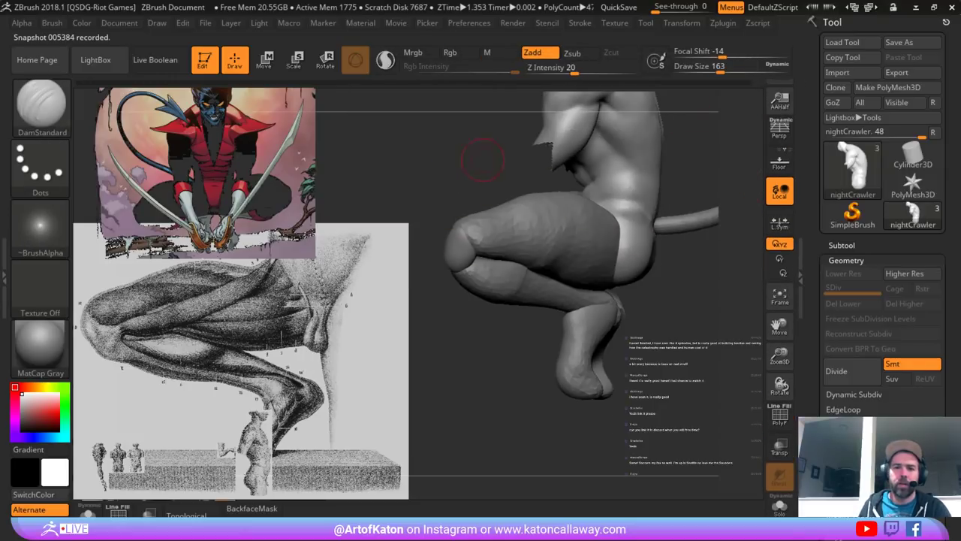
alt+drag(483, 162, 449, 235)
ctrl+shift+drag(476, 206, 503, 232)
ctrl+alt+shift+drag(508, 247, 541, 257)
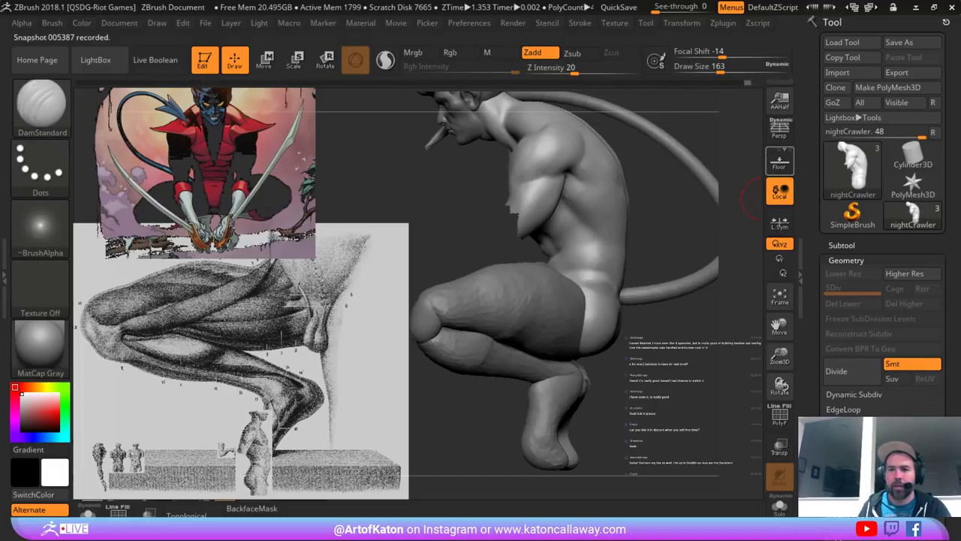
click(780, 130)
shift+drag(458, 416, 536, 408)
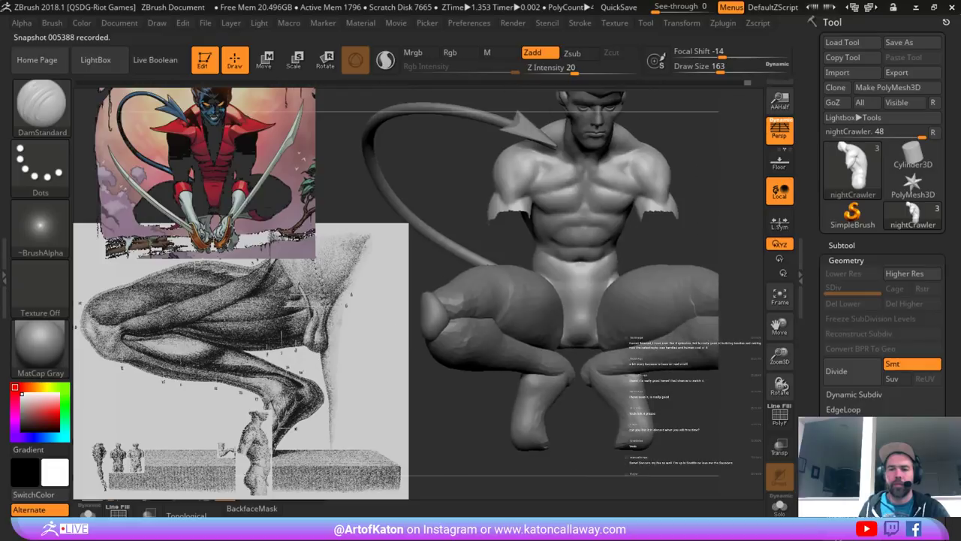
- Select the legs subtool and hide the figure's left leg from the front view
alt+drag(481, 420, 338, 413)
alt+click(446, 311)
alt+drag(601, 345, 652, 279)
shift+drag(638, 315, 703, 319)
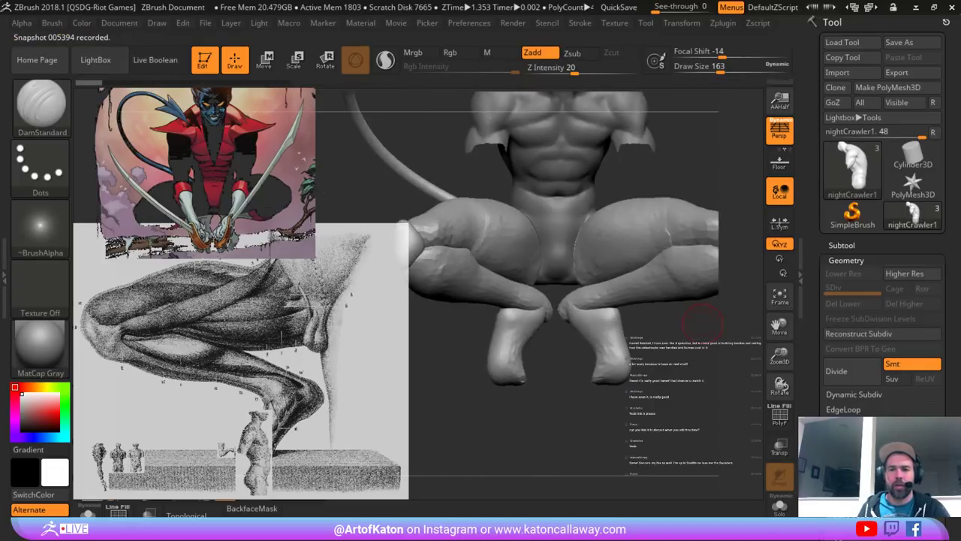
mouse_move(725, 161)
alt+mouse_down()
mouse_move(661, 157)
mouse_move(646, 176)
mouse_move(644, 211)
mouse_move(635, 187)
mouse_move(515, 386)
mouse_move(470, 429)
mouse_move(458, 412)
mouse_move(593, 361)
mouse_move(510, 407)
mouse_move(528, 406)
mouse_move(593, 374)
alt+mouse_up()
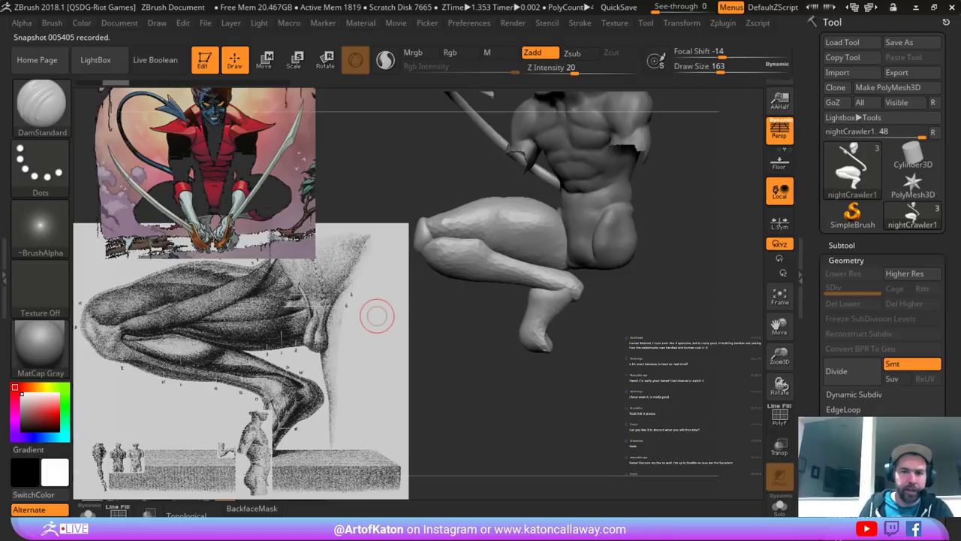
- Make the torso subtool active and set the DamStandard draw size to 172
mouse_move(424, 352)
mouse_down()
mouse_move(577, 358)
mouse_move(516, 384)
mouse_move(529, 386)
mouse_move(556, 421)
mouse_move(406, 410)
mouse_up()
mouse_move(597, 392)
mouse_down()
mouse_move(554, 390)
mouse_move(627, 389)
mouse_up()
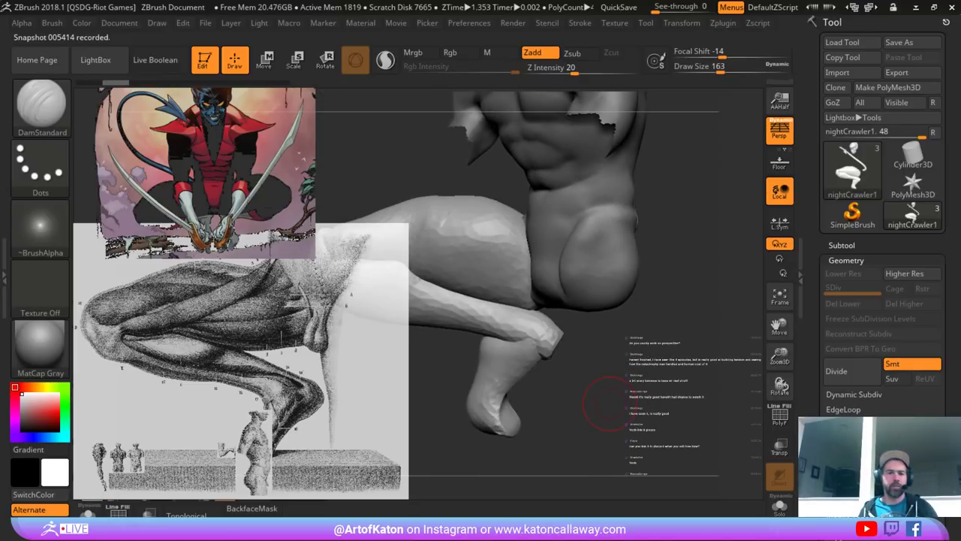
drag(475, 167, 502, 164)
mouse_move(563, 368)
mouse_down()
mouse_move(588, 384)
mouse_move(599, 376)
mouse_move(612, 383)
mouse_move(599, 375)
mouse_up()
alt+click(597, 274)
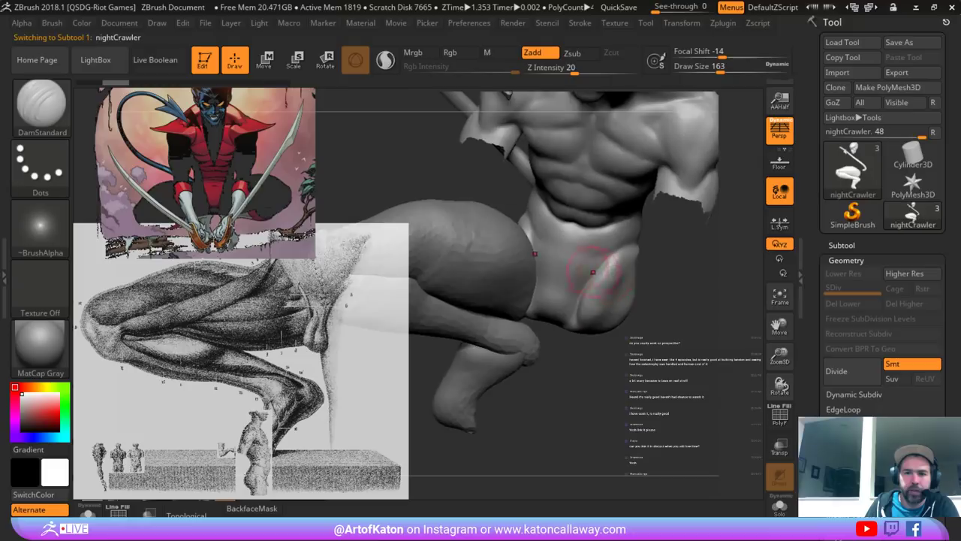
key(space)
drag(583, 271, 576, 272)
mouse_move(530, 390)
mouse_down()
mouse_move(562, 389)
mouse_move(598, 409)
mouse_up()
key(space)
drag(565, 330, 574, 331)
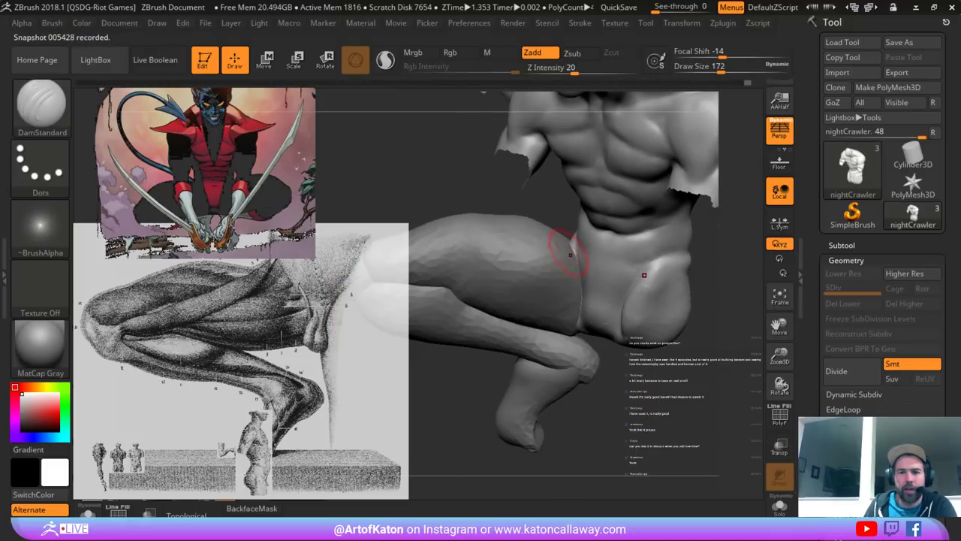
- Select the legs subtool and carve a long diagonal crease along the inner thigh from the groin toward the knee
alt+click(567, 251)
drag(511, 278, 551, 260)
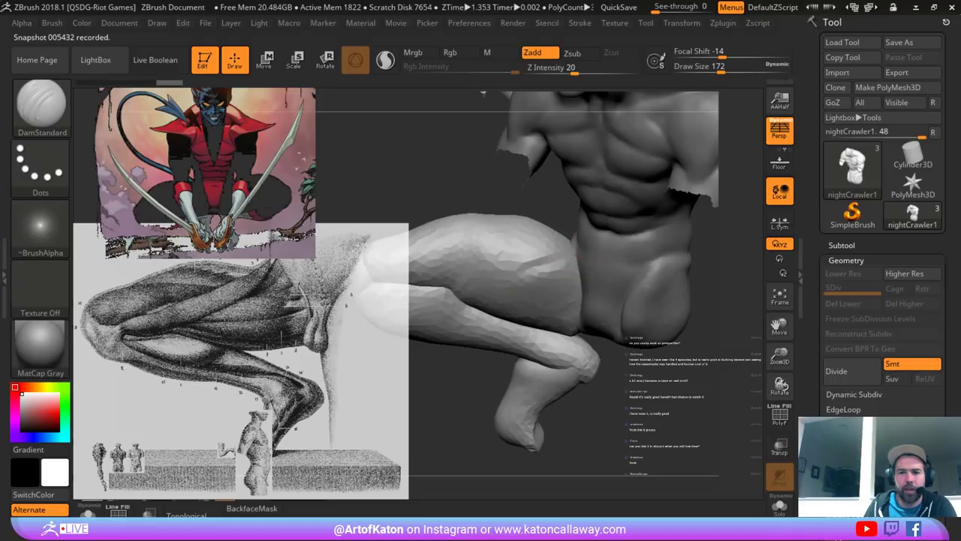
drag(425, 403, 516, 375)
drag(633, 259, 569, 280)
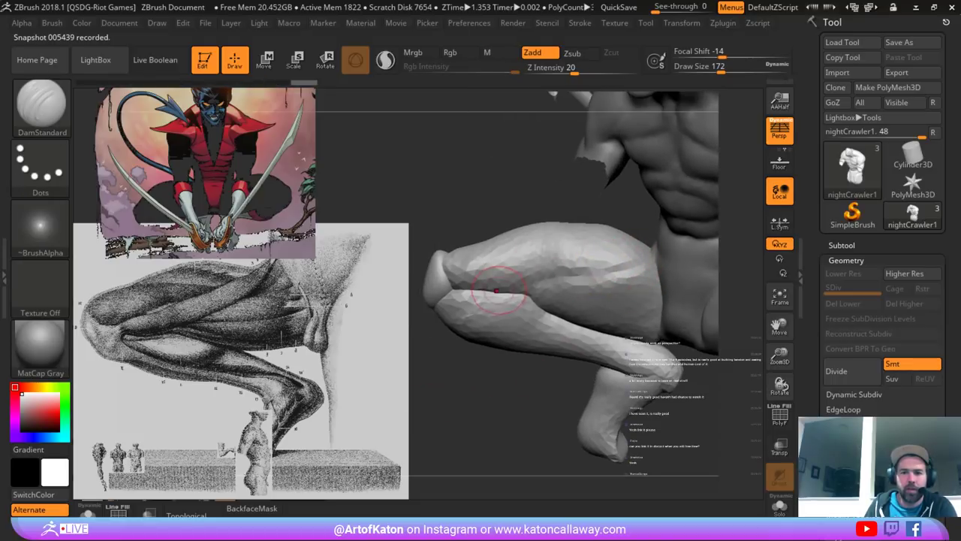
drag(635, 263, 561, 283)
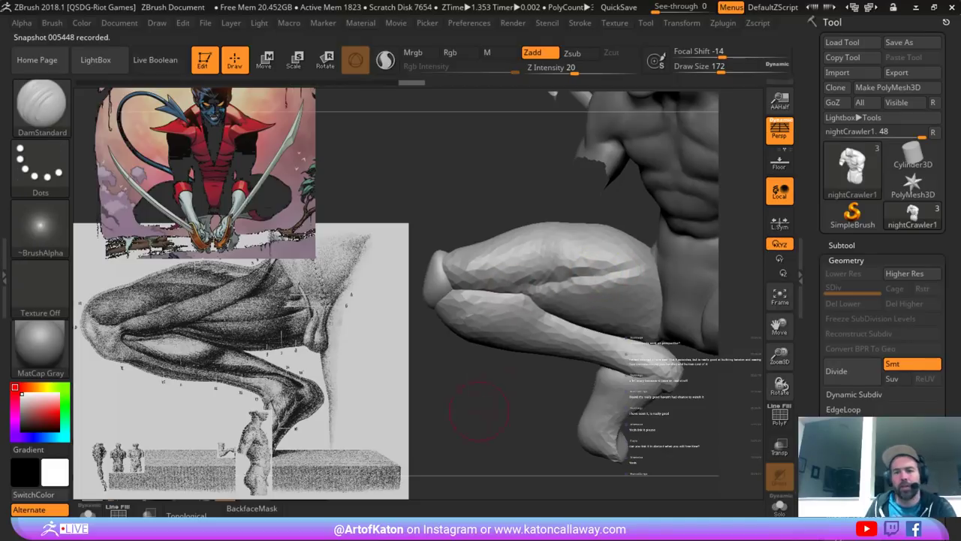
mouse_move(476, 403)
alt+mouse_down()
mouse_move(471, 338)
mouse_move(518, 353)
mouse_move(521, 439)
alt+mouse_up()
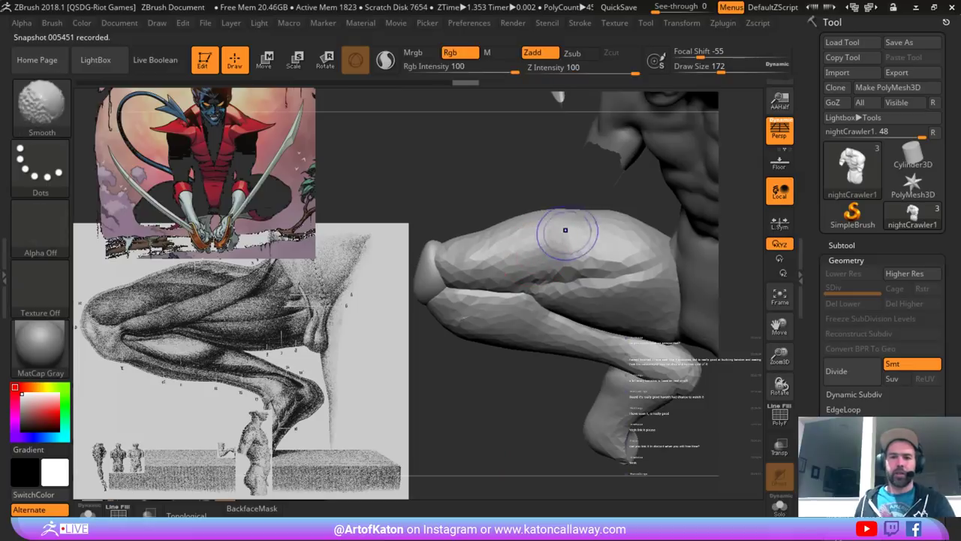
- Choose the Clay brush for building up the inner thigh and angle the view onto the leg
key(b)
click(295, 164)
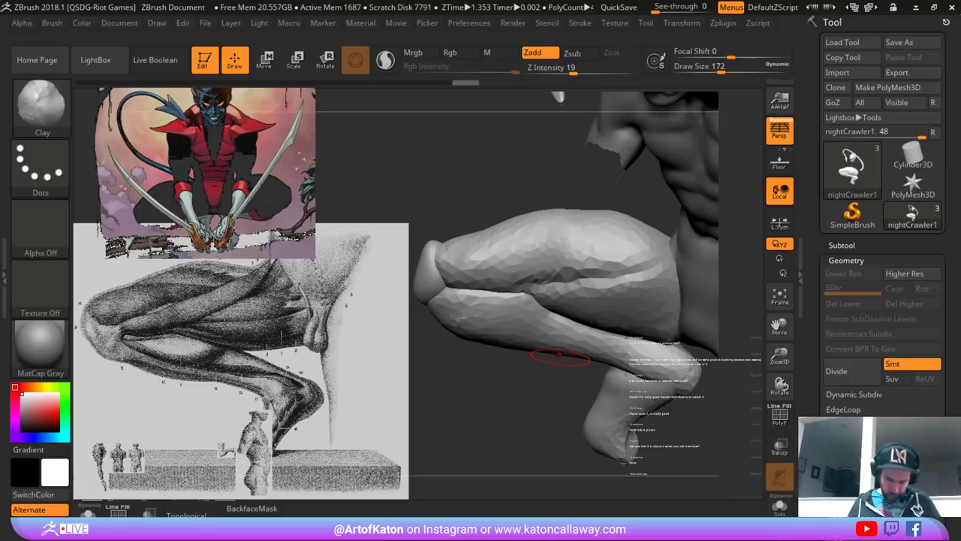
drag(527, 171, 489, 167)
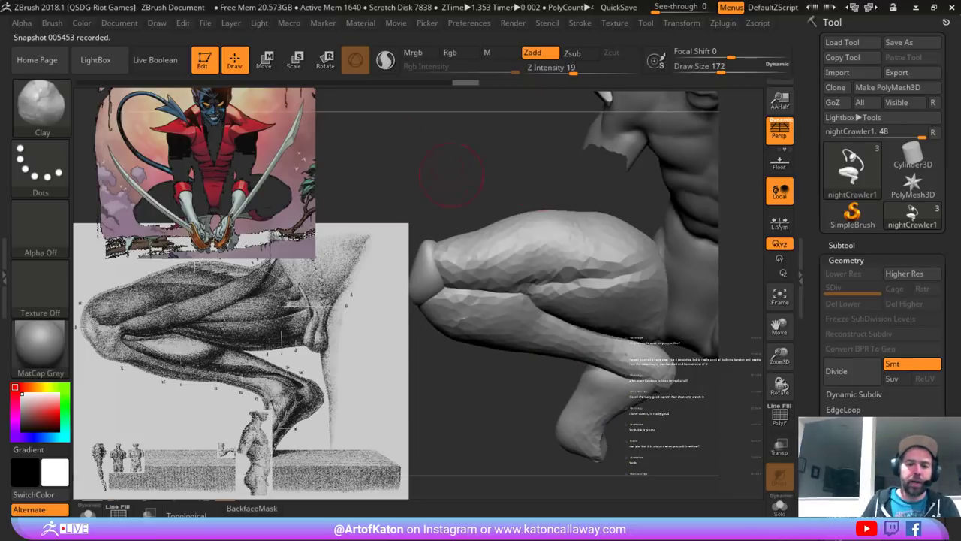
key(b)
key(c)
key(b)
key(b)
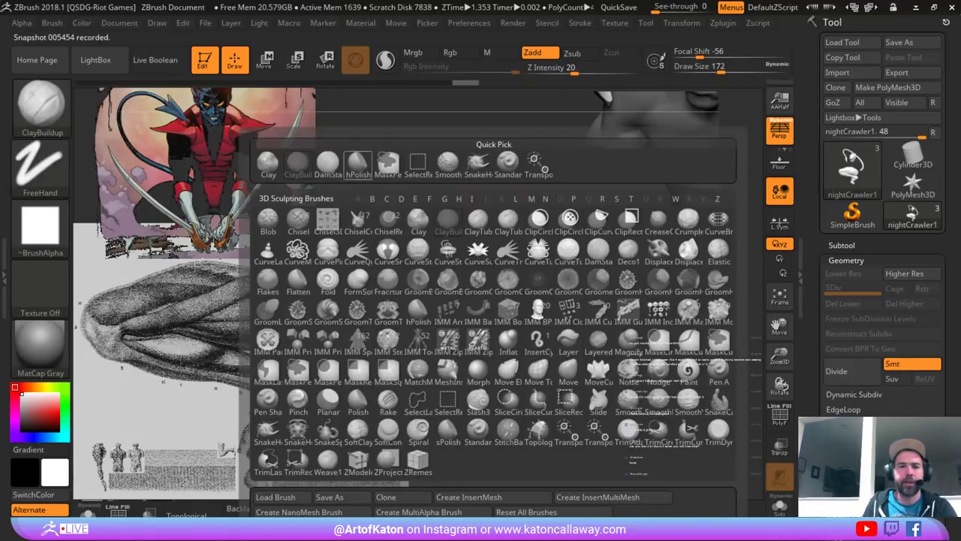
click(267, 164)
drag(544, 181, 568, 182)
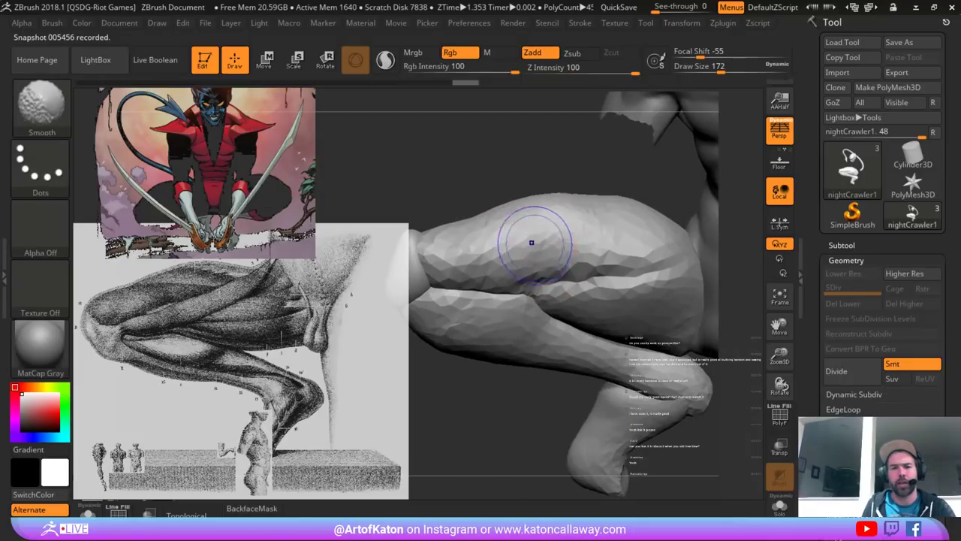
- Check the leg's polygon mesh, try to turn on Sculptris Pro, and set the Clay draw size to 228
key(shift+f)
key(shift+f)
click(385, 60)
key(space)
drag(583, 237, 559, 221)
drag(488, 171, 492, 149)
alt+drag(516, 372, 634, 317)
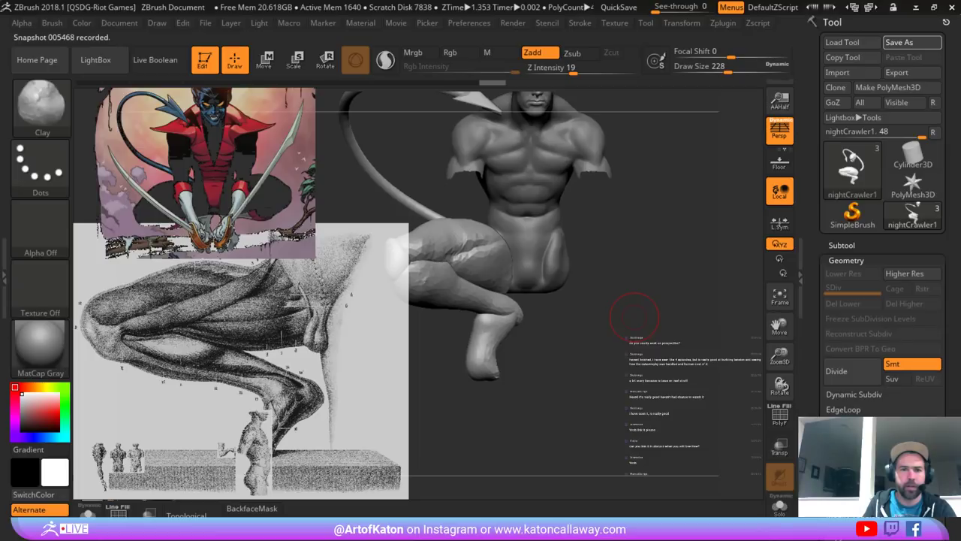
- Permanently delete the hidden left-leg geometry from the legs subtool
click(507, 264)
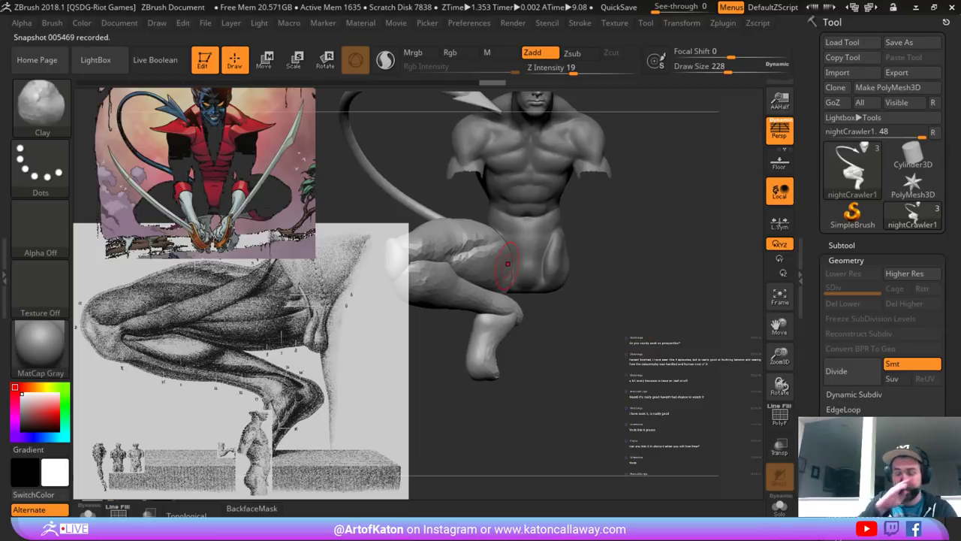
drag(563, 387, 607, 386)
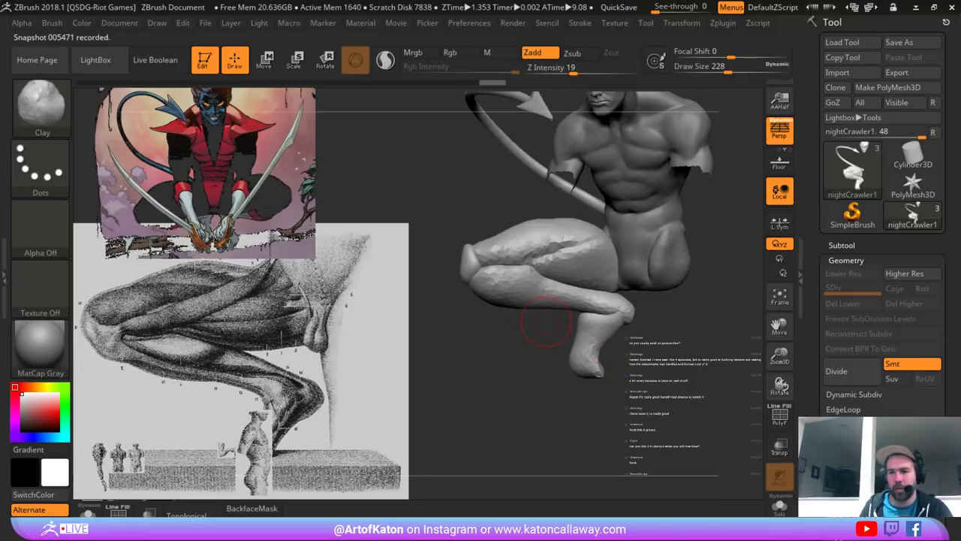
drag(951, 323, 951, 258)
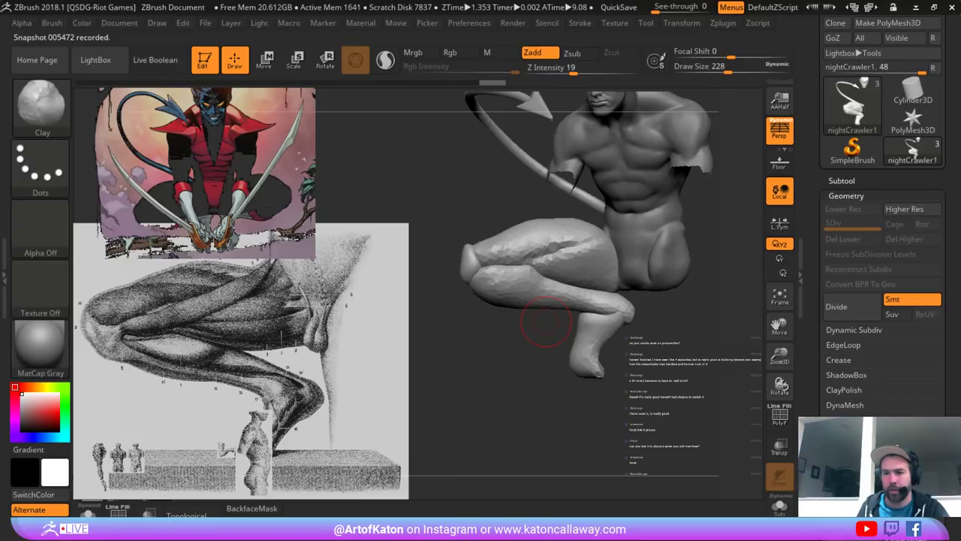
scroll(883, 300, down, 4)
click(853, 374)
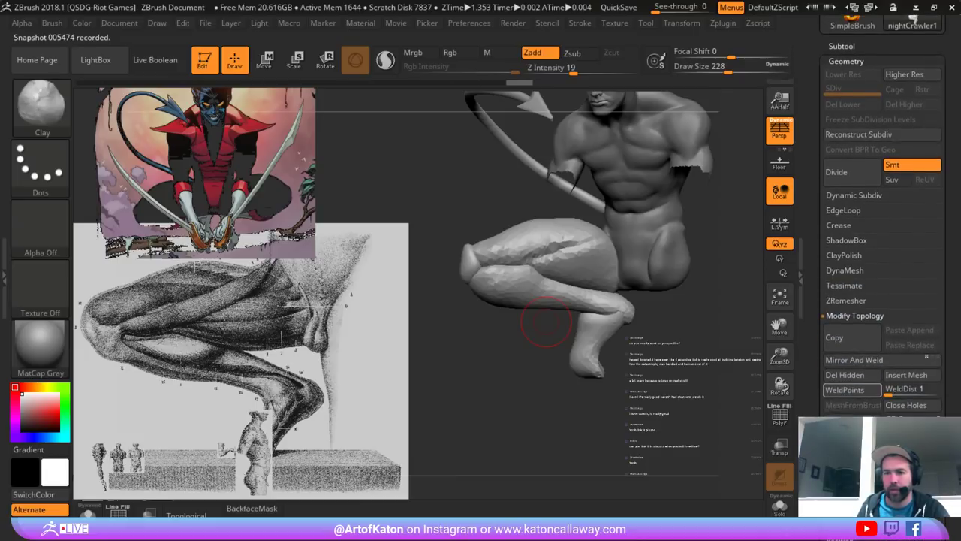
- With Sculptris Pro on, smooth the crease on the inner thigh and rework the upper thigh toward the knee with Clay
drag(661, 420, 702, 418)
alt+drag(661, 353, 695, 405)
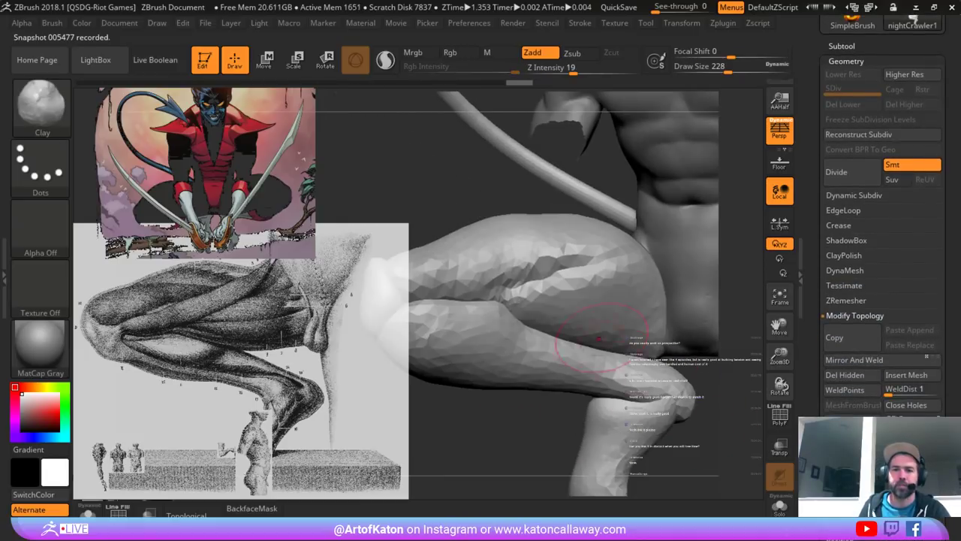
shift+drag(560, 259, 542, 271)
drag(391, 139, 428, 113)
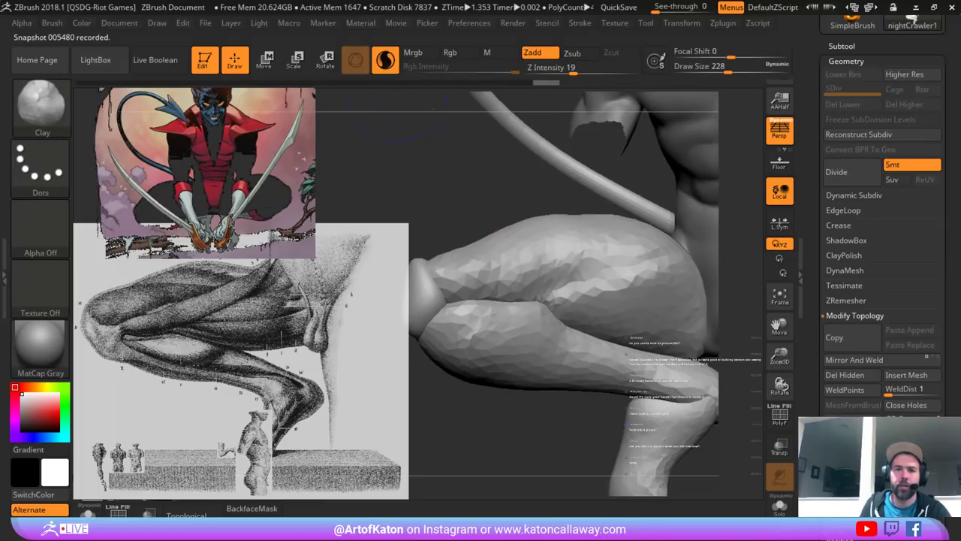
mouse_move(536, 270)
mouse_down()
mouse_move(592, 249)
mouse_move(491, 263)
mouse_up()
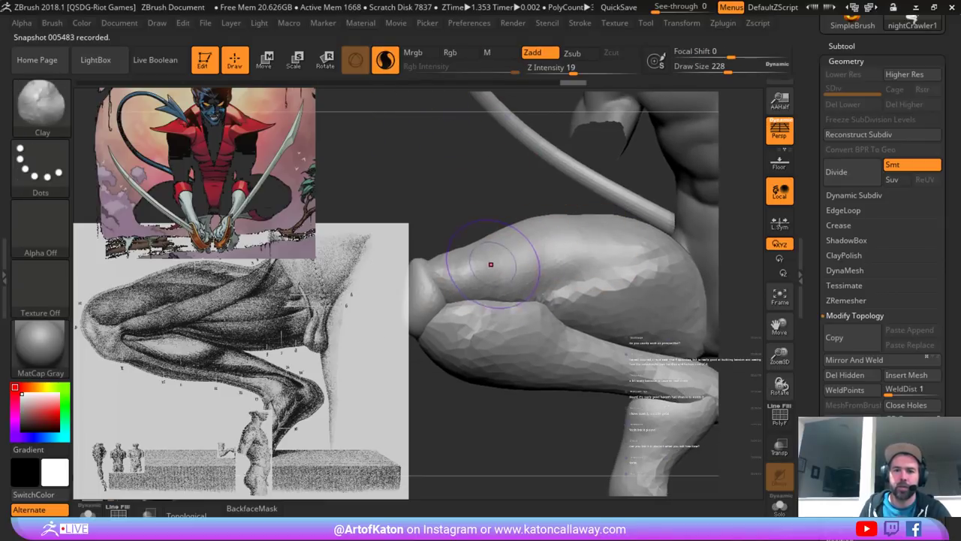
- Smooth the lower inner thigh and upper calf around the knee, and set the draw size to 268
key(shift+f)
key(shift+f)
shift+drag(582, 290, 557, 285)
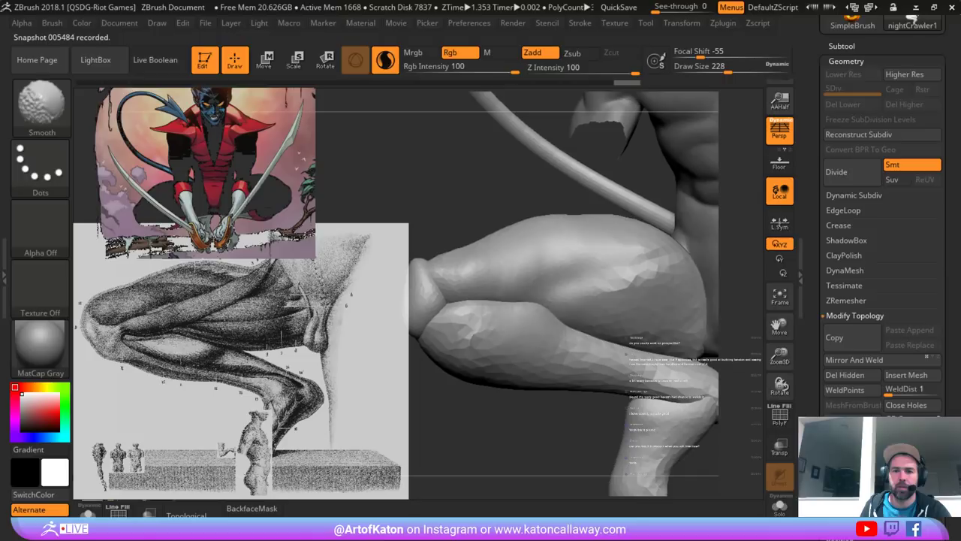
shift+drag(474, 335, 524, 309)
drag(487, 406, 478, 401)
key(space)
drag(570, 299, 576, 299)
shift+drag(426, 299, 461, 276)
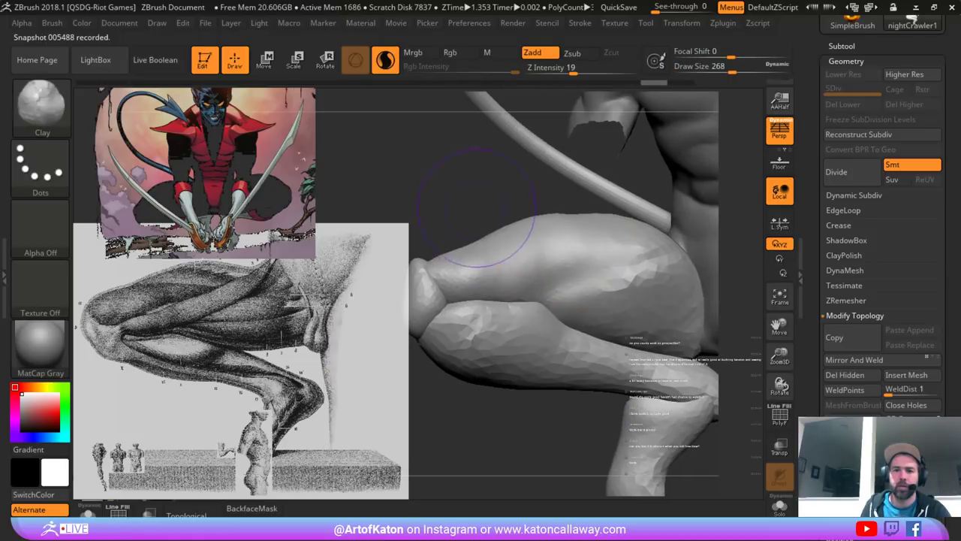
- Smooth the faceted area on the upper thigh toward the hip
drag(478, 207, 518, 202)
shift+drag(511, 272, 621, 230)
drag(481, 187, 436, 189)
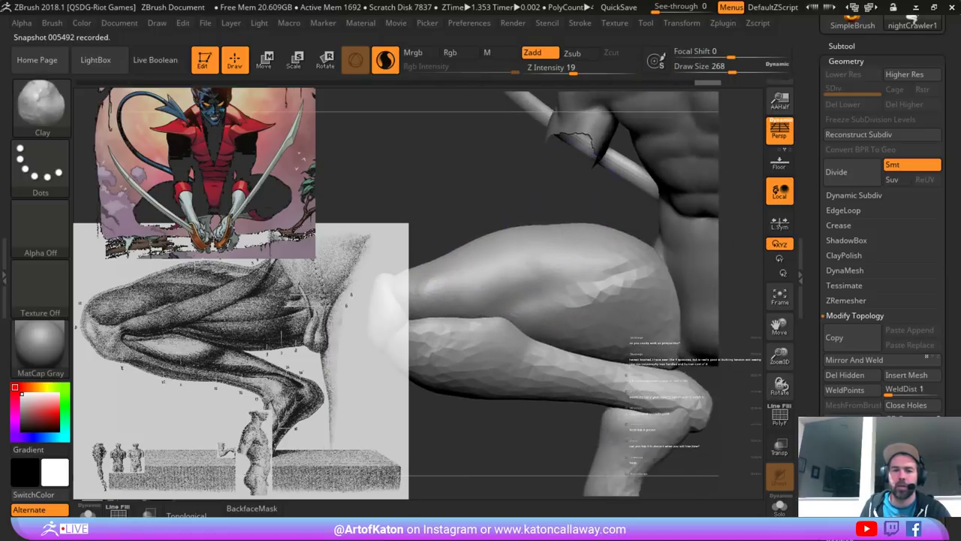
drag(526, 198, 550, 203)
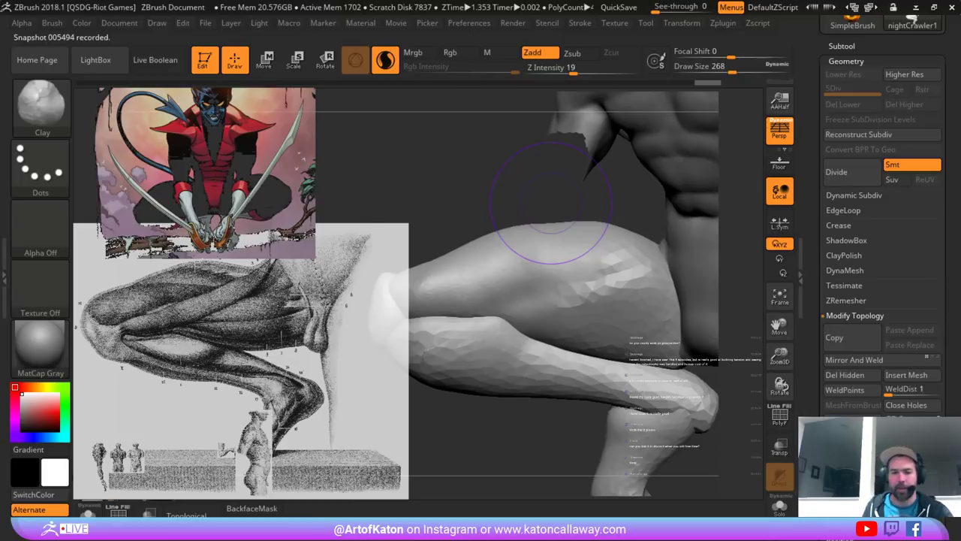
- Carve a shallow groove across the inner upper thigh with the DamStandard brush at a draw size of 202
key(b)
click(354, 164)
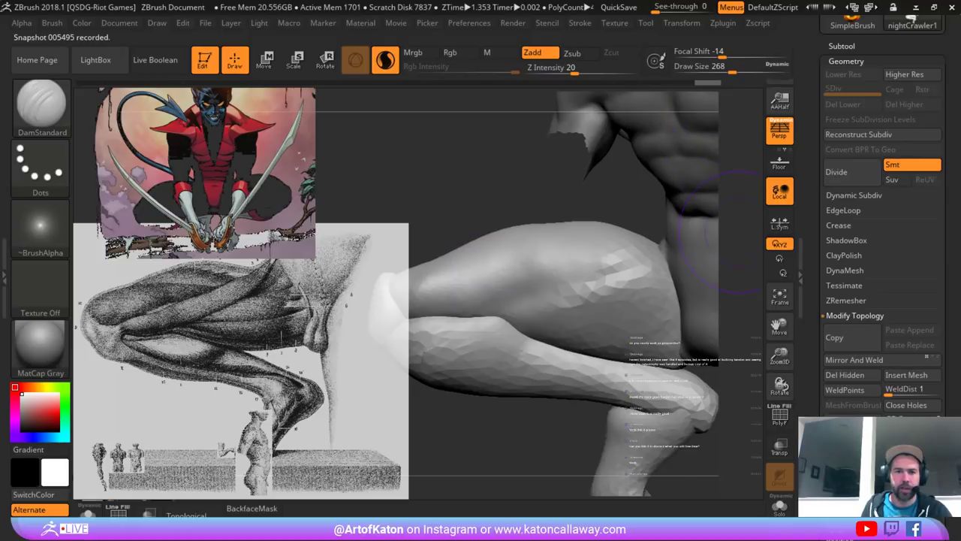
drag(740, 231, 765, 239)
drag(562, 189, 499, 183)
key(space)
click(609, 259)
drag(608, 259, 554, 283)
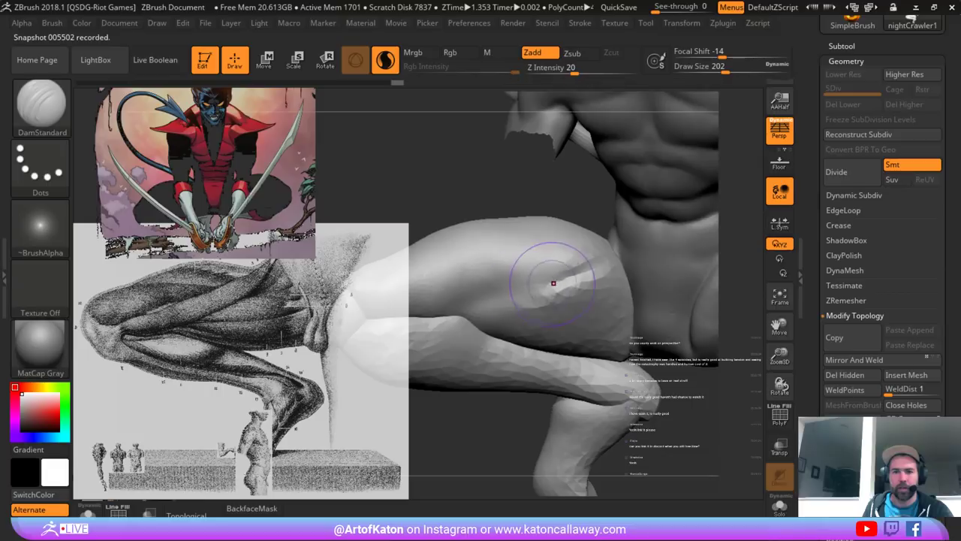
- Smooth the top of the thigh toward the knee with a draw size of 172
mouse_move(504, 202)
alt+mouse_down()
mouse_move(567, 187)
mouse_move(590, 197)
alt+mouse_up()
mouse_move(484, 404)
mouse_down()
mouse_move(538, 390)
mouse_move(471, 404)
mouse_move(497, 410)
mouse_move(409, 398)
mouse_move(482, 399)
mouse_move(462, 399)
mouse_move(471, 400)
mouse_up()
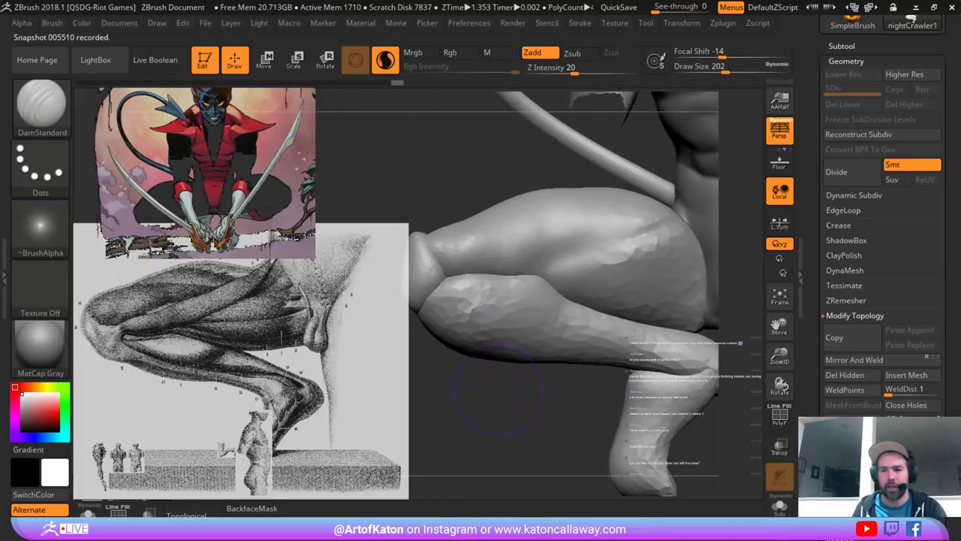
alt+drag(516, 397, 543, 329)
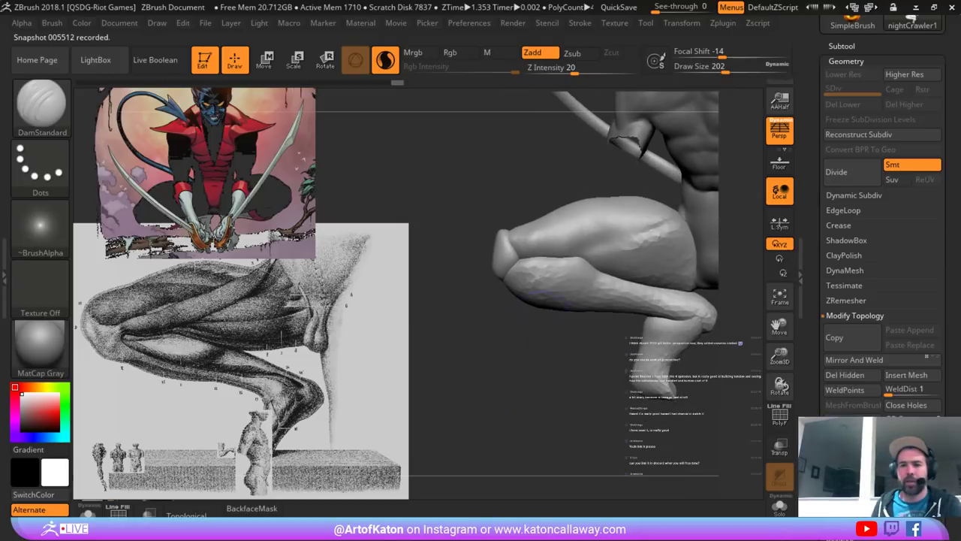
key(space)
drag(605, 254, 595, 254)
mouse_move(501, 368)
alt+mouse_down()
mouse_move(513, 412)
mouse_move(504, 414)
alt+mouse_up()
shift+drag(552, 191, 518, 197)
mouse_move(472, 156)
mouse_down()
mouse_move(531, 193)
mouse_move(519, 214)
mouse_up()
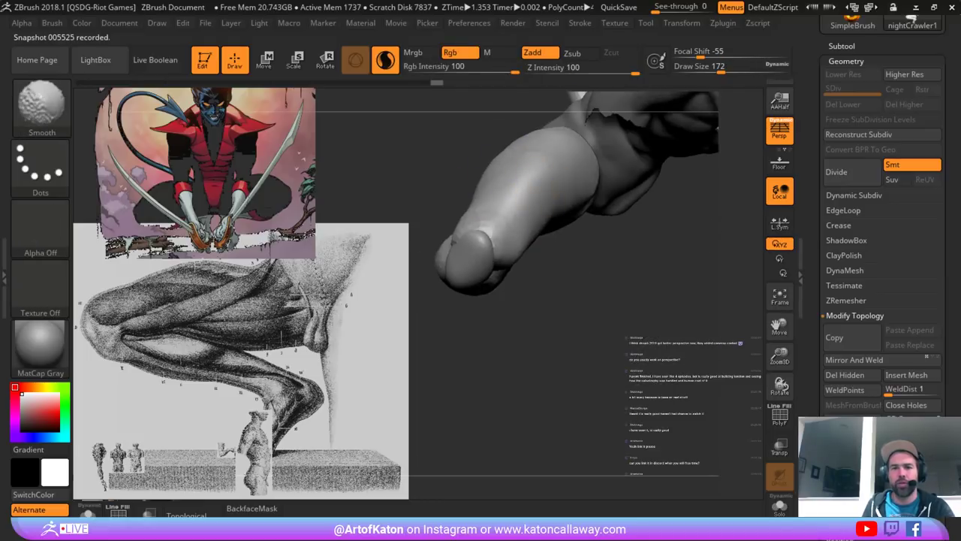
- Smooth the faceted lower leg and the adjoining thigh surface with a draw size of 245, and isolate the thigh
drag(553, 279, 716, 363)
mouse_move(506, 253)
shift+mouse_down()
mouse_move(511, 289)
mouse_move(501, 278)
mouse_move(552, 266)
mouse_move(571, 237)
mouse_move(529, 203)
mouse_move(481, 190)
shift+mouse_up()
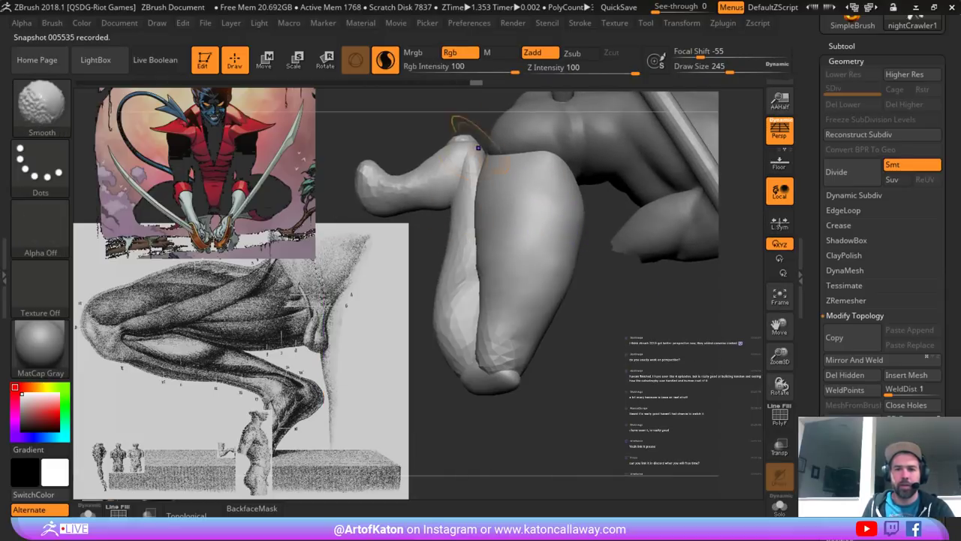
mouse_move(492, 360)
shift+mouse_down()
mouse_move(502, 375)
mouse_move(582, 368)
mouse_move(610, 407)
shift+mouse_up()
shift+drag(437, 220, 449, 180)
mouse_move(428, 137)
mouse_down()
mouse_move(473, 147)
mouse_move(430, 165)
mouse_move(450, 176)
mouse_move(413, 160)
mouse_up()
drag(526, 177, 596, 158)
shift+drag(492, 195, 436, 327)
mouse_move(571, 300)
mouse_down()
mouse_move(499, 297)
mouse_move(560, 289)
mouse_up()
mouse_move(450, 180)
shift+mouse_down()
mouse_move(445, 161)
mouse_move(480, 188)
shift+mouse_up()
drag(586, 300, 574, 289)
shift+drag(552, 169, 562, 161)
- Carve a diagonal groove from the hip toward the inner knee with DamStandard at a draw size of 132, and soften it
mouse_move(639, 195)
mouse_down()
mouse_move(638, 162)
mouse_move(615, 140)
mouse_move(653, 143)
mouse_move(630, 196)
mouse_move(563, 189)
mouse_move(593, 207)
mouse_move(638, 197)
mouse_move(643, 214)
mouse_move(619, 182)
mouse_move(526, 203)
mouse_move(420, 300)
mouse_move(412, 350)
mouse_move(587, 287)
mouse_move(485, 396)
mouse_move(513, 219)
mouse_move(516, 230)
mouse_move(529, 226)
mouse_move(519, 257)
mouse_up()
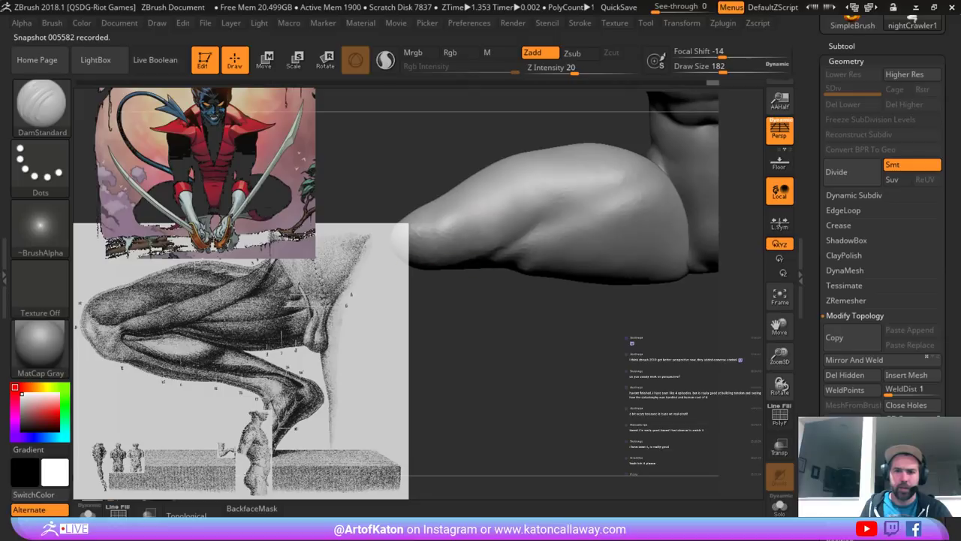
shift+drag(533, 239, 567, 187)
mouse_move(466, 316)
mouse_down()
mouse_move(551, 288)
mouse_move(439, 309)
mouse_up()
key(space)
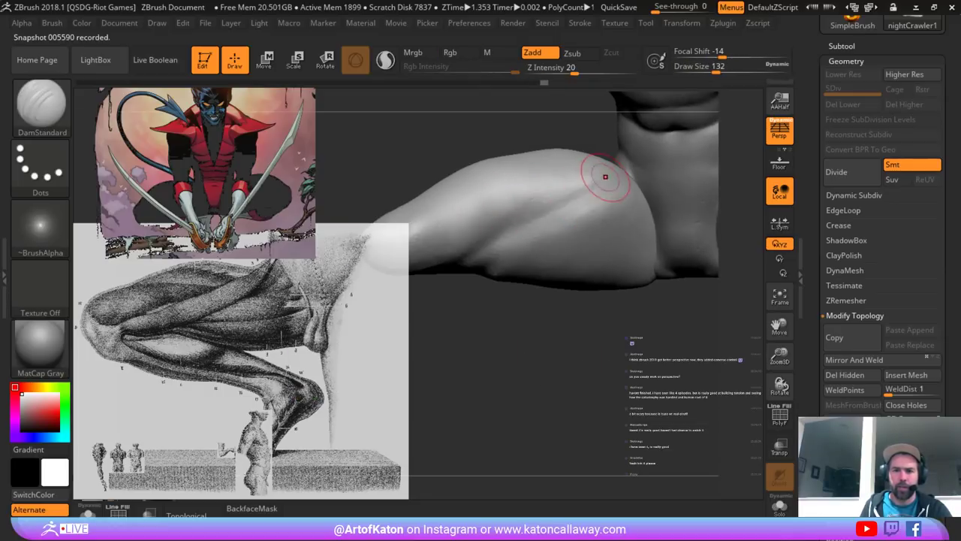
drag(605, 176, 523, 223)
drag(590, 177, 539, 205)
drag(480, 316, 501, 314)
drag(622, 161, 568, 206)
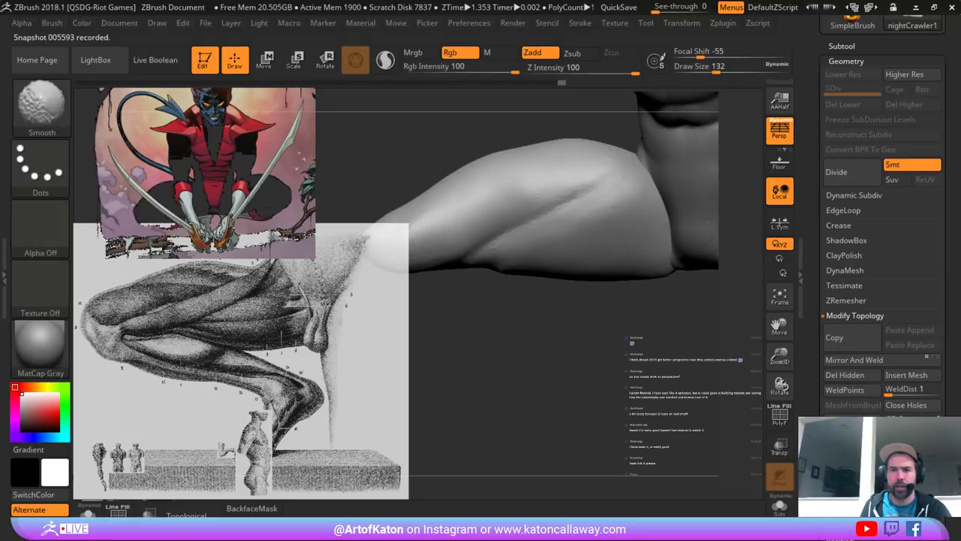
shift+drag(601, 177, 570, 197)
- Reshape the thigh's upper contour with the SnakeHook brush at a draw size of 286
key(b)
click(548, 163)
key(space)
drag(610, 163, 623, 162)
right_drag(637, 161, 598, 160)
drag(495, 159, 469, 167)
key(space)
drag(516, 168, 473, 195)
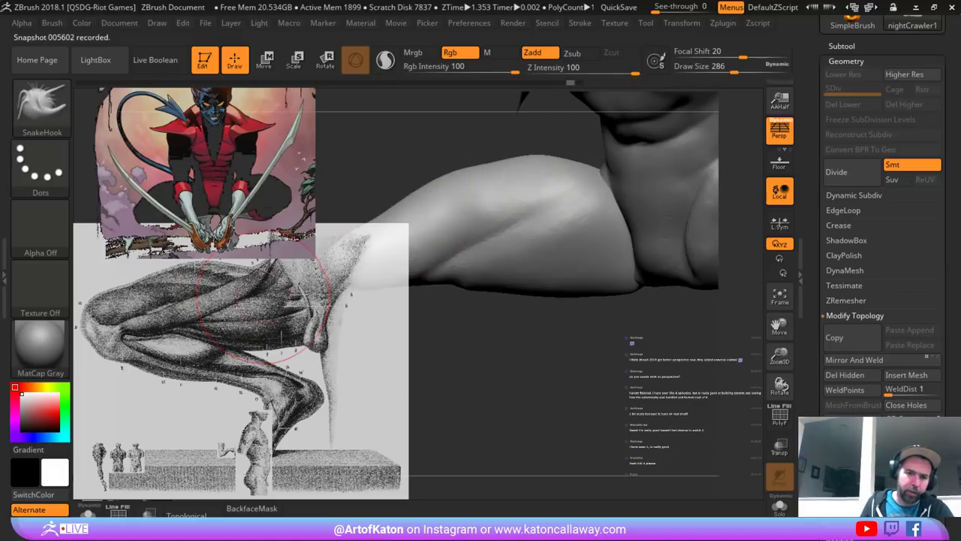
- Move the leg anatomy reference image slightly lower in Spotlight
key(z)
drag(246, 291, 247, 317)
key(z)
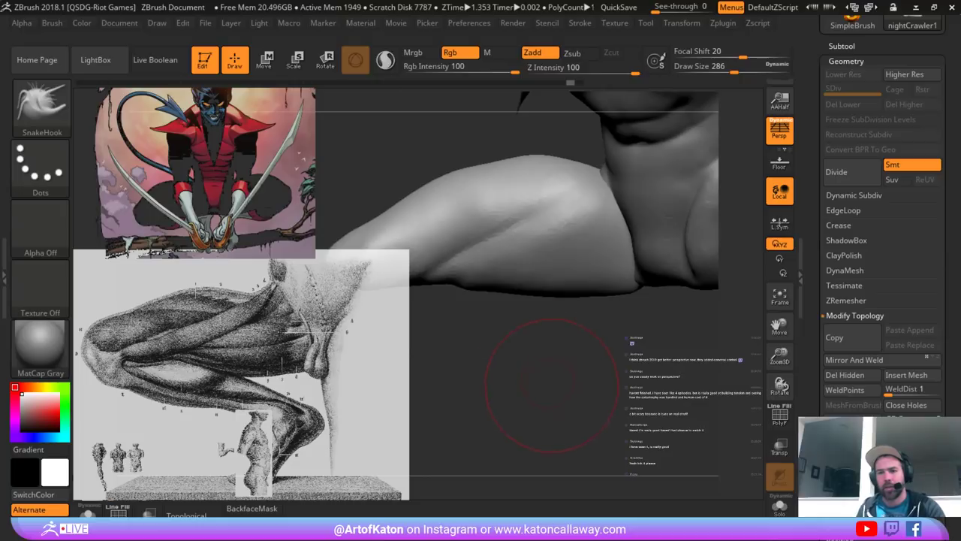
- Build up volume along the thigh's diagonal groove with the Clay brush at a draw size of 234
shift+drag(563, 373, 646, 411)
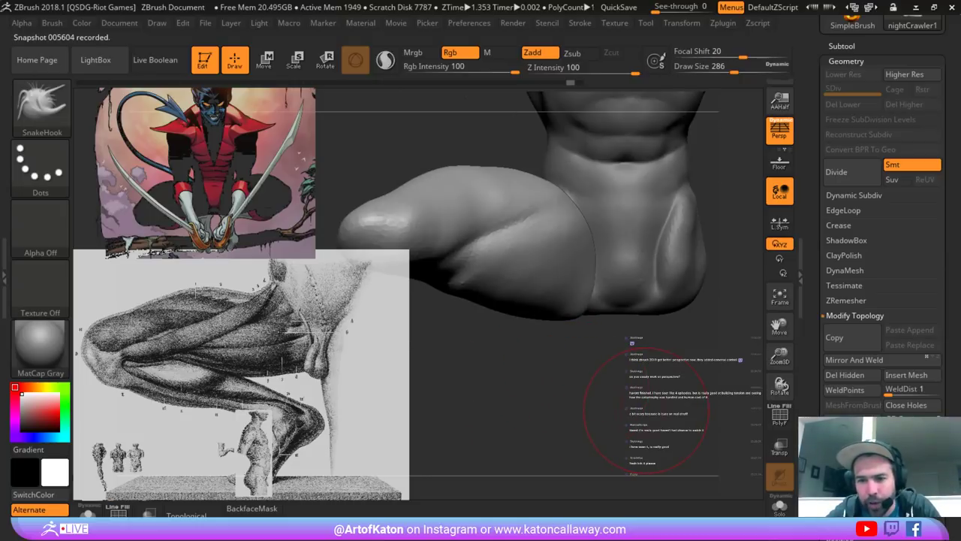
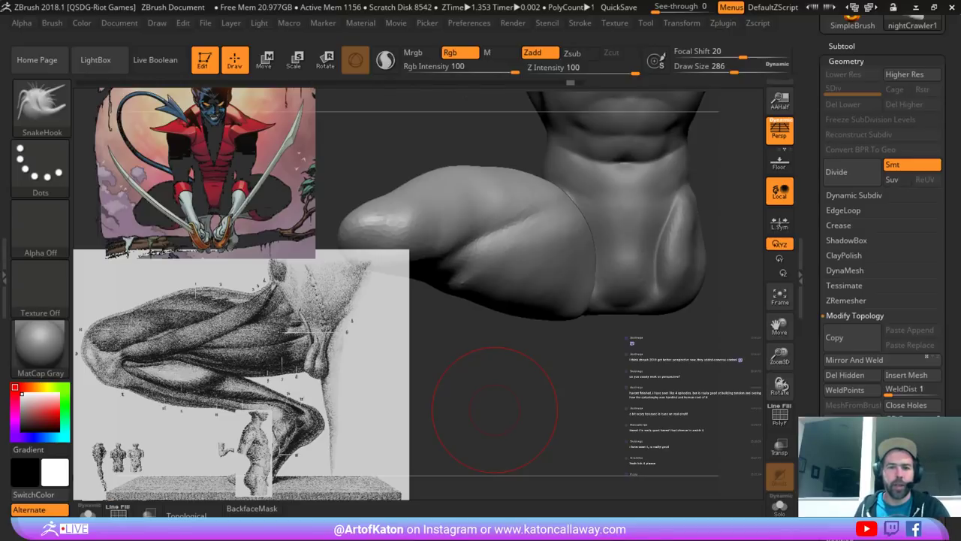
mouse_move(518, 113)
mouse_down()
mouse_move(532, 96)
mouse_move(518, 105)
mouse_up()
drag(465, 156, 487, 156)
key(b)
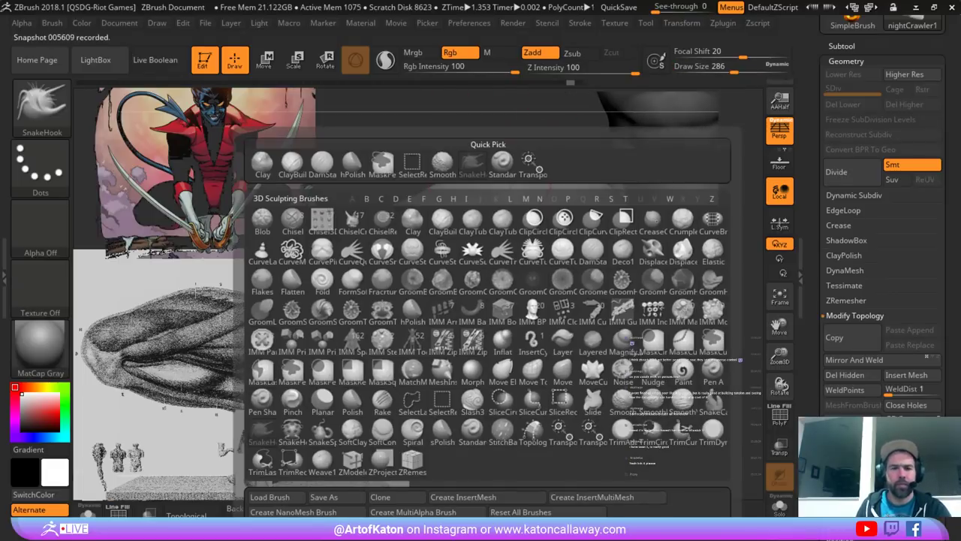
click(262, 164)
mouse_move(473, 124)
mouse_down()
mouse_move(491, 154)
mouse_move(491, 231)
mouse_move(455, 215)
mouse_move(459, 204)
mouse_up()
key(space)
alt+drag(461, 310, 511, 311)
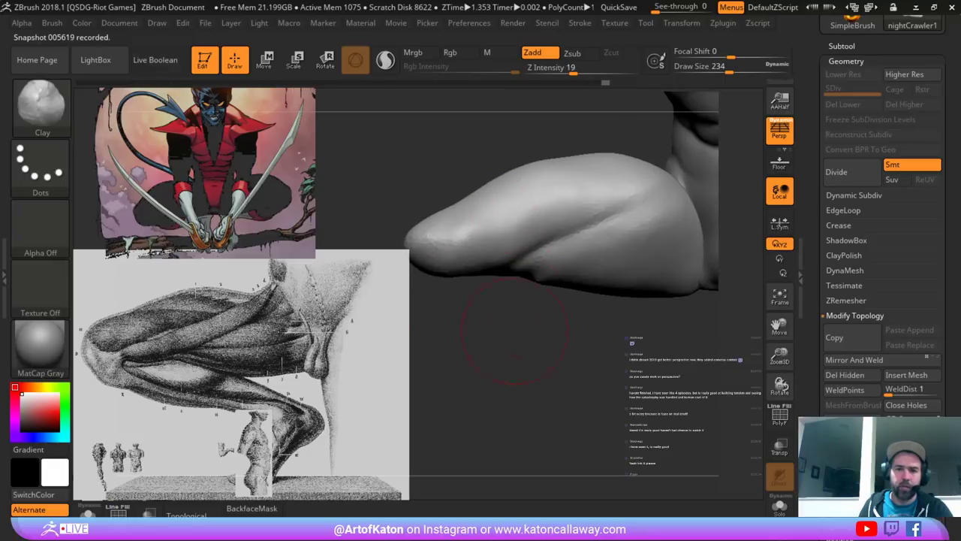
mouse_move(556, 199)
mouse_down()
mouse_move(528, 225)
mouse_move(547, 243)
mouse_move(558, 195)
mouse_move(535, 216)
mouse_up()
alt+drag(569, 310, 538, 316)
- Fill in and soften the diagonal thigh groove with a draw size of 245
key(space)
drag(579, 236, 574, 236)
mouse_move(551, 324)
mouse_down()
mouse_move(503, 321)
mouse_move(514, 322)
mouse_up()
key(space)
drag(563, 258, 569, 257)
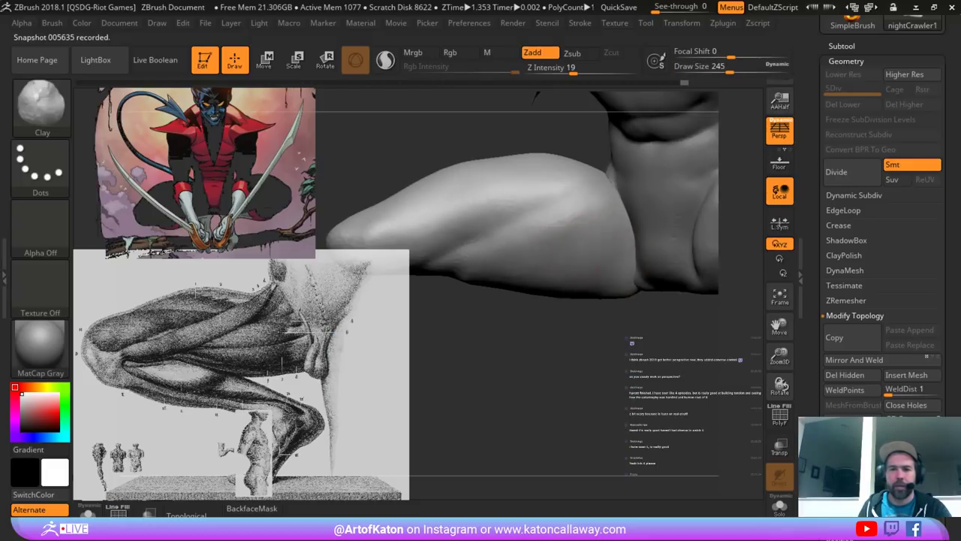
mouse_move(571, 214)
shift+mouse_down()
mouse_move(591, 228)
mouse_move(518, 227)
shift+mouse_up()
mouse_move(526, 327)
mouse_down()
mouse_move(593, 324)
mouse_move(536, 333)
mouse_move(590, 362)
mouse_move(546, 362)
mouse_move(564, 353)
mouse_up()
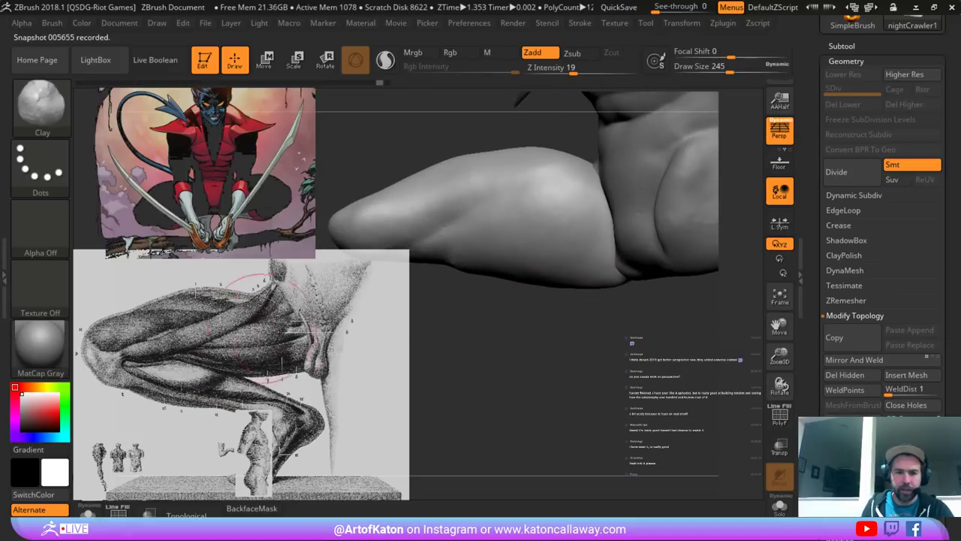
- Smooth the underside and inner surface of the thigh, and refine its form with a draw size of 293
drag(490, 356, 559, 319)
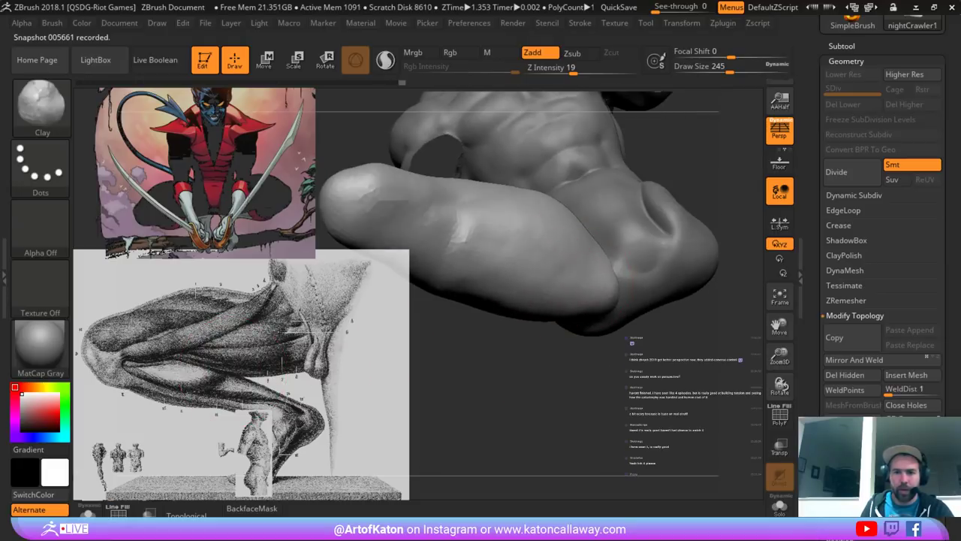
mouse_move(526, 259)
shift+mouse_down()
mouse_move(565, 269)
mouse_move(526, 259)
shift+mouse_up()
shift+drag(526, 259, 496, 259)
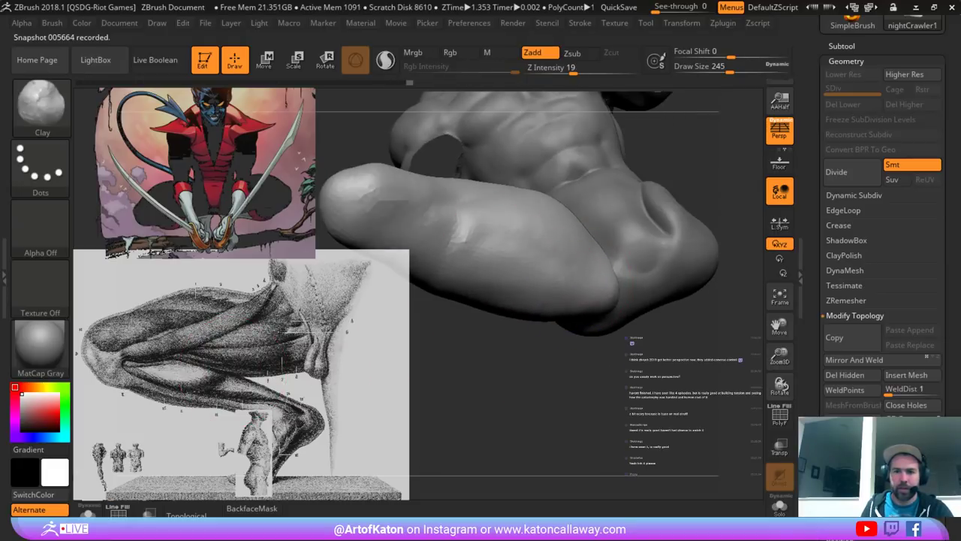
shift+drag(577, 273, 569, 285)
mouse_move(518, 357)
mouse_down()
mouse_move(623, 318)
mouse_move(599, 305)
mouse_move(574, 319)
mouse_move(561, 263)
mouse_move(544, 251)
mouse_move(552, 260)
mouse_move(583, 196)
mouse_move(601, 248)
mouse_move(638, 263)
mouse_move(639, 323)
mouse_move(600, 382)
mouse_move(575, 364)
mouse_move(522, 230)
mouse_move(534, 282)
mouse_move(554, 259)
mouse_up()
key(space)
mouse_move(484, 240)
mouse_down()
mouse_move(498, 237)
mouse_move(496, 265)
mouse_move(476, 274)
mouse_up()
- Show the whole leg to check the thigh in context, and isolate the thigh again
click(386, 62)
ctrl+shift+click(481, 239)
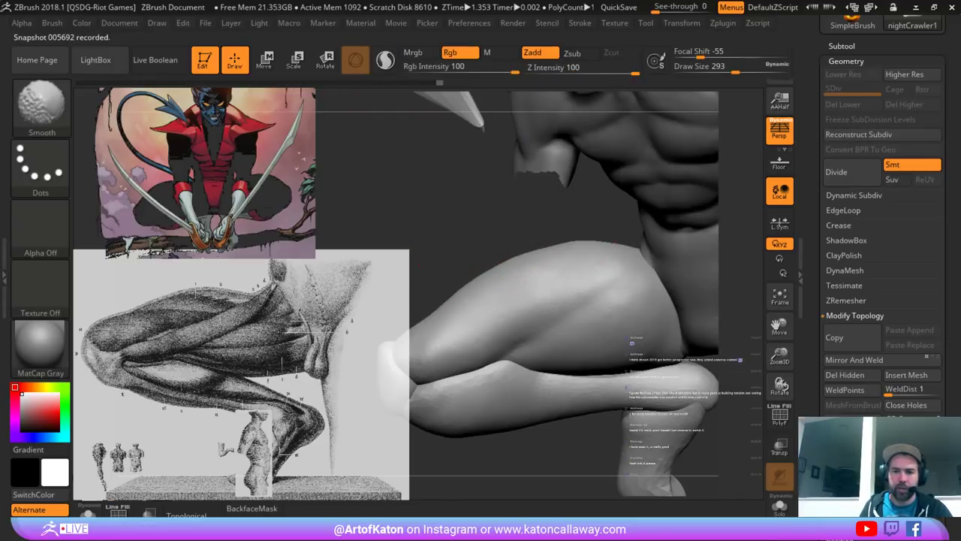
ctrl+shift+click(505, 271)
drag(487, 229, 534, 244)
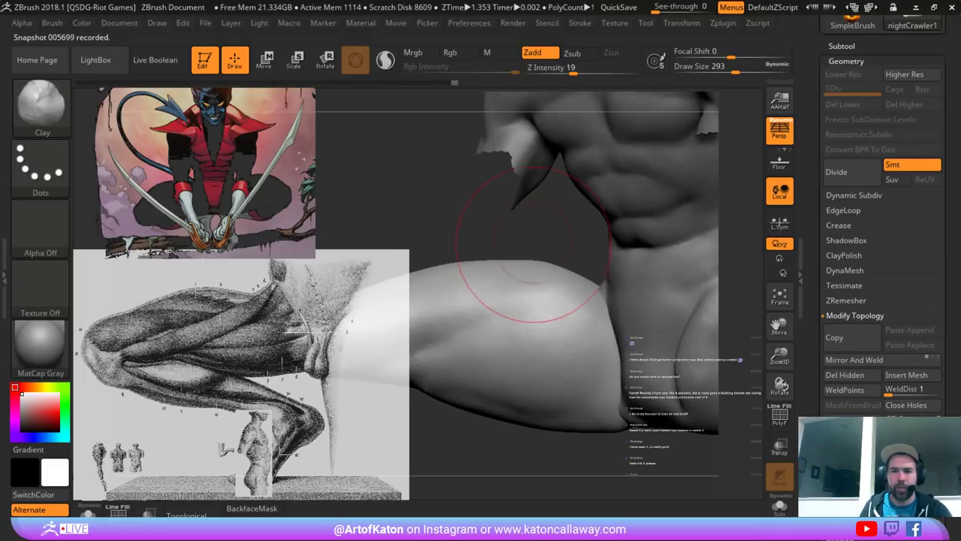
- Adjust the top of the thigh at the hip joint with the SnakeHook brush at a draw size of 192
key(b)
key(s)
key(h)
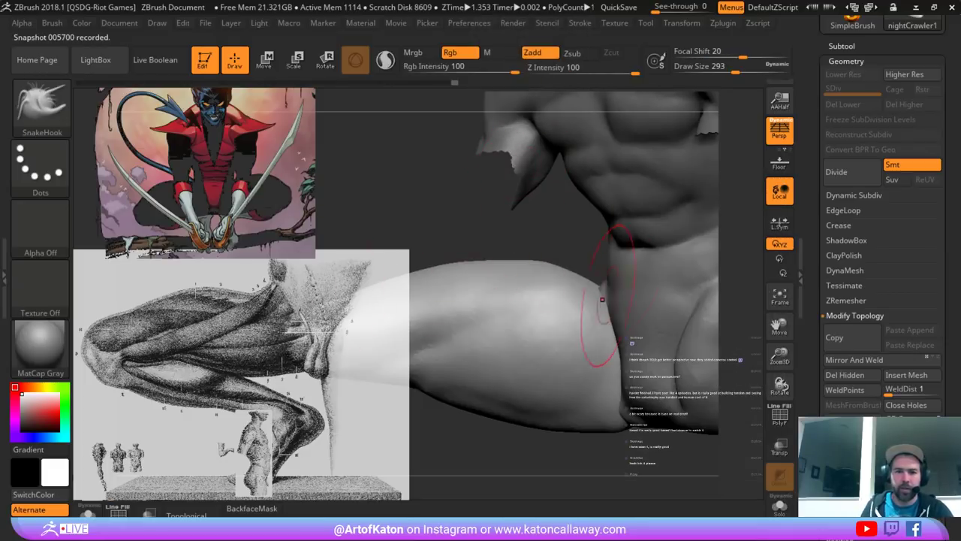
key(space)
click(598, 286)
alt+drag(585, 256, 553, 240)
key(space)
click(560, 268)
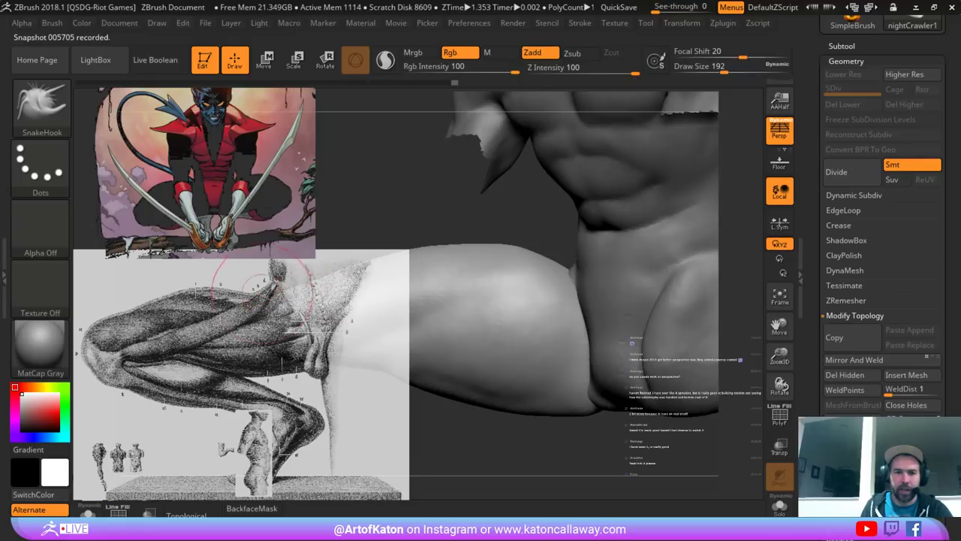
- Refine and smooth the thigh's upper edge where it meets the torso with a draw size of 202
key(space)
click(545, 271)
key(space)
click(504, 276)
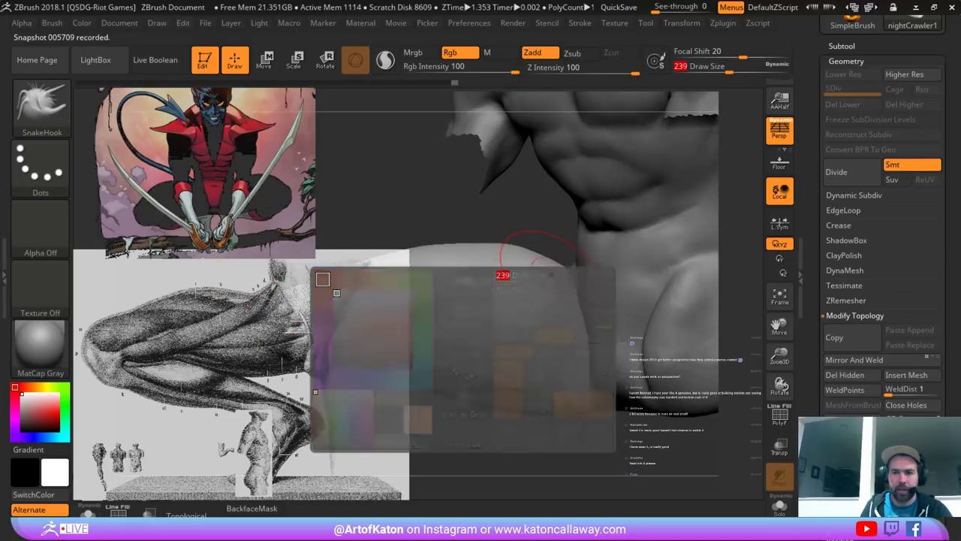
key(space)
mouse_move(563, 270)
shift+mouse_down()
mouse_move(572, 278)
mouse_move(567, 265)
mouse_move(577, 268)
mouse_move(557, 248)
shift+mouse_up()
click(557, 269)
key(space)
click(567, 264)
mouse_move(546, 237)
mouse_down()
mouse_move(563, 255)
mouse_move(542, 252)
mouse_up()
- Reshape the upper contour of the outer thigh beside the hip with SnakeHook at a draw size of 212
mouse_move(529, 218)
mouse_down()
mouse_move(653, 221)
mouse_move(635, 218)
mouse_up()
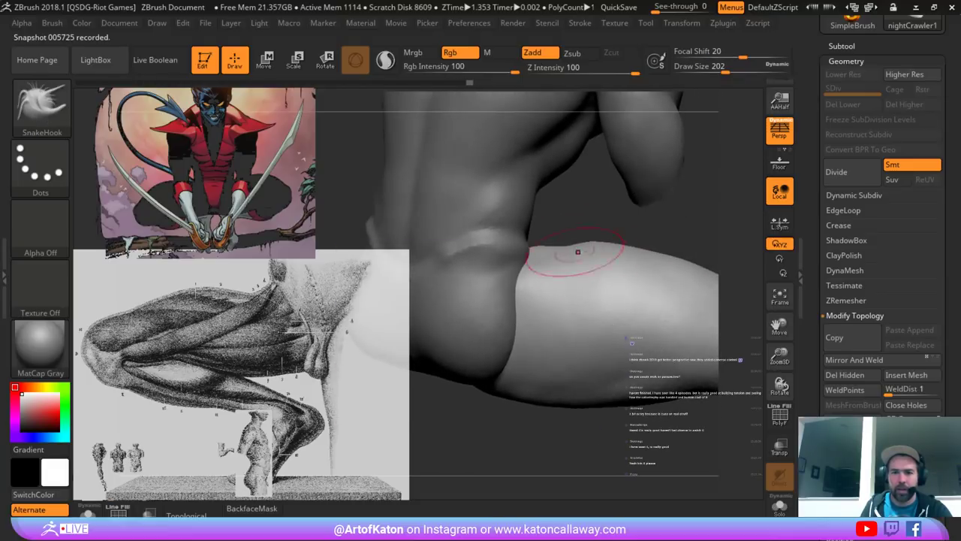
key(space)
mouse_move(562, 250)
mouse_down()
mouse_move(546, 250)
mouse_move(576, 248)
mouse_move(570, 253)
mouse_up()
key(space)
alt+drag(572, 218, 545, 211)
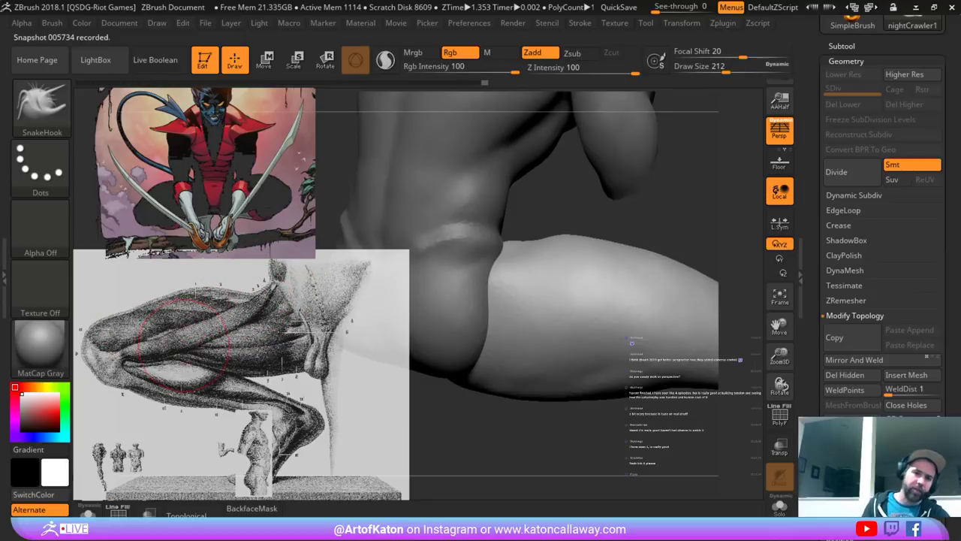
alt+drag(589, 223, 554, 222)
right_drag(536, 260, 525, 270)
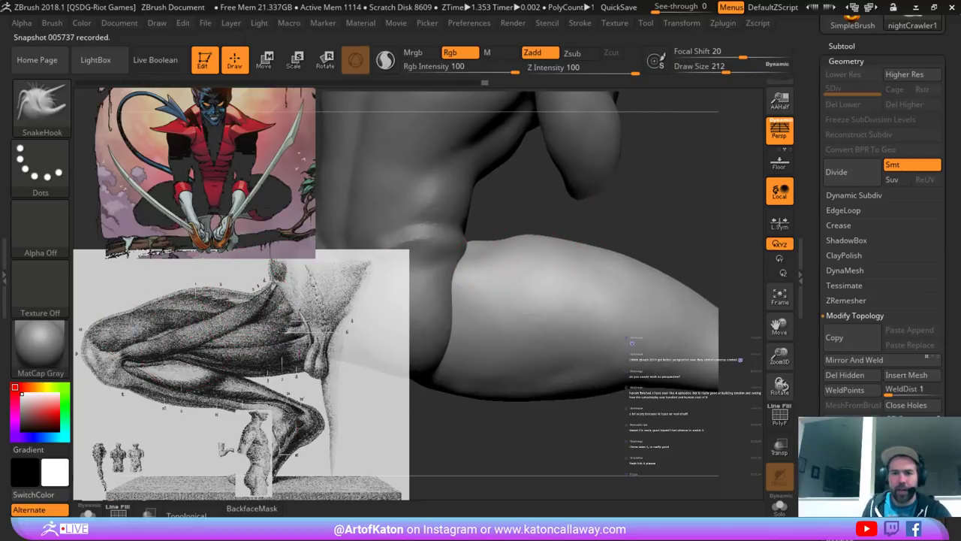
- Carve a crease into the outer thigh near the hip with DamStandard, soften it, and set the draw size to 136
key(b)
key(s)
key(m)
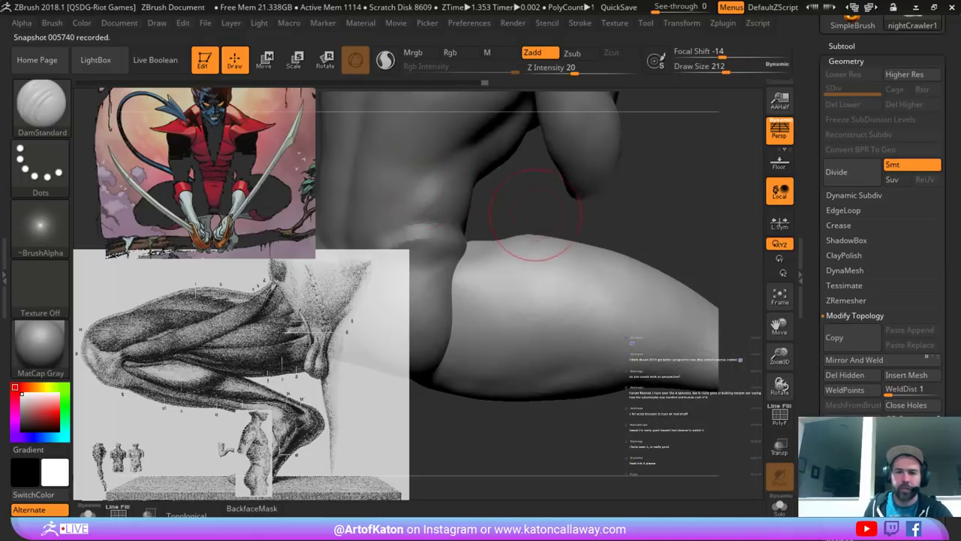
shift+drag(508, 236, 498, 285)
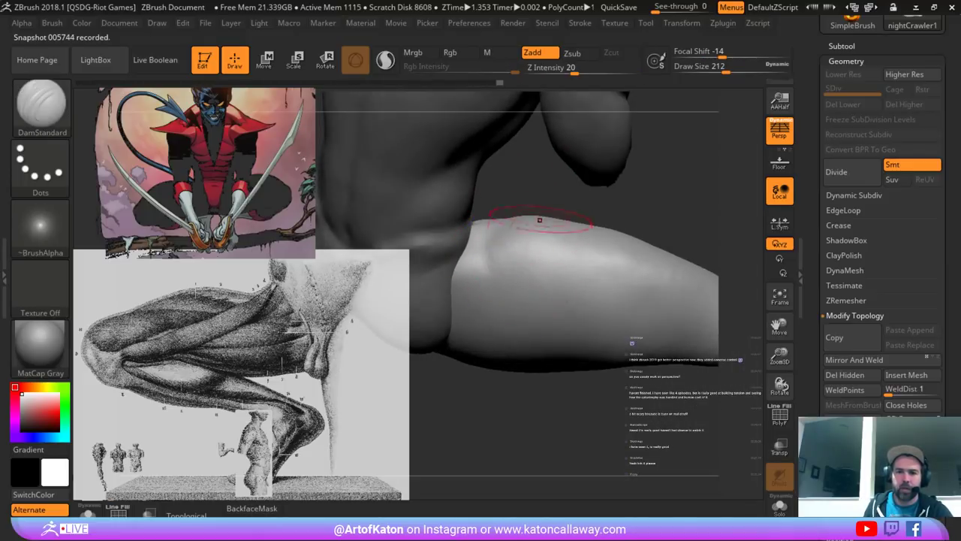
right_drag(549, 225, 509, 247)
key(space)
mouse_move(505, 261)
mouse_down()
mouse_move(482, 251)
mouse_move(508, 257)
mouse_move(497, 251)
mouse_up()
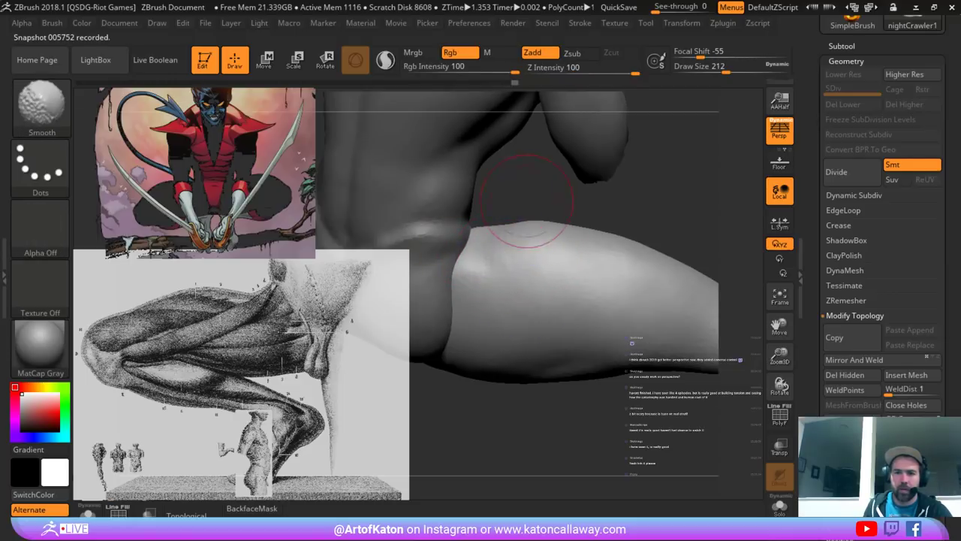
drag(526, 204, 494, 216)
key(space)
- Scale down the leg anatomy reference image in Spotlight
key(z)
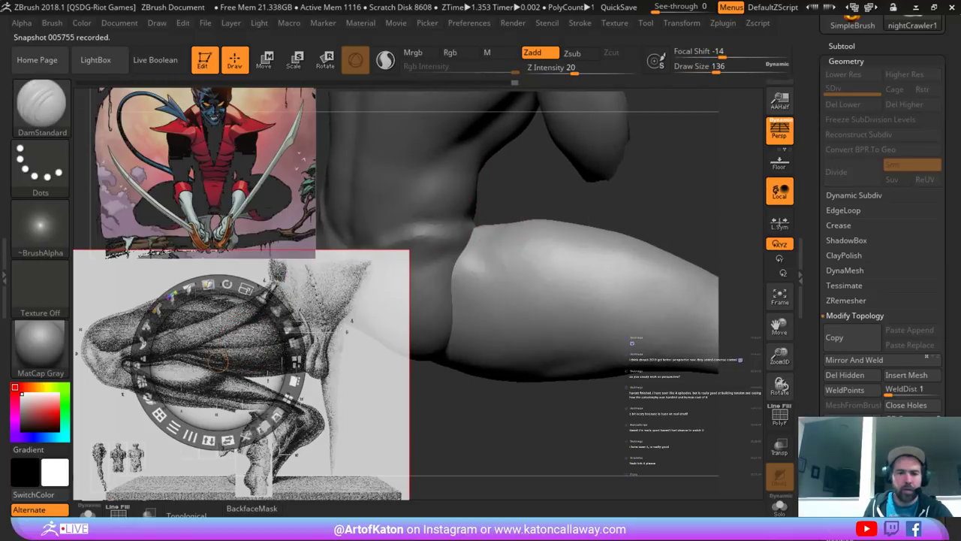
drag(246, 289, 218, 281)
drag(218, 323, 192, 308)
drag(221, 274, 190, 269)
drag(192, 308, 167, 286)
key(z)
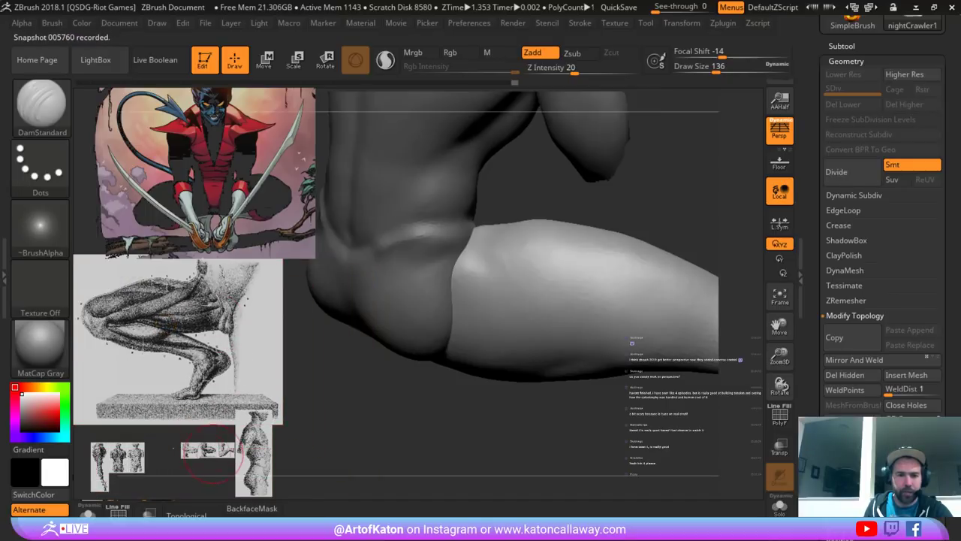
- Separate the small squatting-leg reference in Spotlight, then shrink the Nightcrawler comic image and place it beside the torso reference
key(z)
click(209, 452)
drag(236, 380, 278, 480)
drag(208, 448, 143, 194)
click(280, 177)
drag(280, 178, 447, 460)
drag(475, 338, 402, 347)
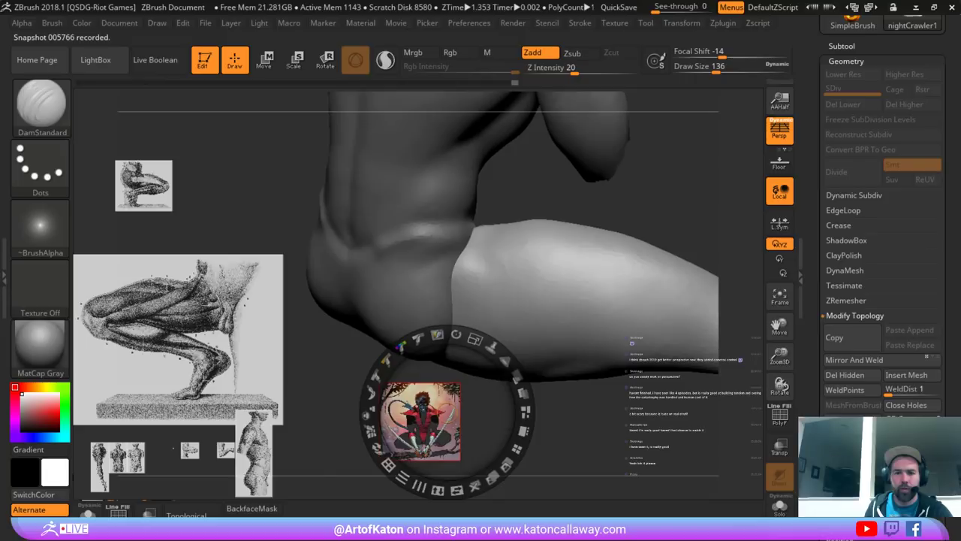
drag(428, 420, 342, 451)
- Enlarge the outer squatting-leg reference above the other leg drawing, nudge that drawing aside and leave Spotlight editing
click(145, 193)
drag(190, 121, 212, 251)
drag(161, 193, 232, 196)
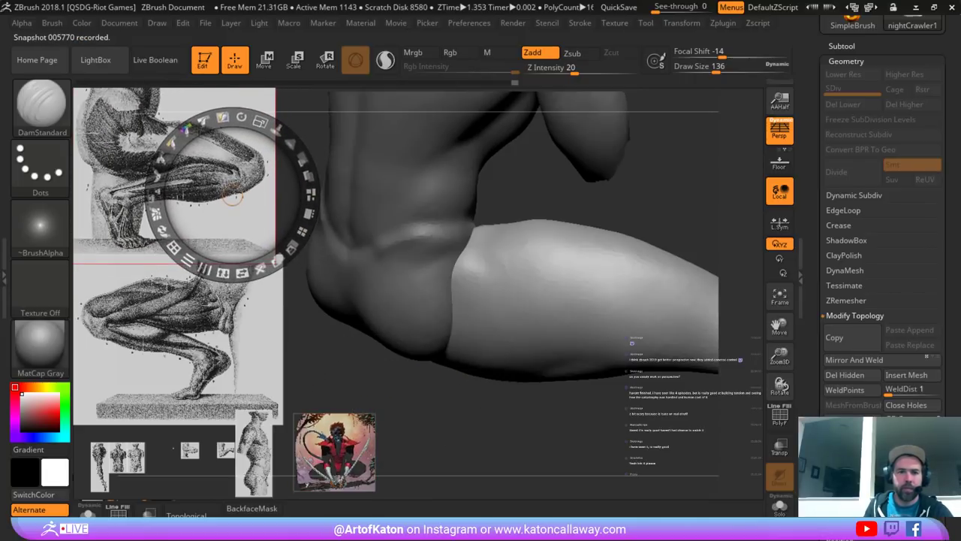
click(242, 341)
drag(242, 340, 250, 348)
key(z)
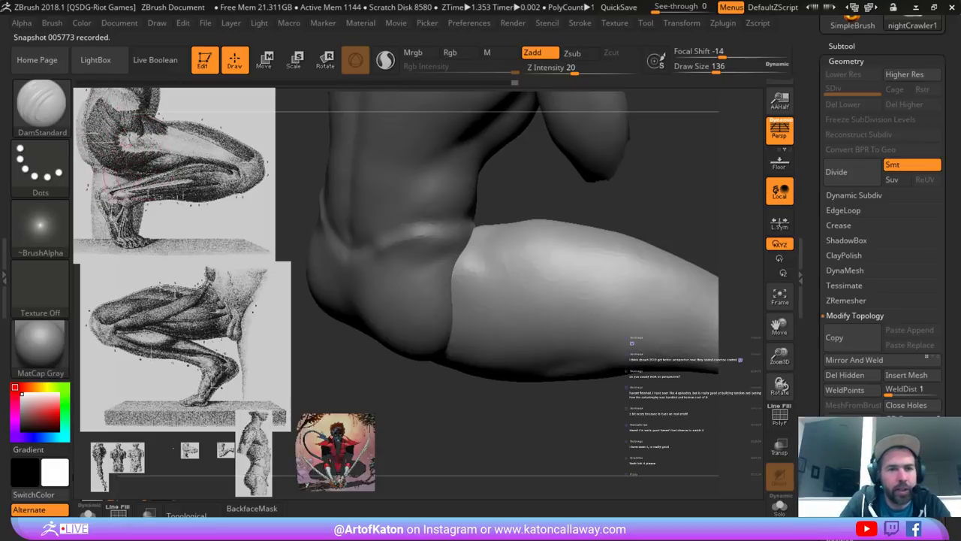
- Select the torso subtool and pull the outer glute forward over the thigh with SnakeHook at a draw size of 234
mouse_move(503, 430)
mouse_down()
mouse_move(461, 423)
mouse_move(380, 338)
mouse_move(396, 367)
mouse_move(437, 300)
mouse_move(461, 284)
mouse_up()
key(space)
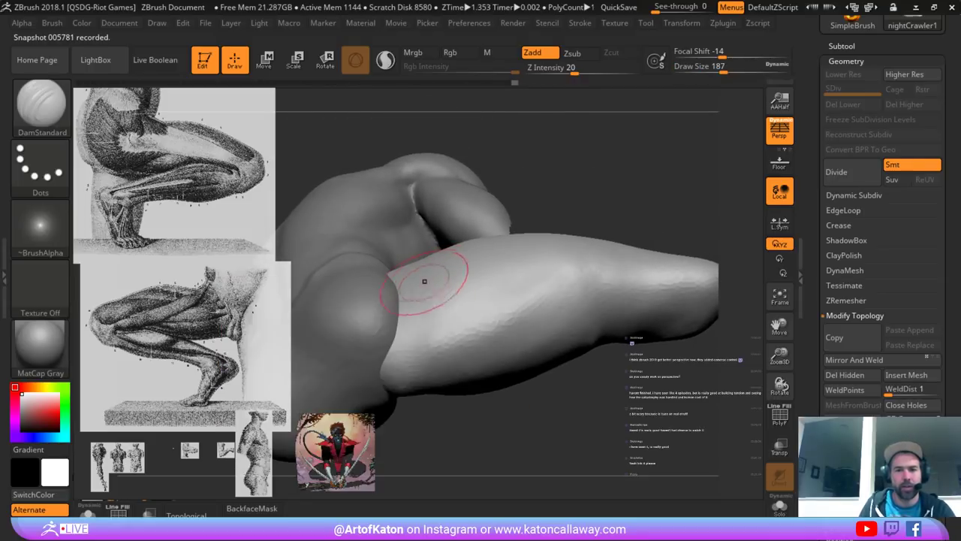
alt+click(392, 305)
key(space)
drag(393, 305, 407, 307)
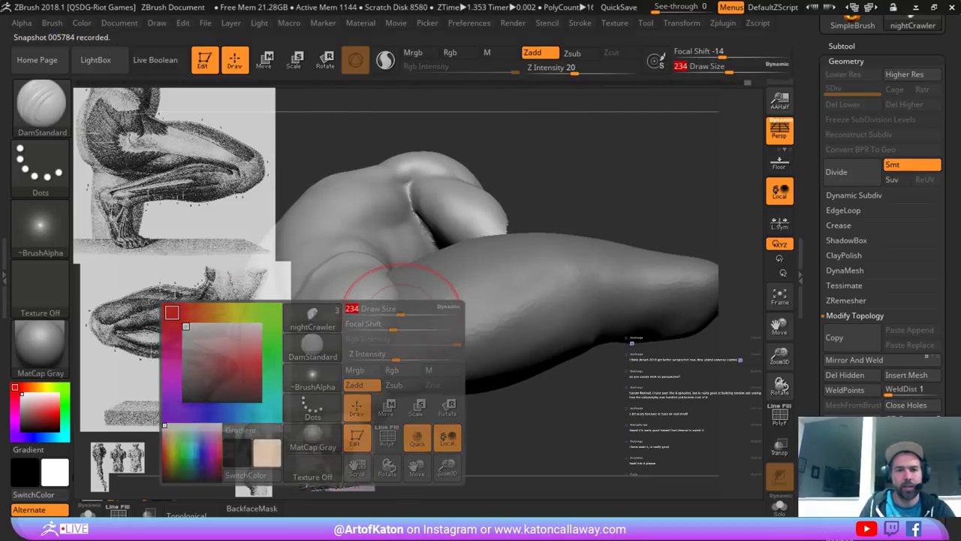
key(b)
key(s)
key(h)
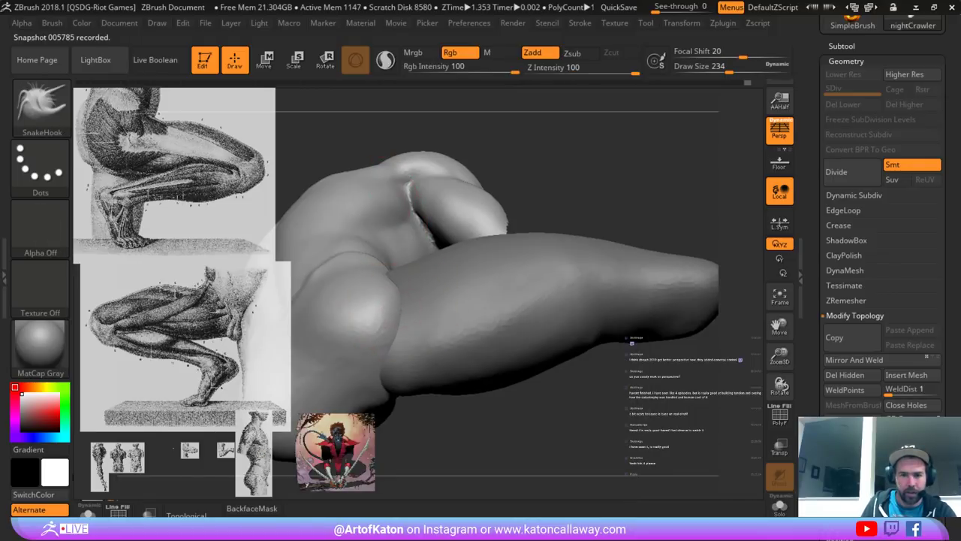
drag(400, 304, 422, 320)
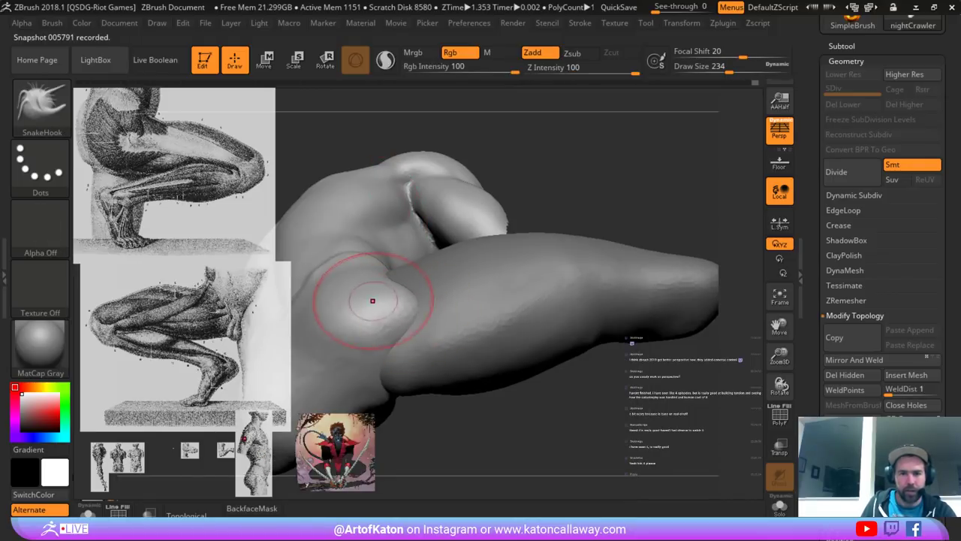
drag(364, 299, 378, 305)
right_drag(377, 304, 582, 265)
right_drag(441, 383, 457, 381)
right_drag(405, 346, 432, 375)
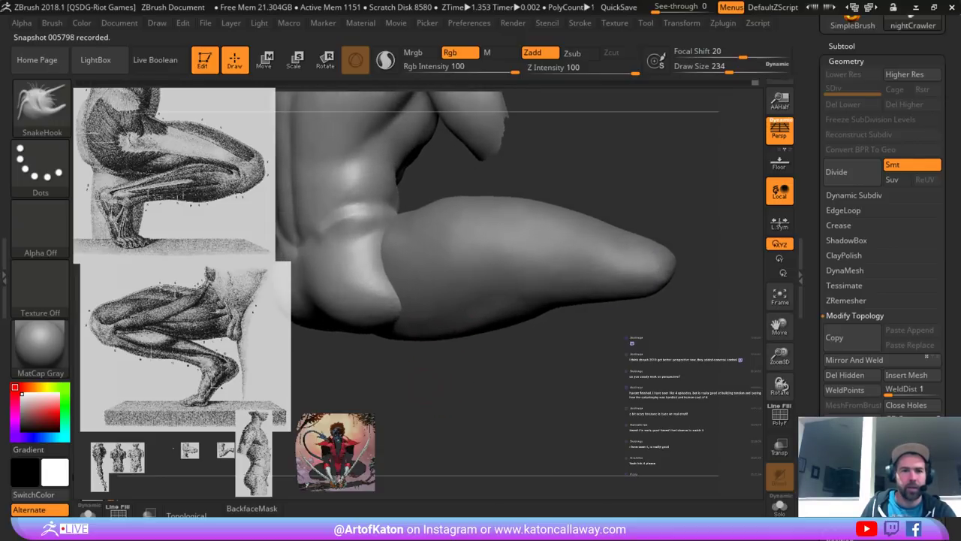
- Select the thigh and carve a lengthwise groove along its lower outer side with DamStandard at draw size 202, softening it near the knee
drag(453, 373, 483, 376)
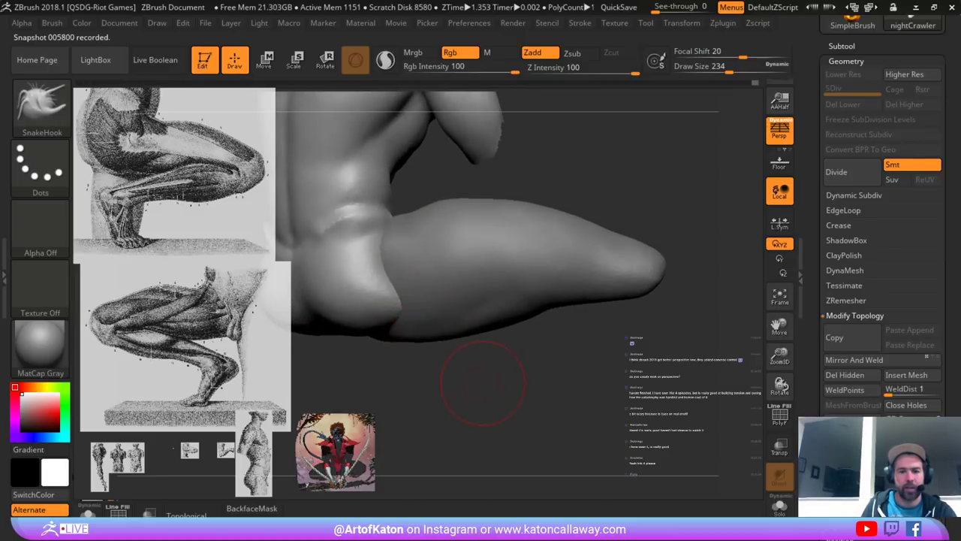
key(b)
key(d)
key(s)
drag(536, 361, 535, 315)
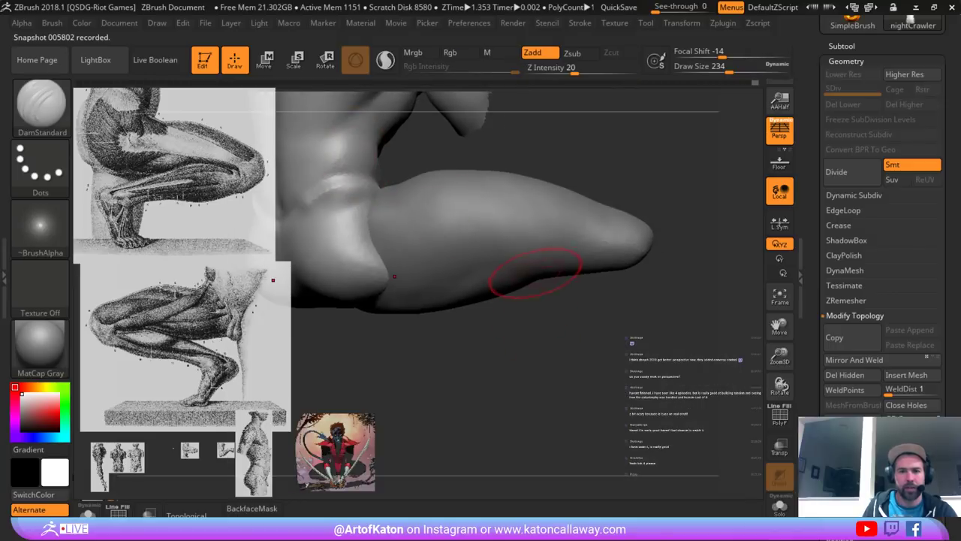
alt+drag(581, 295, 562, 317)
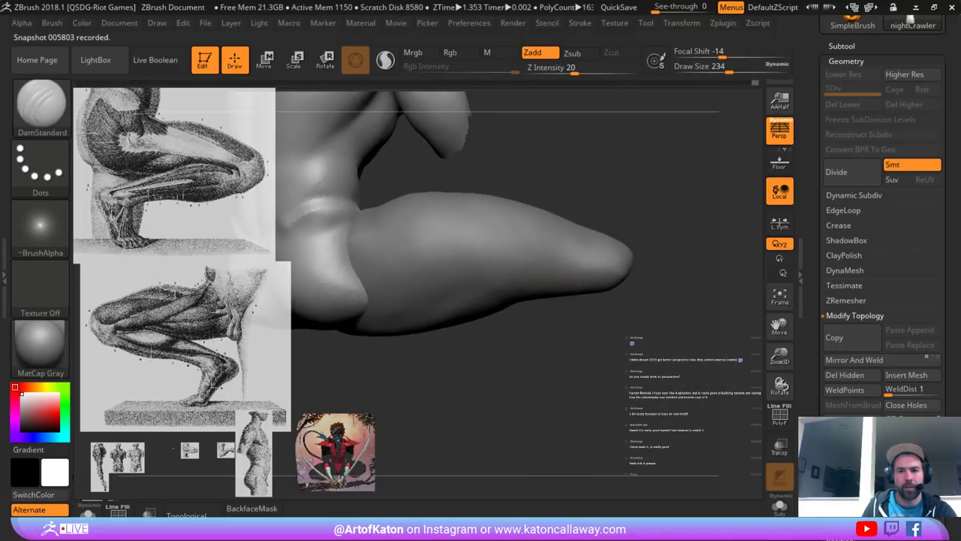
key(space)
drag(523, 279, 519, 278)
alt+click(568, 275)
mouse_move(610, 270)
mouse_down()
mouse_move(557, 278)
mouse_move(409, 269)
mouse_up()
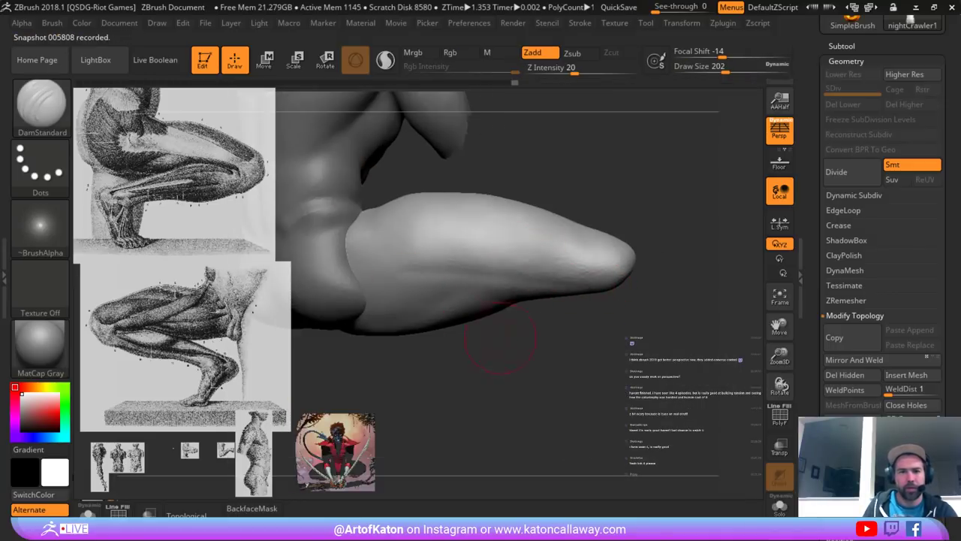
alt+drag(501, 337, 526, 340)
shift+drag(585, 288, 532, 279)
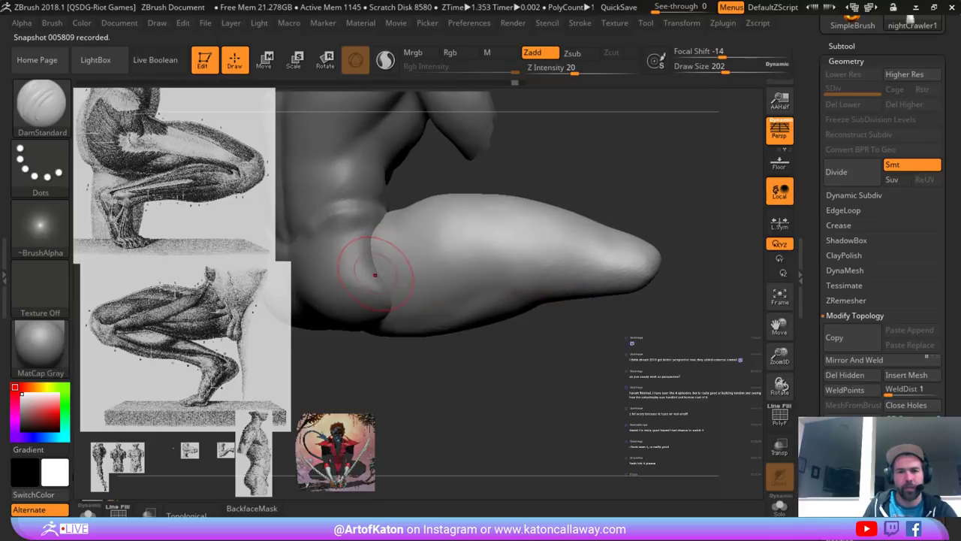
- Recut the outer thigh's lengthwise groove from the hip toward the knee, undoing a stray stroke and smoothing the knee end
drag(375, 275, 533, 285)
key(ctrl+z)
alt+drag(583, 322, 553, 317)
shift+drag(530, 280, 577, 288)
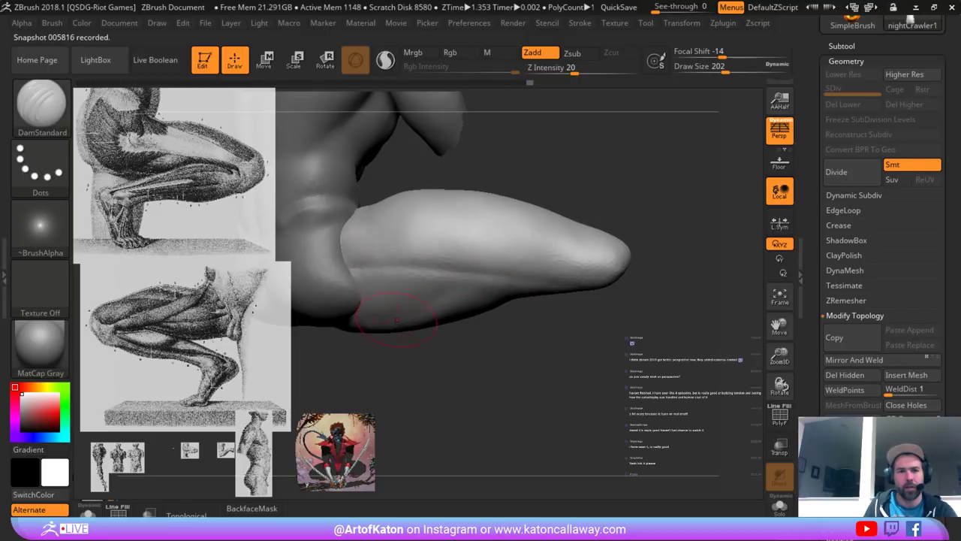
- Carve the upper thigh's crease where it meets the hip with DamStandard, reducing the draw size to 163
mouse_move(455, 347)
mouse_down()
mouse_move(470, 389)
mouse_move(441, 381)
mouse_up()
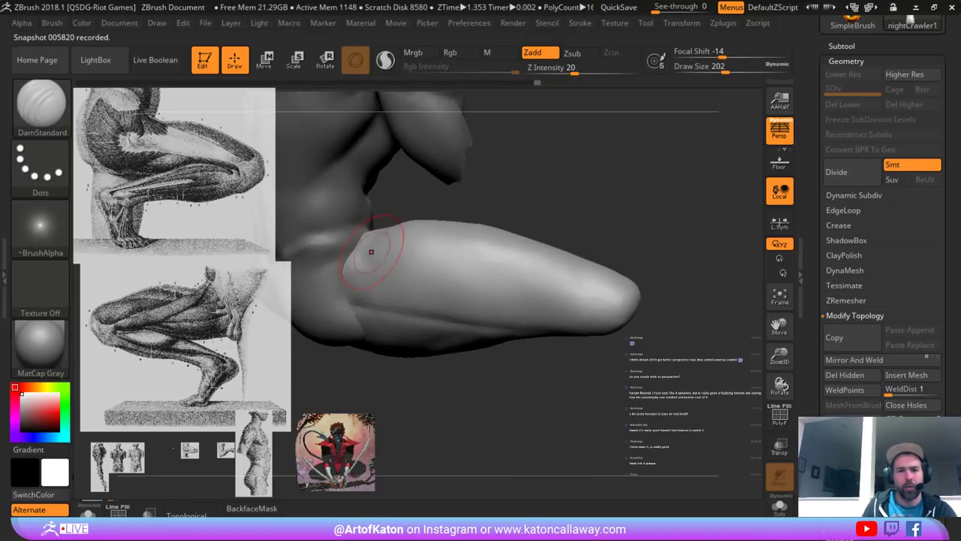
drag(356, 248, 403, 234)
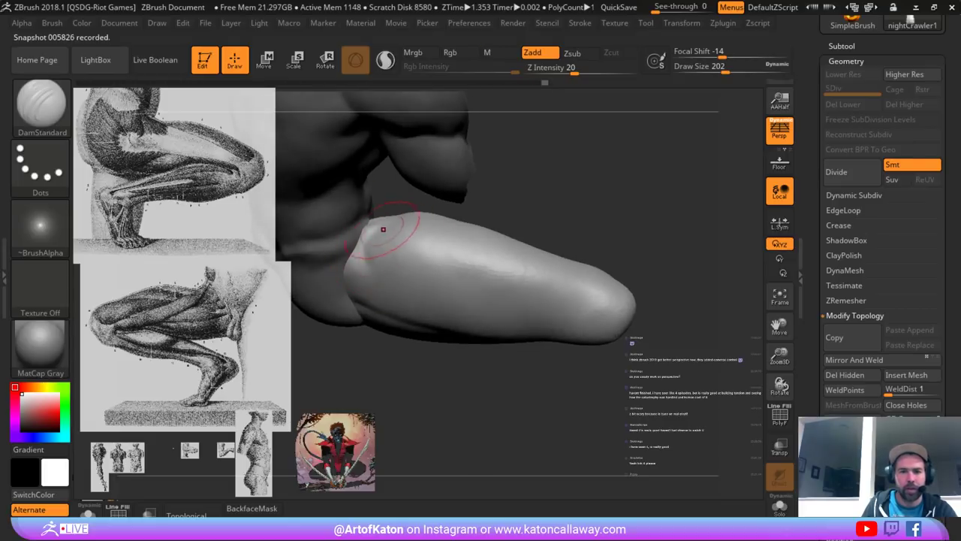
right_drag(383, 229, 384, 234)
key(space)
drag(385, 234, 373, 244)
mouse_move(373, 244)
right_down()
mouse_move(399, 221)
mouse_move(477, 237)
right_up()
drag(365, 253, 373, 235)
drag(466, 206, 478, 198)
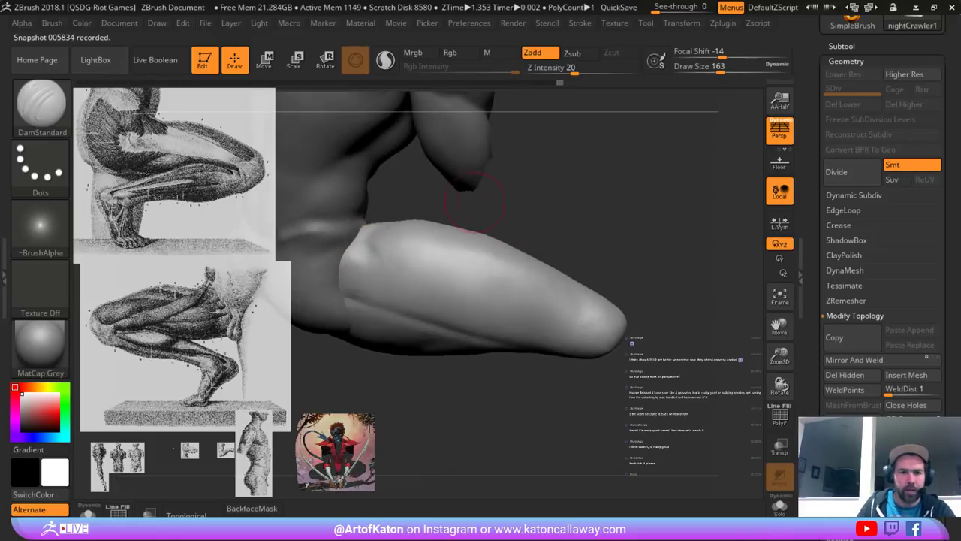
- Carve a second groove from the hip across the middle of the outer thigh and smooth it at a draw size of 104
drag(420, 173, 455, 175)
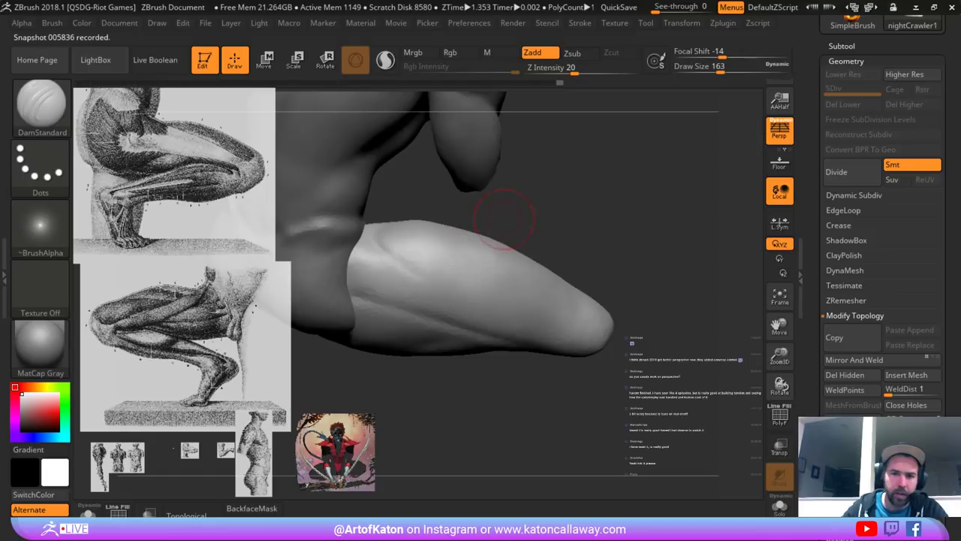
drag(503, 219, 403, 253)
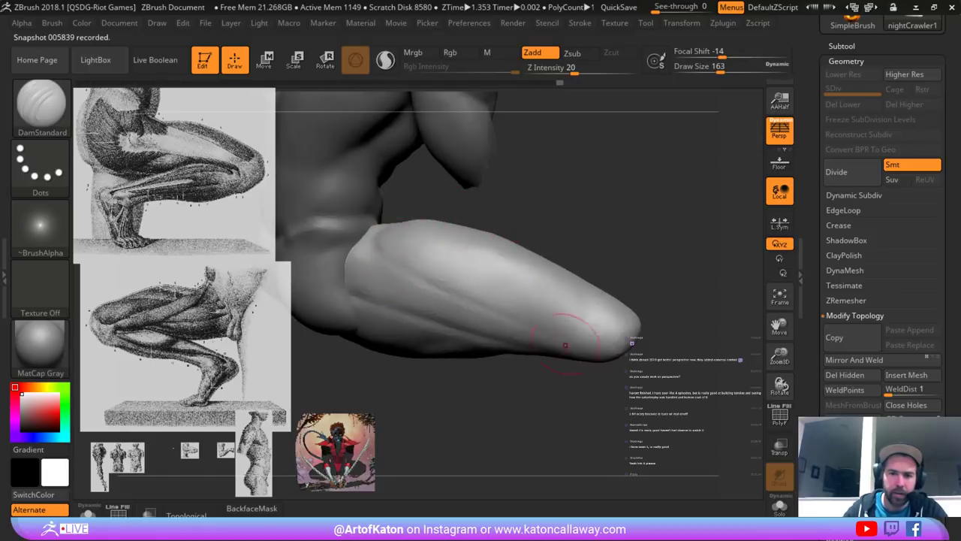
drag(497, 373, 489, 374)
drag(479, 292, 392, 261)
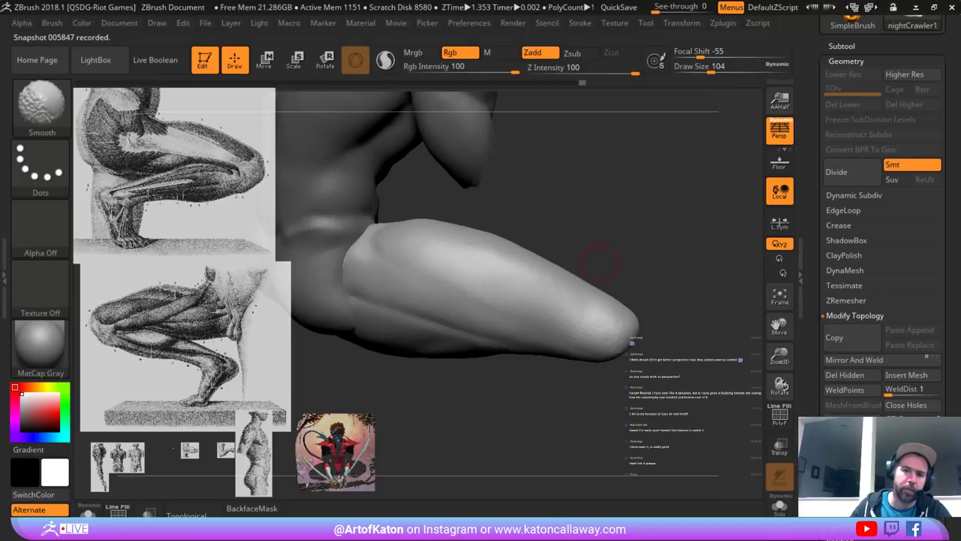
mouse_move(601, 263)
alt+mouse_down()
mouse_move(593, 188)
mouse_move(597, 248)
mouse_move(579, 225)
mouse_move(600, 256)
alt+mouse_up()
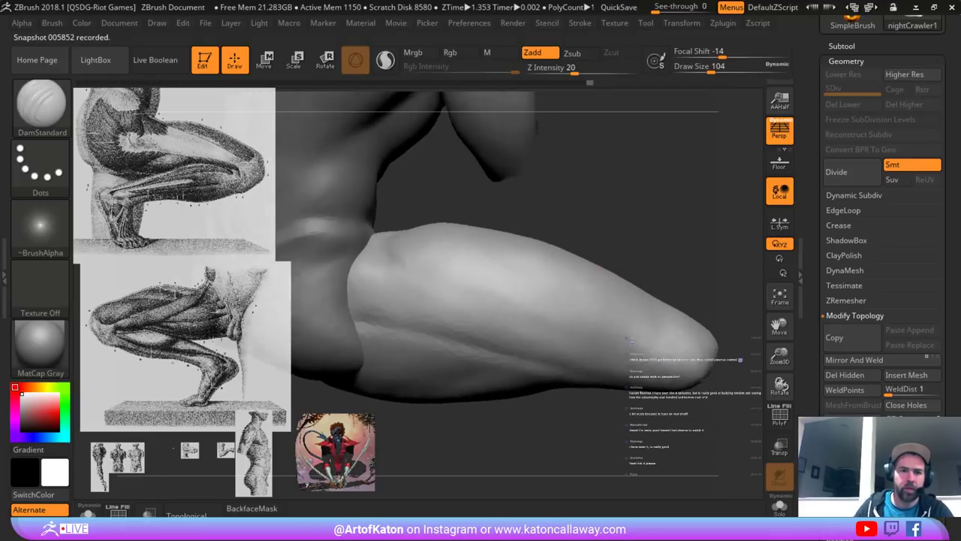
- Select the torso subtool, add volume to the hip beside the thigh with the Clay brush, and set the draw size to 124
alt+drag(420, 199, 453, 196)
key(space)
drag(394, 322, 405, 322)
alt+drag(466, 193, 541, 187)
alt+click(441, 249)
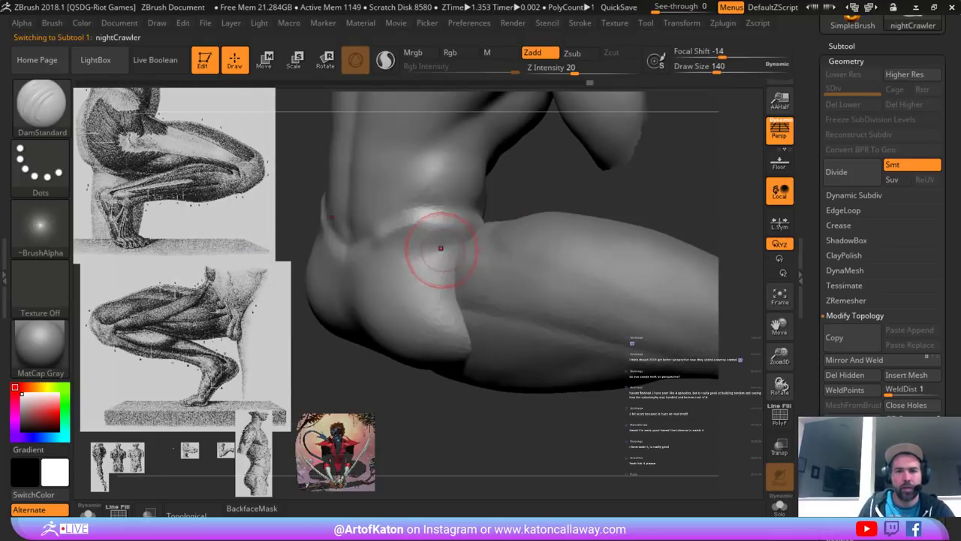
key(b)
click(215, 164)
mouse_move(451, 254)
mouse_down()
mouse_move(410, 257)
mouse_move(440, 261)
mouse_move(474, 296)
mouse_move(448, 290)
mouse_up()
key(space)
key(space)
drag(444, 285, 448, 279)
key(space)
drag(454, 290, 439, 290)
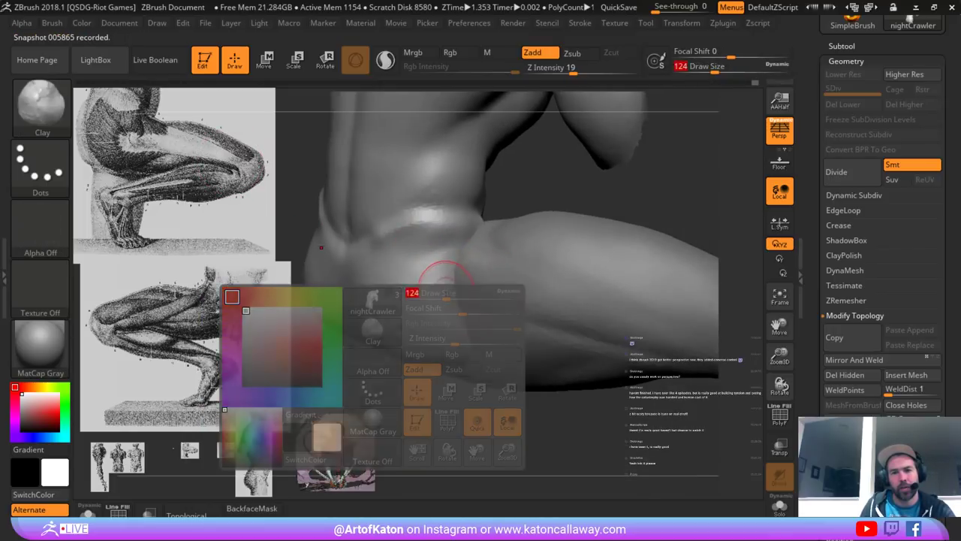
- Build up the outer glute's edge along the thigh with the Clay brush on the torso subtool
alt+click(473, 292)
alt+drag(519, 438, 497, 412)
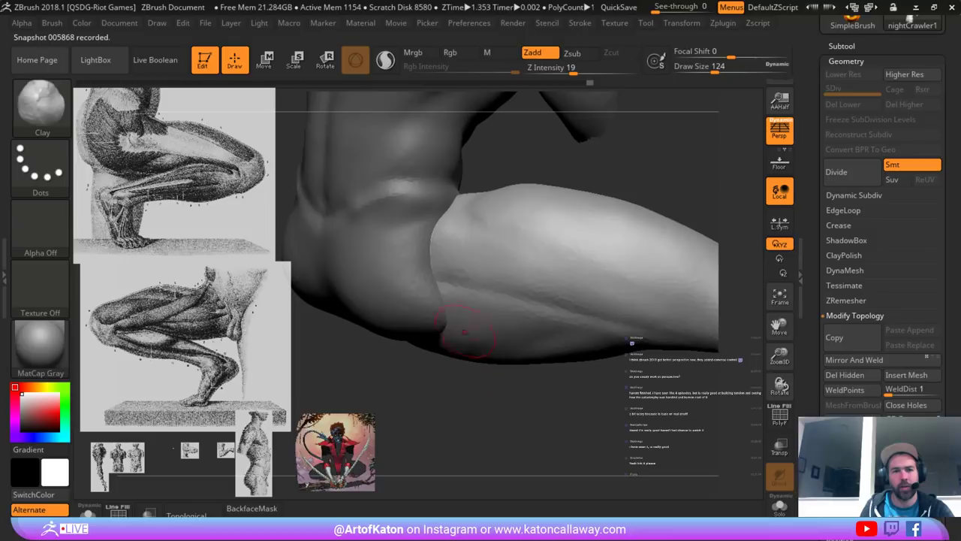
alt+click(418, 266)
mouse_move(419, 266)
mouse_down()
mouse_move(418, 255)
mouse_move(428, 257)
mouse_move(443, 284)
mouse_move(423, 253)
mouse_move(426, 262)
mouse_up()
mouse_move(455, 405)
mouse_down()
mouse_move(422, 392)
mouse_move(433, 387)
mouse_up()
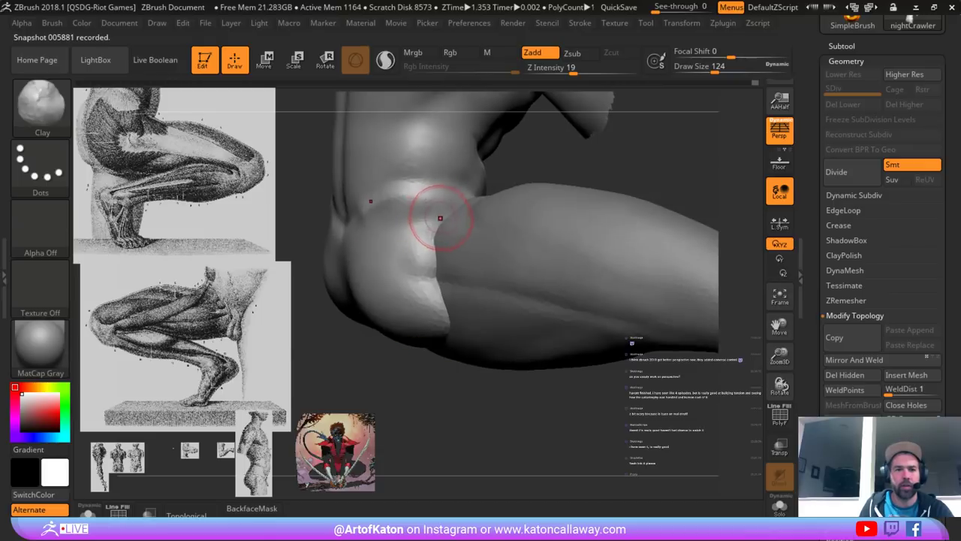
- Fill out the side of the hip and the outer glute below the waist with Clay at a draw size of 149
key(space)
drag(406, 220, 409, 219)
right_drag(419, 232, 425, 231)
key(space)
mouse_move(401, 225)
mouse_down()
mouse_move(425, 215)
mouse_move(425, 251)
mouse_move(420, 225)
mouse_move(384, 253)
mouse_move(375, 224)
mouse_up()
mouse_move(371, 263)
mouse_down()
mouse_move(393, 294)
mouse_move(394, 272)
mouse_move(412, 306)
mouse_up()
right_drag(436, 316, 418, 313)
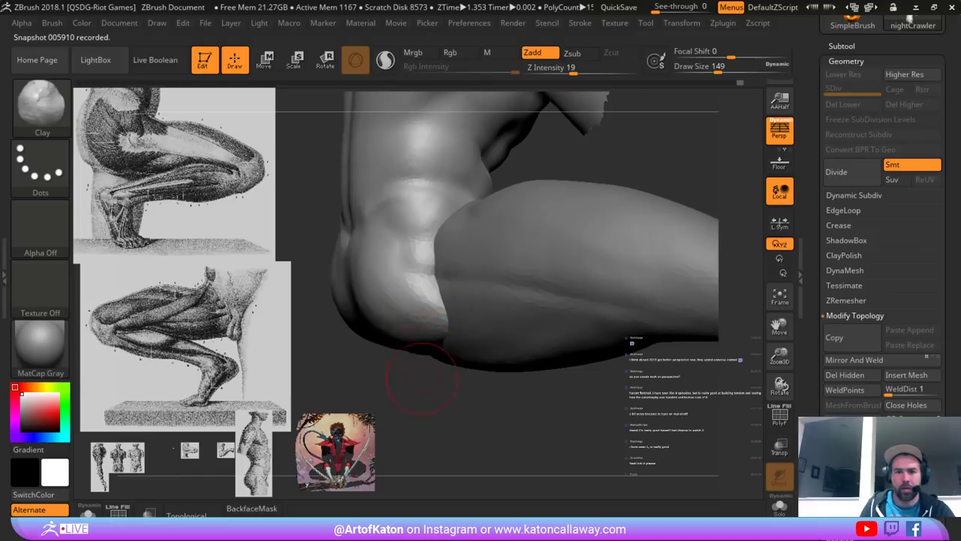
- Pull the outer glute's edge over the thigh with SnakeHook at a draw size of 197 and undo the last pull
key(b)
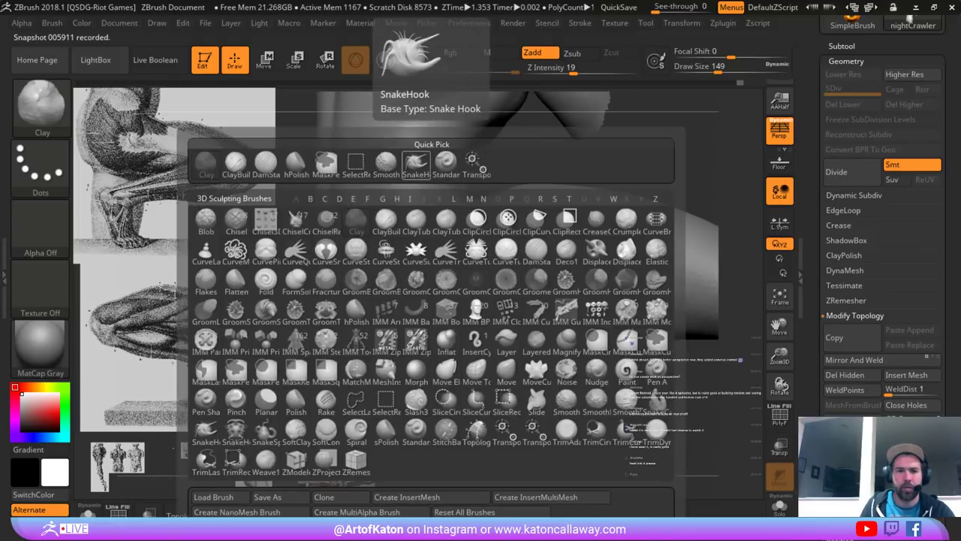
click(416, 163)
right_drag(451, 389, 449, 316)
key(space)
drag(448, 316, 467, 298)
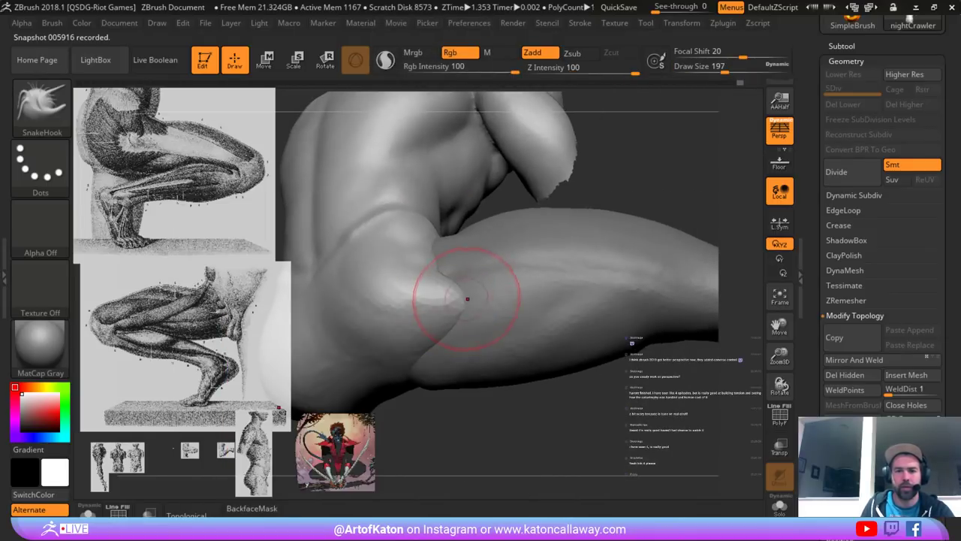
right_drag(454, 279, 448, 281)
key(space)
drag(453, 316, 466, 294)
key(ctrl+z)
- Unhide the rest of the torso subtool and push the glute's tip farther over the thigh, setting the draw size to 207
click(385, 60)
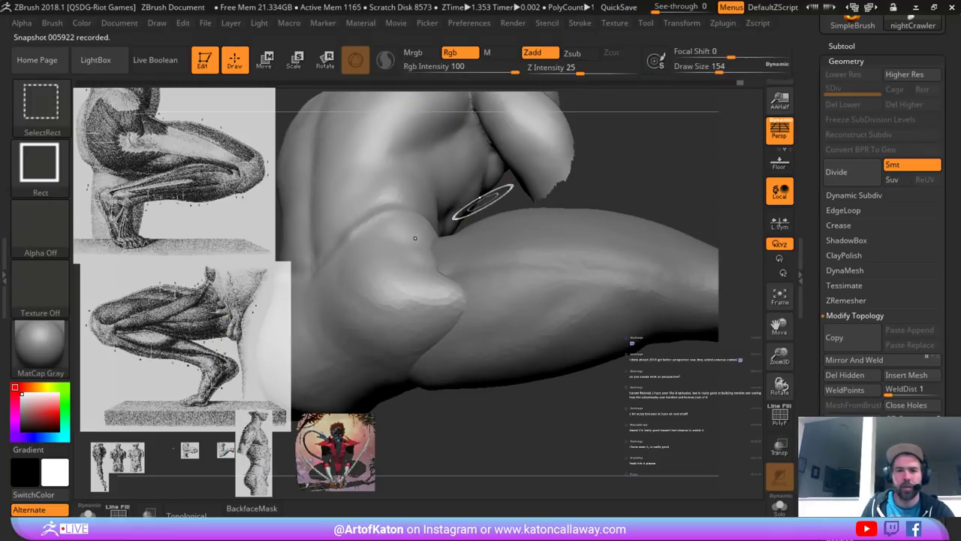
ctrl+shift+click(575, 194)
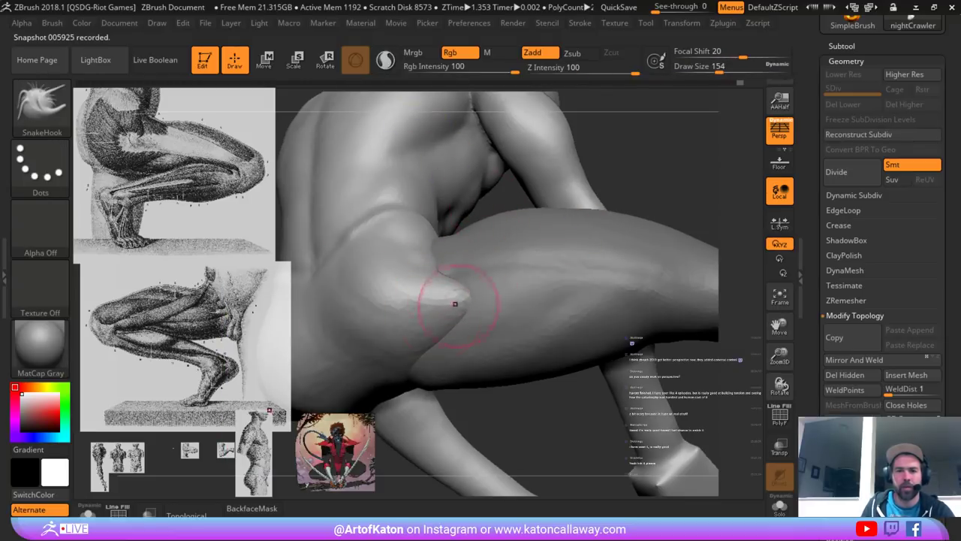
mouse_move(455, 304)
shift+mouse_down()
mouse_move(418, 307)
mouse_move(465, 303)
shift+mouse_up()
right_drag(472, 299, 464, 297)
key(space)
drag(462, 300, 470, 301)
- Turn on Sculptris Pro and reshape the glute's front edge over the thigh with SnakeHook
click(385, 60)
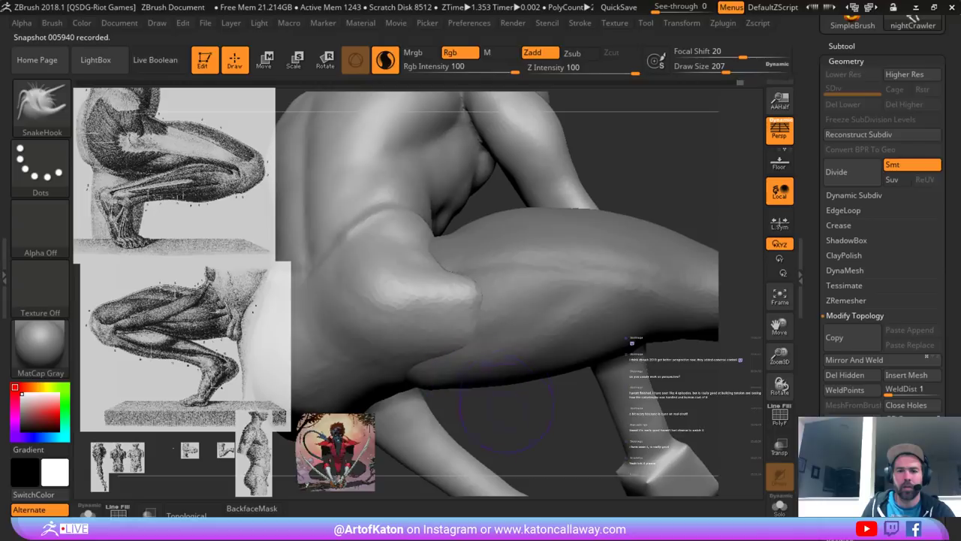
alt+drag(658, 188, 652, 154)
mouse_move(652, 153)
mouse_down()
mouse_move(646, 177)
mouse_move(639, 143)
mouse_move(643, 214)
mouse_move(660, 154)
mouse_up()
drag(476, 297, 455, 298)
mouse_move(646, 157)
mouse_down()
mouse_move(639, 218)
mouse_move(589, 251)
mouse_up()
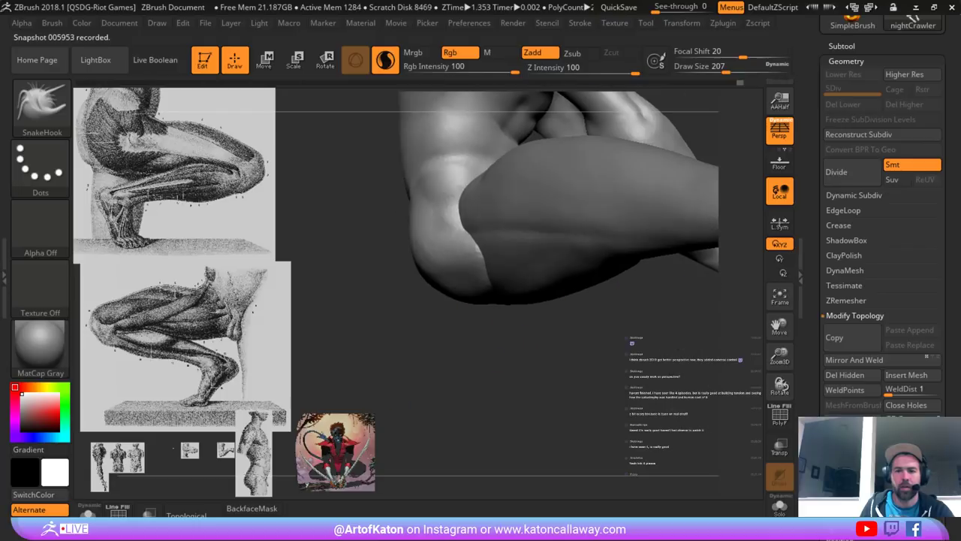
- Reshape the underside of the glute where it overlaps the thigh with SnakeHook at a draw size of 286
mouse_move(503, 368)
alt+mouse_down()
mouse_move(501, 327)
mouse_move(482, 313)
alt+mouse_up()
key(space)
drag(467, 273, 476, 275)
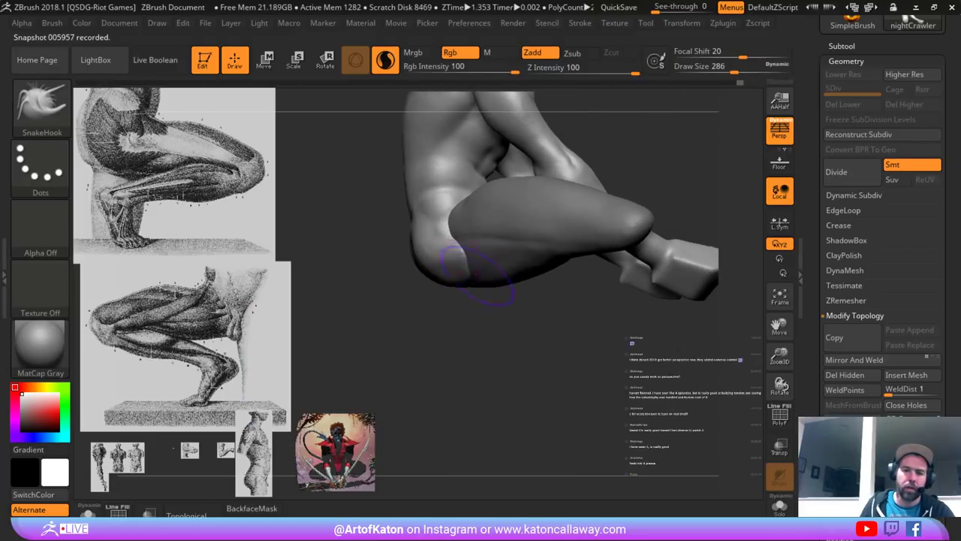
mouse_move(481, 361)
mouse_down()
mouse_move(504, 352)
mouse_move(475, 376)
mouse_move(492, 368)
mouse_move(472, 337)
mouse_move(479, 343)
mouse_up()
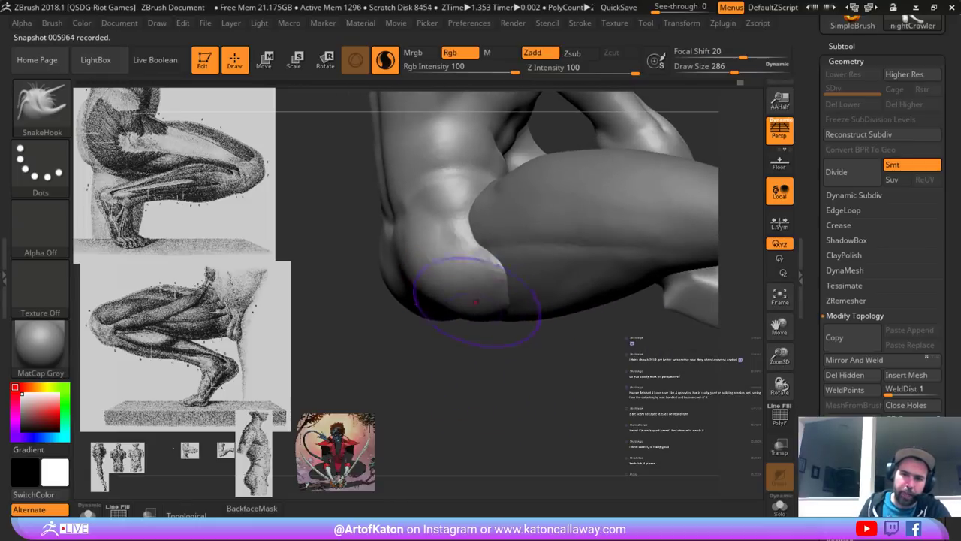
drag(477, 310, 485, 316)
- Set the draw size to 217 and pull the glute's lower front edge farther along the thigh with SnakeHook
mouse_move(474, 357)
mouse_down()
mouse_move(526, 353)
mouse_move(485, 282)
mouse_up()
key(space)
drag(526, 355, 478, 350)
mouse_move(510, 300)
mouse_down()
mouse_move(517, 295)
mouse_move(516, 304)
mouse_up()
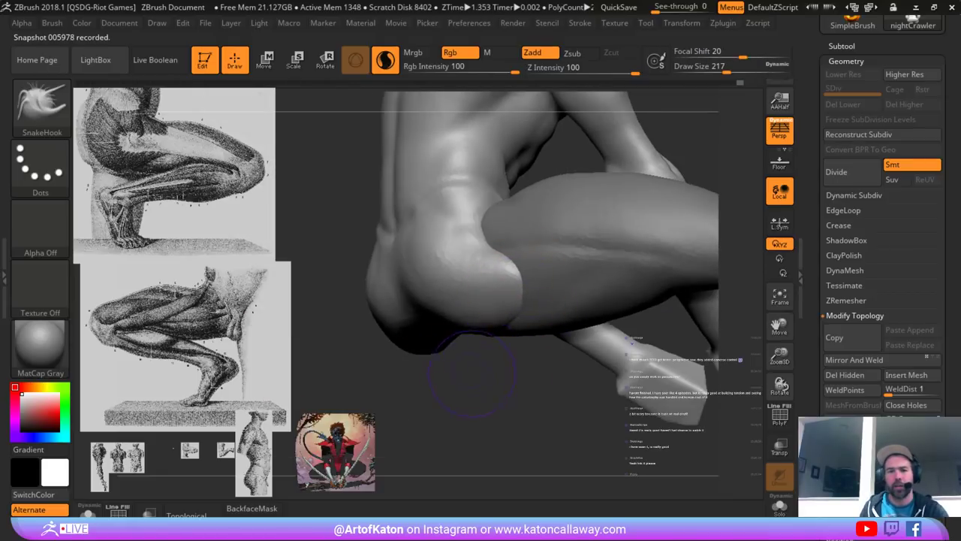
- Reshape the glute's lower edge and outer hip contour with SnakeHook, reducing the draw size to 177
drag(488, 362, 439, 300)
mouse_move(454, 268)
mouse_down()
mouse_move(443, 300)
mouse_move(425, 278)
mouse_up()
drag(493, 230, 500, 227)
drag(443, 301, 413, 326)
key(space)
drag(525, 220, 519, 220)
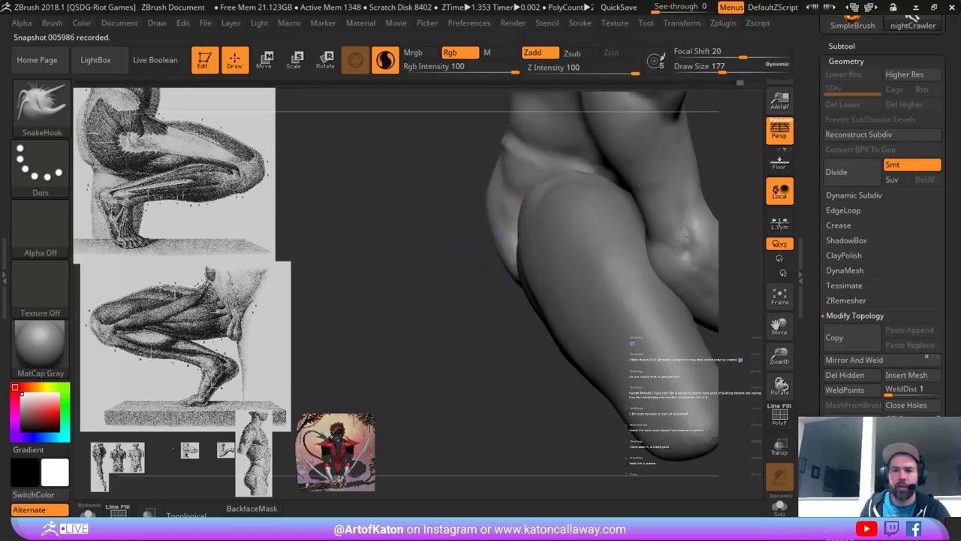
- Adjust the glute's silhouette beside the top of the thigh with SnakeHook at a draw size of 239
drag(439, 282, 464, 274)
key(space)
drag(483, 239, 488, 238)
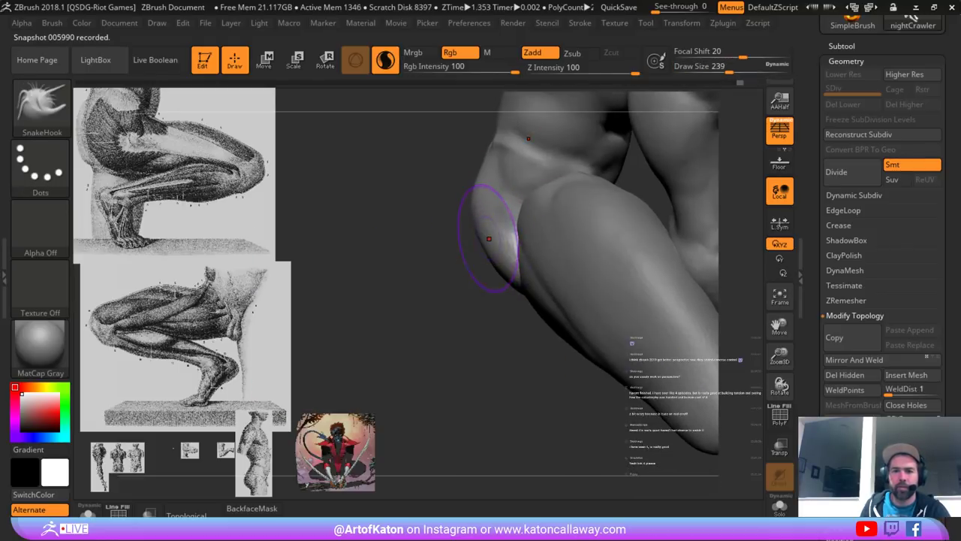
mouse_move(456, 272)
mouse_down()
mouse_move(485, 243)
mouse_move(433, 256)
mouse_up()
key(space)
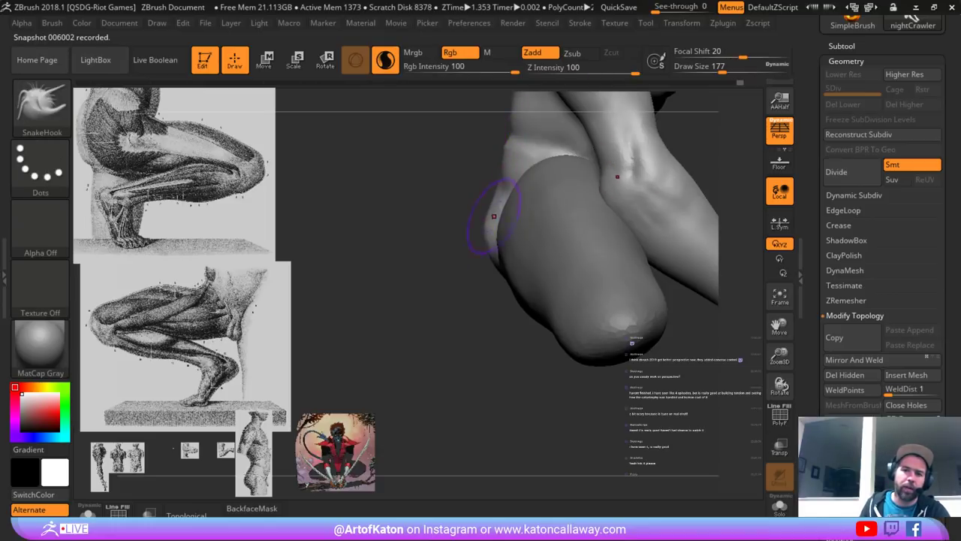
- Refine the outer hip contour behind the thigh with SnakeHook, using draw sizes of 177 and 197
mouse_move(467, 190)
mouse_down()
mouse_move(518, 184)
mouse_move(512, 222)
mouse_move(474, 230)
mouse_up()
key(space)
drag(474, 232, 476, 231)
drag(476, 233, 492, 231)
drag(516, 351, 533, 362)
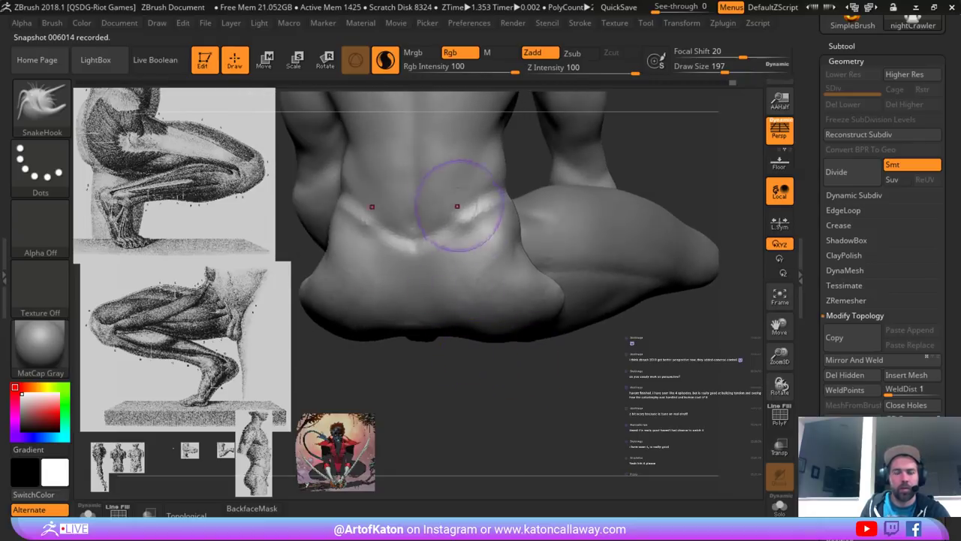
- Carve the V-shaped sacrum area above the glutes with DamStandard at draw size 163 and smooth the cuts
key(b)
key(d)
key(s)
mouse_move(451, 260)
mouse_down()
mouse_move(449, 227)
mouse_move(428, 254)
mouse_up()
drag(458, 362, 449, 359)
key(space)
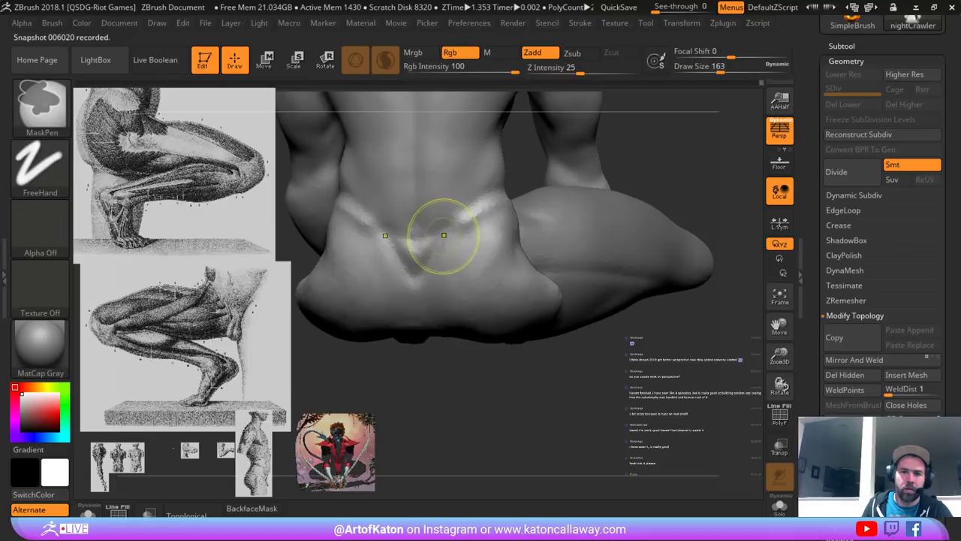
shift+drag(444, 236, 420, 257)
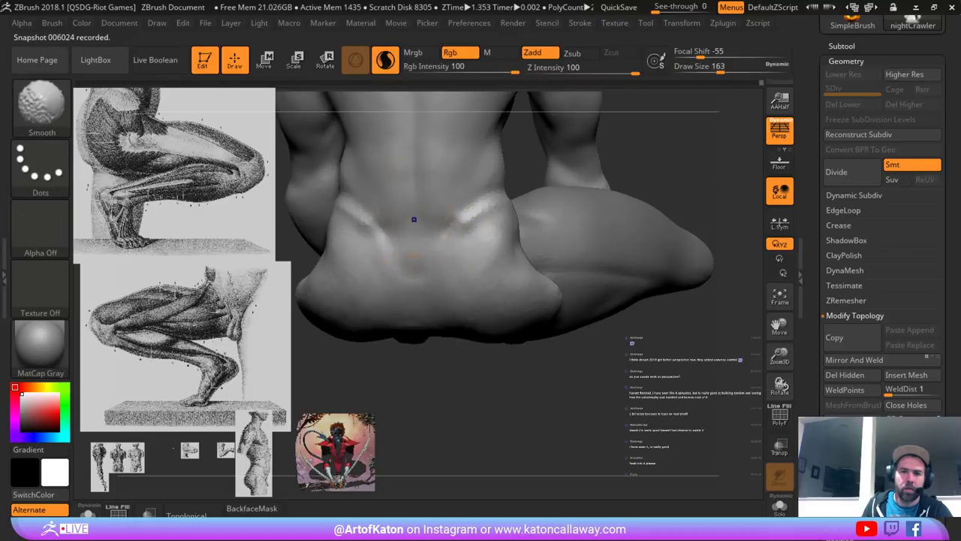
shift+drag(476, 212, 458, 221)
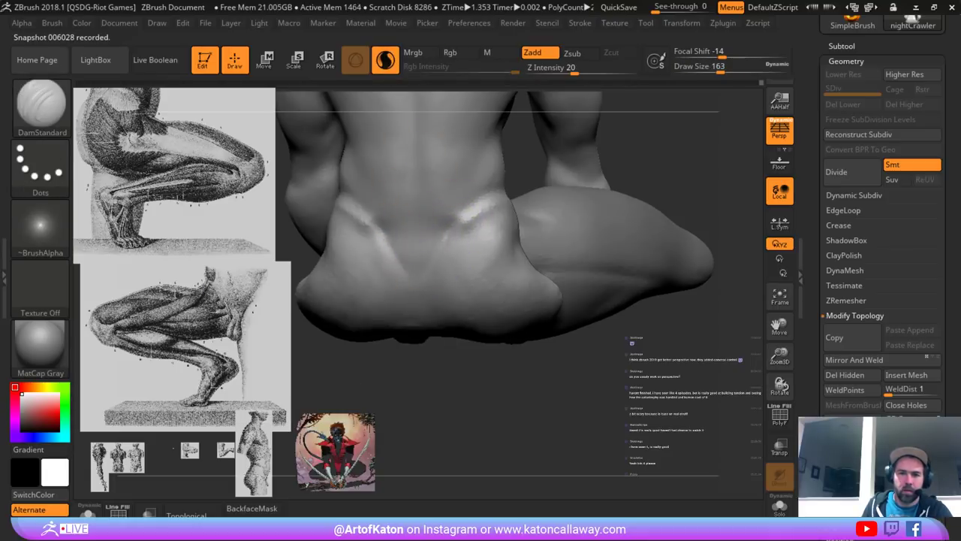
mouse_move(437, 260)
shift+mouse_down()
mouse_move(449, 239)
mouse_move(415, 284)
mouse_move(429, 244)
shift+mouse_up()
- Carve the cleft between the glutes with DamStandard at a draw size of 172 and smooth its lower end
key(space)
mouse_move(651, 135)
mouse_down()
mouse_move(664, 207)
mouse_move(653, 161)
mouse_up()
drag(653, 161, 625, 170)
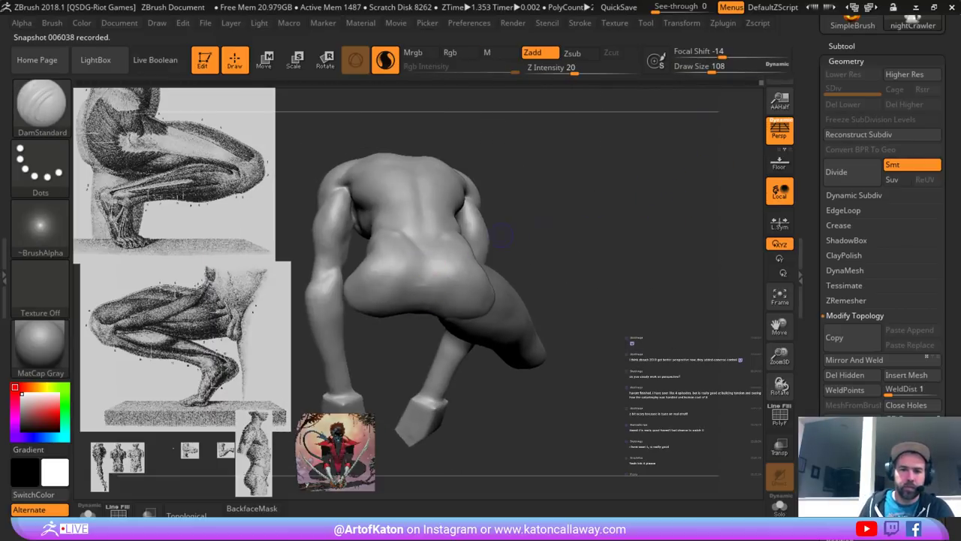
mouse_move(502, 235)
alt+mouse_down()
mouse_move(516, 265)
mouse_move(513, 254)
alt+mouse_up()
key(space)
drag(579, 198, 558, 214)
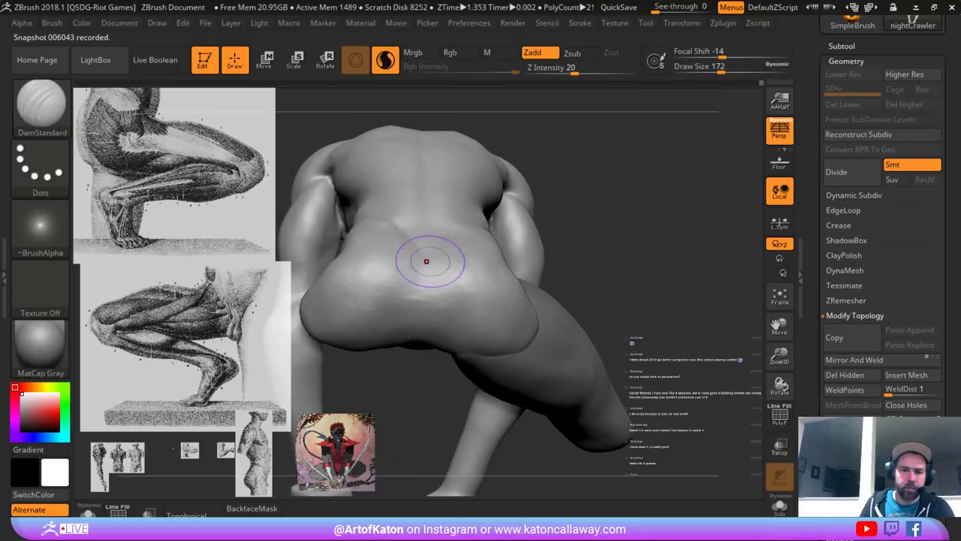
drag(425, 291, 422, 326)
drag(582, 244, 584, 179)
shift+drag(425, 337, 430, 356)
drag(577, 203, 575, 266)
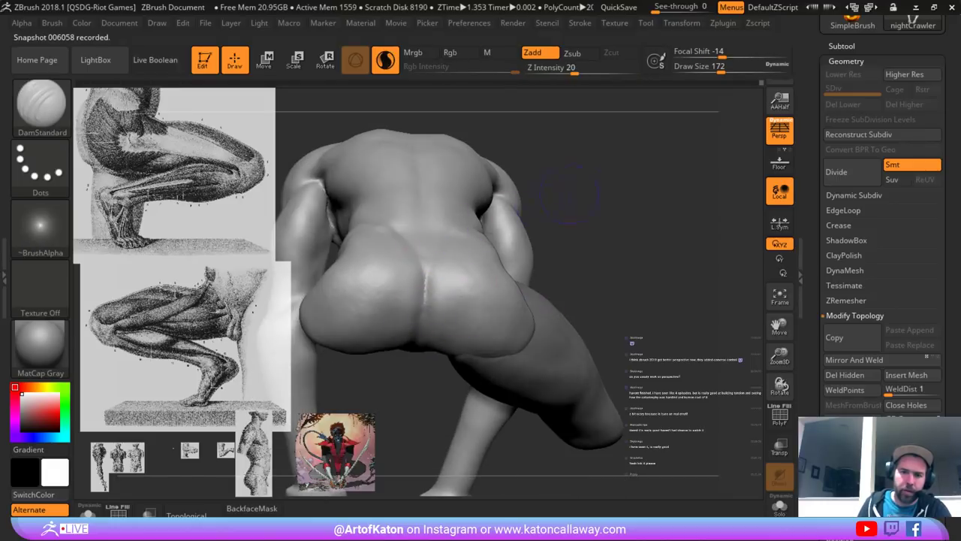
- Refine the upper end of the gluteal cleft below the sacrum and smooth it at a draw size of 101
drag(569, 193, 565, 259)
key(space)
drag(468, 260, 426, 300)
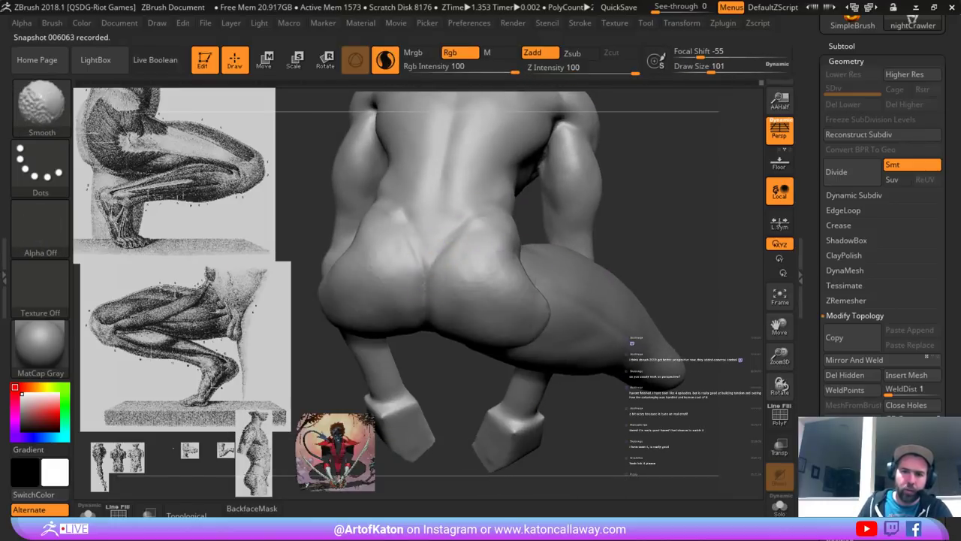
drag(593, 191, 597, 262)
- Set the draw size to 158 and smooth the ridges running from the hips toward the sacrum
key(space)
drag(455, 260, 465, 260)
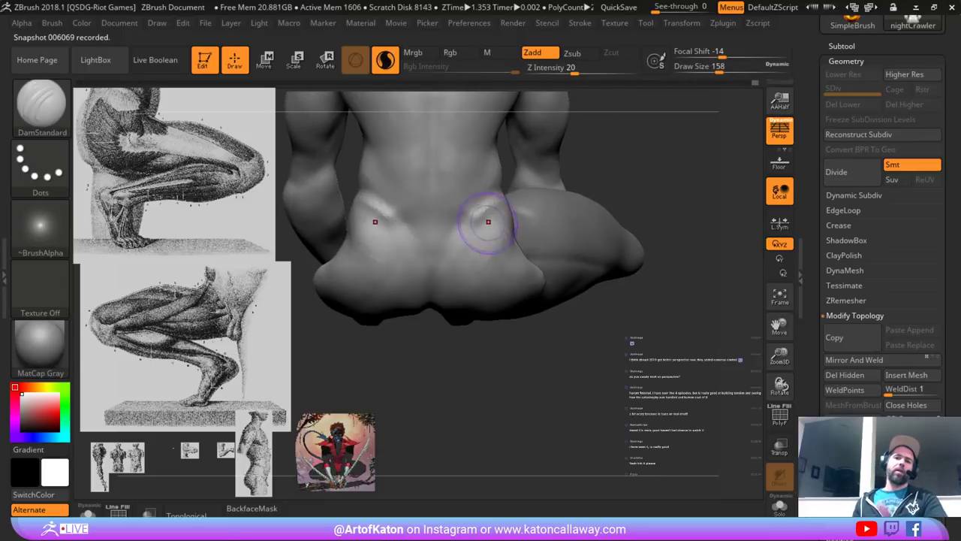
shift+drag(489, 221, 461, 265)
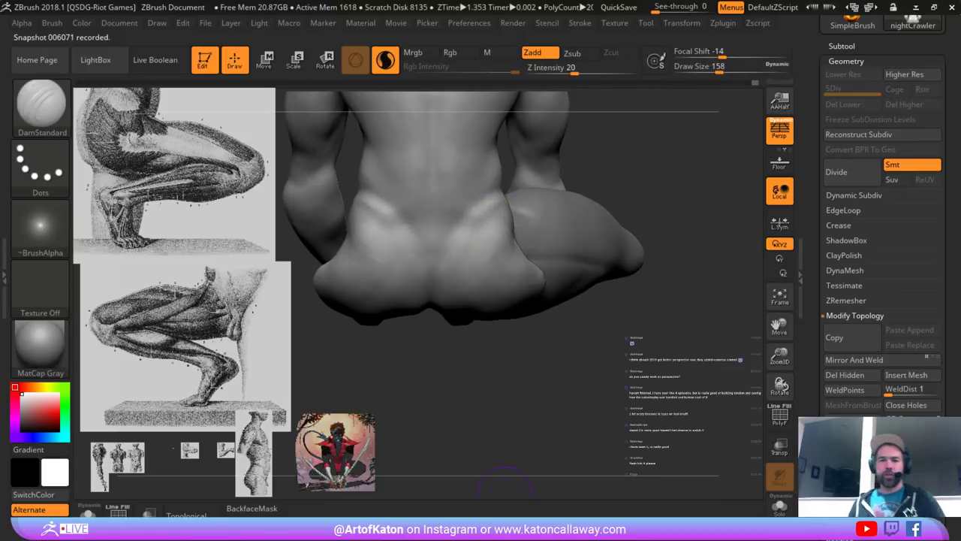
shift+drag(498, 217, 487, 207)
- Refine the pelvic ridges on the lower back with DamStandard at draw sizes of 104 and 145
key(space)
drag(454, 296, 445, 296)
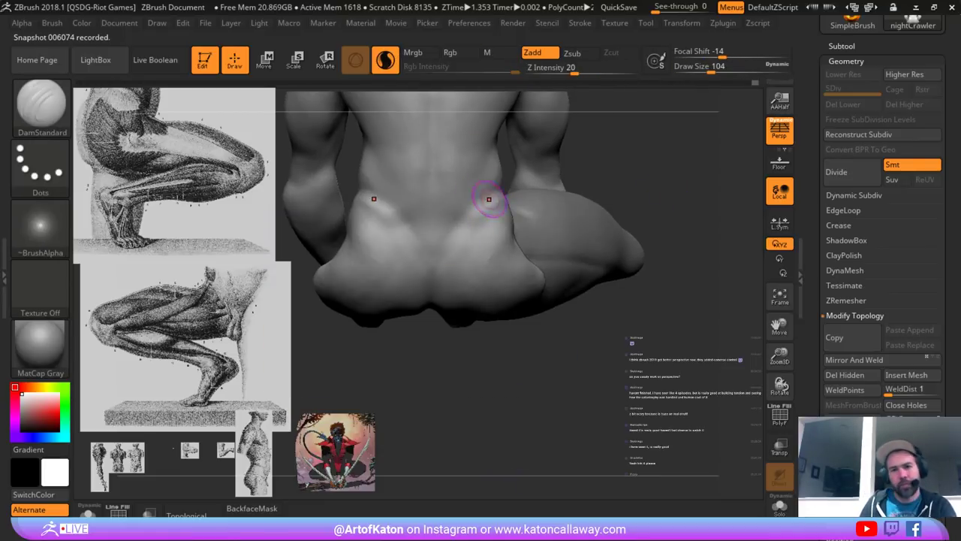
drag(458, 376, 451, 377)
key(space)
drag(466, 221, 470, 205)
alt+drag(481, 375, 387, 364)
mouse_move(481, 338)
alt+mouse_down()
mouse_move(480, 383)
mouse_move(482, 345)
mouse_move(466, 341)
alt+mouse_up()
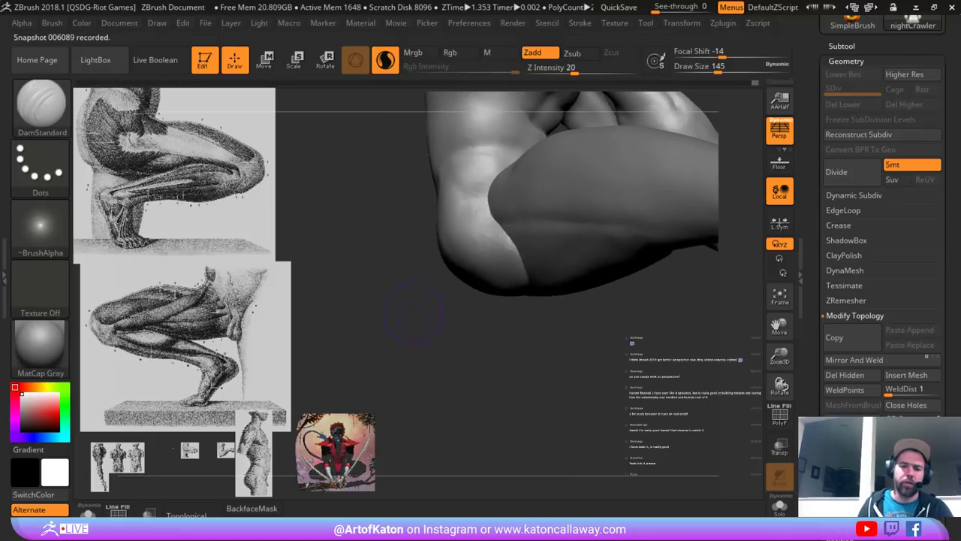
- Reshape the back of the hip and glute with SnakeHook from a draw size of 163 to 257, smoothing the surface
key(b)
click(415, 163)
drag(376, 289, 363, 315)
key(space)
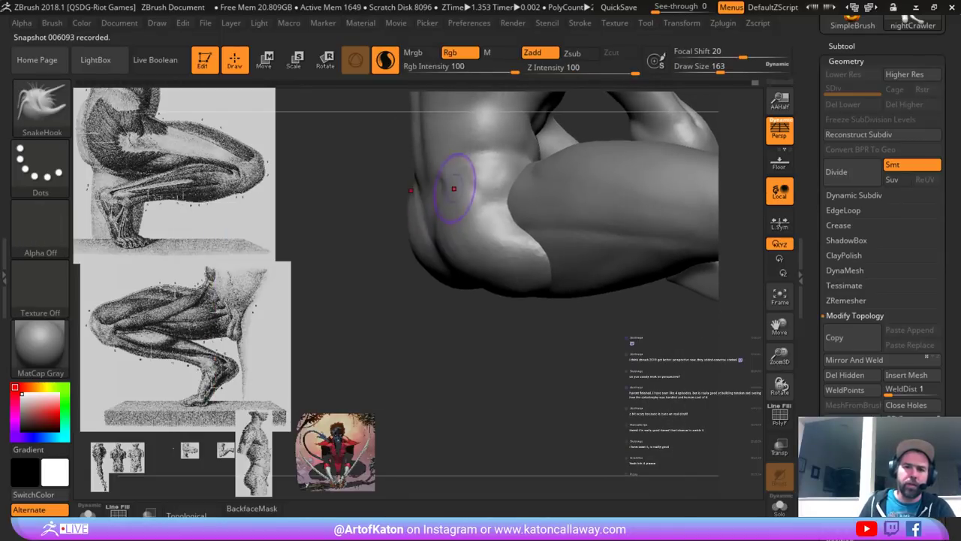
key(space)
drag(368, 271, 373, 271)
drag(403, 226, 386, 263)
shift+drag(441, 188, 448, 234)
key(space)
- Turn off Sculptris Pro, set the SnakeHook draw size to 223, and smooth the glute's outer side
right_click(251, 348)
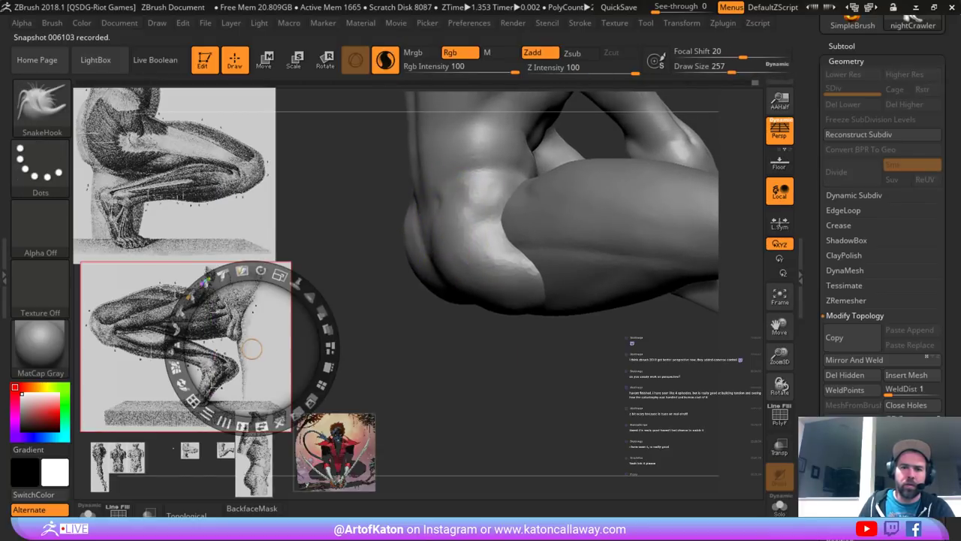
key(z)
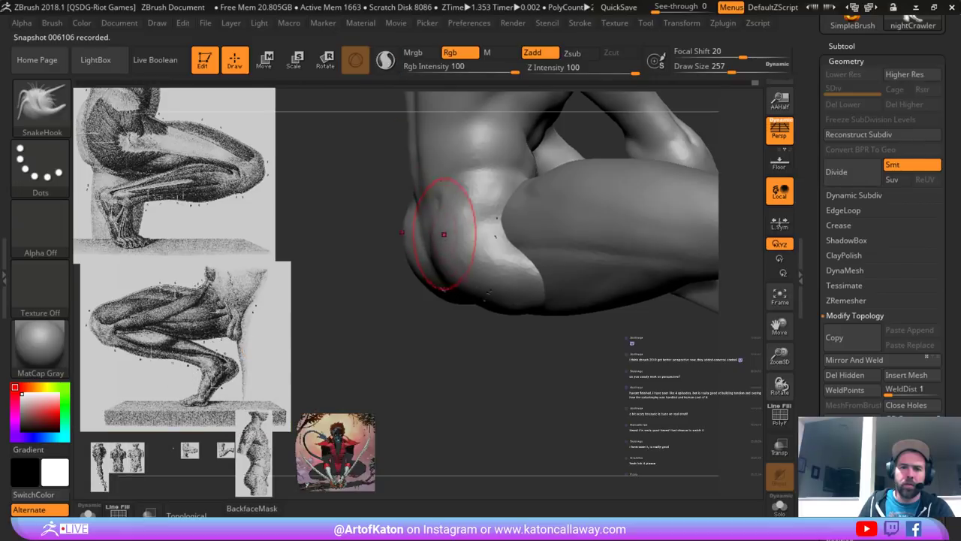
key(space)
drag(444, 234, 438, 235)
shift+right_drag(443, 218, 409, 214)
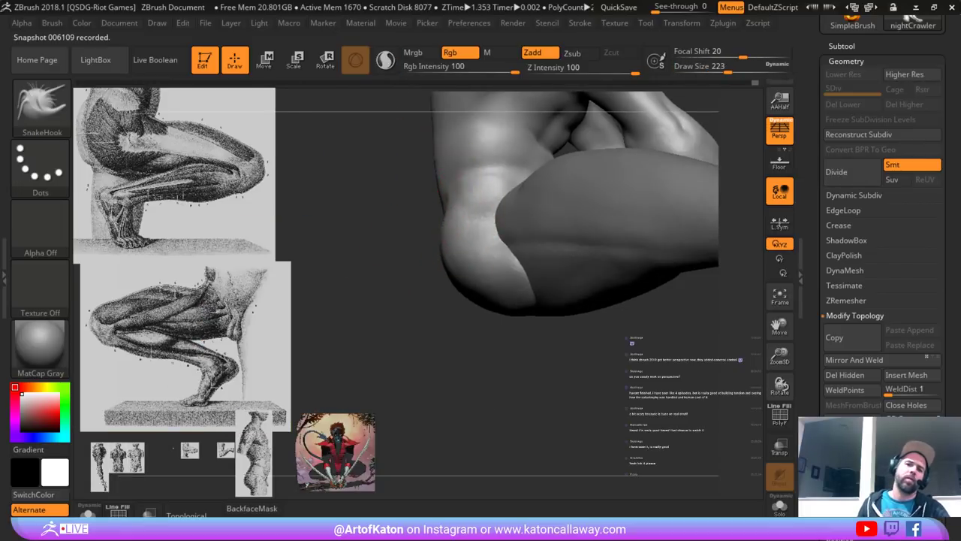
shift+drag(460, 208, 454, 215)
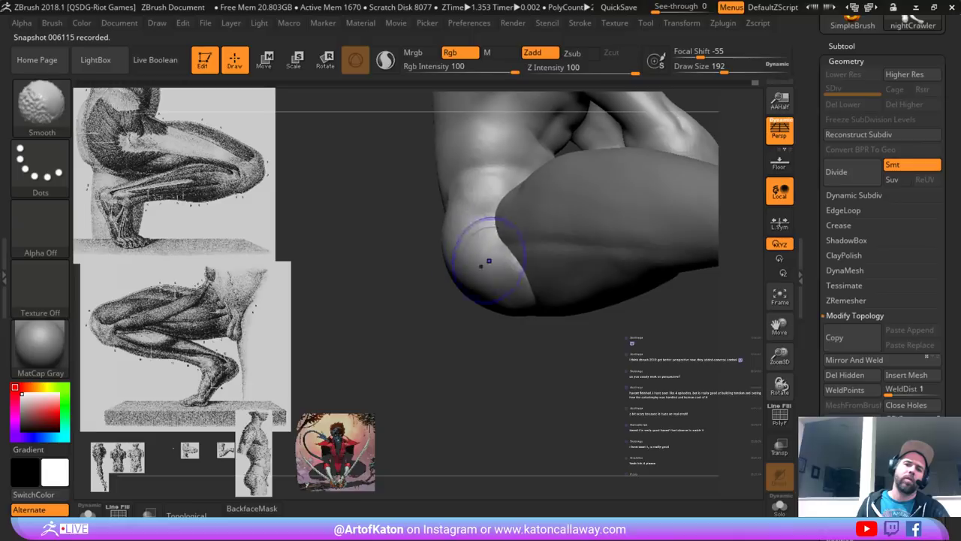
- Select the thigh subtool and smooth its upper end where it meets the hip, setting the SnakeHook draw size to 154
mouse_move(458, 255)
ctrl+right_down()
mouse_move(451, 211)
mouse_move(616, 213)
mouse_move(612, 263)
mouse_move(526, 267)
mouse_move(464, 365)
mouse_move(470, 278)
ctrl+right_up()
alt+click(492, 294)
mouse_move(471, 344)
right_down()
mouse_move(593, 323)
mouse_move(612, 293)
mouse_move(573, 184)
mouse_move(612, 188)
right_up()
shift+drag(465, 238, 420, 229)
mouse_move(583, 168)
right_down()
mouse_move(552, 326)
mouse_move(518, 331)
right_up()
shift+drag(400, 258, 423, 268)
right_drag(423, 268, 417, 245)
key(space)
drag(418, 245, 413, 243)
ctrl+right_drag(421, 390, 417, 347)
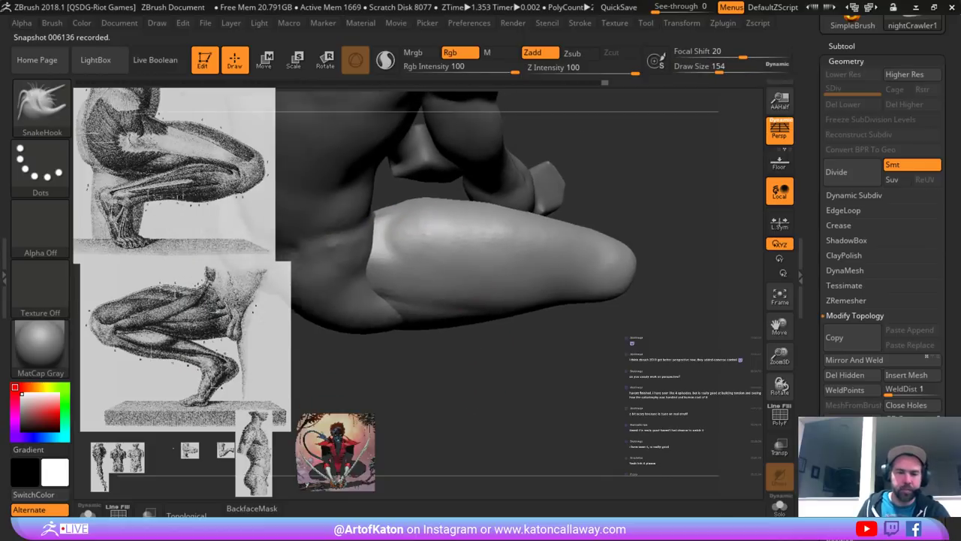
- Define the thigh's upper end beside the hip with DamStandard at draw size 128 and smooth it
key(b)
click(297, 164)
key(space)
drag(321, 342, 318, 342)
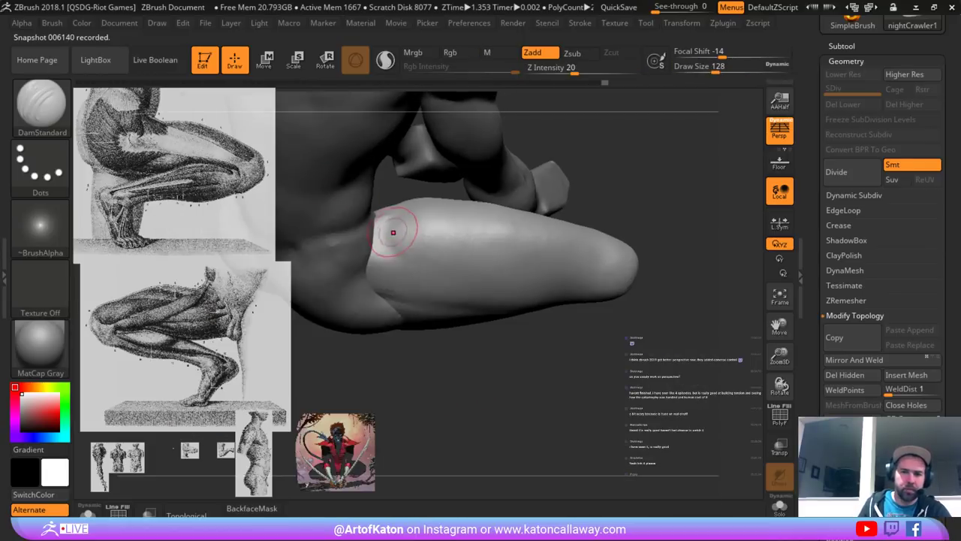
key(shift)
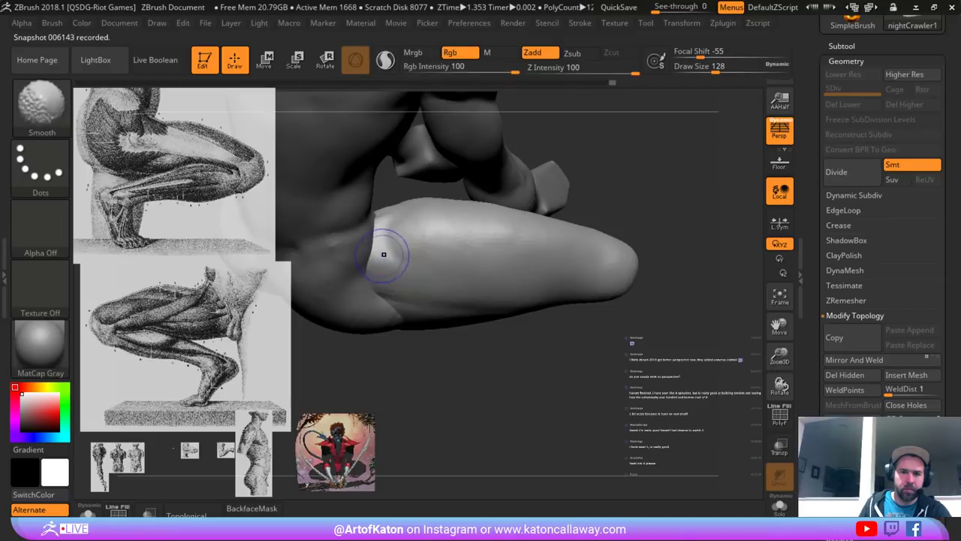
shift+drag(383, 255, 397, 269)
right_drag(397, 269, 360, 309)
- Reshape the thigh's hip end with SnakeHook at draw sizes of 187 and 257 and smooth its upper corner
key(b)
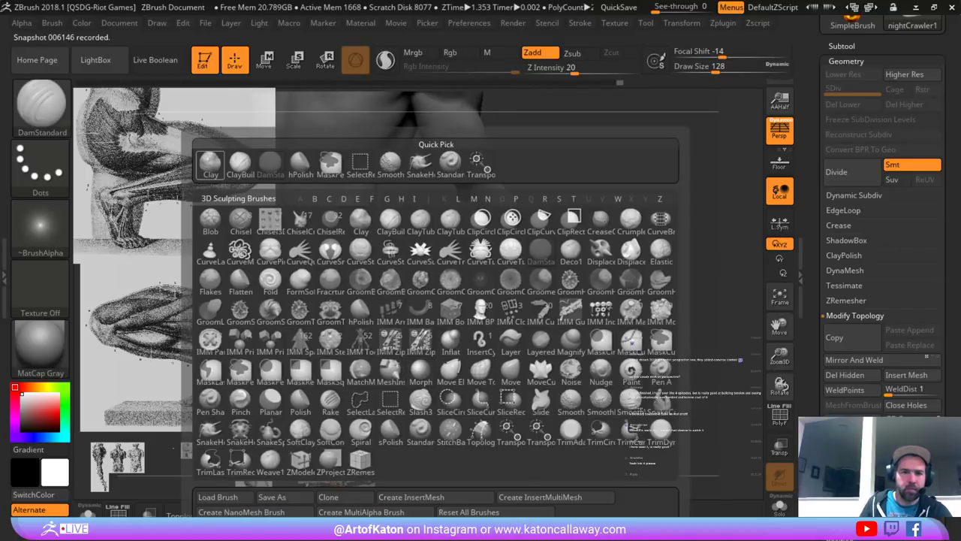
click(420, 163)
right_drag(551, 163, 542, 180)
key(space)
drag(464, 268, 473, 268)
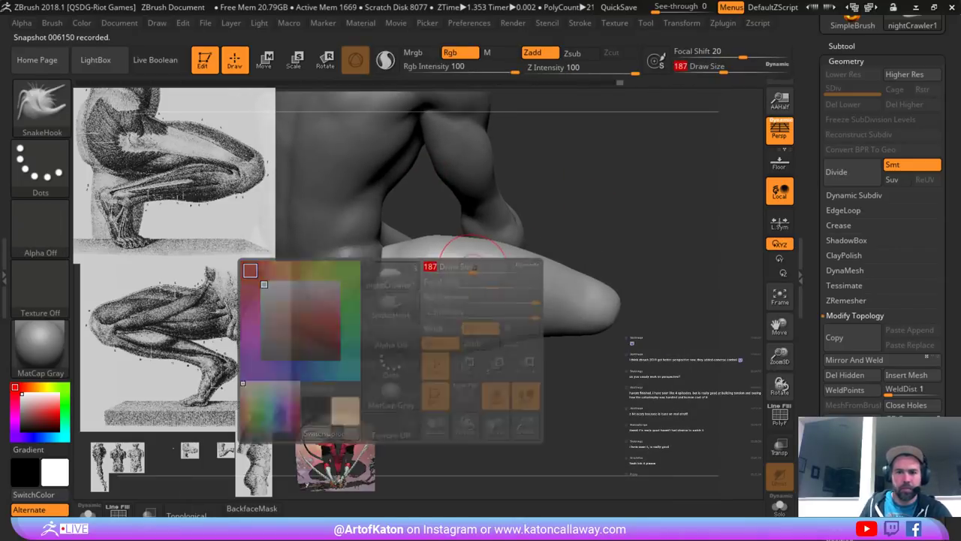
right_drag(470, 270, 409, 303)
key(space)
drag(403, 306, 384, 293)
key(space)
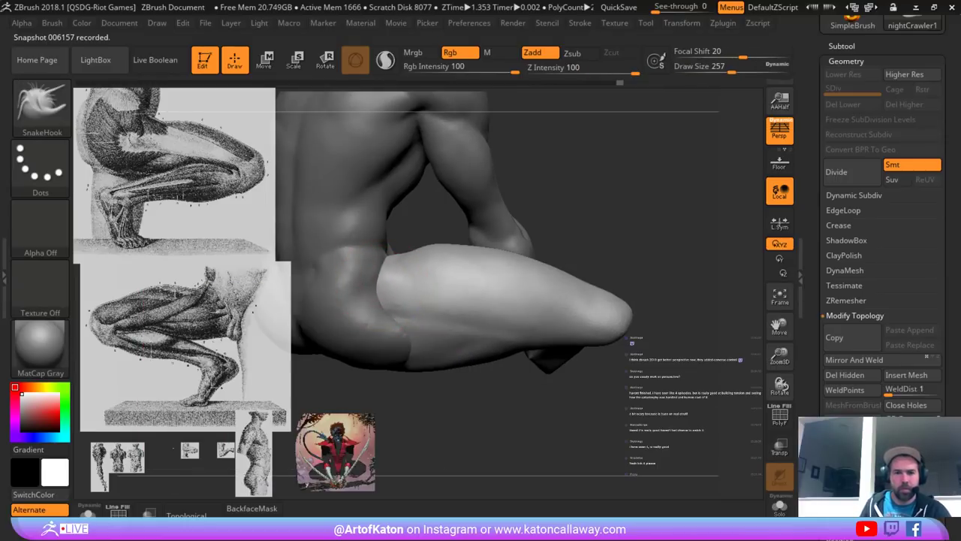
shift+drag(383, 266, 385, 259)
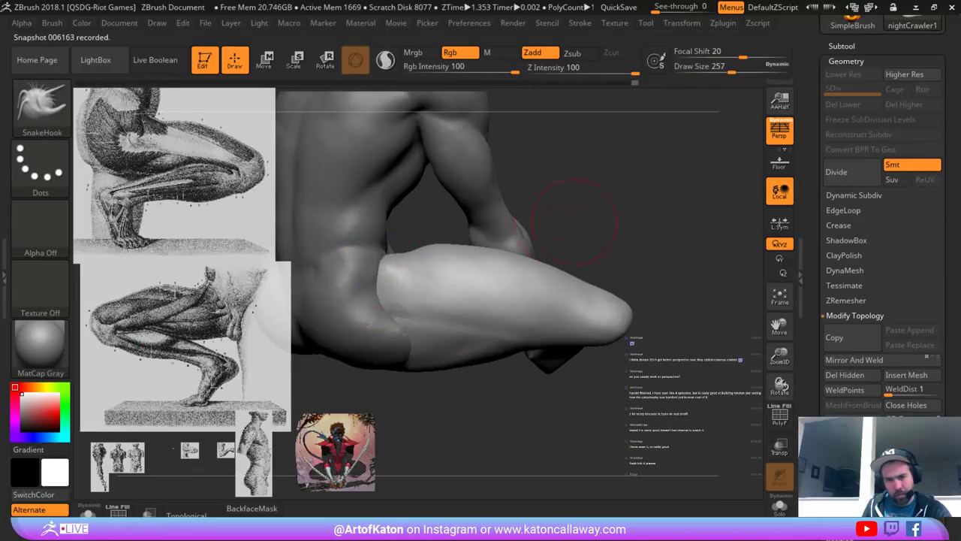
- Adjust the top of the thigh next to the groin from the front with SnakeHook at draw size 207
ctrl+right_drag(568, 208, 563, 180)
mouse_move(563, 180)
right_down()
mouse_move(488, 220)
mouse_move(518, 247)
right_up()
right_drag(669, 218, 606, 203)
key(space)
drag(439, 258, 373, 270)
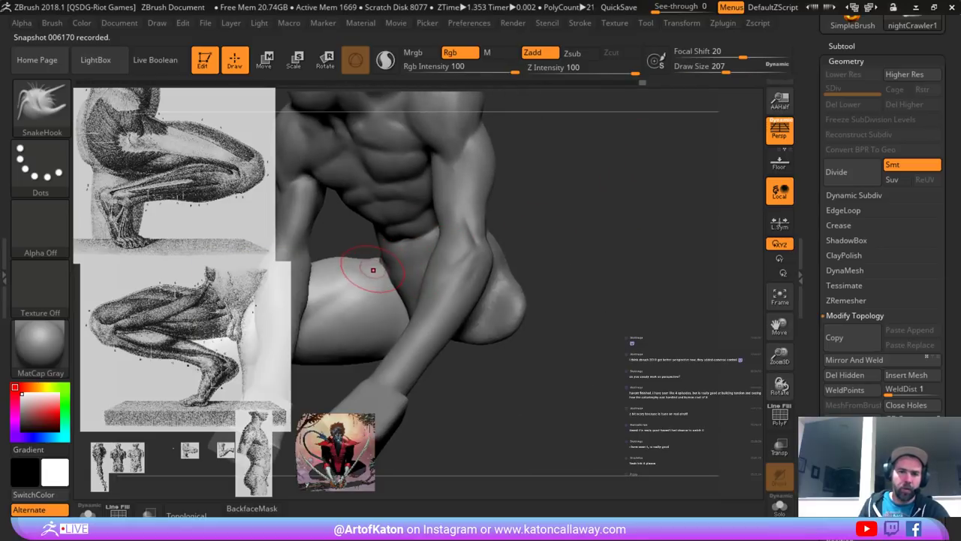
- Reshape the upper contour of the thigh behind the forearm with SnakeHook at draw sizes of 257 and 280
alt+right_drag(327, 386, 421, 342)
key(space)
drag(410, 287, 416, 288)
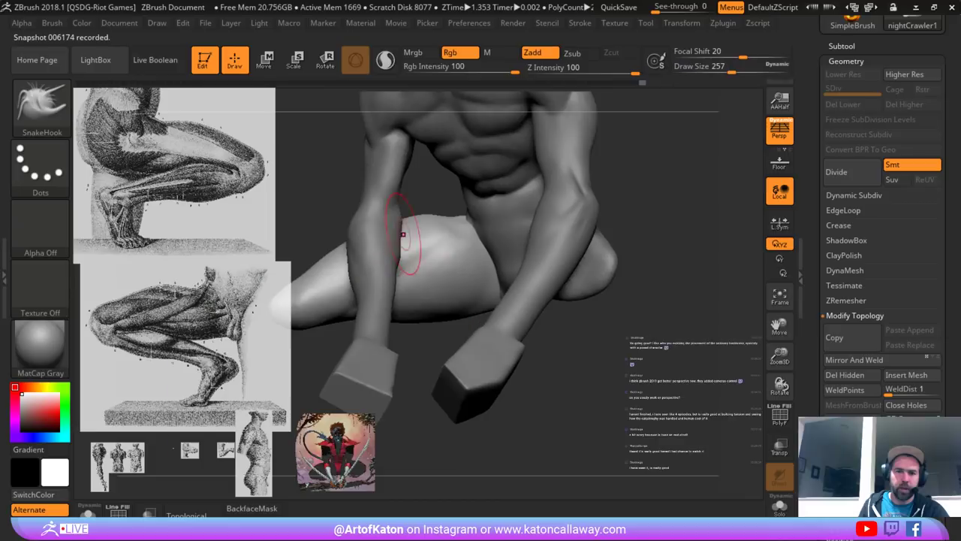
drag(407, 234, 411, 225)
key(space)
drag(417, 226, 420, 226)
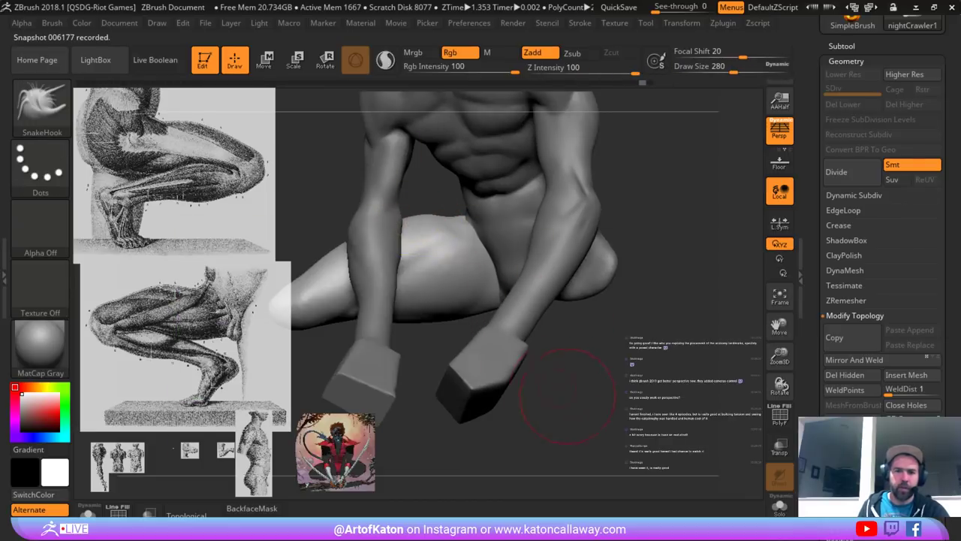
- Refine the thigh's upper contour with SnakeHook at draw size 207 and smooth the surface toward the knee
drag(567, 396, 549, 405)
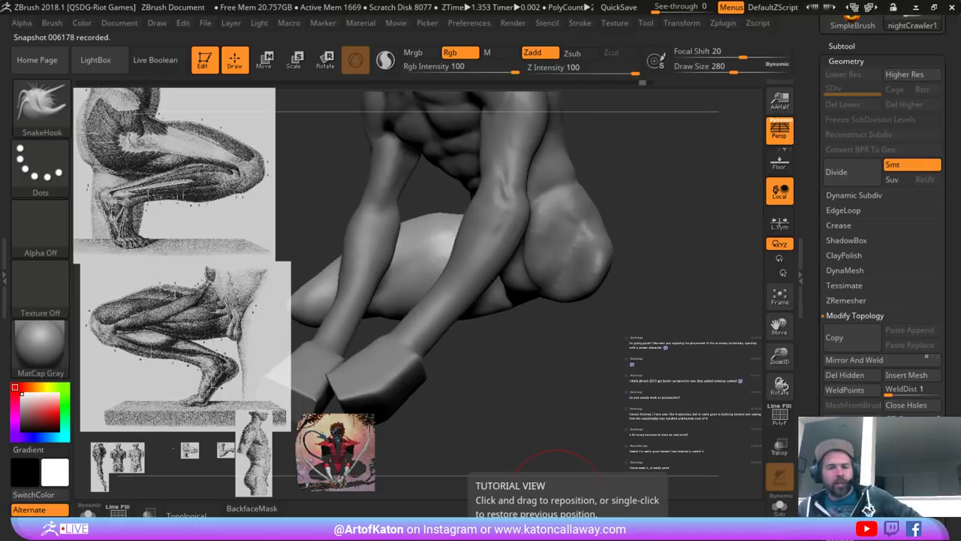
drag(334, 193, 454, 224)
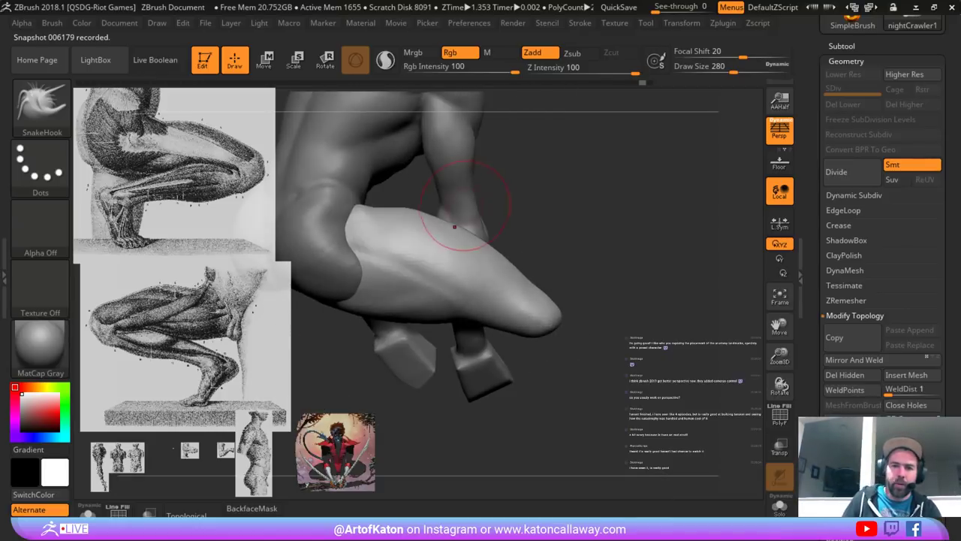
alt+drag(514, 202, 590, 219)
key(space)
mouse_move(486, 226)
mouse_down()
mouse_move(444, 231)
mouse_move(466, 226)
mouse_up()
key(space)
right_drag(450, 225, 483, 221)
mouse_move(473, 221)
shift+mouse_down()
mouse_move(449, 217)
mouse_move(467, 223)
shift+mouse_up()
right_drag(468, 217, 526, 188)
shift+drag(620, 214, 645, 225)
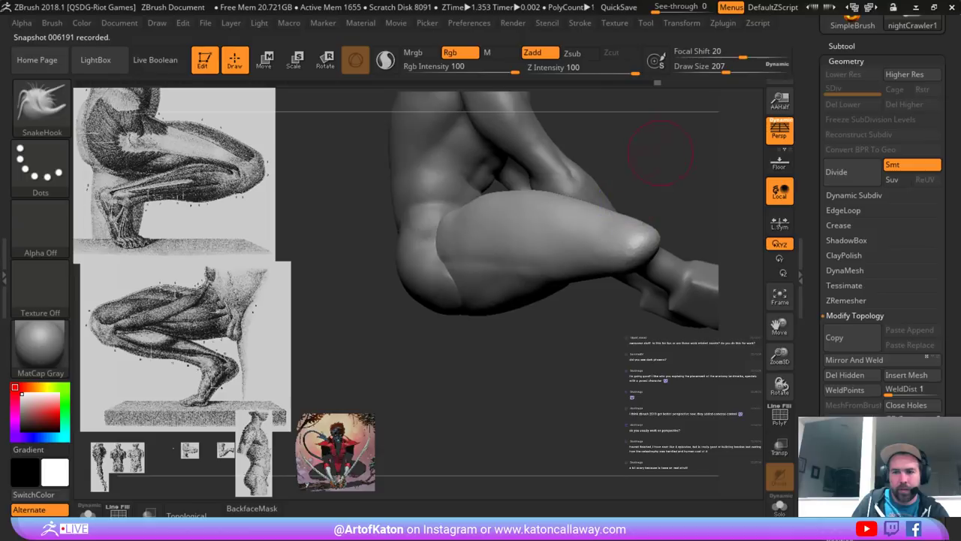
drag(661, 152, 565, 194)
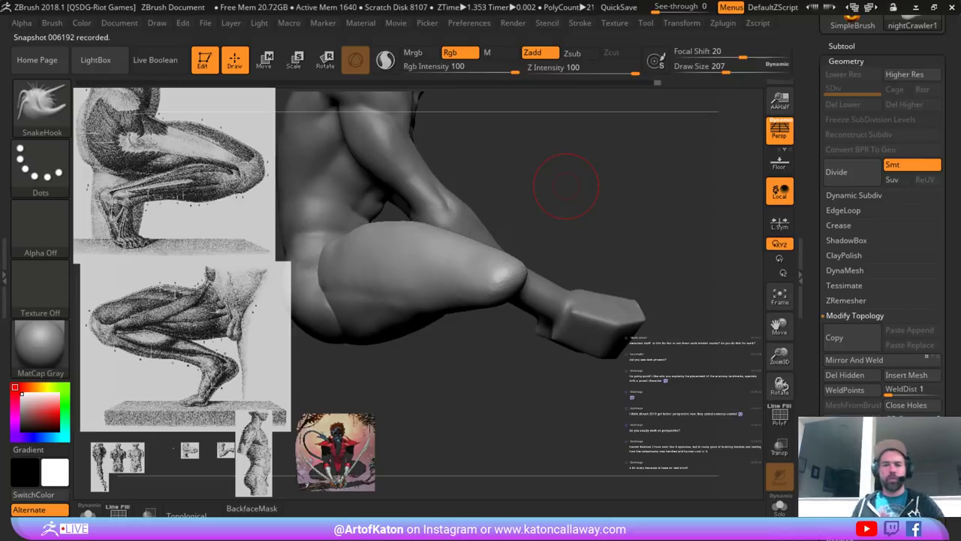
mouse_move(426, 182)
right_down()
mouse_move(483, 172)
mouse_move(538, 193)
right_up()
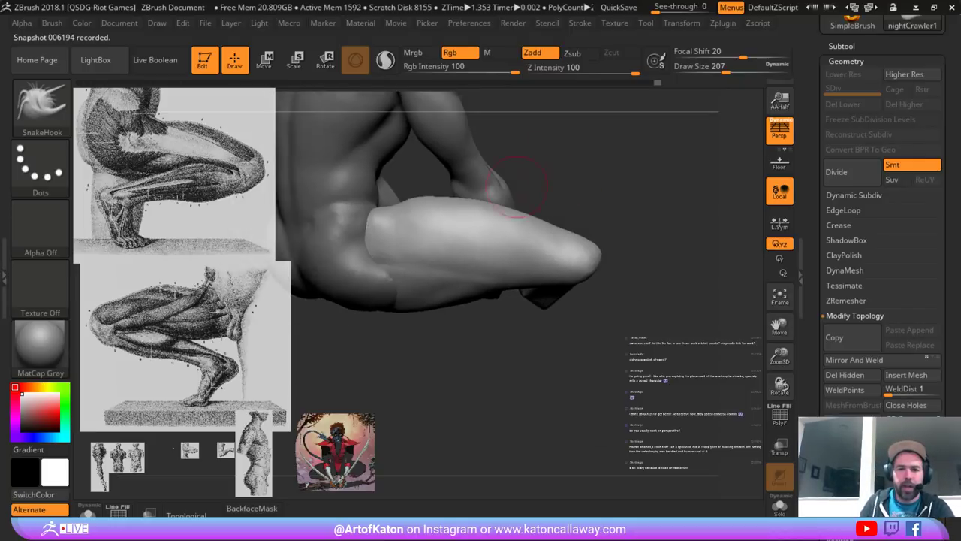
- Reshape the thigh's upper contour toward the knee with SnakeHook at draw size 331
key(space)
mouse_move(481, 193)
mouse_down()
mouse_move(489, 193)
mouse_move(410, 206)
mouse_move(448, 204)
mouse_up()
right_click(452, 204)
key(space)
drag(514, 214, 523, 218)
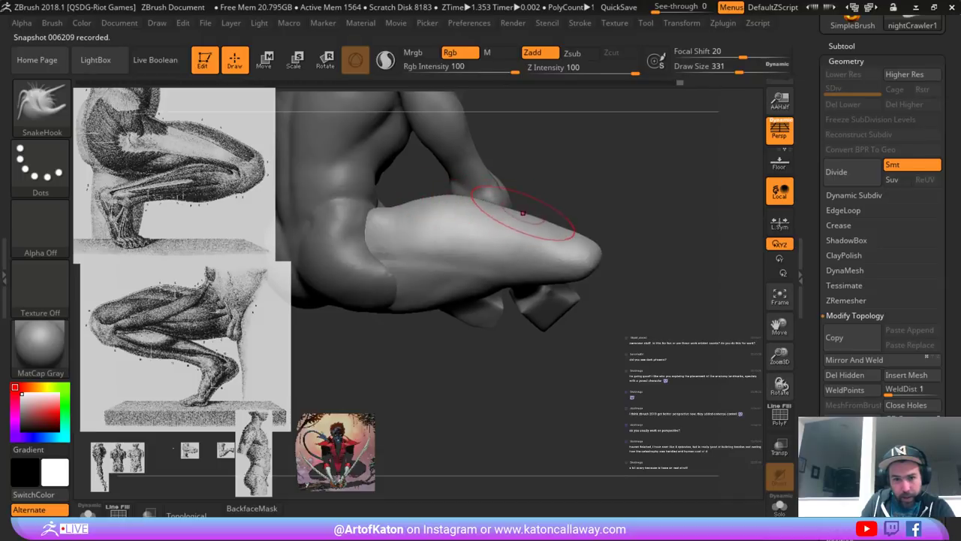
mouse_move(557, 178)
mouse_down()
mouse_move(567, 202)
mouse_move(481, 225)
mouse_move(472, 365)
mouse_move(526, 337)
mouse_move(504, 294)
mouse_move(455, 284)
mouse_up()
alt+drag(524, 310, 514, 389)
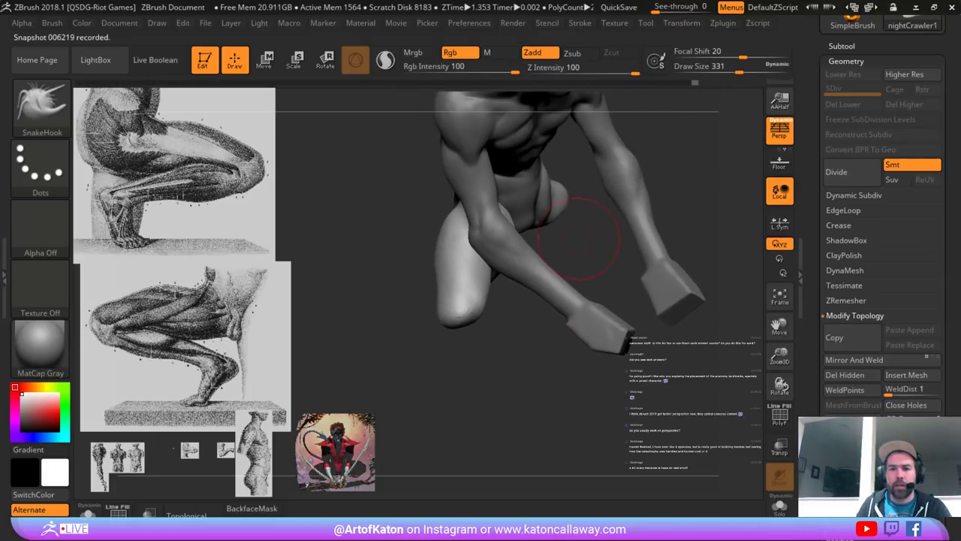
- Make the body the active subtool and hide its forearms and hands with SelectLasso
alt+click(518, 251)
mouse_move(578, 239)
mouse_down()
mouse_move(597, 234)
mouse_move(643, 189)
mouse_move(605, 210)
mouse_up()
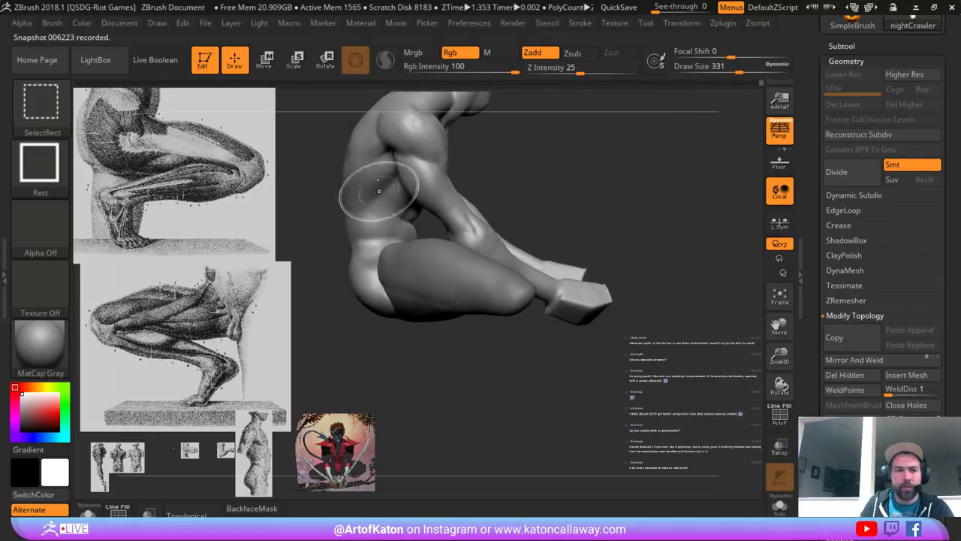
click(40, 102)
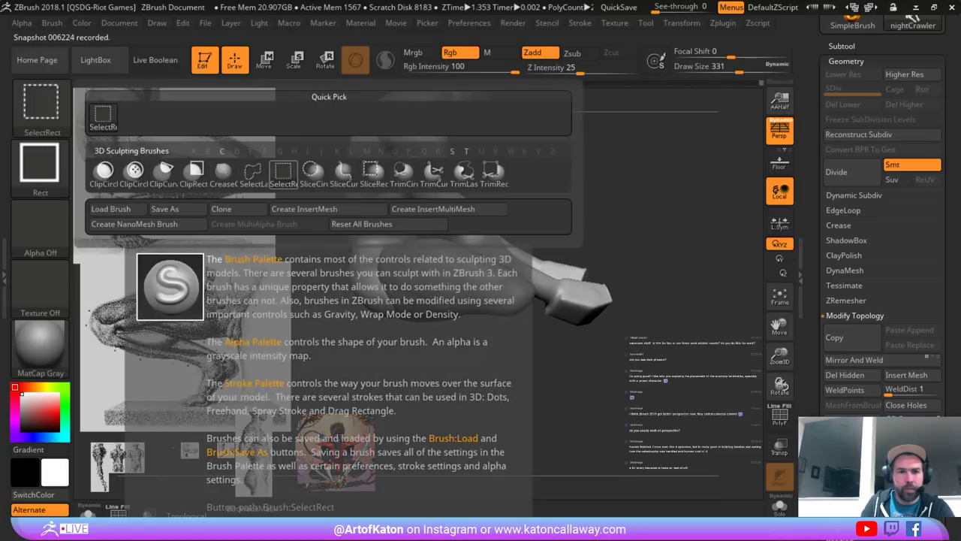
click(253, 173)
mouse_move(513, 189)
ctrl+alt+shift+mouse_down()
mouse_move(461, 310)
mouse_move(614, 248)
ctrl+alt+shift+mouse_up()
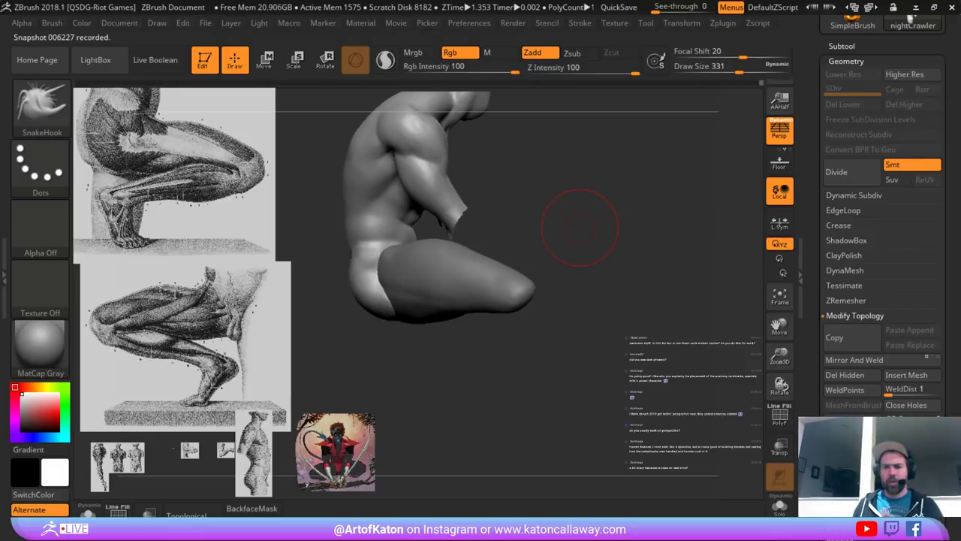
mouse_move(508, 173)
alt+mouse_down()
mouse_move(515, 203)
mouse_move(506, 183)
alt+mouse_up()
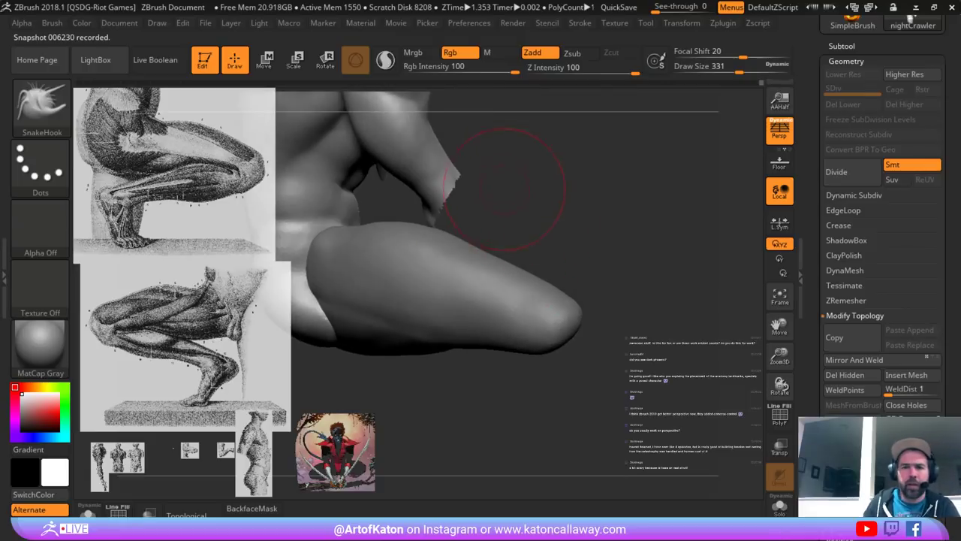
mouse_move(489, 142)
ctrl+alt+shift+mouse_down()
mouse_move(408, 172)
mouse_move(546, 221)
mouse_move(493, 200)
mouse_move(546, 212)
ctrl+alt+shift+mouse_up()
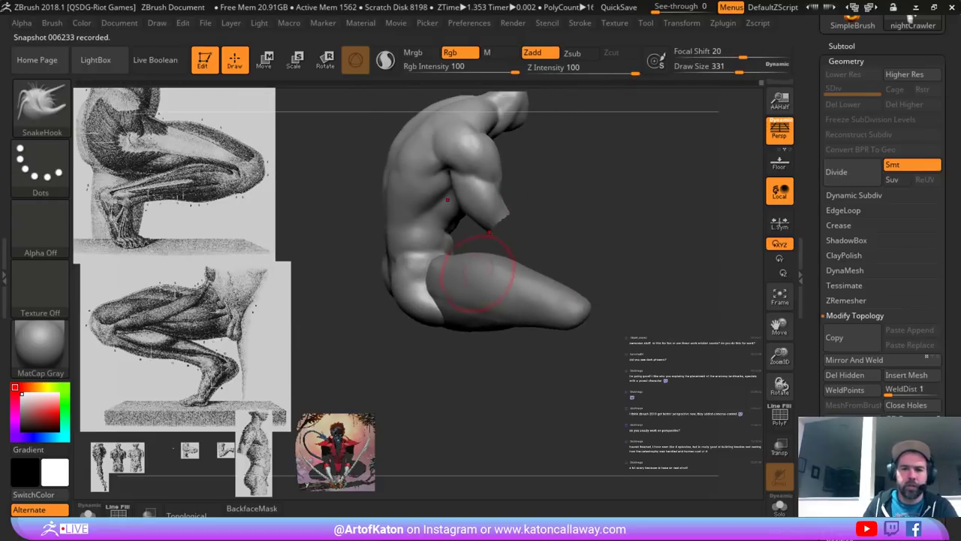
- Make the thigh active again and refine its hip end and upper contour with SnakeHook at draw size 163
drag(476, 275, 492, 272)
key(space)
drag(492, 271, 485, 272)
alt+click(488, 279)
mouse_move(557, 237)
mouse_down()
mouse_move(579, 240)
mouse_move(579, 211)
mouse_move(614, 205)
mouse_up()
key(space)
mouse_move(431, 265)
mouse_down()
mouse_move(418, 265)
mouse_move(438, 245)
mouse_move(473, 299)
mouse_up()
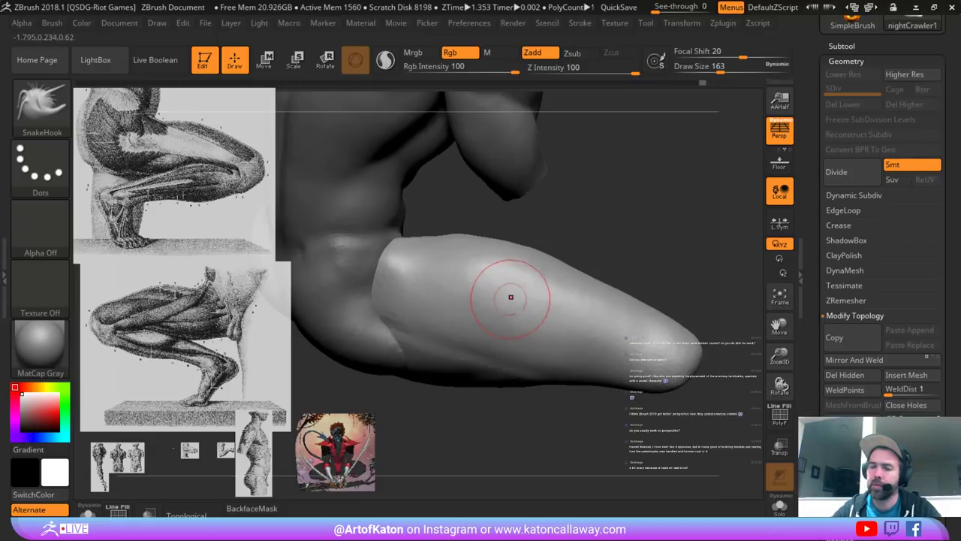
mouse_move(578, 250)
mouse_down()
mouse_move(577, 229)
mouse_move(573, 261)
mouse_up()
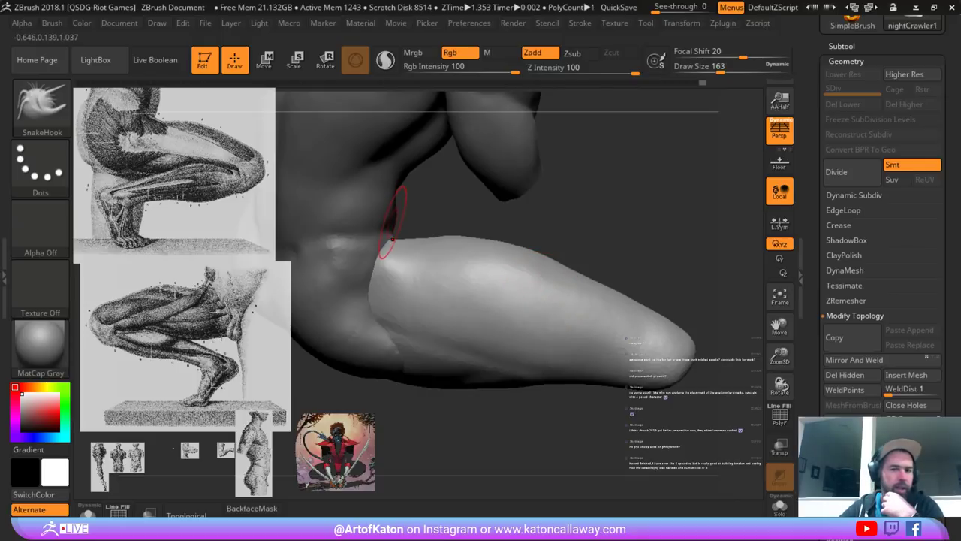
mouse_move(525, 228)
mouse_down()
mouse_move(566, 208)
mouse_move(511, 176)
mouse_move(583, 240)
mouse_move(557, 206)
mouse_move(639, 209)
mouse_move(625, 209)
mouse_up()
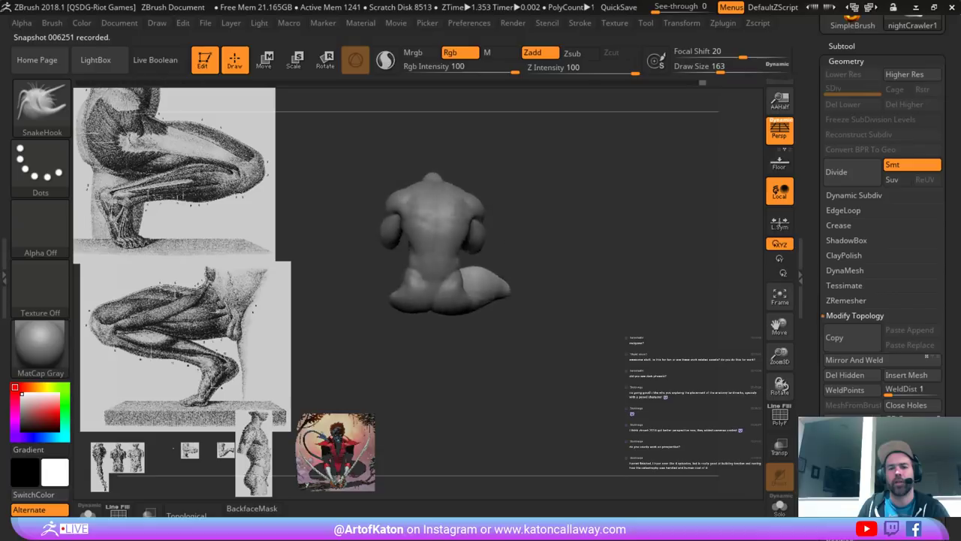
- Adjust the thigh's upper front near the groin from the front with SnakeHook at draw size 192
drag(638, 244, 519, 277)
alt+drag(502, 342, 503, 415)
mouse_move(503, 415)
mouse_down()
mouse_move(449, 416)
mouse_move(492, 350)
mouse_move(483, 300)
mouse_up()
key(space)
mouse_move(458, 186)
mouse_down()
mouse_move(434, 184)
mouse_move(444, 218)
mouse_up()
key(space)
drag(548, 234, 558, 236)
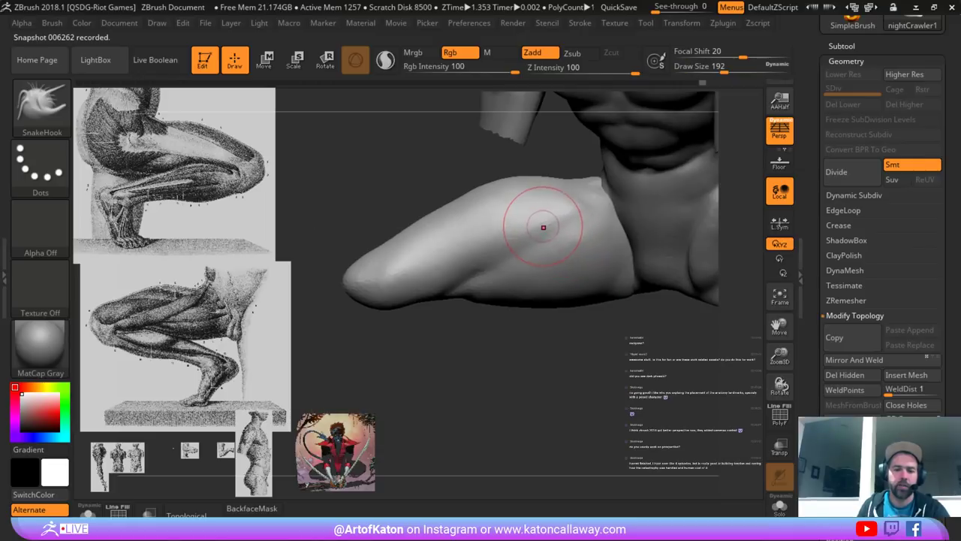
- Carve a diagonal groove across the inner thigh with the Standard brush at draw size 87 and smooth it
key(b)
click(585, 161)
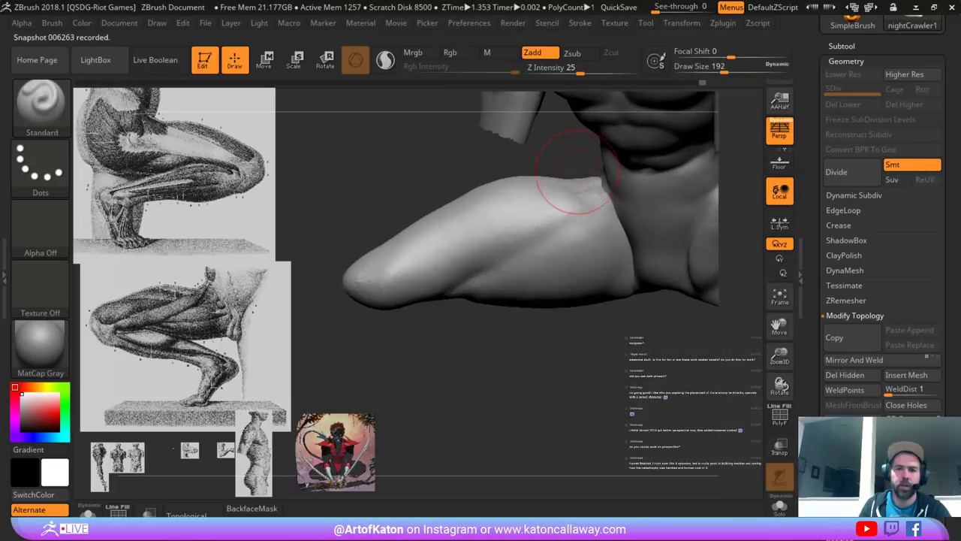
right_drag(545, 235, 554, 234)
key(space)
drag(555, 233, 546, 233)
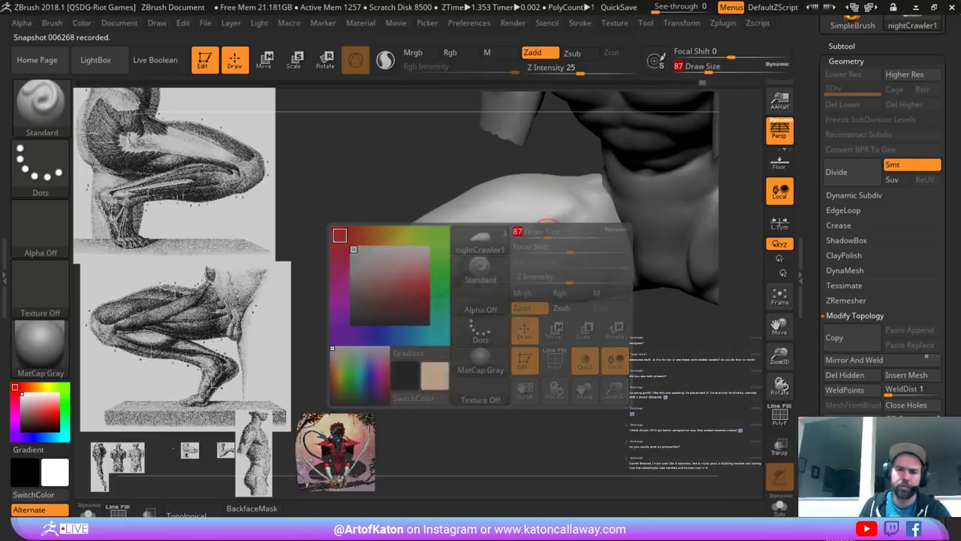
shift+drag(589, 187, 597, 192)
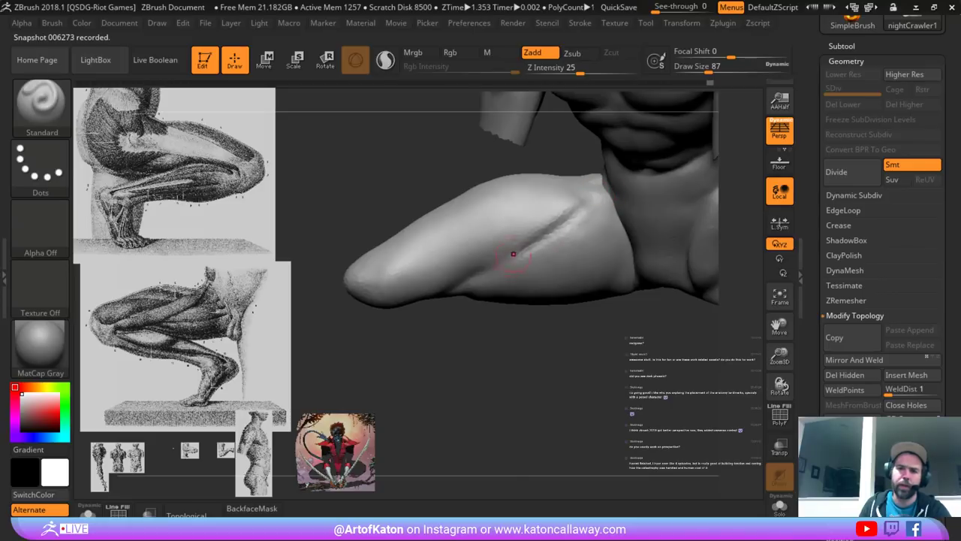
drag(550, 228, 519, 252)
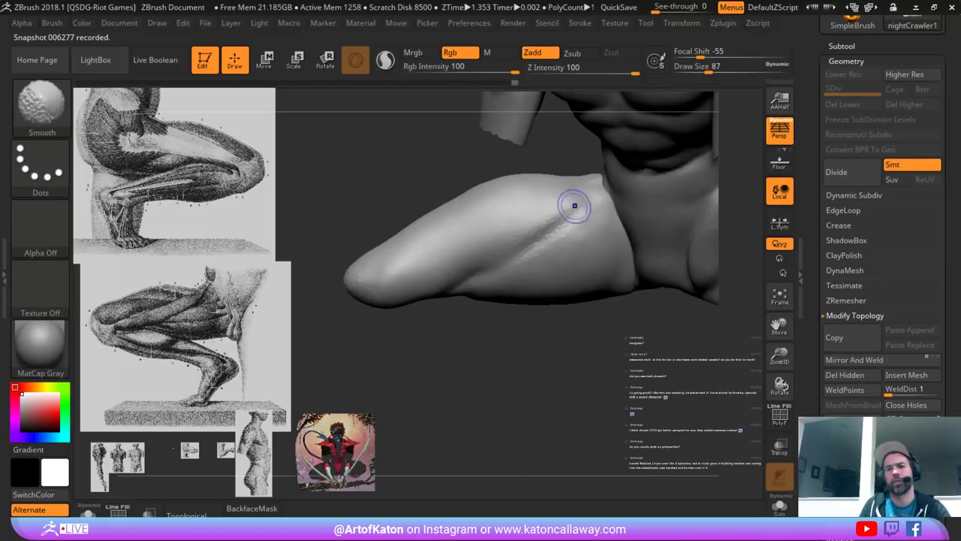
shift+drag(575, 205, 529, 244)
- Bring the hidden kneecap and lower leg back into view around the thigh's knee end
mouse_move(450, 353)
right_down()
mouse_move(492, 357)
mouse_move(506, 425)
mouse_move(532, 338)
right_up()
key(space)
drag(554, 240, 562, 240)
mouse_move(568, 259)
right_down()
mouse_move(538, 354)
mouse_move(482, 371)
mouse_move(522, 361)
right_up()
ctrl+shift+click(515, 376)
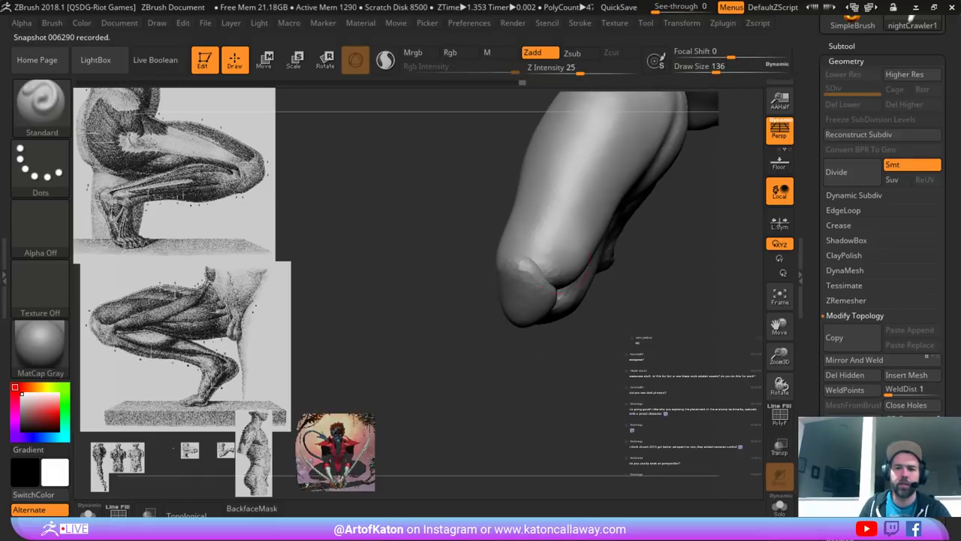
- Flatten the planes of the lower thigh just above the kneecap with hPolish at draw size 136
key(space)
drag(555, 258, 549, 258)
right_drag(542, 256, 542, 261)
key(space)
drag(543, 261, 546, 261)
key(b)
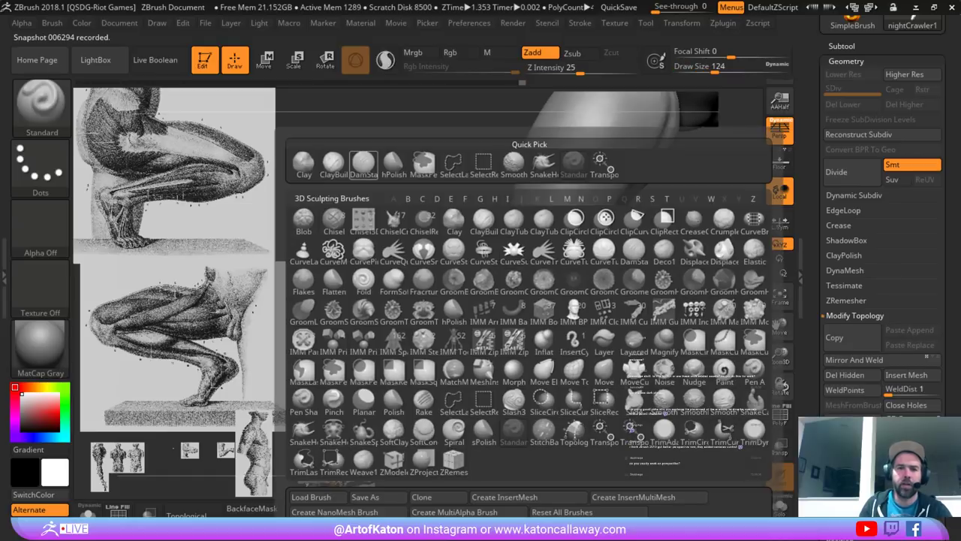
click(392, 164)
key(space)
drag(527, 223, 543, 205)
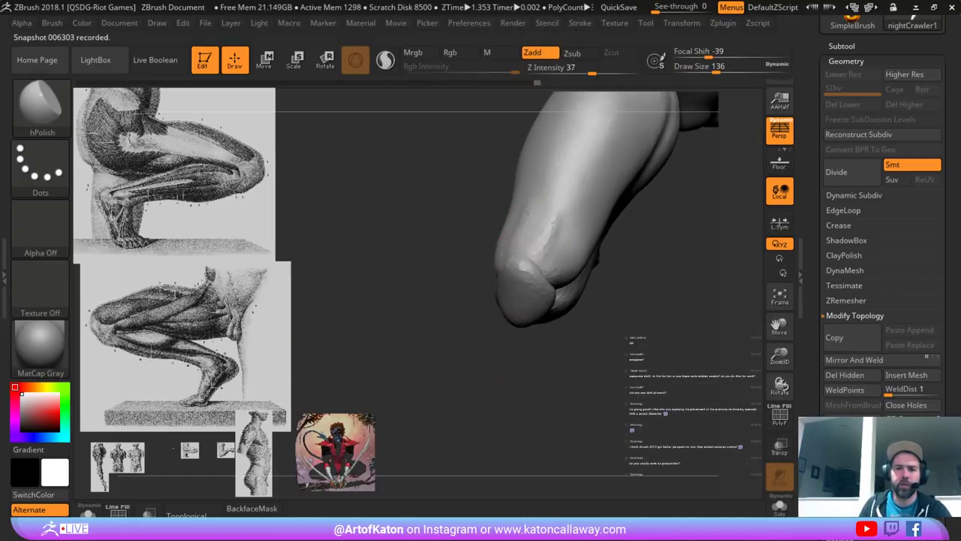
mouse_move(544, 210)
right_down()
mouse_move(535, 213)
mouse_move(521, 365)
mouse_move(561, 317)
mouse_move(552, 376)
mouse_move(564, 341)
right_up()
- Define the forms of the lower thigh above the knee with DamStandard at draw size 182 and smooth them
key(b)
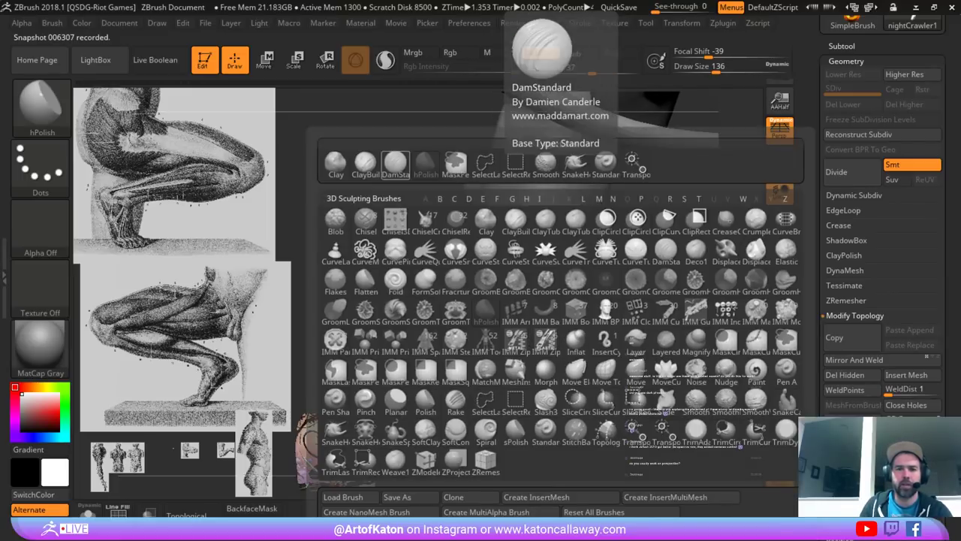
click(396, 164)
mouse_move(578, 306)
right_down()
mouse_move(546, 311)
mouse_move(567, 312)
right_up()
key(space)
drag(553, 311, 561, 311)
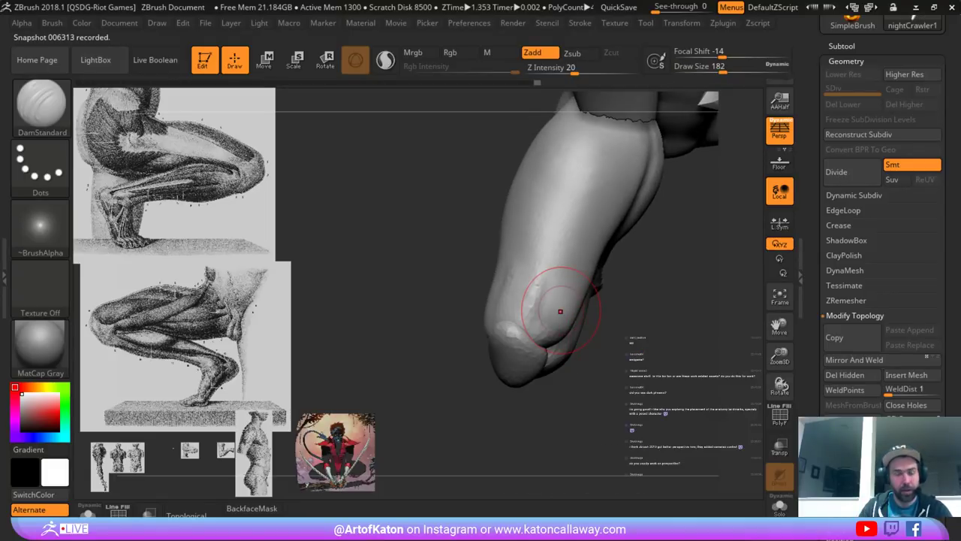
right_drag(453, 311, 496, 297)
right_drag(434, 283, 499, 277)
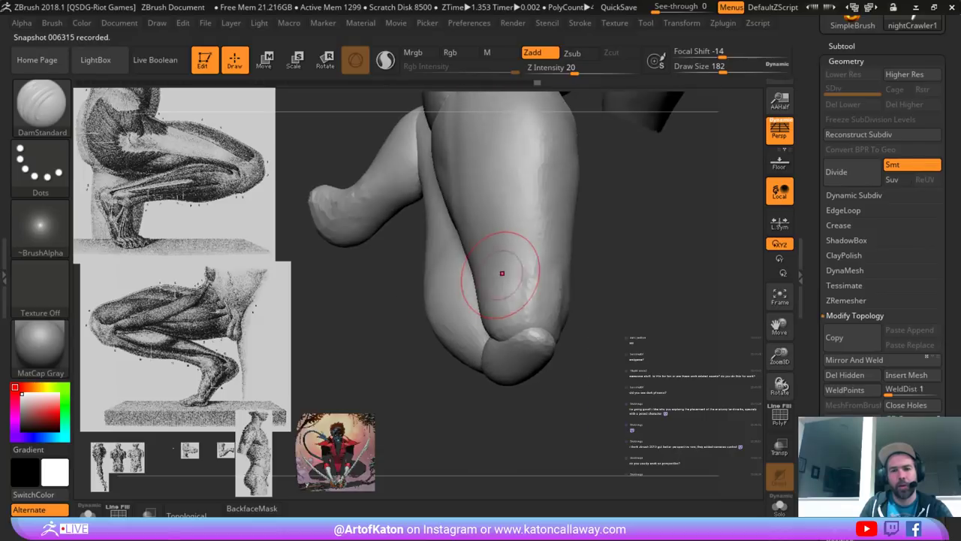
drag(499, 262, 541, 271)
right_drag(542, 272, 560, 302)
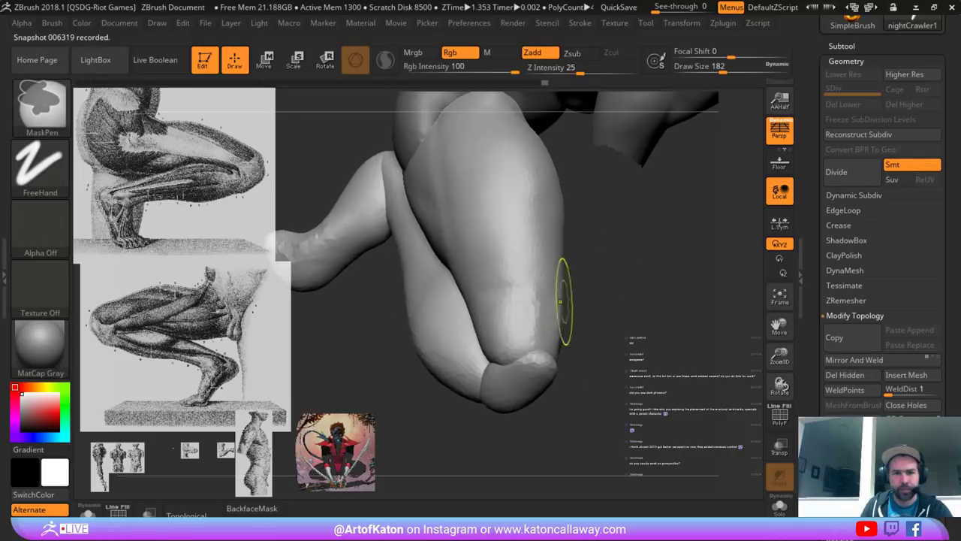
shift+drag(561, 303, 528, 305)
- Refine the front of the thigh down to the kneecap with further DamStandard strokes and smoothing
right_drag(529, 306, 431, 300)
shift+drag(570, 367, 562, 349)
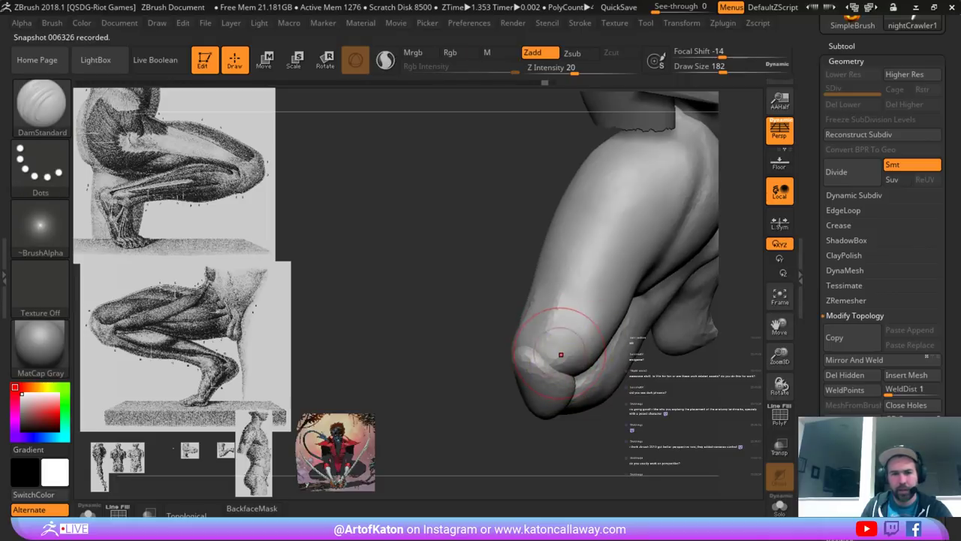
alt+right_drag(562, 343, 518, 375)
drag(514, 350, 544, 336)
mouse_move(485, 340)
mouse_down()
mouse_move(515, 349)
mouse_move(558, 314)
mouse_up()
right_drag(446, 273, 473, 293)
shift+drag(476, 299, 510, 288)
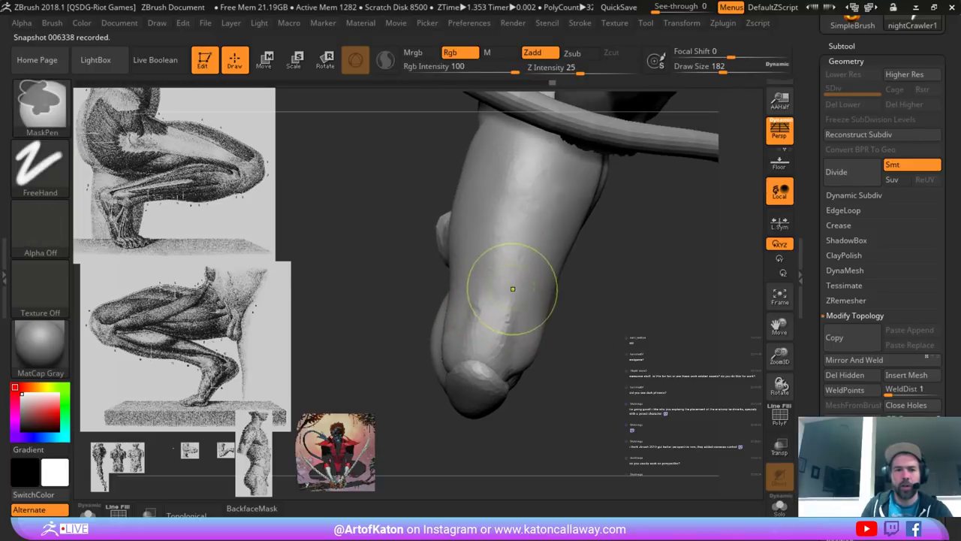
right_drag(511, 288, 502, 286)
key(space)
drag(503, 285, 499, 286)
mouse_move(492, 161)
mouse_down()
mouse_move(481, 272)
mouse_move(490, 204)
mouse_move(458, 335)
mouse_move(496, 326)
mouse_move(485, 322)
mouse_up()
mouse_move(485, 321)
right_down()
mouse_move(428, 333)
mouse_move(446, 264)
mouse_move(463, 263)
right_up()
- Adjust the shape of the thigh's knee end beside the kneecap with SnakeHook at draw size 202
key(b)
key(s)
key(h)
key(space)
mouse_move(468, 267)
mouse_down()
mouse_move(448, 293)
mouse_move(491, 270)
mouse_up()
mouse_move(459, 259)
ctrl+right_down()
mouse_move(436, 220)
mouse_move(449, 225)
ctrl+right_up()
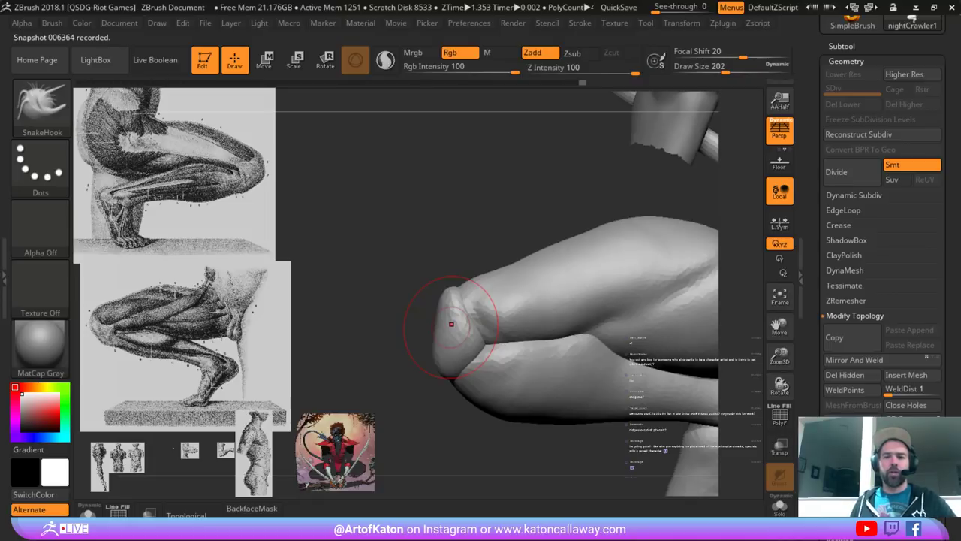
alt+drag(418, 241, 419, 286)
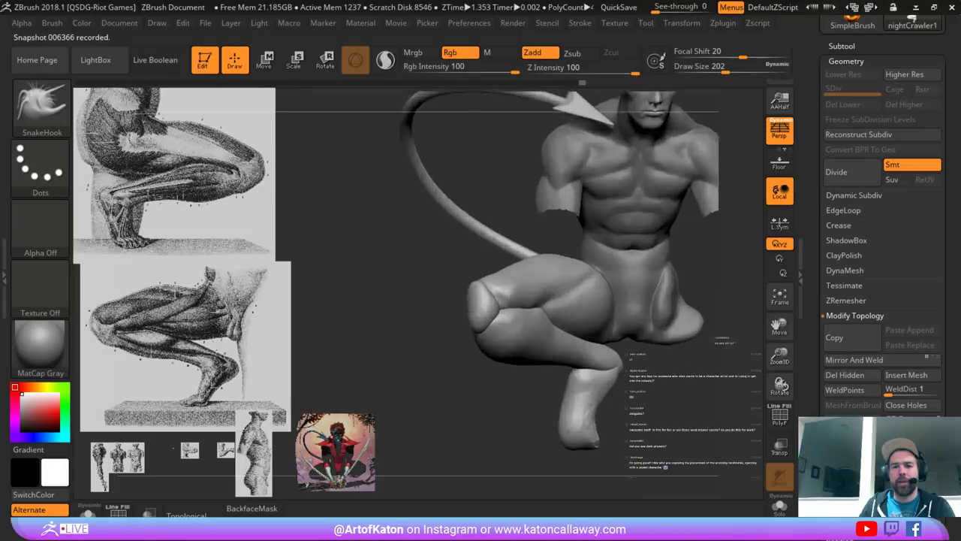
mouse_move(419, 360)
alt+mouse_down()
mouse_move(388, 328)
mouse_move(526, 322)
mouse_move(525, 391)
mouse_move(526, 353)
alt+mouse_up()
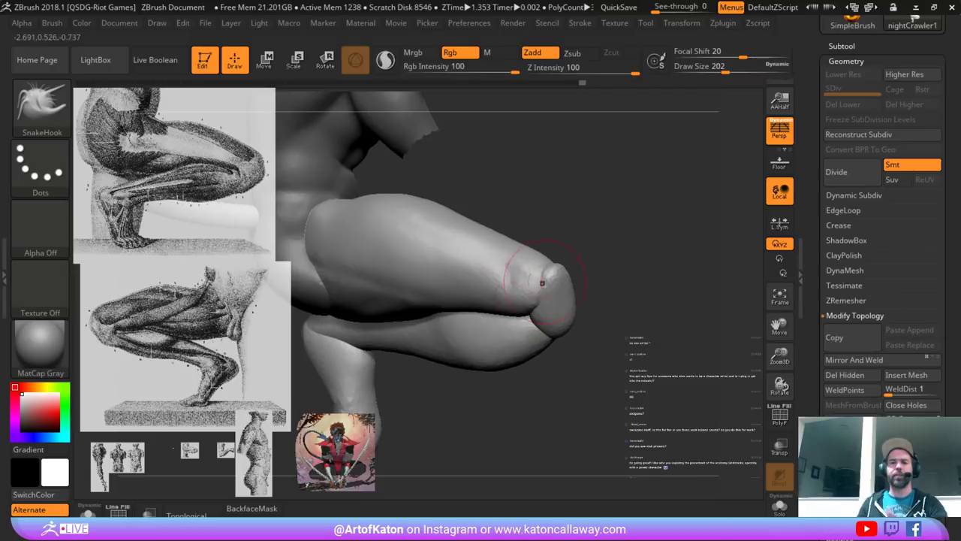
- Turn on topological auto-masking and reshape the thigh's end against the kneecap with SnakeHook at draw sizes 239 and 177
mouse_move(543, 279)
right_down()
mouse_move(564, 276)
mouse_move(556, 262)
right_up()
drag(554, 263, 545, 262)
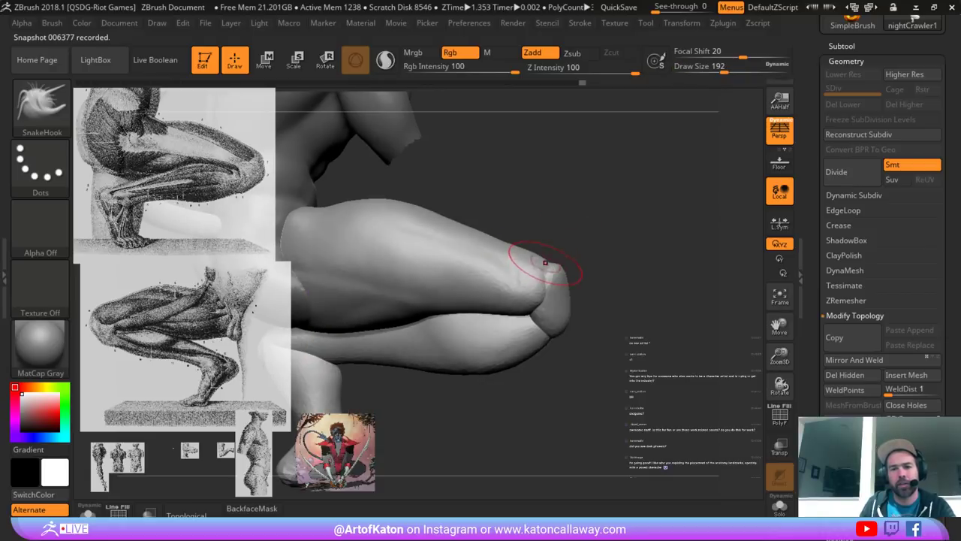
click(193, 511)
right_drag(507, 261, 497, 259)
key(space)
drag(464, 248, 470, 249)
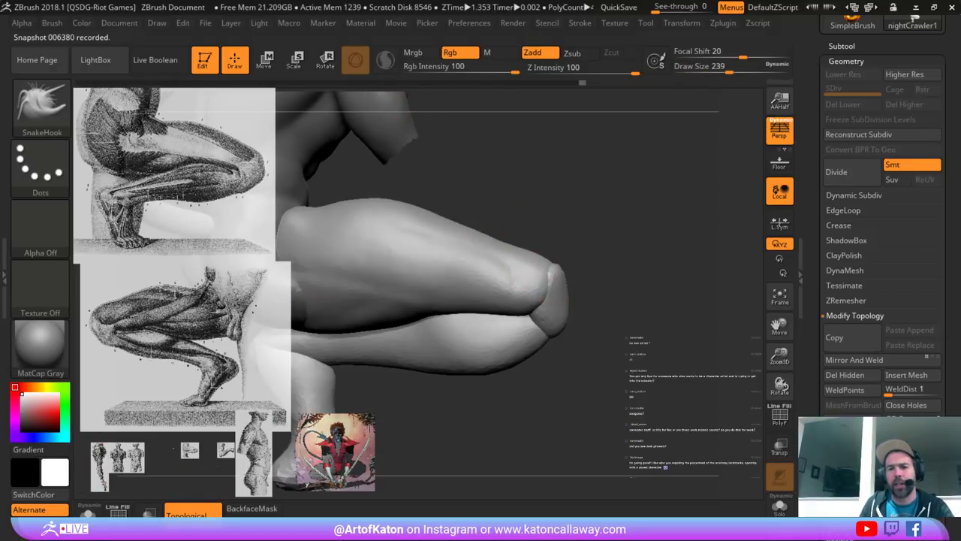
drag(542, 275, 532, 285)
key(space)
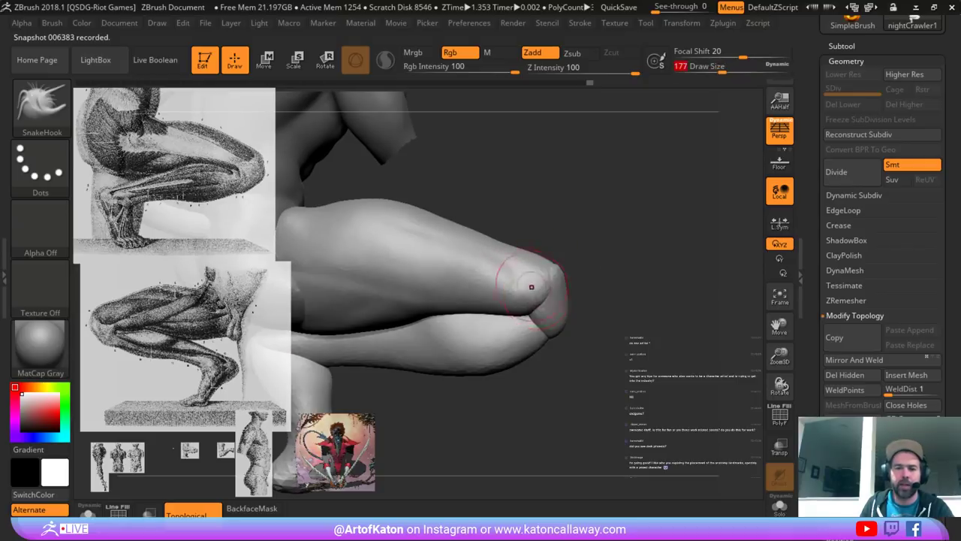
right_drag(538, 288, 540, 291)
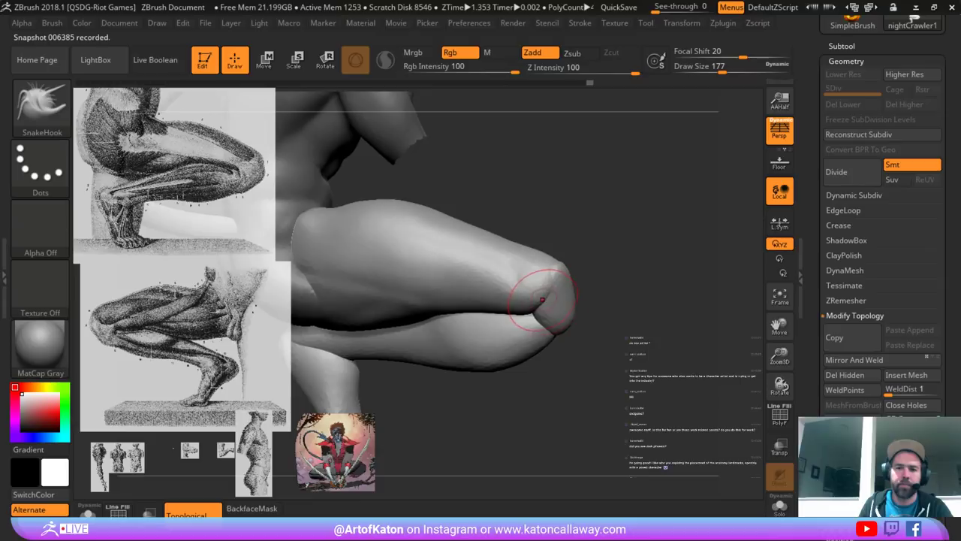
mouse_move(537, 296)
mouse_down()
mouse_move(568, 300)
mouse_move(571, 281)
mouse_up()
- Refine the knee's outline from the side with SnakeHook at draw sizes of 217 and 257
key(space)
mouse_move(570, 297)
right_down()
mouse_move(568, 327)
mouse_move(573, 288)
right_up()
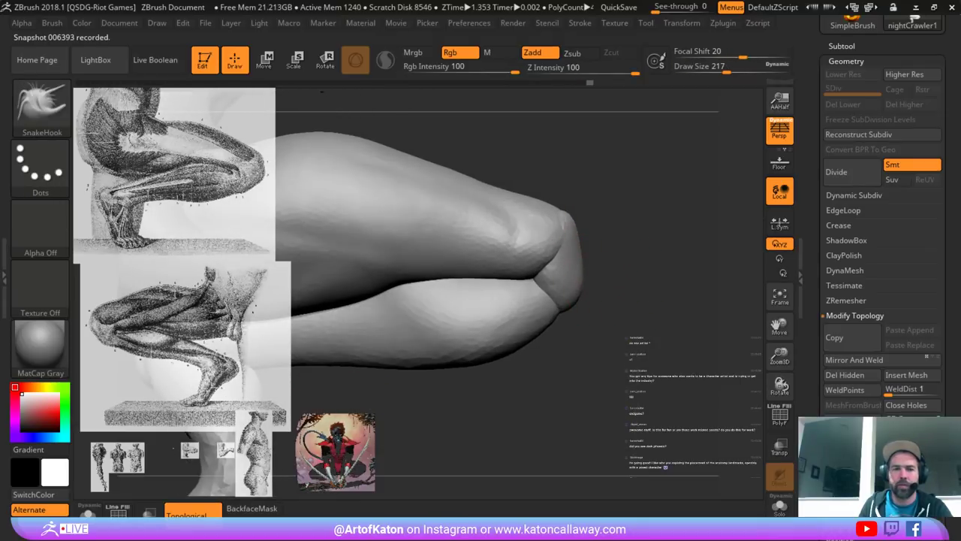
key(space)
drag(574, 279, 581, 279)
right_drag(601, 254, 591, 256)
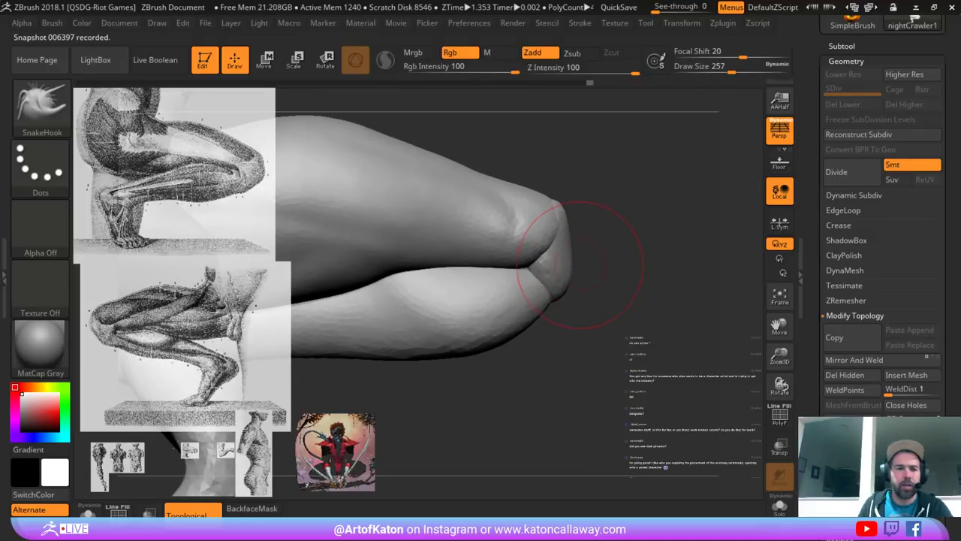
mouse_move(546, 269)
mouse_down()
mouse_move(581, 228)
mouse_move(576, 214)
mouse_up()
- Set up the Rotate gizmo with reset orientation on the kneecap, show the polygroup wireframe, and keep everything except the kneecap masked
click(325, 60)
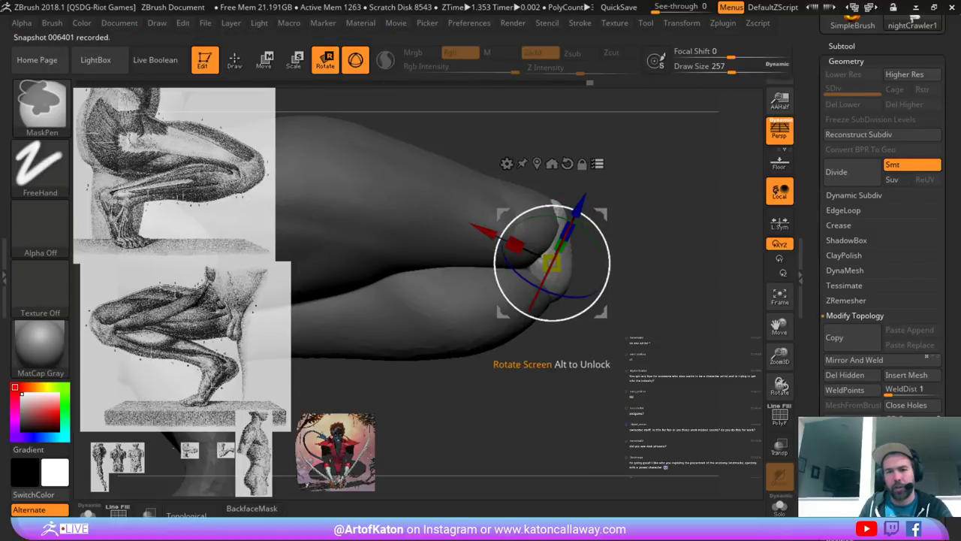
alt+click(567, 164)
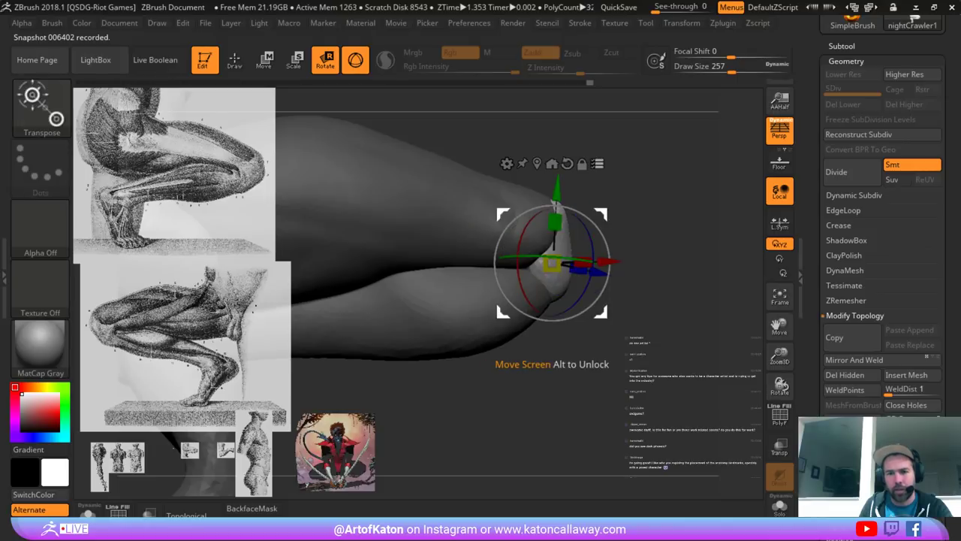
alt+drag(624, 227, 589, 199)
key(ctrl+z)
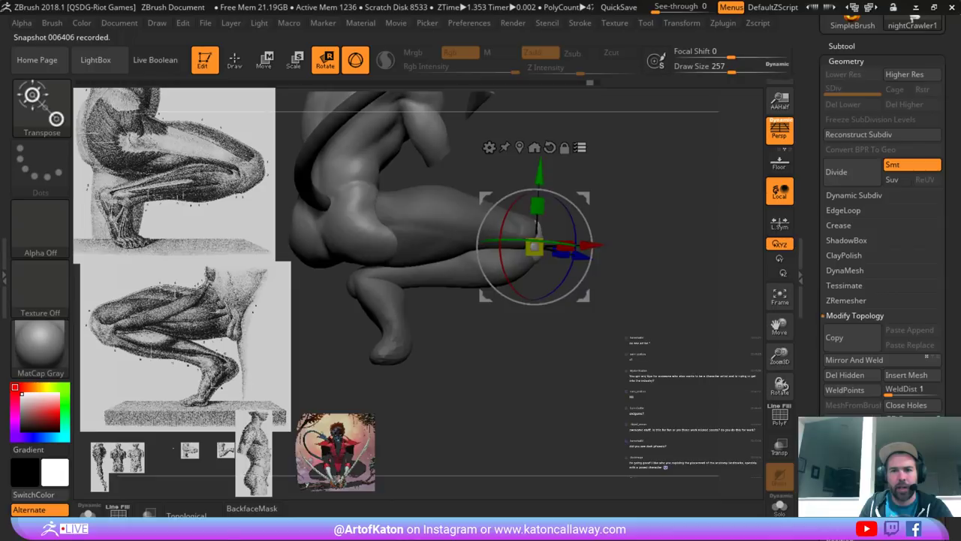
mouse_move(638, 244)
shift+mouse_down()
mouse_move(608, 244)
mouse_move(589, 263)
mouse_move(592, 244)
mouse_move(638, 251)
shift+mouse_up()
key(ctrl+z)
key(shift+f)
key(ctrl+i)
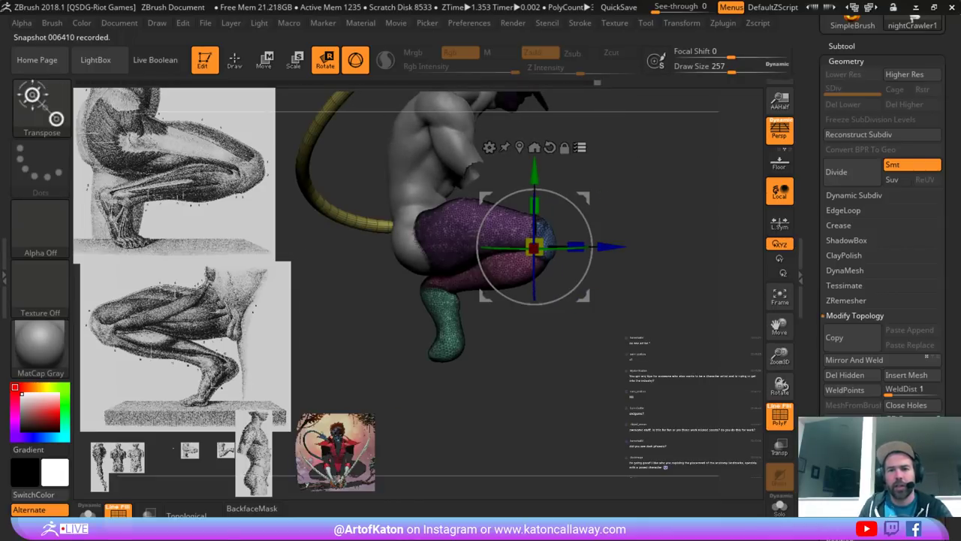
alt+drag(638, 252, 638, 303)
key(ctrl+i)
drag(634, 263, 591, 236)
- Reposition and rotate the unmasked kneecap with the gizmo so it caps the front of the bent knee
drag(534, 247, 453, 306)
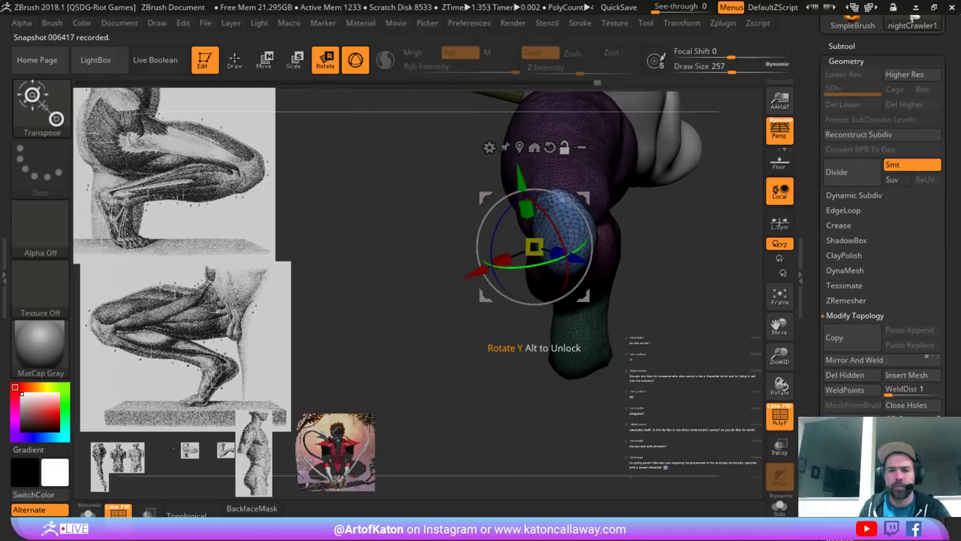
drag(521, 267, 488, 264)
drag(585, 197, 614, 195)
drag(557, 216, 560, 230)
drag(451, 316, 571, 296)
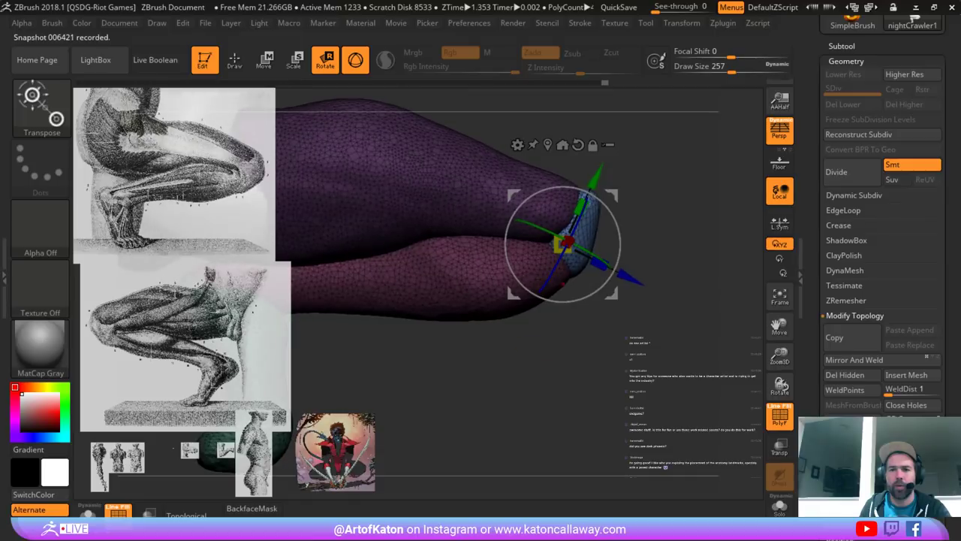
drag(613, 195, 608, 207)
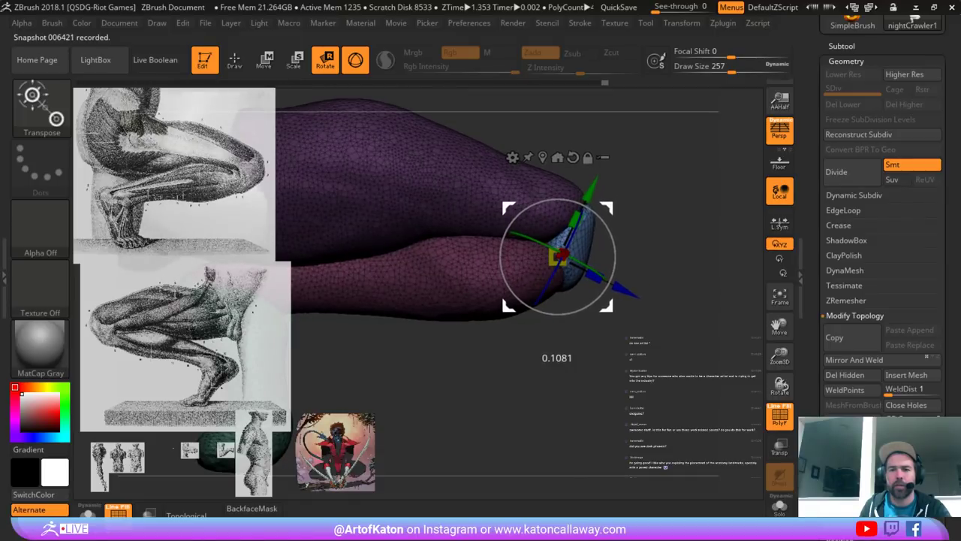
- Return to sculpting and adjust the kneecap's side outline with SnakeHook at draw size 207
click(235, 61)
key(space)
mouse_move(591, 251)
mouse_down()
mouse_move(576, 265)
mouse_move(590, 256)
mouse_move(588, 264)
mouse_up()
key(space)
drag(584, 264, 588, 263)
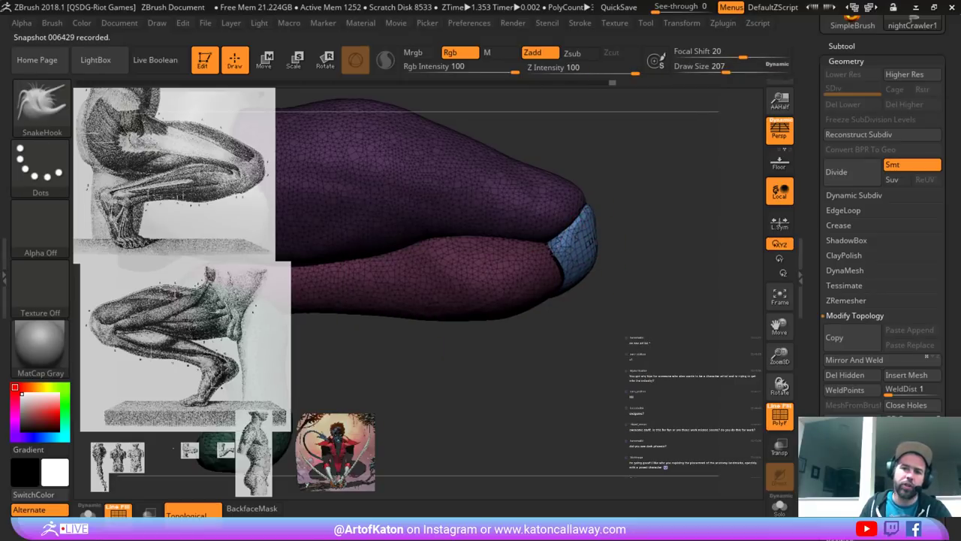
- Reshape the kneecap's upper tip and edges from the opposite side and front with SnakeHook at draw sizes 223 and 192
mouse_move(653, 301)
mouse_down()
mouse_move(563, 308)
mouse_move(494, 291)
mouse_move(498, 299)
mouse_up()
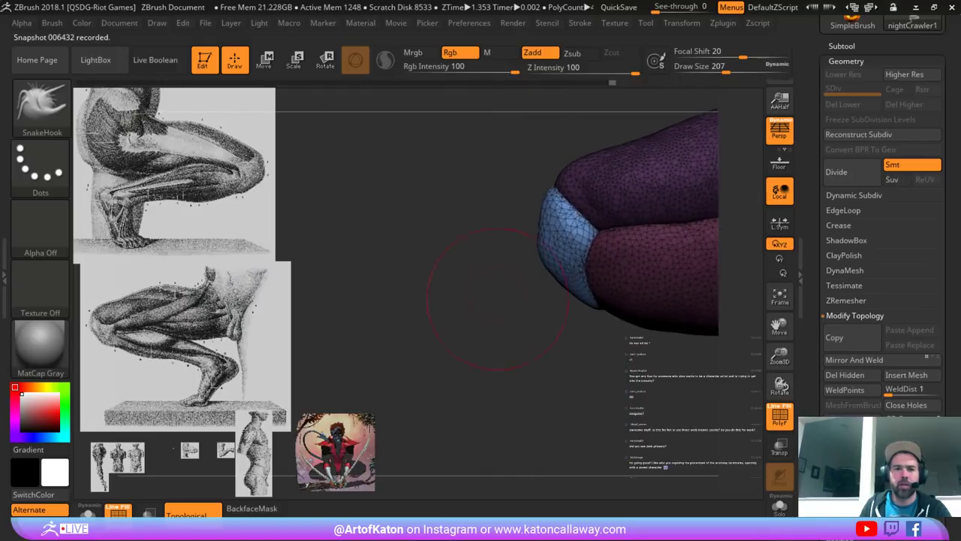
mouse_move(551, 207)
mouse_down()
mouse_move(573, 207)
mouse_move(544, 177)
mouse_up()
key(space)
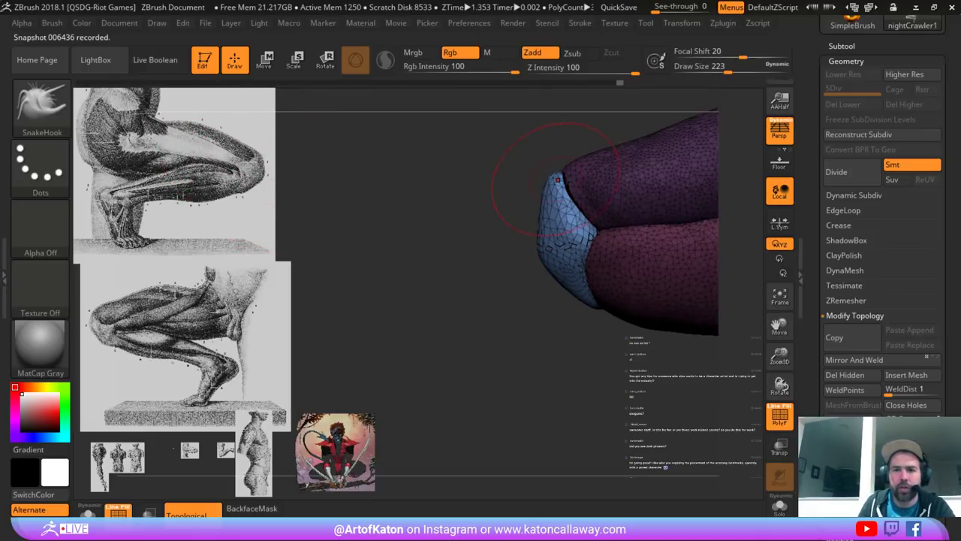
mouse_move(555, 187)
mouse_down()
mouse_move(563, 178)
mouse_move(547, 201)
mouse_move(567, 218)
mouse_move(607, 224)
mouse_move(551, 207)
mouse_up()
key(space)
key(space)
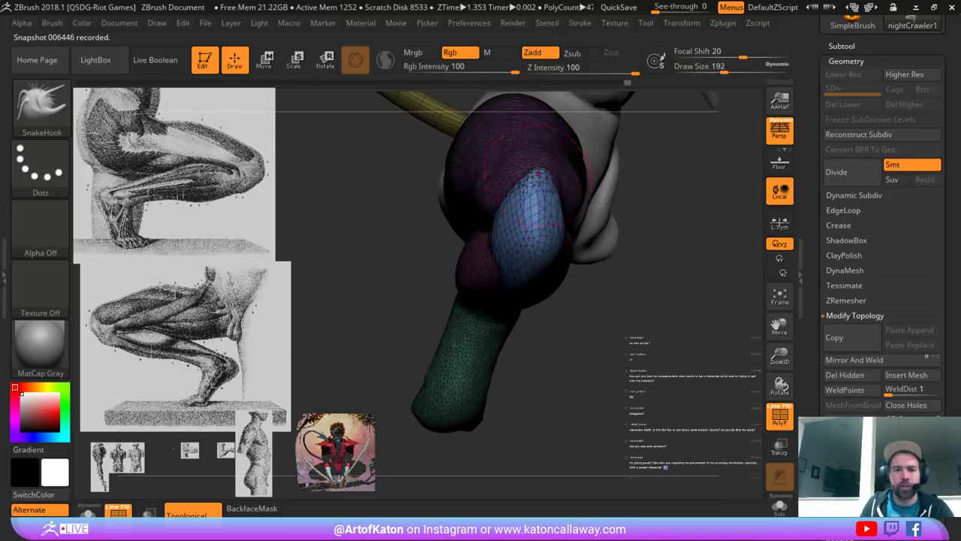
drag(587, 257, 537, 266)
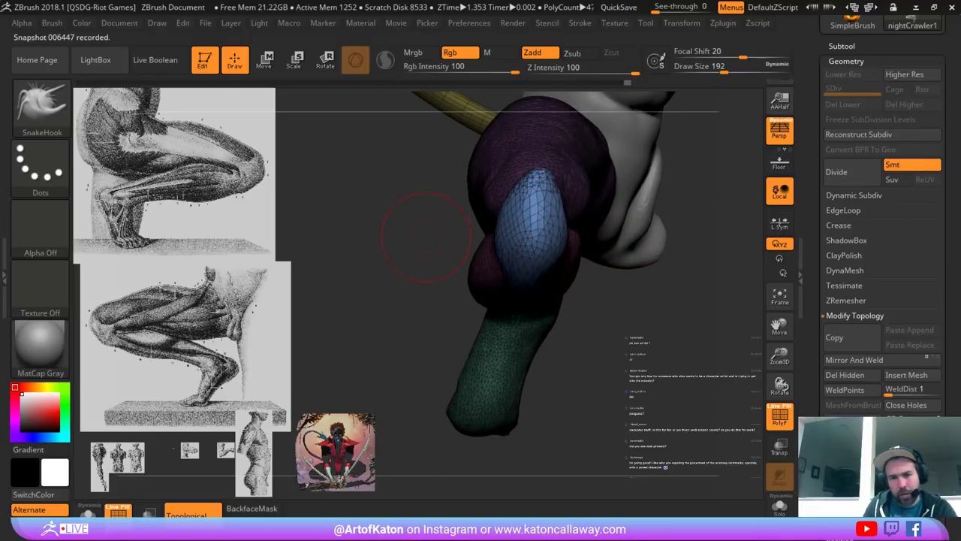
- Smooth the kneecap's edge, clear the mask, and hide the polygroup wireframe
key(shift+f)
drag(426, 236, 480, 263)
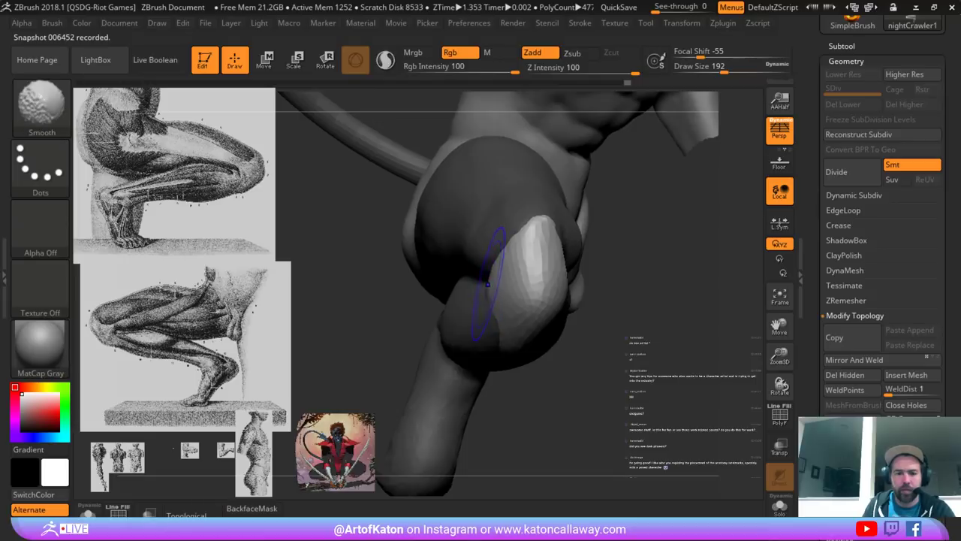
key(shift+f)
mouse_move(600, 302)
ctrl+mouse_down()
mouse_move(605, 318)
mouse_move(622, 309)
mouse_move(606, 314)
ctrl+mouse_up()
key(shift+f)
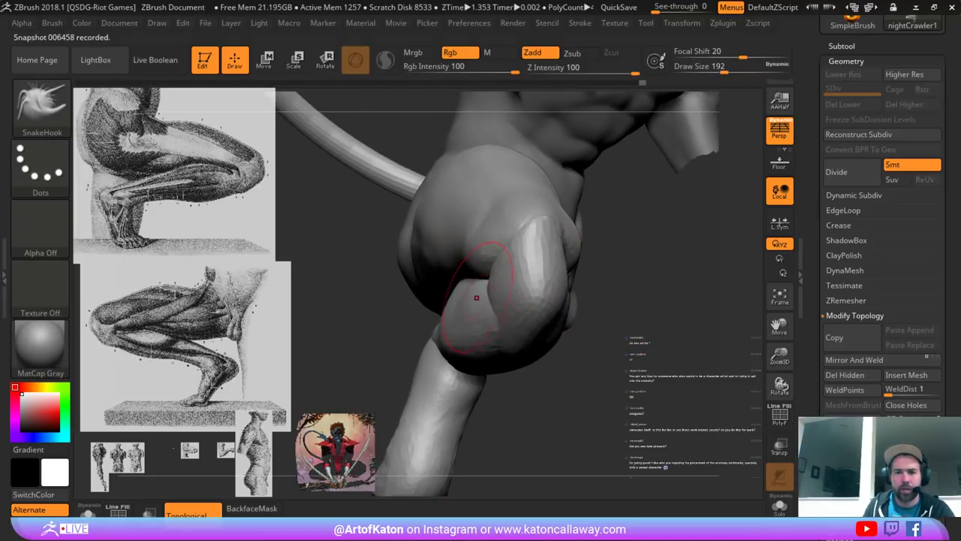
- Adjust the junction between kneecap, thigh and shin with SnakeHook at draw size 154 and smooth the thigh's knee end
right_drag(494, 311, 512, 272)
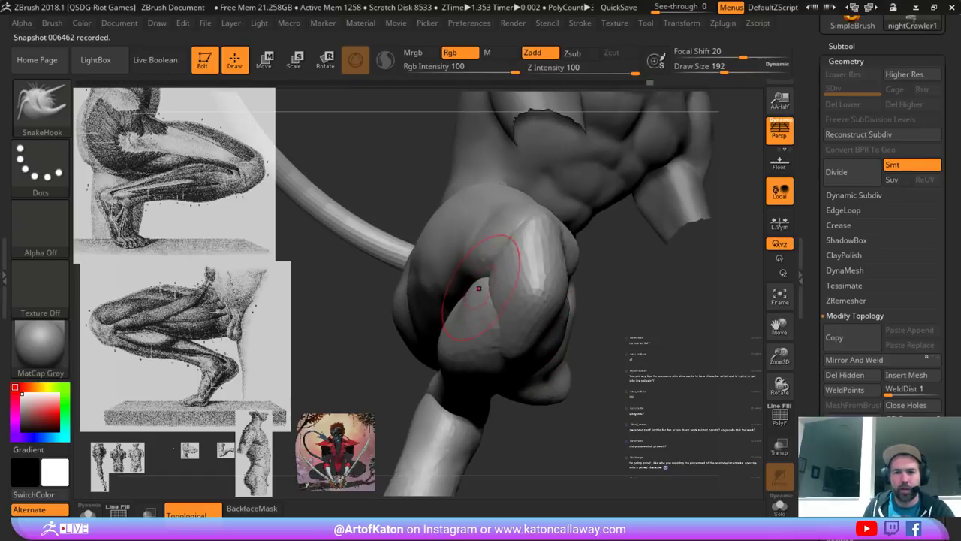
drag(614, 259, 562, 294)
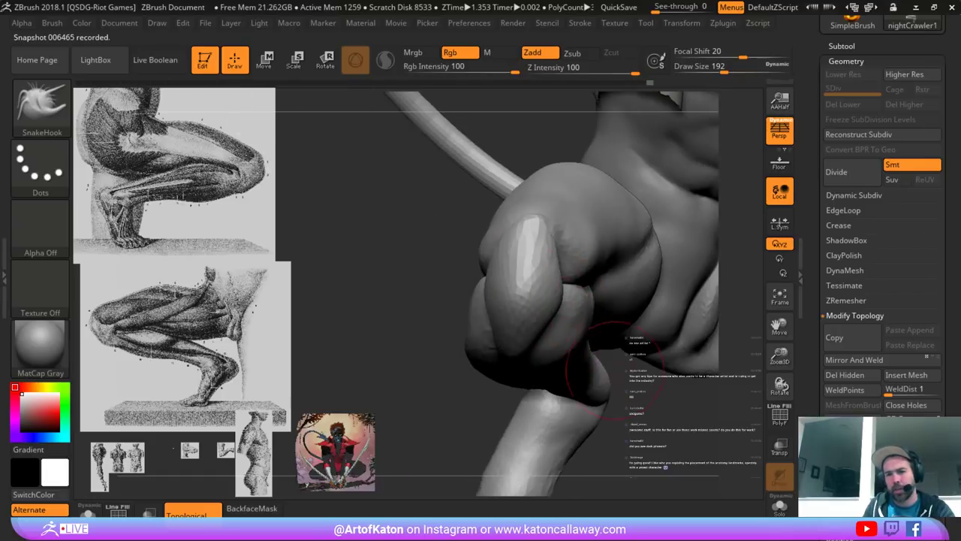
mouse_move(615, 370)
right_down()
mouse_move(529, 338)
mouse_move(518, 323)
right_up()
right_click(494, 329)
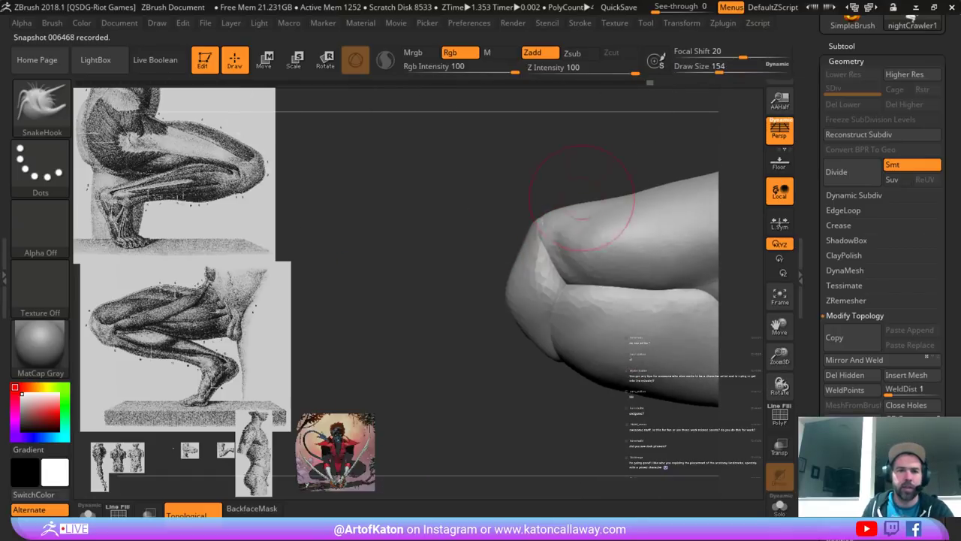
drag(568, 270, 568, 290)
ctrl+right_drag(558, 301, 399, 377)
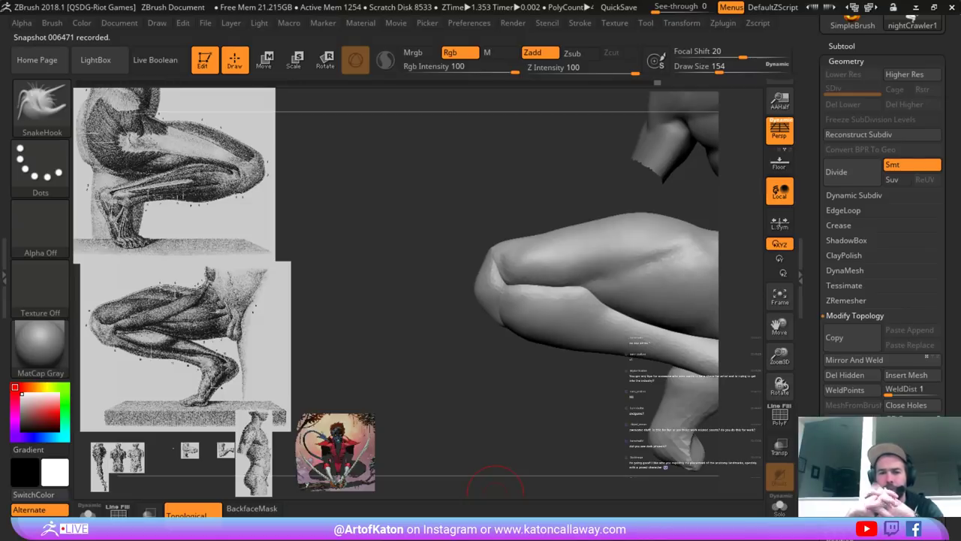
ctrl+right_drag(493, 208, 519, 272)
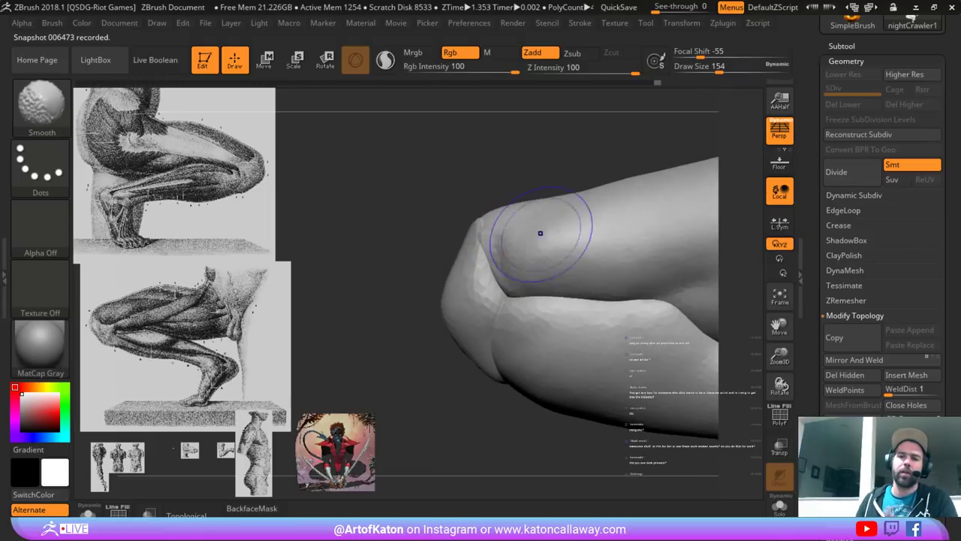
mouse_move(541, 234)
shift+mouse_down()
mouse_move(563, 234)
mouse_move(555, 231)
shift+mouse_up()
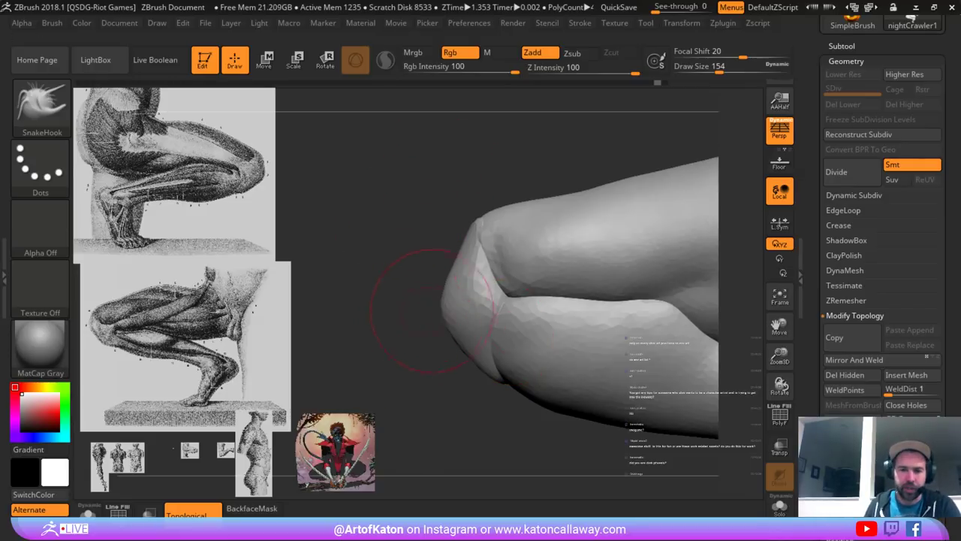
- Pull the kneecap's front profile slightly outward with SnakeHook at draw size 182, and refine it from the front at 202
key(space)
drag(481, 294, 486, 294)
drag(445, 314, 440, 316)
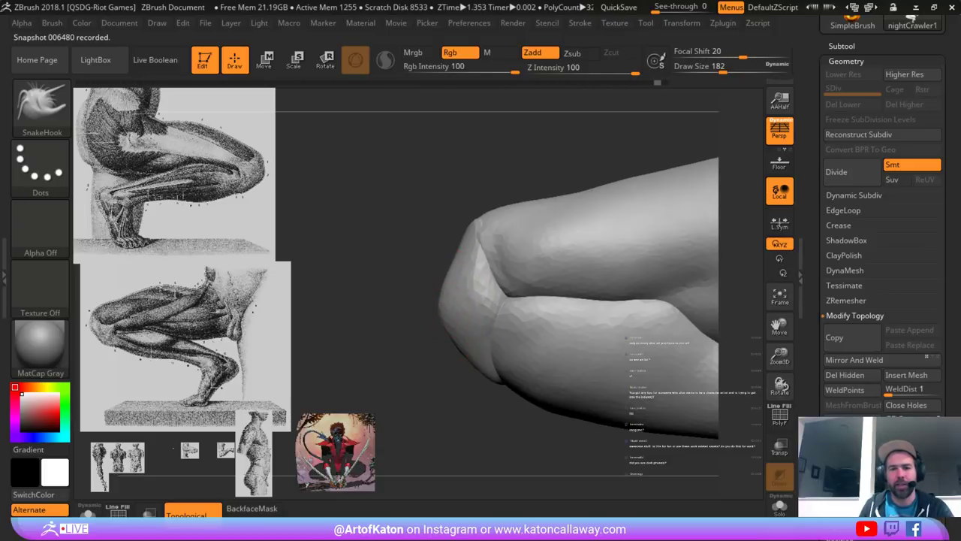
mouse_move(420, 306)
alt+mouse_down()
mouse_move(518, 308)
mouse_move(583, 324)
mouse_move(542, 300)
mouse_move(544, 288)
alt+mouse_up()
key(space)
right_drag(539, 243, 550, 254)
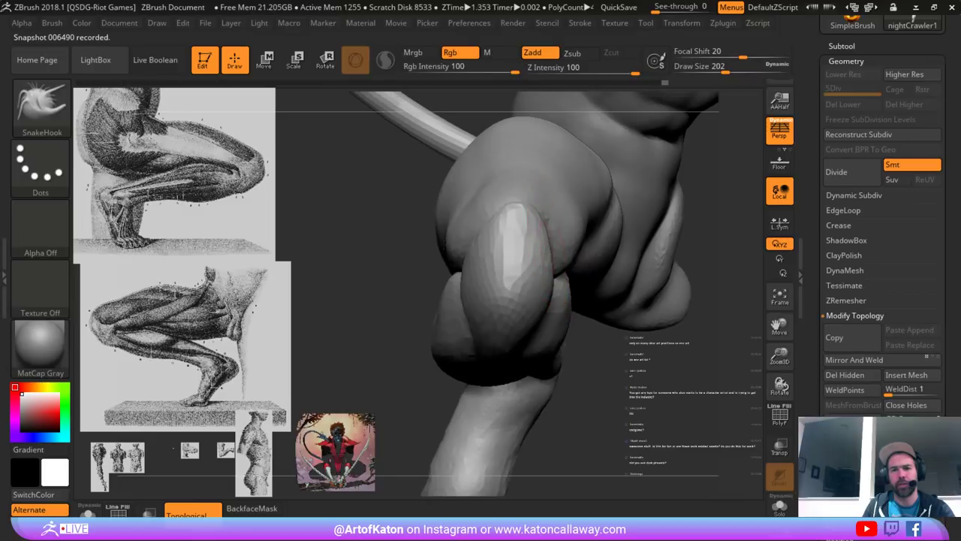
- Refine the thigh's surface around the kneecap's upper edge with SnakeHook at draw sizes 163 and 192
key(space)
drag(550, 256, 548, 226)
drag(489, 230, 482, 227)
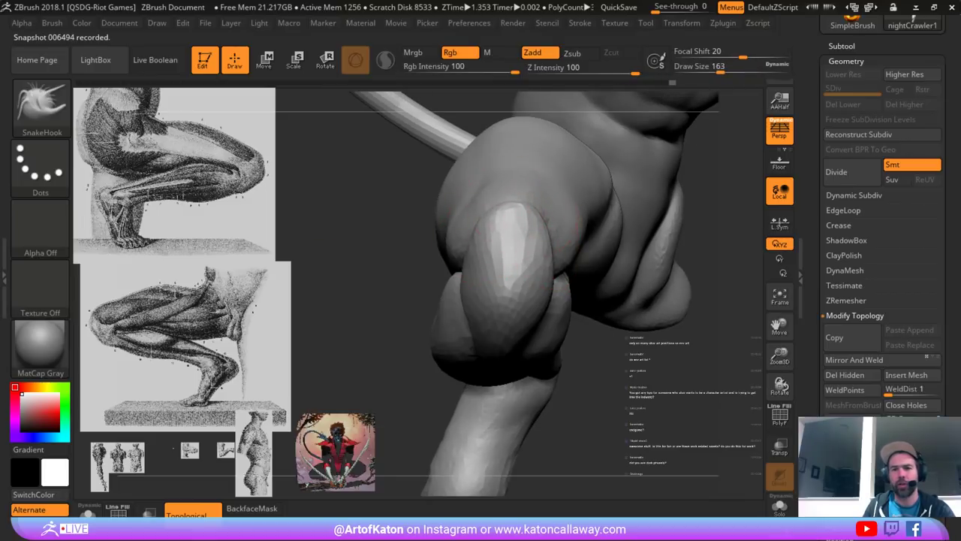
drag(518, 199, 515, 191)
right_drag(524, 198, 536, 201)
key(space)
mouse_move(537, 203)
mouse_down()
mouse_move(545, 213)
mouse_move(537, 201)
mouse_up()
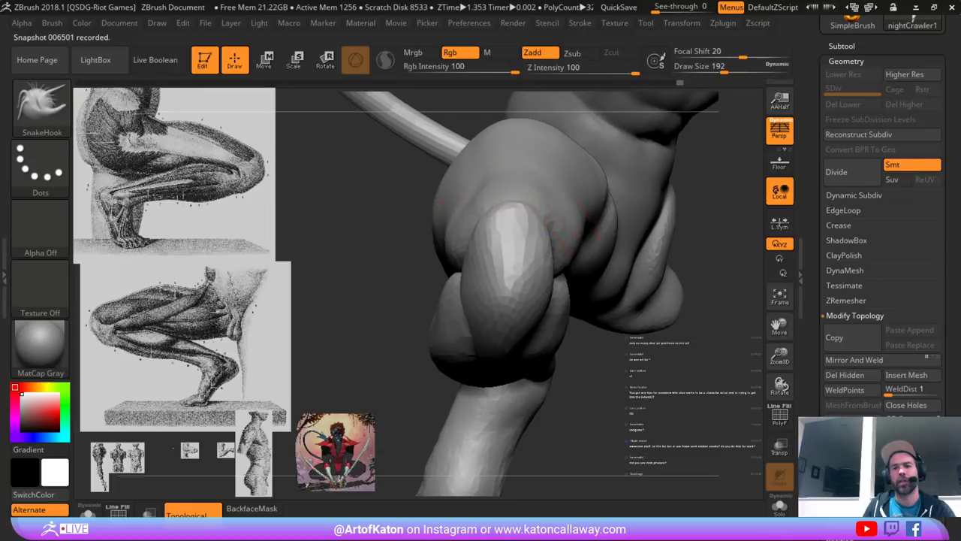
- Adjust the inner side of the knee and the upper shin beneath it with SnakeHook at draw size 187
right_drag(574, 225, 559, 218)
key(space)
mouse_move(563, 211)
mouse_down()
mouse_move(555, 211)
mouse_move(568, 244)
mouse_up()
right_drag(568, 372, 556, 331)
key(space)
drag(577, 304, 585, 304)
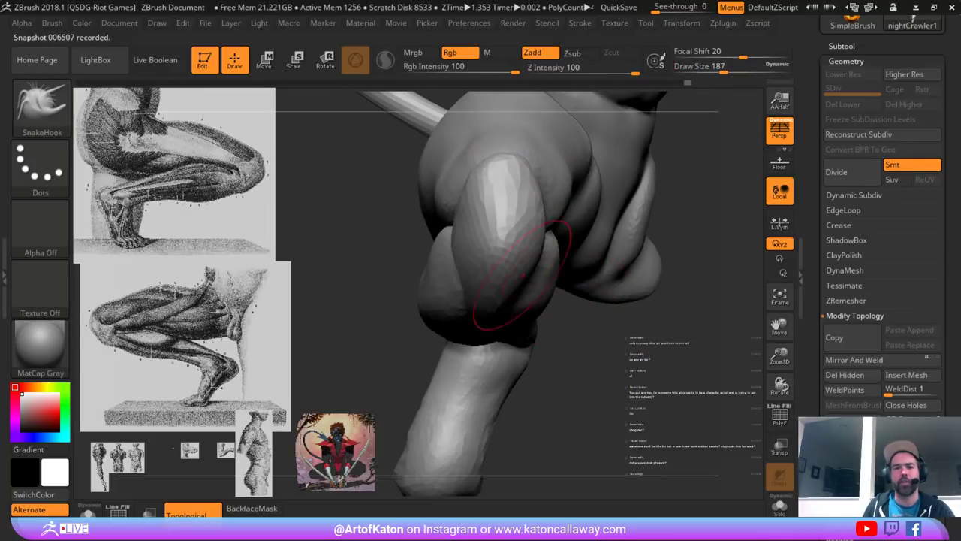
- Reshape the upper shin below the kneecap with SnakeHook at draw sizes 228 and 305, smoothing the surface between strokes
mouse_move(465, 314)
right_down()
mouse_move(406, 304)
mouse_move(387, 290)
right_up()
key(space)
drag(574, 259, 581, 259)
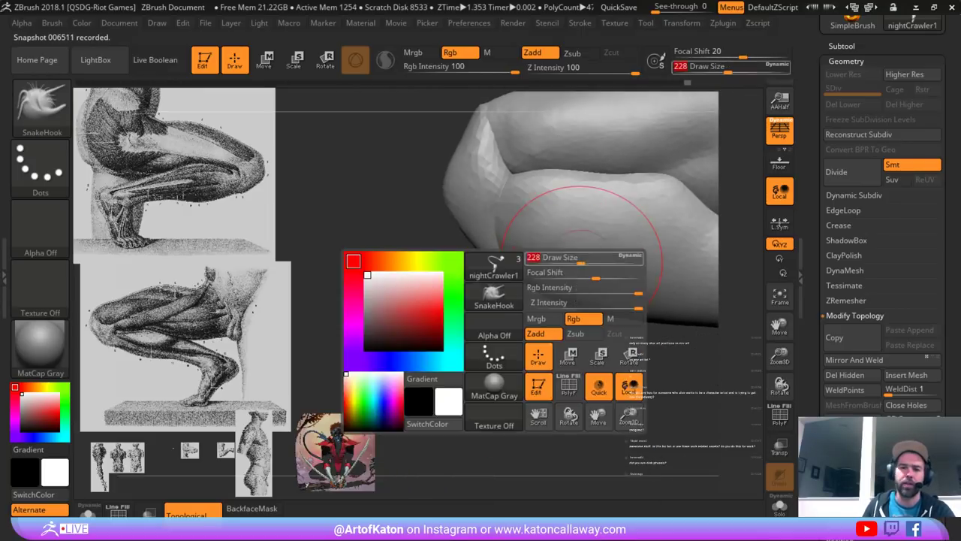
drag(529, 277, 522, 285)
right_drag(525, 289, 522, 288)
key(space)
drag(525, 274, 533, 274)
shift+drag(510, 264, 509, 279)
ctrl+right_drag(531, 329, 518, 281)
mouse_move(421, 289)
right_down()
mouse_move(510, 277)
mouse_move(578, 303)
right_up()
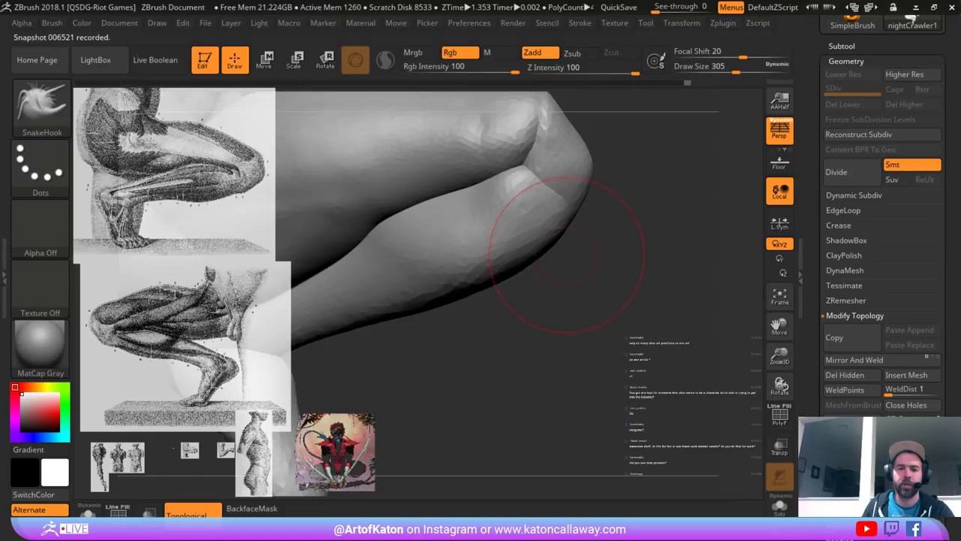
- Build up the shin's upper end beside the kneecap with the Clay brush at draw sizes 172 and 124, smoothing its edge
key(b)
click(332, 164)
key(space)
drag(533, 229, 519, 228)
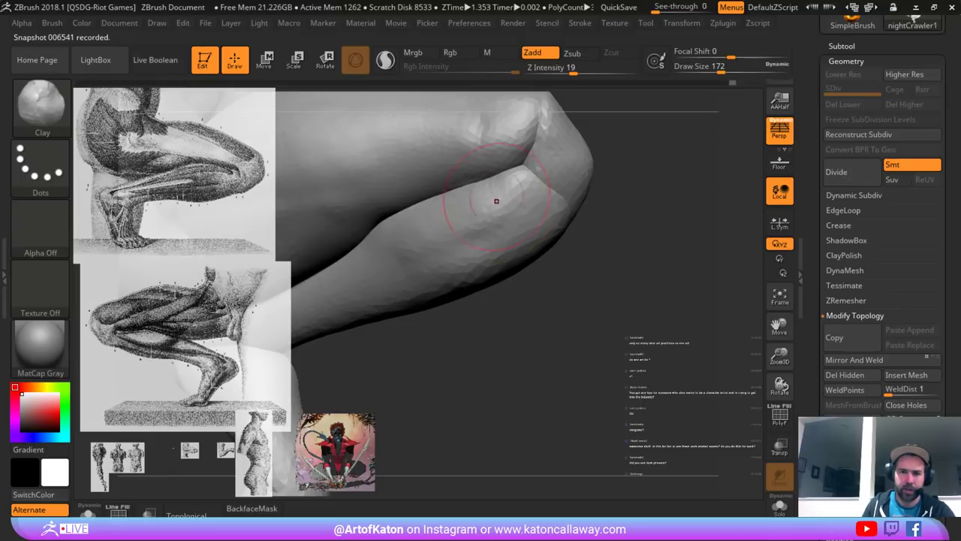
key(space)
drag(538, 206, 491, 175)
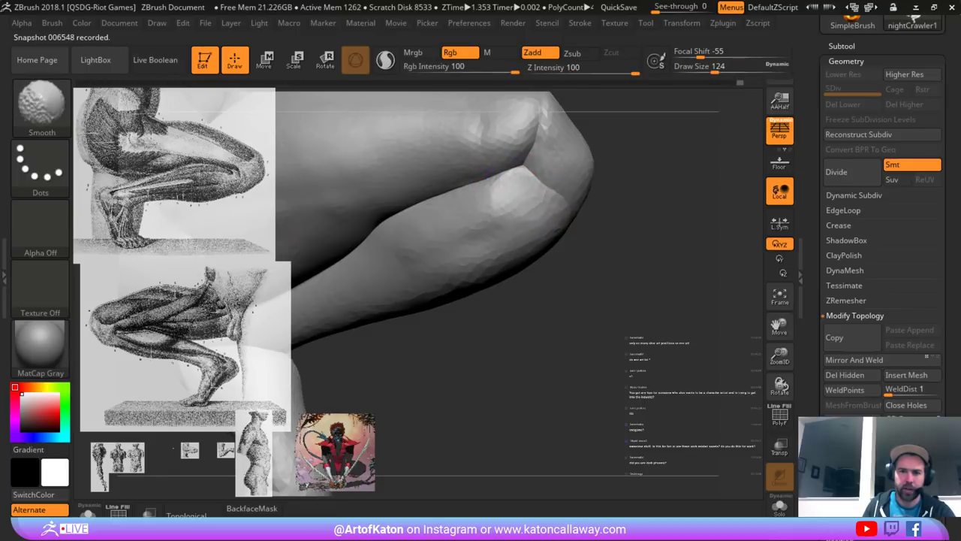
- Fill out and smooth the side of the calf toward the knee with the Clay brush at draw size 187
key(space)
drag(459, 230, 468, 229)
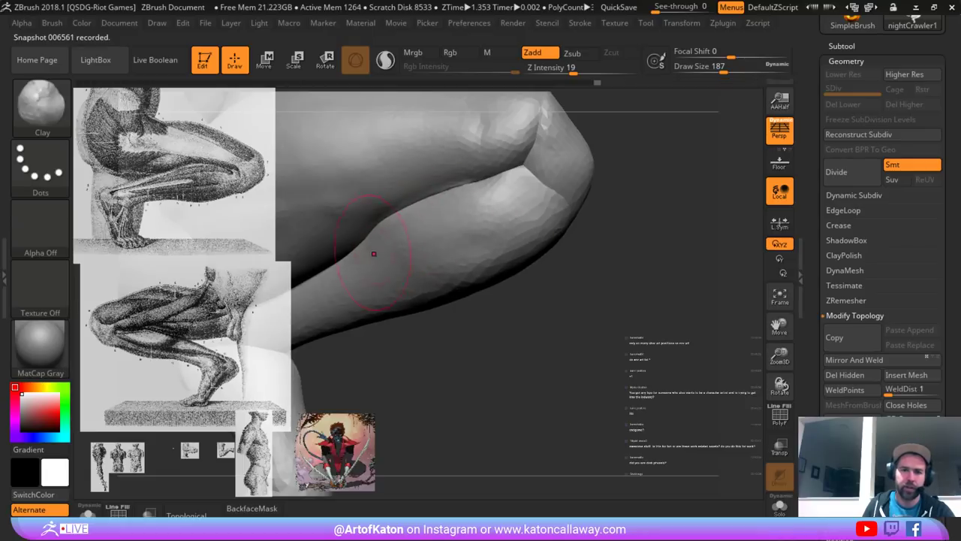
mouse_move(495, 197)
shift+mouse_down()
mouse_move(474, 190)
mouse_move(458, 203)
shift+mouse_up()
mouse_move(616, 301)
alt+mouse_down()
mouse_move(604, 132)
mouse_move(616, 293)
mouse_move(653, 300)
alt+mouse_up()
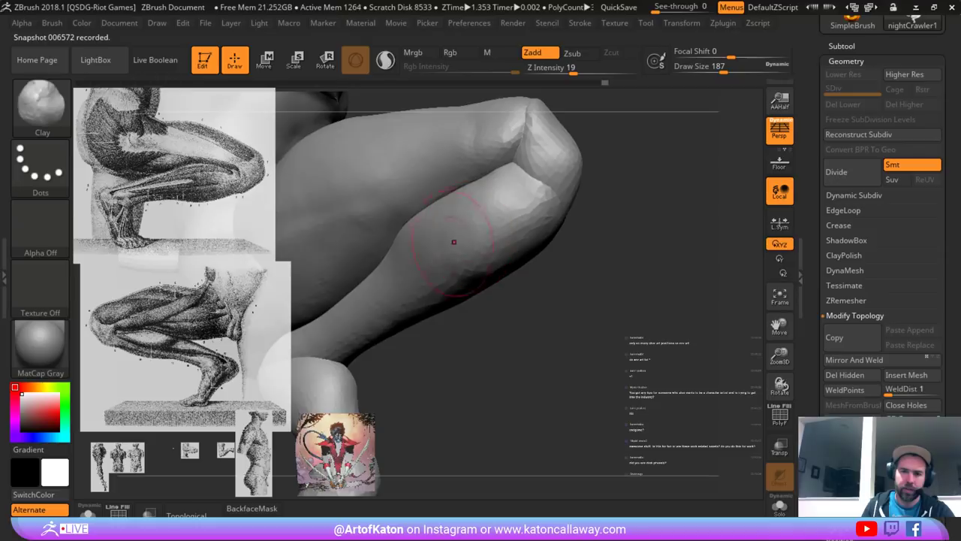
mouse_move(410, 259)
shift+mouse_down()
mouse_move(455, 218)
mouse_move(460, 228)
shift+mouse_up()
mouse_move(525, 318)
alt+mouse_down()
mouse_move(525, 256)
mouse_move(552, 247)
mouse_move(605, 289)
mouse_move(593, 251)
mouse_move(623, 301)
alt+mouse_up()
- Build up the thigh's knee end along the kneecap with the Clay brush at draw size 120
key(bracketleft)
key(space)
drag(552, 211, 554, 198)
mouse_move(626, 198)
mouse_down()
mouse_move(601, 207)
mouse_move(612, 214)
mouse_move(578, 213)
mouse_move(601, 213)
mouse_up()
key(bracketleft)
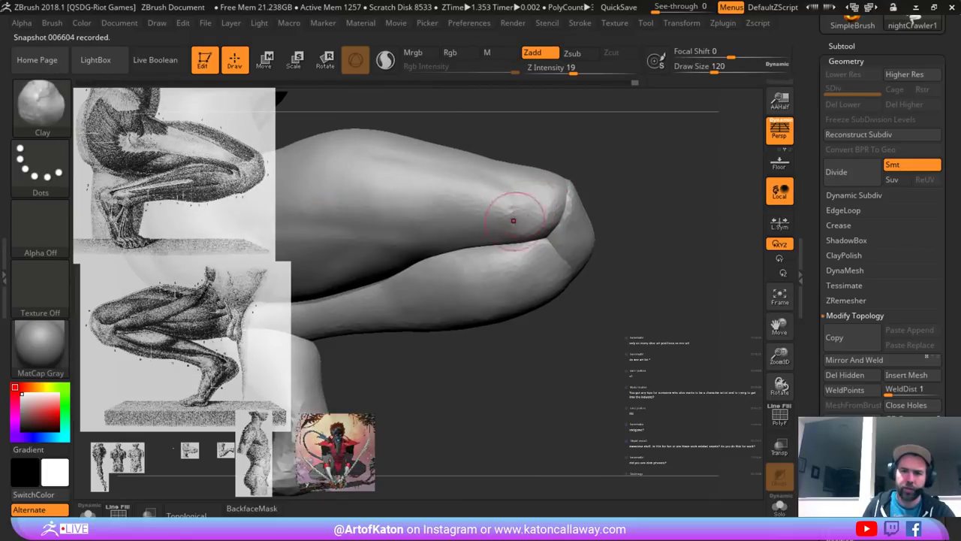
drag(557, 207, 547, 229)
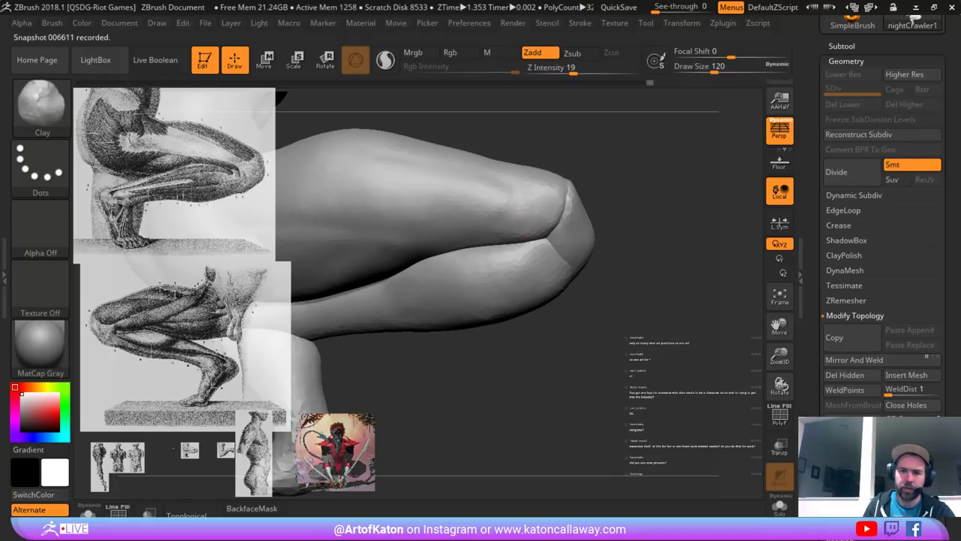
mouse_move(558, 193)
mouse_down()
mouse_move(551, 219)
mouse_move(559, 193)
mouse_move(615, 221)
mouse_move(534, 258)
mouse_up()
- Refine the side of the thigh above the knee with the Clay brush at draw size 197
alt+drag(601, 341, 644, 327)
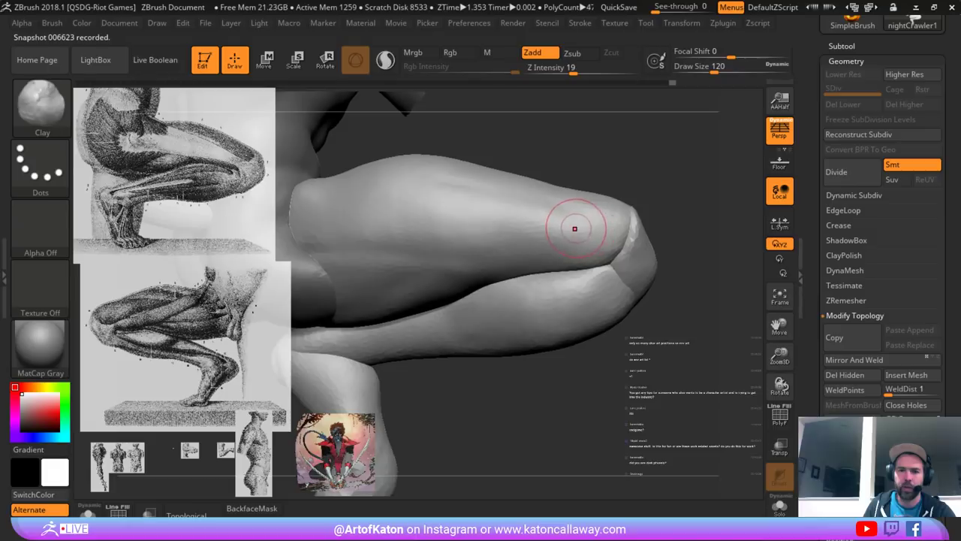
key(space)
click(574, 241)
key(space)
drag(425, 234, 432, 233)
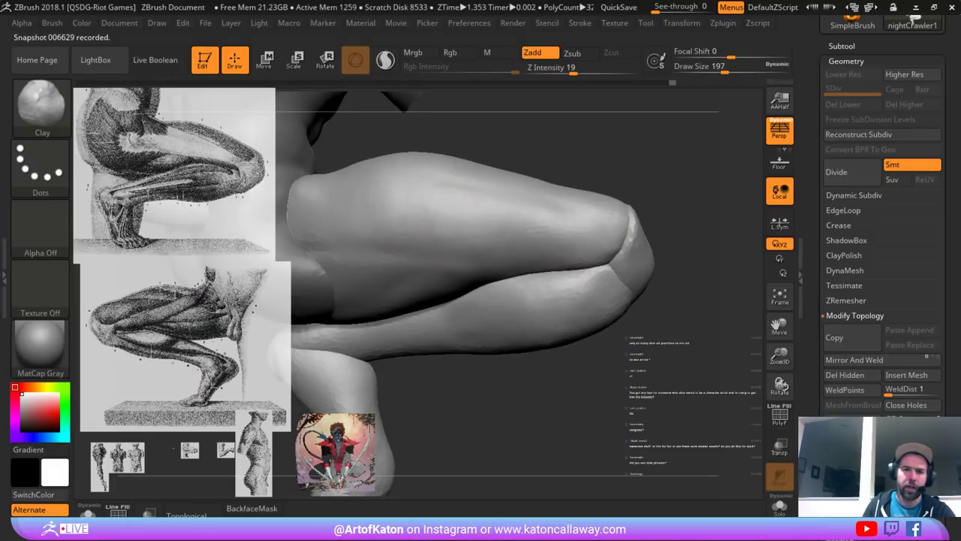
- Build up and smooth the side of the thigh near the hip with the Clay brush at draw size 197
mouse_move(361, 225)
mouse_down()
mouse_move(384, 196)
mouse_move(364, 224)
mouse_move(352, 189)
mouse_move(489, 214)
mouse_up()
shift+drag(350, 204, 526, 210)
alt+drag(649, 197, 630, 150)
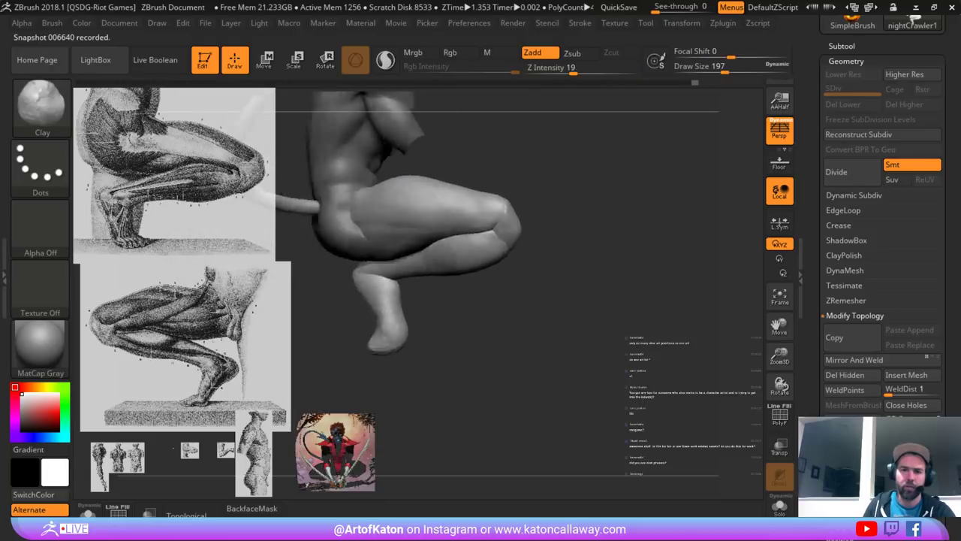
drag(631, 225, 518, 300)
alt+drag(541, 241, 522, 266)
- Smooth the top of the thigh from the hip toward the knee at draw sizes 239 and 207
right_drag(451, 216, 434, 215)
key(space)
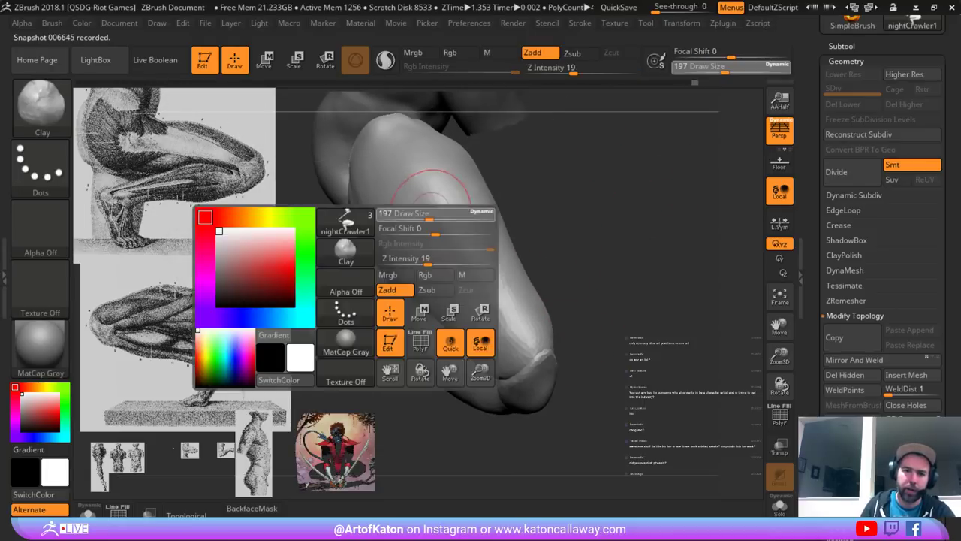
drag(433, 215, 380, 180)
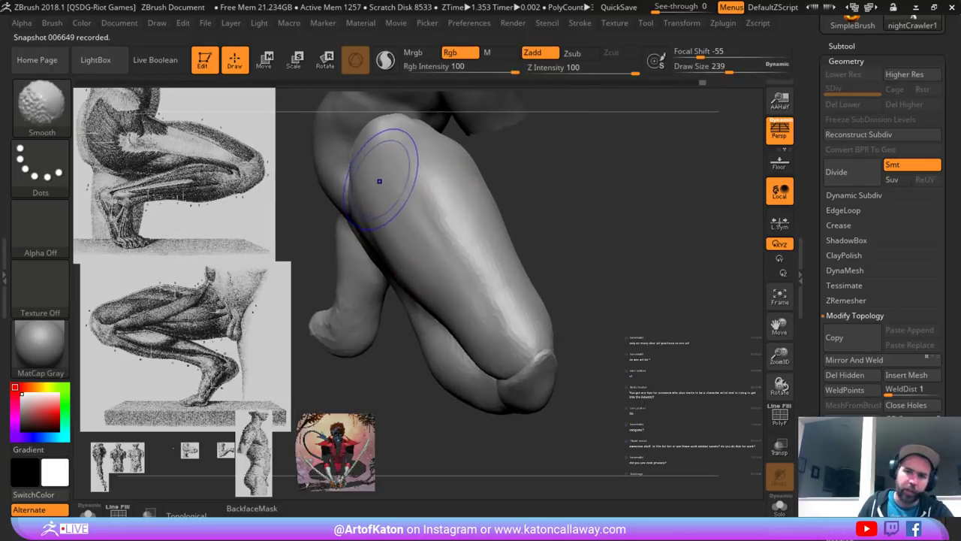
right_drag(424, 180, 440, 200)
key(space)
drag(440, 200, 434, 200)
mouse_move(413, 172)
shift+mouse_down()
mouse_move(446, 230)
mouse_move(443, 220)
shift+mouse_up()
mouse_move(445, 216)
right_down()
mouse_move(530, 205)
mouse_move(522, 215)
right_up()
- Shift the anatomy reference images slightly and hide the lower leg to expose the thigh's underside
key(z)
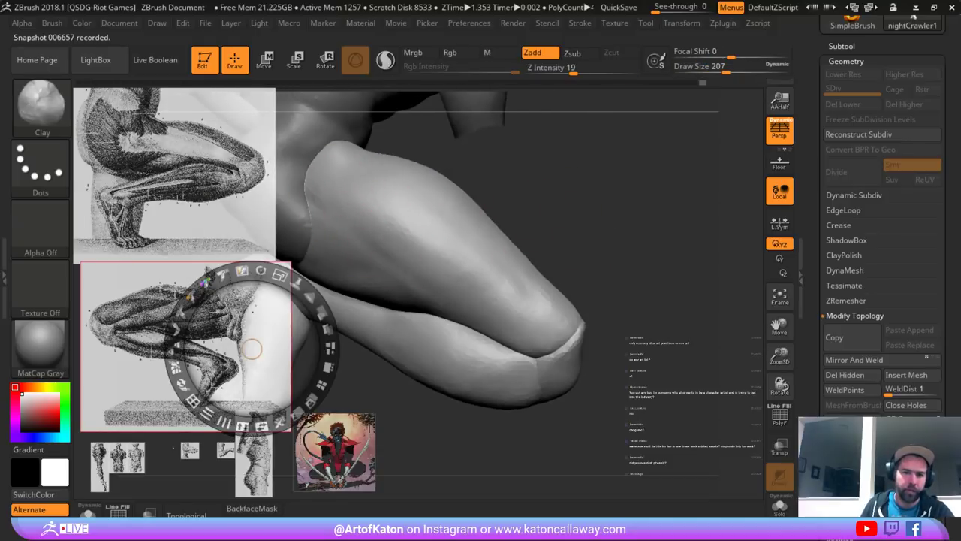
mouse_move(564, 198)
mouse_down()
mouse_move(572, 195)
mouse_move(558, 203)
mouse_up()
key(z)
right_drag(566, 188, 613, 88)
ctrl+shift+click(380, 241)
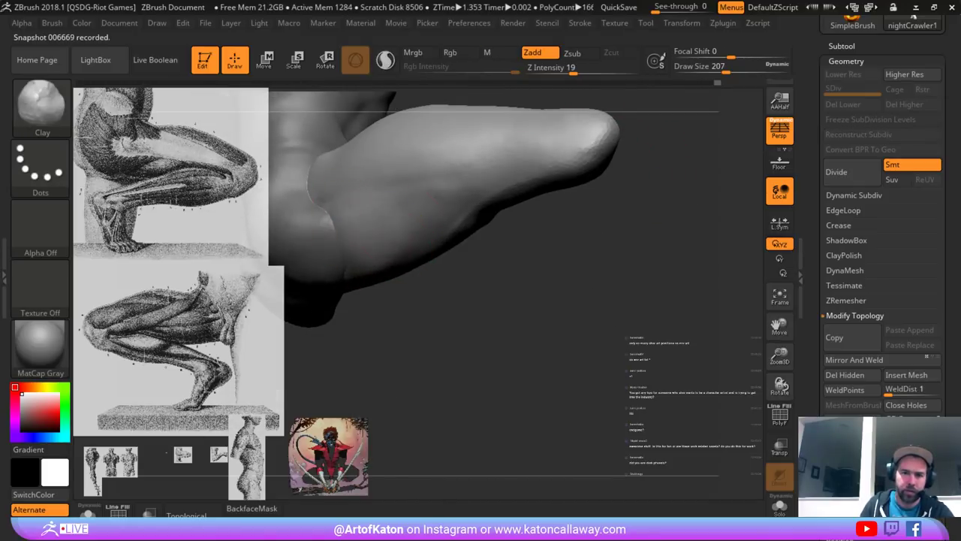
- Refine and smooth the underside of the thigh toward the knee at draw sizes 158 and 182
mouse_move(437, 198)
mouse_down()
mouse_move(407, 198)
mouse_move(362, 221)
mouse_move(361, 236)
mouse_up()
mouse_move(420, 226)
right_down()
mouse_move(465, 180)
mouse_move(525, 166)
mouse_move(485, 253)
mouse_move(488, 217)
mouse_move(547, 208)
mouse_move(479, 202)
right_up()
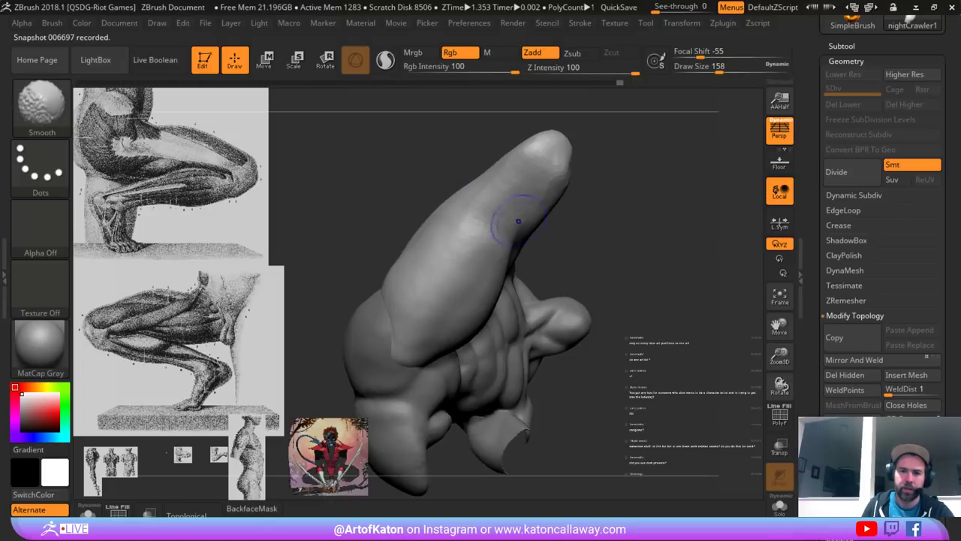
mouse_move(604, 199)
right_down()
mouse_move(532, 307)
mouse_move(500, 285)
mouse_move(556, 330)
mouse_move(429, 322)
mouse_move(515, 228)
right_up()
key(space)
drag(516, 227, 531, 226)
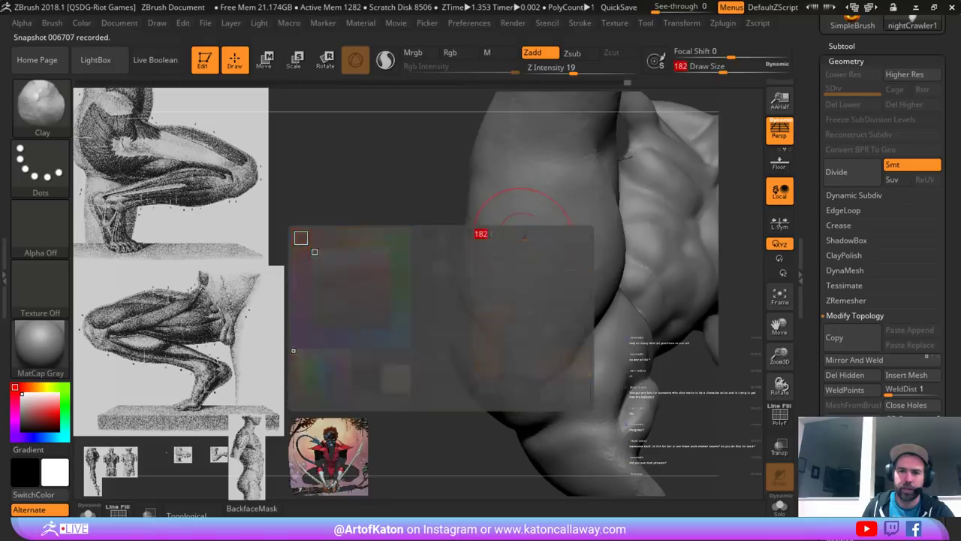
mouse_move(530, 226)
right_down()
mouse_move(421, 204)
mouse_move(391, 238)
mouse_move(345, 230)
mouse_move(380, 279)
mouse_move(398, 270)
right_up()
- Reshape the thigh's base where it meets the buttock with the SnakeHook brush at draw size 217
key(b)
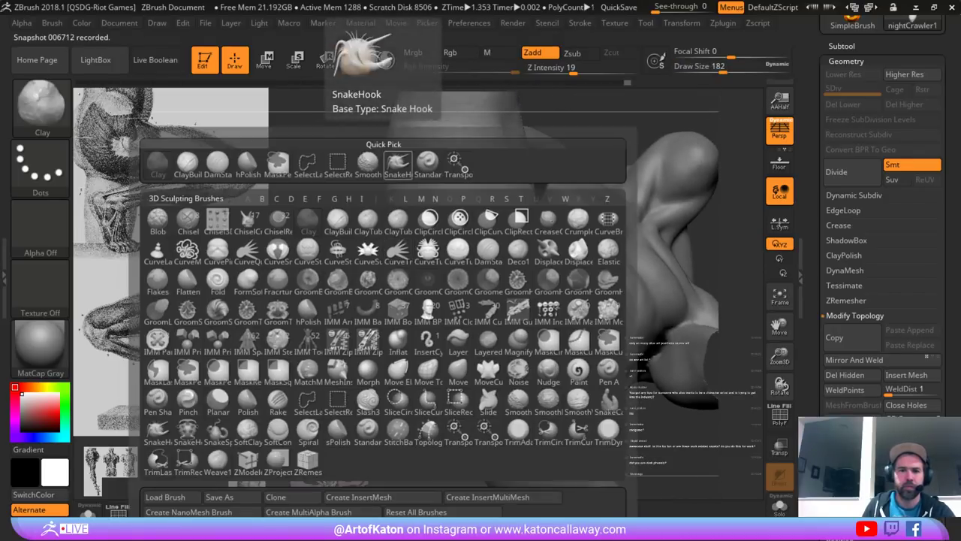
click(368, 162)
right_drag(368, 173, 387, 218)
key(space)
drag(485, 276, 494, 276)
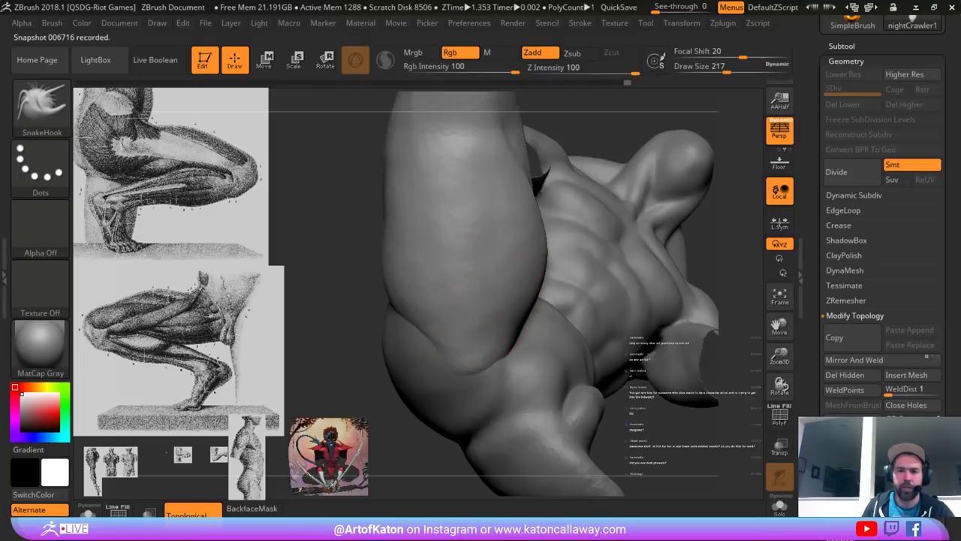
drag(486, 376, 488, 369)
right_drag(490, 372, 570, 375)
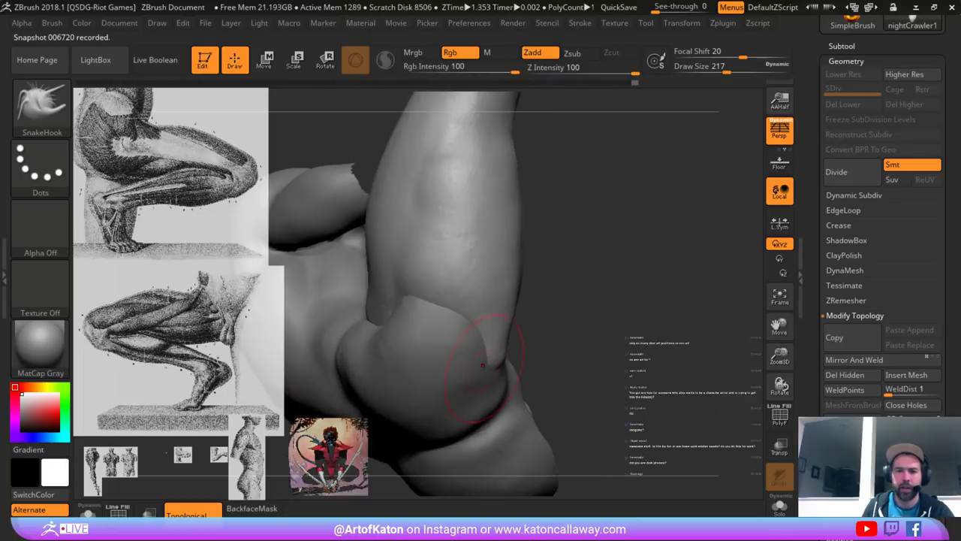
drag(497, 368, 486, 359)
- Adjust the outer contour of the thigh's underside with SnakeHook at draw size 228 and smooth it
right_drag(496, 378, 429, 374)
key(space)
drag(511, 290, 523, 290)
mouse_move(524, 288)
right_down()
mouse_move(448, 270)
mouse_move(434, 281)
right_up()
key(space)
drag(439, 286, 429, 286)
key(shift)
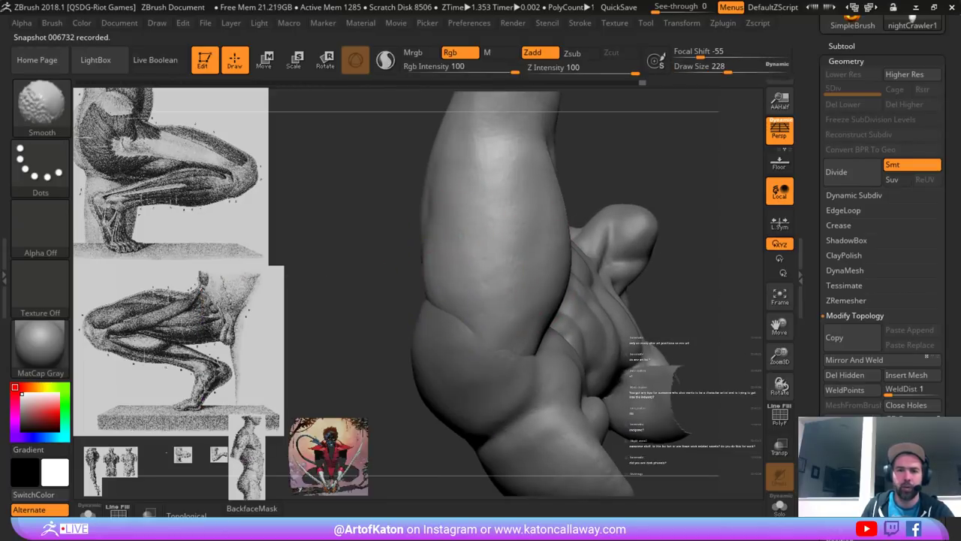
shift+drag(425, 239, 433, 269)
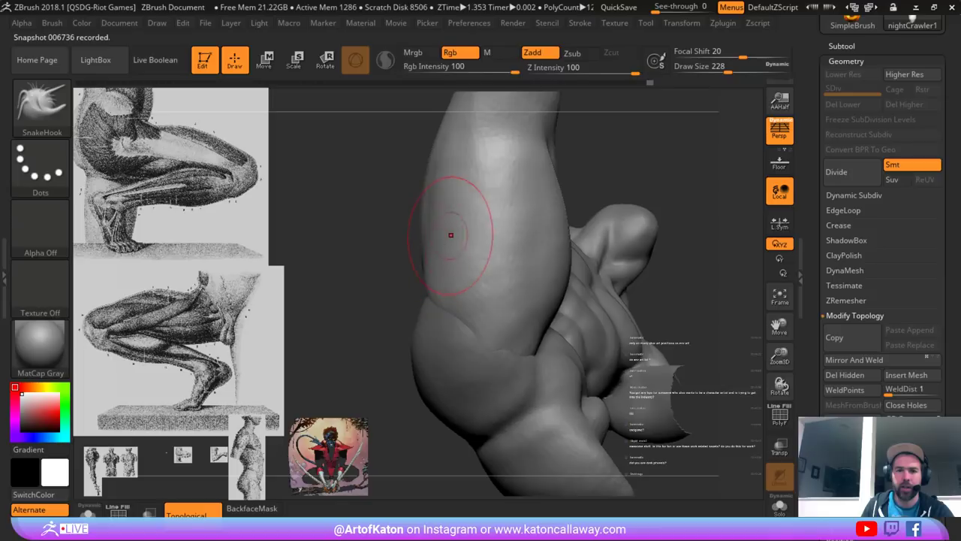
- Refine the silhouette of the thigh's back with SnakeHook at draw size 217 and smooth its middle
right_drag(451, 235, 457, 239)
key(space)
drag(457, 239, 463, 240)
right_drag(471, 214, 469, 239)
mouse_move(588, 266)
alt+mouse_down()
mouse_move(564, 213)
mouse_move(528, 227)
alt+mouse_up()
key(space)
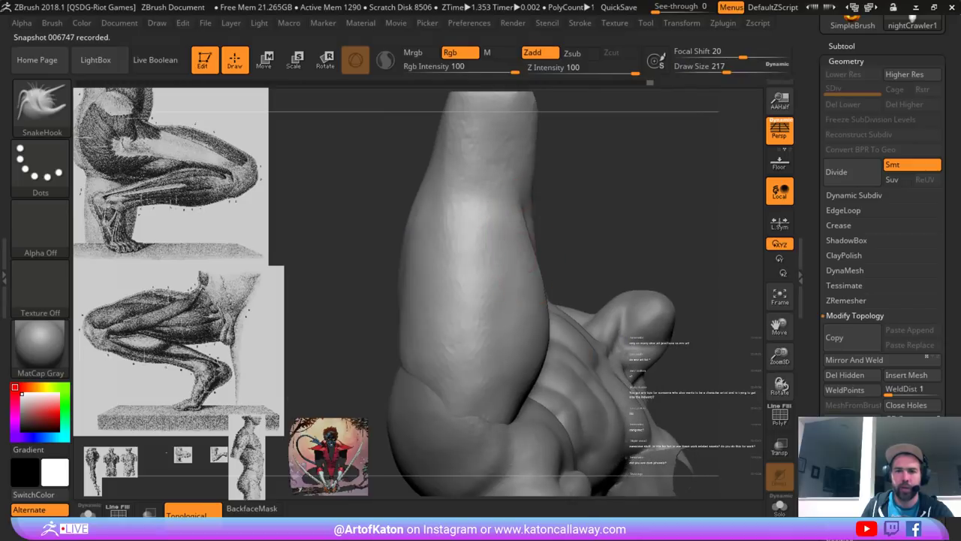
shift+drag(495, 332, 510, 289)
- Carve a groove along the inner thigh from the knee with the DamStandard brush at draw size 145, then soften it
mouse_move(554, 250)
mouse_down()
mouse_move(691, 256)
mouse_move(713, 240)
mouse_up()
alt+drag(645, 241, 639, 301)
key(space)
drag(550, 265, 542, 264)
drag(601, 259, 630, 244)
key(space)
mouse_move(557, 229)
mouse_down()
mouse_move(578, 233)
mouse_move(529, 263)
mouse_move(533, 233)
mouse_move(567, 221)
mouse_up()
key(b)
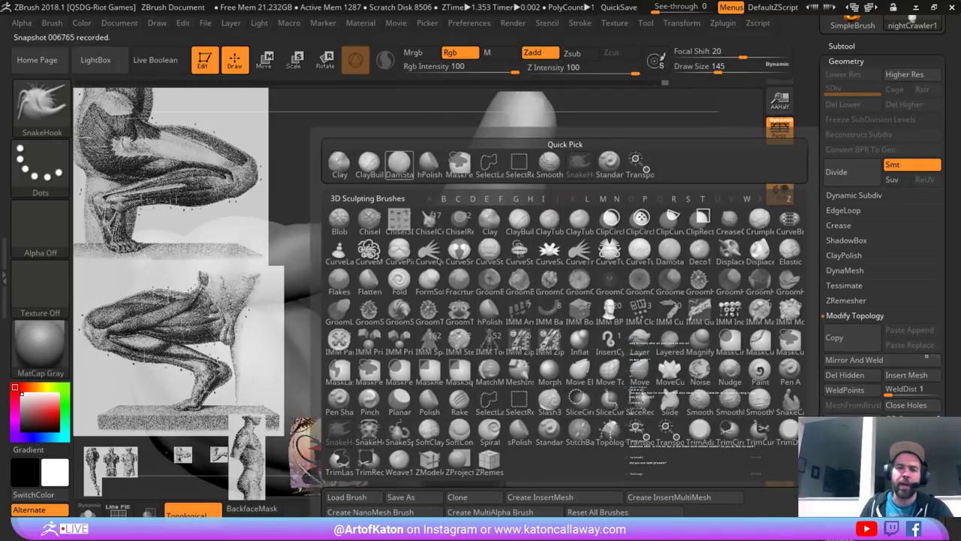
key(d)
key(s)
drag(526, 171, 492, 323)
shift+drag(507, 293, 521, 255)
- Retrace the inner thigh groove with DamStandard to deepen it and smooth both of its ends
drag(526, 169, 489, 328)
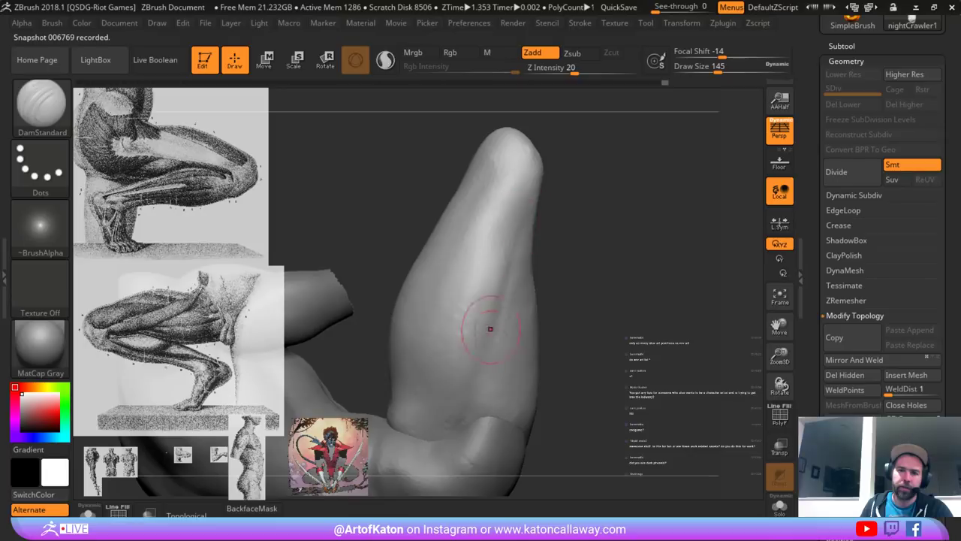
shift+drag(508, 293, 517, 247)
drag(525, 165, 489, 331)
mouse_move(508, 293)
shift+mouse_down()
mouse_move(518, 244)
mouse_move(491, 324)
shift+mouse_up()
shift+drag(500, 247, 515, 180)
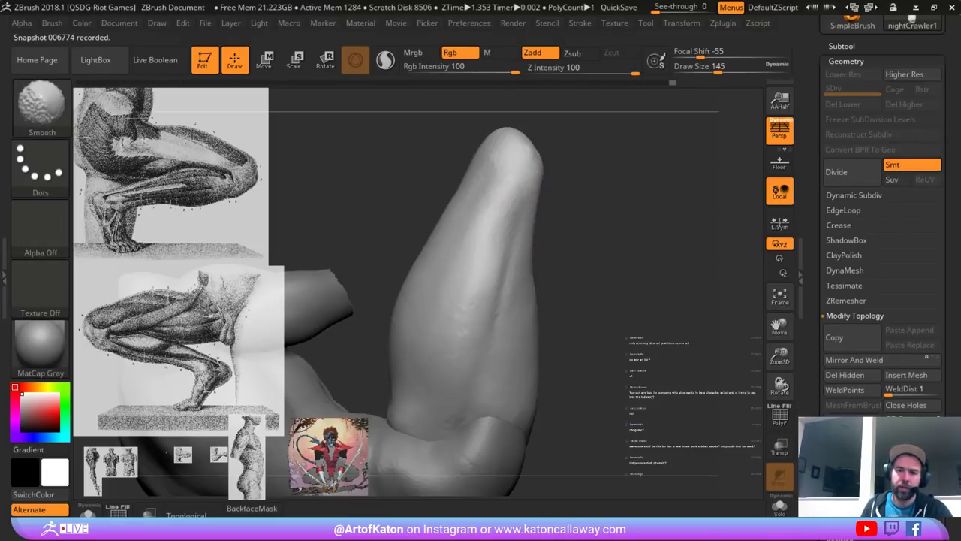
- Smooth the base of the thigh near the hip and the upper inner thigh at draw size 145
mouse_move(594, 262)
mouse_down()
mouse_move(547, 268)
mouse_move(593, 251)
mouse_move(600, 308)
mouse_move(597, 244)
mouse_move(624, 259)
mouse_up()
shift+drag(484, 301, 460, 302)
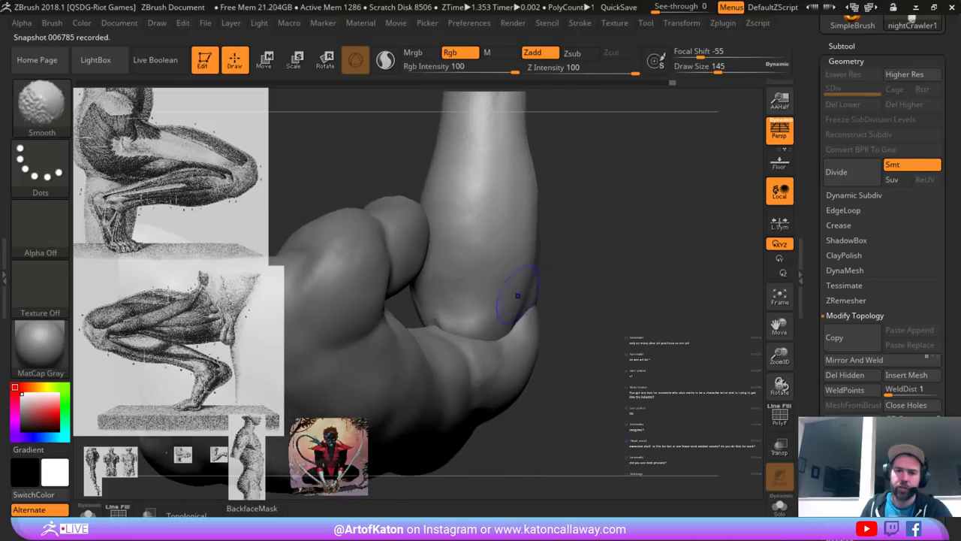
mouse_move(590, 308)
alt+mouse_down()
mouse_move(589, 259)
mouse_move(556, 281)
mouse_move(480, 278)
alt+mouse_up()
drag(586, 225, 441, 148)
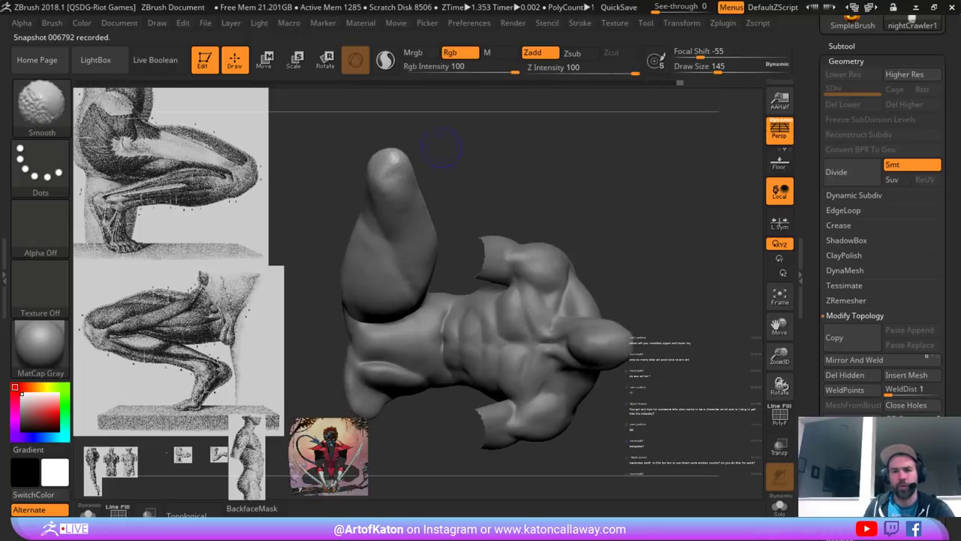
alt+drag(450, 203, 421, 154)
mouse_move(420, 154)
mouse_down()
mouse_move(407, 193)
mouse_move(548, 247)
mouse_move(541, 302)
mouse_move(476, 386)
mouse_move(496, 431)
mouse_move(518, 420)
mouse_up()
mouse_move(468, 283)
shift+mouse_down()
mouse_move(453, 282)
mouse_move(442, 312)
mouse_move(476, 273)
mouse_move(473, 287)
shift+mouse_up()
- Pull the outer contour of the thigh outward with the SnakeHook brush and smooth its upper surface near the hip
right_drag(478, 275, 475, 301)
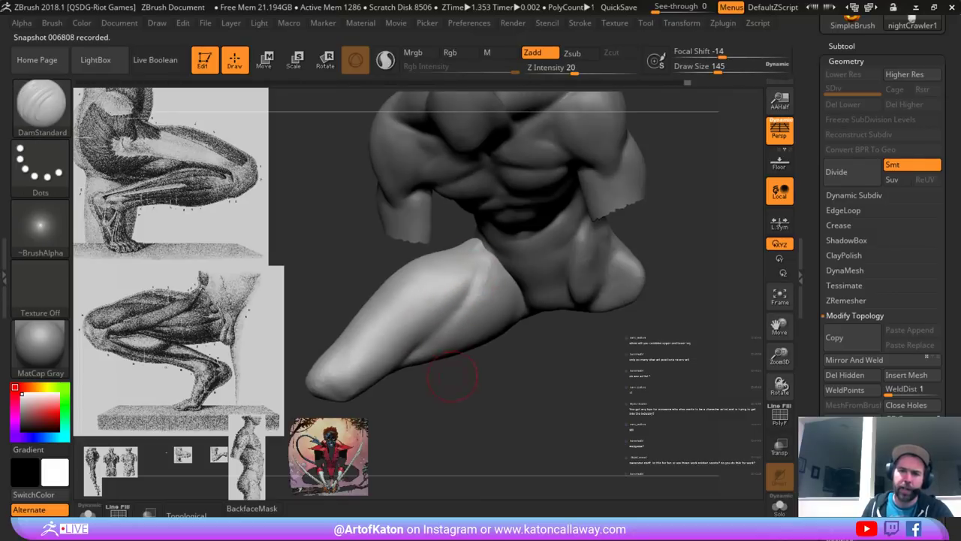
drag(452, 376, 467, 377)
key(space)
mouse_move(464, 288)
mouse_down()
mouse_move(473, 288)
mouse_move(458, 307)
mouse_up()
key(b)
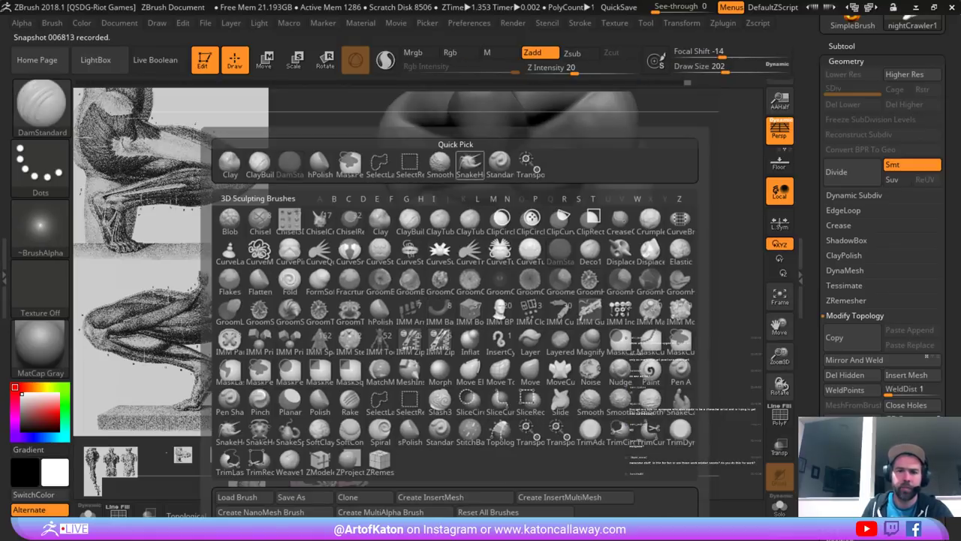
click(470, 164)
mouse_move(360, 285)
mouse_down()
mouse_move(349, 296)
mouse_move(345, 281)
mouse_up()
key(space)
key(space)
drag(345, 287, 351, 287)
mouse_move(444, 245)
shift+mouse_down()
mouse_move(406, 286)
mouse_move(421, 290)
mouse_move(405, 269)
mouse_move(418, 270)
shift+mouse_up()
- Reshape the top of the thigh near the hip with SnakeHook at draw size 251 and smooth the area
key(space)
key(space)
drag(419, 273, 431, 260)
key(space)
shift+drag(431, 271, 426, 288)
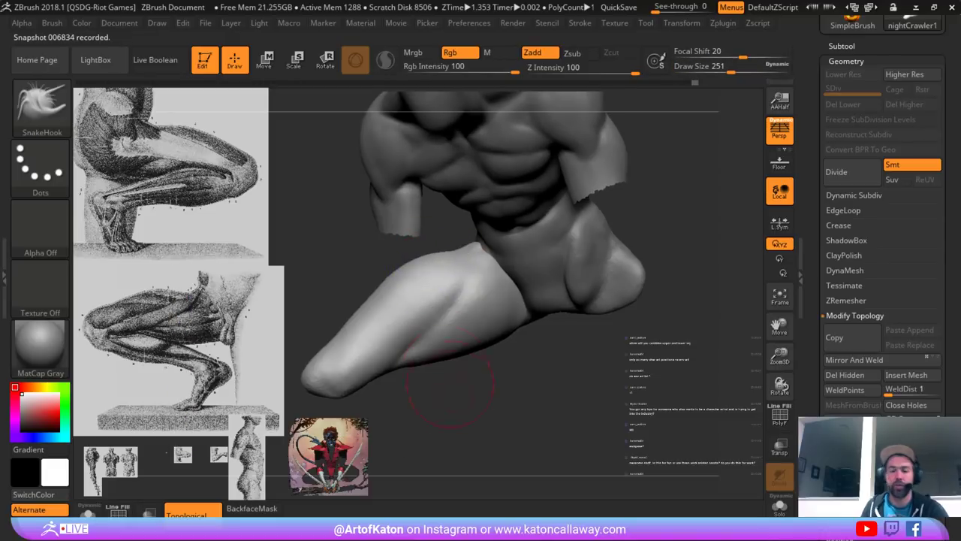
mouse_move(442, 409)
mouse_down()
mouse_move(532, 408)
mouse_move(526, 398)
mouse_move(516, 409)
mouse_up()
mouse_move(417, 254)
mouse_down()
mouse_move(433, 262)
mouse_move(440, 249)
mouse_move(492, 270)
mouse_up()
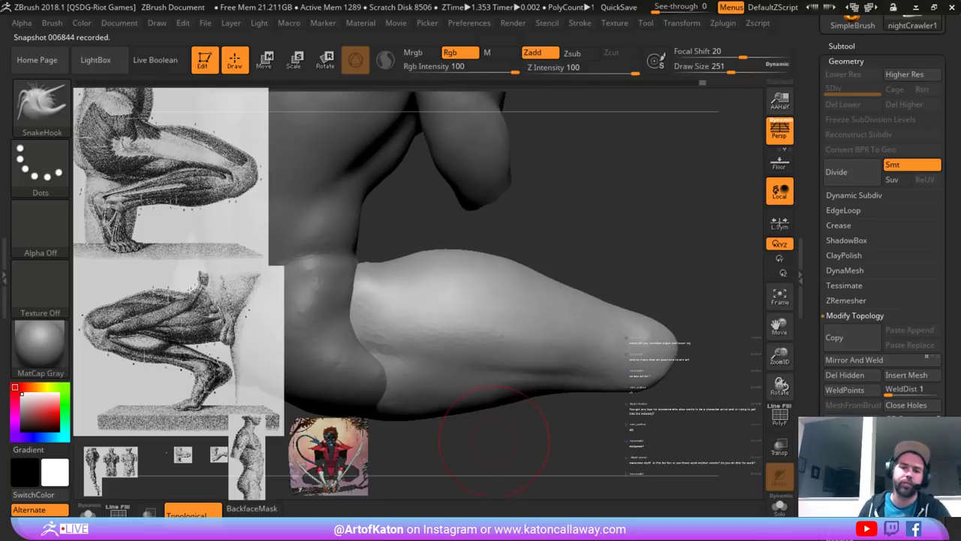
- Make the torso active and pull the buttock's lower edge toward the thigh with SnakeHook at draw size 251
alt+drag(486, 435, 541, 315)
alt+drag(454, 361, 417, 405)
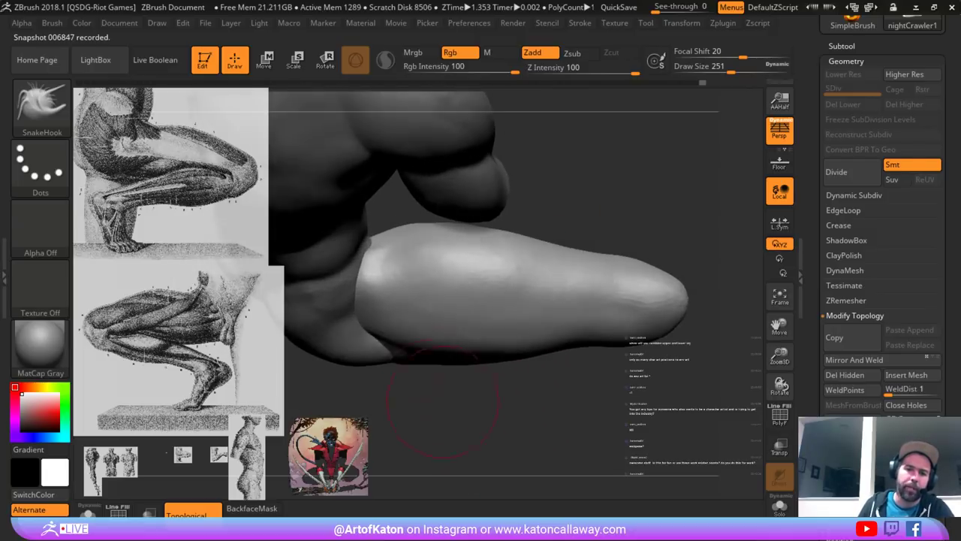
alt+drag(357, 415, 470, 374)
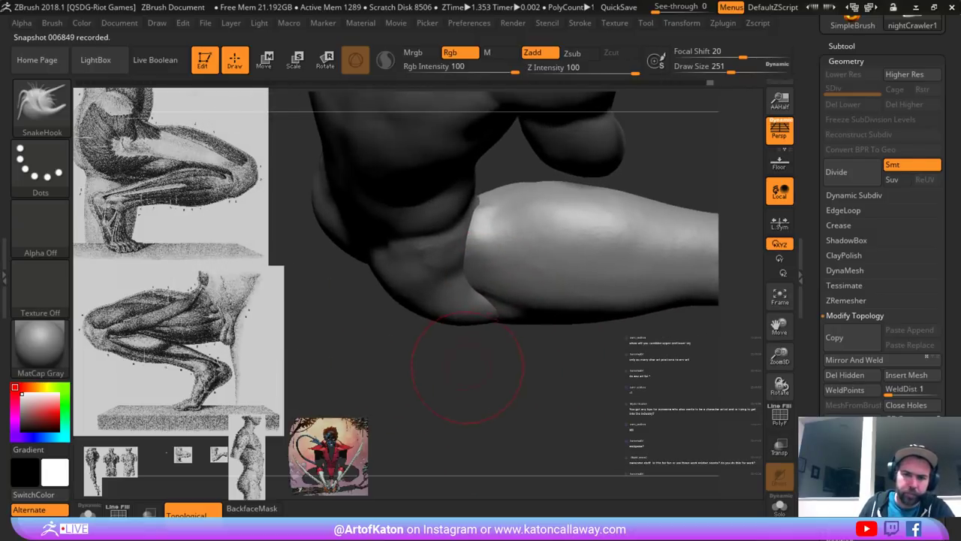
alt+click(456, 313)
drag(479, 310, 491, 326)
alt+drag(484, 451, 498, 376)
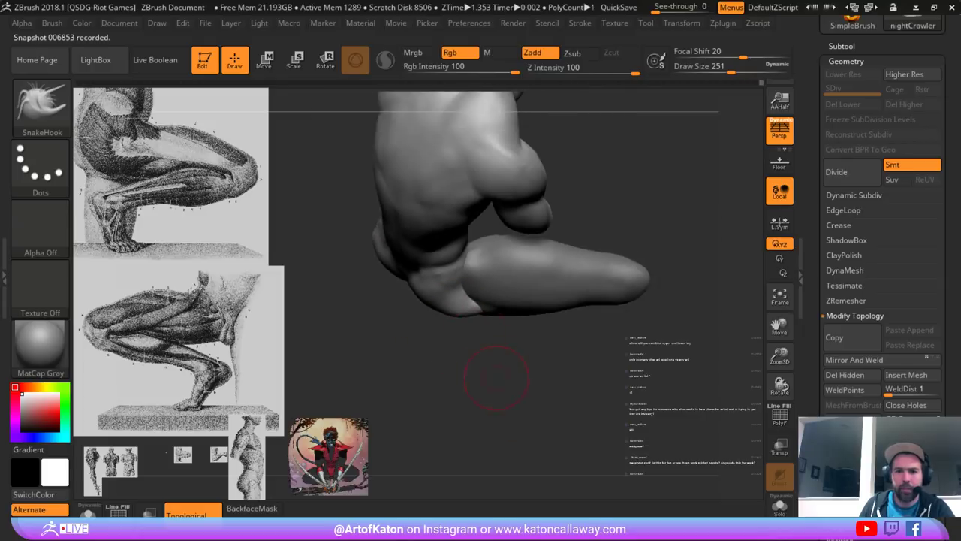
- Set the draw size to 207 and unhide the body's forearms, hands and lower legs
mouse_move(574, 184)
mouse_down()
mouse_move(612, 232)
mouse_move(563, 239)
mouse_move(554, 225)
mouse_move(603, 223)
mouse_move(496, 251)
mouse_move(548, 263)
mouse_move(646, 248)
mouse_up()
key(space)
click(553, 231)
ctrl+shift+click(610, 245)
alt+drag(645, 247, 646, 203)
mouse_move(518, 259)
mouse_down()
mouse_move(558, 262)
mouse_move(571, 327)
mouse_move(539, 333)
mouse_move(549, 350)
mouse_move(496, 369)
mouse_move(493, 392)
mouse_up()
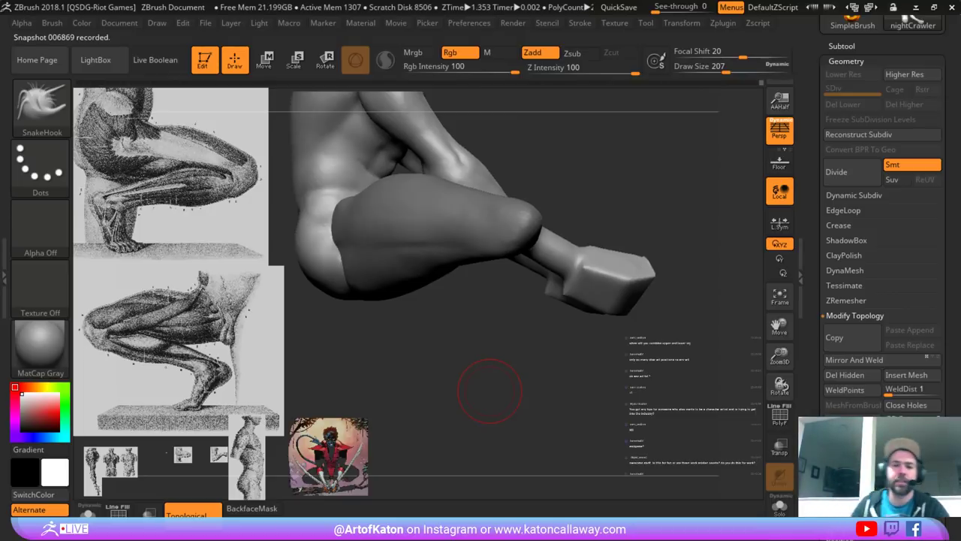
drag(428, 338, 422, 382)
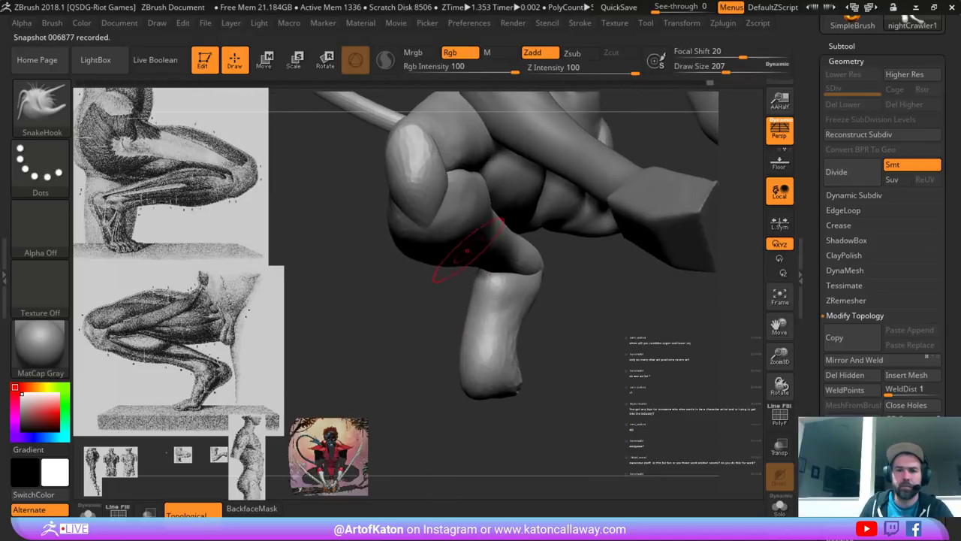
- Work over the calf's inner side below the knee with the ClayBuildup brush at draw size 207 and smooth it
drag(431, 328, 466, 249)
key(b)
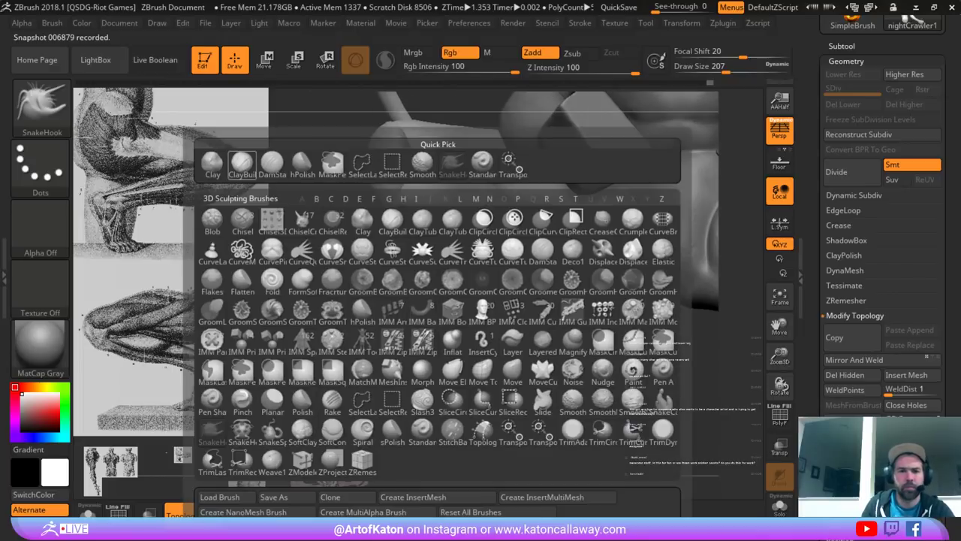
click(242, 164)
shift+drag(432, 209, 438, 313)
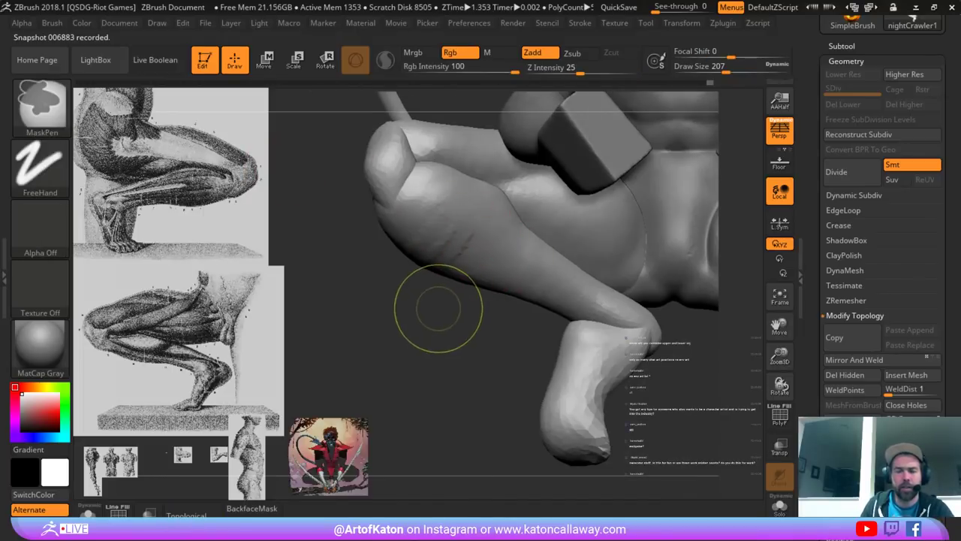
- Switch to the Clay brush at draw size 251 and check the knee and lower leg from several angles
key(b)
click(230, 167)
drag(391, 351, 456, 284)
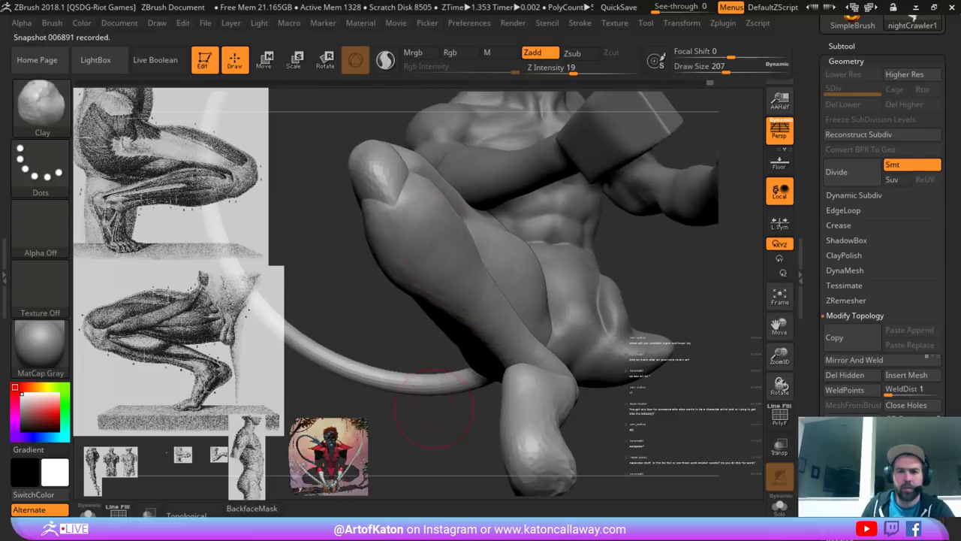
drag(434, 409, 556, 312)
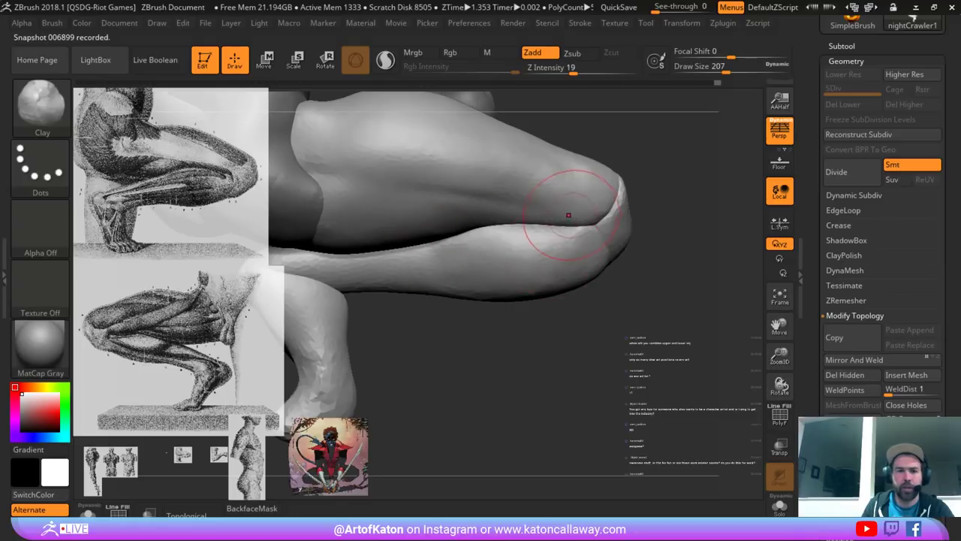
mouse_move(511, 335)
mouse_down()
mouse_move(475, 307)
mouse_move(498, 335)
mouse_move(479, 359)
mouse_move(556, 300)
mouse_up()
key(space)
drag(481, 256, 488, 257)
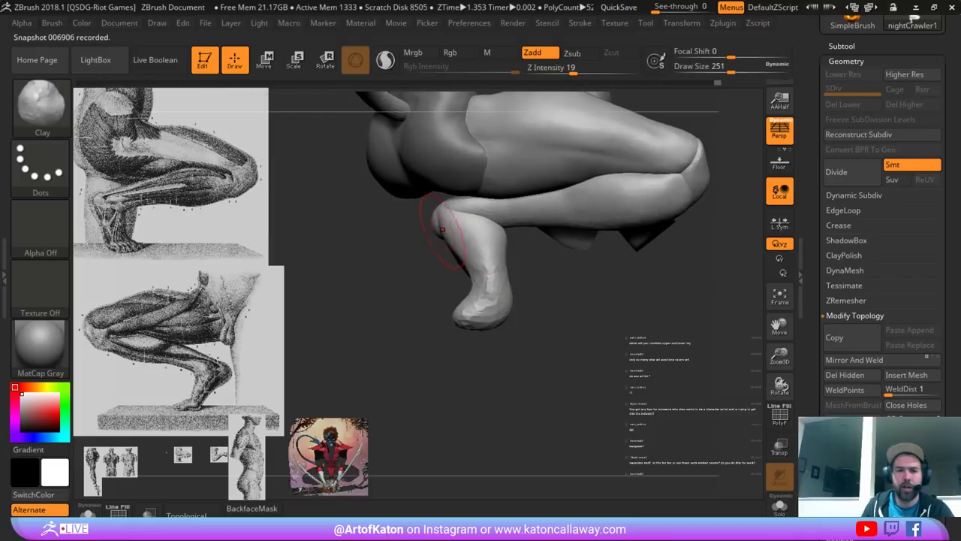
alt+drag(670, 280, 533, 333)
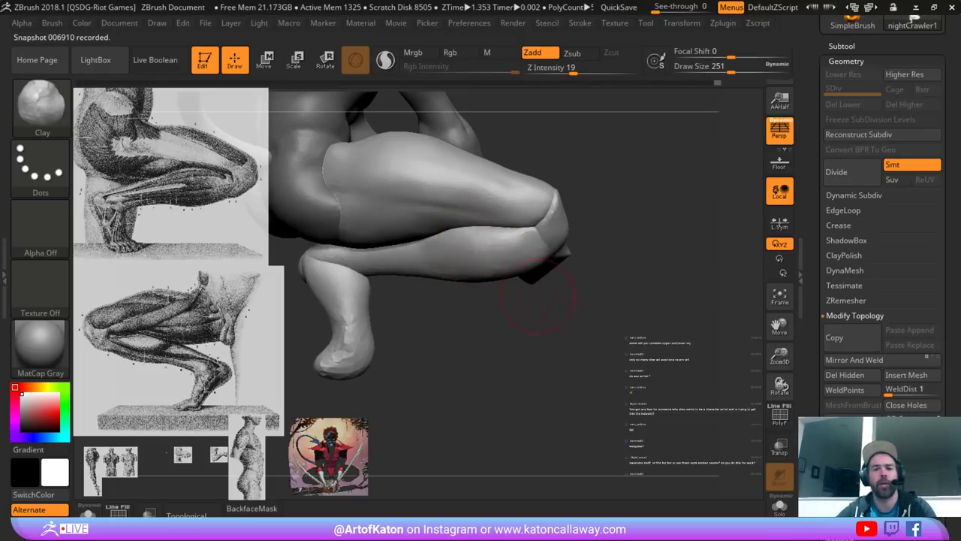
drag(537, 295, 514, 336)
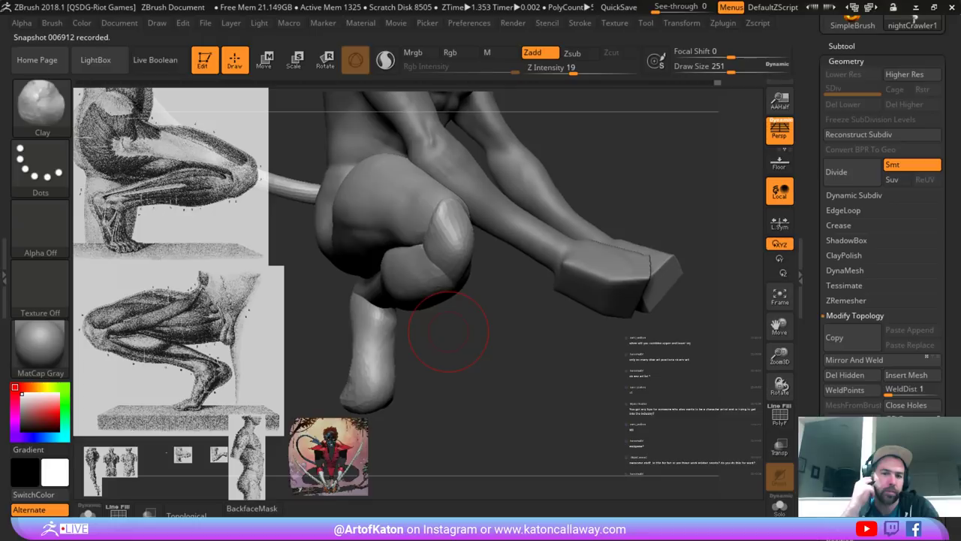
drag(516, 369, 440, 300)
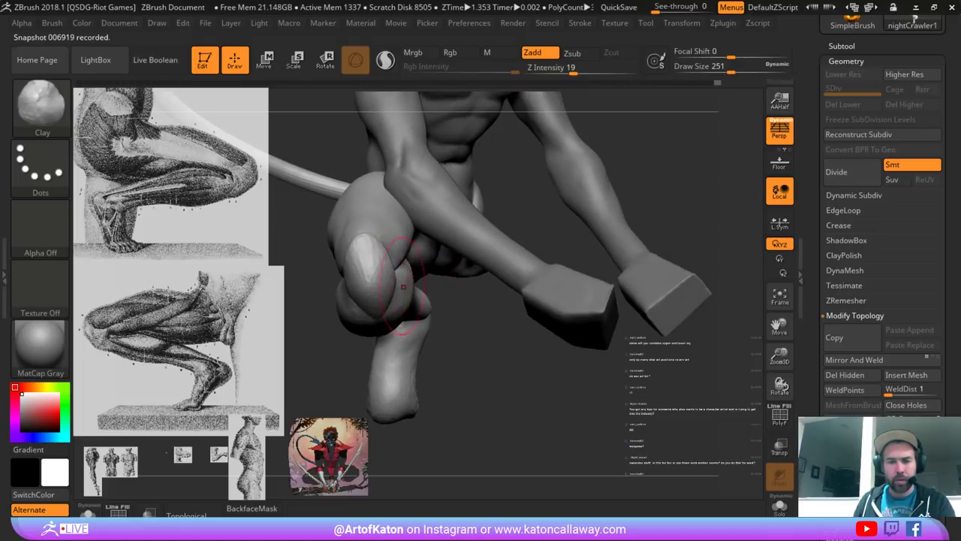
- Check the folded leg from several angles, make it the active part and turn off the perspective view
drag(428, 345, 504, 359)
mouse_move(334, 362)
alt+mouse_down()
mouse_move(518, 354)
mouse_move(535, 368)
alt+mouse_up()
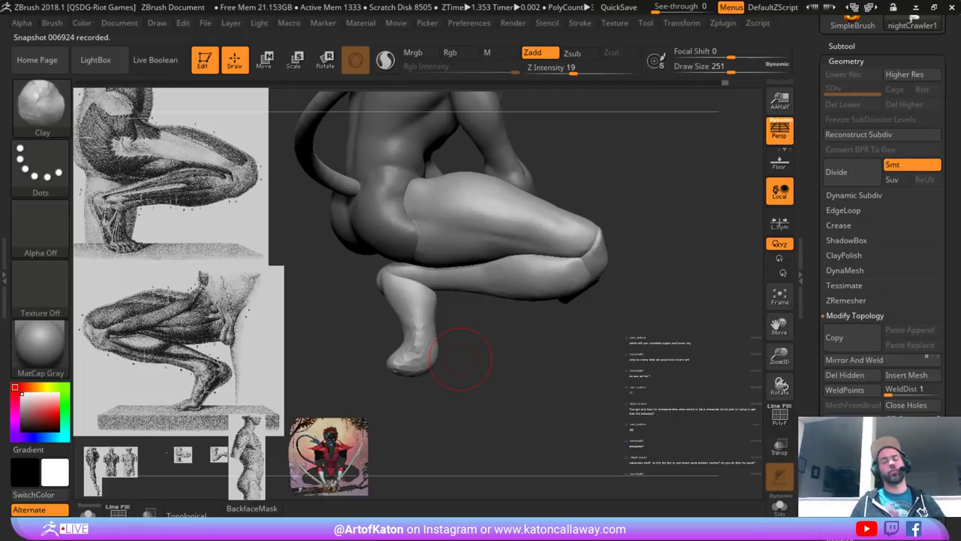
drag(580, 403, 481, 337)
alt+click(591, 232)
drag(511, 375, 420, 364)
alt+drag(451, 398, 515, 330)
click(780, 130)
mouse_move(706, 225)
mouse_down()
mouse_move(450, 300)
mouse_move(406, 300)
mouse_move(375, 240)
mouse_up()
- Hide the forearms that block the view of the bent leg's inner side
mouse_move(334, 142)
ctrl+shift+mouse_down()
mouse_move(466, 290)
mouse_move(321, 289)
mouse_move(330, 233)
ctrl+shift+mouse_up()
key(ctrl+z)
mouse_move(503, 113)
ctrl+alt+shift+mouse_down()
mouse_move(575, 219)
mouse_move(299, 326)
mouse_move(315, 301)
ctrl+alt+shift+mouse_up()
drag(406, 266, 401, 421)
drag(406, 289, 454, 271)
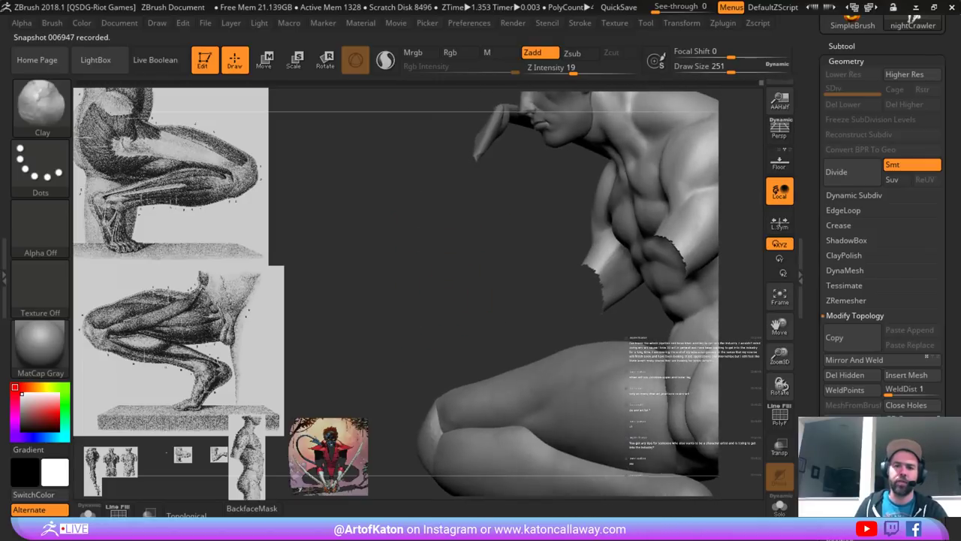
- Pull the calf's upper contour behind the knee with the SnakeHook brush at draw size 305
alt+drag(451, 406, 421, 293)
mouse_move(432, 390)
mouse_down()
mouse_move(461, 395)
mouse_move(497, 327)
mouse_move(456, 369)
mouse_move(466, 328)
mouse_up()
alt+click(494, 295)
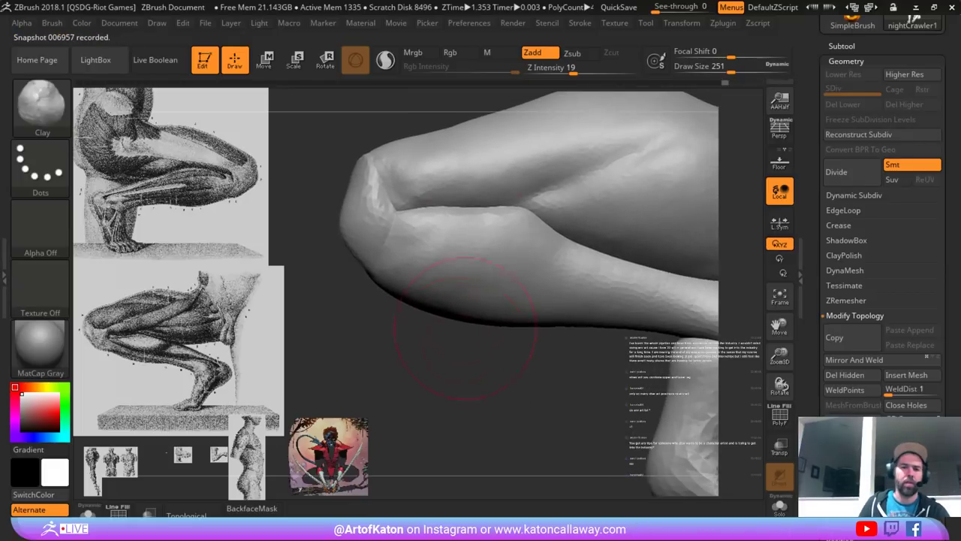
key(b)
key(s)
key(h)
key(space)
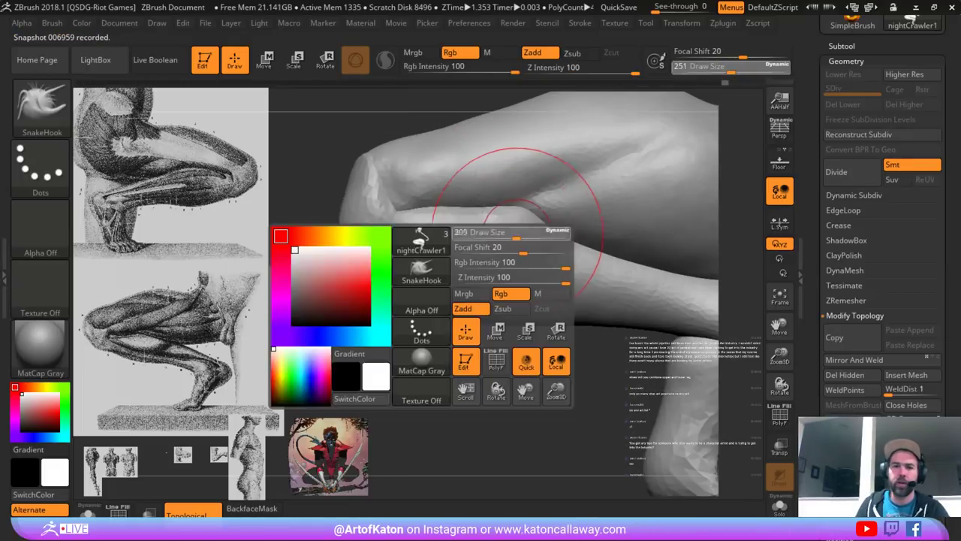
drag(525, 216, 504, 214)
right_drag(514, 222, 521, 235)
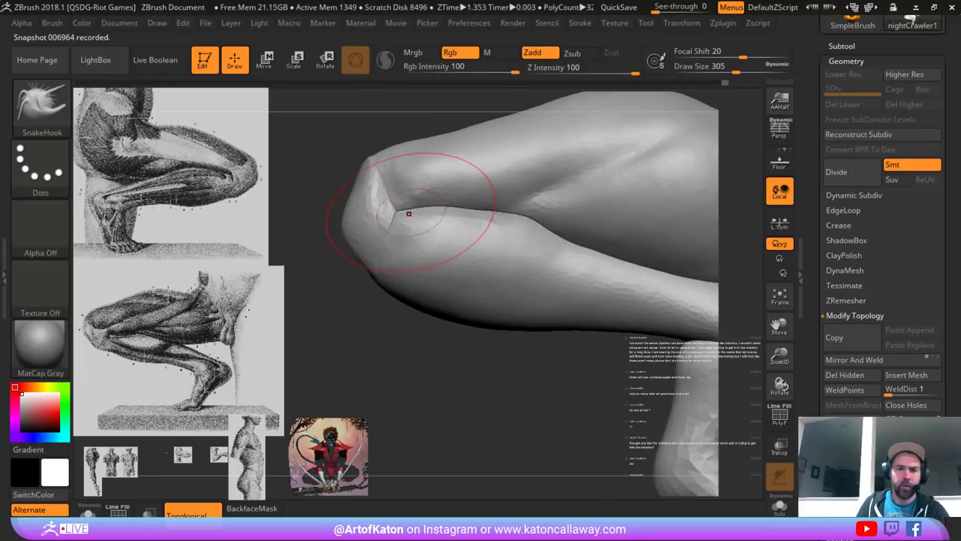
key(ctrl+z)
drag(460, 223, 480, 219)
- Set the draw size to 167 and smooth the calf's upper edge where it meets the thigh
right_drag(542, 260, 504, 252)
key(space)
drag(501, 281, 485, 282)
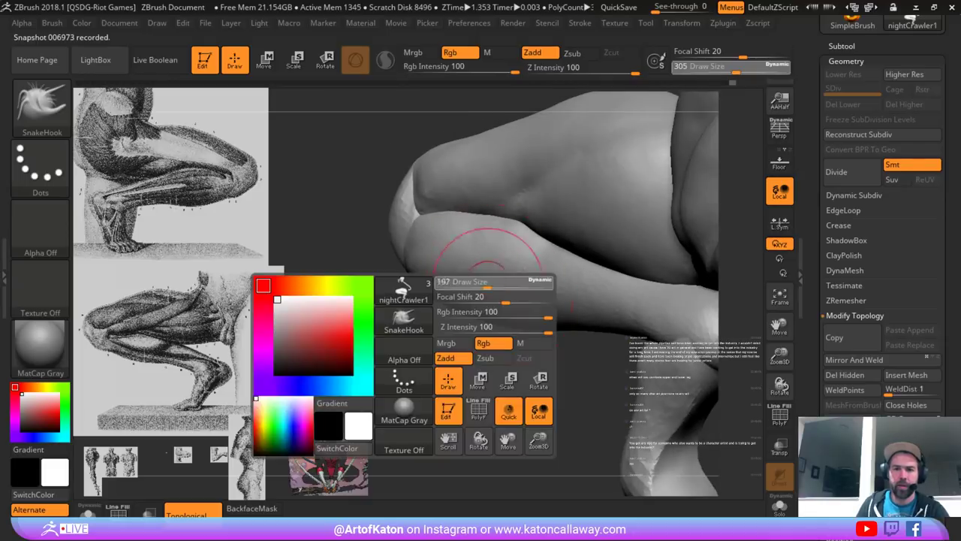
shift+drag(509, 222, 520, 214)
key(ctrl+z)
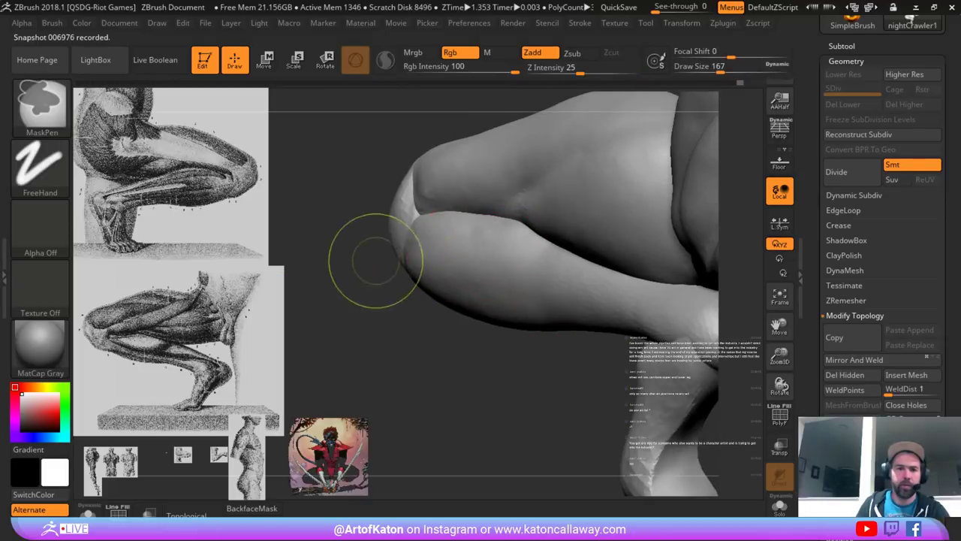
mouse_move(375, 260)
right_down()
mouse_move(419, 333)
mouse_move(309, 428)
right_up()
mouse_move(375, 210)
shift+mouse_down()
mouse_move(428, 218)
mouse_move(431, 230)
shift+mouse_up()
alt+right_drag(459, 230, 435, 259)
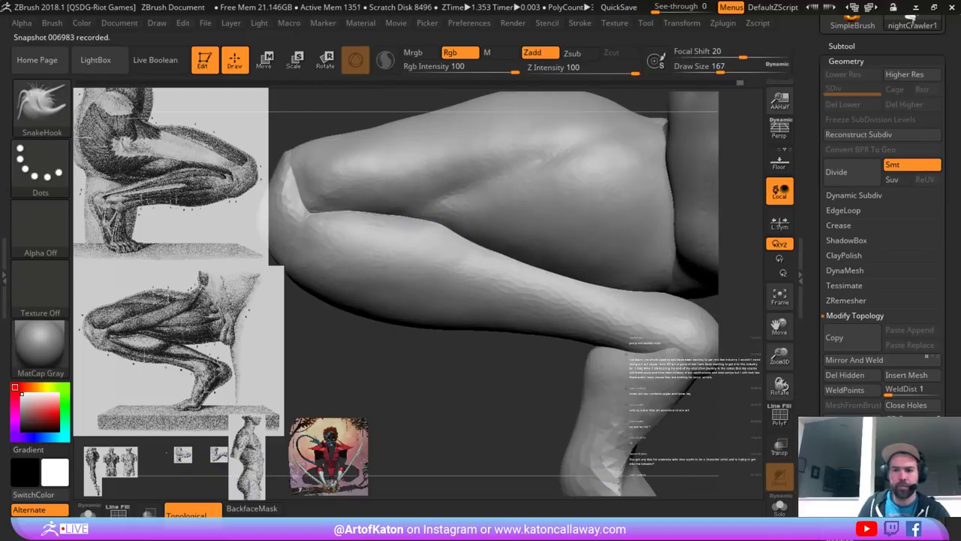
- Refine the calf's inner contour with SnakeHook, setting the draw size to 234 and 311
key(space)
drag(437, 263, 444, 263)
right_drag(453, 265, 435, 264)
key(space)
drag(434, 263, 438, 263)
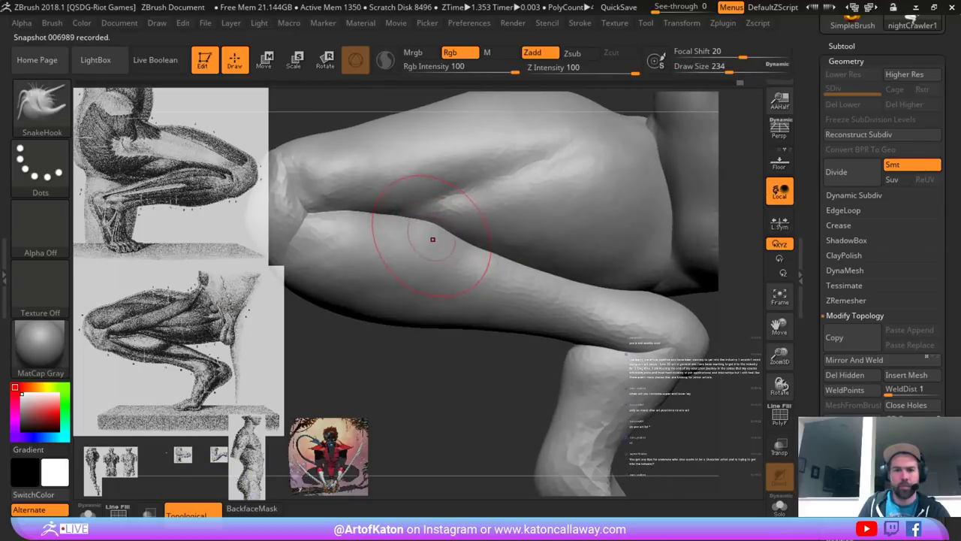
alt+right_drag(424, 230, 478, 250)
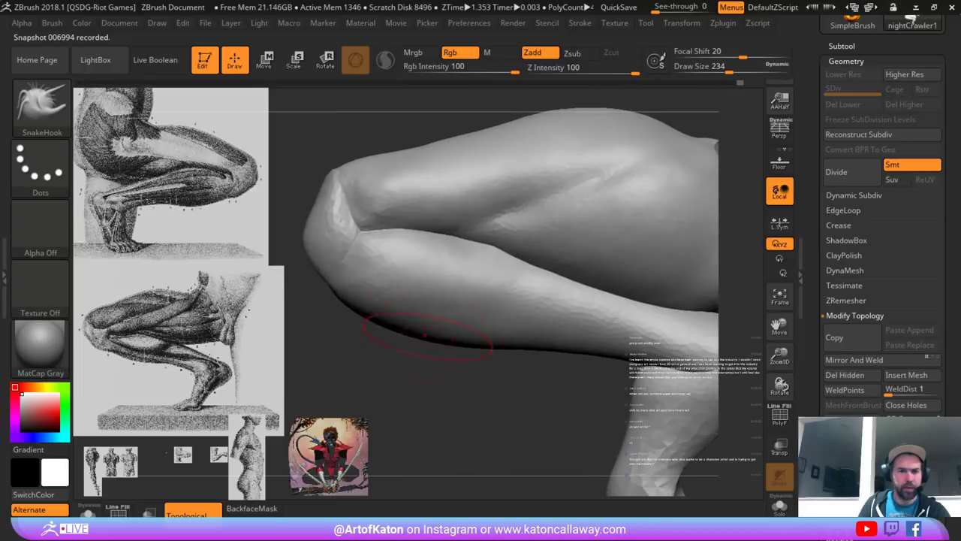
right_drag(462, 218, 460, 218)
key(space)
drag(463, 217, 476, 216)
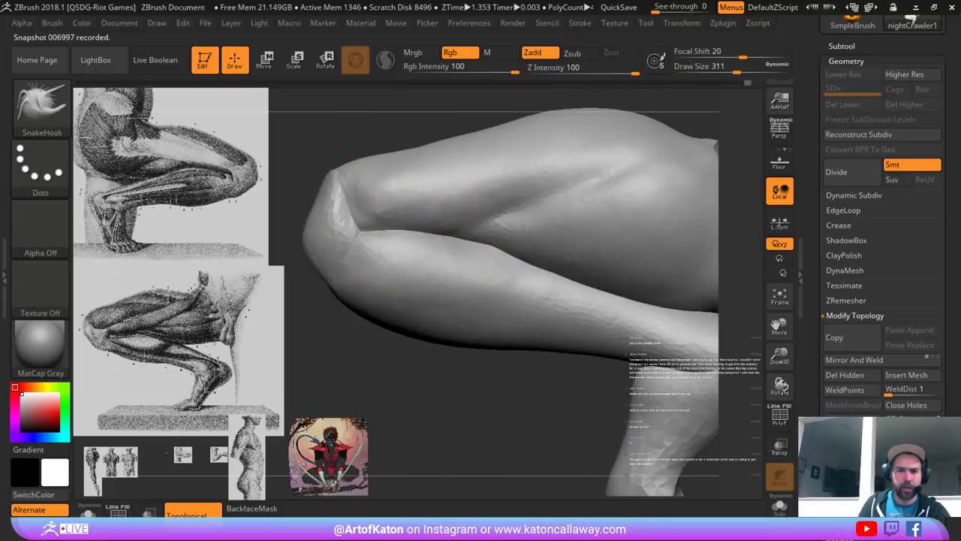
- Adjust the knee and upper calf with SnakeHook at draw sizes 239 and 149 and smooth beside the kneecap
right_drag(389, 206, 391, 207)
key(space)
drag(407, 207, 397, 207)
right_drag(395, 207, 397, 205)
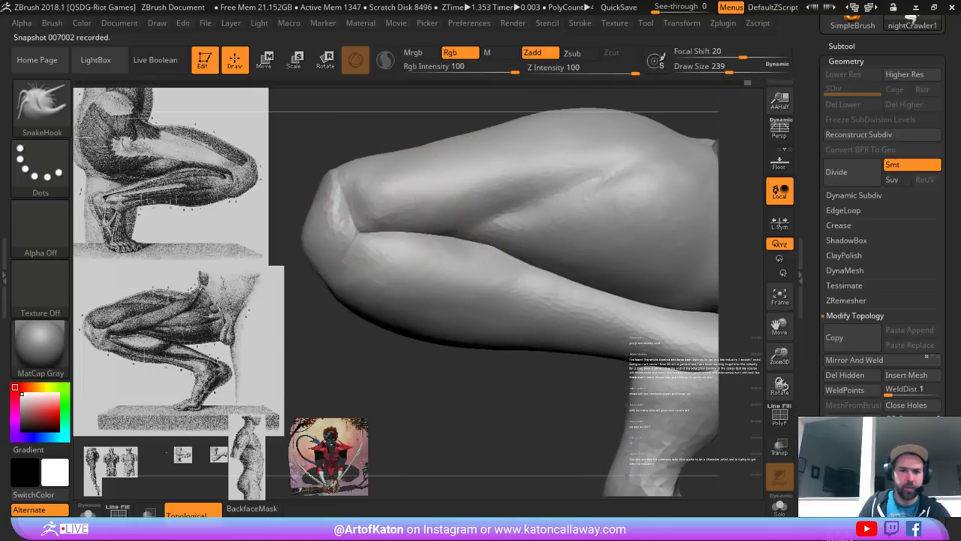
key(space)
drag(397, 205, 382, 204)
shift+drag(372, 217, 354, 188)
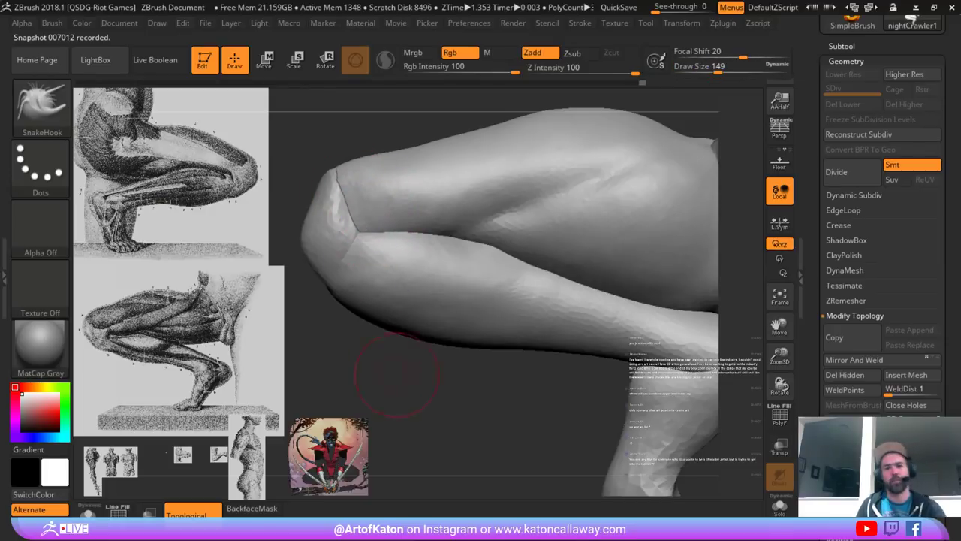
- Set SnakeHook's draw size to 234 and pull the inner calf into shape below the knee
alt+drag(393, 373, 442, 355)
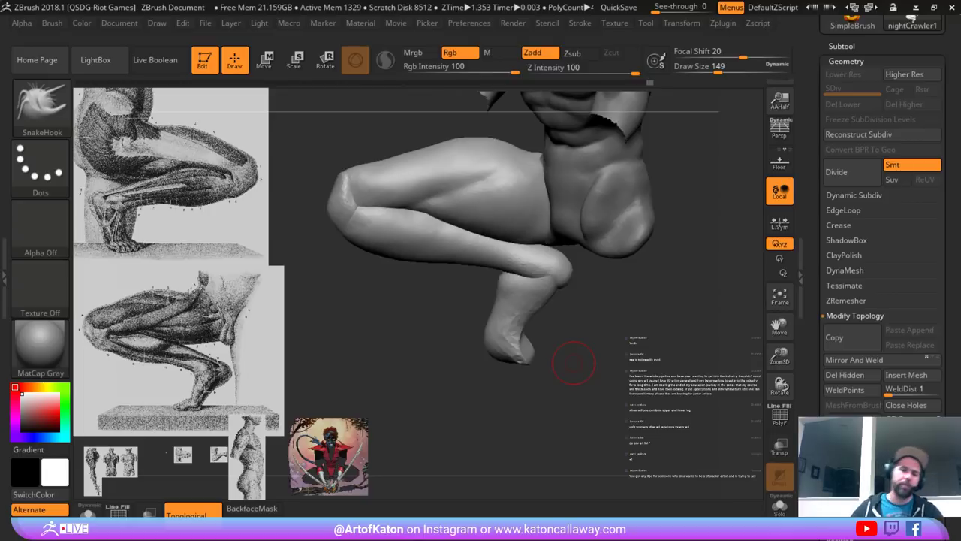
alt+drag(401, 336, 406, 413)
key(space)
mouse_move(458, 270)
mouse_down()
mouse_move(466, 270)
mouse_move(449, 248)
mouse_up()
key(space)
click(467, 263)
key(space)
drag(432, 336, 482, 335)
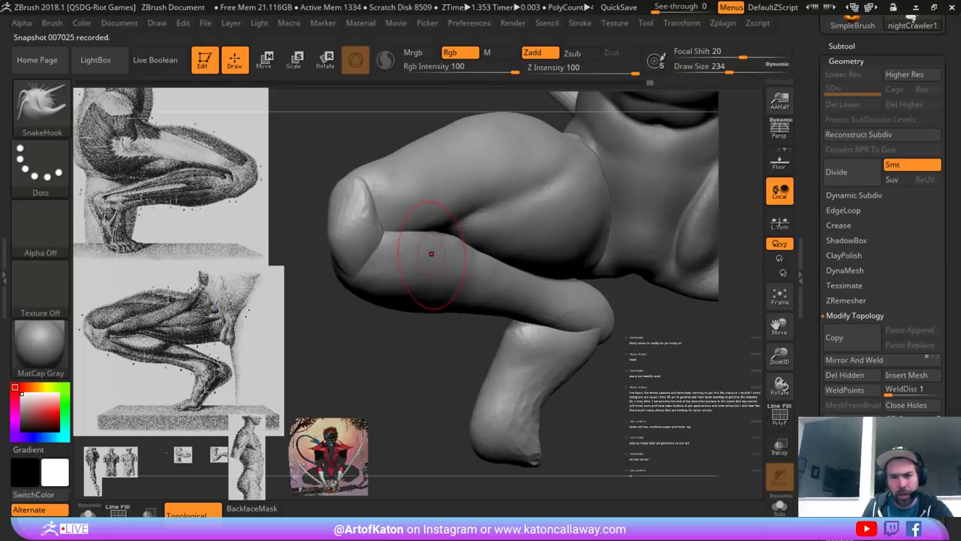
mouse_move(432, 254)
mouse_down()
mouse_move(412, 246)
mouse_move(461, 252)
mouse_move(450, 247)
mouse_move(463, 265)
mouse_up()
mouse_move(447, 342)
mouse_down()
mouse_move(410, 333)
mouse_move(448, 334)
mouse_move(438, 328)
mouse_up()
- Switch to the DamStandard brush with a draw size of 172
key(b)
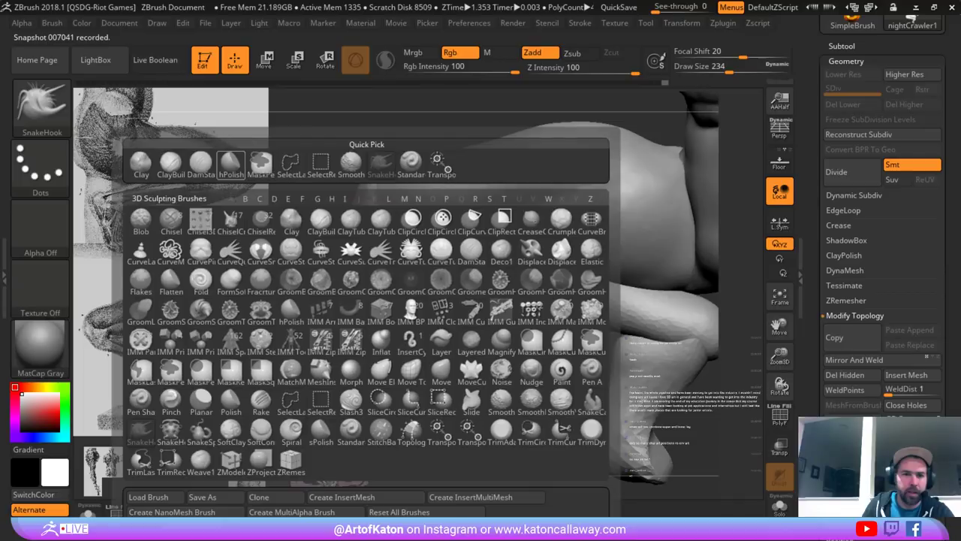
click(230, 163)
key(space)
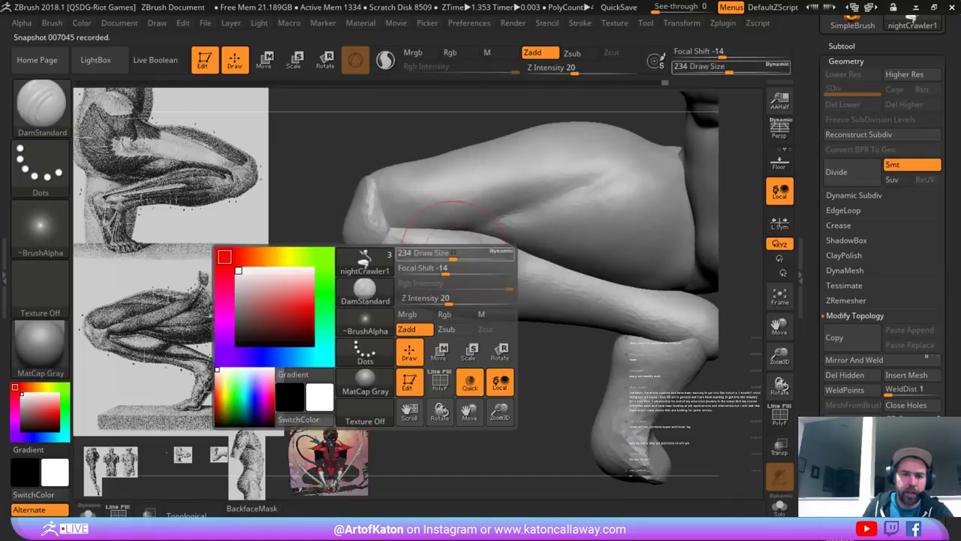
key(ctrl)
mouse_move(450, 255)
mouse_down()
mouse_move(439, 254)
mouse_move(444, 273)
mouse_move(480, 287)
mouse_up()
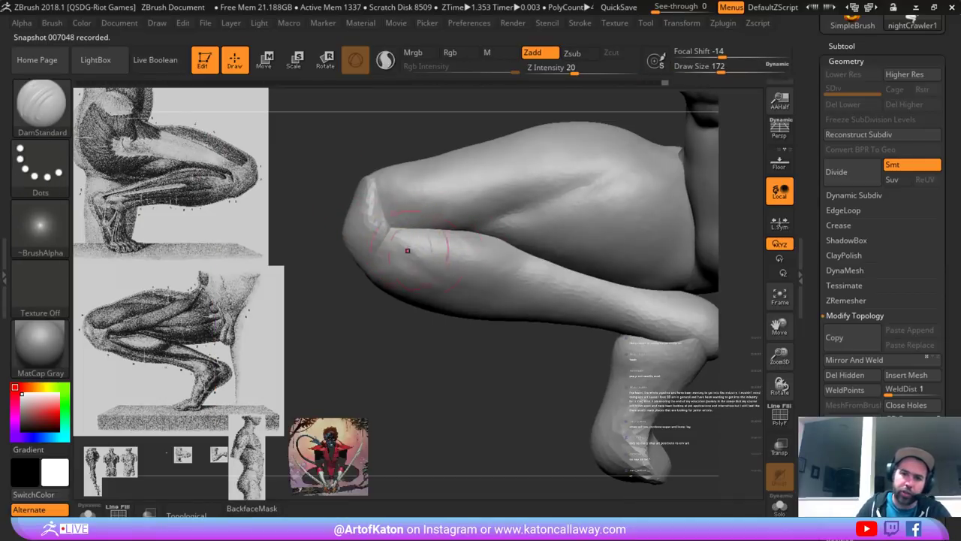
- Try carving a muscle line along the inner calf from the knee and smoothing the surface
mouse_move(408, 248)
mouse_down()
mouse_move(465, 284)
mouse_move(534, 281)
mouse_up()
key(ctrl+z)
key(ctrl+z)
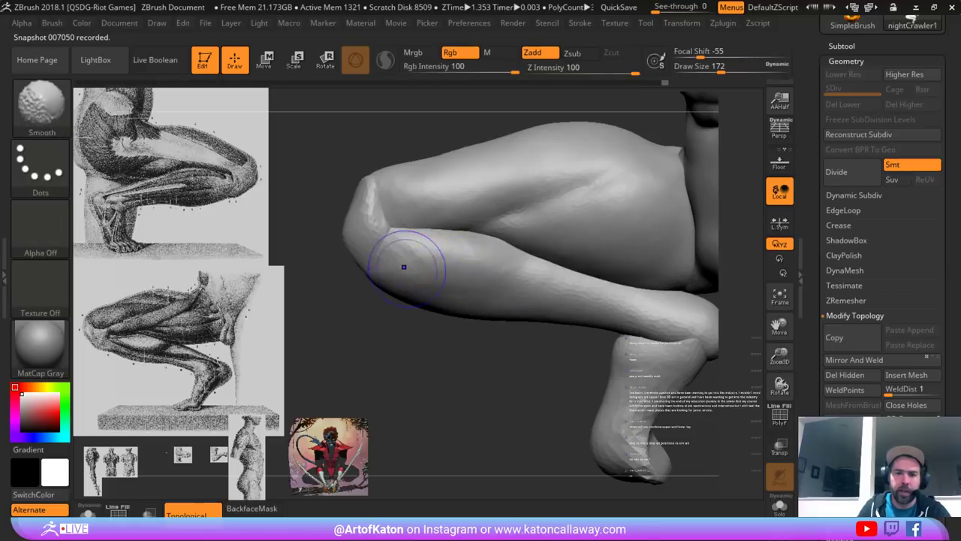
mouse_move(403, 266)
shift+mouse_down()
mouse_move(443, 274)
mouse_move(411, 256)
mouse_move(457, 281)
mouse_move(570, 305)
shift+mouse_up()
key(ctrl+z)
- Smooth the inner calf between the knee and its middle
drag(526, 383, 451, 379)
mouse_move(412, 236)
shift+mouse_down()
mouse_move(435, 272)
mouse_move(453, 264)
mouse_move(509, 277)
shift+mouse_up()
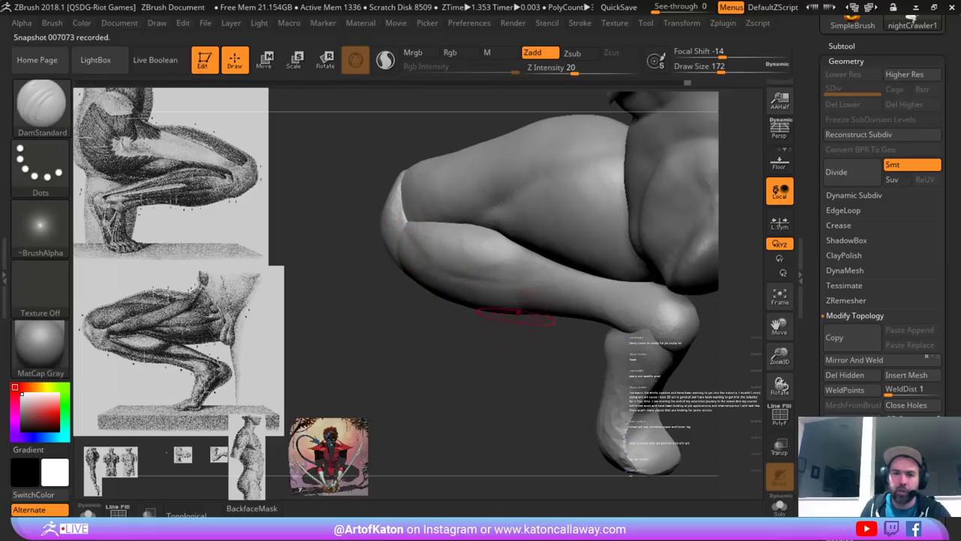
drag(518, 368, 481, 368)
shift+drag(513, 283, 528, 257)
- Carve the inner calf's muscle groove with DamStandard and set the draw size to 228
drag(459, 273, 545, 259)
key(ctrl+z)
mouse_move(457, 262)
mouse_down()
mouse_move(537, 258)
mouse_move(453, 268)
mouse_move(448, 253)
mouse_up()
key(space)
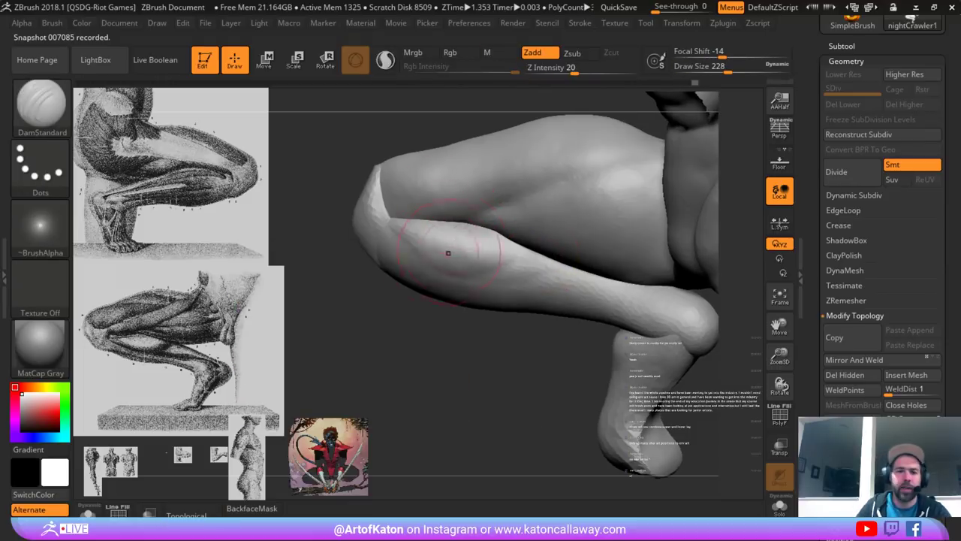
mouse_move(395, 217)
mouse_down()
mouse_move(487, 266)
mouse_move(435, 250)
mouse_move(459, 263)
mouse_up()
key(ctrl+z)
- Switch to the Clay brush at draw size 145 and build up the shin just below the kneecap
mouse_move(451, 329)
mouse_down()
mouse_move(425, 339)
mouse_move(473, 327)
mouse_up()
key(b)
click(234, 165)
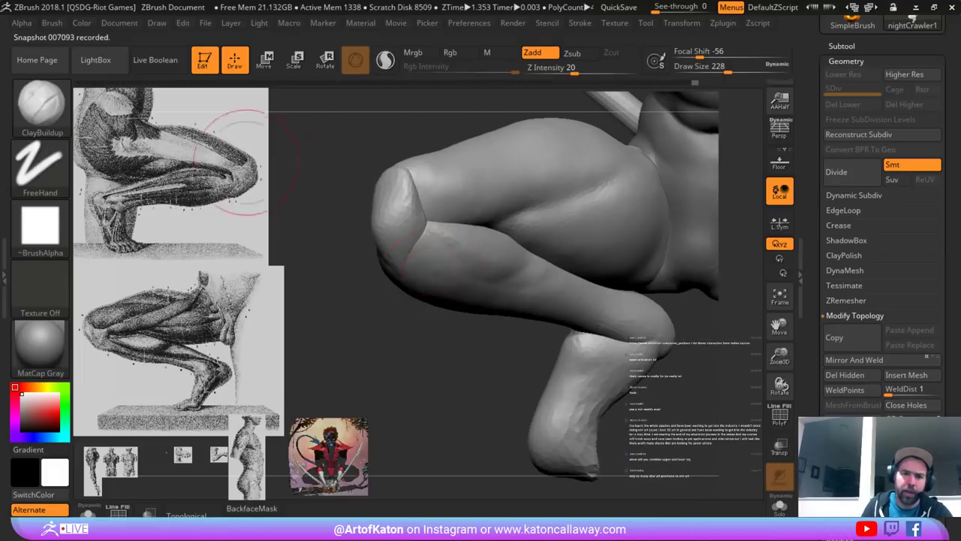
key(b)
click(52, 164)
right_drag(440, 257, 433, 259)
key(space)
mouse_move(435, 262)
mouse_down()
mouse_move(428, 262)
mouse_move(437, 275)
mouse_move(422, 276)
mouse_up()
key(space)
right_drag(424, 275, 580, 260)
drag(384, 229, 400, 254)
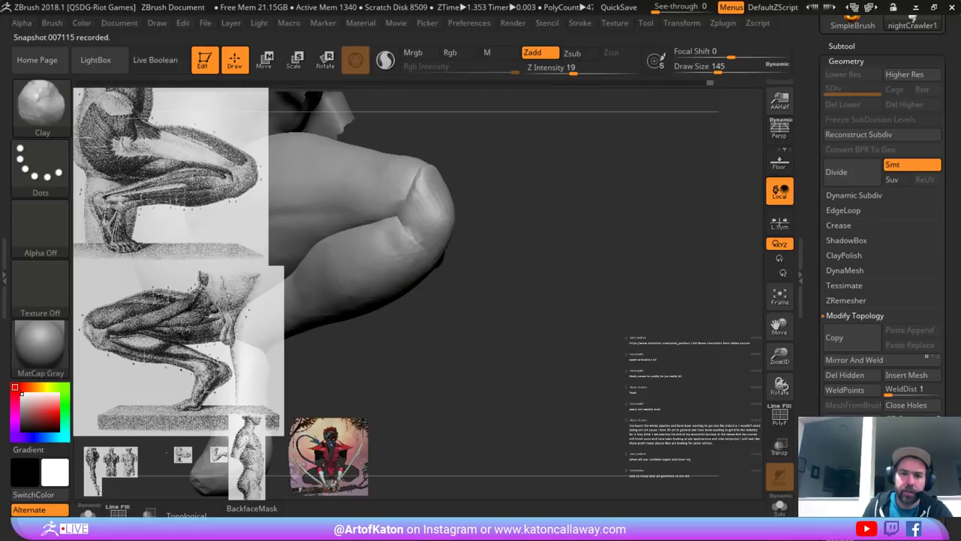
- Switch to the Standard brush, raise a bump on the inner shin below the knee and smooth it
key(b)
key(s)
key(t)
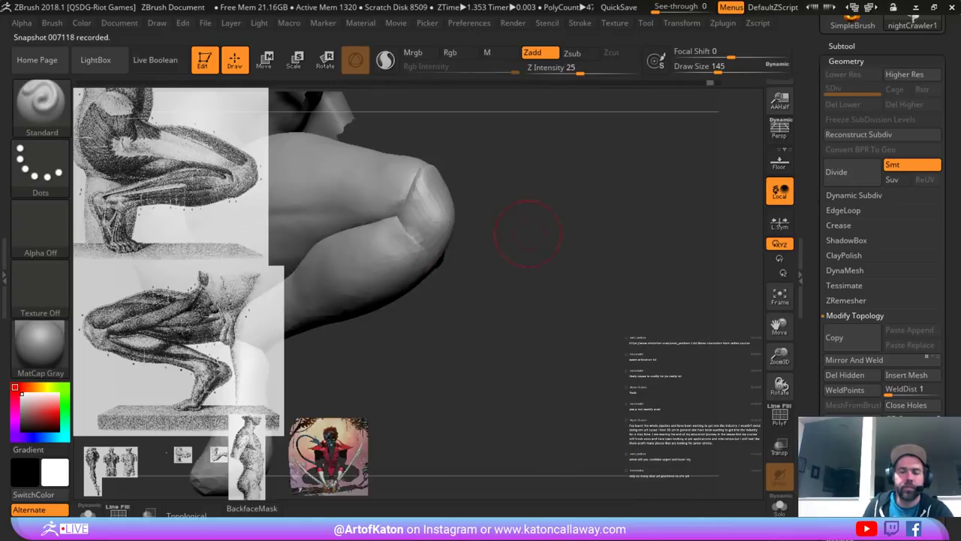
right_drag(532, 236, 436, 250)
mouse_move(439, 253)
mouse_down()
mouse_move(458, 270)
mouse_move(446, 278)
mouse_move(438, 266)
mouse_up()
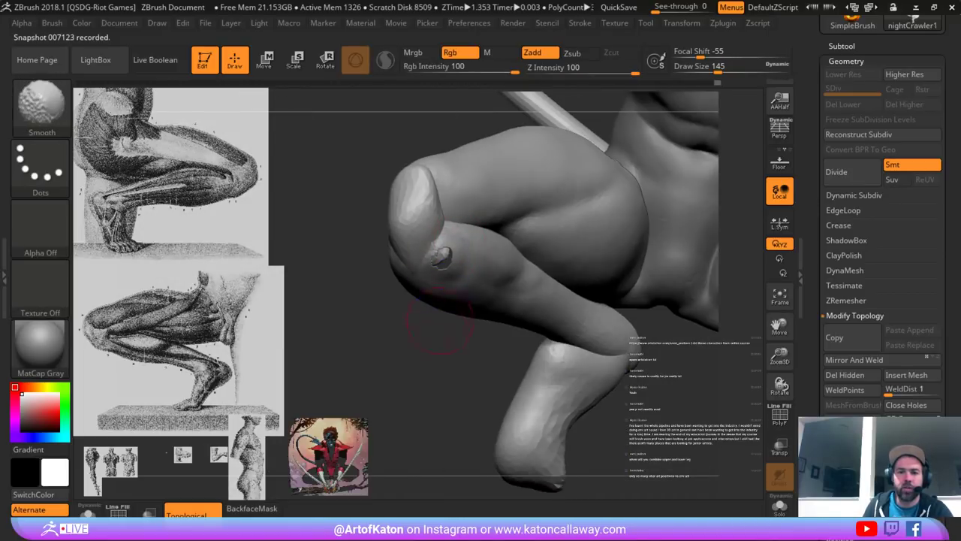
mouse_move(440, 320)
right_down()
mouse_move(409, 328)
mouse_move(439, 321)
right_up()
shift+drag(455, 267, 465, 287)
- Blend the area below the kneecap with smoothing and Standard strokes on both sides of the leg
right_drag(465, 293, 481, 248)
mouse_move(451, 249)
shift+mouse_down()
mouse_move(442, 261)
mouse_move(444, 251)
shift+mouse_up()
right_drag(445, 251, 574, 259)
mouse_move(410, 251)
mouse_down()
mouse_move(414, 238)
mouse_move(388, 254)
mouse_move(413, 239)
mouse_up()
right_drag(454, 275, 537, 259)
mouse_move(470, 237)
mouse_down()
mouse_move(479, 246)
mouse_move(433, 224)
mouse_up()
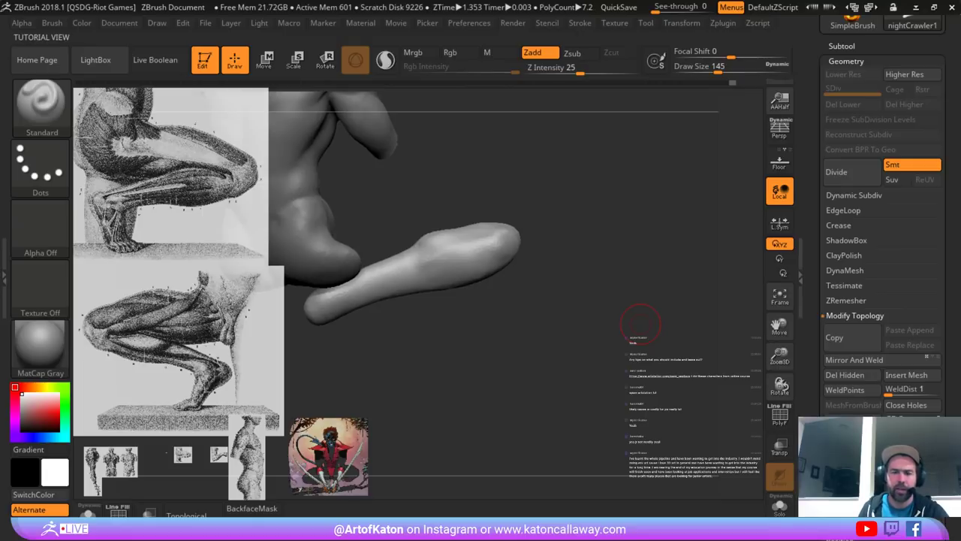
- Turn on Sculptris Pro mode and try working on the isolated lower leg with the Standard brush
drag(640, 324, 586, 323)
mouse_move(554, 338)
alt+mouse_down()
mouse_move(554, 386)
mouse_move(530, 350)
alt+mouse_up()
key(shift)
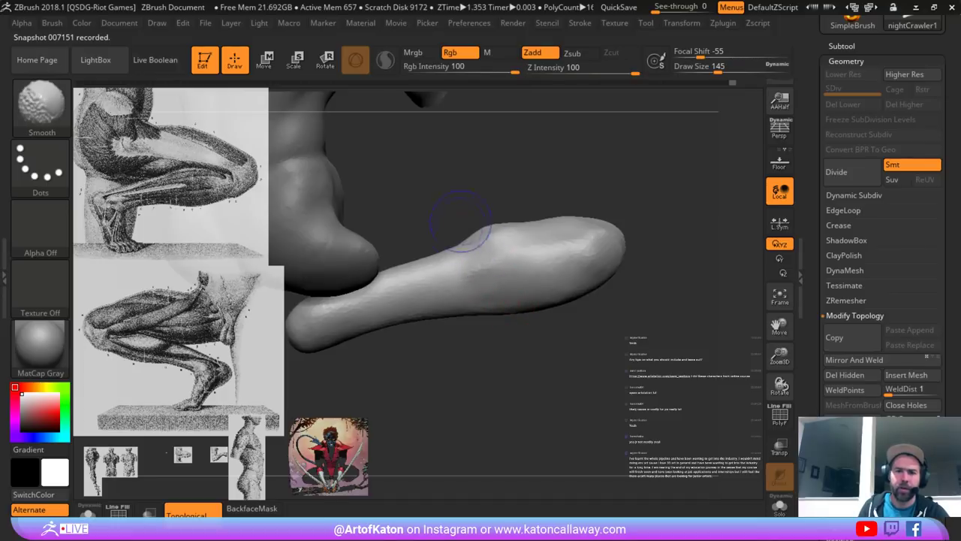
click(385, 60)
key(shift)
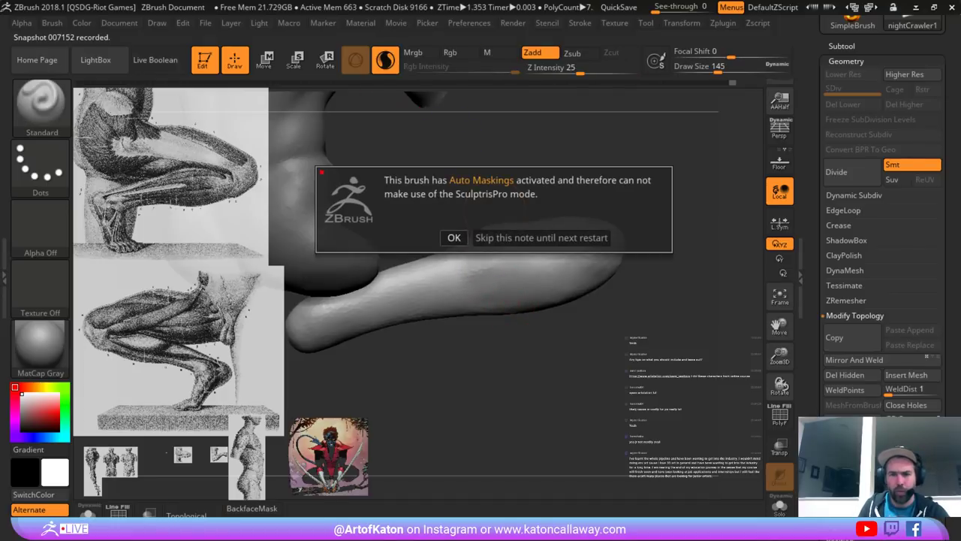
click(454, 237)
alt+drag(486, 202, 428, 204)
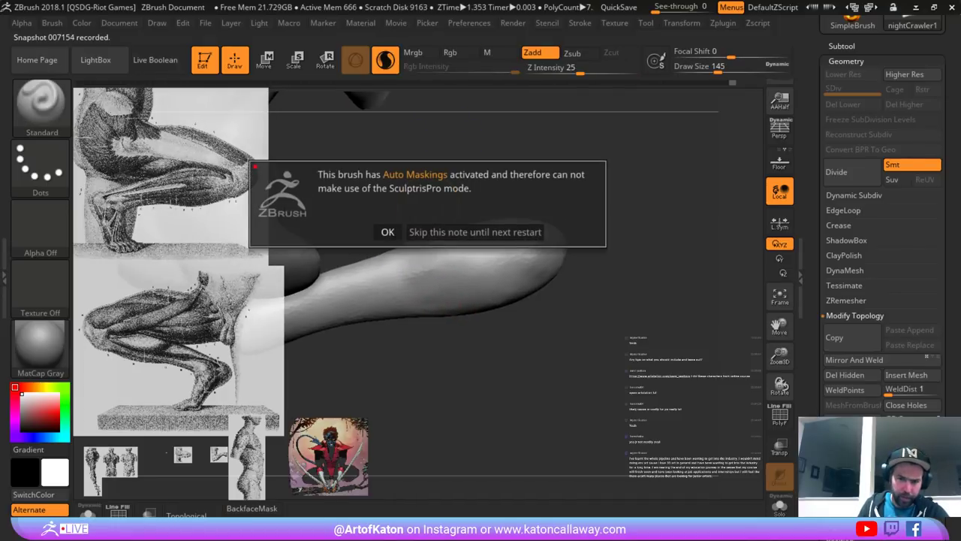
click(396, 232)
- Unhide the rest of the leg, including the thigh, kneecap and foot
ctrl+shift+click(484, 398)
mouse_move(473, 330)
alt+mouse_down()
mouse_move(504, 353)
mouse_move(461, 341)
alt+mouse_up()
click(417, 346)
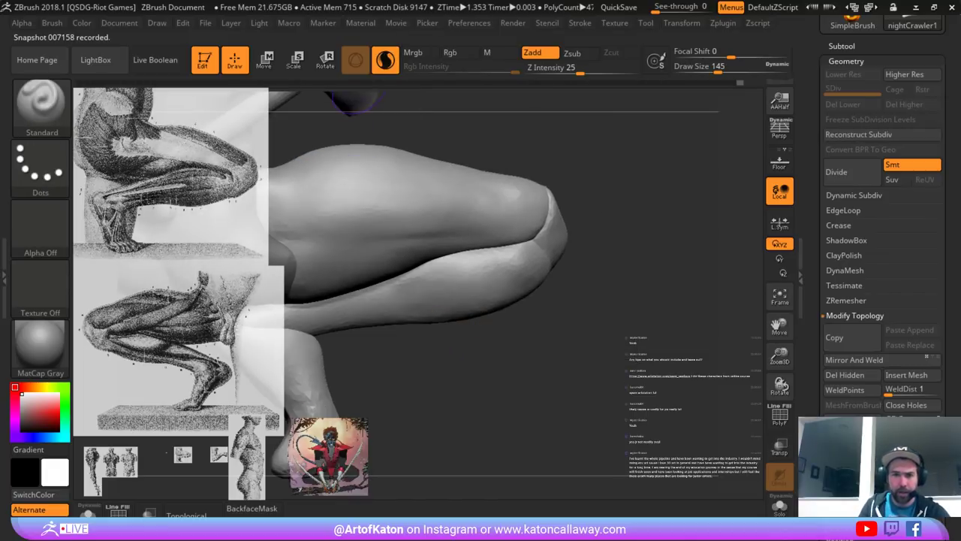
alt+right_drag(421, 276, 419, 247)
- Try to smooth the lower leg in Sculptris Pro mode, dismissing the auto-masking notes
click(437, 269)
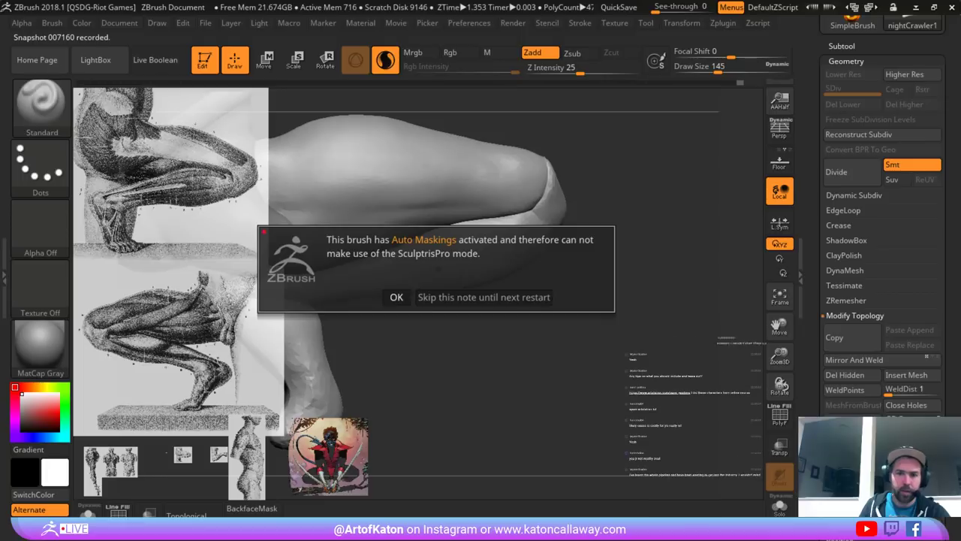
click(396, 297)
click(467, 289)
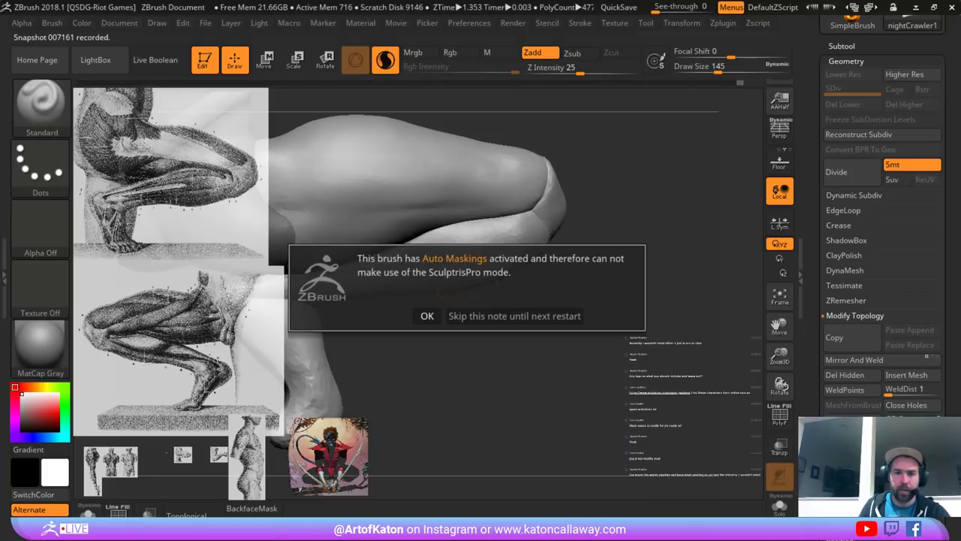
click(426, 316)
drag(428, 320, 432, 385)
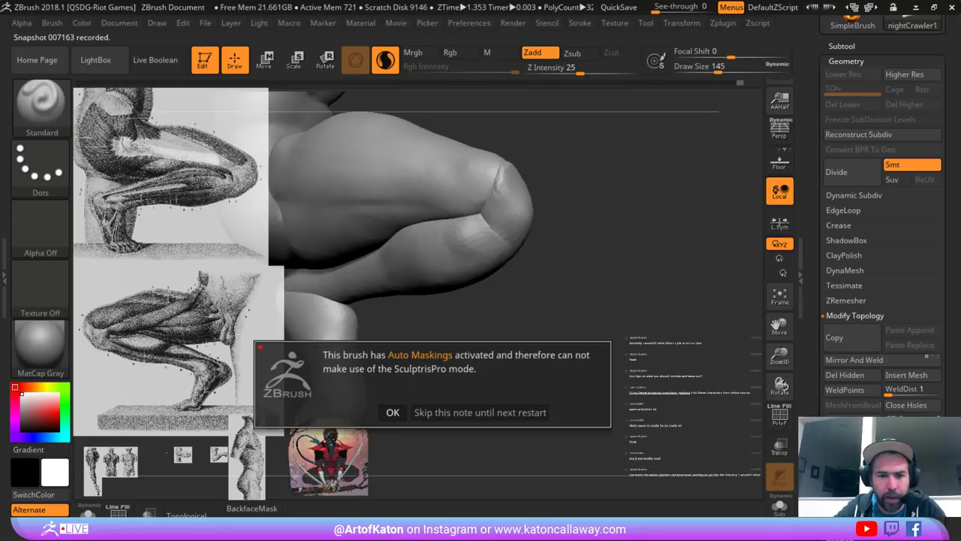
click(393, 413)
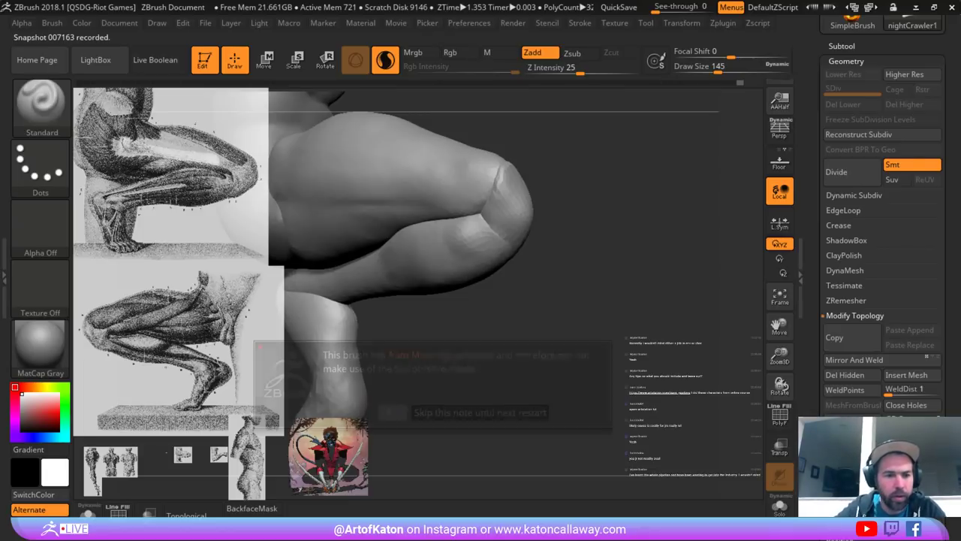
- Turn off Topological auto masking for the Smooth brush, then test it on the thigh and undo the test
click(195, 485)
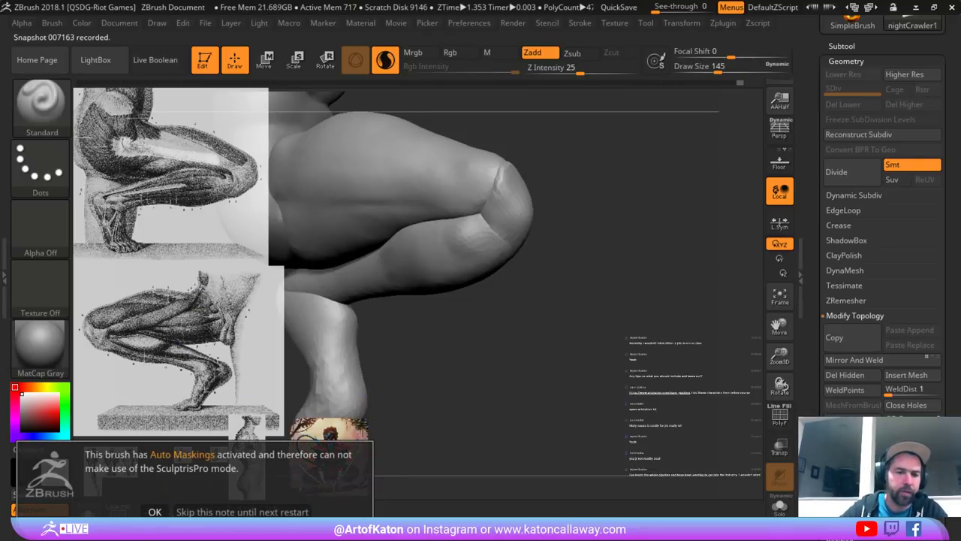
click(153, 512)
click(385, 60)
key(shift)
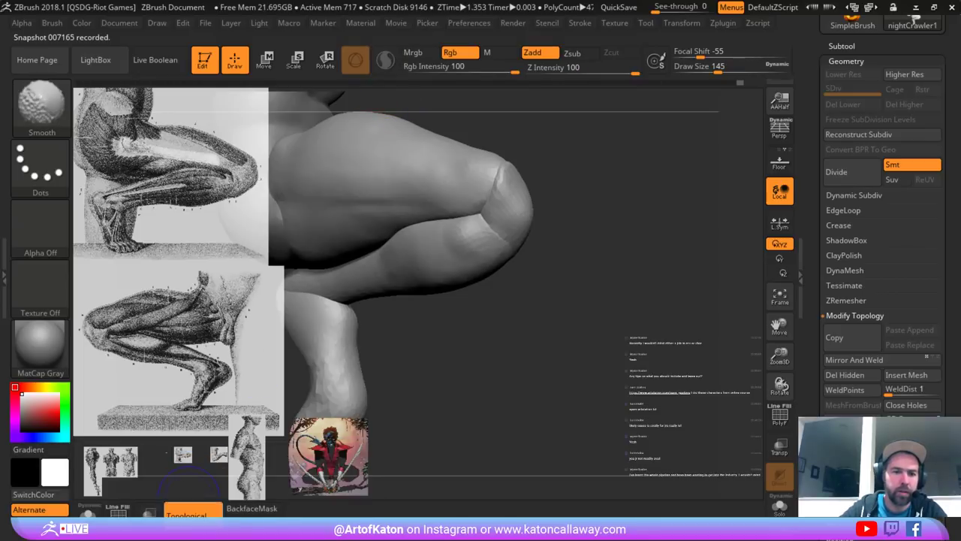
click(194, 512)
key(shift)
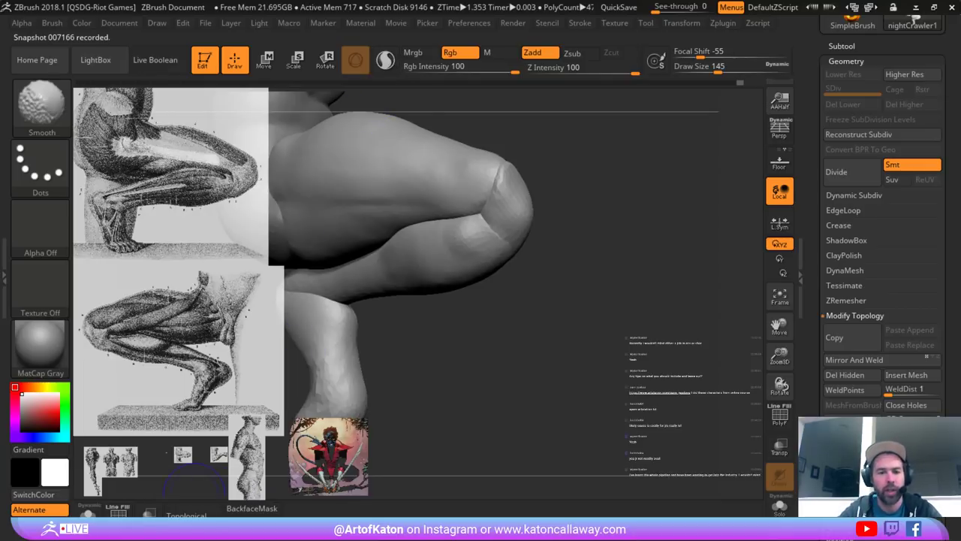
shift+drag(395, 116, 371, 112)
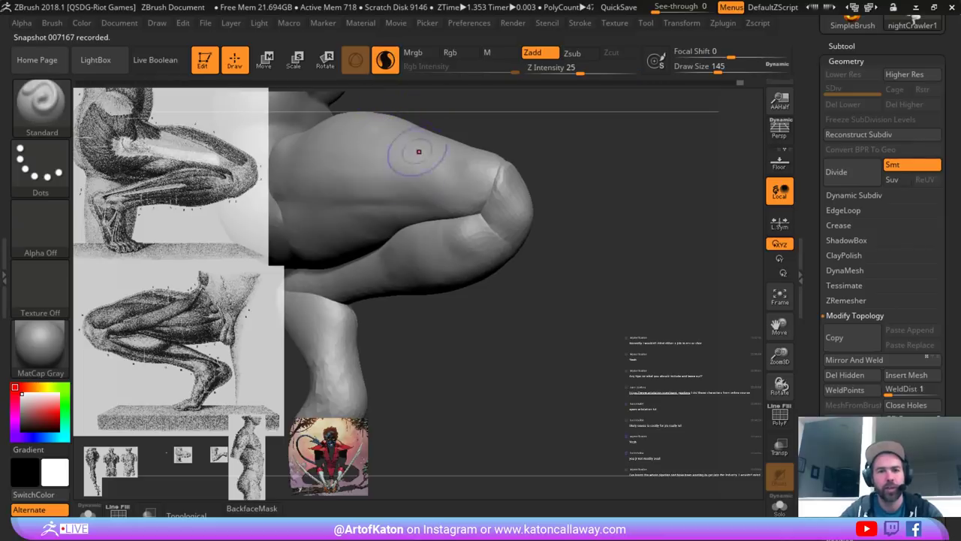
key(ctrl+z)
- Try smoothing the isolated lower leg in Sculptris Pro mode and bring the hidden parts back
right_drag(417, 181, 449, 194)
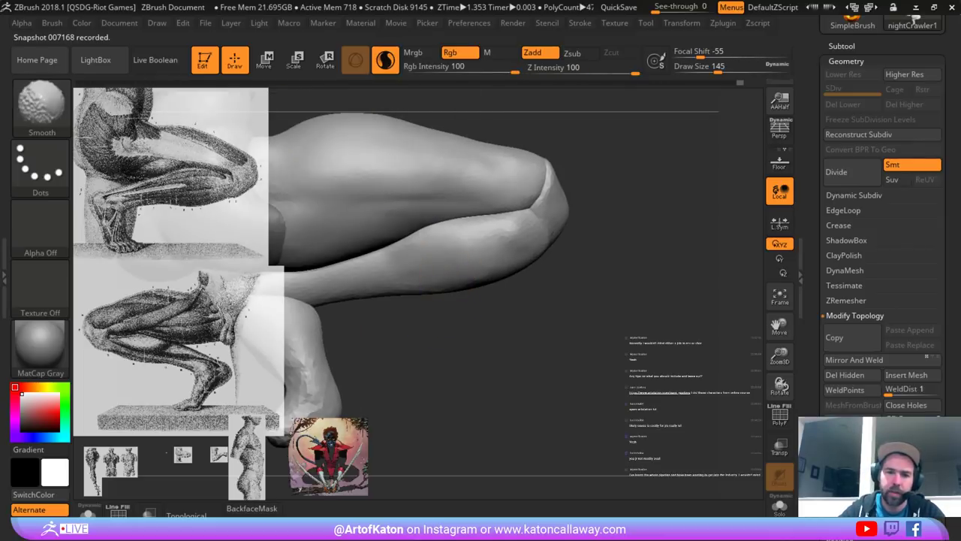
ctrl+shift+click(449, 251)
ctrl+shift+click(446, 259)
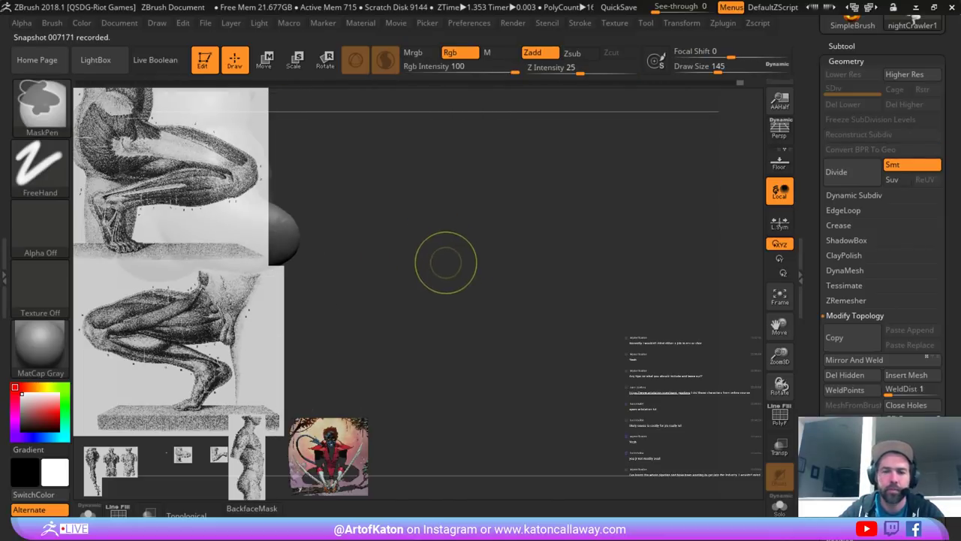
key(ctrl+z)
shift+click(442, 260)
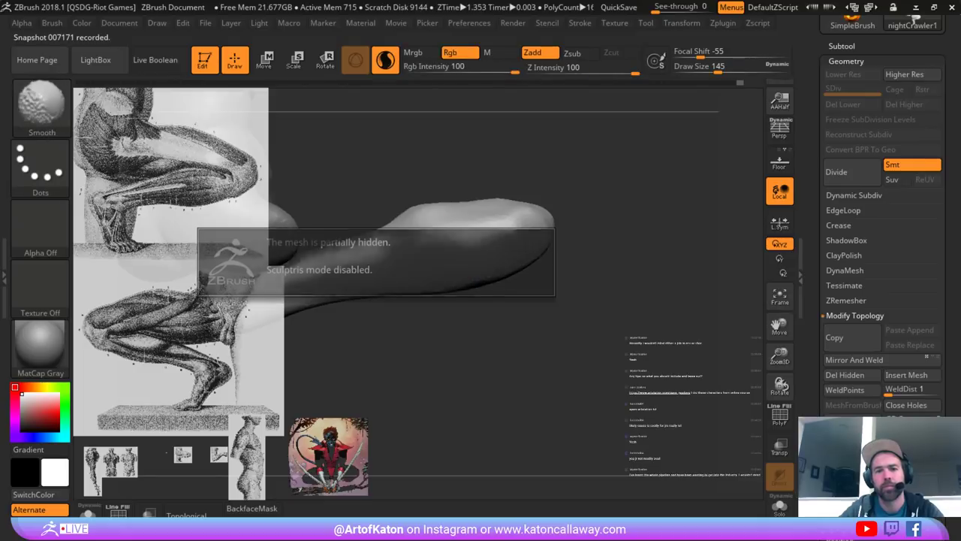
ctrl+shift+click(453, 343)
ctrl+right_drag(467, 369, 470, 383)
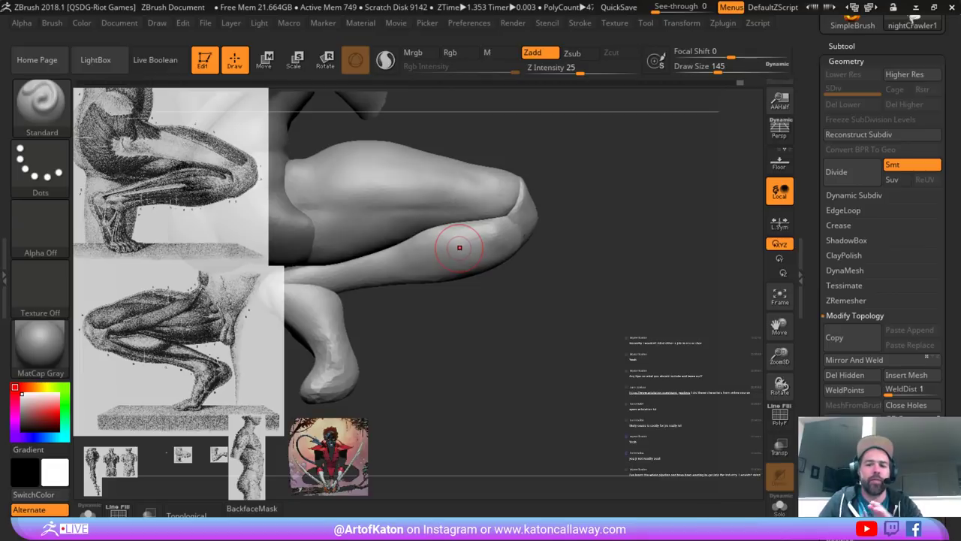
- Smooth the area below the knee and build up the calf with the Clay brush
mouse_move(575, 210)
mouse_down()
mouse_move(605, 213)
mouse_move(601, 248)
mouse_up()
shift+drag(539, 237, 520, 234)
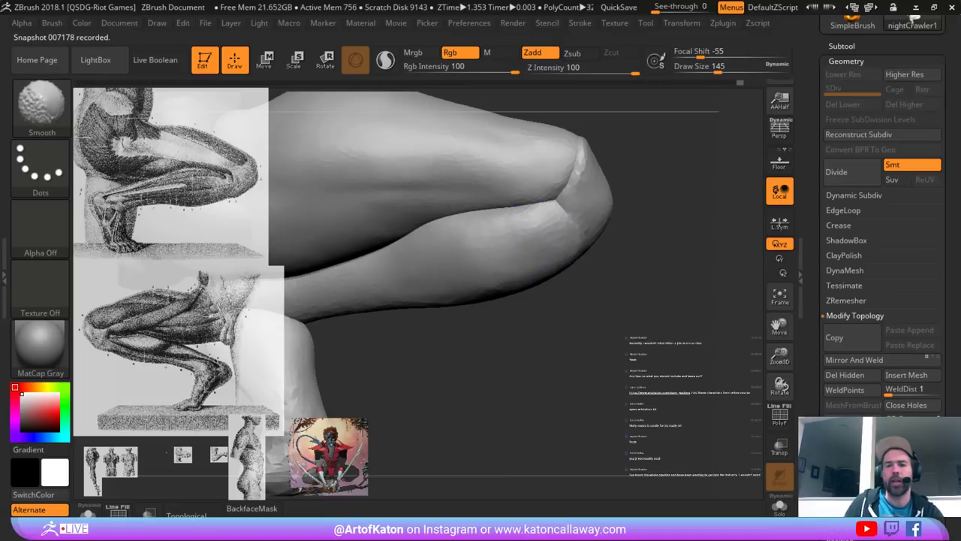
drag(547, 301, 511, 303)
key(b)
key(c)
key(l)
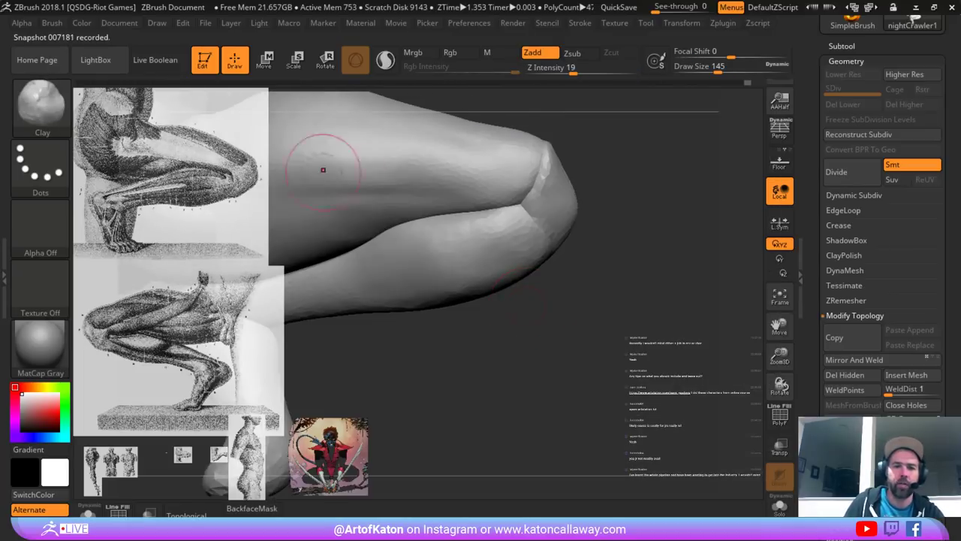
mouse_move(416, 250)
mouse_down()
mouse_move(511, 225)
mouse_move(459, 248)
mouse_move(476, 231)
mouse_move(491, 243)
mouse_move(437, 249)
mouse_move(443, 242)
mouse_move(394, 263)
mouse_up()
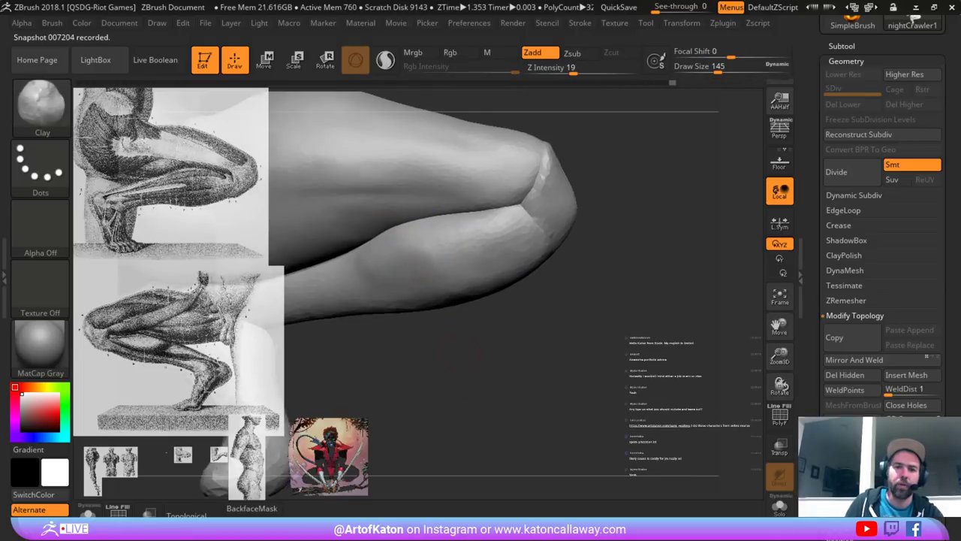
- Turn on Sculptris Pro mode and smooth the calf from below the knee along the shin toward the ankle
drag(445, 341, 464, 248)
click(386, 60)
mouse_move(464, 210)
shift+mouse_down()
mouse_move(460, 228)
mouse_move(383, 245)
shift+mouse_up()
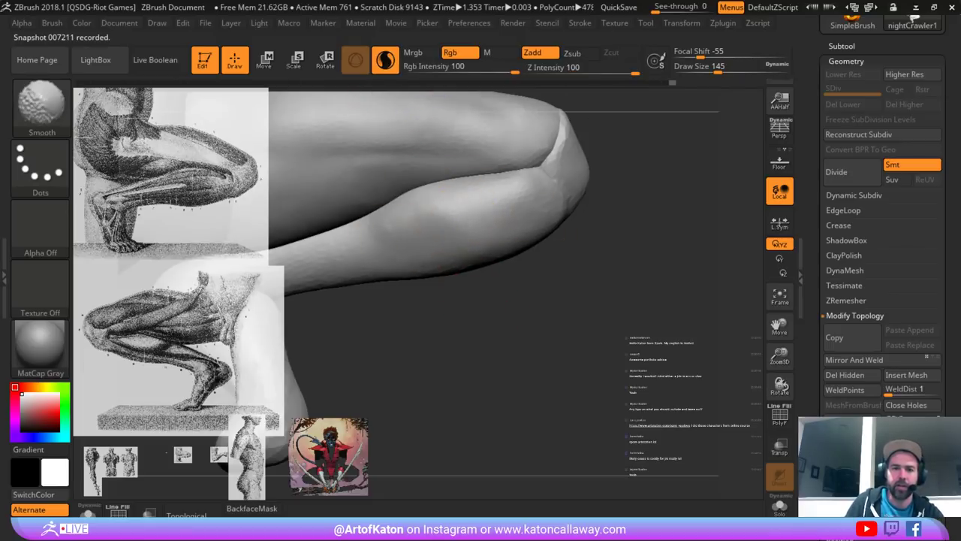
shift+drag(452, 227, 422, 233)
alt+drag(375, 343, 501, 330)
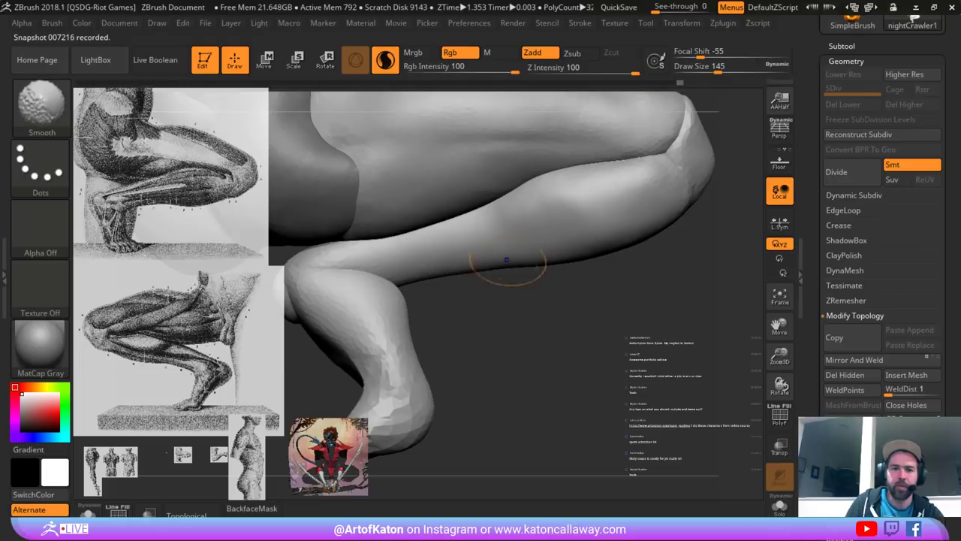
shift+drag(507, 260, 519, 257)
alt+drag(559, 312, 449, 321)
shift+drag(451, 212, 433, 214)
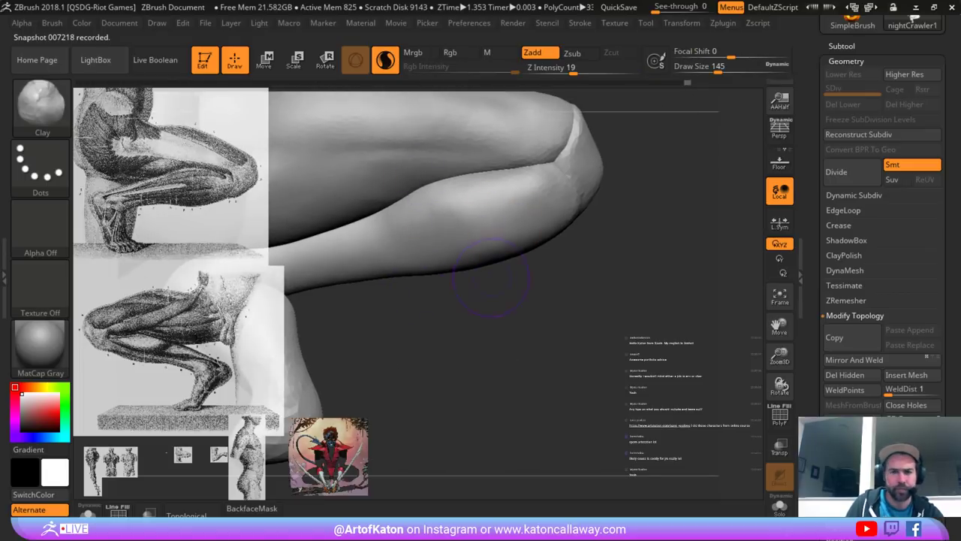
- Switch to the Inflat brush and turn off Sculptris Pro mode
mouse_move(534, 300)
mouse_down()
mouse_move(460, 303)
mouse_move(428, 342)
mouse_move(591, 325)
mouse_up()
alt+drag(591, 325, 582, 340)
right_drag(492, 331, 528, 349)
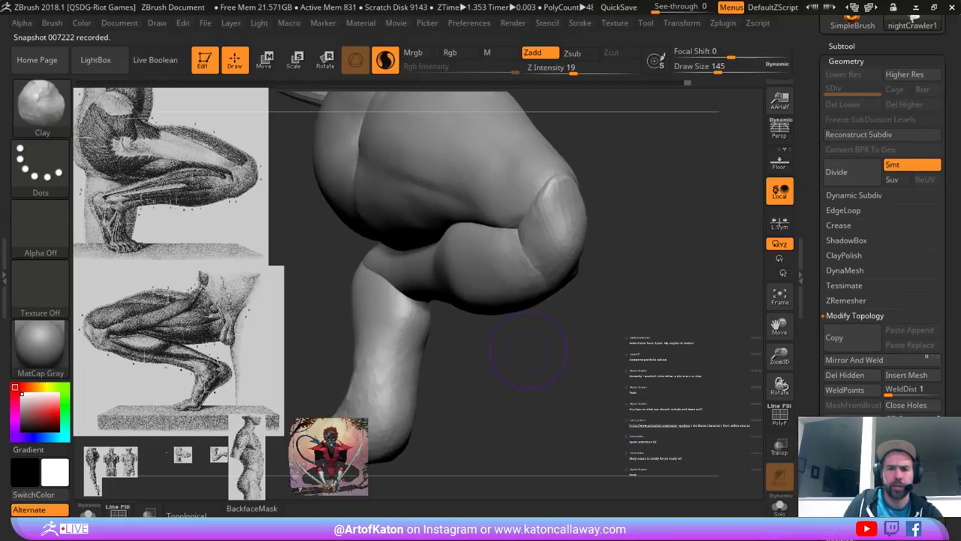
key(b)
key(i)
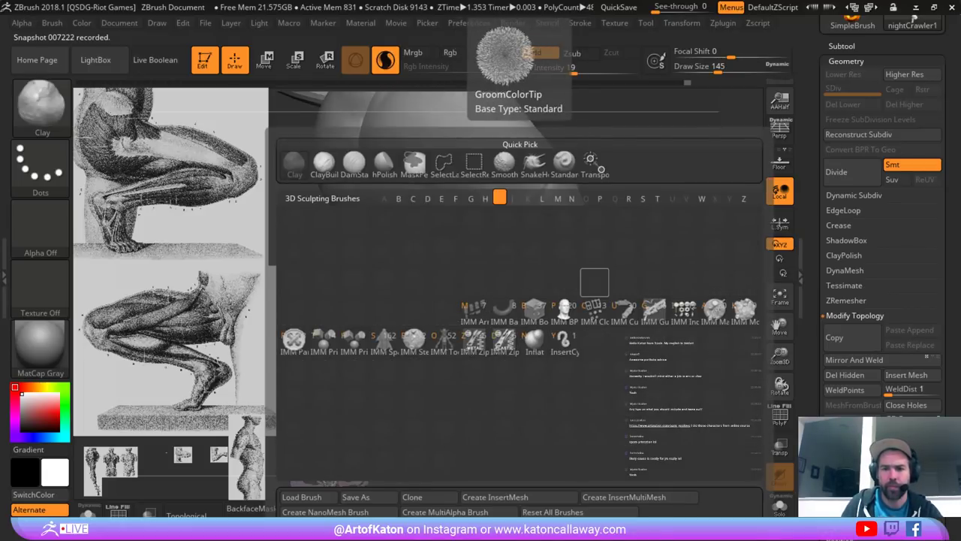
key(n)
key(space)
mouse_move(490, 225)
mouse_down()
mouse_move(515, 228)
mouse_move(473, 207)
mouse_up()
click(385, 61)
- Inflate the upper calf below the knee using large brush sizes, ending at a draw size of 268
key(space)
mouse_move(646, 300)
mouse_down()
mouse_move(575, 304)
mouse_move(619, 300)
mouse_up()
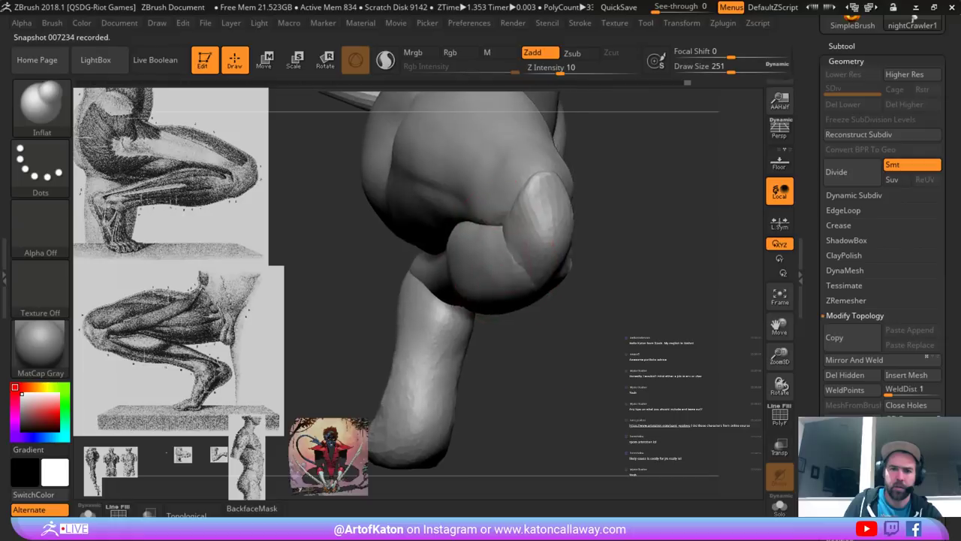
key(space)
mouse_move(478, 249)
mouse_down()
mouse_move(487, 248)
mouse_move(448, 209)
mouse_move(465, 251)
mouse_move(471, 246)
mouse_move(459, 232)
mouse_up()
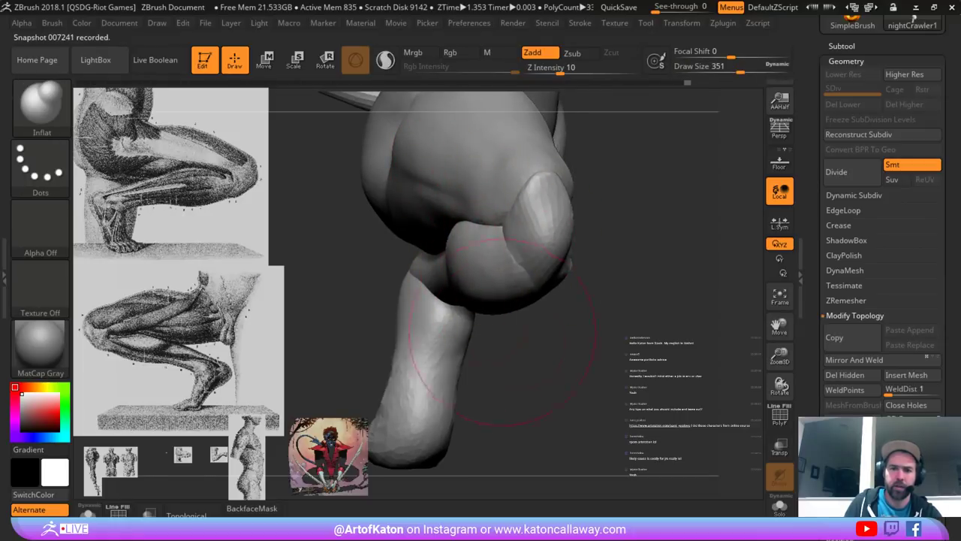
drag(509, 332, 590, 331)
key(space)
drag(513, 269, 503, 268)
drag(504, 337, 545, 331)
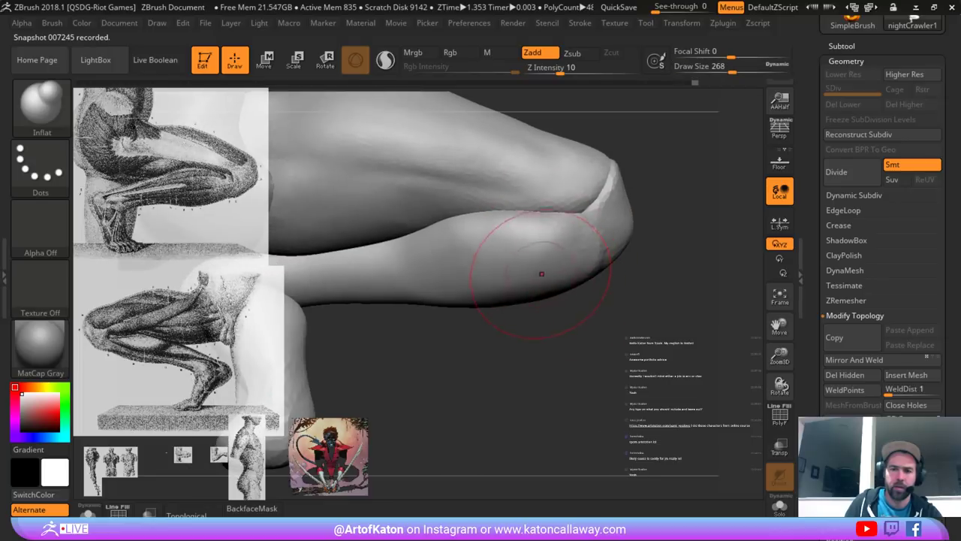
- Reduce the draw size to 120, inflate the form just behind the kneecap and smooth it
key(space)
mouse_move(551, 253)
mouse_down()
mouse_move(540, 252)
mouse_move(579, 239)
mouse_up()
key(space)
drag(511, 324, 552, 287)
mouse_move(591, 322)
mouse_down()
mouse_move(537, 319)
mouse_move(593, 312)
mouse_up()
mouse_move(571, 230)
mouse_down()
mouse_move(567, 237)
mouse_move(574, 207)
mouse_up()
mouse_move(628, 315)
mouse_down()
mouse_move(560, 293)
mouse_move(568, 273)
mouse_up()
shift+drag(568, 238, 573, 258)
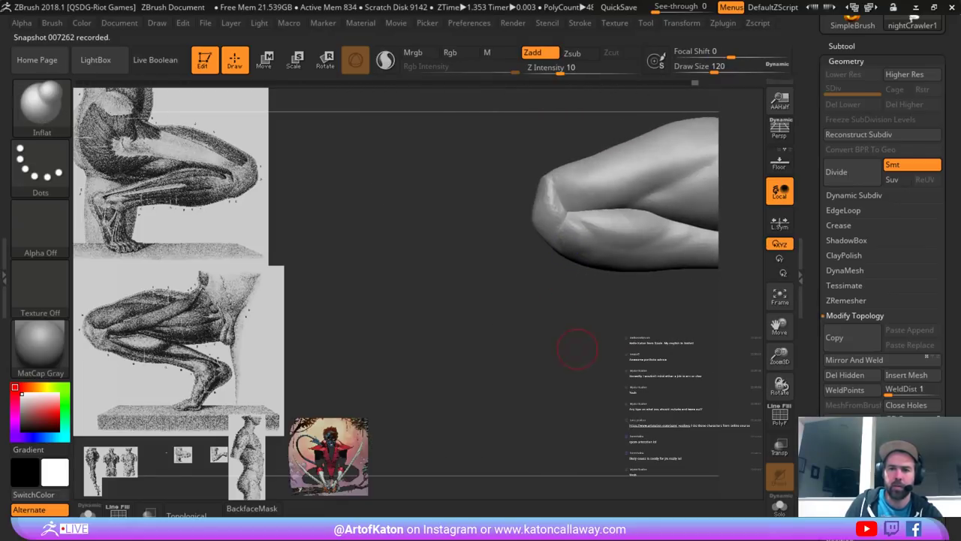
- Smooth the opposite side of the lower leg, from the kneecap edge along the calf muscle
alt+drag(586, 371, 501, 380)
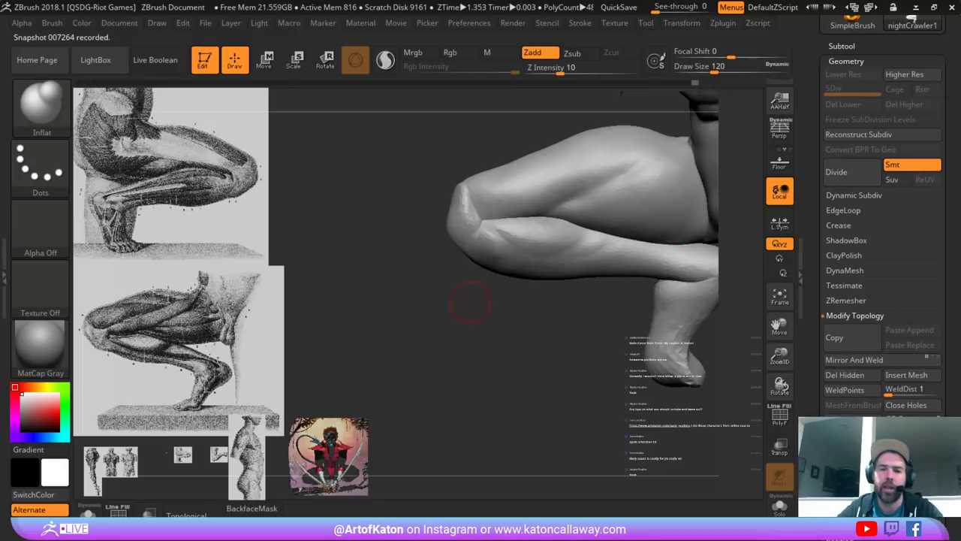
drag(470, 302, 473, 307)
shift+drag(499, 236, 485, 237)
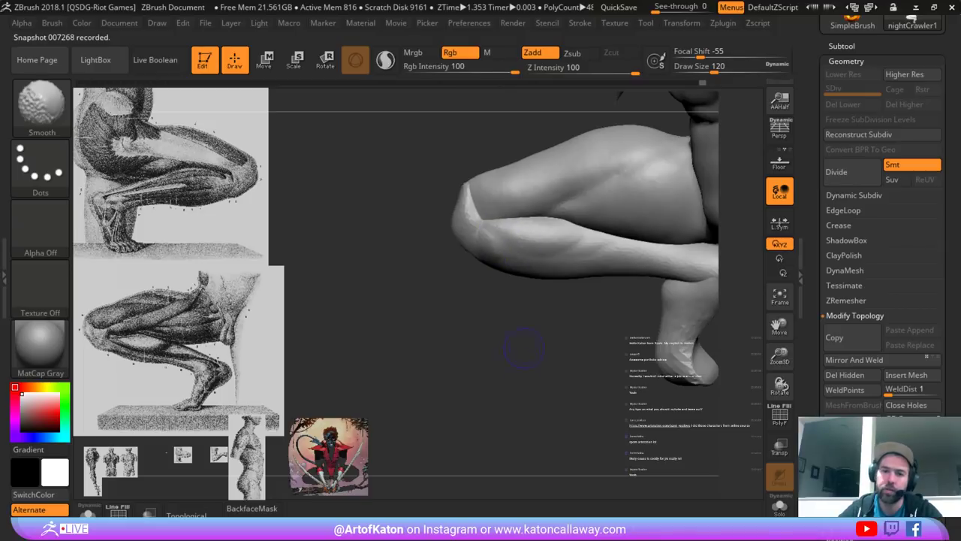
alt+drag(524, 348, 393, 403)
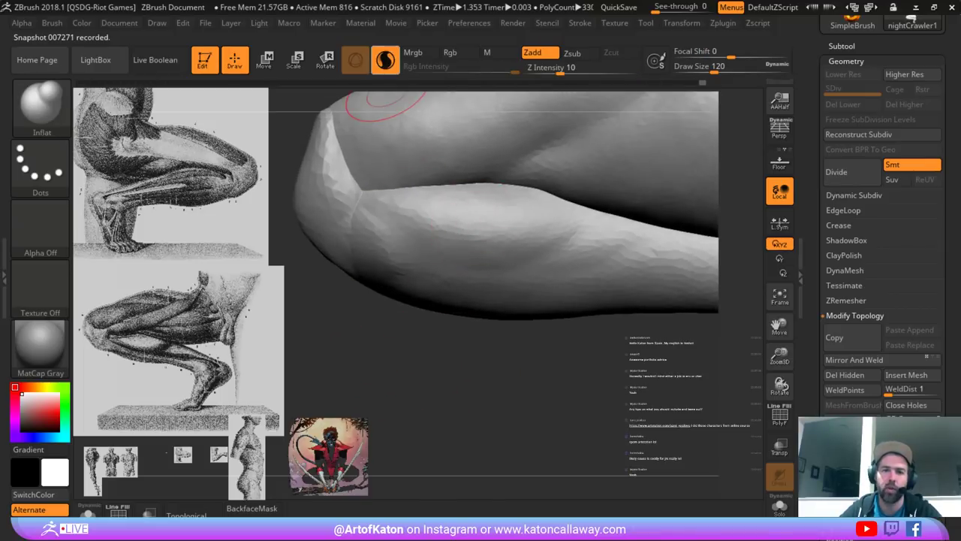
shift+drag(430, 265, 380, 252)
shift+drag(411, 283, 413, 259)
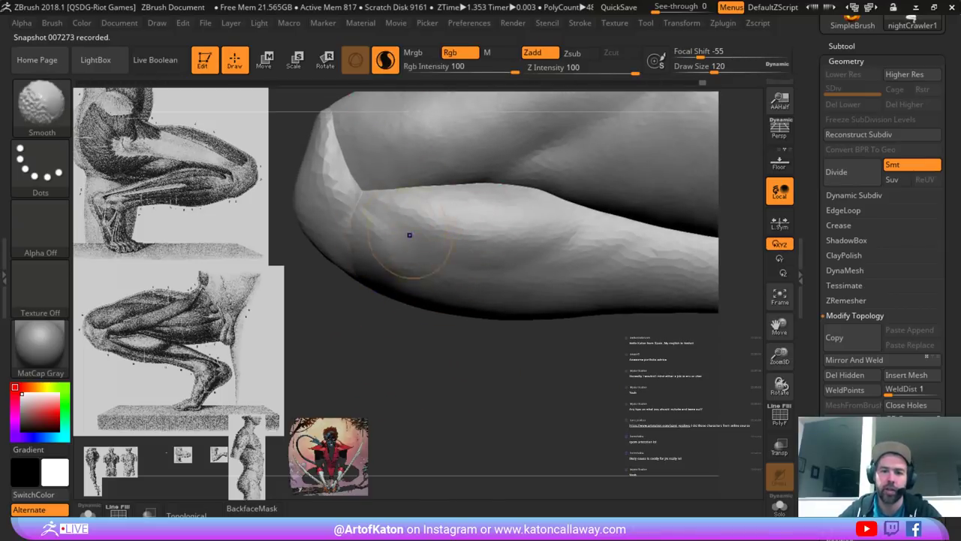
shift+drag(494, 242, 542, 264)
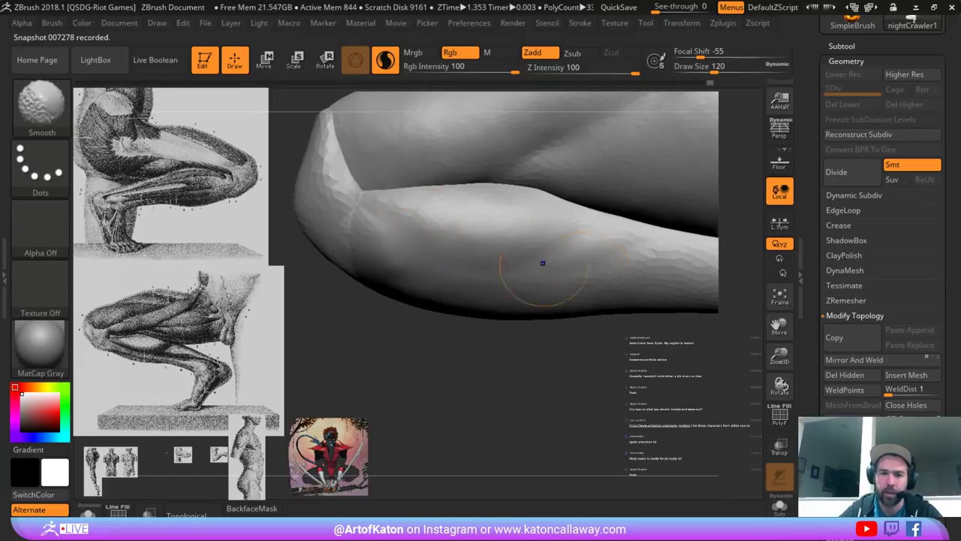
shift+drag(480, 225, 432, 211)
shift+drag(379, 246, 366, 218)
mouse_move(391, 330)
alt+mouse_down()
mouse_move(375, 278)
mouse_move(403, 353)
mouse_move(461, 332)
alt+mouse_up()
- Switch to the SnakeHook brush and turn off Sculptris Pro mode
key(b)
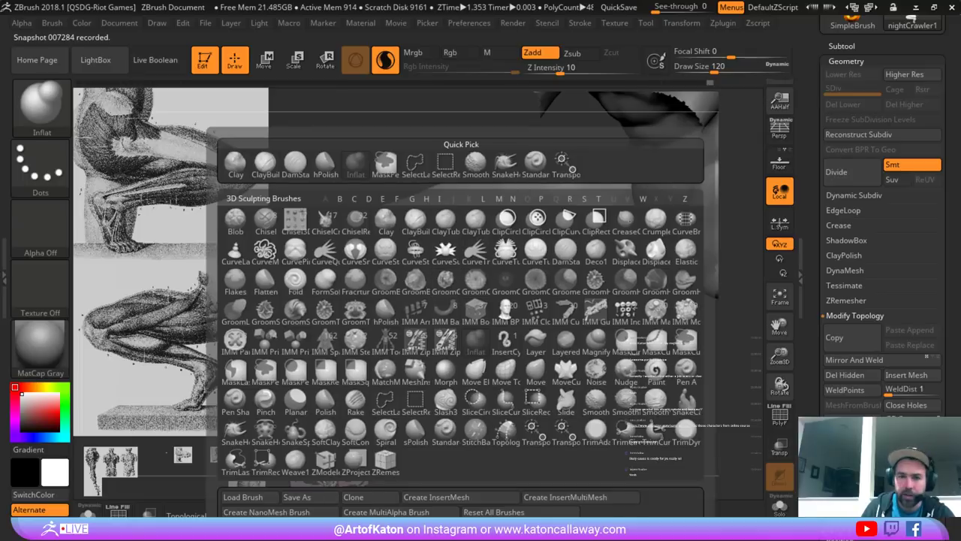
click(505, 164)
click(525, 194)
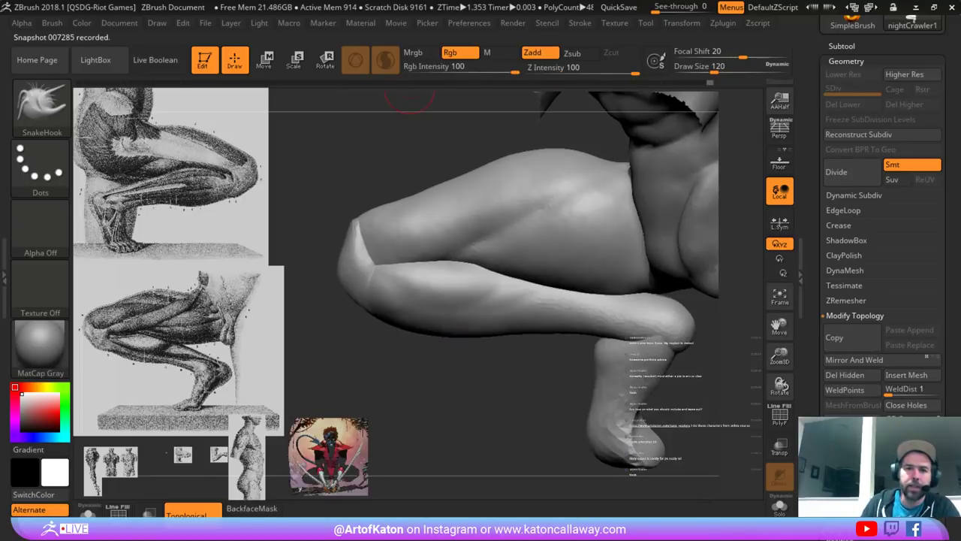
key(shift)
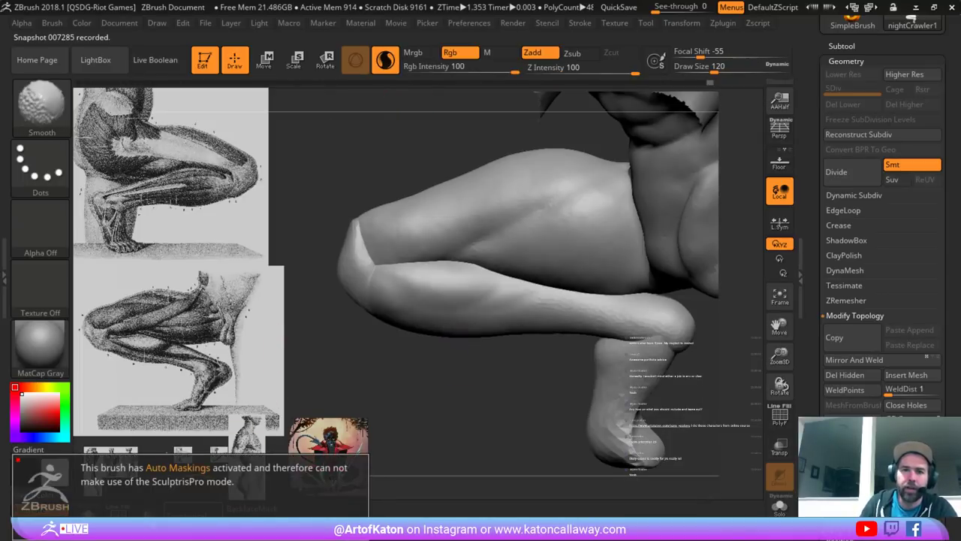
key(shift)
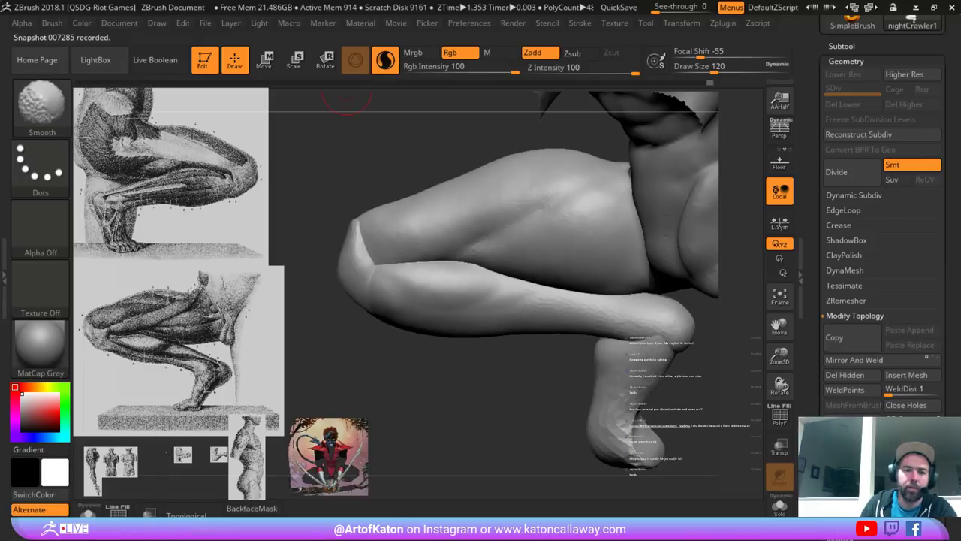
shift+click(385, 60)
- Set the draw size to 251 and reshape the knee around the kneecap's rear edge with SnakeHook
key(space)
drag(412, 208, 421, 206)
mouse_move(359, 347)
mouse_down()
mouse_move(349, 346)
mouse_move(434, 341)
mouse_up()
key(space)
key(space)
drag(453, 269, 440, 263)
drag(428, 340, 442, 338)
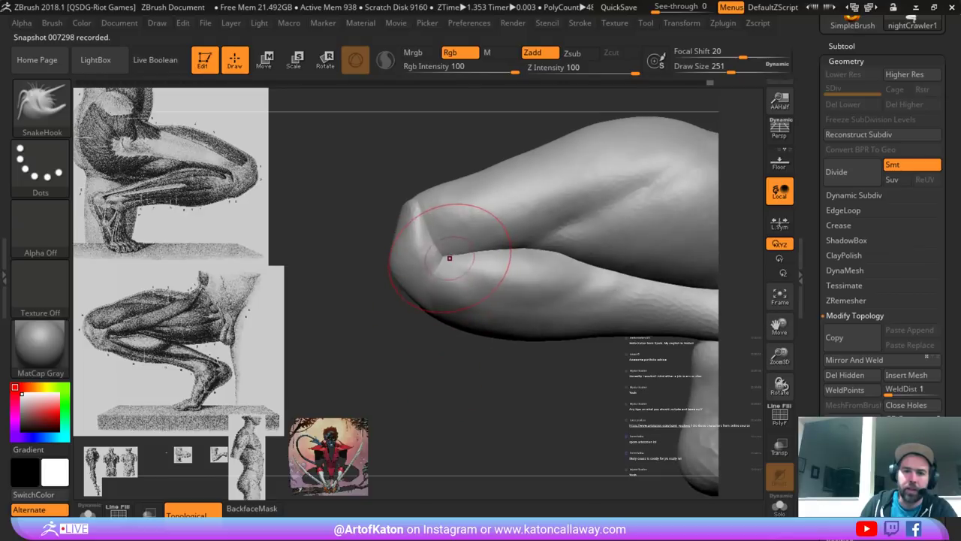
drag(449, 256, 444, 266)
drag(390, 344, 472, 338)
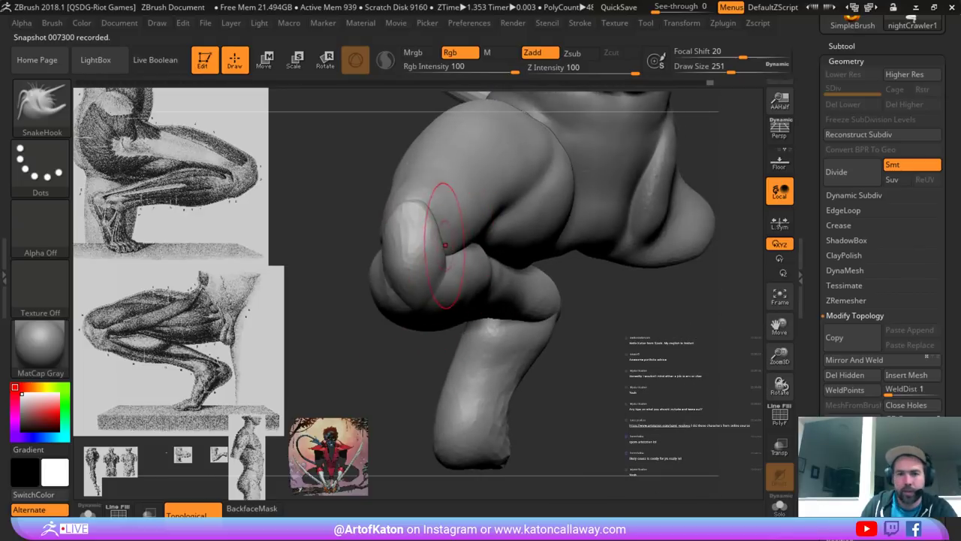
- Pull the knee contour behind the kneecap into shape with SnakeHook, checking it from the front and side
mouse_move(445, 245)
mouse_down()
mouse_move(475, 241)
mouse_move(468, 231)
mouse_move(485, 237)
mouse_up()
drag(563, 278, 628, 272)
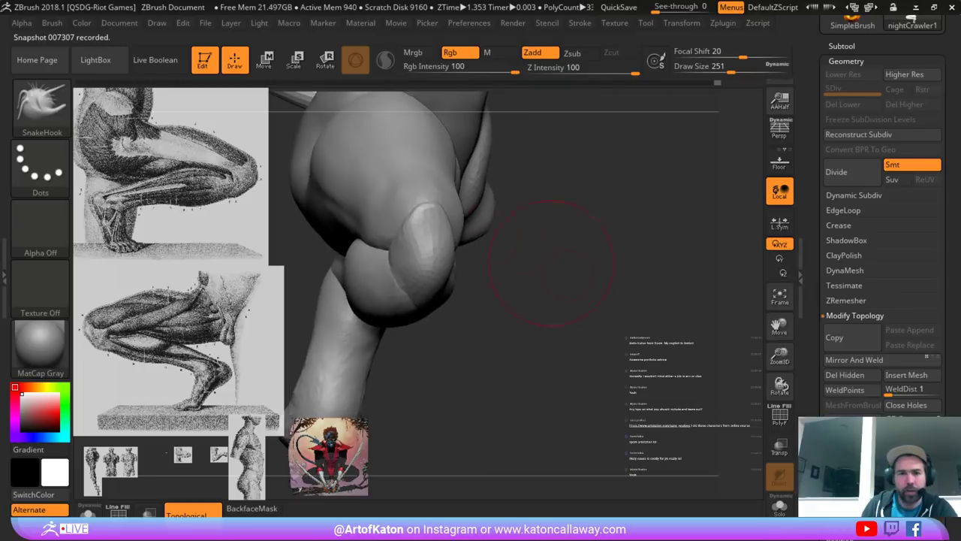
mouse_move(525, 297)
mouse_down()
mouse_move(443, 294)
mouse_move(474, 296)
mouse_move(454, 281)
mouse_up()
mouse_move(356, 227)
mouse_down()
mouse_move(363, 215)
mouse_move(367, 224)
mouse_up()
- Reduce the draw size to 128 and then 101, refining the side of the knee below the kneecap
key(space)
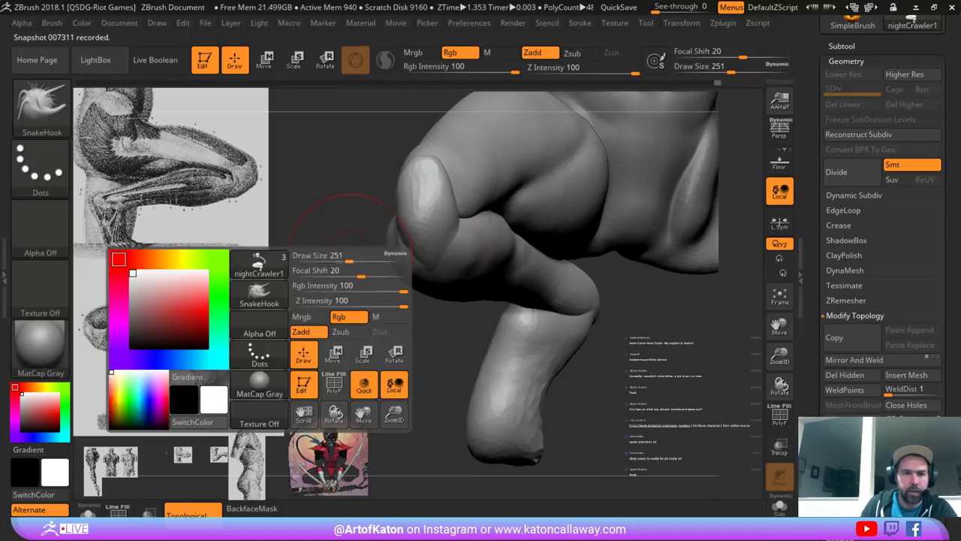
drag(352, 256, 337, 256)
mouse_move(332, 205)
mouse_down()
mouse_move(458, 214)
mouse_move(379, 225)
mouse_up()
key(space)
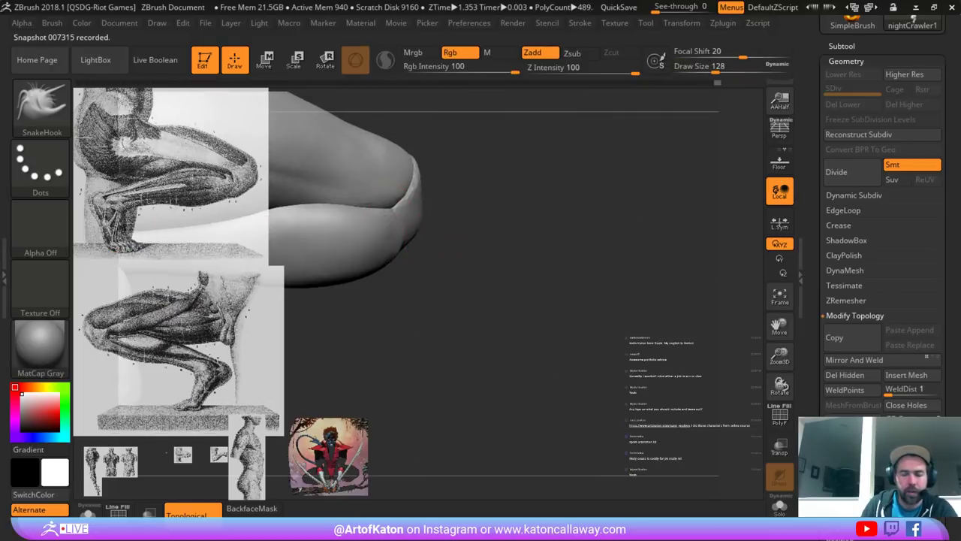
drag(429, 316, 466, 307)
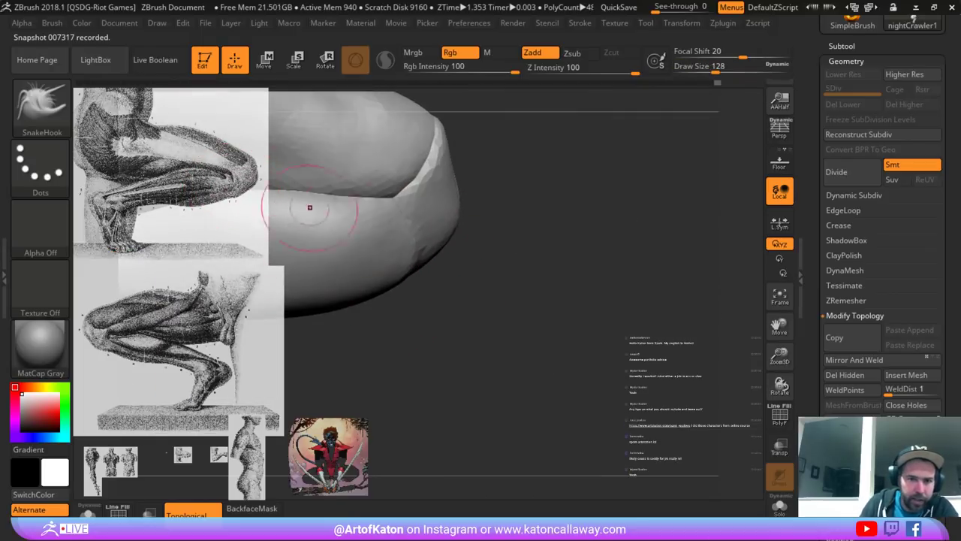
key(space)
drag(381, 230, 376, 230)
drag(466, 316, 411, 310)
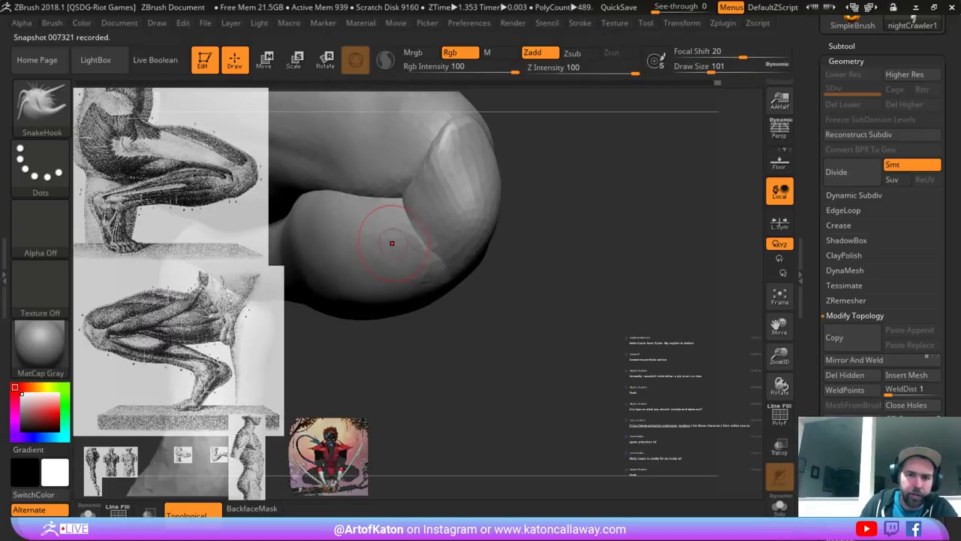
drag(396, 247, 391, 255)
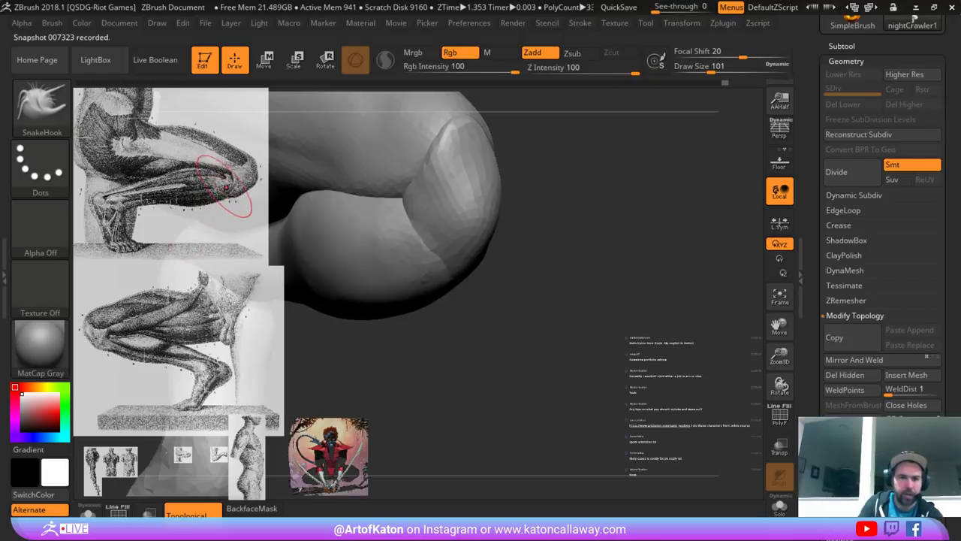
- Enlarge the upper squatting-leg anatomy reference across the canvas to examine the muscles and tendons around the knee
key(z)
click(238, 175)
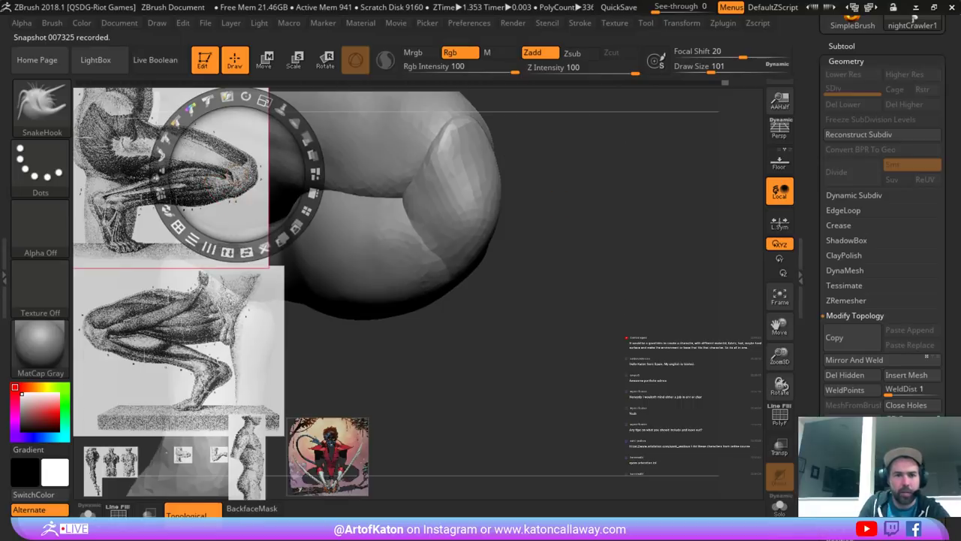
drag(265, 102, 301, 221)
drag(220, 210, 636, 227)
key(z)
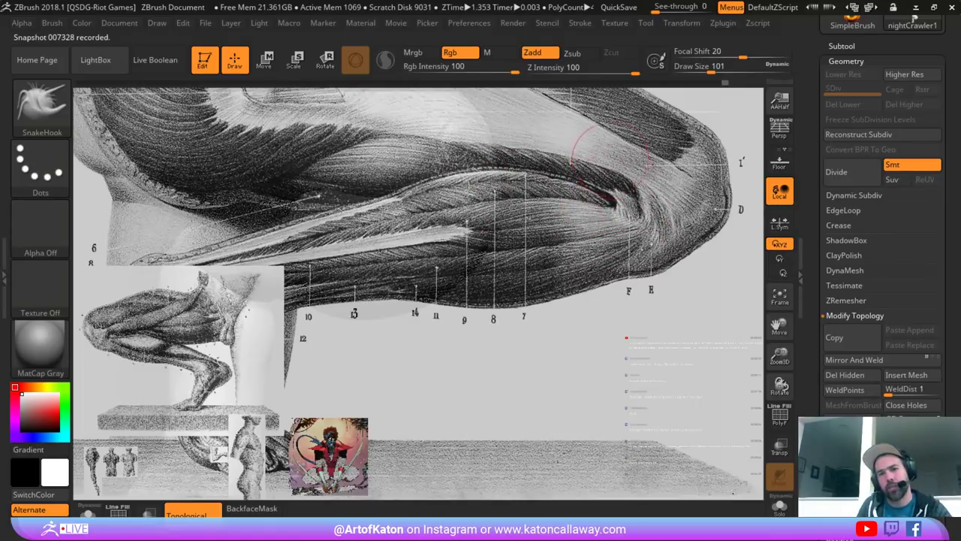
- Scale the enlarged anatomy reference back down and place it above the other squatting-leg drawing
key(z)
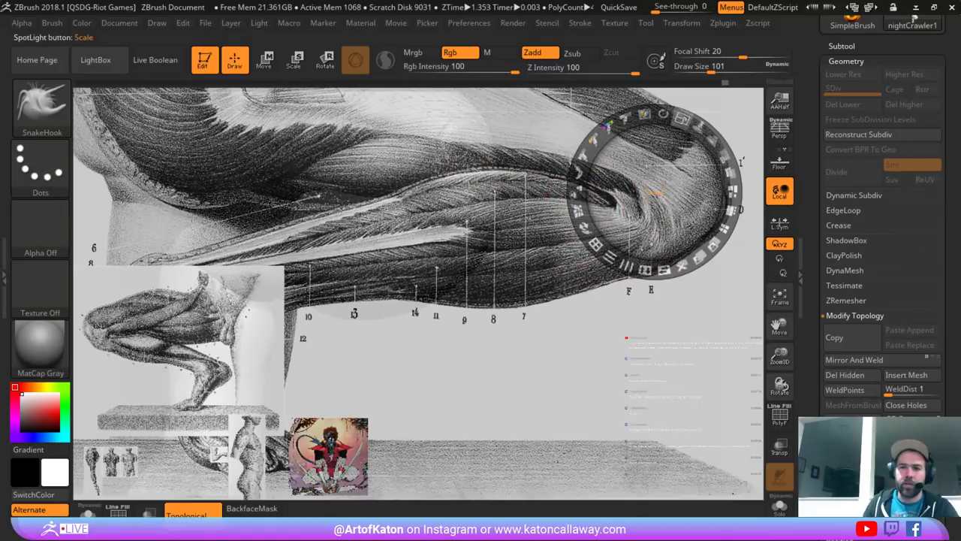
drag(681, 119, 604, 132)
drag(630, 169, 222, 153)
key(z)
- Compare the outer thigh, knee and calf with the anatomy reference and raise the draw size to 207
drag(481, 297, 556, 370)
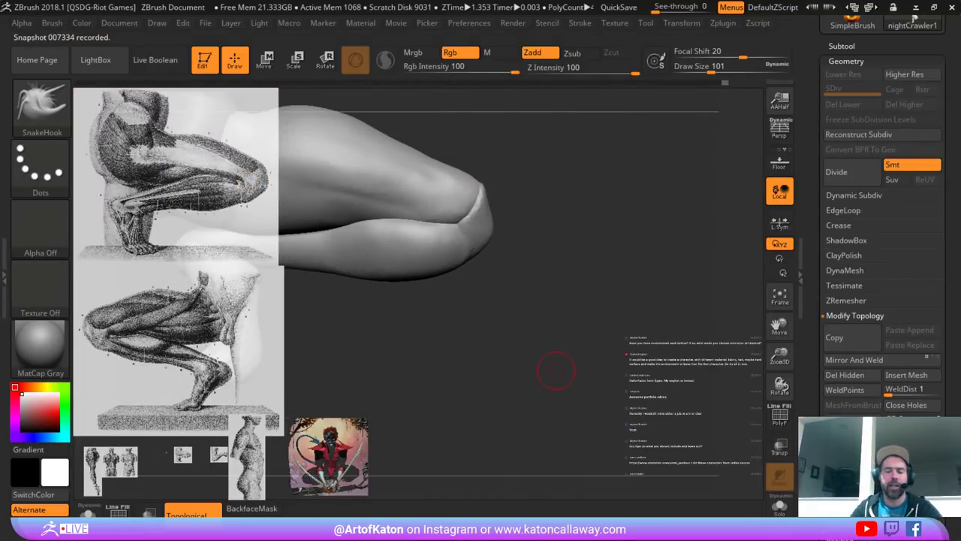
drag(434, 301, 382, 289)
drag(434, 331, 486, 361)
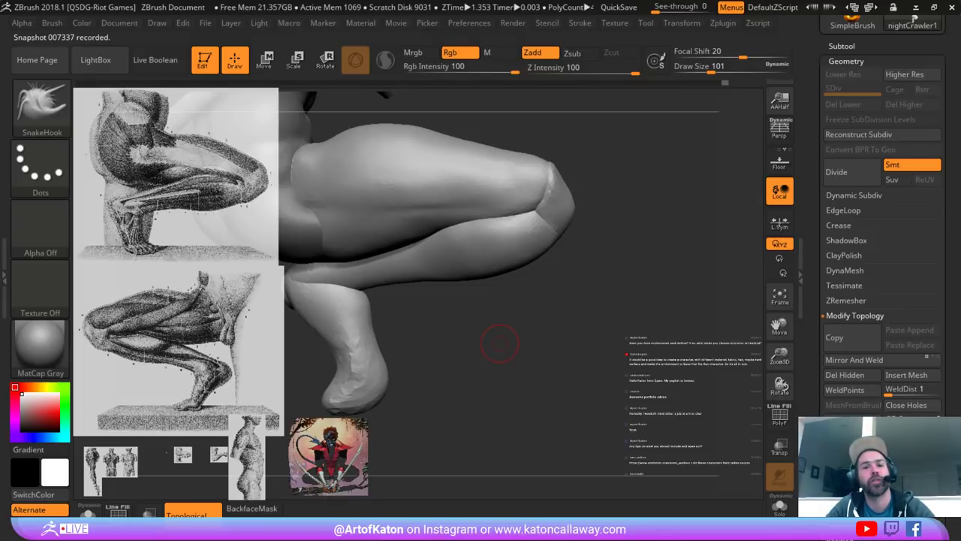
drag(510, 348, 511, 400)
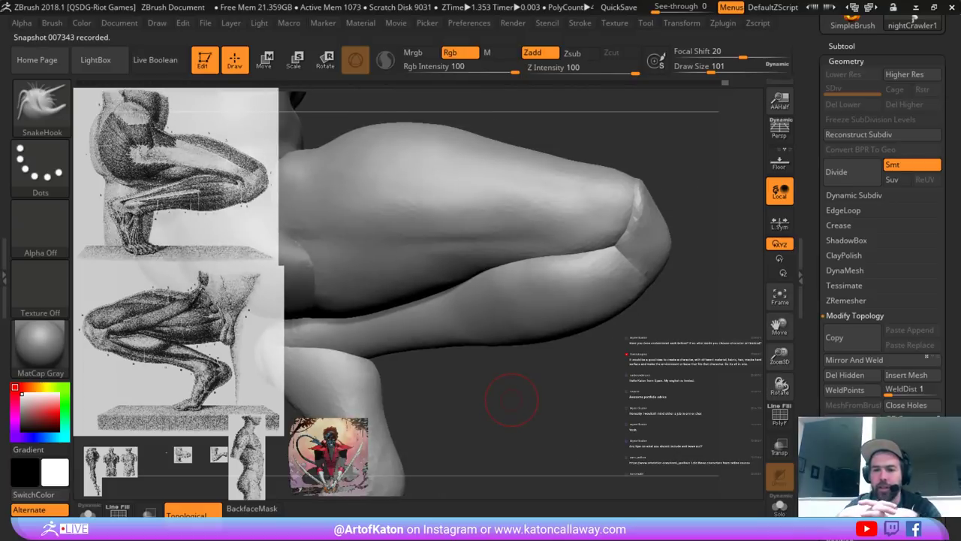
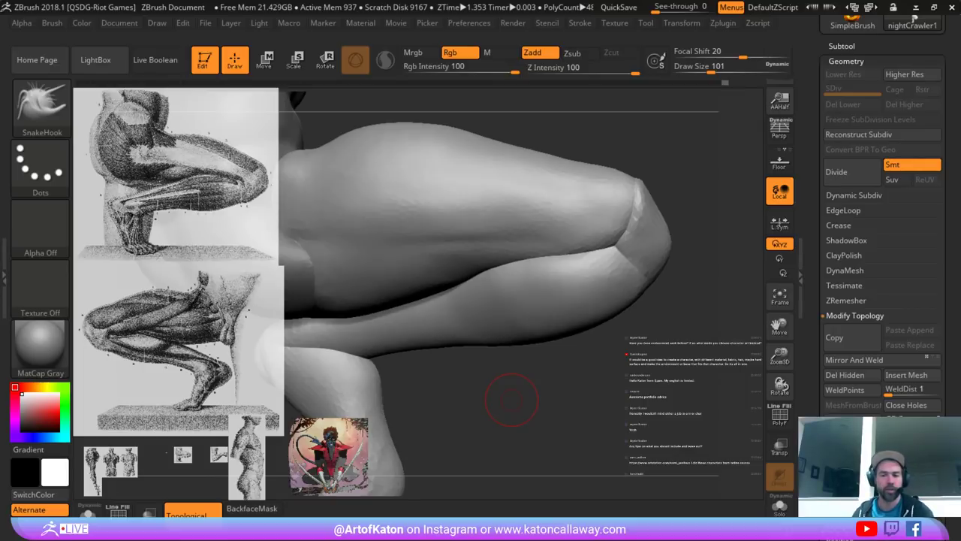
drag(502, 375, 488, 338)
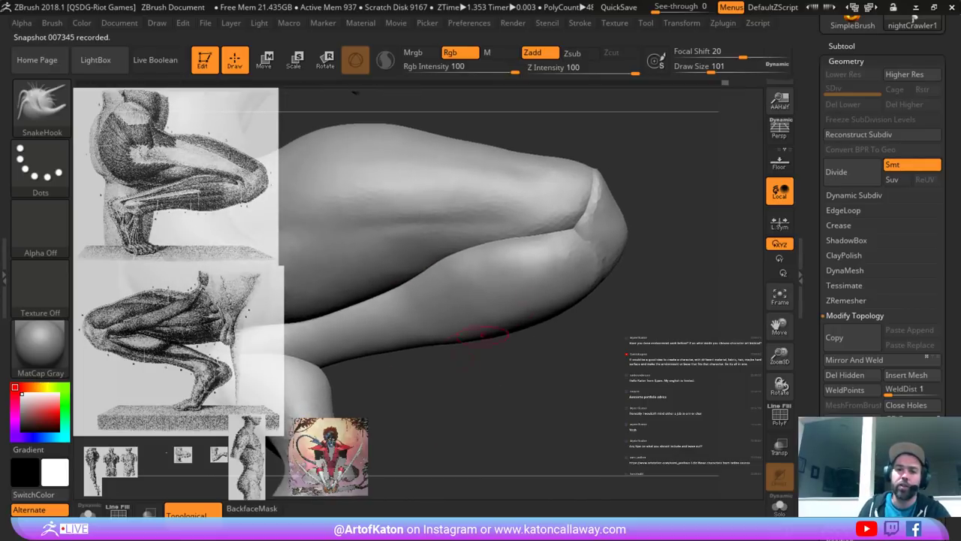
key(space)
drag(506, 225, 513, 225)
alt+drag(655, 197, 558, 241)
key(space)
drag(508, 223, 552, 216)
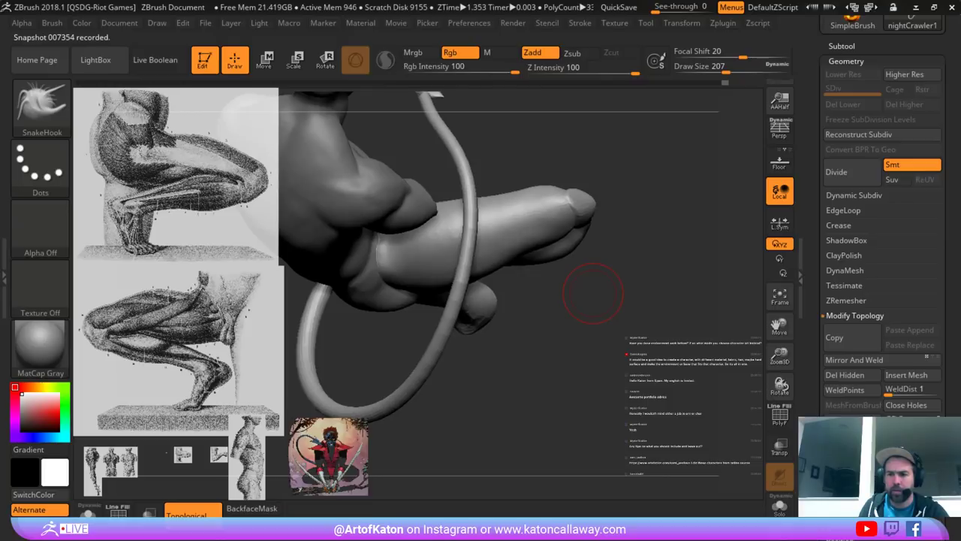
- Set the draw size to 257, make the body the active subtool and adjust the hip with SnakeHook
drag(495, 406, 464, 309)
key(space)
drag(401, 319, 409, 319)
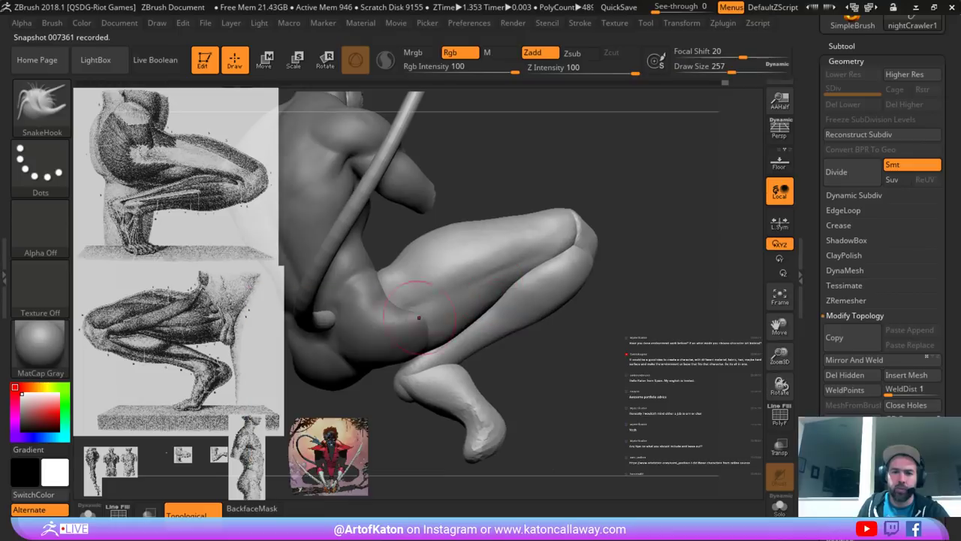
alt+click(393, 357)
drag(458, 368, 431, 364)
drag(368, 248, 379, 252)
mouse_move(466, 368)
alt+mouse_down()
mouse_move(481, 406)
mouse_move(578, 398)
mouse_move(533, 443)
alt+mouse_up()
- Set the draw size to 197 and then 217, reshaping the buttock's edge where it meets the thigh
key(space)
drag(410, 319, 400, 320)
drag(540, 420, 560, 450)
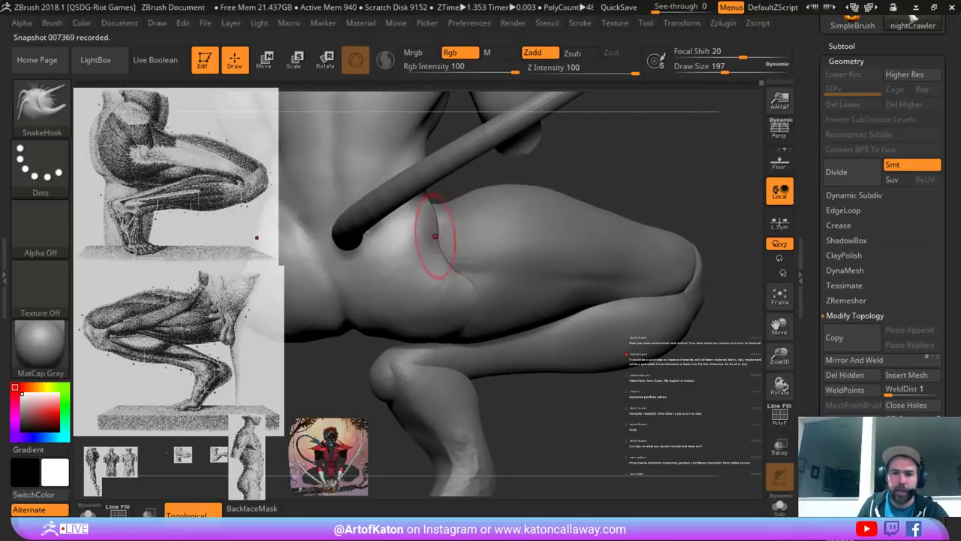
drag(435, 225, 440, 224)
drag(472, 179, 464, 180)
key(space)
mouse_move(444, 231)
mouse_down()
mouse_move(427, 259)
mouse_move(454, 307)
mouse_move(429, 300)
mouse_move(423, 309)
mouse_move(453, 323)
mouse_up()
drag(455, 316, 461, 305)
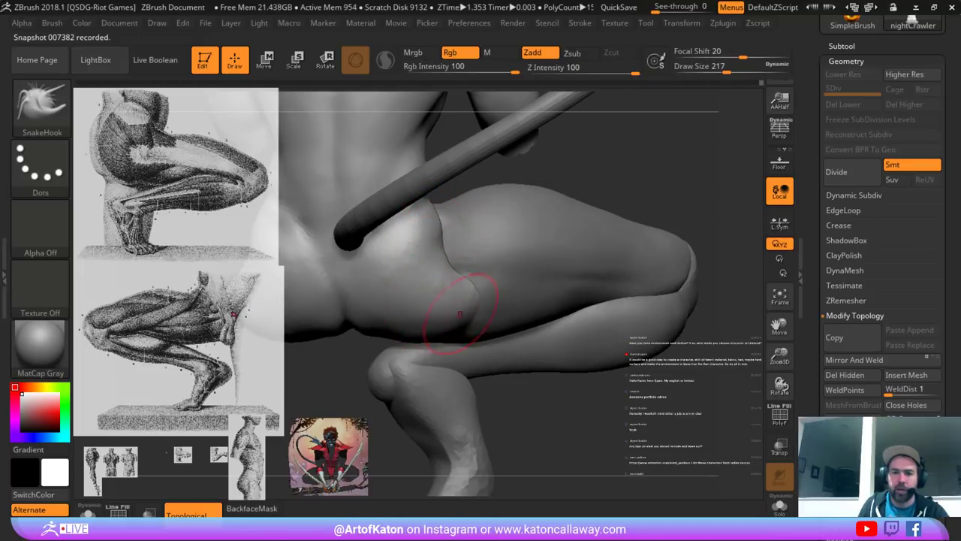
- Pull the lower buttock edge outward over the thigh and raise the draw size to 280
drag(518, 398, 445, 399)
drag(460, 324, 480, 318)
drag(478, 310, 482, 310)
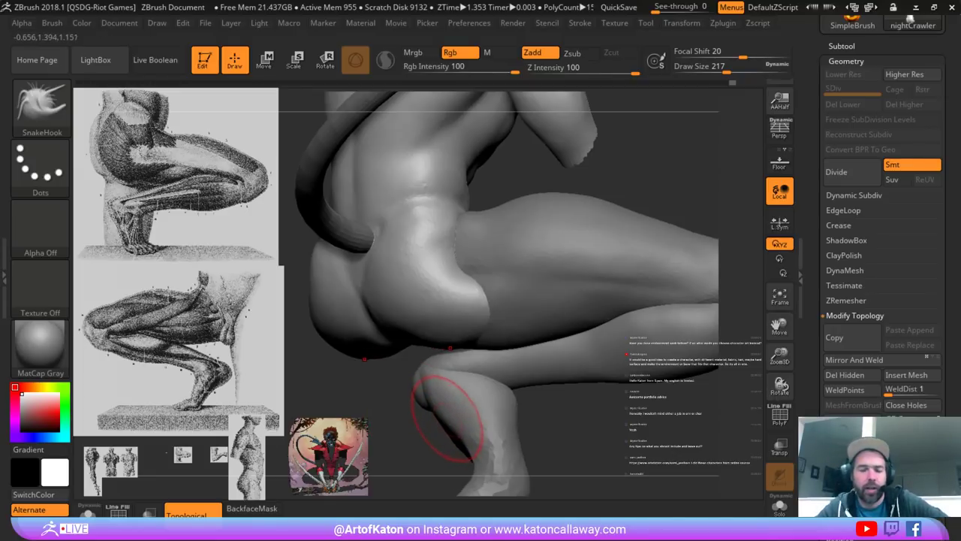
mouse_move(669, 141)
mouse_down()
mouse_move(652, 95)
mouse_move(638, 90)
mouse_up()
alt+click(487, 229)
key(space)
drag(518, 167, 527, 166)
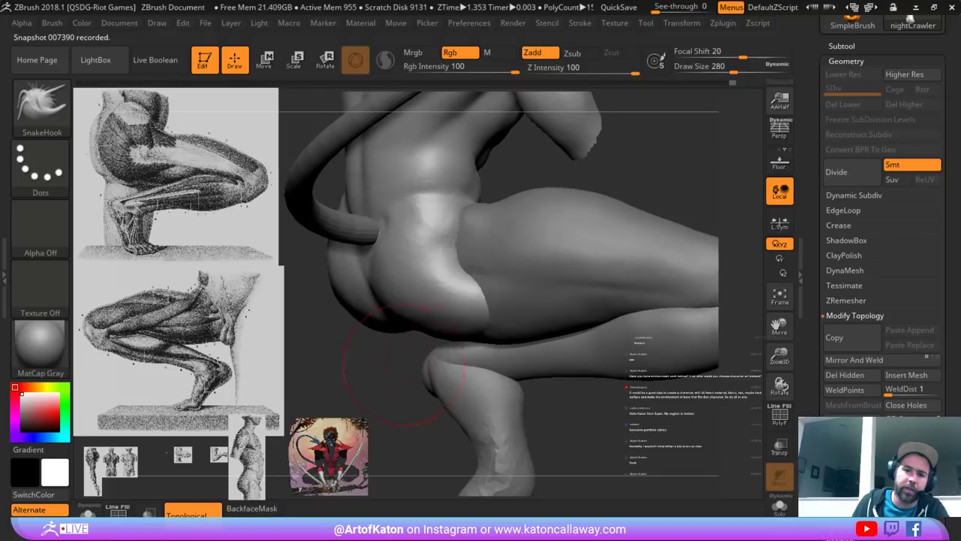
drag(402, 364, 356, 354)
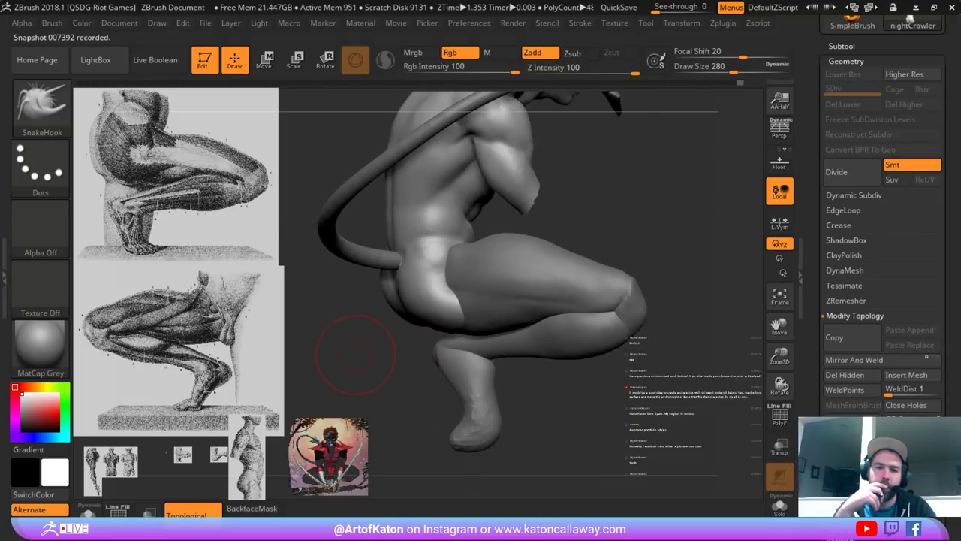
- Switch to the DamStandard brush, set the draw size to 128 and carve the crease above the hip
key(b)
click(189, 163)
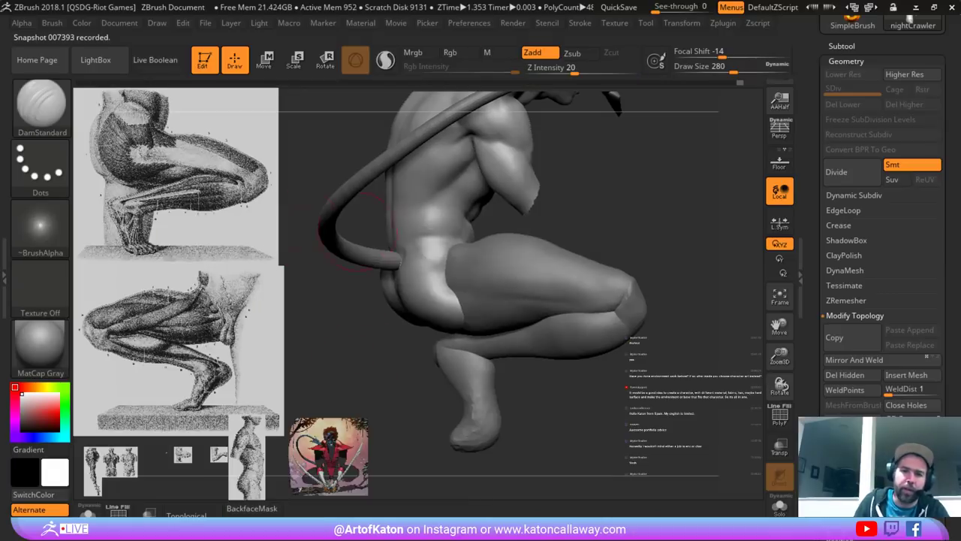
key(s)
drag(469, 217, 456, 217)
mouse_move(458, 225)
mouse_down()
mouse_move(549, 245)
mouse_move(536, 224)
mouse_up()
key(s)
mouse_move(461, 237)
mouse_down()
mouse_move(419, 249)
mouse_move(401, 272)
mouse_move(441, 234)
mouse_up()
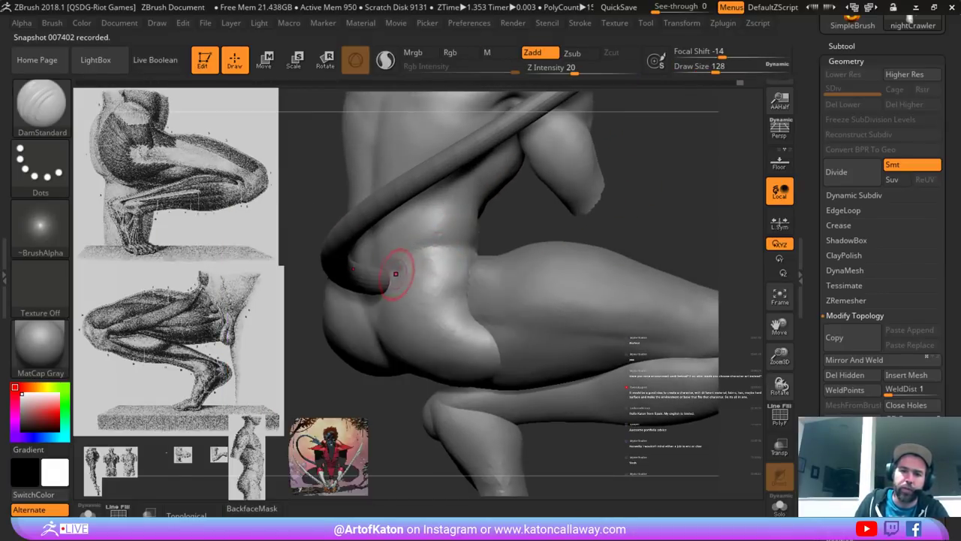
- Check the whole figure from the side and front, and make the leg the active subtool
alt+drag(667, 222, 632, 177)
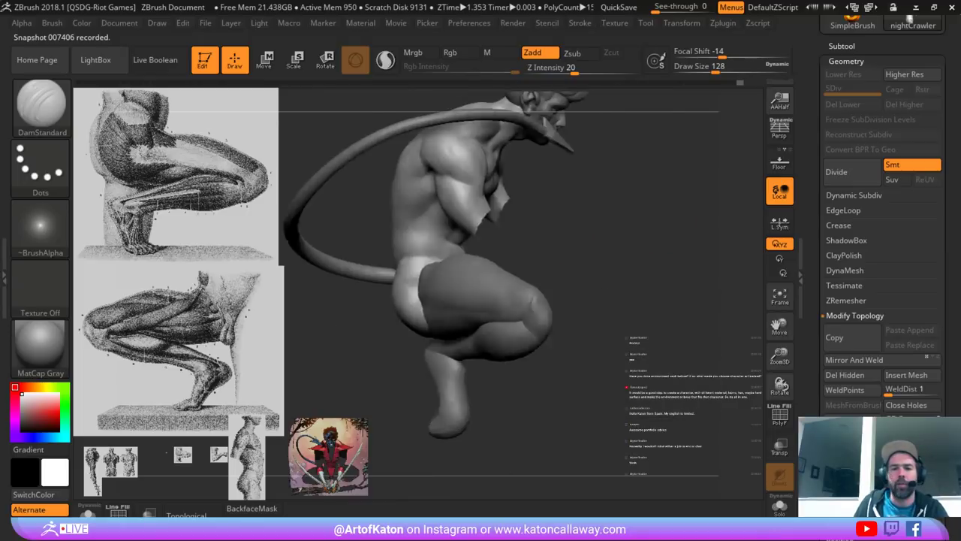
drag(635, 263, 751, 244)
drag(601, 239, 663, 311)
alt+drag(503, 395, 556, 361)
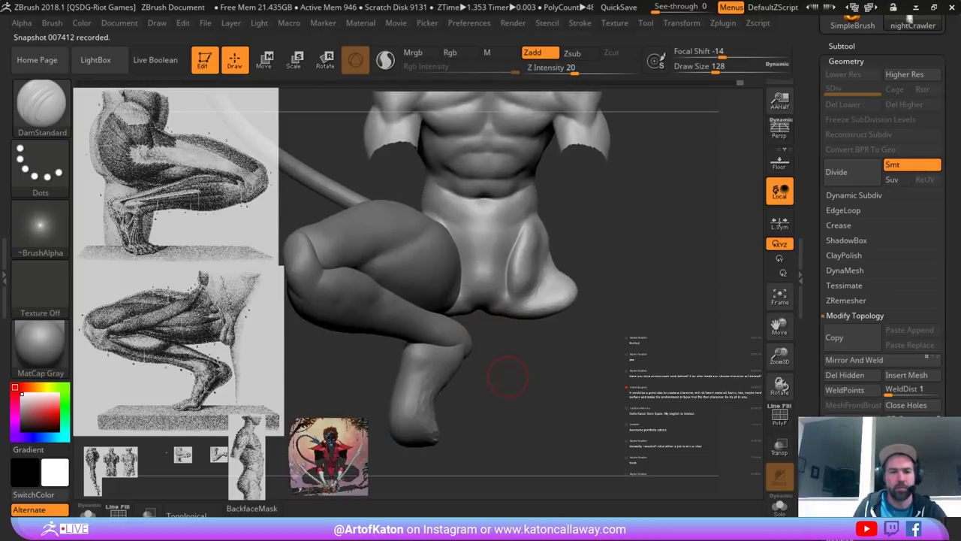
alt+drag(508, 376, 547, 357)
alt+click(433, 294)
drag(429, 354, 394, 301)
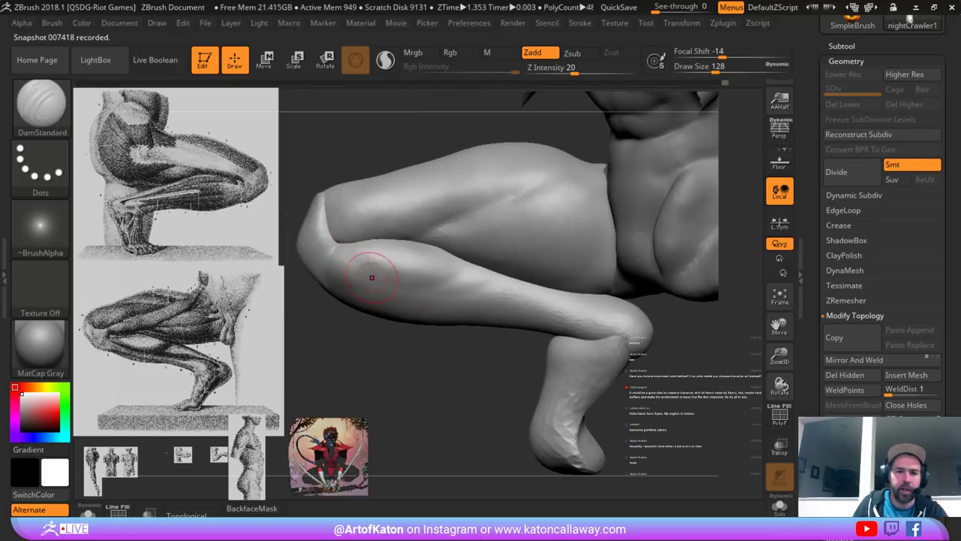
mouse_move(396, 289)
mouse_down()
mouse_move(495, 281)
mouse_move(470, 284)
mouse_up()
- Set the draw size to 167, switch to the Inflat brush and inflate the outer calf behind the knee
key(space)
drag(421, 375, 600, 375)
drag(481, 361, 567, 341)
mouse_move(512, 318)
mouse_down()
mouse_move(470, 314)
mouse_move(504, 311)
mouse_up()
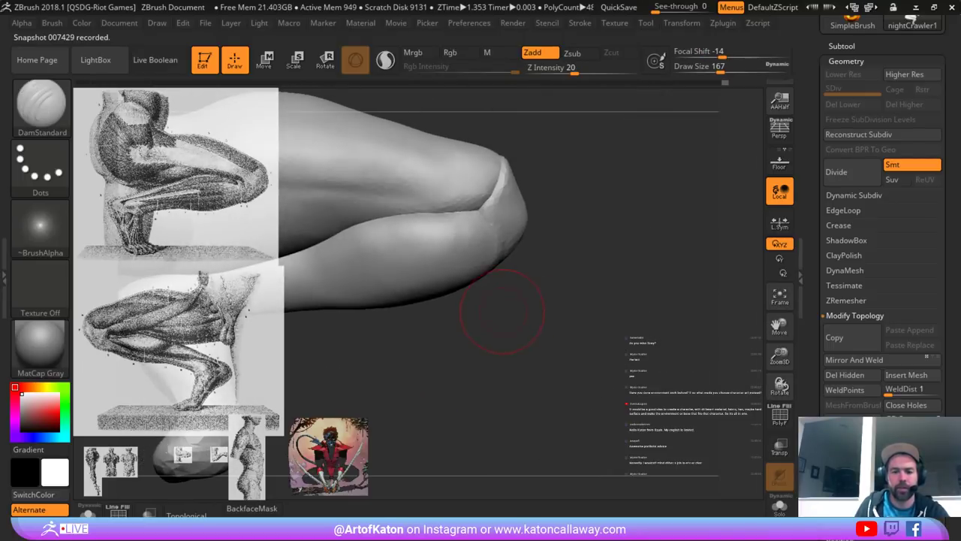
key(b)
click(397, 164)
drag(429, 222, 323, 262)
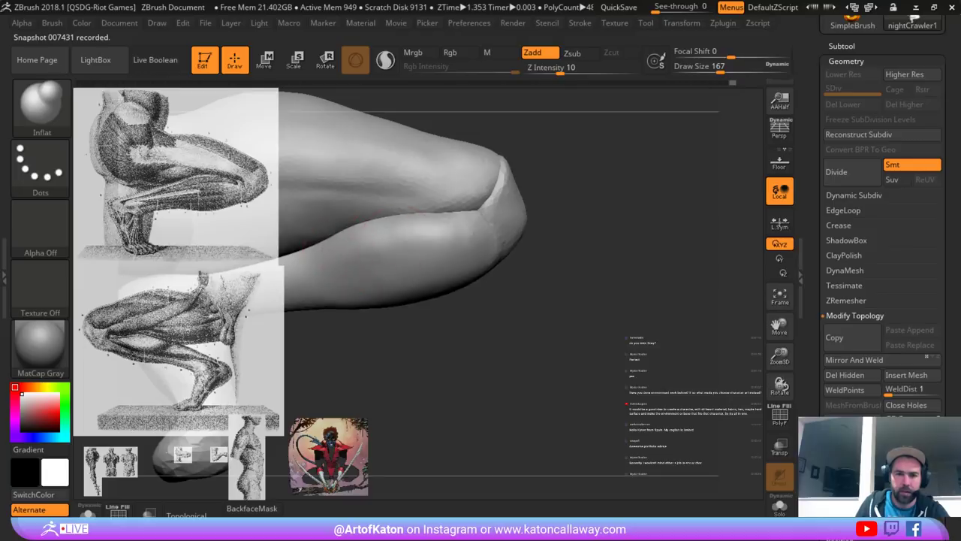
- Set the draw size to 192, smooth the outer calf and inflate its muscle belly toward the shin
key(space)
drag(319, 318, 325, 318)
shift+drag(440, 230, 398, 235)
alt+drag(383, 334, 474, 326)
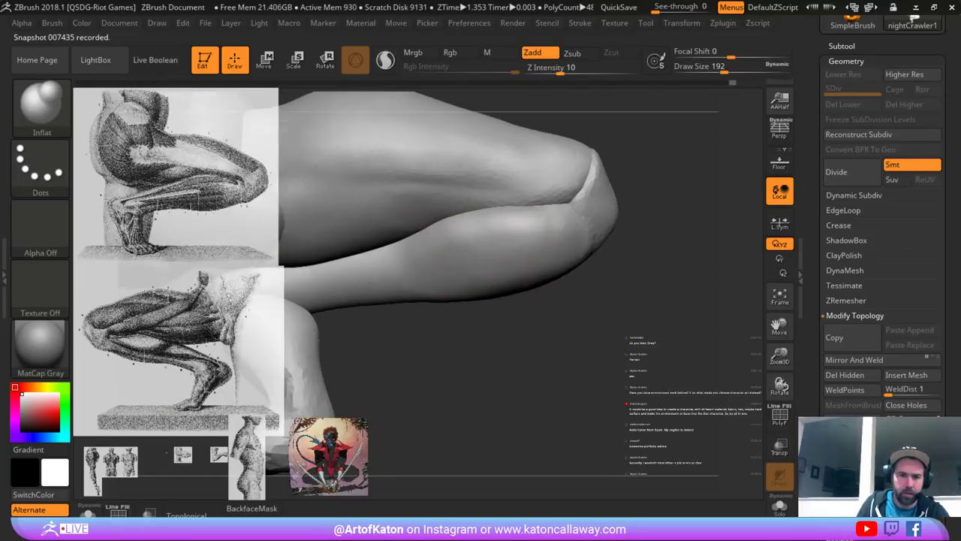
drag(504, 223, 411, 252)
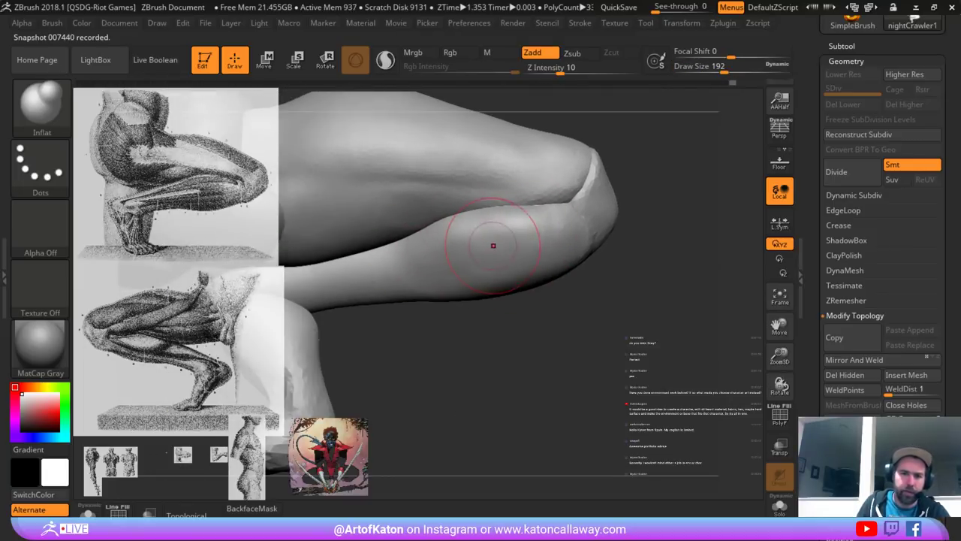
drag(493, 245, 421, 267)
- Build up the upper outer calf with Inflat at draw size 158, and raise the size to 182
key(space)
drag(455, 304, 449, 305)
mouse_move(557, 232)
mouse_down()
mouse_move(497, 253)
mouse_move(536, 229)
mouse_move(437, 246)
mouse_up()
key(space)
key(space)
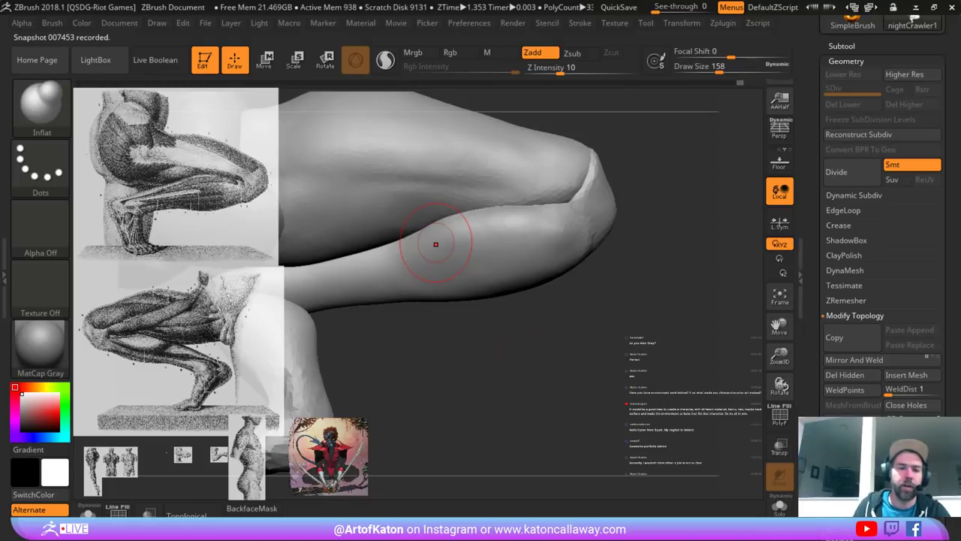
alt+drag(464, 328, 508, 328)
key(space)
drag(543, 253, 543, 253)
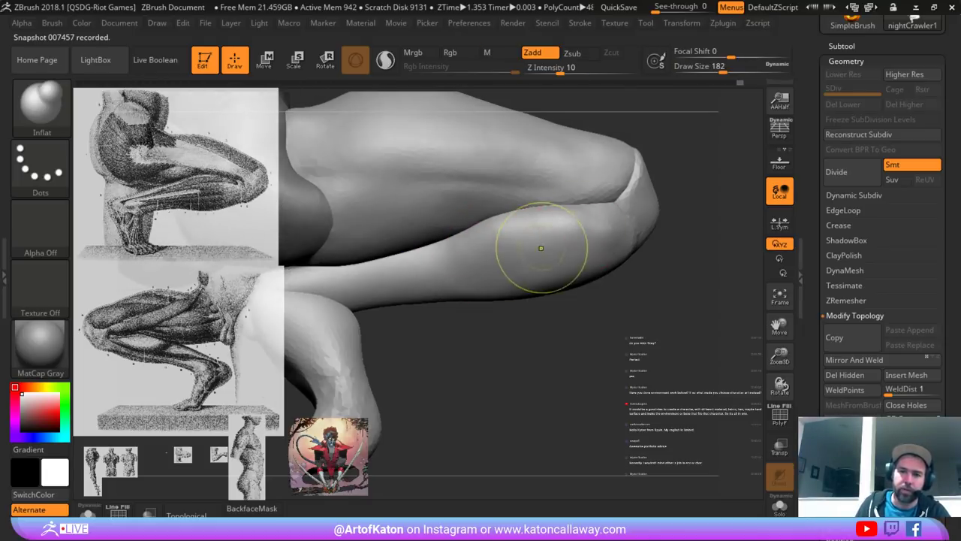
- Set the draw size to 128 and then 154, and smooth the ankle and heel where the foot joins
mouse_move(465, 360)
alt+mouse_down()
mouse_move(480, 317)
mouse_move(509, 328)
mouse_move(509, 320)
mouse_move(502, 334)
mouse_move(518, 311)
mouse_move(498, 305)
mouse_move(513, 266)
alt+mouse_up()
key(space)
drag(443, 342, 430, 342)
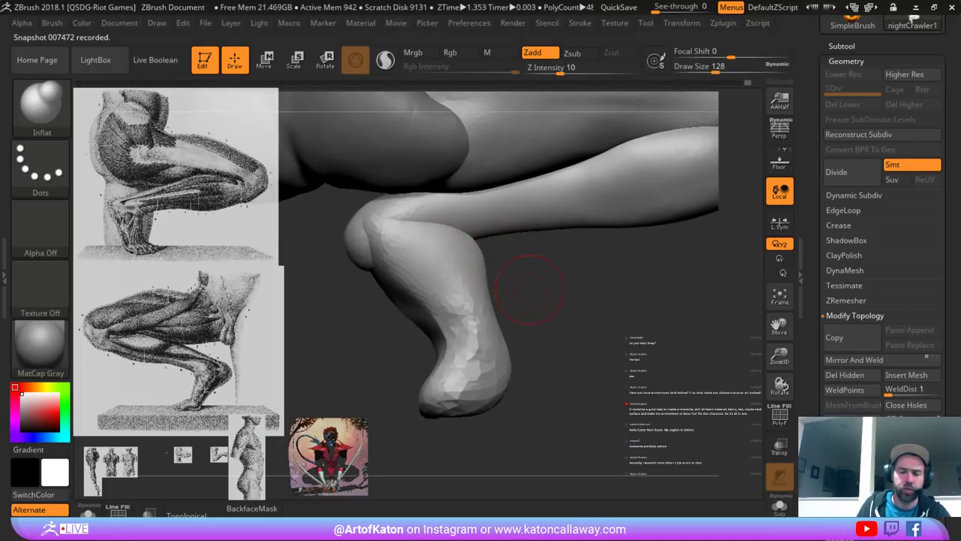
mouse_move(528, 287)
mouse_down()
mouse_move(409, 288)
mouse_move(418, 300)
mouse_move(375, 300)
mouse_up()
key(space)
drag(502, 245, 536, 227)
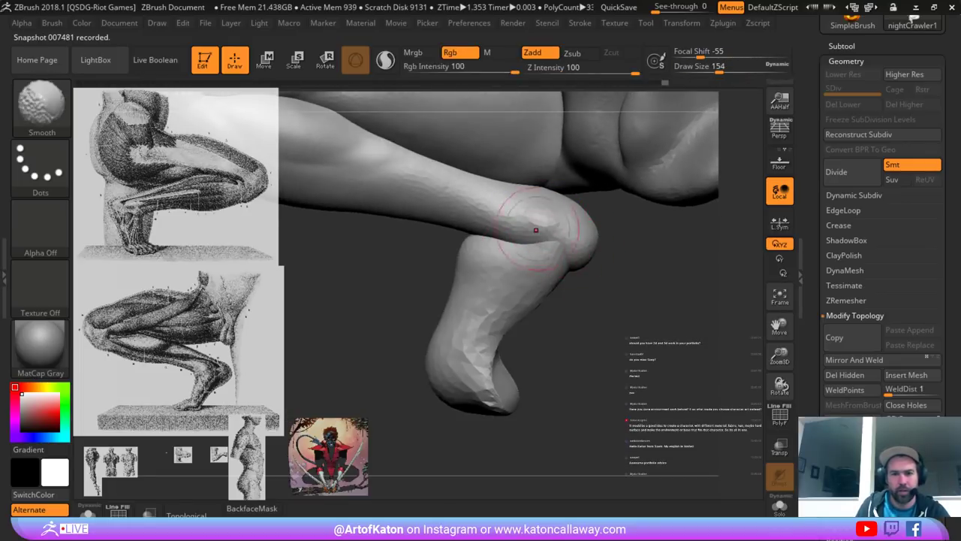
mouse_move(402, 319)
alt+mouse_down()
mouse_move(393, 285)
mouse_move(421, 320)
alt+mouse_up()
key(shift)
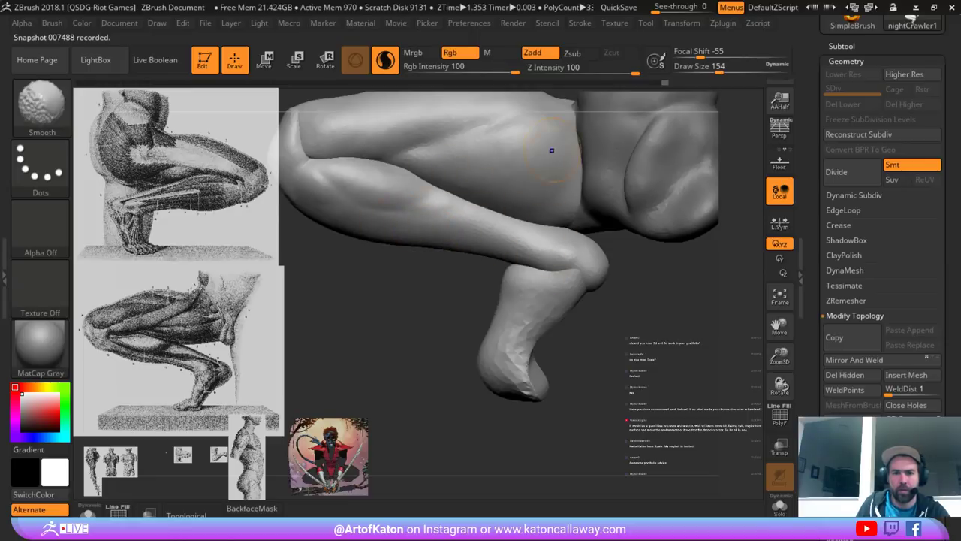
- Smooth the calf below the thigh, and set the Inflat brush's draw size to 268
shift+drag(434, 198, 459, 209)
mouse_move(398, 357)
alt+mouse_down()
mouse_move(409, 316)
mouse_move(471, 321)
mouse_move(455, 355)
mouse_move(409, 359)
mouse_move(415, 366)
alt+mouse_up()
key(b)
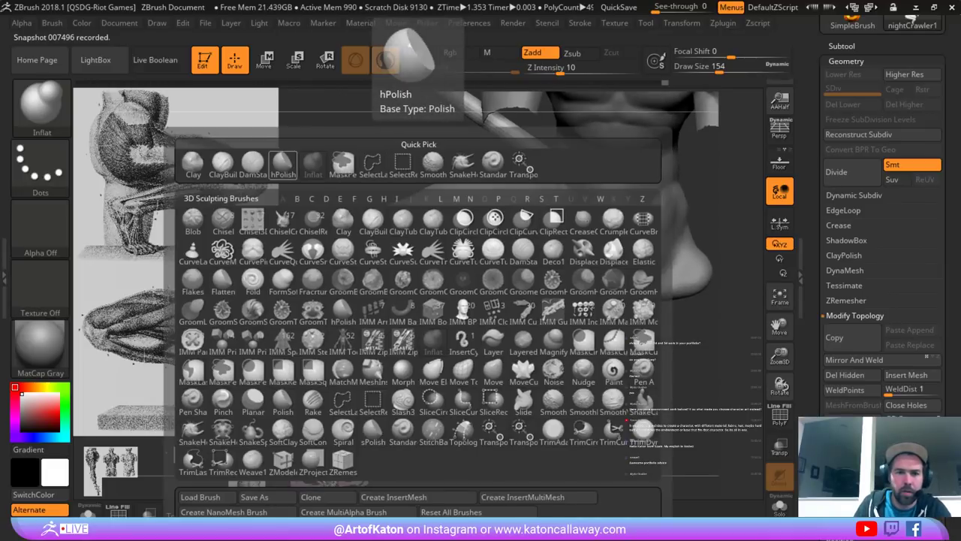
right_drag(424, 215, 443, 216)
key(space)
mouse_move(440, 219)
mouse_down()
mouse_move(504, 221)
mouse_move(451, 223)
mouse_up()
click(385, 60)
key(space)
key(space)
click(451, 225)
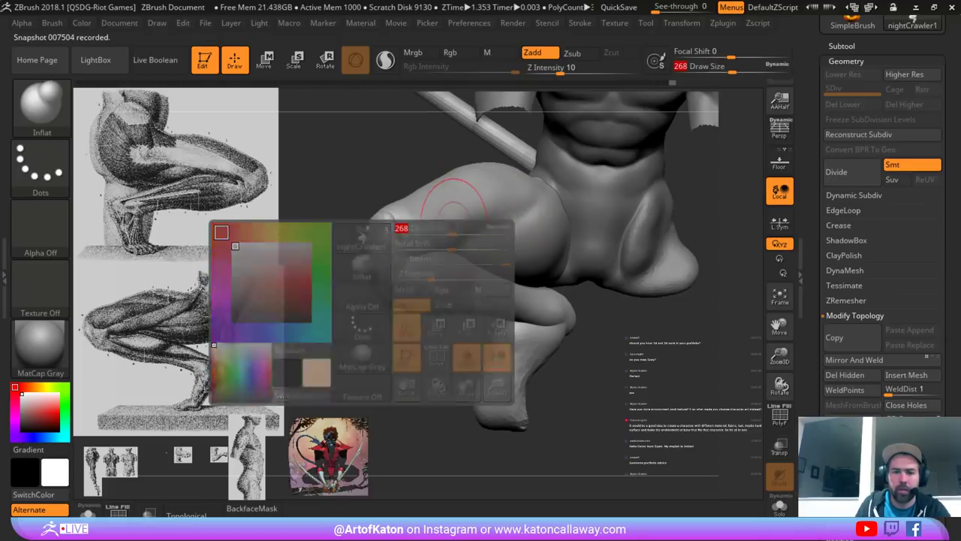
- Undo the last Inflat stroke, and inflate the thigh and the muscle beside the kneecap at draw size 268
right_drag(451, 225, 438, 226)
key(ctrl+z)
drag(422, 239, 447, 239)
mouse_move(452, 327)
right_down()
mouse_move(429, 333)
mouse_move(440, 330)
mouse_move(492, 375)
mouse_move(456, 390)
mouse_move(451, 377)
right_up()
ctrl+right_drag(443, 259, 509, 329)
drag(481, 279, 461, 295)
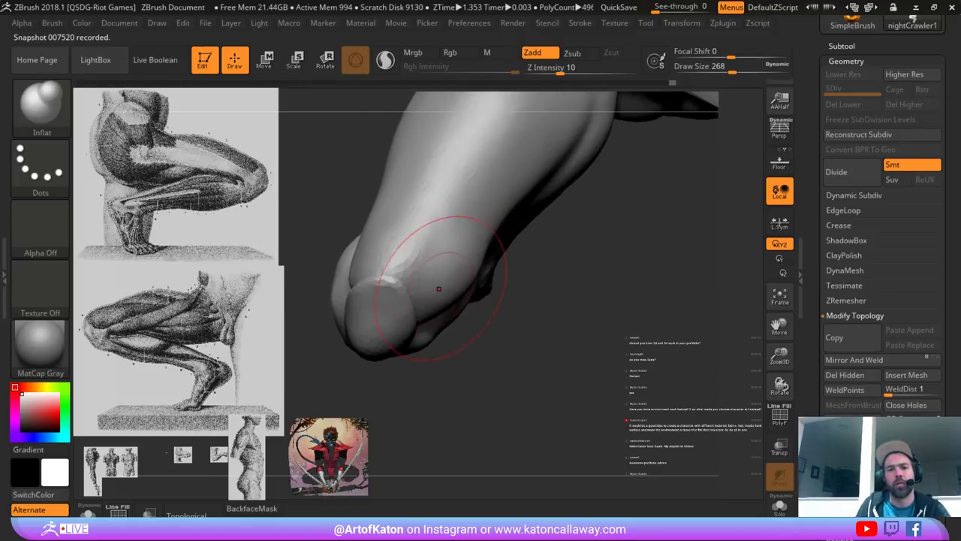
- Switch to hPolish at draw size 207 and flatten the planes of the lower thigh above the kneecap
key(b)
key(h)
key(p)
mouse_move(397, 259)
mouse_down()
mouse_move(401, 231)
mouse_move(392, 263)
mouse_up()
right_drag(418, 240, 407, 244)
key(space)
drag(431, 198, 409, 265)
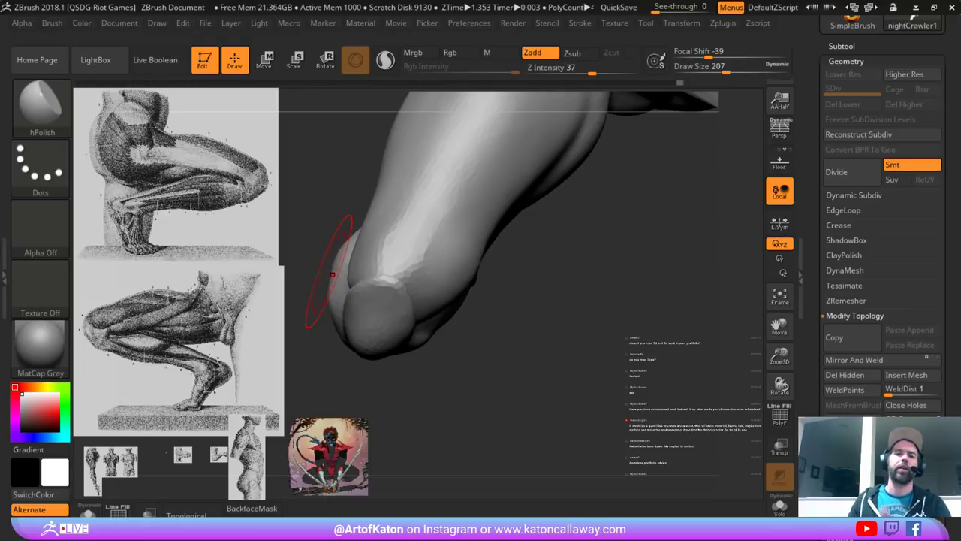
key(s)
mouse_move(532, 286)
mouse_down()
mouse_move(450, 251)
mouse_move(414, 219)
mouse_move(401, 228)
mouse_move(419, 227)
mouse_move(409, 232)
mouse_up()
key(space)
mouse_move(451, 216)
mouse_down()
mouse_move(371, 193)
mouse_move(518, 195)
mouse_move(493, 175)
mouse_move(535, 182)
mouse_move(489, 193)
mouse_move(499, 198)
mouse_up()
key(v)
key(v)
- Switch to SnakeHook at draw size 445 and pull the thigh's overall contour into shape from above
key(b)
click(407, 164)
key(space)
key(space)
mouse_move(489, 201)
mouse_down()
mouse_move(530, 284)
mouse_move(511, 208)
mouse_up()
key(space)
mouse_move(500, 207)
mouse_down()
mouse_move(511, 196)
mouse_move(499, 229)
mouse_up()
key(space)
drag(505, 228, 512, 228)
mouse_move(512, 222)
mouse_down()
mouse_move(406, 228)
mouse_move(411, 264)
mouse_up()
drag(435, 130, 420, 174)
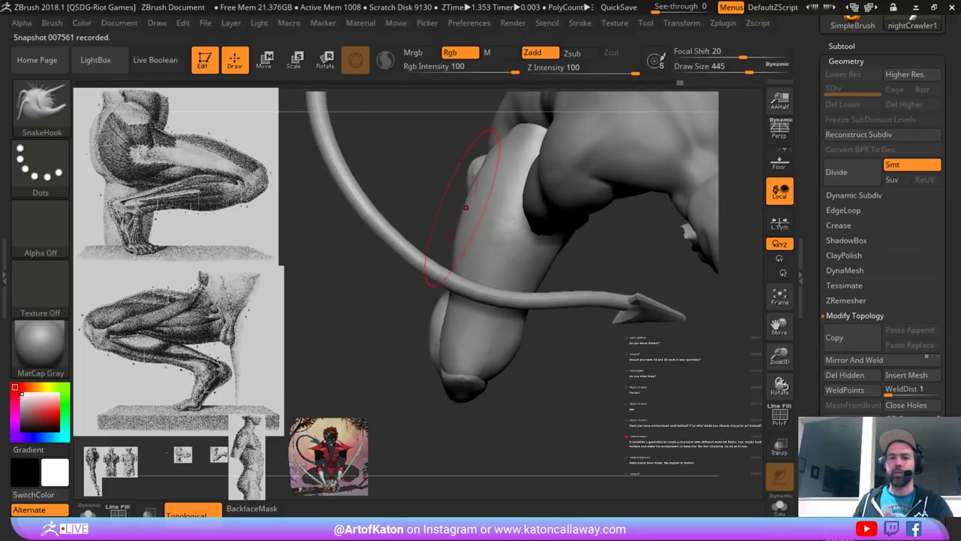
- Reshape the thigh edges and the area around the knee with SnakeHook, reducing the draw size to 239
mouse_move(445, 184)
mouse_down()
mouse_move(442, 193)
mouse_move(451, 191)
mouse_up()
key(space)
drag(453, 163, 438, 177)
mouse_move(416, 229)
mouse_down()
mouse_move(424, 223)
mouse_move(409, 216)
mouse_up()
key(space)
mouse_move(391, 257)
mouse_down()
mouse_move(372, 273)
mouse_move(376, 240)
mouse_move(387, 257)
mouse_move(449, 256)
mouse_move(432, 276)
mouse_move(440, 281)
mouse_up()
key(space)
key(space)
mouse_move(503, 300)
shift+mouse_down()
mouse_move(515, 292)
mouse_move(491, 311)
shift+mouse_up()
drag(547, 302, 473, 289)
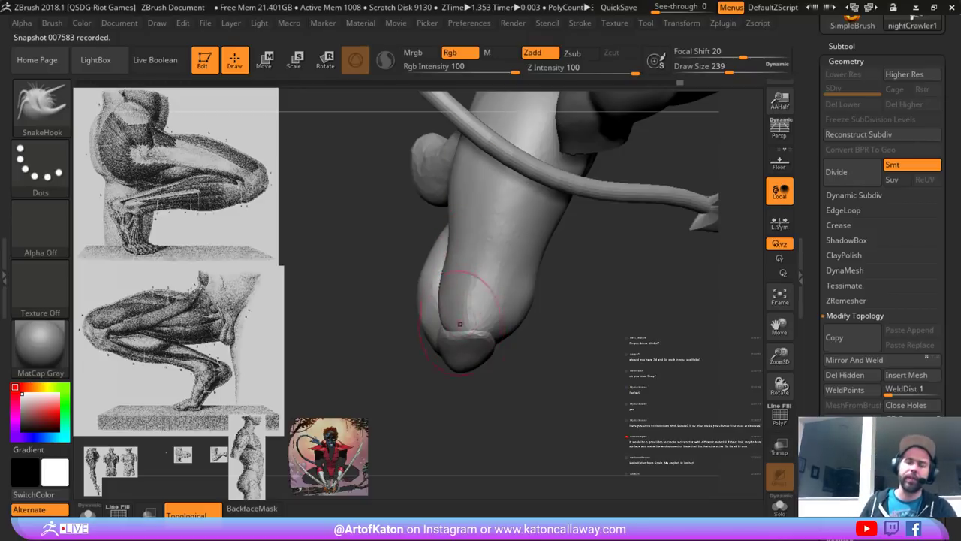
- Adjust the thigh edge where it meets the calf beside the knee, and raise the draw size to 318
right_drag(461, 324, 439, 312)
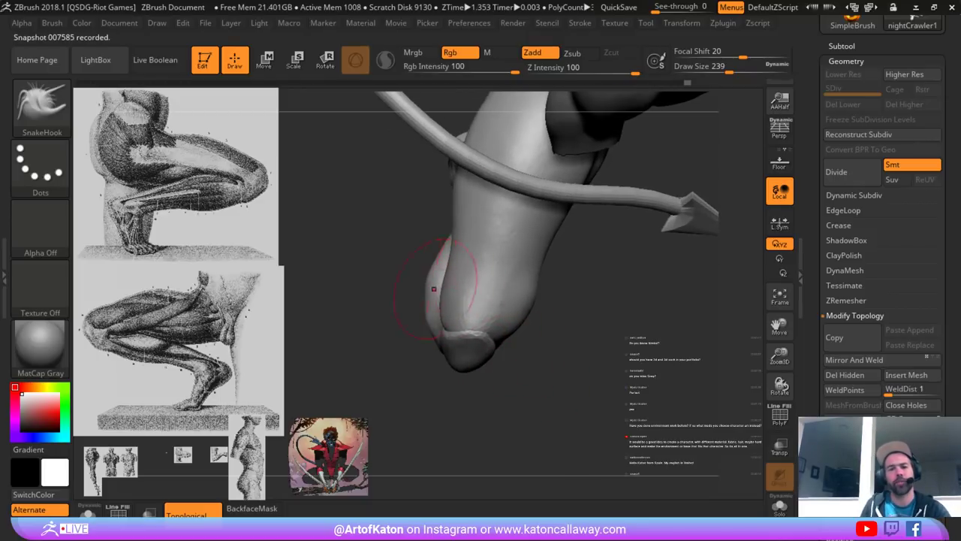
drag(384, 338, 410, 334)
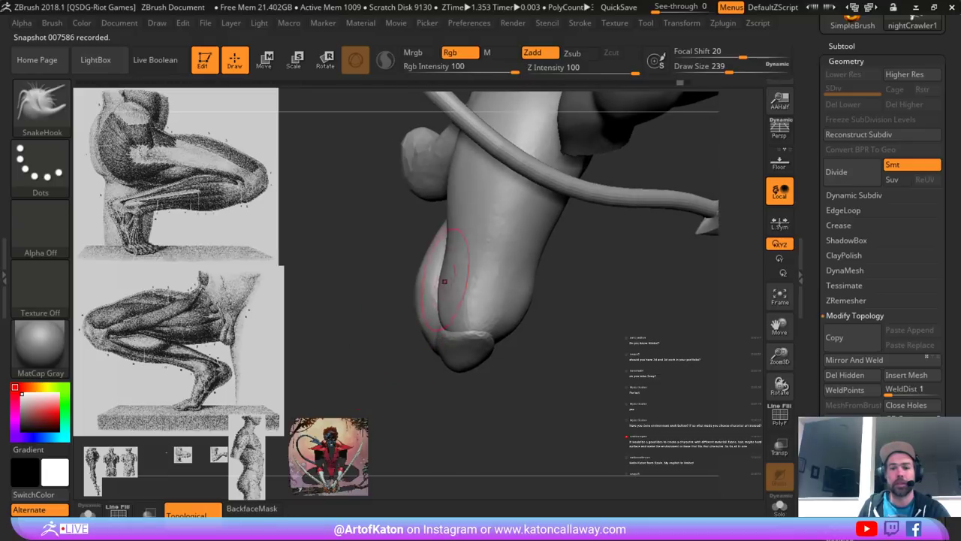
mouse_move(439, 272)
mouse_down()
mouse_move(432, 254)
mouse_move(470, 254)
mouse_up()
key(space)
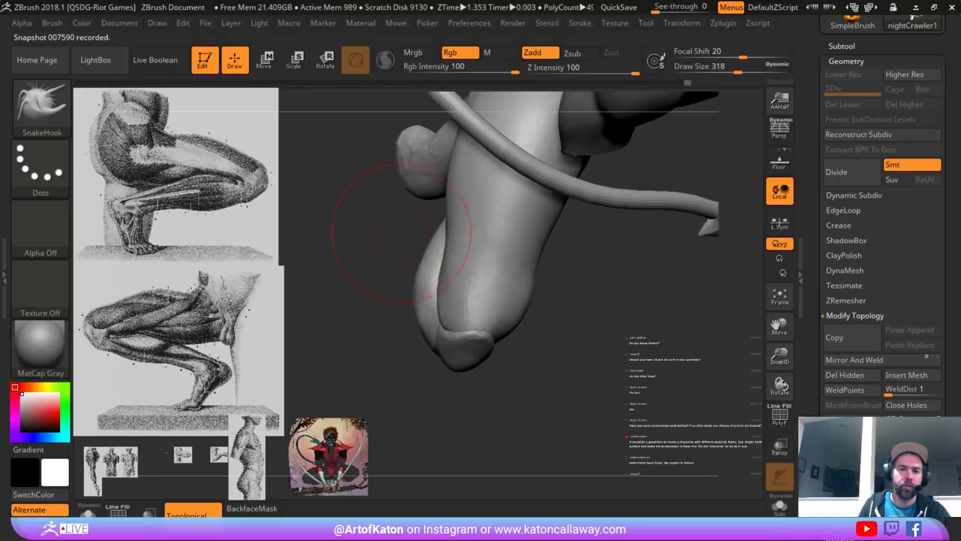
mouse_move(399, 231)
mouse_down()
mouse_move(424, 234)
mouse_move(460, 264)
mouse_up()
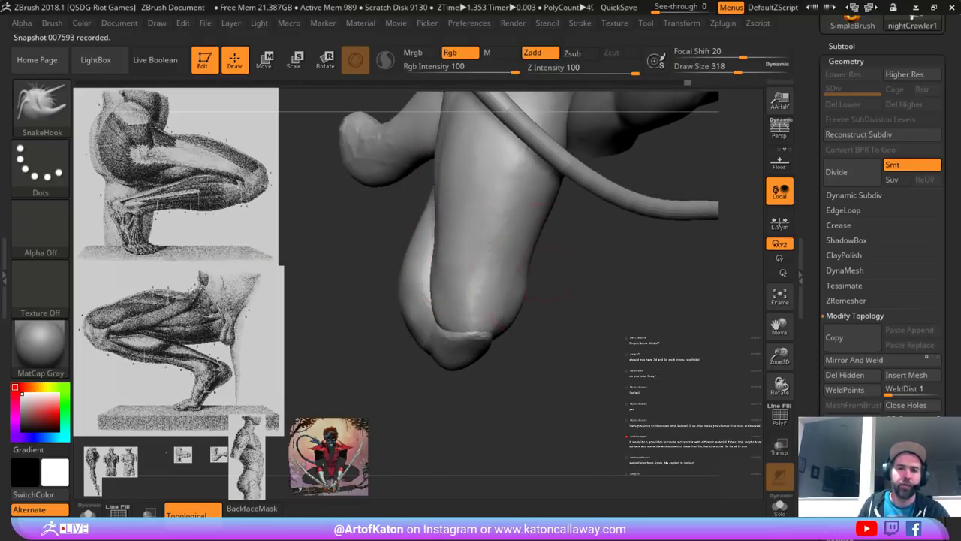
- Undo the last SnakeHook pull, and refine the lower thigh and knee contour at draw size 234
drag(396, 255, 376, 269)
key(space)
drag(471, 254, 464, 233)
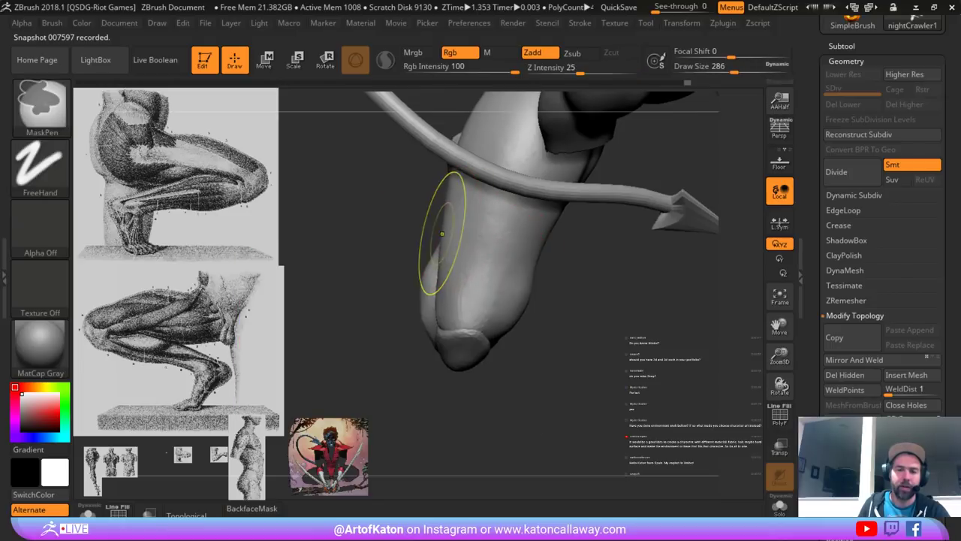
key(ctrl+z)
drag(397, 227, 418, 240)
key(space)
drag(444, 275, 469, 266)
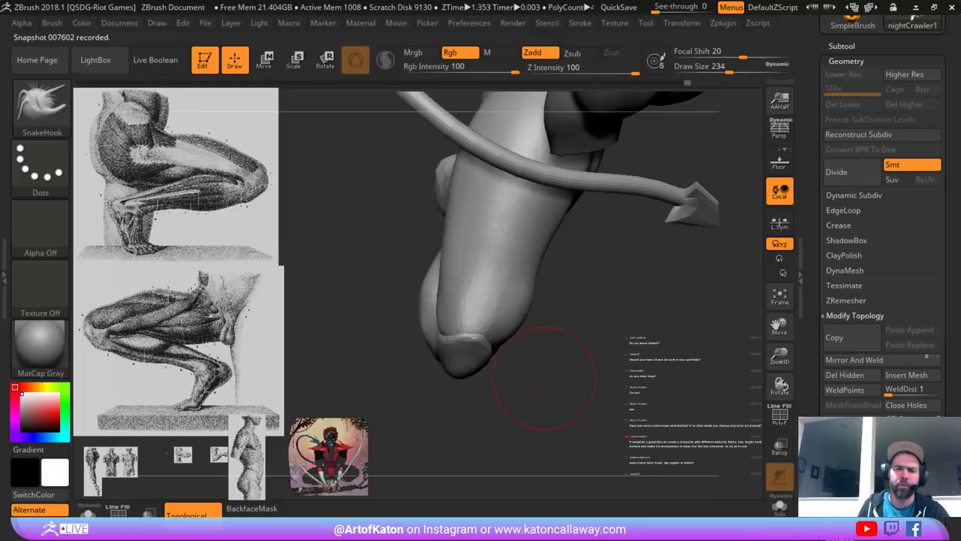
mouse_move(544, 378)
mouse_down()
mouse_move(559, 391)
mouse_move(484, 376)
mouse_move(530, 334)
mouse_up()
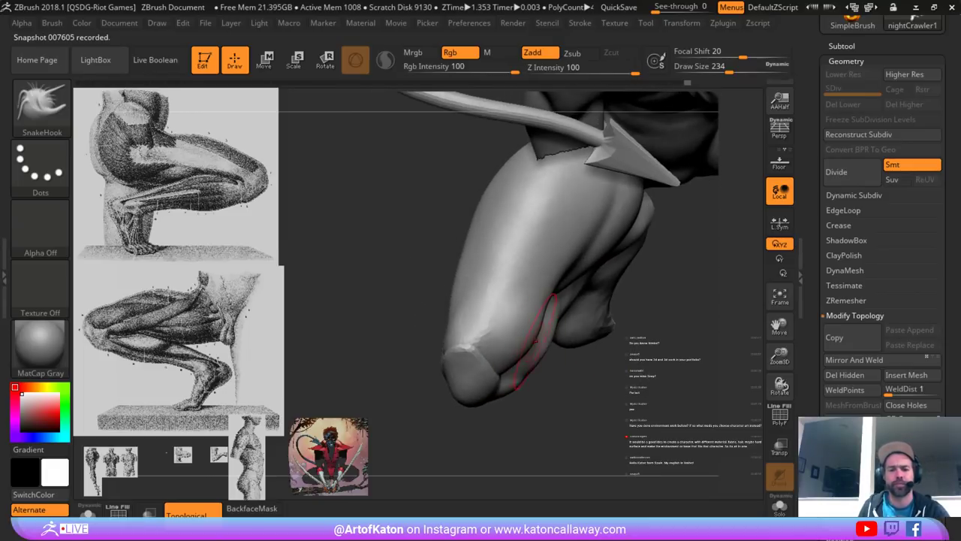
- Switch to DamStandard at draw size 299, and carve and smooth the muscle groove above the kneecap
key(b)
click(364, 164)
drag(432, 294, 452, 295)
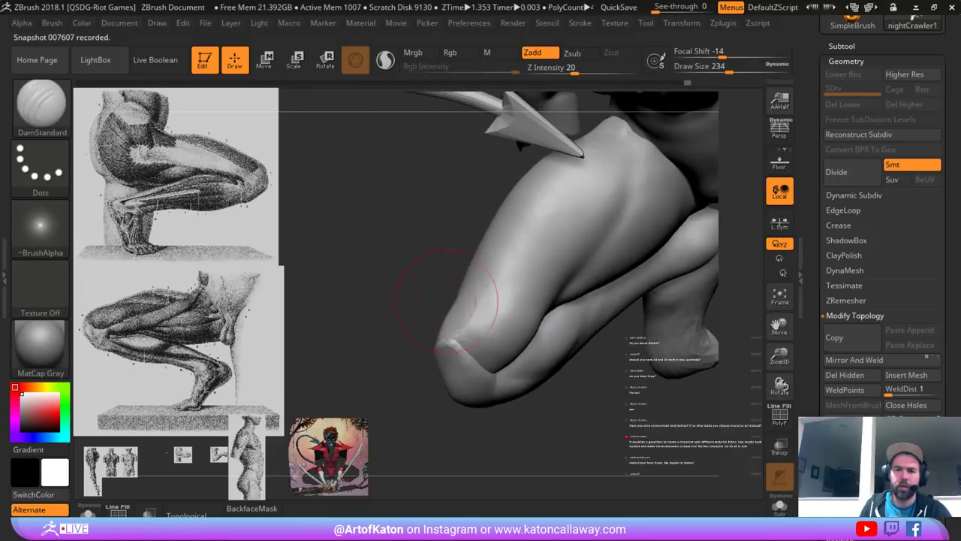
key(space)
drag(526, 305, 537, 304)
mouse_move(425, 298)
mouse_down()
mouse_move(443, 289)
mouse_move(401, 290)
mouse_move(439, 303)
mouse_up()
right_drag(450, 288, 427, 313)
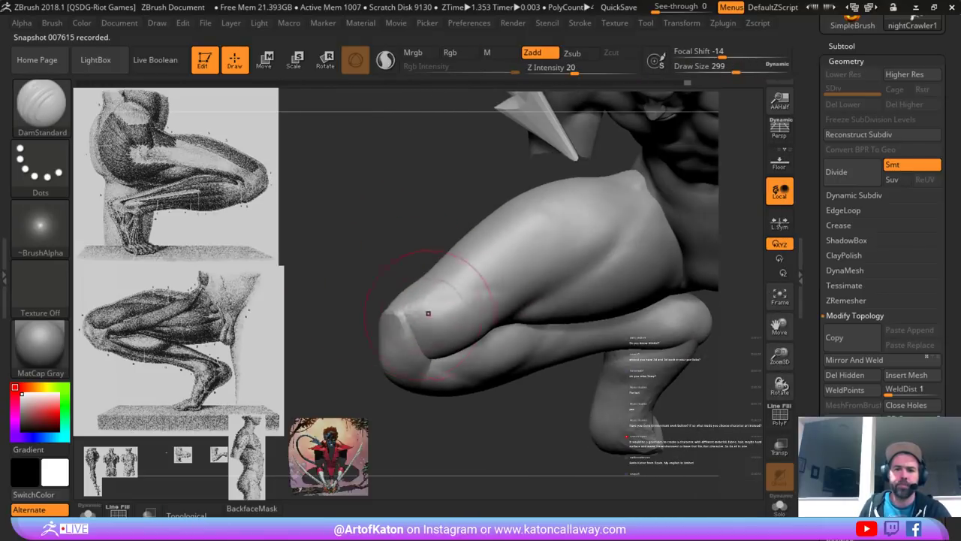
mouse_move(428, 313)
shift+mouse_down()
mouse_move(516, 287)
mouse_move(423, 298)
mouse_move(536, 281)
shift+mouse_up()
right_drag(558, 268, 575, 264)
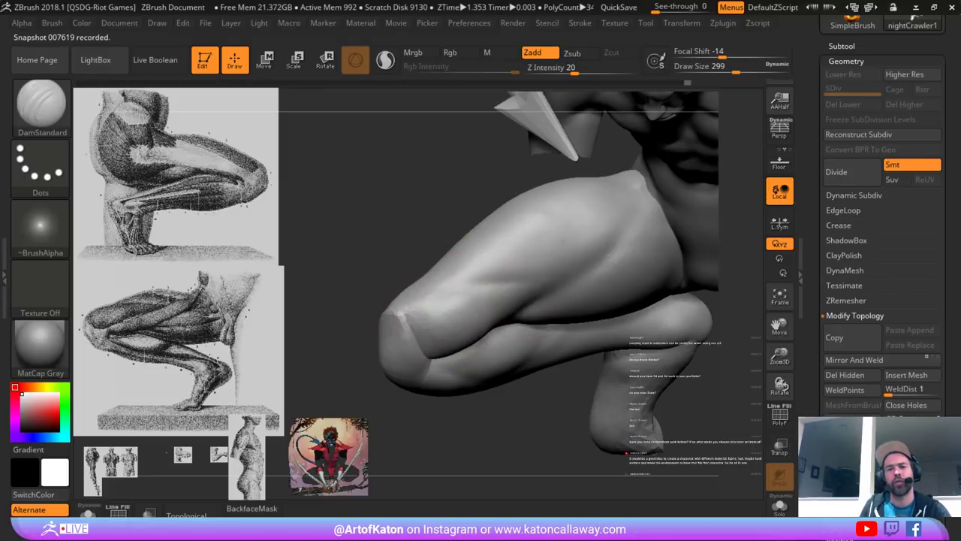
- Reduce the draw size to 167 and soften the lower thigh's muscle transition toward the knee
key(s)
mouse_move(543, 277)
mouse_down()
mouse_move(489, 275)
mouse_move(579, 260)
mouse_move(530, 276)
mouse_up()
right_drag(524, 276, 531, 276)
key(space)
drag(528, 277, 517, 274)
shift+drag(518, 275, 496, 300)
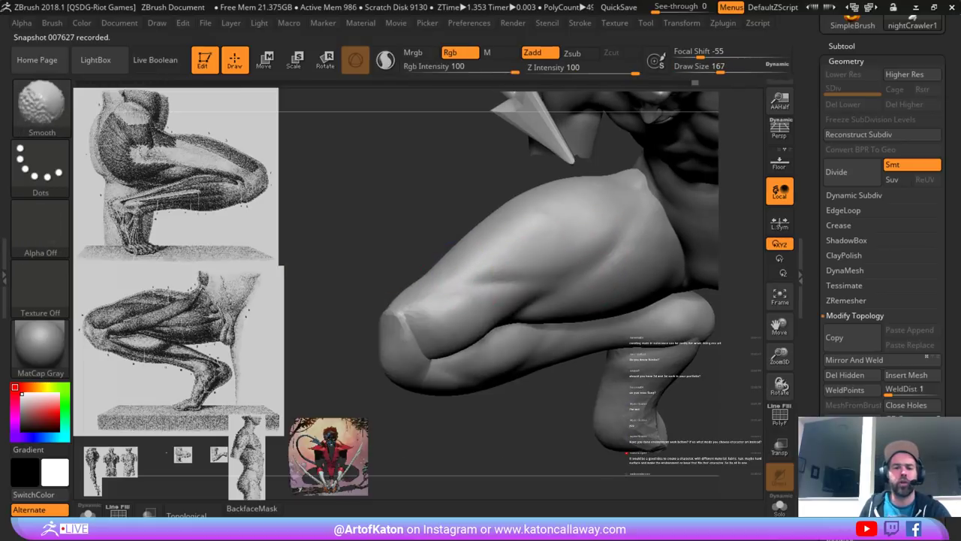
shift+drag(403, 291, 399, 286)
- Set the draw size to 197 and smooth the outer side of the lower thigh above the calf
right_drag(396, 272, 400, 229)
mouse_move(381, 282)
right_down()
mouse_move(519, 343)
mouse_move(530, 389)
mouse_move(528, 322)
mouse_move(556, 302)
mouse_move(554, 348)
mouse_move(514, 295)
mouse_move(521, 264)
mouse_move(531, 288)
right_up()
key(space)
drag(531, 288, 537, 288)
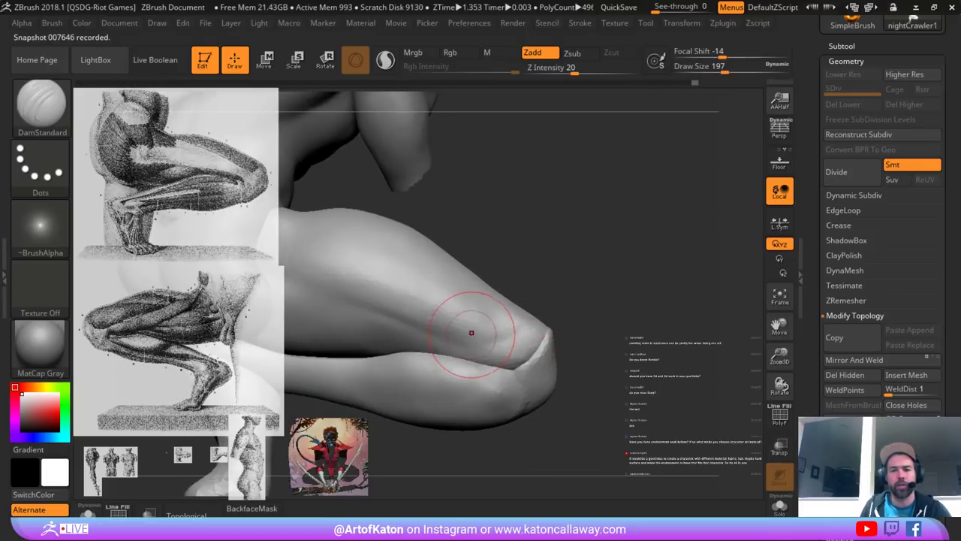
mouse_move(467, 334)
shift+mouse_down()
mouse_move(455, 337)
mouse_move(498, 331)
mouse_move(435, 333)
mouse_move(409, 319)
mouse_move(406, 335)
shift+mouse_up()
- Set the draw size to 158 and the focal shift to -21, and refine the outer thigh beside the knee
key(space)
mouse_move(498, 328)
shift+mouse_down()
mouse_move(504, 315)
mouse_move(512, 321)
shift+mouse_up()
key(space)
right_drag(529, 309, 539, 301)
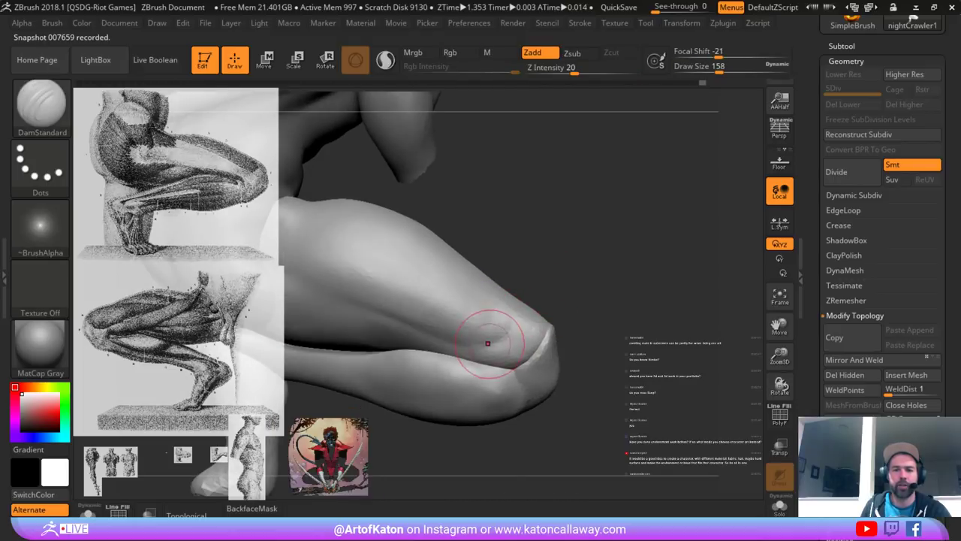
right_drag(489, 339, 502, 311)
shift+drag(495, 301, 496, 351)
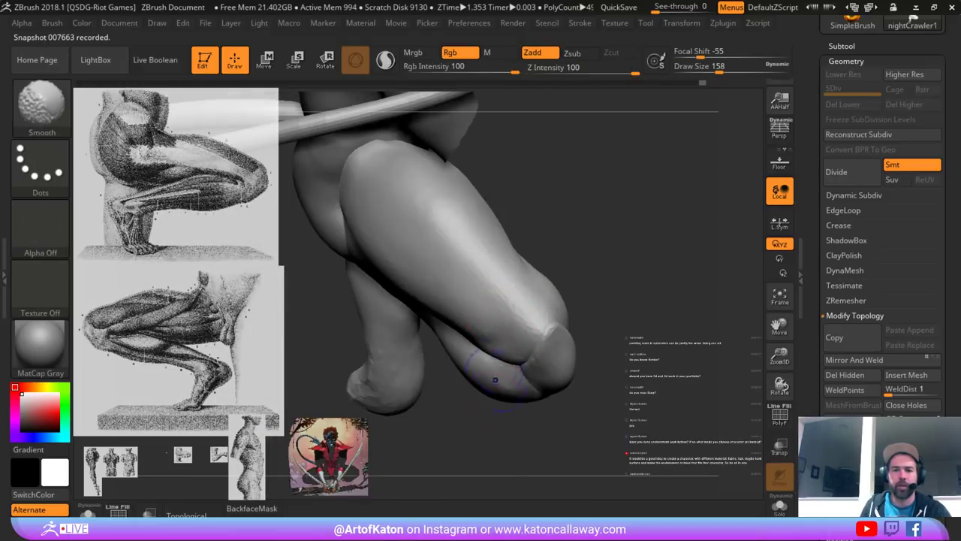
mouse_move(496, 351)
right_down()
mouse_move(535, 330)
mouse_move(566, 275)
mouse_move(543, 249)
right_up()
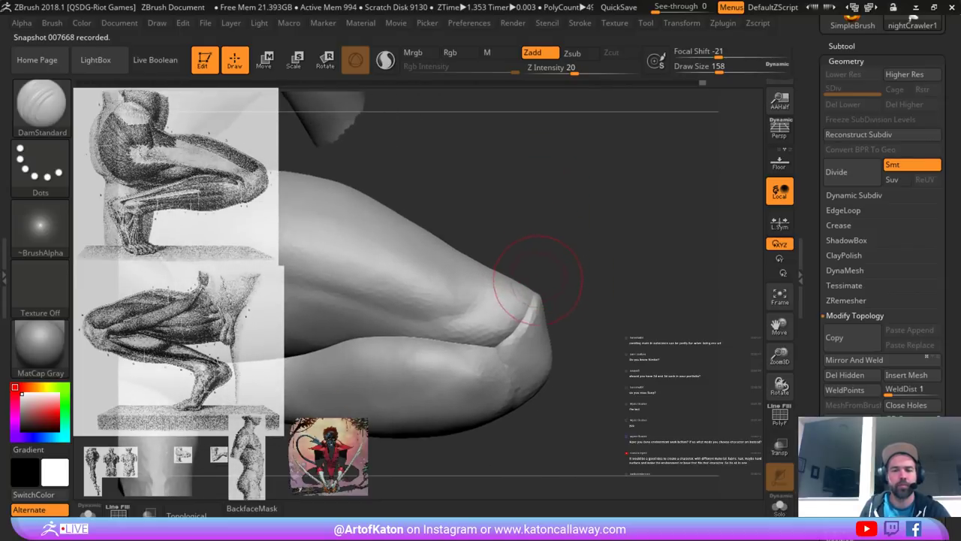
- Switch to the Clay brush and build up the outer thigh muscle, setting the draw size to 192
key(b)
click(307, 165)
right_drag(534, 275, 518, 262)
mouse_move(419, 246)
mouse_down()
mouse_move(431, 255)
mouse_move(419, 292)
mouse_move(322, 217)
mouse_move(438, 286)
mouse_move(311, 193)
mouse_move(317, 212)
mouse_move(376, 248)
mouse_up()
mouse_move(545, 229)
ctrl+right_down()
mouse_move(526, 184)
mouse_move(504, 207)
ctrl+right_up()
mouse_move(431, 259)
mouse_down()
mouse_move(346, 218)
mouse_move(409, 265)
mouse_up()
key(space)
mouse_move(526, 218)
right_down()
mouse_move(543, 242)
mouse_move(508, 251)
right_up()
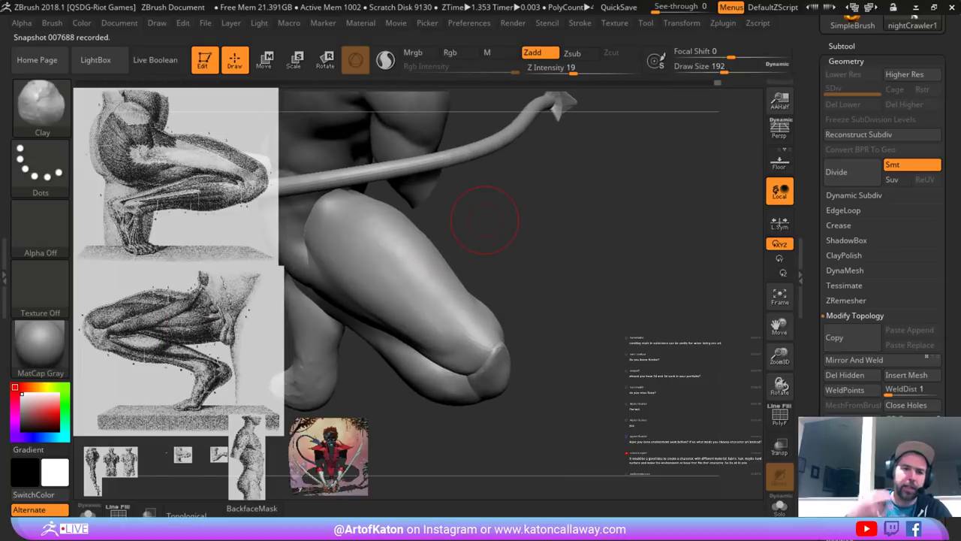
- Set the draw size to 207 and then 245, and smooth the upper outer thigh near the hip
right_drag(401, 255, 379, 244)
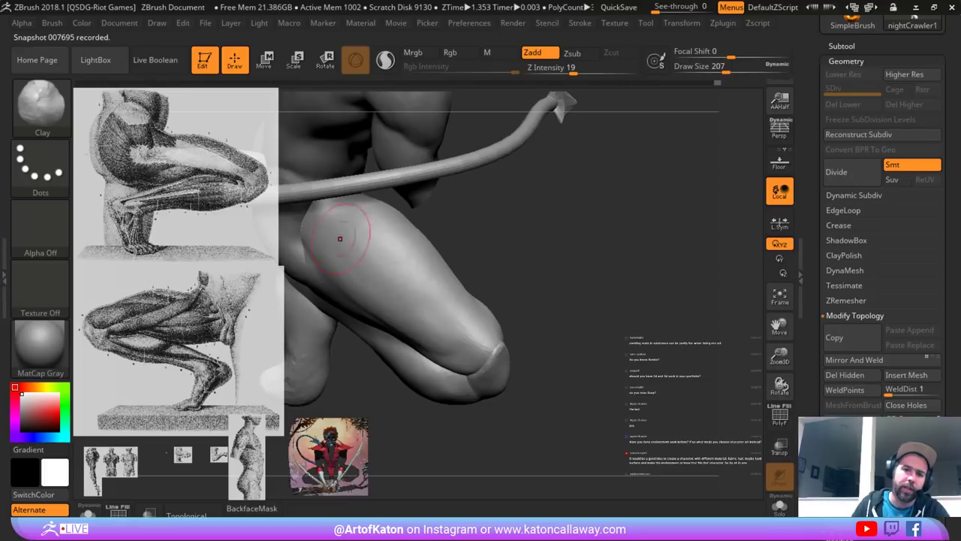
shift+drag(355, 224, 403, 272)
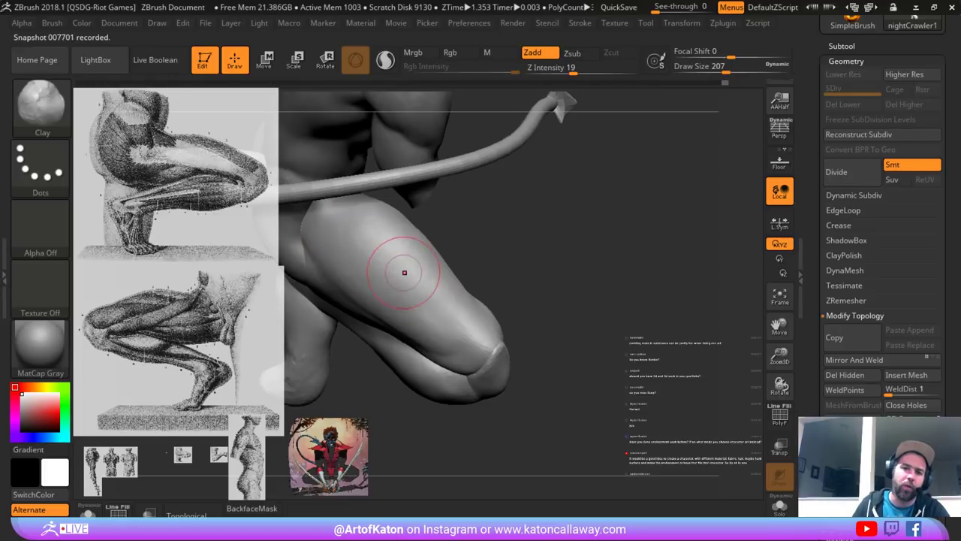
right_drag(403, 272, 349, 252)
shift+drag(405, 244, 349, 244)
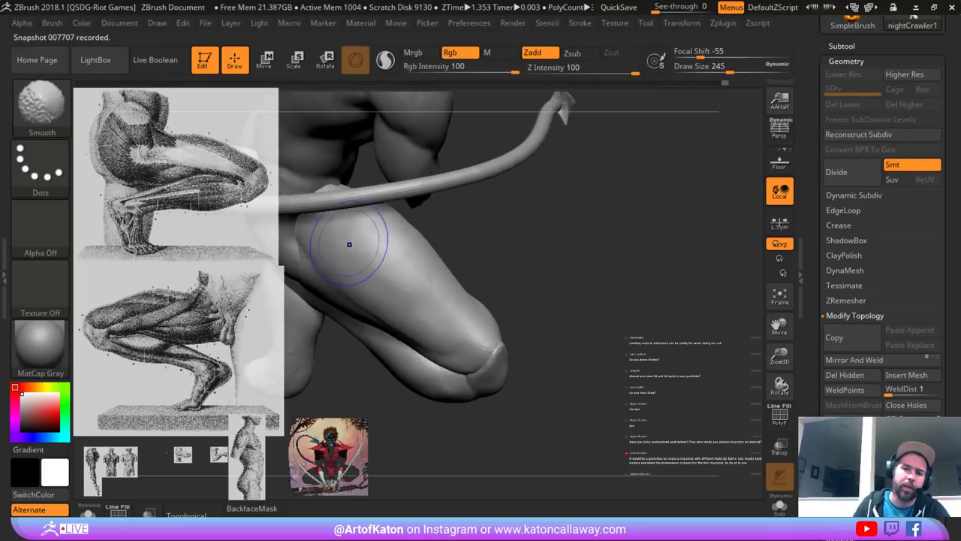
right_drag(446, 266, 376, 263)
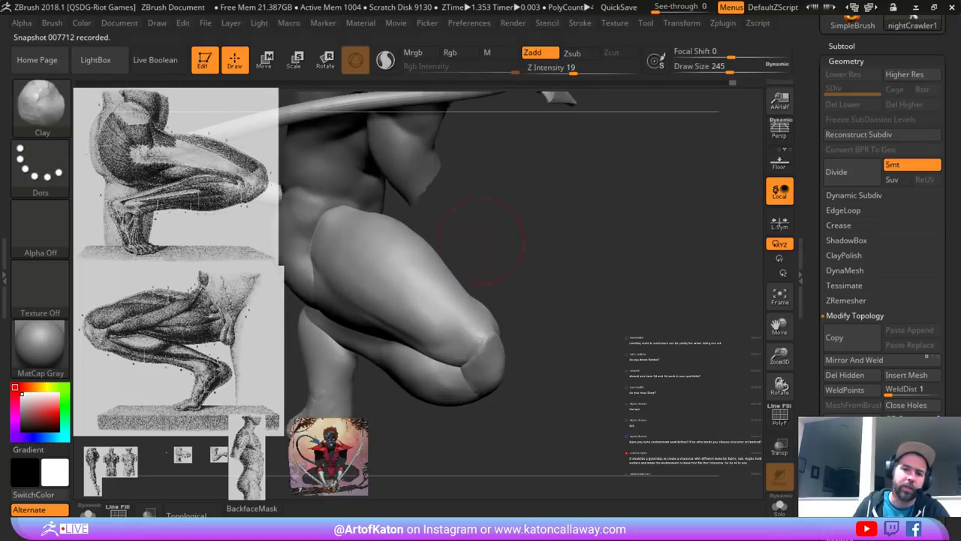
right_drag(481, 241, 492, 221)
- Add clay along the outer thigh, set the draw size to 187, and smooth where the thigh meets the hip
drag(335, 279, 409, 307)
right_drag(409, 306, 375, 320)
key(space)
drag(289, 363, 278, 362)
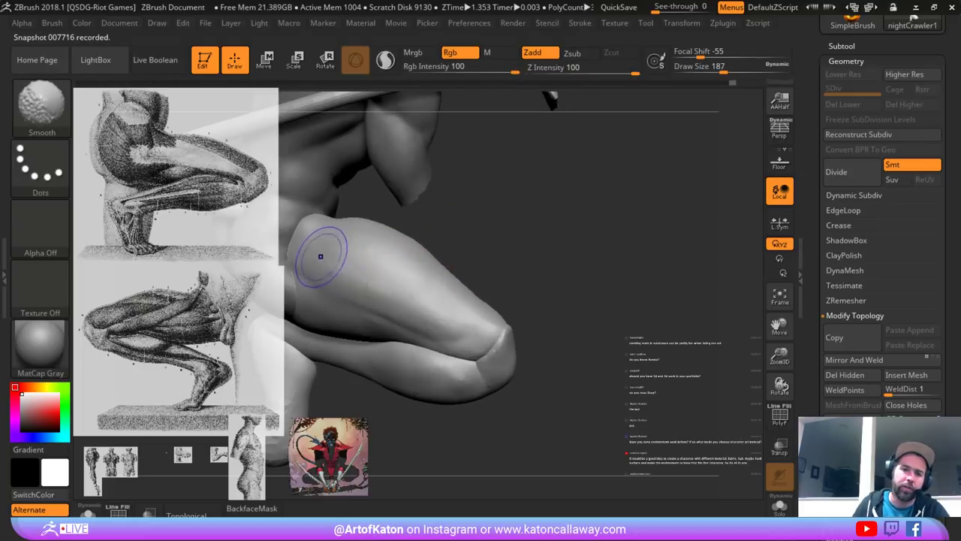
shift+drag(321, 256, 310, 259)
right_drag(309, 259, 408, 266)
- Set the draw size to 239 and add Clay strokes to the upper outer thigh below the hip
key(space)
drag(325, 350, 335, 350)
drag(356, 288, 387, 294)
drag(347, 264, 368, 293)
mouse_move(583, 219)
alt+mouse_down()
mouse_move(577, 161)
mouse_move(518, 165)
mouse_move(612, 188)
mouse_move(484, 169)
mouse_move(443, 187)
mouse_move(481, 225)
mouse_move(511, 376)
alt+mouse_up()
drag(586, 421, 506, 454)
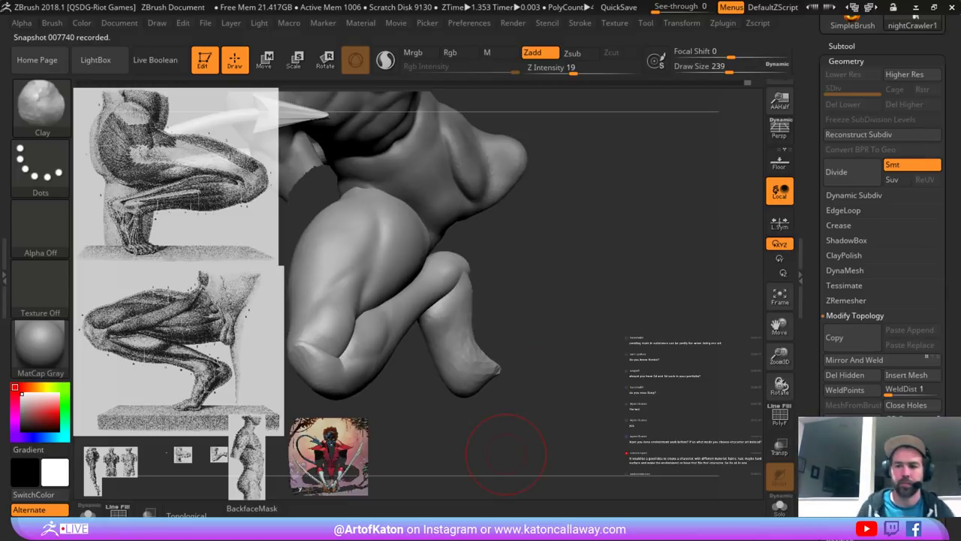
- Switch to DamStandard at draw size 140 and refine the diagonal muscle groove along the inner thigh
mouse_move(429, 353)
mouse_down()
mouse_move(442, 386)
mouse_move(443, 348)
mouse_move(489, 322)
mouse_up()
key(b)
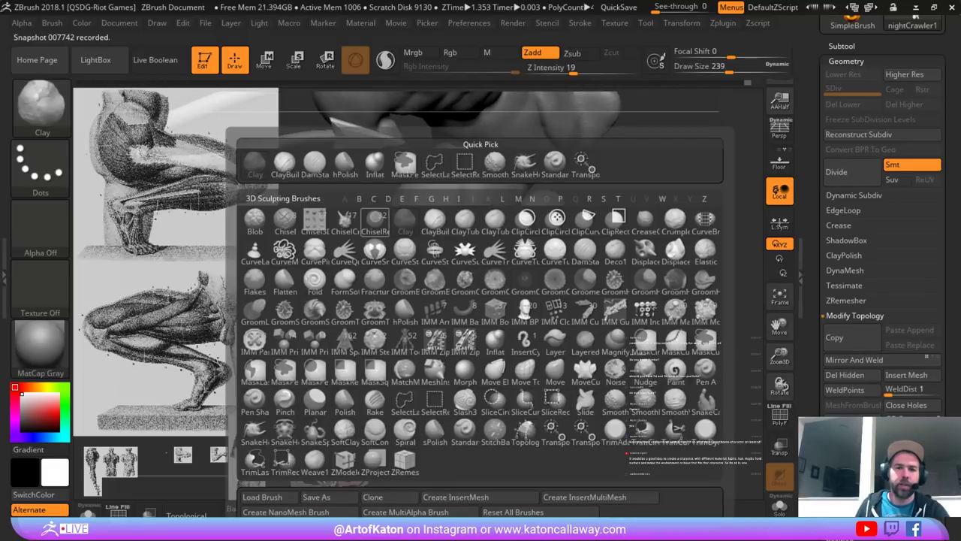
click(315, 163)
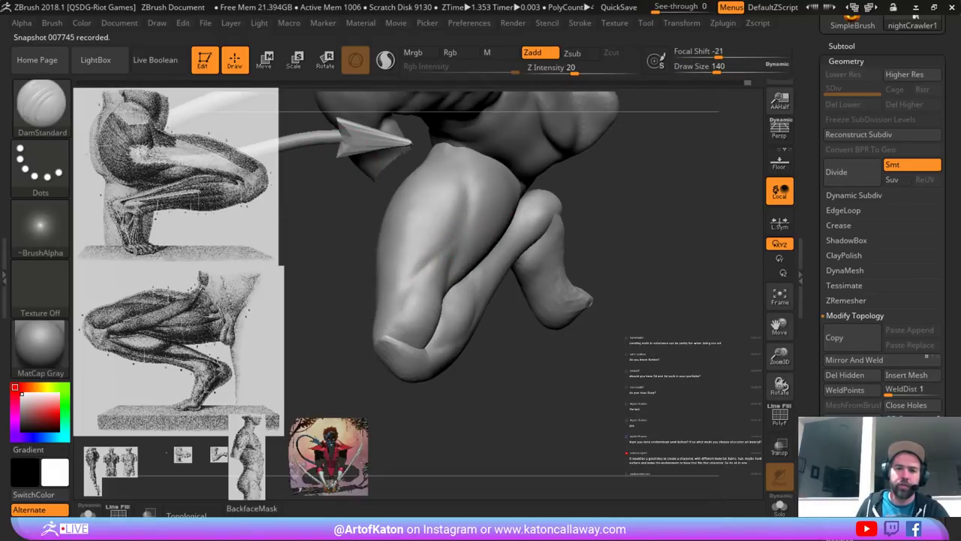
shift+drag(415, 283, 445, 253)
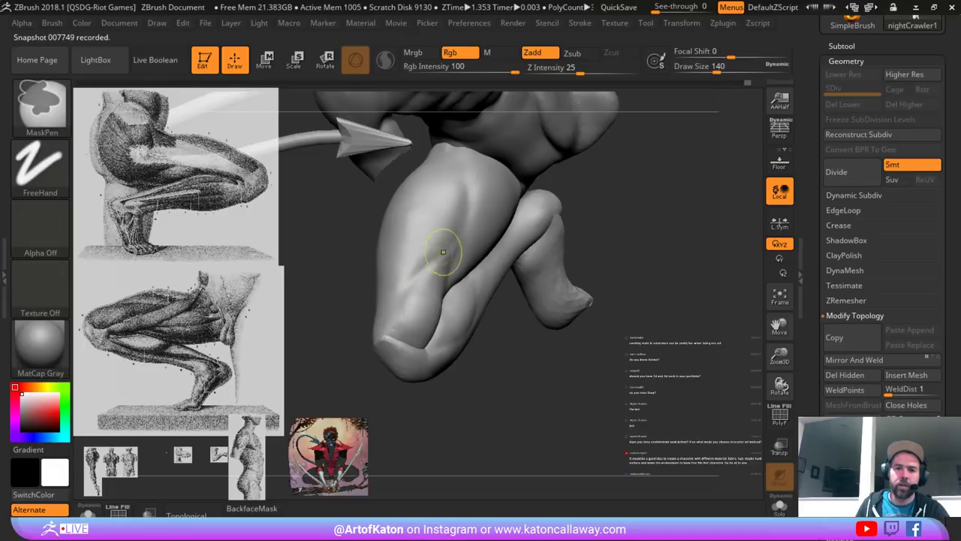
shift+drag(395, 294, 446, 236)
- Reveal the hidden forearms and head geometry, and make nightCrawler1 the active subtool with the full figure in view
drag(358, 430, 497, 360)
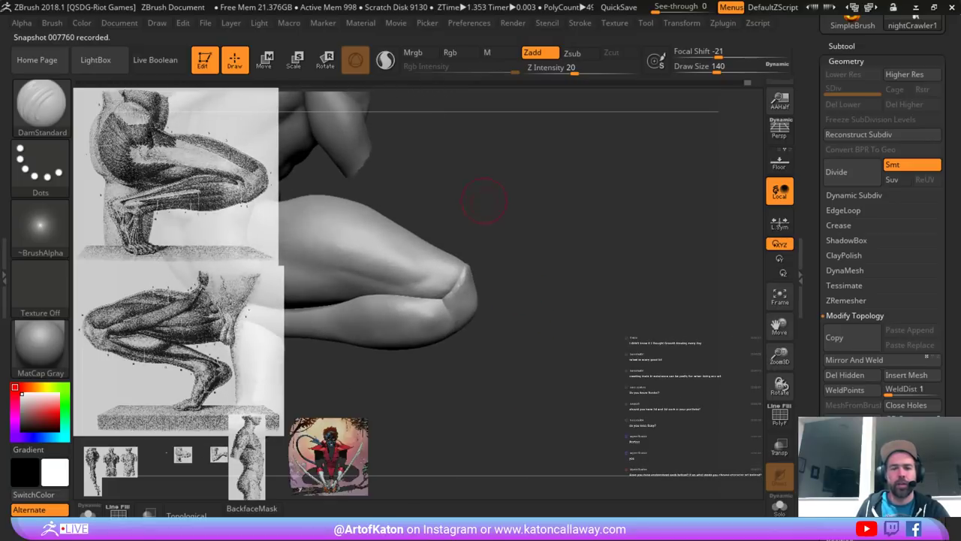
alt+drag(484, 200, 435, 161)
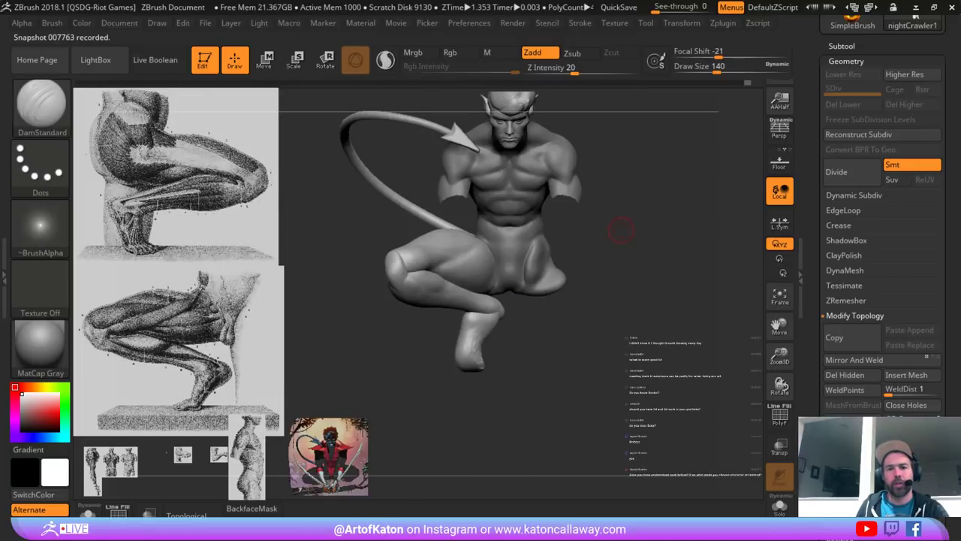
mouse_move(621, 229)
alt+mouse_down()
mouse_move(575, 245)
mouse_move(564, 211)
mouse_move(535, 220)
mouse_move(569, 248)
mouse_move(618, 247)
mouse_move(559, 240)
alt+mouse_up()
ctrl+shift+click(564, 211)
alt+click(324, 314)
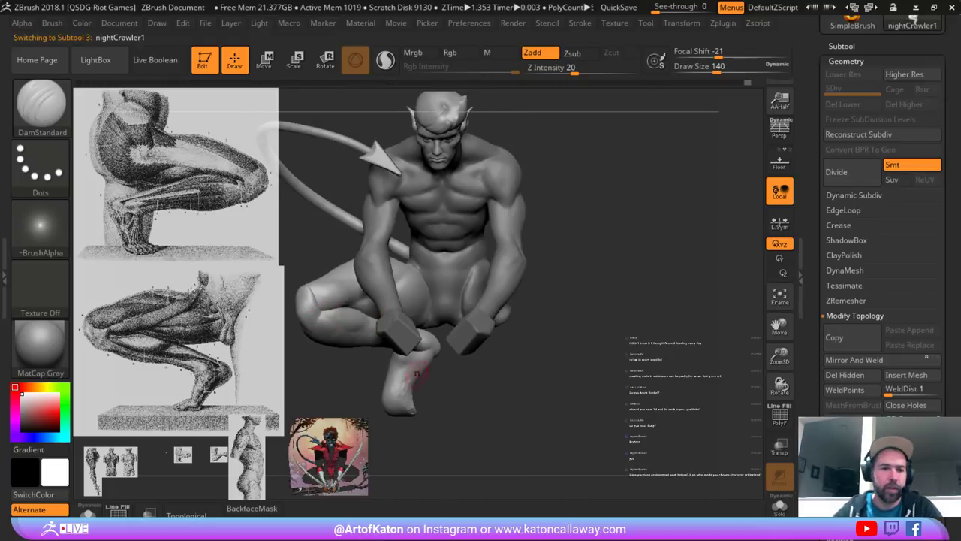
alt+drag(452, 412, 502, 388)
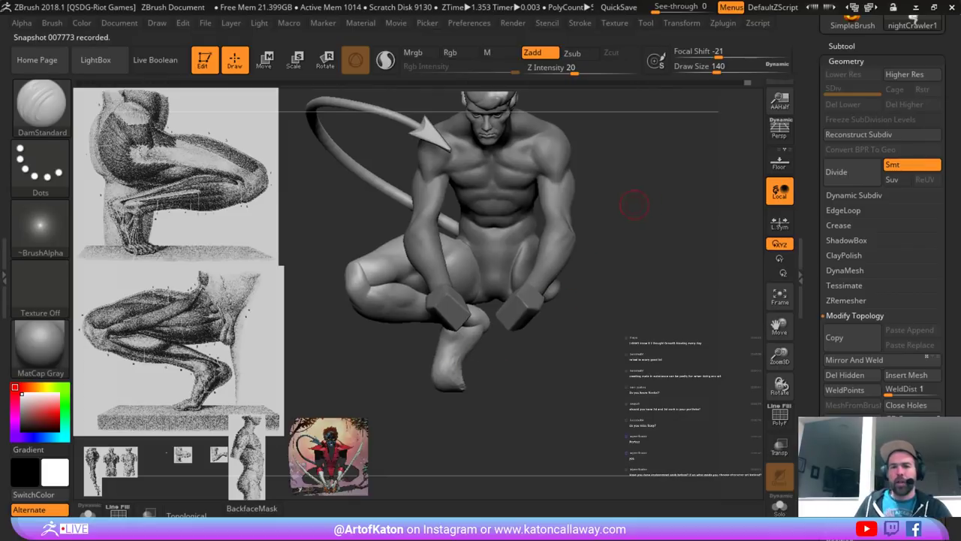
alt+drag(634, 204, 638, 229)
drag(811, 187, 811, 387)
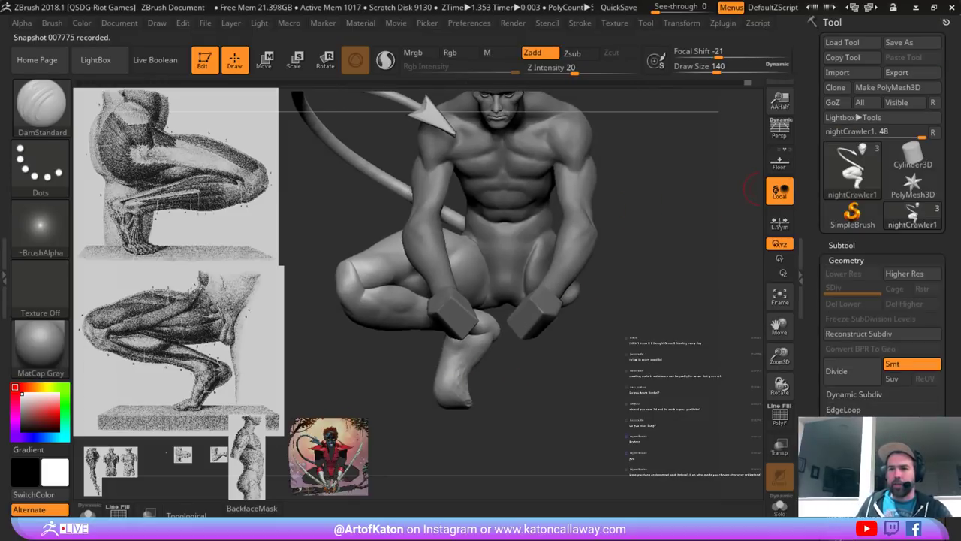
click(723, 23)
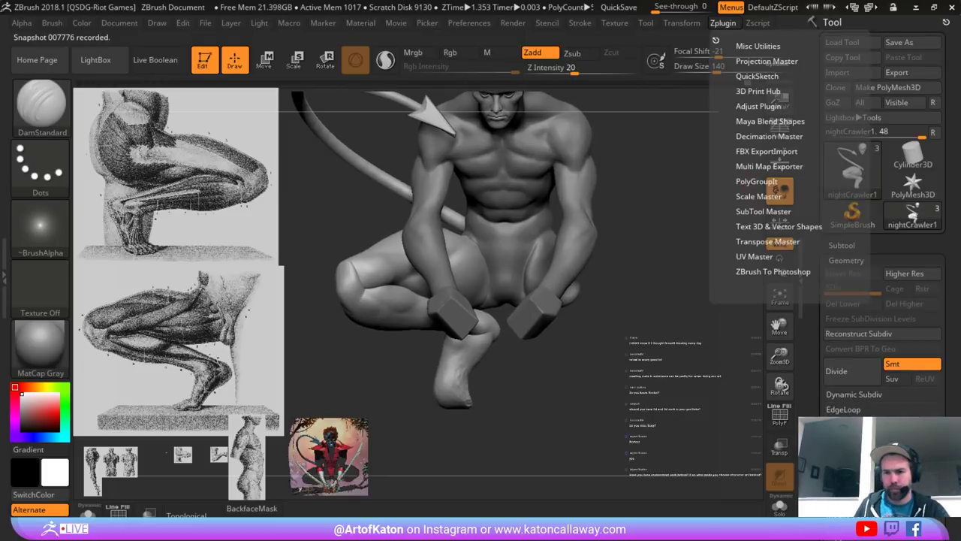
click(763, 211)
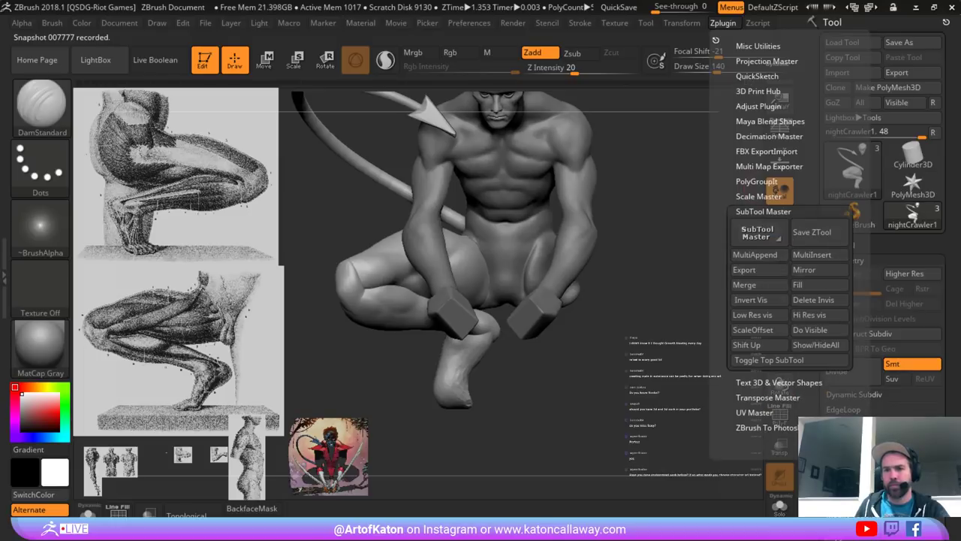
drag(719, 272, 719, 144)
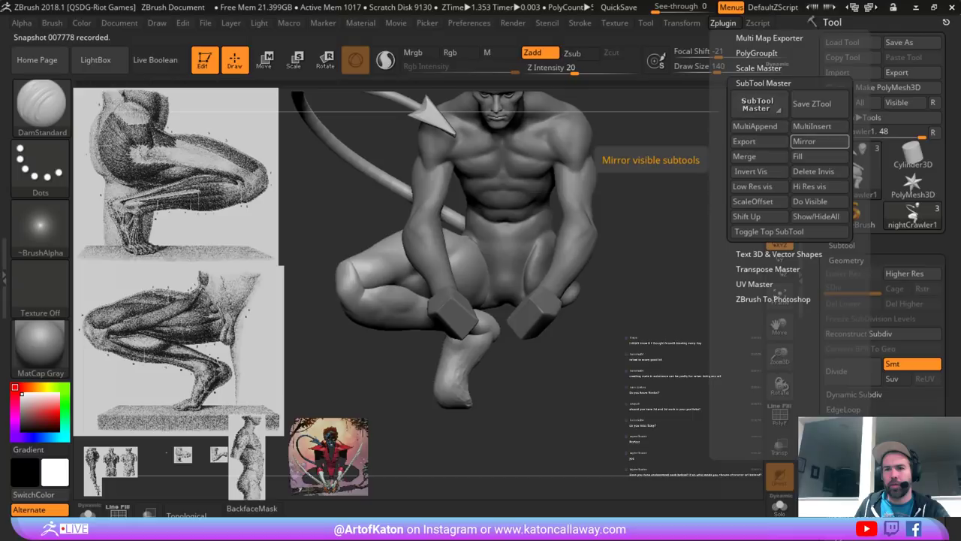
click(804, 141)
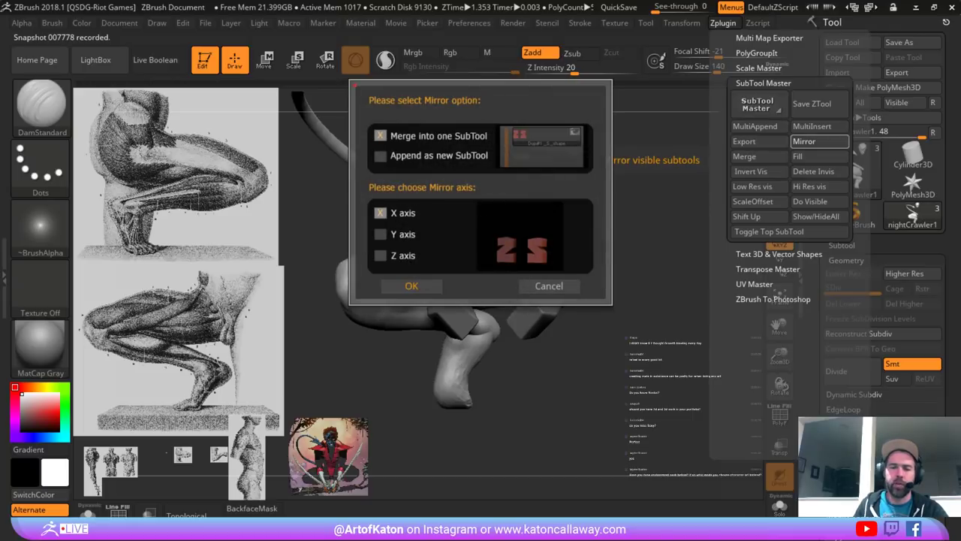
click(412, 287)
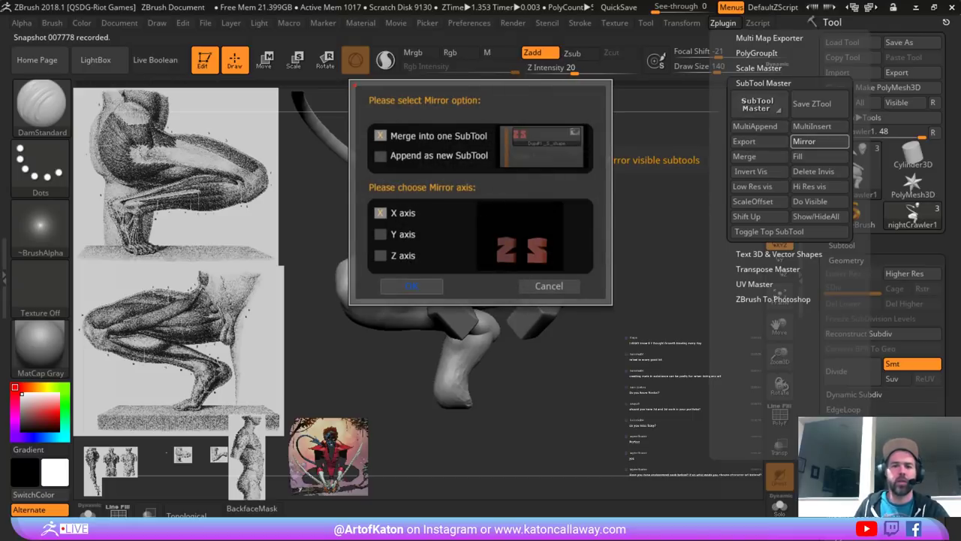
click(411, 286)
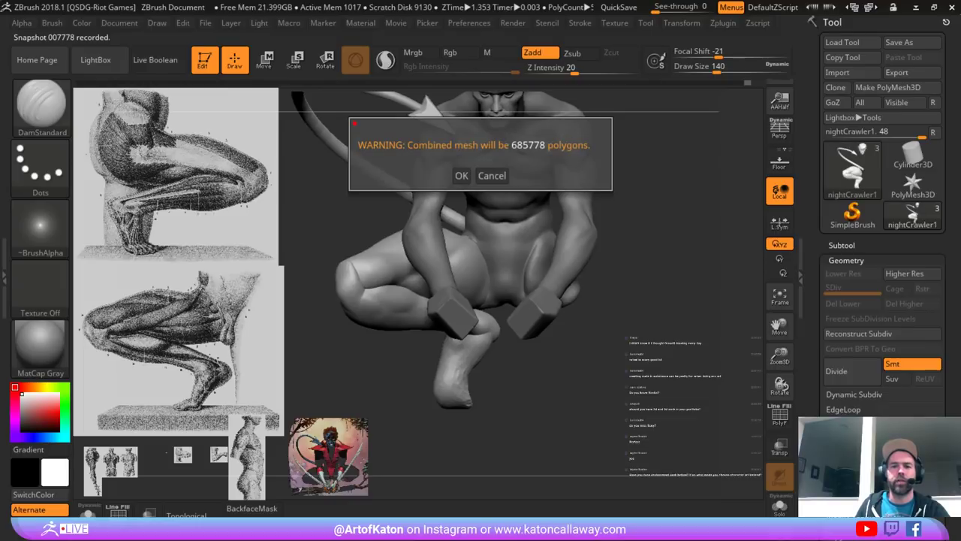
click(492, 176)
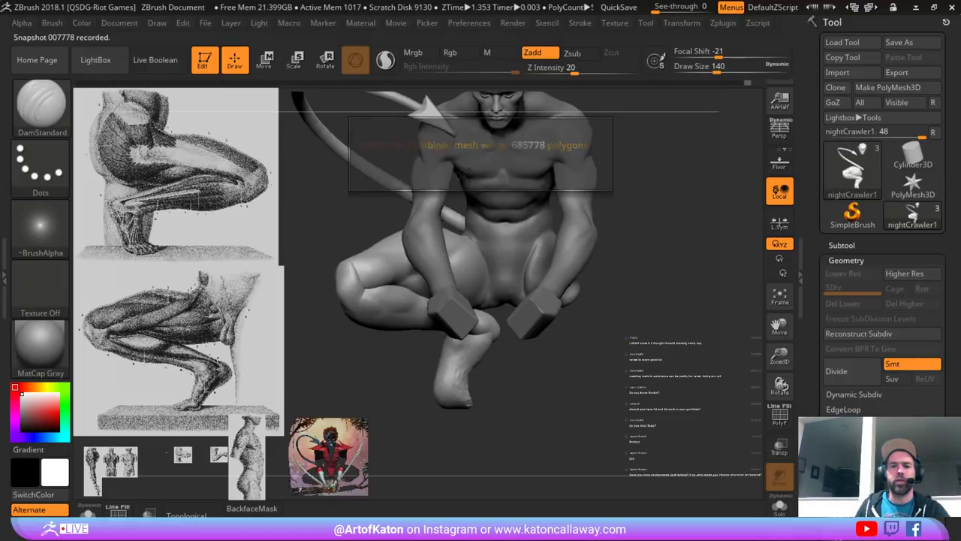
- Mirror the visible subtools across the X axis with SubTool Master, merging the result into one SubTool and accepting the combined mesh
drag(654, 198, 695, 191)
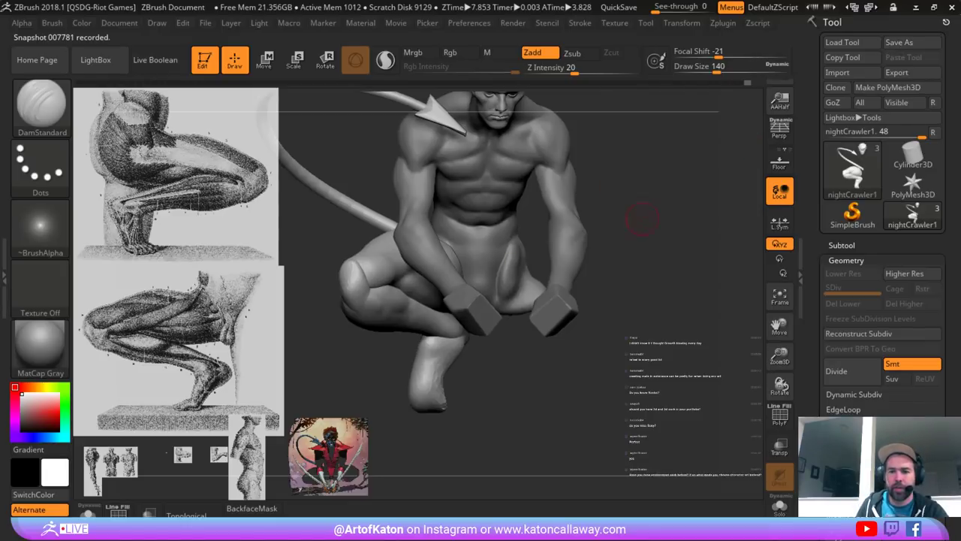
drag(643, 219, 654, 272)
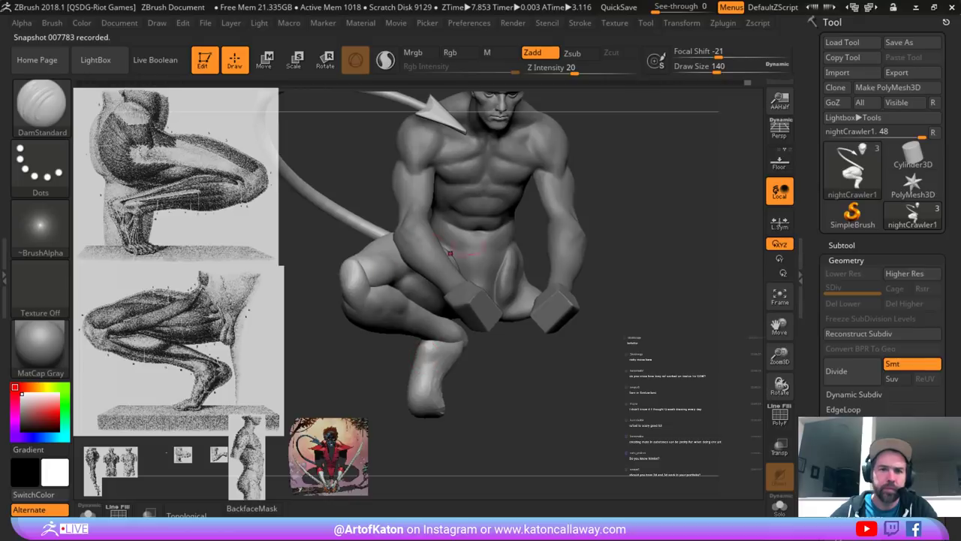
mouse_move(630, 166)
mouse_down()
mouse_move(665, 163)
mouse_move(640, 158)
mouse_up()
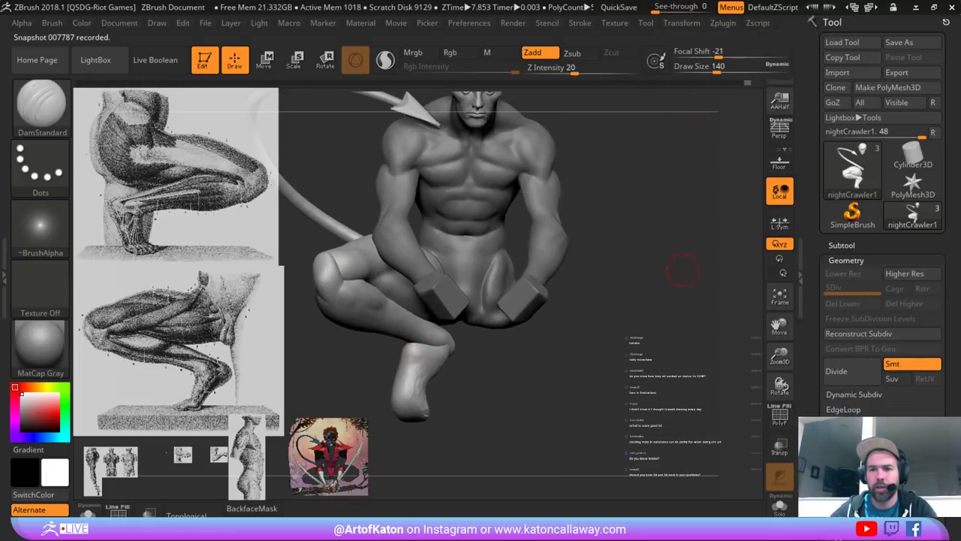
mouse_move(723, 23)
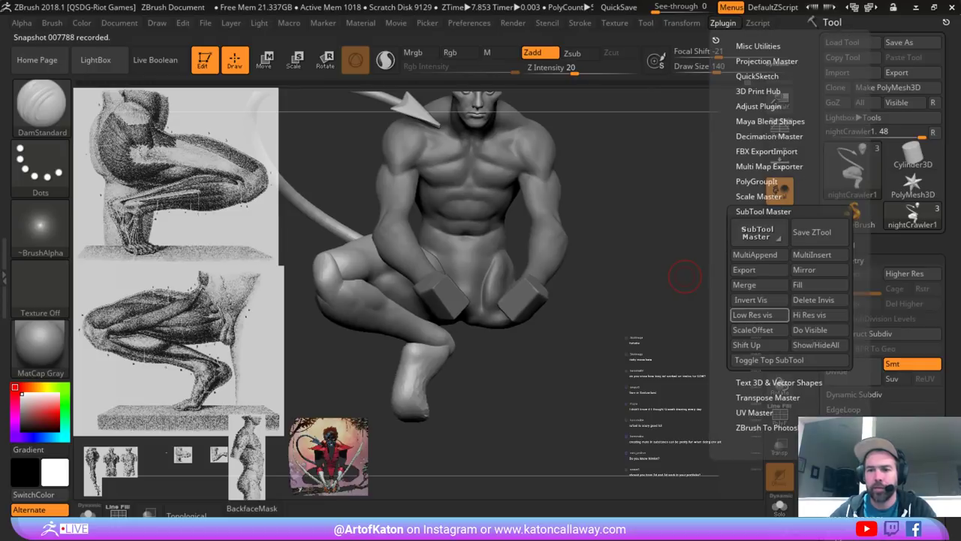
click(804, 270)
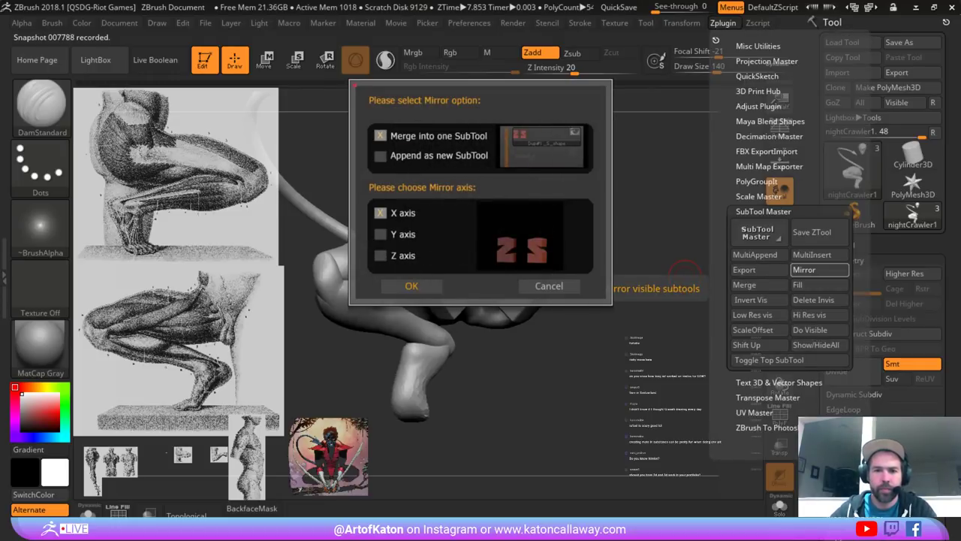
click(412, 286)
click(412, 286)
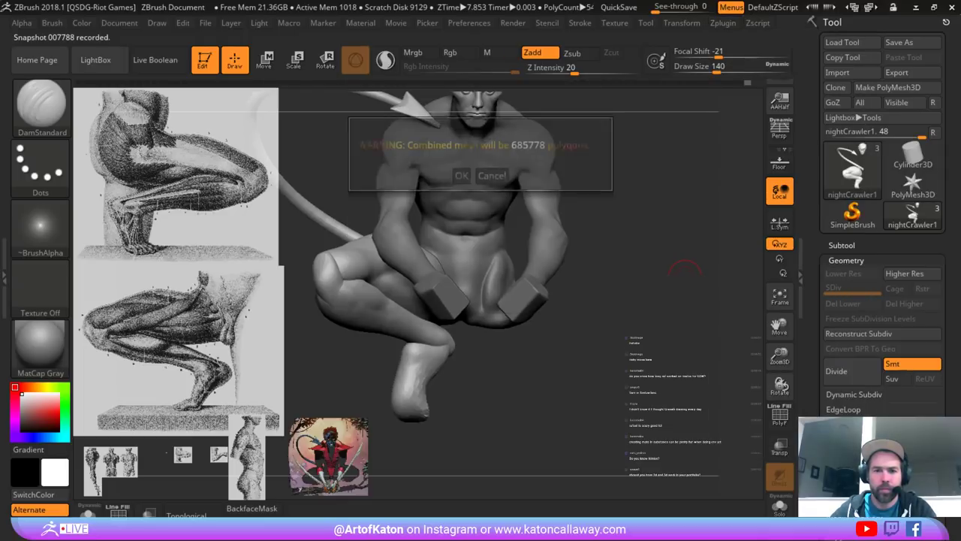
click(461, 174)
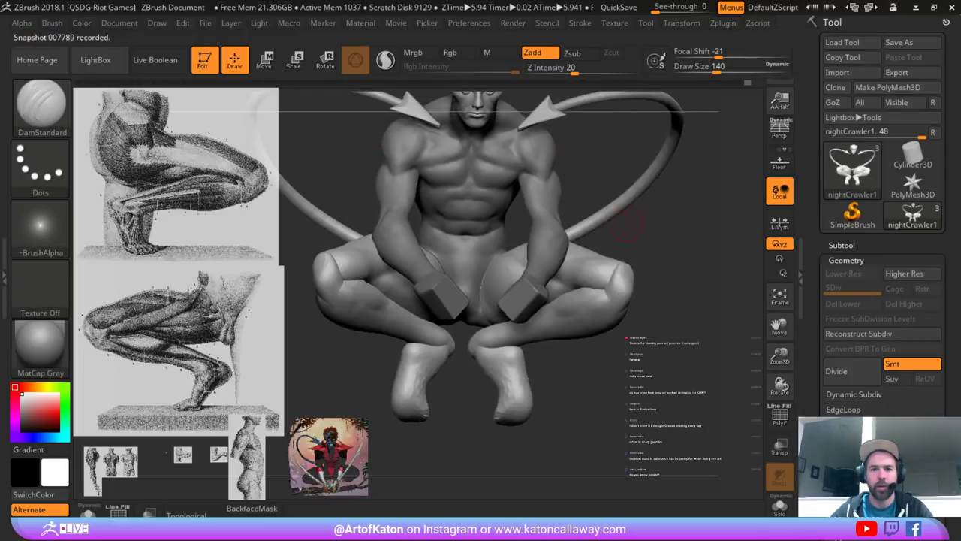
- Display the polygroups, keep only one side's leg and tail on the mesh, and hide that tail
drag(627, 226, 724, 224)
mouse_move(559, 218)
mouse_down()
mouse_move(605, 218)
mouse_move(470, 214)
mouse_up()
key(shift+f)
mouse_move(555, 199)
shift+mouse_down()
mouse_move(518, 217)
mouse_move(481, 218)
mouse_move(611, 231)
shift+mouse_up()
mouse_move(520, 232)
mouse_down()
mouse_move(627, 233)
mouse_move(516, 232)
mouse_up()
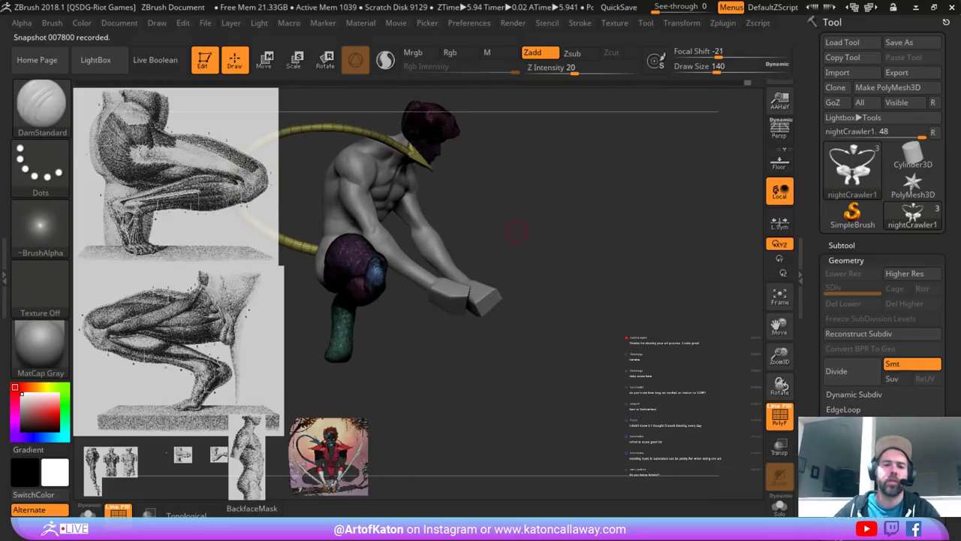
ctrl+shift+click(340, 130)
ctrl+shift+click(342, 129)
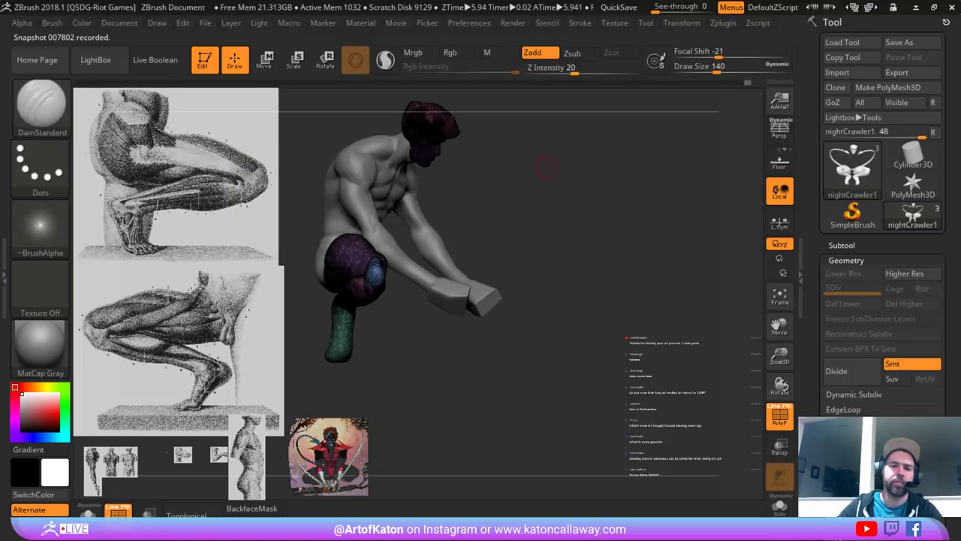
drag(546, 168, 697, 268)
click(854, 514)
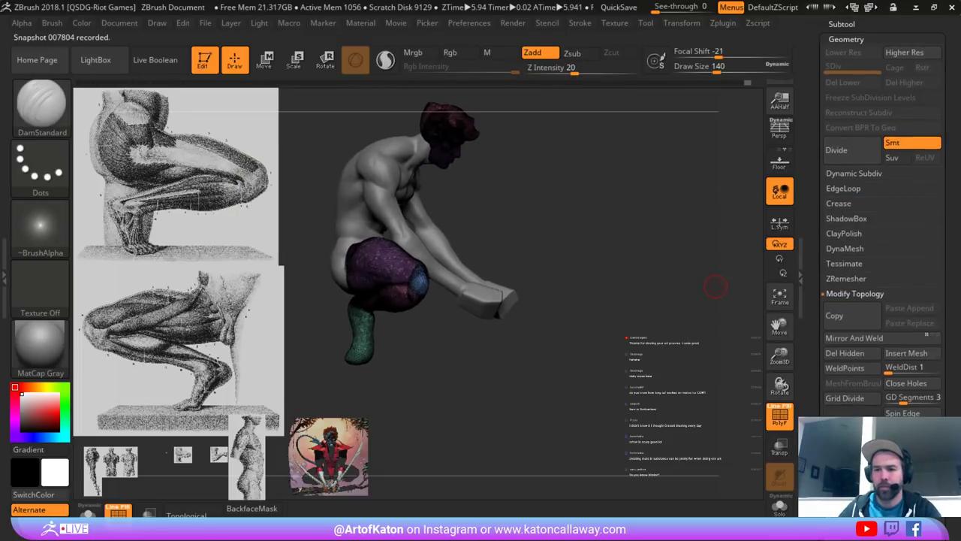
click(847, 353)
click(855, 294)
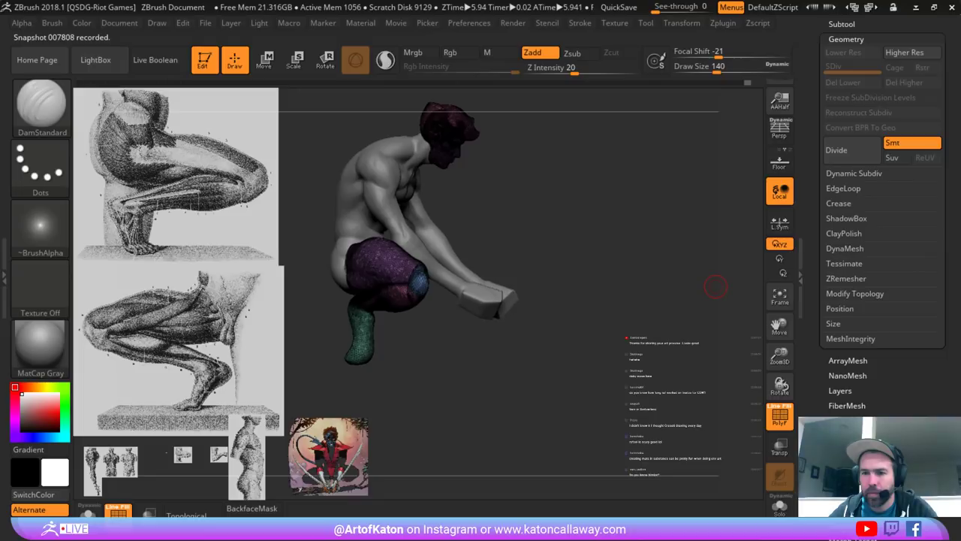
drag(898, 301, 897, 323)
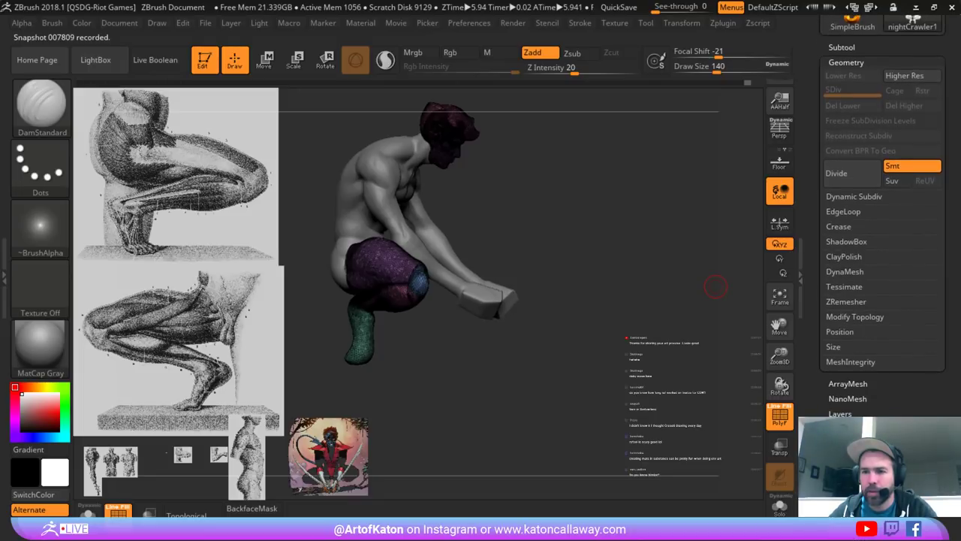
click(855, 317)
click(855, 317)
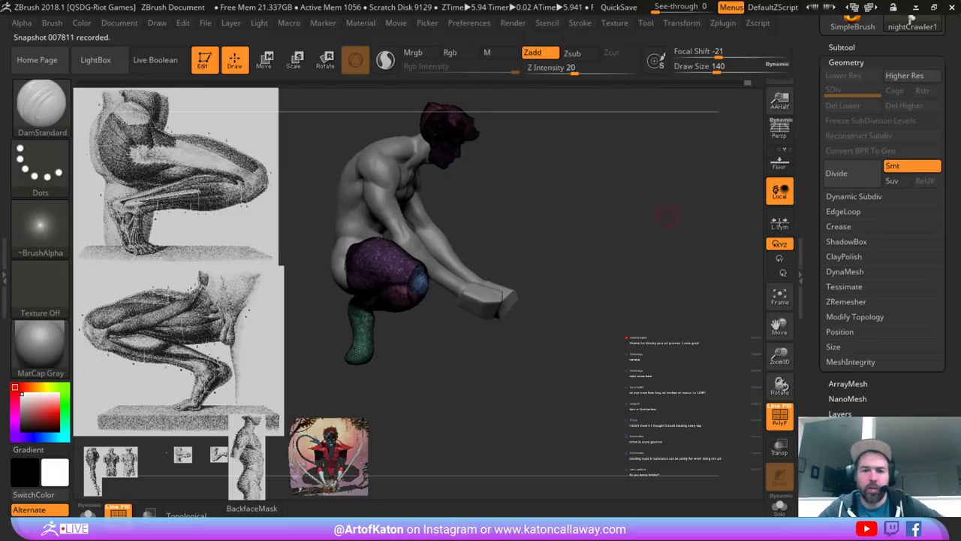
- Split the hidden tail off into its own subtool and turn off the polygroup display
click(841, 47)
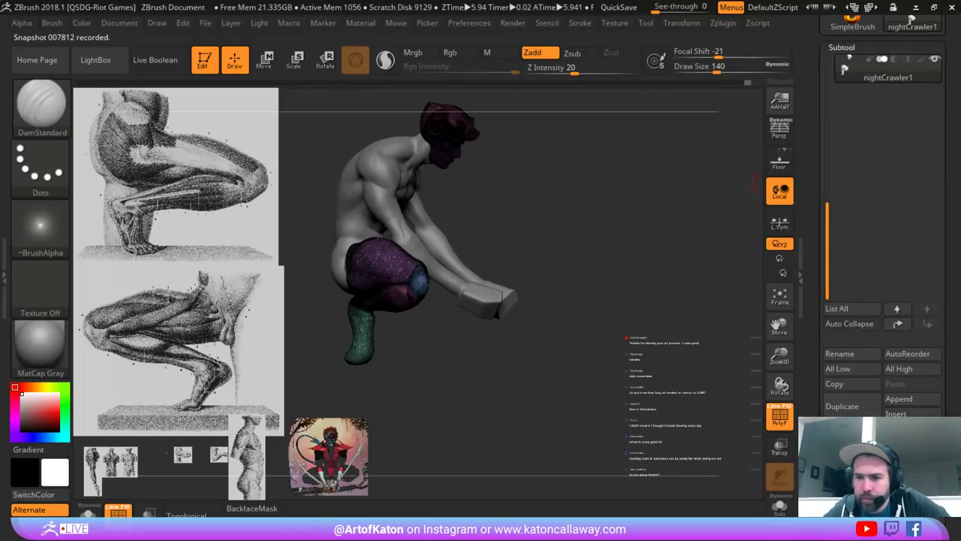
drag(883, 339, 883, 106)
click(851, 241)
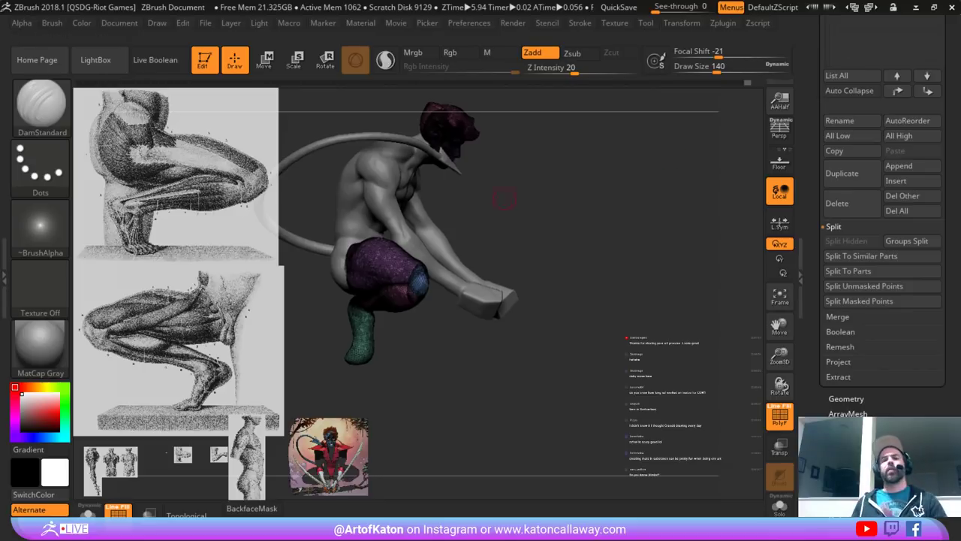
mouse_move(443, 221)
mouse_down()
mouse_move(548, 187)
mouse_move(530, 206)
mouse_move(553, 180)
mouse_move(577, 186)
mouse_up()
key(shift+f)
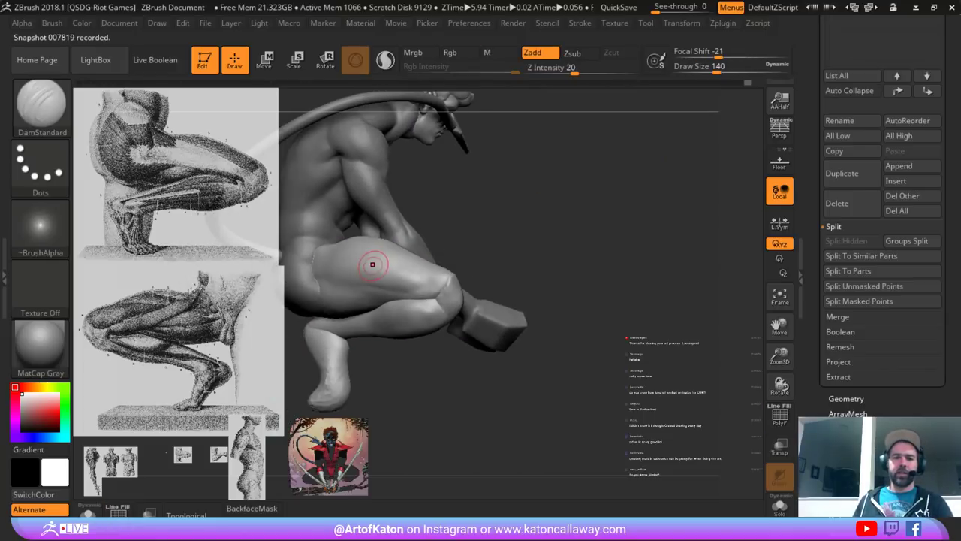
drag(383, 268, 405, 266)
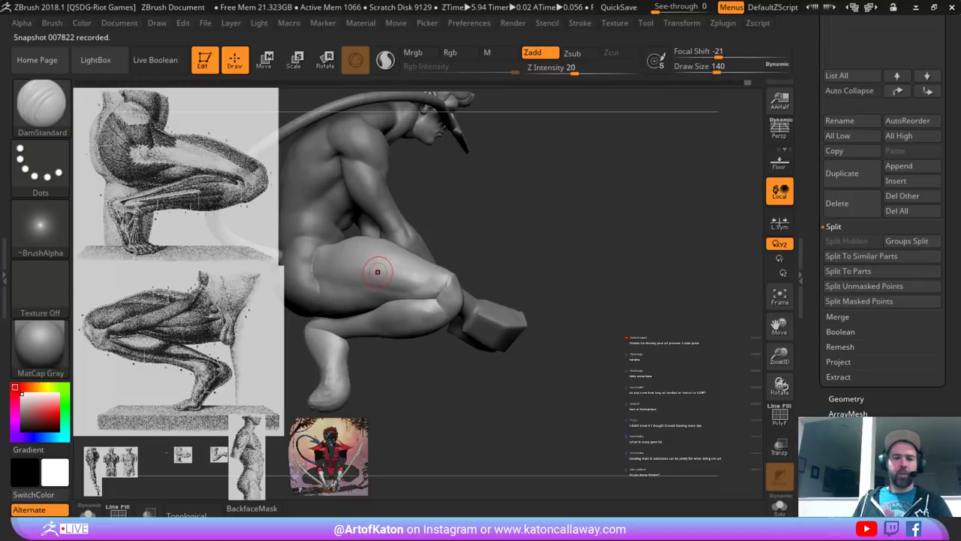
drag(499, 189, 532, 182)
key(shift+f)
key(shift+f)
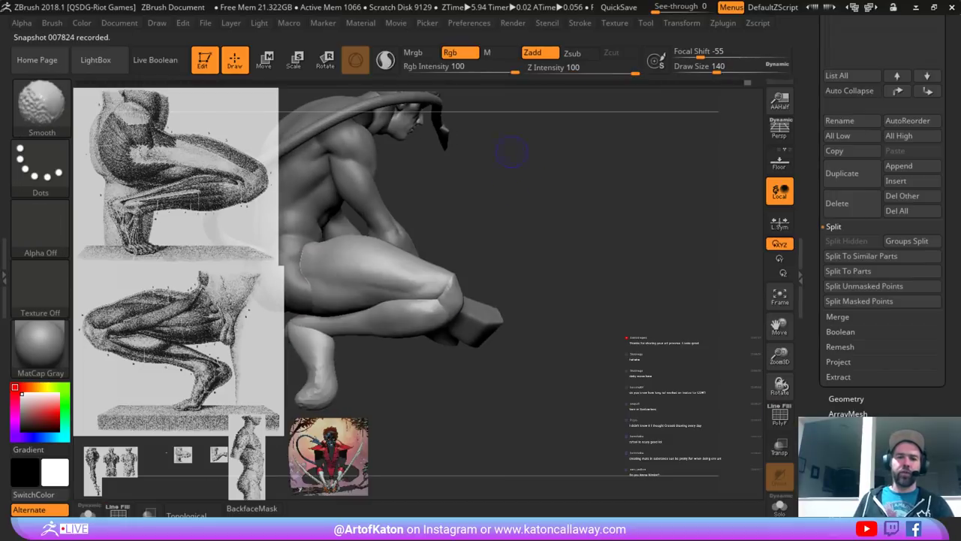
- Isolate the head and hair with the polygroups displayed and separate them from the leg as their own subtool
key(shift+f)
mouse_move(581, 148)
mouse_down()
mouse_move(642, 92)
mouse_move(600, 120)
mouse_move(593, 161)
mouse_up()
drag(593, 161, 511, 166)
drag(511, 166, 567, 182)
mouse_move(481, 183)
mouse_down()
mouse_move(521, 178)
mouse_move(499, 171)
mouse_move(519, 208)
mouse_move(457, 199)
mouse_up()
mouse_move(502, 112)
ctrl+shift+mouse_down()
mouse_move(432, 205)
mouse_move(333, 237)
mouse_move(331, 106)
ctrl+shift+mouse_up()
alt+drag(455, 146, 491, 113)
mouse_move(548, 186)
mouse_down()
mouse_move(650, 205)
mouse_move(660, 167)
mouse_up()
key(h)
alt+drag(588, 165, 545, 153)
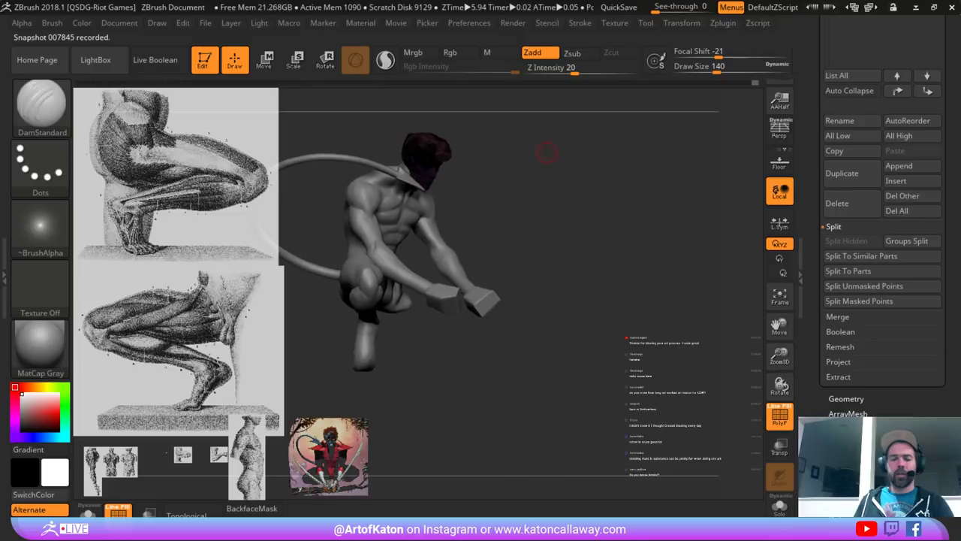
- Select the leg subtool and mirror it across the X axis with SubTool Master, merged into one SubTool
key(shift+f)
alt+click(369, 269)
drag(493, 200, 551, 221)
key(shift+f)
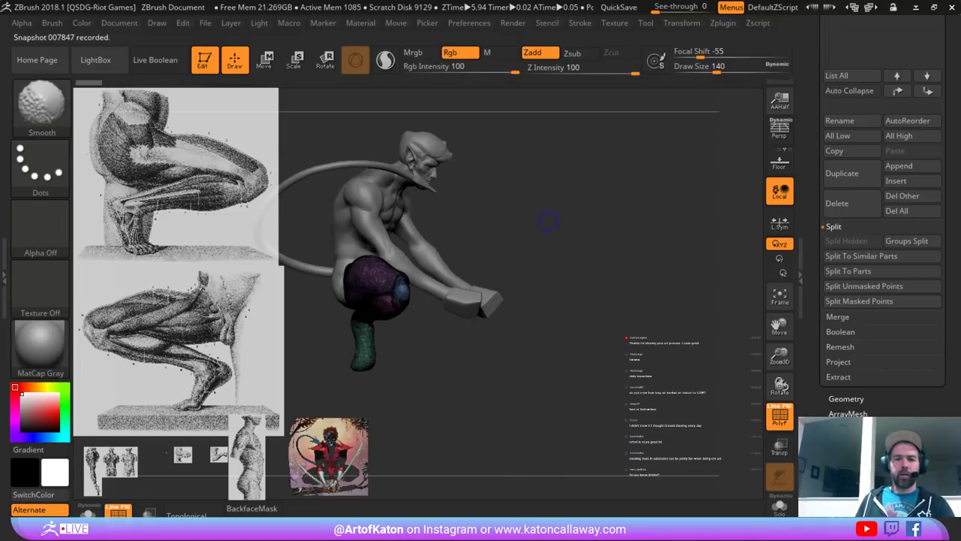
key(shift+f)
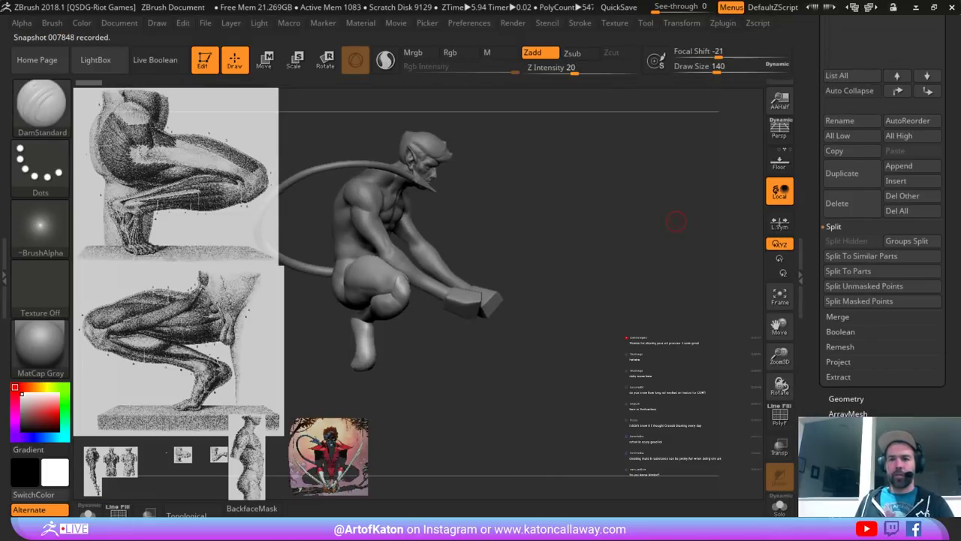
mouse_move(723, 23)
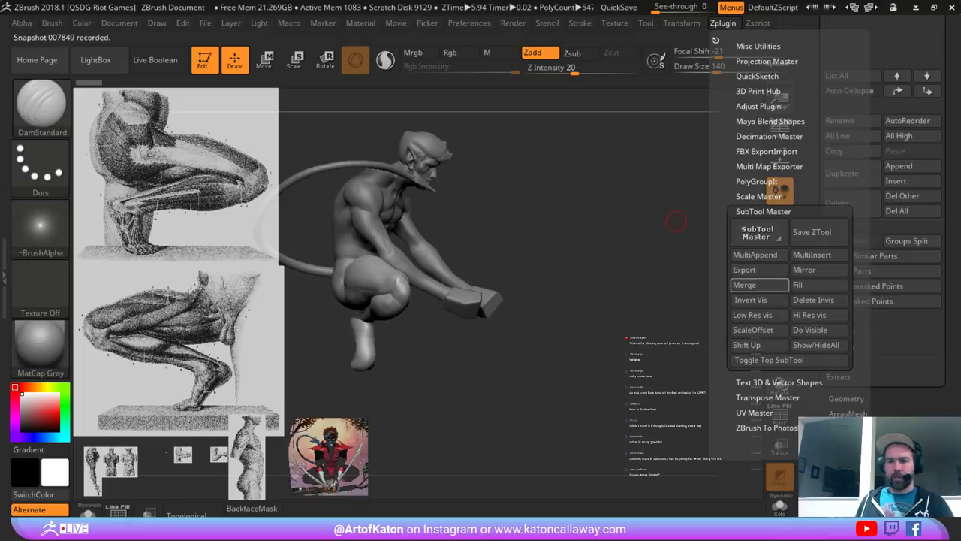
click(818, 270)
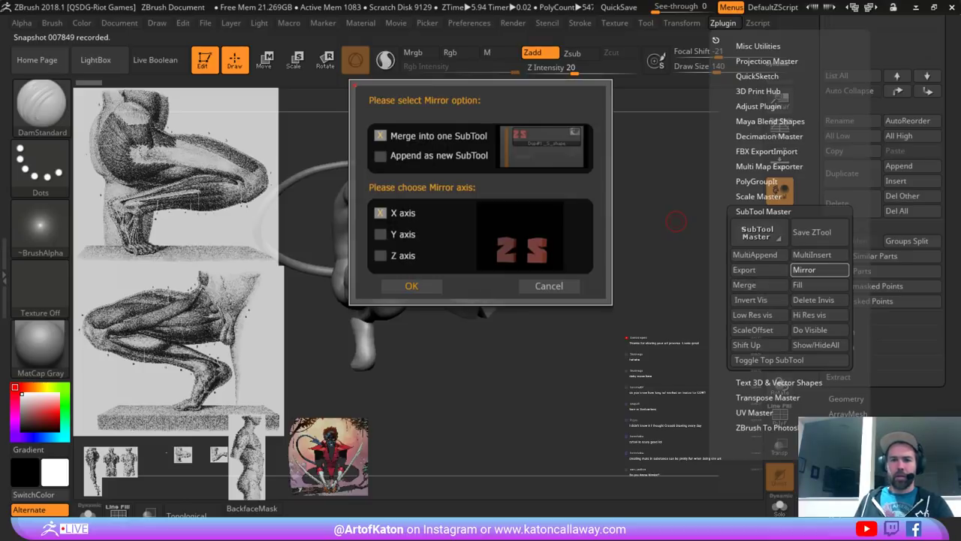
click(411, 285)
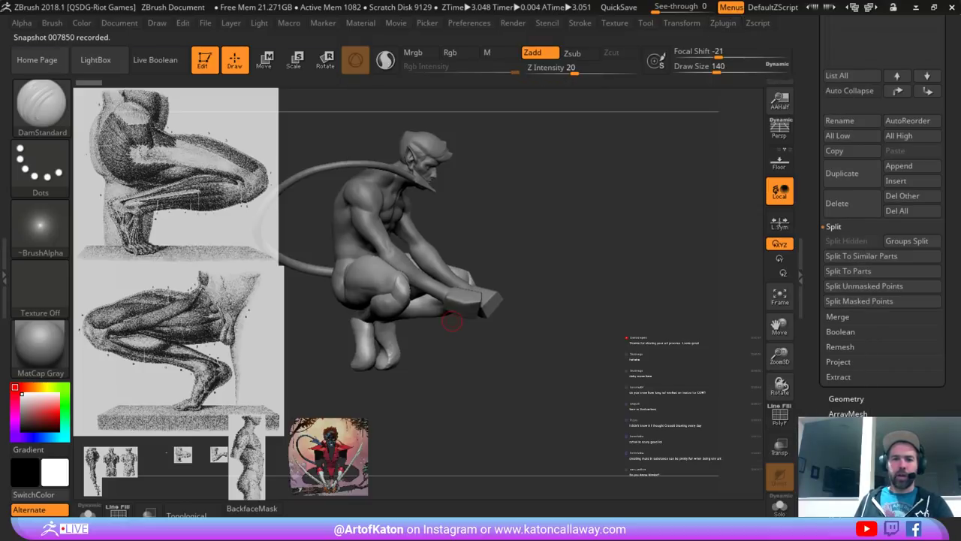
- Examine the crouching figure's mirrored legs and feet from the front and three-quarter views
drag(586, 297, 450, 296)
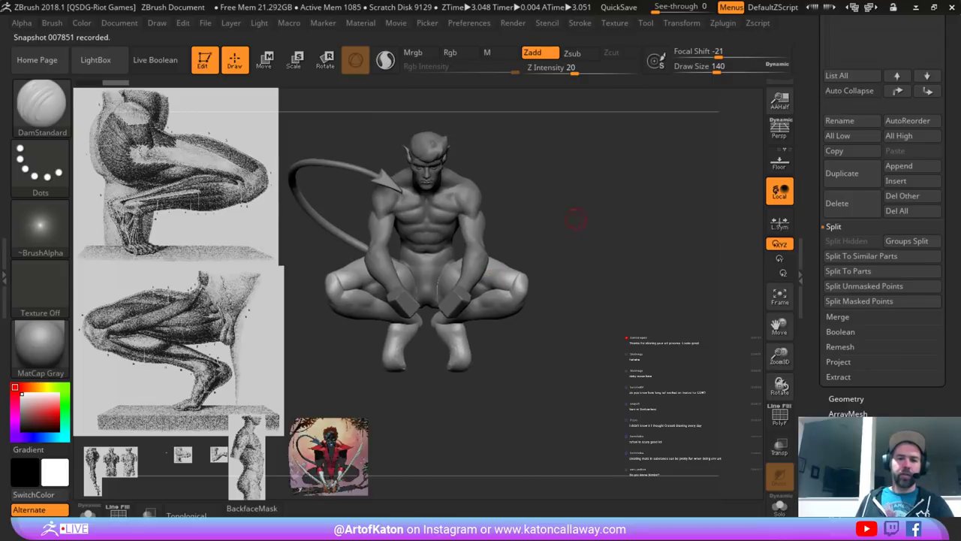
mouse_move(576, 219)
mouse_down()
mouse_move(590, 247)
mouse_move(639, 233)
mouse_move(623, 293)
mouse_move(542, 230)
mouse_move(548, 158)
mouse_up()
mouse_move(585, 259)
mouse_down()
mouse_move(644, 257)
mouse_move(638, 233)
mouse_up()
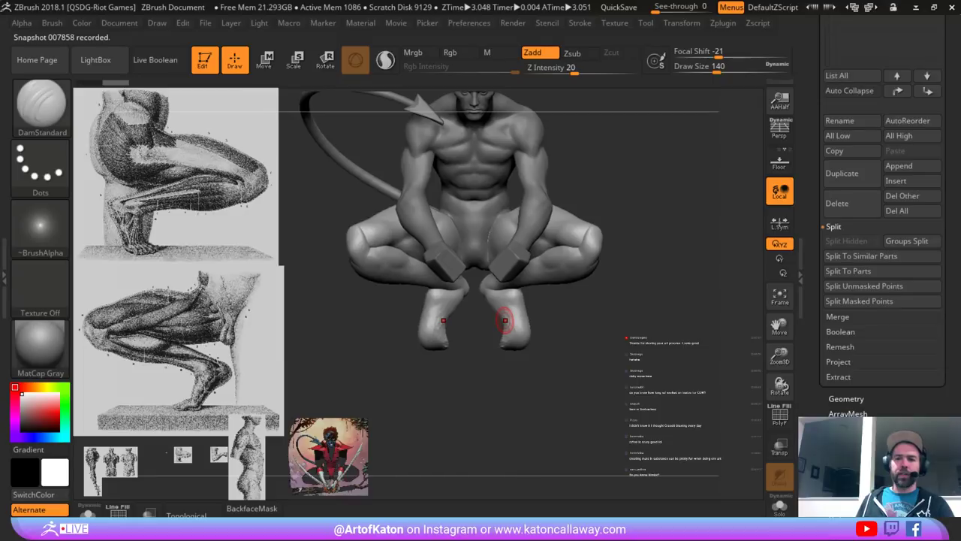
mouse_move(949, 301)
mouse_down()
mouse_move(950, 147)
mouse_move(950, 283)
mouse_up()
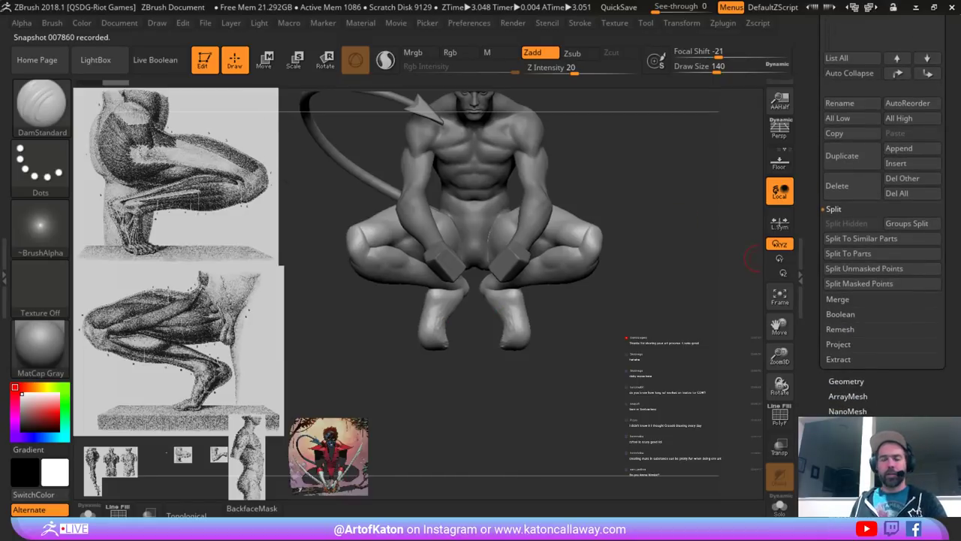
mouse_move(753, 259)
mouse_down()
mouse_move(676, 244)
mouse_move(740, 225)
mouse_up()
alt+drag(603, 163, 609, 248)
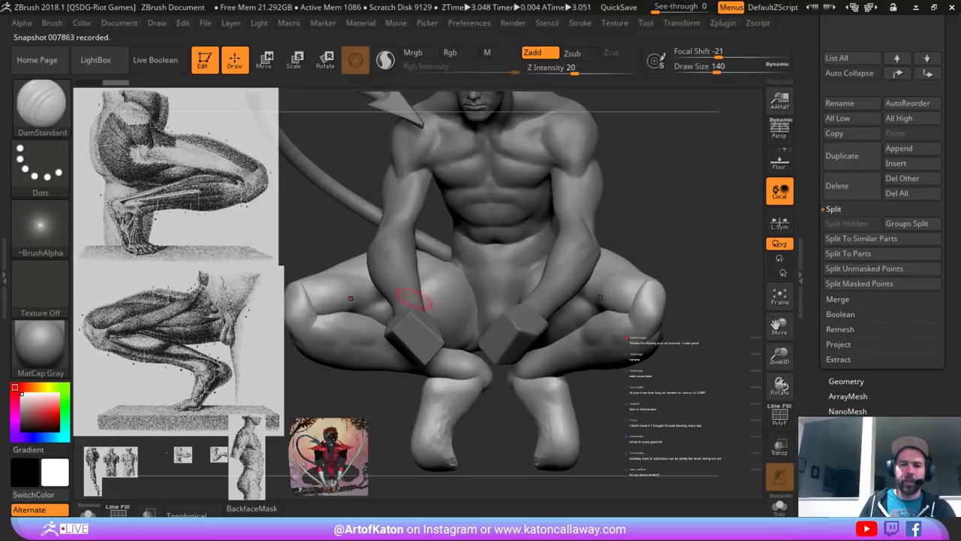
alt+drag(304, 259, 374, 242)
drag(334, 319, 413, 319)
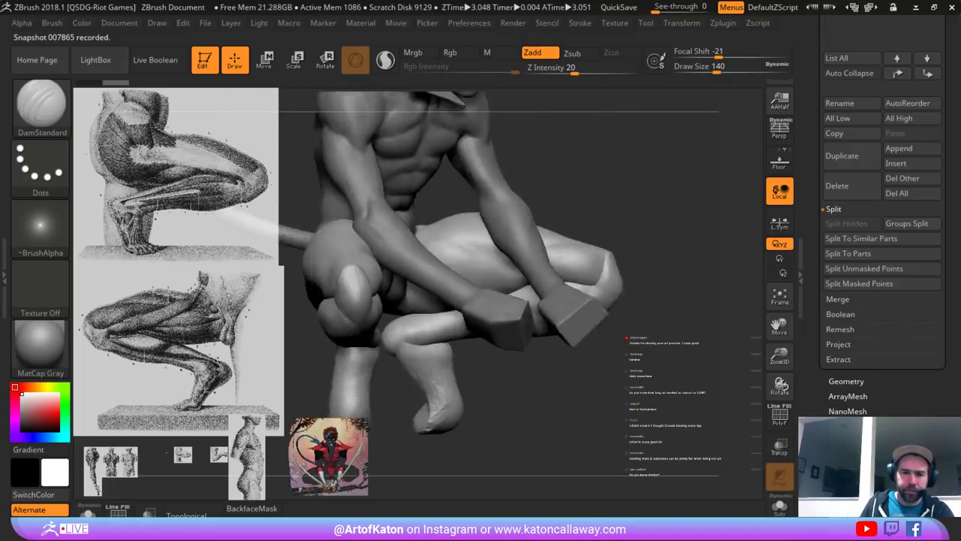
- Set the brush draw size to 177 and switch to the SnakeHook brush for shaping the knees
mouse_move(326, 248)
alt+mouse_down()
mouse_move(326, 307)
mouse_move(335, 291)
alt+mouse_up()
key(space)
mouse_move(413, 233)
alt+mouse_down()
mouse_move(454, 229)
mouse_move(398, 271)
alt+mouse_up()
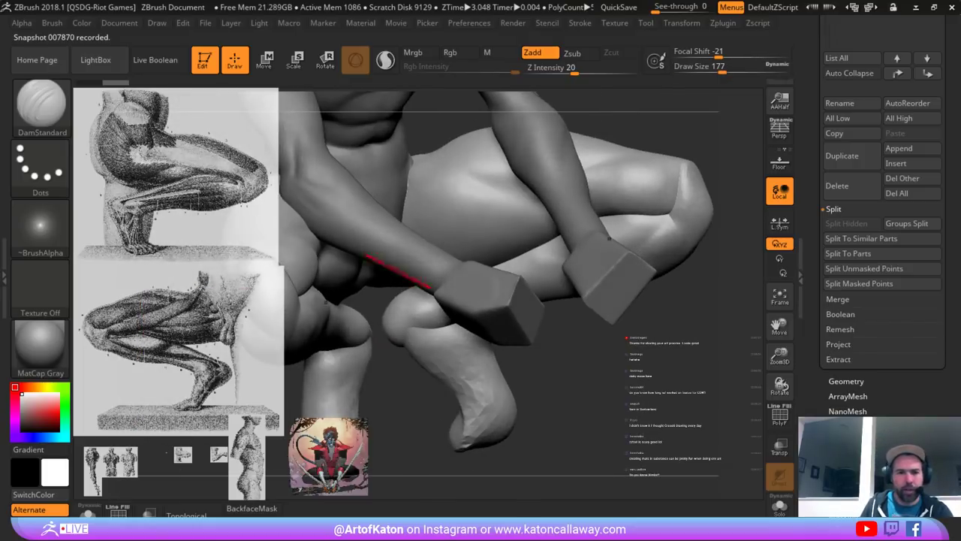
alt+drag(398, 380, 551, 333)
drag(375, 344, 391, 369)
key(b)
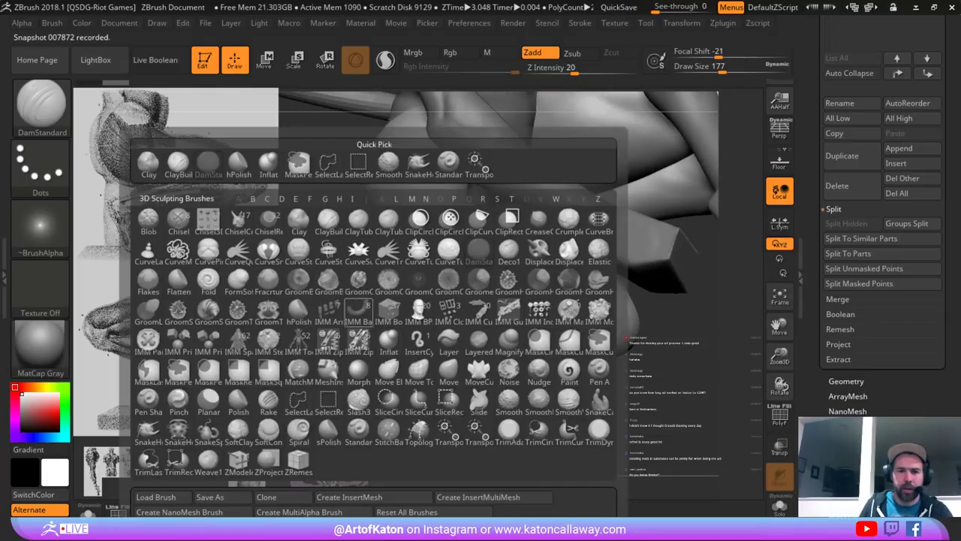
key(s)
key(h)
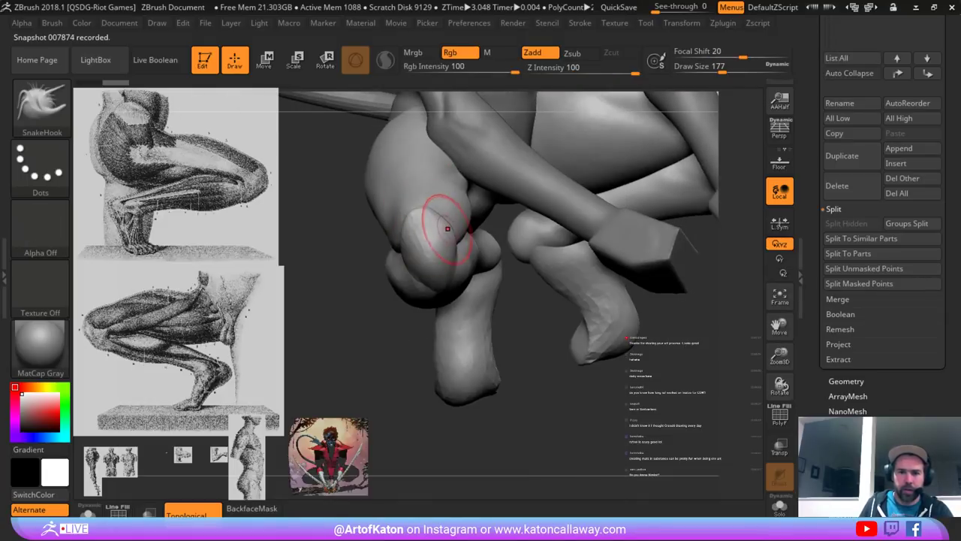
- Adjust the bent knee and its surrounding forms with SnakeHook, raising the draw size to 207 and undoing unwanted strokes
drag(445, 228, 430, 225)
mouse_move(369, 281)
mouse_down()
mouse_move(392, 273)
mouse_move(409, 233)
mouse_move(408, 251)
mouse_up()
drag(365, 299, 327, 282)
drag(448, 258, 451, 272)
mouse_move(432, 326)
mouse_down()
mouse_move(402, 304)
mouse_move(432, 272)
mouse_up()
key(ctrl+z)
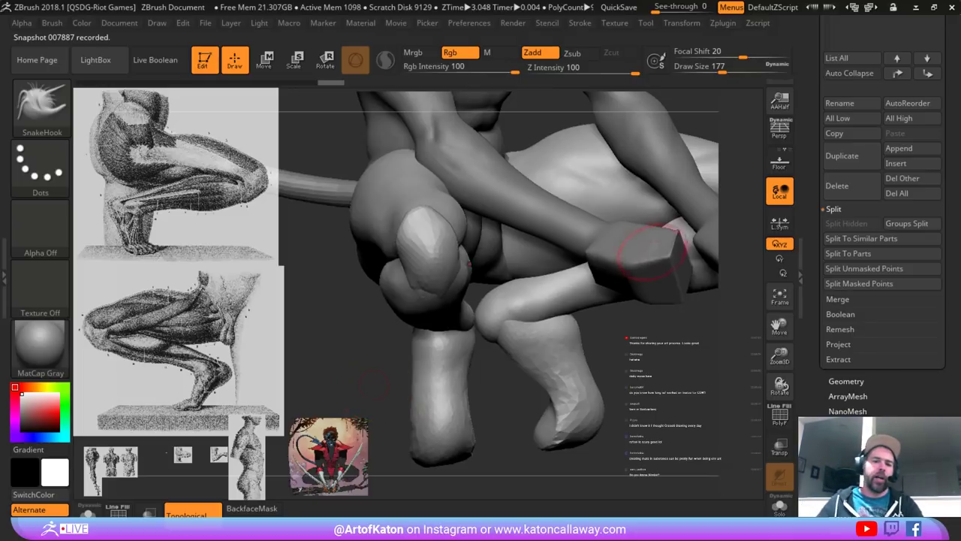
drag(390, 347, 388, 307)
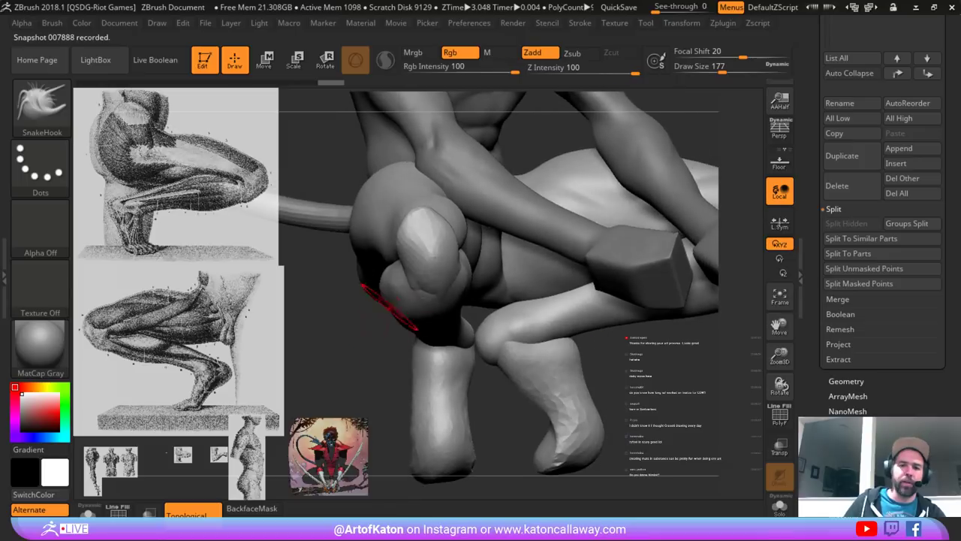
key(space)
drag(425, 246, 431, 246)
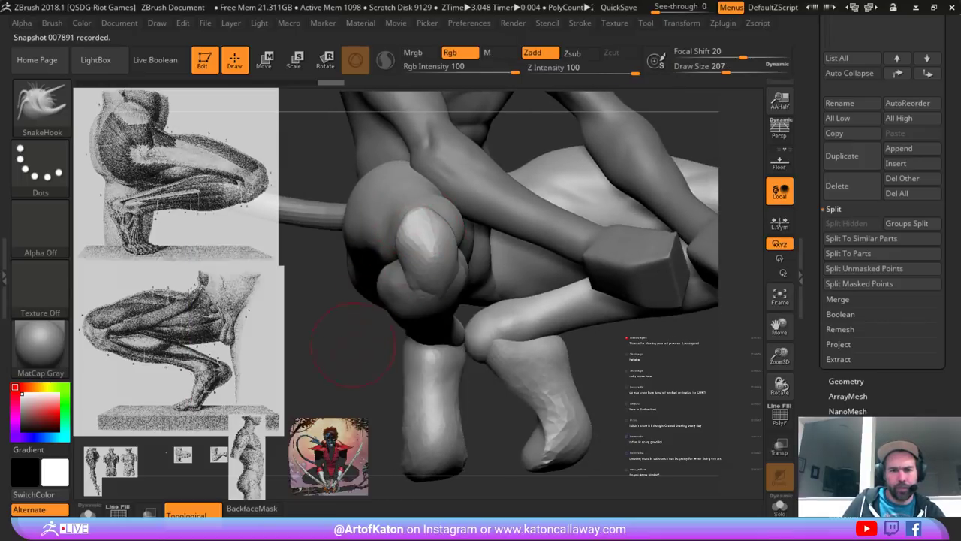
mouse_move(353, 345)
mouse_down()
mouse_move(515, 365)
mouse_move(444, 347)
mouse_move(488, 341)
mouse_move(379, 323)
mouse_move(462, 324)
mouse_move(503, 345)
mouse_move(398, 332)
mouse_up()
key(ctrl+z)
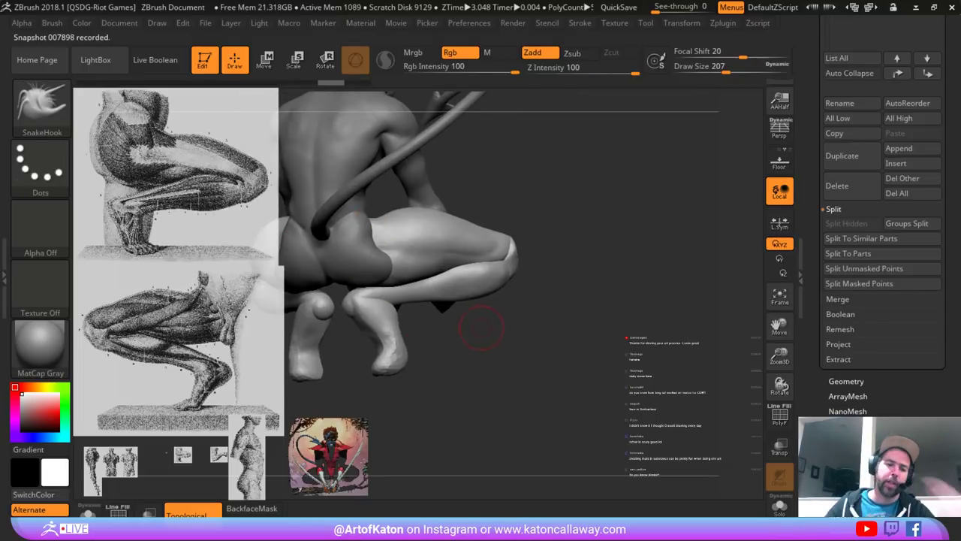
- Select the body subtool and adjust the hip where it meets the thigh using SnakeHook at draw size 257
alt+click(382, 249)
alt+drag(478, 183, 647, 163)
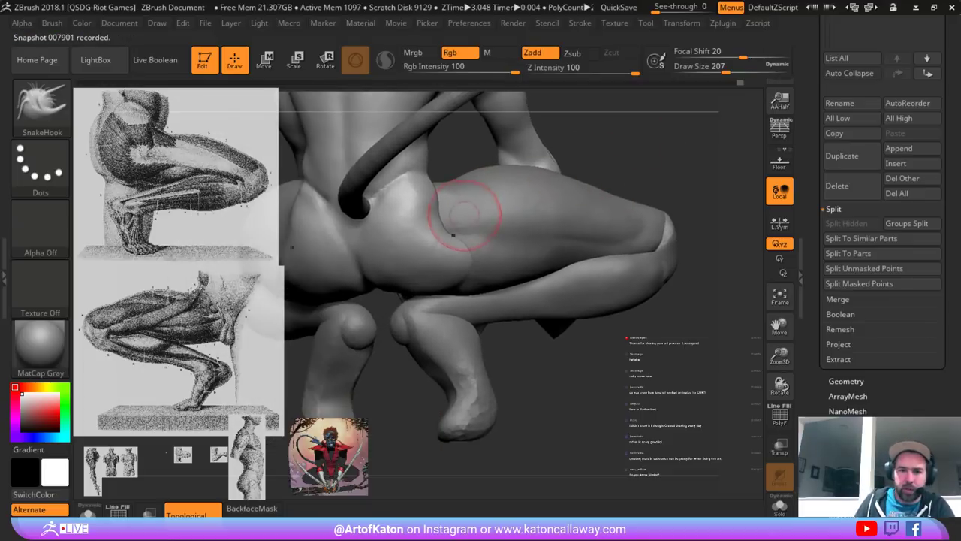
right_drag(465, 215, 456, 219)
key(])
drag(625, 173, 449, 193)
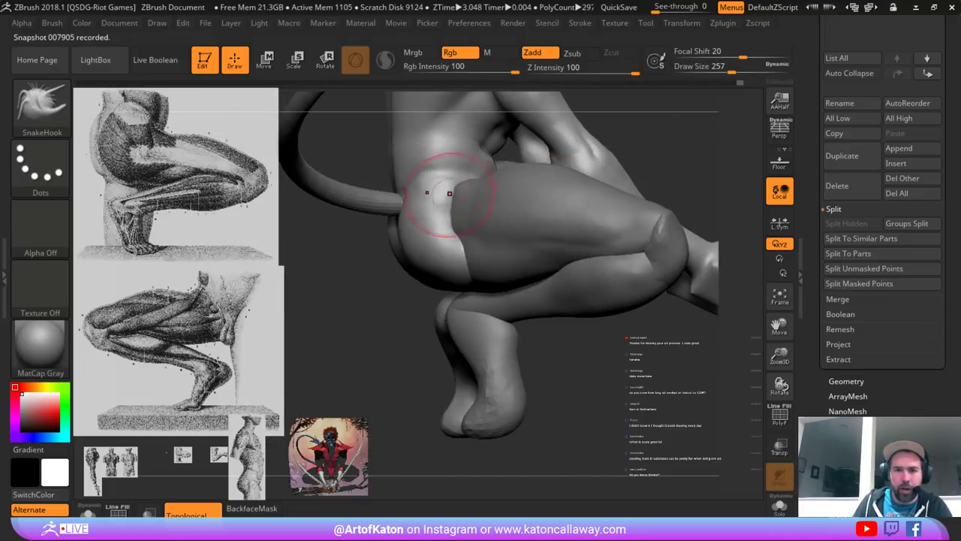
mouse_move(343, 308)
mouse_down()
mouse_move(386, 313)
mouse_move(390, 302)
mouse_up()
- Select the leg subtool and pull the upper thigh toward the hip with SnakeHook at draw size 365
alt+click(470, 225)
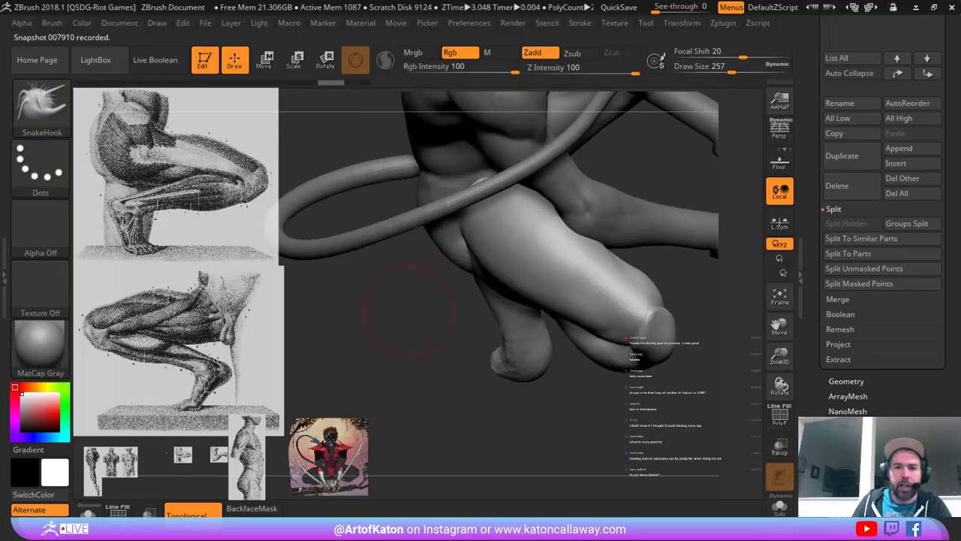
key(space)
mouse_move(455, 226)
mouse_down()
mouse_move(478, 226)
mouse_move(463, 226)
mouse_up()
drag(397, 217, 369, 216)
key(space)
drag(463, 219, 470, 210)
drag(383, 226, 392, 228)
- Refine the upper thigh along the hip crease with SnakeHook, using draw sizes 415 and 318
key(space)
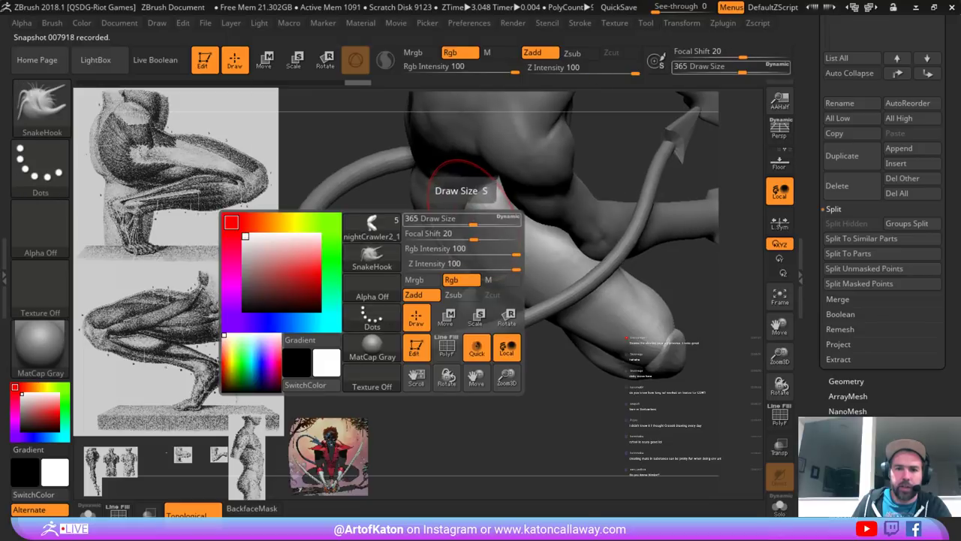
mouse_move(463, 219)
mouse_down()
mouse_move(474, 220)
mouse_move(456, 193)
mouse_up()
drag(401, 262, 444, 230)
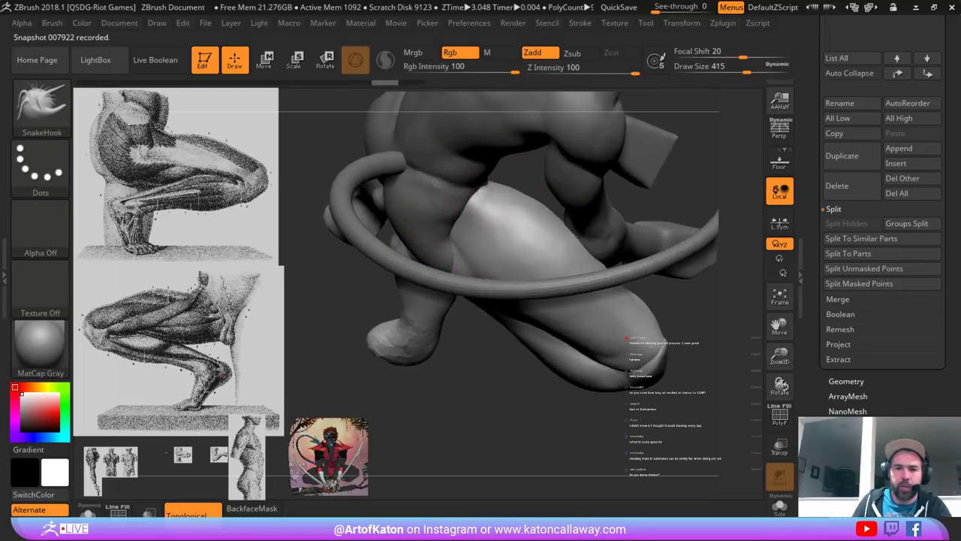
key(space)
mouse_move(497, 198)
mouse_down()
mouse_move(506, 187)
mouse_move(483, 191)
mouse_up()
mouse_move(481, 225)
mouse_down()
mouse_move(514, 199)
mouse_move(557, 213)
mouse_up()
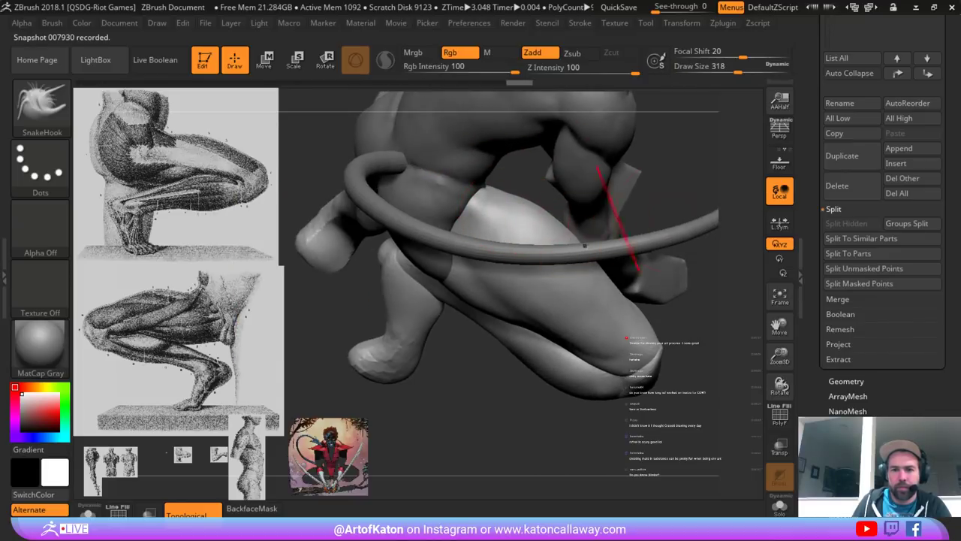
- Refine the upper contour of the thigh with SnakeHook, using draw sizes 379 and 318
drag(617, 218, 642, 177)
drag(551, 243, 569, 223)
drag(619, 214, 627, 208)
drag(574, 230, 565, 218)
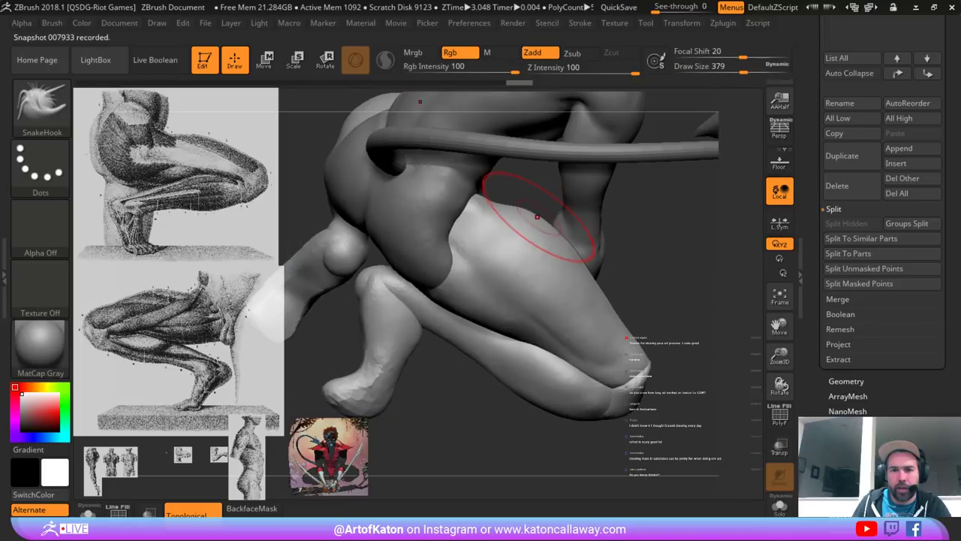
drag(631, 211, 628, 213)
drag(534, 206, 542, 198)
drag(661, 217, 601, 214)
- Reshape the leg subtool's upper edge where the thigh meets the hip with SnakeHook, reducing the draw size to 274 and 228
alt+click(460, 218)
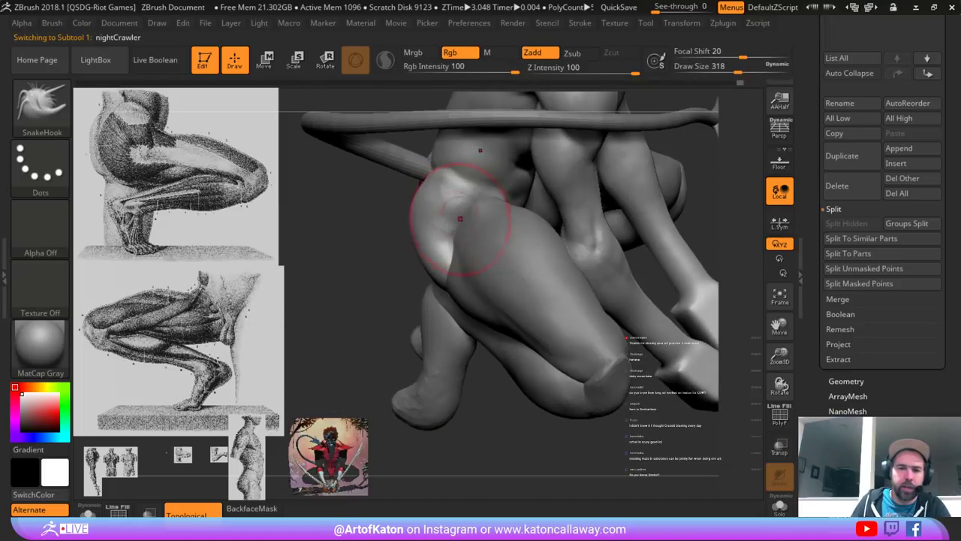
alt+click(461, 222)
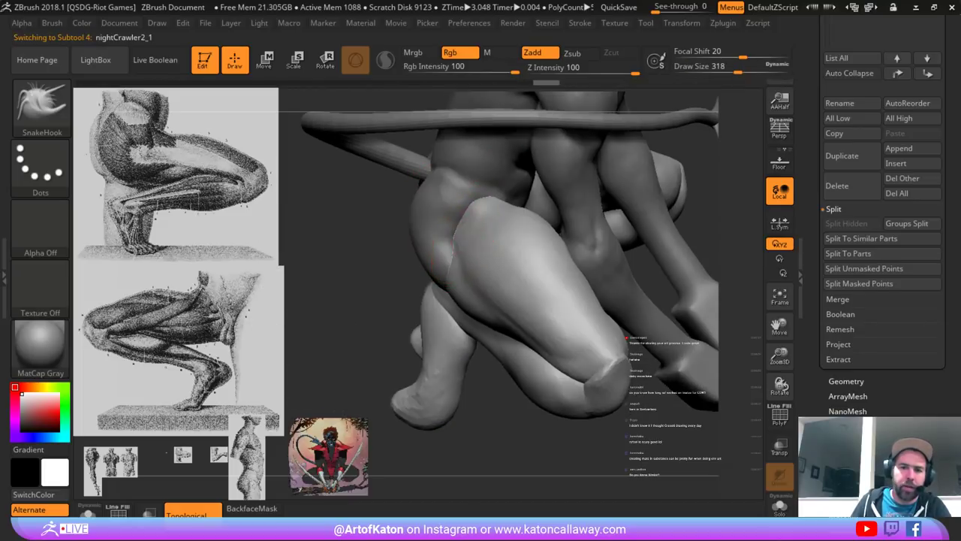
drag(467, 218, 463, 215)
key(space)
click(467, 215)
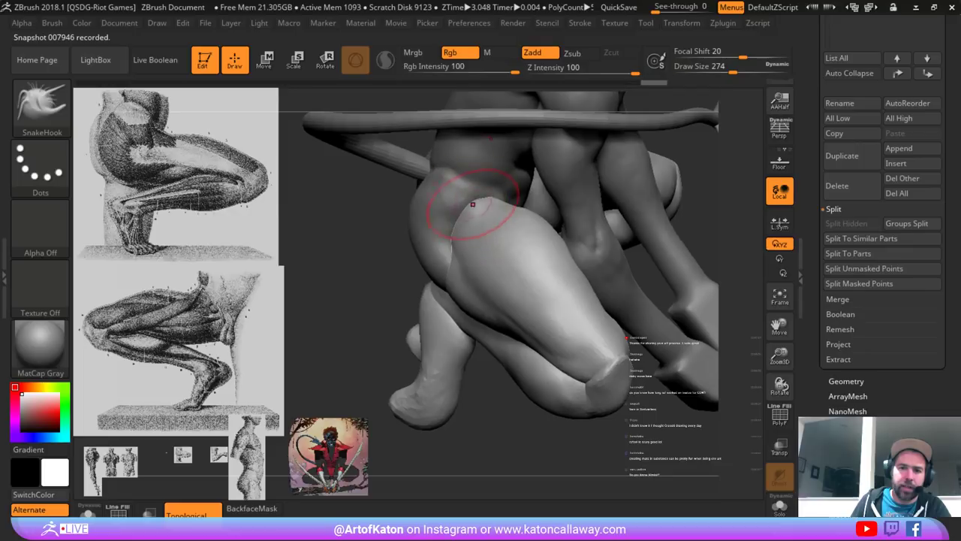
key(space)
click(472, 212)
drag(383, 293, 398, 319)
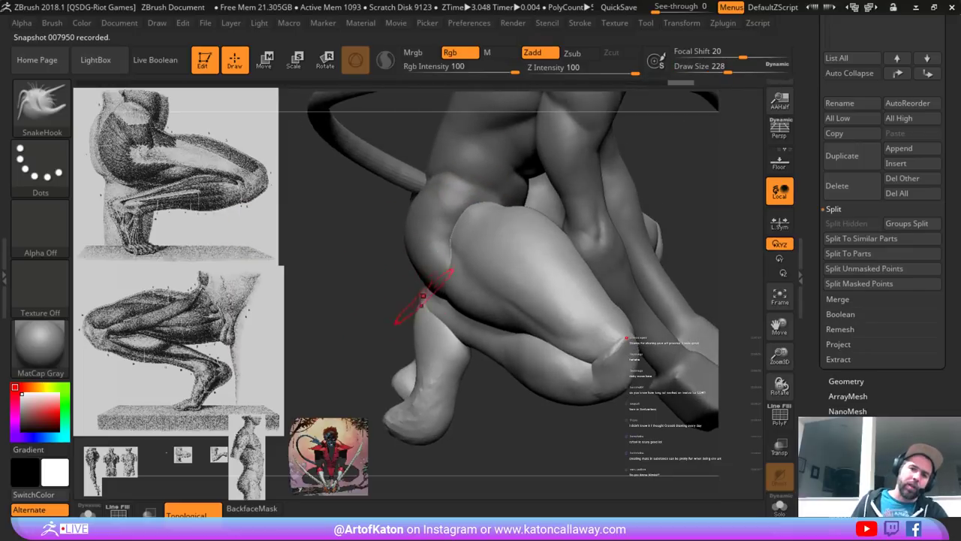
- Select the body subtool and adjust the buttock beside the thigh with SnakeHook at draw size 217
drag(677, 188, 694, 212)
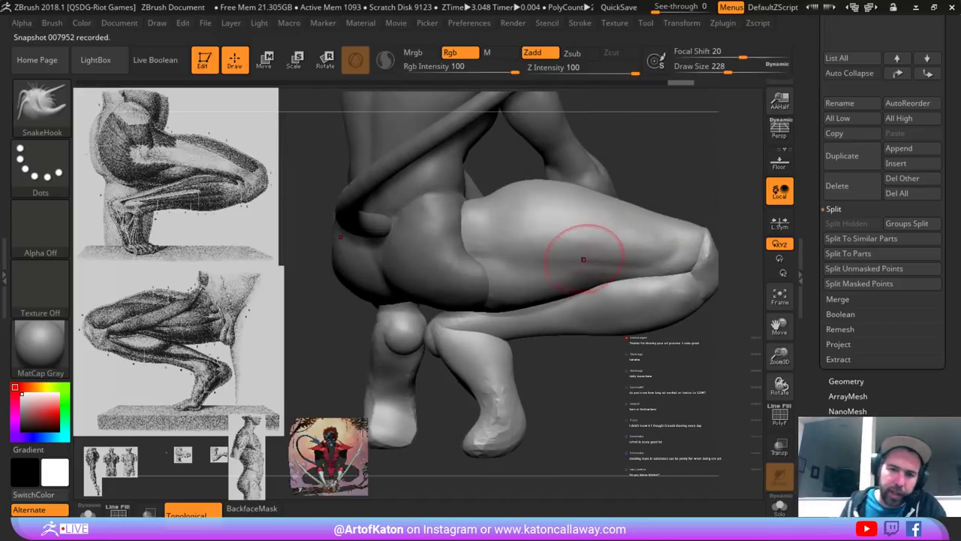
drag(668, 167, 623, 184)
key(space)
click(495, 223)
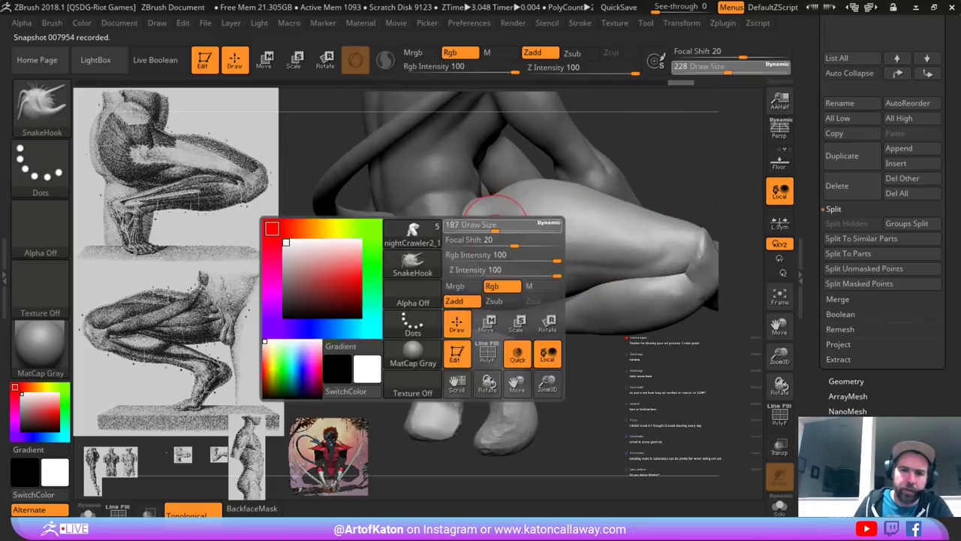
alt+click(443, 270)
key(space)
click(446, 258)
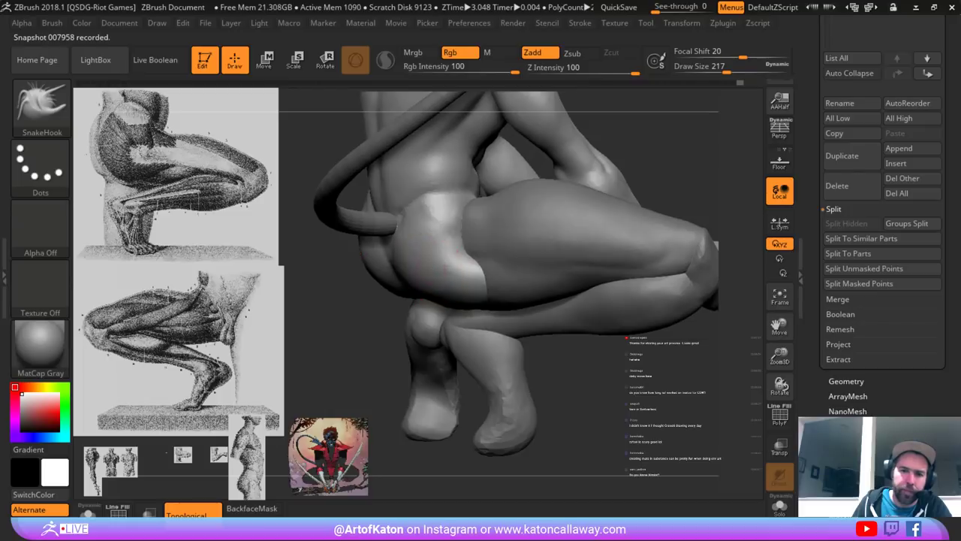
mouse_move(673, 181)
mouse_down()
mouse_move(629, 185)
mouse_move(667, 186)
mouse_up()
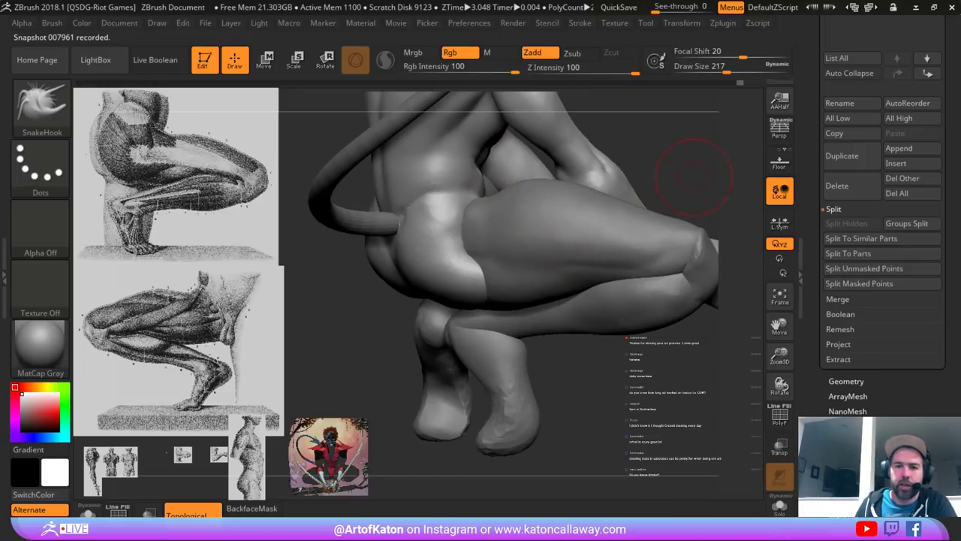
- Select the leg subtool and refine the bent knee with SnakeHook at draw size 154, undoing an unwanted smoothing stroke
alt+drag(694, 177, 635, 181)
alt+click(546, 235)
mouse_move(634, 219)
mouse_down()
mouse_move(687, 232)
mouse_move(670, 184)
mouse_up()
key(space)
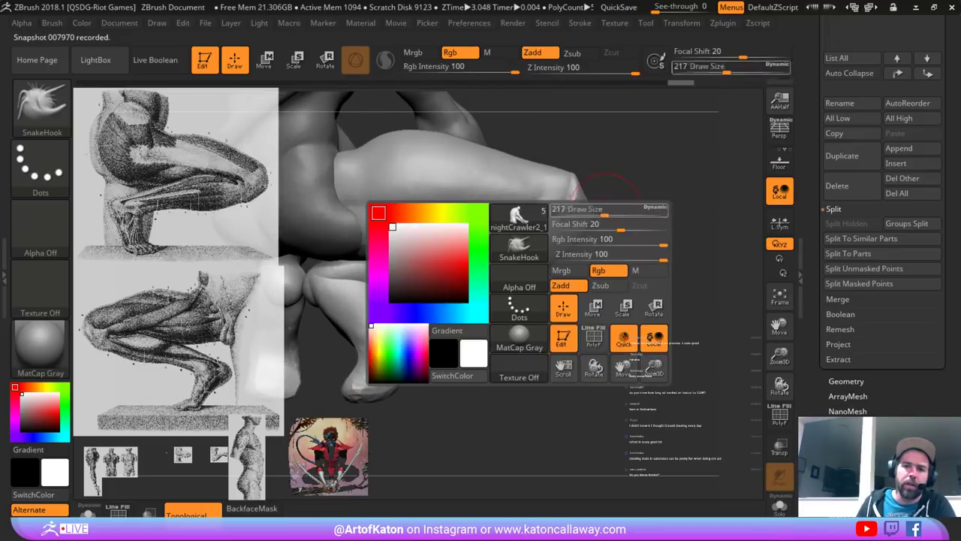
mouse_move(603, 209)
mouse_down()
mouse_move(576, 199)
mouse_move(633, 223)
mouse_move(624, 228)
mouse_move(637, 256)
mouse_move(533, 275)
mouse_move(420, 279)
mouse_move(429, 316)
mouse_move(448, 333)
mouse_move(457, 327)
mouse_up()
key(space)
mouse_move(488, 212)
shift+mouse_down()
mouse_move(473, 210)
mouse_move(489, 215)
shift+mouse_up()
key(ctrl+z)
key(space)
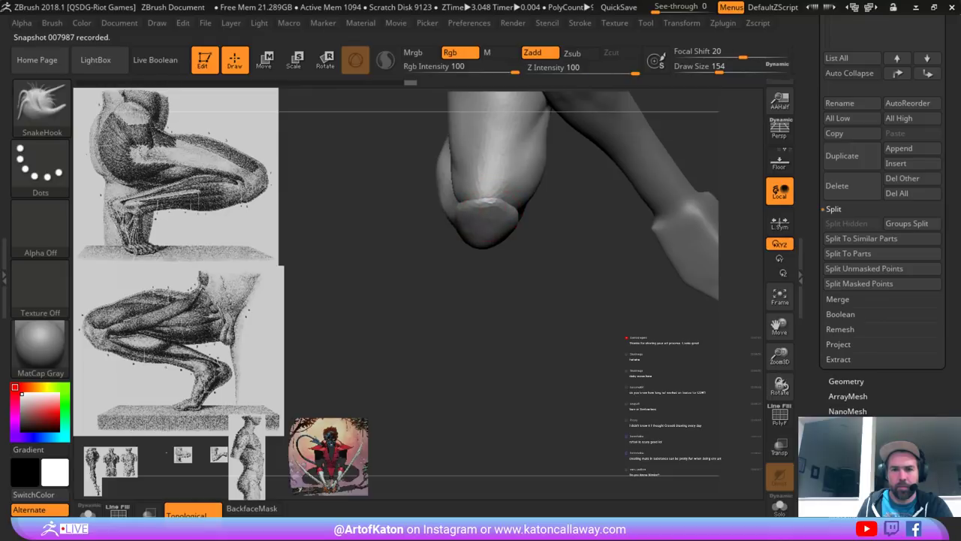
- Check the leg polygroups around the knee and try to hide the calf group, undoing the unwanted visibility changes
mouse_move(428, 308)
mouse_down()
mouse_move(420, 237)
mouse_move(450, 244)
mouse_move(420, 251)
mouse_move(502, 266)
mouse_up()
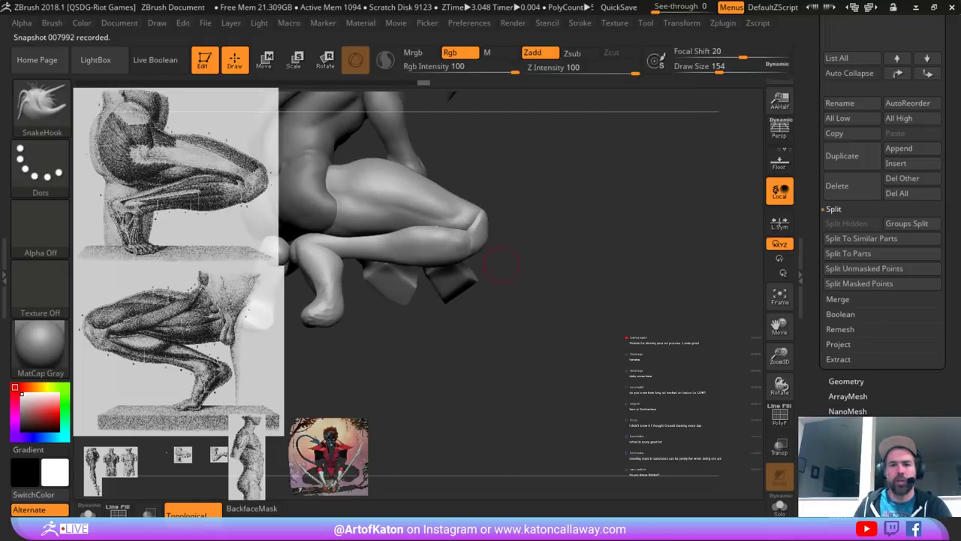
mouse_move(589, 182)
mouse_down()
mouse_move(601, 195)
mouse_move(511, 191)
mouse_move(478, 204)
mouse_up()
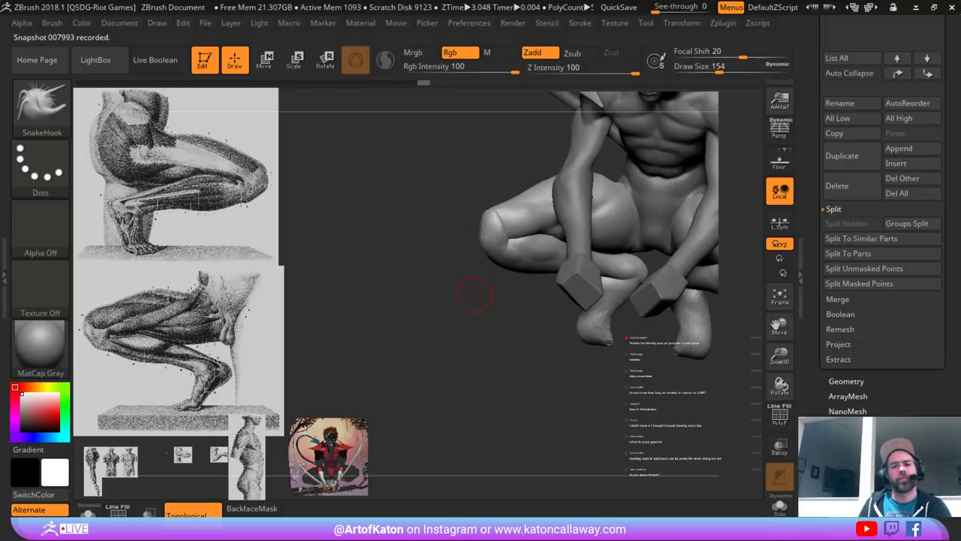
mouse_move(474, 296)
mouse_down()
mouse_move(491, 292)
mouse_move(481, 297)
mouse_move(474, 360)
mouse_move(431, 329)
mouse_up()
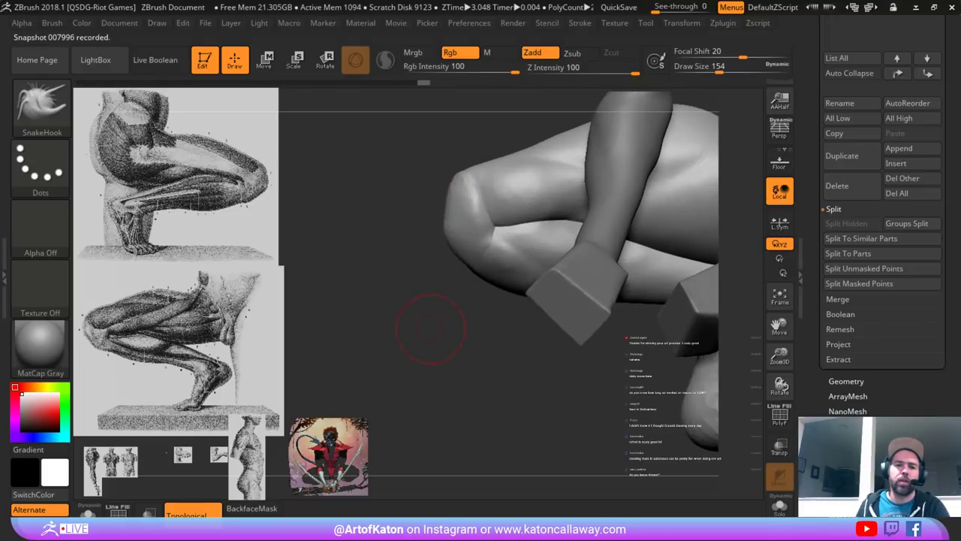
right_drag(436, 316, 490, 228)
key(shift+f)
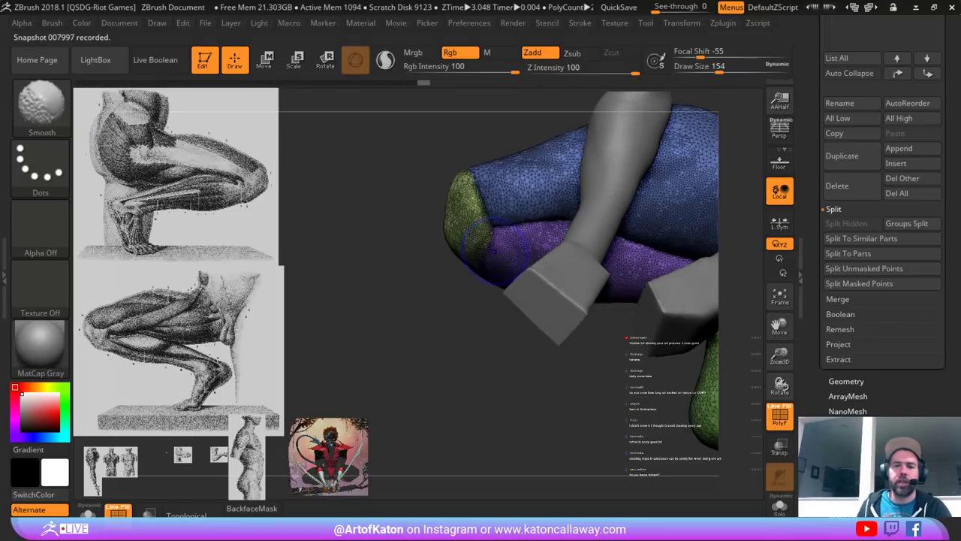
key(shift+f)
ctrl+shift+click(506, 252)
key(ctrl+z)
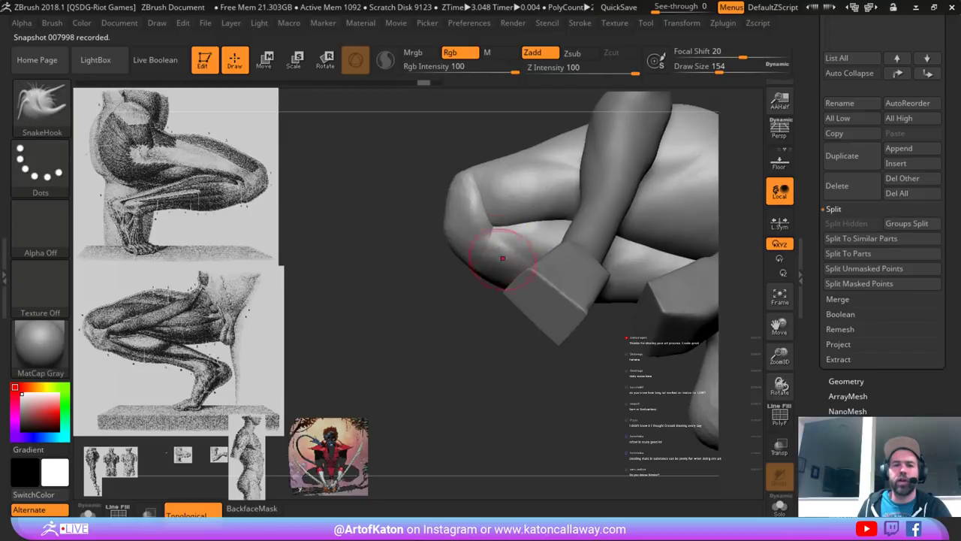
alt+drag(402, 341, 518, 304)
ctrl+shift+click(504, 261)
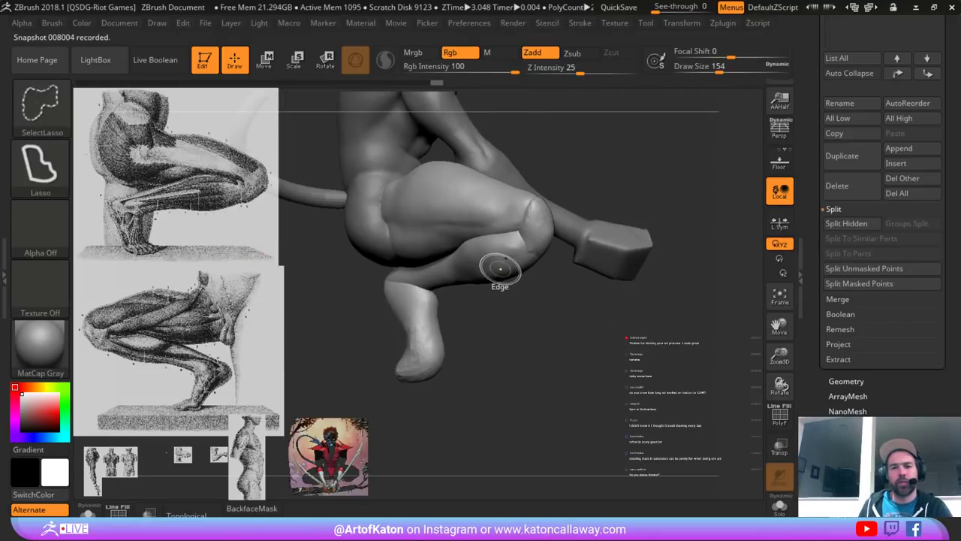
key(ctrl+z)
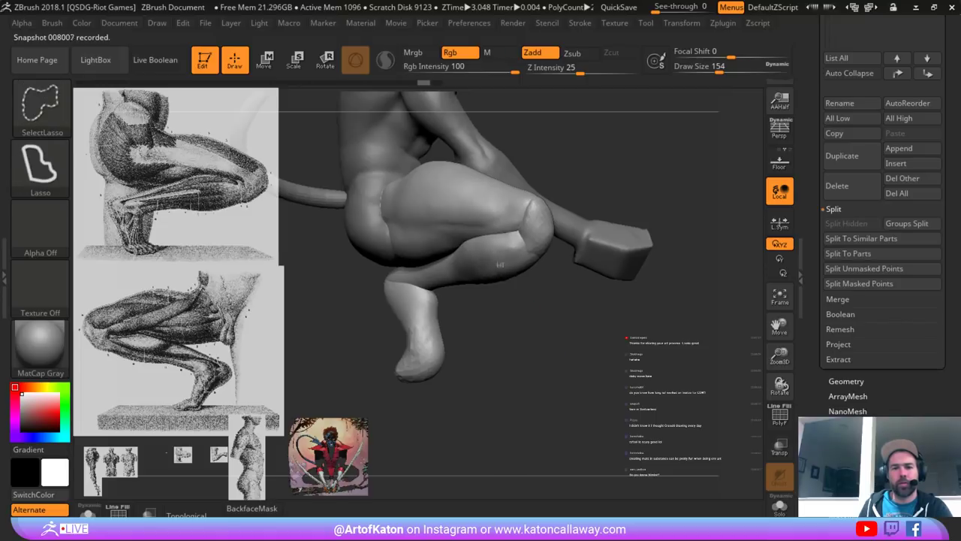
ctrl+shift+click(500, 267)
ctrl+shift+click(452, 271)
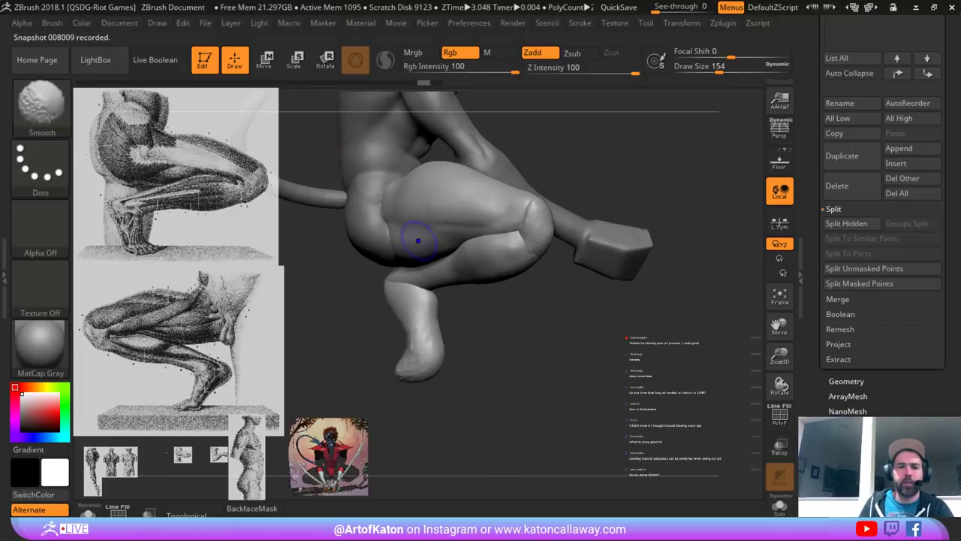
key(w)
key(q)
shift+drag(488, 322, 491, 309)
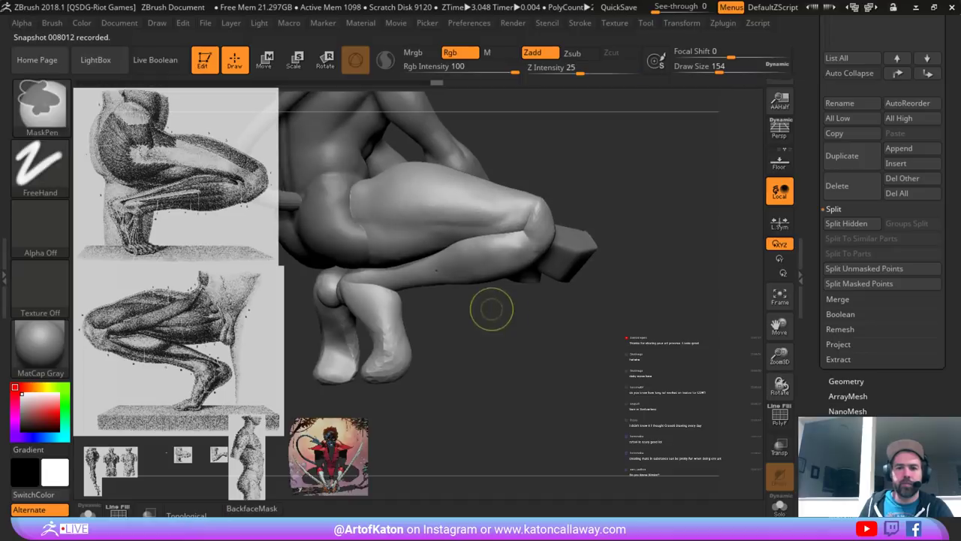
key(shift+f)
key(shift+f)
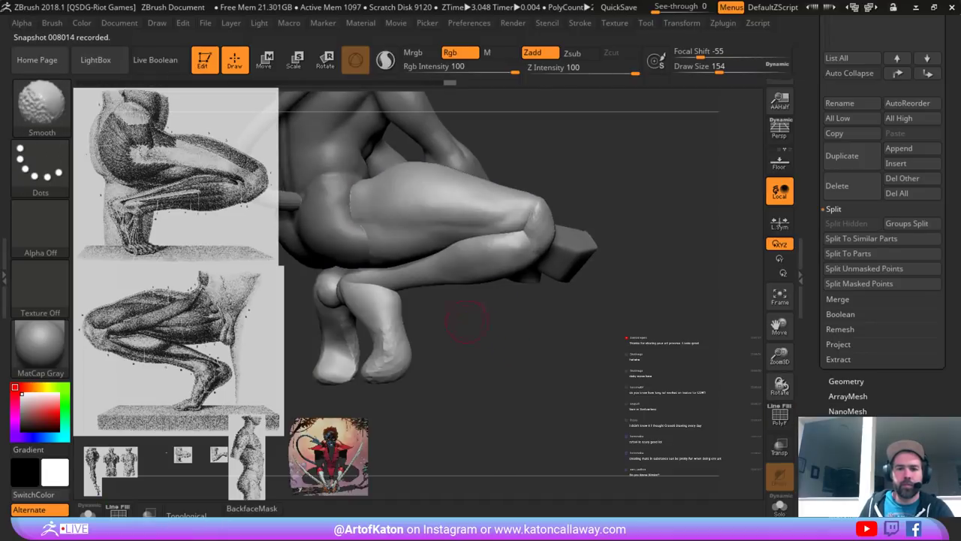
- Hide the calf and foot polygroups of the leg subtool so only the thighs and knees are displayed
ctrl+shift+click(428, 285)
ctrl+shift+click(402, 281)
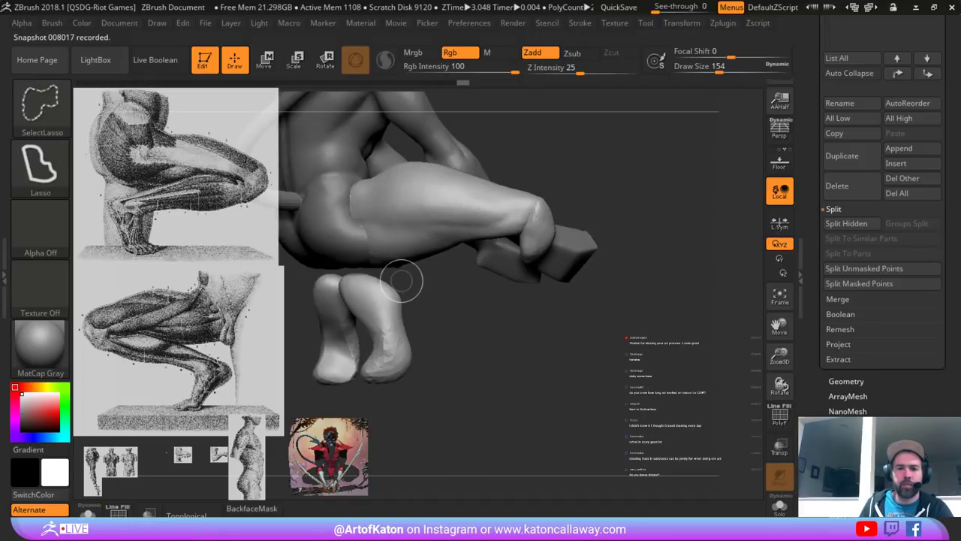
shift+right_drag(391, 305, 387, 303)
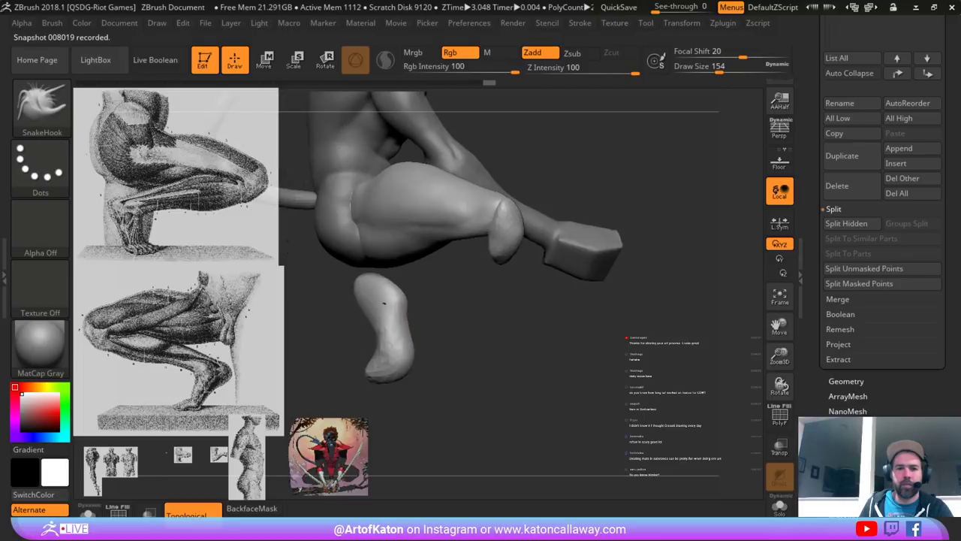
ctrl+shift+drag(413, 315, 429, 329)
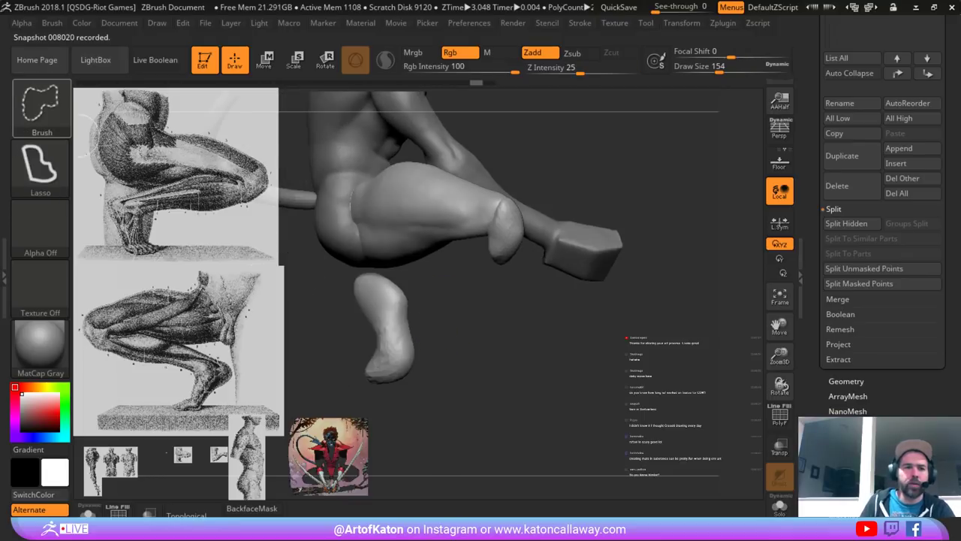
ctrl+shift+click(42, 108)
ctrl+shift+click(133, 117)
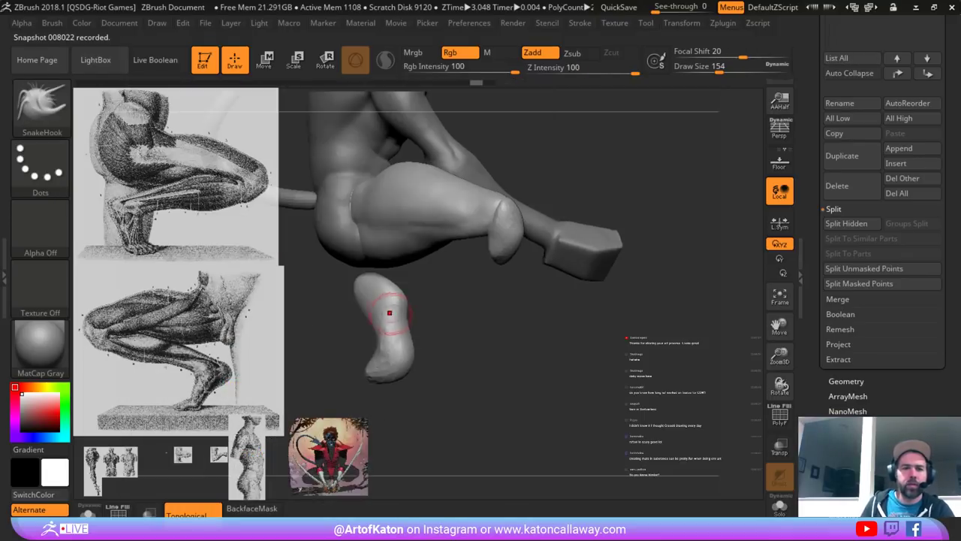
ctrl+shift+click(388, 315)
mouse_move(487, 323)
alt+mouse_down()
mouse_move(465, 335)
mouse_move(511, 337)
mouse_move(504, 348)
mouse_move(488, 342)
mouse_move(491, 362)
mouse_move(593, 344)
alt+mouse_up()
key(shift+f)
key(shift+f)
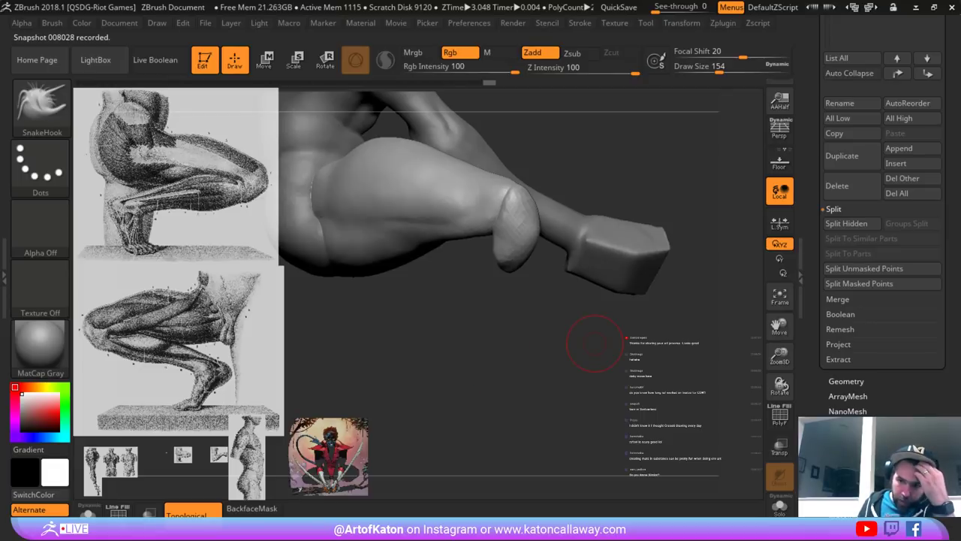
- Combine the visible thighs and knees into a single polygroup and check it with the polyframe display
drag(916, 395, 916, 293)
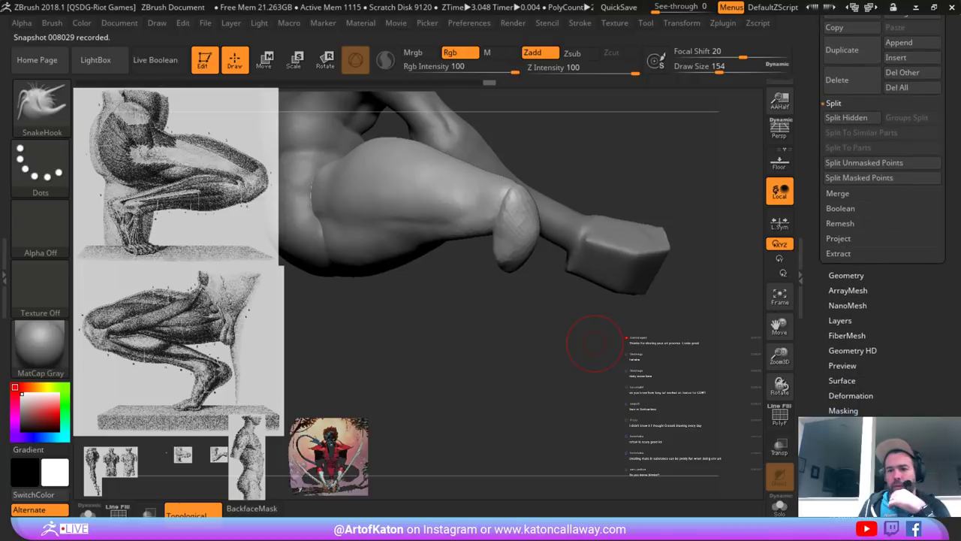
click(849, 444)
scroll(871, 331, up, 5)
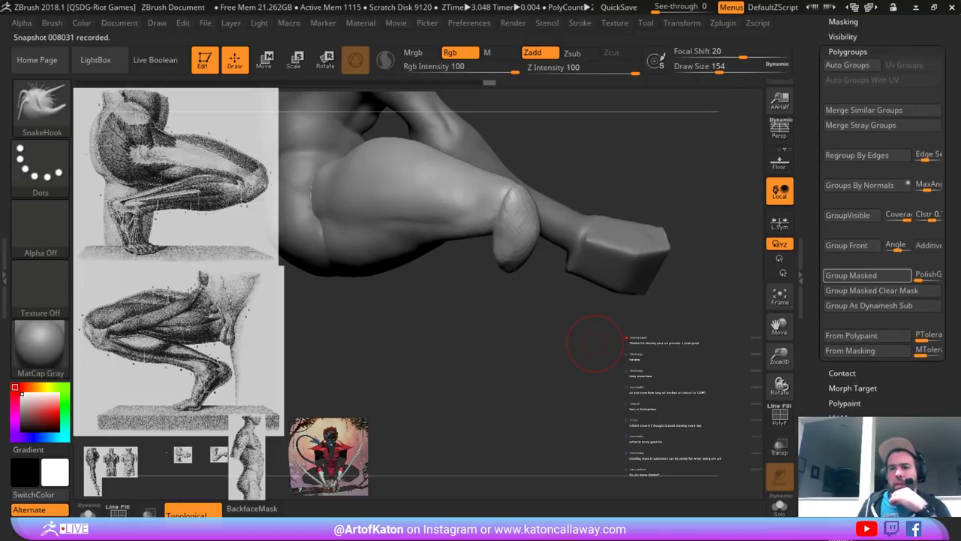
drag(595, 343, 473, 334)
key(shift+f)
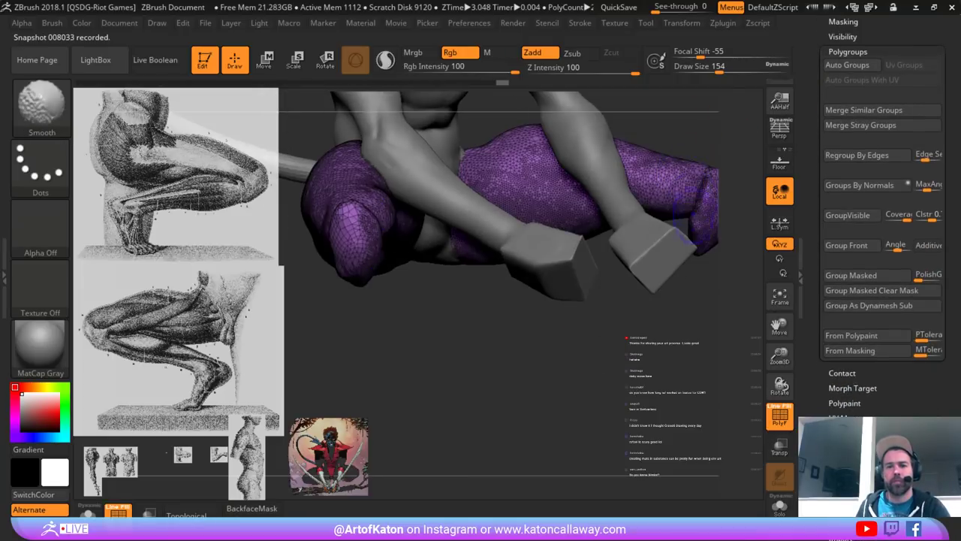
key(shift+f)
- Choose the Clay brush and rework the transition between the thigh and knee at draw size 108, smoothing it
drag(685, 217, 600, 225)
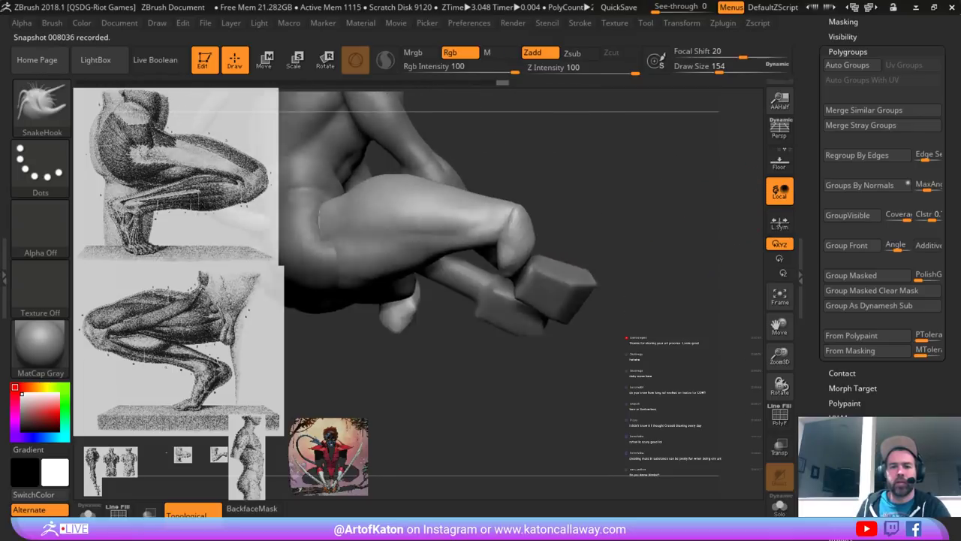
drag(661, 300, 714, 178)
key(b)
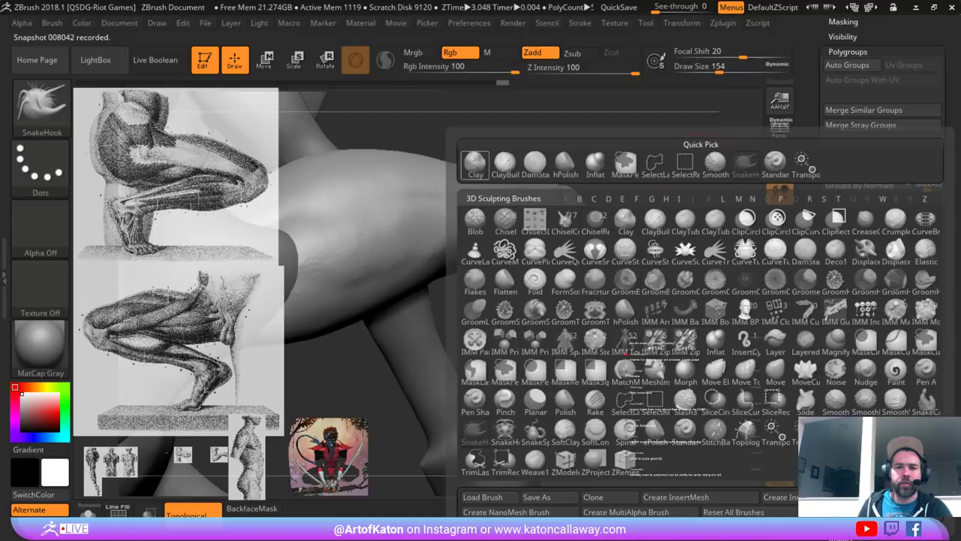
click(475, 165)
key(space)
click(554, 246)
mouse_move(553, 247)
shift+mouse_down()
mouse_move(542, 242)
mouse_move(553, 272)
shift+mouse_up()
mouse_move(601, 338)
mouse_down()
mouse_move(639, 319)
mouse_move(631, 293)
mouse_up()
key([)
drag(580, 171, 584, 179)
- Reveal the hidden lower legs and build up the side of the knee with Clay at Z intensity 19, redoing undone strokes
key(shift+f)
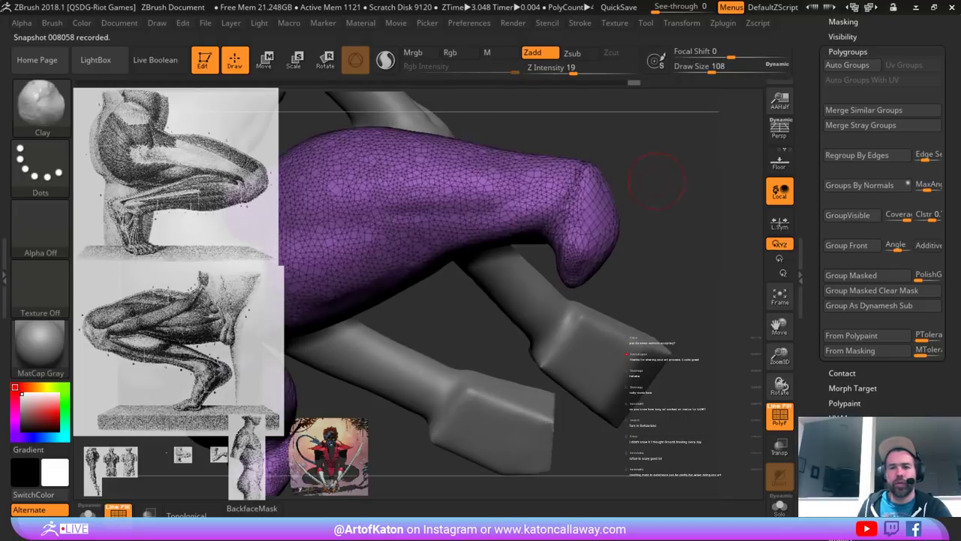
mouse_move(661, 183)
mouse_down()
mouse_move(660, 233)
mouse_move(646, 260)
mouse_move(453, 277)
mouse_up()
key(shift+f)
mouse_move(618, 266)
mouse_down()
mouse_move(518, 254)
mouse_move(443, 259)
mouse_up()
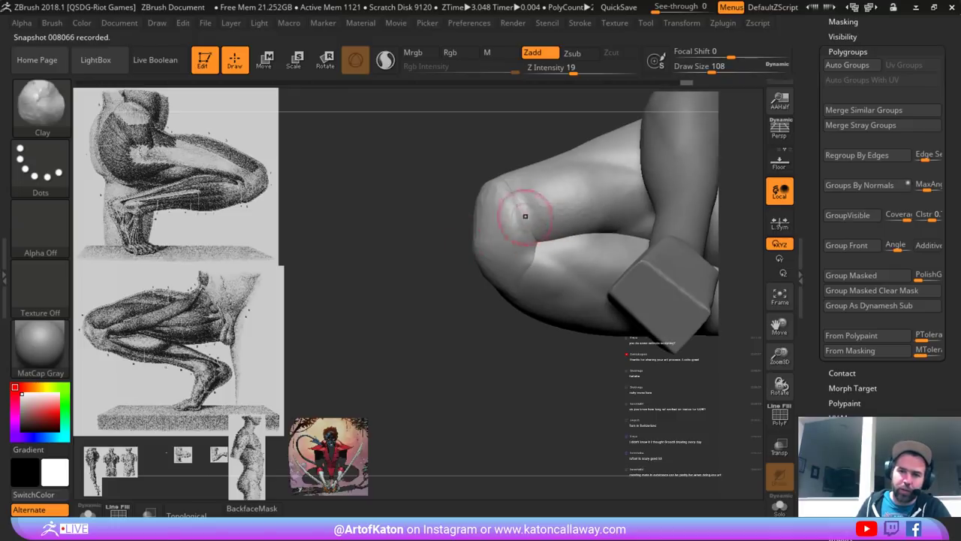
mouse_move(520, 220)
mouse_down()
mouse_move(518, 195)
mouse_move(438, 225)
mouse_move(511, 221)
mouse_up()
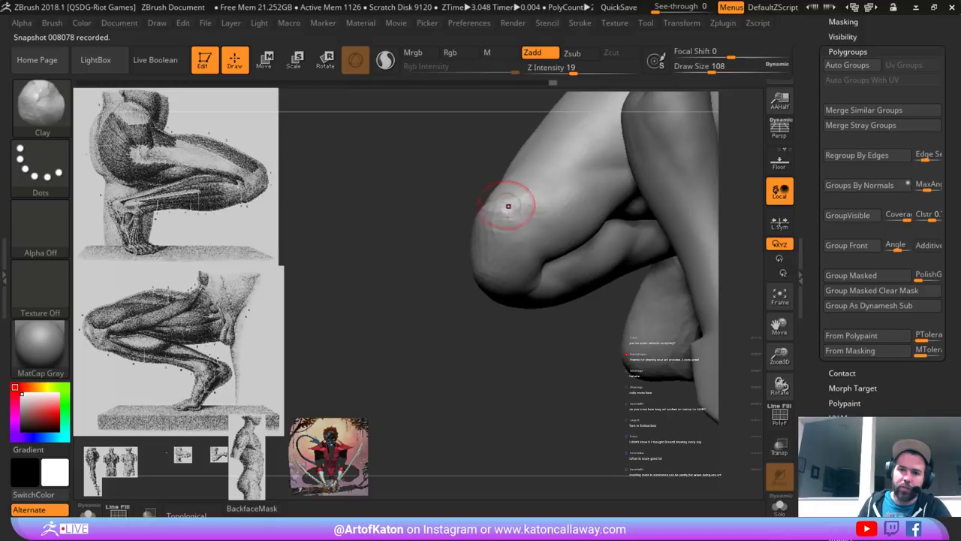
key(shift)
mouse_move(421, 216)
mouse_down()
mouse_move(590, 206)
mouse_move(349, 230)
mouse_up()
key(space)
key(shift)
key(ctrl+shift+z)
key(ctrl+shift+z)
key(ctrl+shift+z)
key(ctrl+shift+z)
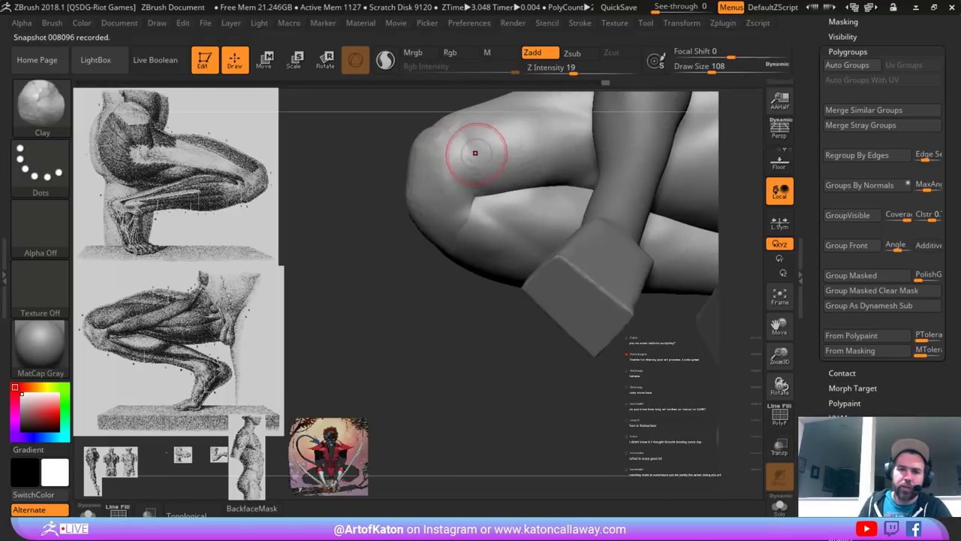
- Set the draw size to 145, build up the side of the knee with Clay and smooth it into the thigh
drag(390, 217, 403, 217)
key(space)
drag(407, 217, 417, 217)
drag(472, 142, 520, 134)
drag(519, 143, 441, 169)
shift+drag(480, 127, 498, 174)
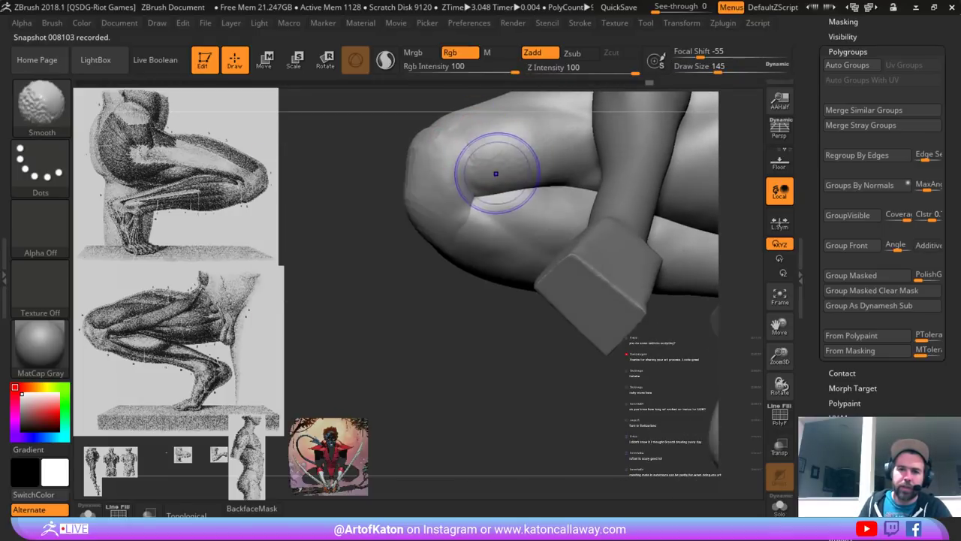
- Sculpt the crease where thigh and calf meet at the knee with Clay at draw size 145, redoing undone strokes
drag(393, 187, 378, 187)
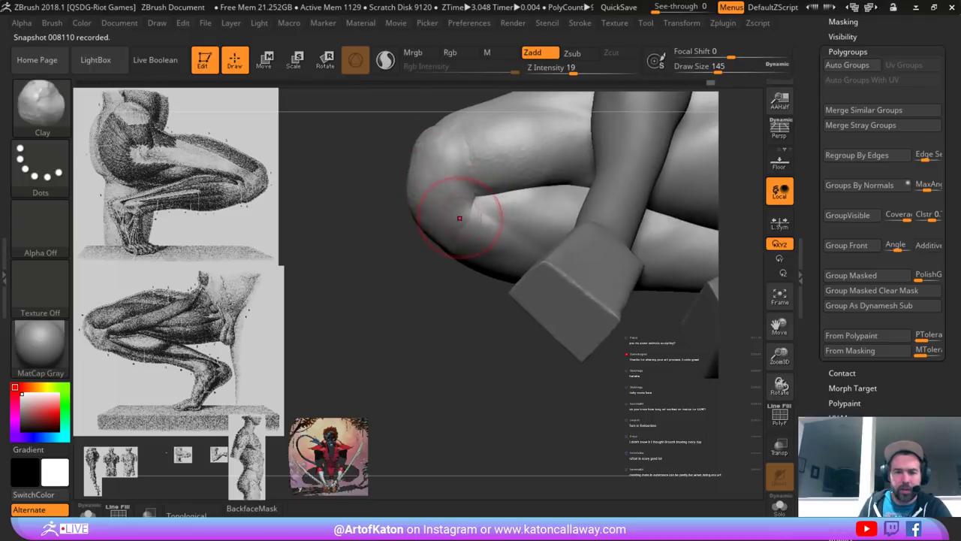
drag(478, 194, 467, 218)
drag(476, 197, 461, 223)
drag(395, 248, 555, 248)
mouse_move(601, 220)
mouse_down()
mouse_move(562, 214)
mouse_move(580, 213)
mouse_up()
mouse_move(461, 208)
mouse_down()
mouse_move(476, 188)
mouse_move(476, 216)
mouse_up()
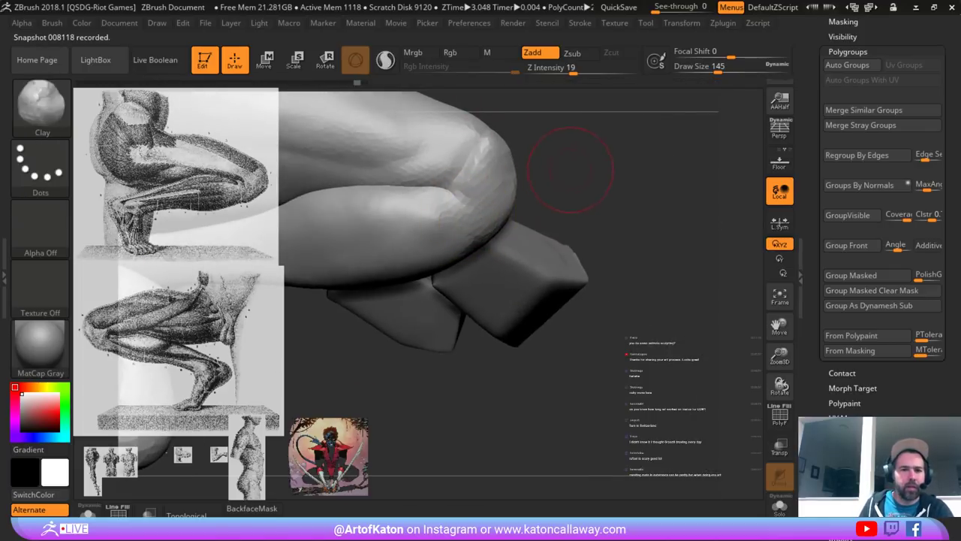
key(ctrl+shift+z)
key(ctrl+shift+z)
key(ctrl+shift+z)
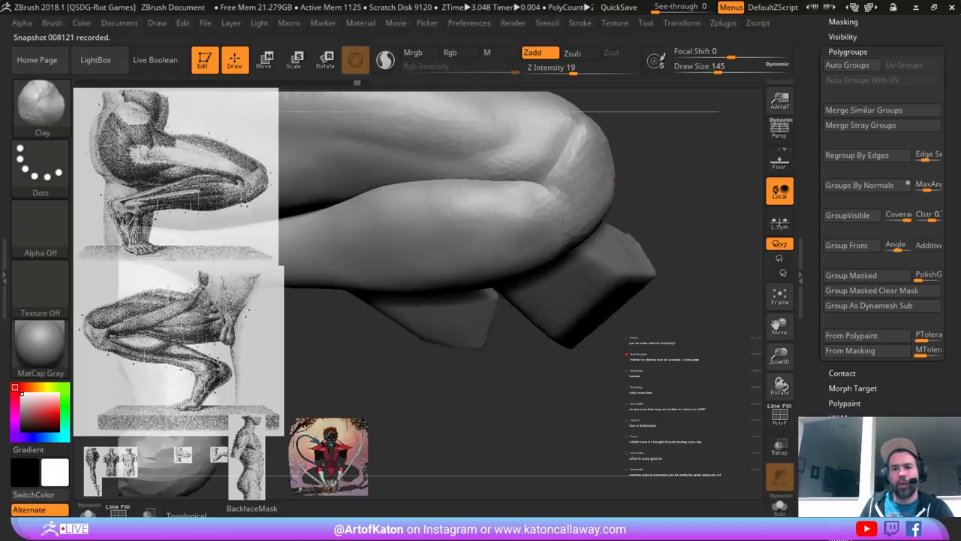
- Reduce the Clay draw size to 94 and refine the top of the calf beside the knee
drag(676, 300, 699, 270)
key(space)
mouse_move(555, 201)
mouse_down()
mouse_move(546, 202)
mouse_move(562, 233)
mouse_up()
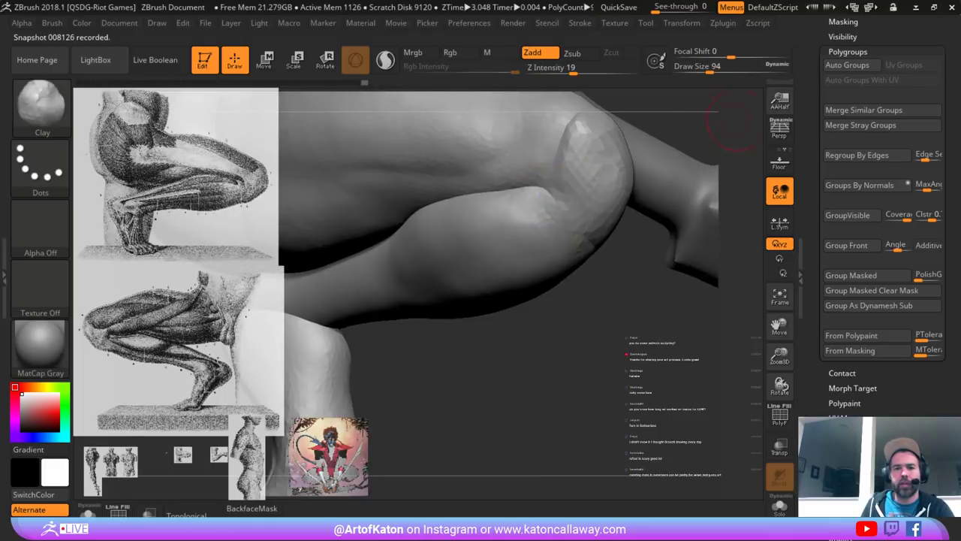
key(ctrl+shift+z)
key(ctrl+shift+z)
key(ctrl+shift+z)
- Add Clay strokes at draw size 120 to the hollow between the lower thigh and the kneecap
drag(524, 180, 554, 143)
key(space)
drag(556, 163, 527, 177)
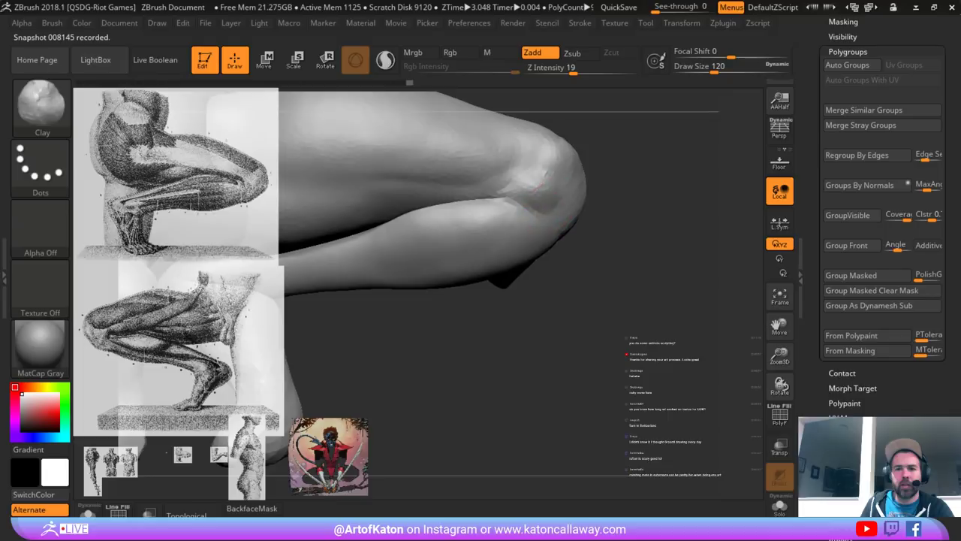
key(ctrl+shift+z)
key(ctrl+shift+z)
- Raise the Clay draw size to 158 and build up the side of the knee above the calf crease
mouse_move(562, 213)
mouse_down()
mouse_move(551, 193)
mouse_move(563, 197)
mouse_up()
key(space)
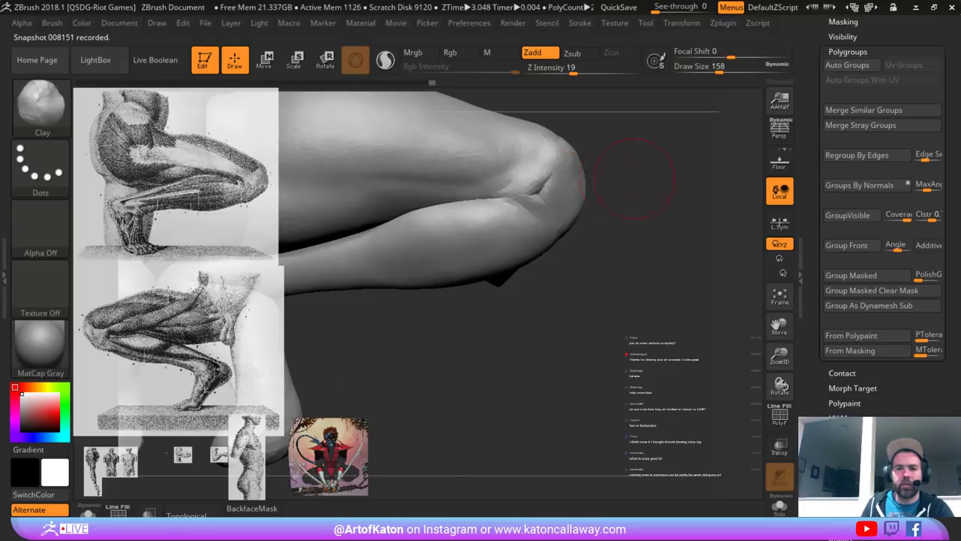
mouse_move(644, 172)
mouse_down()
mouse_move(586, 179)
mouse_move(568, 147)
mouse_up()
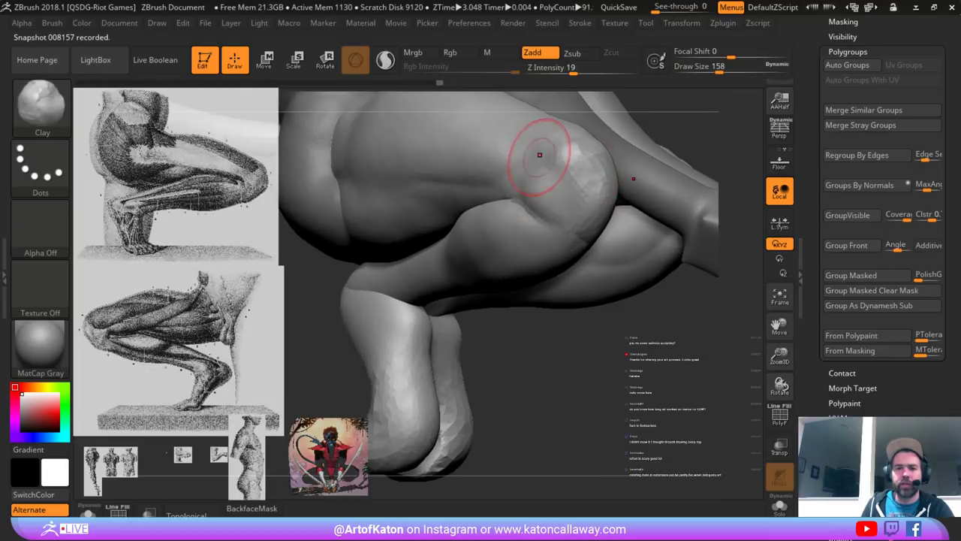
mouse_move(564, 188)
mouse_down()
mouse_move(520, 183)
mouse_move(546, 173)
mouse_move(540, 187)
mouse_up()
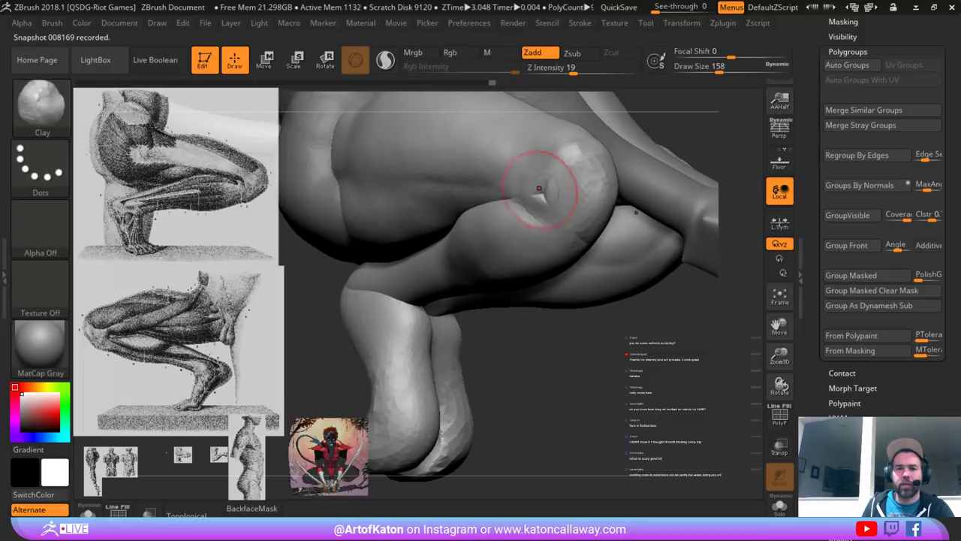
drag(586, 360, 428, 353)
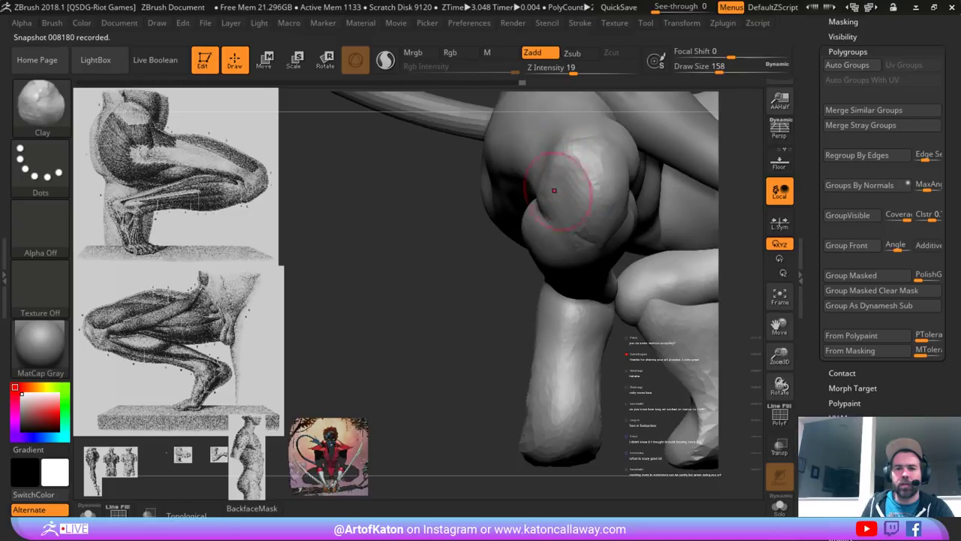
drag(555, 191, 527, 179)
drag(443, 316, 560, 323)
mouse_move(539, 146)
mouse_down()
mouse_move(516, 166)
mouse_move(552, 166)
mouse_move(547, 174)
mouse_up()
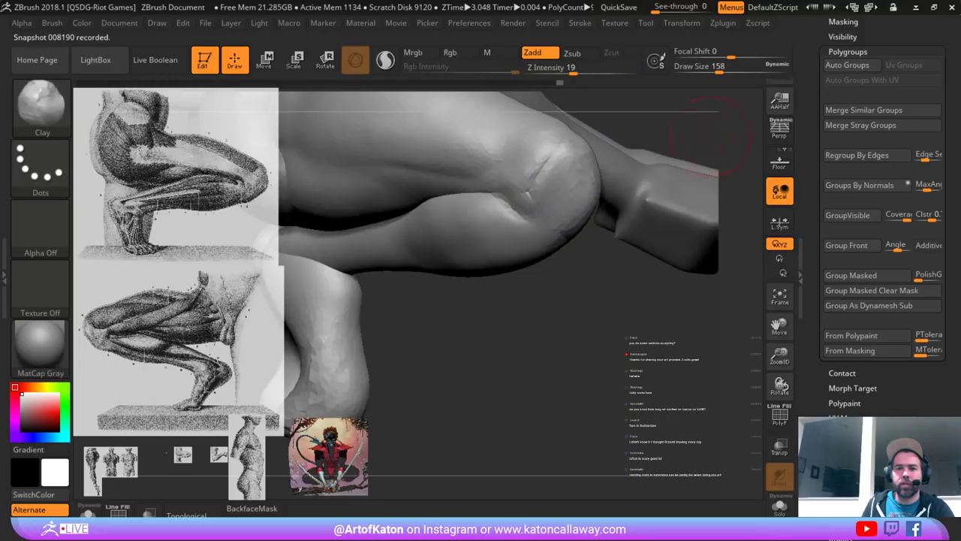
- Set the Clay draw size to 94 and shape the upper calf just below the knee
mouse_move(488, 360)
alt+mouse_down()
mouse_move(480, 300)
mouse_move(405, 359)
mouse_move(608, 349)
alt+mouse_up()
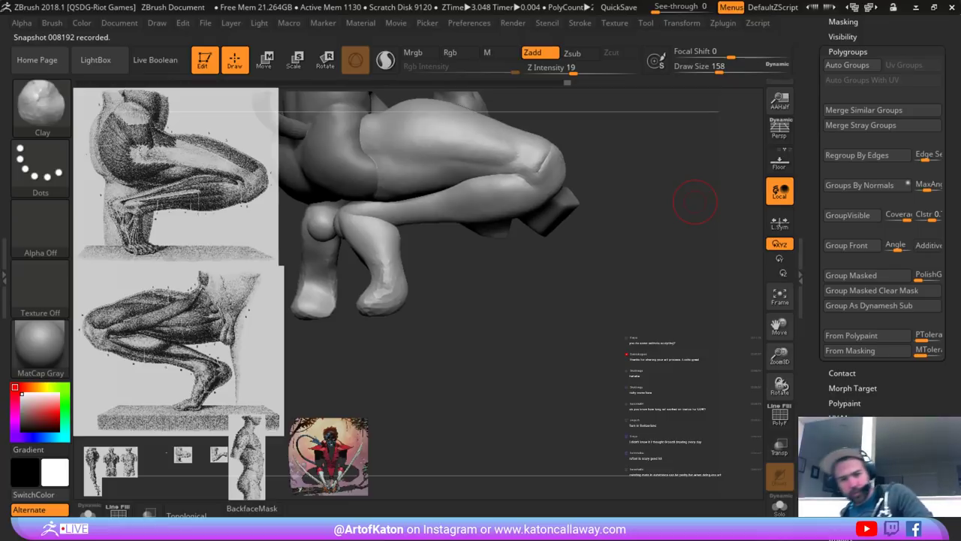
mouse_move(708, 277)
alt+mouse_down()
mouse_move(734, 306)
mouse_move(645, 193)
alt+mouse_up()
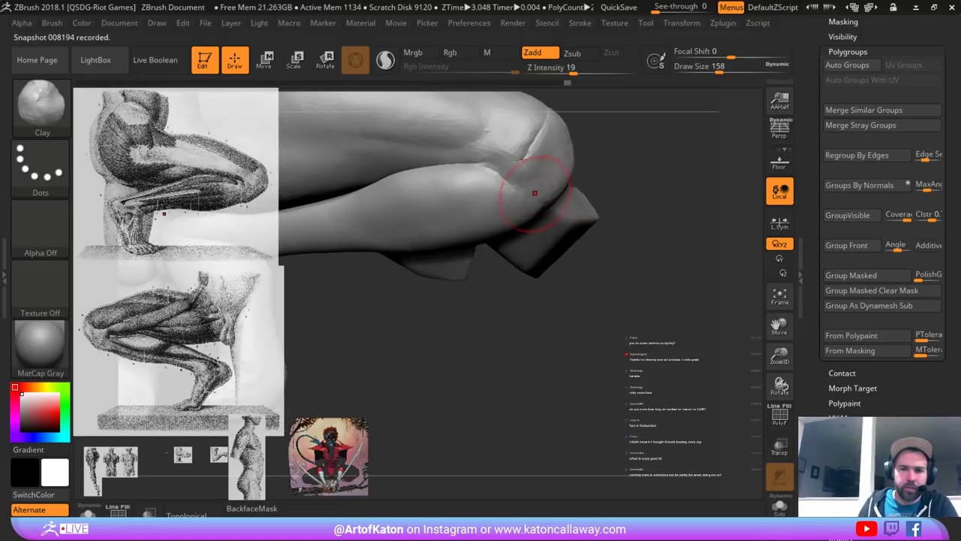
mouse_move(645, 248)
mouse_down()
mouse_move(578, 208)
mouse_move(487, 193)
mouse_up()
key(space)
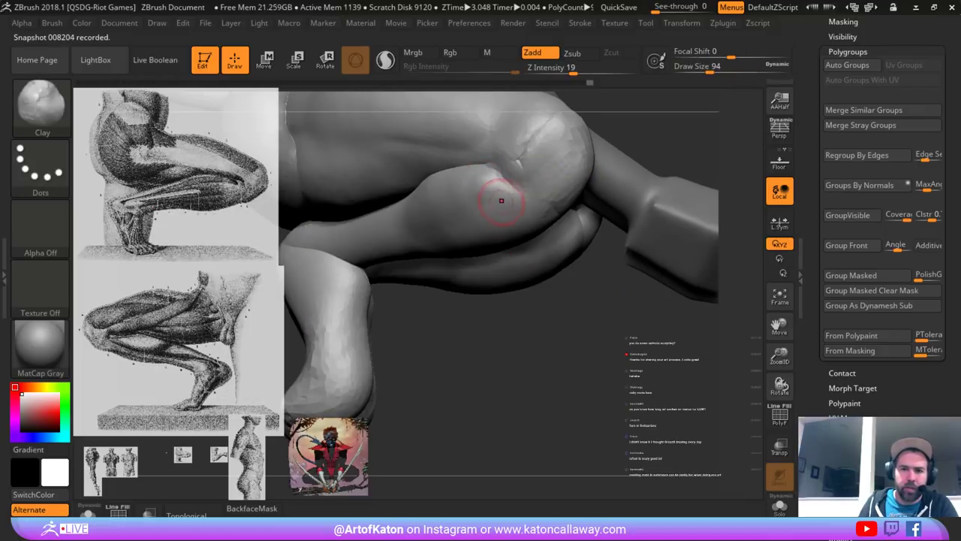
- Increase the draw size to 136 and smooth the knee's outer side from the front
mouse_move(540, 323)
mouse_down()
mouse_move(506, 334)
mouse_move(413, 321)
mouse_up()
key(bracketright)
key(bracketright)
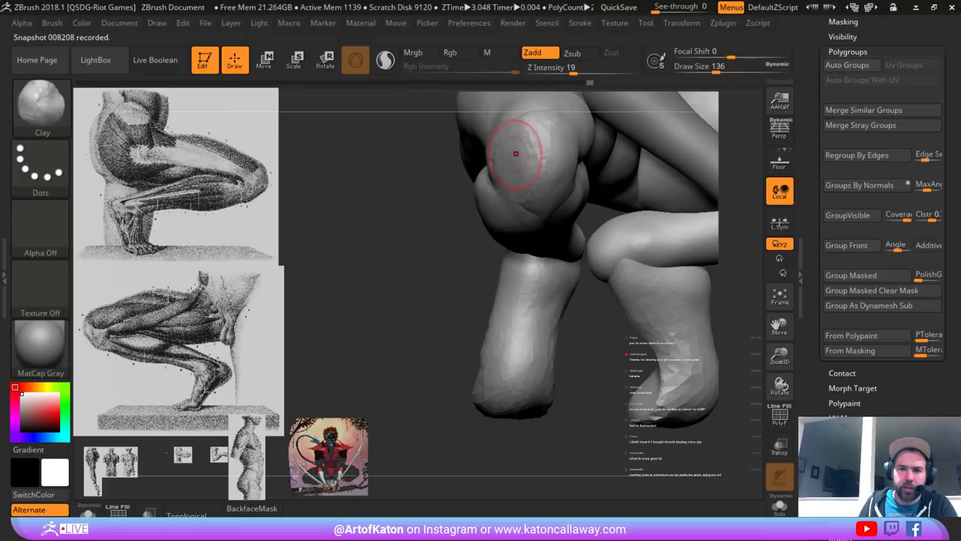
shift+drag(526, 170, 529, 154)
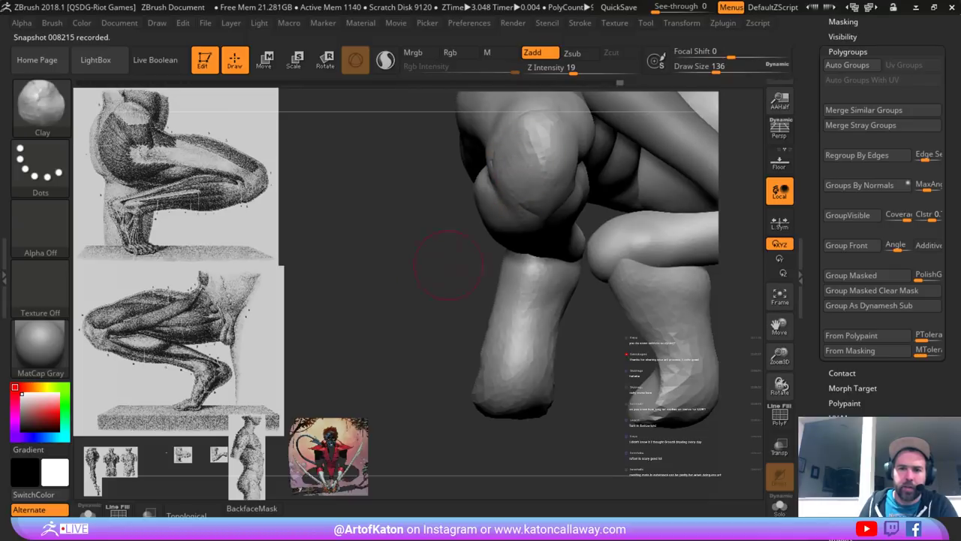
- Add Clay strokes at draw size 136 to the front of the knee and down the shin
mouse_move(449, 256)
mouse_down()
mouse_move(462, 214)
mouse_move(406, 148)
mouse_move(386, 298)
mouse_move(373, 215)
mouse_move(461, 203)
mouse_move(416, 194)
mouse_up()
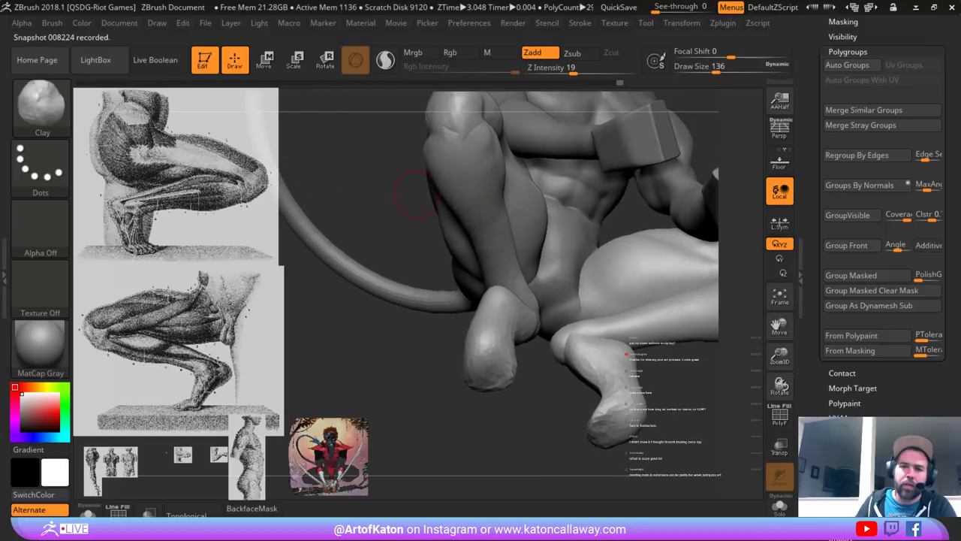
drag(471, 146, 476, 153)
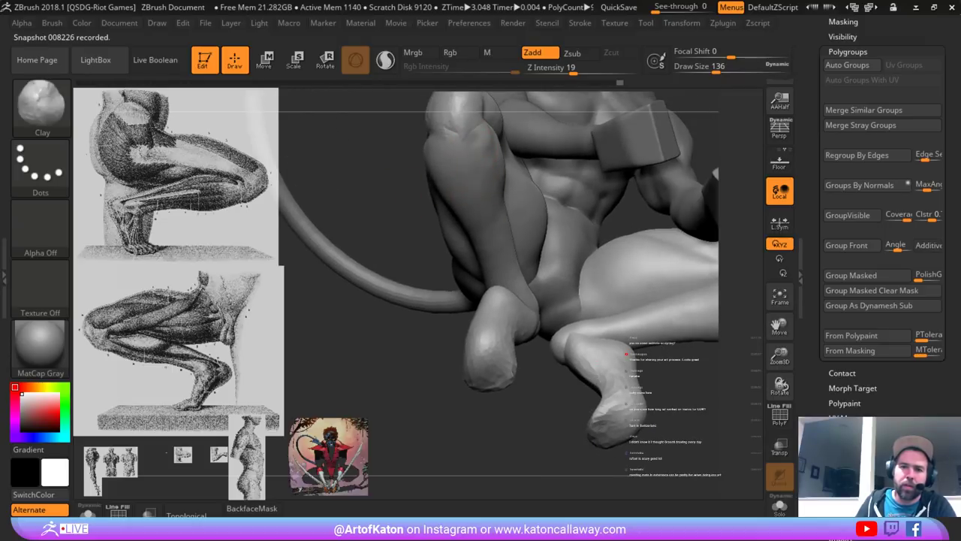
drag(485, 214, 488, 223)
mouse_move(488, 224)
right_down()
mouse_move(505, 236)
mouse_move(531, 229)
mouse_move(505, 189)
mouse_move(518, 191)
mouse_move(448, 178)
right_up()
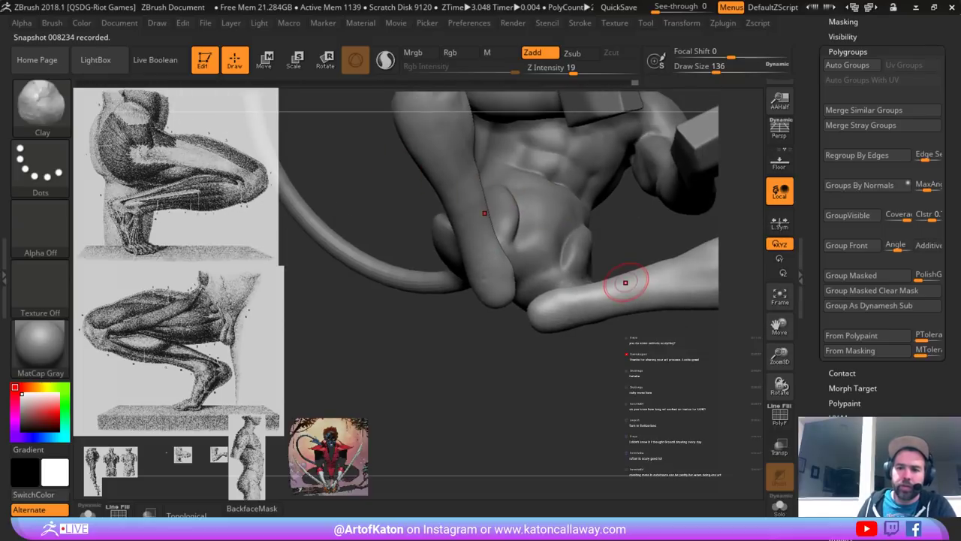
- Isolate the lower legs so that the thighs, feet and other subtools are hidden
key(alt+s)
right_drag(624, 282, 571, 248)
mouse_move(539, 147)
alt+right_down()
mouse_move(530, 220)
mouse_move(480, 200)
mouse_move(476, 113)
mouse_move(510, 209)
mouse_move(505, 188)
alt+right_up()
right_click(479, 199)
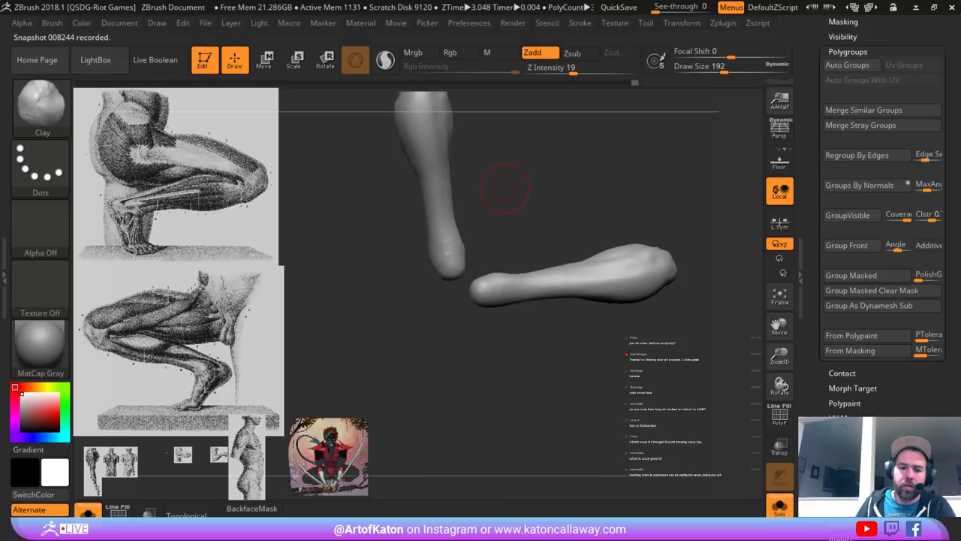
- Choose the SnakeHook brush and reshape the upright calf's outline at draw sizes 460 and 500
key(b)
click(546, 164)
right_click(502, 192)
drag(496, 195, 504, 194)
right_drag(494, 204, 489, 206)
drag(450, 227, 459, 217)
right_click(453, 218)
right_click(454, 216)
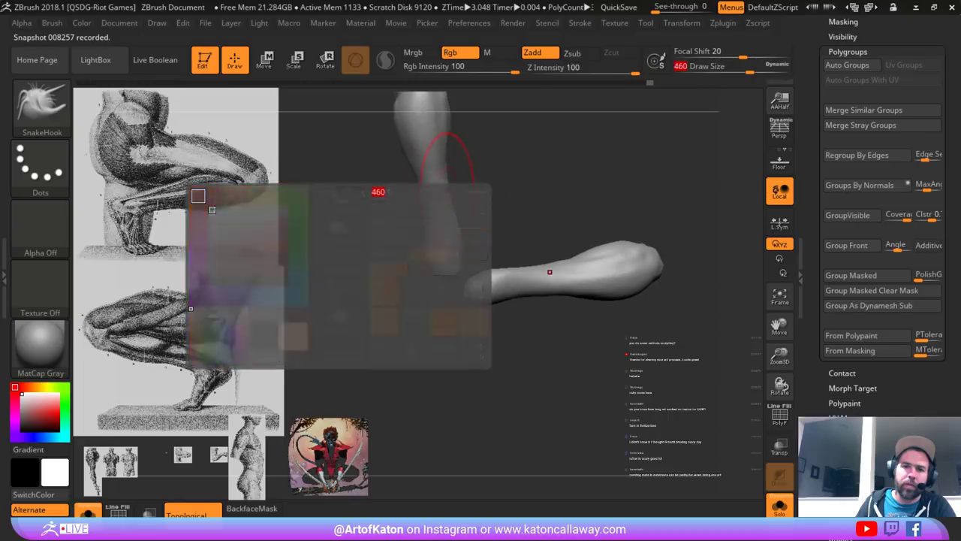
drag(433, 184, 427, 185)
right_drag(443, 202, 439, 203)
right_click(435, 203)
drag(435, 205, 439, 204)
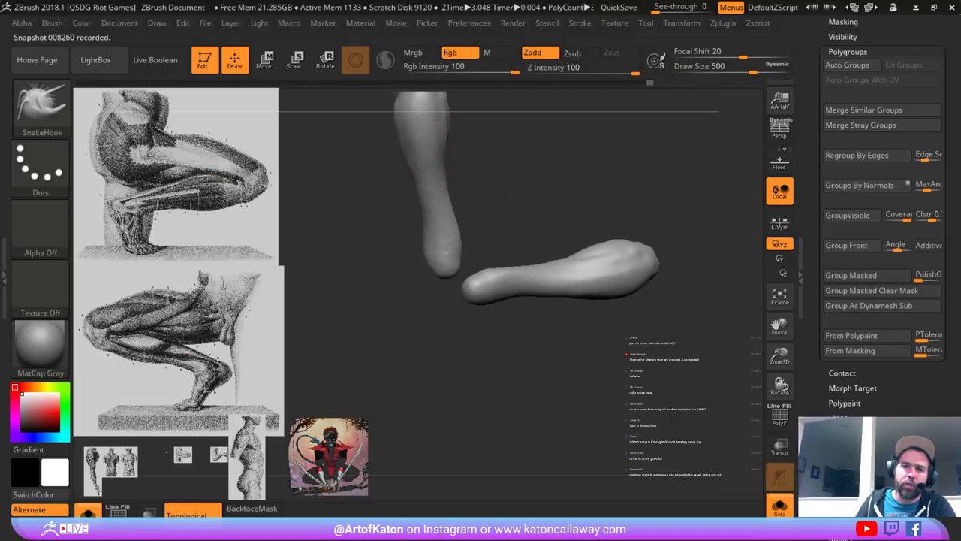
- Refine the calf's inner and outer contours with SnakeHook at draw sizes 324, 274 and 338
mouse_move(434, 197)
right_down()
mouse_move(433, 217)
mouse_move(408, 193)
right_up()
right_click(425, 184)
drag(425, 184, 418, 184)
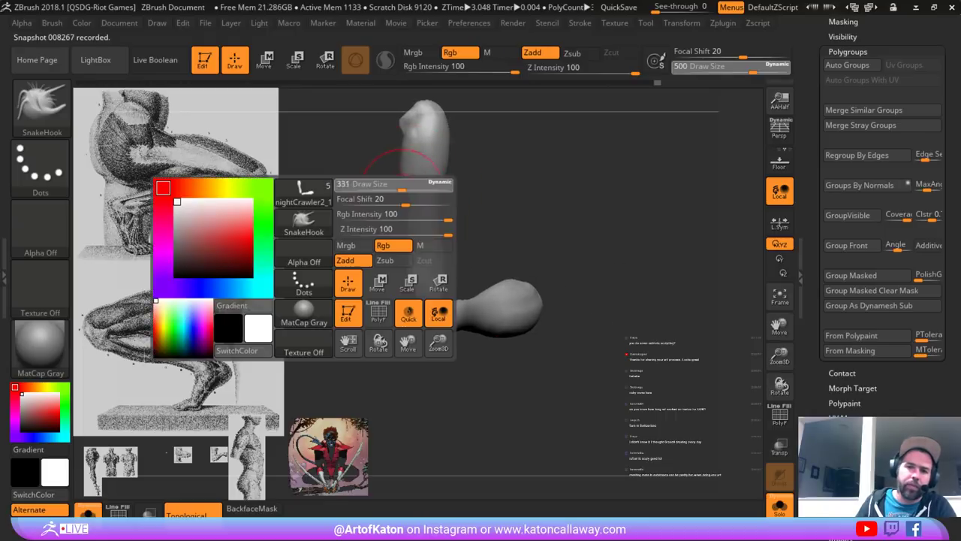
mouse_move(420, 197)
ctrl+right_down()
mouse_move(421, 211)
mouse_move(440, 202)
ctrl+right_up()
mouse_move(440, 203)
alt+right_down()
mouse_move(444, 255)
mouse_move(460, 252)
alt+right_up()
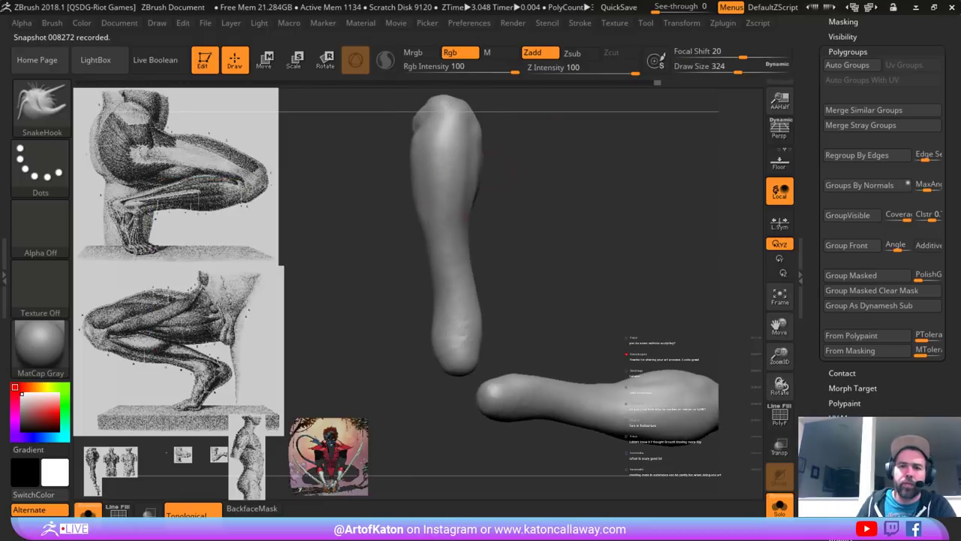
right_click(499, 168)
drag(500, 167, 496, 167)
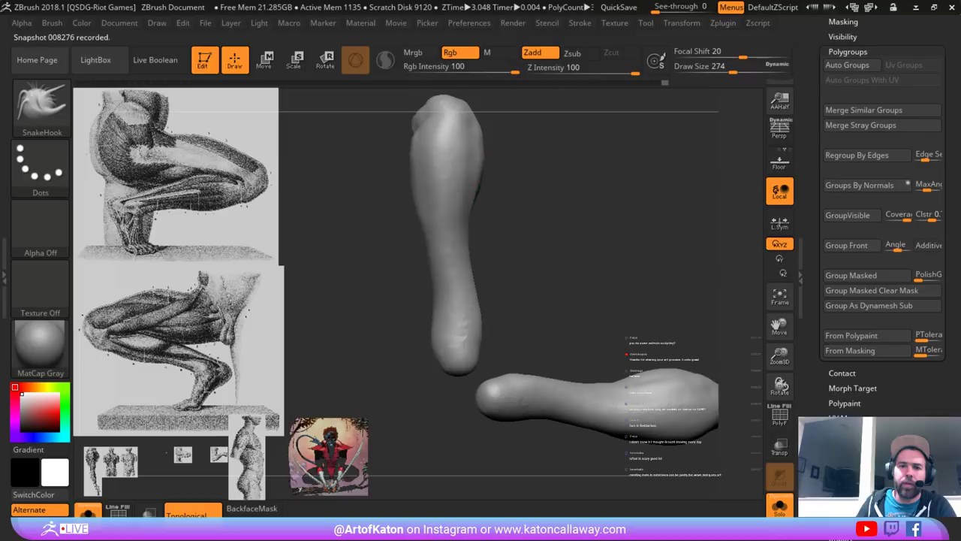
right_drag(511, 197, 504, 197)
right_click(459, 188)
drag(459, 188, 466, 188)
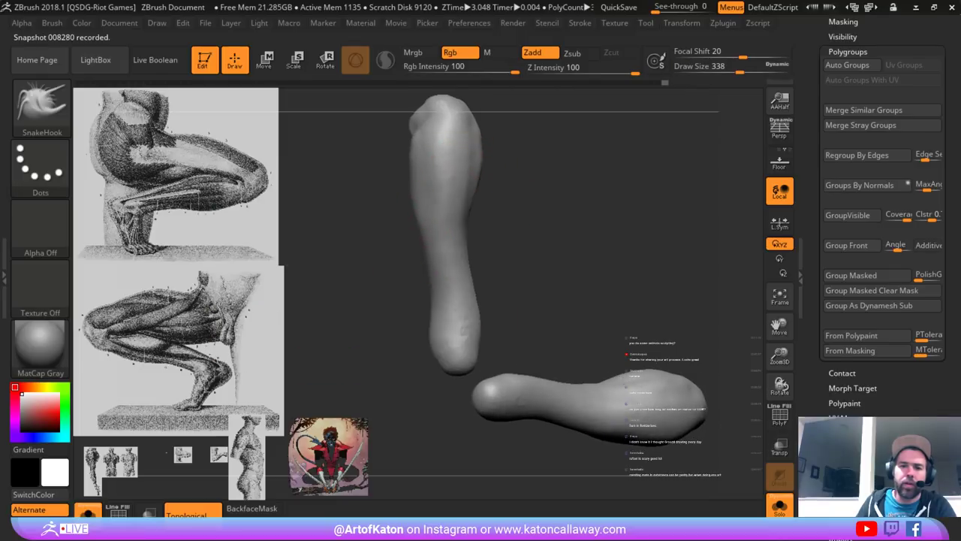
right_drag(417, 232, 481, 228)
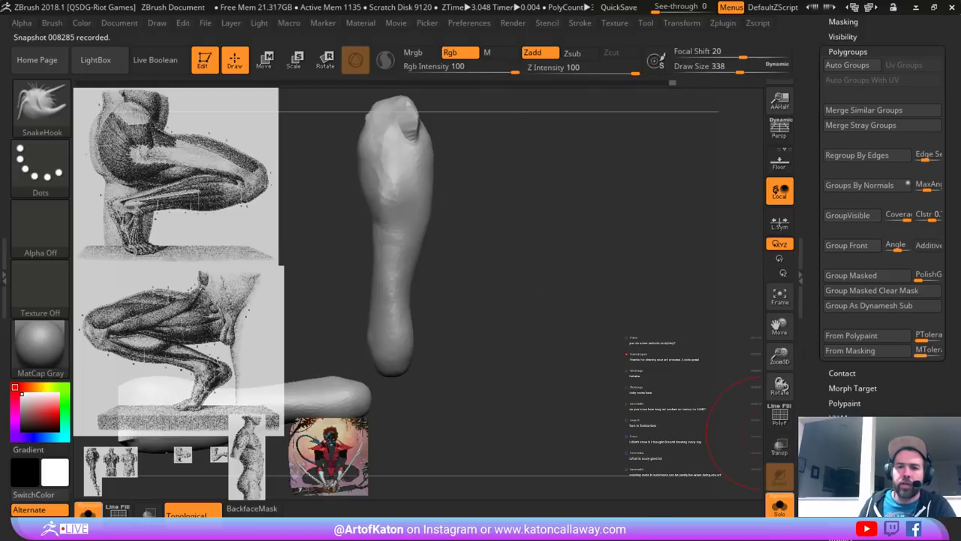
- Turn off Solo mode and reveal the hidden thigh and foot parts of the leg subtool
click(779, 505)
right_drag(615, 185, 524, 224)
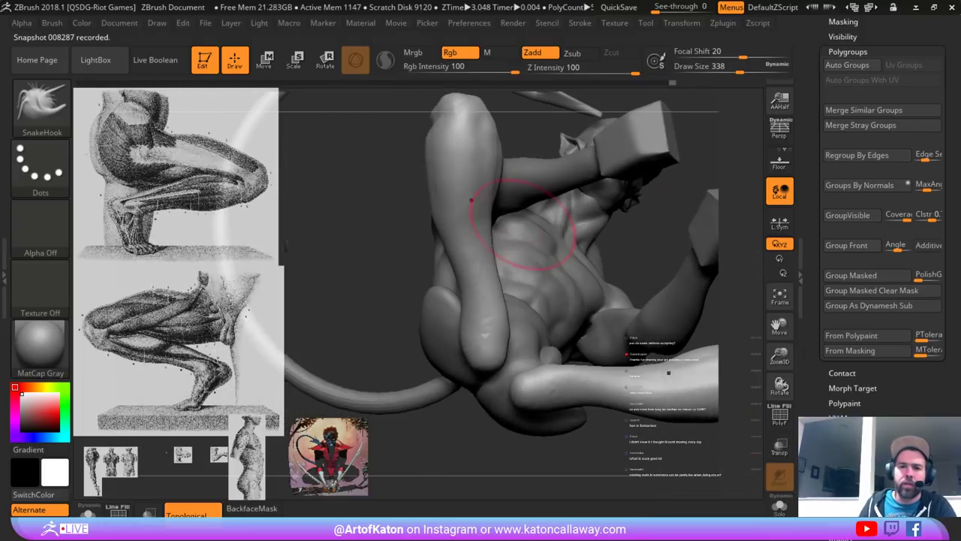
mouse_move(399, 197)
right_down()
mouse_move(389, 162)
mouse_move(376, 159)
mouse_move(361, 226)
mouse_move(409, 229)
mouse_move(342, 239)
right_up()
ctrl+shift+click(401, 204)
mouse_move(481, 259)
right_down()
mouse_move(482, 269)
mouse_move(520, 275)
mouse_move(511, 284)
mouse_move(478, 196)
right_up()
ctrl+right_drag(421, 301, 417, 272)
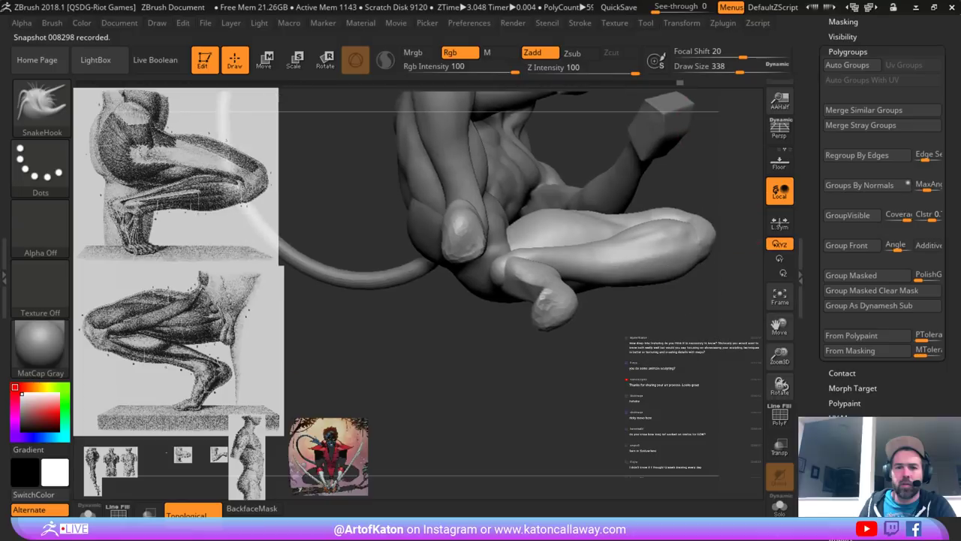
- Adjust the lower leg's proportions against the whole body with SnakeHook at draw sizes 500 and 351
right_drag(480, 191, 472, 187)
key(space)
mouse_move(471, 187)
mouse_down()
mouse_move(476, 178)
mouse_move(450, 177)
mouse_up()
key(space)
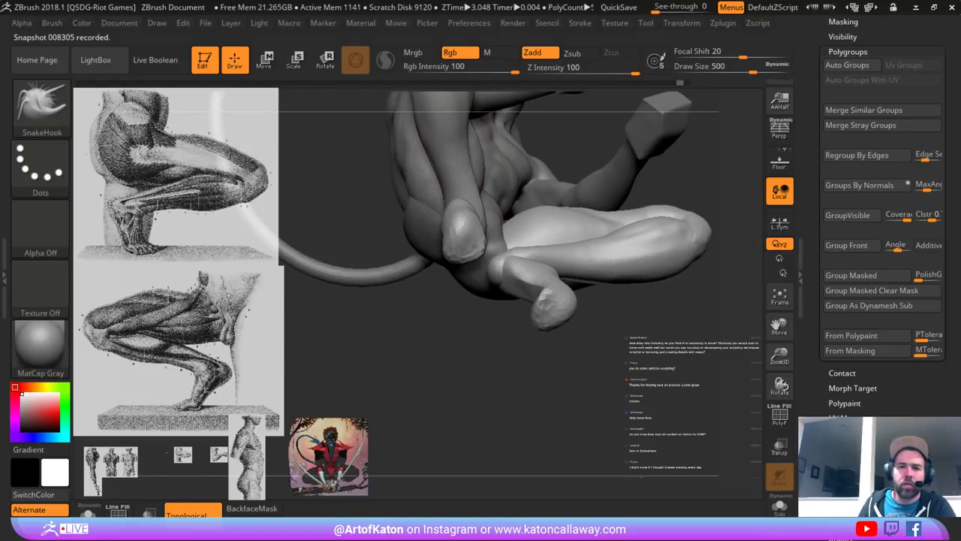
alt+right_drag(455, 142, 449, 213)
key(space)
drag(455, 205, 441, 205)
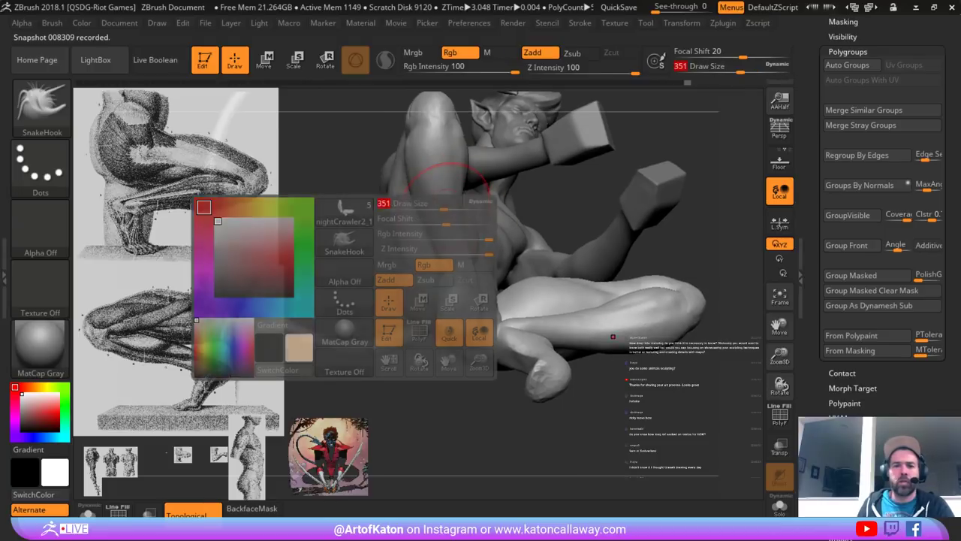
- Set the SnakeHook draw size to 257, disable its Topological option and smooth the area below the knee
mouse_move(370, 180)
ctrl+right_down()
mouse_move(323, 143)
mouse_move(343, 203)
ctrl+right_up()
key(space)
mouse_move(433, 178)
mouse_down()
mouse_move(422, 178)
mouse_move(444, 181)
mouse_up()
click(195, 512)
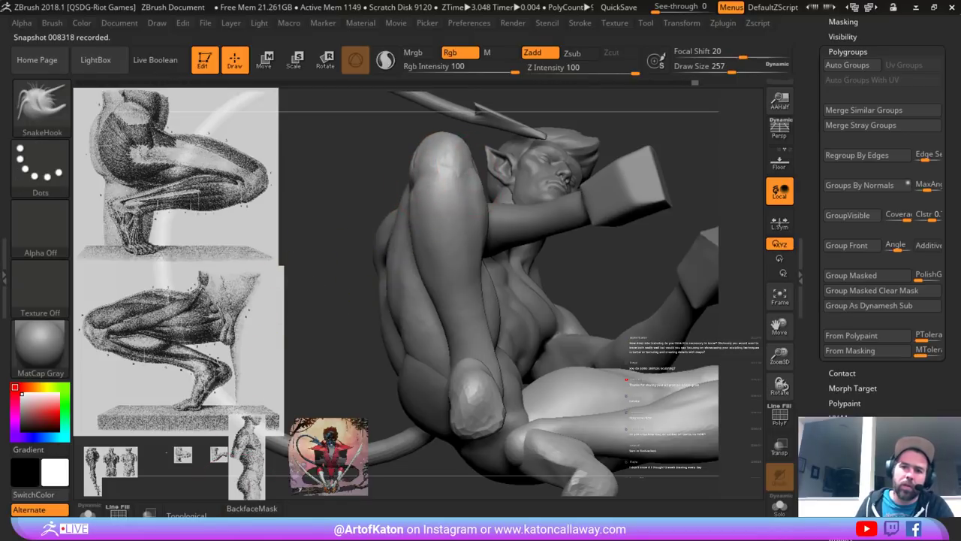
shift+drag(454, 170, 468, 188)
right_drag(489, 167, 467, 148)
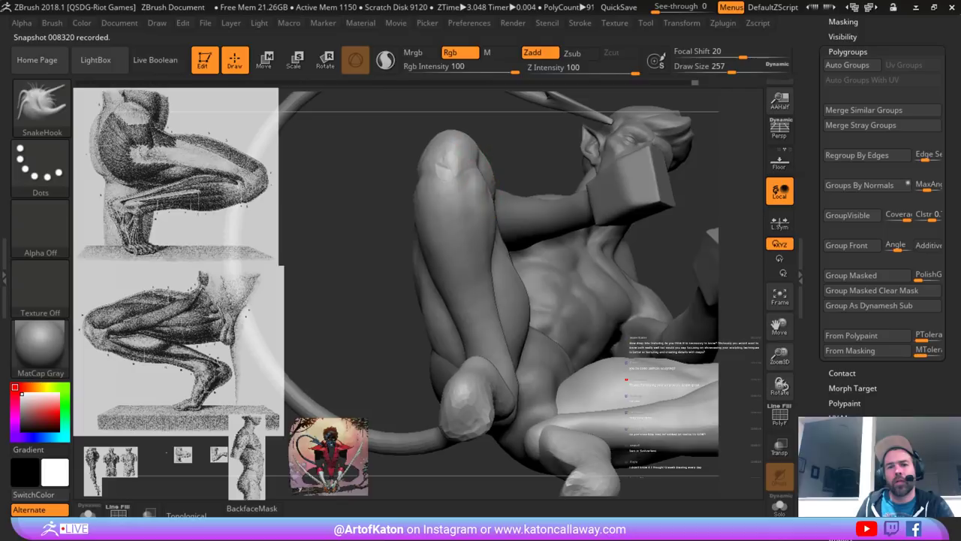
- Refine the front of the knee and the upper shin with SnakeHook at draw size 197
drag(478, 154, 475, 152)
right_drag(475, 152, 476, 180)
key(space)
drag(474, 168, 468, 167)
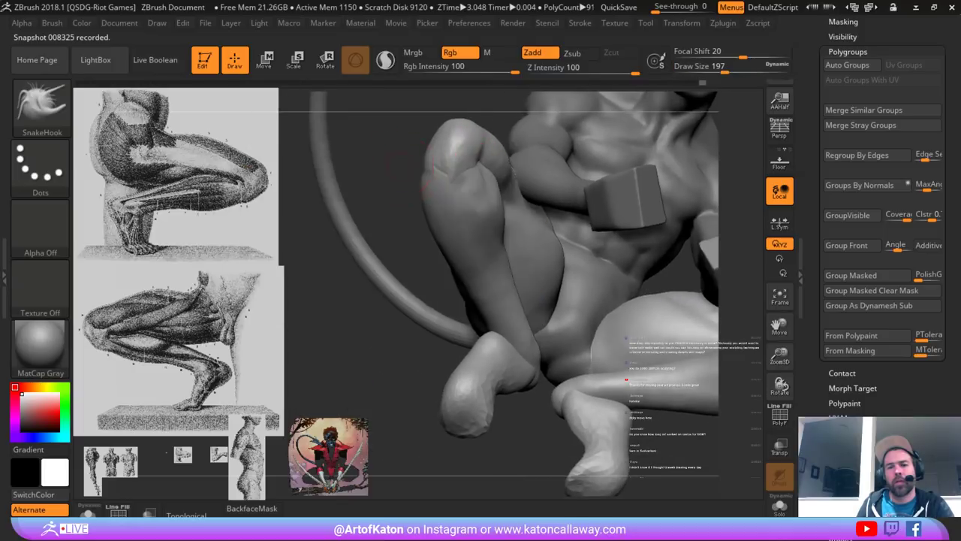
right_drag(453, 162, 467, 160)
drag(464, 162, 455, 163)
ctrl+right_drag(443, 168, 360, 193)
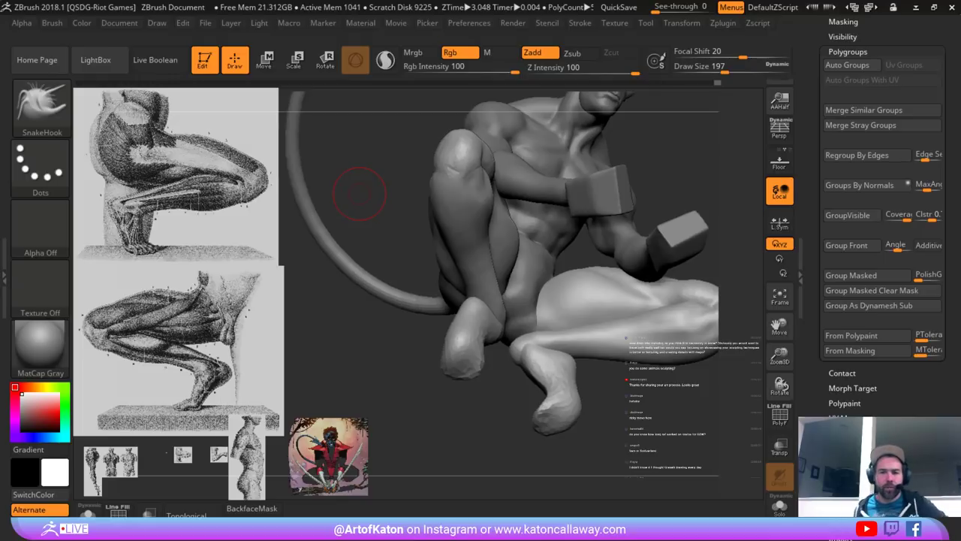
- Switch to the DamStandard brush, set the draw size to 177 and smooth the front of the bent knee
mouse_move(467, 113)
mouse_down()
mouse_move(362, 169)
mouse_move(368, 285)
mouse_move(454, 256)
mouse_up()
key(b)
click(362, 173)
key(space)
drag(524, 185, 530, 184)
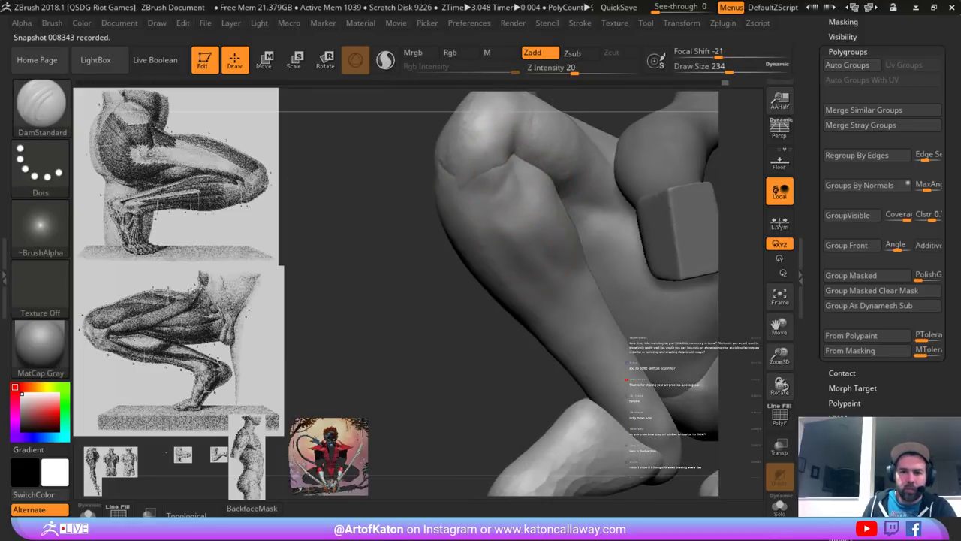
key(space)
drag(521, 199, 513, 199)
shift+drag(502, 152, 467, 188)
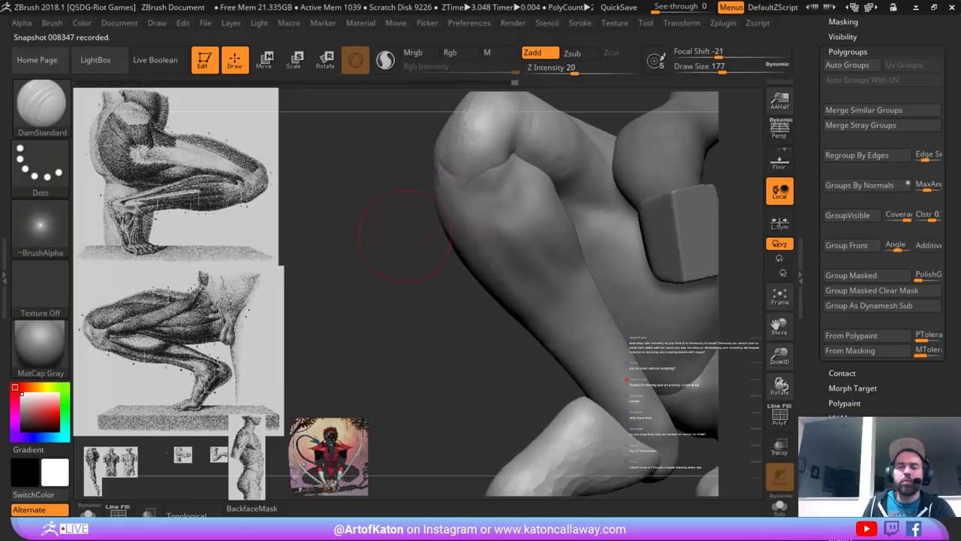
- Refine the crease at the inner side of the knee with DamStandard at draw sizes 116 and 149, smoothing it
drag(405, 237, 476, 213)
key(space)
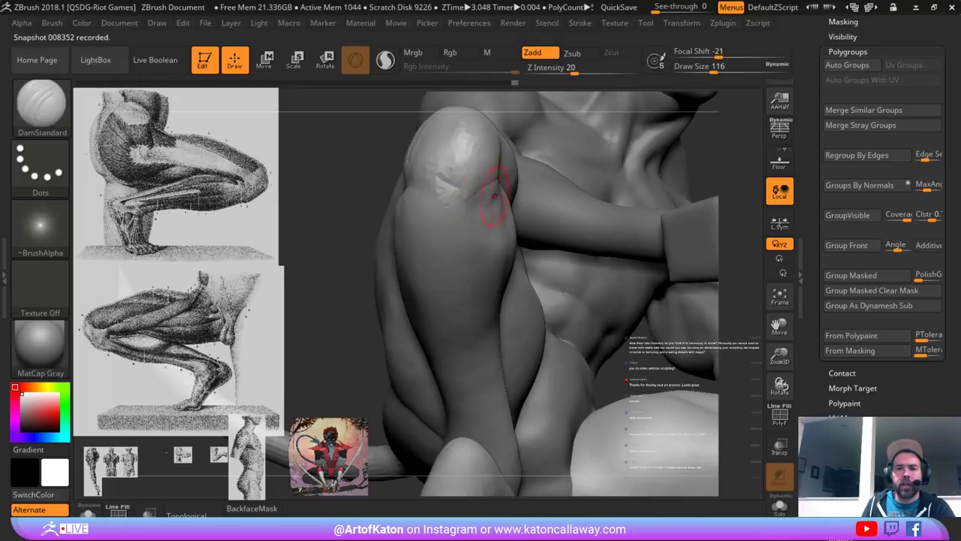
mouse_move(358, 177)
mouse_down()
mouse_move(352, 196)
mouse_move(360, 200)
mouse_up()
key(space)
drag(464, 199, 470, 199)
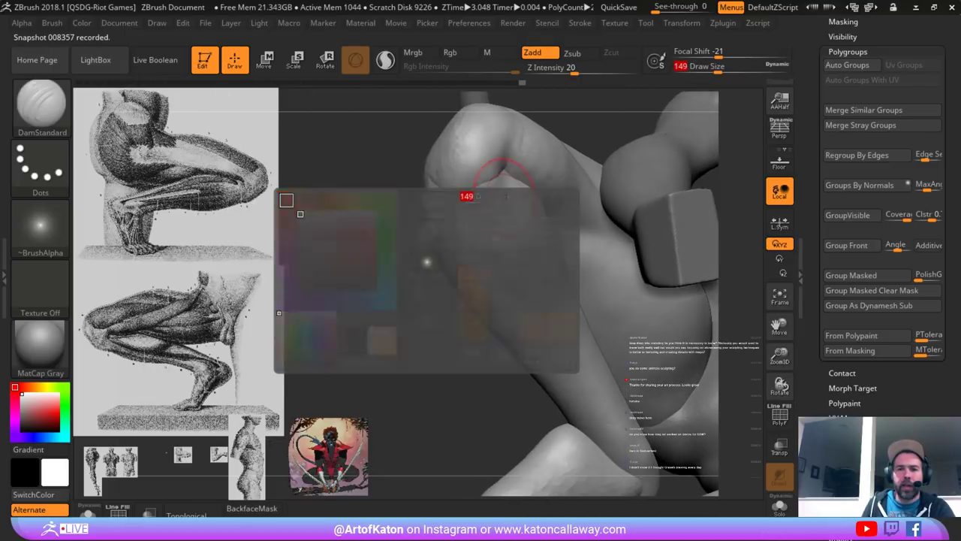
mouse_move(412, 248)
mouse_down()
mouse_move(376, 233)
mouse_move(375, 214)
mouse_up()
shift+drag(456, 193, 460, 177)
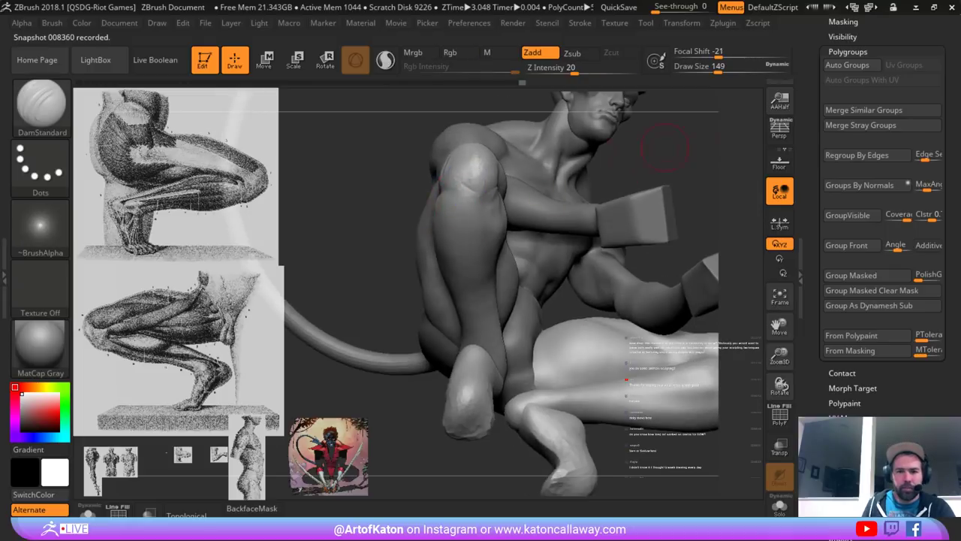
- Carve the crease on the outer side of the knee with DamStandard at draw size 80, undoing the last smoothing stroke
mouse_move(601, 161)
mouse_down()
mouse_move(663, 166)
mouse_move(631, 176)
mouse_up()
alt+drag(571, 180, 441, 219)
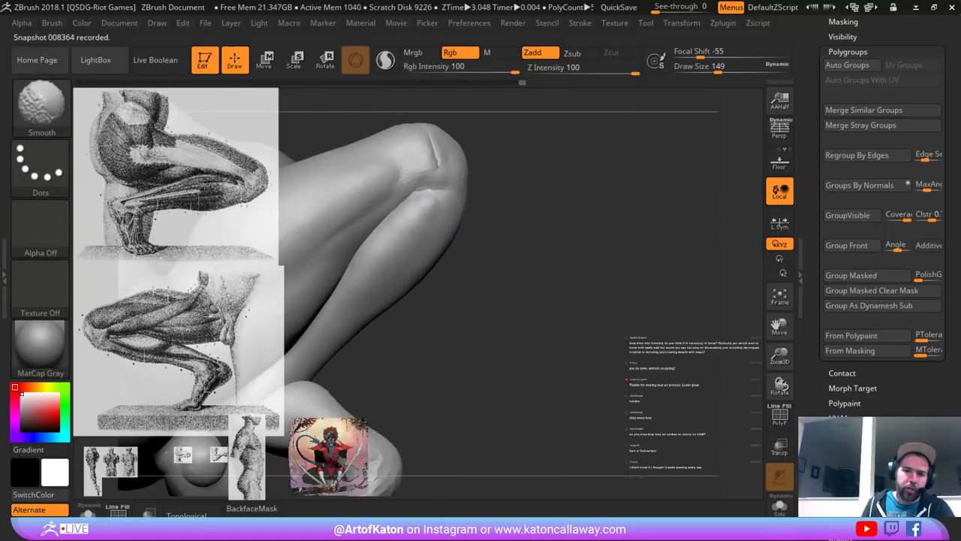
mouse_move(510, 225)
mouse_down()
mouse_move(541, 140)
mouse_move(518, 169)
mouse_up()
key(space)
drag(518, 171, 506, 188)
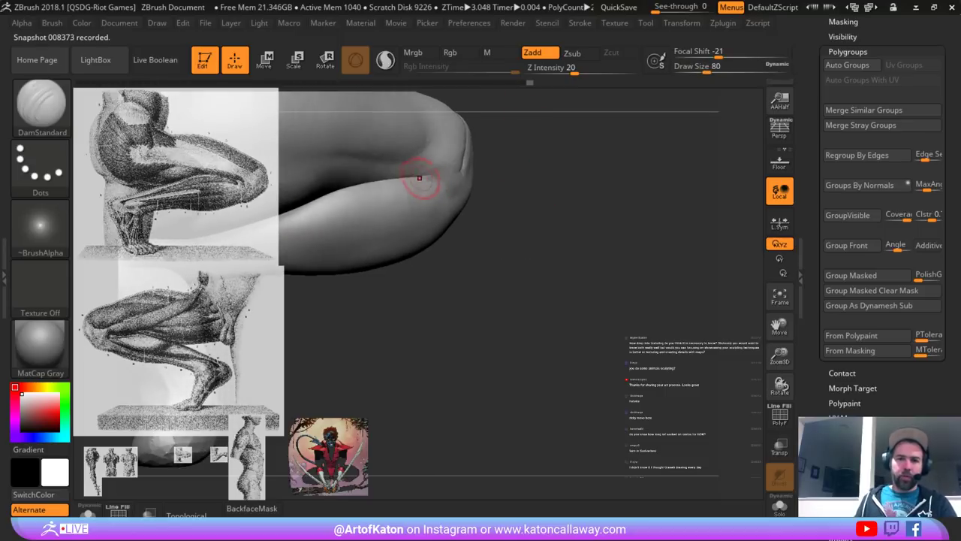
right_drag(507, 221, 425, 192)
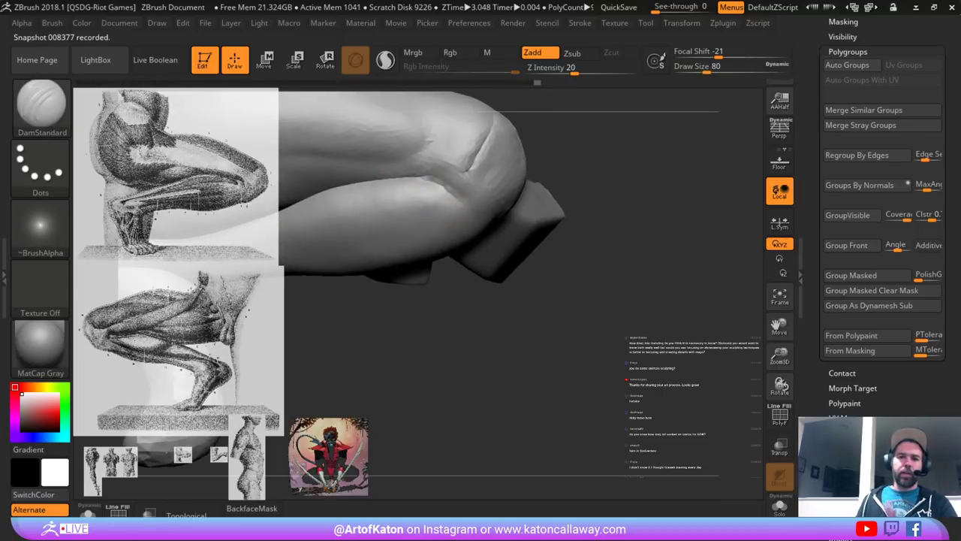
key(ctrl)
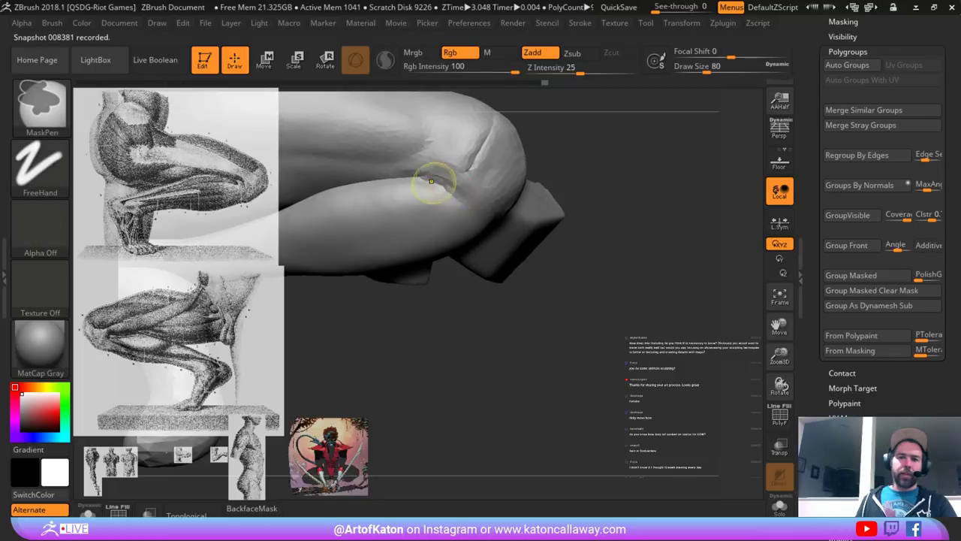
key(shift)
shift+drag(460, 170, 492, 170)
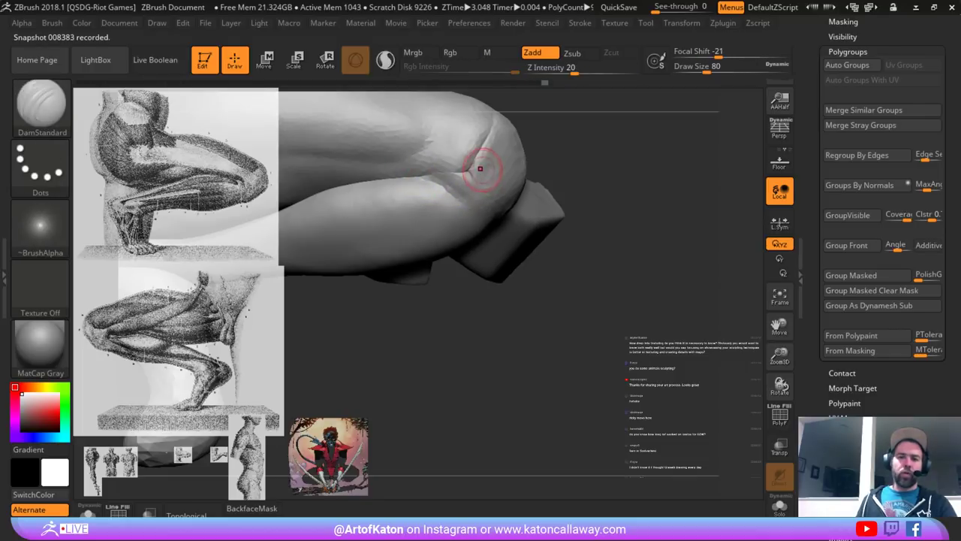
key(ctrl+z)
- Build up the outer side of the knee around the crease with the Clay brush at draw size 112
key(b)
click(232, 165)
right_drag(425, 181, 409, 182)
key(space)
click(478, 186)
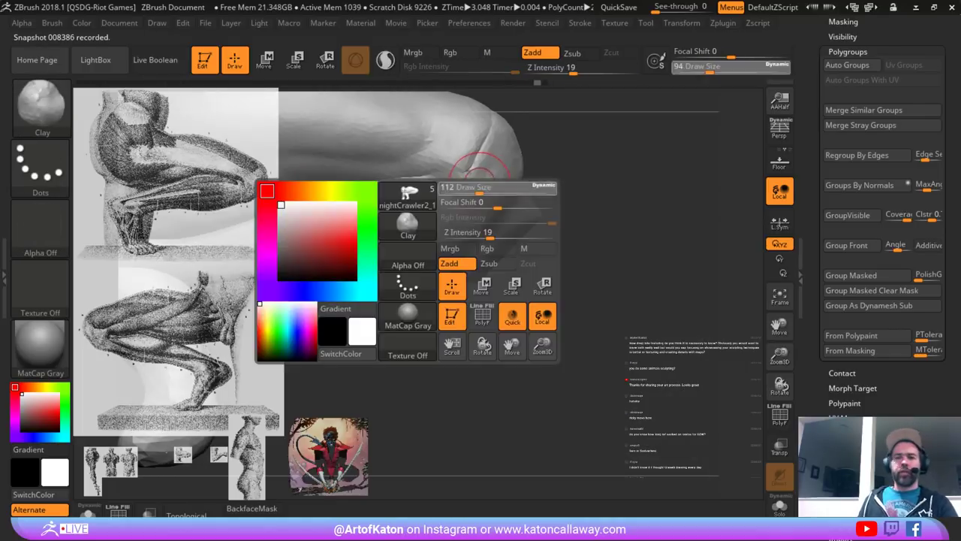
key(ctrl)
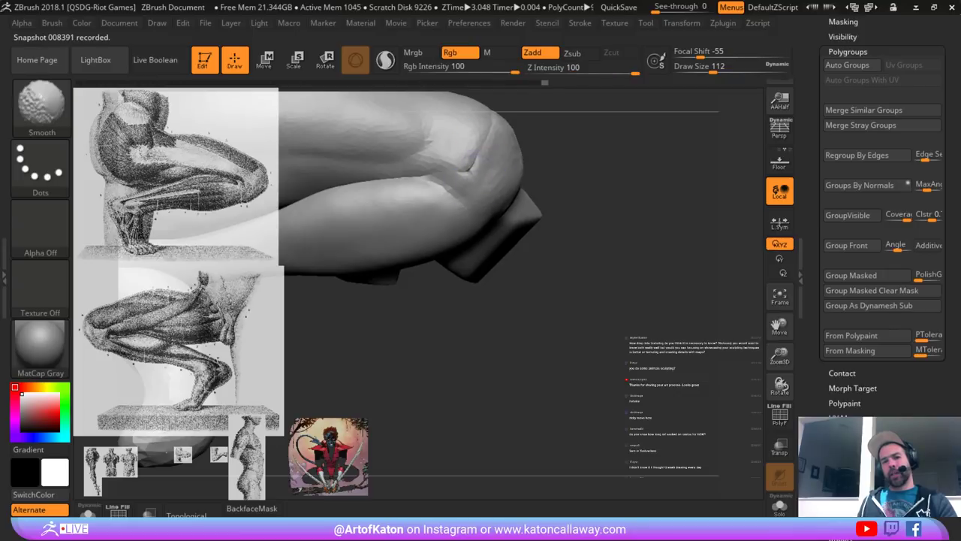
key(ctrl+z)
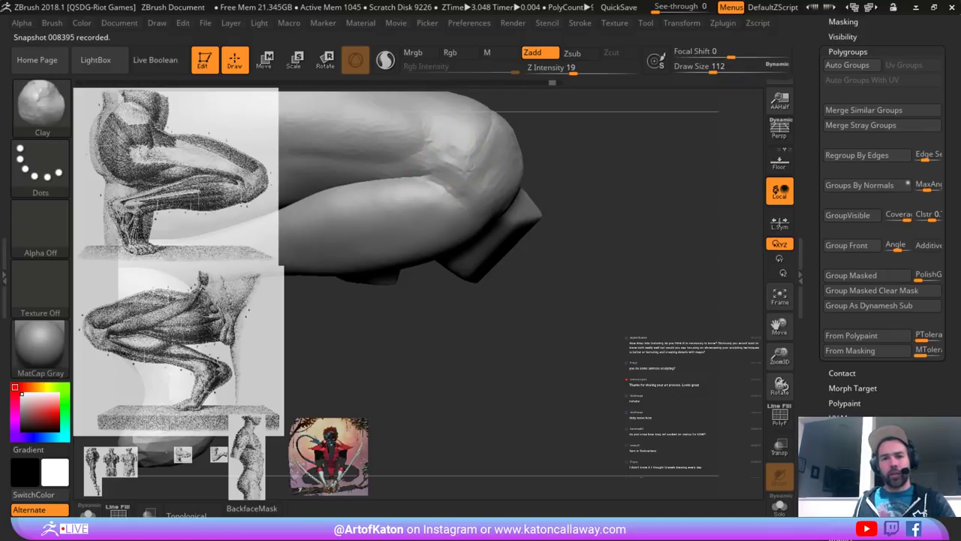
mouse_move(436, 144)
mouse_down()
mouse_move(450, 168)
mouse_move(455, 142)
mouse_move(467, 183)
mouse_up()
right_drag(468, 182, 435, 177)
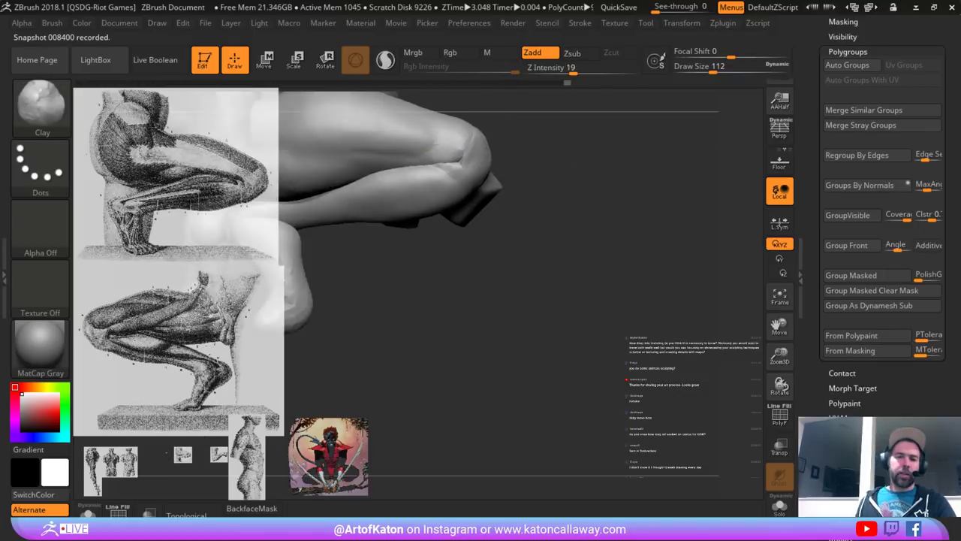
- Build up and smooth the inner side of the knee where thigh and calf meet, using Clay at draw size 145
right_drag(540, 178, 475, 168)
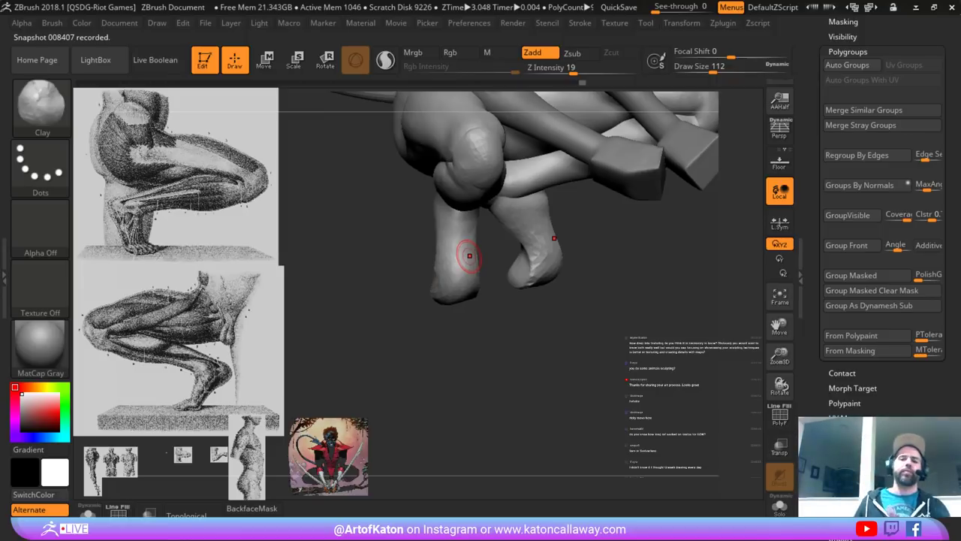
right_drag(469, 255, 432, 278)
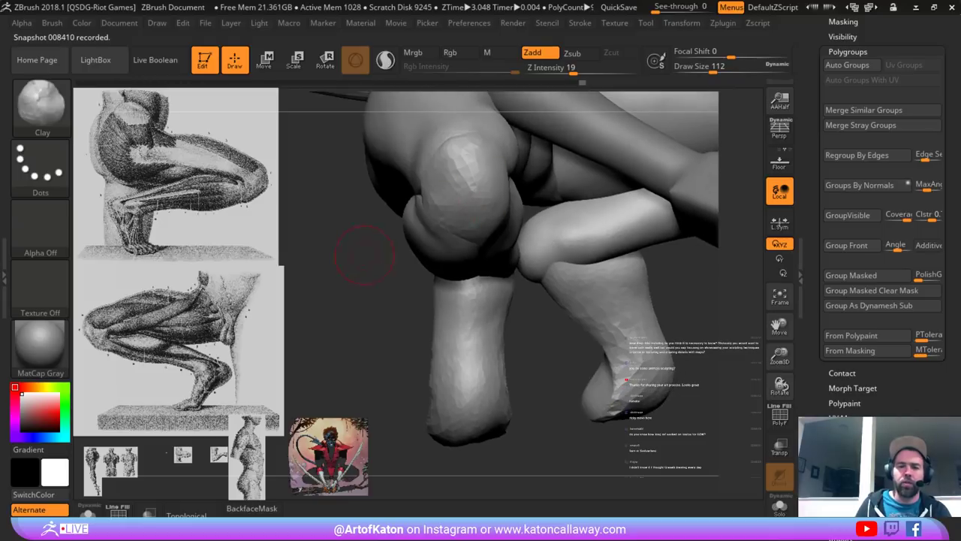
right_drag(364, 255, 308, 251)
key(space)
drag(472, 179, 483, 176)
right_drag(484, 176, 466, 211)
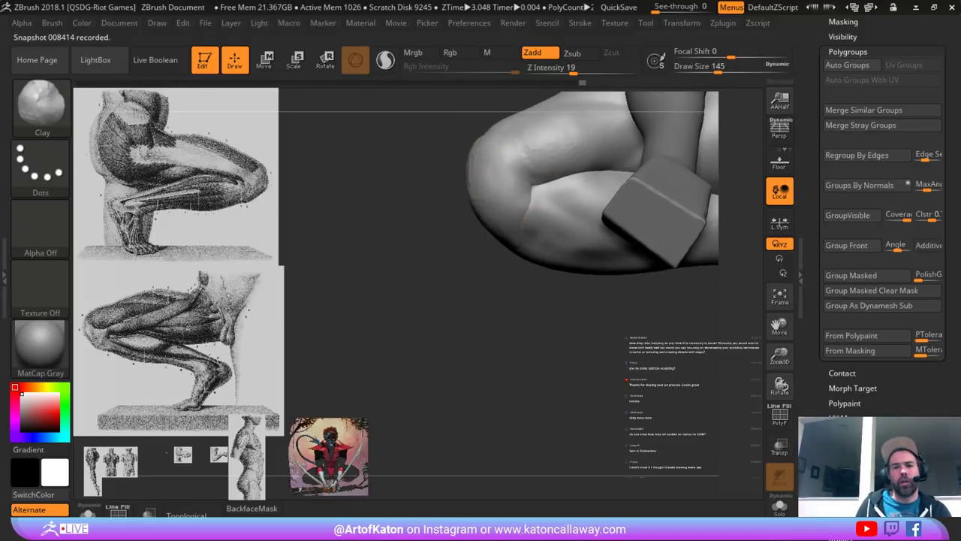
shift+drag(531, 171, 540, 193)
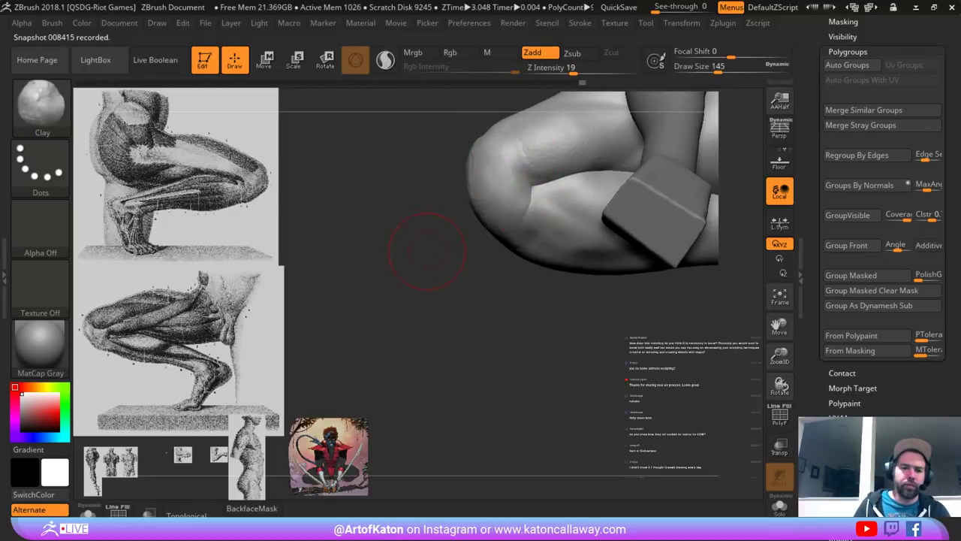
right_drag(427, 251, 409, 250)
drag(536, 226, 533, 188)
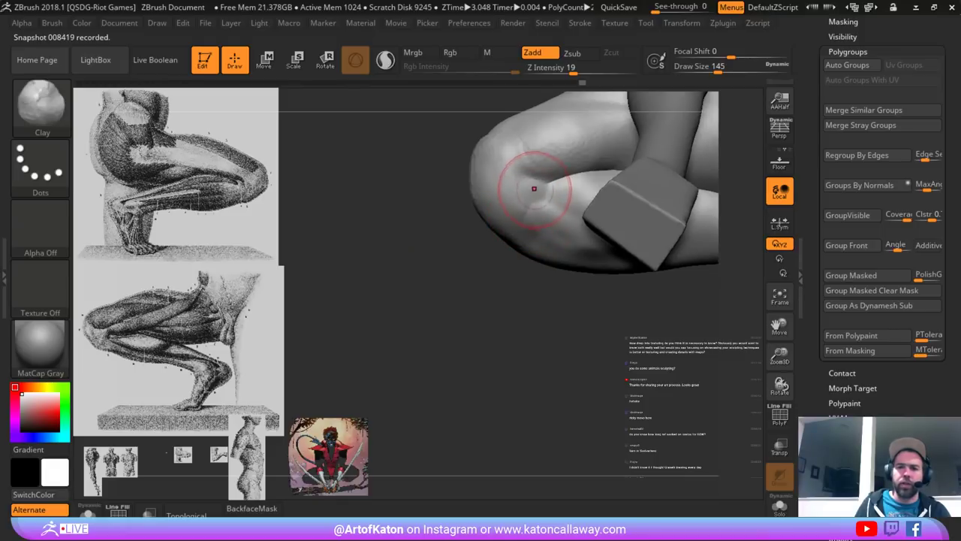
shift+drag(495, 232, 543, 215)
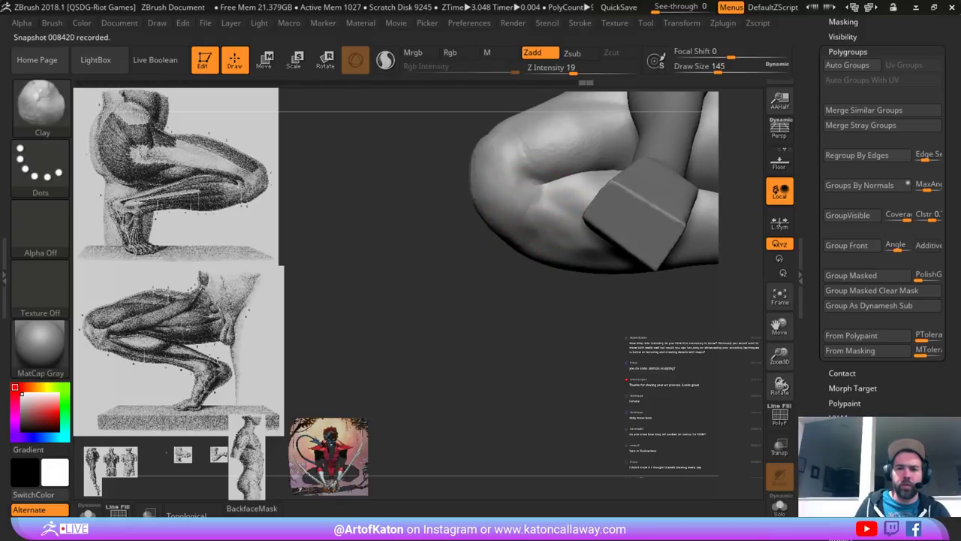
- Add Clay volume around the inner knee and just below the kneecap at draw size 145
mouse_move(539, 238)
right_down()
mouse_move(639, 214)
mouse_move(593, 218)
right_up()
drag(532, 186, 537, 197)
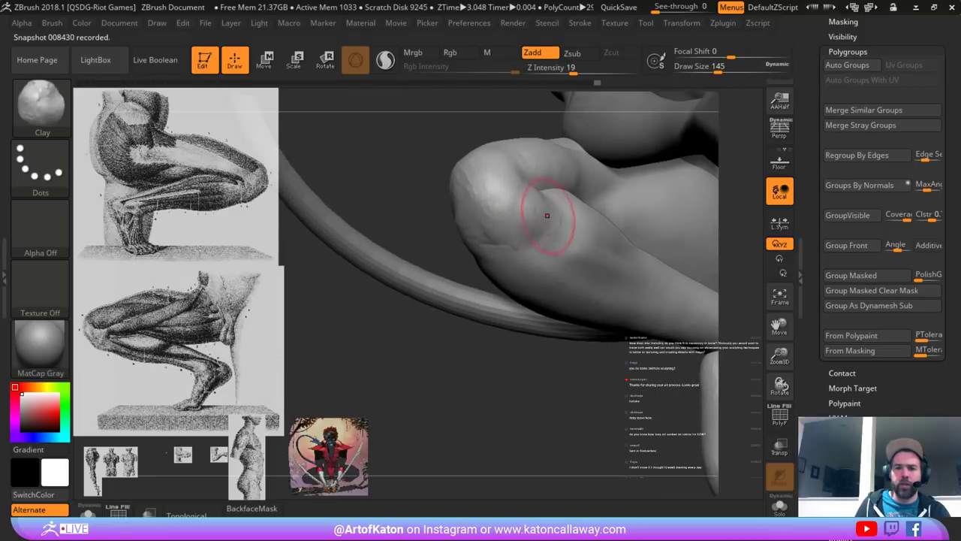
right_drag(446, 244, 488, 180)
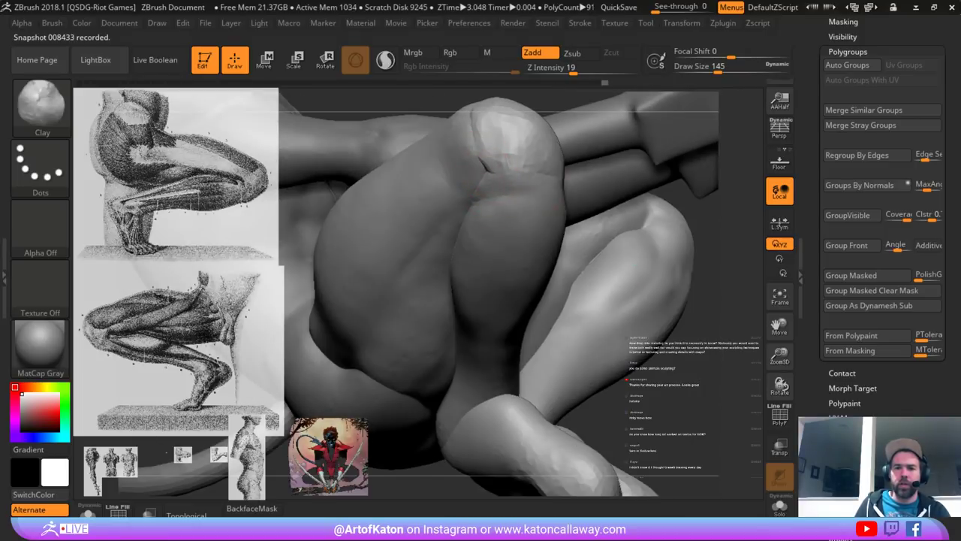
drag(489, 179, 527, 176)
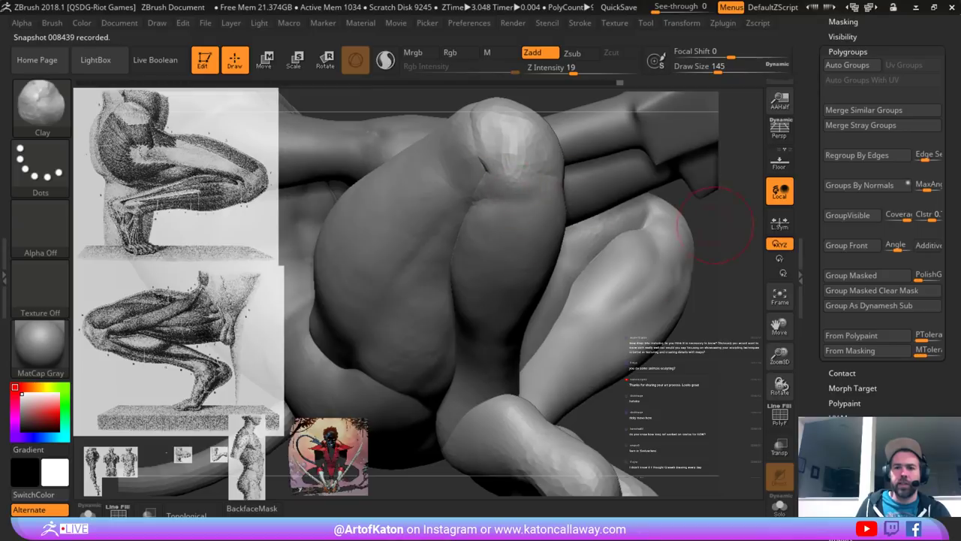
right_drag(715, 225, 521, 200)
drag(508, 175, 521, 176)
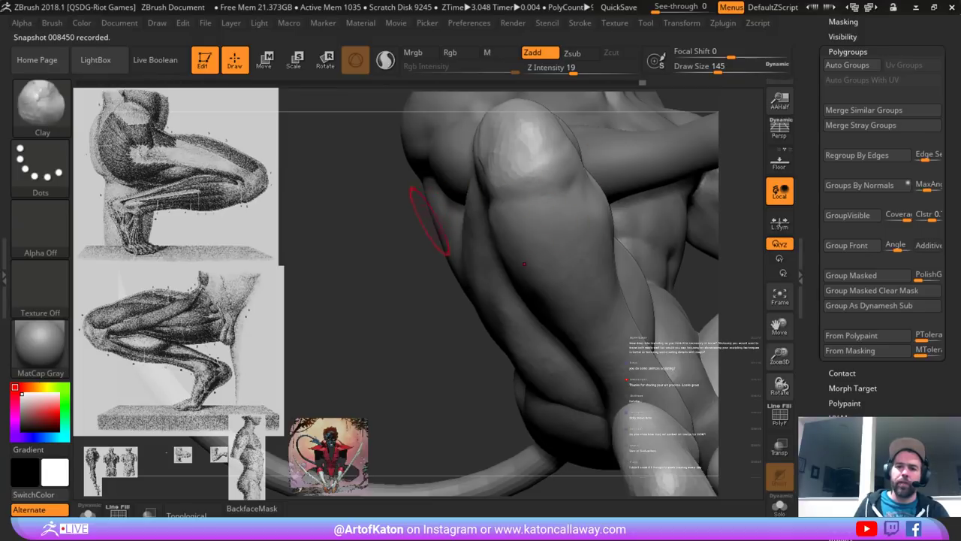
- Switch to the SnakeHook brush for the outer lower leg and set its draw size to 212
right_drag(524, 264, 690, 188)
right_drag(748, 194, 672, 152)
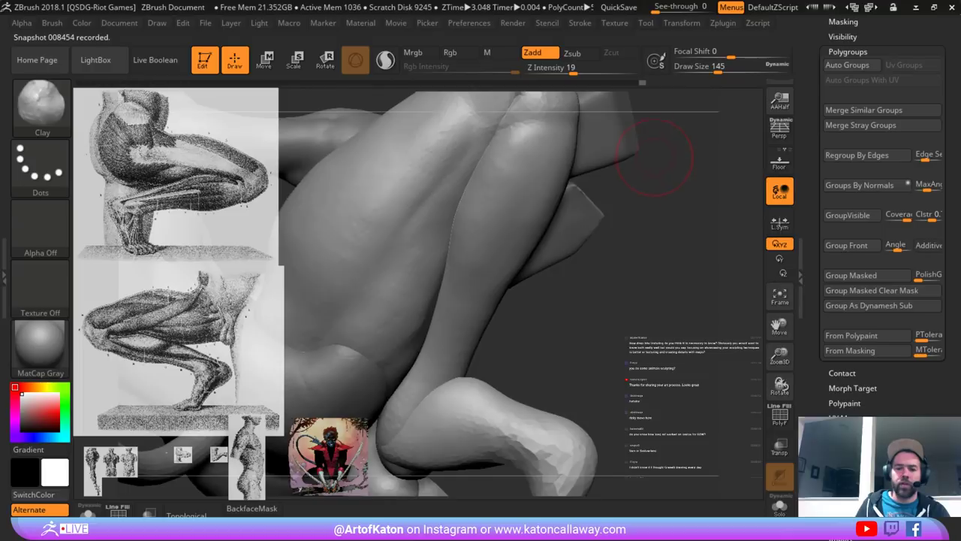
key(b)
key(s)
key(h)
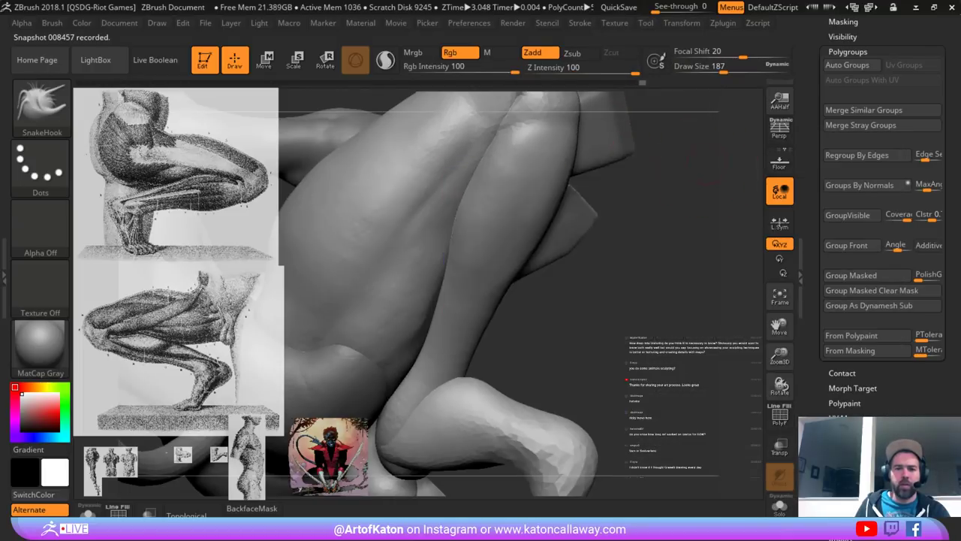
mouse_move(706, 181)
right_down()
mouse_move(651, 272)
mouse_move(712, 197)
mouse_move(802, 36)
right_up()
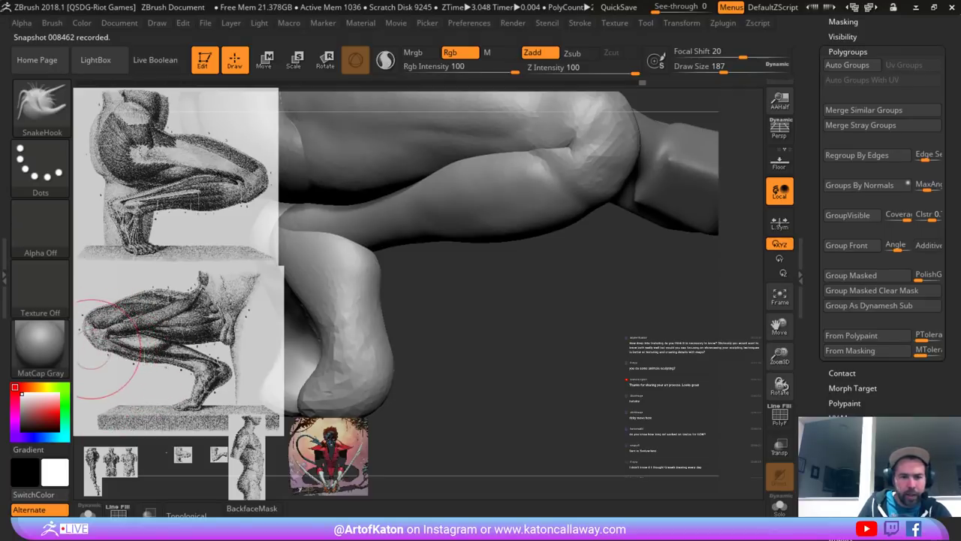
mouse_move(551, 216)
mouse_down()
mouse_move(637, 253)
mouse_move(651, 169)
mouse_move(694, 219)
mouse_move(667, 174)
mouse_move(679, 182)
mouse_up()
key(space)
drag(680, 182, 686, 183)
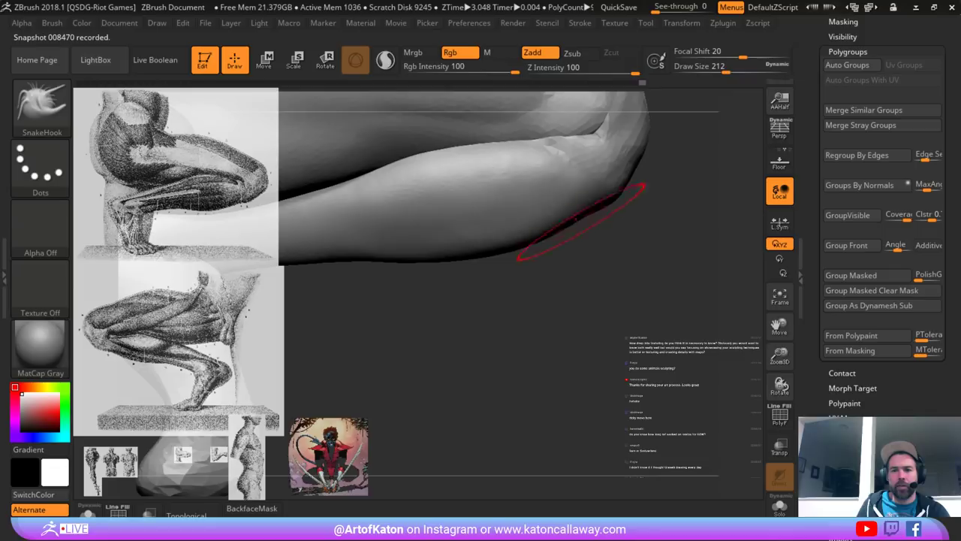
- Undo the last SnakeHook adjustment and reshape the upper shin's contour at draw size 154
key(space)
mouse_move(587, 218)
mouse_down()
mouse_move(597, 218)
mouse_move(542, 229)
mouse_move(494, 224)
mouse_move(580, 225)
mouse_move(608, 204)
mouse_move(582, 211)
mouse_move(571, 242)
mouse_move(579, 206)
mouse_move(604, 214)
mouse_move(650, 193)
mouse_move(636, 230)
mouse_up()
key(ctrl+z)
key(space)
drag(621, 197, 621, 211)
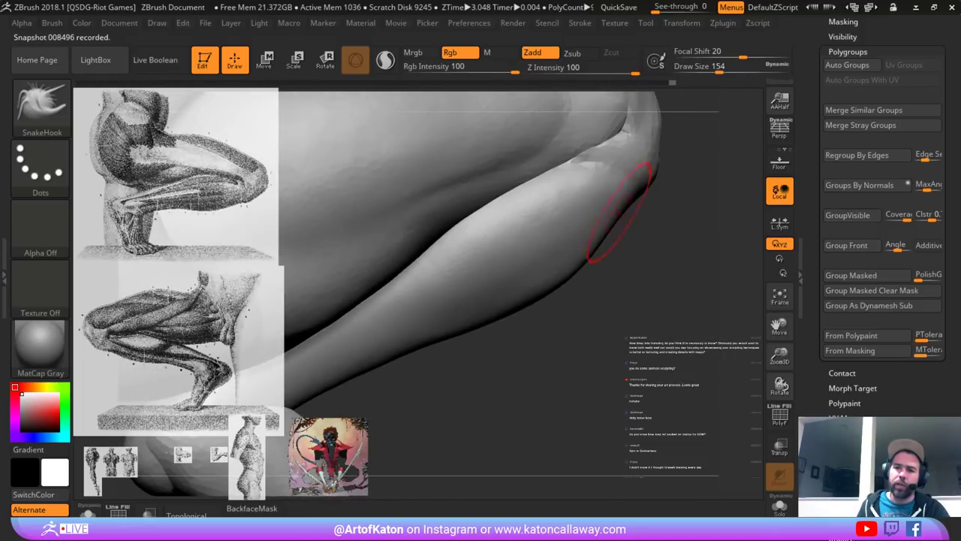
- Adjust and smooth the shin contour below the kneecap from the inner side with SnakeHook at draw size 145
alt+drag(672, 232, 476, 217)
drag(539, 217, 524, 191)
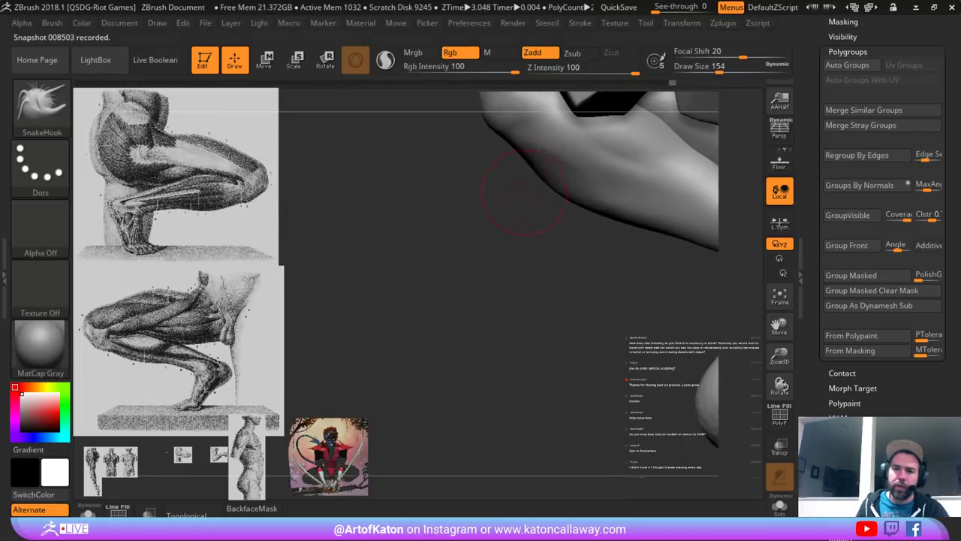
key(shift)
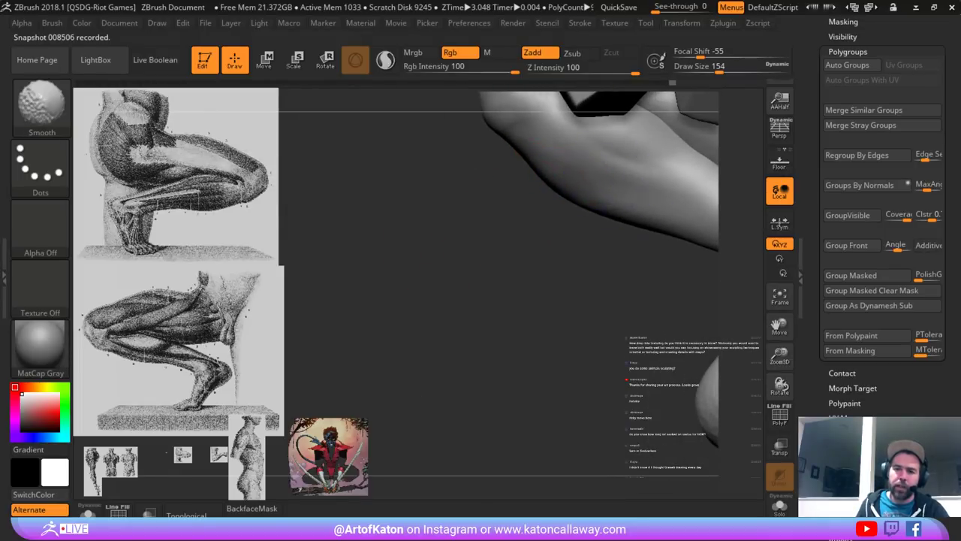
key(space)
mouse_move(609, 184)
mouse_down()
mouse_move(618, 183)
mouse_move(577, 167)
mouse_up()
mouse_move(451, 263)
mouse_down()
mouse_move(455, 251)
mouse_move(420, 217)
mouse_move(482, 210)
mouse_move(453, 280)
mouse_up()
key(space)
mouse_move(538, 197)
mouse_down()
mouse_move(482, 205)
mouse_move(486, 195)
mouse_move(502, 239)
mouse_up()
drag(501, 240, 469, 222)
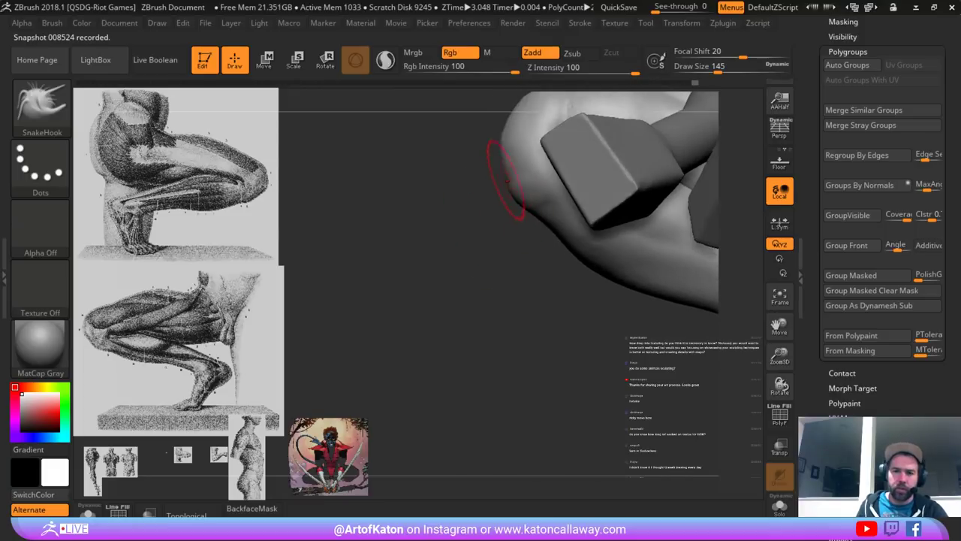
- Refine the transition from kneecap to shin on the outer side with SnakeHook at draw sizes 172 and 104
key(space)
mouse_move(528, 176)
mouse_down()
mouse_move(513, 169)
mouse_move(593, 192)
mouse_move(580, 196)
mouse_up()
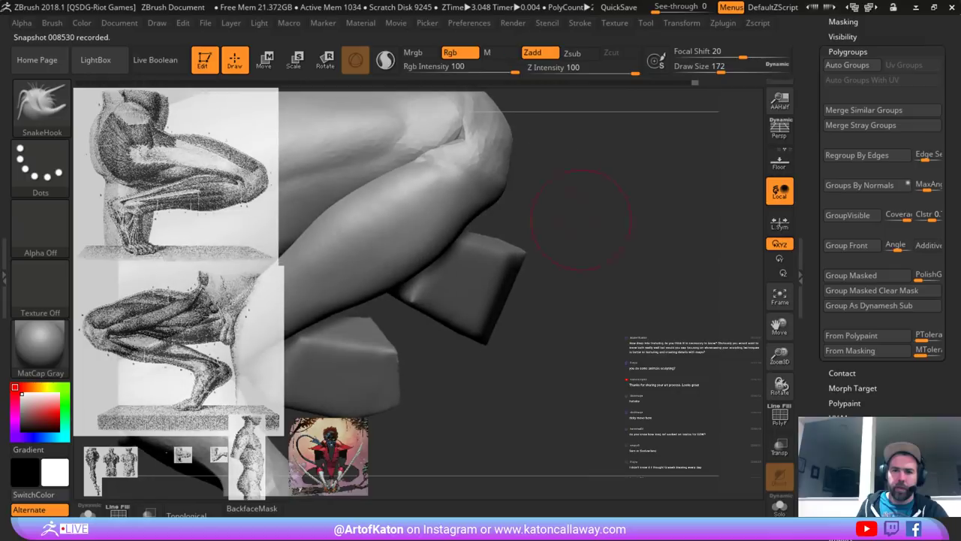
drag(514, 192, 518, 195)
key(space)
drag(518, 195, 497, 188)
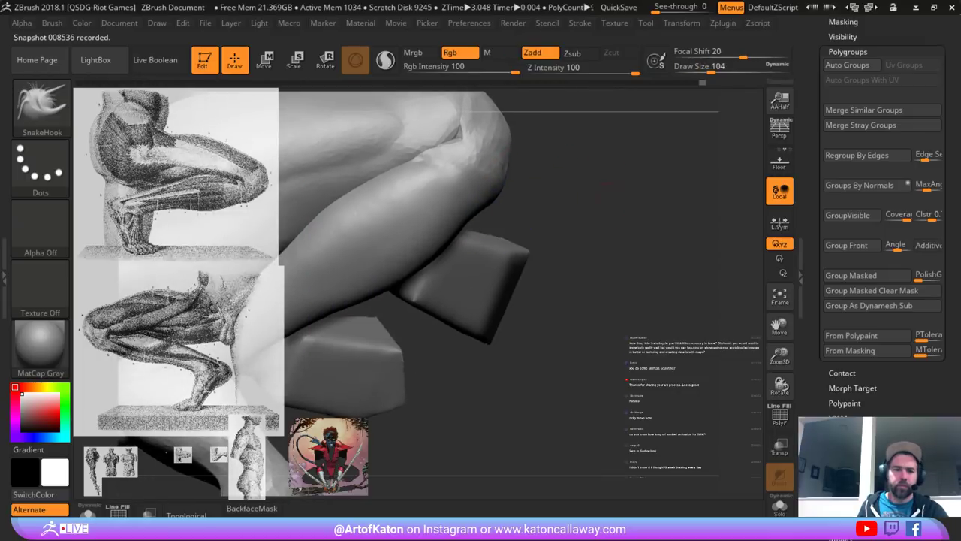
- Carve and smooth a muscle groove along the outer lower leg below the knee with DamStandard at draw size 80
mouse_move(548, 217)
mouse_down()
mouse_move(676, 200)
mouse_move(669, 219)
mouse_up()
key(b)
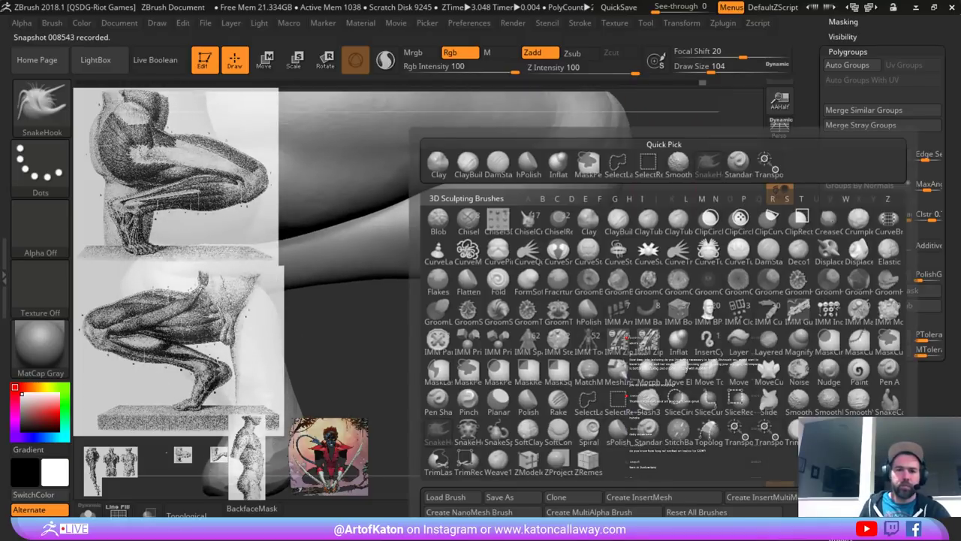
click(503, 164)
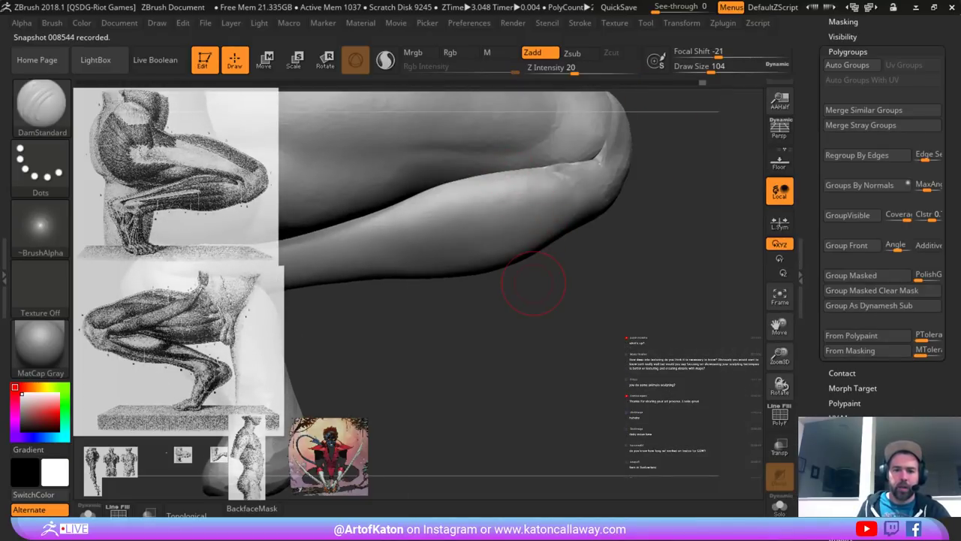
mouse_move(642, 223)
mouse_down()
mouse_move(638, 212)
mouse_move(602, 209)
mouse_move(739, 189)
mouse_up()
key(space)
key(space)
drag(586, 254, 574, 254)
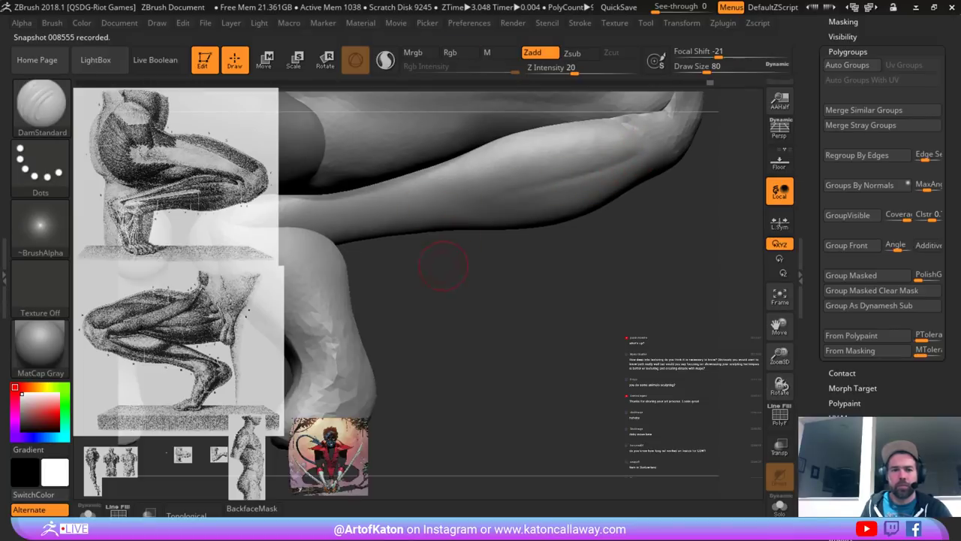
drag(444, 265, 624, 218)
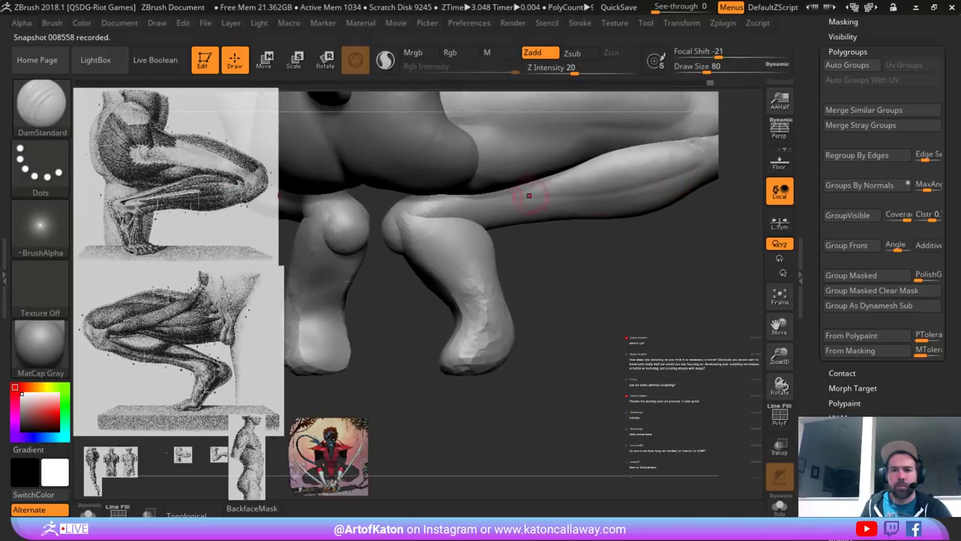
key(shift)
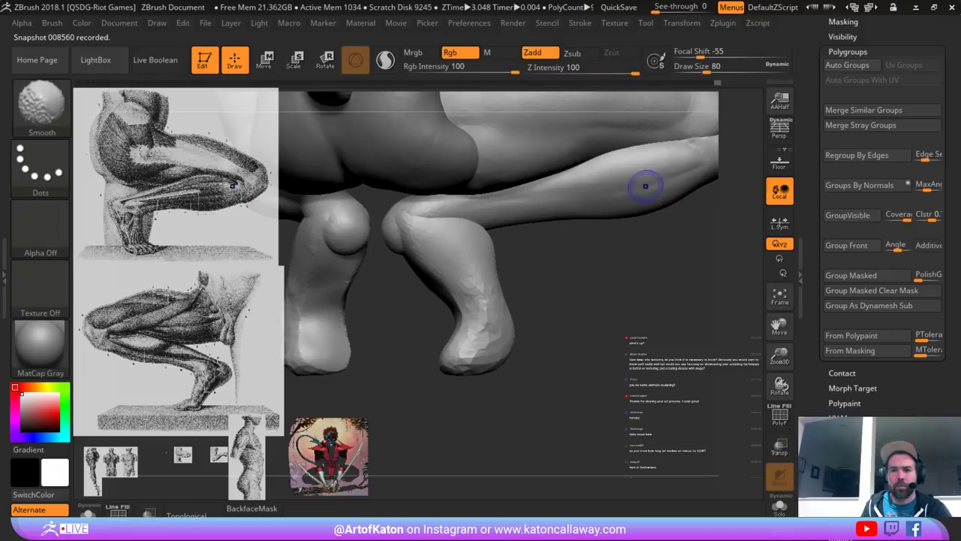
- Deepen and smooth the upper end of the lower-leg groove near the knee with DamStandard at draw sizes 108 and 80
alt+drag(672, 233, 608, 229)
key(space)
drag(638, 189, 646, 190)
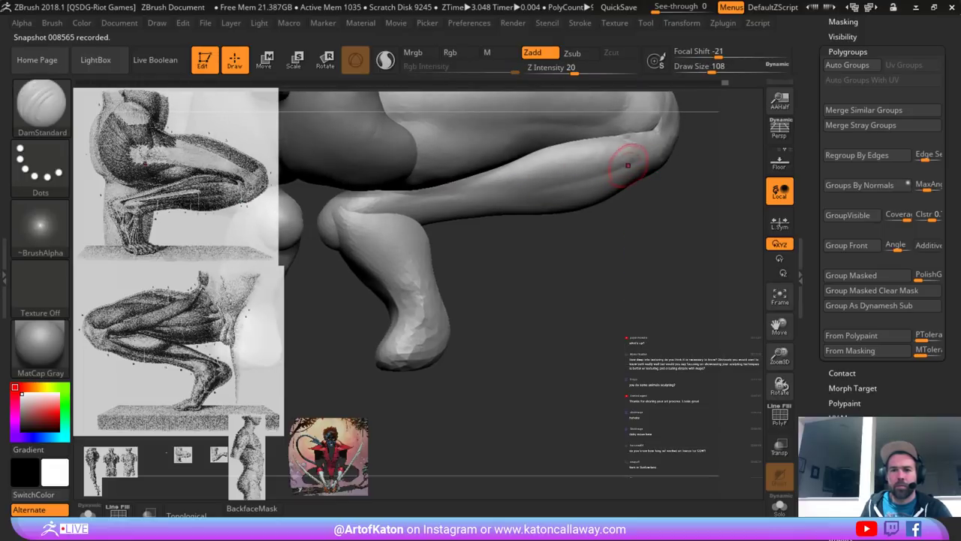
key(space)
drag(635, 177, 628, 177)
key(shift)
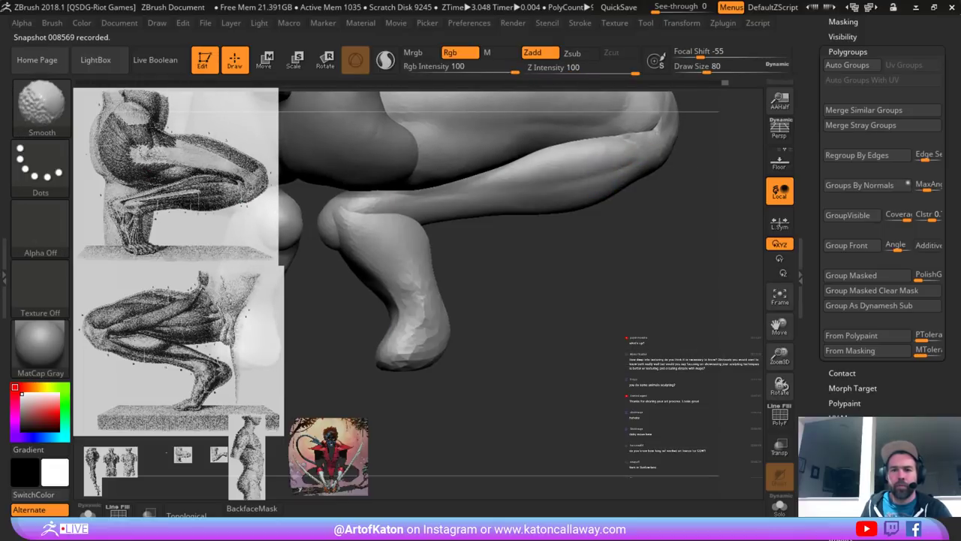
drag(678, 203, 697, 201)
- Undo the last DamStandard stroke and recarve the groove from below the knee toward the ankle, smoothing it
key(space)
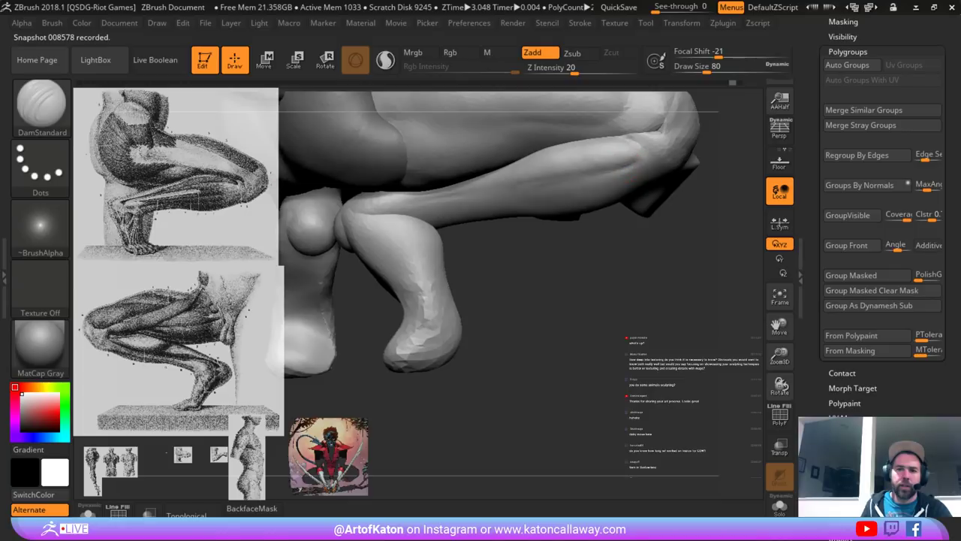
key(ctrl+z)
drag(619, 175, 438, 194)
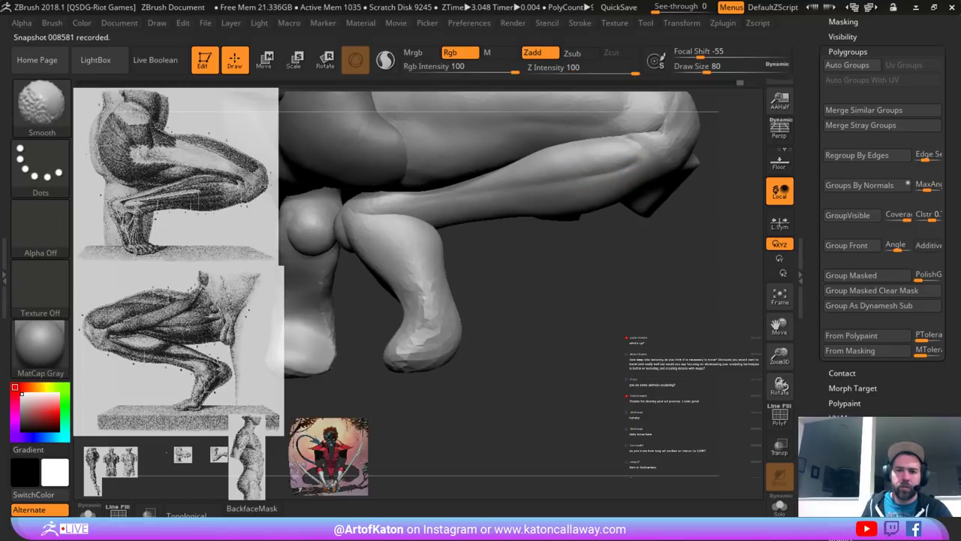
drag(571, 300, 518, 248)
drag(518, 300, 556, 346)
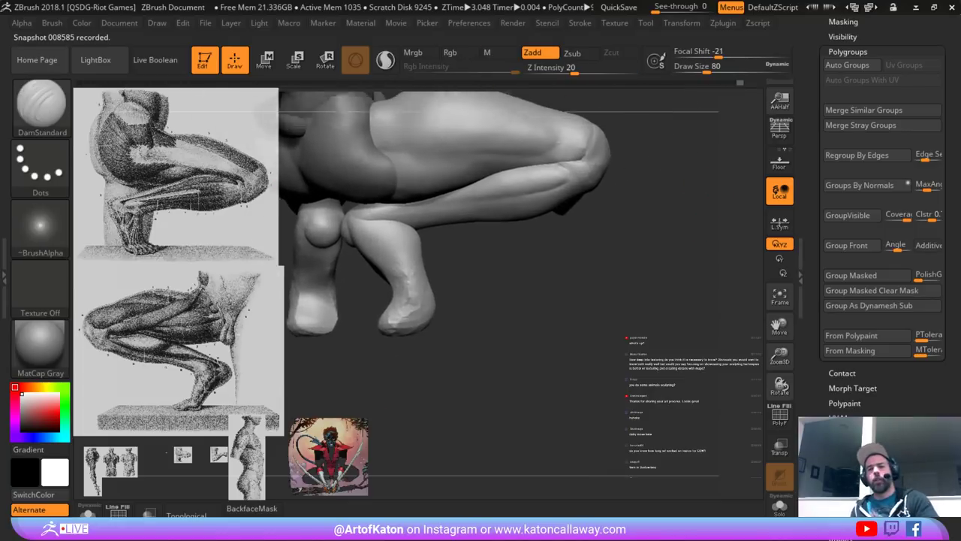
mouse_move(571, 300)
alt+mouse_down()
mouse_move(510, 323)
mouse_move(525, 376)
alt+mouse_up()
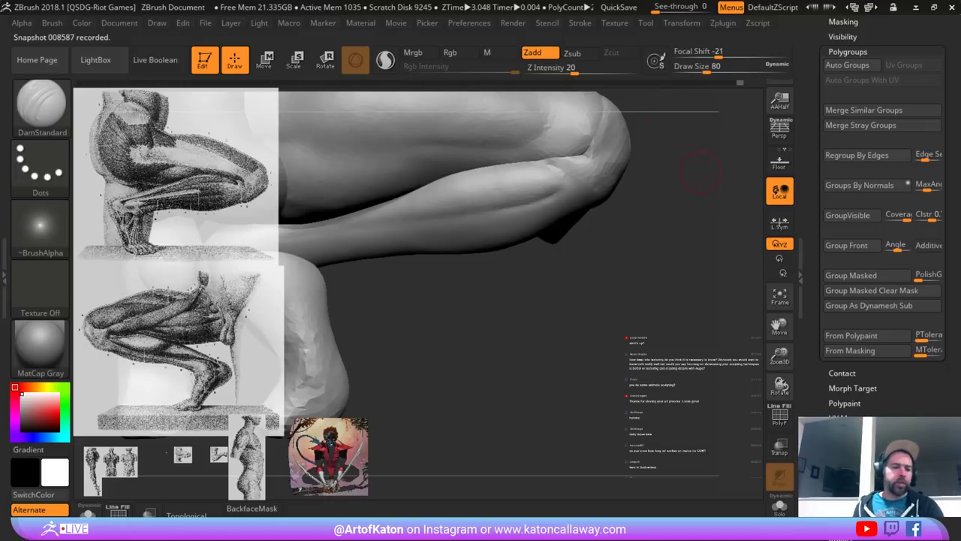
mouse_move(687, 183)
mouse_down()
mouse_move(593, 225)
mouse_move(583, 248)
mouse_up()
- Switch to the Clay brush for the knee area and raise its draw size to 177
key(b)
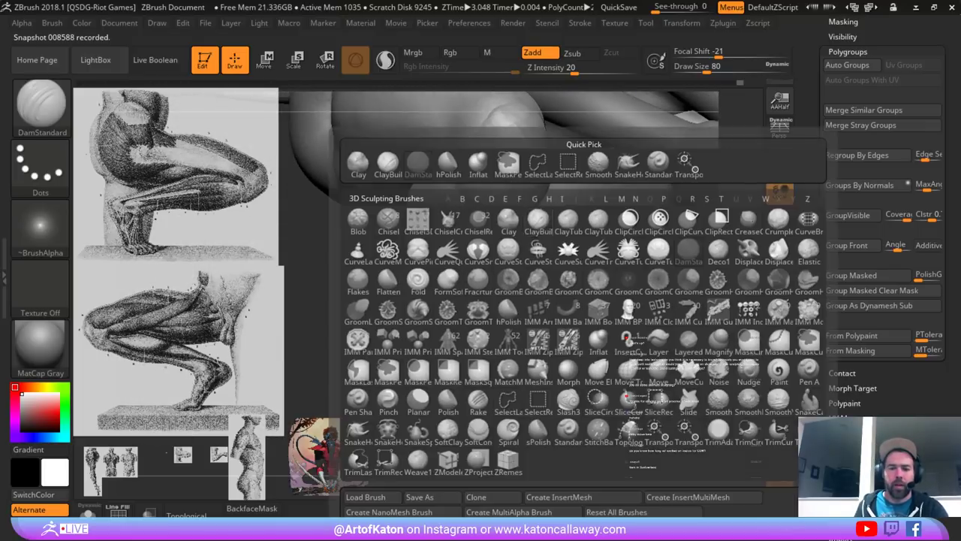
click(508, 219)
mouse_move(529, 214)
mouse_down()
mouse_move(491, 133)
mouse_move(502, 136)
mouse_up()
alt+drag(578, 248, 563, 304)
key(space)
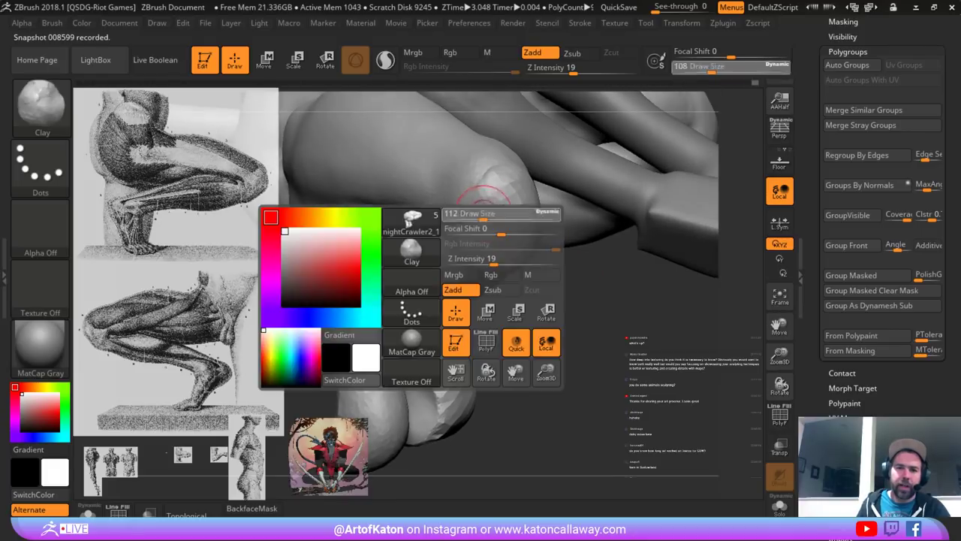
drag(487, 213, 493, 213)
mouse_move(591, 265)
alt+mouse_down()
mouse_move(526, 222)
mouse_move(521, 244)
mouse_move(529, 201)
alt+mouse_up()
key(space)
drag(477, 190, 485, 191)
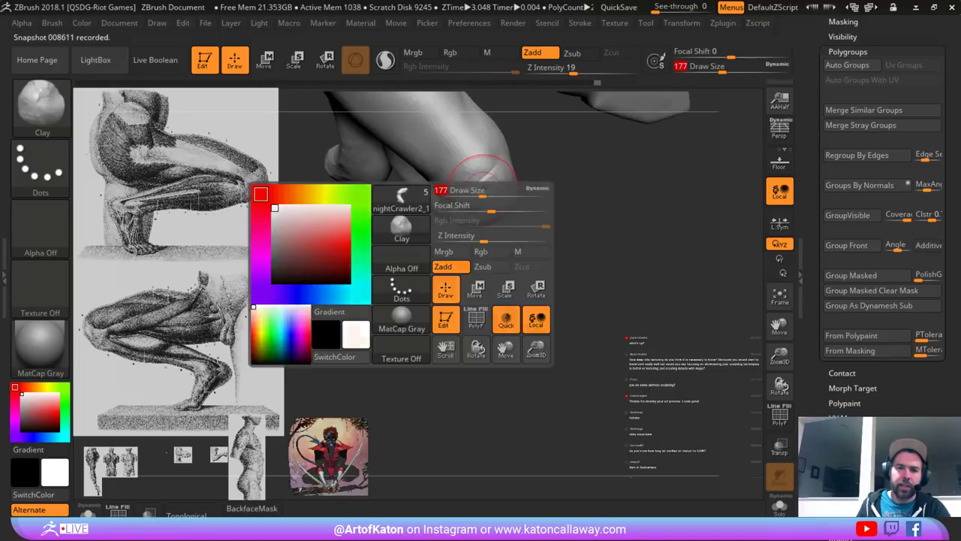
- Build up the outer side of the knee with the Clay brush at draw sizes 177 and 202
drag(579, 240, 569, 281)
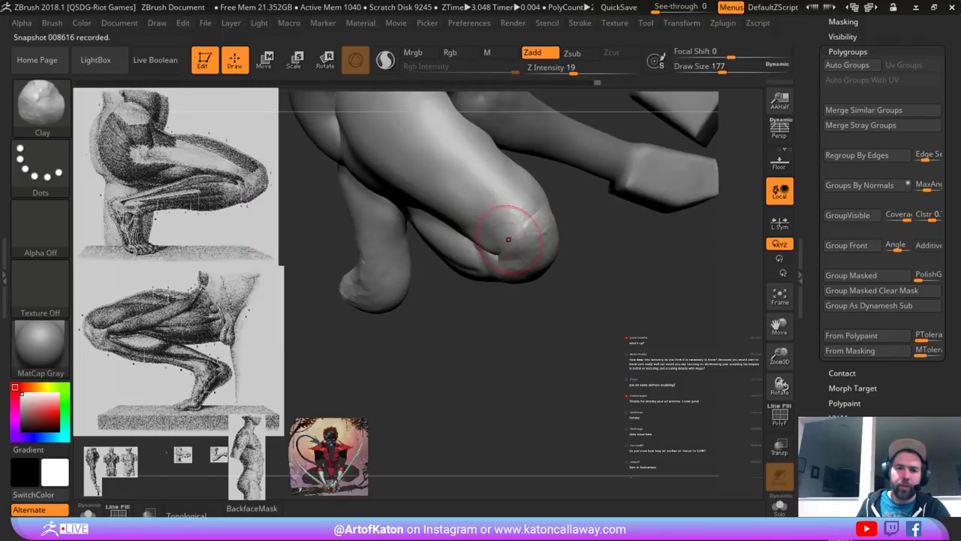
drag(508, 240, 496, 235)
key(space)
drag(494, 223, 498, 223)
mouse_move(443, 181)
mouse_down()
mouse_move(413, 162)
mouse_move(453, 180)
mouse_up()
drag(634, 249, 636, 309)
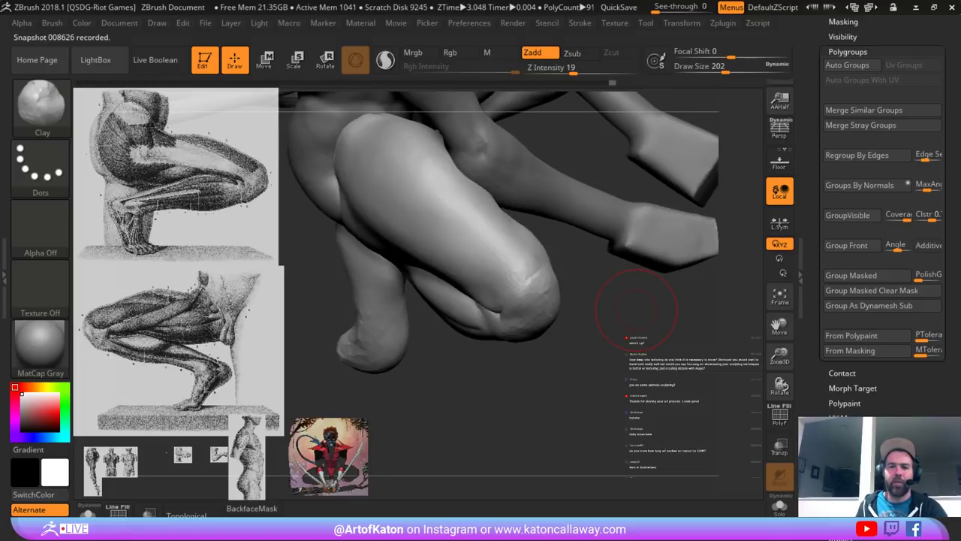
- Fill in the shin below the kneecap with the Clay brush at draw sizes 202 and 172, smoothing the knee transition
drag(603, 268, 577, 151)
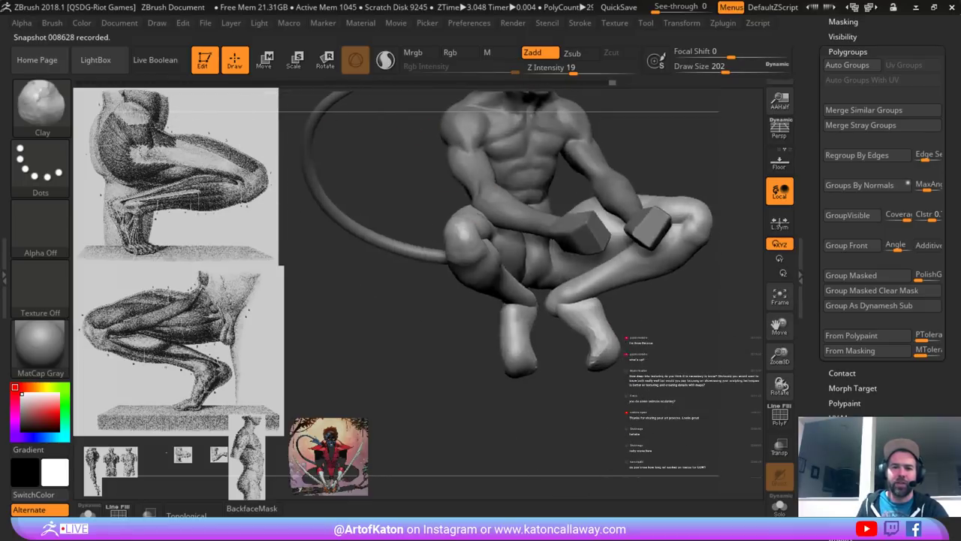
drag(397, 316, 427, 229)
alt+drag(426, 142, 435, 197)
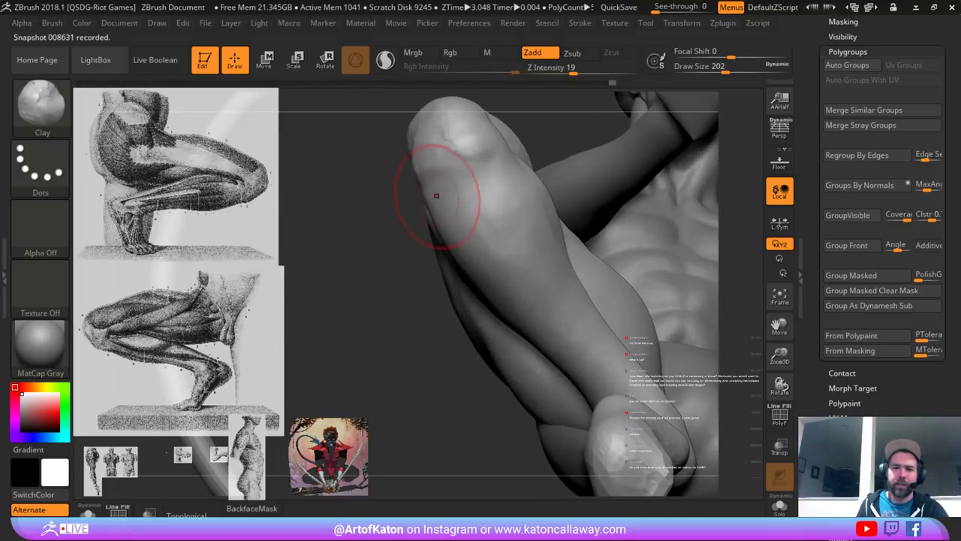
right_drag(436, 196, 431, 203)
key(space)
drag(431, 219, 425, 220)
shift+drag(476, 158, 443, 180)
- Adjust the upper shin's side contour with the SnakeHook brush, setting its draw size to 234
drag(386, 234, 560, 225)
alt+drag(618, 189, 539, 186)
mouse_move(615, 102)
alt+mouse_down()
mouse_move(623, 145)
mouse_move(657, 135)
mouse_move(662, 150)
alt+mouse_up()
key(b)
click(554, 124)
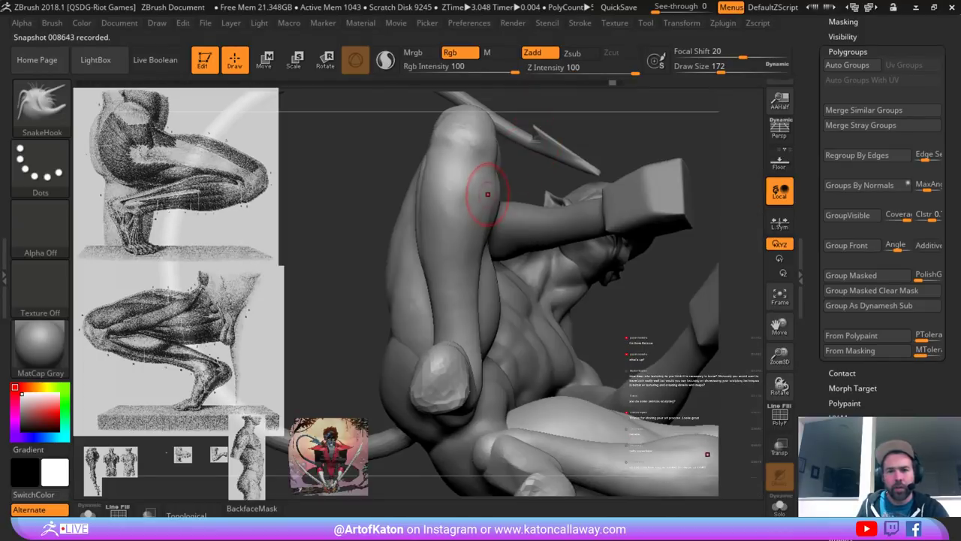
key(space)
drag(481, 200, 485, 203)
key(space)
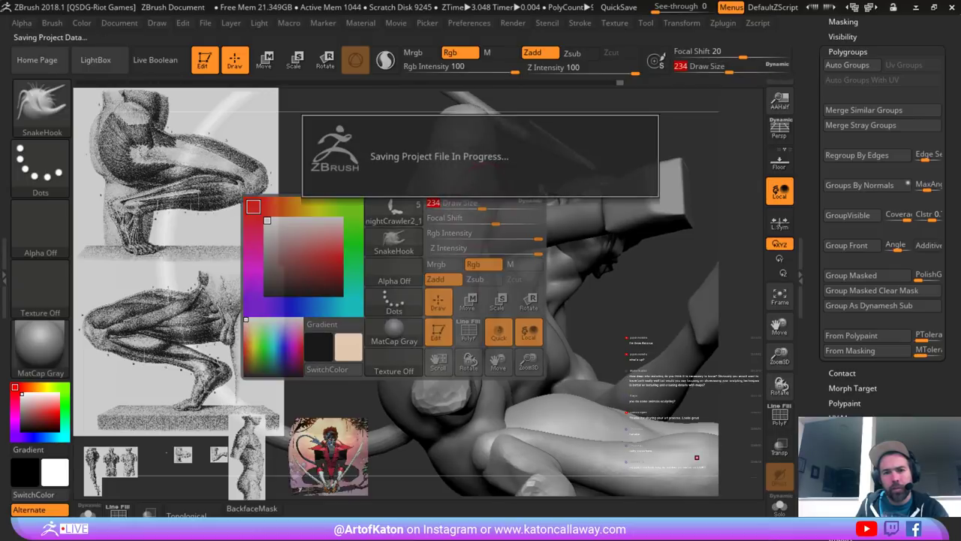
right_drag(492, 210, 469, 203)
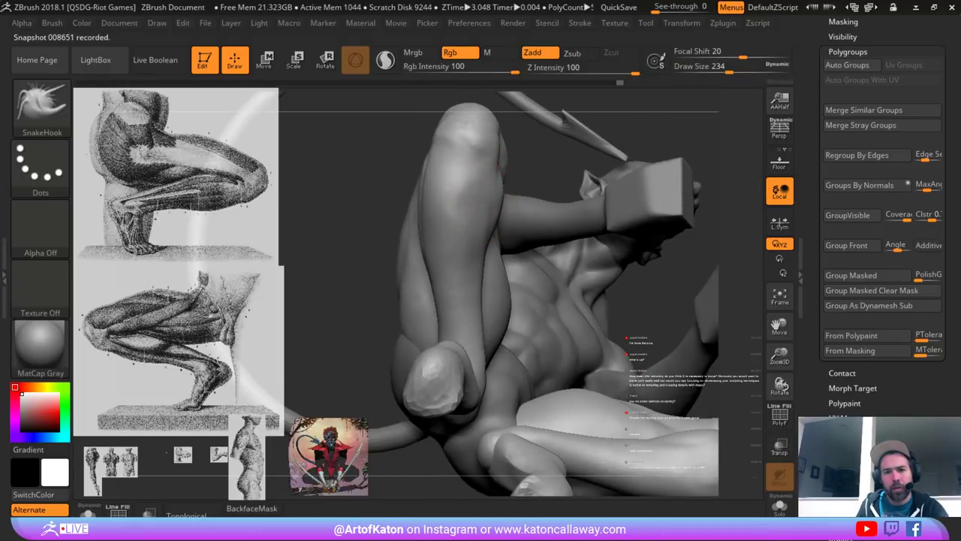
- Build up the front of the upper shin just below the kneecap with the Clay brush at draw size 149
key(b)
click(245, 163)
right_drag(368, 154, 338, 156)
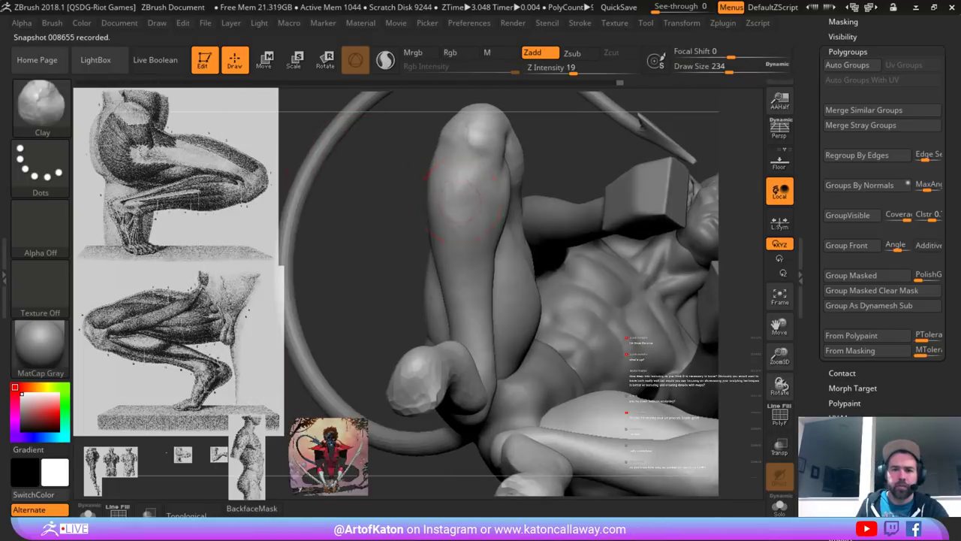
key(space)
drag(492, 186, 477, 150)
right_drag(479, 162, 488, 167)
key(space)
drag(487, 204, 475, 203)
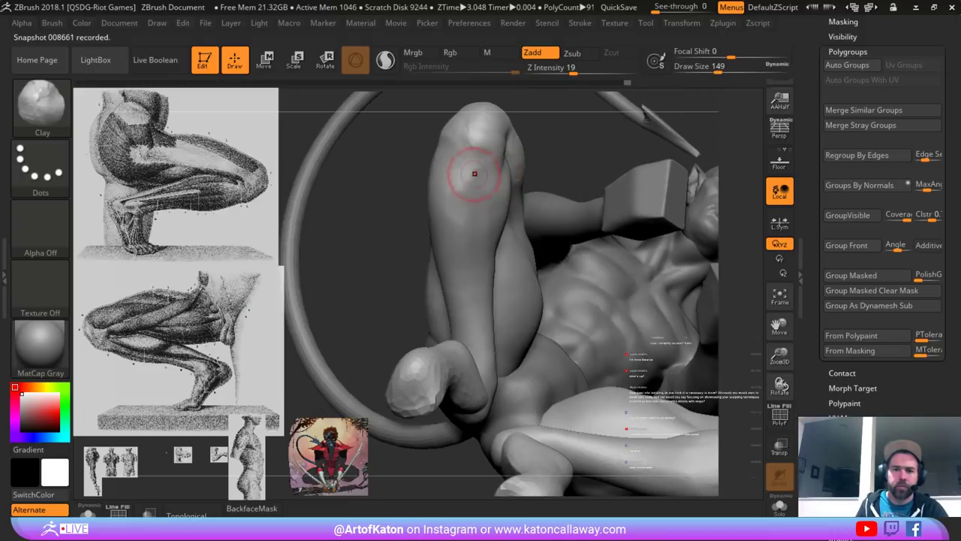
drag(481, 144, 478, 167)
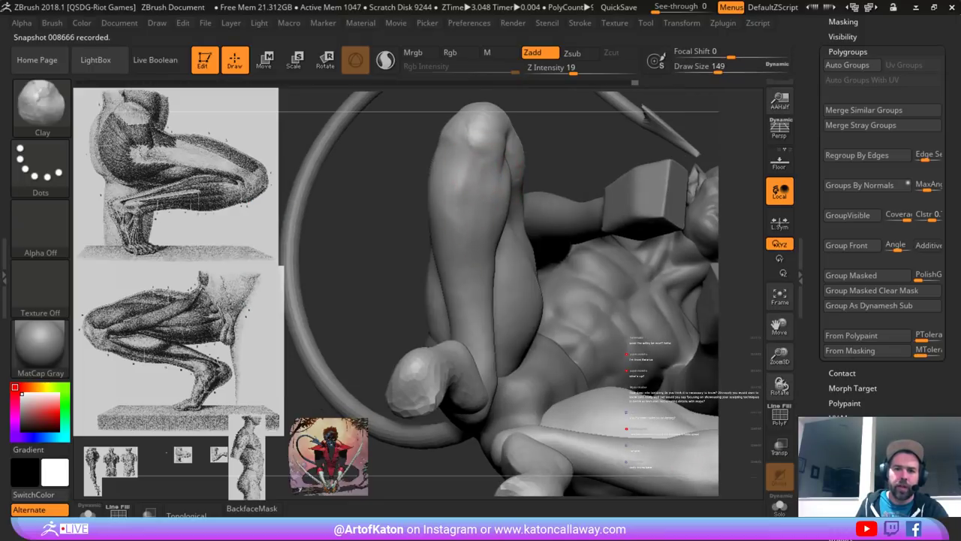
- Extend the Clay build-up down the middle of the shin and smooth it toward the kneecap
right_drag(345, 245, 412, 284)
right_drag(641, 177, 651, 148)
mouse_move(458, 173)
mouse_down()
mouse_move(467, 161)
mouse_move(454, 197)
mouse_up()
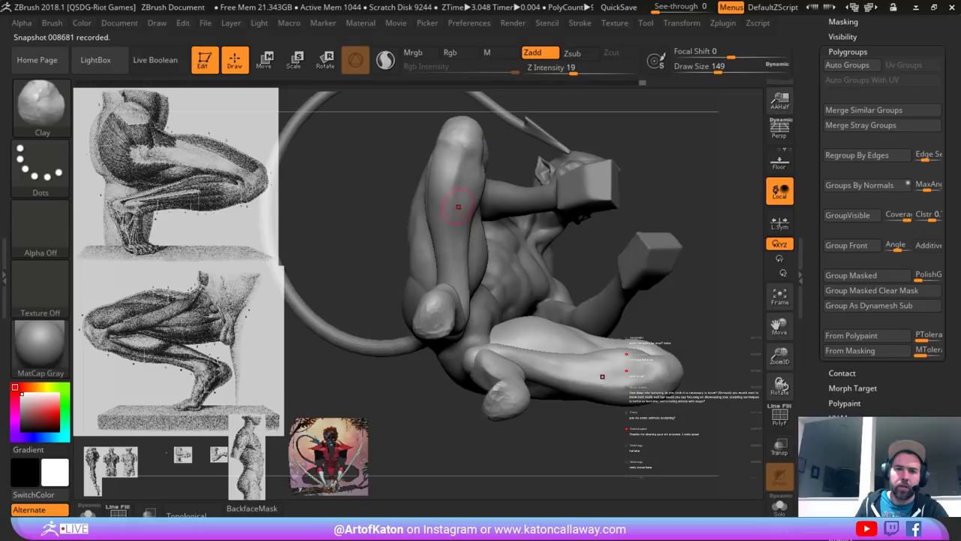
key(shift)
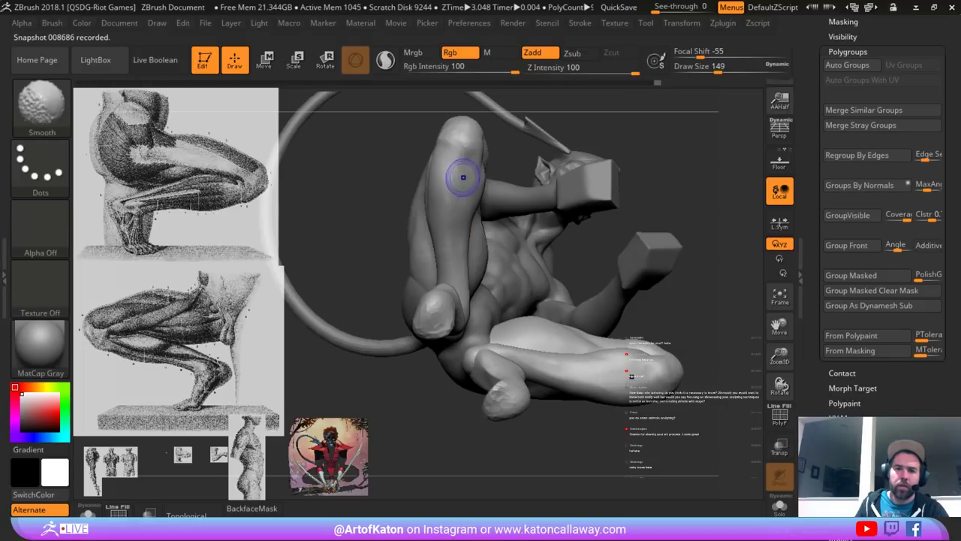
shift+drag(463, 177, 460, 164)
- Define the upper shin with the Standard brush at Z intensity 25 and smooth it up to the kneecap
key(b)
click(675, 154)
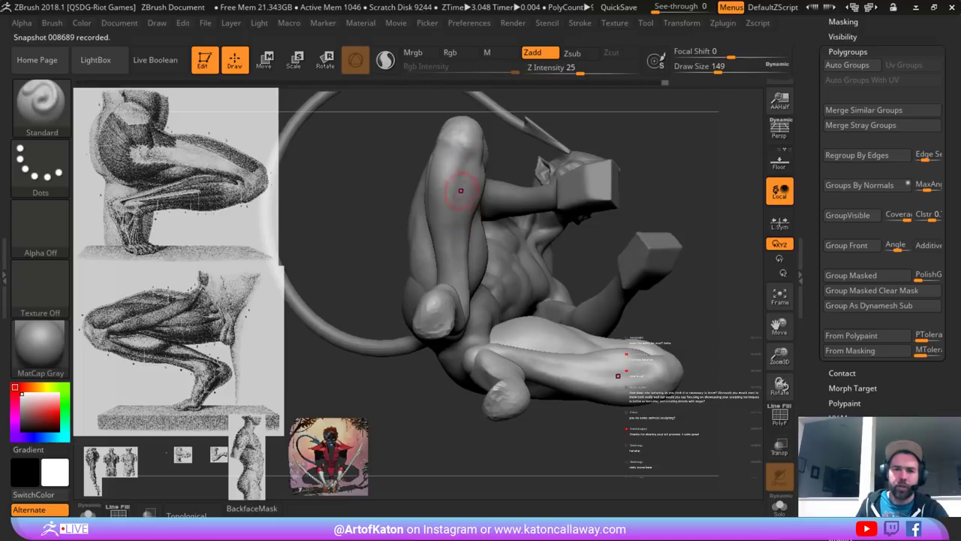
shift+drag(461, 191, 466, 156)
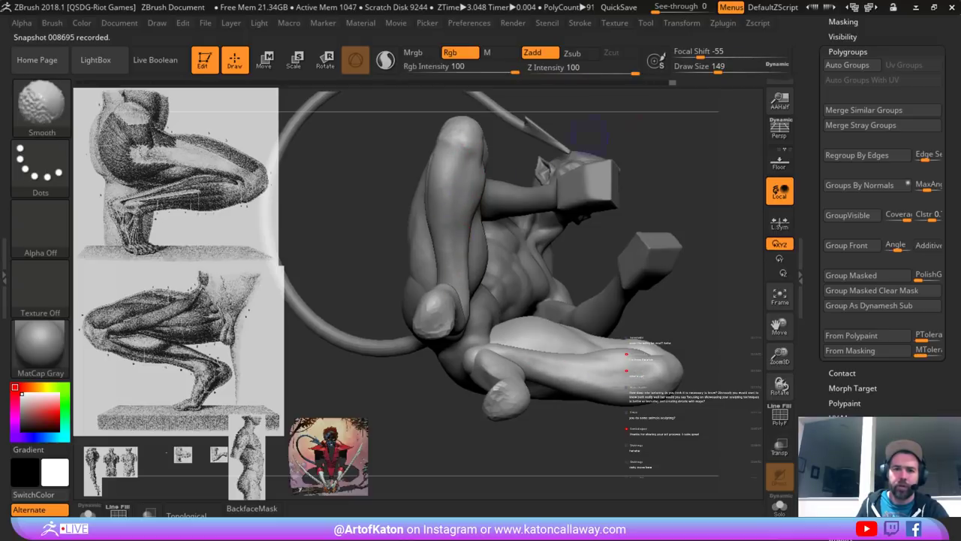
mouse_move(642, 155)
mouse_down()
mouse_move(672, 161)
mouse_move(661, 120)
mouse_move(563, 150)
mouse_up()
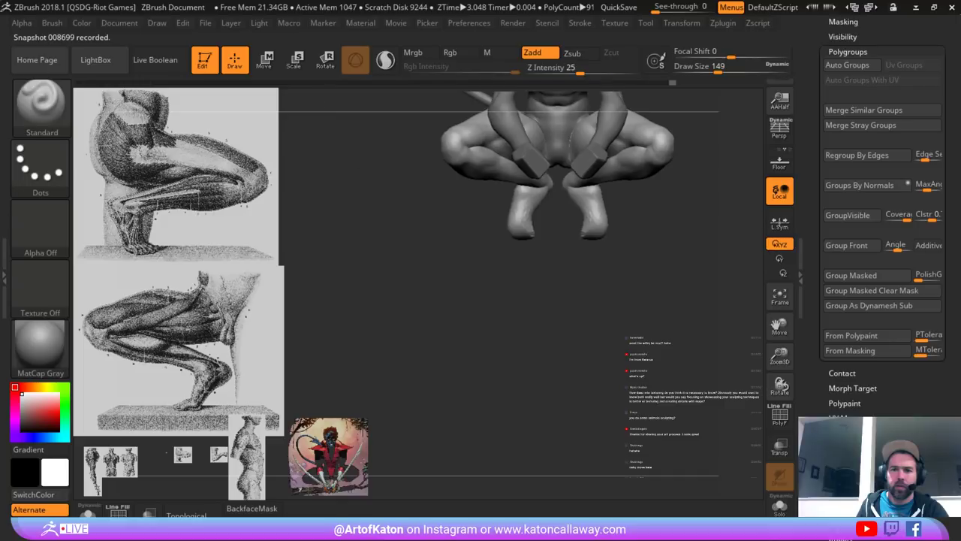
- Raise the shinbone ridge down to the ankle with the Standard brush at draw size 124 and smooth its middle section
drag(563, 301, 556, 323)
mouse_move(594, 241)
mouse_down()
mouse_move(637, 215)
mouse_move(559, 225)
mouse_move(638, 234)
mouse_up()
key(space)
drag(613, 202, 609, 201)
right_drag(586, 203, 614, 193)
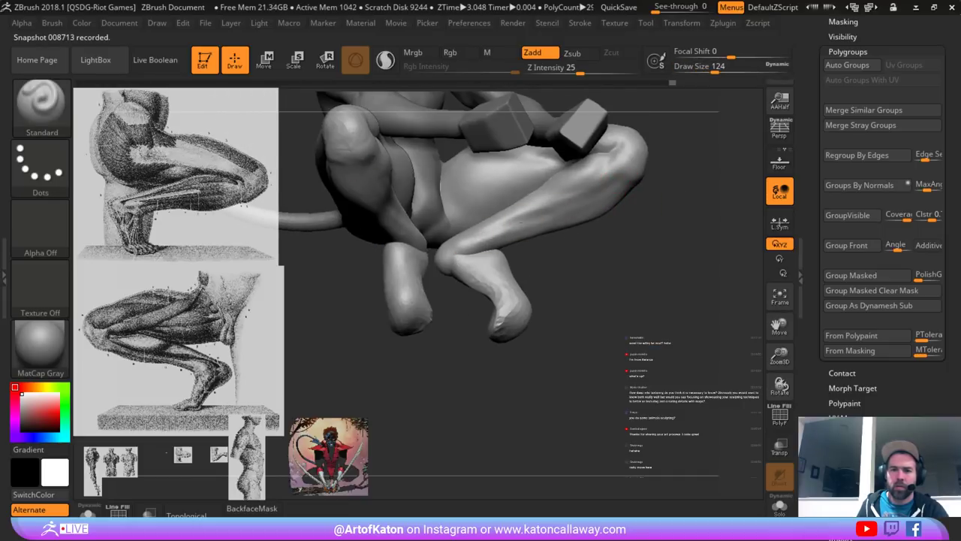
drag(521, 222, 457, 246)
mouse_move(551, 215)
shift+mouse_down()
mouse_move(586, 197)
mouse_move(518, 226)
shift+mouse_up()
- Sharpen the shinbone ridge from below the knee to the ankle with the Standard brush at draw size 90
key(space)
mouse_move(571, 200)
mouse_down()
mouse_move(519, 225)
mouse_move(602, 187)
mouse_up()
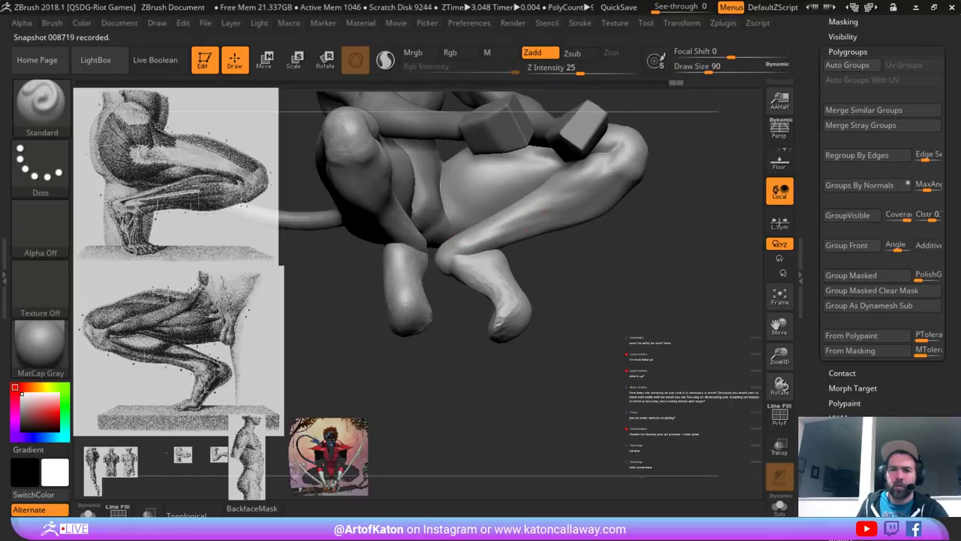
drag(542, 213, 459, 239)
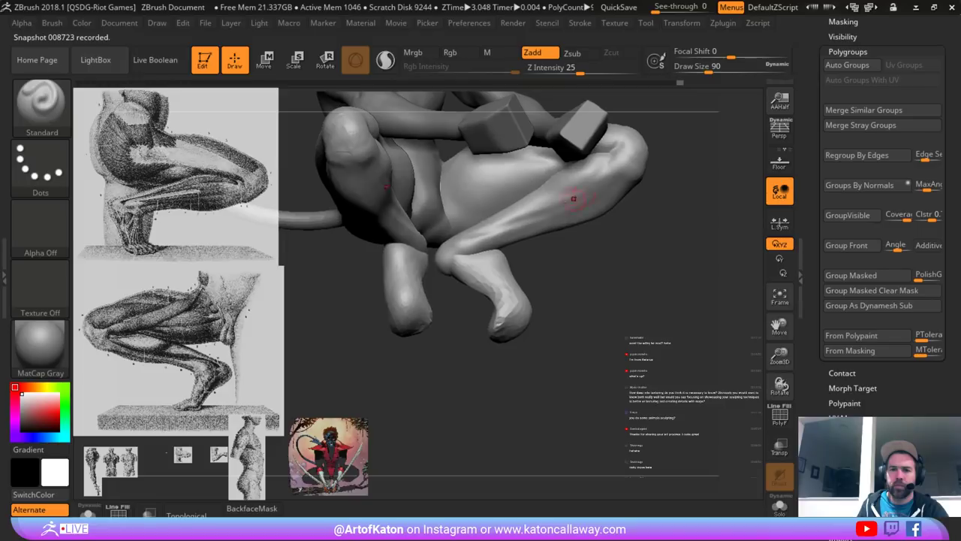
key(shift)
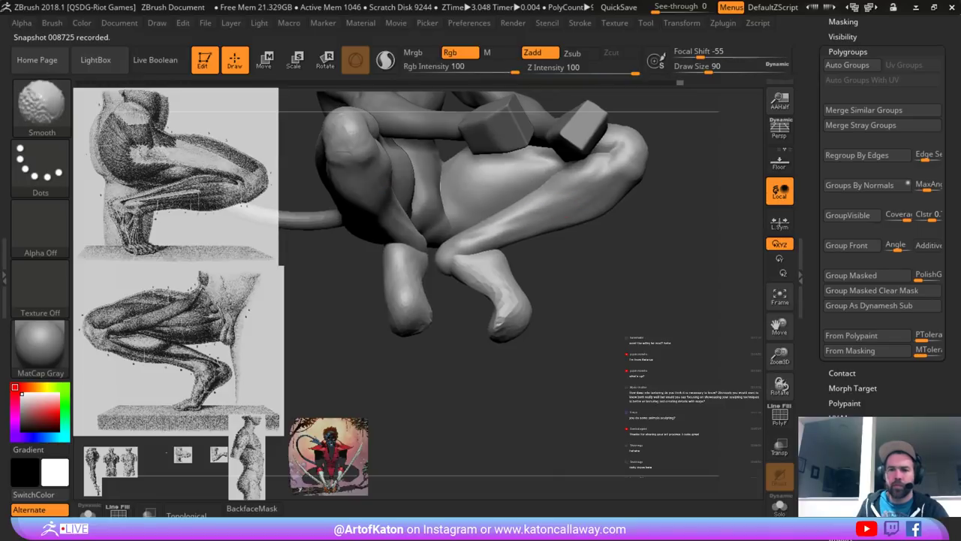
- Fill out the muscle beside the upper shin with the Clay brush at draw size 136 and smooth it below the kneecap
mouse_move(639, 300)
mouse_down()
mouse_move(612, 293)
mouse_move(624, 360)
mouse_move(556, 323)
mouse_move(573, 322)
mouse_up()
key(b)
click(348, 161)
key(shift+d)
key(space)
drag(525, 202, 547, 204)
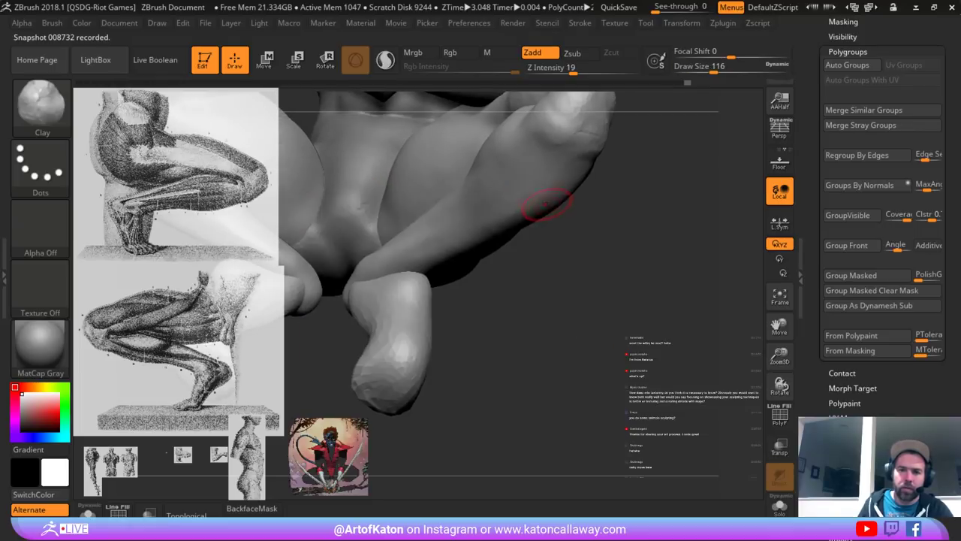
right_drag(547, 203, 480, 255)
key(space)
drag(534, 190, 538, 190)
right_drag(476, 208, 539, 192)
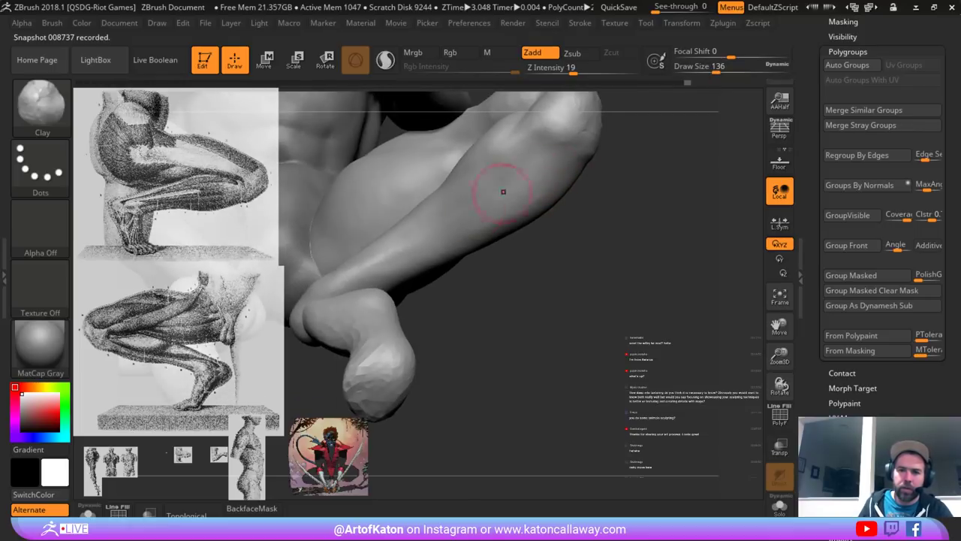
mouse_move(557, 164)
mouse_down()
mouse_move(525, 156)
mouse_move(518, 172)
mouse_move(488, 171)
mouse_move(523, 150)
mouse_up()
right_drag(524, 150, 488, 154)
mouse_move(482, 154)
shift+mouse_down()
mouse_move(485, 146)
mouse_move(452, 168)
mouse_move(484, 143)
shift+mouse_up()
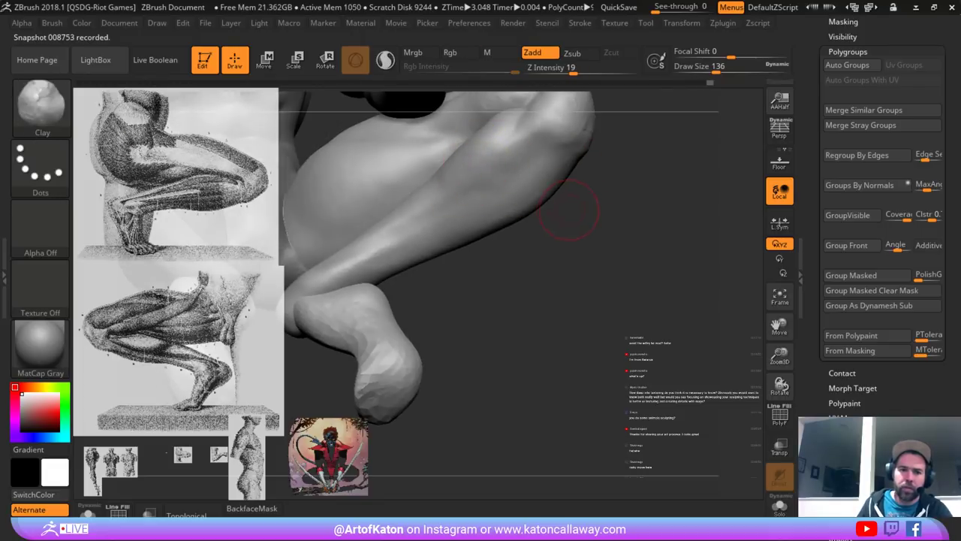
- Smooth the upper calf and shin of the bent leg from several angles to blend the added clay
mouse_move(570, 210)
mouse_down()
mouse_move(587, 194)
mouse_move(601, 147)
mouse_up()
shift+drag(508, 145, 460, 174)
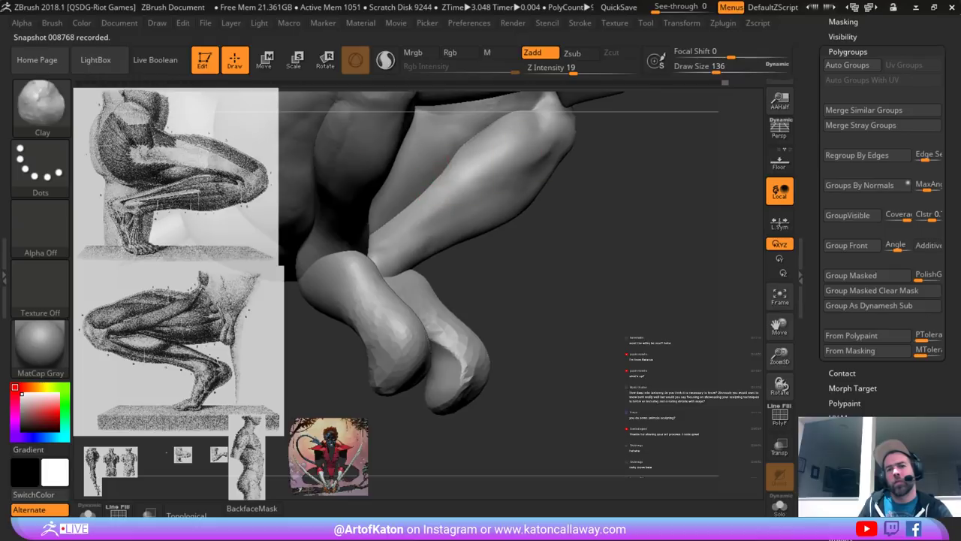
shift+drag(495, 139, 513, 123)
mouse_move(606, 225)
alt+mouse_down()
mouse_move(610, 199)
mouse_move(548, 214)
mouse_move(564, 211)
mouse_move(582, 234)
mouse_move(546, 225)
alt+mouse_up()
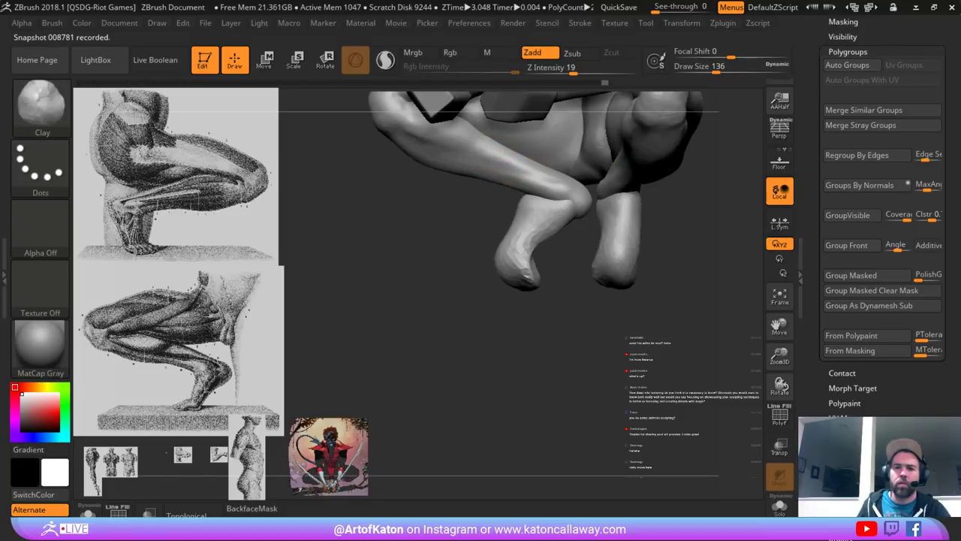
mouse_move(508, 170)
shift+mouse_down()
mouse_move(490, 144)
mouse_move(479, 155)
shift+mouse_up()
alt+drag(461, 193, 501, 199)
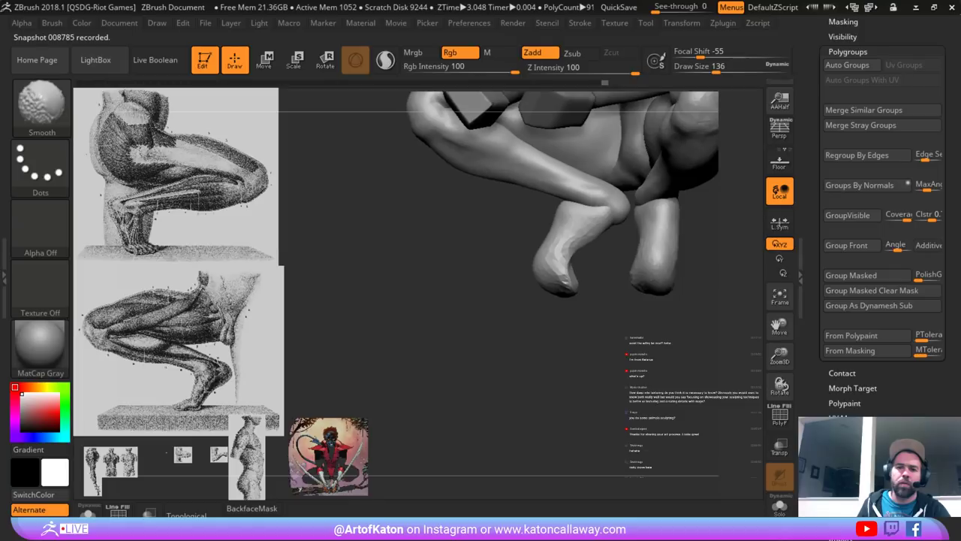
shift+drag(504, 153, 515, 164)
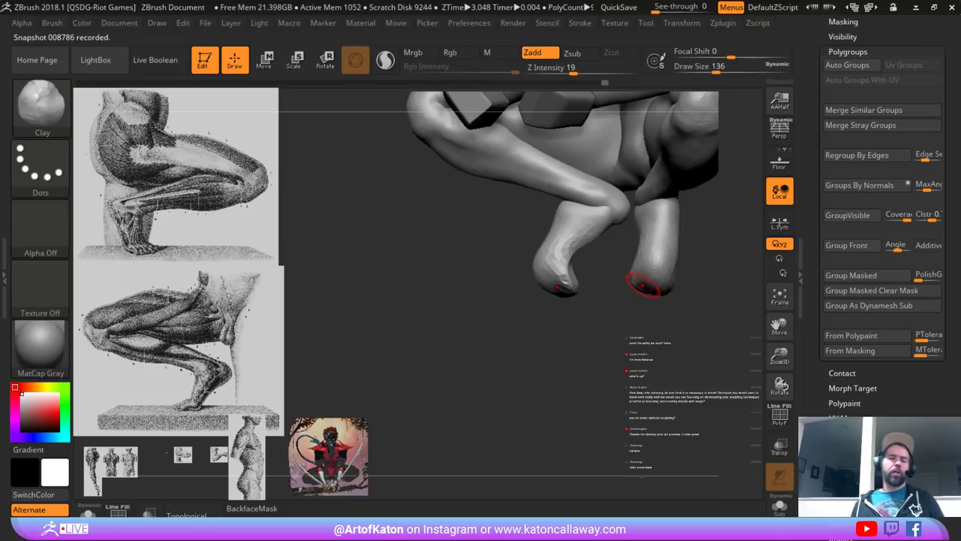
- Carve a groove between the shin muscle and the calf with the DamStandard brush at draw size 167
drag(357, 156, 374, 287)
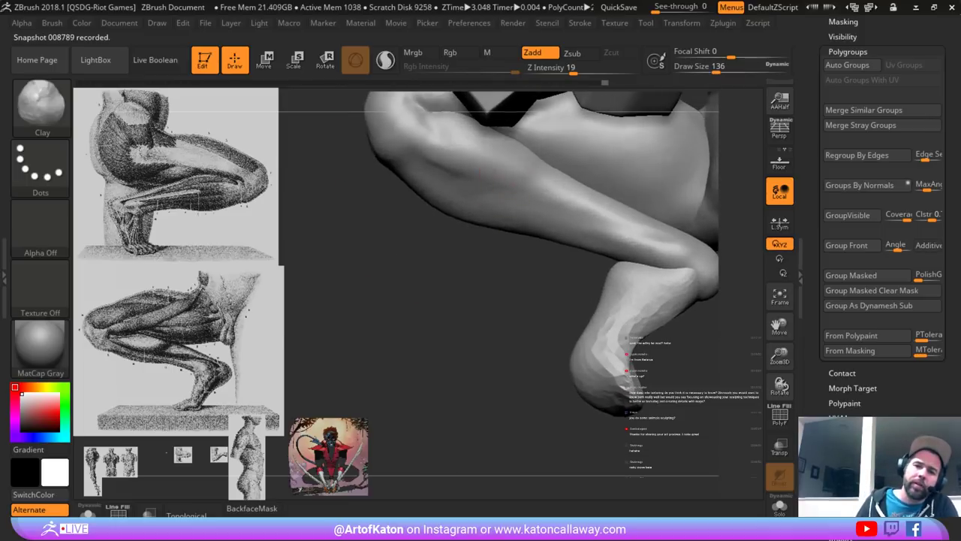
key(space)
click(463, 181)
mouse_move(450, 173)
shift+mouse_down()
mouse_move(433, 163)
mouse_move(451, 174)
shift+mouse_up()
key(b)
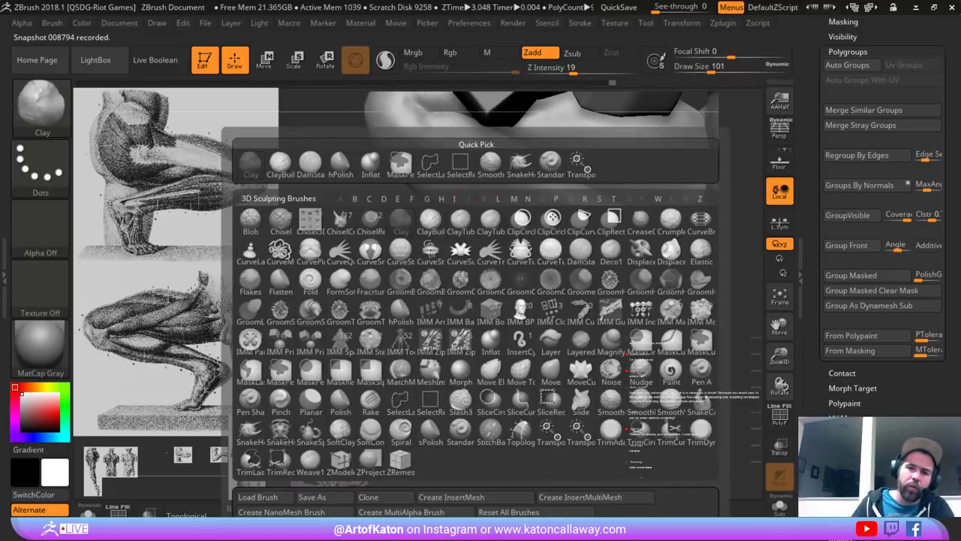
key(d)
key(s)
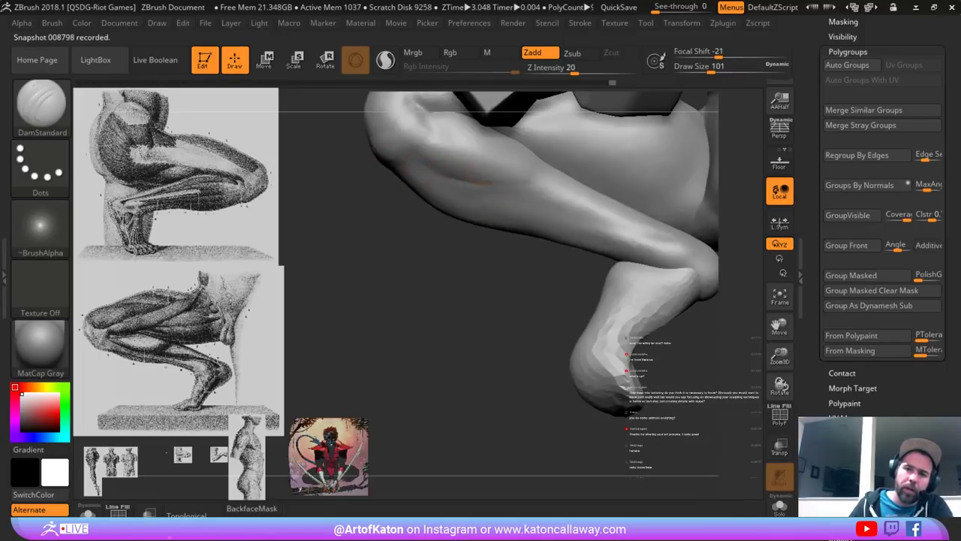
key(space)
drag(487, 159, 497, 159)
drag(442, 175, 521, 185)
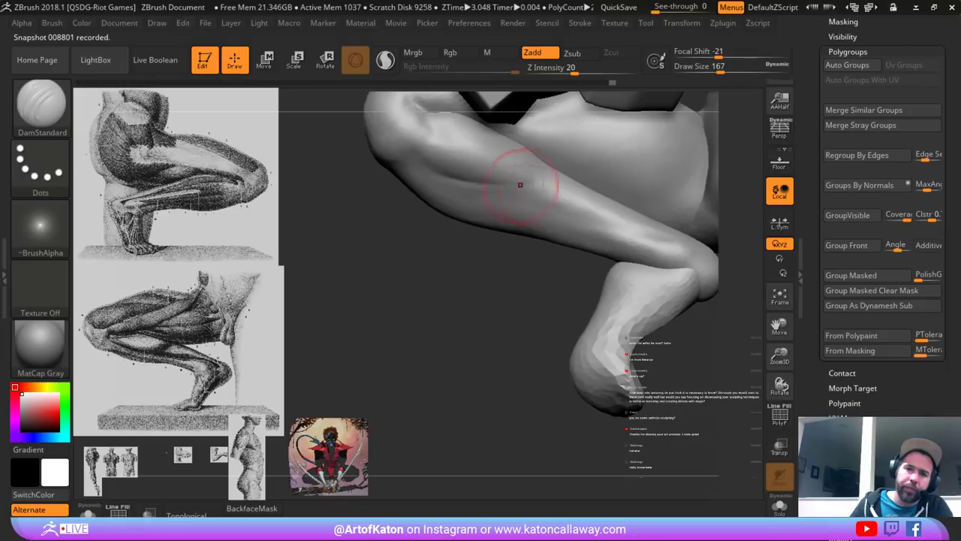
drag(444, 178, 551, 200)
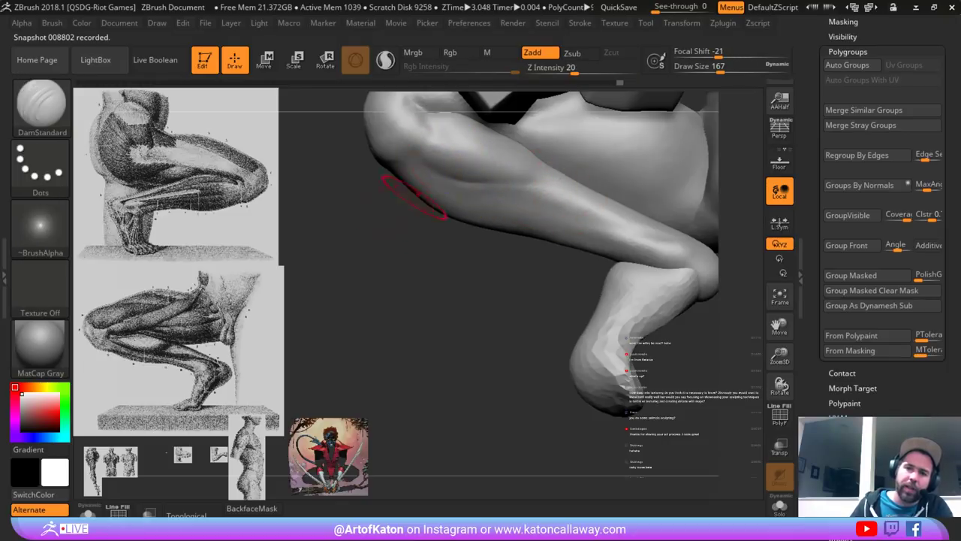
- Build up the muscle mass just below the knee with the Clay brush at draw size 124
drag(382, 213, 401, 215)
key(b)
key(c)
key(l)
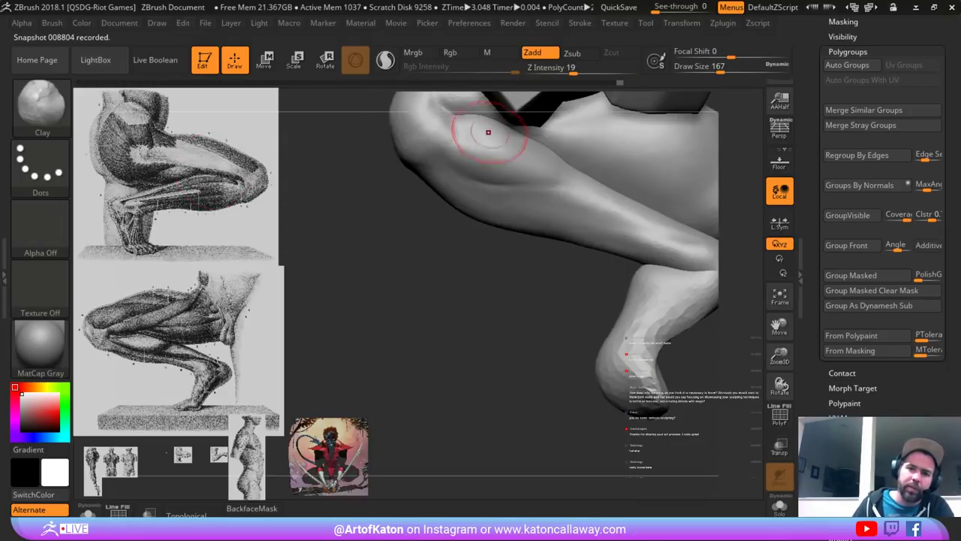
key(space)
drag(451, 146, 452, 135)
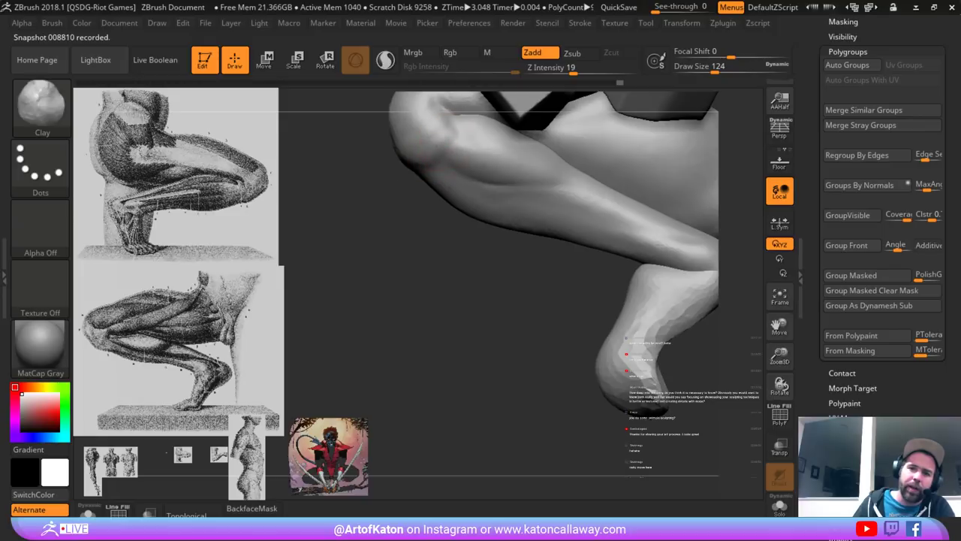
drag(452, 173, 445, 179)
drag(405, 210, 440, 203)
drag(478, 138, 456, 155)
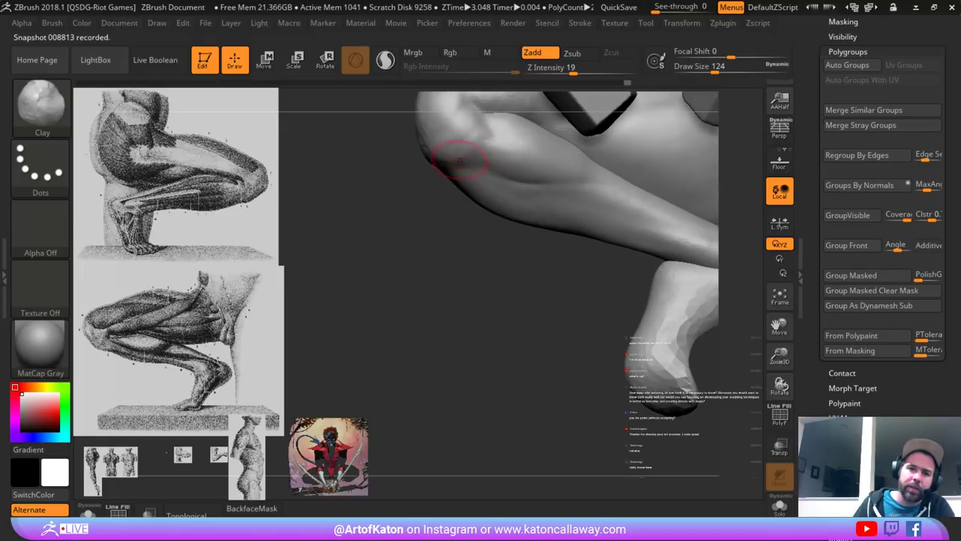
- Strengthen the transition from the side of the knee into the upper calf with further Clay strokes
alt+drag(415, 179, 422, 244)
drag(478, 177, 508, 181)
drag(405, 204, 408, 240)
mouse_move(474, 137)
mouse_down()
mouse_move(503, 150)
mouse_move(495, 161)
mouse_up()
mouse_move(410, 208)
mouse_down()
mouse_move(393, 228)
mouse_move(408, 255)
mouse_move(406, 225)
mouse_move(369, 225)
mouse_move(406, 228)
mouse_up()
drag(417, 150, 410, 148)
- Isolate the legs subtool and undo the last change
click(779, 506)
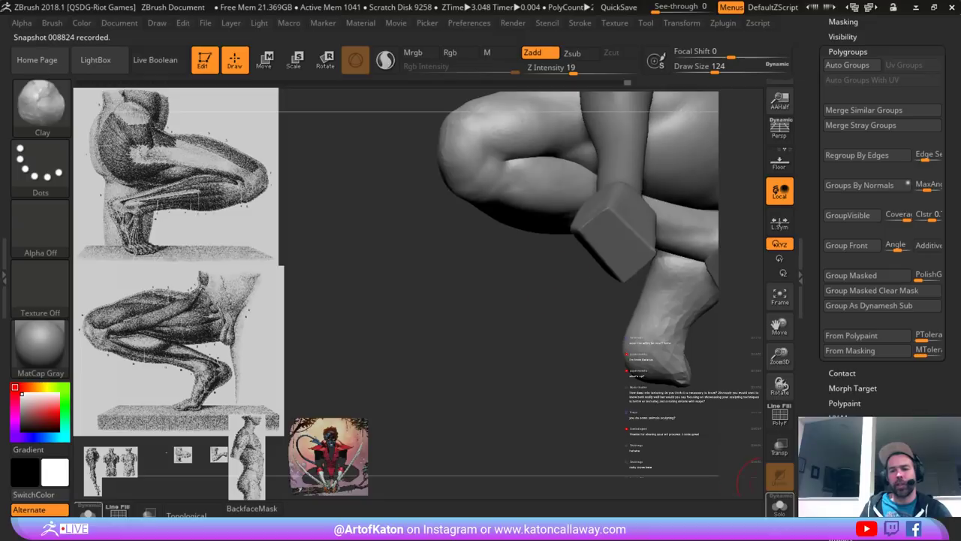
mouse_move(470, 259)
mouse_down()
mouse_move(424, 254)
mouse_move(406, 239)
mouse_move(407, 250)
mouse_move(383, 270)
mouse_up()
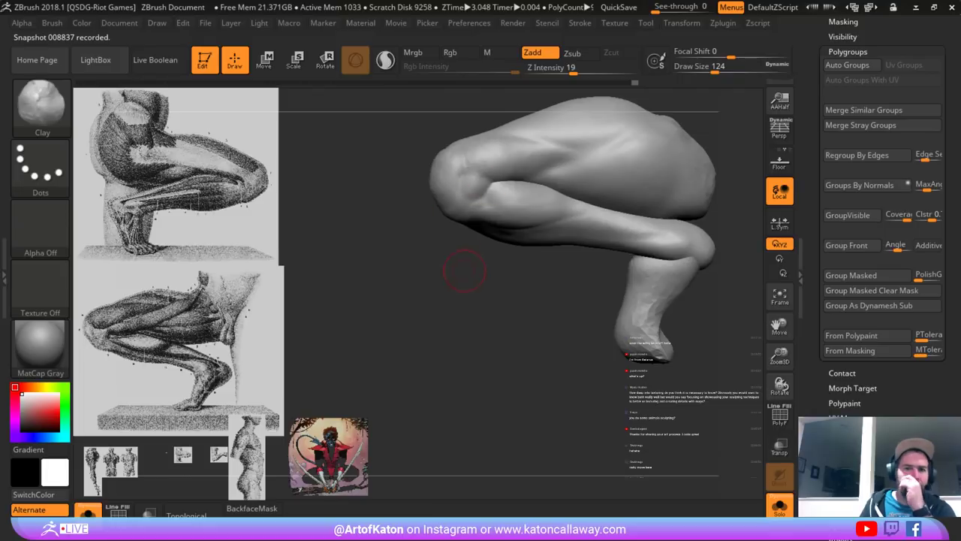
drag(476, 254, 455, 248)
key(ctrl+z)
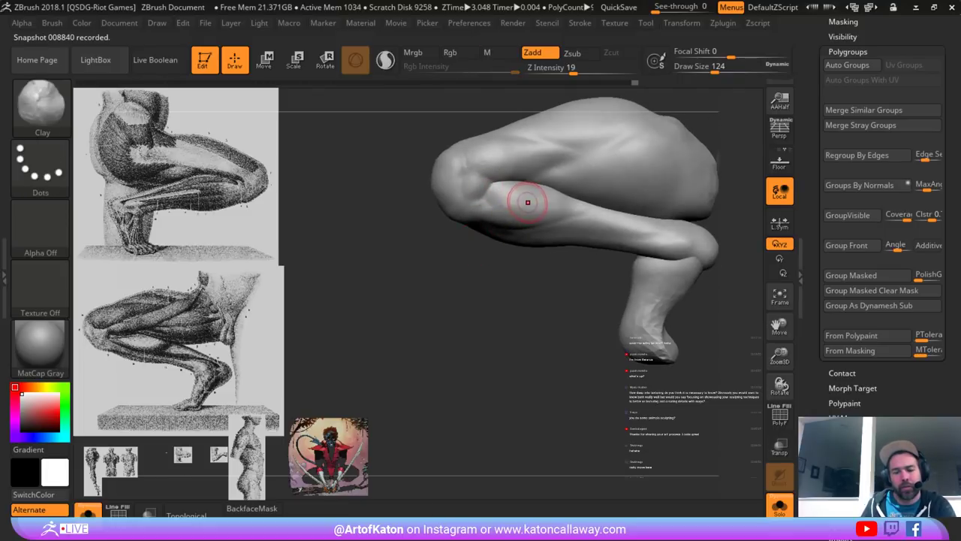
- Try reshaping the knee crease with the SnakeHook brush, hiding and restoring the lower leg, and undo the last change
key(b)
key(c)
key(l)
ctrl+shift+click(528, 189)
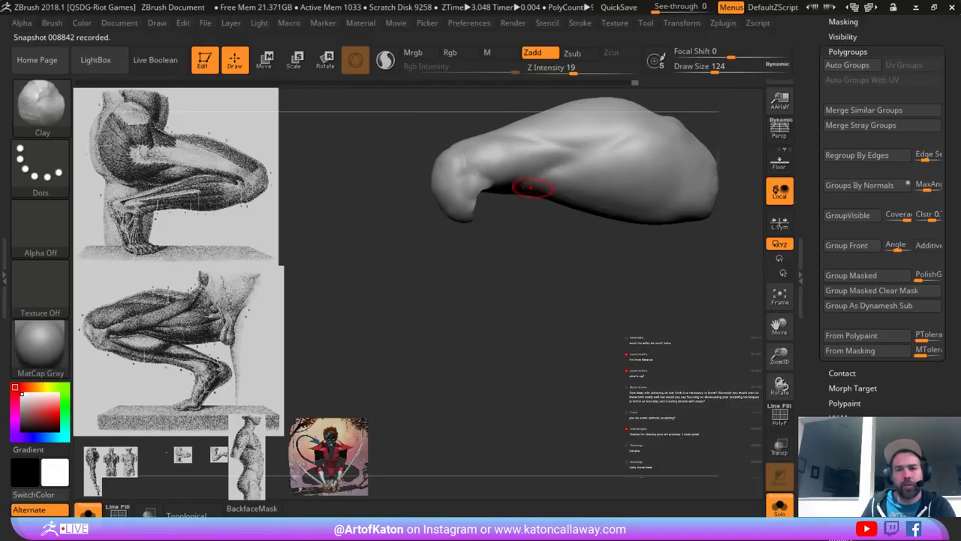
key(b)
key(s)
key(h)
drag(530, 242, 505, 239)
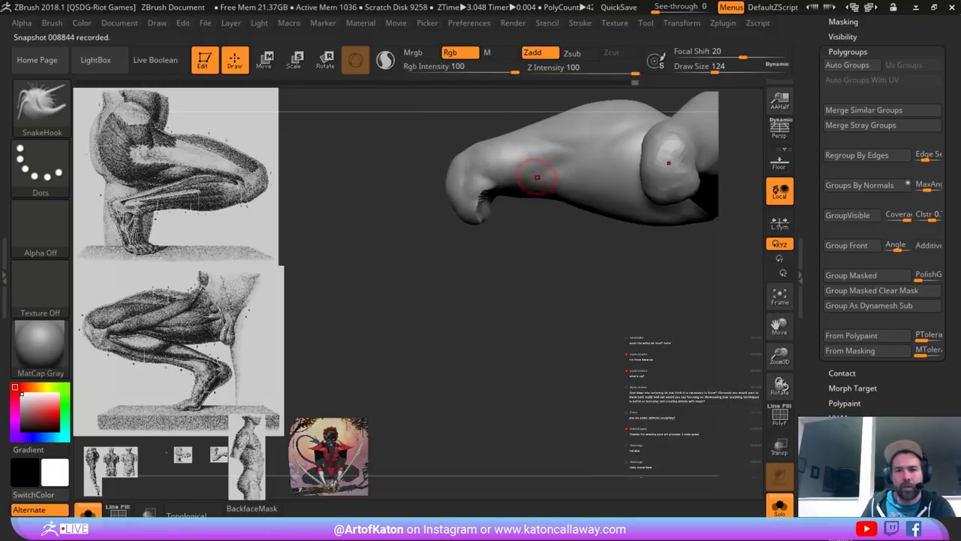
key(space)
mouse_move(539, 175)
mouse_down()
mouse_move(513, 176)
mouse_move(556, 176)
mouse_move(497, 185)
mouse_move(444, 231)
mouse_up()
key(space)
ctrl+shift+click(427, 236)
key(space)
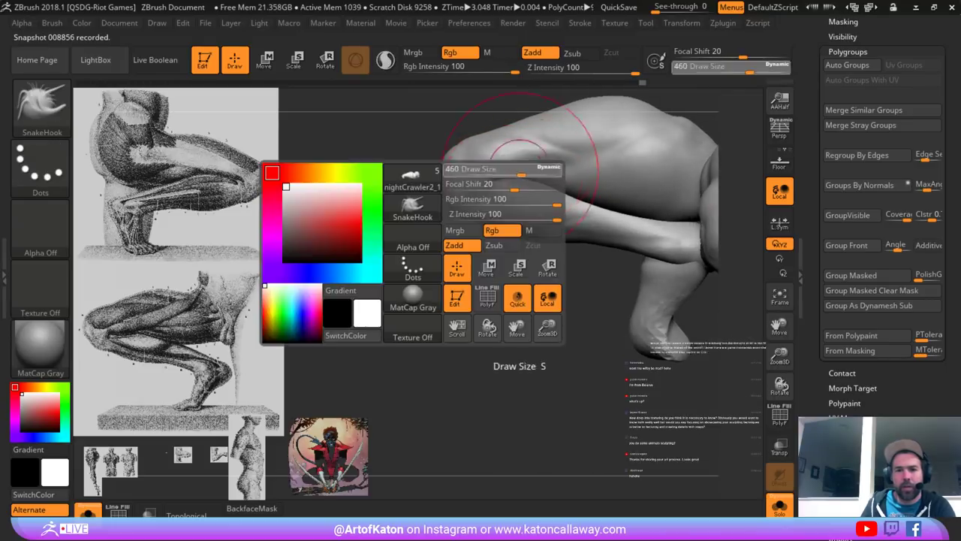
drag(535, 171, 518, 178)
key(ctrl+z)
- Turn on topological masking and adjust the side of the knee with the SnakeHook brush at draw size 393, smoothing the crease
click(190, 514)
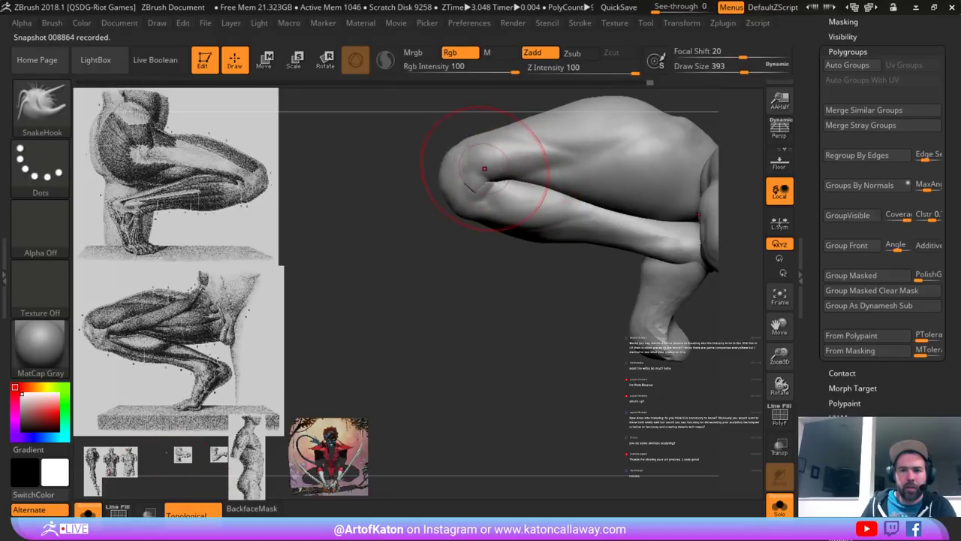
key(space)
drag(483, 172, 474, 174)
drag(418, 202, 423, 228)
shift+drag(459, 180, 468, 192)
key(space)
drag(463, 188, 483, 199)
- Build up the side of the knee around the crease with the Clay brush at draw size 140
key(b)
click(161, 165)
key(space)
drag(368, 217, 398, 214)
mouse_move(447, 133)
mouse_down()
mouse_move(433, 167)
mouse_move(454, 135)
mouse_move(443, 169)
mouse_up()
drag(467, 139, 475, 161)
drag(409, 277, 375, 233)
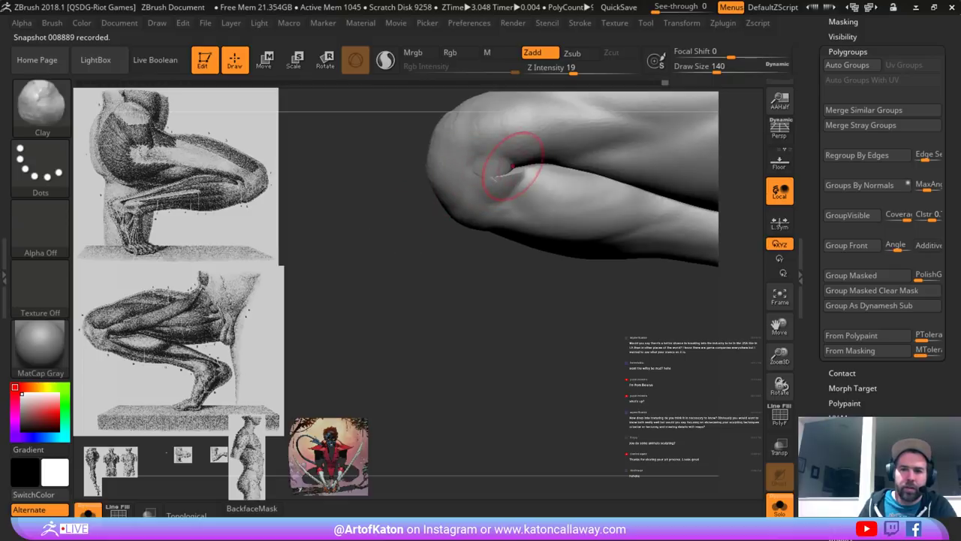
drag(494, 180, 519, 175)
- Shape the bump and tendon running from the knee crease onto the thigh with the Clay brush at draw size 104
key(space)
drag(443, 271, 437, 271)
mouse_move(531, 170)
shift+mouse_down()
mouse_move(514, 179)
mouse_move(511, 167)
shift+mouse_up()
mouse_move(534, 173)
mouse_down()
mouse_move(554, 175)
mouse_move(529, 176)
mouse_move(528, 162)
mouse_move(572, 153)
mouse_up()
drag(572, 153, 600, 149)
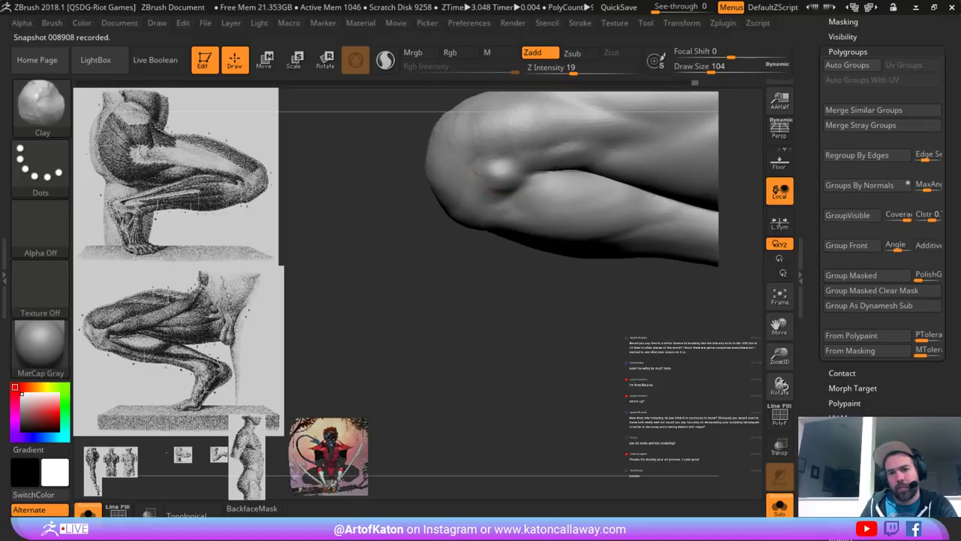
drag(498, 164, 639, 145)
alt+drag(443, 258, 422, 220)
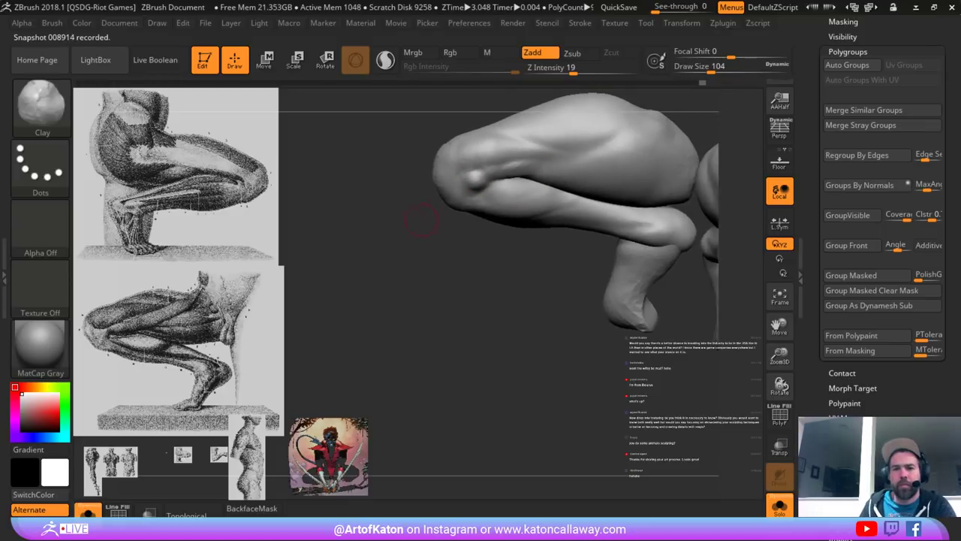
- Refine the lower thigh muscle just above the knee crease with short Clay strokes
drag(558, 155, 579, 150)
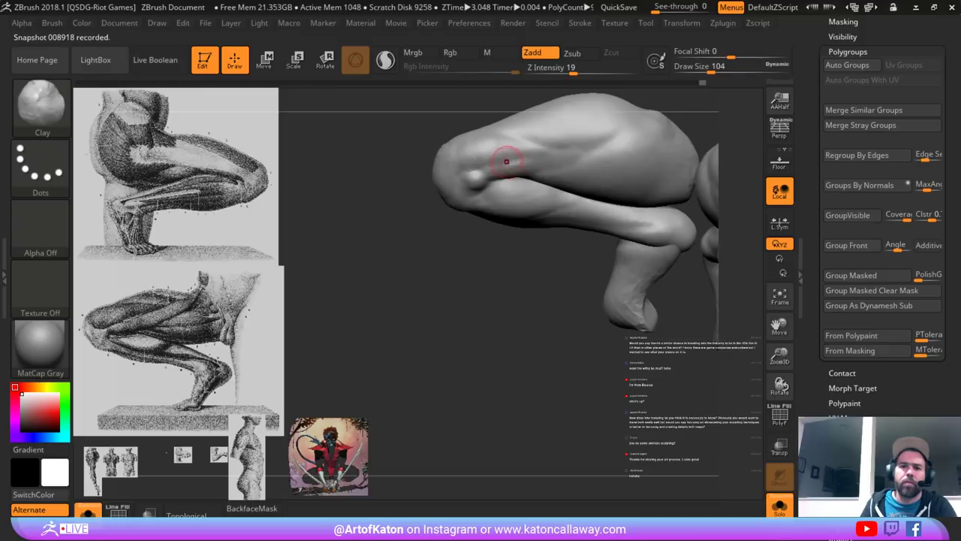
mouse_move(507, 162)
mouse_down()
mouse_move(456, 164)
mouse_move(481, 147)
mouse_move(512, 163)
mouse_up()
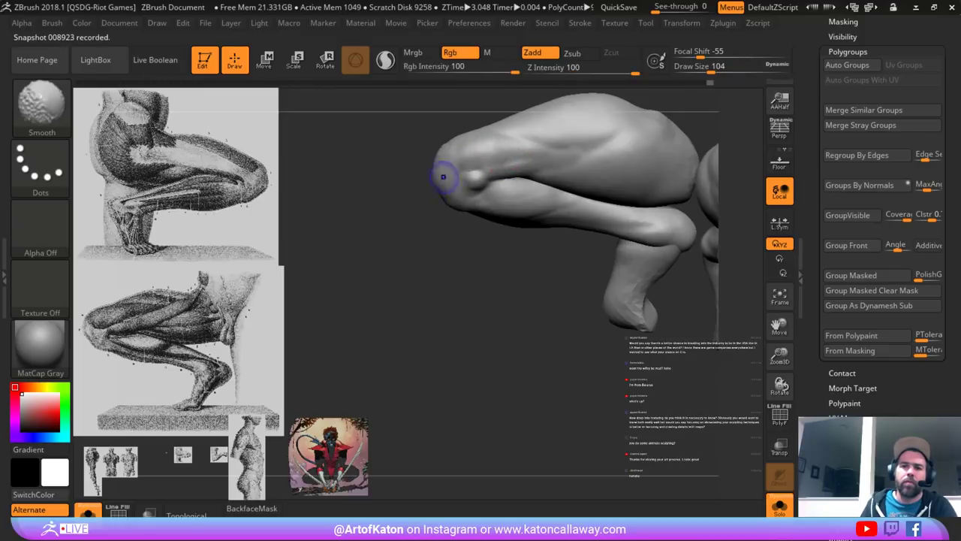
mouse_move(390, 214)
mouse_down()
mouse_move(484, 216)
mouse_move(401, 221)
mouse_move(382, 185)
mouse_up()
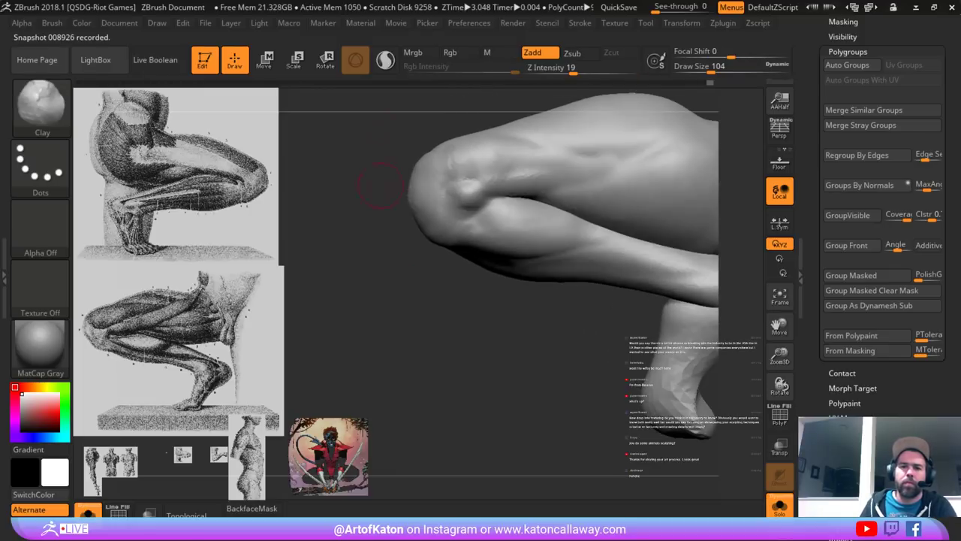
- Enable Sculptris Pro, smooth the bump at the knee crease, and undo the last two changes
click(385, 60)
mouse_move(493, 203)
shift+mouse_down()
mouse_move(476, 200)
mouse_move(473, 186)
mouse_move(456, 203)
mouse_move(476, 197)
mouse_move(461, 216)
mouse_move(469, 196)
mouse_move(463, 203)
mouse_move(519, 188)
mouse_move(499, 196)
shift+mouse_up()
key(ctrl+z)
key(ctrl+z)
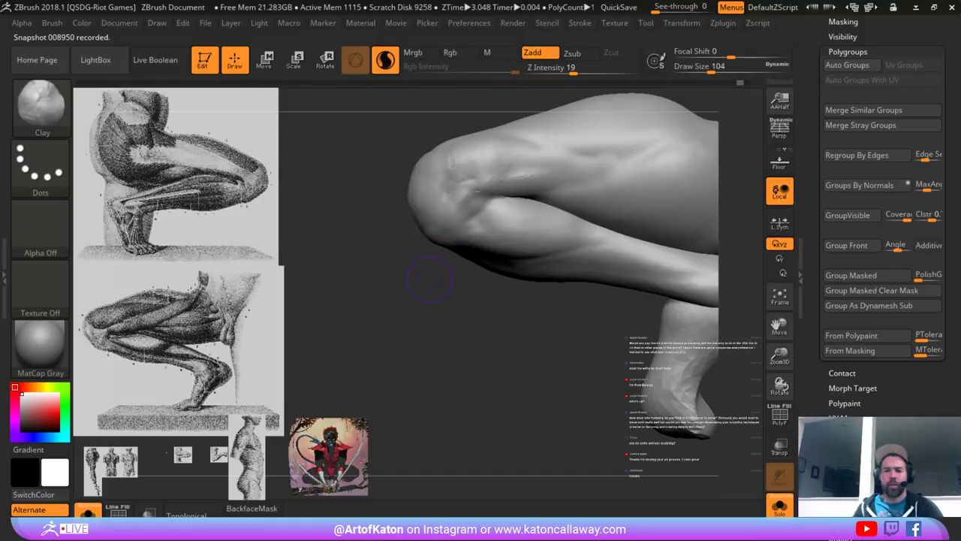
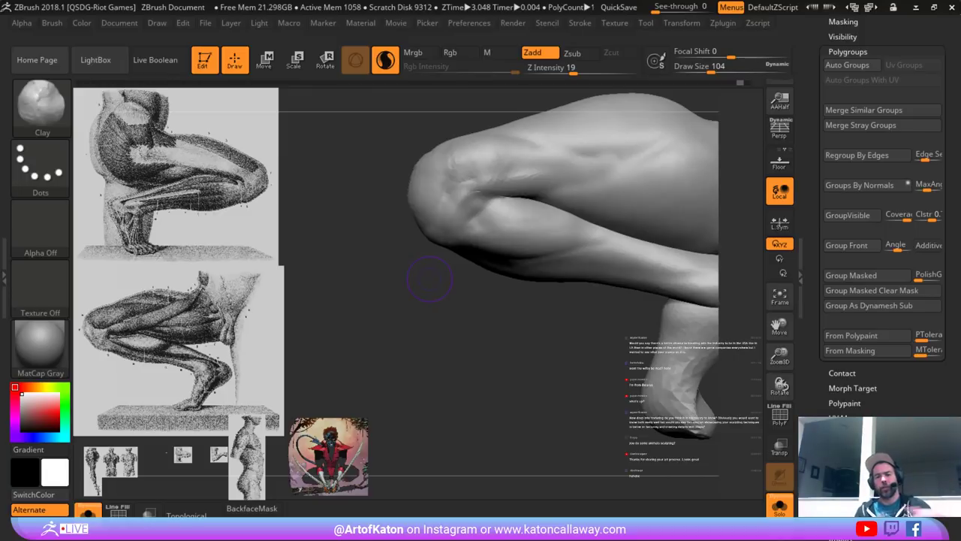
- Redefine the hollow where the thigh meets the calf at the knee using Clay strokes with Sculptris Pro
drag(440, 283, 435, 304)
mouse_move(473, 213)
mouse_down()
mouse_move(470, 195)
mouse_move(446, 195)
mouse_move(453, 210)
mouse_move(498, 197)
mouse_move(504, 185)
mouse_move(535, 196)
mouse_move(547, 187)
mouse_up()
mouse_move(609, 167)
mouse_down()
mouse_move(487, 191)
mouse_move(496, 195)
mouse_move(483, 200)
mouse_move(517, 173)
mouse_move(533, 189)
mouse_move(488, 215)
mouse_up()
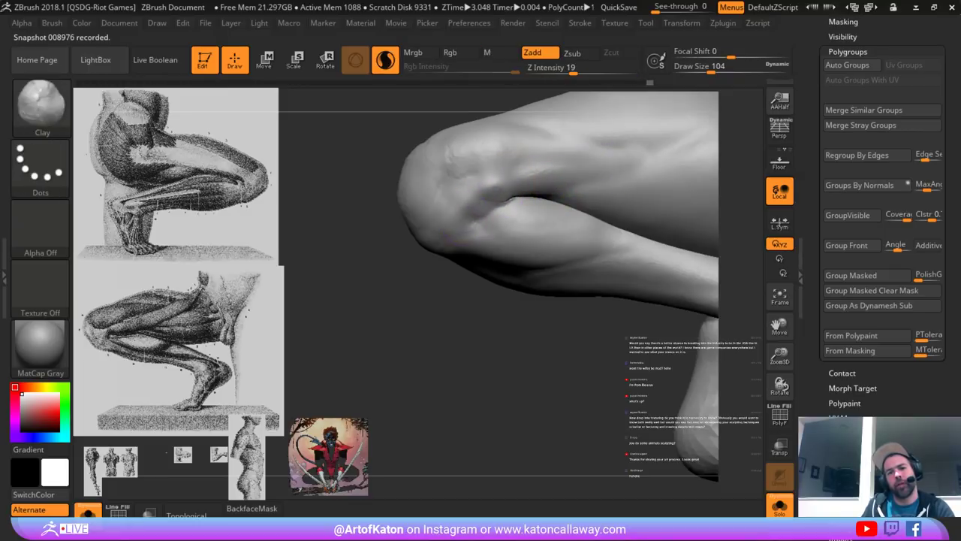
drag(530, 182, 518, 190)
- Build up the side of the kneecap in front of the crease with the Clay brush at draw size 140
drag(443, 338, 541, 338)
drag(420, 375, 345, 375)
drag(494, 193, 486, 204)
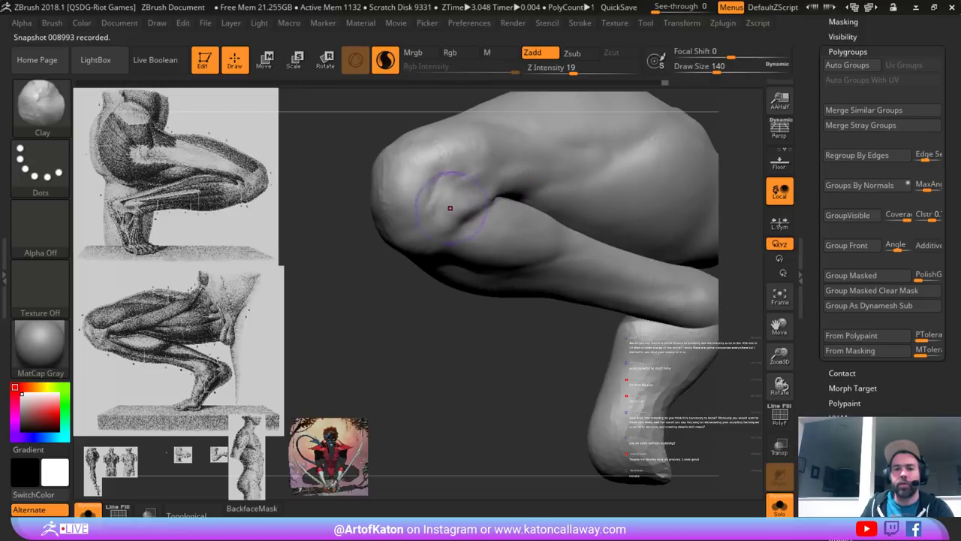
mouse_move(368, 262)
mouse_down()
mouse_move(383, 323)
mouse_move(428, 330)
mouse_move(368, 275)
mouse_move(323, 258)
mouse_move(334, 285)
mouse_up()
mouse_move(437, 198)
mouse_down()
mouse_move(458, 204)
mouse_move(446, 201)
mouse_up()
- Round the front of the kneecap with the Clay brush at draw size 104 and smooth its surface
key(space)
drag(338, 263, 365, 266)
drag(438, 193, 453, 166)
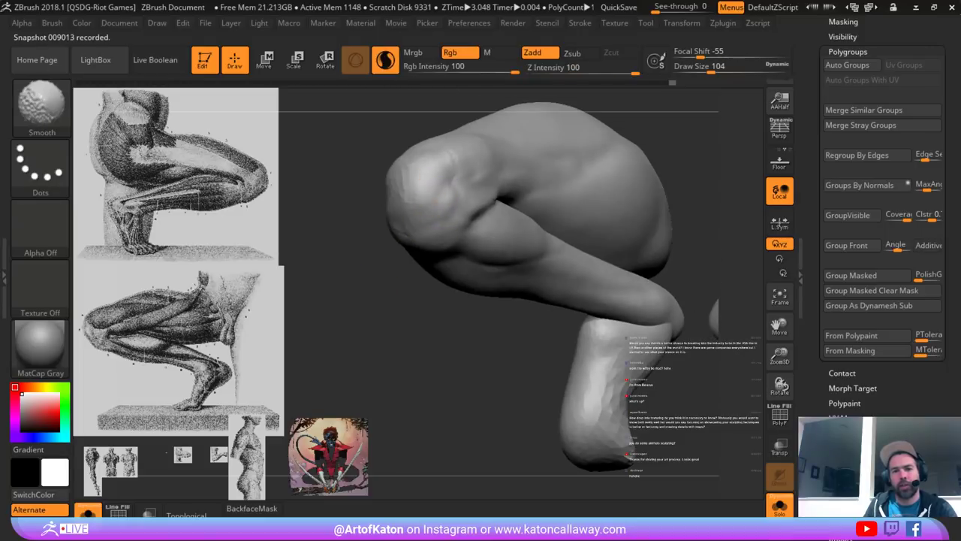
shift+drag(422, 196, 425, 188)
drag(375, 242, 423, 241)
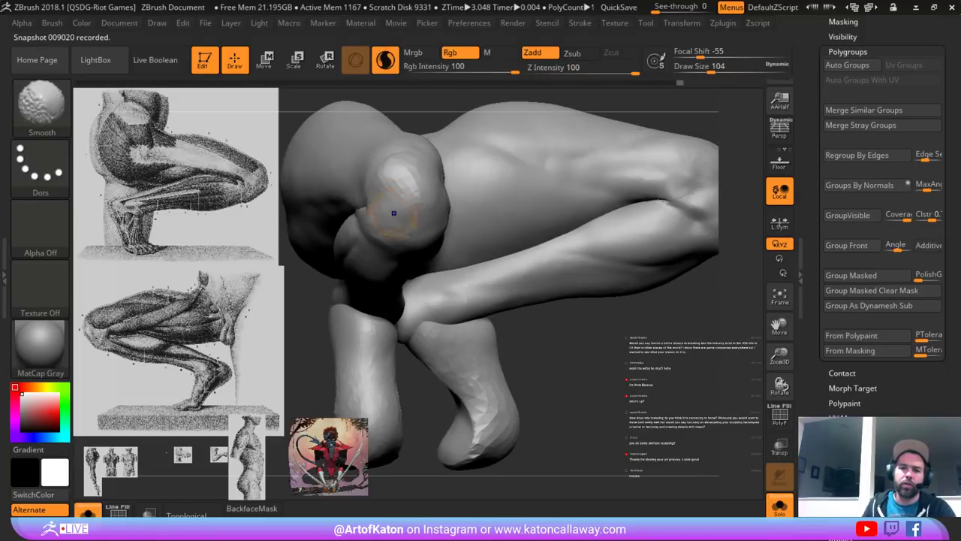
right_drag(456, 209, 470, 217)
alt+right_drag(661, 225, 432, 214)
drag(546, 189, 572, 199)
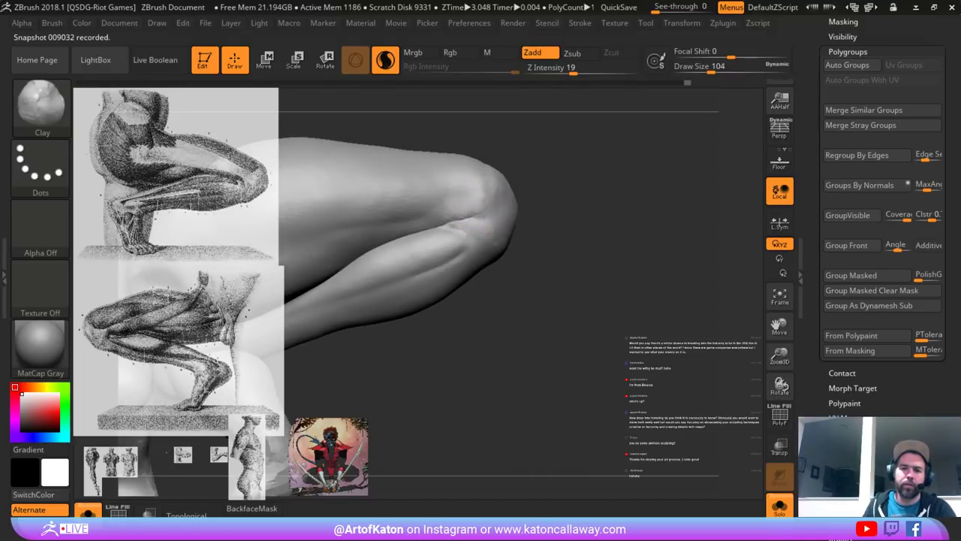
- Build up the side and front of the kneecap with the Clay brush at draw size 124 and smooth the strokes
right_drag(481, 207, 499, 210)
key(space)
drag(497, 210, 465, 210)
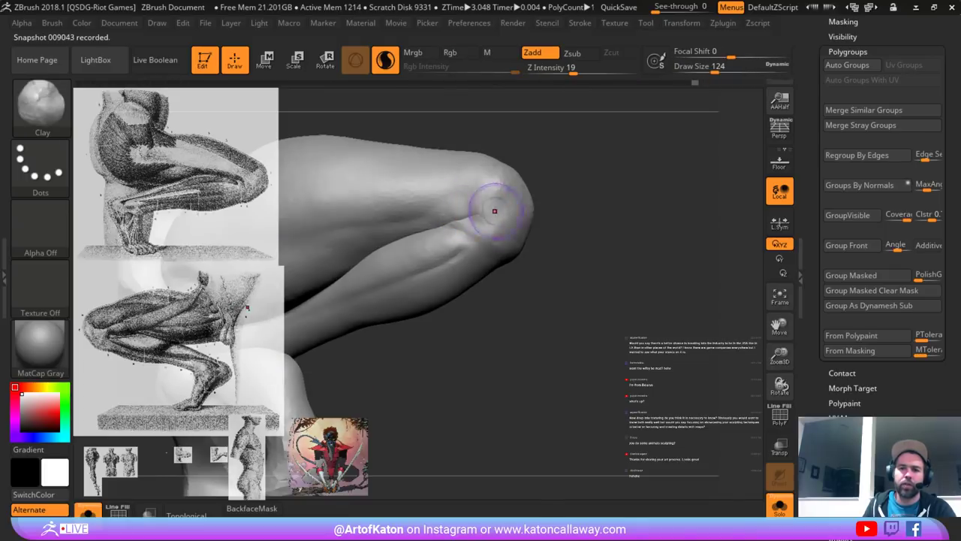
mouse_move(577, 214)
mouse_down()
mouse_move(466, 229)
mouse_move(459, 213)
mouse_up()
drag(368, 226, 480, 217)
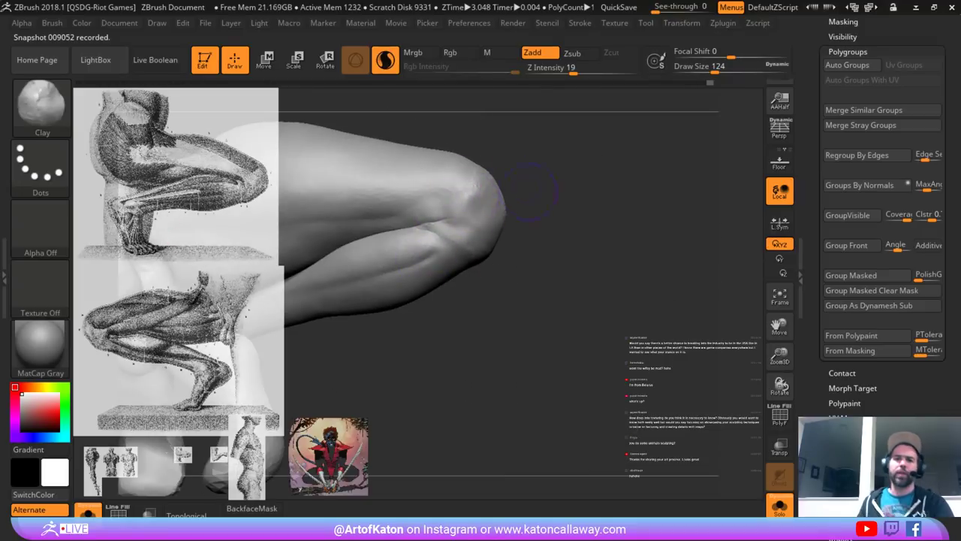
mouse_move(531, 192)
mouse_down()
mouse_move(455, 189)
mouse_move(444, 174)
mouse_up()
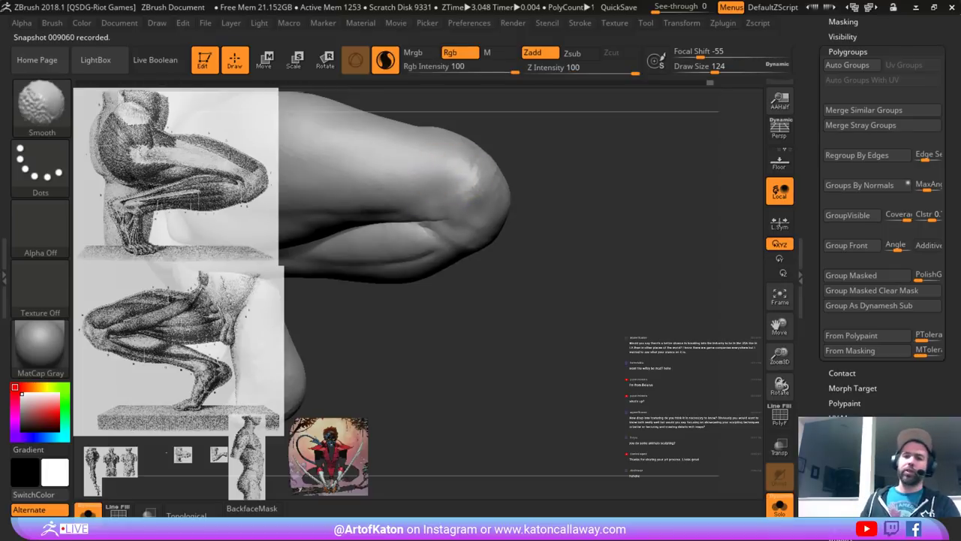
mouse_move(563, 188)
mouse_down()
mouse_move(542, 231)
mouse_move(481, 225)
mouse_up()
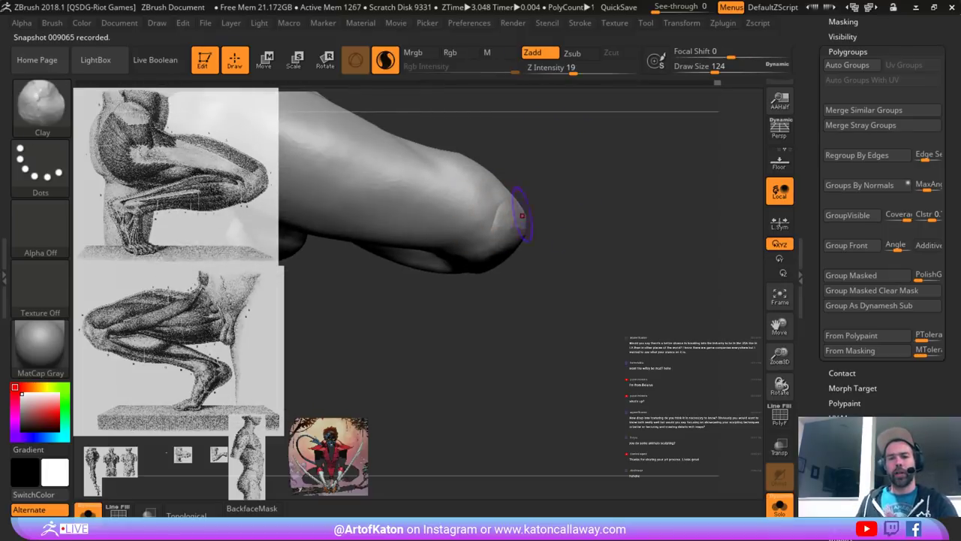
- Fill the area just above the kneecap with the Clay brush at draw size 136 and smooth it into the thigh
mouse_move(563, 218)
mouse_down()
mouse_move(574, 191)
mouse_move(541, 226)
mouse_up()
key(space)
mouse_move(514, 212)
mouse_down()
mouse_move(563, 199)
mouse_move(517, 225)
mouse_up()
key(space)
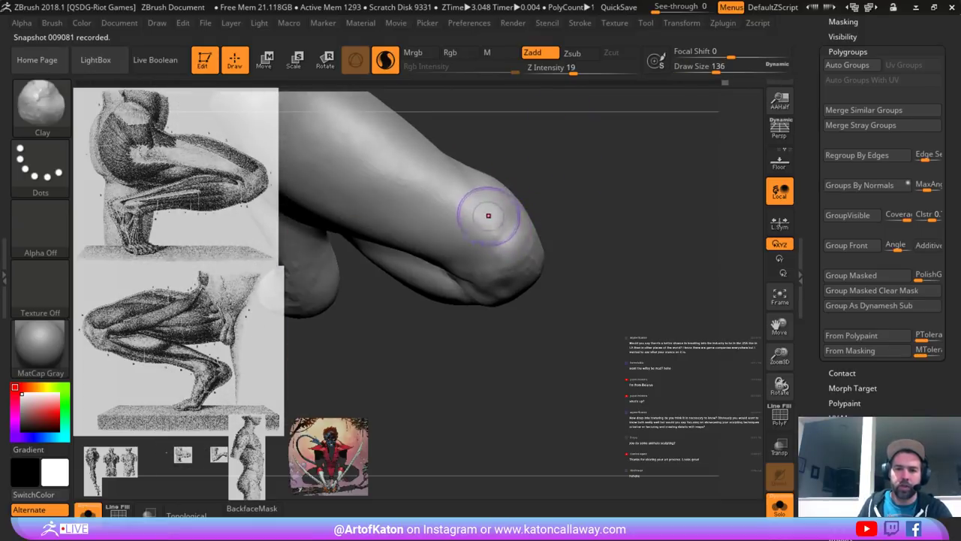
key(shift)
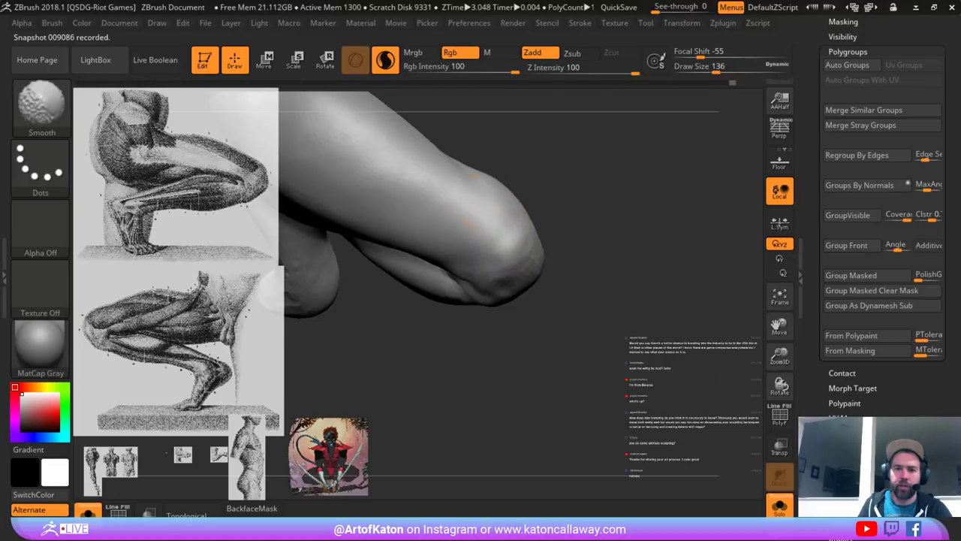
shift+drag(472, 199, 481, 214)
mouse_move(586, 218)
alt+mouse_down()
mouse_move(582, 180)
mouse_move(585, 232)
mouse_move(405, 233)
mouse_move(389, 220)
alt+mouse_up()
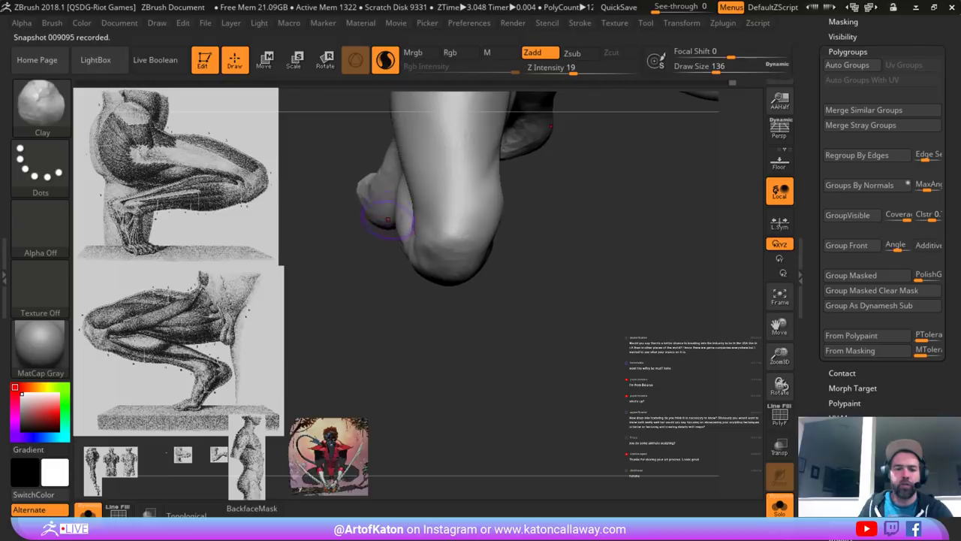
- Define the upper edge of the kneecap with the DamStandard brush at draw size 212 and smooth the result
key(b)
click(224, 162)
alt+drag(373, 281, 414, 299)
key(space)
drag(488, 218, 500, 217)
drag(405, 244, 454, 231)
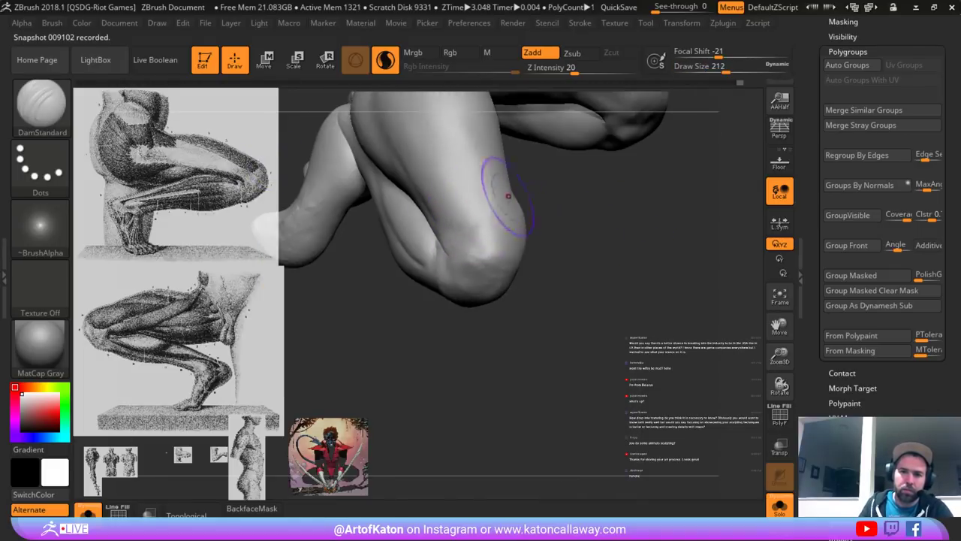
drag(508, 196, 545, 194)
shift+drag(484, 215, 492, 225)
right_drag(457, 182, 464, 200)
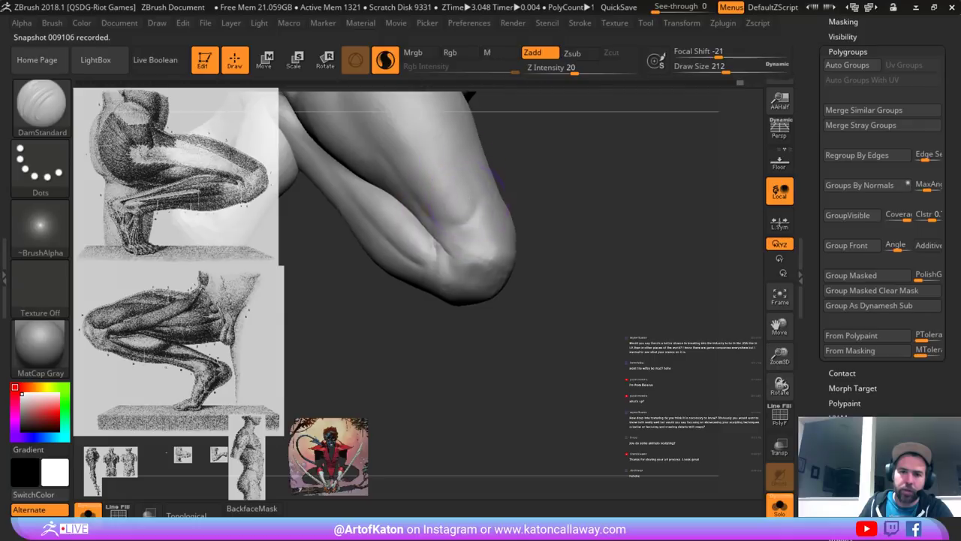
- Refine the dip above the kneecap with the DamStandard brush at draw size 163
key(space)
mouse_move(466, 202)
mouse_down()
mouse_move(471, 165)
mouse_move(455, 224)
mouse_move(449, 214)
mouse_up()
key(space)
key(space)
mouse_move(558, 193)
mouse_down()
mouse_move(506, 214)
mouse_move(513, 228)
mouse_up()
- Switch to the Clay brush and smooth the front of the thigh down to the knee
key(b)
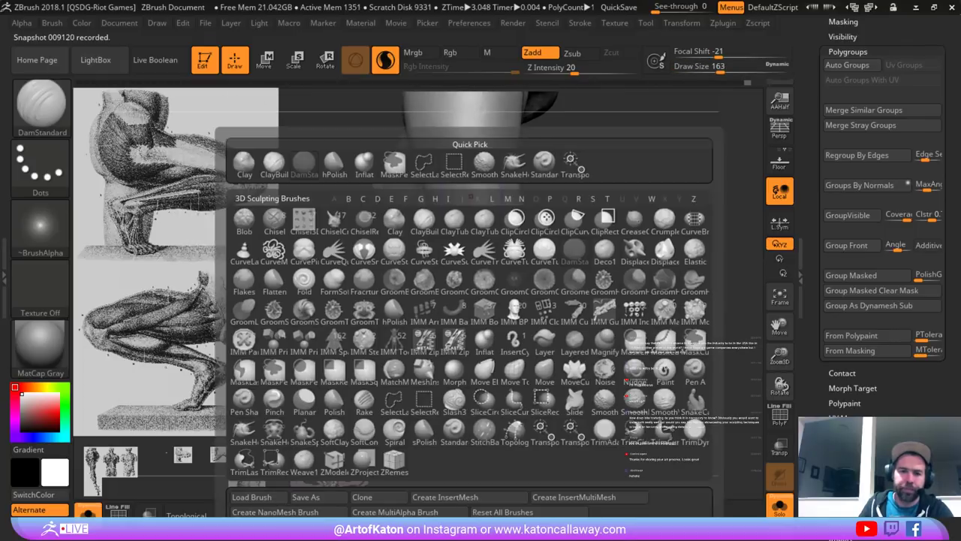
click(245, 164)
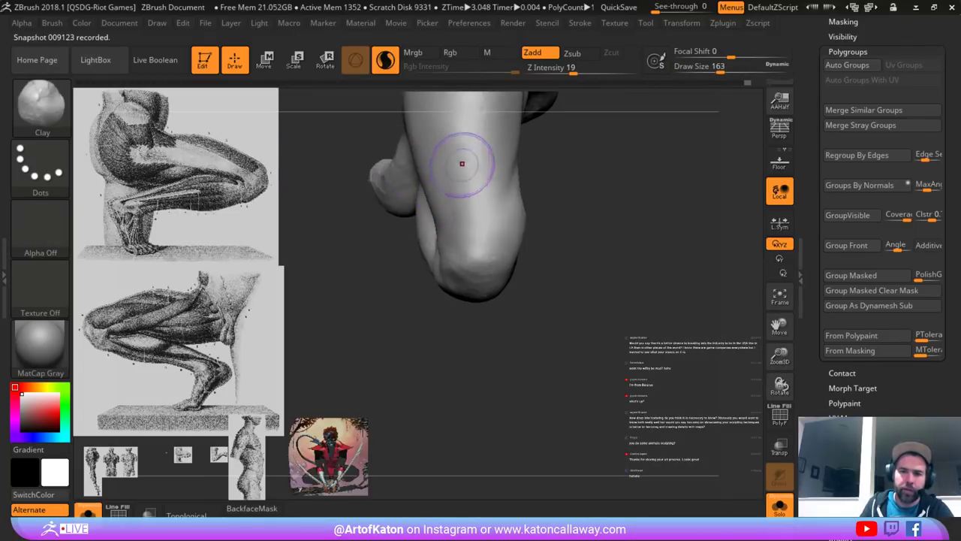
mouse_move(467, 139)
shift+mouse_down()
mouse_move(461, 172)
mouse_move(466, 144)
shift+mouse_up()
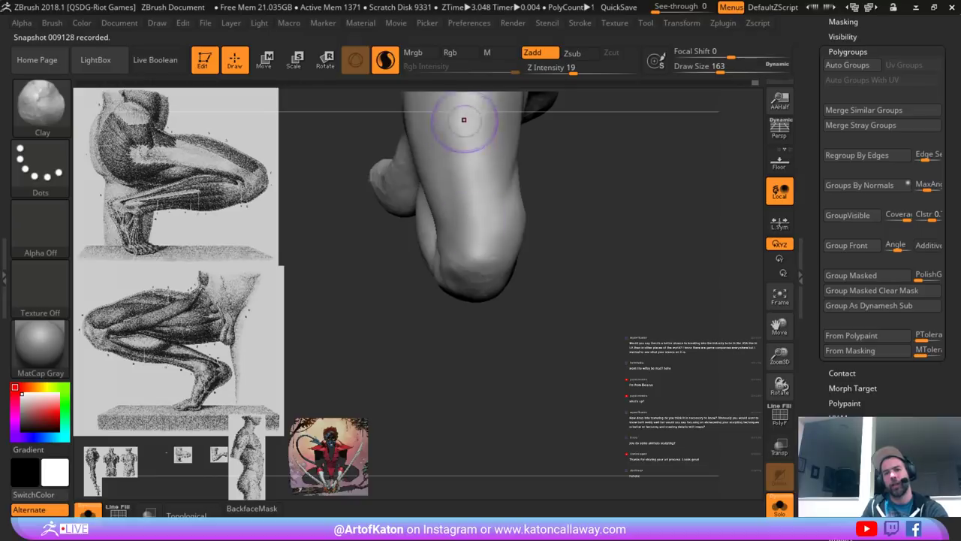
mouse_move(482, 211)
shift+mouse_down()
mouse_move(466, 142)
mouse_move(471, 161)
shift+mouse_up()
drag(575, 216, 564, 241)
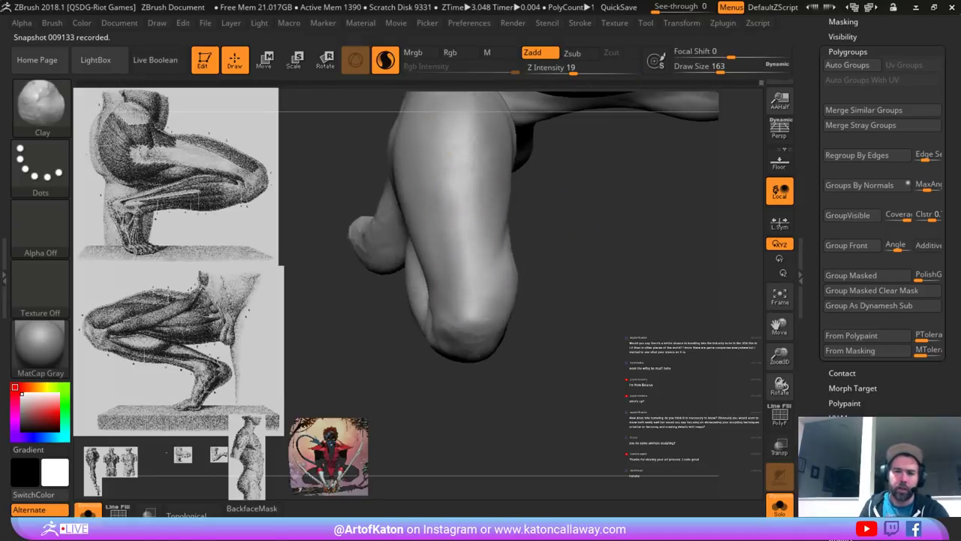
- Resize the Clay brush and smooth the upper thigh and its side contour
key(space)
drag(464, 218, 472, 218)
alt+drag(530, 195, 553, 160)
mouse_move(518, 157)
shift+mouse_down()
mouse_move(515, 185)
mouse_move(503, 149)
mouse_move(496, 188)
shift+mouse_up()
mouse_move(496, 154)
shift+mouse_down()
mouse_move(490, 176)
mouse_move(481, 153)
mouse_move(470, 181)
shift+mouse_up()
mouse_move(466, 143)
mouse_down()
mouse_move(455, 161)
mouse_move(459, 120)
mouse_move(465, 143)
mouse_up()
- Touch up the thigh with the Clay brush at draw size 120 and smooth the touched area
mouse_move(550, 215)
mouse_down()
mouse_move(580, 207)
mouse_move(575, 180)
mouse_move(556, 197)
mouse_move(575, 177)
mouse_move(603, 191)
mouse_move(582, 192)
mouse_move(594, 169)
mouse_move(636, 208)
mouse_move(642, 186)
mouse_move(664, 233)
mouse_move(639, 211)
mouse_up()
mouse_move(638, 211)
mouse_down()
mouse_move(660, 215)
mouse_move(663, 185)
mouse_up()
key(space)
mouse_move(664, 188)
alt+right_down()
mouse_move(639, 214)
mouse_move(560, 188)
alt+right_up()
key(space)
mouse_move(559, 188)
mouse_down()
mouse_move(553, 197)
mouse_move(530, 187)
mouse_move(561, 195)
mouse_move(547, 199)
mouse_up()
mouse_move(547, 194)
shift+mouse_down()
mouse_move(534, 180)
mouse_move(546, 191)
shift+mouse_up()
- Examine the silhouette of the crouching legs and the side of the knee against the anatomy references
mouse_move(604, 229)
alt+right_down()
mouse_move(628, 219)
mouse_move(510, 214)
mouse_move(601, 211)
mouse_move(601, 256)
alt+right_up()
drag(582, 198, 554, 186)
alt+right_drag(555, 236, 425, 220)
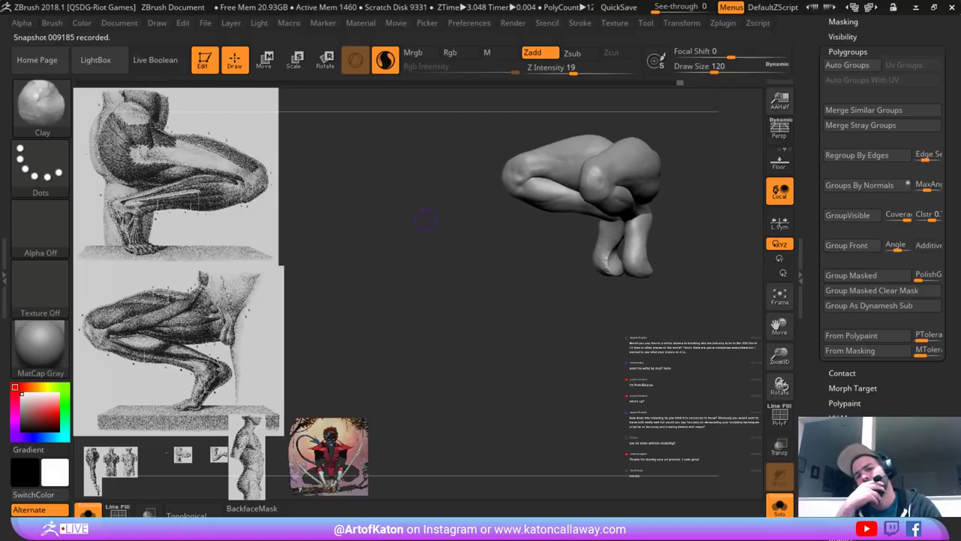
right_drag(426, 220, 470, 214)
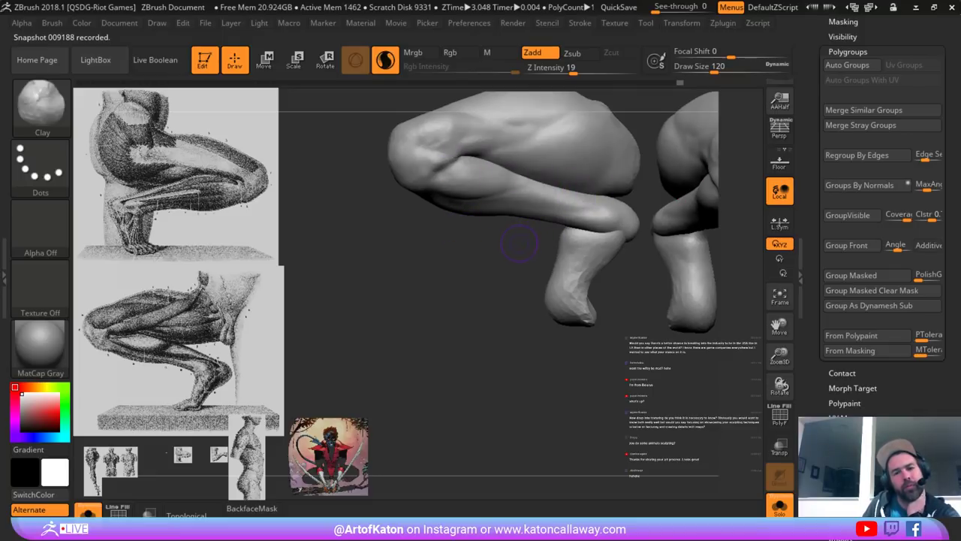
ctrl+right_drag(366, 219, 413, 268)
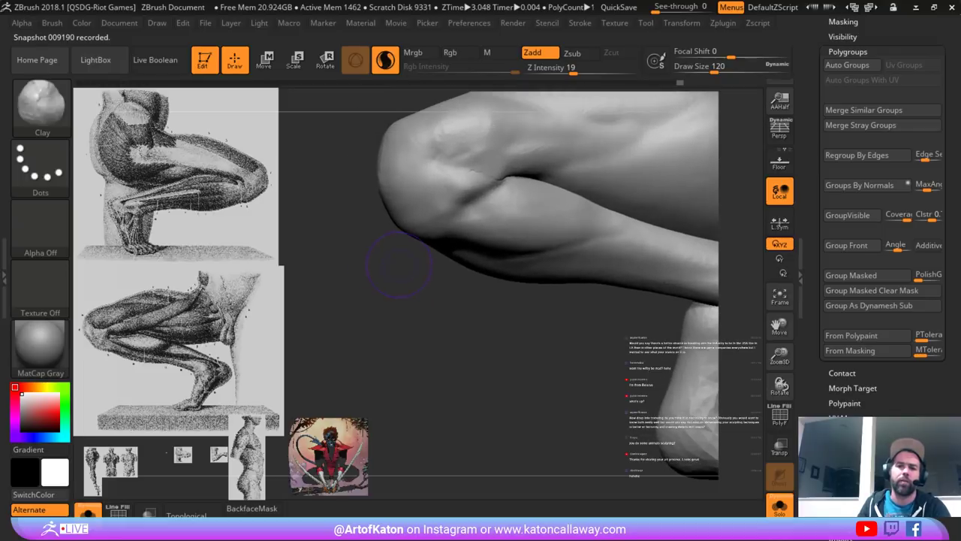
key(shift+f)
key(shift+f)
key(shift+f)
key(shift+f)
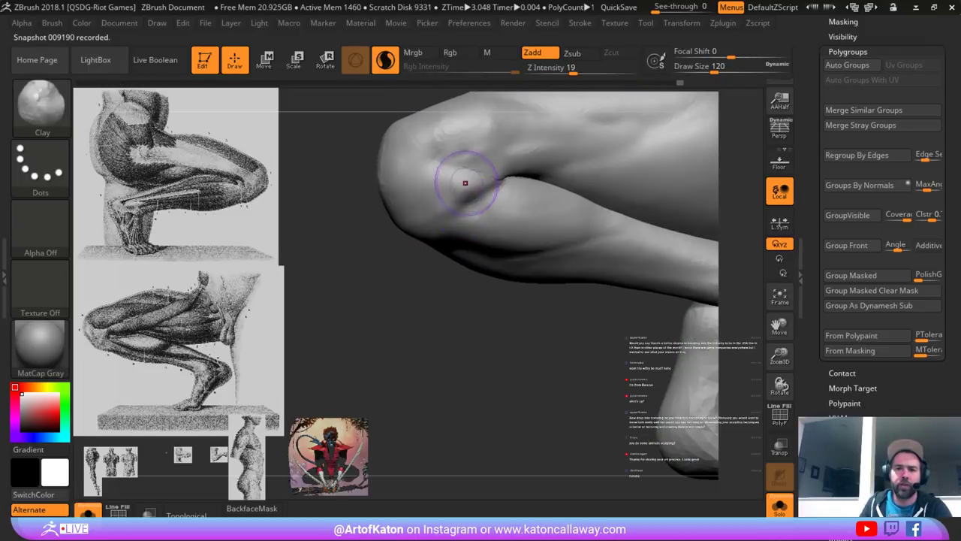
- Fill the diagonal crease at the side of the knee with the Clay brush at draw size 120 and smooth it
drag(459, 174, 507, 170)
mouse_move(434, 202)
mouse_down()
mouse_move(486, 192)
mouse_move(481, 171)
mouse_up()
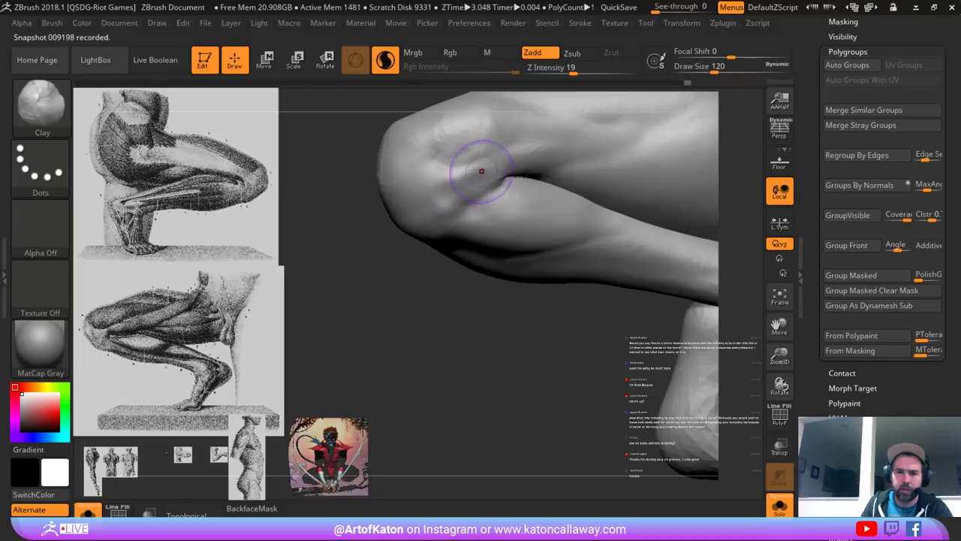
mouse_move(428, 199)
mouse_down()
mouse_move(479, 162)
mouse_move(450, 196)
mouse_up()
drag(450, 200, 502, 178)
key(space)
shift+drag(502, 179, 473, 171)
- Lower the Clay brush's Z Intensity to 4, blend the filled knee crease, and reduce the draw size to 132
drag(572, 72, 547, 71)
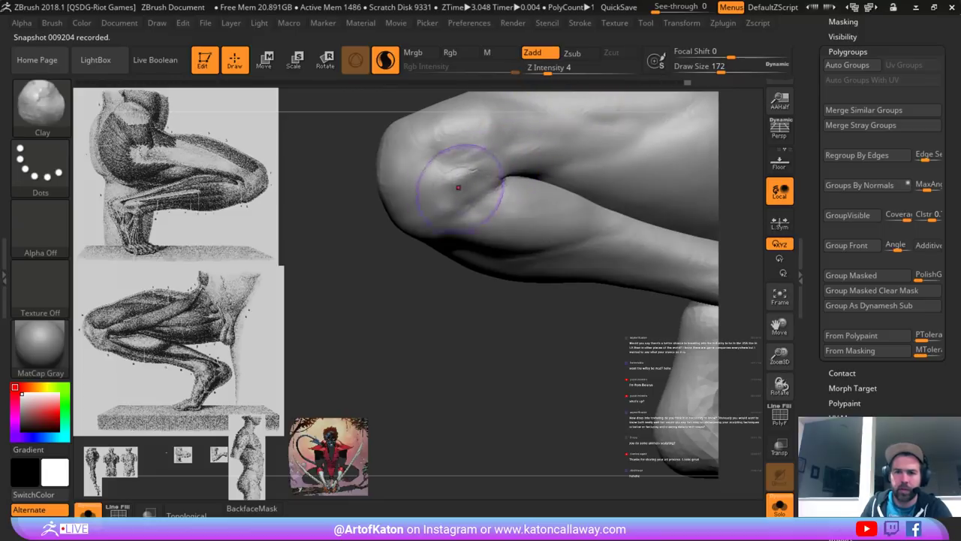
drag(475, 171, 505, 177)
key(space)
drag(524, 167, 534, 178)
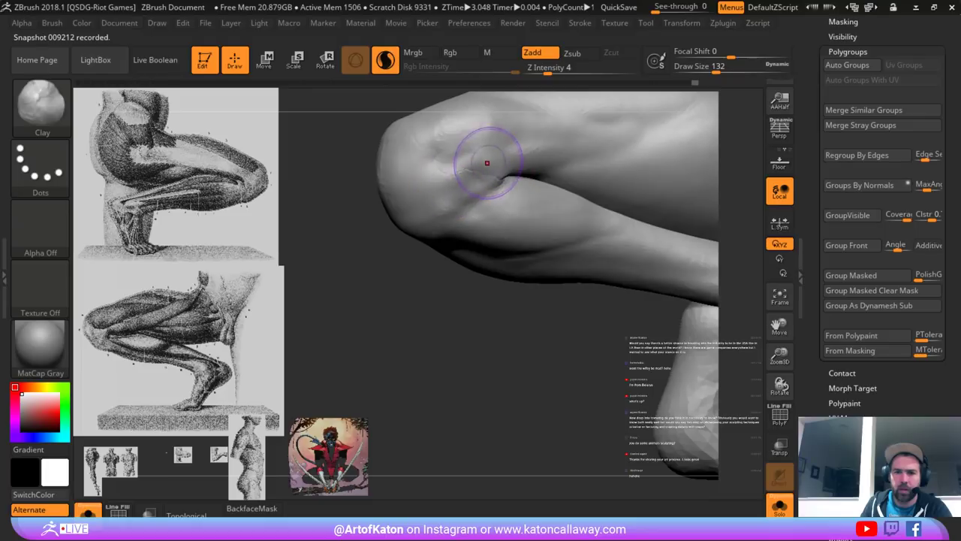
- Undo the smoothing of the knee crease, blend it with light Clay strokes, and smooth the side of the kneecap
mouse_move(460, 181)
shift+mouse_down()
mouse_move(480, 179)
mouse_move(444, 206)
mouse_move(470, 178)
mouse_move(456, 172)
mouse_move(493, 177)
shift+mouse_up()
key(ctrl+z)
drag(478, 184, 439, 215)
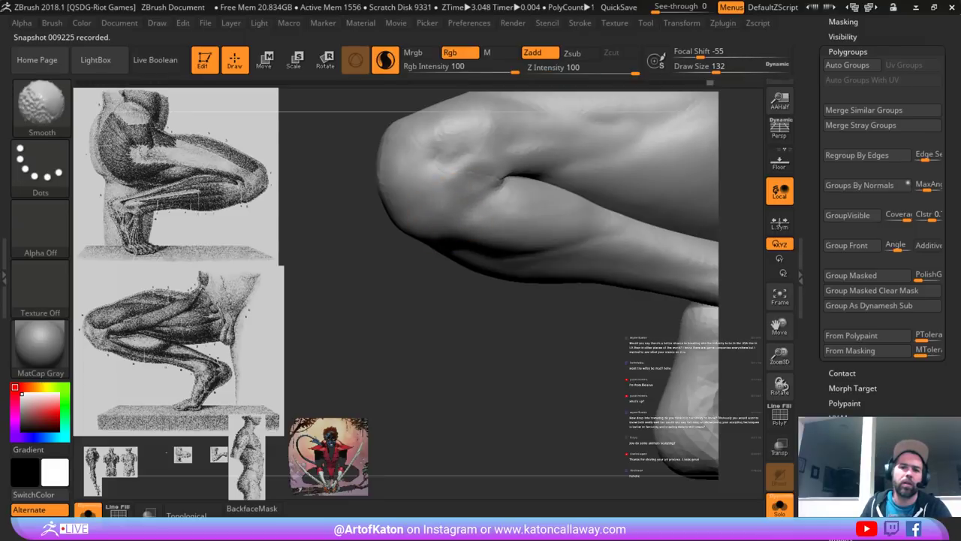
mouse_move(440, 162)
shift+mouse_down()
mouse_move(440, 142)
mouse_move(425, 167)
shift+mouse_up()
mouse_move(342, 210)
alt+mouse_down()
mouse_move(353, 231)
mouse_move(362, 205)
alt+mouse_up()
mouse_move(501, 159)
mouse_down()
mouse_move(472, 180)
mouse_move(512, 153)
mouse_up()
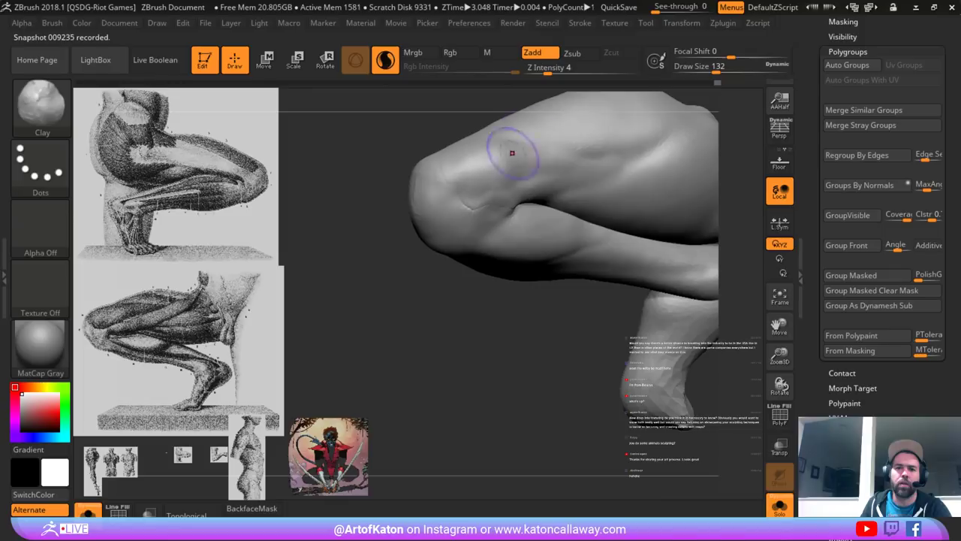
- Build up the tendon forms between the thigh and kneecap with Clay at Z Intensity 9 and draw size 116
click(559, 70)
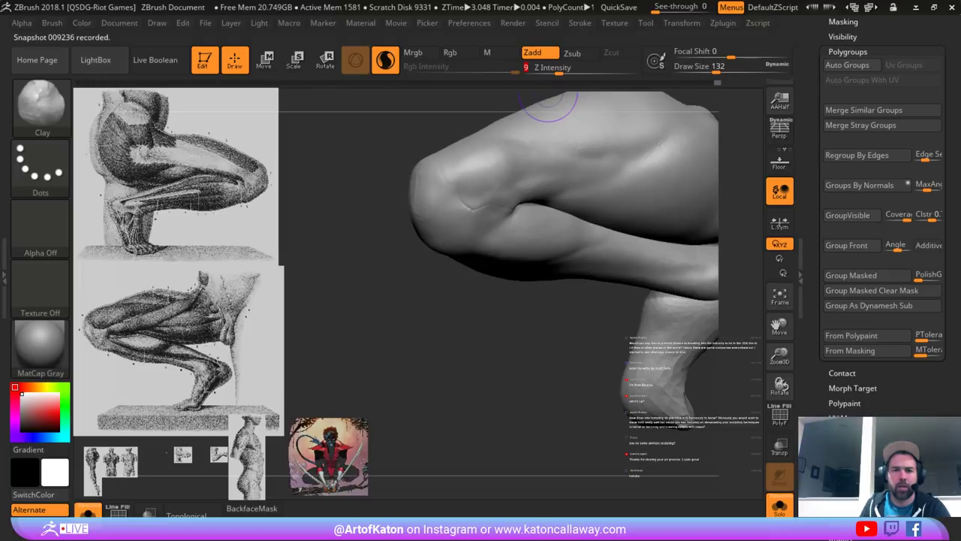
drag(368, 206, 382, 205)
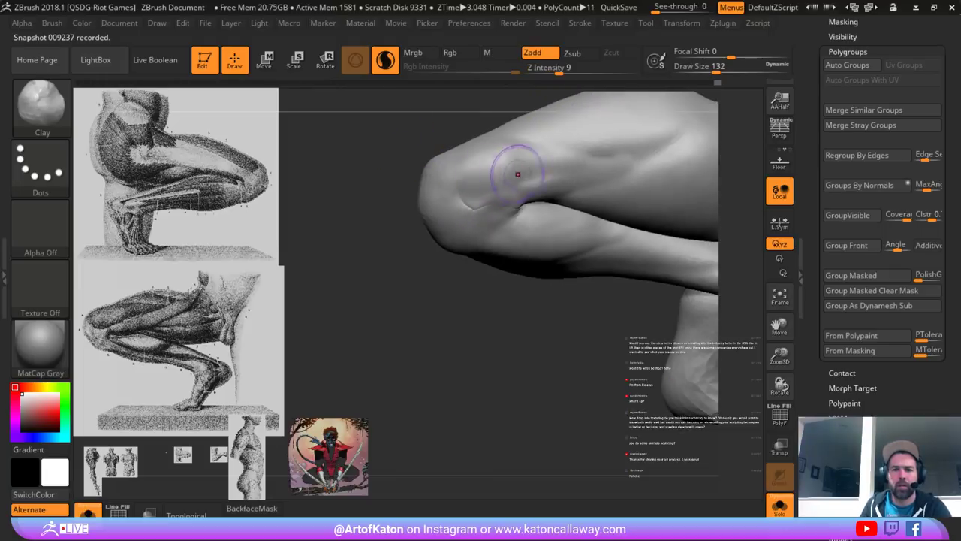
mouse_move(518, 174)
mouse_down()
mouse_move(528, 152)
mouse_move(493, 162)
mouse_move(512, 176)
mouse_move(507, 162)
mouse_up()
key(space)
mouse_move(386, 220)
mouse_down()
mouse_move(378, 241)
mouse_move(364, 223)
mouse_up()
key(space)
drag(500, 178, 557, 159)
mouse_move(478, 200)
mouse_down()
mouse_move(512, 184)
mouse_move(482, 193)
mouse_up()
mouse_move(380, 259)
ctrl+right_down()
mouse_move(381, 213)
mouse_move(488, 214)
mouse_move(400, 223)
ctrl+right_up()
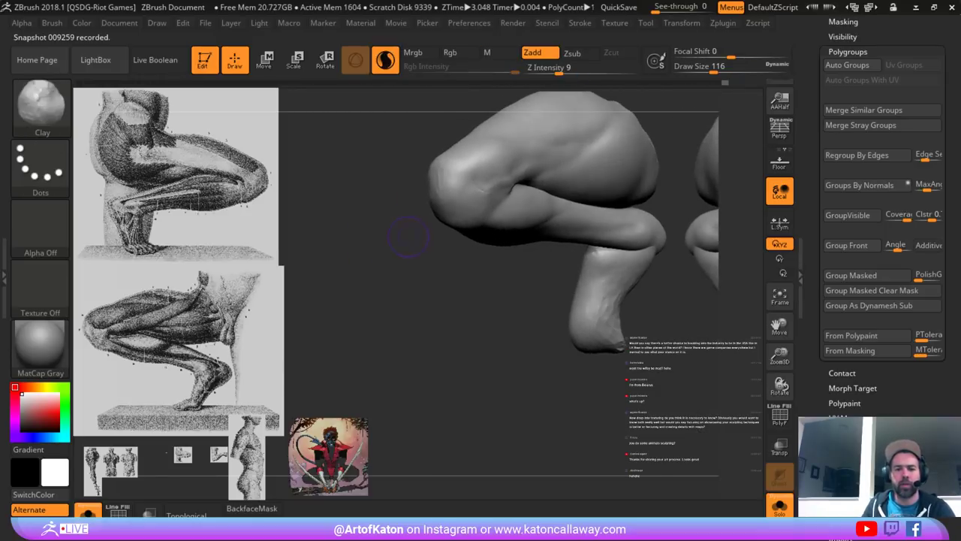
- Sharpen the crease where the calf meets the knee with the DamStandard brush at draw size 128 and smooth its lower end
key(b)
click(266, 166)
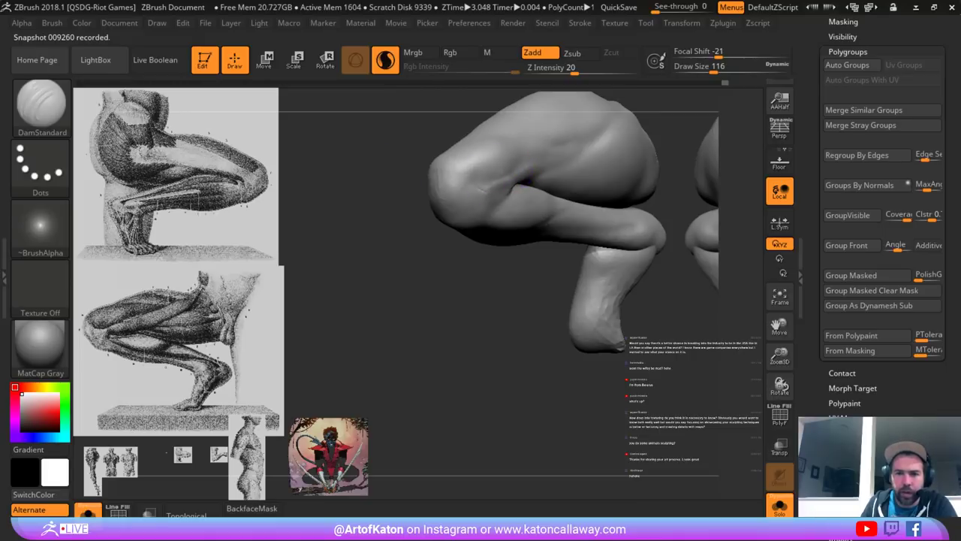
mouse_move(515, 176)
shift+mouse_down()
mouse_move(489, 178)
mouse_move(502, 188)
shift+mouse_up()
mouse_move(398, 242)
right_down()
mouse_move(454, 244)
mouse_move(392, 243)
right_up()
key(space)
click(514, 183)
key(space)
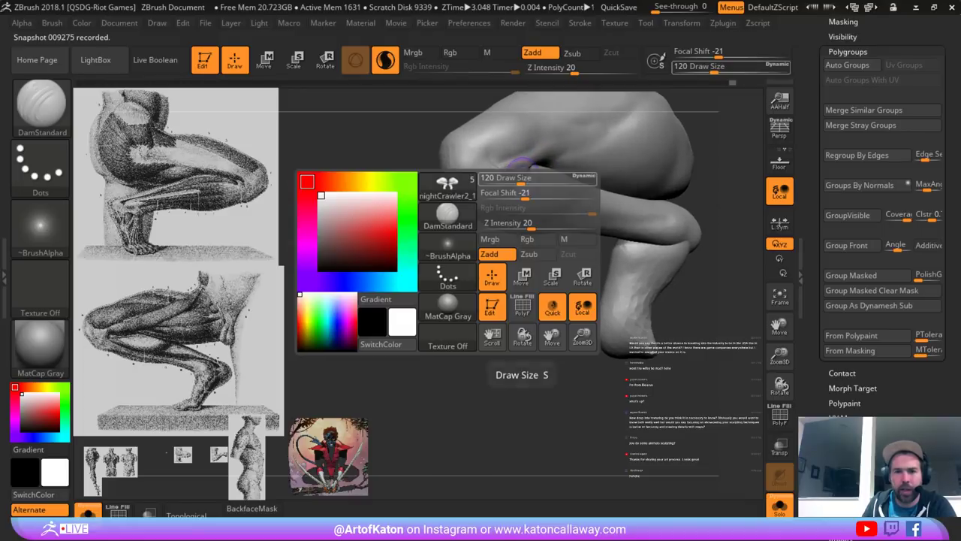
click(522, 180)
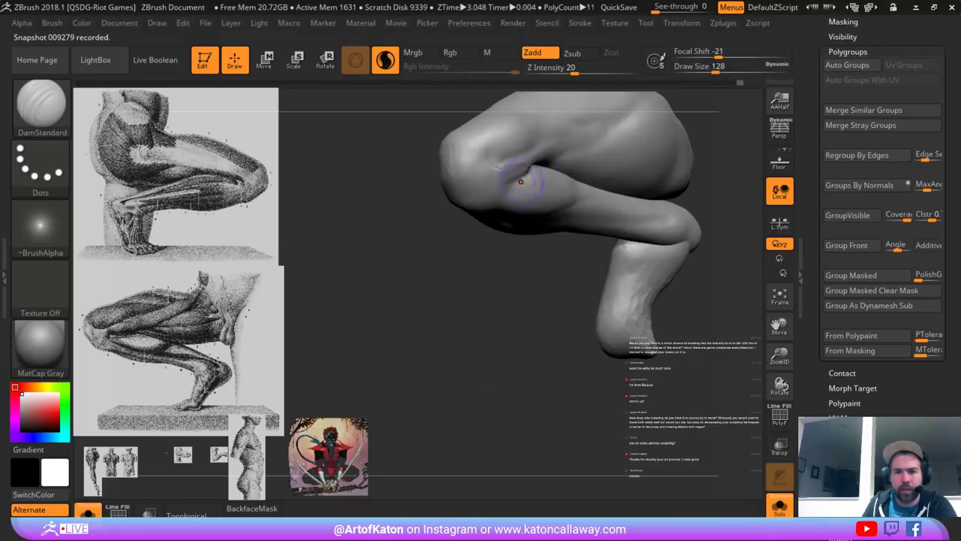
right_drag(476, 219, 438, 218)
mouse_move(510, 180)
shift+mouse_down()
mouse_move(524, 185)
mouse_move(516, 177)
mouse_move(499, 195)
shift+mouse_up()
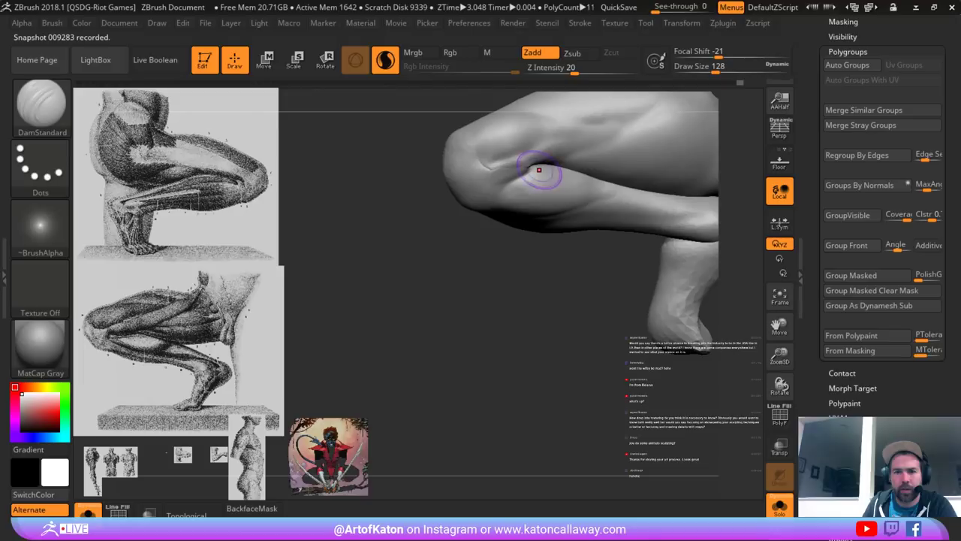
drag(539, 169, 499, 195)
- Carve the line separating the calf muscle from the shin below the knee with DamStandard at draw size 182
mouse_move(452, 224)
mouse_down()
mouse_move(466, 204)
mouse_move(505, 197)
mouse_move(438, 204)
mouse_move(470, 204)
mouse_move(477, 221)
mouse_up()
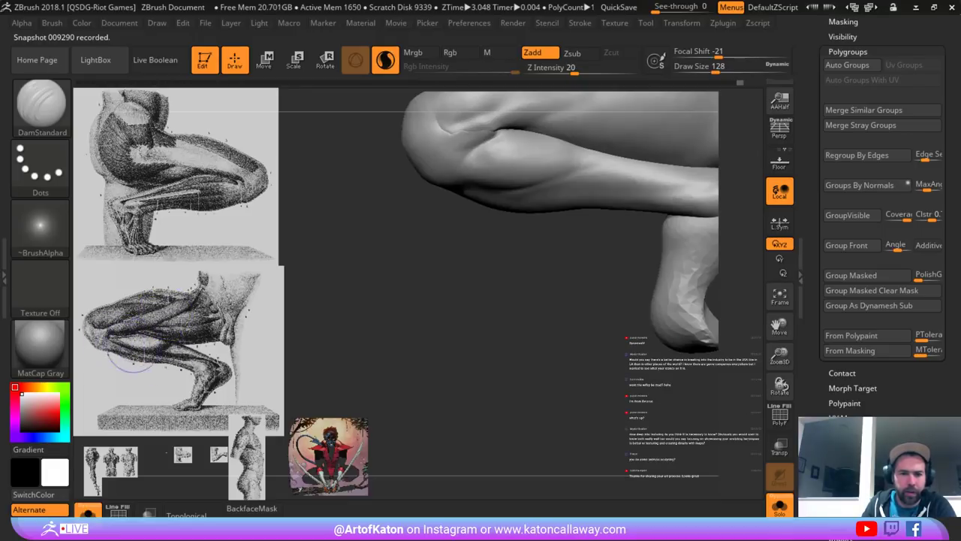
drag(134, 350, 142, 353)
drag(359, 318, 323, 310)
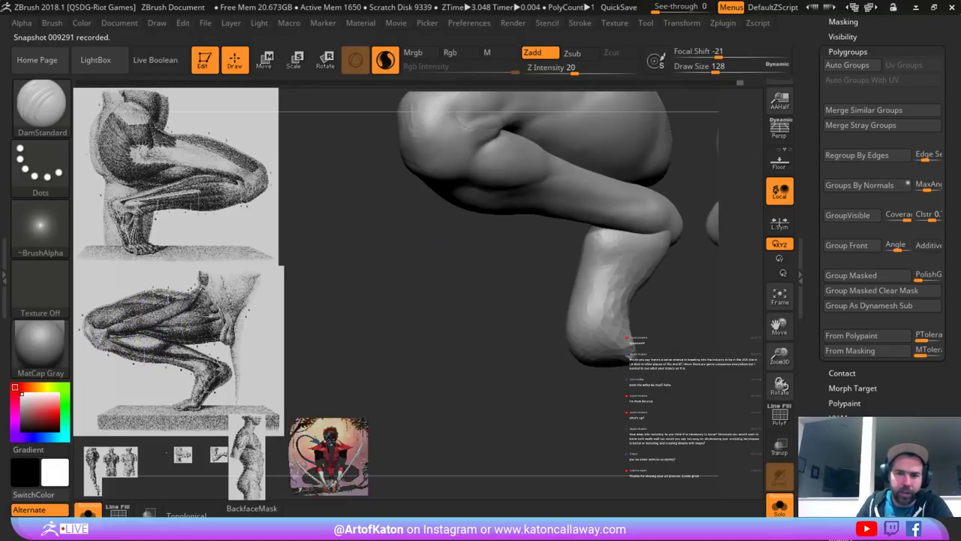
mouse_move(411, 218)
alt+mouse_down()
mouse_move(385, 219)
mouse_move(418, 222)
alt+mouse_up()
key(space)
drag(494, 143, 503, 142)
drag(390, 286, 374, 282)
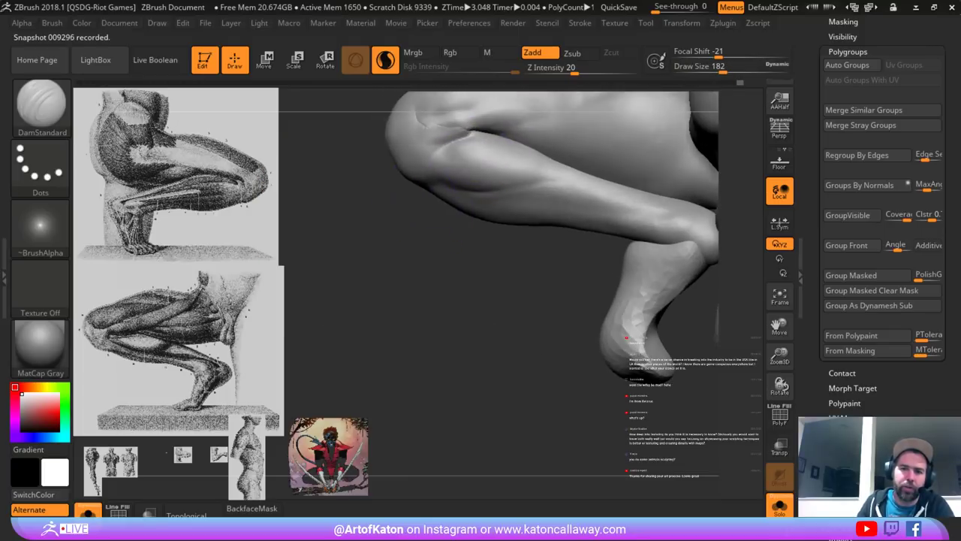
drag(437, 156, 492, 186)
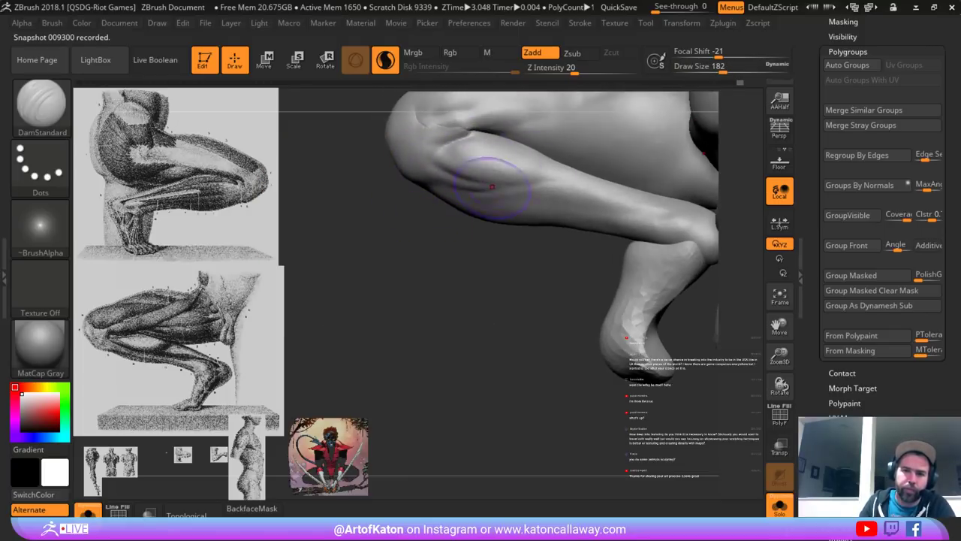
mouse_move(381, 247)
mouse_down()
mouse_move(383, 216)
mouse_move(373, 214)
mouse_up()
drag(435, 151, 523, 191)
- Deepen the groove along the upper calf muscle with the DamStandard brush at draw size 149
key(space)
mouse_move(481, 278)
mouse_down()
mouse_move(620, 282)
mouse_move(481, 280)
mouse_up()
drag(449, 158, 480, 177)
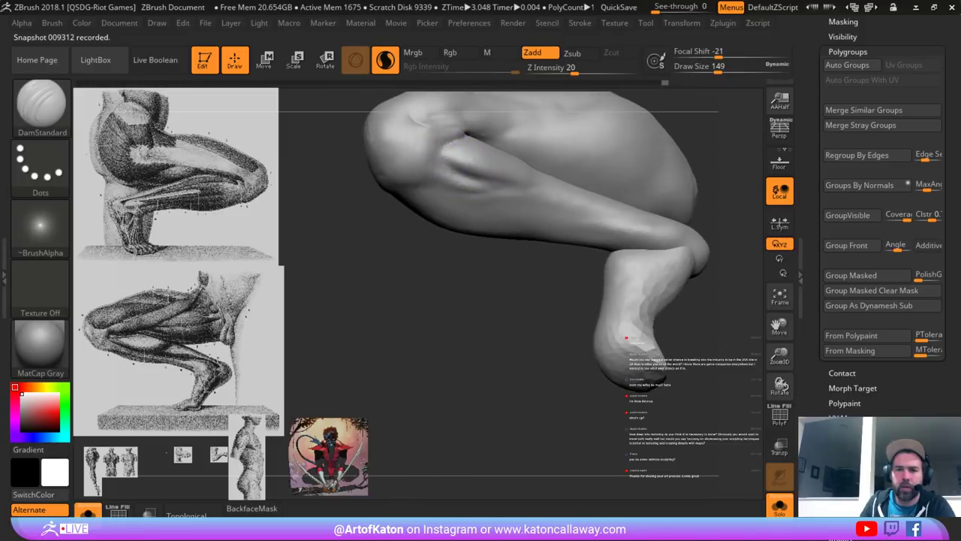
drag(480, 279, 458, 281)
drag(451, 167, 518, 188)
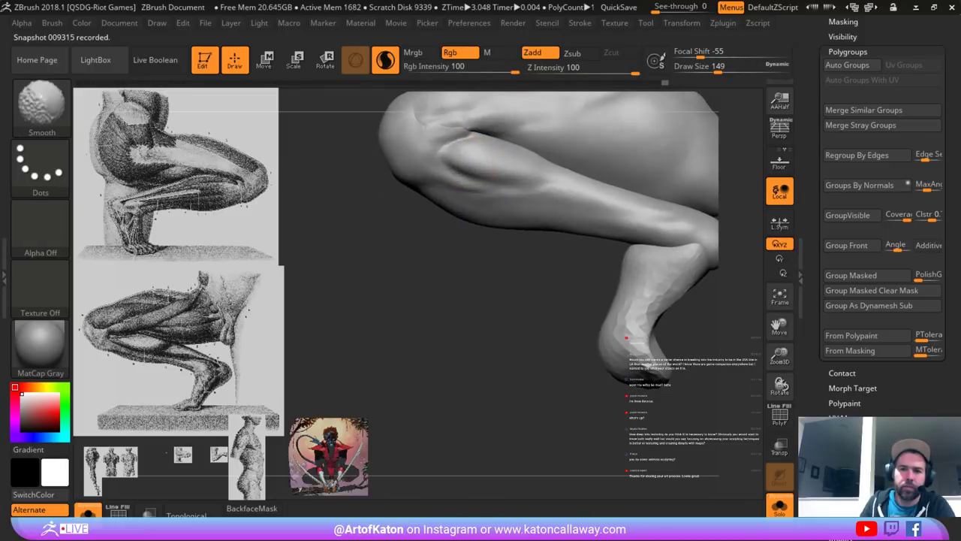
- Smooth the groove on the upper calf muscle and carve lightly across it with Clay at Z Intensity 9 and draw size 149
shift+drag(475, 161, 481, 169)
key(b)
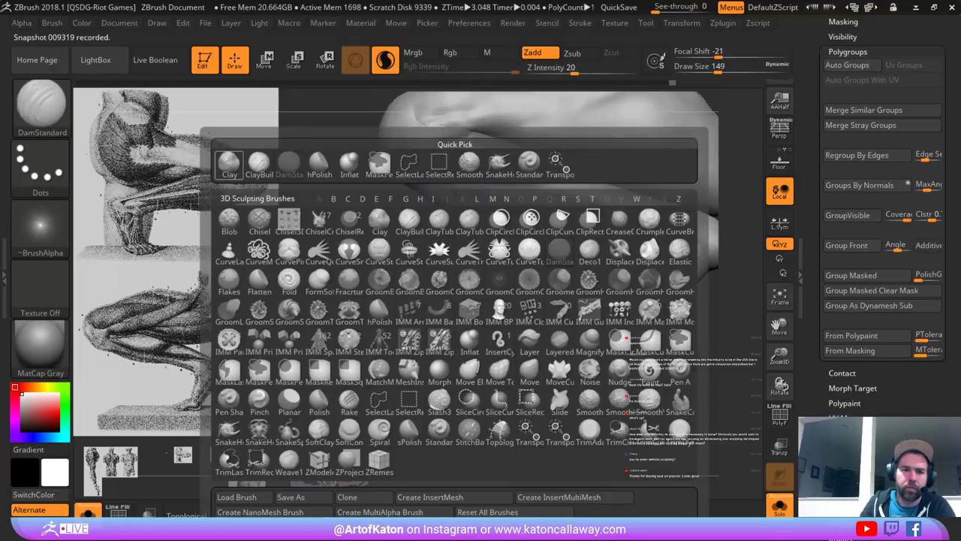
key(c)
key(l)
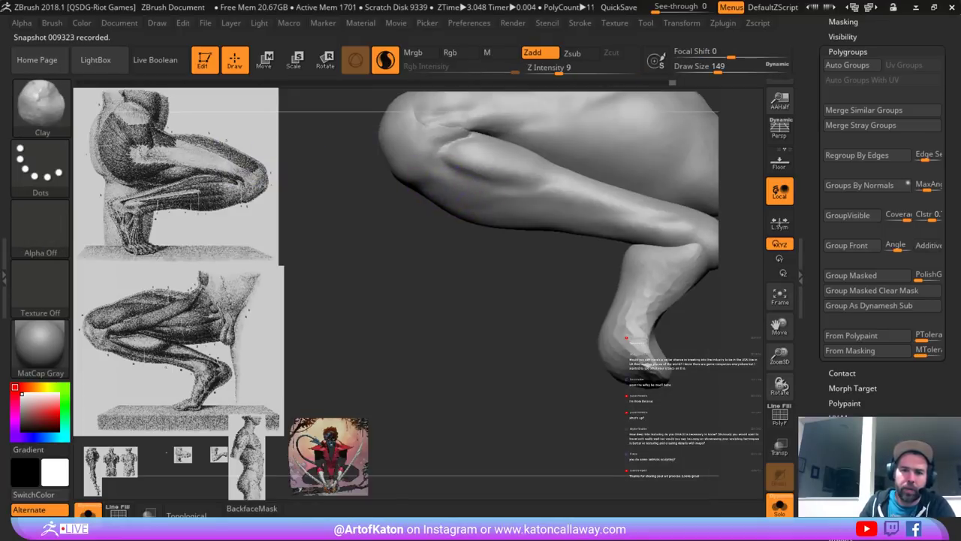
alt+drag(458, 169, 477, 201)
mouse_move(420, 215)
alt+mouse_down()
mouse_move(411, 177)
mouse_move(410, 198)
alt+mouse_up()
- Turn off Solo to bring back the whole figure and smooth the calf muscle below the knee
ctrl+shift+click(467, 188)
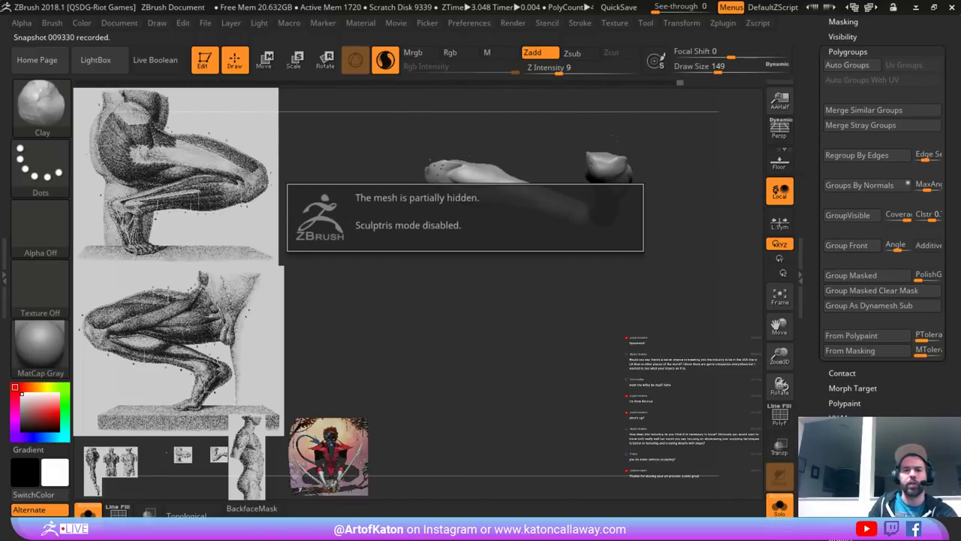
ctrl+shift+click(545, 175)
mouse_move(511, 323)
mouse_down()
mouse_move(615, 202)
mouse_move(674, 242)
mouse_up()
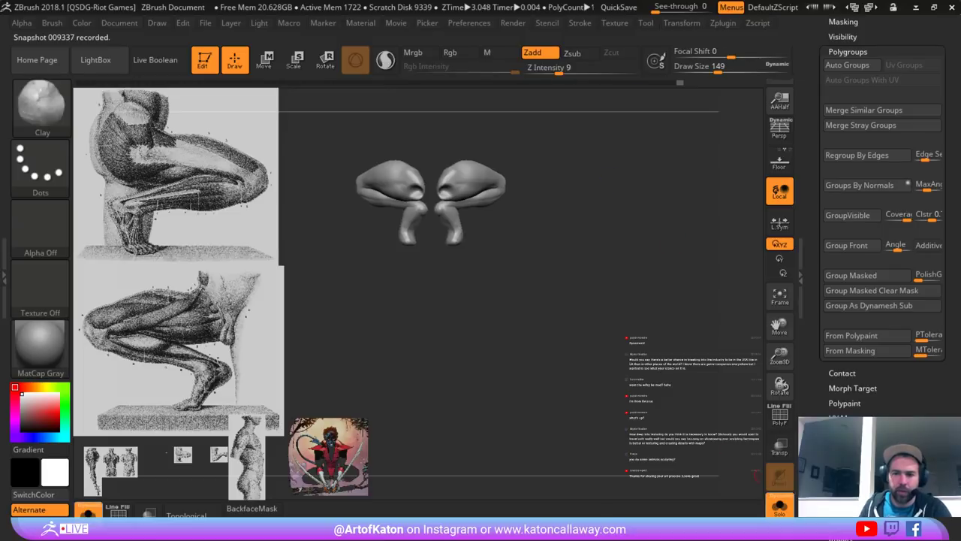
click(779, 507)
mouse_move(645, 300)
mouse_down()
mouse_move(545, 300)
mouse_move(555, 377)
mouse_up()
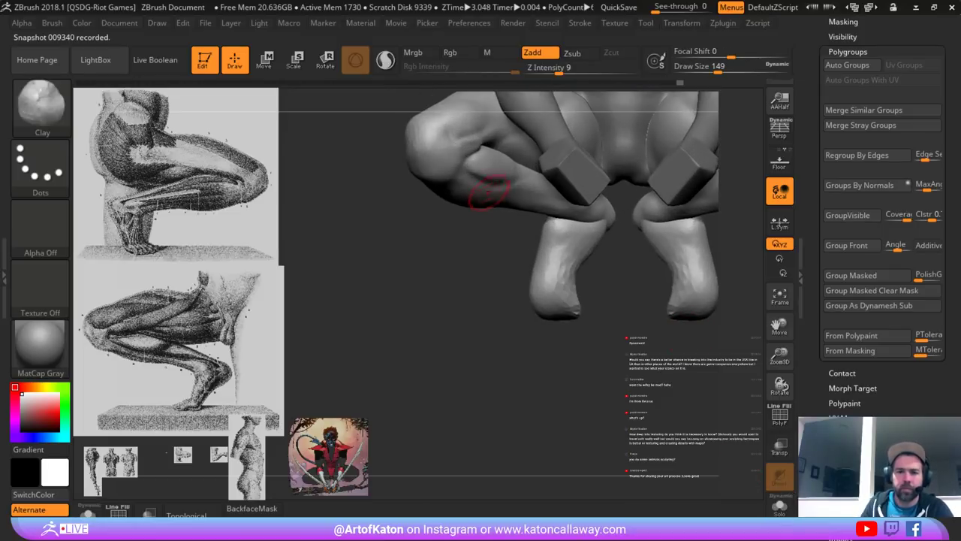
shift+drag(495, 181, 515, 168)
- Examine the lower legs and feet of the crouching figure from several angles
drag(488, 263, 406, 241)
key(space)
drag(492, 157, 480, 157)
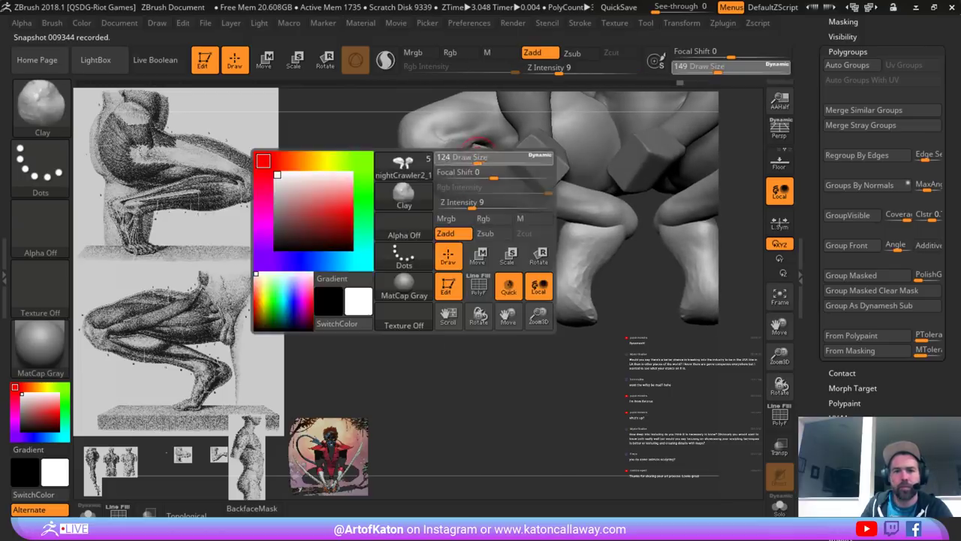
mouse_move(433, 223)
alt+mouse_down()
mouse_move(434, 161)
mouse_move(395, 129)
alt+mouse_up()
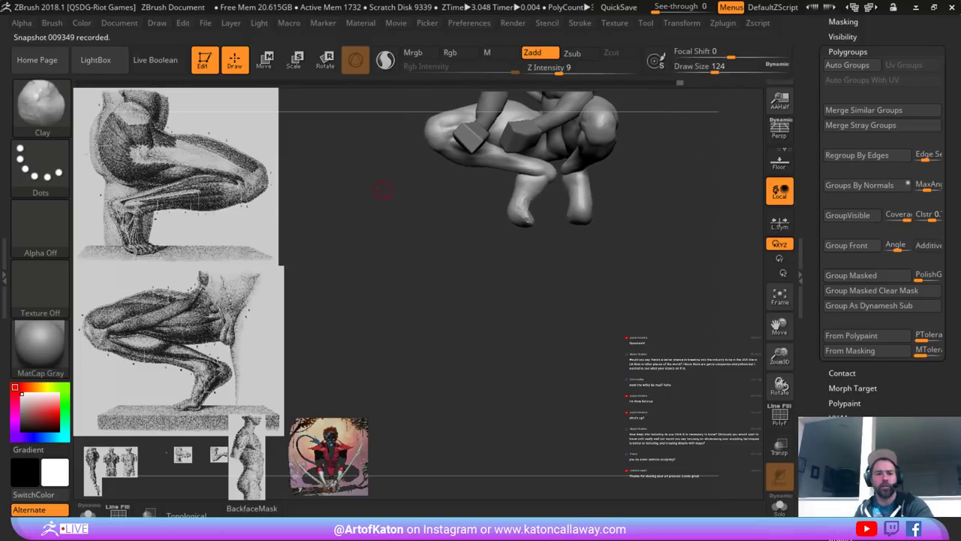
mouse_move(716, 211)
mouse_down()
mouse_move(679, 209)
mouse_move(712, 200)
mouse_move(713, 245)
mouse_move(664, 195)
mouse_up()
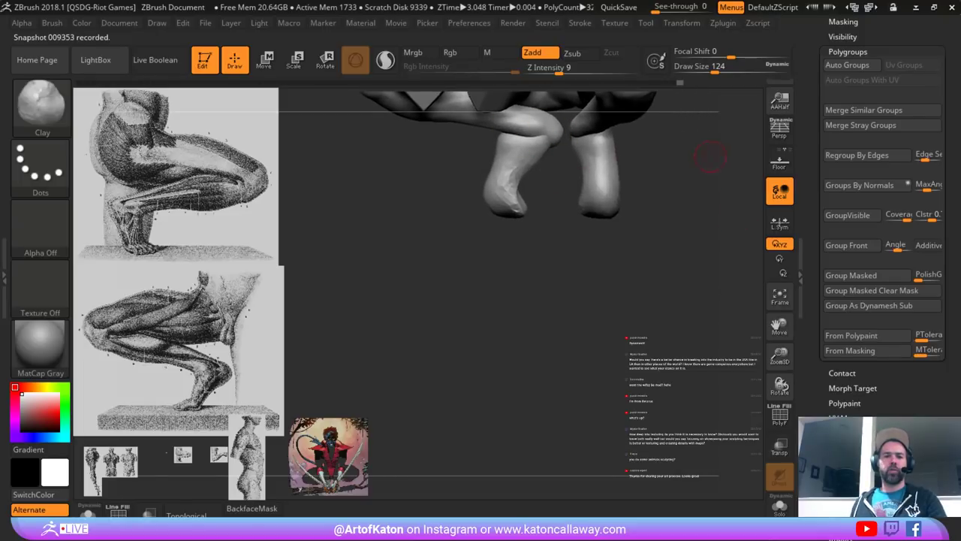
drag(710, 157, 554, 180)
mouse_move(435, 121)
alt+mouse_down()
mouse_move(596, 177)
mouse_move(622, 135)
mouse_move(591, 144)
alt+mouse_up()
key(space)
drag(502, 129, 512, 129)
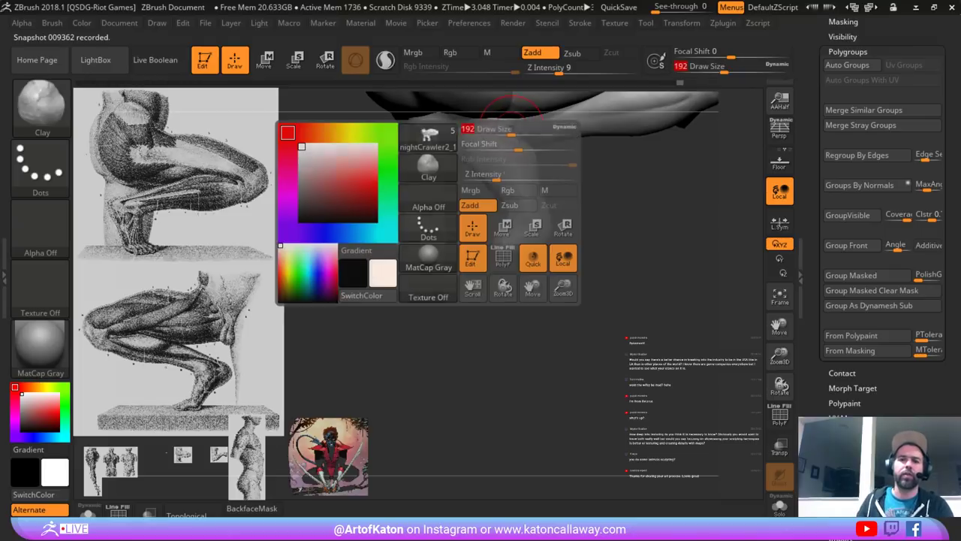
- Reshape the raised heel with the SnakeHook brush at draw size 234
mouse_move(593, 188)
mouse_down()
mouse_move(608, 198)
mouse_move(608, 174)
mouse_move(595, 187)
mouse_move(621, 213)
mouse_move(610, 217)
mouse_up()
key(b)
click(652, 163)
key(space)
drag(476, 154, 477, 160)
drag(593, 188, 611, 189)
key(ctrl+z)
mouse_move(499, 154)
mouse_down()
mouse_move(481, 162)
mouse_move(486, 148)
mouse_move(497, 164)
mouse_move(493, 157)
mouse_up()
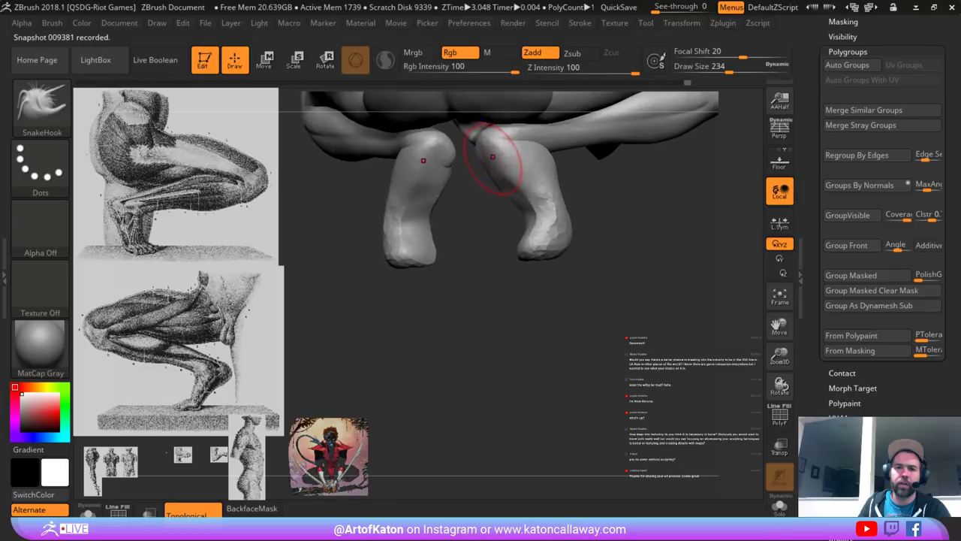
- Adjust the heel from the side with SnakeHook at draw size 299 and smooth its surface
mouse_move(471, 201)
mouse_down()
mouse_move(532, 204)
mouse_move(512, 207)
mouse_up()
key(space)
drag(490, 163, 492, 164)
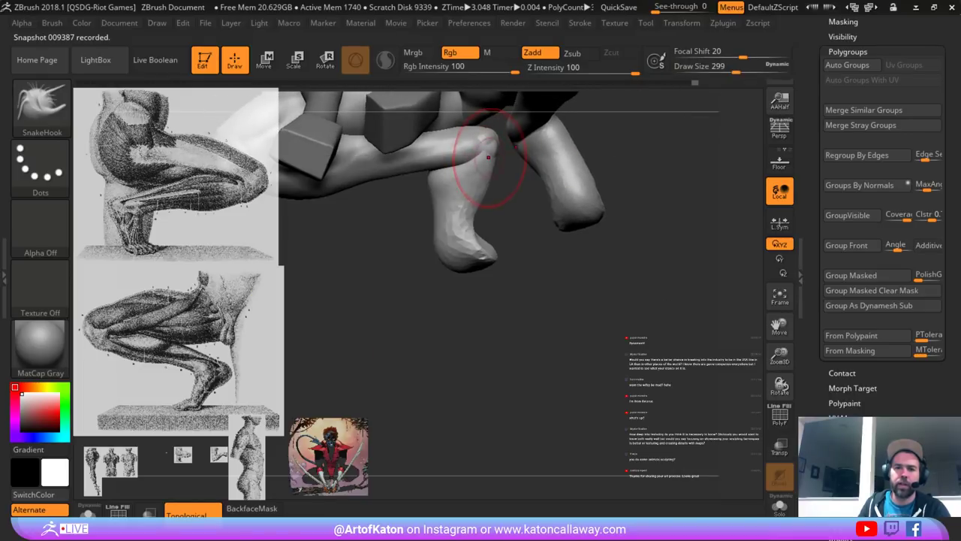
drag(510, 202, 535, 202)
shift+drag(489, 162, 493, 155)
- Examine the whole crouching figure's pose and leg proportions from the side and the front
mouse_move(529, 225)
mouse_down()
mouse_move(627, 223)
mouse_move(680, 154)
mouse_move(638, 199)
mouse_move(612, 202)
mouse_move(645, 198)
mouse_move(601, 208)
mouse_move(676, 204)
mouse_up()
drag(578, 202, 409, 198)
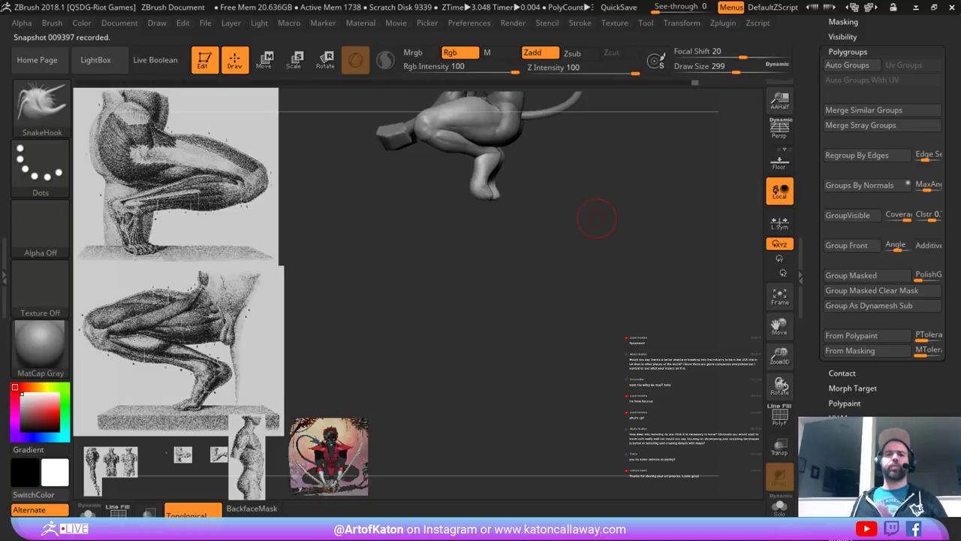
drag(596, 219, 687, 208)
drag(622, 185, 695, 190)
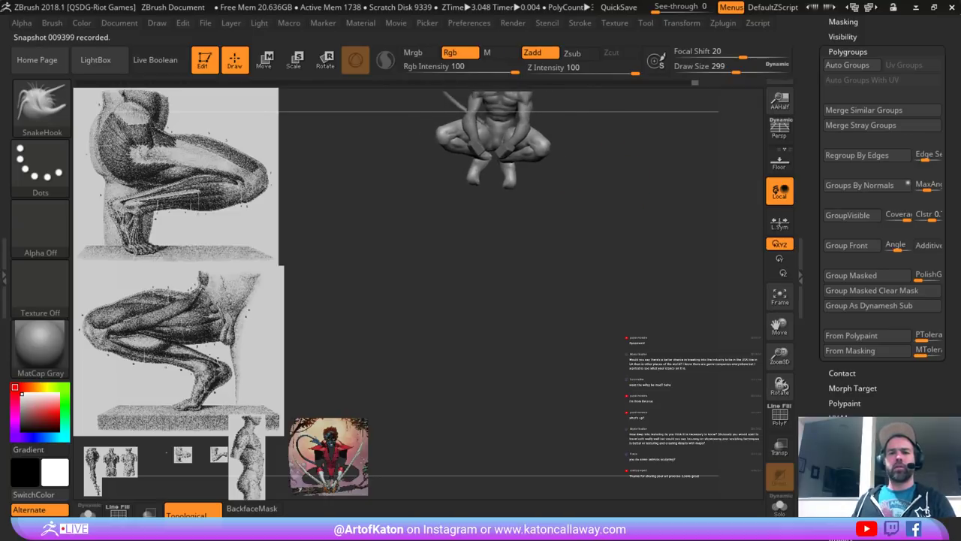
alt+drag(628, 120, 638, 186)
drag(638, 143, 626, 245)
key(space)
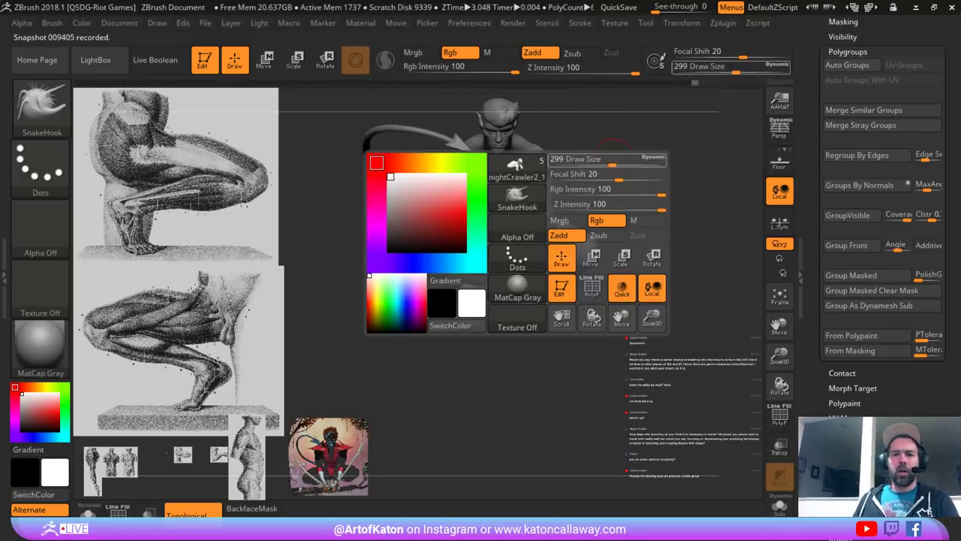
mouse_move(613, 161)
mouse_down()
mouse_move(605, 160)
mouse_move(615, 152)
mouse_up()
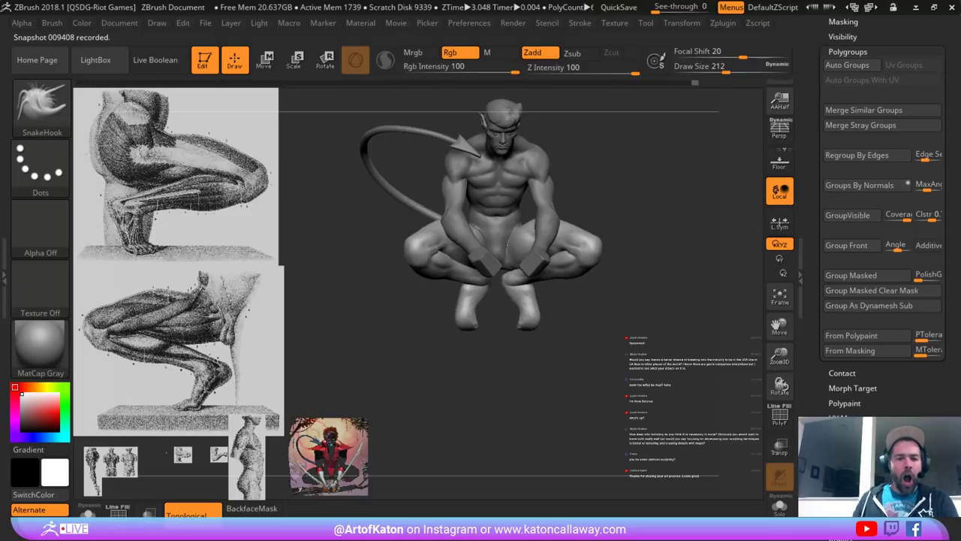
- Move the Nightcrawler comic reference closer to the figure's upper body and enlarge it in Spotlight
key(z)
click(311, 433)
drag(311, 433, 299, 176)
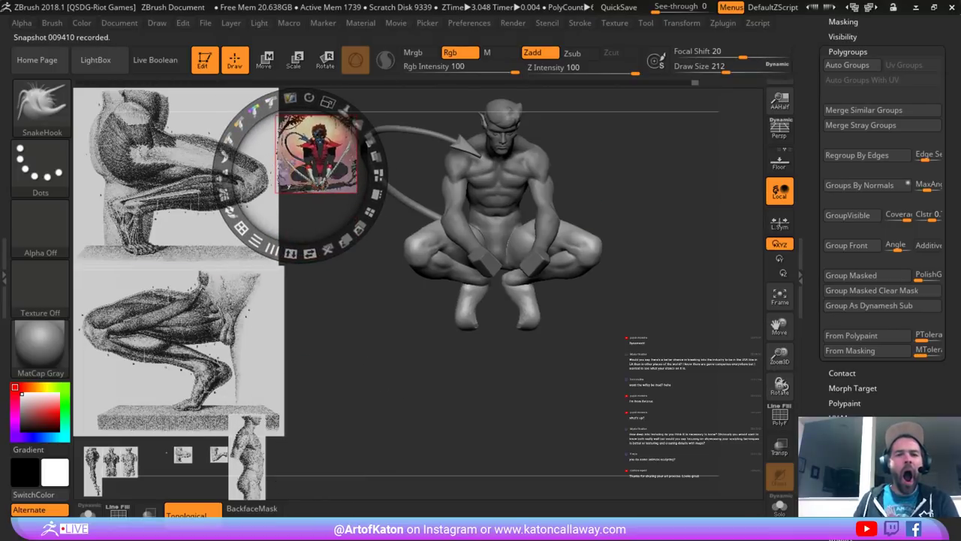
drag(328, 102, 376, 154)
drag(300, 177, 285, 184)
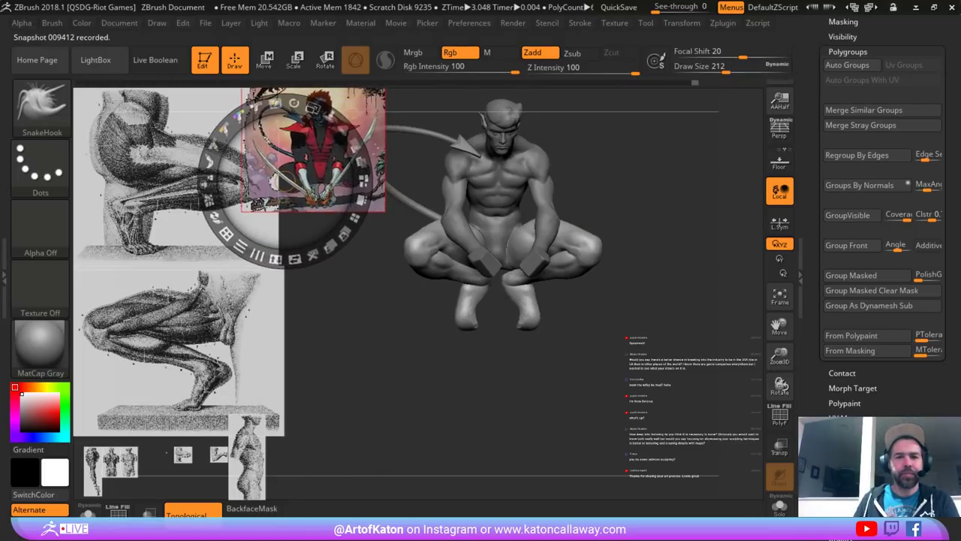
key(z)
- Shrink the two crouching-leg anatomy references in Spotlight, stack them, and place the Nightcrawler comic image beneath them
drag(625, 187, 679, 226)
alt+drag(628, 256, 618, 281)
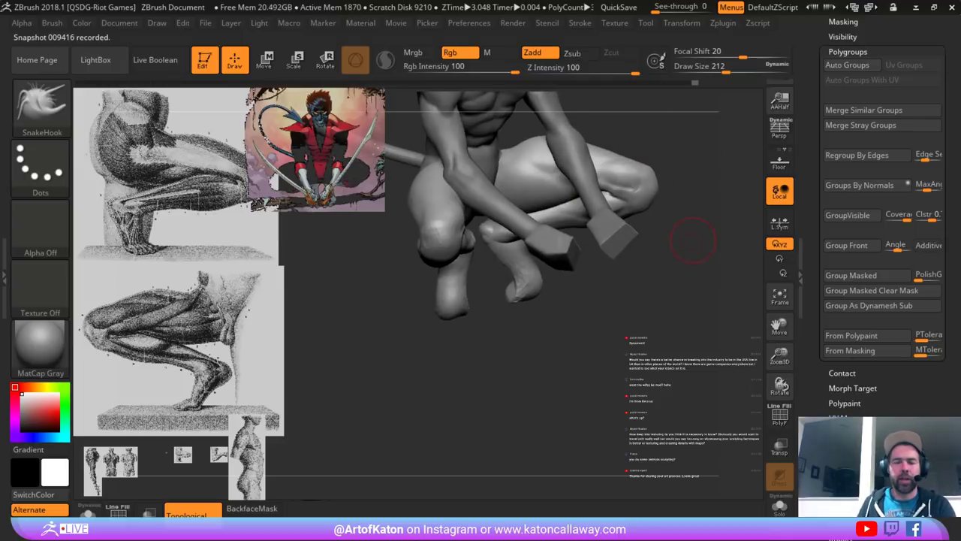
alt+drag(693, 240, 656, 329)
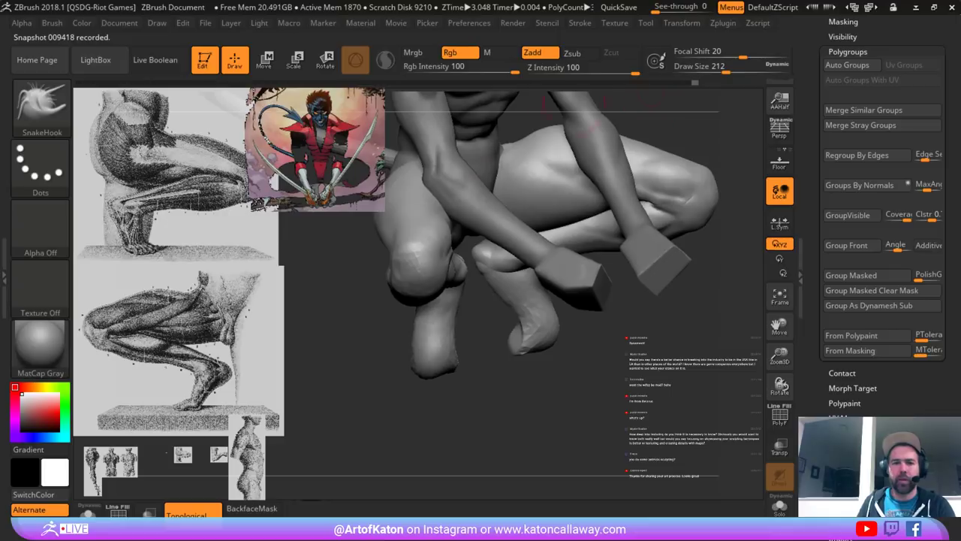
key(z)
mouse_move(316, 114)
mouse_down()
mouse_move(263, 107)
mouse_move(297, 106)
mouse_up()
click(178, 175)
mouse_move(205, 104)
mouse_down()
mouse_move(148, 103)
mouse_move(124, 120)
mouse_up()
drag(161, 176, 103, 126)
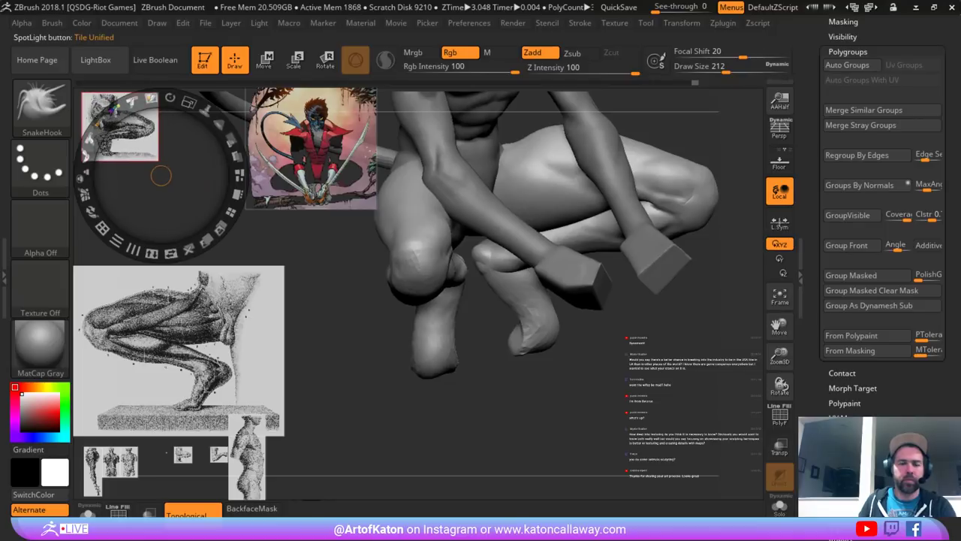
click(159, 299)
mouse_move(187, 224)
mouse_down()
mouse_move(143, 218)
mouse_move(114, 236)
mouse_up()
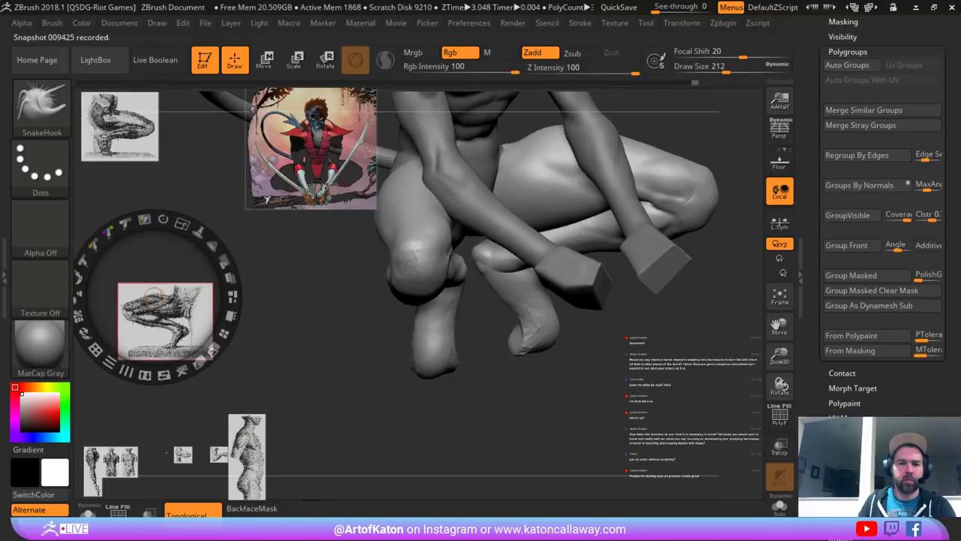
drag(154, 298, 114, 179)
mouse_move(310, 158)
mouse_down()
mouse_move(165, 319)
mouse_move(149, 321)
mouse_up()
key(z)
- Import the how-to-draw Nightcrawler sheet as a texture and add it to Spotlight
mouse_move(615, 23)
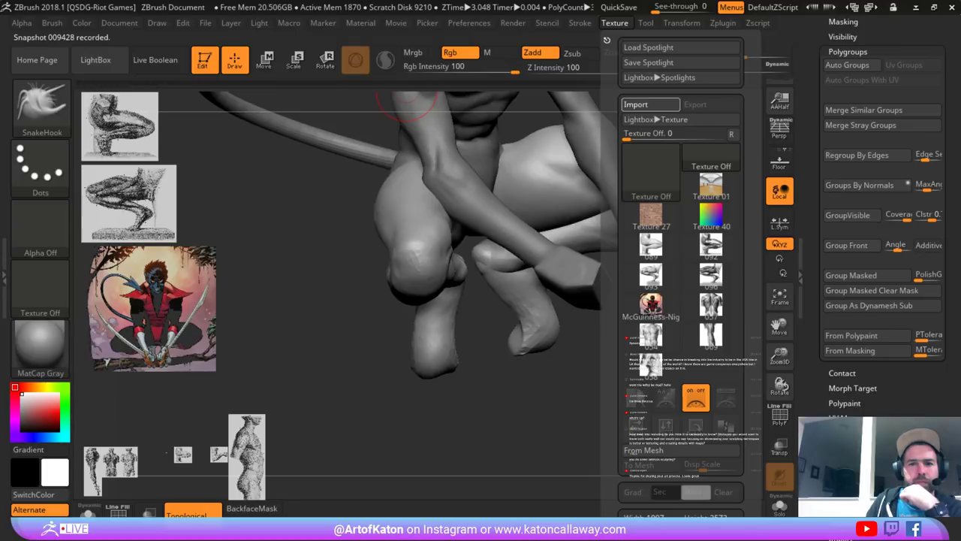
click(650, 104)
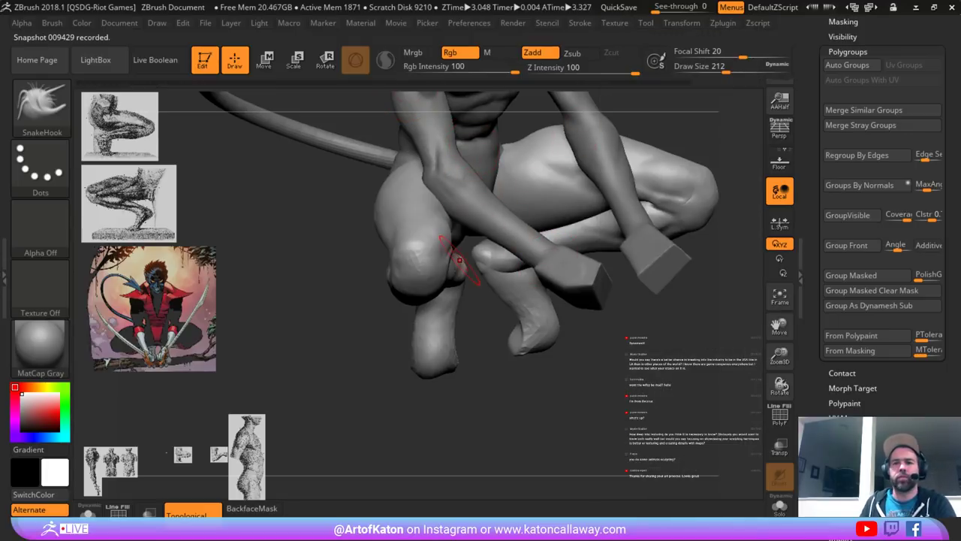
click(614, 23)
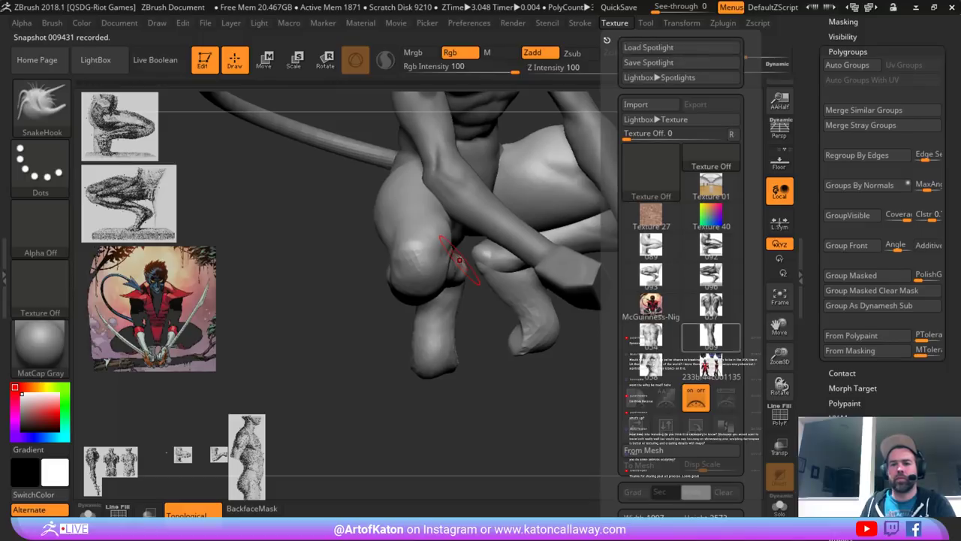
click(711, 366)
click(726, 398)
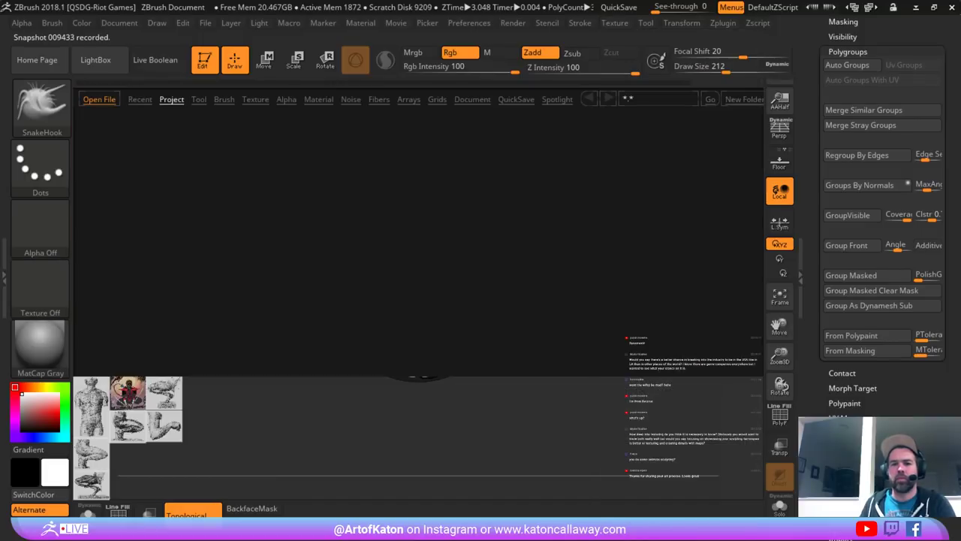
key(comma)
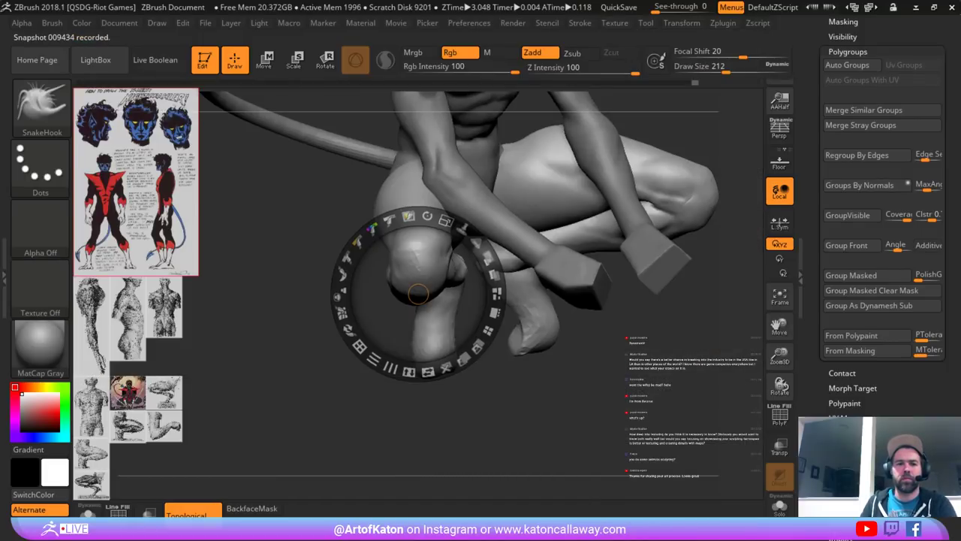
- Enlarge the how-to-draw Nightcrawler sheet and place its front-view full-body drawing beside the figure
drag(163, 154, 714, 225)
drag(704, 151, 702, 89)
key(z)
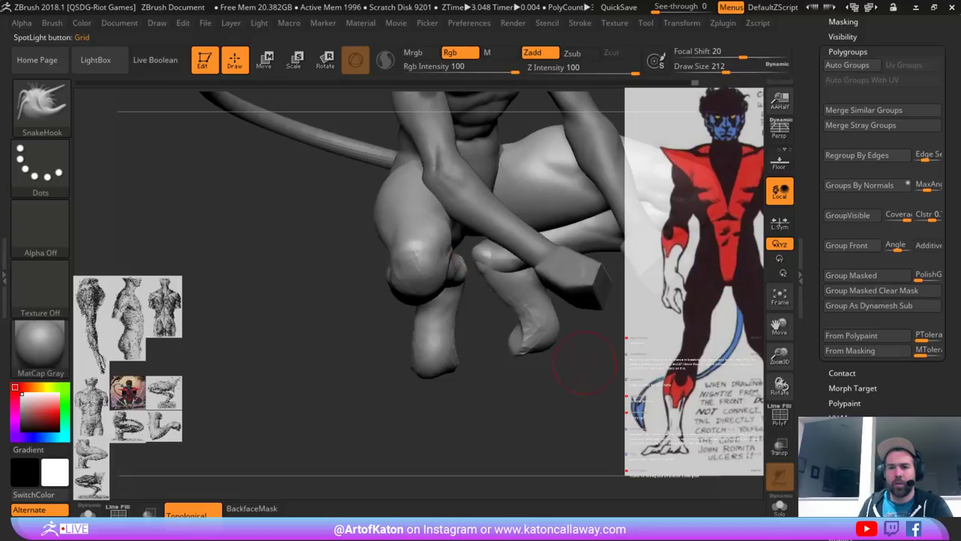
- Make the torso-and-arms subtool active for sculpting
drag(582, 360, 631, 363)
alt+drag(561, 404, 526, 395)
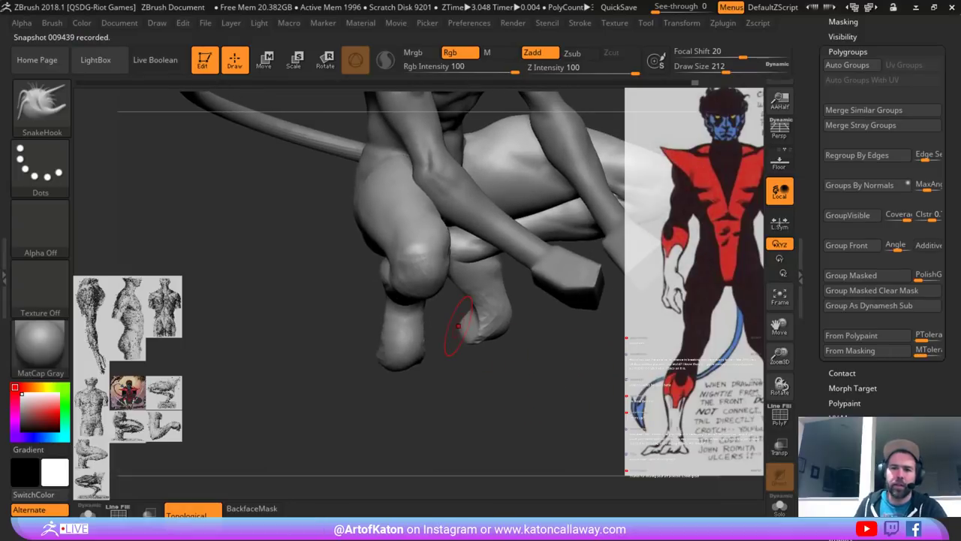
mouse_move(459, 325)
mouse_down()
mouse_move(524, 350)
mouse_move(630, 349)
mouse_move(559, 353)
mouse_move(616, 342)
mouse_up()
key(space)
drag(466, 228, 459, 228)
alt+drag(338, 135, 363, 167)
key(space)
drag(437, 208, 431, 204)
alt+click(434, 204)
- Reshape the elbow area of the arm with SnakeHook and smooth it at draw size 71
key(space)
drag(401, 182, 396, 172)
drag(315, 247, 319, 300)
drag(417, 191, 423, 198)
key(space)
drag(447, 278, 439, 236)
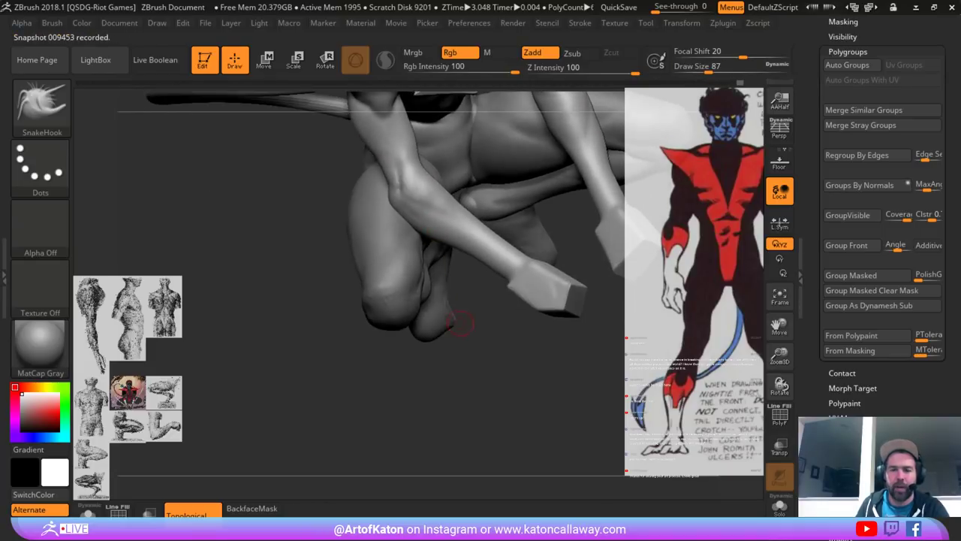
drag(459, 323, 471, 321)
key(space)
shift+drag(414, 203, 421, 199)
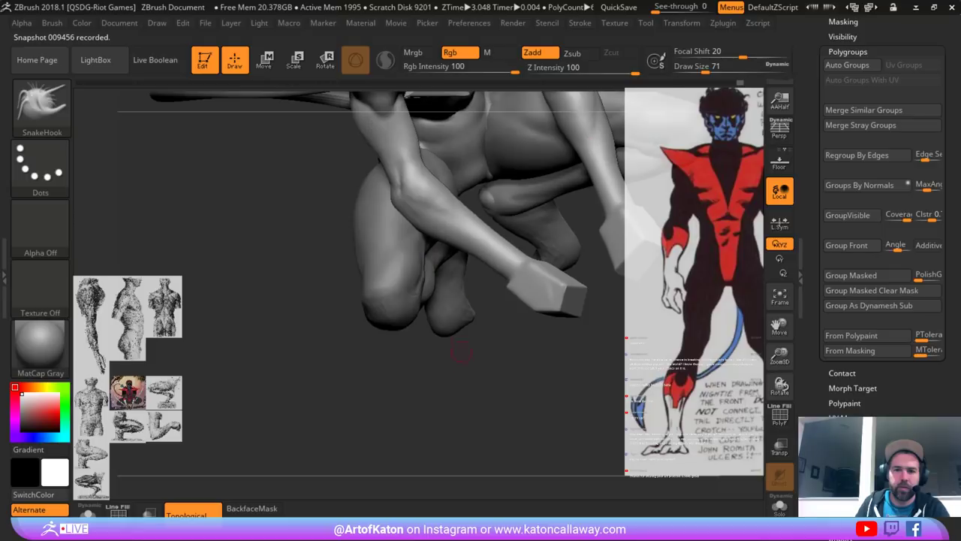
- Isolate the torso-and-arms subtool with Solo and mask a small patch beside the elbow with MaskPen at draw size 71
drag(461, 352, 416, 355)
click(780, 506)
ctrl+drag(440, 205, 433, 192)
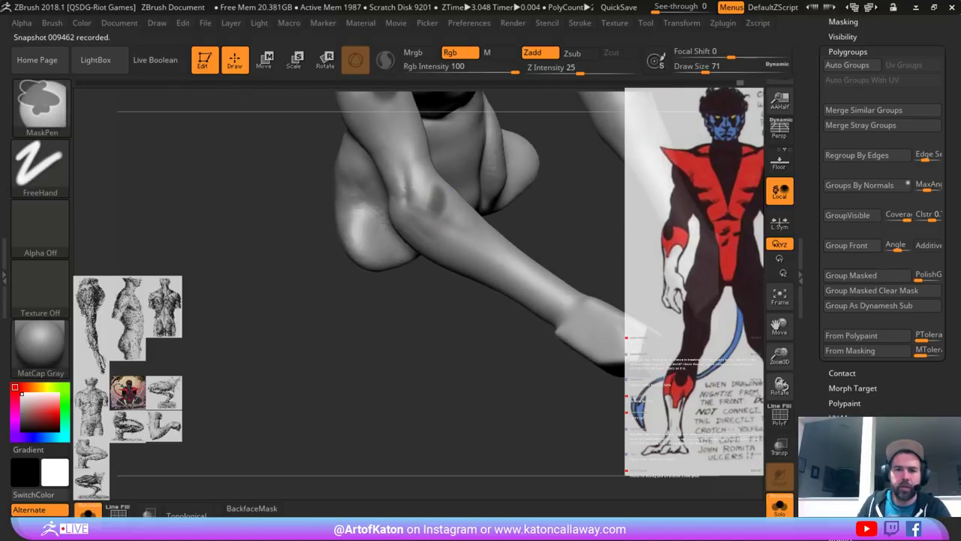
drag(461, 297, 446, 307)
- Try to pull the elbow point outward with SnakeHook at draw size 56
key(space)
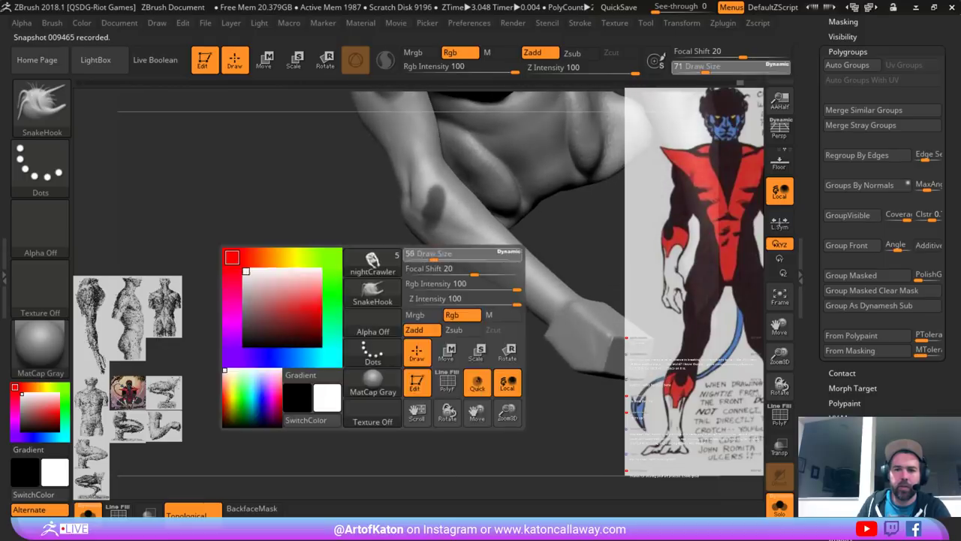
drag(436, 255, 431, 255)
drag(411, 216, 408, 214)
key(ctrl+z)
drag(429, 290, 440, 297)
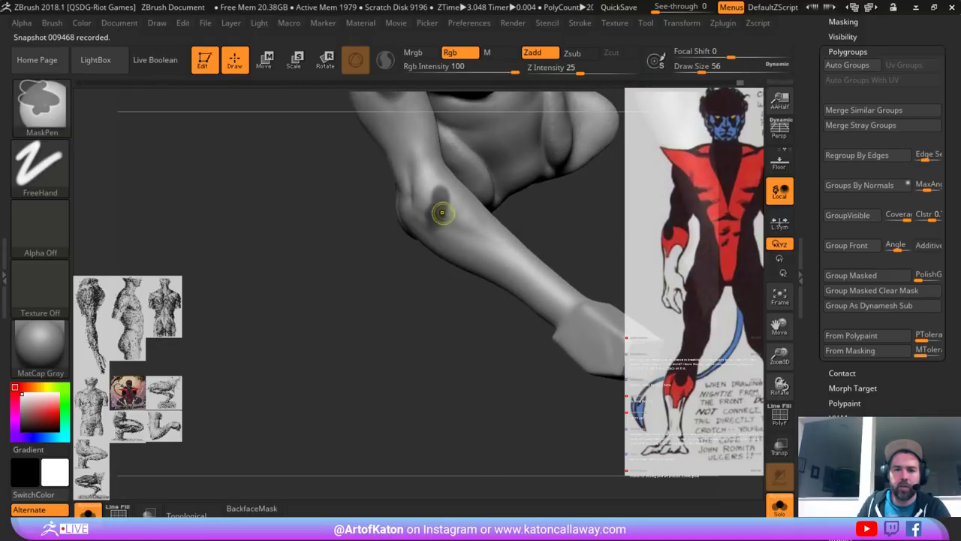
drag(440, 259, 470, 269)
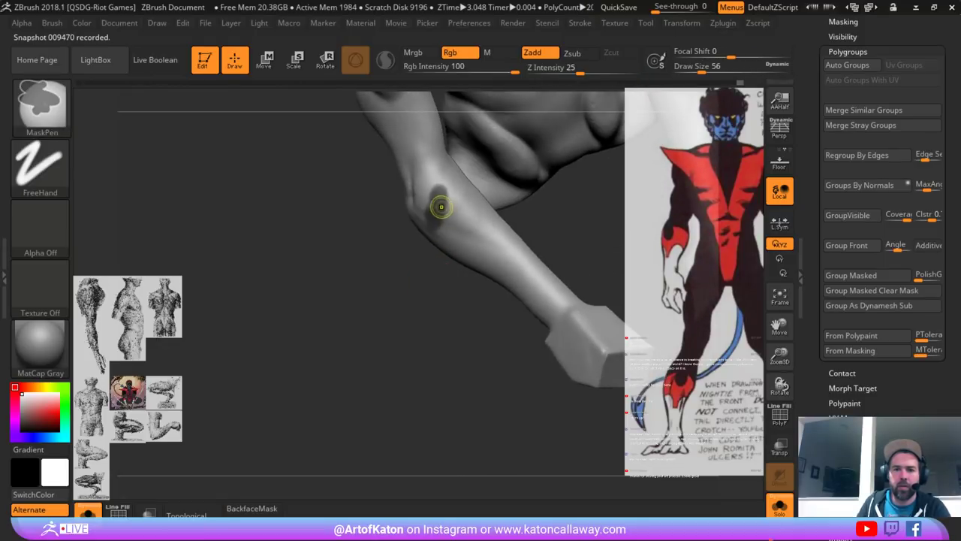
- Try to extend the elbow mask onto the forearm with MaskPen at draw size 56
ctrl+drag(437, 208, 457, 193)
drag(502, 218, 518, 234)
key(ctrl+z)
mouse_move(440, 203)
ctrl+mouse_down()
mouse_move(487, 180)
mouse_move(521, 213)
ctrl+mouse_up()
key(ctrl+z)
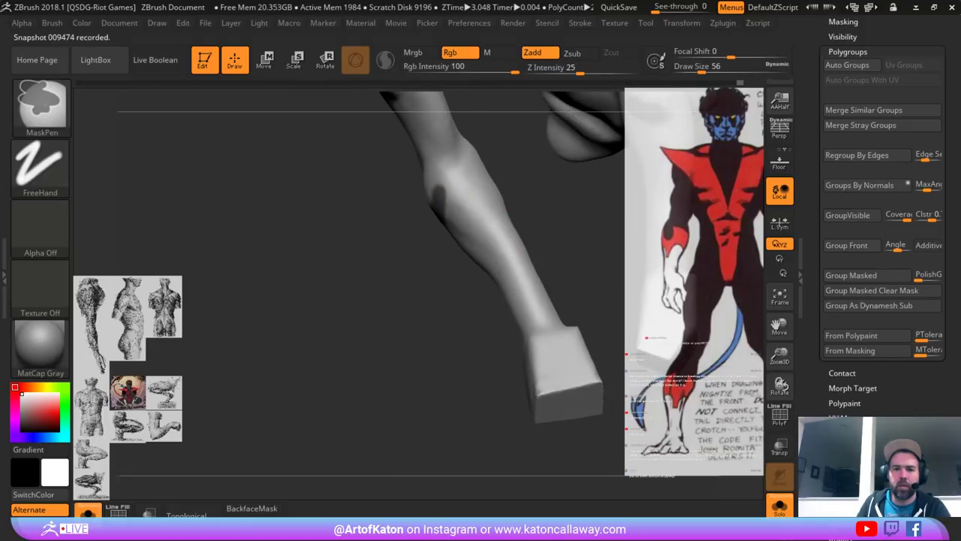
- Mask the area of the forearm directly beneath the elbow with MaskPen at draw size 56, erasing part of its edge
ctrl+drag(441, 196, 497, 185)
ctrl+drag(438, 192, 495, 189)
mouse_move(593, 197)
mouse_down()
mouse_move(547, 182)
mouse_move(624, 202)
mouse_move(464, 198)
mouse_move(504, 204)
mouse_move(479, 192)
mouse_move(497, 186)
mouse_up()
ctrl+alt+drag(474, 199, 465, 198)
drag(488, 268, 455, 272)
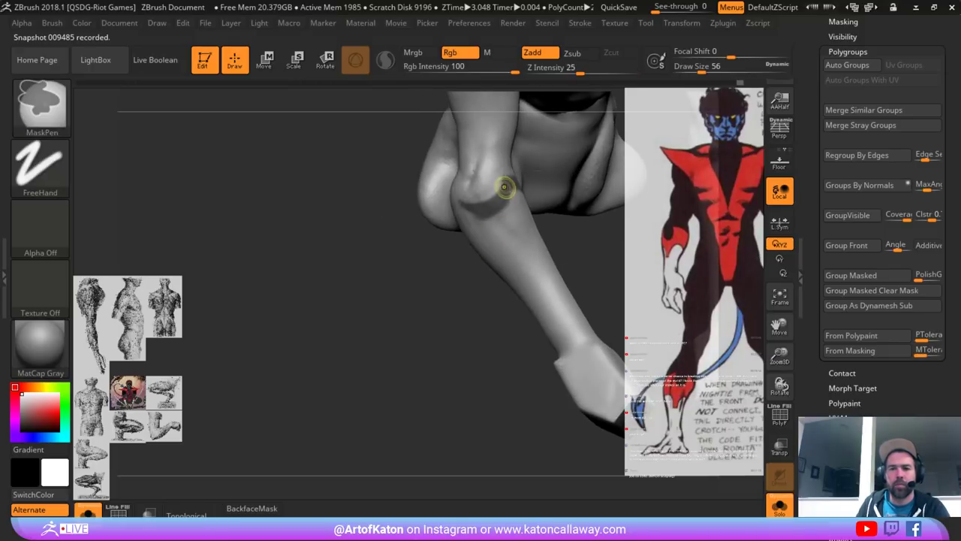
mouse_move(502, 182)
ctrl+mouse_down()
mouse_move(490, 192)
mouse_move(499, 230)
mouse_move(509, 197)
mouse_move(516, 242)
mouse_move(492, 236)
ctrl+mouse_up()
mouse_move(482, 275)
alt+mouse_down()
mouse_move(469, 287)
mouse_move(433, 273)
mouse_move(414, 350)
mouse_move(390, 353)
mouse_move(379, 315)
mouse_move(402, 296)
alt+mouse_up()
mouse_move(511, 211)
mouse_down()
mouse_move(492, 193)
mouse_move(475, 223)
mouse_up()
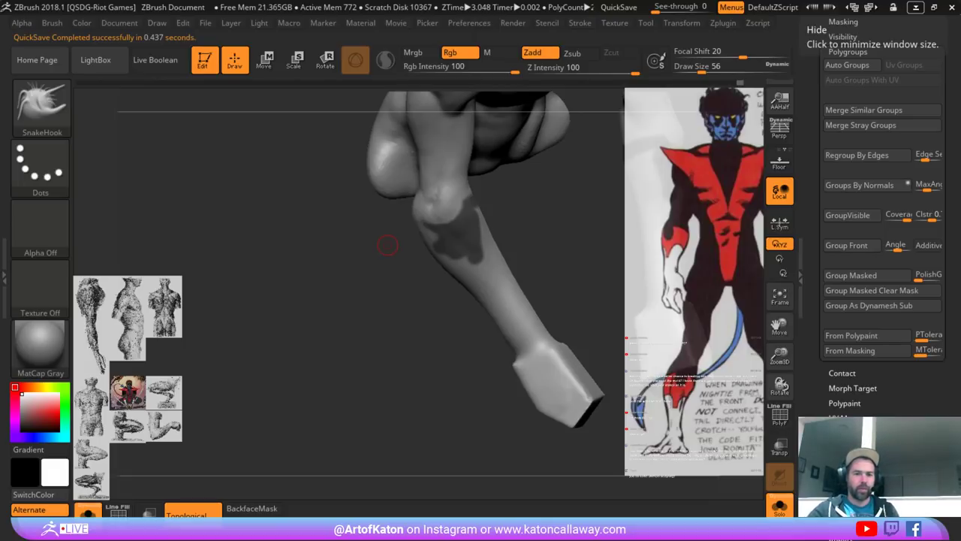
- Extend the mask around the upper forearm with MaskPen at draw size 56, keeping a curved edge beneath the elbow point
ctrl+shift+drag(387, 245, 287, 488)
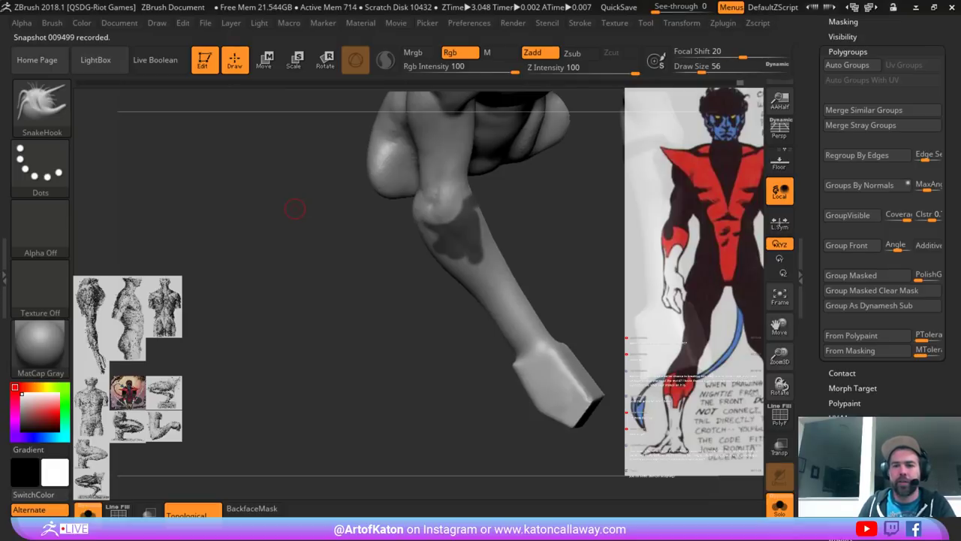
mouse_move(400, 330)
alt+mouse_down()
mouse_move(316, 314)
mouse_move(330, 368)
alt+mouse_up()
mouse_move(467, 244)
mouse_down()
mouse_move(461, 208)
mouse_move(472, 204)
mouse_up()
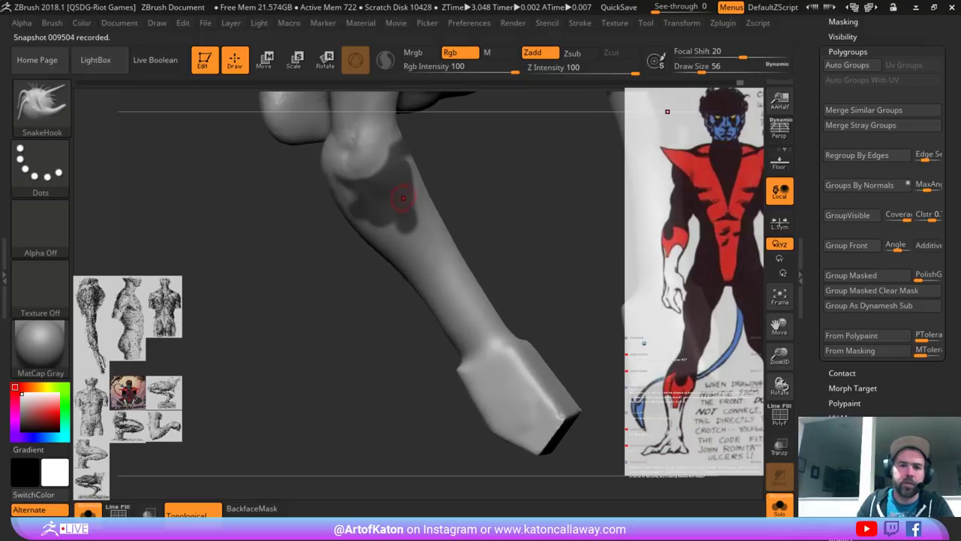
mouse_move(405, 198)
ctrl+mouse_down()
mouse_move(408, 162)
mouse_move(417, 197)
ctrl+mouse_up()
mouse_move(340, 190)
ctrl+mouse_down()
mouse_move(349, 204)
mouse_move(385, 154)
mouse_move(343, 174)
mouse_move(357, 184)
ctrl+mouse_up()
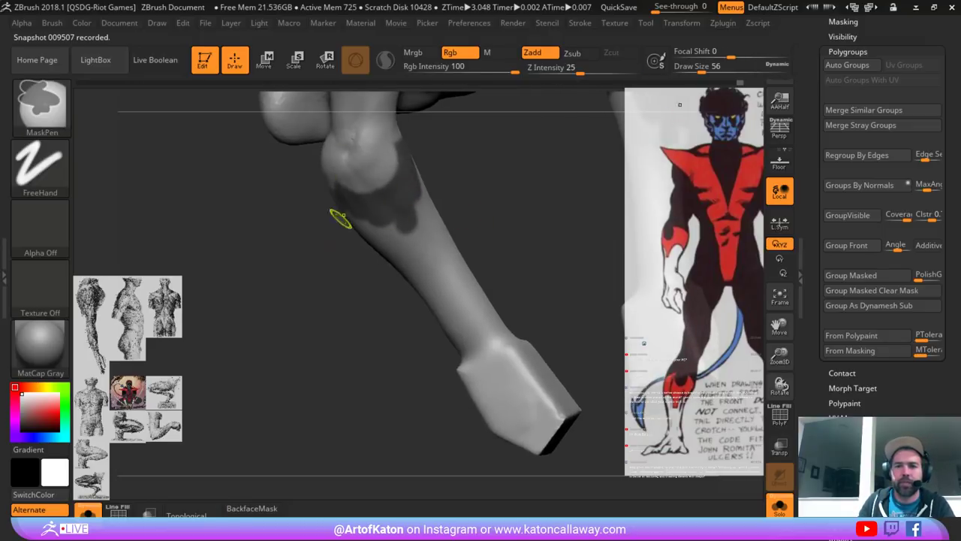
drag(323, 260, 402, 242)
mouse_move(324, 208)
ctrl+mouse_down()
mouse_move(319, 187)
mouse_move(313, 197)
ctrl+mouse_up()
drag(265, 275, 392, 263)
mouse_move(340, 195)
ctrl+mouse_down()
mouse_move(264, 201)
mouse_move(315, 220)
mouse_move(397, 196)
mouse_move(344, 193)
mouse_move(465, 217)
ctrl+mouse_up()
drag(526, 221, 428, 203)
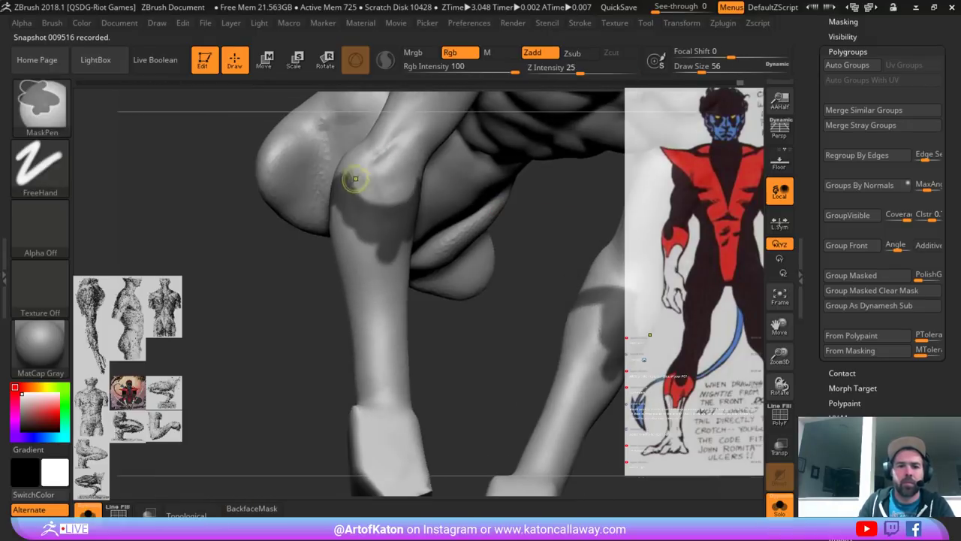
alt+drag(263, 315, 293, 293)
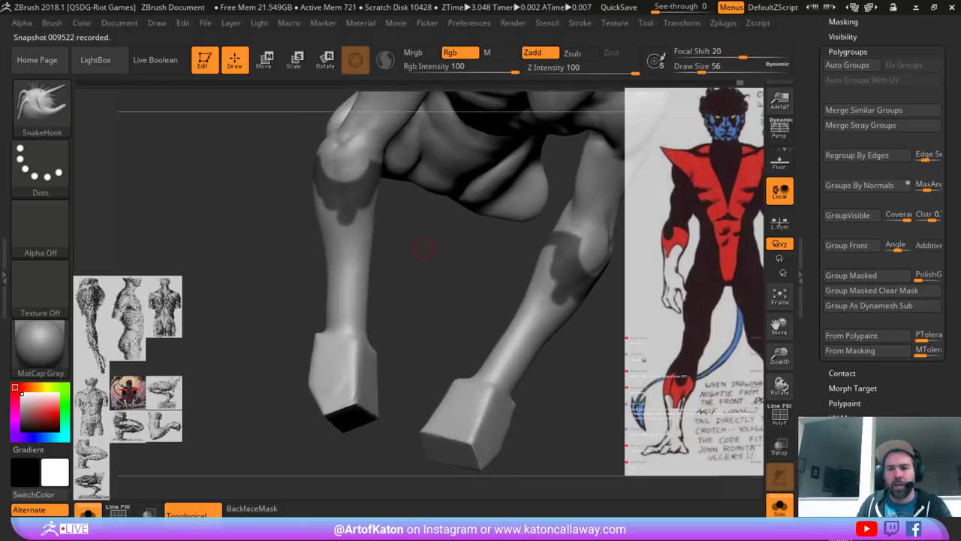
- Mask the rest of both forearms down to the wrists with MaskPen at draw size 87 and group the masked polygons
mouse_move(425, 249)
mouse_down()
mouse_move(394, 246)
mouse_move(401, 218)
mouse_move(386, 190)
mouse_move(397, 202)
mouse_move(389, 247)
mouse_move(342, 223)
mouse_move(443, 231)
mouse_up()
key(space)
mouse_move(389, 225)
ctrl+mouse_down()
mouse_move(371, 195)
mouse_move(361, 225)
ctrl+mouse_up()
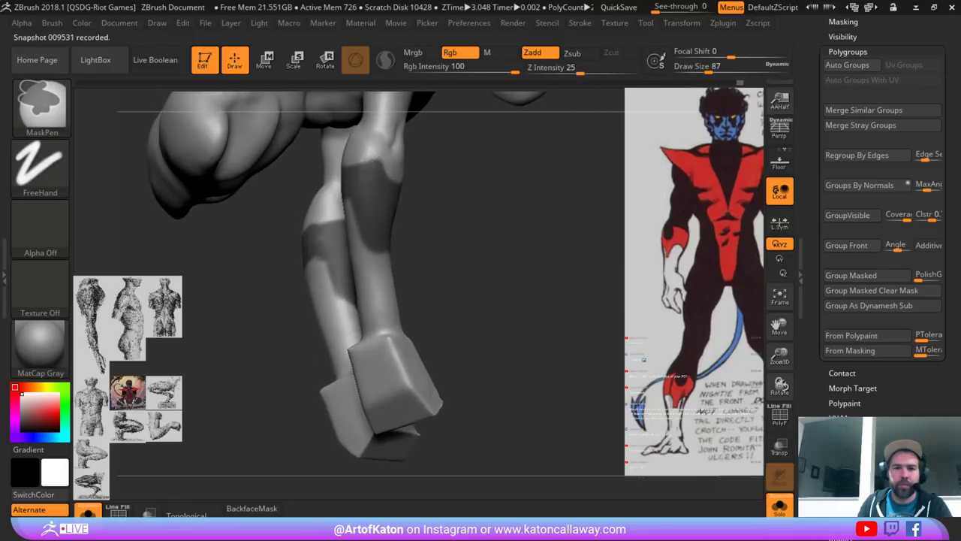
mouse_move(300, 225)
mouse_down()
mouse_move(402, 217)
mouse_move(358, 218)
mouse_move(336, 258)
mouse_up()
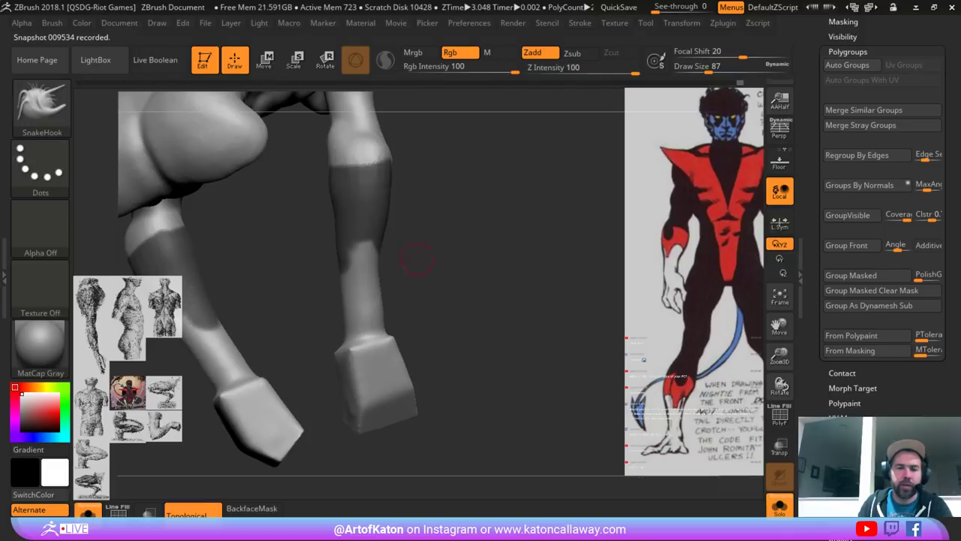
mouse_move(417, 238)
mouse_down()
mouse_move(434, 256)
mouse_move(360, 343)
mouse_move(333, 350)
mouse_move(326, 337)
mouse_move(299, 336)
mouse_up()
drag(435, 259, 498, 255)
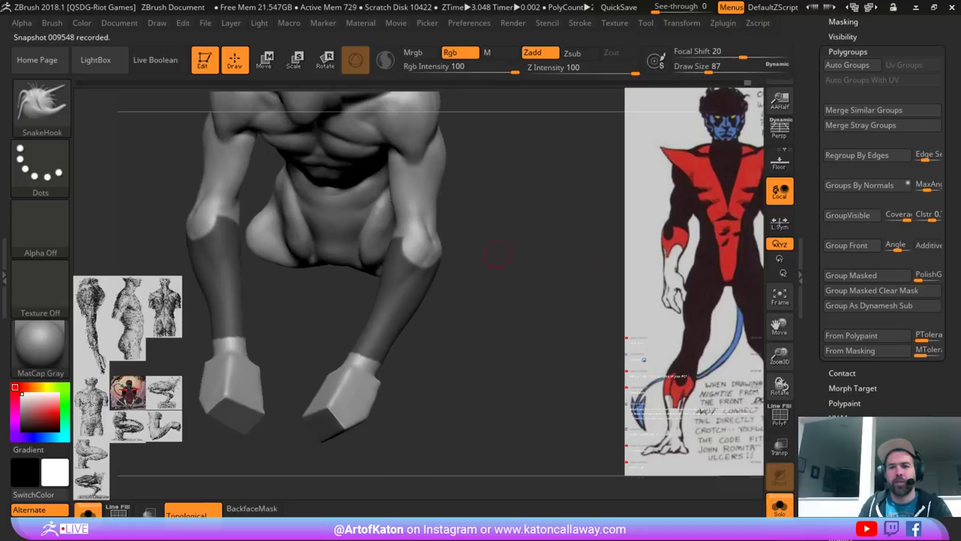
click(856, 275)
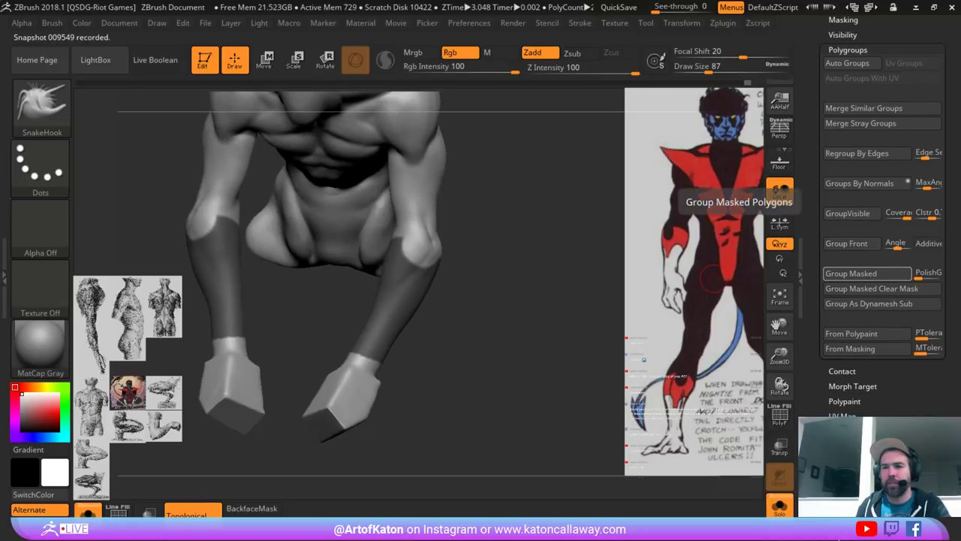
drag(856, 258, 856, 458)
click(848, 249)
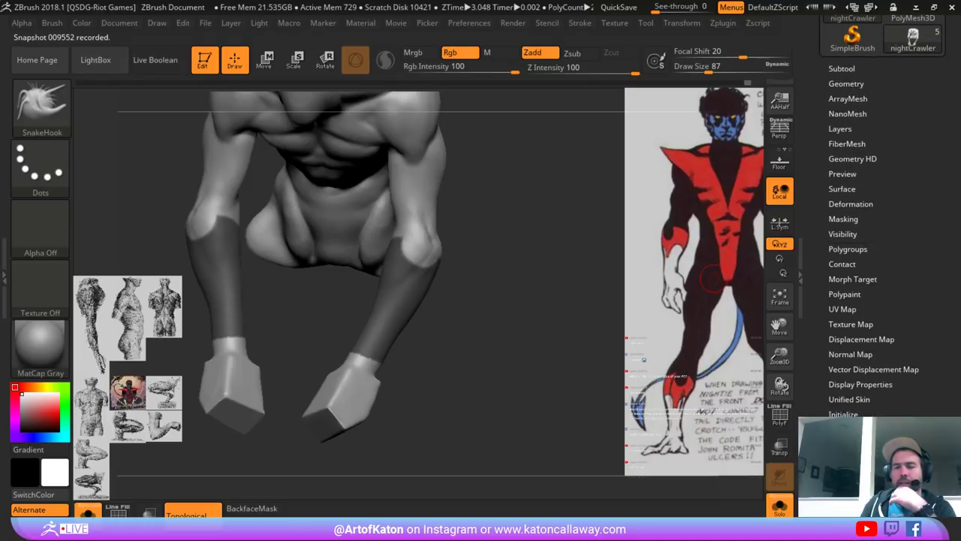
click(847, 84)
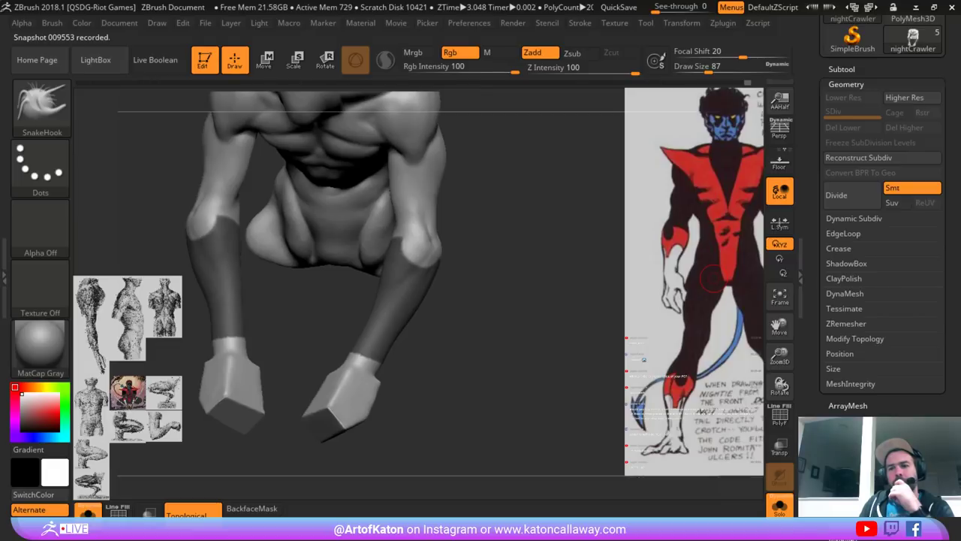
click(855, 338)
click(855, 339)
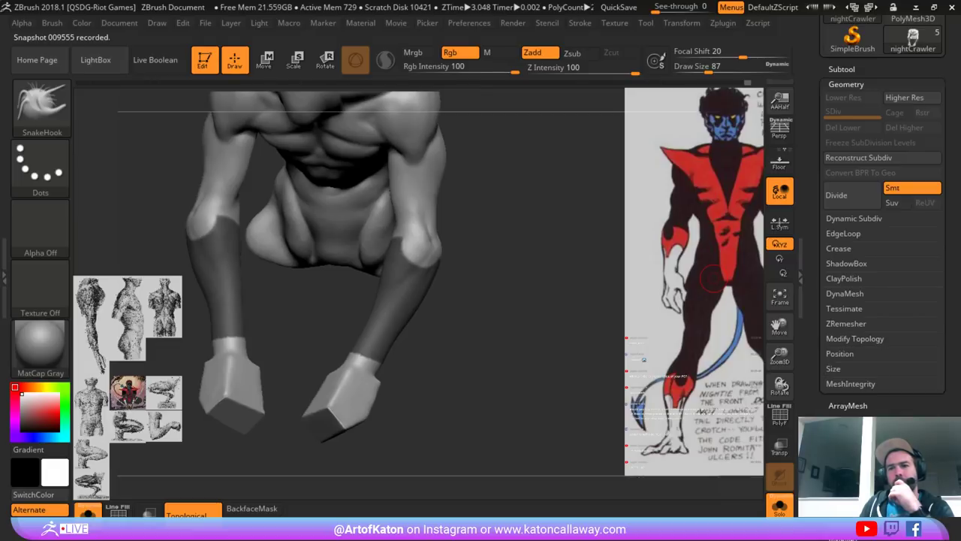
- Preview an Extract of the masked forearms as separate shells at thickness 0.02
click(842, 69)
drag(817, 450, 816, 154)
click(833, 185)
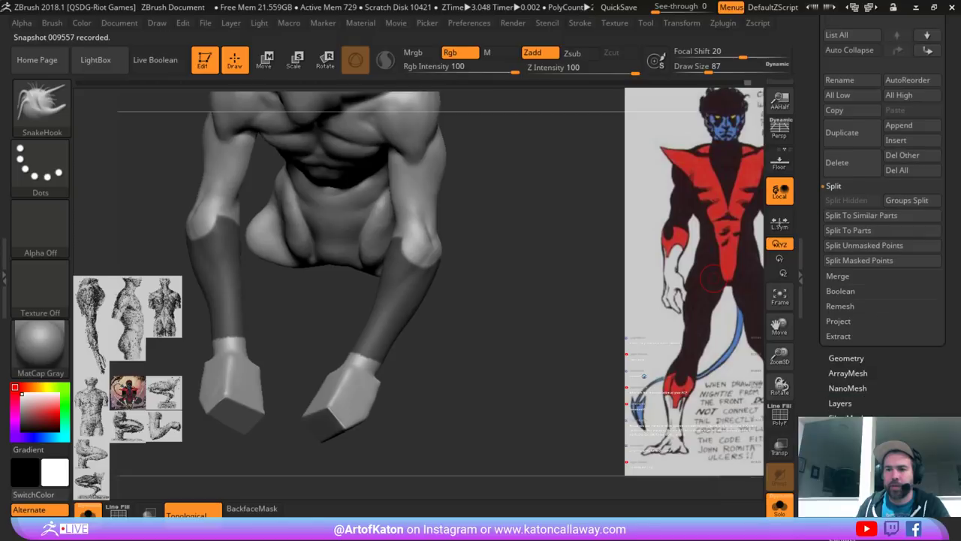
click(833, 186)
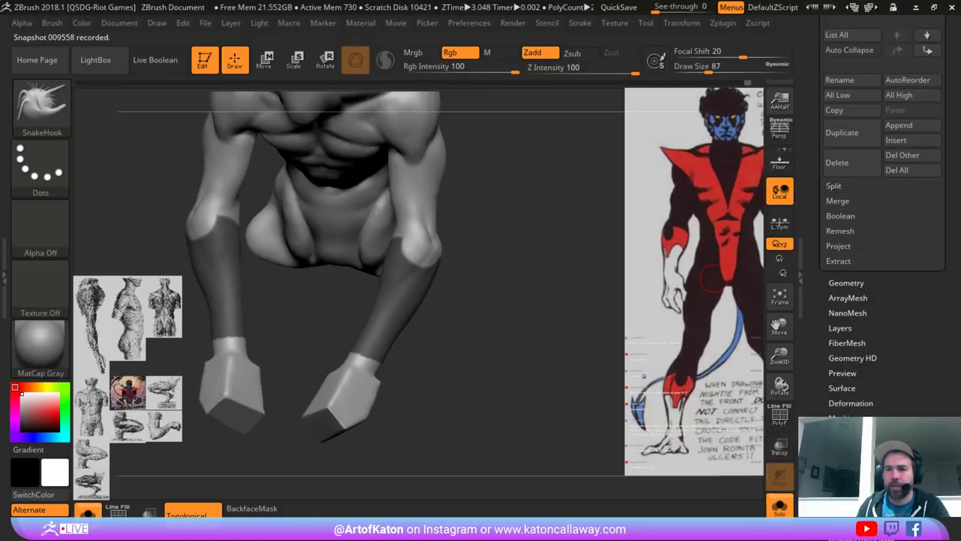
click(838, 260)
click(850, 284)
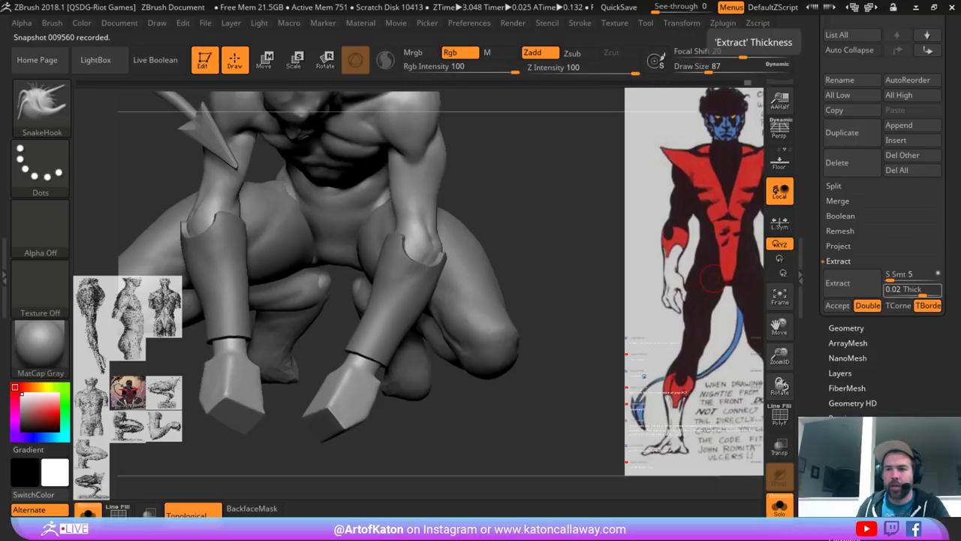
- Reduce the Extract thickness to 0.00684, regenerate the forearm shells and accept them as a new subtool
drag(923, 292, 919, 292)
click(851, 283)
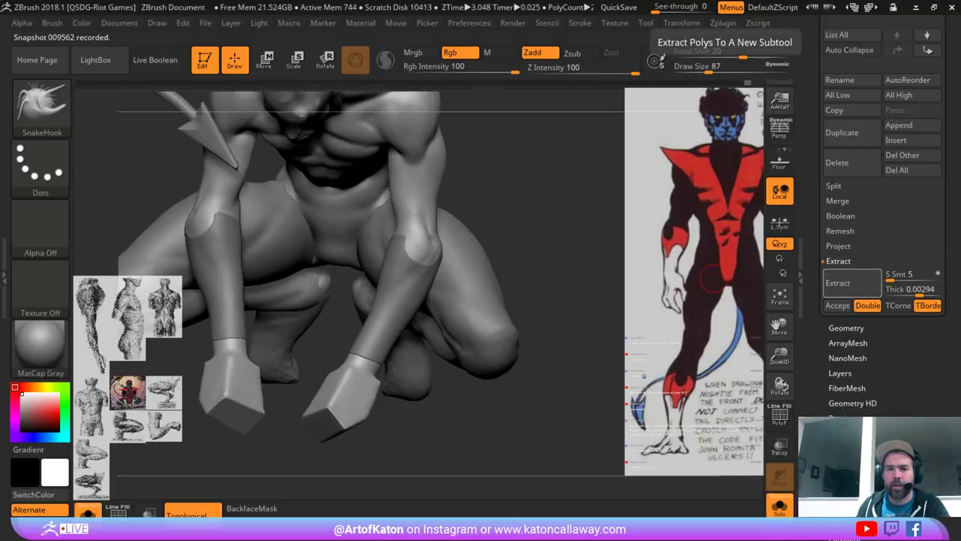
drag(920, 291, 921, 291)
click(850, 284)
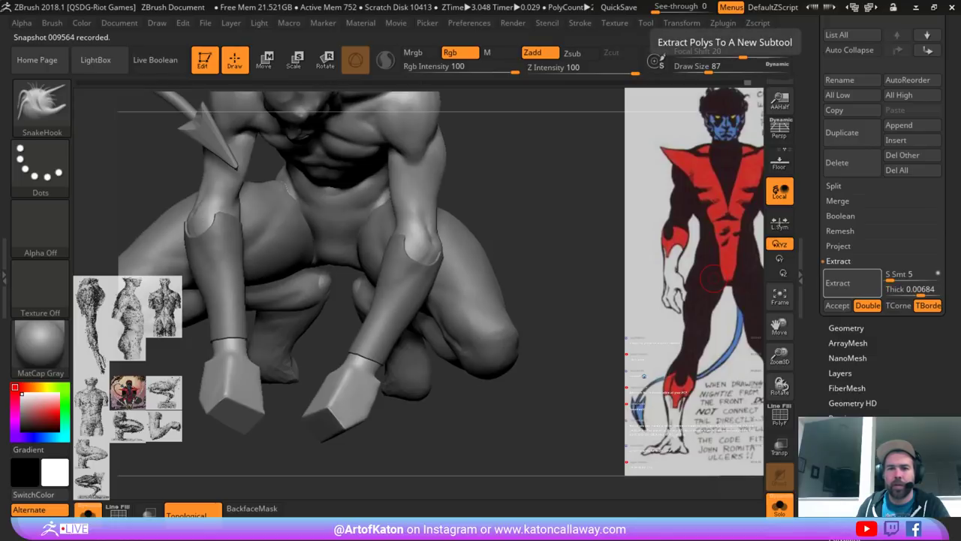
click(837, 305)
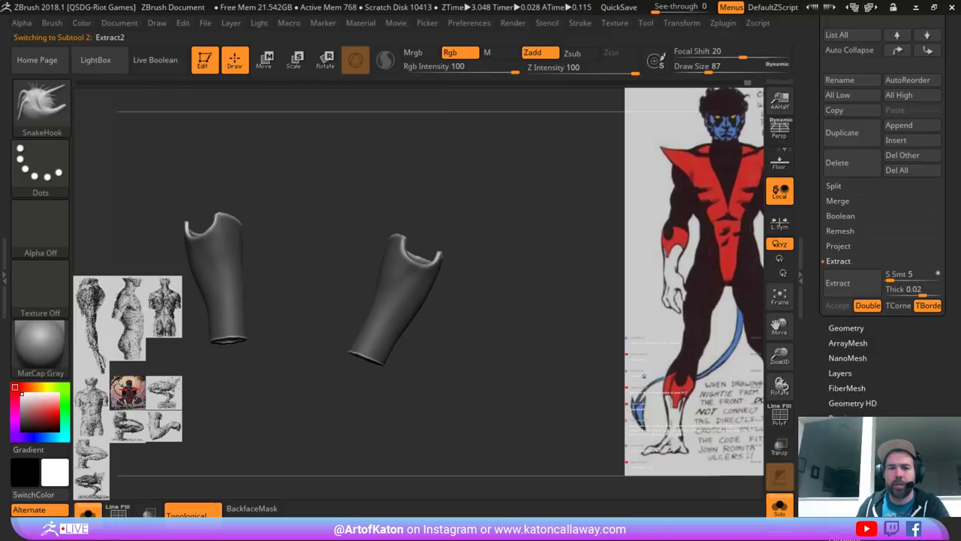
- Turn off Solo to show the extracted forearm cuffs together with the full figure
mouse_move(537, 161)
mouse_down()
mouse_move(571, 160)
mouse_move(519, 218)
mouse_move(555, 244)
mouse_move(525, 223)
mouse_move(549, 225)
mouse_move(521, 227)
mouse_up()
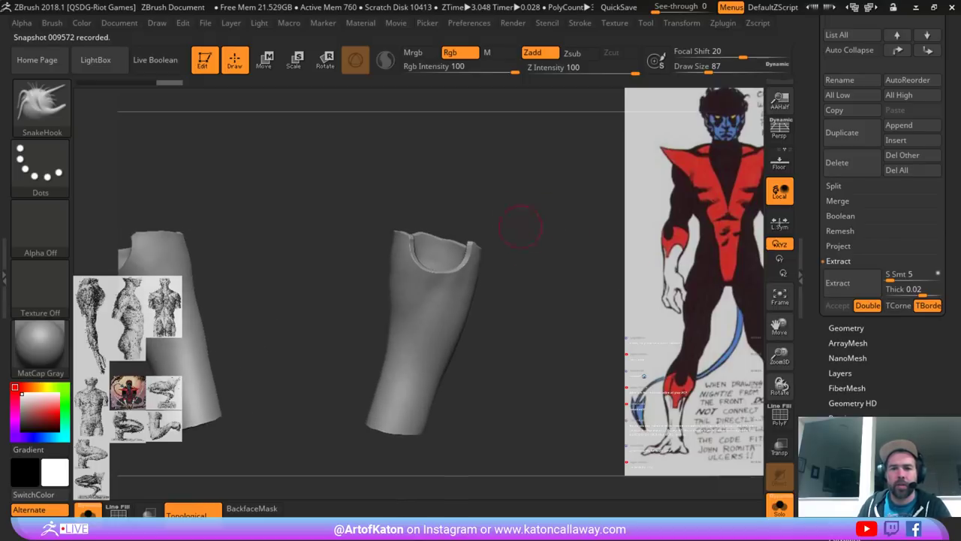
ctrl+click(584, 274)
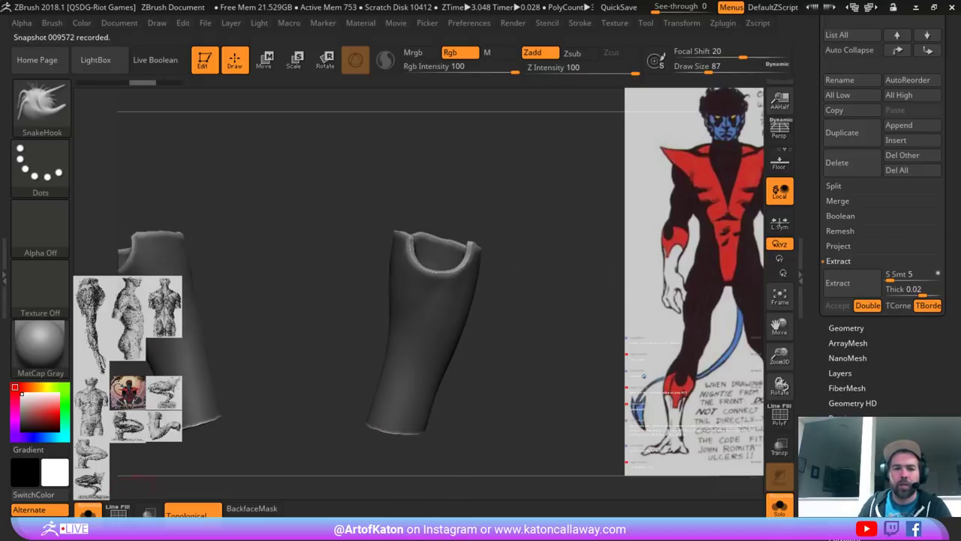
click(88, 511)
alt+drag(585, 263, 579, 232)
mouse_move(582, 281)
alt+mouse_down()
mouse_move(596, 264)
mouse_move(568, 187)
mouse_move(581, 176)
mouse_move(599, 188)
mouse_move(562, 229)
mouse_move(444, 253)
alt+mouse_up()
key(bracketright)
drag(537, 226, 504, 248)
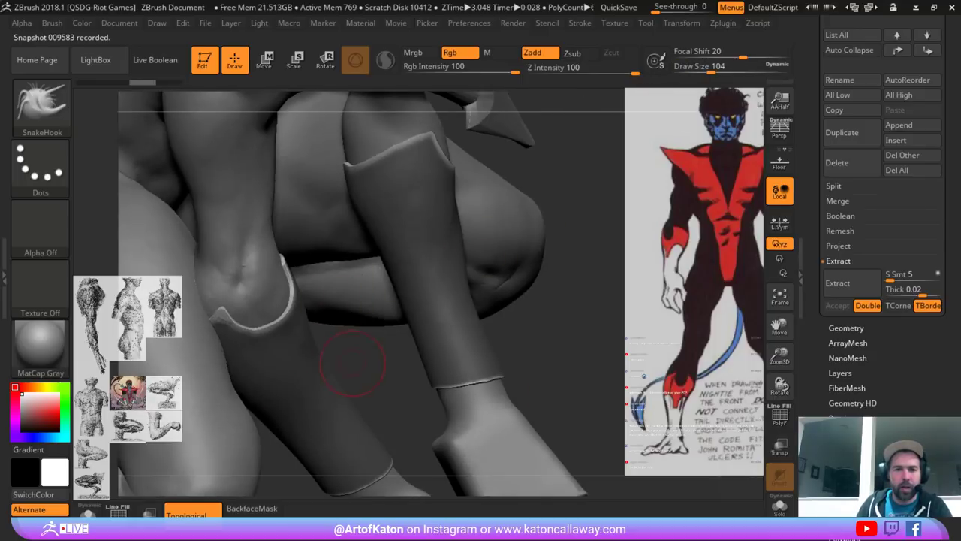
- Examine the mesh of the extracted forearm cuffs with PolyFrame, viewing both arms
alt+drag(353, 362, 385, 364)
key(shift+f)
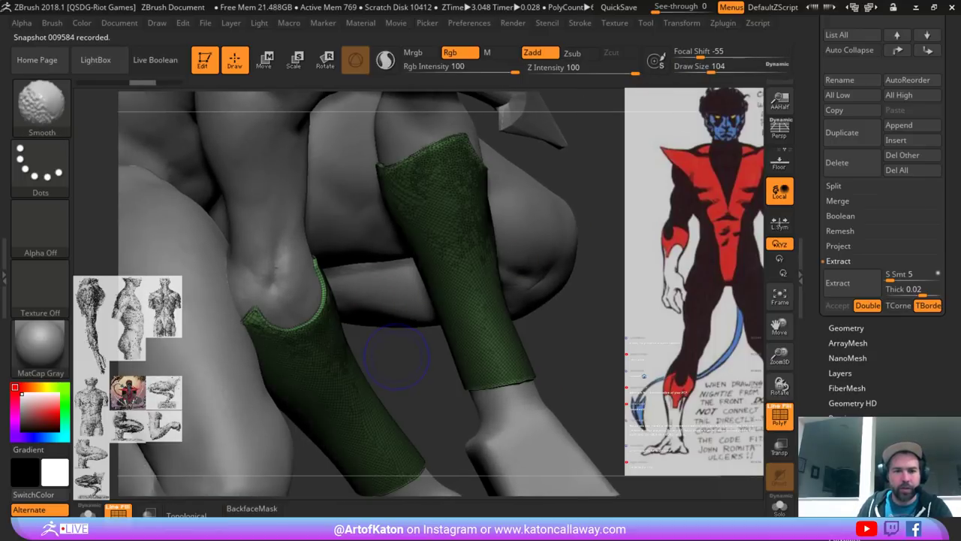
key(shift+f)
key(shift+f)
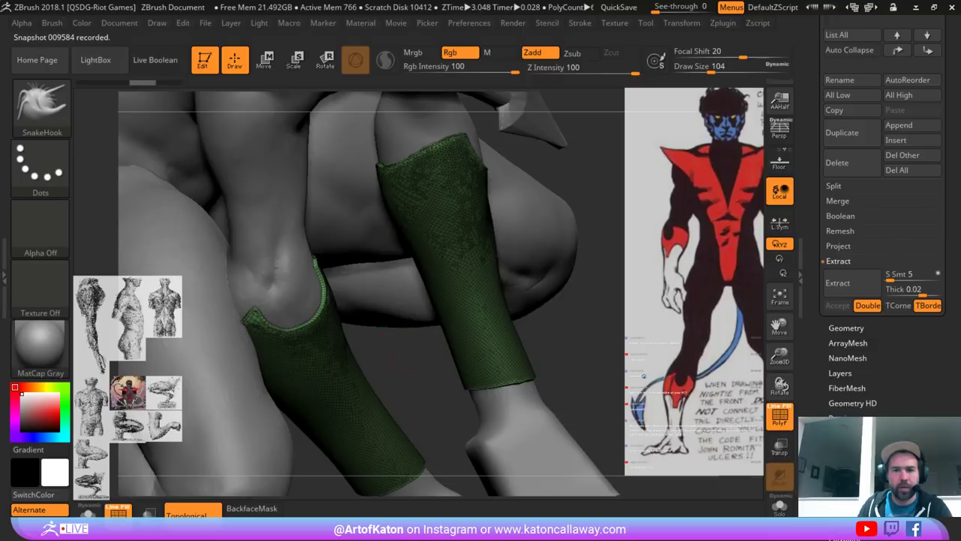
drag(416, 376, 404, 360)
alt+drag(601, 203, 557, 248)
drag(541, 301, 481, 278)
- Smooth the rims of the forearm cuffs at draw size 149 and hide the PolyFrame wireframe
key(space)
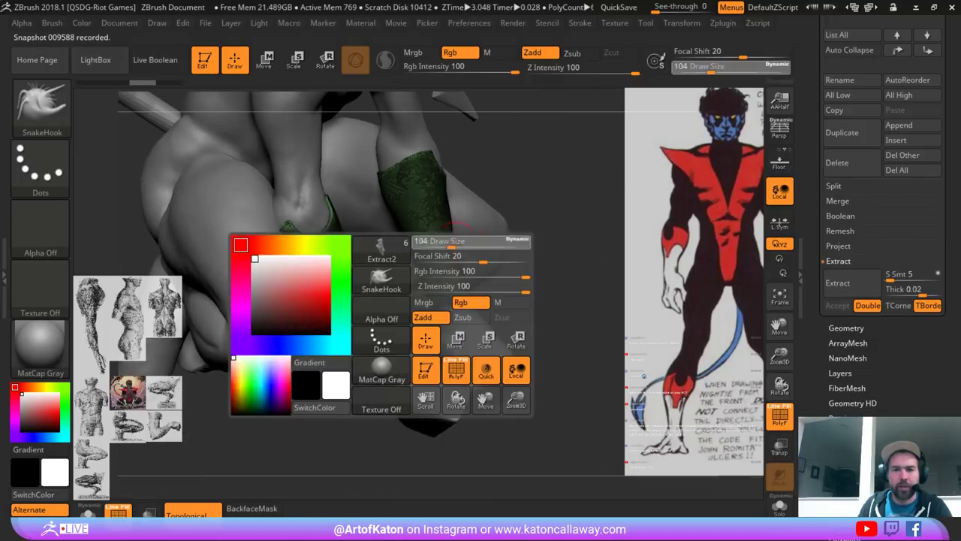
drag(451, 241, 458, 241)
drag(522, 315, 501, 277)
mouse_move(455, 307)
shift+mouse_down()
mouse_move(456, 319)
mouse_move(458, 308)
shift+mouse_up()
key(shift+f)
mouse_move(512, 295)
mouse_down()
mouse_move(506, 308)
mouse_move(447, 303)
mouse_up()
drag(511, 354, 578, 338)
shift+drag(293, 330, 281, 339)
shift+drag(427, 306, 436, 311)
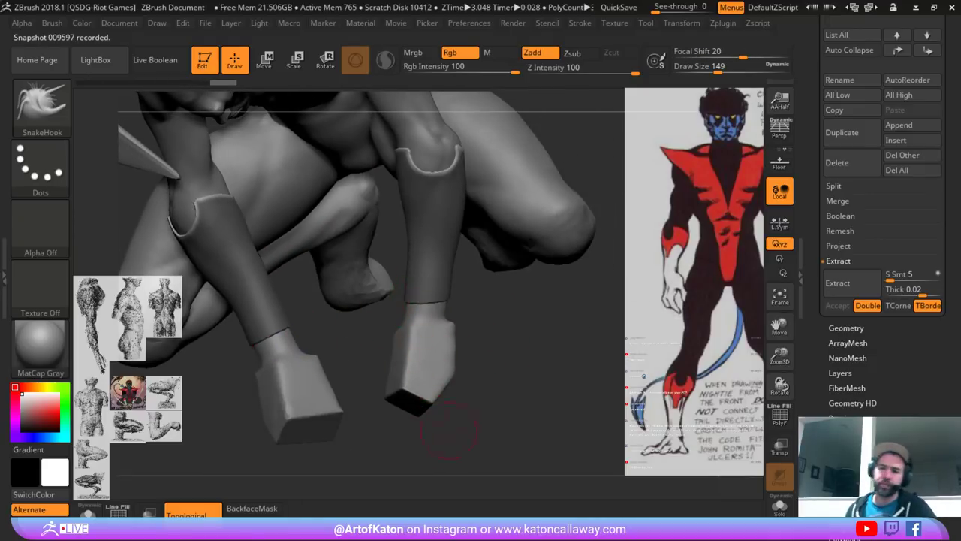
- Clear the mask on the forearm cuffs, smooth their surface at draw size 257 and check the wireframe with PolyFrame
drag(466, 448, 455, 431)
alt+drag(476, 304, 480, 346)
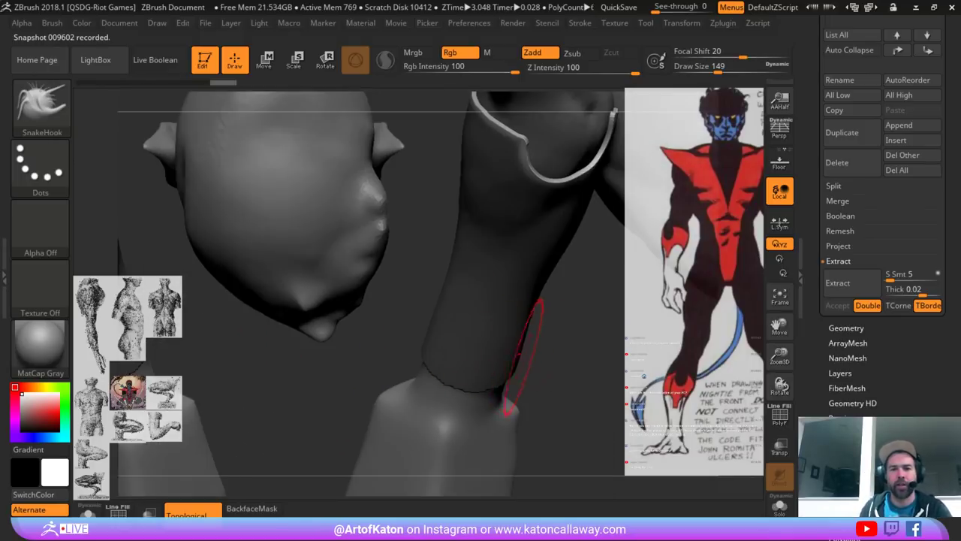
alt+drag(552, 368, 450, 390)
alt+click(450, 259)
mouse_move(568, 203)
alt+mouse_down()
mouse_move(553, 169)
mouse_move(579, 159)
alt+mouse_up()
key(space)
mouse_move(383, 308)
shift+mouse_down()
mouse_move(428, 326)
mouse_move(412, 312)
shift+mouse_up()
key(shift+f)
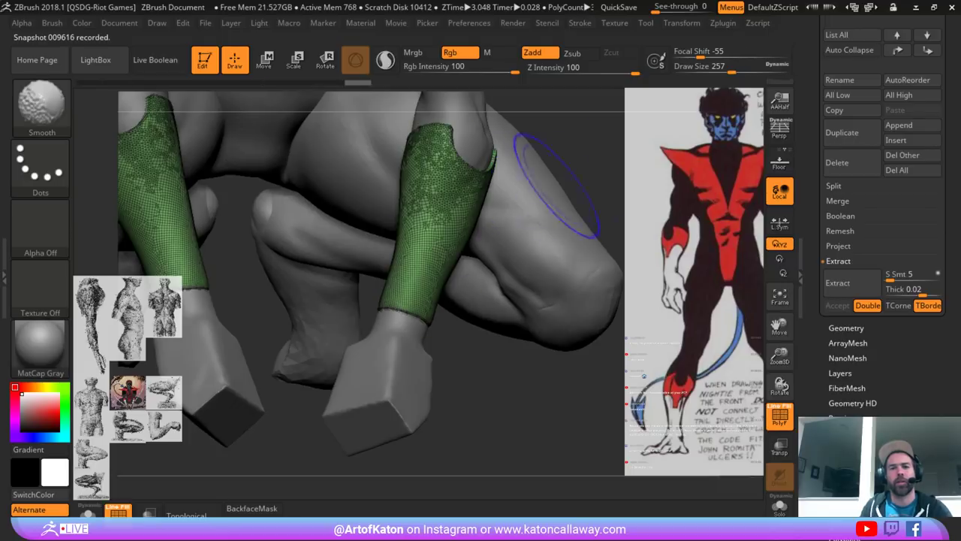
key(shift+f)
drag(590, 158, 486, 159)
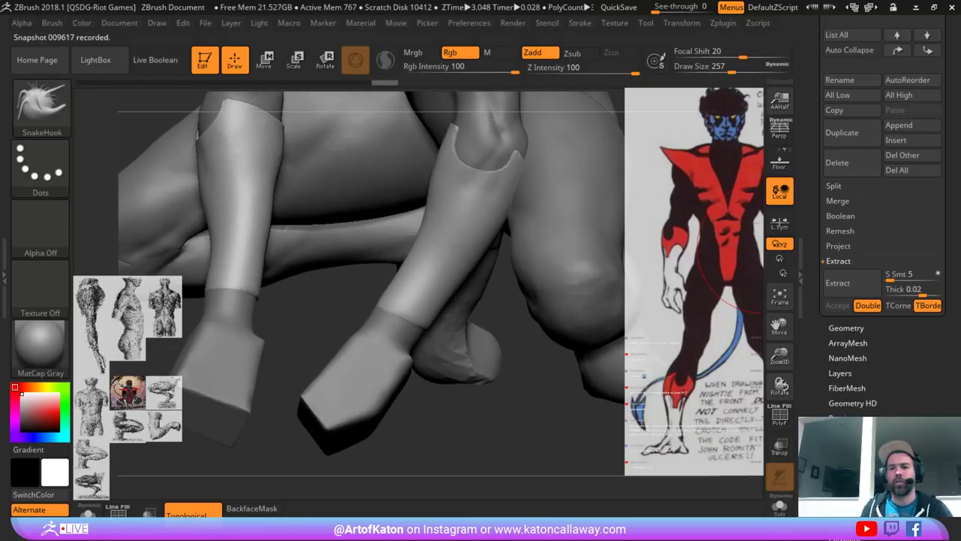
- Remesh the forearm cuffs with ZRemesher at a target polygon count of 5 with Adapt enabled
drag(814, 285, 815, 450)
click(838, 213)
click(846, 235)
click(846, 201)
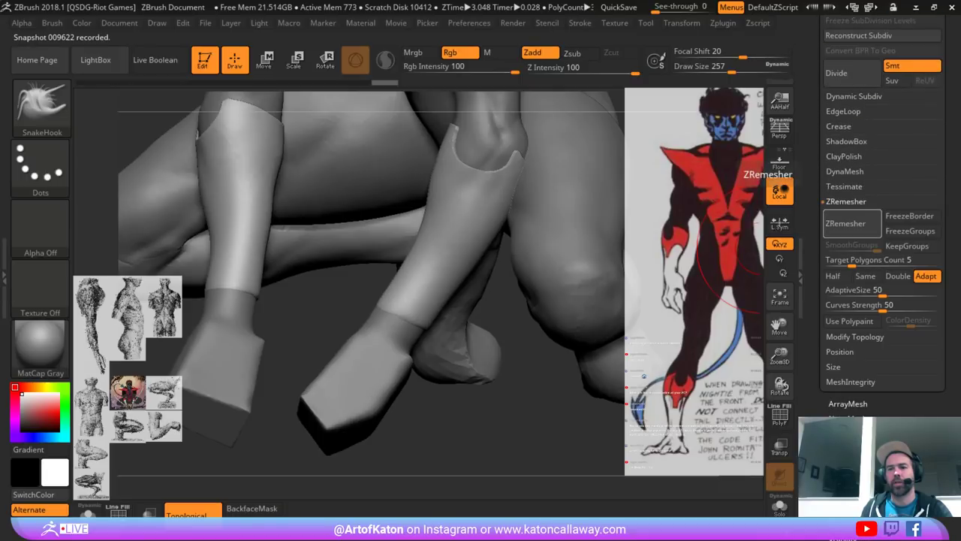
click(845, 223)
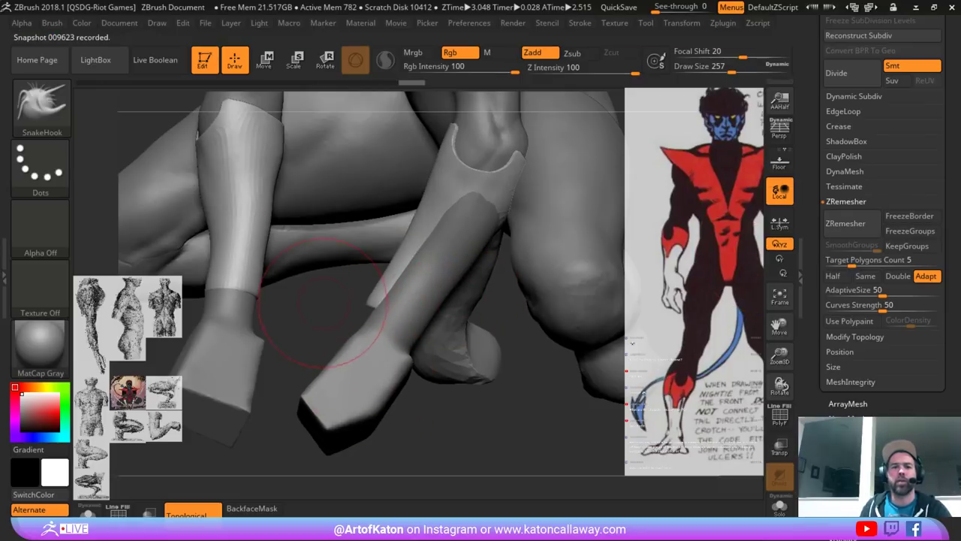
- Inspect the remeshed cuffs on both forearms from several angles, with and without PolyFrame
drag(316, 331, 301, 368)
drag(360, 331, 323, 391)
drag(323, 338, 390, 279)
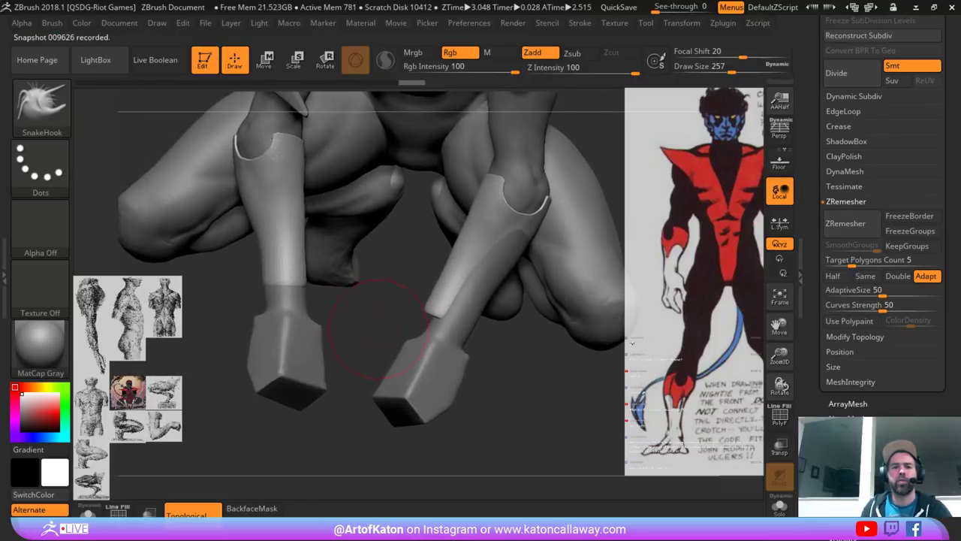
mouse_move(353, 331)
mouse_down()
mouse_move(375, 353)
mouse_move(354, 360)
mouse_up()
key(shift+f)
key(shift+f)
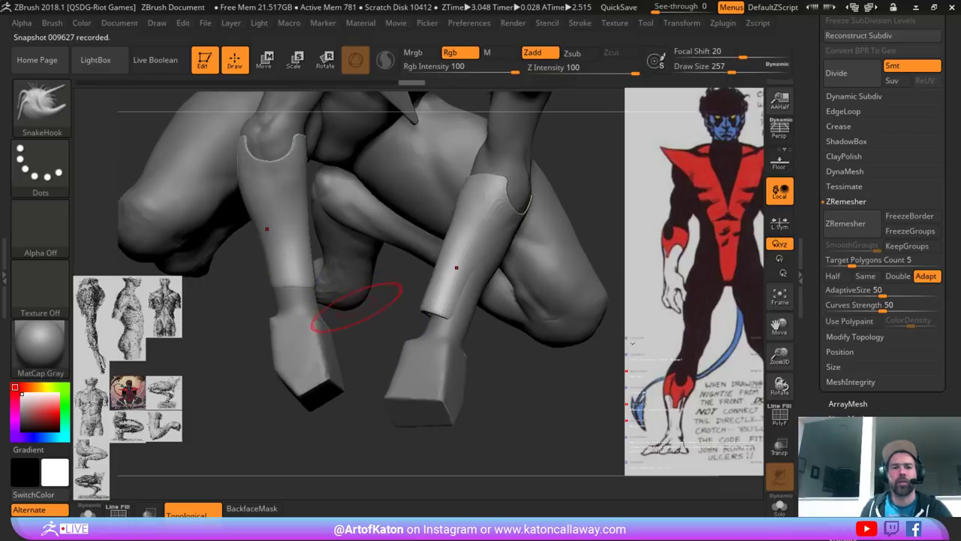
alt+drag(308, 315, 308, 248)
mouse_move(360, 331)
mouse_down()
mouse_move(368, 300)
mouse_move(450, 319)
mouse_move(454, 331)
mouse_up()
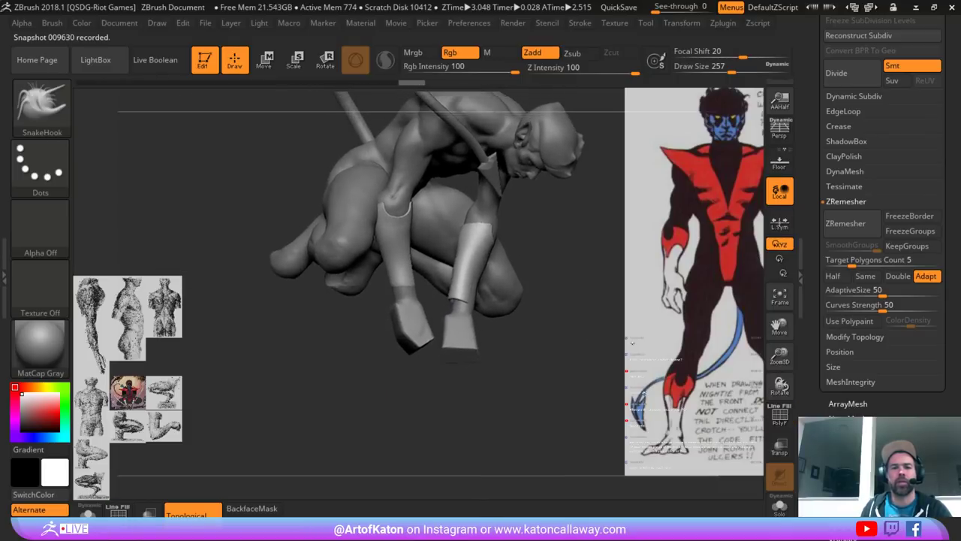
- Compare the forearm cuffs before and after the latest edits and examine their mesh with PolyFrame from the front
key(f)
key(ctrl+z)
key(ctrl+shift+z)
key(ctrl+z)
key(ctrl+shift+z)
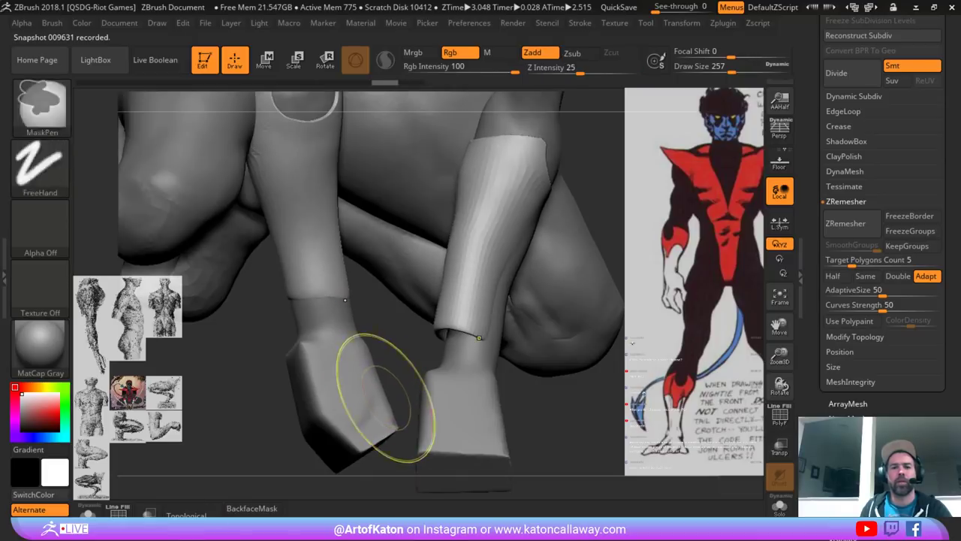
key(ctrl+z)
key(shift+f)
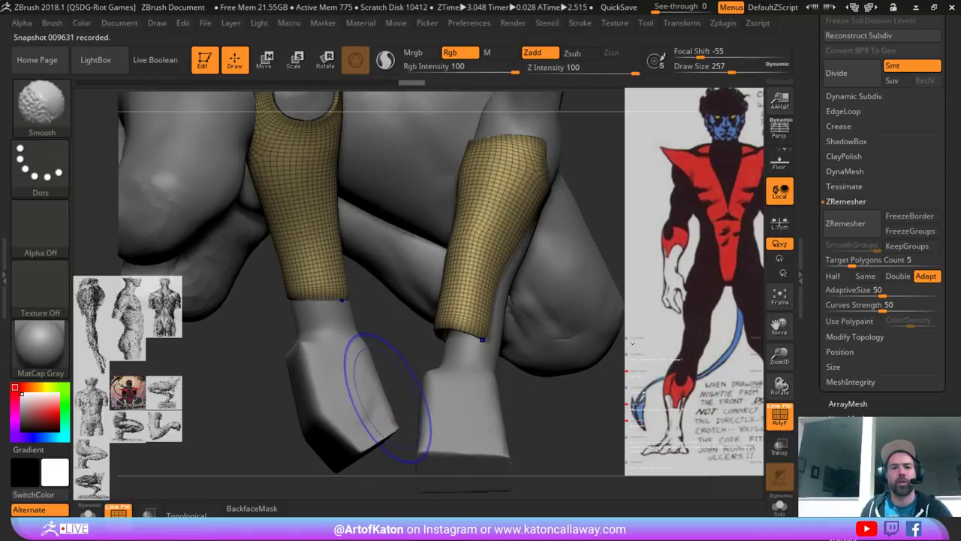
mouse_move(600, 156)
shift+mouse_down()
mouse_move(612, 169)
mouse_move(573, 141)
mouse_move(573, 229)
mouse_move(574, 168)
mouse_move(577, 199)
shift+mouse_up()
drag(567, 170, 562, 248)
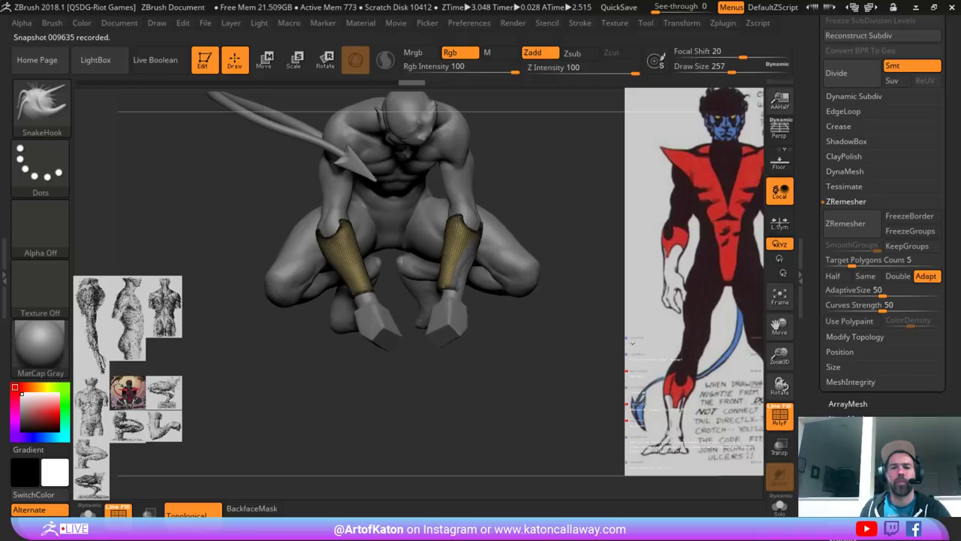
- Assign the forearm cuffs to a single polygroup and hide the PolyFrame wireframe
key(ctrl+w)
key(shift+f)
drag(575, 235, 544, 202)
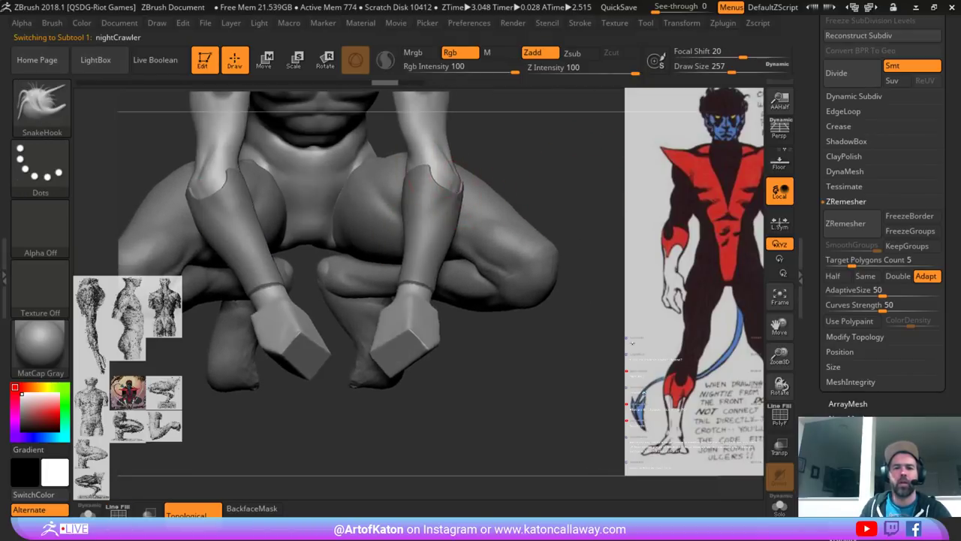
- Switch to the nightCrawler body subtool and isolate it with Solo to view its forearms
drag(685, 300, 699, 301)
click(88, 513)
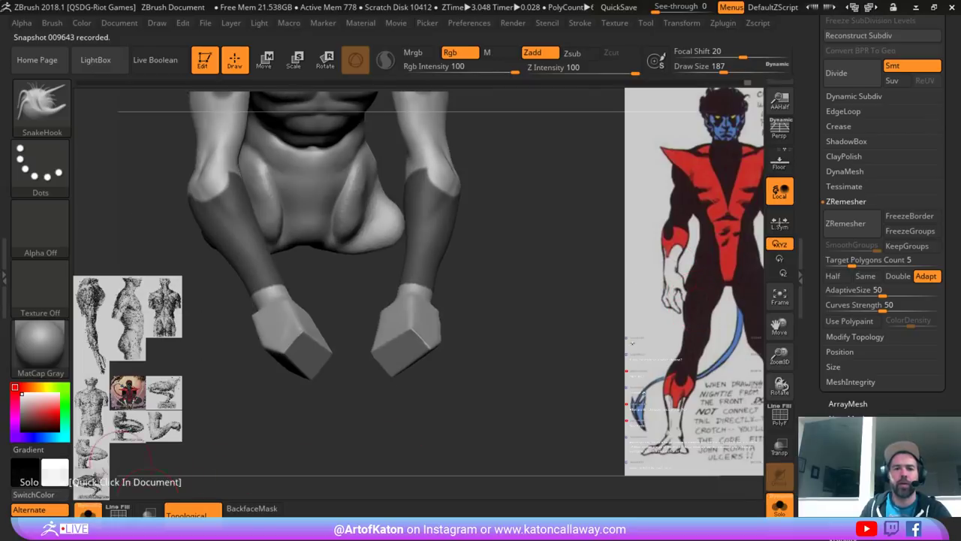
mouse_move(549, 232)
alt+mouse_down()
mouse_move(550, 216)
mouse_move(530, 213)
mouse_move(443, 218)
mouse_move(529, 234)
alt+mouse_up()
key(space)
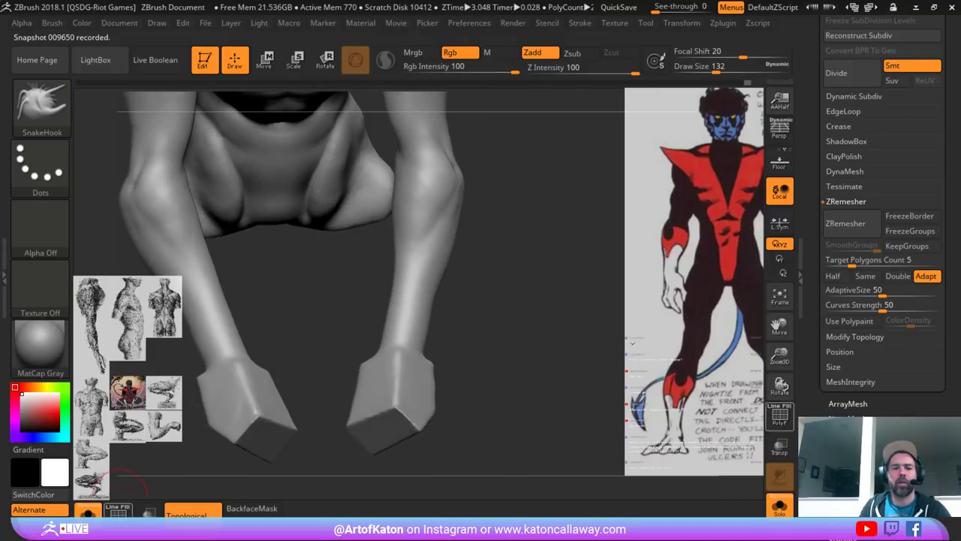
- Show the whole figure with the cuffs again and reduce the draw size to 77
click(89, 512)
mouse_move(545, 190)
mouse_down()
mouse_move(521, 198)
mouse_move(558, 209)
mouse_move(571, 160)
mouse_up()
key(space)
click(464, 226)
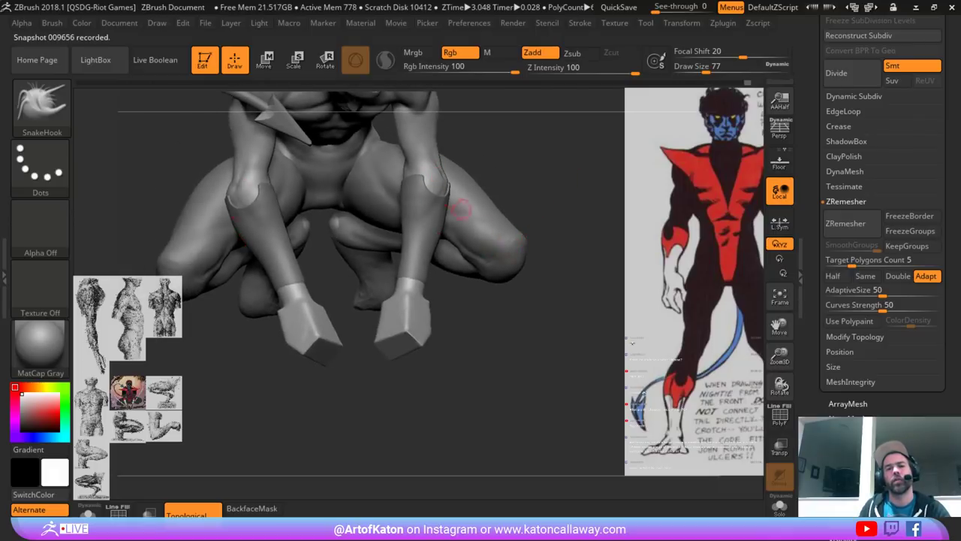
- Isolate the body, undo back to the masked forearms, and extend the mask over both hands
click(780, 507)
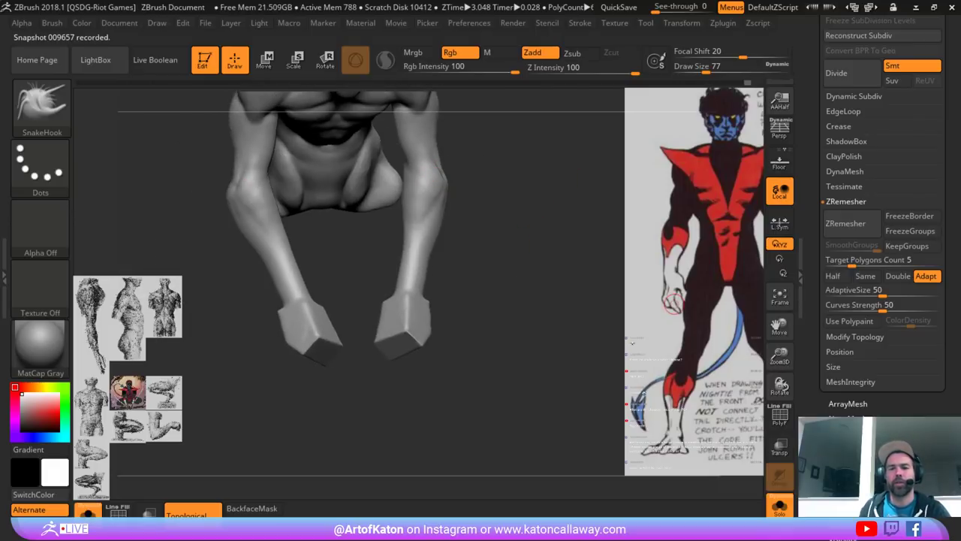
key(ctrl+z)
drag(556, 236, 542, 194)
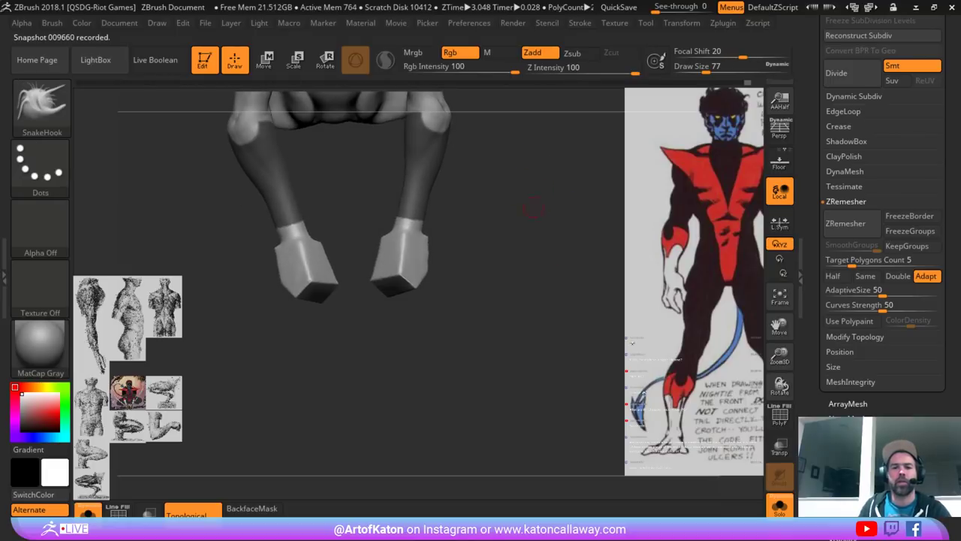
ctrl+drag(355, 207, 462, 304)
mouse_move(478, 243)
alt+mouse_down()
mouse_move(482, 274)
mouse_move(447, 265)
mouse_move(477, 263)
alt+mouse_up()
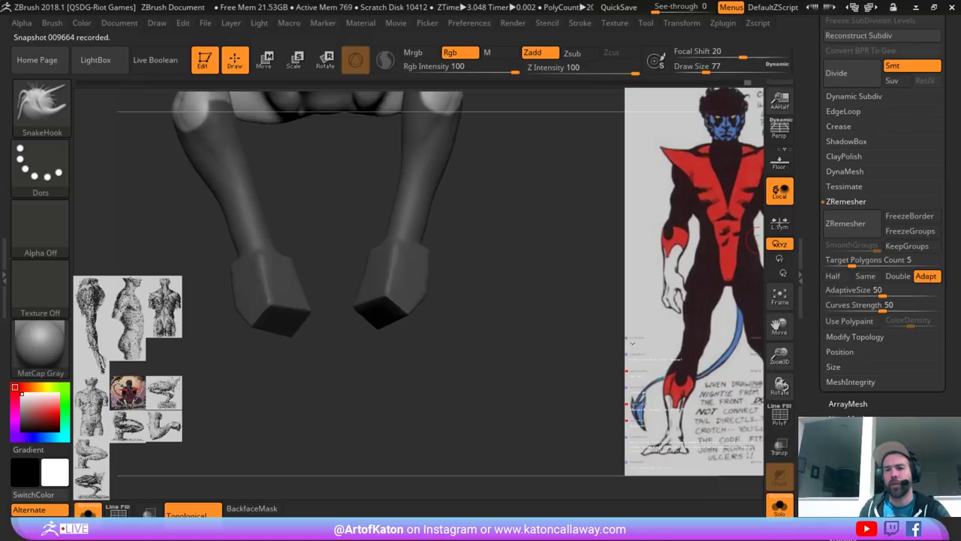
- Extract the body's masked forearms and hands as a new full-glove subtool
click(846, 201)
drag(905, 141, 906, 257)
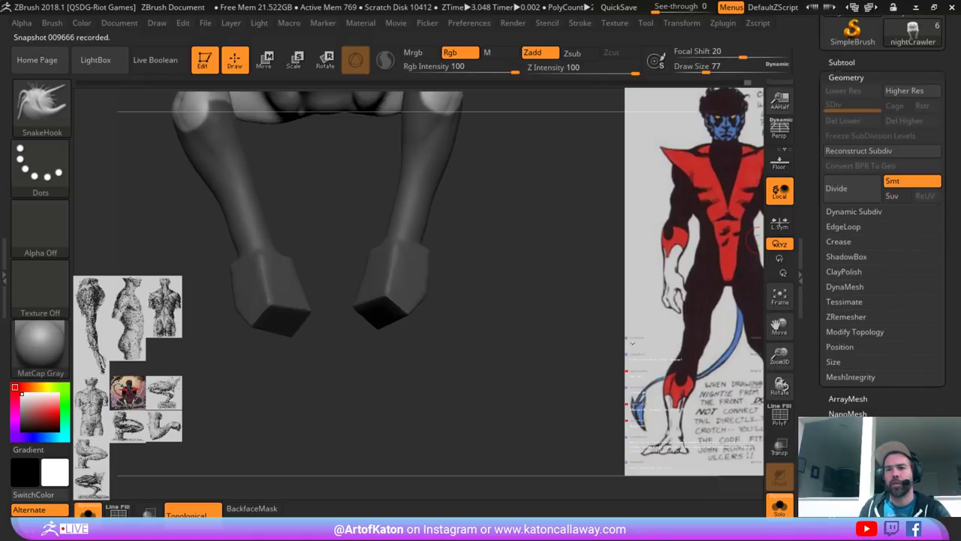
click(842, 64)
drag(894, 352, 894, 198)
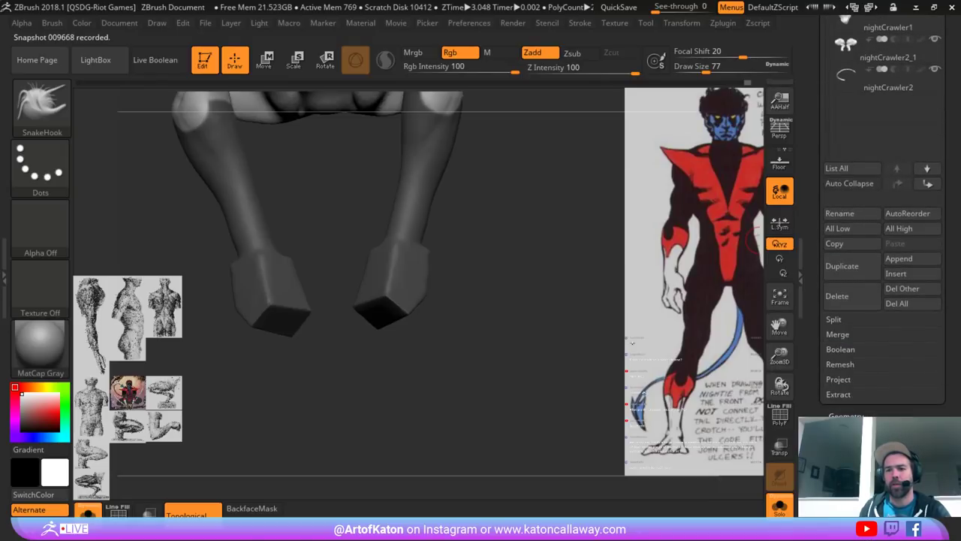
drag(758, 239, 777, 356)
drag(572, 300, 603, 223)
click(852, 438)
drag(828, 143, 827, 287)
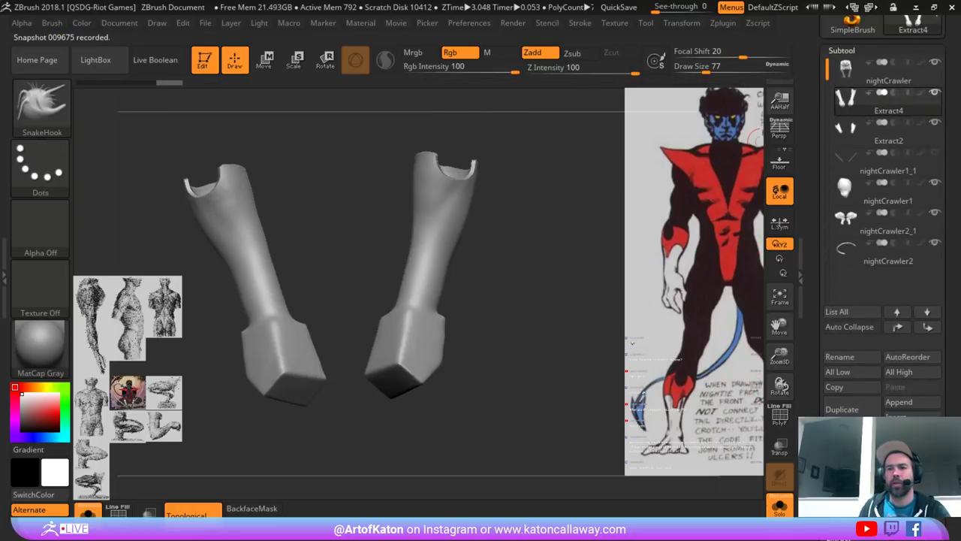
- Delete the old Extract2 cuff subtool and select the newly extracted gloves
click(875, 133)
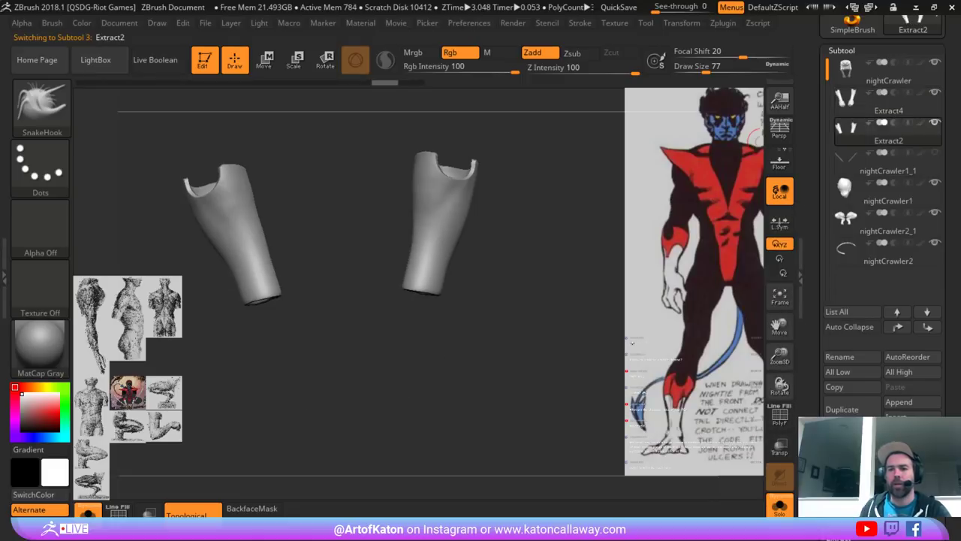
click(848, 440)
click(737, 465)
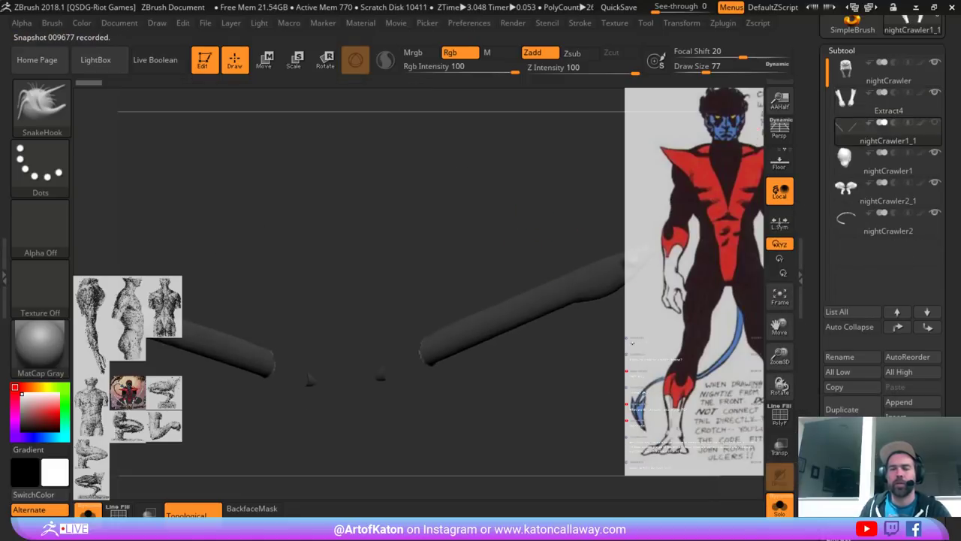
click(864, 102)
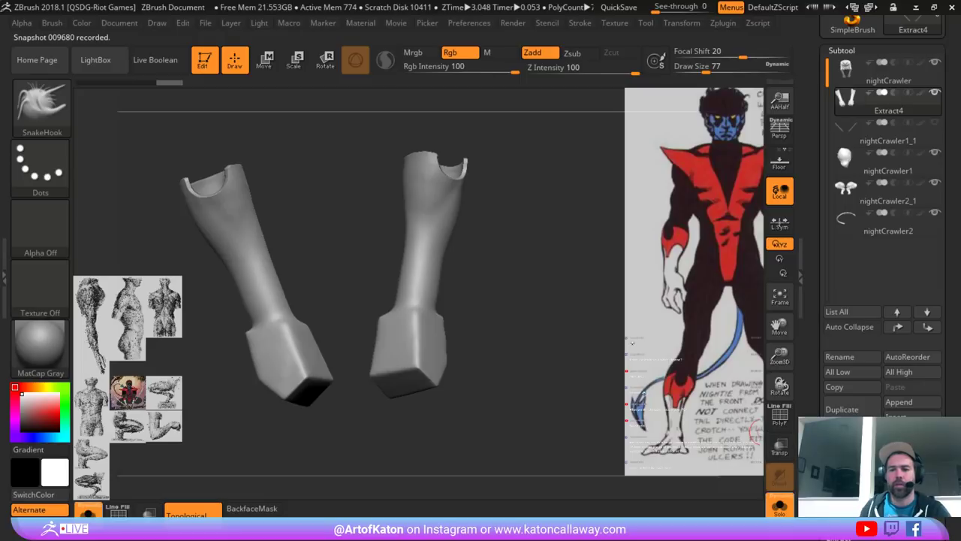
- Show the whole figure and try masking a V-shaped cuff line on the glove forearms at draw size 39
click(780, 505)
alt+drag(518, 390, 509, 353)
key(space)
click(443, 197)
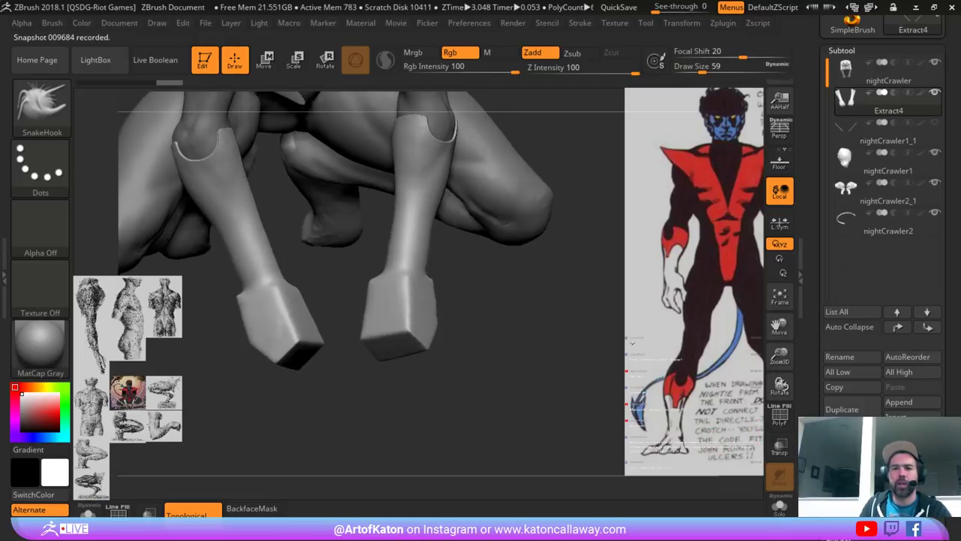
drag(497, 276, 464, 264)
mouse_move(464, 264)
alt+mouse_down()
mouse_move(476, 290)
mouse_move(460, 270)
alt+mouse_up()
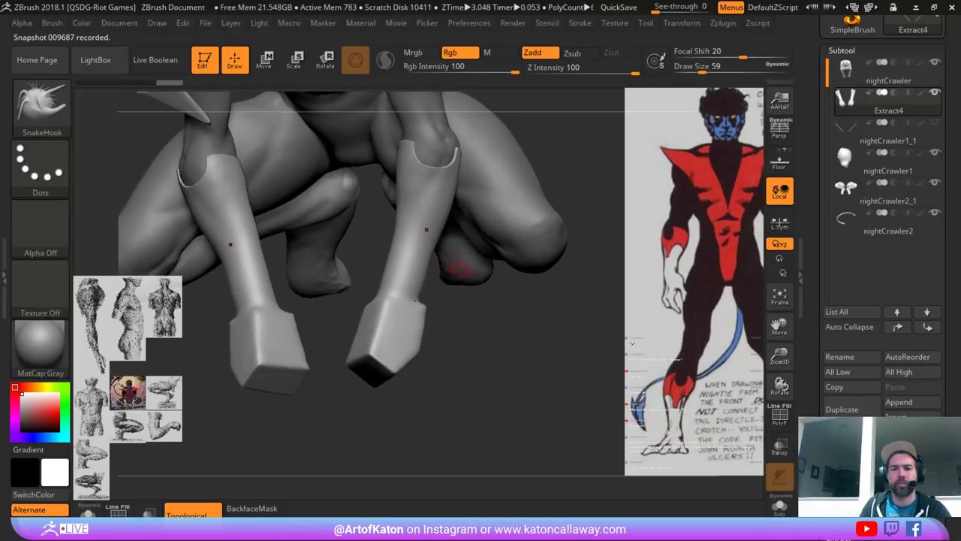
drag(574, 175, 451, 222)
key(space)
click(423, 216)
key(ctrl)
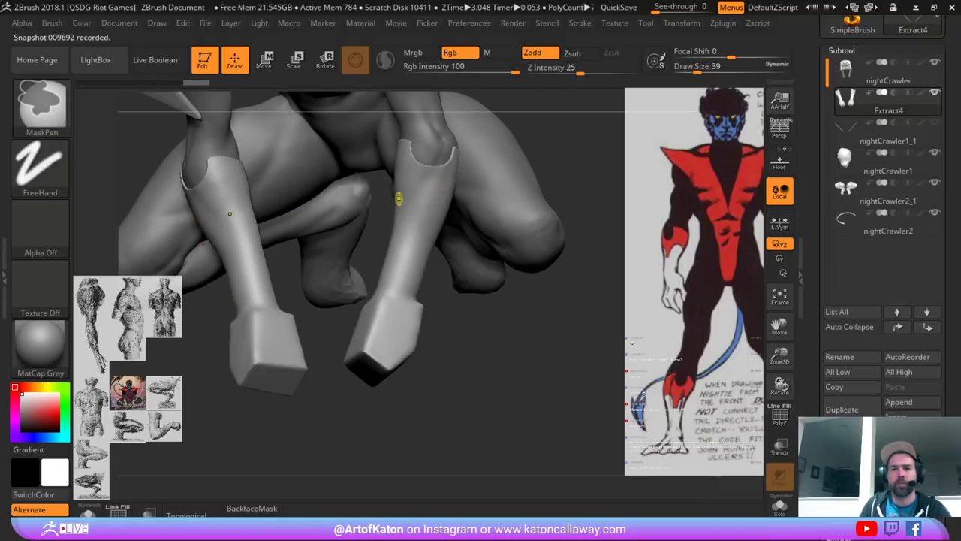
drag(578, 173, 474, 204)
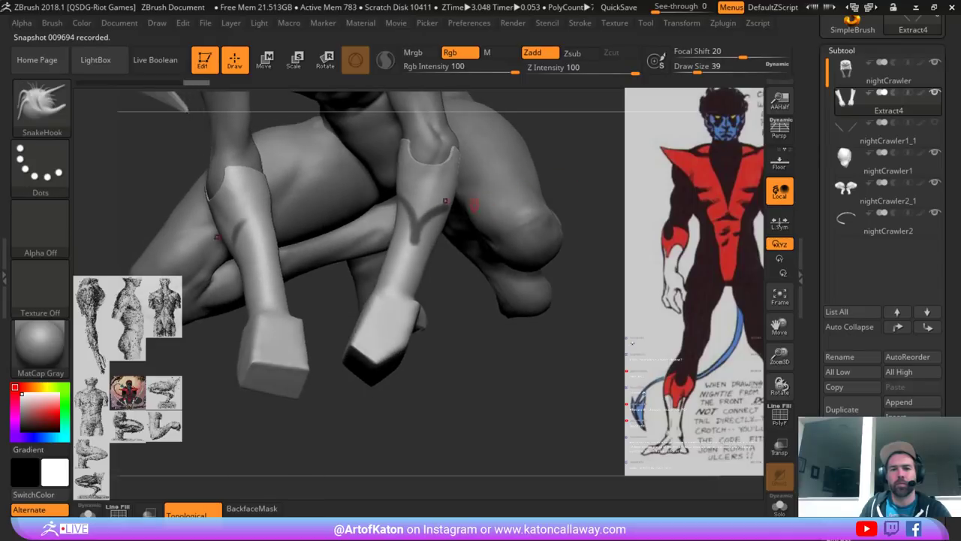
- Isolate the gloves, clear the mask, and paint a mask band around the upper forearms at draw size 49
click(780, 506)
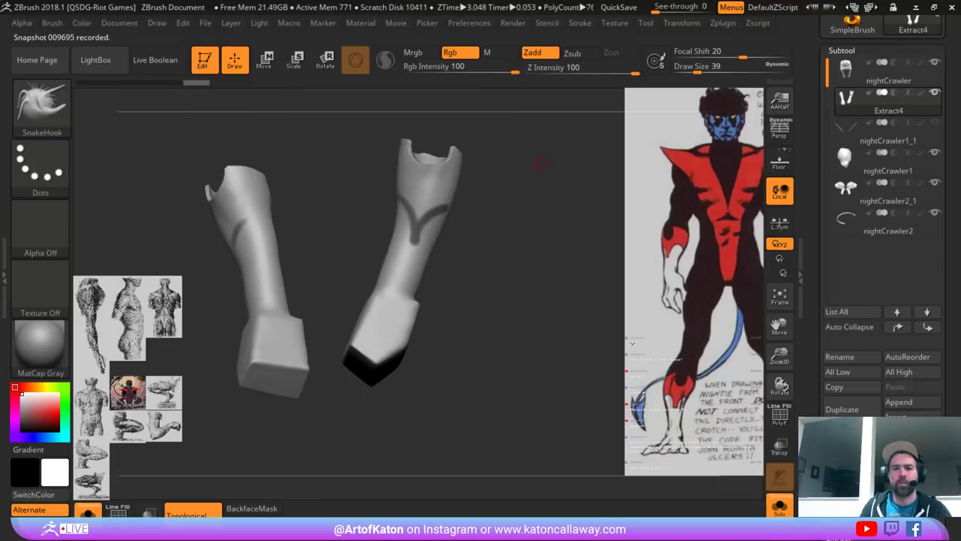
mouse_move(541, 163)
alt+mouse_down()
mouse_move(530, 191)
mouse_move(532, 173)
alt+mouse_up()
drag(479, 208, 443, 208)
key(ctrl)
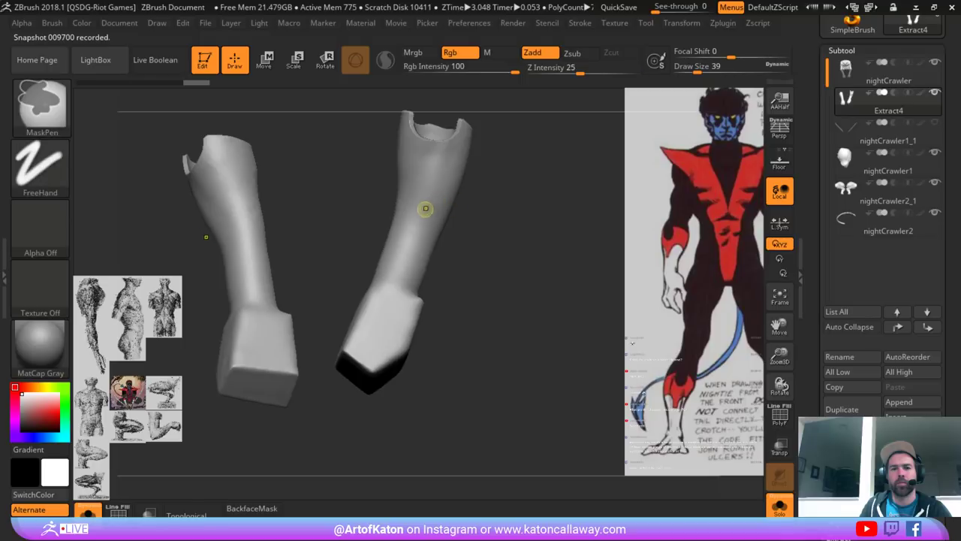
mouse_move(411, 179)
ctrl+mouse_down()
mouse_move(402, 170)
mouse_move(417, 198)
mouse_move(362, 179)
ctrl+mouse_up()
key(space)
key(ctrl)
mouse_move(361, 181)
mouse_down()
mouse_move(473, 180)
mouse_move(395, 178)
mouse_move(453, 188)
mouse_move(433, 174)
mouse_move(448, 169)
mouse_move(417, 182)
mouse_up()
key(ctrl)
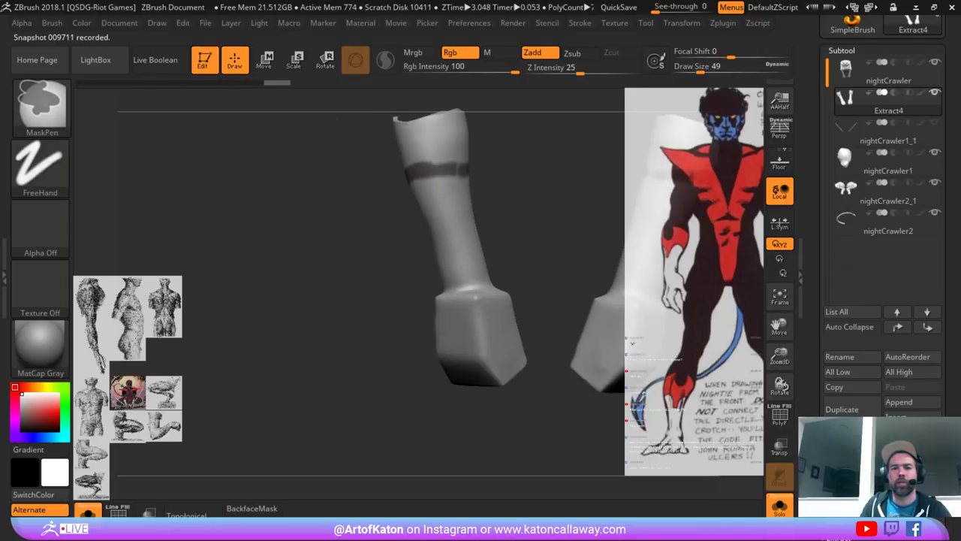
drag(478, 175, 421, 180)
key(ctrl)
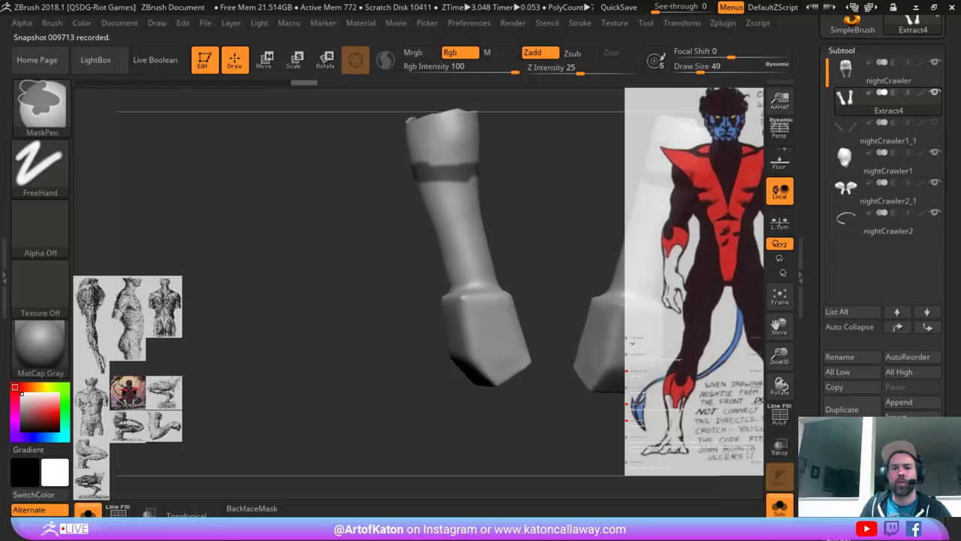
- Paint the mask into a V-shaped upper edge on the forearms and thicken the band downward
ctrl+drag(445, 163, 474, 161)
mouse_move(530, 168)
mouse_down()
mouse_move(421, 161)
mouse_move(471, 196)
mouse_up()
mouse_move(521, 193)
mouse_down()
mouse_move(458, 197)
mouse_move(496, 201)
mouse_up()
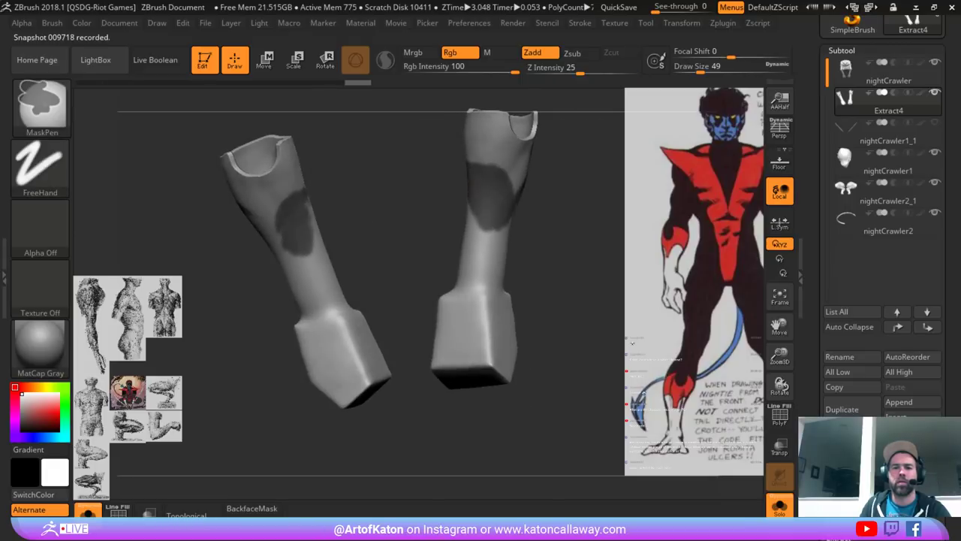
drag(575, 214, 505, 226)
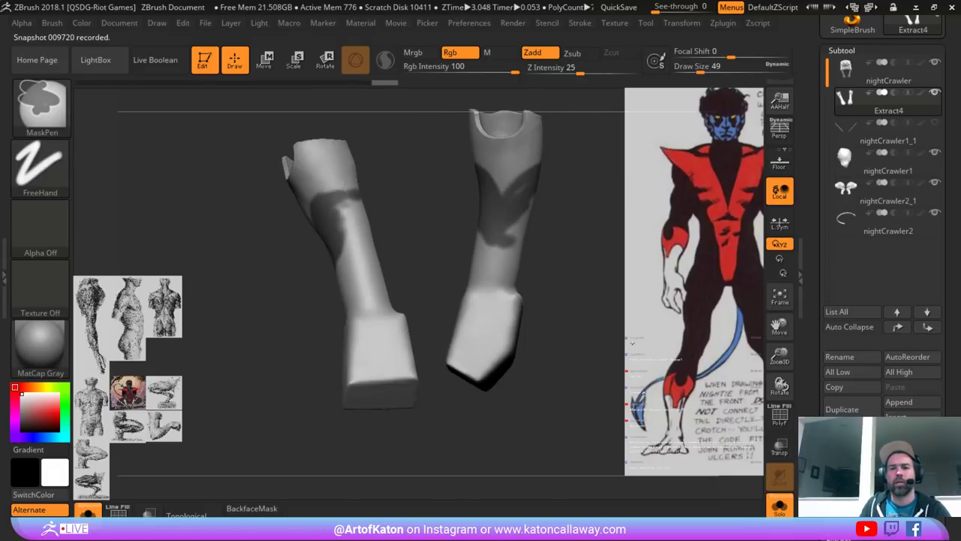
mouse_move(586, 208)
mouse_down()
mouse_move(525, 210)
mouse_move(524, 194)
mouse_move(538, 201)
mouse_move(525, 210)
mouse_move(547, 198)
mouse_up()
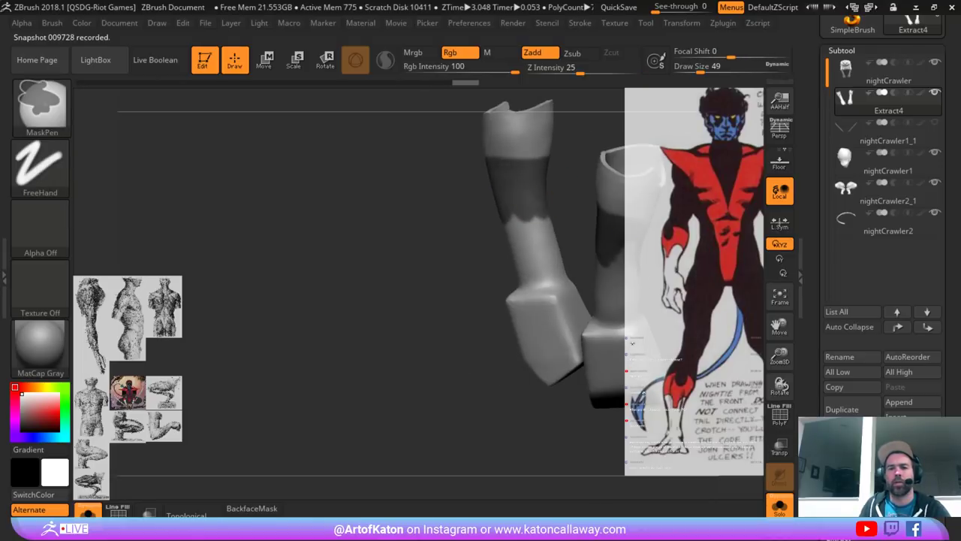
- Extend the mask down over the gloves' wrists and hands and fill the remaining gaps
mouse_move(582, 259)
alt+mouse_down()
mouse_move(586, 218)
mouse_move(605, 218)
mouse_move(566, 229)
mouse_move(562, 259)
mouse_move(580, 213)
mouse_move(512, 278)
alt+mouse_up()
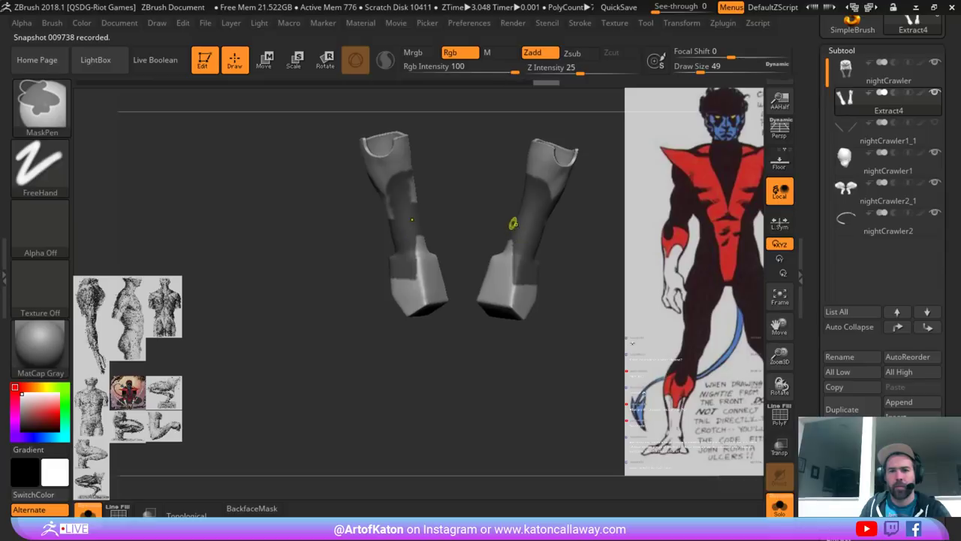
mouse_move(511, 216)
ctrl+mouse_down()
mouse_move(581, 265)
mouse_move(554, 200)
ctrl+mouse_up()
mouse_move(463, 179)
ctrl+mouse_down()
mouse_move(558, 271)
mouse_move(469, 248)
mouse_move(431, 224)
mouse_move(457, 182)
ctrl+mouse_up()
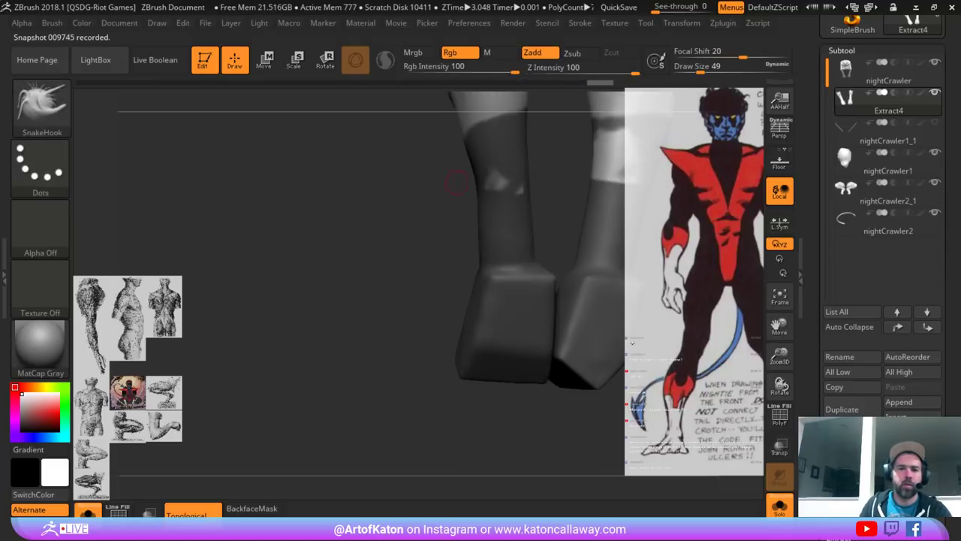
key(ctrl)
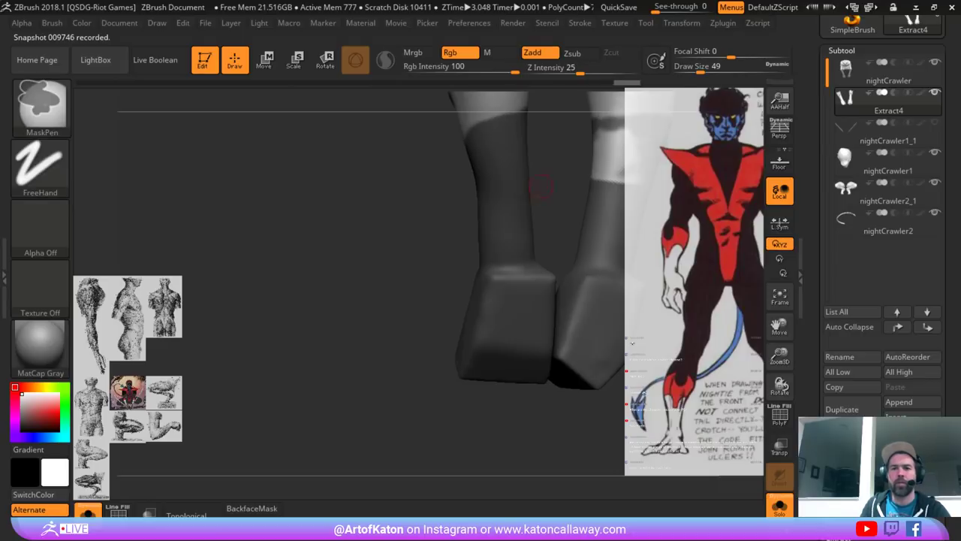
mouse_move(541, 186)
mouse_down()
mouse_move(635, 184)
mouse_move(601, 131)
mouse_move(552, 176)
mouse_move(516, 182)
mouse_move(538, 244)
mouse_up()
key(ctrl)
key(ctrl)
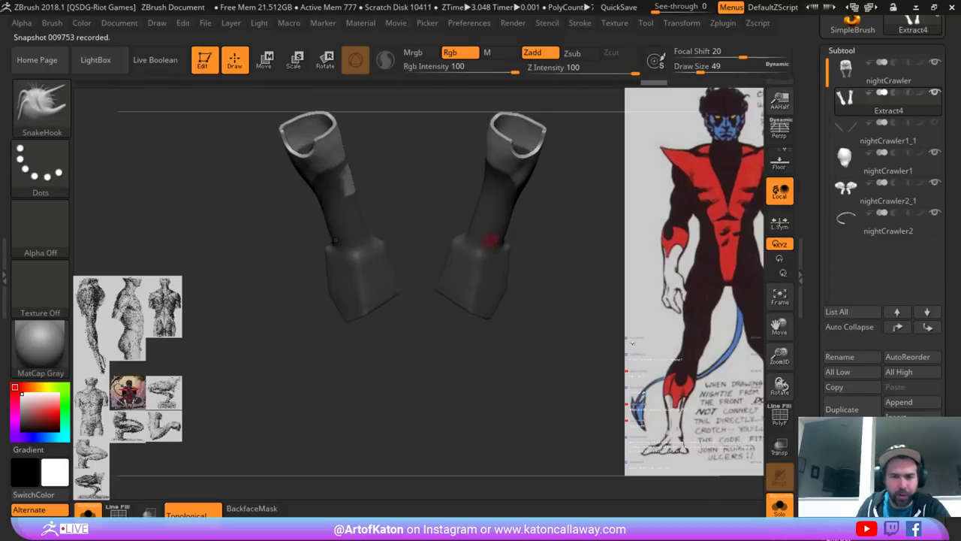
- Refine the V-shaped upper edge of the glove mask at draw size 39
mouse_move(428, 229)
mouse_down()
mouse_move(511, 225)
mouse_move(462, 214)
mouse_up()
key(space)
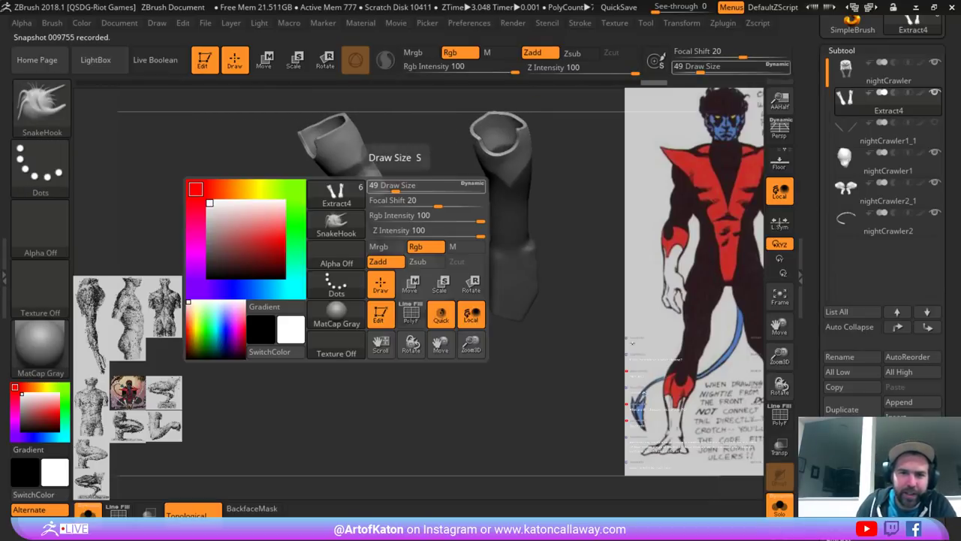
mouse_move(396, 186)
mouse_down()
mouse_move(376, 188)
mouse_move(388, 189)
mouse_up()
mouse_move(423, 161)
mouse_down()
mouse_move(369, 208)
mouse_move(367, 250)
mouse_up()
mouse_move(404, 171)
ctrl+mouse_down()
mouse_move(411, 181)
mouse_move(525, 195)
mouse_move(518, 162)
mouse_move(488, 169)
mouse_move(556, 184)
mouse_move(537, 139)
mouse_move(427, 142)
mouse_move(479, 170)
mouse_move(464, 150)
mouse_move(443, 152)
ctrl+mouse_up()
key(space)
ctrl+right_drag(443, 151, 459, 214)
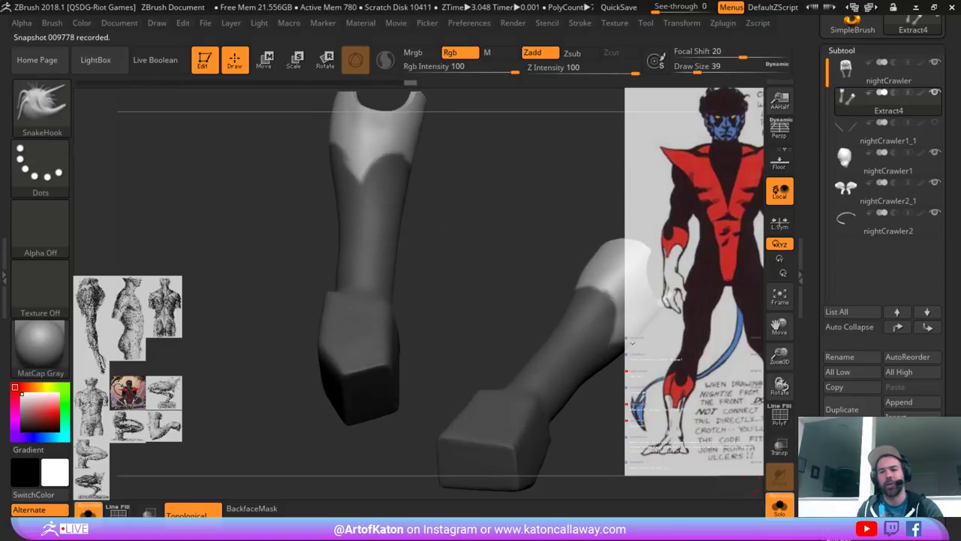
- Turn off Solo and check the masked glove shape against the whole crouching figure
click(780, 508)
shift+drag(613, 168, 536, 241)
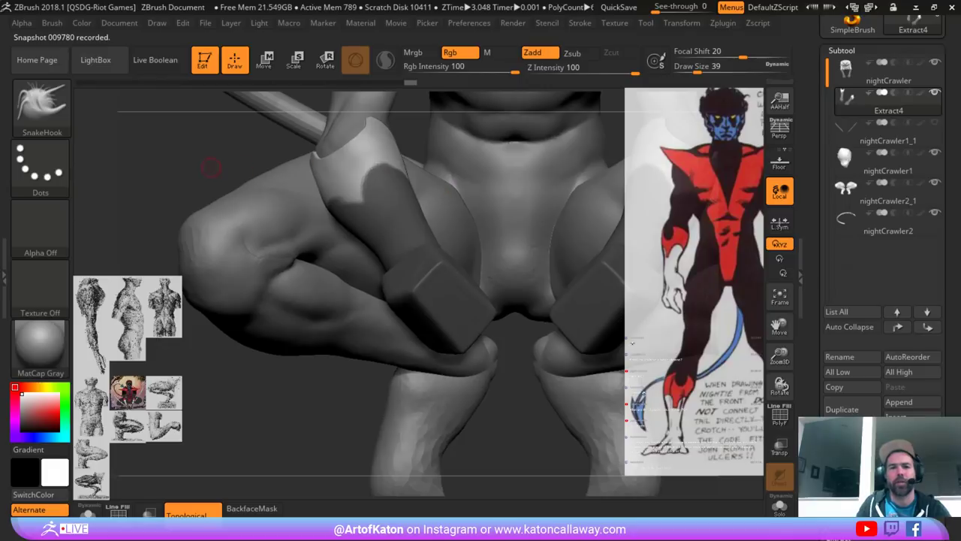
ctrl+right_drag(211, 167, 178, 65)
drag(247, 135, 496, 199)
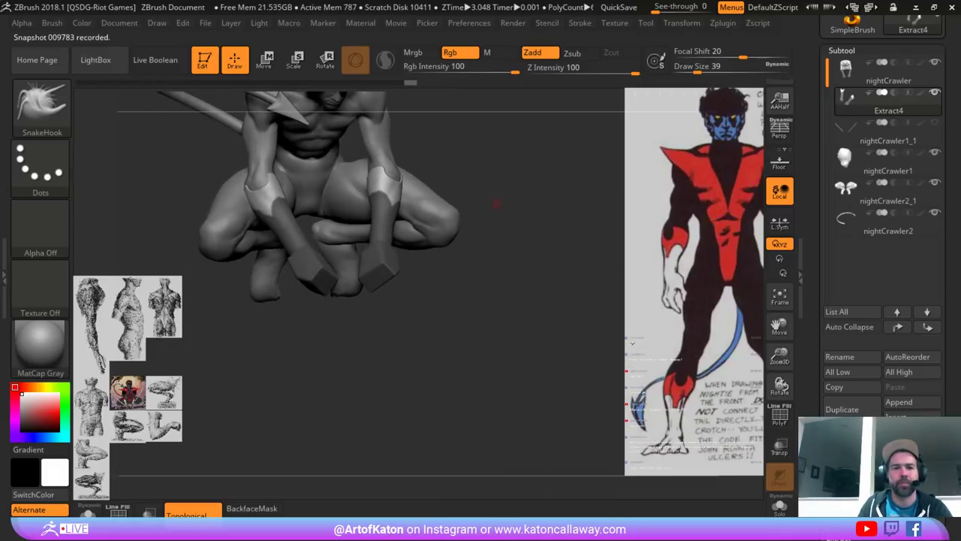
- Make the nightCrawler body the active subtool, face it front-on, and open its Modify Topology options
ctrl+right_drag(495, 200, 555, 135)
alt+drag(538, 149, 536, 216)
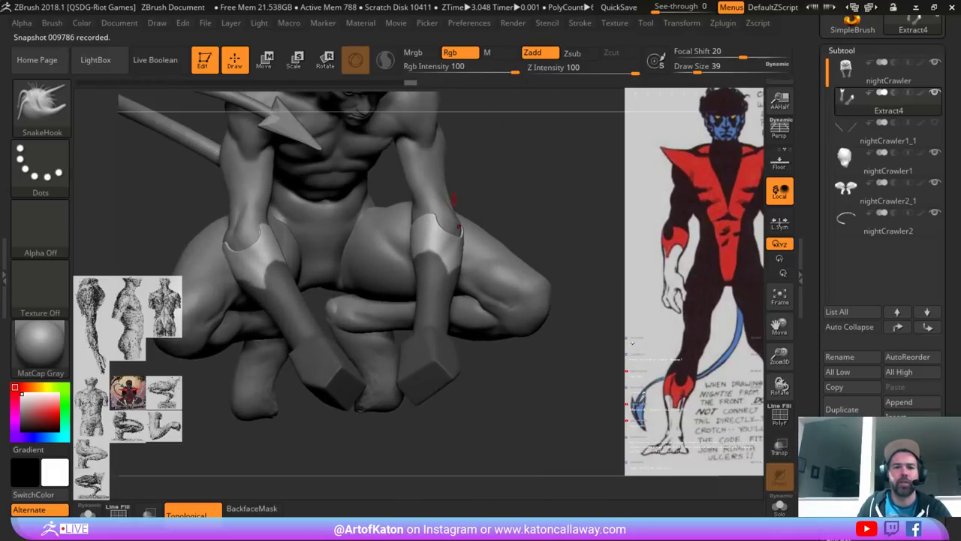
alt+drag(491, 144, 501, 223)
alt+click(442, 282)
shift+drag(593, 259, 727, 293)
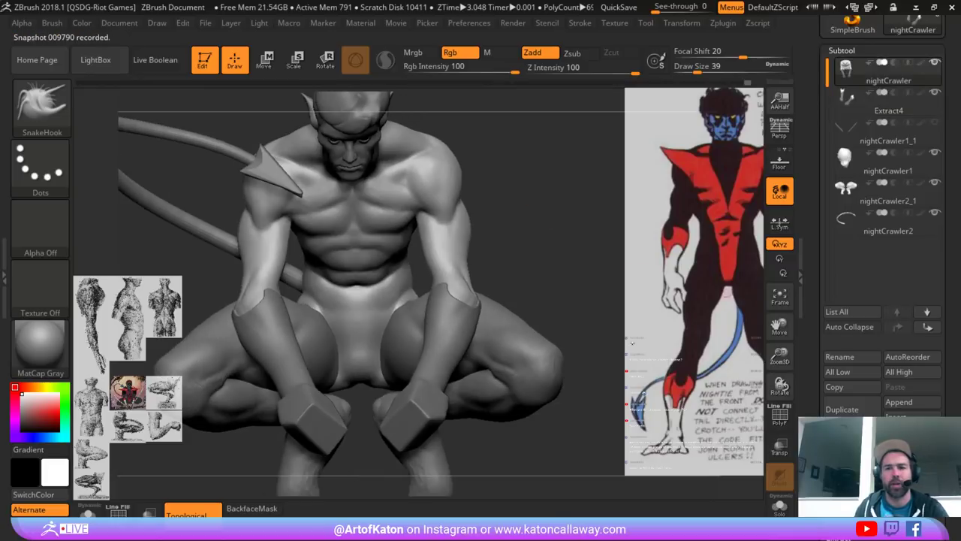
drag(817, 293, 817, 192)
key(shift+f)
key(shift+f)
drag(817, 315, 817, 385)
click(846, 296)
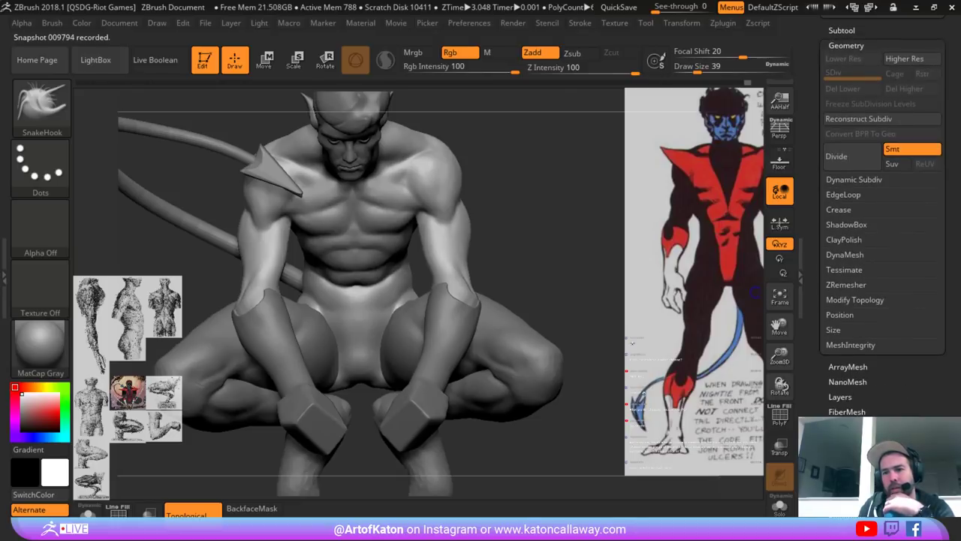
click(855, 299)
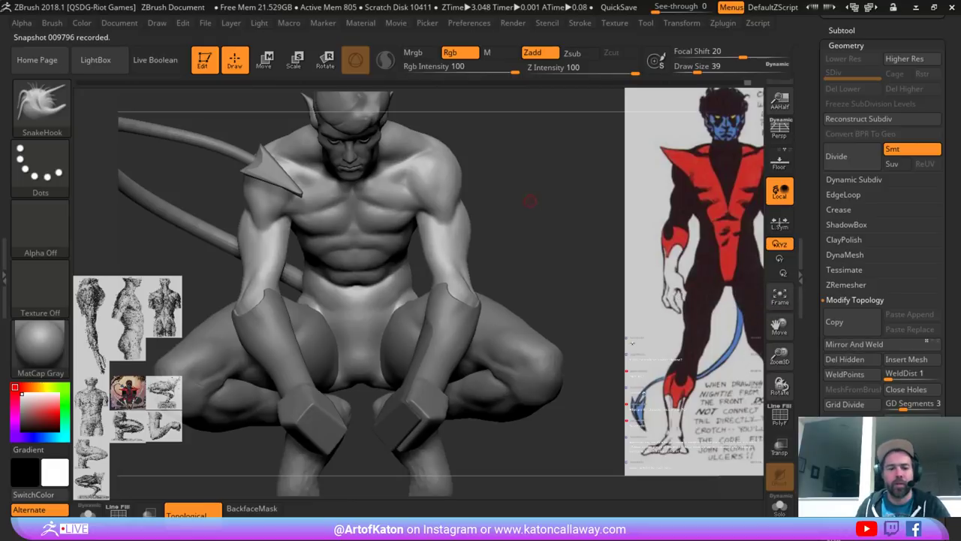
- Isolate the body with Solo, undo its glove mask, and apply Mirror And Weld
key(ctrl+z)
key(ctrl+shift+z)
mouse_move(538, 224)
mouse_down()
mouse_move(460, 250)
mouse_move(594, 295)
mouse_up()
click(780, 506)
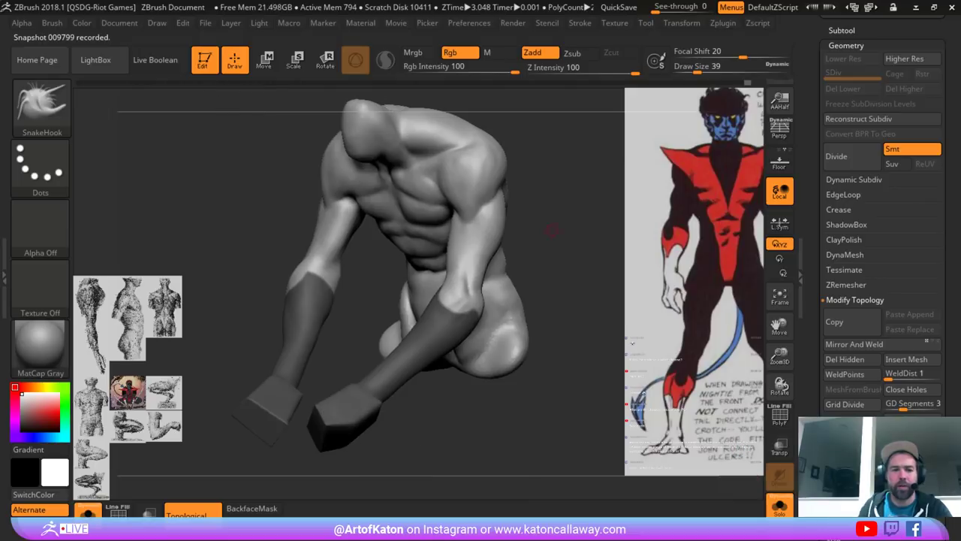
mouse_move(555, 231)
mouse_down()
mouse_move(564, 226)
mouse_move(568, 257)
mouse_up()
key(ctrl+z)
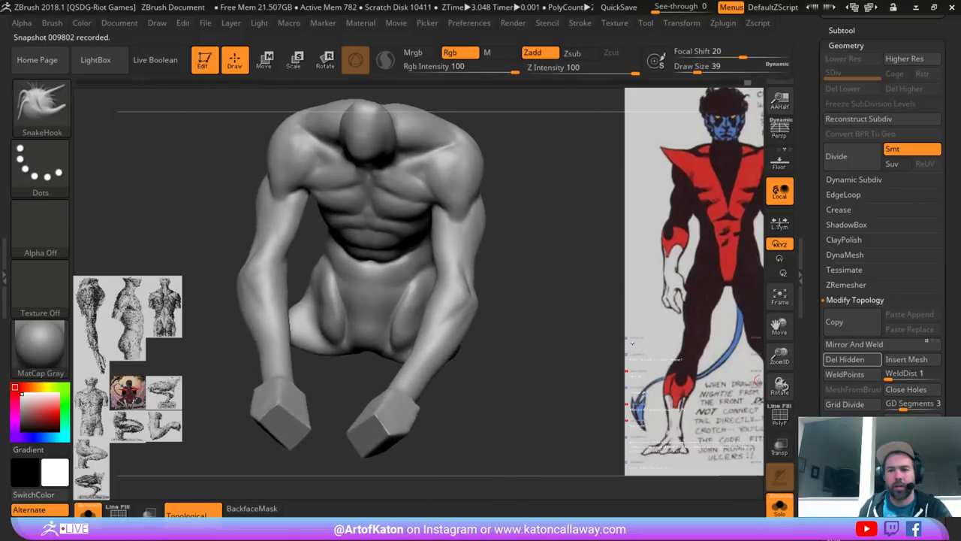
click(854, 344)
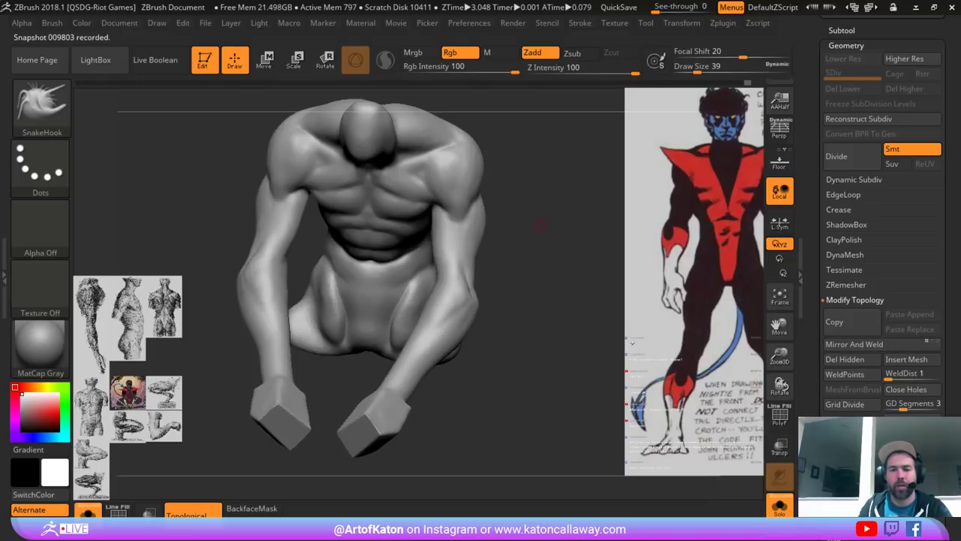
- Undo and redo the latest body edits to compare the forearms and hands with and without the glove mask
mouse_move(541, 226)
mouse_down()
mouse_move(530, 197)
mouse_move(534, 224)
mouse_move(461, 244)
mouse_up()
mouse_move(377, 214)
mouse_down()
mouse_move(308, 208)
mouse_move(353, 205)
mouse_move(398, 222)
mouse_move(415, 252)
mouse_up()
key(ctrl+z)
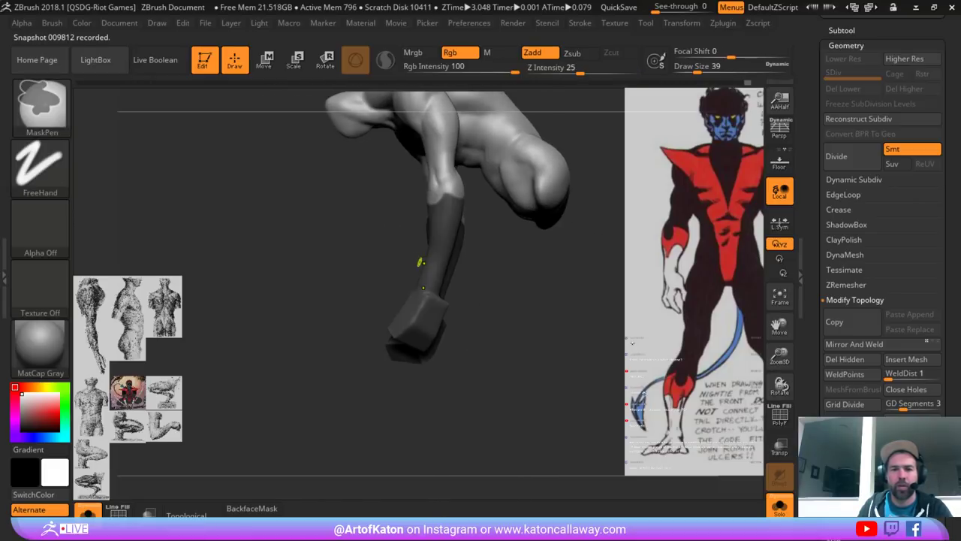
mouse_move(481, 279)
mouse_down()
mouse_move(546, 288)
mouse_move(553, 223)
mouse_move(542, 214)
mouse_move(503, 218)
mouse_up()
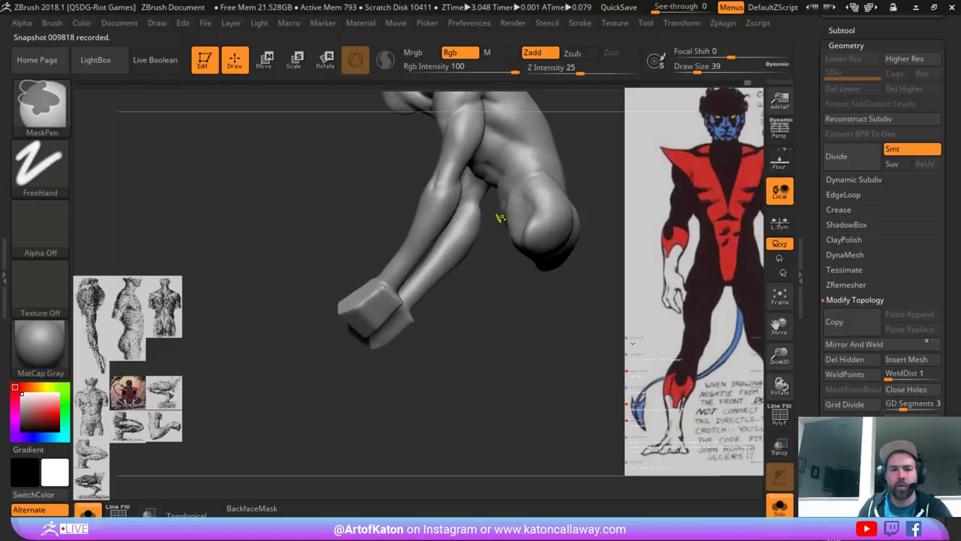
key(ctrl+h)
mouse_move(502, 263)
mouse_down()
mouse_move(524, 300)
mouse_move(541, 293)
mouse_move(513, 286)
mouse_move(535, 280)
mouse_up()
key(ctrl+shift+z)
key(ctrl+z)
key(ctrl+shift+z)
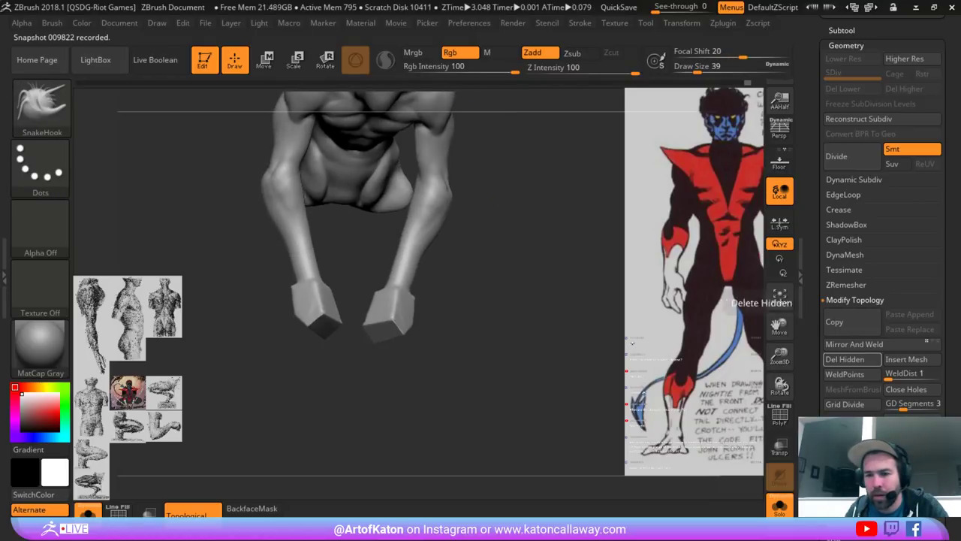
- Select the Extract4 glove subtool and hide one of the two gloves so that only a single forearm piece shows
click(855, 345)
shift+drag(585, 231, 574, 264)
drag(949, 187, 950, 246)
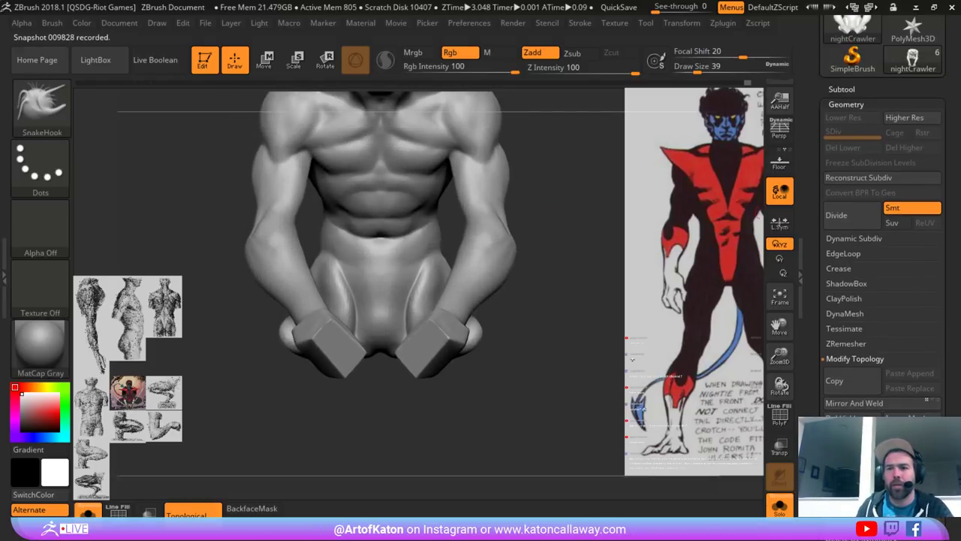
click(842, 89)
click(888, 139)
mouse_move(589, 162)
mouse_down()
mouse_move(577, 212)
mouse_move(564, 162)
mouse_move(563, 245)
mouse_move(559, 182)
mouse_up()
key(shift+f)
key(shift+f)
mouse_move(548, 113)
ctrl+alt+shift+mouse_down()
mouse_move(477, 277)
mouse_move(426, 282)
mouse_move(444, 244)
mouse_move(406, 280)
ctrl+alt+shift+mouse_up()
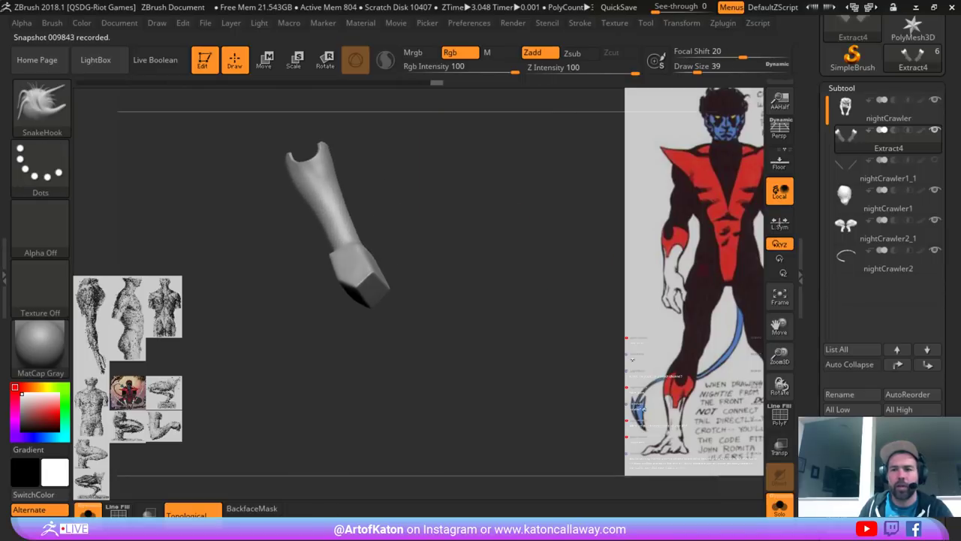
- Delete the hidden glove geometry from Extract4 and bring the rest of the figure back into view
drag(823, 478, 823, 276)
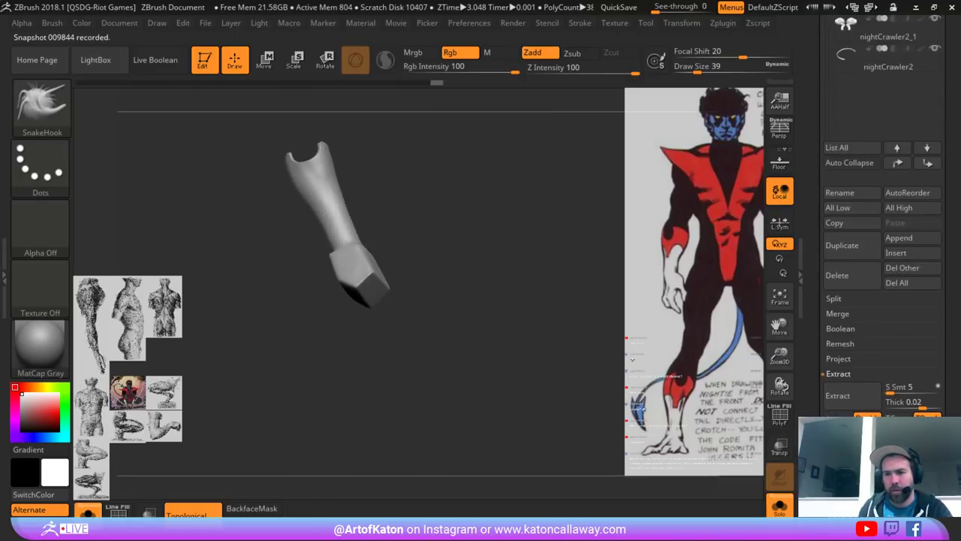
click(839, 374)
click(846, 396)
click(855, 422)
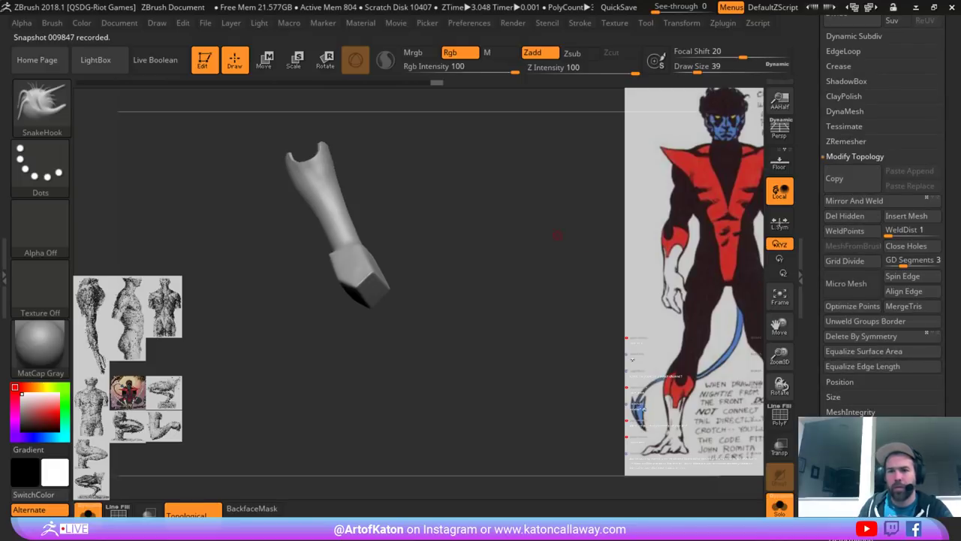
drag(566, 223, 601, 288)
key(alt+s)
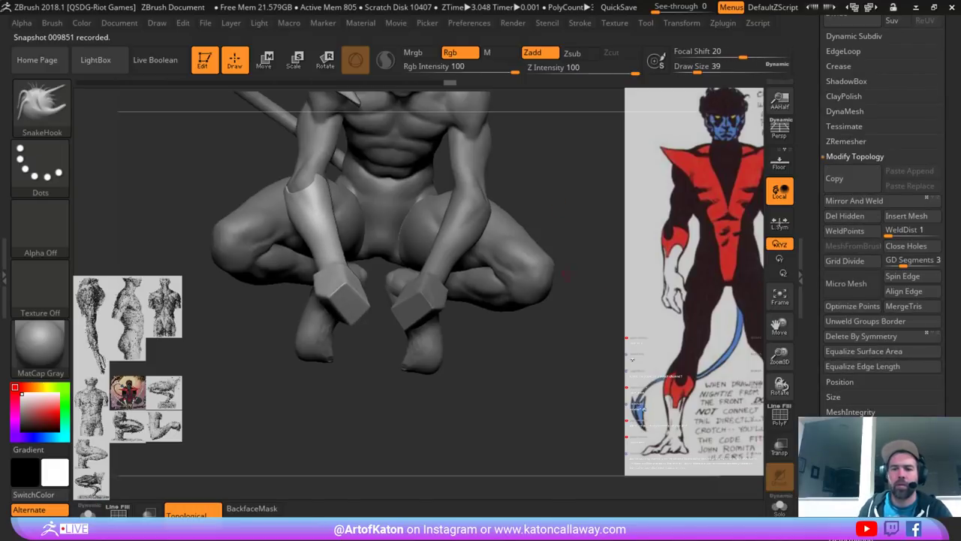
drag(568, 171, 602, 218)
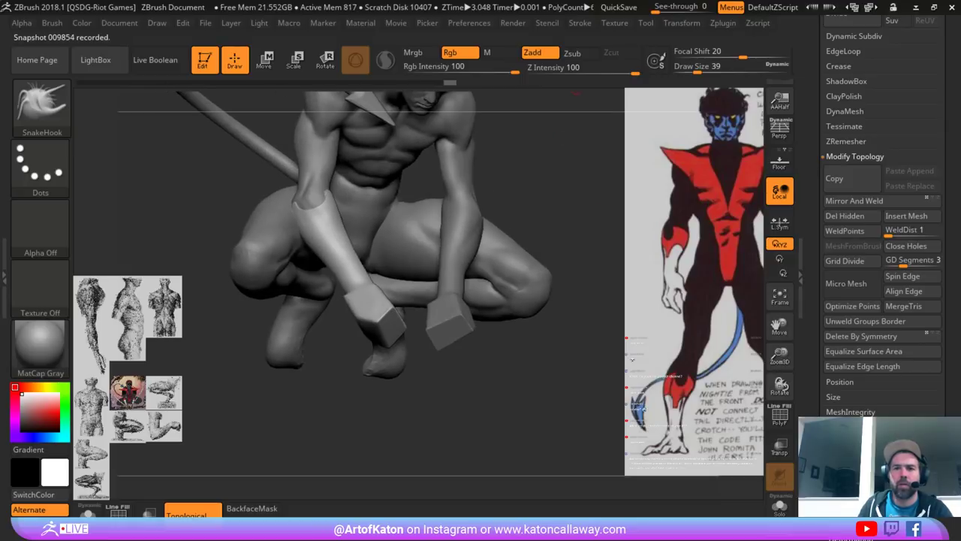
- Mirror the remaining glove onto the opposite arm with SubTool Master
click(723, 24)
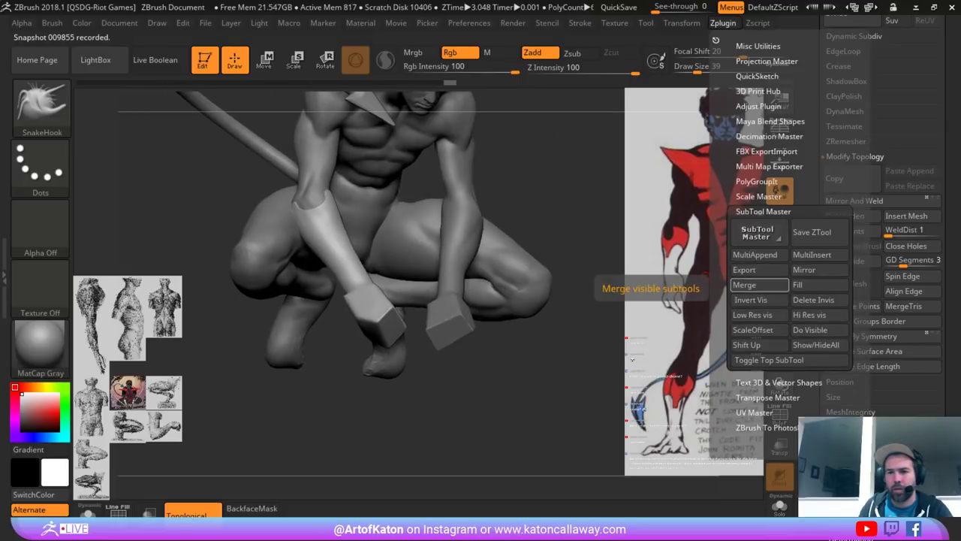
click(803, 270)
click(411, 286)
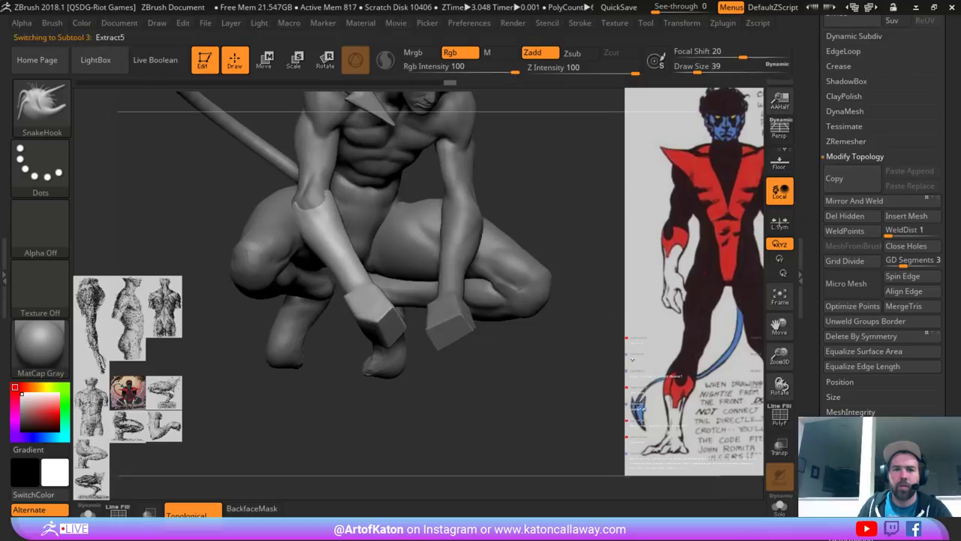
drag(536, 187, 442, 236)
alt+right_drag(336, 292, 320, 199)
ctrl+right_drag(519, 263, 532, 308)
right_drag(268, 350, 346, 366)
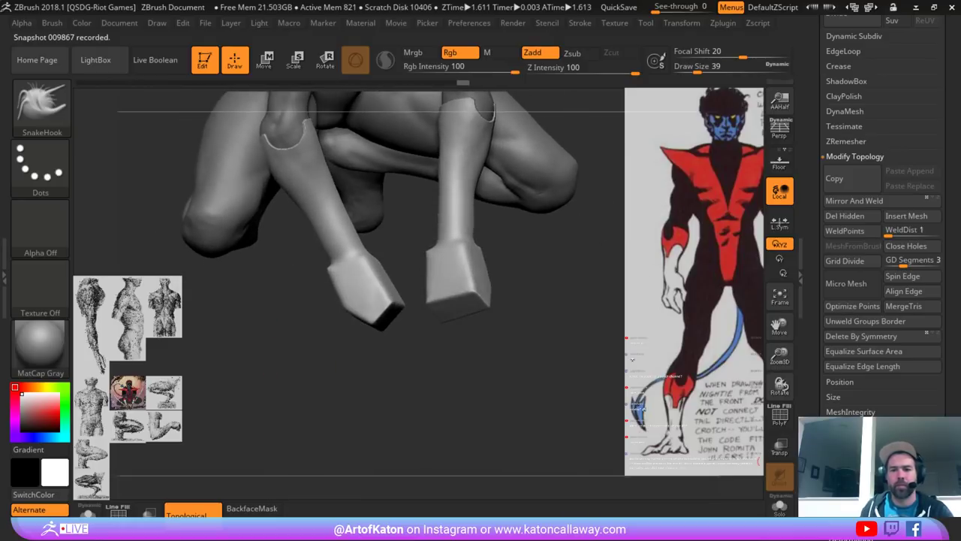
- Isolate the gloves and mask them from mid-forearm down to the hands with a MaskPen Lasso stroke, leaving a pointed cuff edge
click(780, 504)
alt+right_drag(437, 279, 448, 312)
right_drag(448, 313, 467, 308)
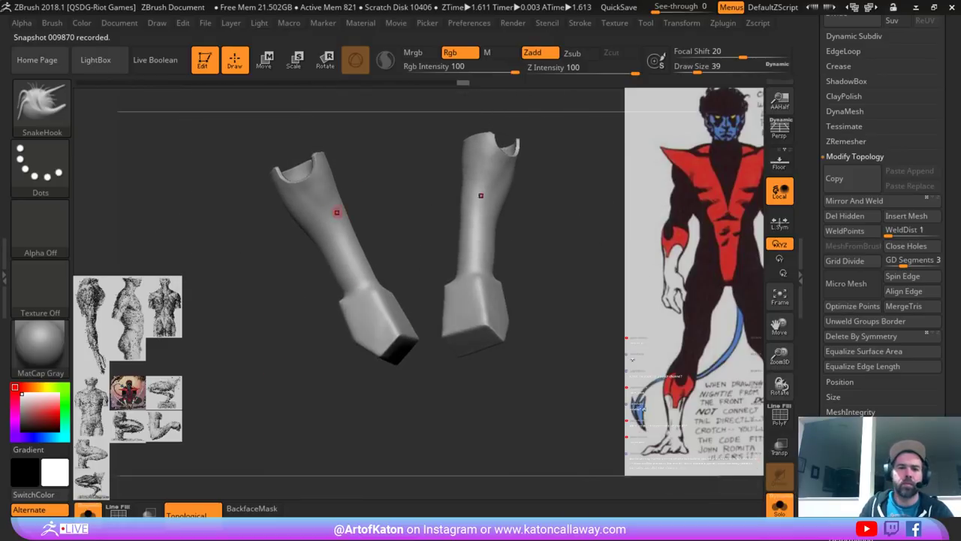
ctrl+drag(483, 174, 492, 204)
key(ctrl+z)
key(space)
drag(335, 221, 341, 222)
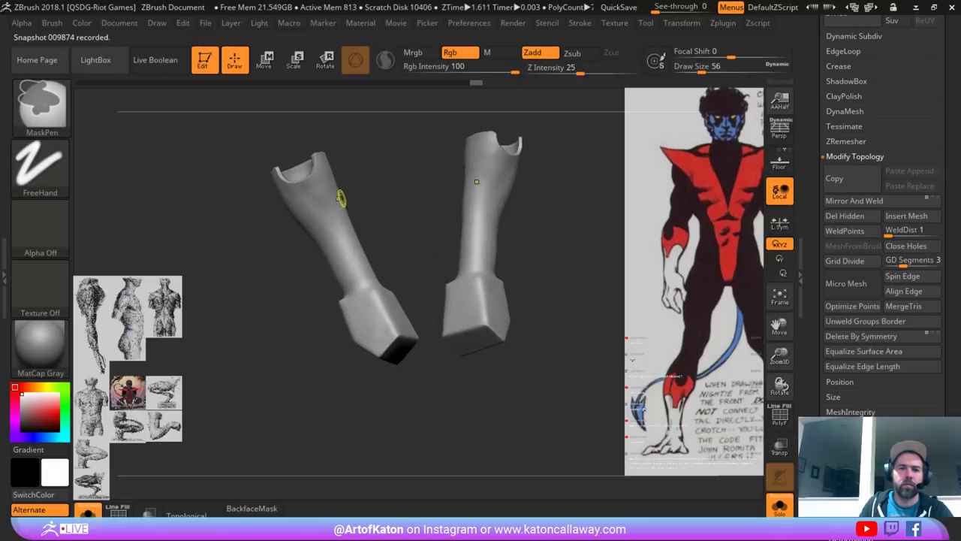
click(39, 165)
click(174, 206)
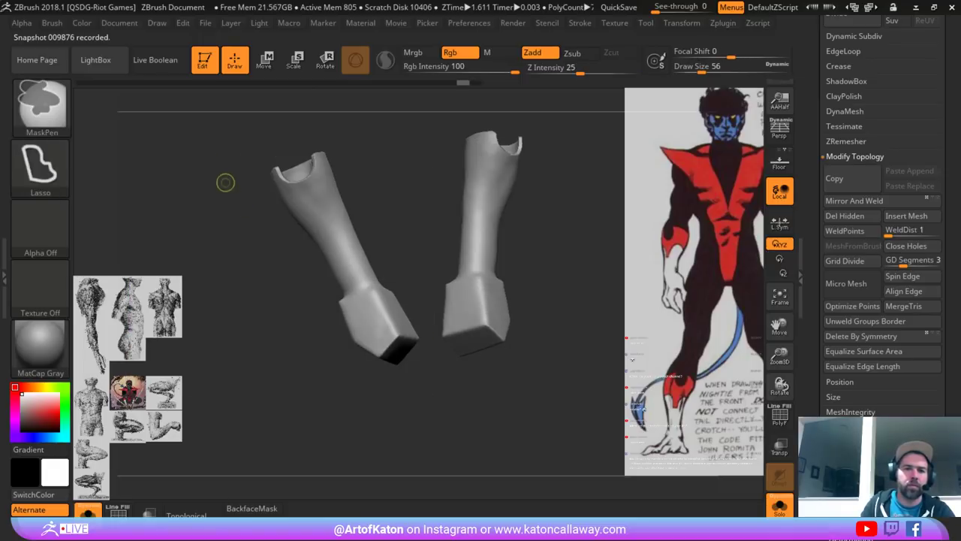
mouse_move(328, 243)
ctrl+mouse_down()
mouse_move(395, 371)
mouse_move(364, 180)
mouse_move(364, 204)
ctrl+mouse_up()
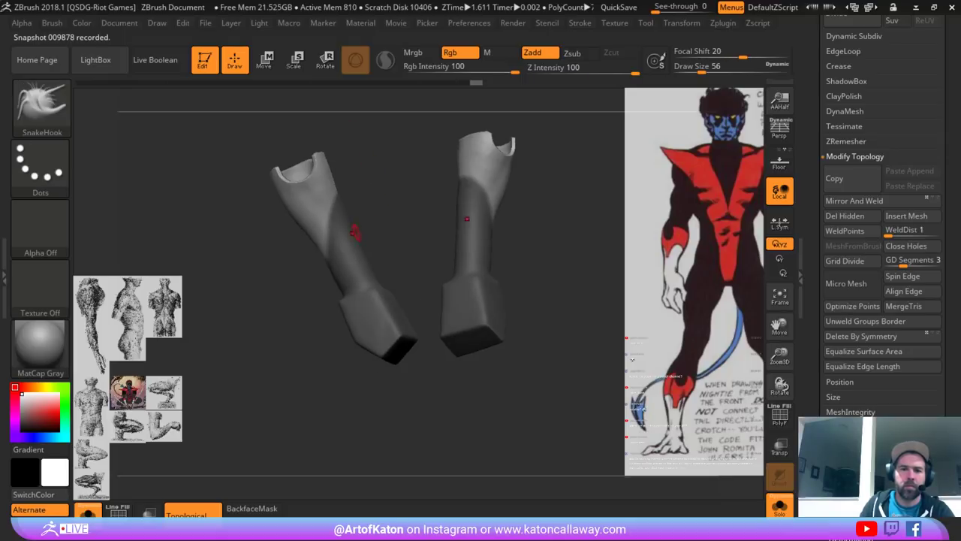
mouse_move(308, 218)
ctrl+mouse_down()
mouse_move(347, 309)
mouse_move(240, 225)
mouse_move(162, 235)
mouse_move(143, 225)
mouse_move(154, 203)
ctrl+mouse_up()
- Switch the MaskPen stroke to Dots, touch up the mask around the forearms, and show the whole figure again
ctrl+click(42, 109)
ctrl+click(41, 167)
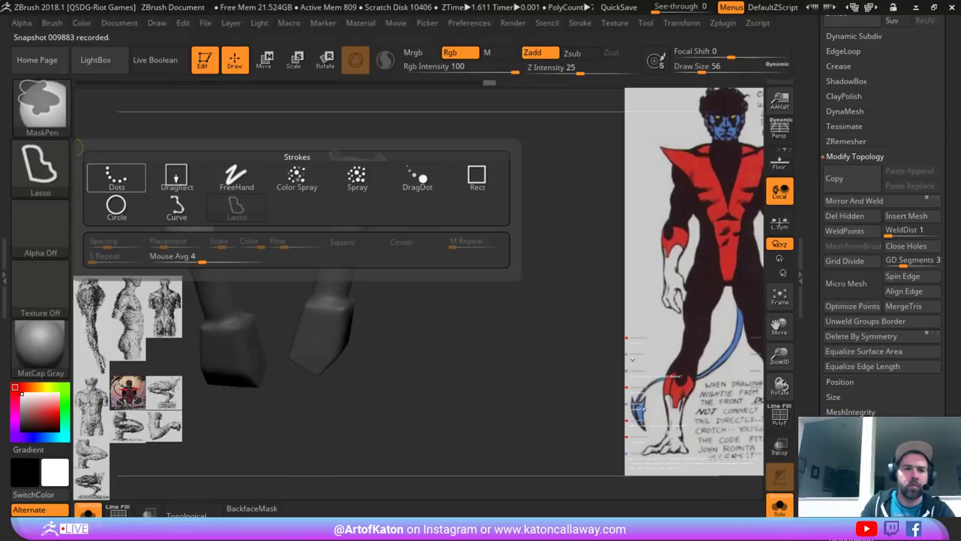
ctrl+click(114, 179)
mouse_move(240, 225)
mouse_down()
mouse_move(391, 207)
mouse_move(327, 200)
mouse_up()
mouse_move(263, 197)
mouse_down()
mouse_move(391, 203)
mouse_move(454, 226)
mouse_move(511, 227)
mouse_move(460, 174)
mouse_move(496, 188)
mouse_up()
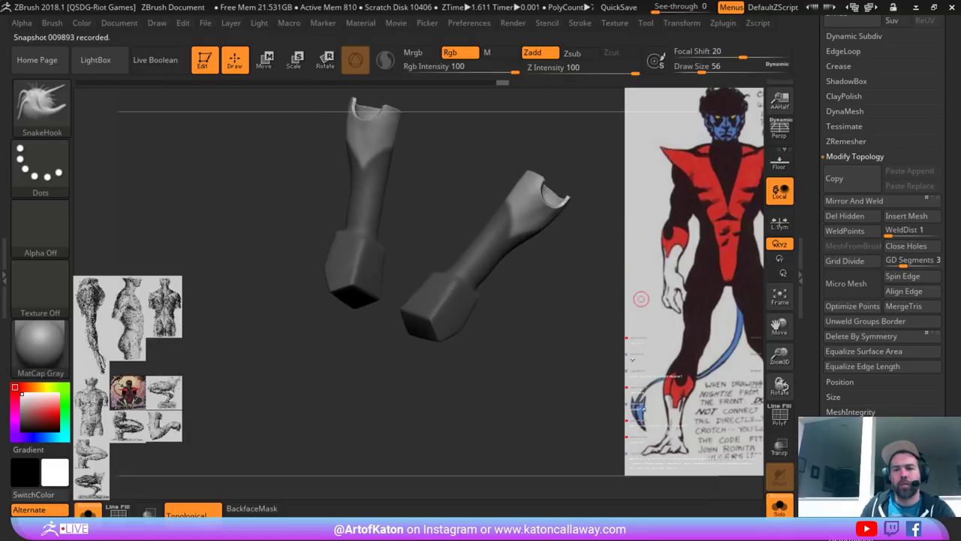
click(780, 504)
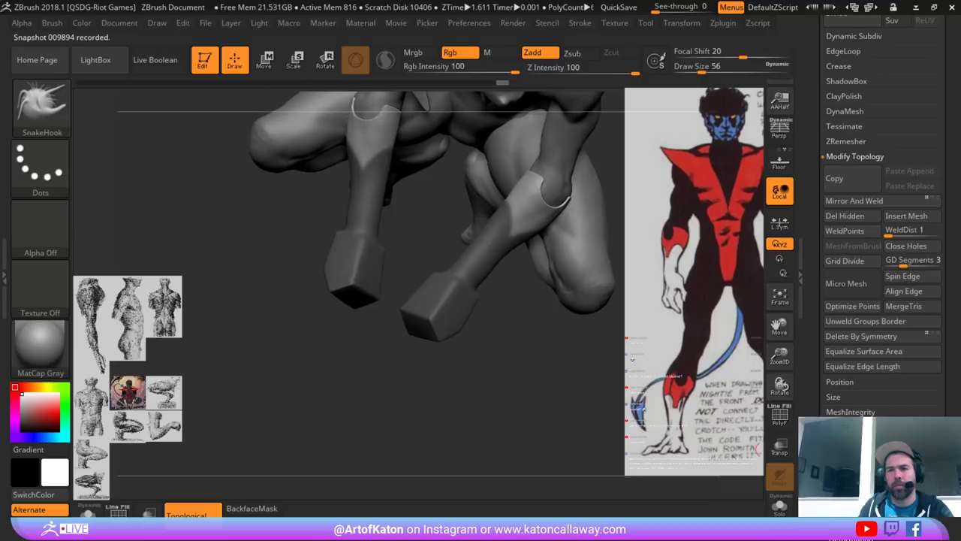
- Extract the masked lower glove area from the Extract4 subtool with a thickness of 0.02
click(855, 156)
drag(912, 154, 912, 387)
scroll(882, 225, up, 2)
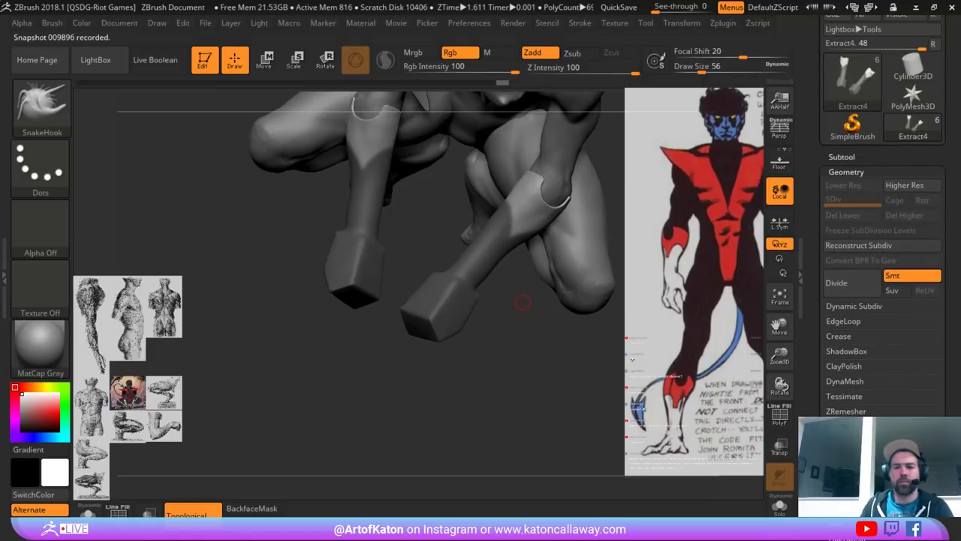
drag(912, 351, 913, 305)
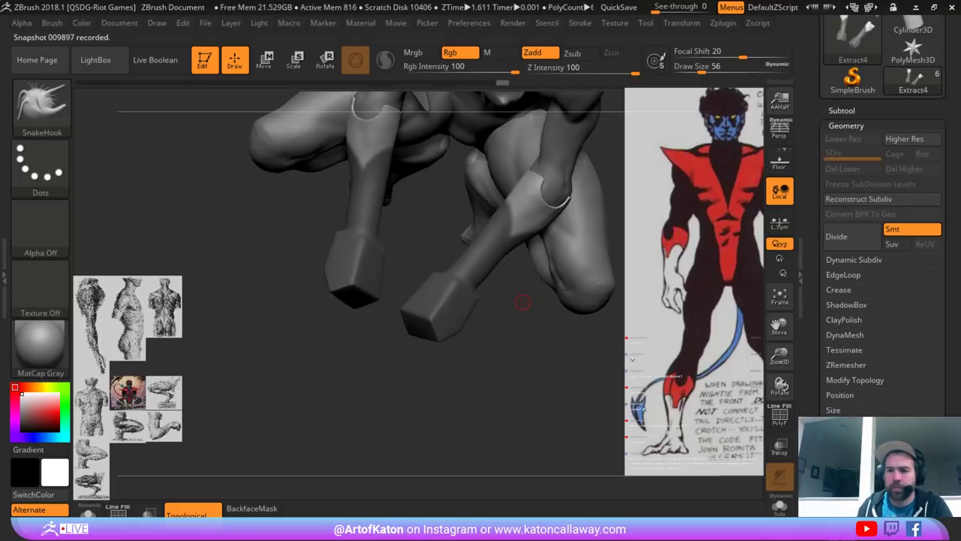
click(854, 380)
scroll(883, 263, down, 3)
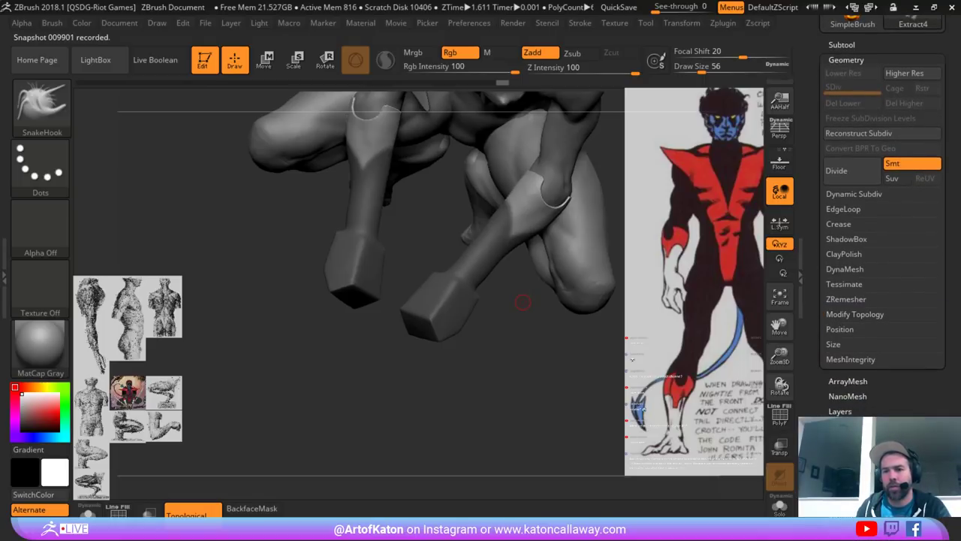
click(842, 45)
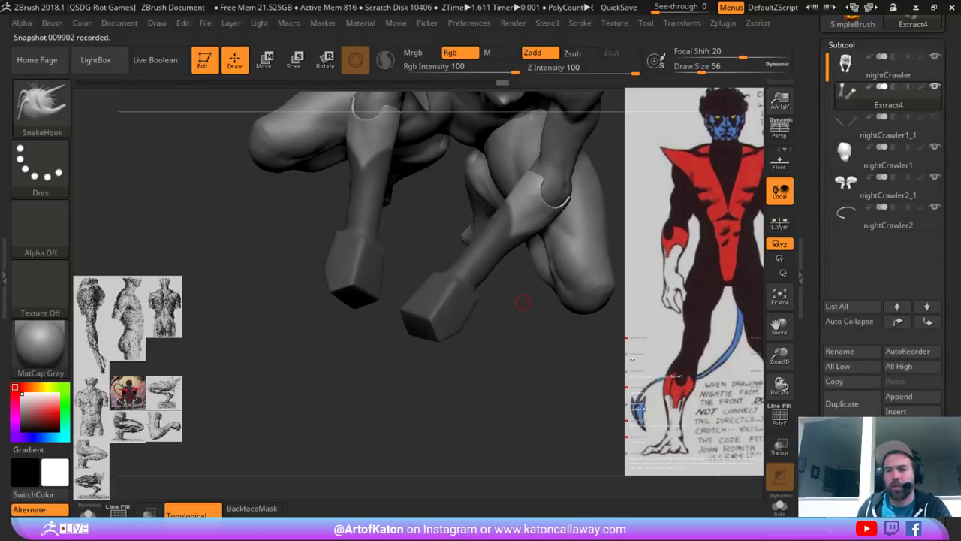
drag(912, 336, 913, 166)
click(839, 362)
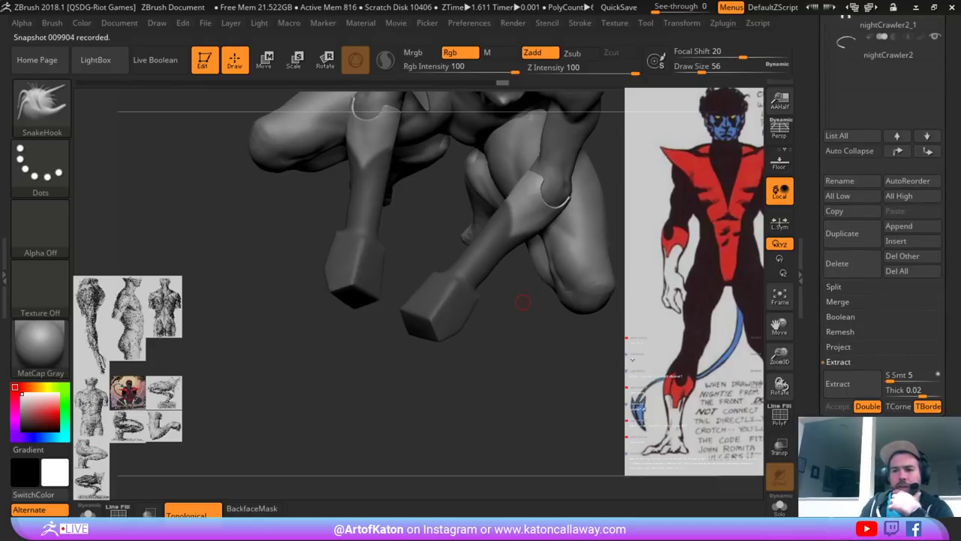
click(852, 384)
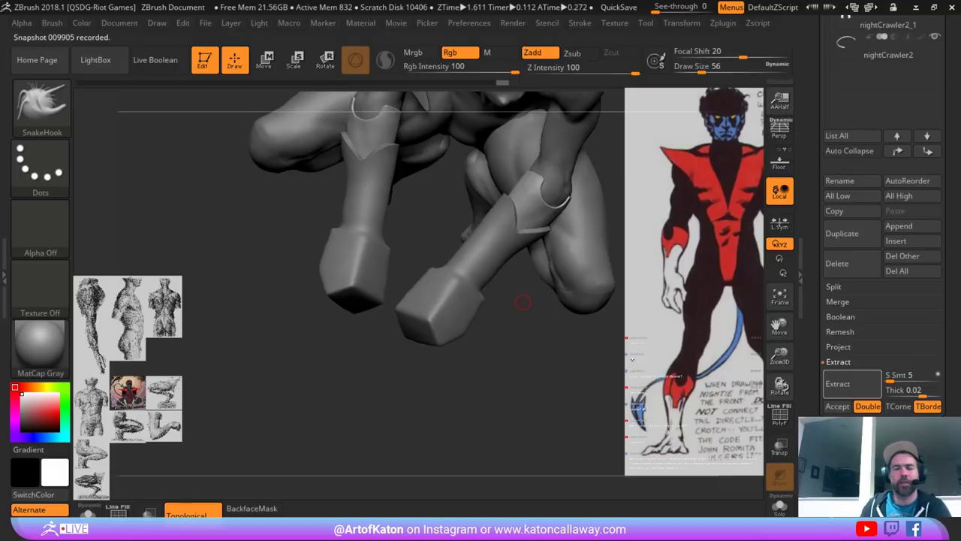
- Try extracting the masked glove area at a thickness of 0.00178, and repeat the extraction with the mask inverted
click(910, 390)
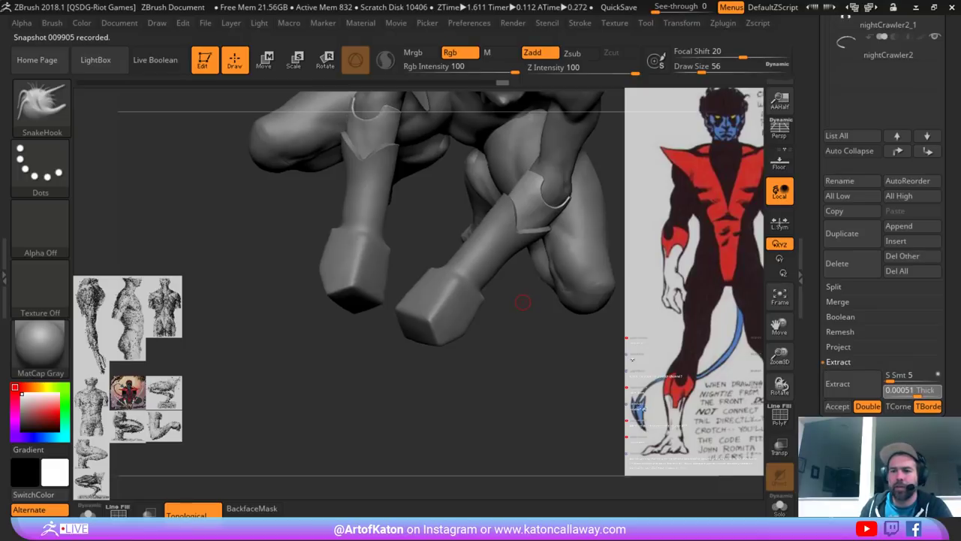
click(852, 383)
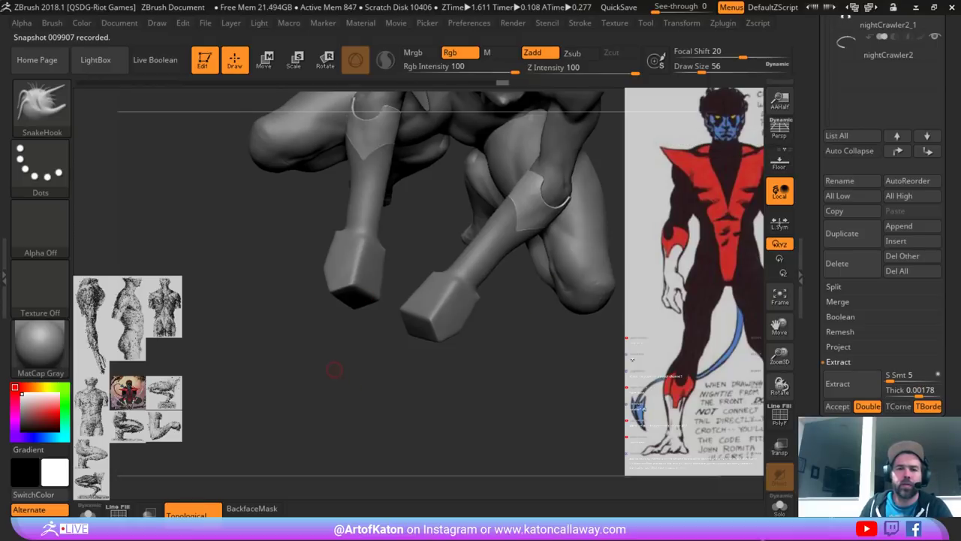
mouse_move(334, 369)
alt+mouse_down()
mouse_move(337, 393)
mouse_move(259, 384)
mouse_move(331, 381)
alt+mouse_up()
ctrl+click(335, 386)
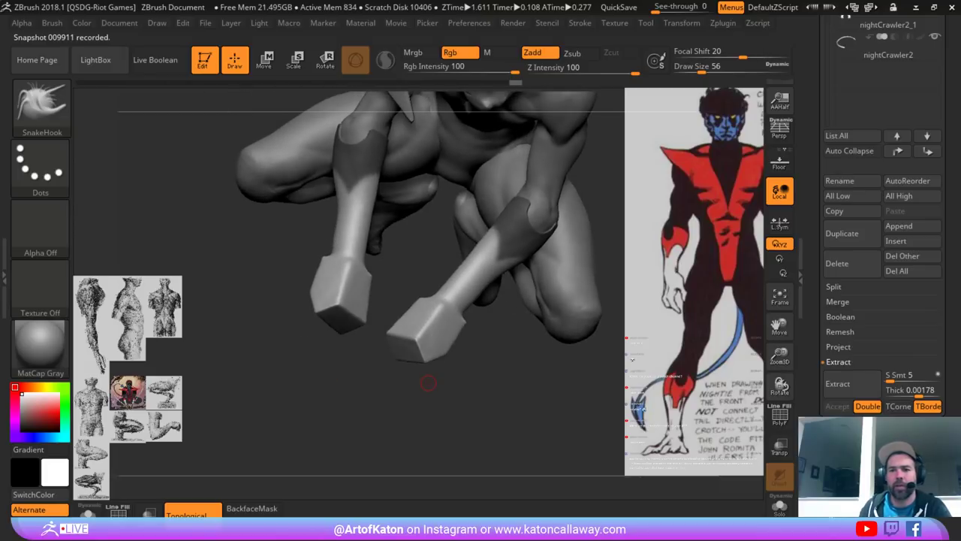
click(838, 384)
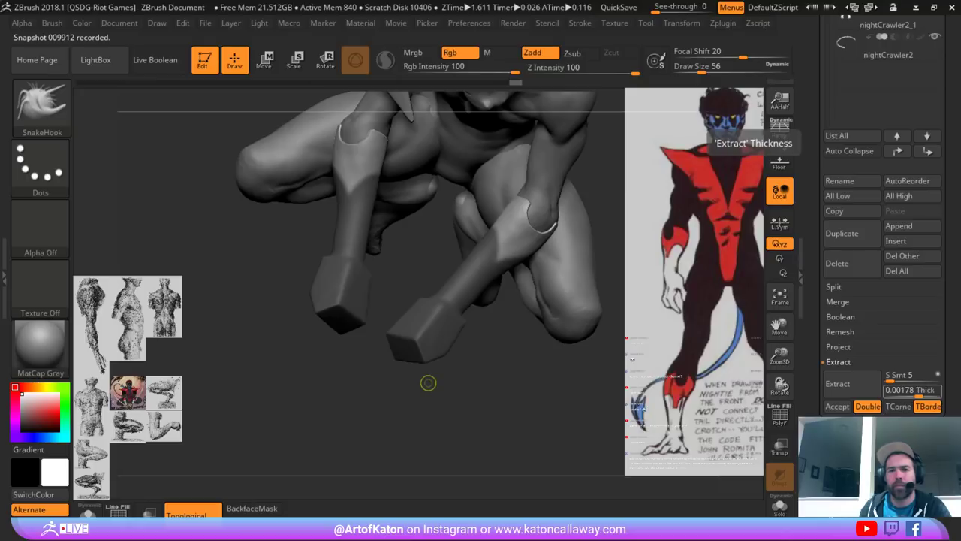
- Set the extract thickness to 0.01871 and invert the mask to extract the upper cuffs instead of the hands
drag(918, 394, 921, 394)
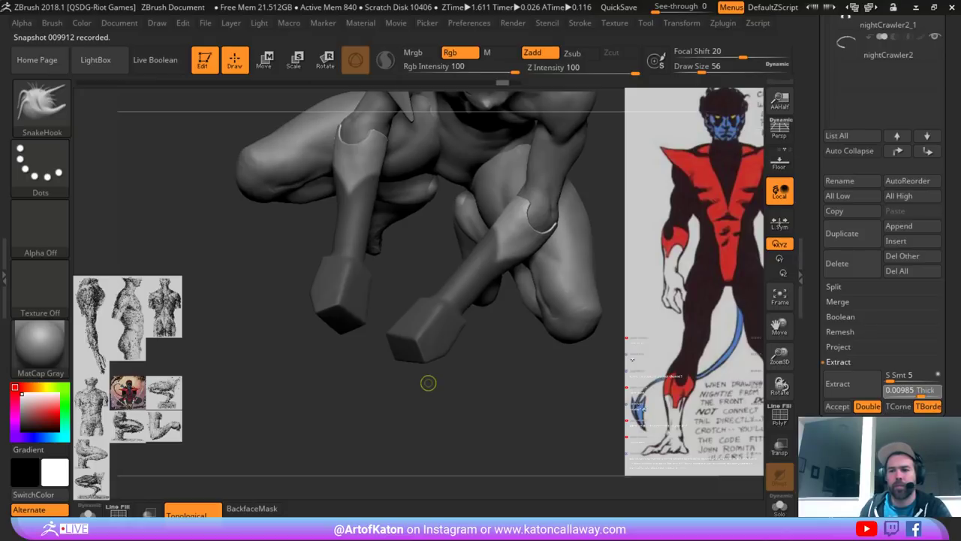
click(838, 384)
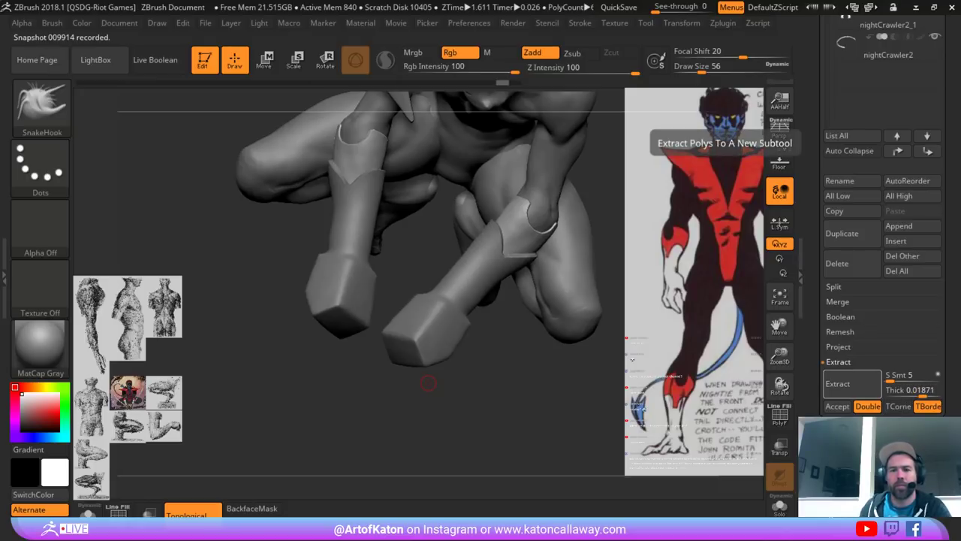
ctrl+click(374, 393)
click(852, 383)
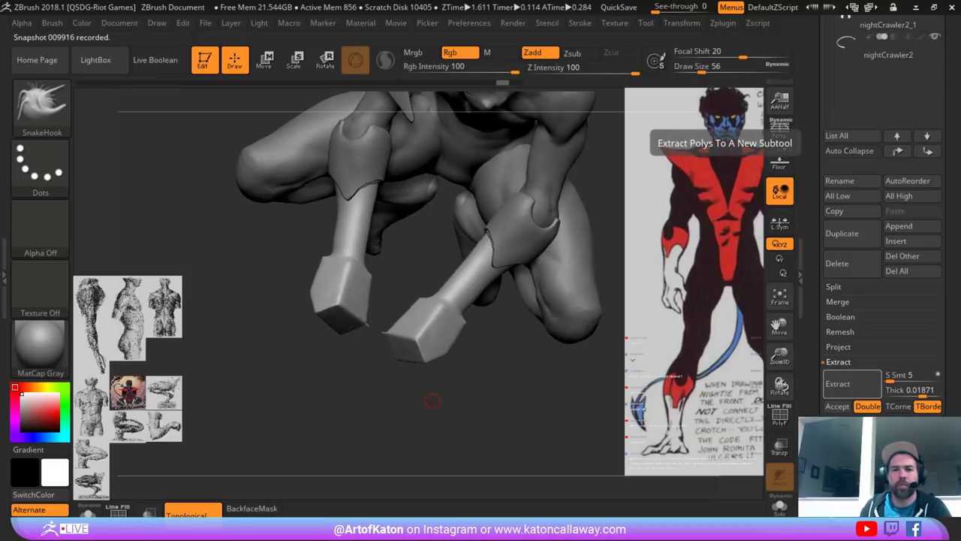
- Try extracting the masked cuffs at a thickness of 0.01375
key(ctrl+z)
drag(923, 393, 922, 392)
click(922, 392)
ctrl+click(378, 380)
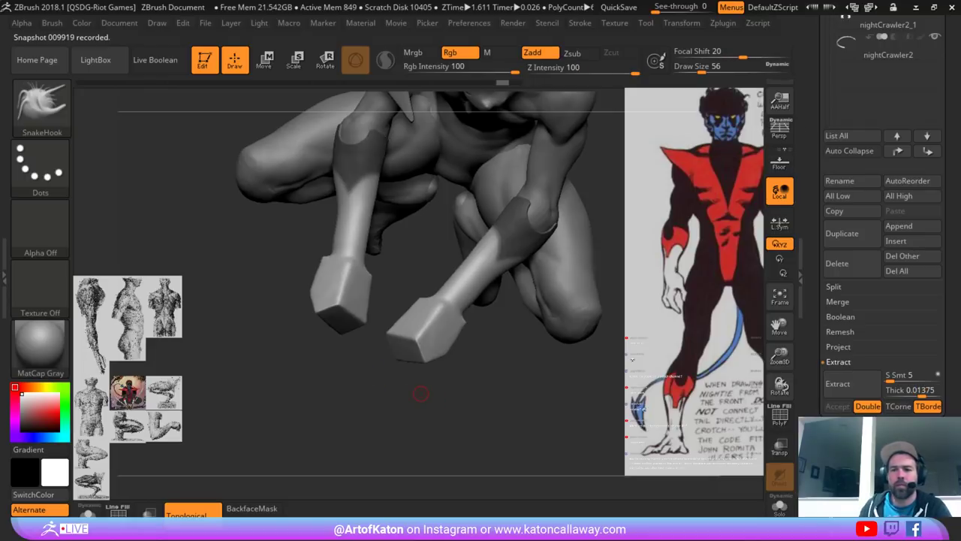
click(839, 384)
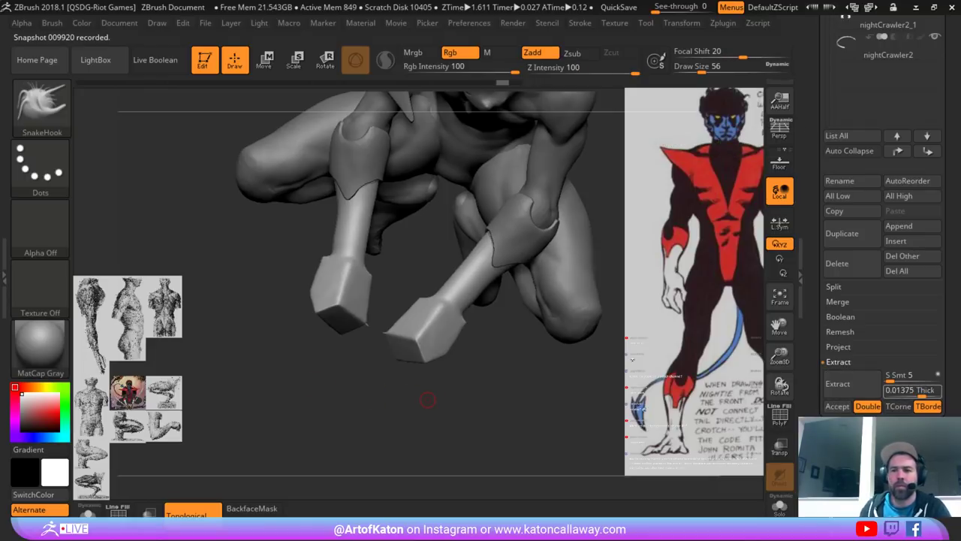
- Try the cuff extraction at a thickness of 0.06599, and extract the cuffs again at 0.00458
drag(922, 392, 927, 392)
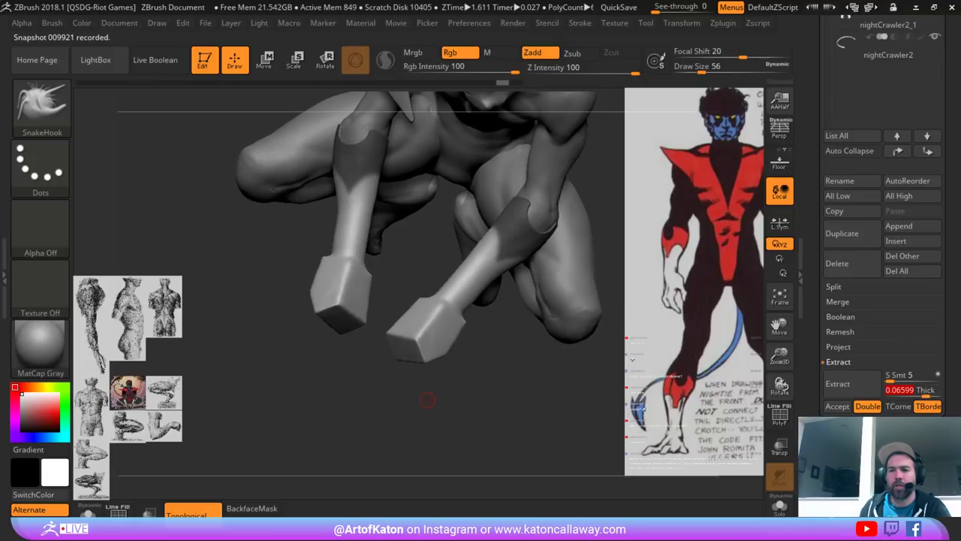
click(839, 384)
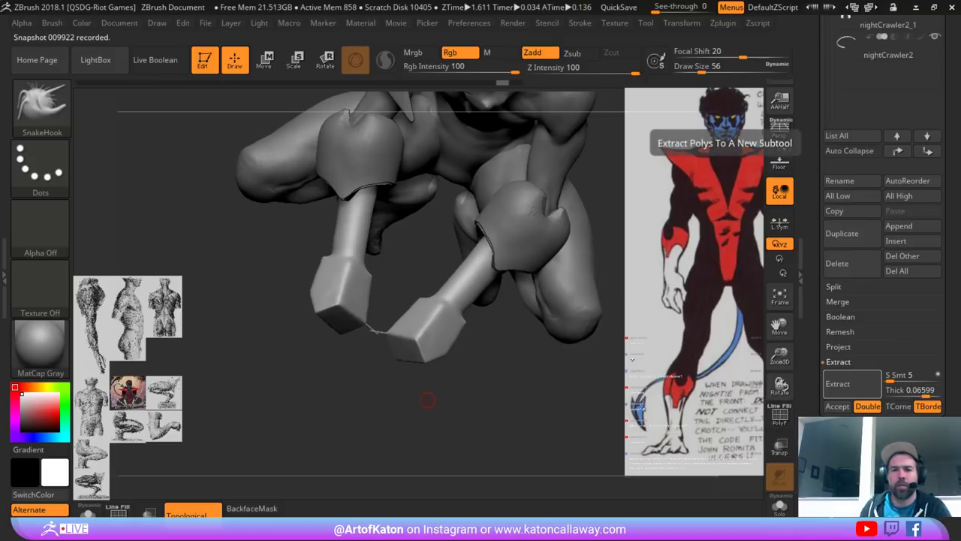
drag(926, 392, 922, 392)
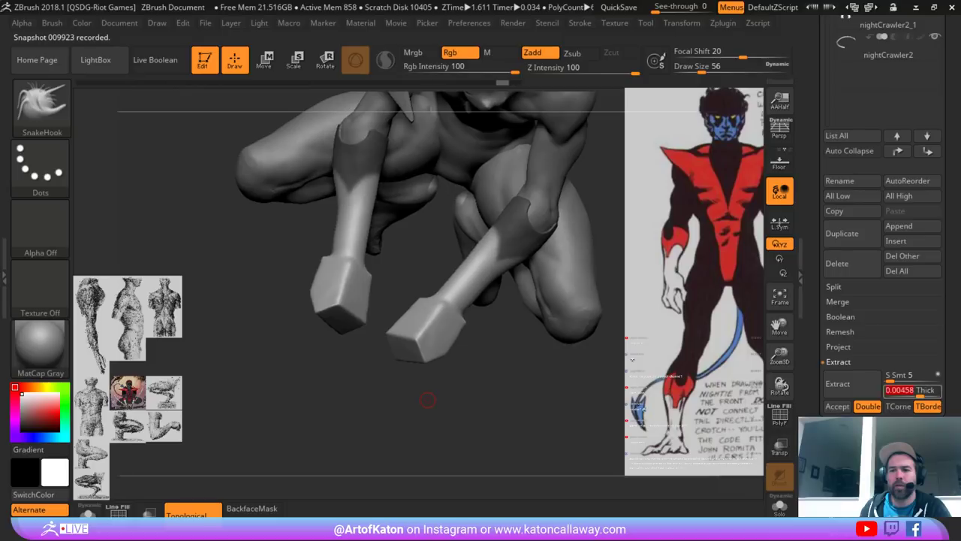
click(851, 384)
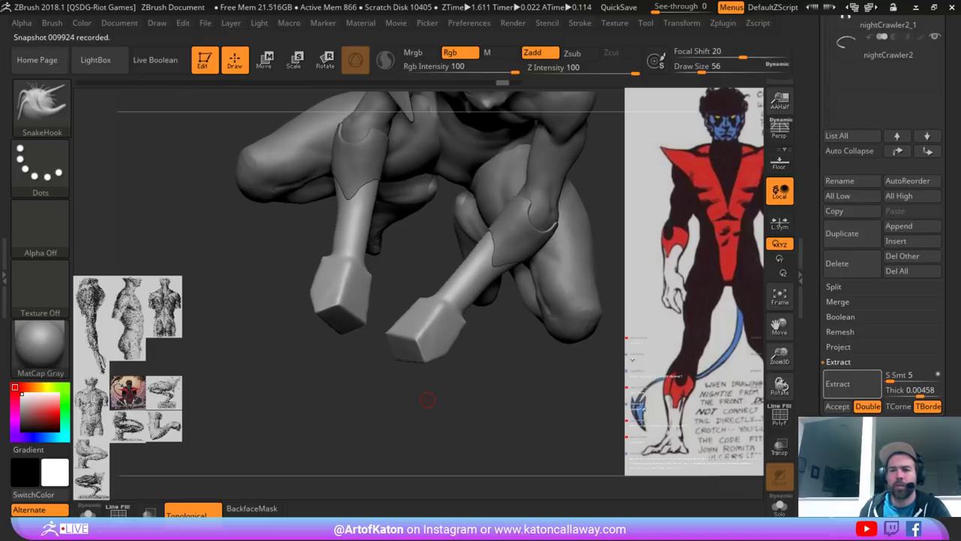
- Set the brush draw size to 116 and inspect the fit and edges of the extracted cuffs from several angles
mouse_move(311, 311)
alt+mouse_down()
mouse_move(433, 294)
mouse_move(443, 304)
alt+mouse_up()
key(space)
drag(376, 214, 386, 214)
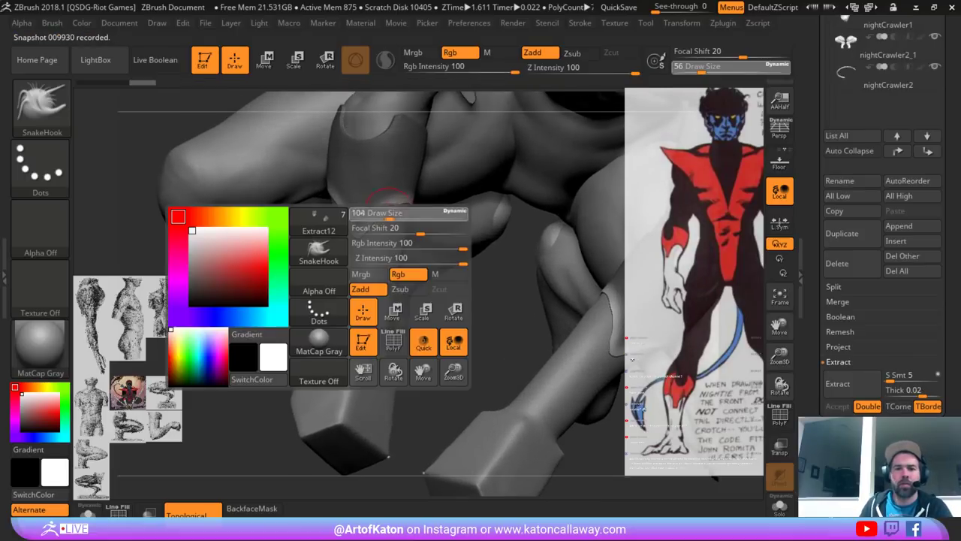
key(shift)
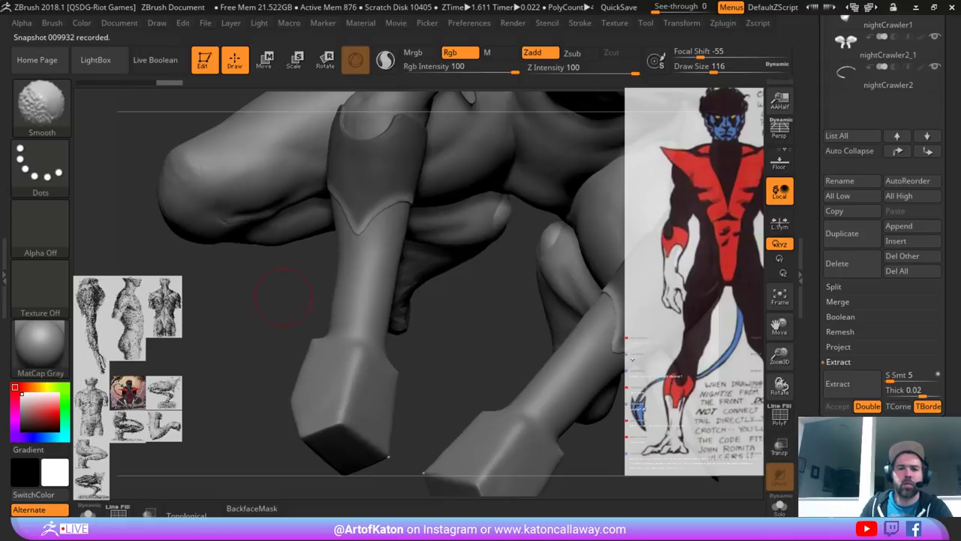
mouse_move(284, 298)
mouse_down()
mouse_move(383, 297)
mouse_move(263, 289)
mouse_up()
key(shift)
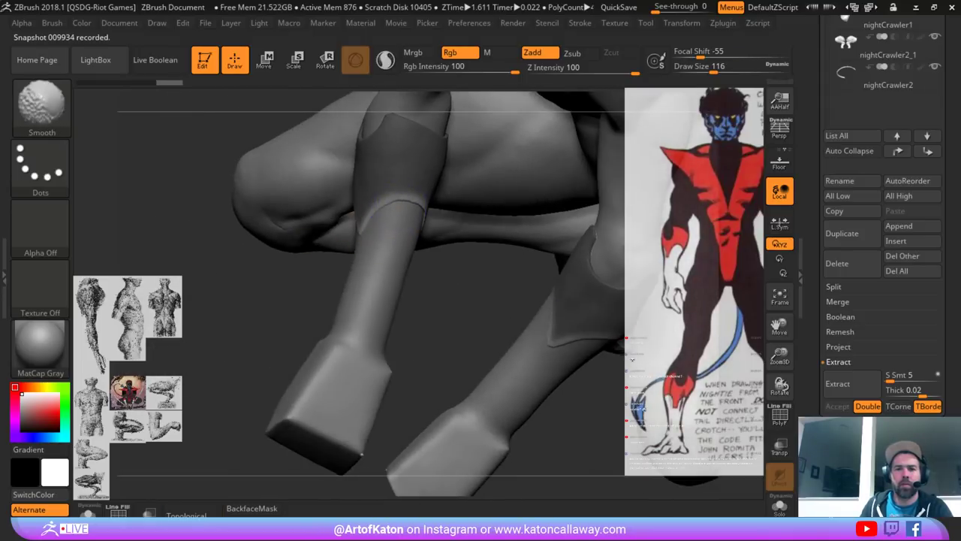
drag(413, 279, 547, 275)
key(shift)
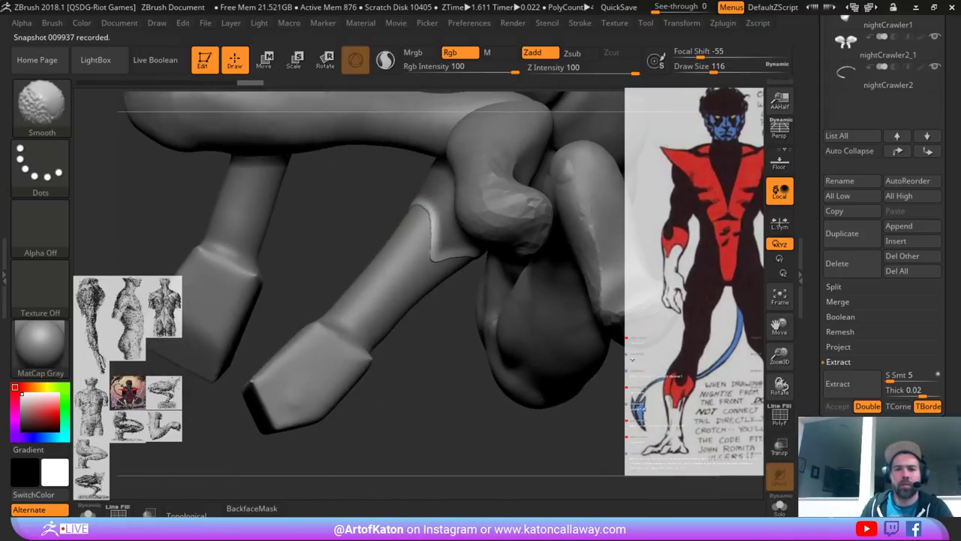
drag(375, 295, 456, 290)
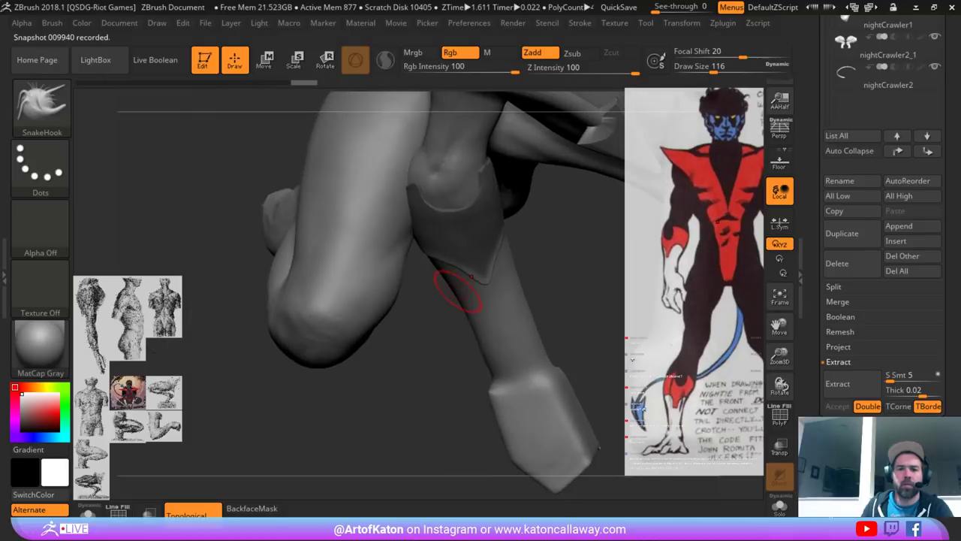
alt+drag(428, 331, 427, 262)
drag(375, 338, 288, 379)
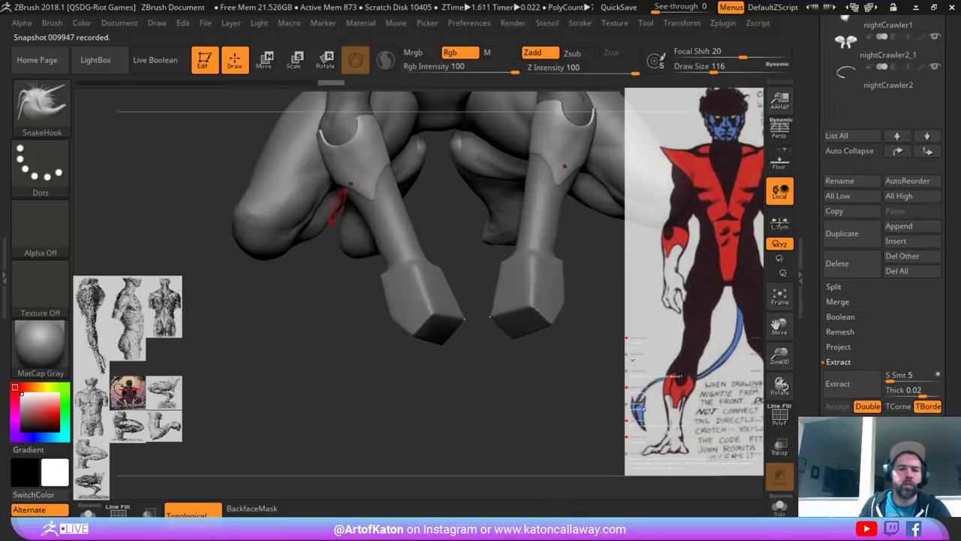
- Fill the extracted cuffs with dark red, R 186, G 0, B 0
drag(49, 413, 58, 418)
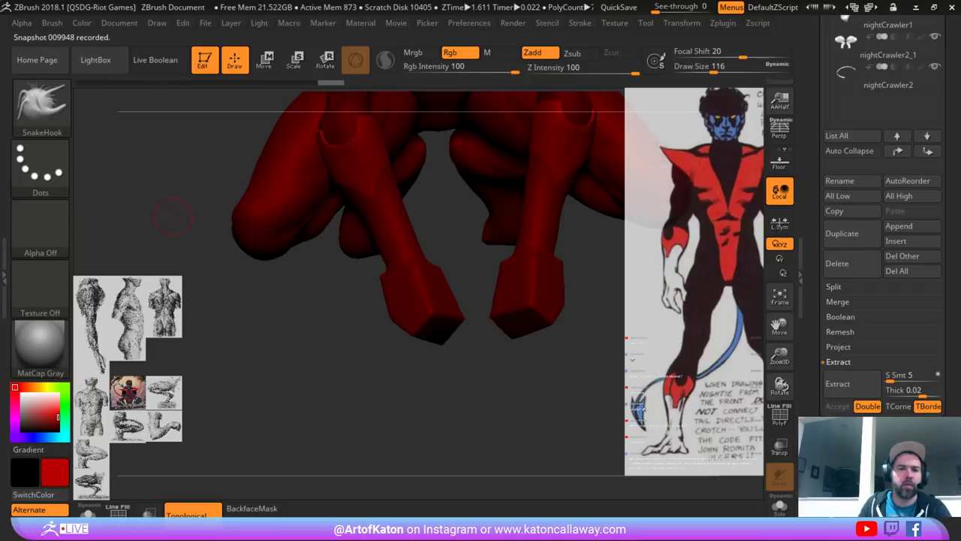
click(81, 23)
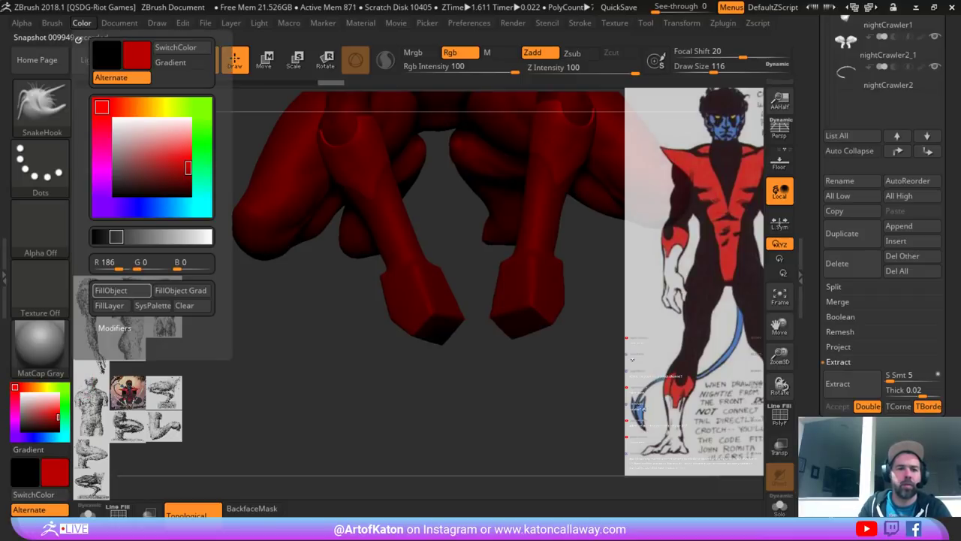
click(112, 291)
- Select the glove subtool beneath the cuffs and fill it with white, R 255, G 255, B 255
alt+click(387, 240)
click(23, 394)
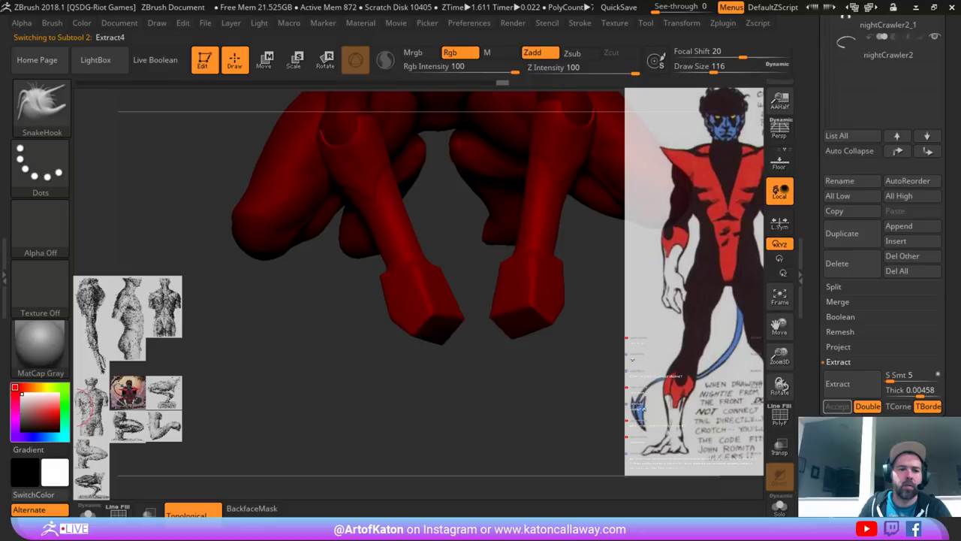
click(81, 23)
click(113, 291)
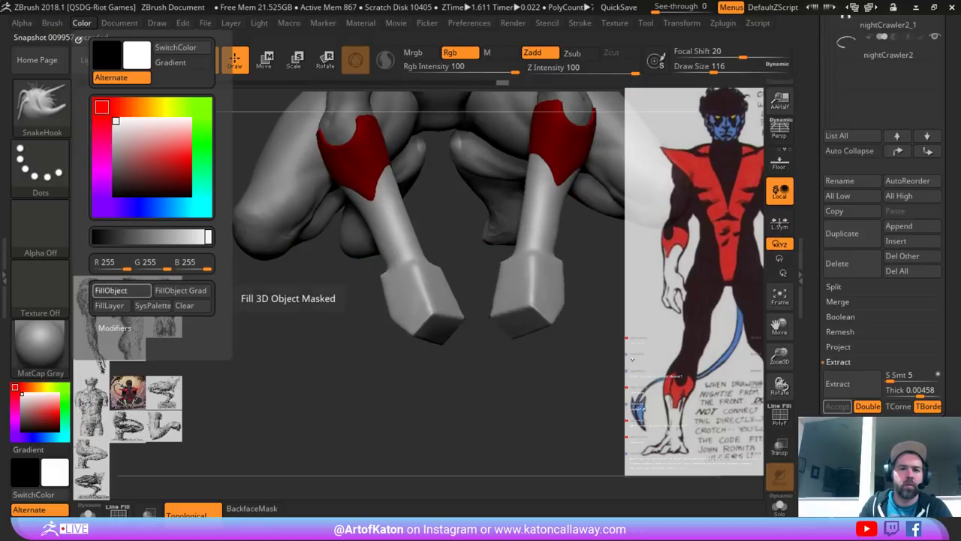
alt+drag(294, 321, 278, 286)
right_drag(382, 289, 418, 236)
- Select the body subtool and try darker grey colours on it, then return the active colour to white
alt+click(403, 197)
click(22, 412)
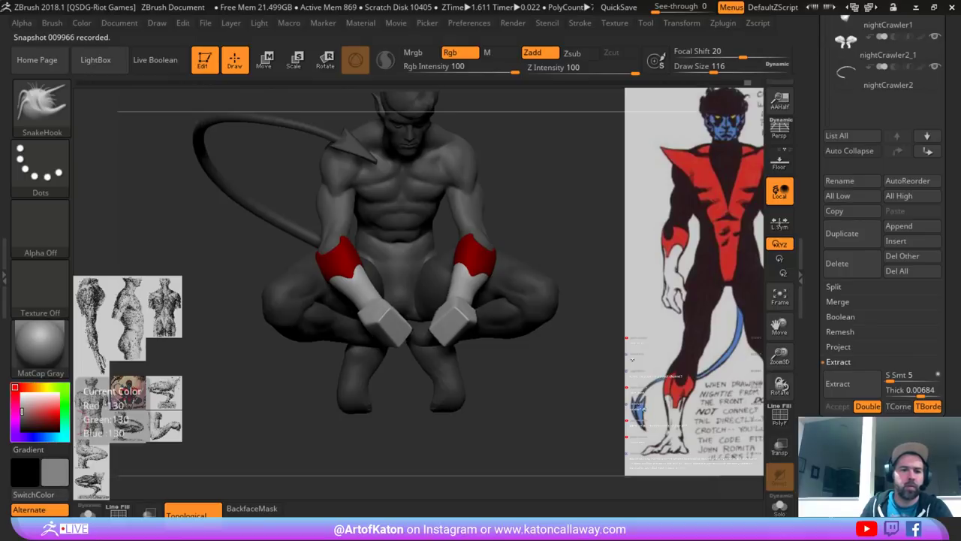
right_drag(248, 229, 179, 232)
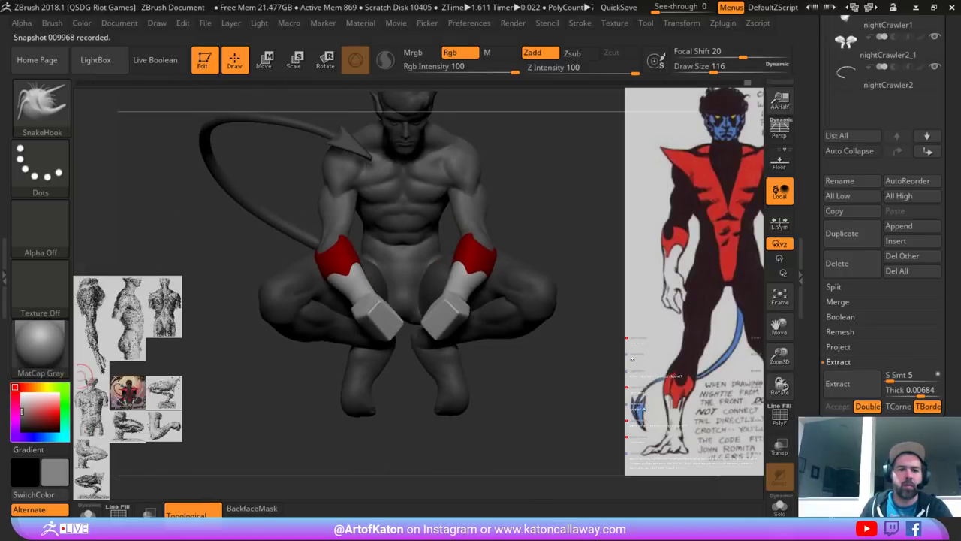
click(22, 418)
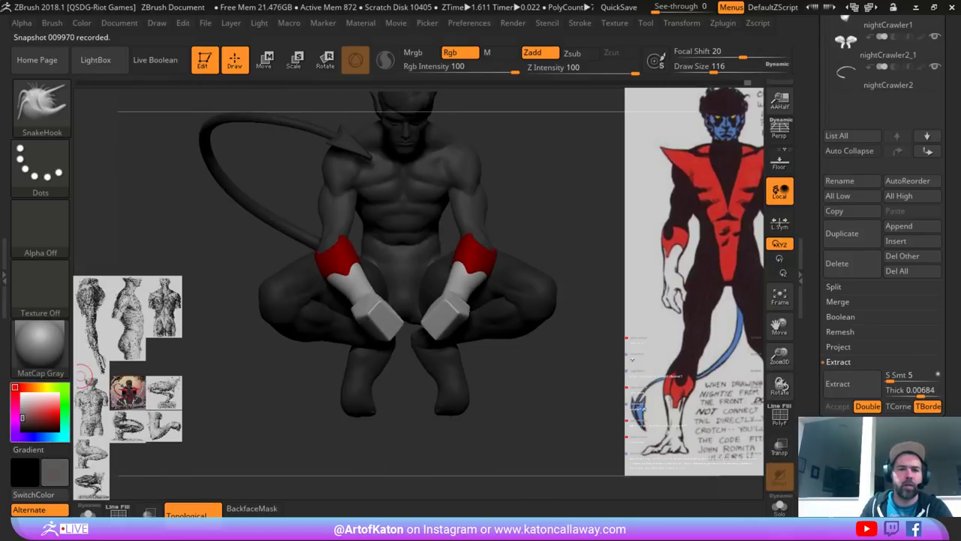
drag(25, 416, 22, 394)
alt+right_drag(271, 409, 300, 349)
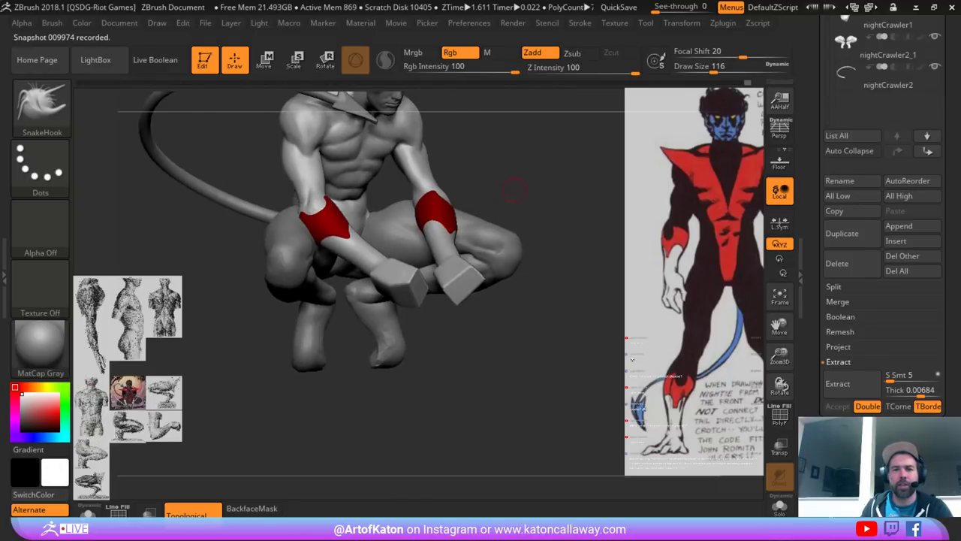
ctrl+right_drag(516, 188, 519, 217)
mouse_move(526, 135)
alt+right_down()
mouse_move(532, 215)
mouse_move(536, 182)
mouse_move(525, 202)
mouse_move(558, 153)
mouse_move(534, 211)
alt+right_up()
mouse_move(455, 193)
alt+right_down()
mouse_move(415, 184)
mouse_move(457, 178)
alt+right_up()
right_click(413, 185)
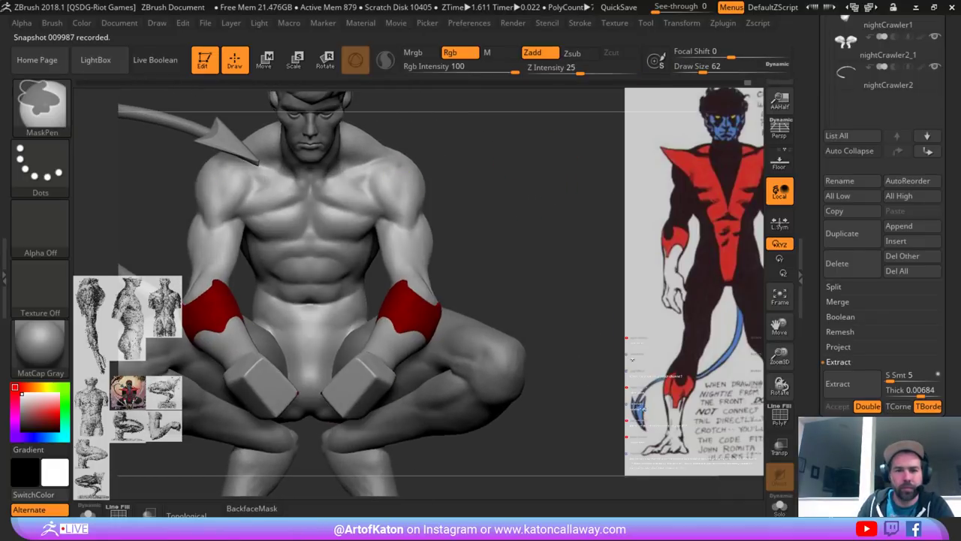
mouse_move(394, 168)
ctrl+mouse_down()
mouse_move(321, 392)
mouse_move(344, 266)
mouse_move(331, 323)
ctrl+mouse_up()
mouse_move(488, 187)
alt+right_down()
mouse_move(498, 140)
mouse_move(497, 174)
alt+right_up()
key(ctrl+z)
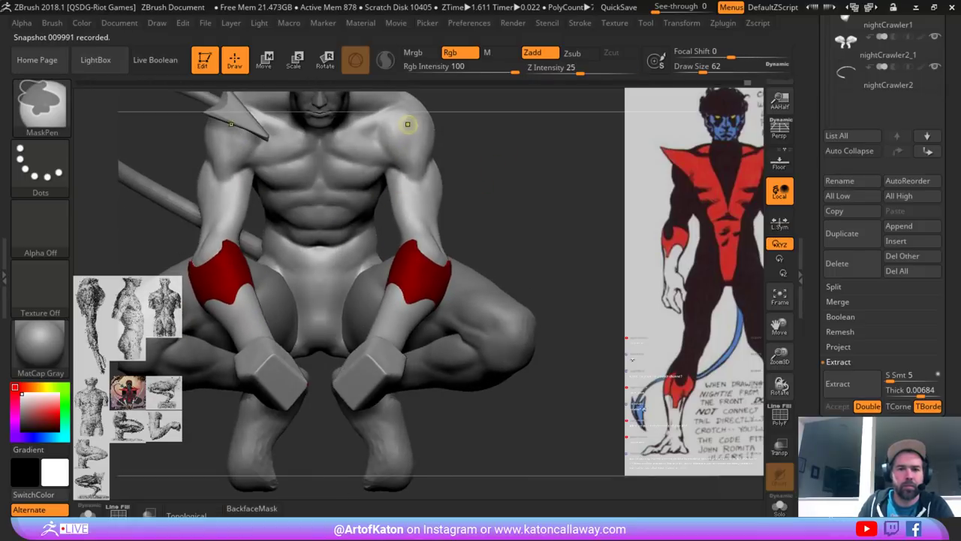
- Paint a symmetrical V-shaped mask outline on the torso, running from the shoulders over the abdomen to the crotch
mouse_move(410, 122)
ctrl+mouse_down()
mouse_move(359, 178)
mouse_move(327, 297)
ctrl+mouse_up()
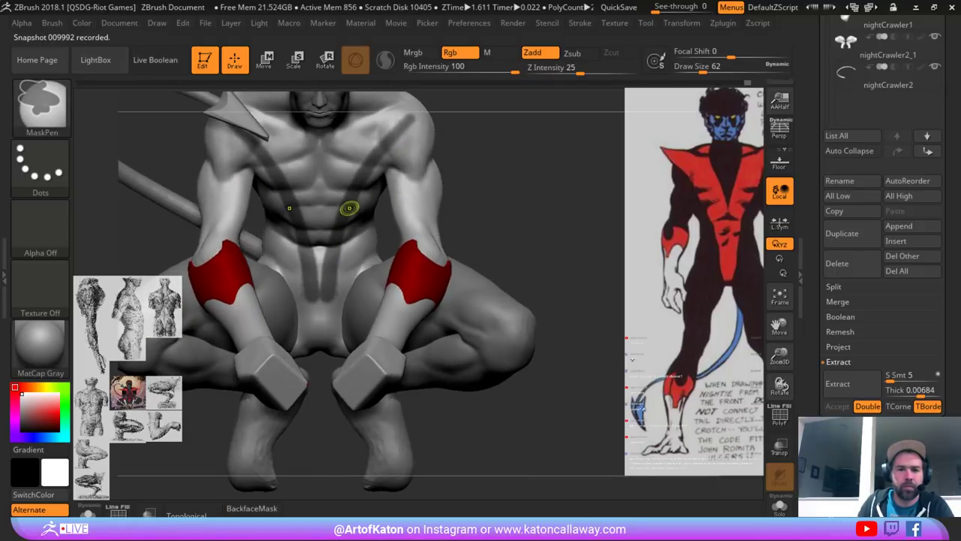
mouse_move(350, 208)
ctrl+mouse_down()
mouse_move(337, 318)
mouse_move(328, 307)
ctrl+mouse_up()
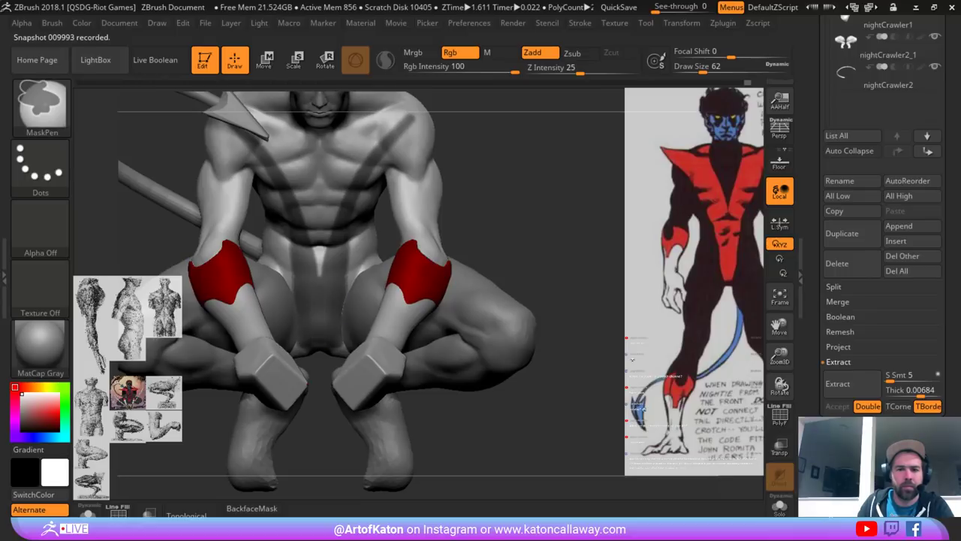
ctrl+drag(332, 223, 322, 220)
mouse_move(488, 187)
alt+mouse_down()
mouse_move(530, 182)
mouse_move(497, 180)
alt+mouse_up()
- Scale down and reposition the reference sheet so the front and side costume views both show beside the model
key(z)
click(675, 206)
drag(703, 132, 666, 129)
drag(675, 171, 576, 231)
mouse_move(604, 193)
mouse_down()
mouse_move(563, 188)
mouse_move(584, 188)
mouse_up()
key(z)
mouse_move(491, 225)
mouse_down()
mouse_move(431, 225)
mouse_move(466, 223)
mouse_up()
- Widen the mask outline along the shoulders and chest to follow the flared costume panel in the reference
alt+drag(396, 160, 397, 175)
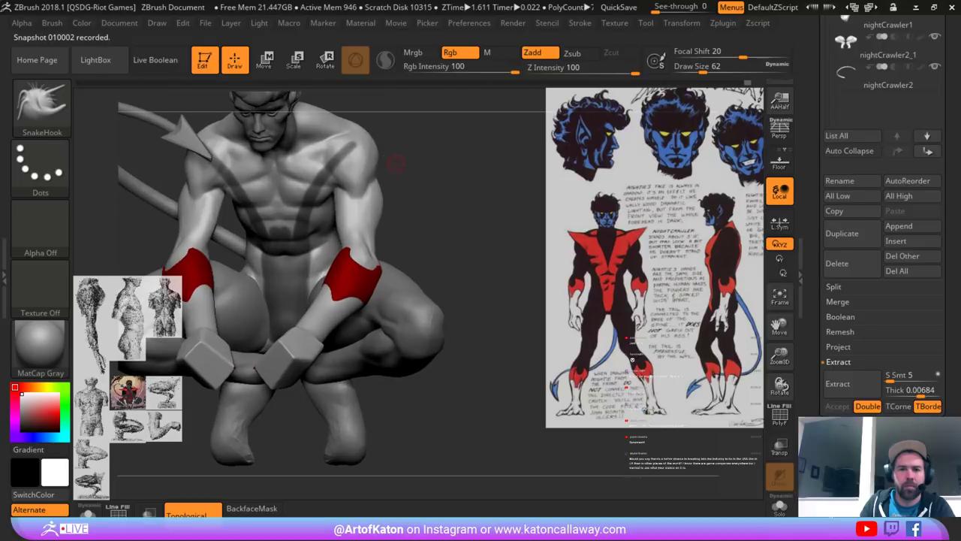
ctrl+drag(361, 140, 304, 197)
ctrl+drag(321, 165, 303, 191)
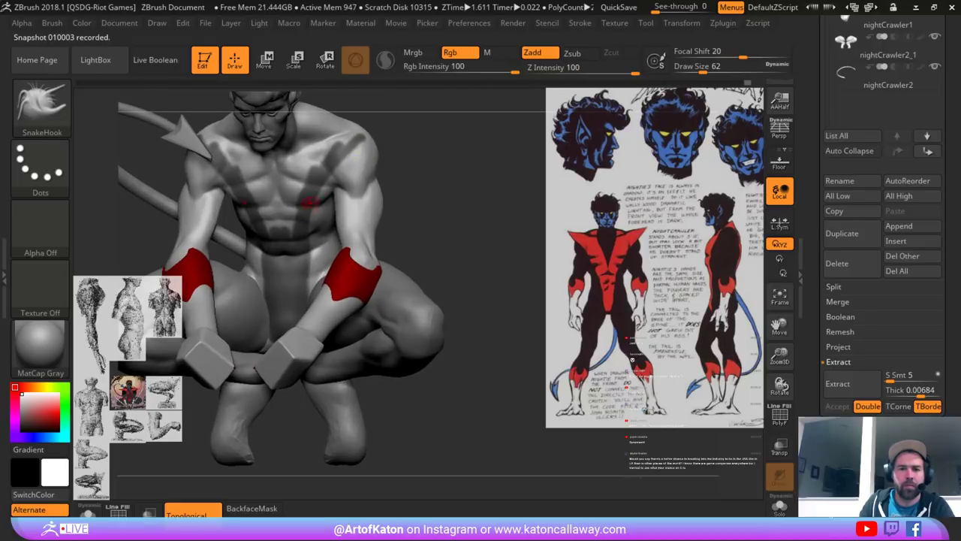
mouse_move(387, 153)
shift+mouse_down()
mouse_move(415, 155)
mouse_move(451, 182)
mouse_move(411, 168)
shift+mouse_up()
ctrl+click(42, 168)
ctrl+click(177, 208)
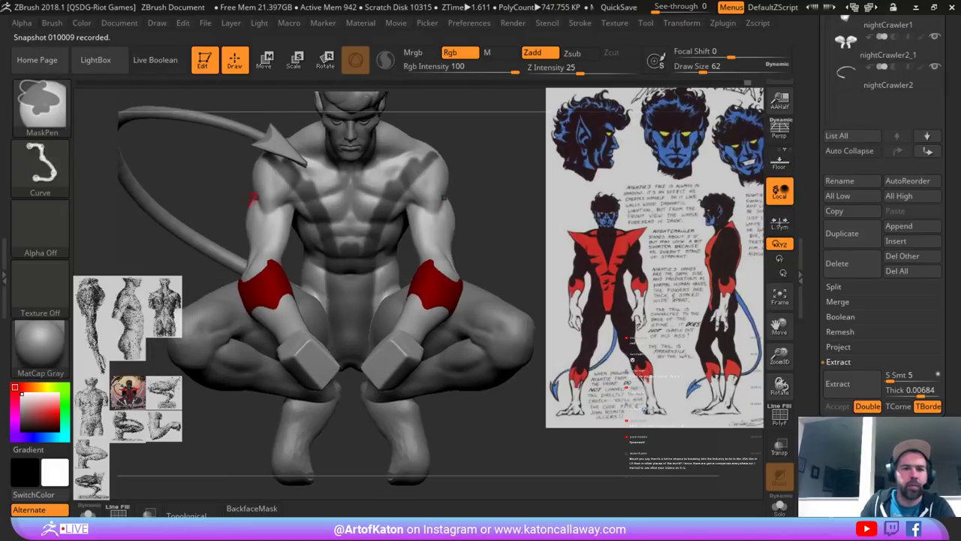
ctrl+drag(422, 171, 395, 198)
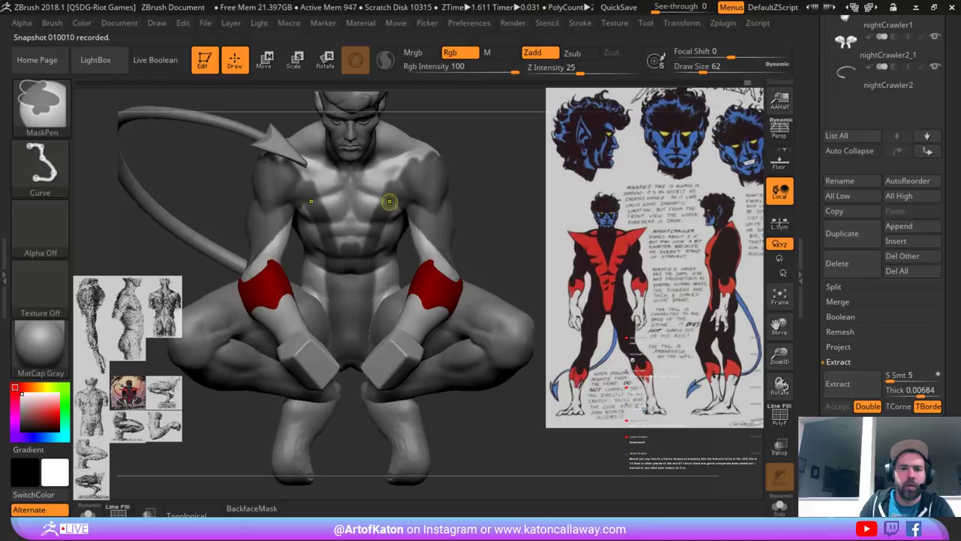
key(ctrl+z)
- Switch the mask stroke to Lasso and fill the area inside the torso outline up to the neck
ctrl+click(42, 170)
click(236, 209)
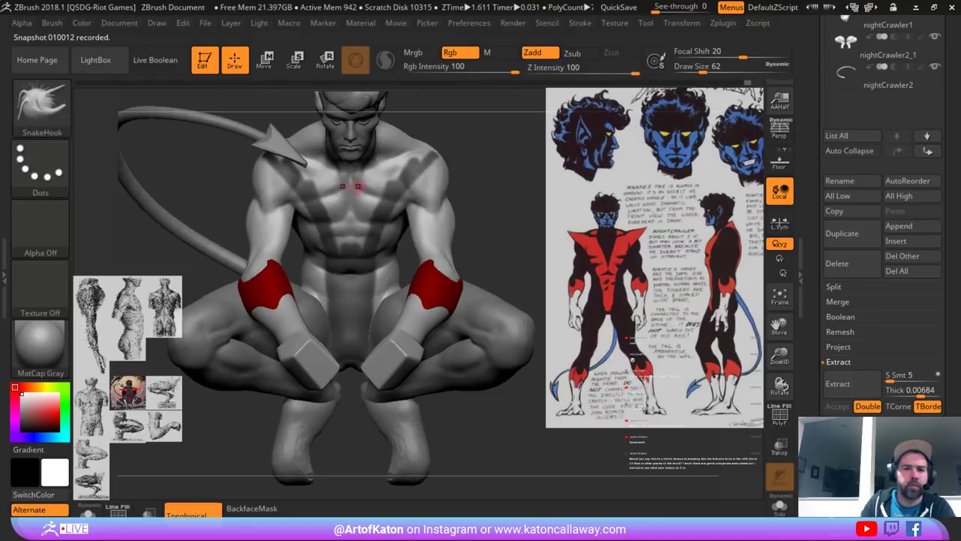
mouse_move(401, 191)
ctrl+mouse_down()
mouse_move(375, 245)
mouse_move(329, 187)
mouse_move(398, 114)
mouse_move(449, 125)
mouse_move(376, 129)
ctrl+mouse_up()
alt+drag(481, 135, 525, 150)
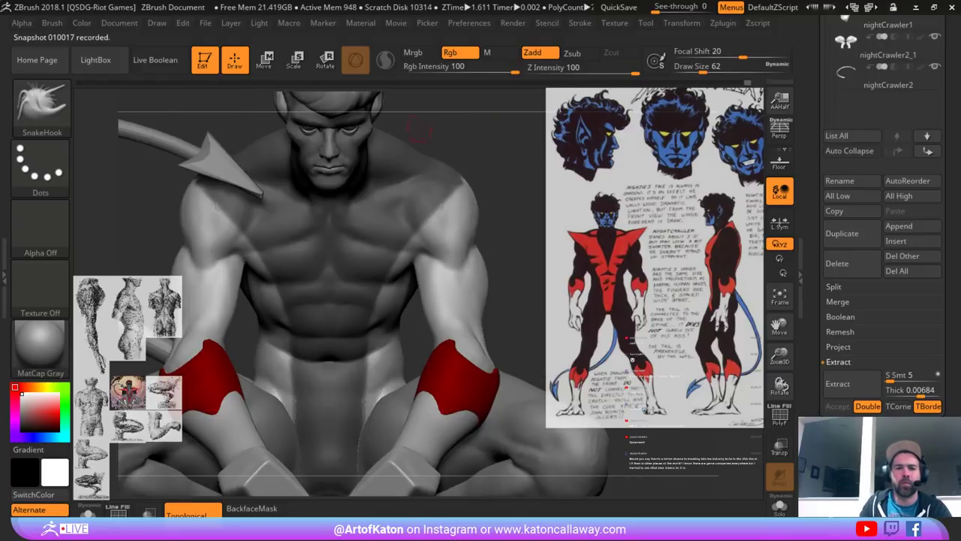
- Cut a V-shaped neckline out of the chest mask with the lasso and clear the mask beside the neck
ctrl+drag(398, 122, 383, 113)
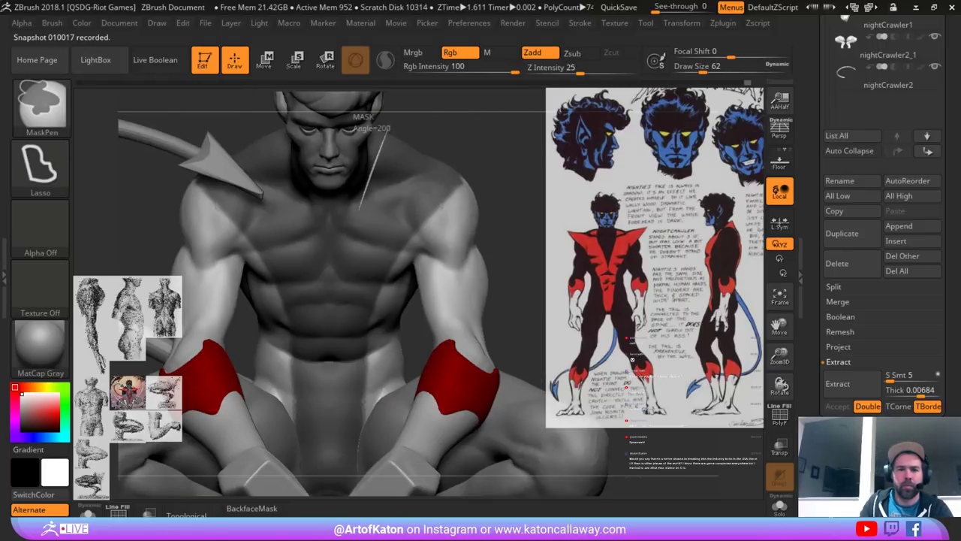
mouse_move(343, 259)
ctrl+mouse_down()
mouse_move(337, 272)
mouse_move(321, 110)
ctrl+mouse_up()
alt+drag(485, 113, 487, 128)
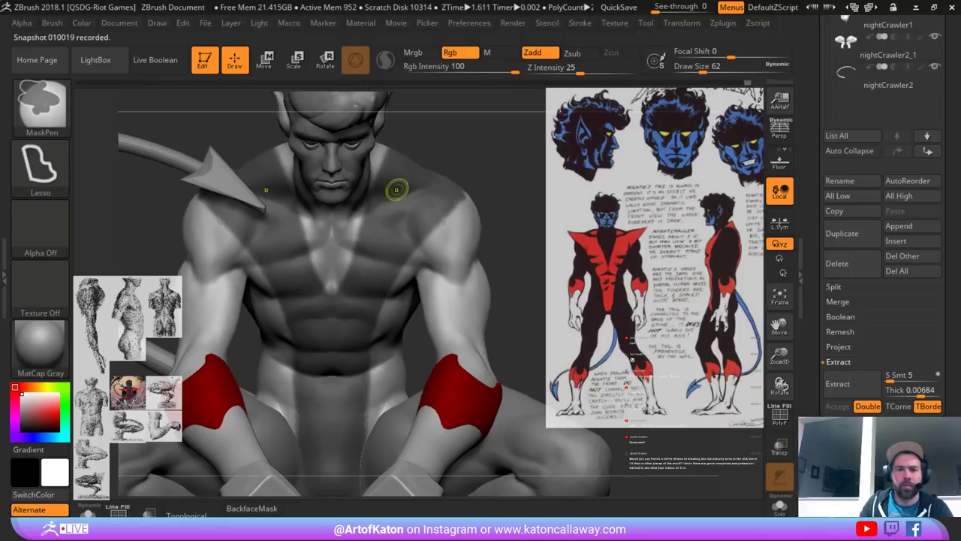
ctrl+drag(365, 212, 344, 279)
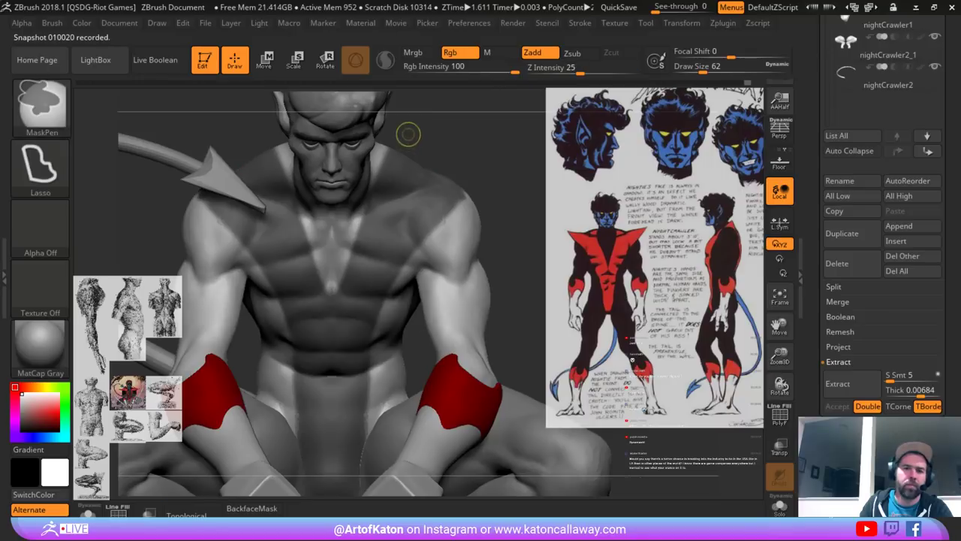
mouse_move(399, 144)
ctrl+mouse_down()
mouse_move(336, 264)
mouse_move(391, 196)
ctrl+mouse_up()
mouse_move(425, 156)
alt+mouse_down()
mouse_move(431, 134)
mouse_move(451, 120)
mouse_move(372, 144)
mouse_move(375, 203)
mouse_move(496, 186)
mouse_move(427, 184)
mouse_move(453, 176)
alt+mouse_up()
- Switch the mask stroke back to Dots and redo the undone torso and shoulder mask
ctrl+click(46, 164)
ctrl+click(117, 179)
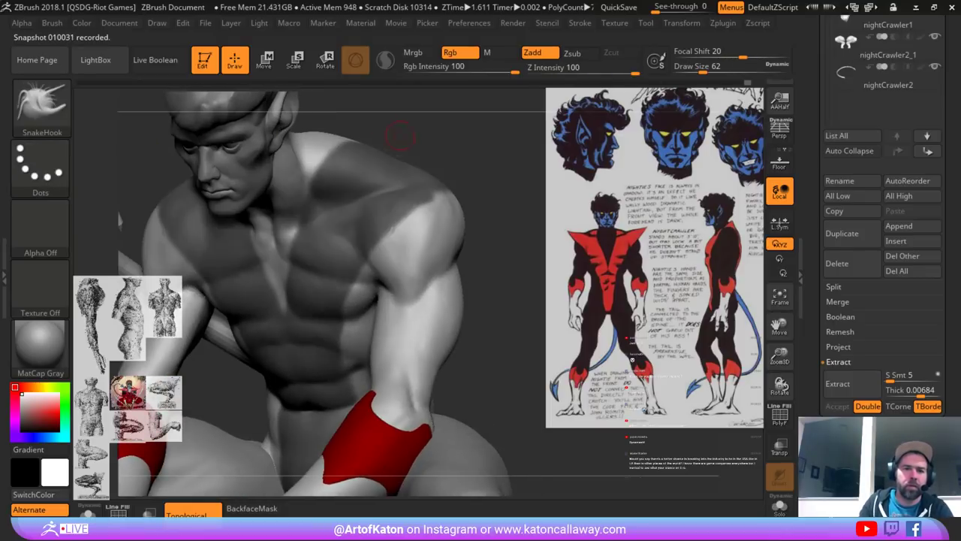
ctrl+click(326, 187)
ctrl+click(326, 187)
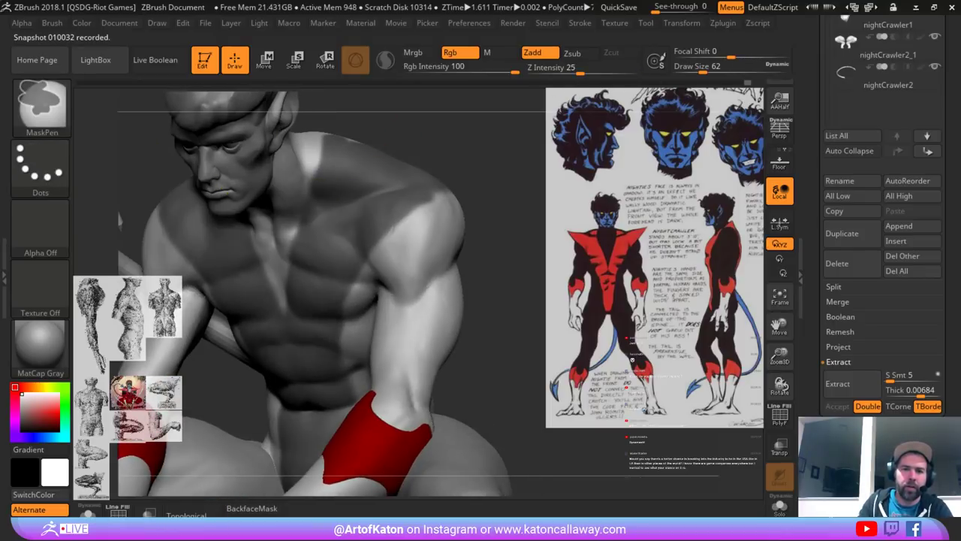
mouse_move(429, 129)
mouse_down()
mouse_move(383, 120)
mouse_move(436, 128)
mouse_up()
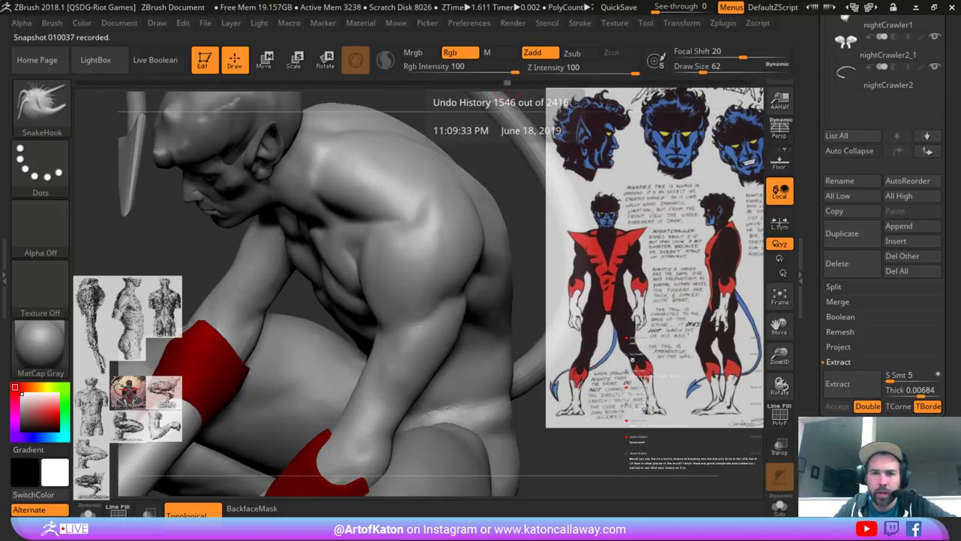
key(ctrl+shift+z)
key(ctrl+shift+z)
key(ctrl+shift+z)
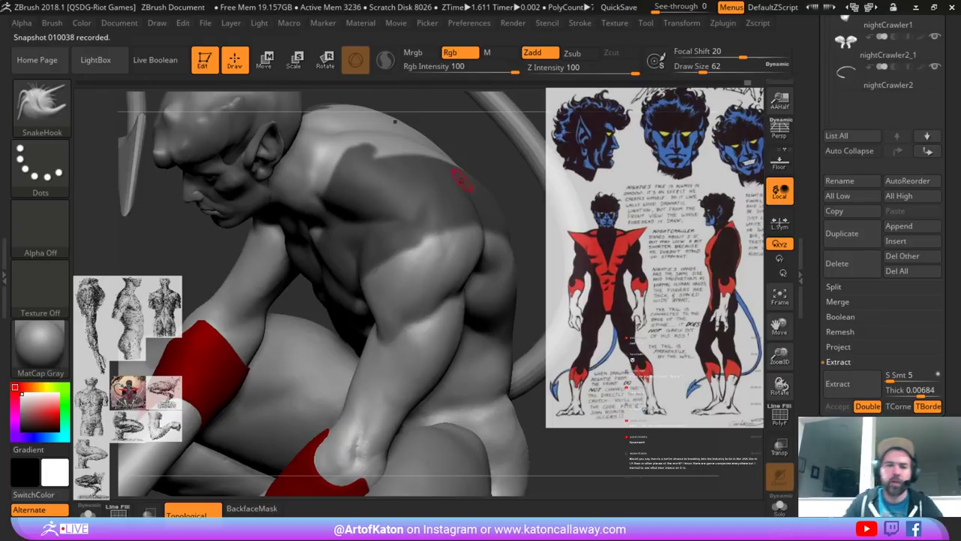
- Paint the mask over the unmasked gap in the middle of the upper back
mouse_move(476, 145)
mouse_down()
mouse_move(437, 244)
mouse_move(365, 252)
mouse_move(405, 246)
mouse_move(460, 218)
mouse_move(454, 143)
mouse_up()
drag(504, 122, 421, 154)
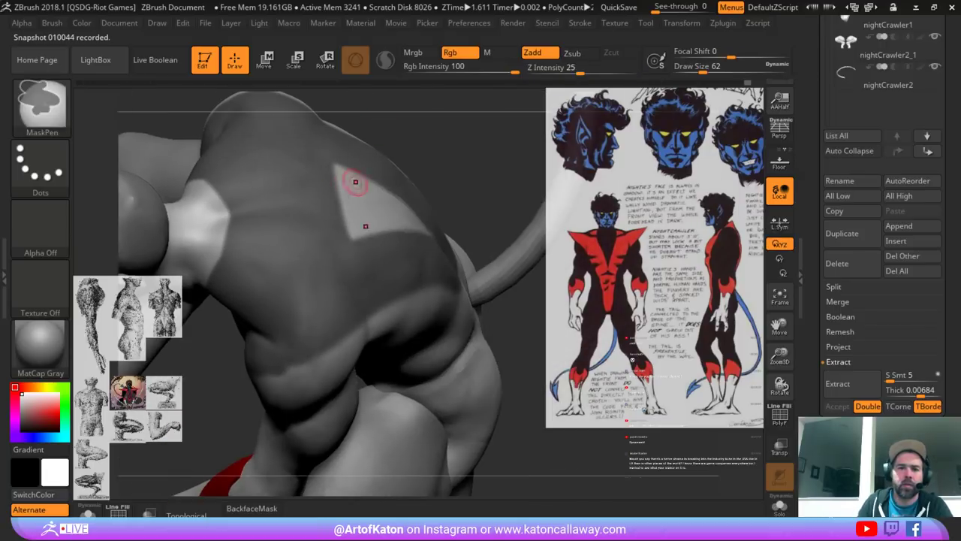
ctrl+drag(356, 183, 391, 204)
drag(476, 146, 451, 202)
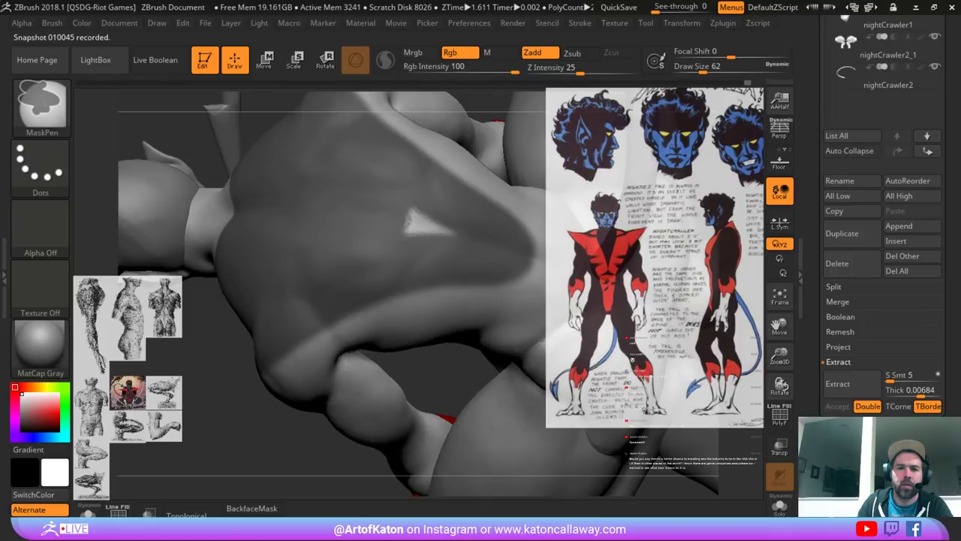
- Examine the torso mask's coverage around the back, neck, shoulder and armpit against the costume reference
key(f)
drag(232, 333, 405, 278)
alt+drag(487, 161, 496, 225)
drag(531, 188, 501, 221)
key(ctrl)
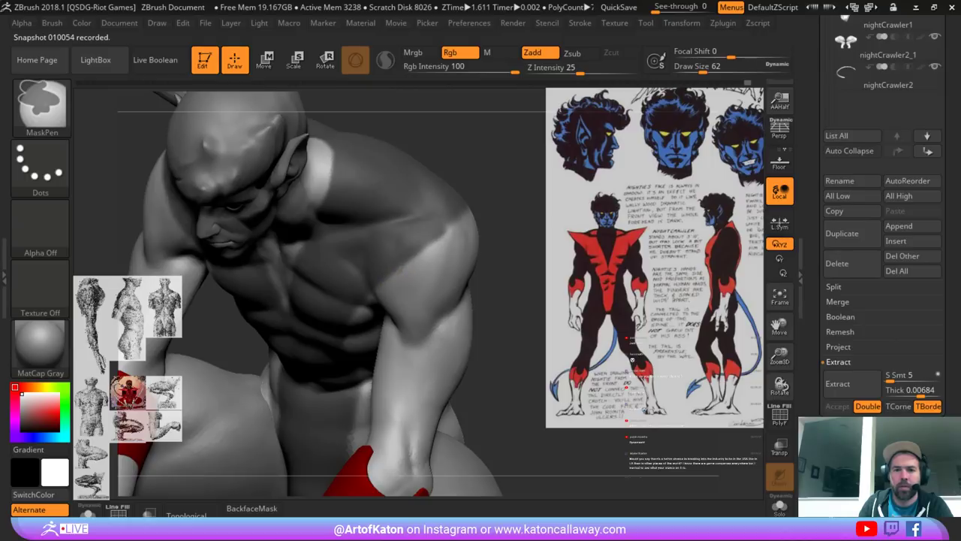
drag(515, 217, 430, 242)
drag(512, 133, 455, 208)
key(ctrl)
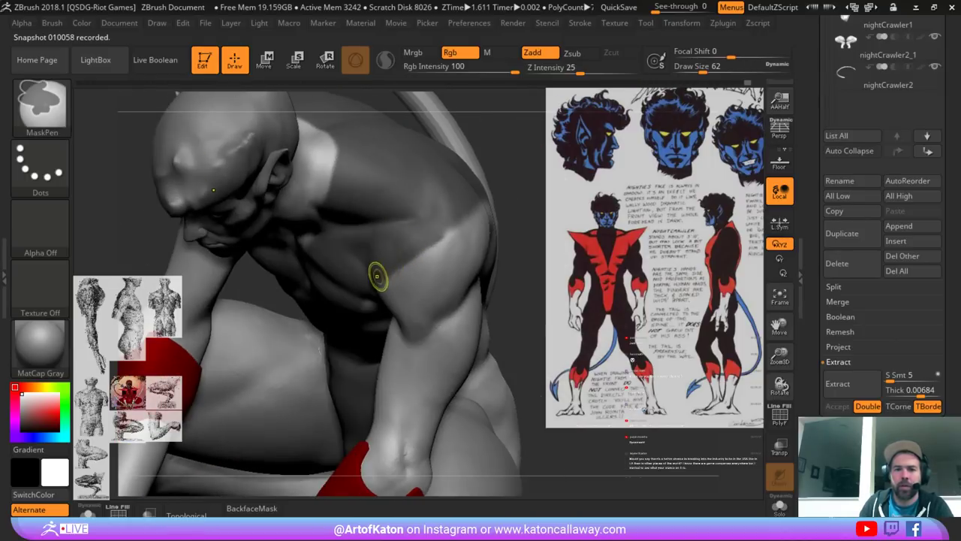
- Refine the torso mask along the side and lower back, tapering it toward the base of the tail
drag(515, 203, 448, 204)
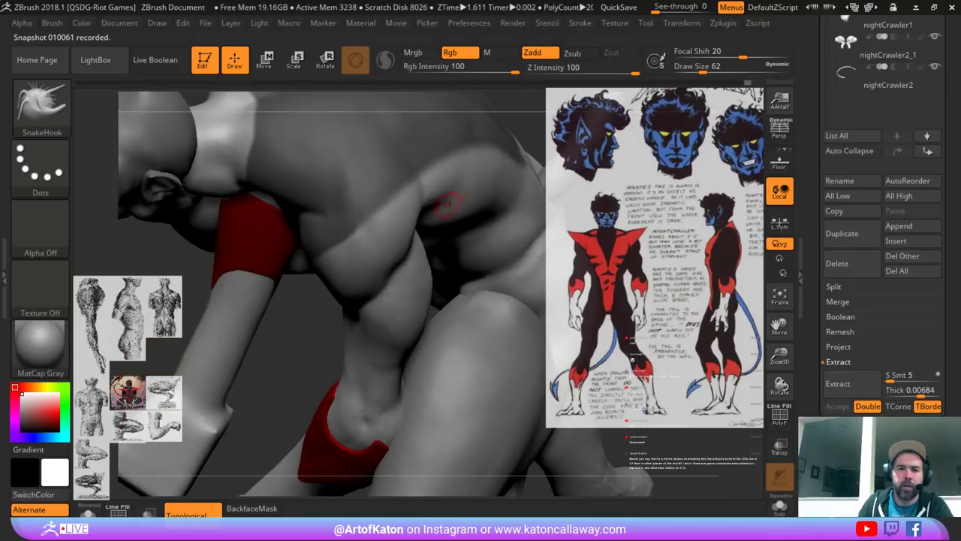
key(ctrl)
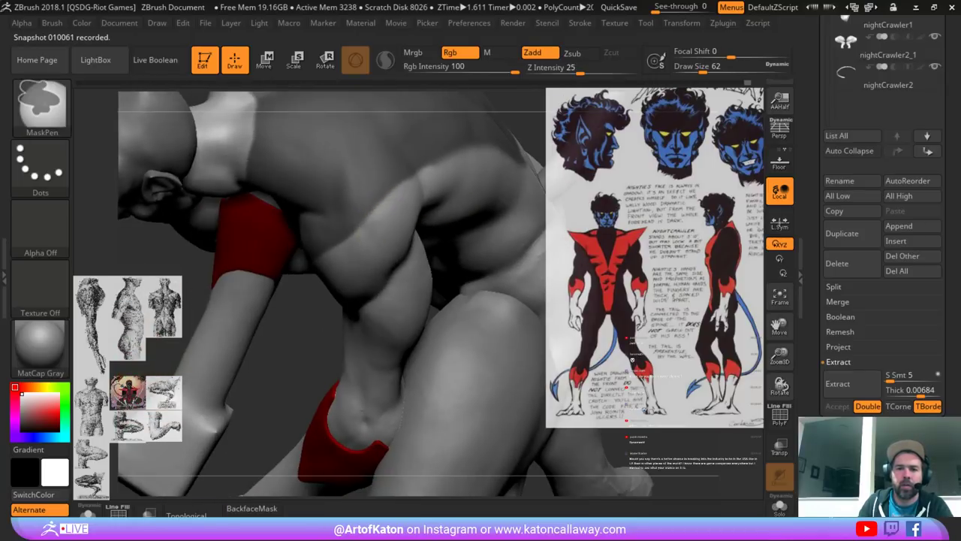
mouse_move(492, 263)
alt+mouse_down()
mouse_move(466, 211)
mouse_move(533, 159)
mouse_move(436, 150)
mouse_move(454, 158)
alt+mouse_up()
key(ctrl)
key(space)
key(ctrl)
alt+drag(274, 150, 278, 231)
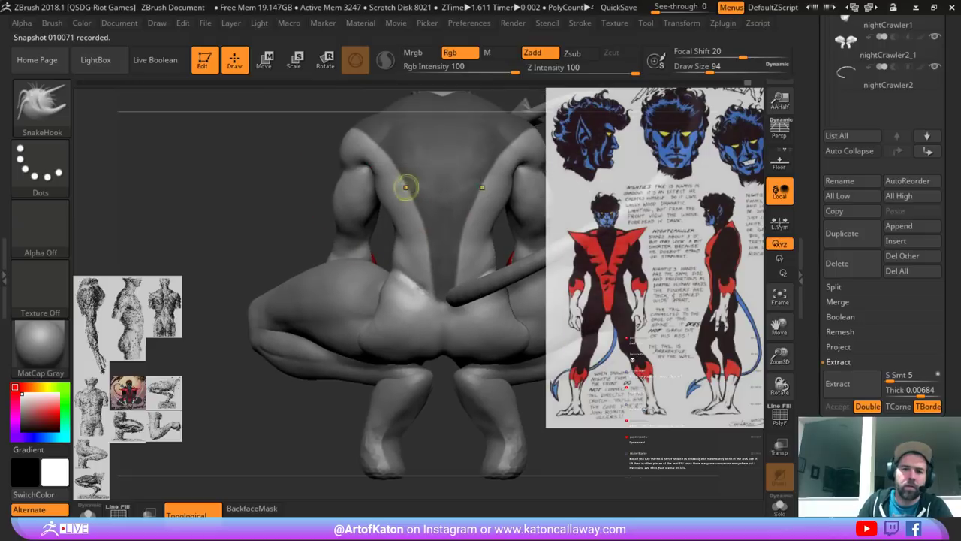
key(ctrl)
alt+right_drag(401, 156, 333, 138)
key(ctrl)
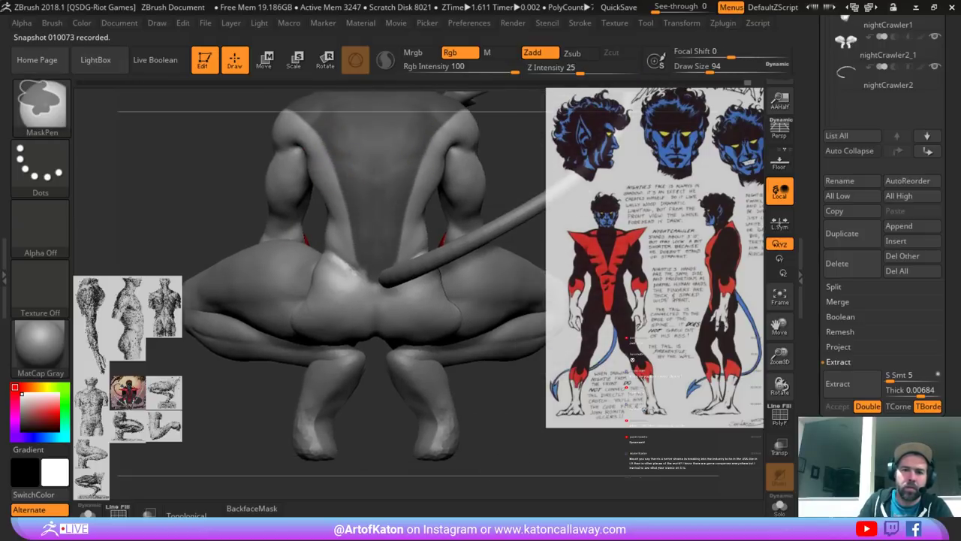
- Continue the torso mask beneath the tail and between the legs to meet the front strip
mouse_move(377, 403)
alt+right_down()
mouse_move(331, 349)
mouse_move(329, 245)
mouse_move(383, 293)
mouse_move(454, 301)
mouse_move(499, 289)
mouse_move(451, 315)
mouse_move(443, 418)
mouse_move(382, 287)
mouse_move(376, 229)
mouse_move(349, 240)
mouse_move(338, 301)
mouse_move(326, 309)
alt+right_up()
key(ctrl)
key(ctrl)
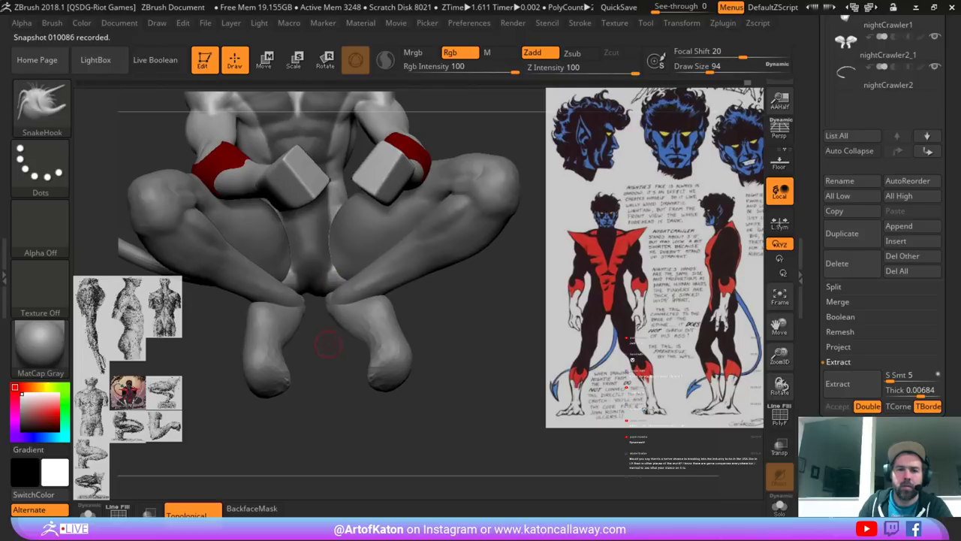
right_drag(326, 344, 331, 253)
key(ctrl)
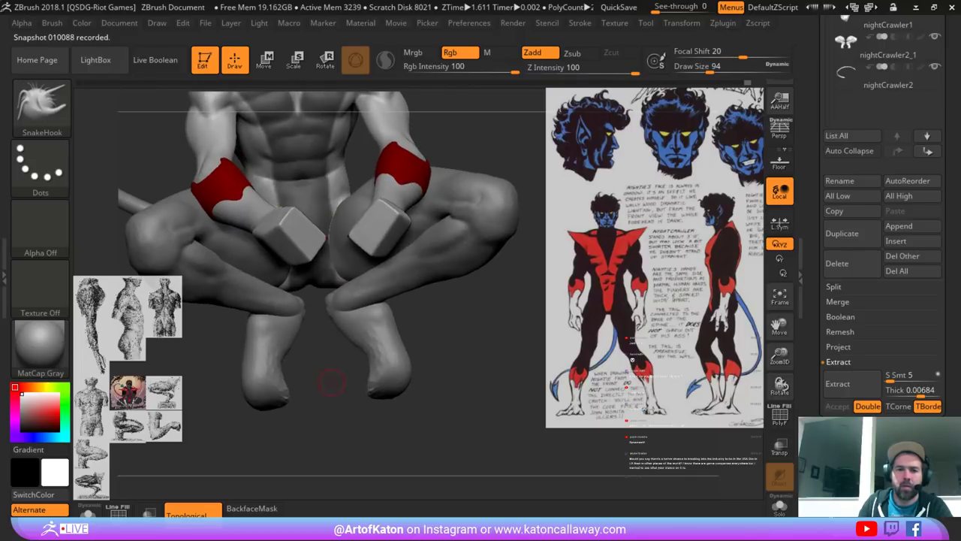
right_drag(330, 380, 329, 239)
key(ctrl)
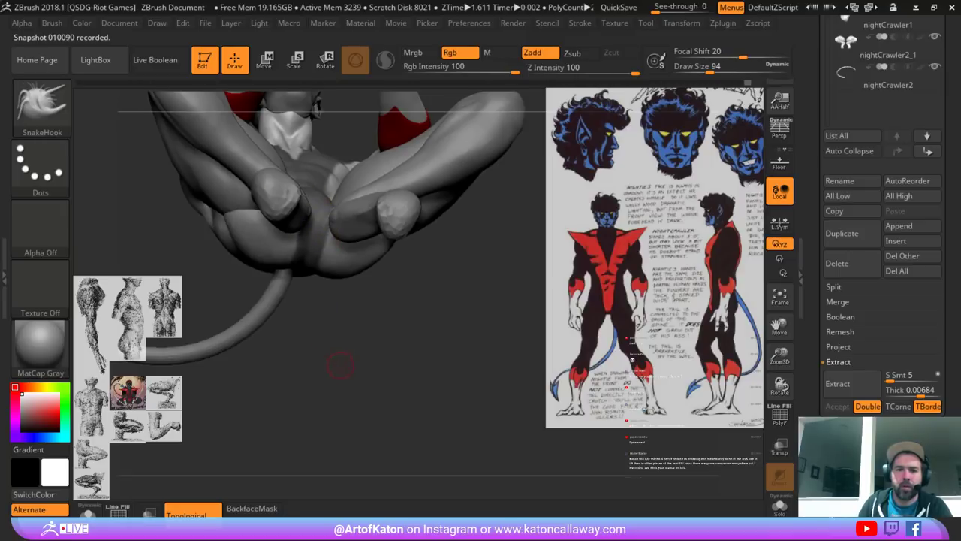
- Extract the masked torso panel as a new subtool, accept it, and clear its mask
alt+right_drag(337, 365, 341, 240)
shift+right_drag(376, 173, 403, 218)
alt+right_drag(404, 184, 406, 301)
alt+right_drag(443, 113, 442, 218)
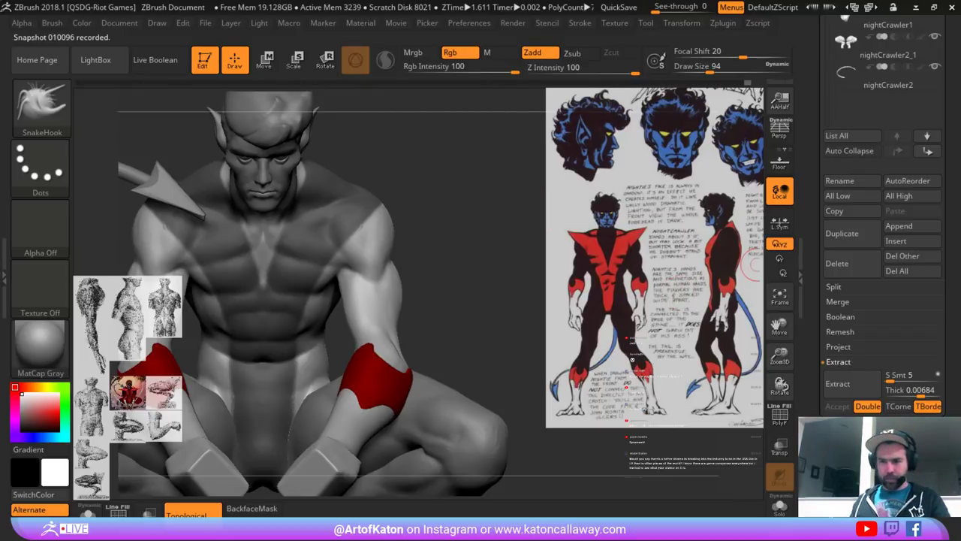
click(838, 384)
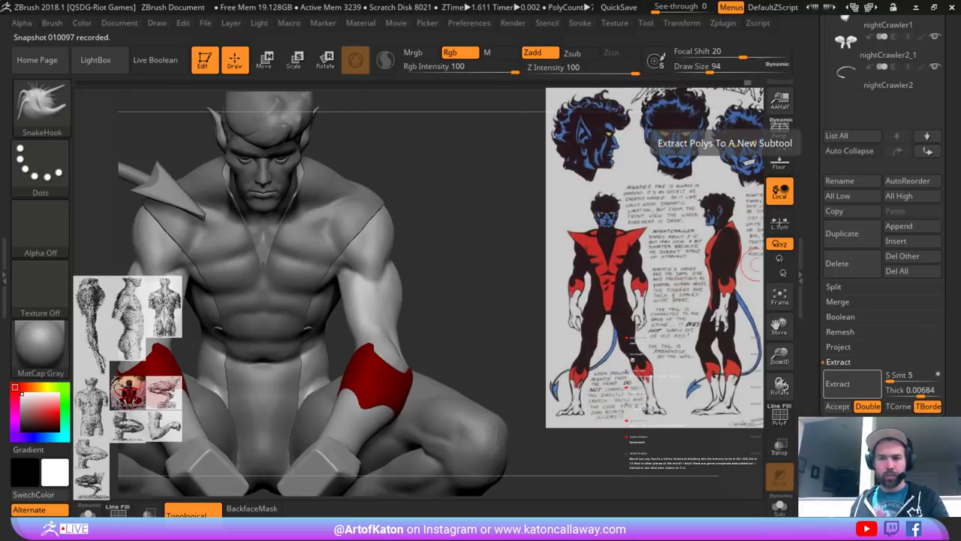
click(838, 405)
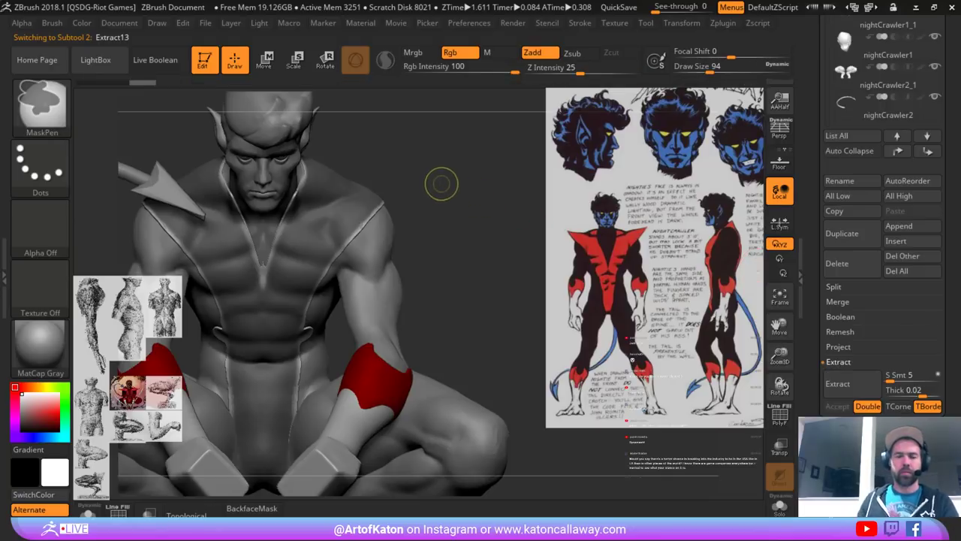
mouse_move(438, 183)
ctrl+mouse_down()
mouse_move(446, 194)
mouse_move(453, 186)
mouse_move(428, 186)
mouse_move(460, 186)
ctrl+mouse_up()
- Pull the torso panel's shoulder corners outward into pointed flares with a large SnakeHook brush
key(b)
key(space)
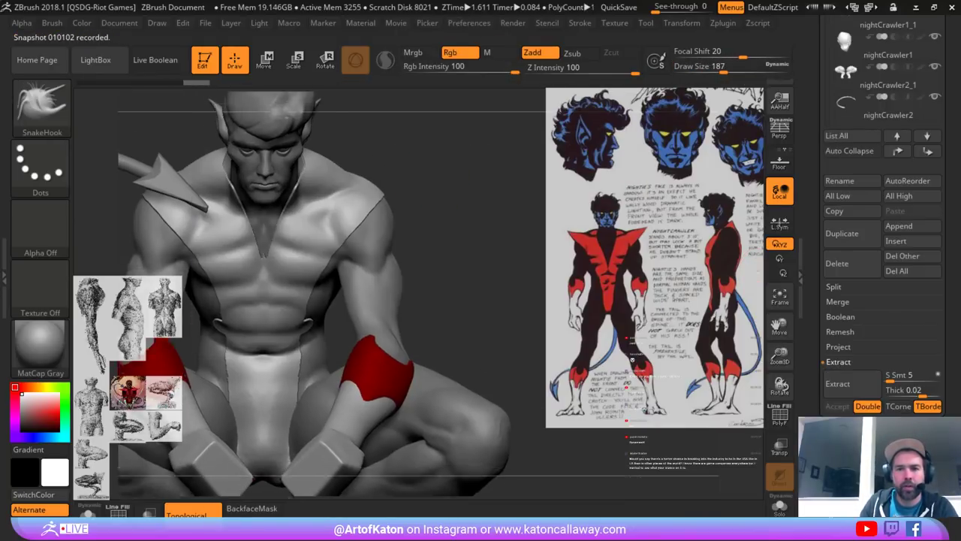
mouse_move(392, 197)
alt+mouse_down()
mouse_move(398, 156)
mouse_move(409, 150)
mouse_move(383, 155)
alt+mouse_up()
key(space)
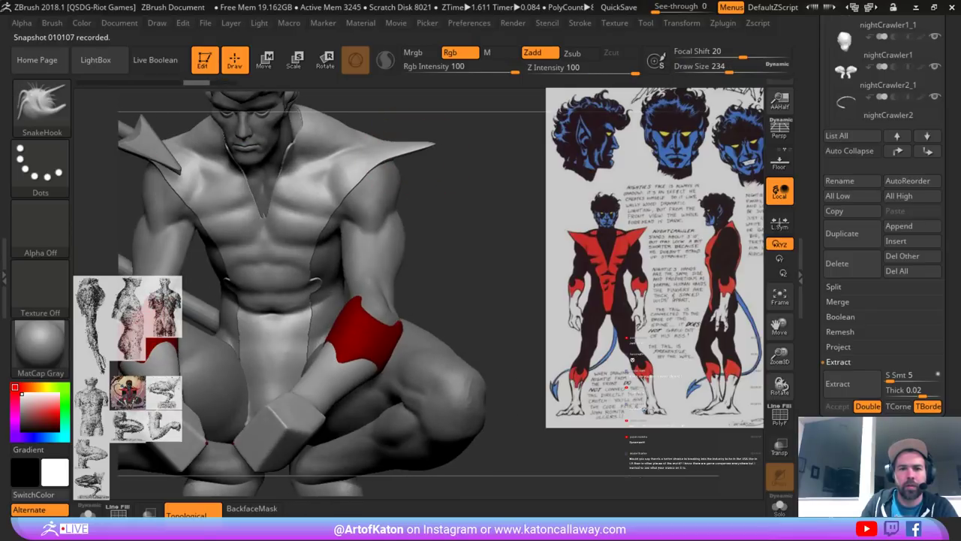
mouse_move(481, 182)
mouse_down()
mouse_move(339, 197)
mouse_move(355, 196)
mouse_move(363, 159)
mouse_move(379, 154)
mouse_move(490, 173)
mouse_up()
key(space)
key(space)
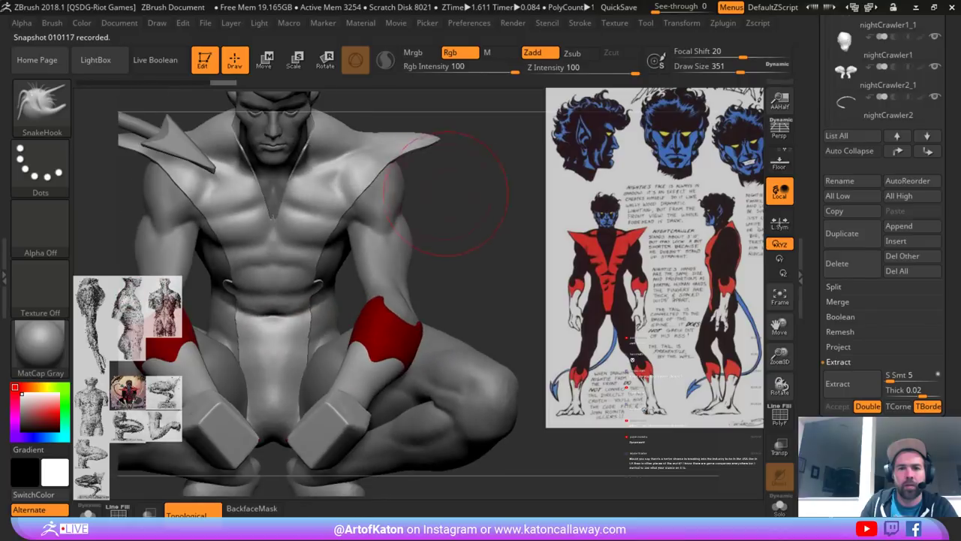
- Reshape the shoulder flares from above and behind with SnakeHook, lowering the draw size to 257
alt+drag(420, 166, 404, 73)
alt+drag(450, 112, 474, 220)
alt+drag(475, 169, 469, 233)
key(space)
mouse_move(425, 191)
mouse_down()
mouse_move(417, 190)
mouse_move(455, 197)
mouse_move(453, 220)
mouse_move(416, 191)
mouse_move(487, 197)
mouse_move(495, 210)
mouse_up()
key(space)
drag(443, 156, 422, 177)
key(space)
drag(400, 128, 404, 129)
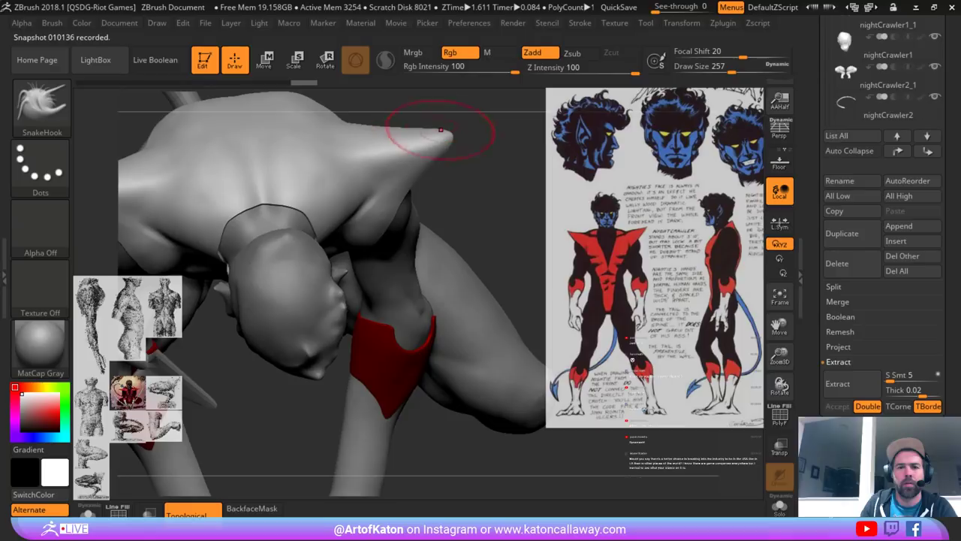
- Switch to the DamStandard brush at draw size 228 and work on the upper surface of the shoulder flares
key(b)
click(277, 162)
key(space)
drag(394, 163, 391, 163)
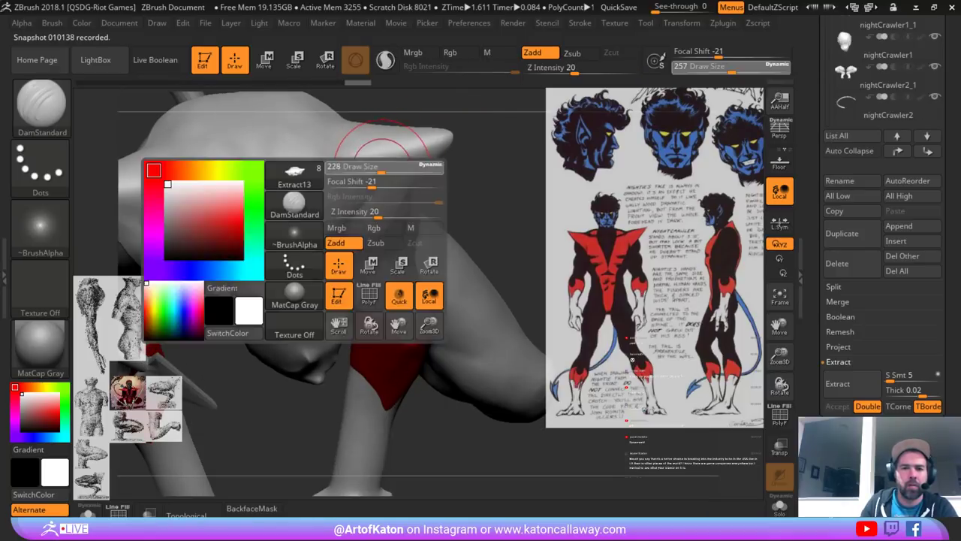
drag(471, 183, 465, 162)
drag(480, 218, 435, 225)
mouse_move(450, 263)
mouse_down()
mouse_move(443, 300)
mouse_move(458, 323)
mouse_up()
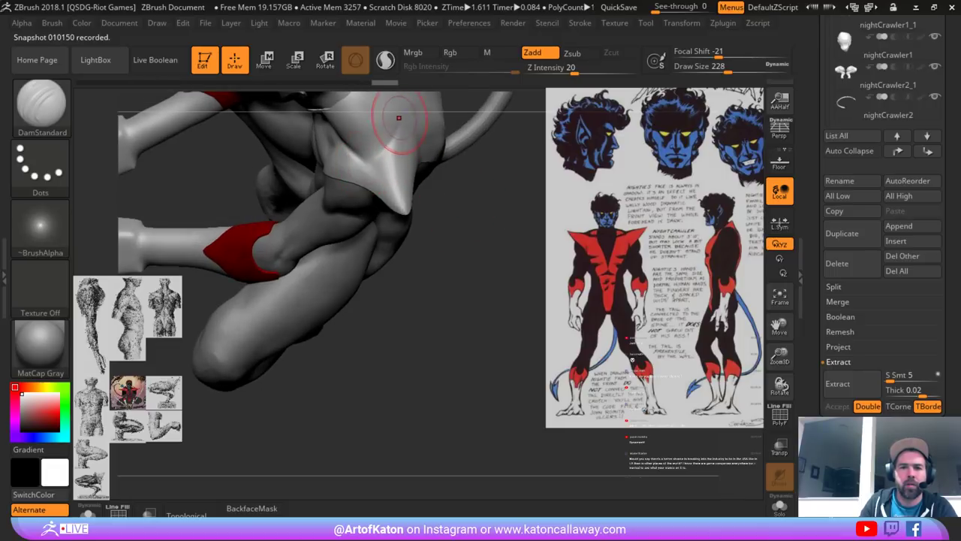
- Sharpen the form of the shoulder flares with DamStandard from draw size 207 and smooth their base
right_drag(400, 142, 391, 143)
key(space)
drag(397, 146, 389, 147)
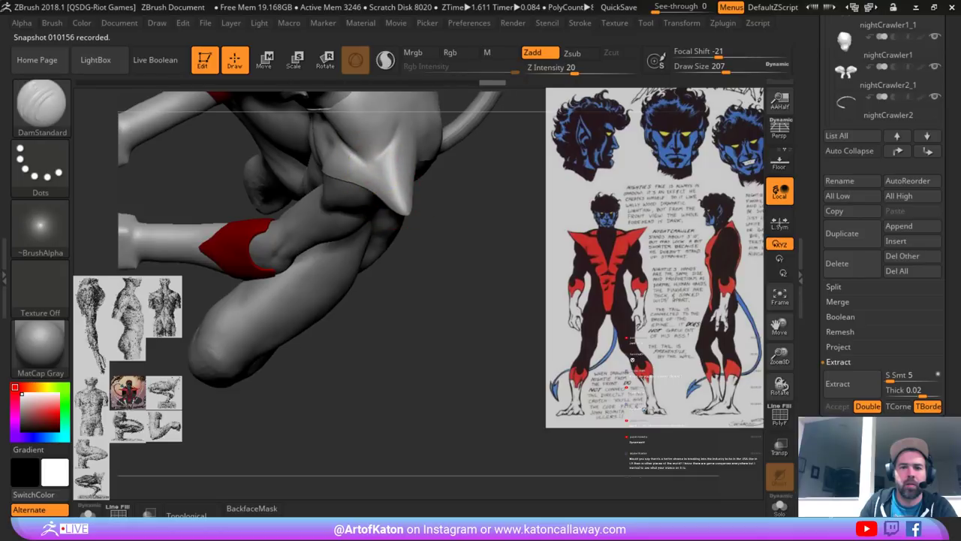
drag(401, 139, 407, 197)
right_drag(409, 150, 401, 134)
mouse_move(353, 159)
shift+mouse_down()
mouse_move(372, 177)
mouse_move(375, 153)
mouse_move(381, 168)
shift+mouse_up()
right_drag(406, 180, 457, 221)
- Tighten the edges and tips of the shoulder flares with the Pinch brush
key(b)
key(p)
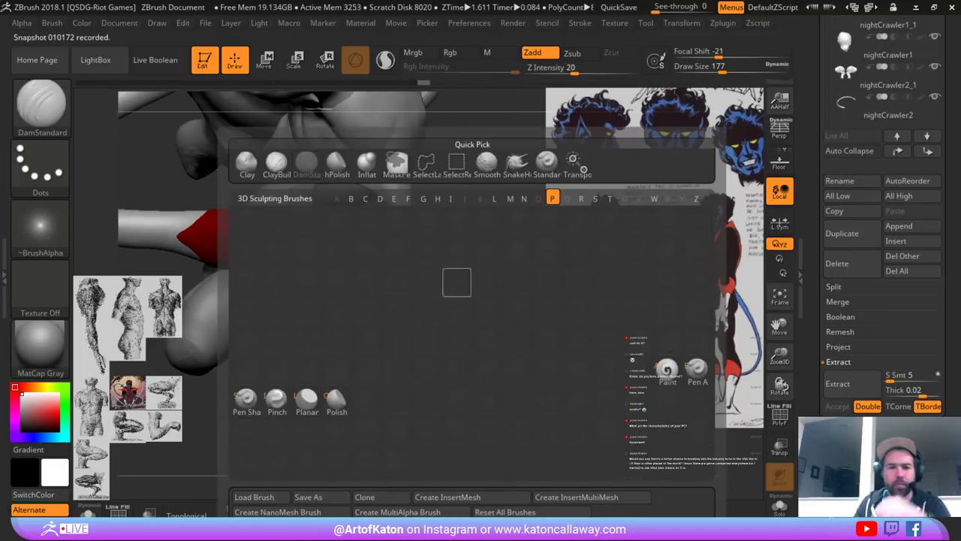
click(276, 401)
key(space)
mouse_move(400, 187)
mouse_down()
mouse_move(410, 187)
mouse_move(410, 207)
mouse_move(478, 182)
mouse_move(498, 208)
mouse_move(482, 169)
mouse_move(499, 180)
mouse_move(444, 203)
mouse_move(440, 160)
mouse_move(444, 197)
mouse_move(465, 176)
mouse_move(460, 166)
mouse_up()
- Sample the cuffs' red, fill the torso panel with it, and change the active colour to dark grey
key(space)
key(c)
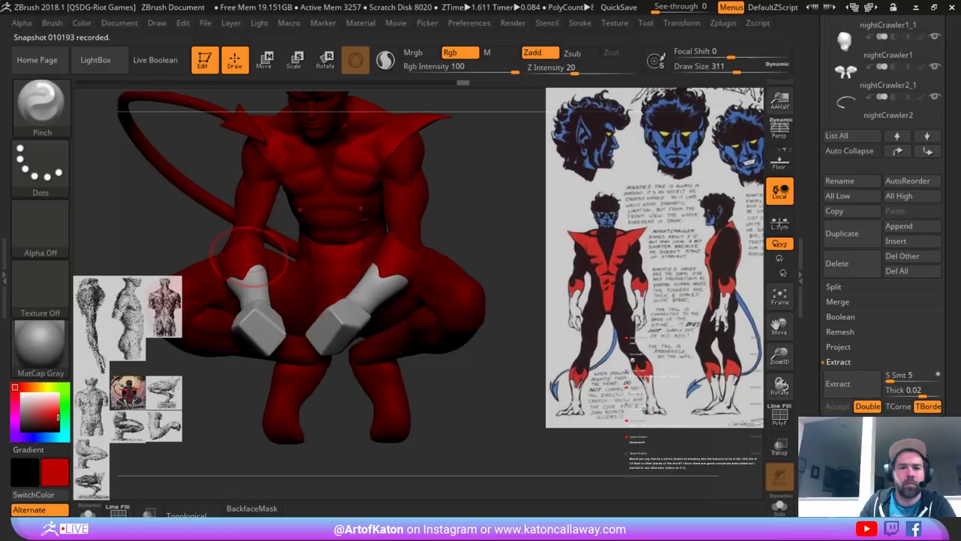
click(81, 23)
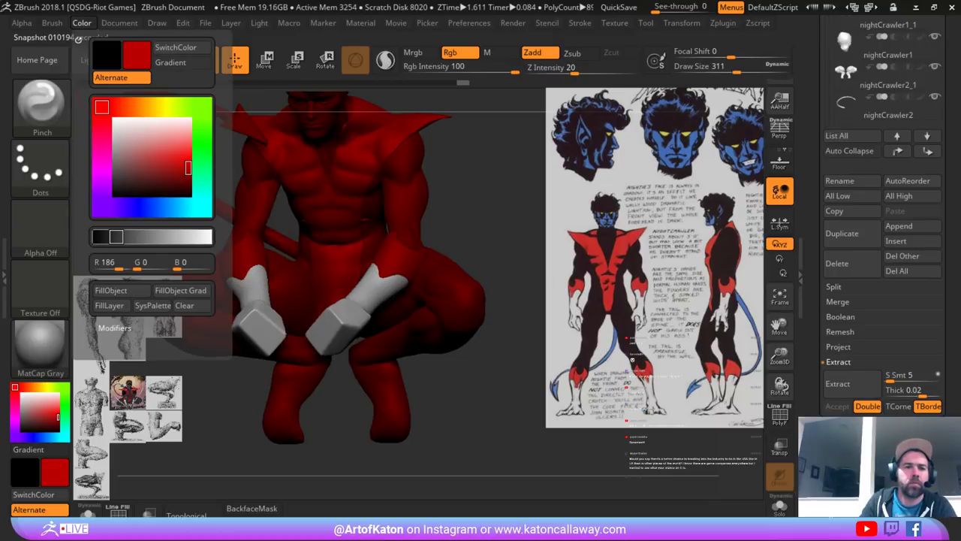
drag(136, 173, 111, 161)
- Turn on perspective and examine the red torso panel and cuffs from the front and back
mouse_move(436, 144)
shift+mouse_down()
mouse_move(477, 203)
mouse_move(468, 150)
mouse_move(467, 213)
mouse_move(449, 220)
mouse_move(469, 201)
mouse_move(474, 249)
mouse_move(477, 187)
mouse_move(527, 189)
mouse_move(461, 196)
mouse_move(526, 181)
shift+mouse_up()
click(779, 130)
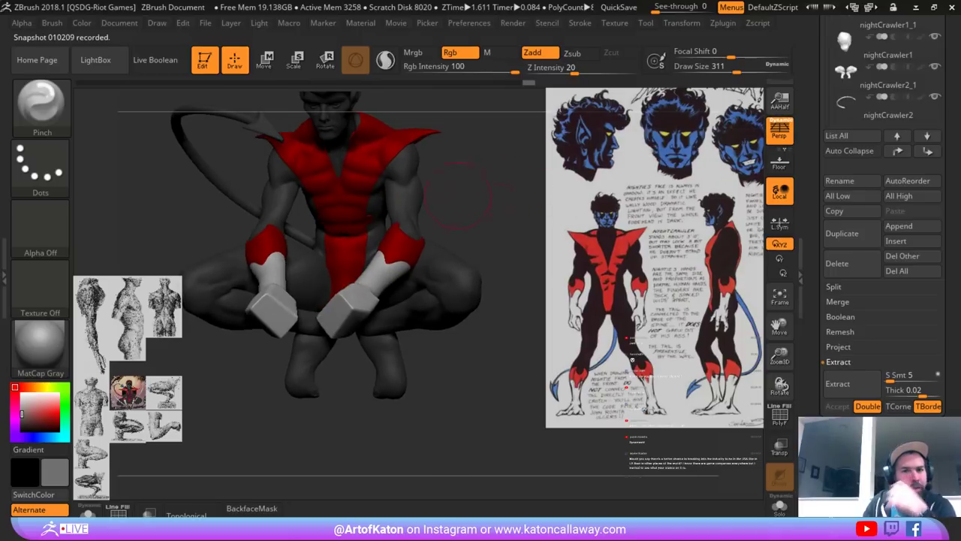
mouse_move(474, 201)
mouse_down()
mouse_move(517, 201)
mouse_move(481, 208)
mouse_move(487, 180)
mouse_move(488, 218)
mouse_move(488, 187)
mouse_move(467, 163)
mouse_move(435, 169)
mouse_move(426, 209)
mouse_up()
key(space)
drag(363, 208, 350, 209)
drag(446, 190, 102, 302)
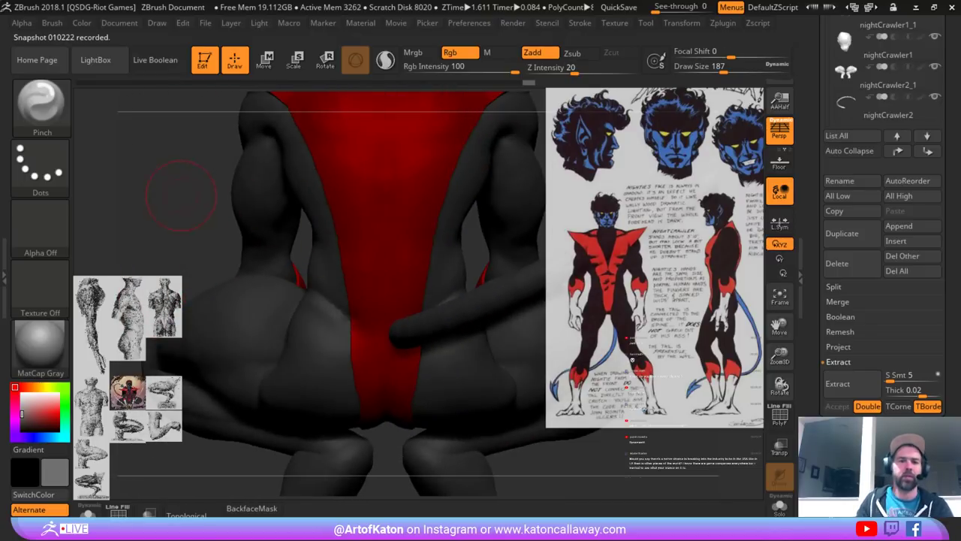
drag(181, 195, 398, 173)
alt+drag(481, 218, 524, 292)
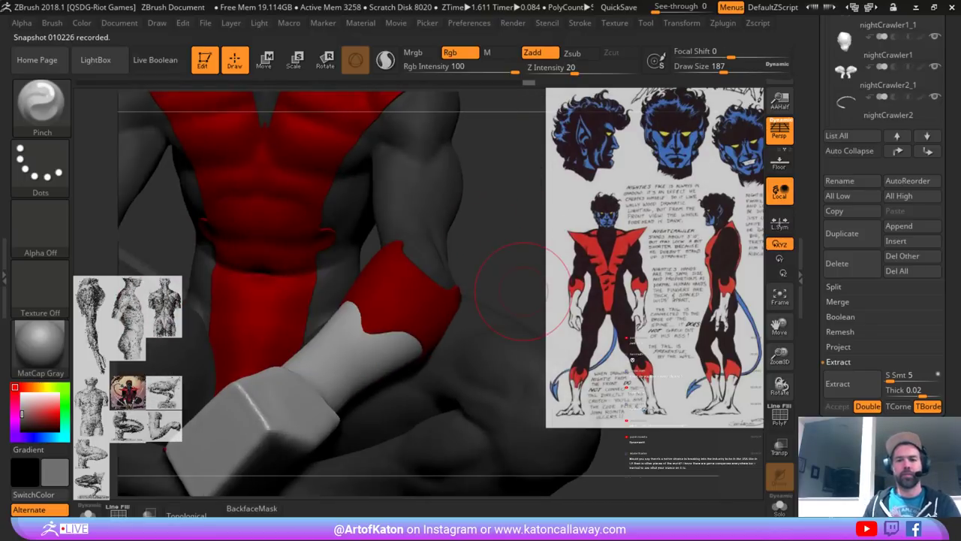
- Isolate the torso panel in Solo mode and reduce the draw size to 44 for its waist folds
key(alt+s)
mouse_move(603, 285)
alt+mouse_down()
mouse_move(500, 239)
mouse_move(522, 206)
alt+mouse_up()
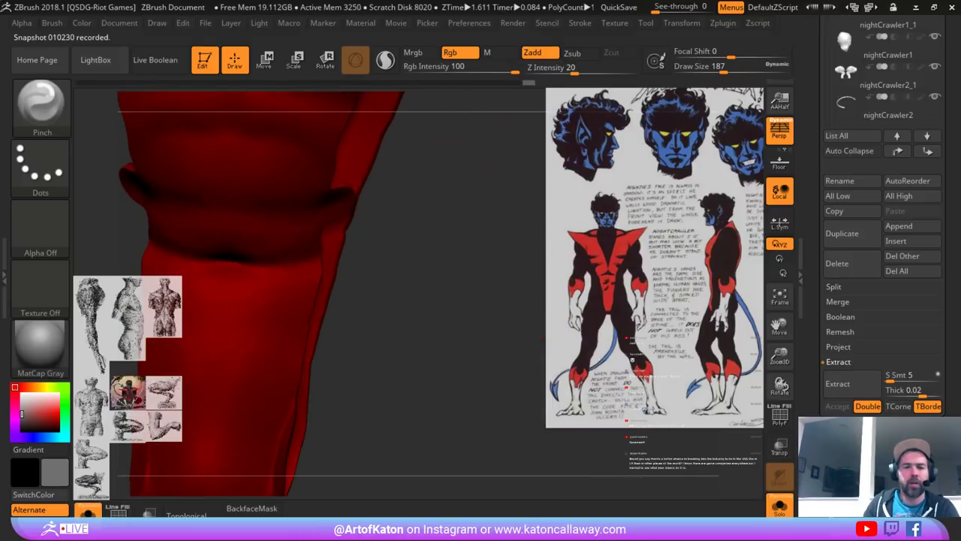
key(space)
drag(379, 278, 365, 279)
mouse_move(518, 308)
alt+mouse_down()
mouse_move(542, 337)
mouse_move(421, 304)
alt+mouse_up()
key(space)
mouse_move(382, 201)
mouse_down()
mouse_move(349, 205)
mouse_move(440, 209)
mouse_move(443, 252)
mouse_move(398, 218)
mouse_move(374, 174)
mouse_move(376, 182)
mouse_move(480, 162)
mouse_move(526, 193)
mouse_move(472, 146)
mouse_up()
- Move the torso panel's undo history forward to its red-filled version
ctrl+shift+click(470, 112)
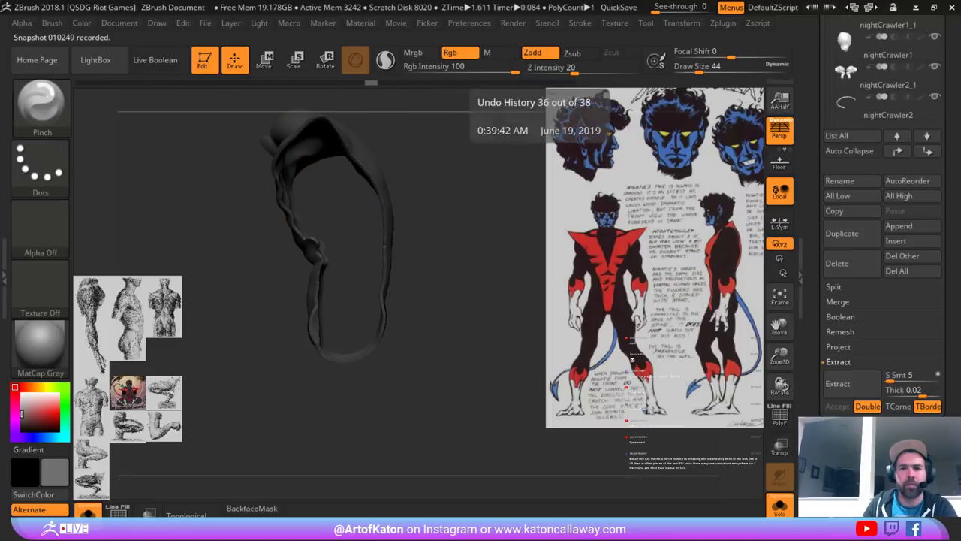
drag(371, 82, 489, 83)
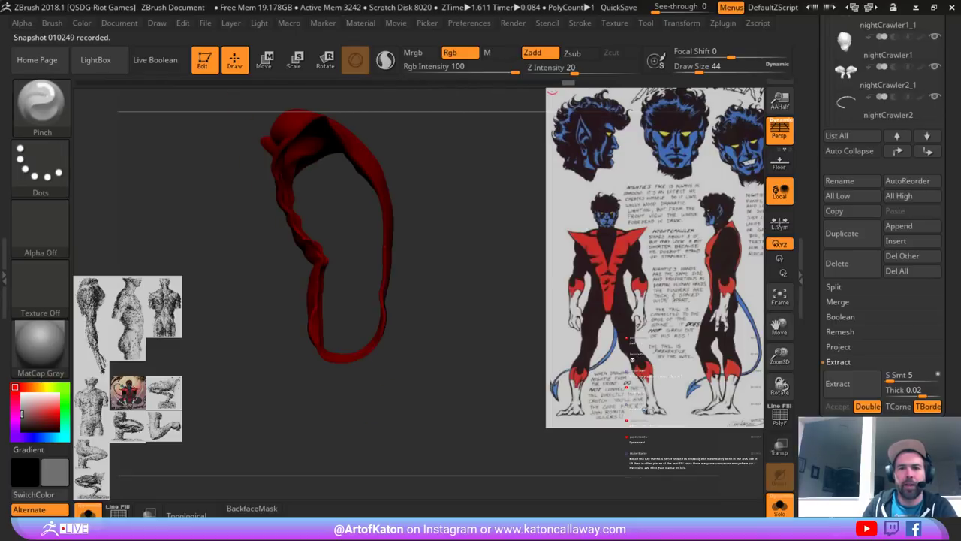
drag(460, 142, 444, 165)
alt+drag(444, 166, 423, 188)
- Isolate the torso panel's section from the waist down by hiding the chest and upper abdomen
ctrl+shift+drag(427, 134, 331, 422)
shift+drag(391, 285, 379, 364)
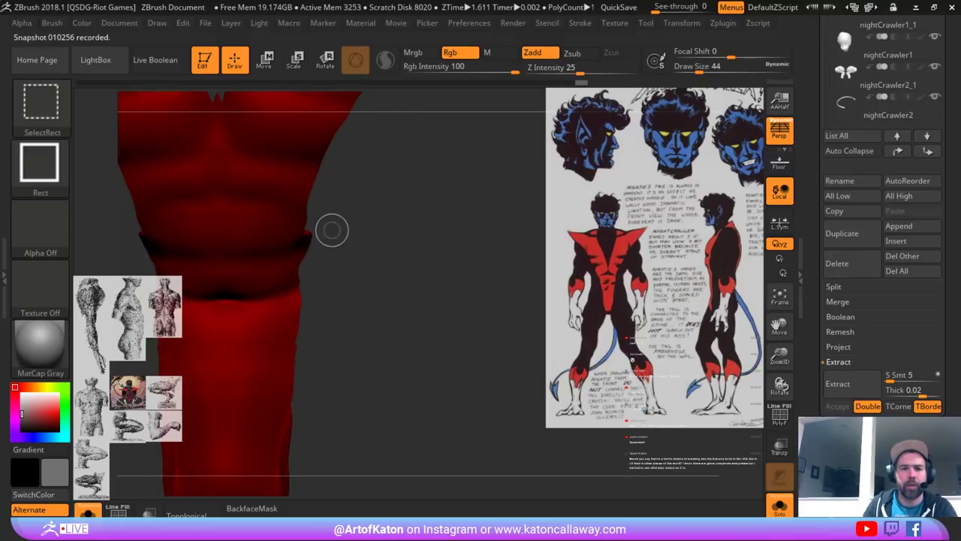
ctrl+shift+click(341, 228)
alt+drag(376, 315, 384, 255)
mouse_move(481, 105)
ctrl+shift+mouse_down()
mouse_move(293, 255)
mouse_move(111, 273)
ctrl+shift+mouse_up()
mouse_move(378, 233)
alt+mouse_down()
mouse_move(346, 319)
mouse_move(373, 216)
mouse_move(377, 278)
mouse_move(362, 217)
alt+mouse_up()
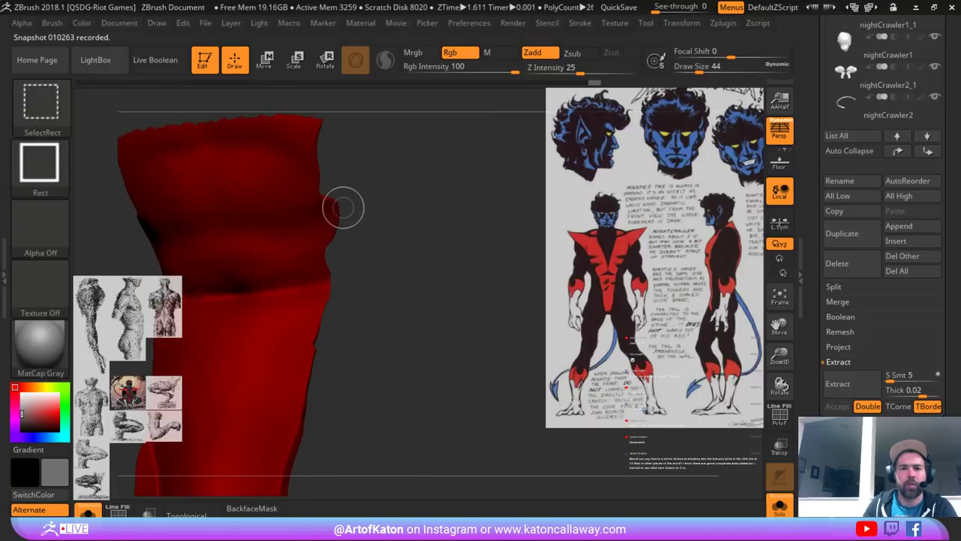
mouse_move(356, 100)
ctrl+shift+mouse_down()
mouse_move(215, 189)
mouse_move(109, 186)
ctrl+shift+mouse_up()
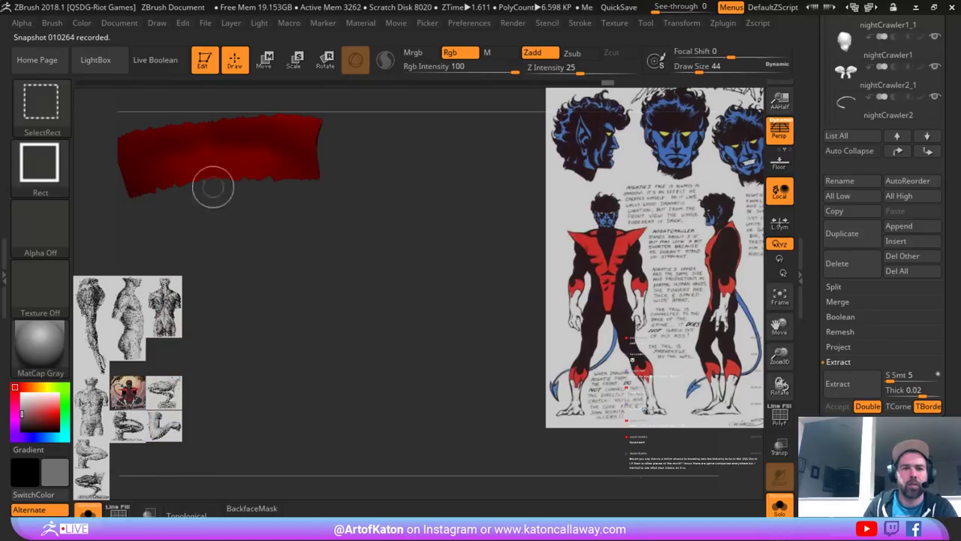
key(ctrl+z)
ctrl+alt+shift+drag(356, 103, 172, 169)
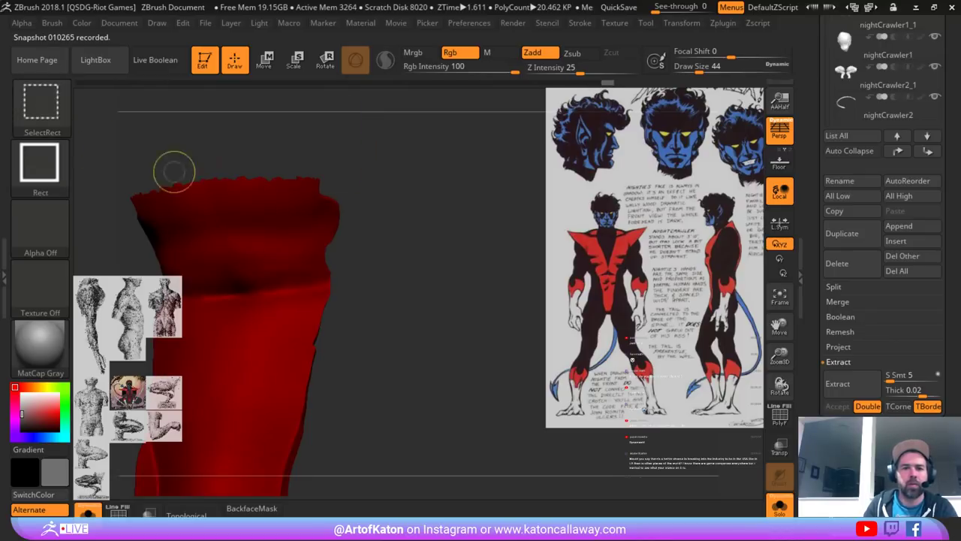
- Trim the bulging side edge of the isolated waist section with ClipCurve, both near its upper end and along the groin flap
ctrl+shift+click(40, 166)
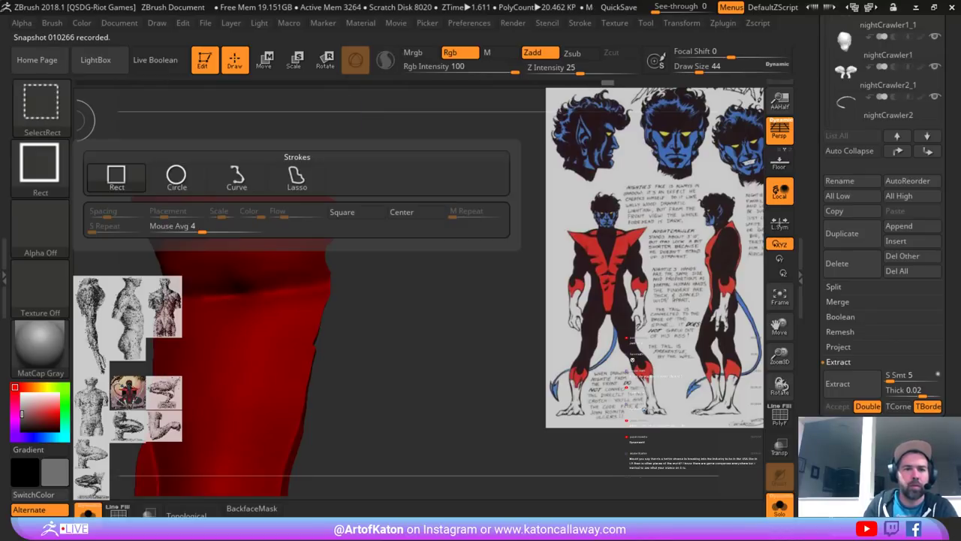
ctrl+shift+click(42, 107)
ctrl+shift+click(163, 174)
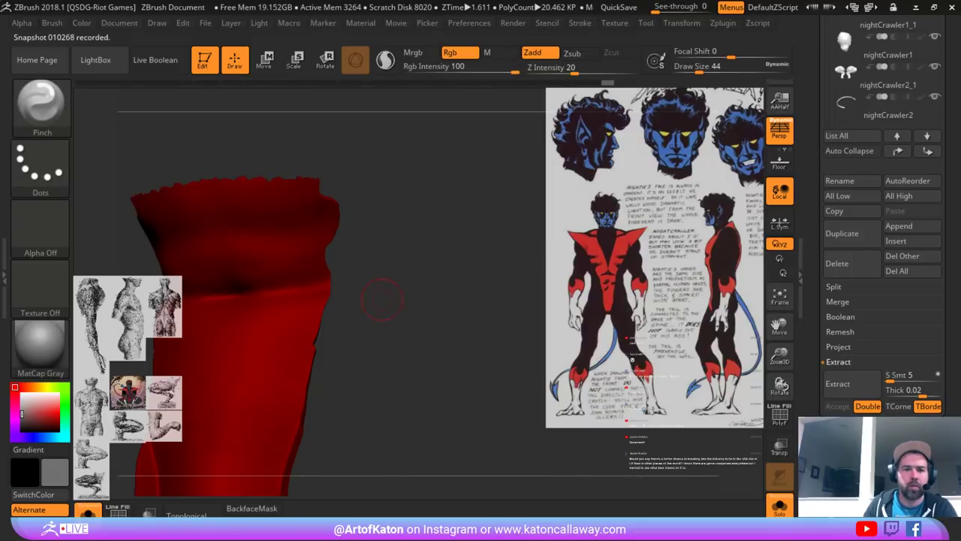
drag(382, 296, 371, 284)
drag(348, 180, 337, 184)
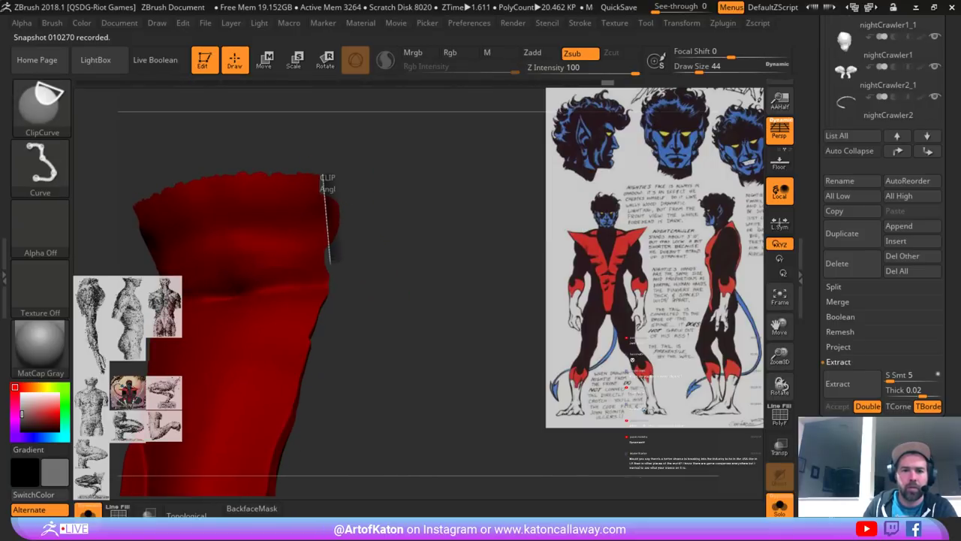
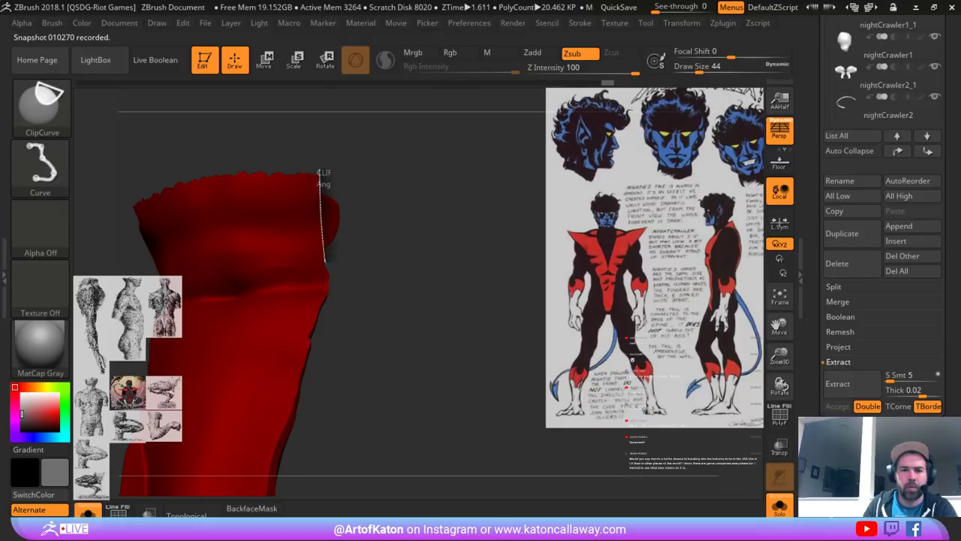
ctrl+shift+drag(319, 172, 319, 171)
mouse_move(383, 293)
mouse_down()
mouse_move(533, 296)
mouse_move(360, 215)
mouse_move(406, 252)
mouse_move(390, 269)
mouse_move(386, 334)
mouse_move(368, 234)
mouse_up()
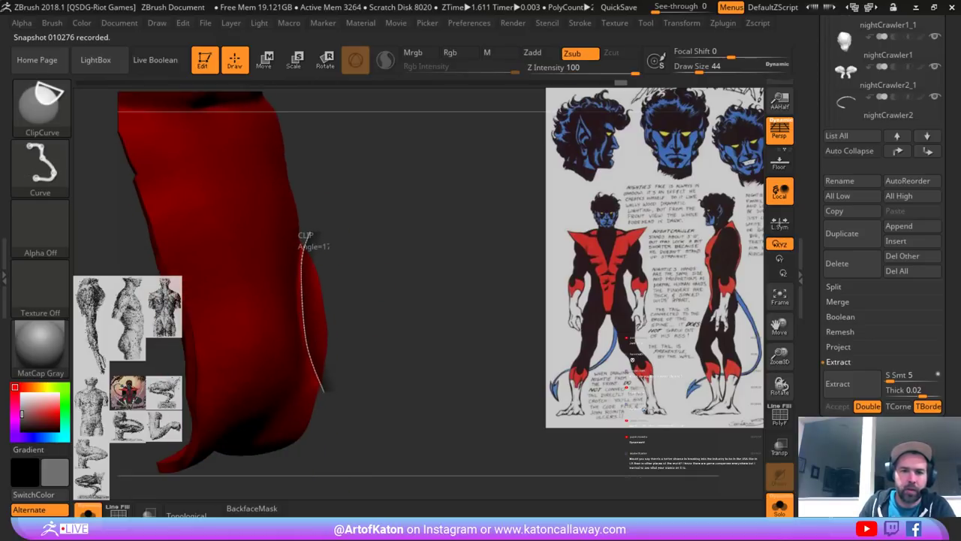
mouse_move(323, 392)
ctrl+shift+mouse_down()
mouse_move(329, 410)
mouse_move(311, 300)
ctrl+shift+mouse_up()
drag(405, 300, 432, 296)
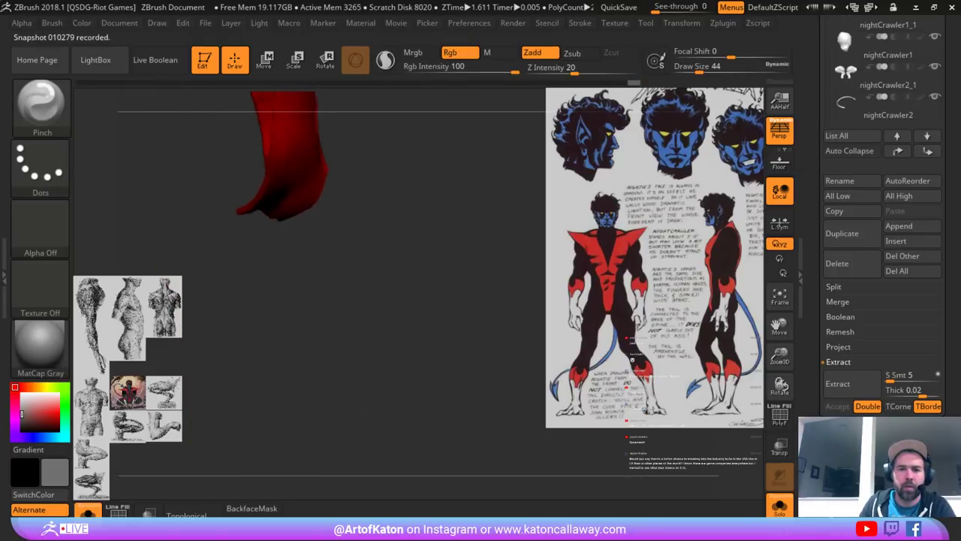
- Turn off Solo mode and smooth the side edge of the red groin flap between the thighs
key(alt+s)
drag(332, 330, 338, 432)
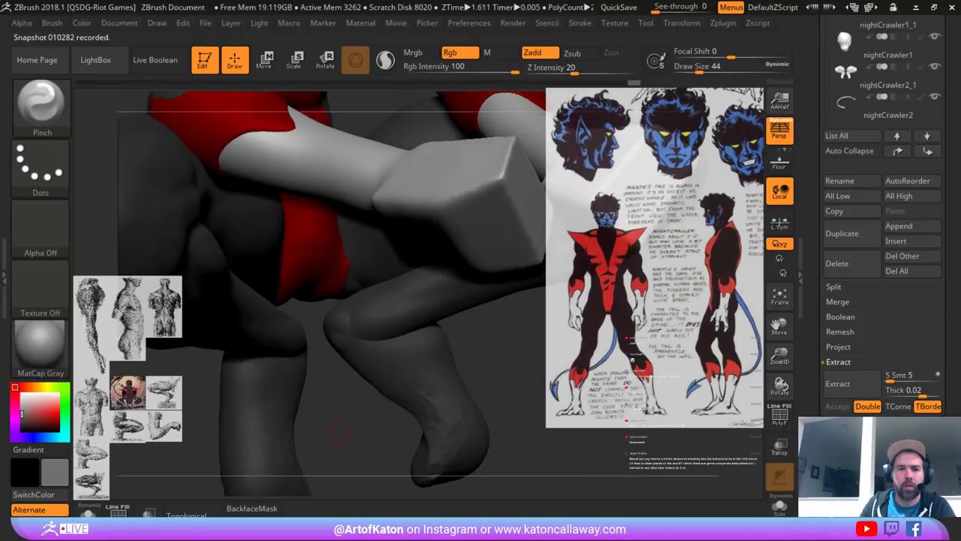
mouse_move(360, 386)
mouse_down()
mouse_move(326, 301)
mouse_move(329, 330)
mouse_up()
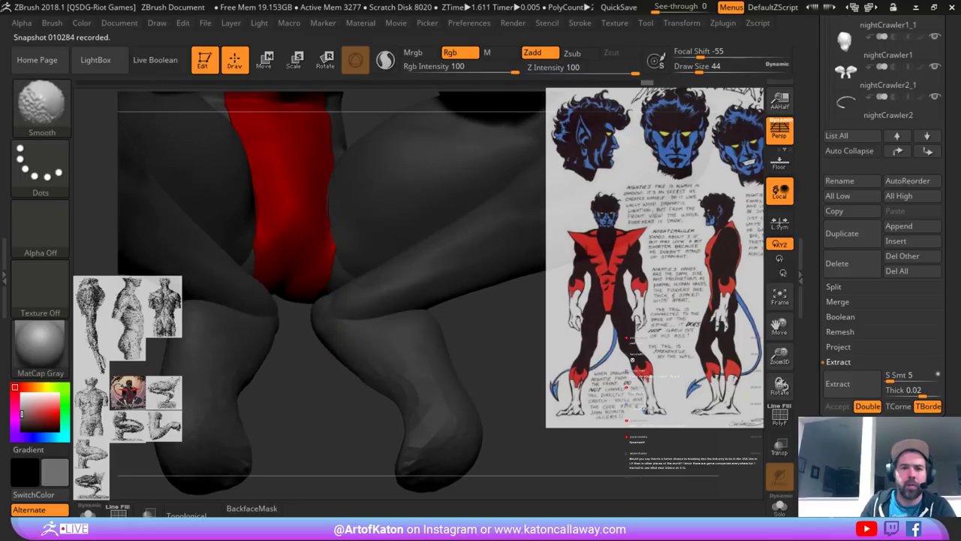
shift+drag(332, 177, 333, 207)
- Unhide the rest of the torso panel and bring the whole seated figure into view from the front
mouse_move(480, 330)
alt+mouse_down()
mouse_move(458, 173)
mouse_move(441, 258)
mouse_move(484, 251)
mouse_move(417, 259)
mouse_move(454, 270)
mouse_move(436, 188)
mouse_move(427, 225)
mouse_move(435, 292)
alt+mouse_up()
ctrl+shift+click(442, 258)
alt+drag(425, 240, 467, 289)
alt+drag(467, 245, 452, 293)
drag(452, 248, 466, 217)
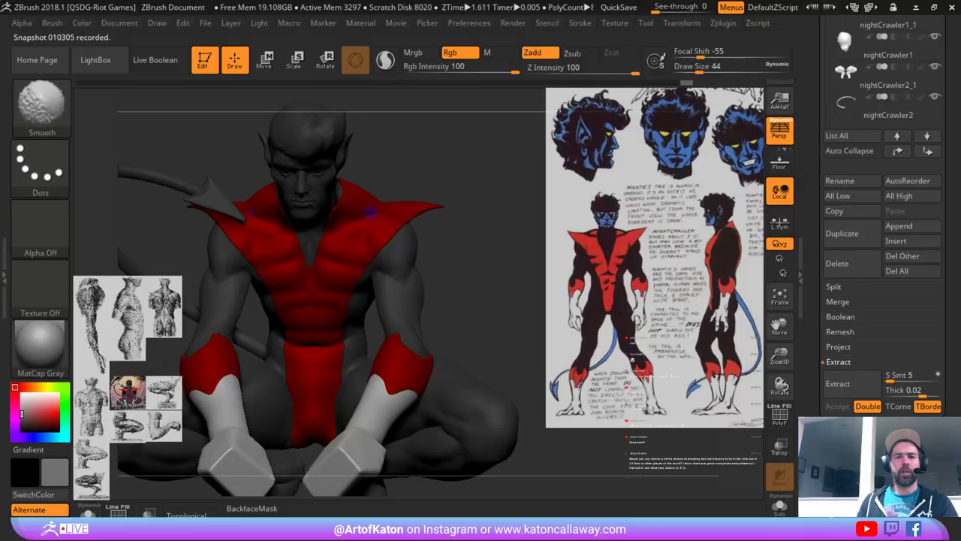
- Select the nightCrawler body and switch its material to SkinShade4
alt+click(313, 176)
right_drag(465, 187, 481, 187)
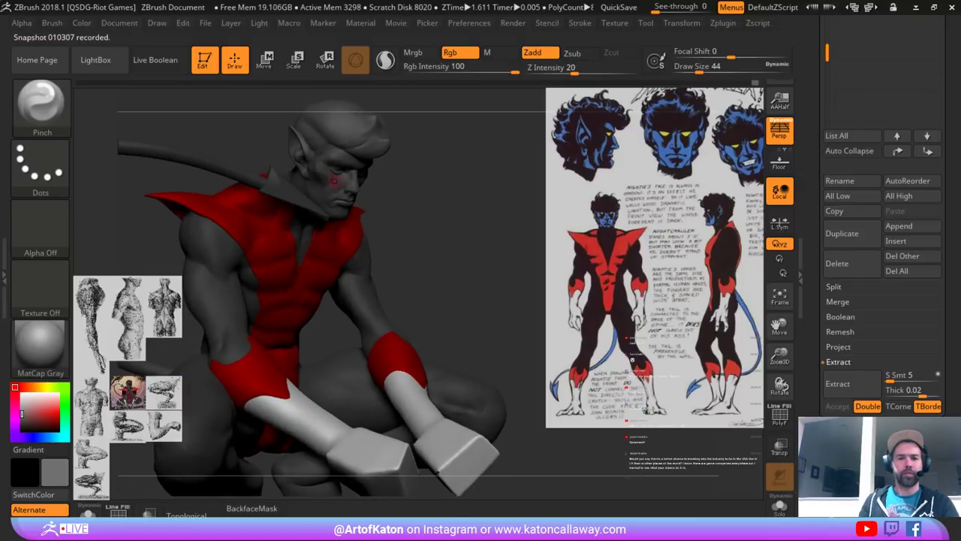
alt+click(228, 280)
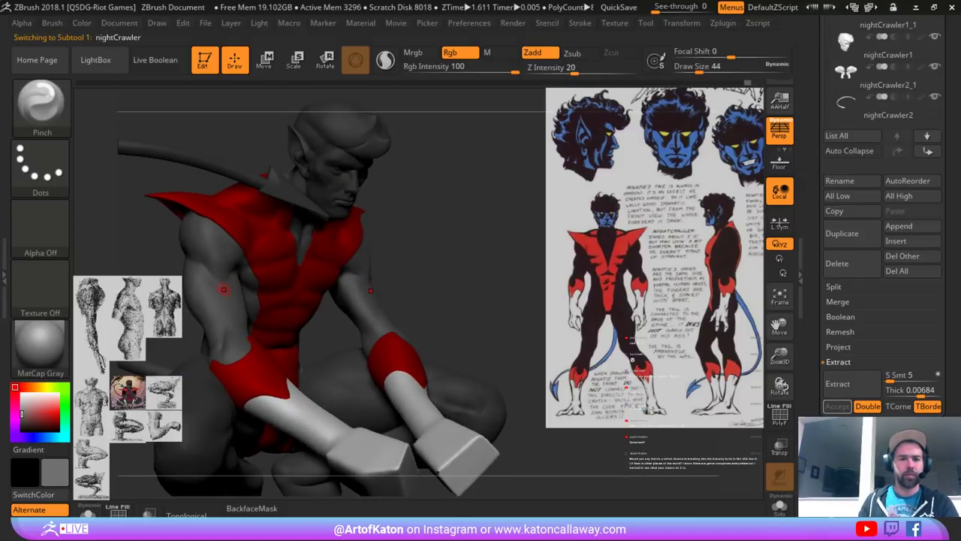
click(40, 342)
click(357, 104)
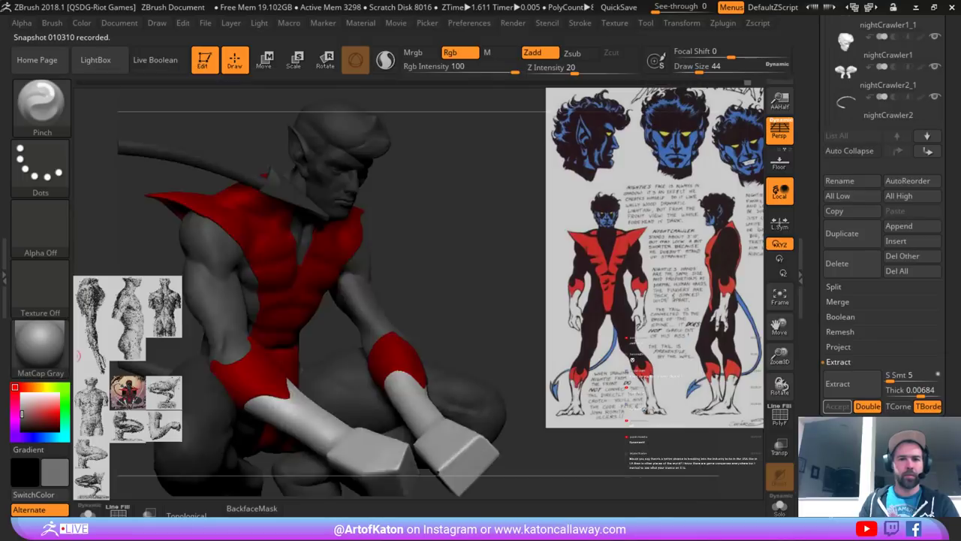
right_drag(425, 217, 429, 181)
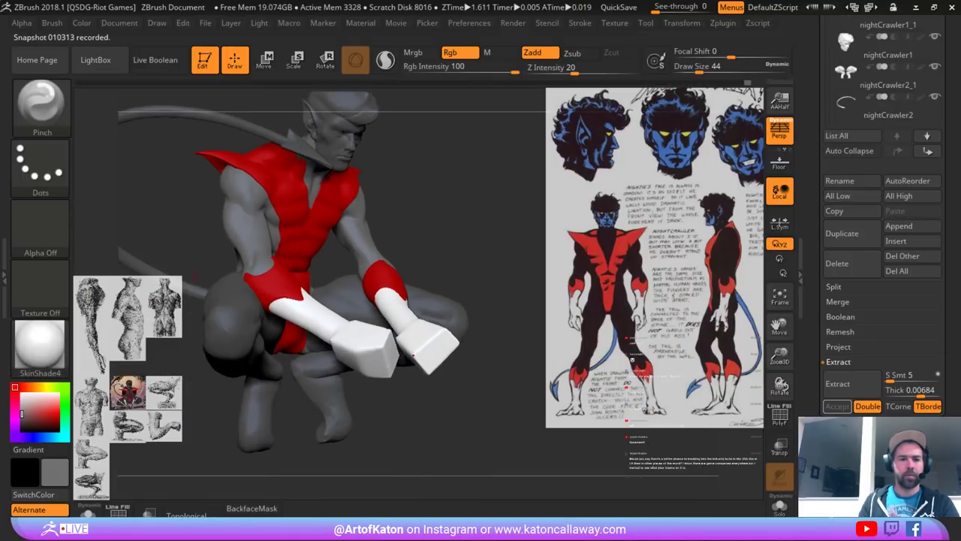
- Choose a darker grey and fill the body with it
click(22, 420)
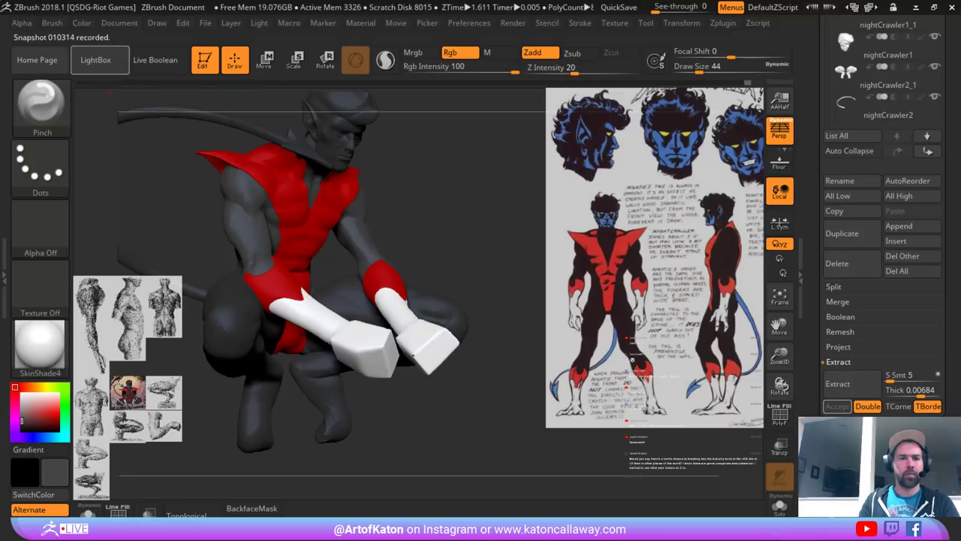
click(80, 24)
click(111, 291)
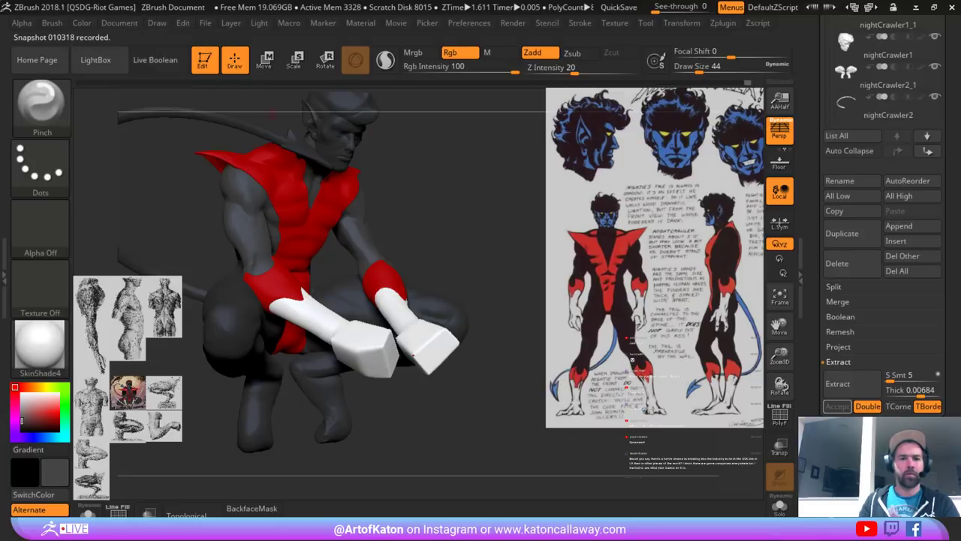
- Try to trim the front of the neckline with ClipCurve from the side while the body is selected
right_drag(450, 225, 383, 224)
ctrl+right_drag(461, 204, 484, 173)
right_drag(511, 262, 443, 264)
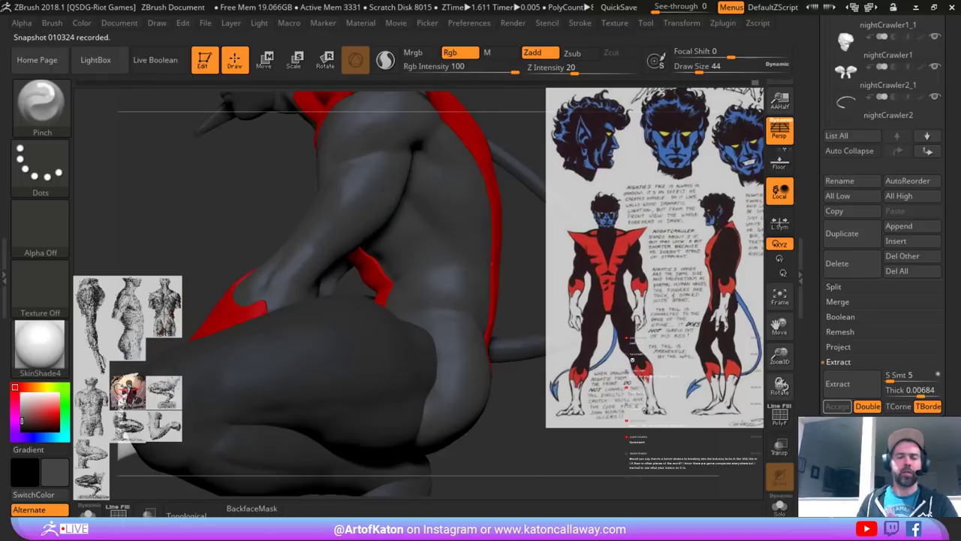
alt+right_drag(443, 225, 451, 300)
mouse_move(451, 300)
right_down()
mouse_move(488, 308)
mouse_move(477, 300)
mouse_move(484, 323)
mouse_move(458, 315)
right_up()
right_drag(263, 176, 315, 158)
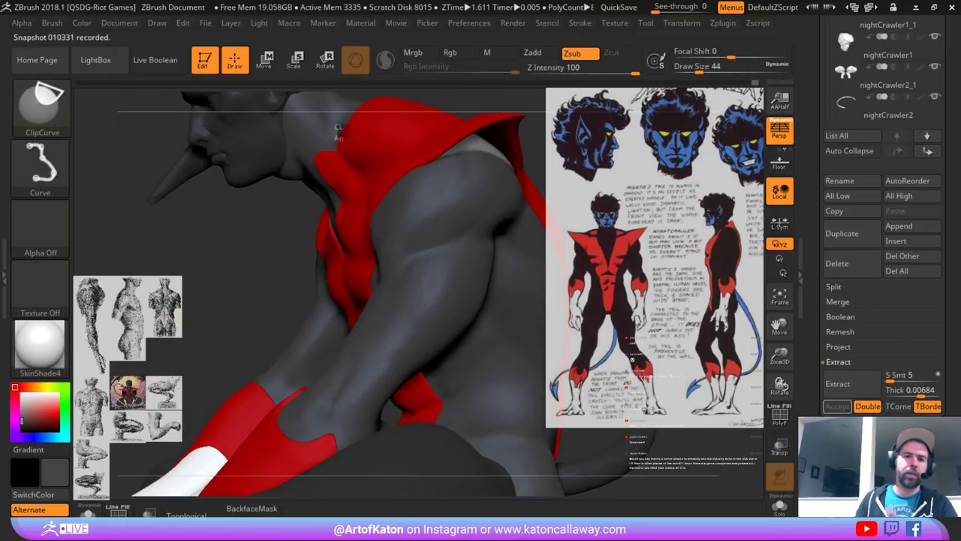
ctrl+shift+drag(331, 207, 332, 208)
key(ctrl+z)
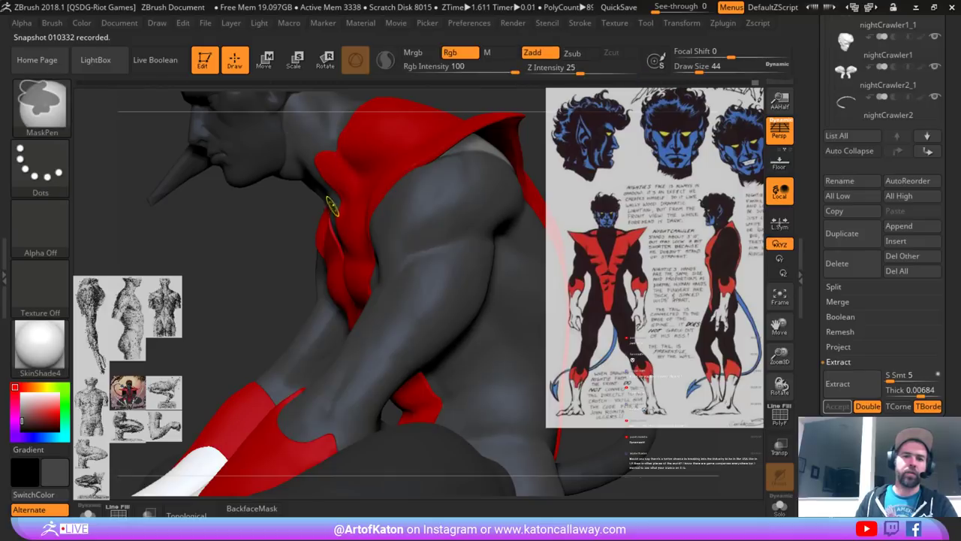
- Select the torso panel and try to trim its protruding collar edge with ClipCurve
alt+click(352, 214)
key(ctrl+shift)
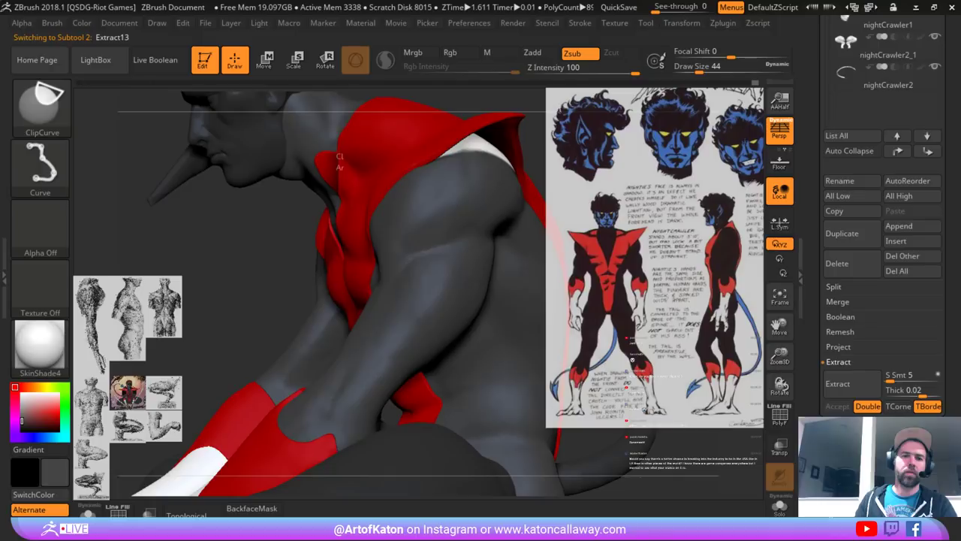
ctrl+shift+drag(348, 99, 347, 97)
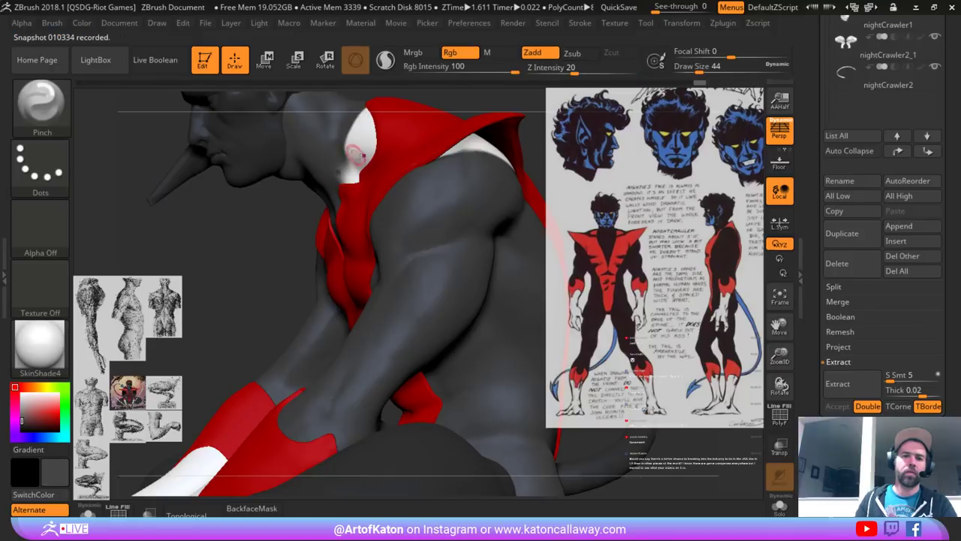
key(ctrl+z)
- Isolate the torso panel in Solo mode and smooth the front edge of its collar
shift+drag(285, 223, 332, 218)
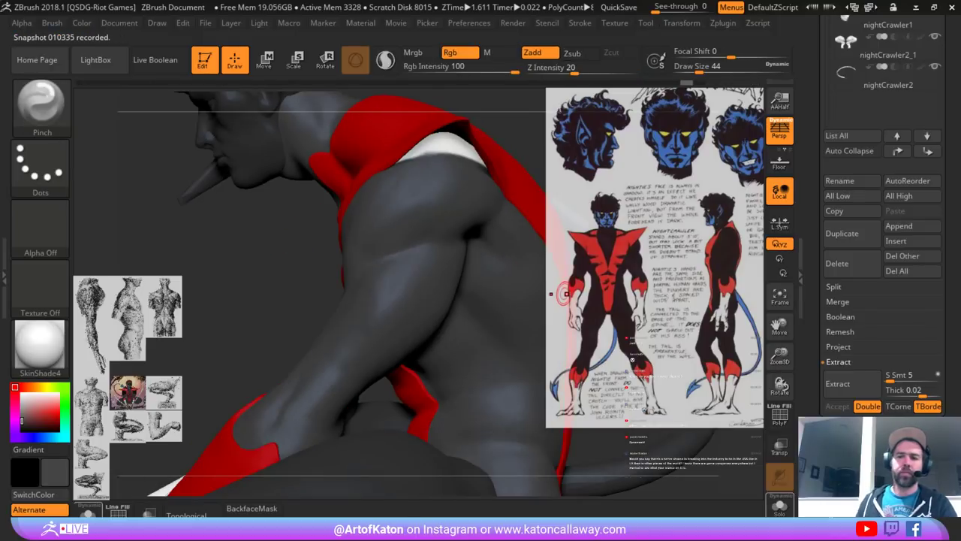
key(alt+s)
drag(563, 293, 645, 302)
shift+drag(326, 182, 333, 164)
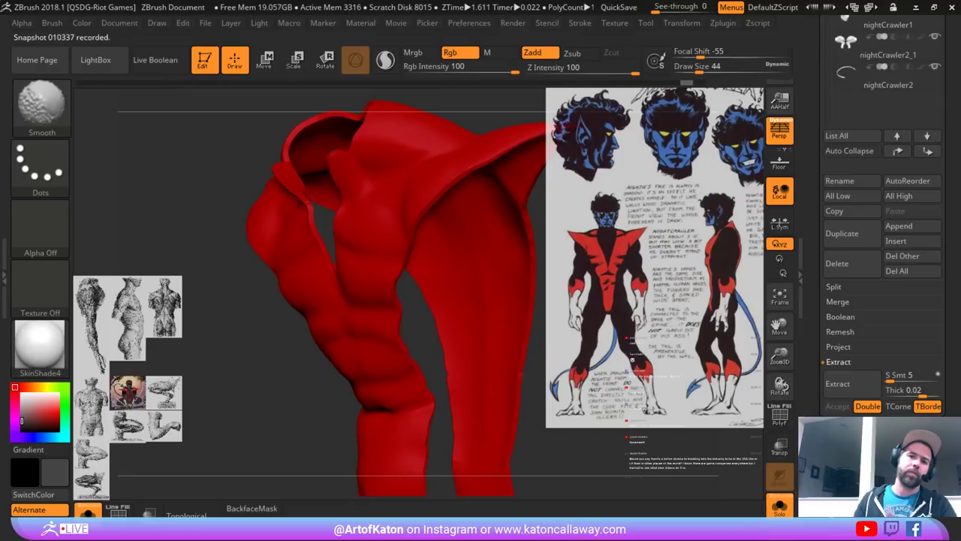
drag(225, 181, 361, 197)
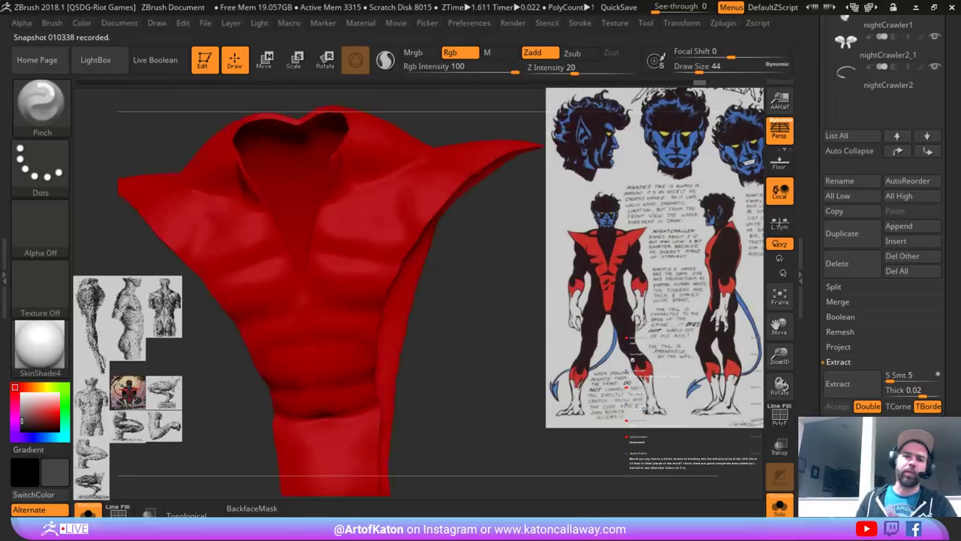
- Turn off perspective and clip away the torso panel's protruding front neckline edge from the side with ClipCurve
mouse_move(465, 330)
mouse_down()
mouse_move(443, 323)
mouse_move(511, 405)
mouse_move(473, 300)
mouse_move(413, 225)
mouse_move(404, 174)
mouse_move(755, 222)
mouse_up()
key(p)
mouse_move(466, 173)
mouse_down()
mouse_move(408, 155)
mouse_move(394, 162)
mouse_move(341, 259)
mouse_up()
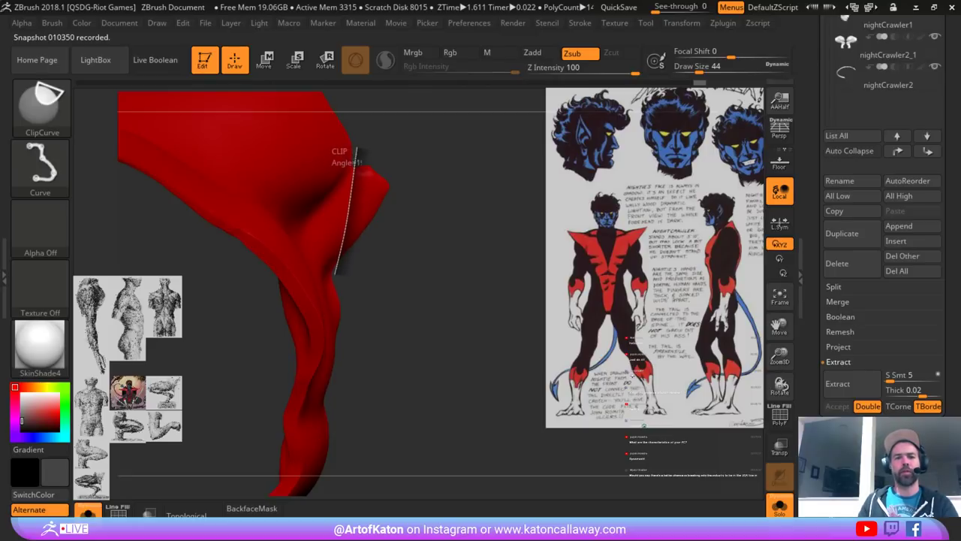
mouse_move(335, 275)
ctrl+shift+mouse_down()
mouse_move(323, 266)
mouse_move(203, 264)
mouse_move(380, 267)
ctrl+shift+mouse_up()
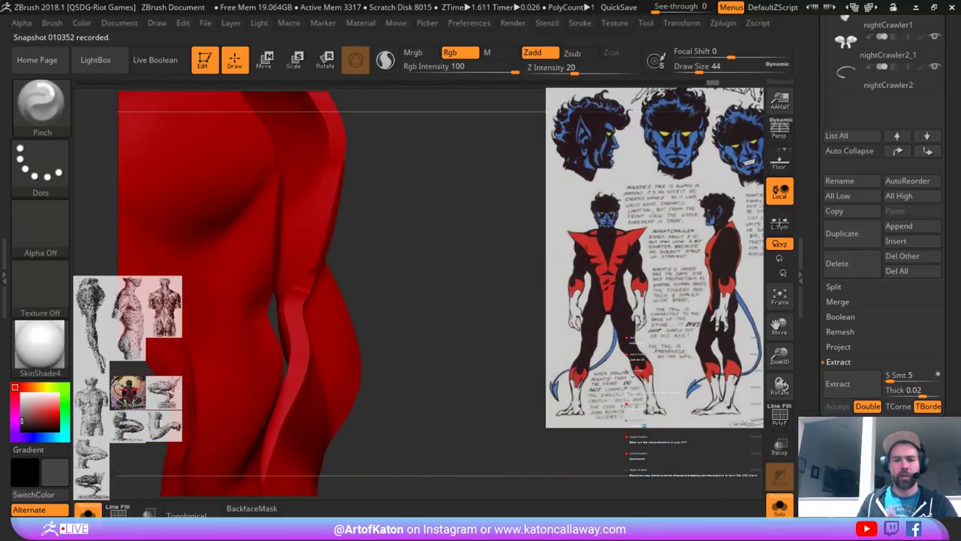
- Reduce the draw size to 31 and smooth the kinked inner edge of the V neckline
alt+drag(391, 180, 395, 207)
key(space)
click(346, 196)
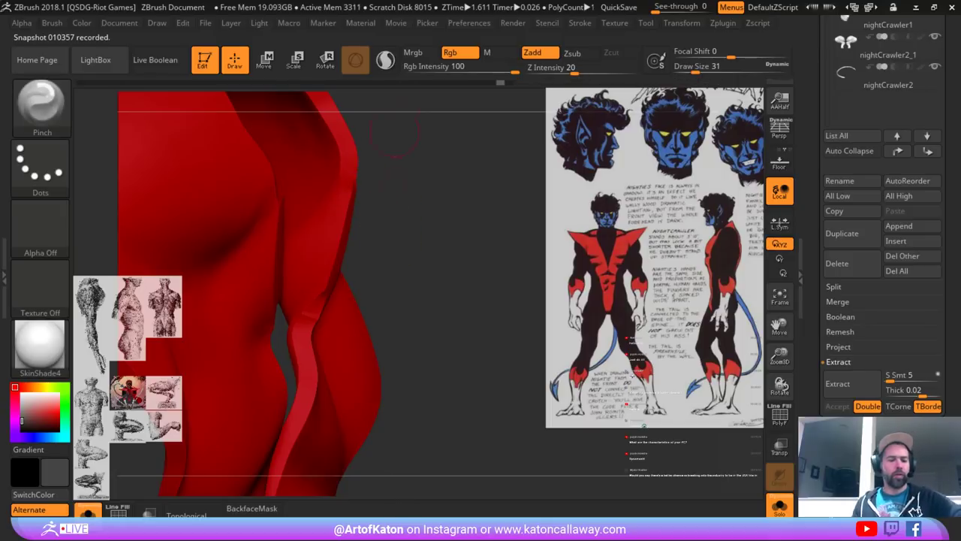
drag(395, 133, 378, 183)
key(shift)
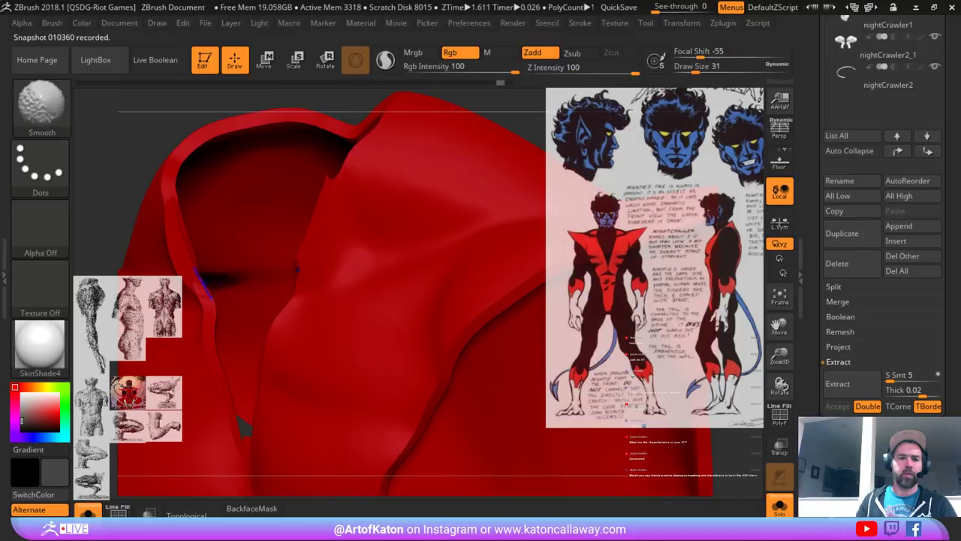
shift+drag(201, 298, 193, 285)
key(shift)
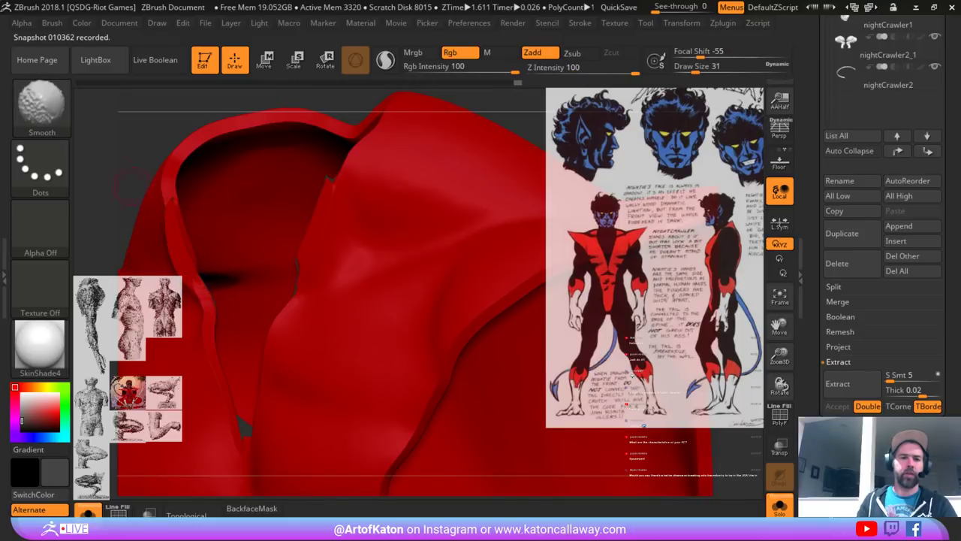
drag(132, 180, 262, 199)
mouse_move(473, 131)
mouse_down()
mouse_move(346, 182)
mouse_move(413, 187)
mouse_move(429, 203)
mouse_move(246, 435)
mouse_up()
mouse_move(407, 231)
alt+mouse_down()
mouse_move(409, 251)
mouse_move(488, 147)
mouse_move(518, 164)
mouse_move(468, 126)
mouse_move(515, 138)
mouse_move(480, 143)
alt+mouse_up()
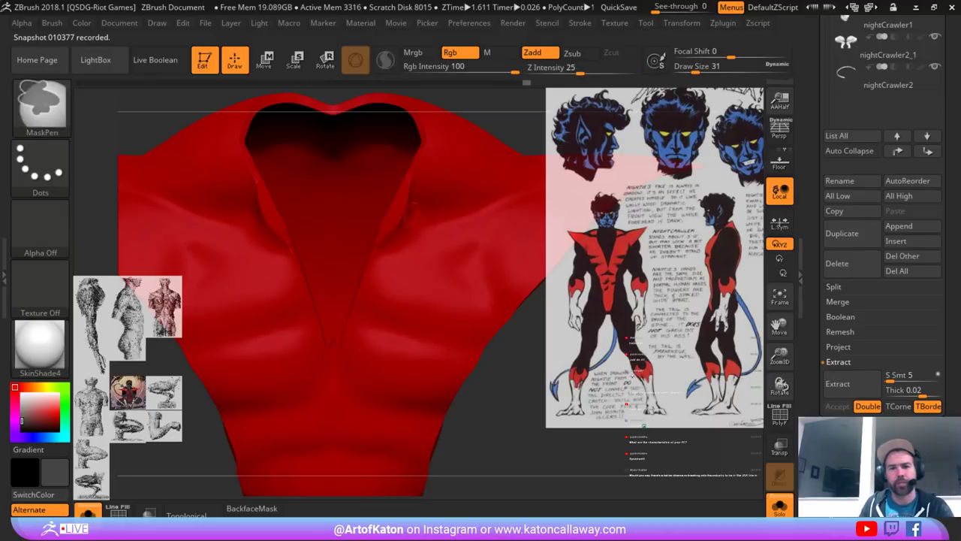
- Turn off Solo mode and smooth the torso panel's collar edge where it meets the neck
click(779, 507)
alt+drag(518, 155, 481, 120)
drag(480, 121, 420, 135)
shift+drag(399, 198, 398, 191)
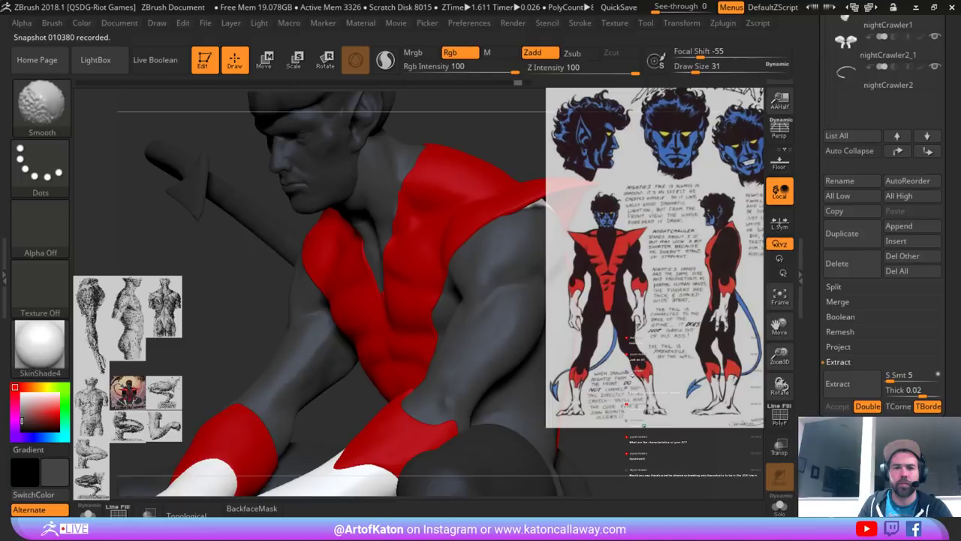
drag(353, 289, 366, 293)
- Increase the draw size to 192 and switch to the SnakeHook brush
key(space)
drag(430, 208, 450, 208)
drag(375, 278, 392, 275)
key(space)
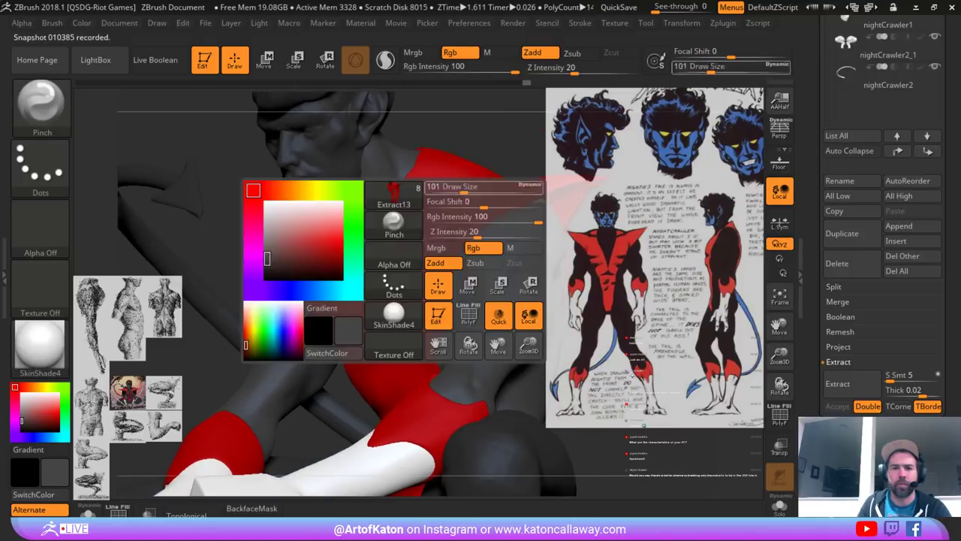
drag(460, 187, 475, 187)
key(b)
click(603, 162)
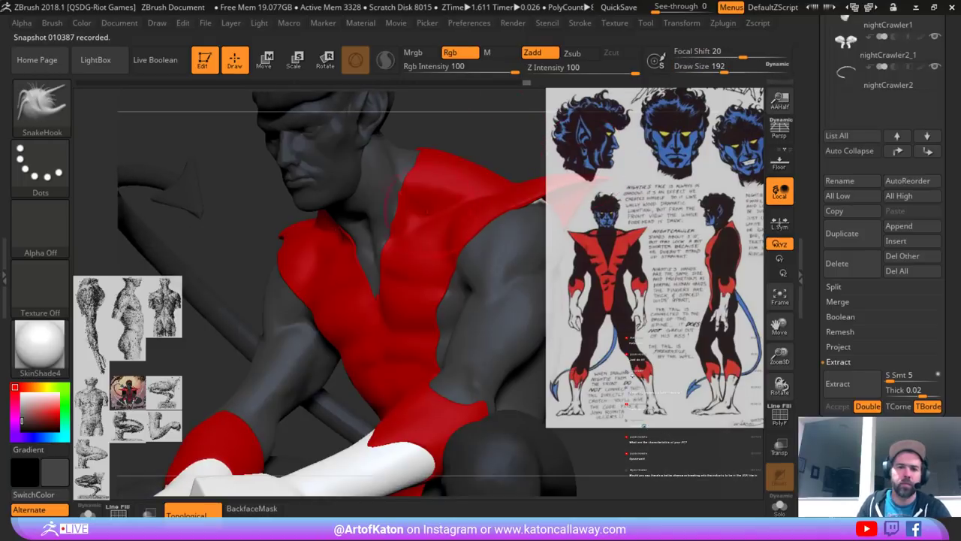
- Pull the neckline edges with SnakeHook at draw size 149, undoing the stroke that smears colour and turning off Rgb
key(space)
drag(411, 208, 390, 223)
key(space)
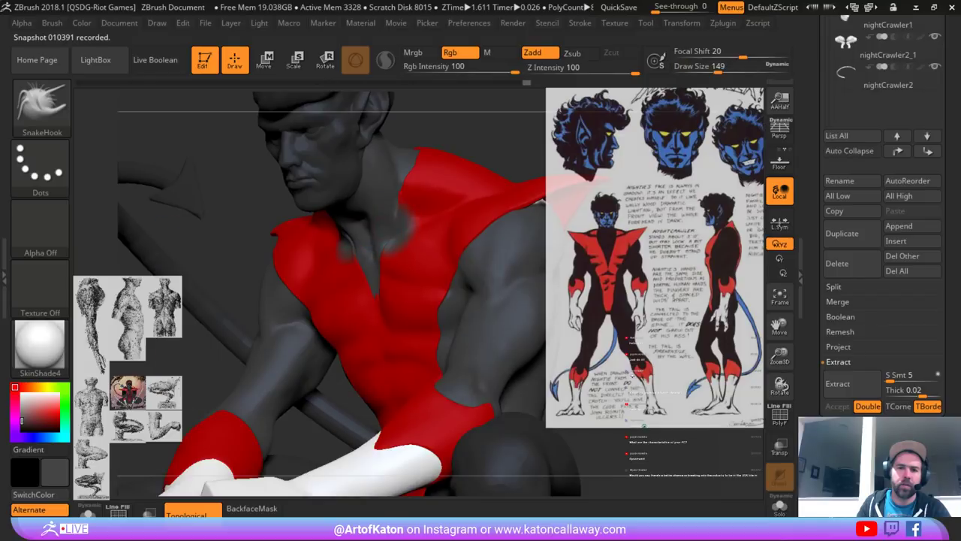
key(ctrl+z)
click(458, 53)
mouse_move(292, 214)
mouse_down()
mouse_move(398, 227)
mouse_move(380, 223)
mouse_up()
- Smooth the lower point of the V neckline and reshape it with SnakeHook at draw size 97
key(space)
key(shift)
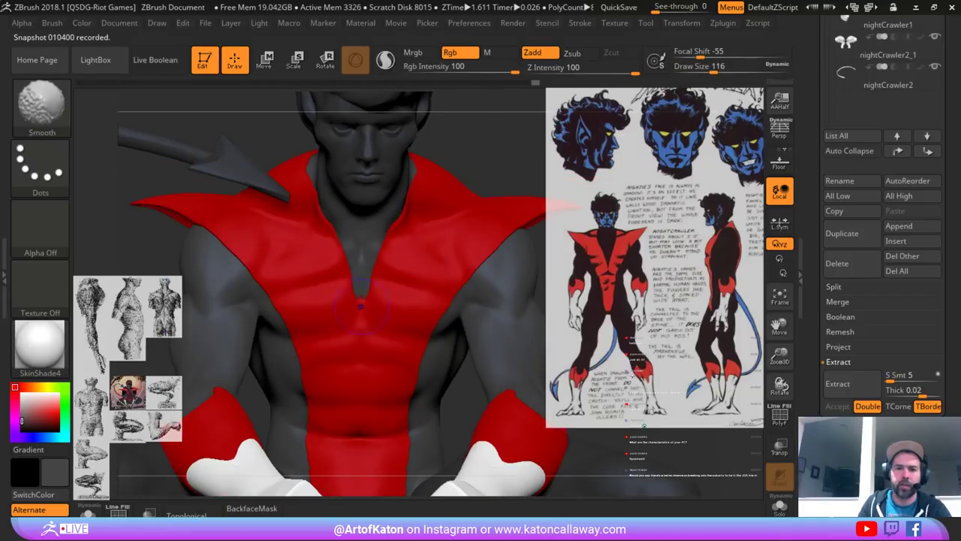
shift+drag(360, 306, 366, 292)
key(space)
alt+click(361, 289)
key(space)
drag(368, 293, 378, 291)
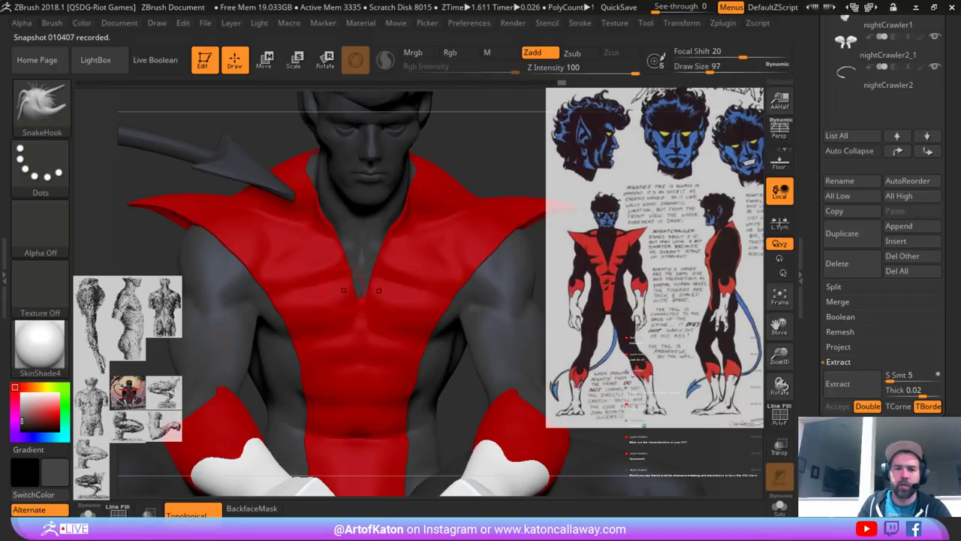
- Reshape the V neckline's edge with SnakeHook at draw size 128 and smooth it
drag(491, 148, 417, 175)
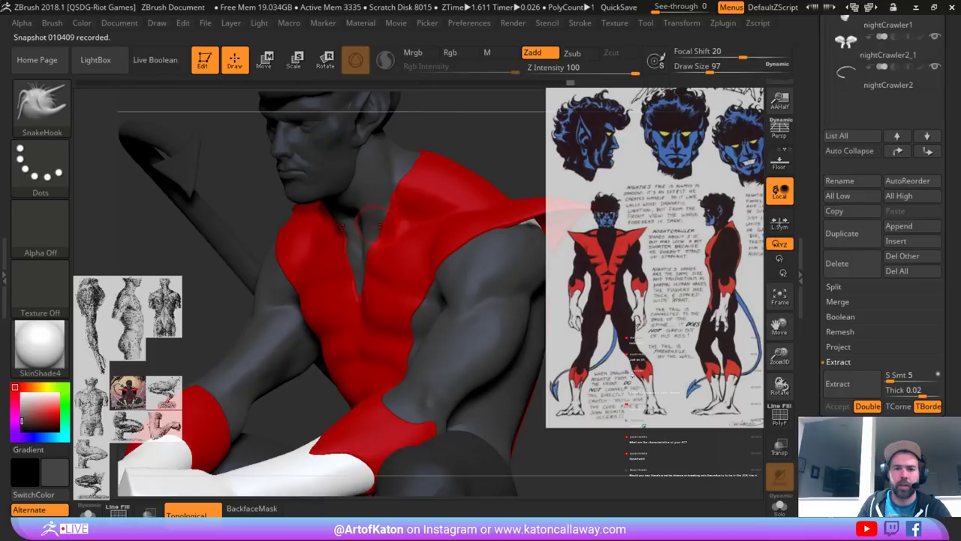
key(space)
drag(371, 222, 389, 225)
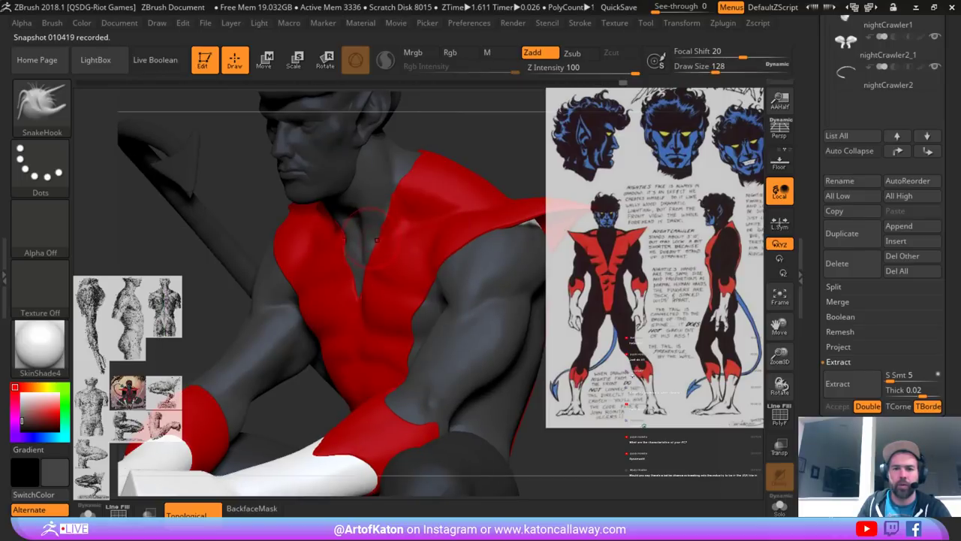
key(shift)
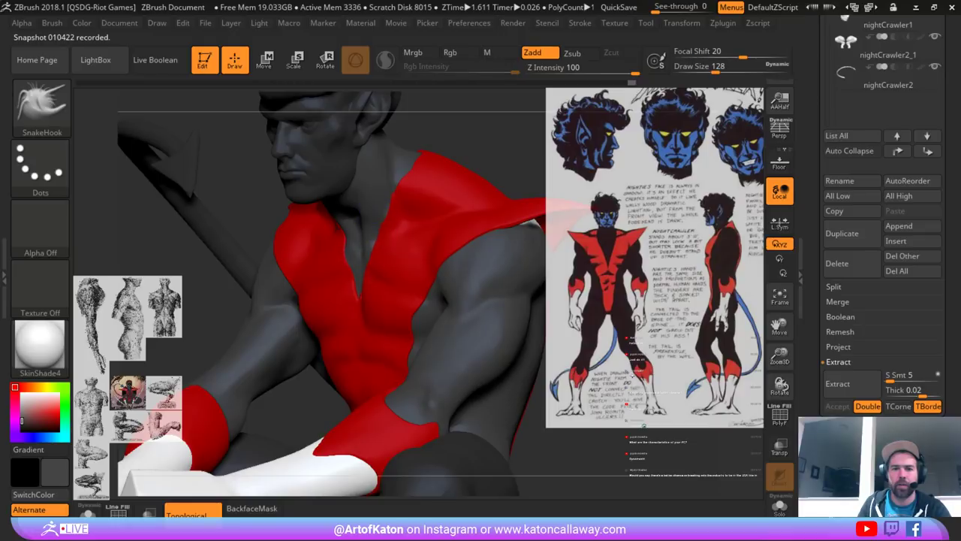
right_drag(475, 193, 433, 181)
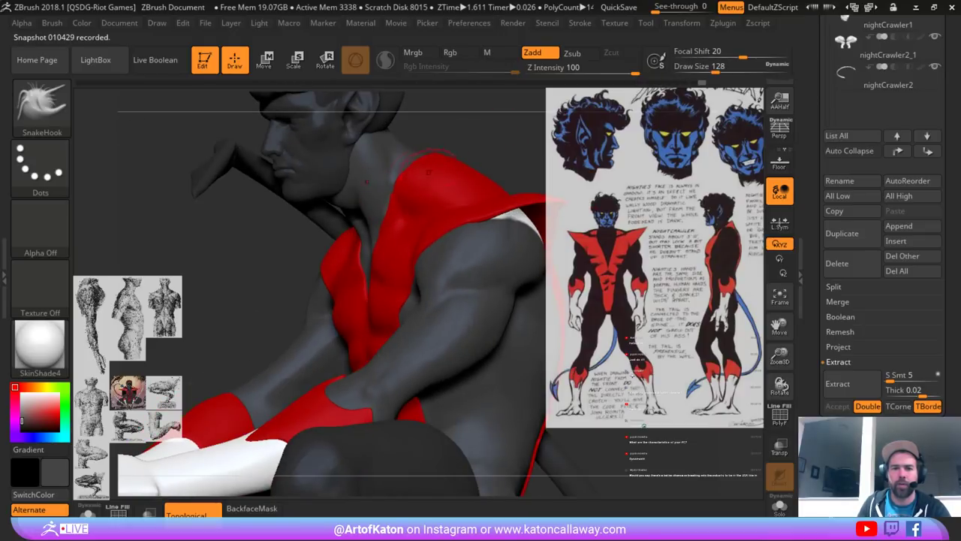
- Select the body subtool and fill it with dark grey, RGB 69, 69, 69
right_drag(484, 141, 528, 146)
ctrl+right_drag(481, 293, 451, 218)
alt+click(445, 224)
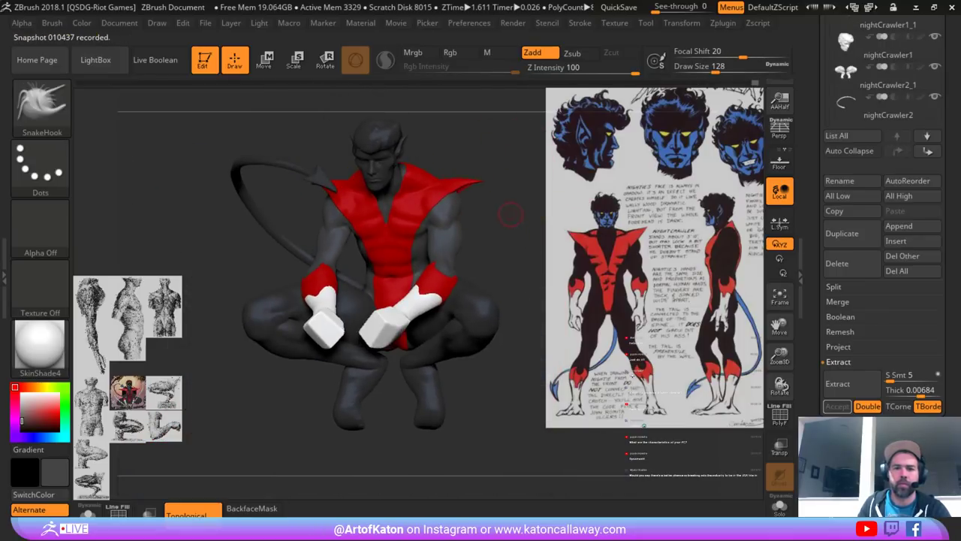
ctrl+drag(510, 215, 526, 229)
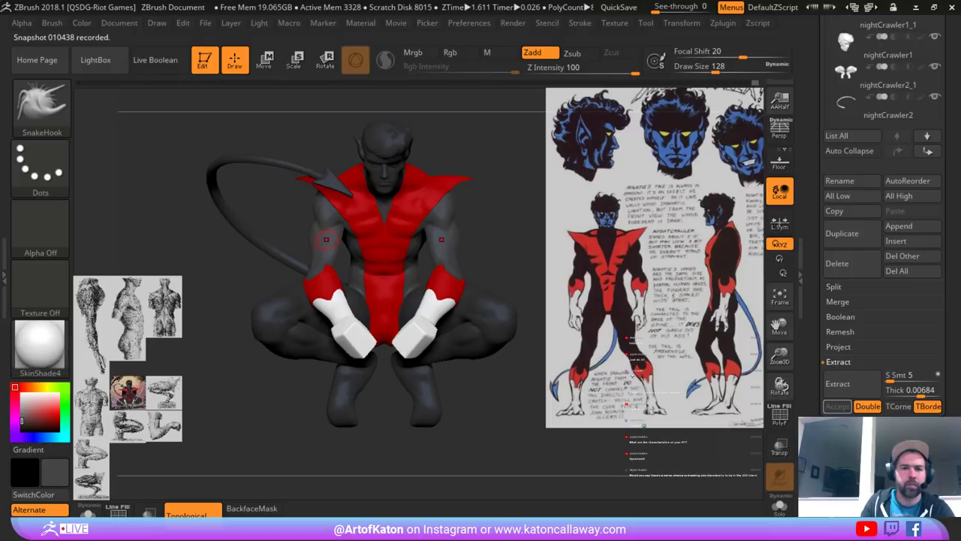
click(82, 23)
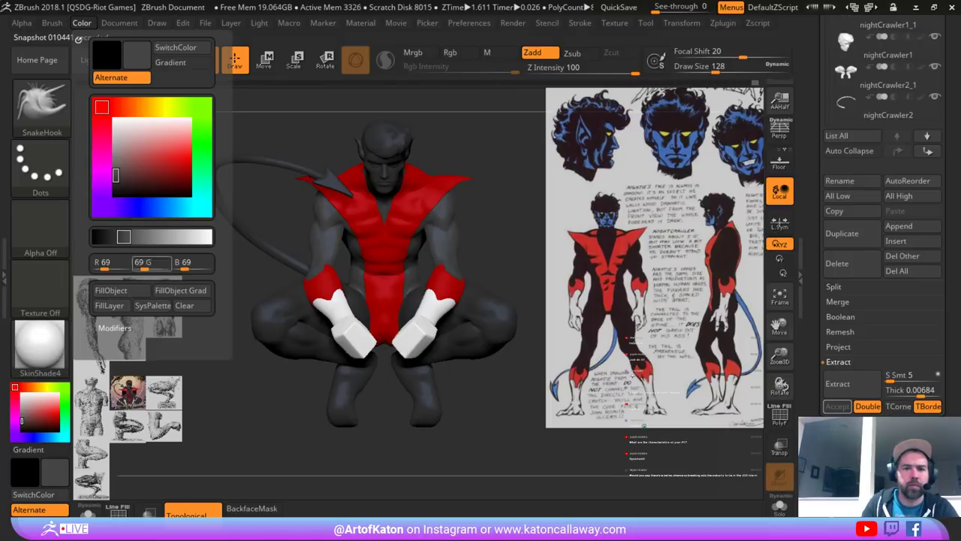
- Select the head subtool nightCrawler1 and set the active colour to a muted blue, RGB 67, 108, 160
mouse_move(451, 197)
right_down()
mouse_move(514, 207)
mouse_move(352, 198)
right_up()
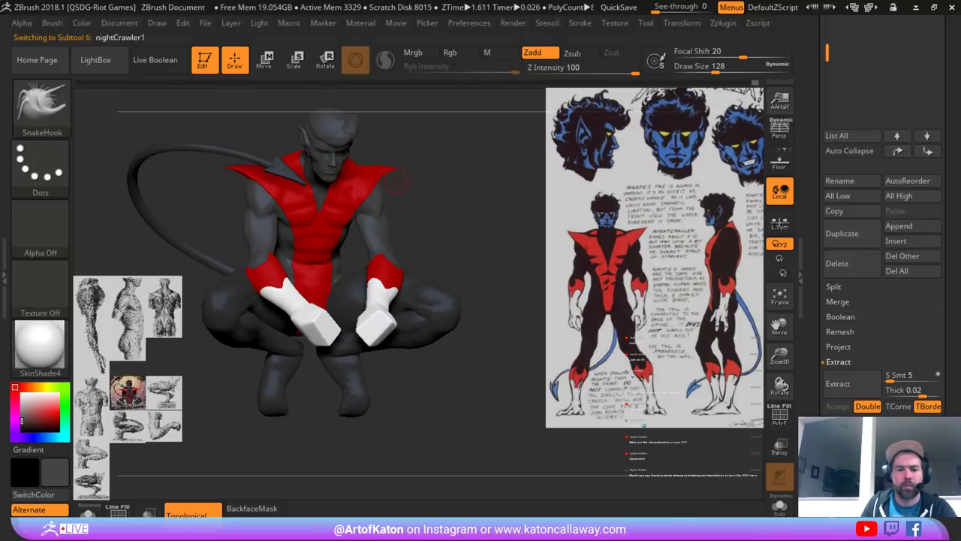
key(shift+f)
key(shift+f)
right_drag(292, 159, 375, 182)
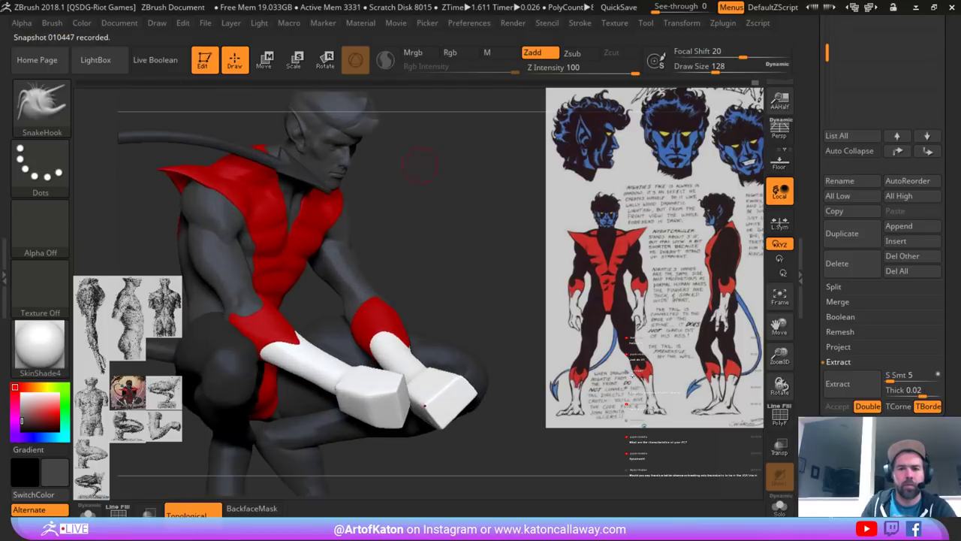
alt+right_drag(331, 128, 258, 132)
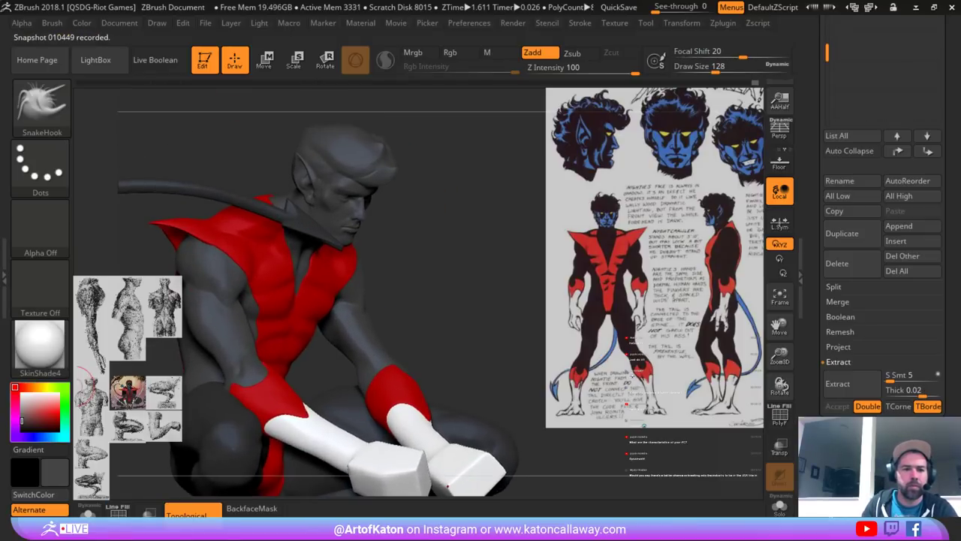
click(58, 411)
click(49, 436)
click(42, 411)
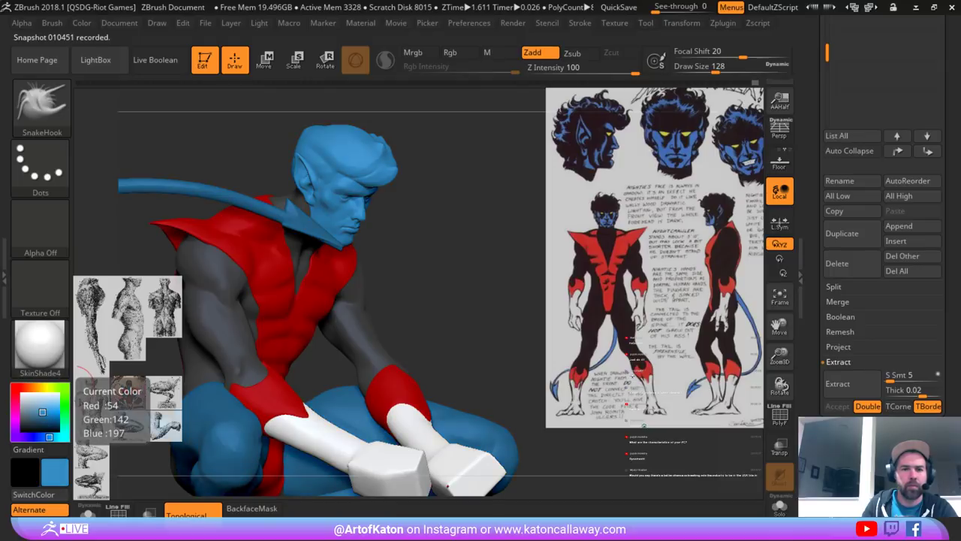
click(36, 413)
click(35, 416)
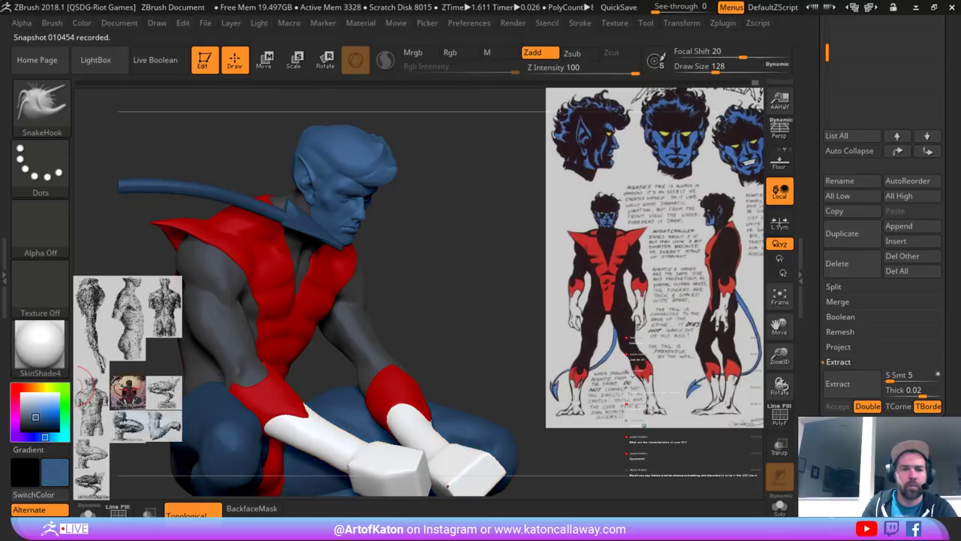
click(36, 413)
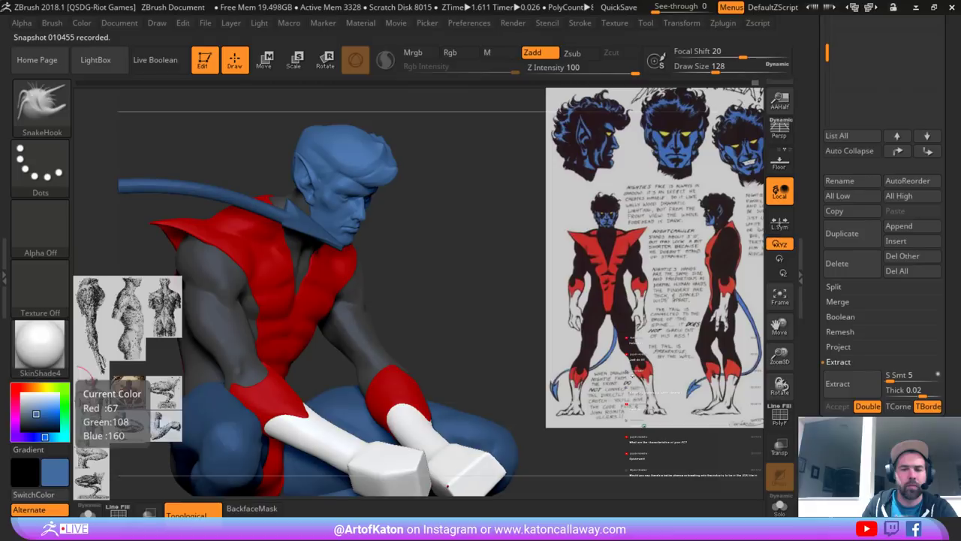
- Fill the head subtool with the active blue
alt+drag(482, 238, 293, 233)
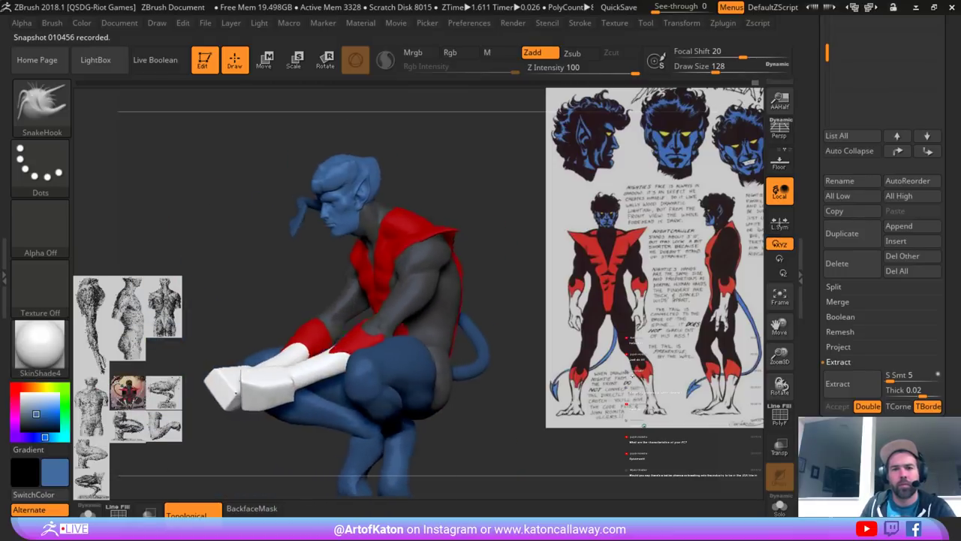
drag(56, 128, 152, 92)
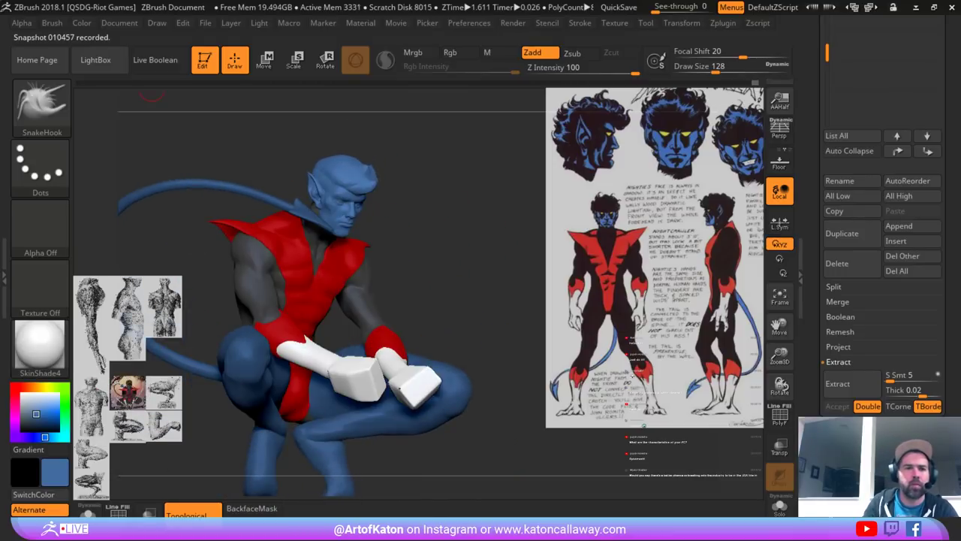
click(81, 23)
click(111, 291)
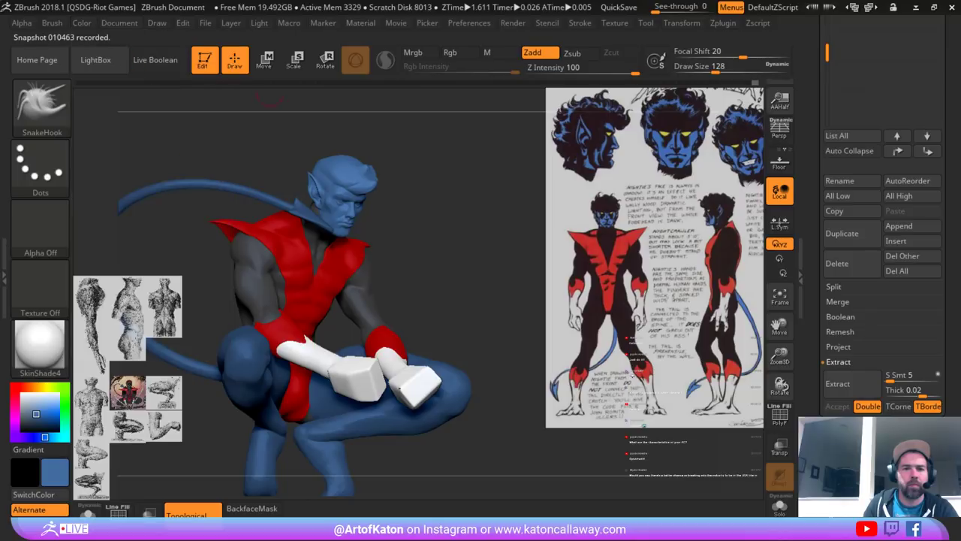
- Select the tail subtool and fill it with the same blue as the head
mouse_move(428, 203)
mouse_down()
mouse_move(507, 224)
mouse_move(428, 233)
mouse_up()
drag(190, 285, 135, 284)
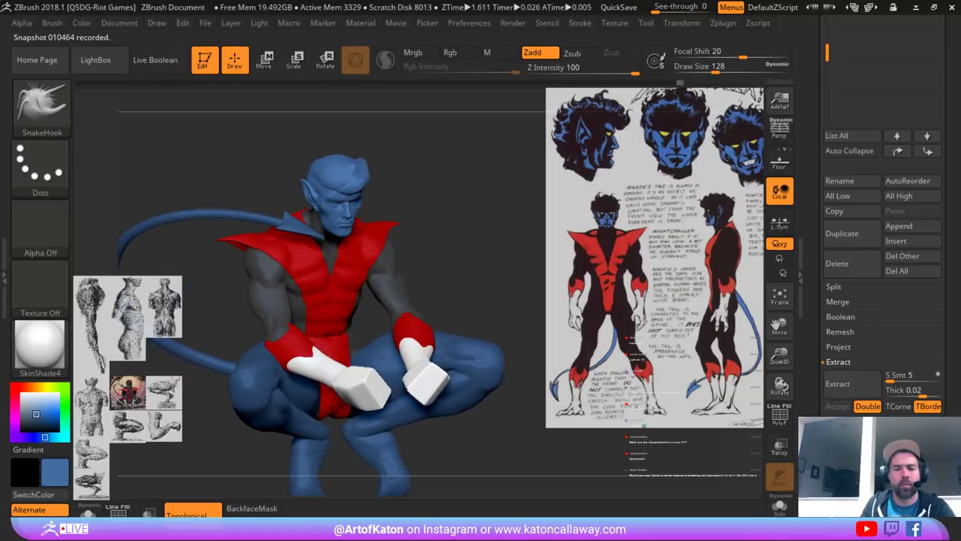
mouse_move(458, 277)
alt+mouse_down()
mouse_move(440, 188)
mouse_move(491, 212)
mouse_move(490, 192)
alt+mouse_up()
key(shift+f)
key(shift+f)
alt+click(296, 201)
click(82, 22)
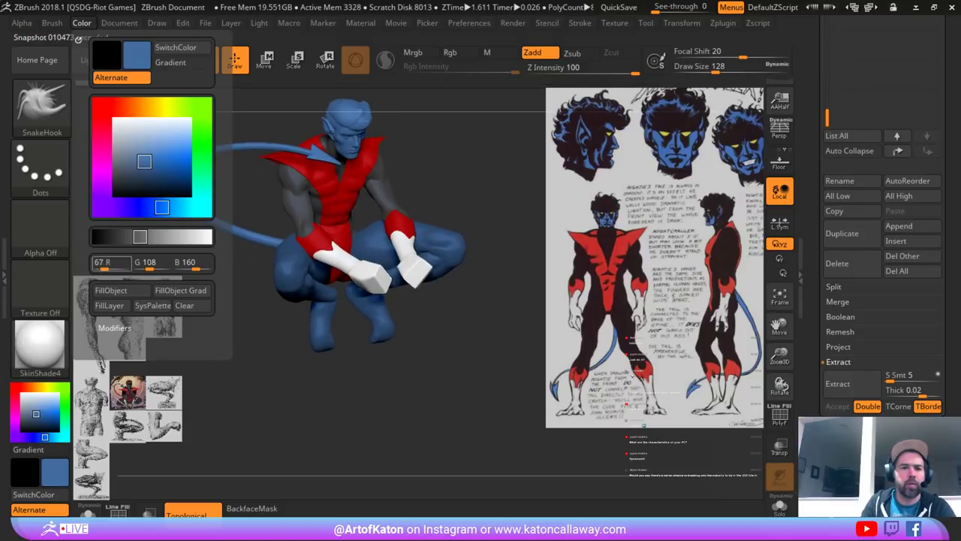
- Select the legs subtool nightCrawler2_1, sample the body's dark grey (RGB 69, 69, 69) and fill the legs with it
shift+drag(375, 381, 309, 381)
alt+click(268, 272)
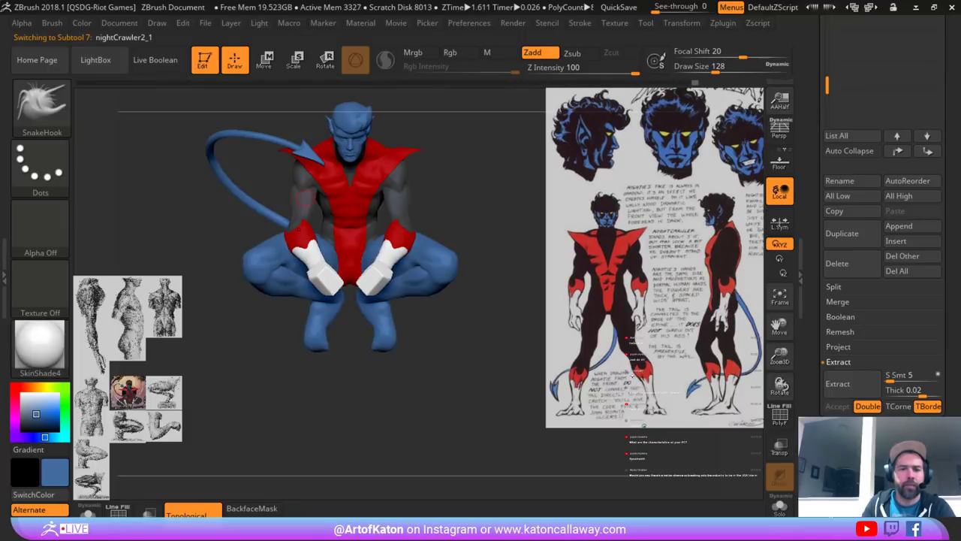
key(c)
click(81, 23)
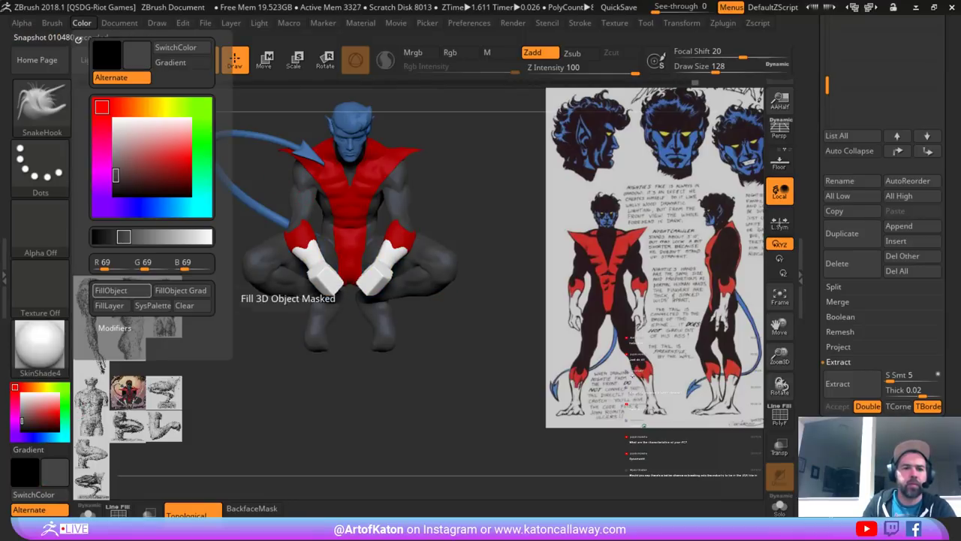
click(111, 291)
- Frame the crouching figure from the front and render it with BPR
mouse_move(293, 335)
mouse_down()
mouse_move(225, 336)
mouse_move(357, 338)
mouse_move(328, 393)
mouse_move(346, 409)
mouse_up()
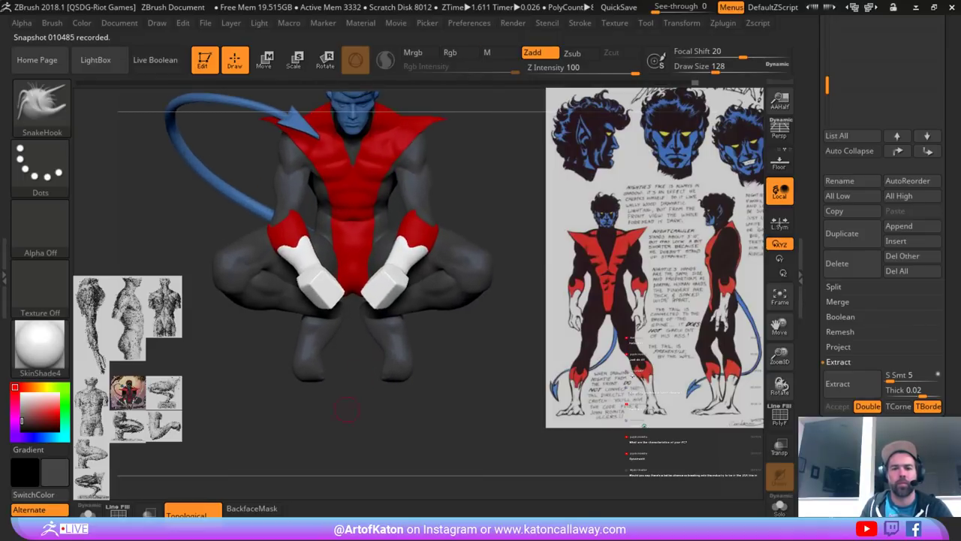
mouse_move(471, 211)
alt+mouse_down()
mouse_move(443, 241)
mouse_move(456, 225)
mouse_move(477, 225)
mouse_move(458, 226)
alt+mouse_up()
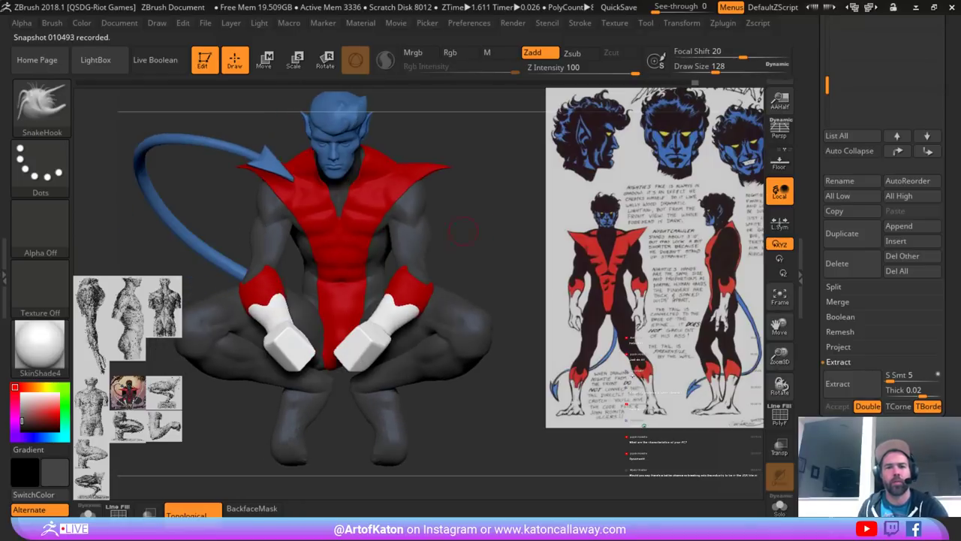
key(shift+r)
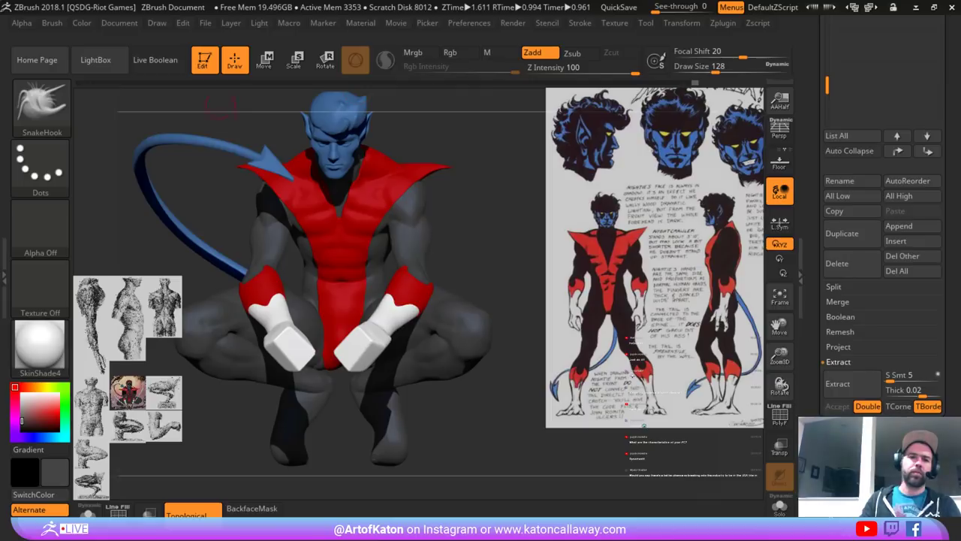
- Switch the model's material to MatCap Gray
drag(221, 106, 159, 115)
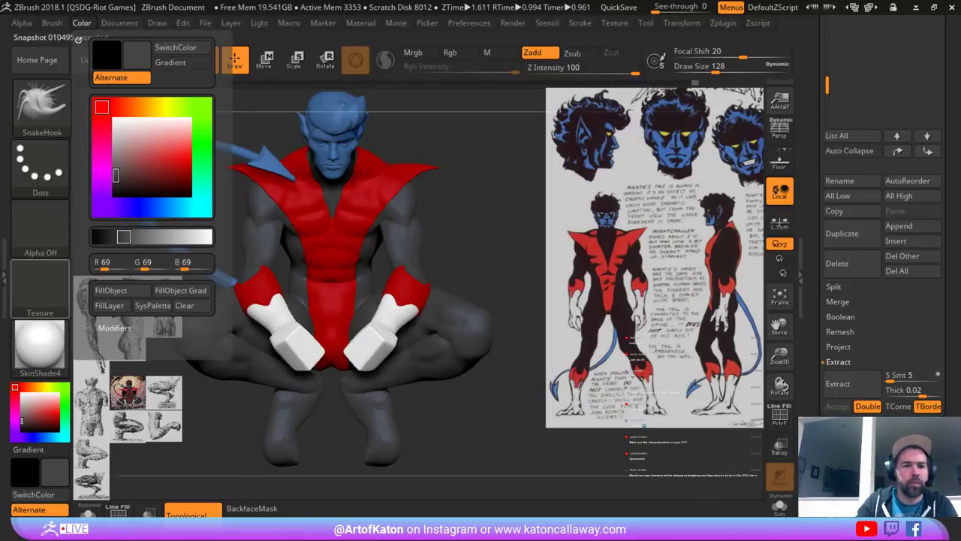
click(40, 343)
click(297, 105)
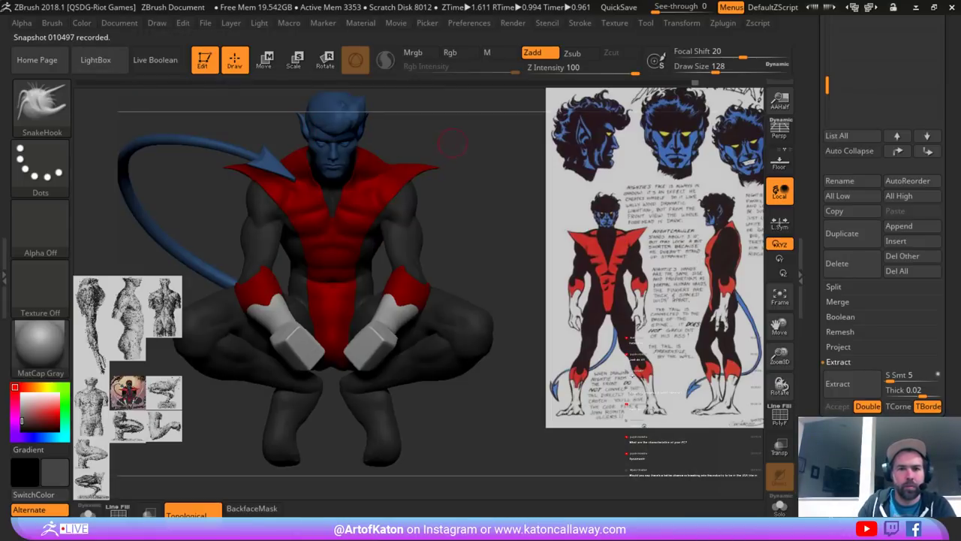
drag(452, 144, 455, 139)
- Raise the MatCap Gray material's Intensity A modifier to 1.25 to brighten the figure
click(82, 23)
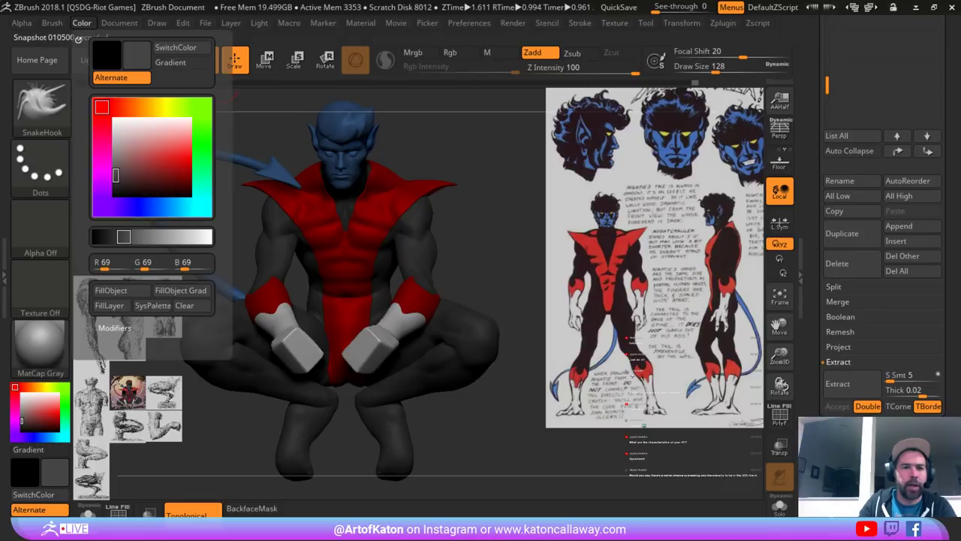
mouse_move(361, 23)
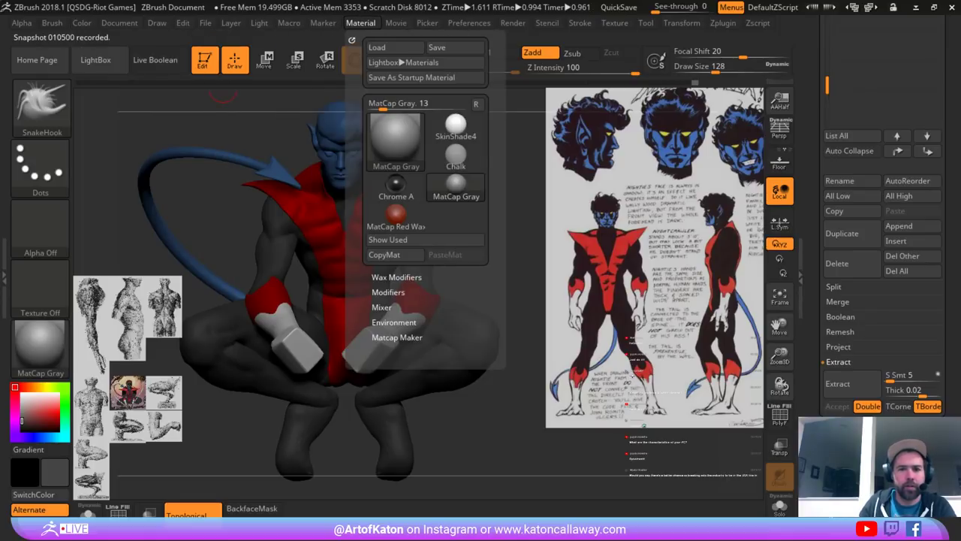
click(388, 292)
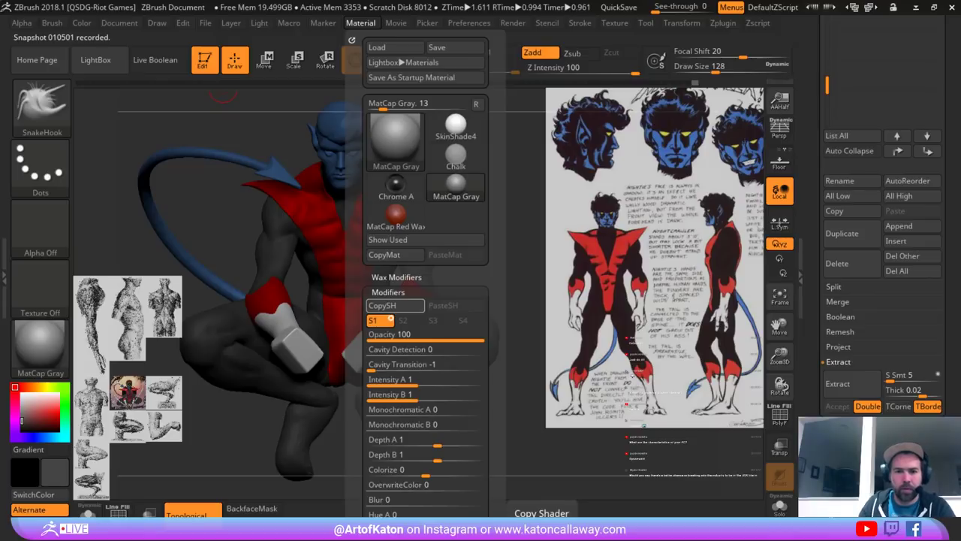
drag(358, 361, 358, 190)
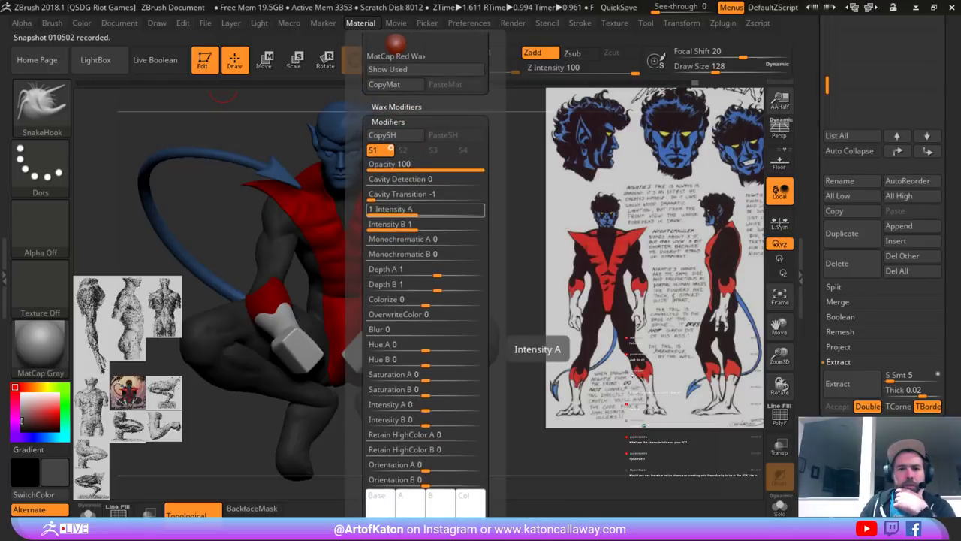
click(423, 213)
click(431, 212)
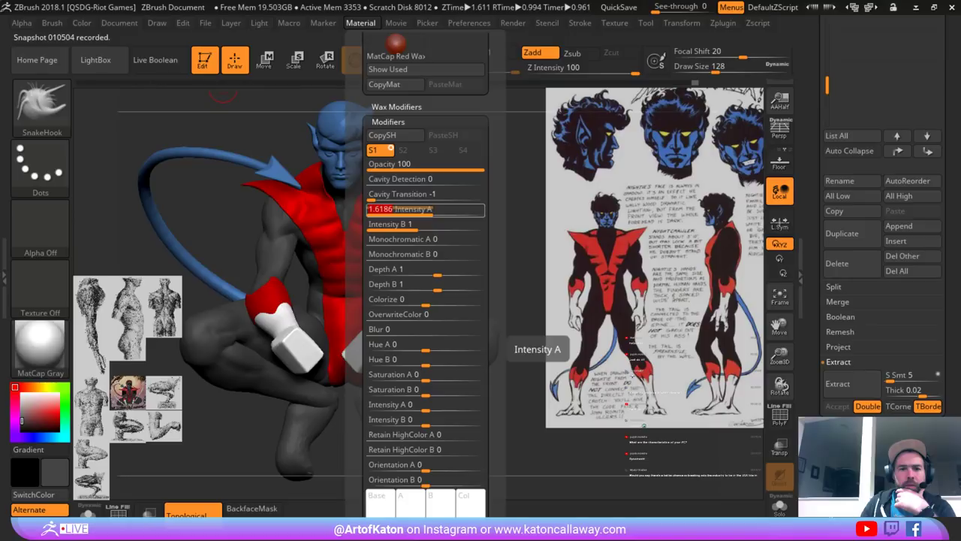
click(397, 212)
click(408, 213)
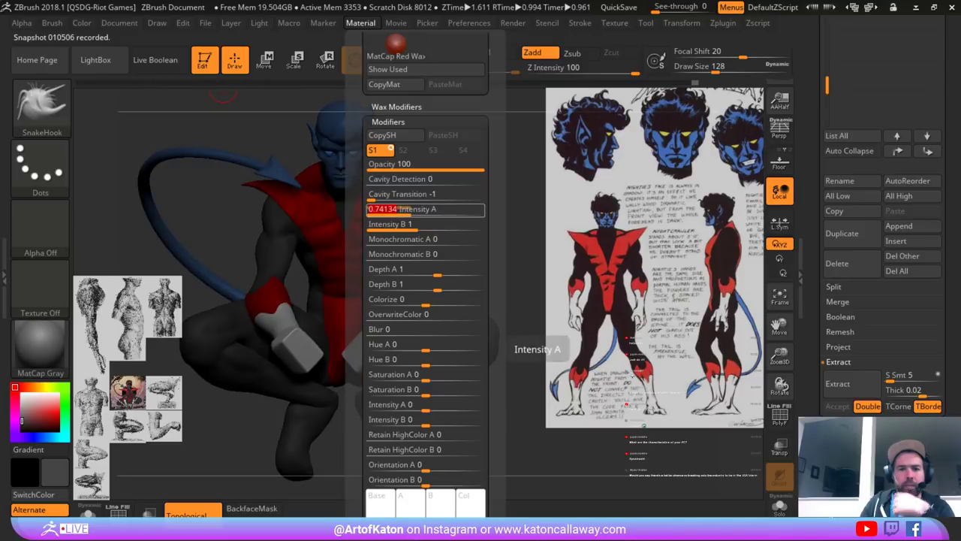
click(414, 213)
click(420, 213)
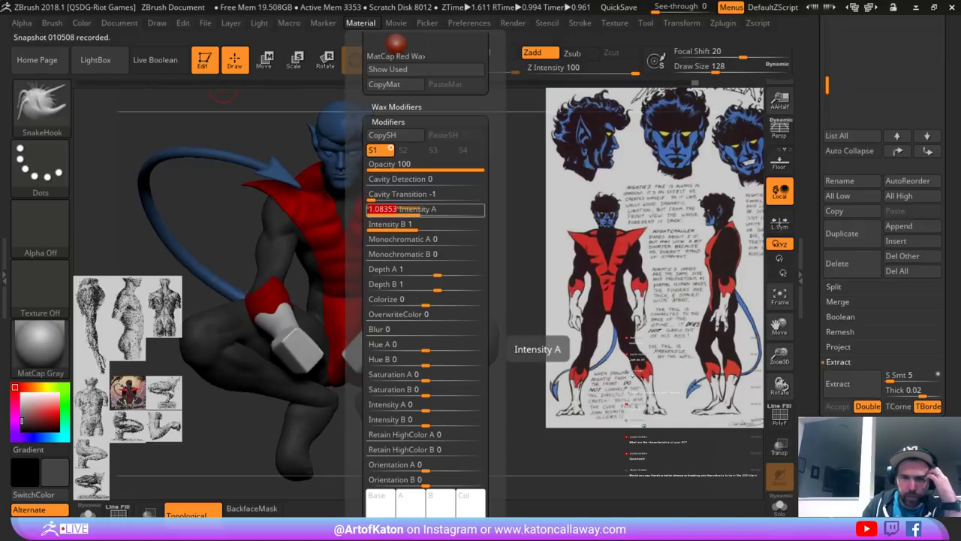
click(422, 212)
click(425, 212)
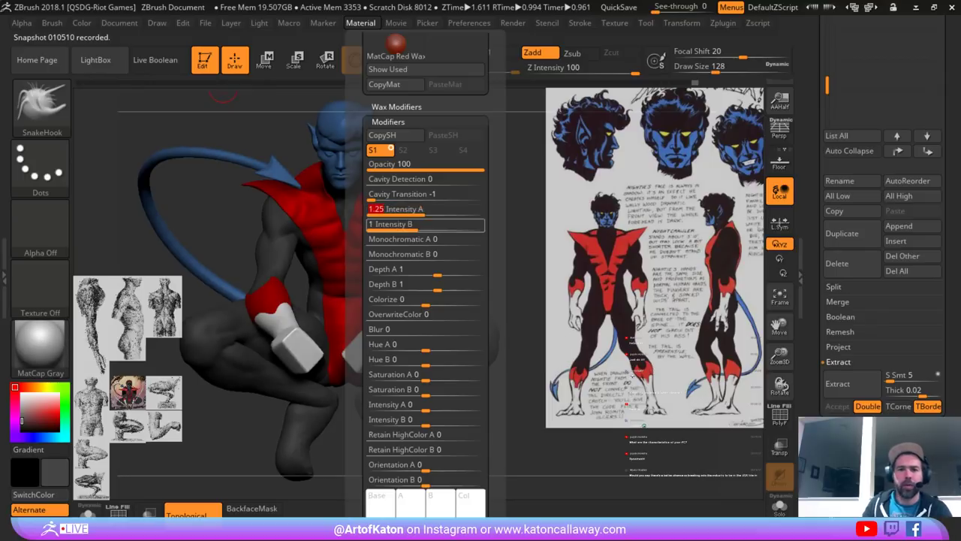
drag(486, 217, 487, 168)
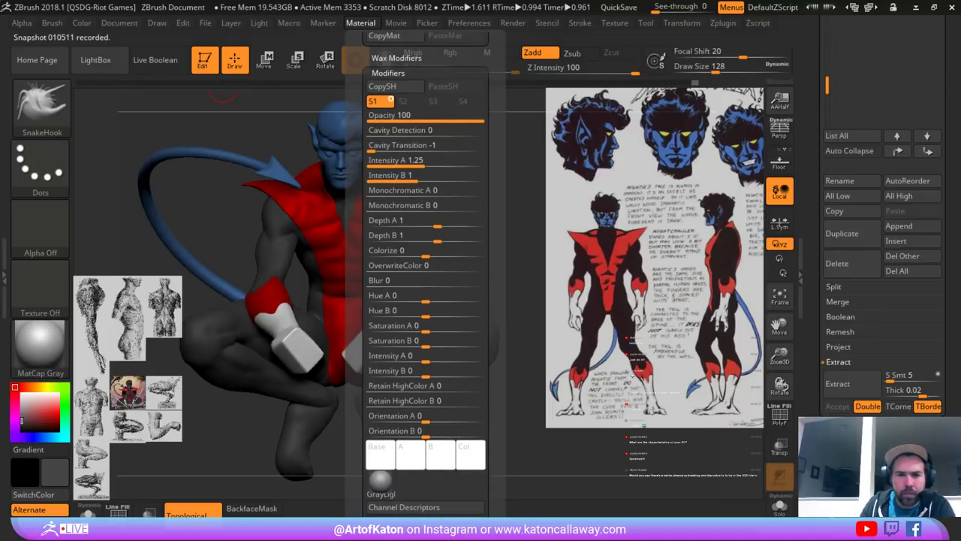
drag(492, 421, 491, 213)
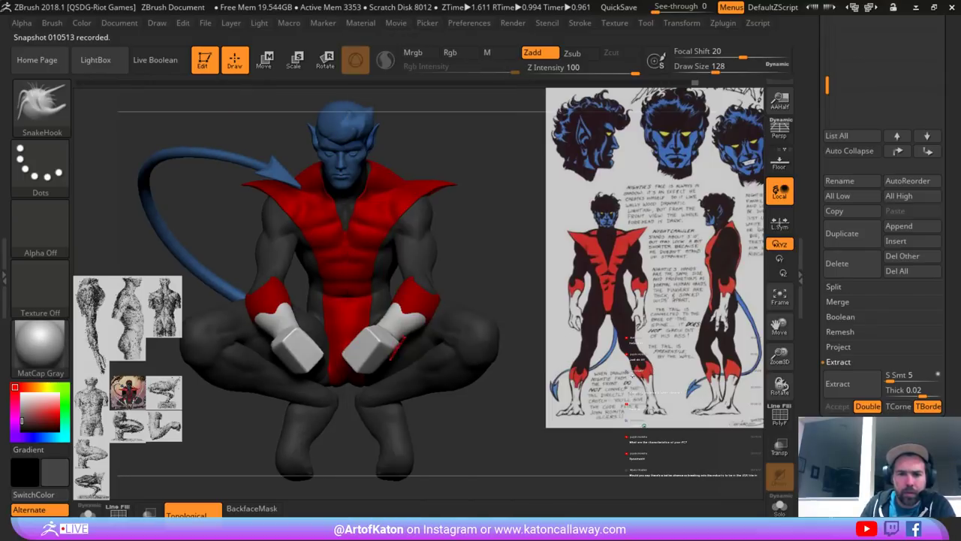
- Set the MatCap Gray material's Wax Modifiers strength to 23
click(361, 23)
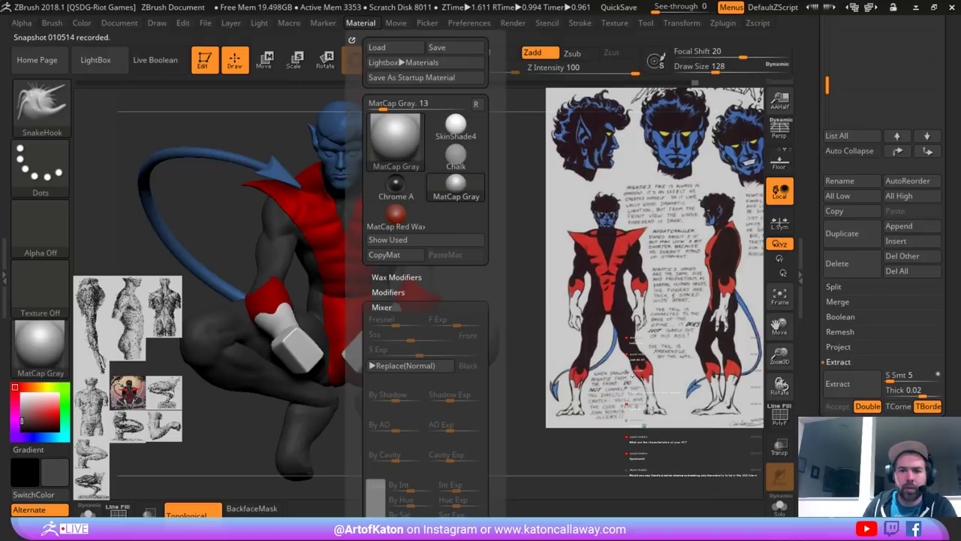
drag(424, 380, 425, 273)
click(389, 184)
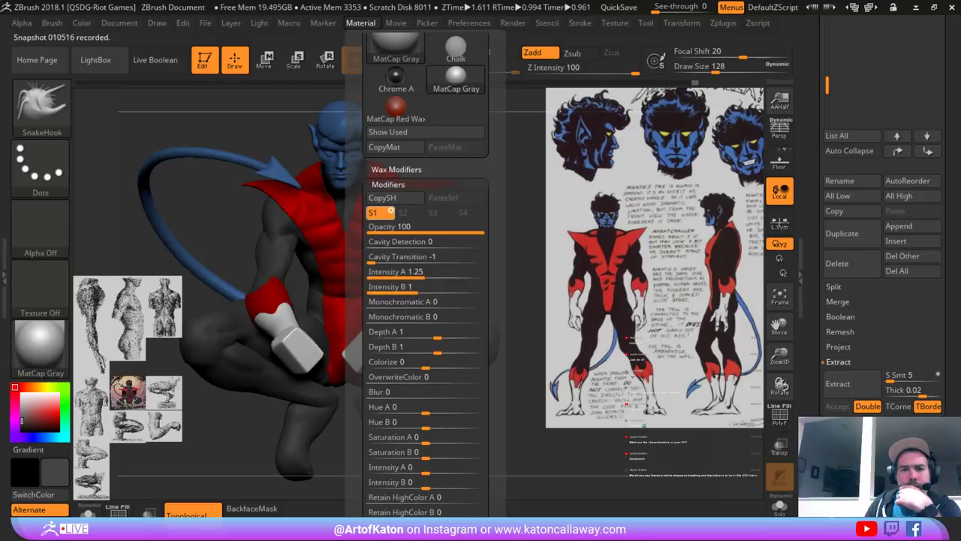
click(396, 170)
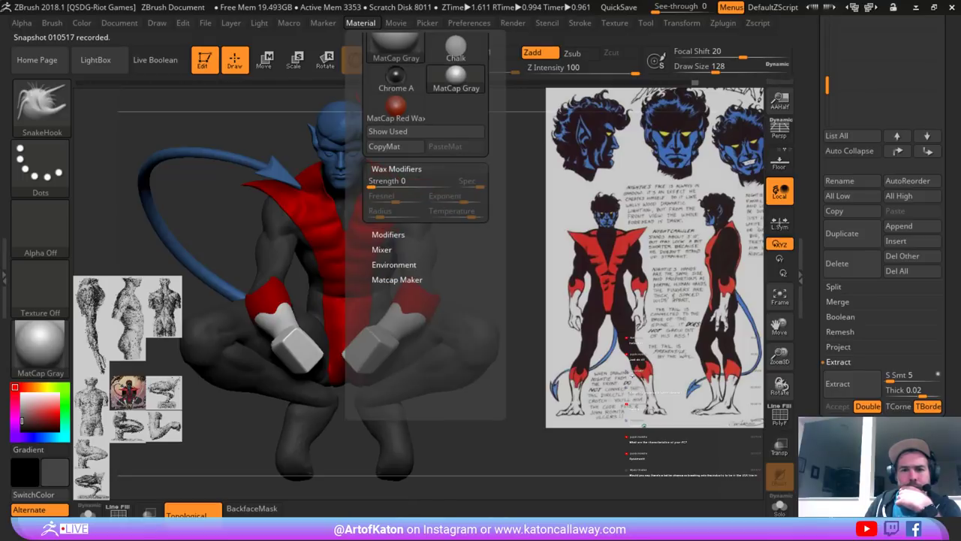
click(397, 169)
click(388, 184)
click(396, 169)
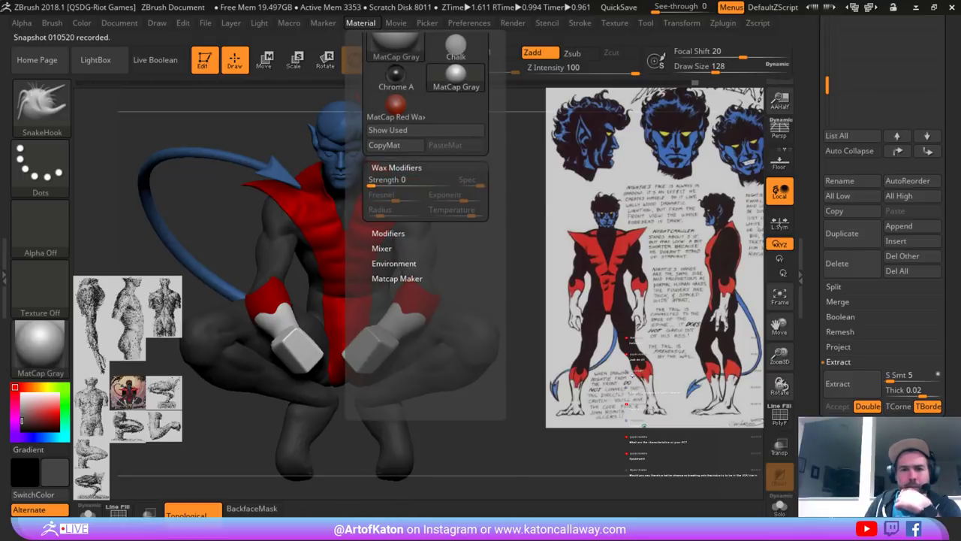
click(398, 180)
text(20)
key(Return)
click(349, 210)
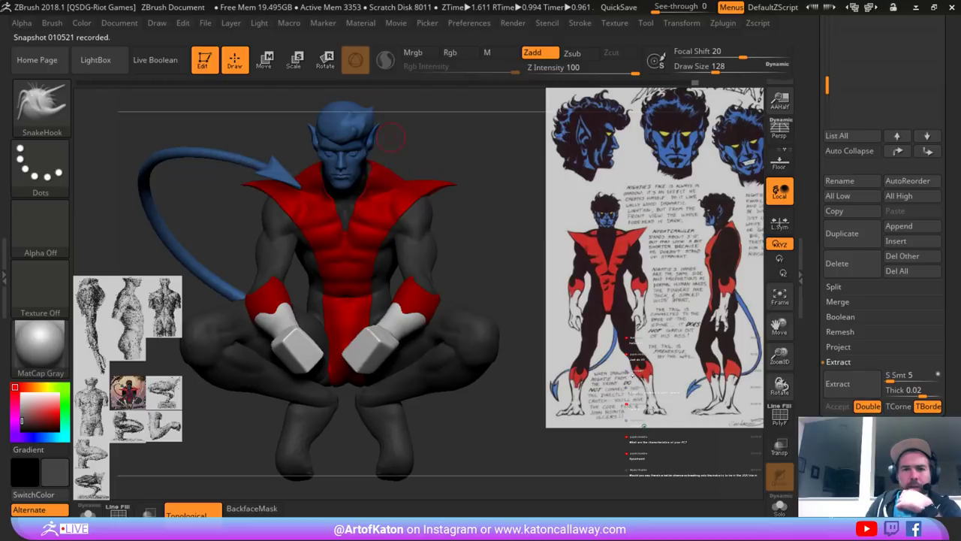
- Render the crouching figure with BPR from the front and from a three-quarter view to check the wax effect
drag(426, 142, 439, 156)
key(shift+r)
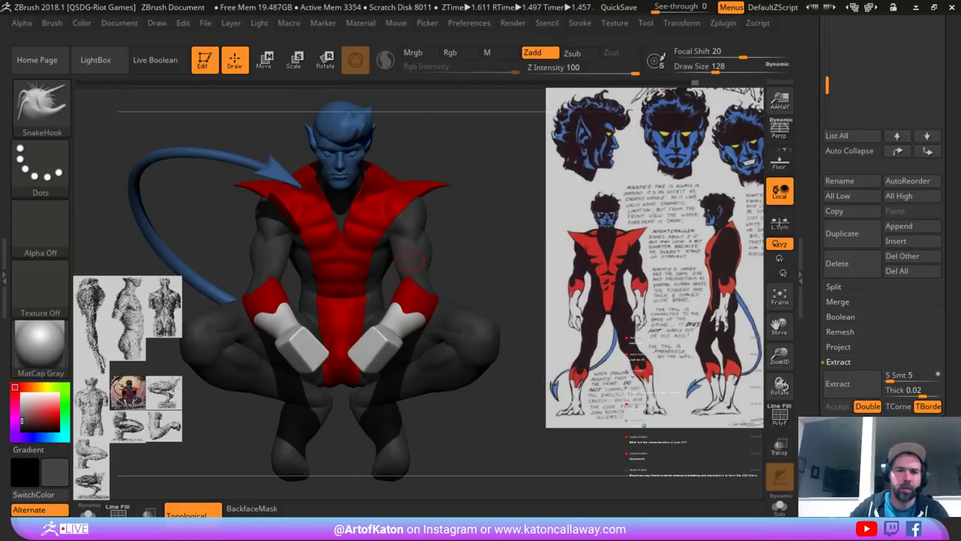
drag(406, 166, 453, 178)
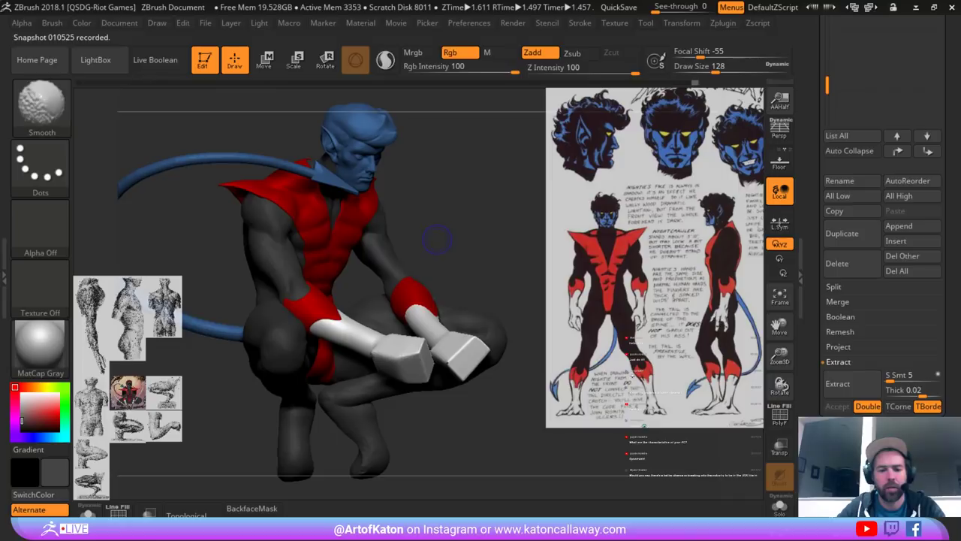
key(shift+r)
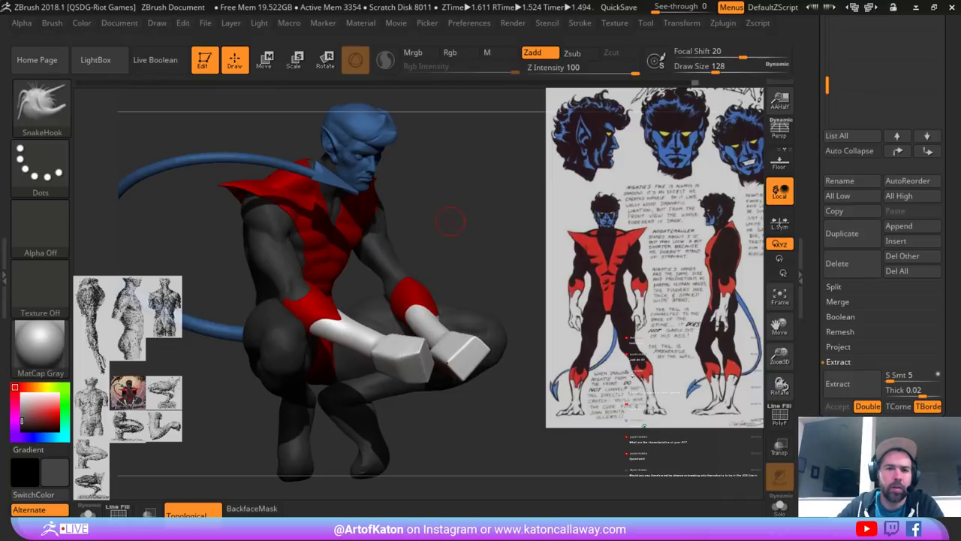
drag(460, 211, 430, 211)
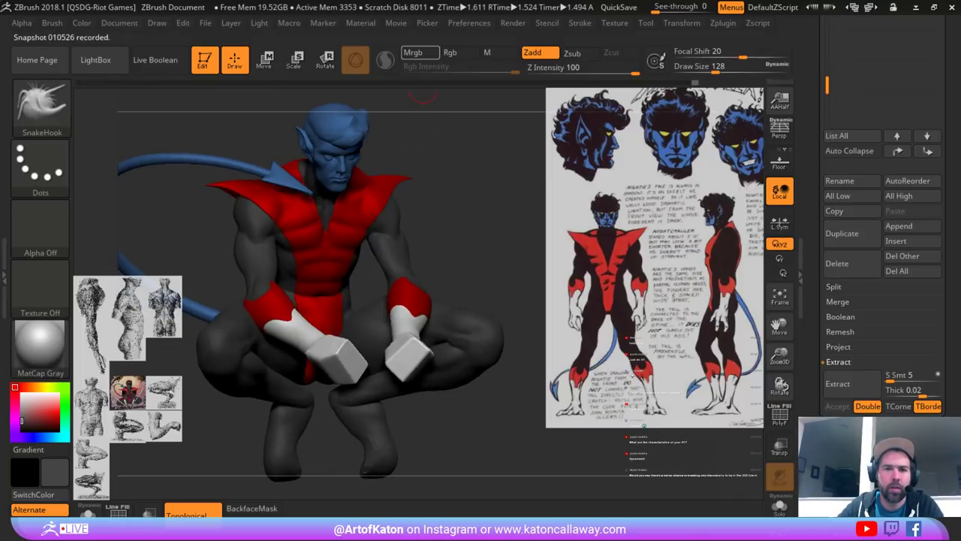
- Adjust the MatCap Gray modifiers, setting Intensity A to 1.55387 and Intensity B to 0.97915
mouse_move(396, 23)
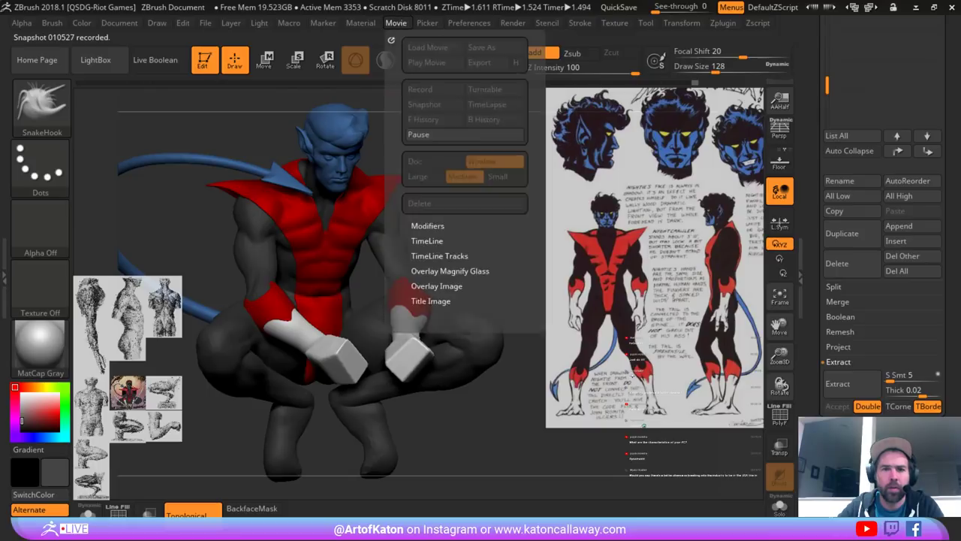
mouse_move(360, 23)
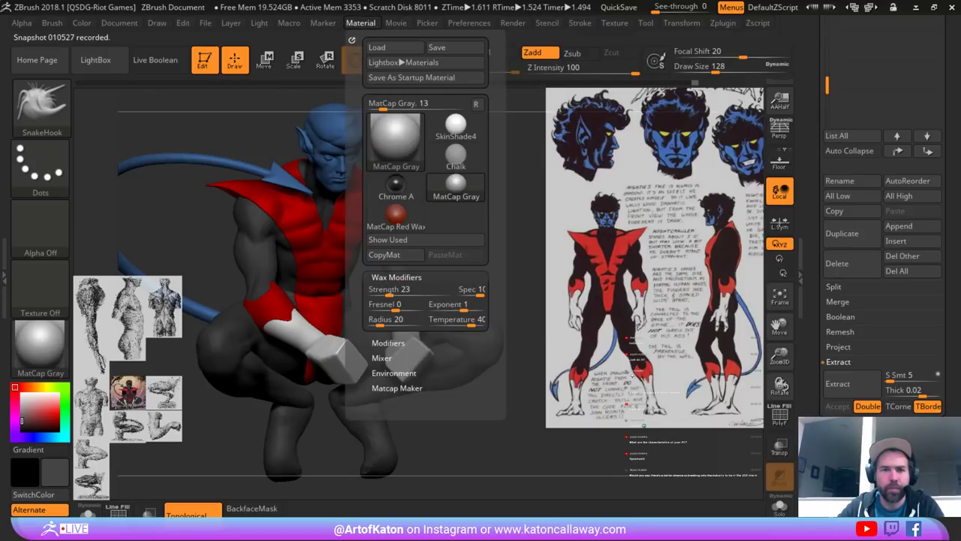
click(388, 342)
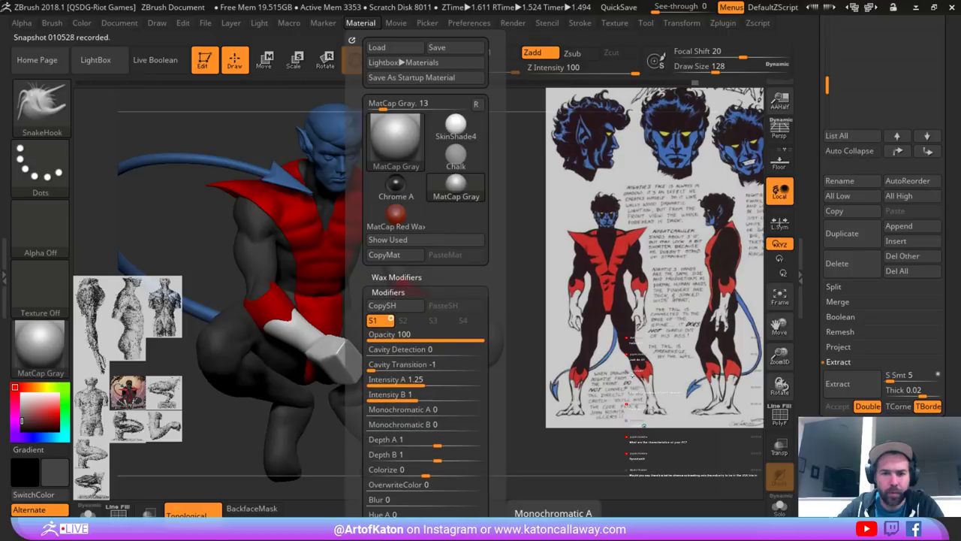
drag(495, 375, 495, 160)
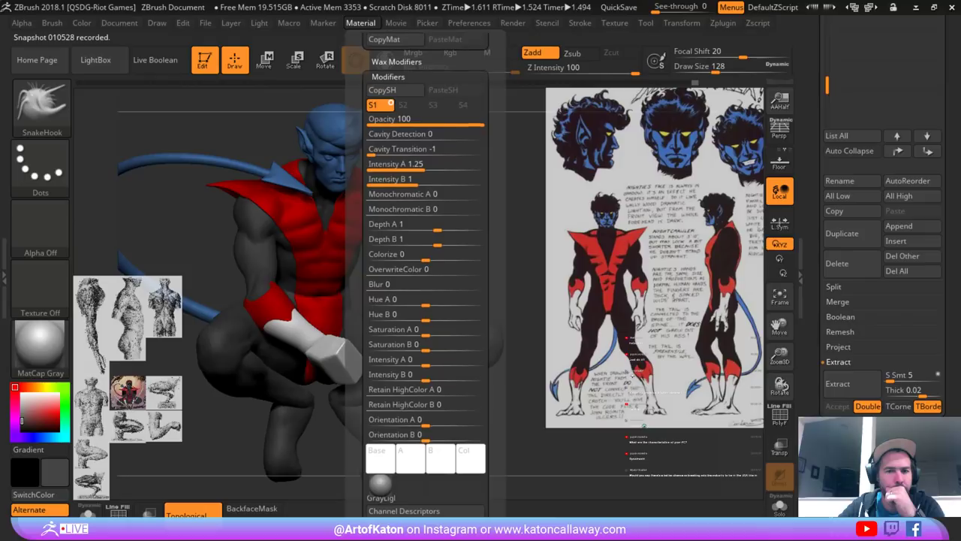
drag(496, 299, 495, 321)
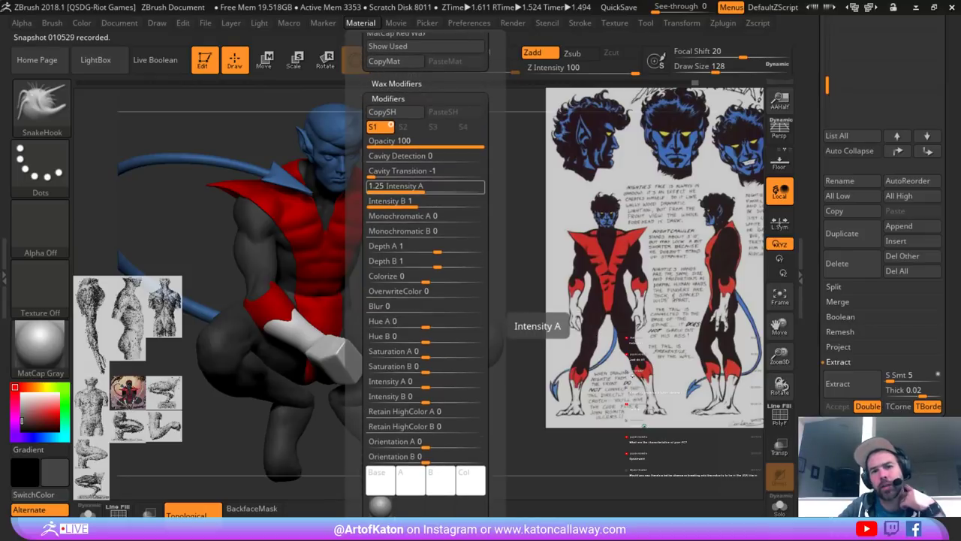
key(Tab)
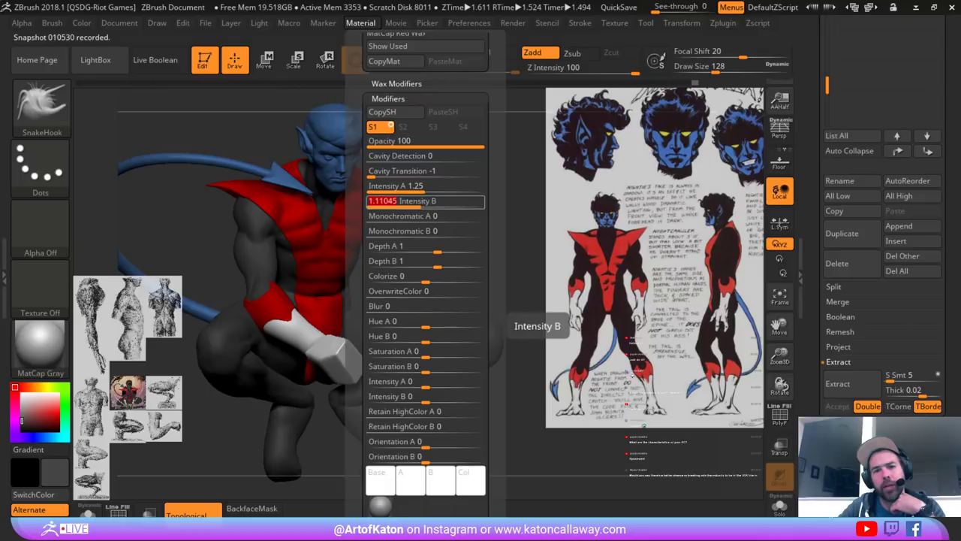
click(413, 202)
drag(424, 187, 422, 188)
click(419, 187)
click(424, 187)
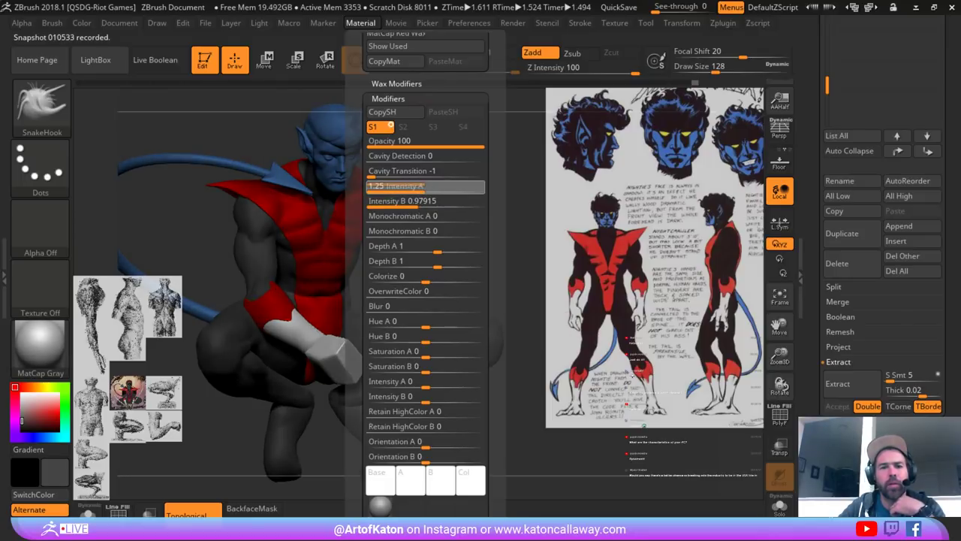
click(429, 187)
click(431, 187)
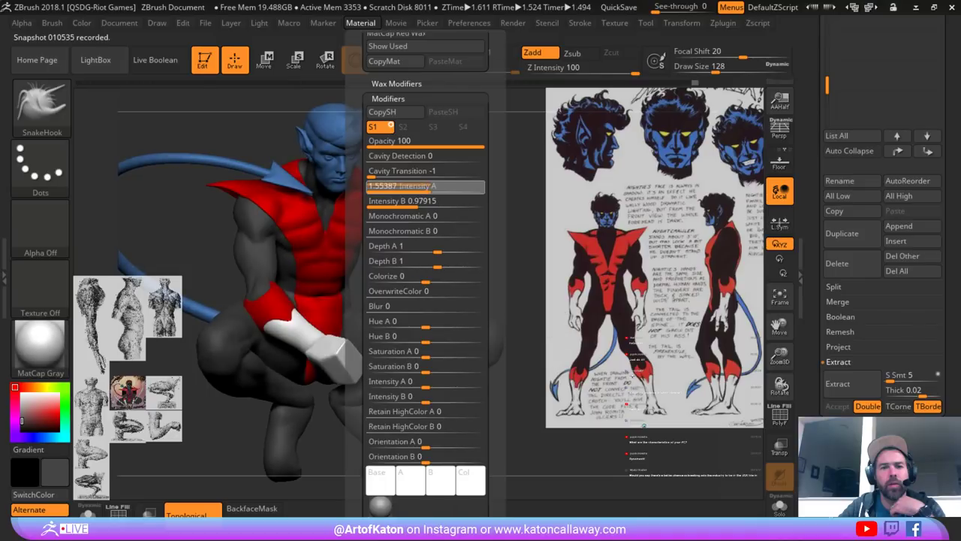
drag(422, 162, 395, 176)
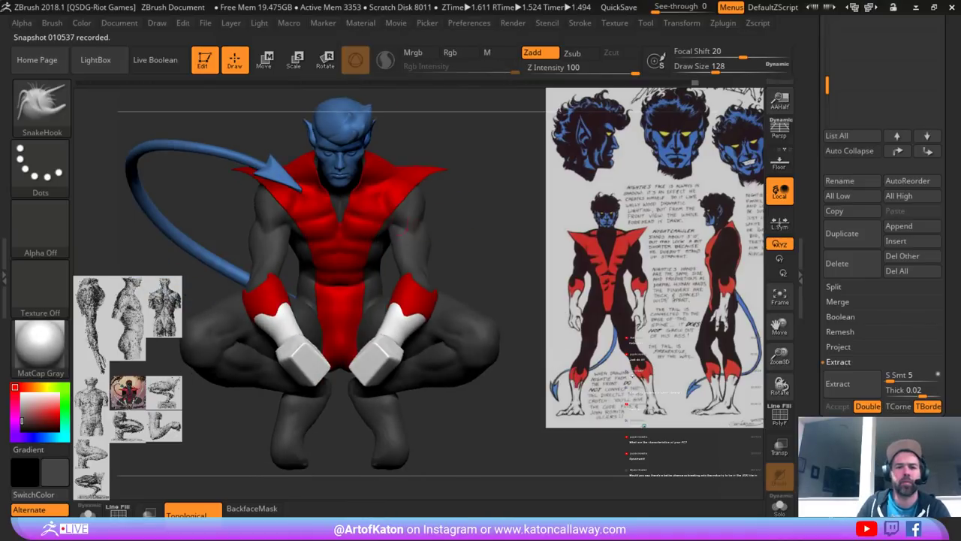
- Select the red vest and carve creases into its chest with the DamStandard brush at draw size 94
alt+click(375, 199)
mouse_move(491, 211)
alt+mouse_down()
mouse_move(519, 235)
mouse_move(523, 268)
alt+mouse_up()
key(b)
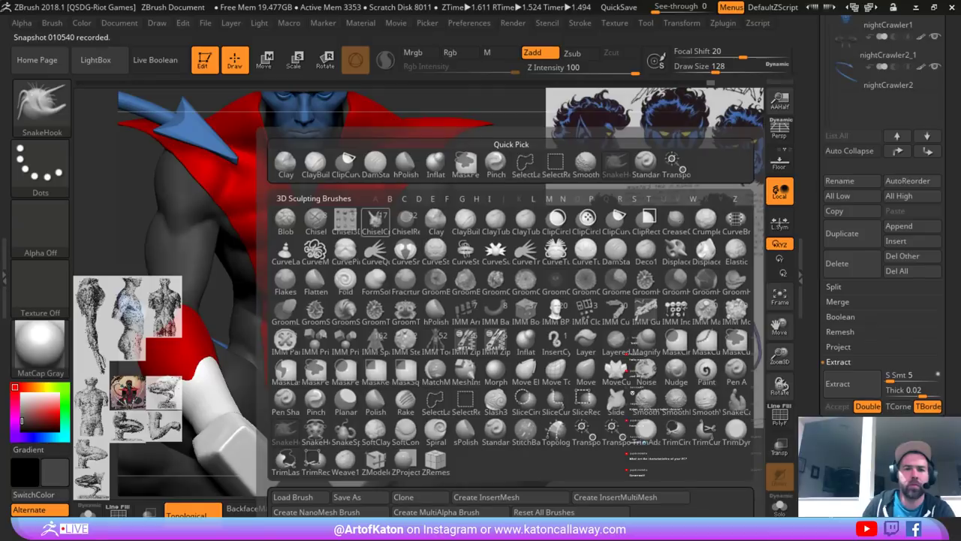
key(d)
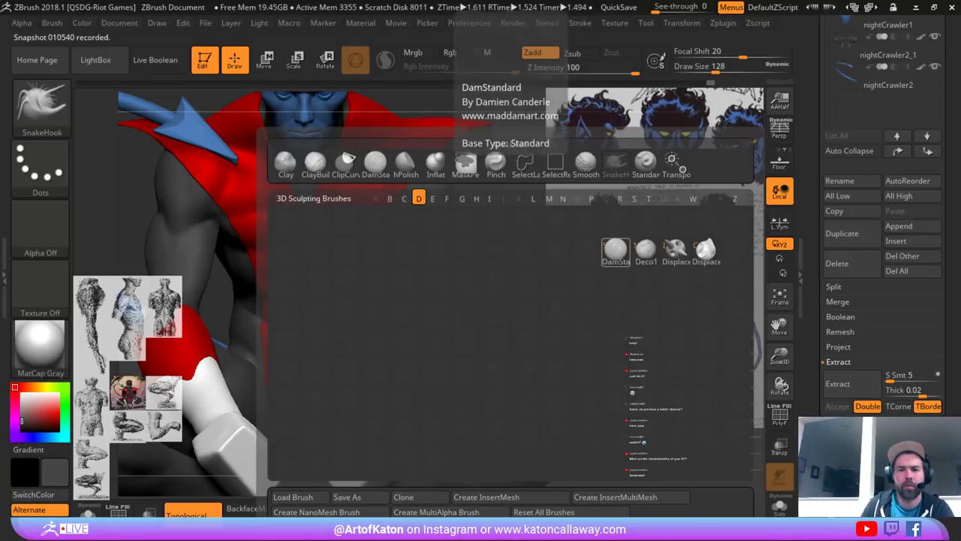
click(616, 252)
key(space)
mouse_move(471, 172)
mouse_down()
mouse_move(485, 169)
mouse_move(470, 169)
mouse_up()
right_drag(382, 244, 329, 203)
drag(383, 217, 342, 212)
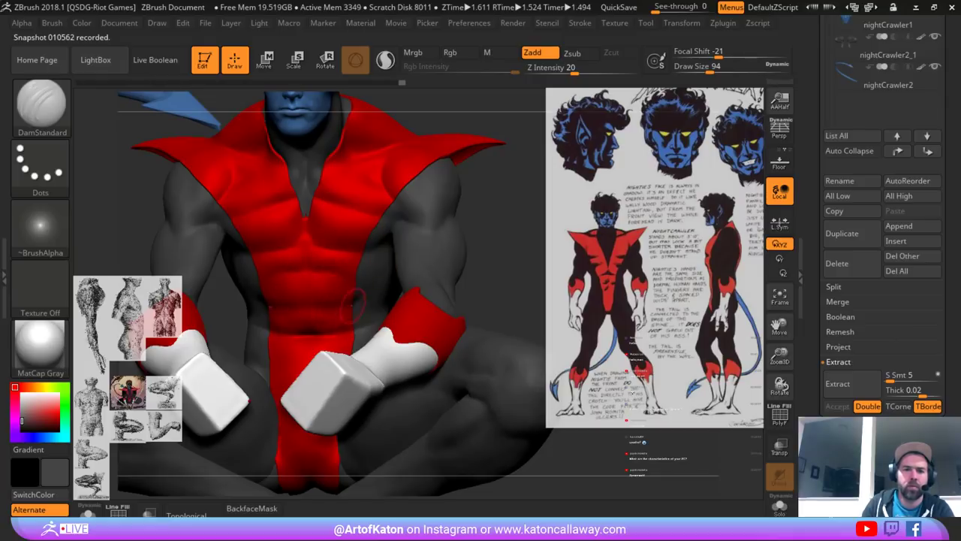
- Select the body subtool nightCrawler and examine the shoulder, arm and neckline from the side and front
ctrl+right_drag(511, 217, 450, 285)
alt+click(422, 260)
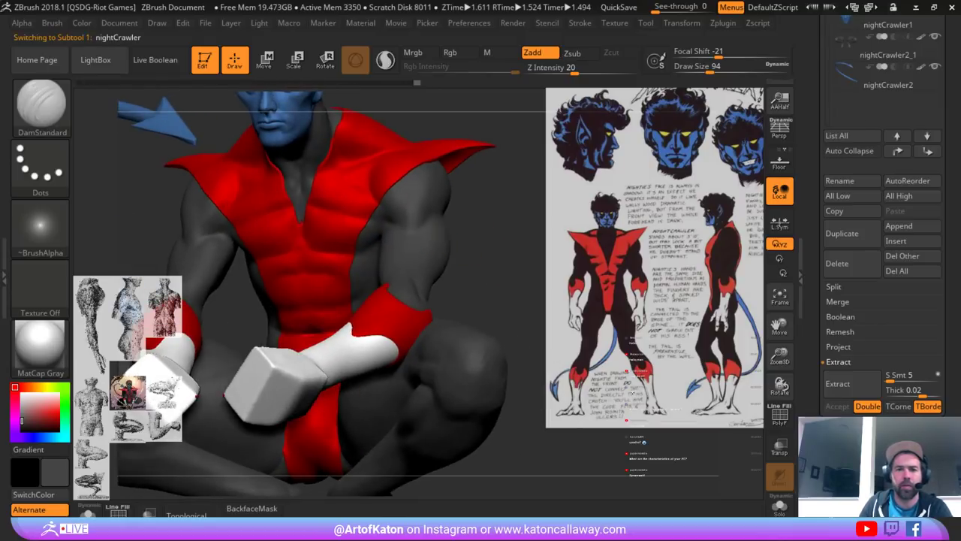
right_drag(417, 209, 422, 237)
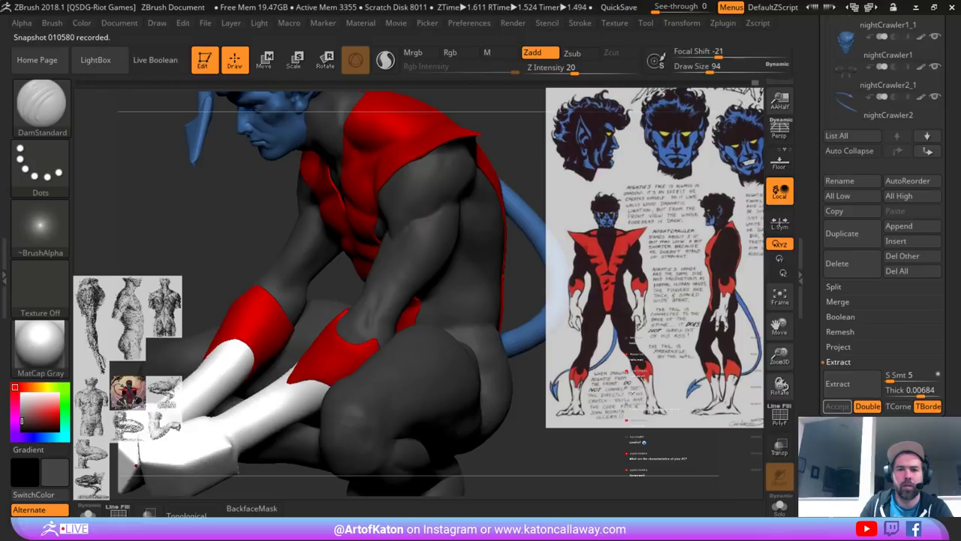
right_drag(450, 196, 507, 154)
mouse_move(481, 188)
right_down()
mouse_move(518, 197)
mouse_move(488, 208)
mouse_move(505, 216)
mouse_move(508, 264)
mouse_move(492, 226)
right_up()
mouse_move(481, 113)
ctrl+right_down()
mouse_move(467, 150)
mouse_move(470, 249)
ctrl+right_up()
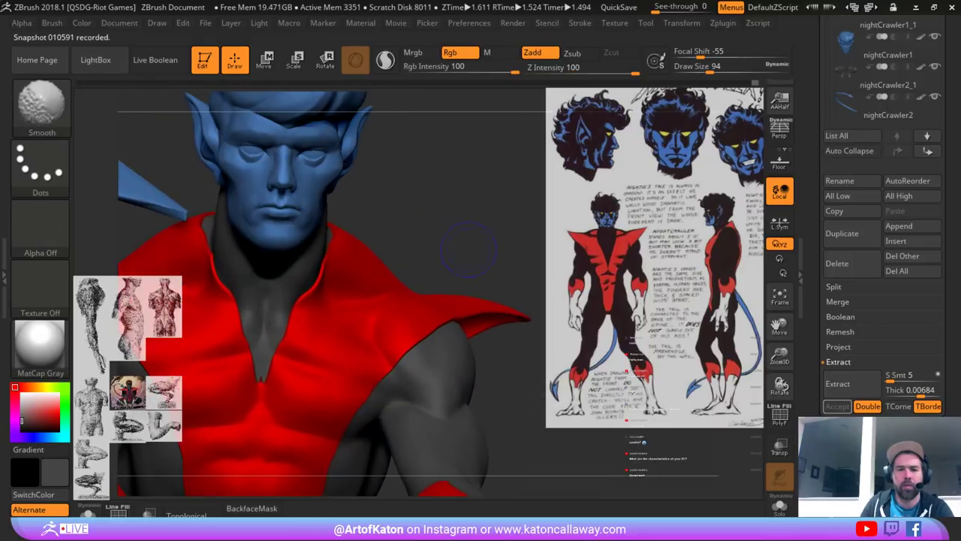
- Select the head subtool nightCrawler1, isolate its eyeballs by polygroup and choose a bright yellow colour
key(shift+f)
key(shift+f)
alt+click(324, 181)
key(shift+f)
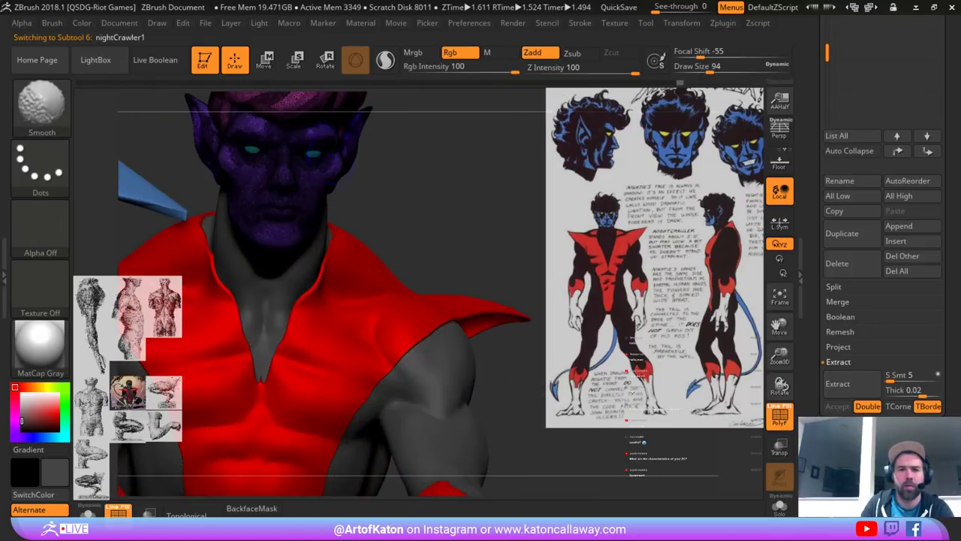
key(shift+f)
ctrl+shift+click(314, 155)
alt+right_drag(314, 154, 341, 189)
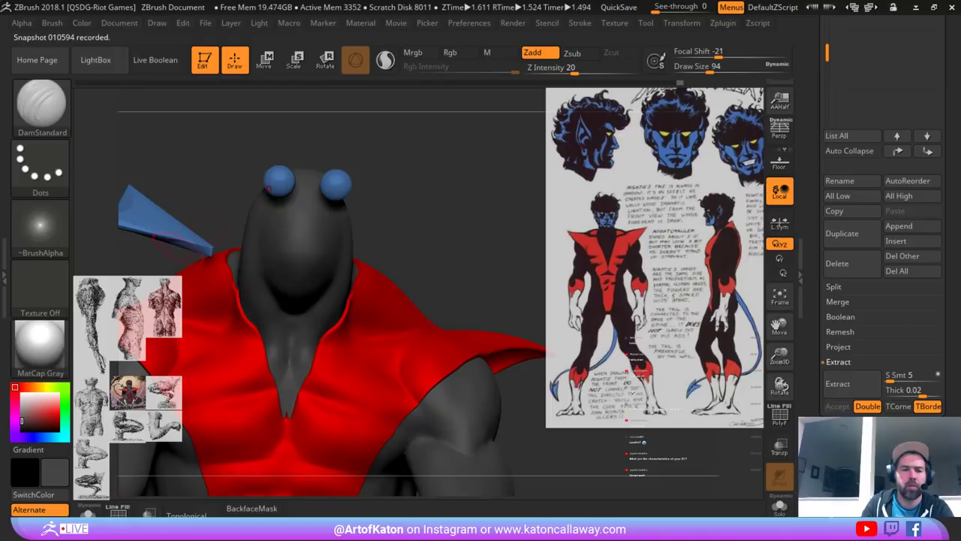
click(43, 387)
click(58, 412)
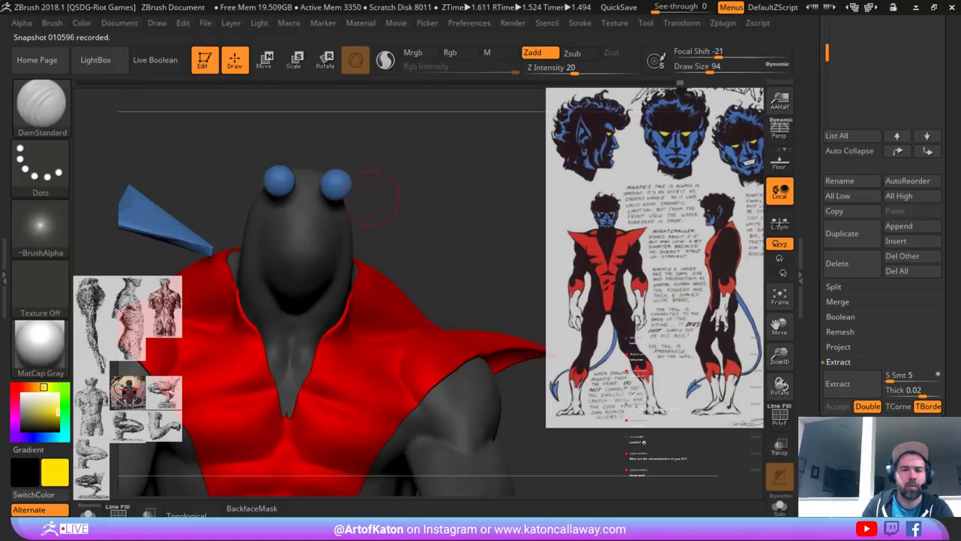
- Undo the ClipCurve cut on the eyeballs and switch the selection brush to SelectRect
ctrl+shift+drag(403, 126, 268, 242)
key(ctrl+z)
ctrl+shift+click(41, 170)
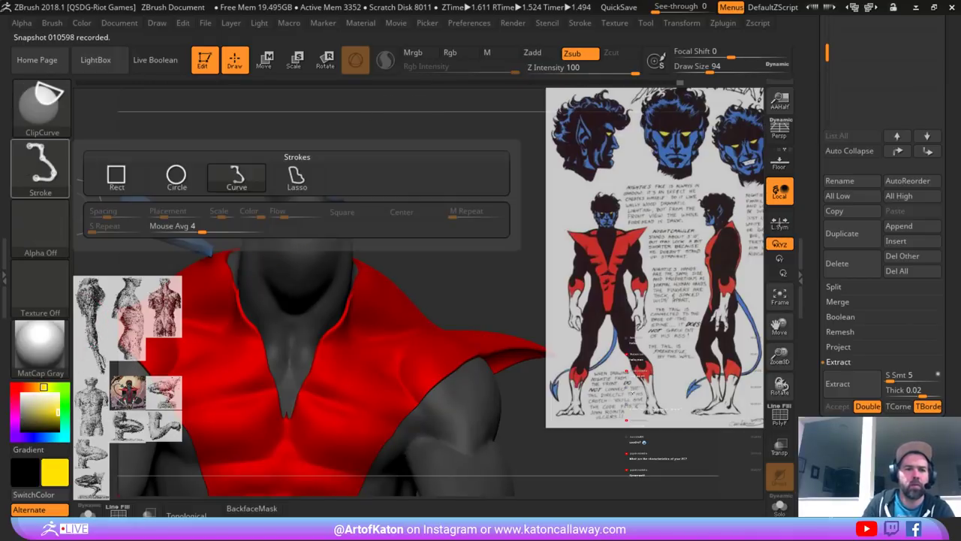
ctrl+shift+click(42, 110)
ctrl+shift+click(163, 117)
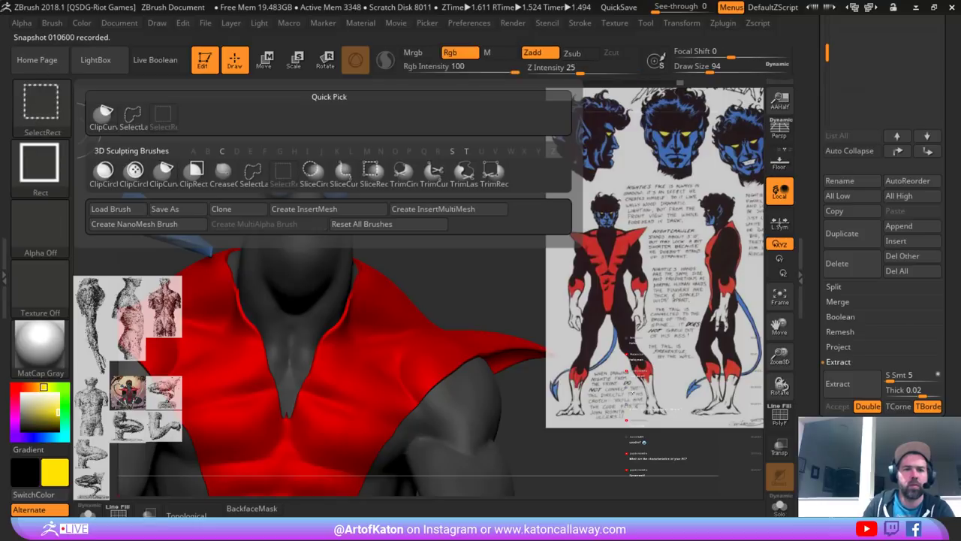
- Mask both isolated eyeballs and reveal the rest of the head
drag(466, 214, 449, 190)
ctrl+alt+shift+drag(419, 130, 232, 227)
key(ctrl+z)
ctrl+drag(443, 217, 225, 144)
ctrl+shift+click(450, 195)
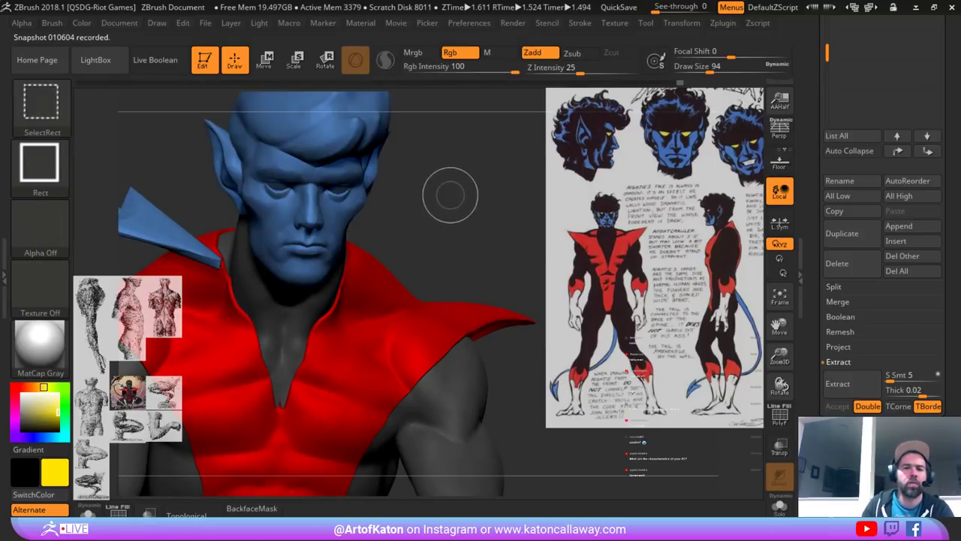
- Invert the mask to protect the head, fill the eyes with yellow and clear the mask
mouse_move(450, 195)
mouse_down()
mouse_move(472, 201)
mouse_move(451, 210)
mouse_up()
ctrl+click(473, 204)
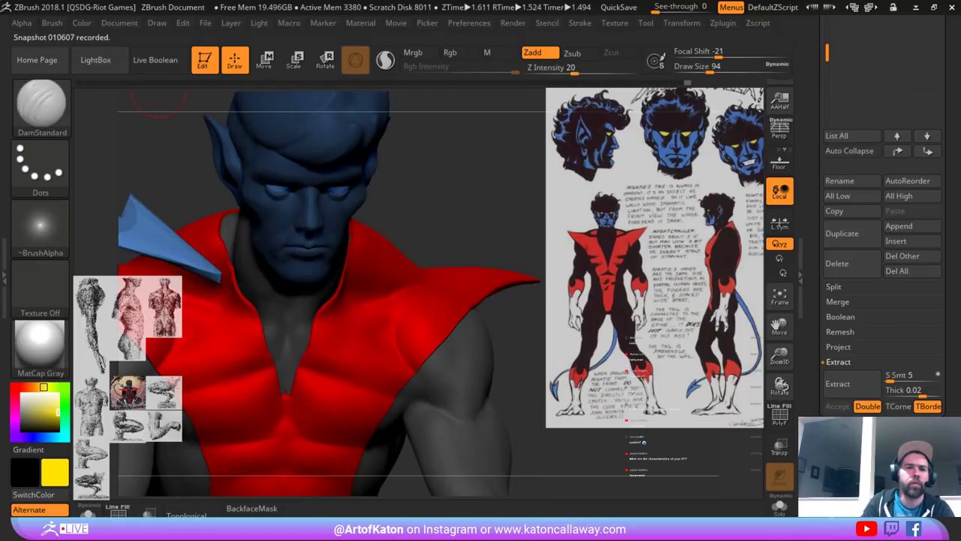
click(82, 23)
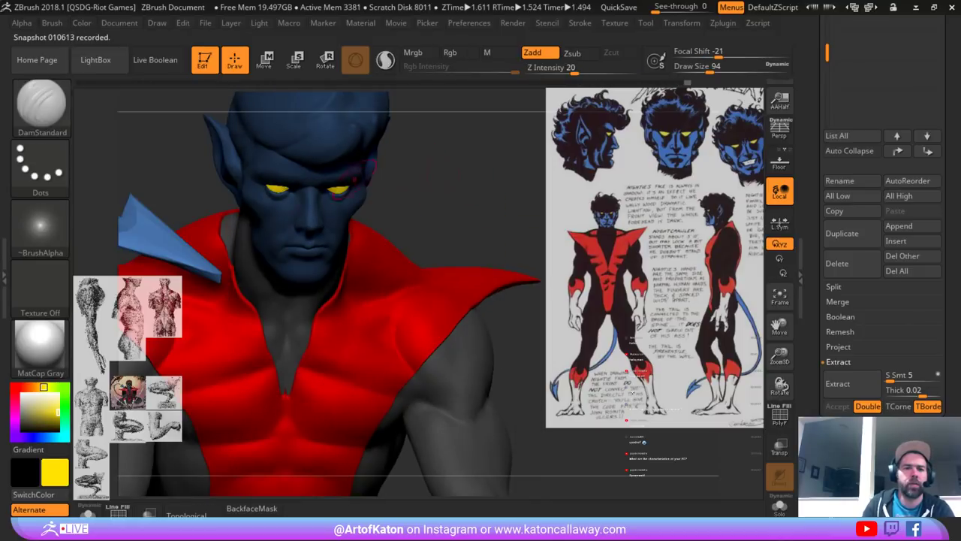
mouse_move(461, 181)
ctrl+mouse_down()
mouse_move(474, 198)
mouse_move(473, 182)
mouse_move(482, 189)
mouse_move(449, 181)
mouse_move(512, 188)
mouse_move(353, 188)
mouse_move(437, 192)
ctrl+mouse_up()
- Select the crouching legs' subtool and isolate it with Solo
alt+drag(464, 300, 479, 211)
drag(479, 270, 433, 270)
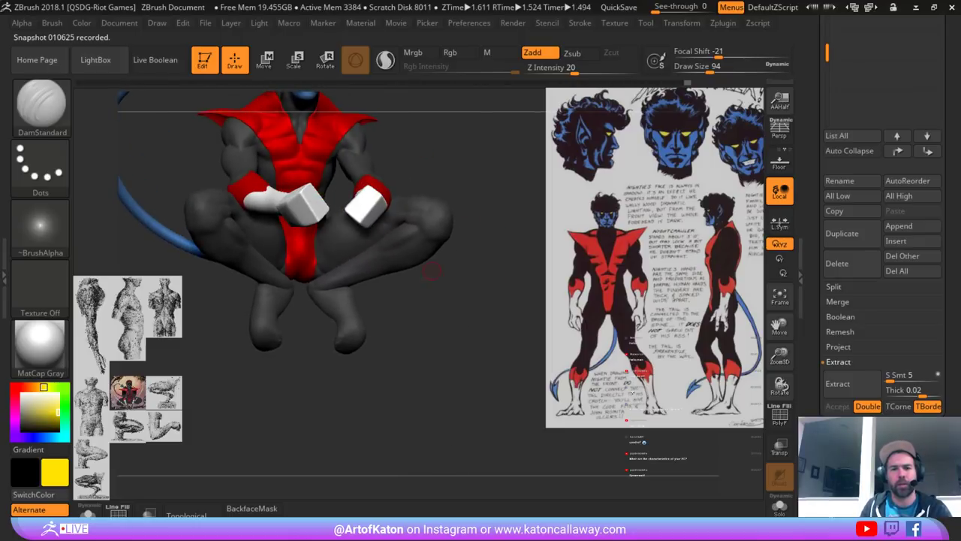
ctrl+shift+click(386, 266)
ctrl+shift+click(418, 316)
mouse_move(410, 307)
mouse_down()
mouse_move(418, 315)
mouse_move(428, 300)
mouse_move(392, 298)
mouse_move(461, 289)
mouse_move(403, 365)
mouse_move(463, 314)
mouse_up()
ctrl+shift+click(423, 235)
ctrl+shift+click(422, 236)
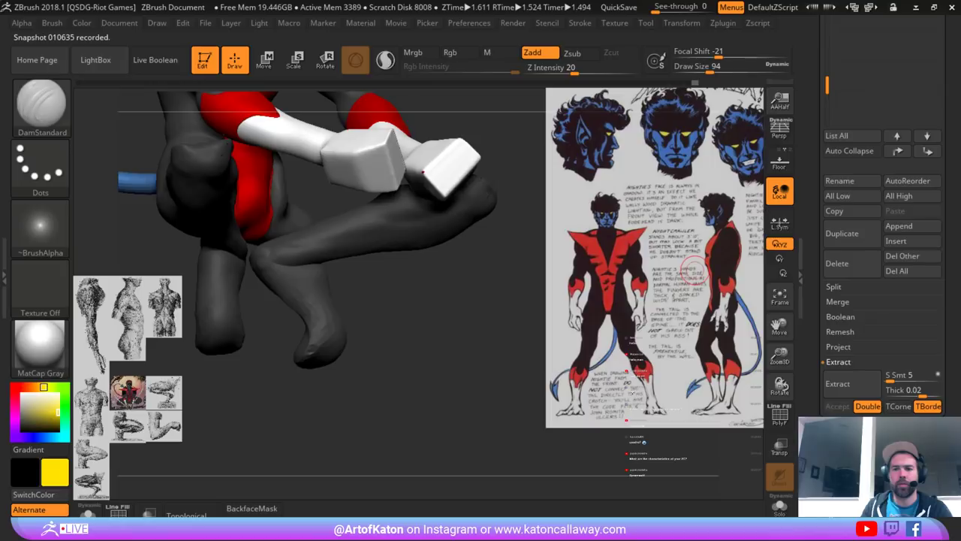
click(779, 506)
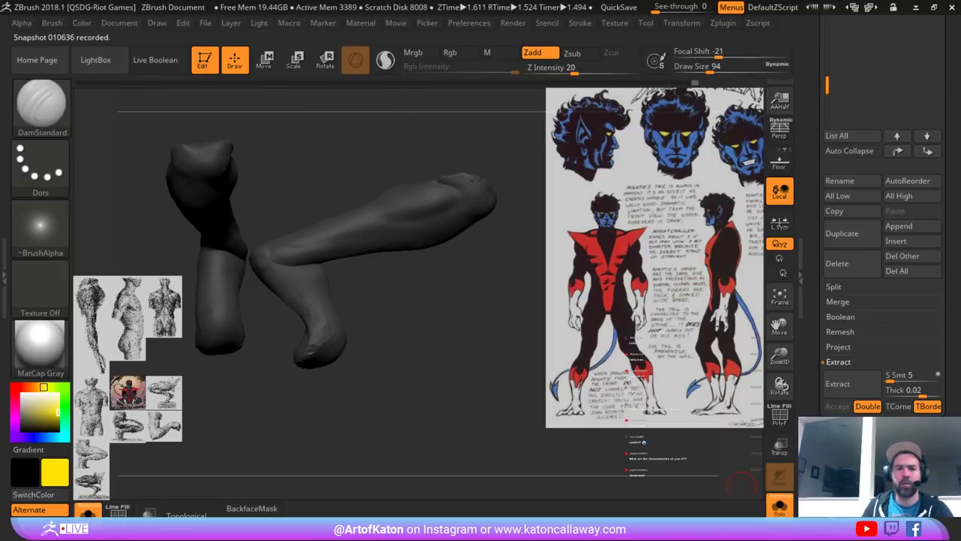
- Switch the masking brush to MaskLasso and mask the lower leg from mid-shin down to the foot
ctrl+drag(331, 183, 382, 269)
key(ctrl+z)
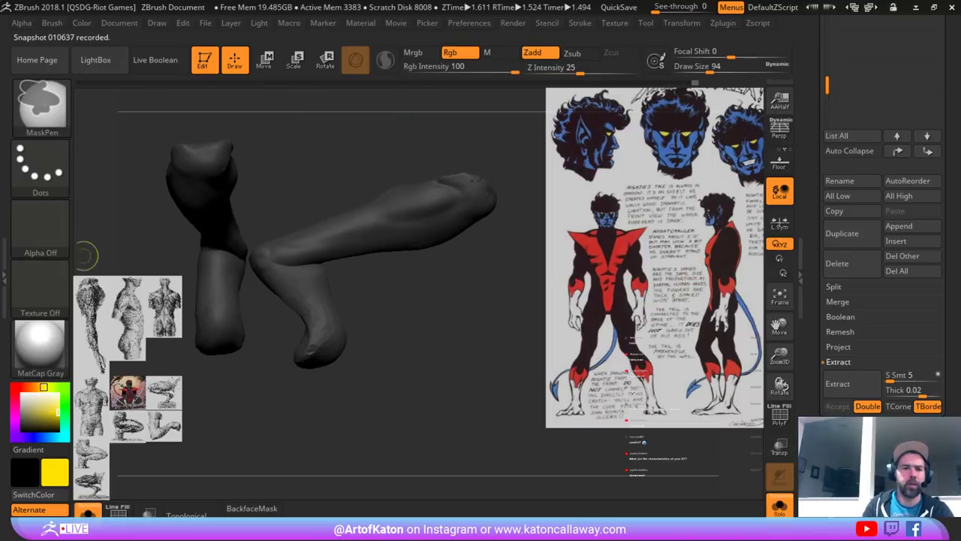
key(b)
key(m)
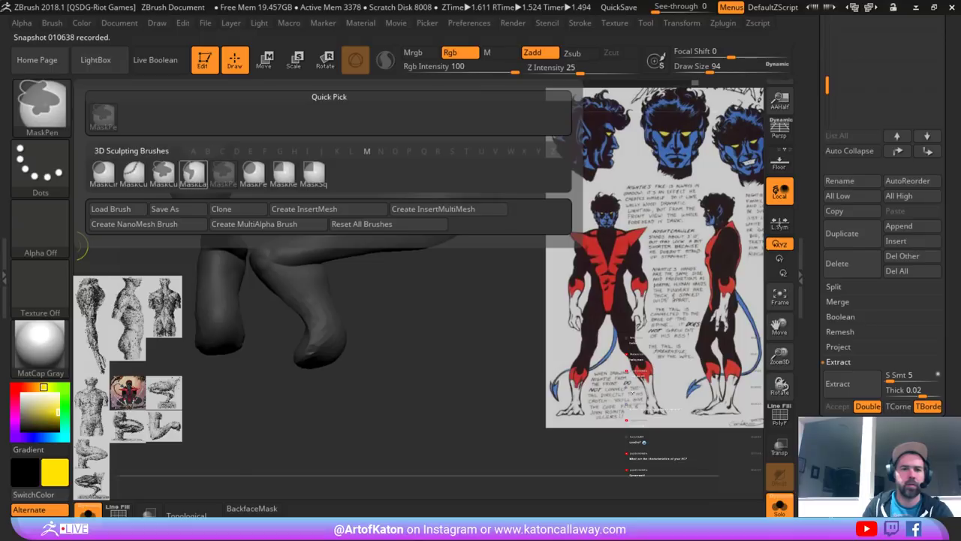
ctrl+click(193, 174)
mouse_move(354, 183)
ctrl+mouse_down()
mouse_move(378, 281)
mouse_move(240, 218)
mouse_move(308, 193)
mouse_move(303, 143)
mouse_move(514, 174)
mouse_move(238, 241)
mouse_move(482, 155)
mouse_move(400, 132)
ctrl+mouse_up()
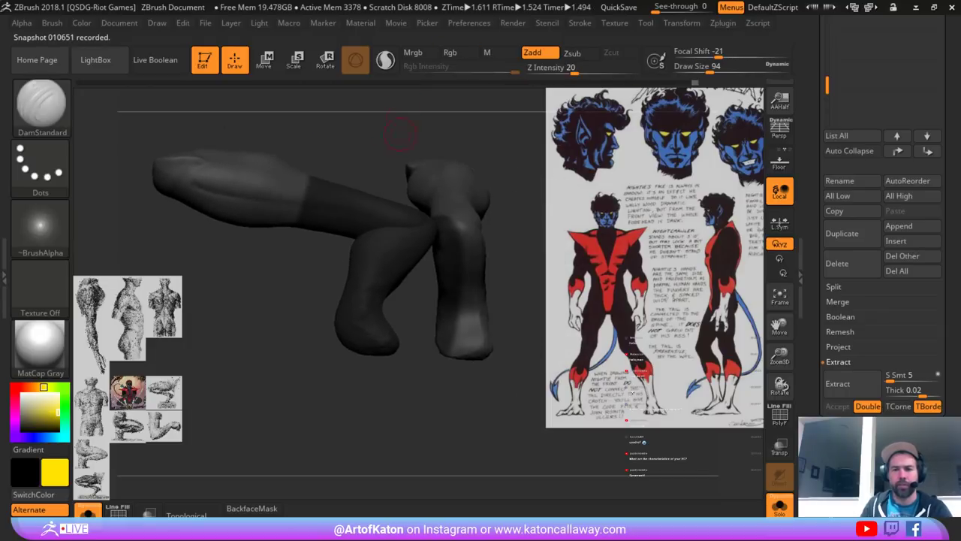
- Set the draw size to 71, undo the stray lasso mask and switch the masking brush to MaskPen
alt+drag(375, 170, 340, 163)
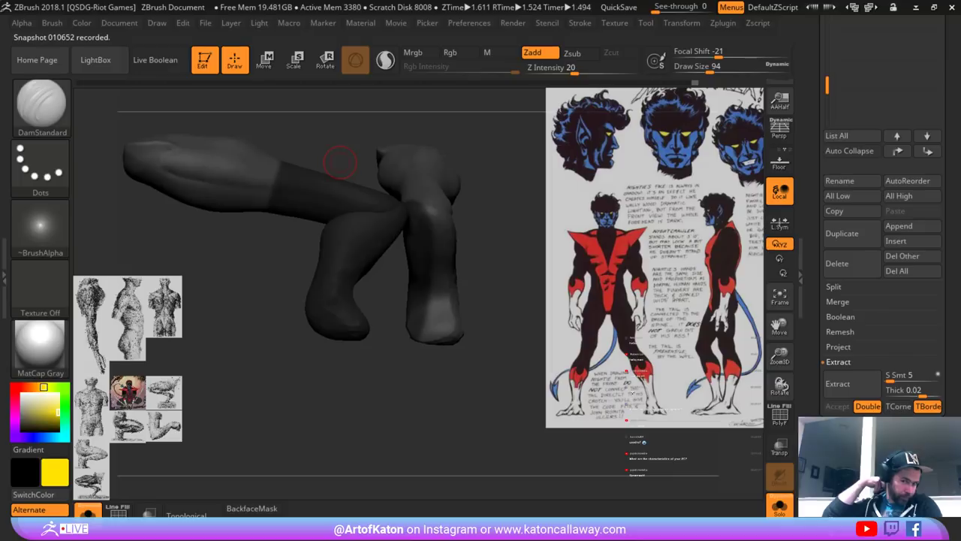
alt+drag(308, 132, 298, 145)
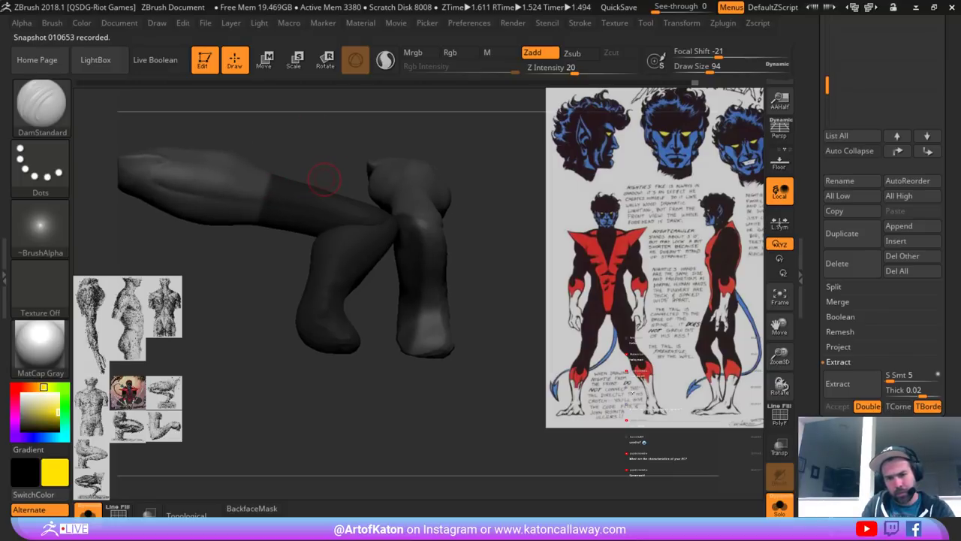
key(ctrl)
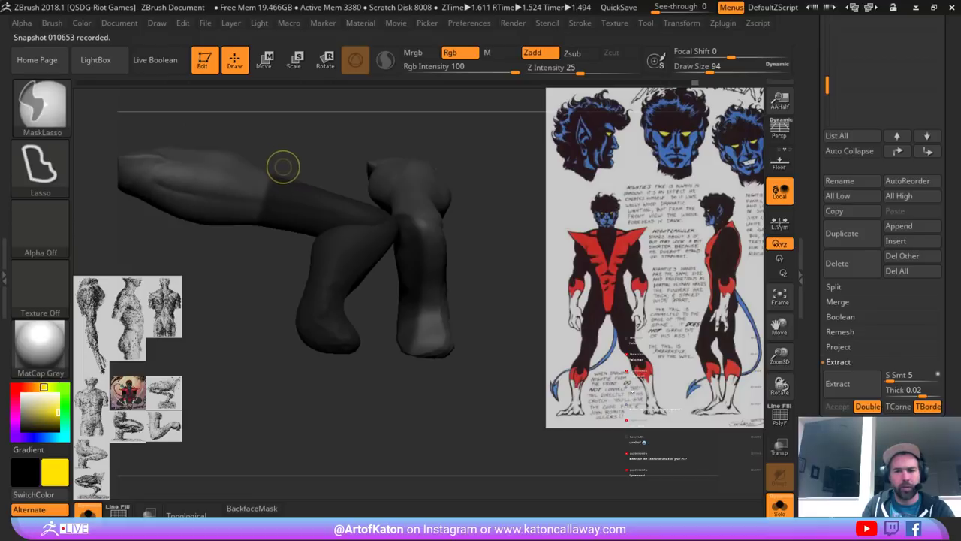
mouse_move(258, 135)
alt+mouse_down()
mouse_move(280, 154)
mouse_move(276, 166)
mouse_move(338, 150)
mouse_move(370, 208)
mouse_move(358, 208)
alt+mouse_up()
key(space)
key(ctrl)
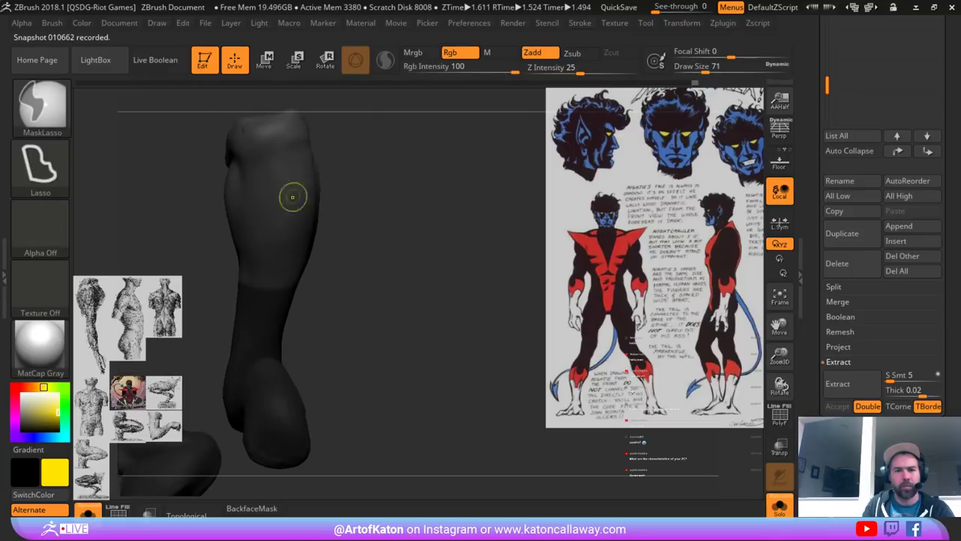
key(ctrl+z)
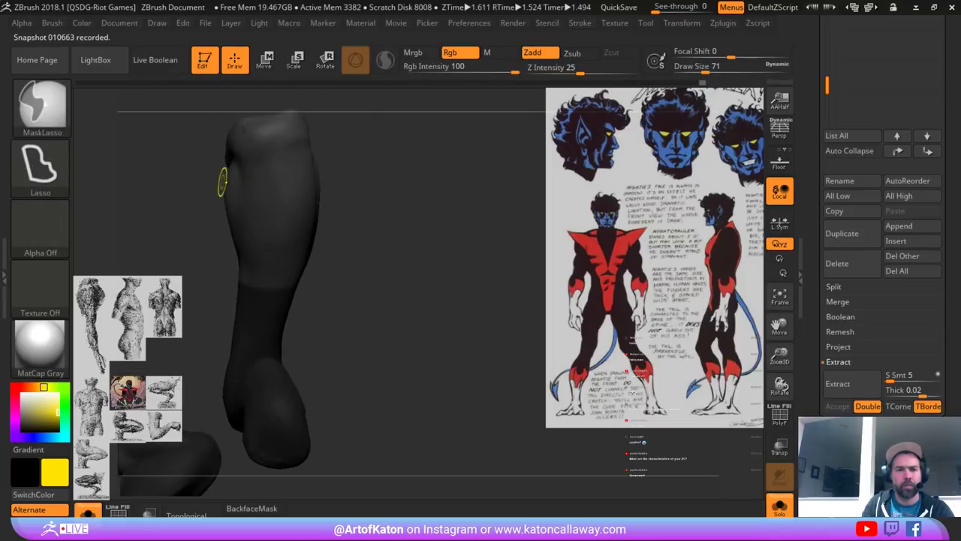
ctrl+click(45, 113)
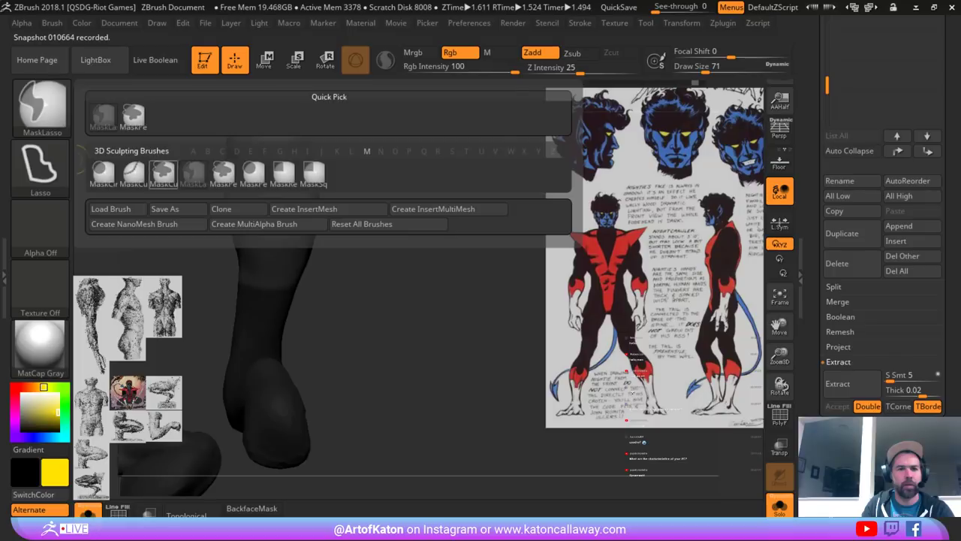
key(p)
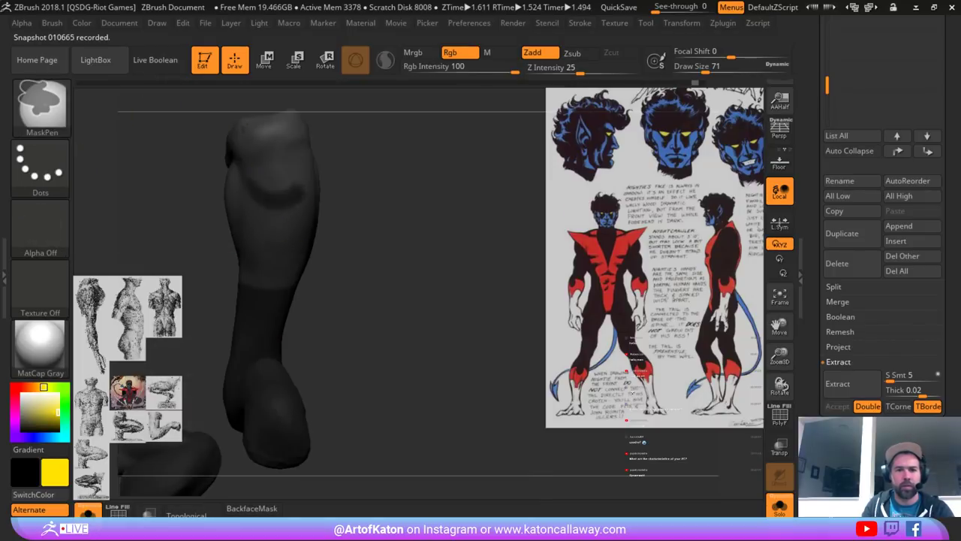
- Paint the boot's pointed top edge as a mask band around the upper calf below the knee
drag(326, 212, 276, 195)
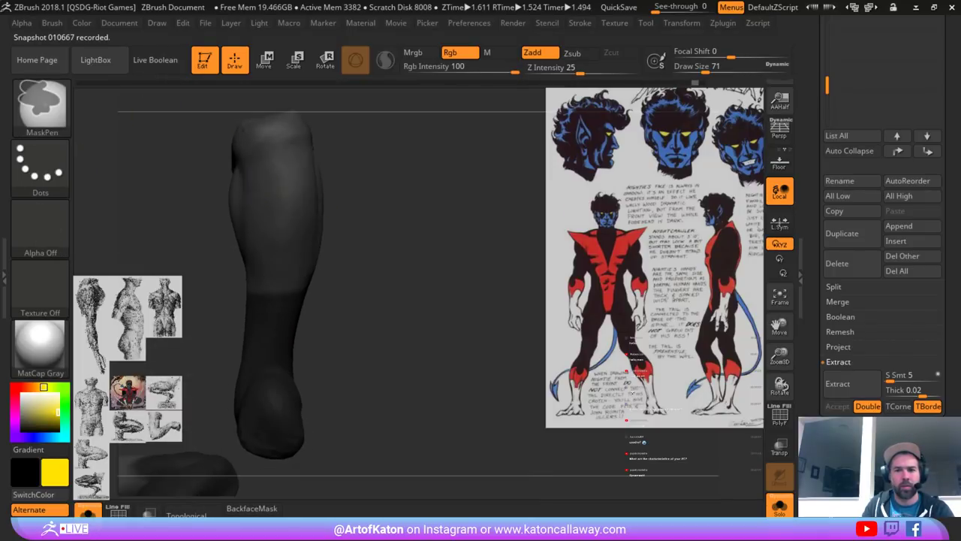
drag(353, 197, 443, 197)
drag(250, 189, 189, 224)
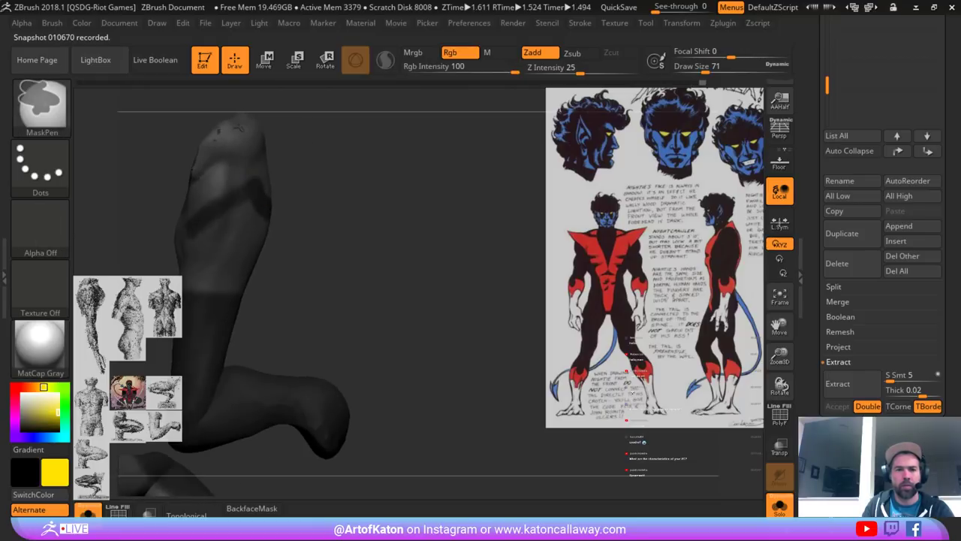
mouse_move(333, 198)
mouse_down()
mouse_move(248, 189)
mouse_move(257, 181)
mouse_move(316, 206)
mouse_up()
drag(393, 215, 282, 160)
drag(386, 189, 344, 179)
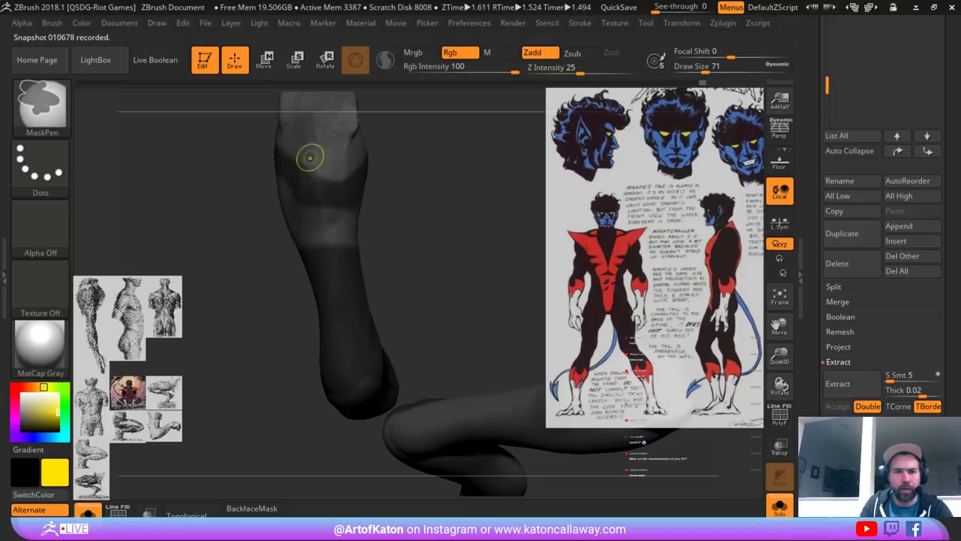
- Fill the unmasked area between the boot's top edge and the masked shin on all sides of the calf
key(shift+f)
key(shift+f)
drag(412, 180, 330, 211)
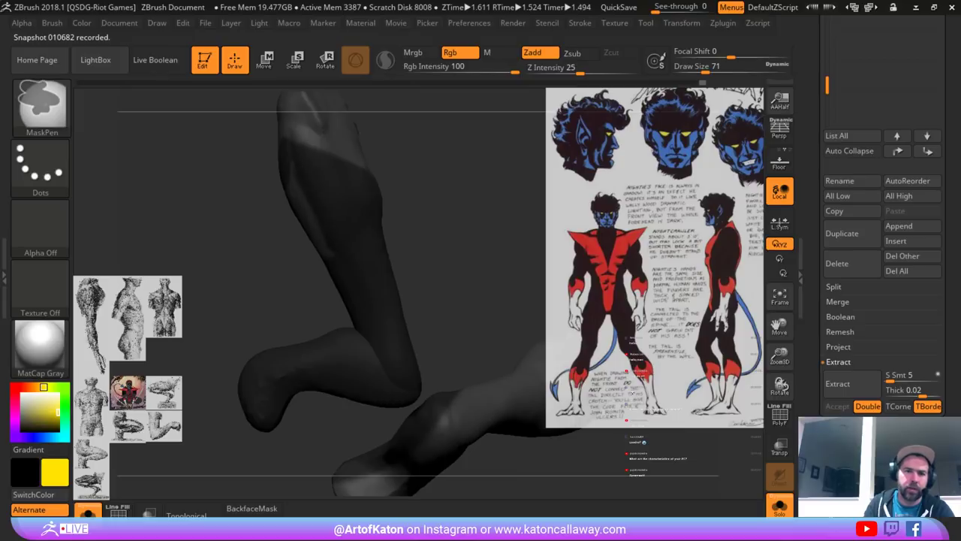
shift+drag(451, 225, 376, 222)
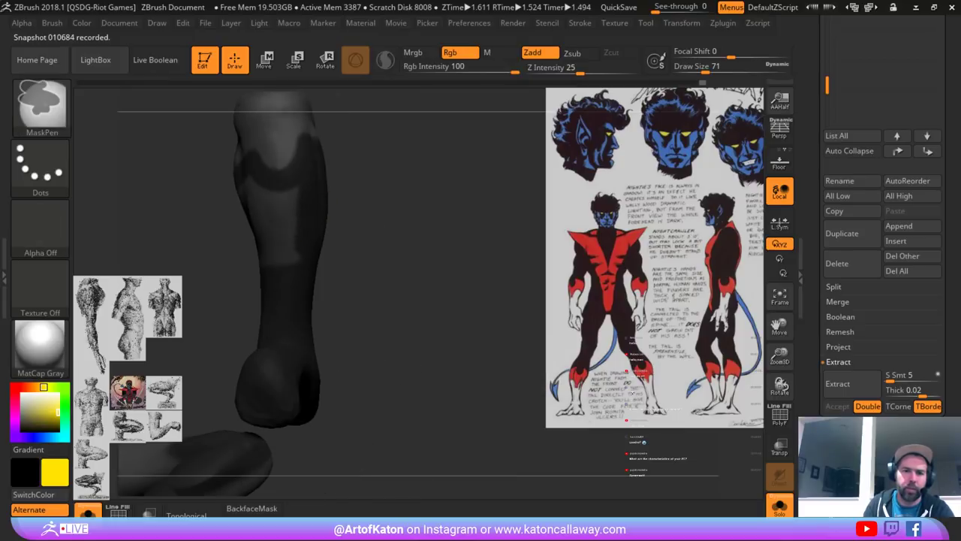
ctrl+drag(268, 193, 269, 263)
drag(368, 225, 443, 224)
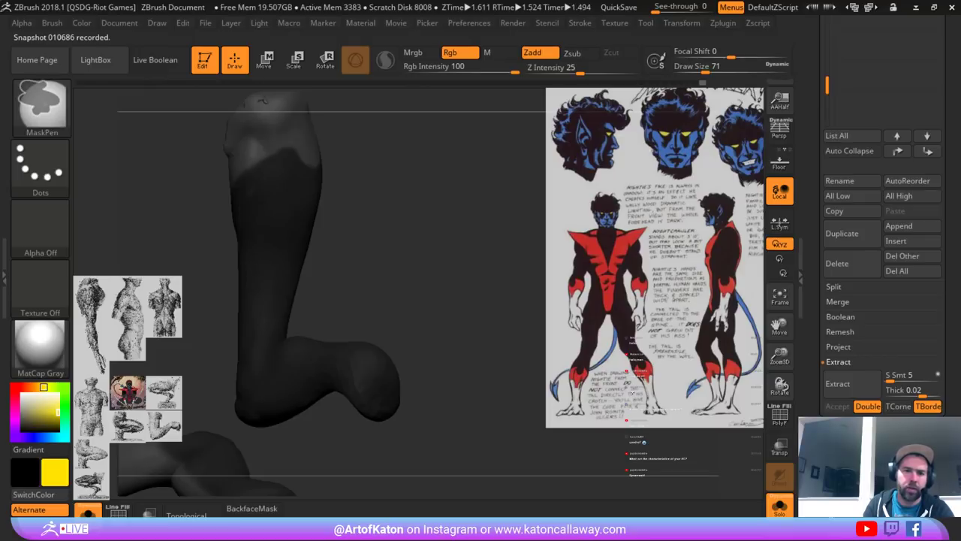
mouse_move(421, 215)
mouse_down()
mouse_move(391, 215)
mouse_move(424, 263)
mouse_move(449, 269)
mouse_up()
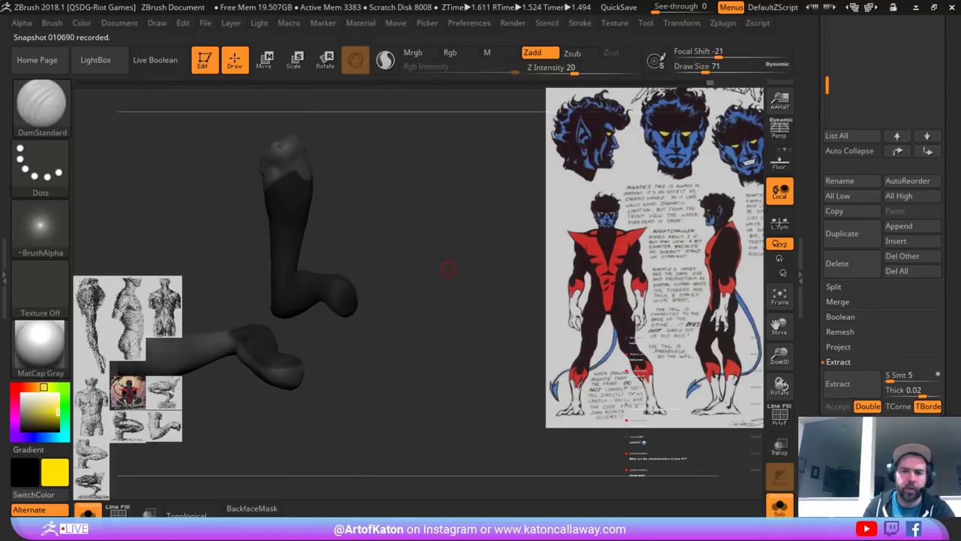
- Clear the mask from the opposite leg and turn Solo off to show the full figure
drag(740, 493, 425, 230)
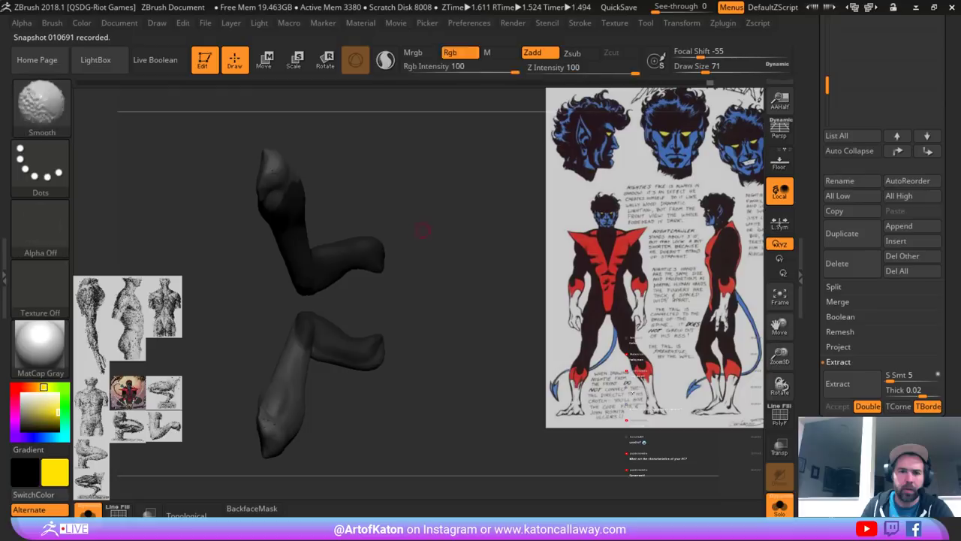
ctrl+right_drag(425, 230, 390, 203)
ctrl+right_drag(293, 224, 292, 271)
right_drag(291, 270, 345, 301)
right_drag(345, 300, 356, 257)
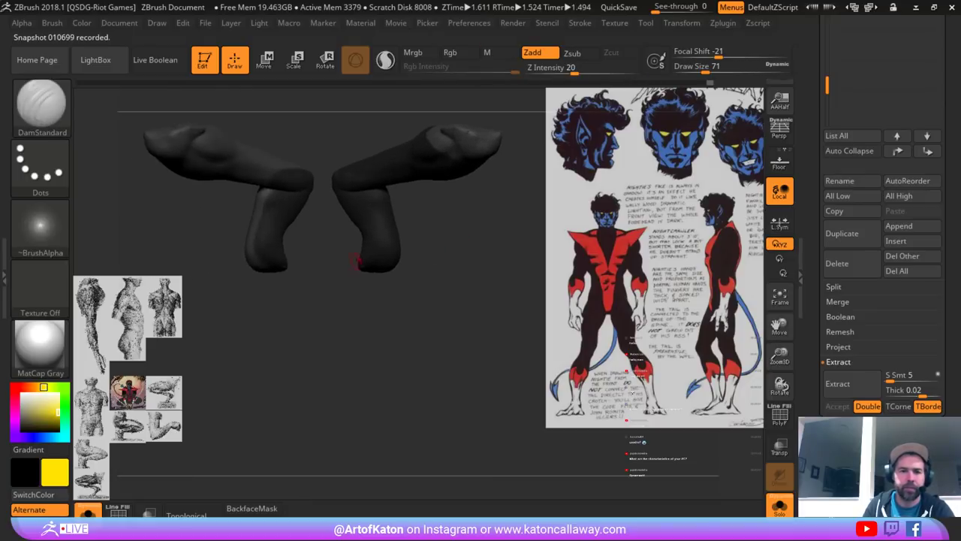
alt+right_drag(146, 142, 143, 180)
ctrl+alt+drag(135, 156, 354, 422)
alt+right_drag(421, 319, 364, 308)
click(777, 505)
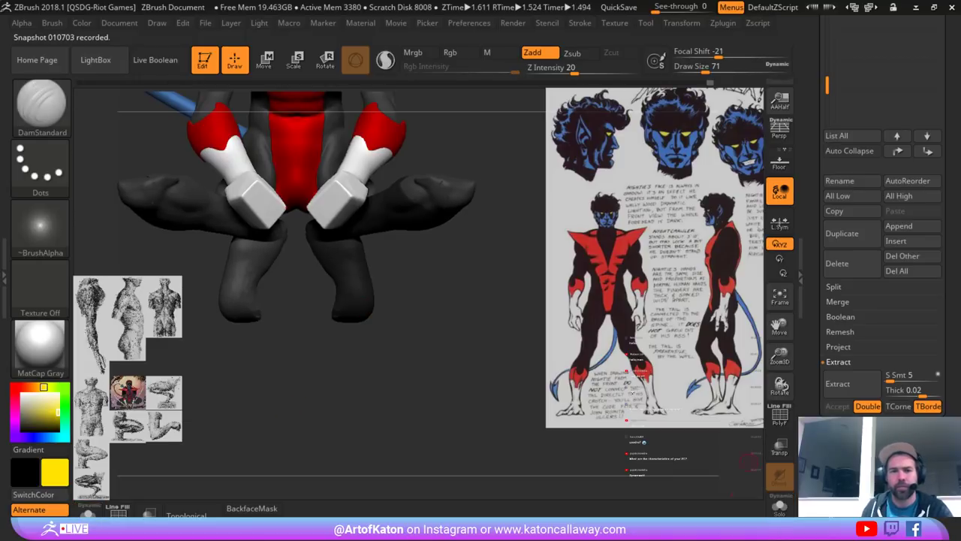
- Frame the masked calf closely and set the draw size to 49 for finer mask work
mouse_move(504, 199)
right_down()
mouse_move(507, 177)
mouse_move(538, 171)
mouse_move(406, 177)
mouse_move(511, 193)
mouse_move(417, 210)
mouse_move(506, 231)
mouse_move(495, 180)
right_up()
key(shift+f)
ctrl+shift+click(502, 230)
key(shift+f)
drag(480, 376, 506, 383)
drag(511, 248, 496, 153)
key(space)
drag(432, 202, 419, 202)
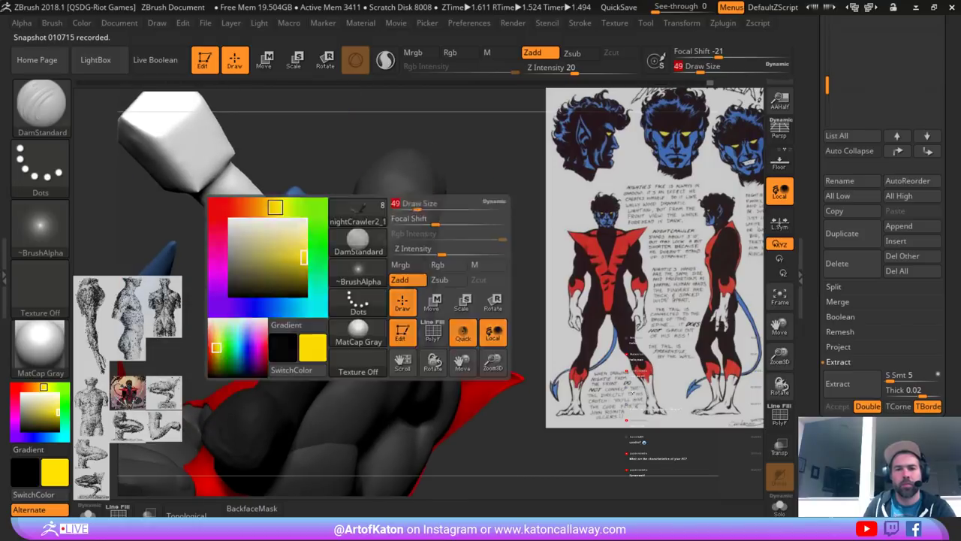
- Clean up the boot mask's curved top edge below the knee with MaskPen
drag(477, 161, 397, 220)
key(ctrl)
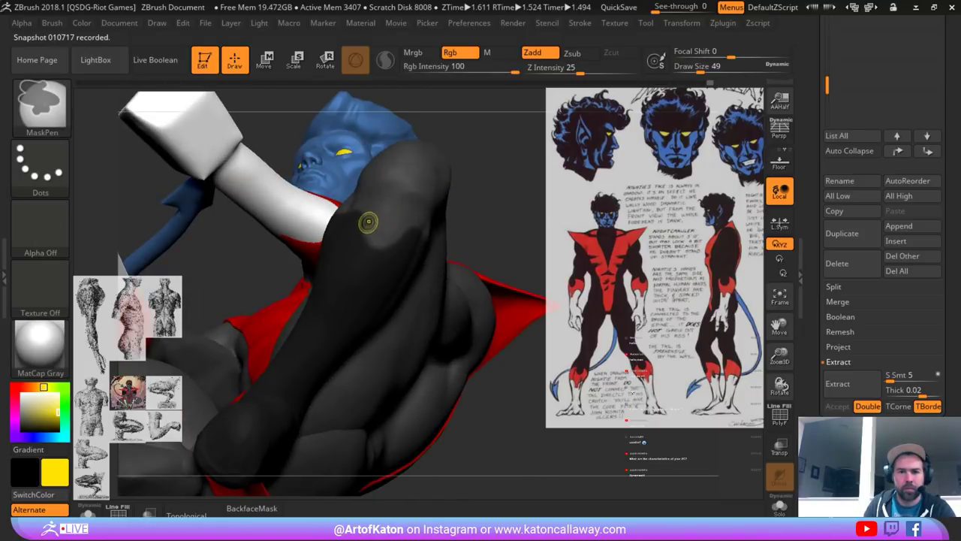
ctrl+click(384, 239)
key(ctrl)
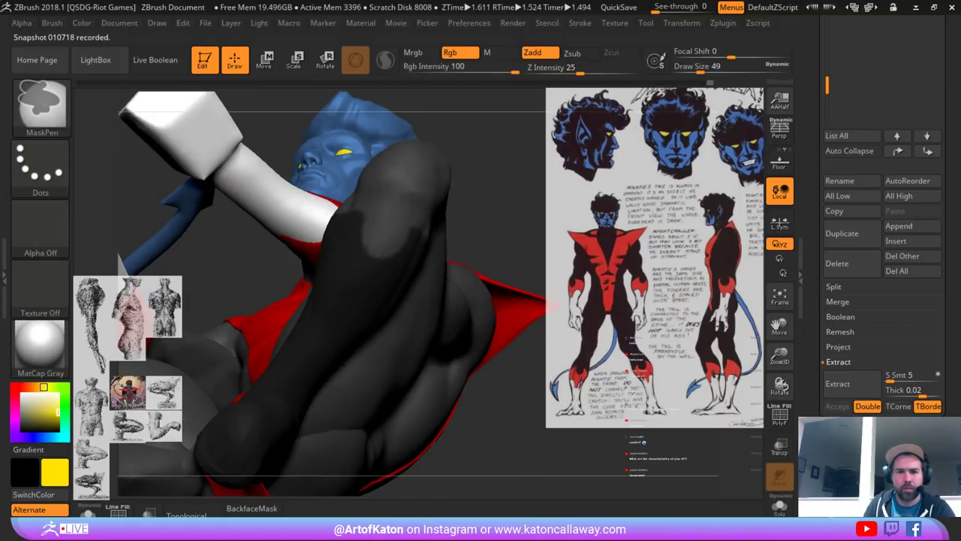
ctrl+click(384, 239)
drag(484, 176, 421, 223)
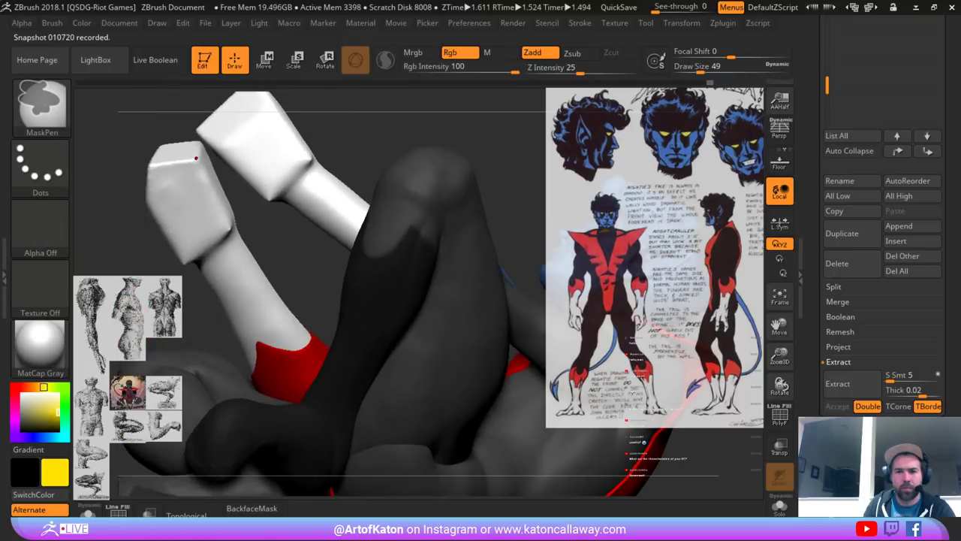
ctrl+click(381, 238)
drag(196, 158, 434, 133)
drag(469, 223, 385, 229)
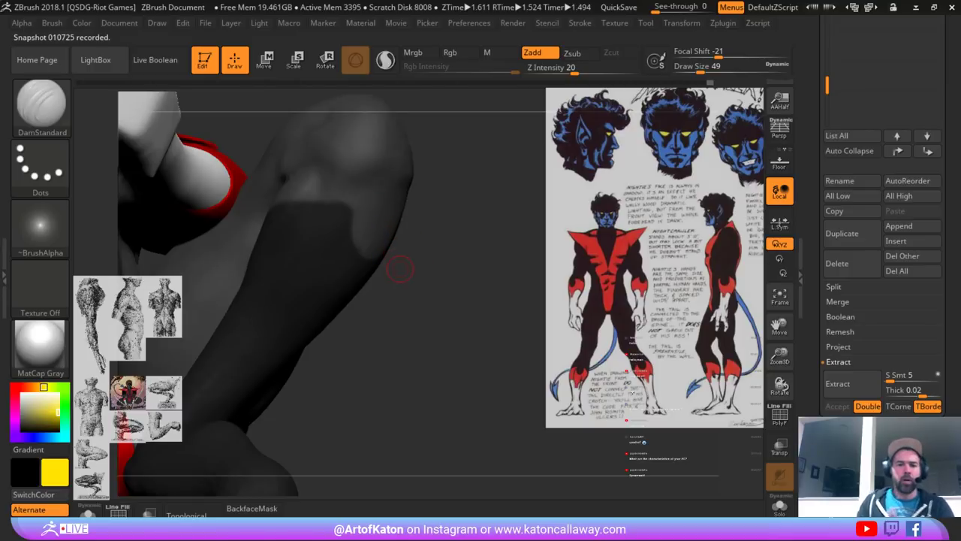
right_drag(361, 223, 380, 243)
mouse_move(470, 230)
mouse_down()
mouse_move(408, 247)
mouse_move(331, 242)
mouse_up()
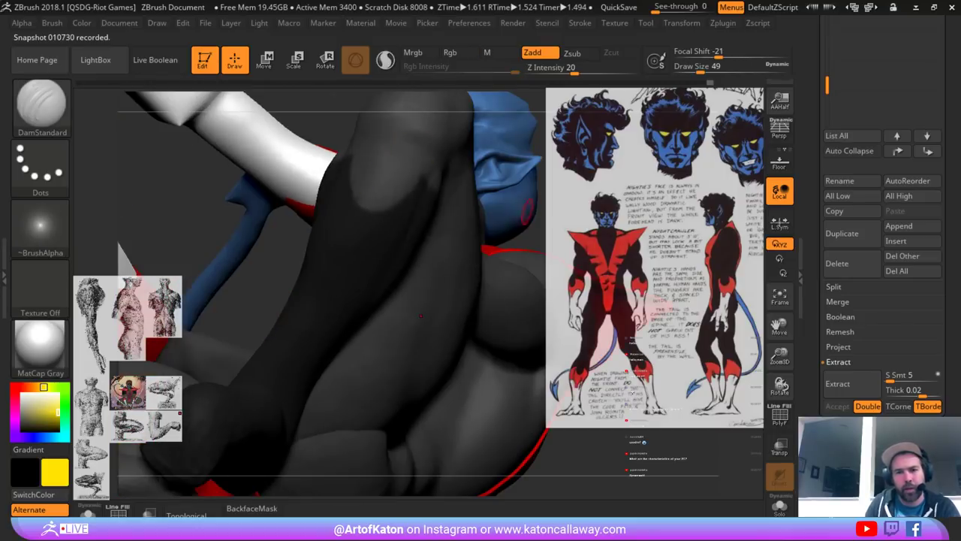
- Preview extracting the masked boot at thickness 0.02 and again at 0.00051
ctrl+right_drag(495, 300, 509, 201)
drag(509, 201, 498, 236)
click(839, 384)
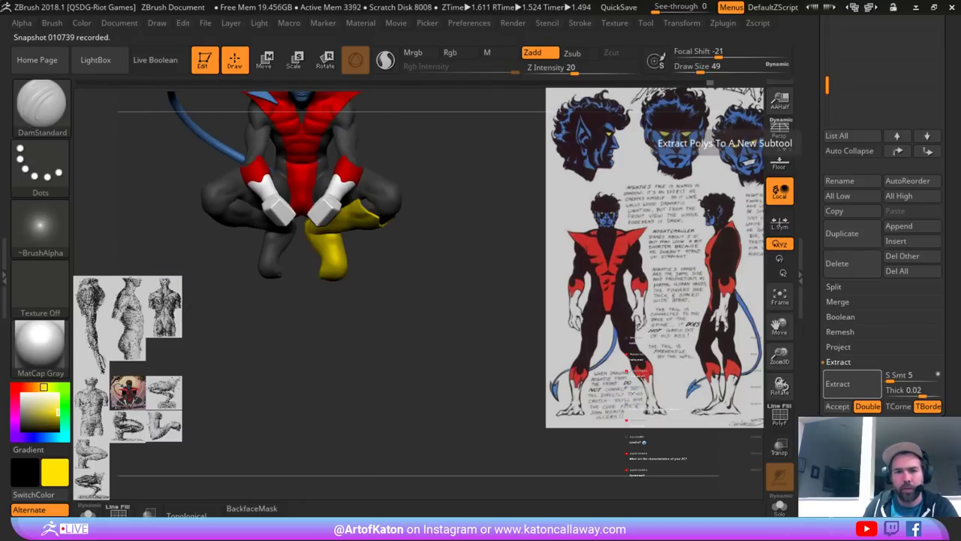
ctrl+right_drag(471, 187, 490, 256)
drag(490, 256, 491, 209)
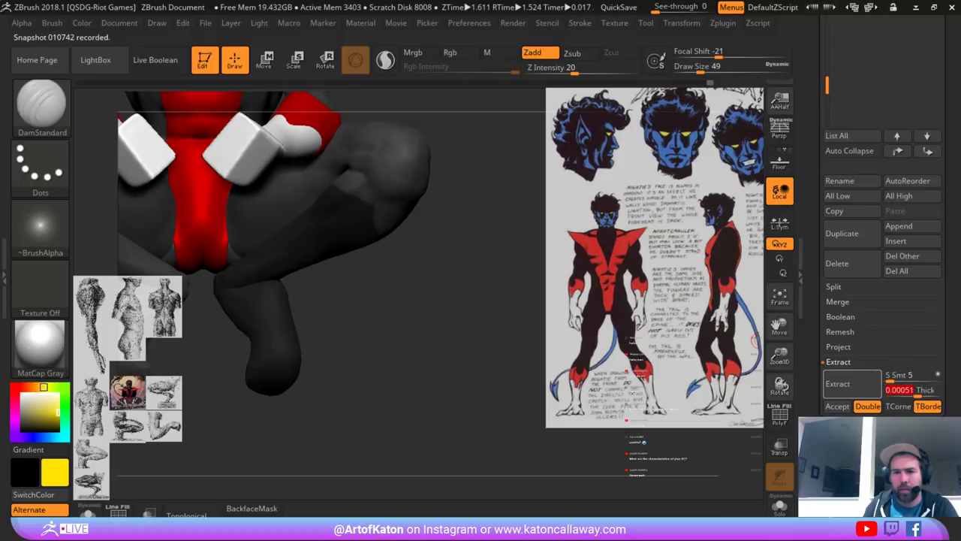
click(852, 384)
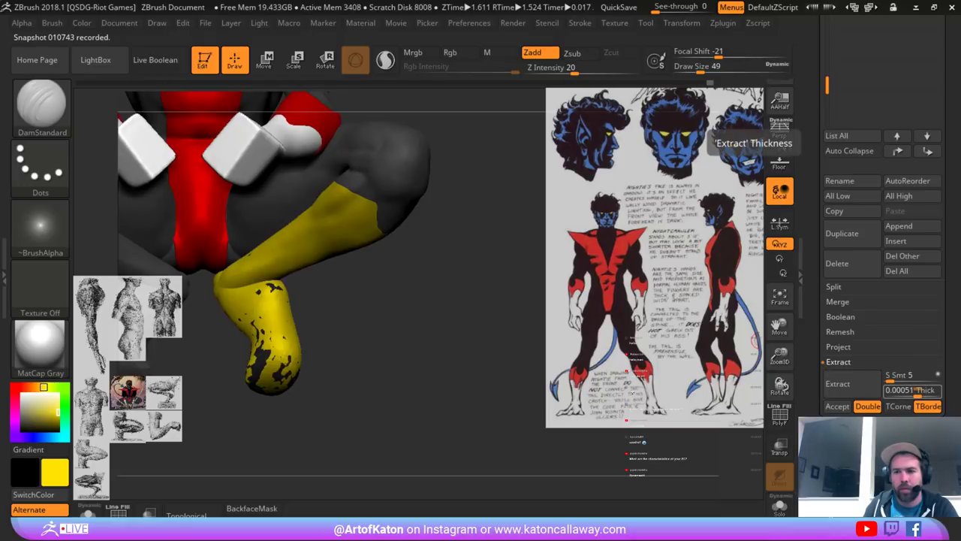
- Try thicker boot extractions, previewing the shell at a thickness of 0.00985
drag(917, 391, 922, 391)
click(848, 383)
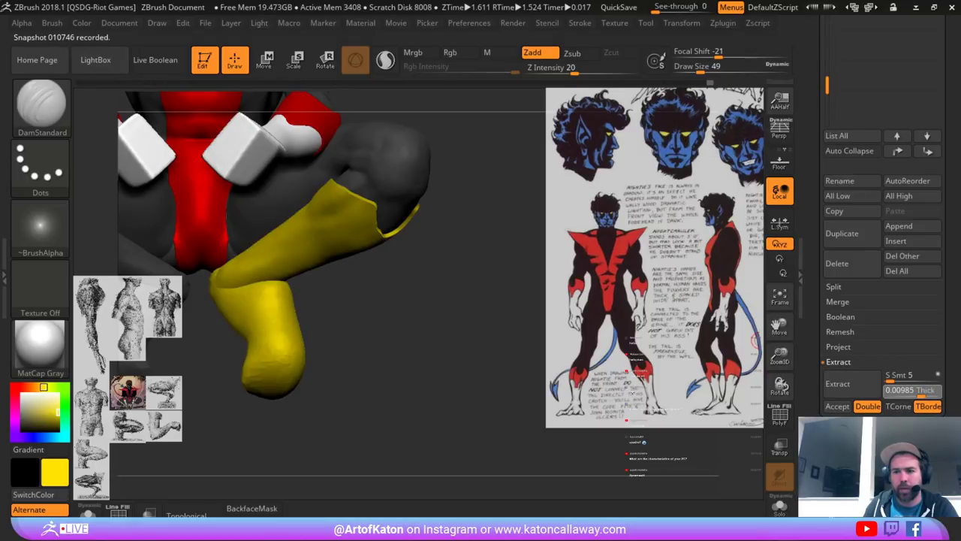
click(922, 391)
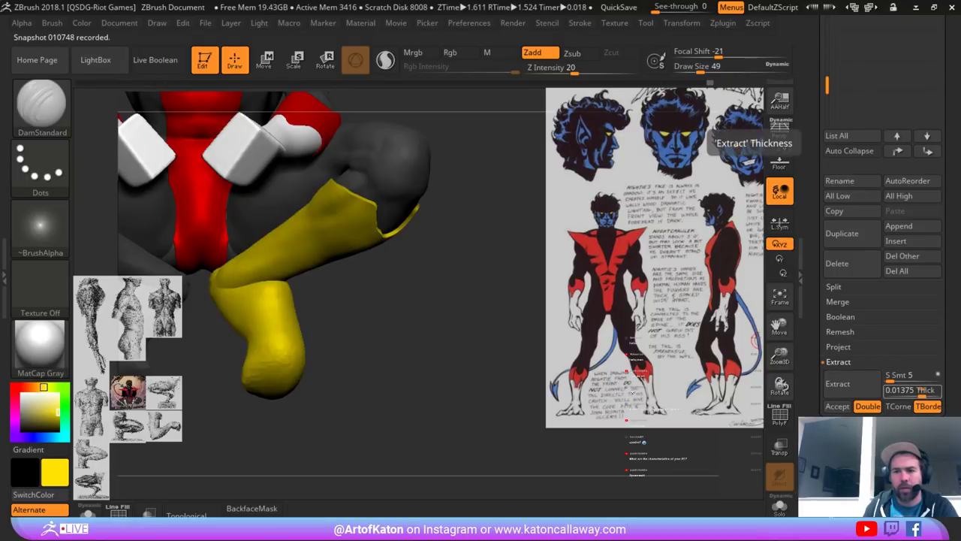
drag(922, 392, 918, 391)
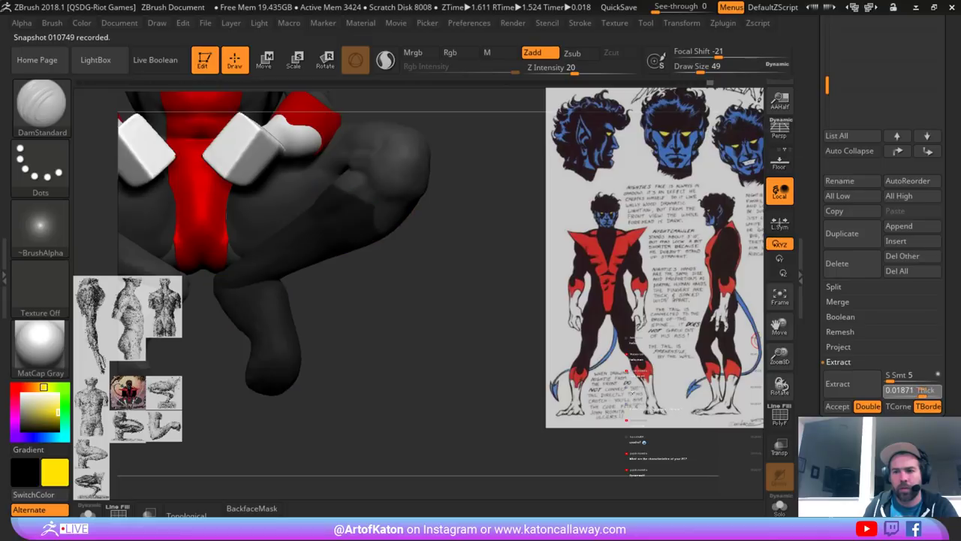
click(854, 385)
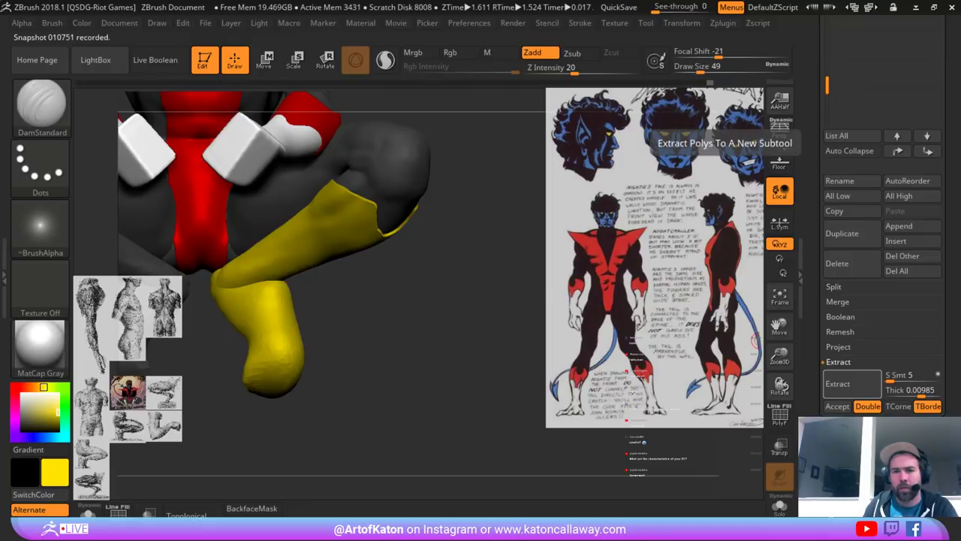
- Extract the masked boot at thickness 0.00294 and accept it as a new subtool
drag(921, 392, 919, 391)
click(853, 384)
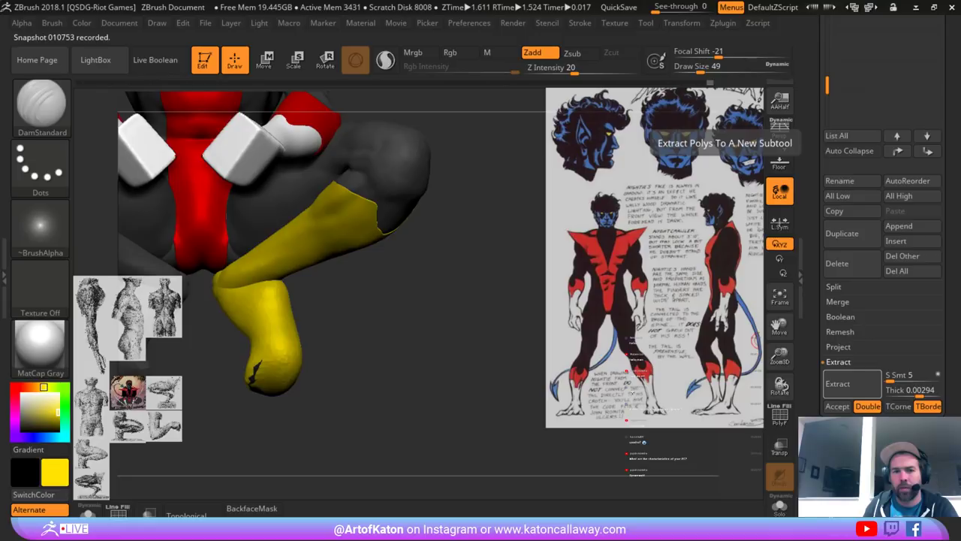
click(838, 406)
mouse_move(481, 248)
alt+mouse_down()
mouse_move(453, 205)
mouse_move(467, 234)
alt+mouse_up()
drag(464, 218, 461, 197)
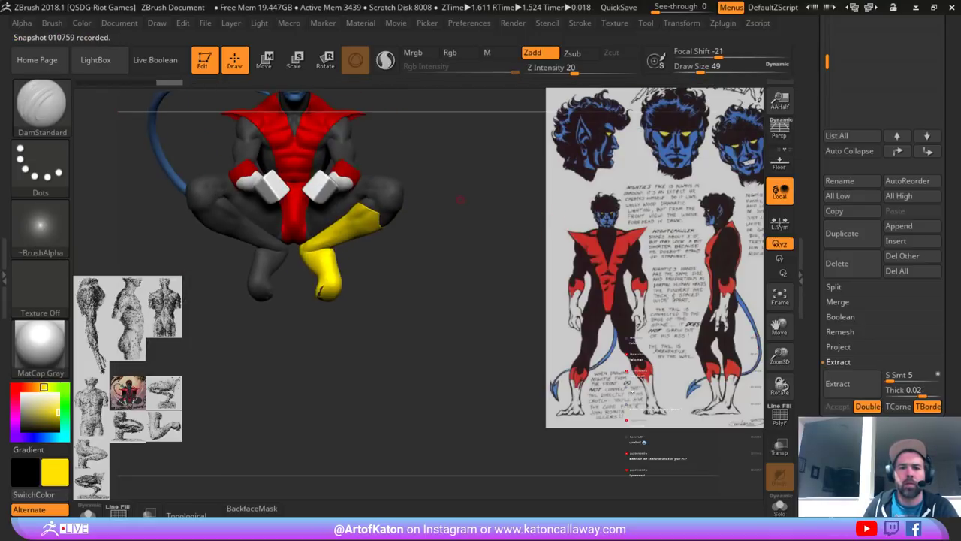
- Fill the extracted boot with white, RGB 255, 255, 255
key(shift+f)
key(shift+f)
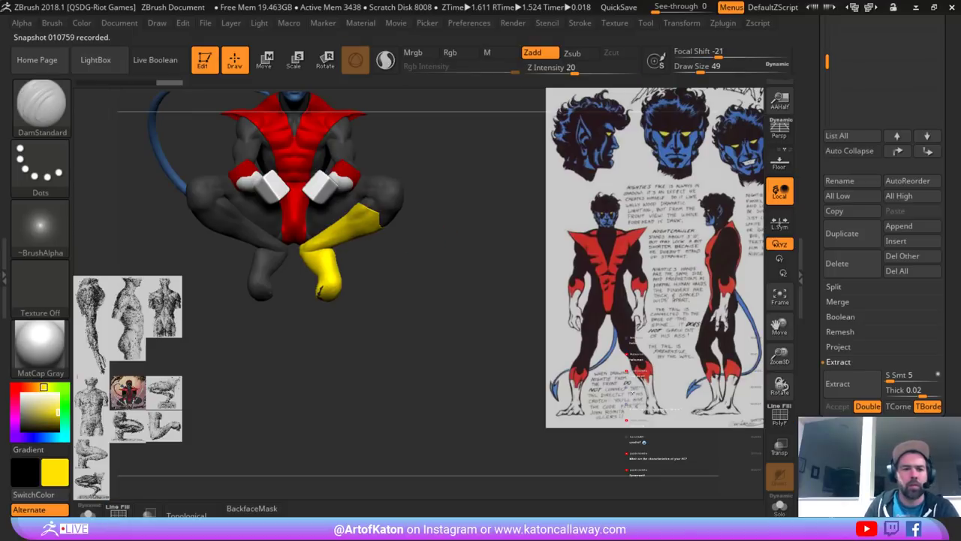
click(22, 393)
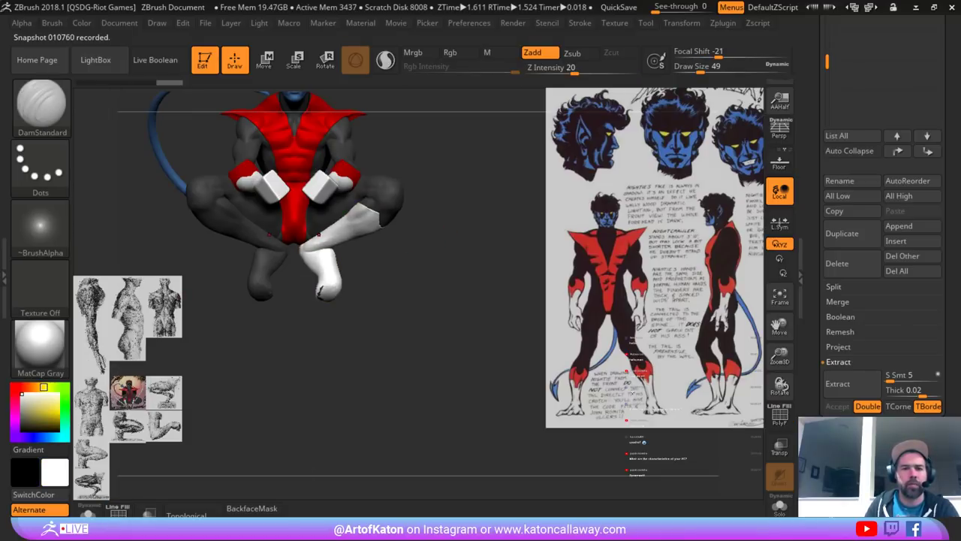
click(82, 23)
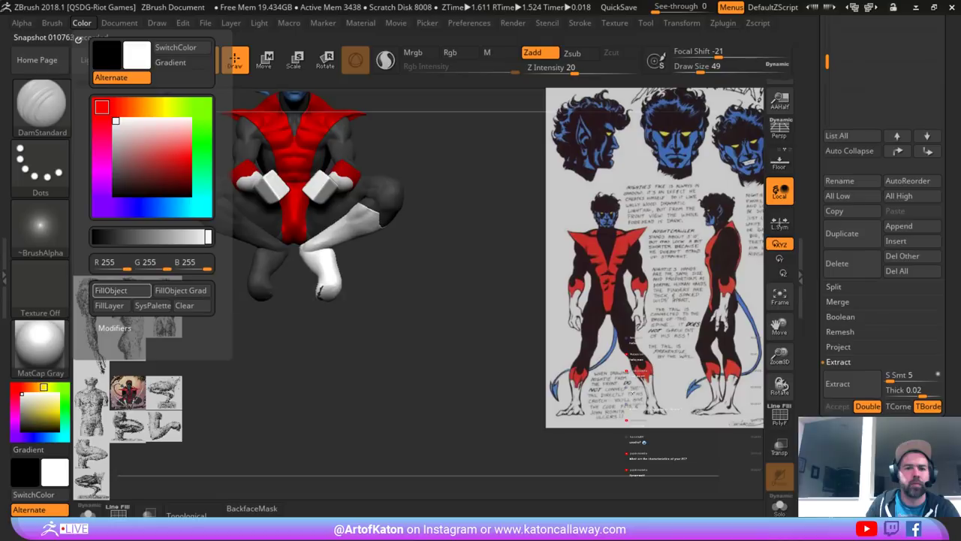
click(112, 290)
- Mirror the boot to the other leg across the X axis, merging both into one SubTool
right_drag(369, 221, 373, 253)
key(space)
drag(344, 247, 358, 247)
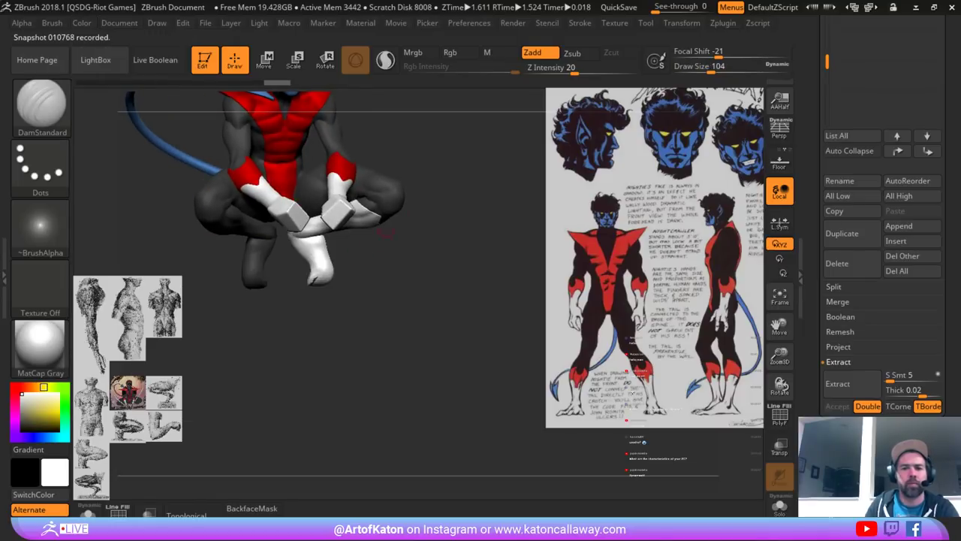
ctrl+right_drag(386, 233, 378, 256)
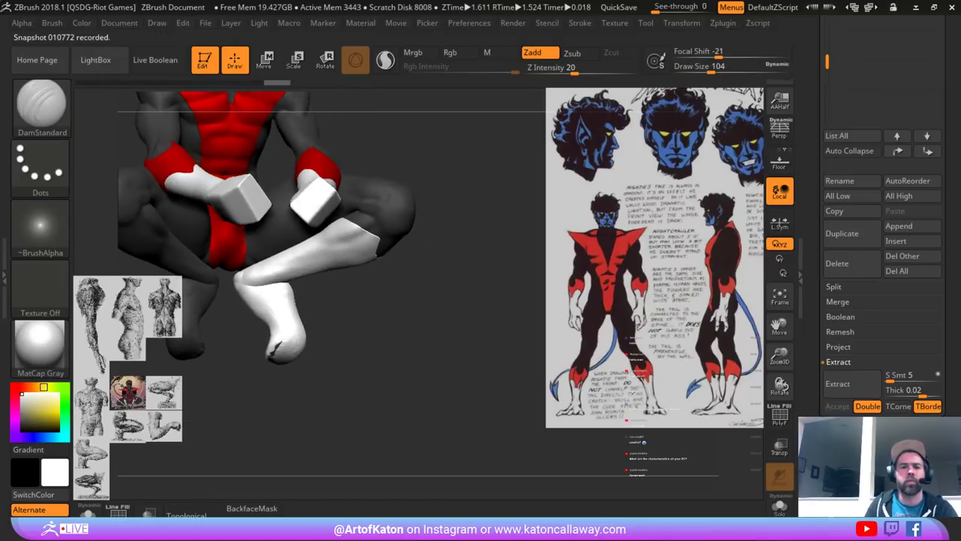
key(shift+f)
key(shift+f)
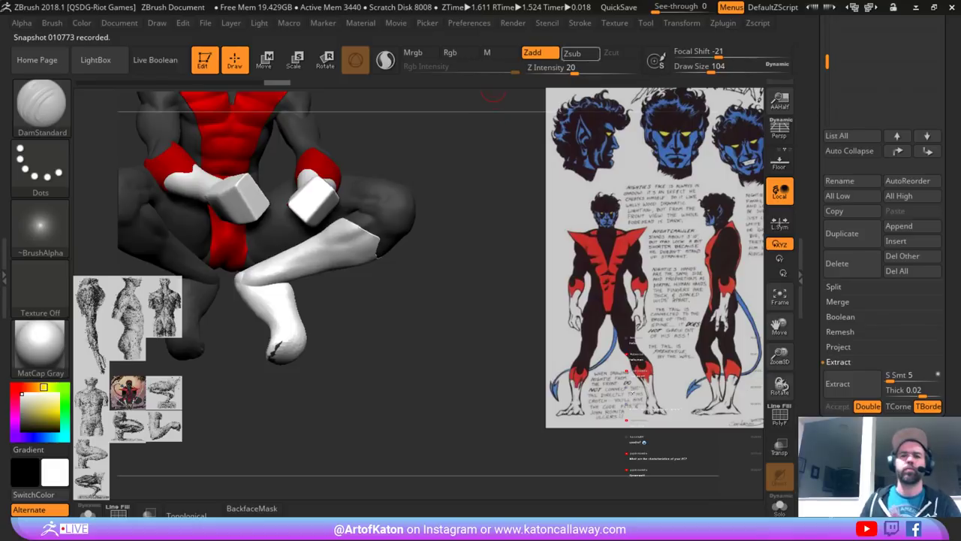
mouse_move(723, 23)
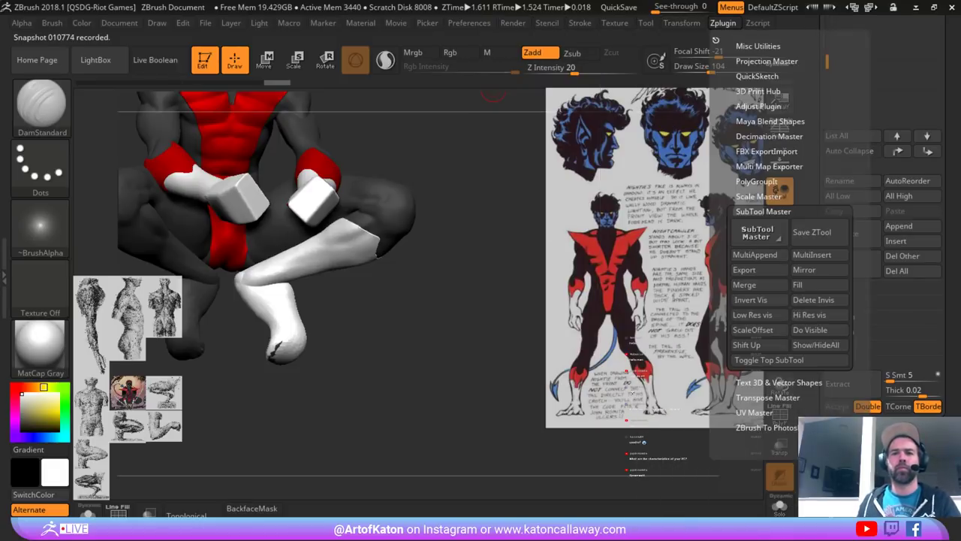
click(808, 270)
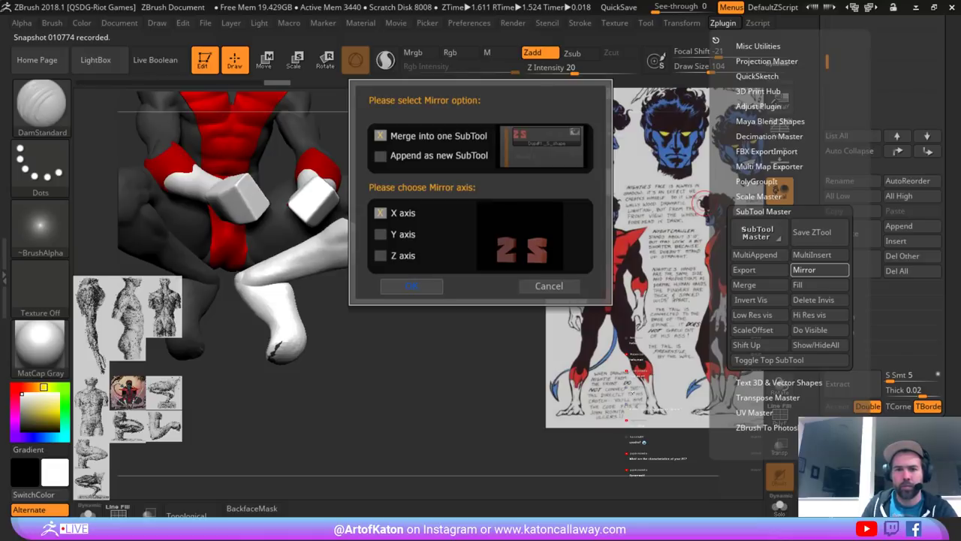
click(411, 286)
drag(445, 214, 412, 227)
key(shift+f)
key(shift+f)
mouse_move(375, 308)
mouse_down()
mouse_move(383, 300)
mouse_move(379, 338)
mouse_move(362, 302)
mouse_up()
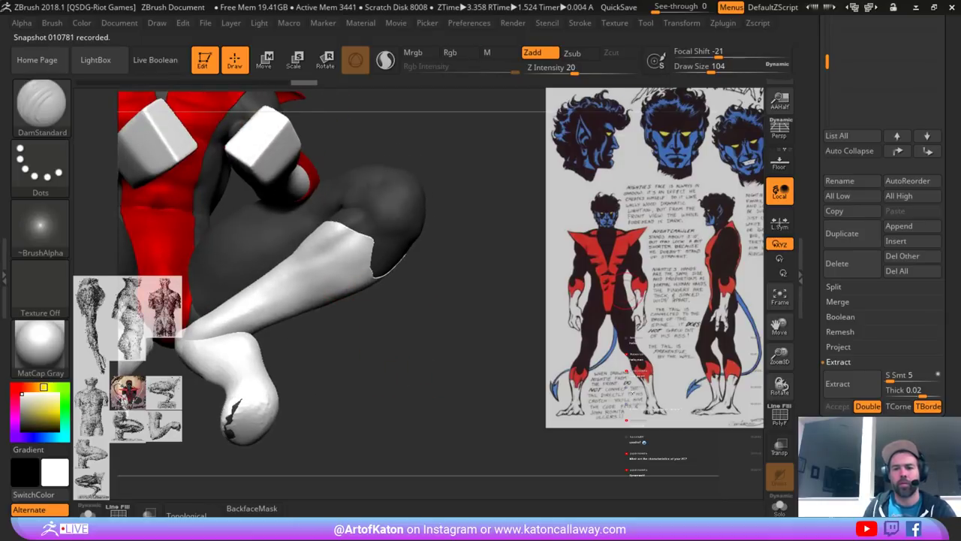
- Isolate the boots, set the draw size to 108, and change the MaskPen stroke to Lasso
click(779, 507)
mouse_move(493, 197)
mouse_down()
mouse_move(429, 168)
mouse_move(437, 187)
mouse_move(458, 143)
mouse_move(478, 143)
mouse_up()
key(space)
click(418, 190)
key(space)
click(329, 155)
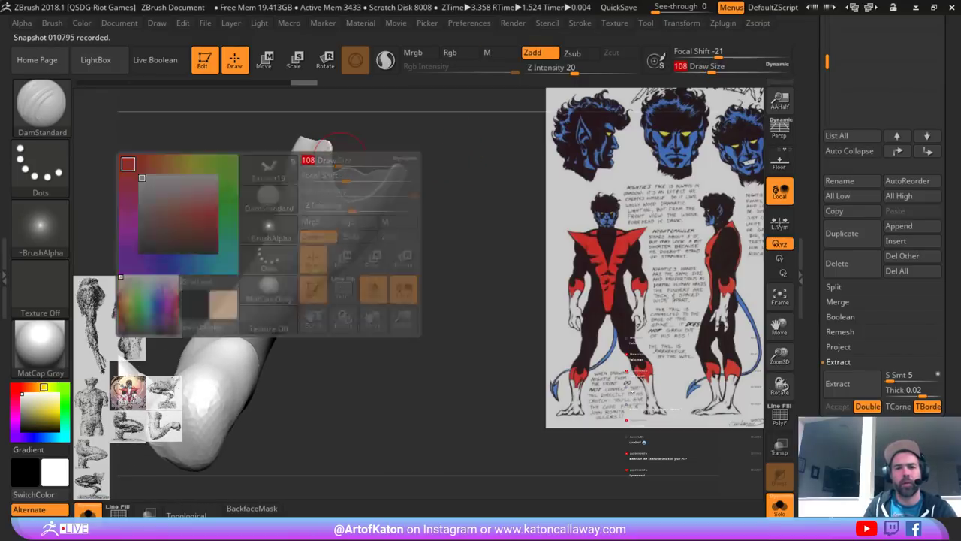
mouse_move(283, 105)
ctrl+mouse_down()
mouse_move(362, 240)
mouse_move(430, 218)
ctrl+mouse_up()
key(ctrl+z)
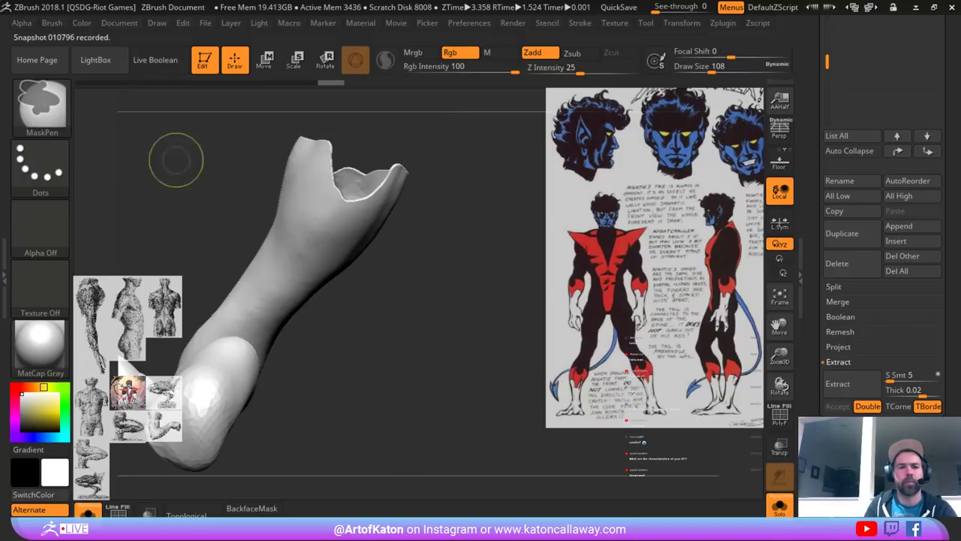
ctrl+click(42, 169)
ctrl+click(235, 200)
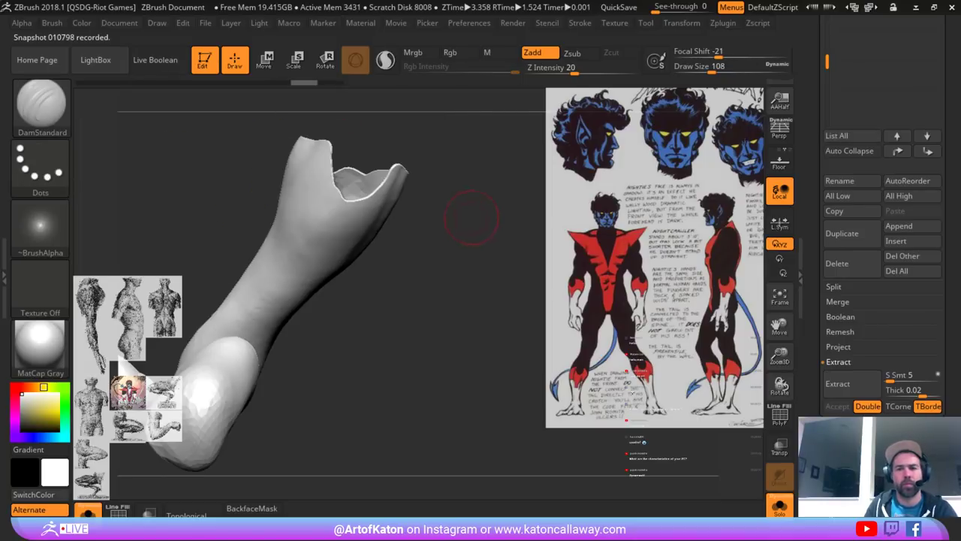
- Lasso-mask the top cuff of the boots below the knee, shaping its lower edge into a point
drag(470, 221, 482, 217)
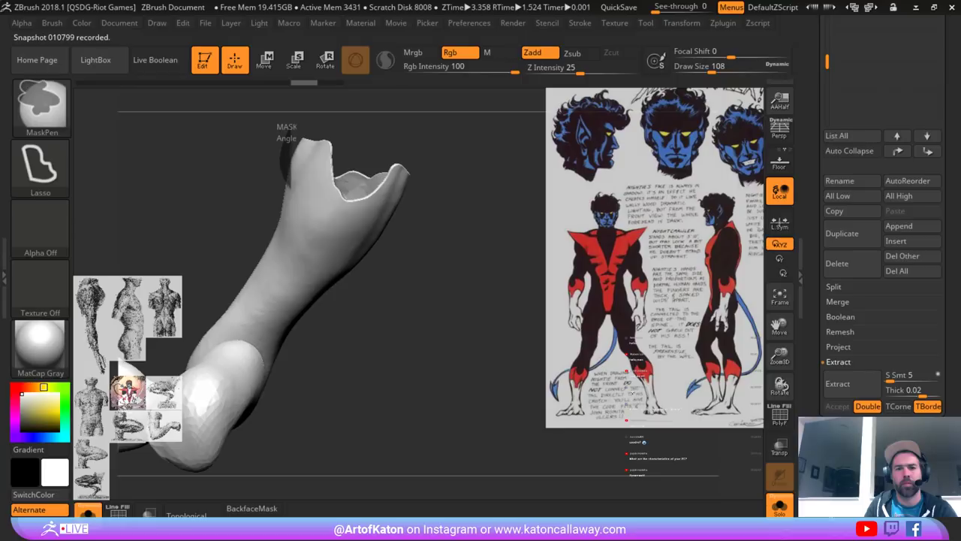
mouse_move(289, 187)
ctrl+mouse_down()
mouse_move(331, 209)
mouse_move(329, 251)
mouse_move(357, 221)
mouse_move(383, 228)
mouse_move(460, 159)
mouse_move(445, 224)
mouse_move(467, 191)
ctrl+mouse_up()
mouse_move(458, 153)
alt+mouse_down()
mouse_move(464, 175)
mouse_move(387, 220)
mouse_move(335, 236)
mouse_move(340, 199)
alt+mouse_up()
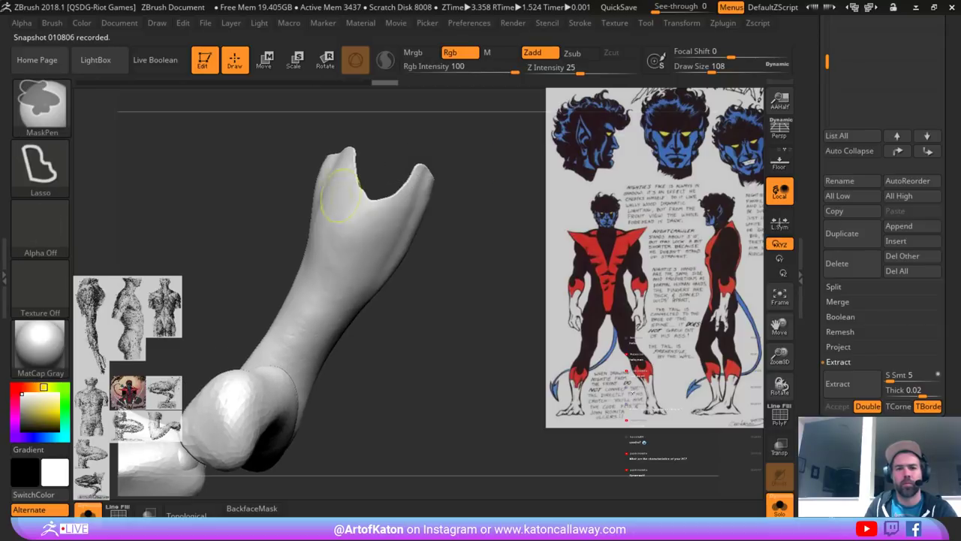
mouse_move(301, 141)
ctrl+mouse_down()
mouse_move(341, 220)
mouse_move(335, 258)
mouse_move(374, 229)
ctrl+mouse_up()
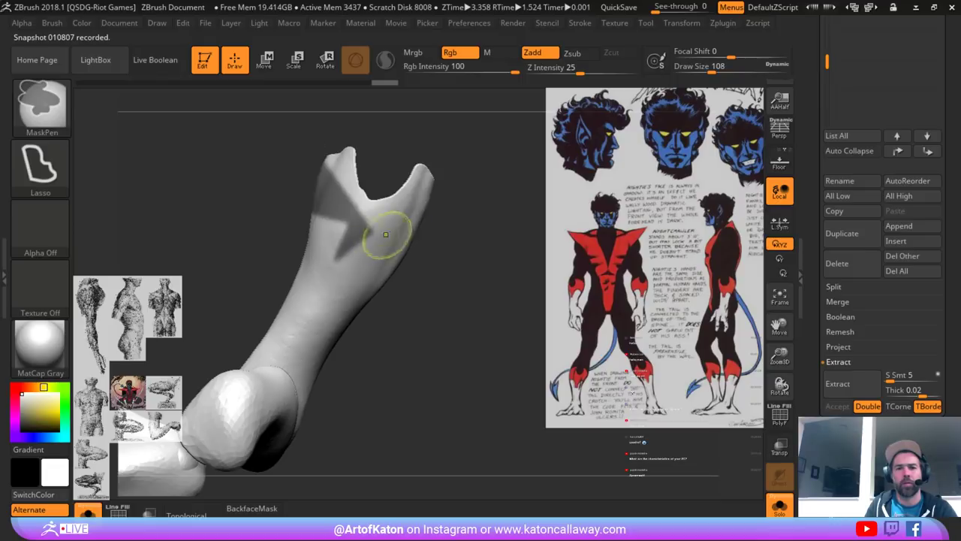
drag(459, 231, 448, 232)
key(ctrl+z)
mouse_move(486, 188)
ctrl+mouse_down()
mouse_move(449, 223)
mouse_move(388, 233)
mouse_move(344, 266)
mouse_move(345, 223)
mouse_move(299, 150)
ctrl+mouse_up()
mouse_move(481, 184)
ctrl+mouse_down()
mouse_move(300, 141)
mouse_move(483, 204)
mouse_move(491, 197)
mouse_move(459, 194)
mouse_move(432, 167)
mouse_move(224, 162)
ctrl+mouse_up()
- Switch the masking brush to MaskLasso with the Dots stroke and clean up the cuff mask's lower edge
ctrl+click(43, 110)
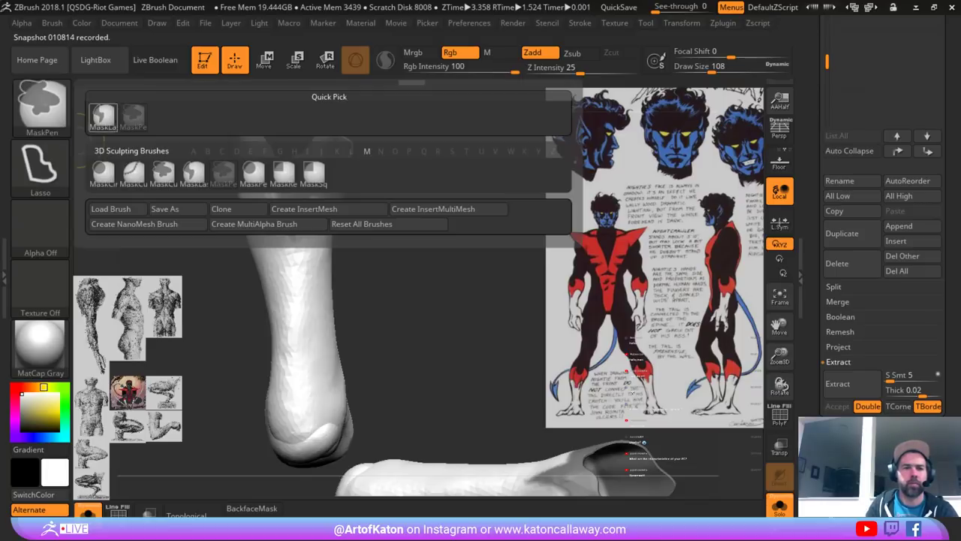
key(l)
ctrl+click(45, 171)
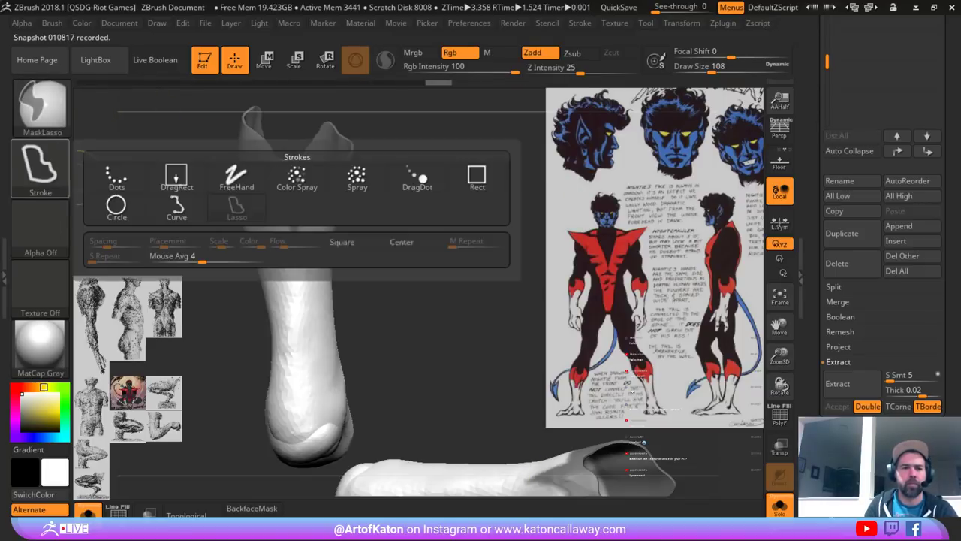
ctrl+click(118, 180)
ctrl+alt+drag(293, 231, 295, 203)
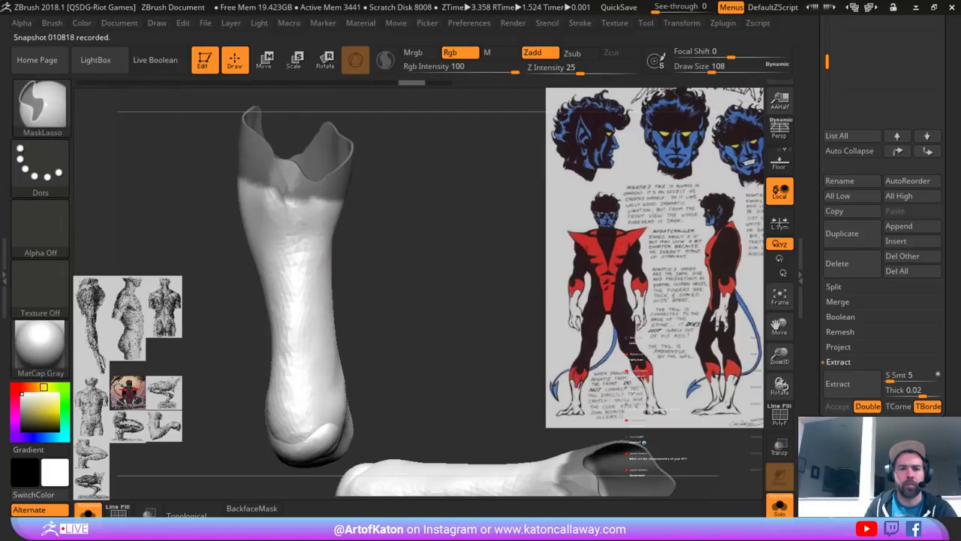
mouse_move(473, 202)
mouse_down()
mouse_move(395, 198)
mouse_move(406, 188)
mouse_move(360, 169)
mouse_up()
drag(470, 272, 505, 269)
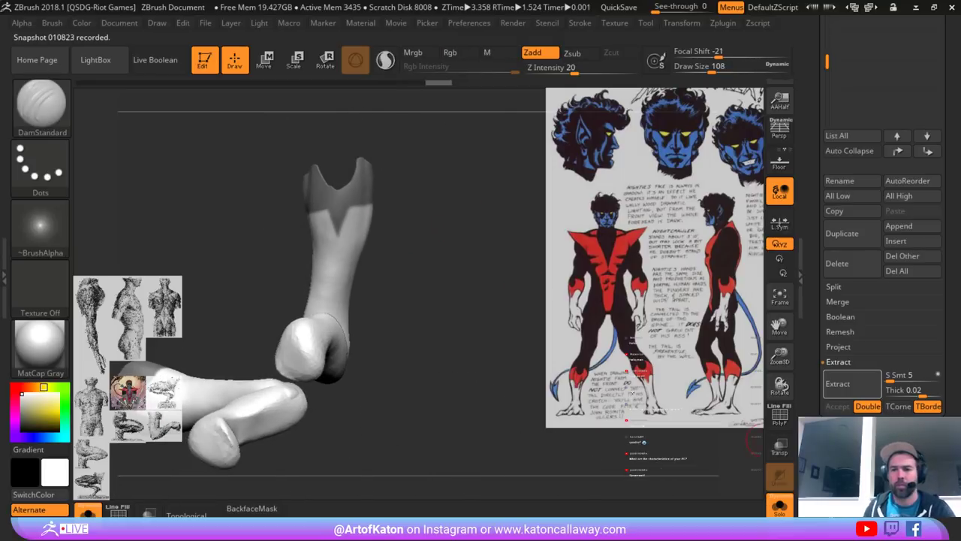
- Preview extracting the masked cuffs at thickness 0.02, then extract at 0.00684 and accept them as a new subtool
click(852, 384)
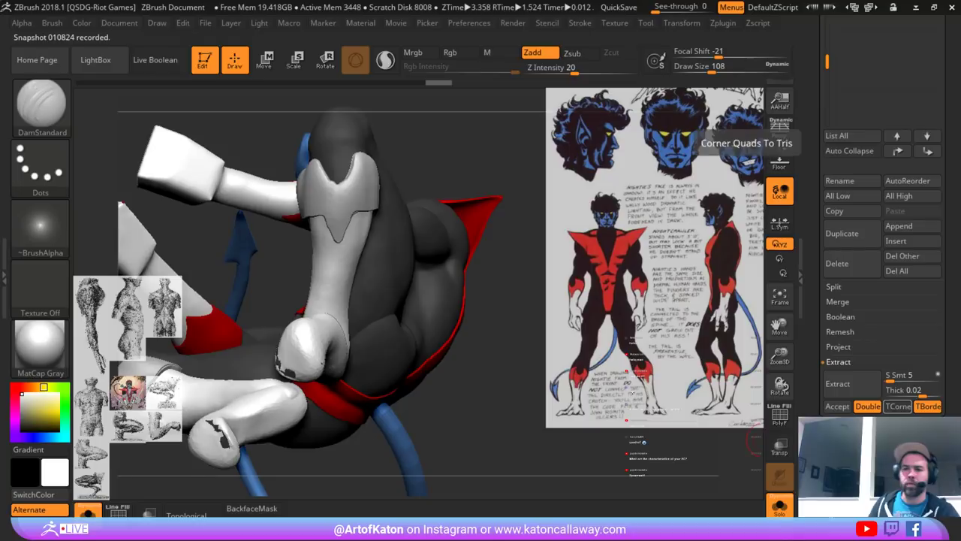
click(921, 392)
click(852, 384)
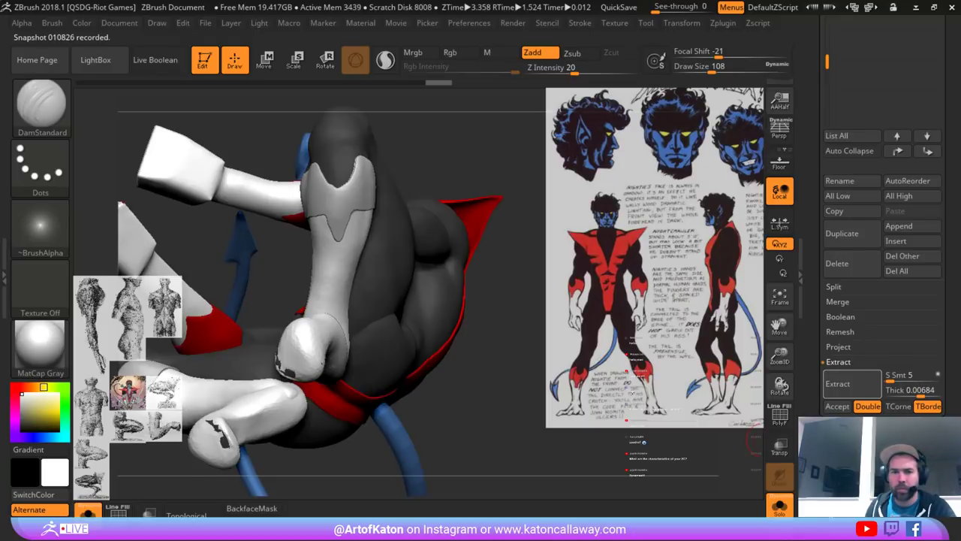
click(837, 407)
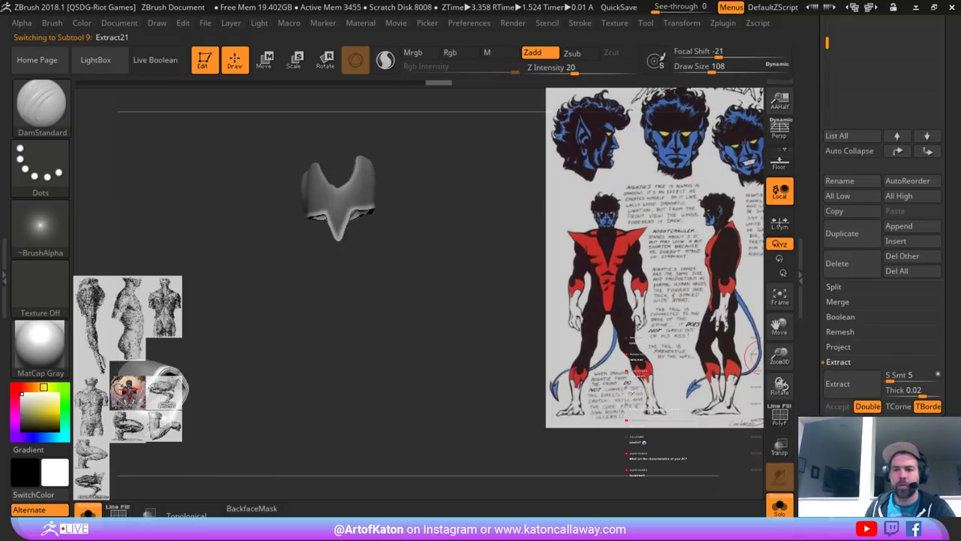
- Smooth the lower edges and points of the extracted boot cuffs with the Smooth brush at draw size 154
alt+drag(467, 231, 486, 240)
ctrl+click(485, 241)
ctrl+click(455, 204)
alt+drag(455, 204, 429, 199)
key(space)
alt+drag(438, 196, 457, 225)
shift+drag(402, 188, 344, 197)
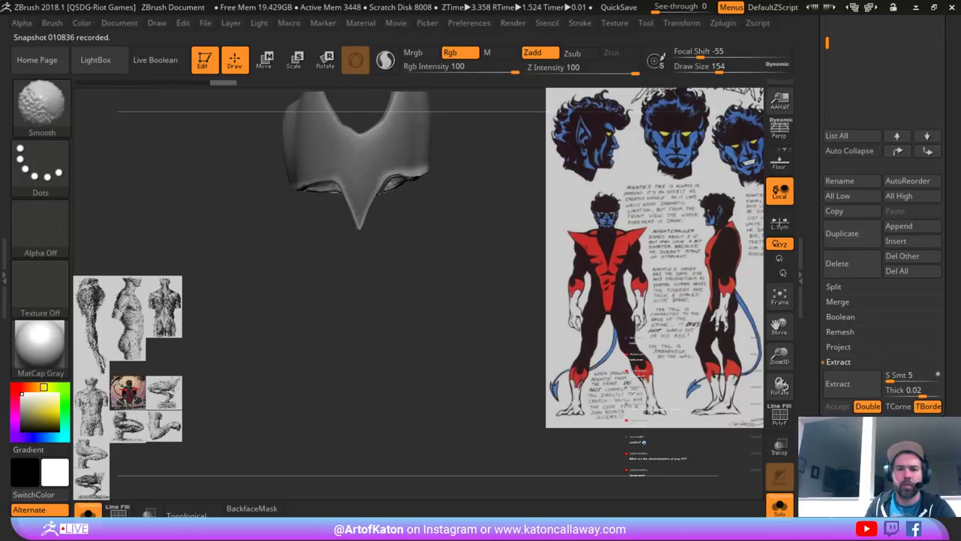
shift+drag(419, 179, 404, 185)
drag(499, 244, 437, 218)
mouse_move(463, 211)
alt+mouse_down()
mouse_move(406, 199)
mouse_move(401, 182)
alt+mouse_up()
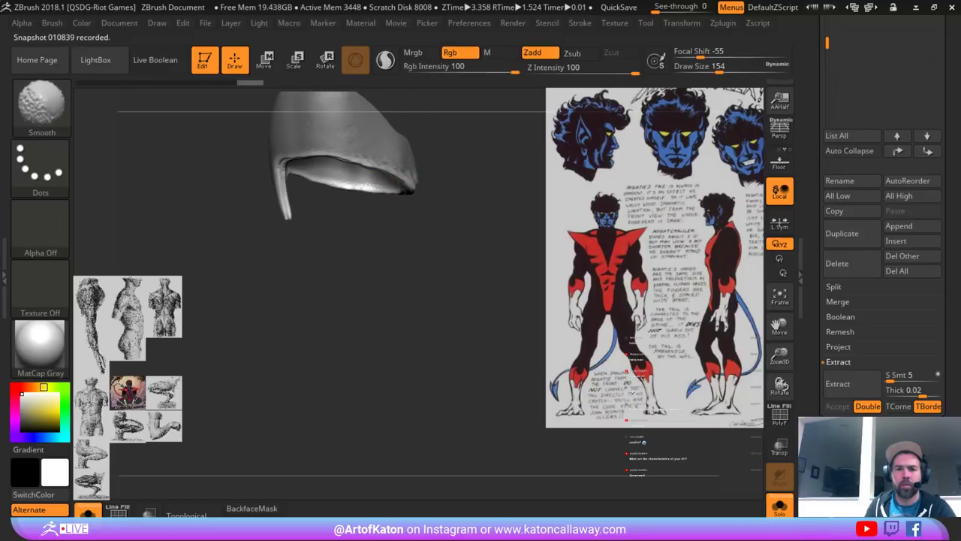
mouse_move(459, 225)
mouse_down()
mouse_move(427, 166)
mouse_move(455, 178)
mouse_up()
ctrl+right_drag(455, 178, 425, 153)
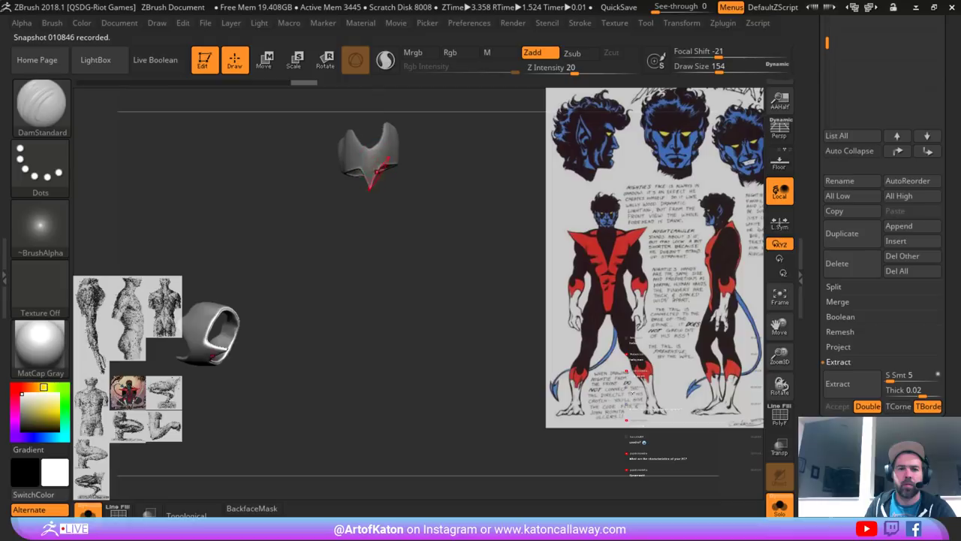
drag(429, 169, 450, 215)
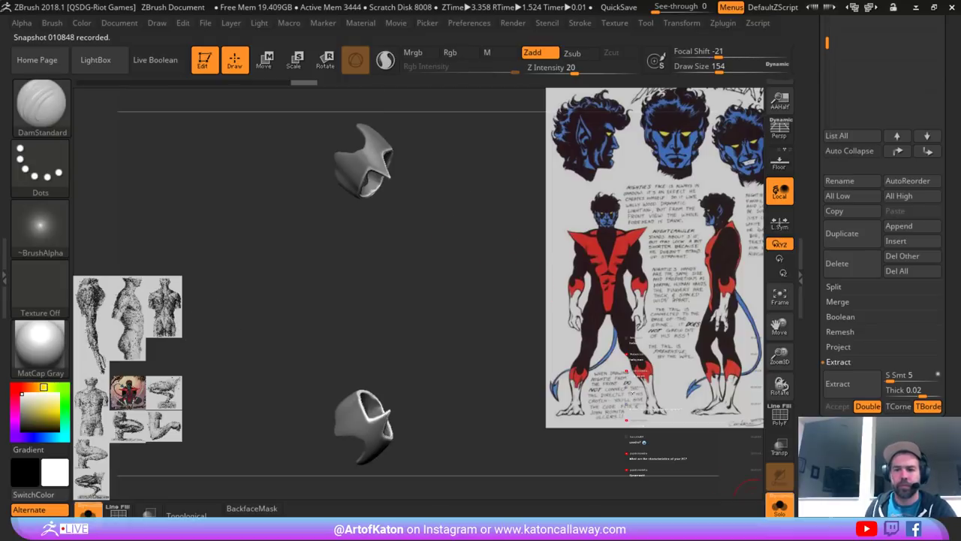
- Show the full figure again and fill the boot cuffs with the costume's red, RGB 186, 0, 0
click(780, 508)
mouse_move(502, 390)
mouse_down()
mouse_move(488, 368)
mouse_move(514, 253)
mouse_move(500, 234)
mouse_move(489, 252)
mouse_up()
key(shift+f)
key(shift+f)
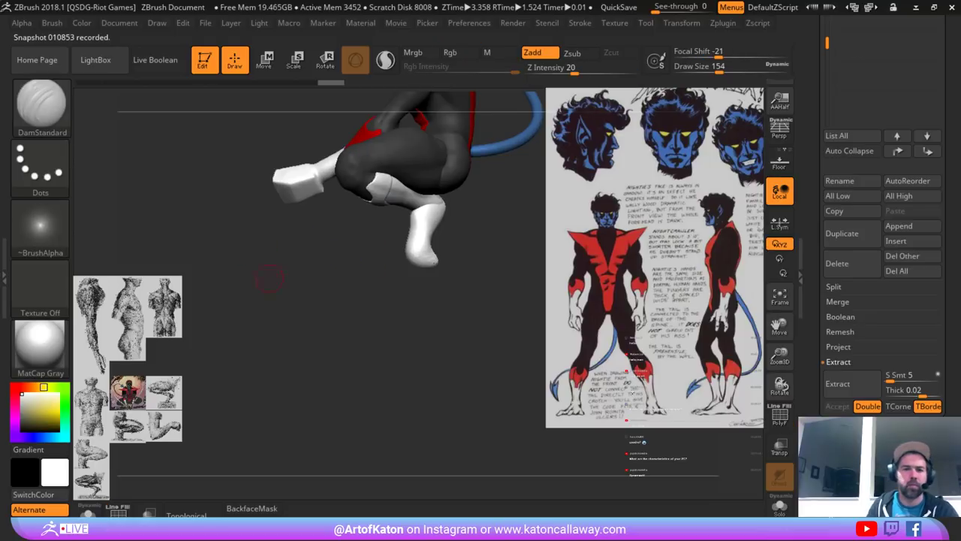
drag(272, 275, 334, 261)
key(c)
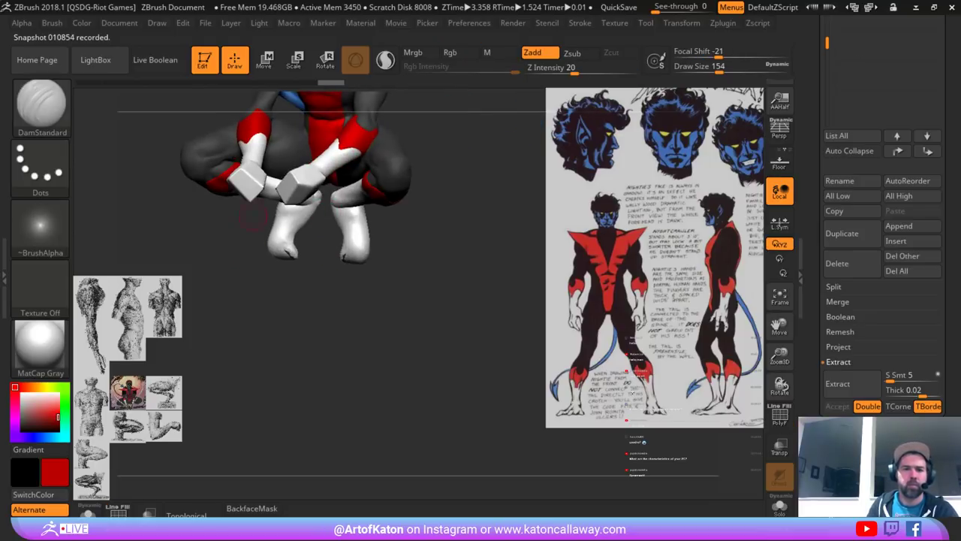
click(81, 22)
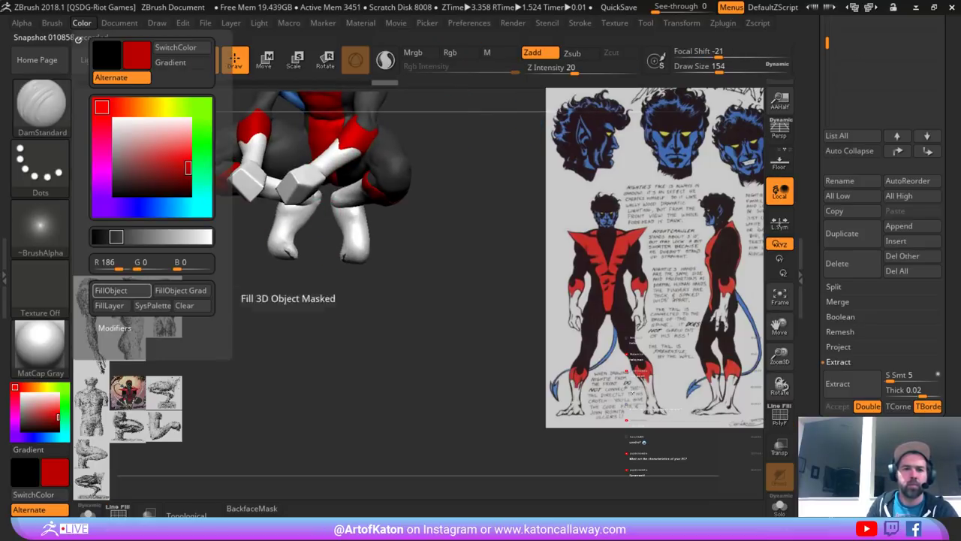
drag(428, 300, 470, 241)
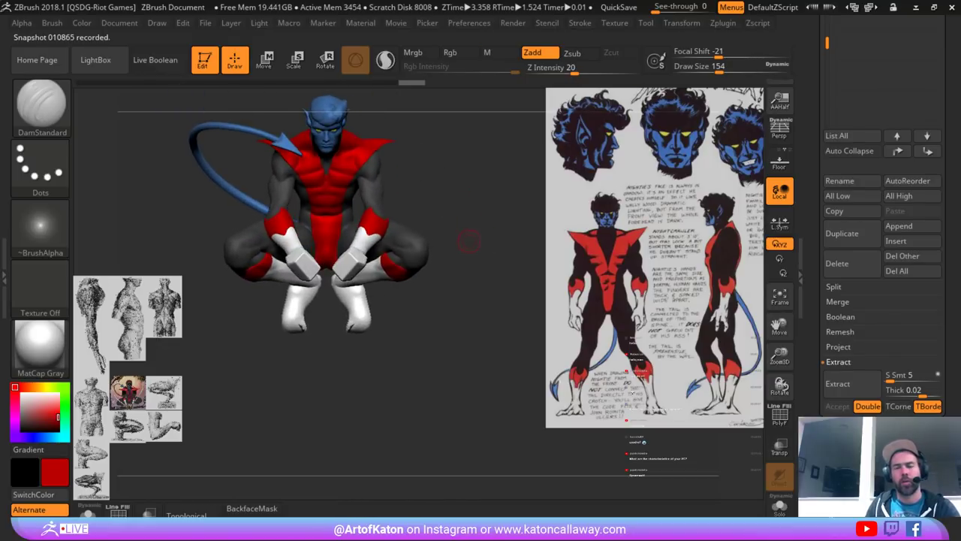
- Shrink the Nightcrawler character sheet in Spotlight and park it beside the small anatomy references
key(z)
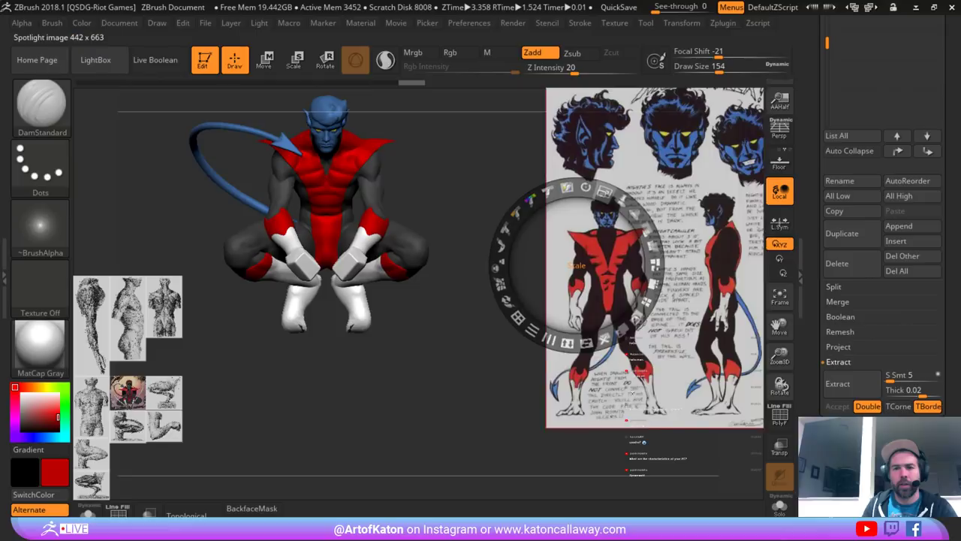
drag(605, 192, 532, 201)
drag(574, 266, 217, 433)
key(z)
- Enlarge the crouching Nightcrawler artwork in Spotlight and move it to the free space beside the model
key(z)
click(124, 387)
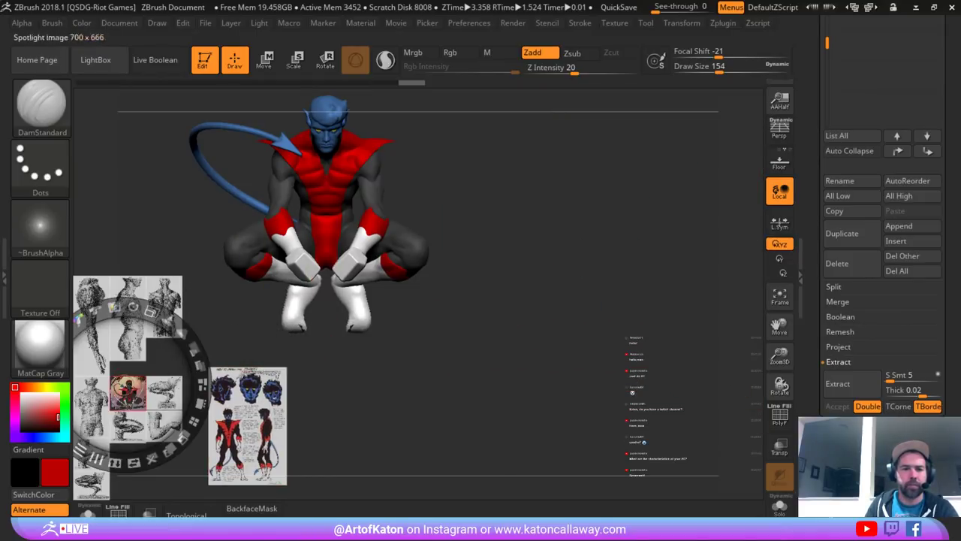
drag(151, 311, 139, 461)
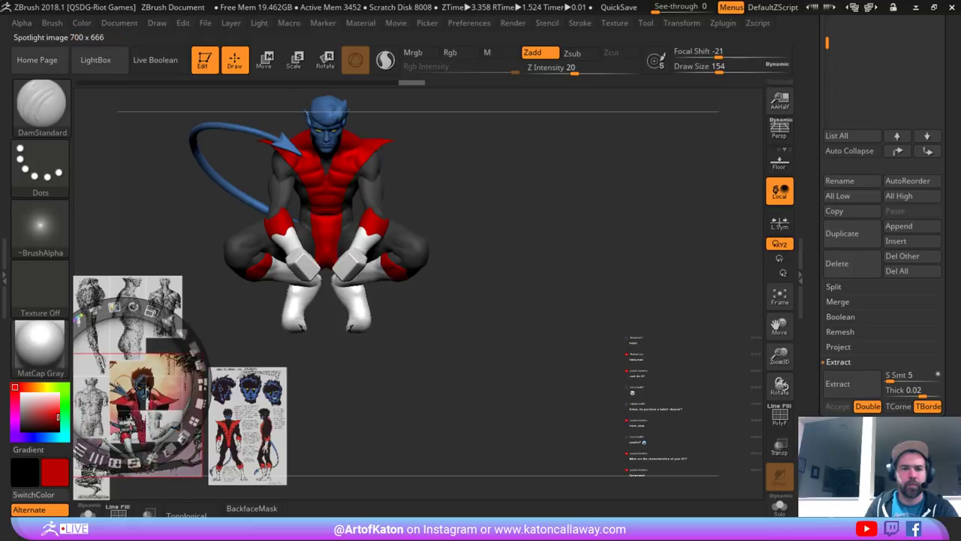
drag(139, 413, 701, 160)
key(z)
- Select the dark body and reshape its waist beside the red suit with the SnakeHook brush at draw size 386
mouse_move(488, 211)
mouse_down()
mouse_move(505, 214)
mouse_move(486, 214)
mouse_up()
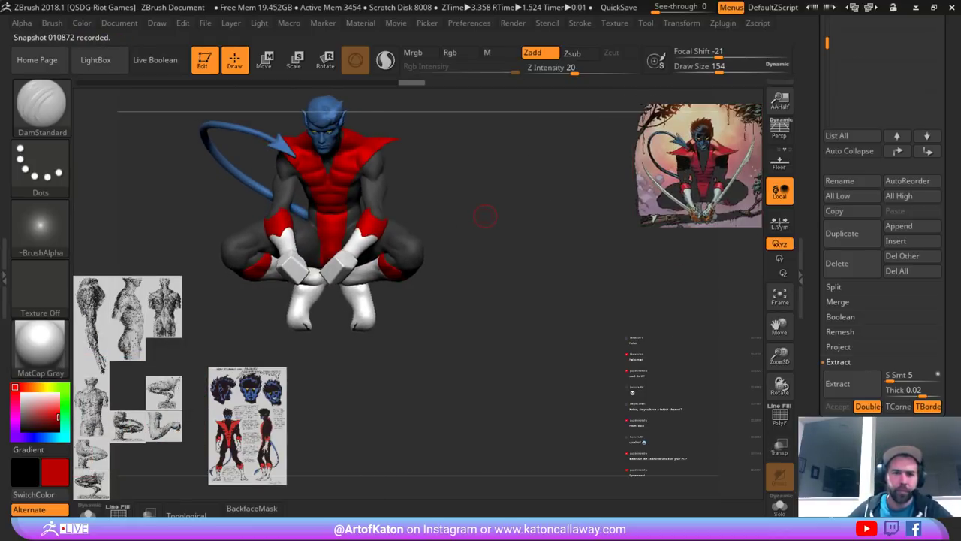
drag(485, 216, 451, 259)
alt+click(286, 174)
alt+drag(439, 143, 528, 174)
key(b)
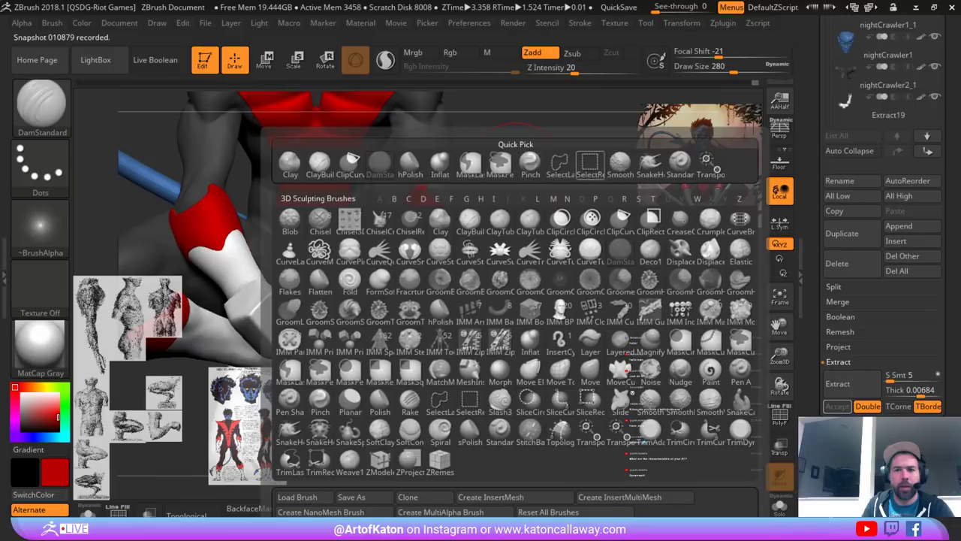
click(650, 164)
key(space)
drag(318, 204, 333, 208)
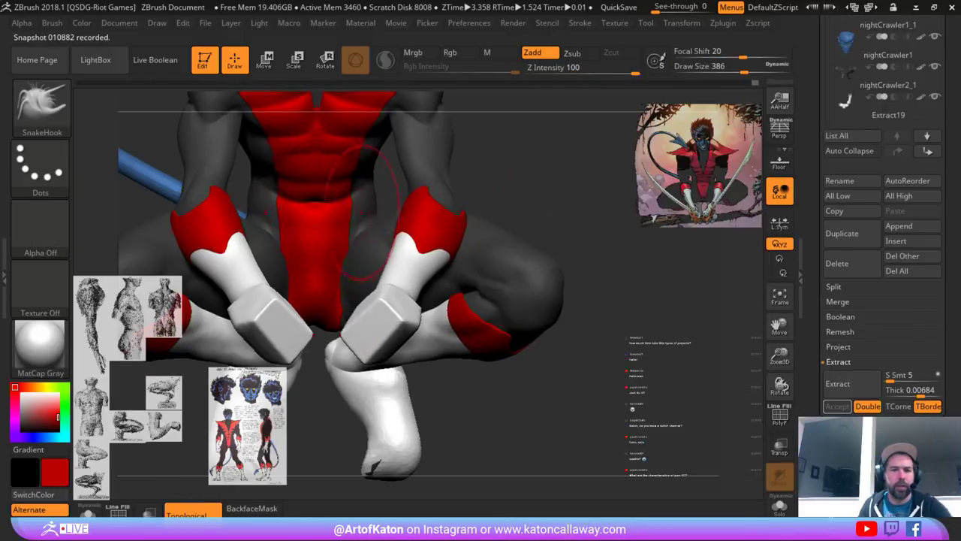
- Turn on perspective and compare the whole crouching figure with the reference from behind and from the front
drag(601, 218, 389, 213)
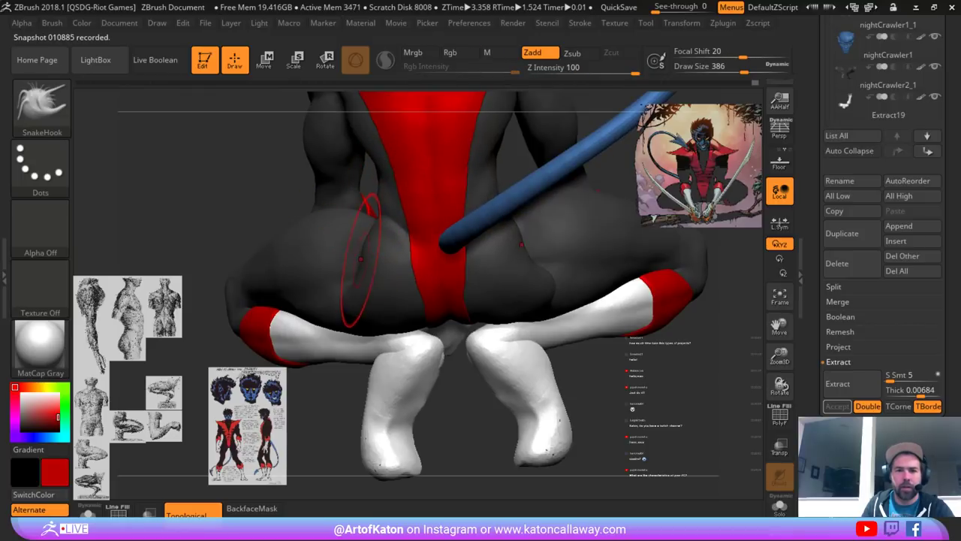
mouse_move(263, 188)
mouse_down()
mouse_move(481, 193)
mouse_move(446, 161)
mouse_move(455, 211)
mouse_up()
mouse_move(460, 176)
alt+mouse_down()
mouse_move(464, 198)
mouse_move(435, 199)
mouse_move(438, 216)
mouse_move(482, 213)
mouse_move(519, 195)
mouse_move(501, 200)
mouse_move(499, 181)
mouse_move(507, 183)
alt+mouse_up()
click(779, 131)
mouse_move(507, 183)
alt+mouse_down()
mouse_move(523, 218)
mouse_move(512, 197)
alt+mouse_up()
key(space)
alt+drag(511, 197, 512, 235)
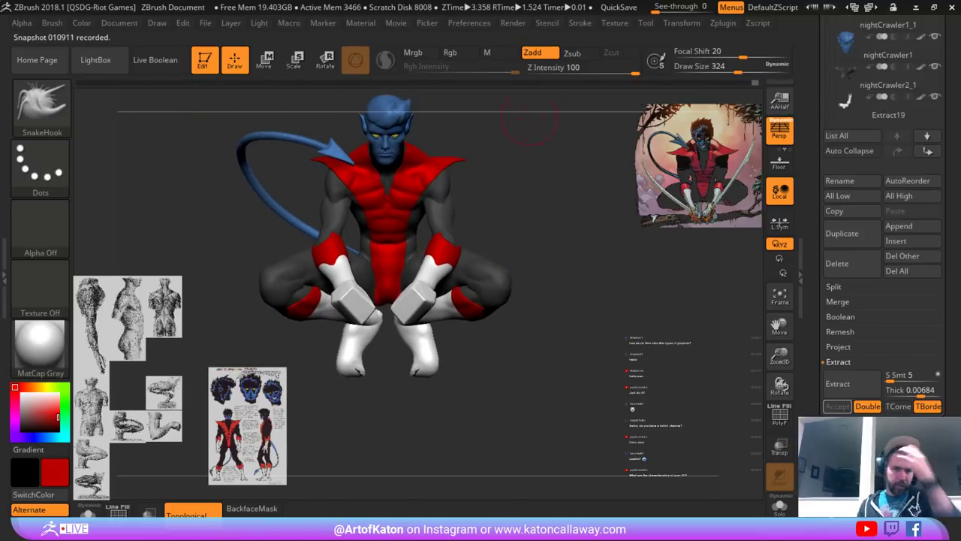
alt+drag(497, 184, 502, 259)
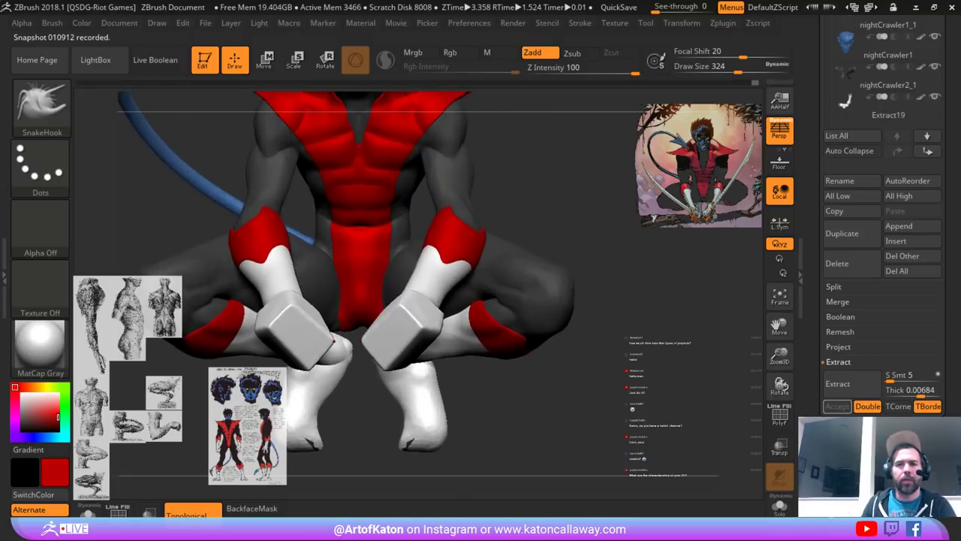
- Select the red suit and pull its pointed shoulder tips outward with SnakeHook at draw size 311
alt+drag(525, 180, 535, 274)
drag(540, 195, 552, 241)
mouse_move(492, 168)
mouse_down()
mouse_move(495, 198)
mouse_move(513, 193)
mouse_up()
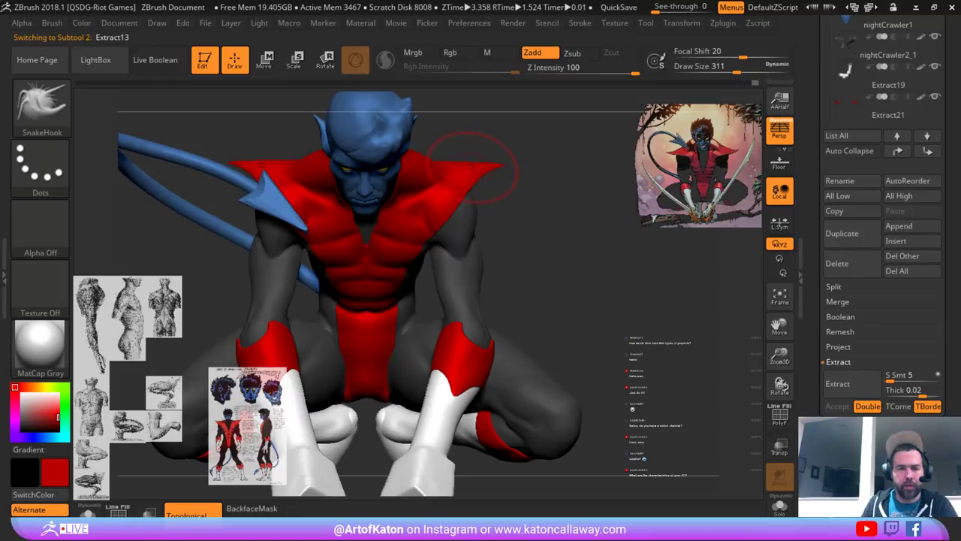
drag(476, 169, 499, 169)
- Refine the suit's shoulder points from behind with SnakeHook, settling on draw size 415
key(space)
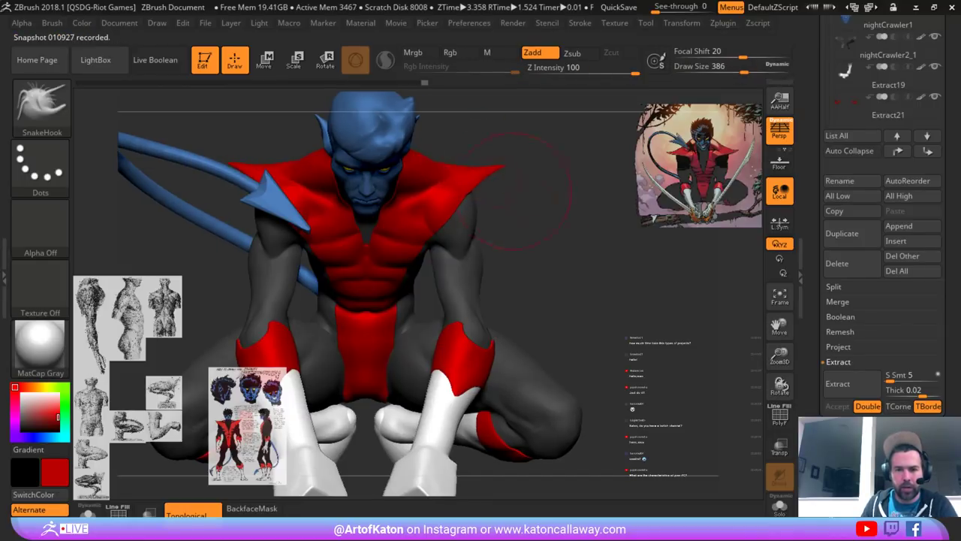
mouse_move(593, 233)
mouse_down()
mouse_move(552, 203)
mouse_move(345, 277)
mouse_up()
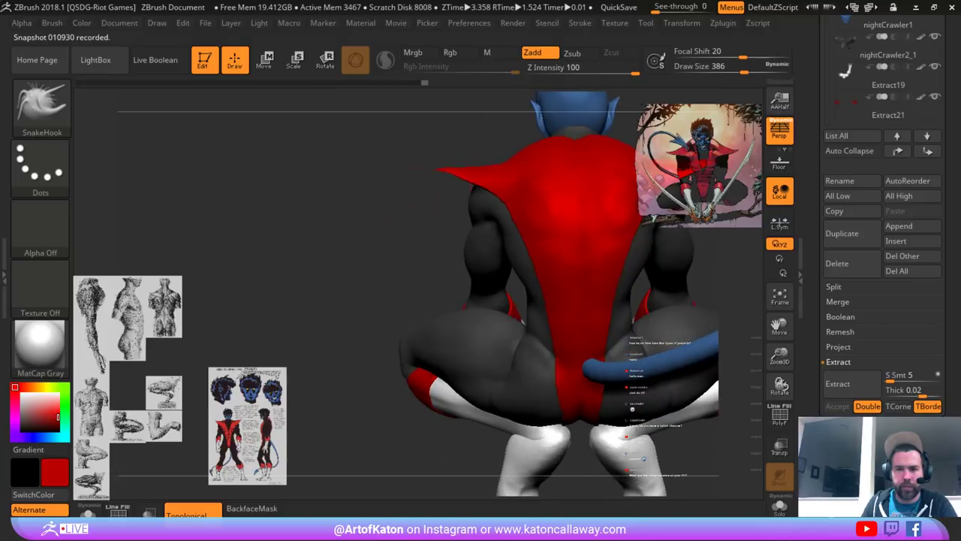
key(space)
drag(423, 181, 430, 180)
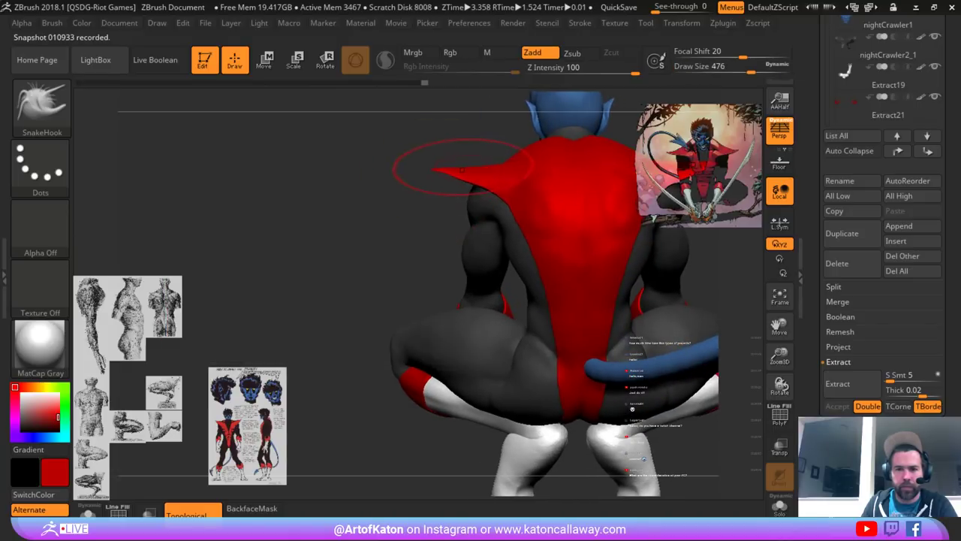
key(ctrl+z)
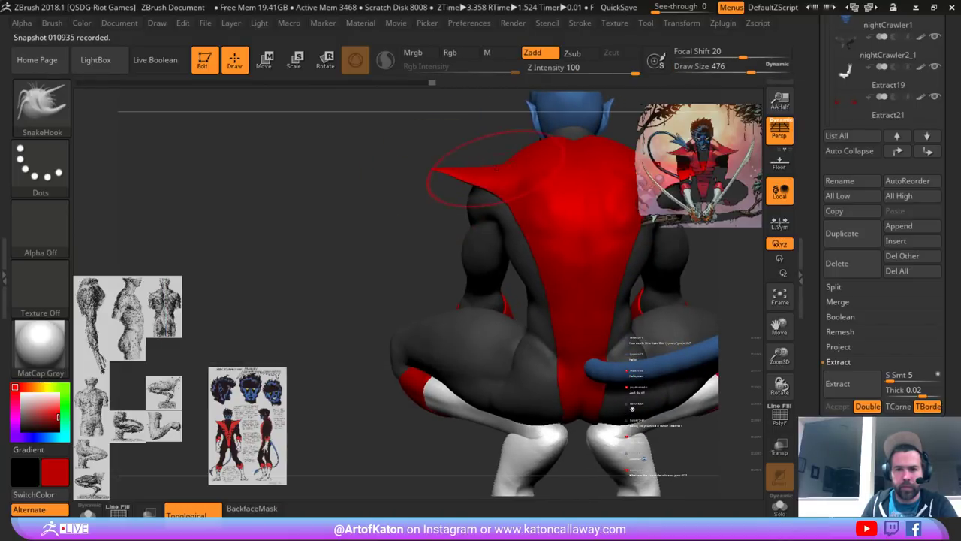
key(space)
drag(477, 170, 443, 171)
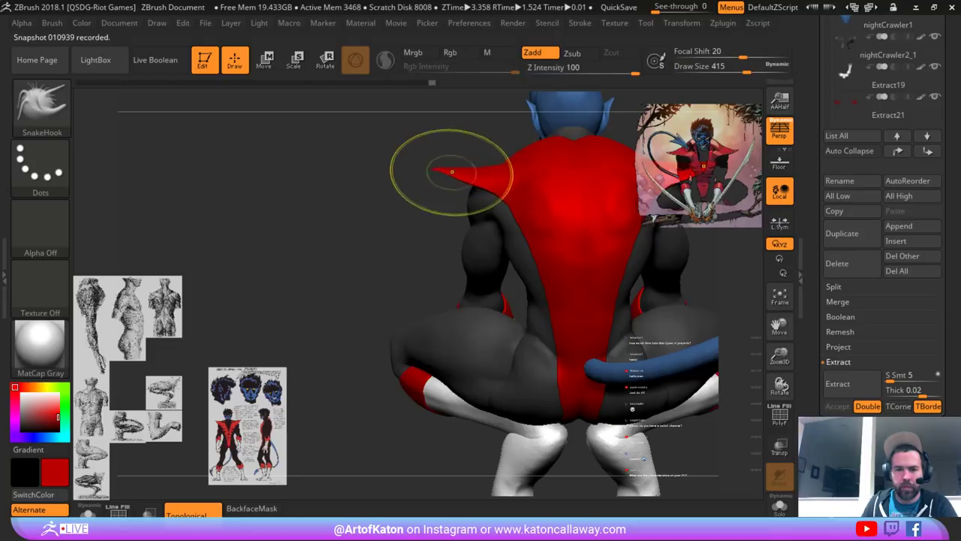
- Adjust the sides of the red suit's lower front panel with SnakeHook at draw size 331
mouse_move(390, 203)
mouse_down()
mouse_move(540, 206)
mouse_move(526, 158)
mouse_move(574, 214)
mouse_move(530, 188)
mouse_move(525, 158)
mouse_move(577, 216)
mouse_up()
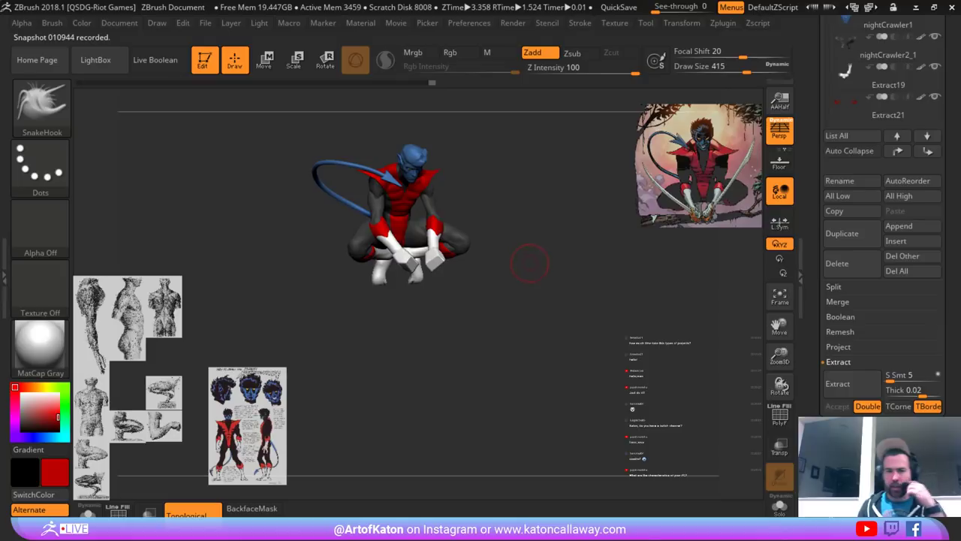
drag(530, 260, 470, 252)
alt+drag(521, 187, 524, 248)
alt+drag(494, 211, 520, 191)
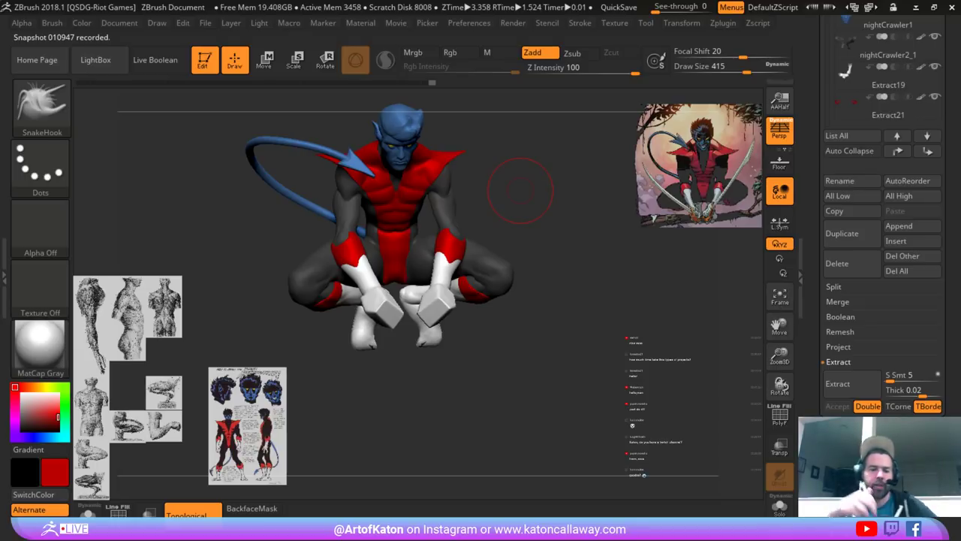
mouse_move(564, 197)
mouse_down()
mouse_move(560, 290)
mouse_move(552, 218)
mouse_up()
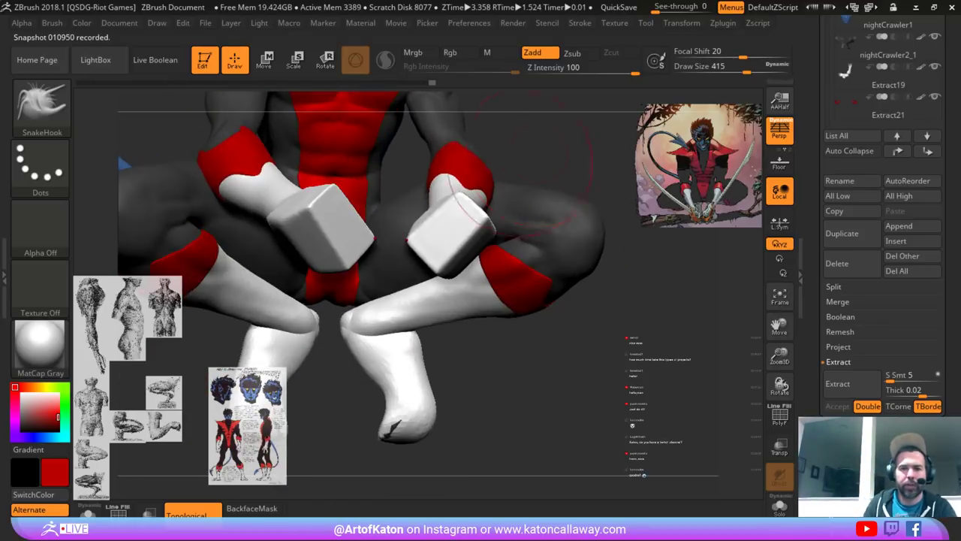
key(space)
drag(400, 187, 392, 185)
- Pull in the red panel's lower edges at the crotch from below, reducing SnakeHook's draw size to 158
drag(495, 383, 488, 300)
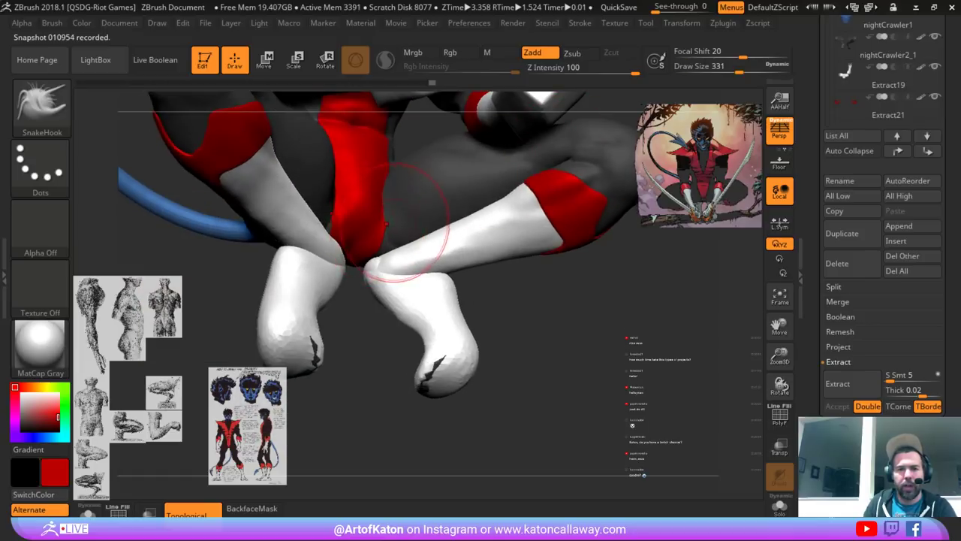
key(space)
drag(394, 223, 386, 223)
shift+drag(390, 259, 382, 256)
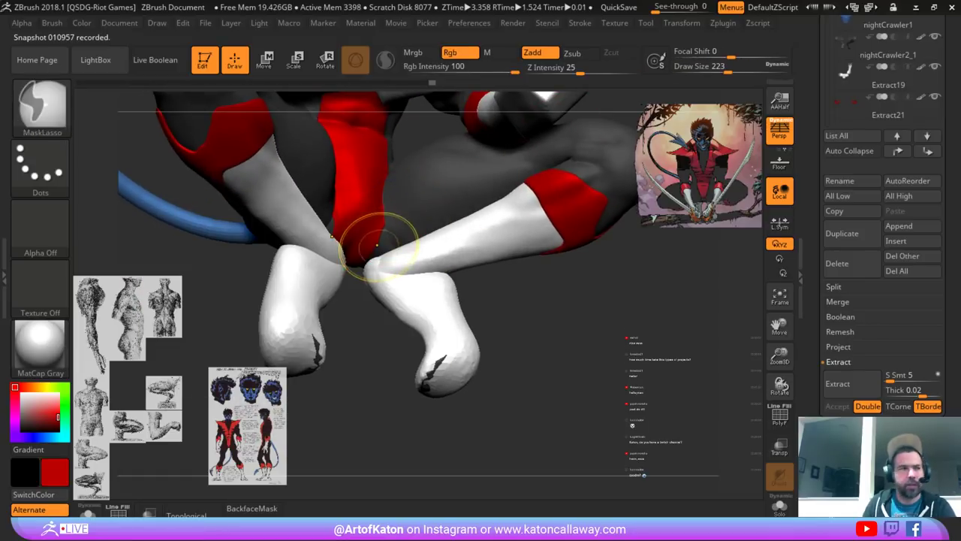
key(ctrl+z)
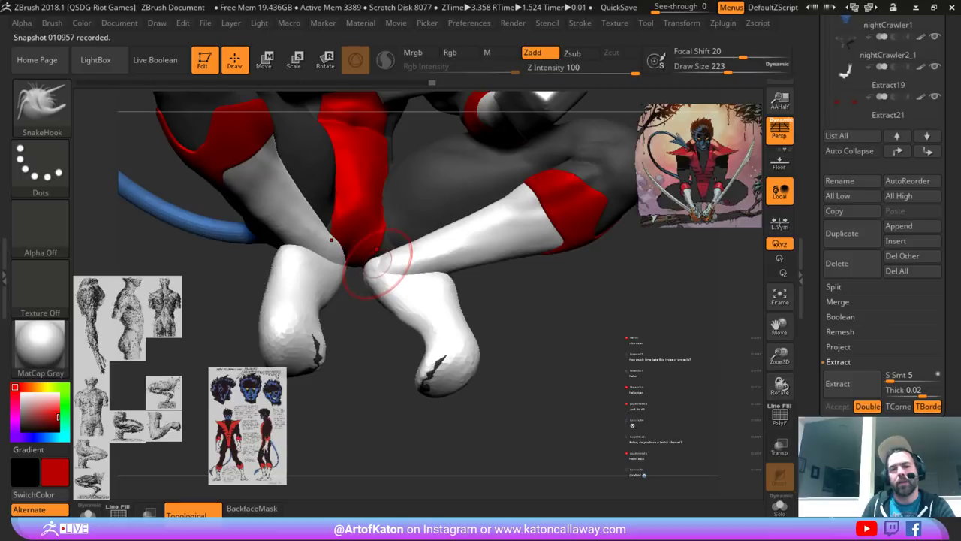
drag(372, 316, 377, 315)
key(space)
mouse_move(383, 255)
mouse_down()
mouse_move(374, 255)
mouse_move(381, 239)
mouse_up()
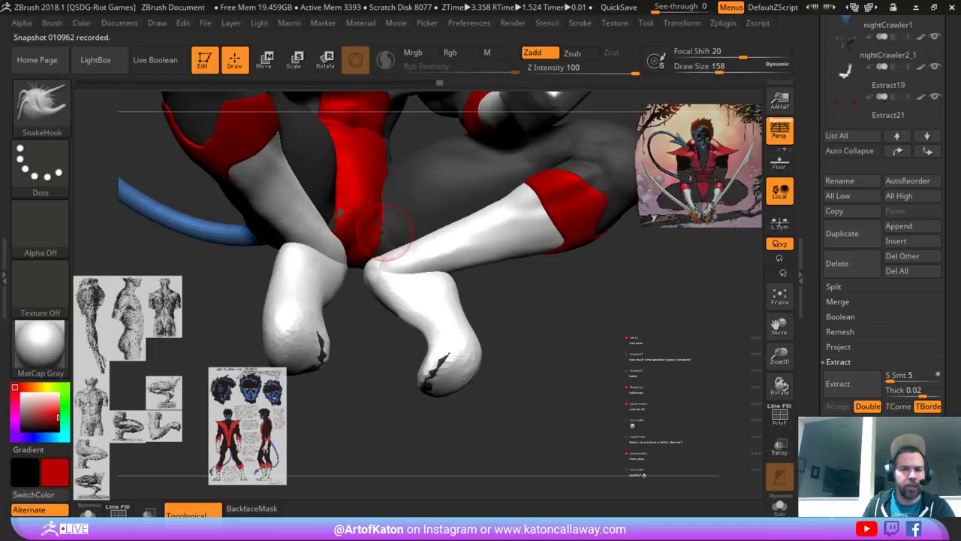
- Examine the suit, boots and overall silhouette from the front, side and back against the reference artwork
drag(536, 290, 560, 270)
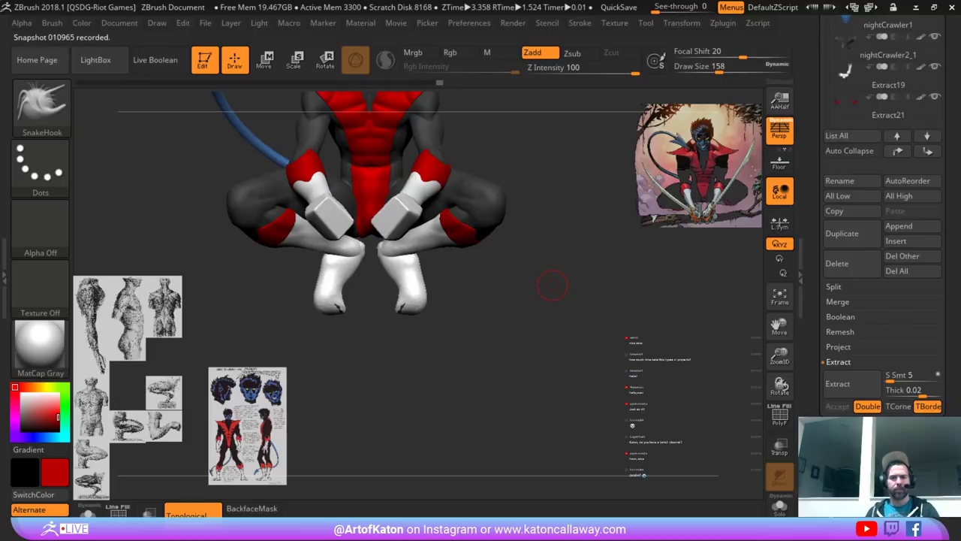
drag(532, 210, 574, 225)
alt+drag(575, 226, 582, 277)
alt+drag(571, 143, 459, 330)
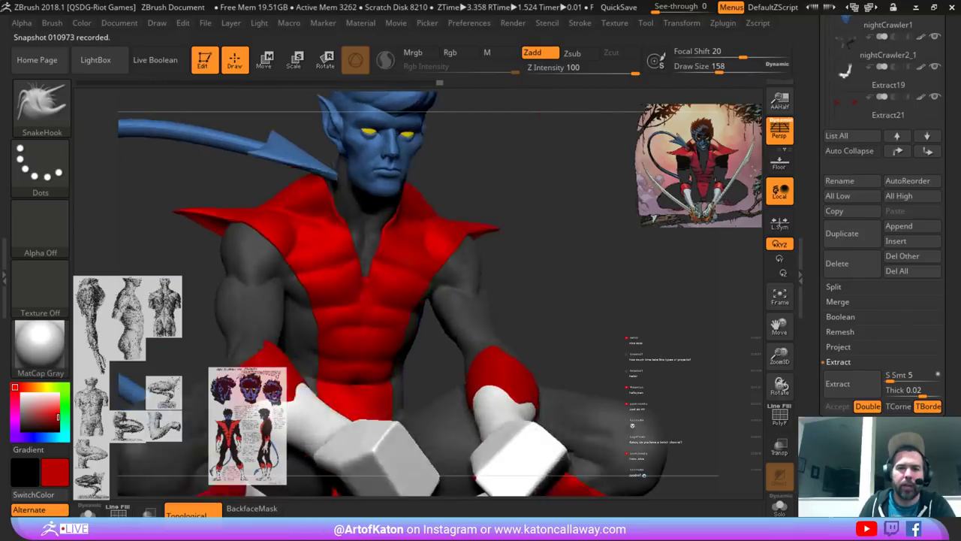
drag(555, 184, 500, 176)
alt+click(440, 233)
alt+drag(518, 136, 539, 94)
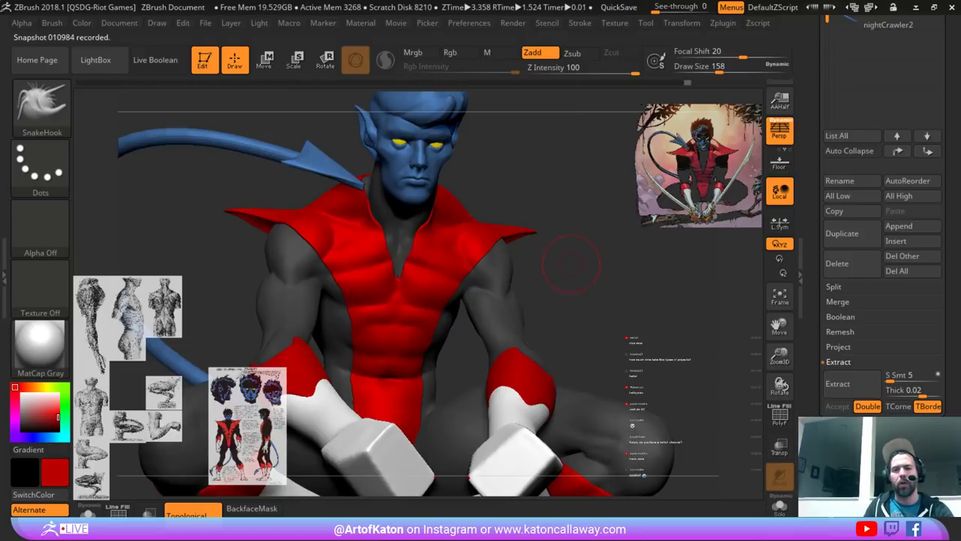
alt+drag(572, 264, 586, 234)
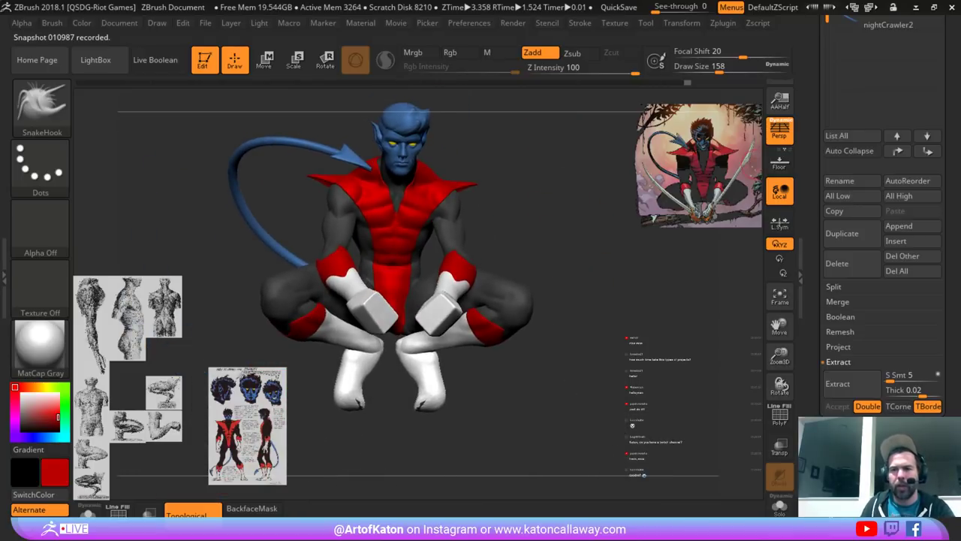
drag(949, 97, 949, 467)
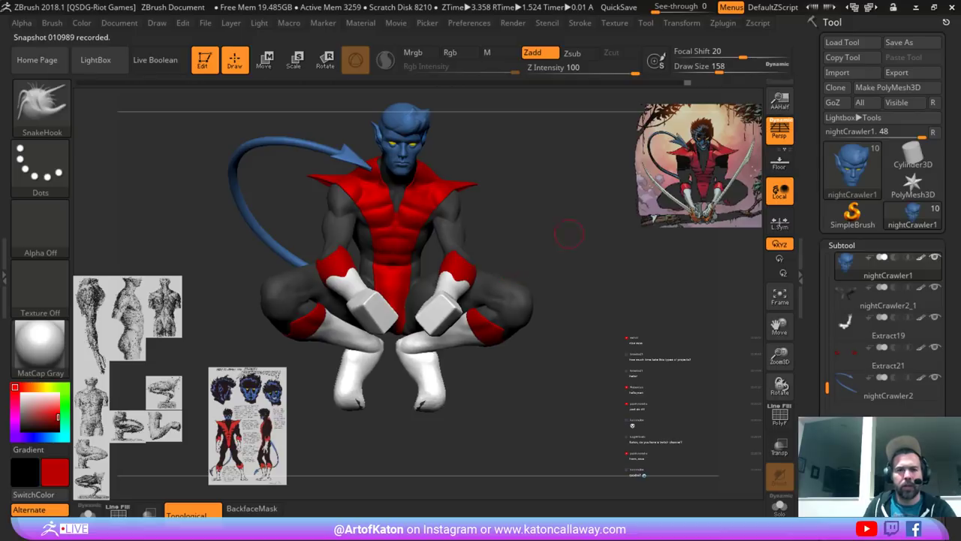
mouse_move(569, 235)
mouse_down()
mouse_move(529, 235)
mouse_move(537, 259)
mouse_move(532, 192)
mouse_move(546, 189)
mouse_move(576, 214)
mouse_move(551, 221)
mouse_move(584, 263)
mouse_move(508, 138)
mouse_move(433, 216)
mouse_up()
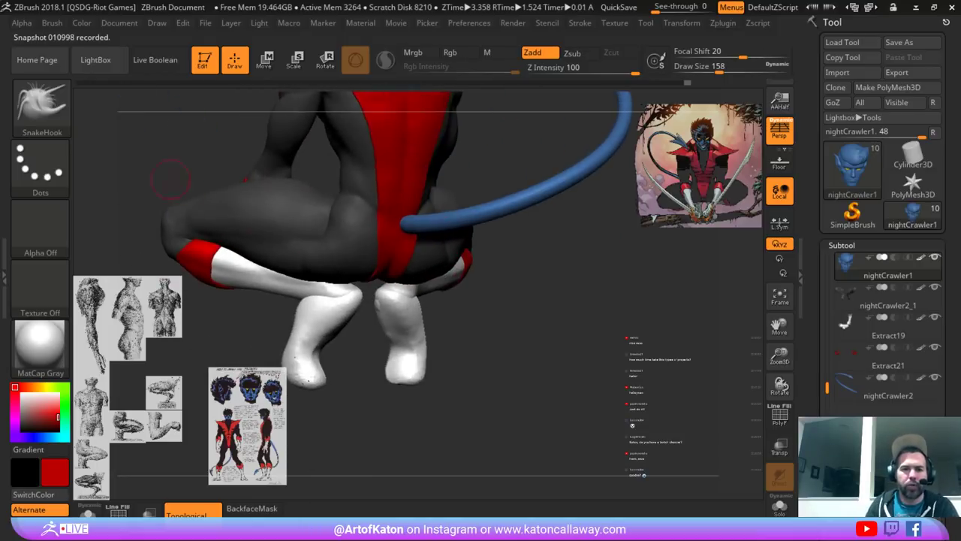
drag(171, 180, 557, 333)
drag(571, 300, 717, 225)
- Isolate the dark upper body and the legs in turn to inspect them, and show the full figure again
alt+click(425, 168)
shift+drag(559, 263, 614, 281)
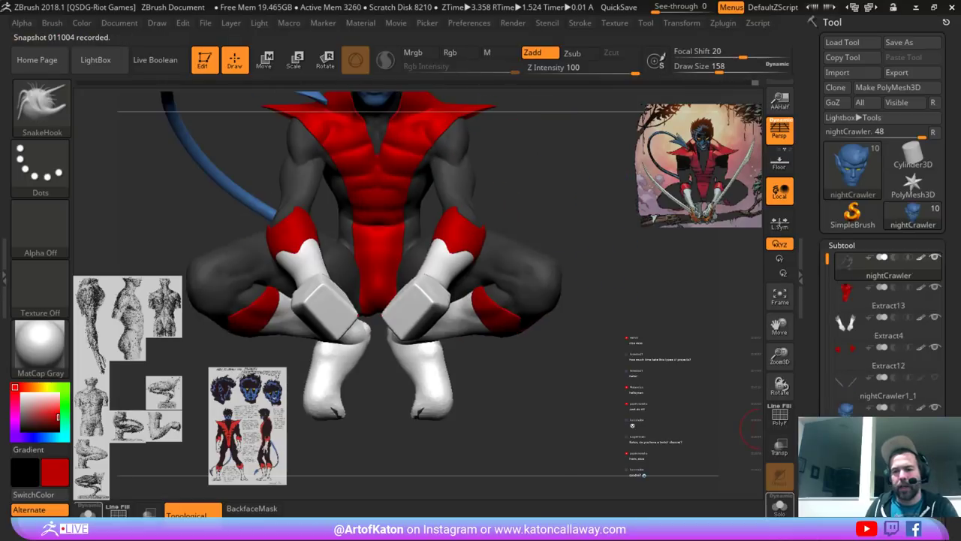
click(780, 506)
drag(584, 248, 639, 197)
click(780, 506)
alt+click(493, 272)
click(779, 507)
mouse_move(554, 249)
shift+mouse_down()
mouse_move(566, 253)
mouse_move(402, 252)
mouse_move(409, 259)
shift+mouse_up()
alt+drag(489, 246, 526, 247)
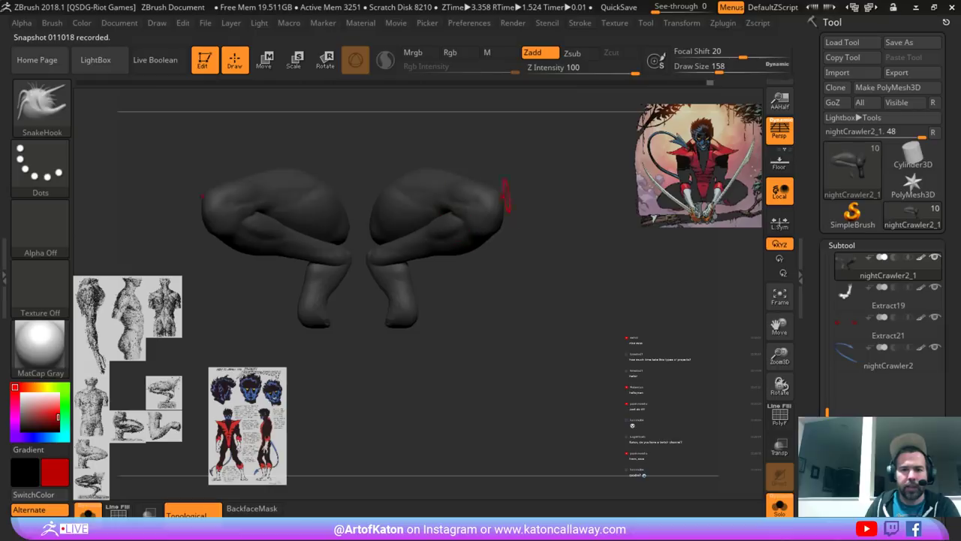
click(779, 505)
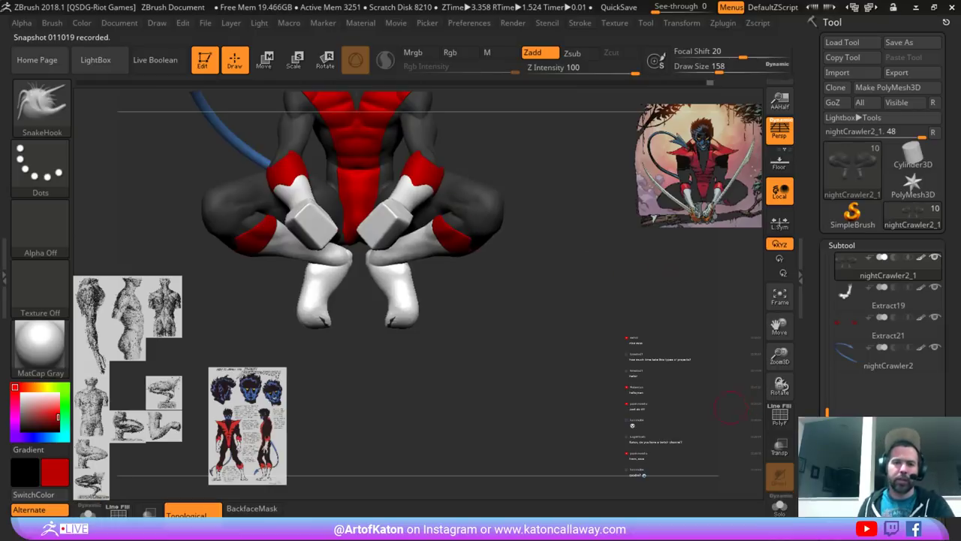
- Check the crouched legs and forearms up close from a side angle, with the SnakeHook brush picked
drag(466, 357, 488, 354)
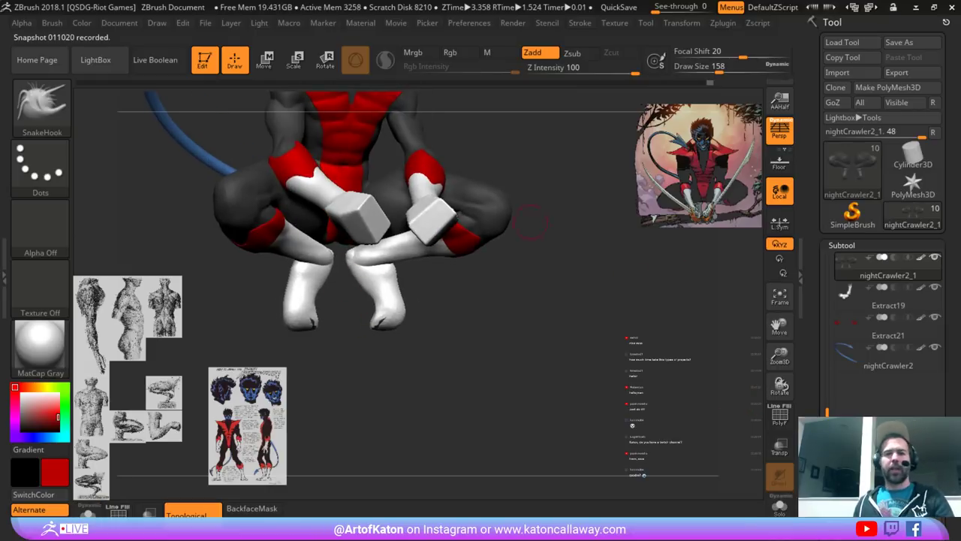
drag(531, 222, 534, 188)
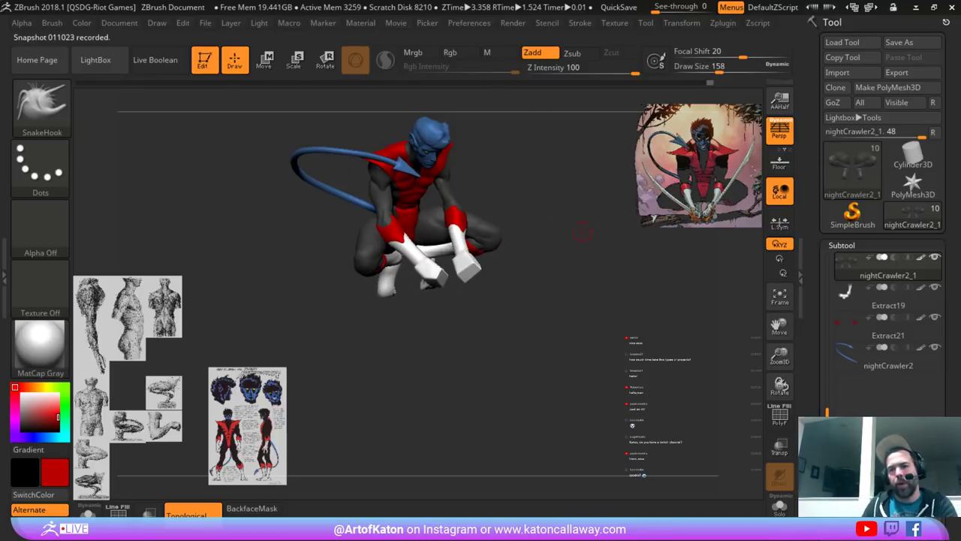
drag(583, 233, 542, 230)
mouse_move(555, 184)
alt+mouse_down()
mouse_move(570, 221)
mouse_move(578, 212)
mouse_move(467, 216)
mouse_move(607, 223)
mouse_move(584, 239)
mouse_move(590, 220)
alt+mouse_up()
key(b)
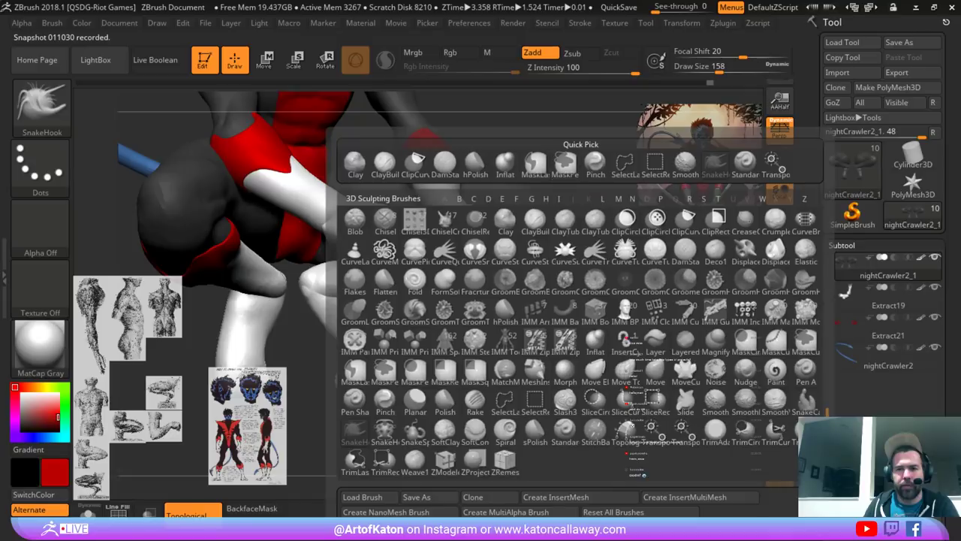
key(s)
key(h)
- Frame the whole figure at a three-quarter angle and hide the Spotlight reference images
mouse_move(590, 276)
mouse_down()
mouse_move(435, 277)
mouse_move(499, 279)
mouse_move(535, 390)
mouse_move(524, 383)
mouse_move(518, 301)
mouse_move(424, 286)
mouse_move(390, 255)
mouse_move(435, 187)
mouse_move(401, 238)
mouse_move(518, 240)
mouse_move(502, 221)
mouse_up()
alt+drag(511, 142, 522, 233)
key(shift+z)
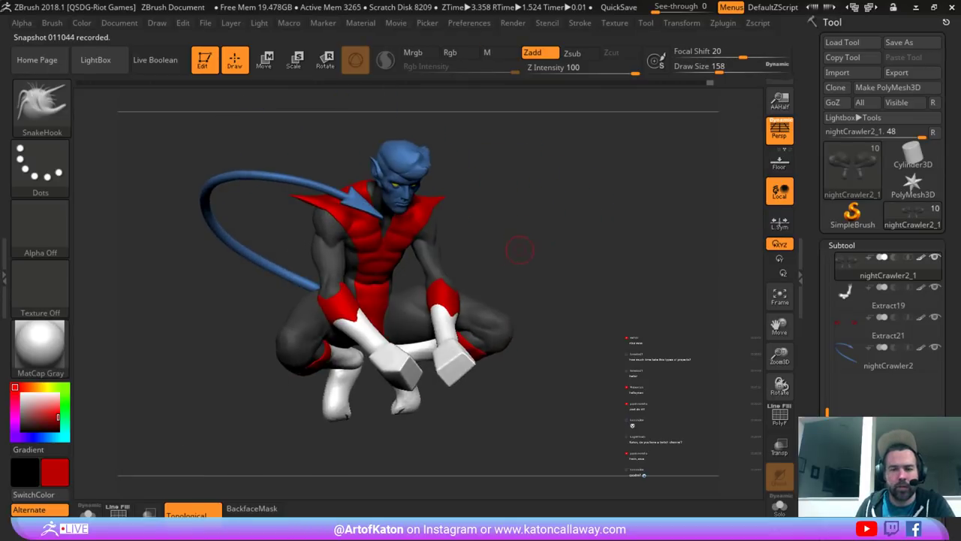
- Hide the surrounding interface and make a BPR render of the figure in a three-quarter view
drag(565, 257, 486, 221)
key(Tab)
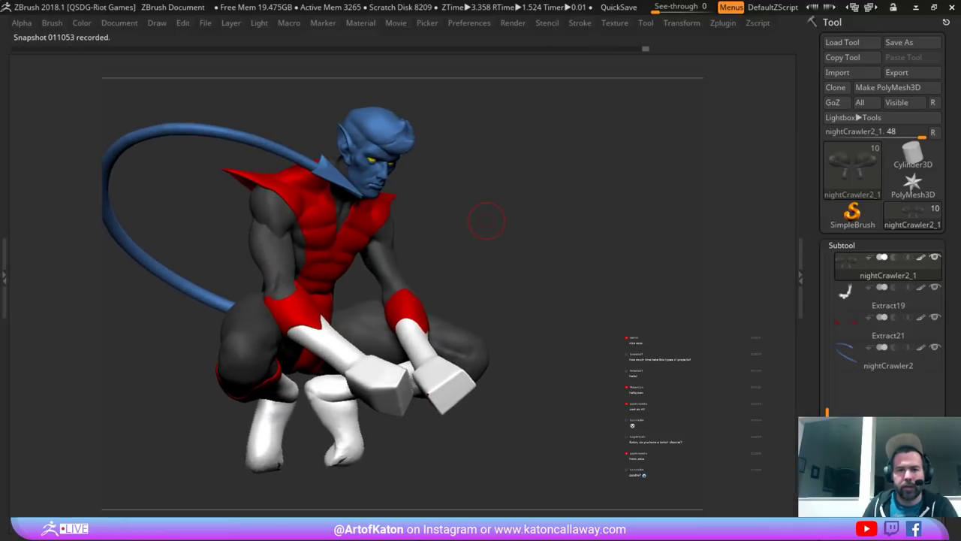
key(shift+r)
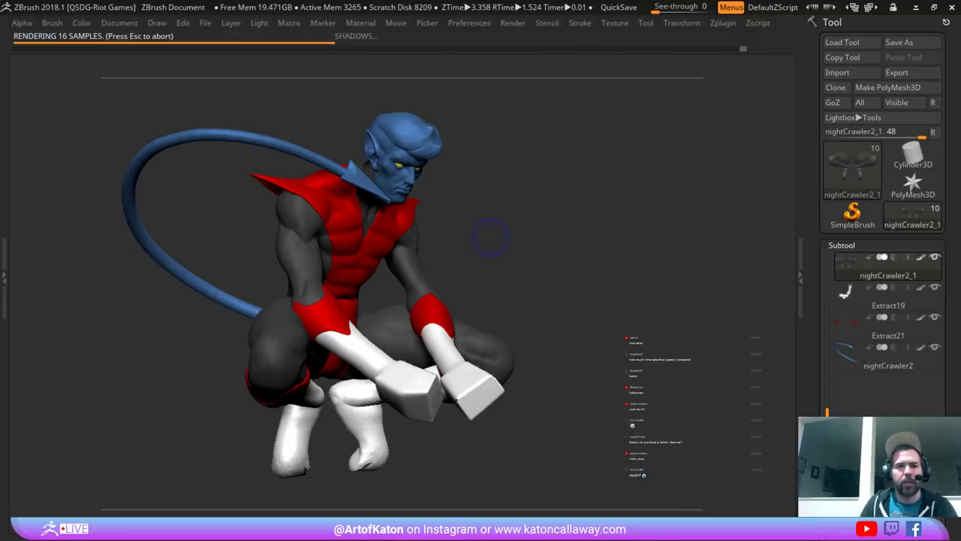
- Shift the light slightly higher and make BPR renders of the figure from the three-quarter view and a more frontal view
click(259, 23)
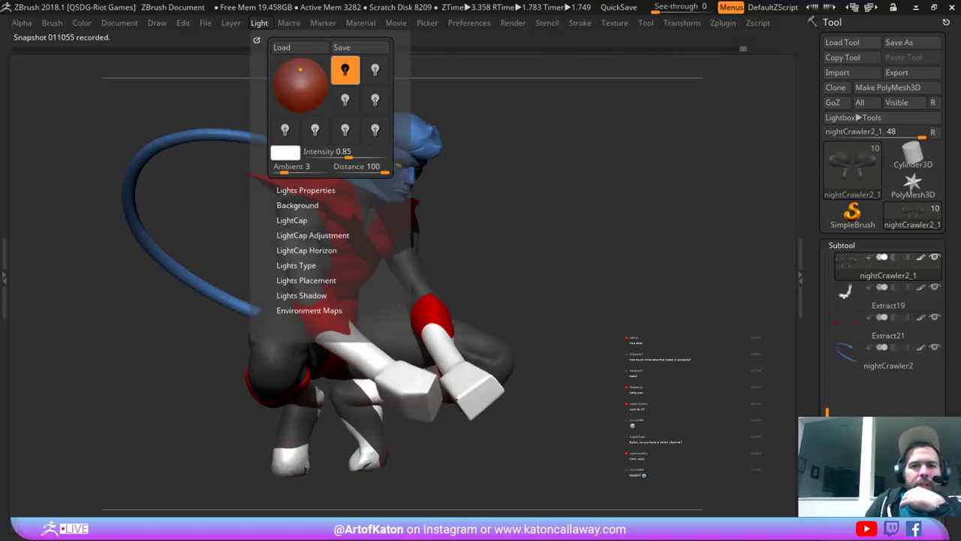
drag(300, 69, 299, 65)
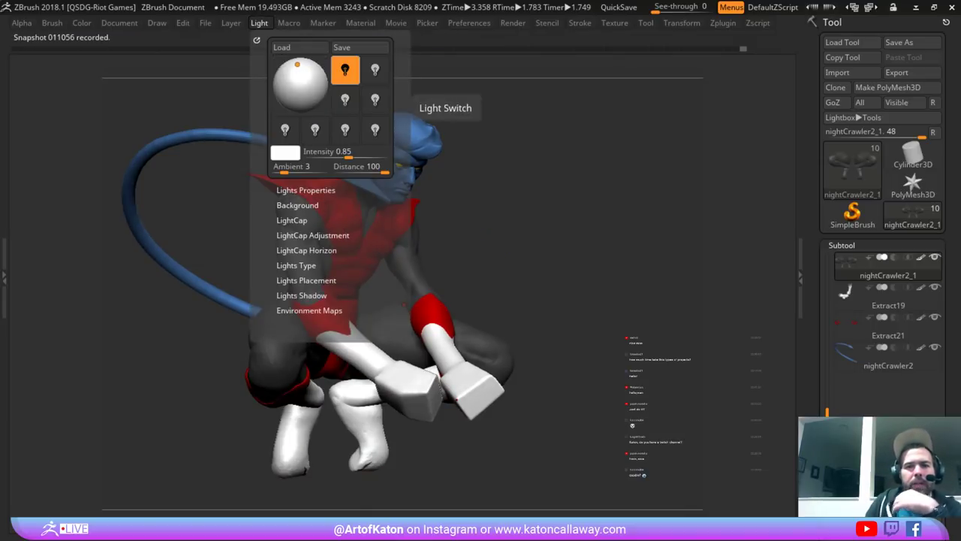
key(shift+r)
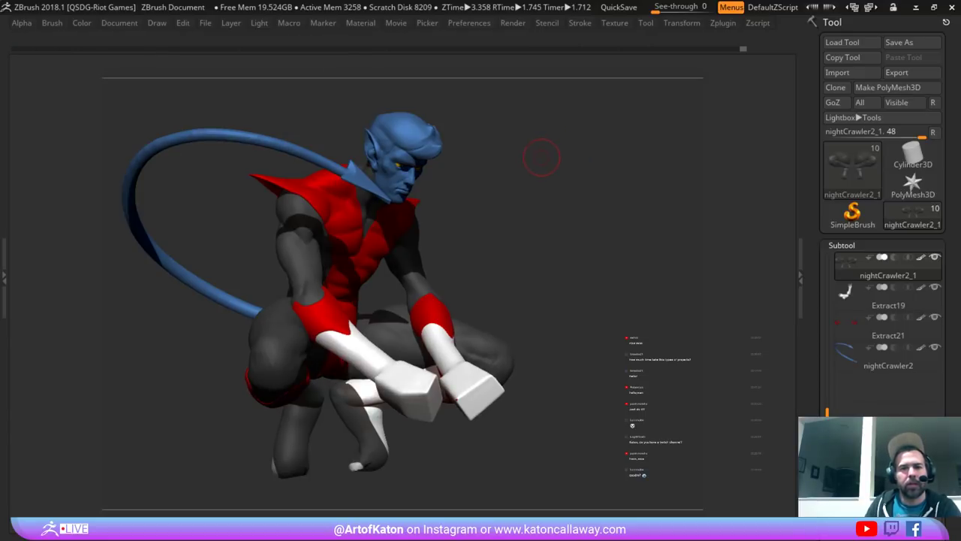
mouse_move(542, 158)
mouse_down()
mouse_move(473, 157)
mouse_move(528, 161)
mouse_up()
key(shift+r)
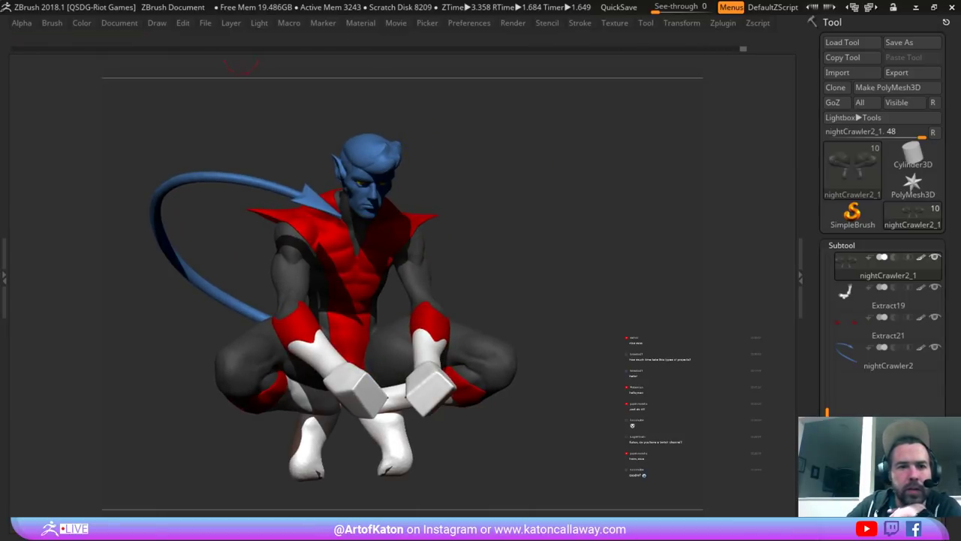
- Reposition the light slightly to change the shadows and make another BPR render of the crouched figure
click(260, 22)
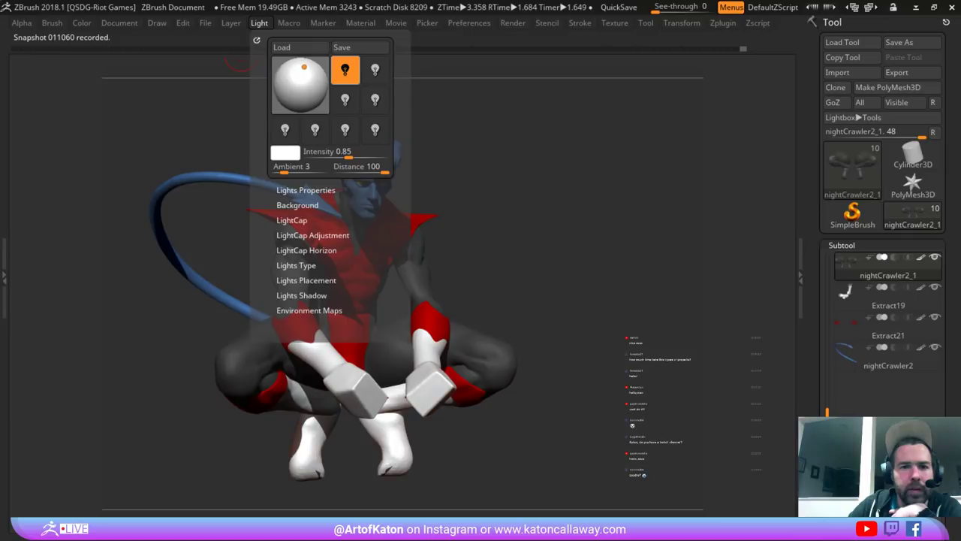
click(304, 69)
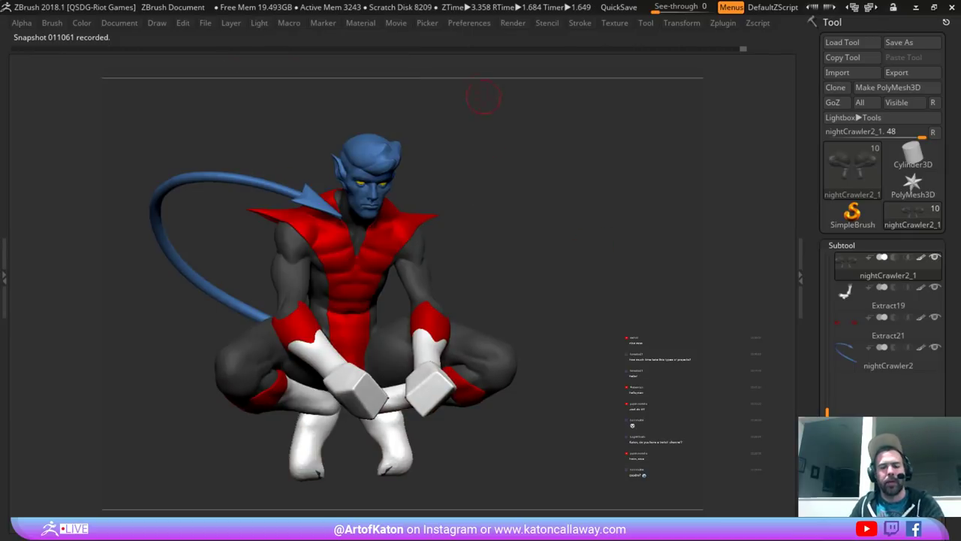
key(shift+r)
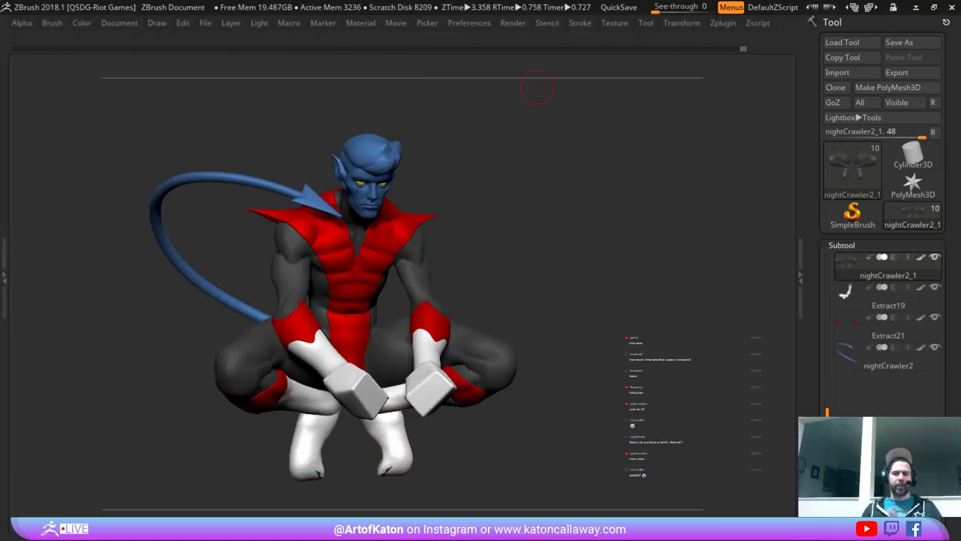
drag(508, 174, 517, 169)
key(shift+r)
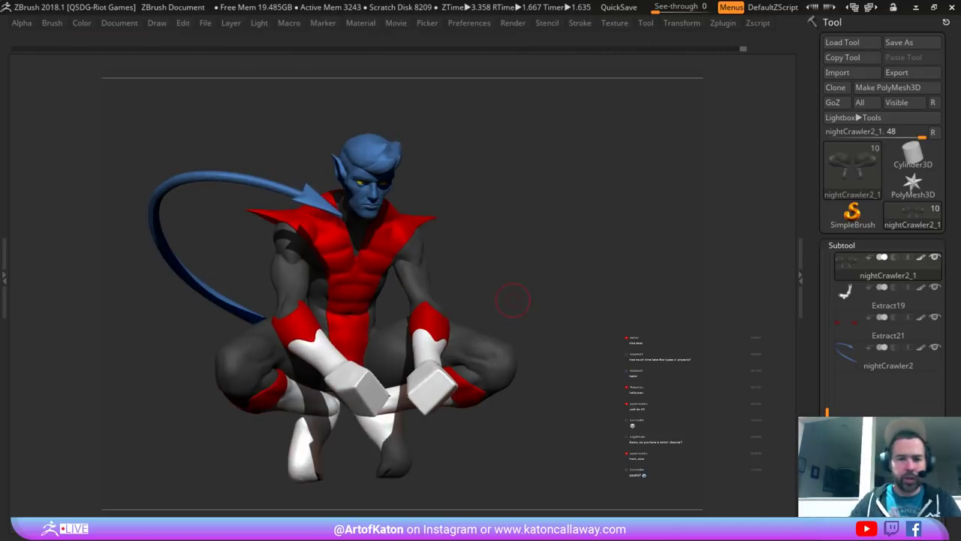
- Examine the torso, arms and thighs from the front and sides, selecting the dark upper-body and leg meshes in turn
shift+drag(444, 138, 484, 230)
alt+click(422, 224)
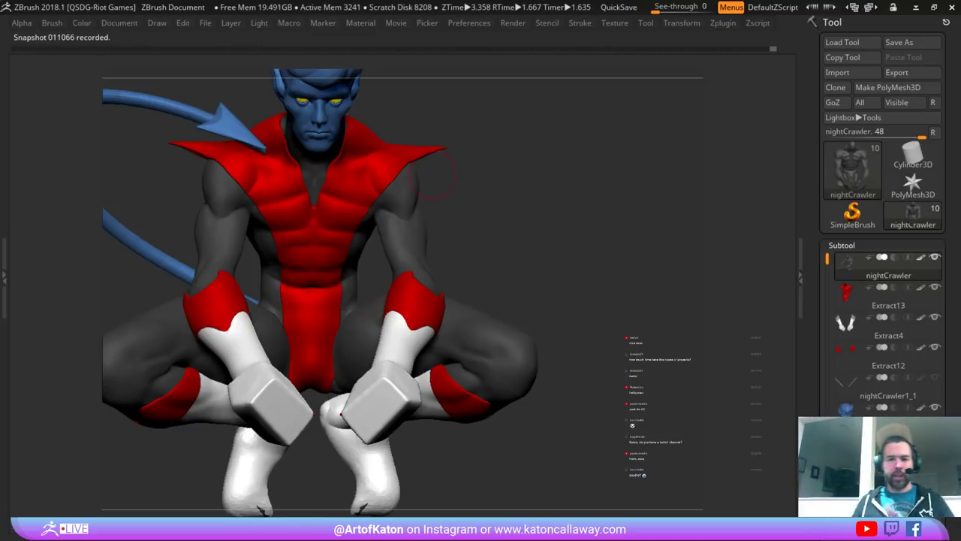
drag(481, 188, 549, 217)
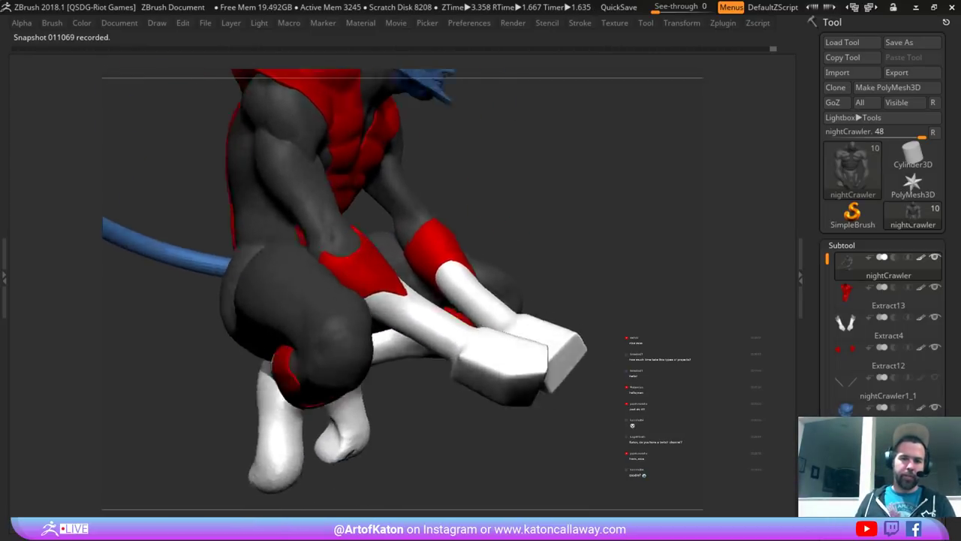
drag(436, 203, 490, 253)
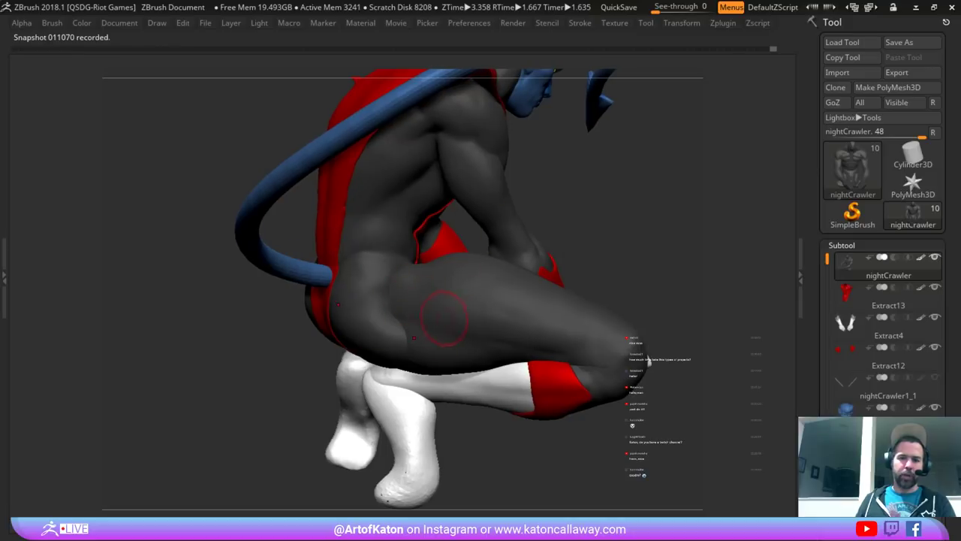
alt+drag(552, 229, 529, 162)
drag(544, 176, 451, 252)
alt+click(417, 244)
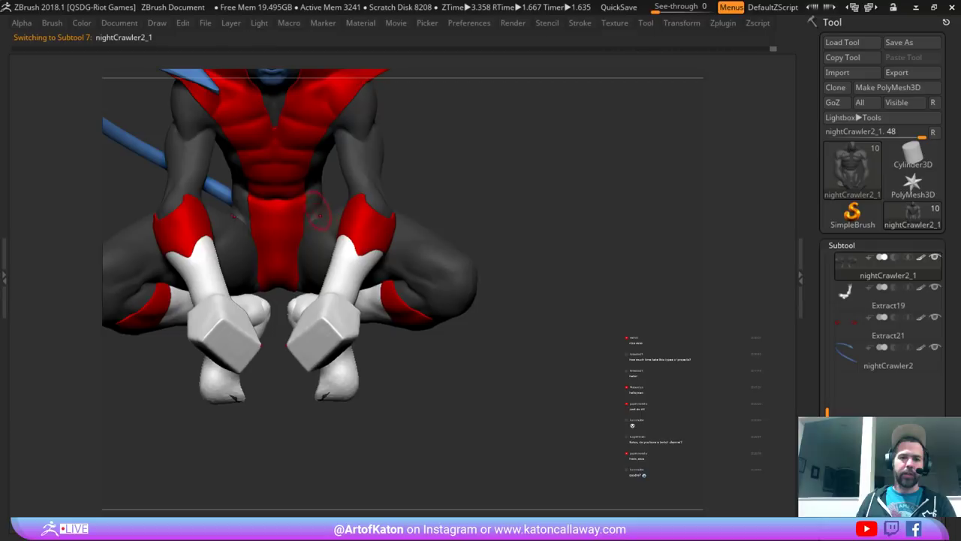
- Check the bent knee and lower leg up close from the side, with the wireframe and polygroups shown briefly
drag(537, 226, 387, 223)
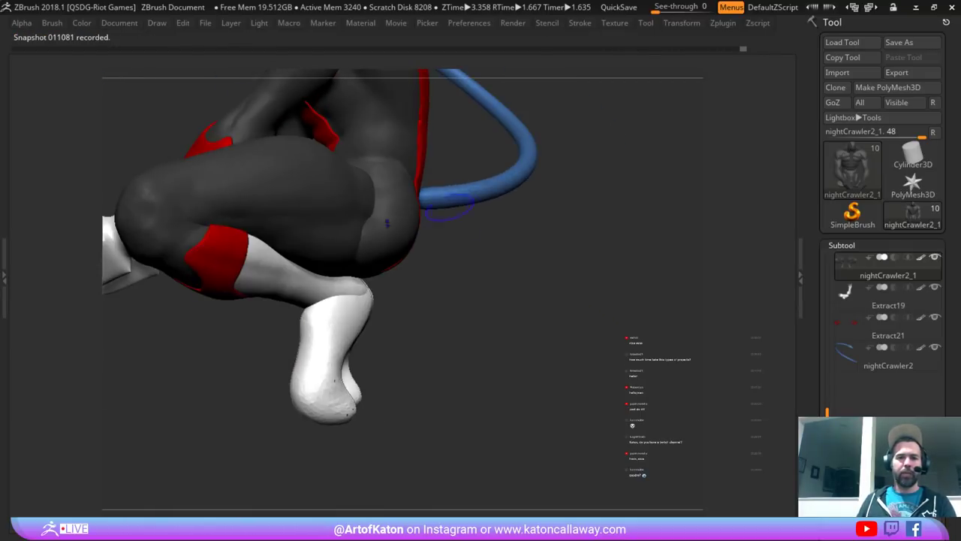
alt+drag(455, 267, 315, 368)
drag(225, 315, 343, 260)
key(shift+f)
key(shift+f)
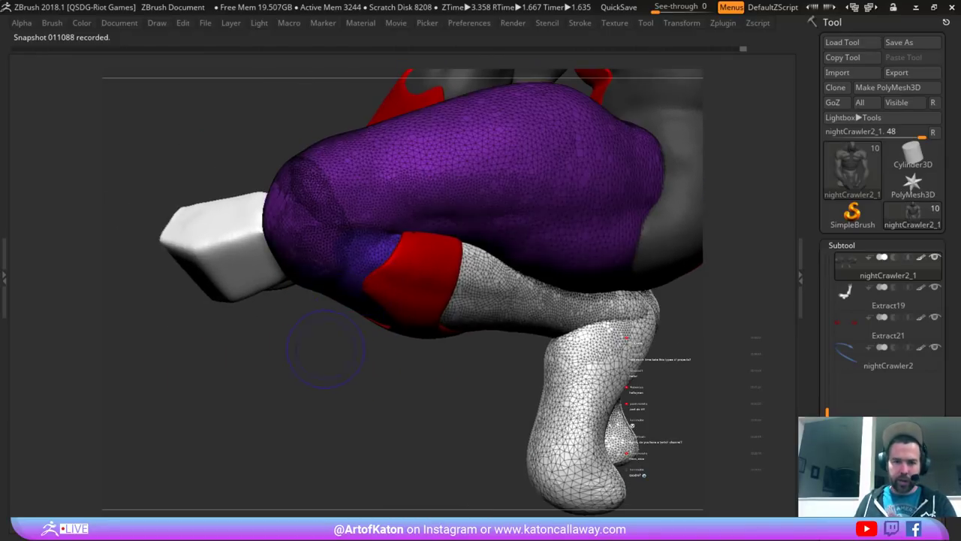
drag(316, 420, 315, 353)
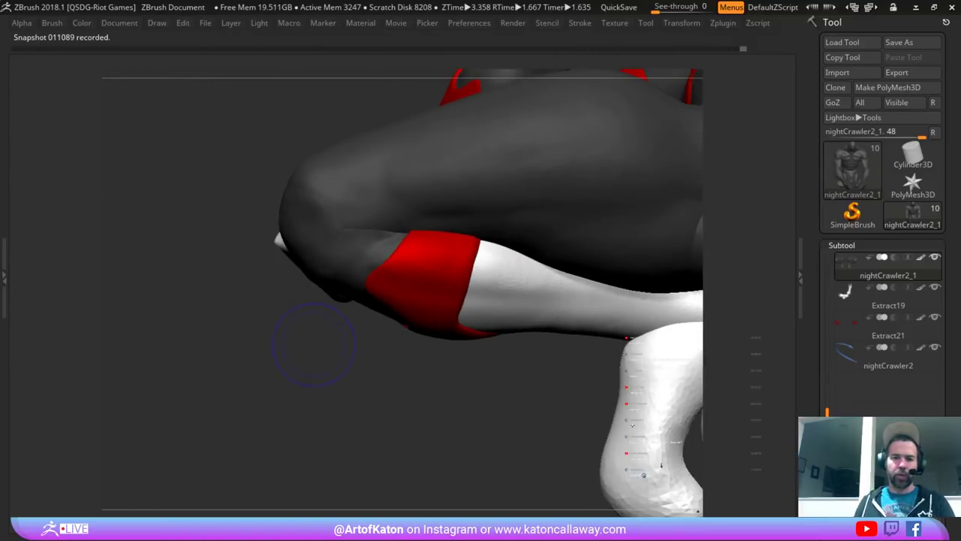
key(shift+f)
key(shift+f)
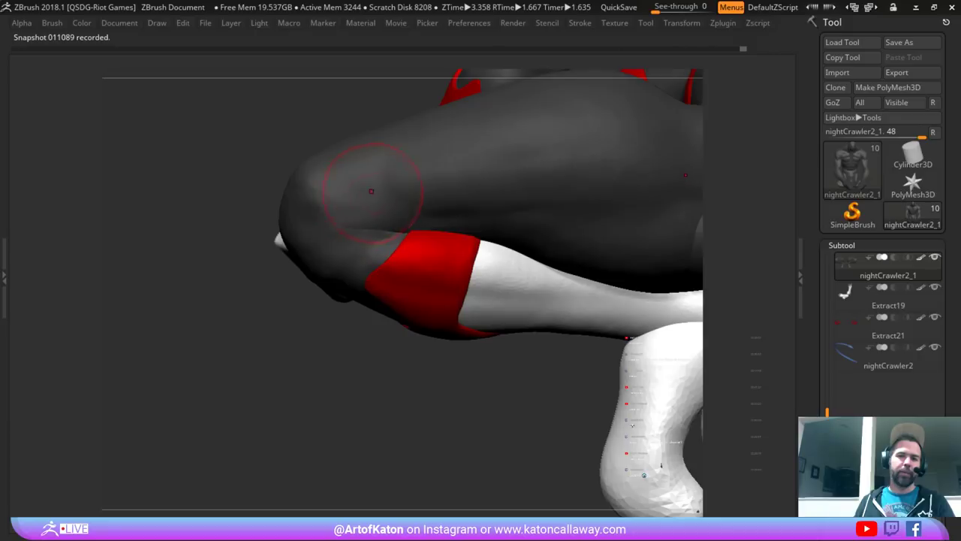
- Examine the crouched leg and boots from the side and front, toggling the wireframe and isolating part of the leg briefly
alt+drag(305, 365, 293, 308)
mouse_move(552, 236)
mouse_down()
mouse_move(572, 226)
mouse_move(593, 289)
mouse_up()
mouse_move(333, 225)
mouse_down()
mouse_move(266, 249)
mouse_move(276, 253)
mouse_up()
key(shift+f)
key(shift+f)
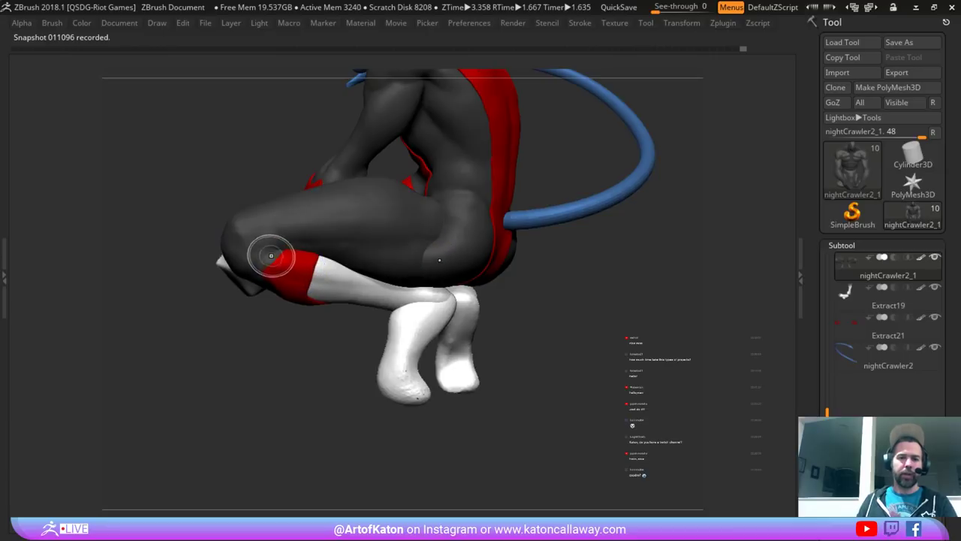
ctrl+shift+click(269, 259)
mouse_move(268, 261)
right_down()
mouse_move(291, 219)
mouse_move(263, 330)
right_up()
ctrl+shift+click(279, 360)
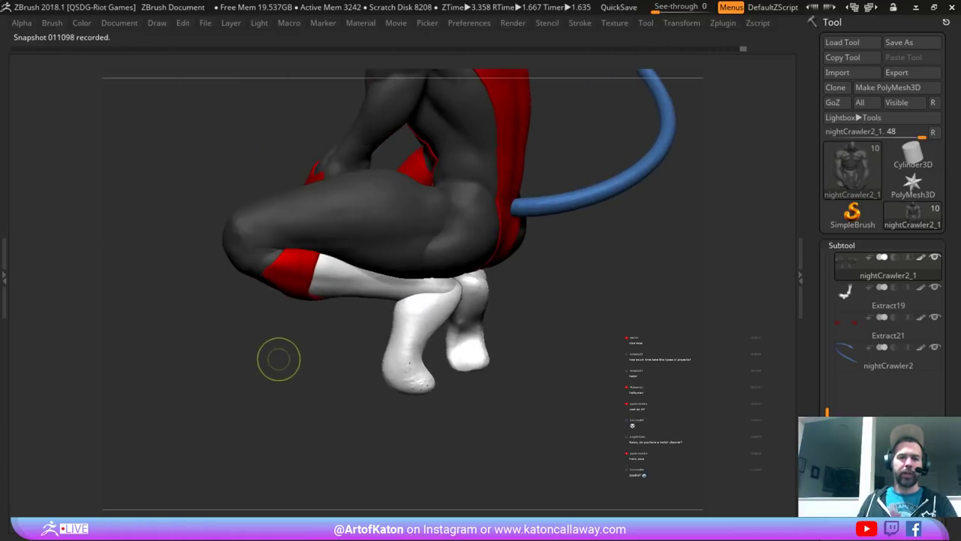
drag(278, 359, 323, 293)
mouse_move(146, 82)
alt+mouse_down()
mouse_move(155, 137)
mouse_move(195, 150)
alt+mouse_up()
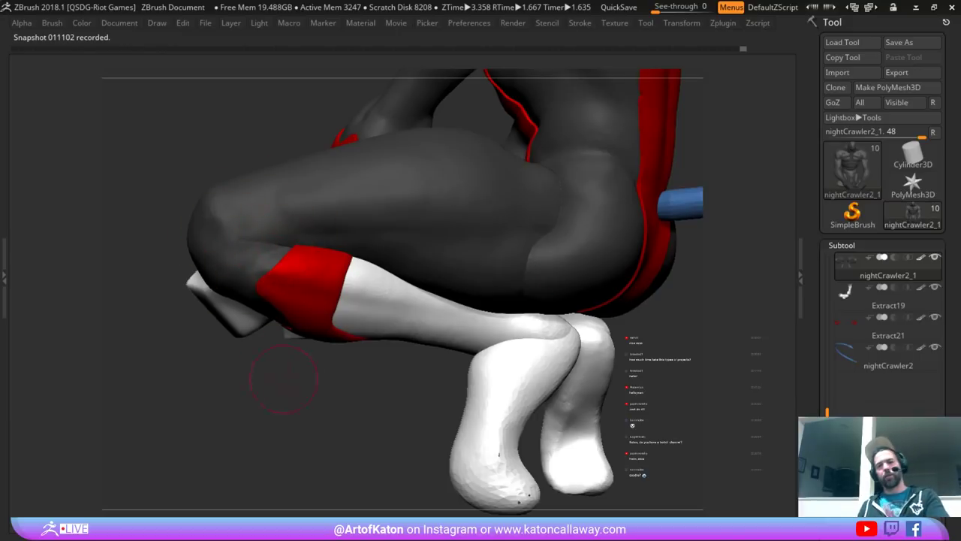
drag(282, 406, 407, 343)
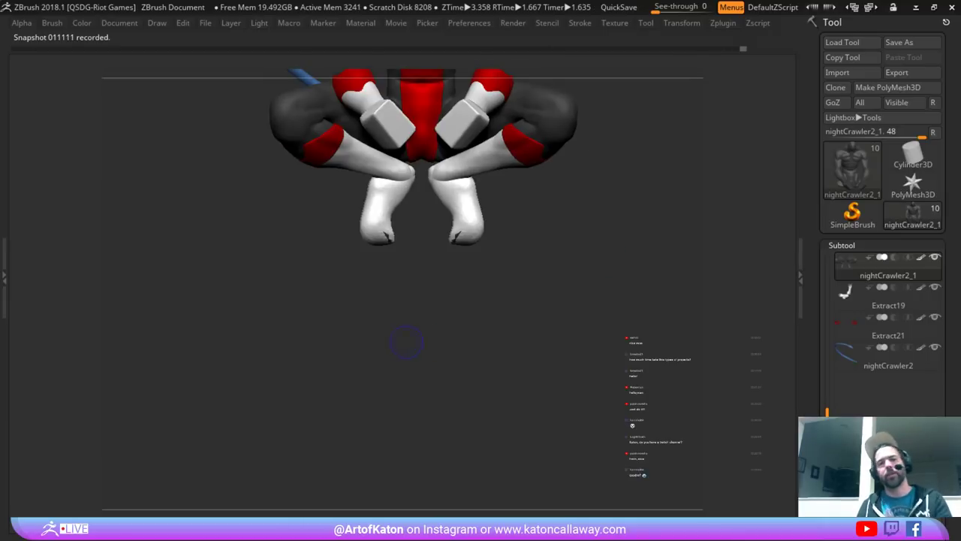
alt+drag(443, 263, 370, 371)
drag(532, 225, 570, 203)
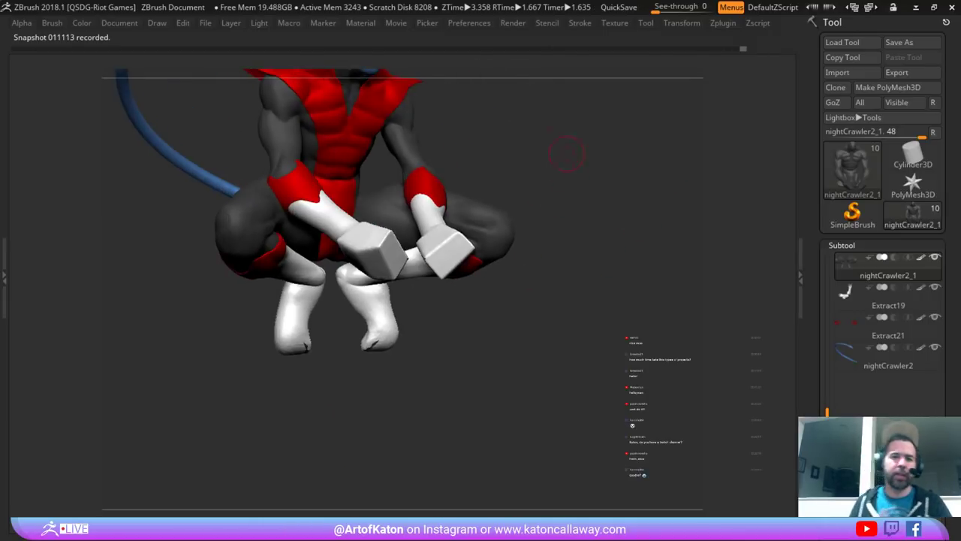
- Select the dark upper-body mesh and carve a crease beneath the shoulder muscle with the DamStandard brush
mouse_move(569, 154)
alt+mouse_down()
mouse_move(528, 133)
mouse_move(576, 146)
alt+mouse_up()
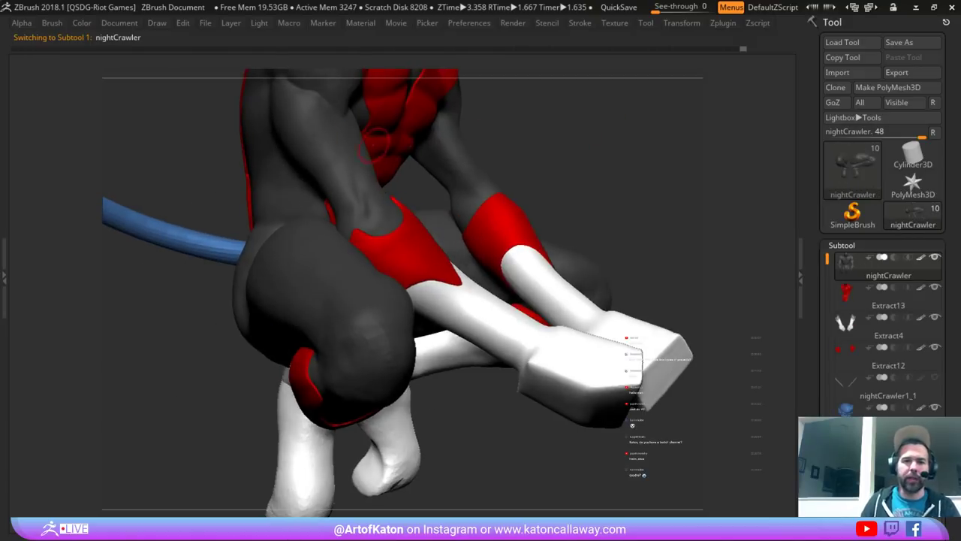
mouse_move(571, 225)
mouse_down()
mouse_move(601, 195)
mouse_move(661, 199)
mouse_up()
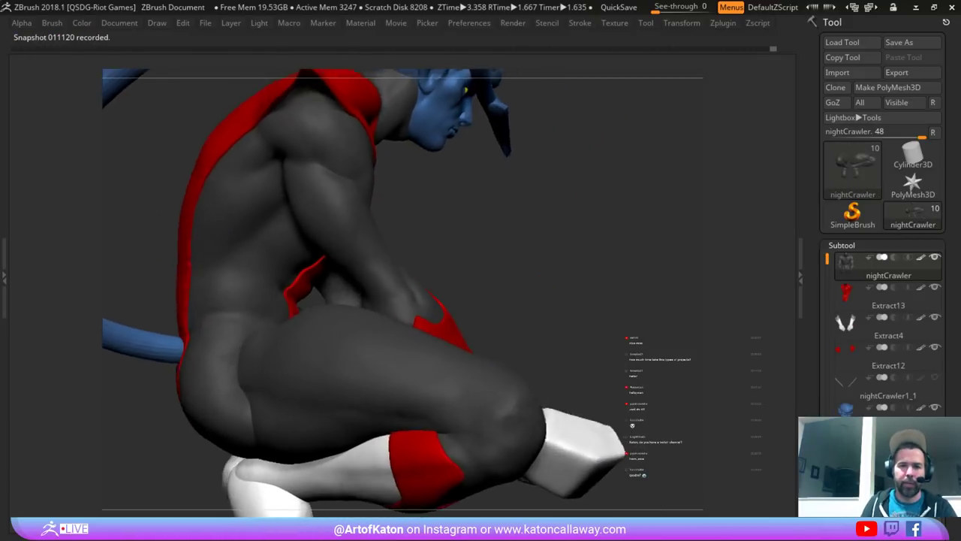
drag(451, 225, 482, 221)
key(b)
click(352, 163)
key(space)
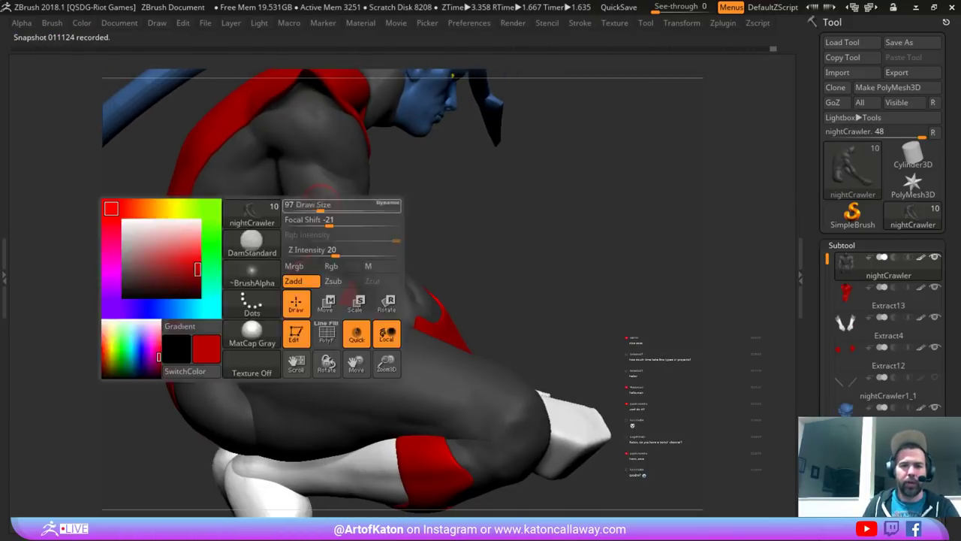
alt+drag(147, 262, 208, 271)
drag(601, 226, 623, 218)
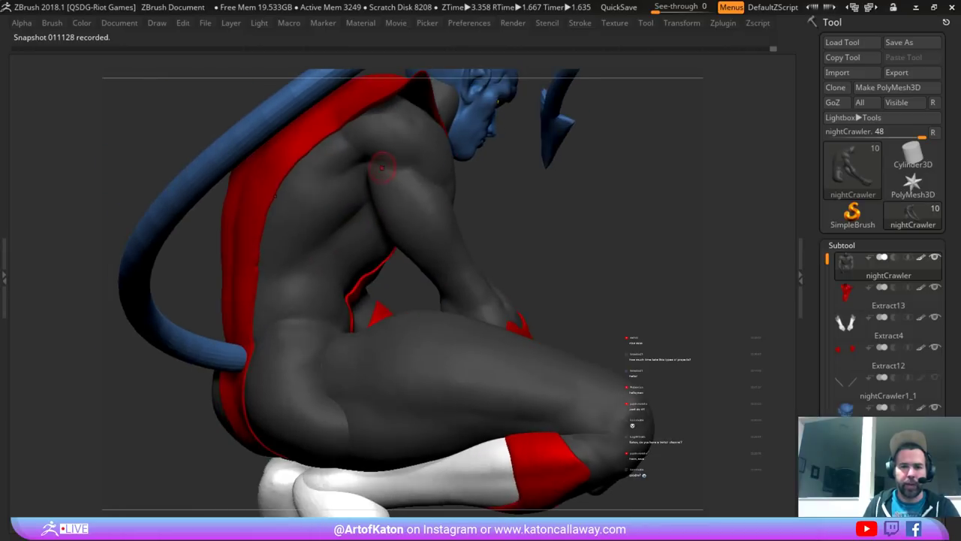
drag(381, 163, 417, 172)
- Continue the DamStandard crease below the deltoid around the outer and front side of the upper arm
drag(616, 218, 556, 203)
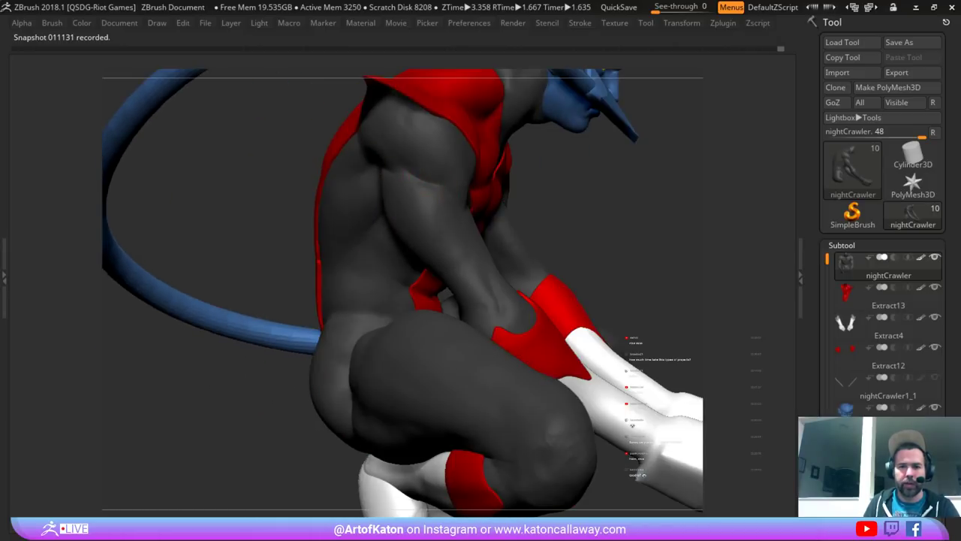
drag(409, 176, 443, 186)
drag(616, 207, 503, 206)
drag(438, 196, 467, 204)
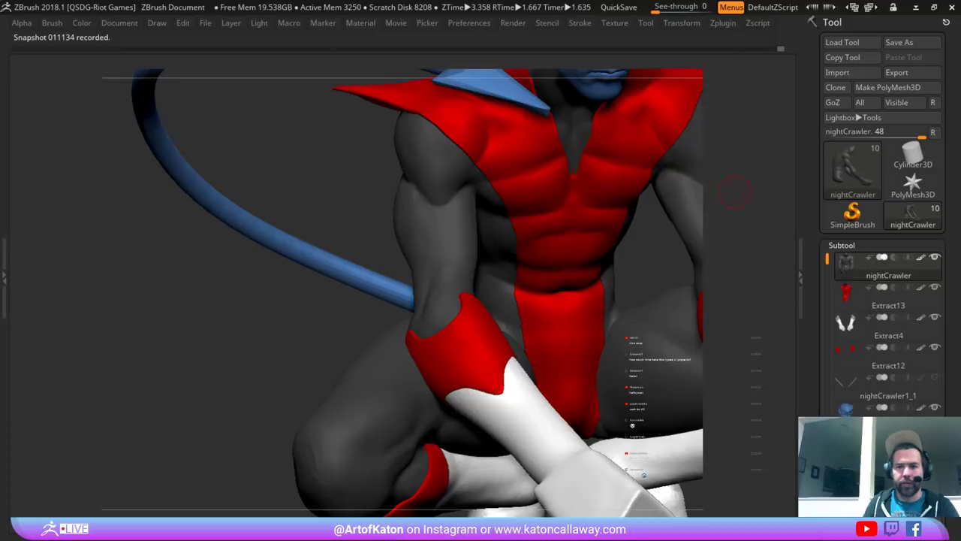
- Define the muscle separation along the upper arm with DamStandard strokes, seen from the front and the opposite side
alt+drag(736, 193, 607, 192)
mouse_move(717, 181)
mouse_down()
mouse_move(646, 172)
mouse_move(601, 184)
mouse_move(603, 199)
mouse_up()
drag(661, 181, 725, 200)
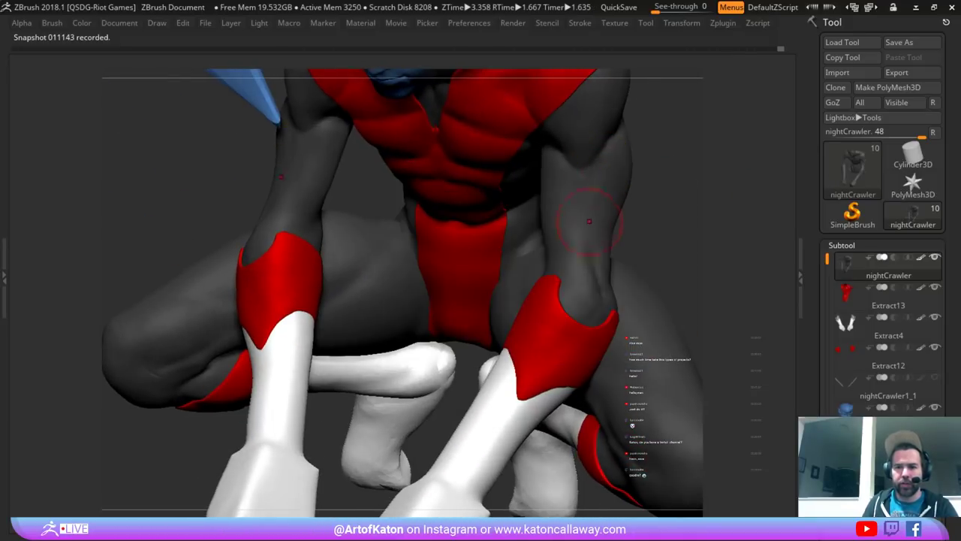
drag(598, 169, 623, 187)
drag(719, 185, 654, 178)
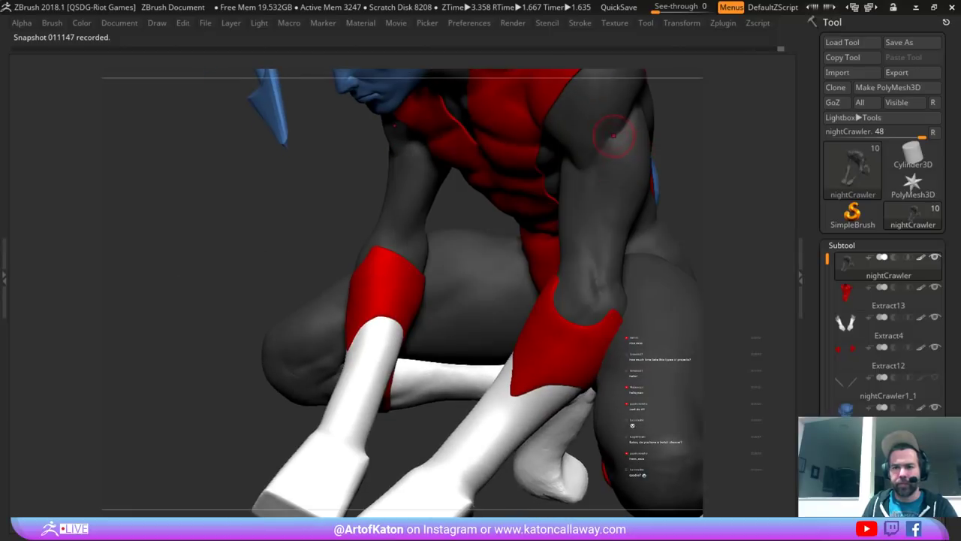
drag(614, 136, 618, 198)
- Show the full interface, select the red vest mesh and smooth its edge at the hip
key(Tab)
mouse_move(678, 178)
mouse_down()
mouse_move(705, 198)
mouse_move(670, 146)
mouse_move(588, 147)
mouse_move(622, 144)
mouse_up()
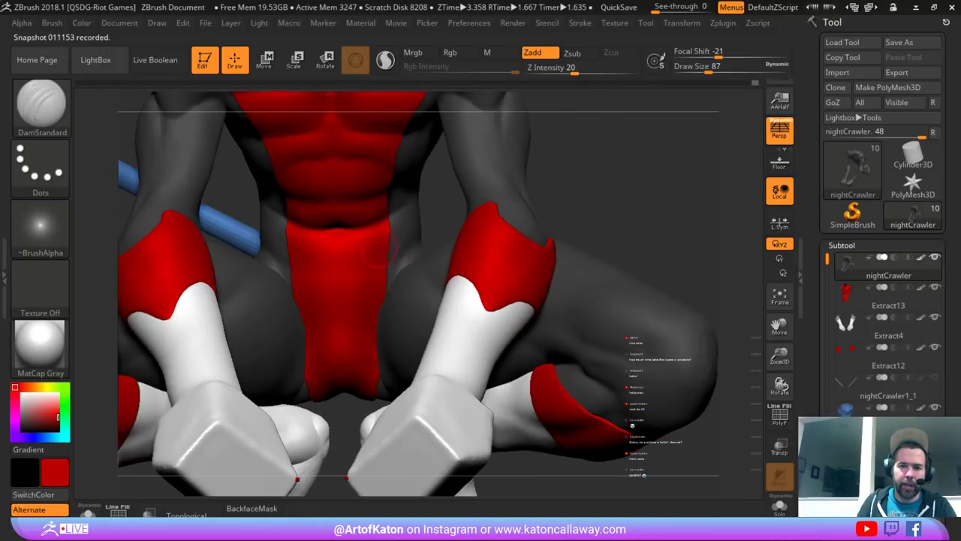
alt+click(382, 244)
shift+drag(382, 242, 385, 256)
mouse_move(601, 180)
mouse_down()
mouse_move(563, 182)
mouse_move(603, 188)
mouse_move(589, 194)
mouse_move(558, 163)
mouse_move(524, 253)
mouse_move(554, 244)
mouse_move(558, 218)
mouse_move(519, 193)
mouse_move(552, 197)
mouse_move(524, 199)
mouse_move(542, 274)
mouse_up()
mouse_move(556, 166)
alt+mouse_down()
mouse_move(551, 213)
mouse_move(593, 199)
alt+mouse_up()
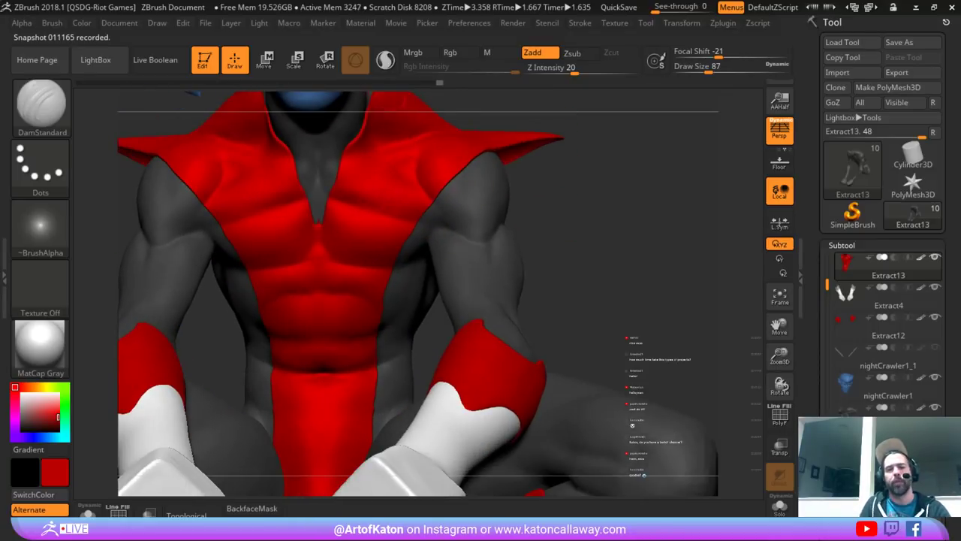
- Pull the red collar's inner edge at the neckline into shape with the SnakeHook brush and smooth it
key(b)
click(541, 163)
key(space)
click(406, 182)
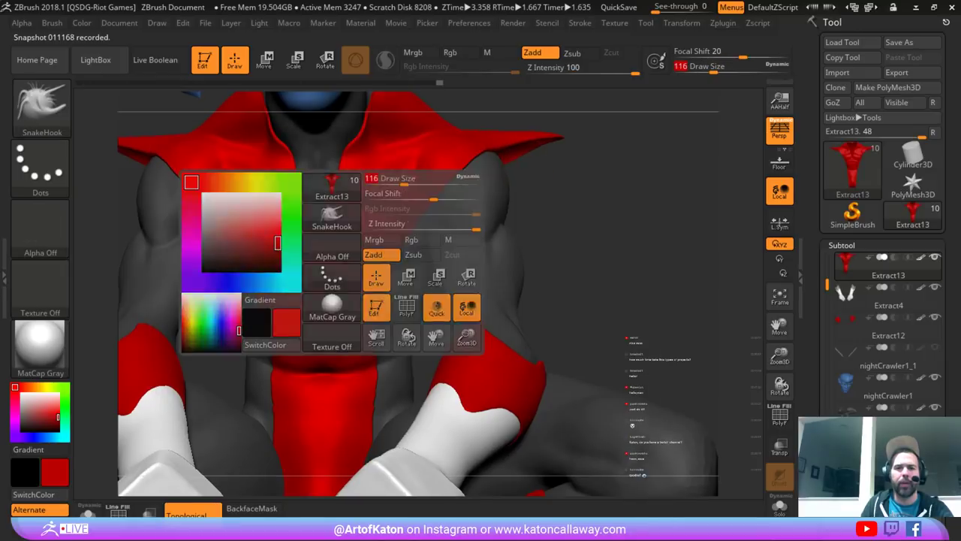
mouse_move(575, 181)
alt+mouse_down()
mouse_move(584, 257)
mouse_move(585, 248)
alt+mouse_up()
drag(349, 228, 357, 224)
drag(578, 203, 587, 206)
key(space)
click(368, 233)
mouse_move(360, 225)
shift+mouse_down()
mouse_move(368, 234)
mouse_move(356, 229)
shift+mouse_up()
- Reshape the red collar's edge beside the neck with SnakeHook strokes from three-quarter views and smooth it
drag(578, 202, 638, 206)
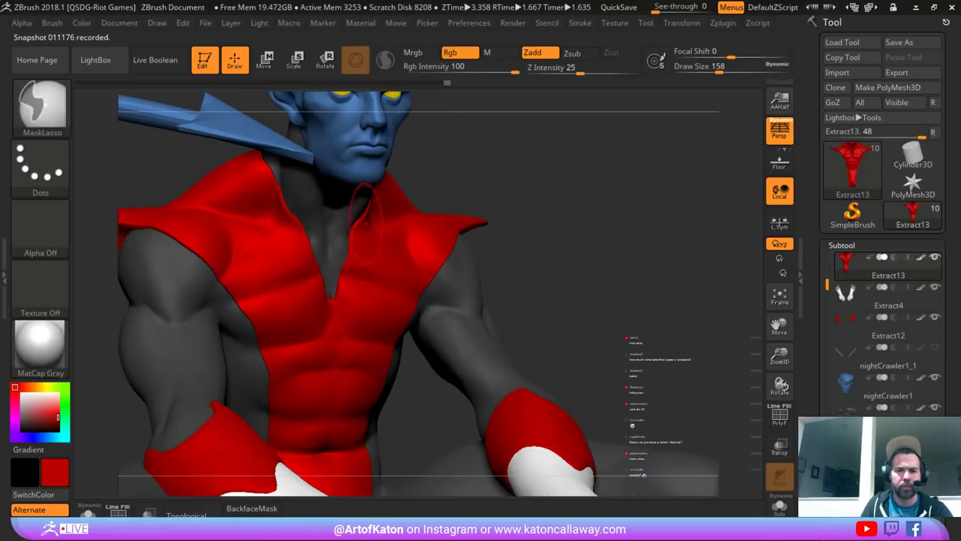
drag(356, 231, 363, 226)
drag(639, 206, 578, 203)
key(space)
mouse_move(407, 191)
shift+mouse_down()
mouse_move(398, 201)
mouse_move(429, 182)
shift+mouse_up()
click(383, 202)
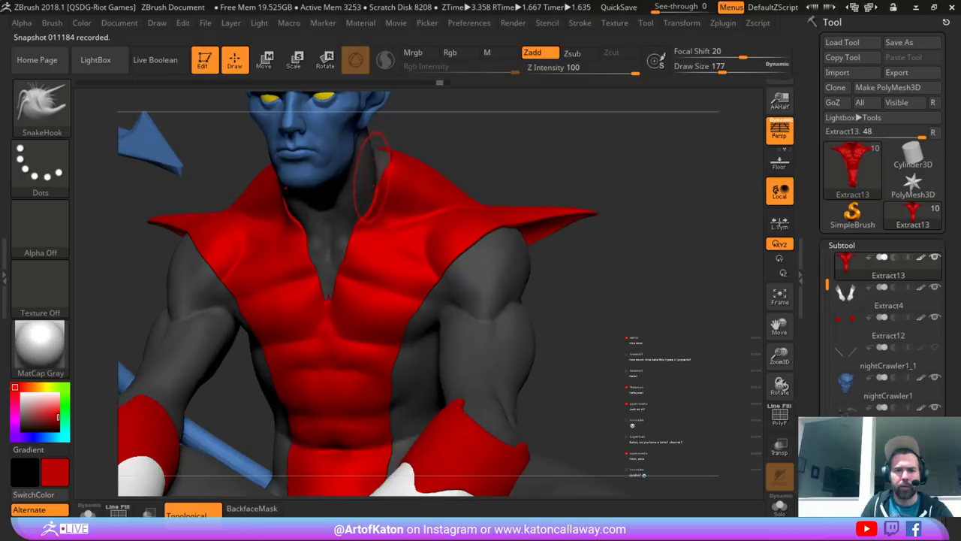
drag(437, 146, 390, 193)
key(space)
click(392, 186)
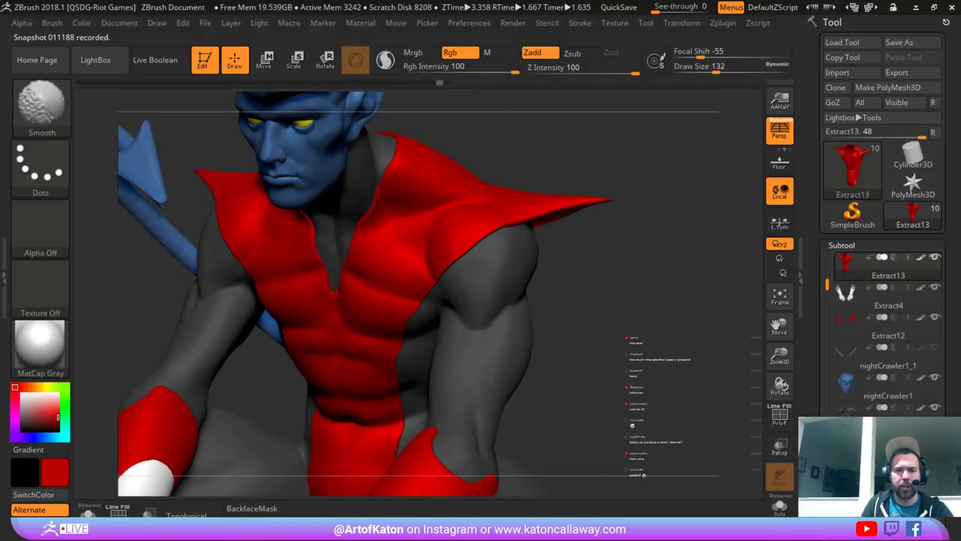
- Show the hidden sword subtool nightCrawler1_1 with the whole crouching figure in view
mouse_move(456, 139)
alt+mouse_down()
mouse_move(547, 150)
mouse_move(582, 261)
alt+mouse_up()
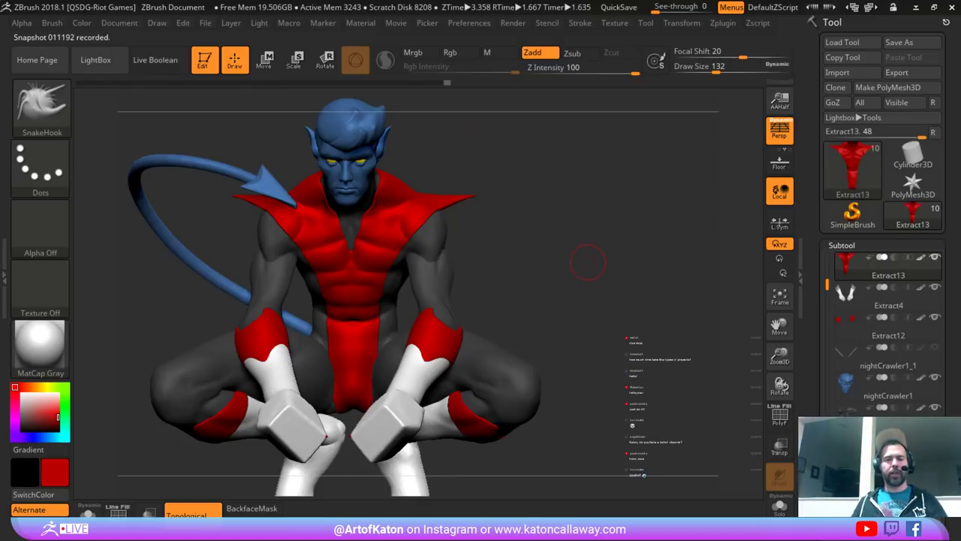
drag(533, 203, 507, 203)
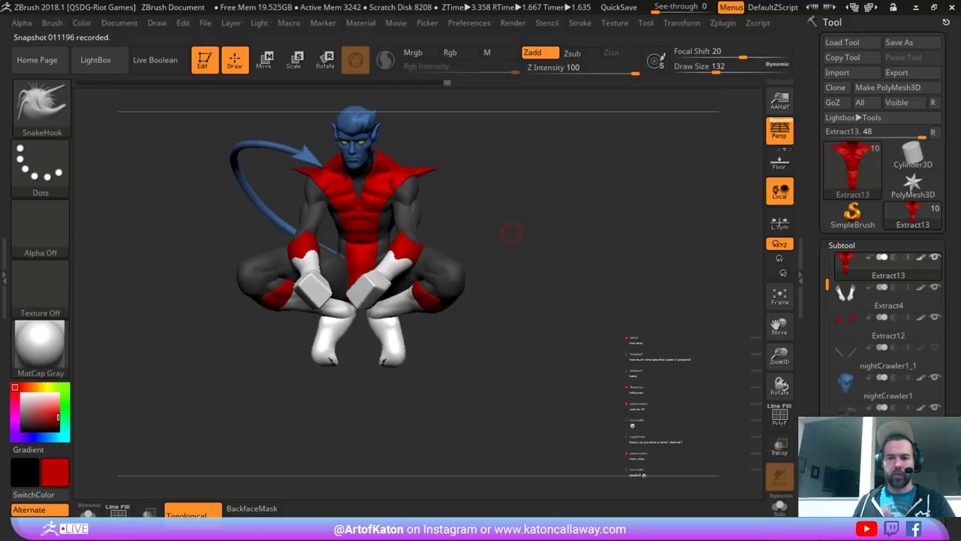
drag(660, 123, 634, 172)
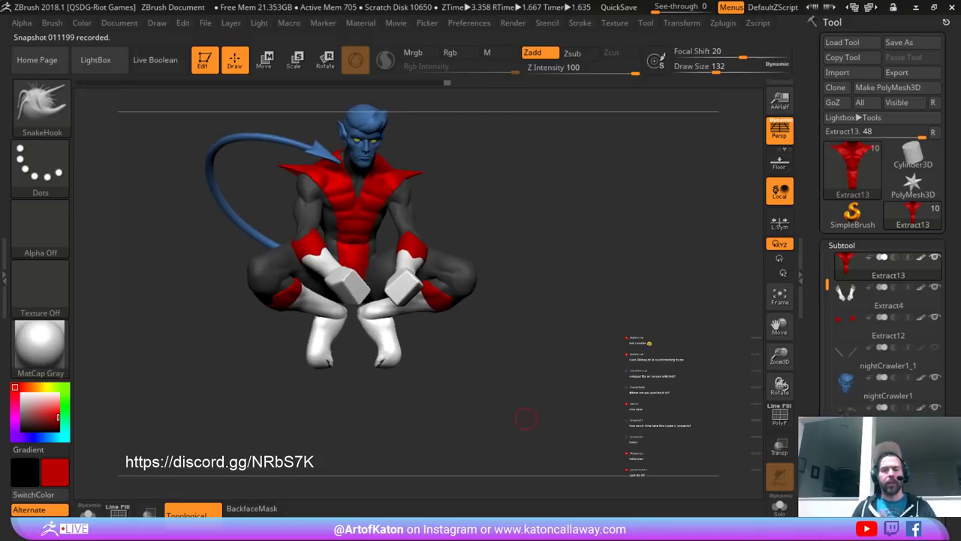
drag(522, 392, 488, 421)
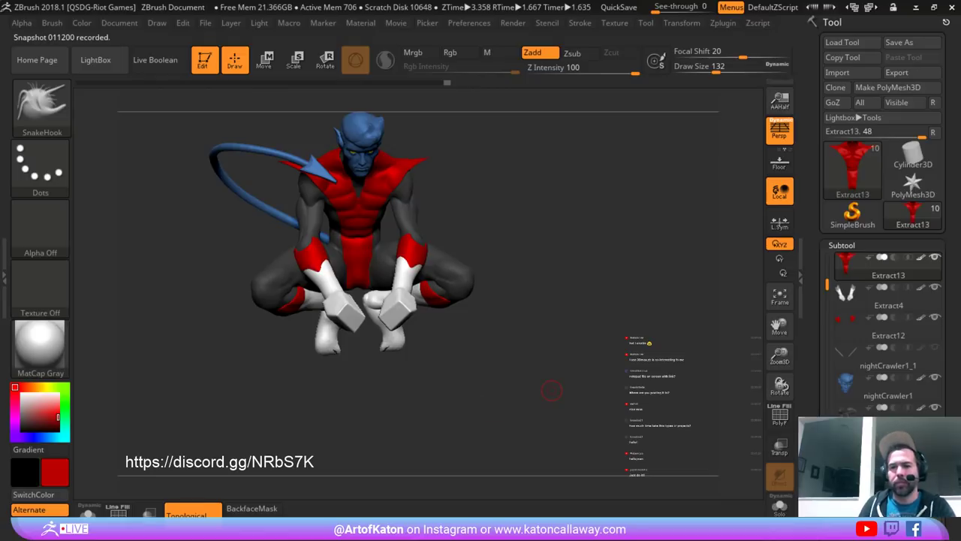
click(935, 348)
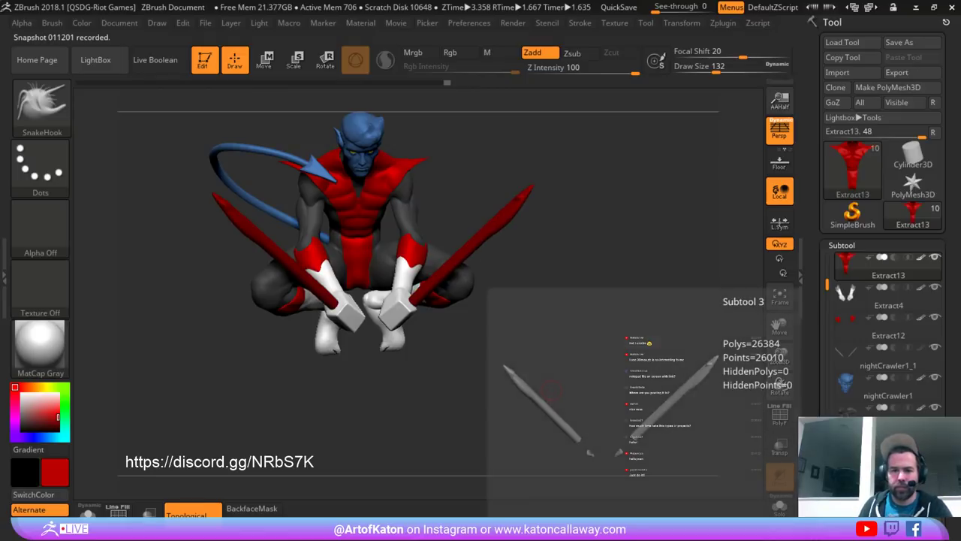
drag(647, 219, 637, 180)
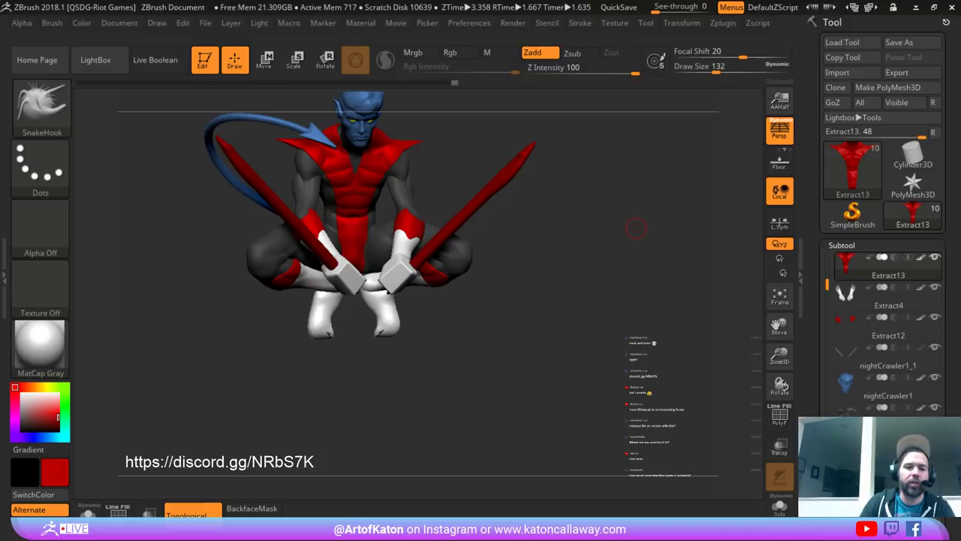
- Select the two swords and fill them with white in place of the red
alt+click(289, 223)
alt+drag(277, 386, 251, 440)
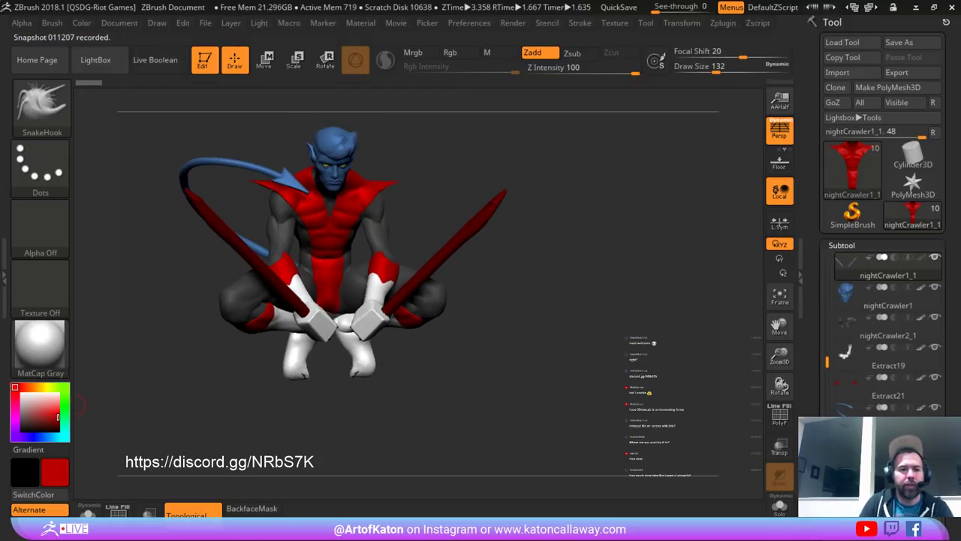
key(v)
key(ctrl+f)
drag(154, 392, 241, 395)
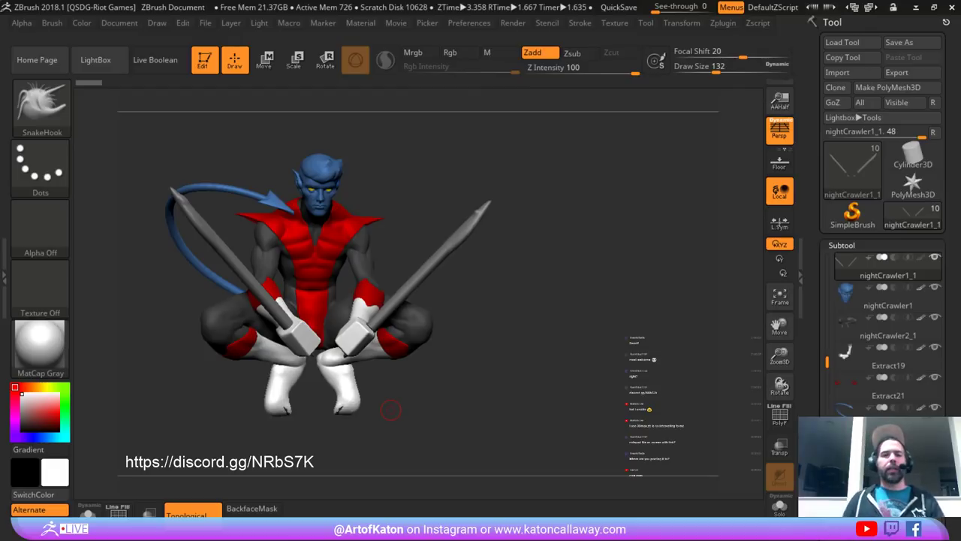
- Select the red vest and adjust its pointed shoulder tips with a large SnakeHook brush, working from above
drag(390, 410, 409, 458)
drag(409, 161, 428, 270)
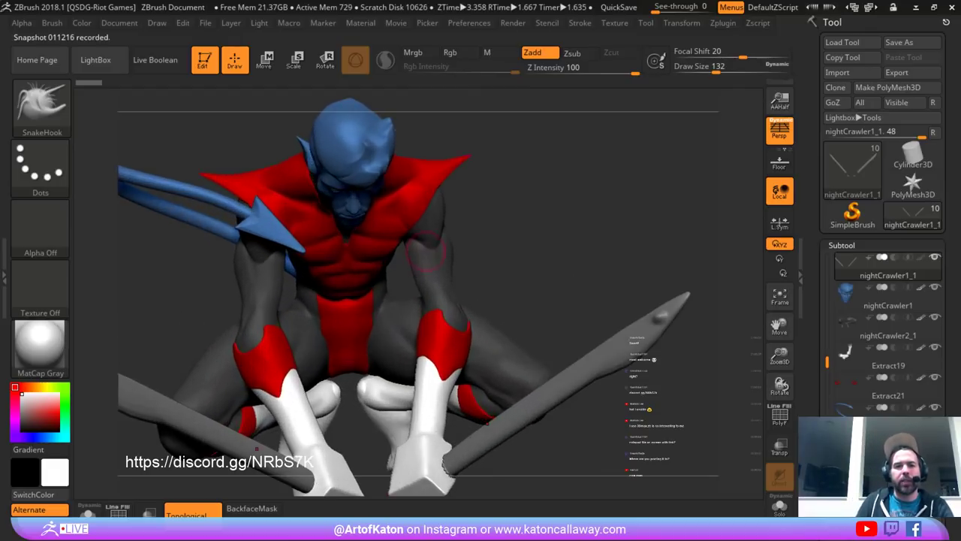
alt+click(516, 403)
mouse_move(518, 184)
mouse_down()
mouse_move(426, 184)
mouse_move(403, 169)
mouse_move(407, 194)
mouse_up()
key(space)
click(407, 171)
key(space)
click(400, 199)
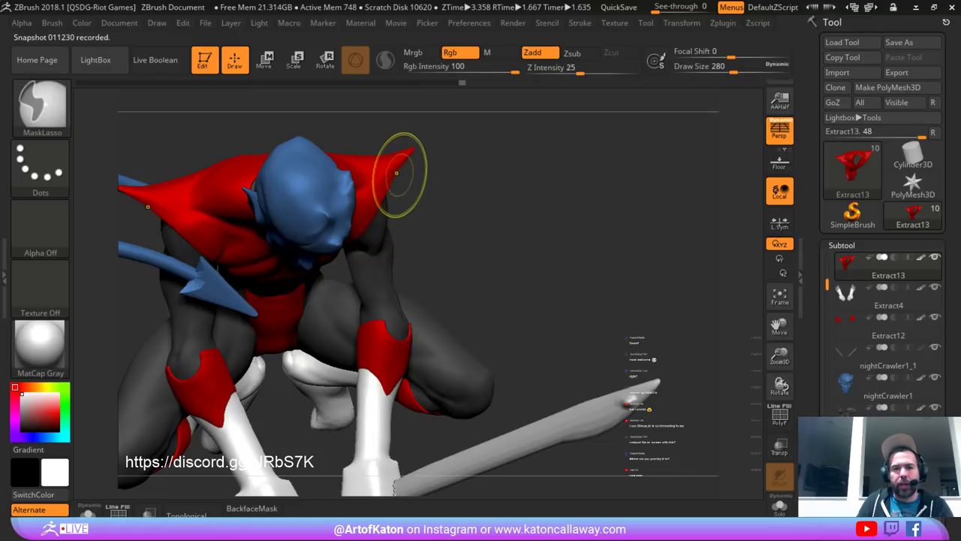
key(space)
click(401, 175)
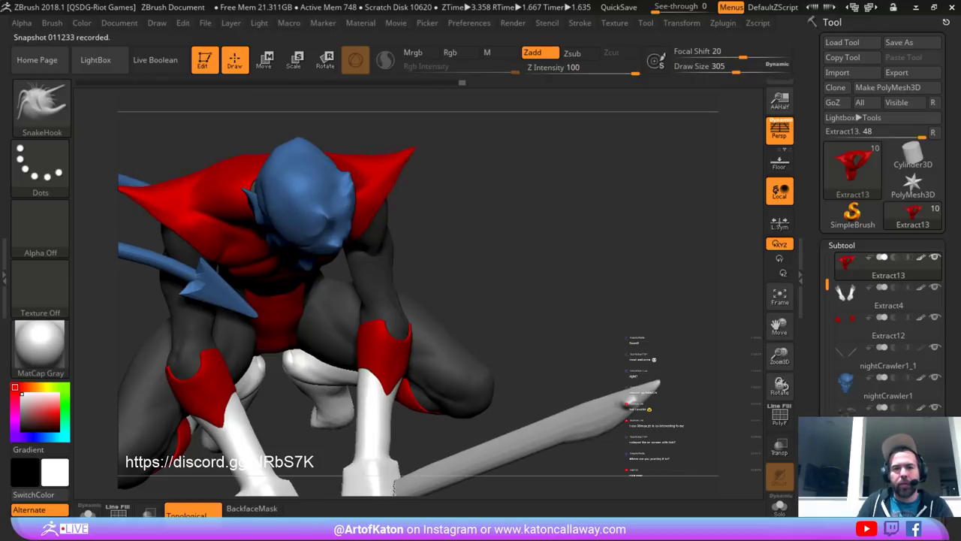
mouse_move(467, 324)
mouse_down()
mouse_move(467, 222)
mouse_move(460, 232)
mouse_up()
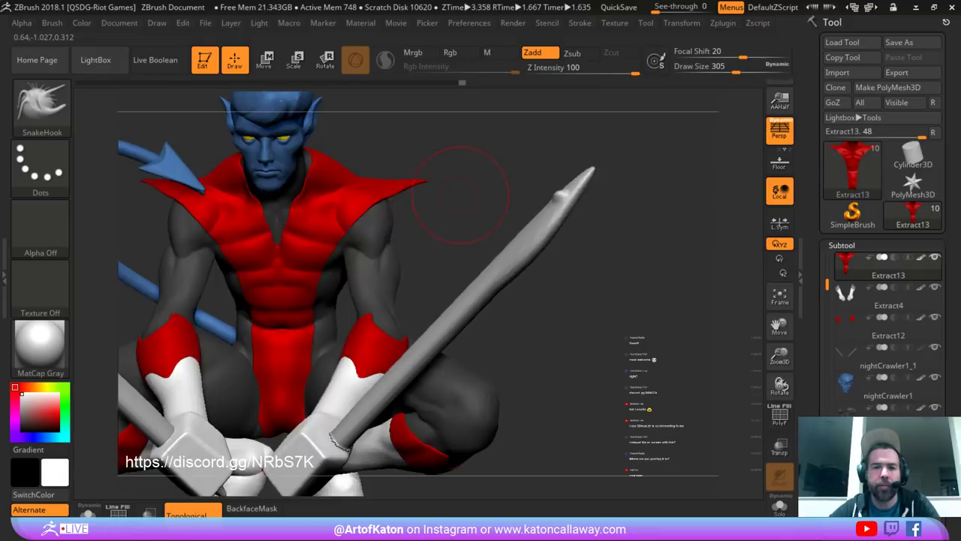
mouse_move(463, 198)
mouse_down()
mouse_move(526, 206)
mouse_move(518, 158)
mouse_move(465, 169)
mouse_move(466, 150)
mouse_move(455, 213)
mouse_move(498, 222)
mouse_up()
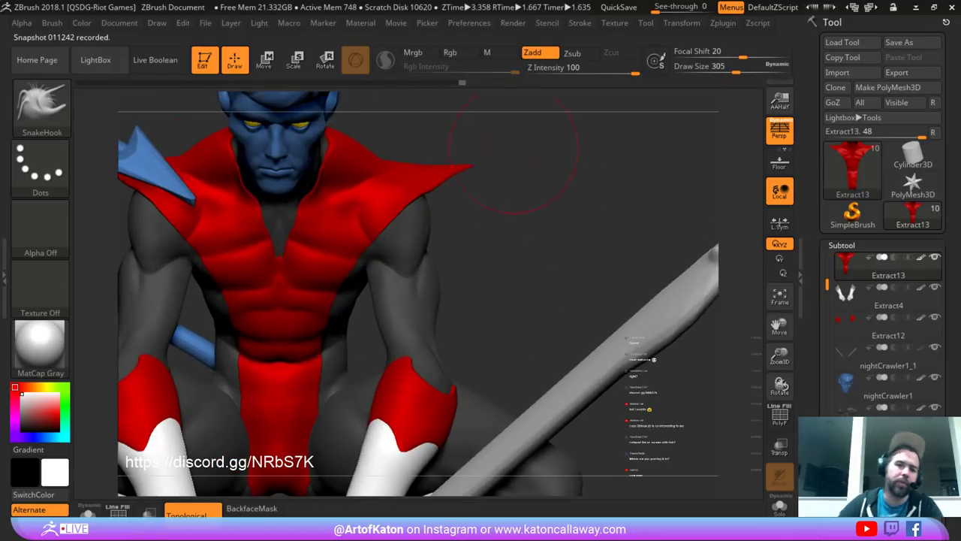
- Reduce the SnakeHook draw size to 158 and refine the vest's armhole edge in front of the deltoid
key(space)
drag(395, 248, 384, 249)
right_drag(360, 225, 368, 221)
key(space)
mouse_move(400, 232)
mouse_down()
mouse_move(370, 254)
mouse_move(404, 210)
mouse_up()
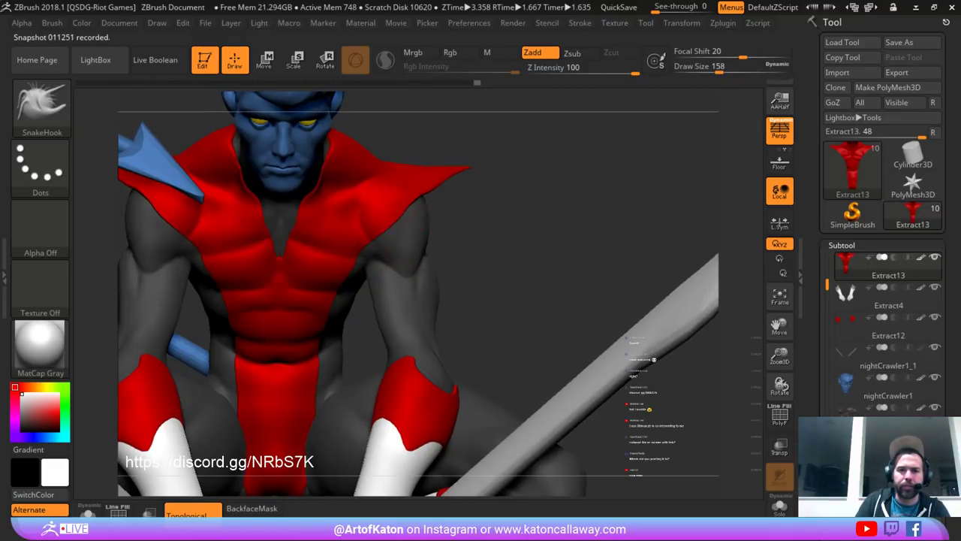
mouse_move(476, 208)
mouse_down()
mouse_move(492, 221)
mouse_move(456, 230)
mouse_up()
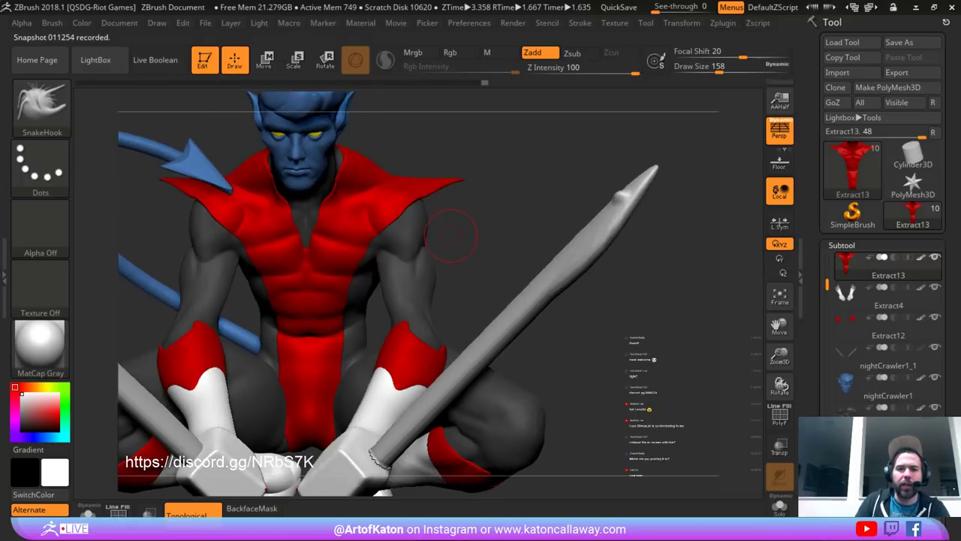